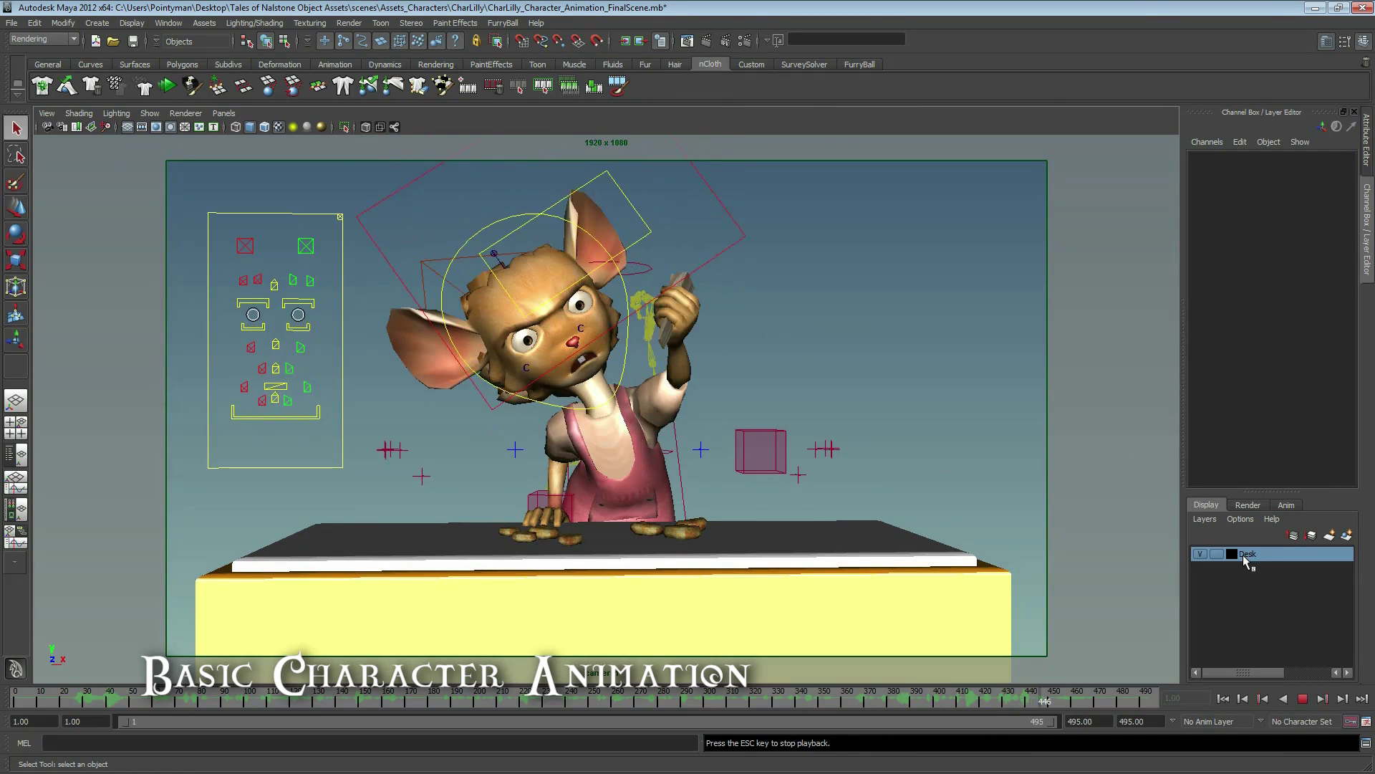
# - Stop playback at frame 491 and place the Wikipedia '12 basic principles of animation' article over Maya
pyautogui.click(1304, 699)
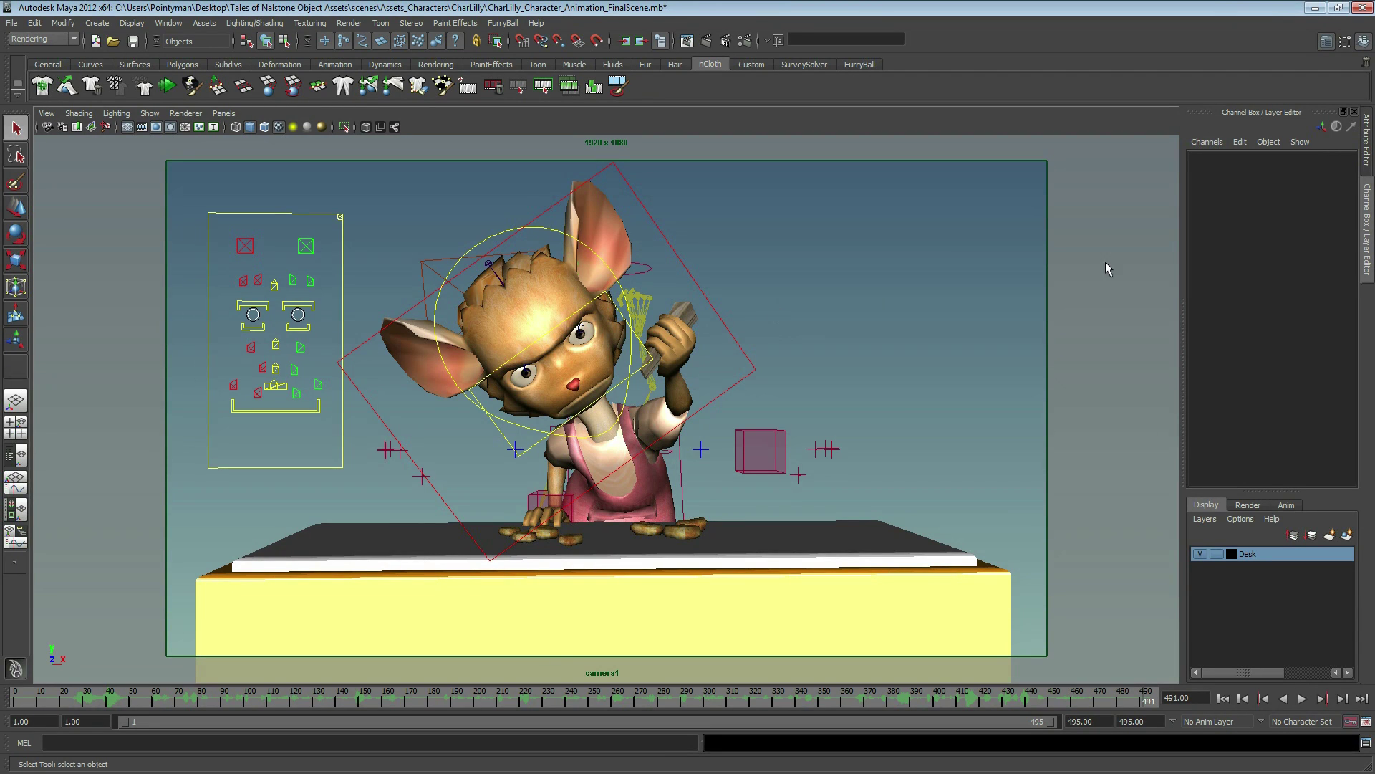
pyautogui.moveTo(1374, 101); pyautogui.dragTo(892, 66)
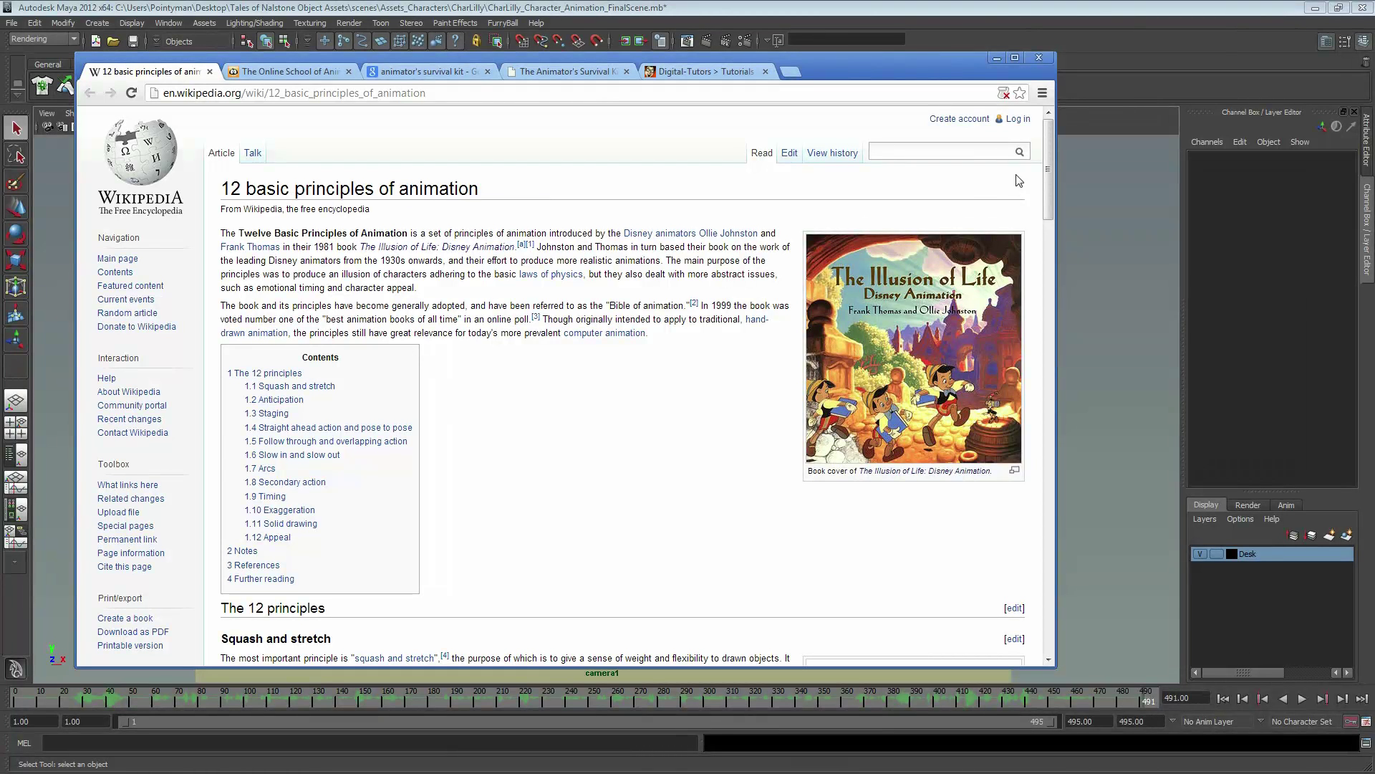
pyautogui.scroll(-1, 1050, 173)
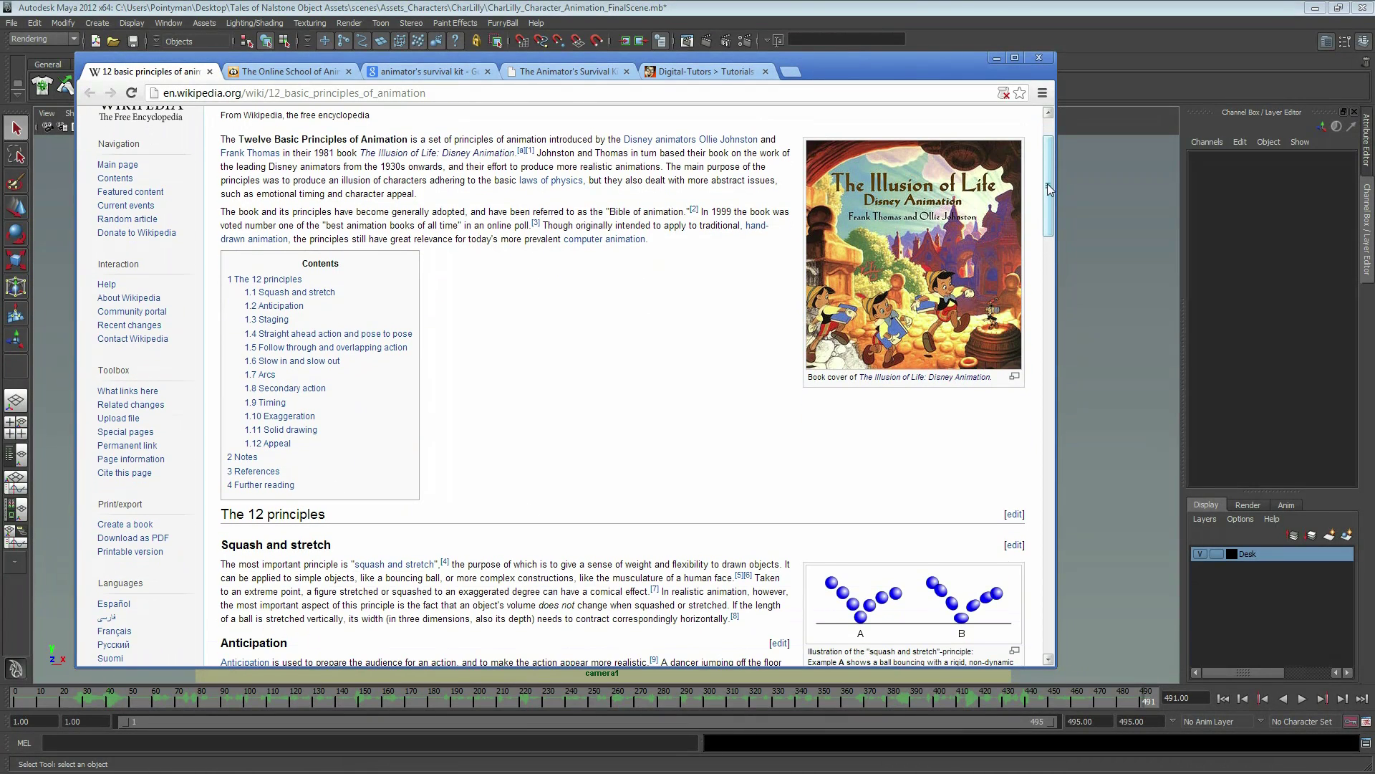
pyautogui.scroll(-2, 1046, 230)
pyautogui.scroll(-2, 1048, 240)
pyautogui.scroll(-1, 1050, 247)
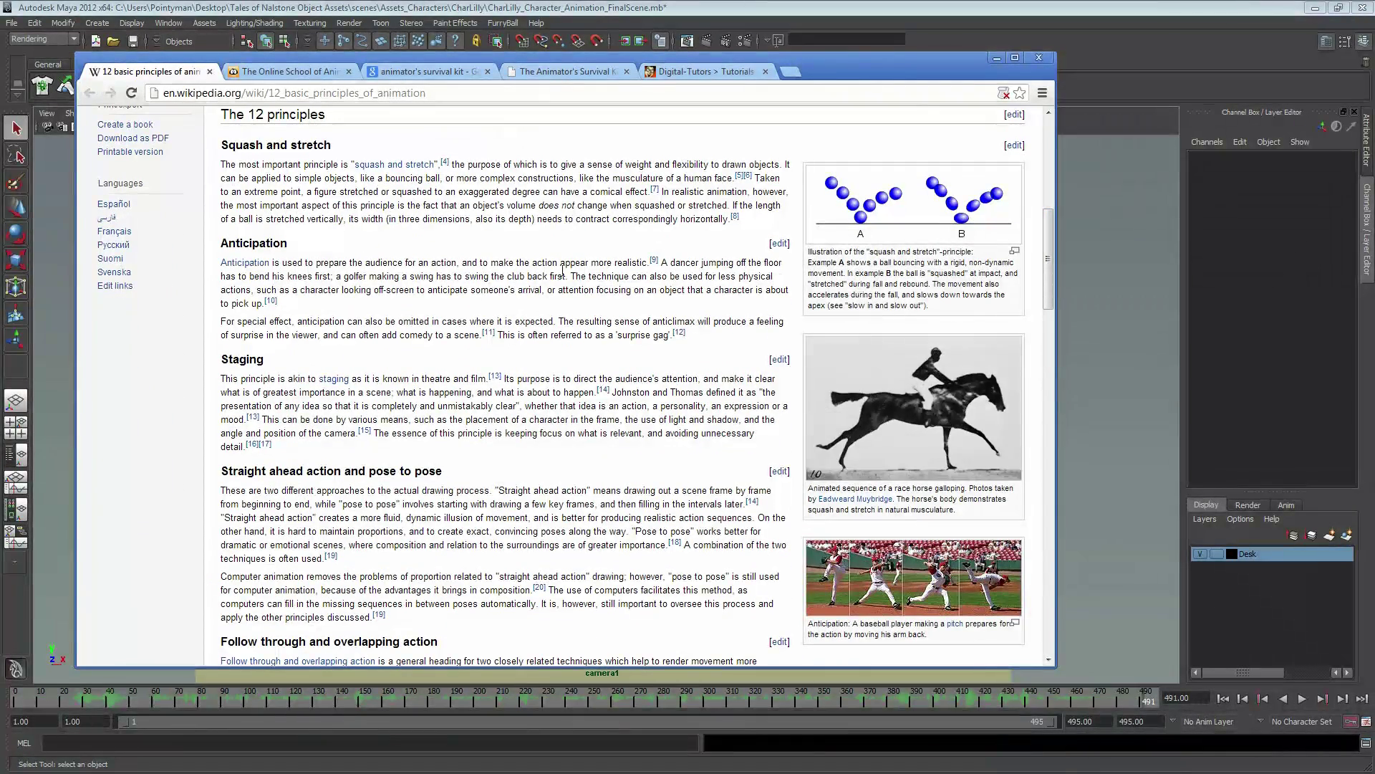
pyautogui.scroll(-1, 1047, 239)
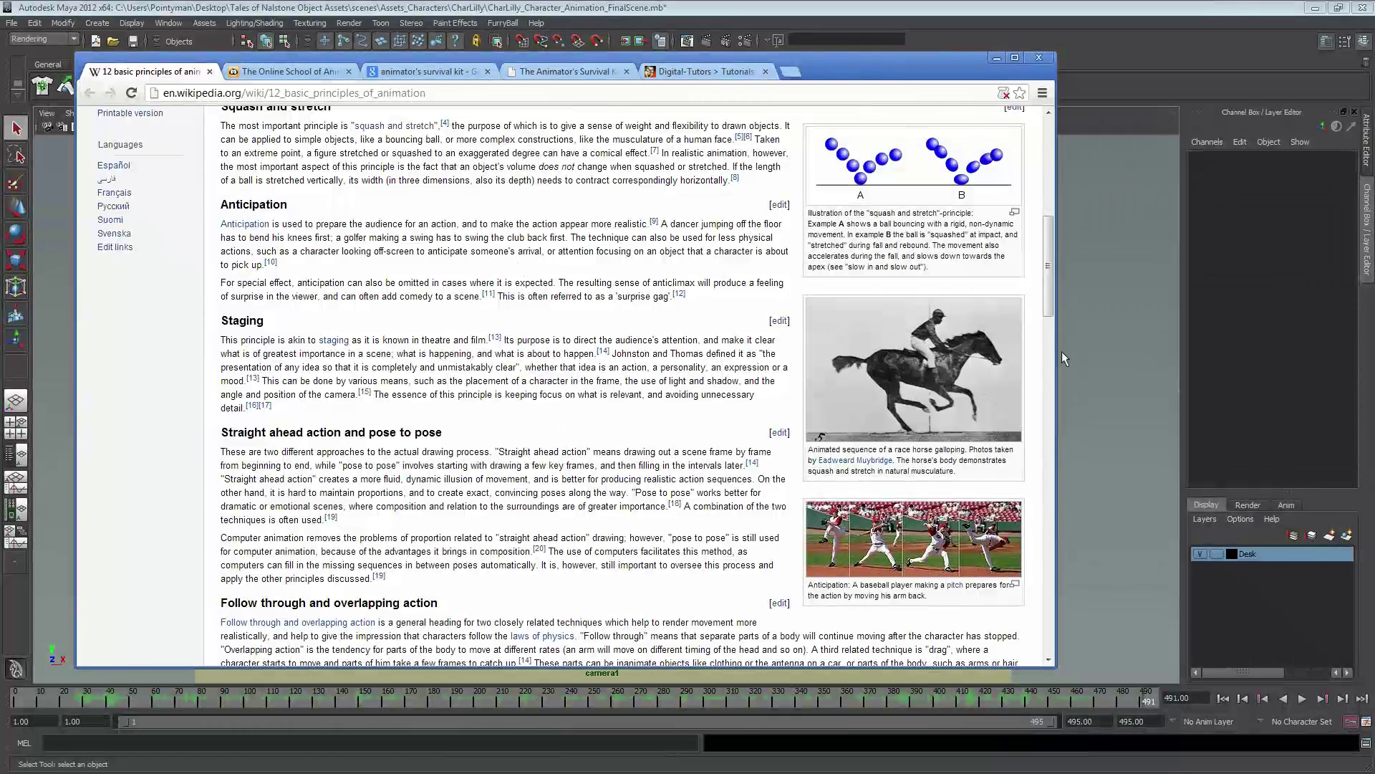
pyautogui.scroll(-4, 1055, 311)
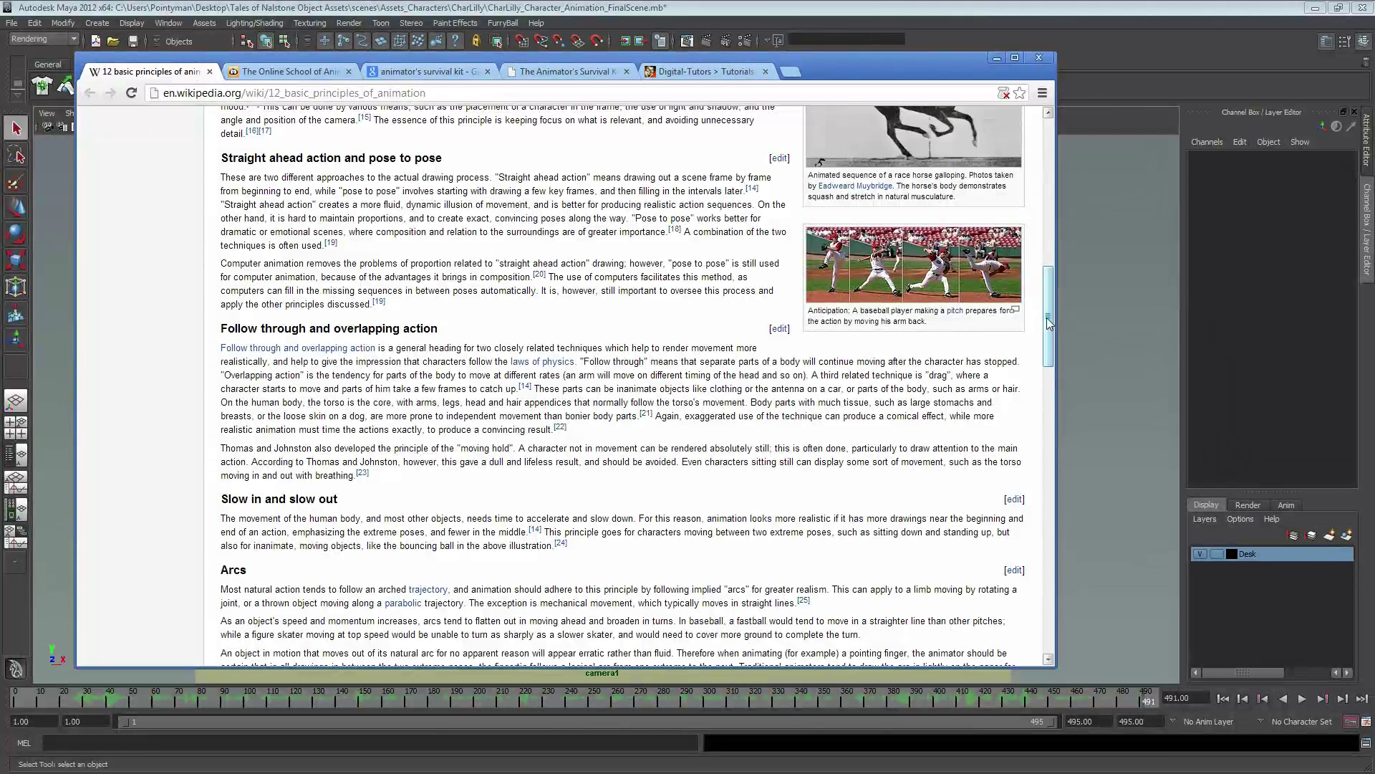
pyautogui.moveTo(1046, 314); pyautogui.dragTo(1046, 348)
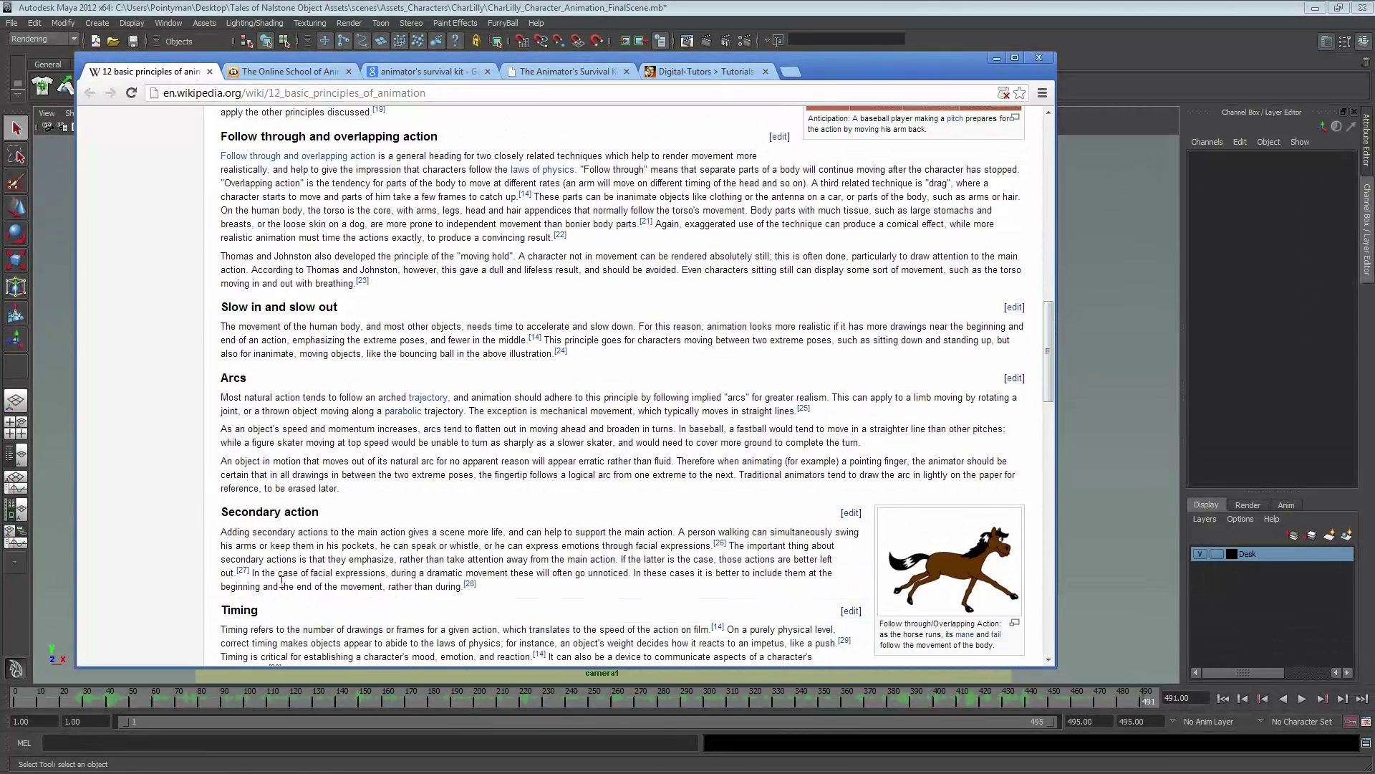
pyautogui.scroll(-4, 1046, 345)
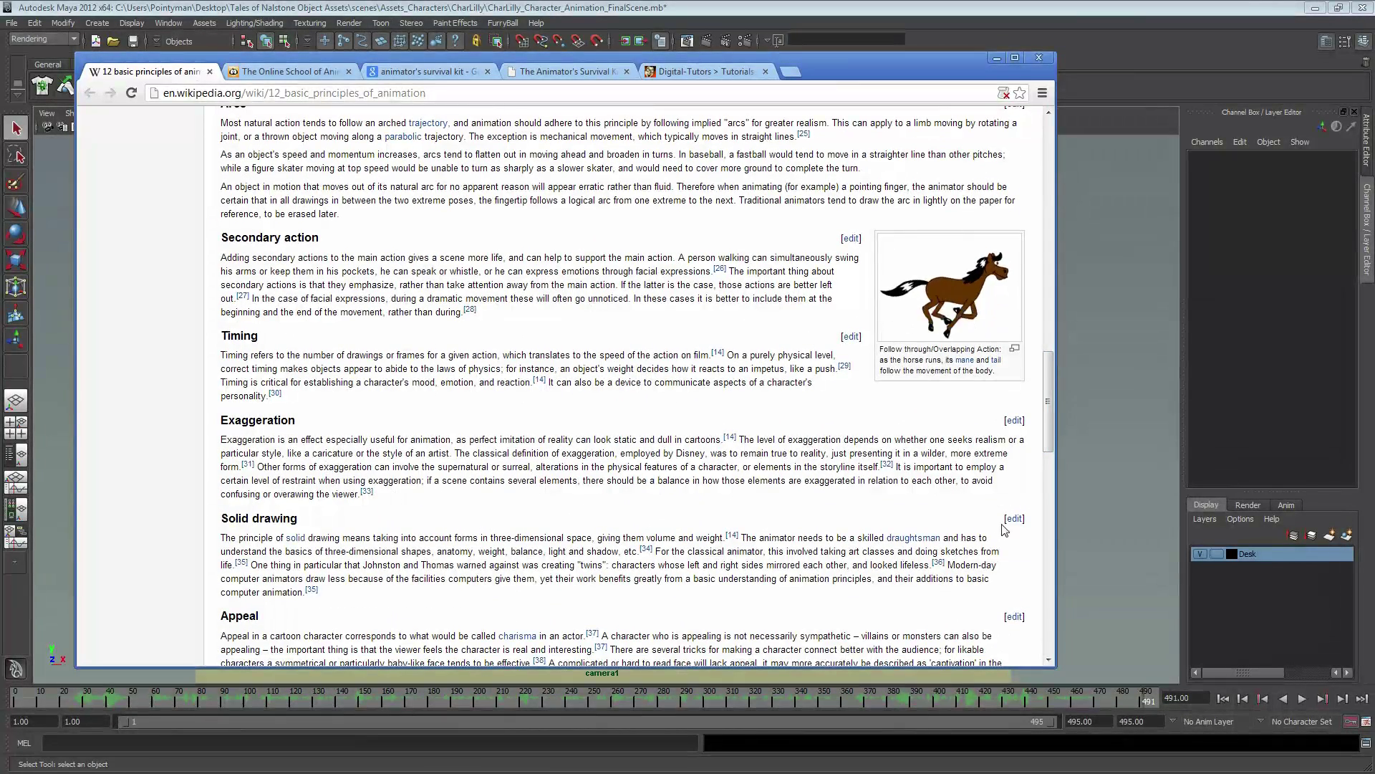
pyautogui.moveTo(1049, 407); pyautogui.dragTo(1050, 436)
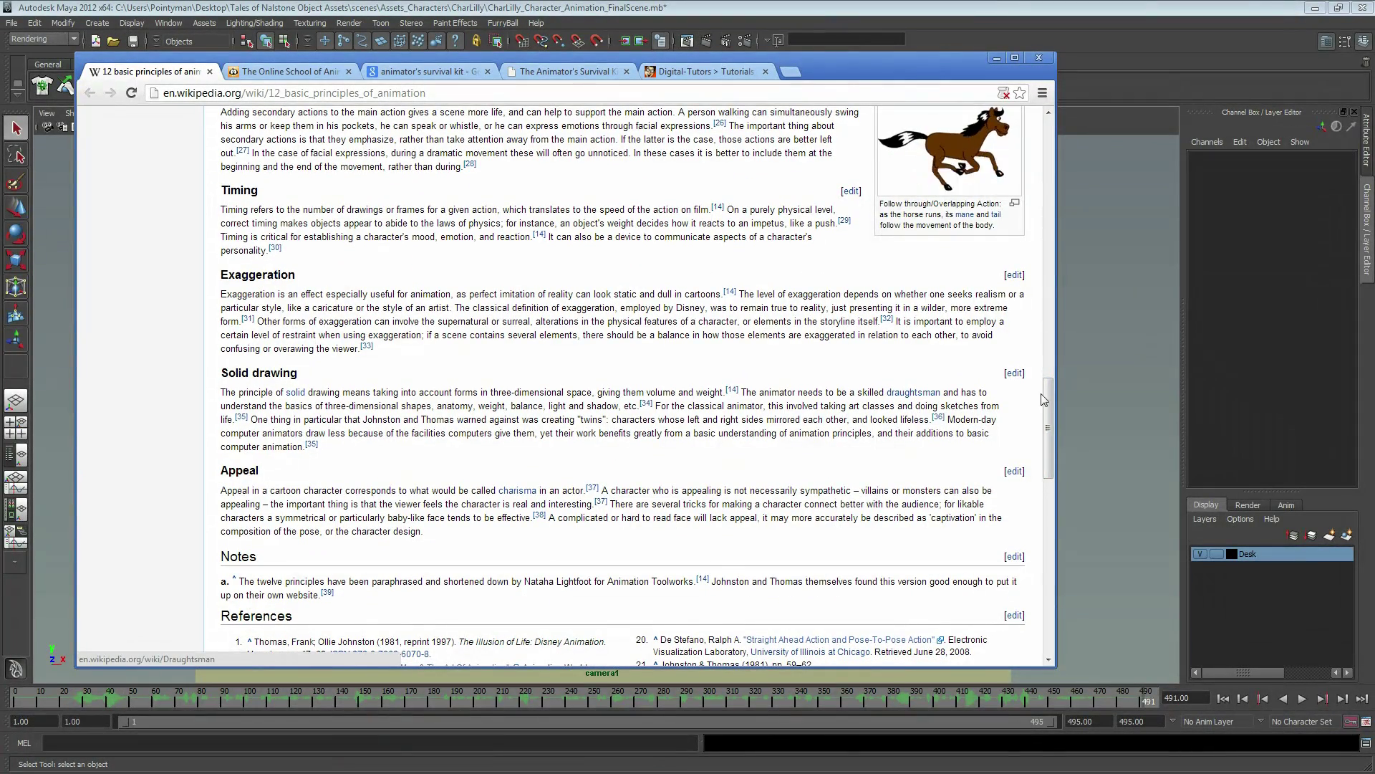
pyautogui.moveTo(1049, 431); pyautogui.dragTo(504, 119)
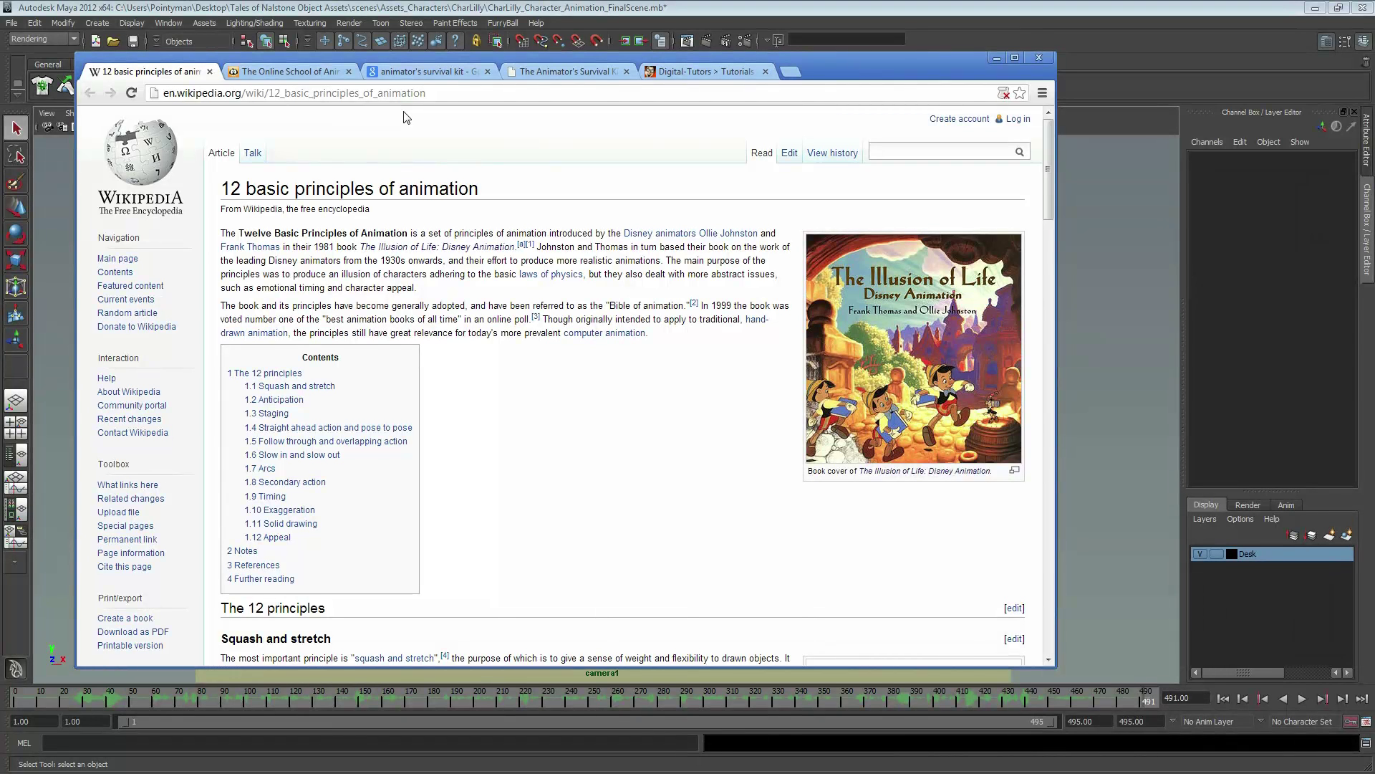
pyautogui.moveTo(264, 57); pyautogui.dragTo(260, 54)
# - Look over the Animation Mentor home page, then the Google results for 'animator's survival kit'
pyautogui.click(266, 70)
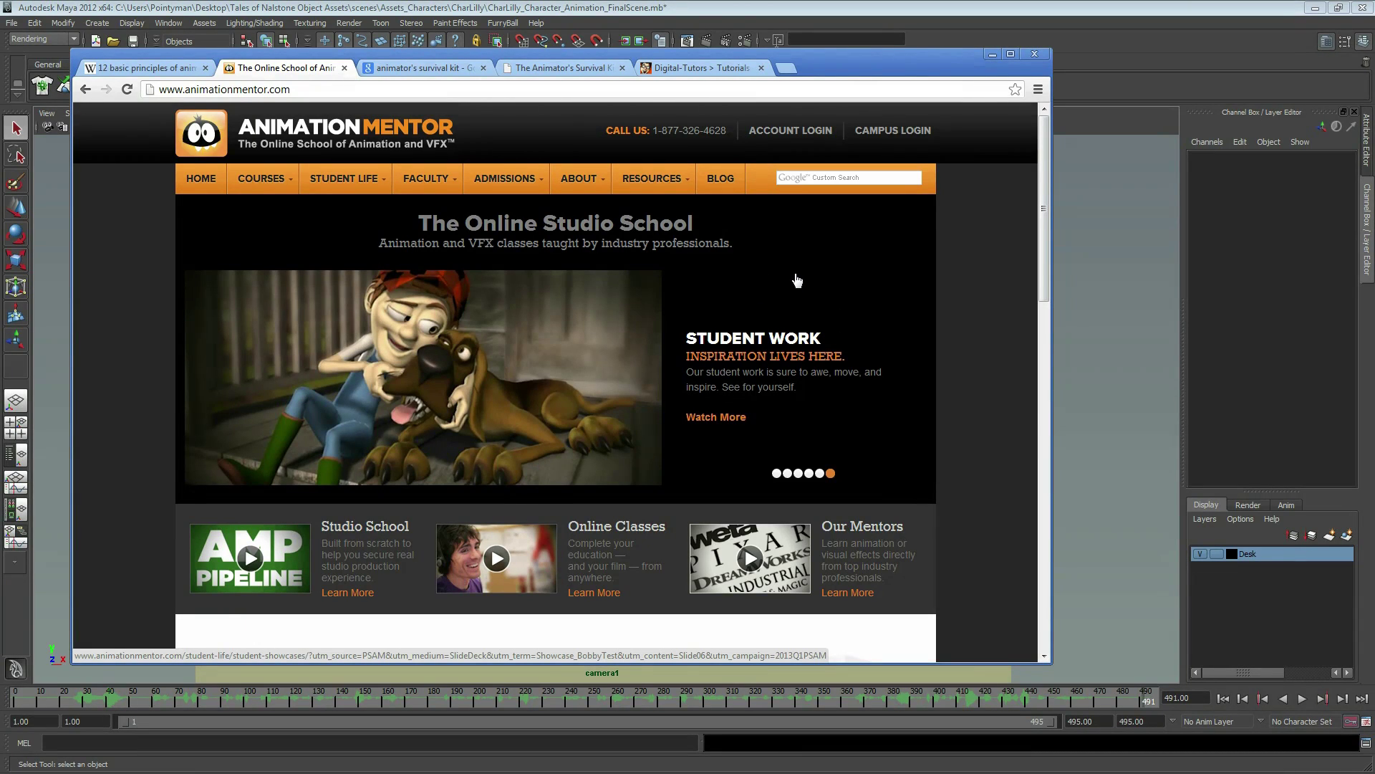
pyautogui.click(414, 69)
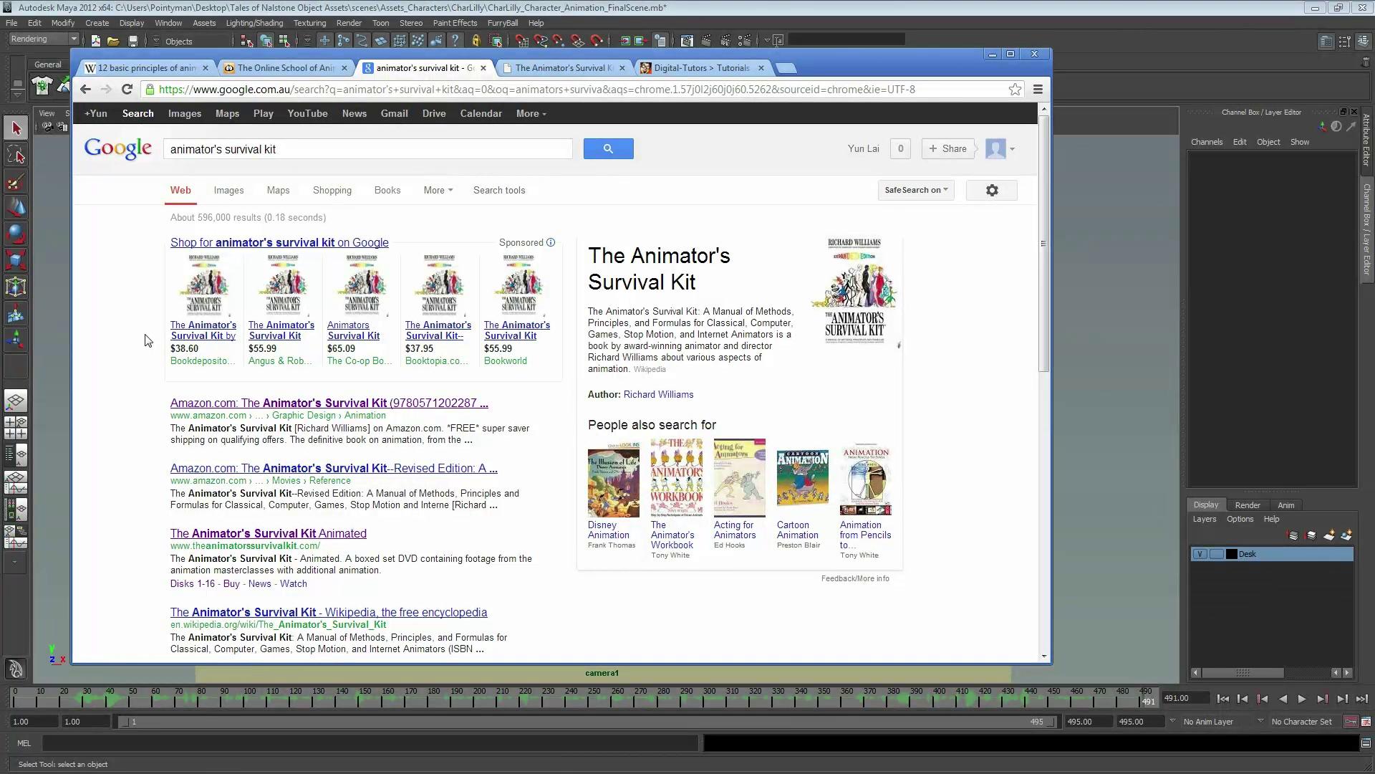
# - Open The Animator's Survival Kit website and scroll through its home page
pyautogui.click(523, 69)
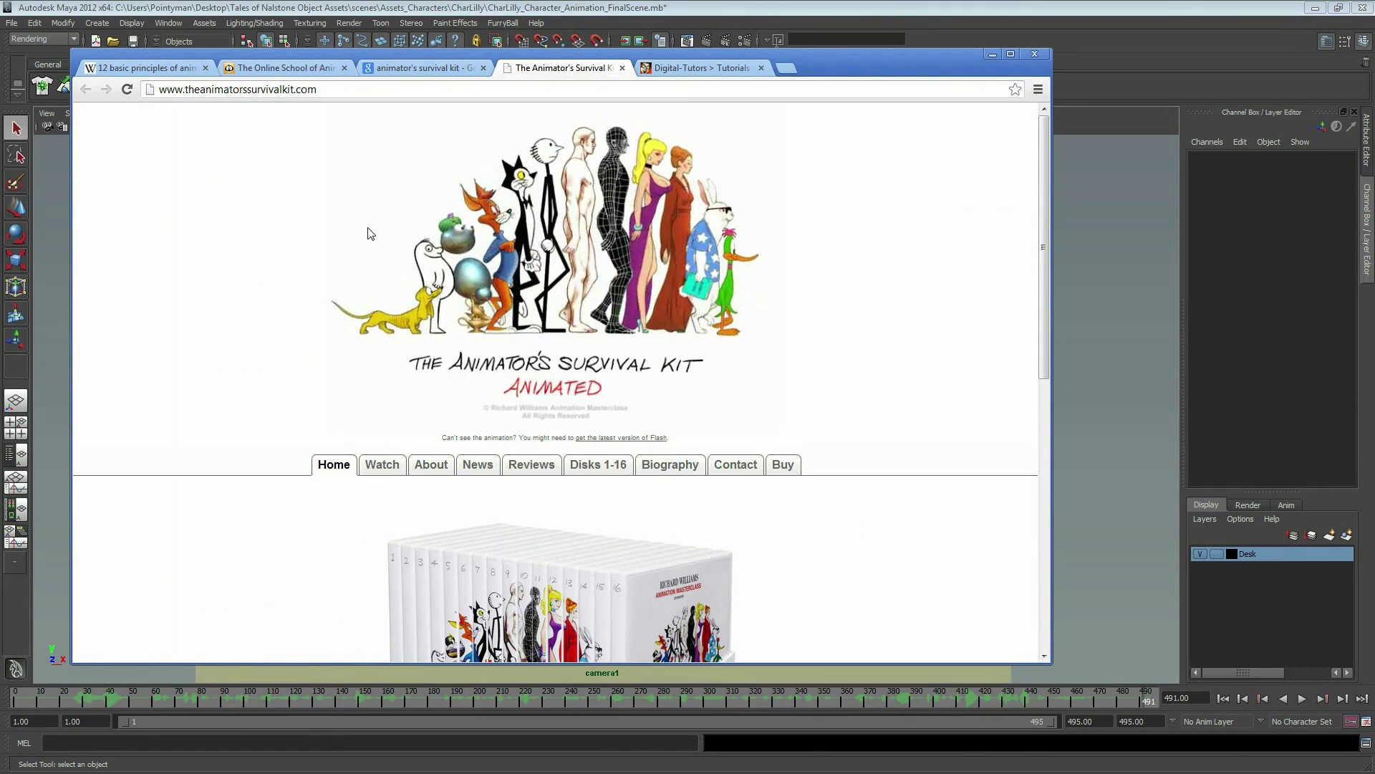
pyautogui.scroll(-4, 1046, 312)
pyautogui.moveTo(1046, 313); pyautogui.dragTo(1046, 438)
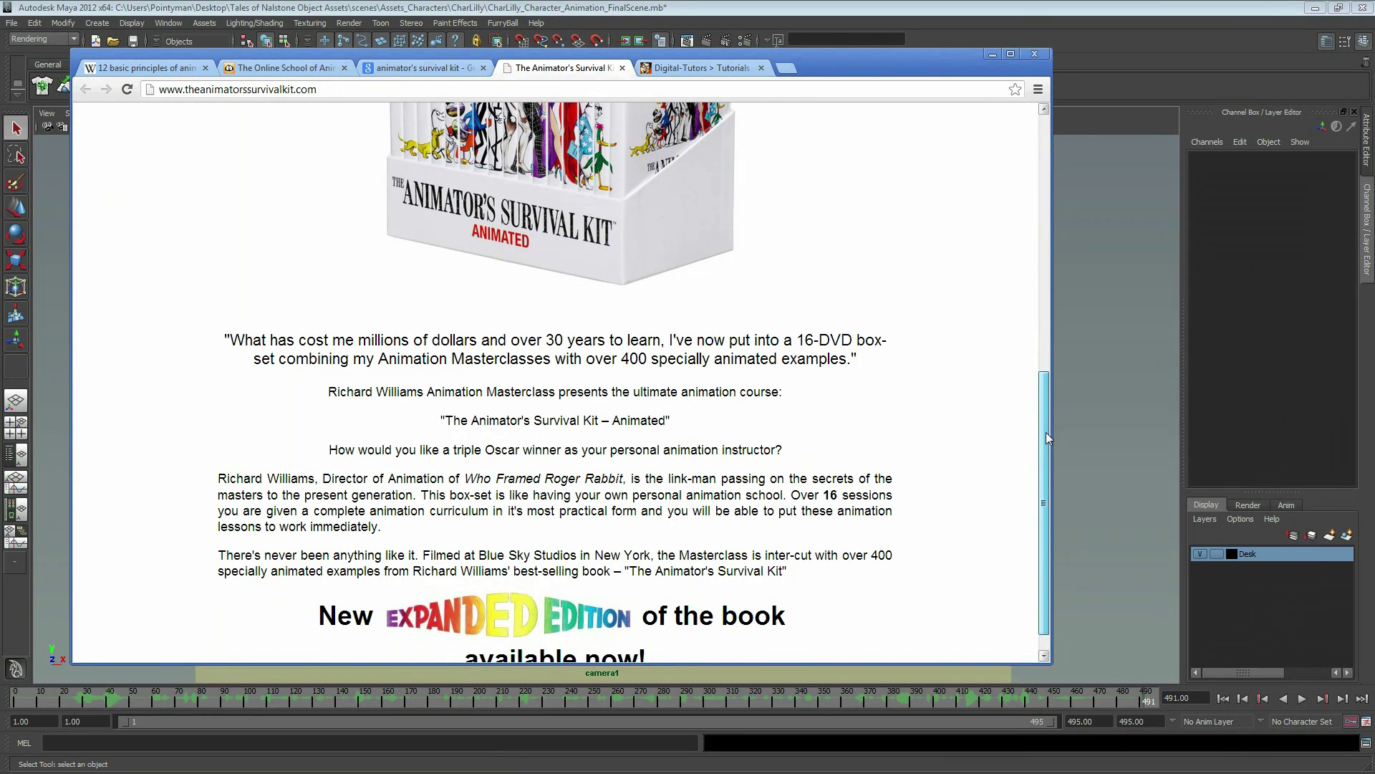
pyautogui.moveTo(1045, 438); pyautogui.dragTo(1046, 452)
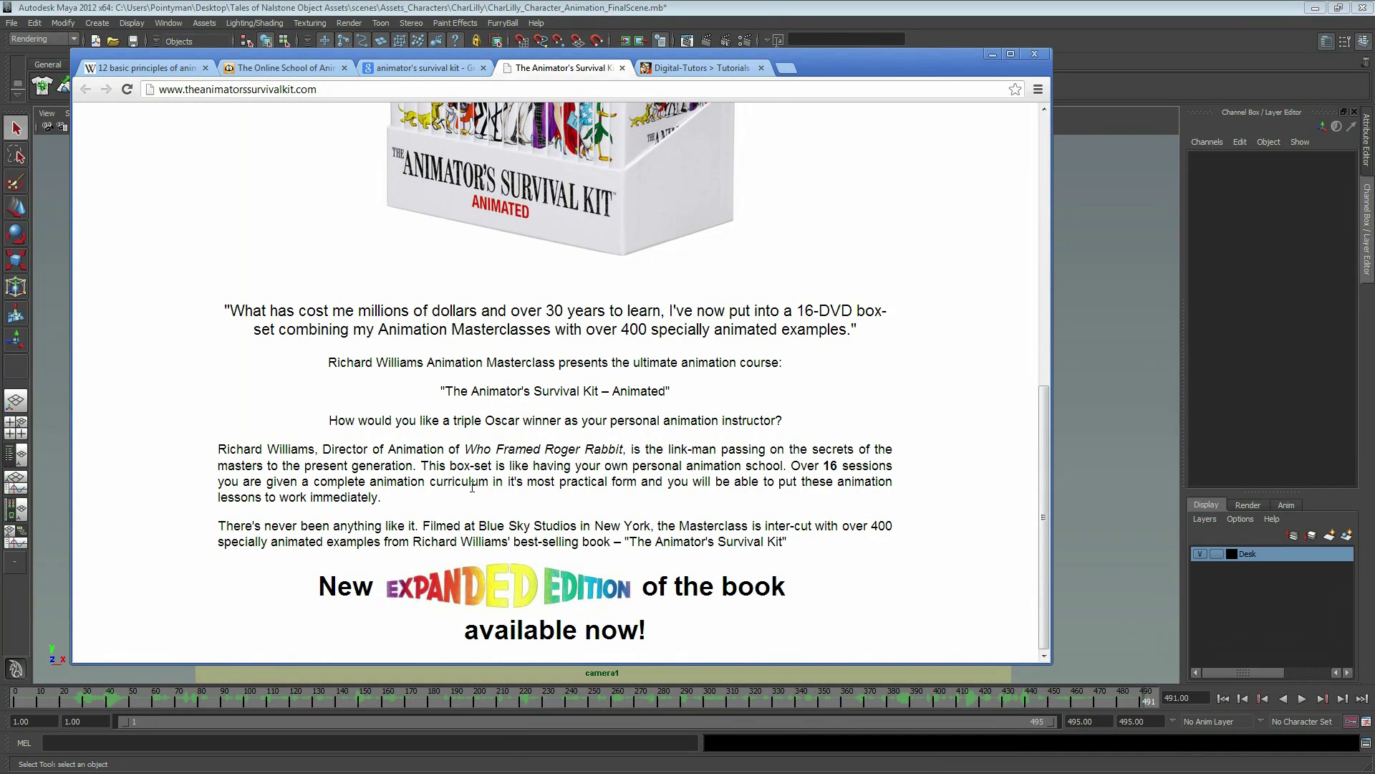
pyautogui.moveTo(1046, 529); pyautogui.dragTo(1044, 446)
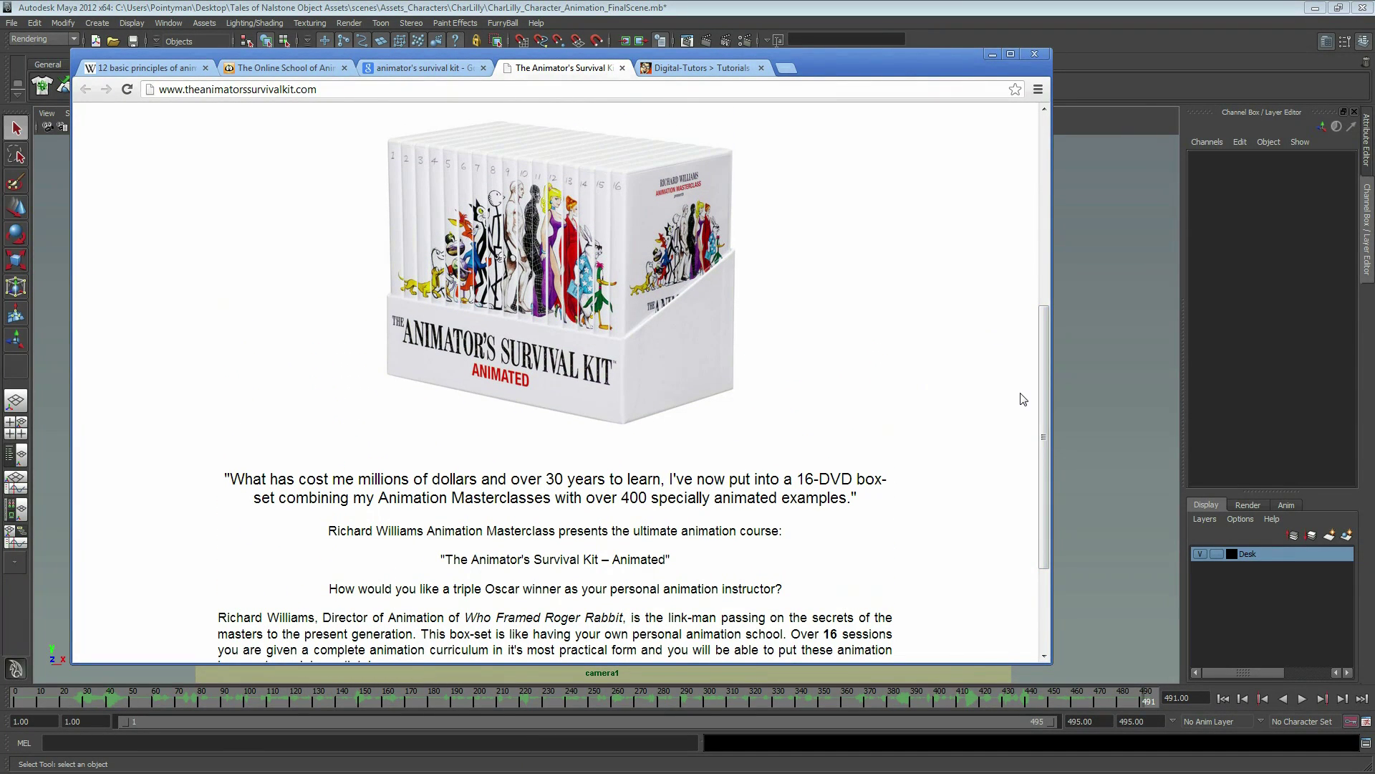
pyautogui.moveTo(1045, 437); pyautogui.dragTo(1044, 243)
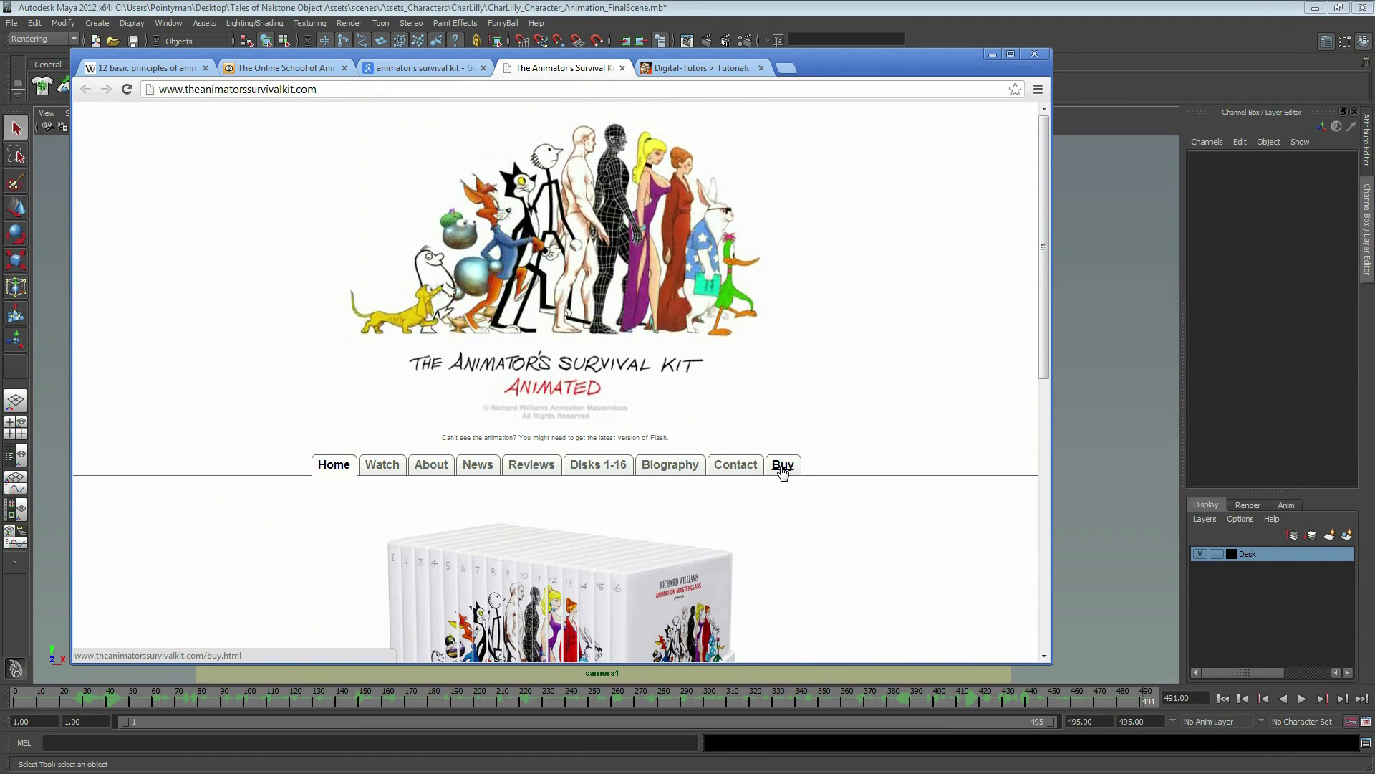
# - Open the box set's Buy page and briefly highlight the $985.45 price
pyautogui.click(783, 471)
pyautogui.moveTo(881, 351); pyautogui.dragTo(843, 351)
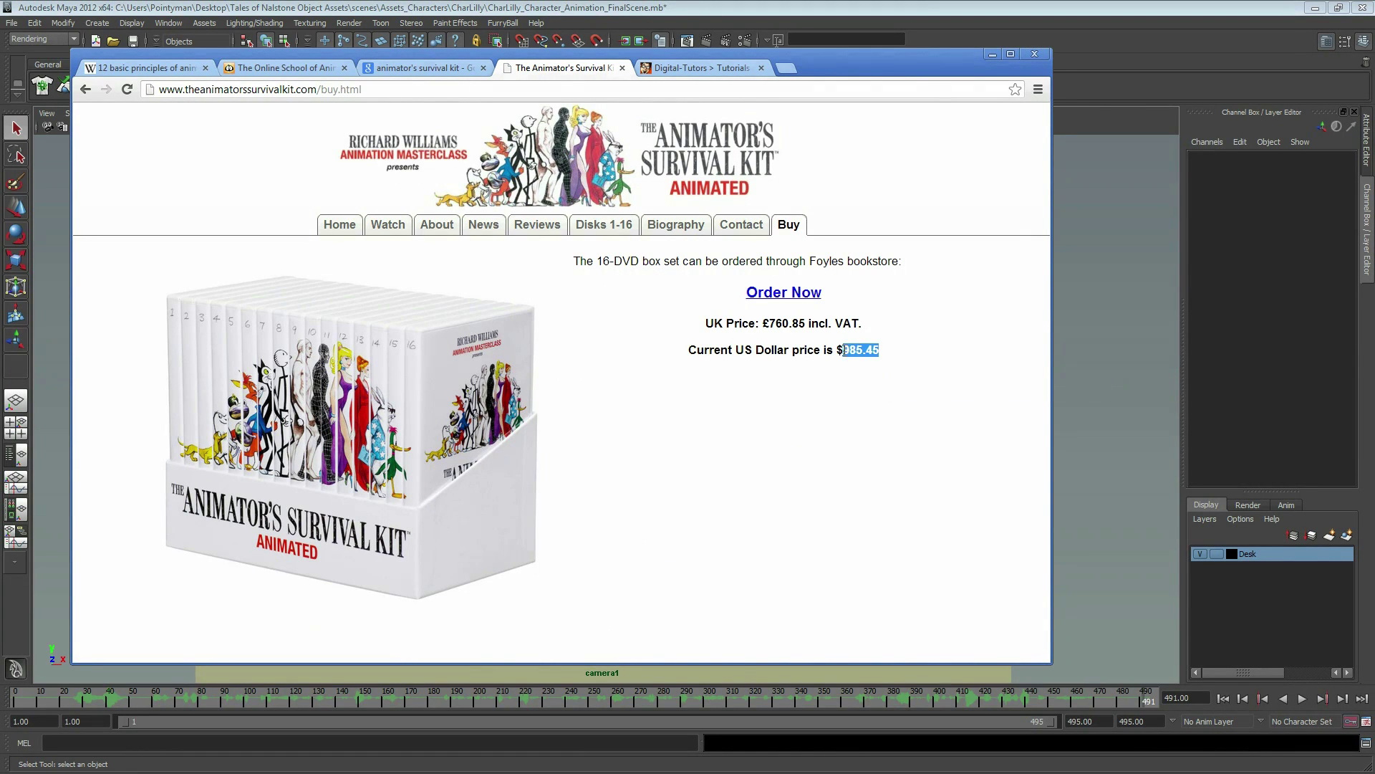
pyautogui.click(903, 369)
# - View the Digital-Tutors home page, then minimize the browser to return to Maya
pyautogui.click(686, 74)
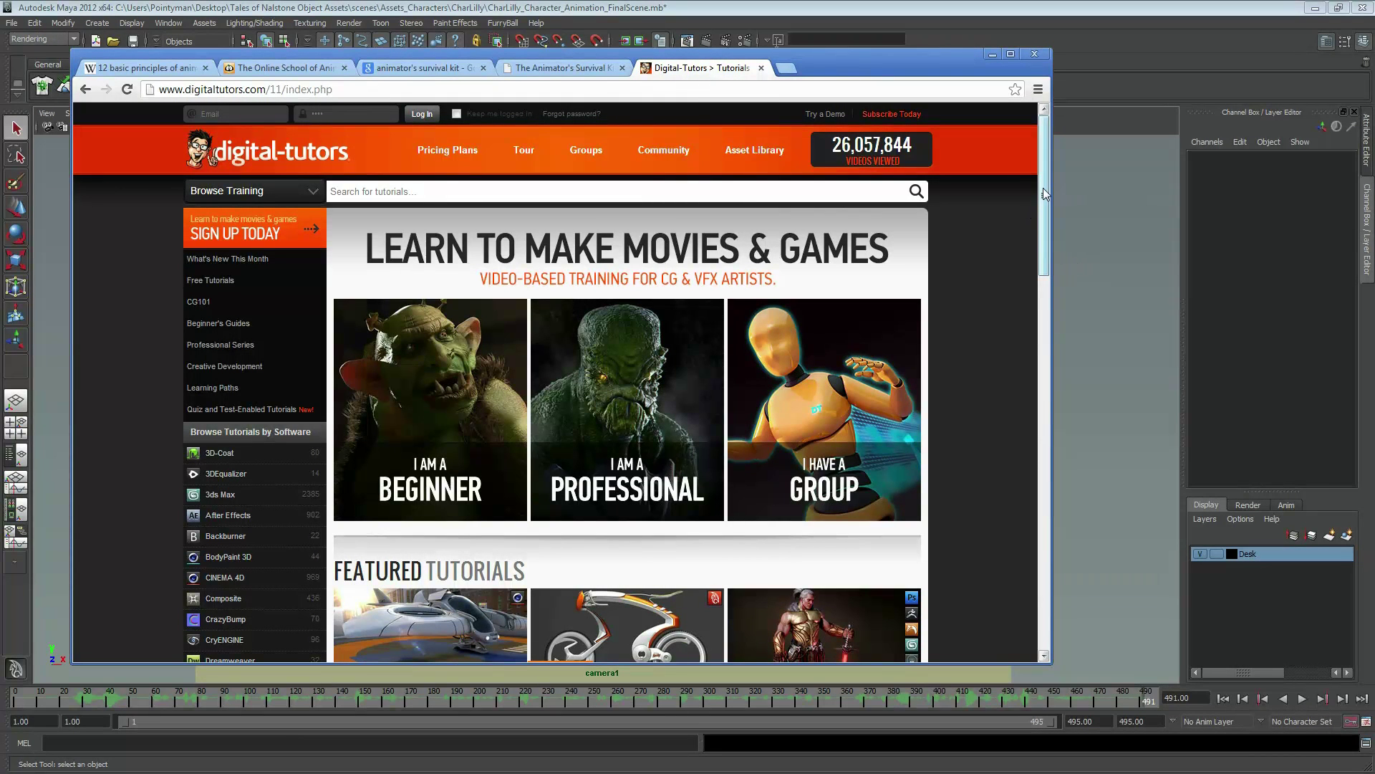
pyautogui.click(1085, 10)
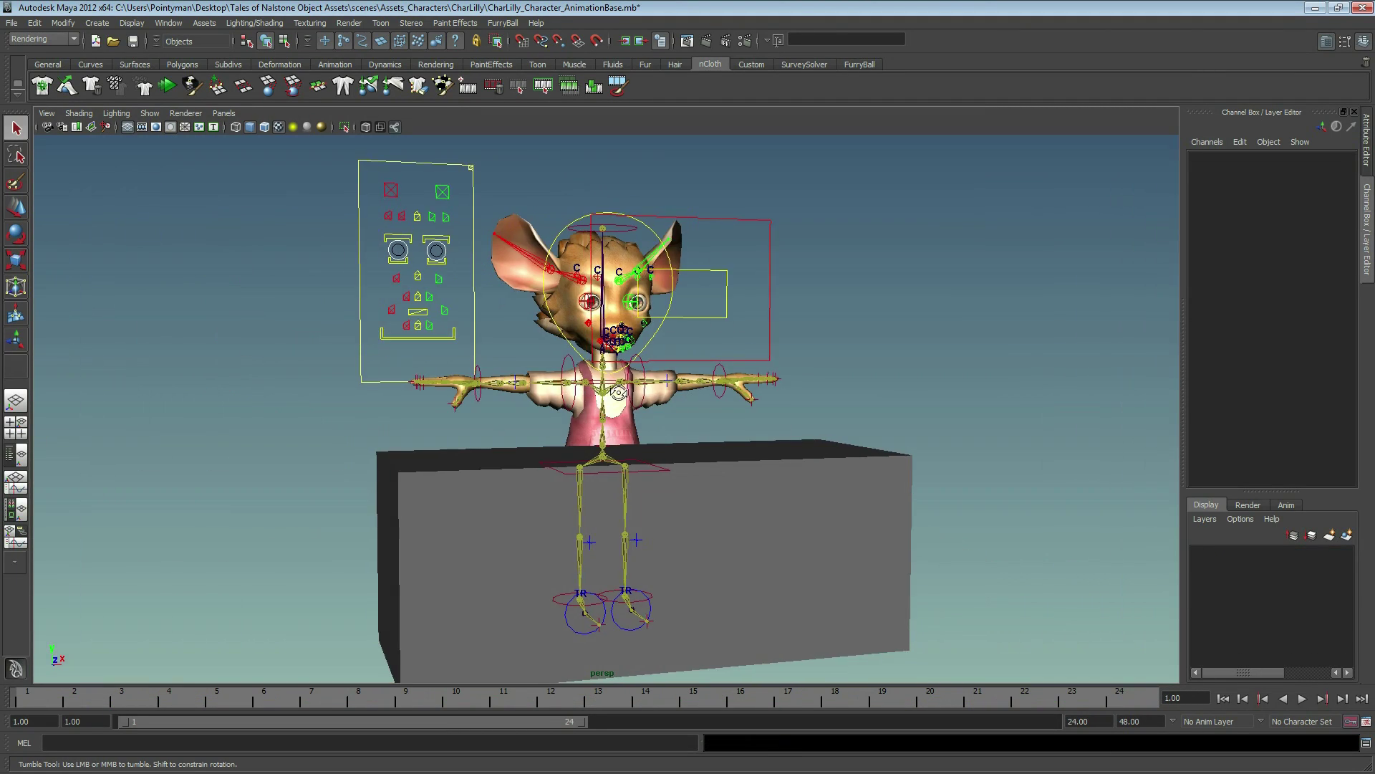
# - Move CharLilly's eye-aim target to adjust where her eyes look
pyautogui.keyDown('alt'); pyautogui.moveTo(545, 472); pyautogui.dragTo(665, 487); pyautogui.keyUp('alt')
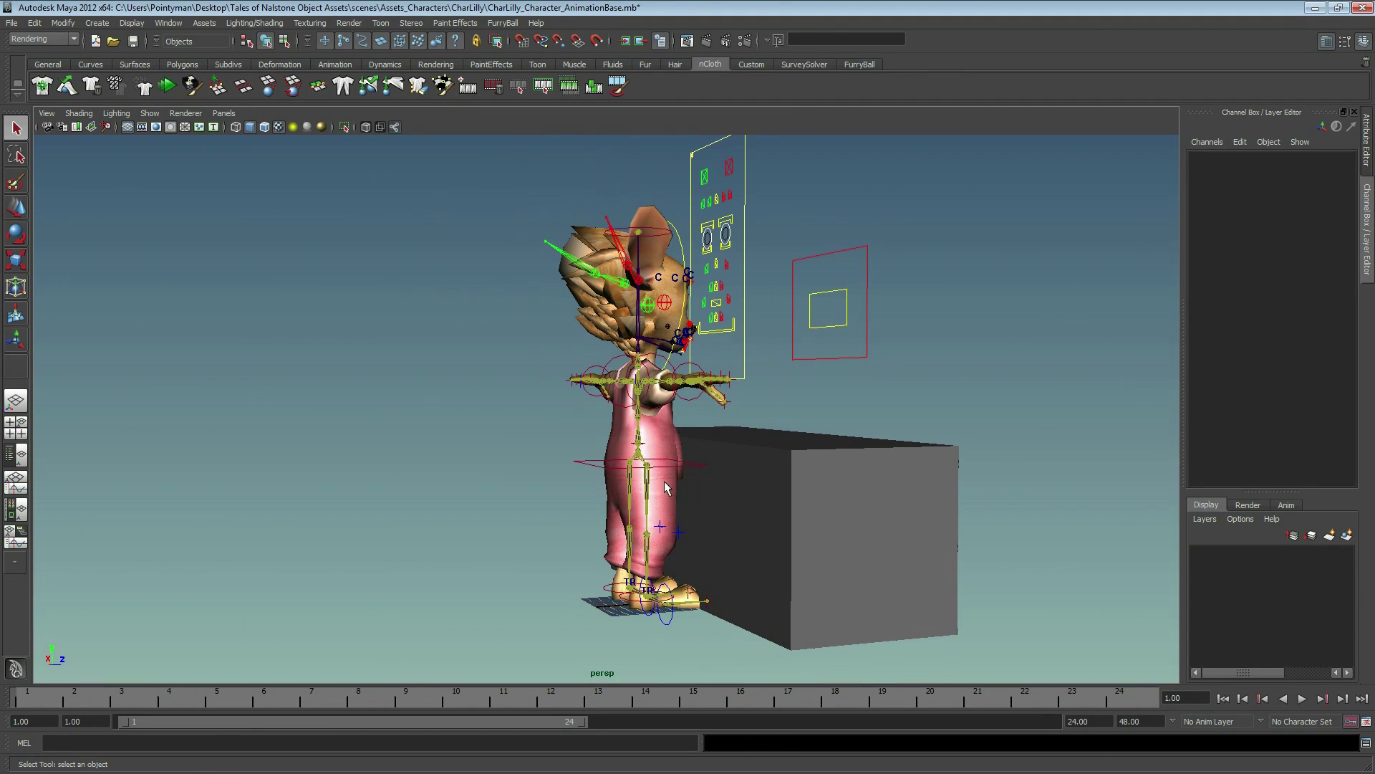
pyautogui.click(587, 467)
pyautogui.moveTo(588, 469)
pyautogui.keyDown('alt'); pyautogui.mouseDown()
pyautogui.moveTo(414, 494)
pyautogui.moveTo(541, 504)
pyautogui.moveTo(676, 491)
pyautogui.moveTo(400, 493)
pyautogui.moveTo(544, 487)
pyautogui.mouseUp(); pyautogui.keyUp('alt')
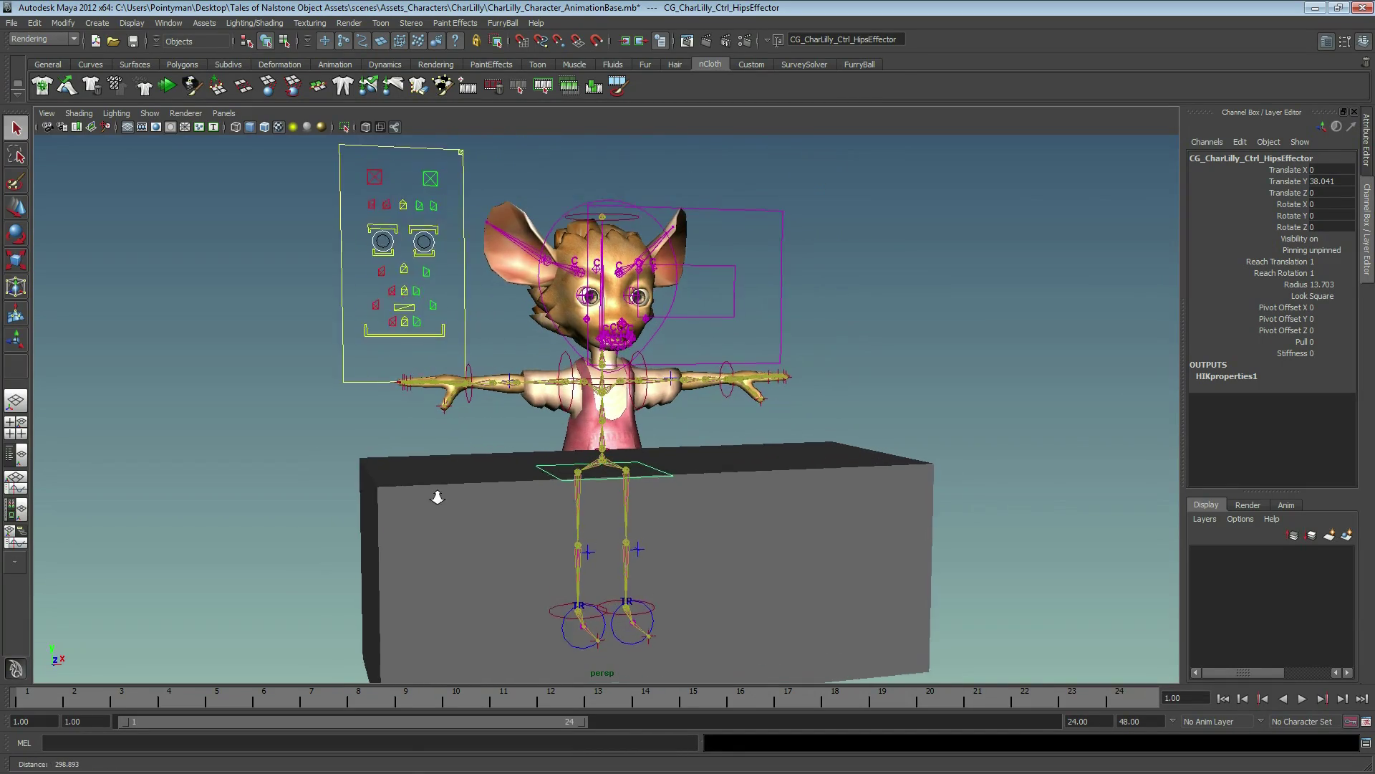
pyautogui.scroll(3, 662, 481)
pyautogui.click(767, 258)
pyautogui.keyDown('alt'); pyautogui.moveTo(768, 260); pyautogui.dragTo(771, 349, button='middle'); pyautogui.keyUp('alt')
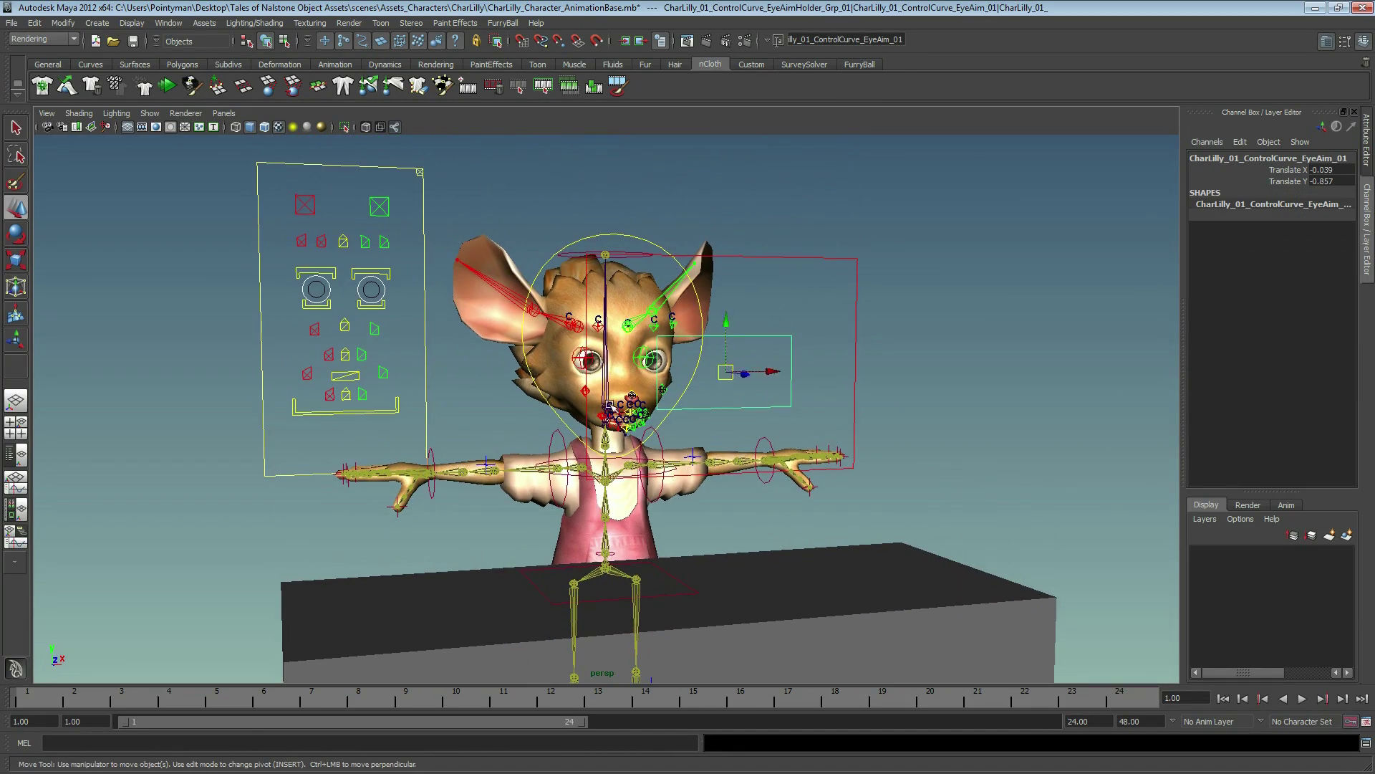
pyautogui.press('w')
pyautogui.keyDown('alt'); pyautogui.moveTo(601, 358); pyautogui.dragTo(702, 373); pyautogui.keyUp('alt')
pyautogui.keyDown('alt'); pyautogui.moveTo(702, 373); pyautogui.dragTo(791, 380, button='right'); pyautogui.keyUp('alt')
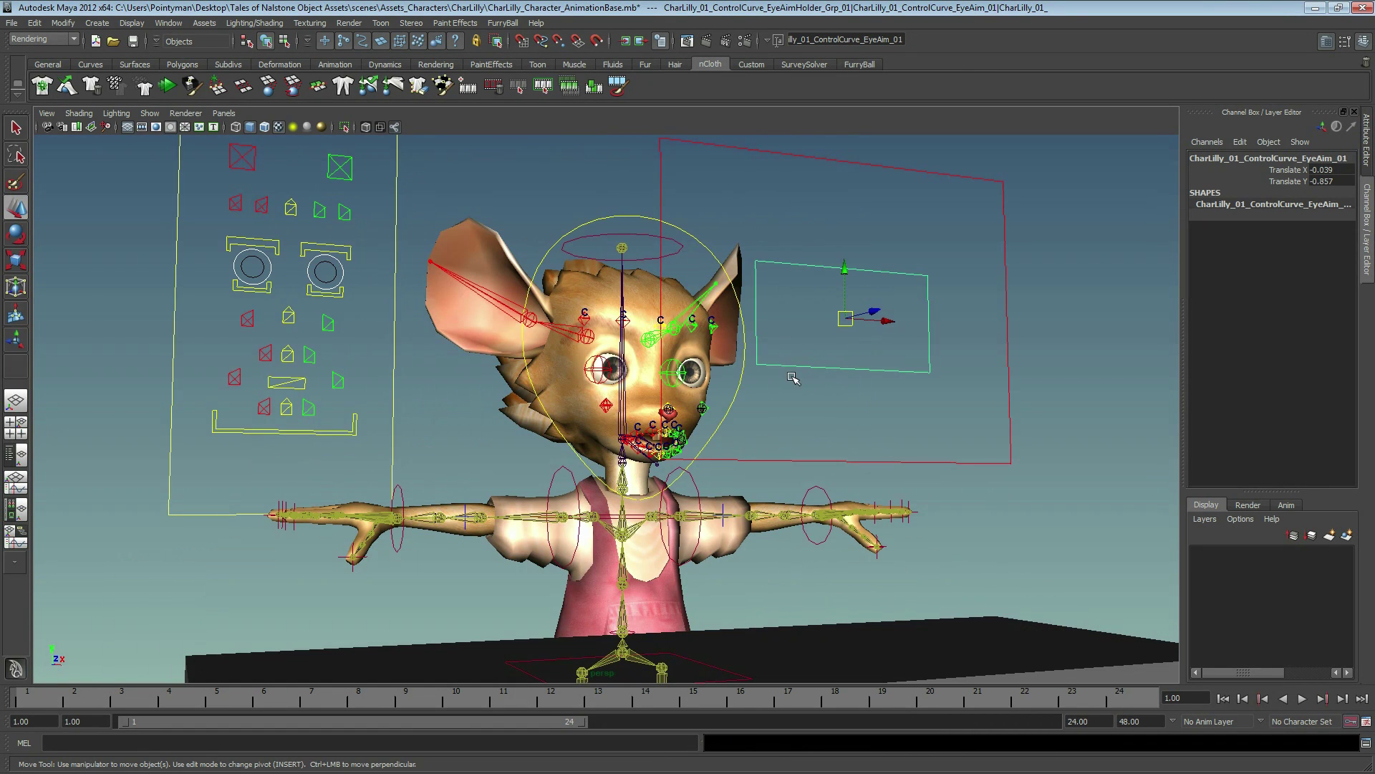
pyautogui.moveTo(926, 376); pyautogui.dragTo(875, 369, button='middle')
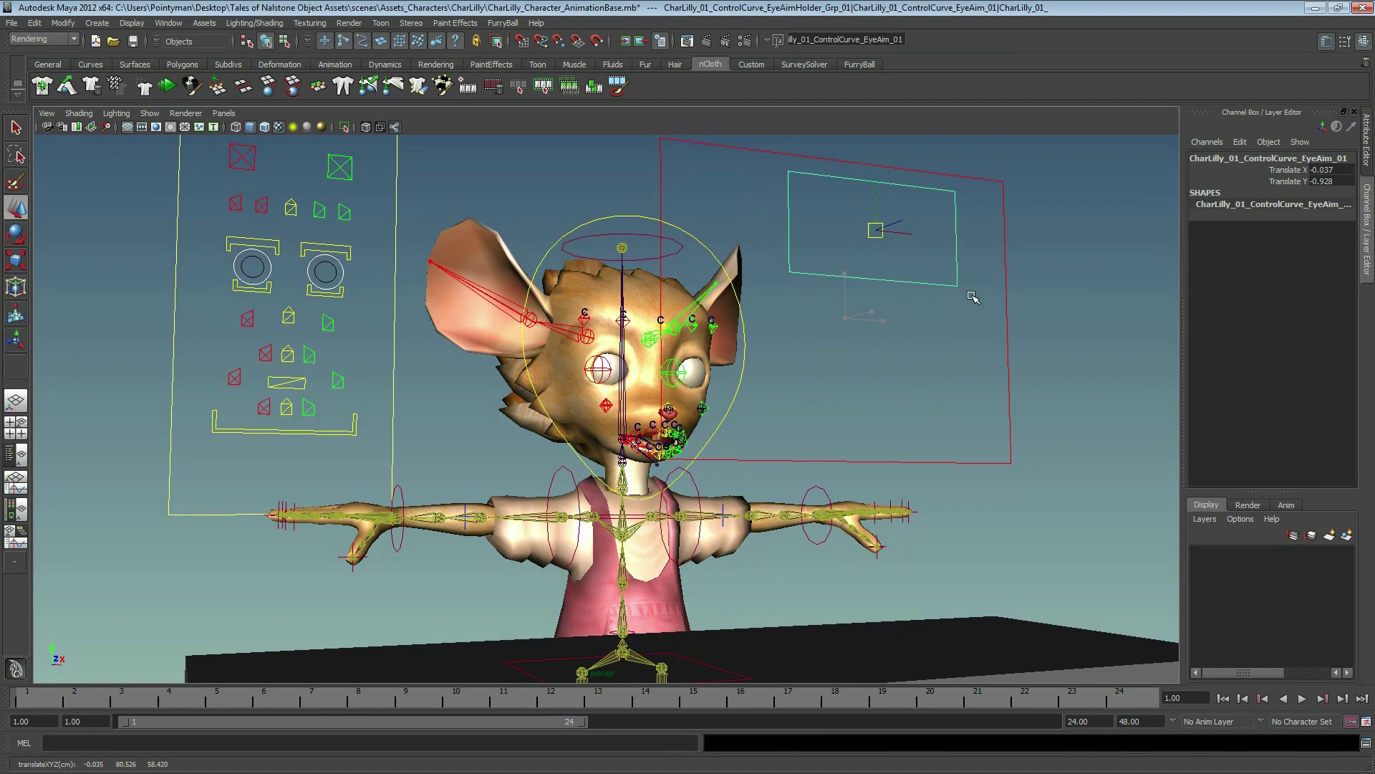
# - Try the brow, eyelid and lip controls, undoing each change
pyautogui.click(308, 218)
pyautogui.moveTo(322, 231)
pyautogui.mouseDown(button='middle')
pyautogui.moveTo(323, 246)
pyautogui.moveTo(323, 221)
pyautogui.mouseUp(button='middle')
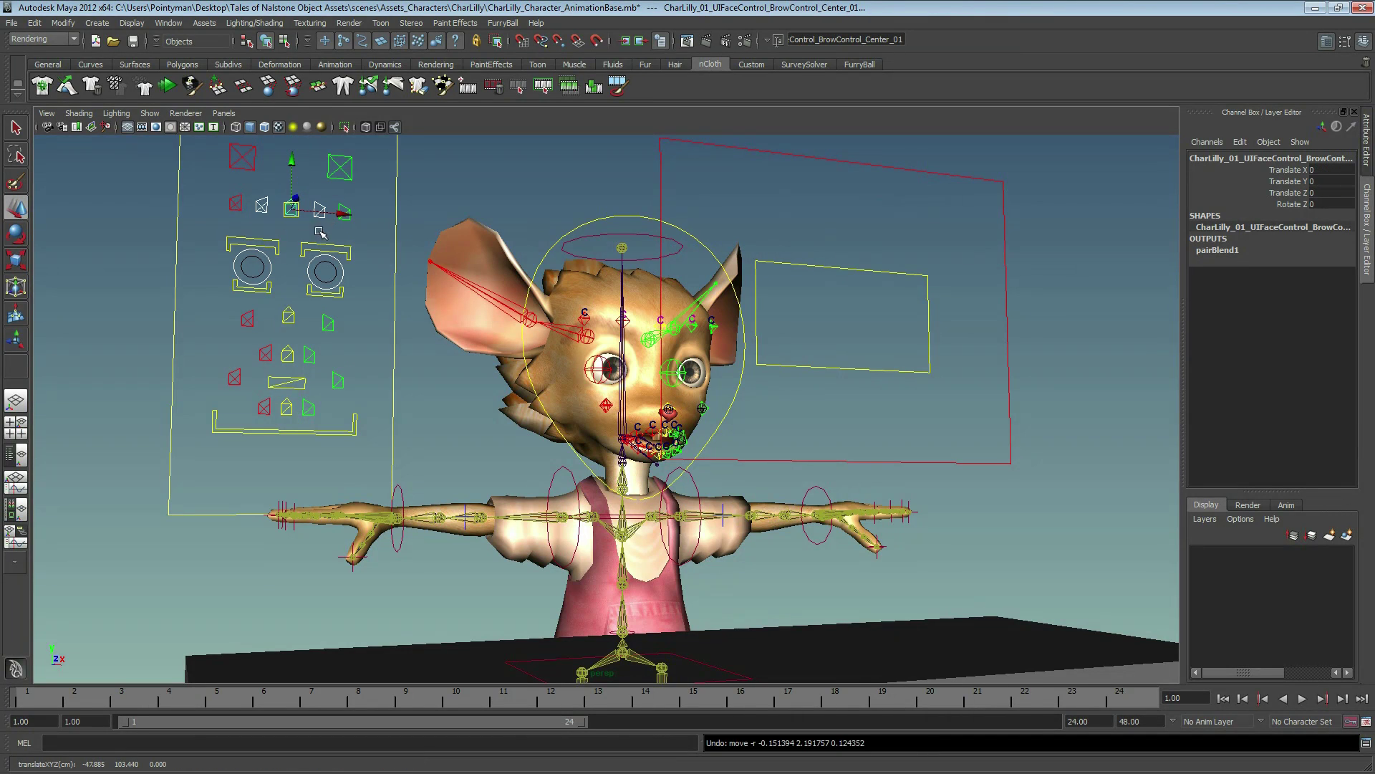
pyautogui.press('Right')
pyautogui.press('Right')
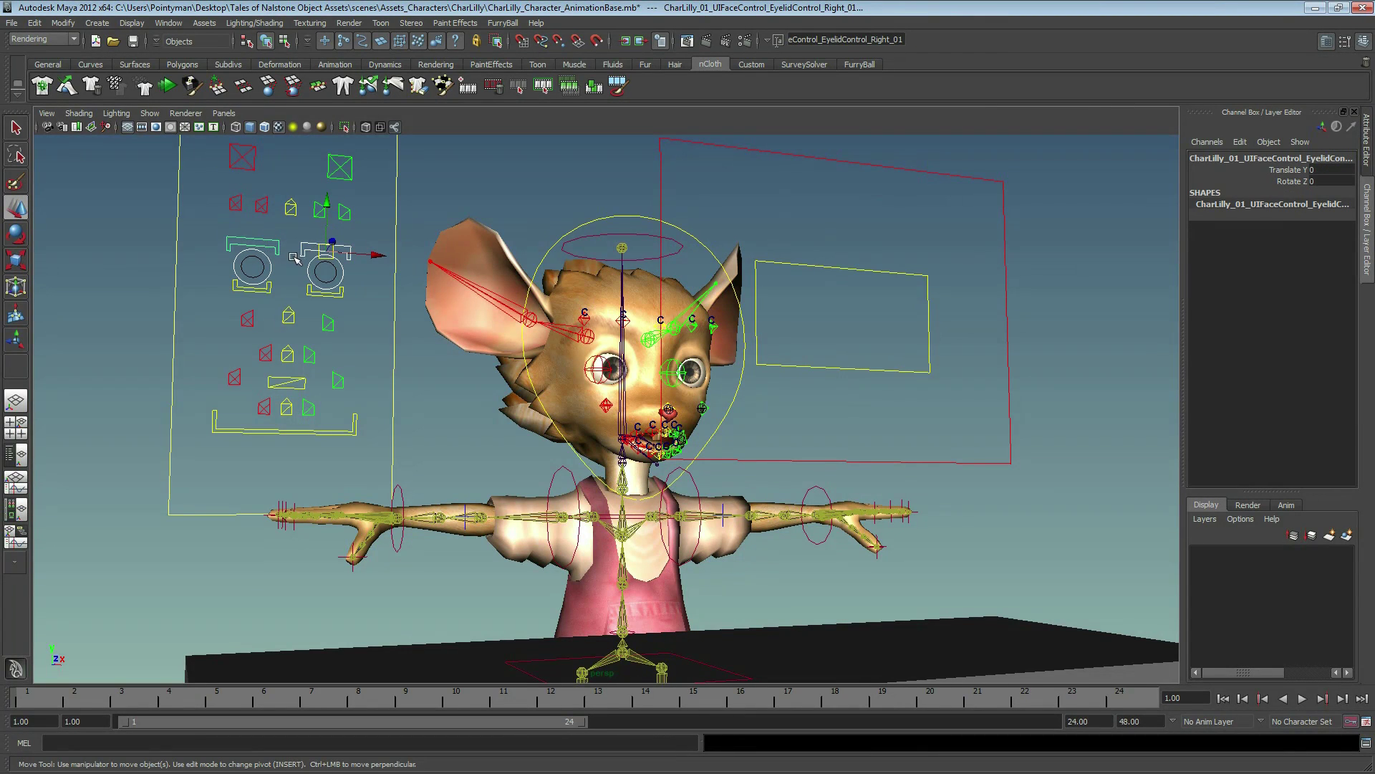
pyautogui.moveTo(295, 259); pyautogui.dragTo(289, 251, button='middle')
pyautogui.hotkey('ctrl', 'z')
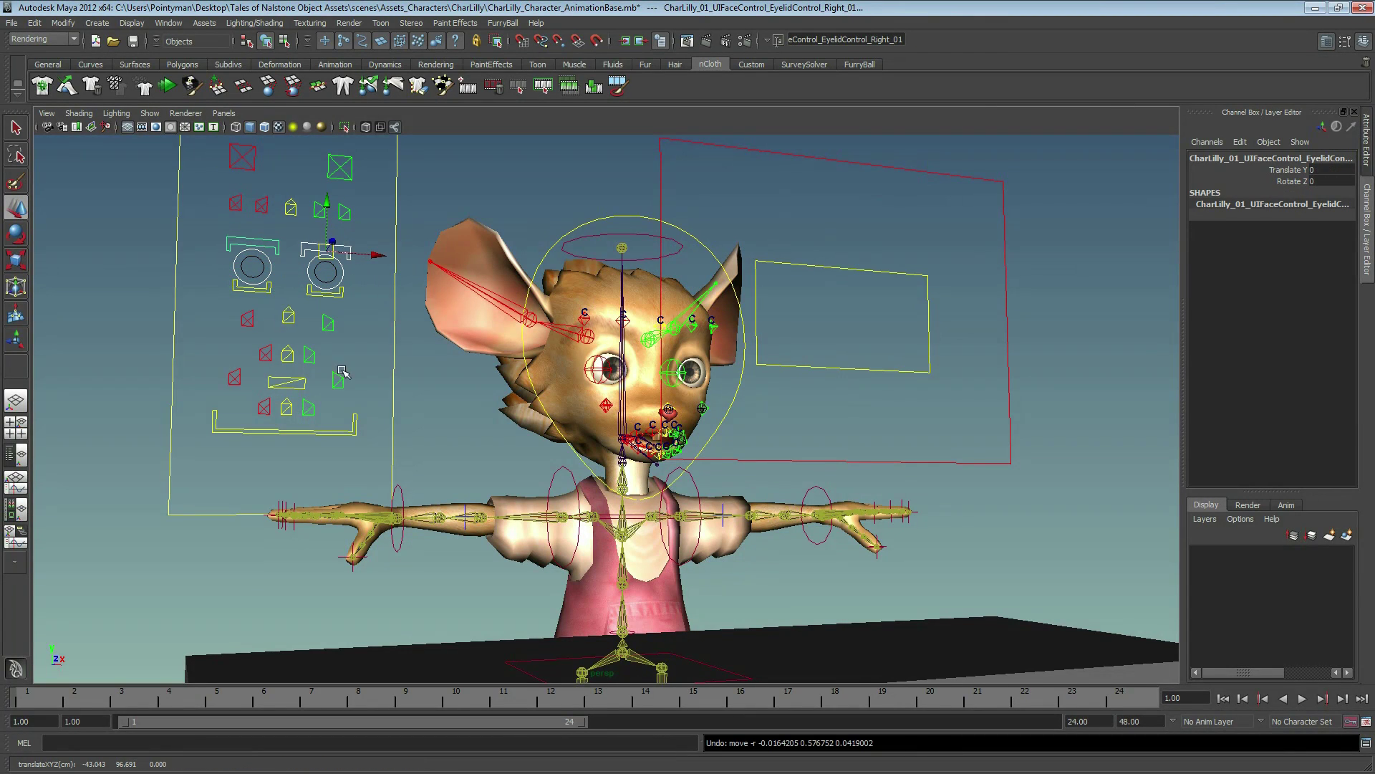
pyautogui.click(324, 406)
pyautogui.moveTo(338, 384); pyautogui.dragTo(330, 380, button='middle')
pyautogui.moveTo(323, 375)
pyautogui.keyDown('alt'); pyautogui.mouseDown()
pyautogui.moveTo(502, 398)
pyautogui.moveTo(229, 430)
pyautogui.mouseUp(); pyautogui.keyUp('alt')
pyautogui.scroll(5, 509, 400)
pyautogui.hotkey('ctrl', 'z')
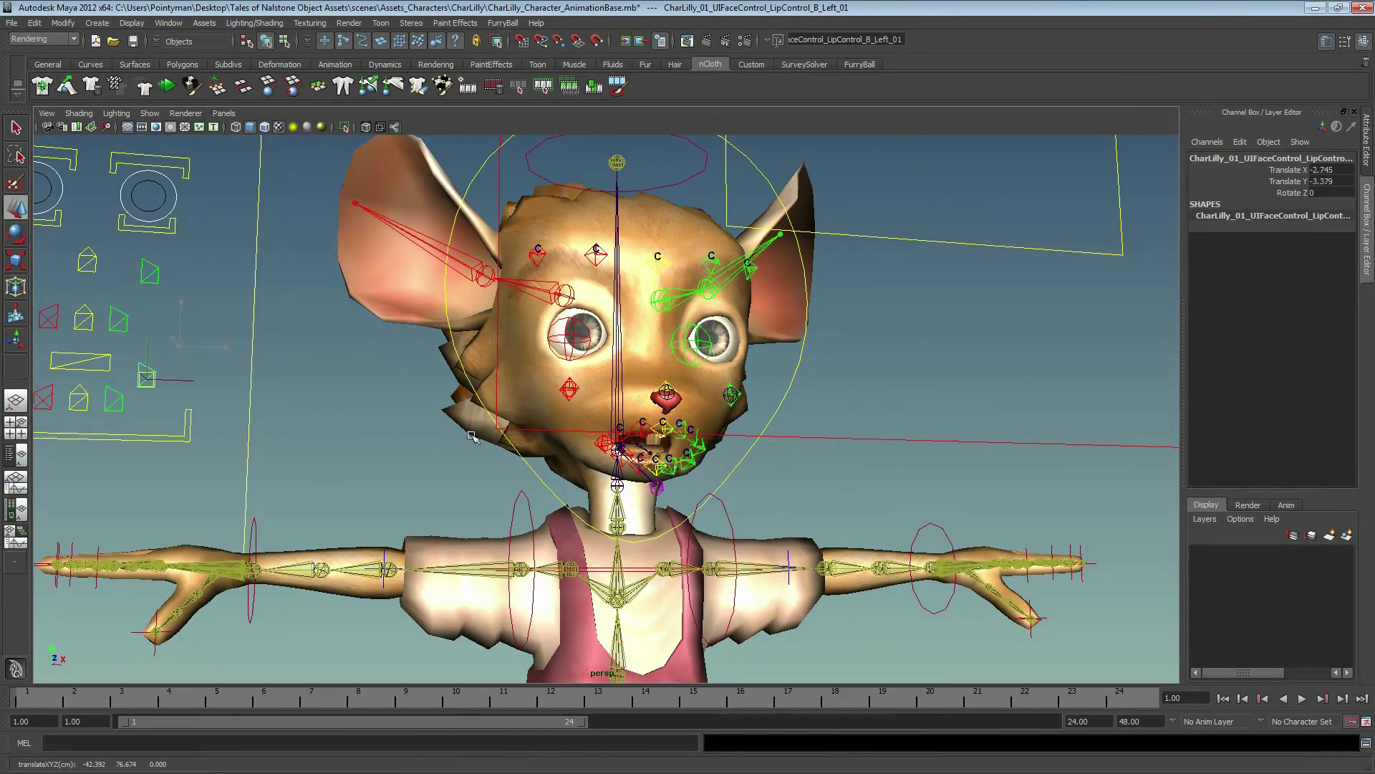
# - Pull the jaw controller down to open the mouth wide, then toggle it with undo
pyautogui.click(230, 431)
pyautogui.keyDown('alt'); pyautogui.moveTo(236, 430); pyautogui.dragTo(700, 399); pyautogui.keyUp('alt')
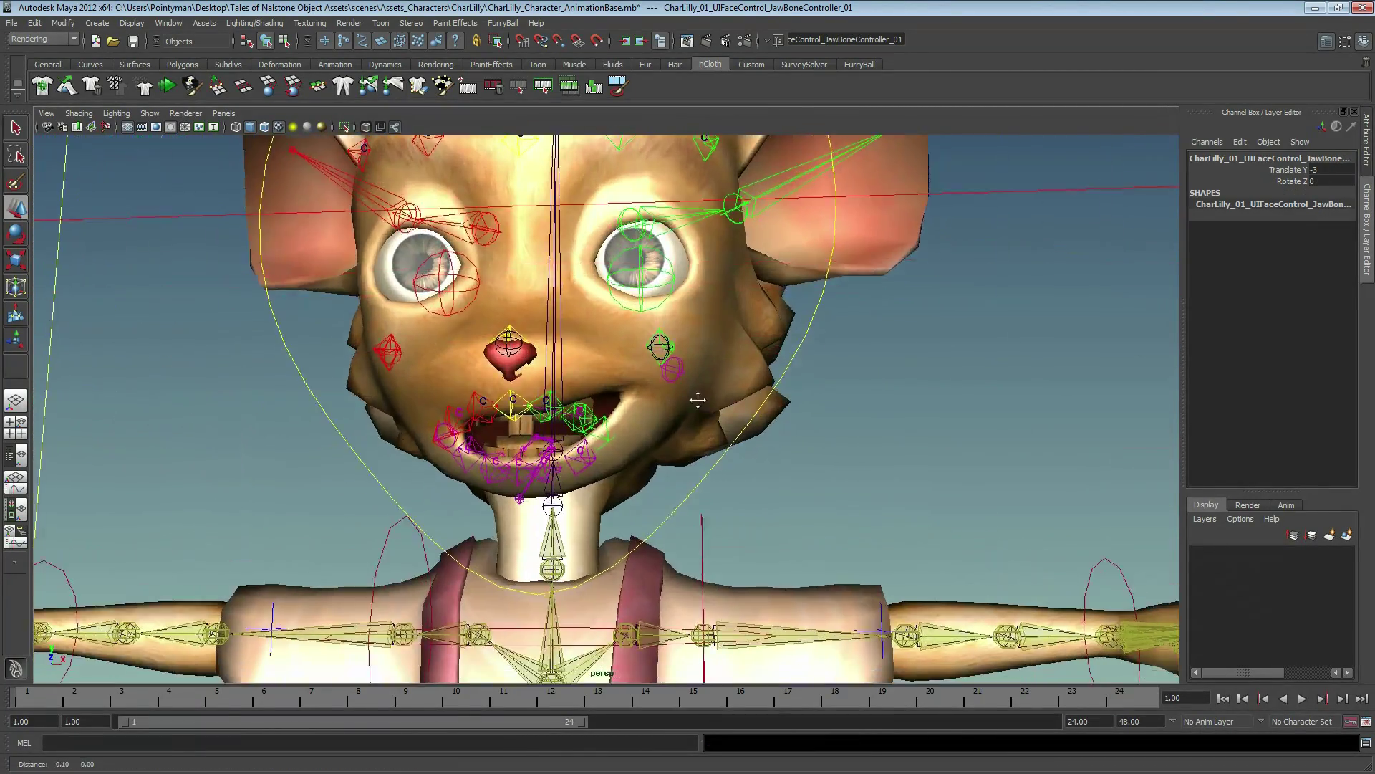
pyautogui.keyDown('alt'); pyautogui.moveTo(700, 399); pyautogui.dragTo(828, 407, button='right'); pyautogui.keyUp('alt')
pyautogui.keyDown('alt'); pyautogui.moveTo(828, 406); pyautogui.dragTo(835, 437); pyautogui.keyUp('alt')
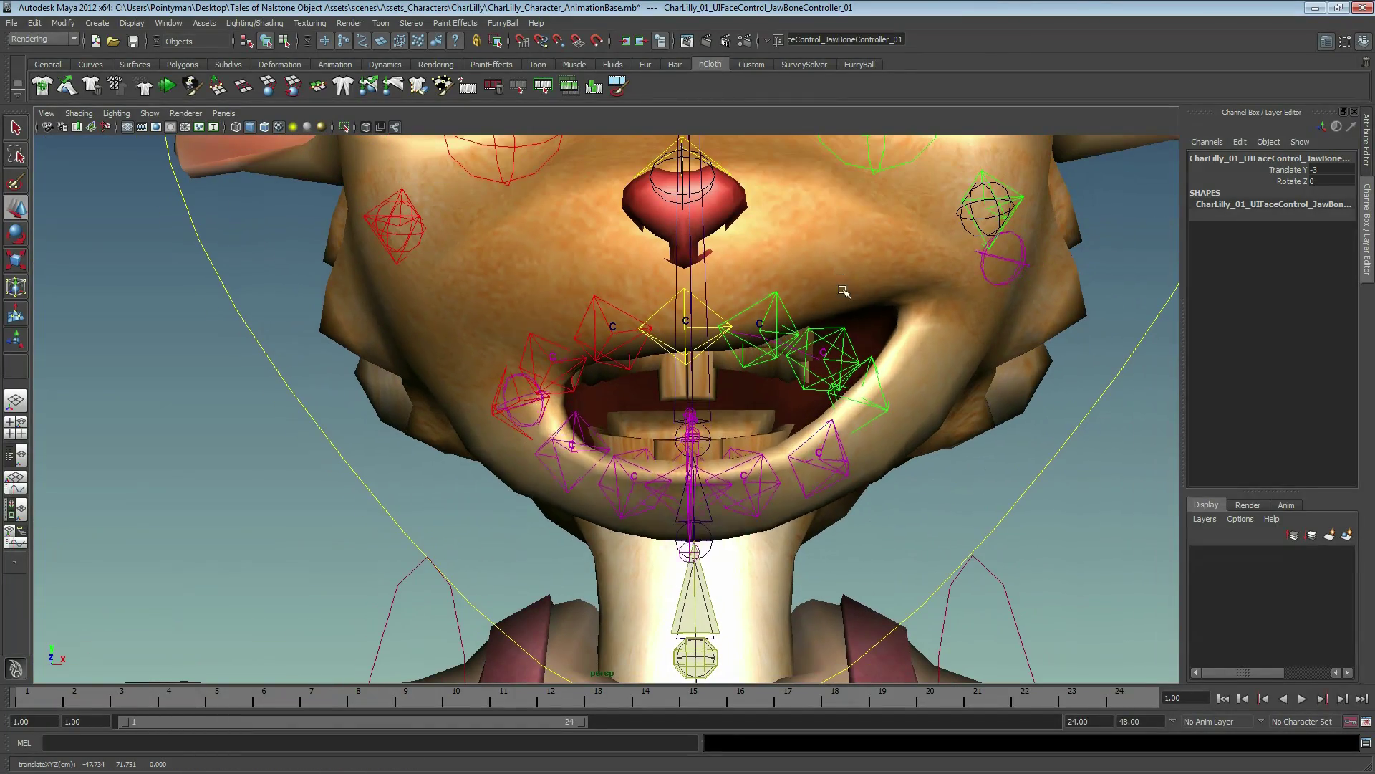
pyautogui.moveTo(835, 437)
pyautogui.mouseDown(button='middle')
pyautogui.moveTo(888, 559)
pyautogui.moveTo(883, 512)
pyautogui.moveTo(881, 770)
pyautogui.mouseUp(button='middle')
pyautogui.hotkey('ctrl', 'z')
pyautogui.hotkey('ctrl', 'z')
pyautogui.hotkey('ctrl', 'z')
pyautogui.hotkey('ctrl', 'z')
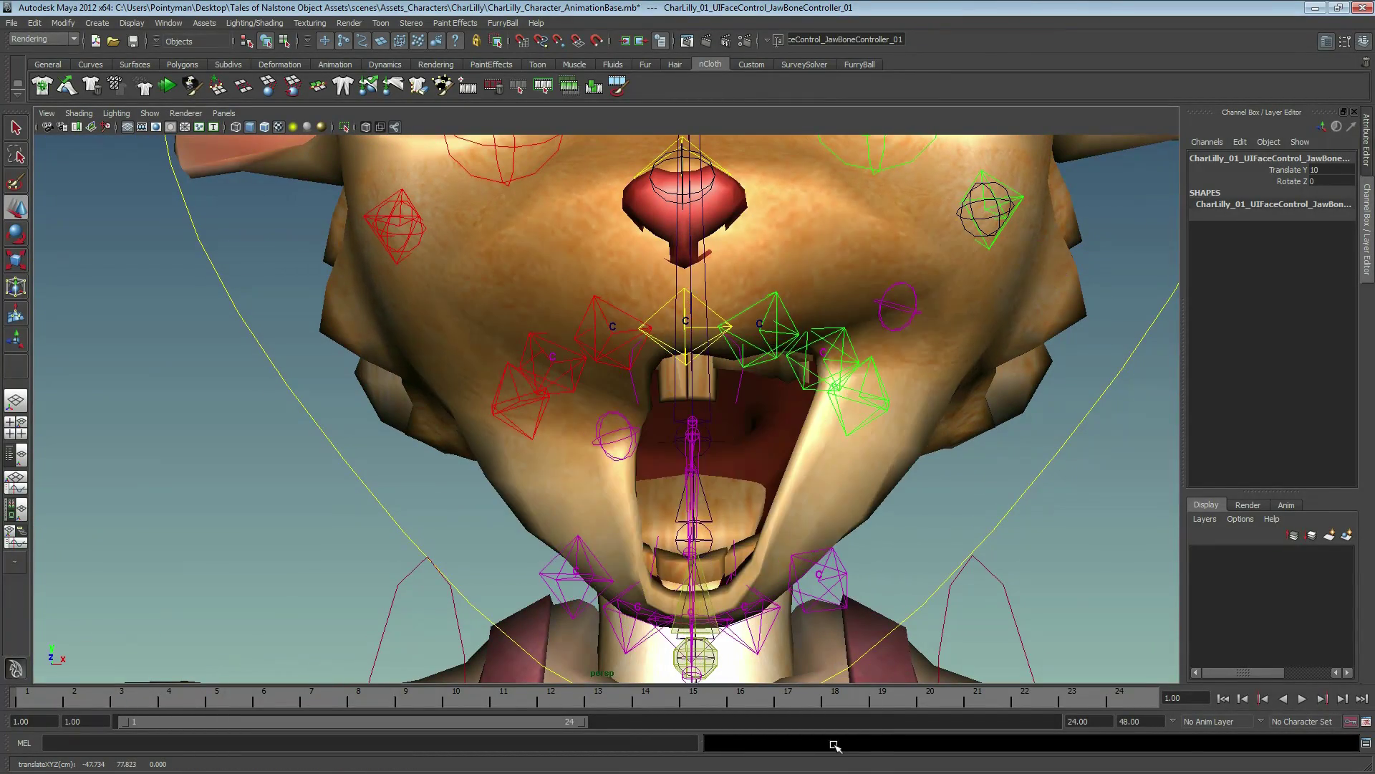
pyautogui.hotkey('ctrl', 'z')
pyautogui.hotkey('ctrl', 'z')
pyautogui.hotkey('ctrl', 'z')
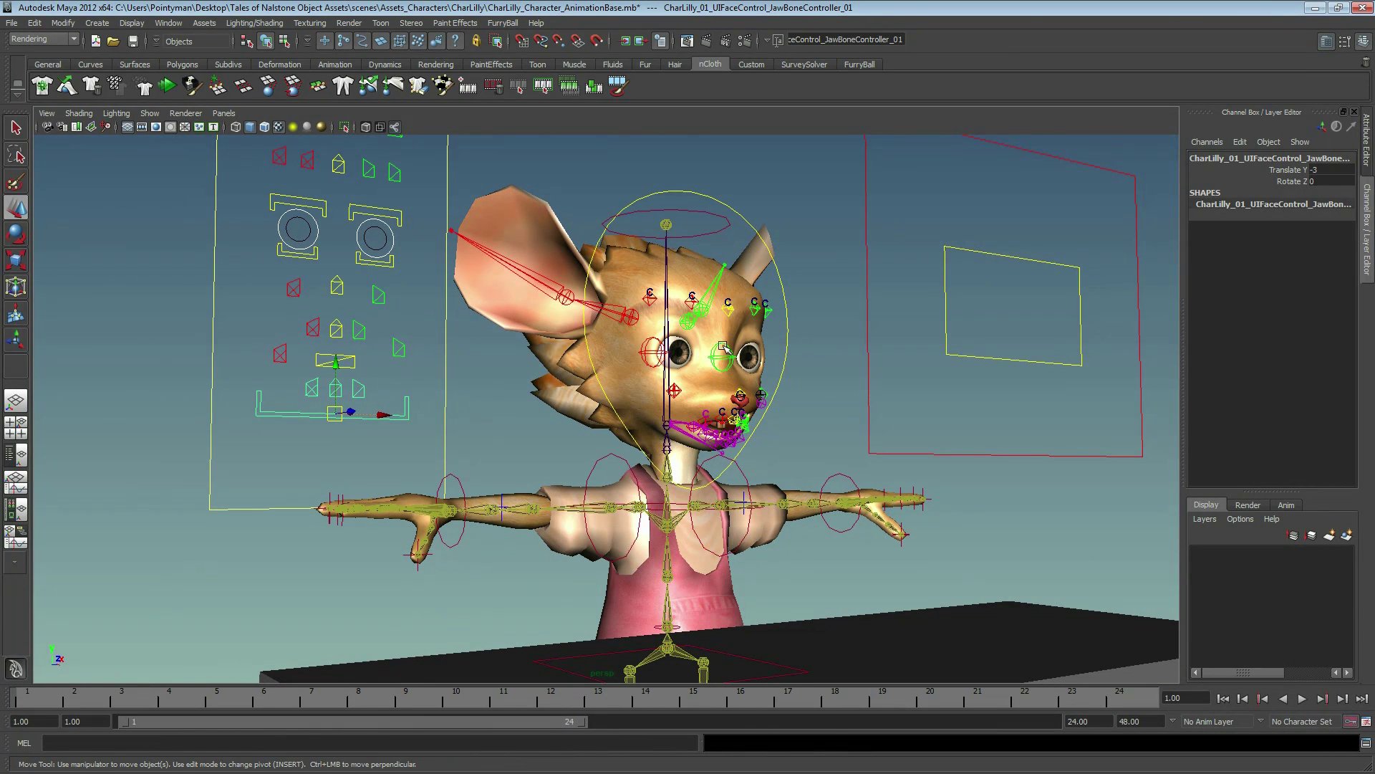
pyautogui.moveTo(723, 347)
pyautogui.keyDown('alt'); pyautogui.mouseDown()
pyautogui.moveTo(692, 348)
pyautogui.moveTo(702, 356)
pyautogui.mouseUp(); pyautogui.keyUp('alt')
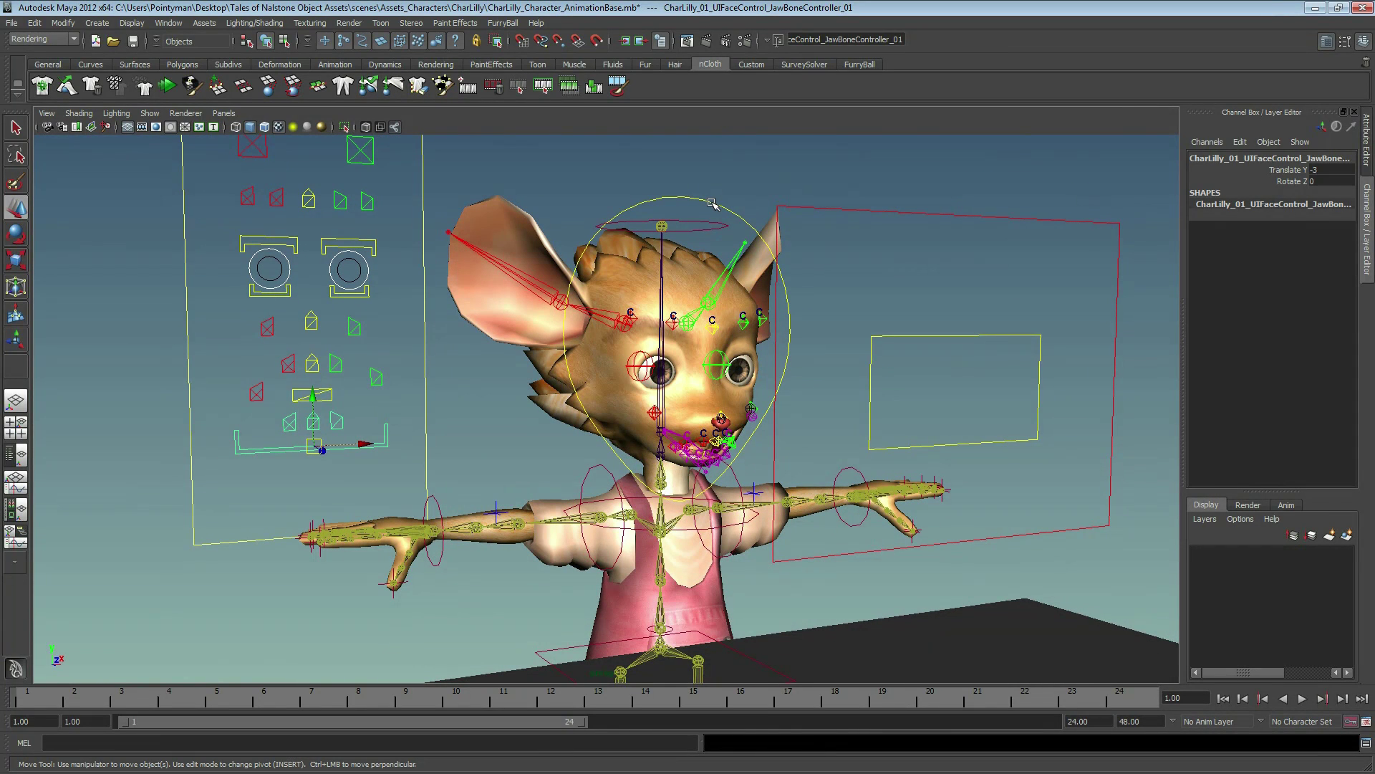
pyautogui.keyDown('alt'); pyautogui.moveTo(745, 338); pyautogui.dragTo(780, 346); pyautogui.keyUp('alt')
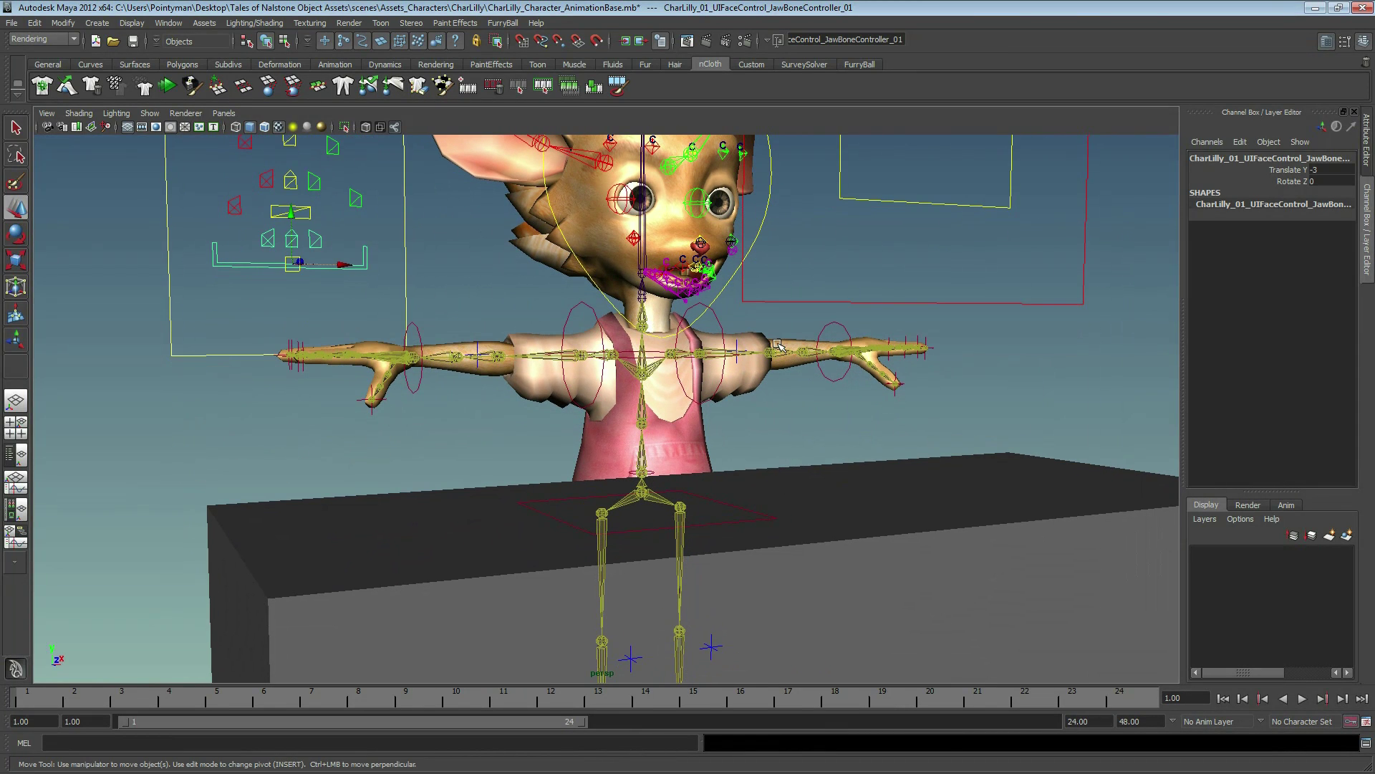
pyautogui.click(740, 403)
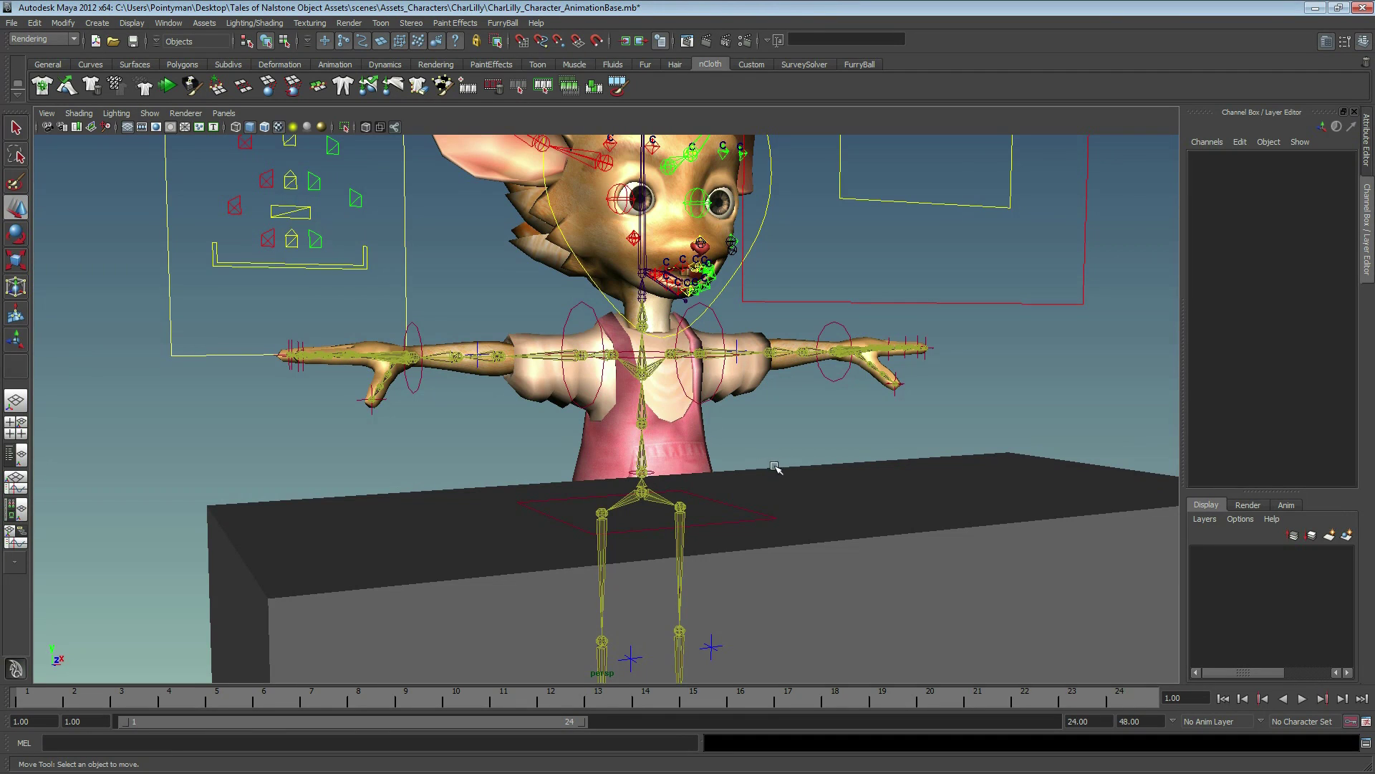
pyautogui.scroll(-3, 776, 467)
pyautogui.keyDown('alt'); pyautogui.moveTo(819, 467); pyautogui.dragTo(656, 377); pyautogui.keyUp('alt')
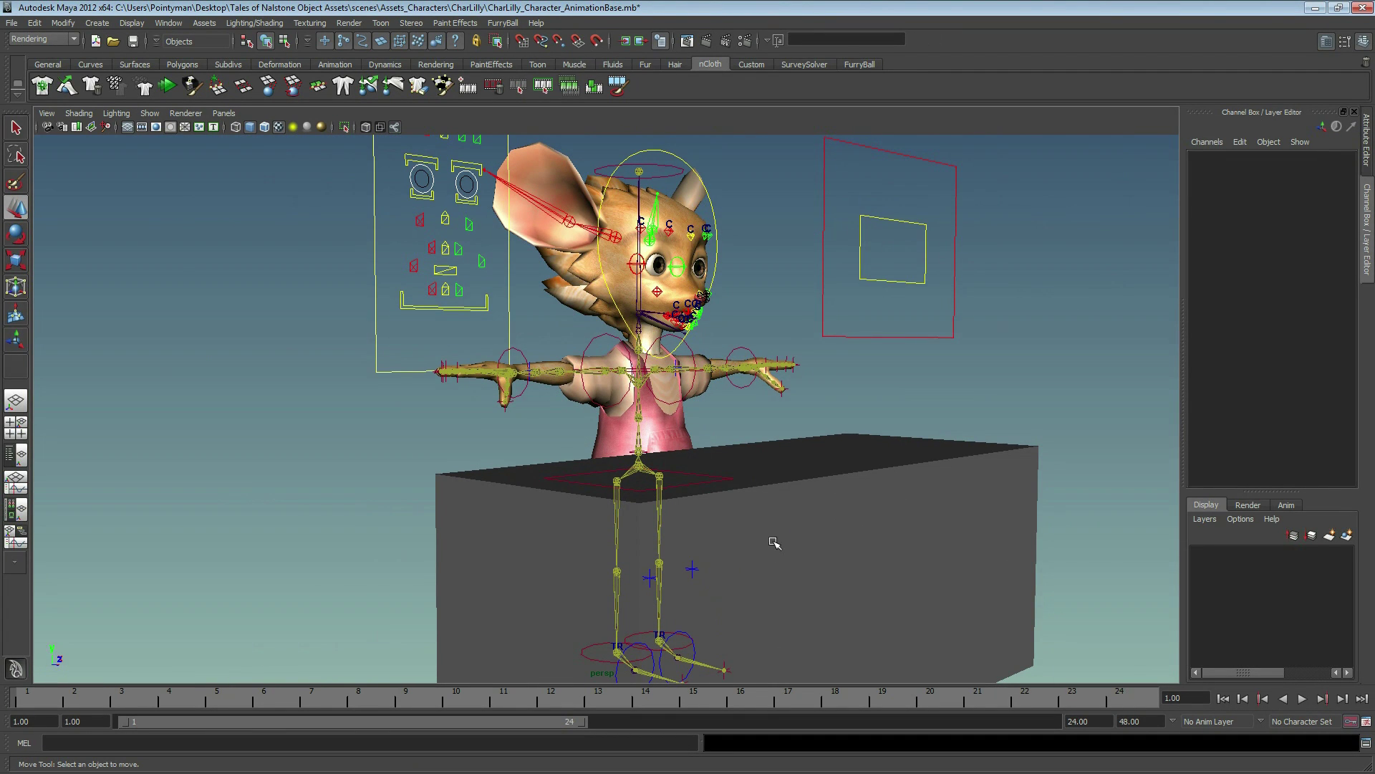
pyautogui.click(670, 152)
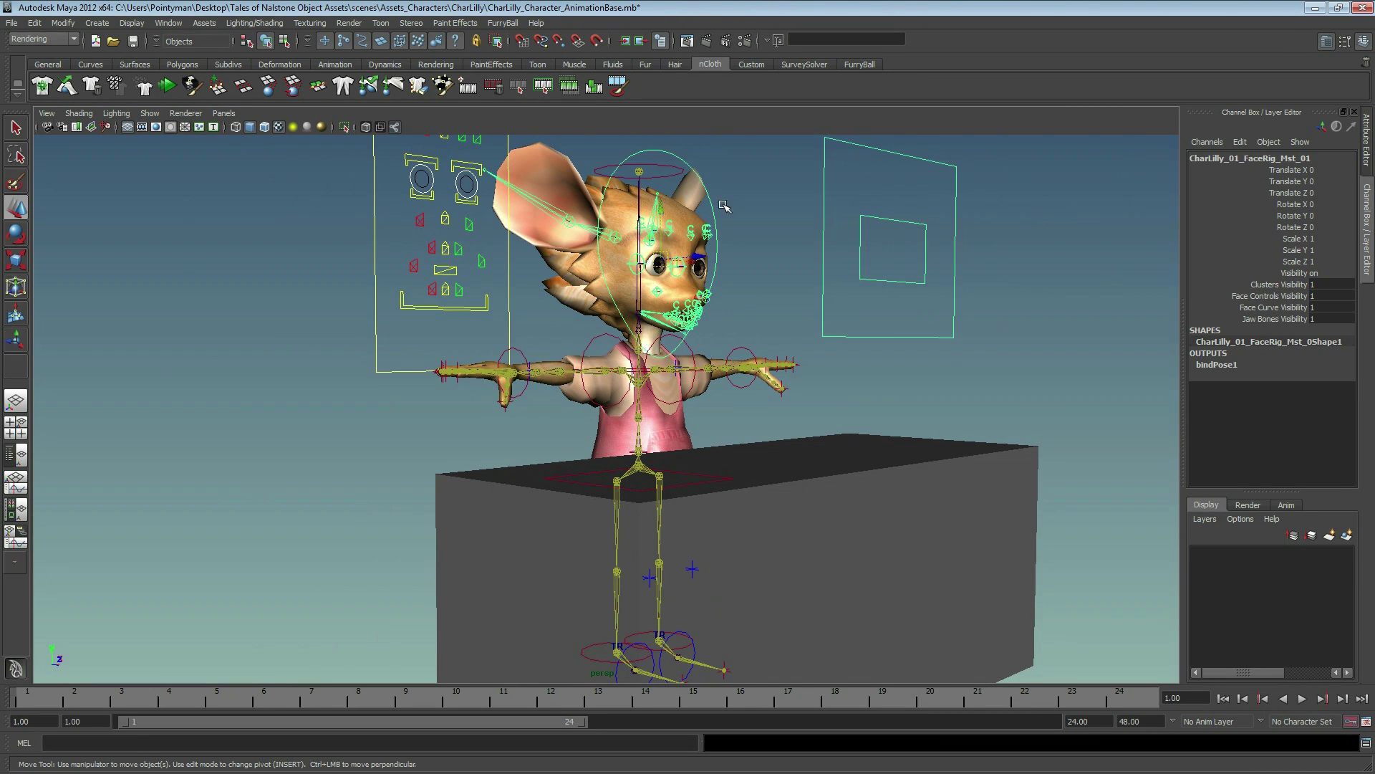
pyautogui.click(755, 309)
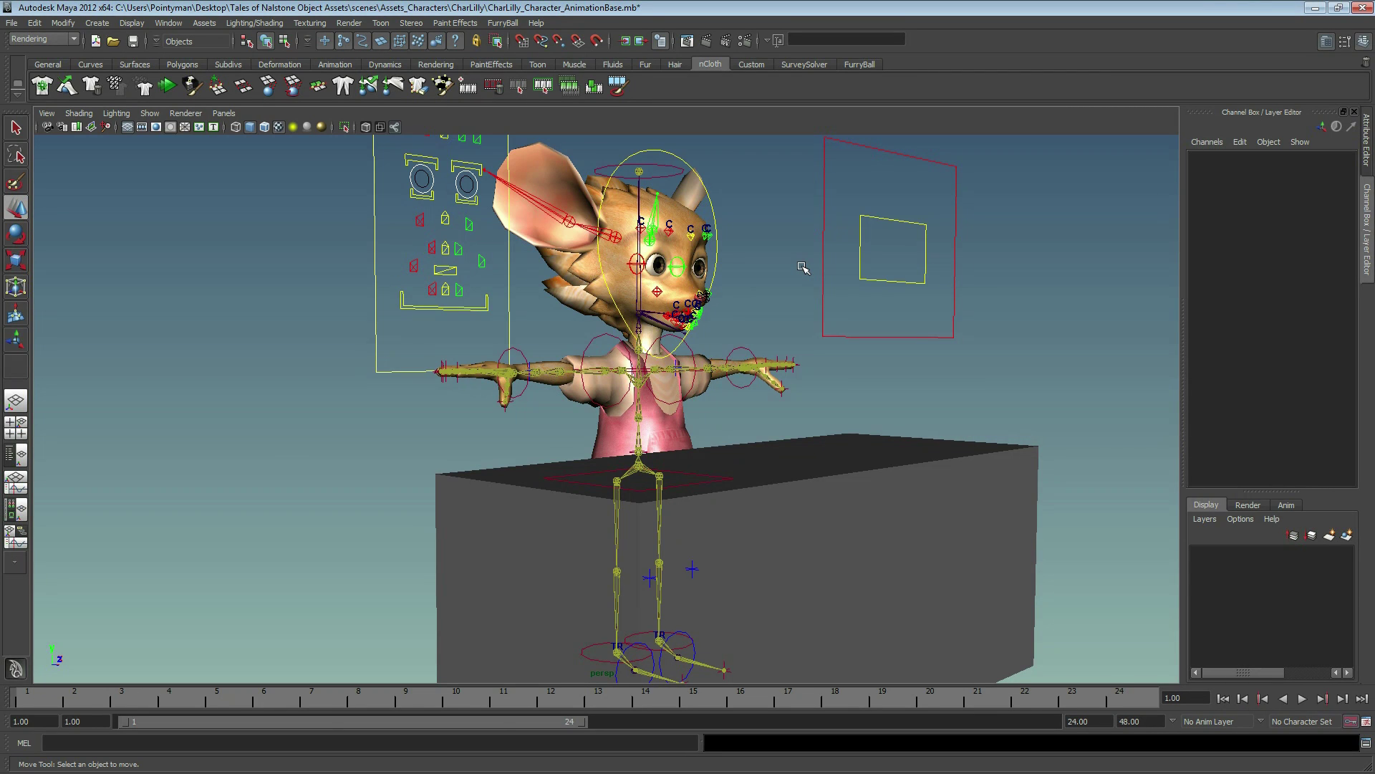
pyautogui.keyDown('alt'); pyautogui.moveTo(780, 209); pyautogui.dragTo(772, 243); pyautogui.keyUp('alt')
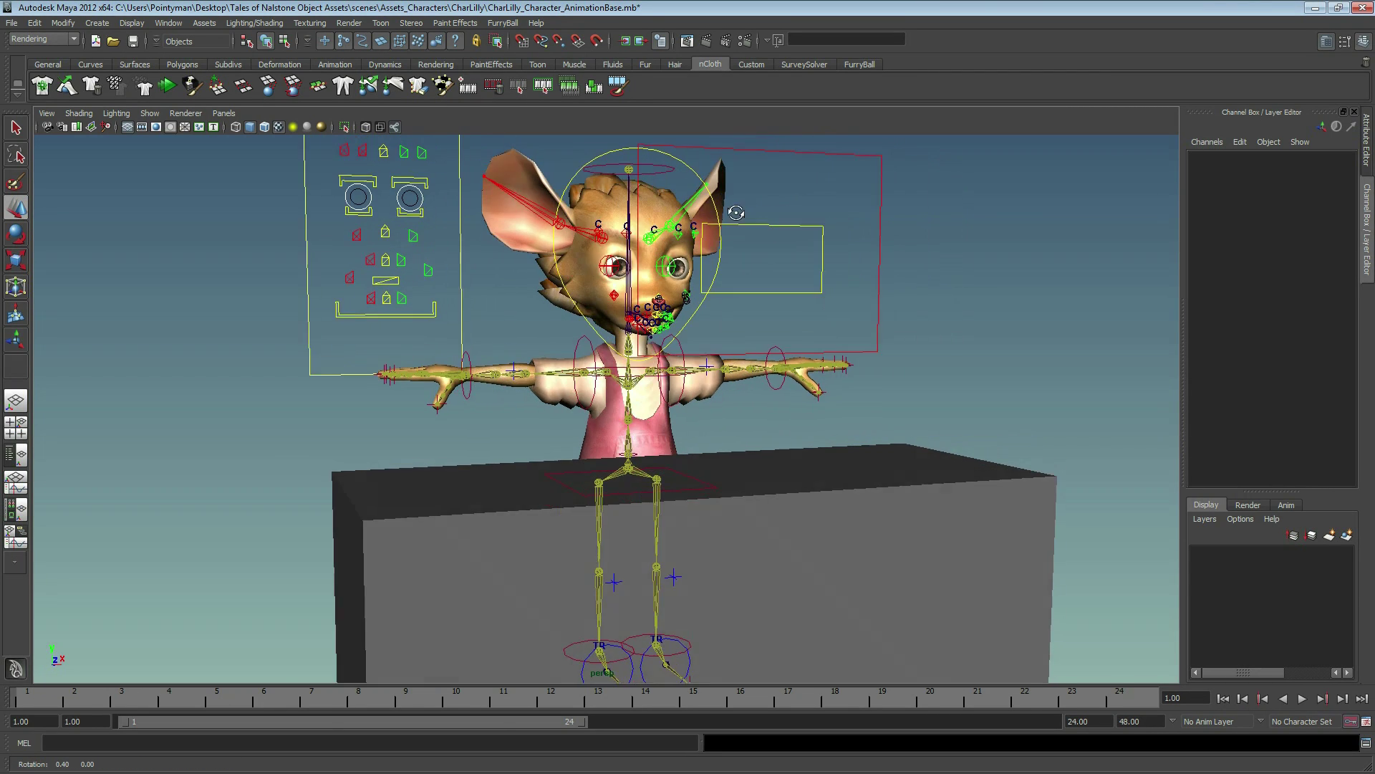
pyautogui.click(922, 498)
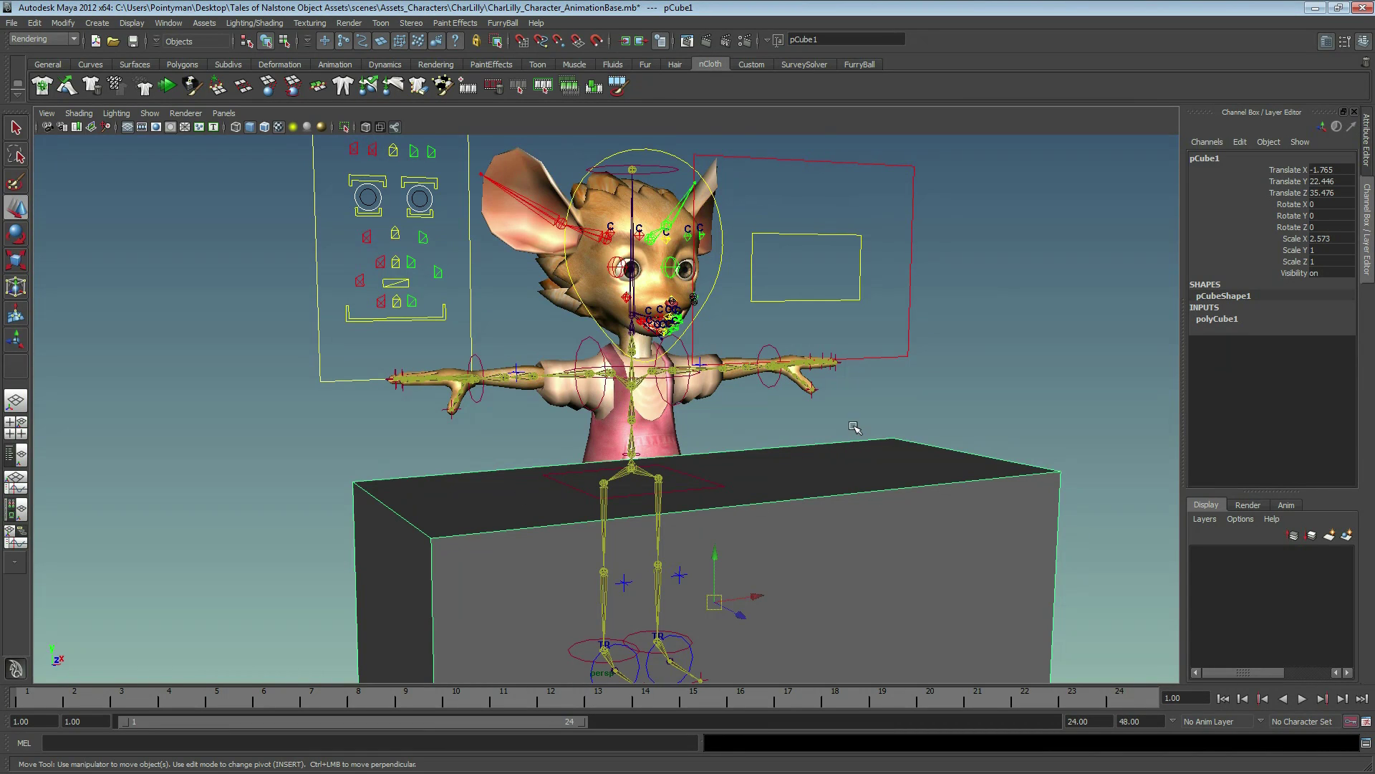
# - Deselect the table box and tear off Skeleton > HumanIK into a floating window
pyautogui.click(792, 415)
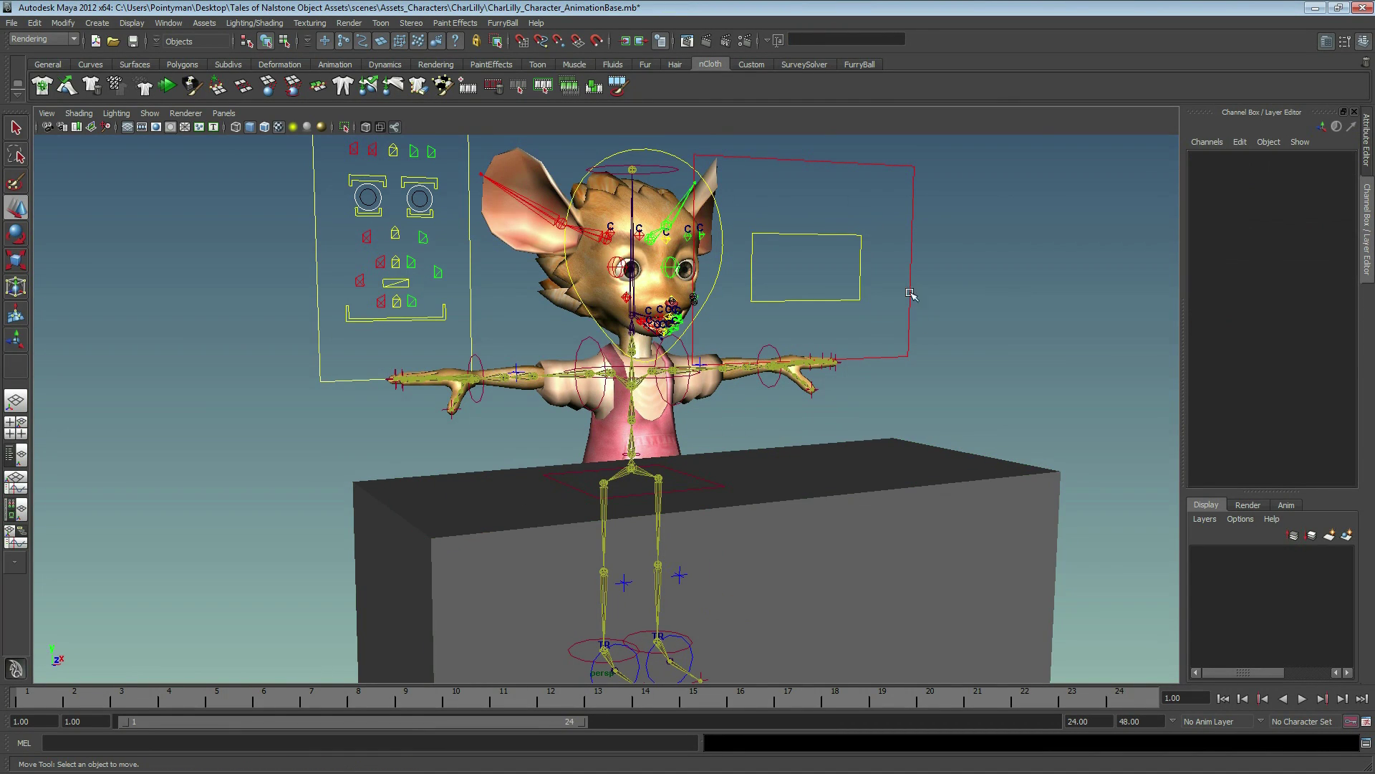
pyautogui.press('space')
pyautogui.click(976, 314)
pyautogui.moveTo(999, 488)
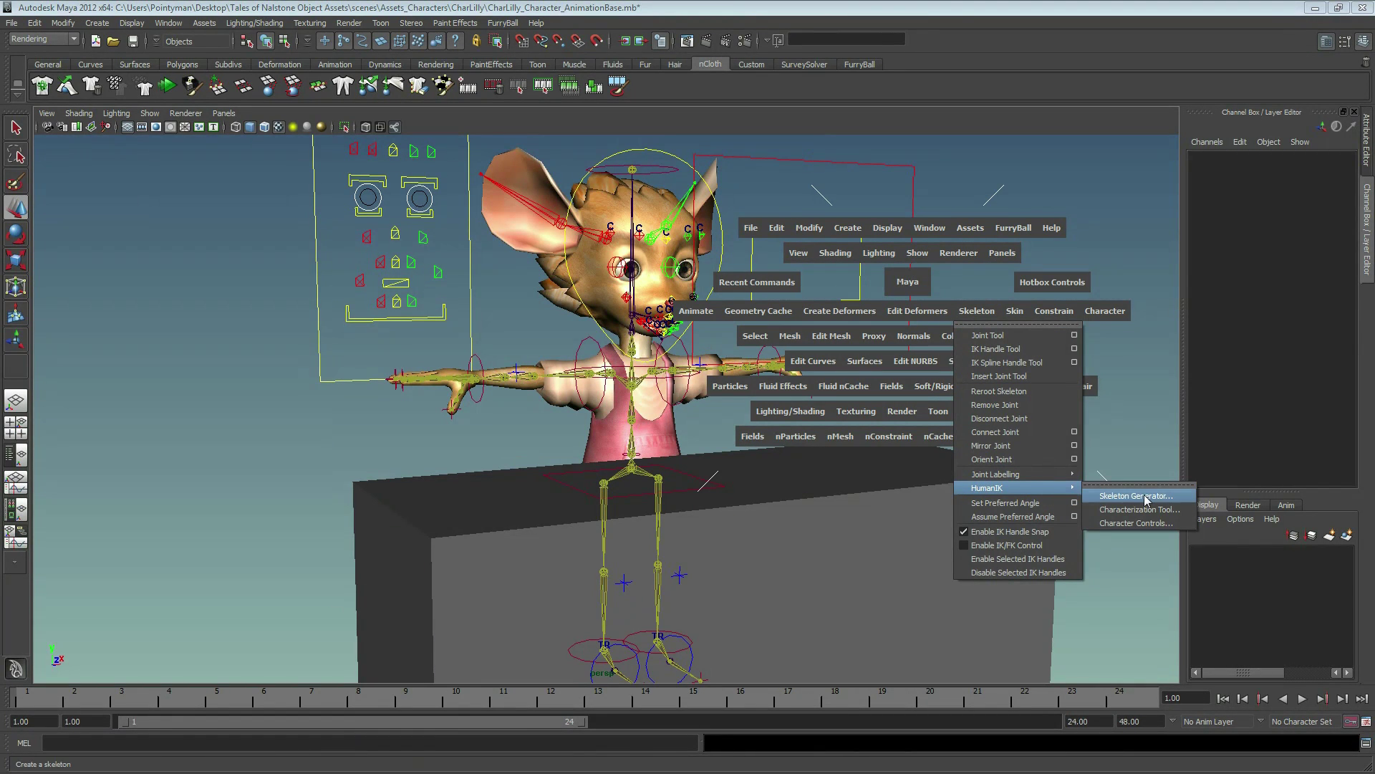
pyautogui.click(1152, 489)
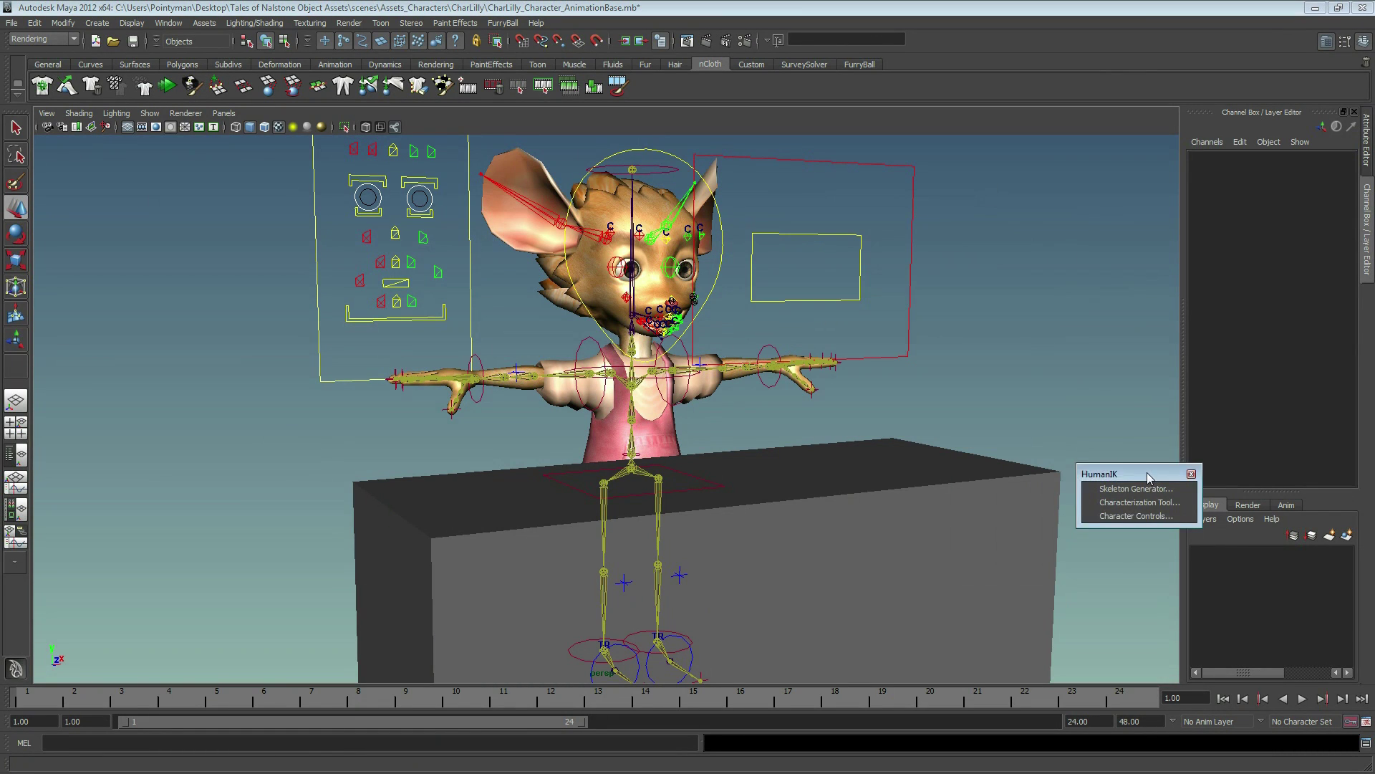
pyautogui.moveTo(1152, 490); pyautogui.dragTo(1031, 139)
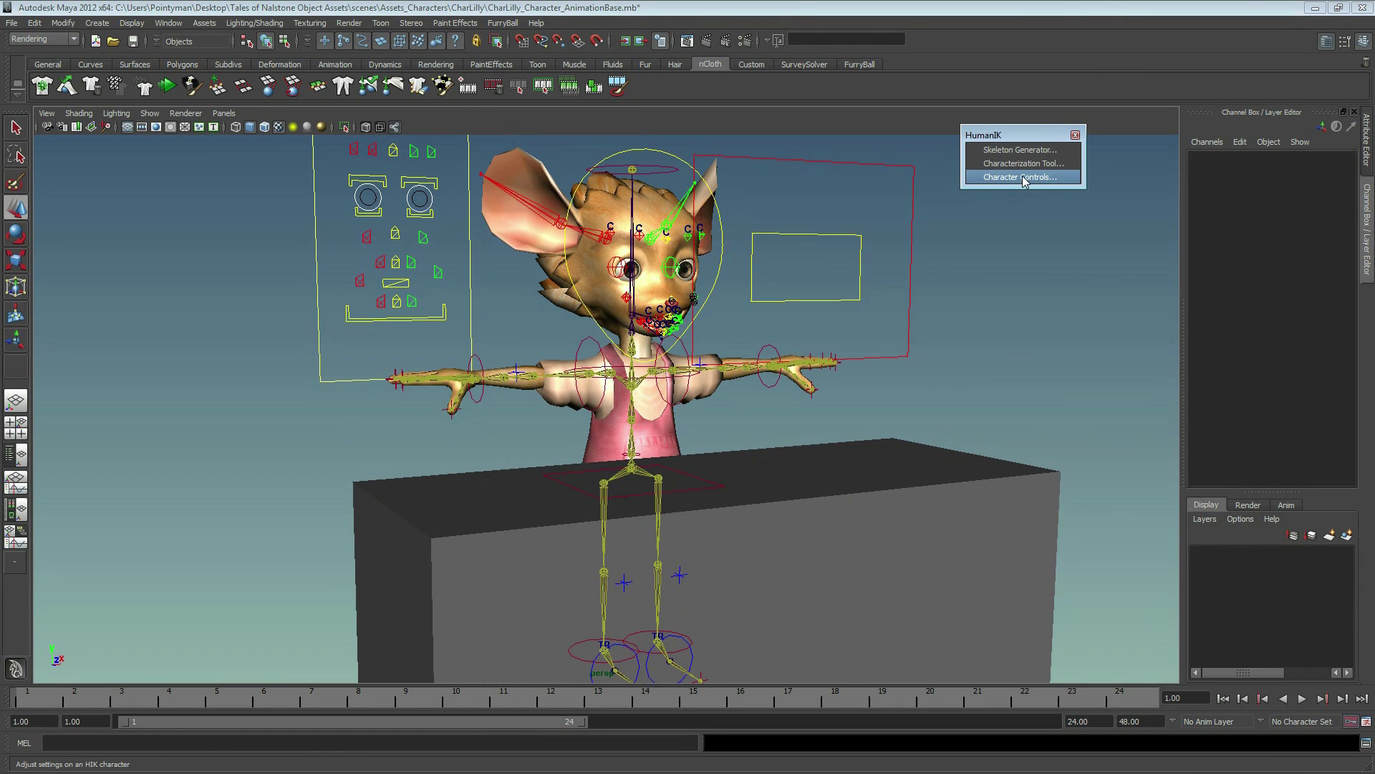
# - Open Character Controls and select the right wrist effector on the HumanIK figure
pyautogui.moveTo(1029, 135); pyautogui.dragTo(965, 151)
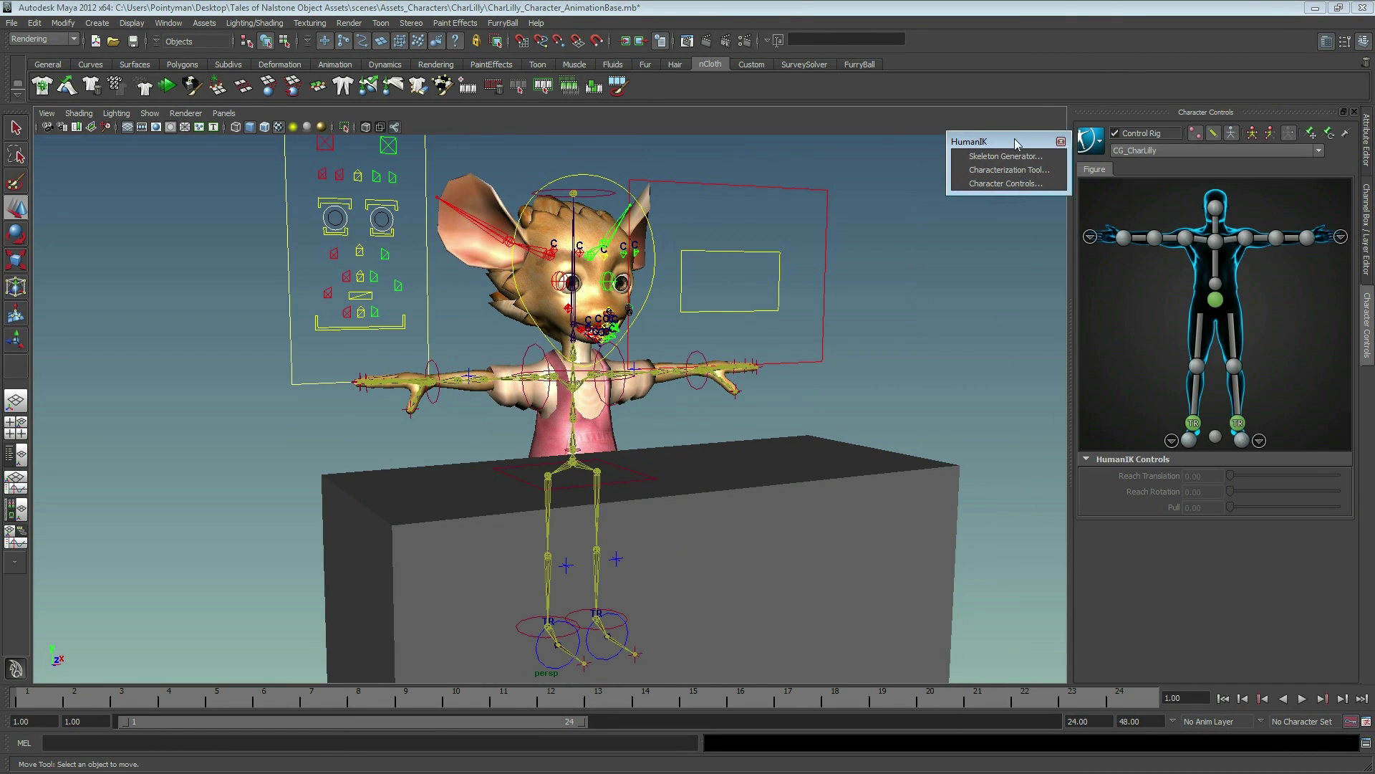
pyautogui.moveTo(1107, 191); pyautogui.dragTo(1334, 451)
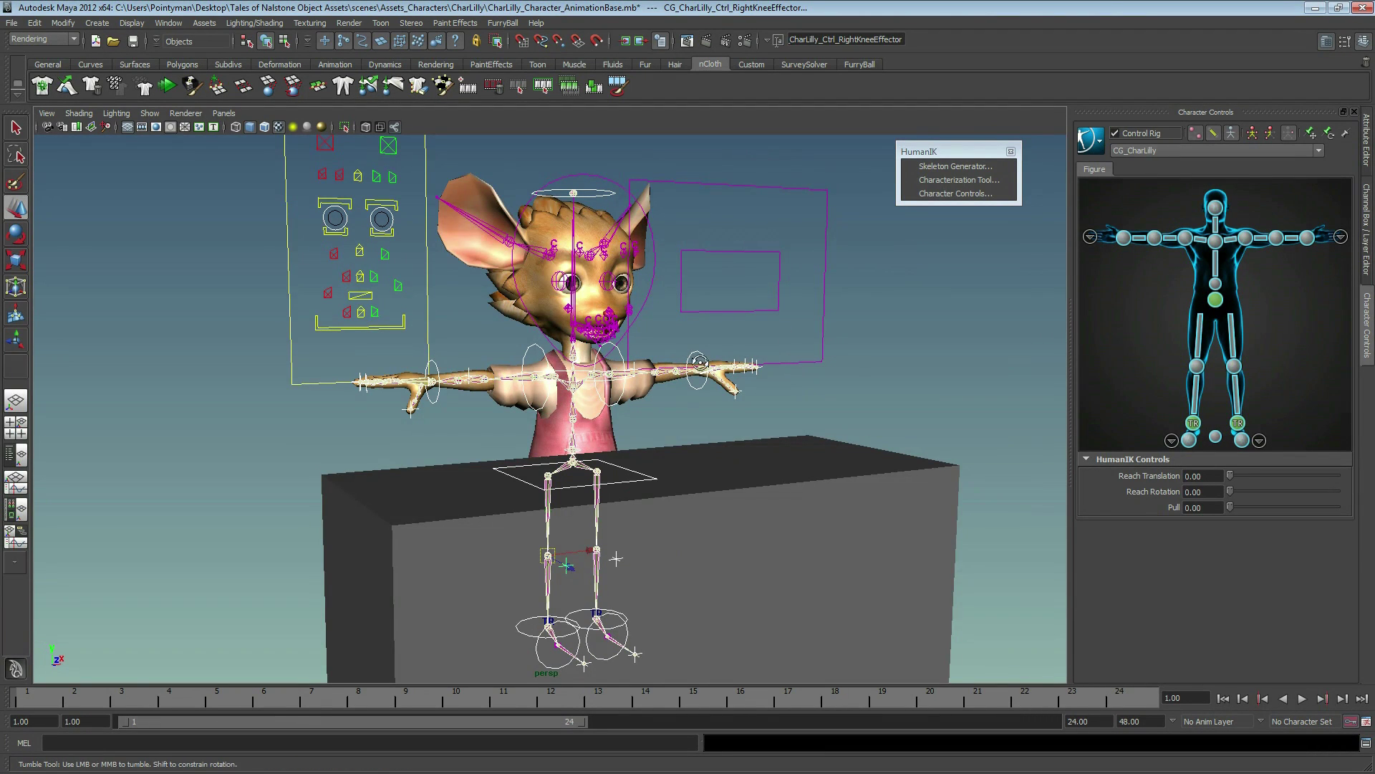
pyautogui.click(1153, 345)
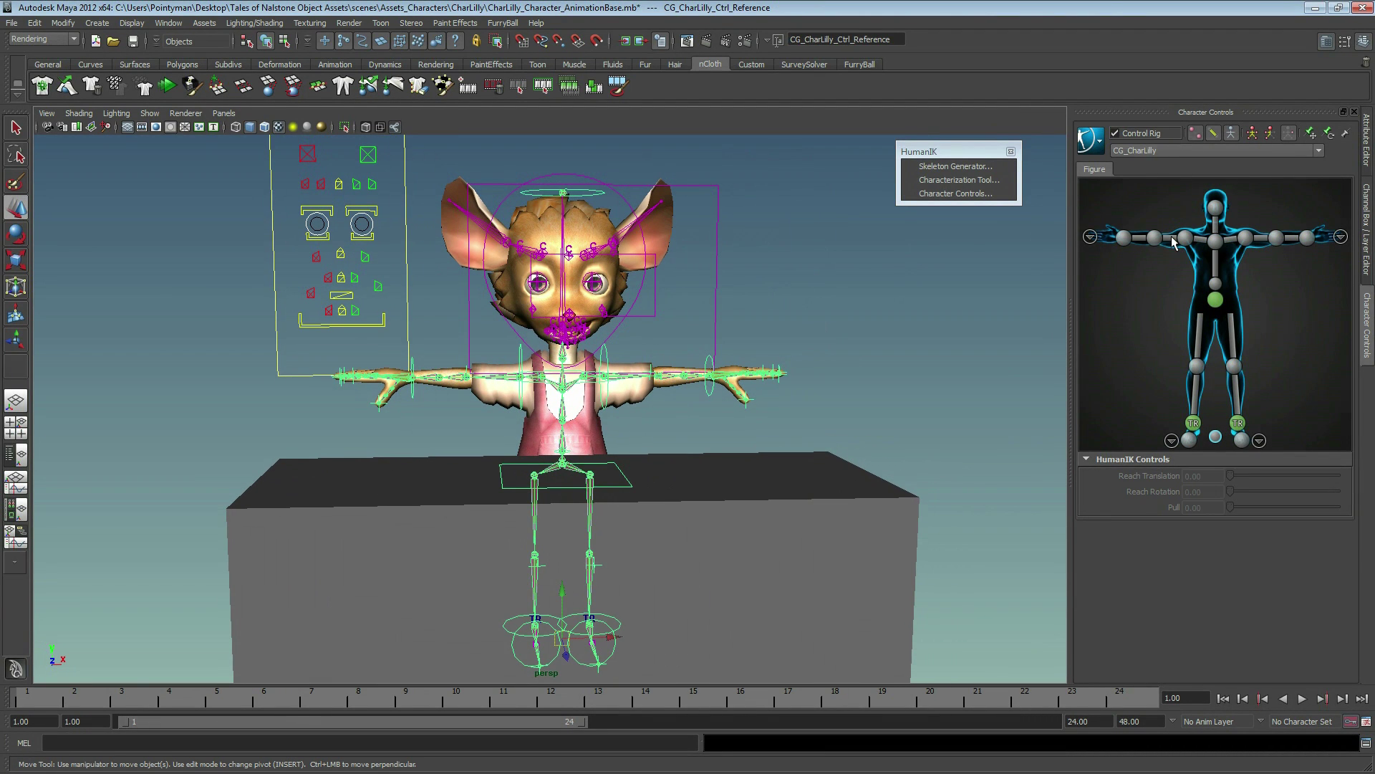
pyautogui.click(1169, 238)
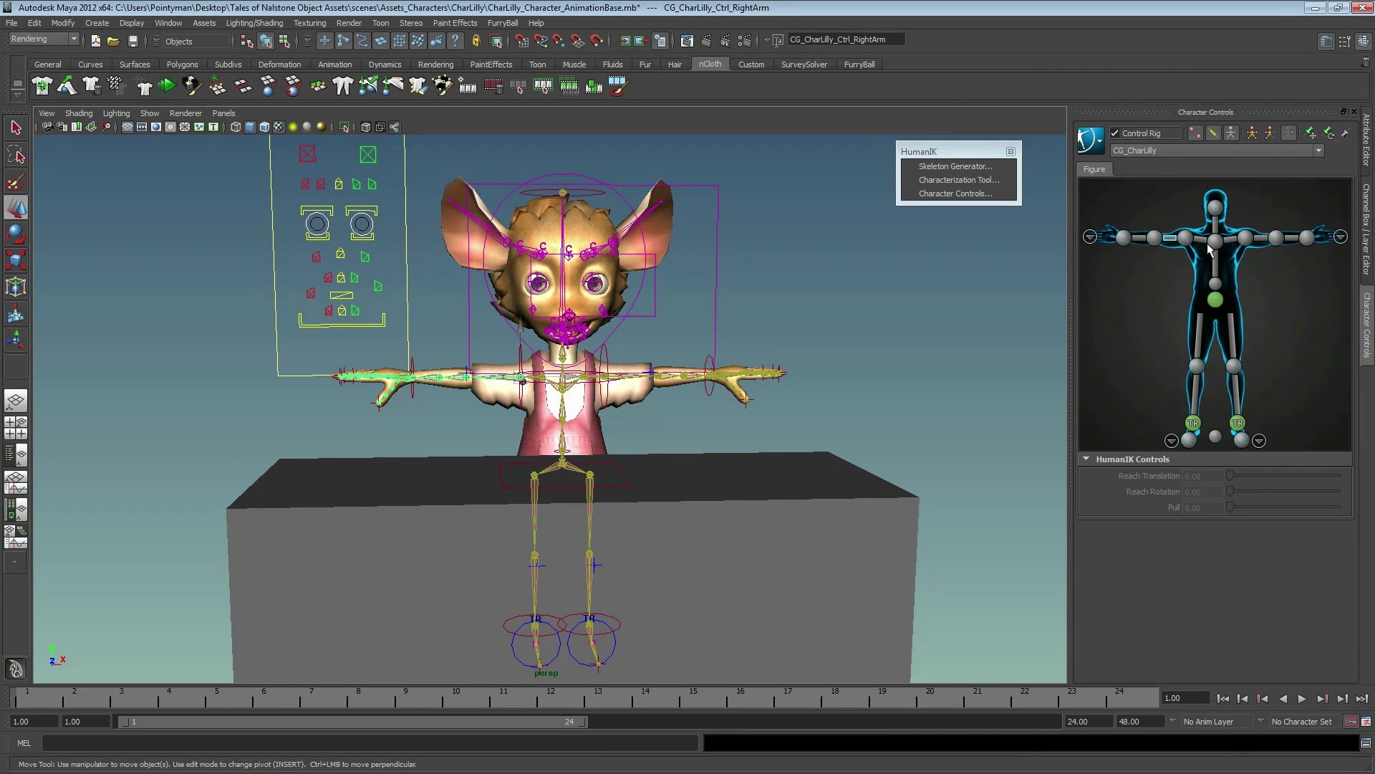
pyautogui.click(1230, 242)
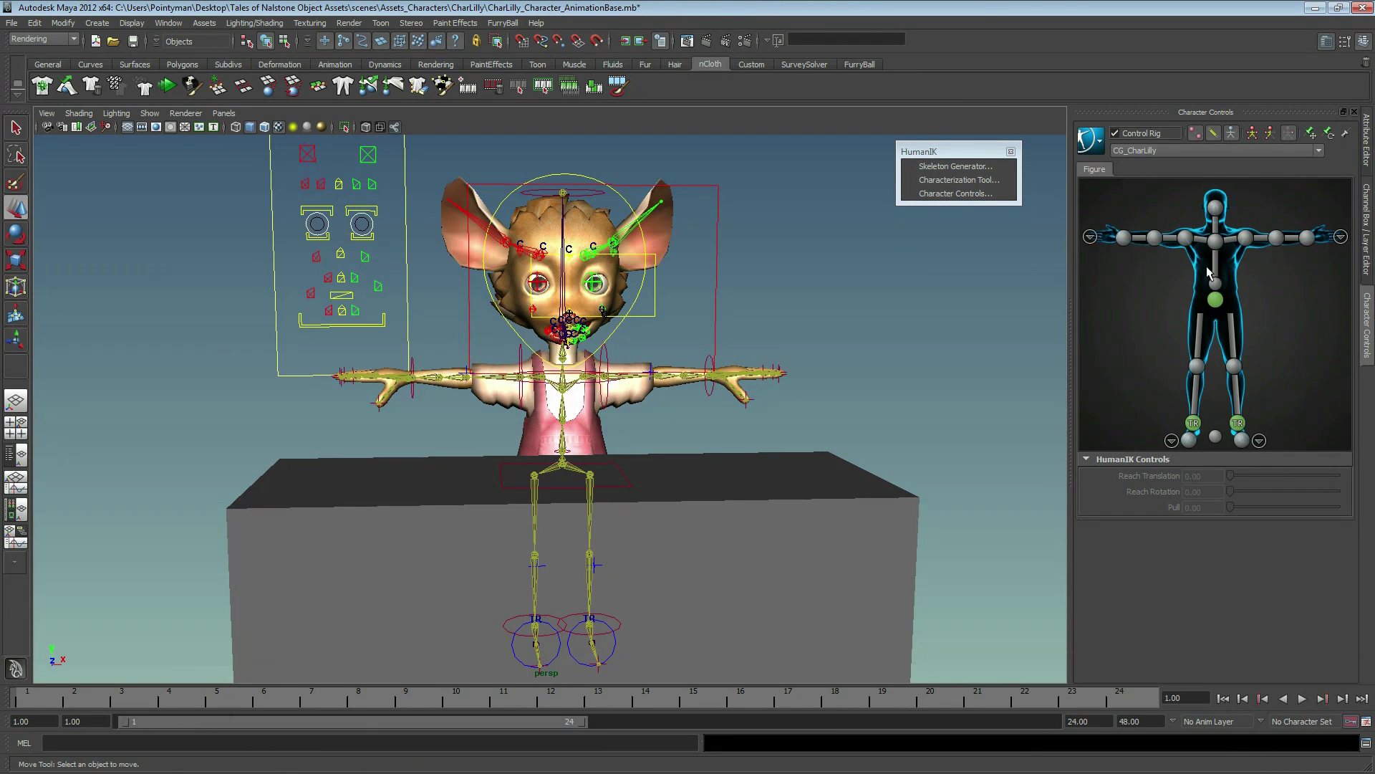
pyautogui.click(1202, 239)
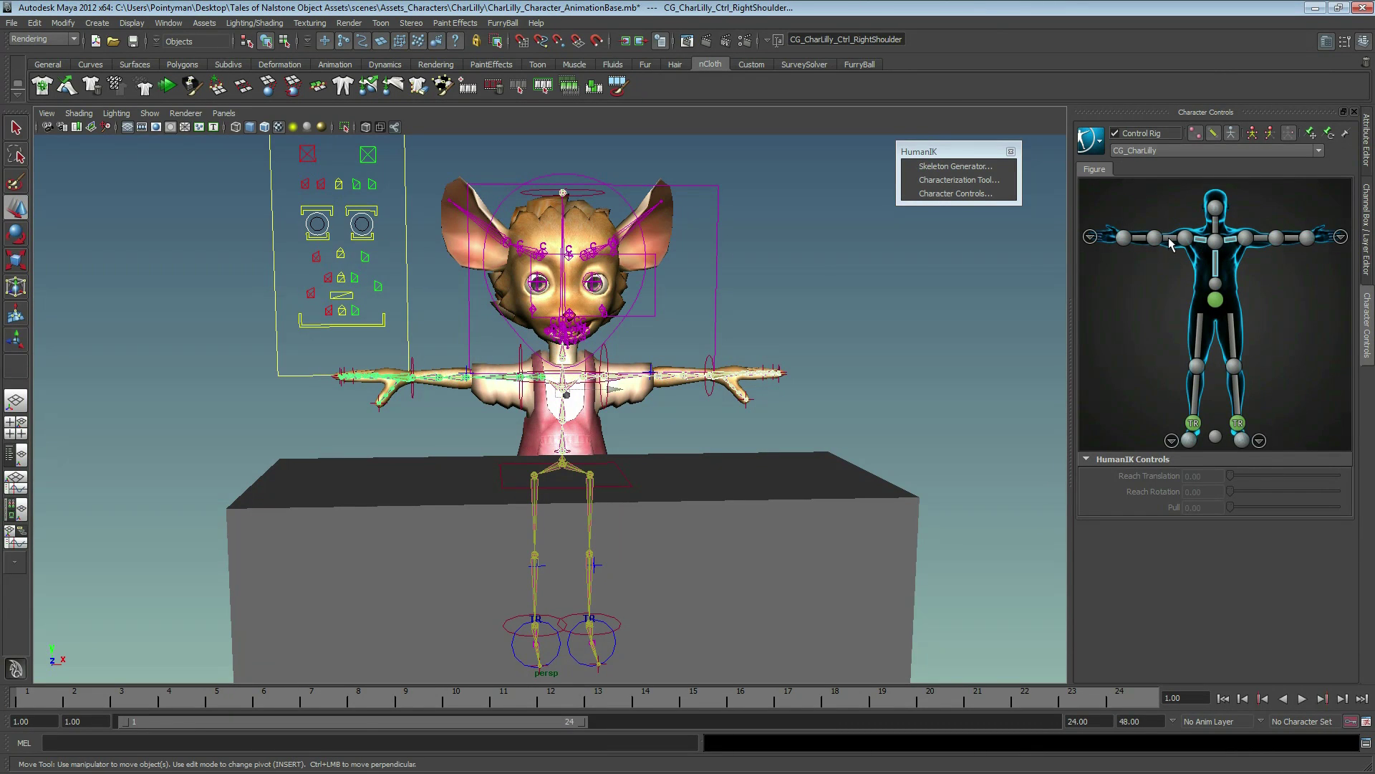
pyautogui.click(1141, 238)
pyautogui.click(1123, 237)
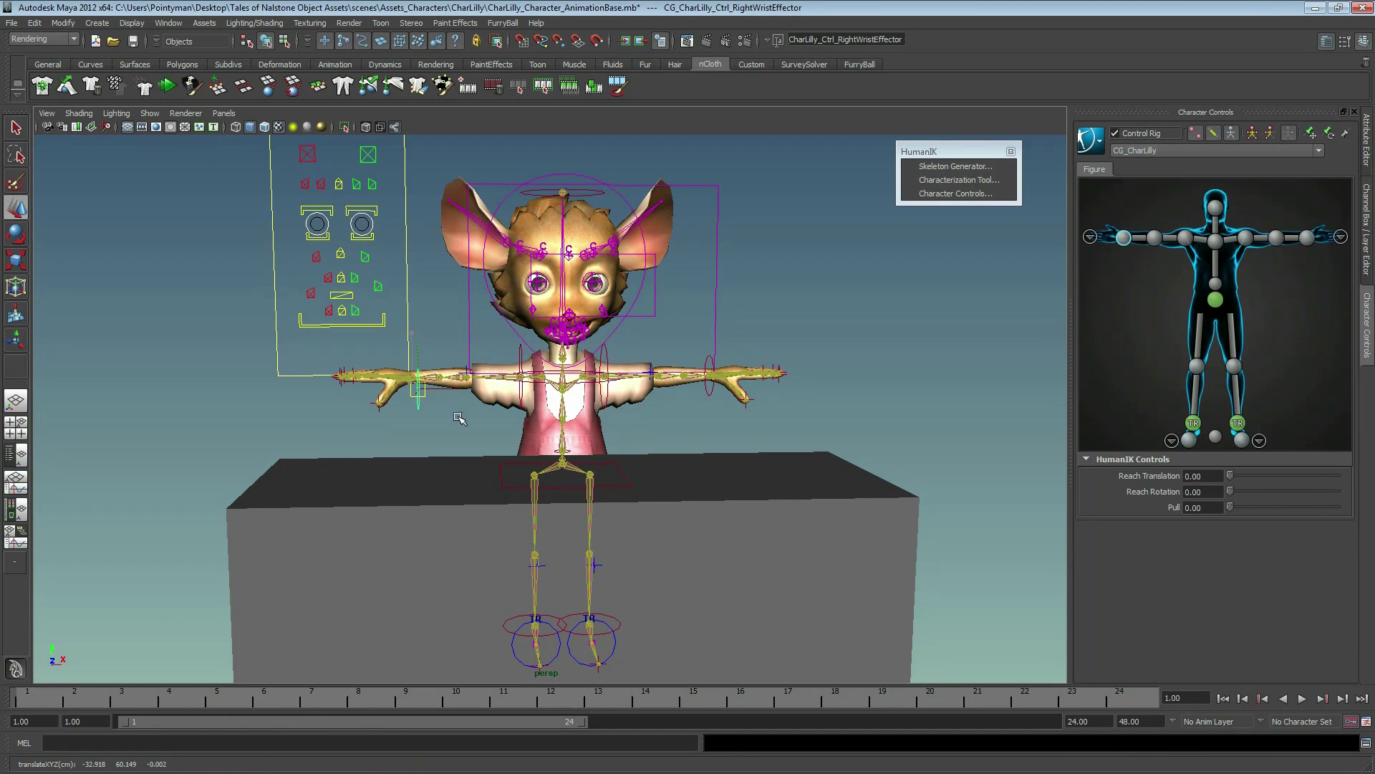
# - Test-nudge the right wrist, undo it, and dock Character Controls on the left
pyautogui.moveTo(434, 381); pyautogui.dragTo(428, 398)
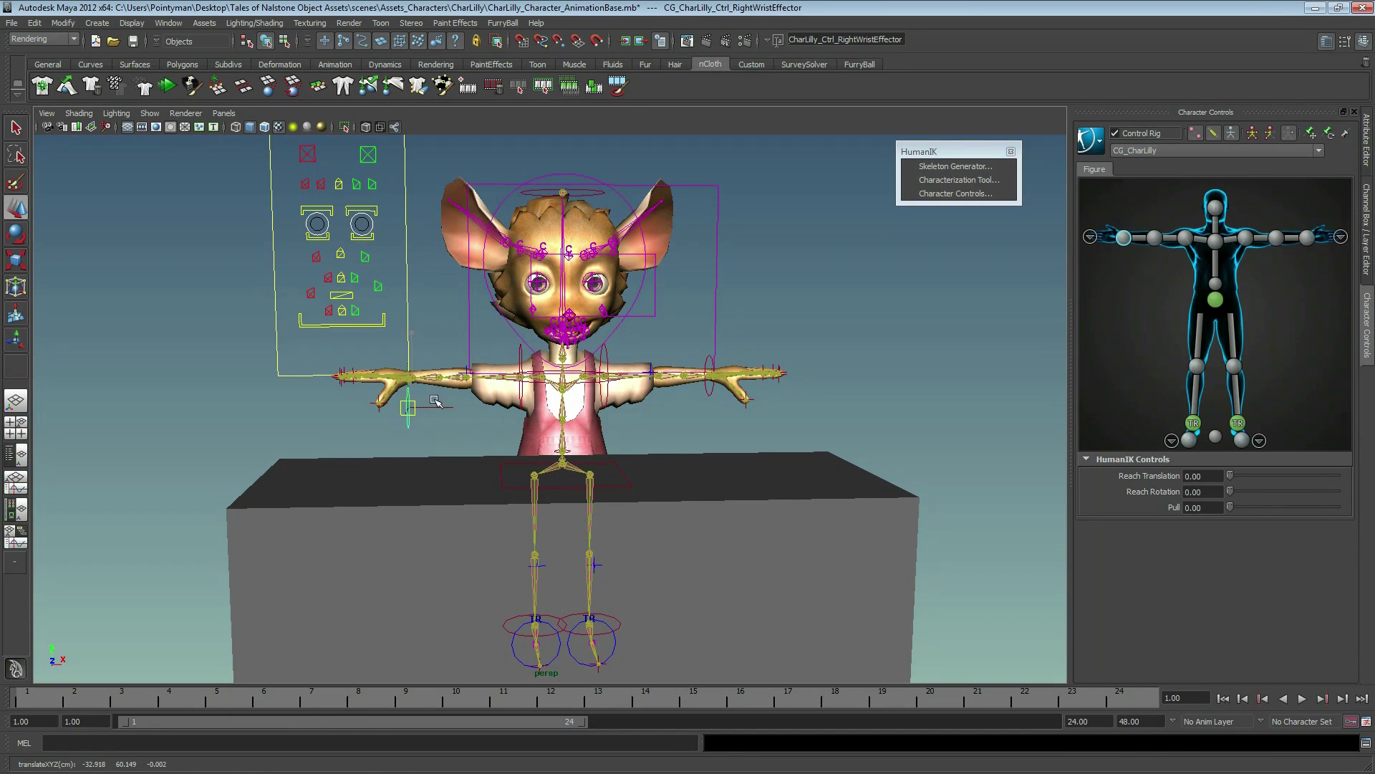
pyautogui.click(1124, 239)
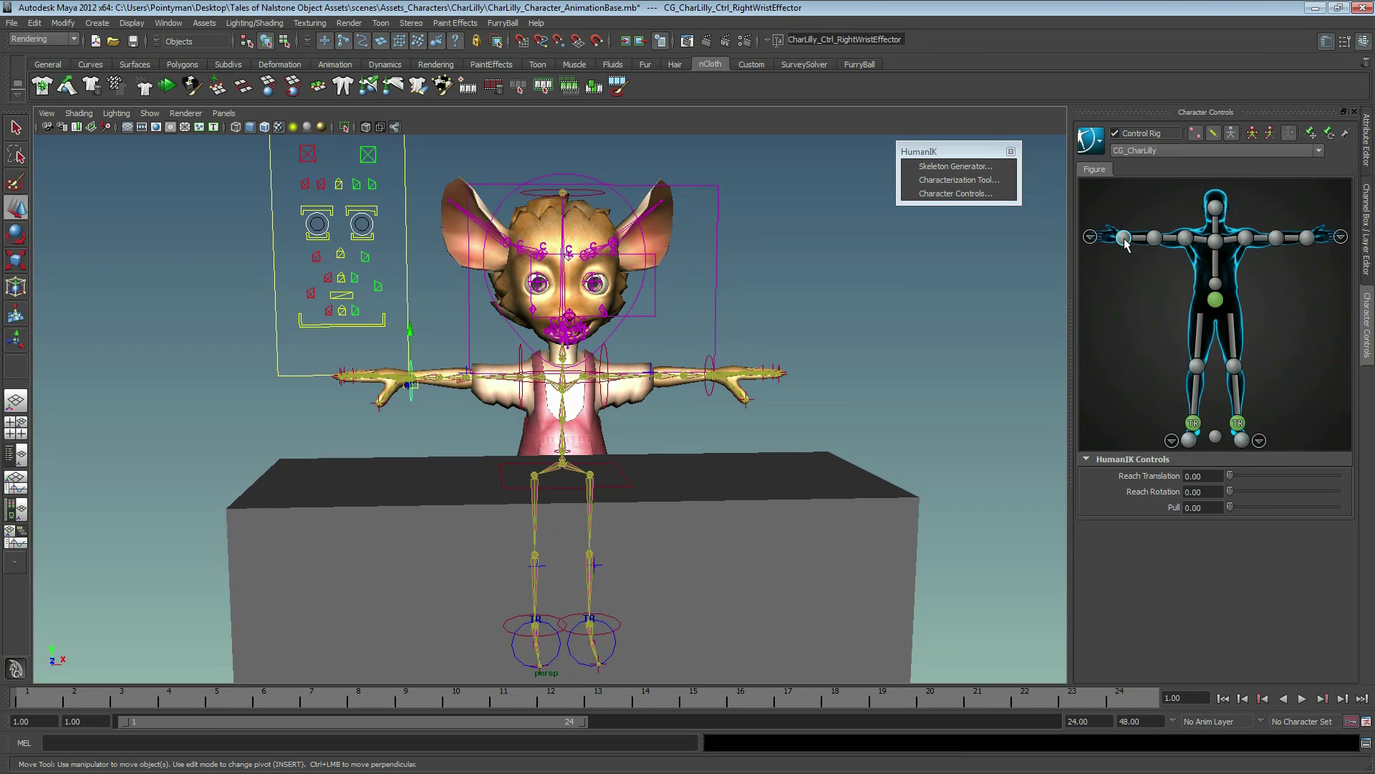
pyautogui.hotkey('ctrl', 'z')
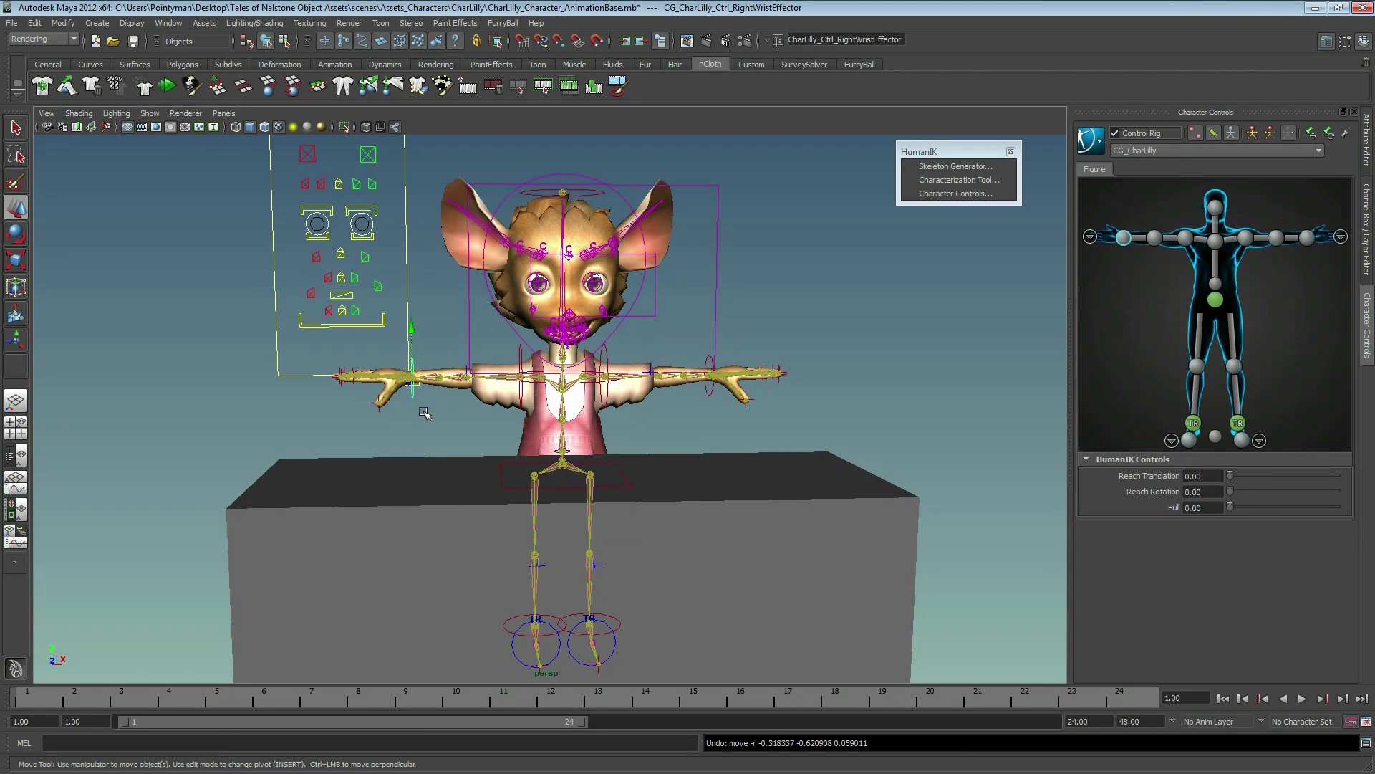
pyautogui.click(414, 396)
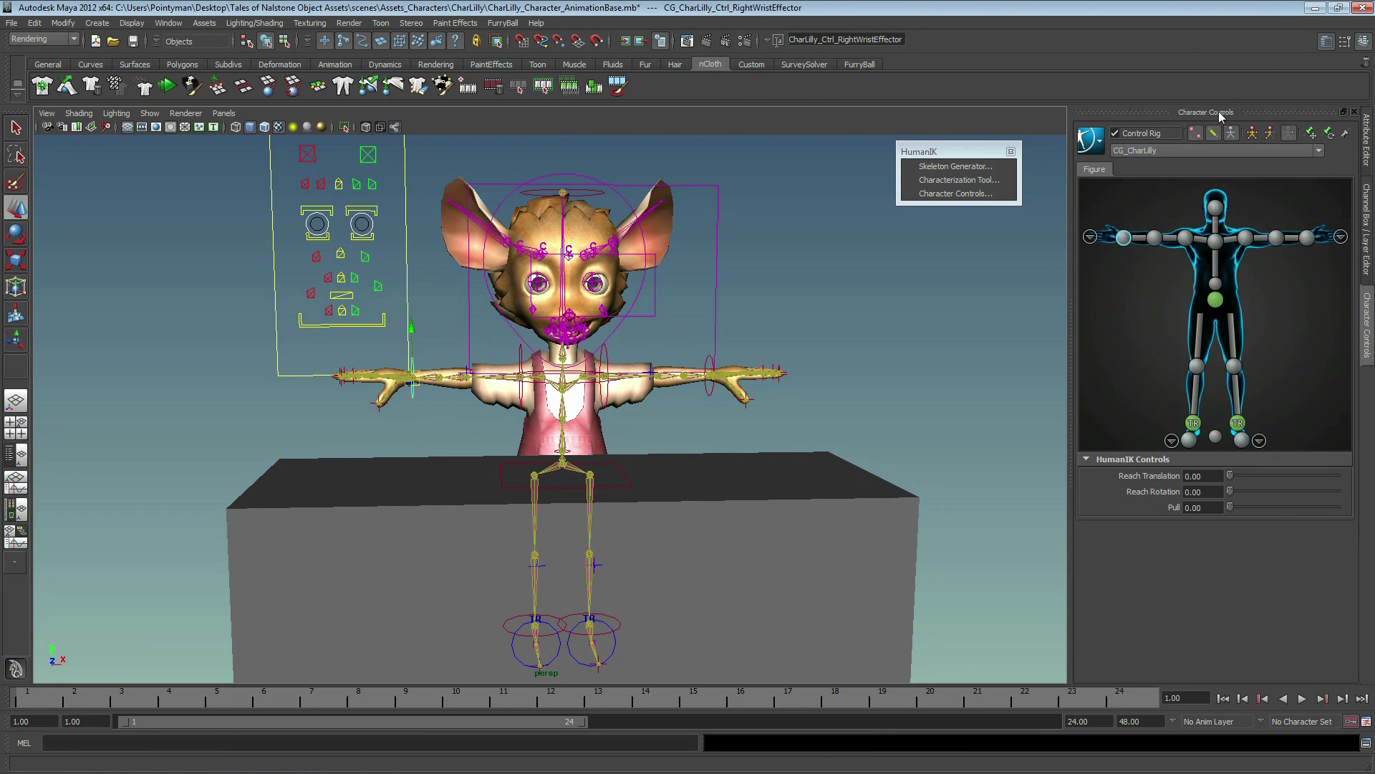
pyautogui.moveTo(1218, 111)
pyautogui.mouseDown()
pyautogui.moveTo(44, 144)
pyautogui.moveTo(15, 158)
pyautogui.mouseUp()
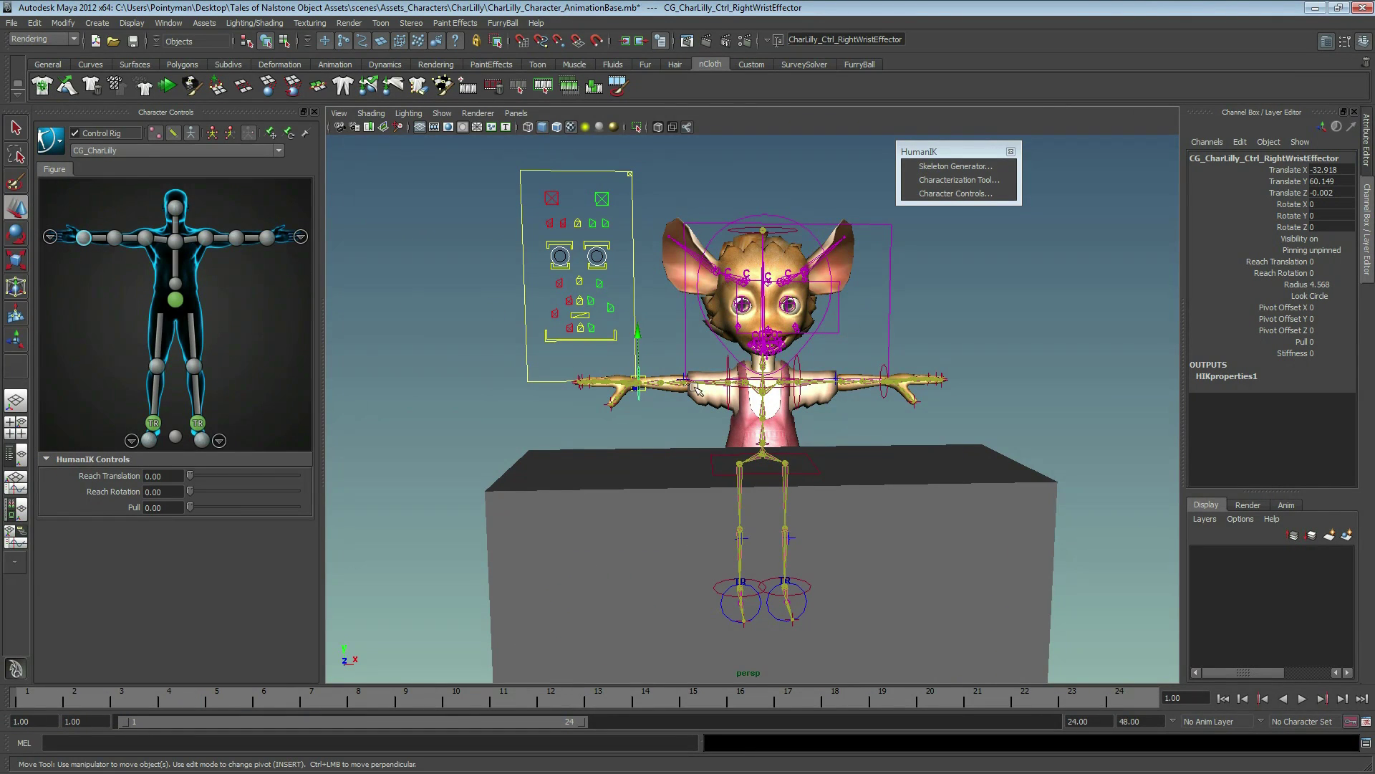
# - In the Channel Box, set Look to Cube on the right wrist effector and Sphere on the left
pyautogui.keyDown('alt'); pyautogui.moveTo(412, 312); pyautogui.dragTo(502, 315); pyautogui.keyUp('alt')
pyautogui.scroll(5, 522, 318)
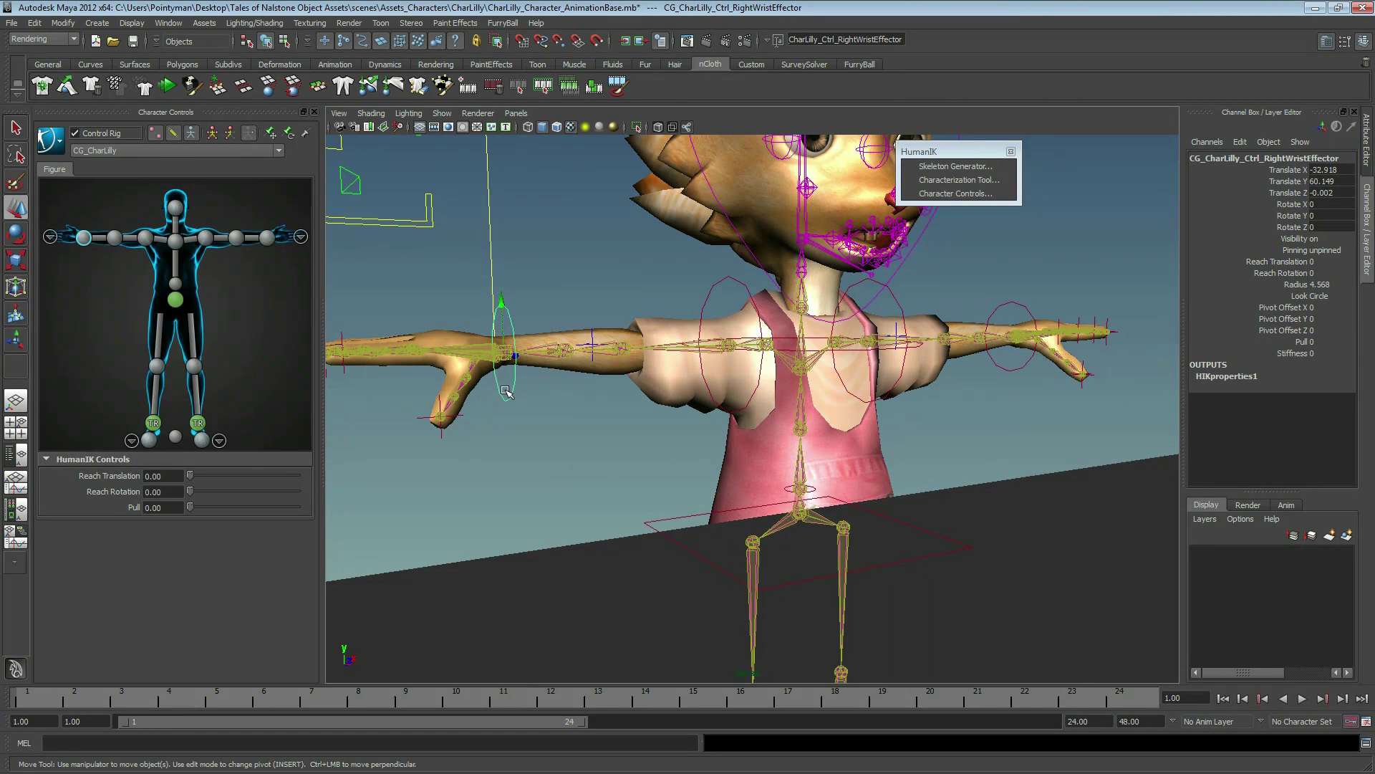
pyautogui.click(1337, 297)
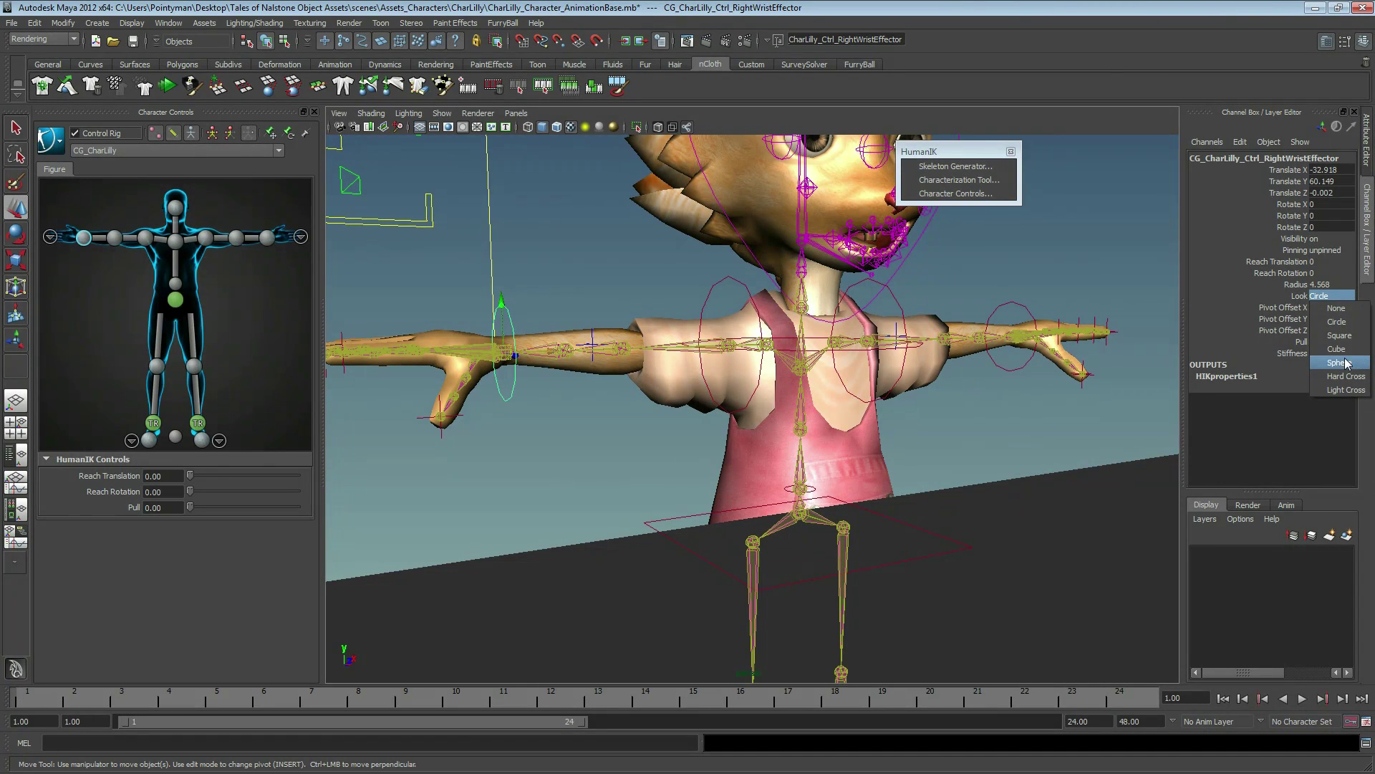
pyautogui.click(1345, 349)
pyautogui.click(1003, 364)
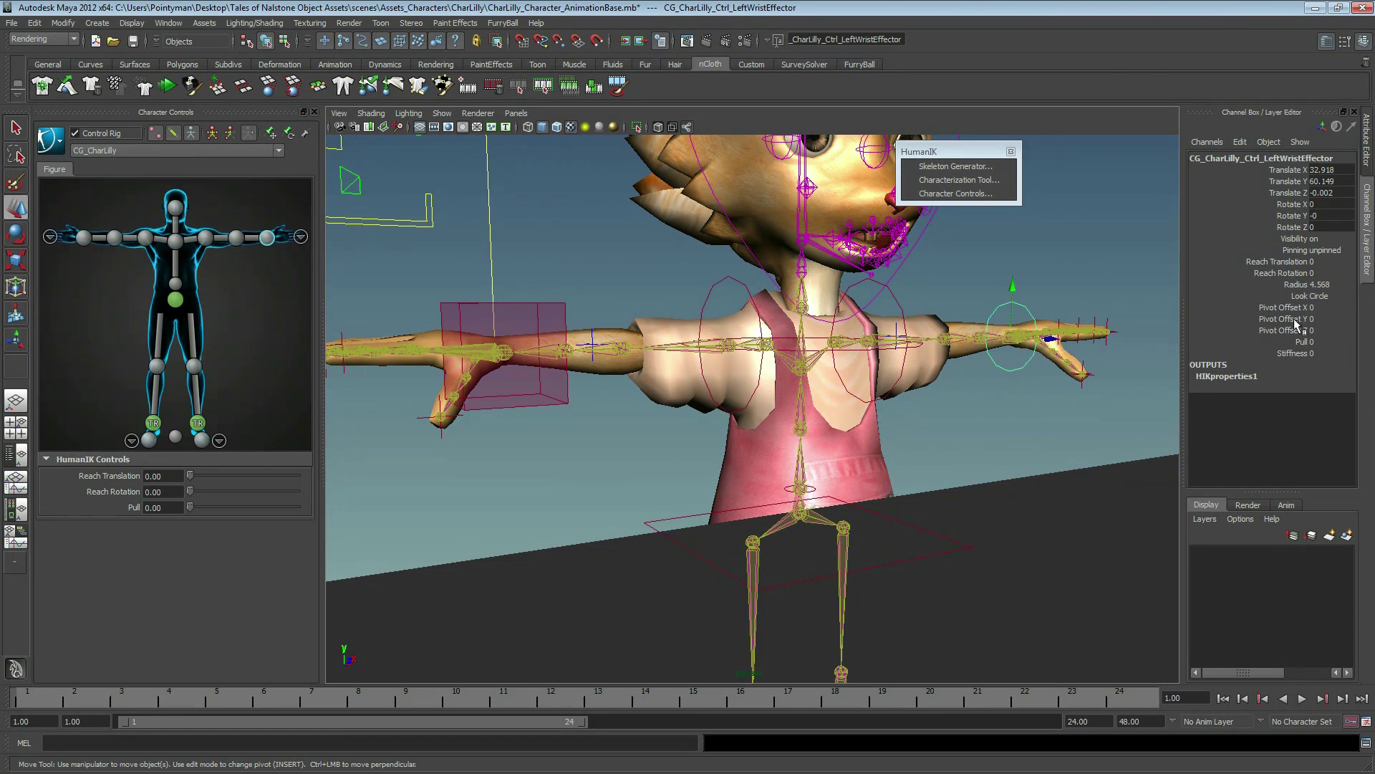
pyautogui.click(1333, 296)
pyautogui.click(1340, 363)
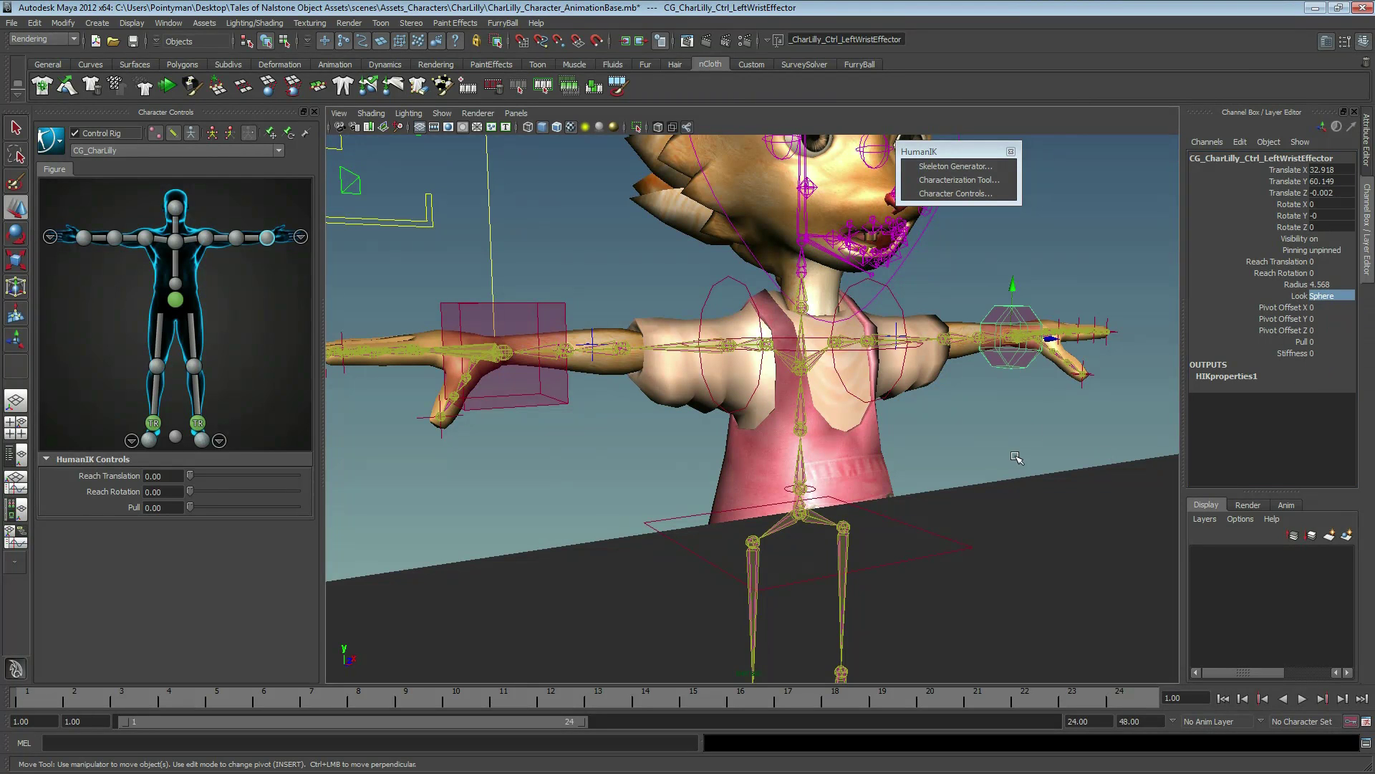
pyautogui.moveTo(931, 502)
pyautogui.keyDown('alt'); pyautogui.mouseDown()
pyautogui.moveTo(860, 501)
pyautogui.moveTo(931, 465)
pyautogui.mouseUp(); pyautogui.keyUp('alt')
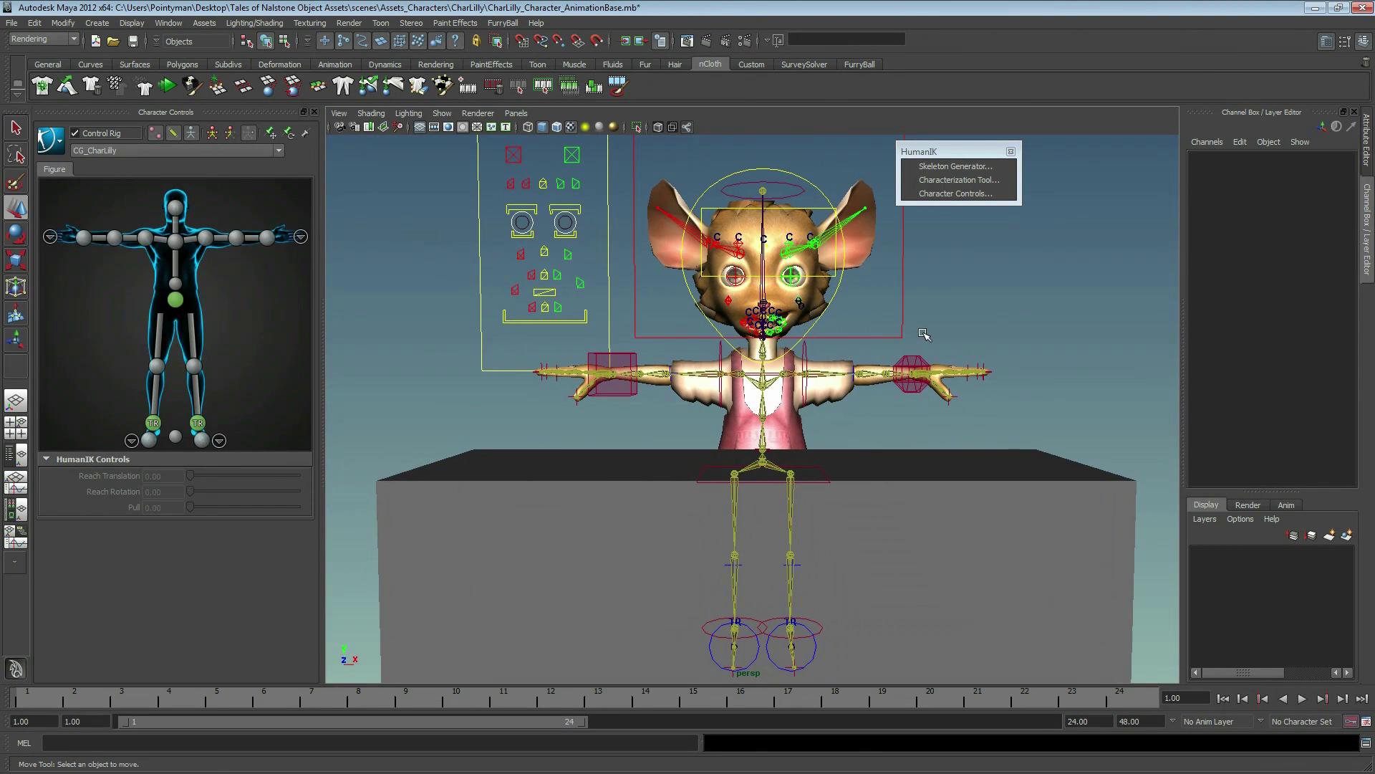
# - Move the left wrist effector up beside CharLilly's head
pyautogui.click(914, 341)
pyautogui.moveTo(995, 313)
pyautogui.mouseDown(button='middle')
pyautogui.moveTo(965, 396)
pyautogui.moveTo(969, 466)
pyautogui.mouseUp(button='middle')
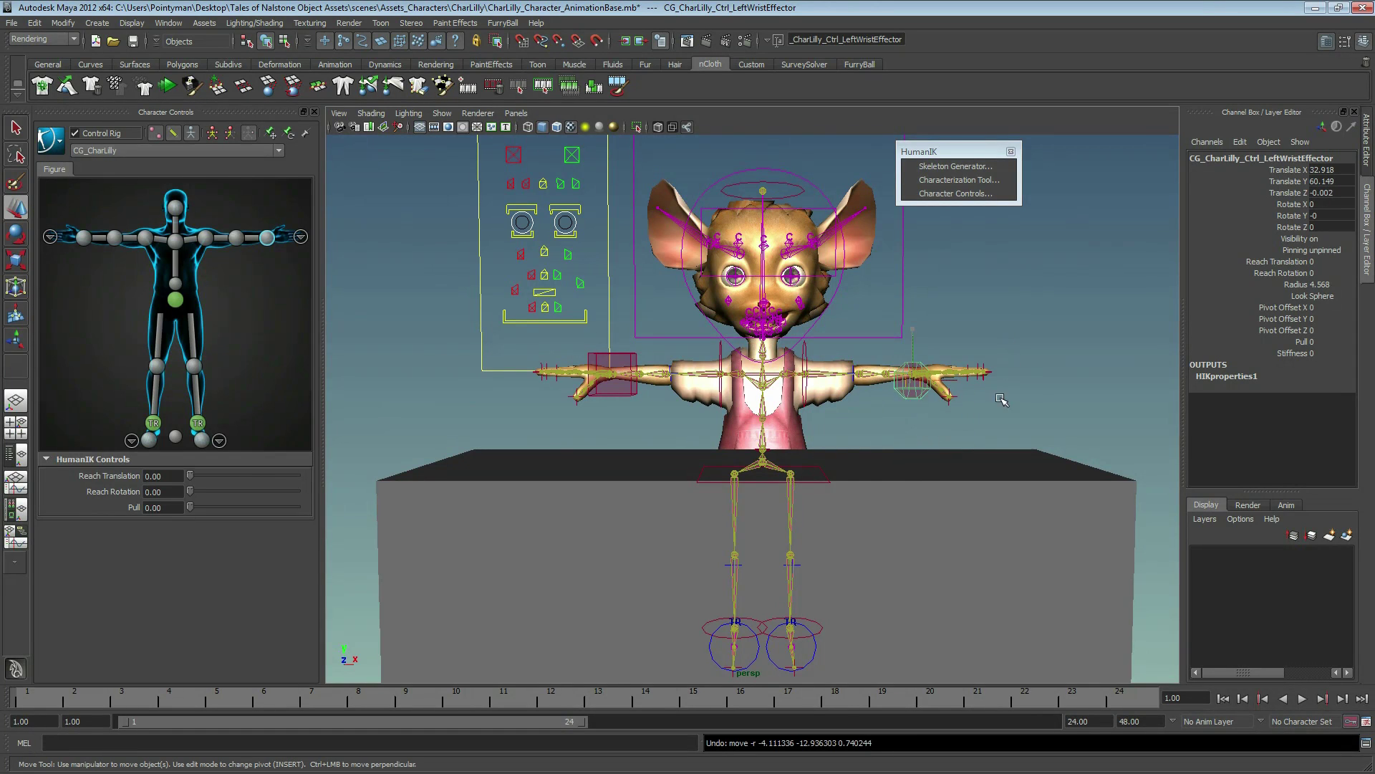
pyautogui.hotkey('ctrl', 'z')
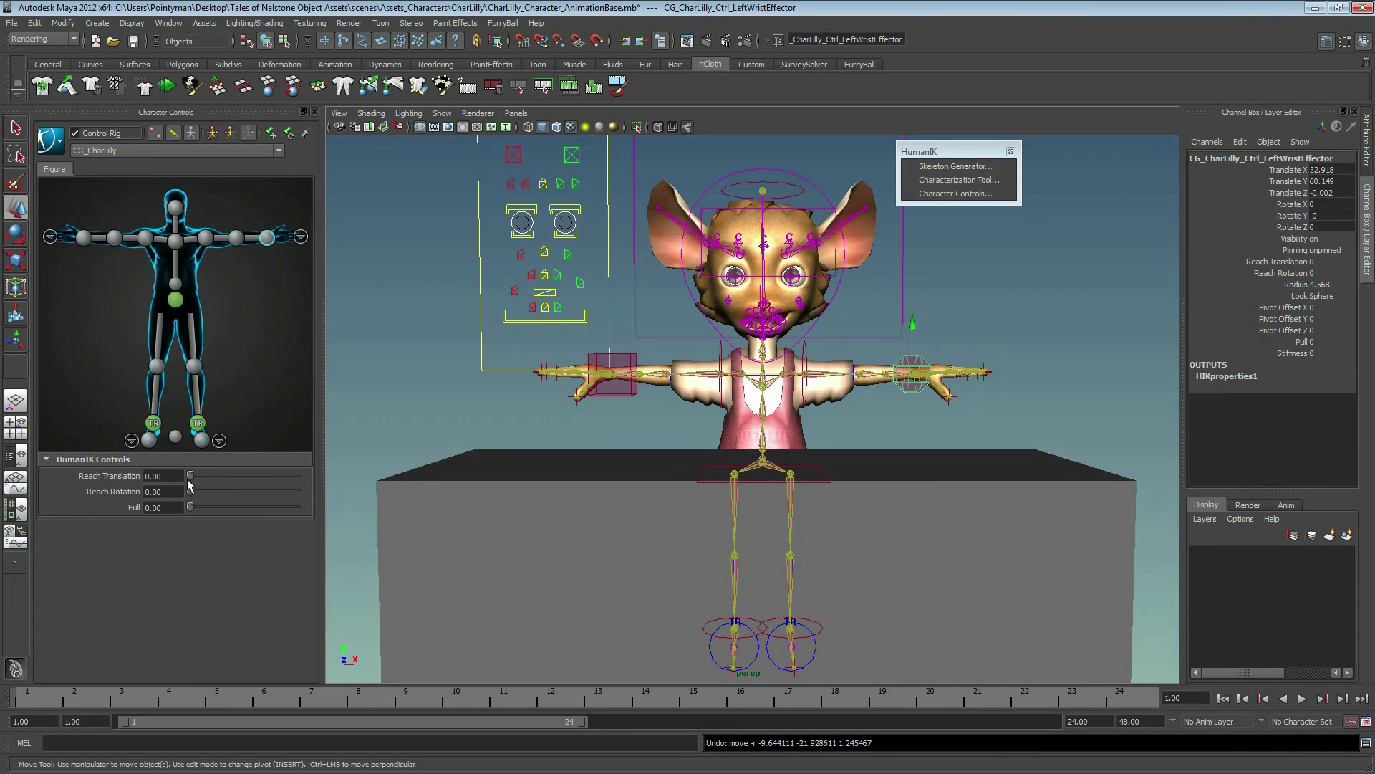
pyautogui.moveTo(912, 373)
pyautogui.mouseDown()
pyautogui.moveTo(936, 299)
pyautogui.moveTo(899, 281)
pyautogui.mouseUp()
# - Set left-arm Reach Translation to 1.00 and lower the hand beside the body
pyautogui.moveTo(190, 475); pyautogui.dragTo(296, 475)
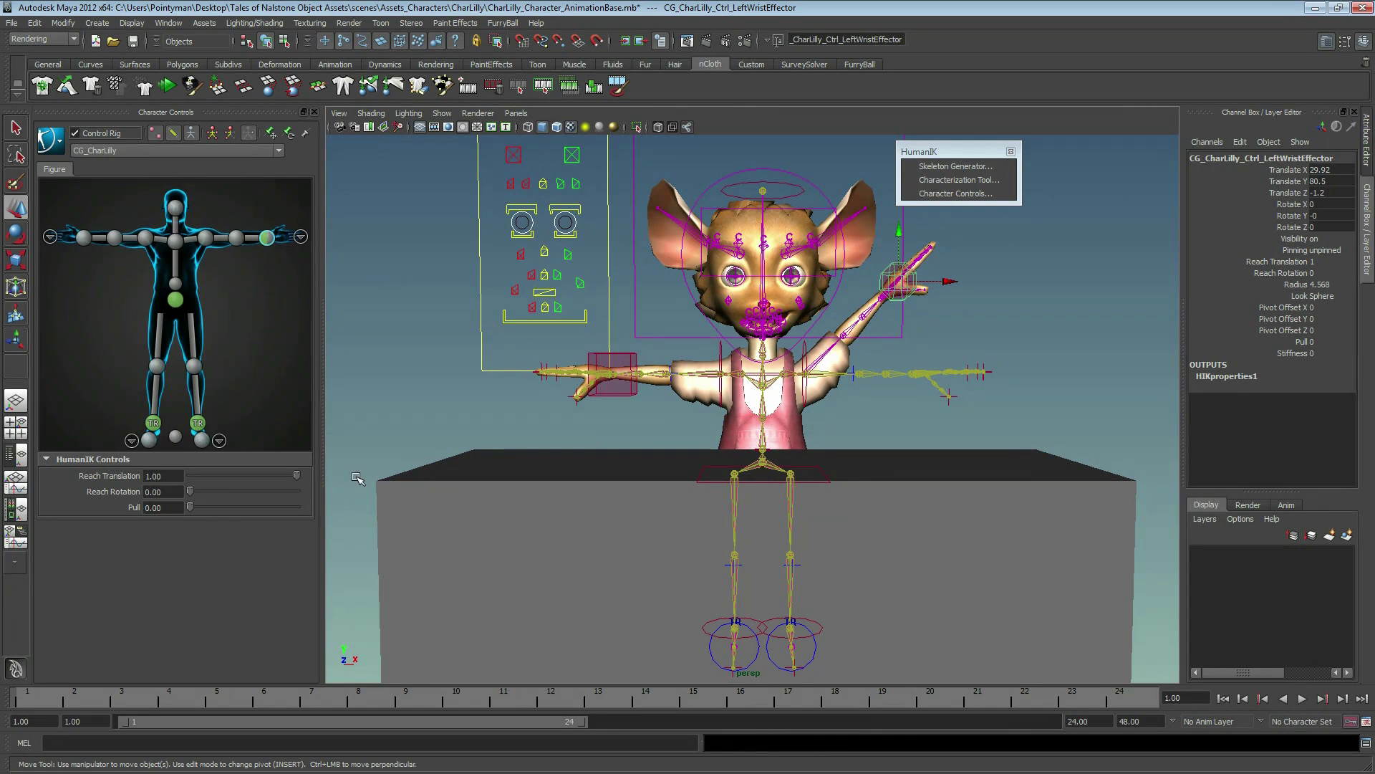
pyautogui.moveTo(897, 282)
pyautogui.mouseDown()
pyautogui.moveTo(825, 428)
pyautogui.moveTo(924, 308)
pyautogui.moveTo(924, 394)
pyautogui.moveTo(895, 441)
pyautogui.moveTo(981, 315)
pyautogui.moveTo(946, 401)
pyautogui.moveTo(924, 412)
pyautogui.mouseUp()
pyautogui.moveTo(839, 607); pyautogui.dragTo(791, 668, button='middle')
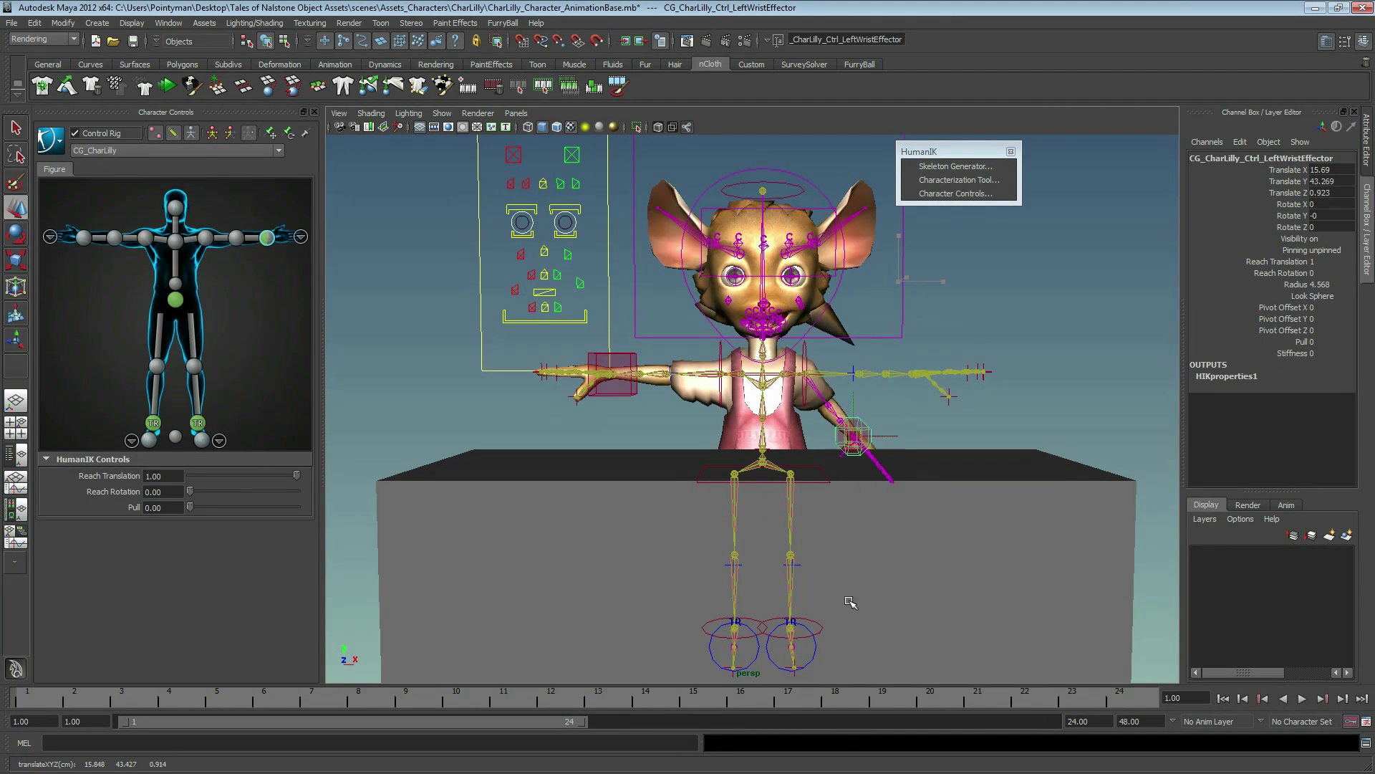
pyautogui.click(620, 372)
pyautogui.moveTo(639, 414); pyautogui.dragTo(617, 350, button='middle')
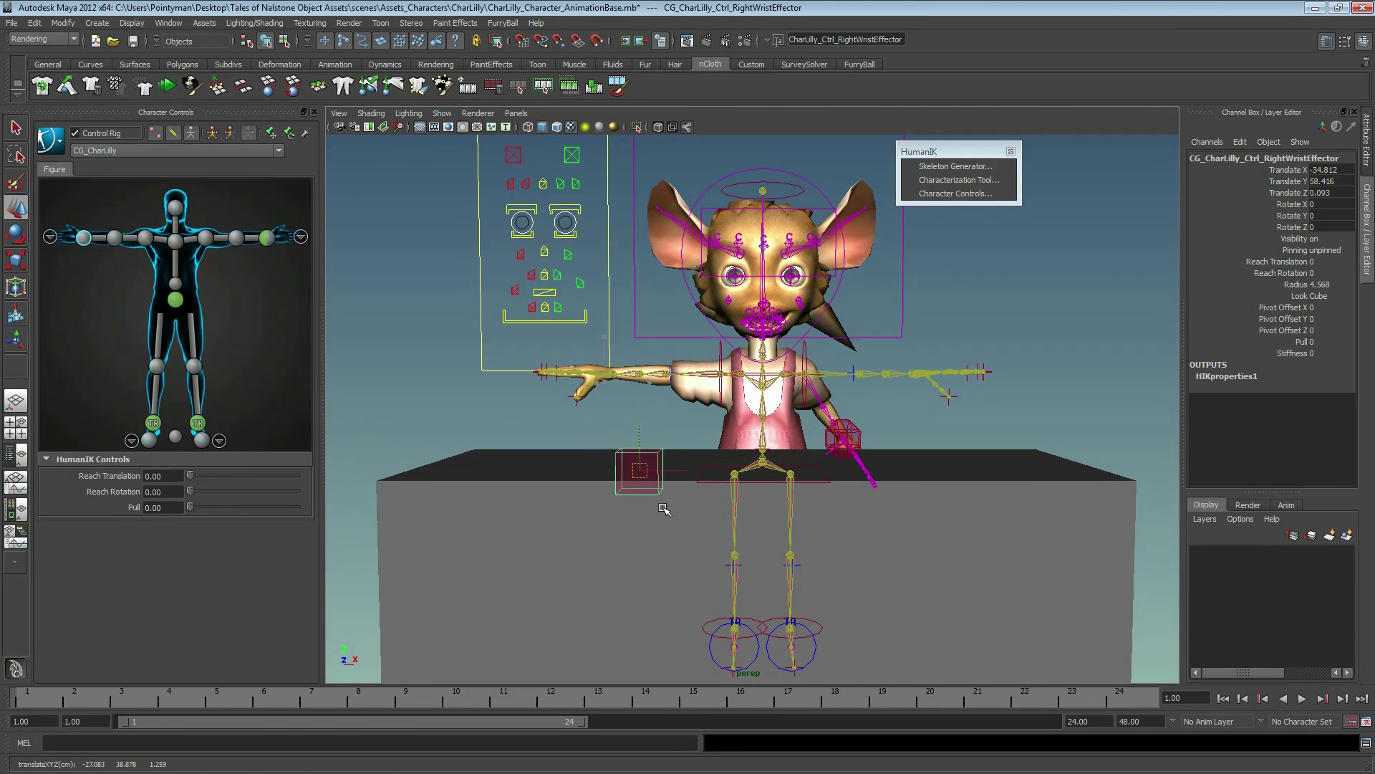
# - Undo the right wrist test, key Reach Translation, and set Reach Rotation to 1.00
pyautogui.press('z')
pyautogui.press('z')
pyautogui.press('z')
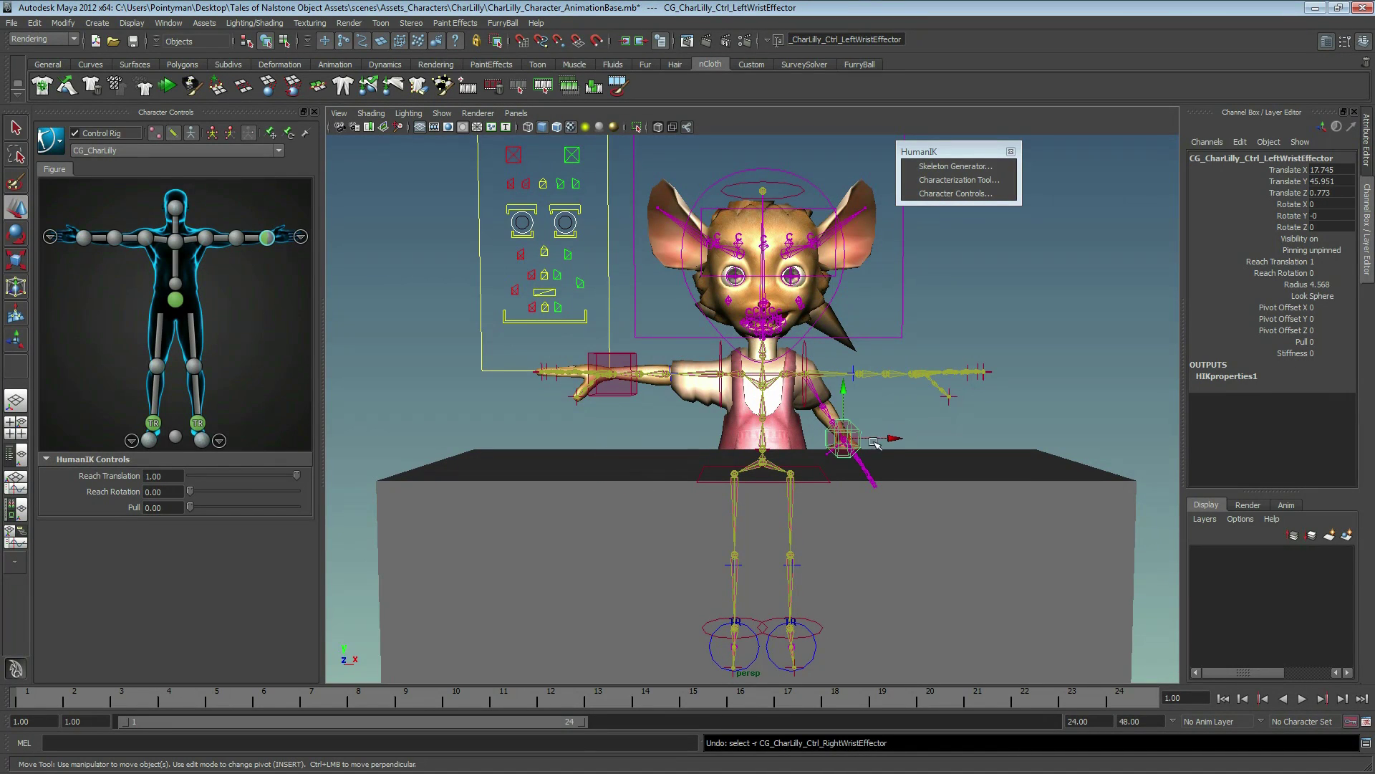
pyautogui.rightClick(182, 475)
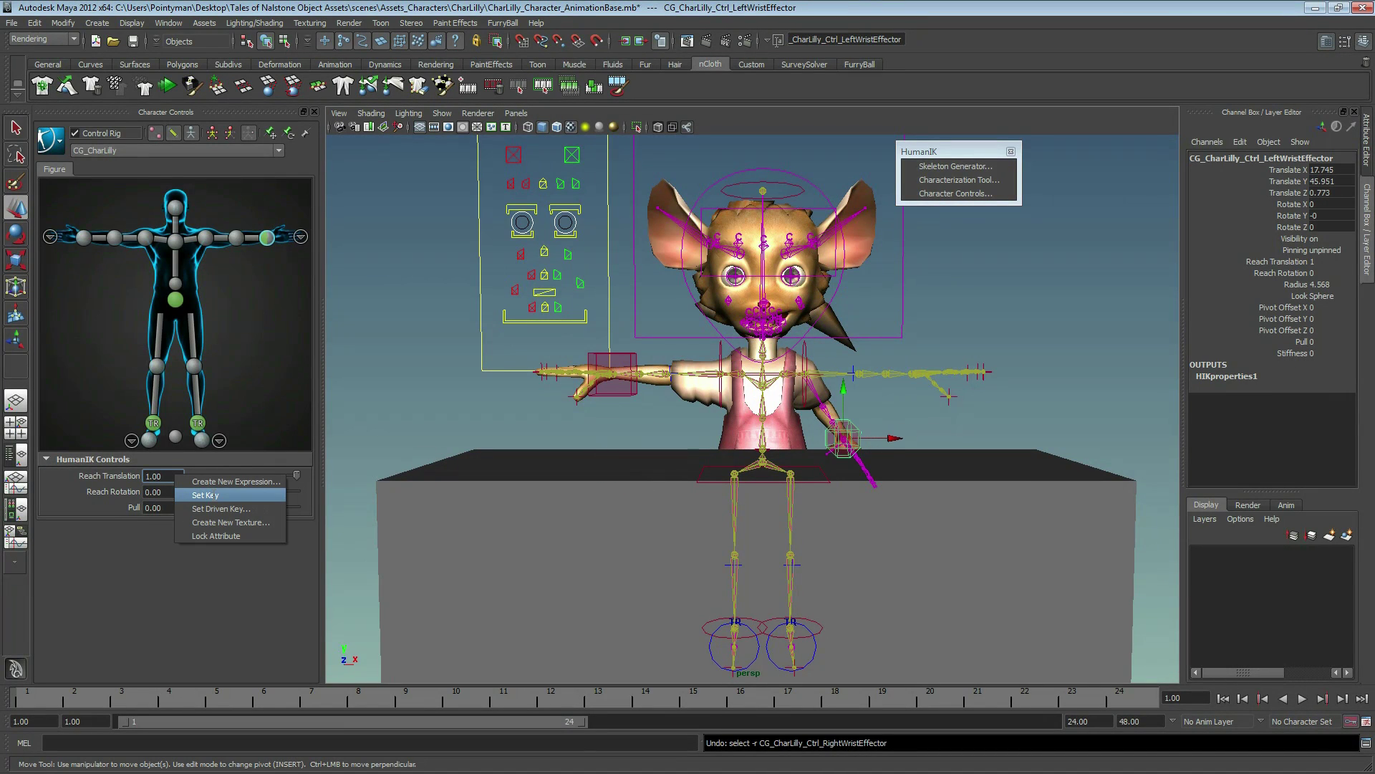
pyautogui.click(213, 494)
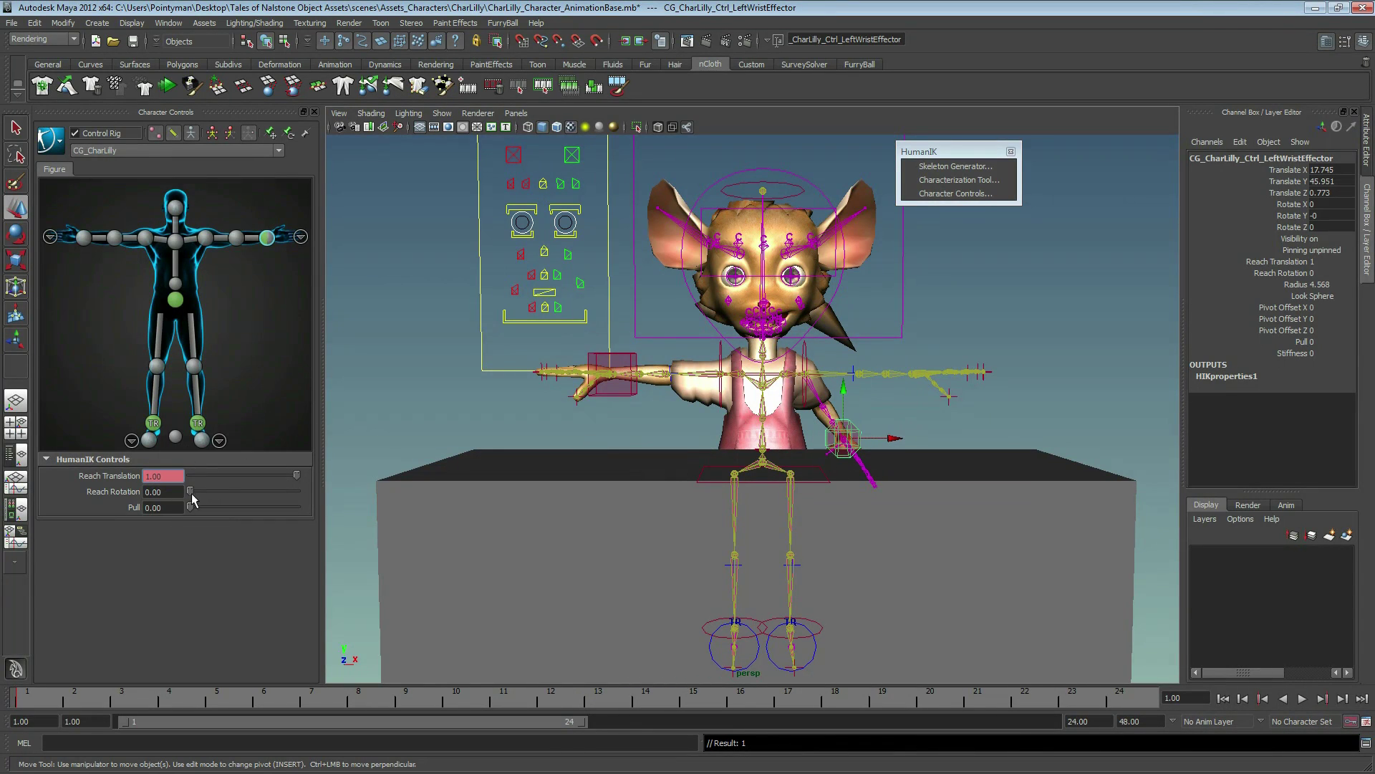
pyautogui.moveTo(200, 492); pyautogui.dragTo(311, 483)
pyautogui.moveTo(924, 437)
pyautogui.keyDown('alt'); pyautogui.mouseDown()
pyautogui.moveTo(817, 473)
pyautogui.moveTo(725, 479)
pyautogui.moveTo(698, 441)
pyautogui.moveTo(752, 473)
pyautogui.moveTo(953, 441)
pyautogui.mouseUp(); pyautogui.keyUp('alt')
pyautogui.press('e')
pyautogui.press('w')
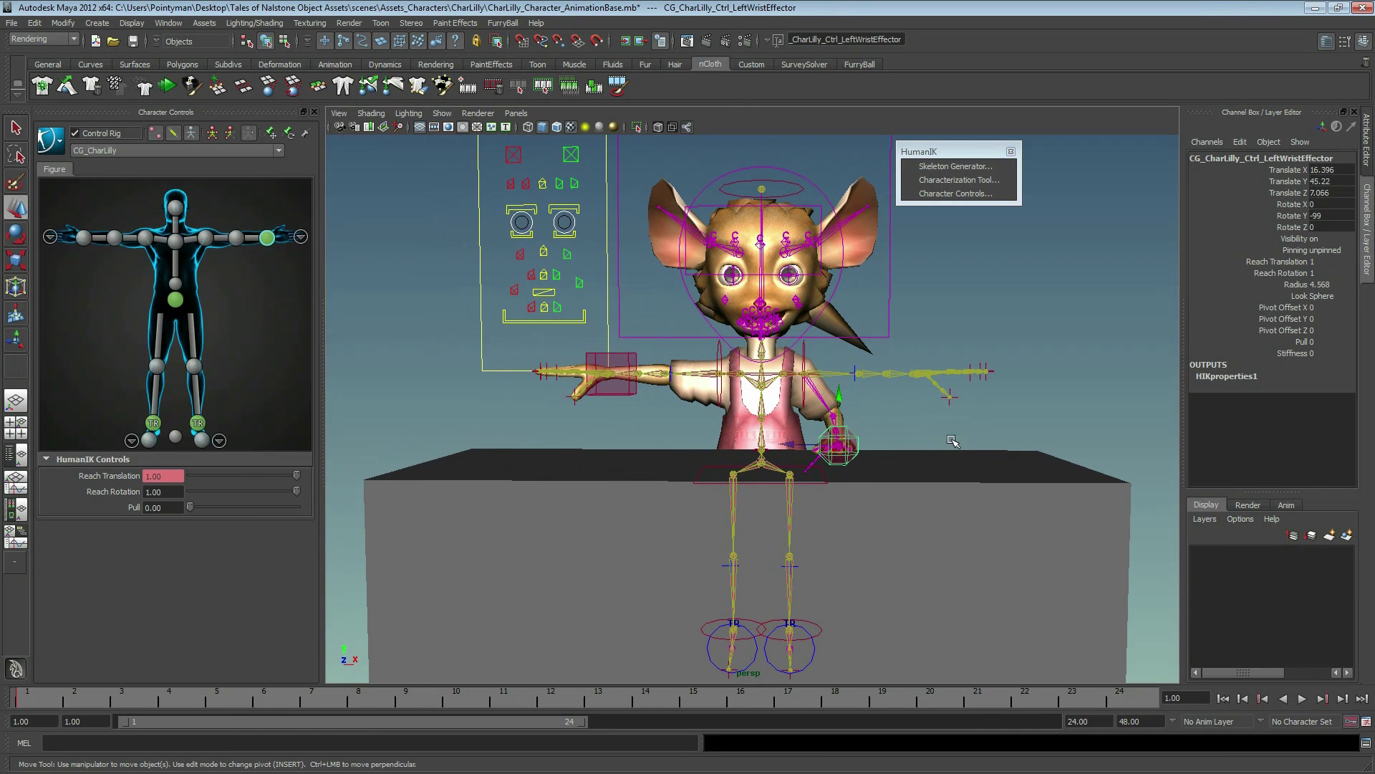
pyautogui.click(894, 374)
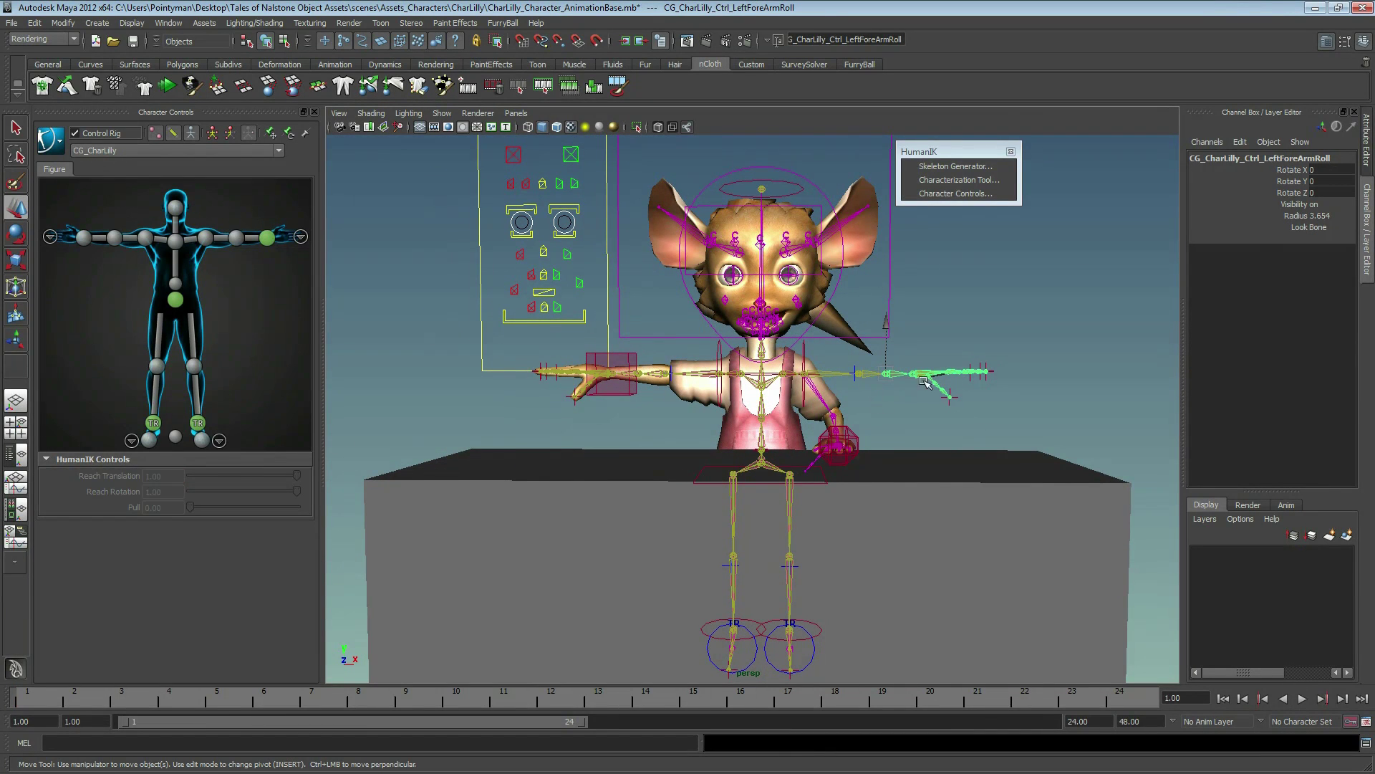
# - Twist the upper body with the Spine control, then undo the rotation
pyautogui.click(759, 439)
pyautogui.press('e')
pyautogui.moveTo(808, 403); pyautogui.dragTo(785, 402)
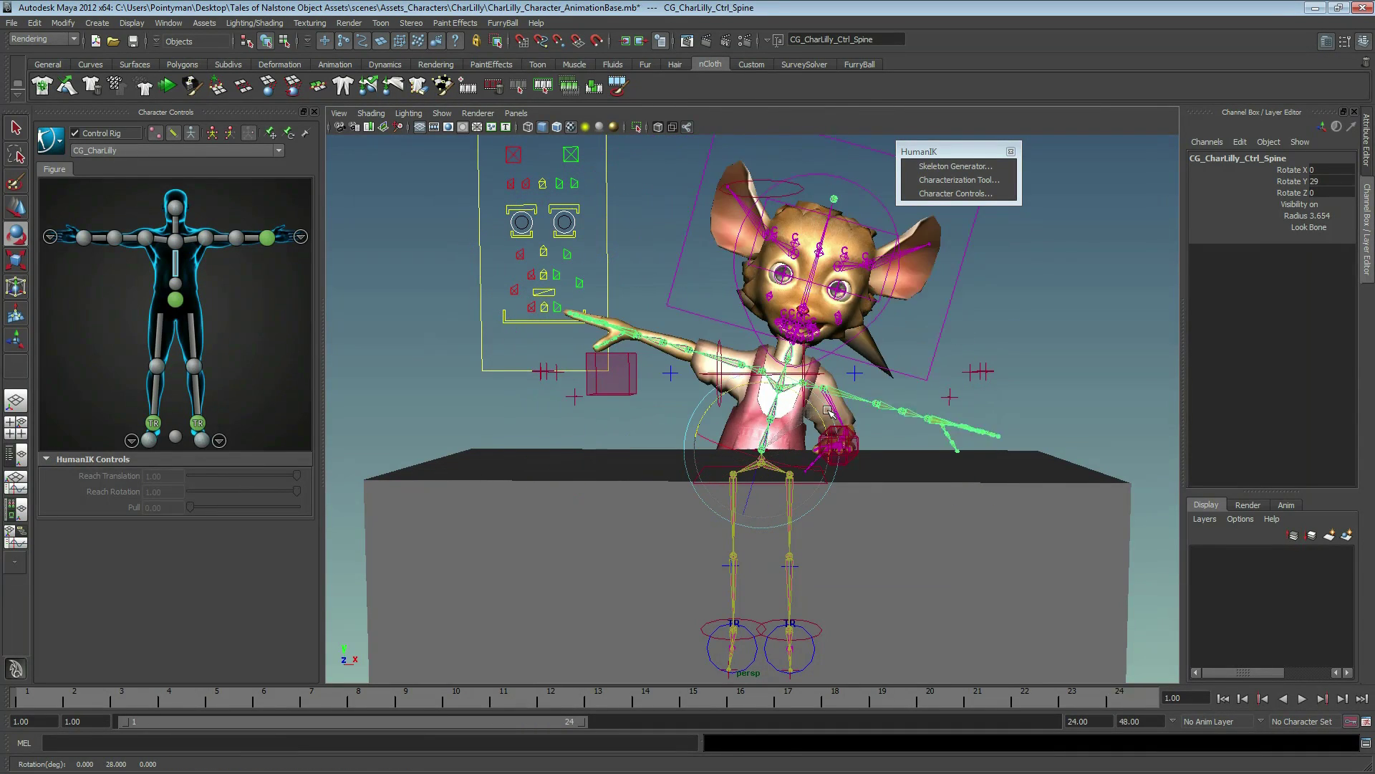
pyautogui.hotkey('ctrl', 'z')
pyautogui.press('w')
# - Bend with the Spine1 control, then undo the rotations, keyframe and left-arm move back to T-pose
pyautogui.click(760, 413)
pyautogui.press('e')
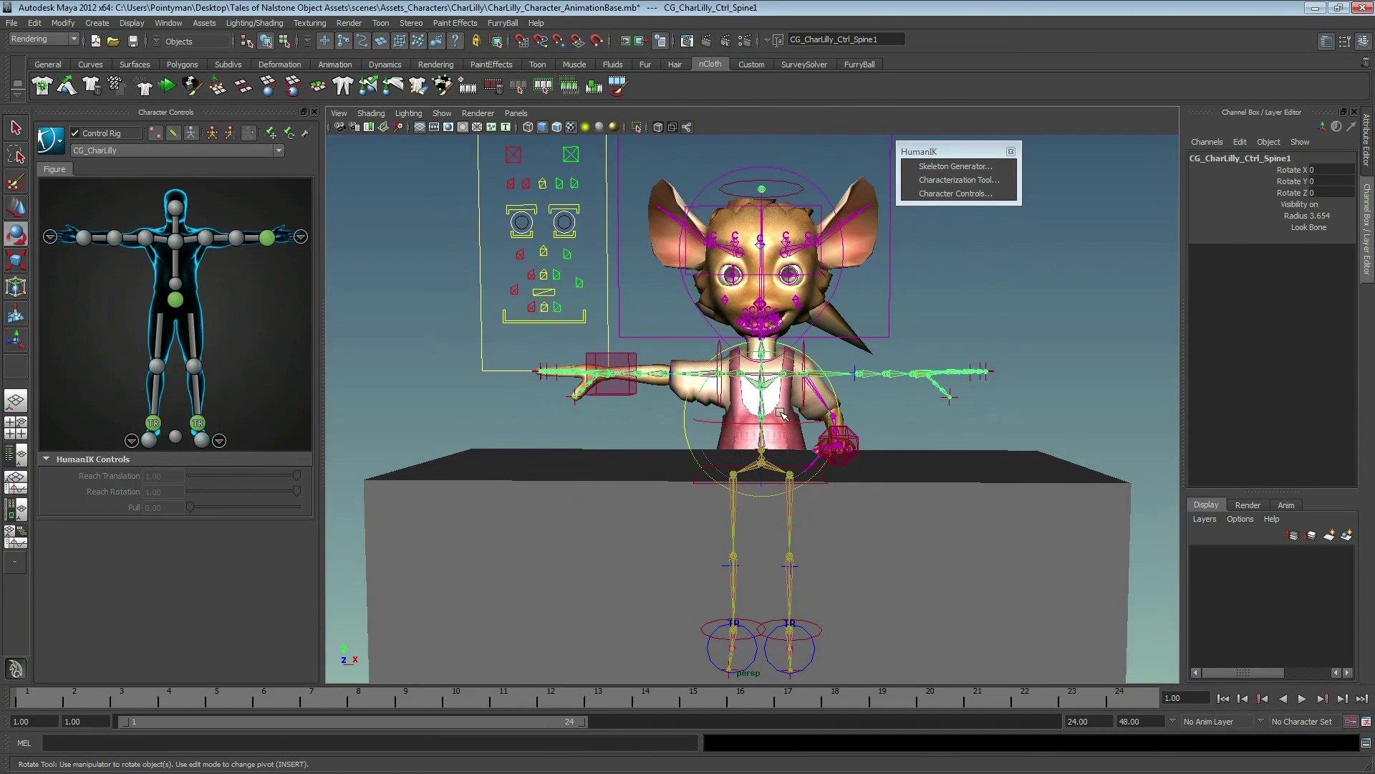
pyautogui.moveTo(760, 414)
pyautogui.mouseDown()
pyautogui.moveTo(1031, 466)
pyautogui.moveTo(842, 489)
pyautogui.moveTo(775, 459)
pyautogui.mouseUp()
pyautogui.click(849, 507)
pyautogui.hotkey('ctrl', 'z')
pyautogui.hotkey('ctrl', 'z')
pyautogui.hotkey('ctrl', 'z')
pyautogui.hotkey('ctrl', 'z')
pyautogui.hotkey('ctrl', 'z')
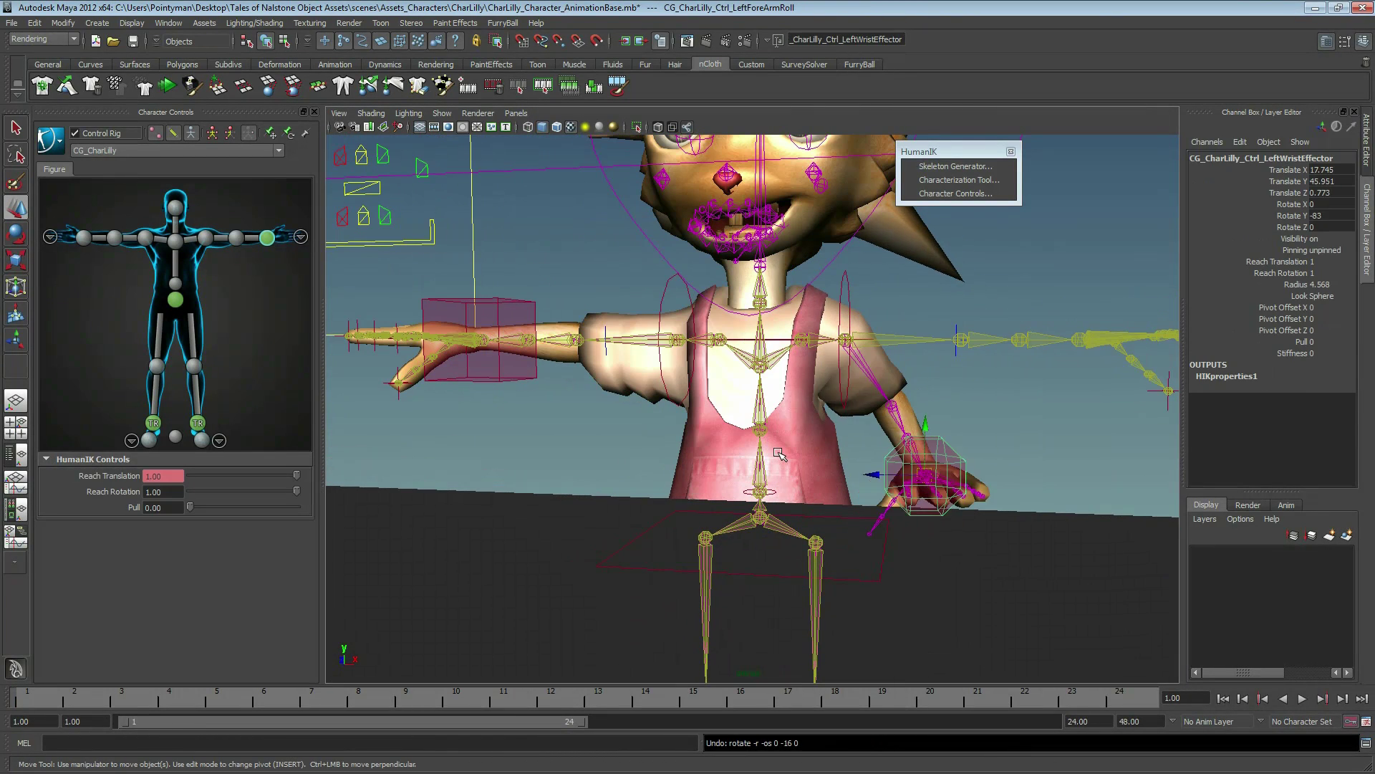
pyautogui.hotkey('ctrl', 'z')
pyautogui.hotkey('ctrl', 'z')
pyautogui.hotkey('ctrl', 'z')
pyautogui.hotkey('ctrl', 'z')
pyautogui.hotkey('ctrl', 'z')
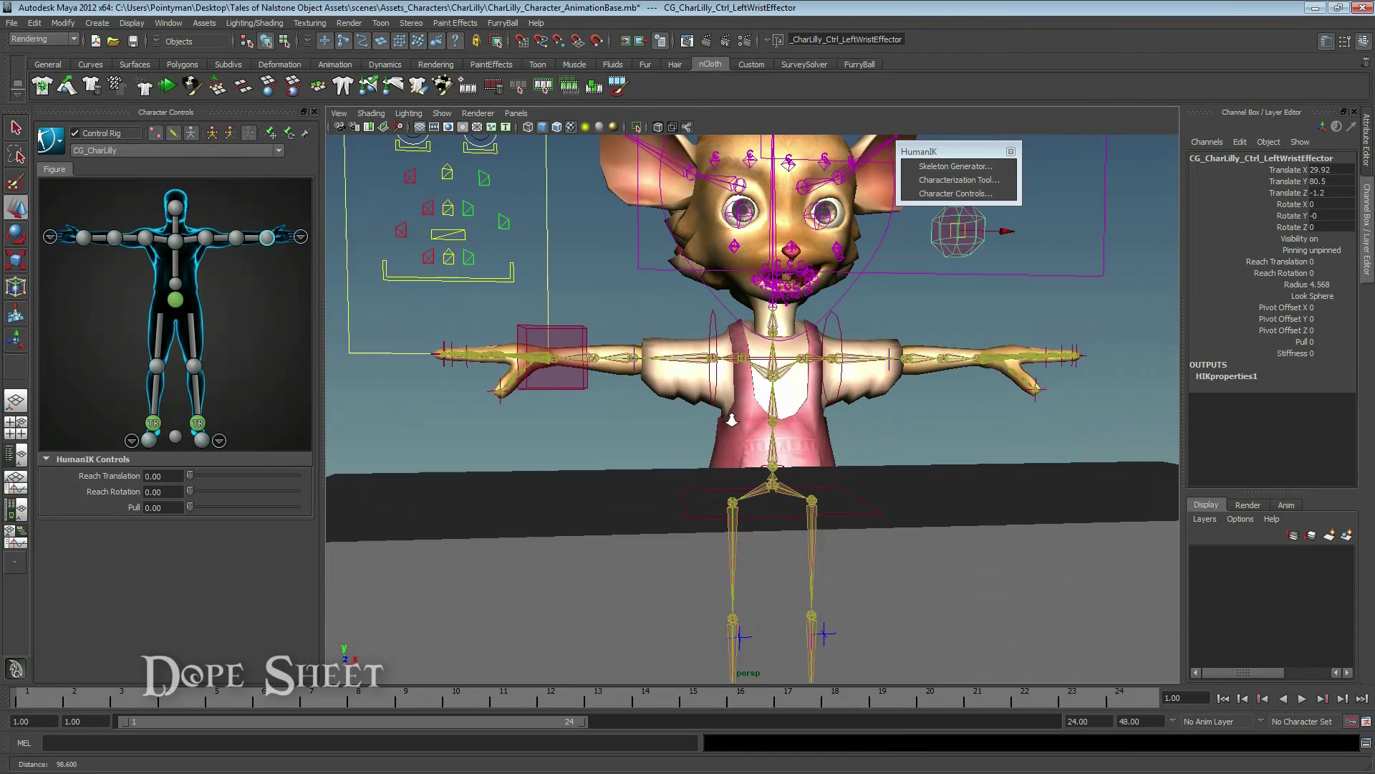
pyautogui.hotkey('ctrl', 'z')
pyautogui.hotkey('ctrl', 'z')
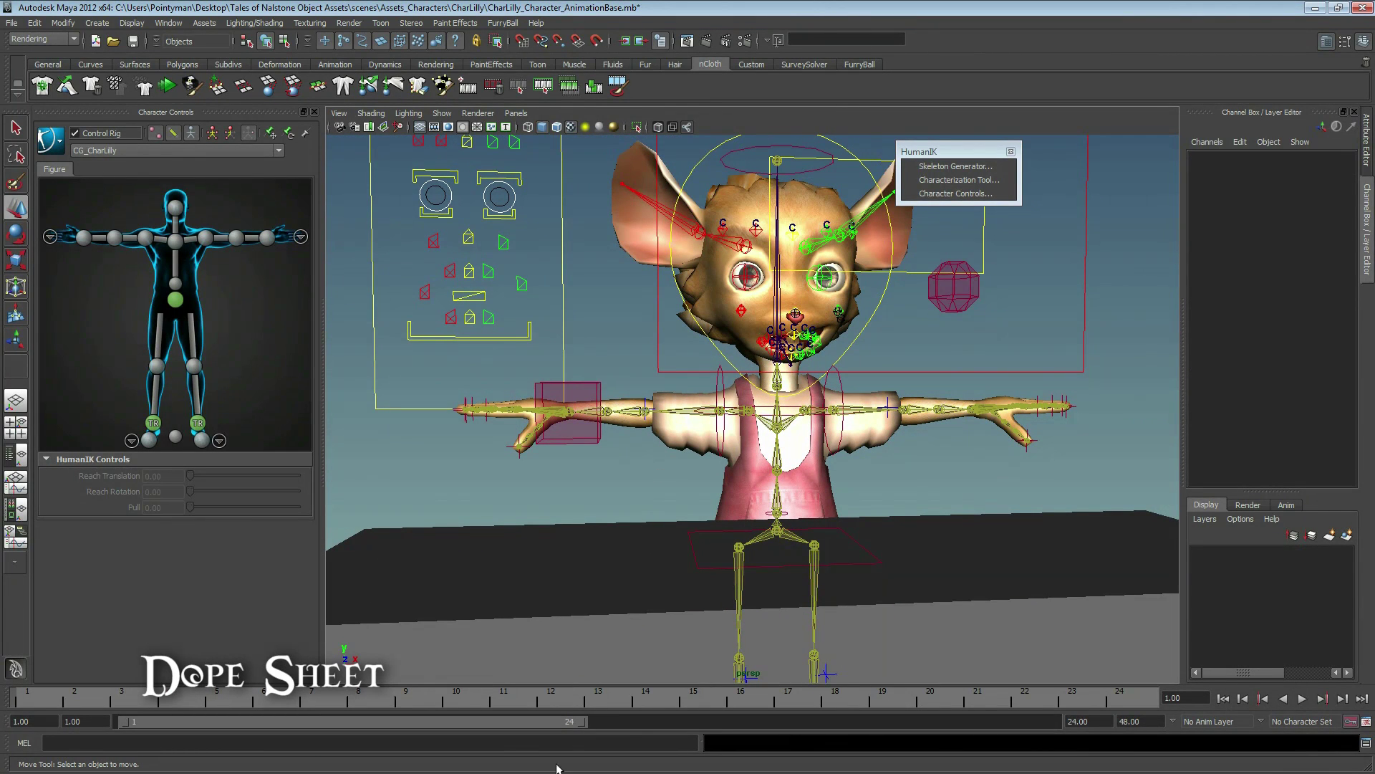
# - Bring up the viewport's Panels > Saved Layouts list of panel arrangements
pyautogui.click(513, 114)
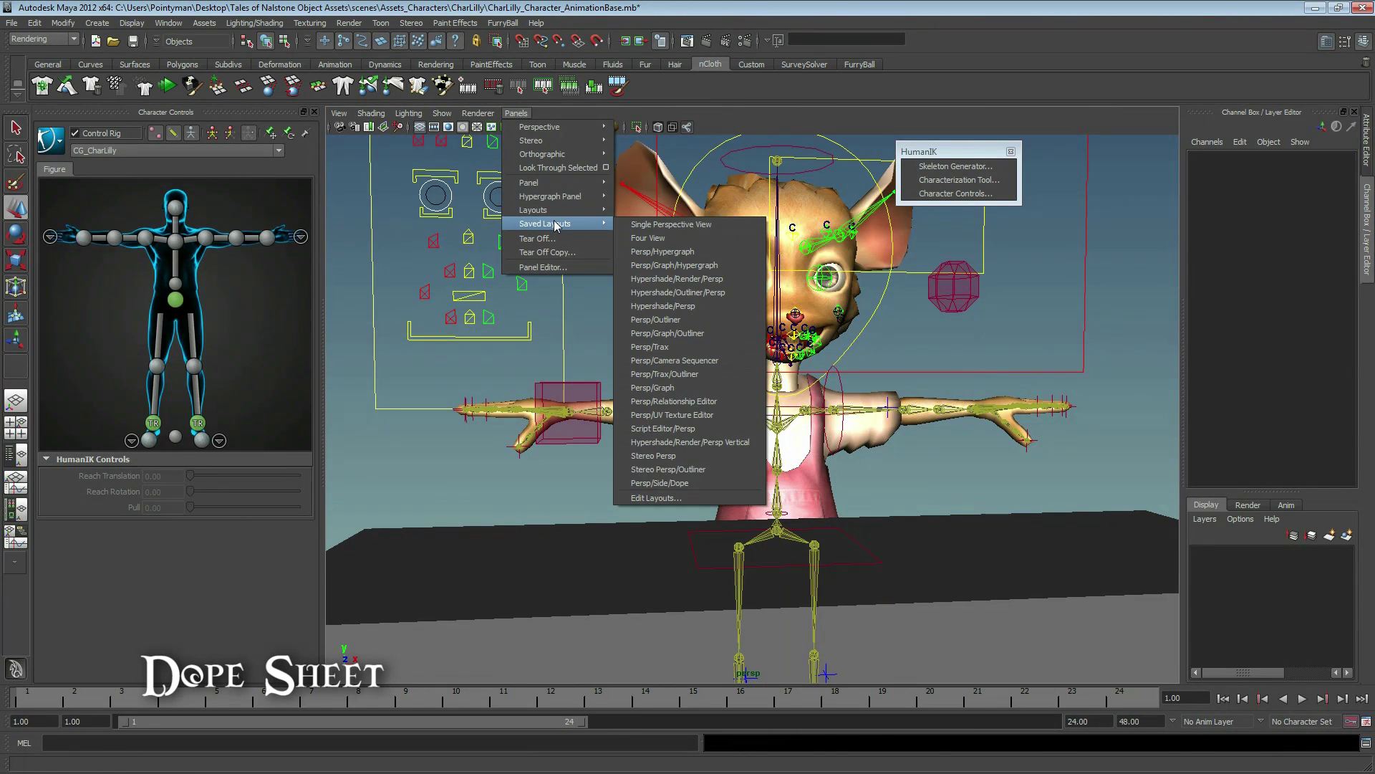
pyautogui.moveTo(546, 224)
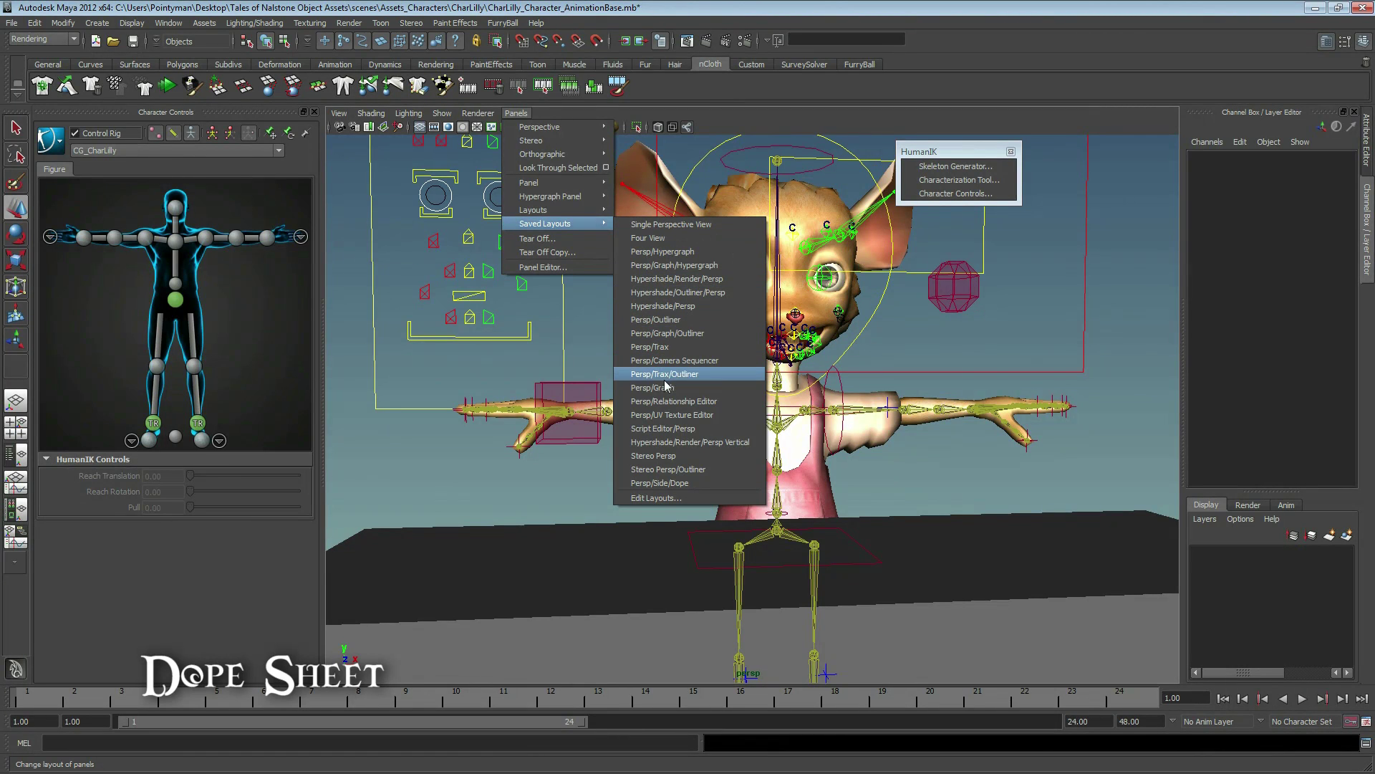
# - Apply the Persp/Graph layout and switch the lower panel to a Dope Sheet showing frames 0–240
pyautogui.click(658, 393)
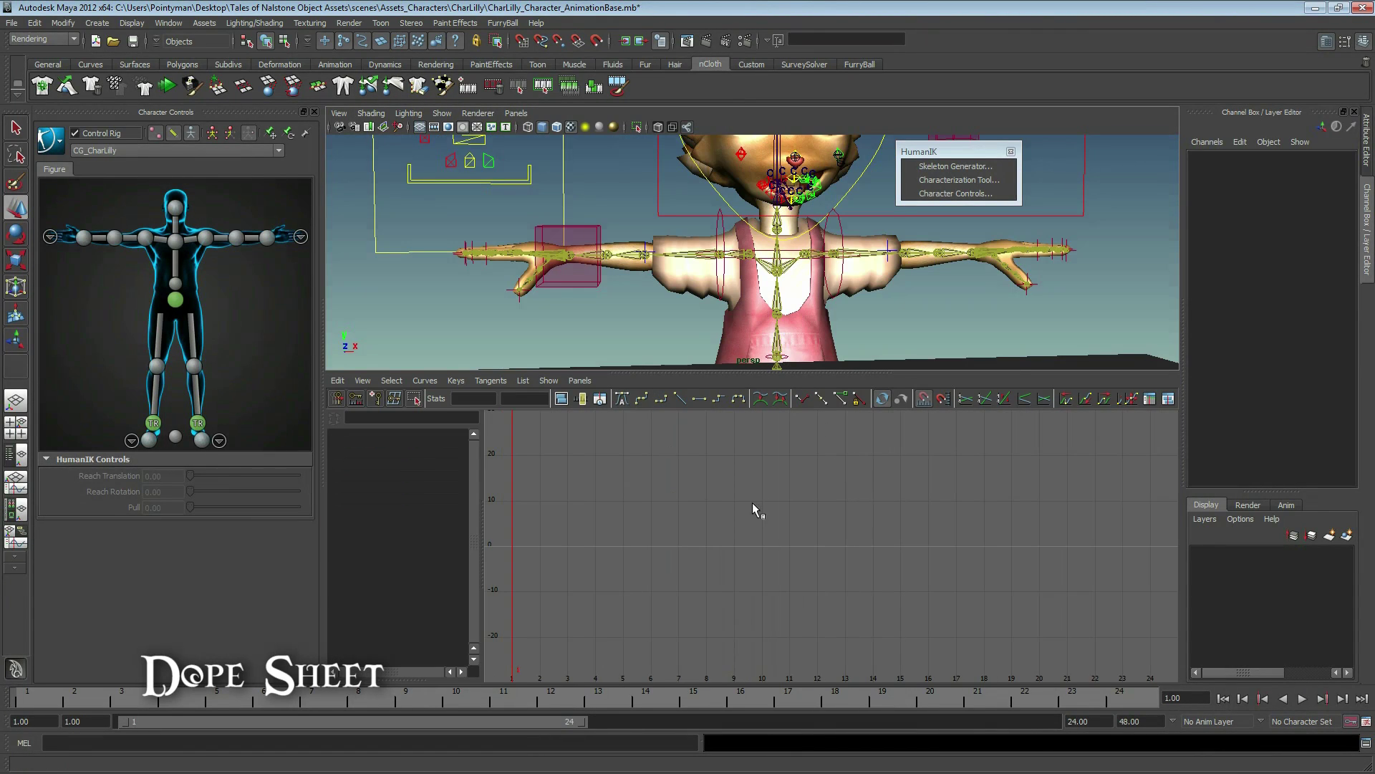
pyautogui.moveTo(793, 372); pyautogui.dragTo(796, 463)
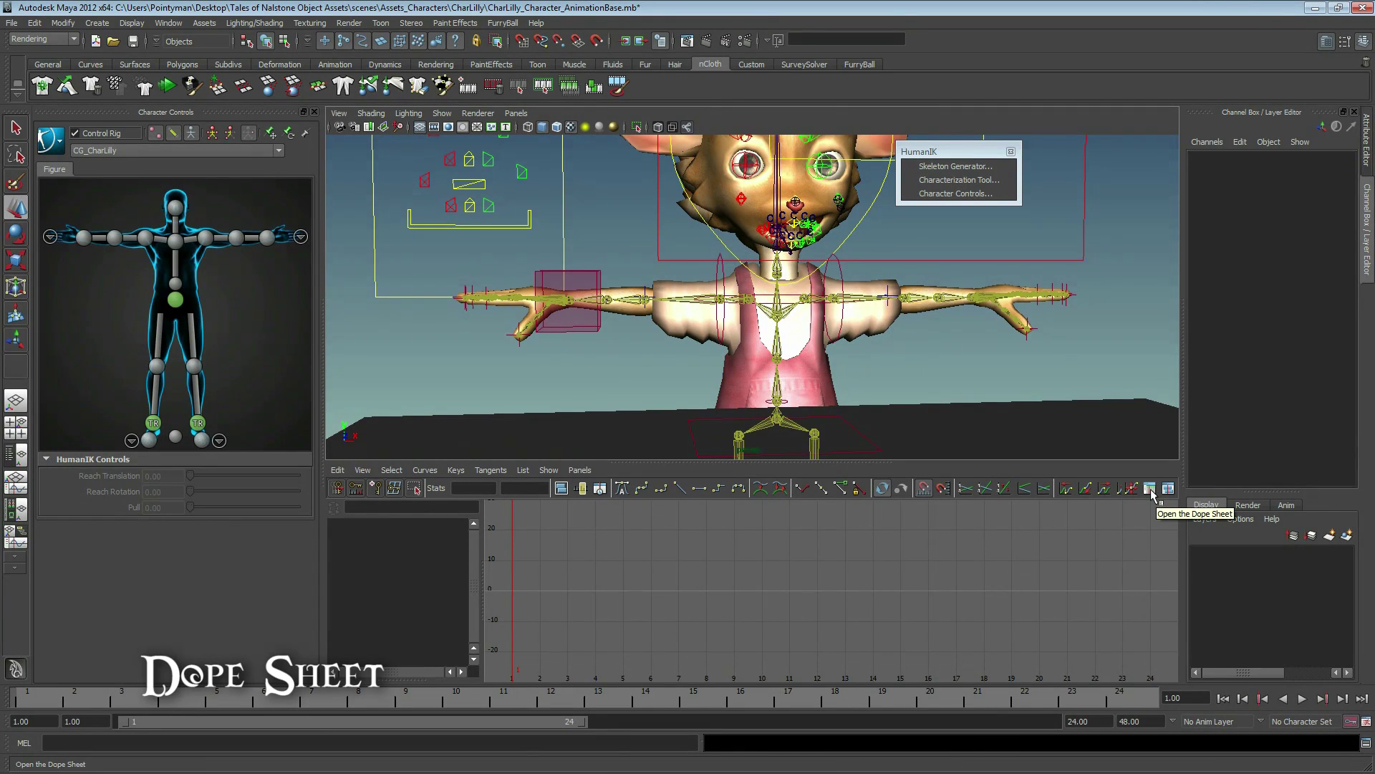
pyautogui.click(1150, 489)
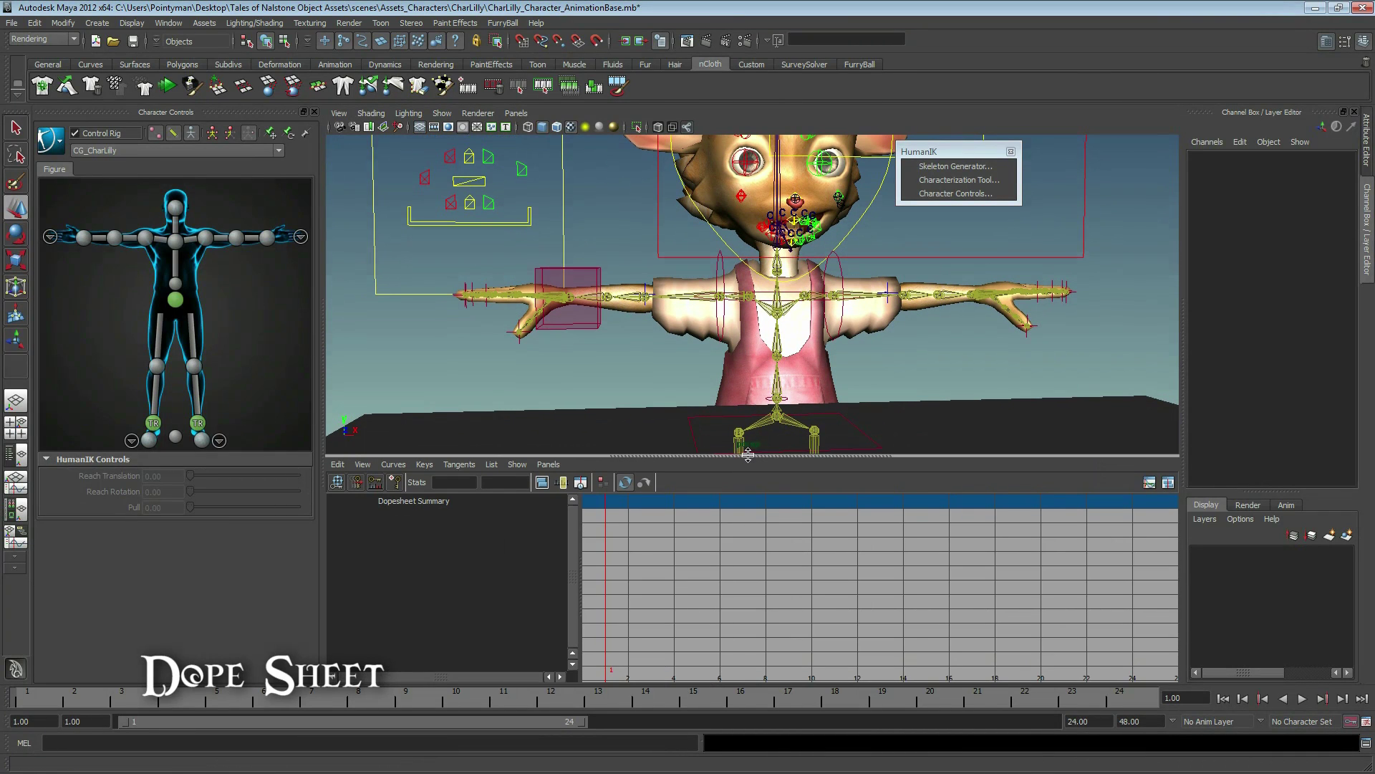
pyautogui.keyDown('alt'); pyautogui.moveTo(888, 565); pyautogui.dragTo(816, 558, button='right'); pyautogui.keyUp('alt')
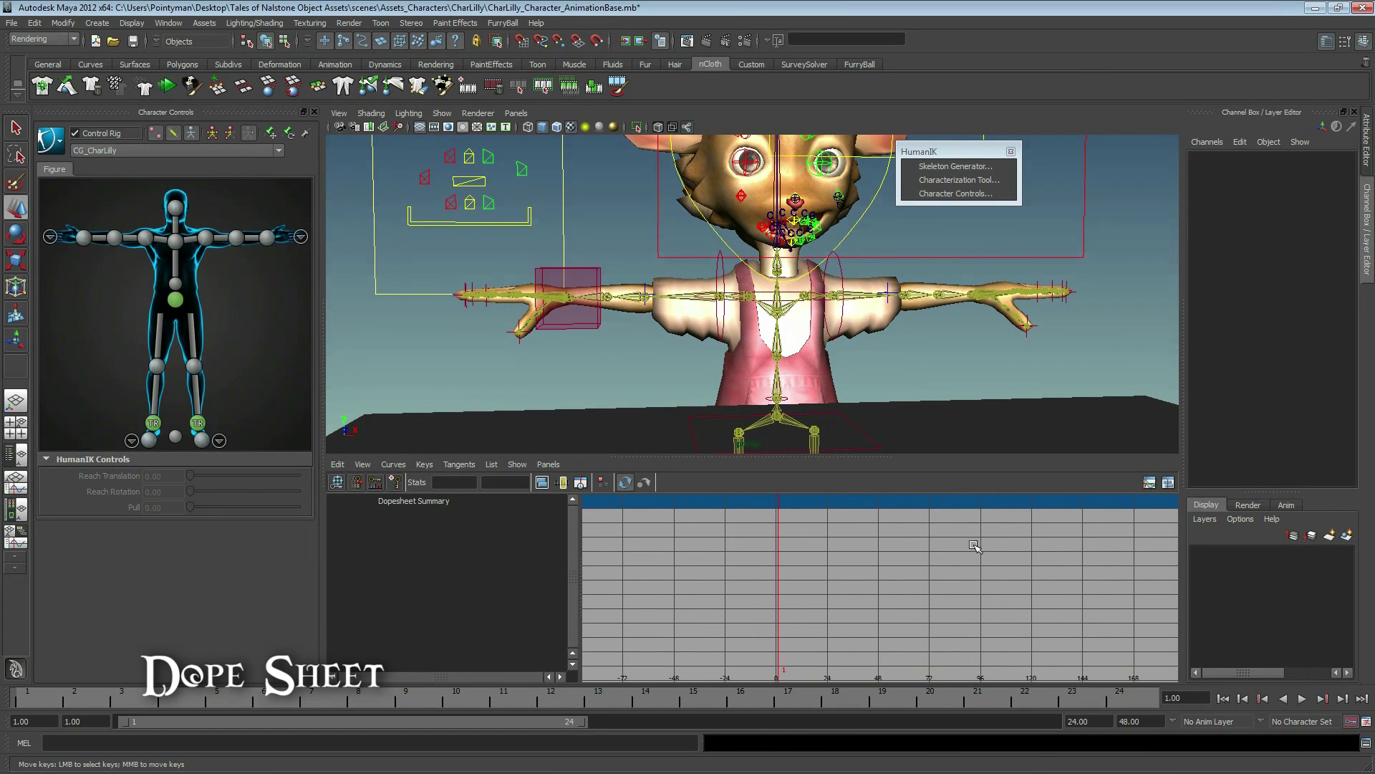
pyautogui.keyDown('alt'); pyautogui.moveTo(970, 553); pyautogui.dragTo(706, 543, button='middle'); pyautogui.keyUp('alt')
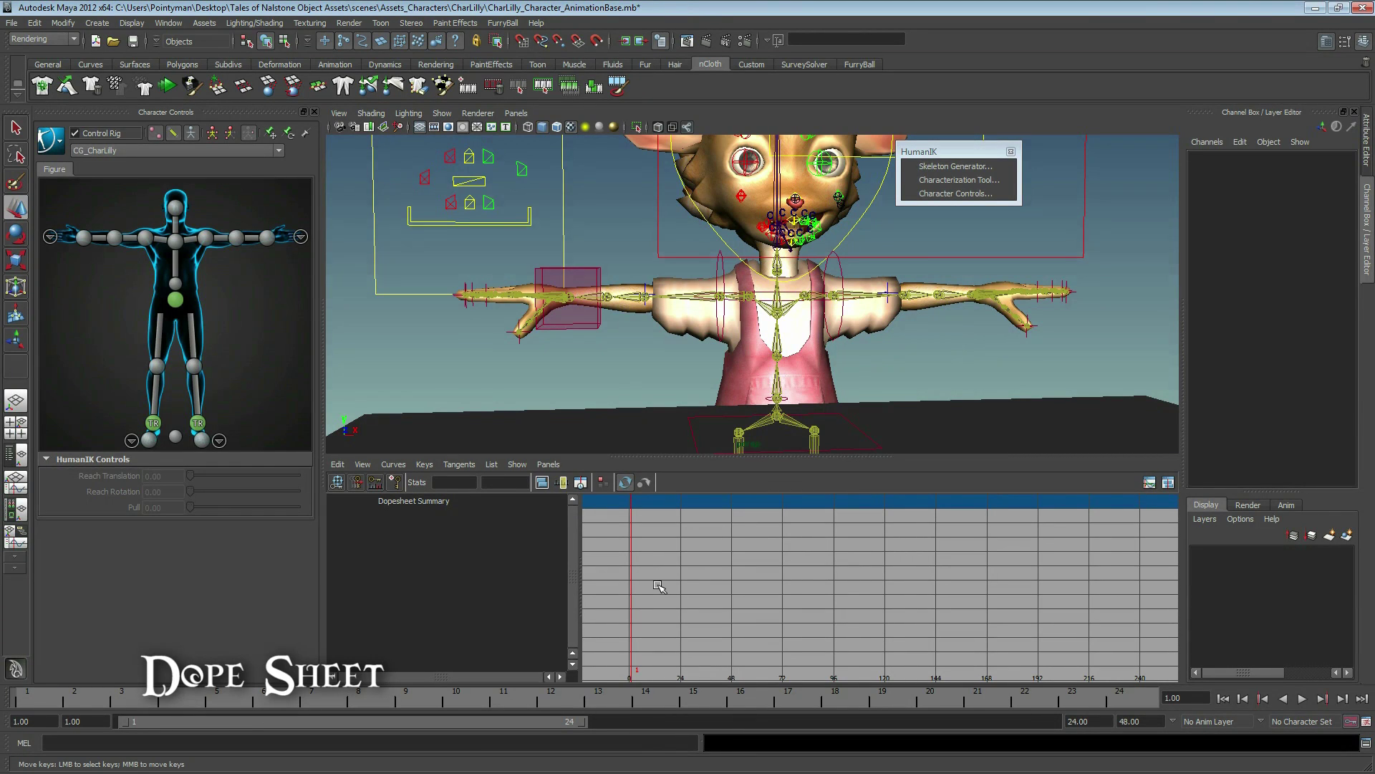
# - Set the left wrist effector's three translate channels to 0
pyautogui.click(558, 316)
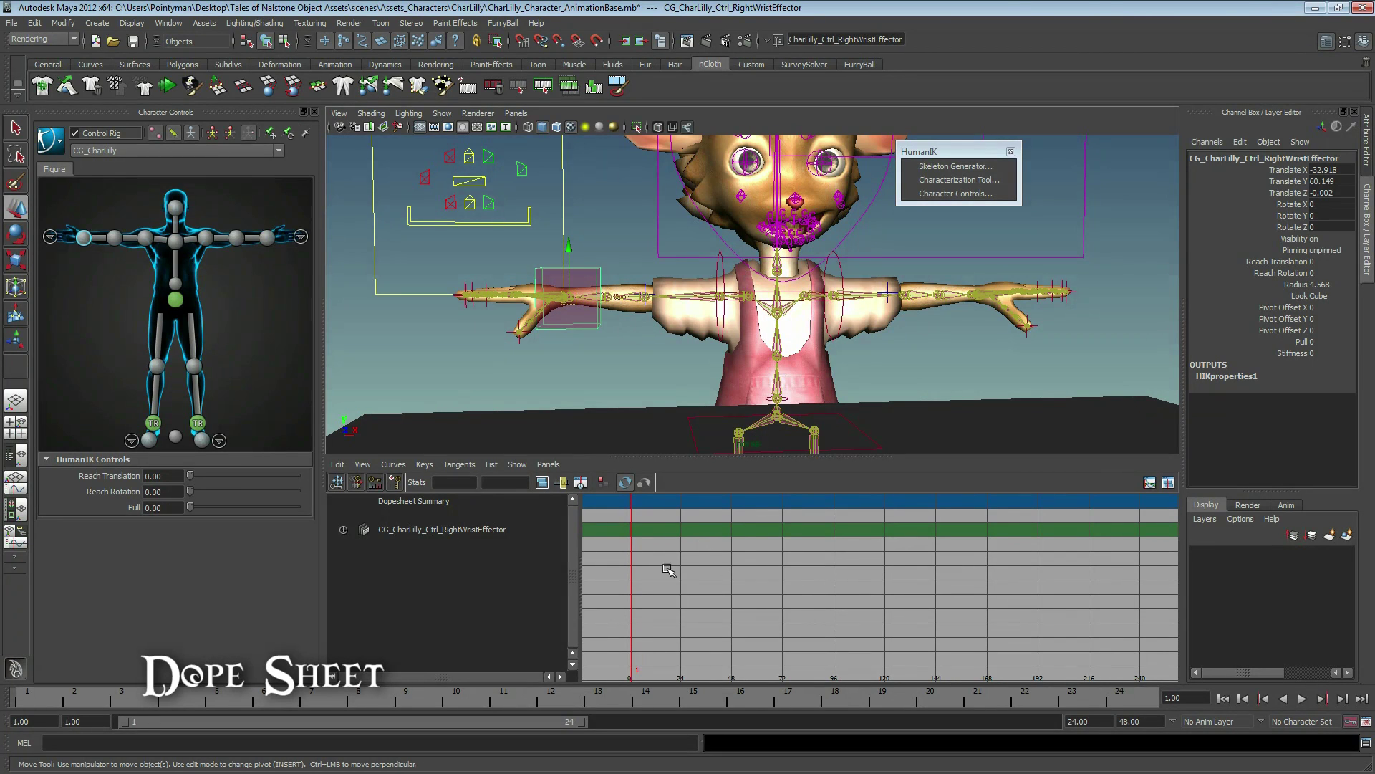
pyautogui.keyDown('alt'); pyautogui.moveTo(871, 310); pyautogui.dragTo(890, 343); pyautogui.keyUp('alt')
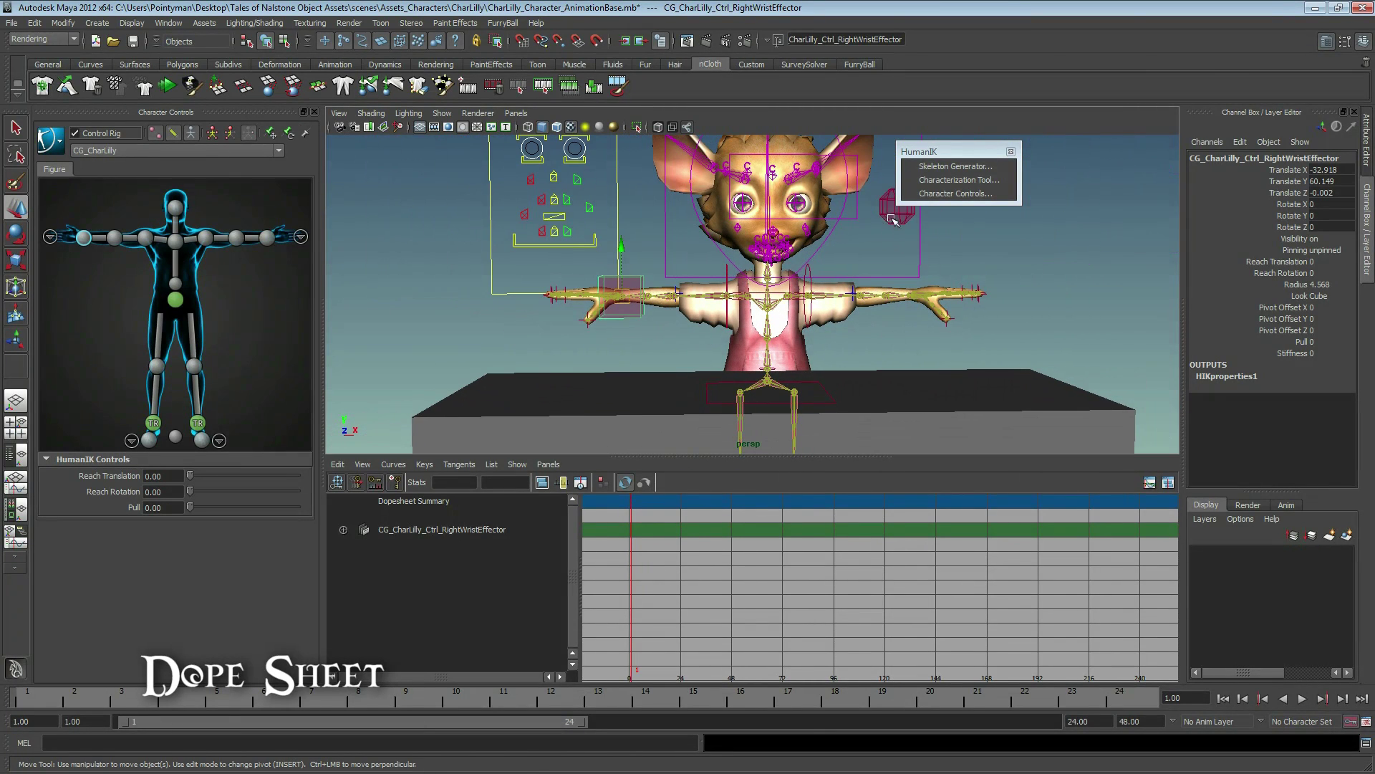
pyautogui.click(893, 214)
pyautogui.moveTo(1331, 170); pyautogui.dragTo(1330, 199)
pyautogui.write('0.5')
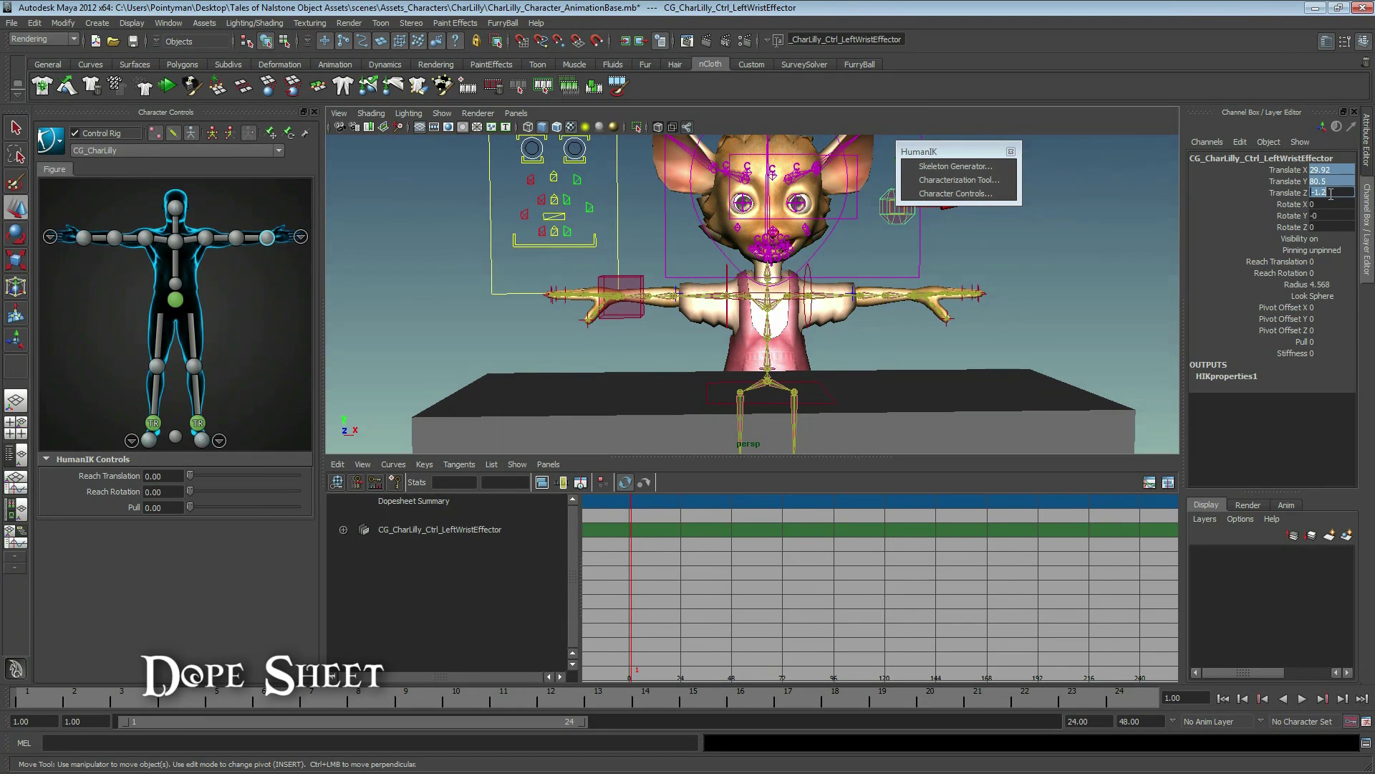
pyautogui.press('Return')
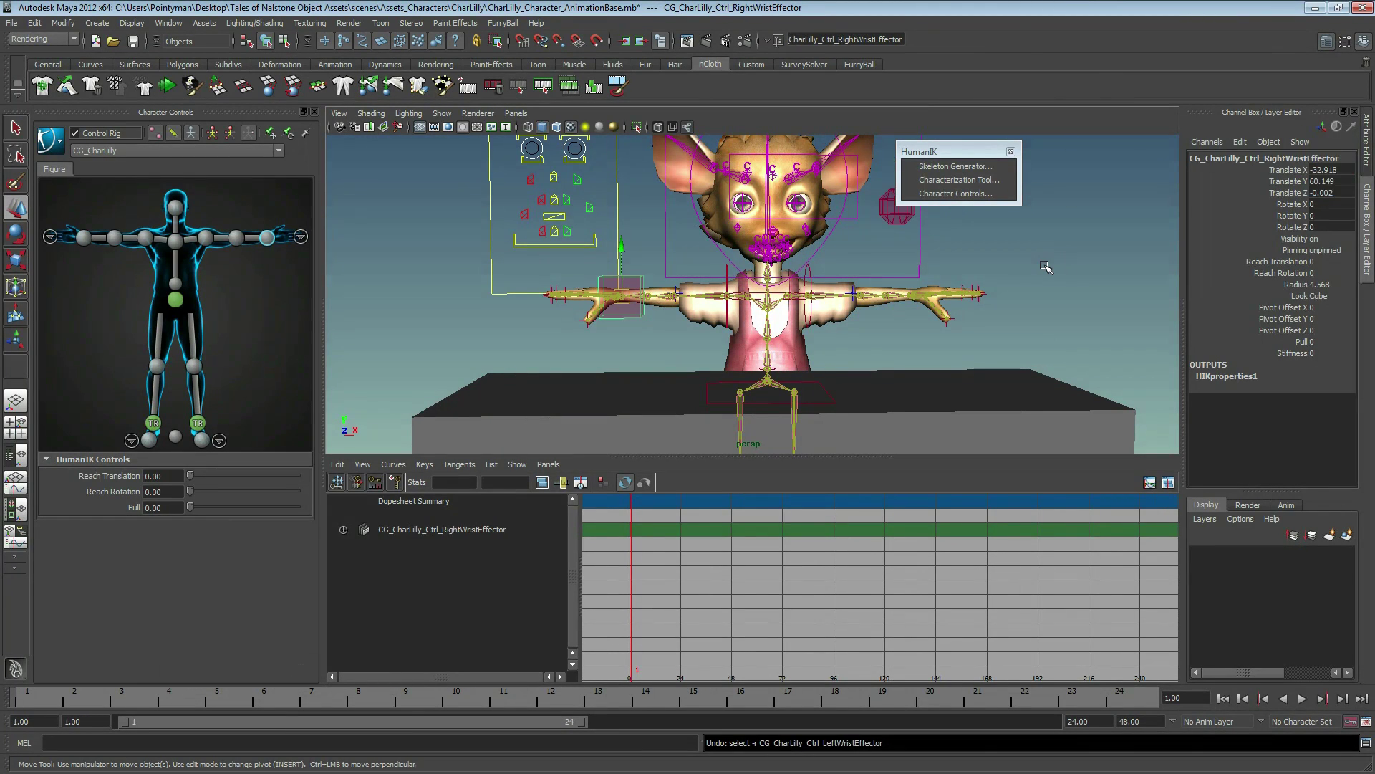
# - Deselect everything and zoom and tumble to a three-quarter view of the character
pyautogui.click(812, 268)
pyautogui.scroll(2, 812, 268)
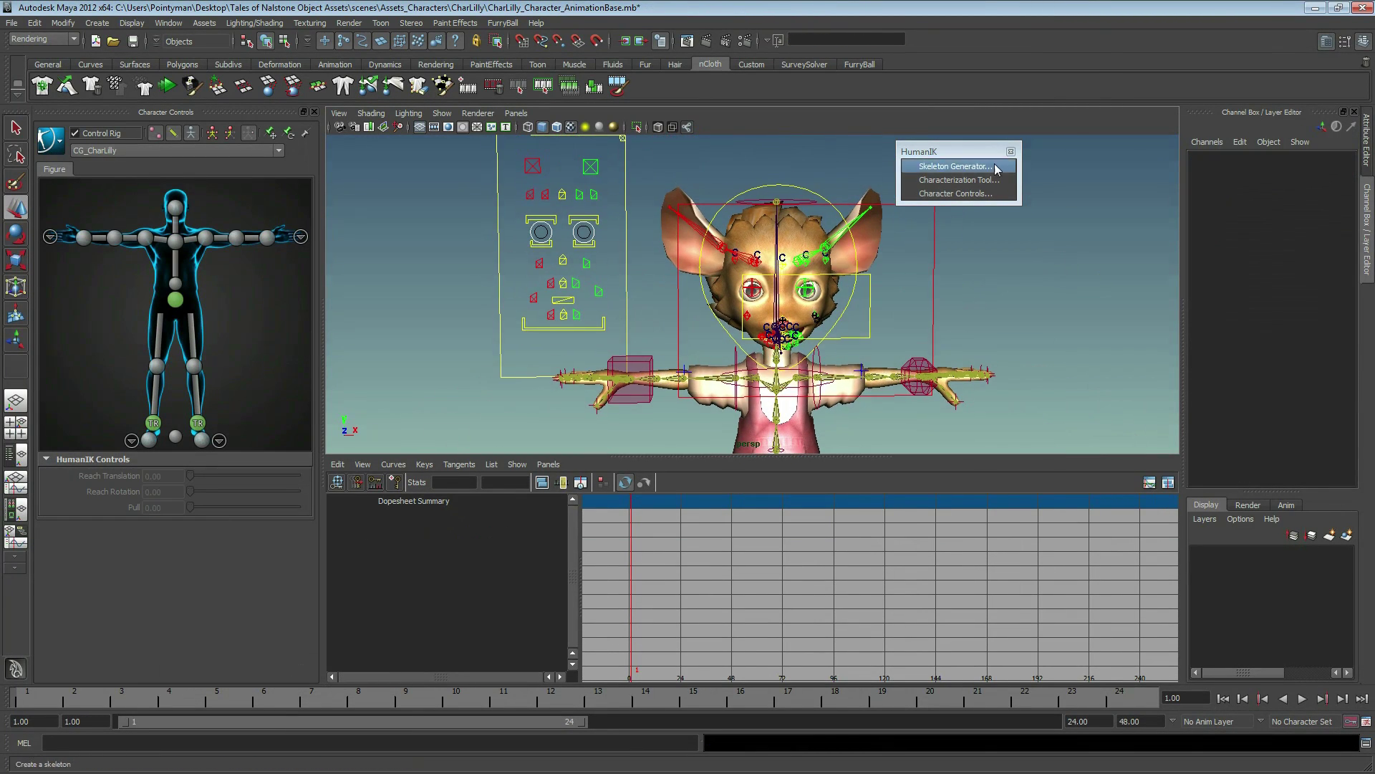
pyautogui.moveTo(946, 151); pyautogui.dragTo(1105, 151)
pyautogui.scroll(1, 858, 235)
pyautogui.moveTo(858, 235)
pyautogui.keyDown('alt'); pyautogui.mouseDown()
pyautogui.moveTo(844, 276)
pyautogui.moveTo(790, 300)
pyautogui.mouseUp(); pyautogui.keyUp('alt')
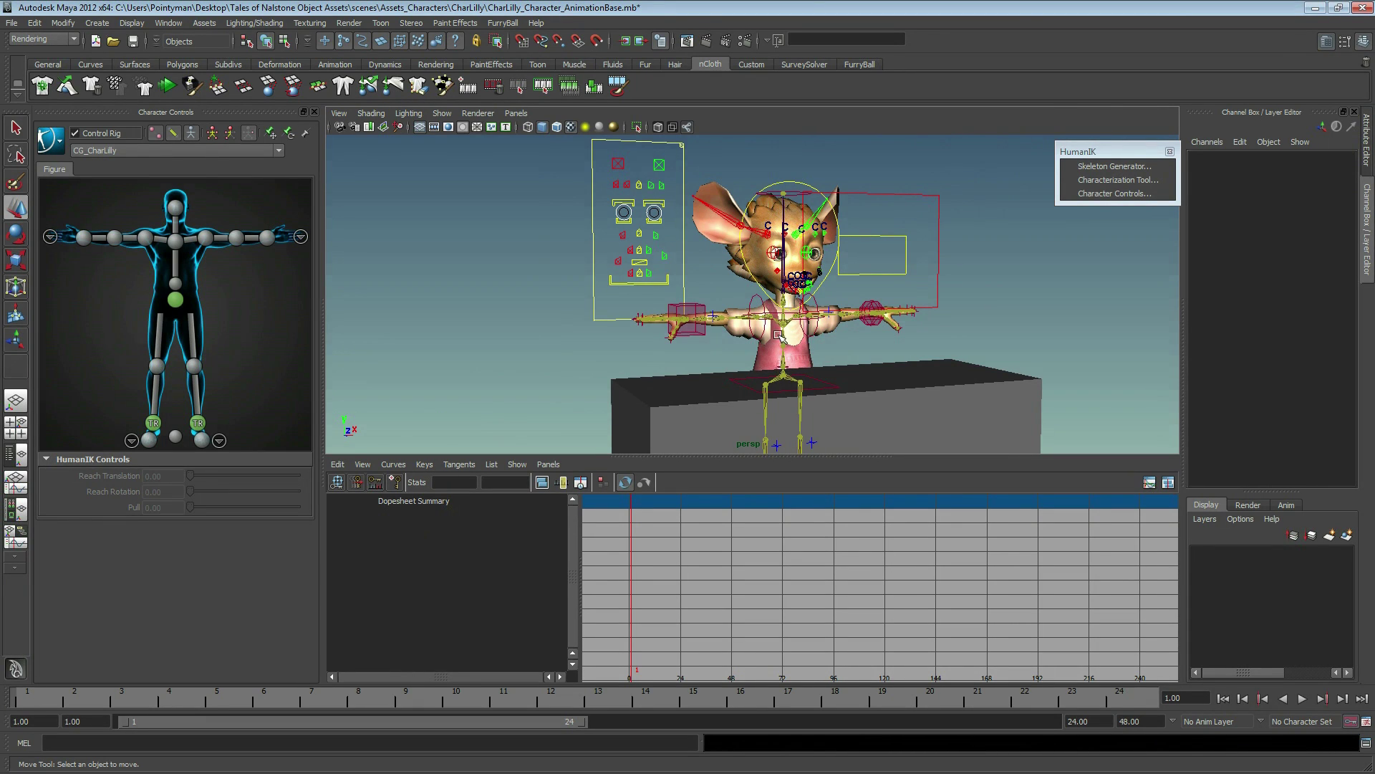
# - Select the hips, spine and right forearm controls in turn to inspect them
pyautogui.click(783, 379)
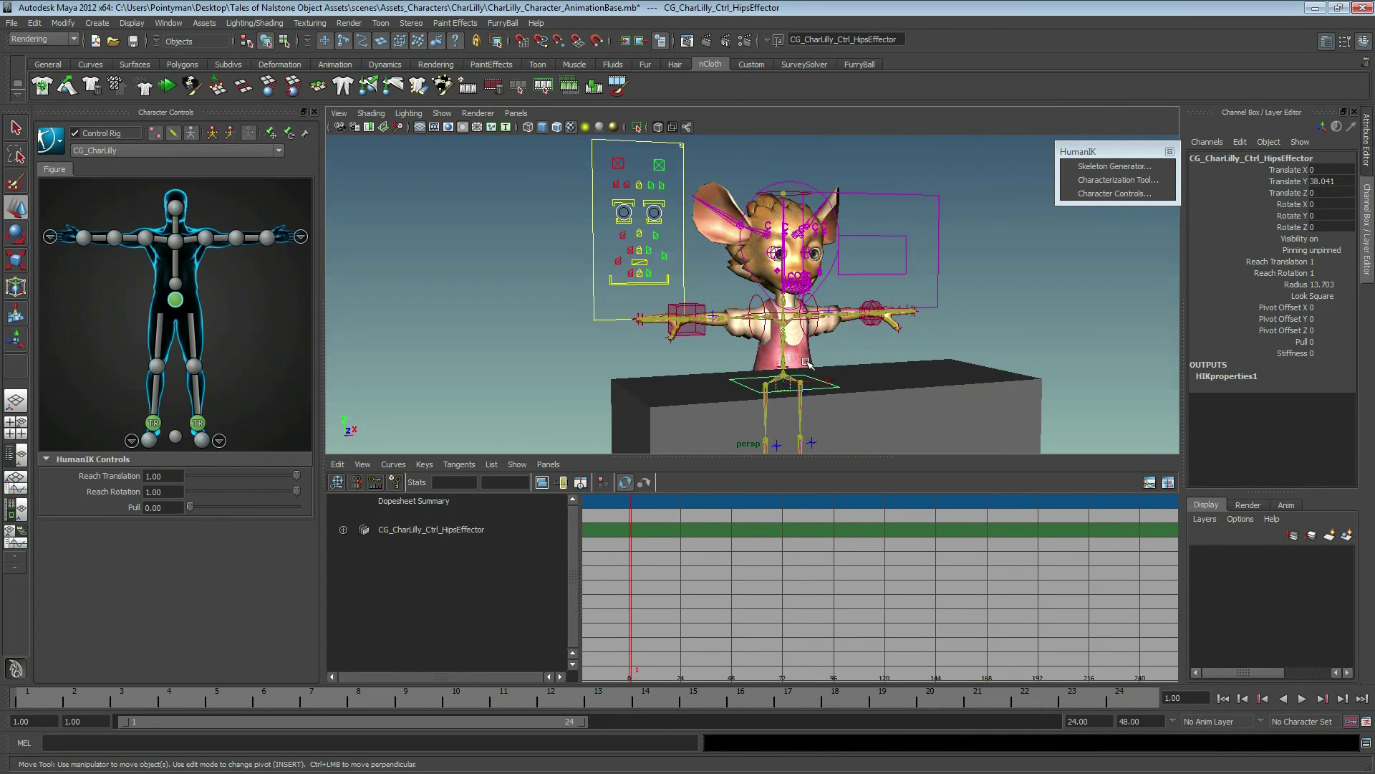
pyautogui.click(780, 359)
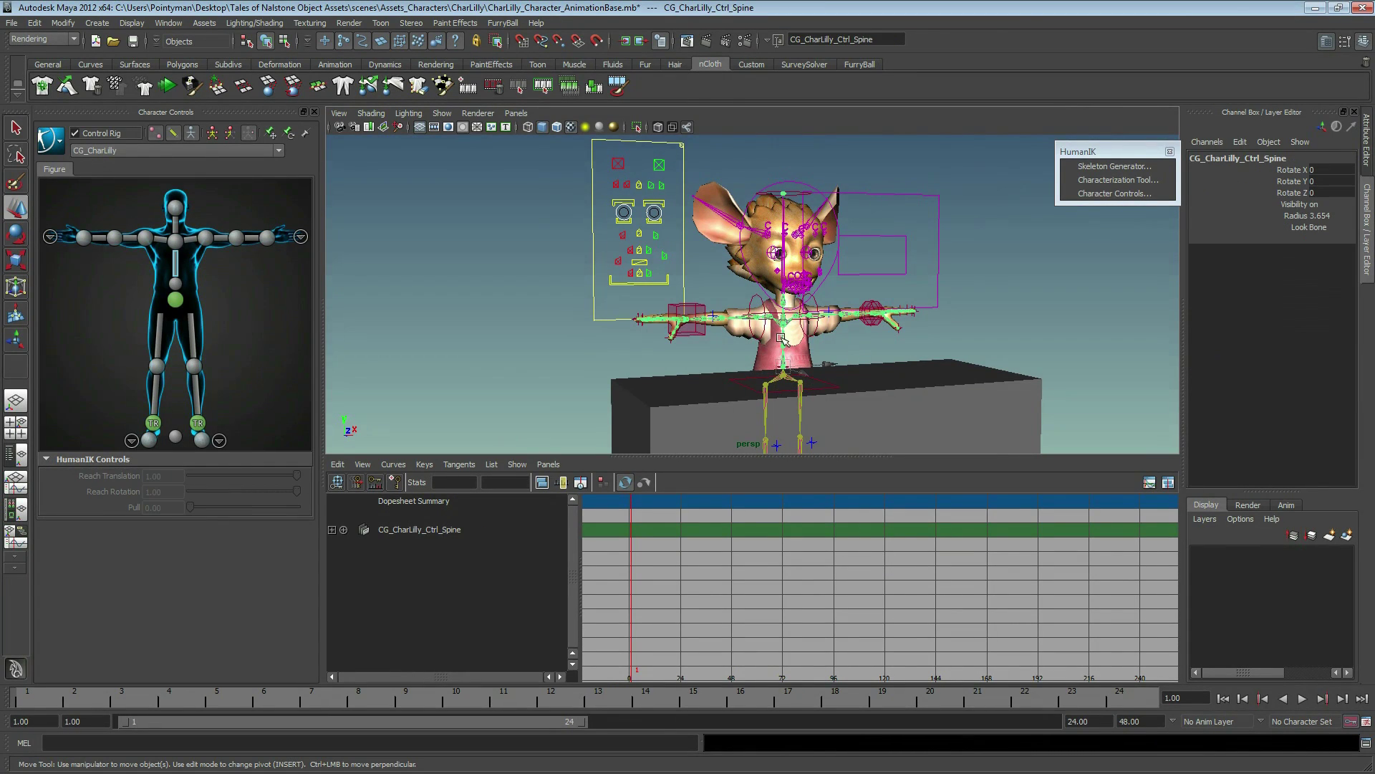
pyautogui.click(781, 338)
pyautogui.scroll(5, 860, 324)
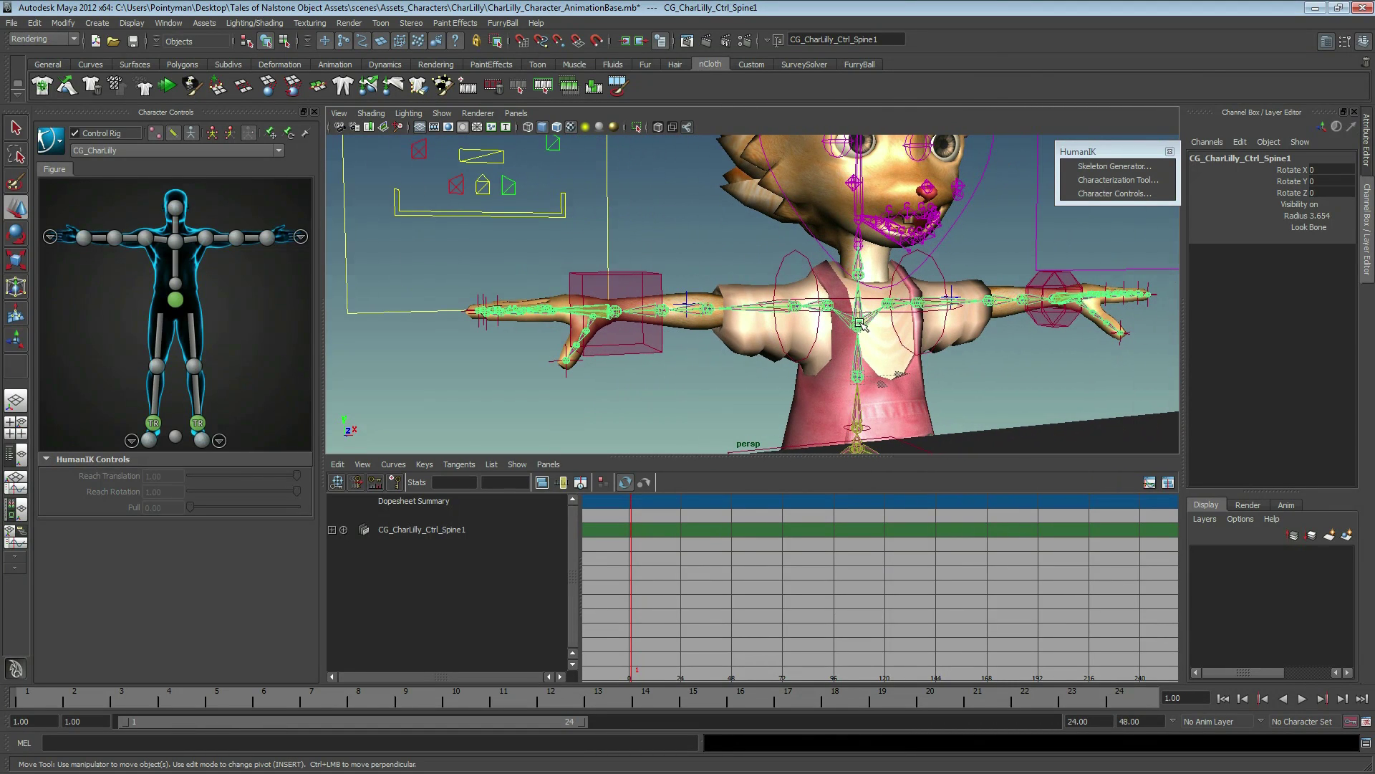
pyautogui.click(826, 308)
pyautogui.click(752, 308)
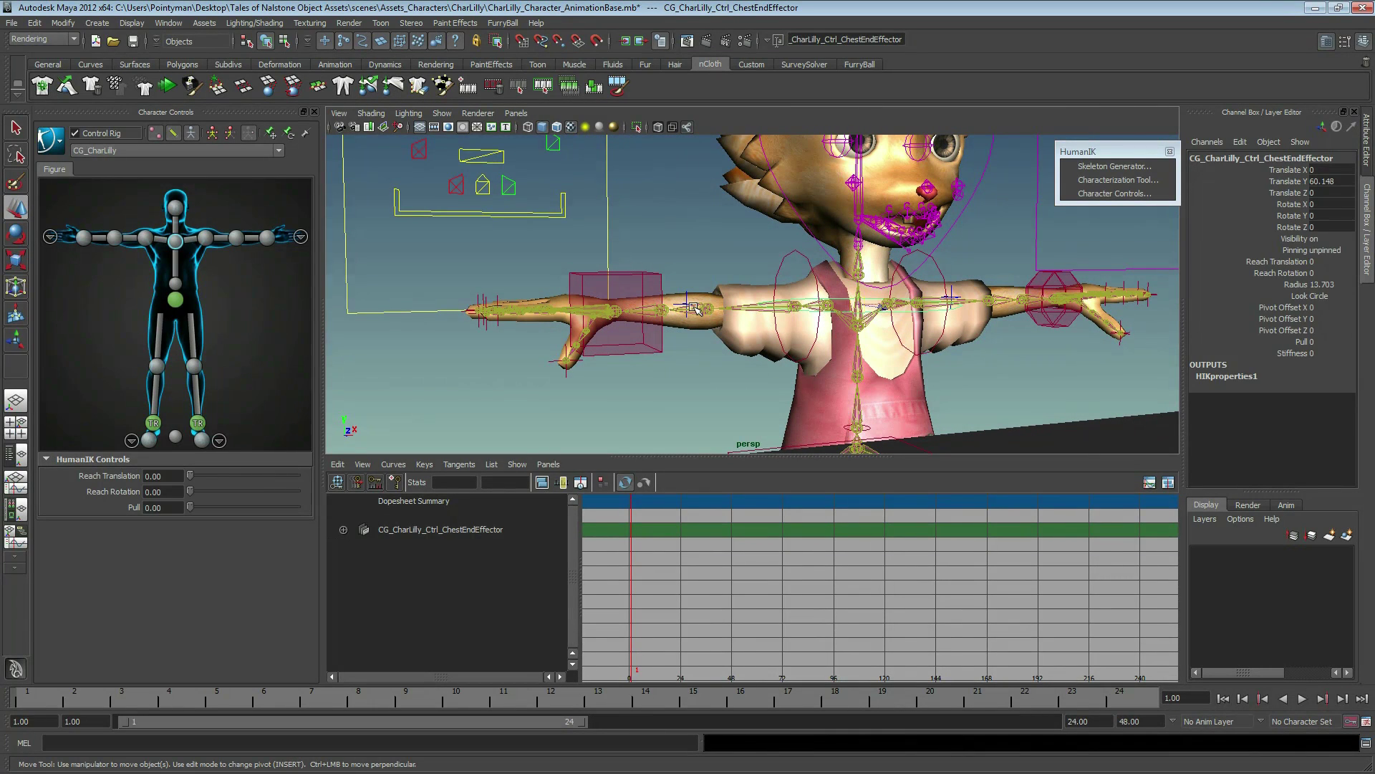
pyautogui.click(685, 320)
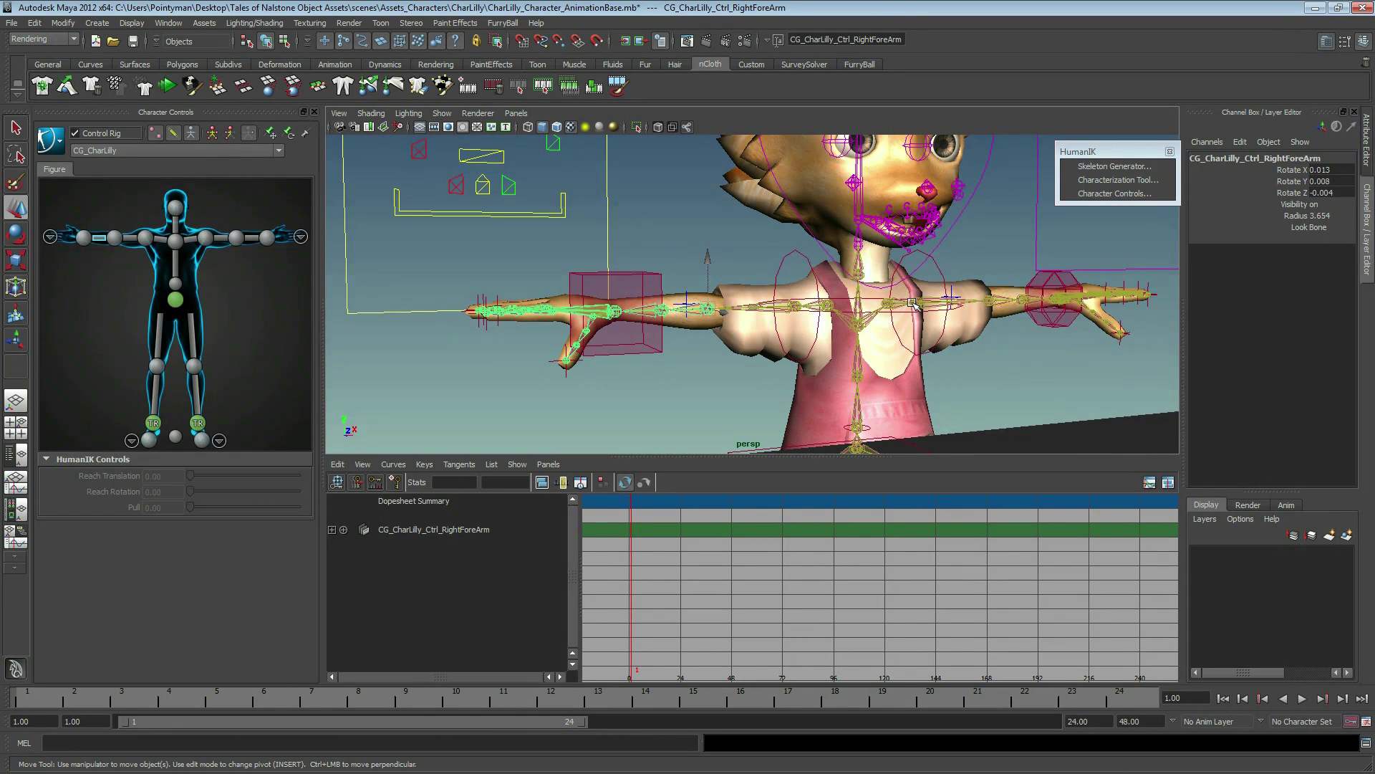
# - Dolly and pan the view down to the torso and table, then clear the selection
pyautogui.scroll(3, 913, 304)
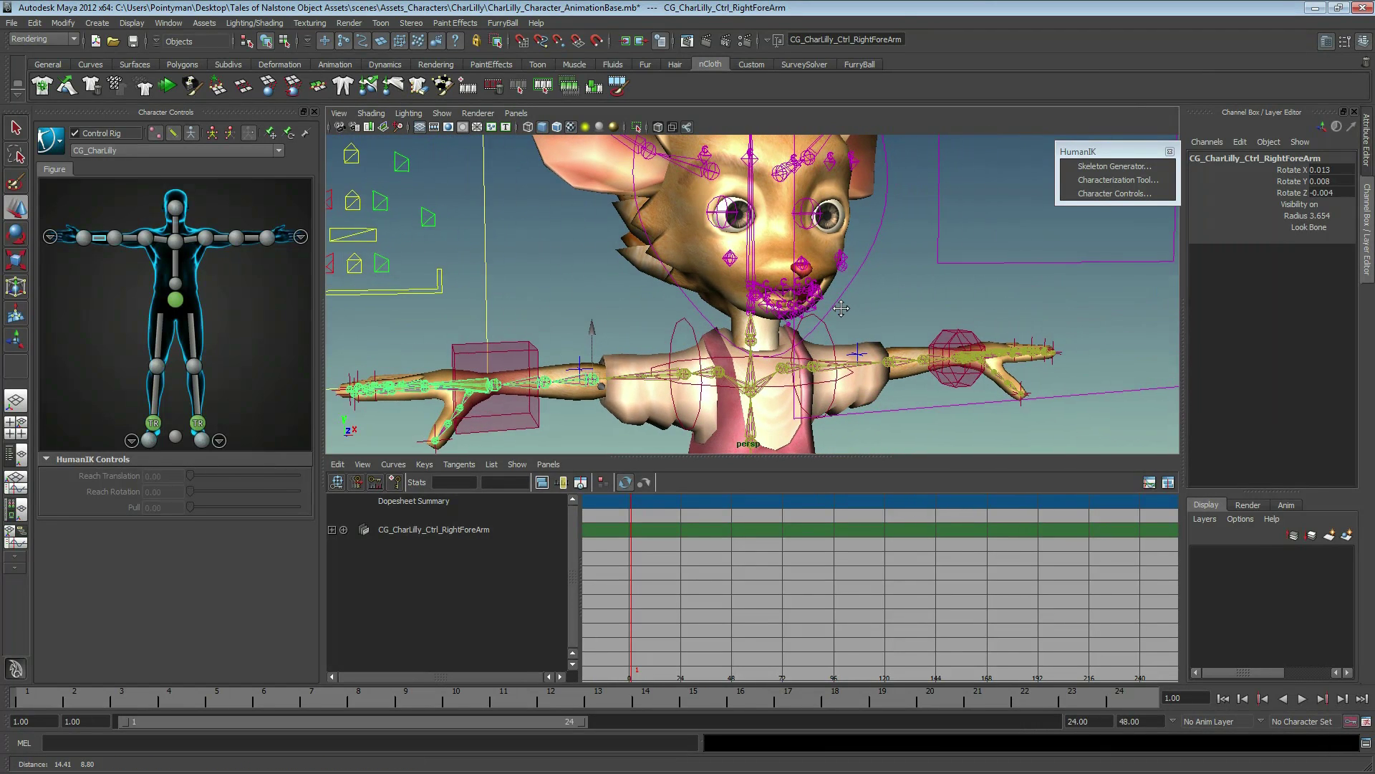
pyautogui.scroll(-1, 793, 313)
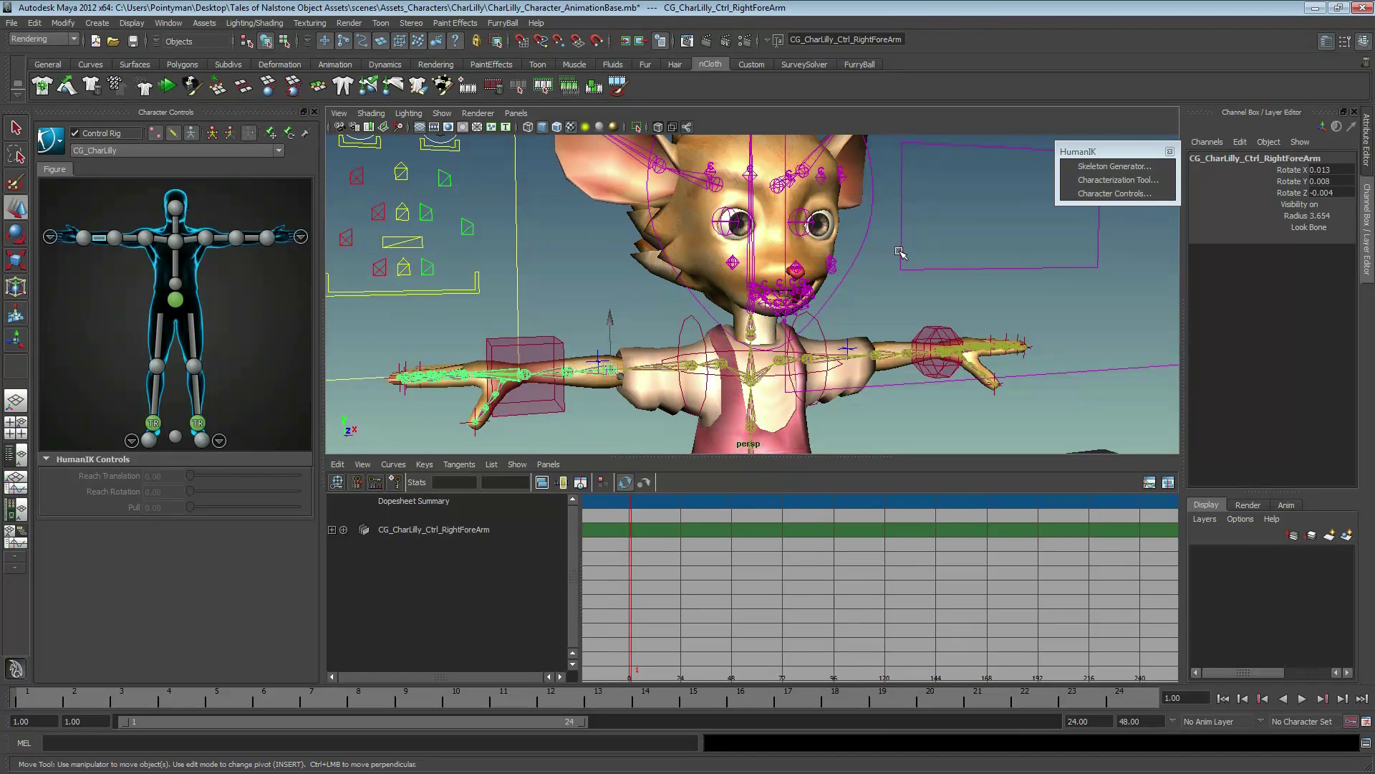
pyautogui.keyDown('alt'); pyautogui.moveTo(838, 385); pyautogui.dragTo(859, 283, button='middle'); pyautogui.keyUp('alt')
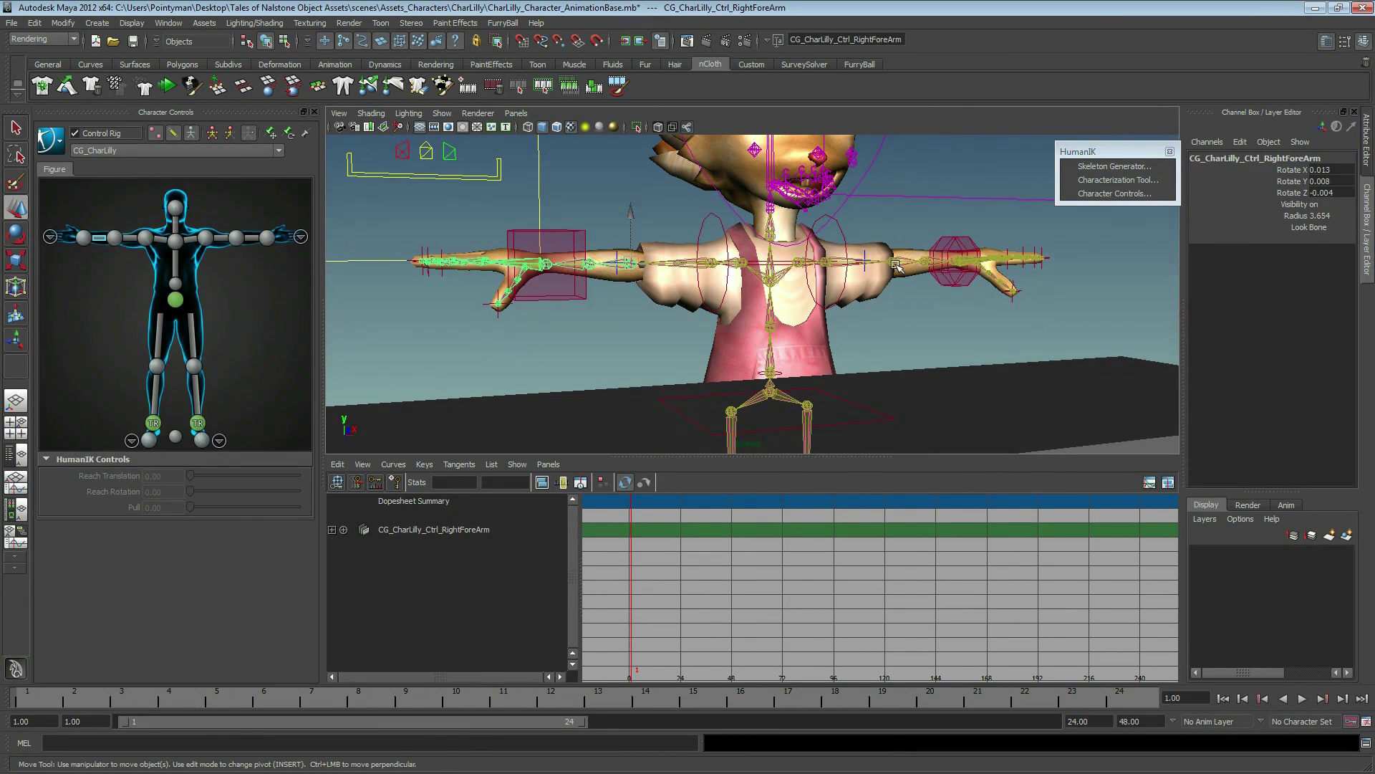
pyautogui.click(935, 436)
# - At frame 15, import 02_VA_MS_NuggetAd from the Audio folder via File > Import
pyautogui.rightClick(877, 704)
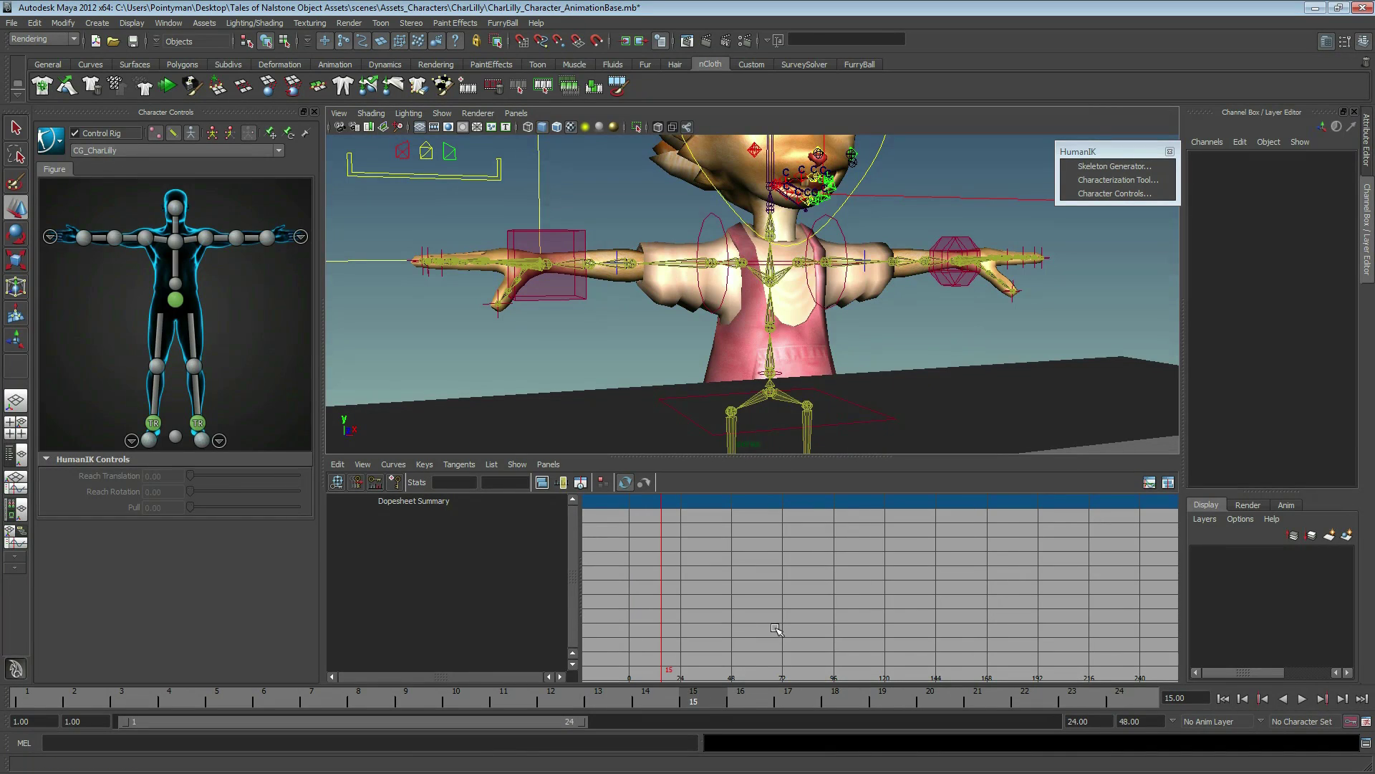
pyautogui.click(706, 700)
pyautogui.click(13, 23)
pyautogui.click(28, 144)
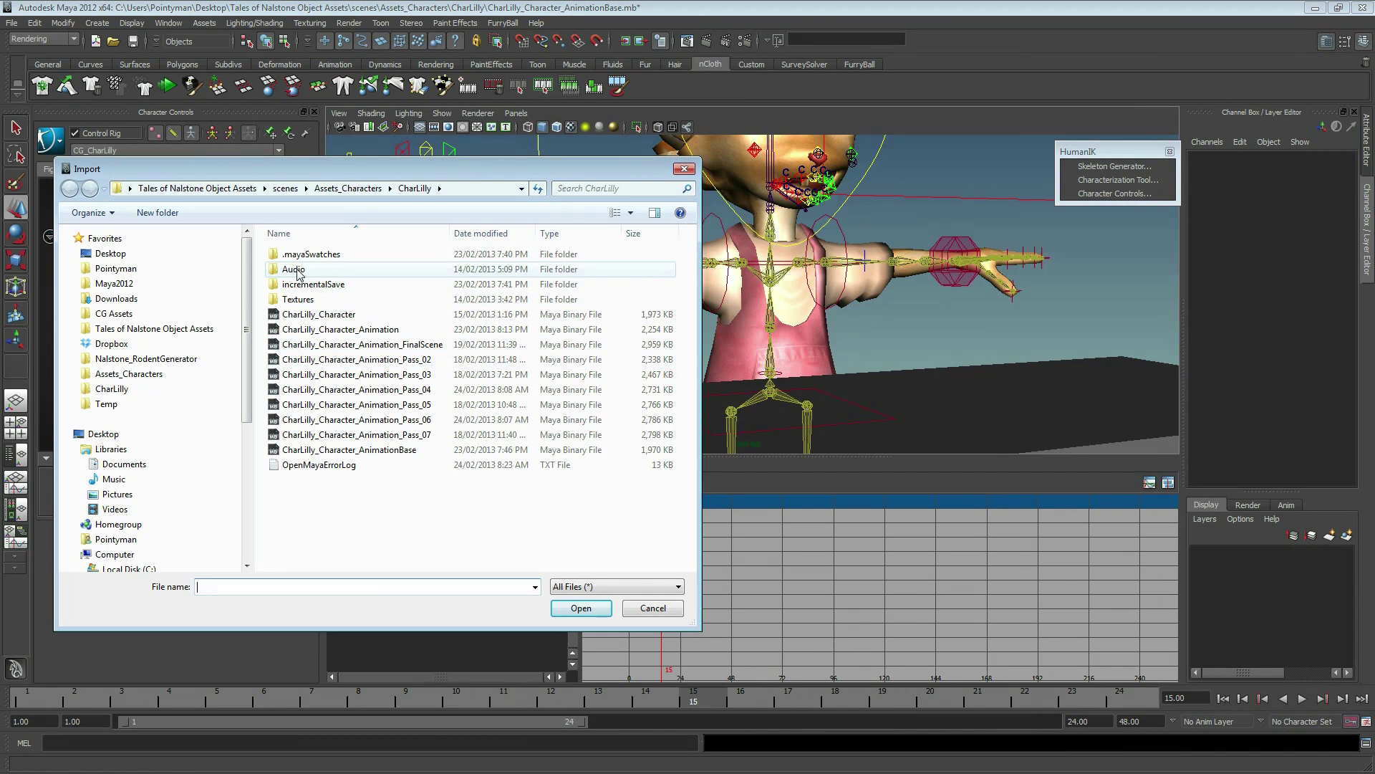
pyautogui.doubleClick(296, 271)
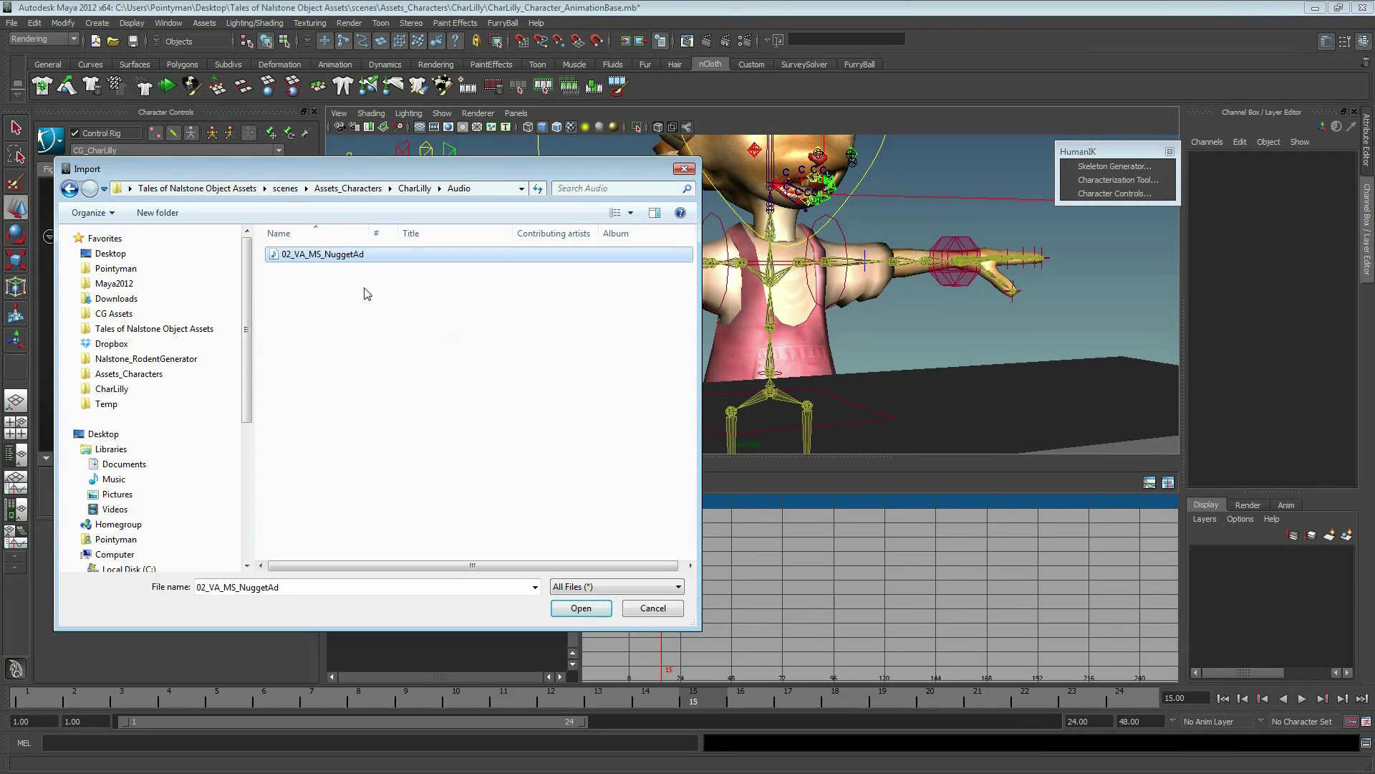
pyautogui.click(578, 610)
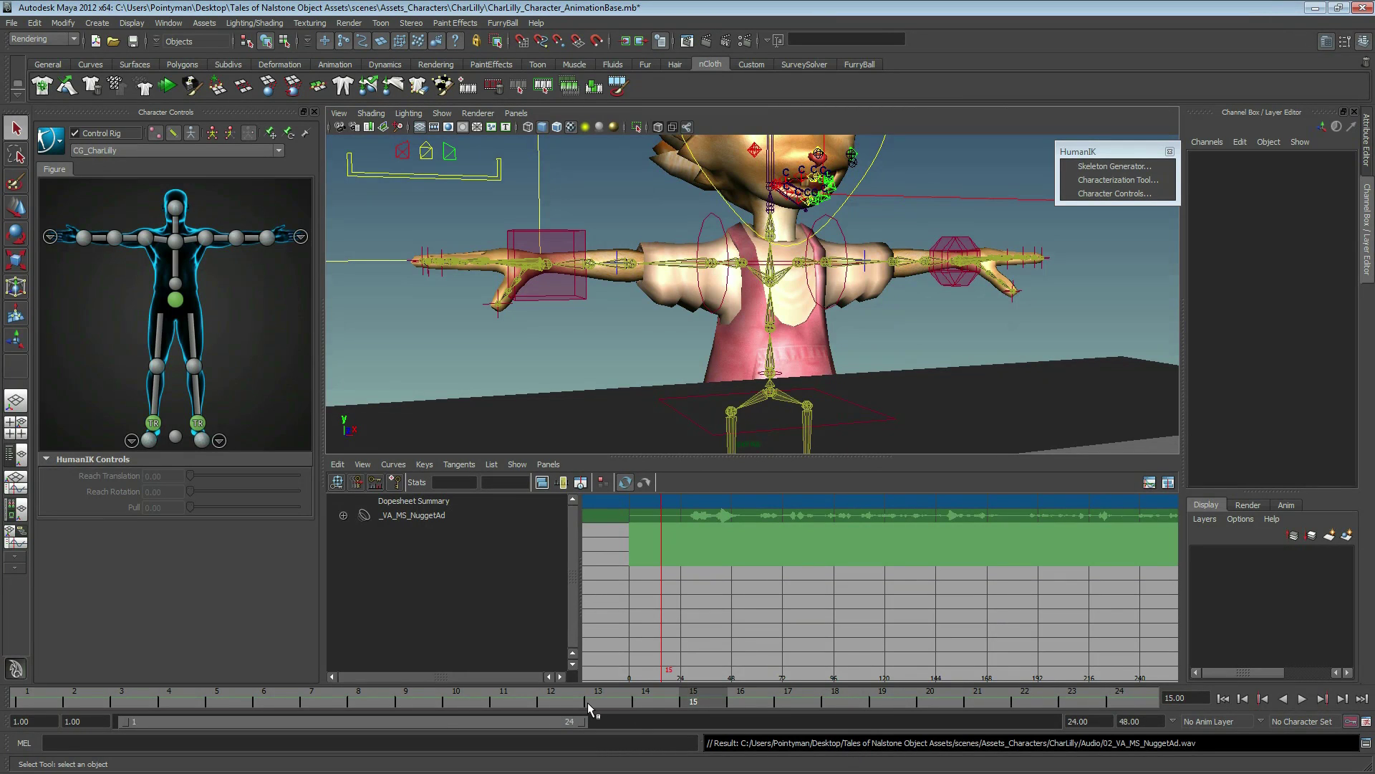
# - Display the NuggetAd voice clip on the time slider and set the end time to 500
pyautogui.rightClick(481, 702)
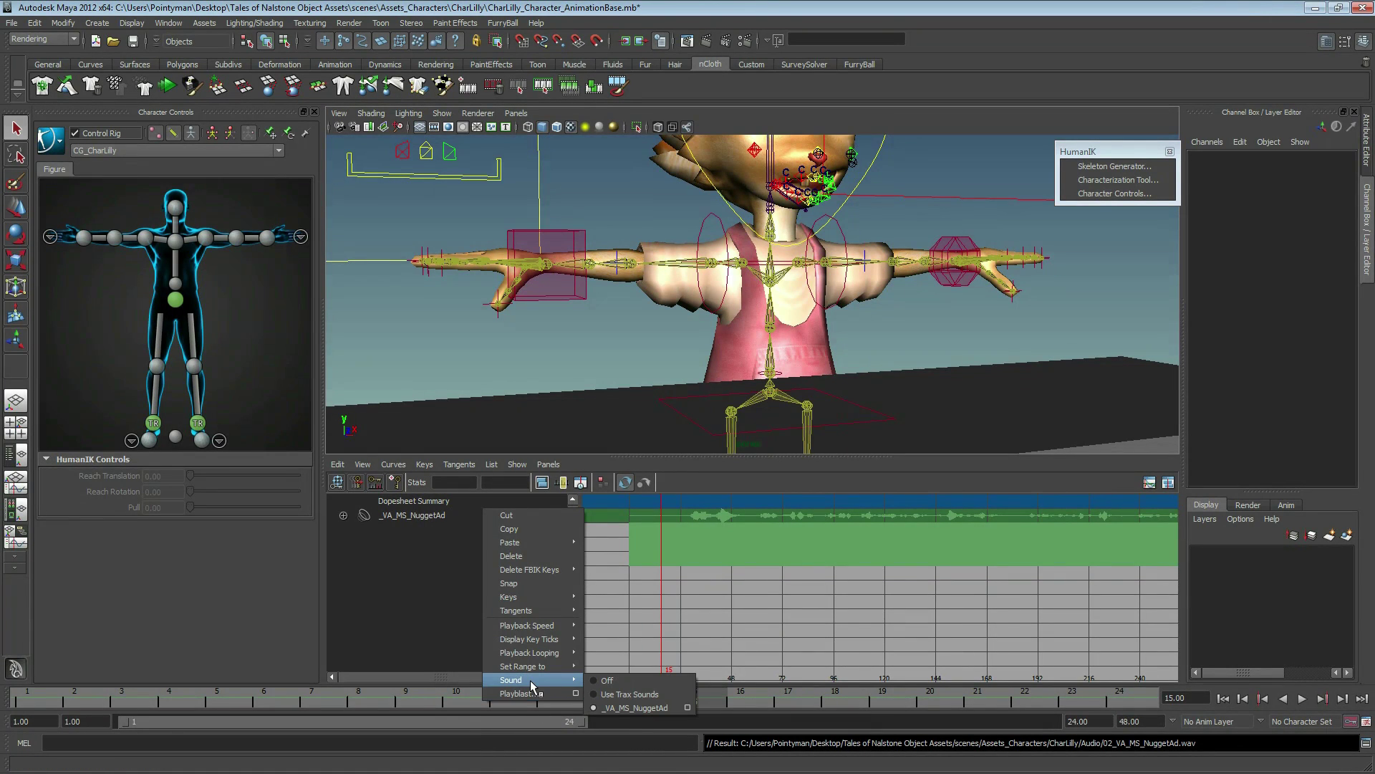
pyautogui.moveTo(511, 679)
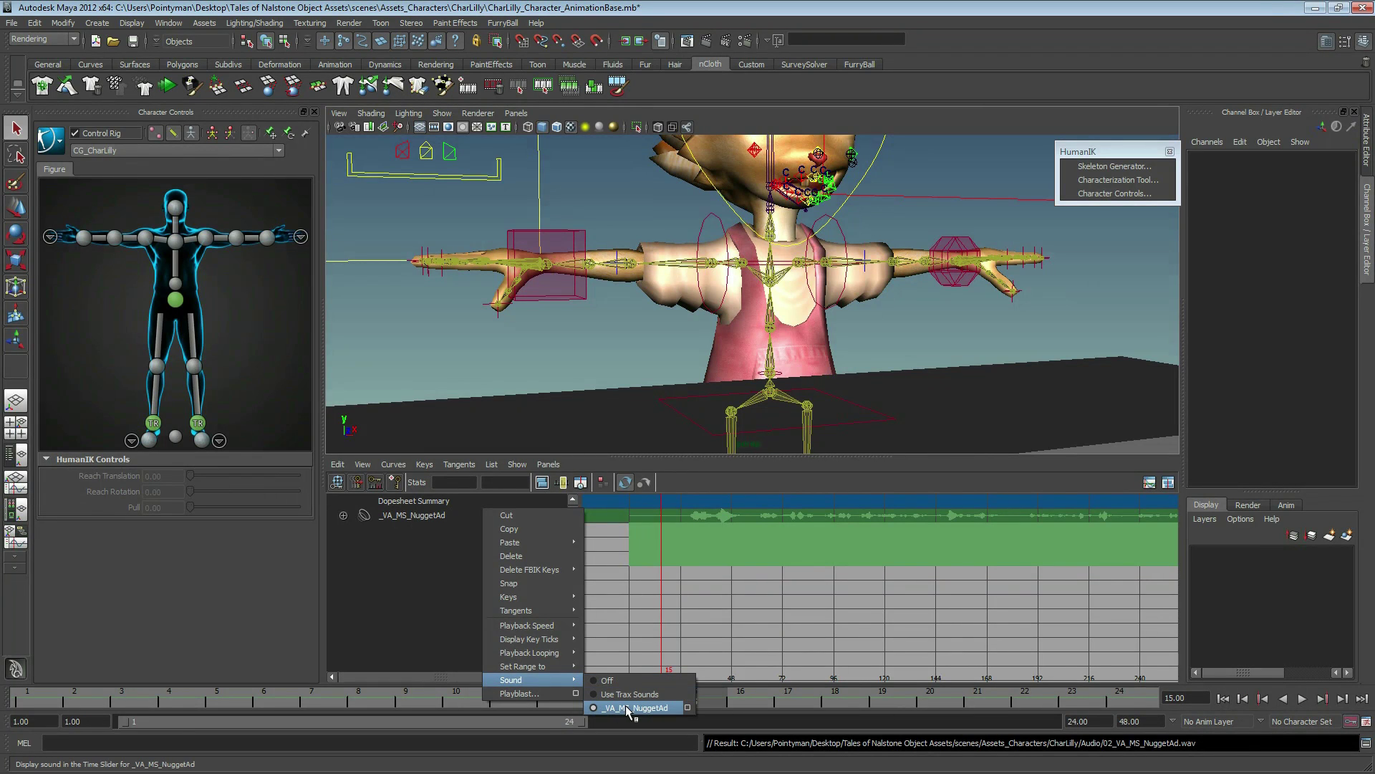
pyautogui.click(835, 699)
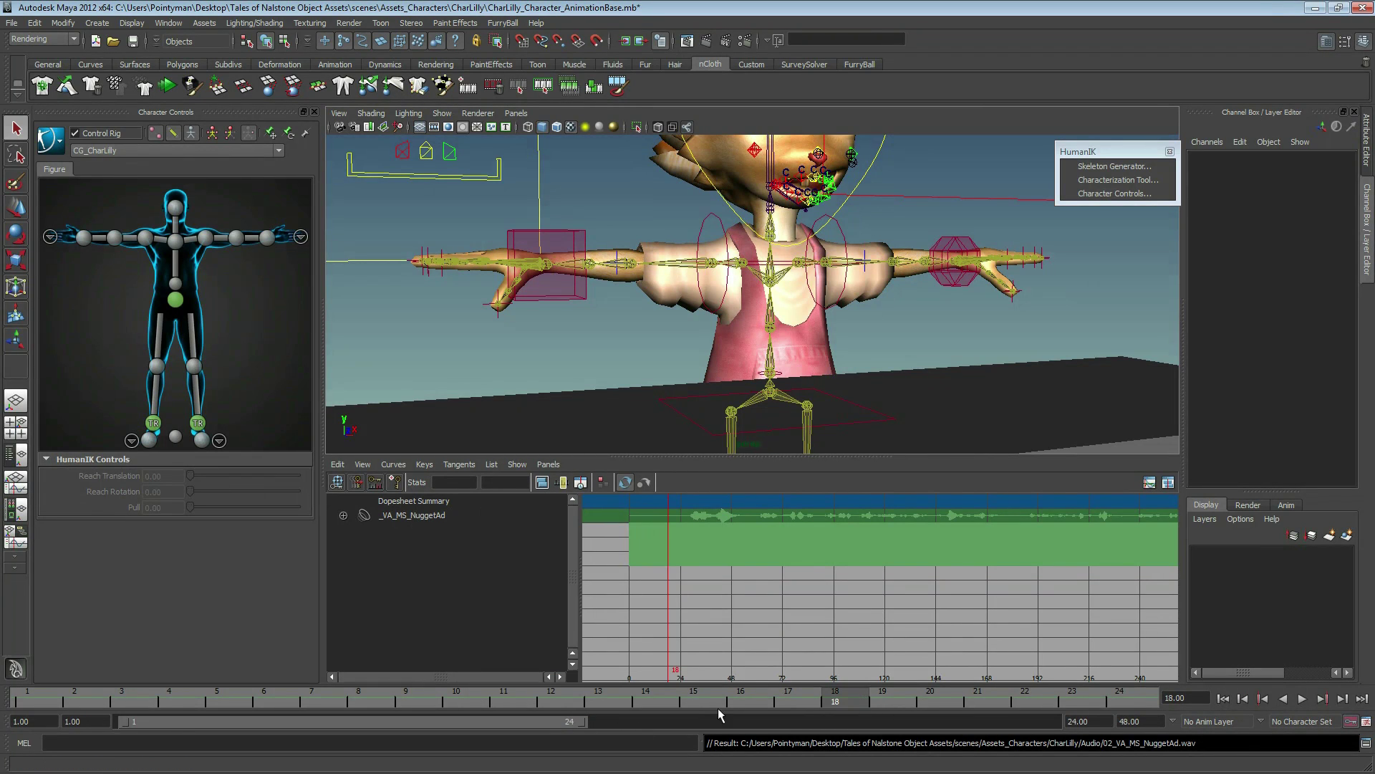
pyautogui.doubleClick(1088, 720)
pyautogui.write('5')
pyautogui.press('Return')
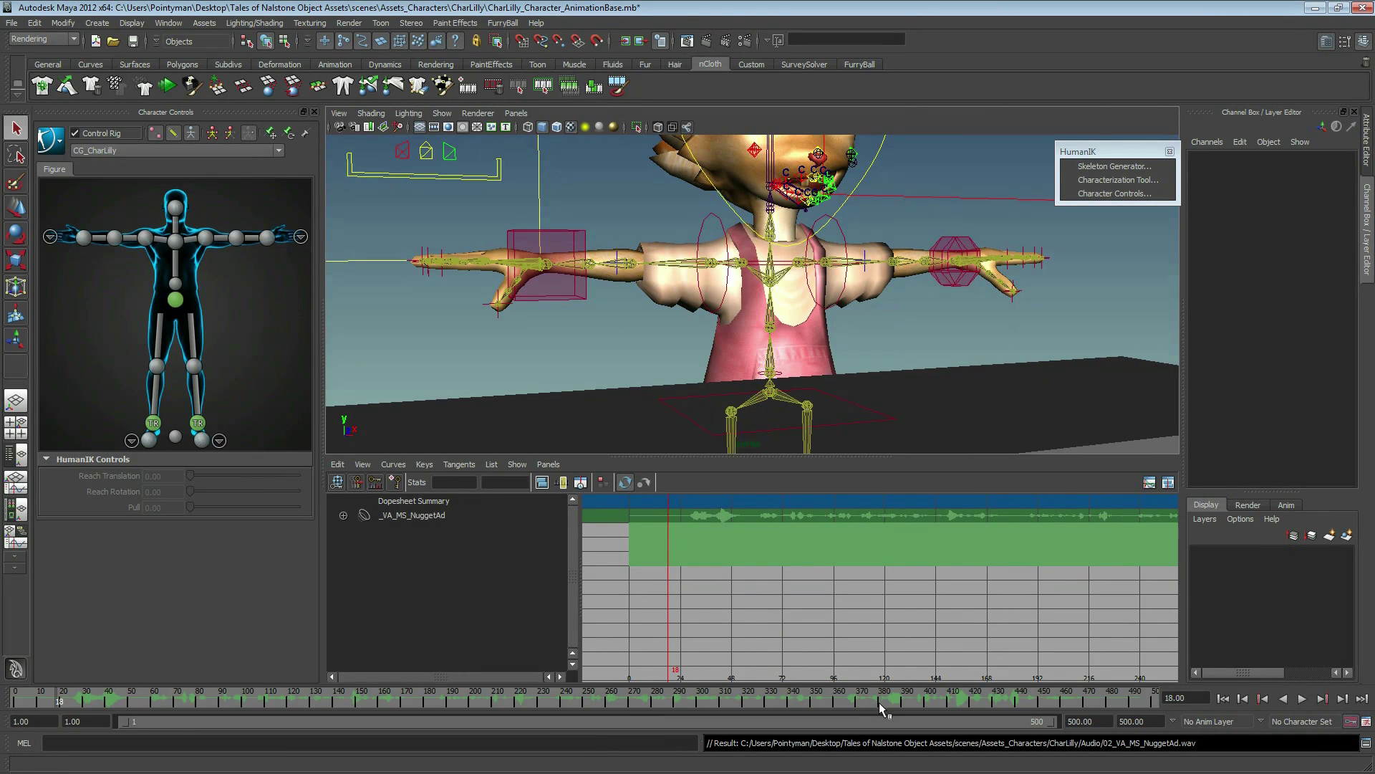
# - Play and stop the animation with audio, then pull the camera back and deselect the clip
pyautogui.hotkey('alt', 'v')
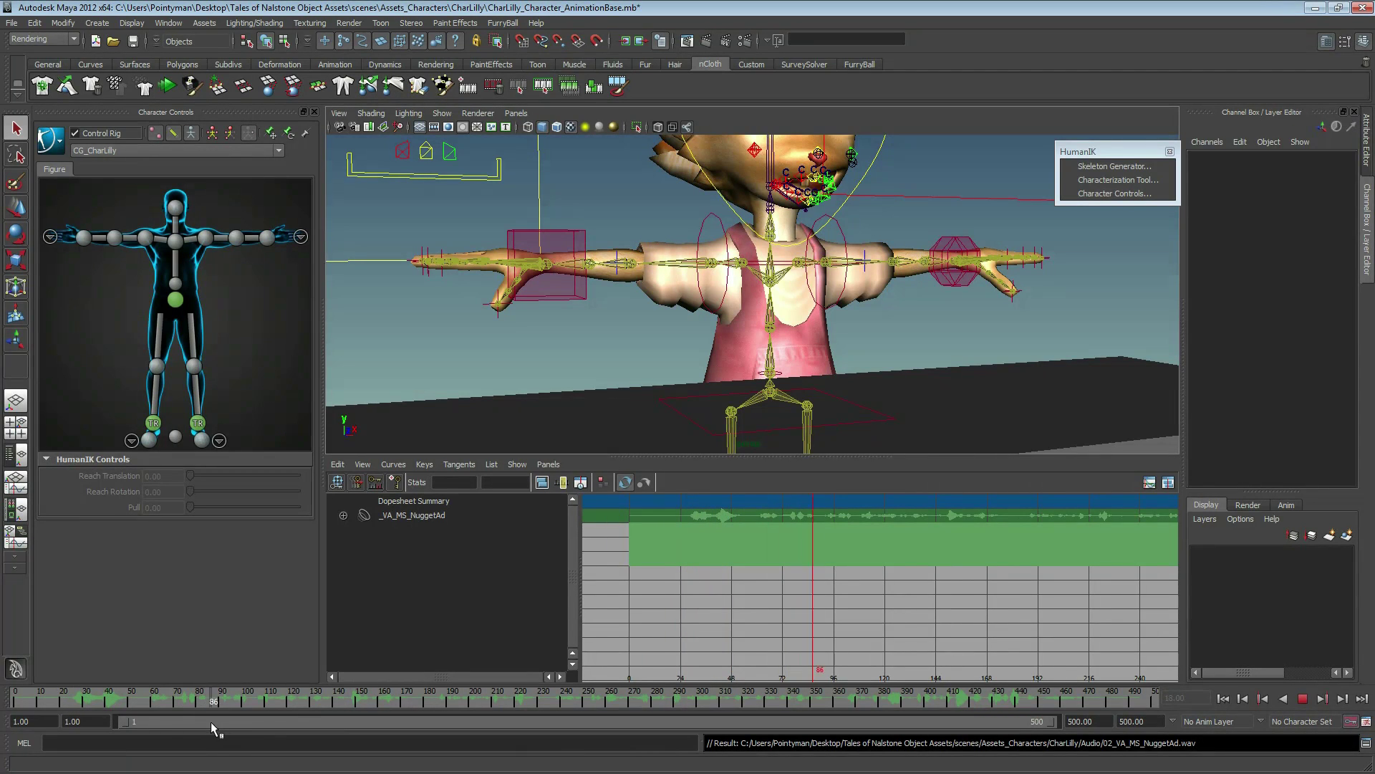
pyautogui.hotkey('alt', 'v')
pyautogui.keyDown('alt'); pyautogui.moveTo(842, 265); pyautogui.dragTo(788, 308); pyautogui.keyUp('alt')
pyautogui.scroll(-5, 745, 358)
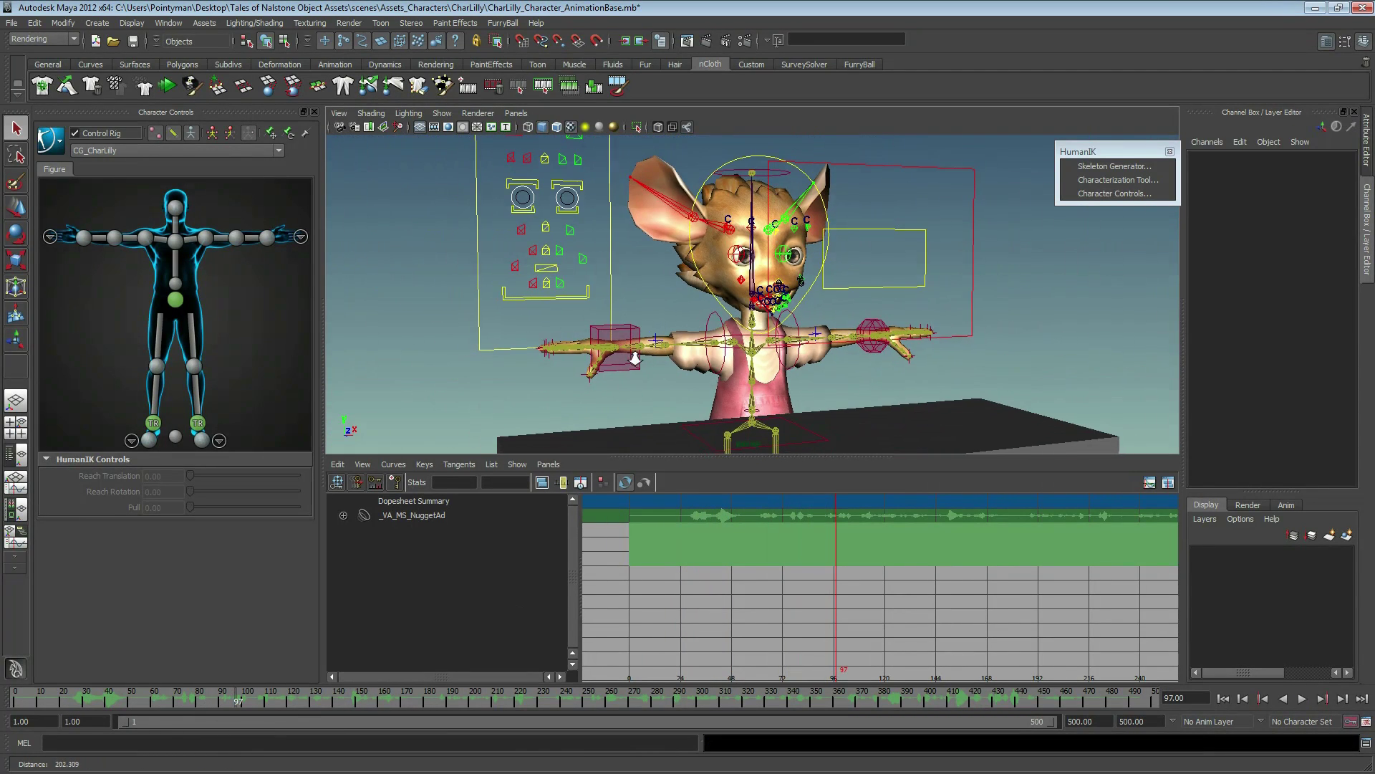
pyautogui.click(726, 573)
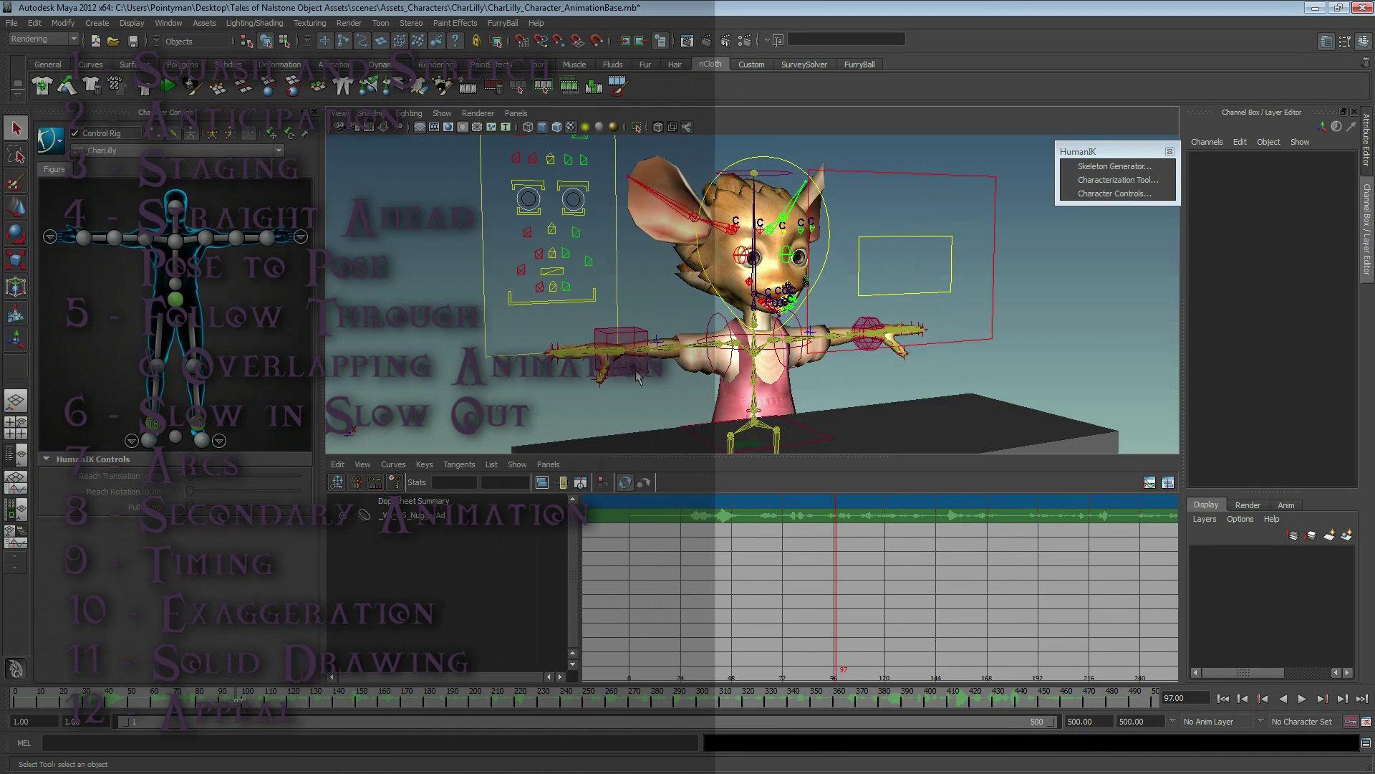
pyautogui.click(640, 381)
pyautogui.keyDown('alt'); pyautogui.moveTo(786, 400); pyautogui.dragTo(786, 310, button='middle'); pyautogui.keyUp('alt')
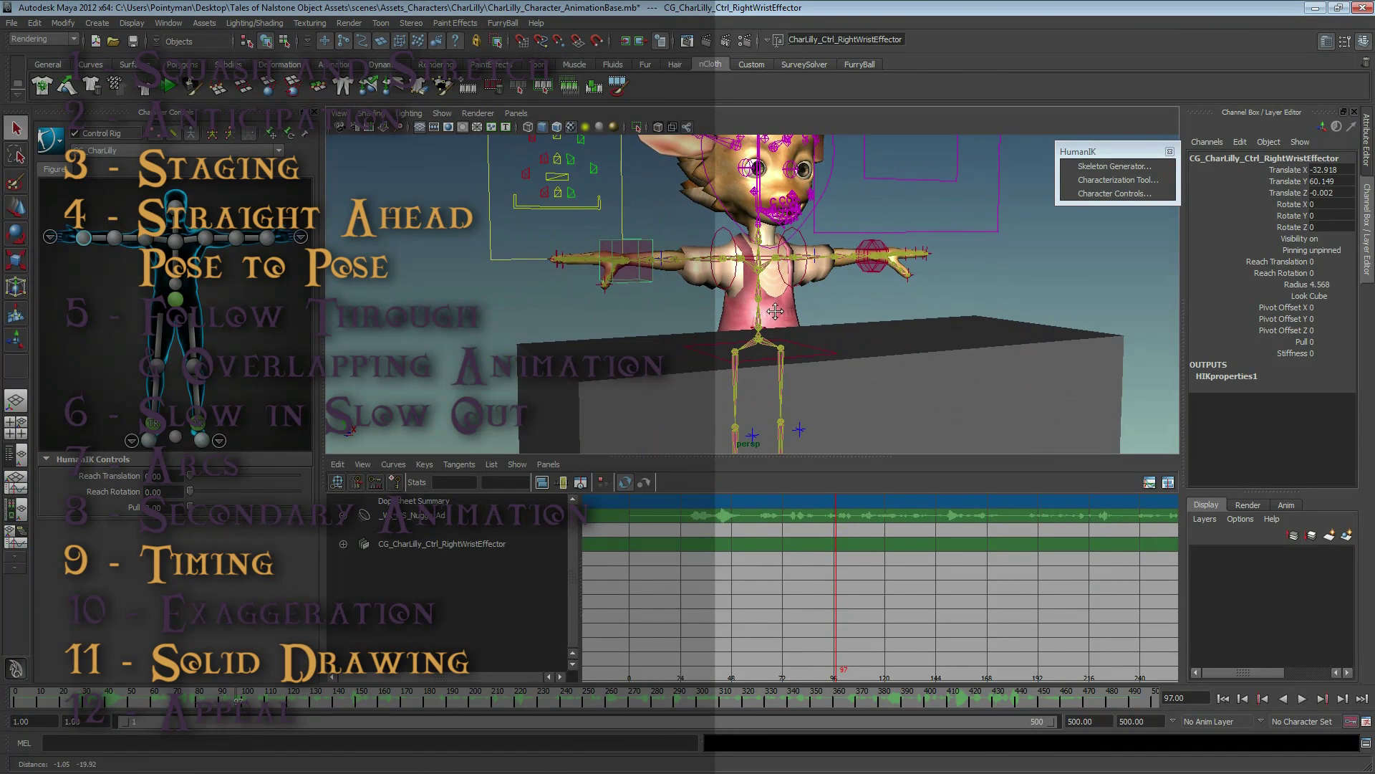
pyautogui.click(759, 349)
pyautogui.scroll(2, 560, 425)
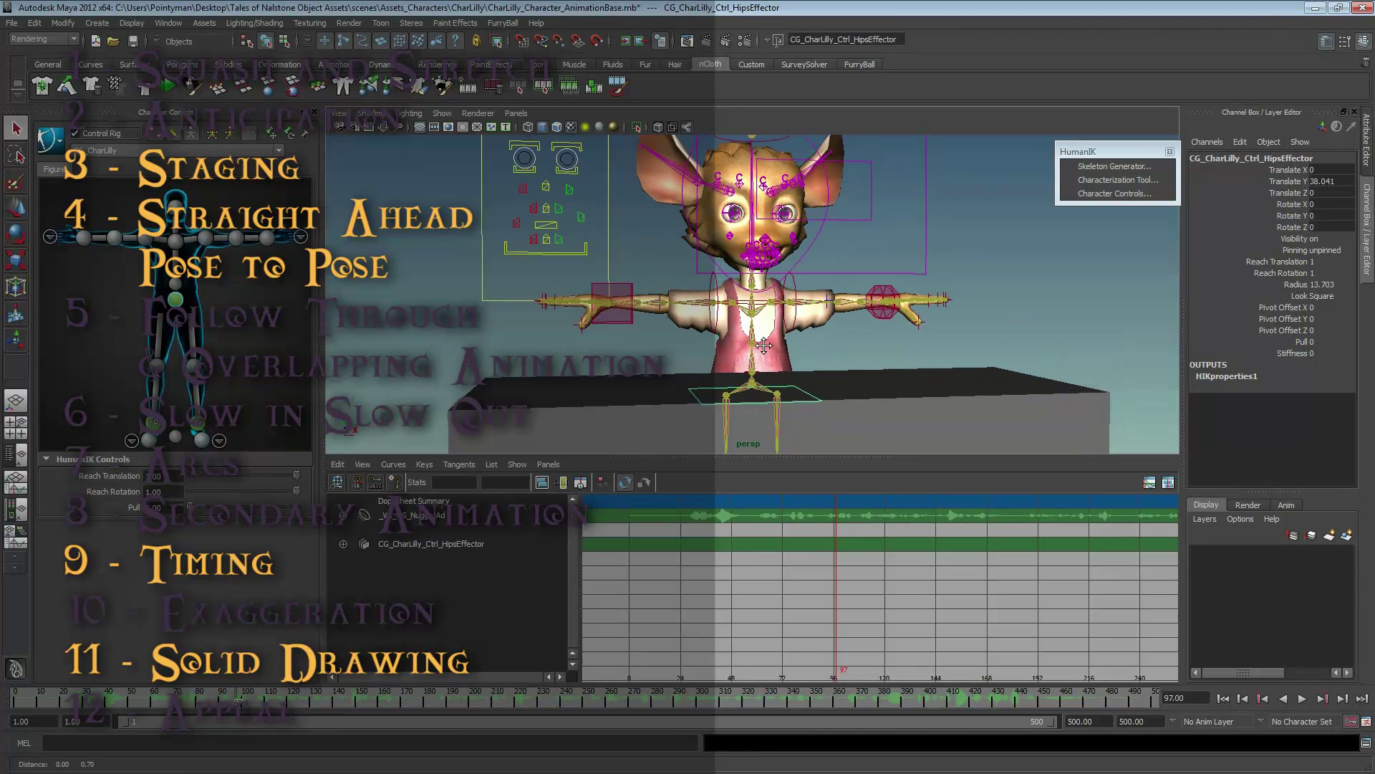
pyautogui.moveTo(745, 301)
pyautogui.keyDown('alt'); pyautogui.mouseDown()
pyautogui.moveTo(741, 337)
pyautogui.moveTo(619, 424)
pyautogui.moveTo(857, 372)
pyautogui.moveTo(820, 354)
pyautogui.mouseUp(); pyautogui.keyUp('alt')
pyautogui.press('e')
pyautogui.press('w')
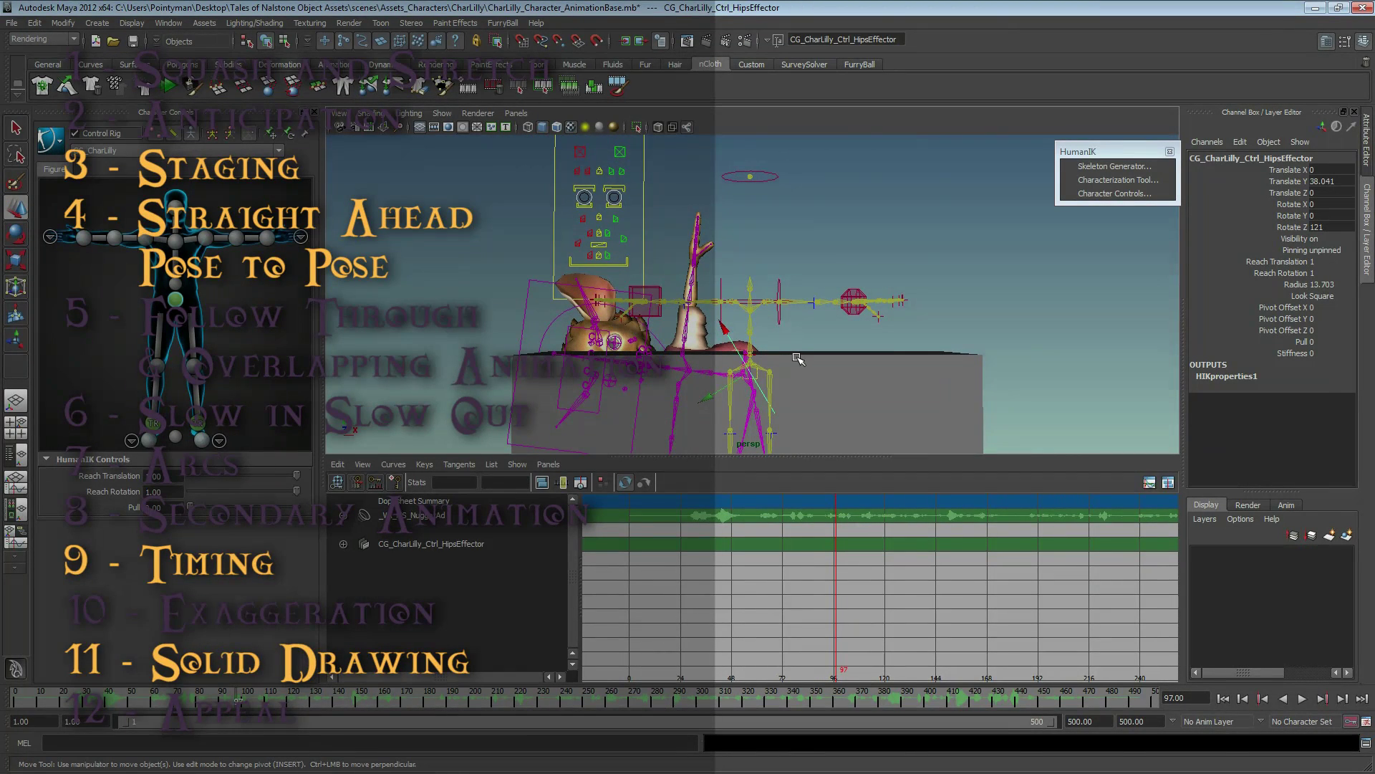
pyautogui.hotkey('ctrl', 'z')
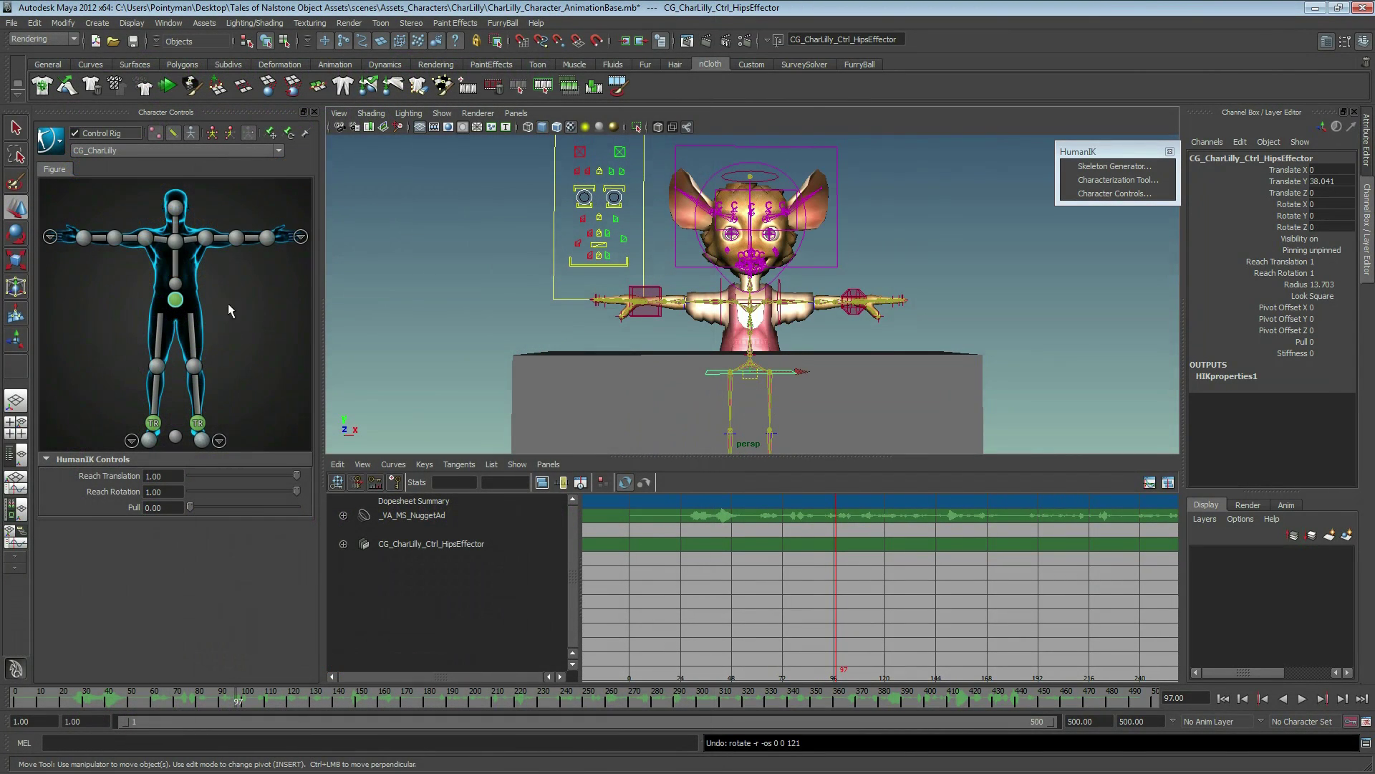
pyautogui.press('[')
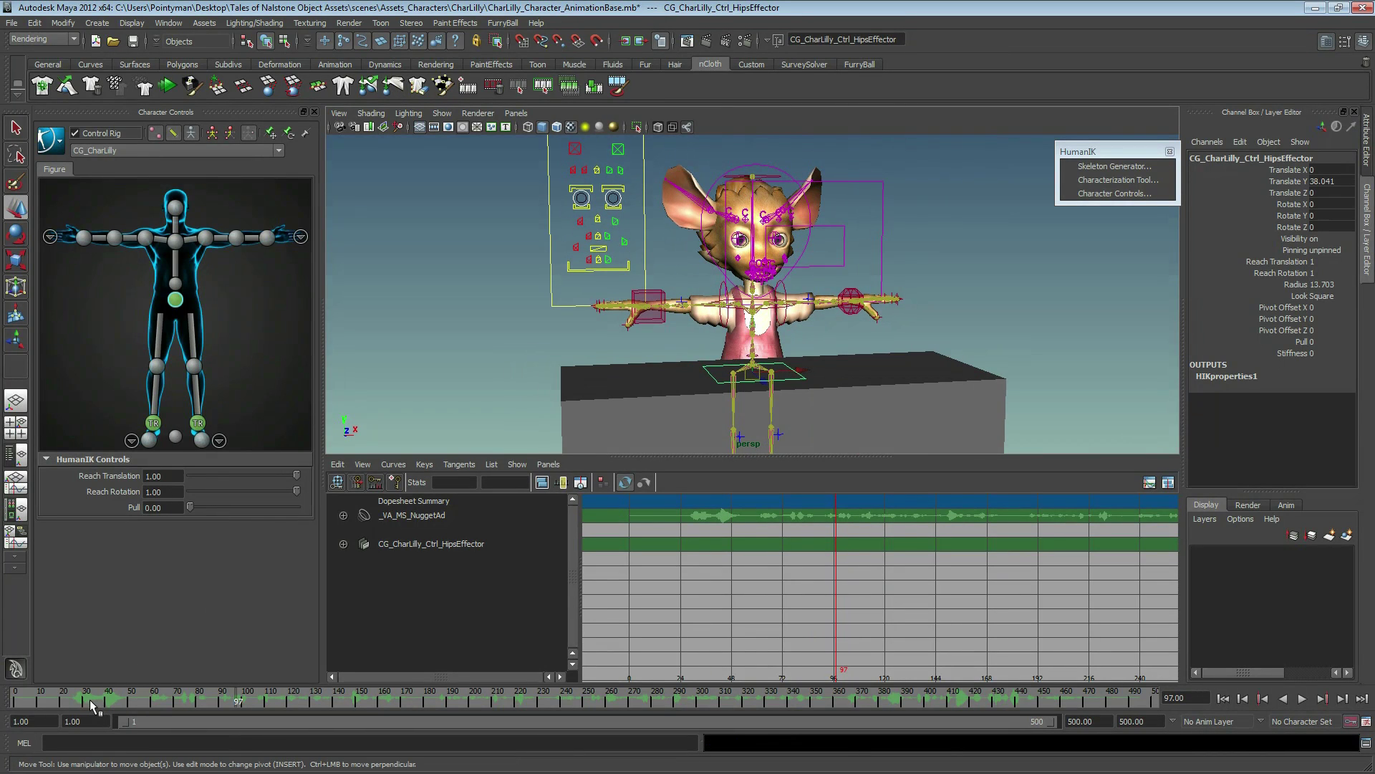
# - Shorten the playback range to frame 136 and turn the timeline sound off
pyautogui.moveTo(93, 706); pyautogui.dragTo(70, 705)
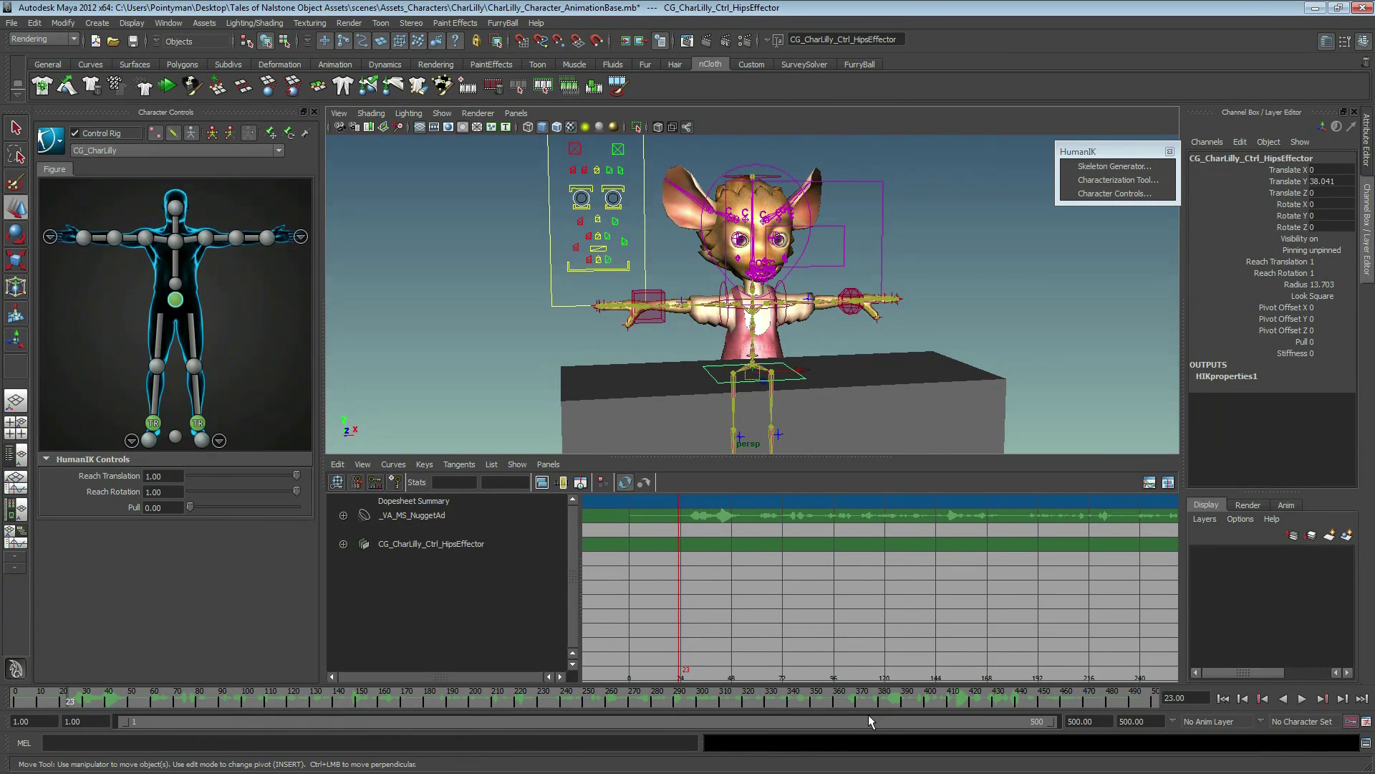
pyautogui.moveTo(1051, 722); pyautogui.dragTo(365, 722)
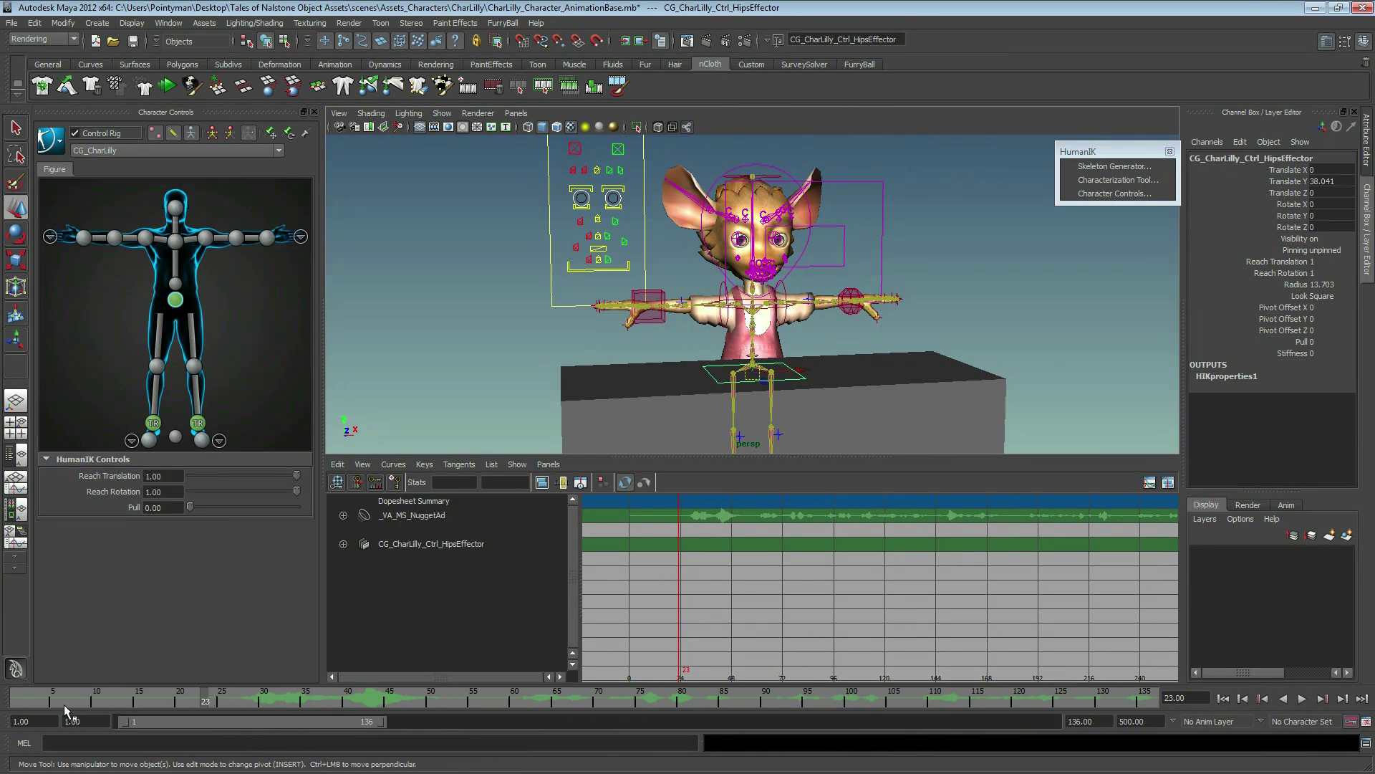
pyautogui.rightClick(217, 700)
pyautogui.moveTo(249, 677)
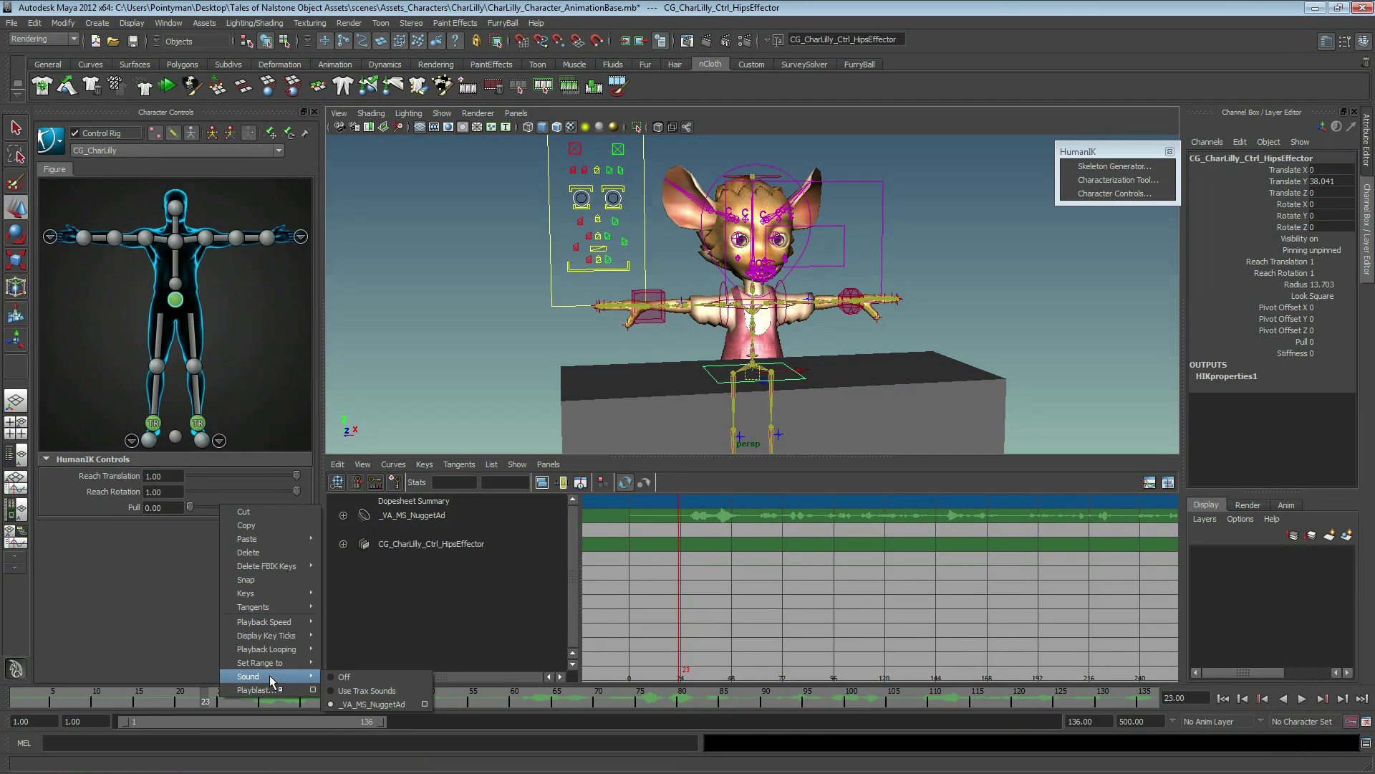
pyautogui.click(367, 676)
# - At frame 27, marquee-select all of CharLilly's body controls
pyautogui.moveTo(200, 707); pyautogui.dragTo(238, 706)
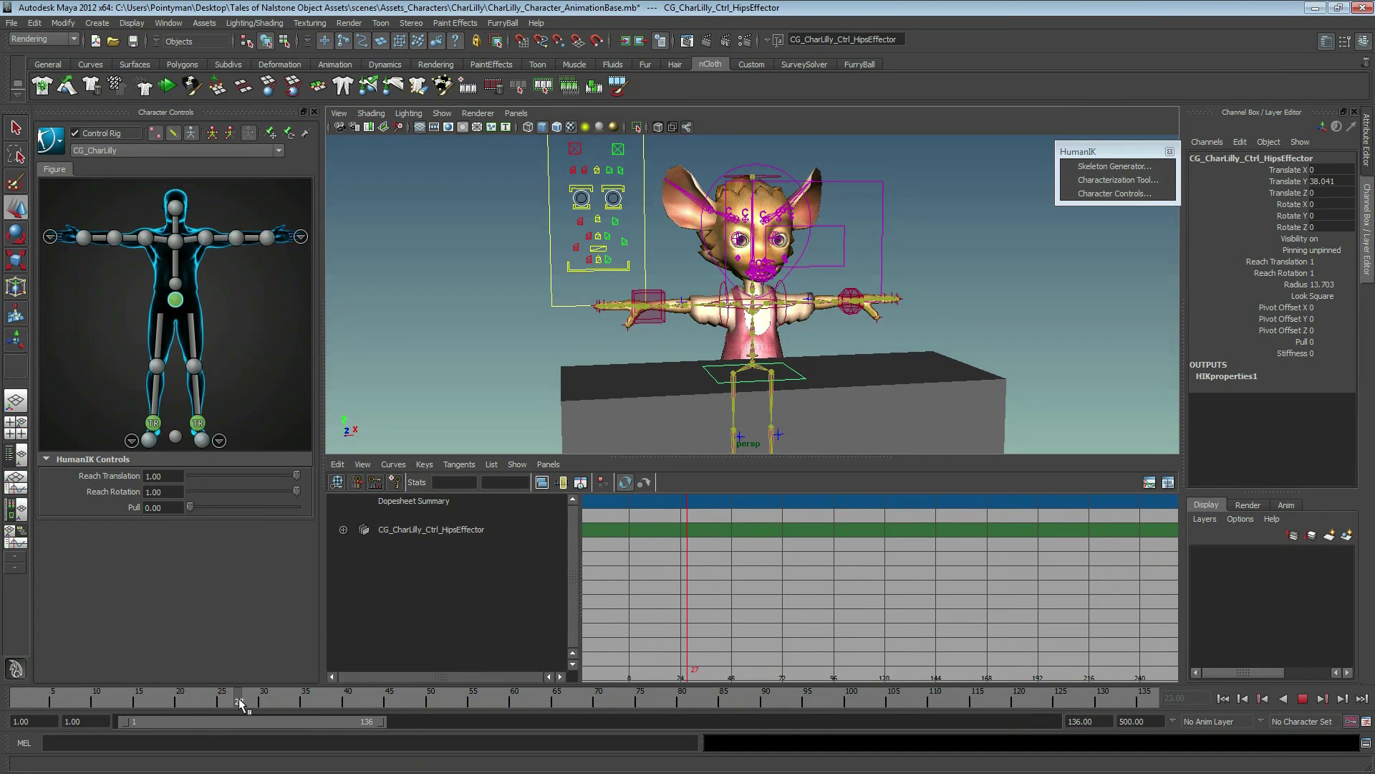
pyautogui.moveTo(68, 192); pyautogui.dragTo(290, 444)
pyautogui.keyDown('alt'); pyautogui.moveTo(709, 561); pyautogui.dragTo(853, 549, button='middle'); pyautogui.keyUp('alt')
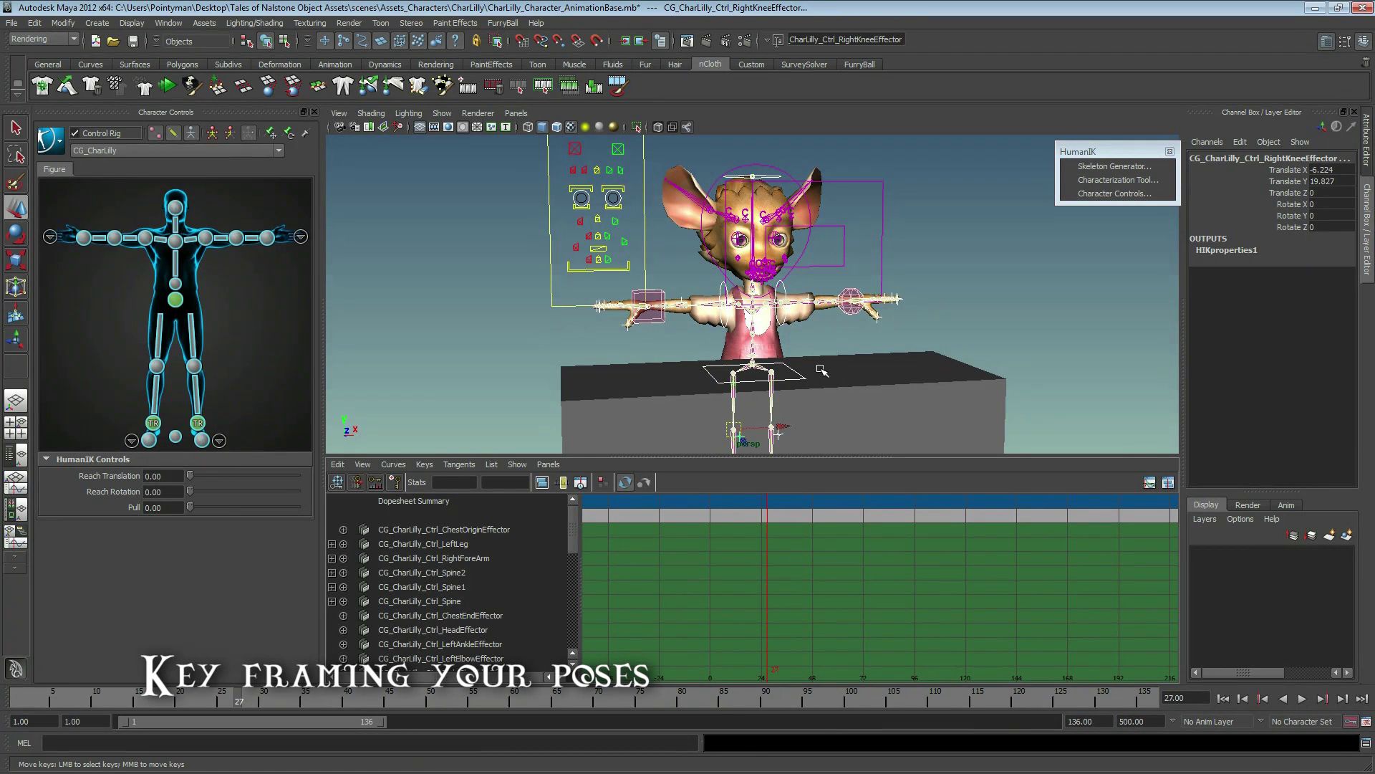
# - Key all selected controls at frame 27 and inspect the new keys in the Dope Sheet
pyautogui.press('s')
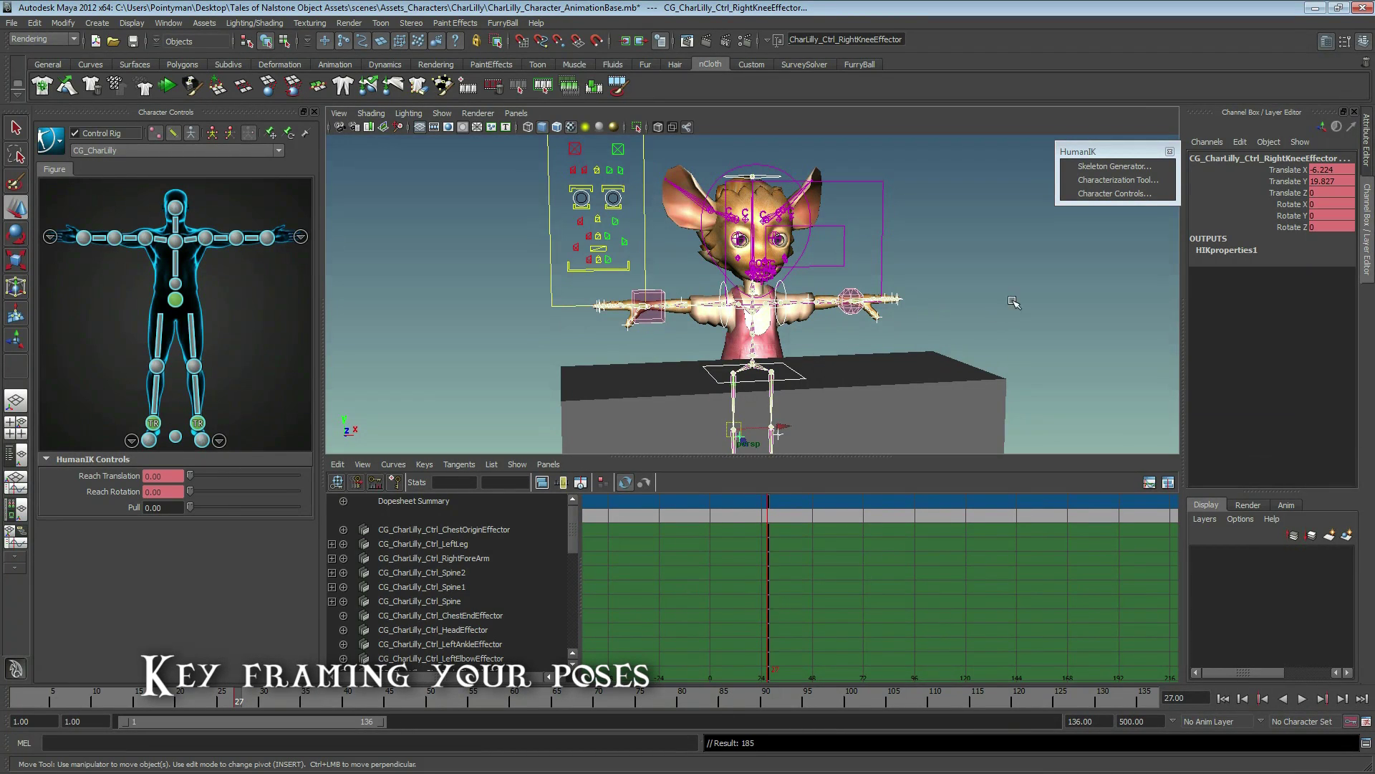
pyautogui.moveTo(720, 573)
pyautogui.keyDown('alt'); pyautogui.mouseDown(button='right')
pyautogui.moveTo(775, 645)
pyautogui.moveTo(810, 631)
pyautogui.mouseUp(button='right'); pyautogui.keyUp('alt')
pyautogui.keyDown('alt'); pyautogui.moveTo(809, 630); pyautogui.dragTo(797, 111, button='middle'); pyautogui.keyUp('alt')
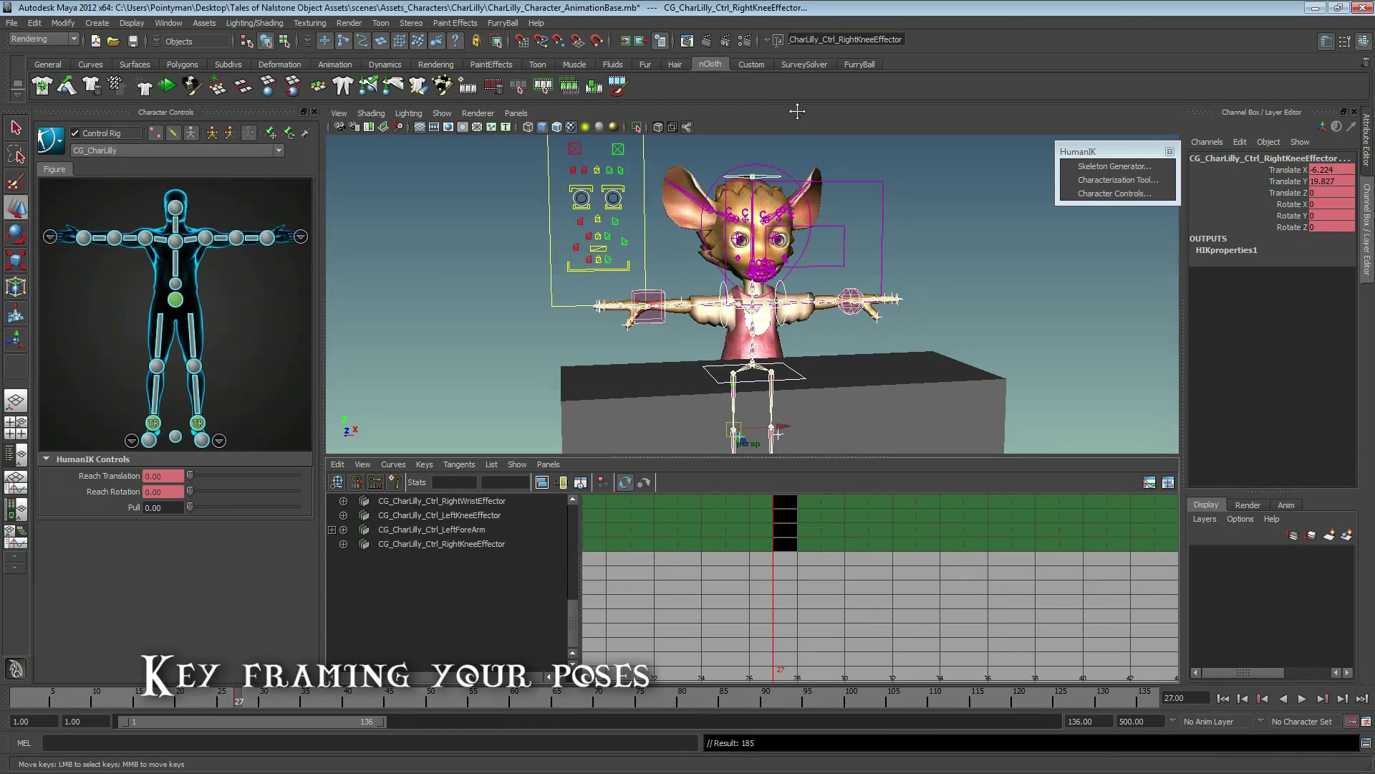
pyautogui.keyDown('alt'); pyautogui.moveTo(799, 494); pyautogui.dragTo(823, 571, button='middle'); pyautogui.keyUp('alt')
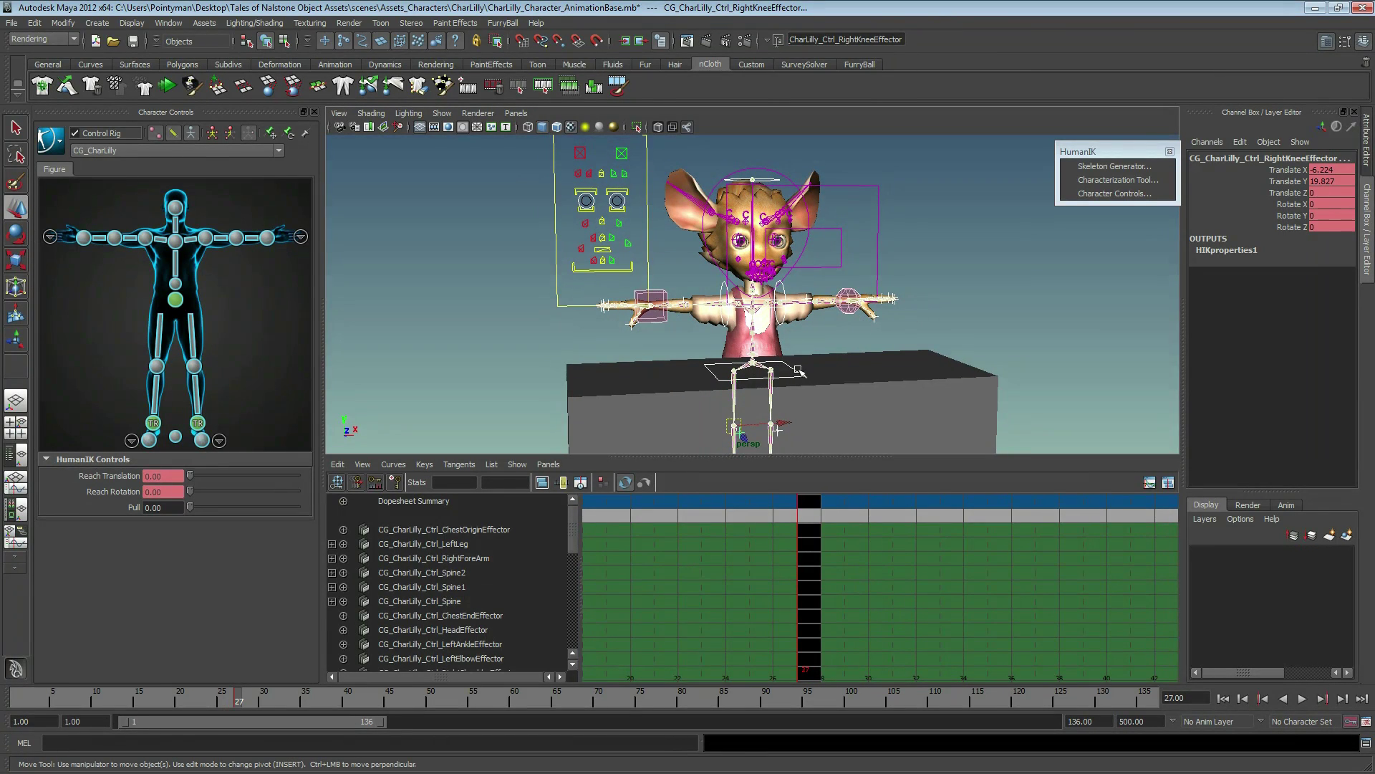
pyautogui.moveTo(722, 605)
pyautogui.keyDown('alt'); pyautogui.mouseDown(button='right')
pyautogui.moveTo(847, 606)
pyautogui.moveTo(700, 603)
pyautogui.mouseUp(button='right'); pyautogui.keyUp('alt')
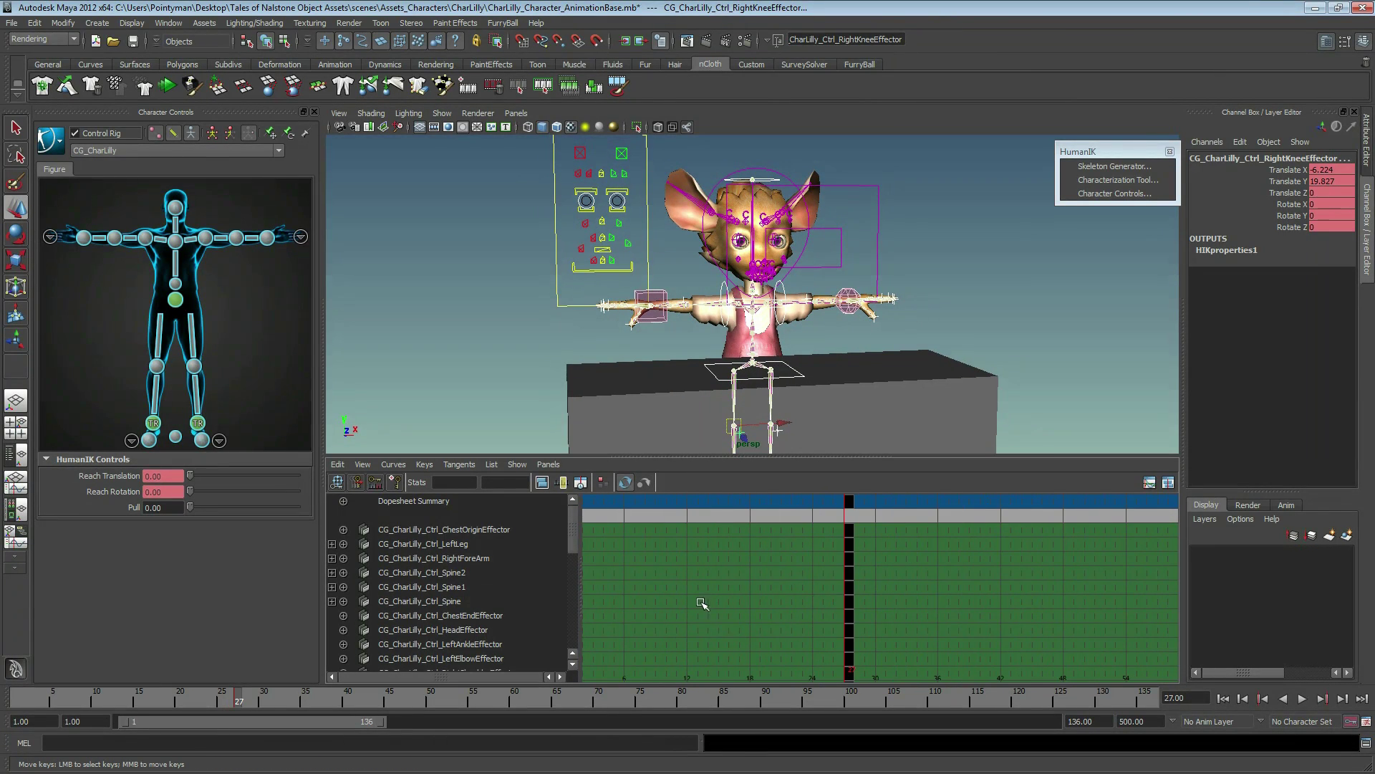
# - At frame 18, rotate the hips control to tip the character over
pyautogui.moveTo(236, 701); pyautogui.dragTo(164, 699)
pyautogui.keyDown('alt'); pyautogui.moveTo(732, 350); pyautogui.dragTo(808, 383, button='right'); pyautogui.keyUp('alt')
pyautogui.click(808, 384)
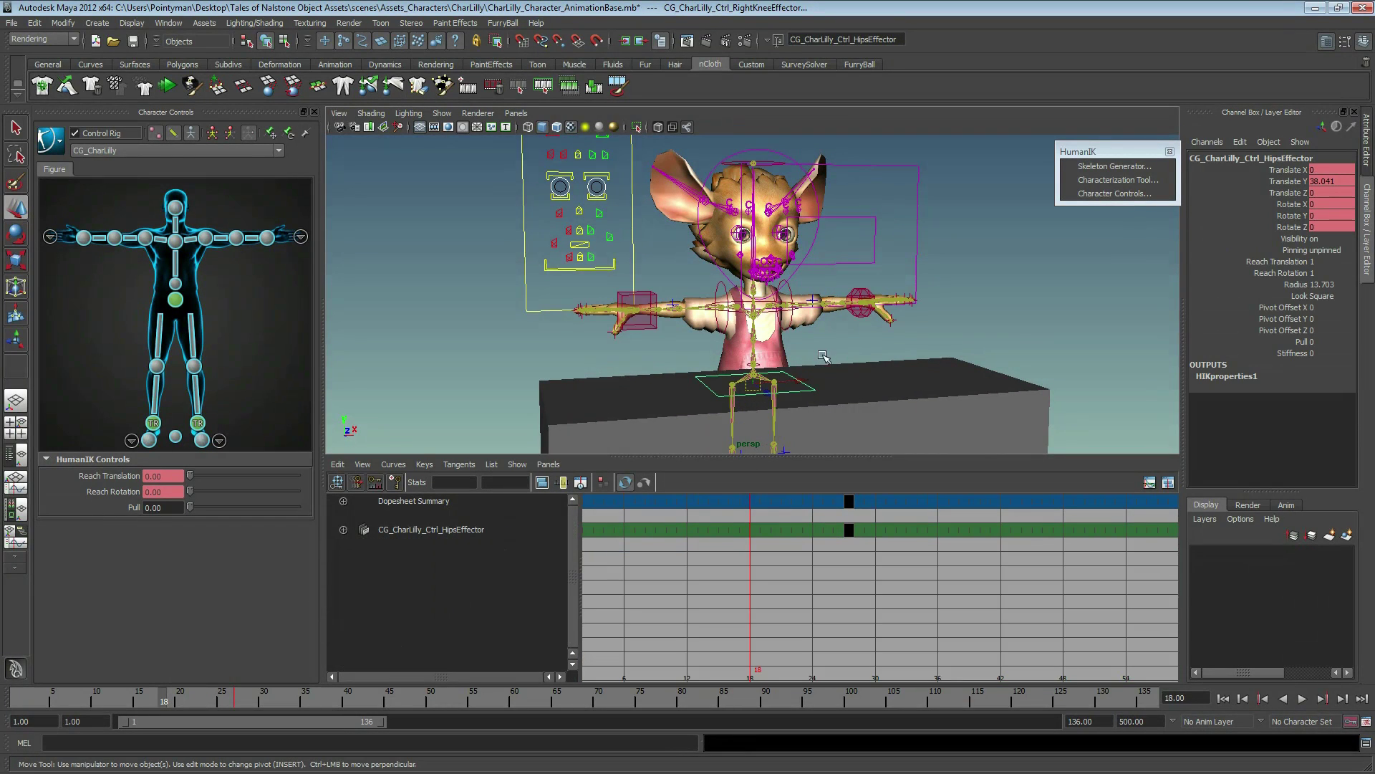
pyautogui.press('e')
pyautogui.moveTo(785, 329)
pyautogui.mouseDown()
pyautogui.moveTo(674, 361)
pyautogui.moveTo(814, 337)
pyautogui.mouseUp()
pyautogui.press('s')
pyautogui.press('w')
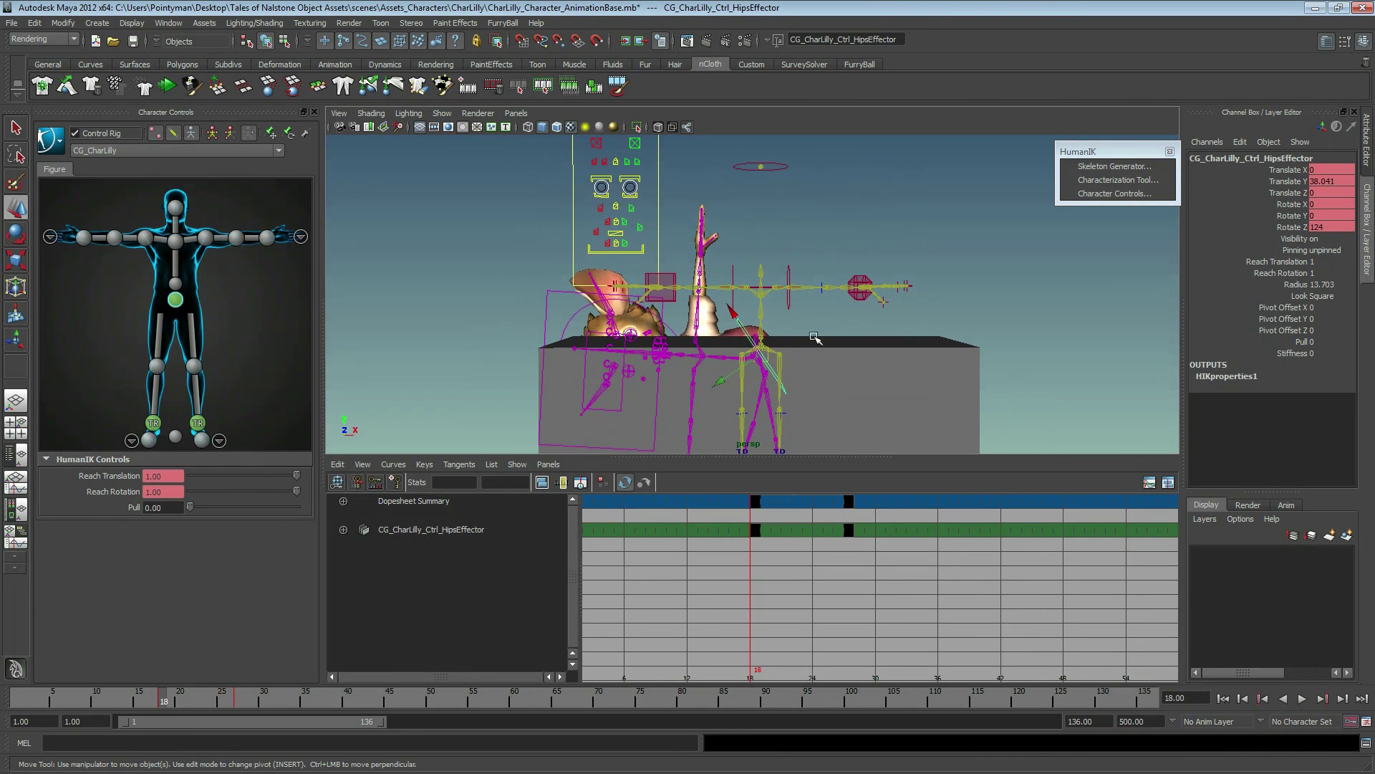
pyautogui.moveTo(814, 337)
pyautogui.mouseDown(button='middle')
pyautogui.moveTo(831, 376)
pyautogui.moveTo(947, 369)
pyautogui.mouseUp(button='middle')
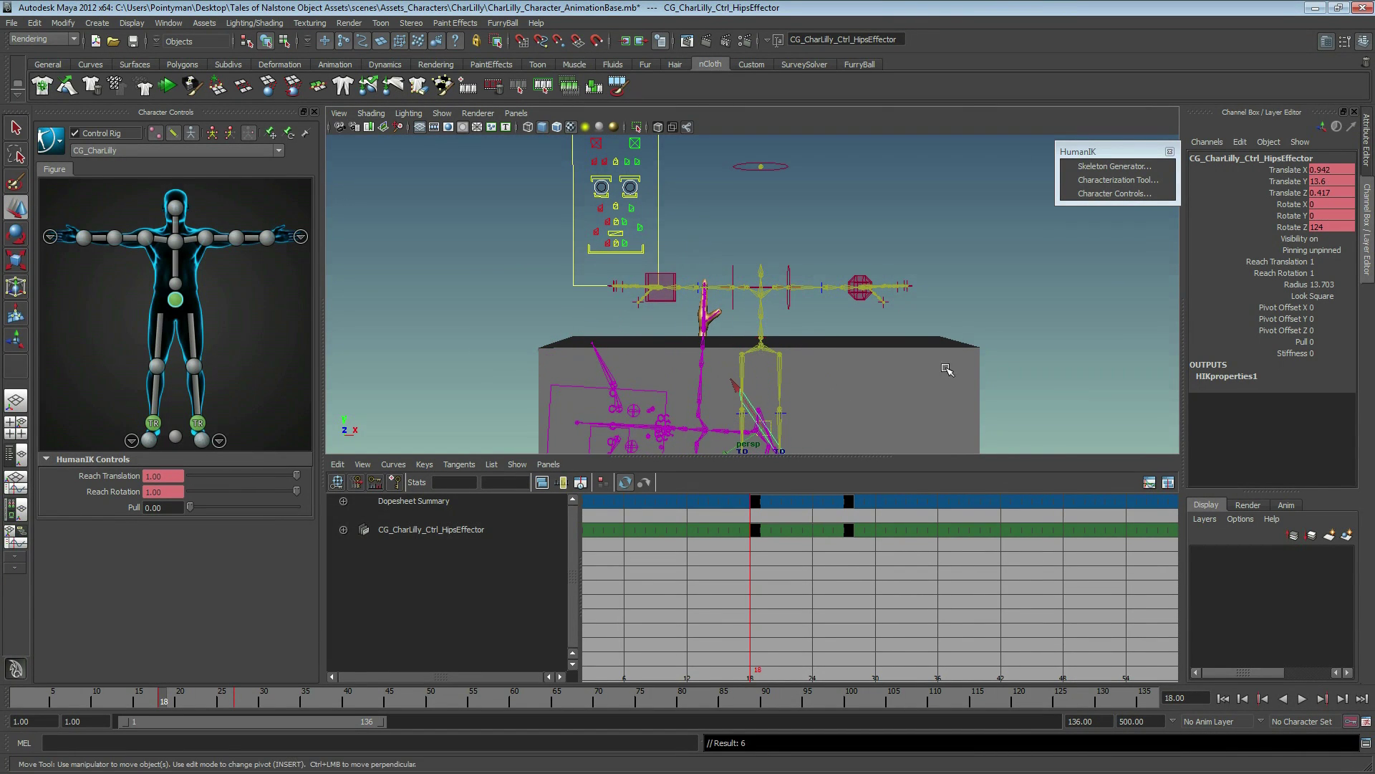
pyautogui.keyDown('alt'); pyautogui.moveTo(947, 369); pyautogui.dragTo(669, 429); pyautogui.keyUp('alt')
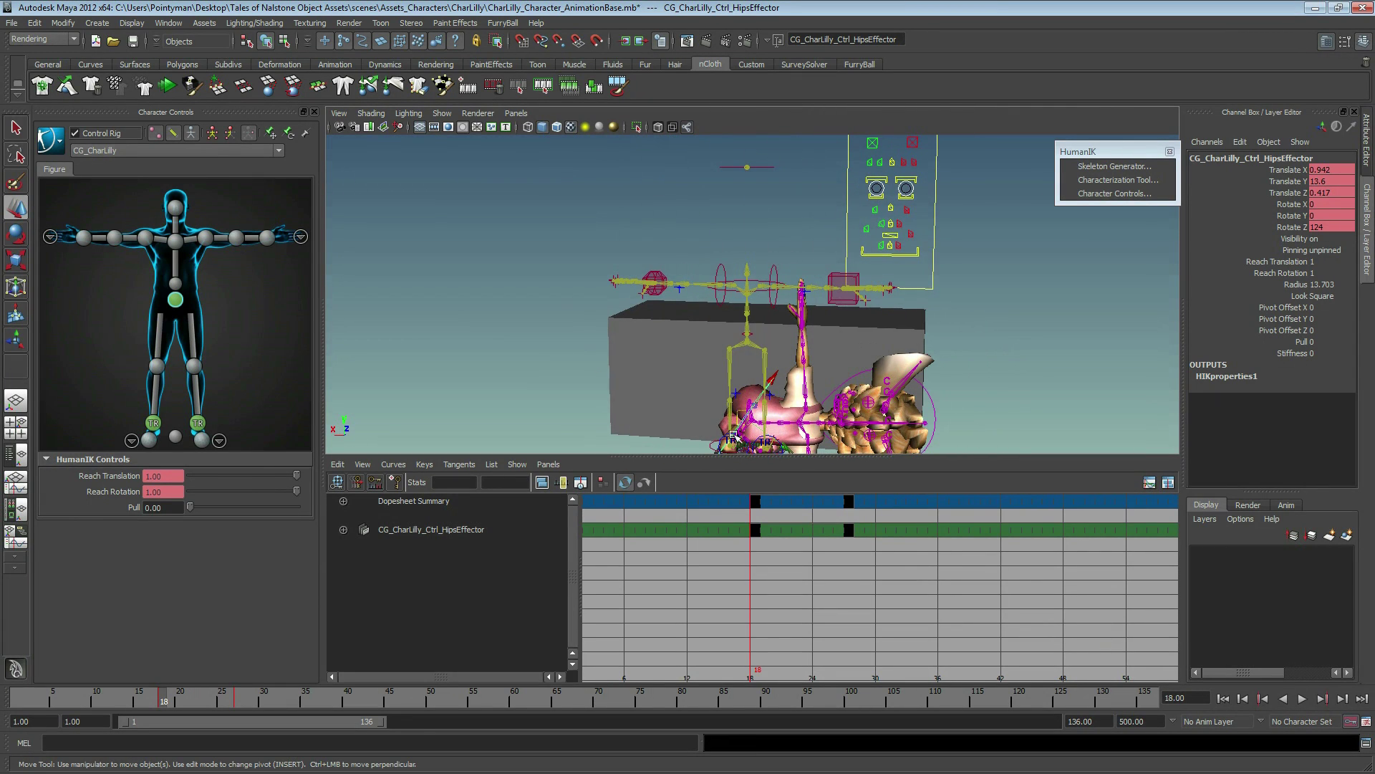
pyautogui.keyDown('alt'); pyautogui.moveTo(734, 434); pyautogui.dragTo(799, 349, button='right'); pyautogui.keyUp('alt')
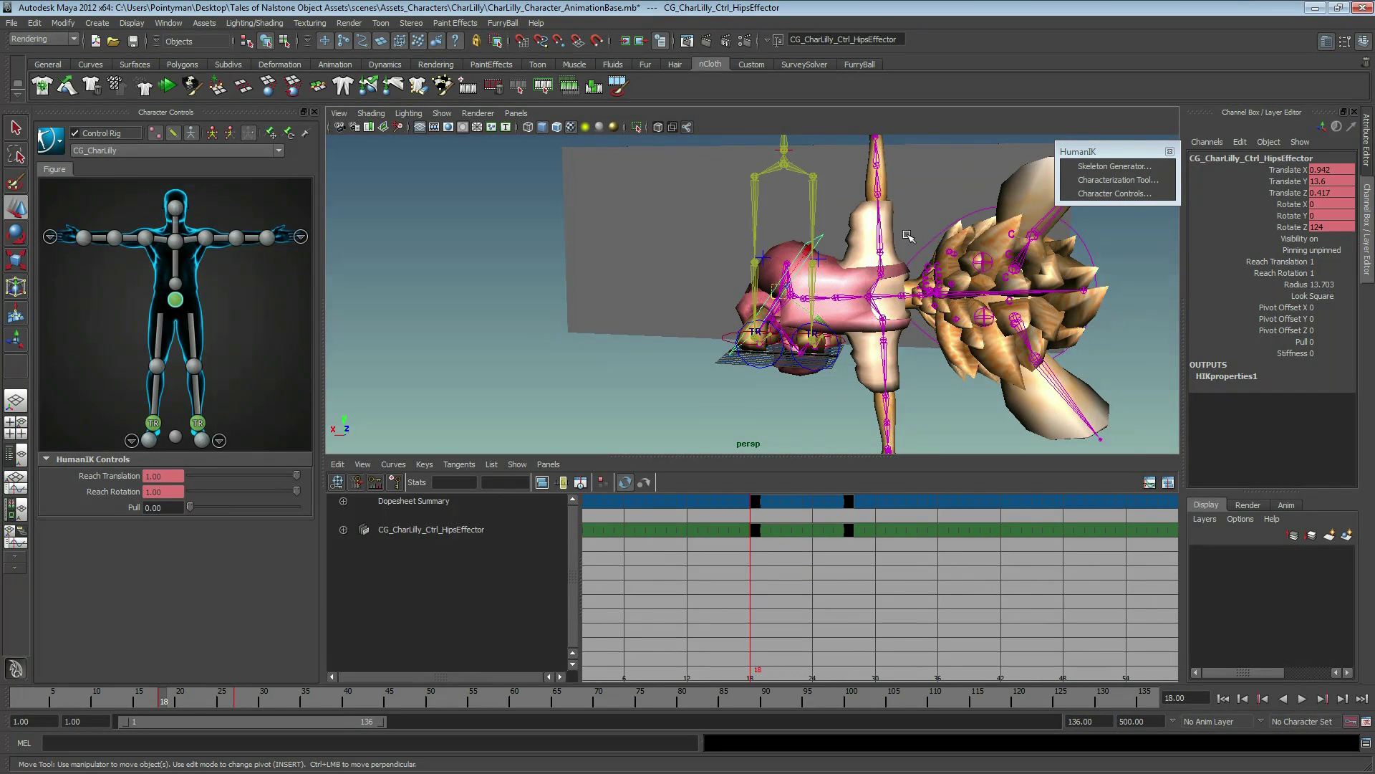
pyautogui.moveTo(949, 250)
pyautogui.keyDown('alt'); pyautogui.mouseDown()
pyautogui.moveTo(537, 255)
pyautogui.moveTo(737, 353)
pyautogui.moveTo(762, 307)
pyautogui.mouseUp(); pyautogui.keyUp('alt')
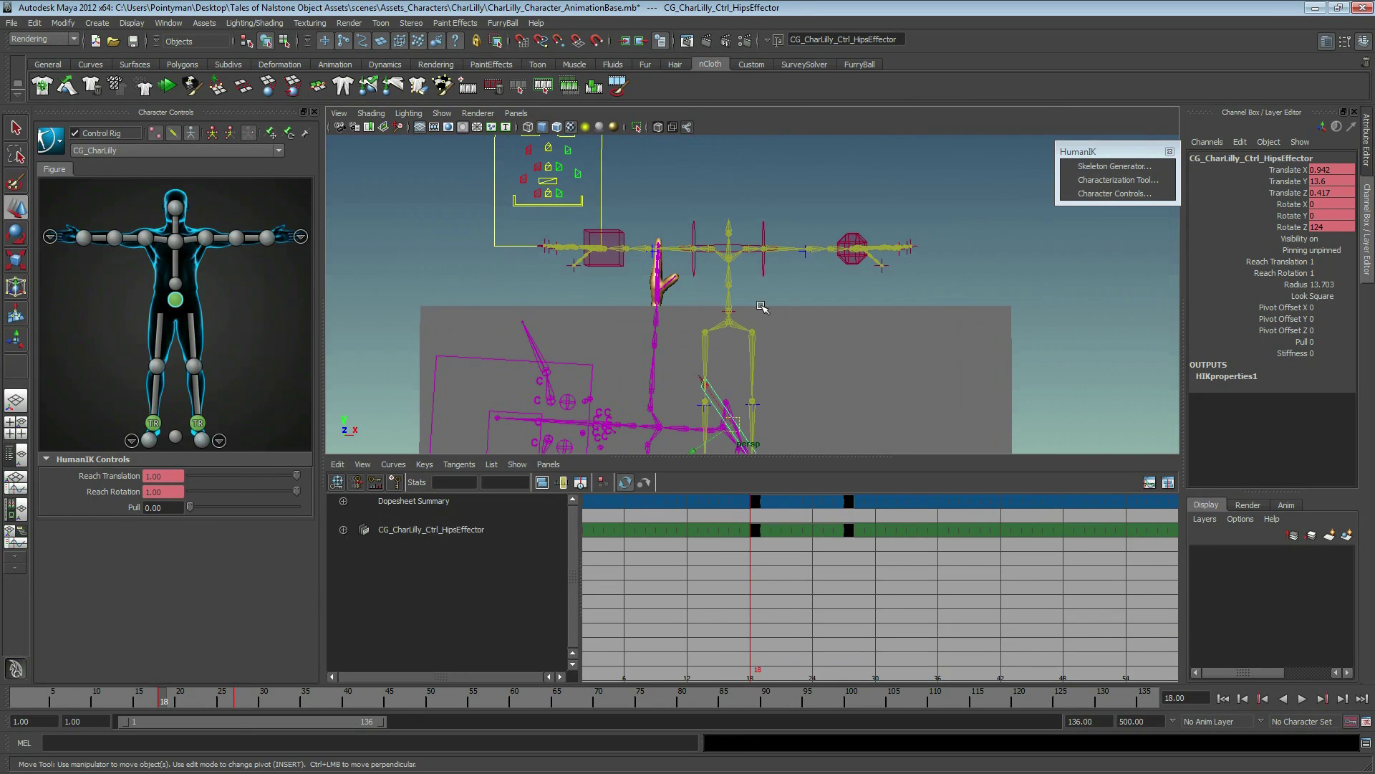
# - Marquee-select the whole HumanIK rig and key it at frame 18
pyautogui.click(652, 380)
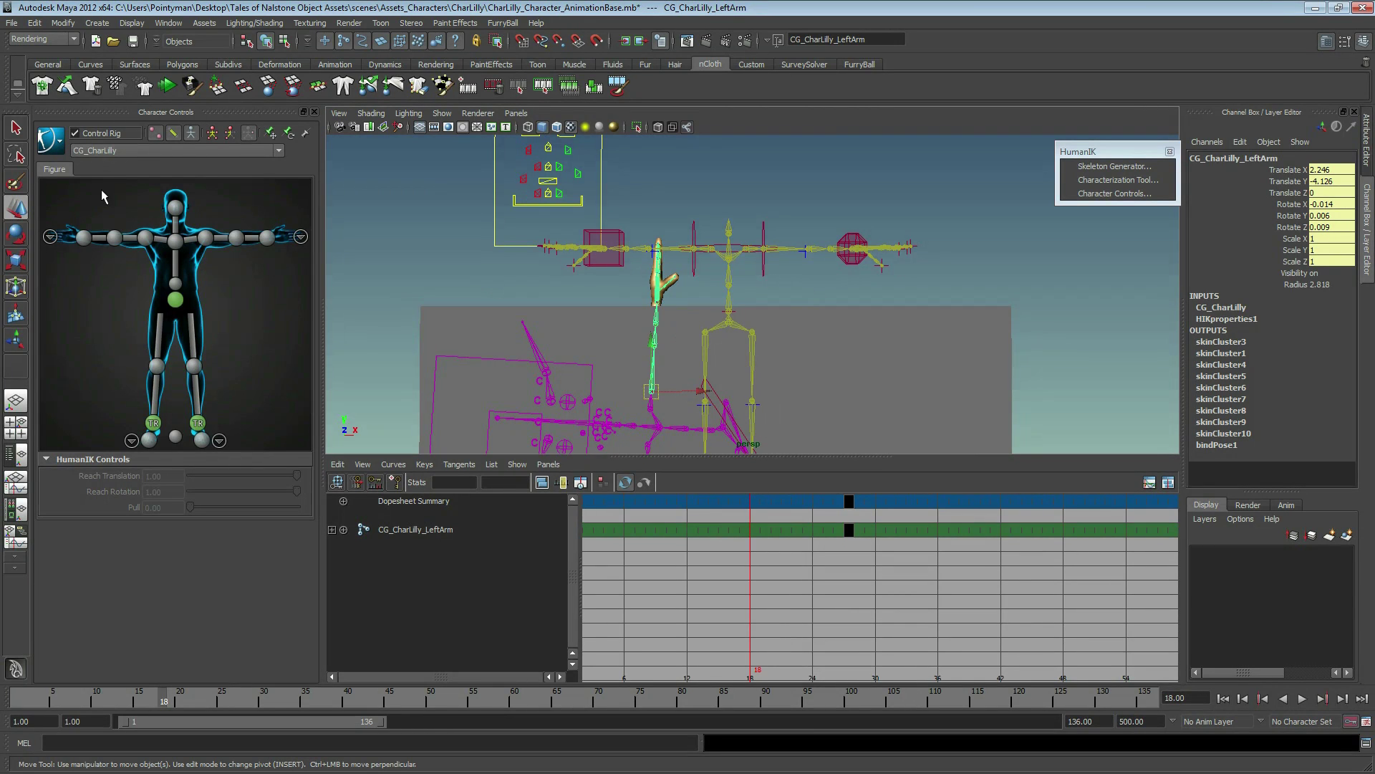
pyautogui.moveTo(69, 188); pyautogui.dragTo(290, 455)
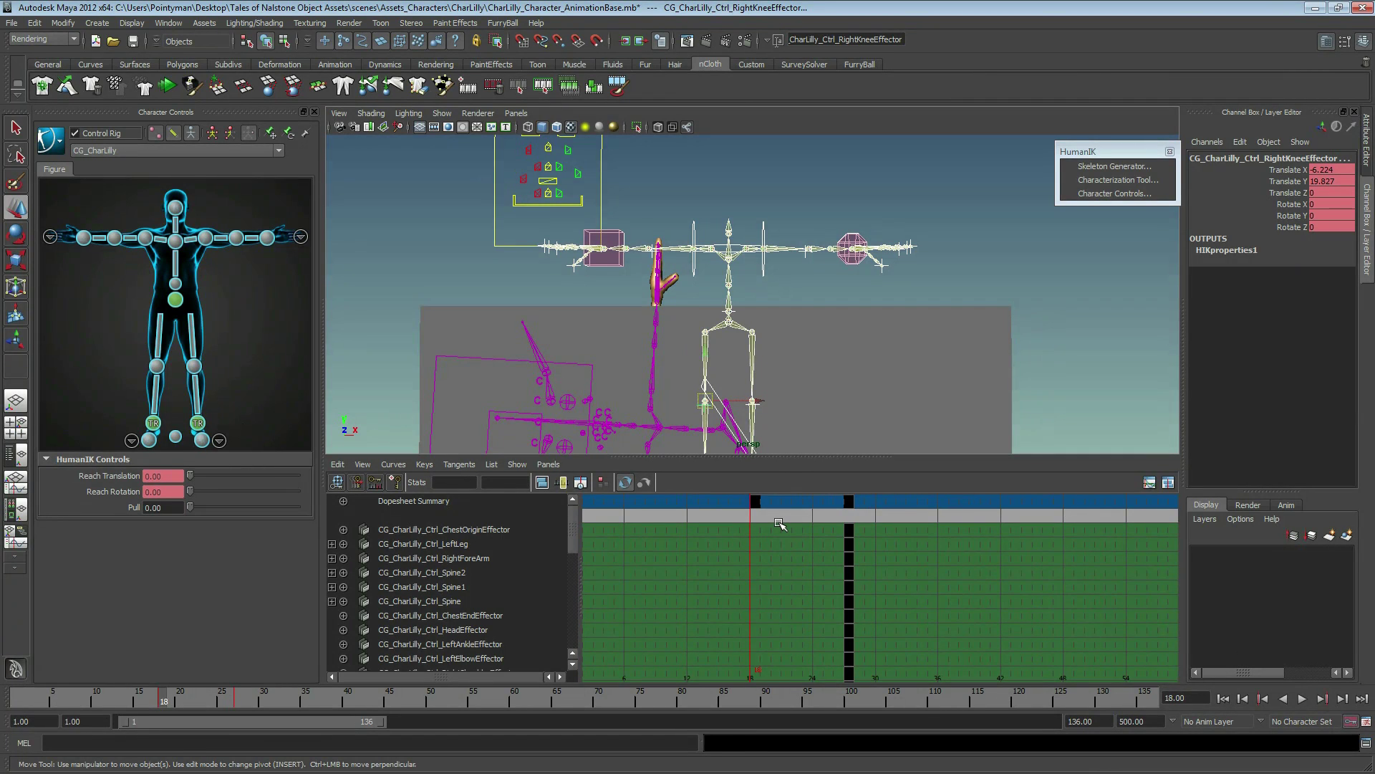
pyautogui.press('s')
pyautogui.click(786, 270)
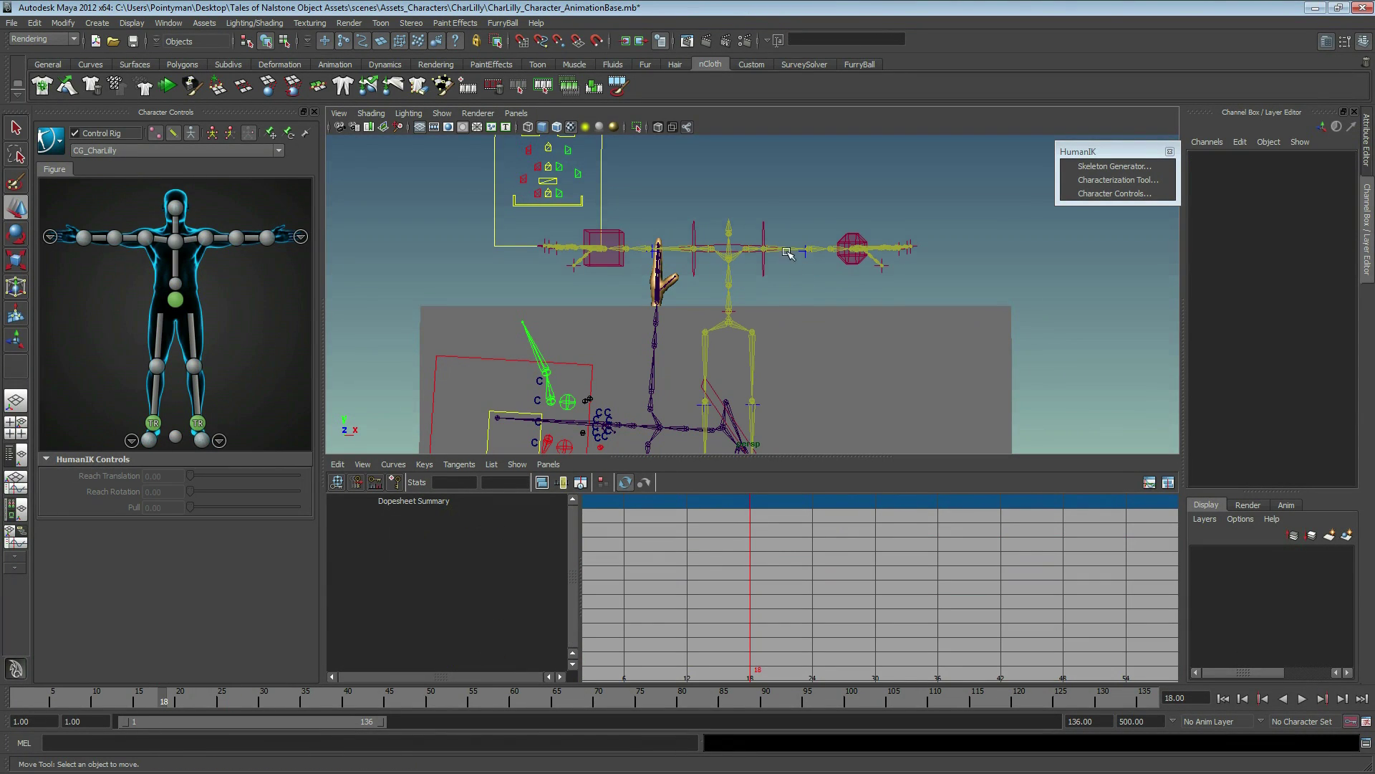
# - Rotate the left arm control down to her side, Rotate Z -72.992, and key it
pyautogui.click(788, 249)
pyautogui.keyDown('alt'); pyautogui.moveTo(787, 248); pyautogui.dragTo(644, 398); pyautogui.keyUp('alt')
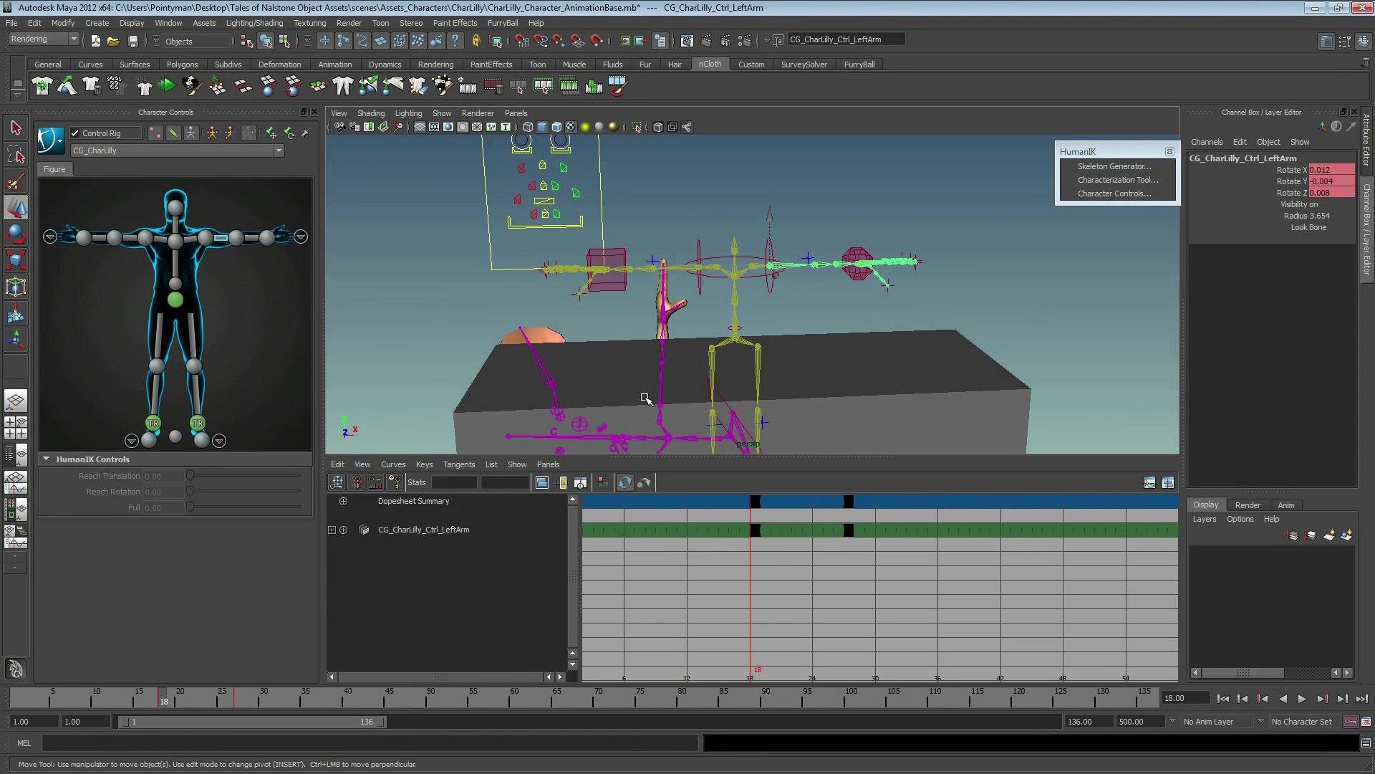
pyautogui.press('e')
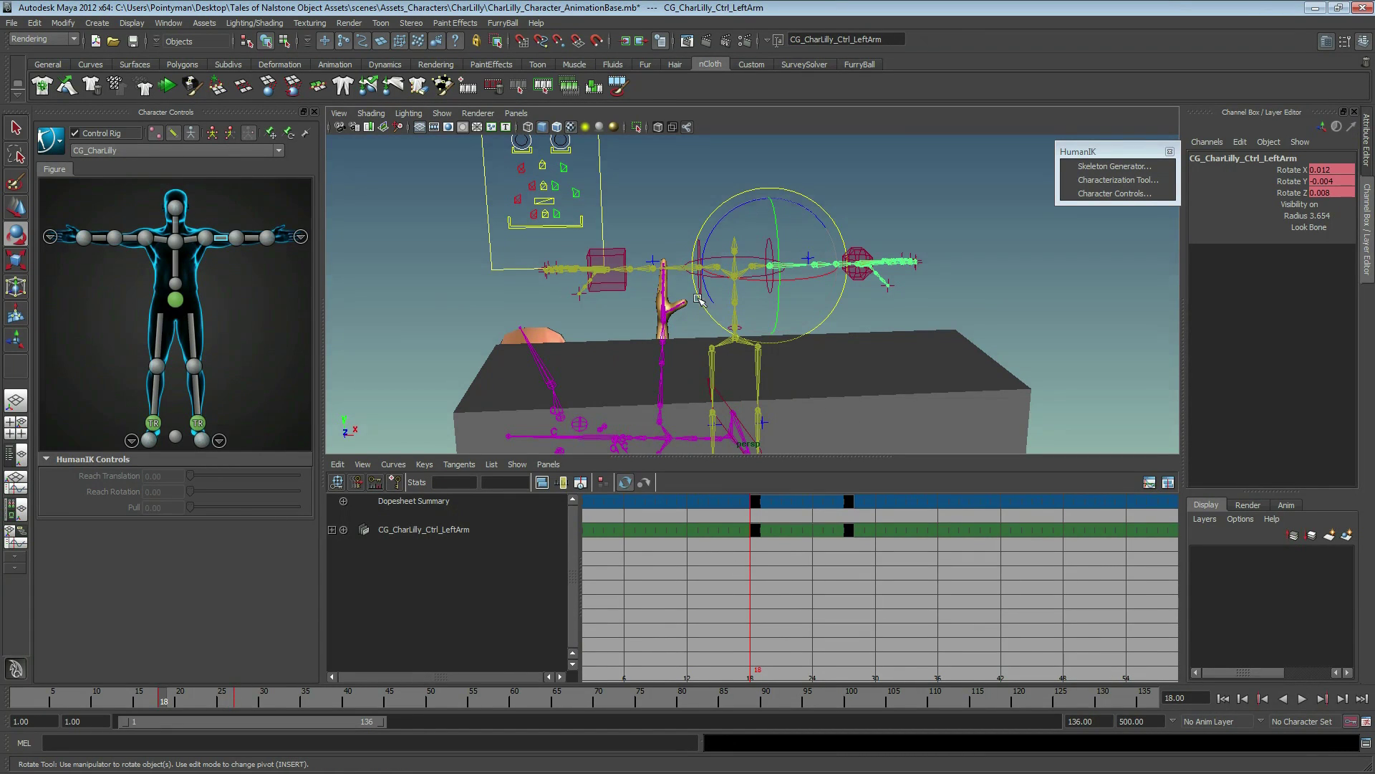
pyautogui.moveTo(804, 206); pyautogui.dragTo(830, 344)
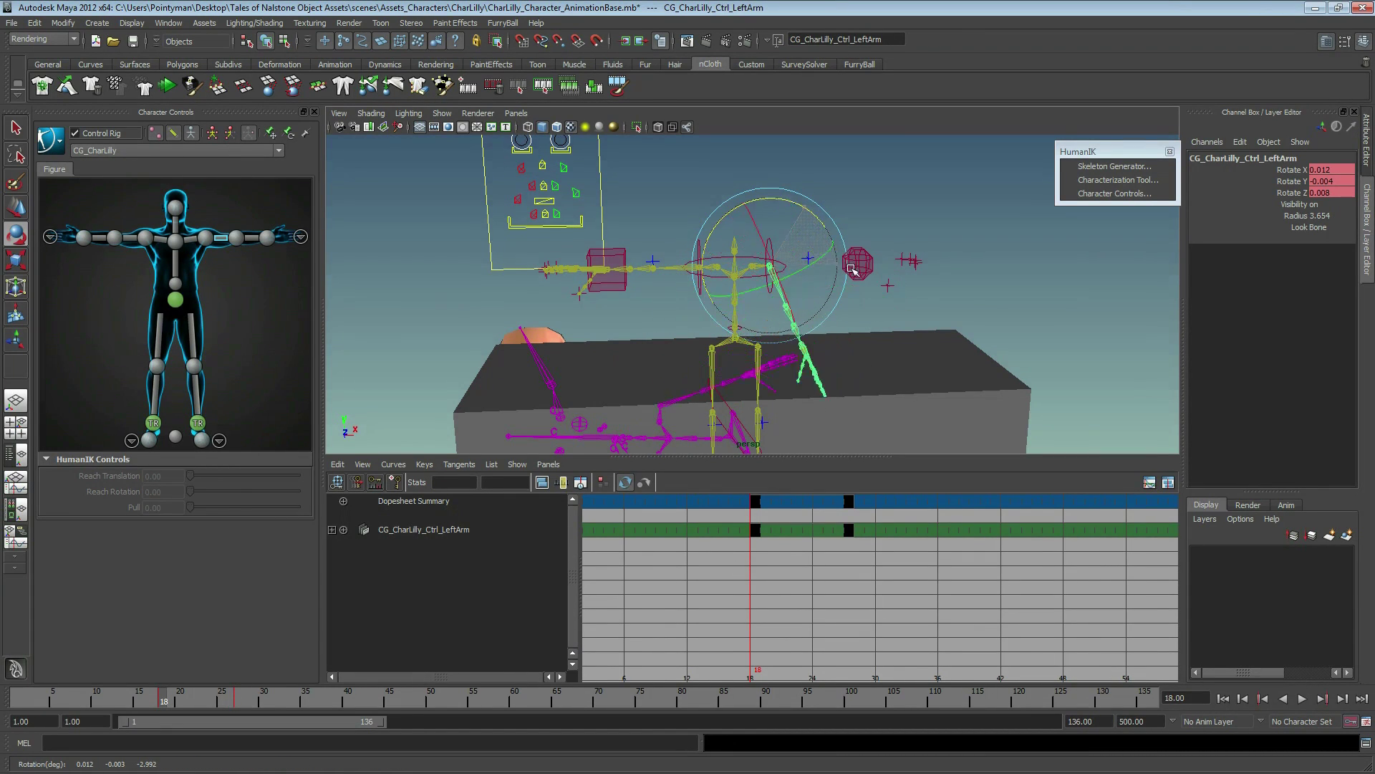
pyautogui.keyDown('alt'); pyautogui.moveTo(757, 256); pyautogui.dragTo(891, 235); pyautogui.keyUp('alt')
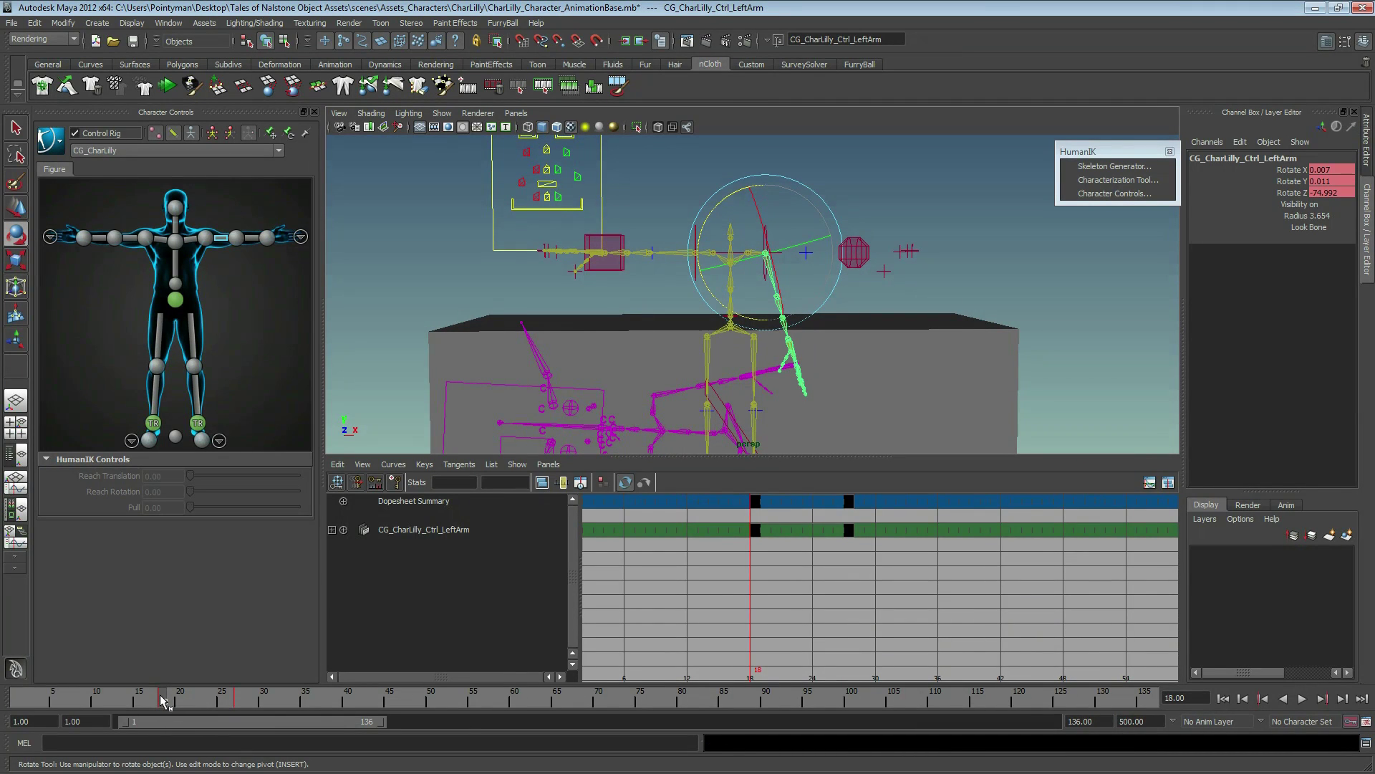
pyautogui.press('s')
pyautogui.moveTo(162, 701)
pyautogui.mouseDown()
pyautogui.moveTo(256, 709)
pyautogui.moveTo(236, 703)
pyautogui.mouseUp()
pyautogui.moveTo(727, 193); pyautogui.dragTo(800, 181)
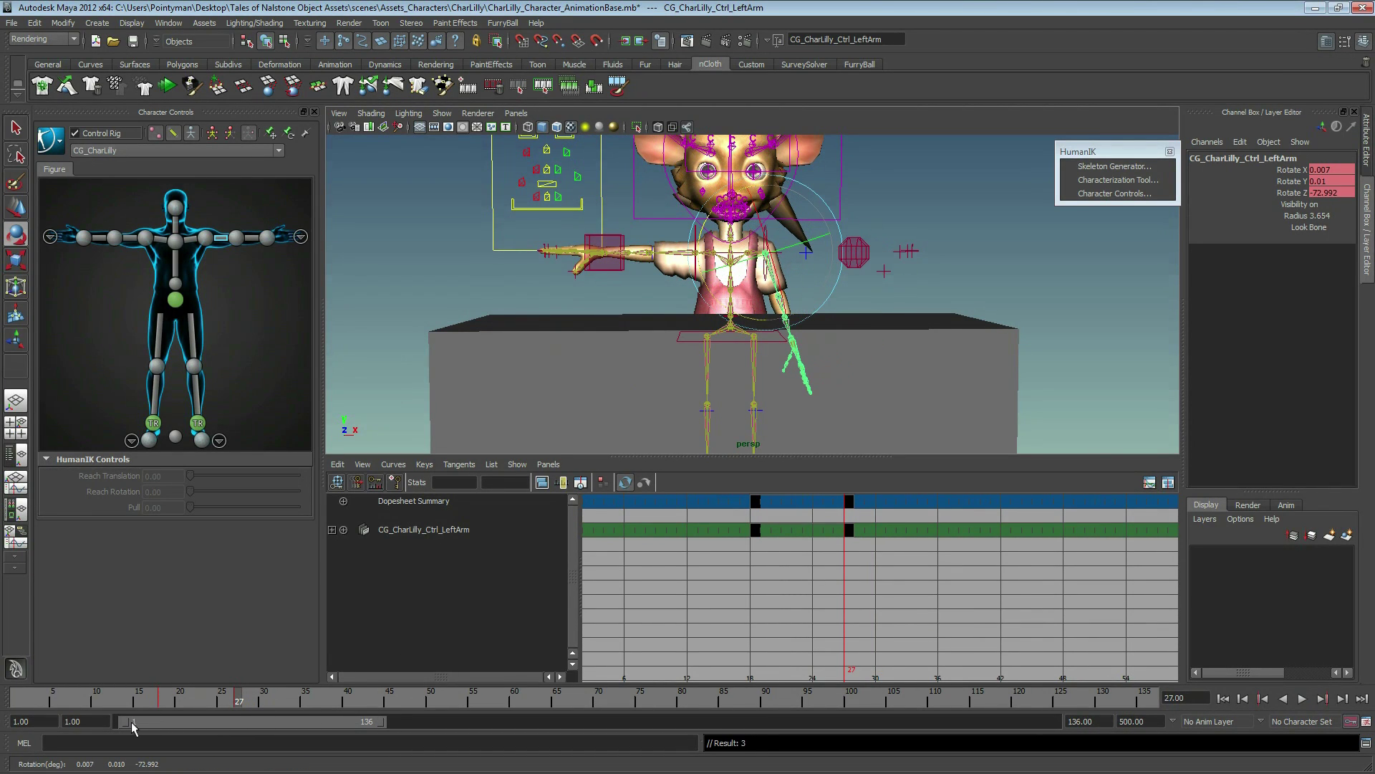
# - Scrub to review the arm motion and reframe the view on the character
pyautogui.moveTo(195, 692)
pyautogui.mouseDown()
pyautogui.moveTo(269, 705)
pyautogui.moveTo(82, 710)
pyautogui.moveTo(263, 714)
pyautogui.moveTo(182, 711)
pyautogui.moveTo(238, 706)
pyautogui.mouseUp()
pyautogui.scroll(3, 641, 238)
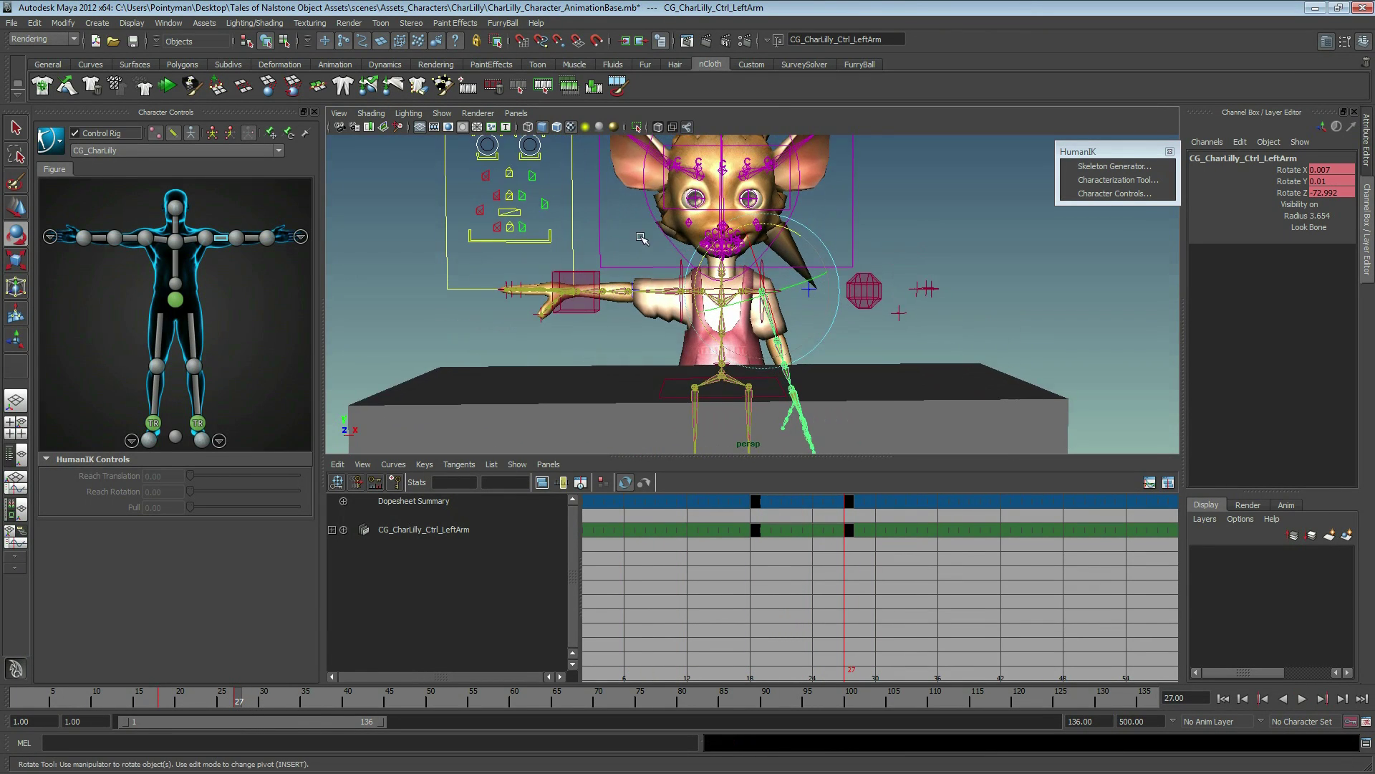
pyautogui.click(994, 298)
pyautogui.scroll(3, 698, 343)
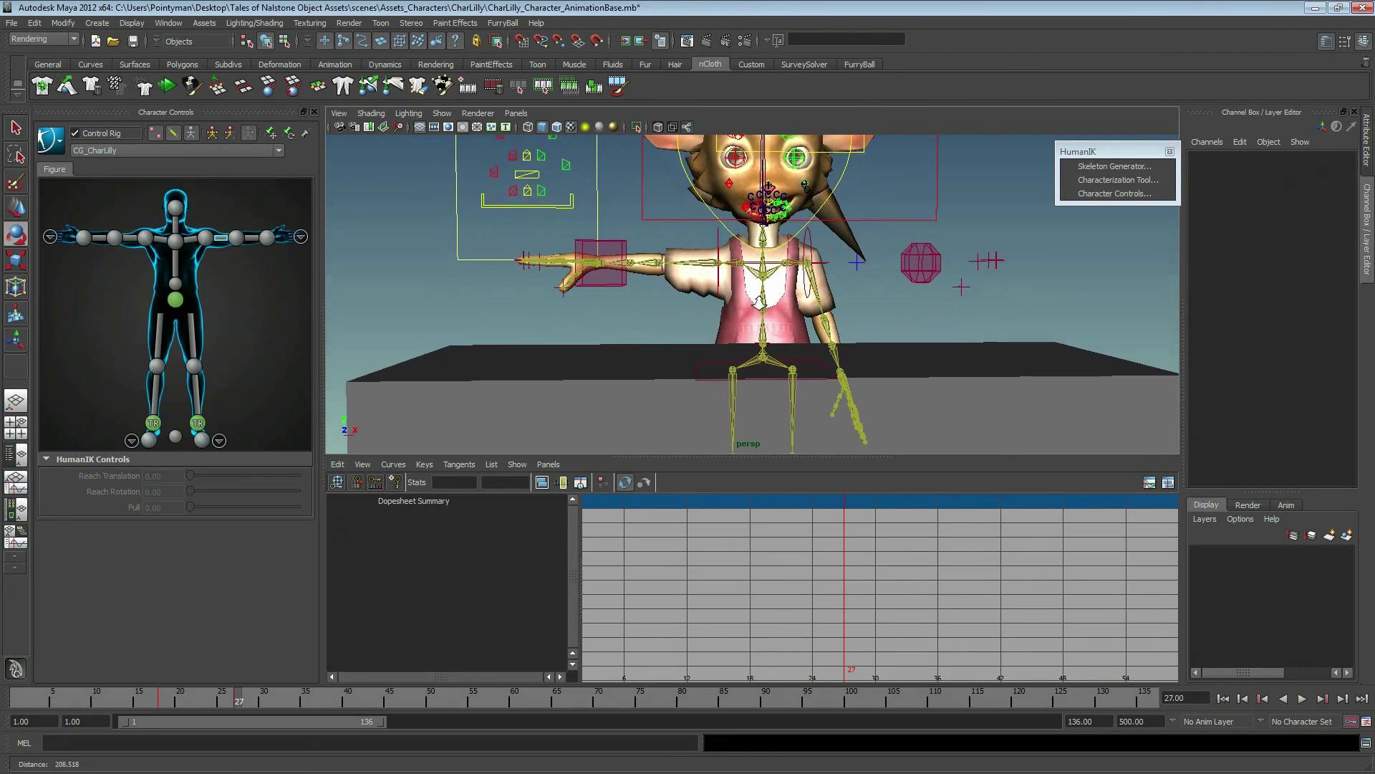
pyautogui.keyDown('alt'); pyautogui.moveTo(786, 317); pyautogui.dragTo(779, 365, button='middle'); pyautogui.keyUp('alt')
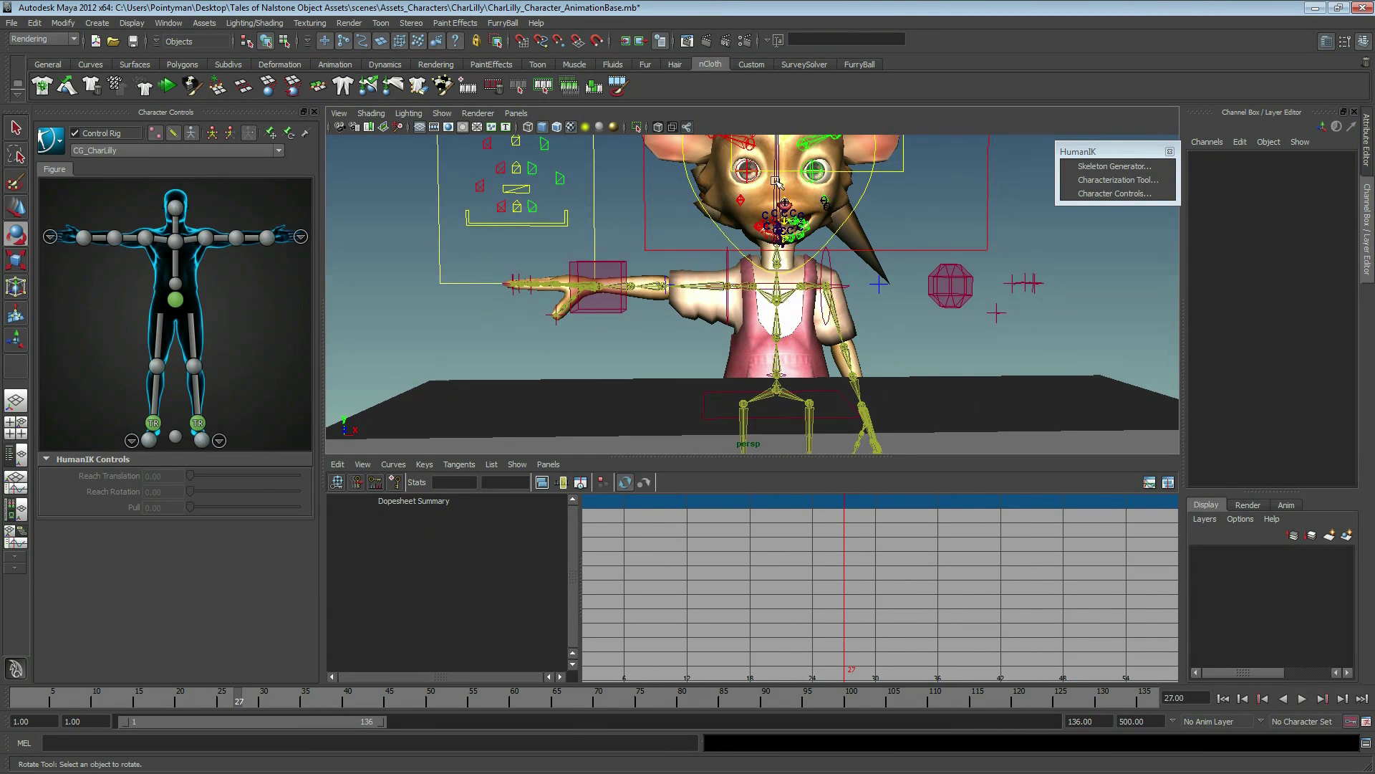
pyautogui.click(777, 204)
pyautogui.click(938, 342)
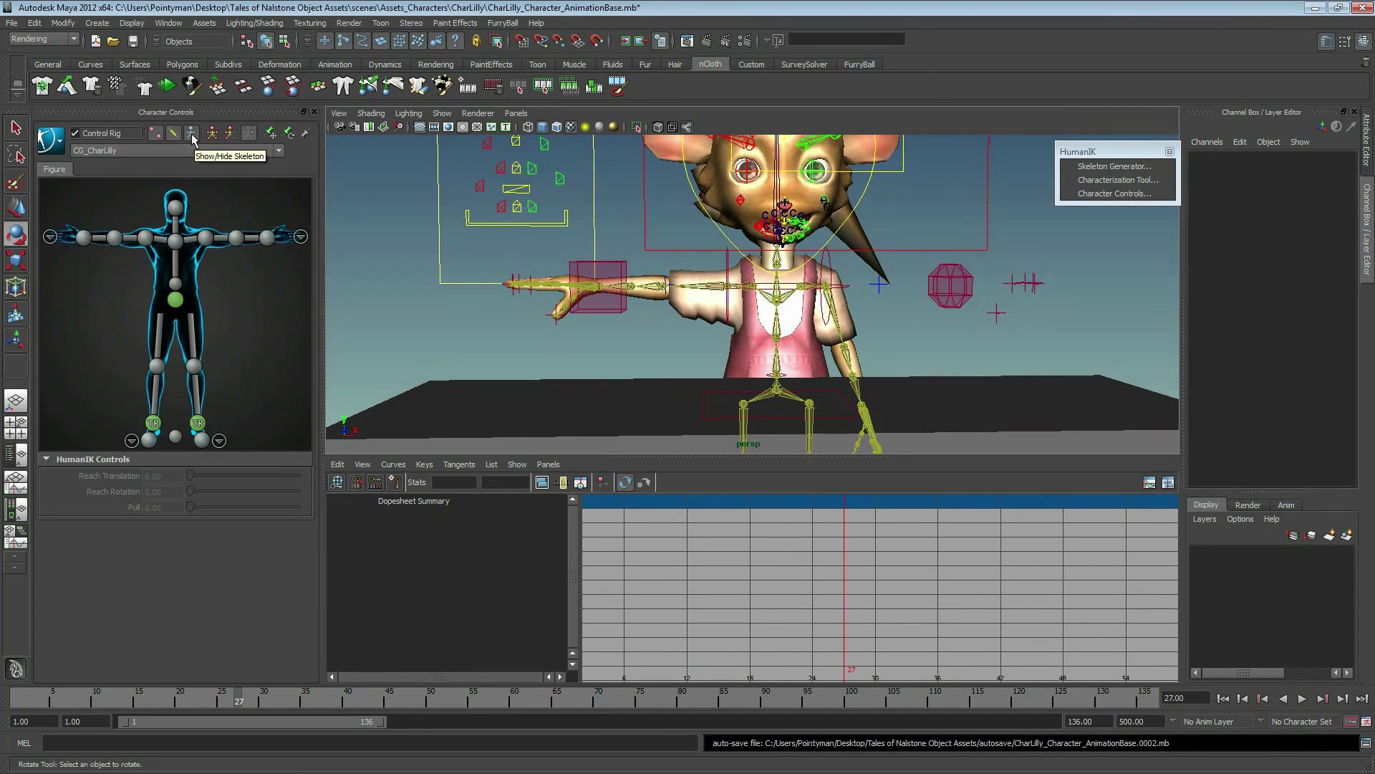
# - Key the Spine control at frame 27
pyautogui.click(780, 360)
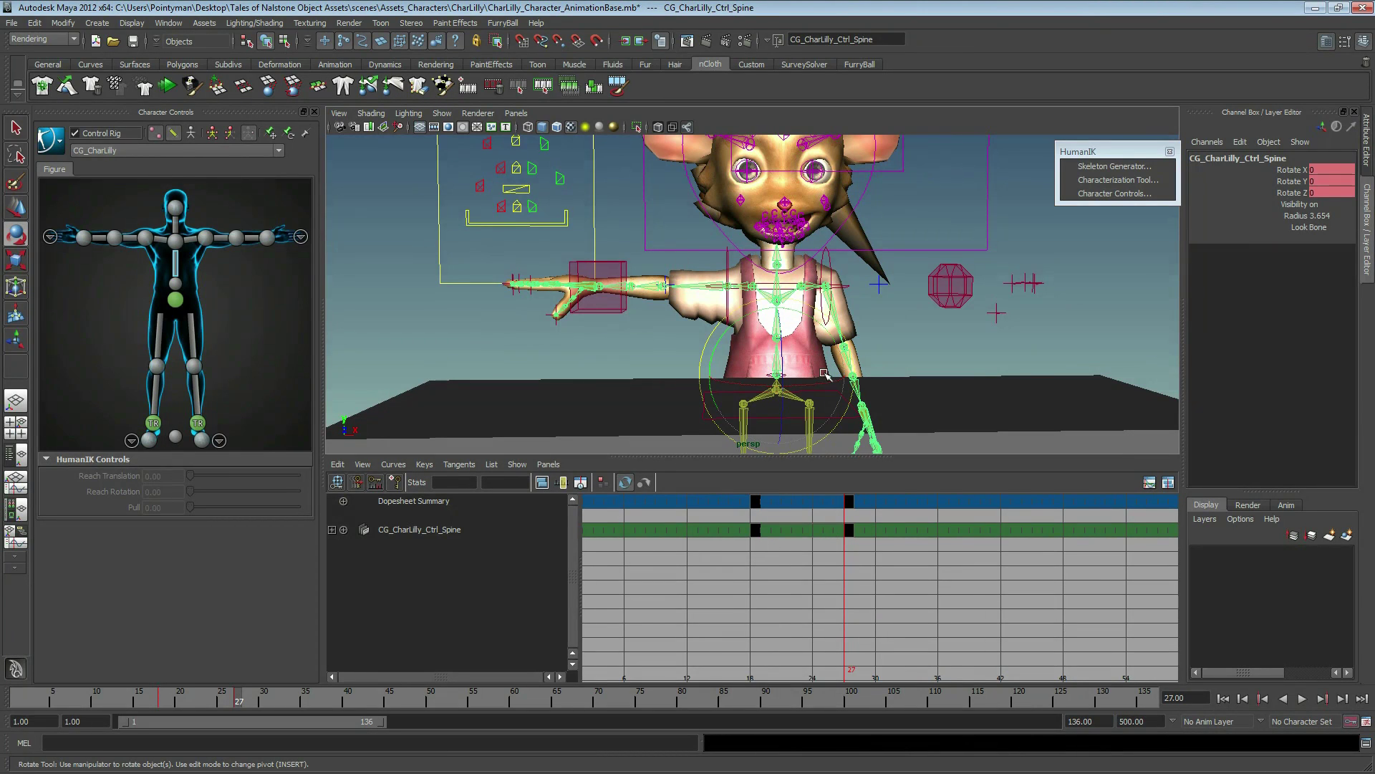
pyautogui.keyDown('alt'); pyautogui.moveTo(824, 372); pyautogui.dragTo(795, 391, button='middle'); pyautogui.keyUp('alt')
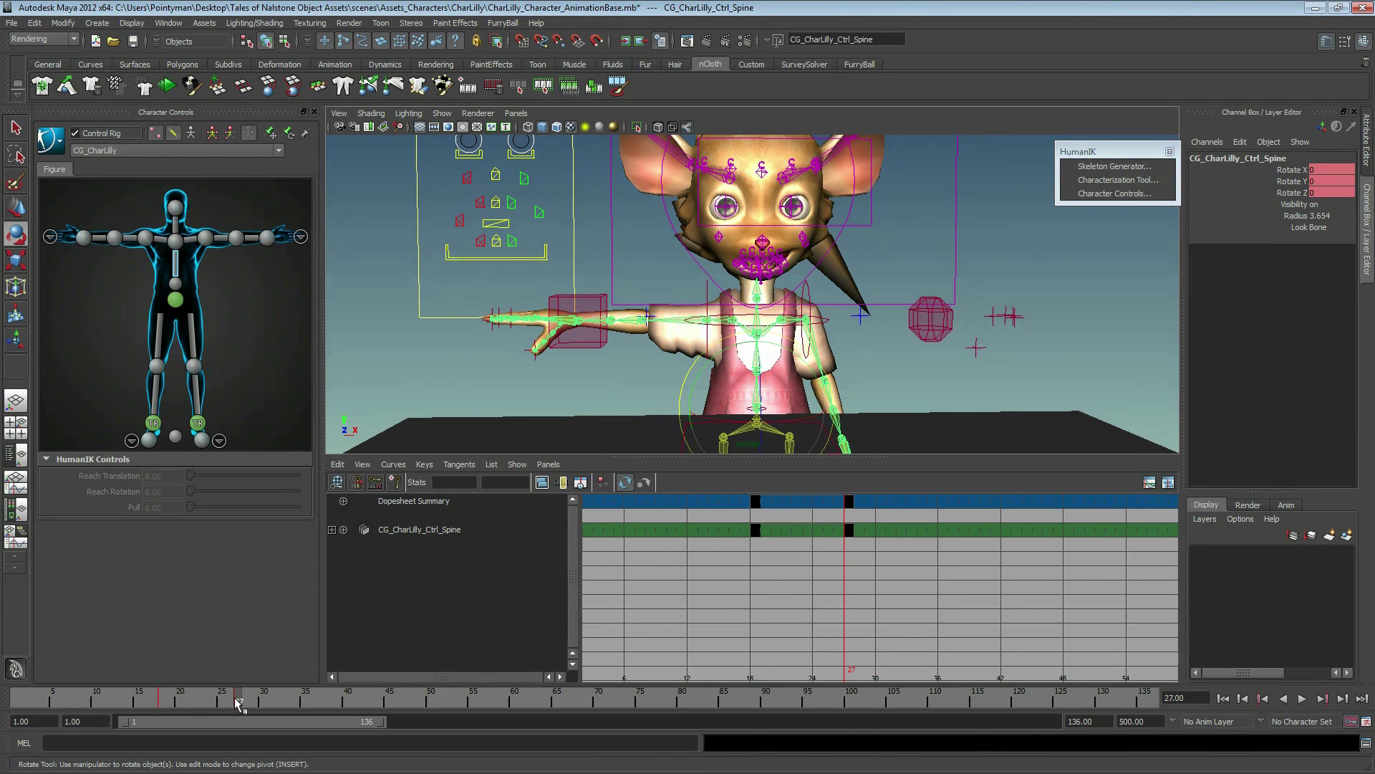
pyautogui.press('s')
pyautogui.click(951, 377)
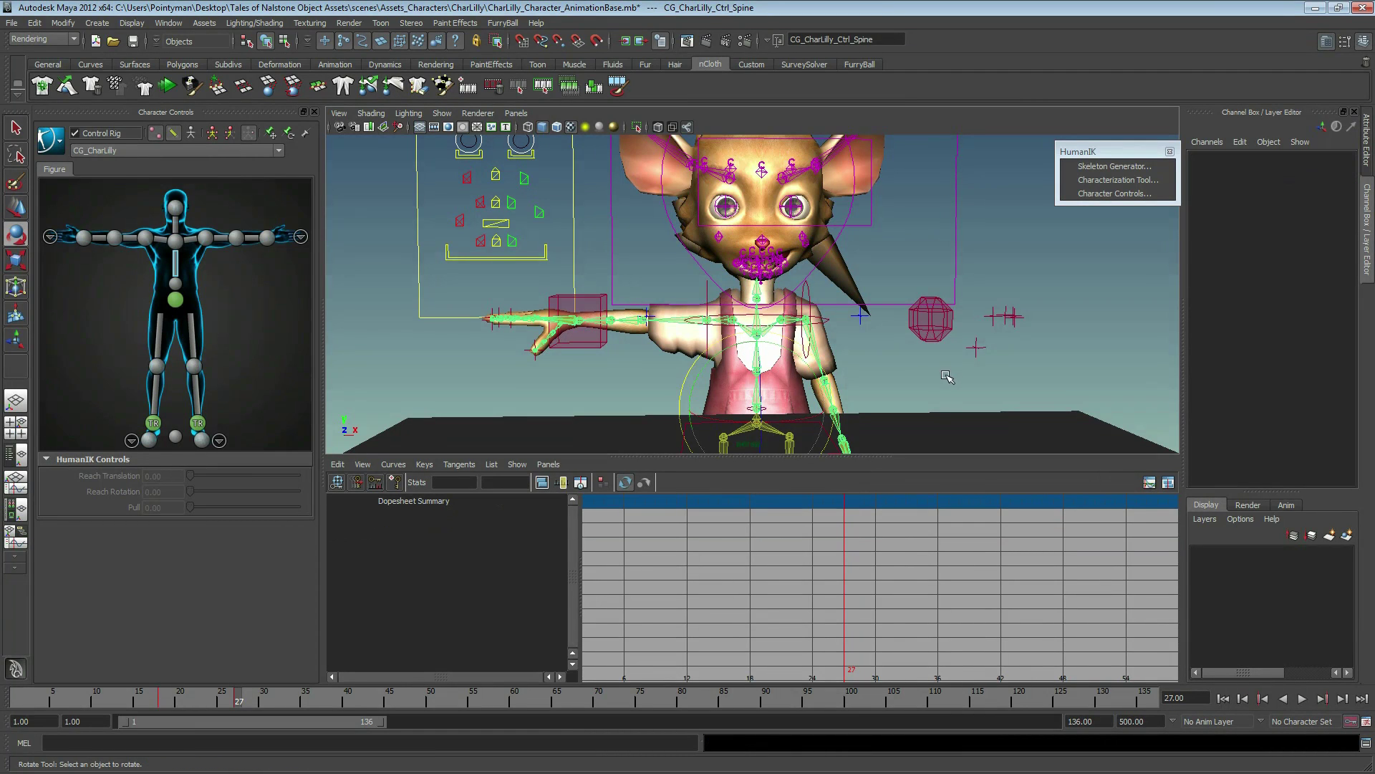
# - Rotate the hips effector to -39 on Z, tilting the body sideways
pyautogui.click(705, 429)
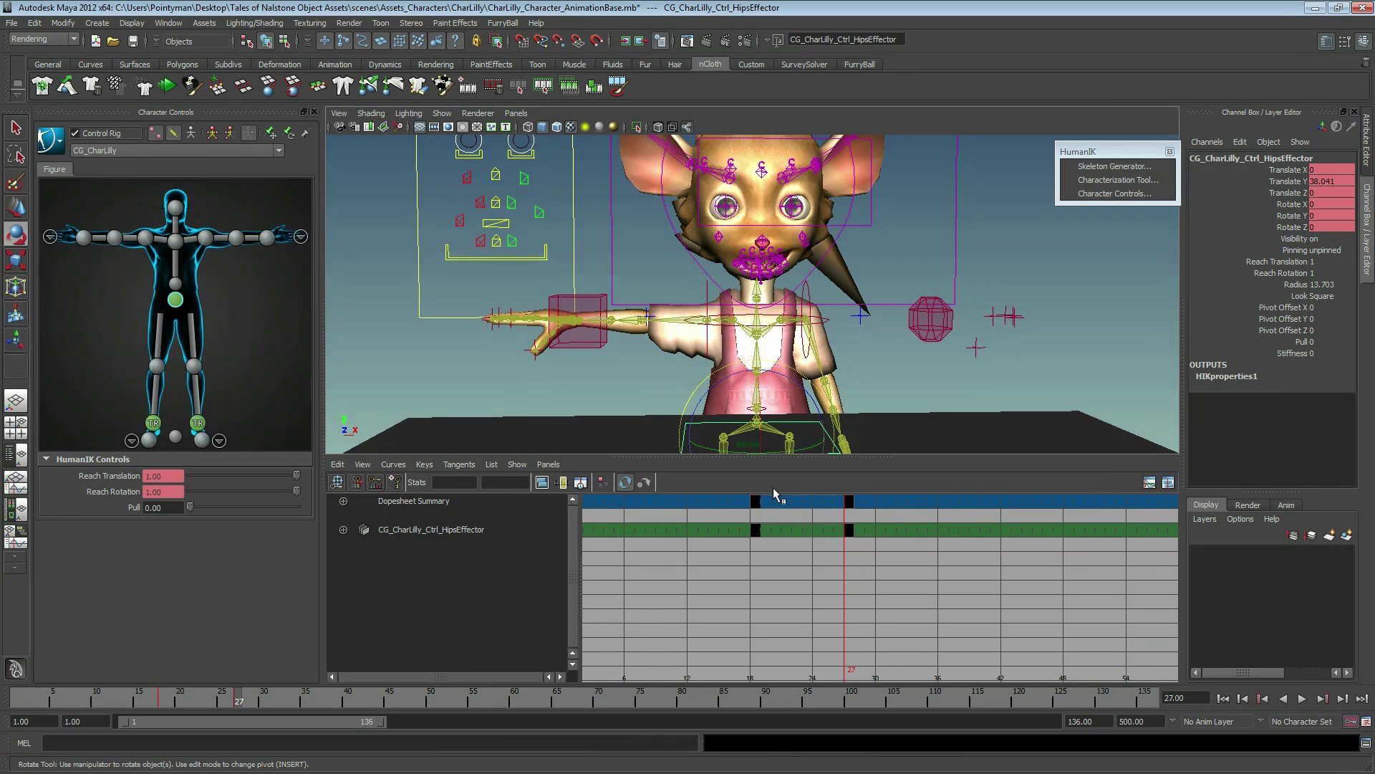
pyautogui.moveTo(780, 385); pyautogui.dragTo(813, 387)
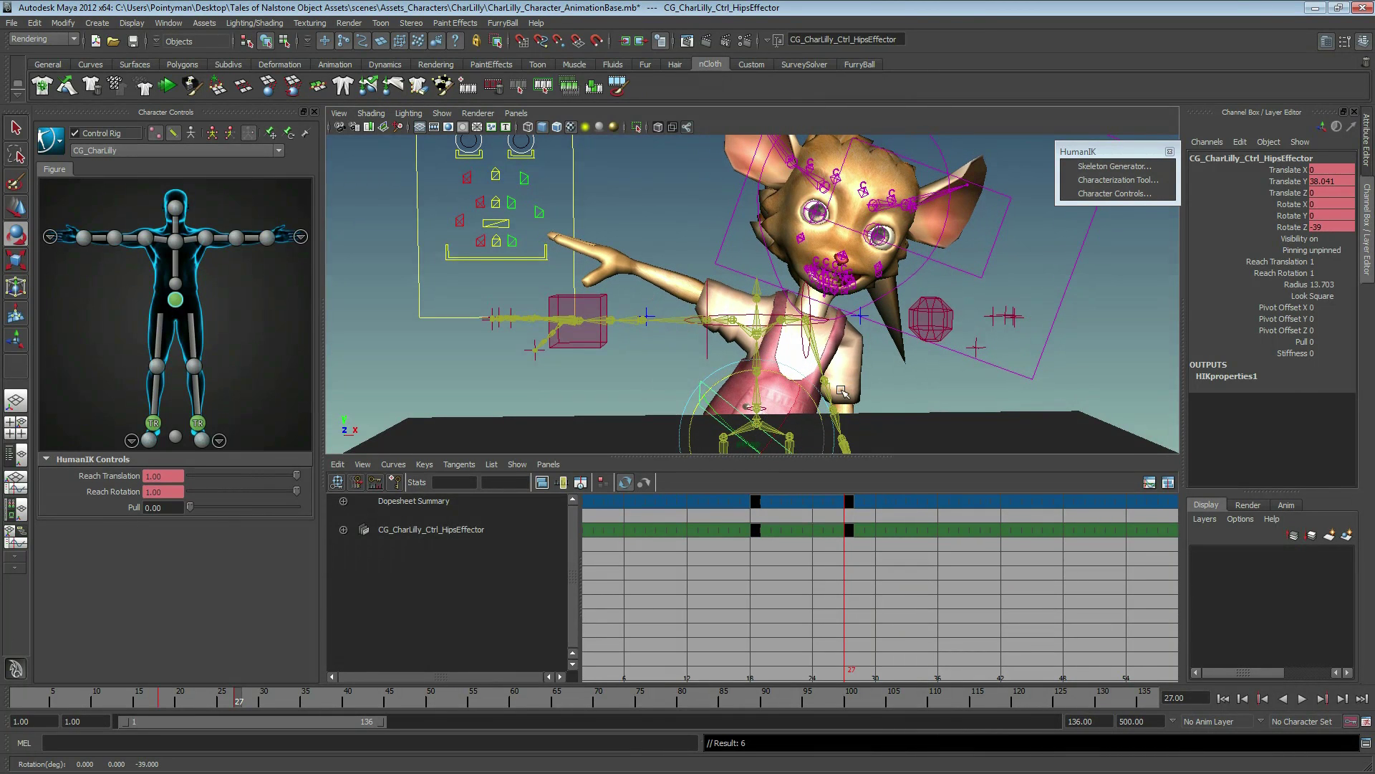
pyautogui.click(745, 368)
pyautogui.keyDown('alt'); pyautogui.moveTo(783, 372); pyautogui.dragTo(710, 295); pyautogui.keyUp('alt')
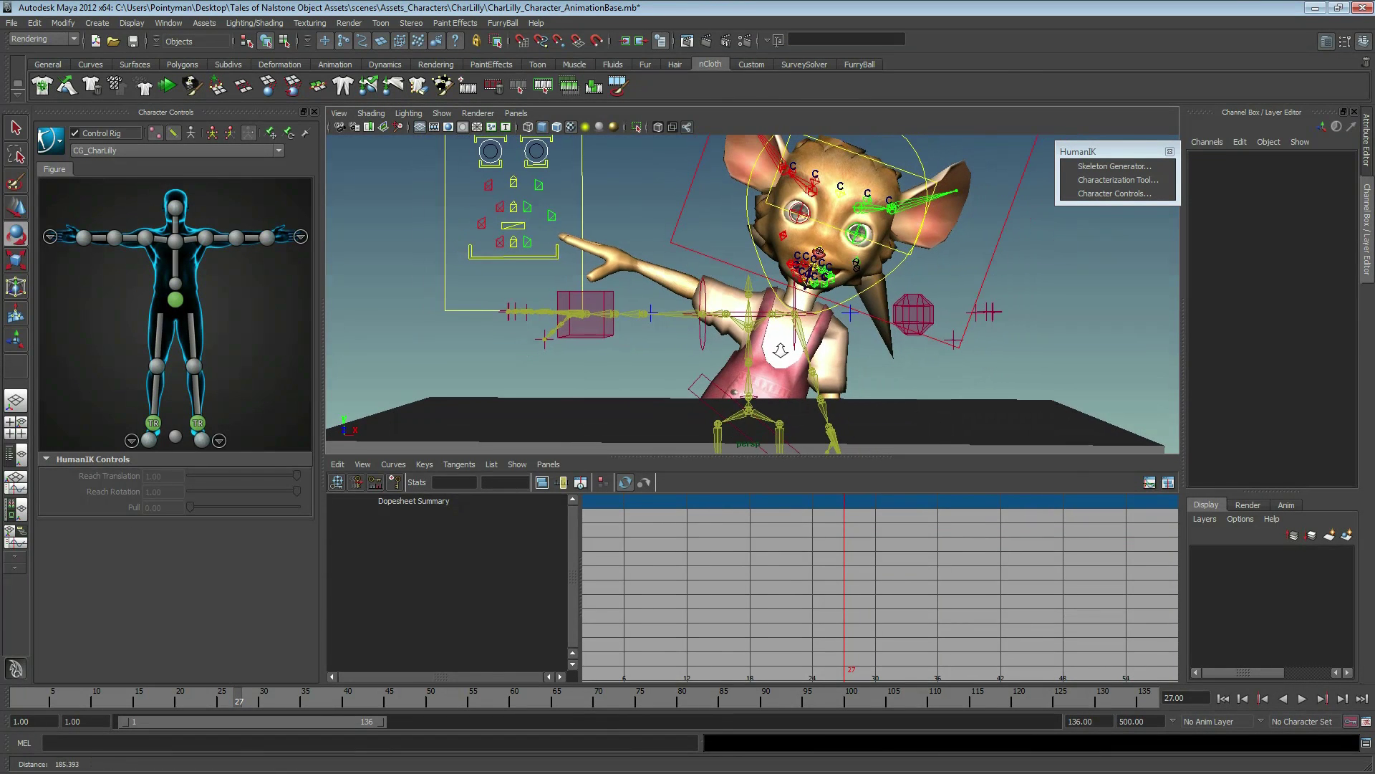
# - Raise CharLilly's right arm beside her head, bend the forearm up about 25 degrees, then play back
pyautogui.click(672, 315)
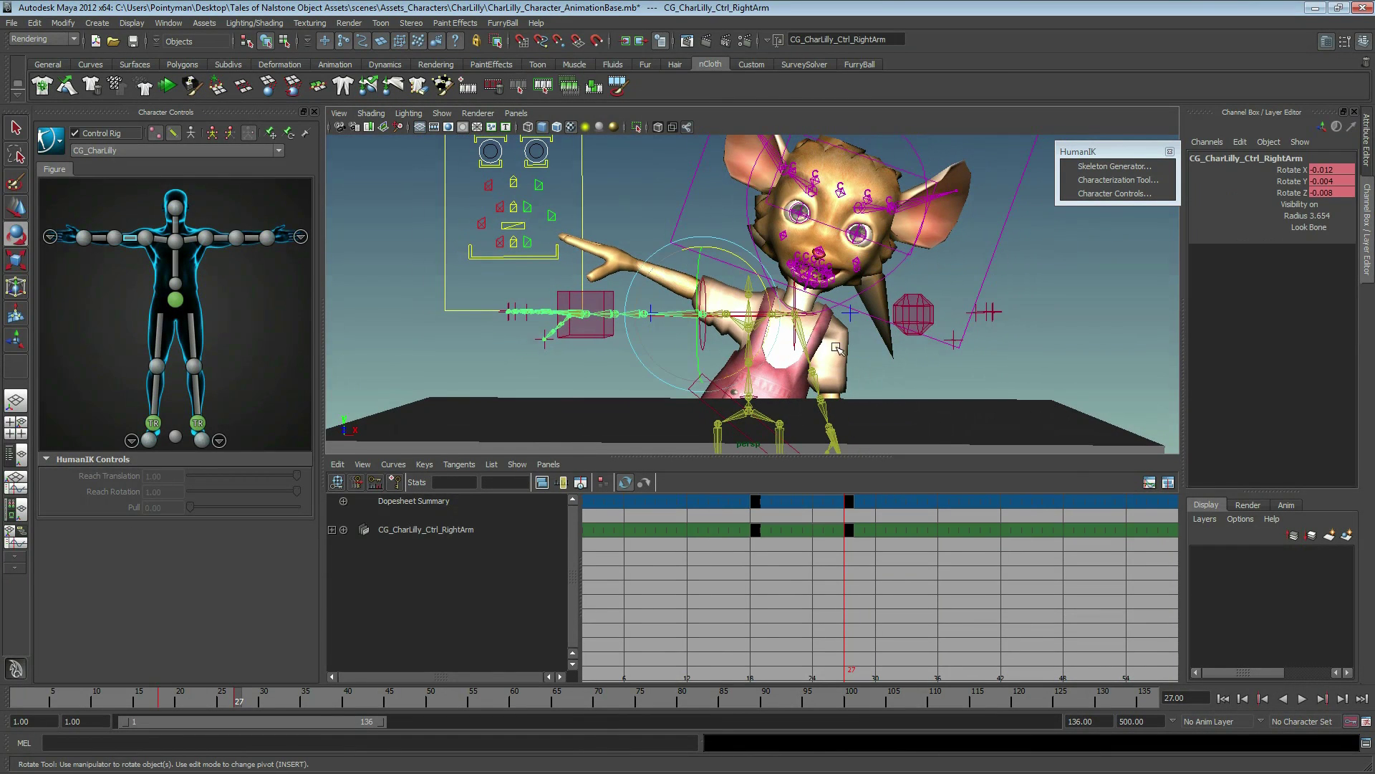
pyautogui.moveTo(672, 315)
pyautogui.keyDown('alt'); pyautogui.mouseDown()
pyautogui.moveTo(808, 328)
pyautogui.moveTo(699, 388)
pyautogui.mouseUp(); pyautogui.keyUp('alt')
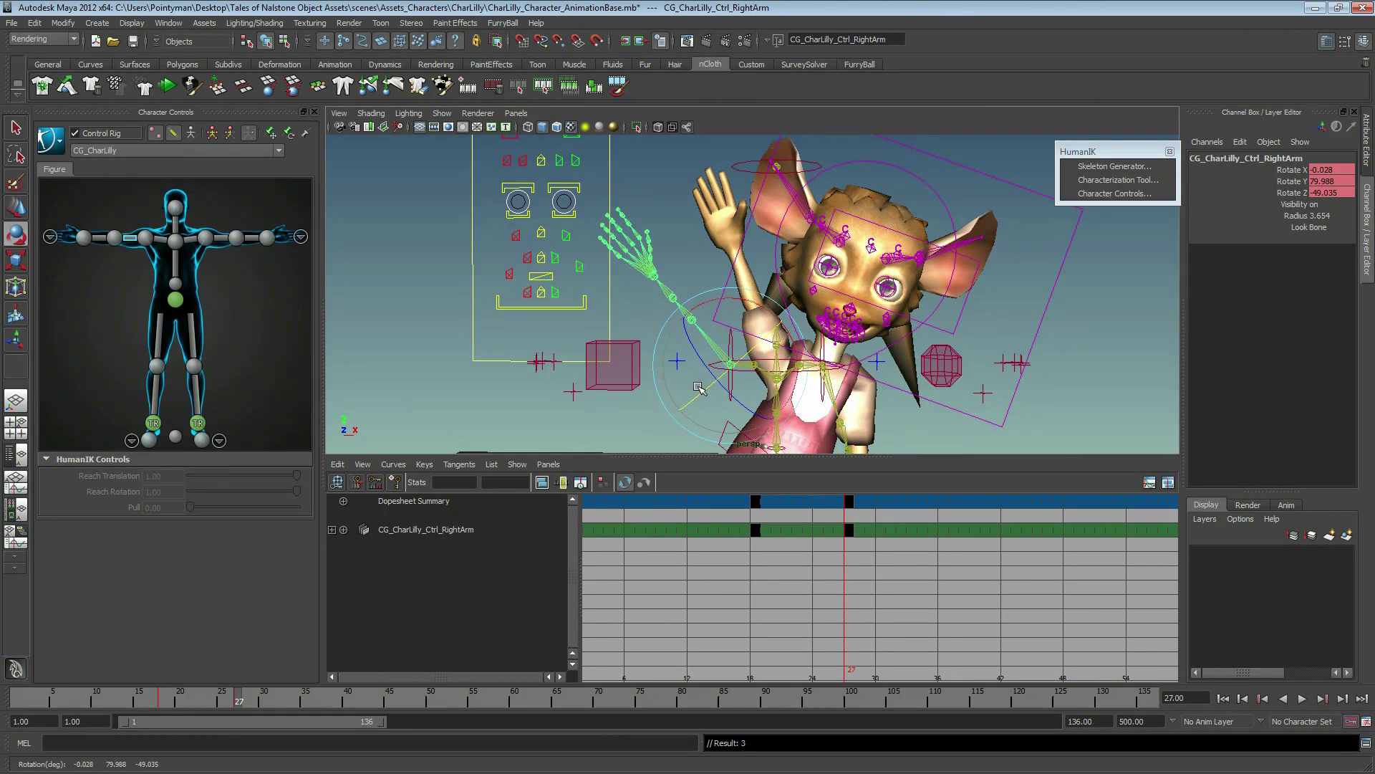
pyautogui.click(922, 428)
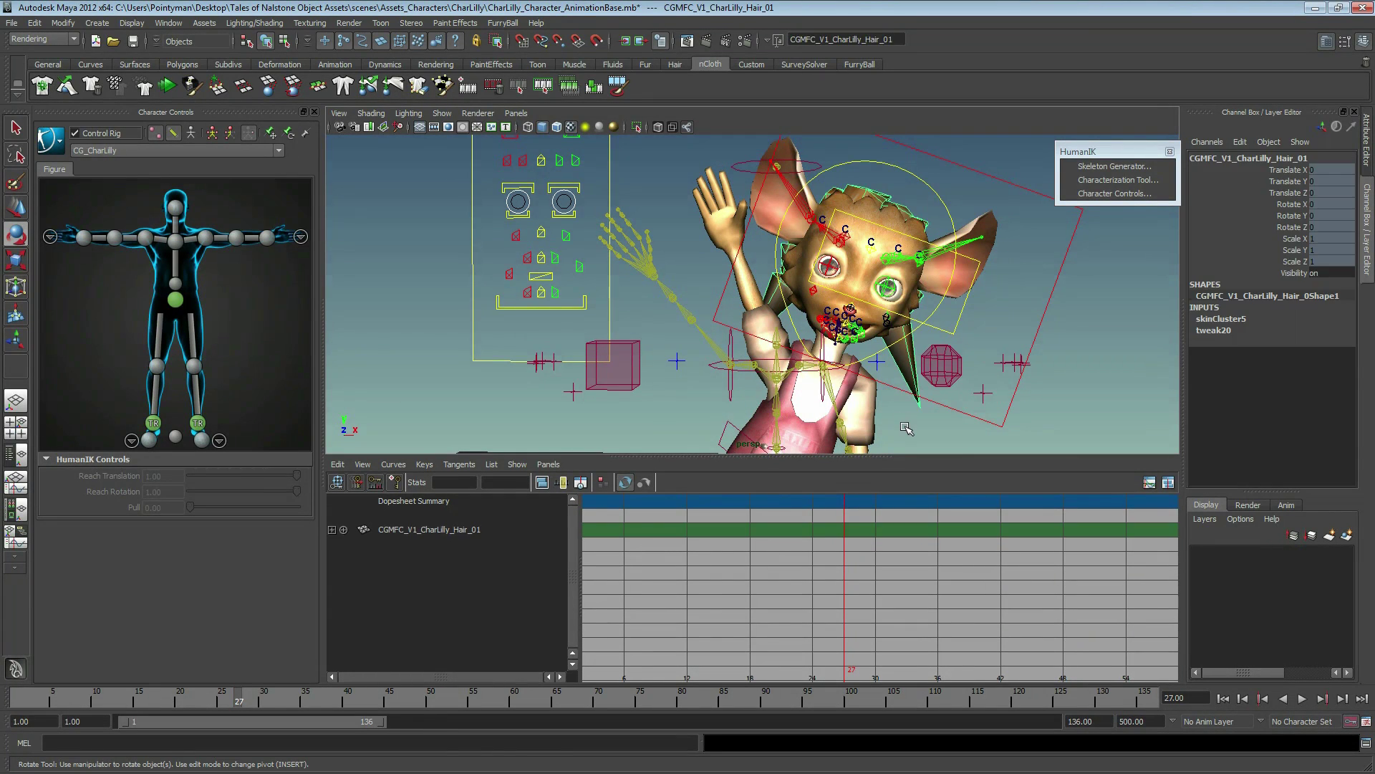
pyautogui.click(690, 326)
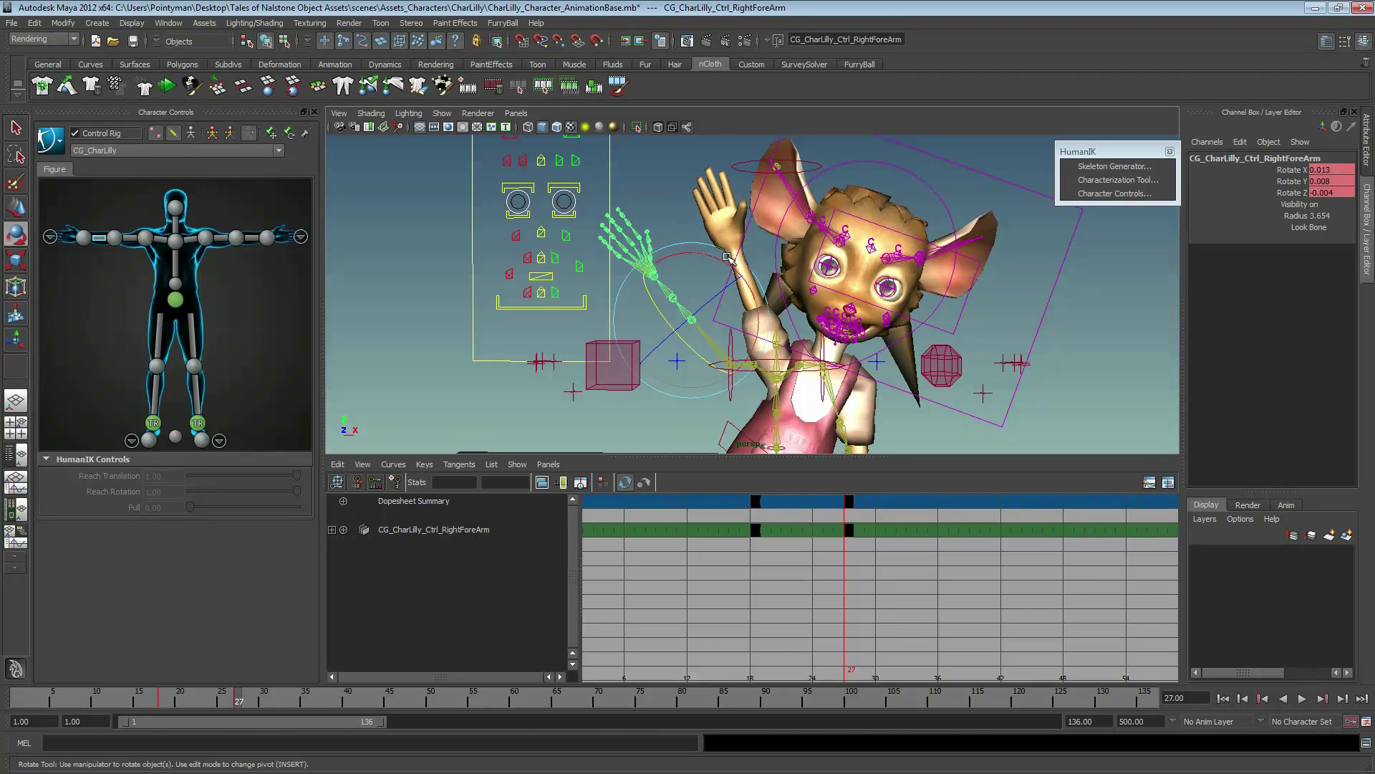
pyautogui.moveTo(714, 257)
pyautogui.mouseDown()
pyautogui.moveTo(738, 278)
pyautogui.moveTo(714, 292)
pyautogui.mouseUp()
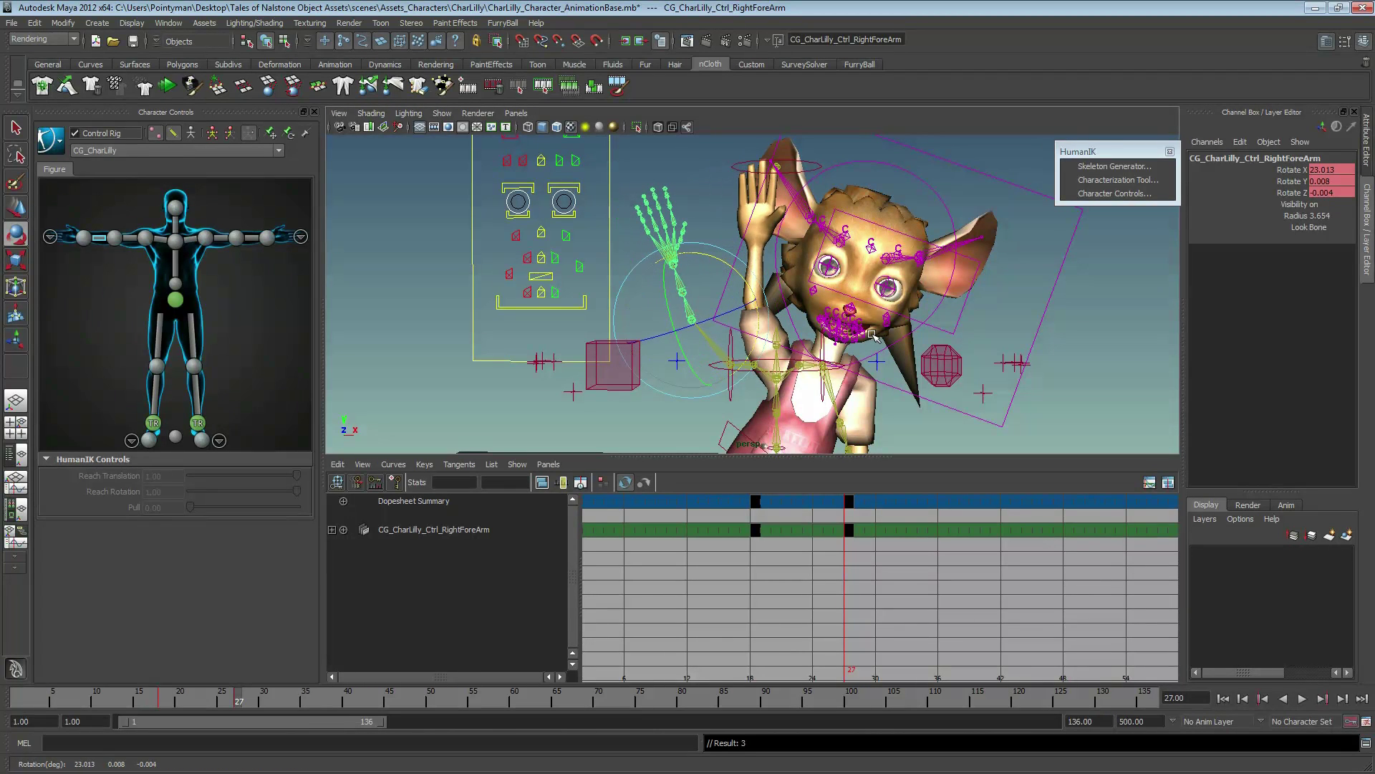
pyautogui.click(1099, 392)
pyautogui.hotkey('alt', 'v')
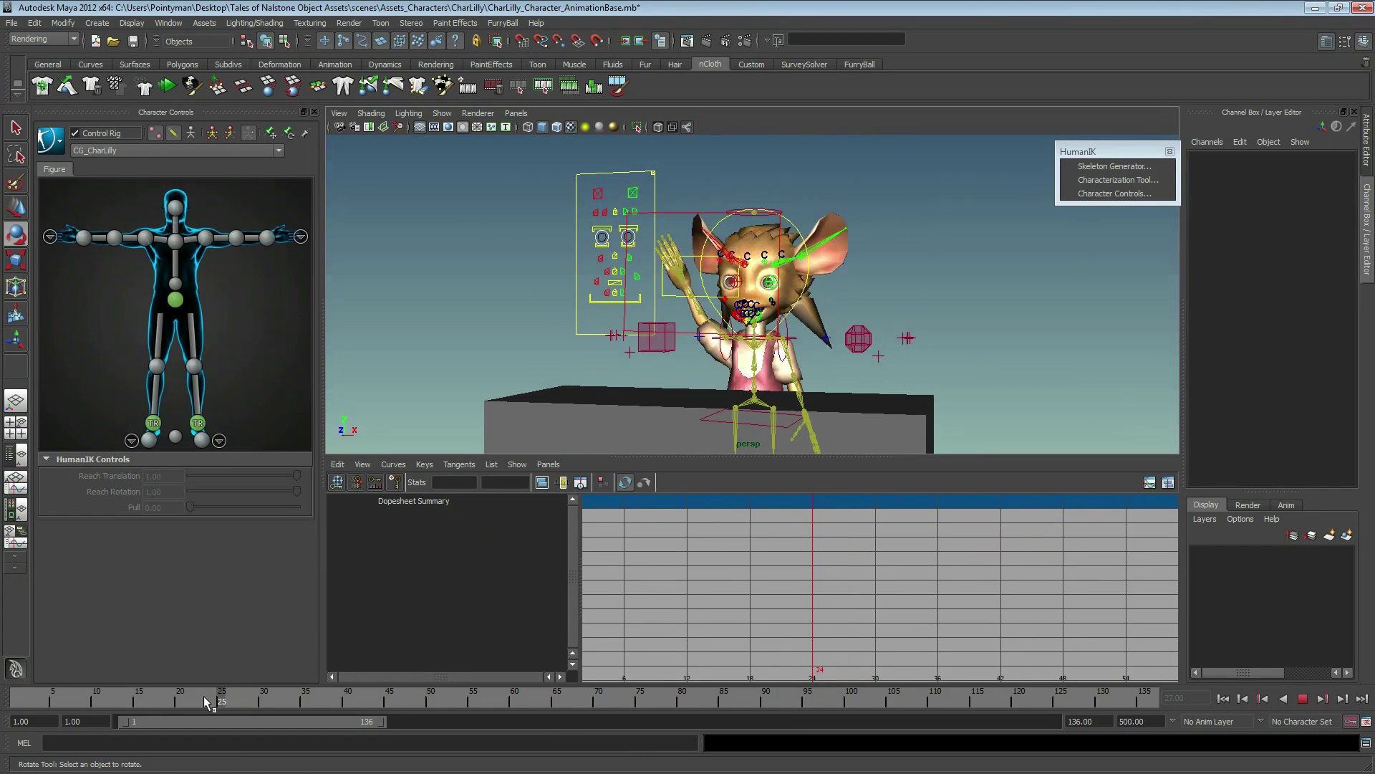
# - Load the voice audio into the timeline and play it once with the animation
pyautogui.rightClick(204, 695)
pyautogui.click(272, 701)
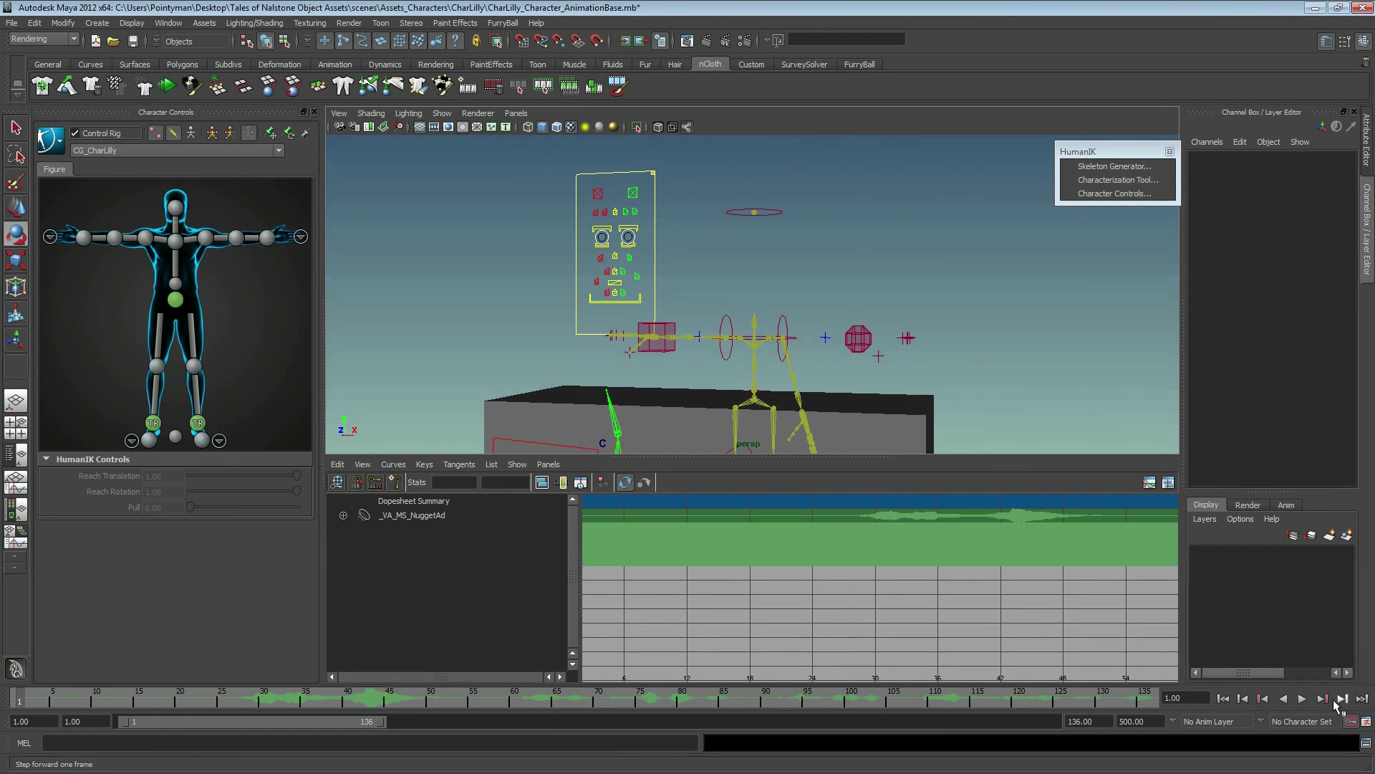
pyautogui.click(1302, 699)
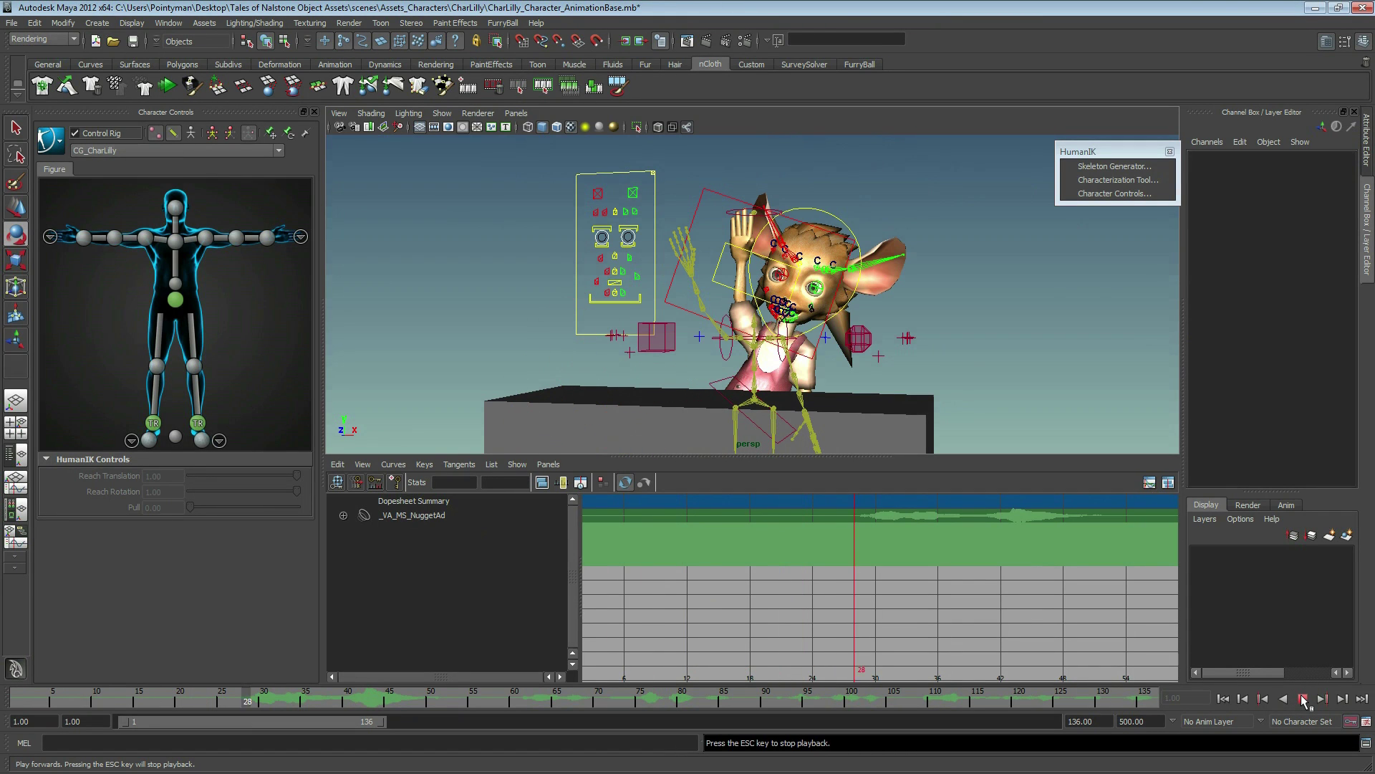
pyautogui.click(1302, 698)
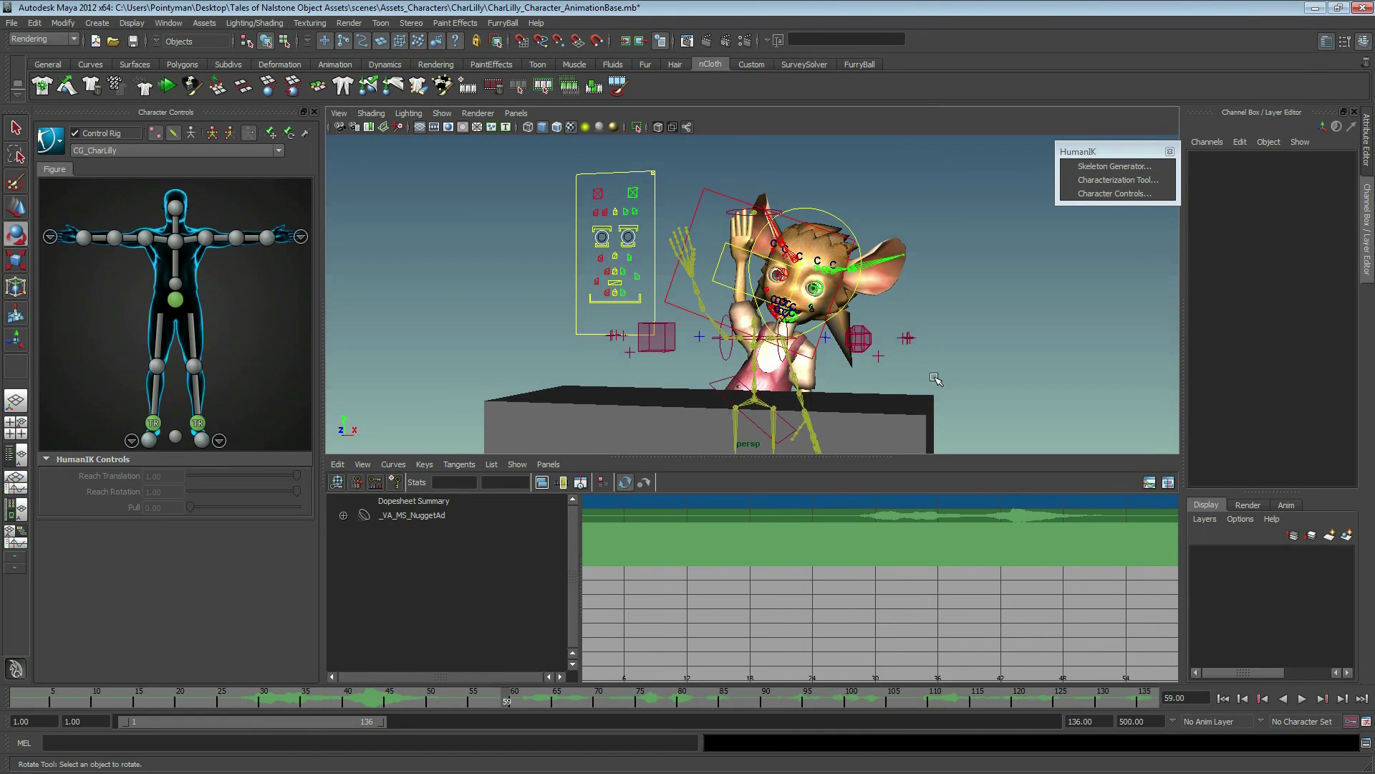
# - Return to frame 59 and marquee-select all of CharLilly's rig controls
pyautogui.scroll(-3, 945, 614)
pyautogui.keyDown('alt'); pyautogui.moveTo(740, 360); pyautogui.dragTo(744, 291, button='middle'); pyautogui.keyUp('alt')
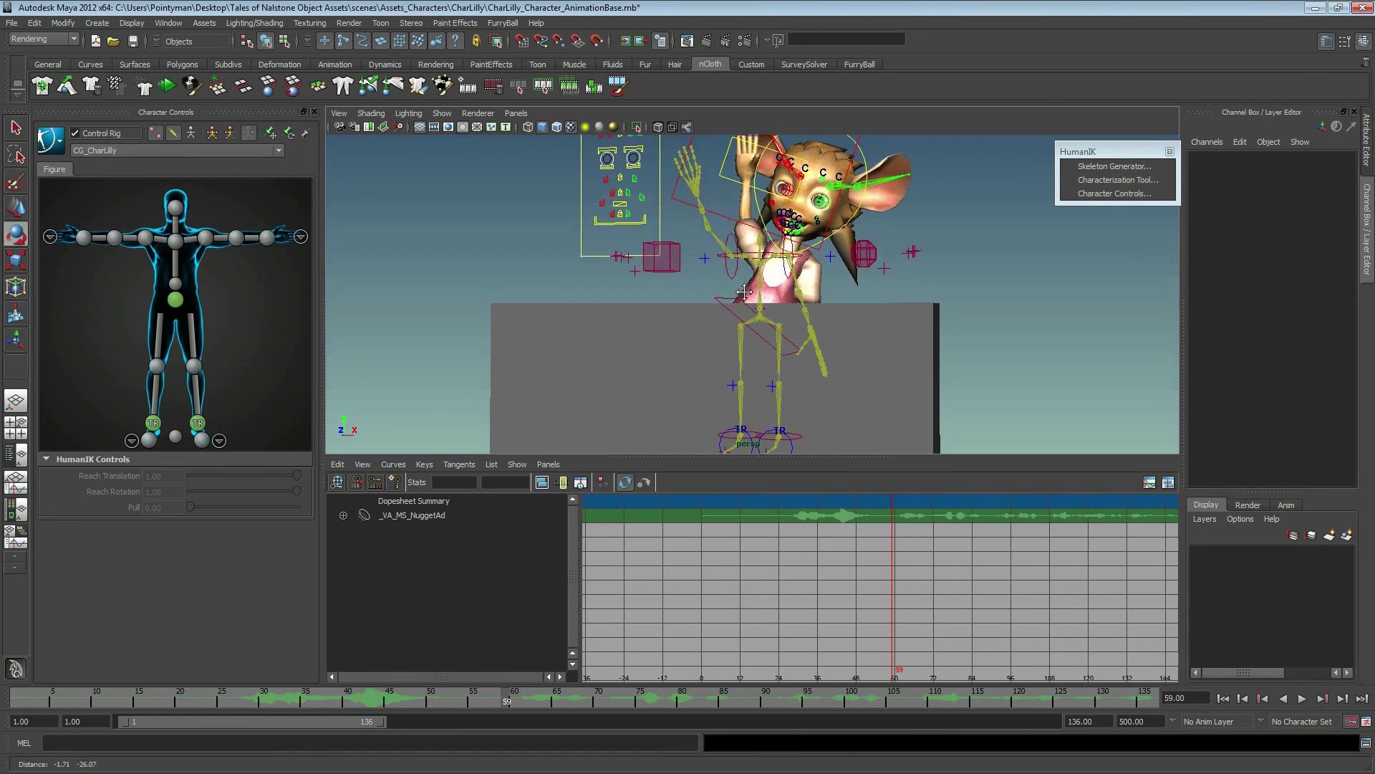
pyautogui.keyDown('alt'); pyautogui.moveTo(744, 291); pyautogui.dragTo(772, 299); pyautogui.keyUp('alt')
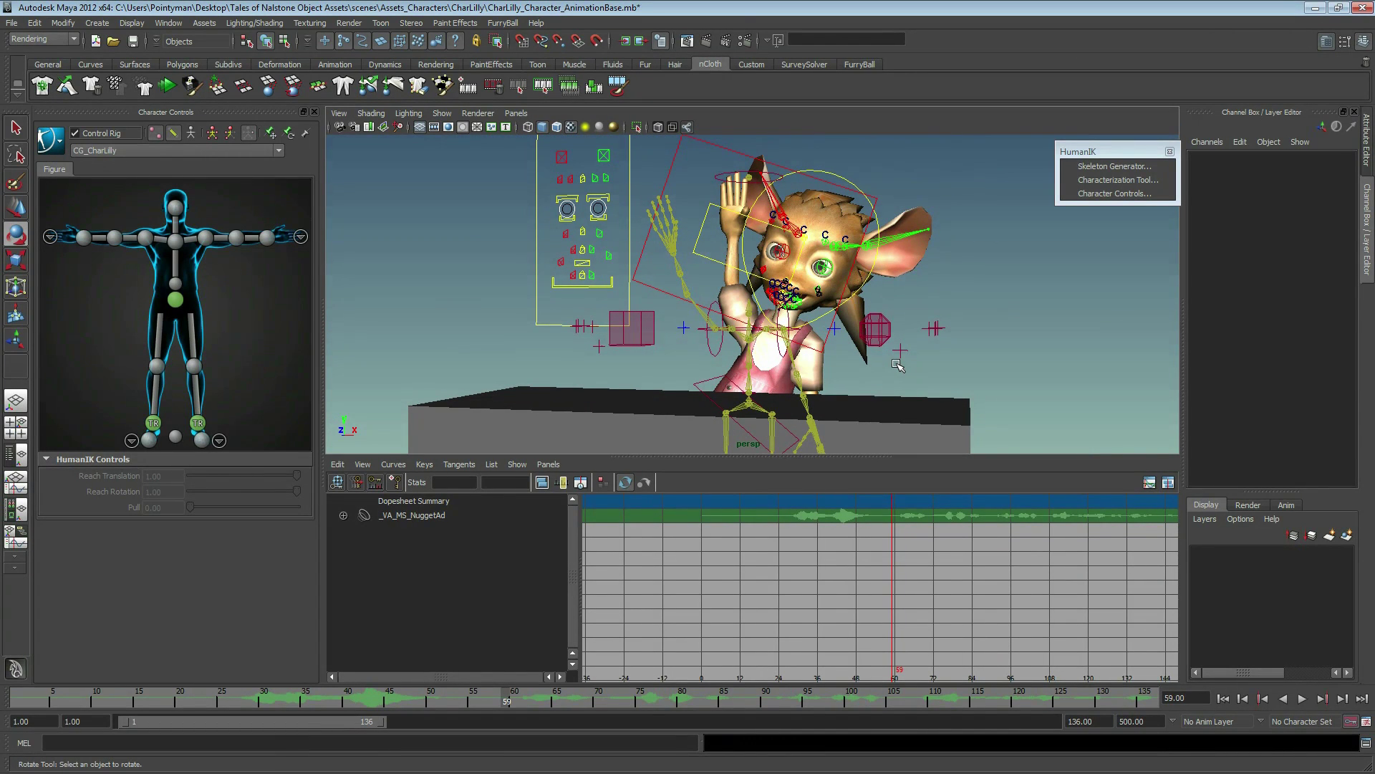
pyautogui.moveTo(372, 697); pyautogui.dragTo(506, 698)
pyautogui.moveTo(60, 193); pyautogui.dragTo(213, 323)
pyautogui.moveTo(303, 451); pyautogui.dragTo(300, 450)
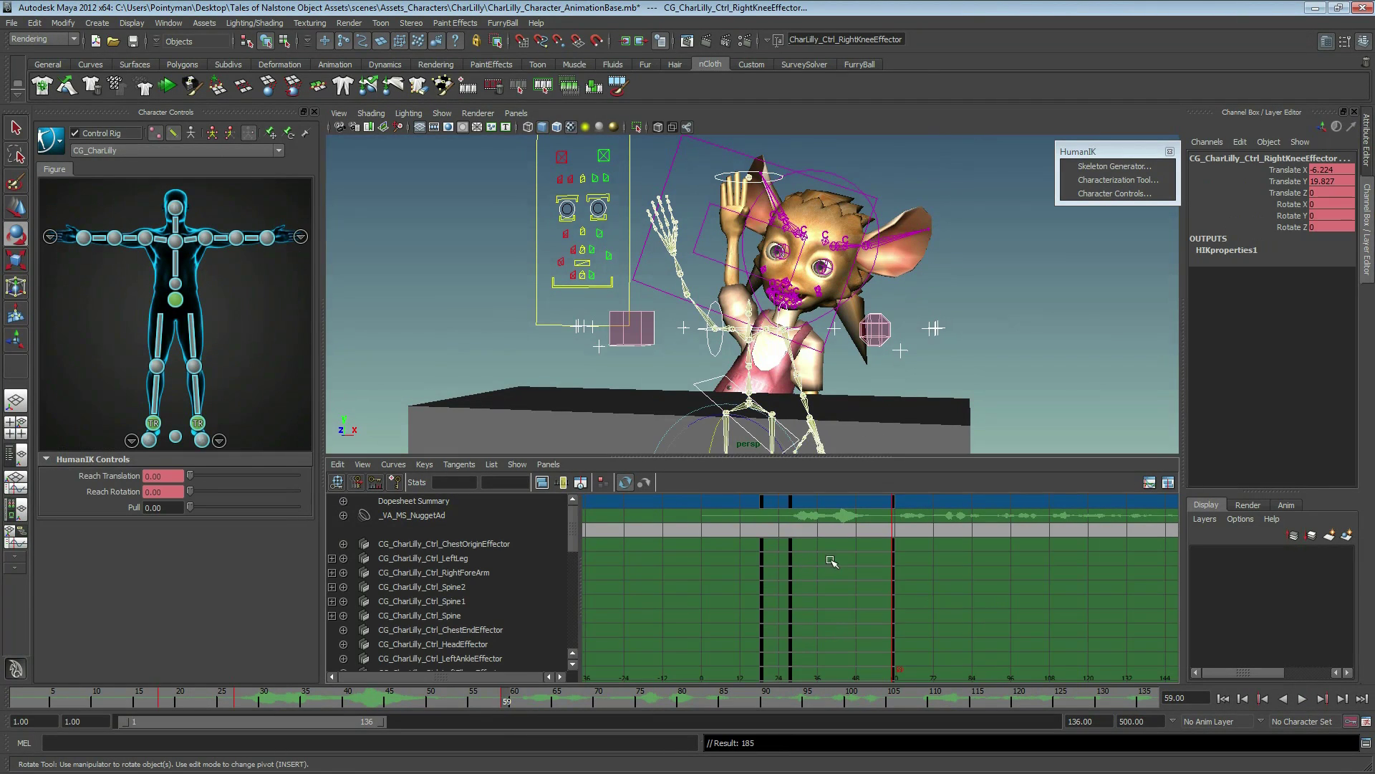
# - Select the frame-59 keys in the Dope Sheet and move them to frame 49
pyautogui.scroll(2, 828, 556)
pyautogui.scroll(2, 829, 556)
pyautogui.scroll(1, 914, 542)
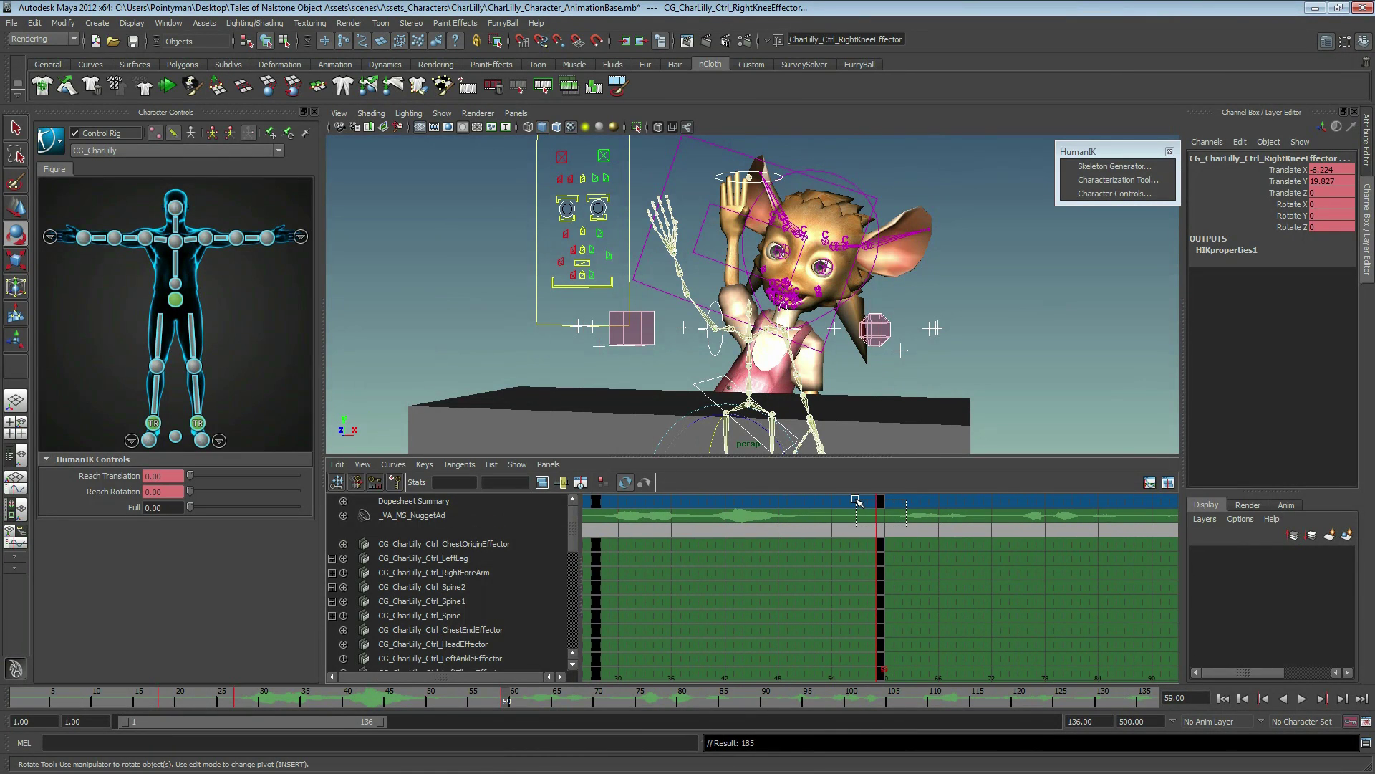
pyautogui.moveTo(856, 499); pyautogui.dragTo(930, 506)
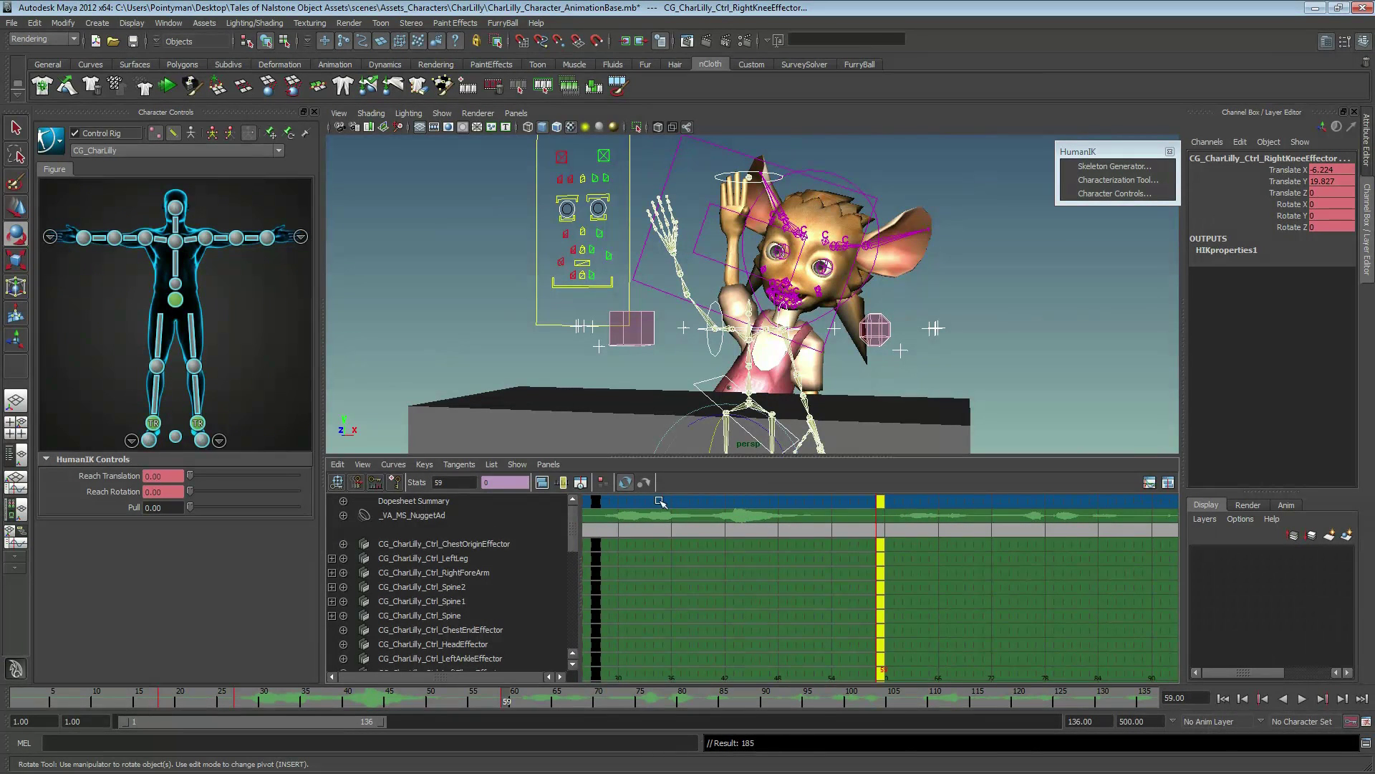
pyautogui.moveTo(930, 627); pyautogui.dragTo(917, 643)
pyautogui.press('w')
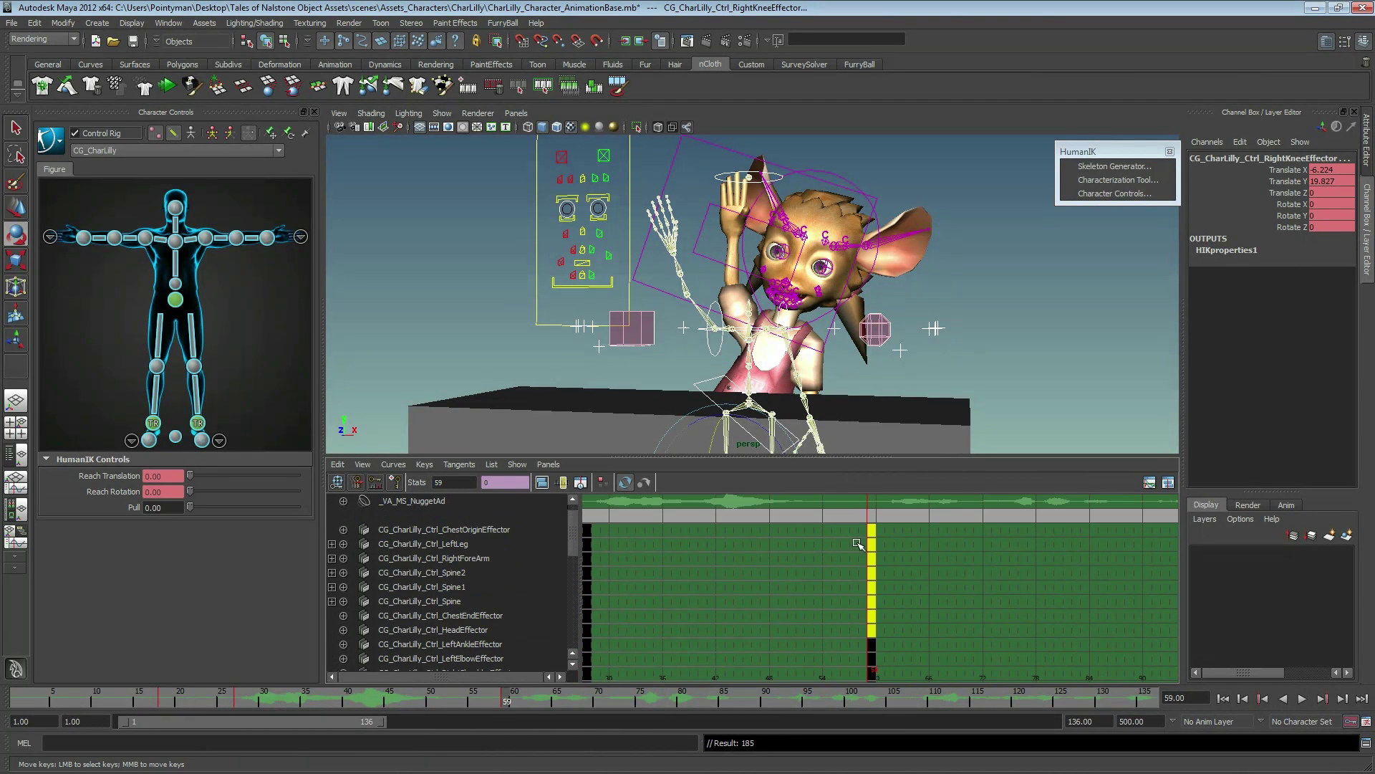
pyautogui.keyDown('alt'); pyautogui.moveTo(857, 581); pyautogui.dragTo(876, 581, button='middle'); pyautogui.keyUp('alt')
pyautogui.moveTo(914, 520); pyautogui.dragTo(889, 496)
pyautogui.press('w')
pyautogui.moveTo(945, 513)
pyautogui.mouseDown(button='middle')
pyautogui.moveTo(715, 513)
pyautogui.moveTo(858, 513)
pyautogui.mouseUp(button='middle')
pyautogui.keyDown('alt'); pyautogui.moveTo(902, 514); pyautogui.dragTo(862, 516, button='right'); pyautogui.keyUp('alt')
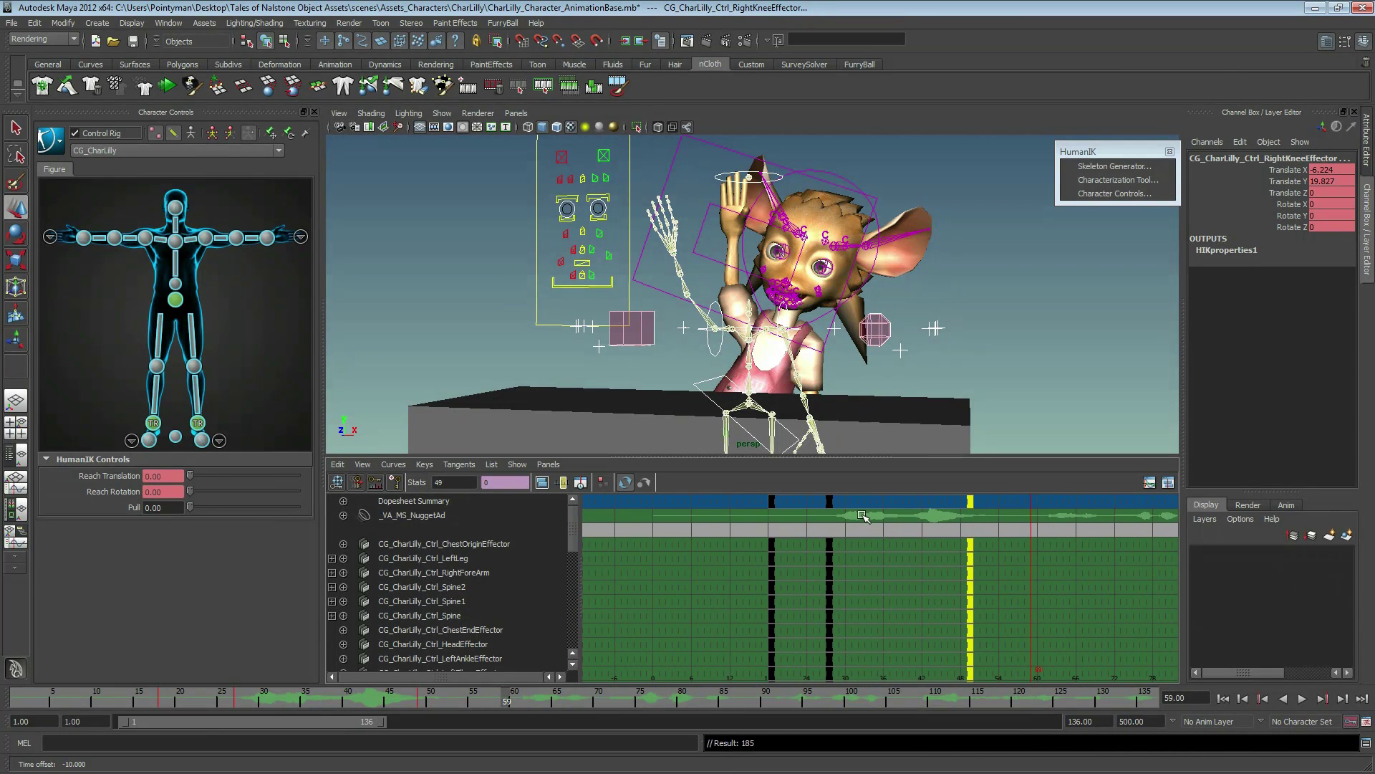
# - Shift the keys near frames 18 and 27 slightly later and move the frame-49 key to 54
pyautogui.moveTo(863, 516); pyautogui.dragTo(752, 502)
pyautogui.moveTo(727, 504)
pyautogui.mouseDown(button='middle')
pyautogui.moveTo(750, 504)
pyautogui.moveTo(731, 504)
pyautogui.mouseUp(button='middle')
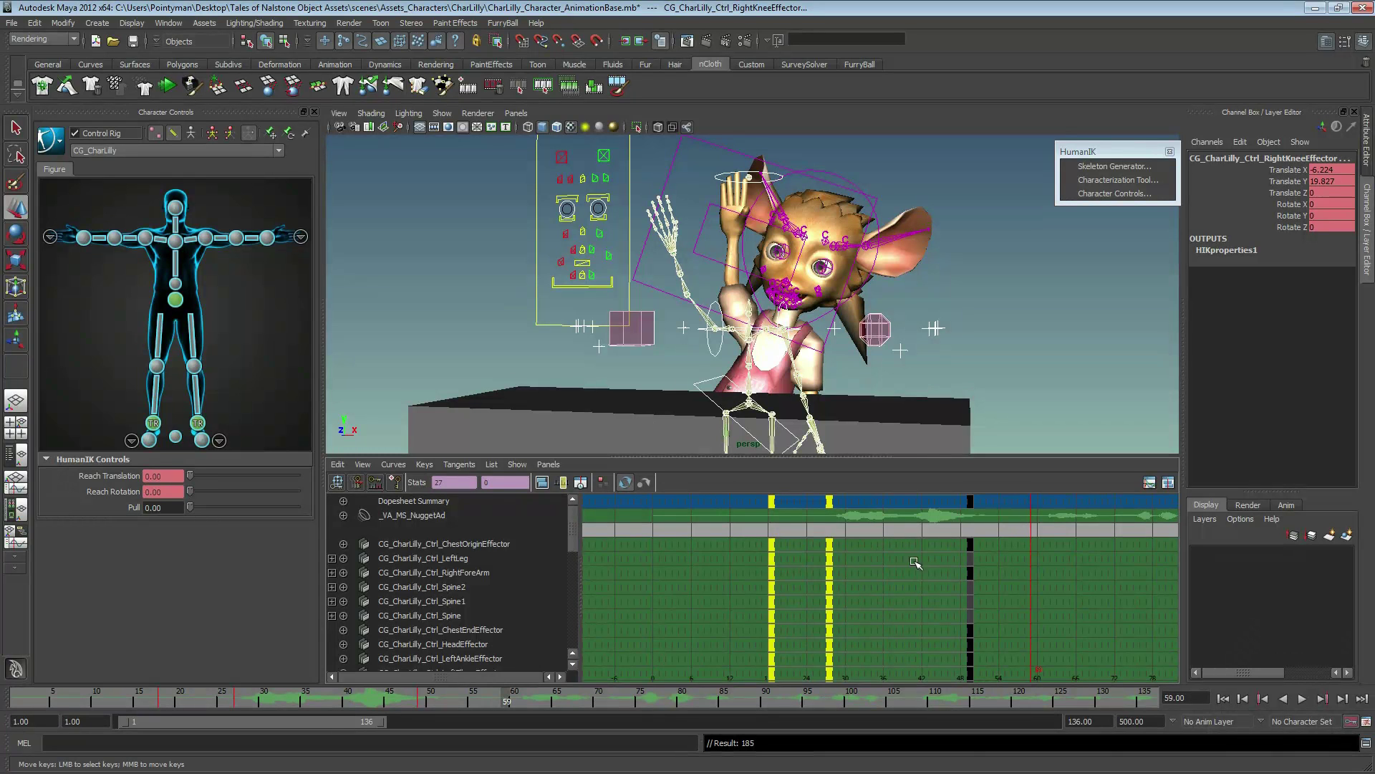
pyautogui.click(981, 528)
pyautogui.moveTo(956, 495); pyautogui.dragTo(980, 516)
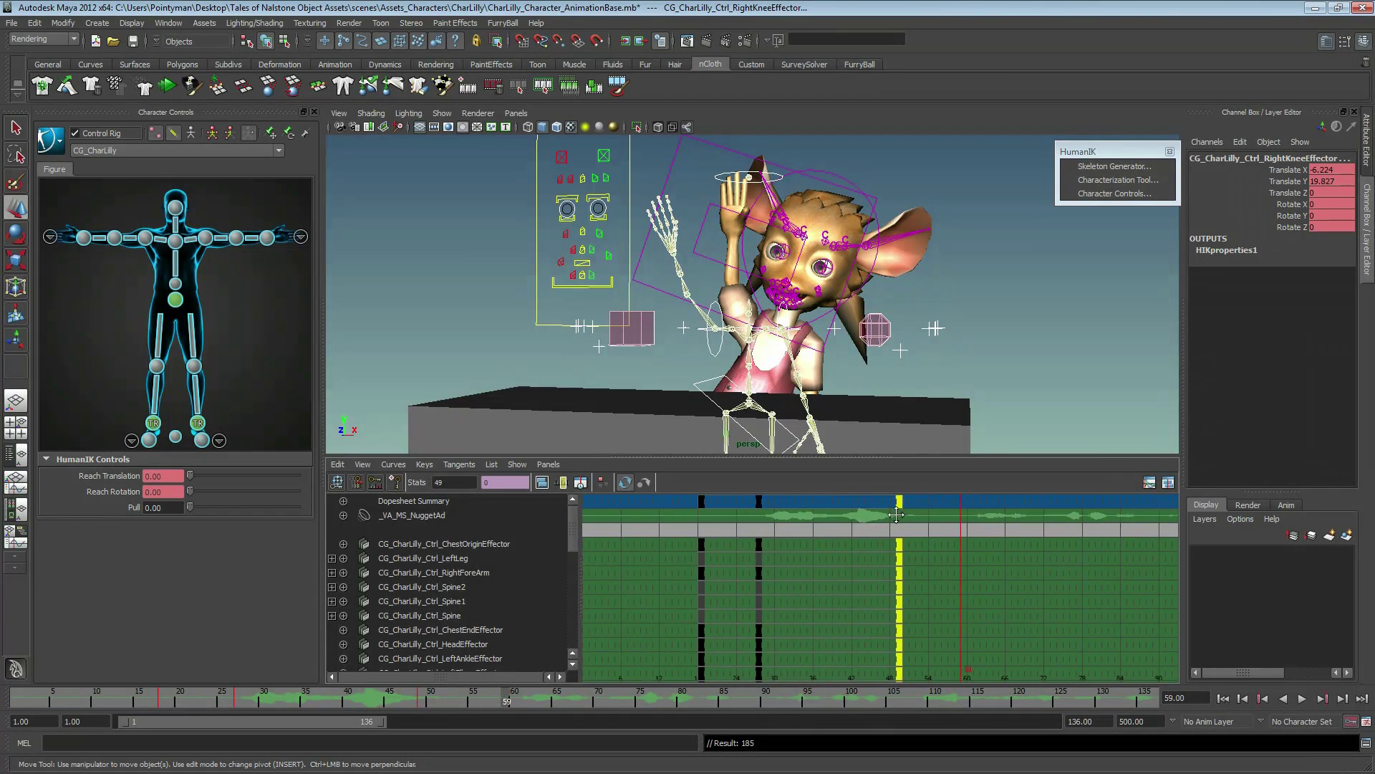
pyautogui.keyDown('alt'); pyautogui.moveTo(979, 515); pyautogui.dragTo(815, 516, button='right'); pyautogui.keyUp('alt')
pyautogui.moveTo(815, 516); pyautogui.dragTo(835, 524, button='middle')
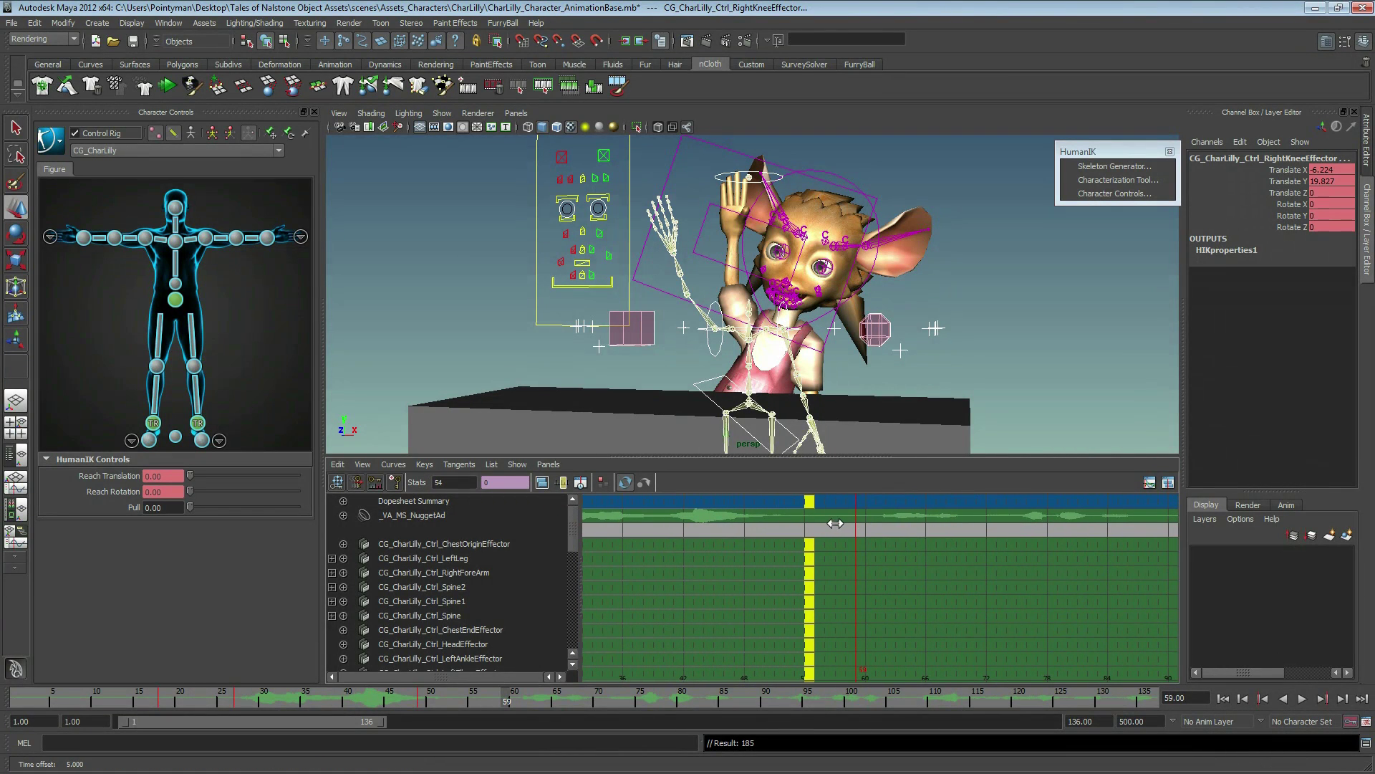
# - Set the current frame to 60, play back, and select the right wrist control
pyautogui.moveTo(362, 708); pyautogui.dragTo(514, 701)
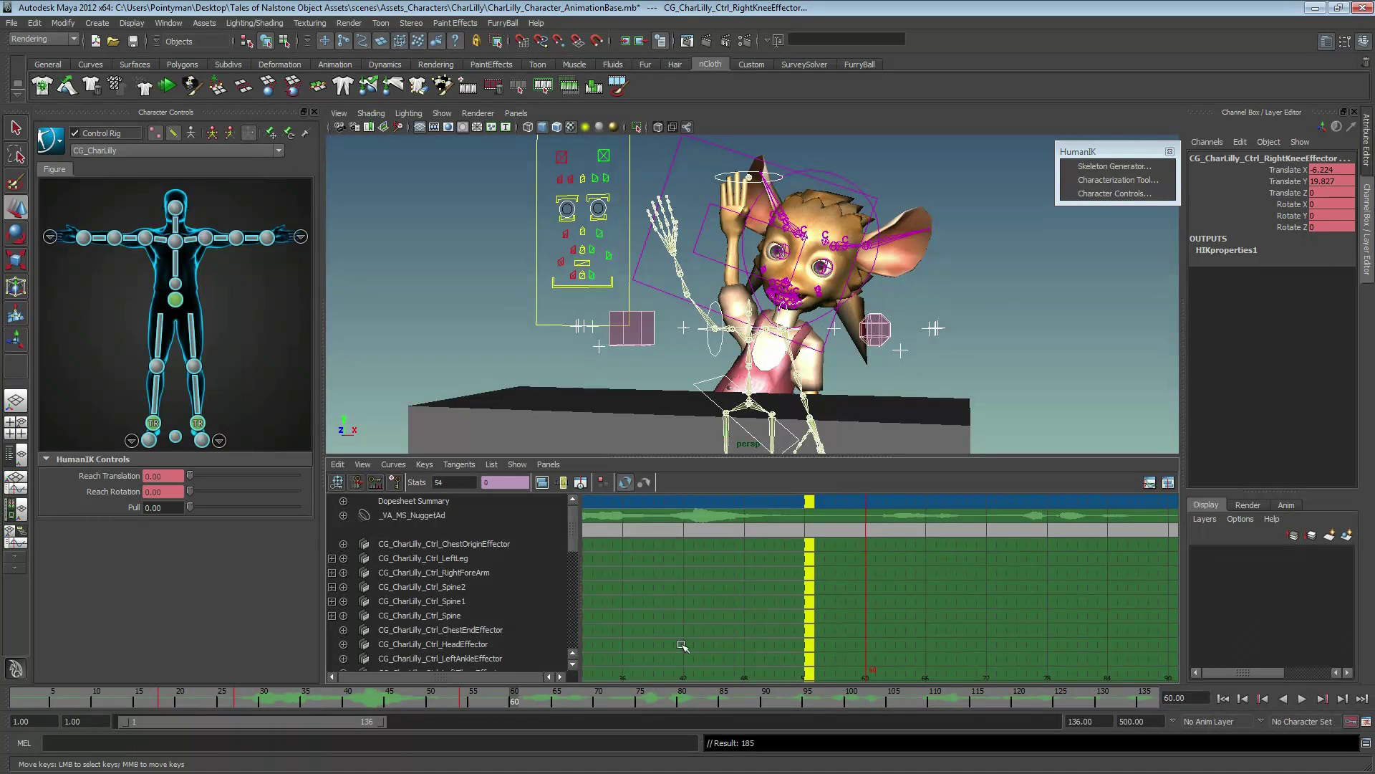
pyautogui.hotkey('alt', 'v')
pyautogui.hotkey('alt', 'v')
pyautogui.click(679, 333)
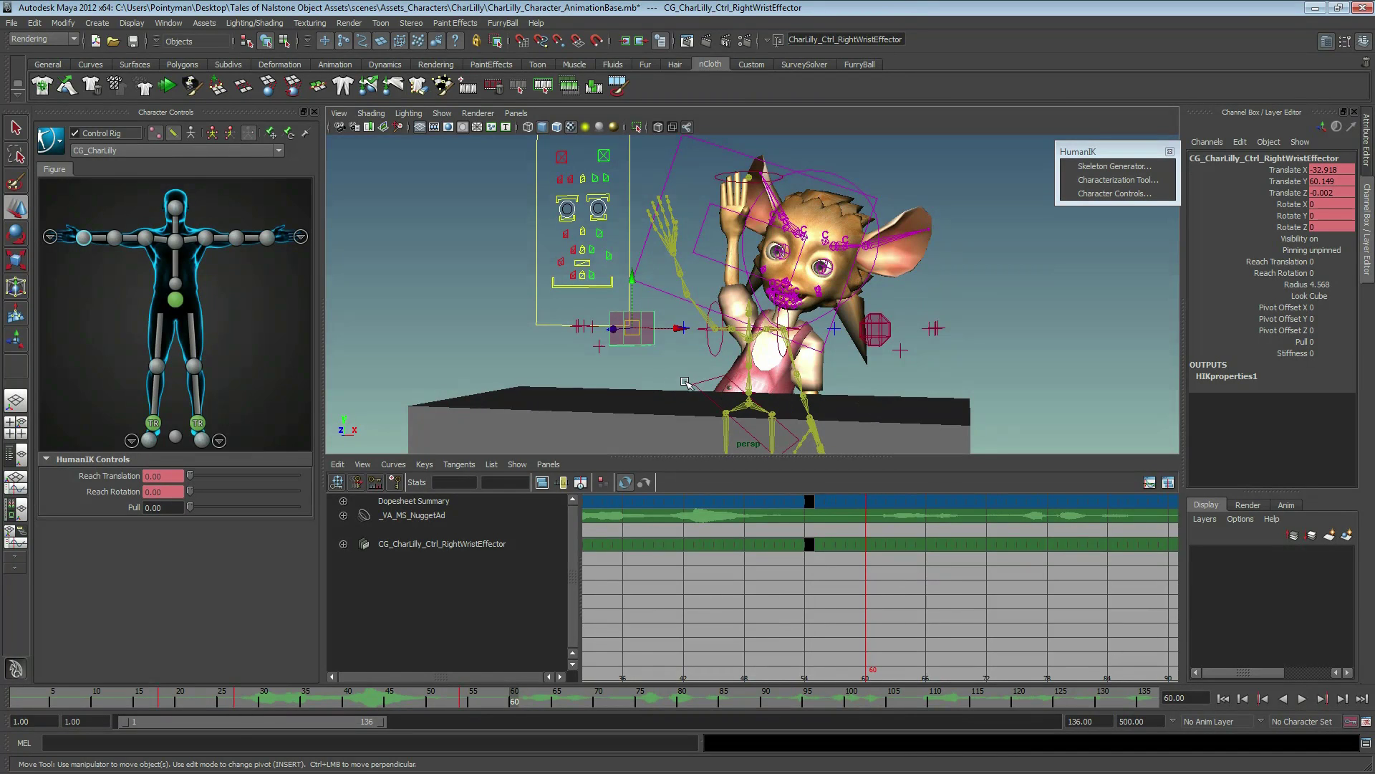
# - Select every rig control and key the whole rig at frame 60
pyautogui.keyDown('alt'); pyautogui.moveTo(686, 382); pyautogui.dragTo(718, 349); pyautogui.keyUp('alt')
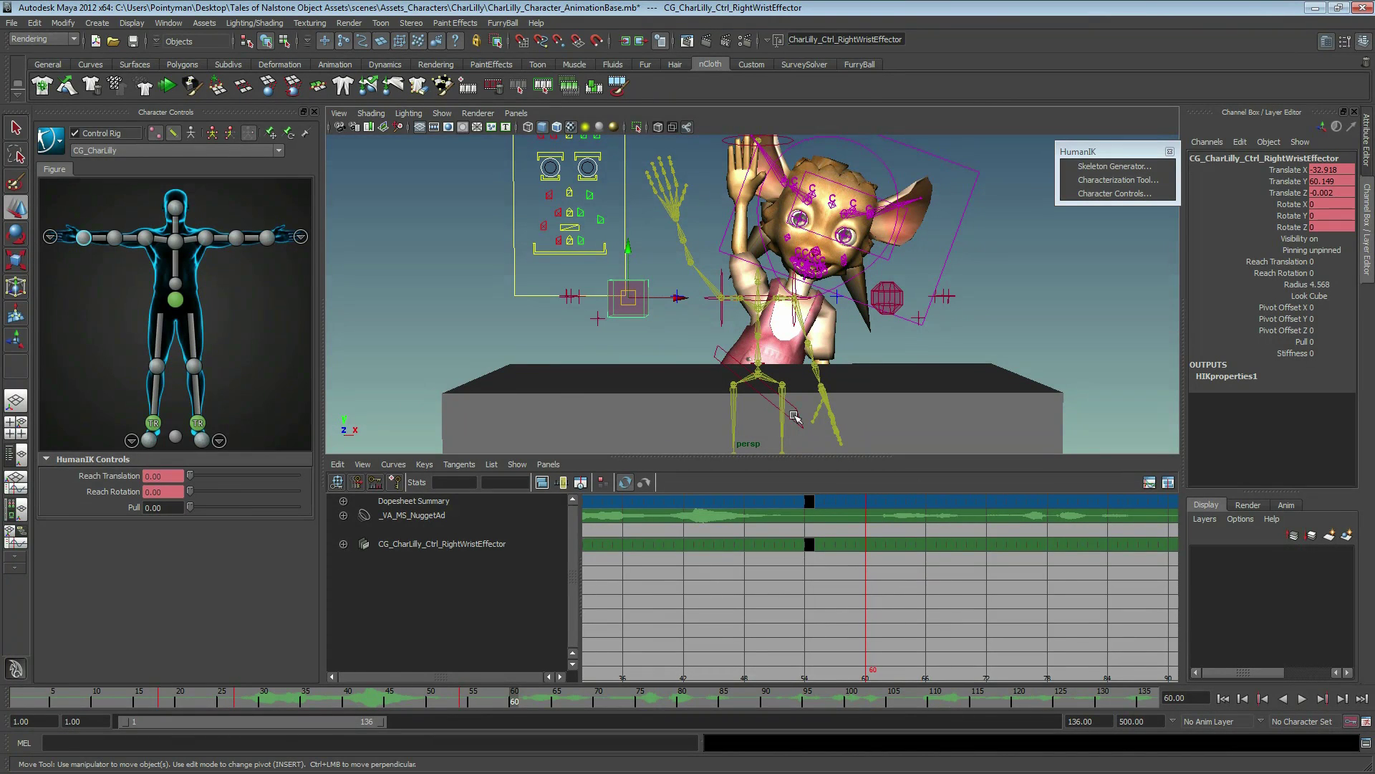
pyautogui.moveTo(61, 202); pyautogui.dragTo(282, 449)
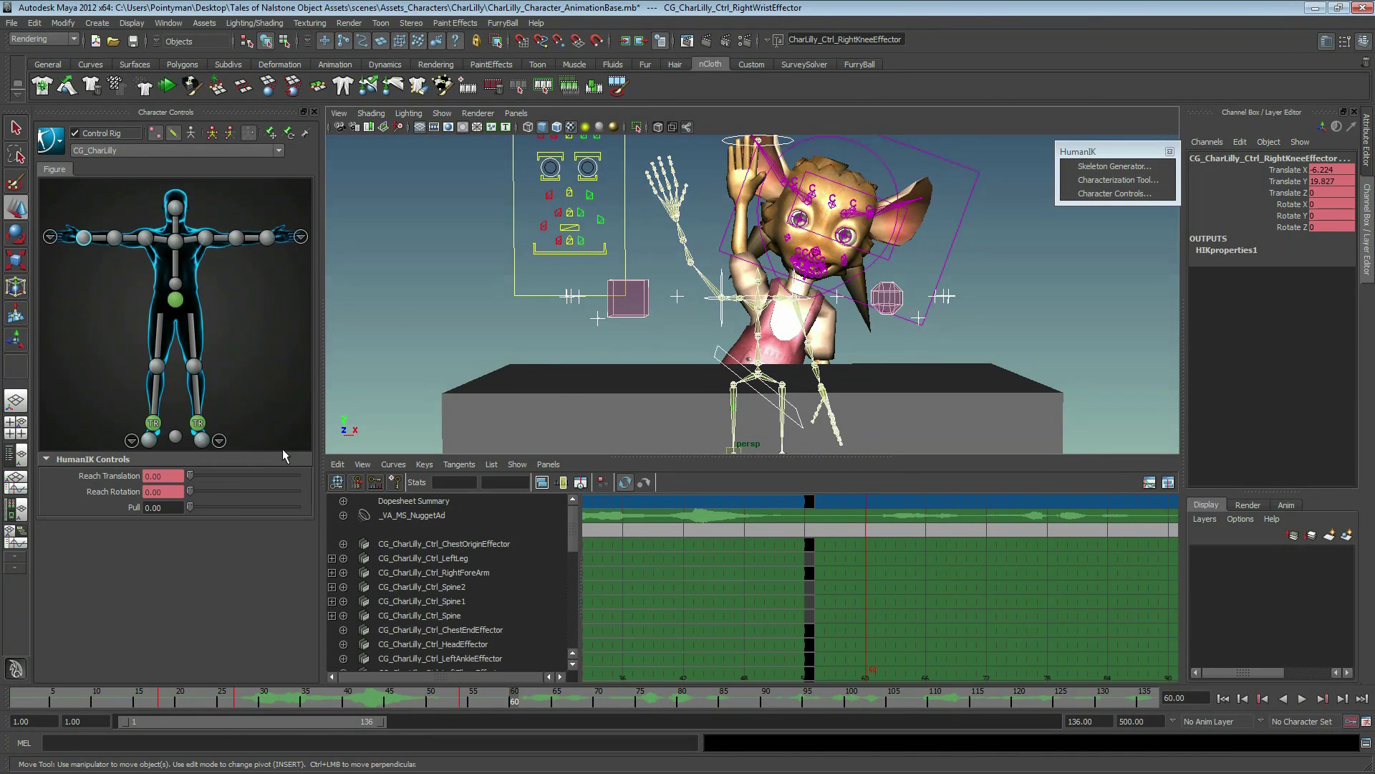
pyautogui.press('s')
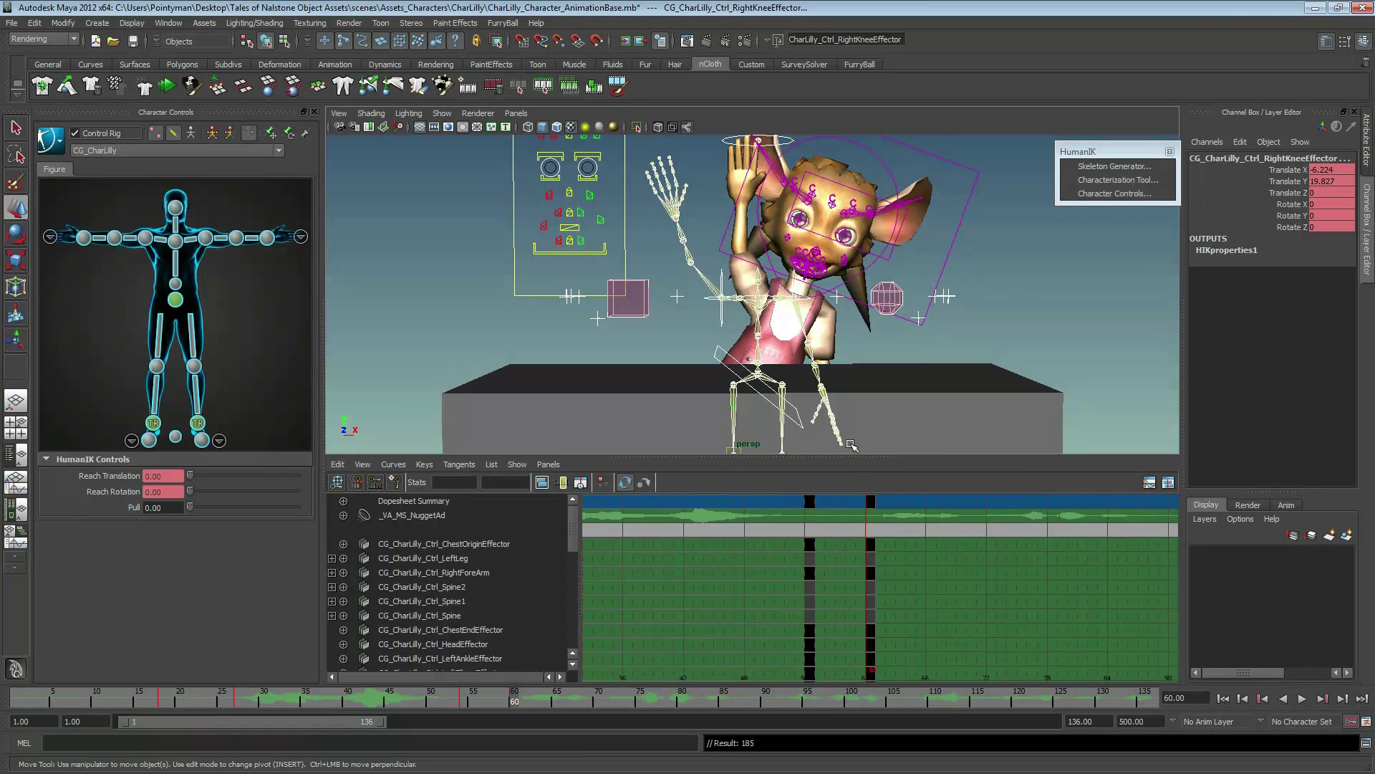
pyautogui.click(865, 343)
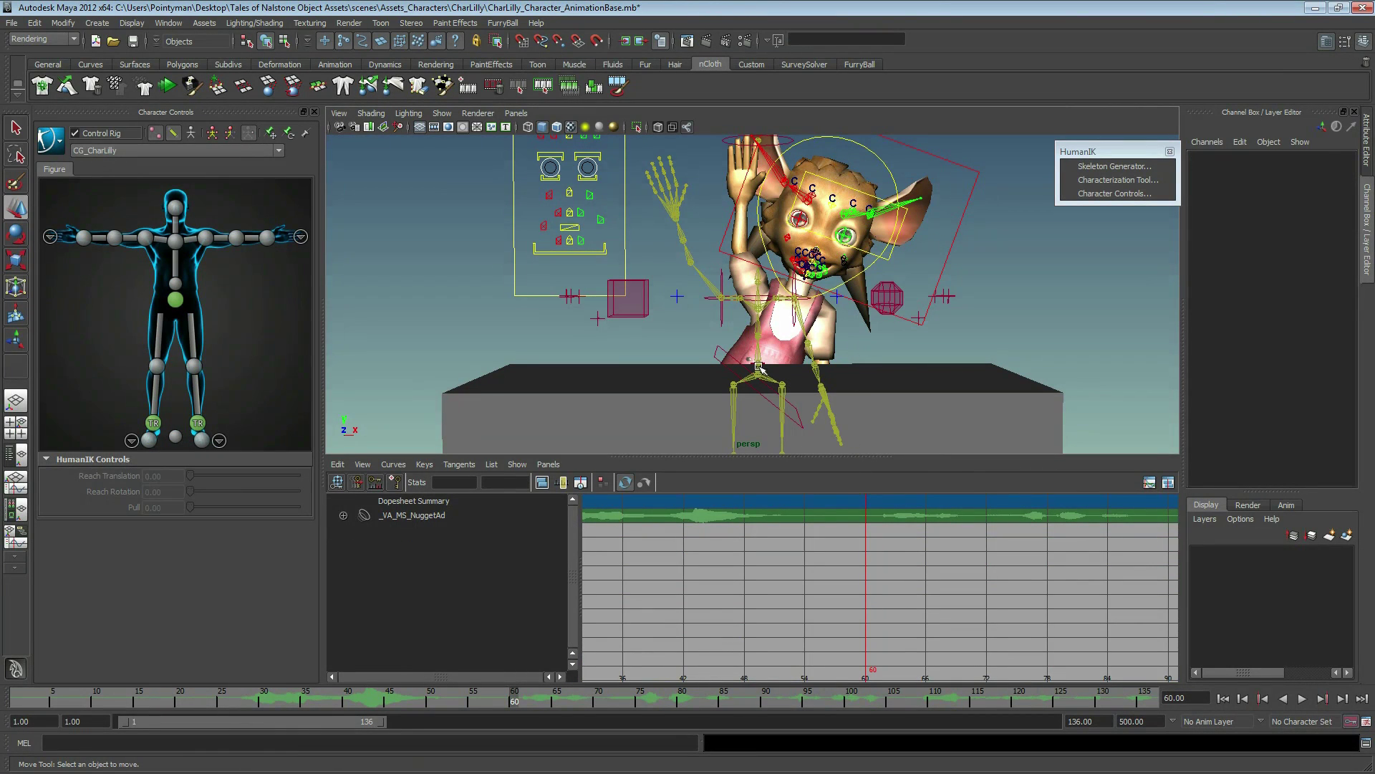
# - Set the hips control's Rotate Z to 0 so the torso stands upright
pyautogui.click(716, 349)
pyautogui.press('e')
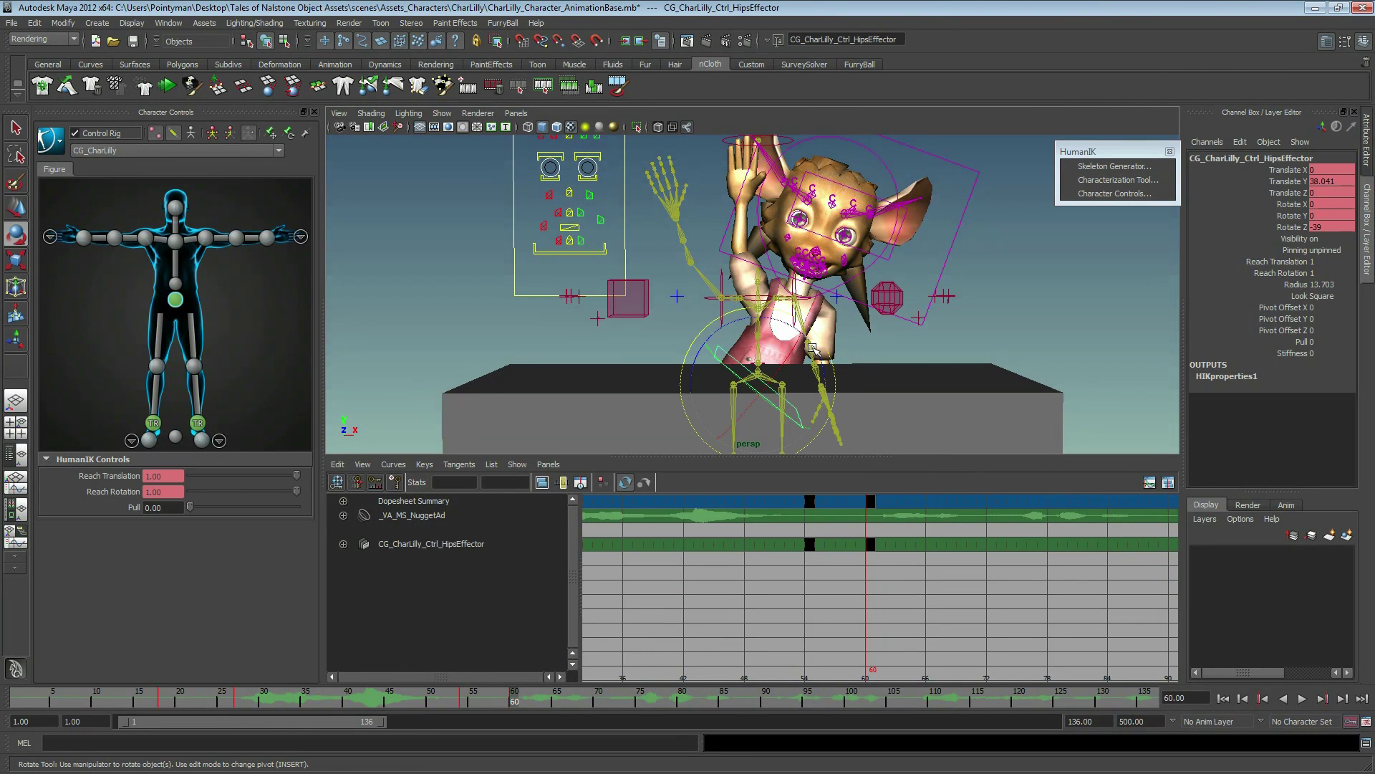
pyautogui.moveTo(813, 349); pyautogui.dragTo(1145, 224)
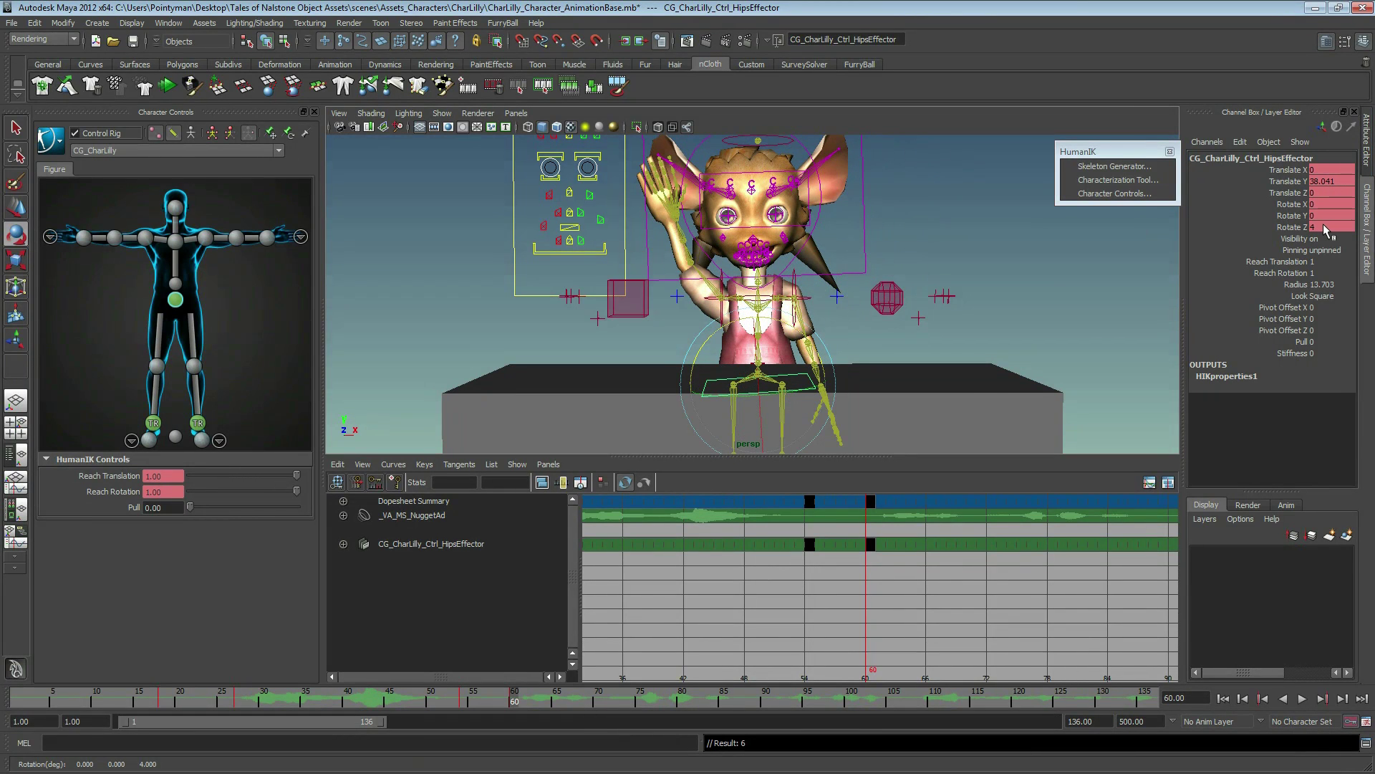
pyautogui.write('0')
pyautogui.press('Return')
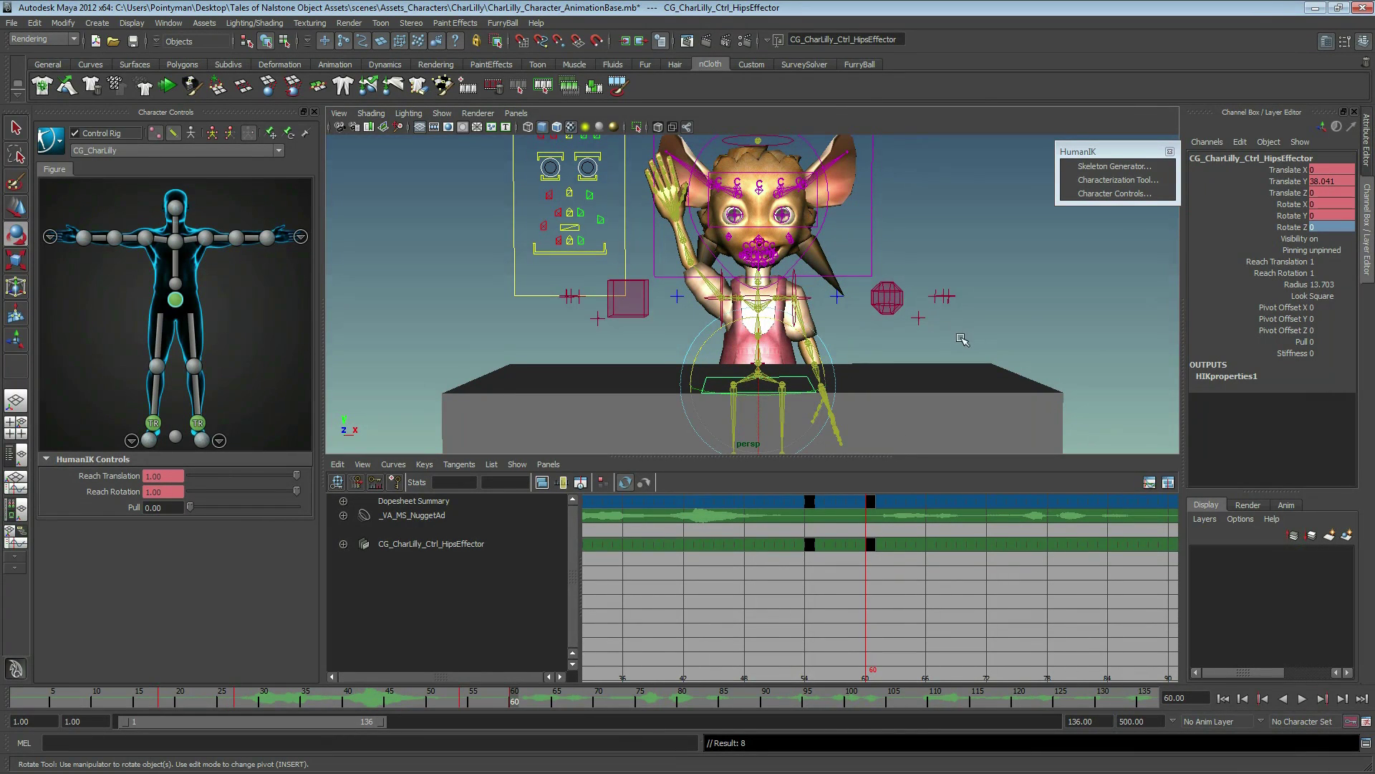
pyautogui.click(1048, 344)
pyautogui.click(786, 378)
pyautogui.moveTo(780, 256)
pyautogui.keyDown('alt'); pyautogui.mouseDown()
pyautogui.moveTo(713, 303)
pyautogui.moveTo(742, 265)
pyautogui.mouseUp(); pyautogui.keyUp('alt')
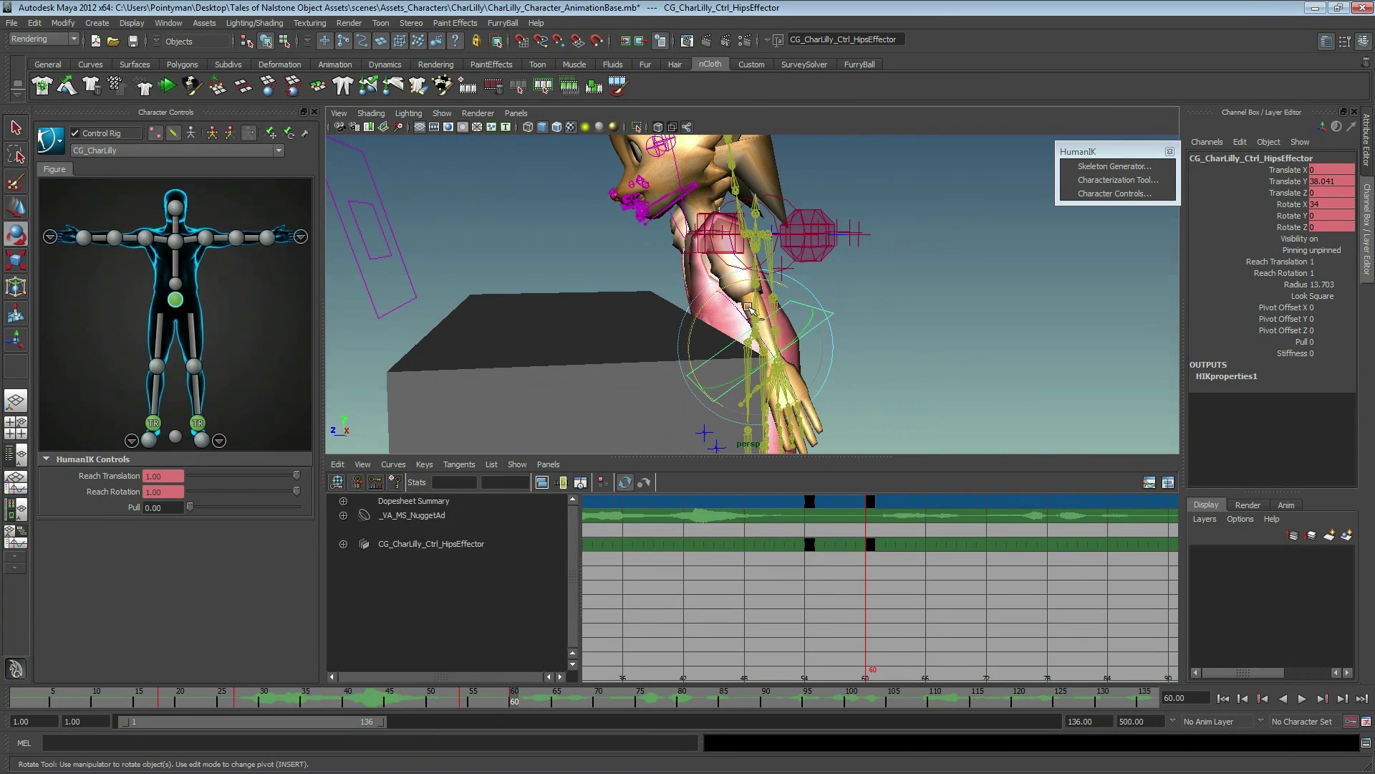
pyautogui.press('w')
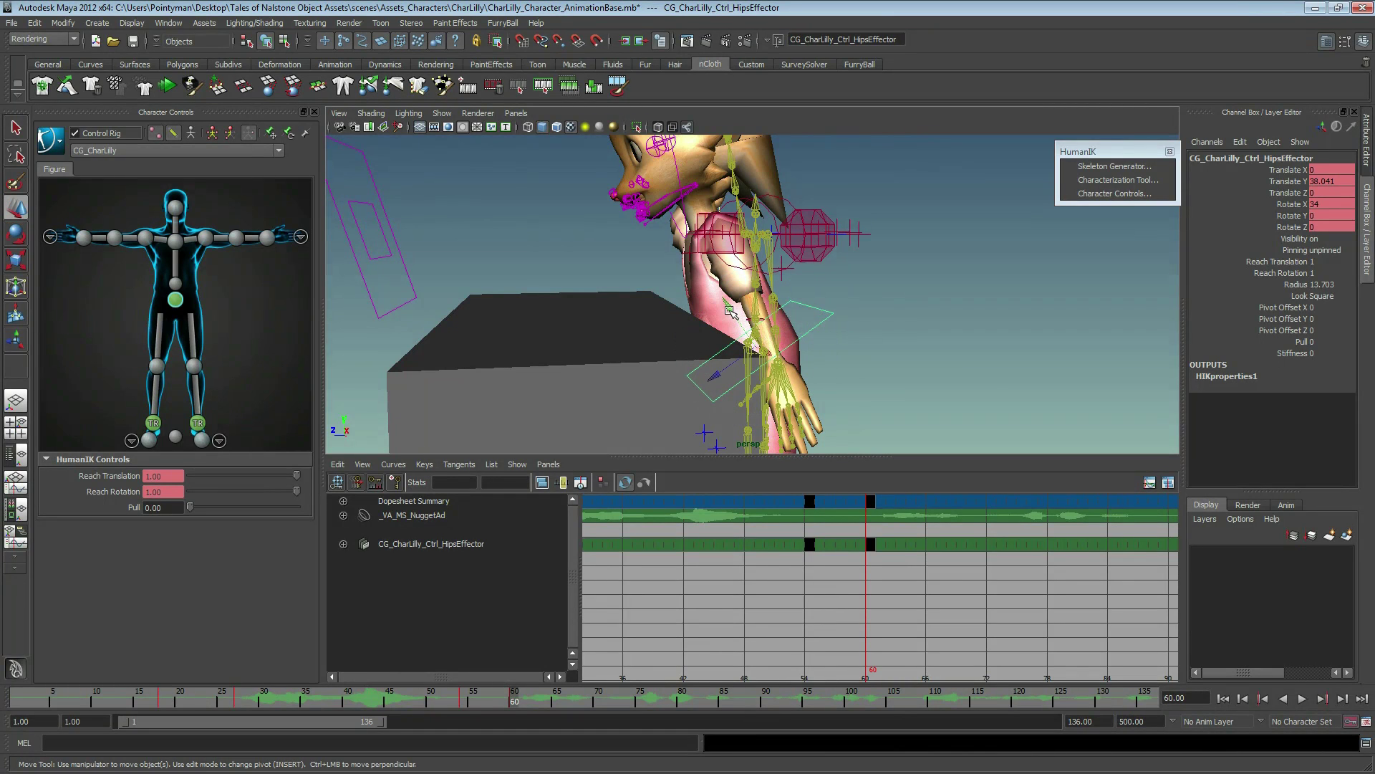
pyautogui.keyDown('alt'); pyautogui.moveTo(729, 309); pyautogui.dragTo(810, 362); pyautogui.keyUp('alt')
pyautogui.click(926, 304)
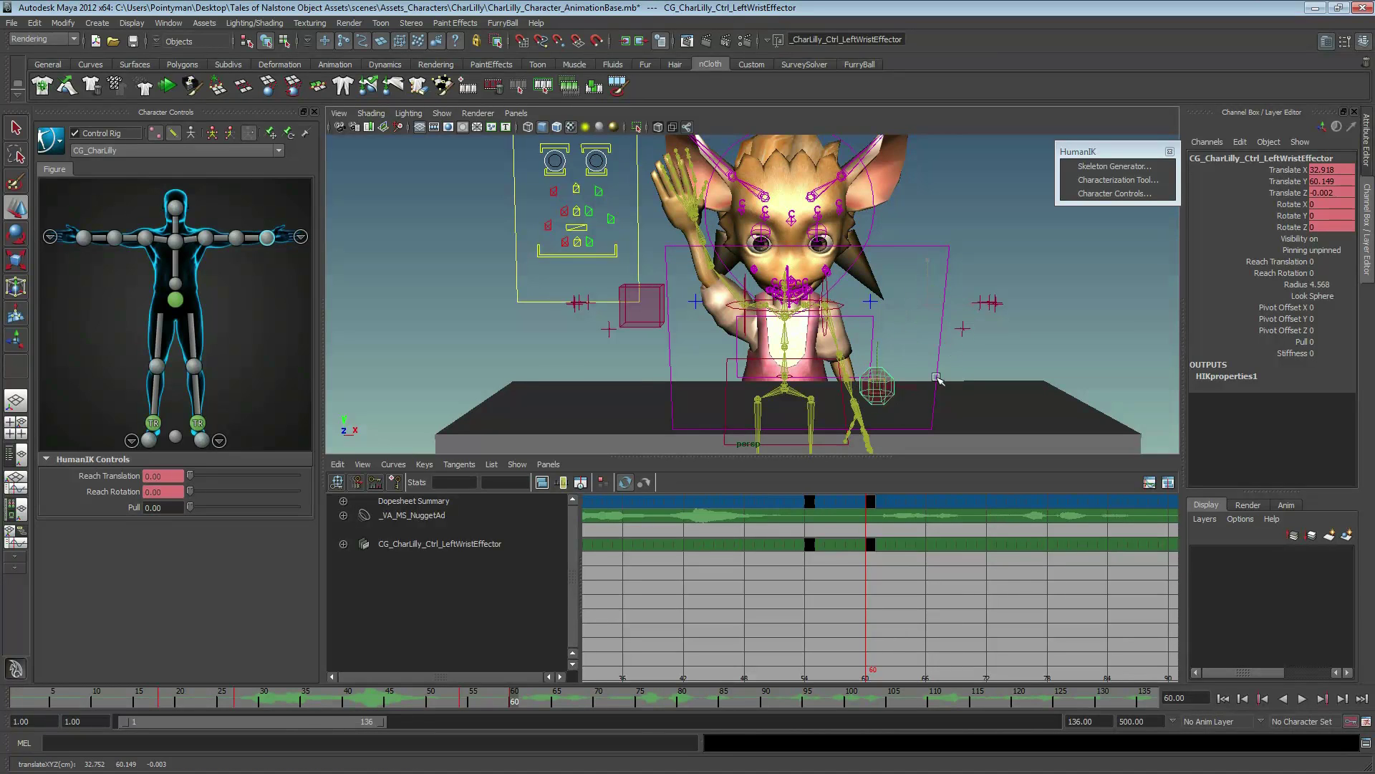
# - Set the left wrist's Reach Translation and Reach Rotation to 1 and key them
pyautogui.hotkey('ctrl', 'z')
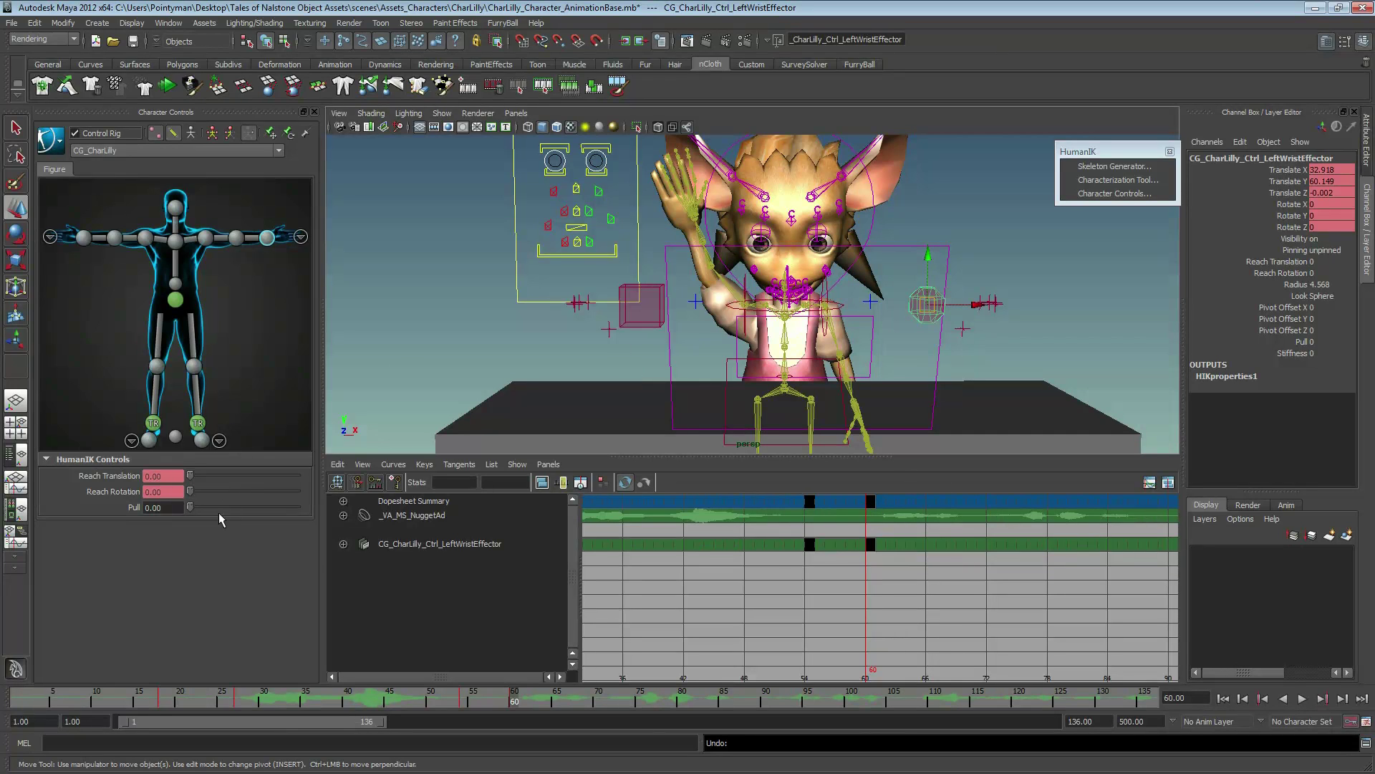
pyautogui.rightClick(176, 476)
pyautogui.moveTo(190, 475); pyautogui.dragTo(305, 492)
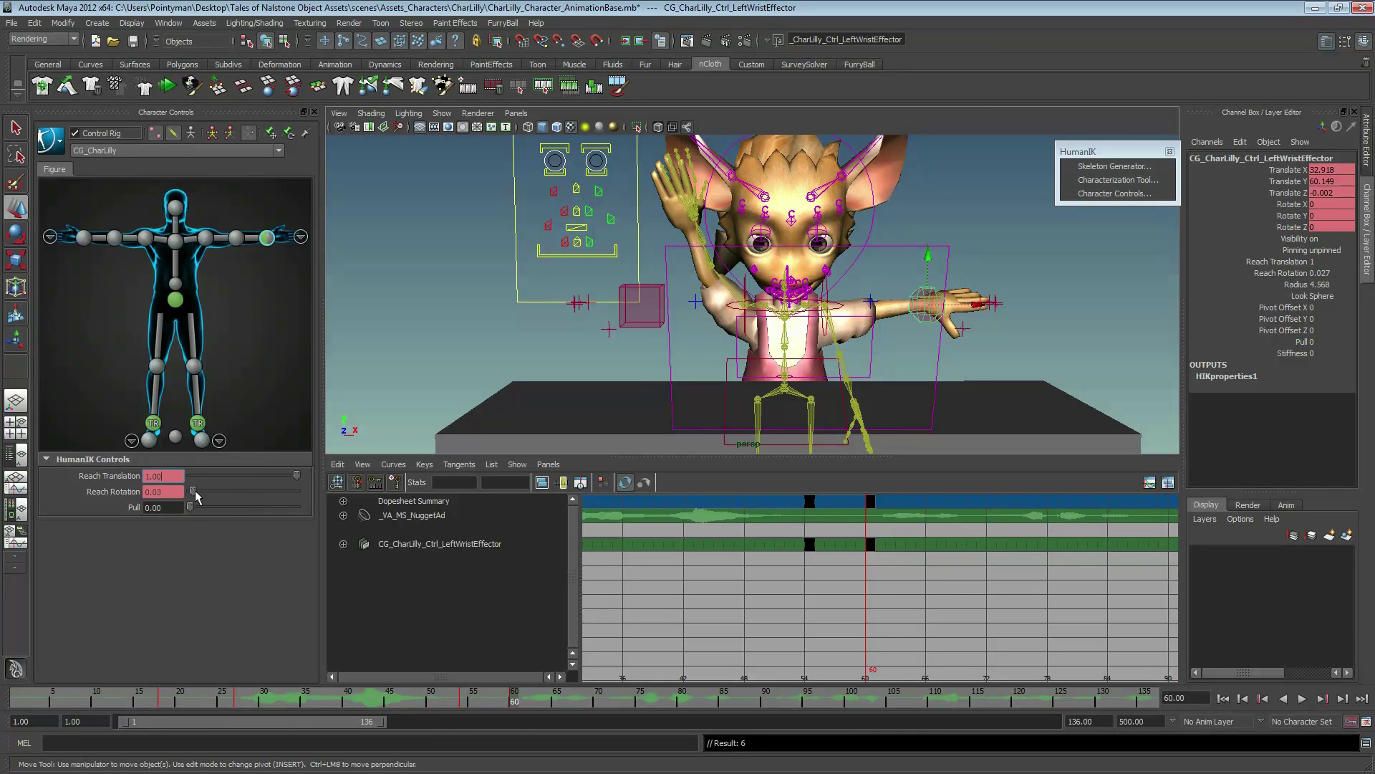
pyautogui.moveTo(193, 491); pyautogui.dragTo(385, 500)
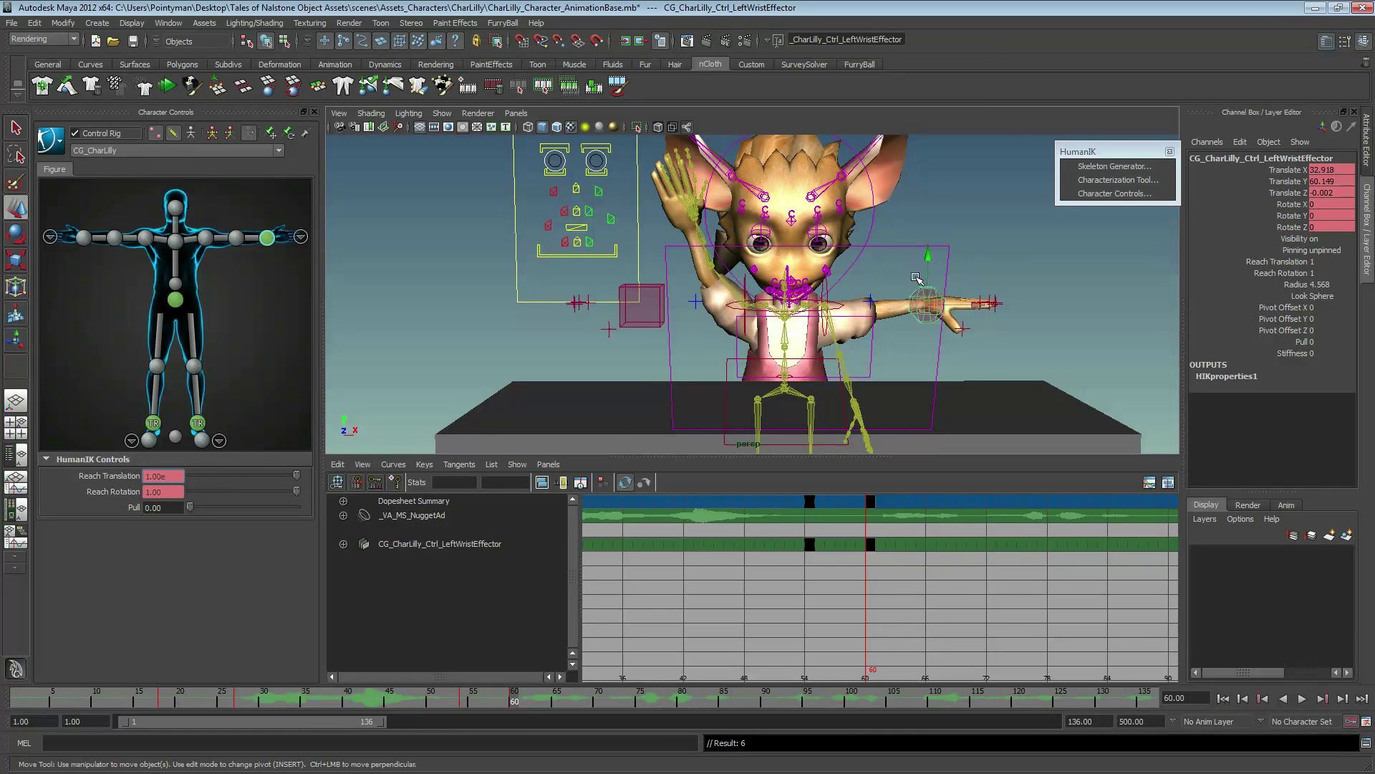
pyautogui.press('e')
pyautogui.moveTo(916, 278); pyautogui.dragTo(888, 353)
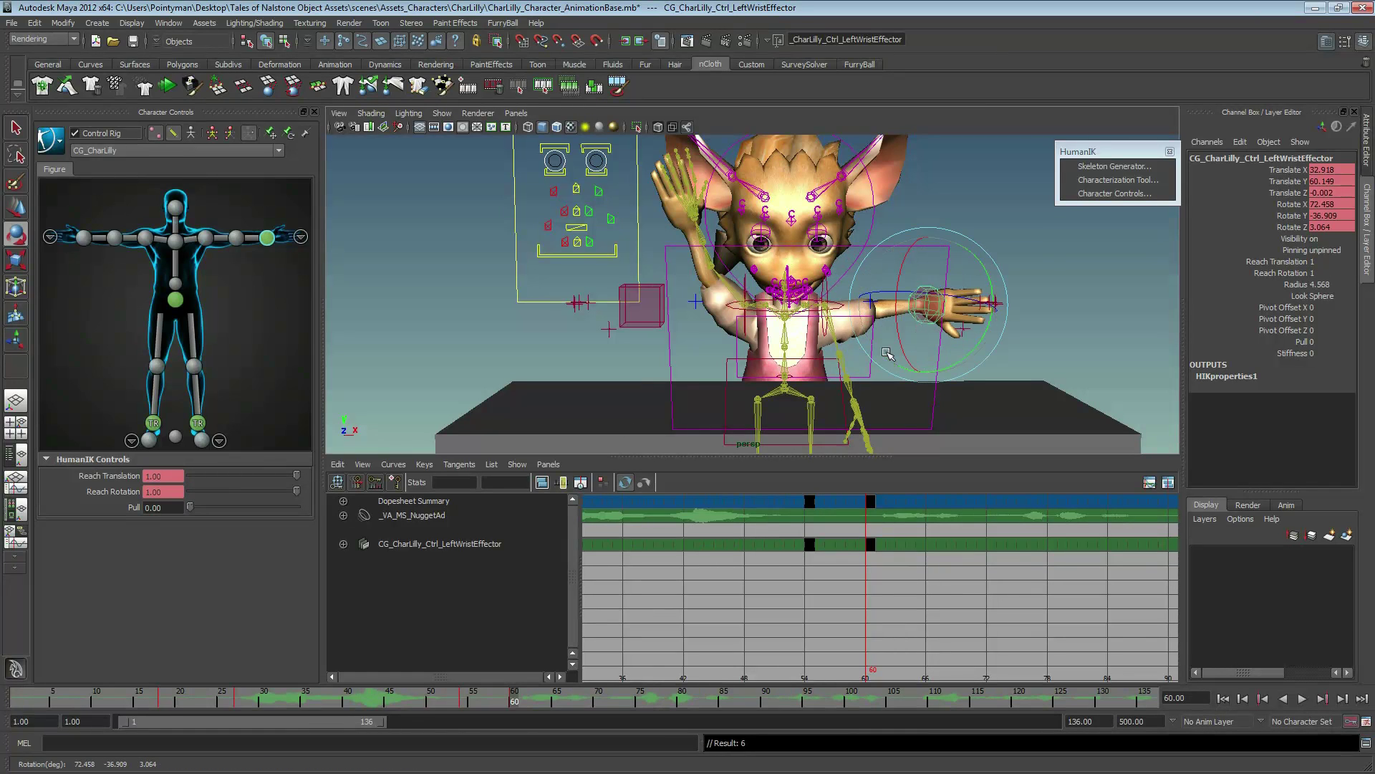
pyautogui.hotkey('ctrl', 'z')
pyautogui.rightClick(189, 489)
pyautogui.click(186, 511)
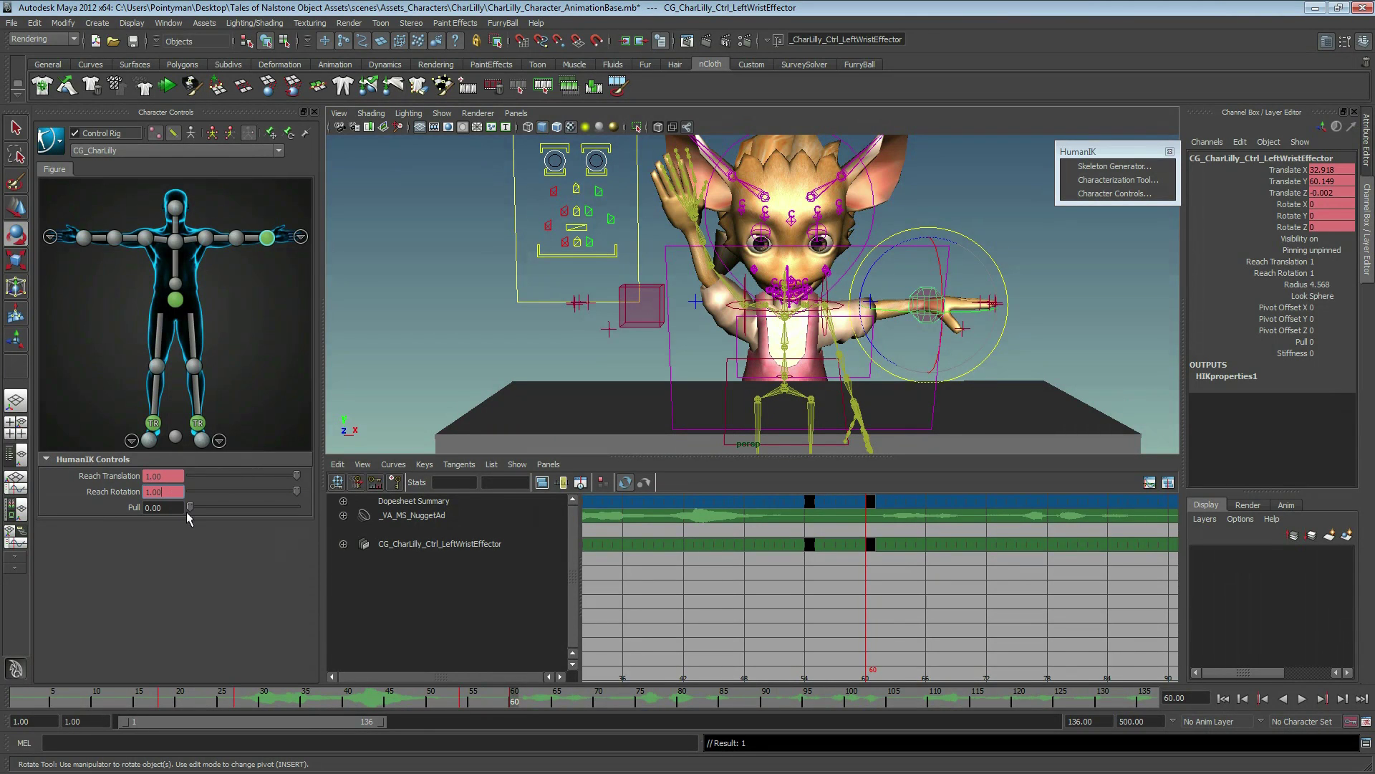
pyautogui.rightClick(187, 478)
pyautogui.click(202, 499)
# - Set the right wrist's reach values to full (1) and key them
pyautogui.click(650, 312)
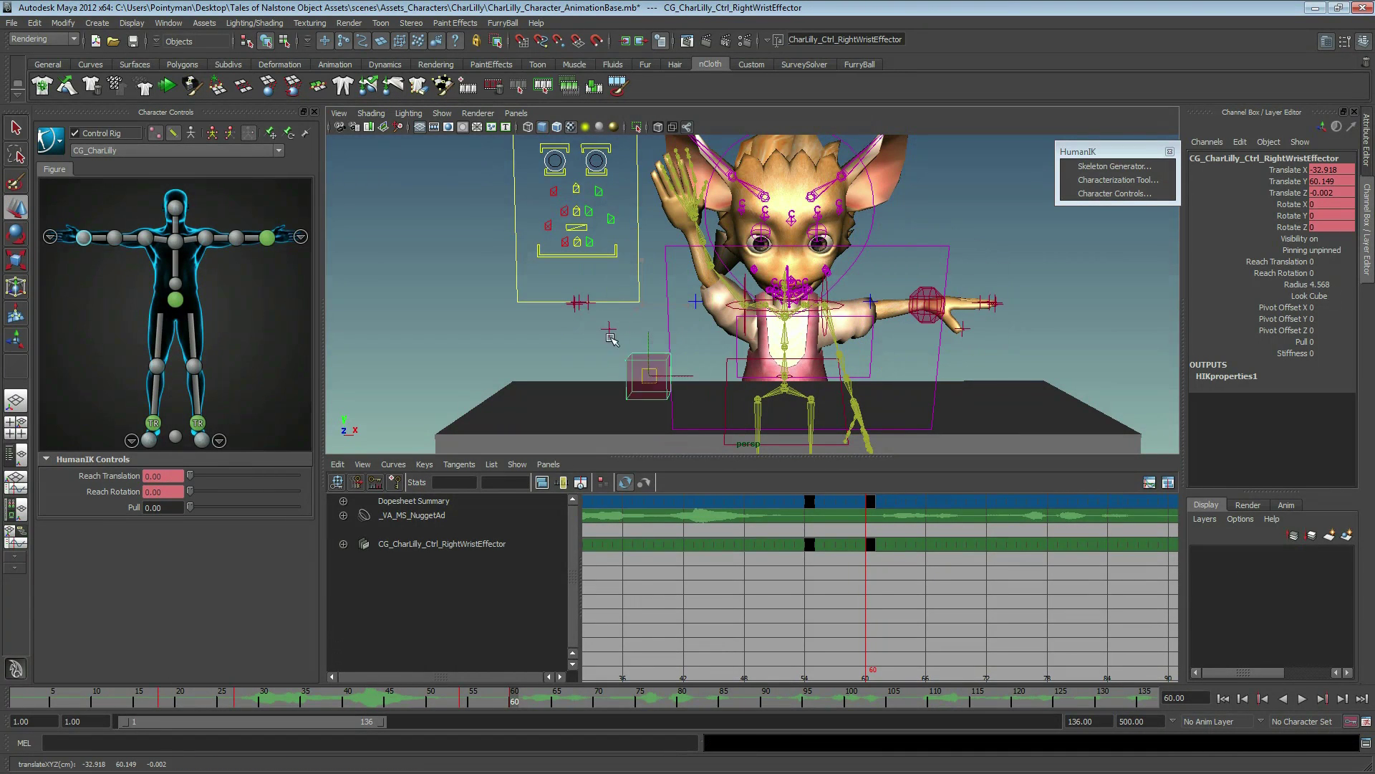
pyautogui.press('w')
pyautogui.moveTo(190, 476); pyautogui.dragTo(301, 476)
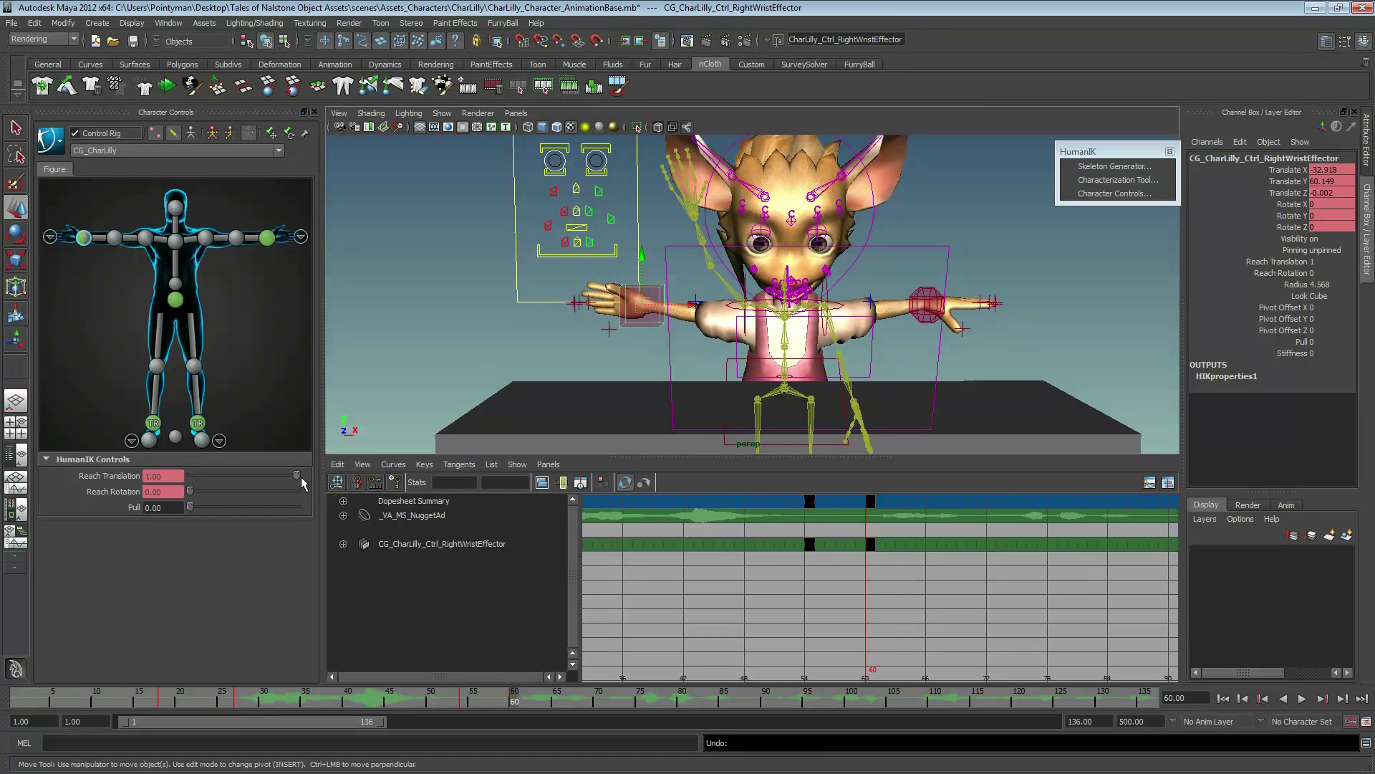
pyautogui.moveTo(209, 490); pyautogui.dragTo(301, 492)
pyautogui.rightClick(164, 491)
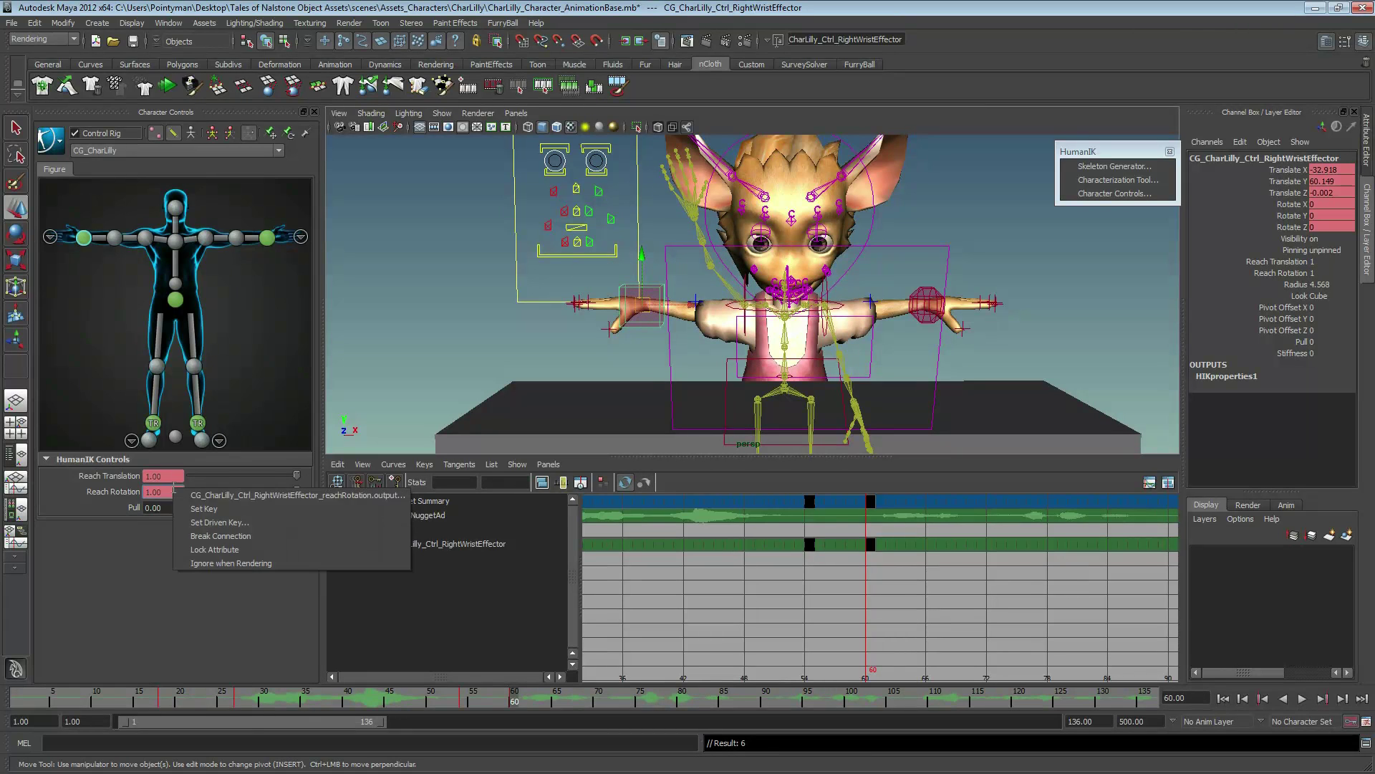
pyautogui.rightClick(164, 477)
pyautogui.click(197, 498)
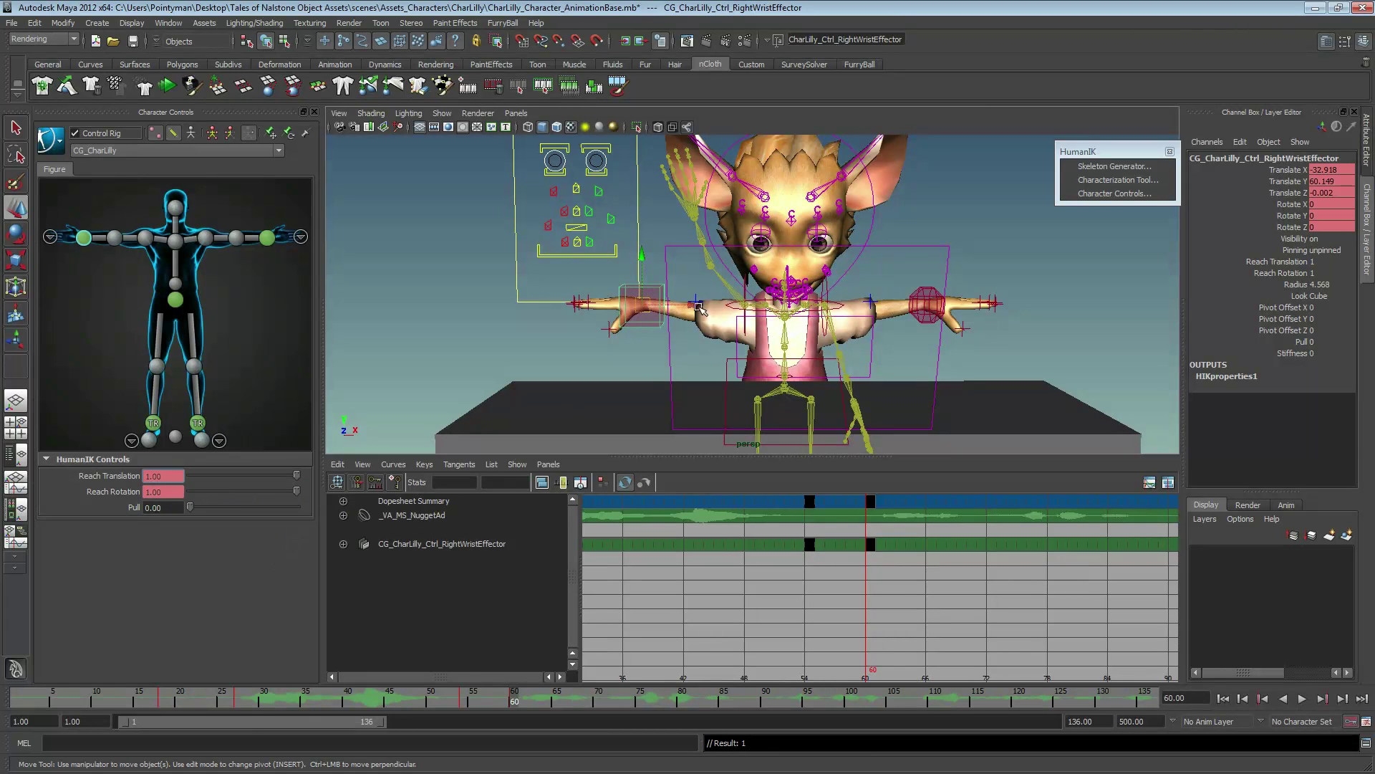
# - Turn the right wrist 85 degrees so the right hand rests on the table
pyautogui.moveTo(623, 330); pyautogui.dragTo(660, 408, button='middle')
pyautogui.hotkey('ctrl', 'z')
pyautogui.moveTo(629, 384)
pyautogui.keyDown('alt'); pyautogui.mouseDown()
pyautogui.moveTo(752, 389)
pyautogui.moveTo(630, 386)
pyautogui.mouseUp(); pyautogui.keyUp('alt')
pyautogui.press('e')
pyautogui.moveTo(688, 336)
pyautogui.mouseDown()
pyautogui.moveTo(732, 331)
pyautogui.moveTo(687, 343)
pyautogui.moveTo(613, 401)
pyautogui.moveTo(788, 387)
pyautogui.moveTo(817, 390)
pyautogui.moveTo(813, 412)
pyautogui.moveTo(709, 360)
pyautogui.moveTo(787, 322)
pyautogui.mouseUp()
pyautogui.press('w')
# - Lower the left wrist effector toward the table
pyautogui.click(985, 230)
pyautogui.moveTo(988, 231)
pyautogui.keyDown('alt'); pyautogui.mouseDown()
pyautogui.moveTo(1051, 279)
pyautogui.moveTo(892, 331)
pyautogui.moveTo(952, 301)
pyautogui.moveTo(768, 384)
pyautogui.mouseUp(); pyautogui.keyUp('alt')
pyautogui.press('e')
pyautogui.press('w')
pyautogui.moveTo(714, 331)
pyautogui.mouseDown()
pyautogui.moveTo(724, 323)
pyautogui.moveTo(609, 362)
pyautogui.mouseUp()
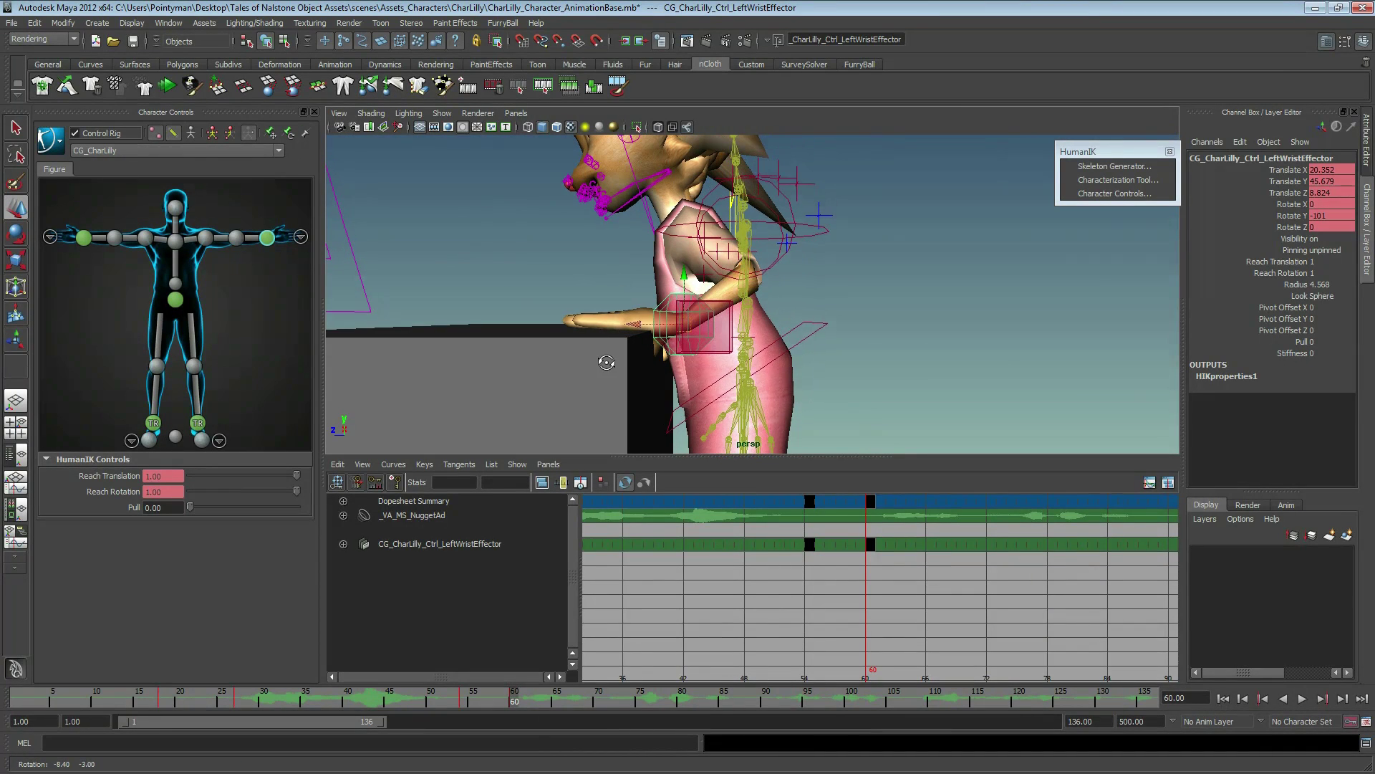
# - Nudge the left wrist slightly lower, select the right elbow effector, and scrub around frame 60
pyautogui.moveTo(709, 297); pyautogui.dragTo(712, 304)
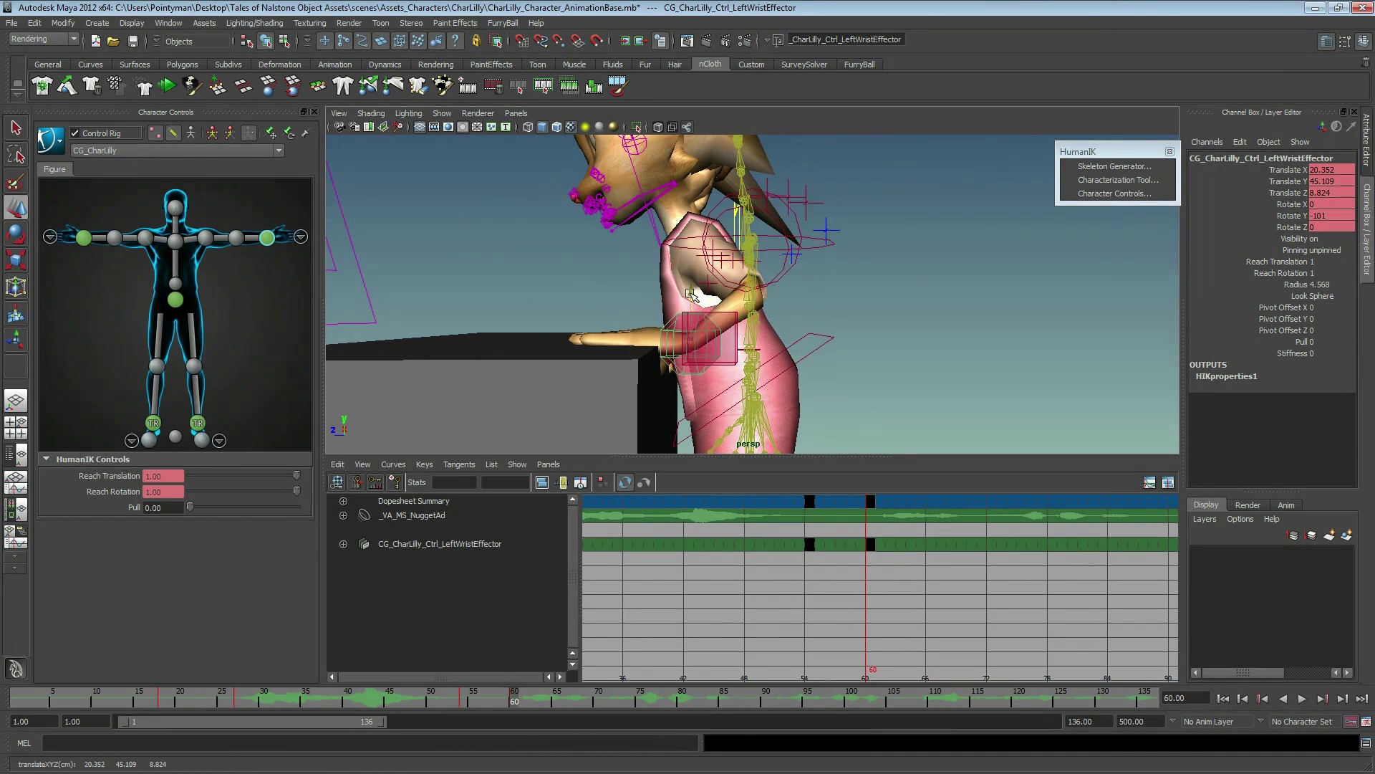
pyautogui.keyDown('alt'); pyautogui.moveTo(568, 329); pyautogui.dragTo(664, 334); pyautogui.keyUp('alt')
pyautogui.scroll(3, 666, 334)
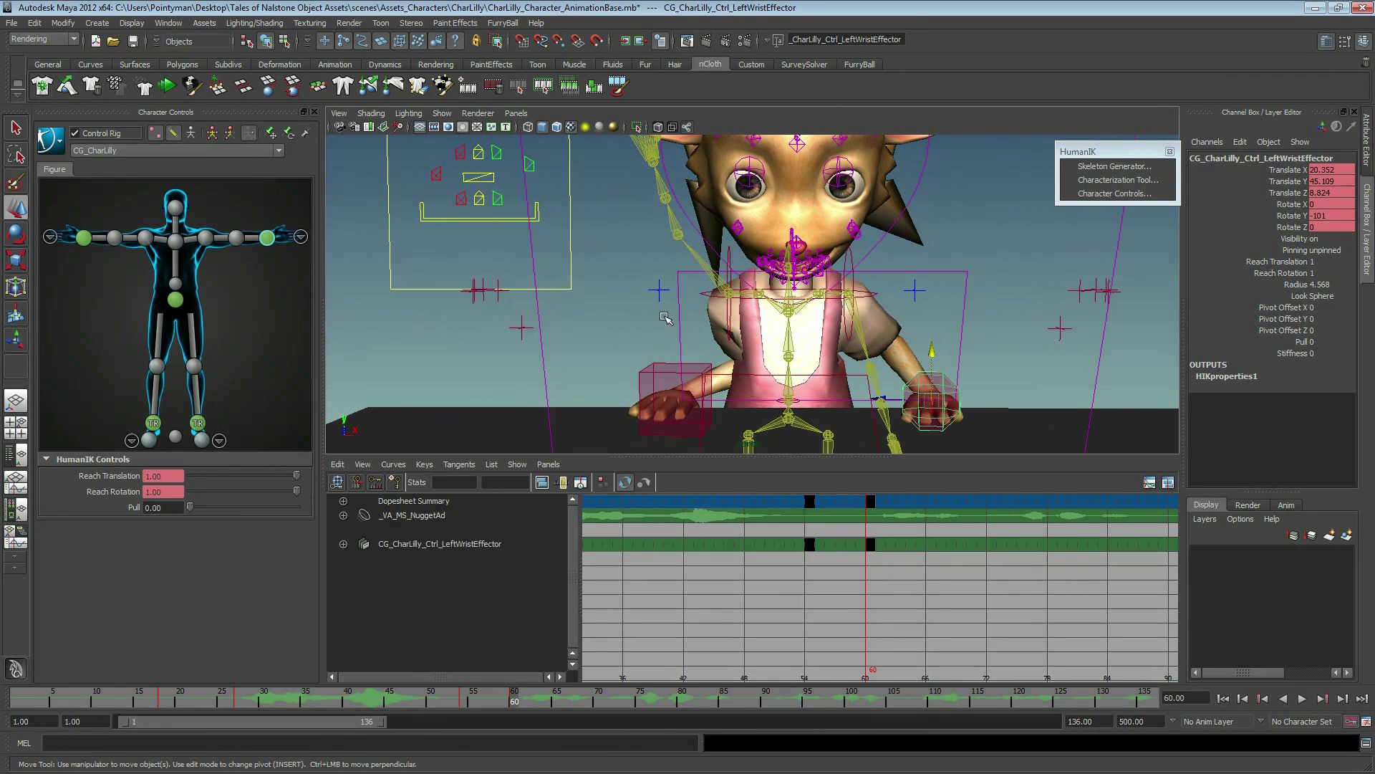
pyautogui.click(655, 294)
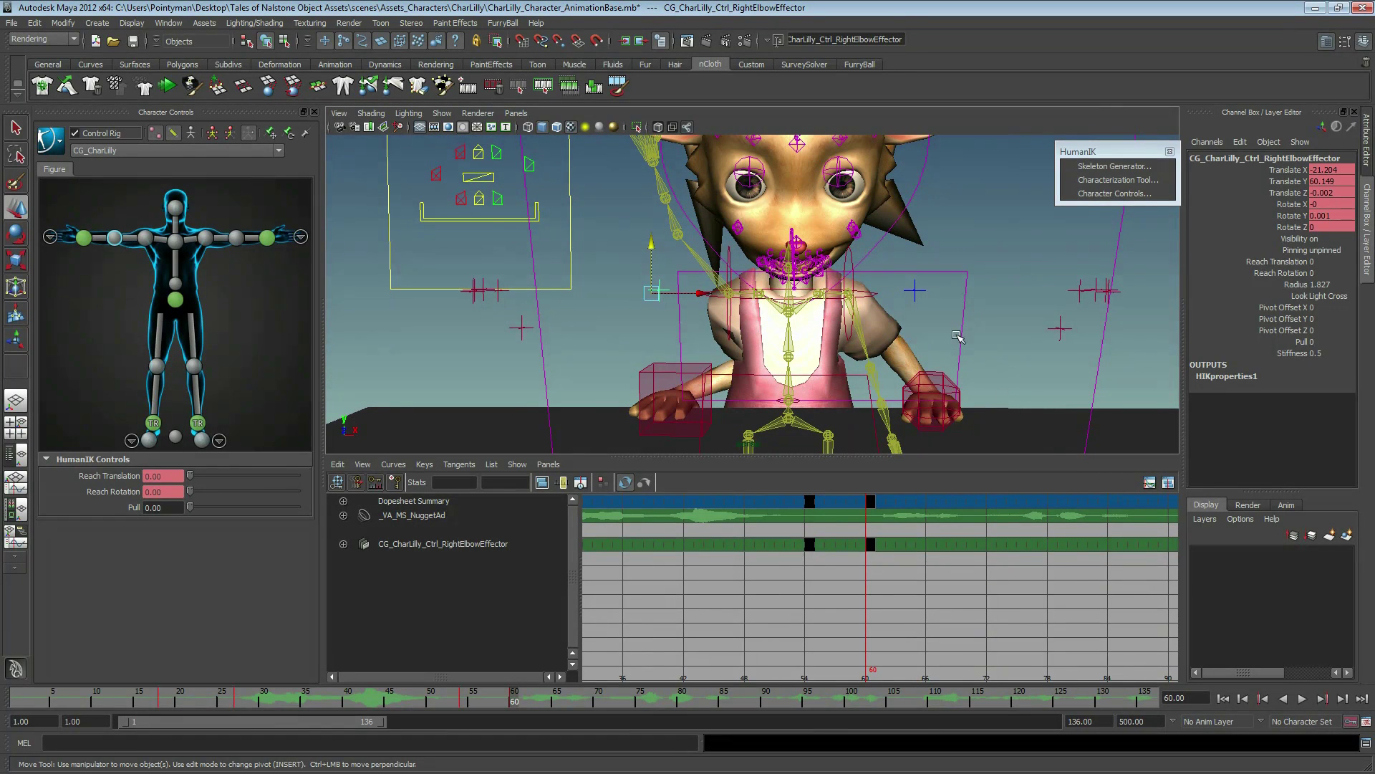
pyautogui.click(912, 342)
pyautogui.keyDown('alt'); pyautogui.moveTo(847, 351); pyautogui.dragTo(765, 372); pyautogui.keyUp('alt')
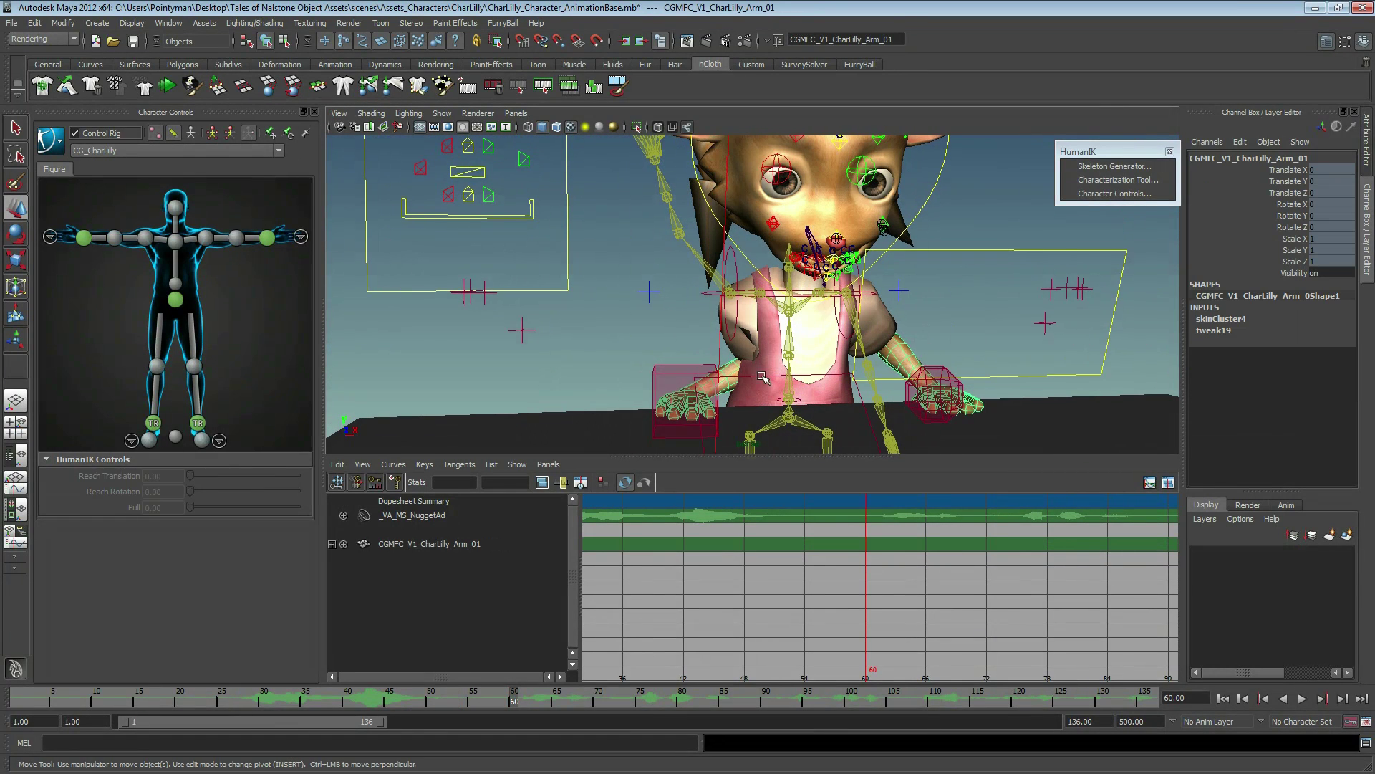
pyautogui.hotkey('ctrl', 'z')
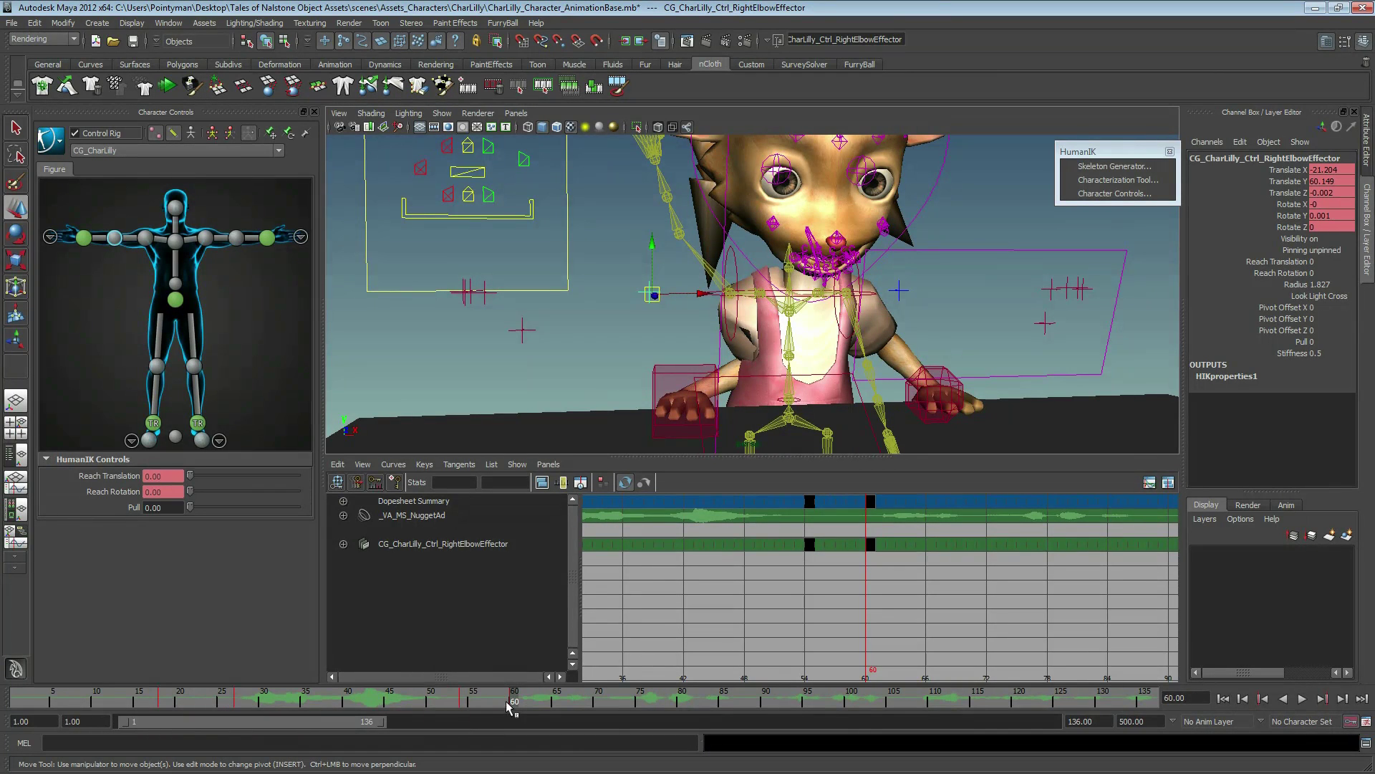
pyautogui.moveTo(509, 706)
pyautogui.mouseDown()
pyautogui.moveTo(458, 706)
pyautogui.moveTo(548, 706)
pyautogui.moveTo(456, 705)
pyautogui.moveTo(531, 706)
pyautogui.mouseUp()
# - At frame 60, key the right elbow's Reach Translation at 1 and move the elbow outward
pyautogui.click(872, 499)
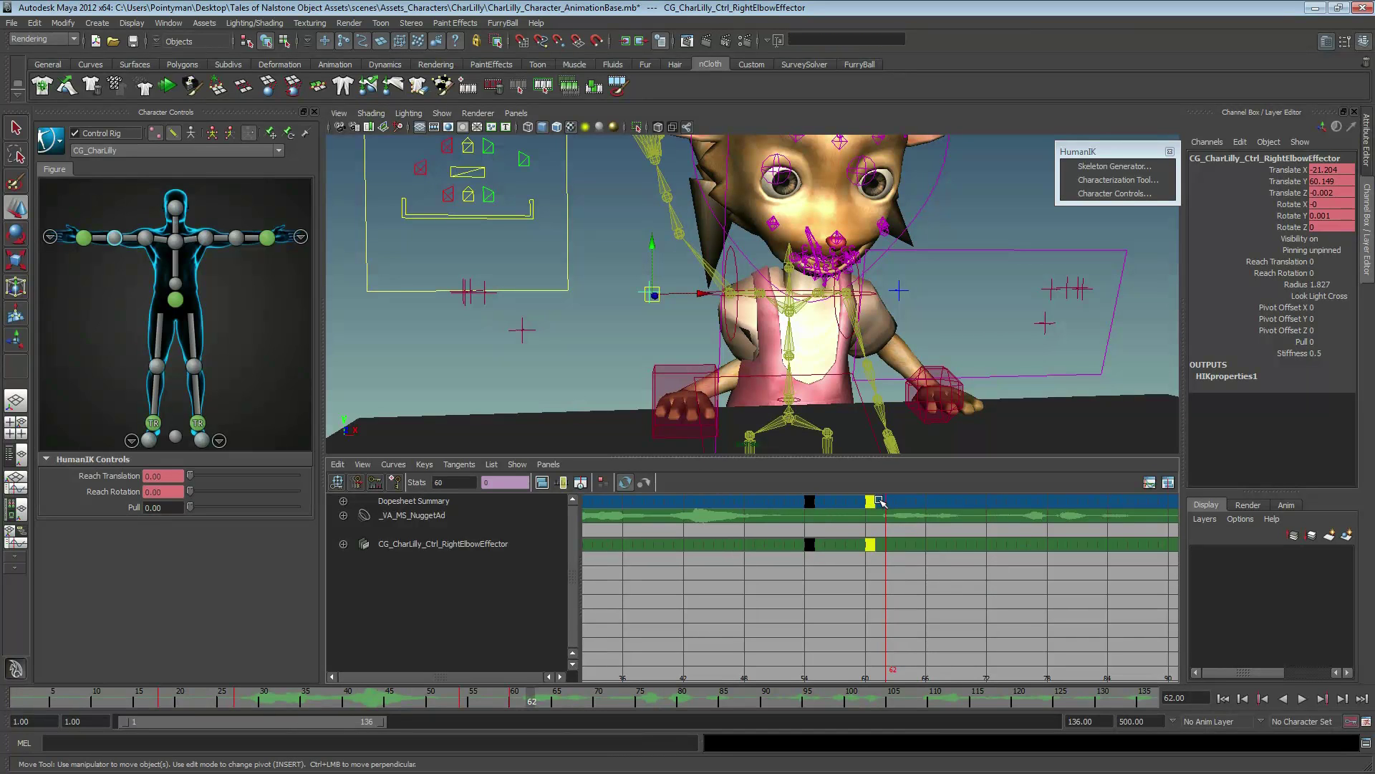
pyautogui.click(516, 704)
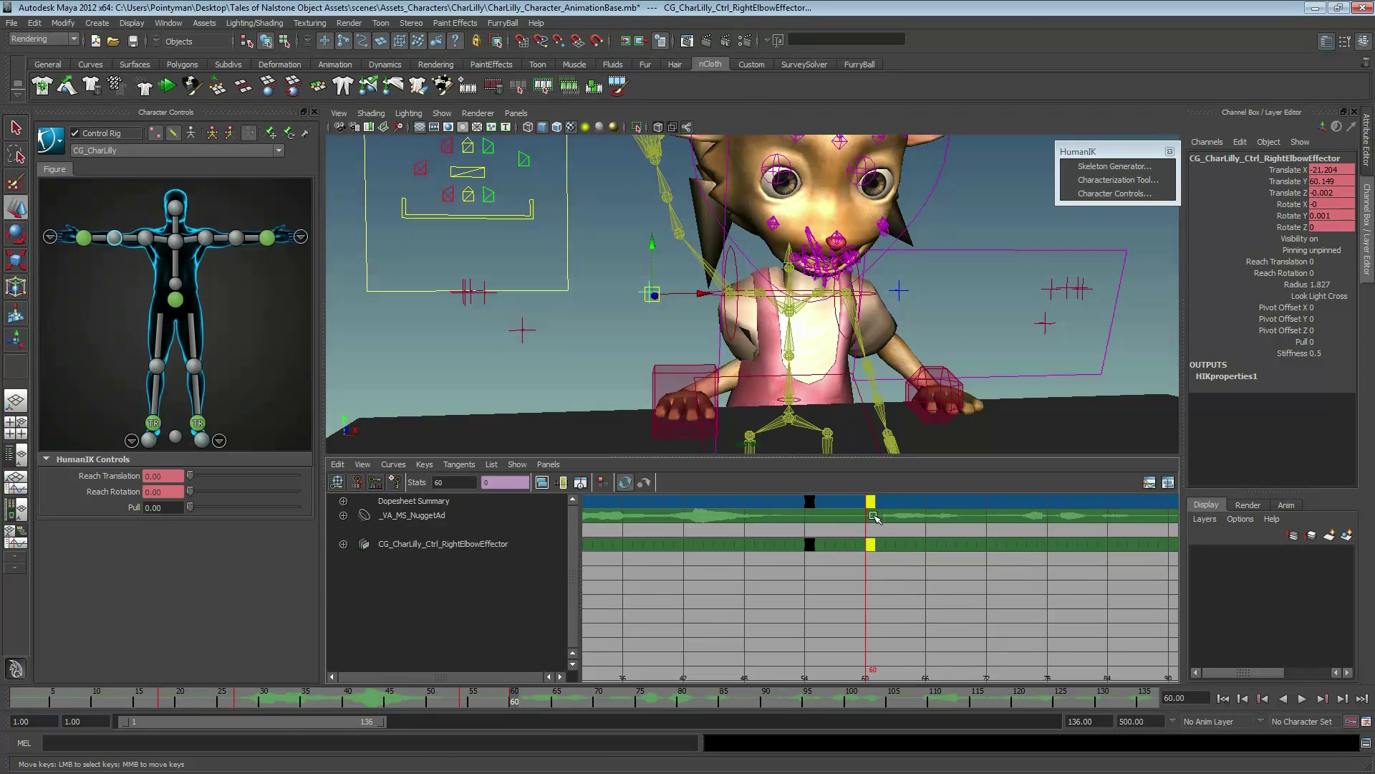
pyautogui.click(628, 294)
pyautogui.moveTo(191, 476); pyautogui.dragTo(318, 481)
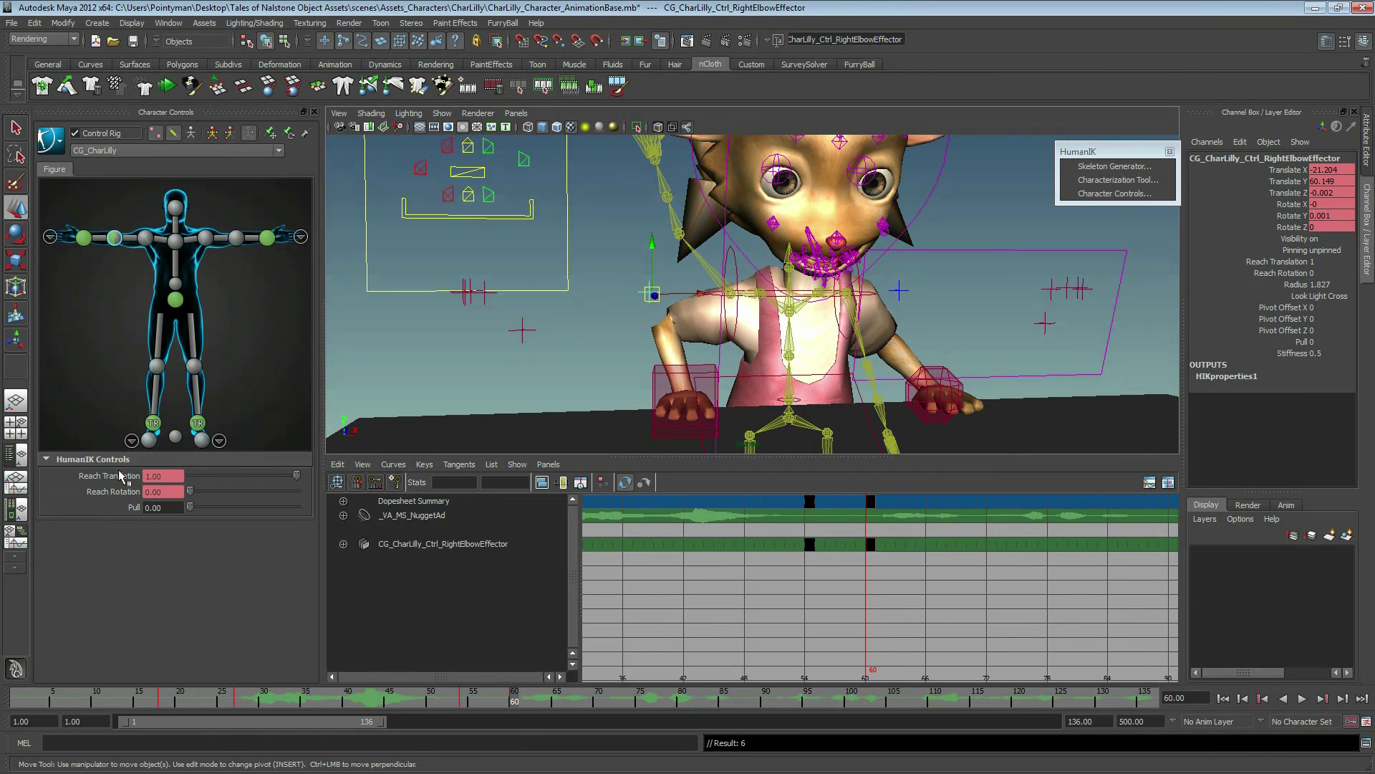
pyautogui.rightClick(167, 476)
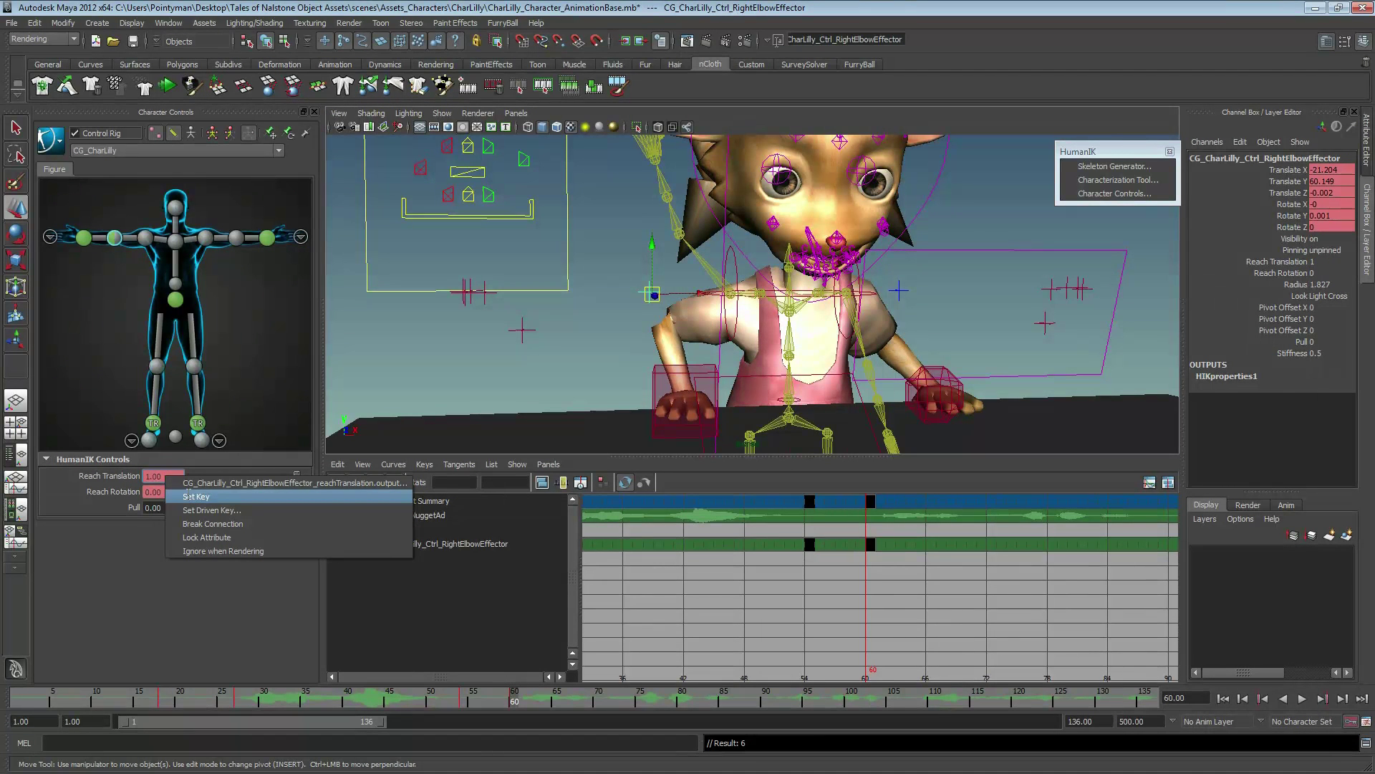
pyautogui.click(187, 496)
pyautogui.moveTo(766, 302); pyautogui.dragTo(745, 319, button='middle')
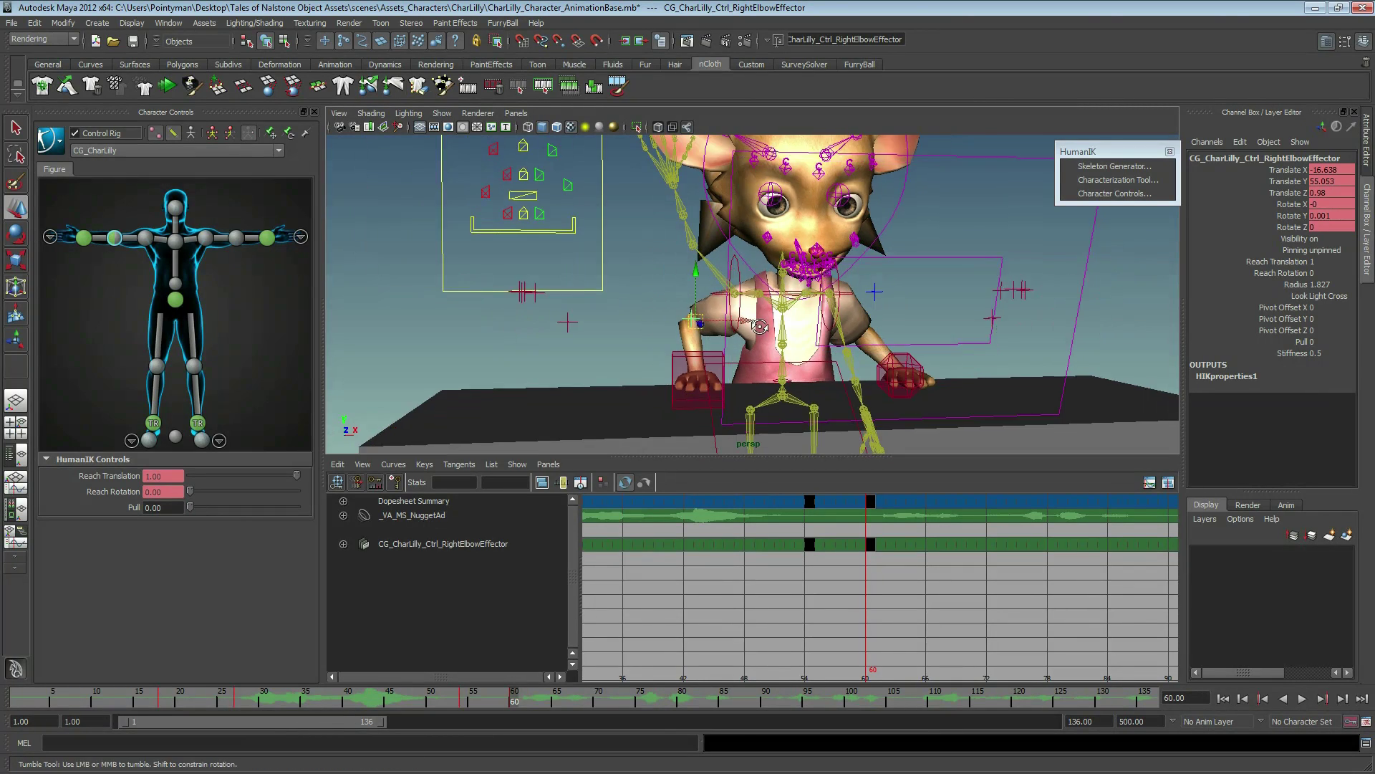
pyautogui.keyDown('alt'); pyautogui.moveTo(745, 319); pyautogui.dragTo(749, 326); pyautogui.keyUp('alt')
pyautogui.moveTo(750, 326); pyautogui.dragTo(770, 333, button='middle')
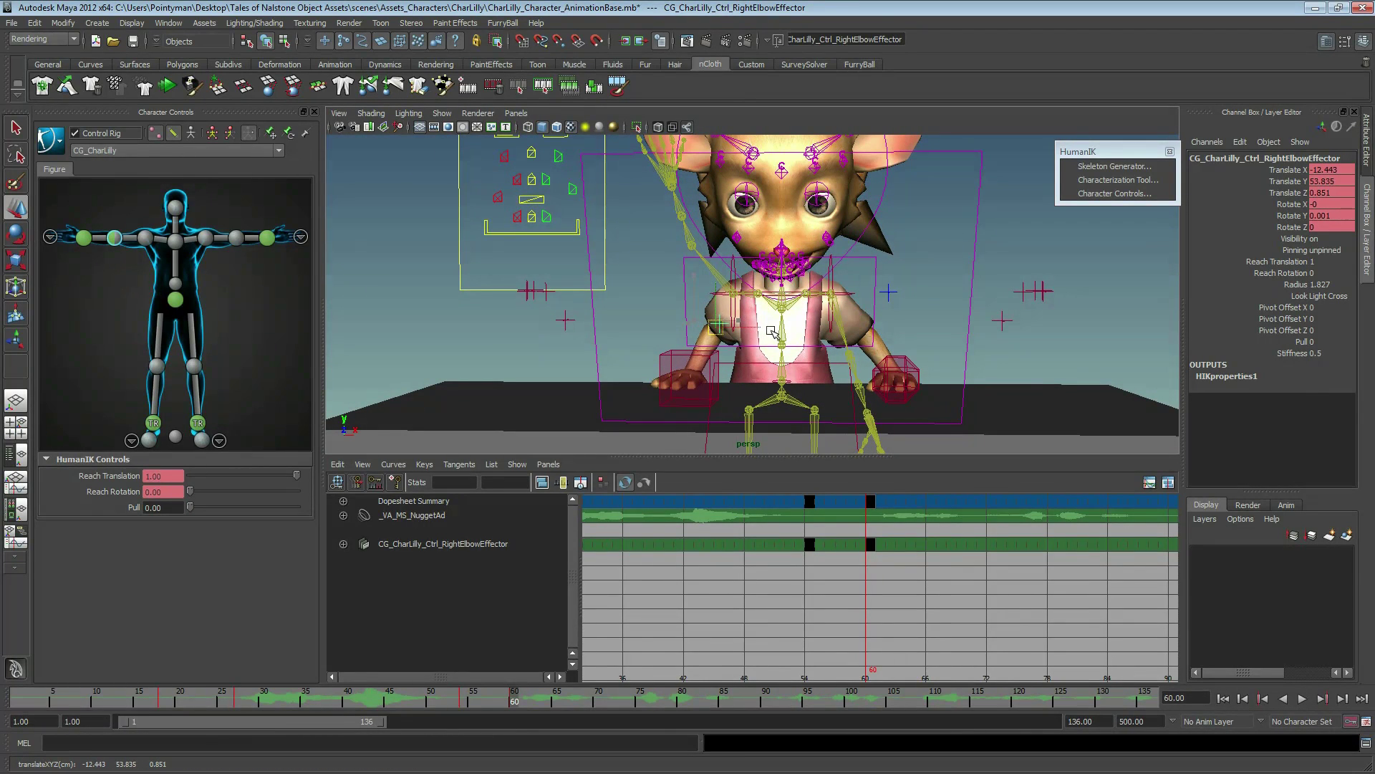
pyautogui.moveTo(769, 333)
pyautogui.keyDown('alt'); pyautogui.mouseDown()
pyautogui.moveTo(853, 332)
pyautogui.moveTo(885, 305)
pyautogui.mouseUp(); pyautogui.keyUp('alt')
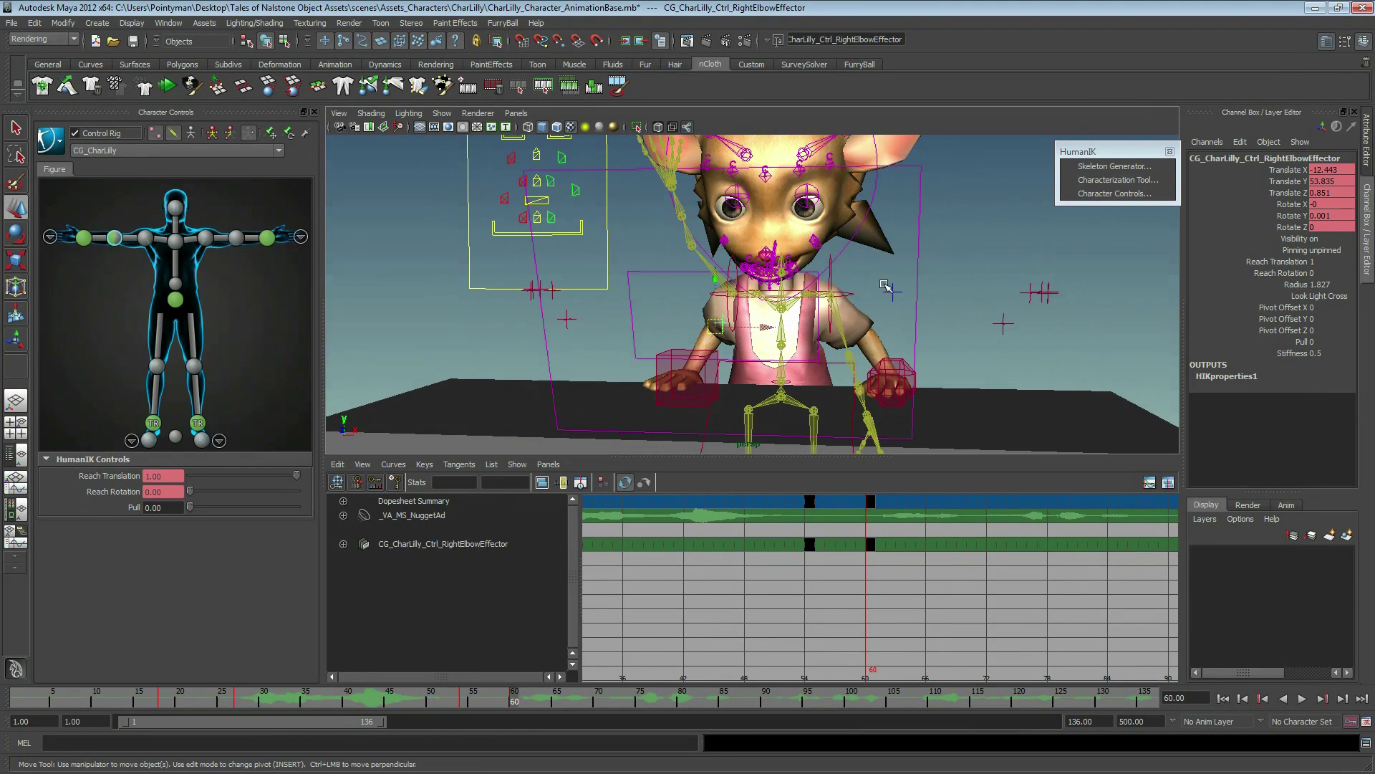
# - Set the left elbow effector's Reach Translation to 1 and key it
pyautogui.click(895, 294)
pyautogui.moveTo(188, 484); pyautogui.dragTo(301, 480)
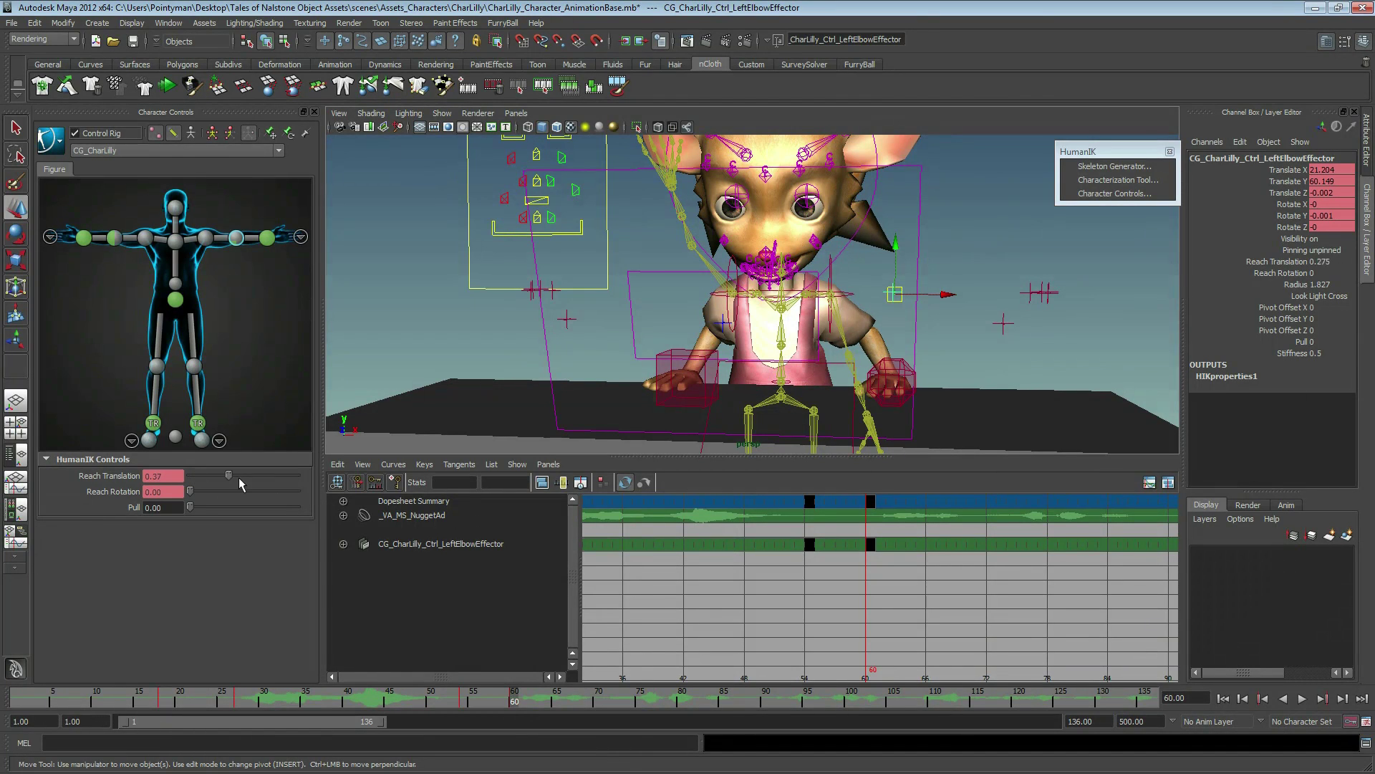
pyautogui.rightClick(196, 484)
pyautogui.click(197, 494)
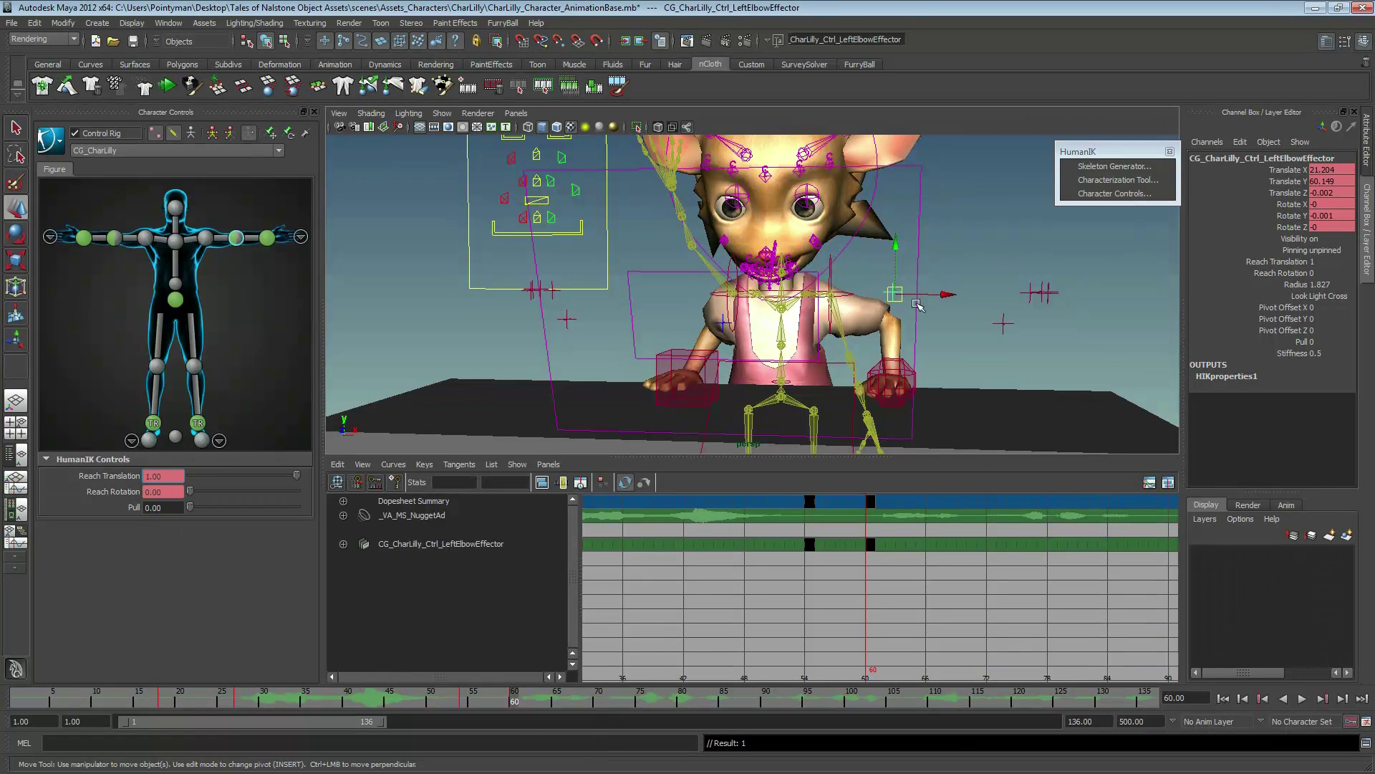
pyautogui.moveTo(919, 307)
pyautogui.keyDown('alt'); pyautogui.mouseDown()
pyautogui.moveTo(835, 375)
pyautogui.moveTo(847, 404)
pyautogui.moveTo(805, 482)
pyautogui.mouseUp(); pyautogui.keyUp('alt')
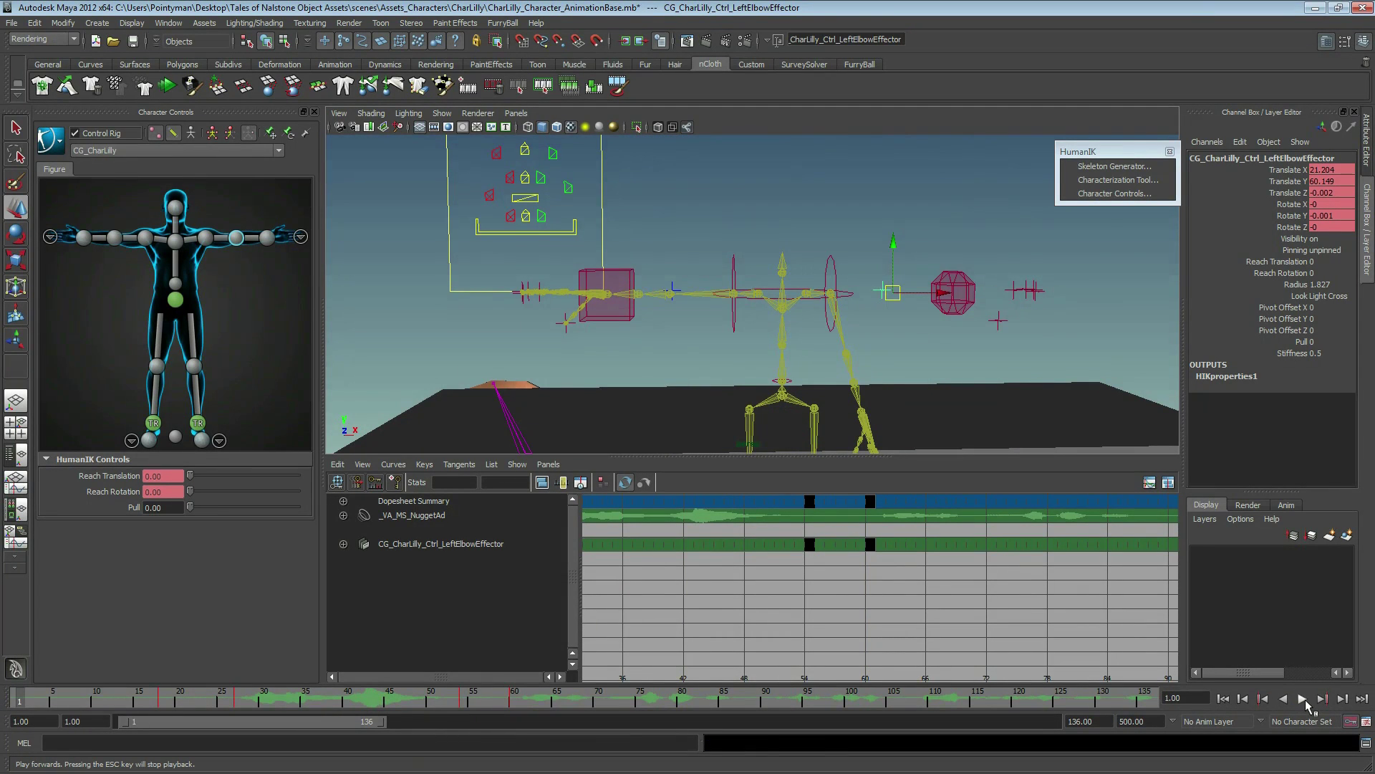
# - Play the animation, stop at frame 90, and select the hips effector
pyautogui.click(1304, 699)
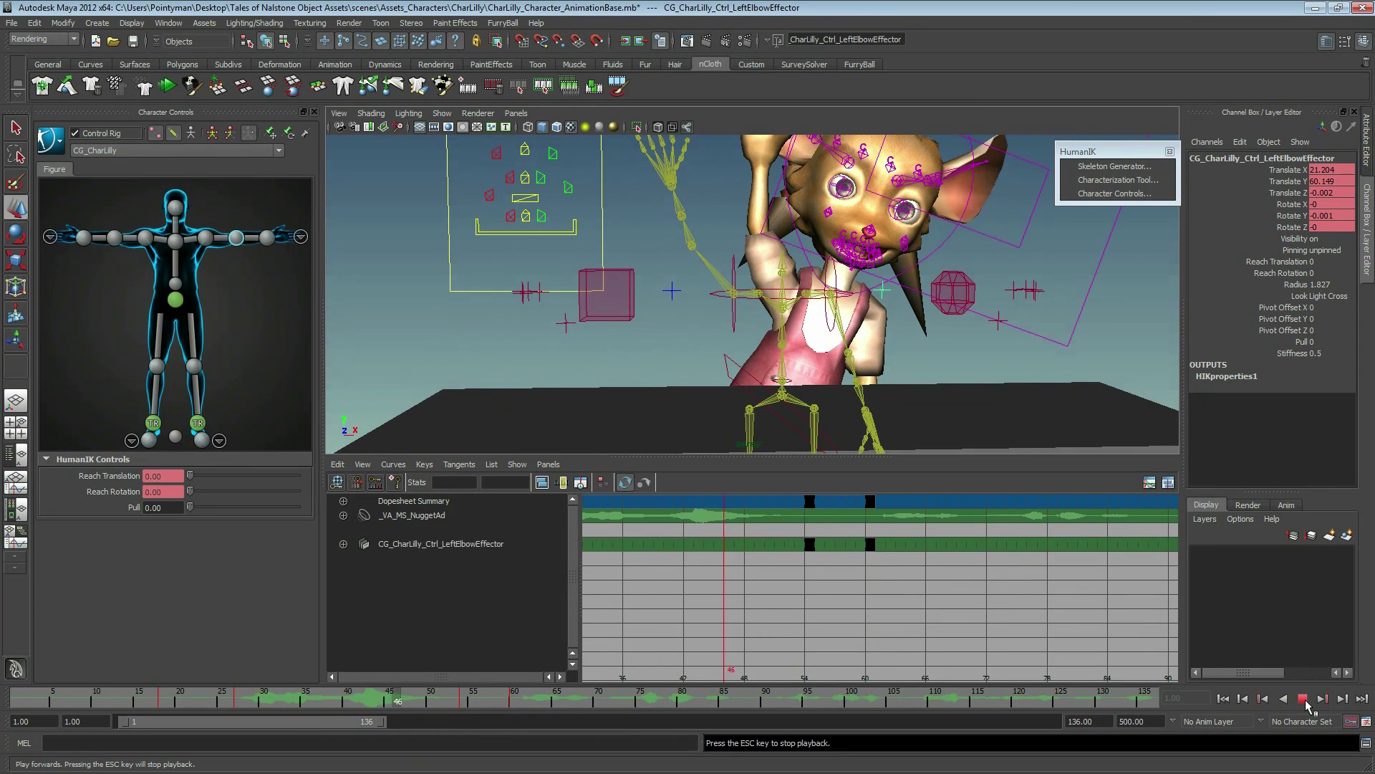
pyautogui.click(1304, 700)
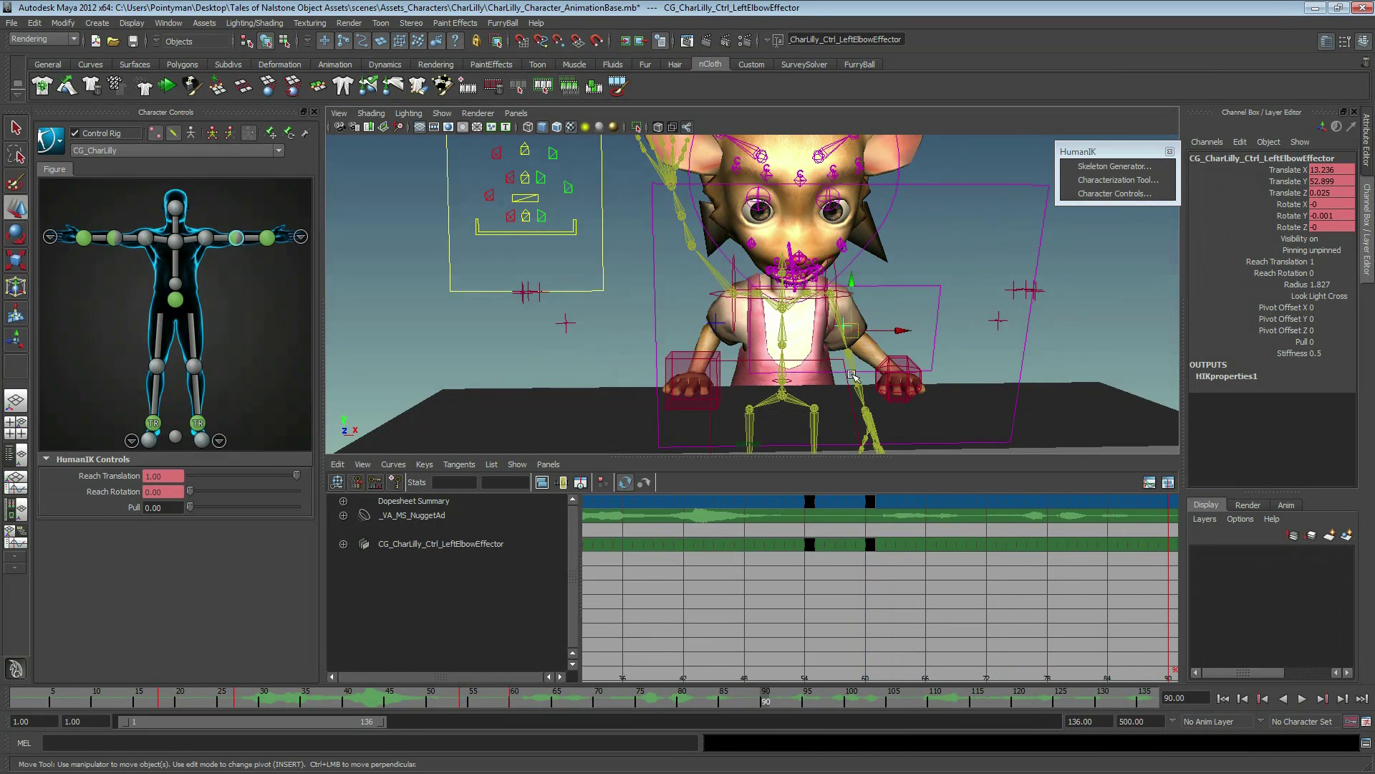
pyautogui.click(785, 373)
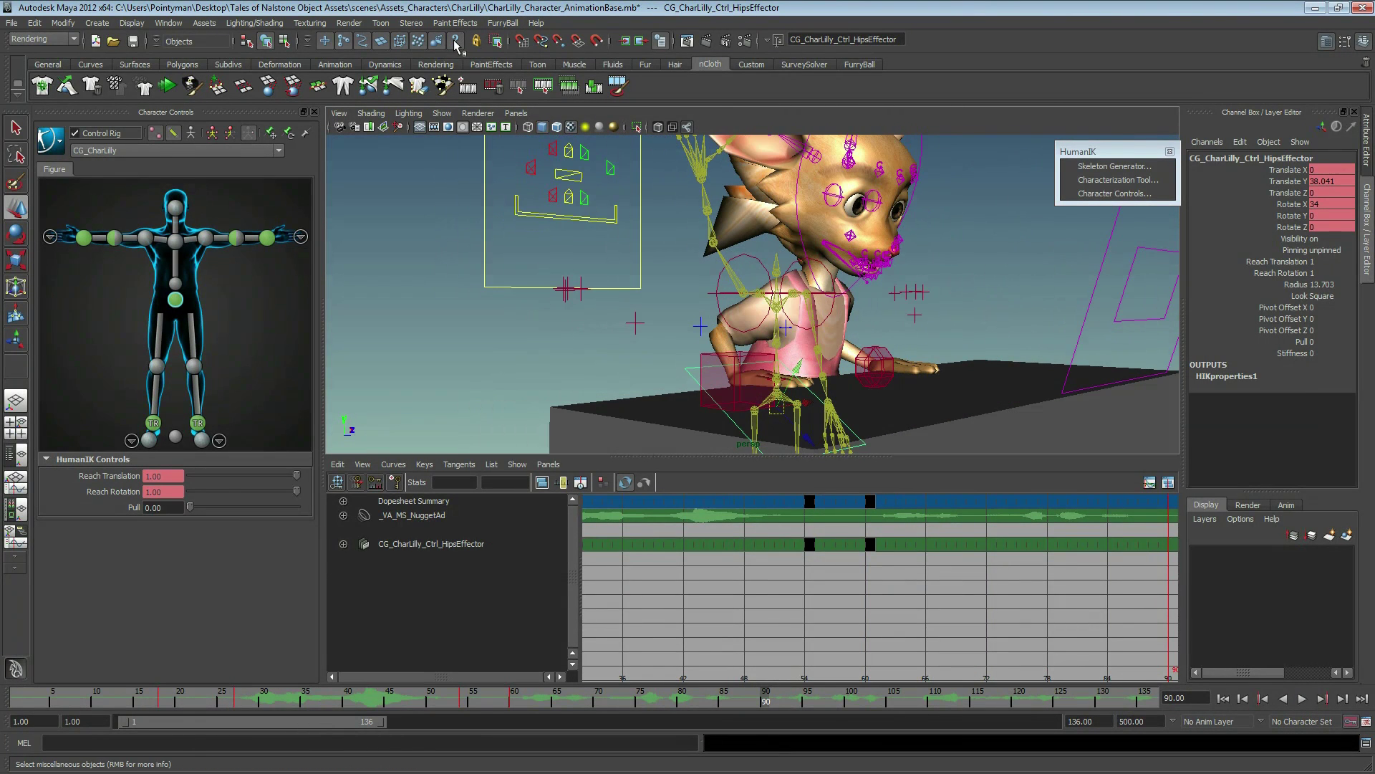
pyautogui.keyDown('alt'); pyautogui.moveTo(802, 426); pyautogui.dragTo(818, 403); pyautogui.keyUp('alt')
pyautogui.scroll(3, 819, 402)
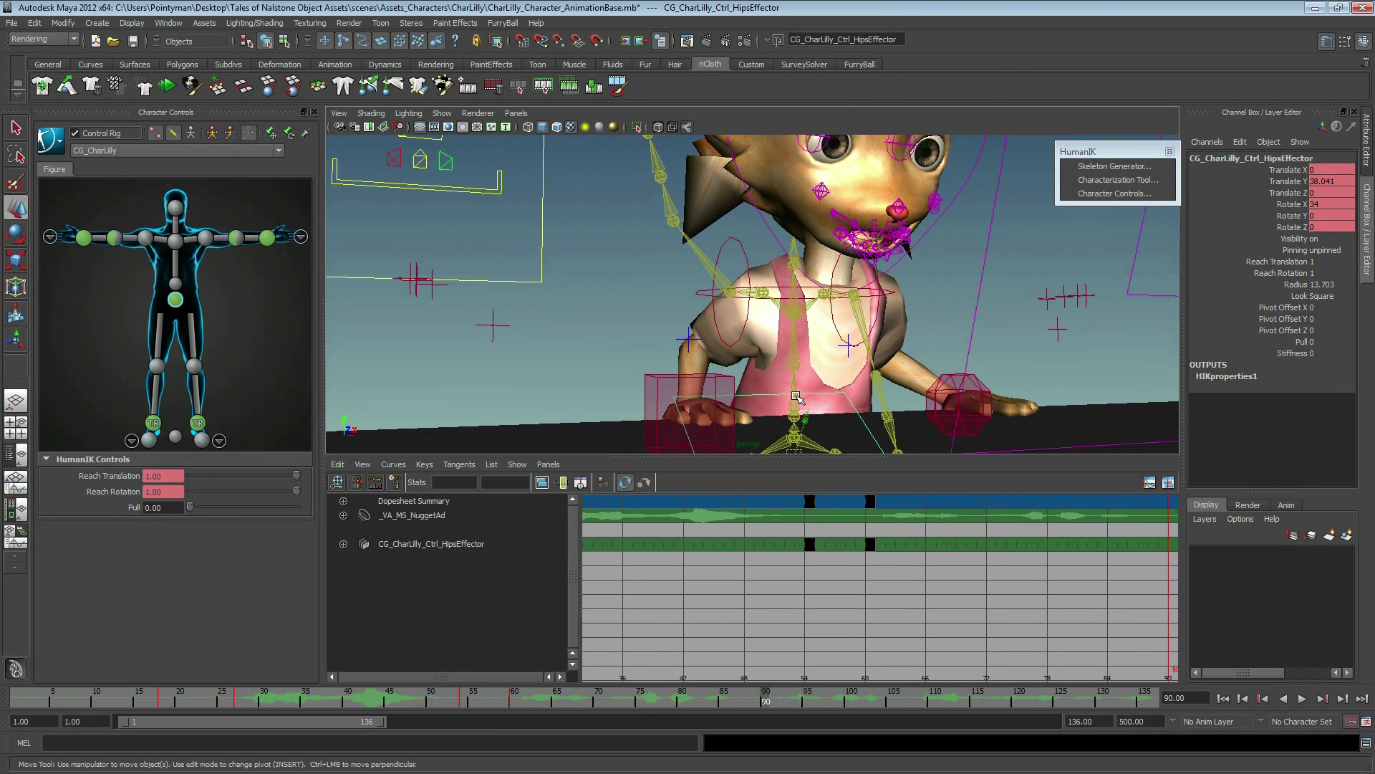
# - Select the Spine, Spine1 and Spine2 controls and rotate them about 11 degrees on Z at frame 60
pyautogui.click(776, 389)
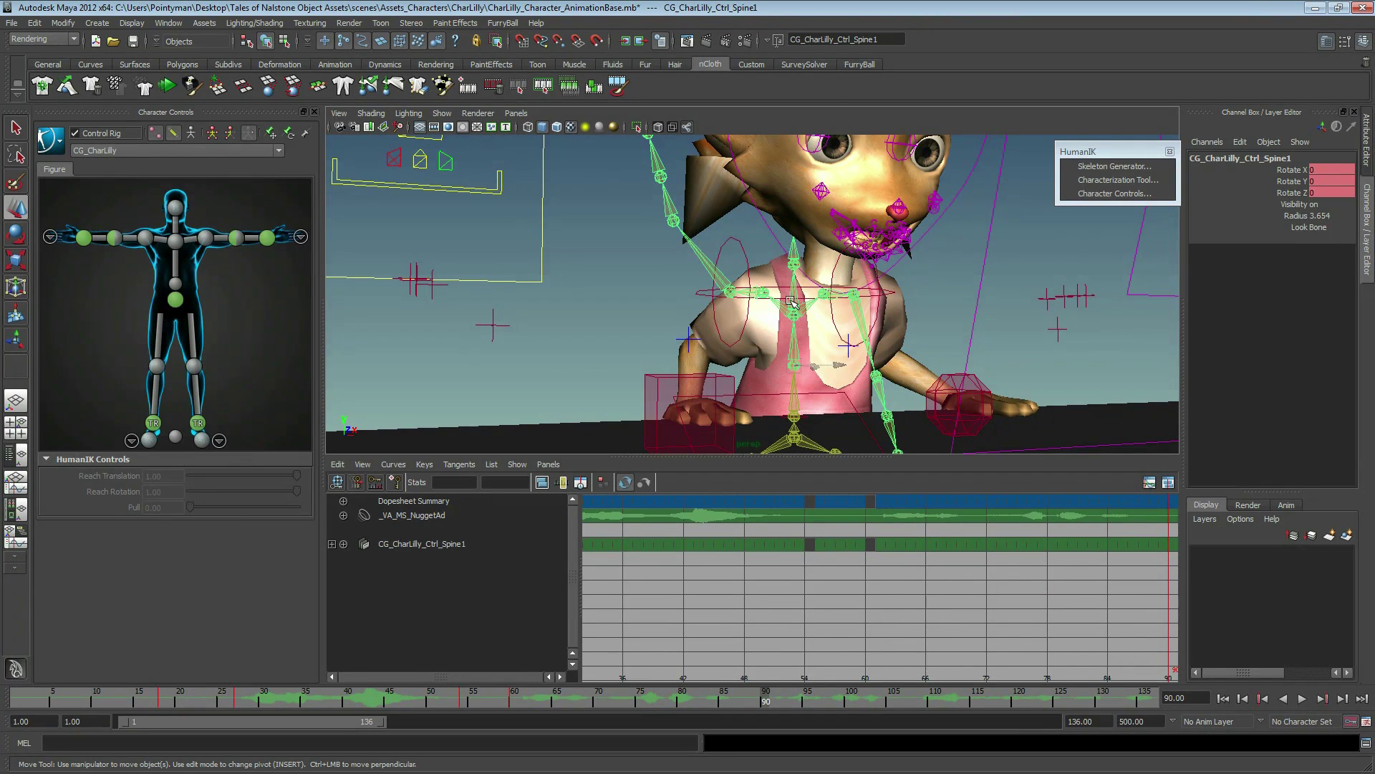
pyautogui.click(796, 352)
pyautogui.click(788, 397)
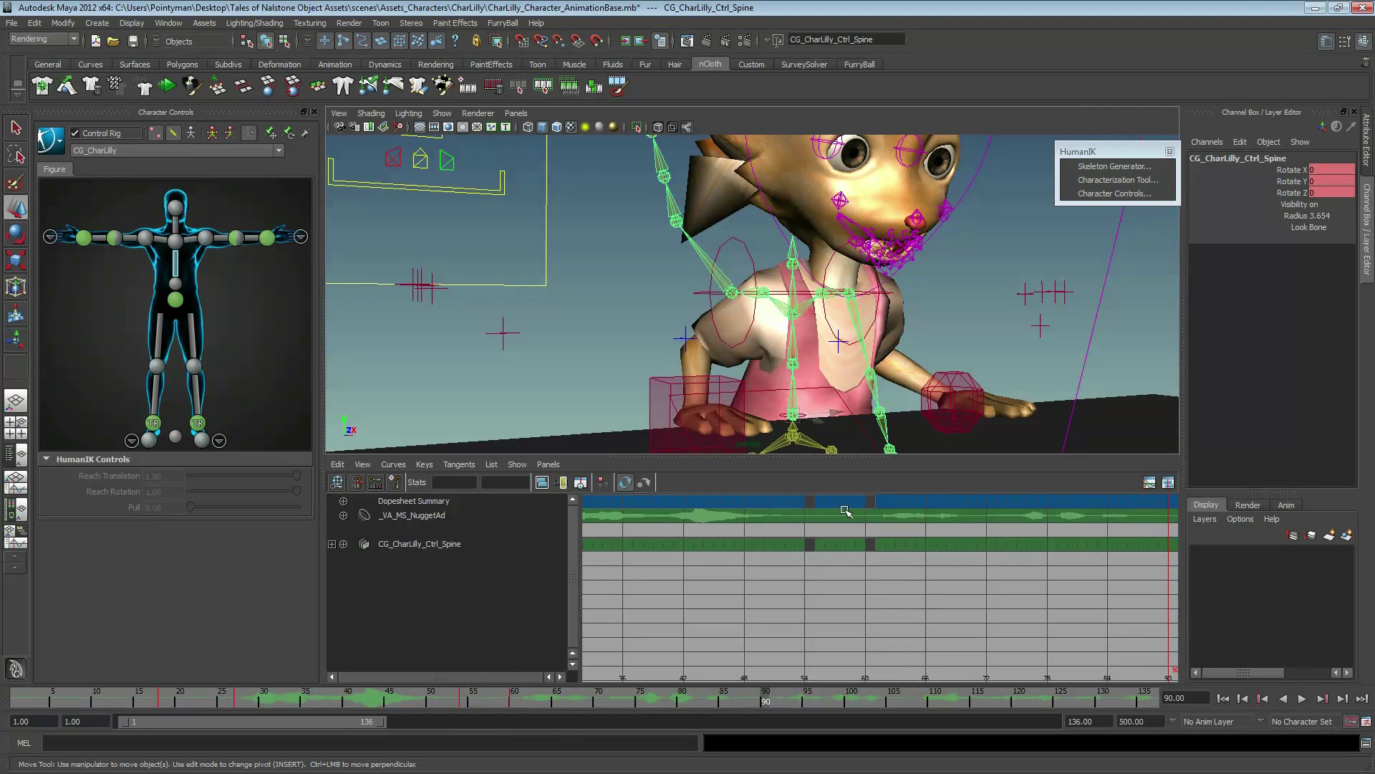
pyautogui.moveTo(518, 699); pyautogui.dragTo(464, 702)
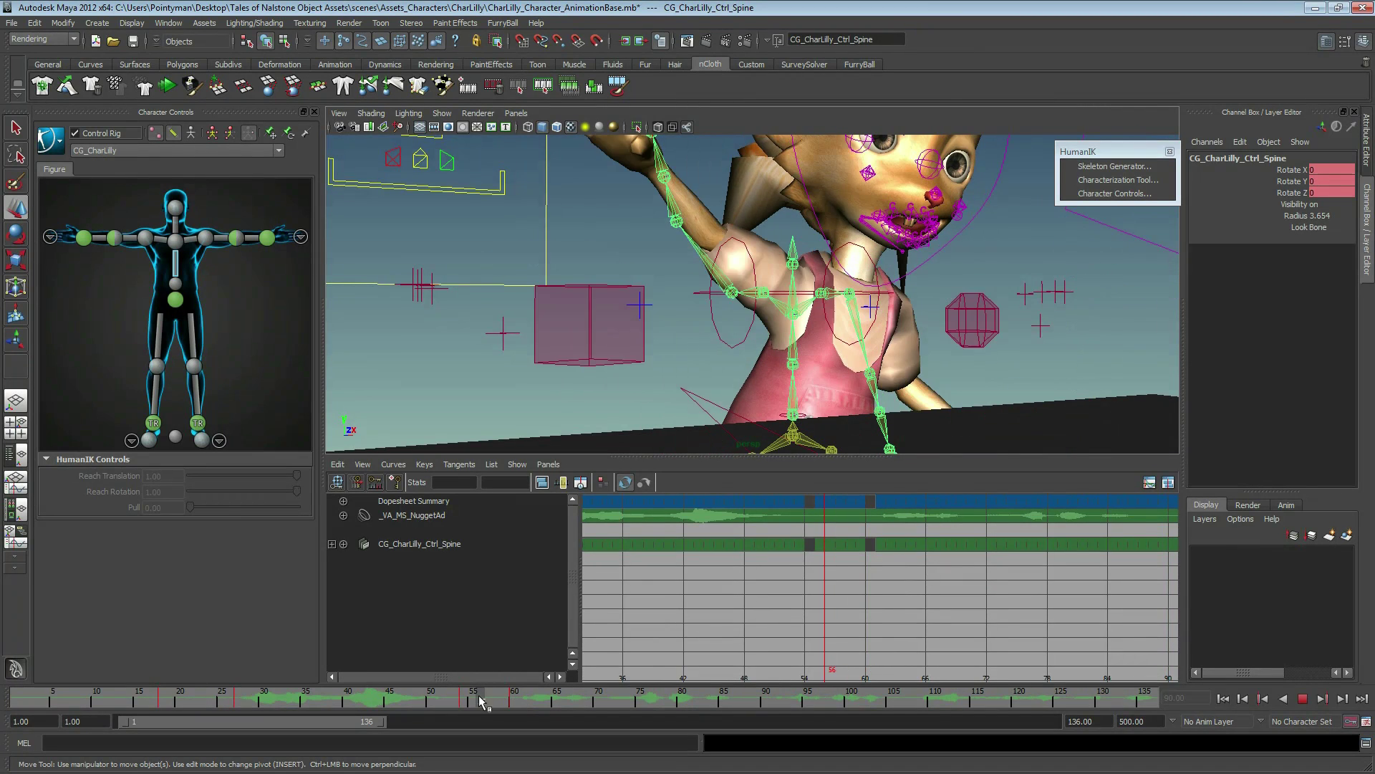
pyautogui.click(794, 358)
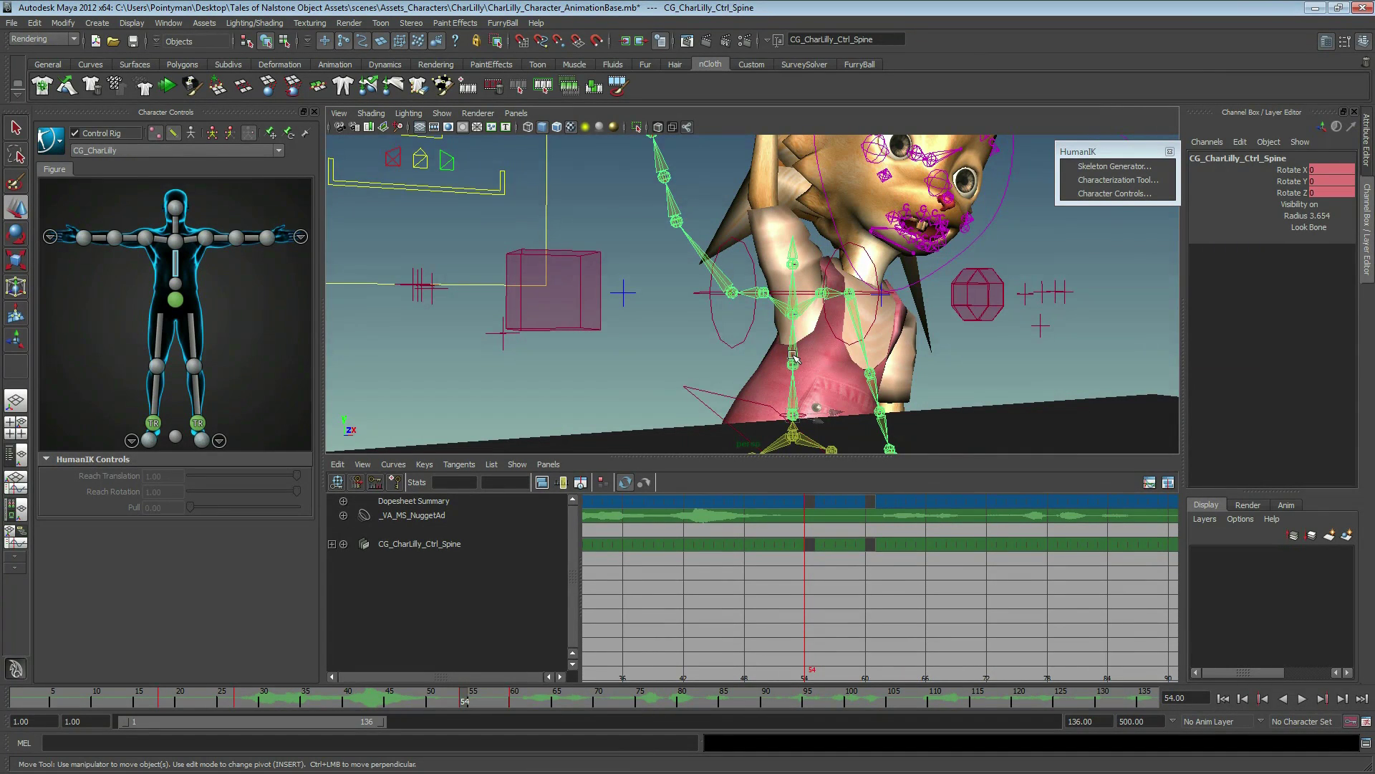
pyautogui.hotkey('ctrl', 'd')
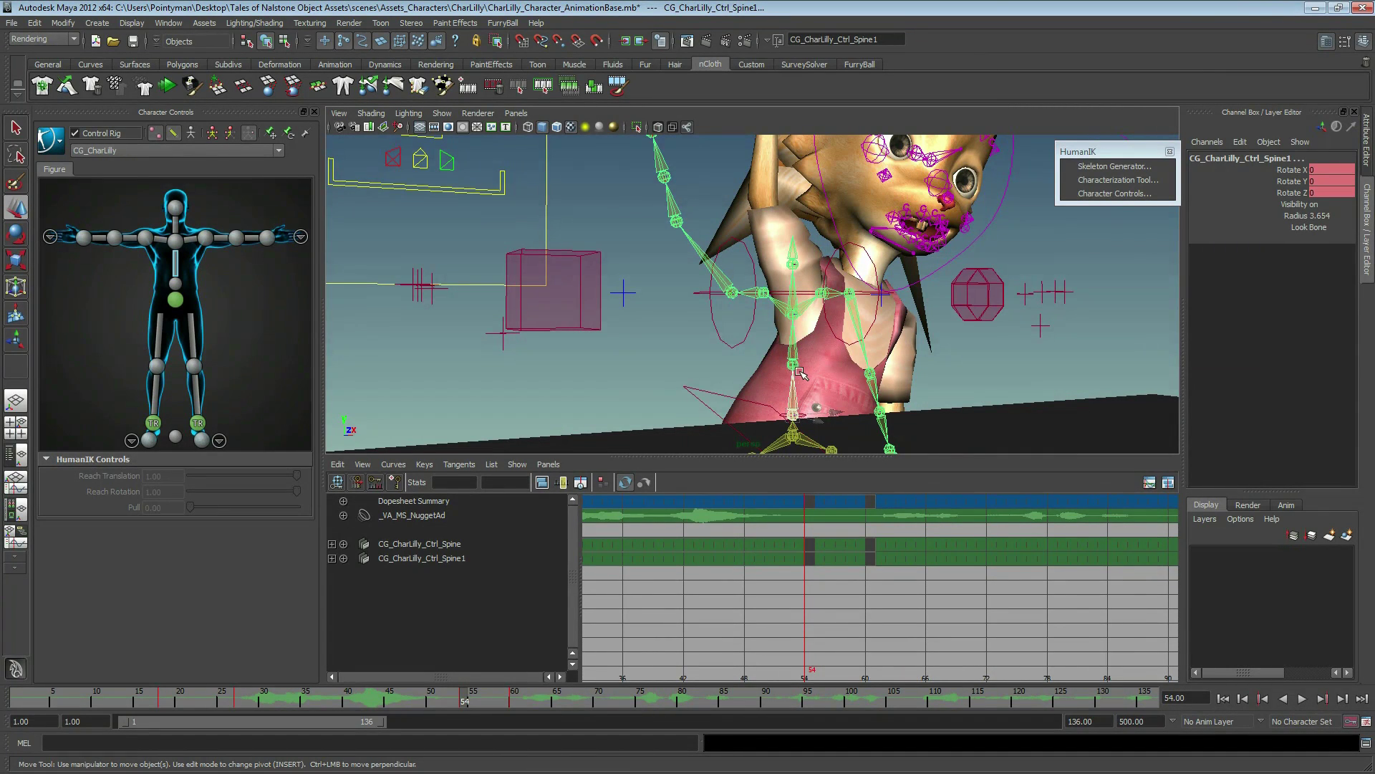
pyautogui.hotkey('ctrl', 'd')
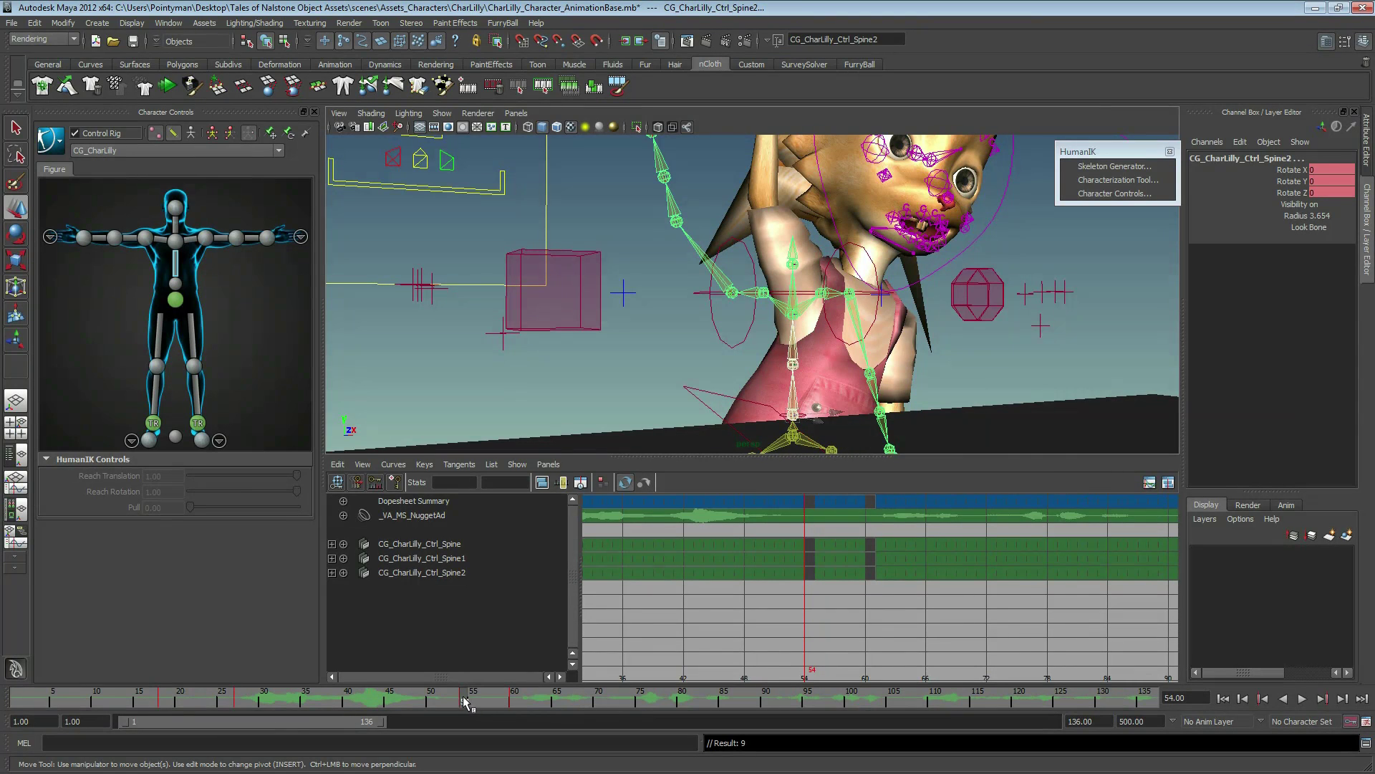
pyautogui.moveTo(467, 701); pyautogui.dragTo(514, 700)
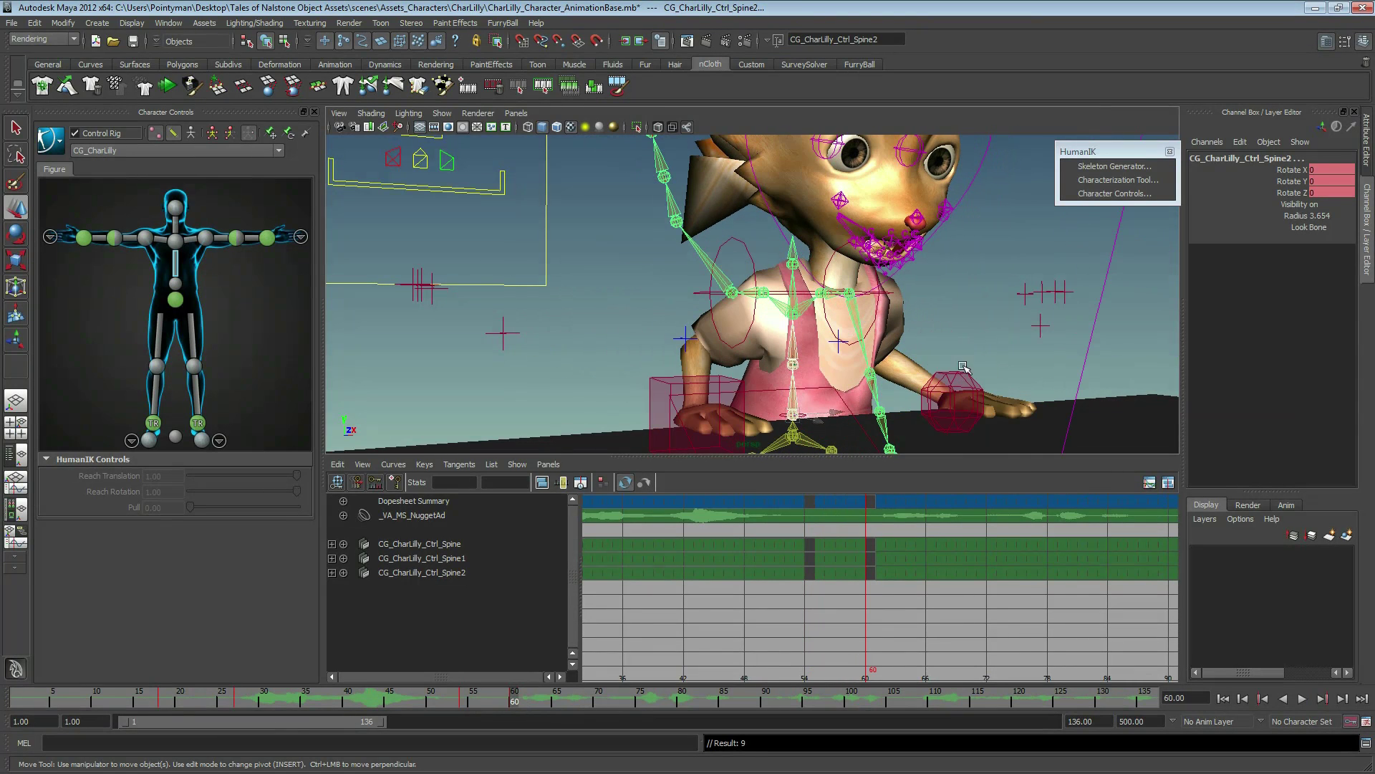
pyautogui.moveTo(967, 370)
pyautogui.keyDown('alt'); pyautogui.mouseDown()
pyautogui.moveTo(896, 346)
pyautogui.moveTo(943, 351)
pyautogui.mouseUp(); pyautogui.keyUp('alt')
pyautogui.press('e')
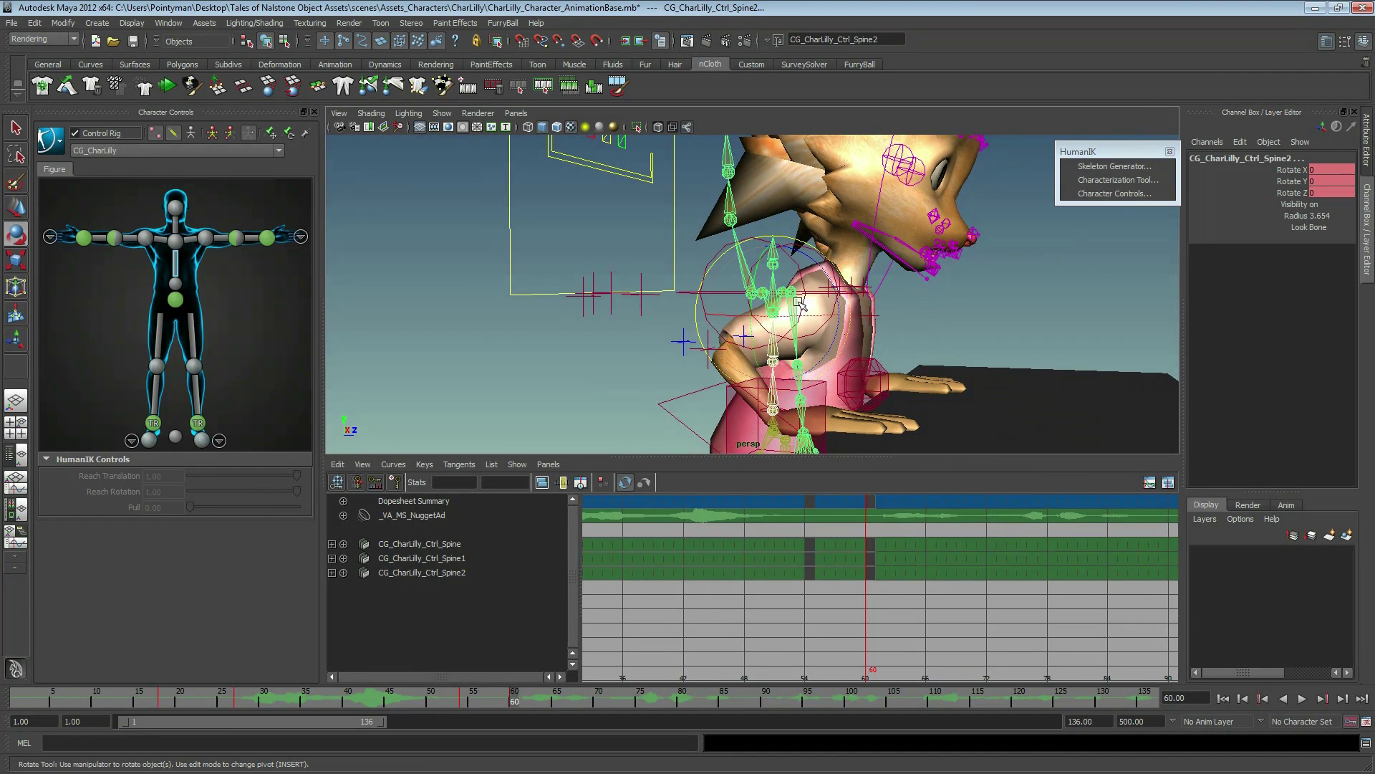
pyautogui.moveTo(819, 267); pyautogui.dragTo(831, 280)
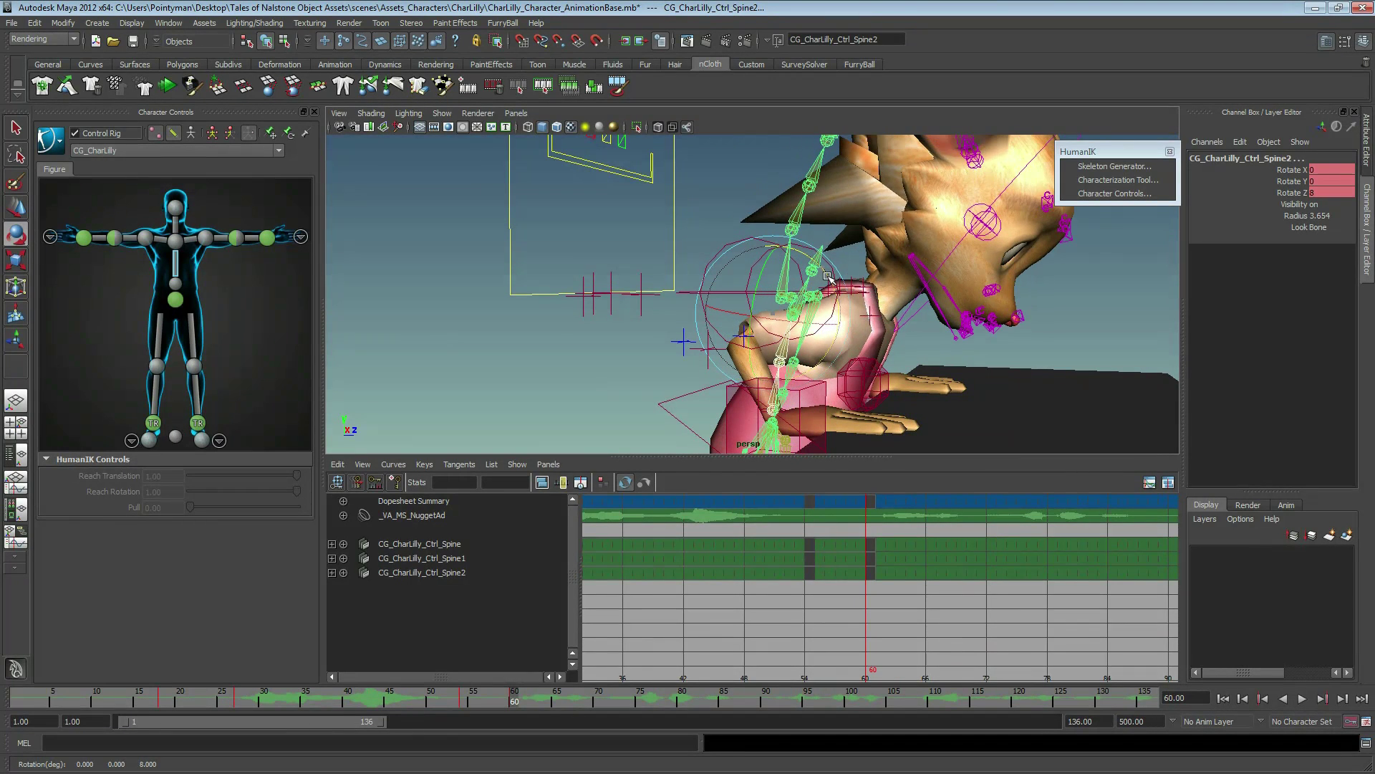
pyautogui.click(910, 286)
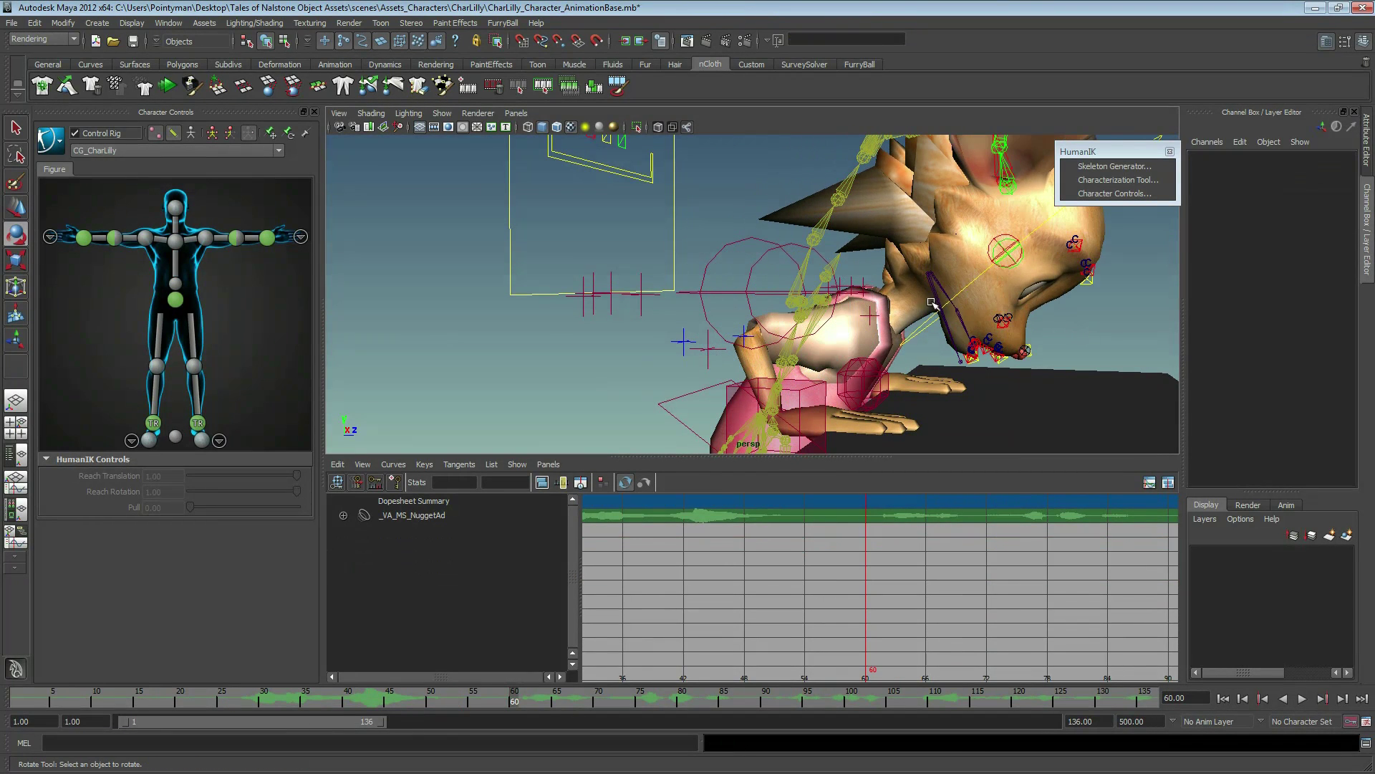
# - Select the neck control and rotate it to X -45 at frame 60
pyautogui.keyDown('alt'); pyautogui.moveTo(831, 286); pyautogui.dragTo(1001, 303); pyautogui.keyUp('alt')
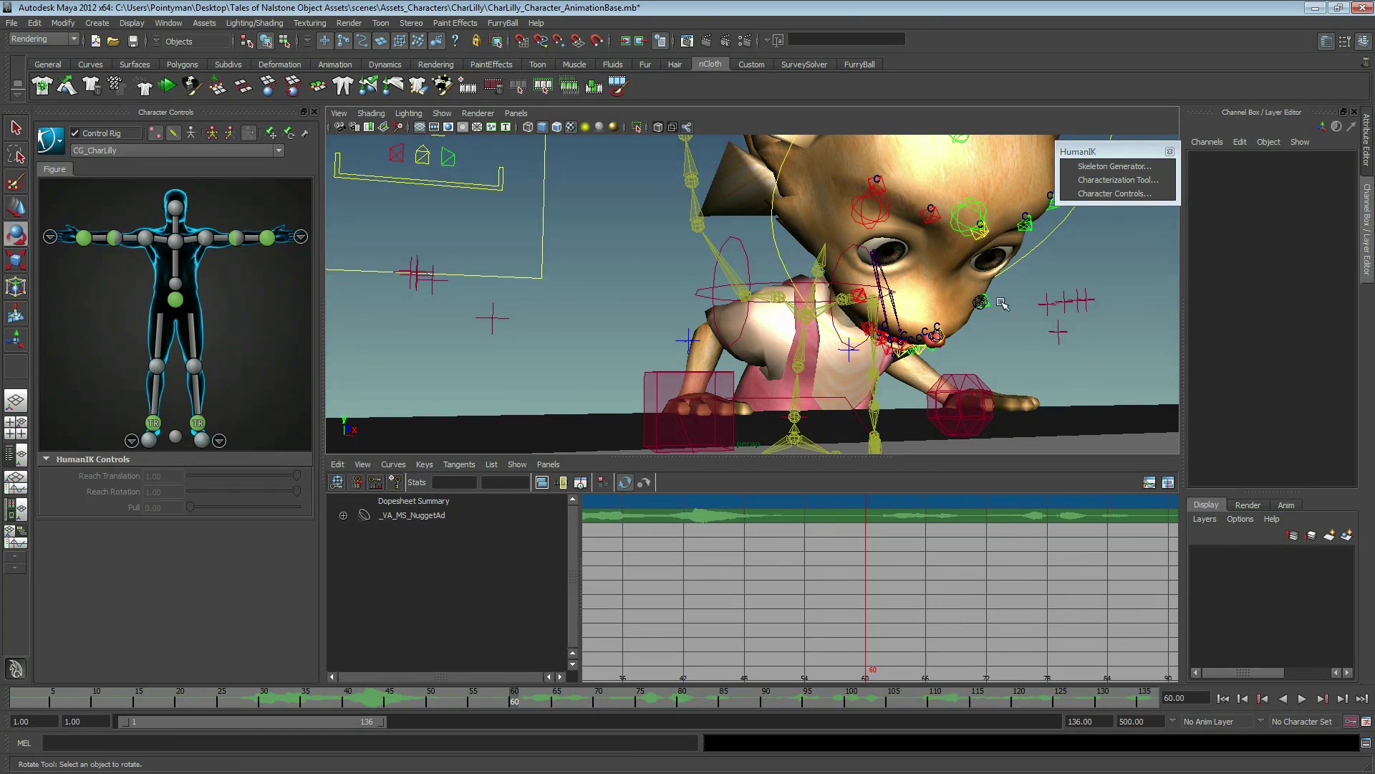
pyautogui.click(819, 268)
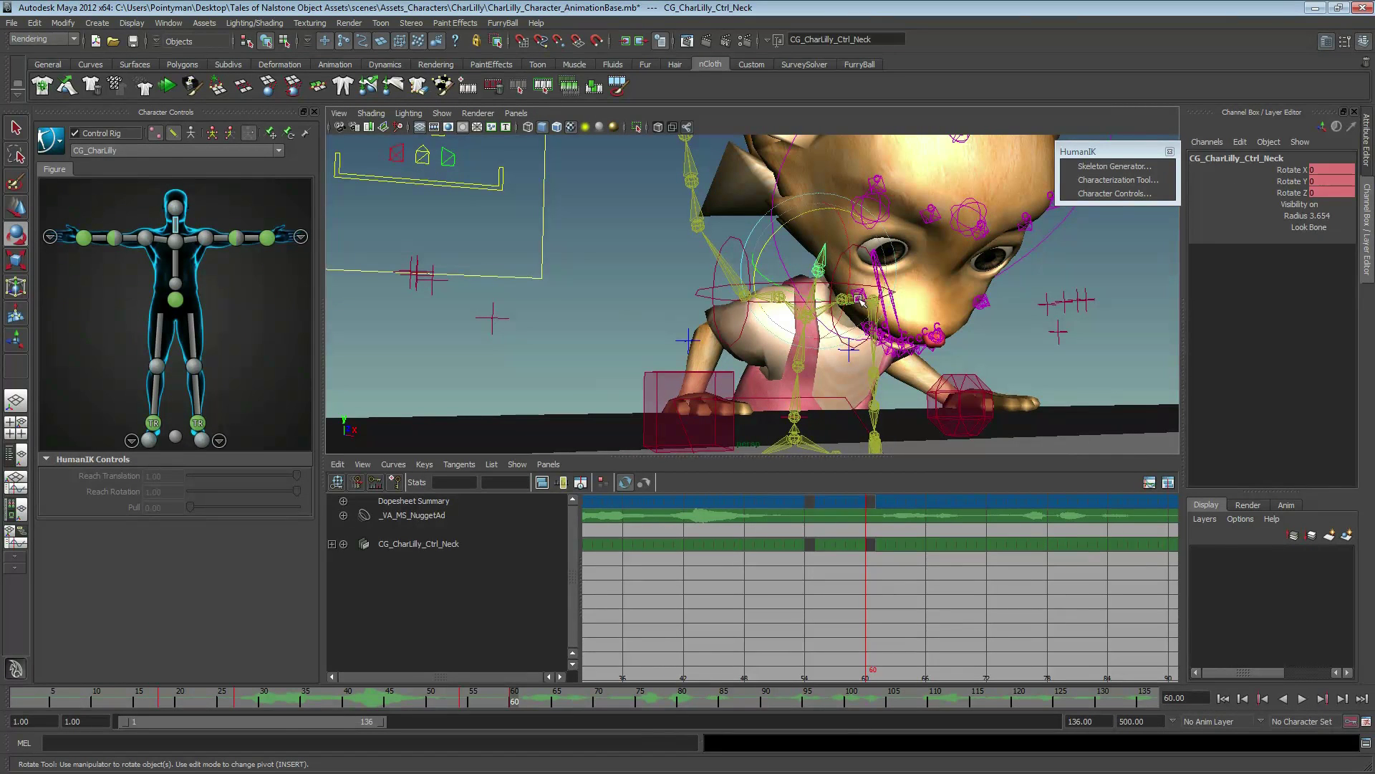
pyautogui.click(799, 364)
pyautogui.press('w')
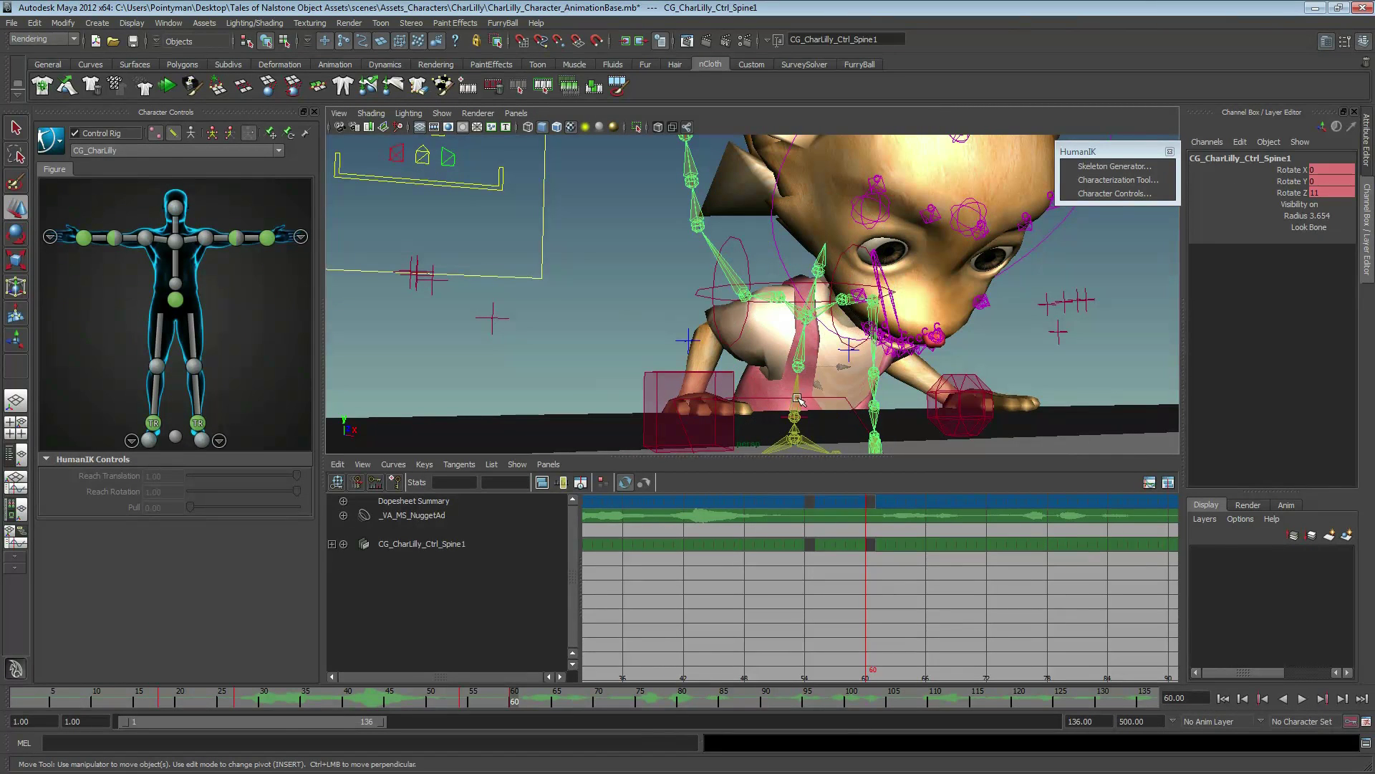
pyautogui.keyDown('shift'); pyautogui.click(804, 321); pyautogui.keyUp('shift')
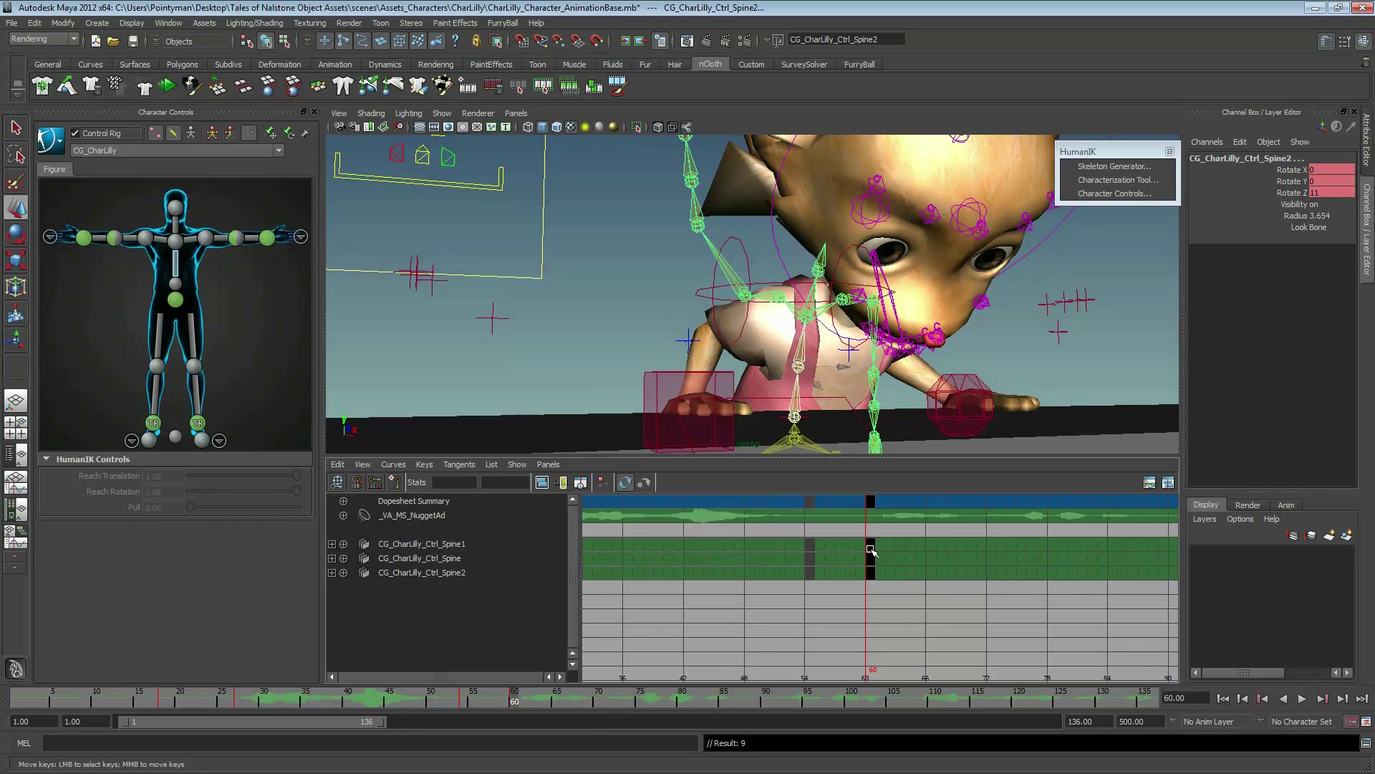
pyautogui.click(820, 279)
pyautogui.keyDown('alt'); pyautogui.moveTo(820, 279); pyautogui.dragTo(759, 287); pyautogui.keyUp('alt')
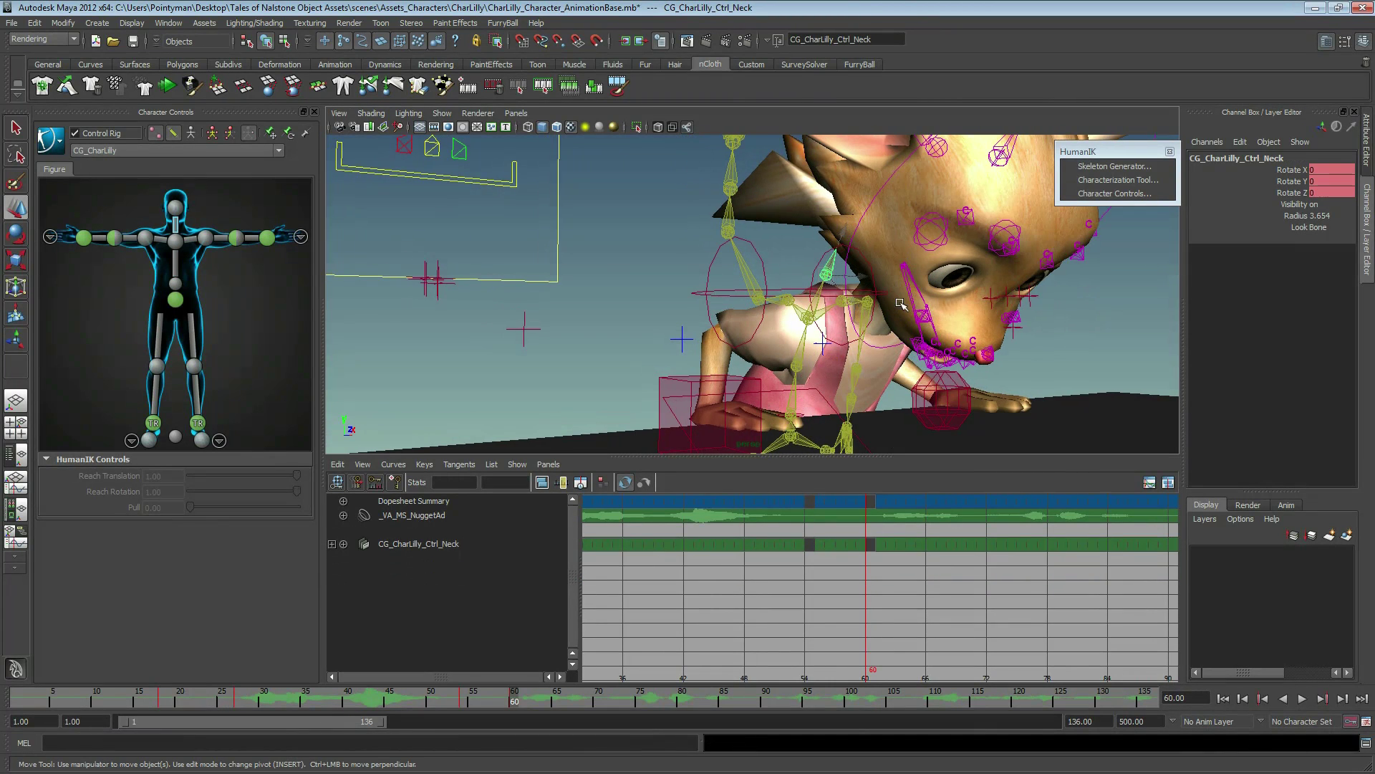
pyautogui.click(464, 700)
pyautogui.moveTo(464, 700)
pyautogui.mouseDown()
pyautogui.moveTo(540, 700)
pyautogui.moveTo(514, 704)
pyautogui.mouseUp()
pyautogui.press('e')
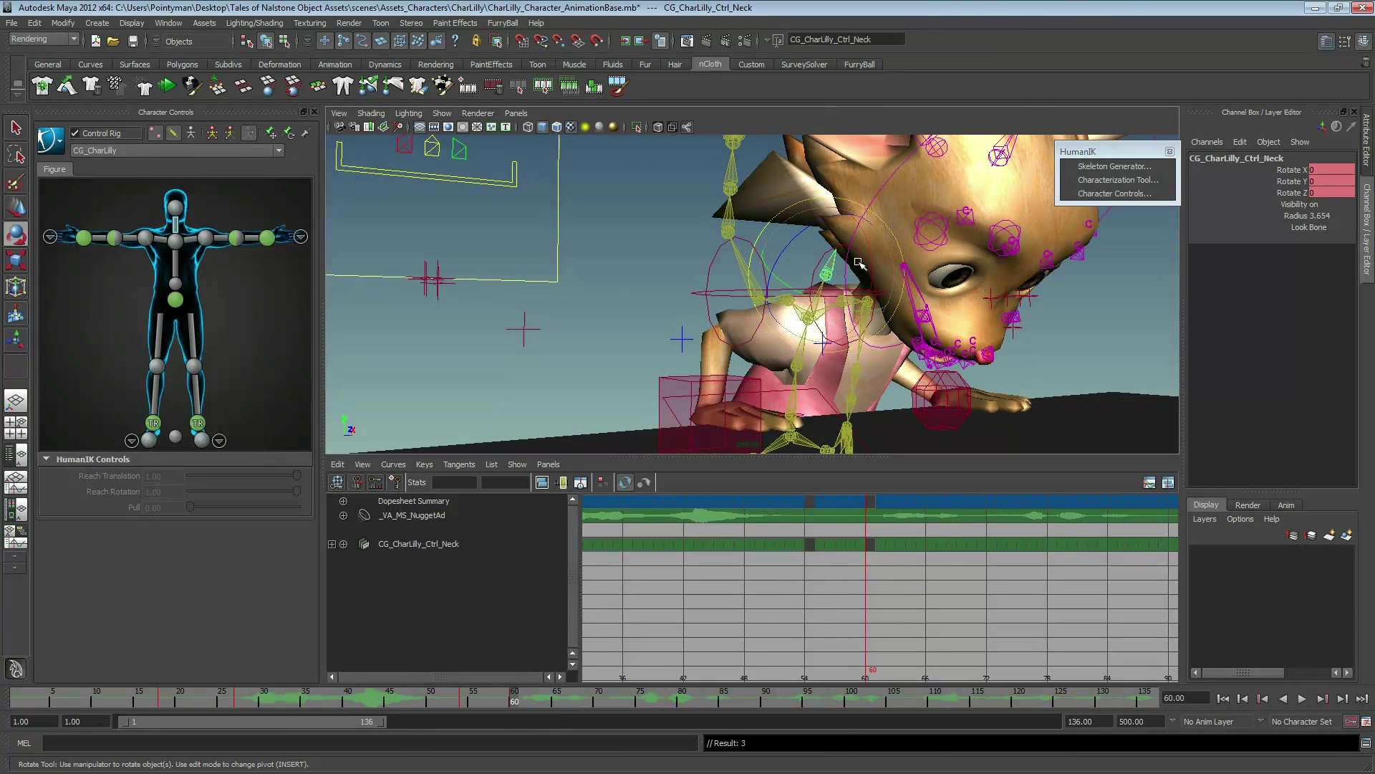
pyautogui.moveTo(871, 253)
pyautogui.mouseDown()
pyautogui.moveTo(861, 221)
pyautogui.moveTo(759, 229)
pyautogui.mouseUp()
pyautogui.click(734, 422)
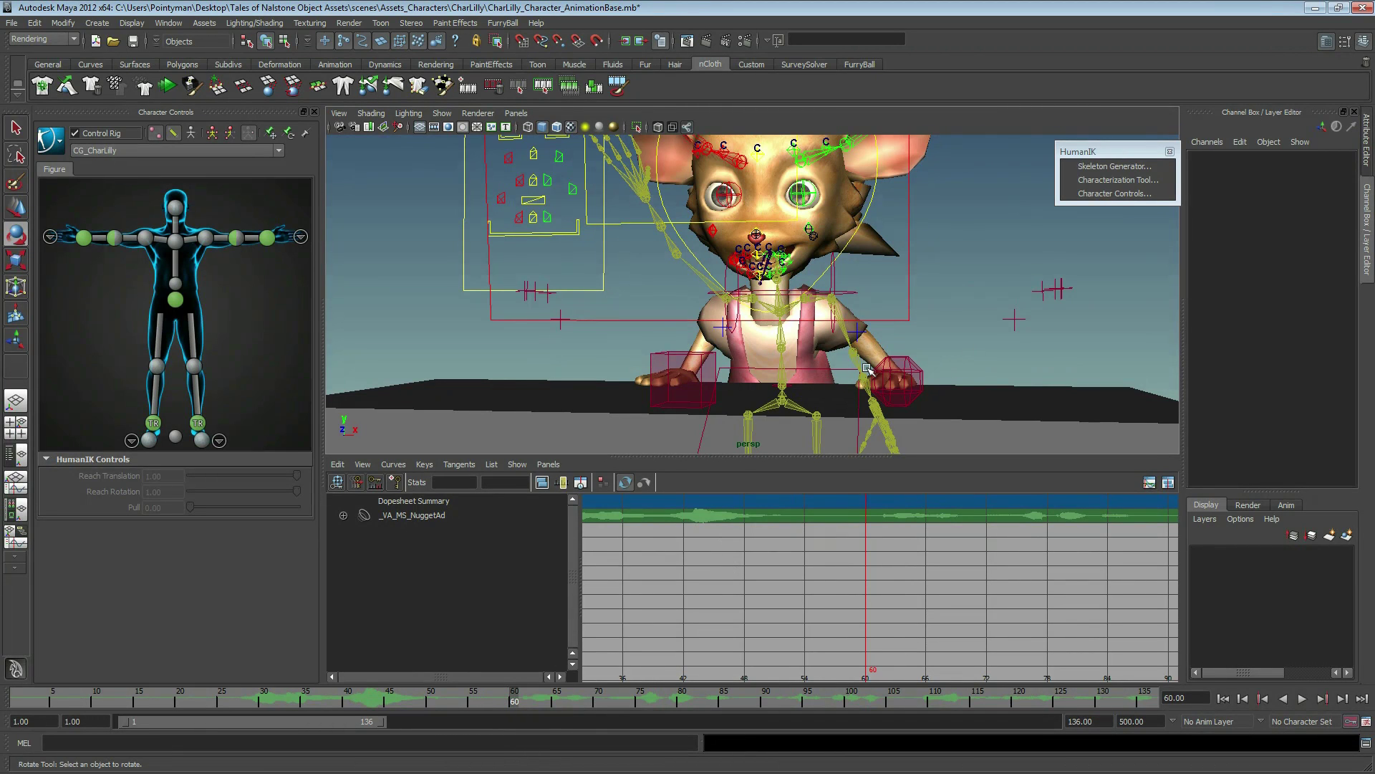
pyautogui.moveTo(805, 312)
pyautogui.keyDown('alt'); pyautogui.mouseDown()
pyautogui.moveTo(745, 316)
pyautogui.moveTo(766, 319)
pyautogui.mouseUp(); pyautogui.keyUp('alt')
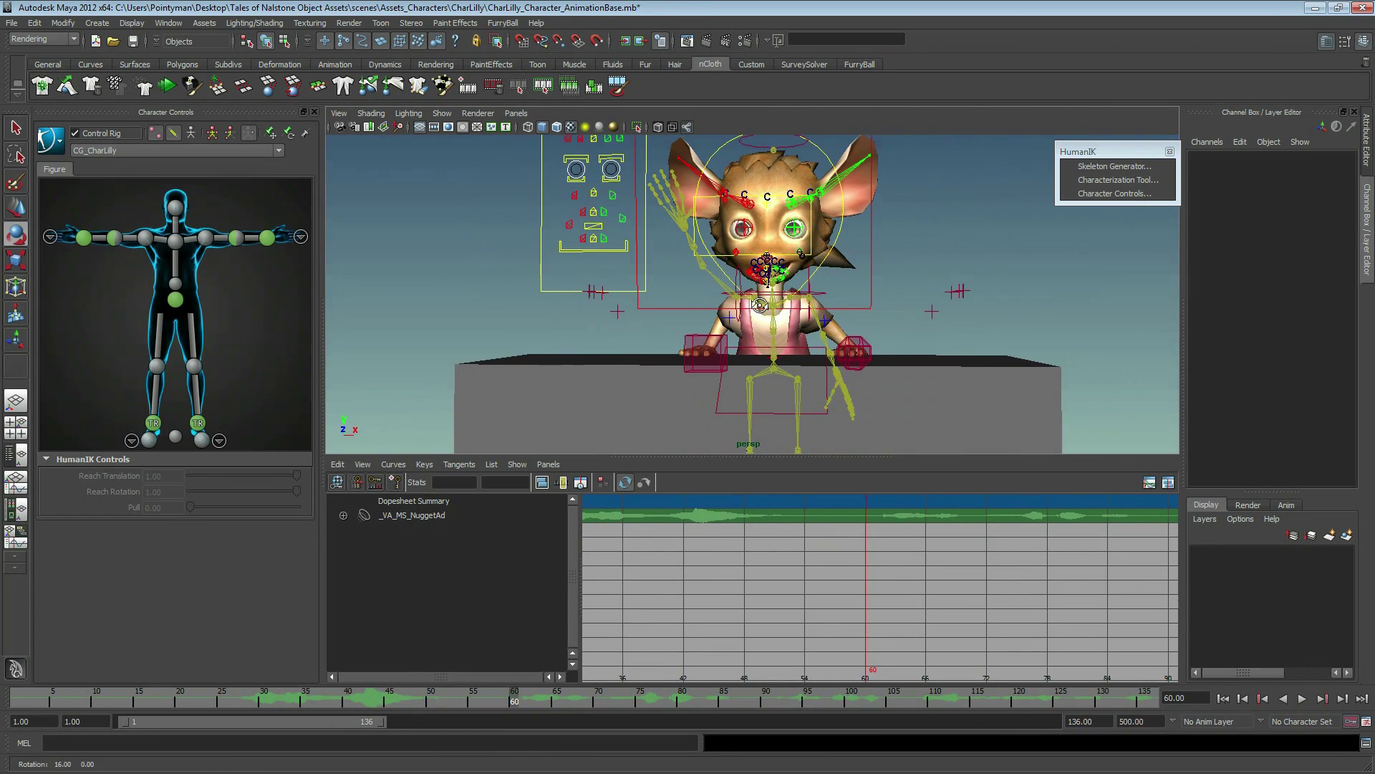
pyautogui.moveTo(767, 319)
pyautogui.keyDown('alt'); pyautogui.mouseDown(button='right')
pyautogui.moveTo(763, 333)
pyautogui.moveTo(861, 339)
pyautogui.mouseUp(button='right'); pyautogui.keyUp('alt')
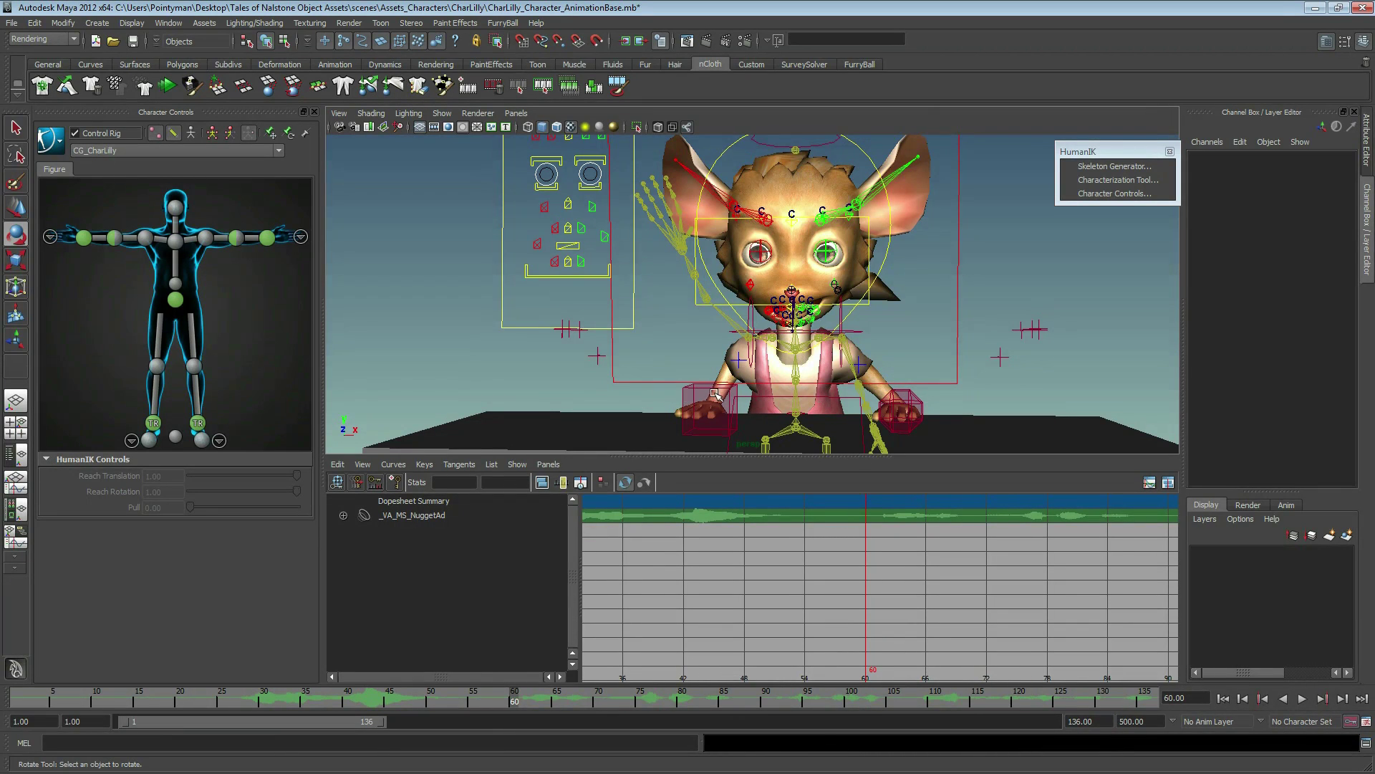
pyautogui.click(686, 393)
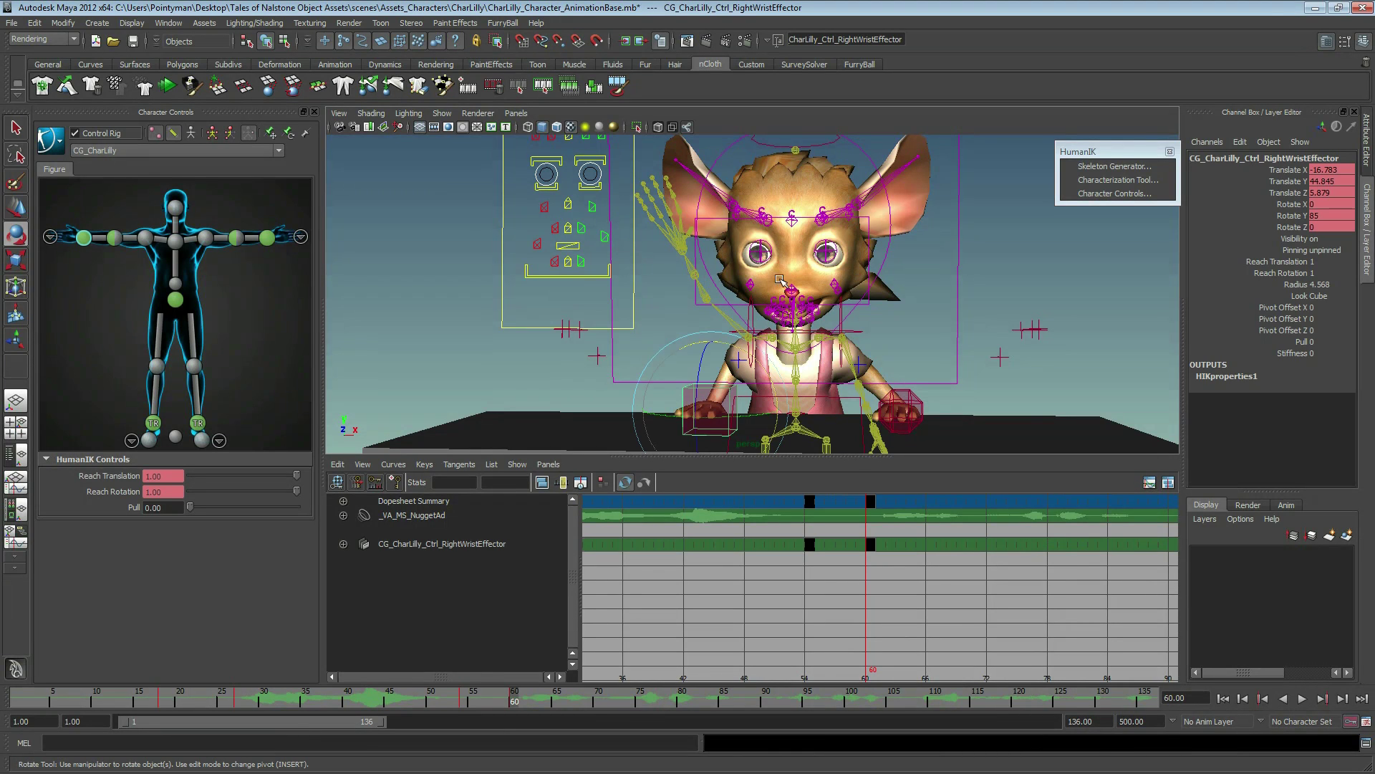
pyautogui.press('w')
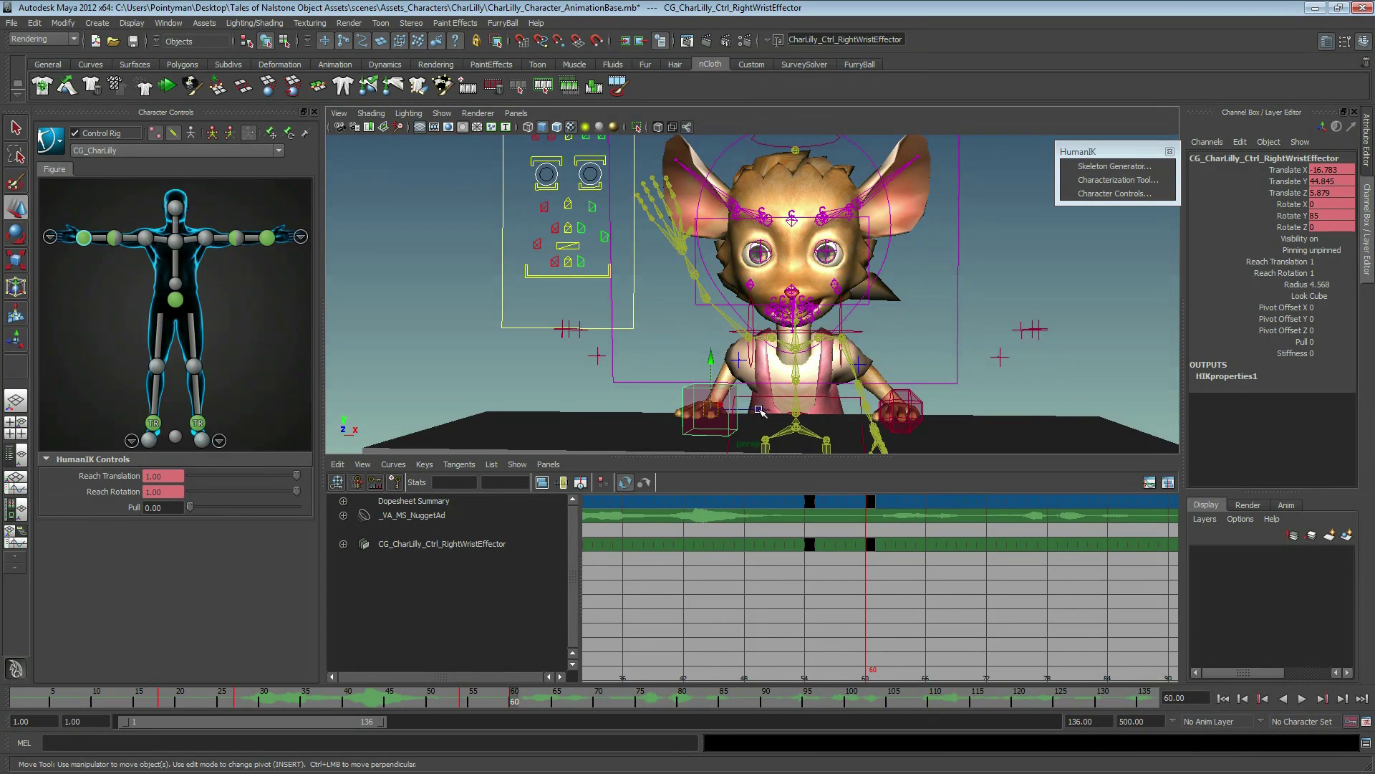
pyautogui.moveTo(759, 412); pyautogui.dragTo(813, 413)
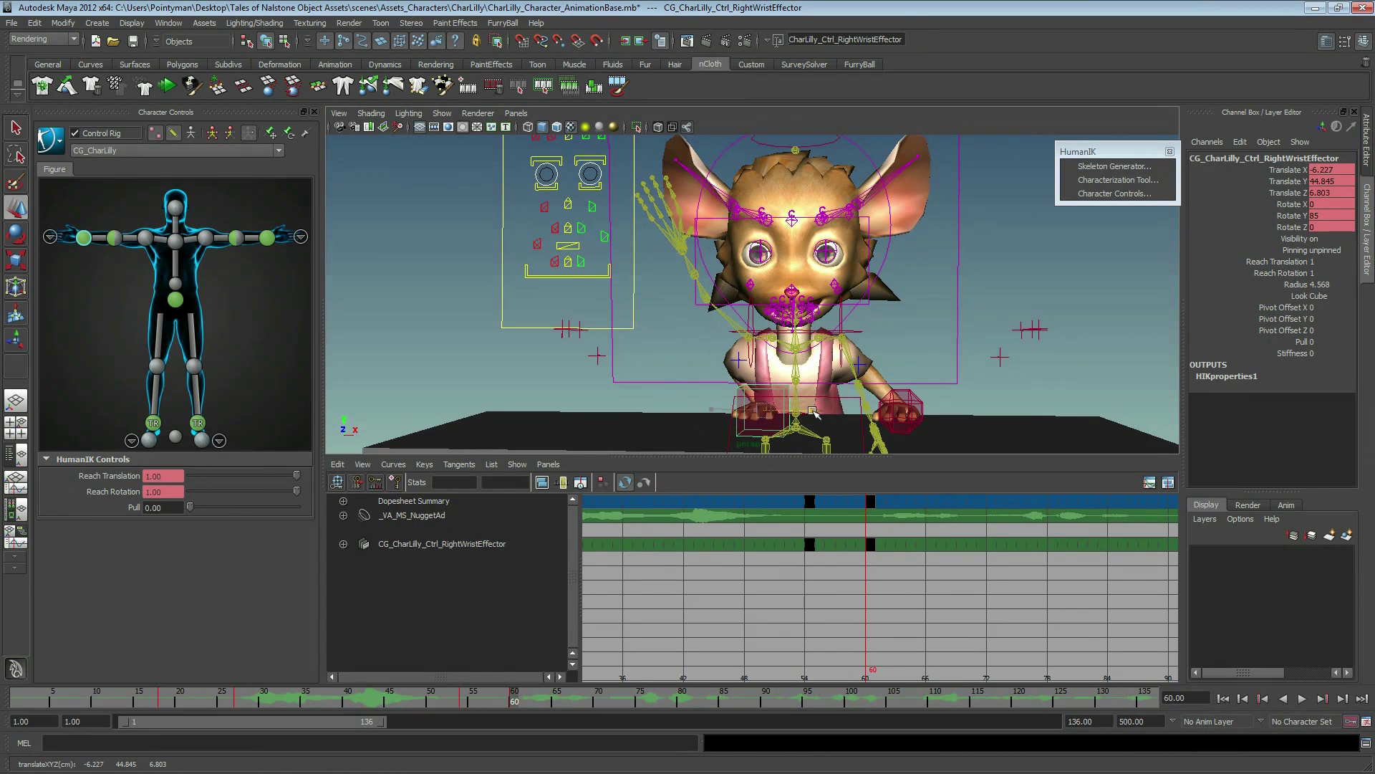
pyautogui.click(903, 412)
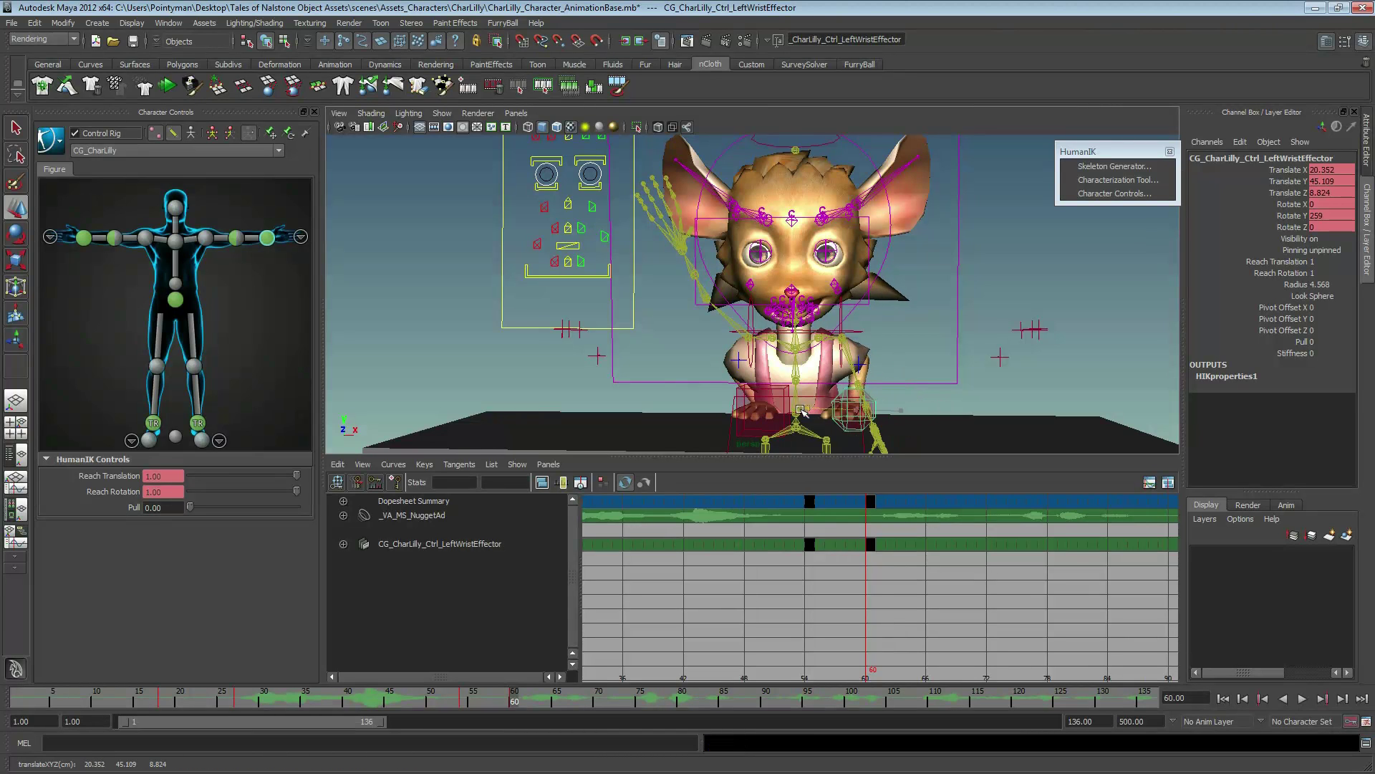
pyautogui.moveTo(901, 410); pyautogui.dragTo(794, 411)
pyautogui.press('7')
pyautogui.click(1004, 298)
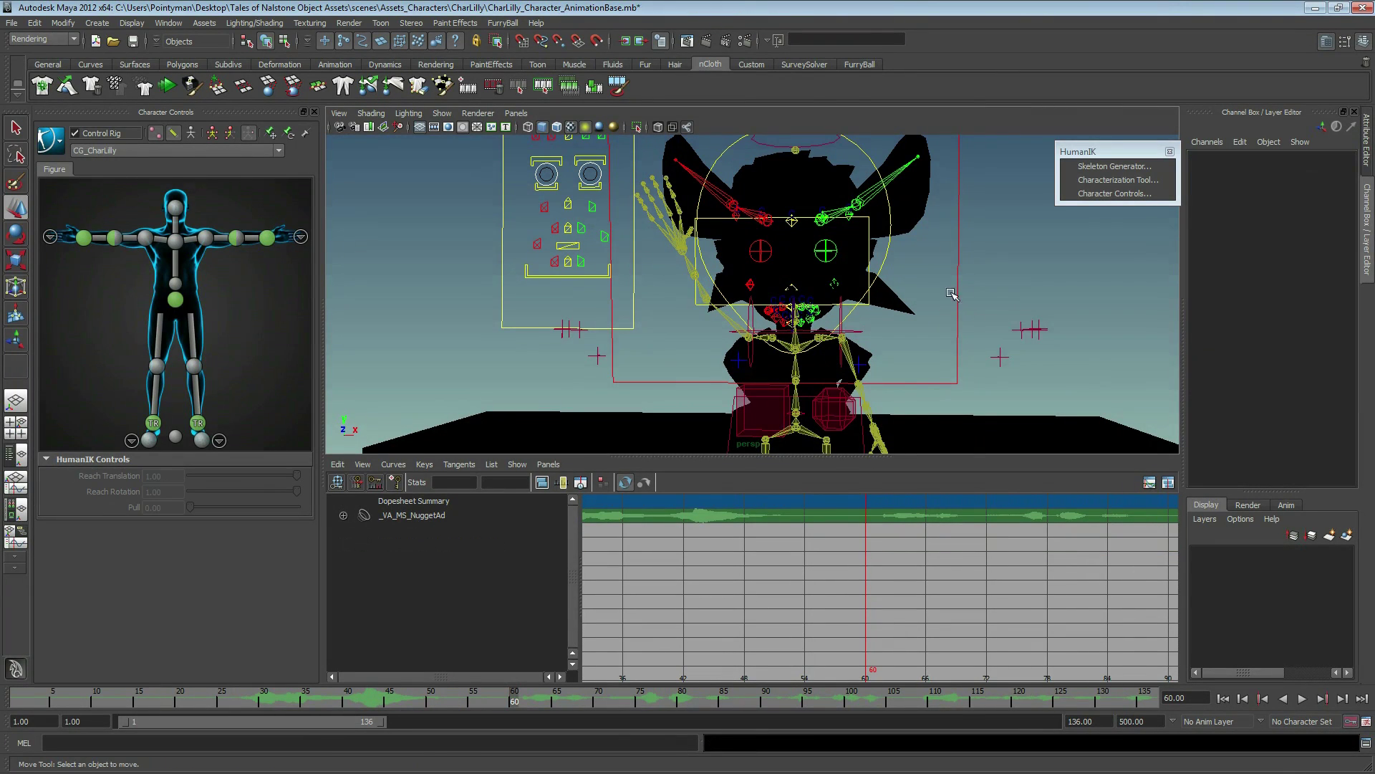
pyautogui.moveTo(831, 300)
pyautogui.keyDown('alt'); pyautogui.mouseDown()
pyautogui.moveTo(814, 309)
pyautogui.moveTo(852, 342)
pyautogui.mouseUp(); pyautogui.keyUp('alt')
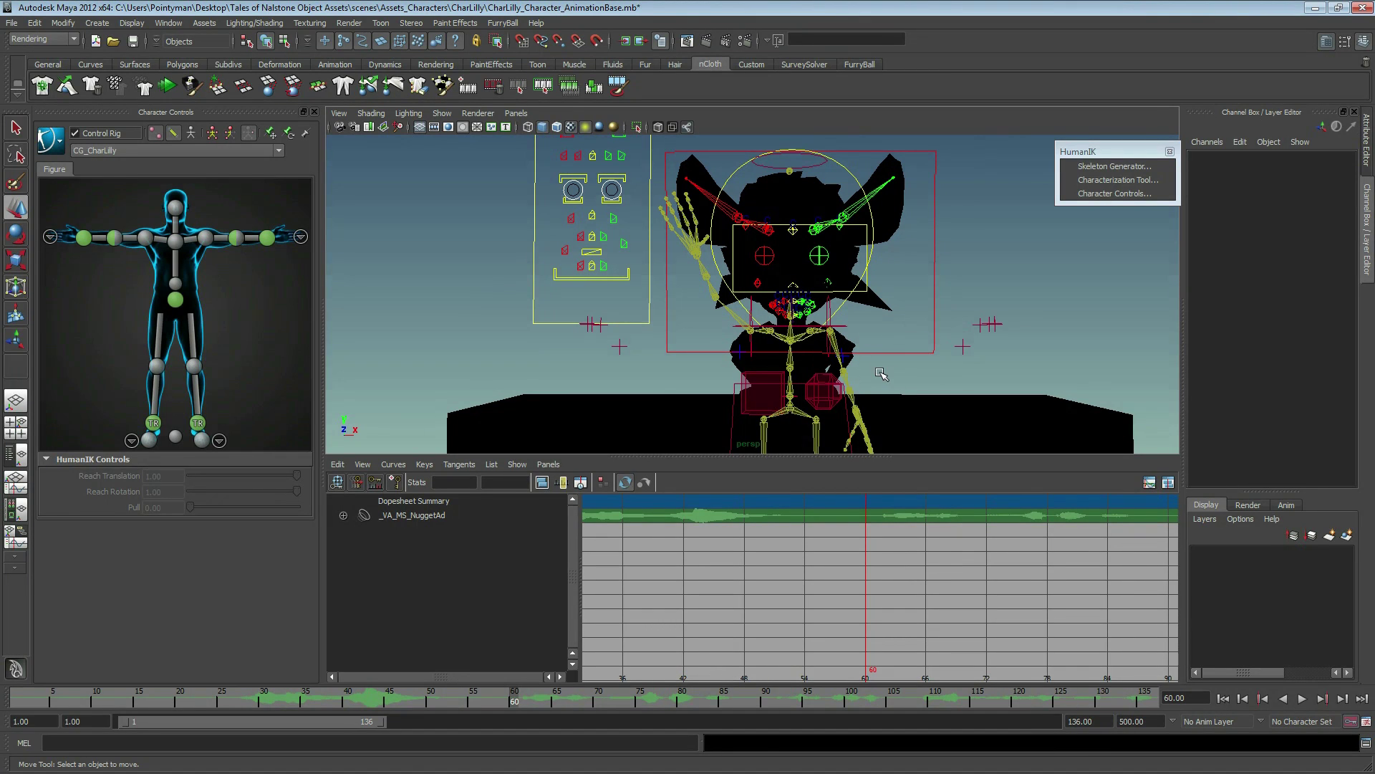
pyautogui.click(839, 385)
pyautogui.hotkey('ctrl', 'z')
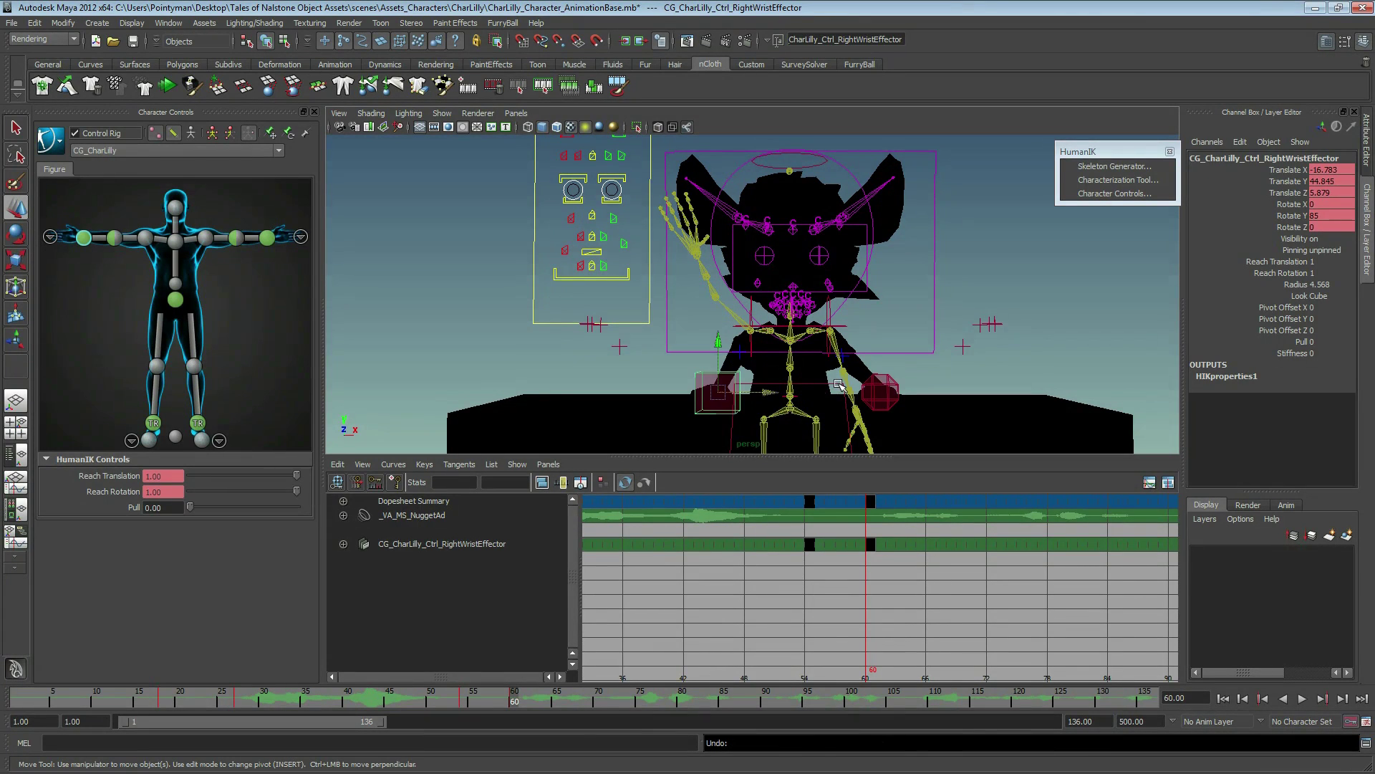
pyautogui.click(1018, 277)
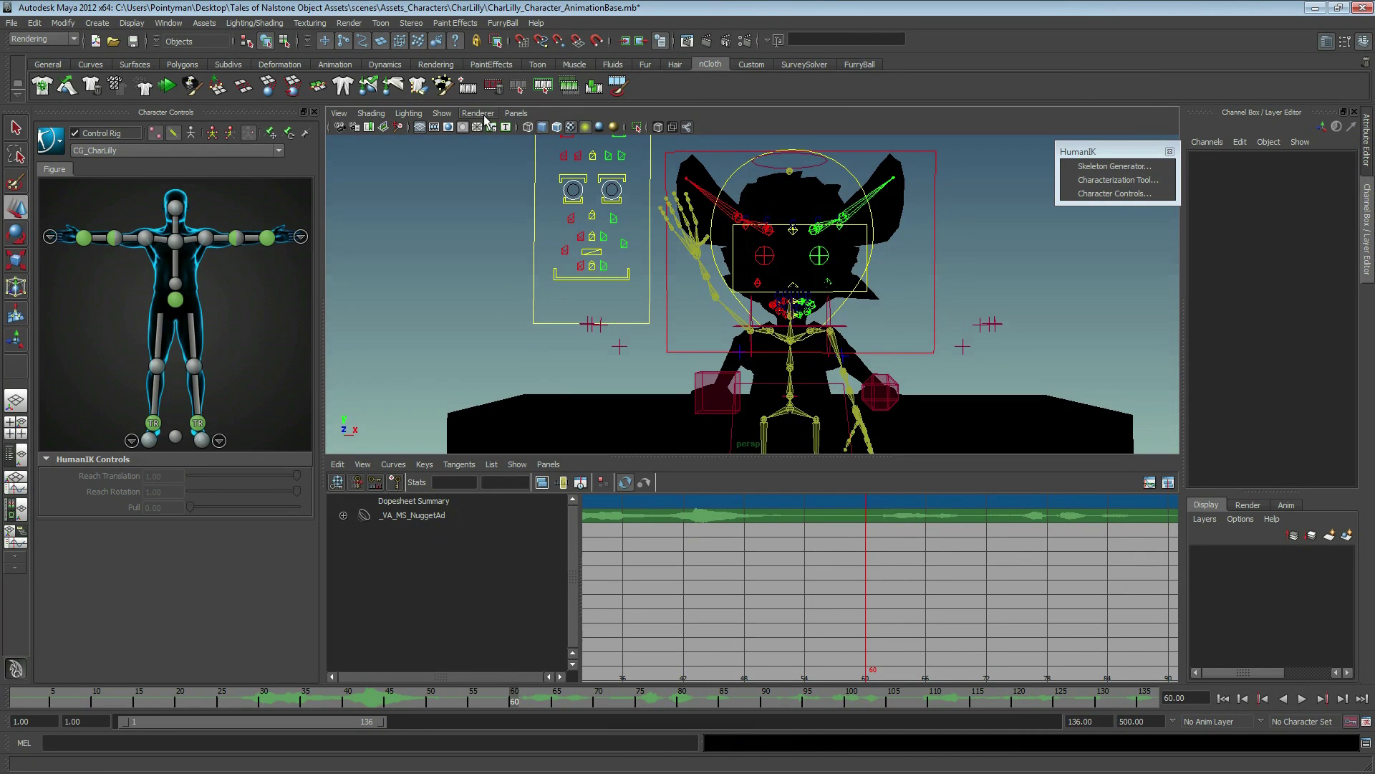
# - Lower the hip slightly, then select all CharLilly effectors and their keys near frames 24–36
pyautogui.press('6')
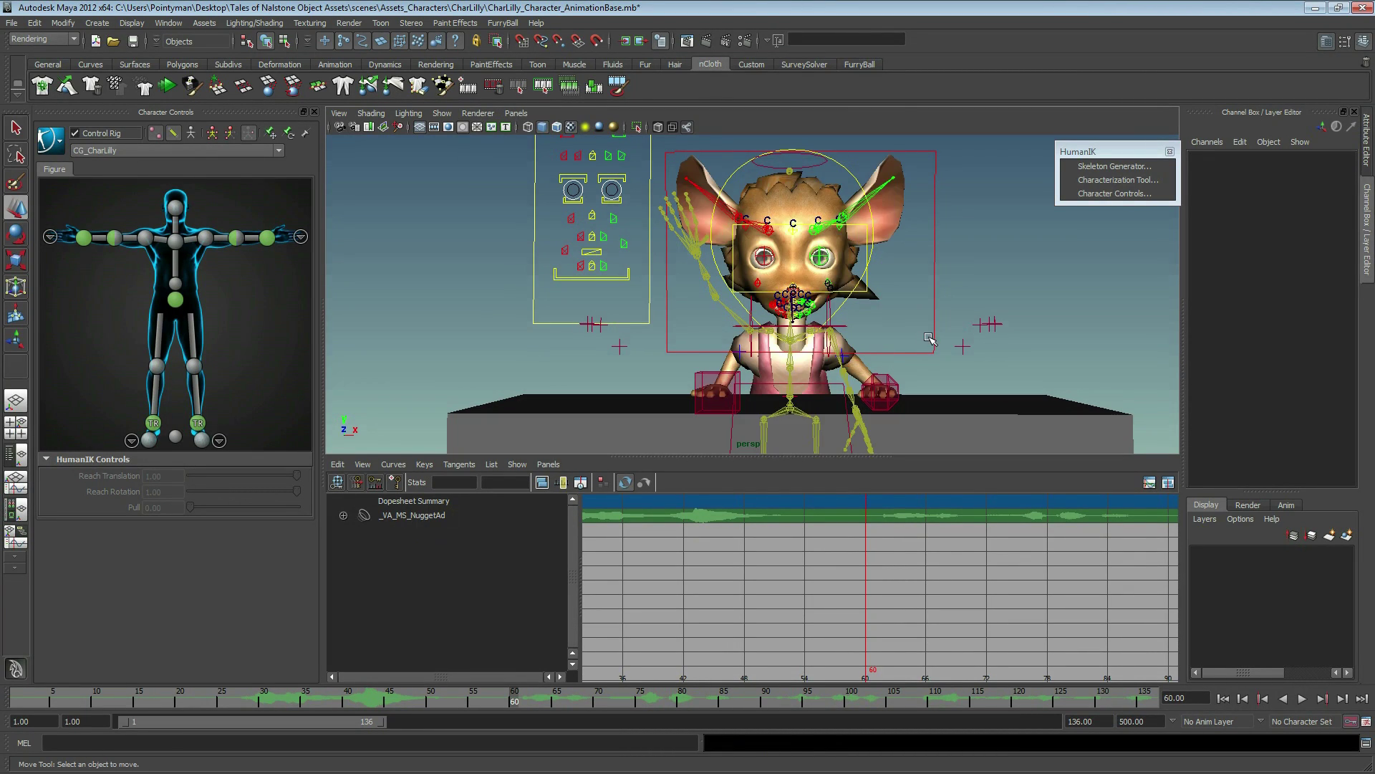
pyautogui.moveTo(797, 339); pyautogui.dragTo(798, 346)
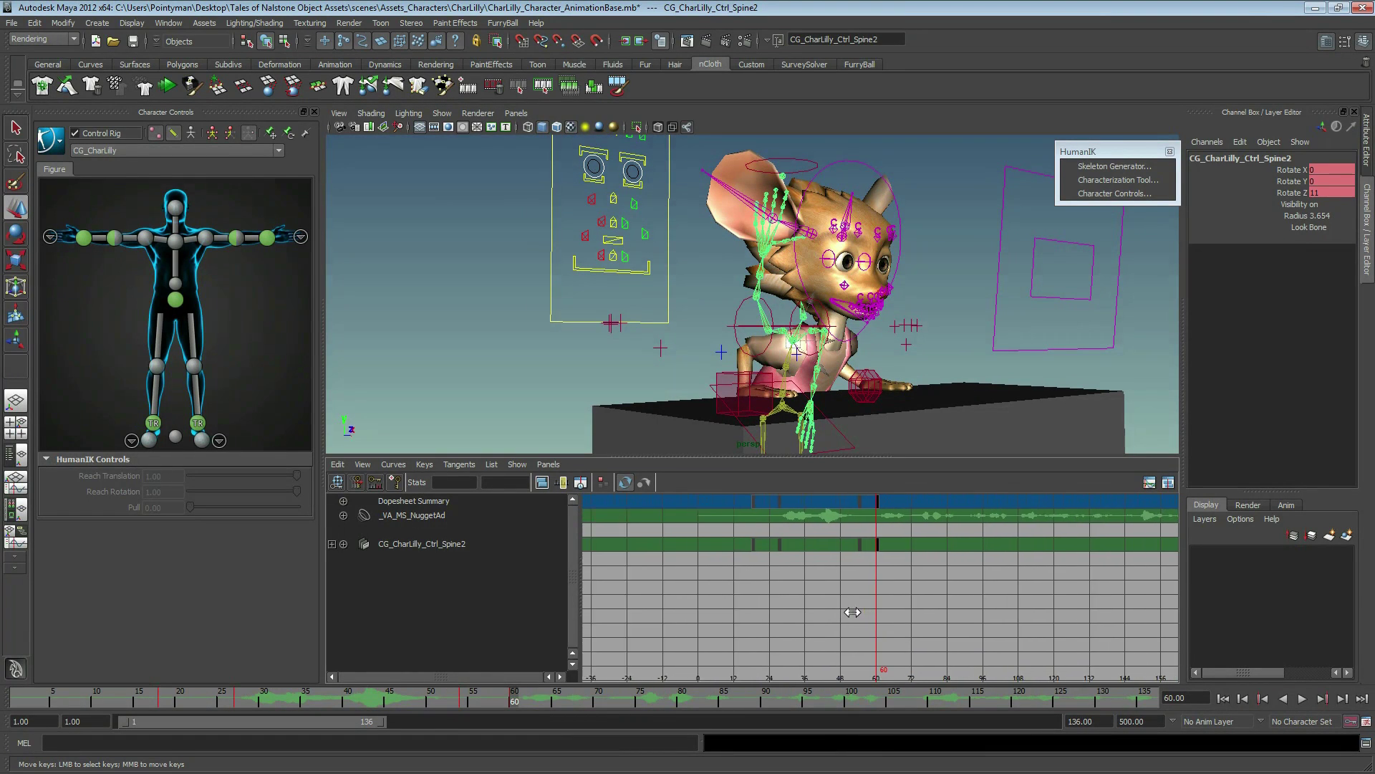
pyautogui.moveTo(705, 522); pyautogui.dragTo(856, 491)
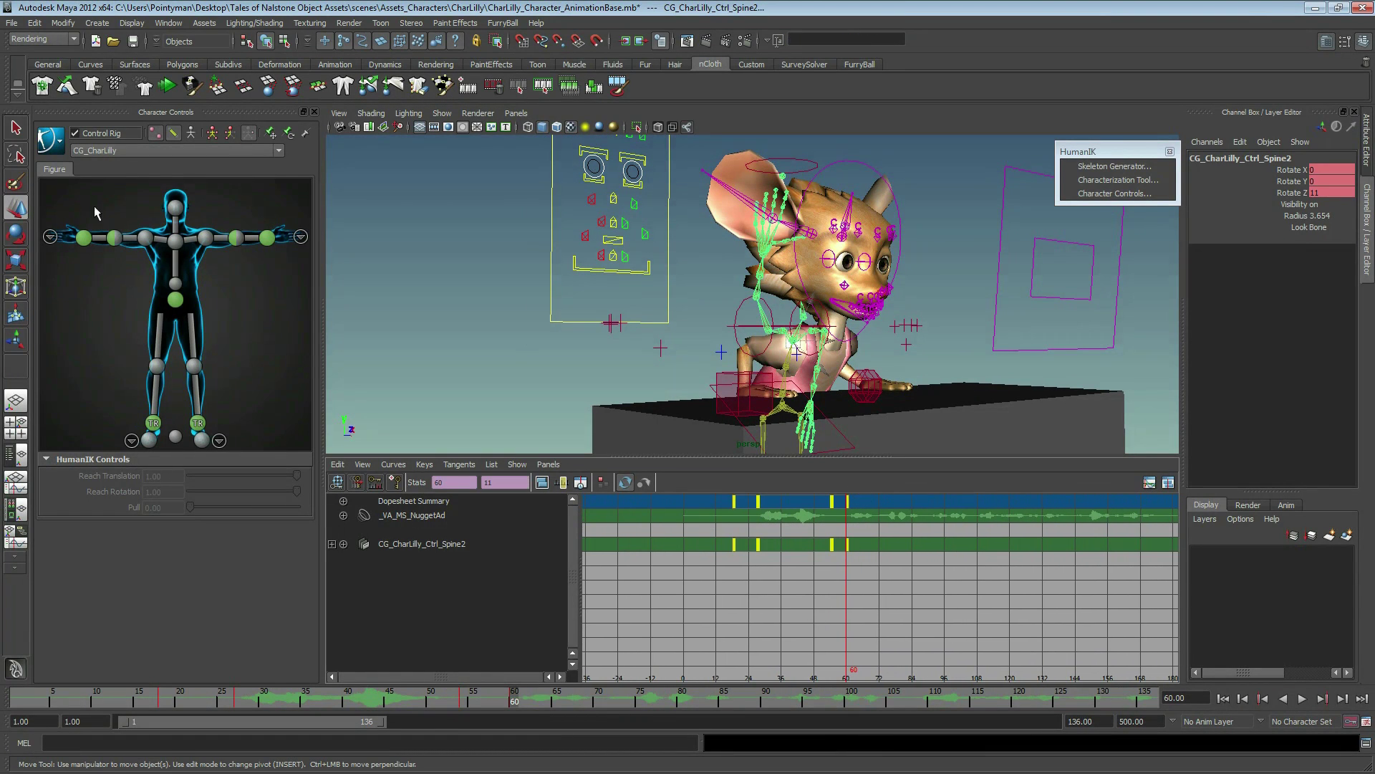
pyautogui.moveTo(81, 210); pyautogui.dragTo(293, 446)
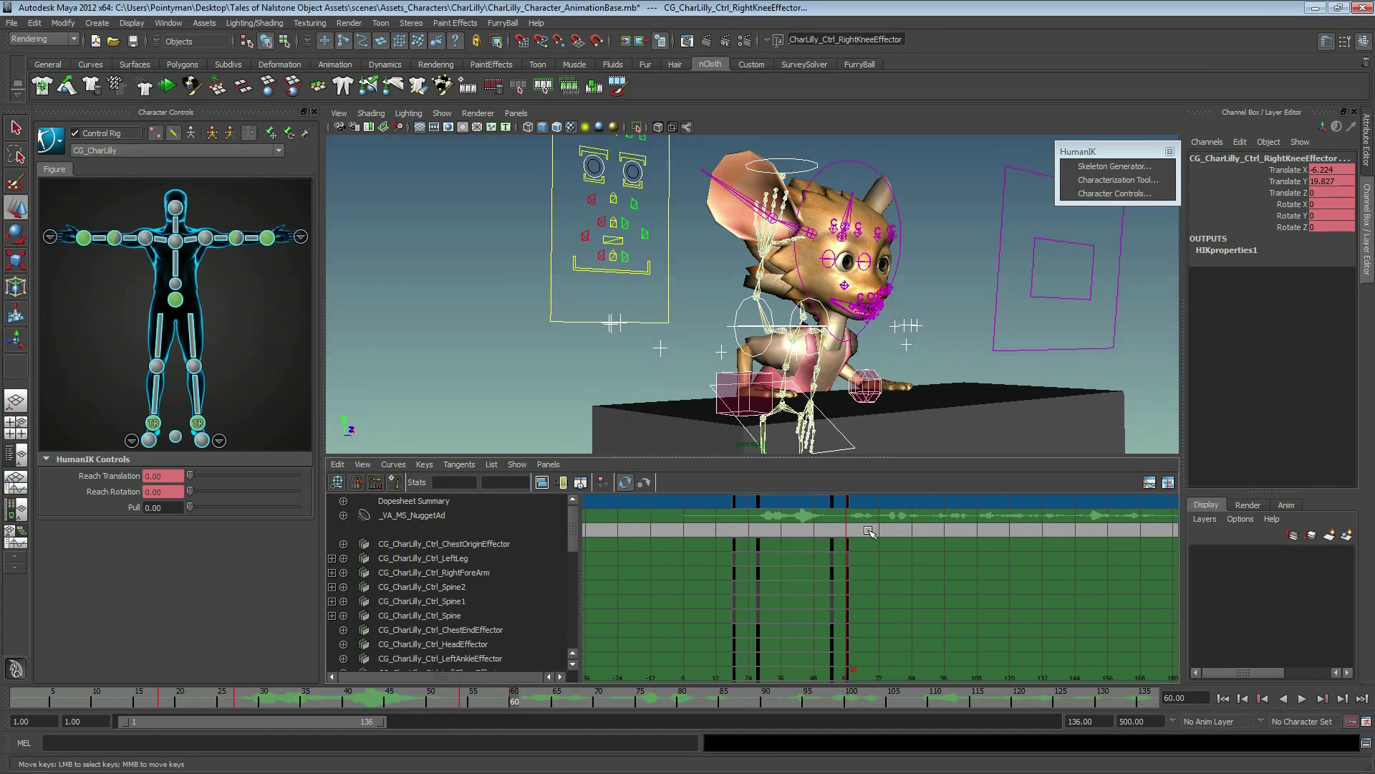
pyautogui.moveTo(722, 502); pyautogui.dragTo(779, 518)
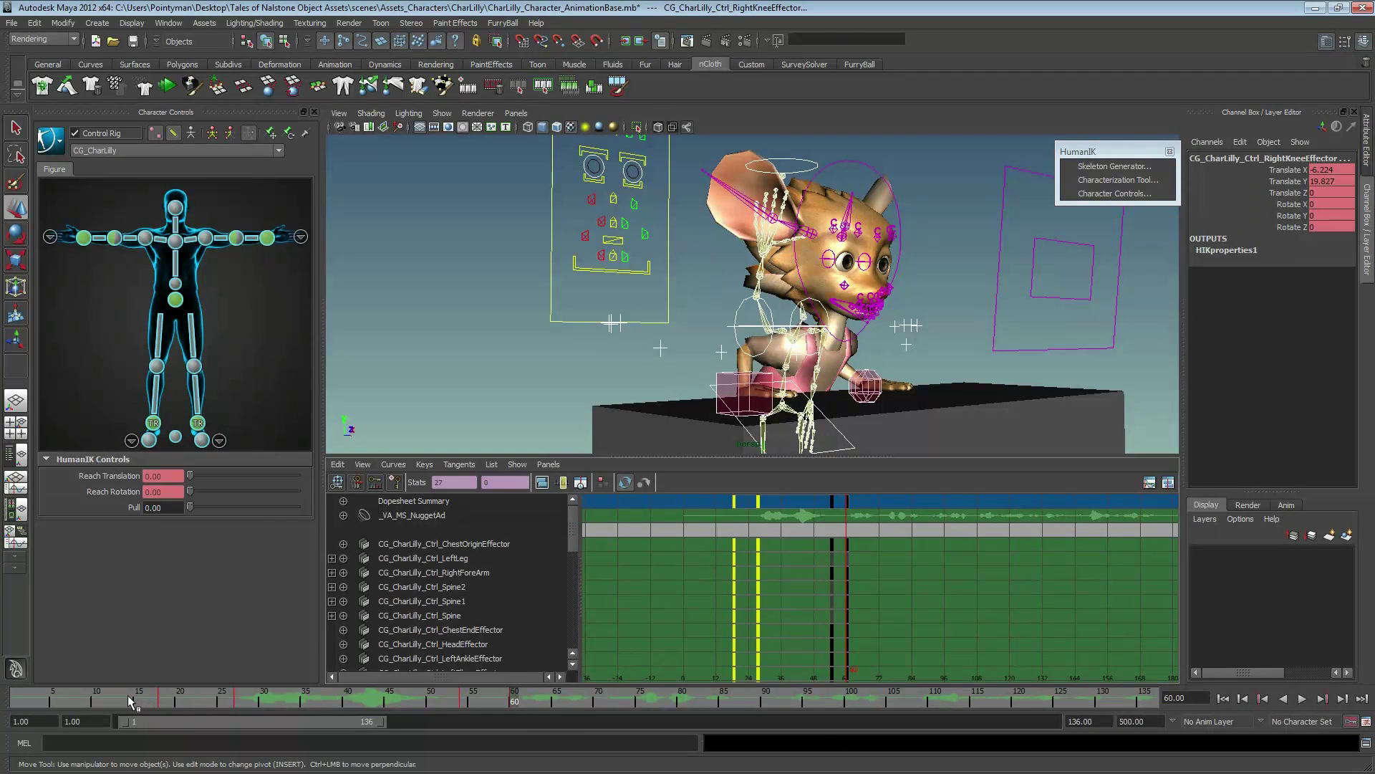
# - Scrub to frame 64 and zoom the dope sheet out to show keys across the timeline
pyautogui.moveTo(132, 700)
pyautogui.mouseDown()
pyautogui.moveTo(113, 699)
pyautogui.moveTo(548, 698)
pyautogui.mouseUp()
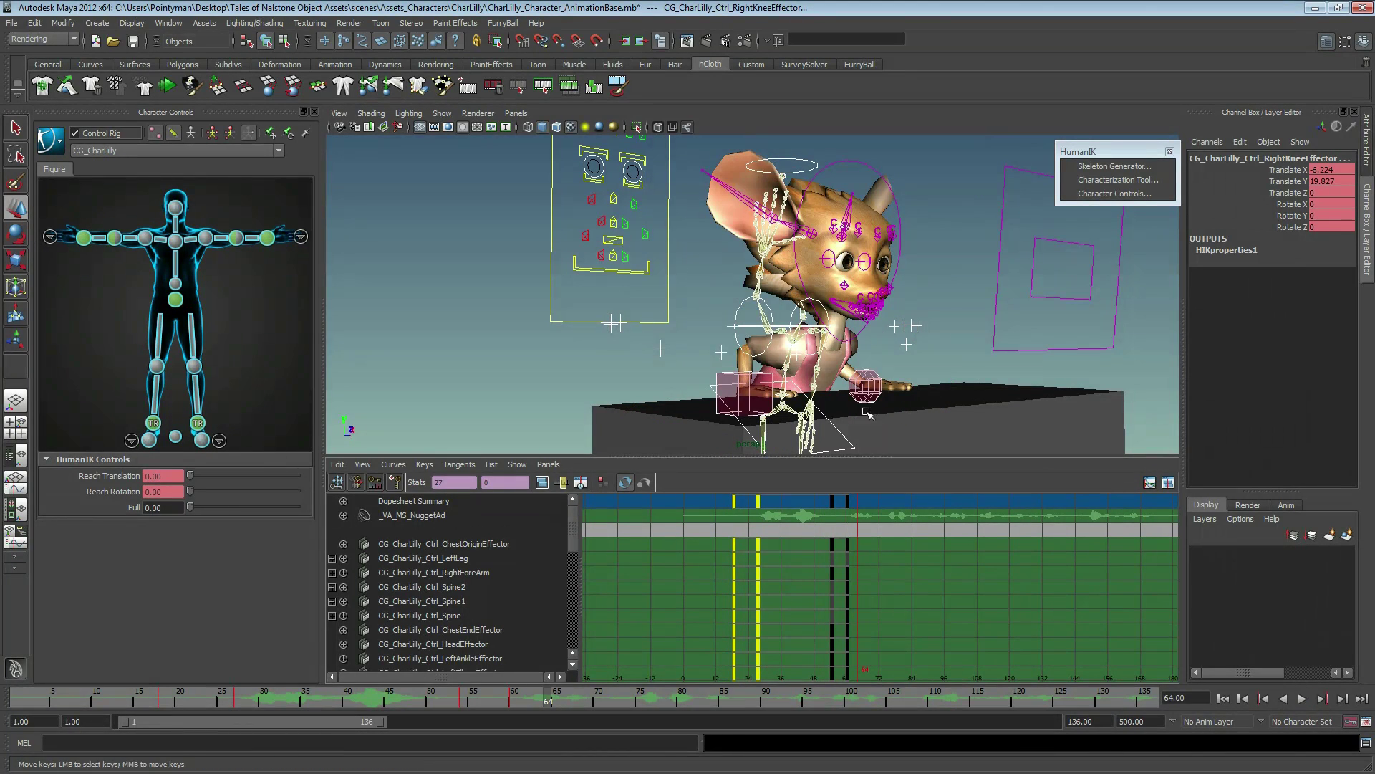
pyautogui.keyDown('alt'); pyautogui.moveTo(881, 287); pyautogui.dragTo(928, 297); pyautogui.keyUp('alt')
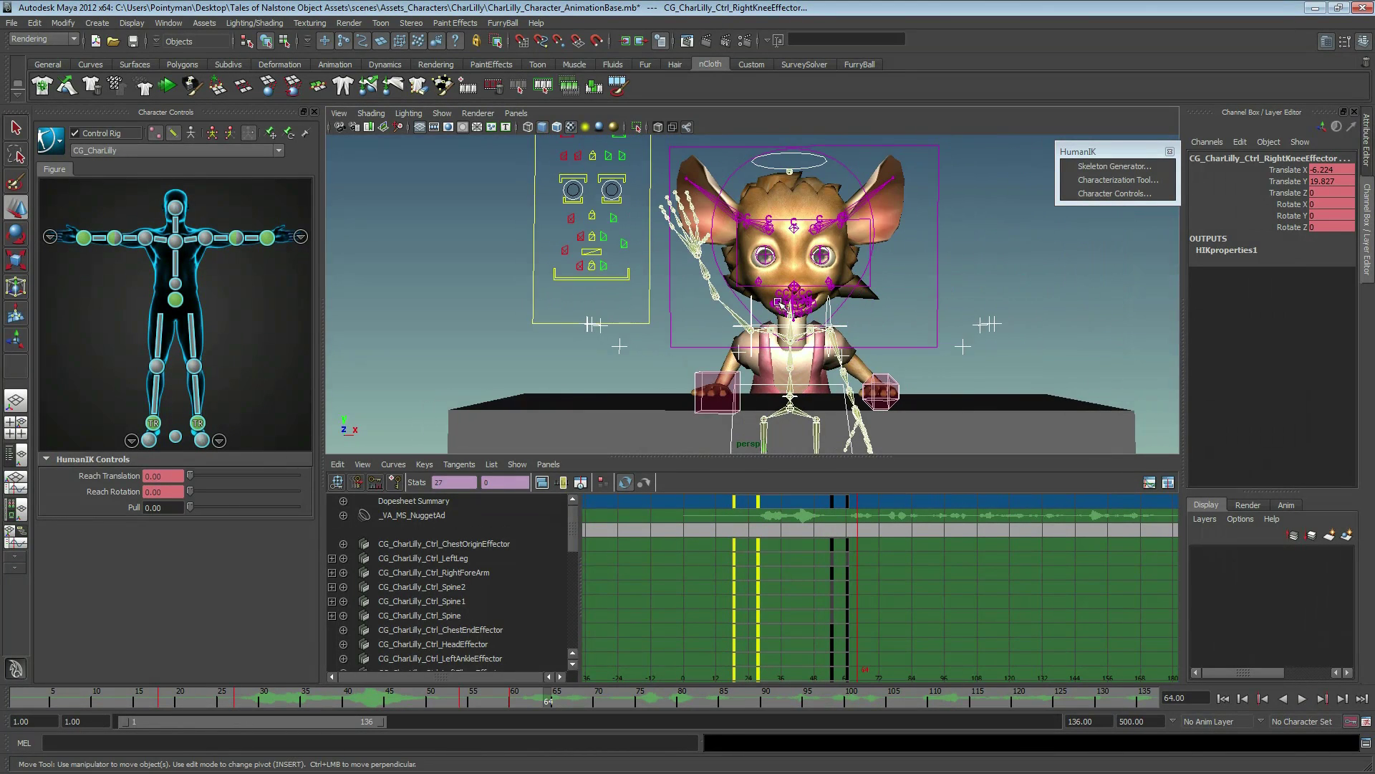
pyautogui.keyDown('alt'); pyautogui.moveTo(928, 297); pyautogui.dragTo(929, 301, button='right'); pyautogui.keyUp('alt')
pyautogui.keyDown('alt'); pyautogui.moveTo(900, 602); pyautogui.dragTo(801, 605, button='right'); pyautogui.keyUp('alt')
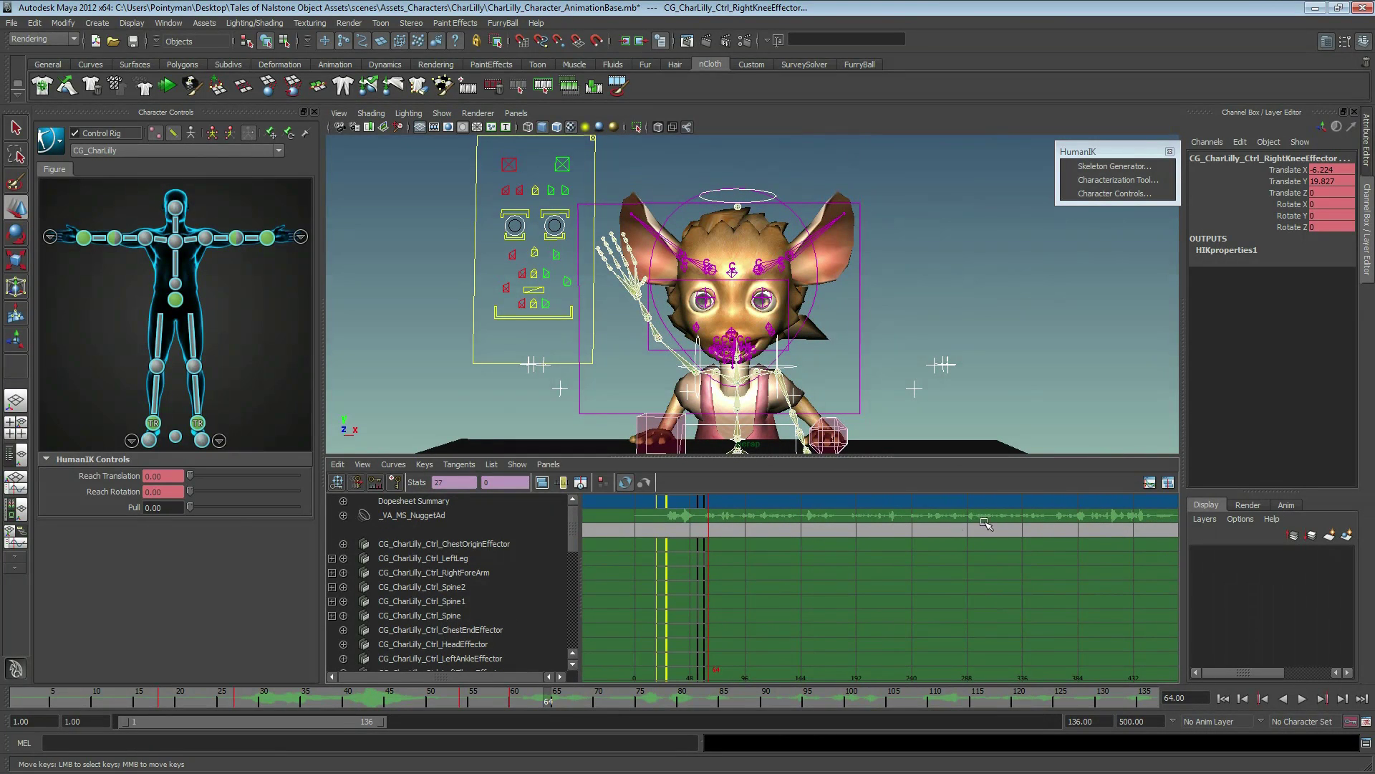
pyautogui.keyDown('alt'); pyautogui.moveTo(1045, 524); pyautogui.dragTo(994, 527, button='middle'); pyautogui.keyUp('alt')
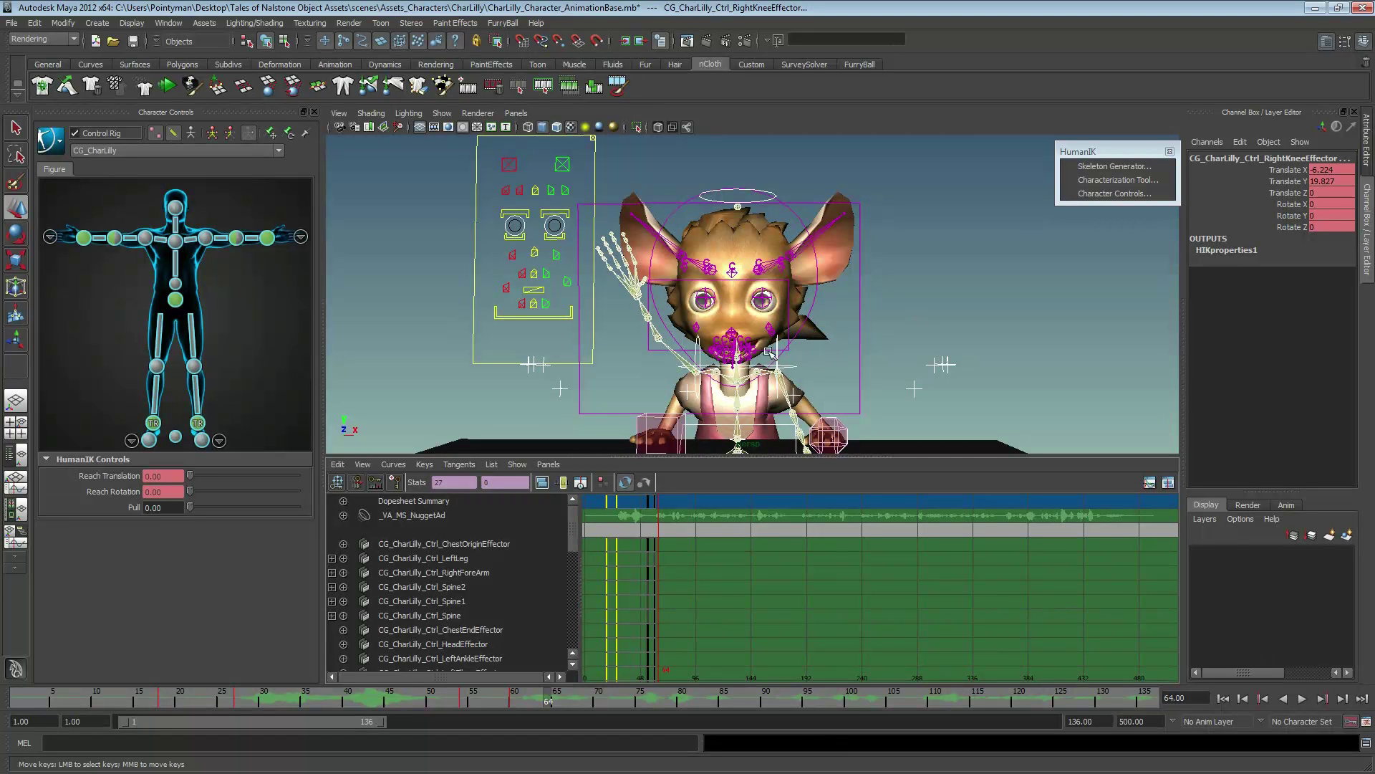
# - Rewind the first-pass wave to frame 1, play it to frame 110, and reframe the rig
pyautogui.keyDown('alt'); pyautogui.moveTo(719, 370); pyautogui.dragTo(768, 405); pyautogui.keyUp('alt')
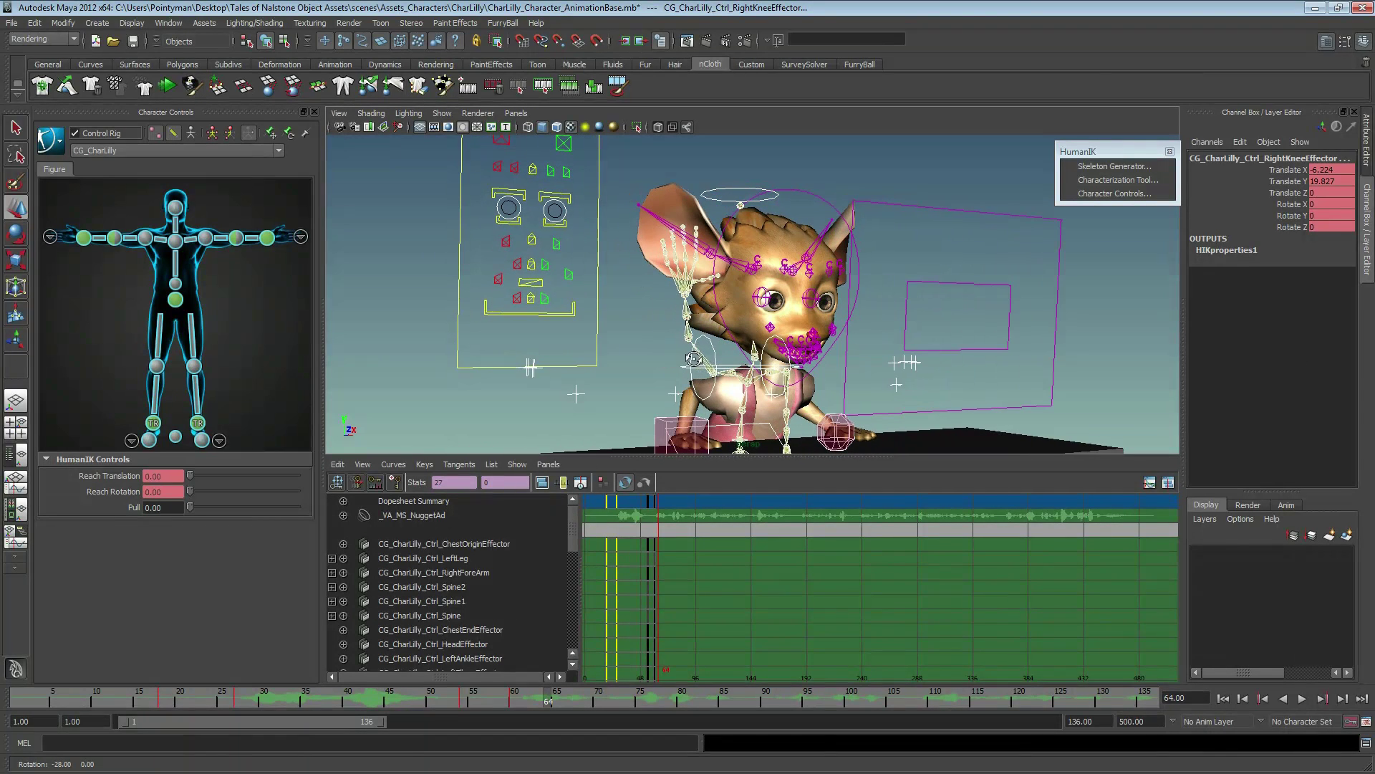
pyautogui.click(768, 404)
pyautogui.keyDown('alt'); pyautogui.moveTo(769, 405); pyautogui.dragTo(846, 346, button='middle'); pyautogui.keyUp('alt')
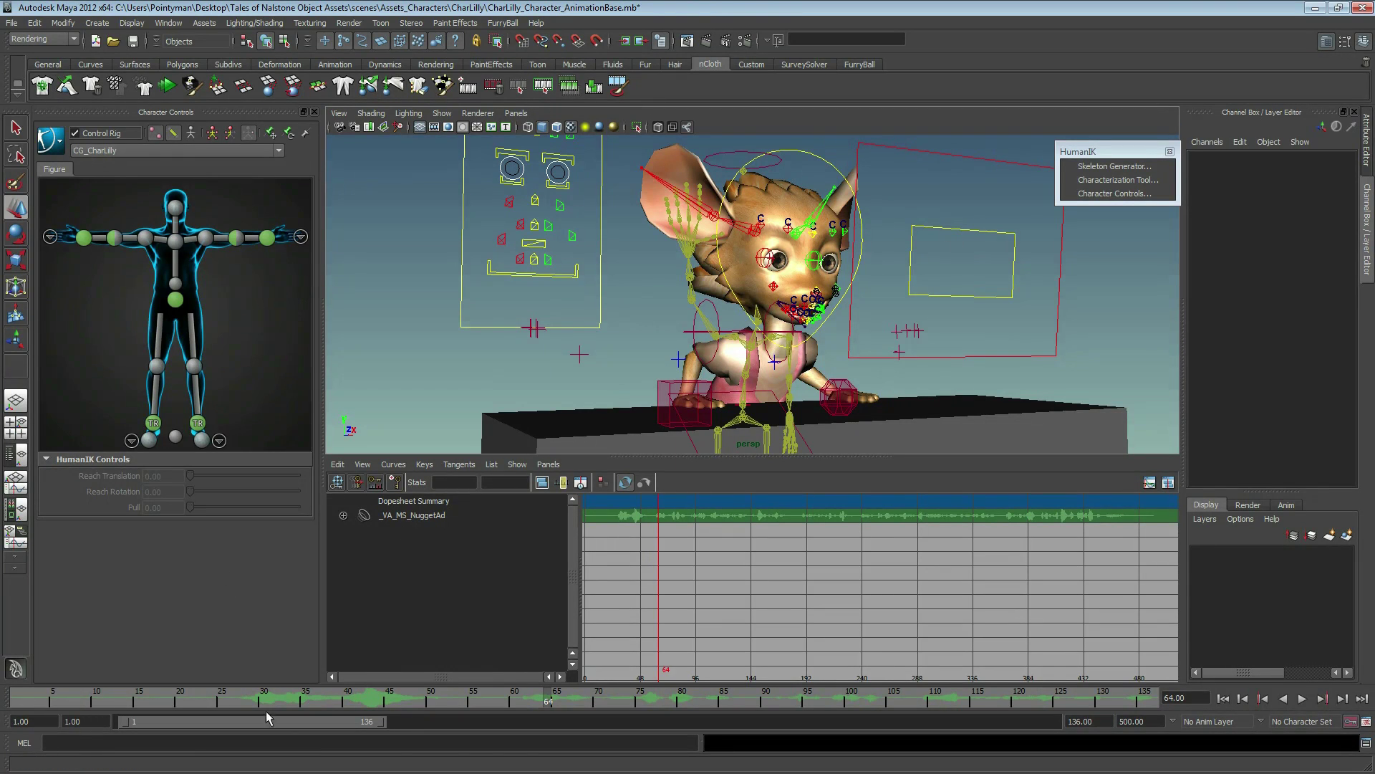
pyautogui.moveTo(279, 709); pyautogui.dragTo(20, 709)
pyautogui.click(1300, 698)
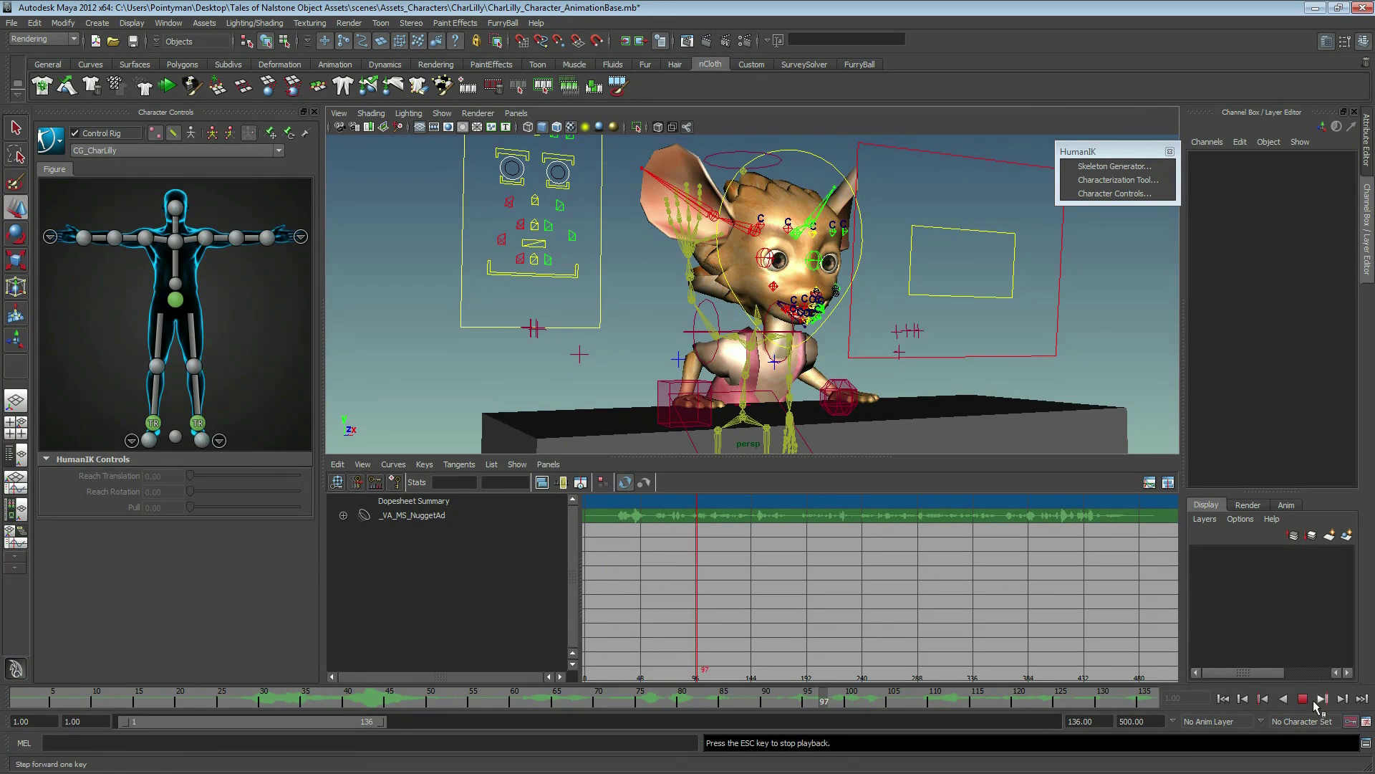
pyautogui.click(1302, 698)
pyautogui.keyDown('alt'); pyautogui.moveTo(847, 375); pyautogui.dragTo(794, 371); pyautogui.keyUp('alt')
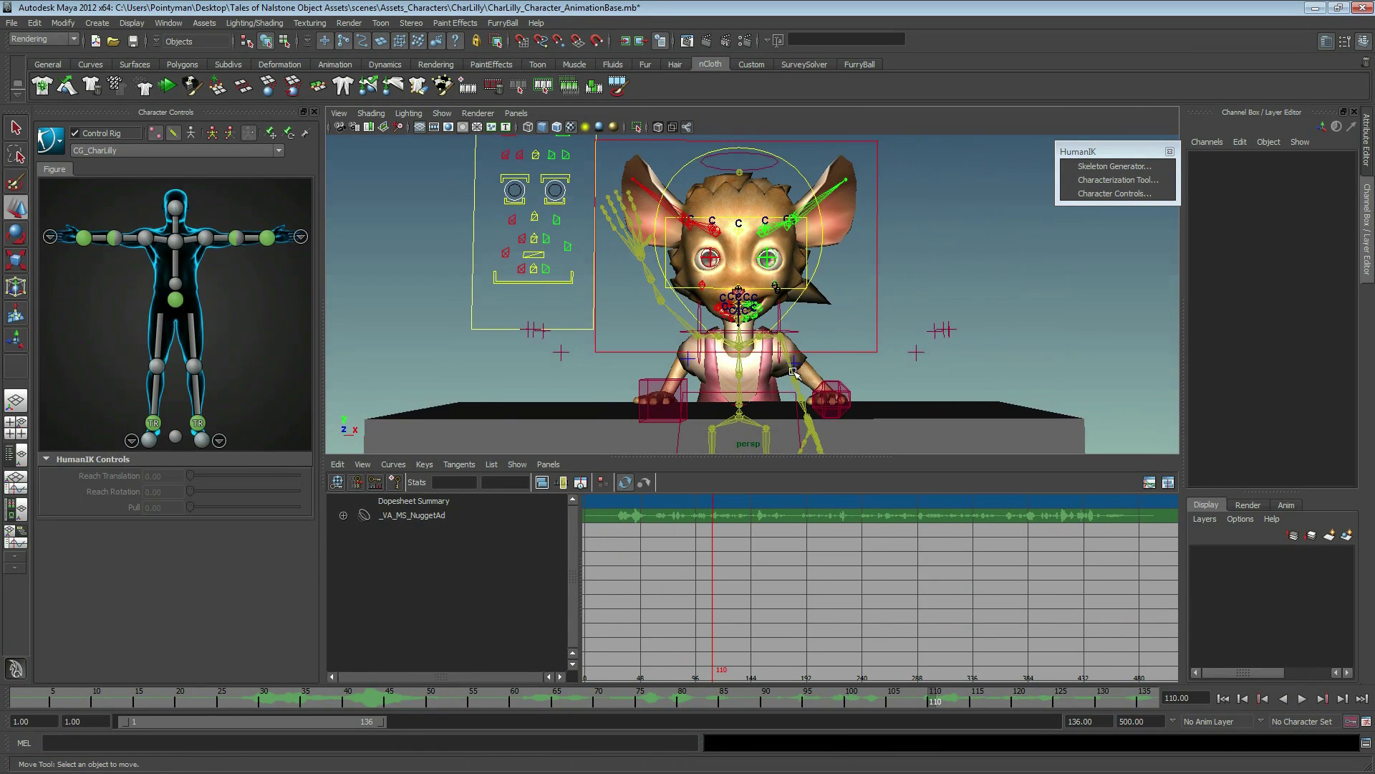
pyautogui.press('f')
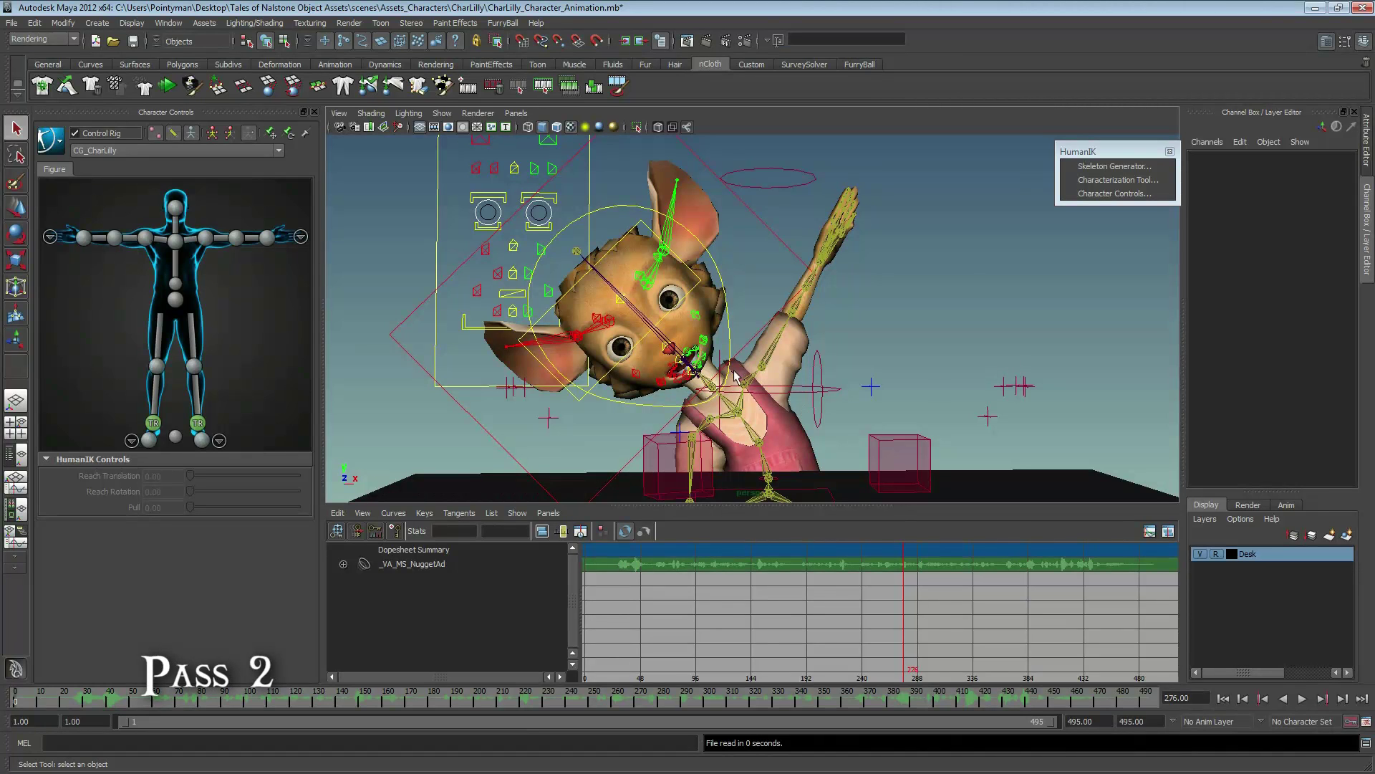
# - Play the second-pass wave from frame 1 to frame 485, then rest at frame 354
pyautogui.moveTo(36, 704); pyautogui.dragTo(18, 704)
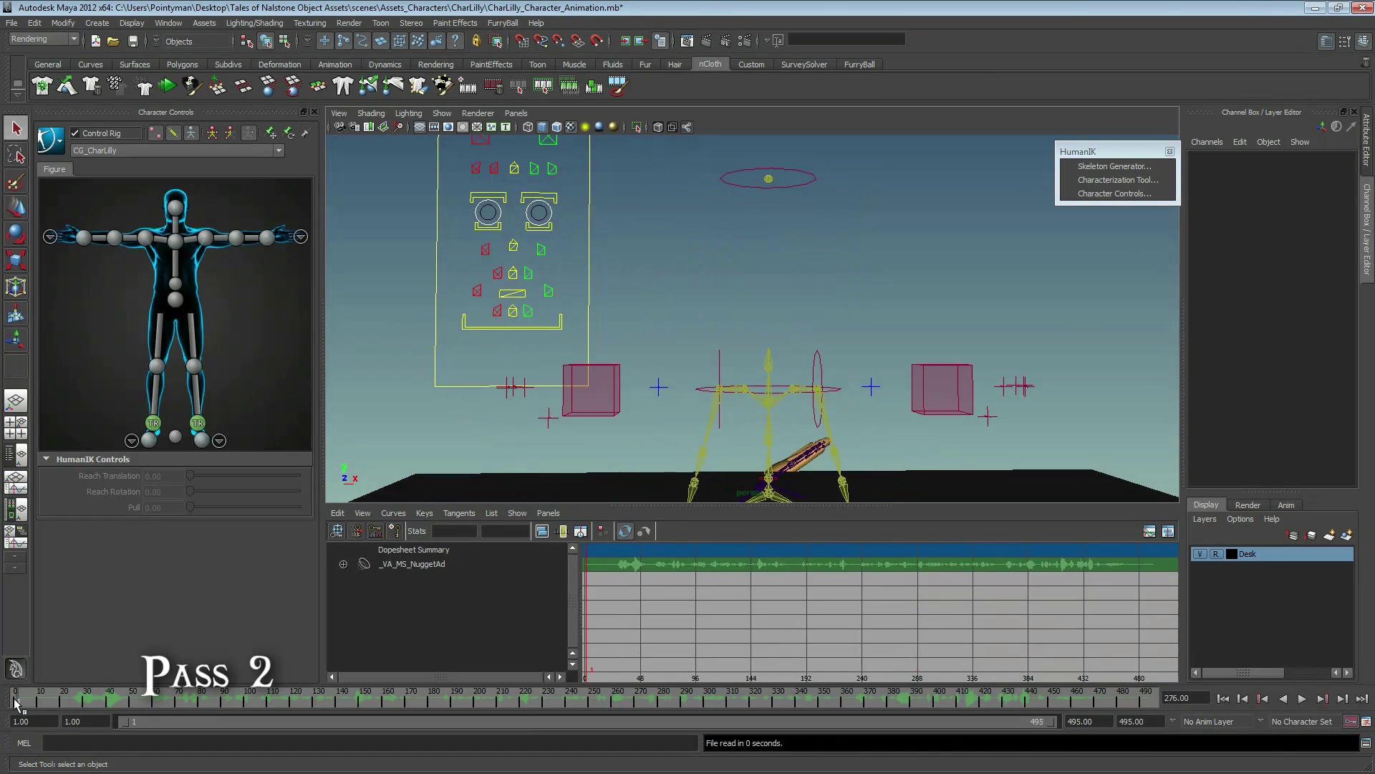
pyautogui.keyDown('alt'); pyautogui.moveTo(748, 334); pyautogui.dragTo(674, 307, button='right'); pyautogui.keyUp('alt')
pyautogui.keyDown('alt'); pyautogui.moveTo(673, 307); pyautogui.dragTo(707, 320, button='middle'); pyautogui.keyUp('alt')
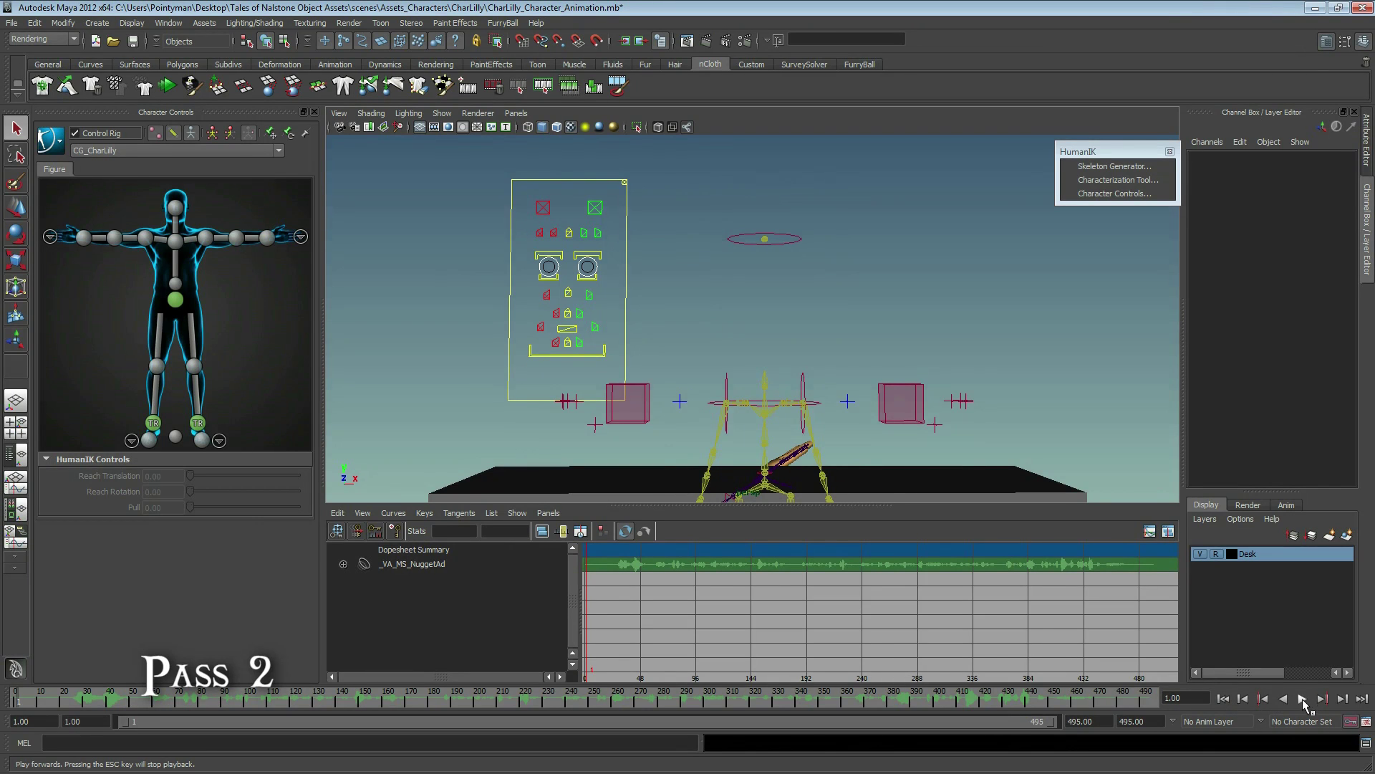
pyautogui.click(1302, 698)
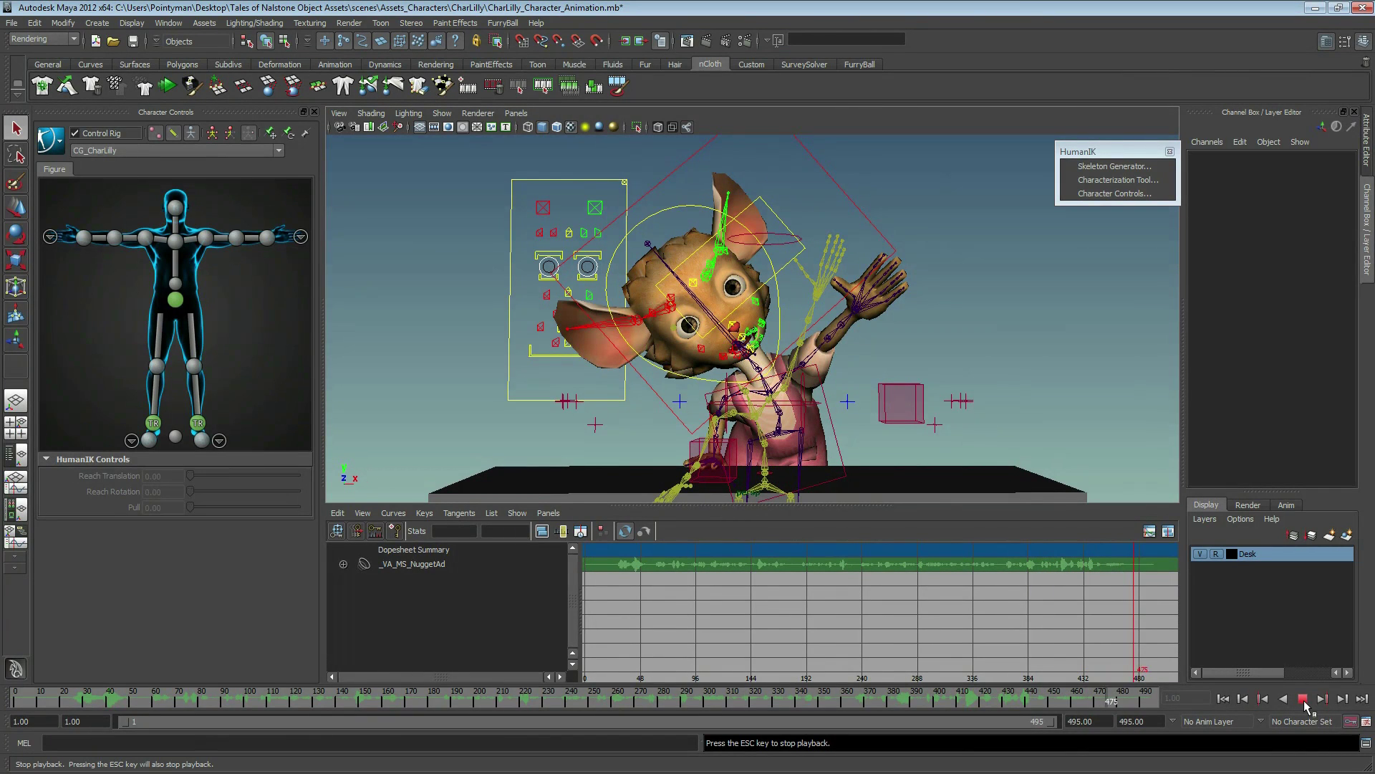
pyautogui.click(1303, 705)
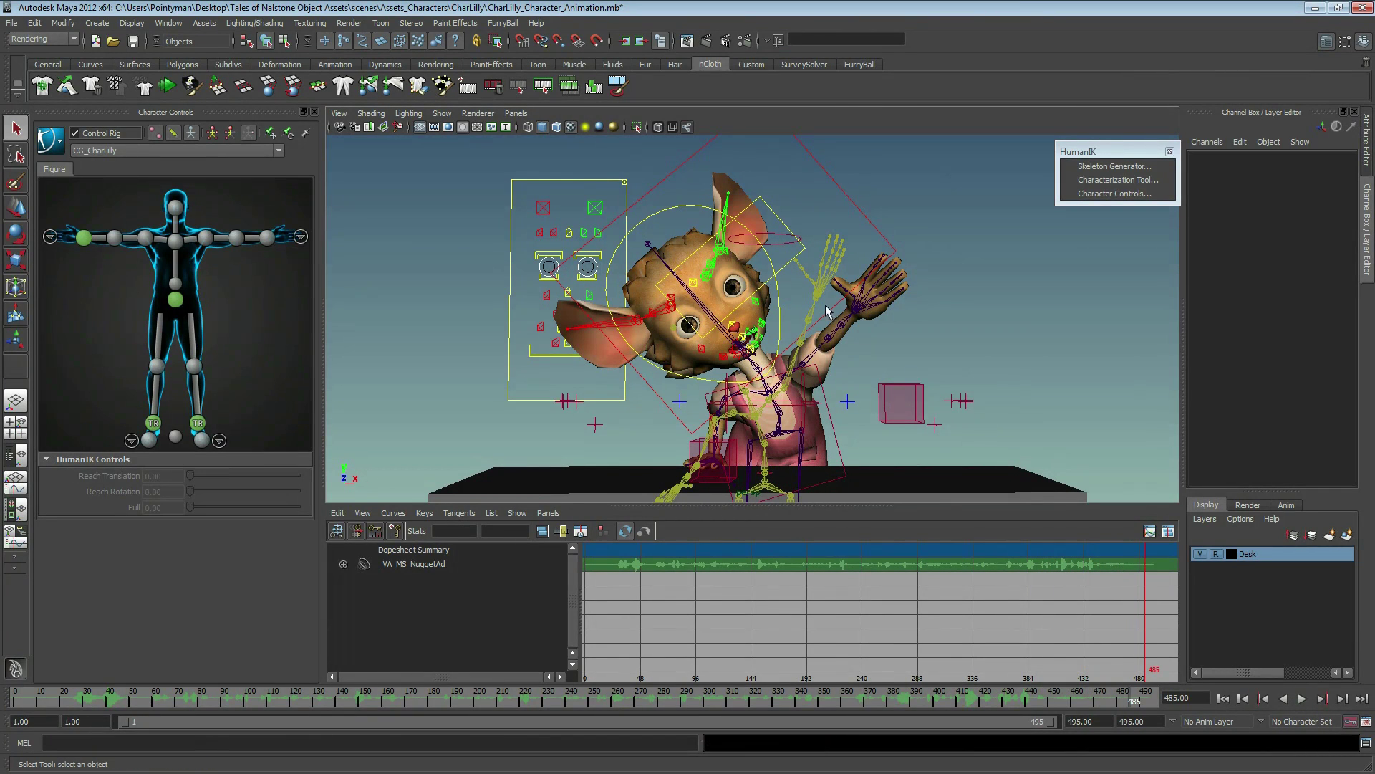
pyautogui.keyDown('alt'); pyautogui.moveTo(845, 365); pyautogui.dragTo(851, 362); pyautogui.keyUp('alt')
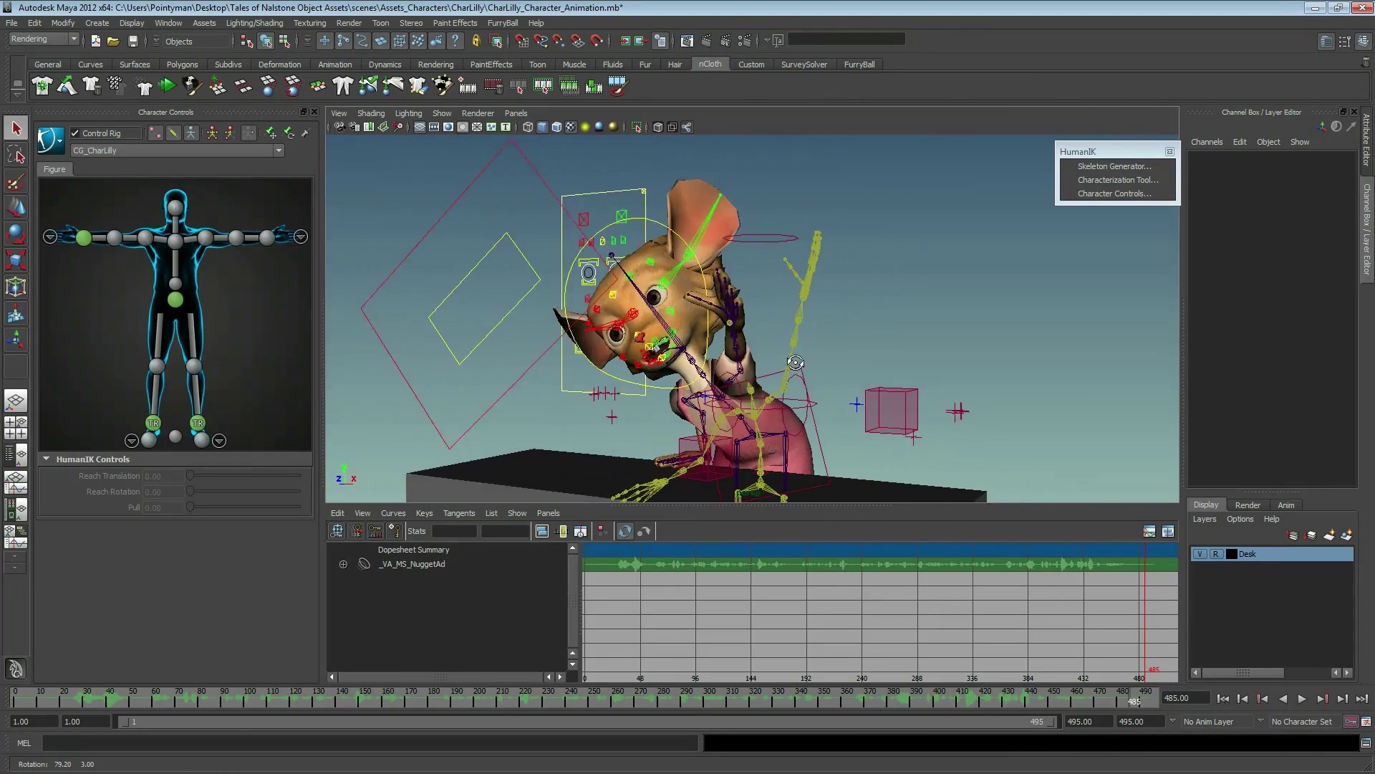
pyautogui.keyDown('alt'); pyautogui.moveTo(852, 362); pyautogui.dragTo(769, 359); pyautogui.keyUp('alt')
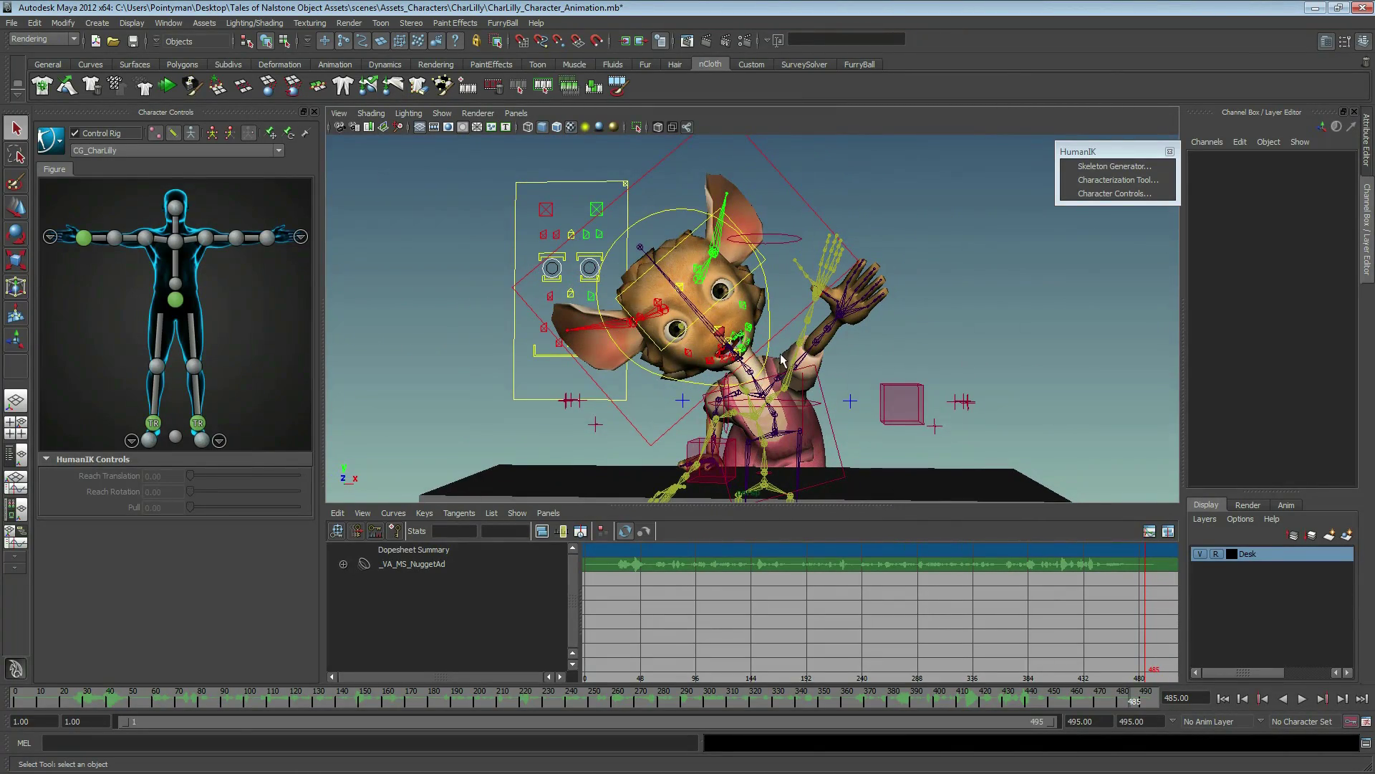
pyautogui.click(831, 700)
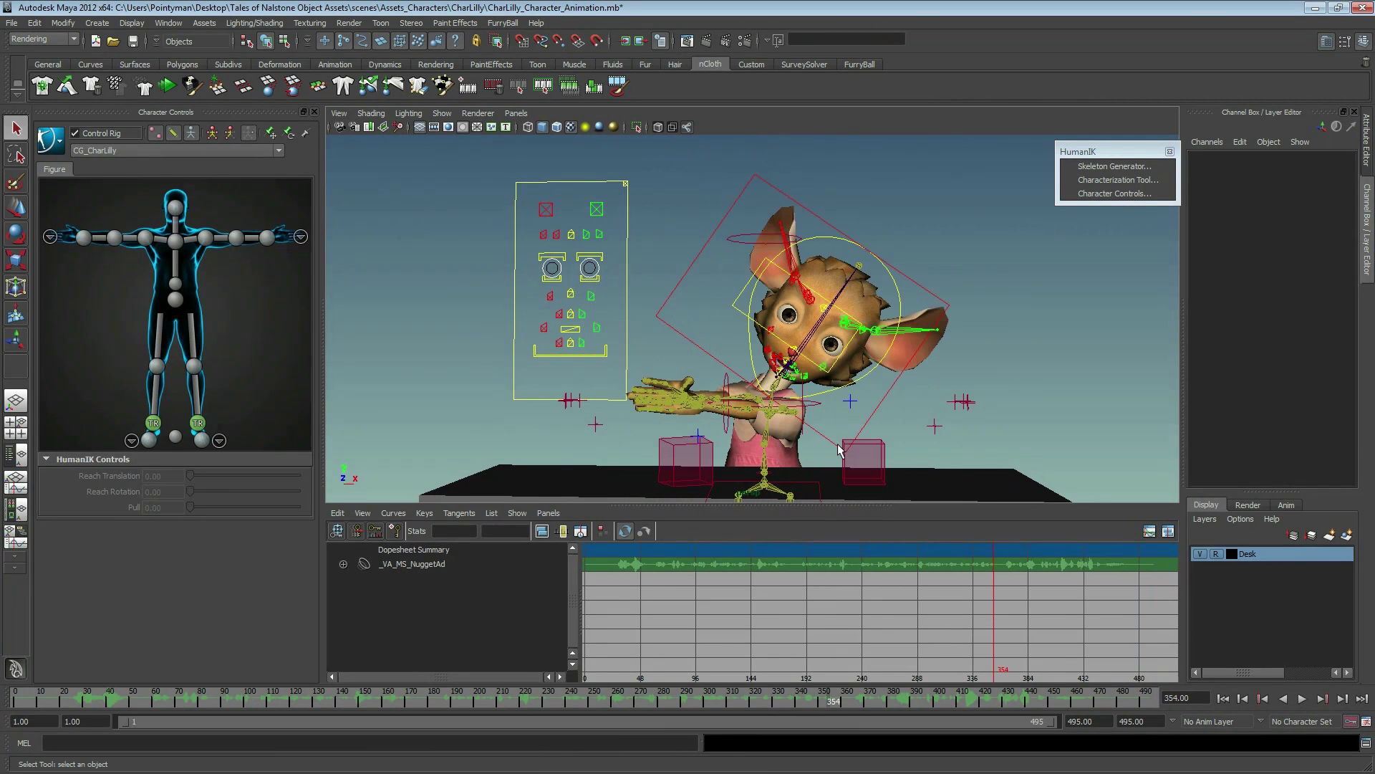
# - Set the timeline Sound to Off, then play and scrub the wave silently
pyautogui.rightClick(716, 698)
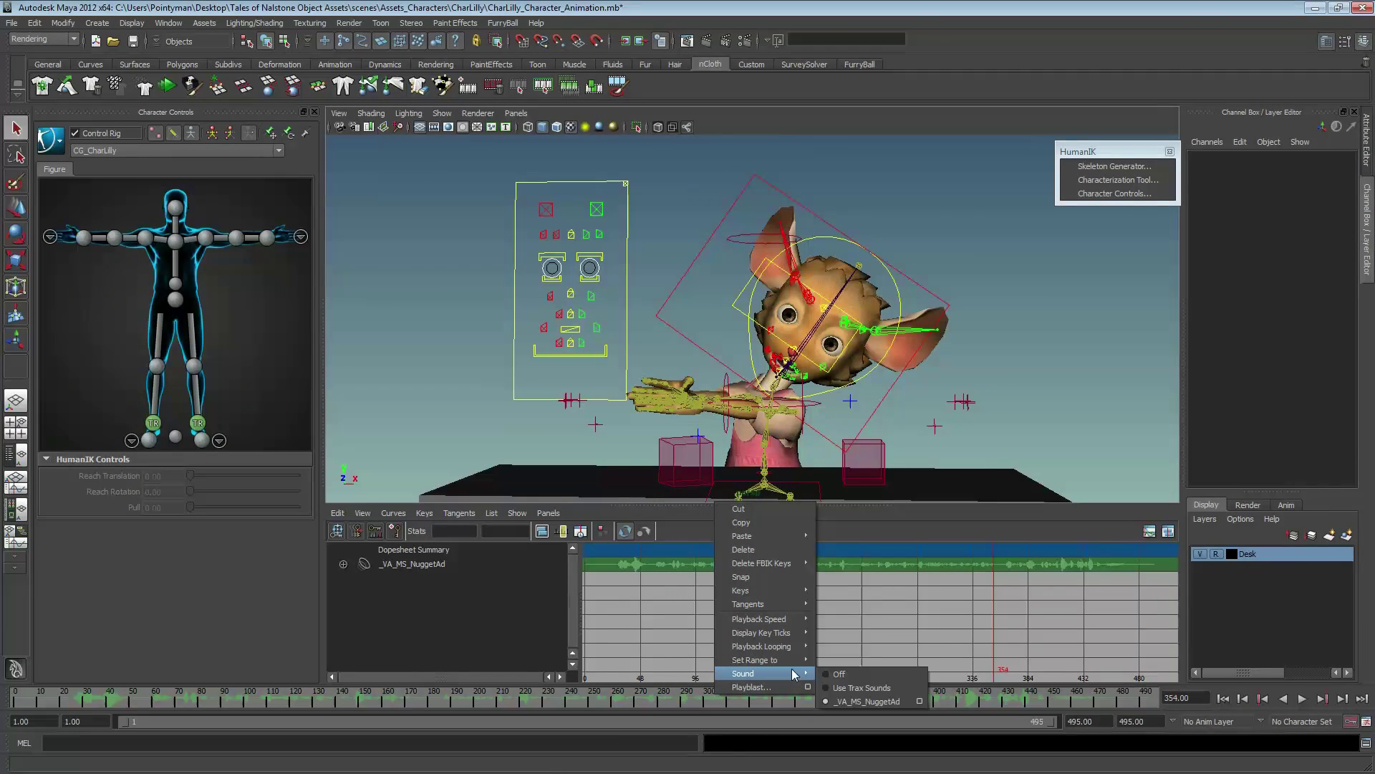
pyautogui.click(852, 677)
pyautogui.hotkey('alt', 'v')
pyautogui.hotkey('alt', 'v')
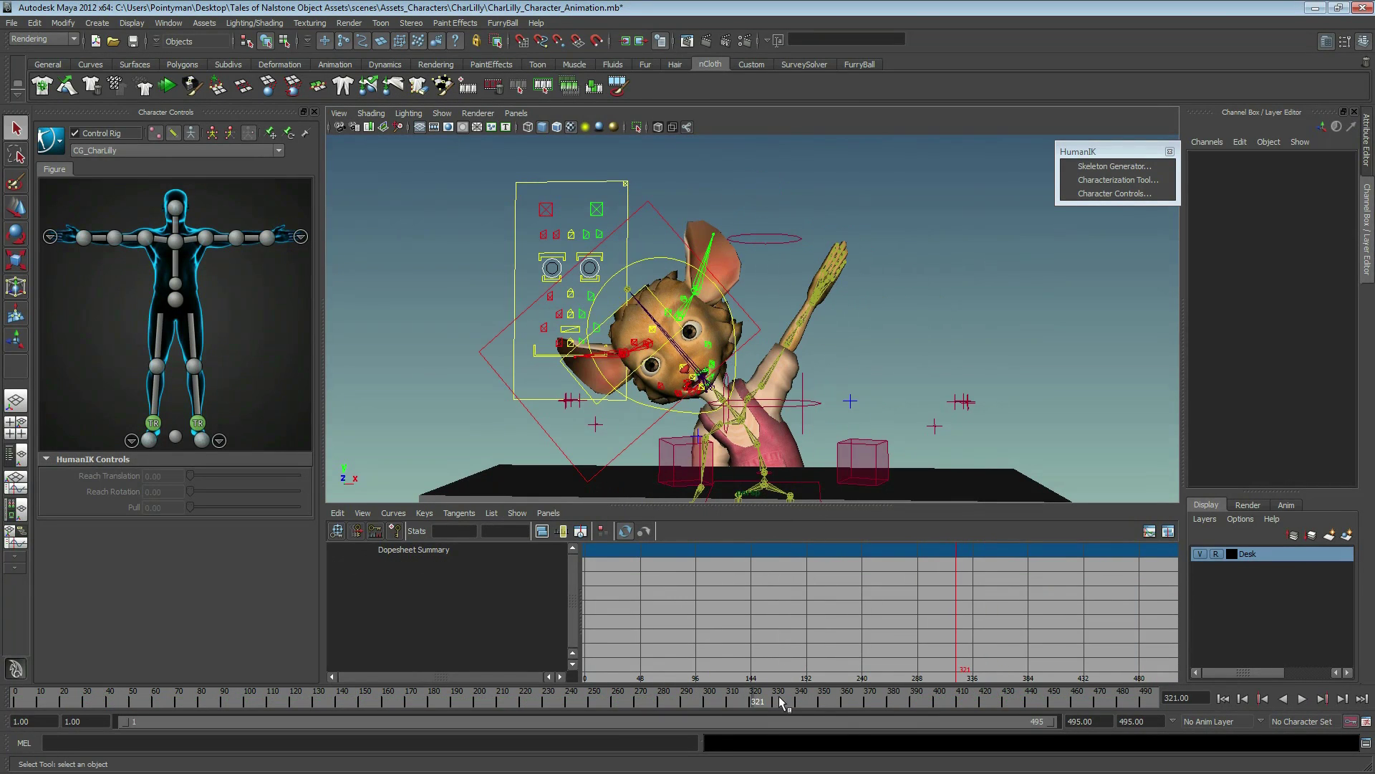
pyautogui.click(716, 700)
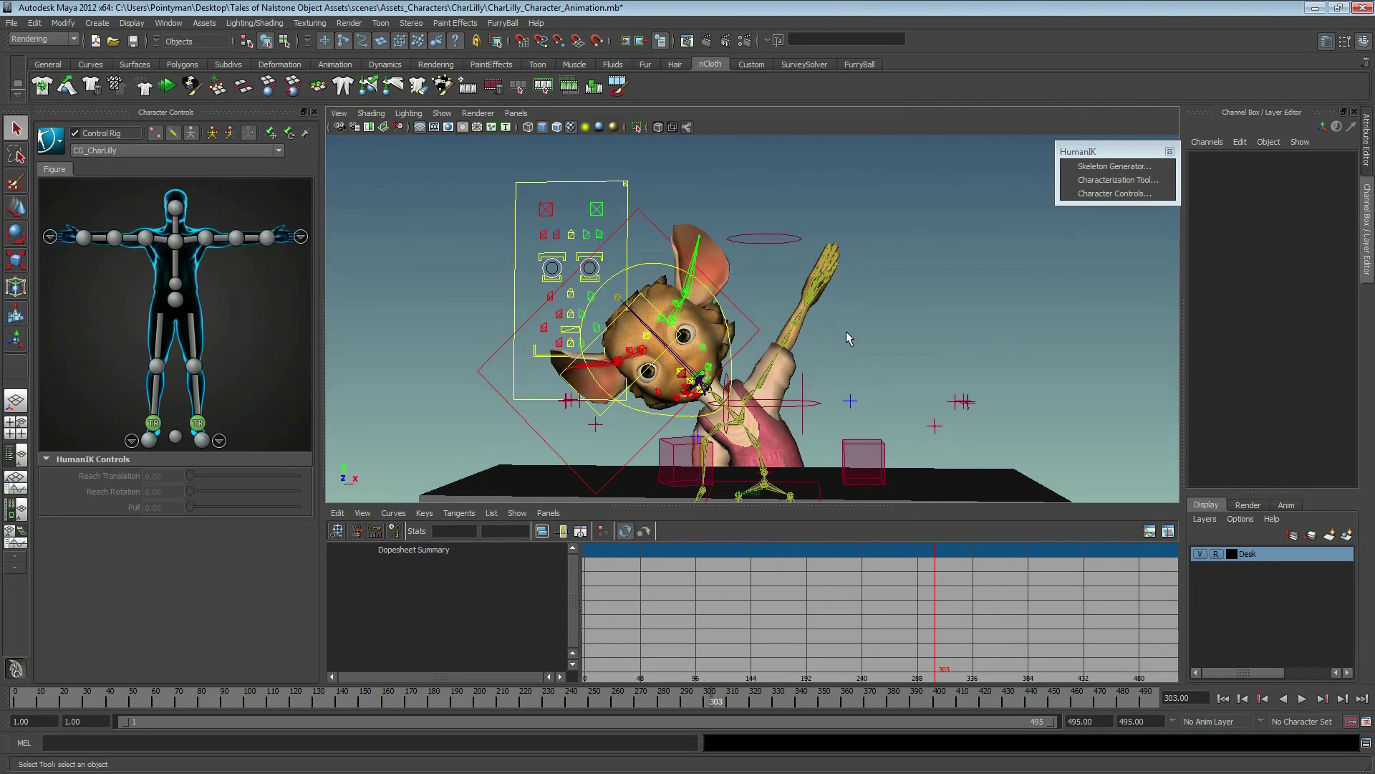
pyautogui.keyDown('alt'); pyautogui.moveTo(763, 370); pyautogui.dragTo(774, 371); pyautogui.keyUp('alt')
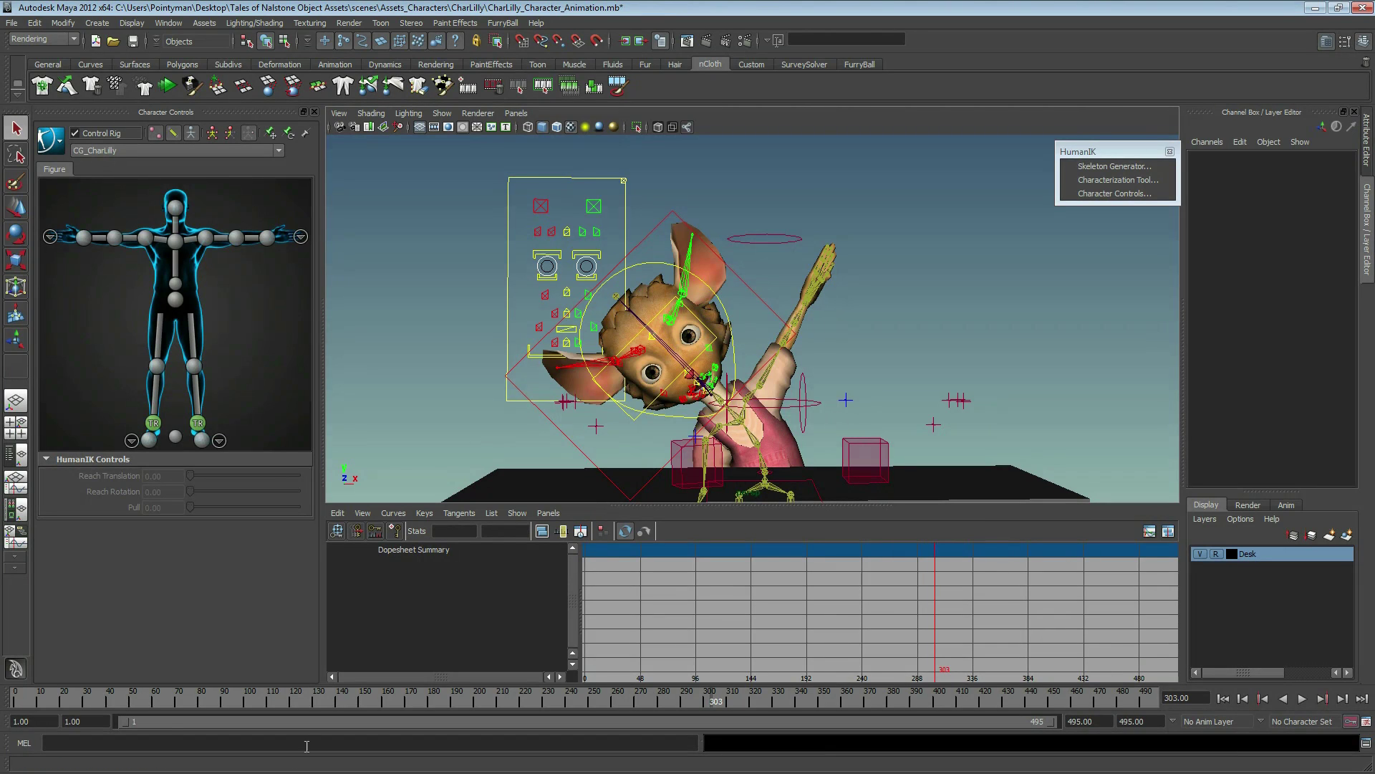
pyautogui.moveTo(344, 700)
pyautogui.mouseDown()
pyautogui.moveTo(114, 701)
pyautogui.moveTo(411, 702)
pyautogui.moveTo(319, 702)
pyautogui.moveTo(371, 702)
pyautogui.mouseUp()
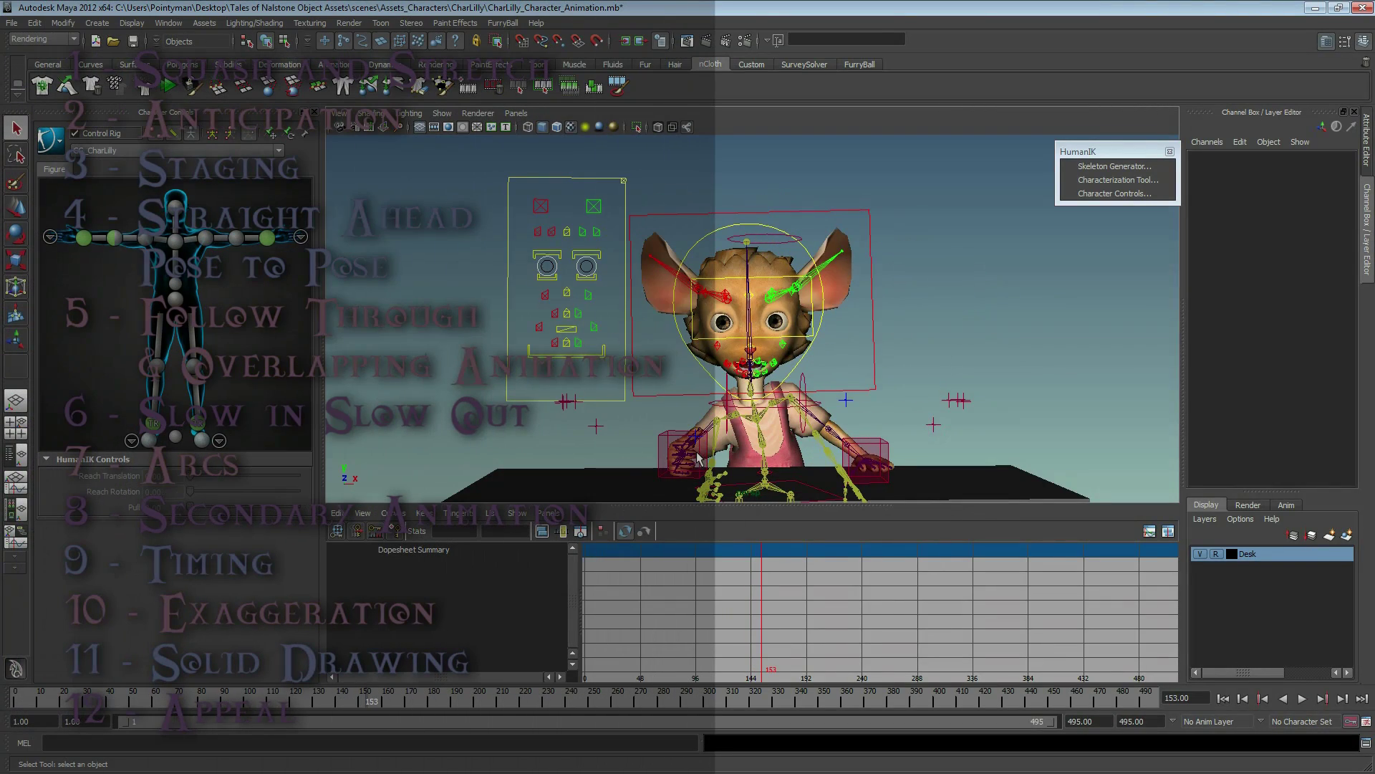
# - Orbit to face the character and scrub to frame 119 as she raises her arm
pyautogui.keyDown('alt'); pyautogui.moveTo(684, 459); pyautogui.dragTo(883, 388); pyautogui.keyUp('alt')
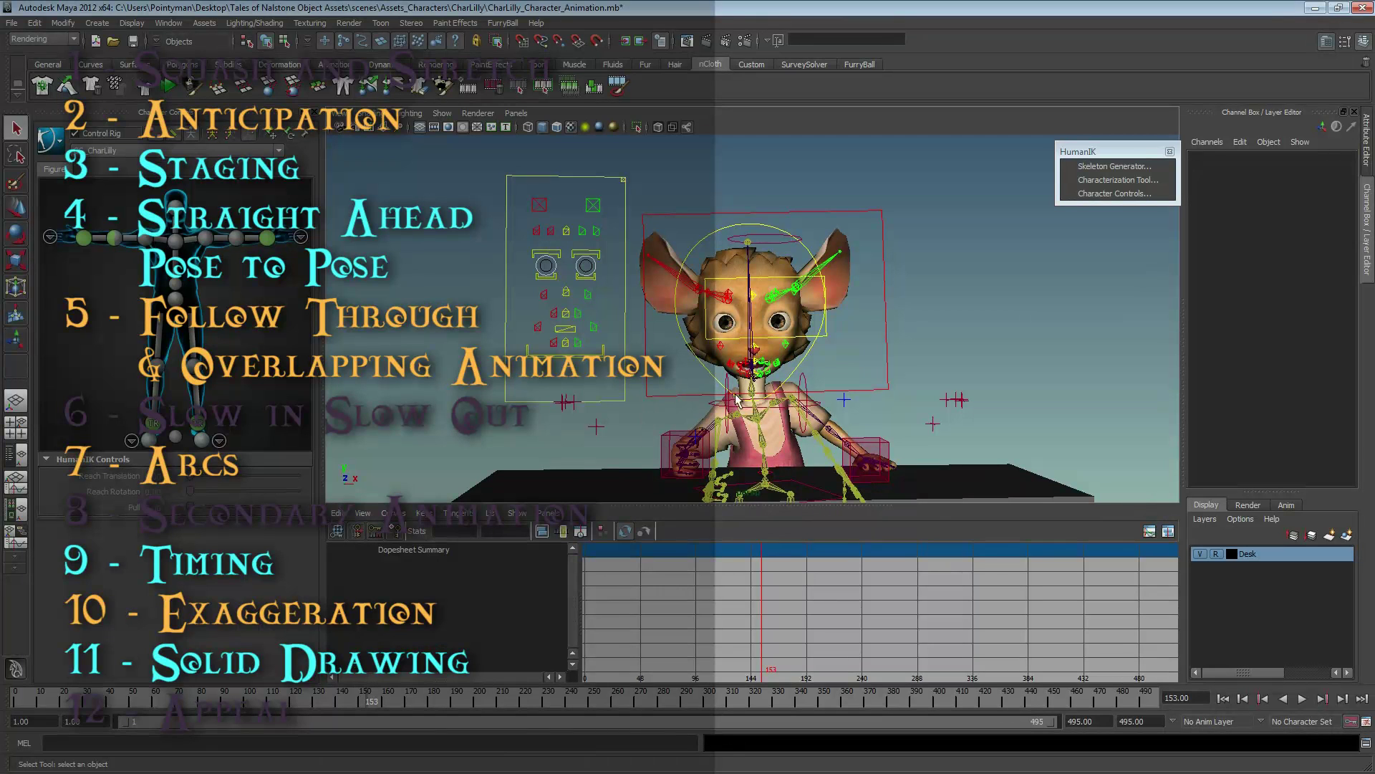
pyautogui.moveTo(399, 702); pyautogui.dragTo(232, 698)
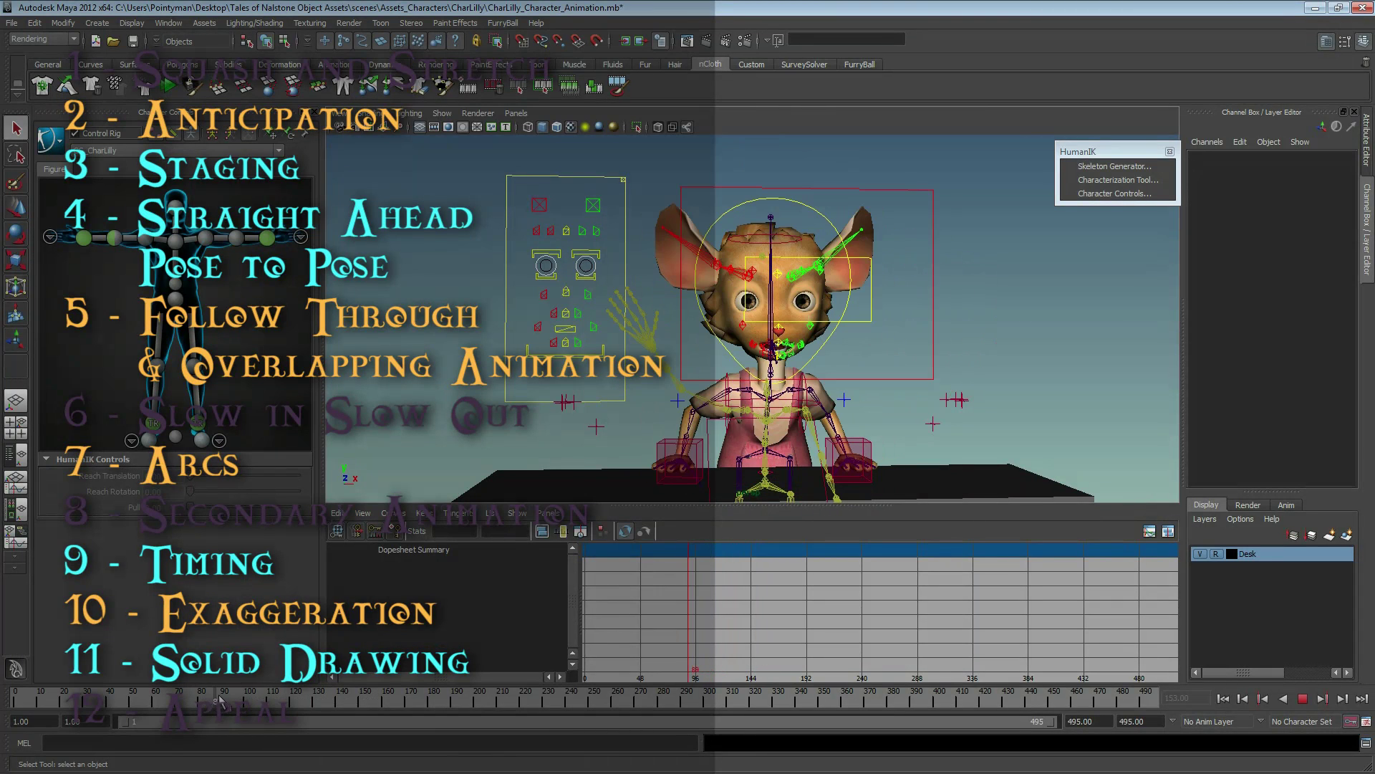
pyautogui.moveTo(233, 698)
pyautogui.mouseDown()
pyautogui.moveTo(352, 699)
pyautogui.moveTo(296, 688)
pyautogui.mouseUp()
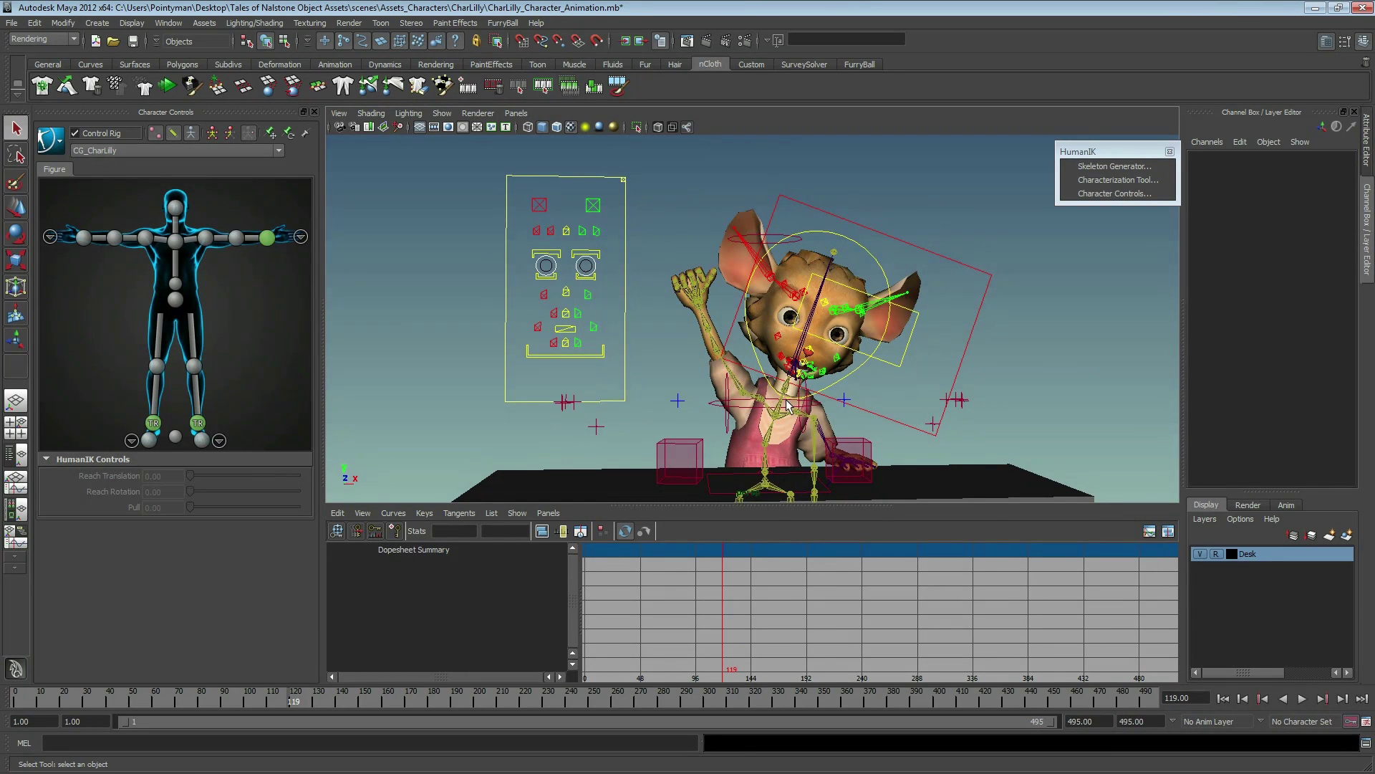
# - Stop the wave at frame 120 and marquee-select the entire CharLilly rig
pyautogui.keyDown('alt'); pyautogui.moveTo(788, 405); pyautogui.dragTo(632, 516, button='right'); pyautogui.keyUp('alt')
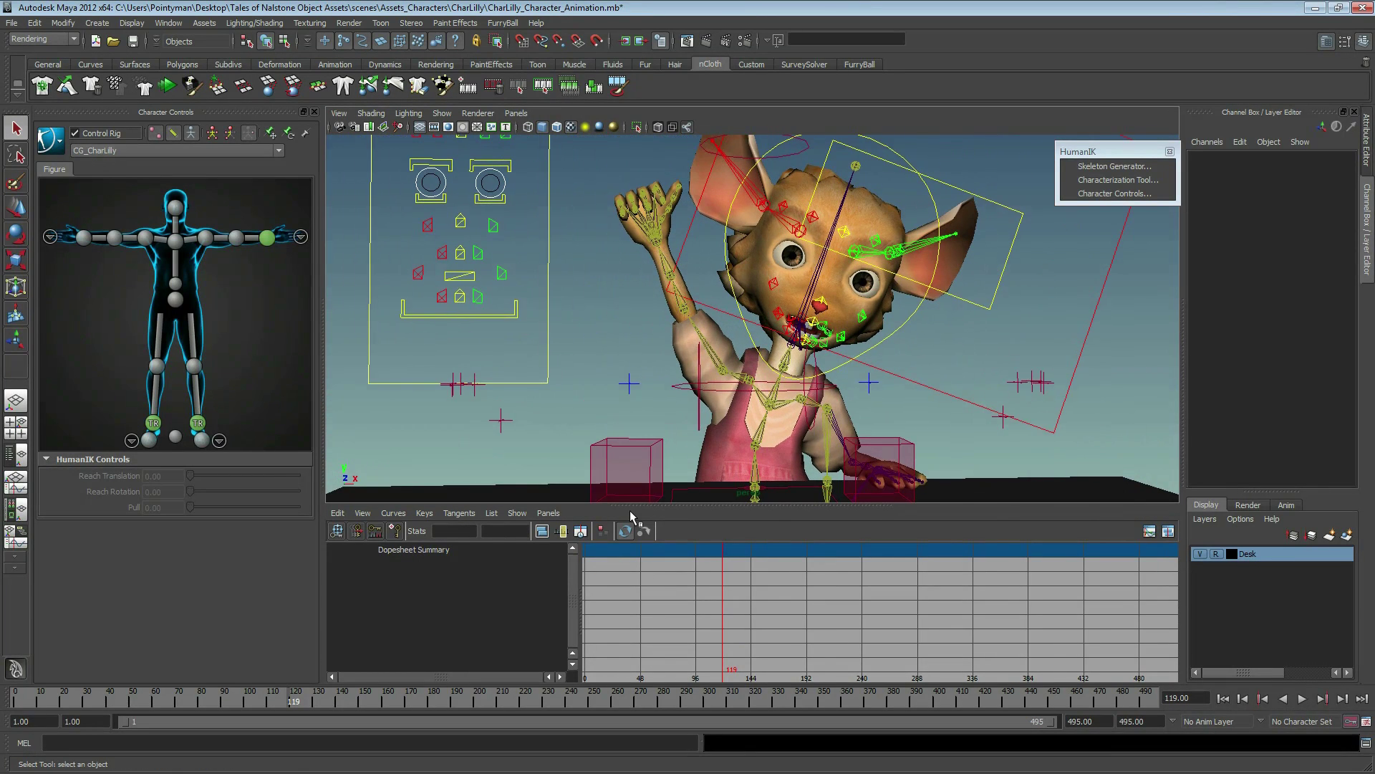
pyautogui.hotkey('alt', 'v')
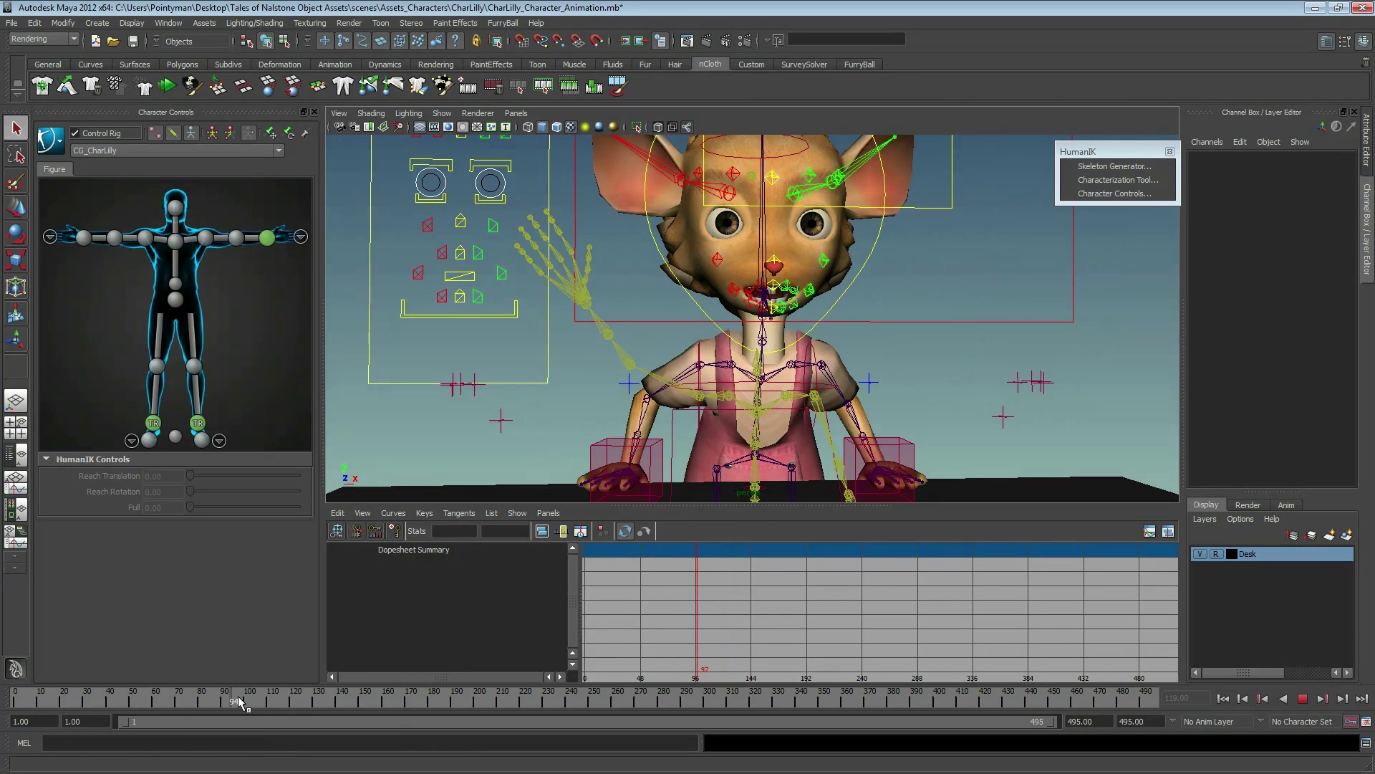
pyautogui.click(291, 699)
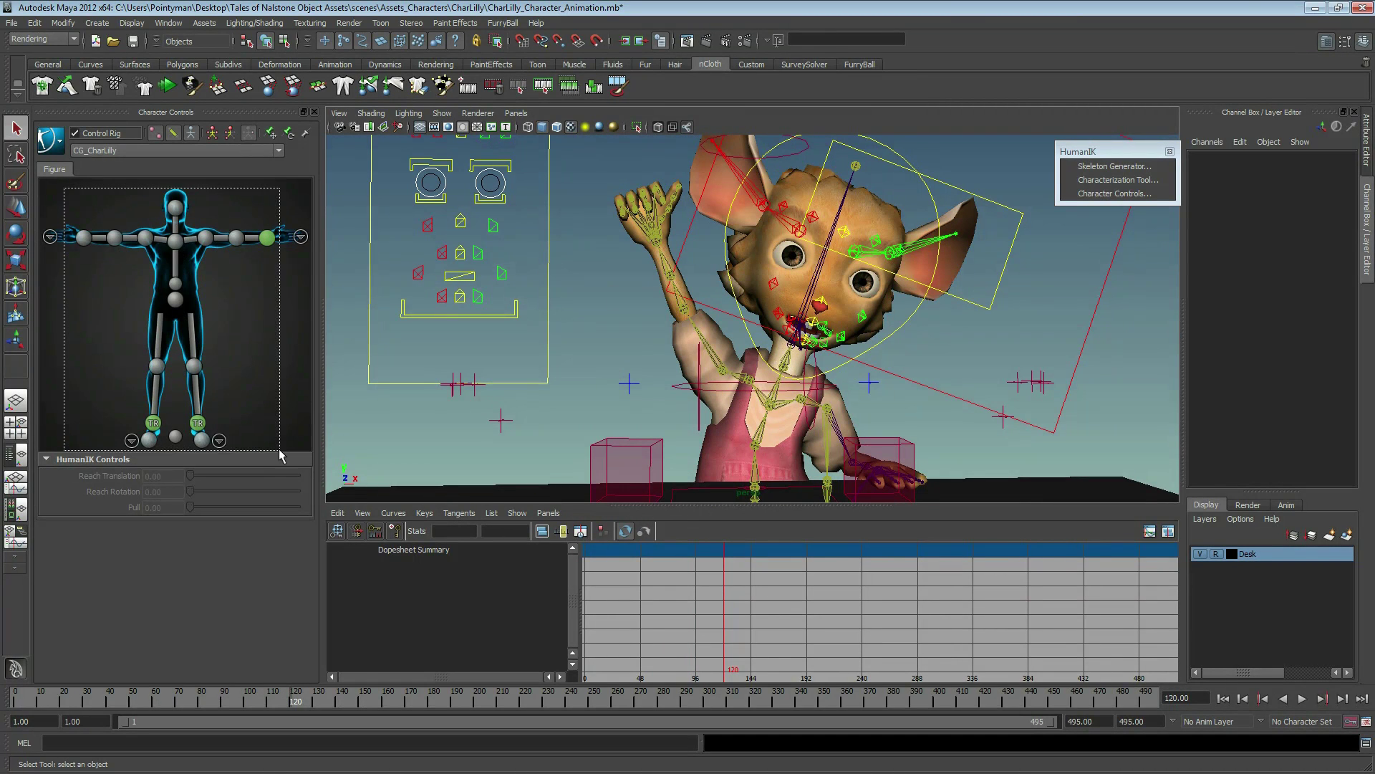
pyautogui.moveTo(119, 255); pyautogui.dragTo(287, 462)
# - Frame the dope sheet on frames 84–204 and scrub back to frame 105
pyautogui.keyDown('alt'); pyautogui.moveTo(720, 605); pyautogui.dragTo(753, 595, button='right'); pyautogui.keyUp('alt')
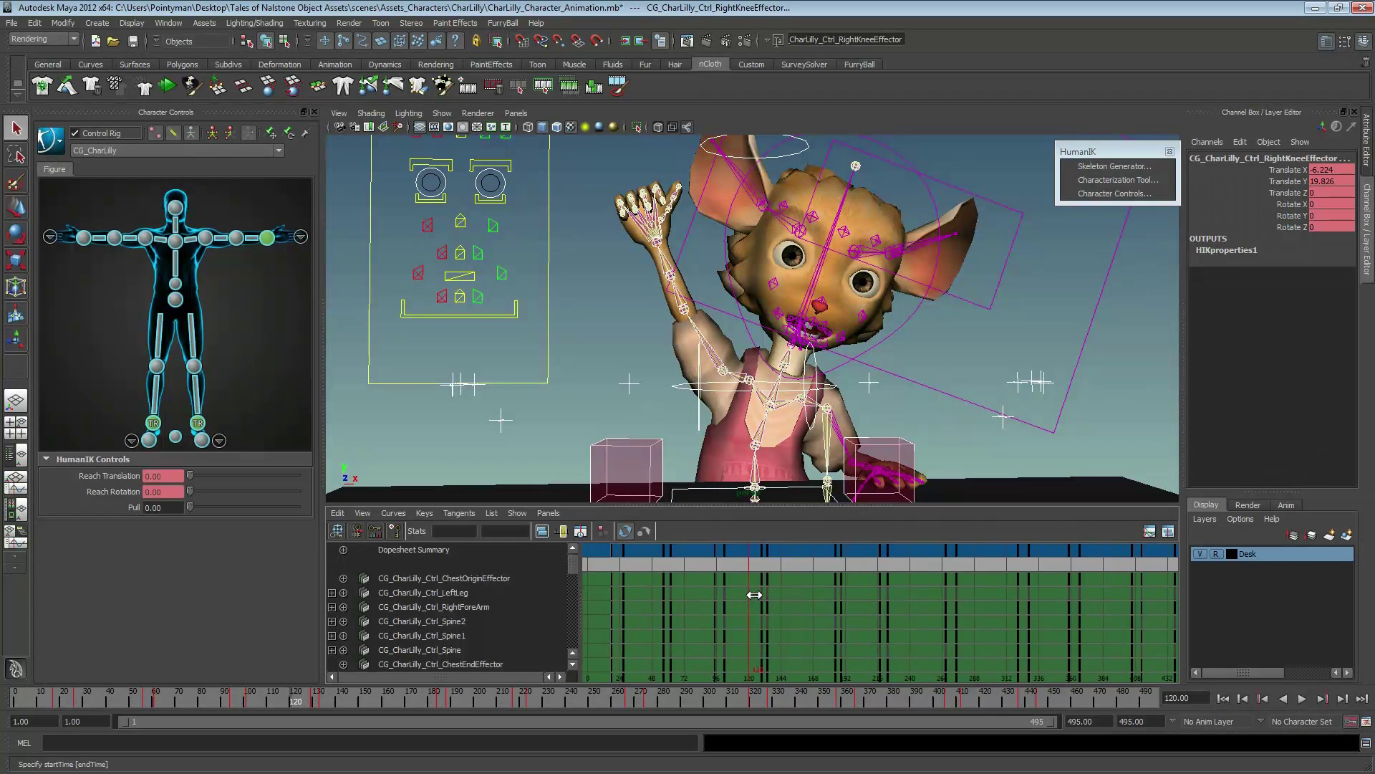
pyautogui.keyDown('alt'); pyautogui.moveTo(773, 582); pyautogui.dragTo(670, 581, button='middle'); pyautogui.keyUp('alt')
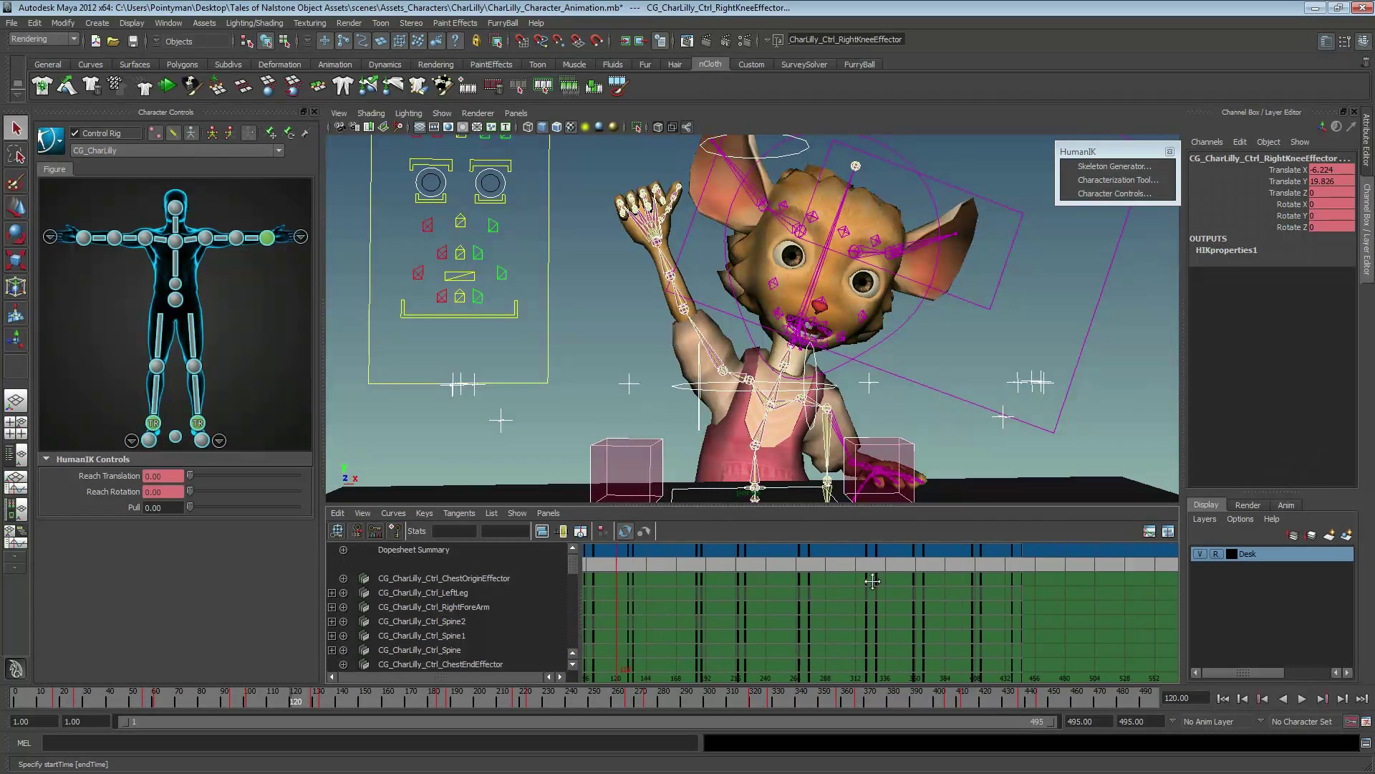
pyautogui.keyDown('alt'); pyautogui.moveTo(669, 580); pyautogui.dragTo(846, 598, button='right'); pyautogui.keyUp('alt')
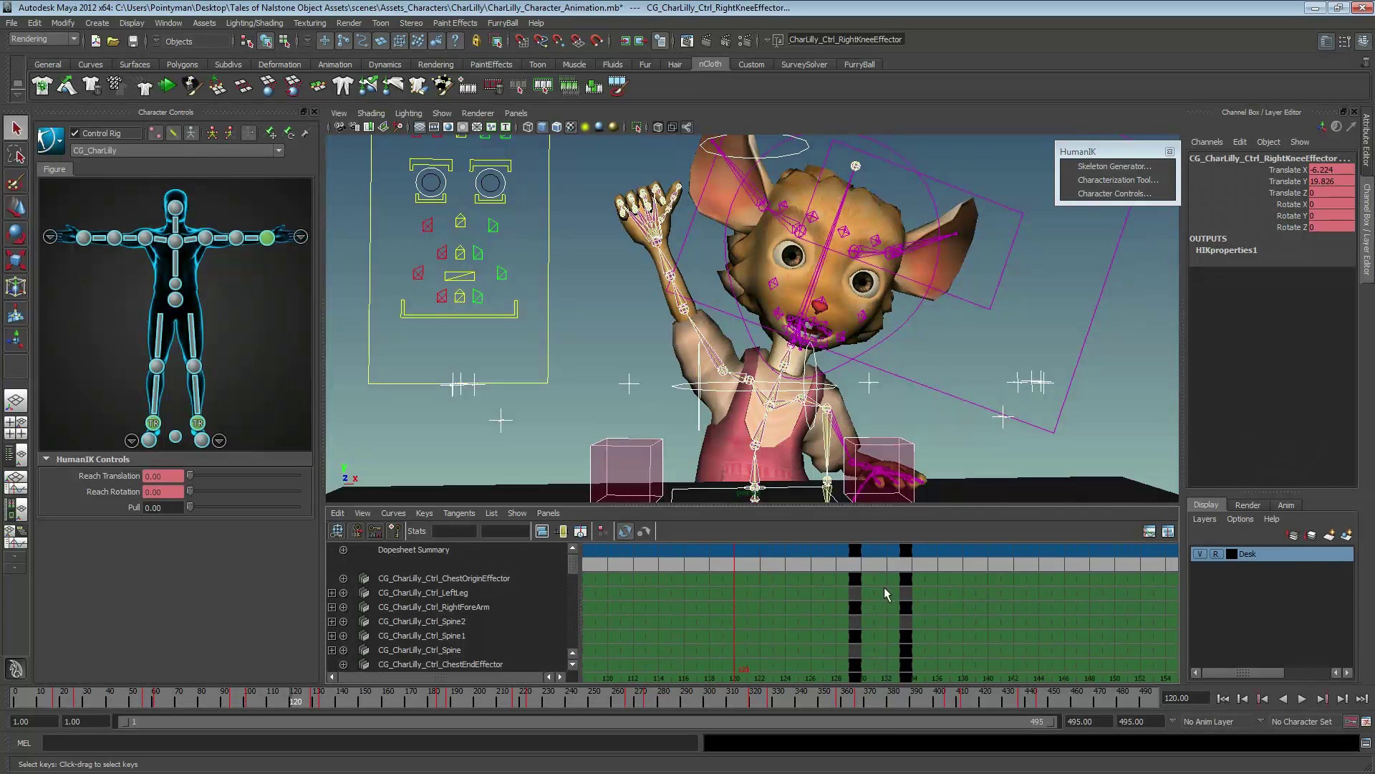
pyautogui.keyDown('alt'); pyautogui.moveTo(776, 597); pyautogui.dragTo(844, 627, button='middle'); pyautogui.keyUp('alt')
pyautogui.keyDown('alt'); pyautogui.moveTo(844, 627); pyautogui.dragTo(840, 596, button='right'); pyautogui.keyUp('alt')
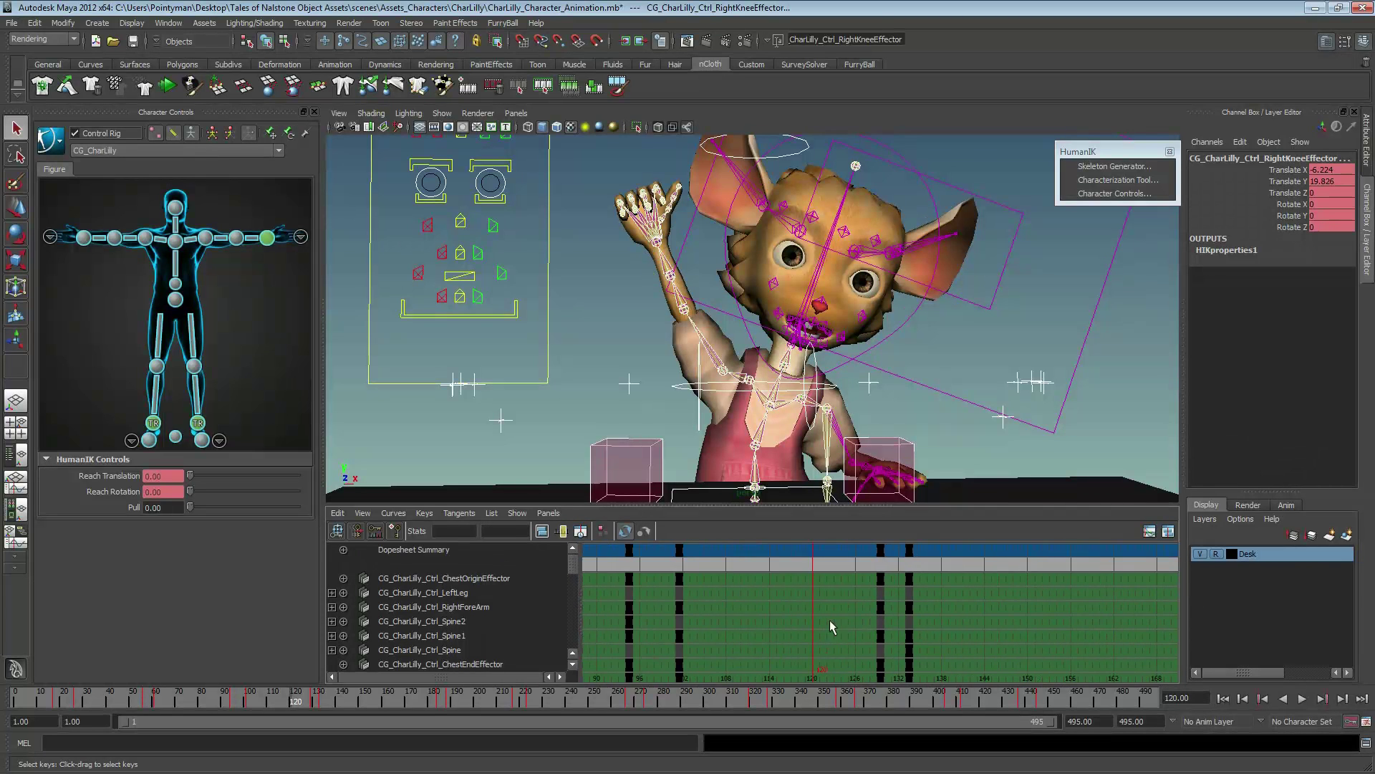
pyautogui.moveTo(304, 705); pyautogui.dragTo(233, 700)
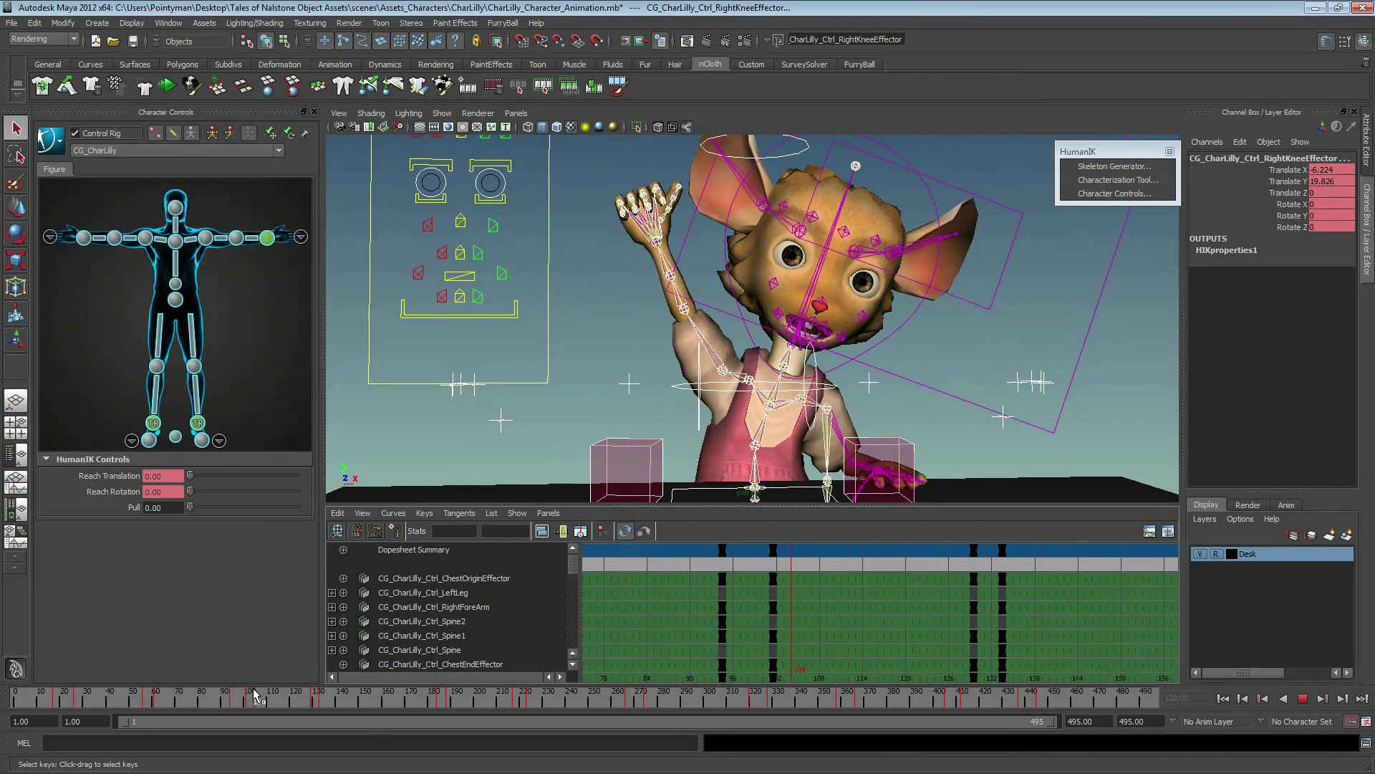
pyautogui.press('Escape')
# - Select the RightArm control and stop the wave at frame 101
pyautogui.click(719, 361)
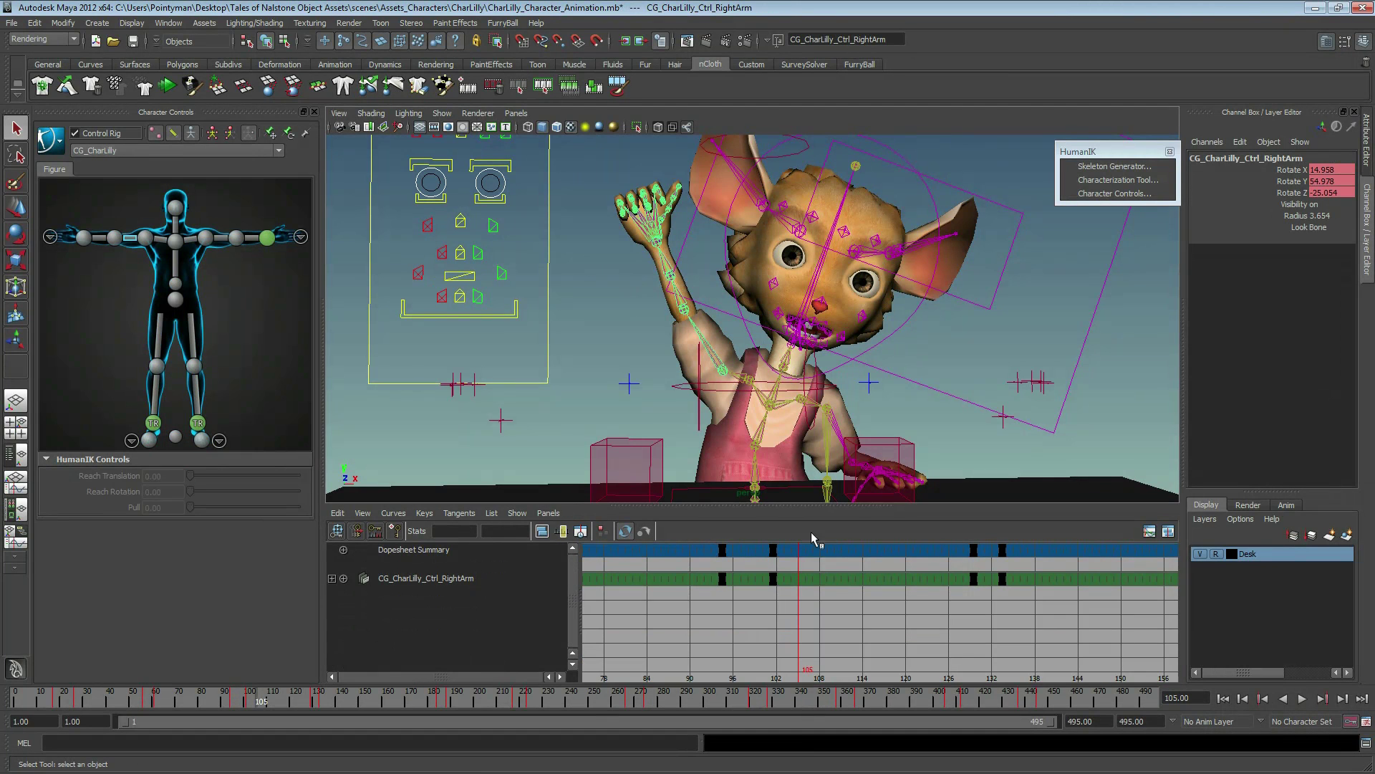
pyautogui.keyDown('alt'); pyautogui.moveTo(860, 616); pyautogui.dragTo(917, 616, button='middle'); pyautogui.keyUp('alt')
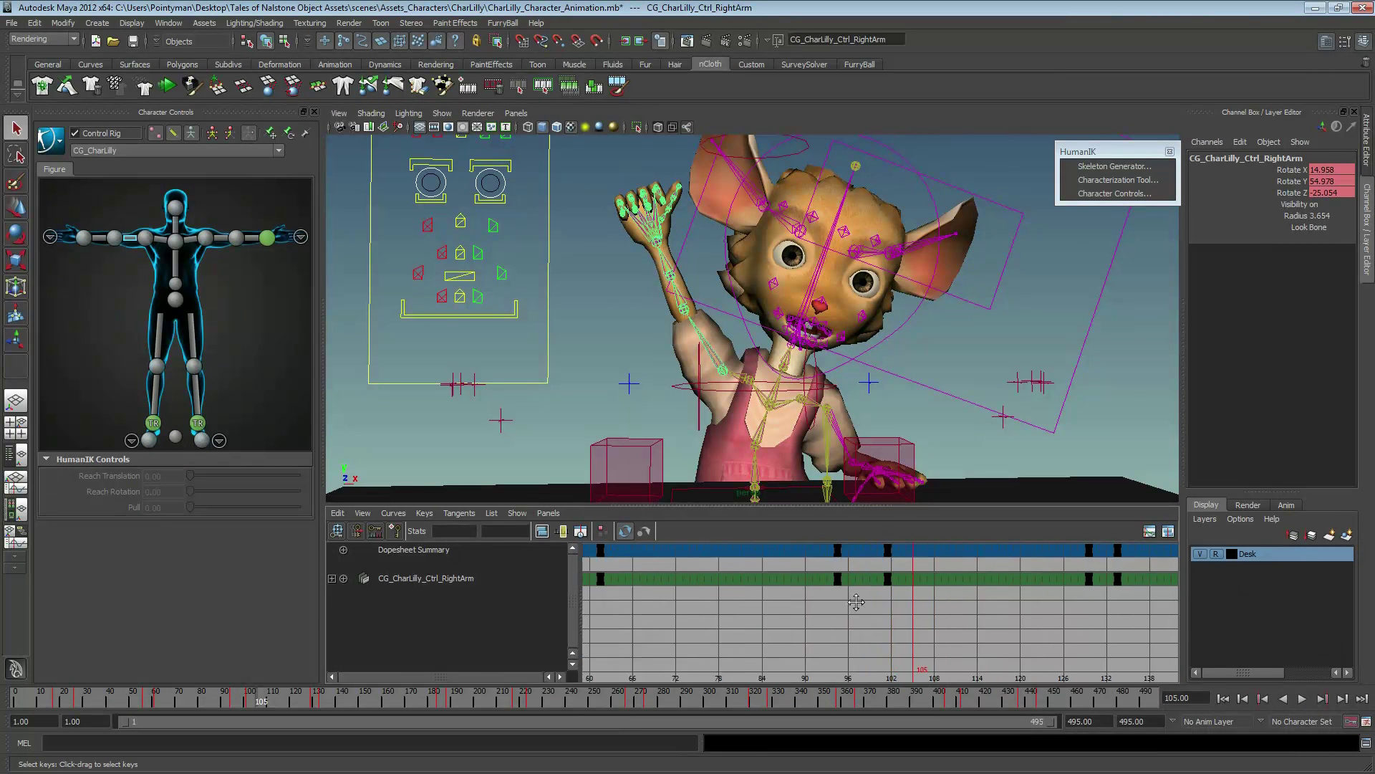
pyautogui.click(203, 698)
pyautogui.hotkey('alt', 'v')
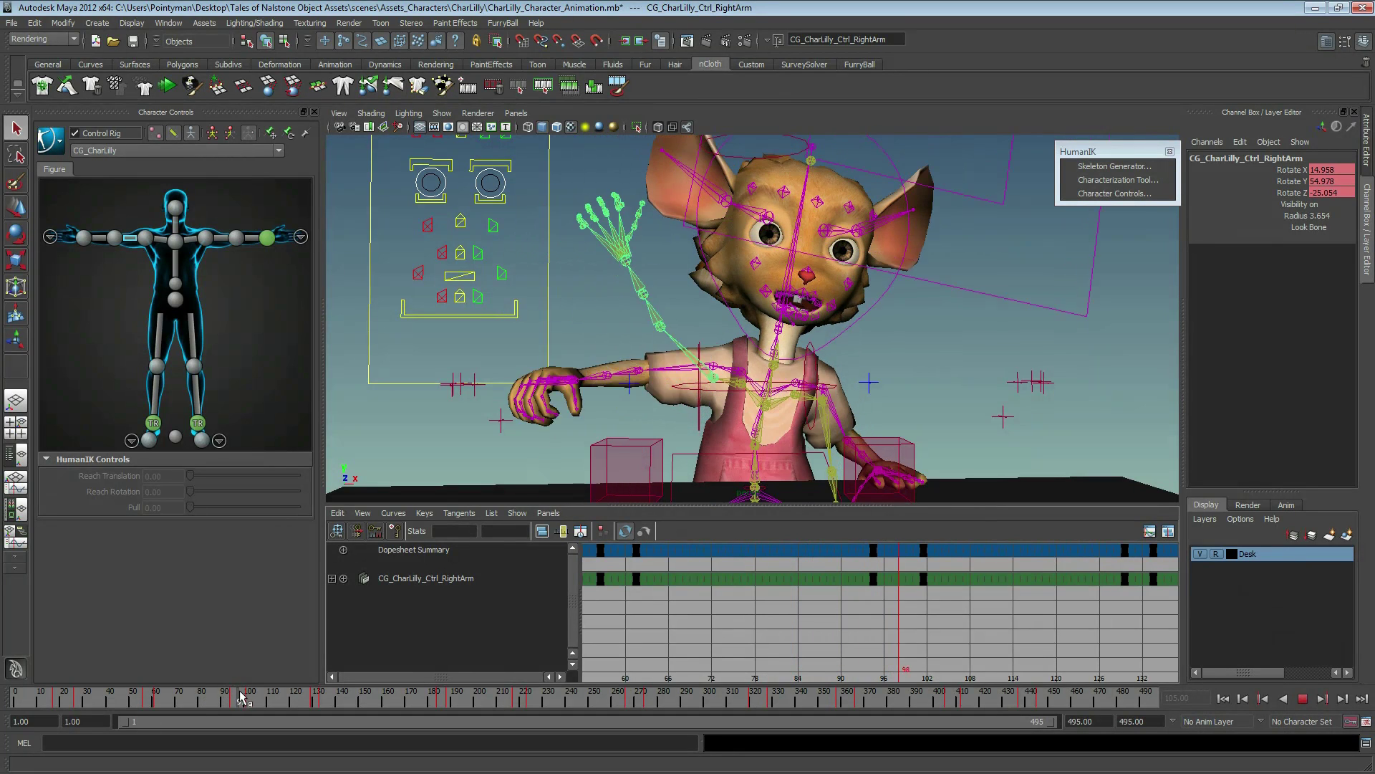
pyautogui.press('Escape')
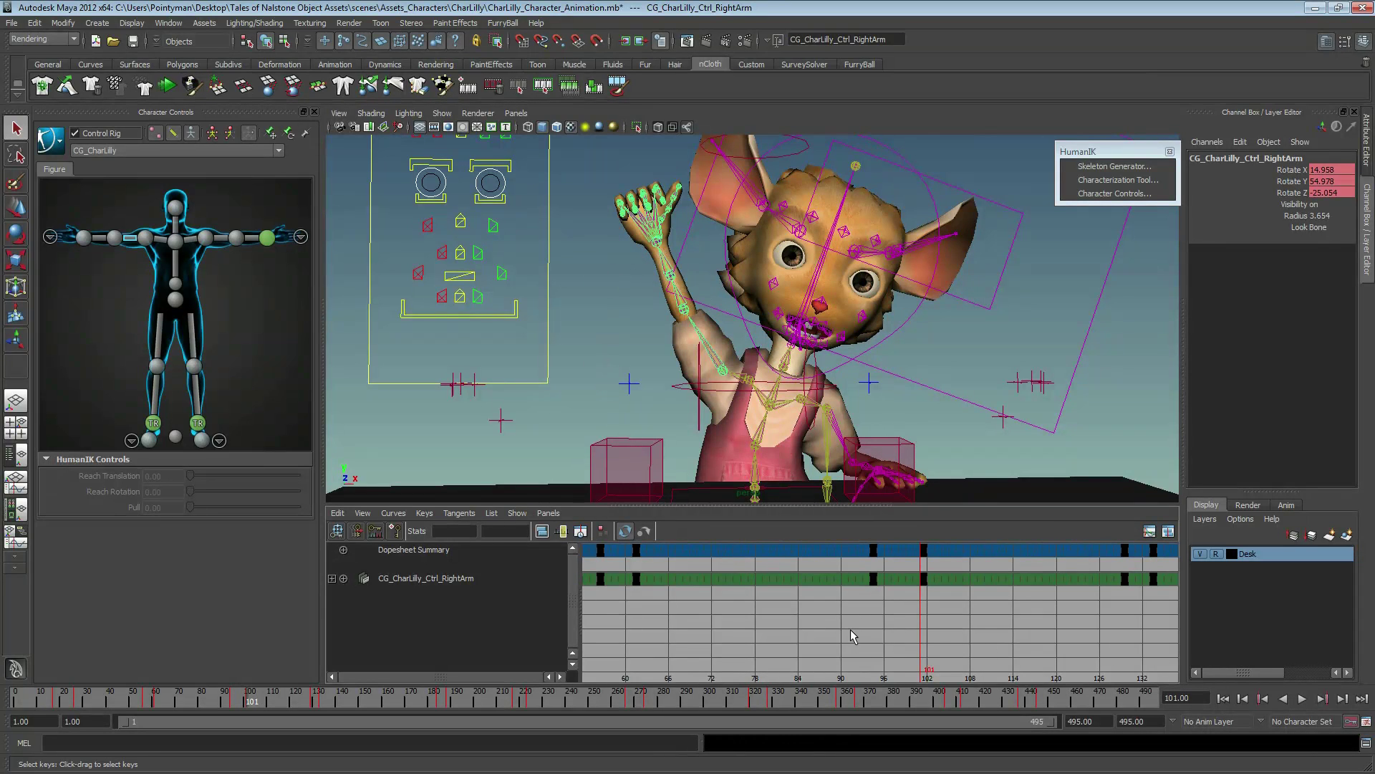
# - Rotate the right arm down at frame 101 so it reaches forward
pyautogui.click(191, 133)
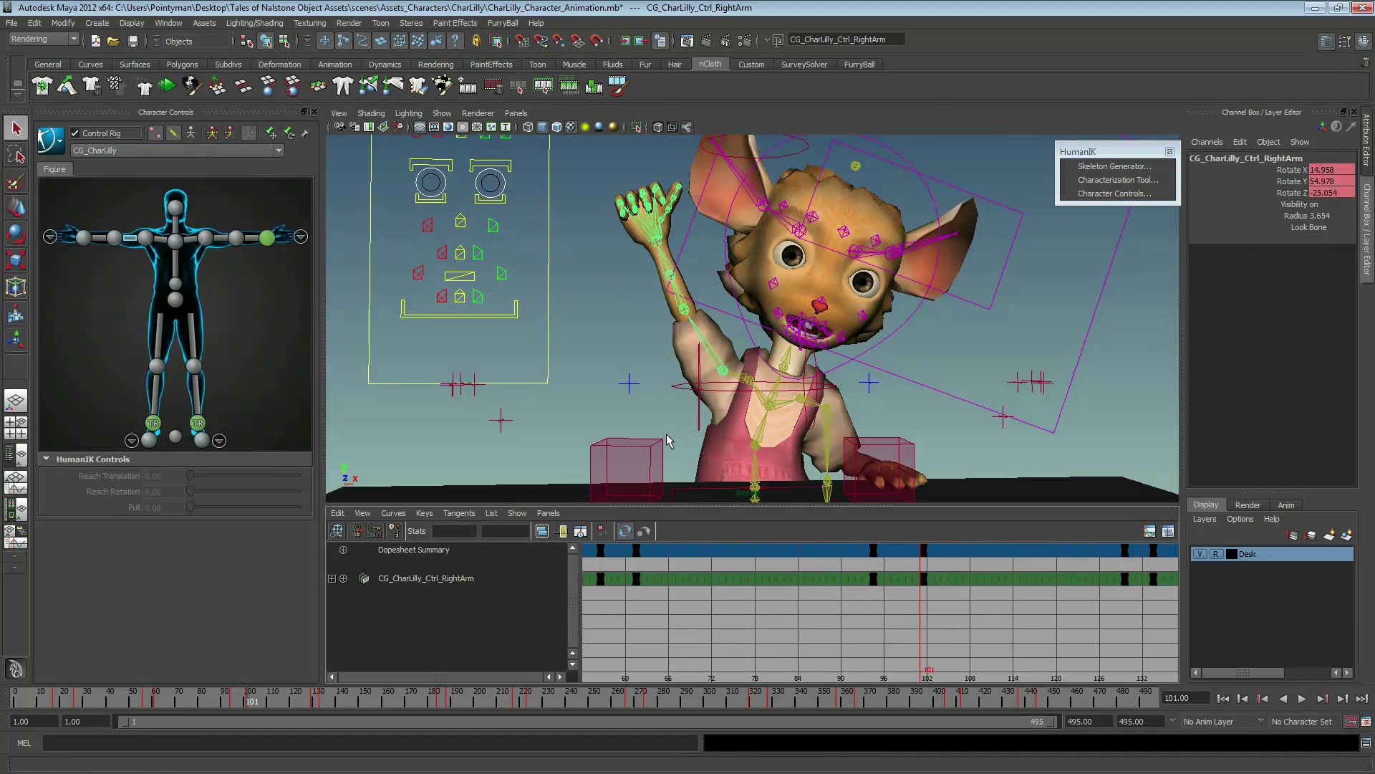
pyautogui.keyDown('alt'); pyautogui.moveTo(716, 369); pyautogui.dragTo(692, 382, button='middle'); pyautogui.keyUp('alt')
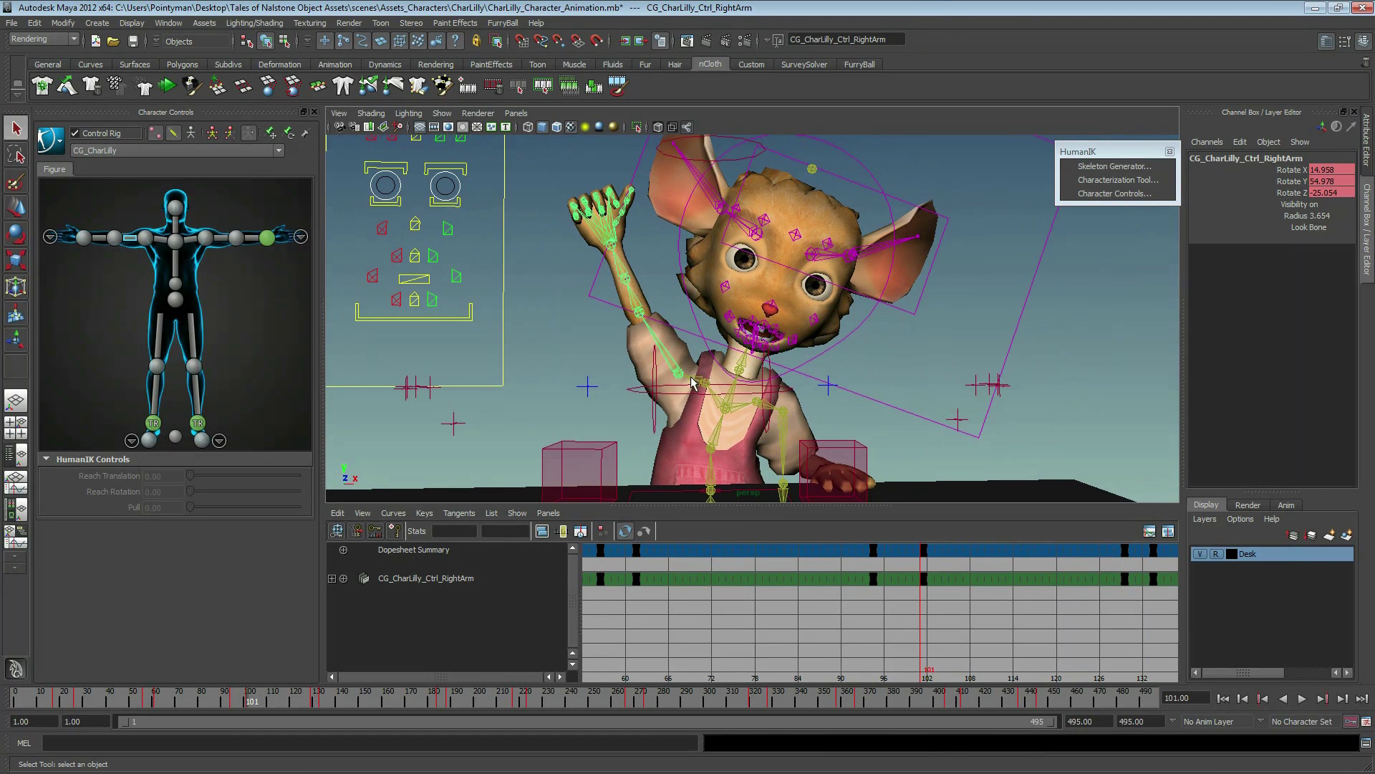
pyautogui.moveTo(240, 705); pyautogui.dragTo(249, 705)
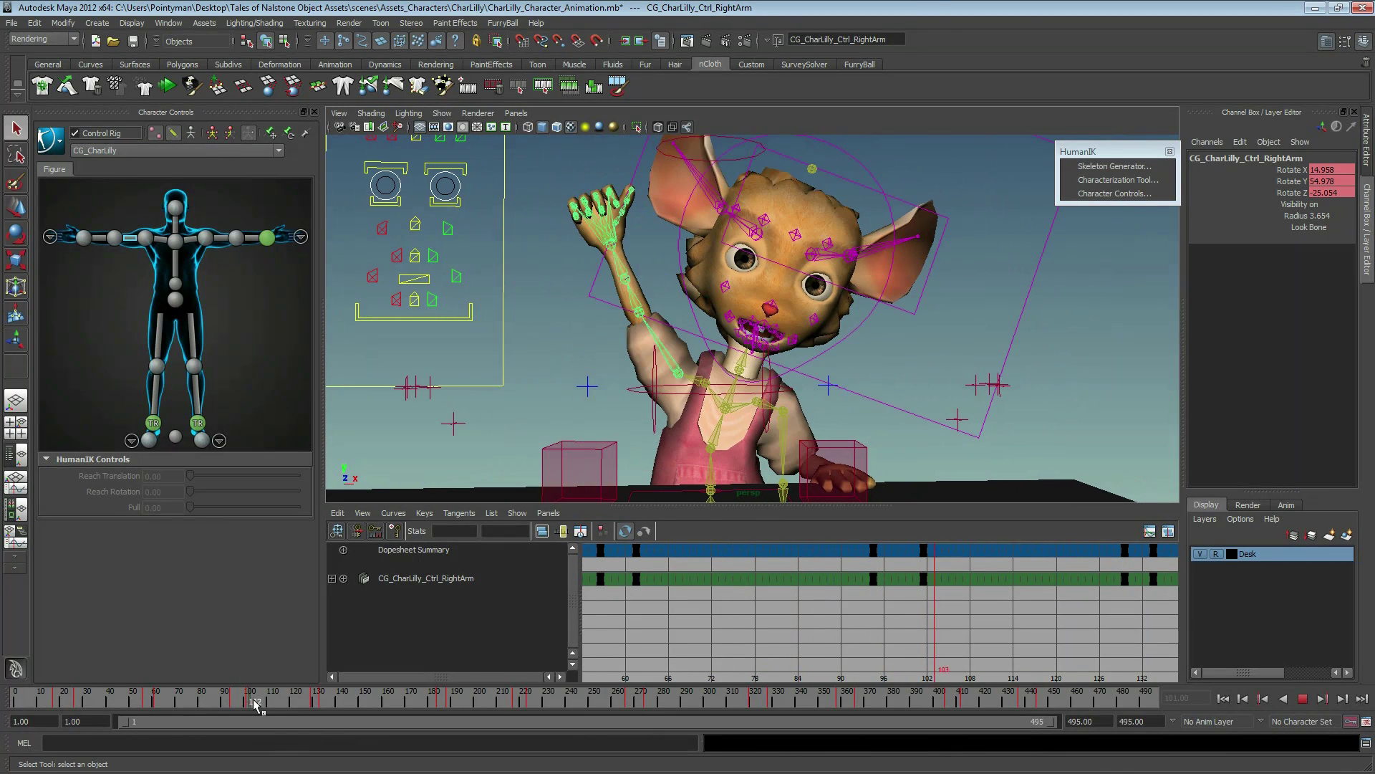
pyautogui.press('e')
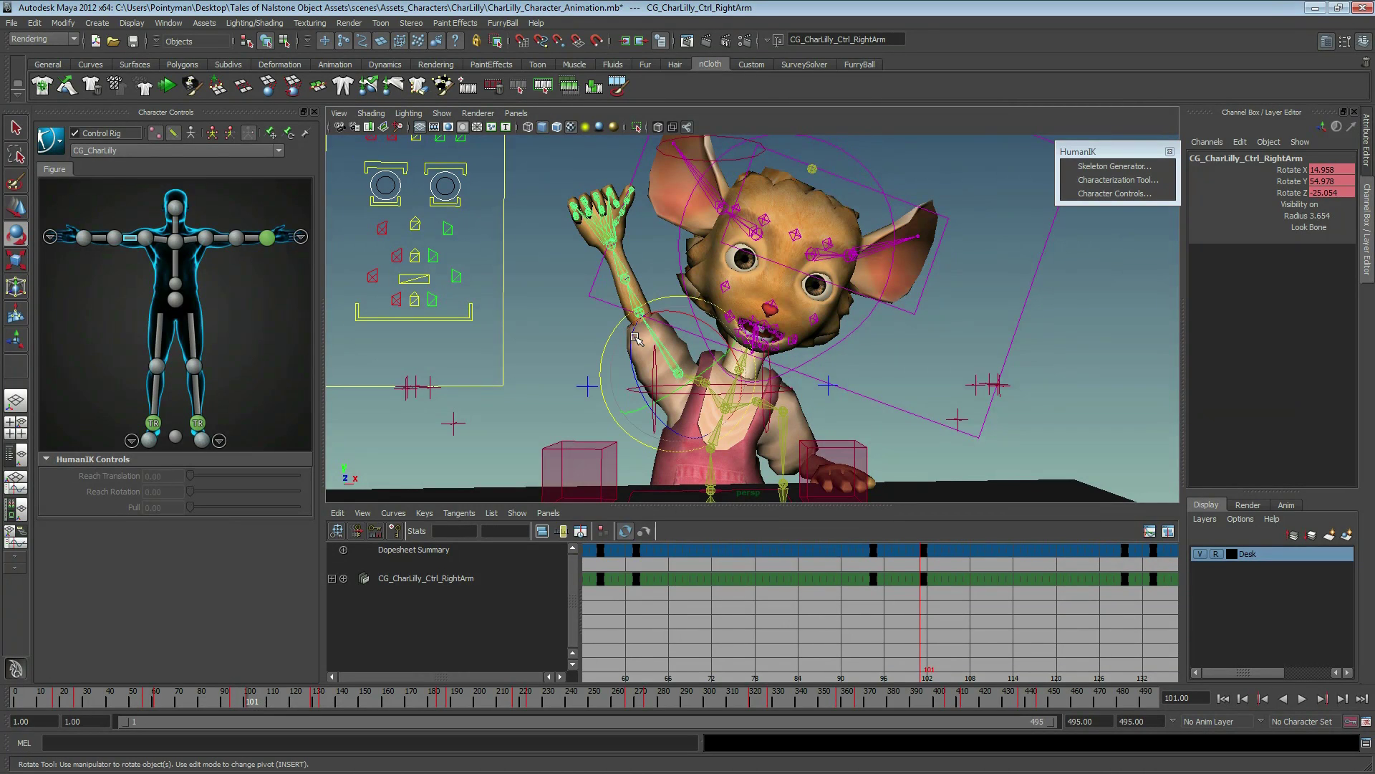
pyautogui.moveTo(636, 338)
pyautogui.mouseDown()
pyautogui.moveTo(685, 427)
pyautogui.moveTo(672, 394)
pyautogui.moveTo(741, 373)
pyautogui.mouseUp()
# - Rotate the RightForeArm control slightly at frame 101
pyautogui.click(838, 434)
pyautogui.click(666, 409)
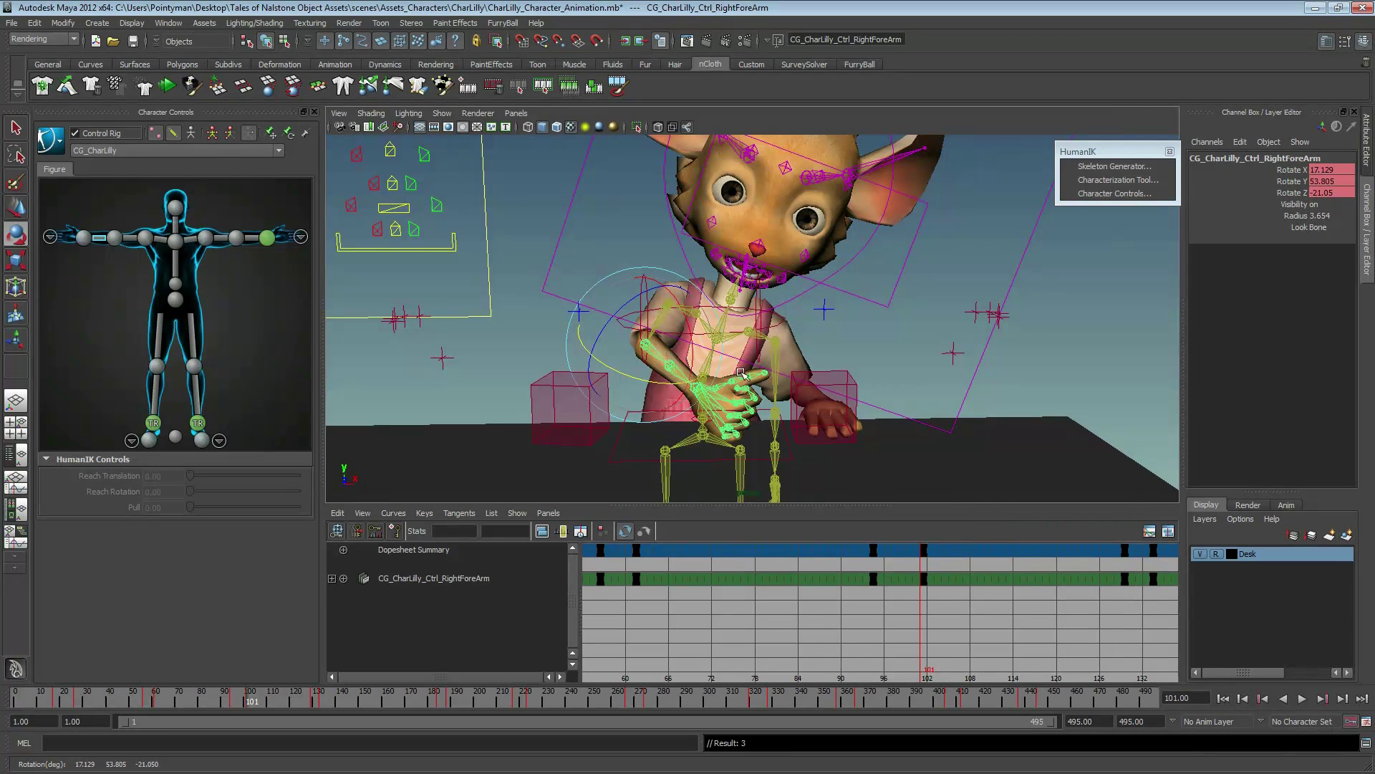
pyautogui.moveTo(666, 346); pyautogui.dragTo(676, 340)
pyautogui.keyDown('alt'); pyautogui.moveTo(923, 569); pyautogui.dragTo(729, 570, button='middle'); pyautogui.keyUp('alt')
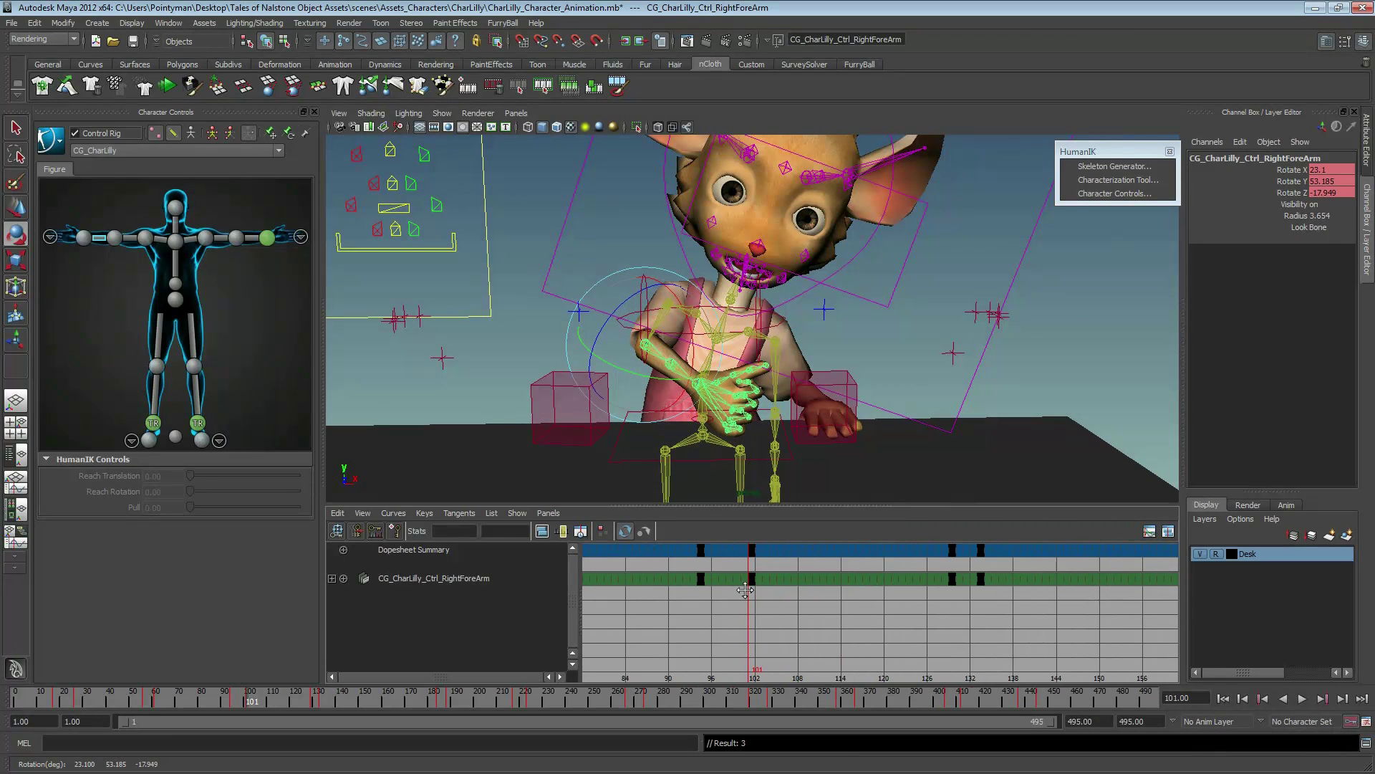
pyautogui.hotkey('alt', 'v')
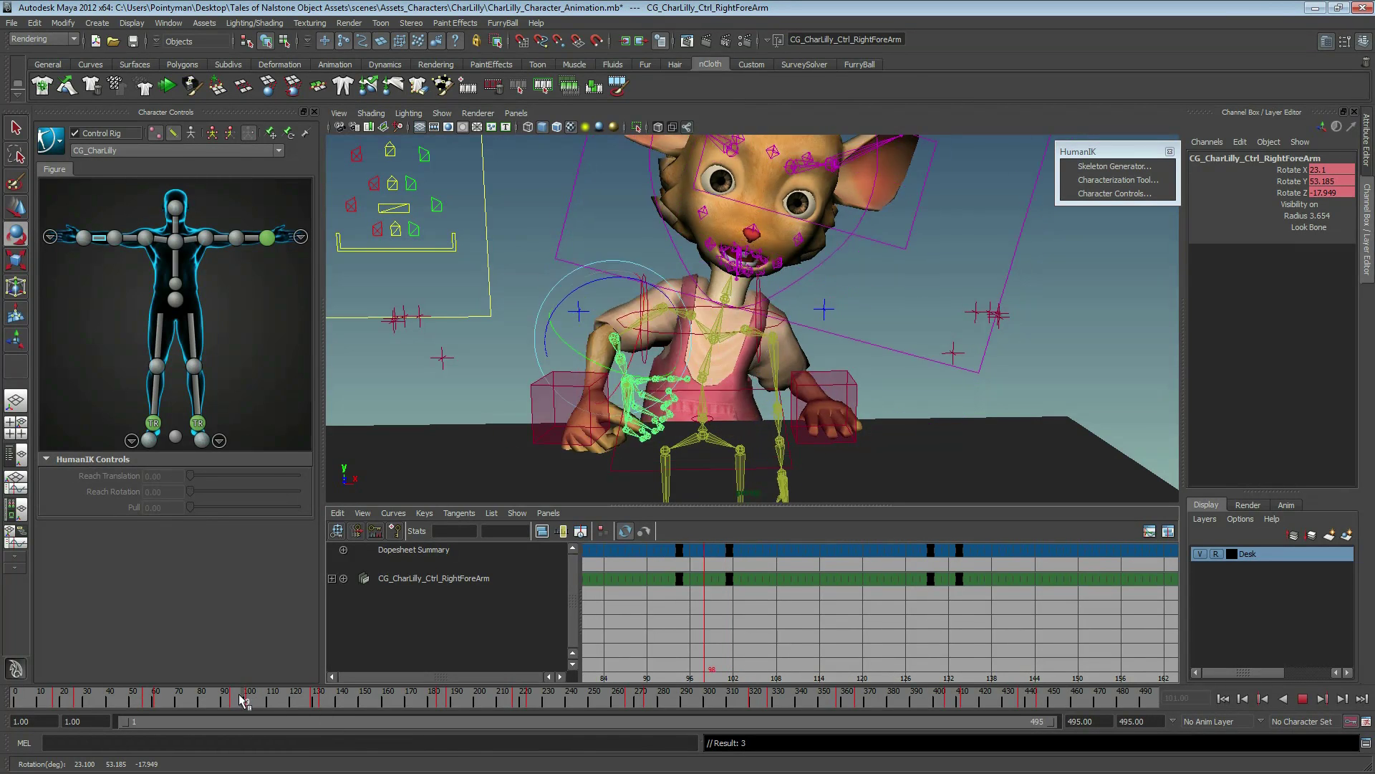
# - Move the right arm and forearm keys from frame 129 to 126 and replay
pyautogui.moveTo(252, 699); pyautogui.dragTo(314, 699)
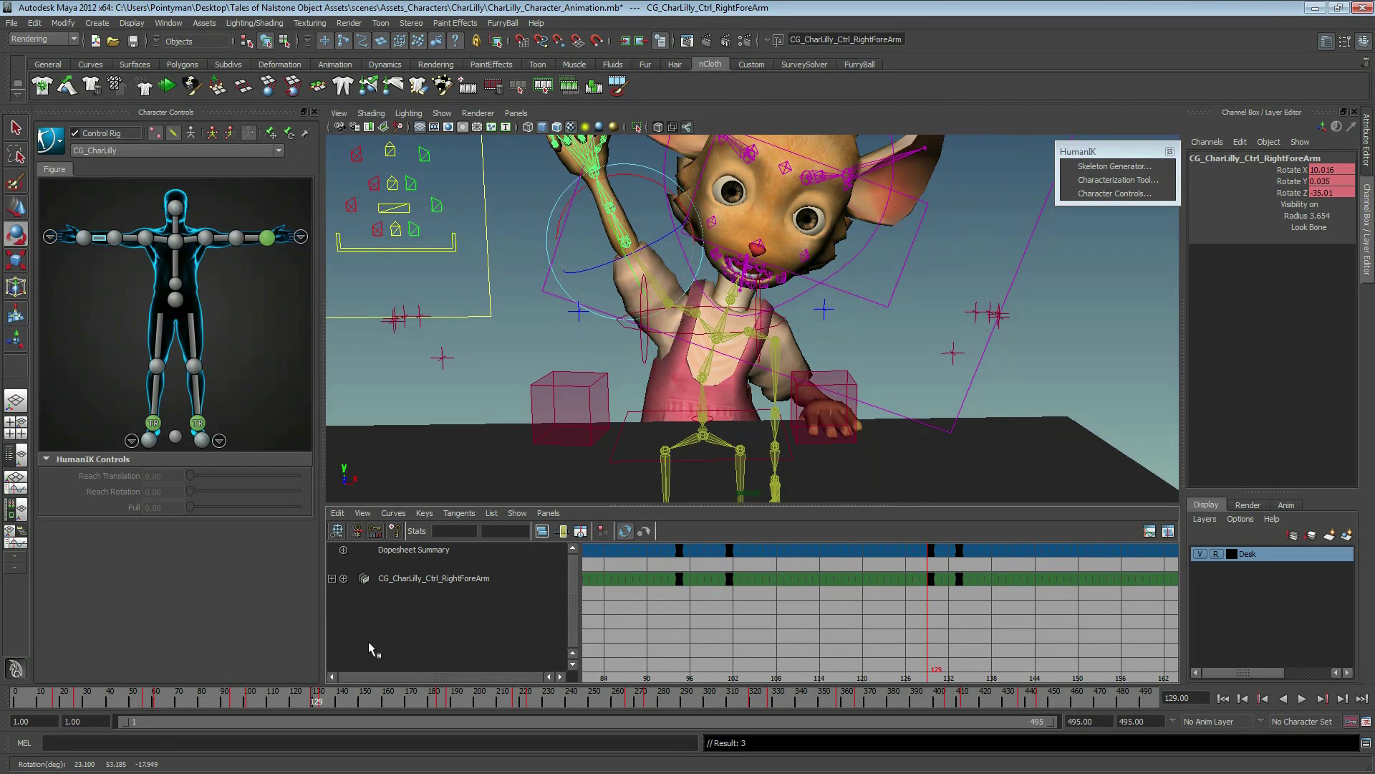
pyautogui.press('e')
pyautogui.press('f')
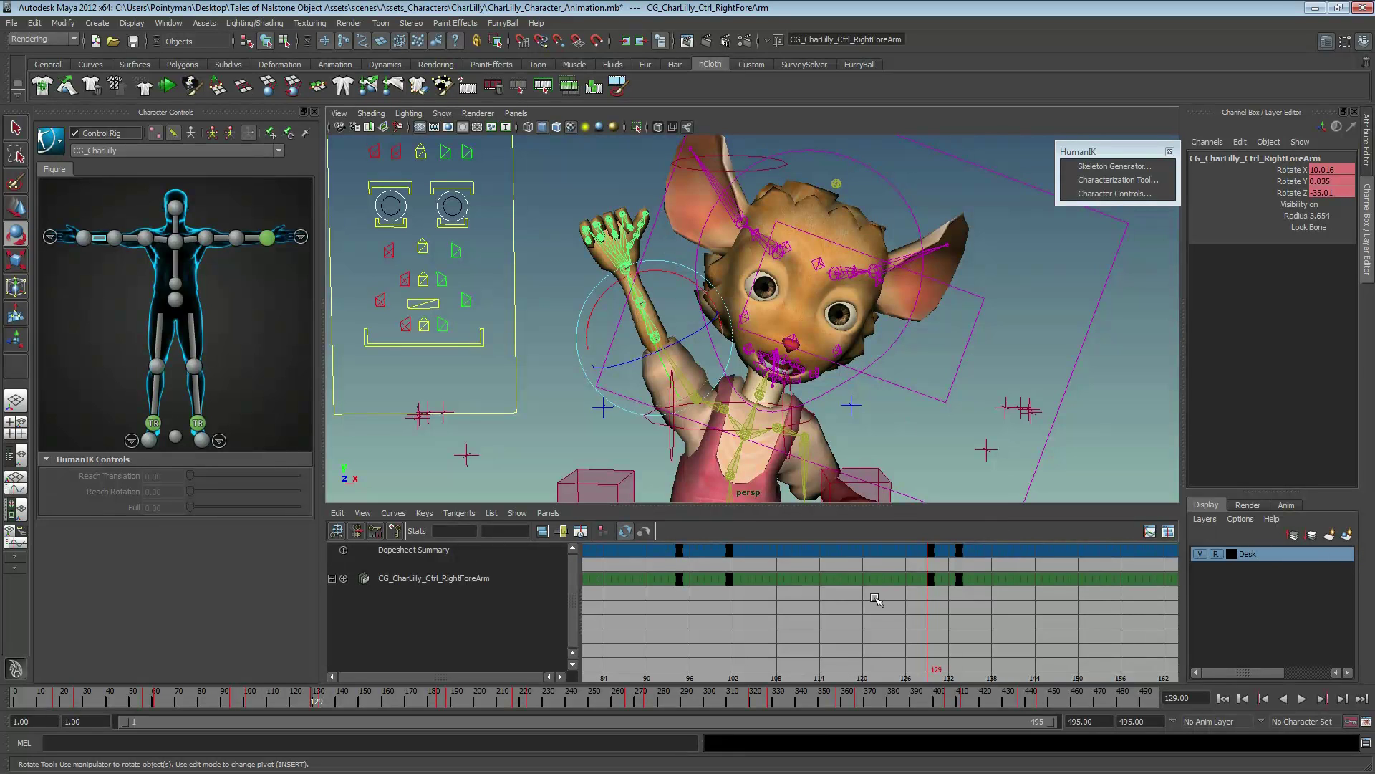
pyautogui.click(931, 549)
pyautogui.press('w')
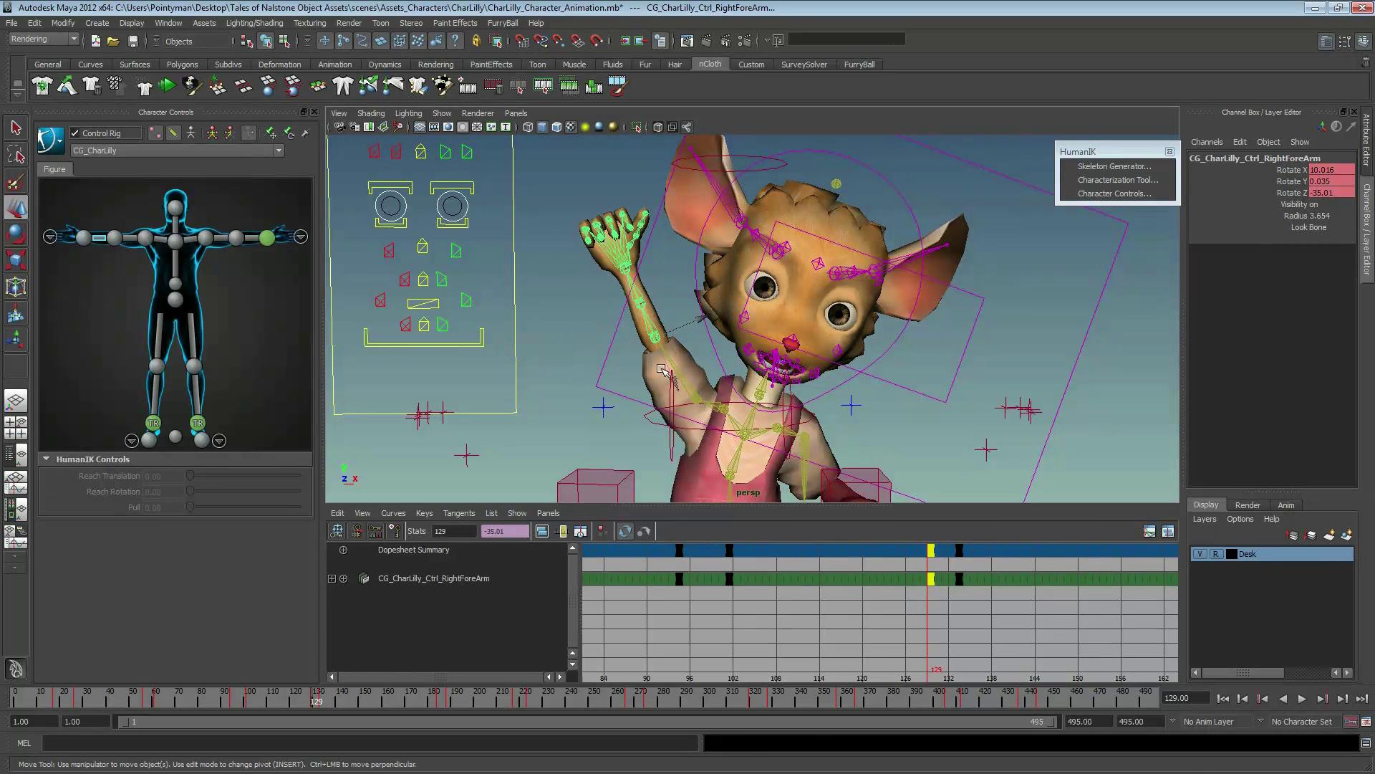
pyautogui.keyDown('shift'); pyautogui.click(691, 389); pyautogui.keyUp('shift')
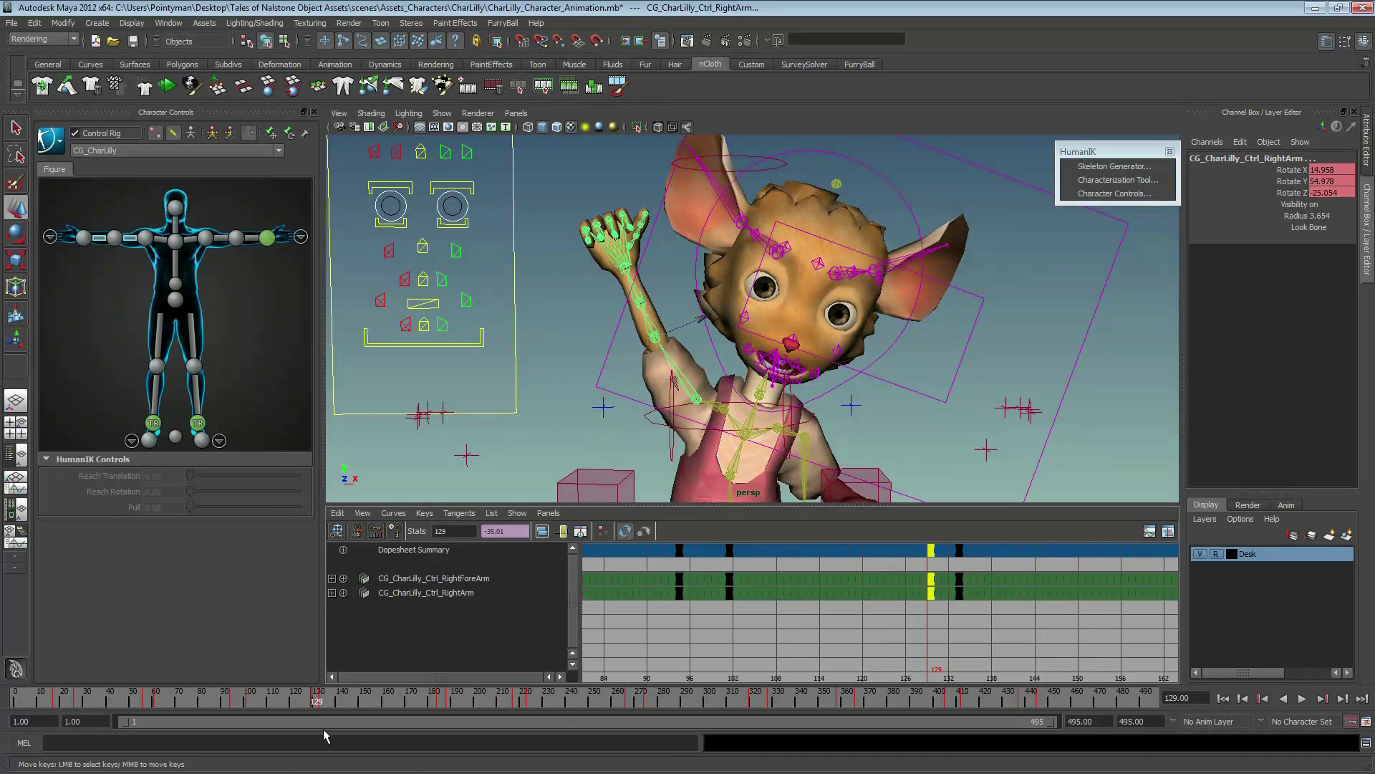
pyautogui.moveTo(315, 702)
pyautogui.mouseDown()
pyautogui.moveTo(286, 700)
pyautogui.moveTo(313, 702)
pyautogui.mouseUp()
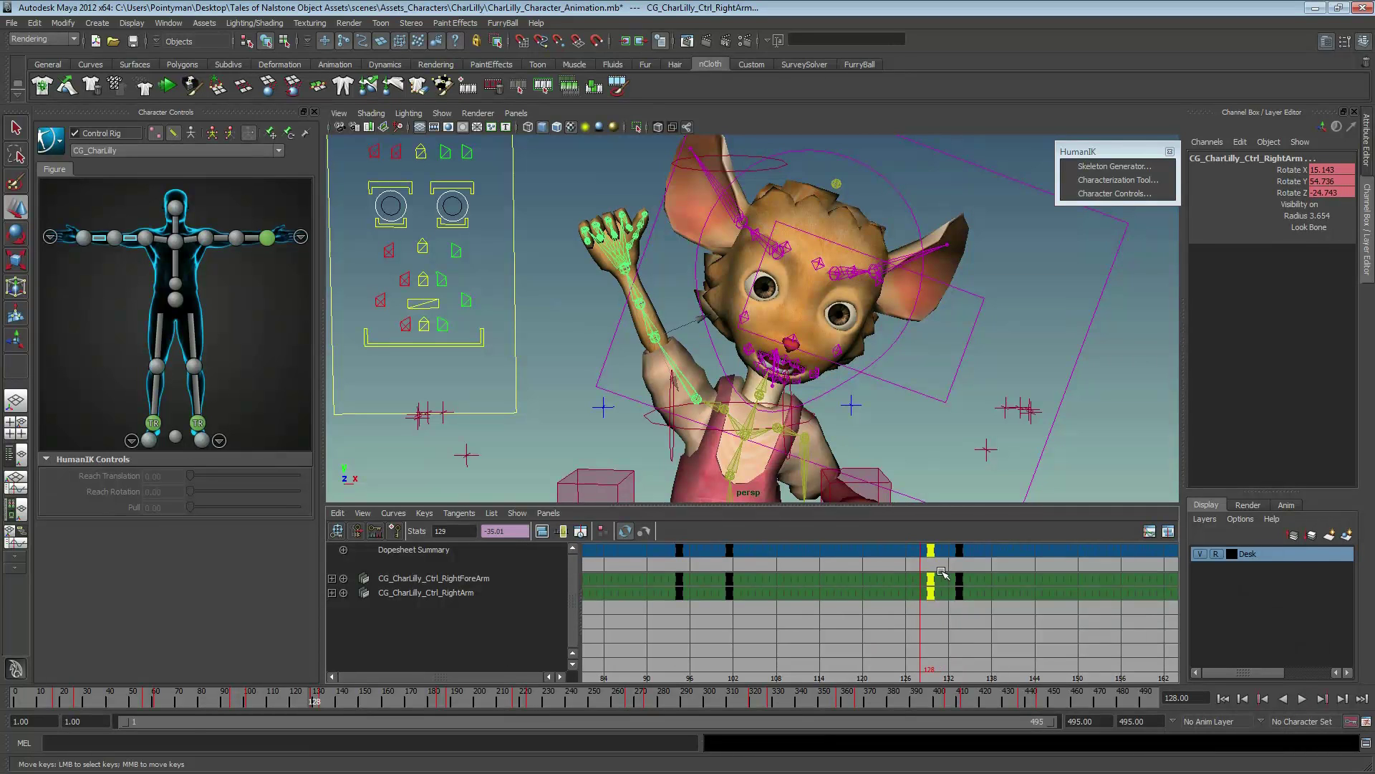
pyautogui.moveTo(941, 571); pyautogui.dragTo(918, 570, button='middle')
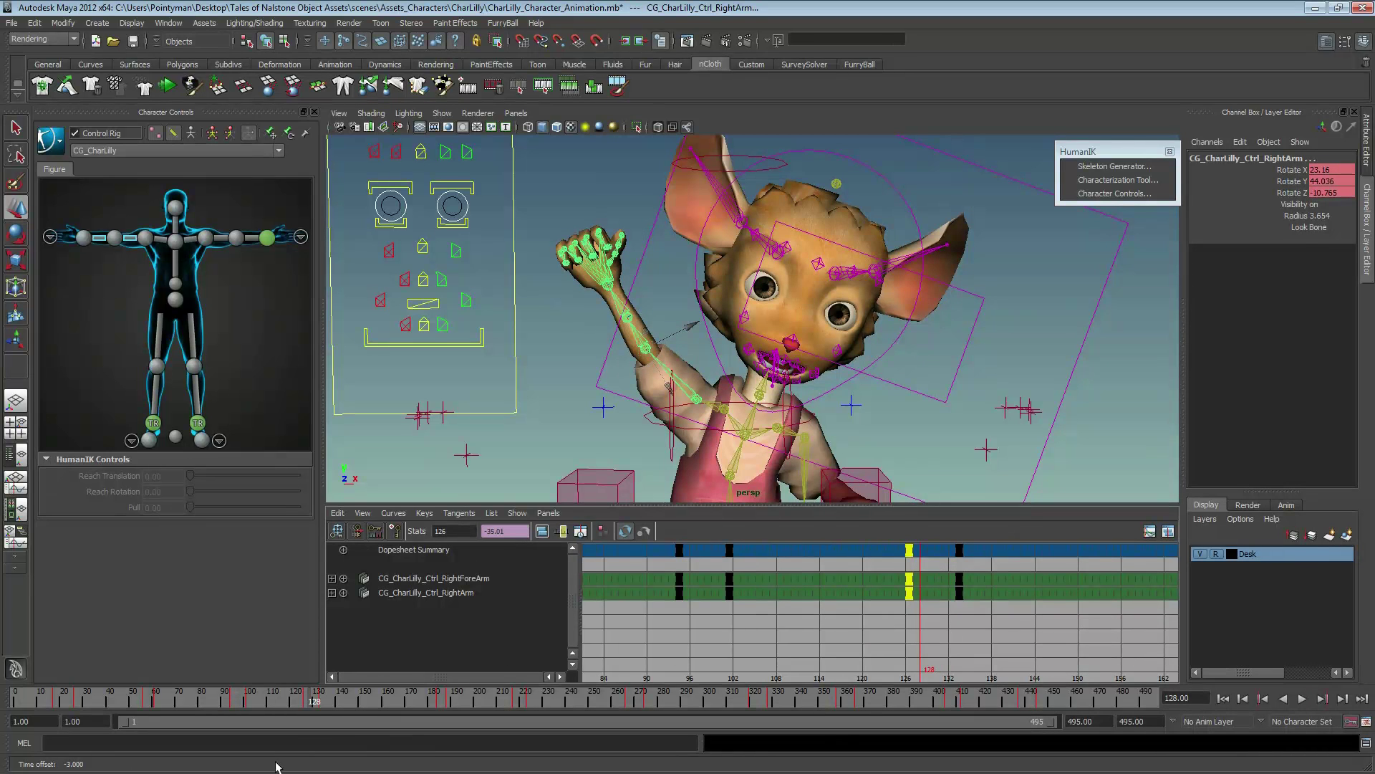
pyautogui.hotkey('alt', 'v')
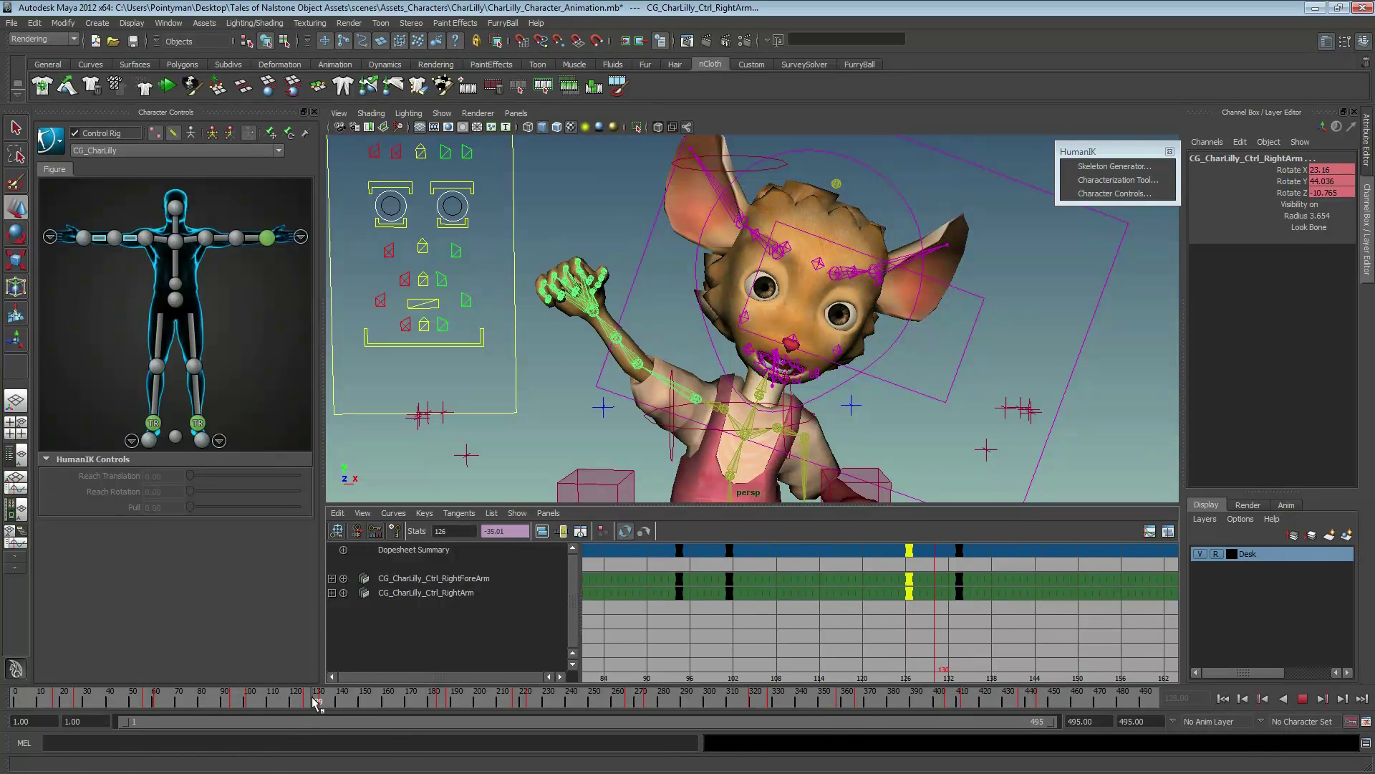
pyautogui.hotkey('alt', 'v')
# - Select the RightArm and RightForeArm keys at frame 126 in the dope sheet
pyautogui.press('e')
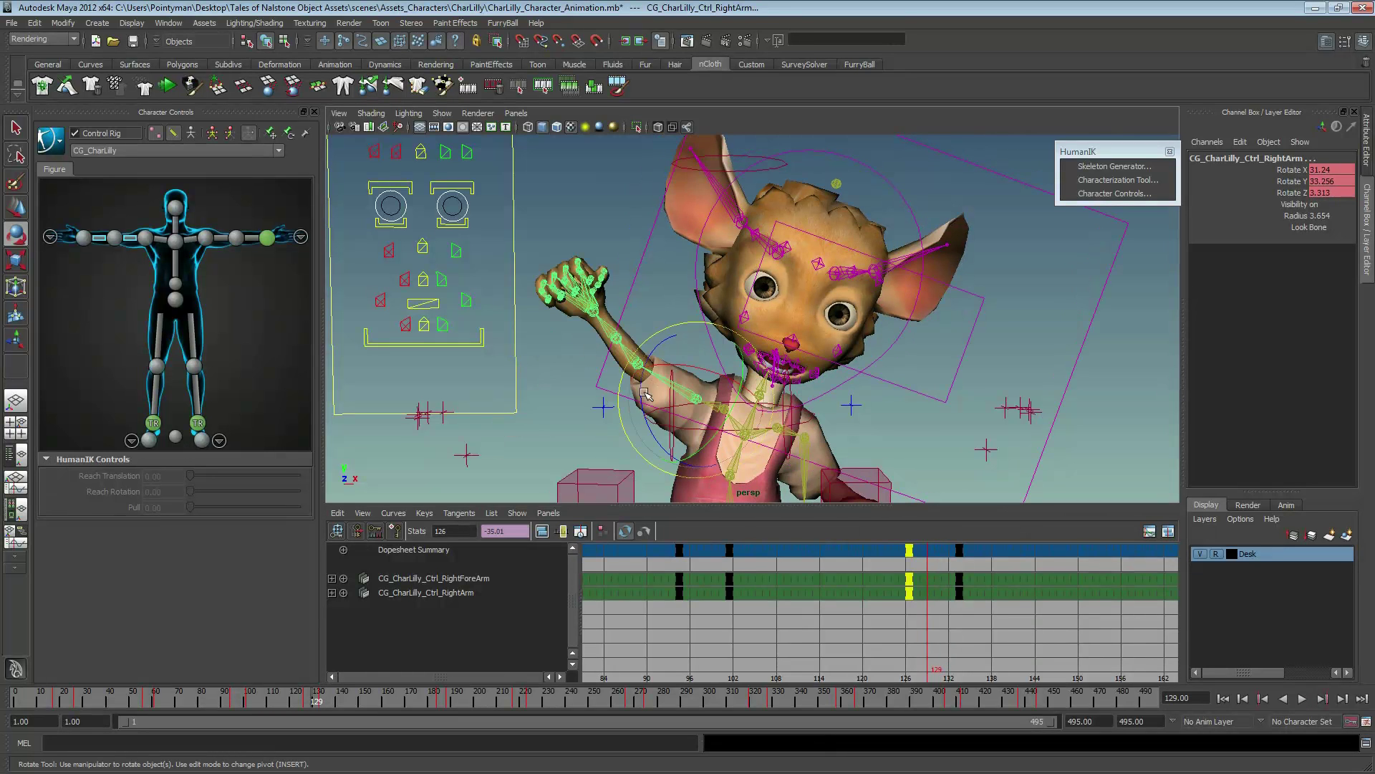
pyautogui.click(691, 388)
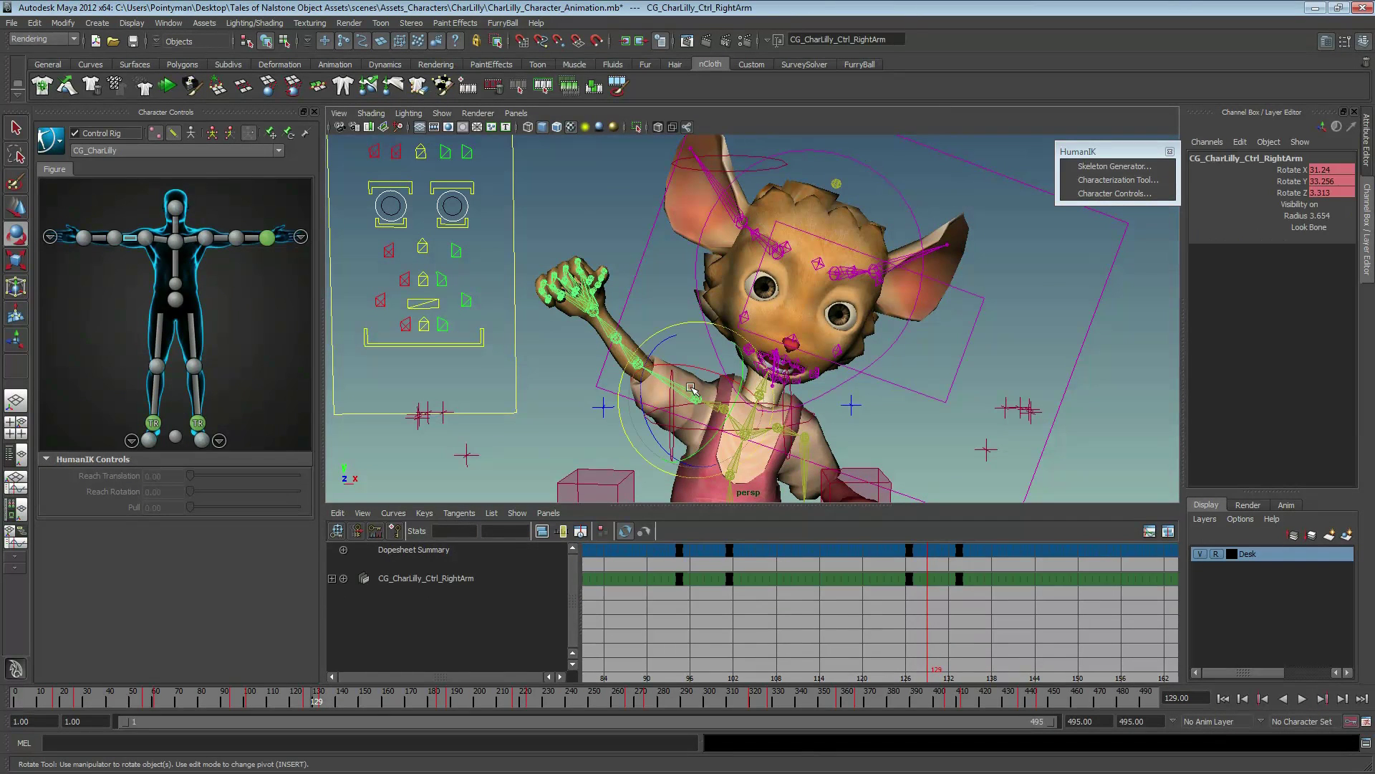
pyautogui.press('w')
pyautogui.keyDown('shift'); pyautogui.click(649, 359); pyautogui.keyUp('shift')
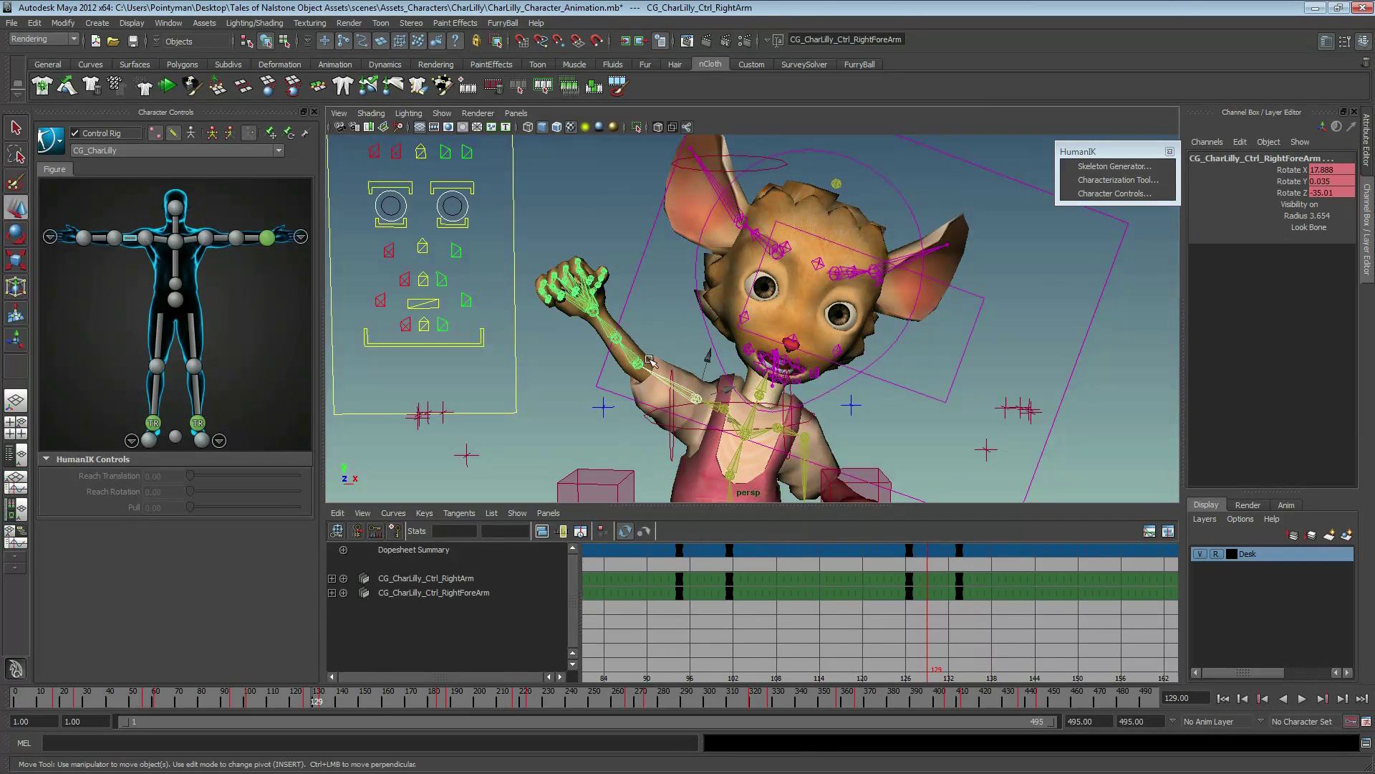
pyautogui.click(909, 550)
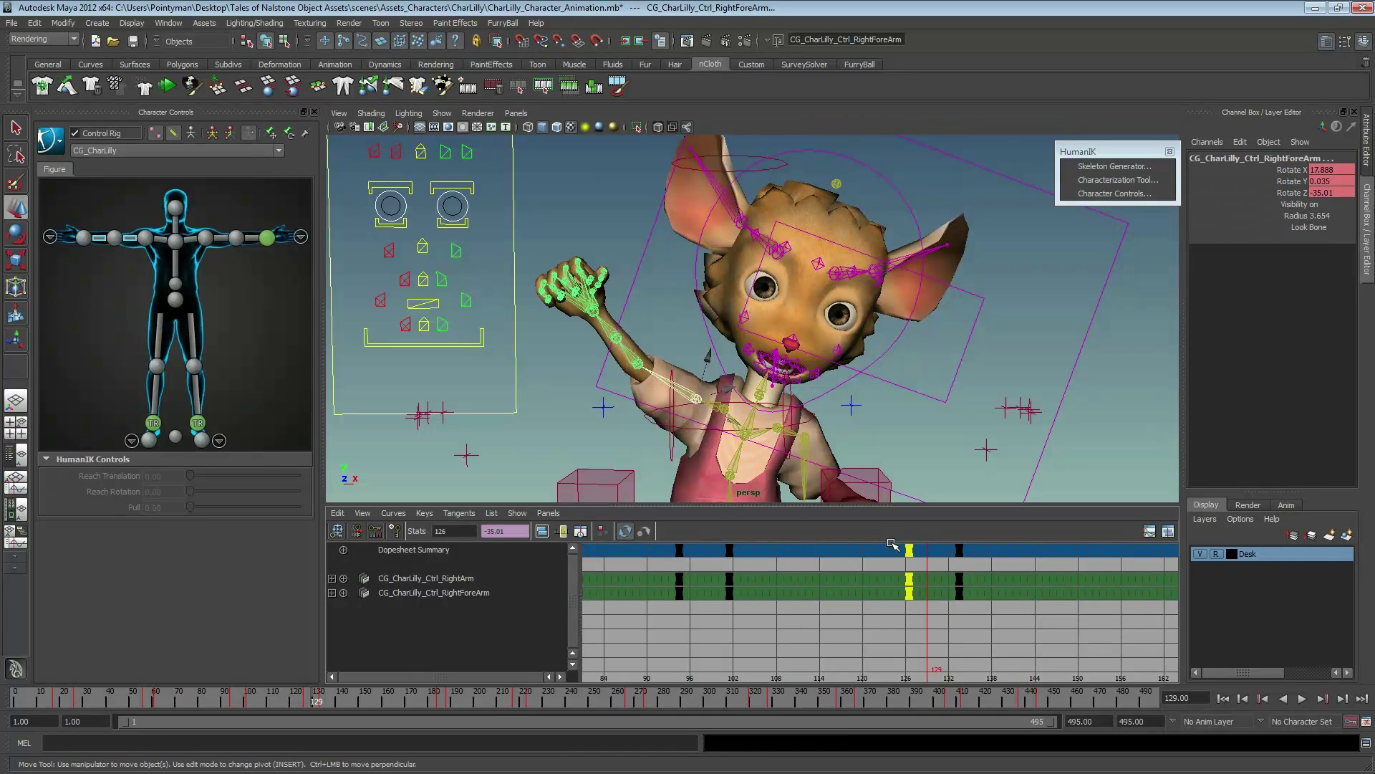
pyautogui.click(333, 514)
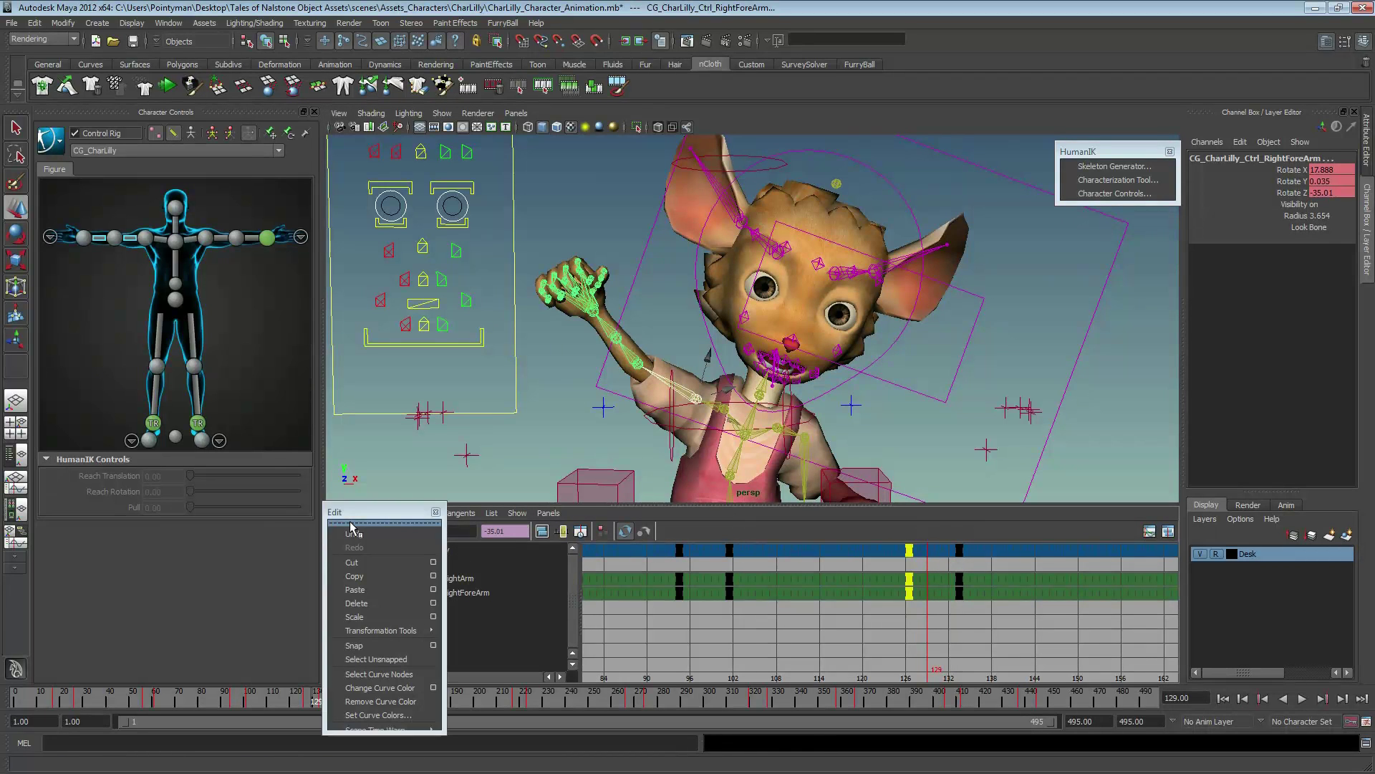
pyautogui.click(358, 523)
pyautogui.moveTo(410, 319); pyautogui.dragTo(408, 284)
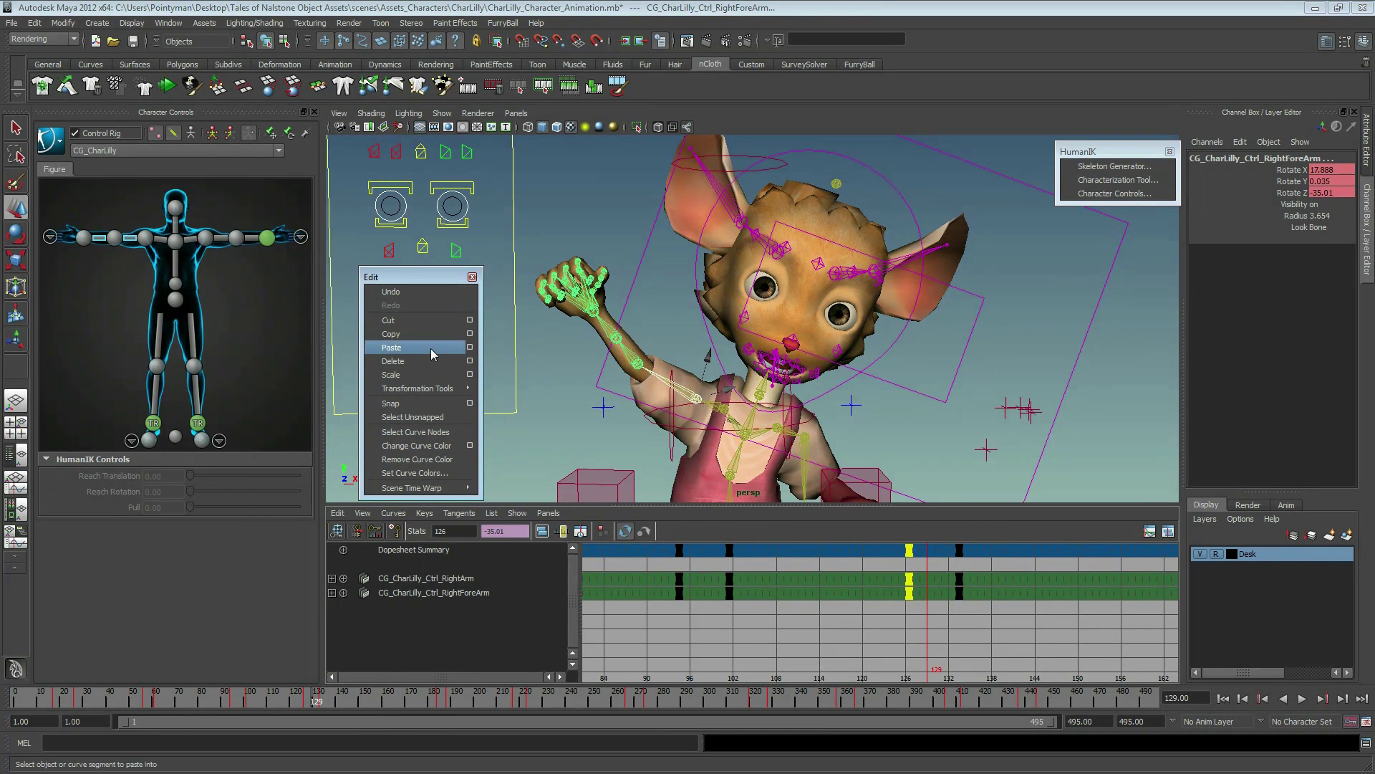
pyautogui.click(394, 333)
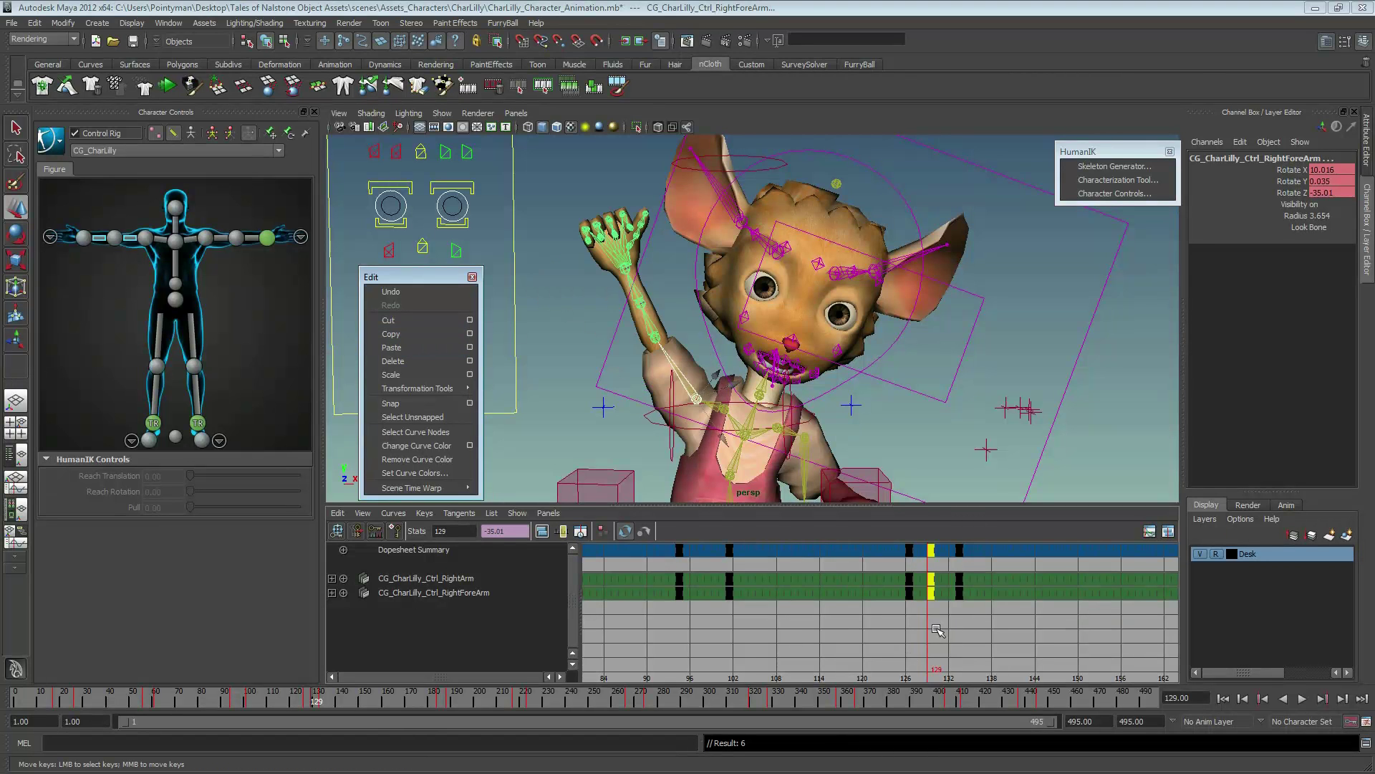
pyautogui.click(939, 603)
pyautogui.hotkey('alt', 'v')
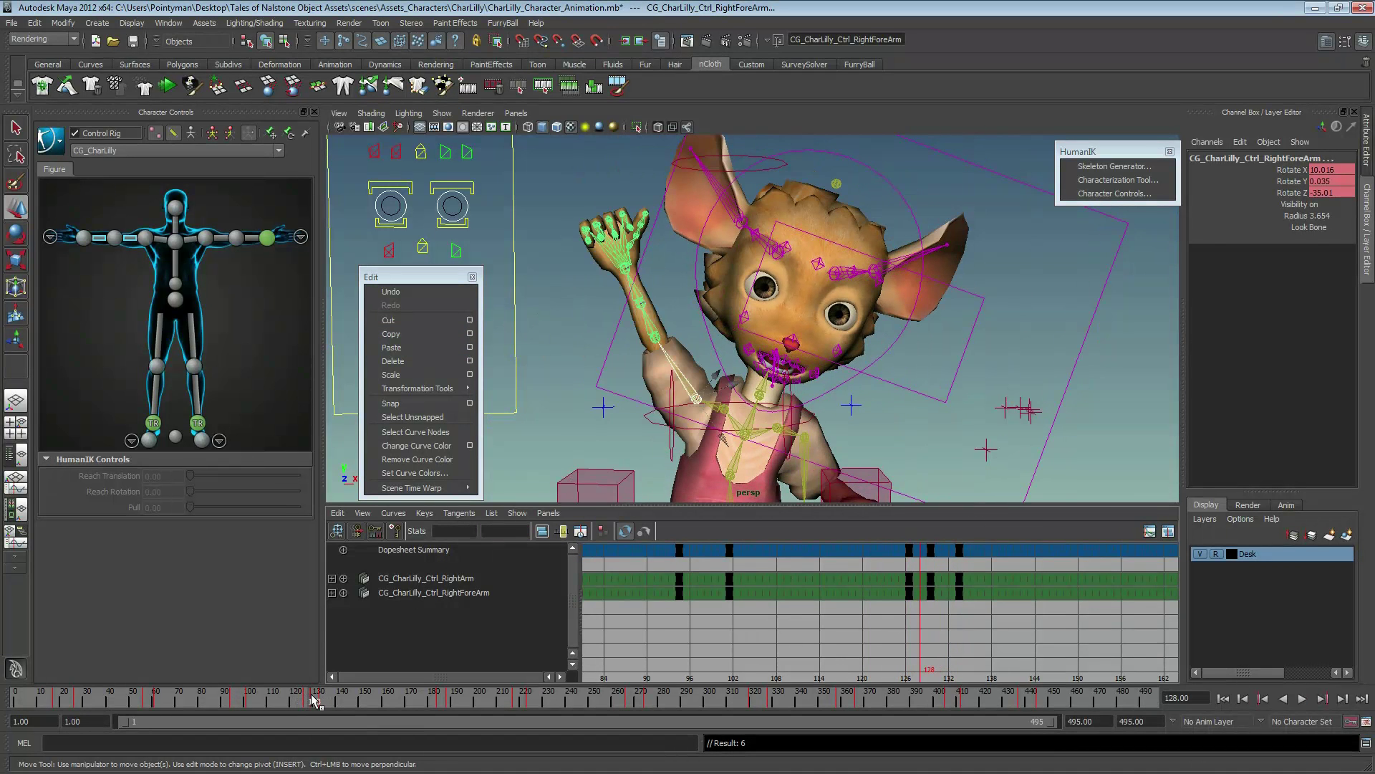
pyautogui.hotkey('alt', 'v')
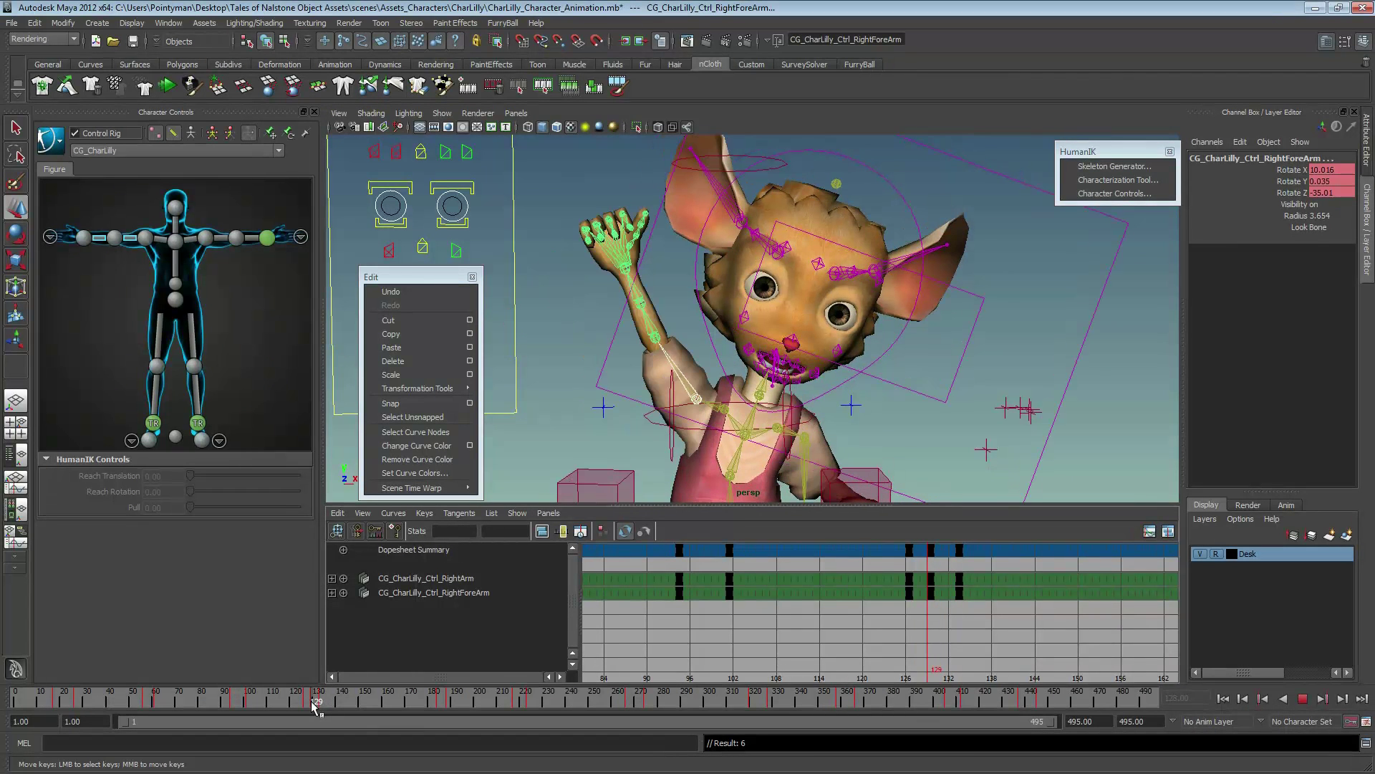
pyautogui.moveTo(317, 707); pyautogui.dragTo(315, 707)
pyautogui.click(695, 408)
pyautogui.press('e')
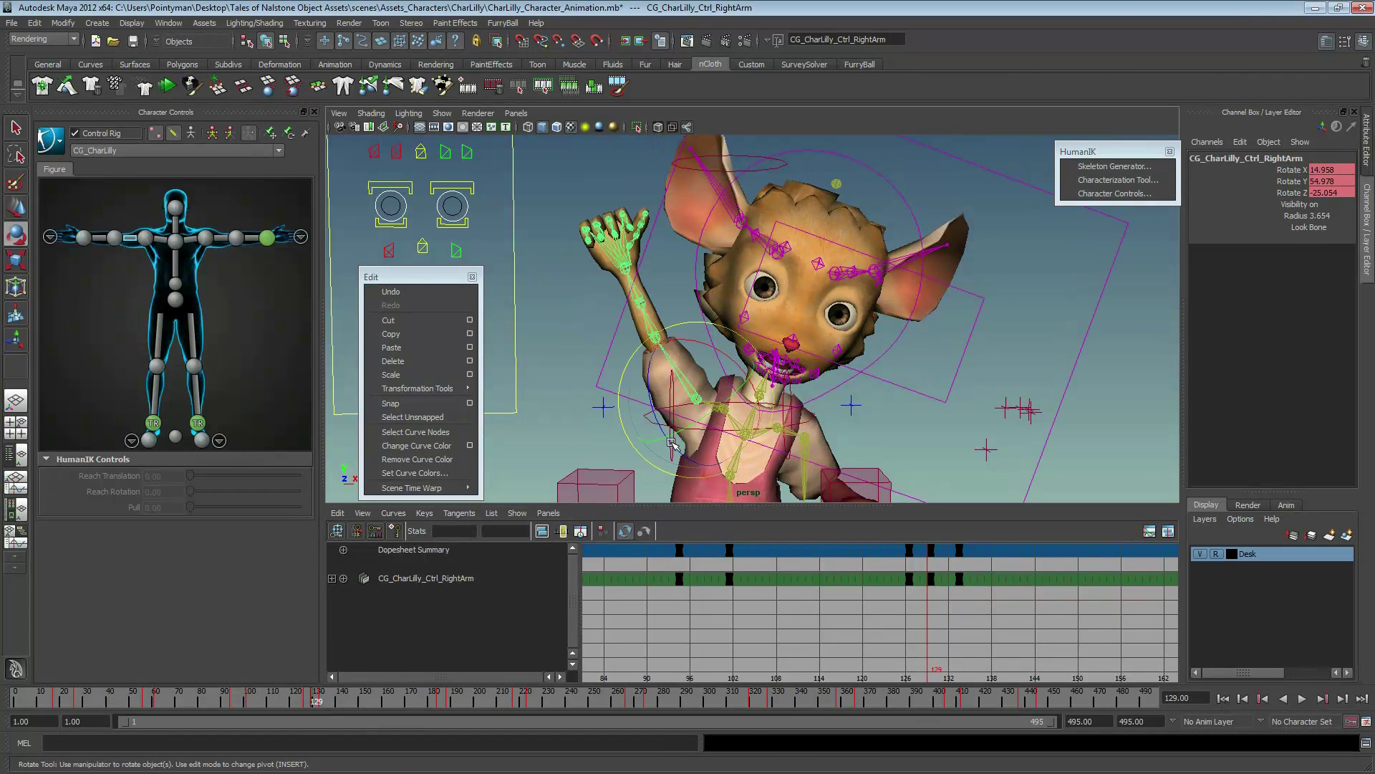
pyautogui.moveTo(672, 444); pyautogui.dragTo(668, 428)
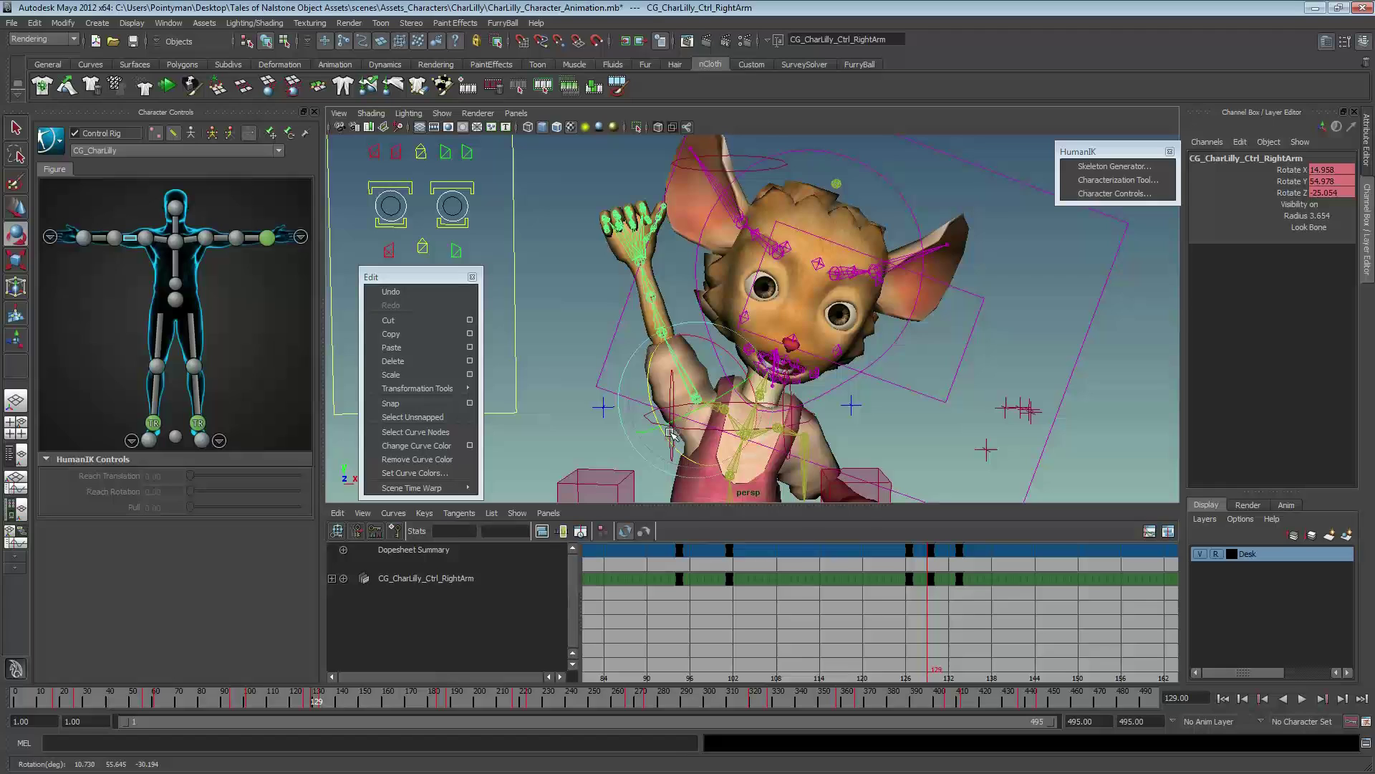
pyautogui.click(628, 337)
pyautogui.moveTo(657, 310)
pyautogui.mouseDown()
pyautogui.moveTo(687, 315)
pyautogui.moveTo(674, 296)
pyautogui.moveTo(711, 262)
pyautogui.moveTo(664, 263)
pyautogui.moveTo(723, 281)
pyautogui.moveTo(861, 270)
pyautogui.mouseUp()
pyautogui.hotkey('ctrl', 'z')
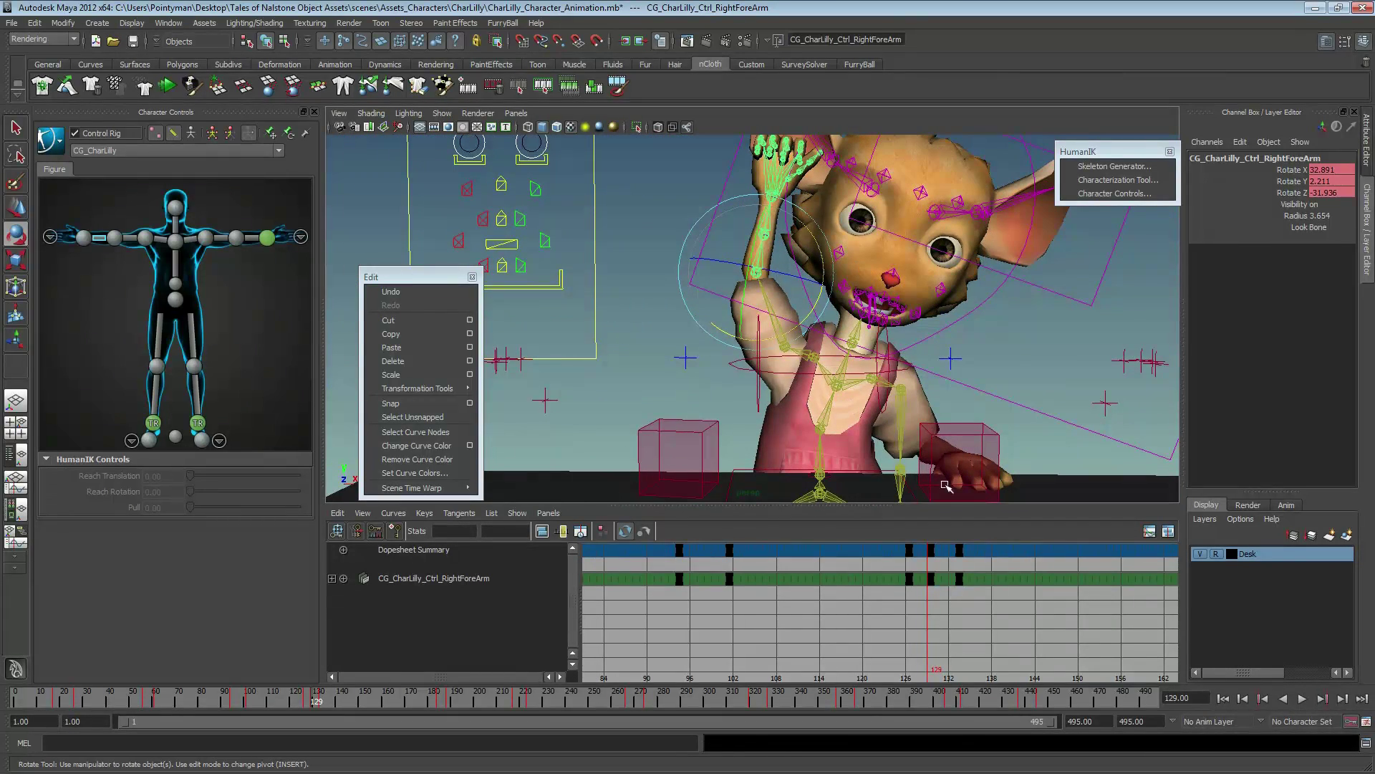
pyautogui.moveTo(923, 543); pyautogui.dragTo(978, 604)
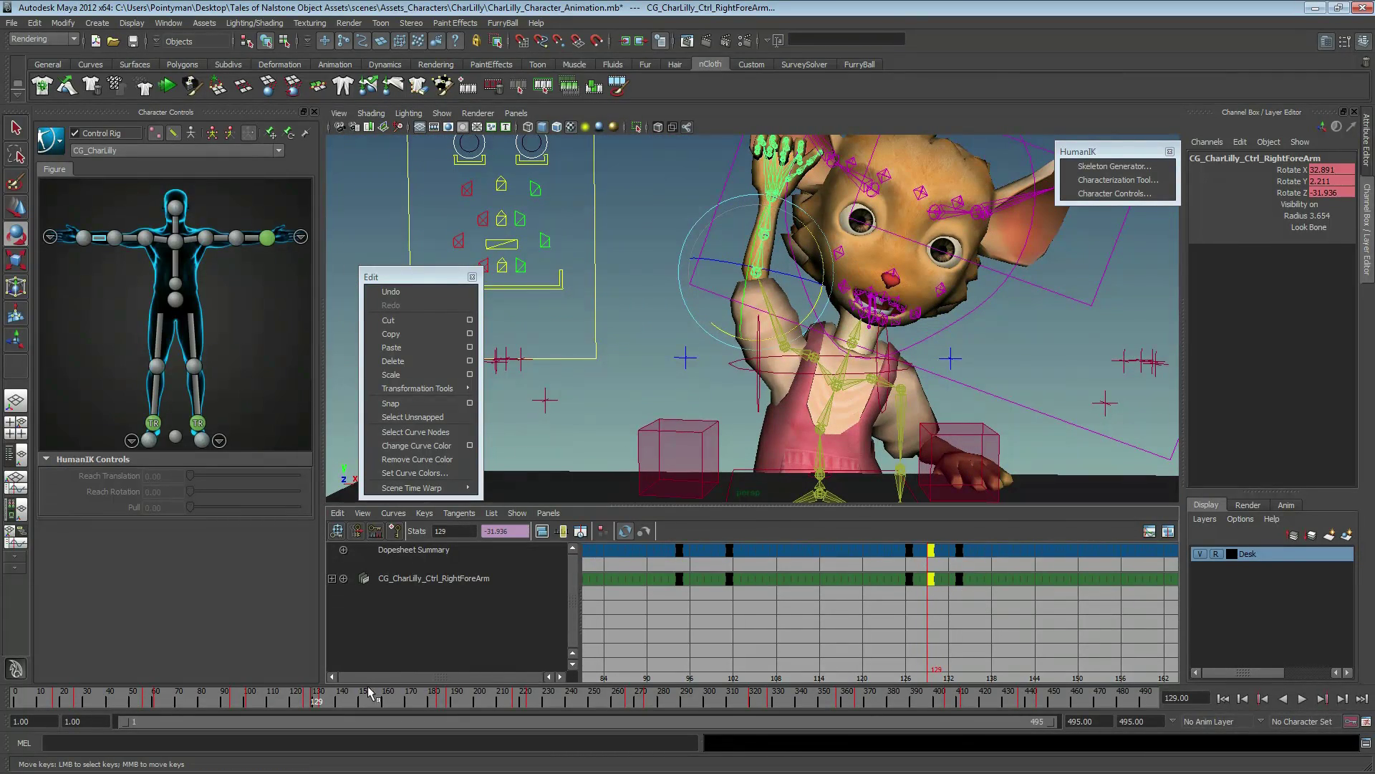
pyautogui.moveTo(369, 692)
pyautogui.mouseDown()
pyautogui.moveTo(313, 699)
pyautogui.moveTo(333, 702)
pyautogui.mouseUp()
# - Select the Spine, Spine1 and Spine2 controls and return to frame 129
pyautogui.click(781, 374)
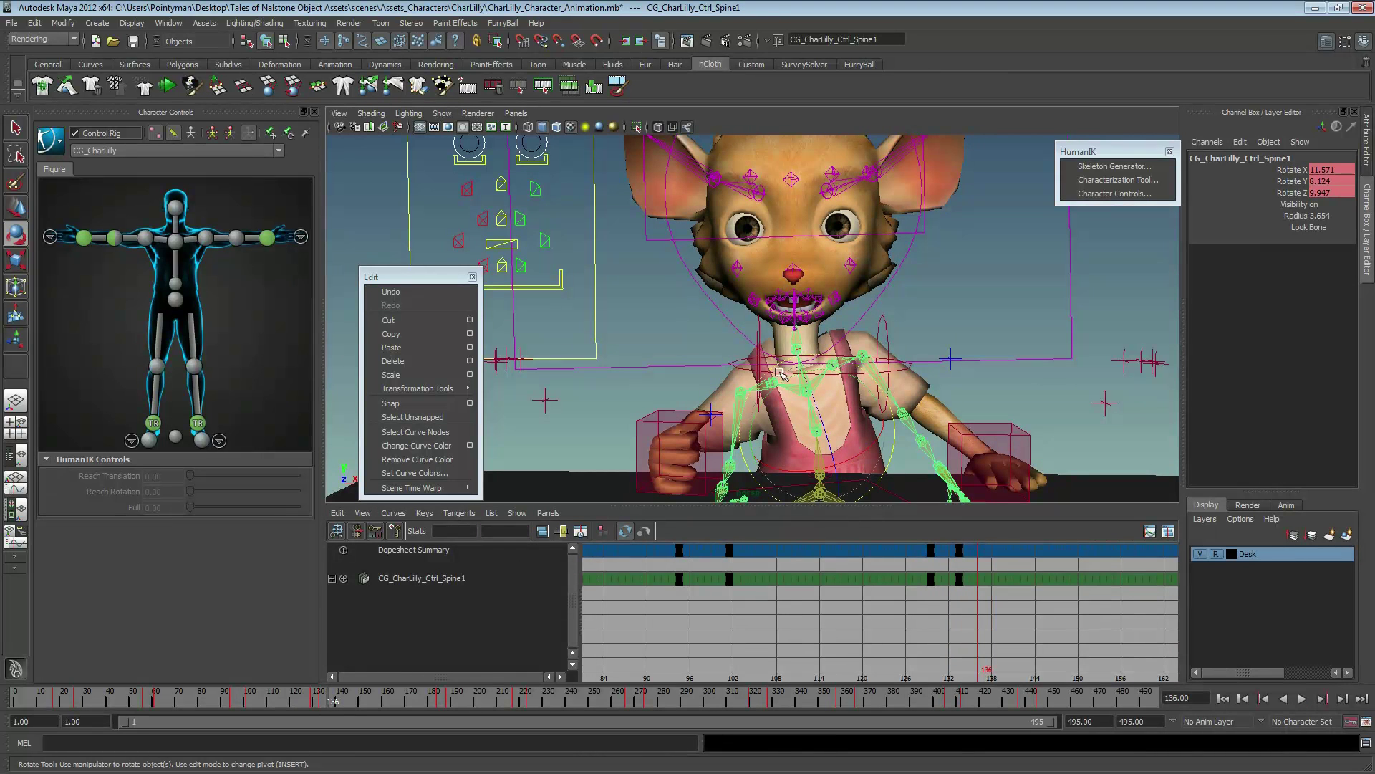
pyautogui.hotkey('ctrl', 'z')
pyautogui.keyDown('alt'); pyautogui.moveTo(915, 647); pyautogui.dragTo(877, 635, button='middle'); pyautogui.keyUp('alt')
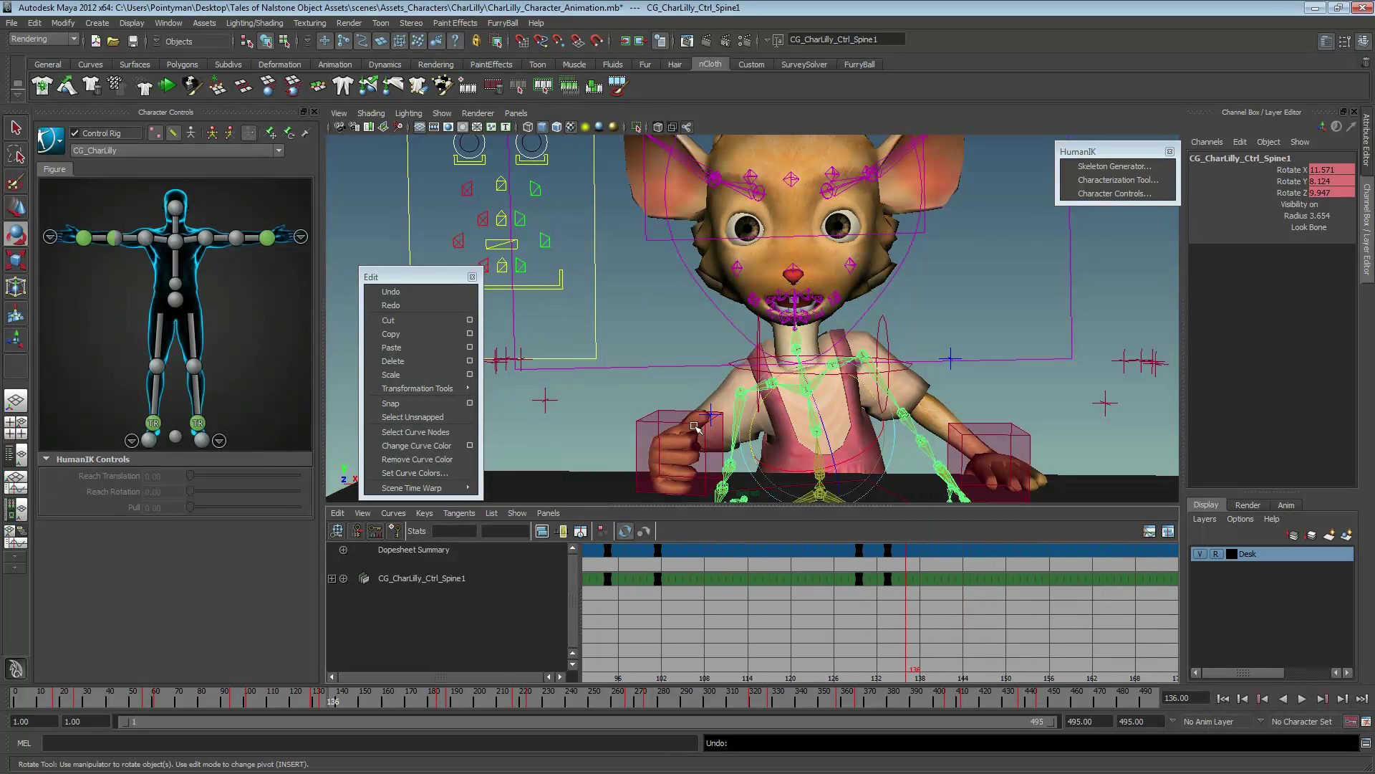
pyautogui.moveTo(293, 694)
pyautogui.mouseDown()
pyautogui.moveTo(325, 705)
pyautogui.moveTo(238, 699)
pyautogui.moveTo(326, 702)
pyautogui.mouseUp()
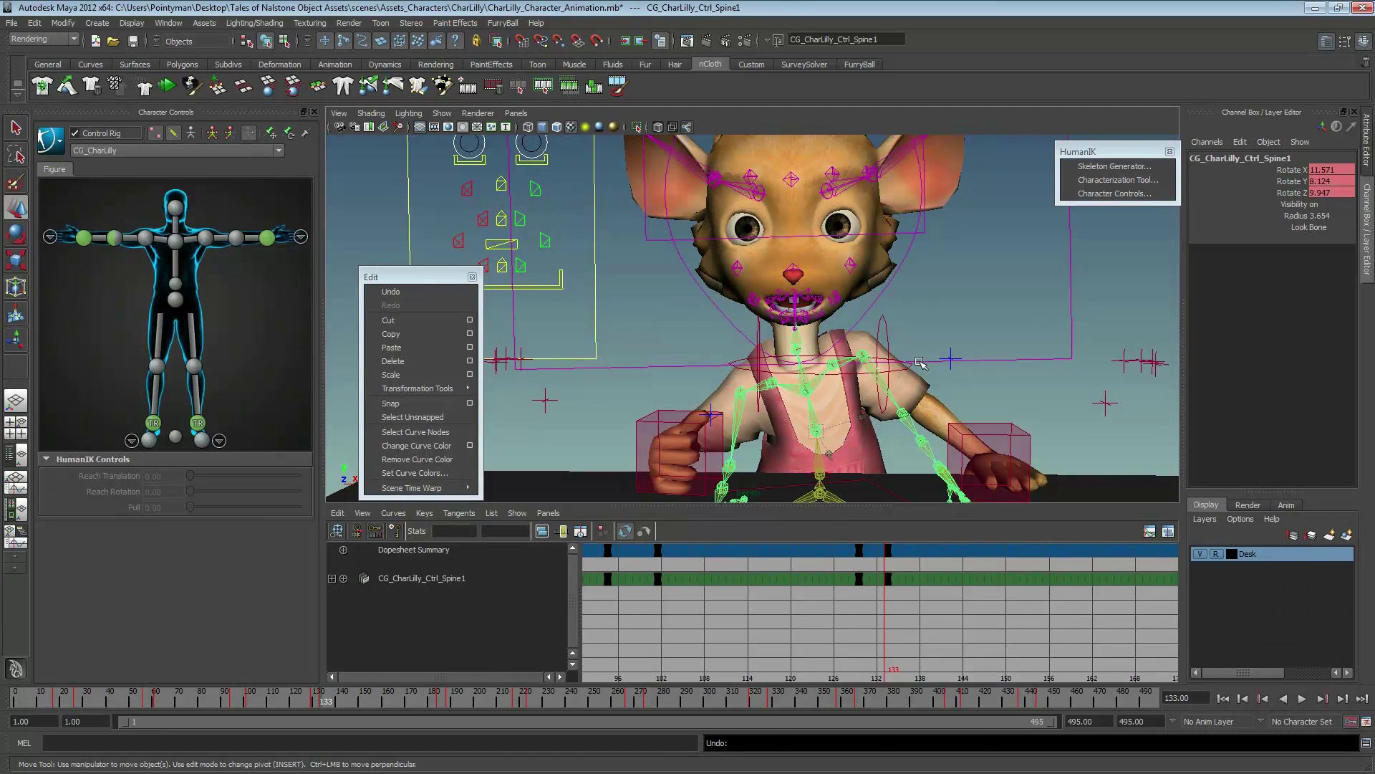
pyautogui.click(835, 450)
pyautogui.keyDown('shift'); pyautogui.click(811, 427); pyautogui.keyUp('shift')
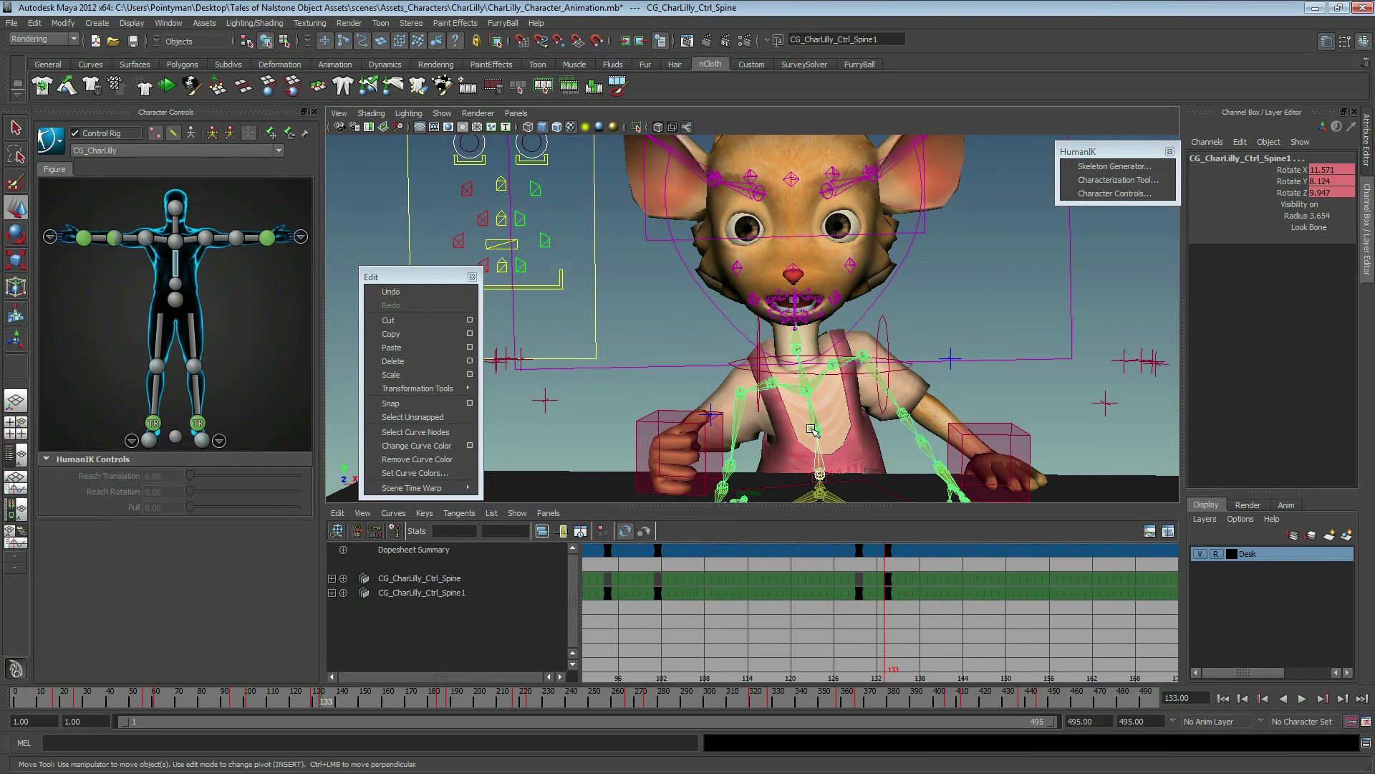
pyautogui.keyDown('shift'); pyautogui.click(805, 393); pyautogui.keyUp('shift')
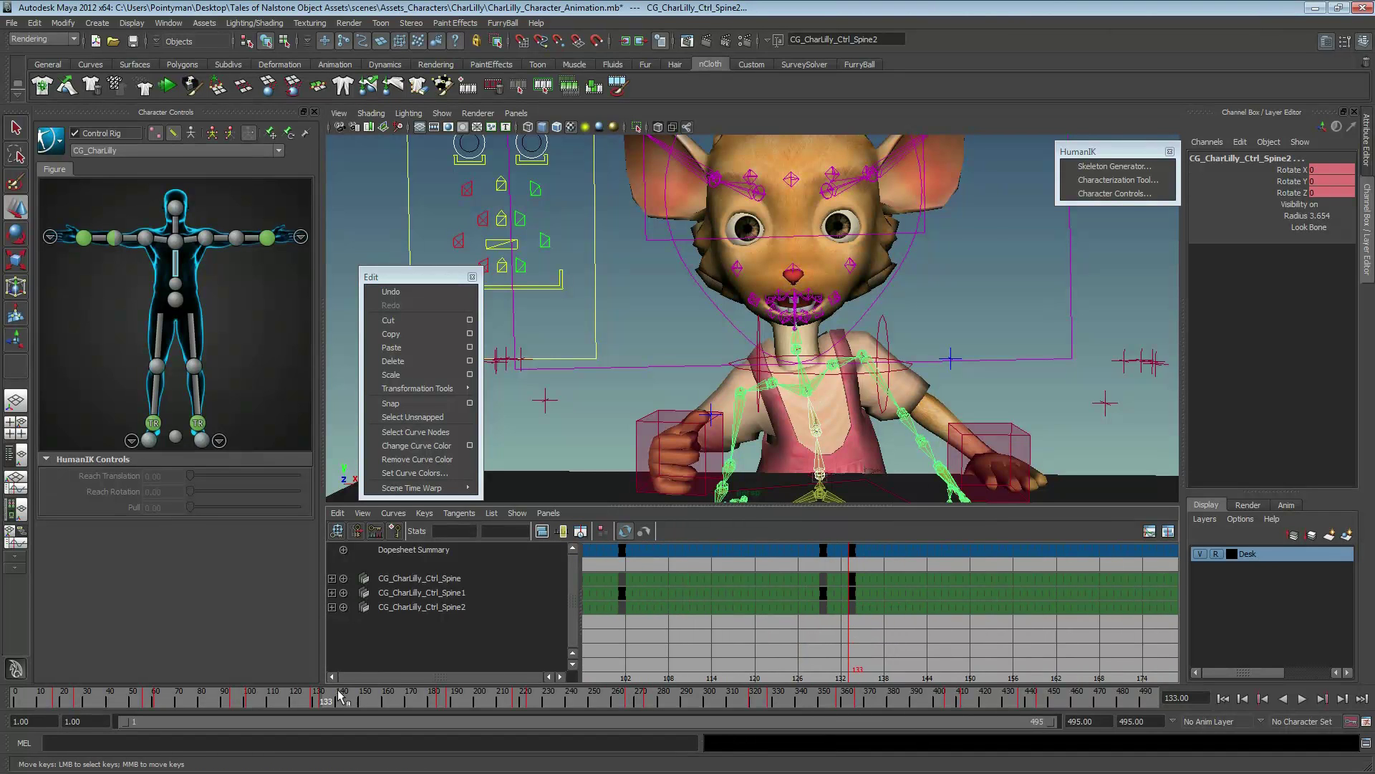
pyautogui.moveTo(321, 704); pyautogui.dragTo(313, 709)
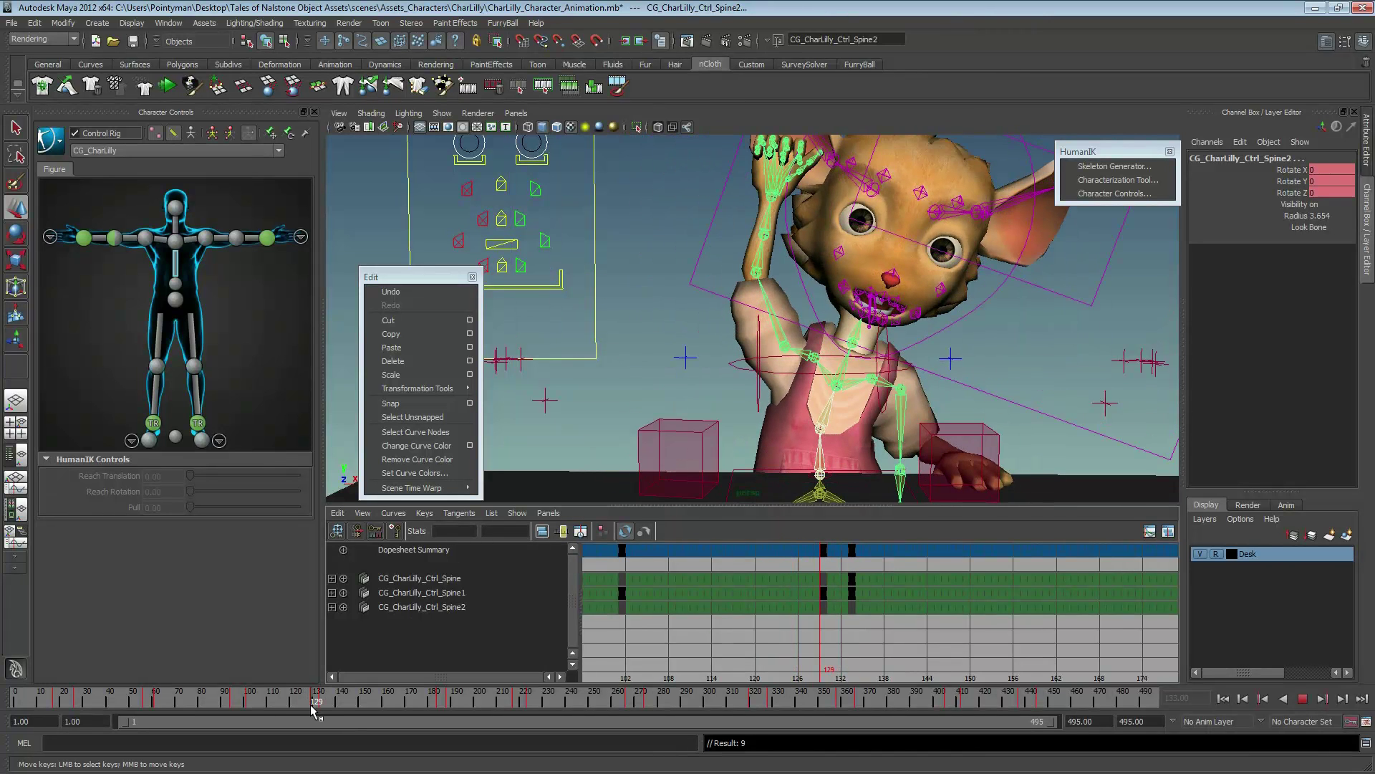
# - Move the three spine controls' frame-129 keys to frame 126
pyautogui.click(823, 550)
pyautogui.moveTo(848, 576); pyautogui.dragTo(834, 576, button='middle')
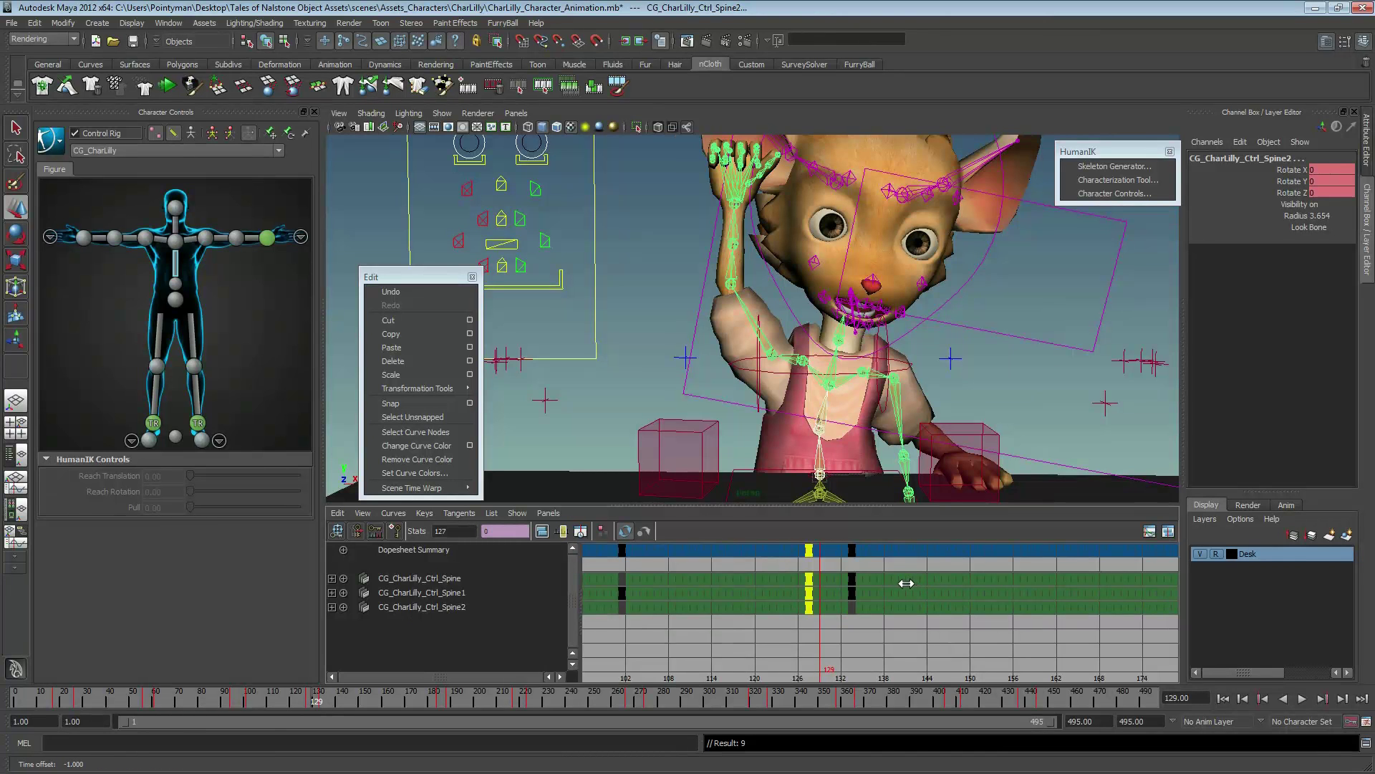
pyautogui.moveTo(906, 584); pyautogui.dragTo(899, 584, button='middle')
# - Rotate the spine to turn the body, with Spine2 at -0.812, -5.146, -3.724
pyautogui.press('e')
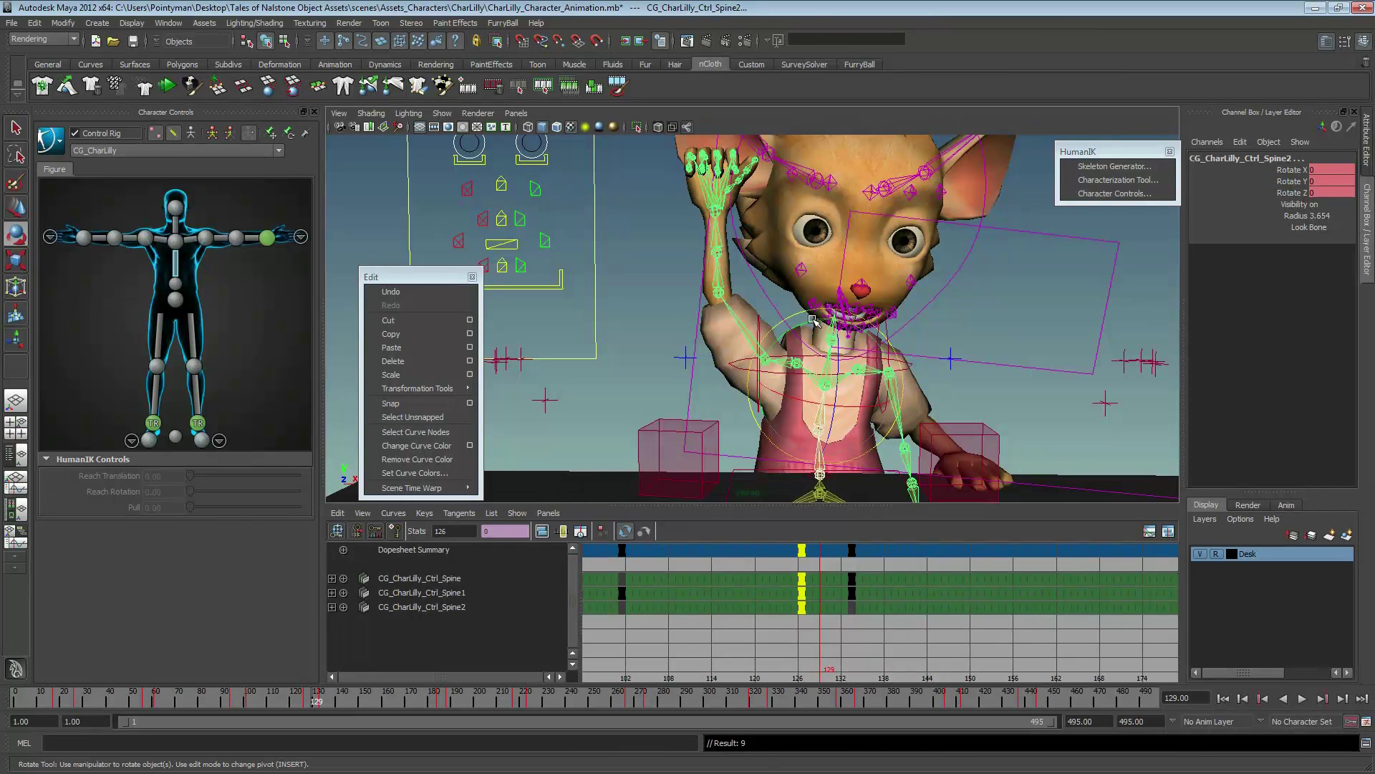
pyautogui.moveTo(813, 320); pyautogui.dragTo(833, 349)
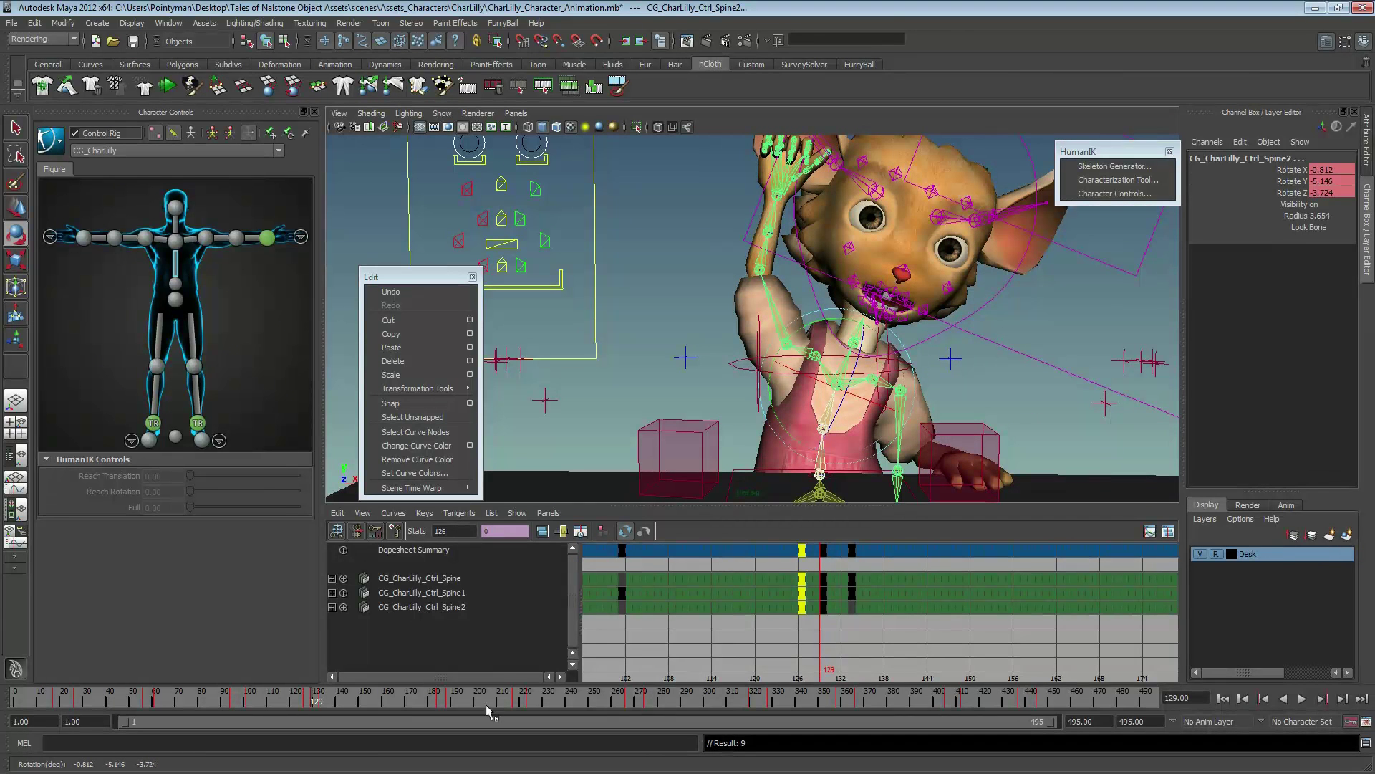
pyautogui.moveTo(299, 702); pyautogui.dragTo(325, 705)
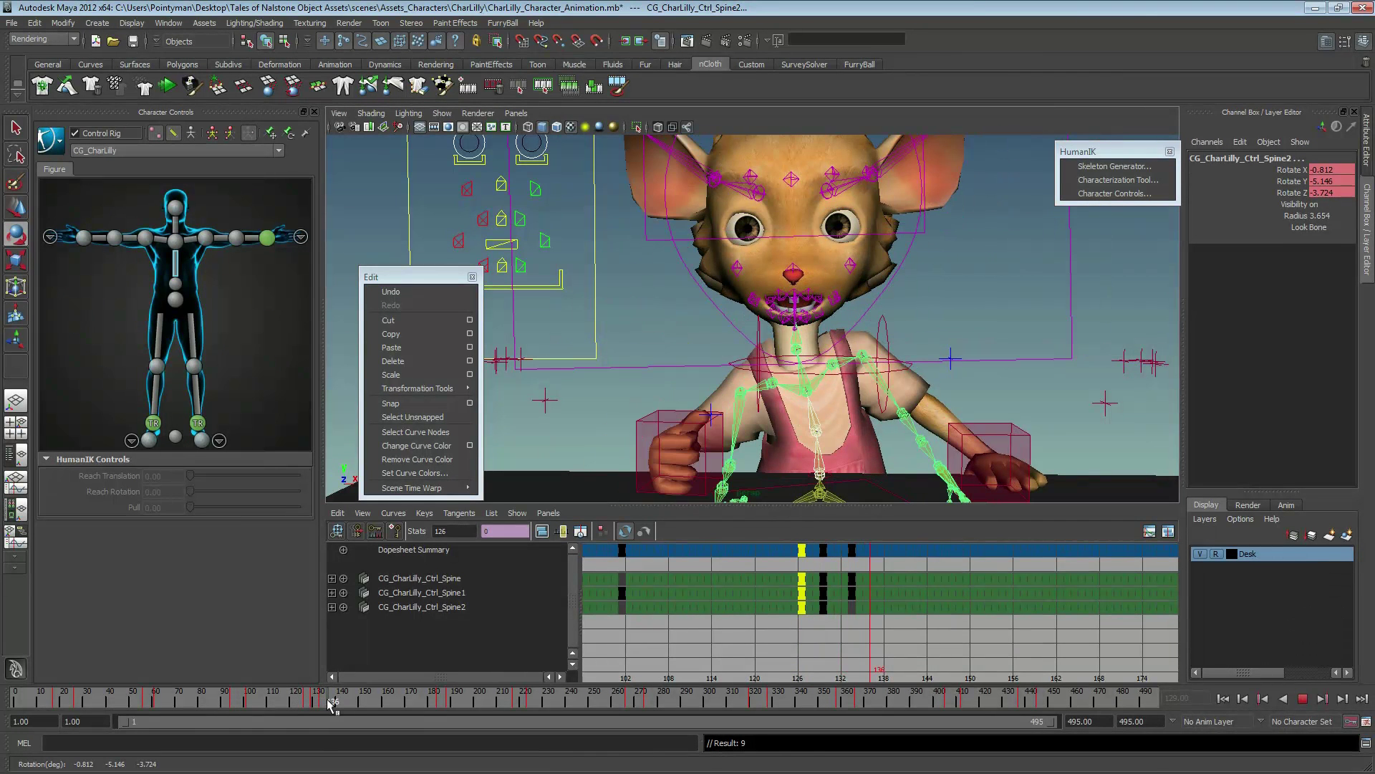
# - Key a turned upper-body and head pose at frame 136
pyautogui.moveTo(321, 705); pyautogui.dragTo(324, 706)
pyautogui.click(852, 550)
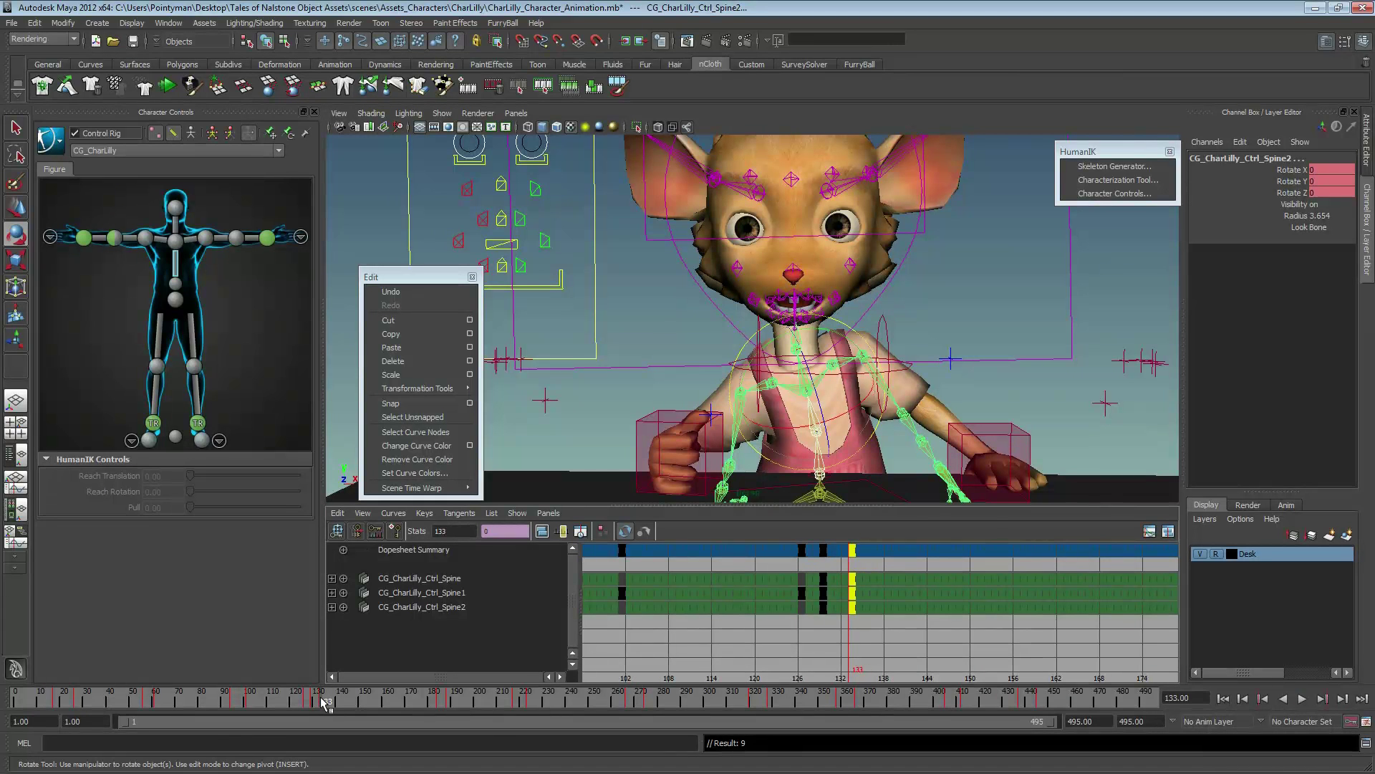
pyautogui.moveTo(326, 704); pyautogui.dragTo(333, 704)
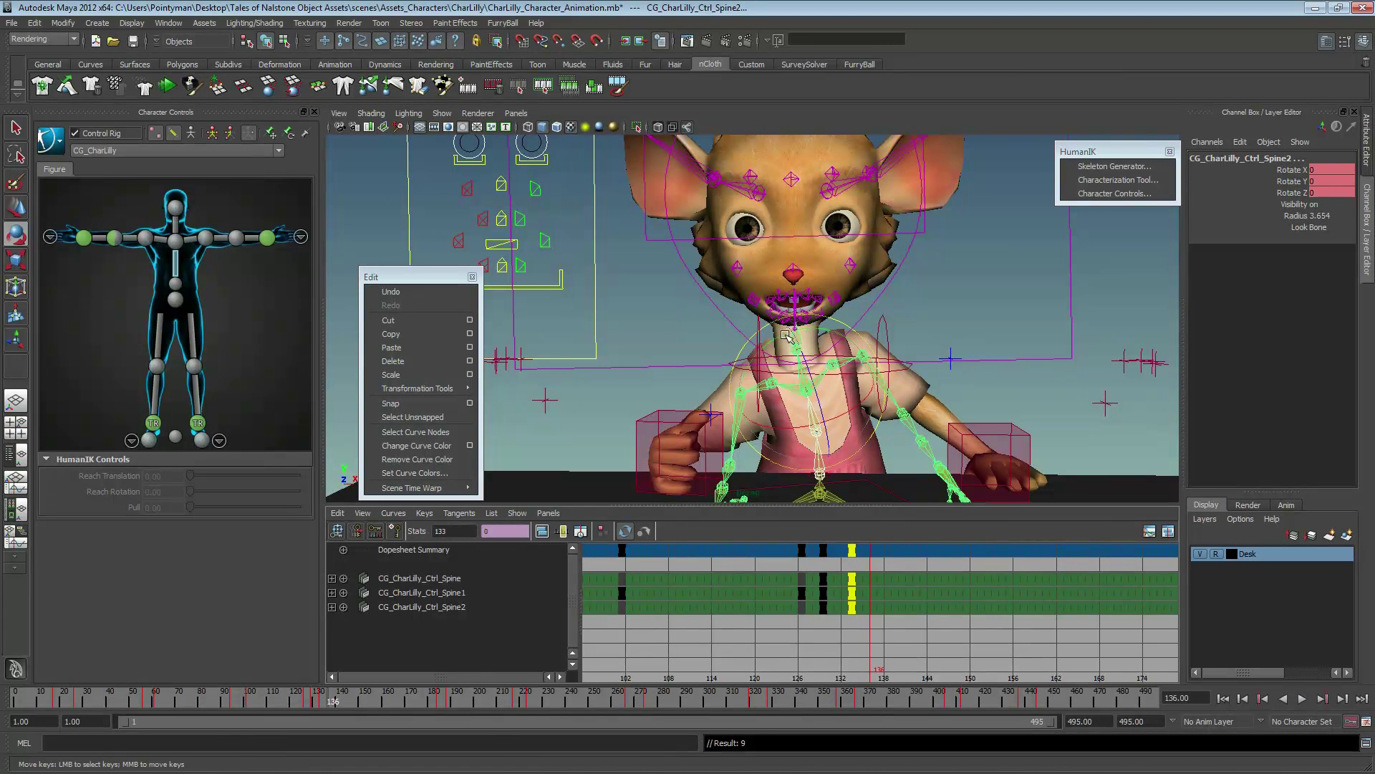
pyautogui.moveTo(787, 335); pyautogui.dragTo(781, 334)
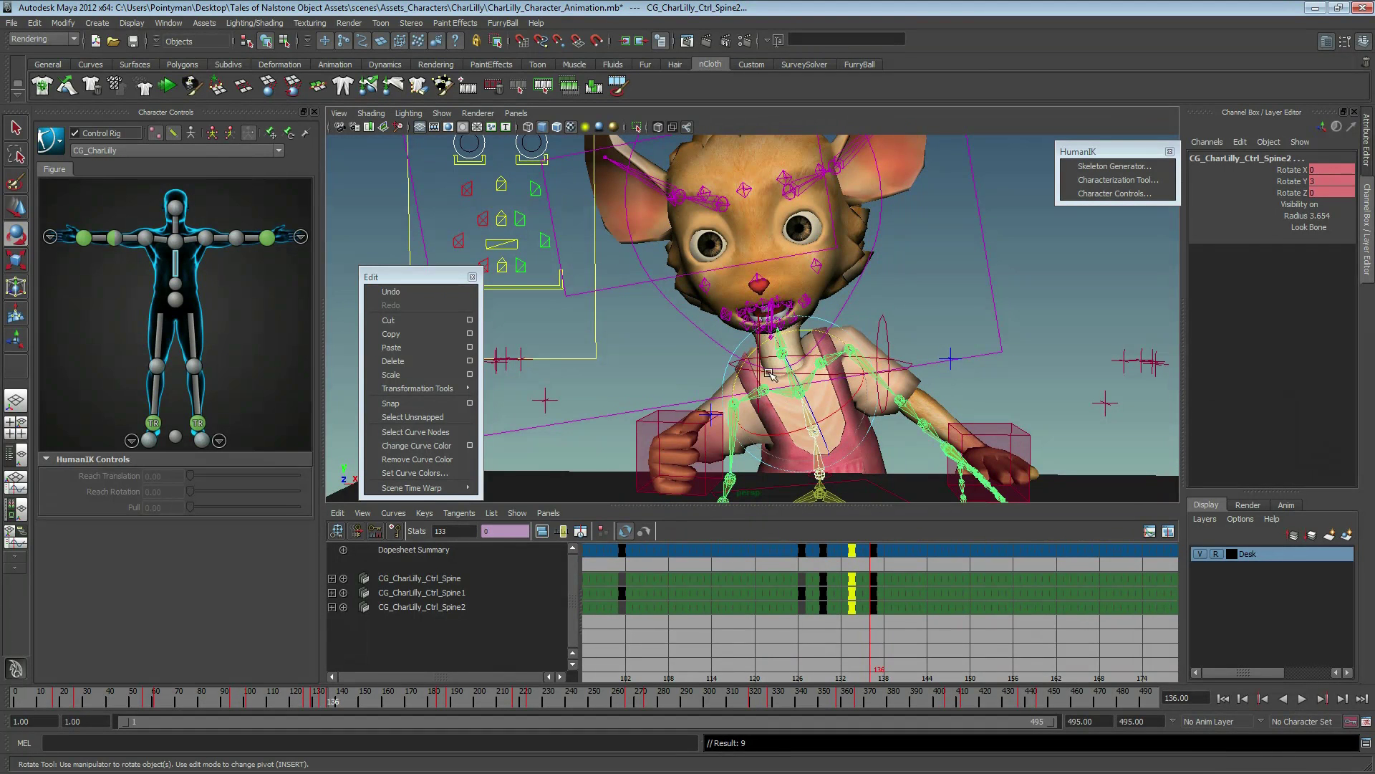
pyautogui.moveTo(775, 375); pyautogui.dragTo(786, 385)
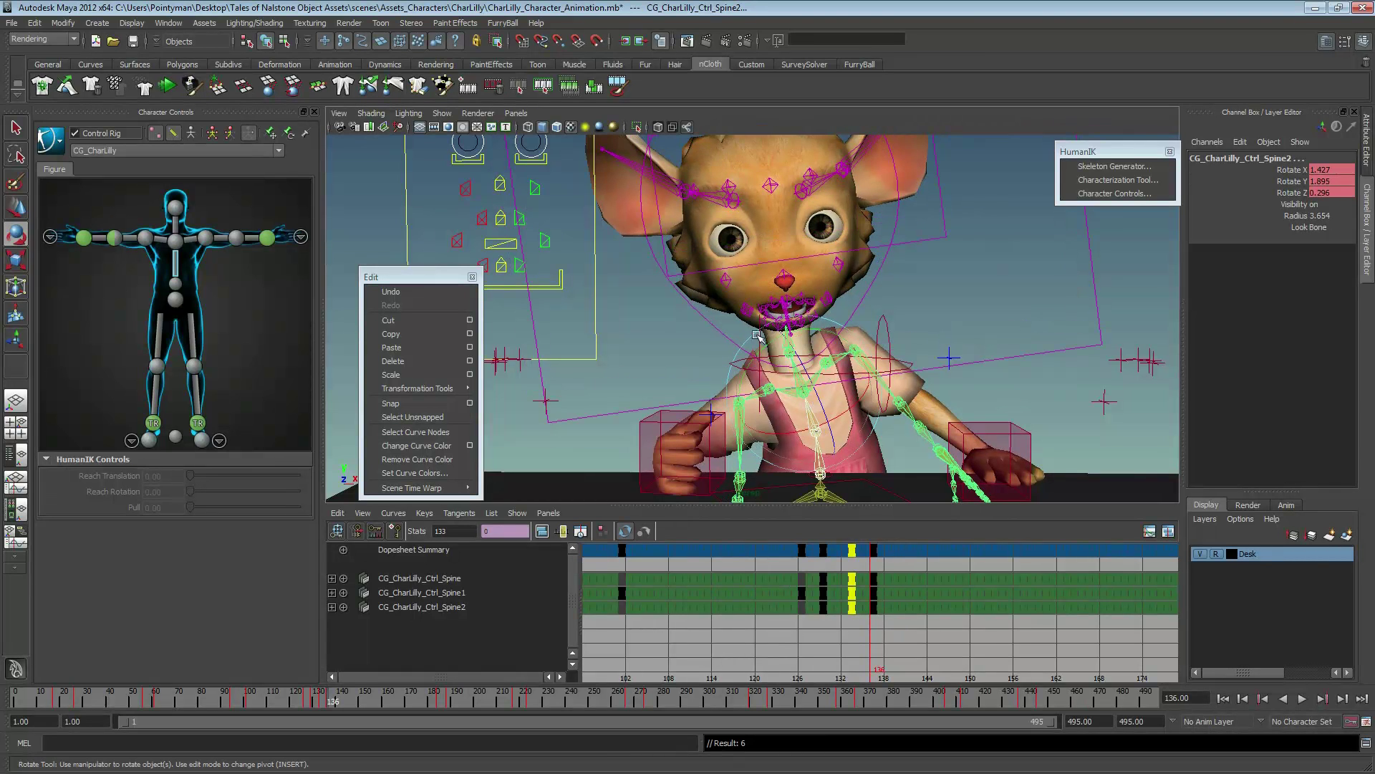
pyautogui.moveTo(320, 700)
pyautogui.mouseDown()
pyautogui.moveTo(252, 702)
pyautogui.moveTo(344, 701)
pyautogui.mouseUp()
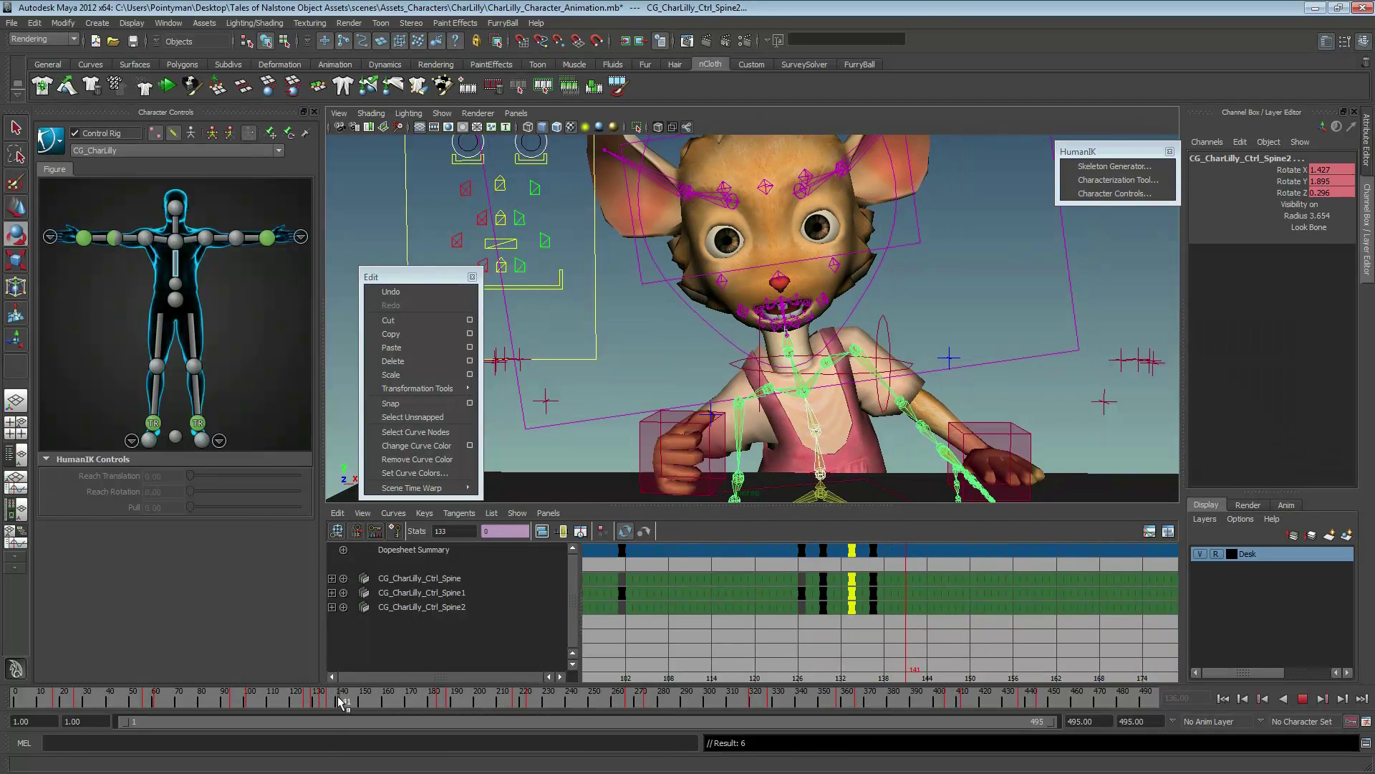
# - Paste the copied spine key at frame 141 and move it to frame 145
pyautogui.press('e')
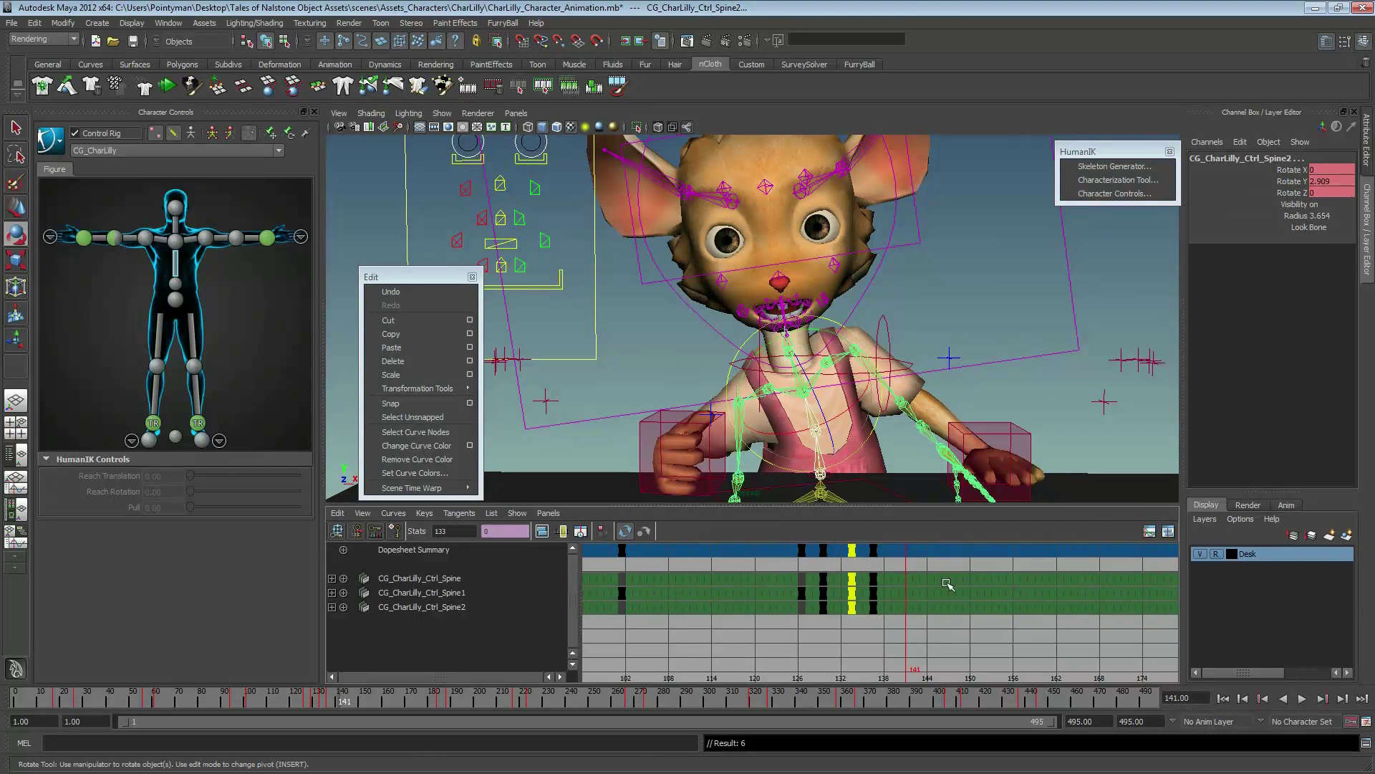
pyautogui.click(415, 332)
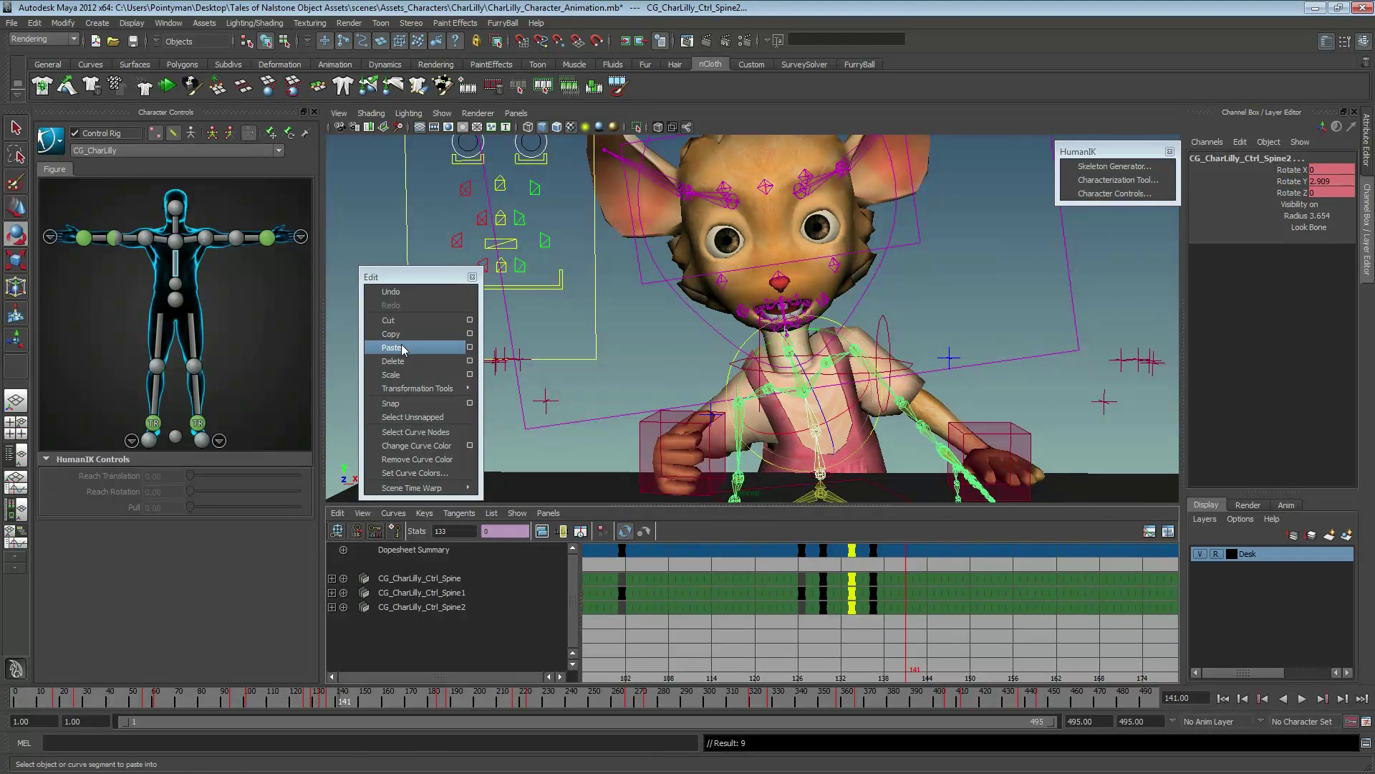
pyautogui.moveTo(907, 552); pyautogui.dragTo(938, 552, button='middle')
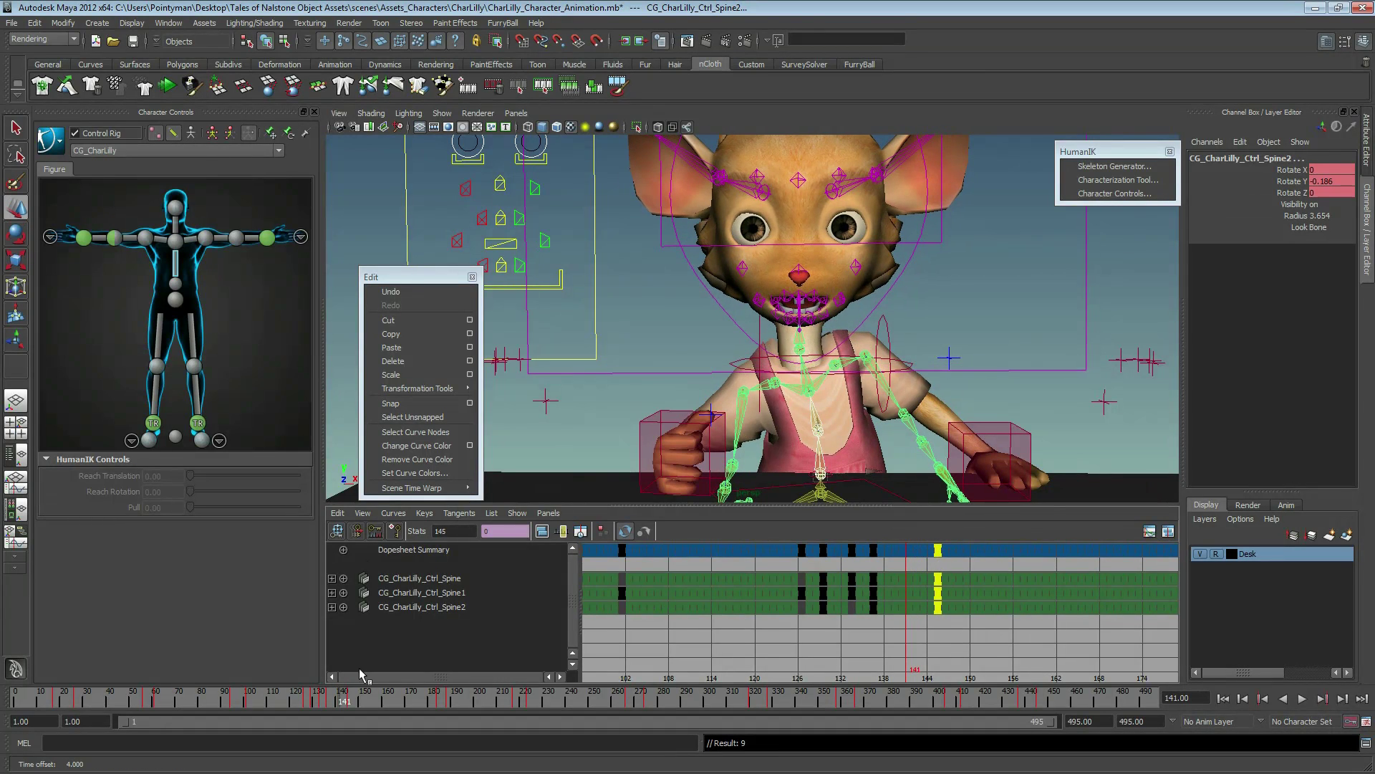
# - Play back the wave and widen the dope sheet to frames 78–180
pyautogui.moveTo(326, 702)
pyautogui.mouseDown()
pyautogui.moveTo(297, 702)
pyautogui.moveTo(347, 705)
pyautogui.moveTo(278, 702)
pyautogui.mouseUp()
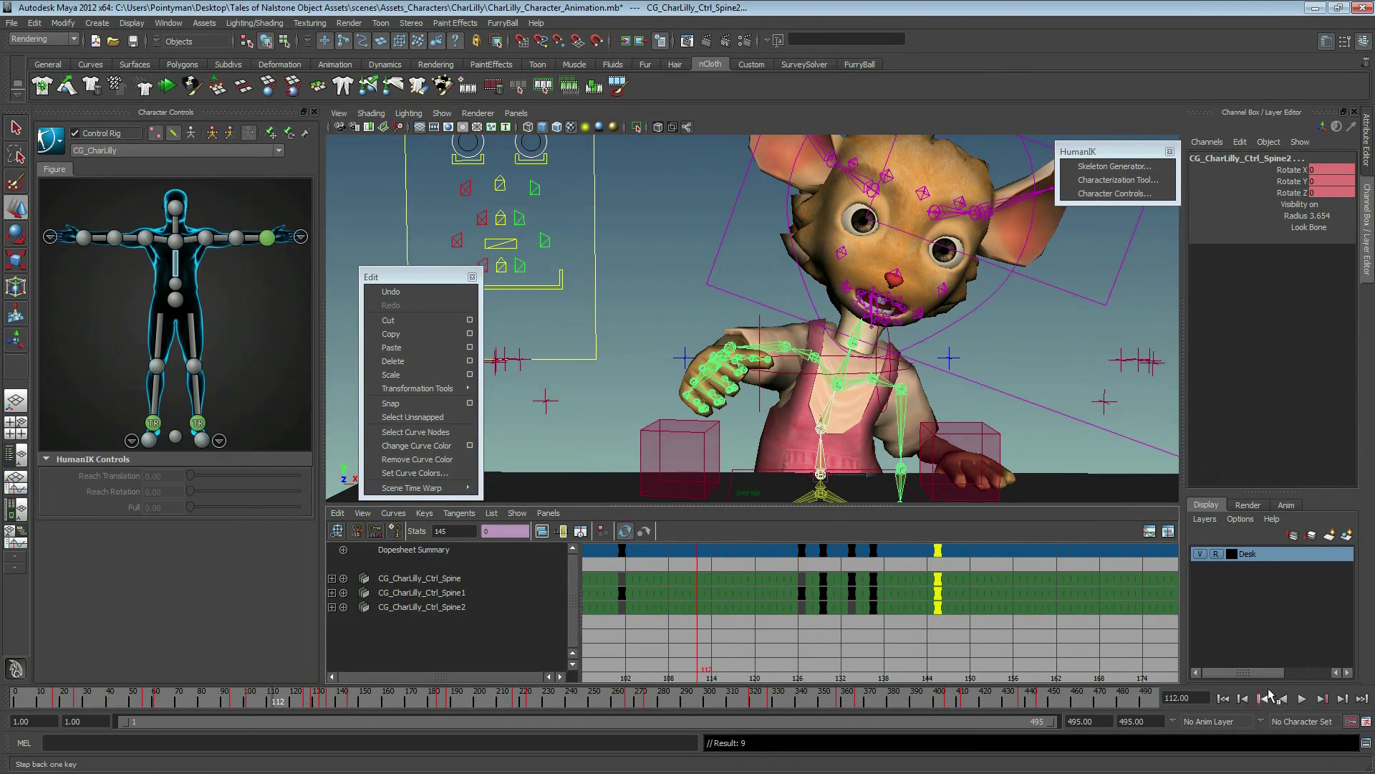
pyautogui.click(1306, 701)
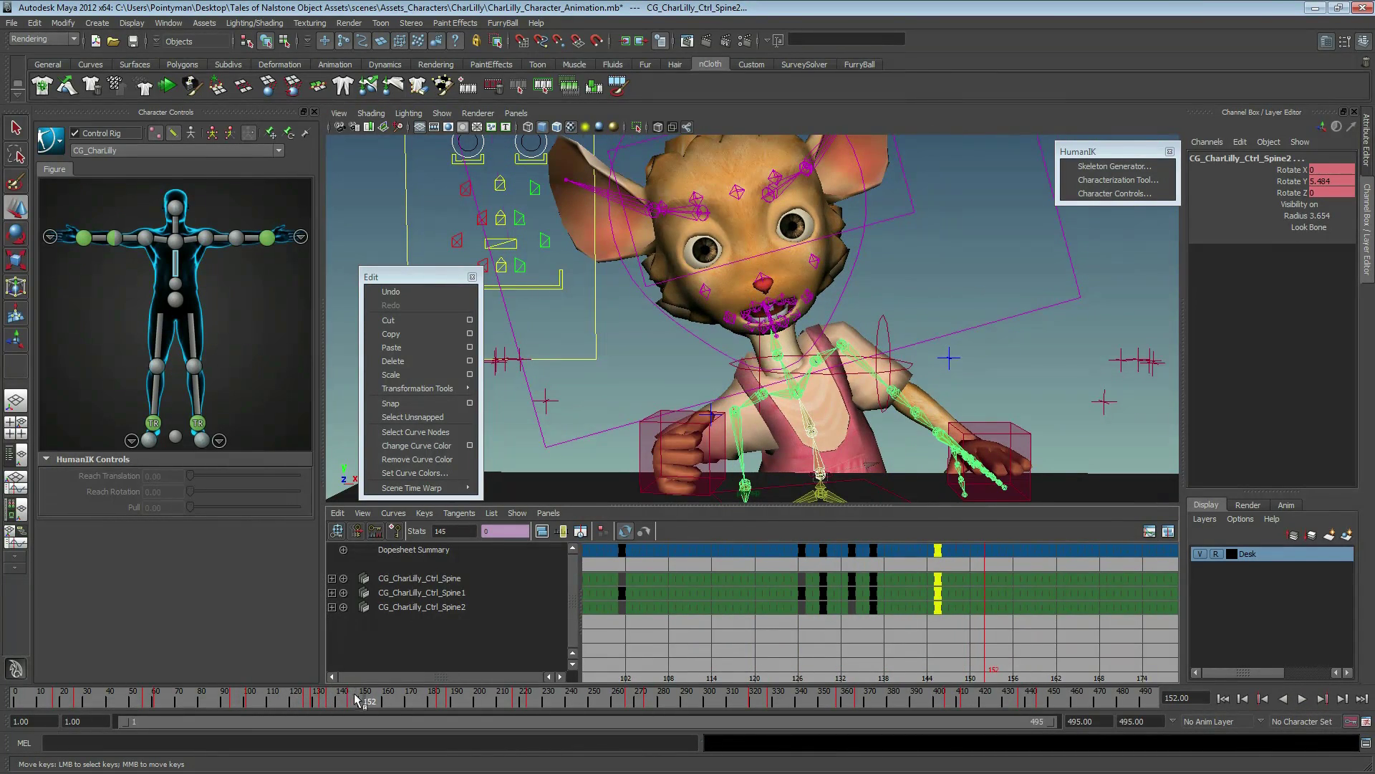
pyautogui.hotkey('alt', 'v')
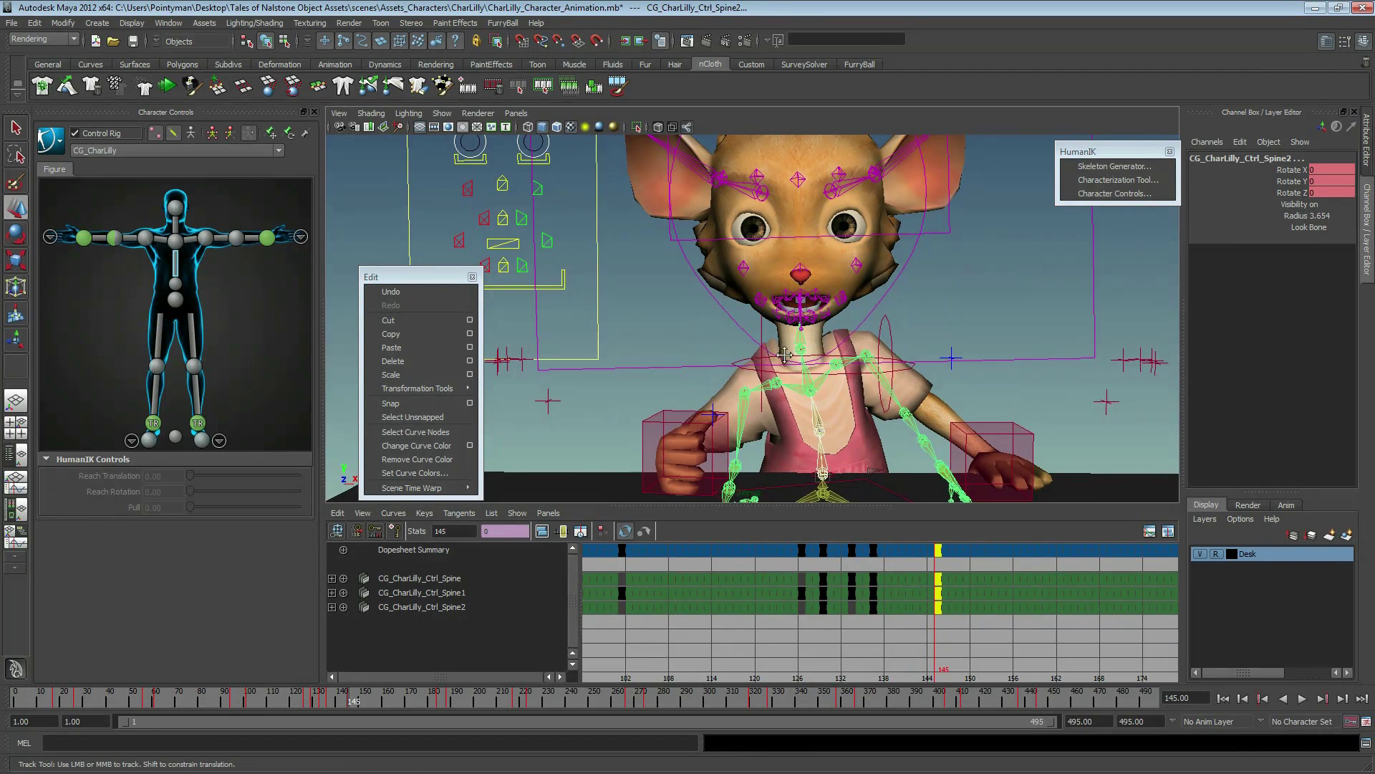
pyautogui.scroll(-5, 954, 302)
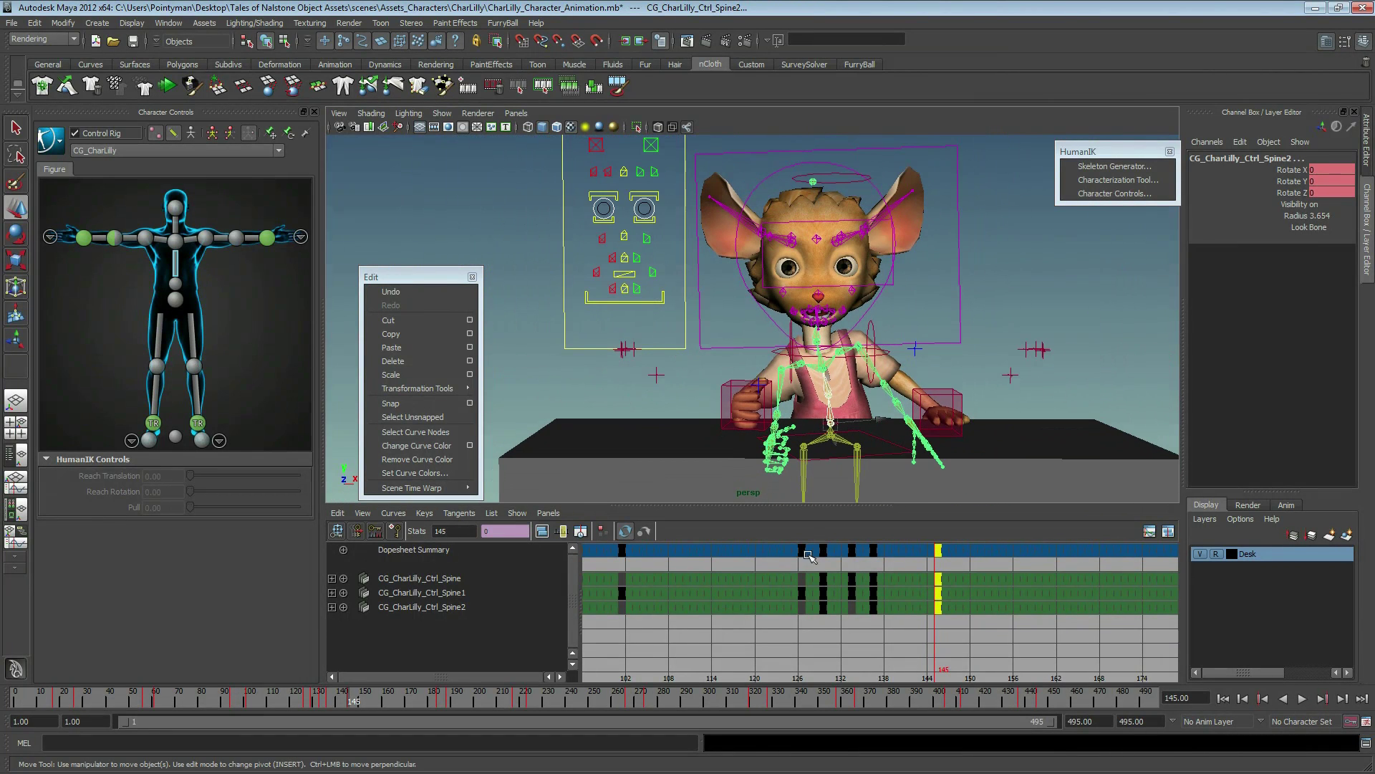
pyautogui.keyDown('alt'); pyautogui.moveTo(810, 555); pyautogui.dragTo(810, 588, button='middle'); pyautogui.keyUp('alt')
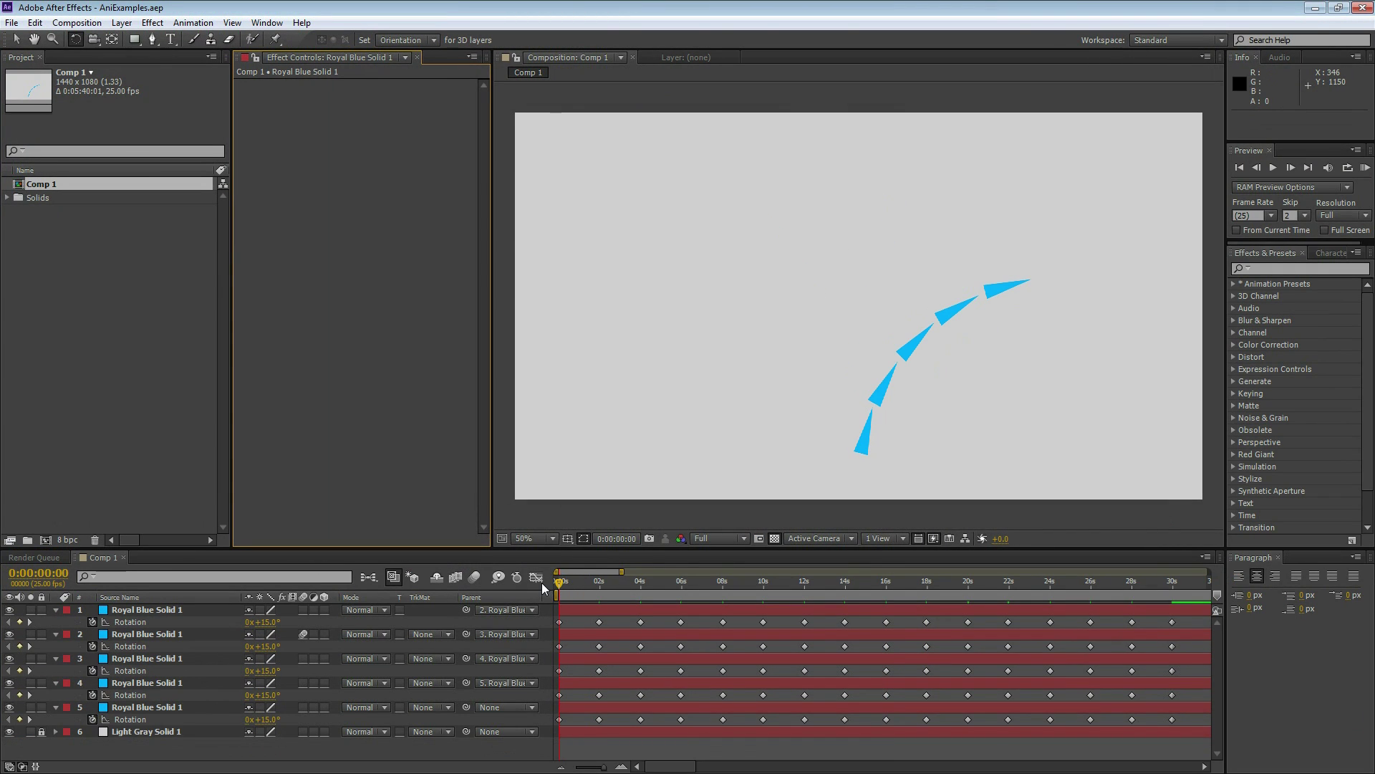
# - RAM Preview Comp 1 from the start with Skip set to 1
pyautogui.click(560, 584)
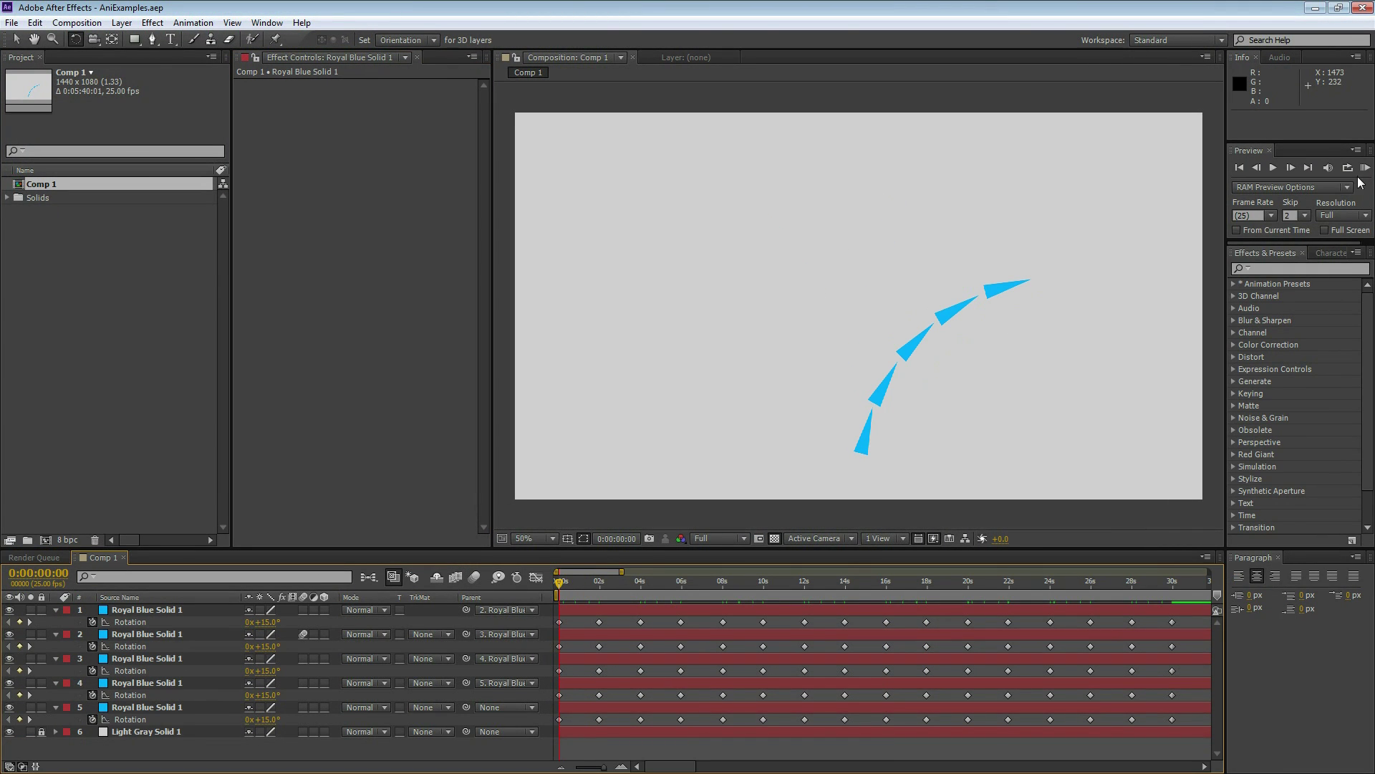
pyautogui.click(1305, 216)
pyautogui.click(1304, 247)
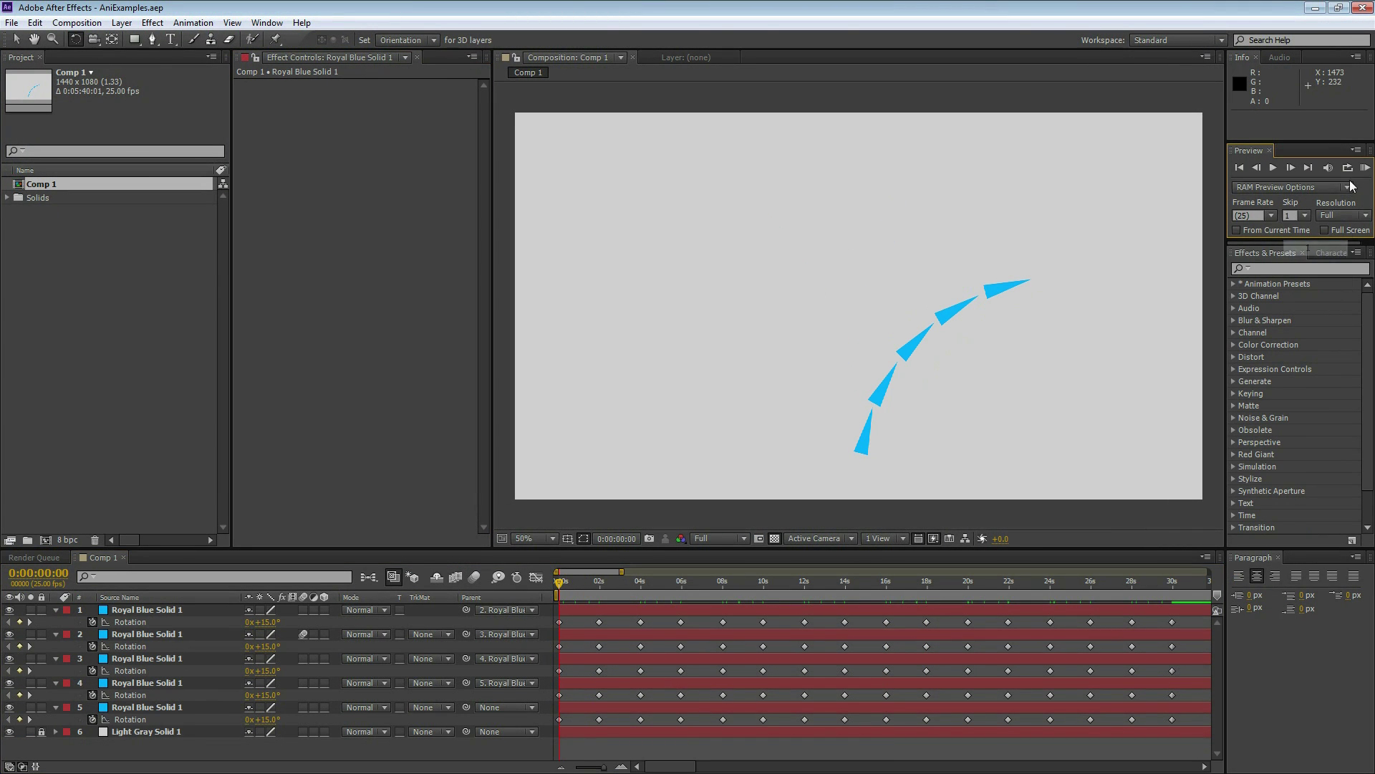
pyautogui.click(1365, 169)
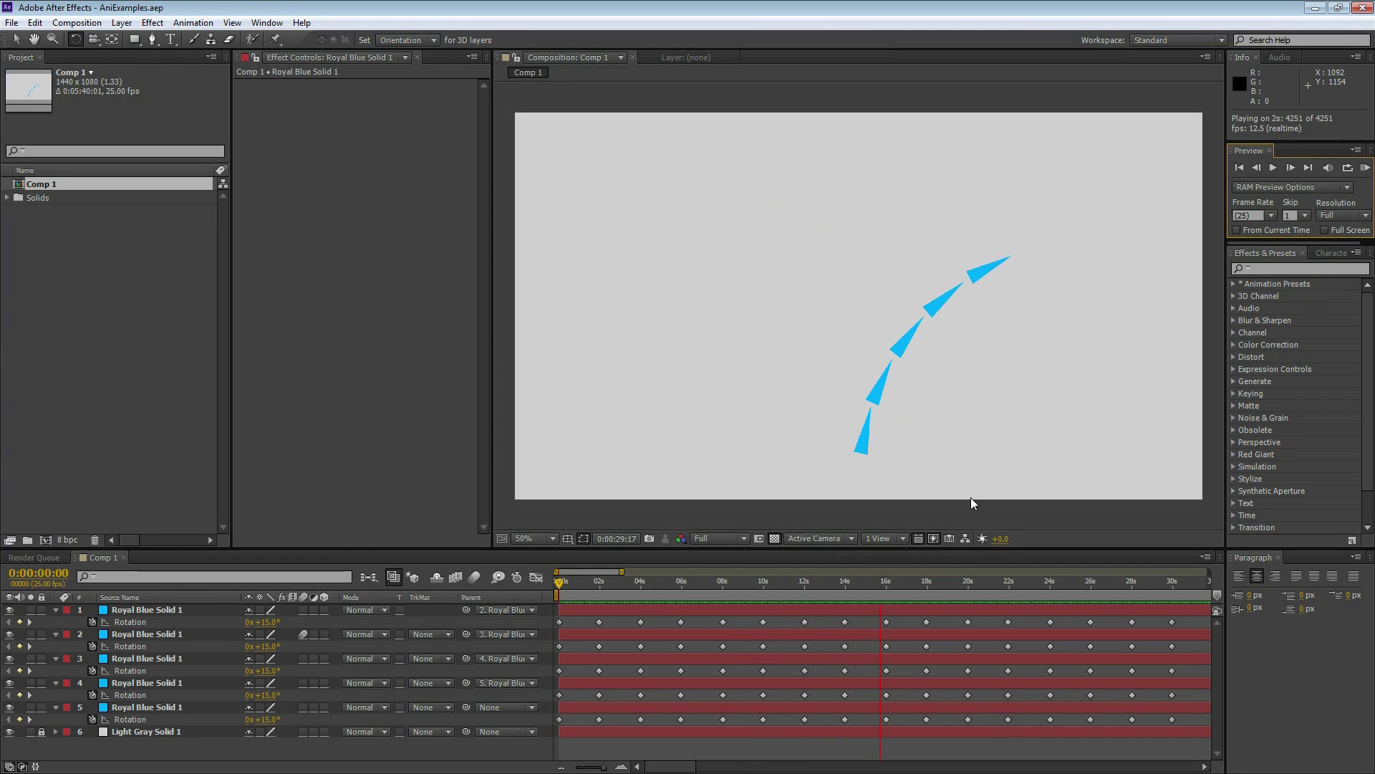
# - Rewind the cone chain to frame 0, zoom the timeline out and RAM-preview the rotation animation
pyautogui.click(700, 635)
pyautogui.moveTo(911, 597); pyautogui.dragTo(527, 602)
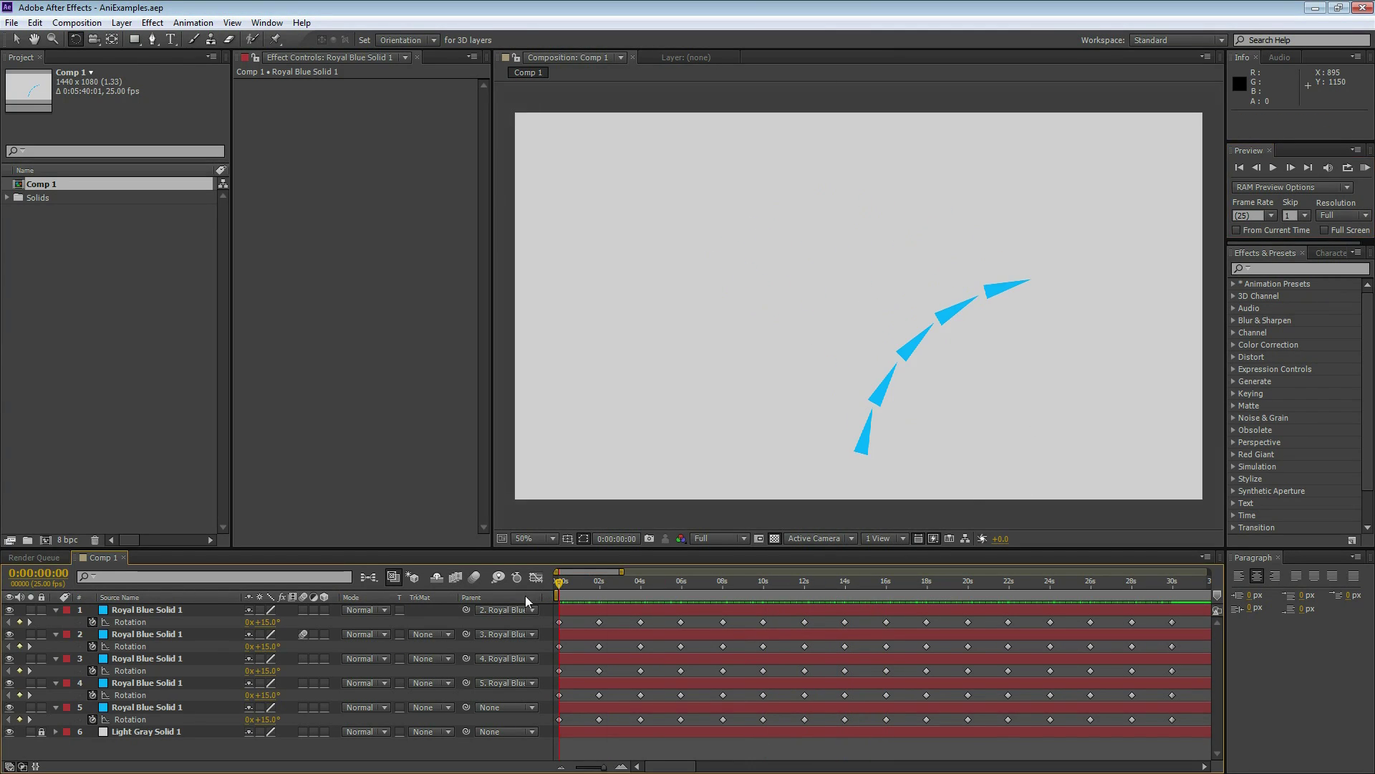
pyautogui.press('-')
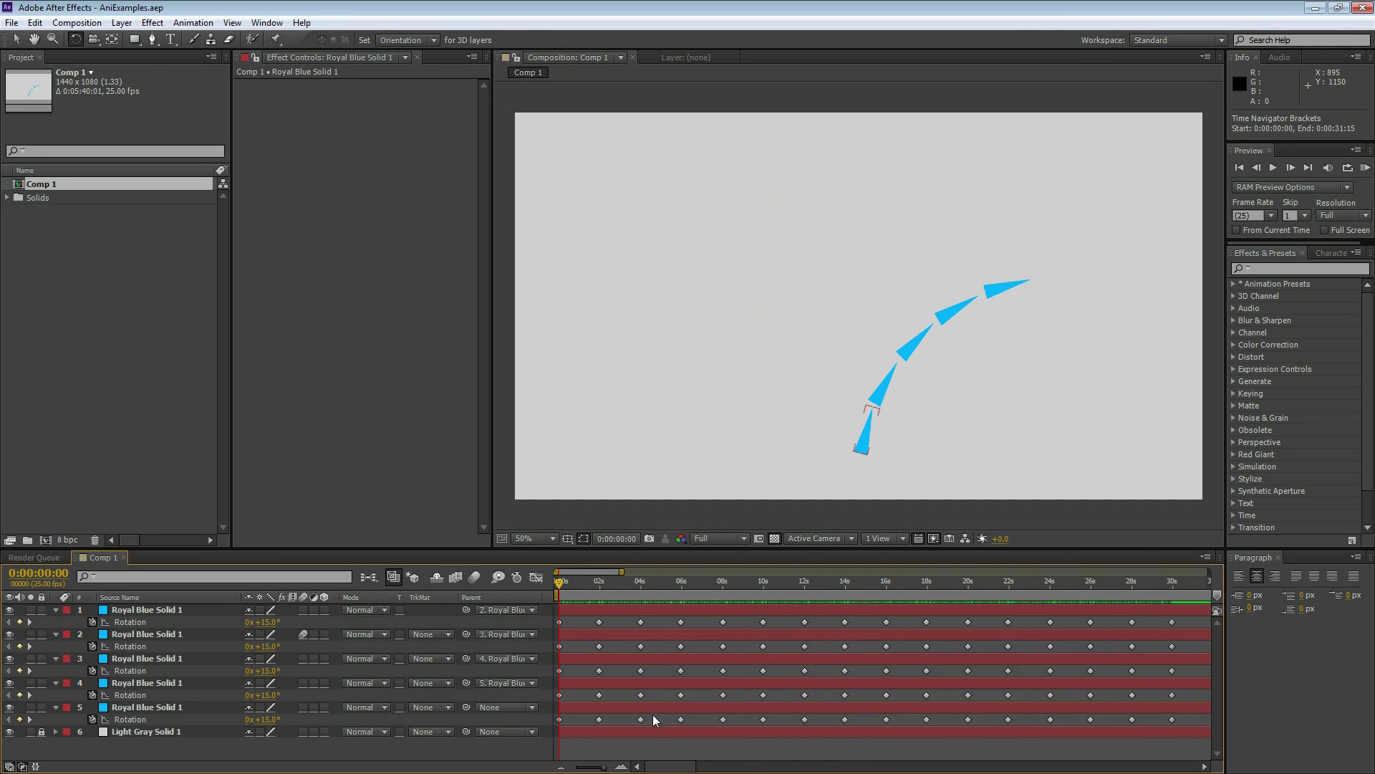
pyautogui.press('-')
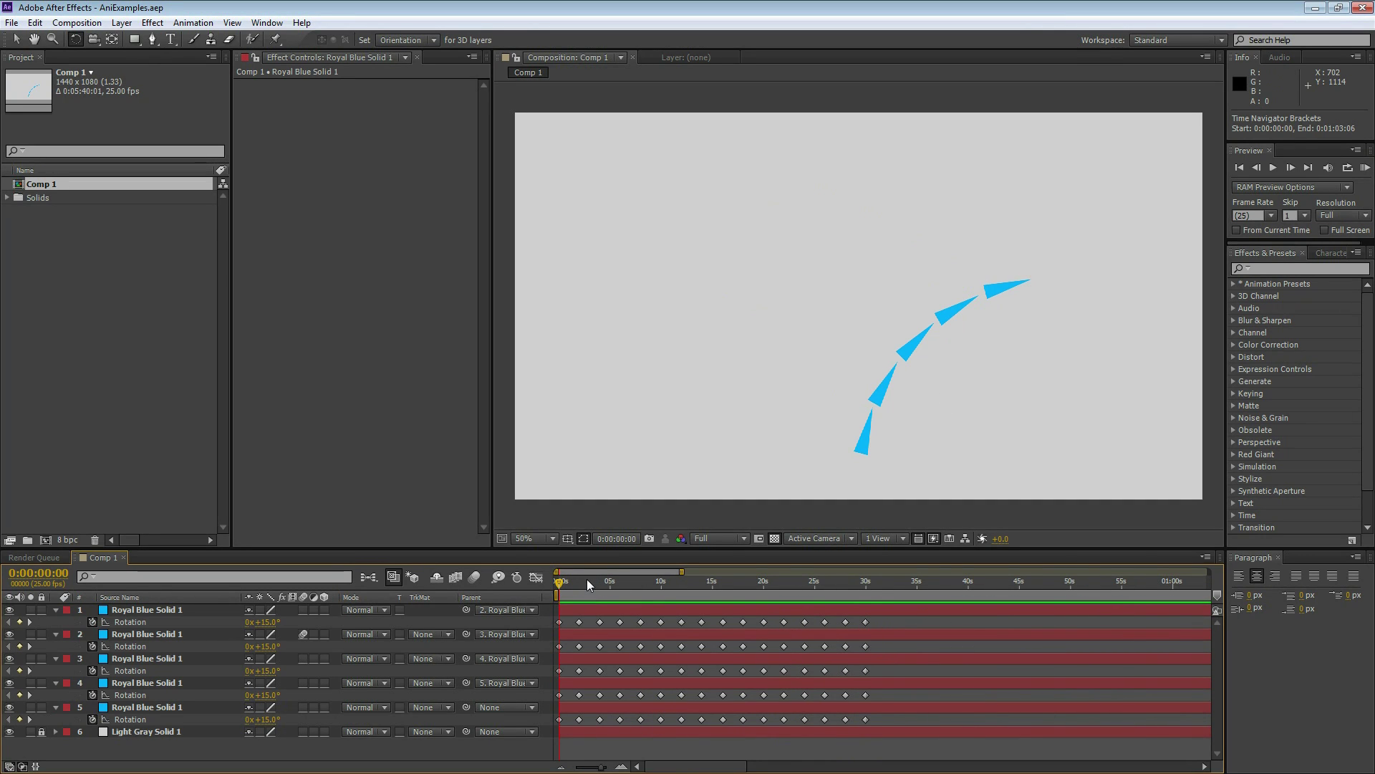
pyautogui.click(1365, 167)
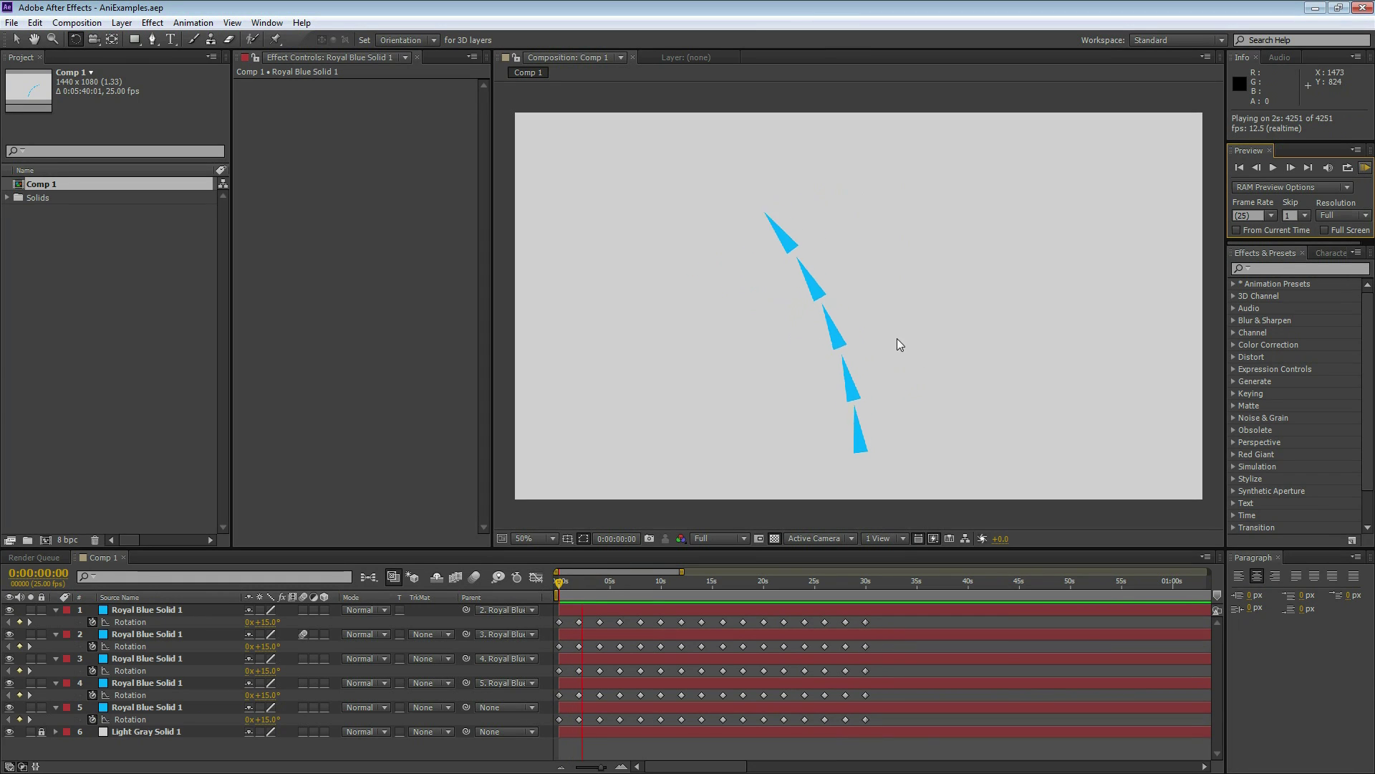
pyautogui.click(1361, 169)
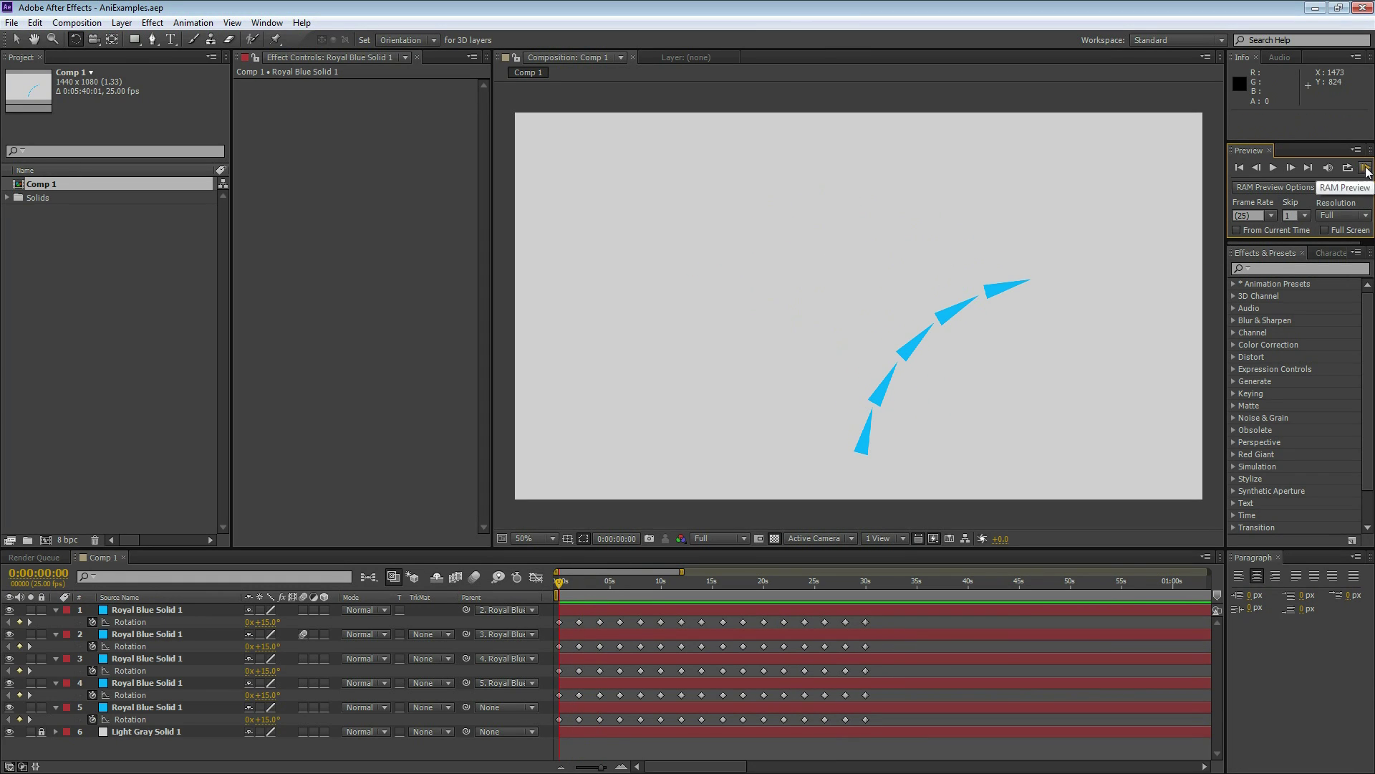
# - Zoom the timeline back in and marquee-select every Rotation keyframe on all five layers
pyautogui.press('=')
pyautogui.click(802, 614)
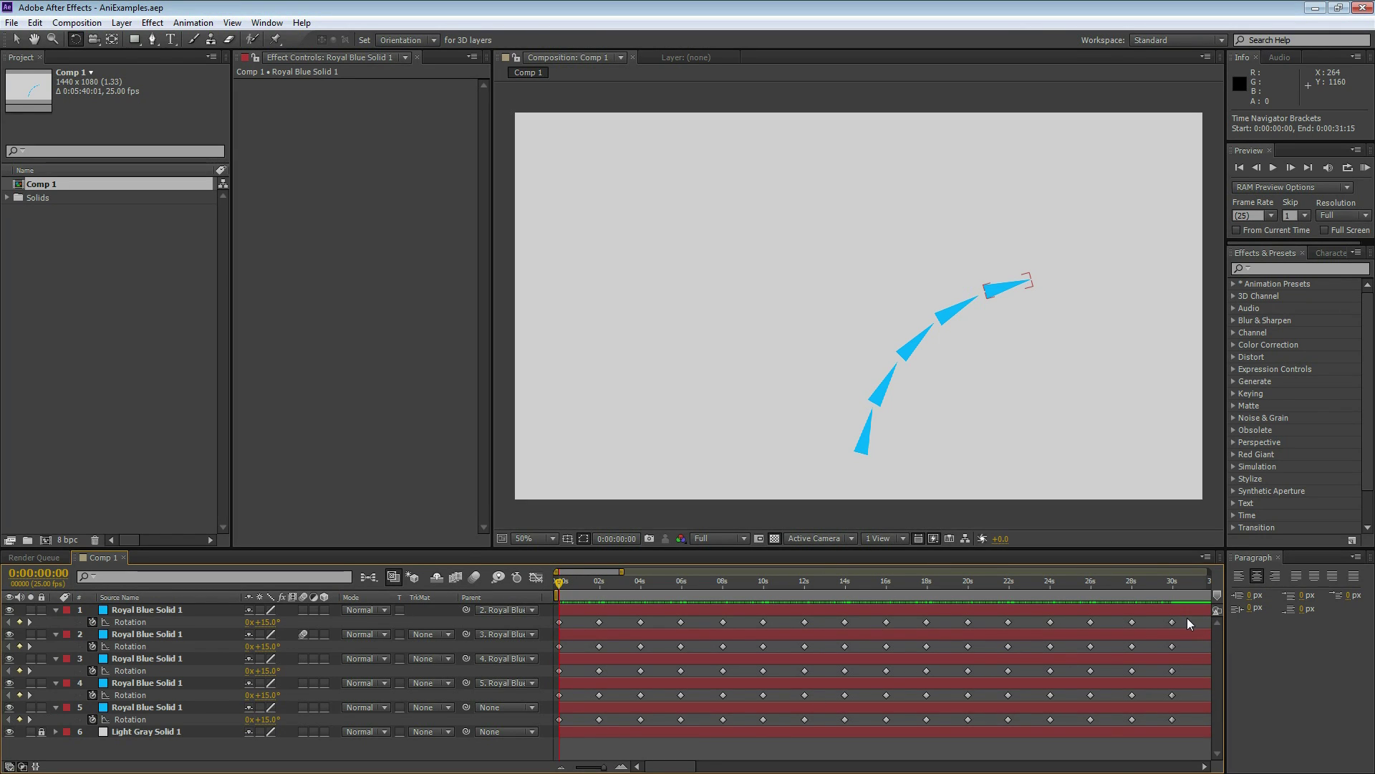
pyautogui.moveTo(1189, 624); pyautogui.dragTo(470, 757)
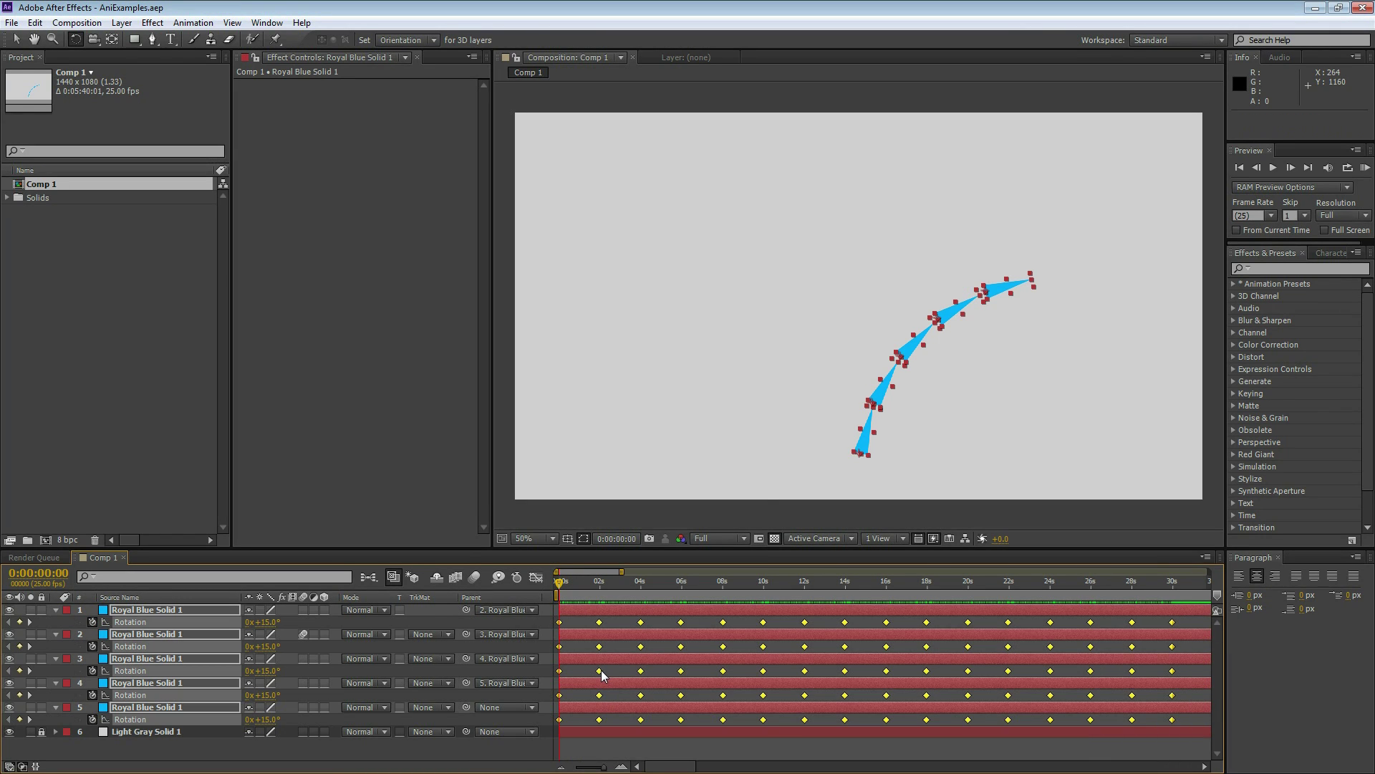
# - Apply Keyframe Assistant > Easy Ease to the selected Rotation keyframes and RAM-preview the eased chain
pyautogui.rightClick(601, 670)
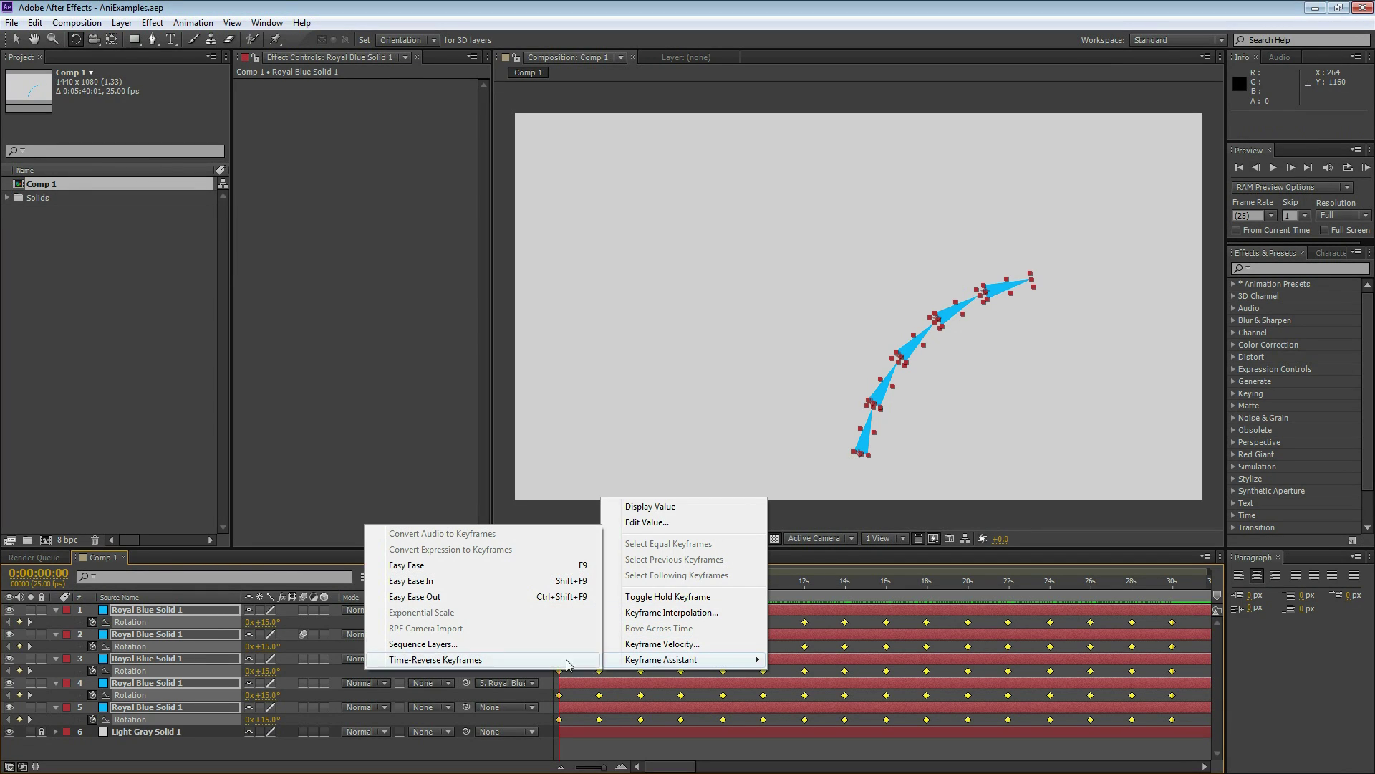
pyautogui.moveTo(660, 659)
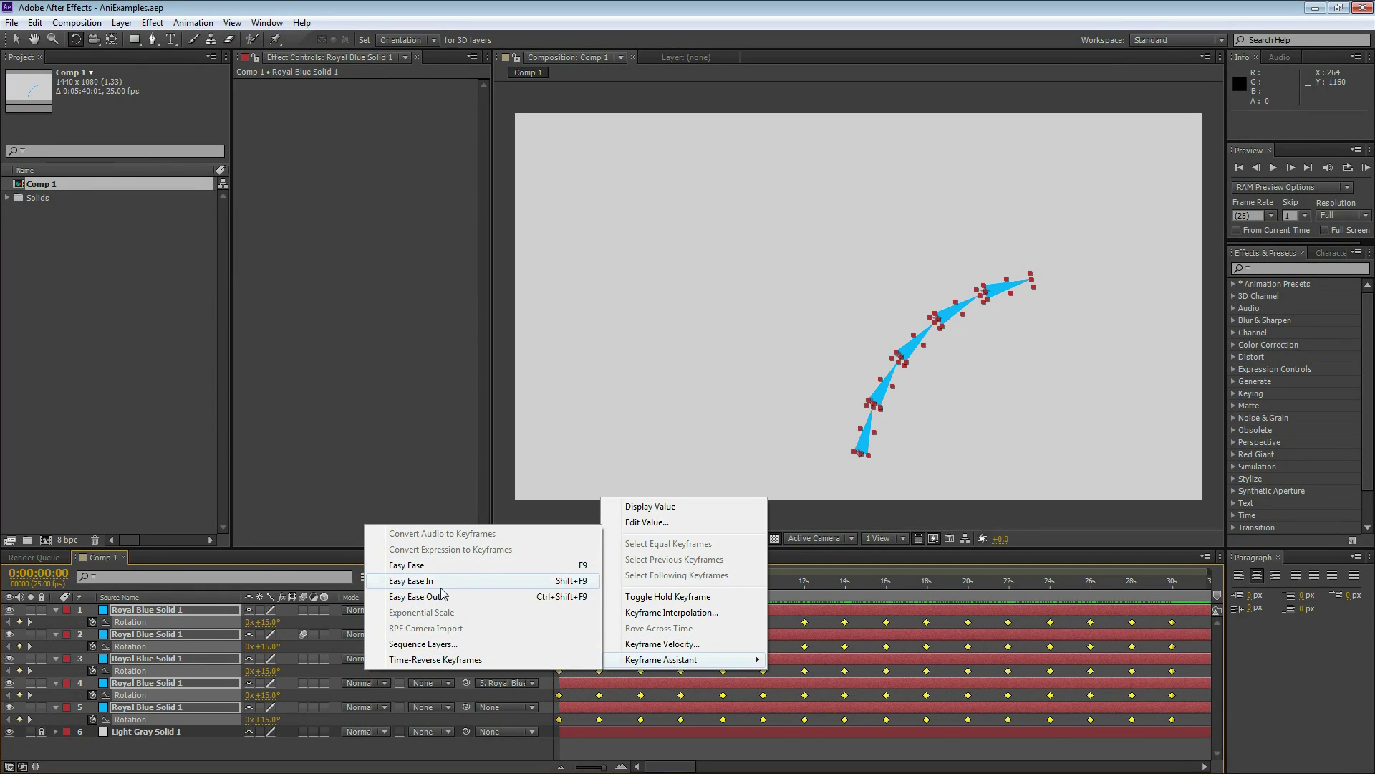
pyautogui.click(441, 570)
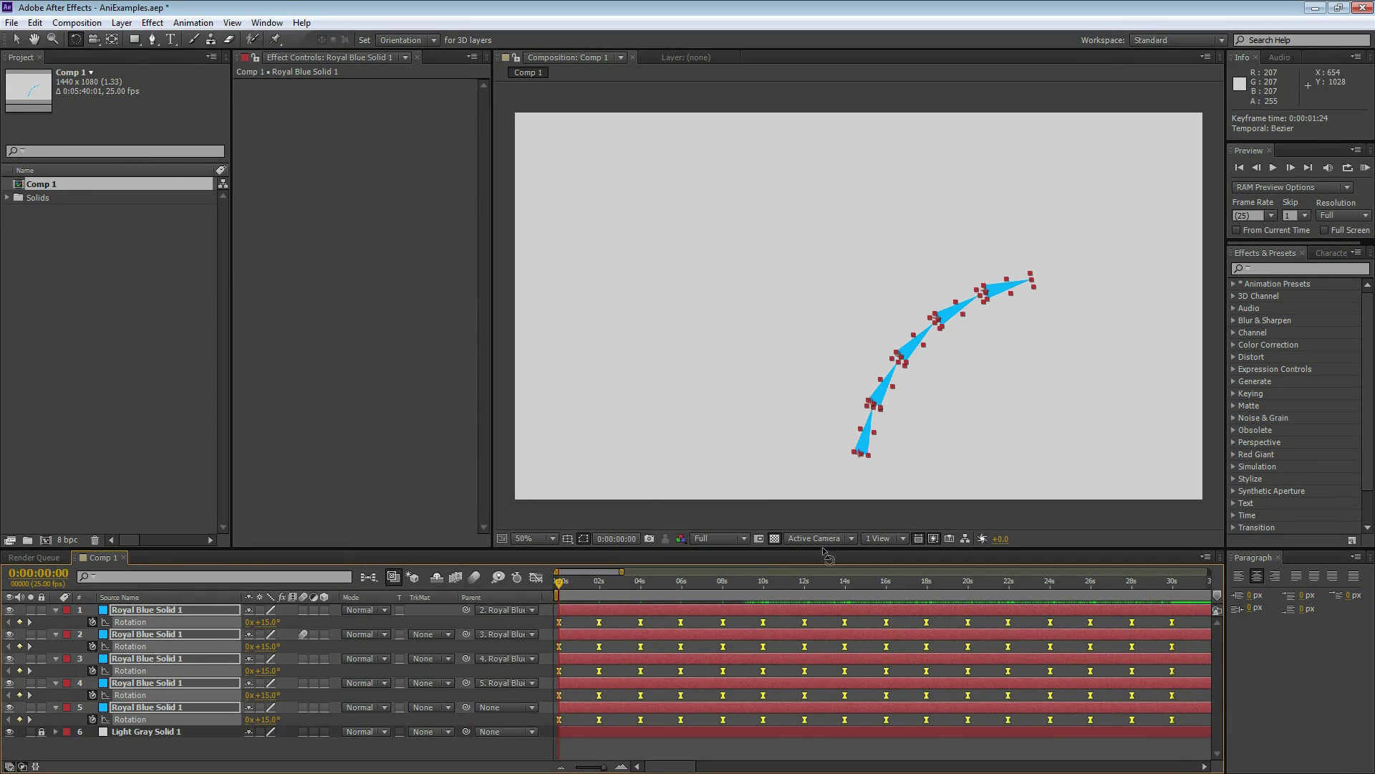
pyautogui.click(1365, 169)
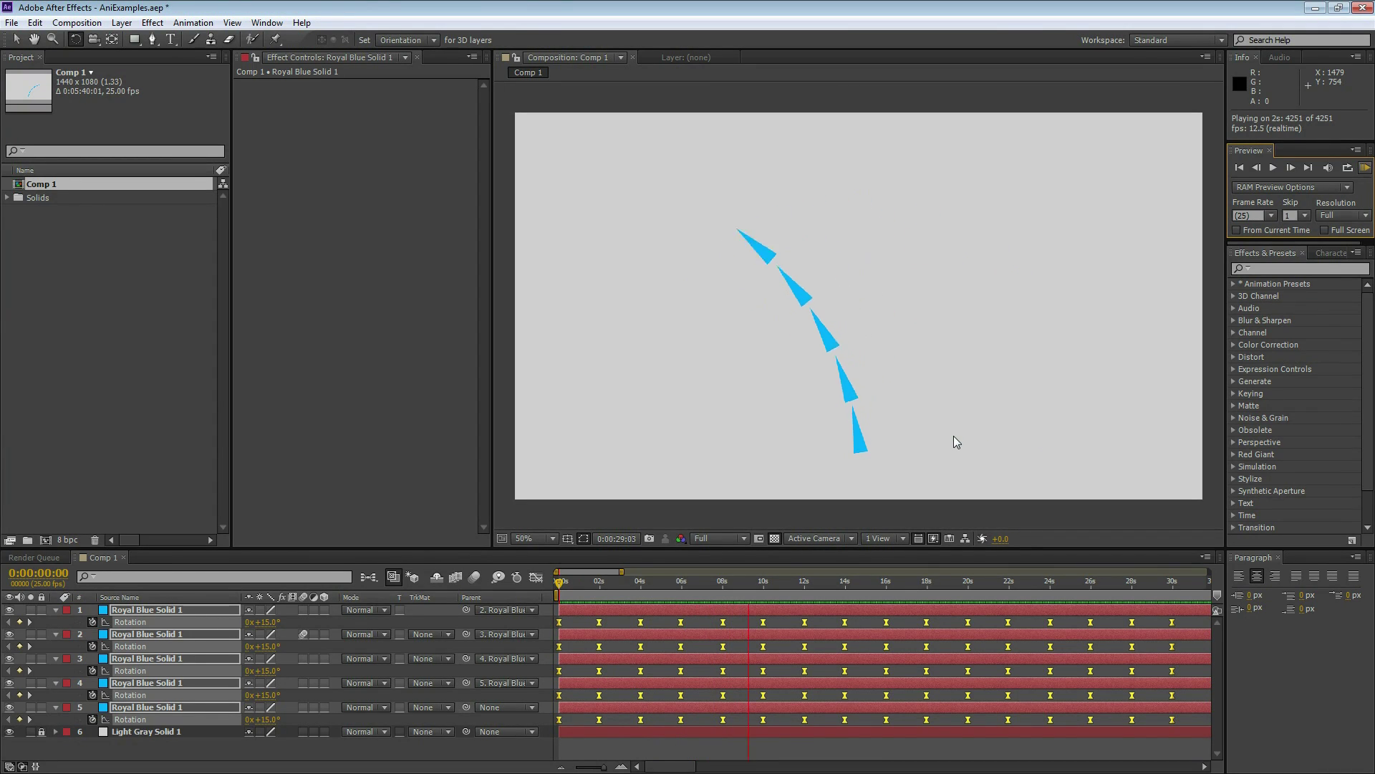
pyautogui.press('space')
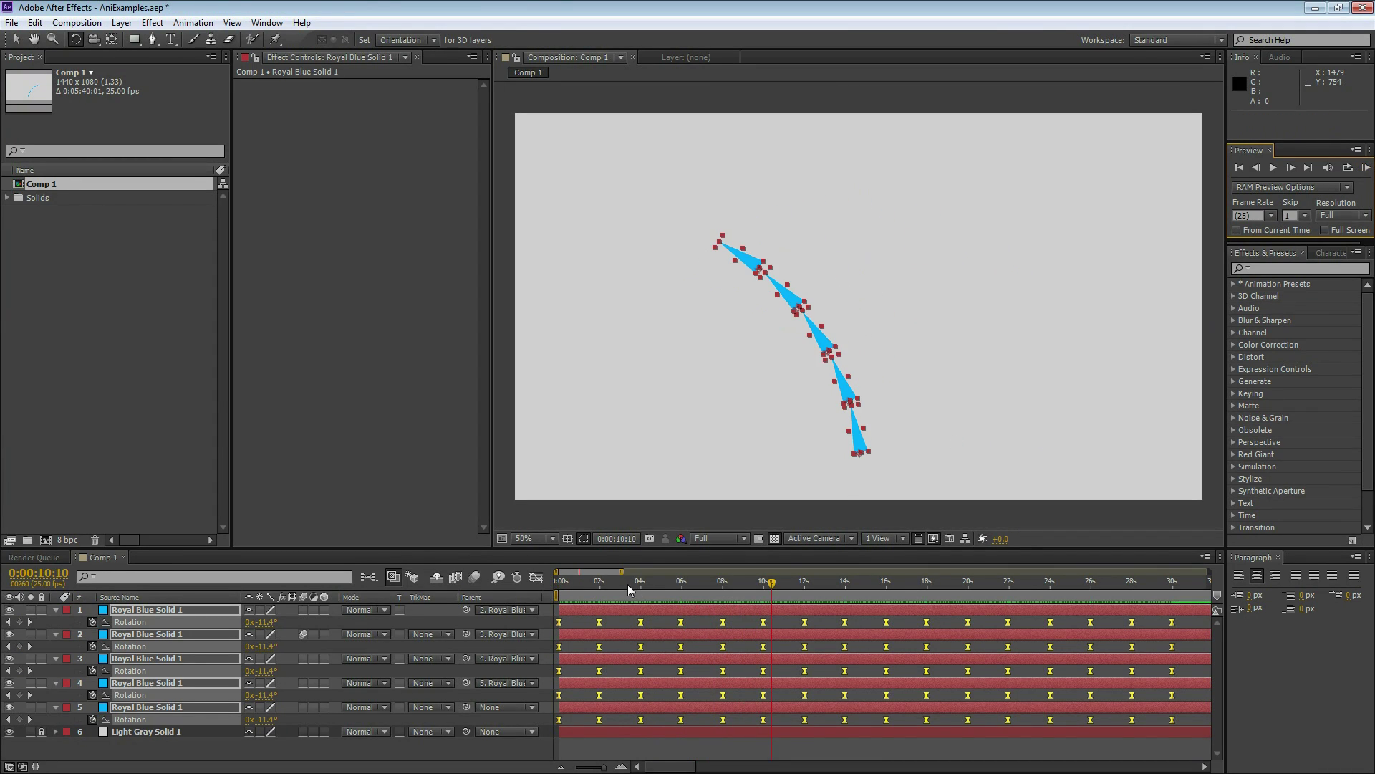
pyautogui.moveTo(630, 588); pyautogui.dragTo(558, 588)
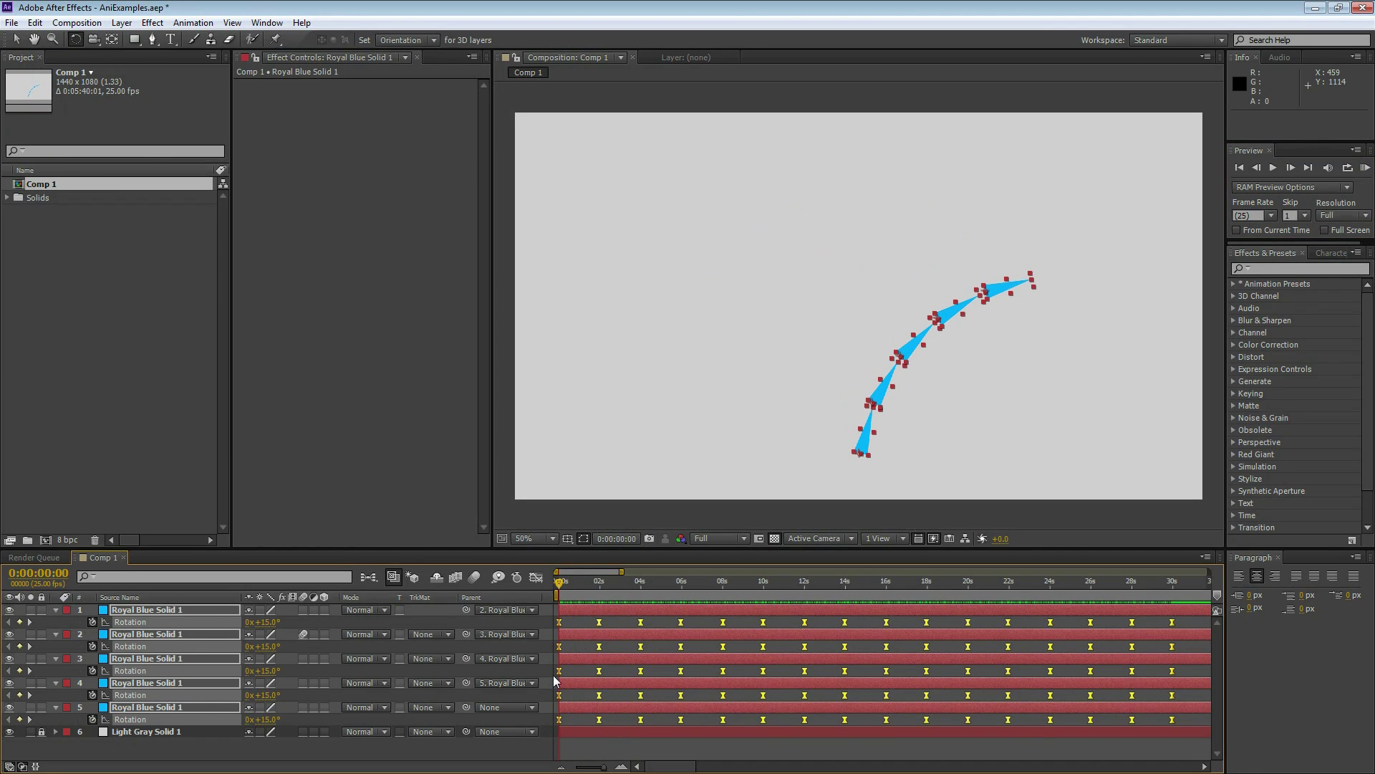
pyautogui.click(802, 635)
pyautogui.moveTo(560, 589); pyautogui.dragTo(726, 604)
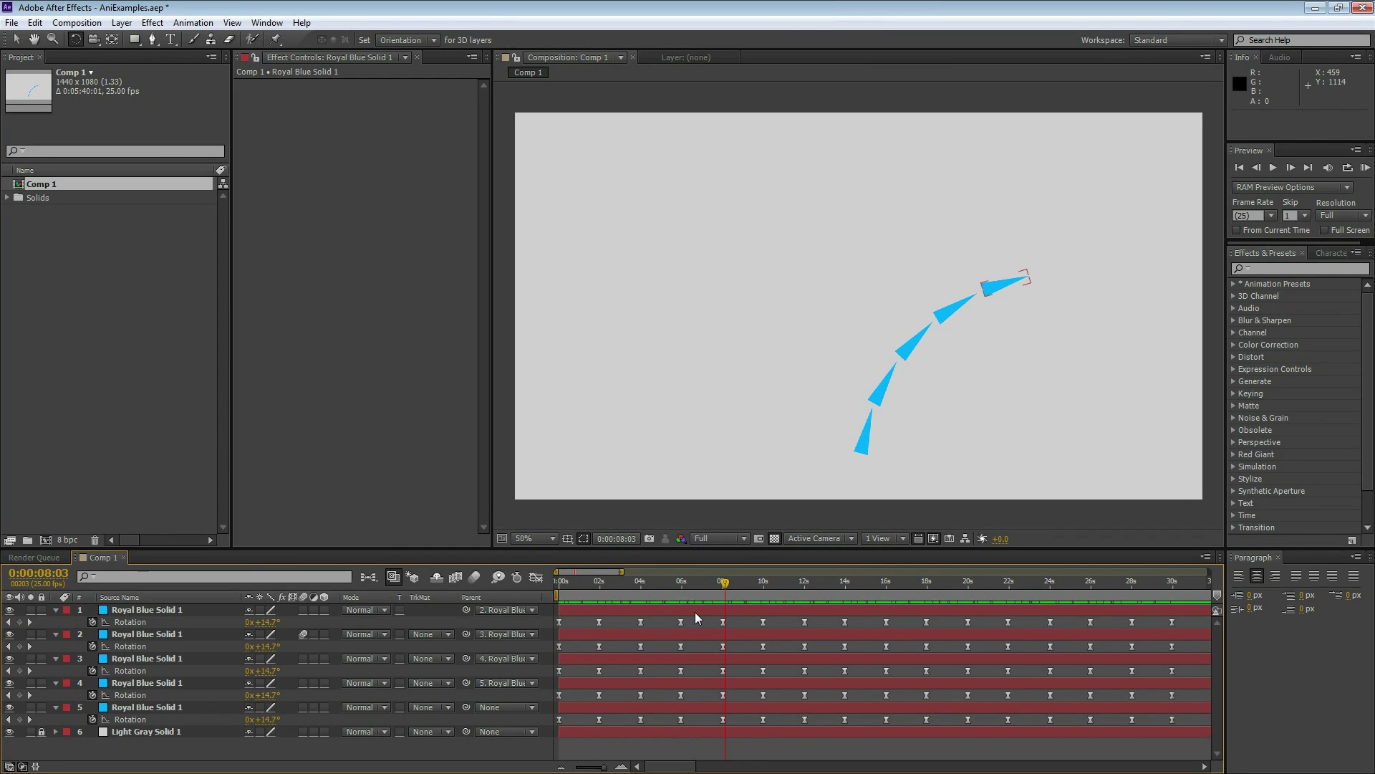
pyautogui.click(718, 610)
pyautogui.click(665, 709)
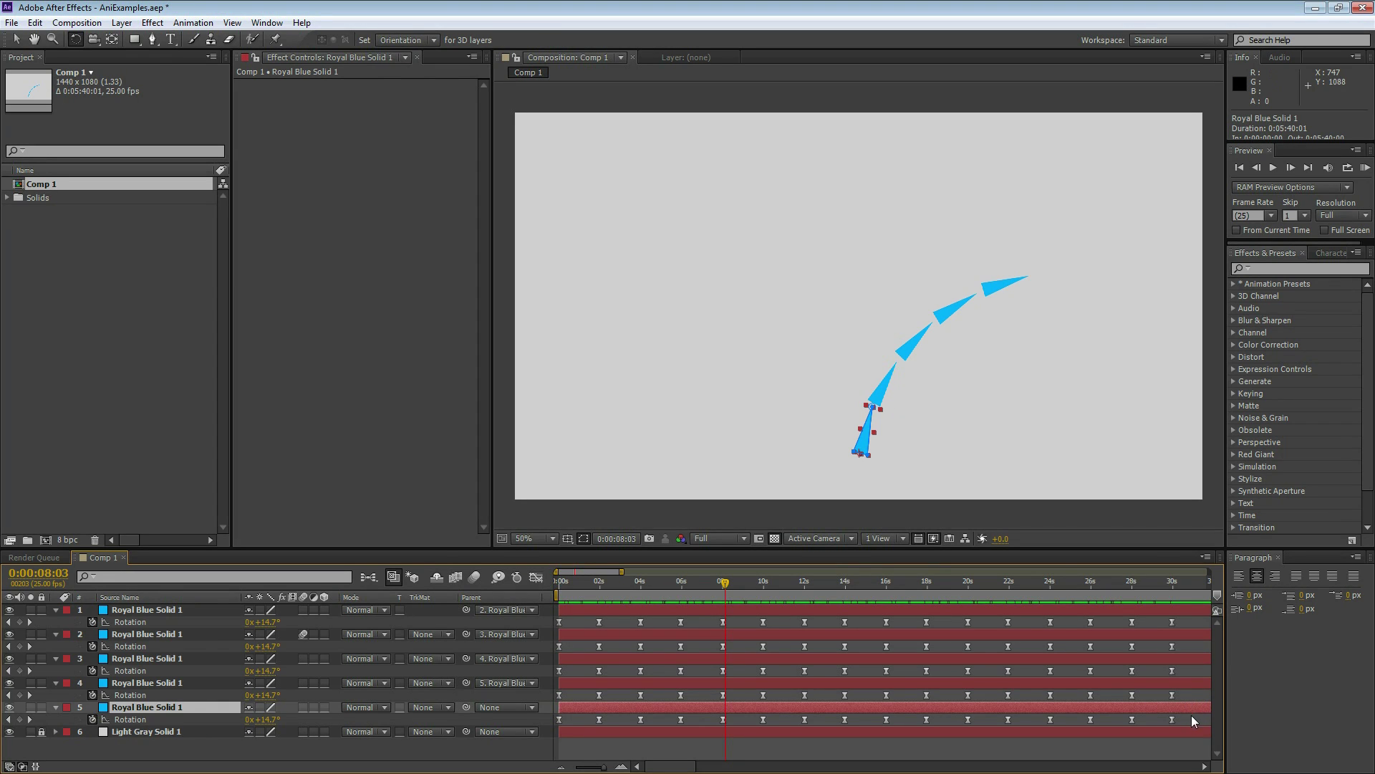
pyautogui.moveTo(1193, 721); pyautogui.dragTo(558, 605)
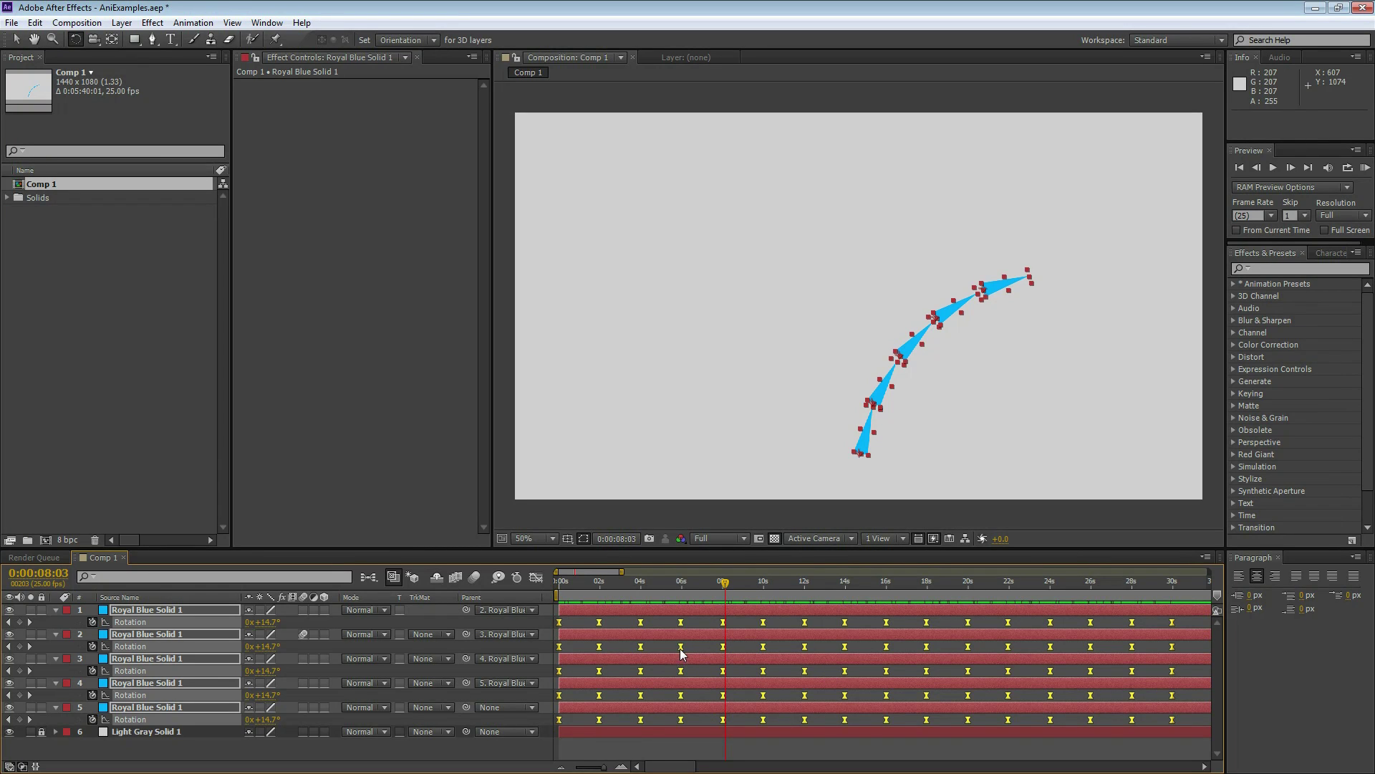
pyautogui.moveTo(622, 571); pyautogui.dragTo(600, 571)
pyautogui.press('Home')
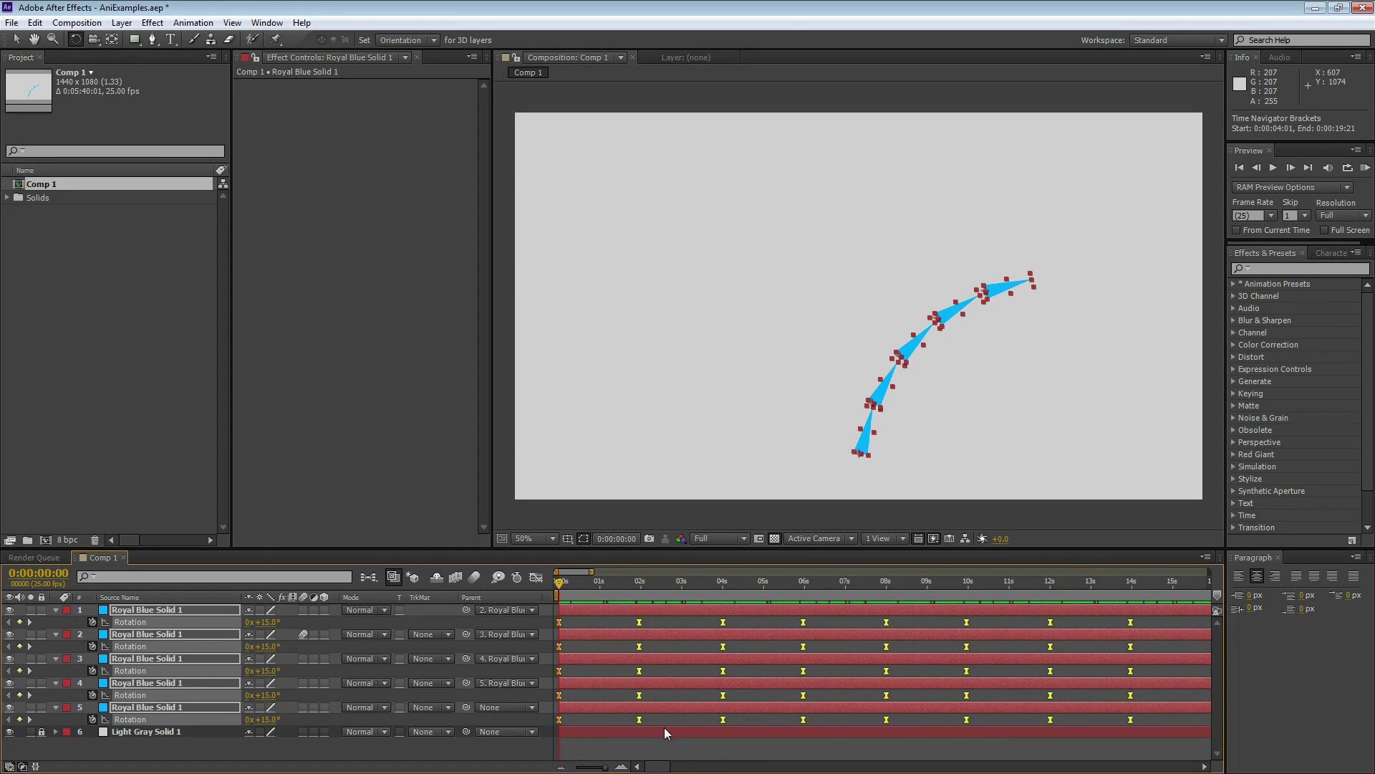
pyautogui.press('-')
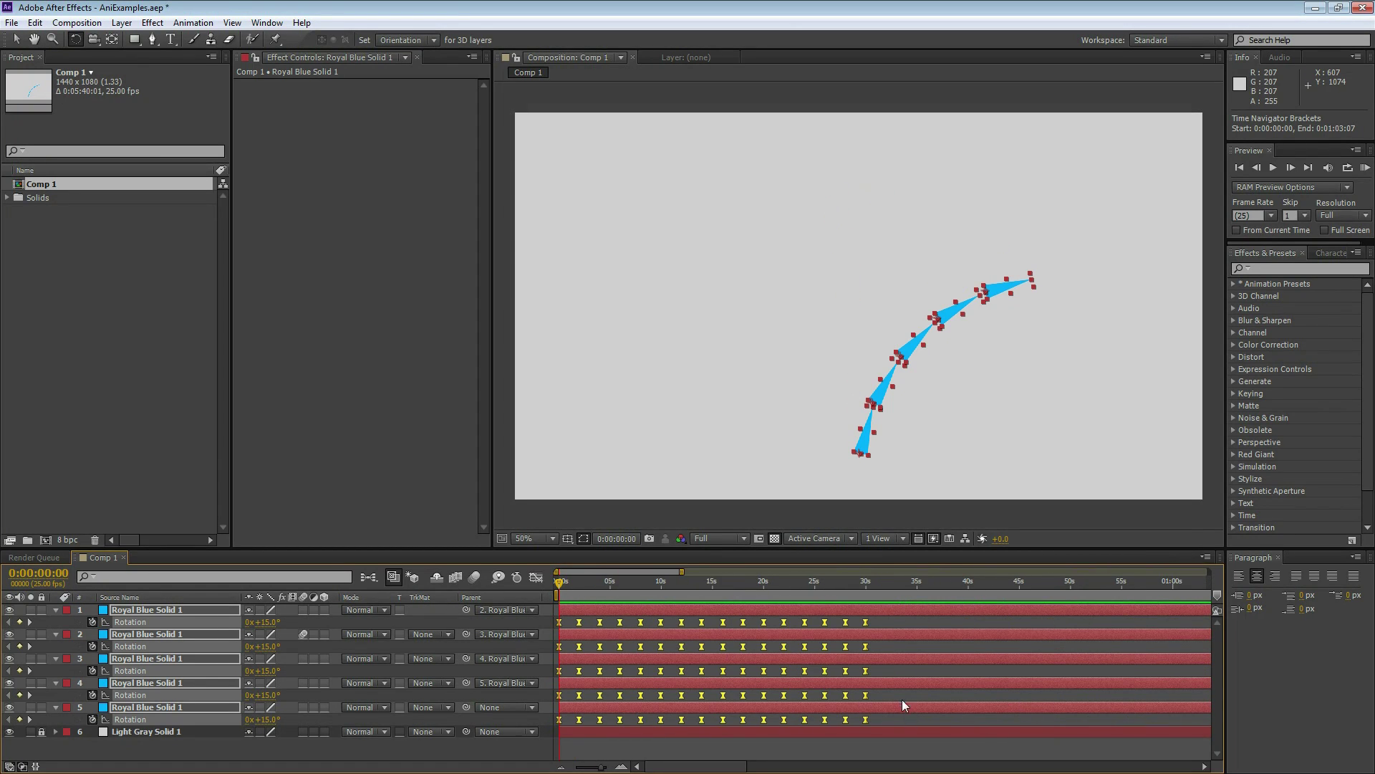
# - Leave out layer 5 and delay the layers 1–4 Rotation keyframes by about 3 frames
pyautogui.keyDown('ctrl'); pyautogui.click(901, 705); pyautogui.keyUp('ctrl')
pyautogui.press('=')
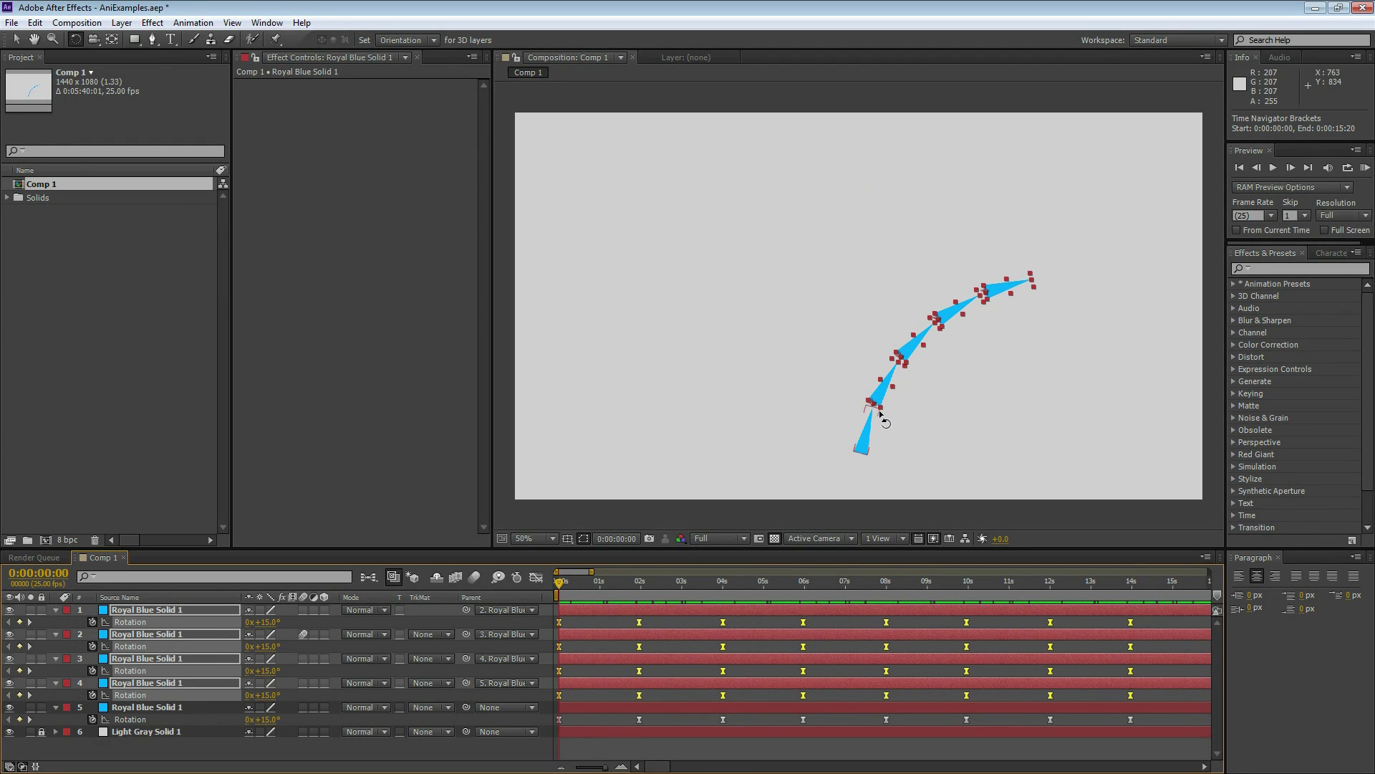
pyautogui.press('v')
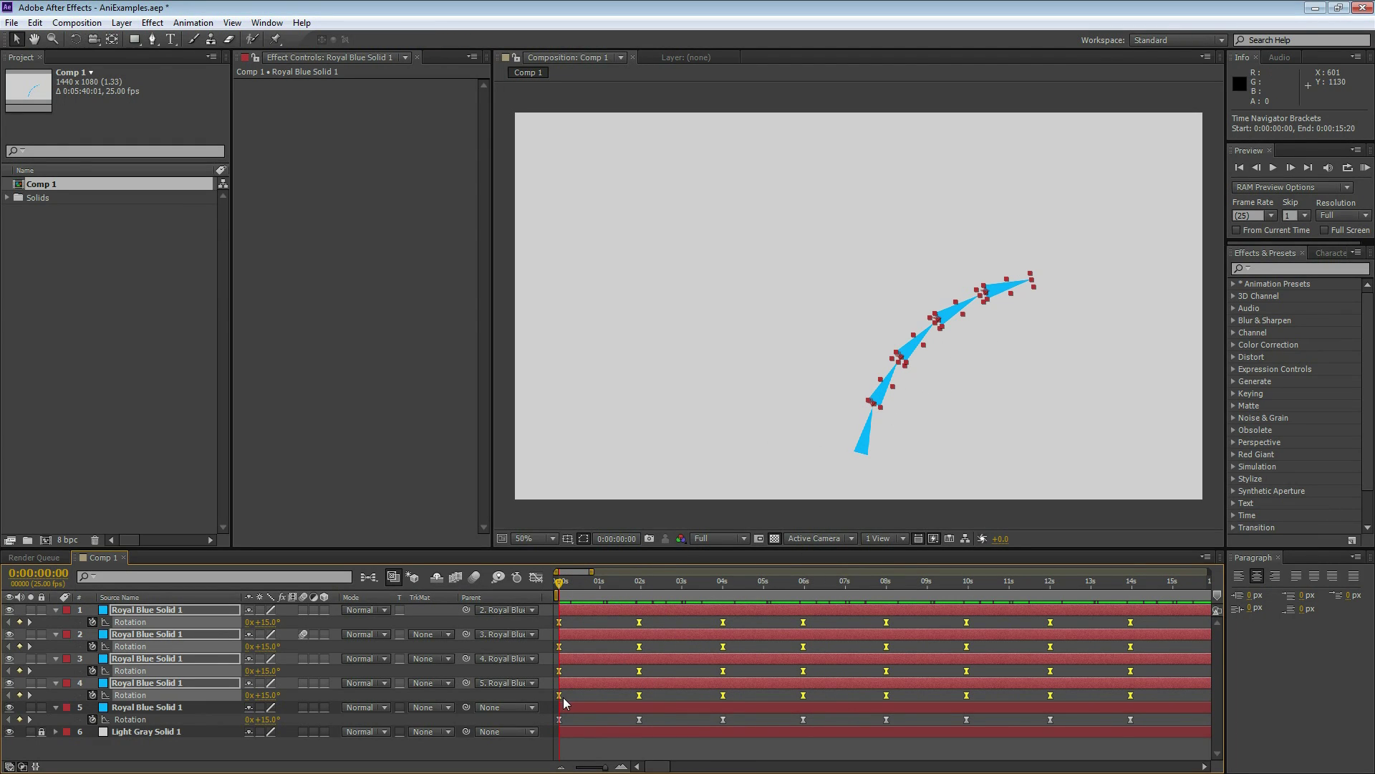
pyautogui.moveTo(559, 695); pyautogui.dragTo(564, 695)
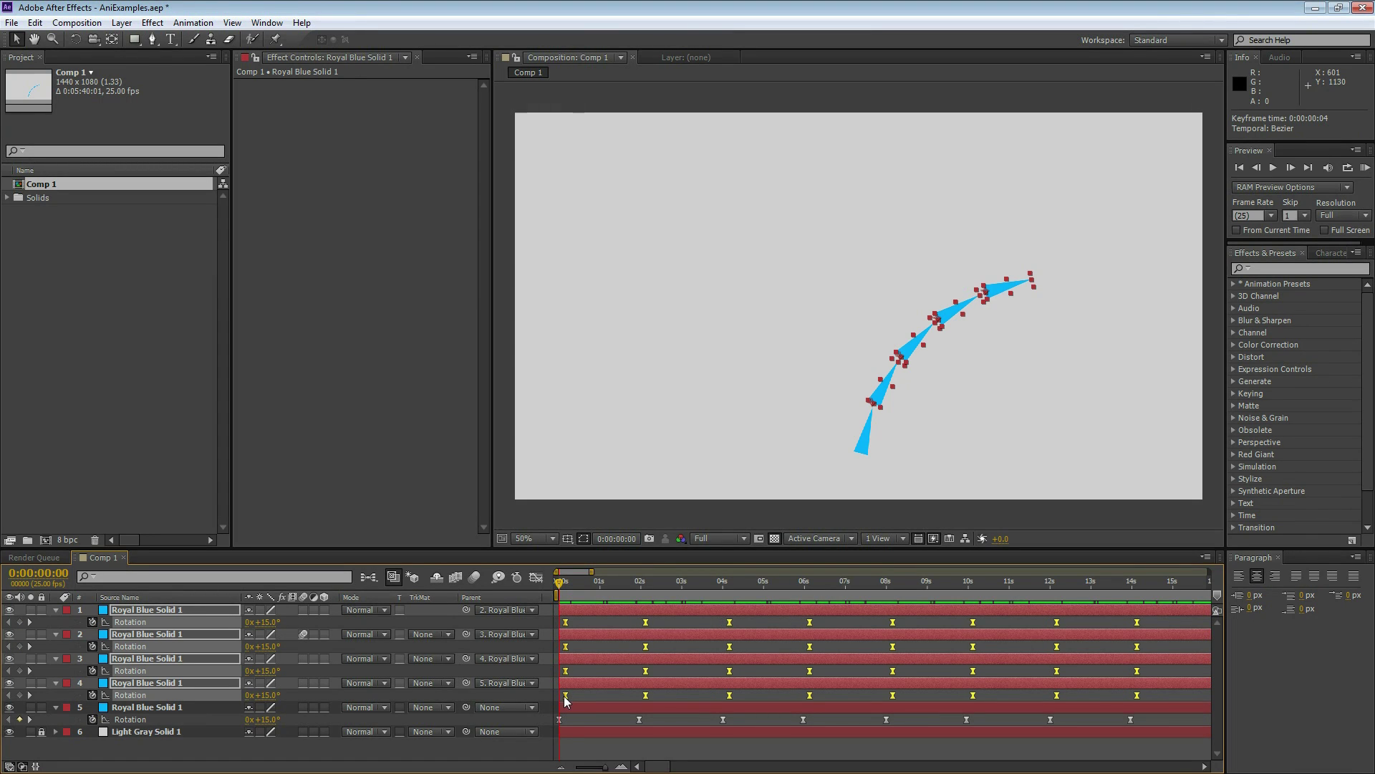
pyautogui.press('=')
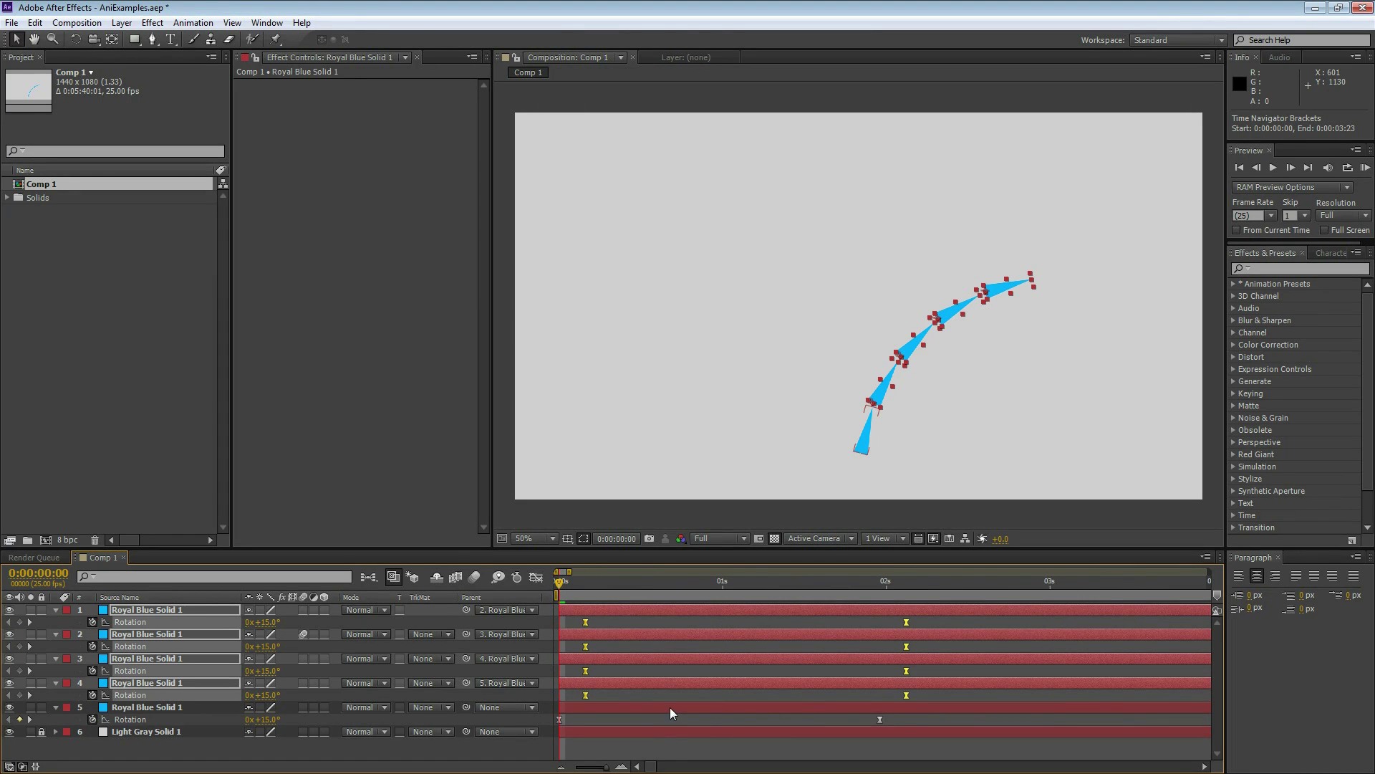
pyautogui.press('-')
pyautogui.press('-')
pyautogui.press('-')
# - Push layers 1–3 keyframes to frame 8 and layers 1–2 keyframes to frame 12
pyautogui.moveTo(917, 673); pyautogui.dragTo(615, 617)
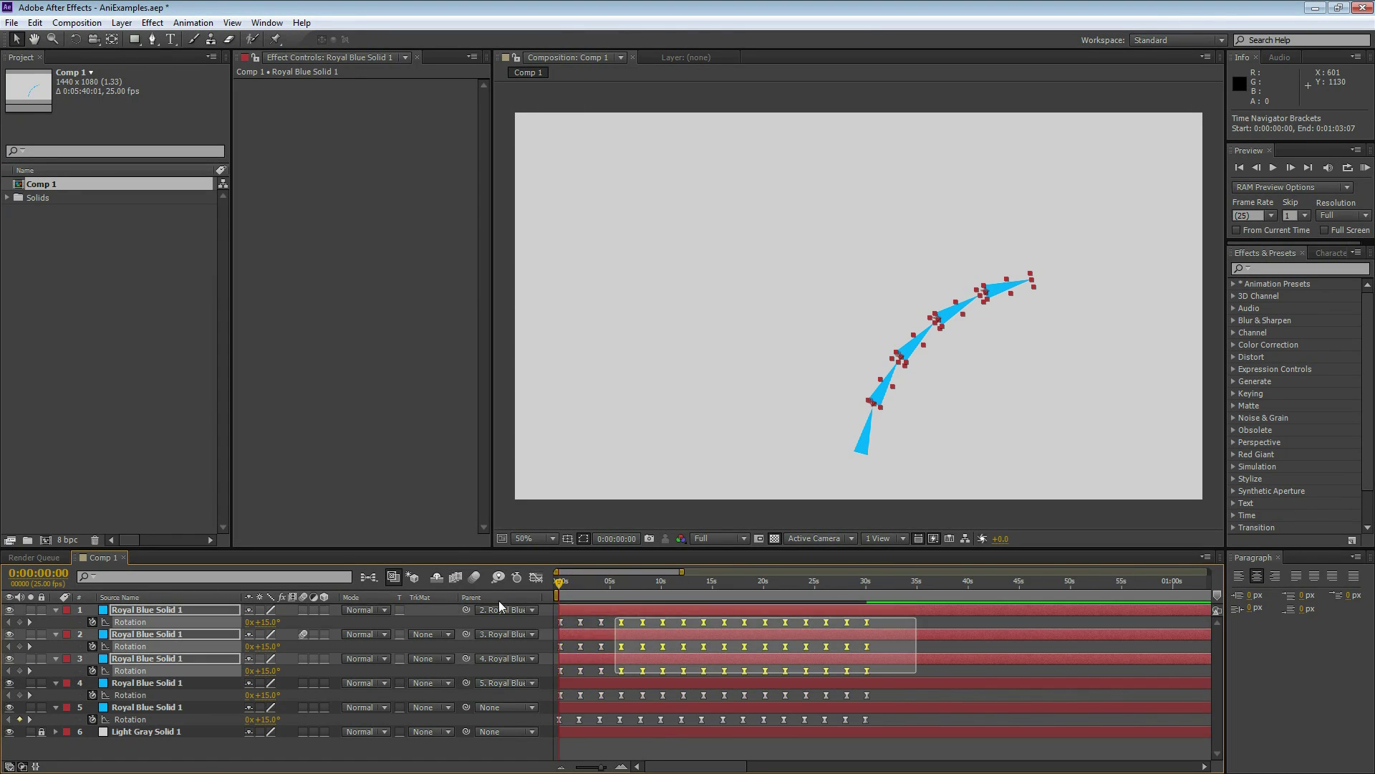
pyautogui.press('=')
pyautogui.press('=')
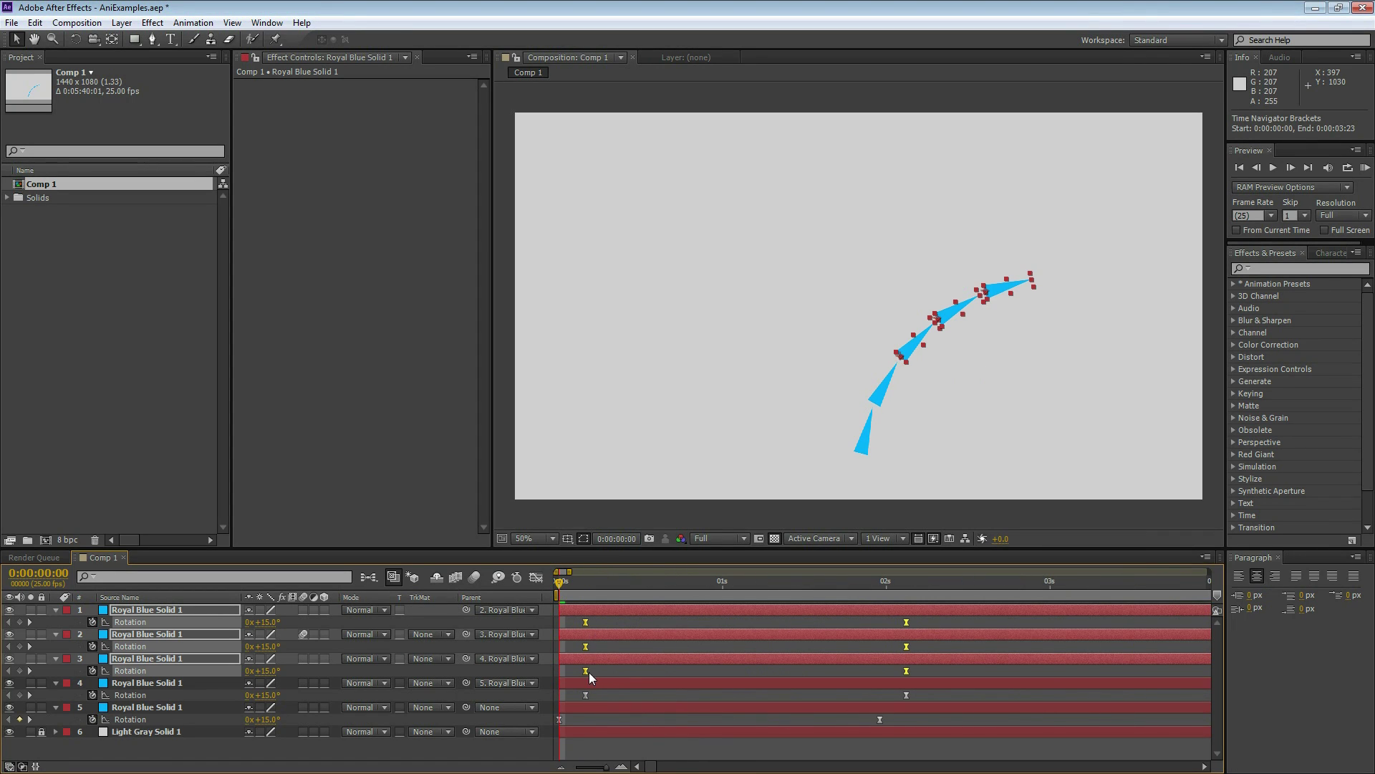
pyautogui.moveTo(587, 671); pyautogui.dragTo(608, 676)
pyautogui.press('-')
pyautogui.press('-')
pyautogui.press('-')
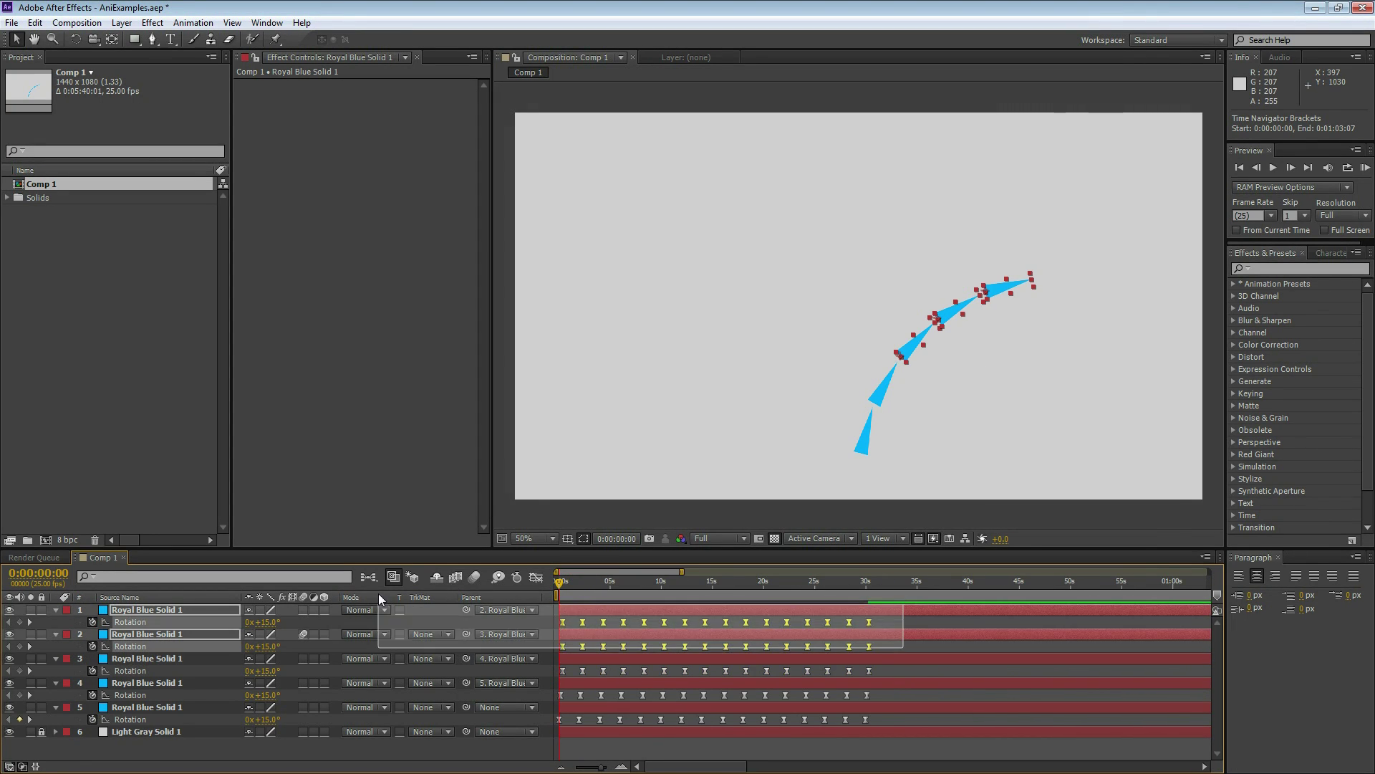
pyautogui.press('=')
pyautogui.press('=')
pyautogui.press('=')
pyautogui.moveTo(617, 645); pyautogui.dragTo(620, 647)
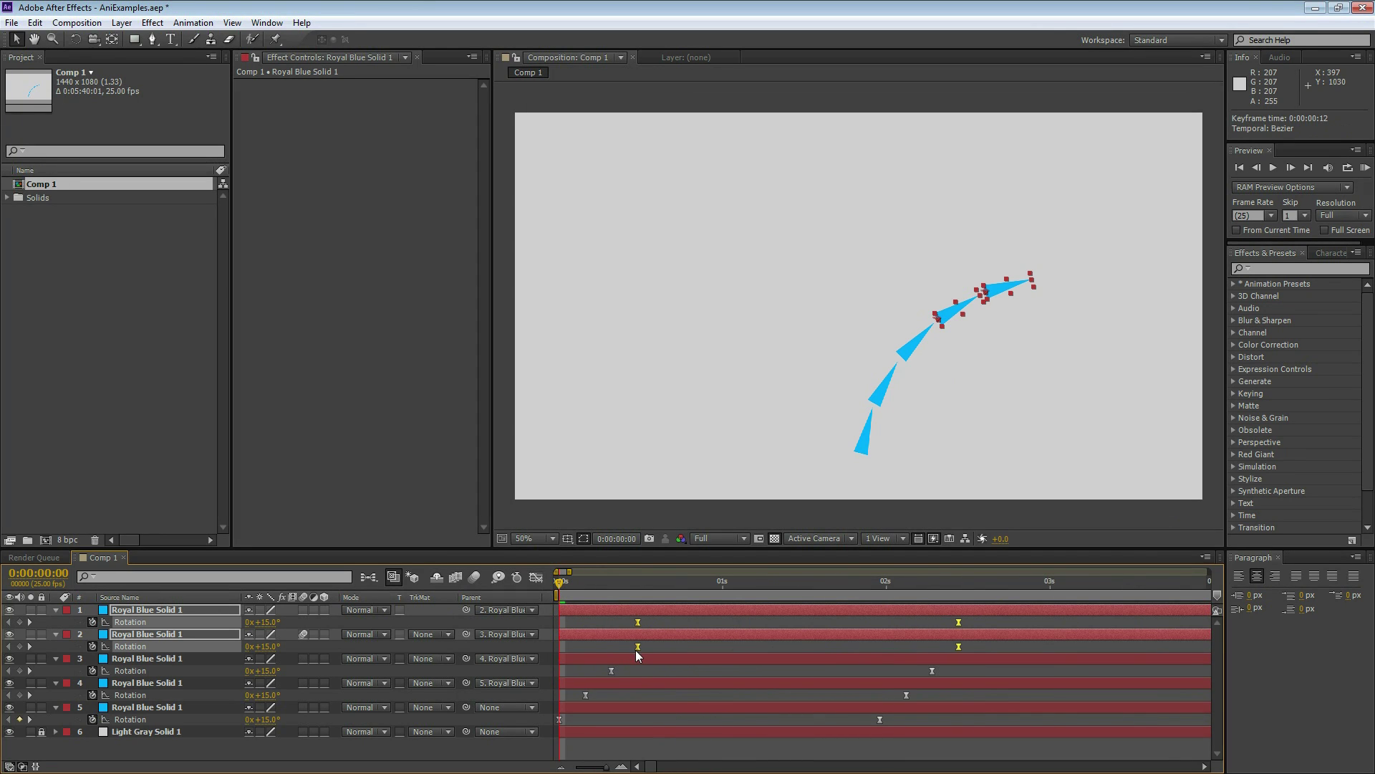
pyautogui.press('-')
pyautogui.press('-')
pyautogui.press('-')
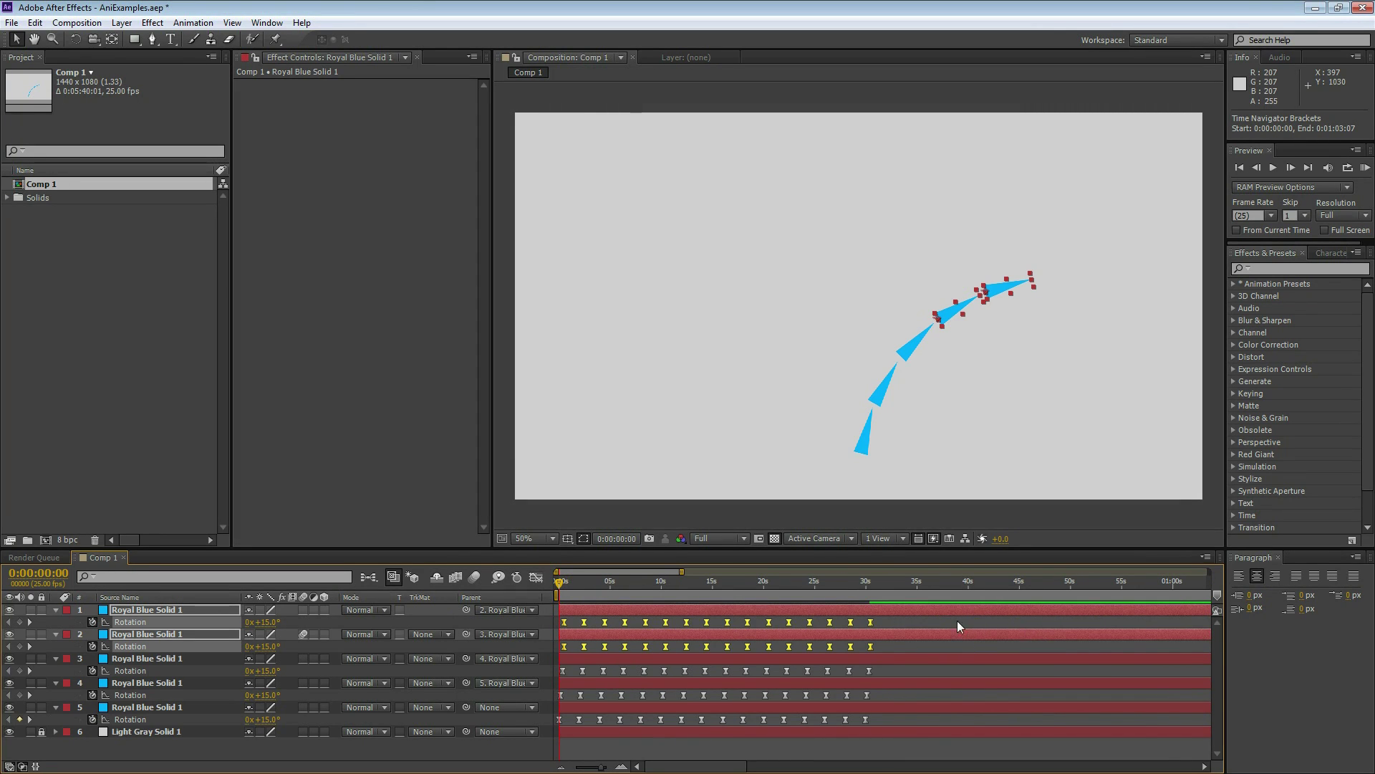
# - Narrow the selection to layer 1's keyframes and RAM-preview the staggered cone animation
pyautogui.click(130, 622)
pyautogui.press('=')
pyautogui.press('=')
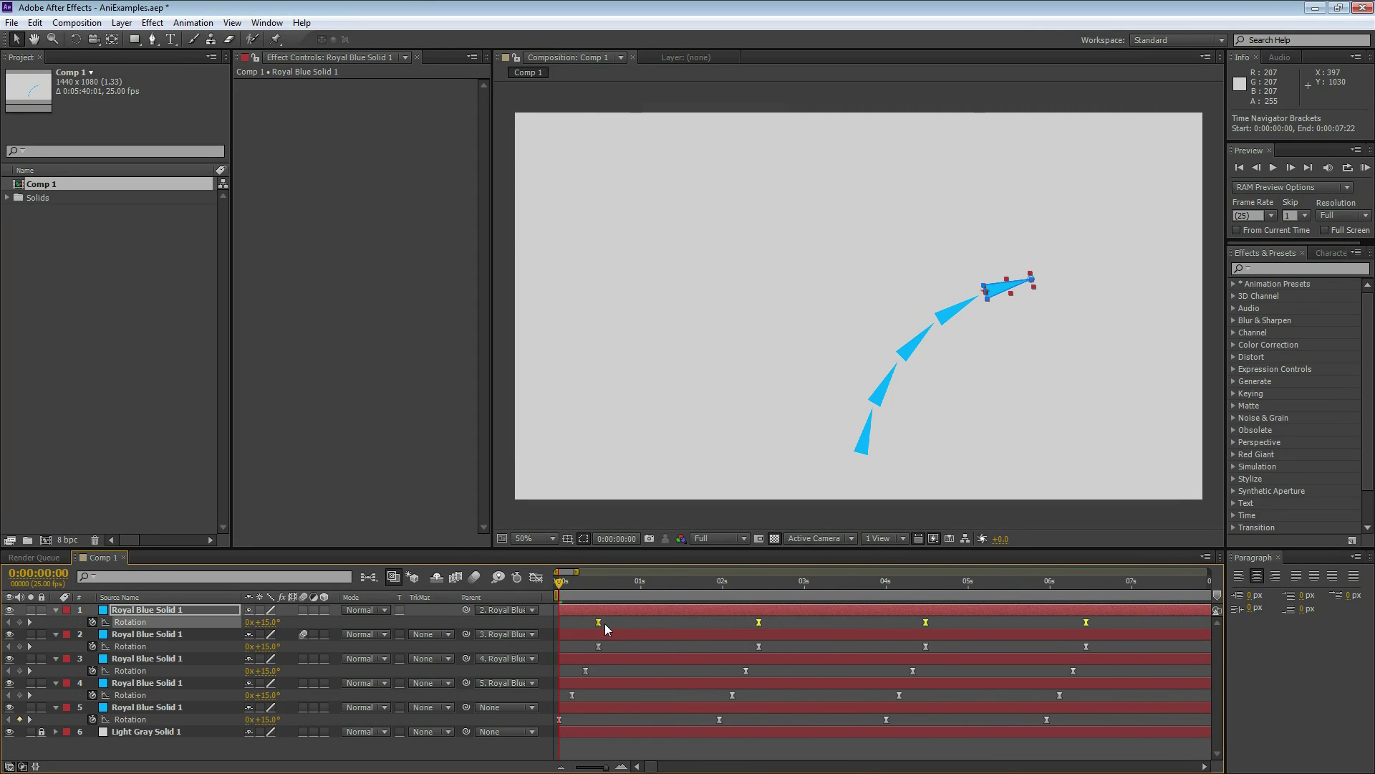
pyautogui.press('-')
pyautogui.press('-')
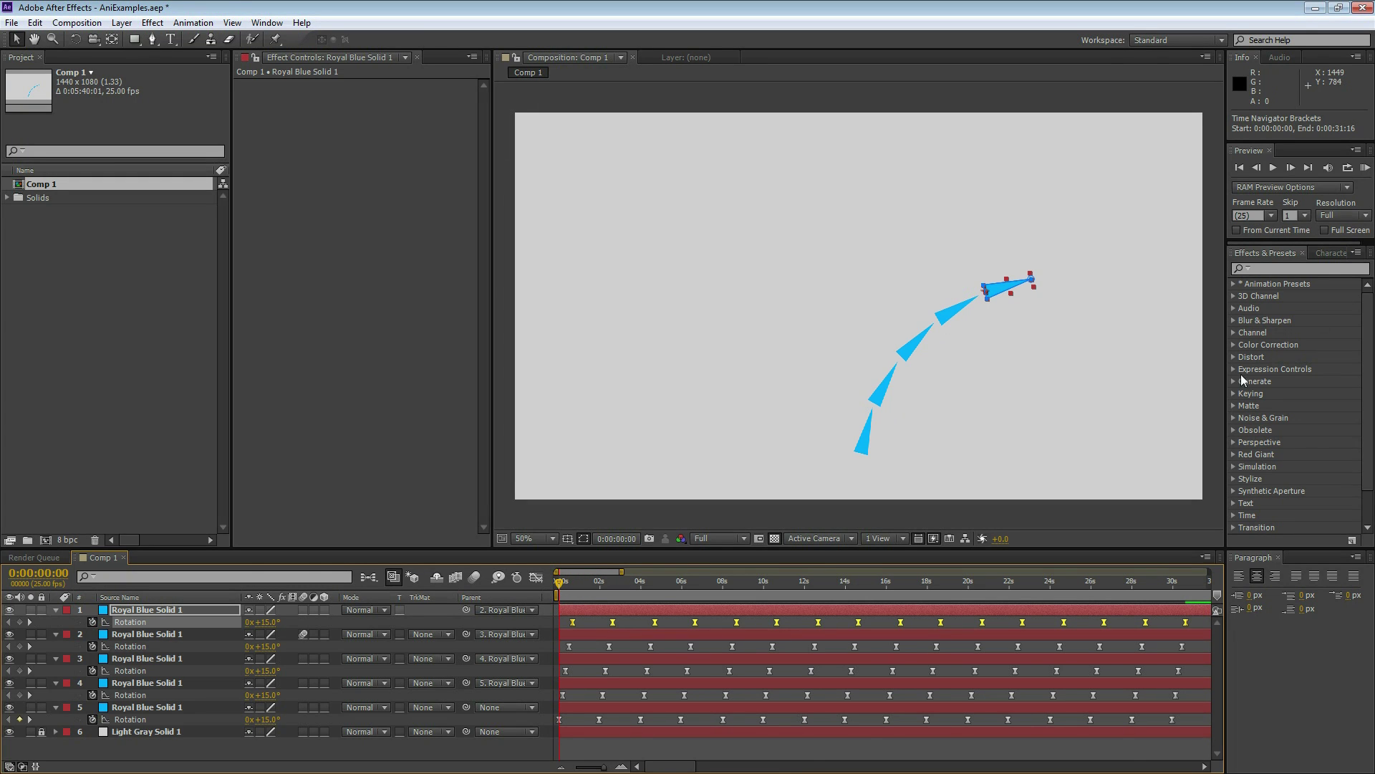
pyautogui.click(1365, 169)
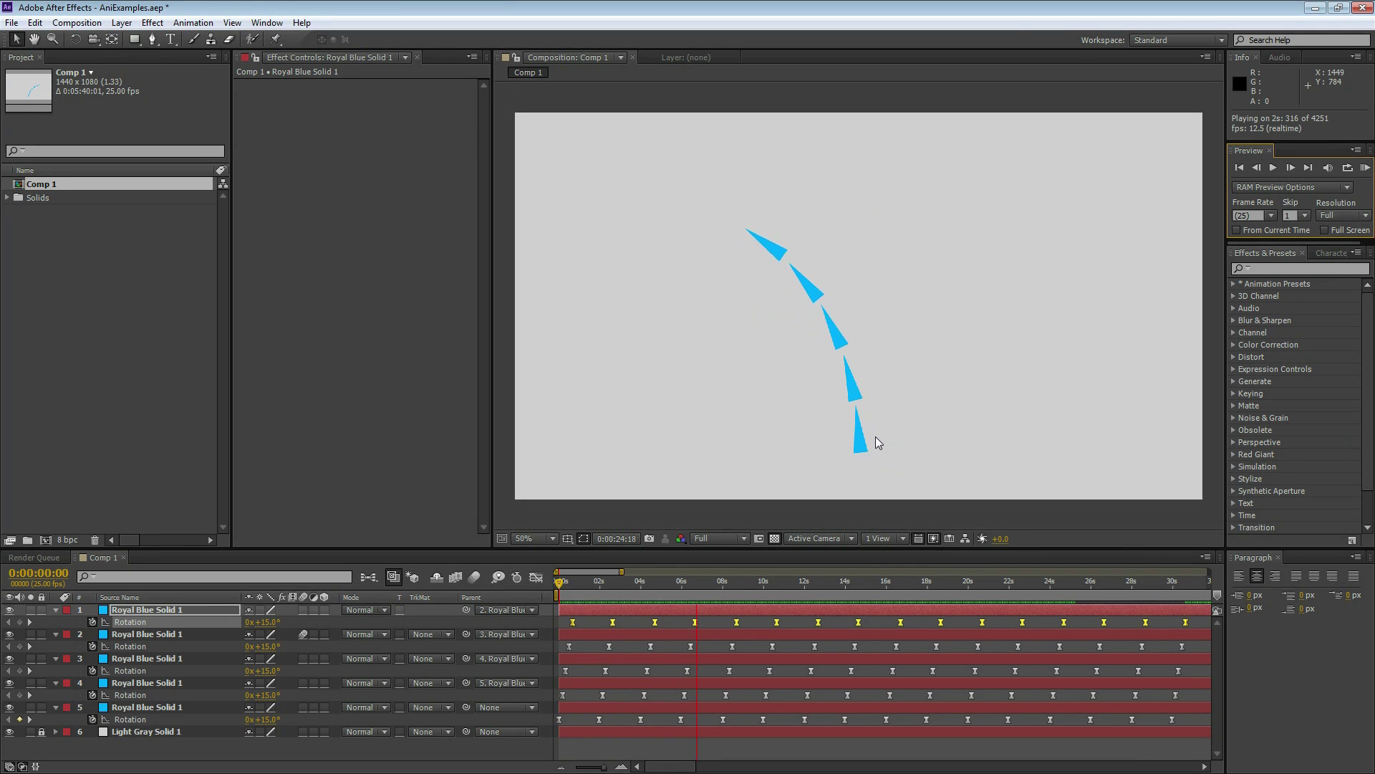
# - Delay Rotation keys for layers 1–3, then layers 1–2, then layer 1, and return to the composition start
pyautogui.press('space')
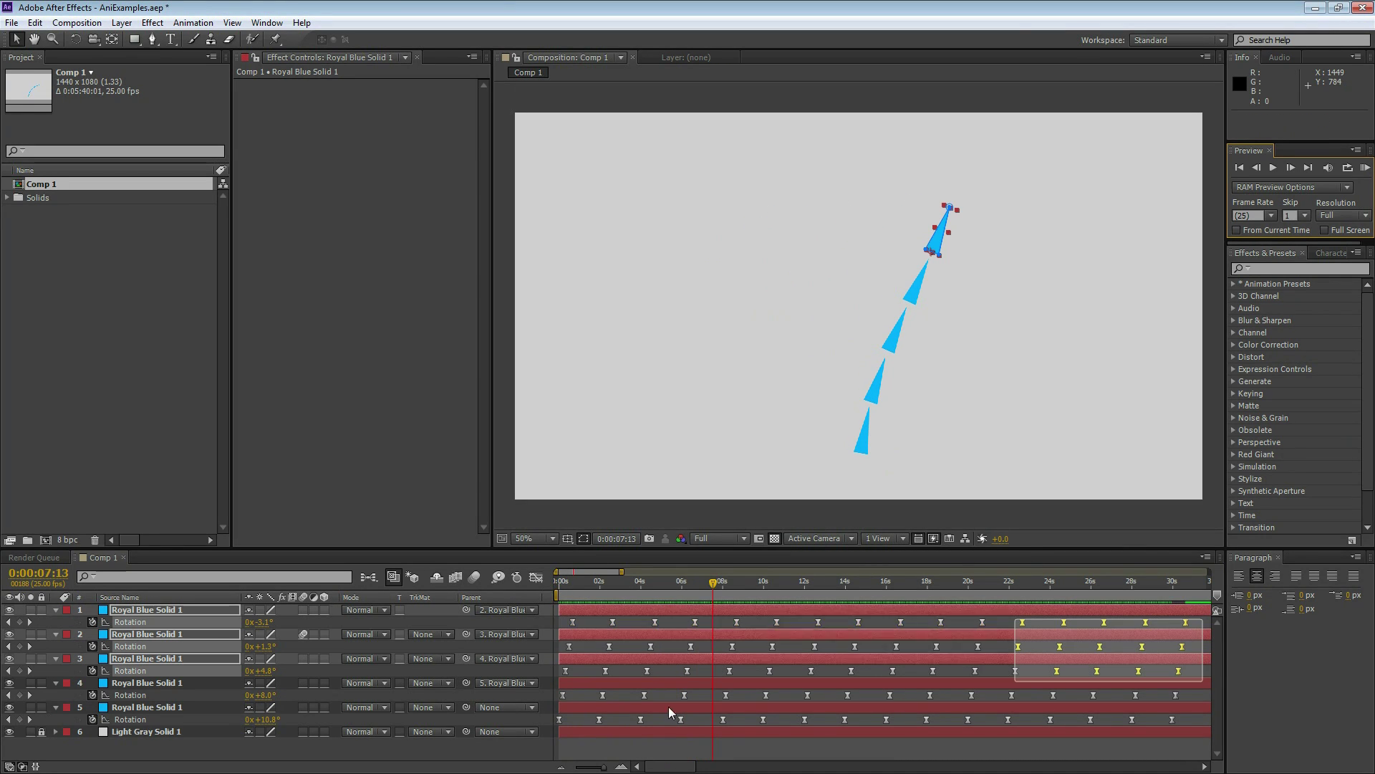
pyautogui.moveTo(1211, 616); pyautogui.dragTo(568, 700)
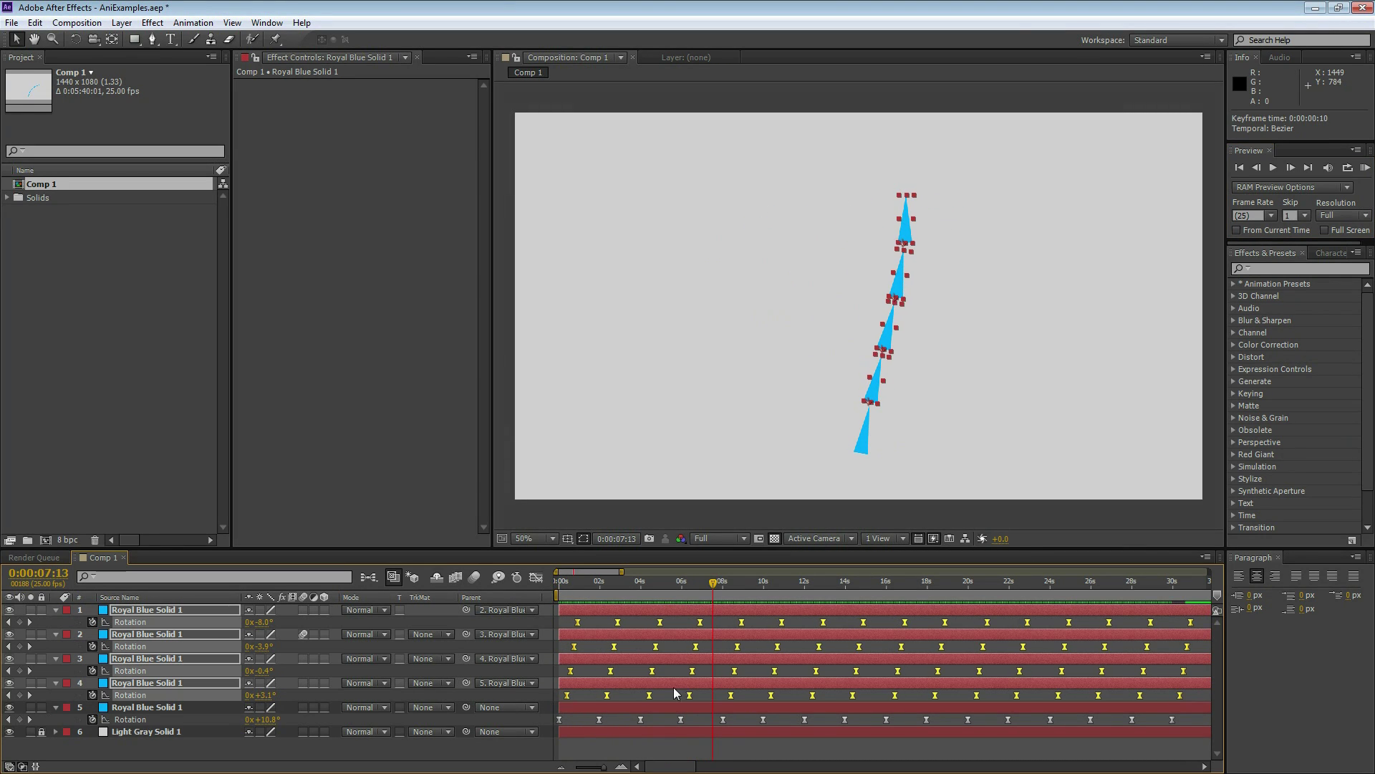
pyautogui.moveTo(1200, 668); pyautogui.dragTo(555, 622)
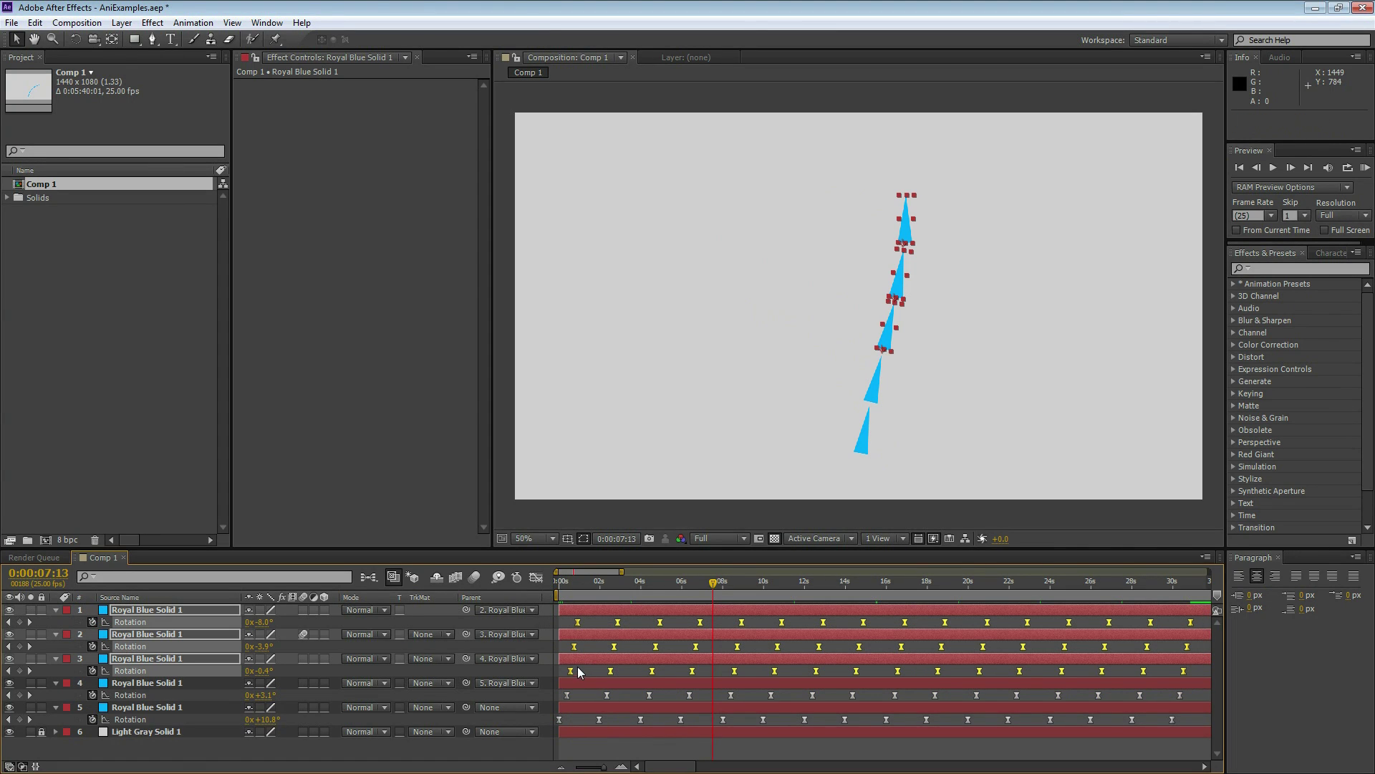
pyautogui.moveTo(570, 670); pyautogui.dragTo(578, 670)
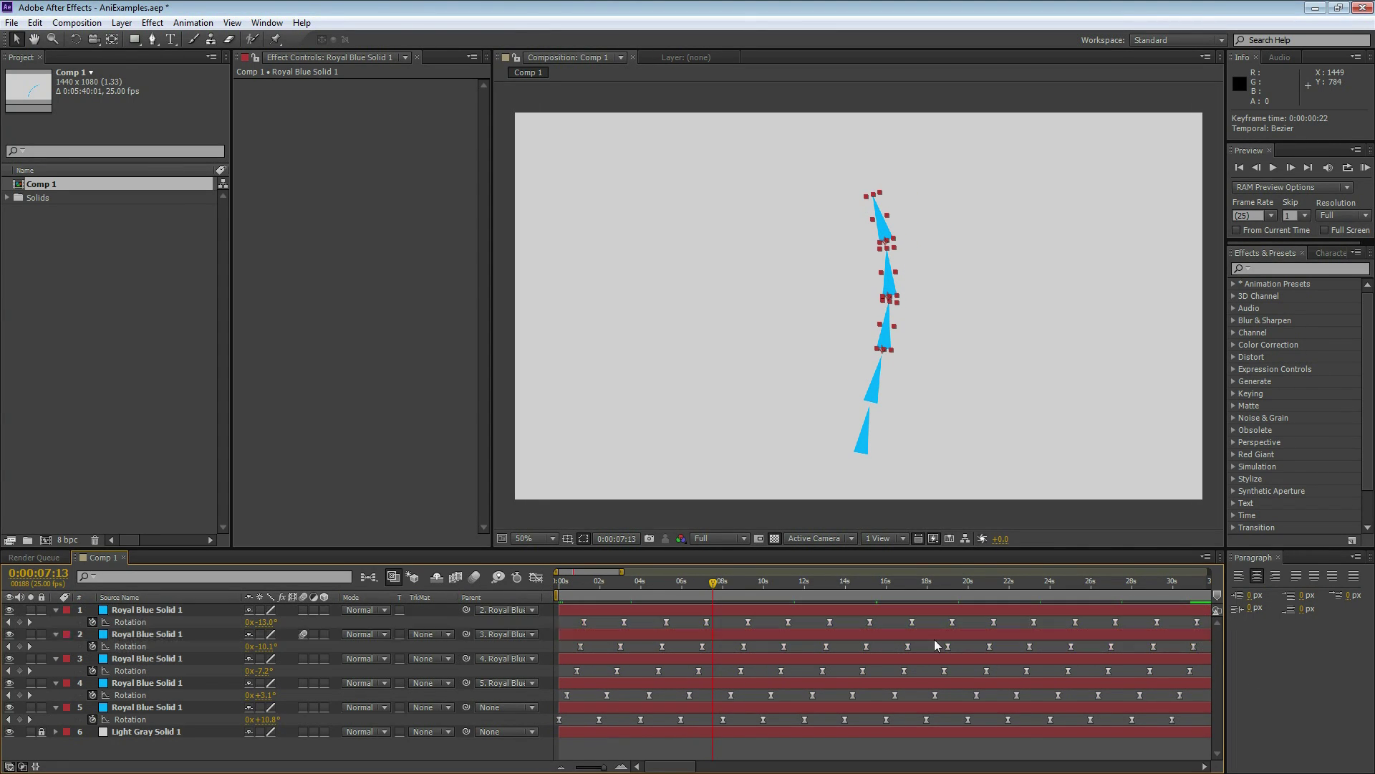
pyautogui.moveTo(1208, 659)
pyautogui.mouseDown()
pyautogui.moveTo(559, 629)
pyautogui.moveTo(587, 650)
pyautogui.moveTo(1004, 630)
pyautogui.mouseUp()
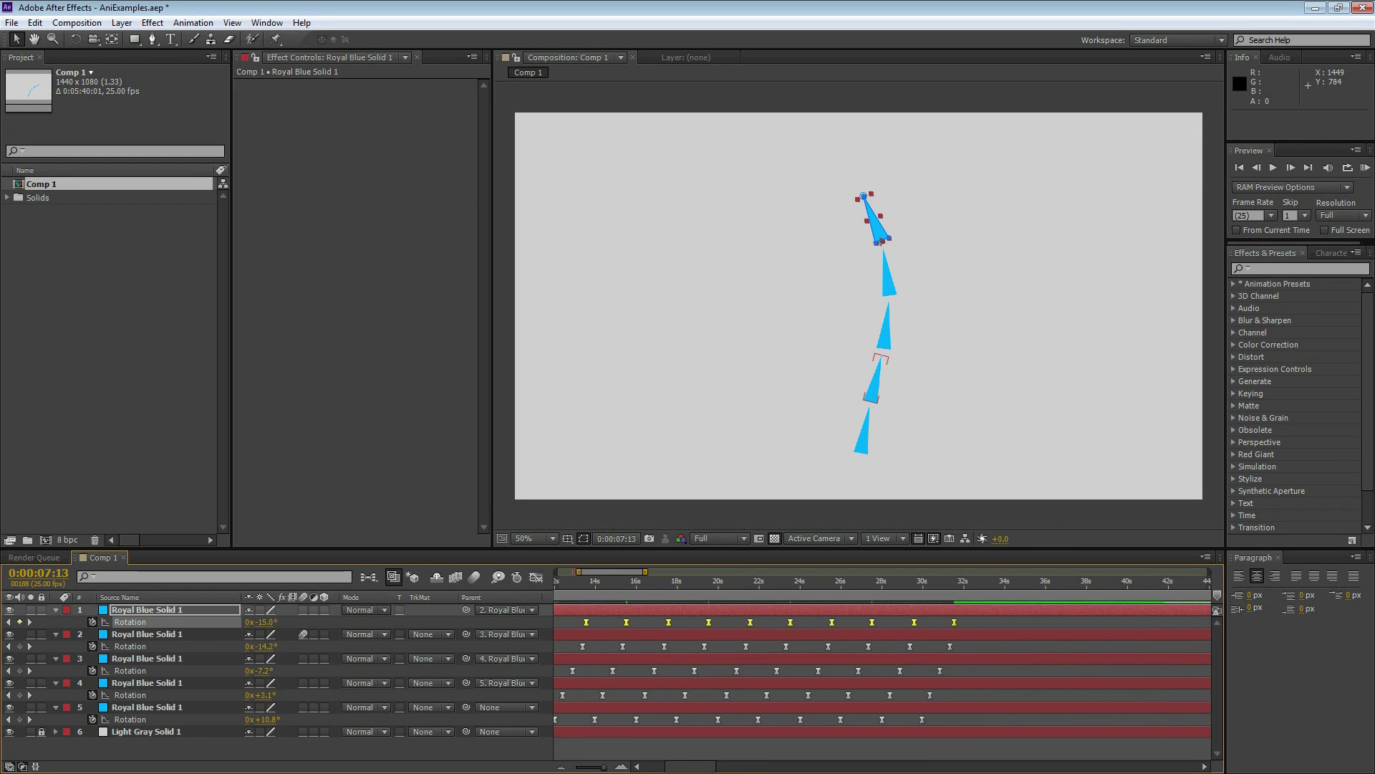
pyautogui.moveTo(592, 627); pyautogui.dragTo(595, 627)
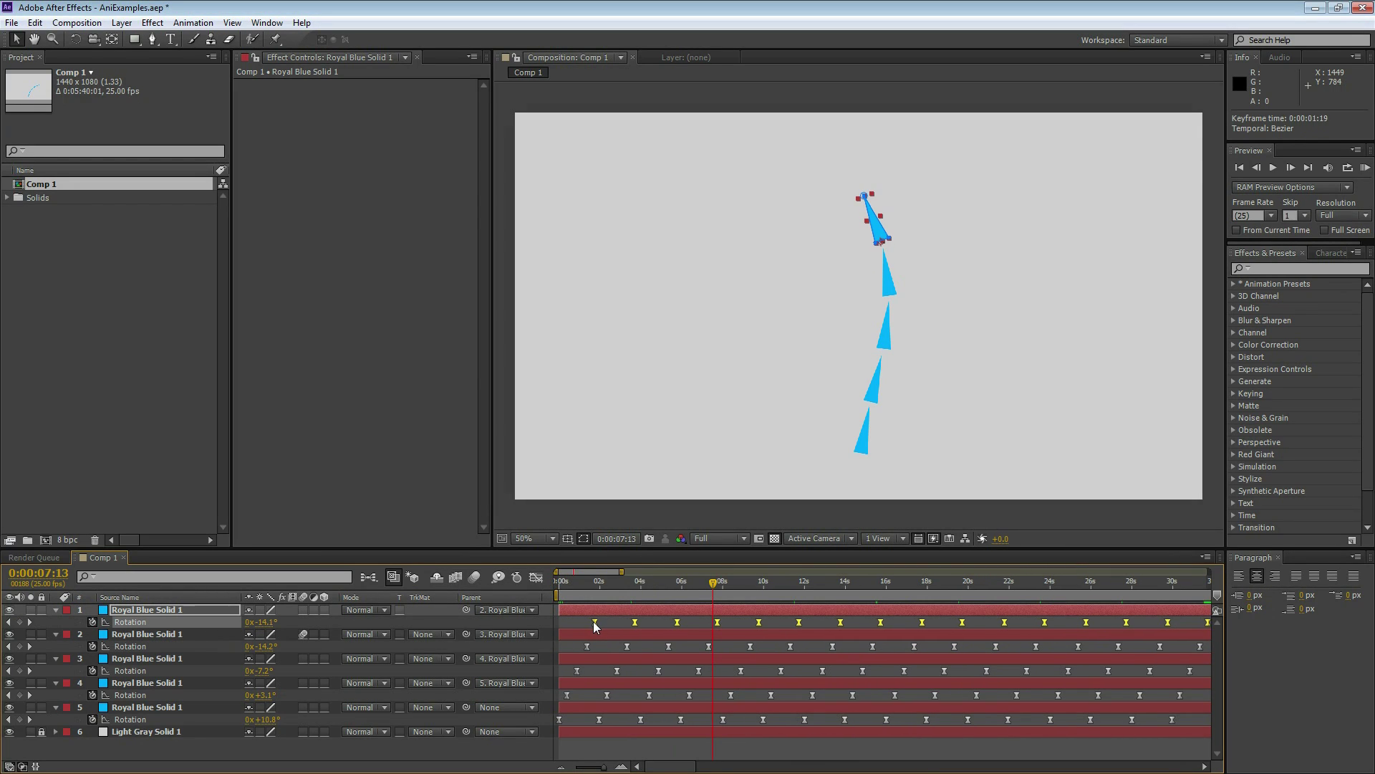
pyautogui.press('Home')
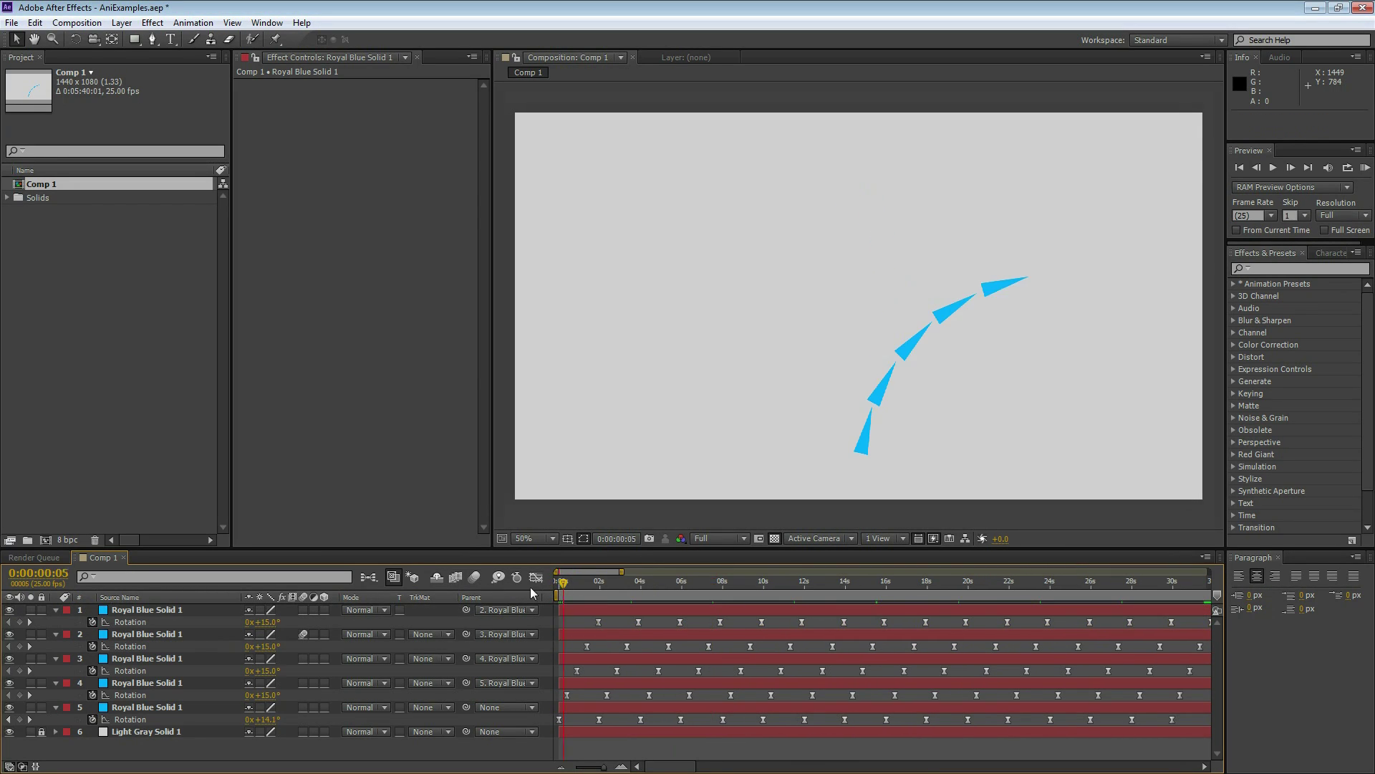
# - RAM-preview the staggered chain swing, stop it, and switch over to the Maya CharLilly scene
pyautogui.click(1366, 169)
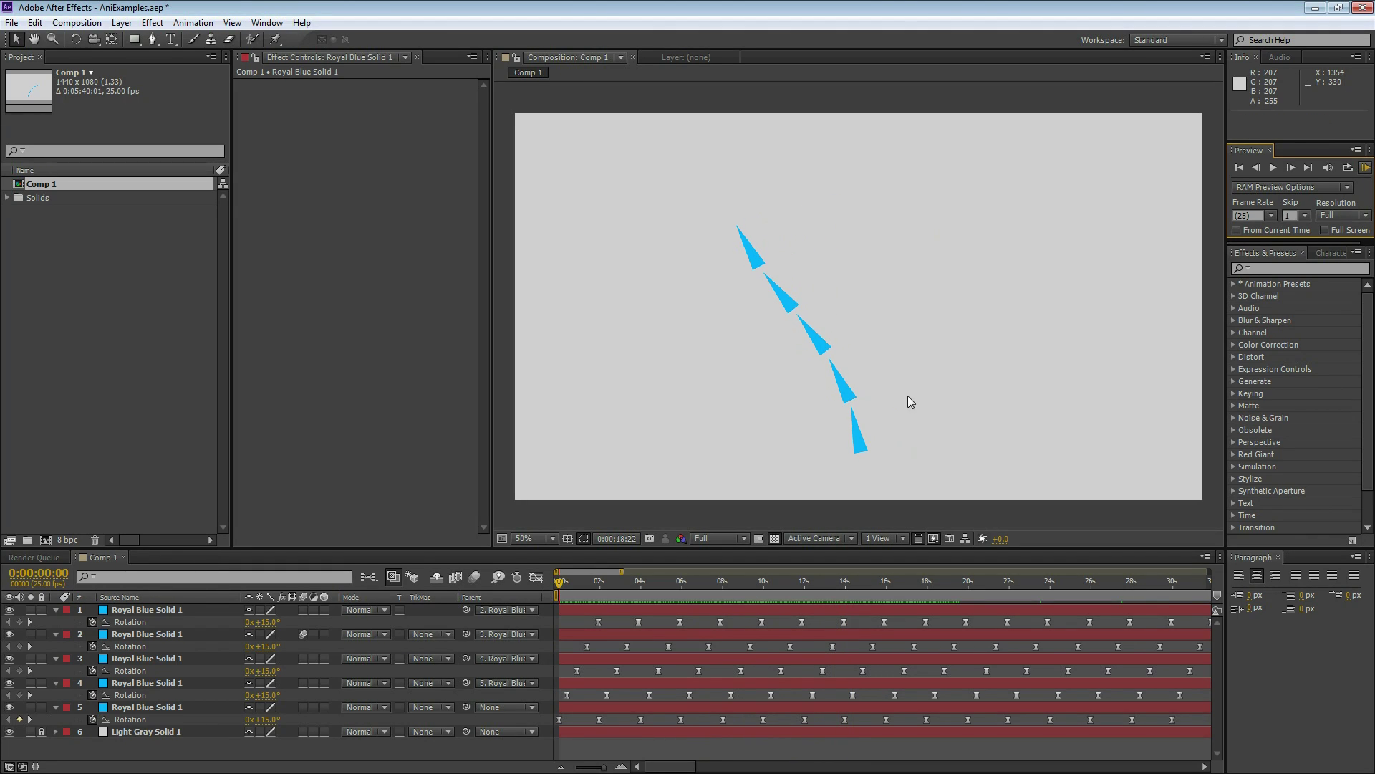
pyautogui.press('space')
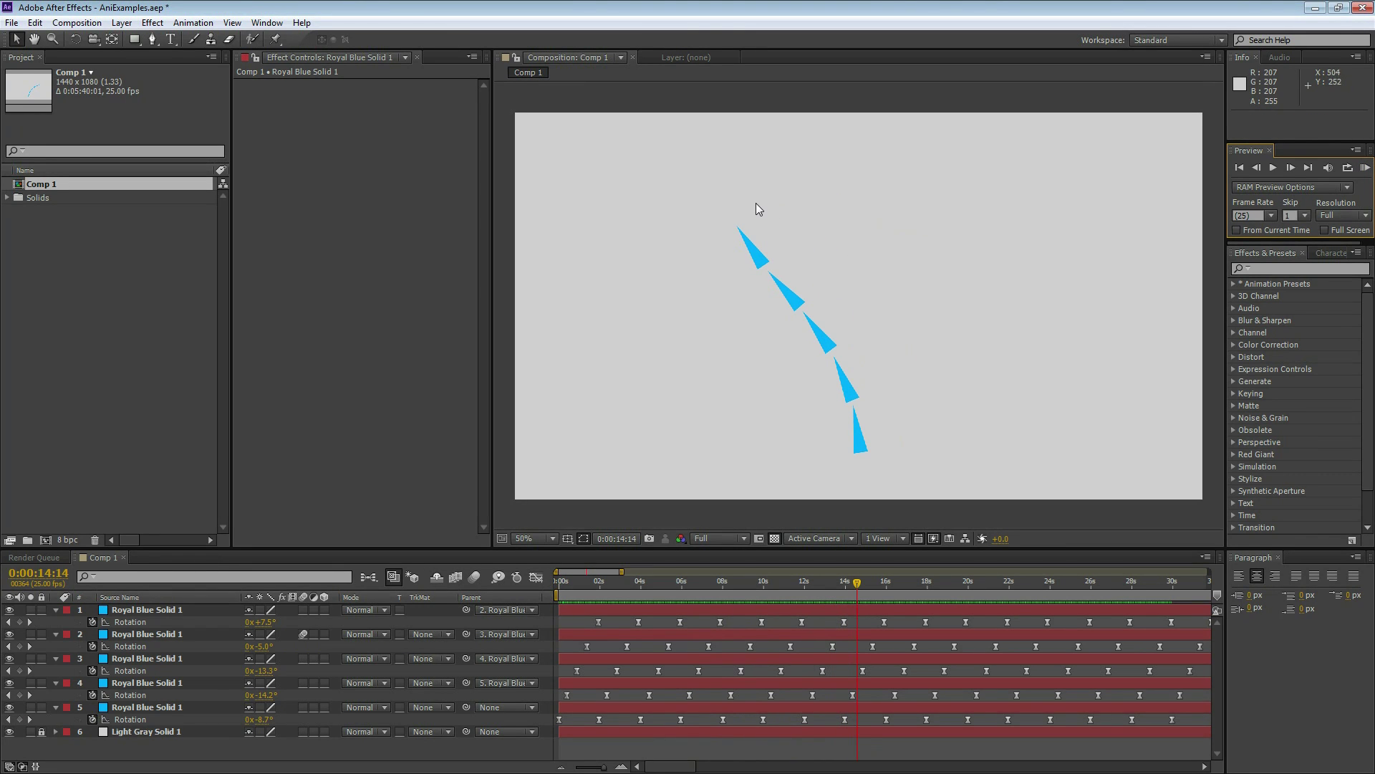
pyautogui.hotkey('alt', 'Tab')
pyautogui.click(686, 384)
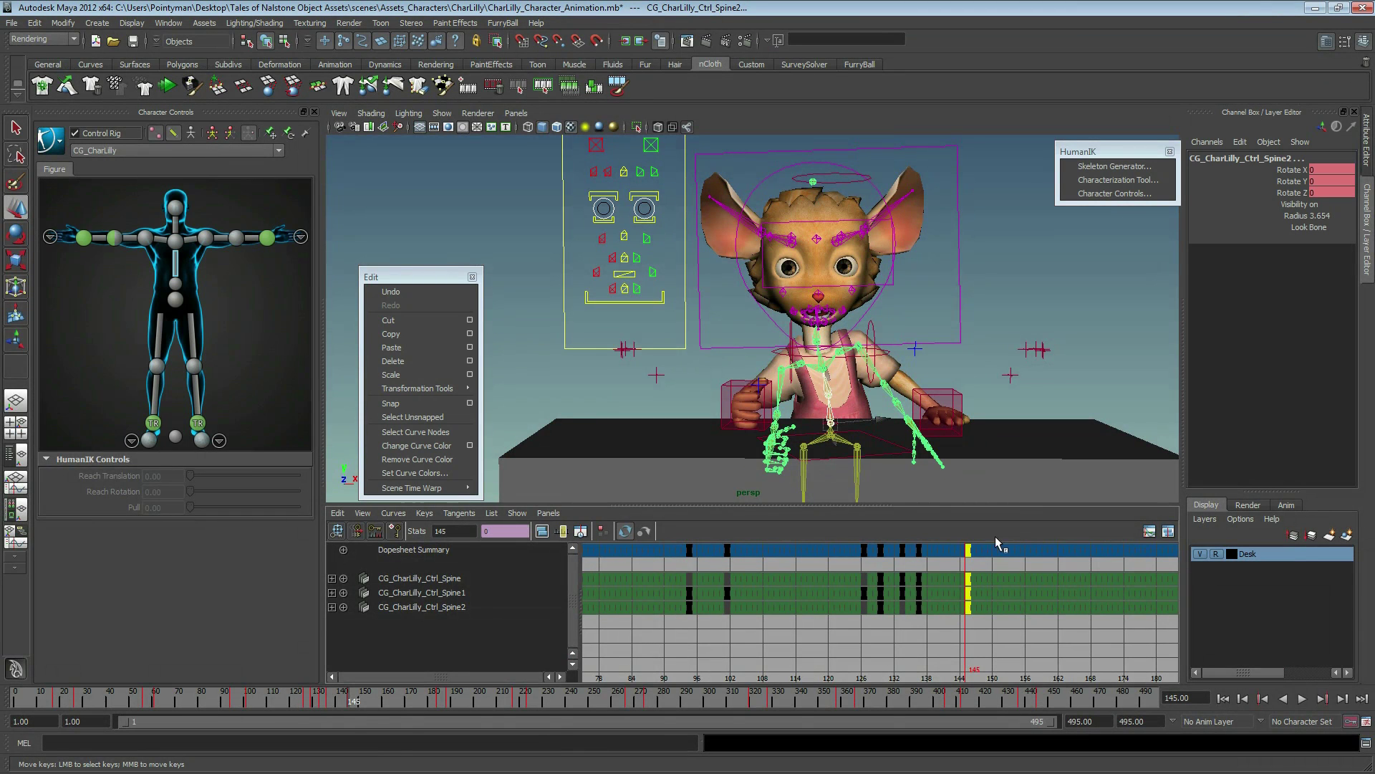
# - Play the character animation and set the playback range end to frame 197
pyautogui.click(641, 706)
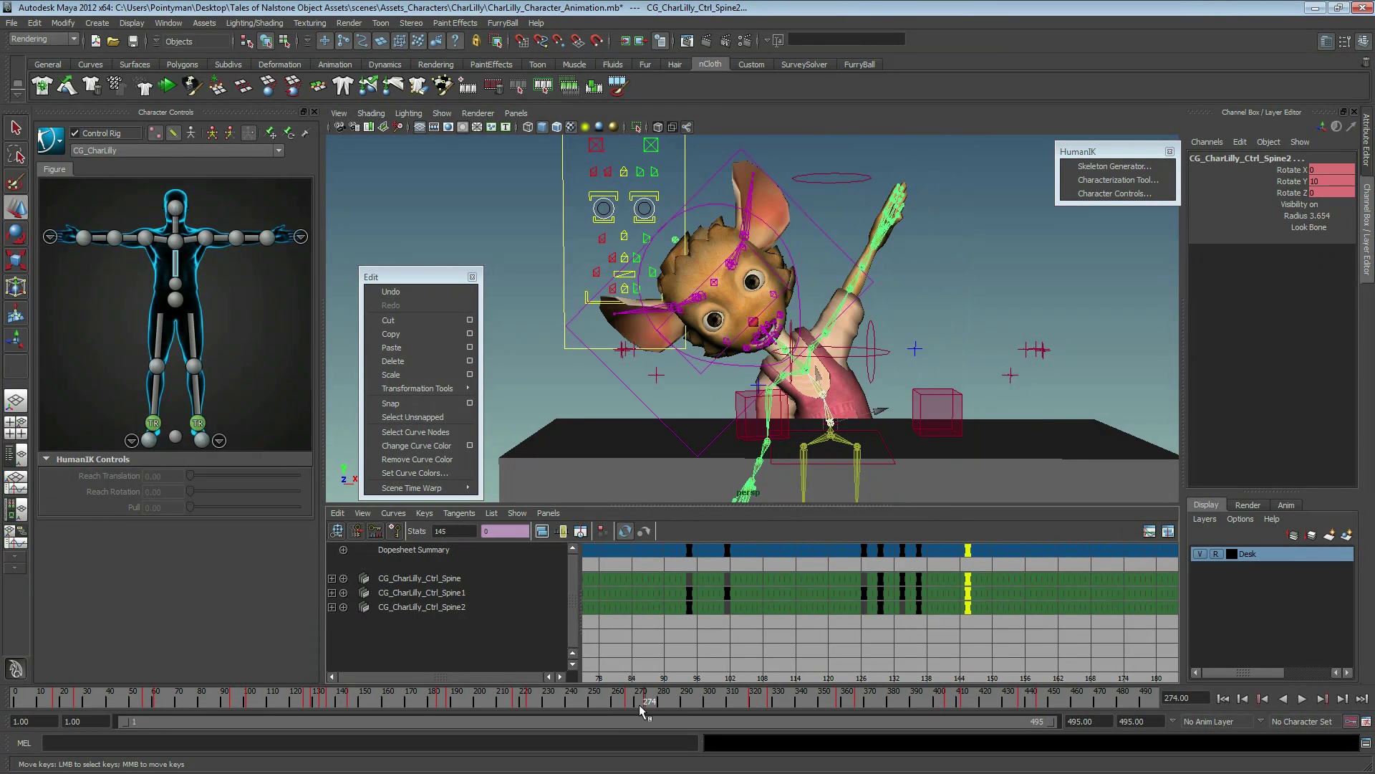
pyautogui.hotkey('alt', 'v')
pyautogui.click(79, 703)
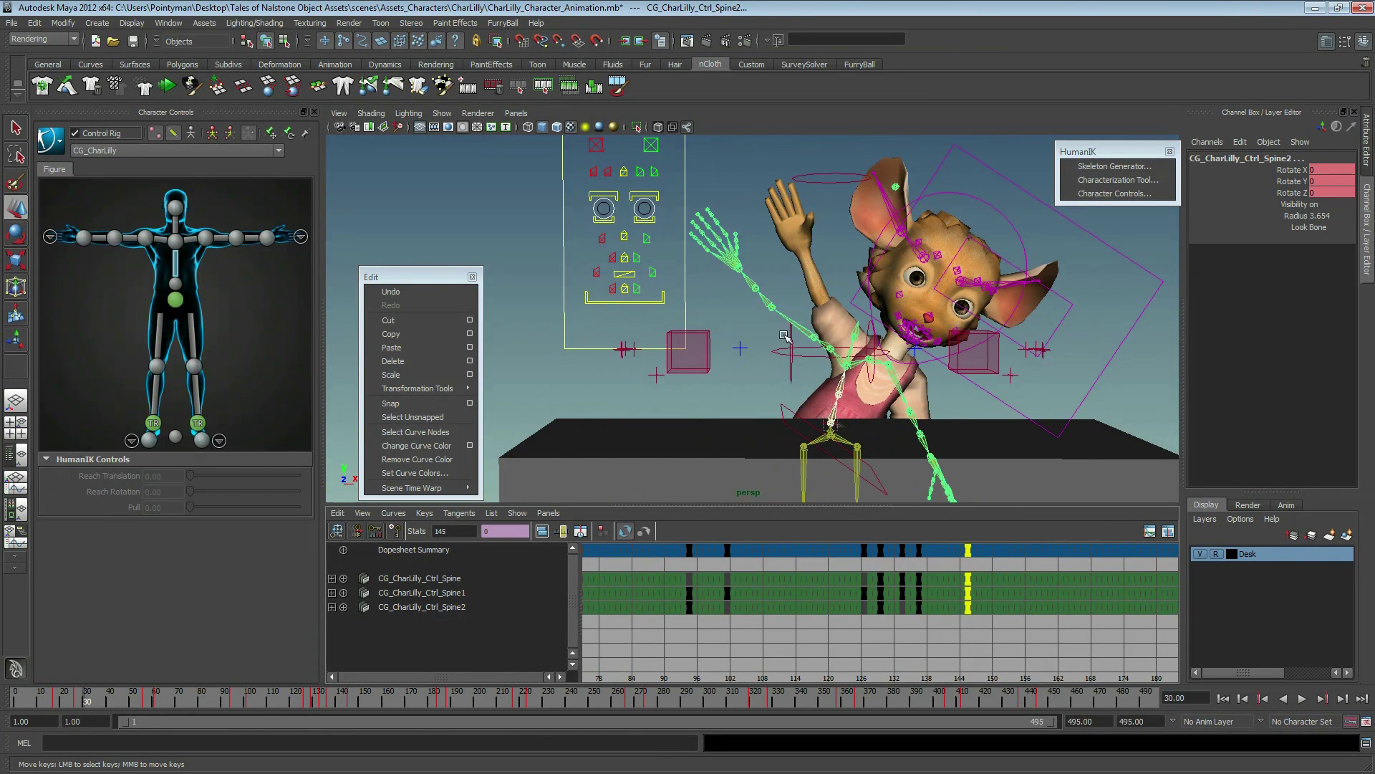
pyautogui.moveTo(1049, 721); pyautogui.dragTo(486, 725)
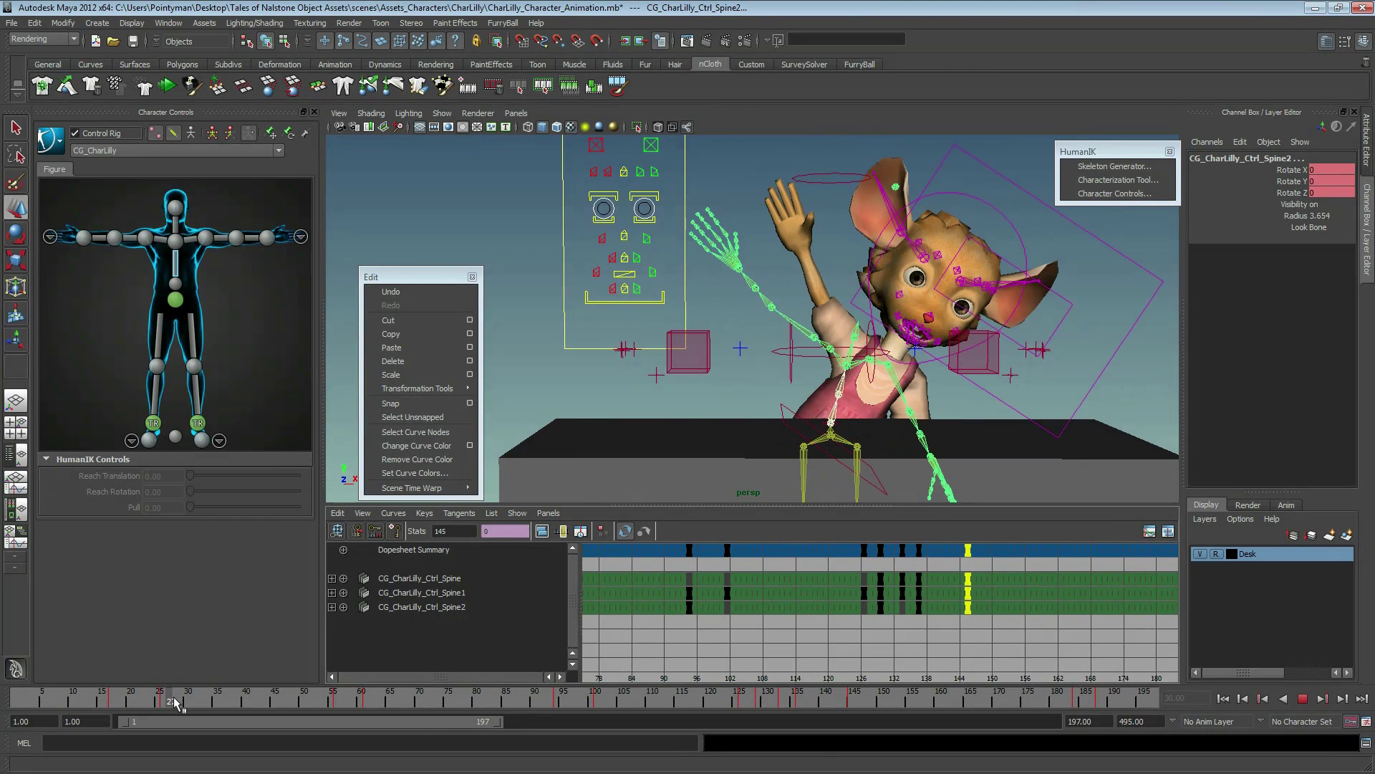
pyautogui.moveTo(194, 704)
pyautogui.mouseDown()
pyautogui.moveTo(148, 703)
pyautogui.moveTo(186, 706)
pyautogui.mouseUp()
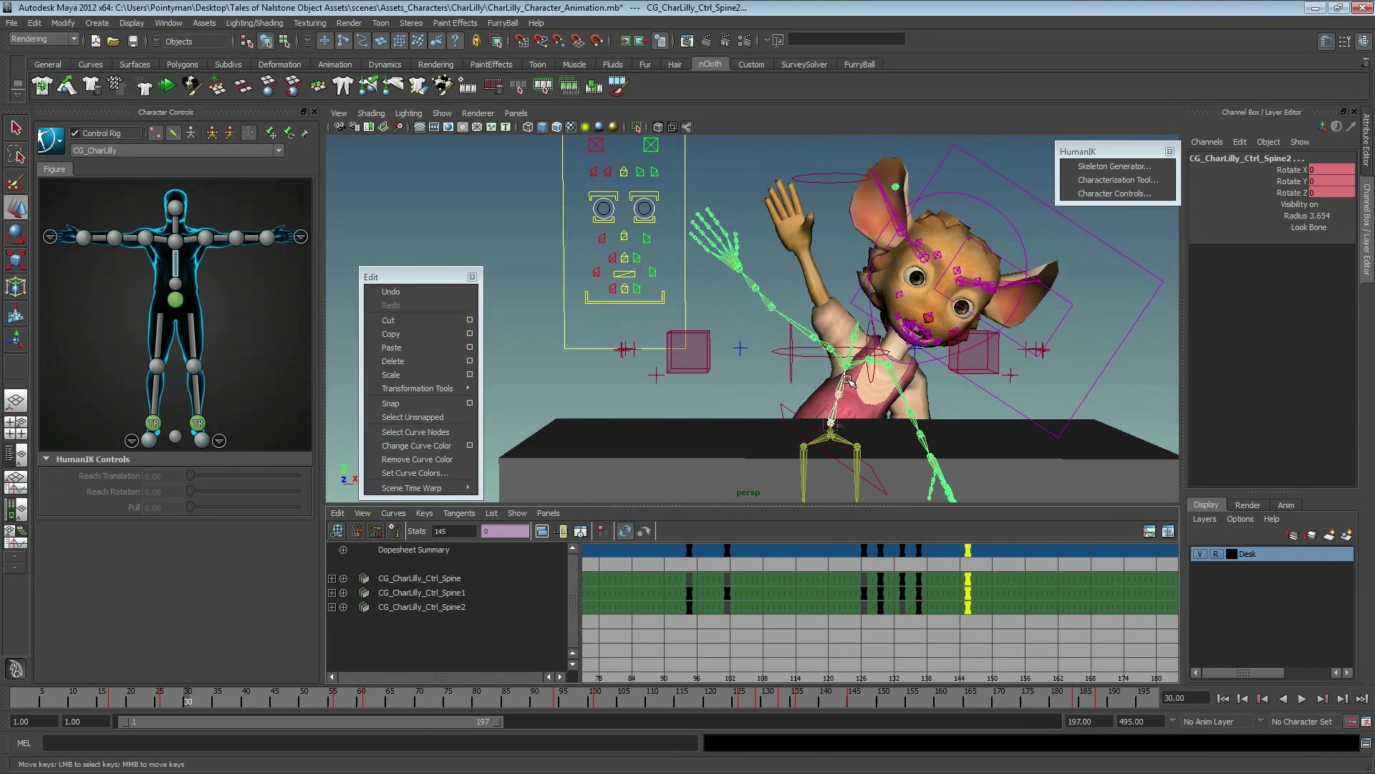
# - Select the HumanIK effectors, frame the dope sheet on frames 12–84, and set time to frame 32
pyautogui.moveTo(61, 187); pyautogui.dragTo(273, 449)
pyautogui.click(759, 294)
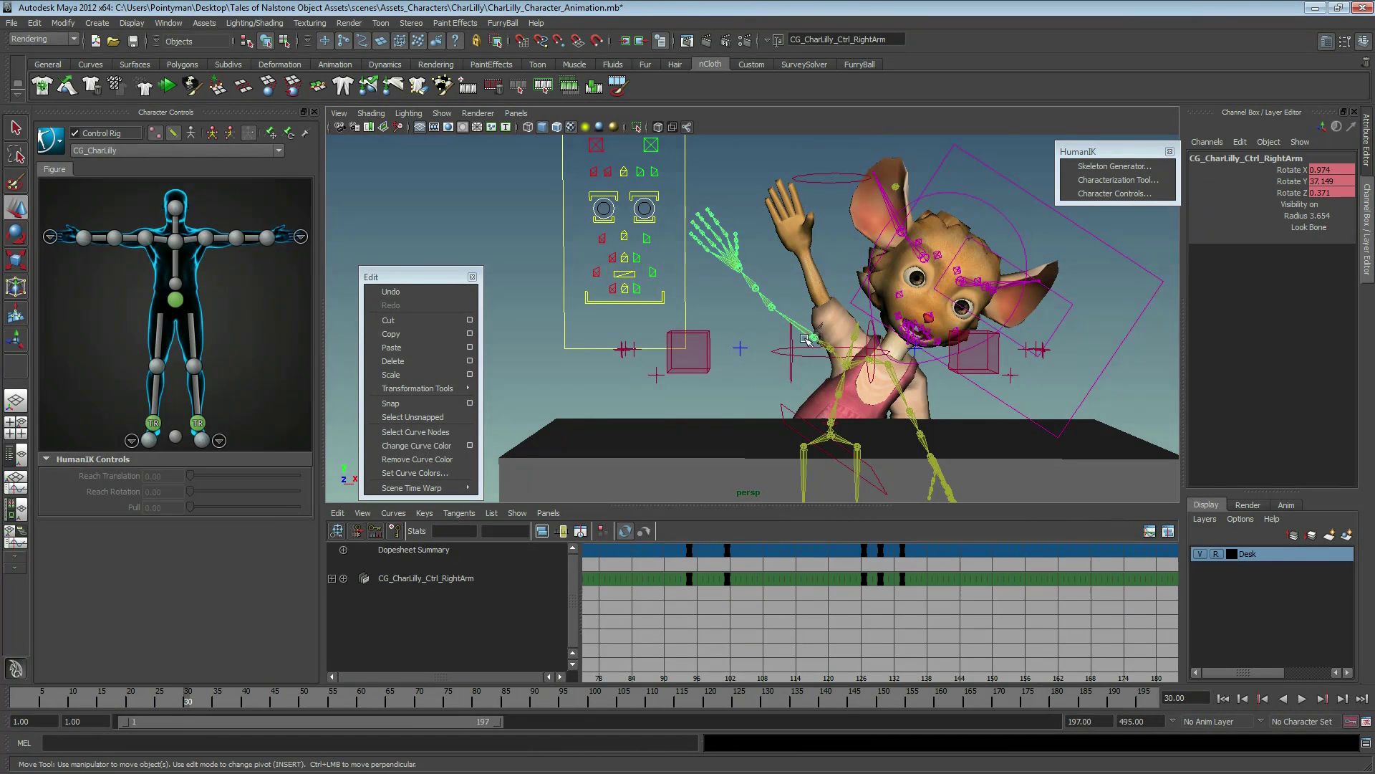
pyautogui.scroll(5, 853, 382)
pyautogui.keyDown('alt'); pyautogui.moveTo(631, 586); pyautogui.dragTo(1322, 619, button='middle'); pyautogui.keyUp('alt')
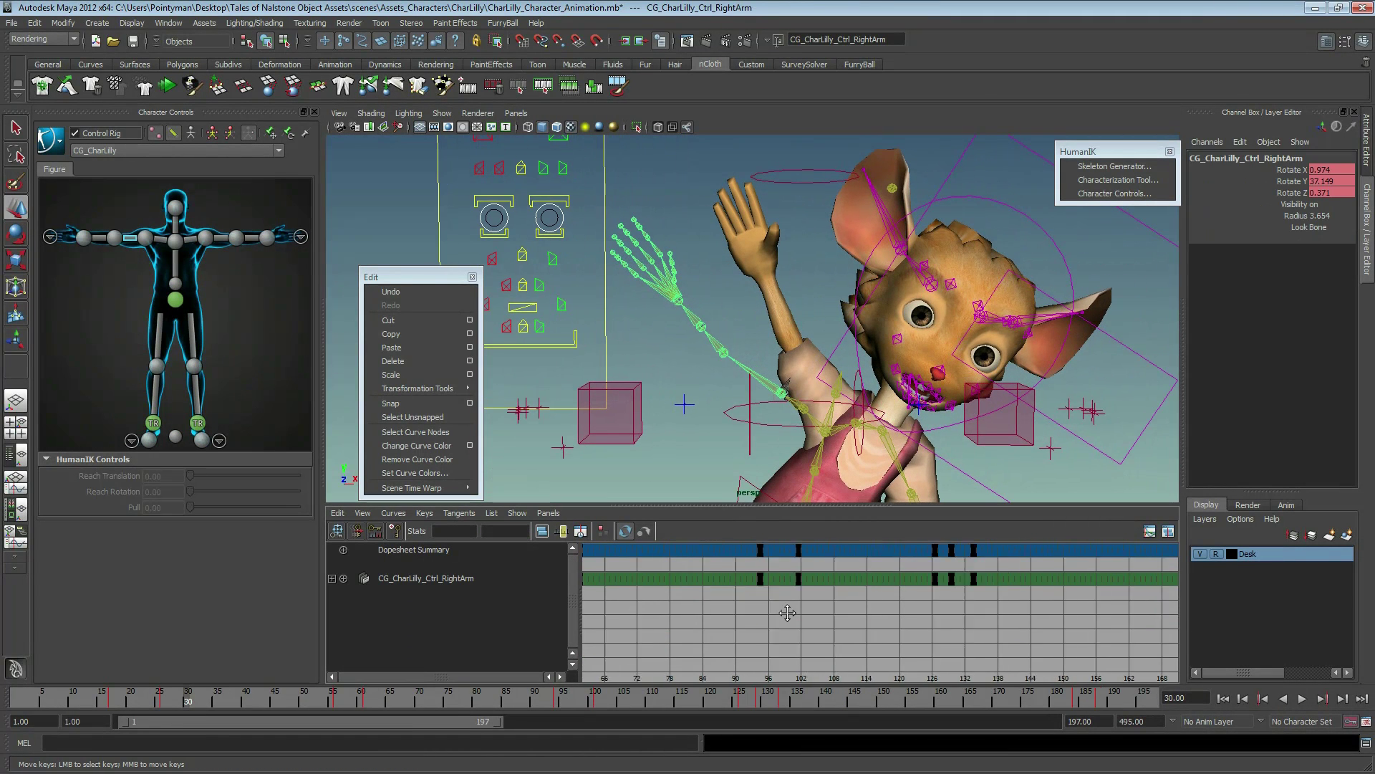
pyautogui.keyDown('alt'); pyautogui.moveTo(882, 583); pyautogui.dragTo(749, 590, button='middle'); pyautogui.keyUp('alt')
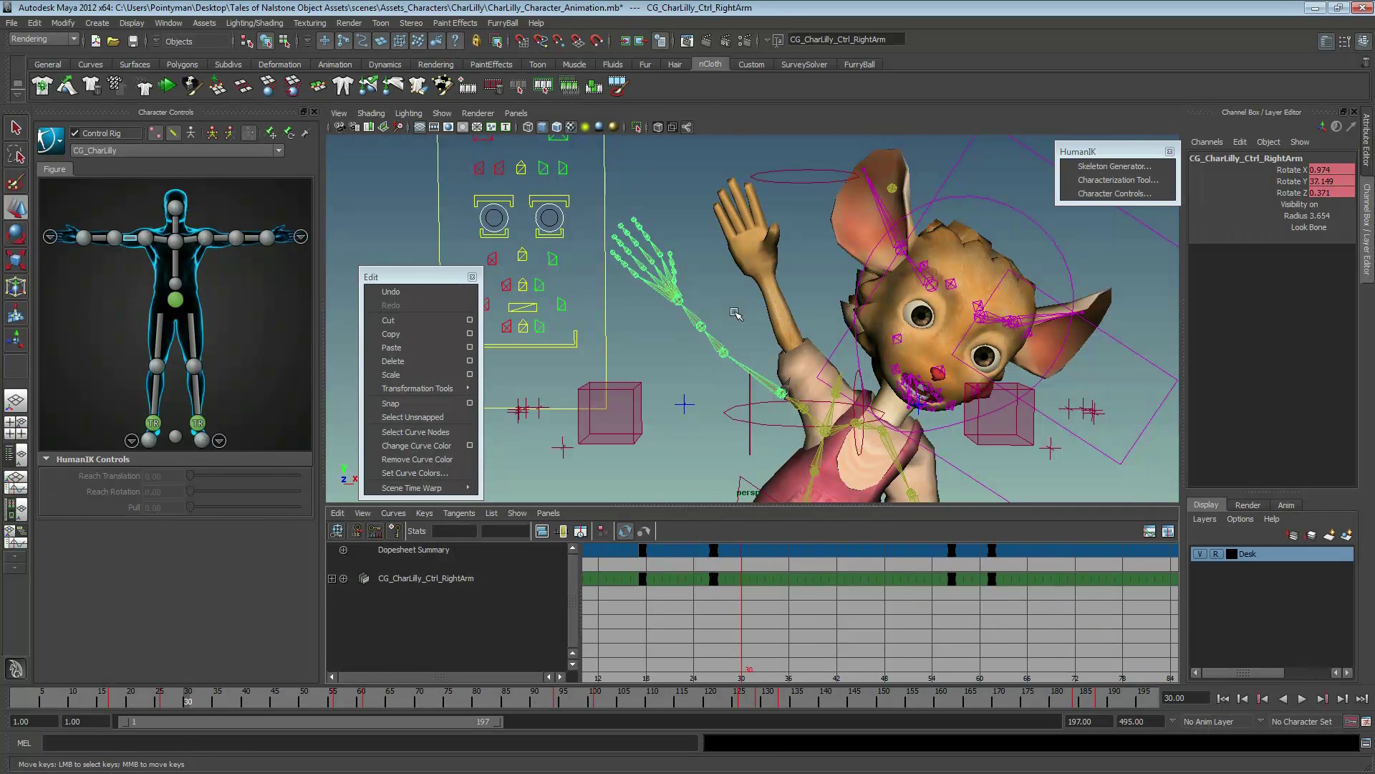
pyautogui.hotkey('alt', 'v')
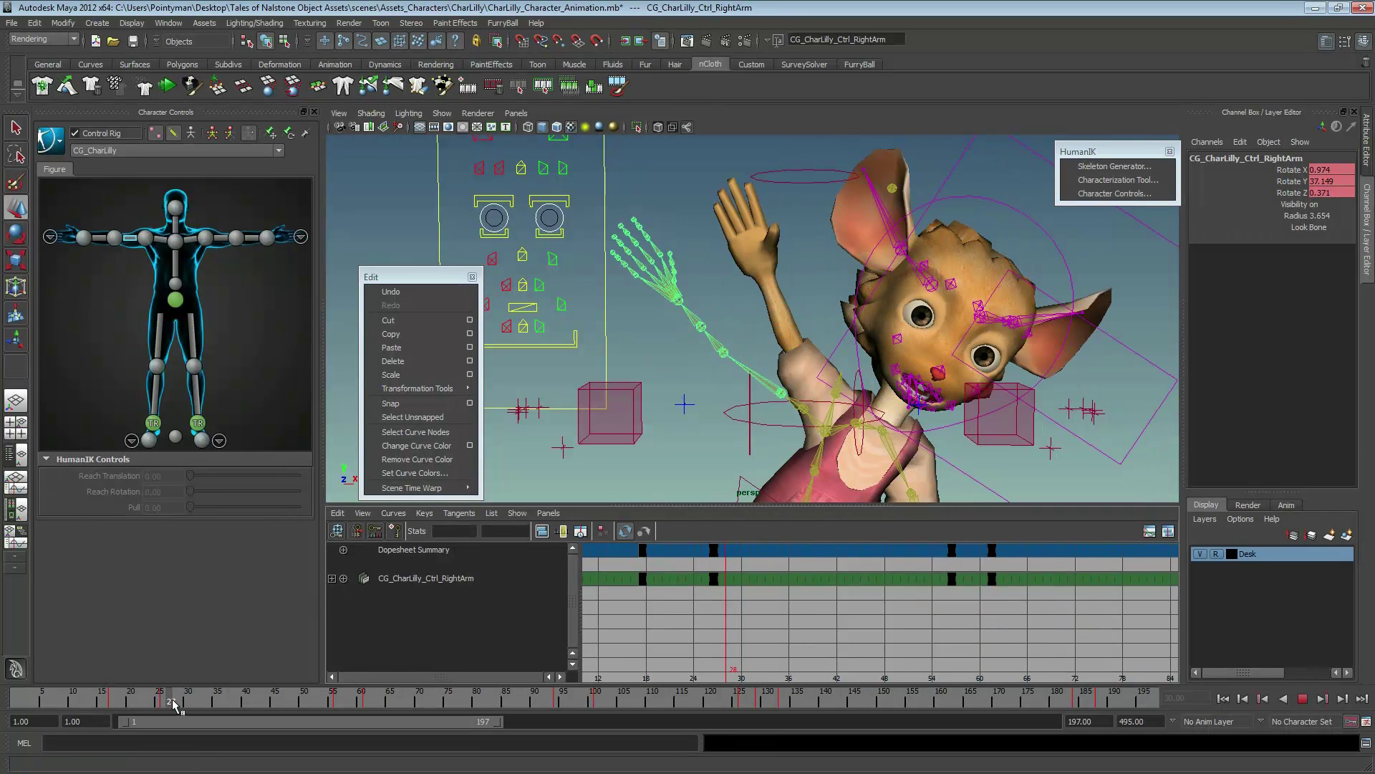
pyautogui.moveTo(172, 704); pyautogui.dragTo(200, 706)
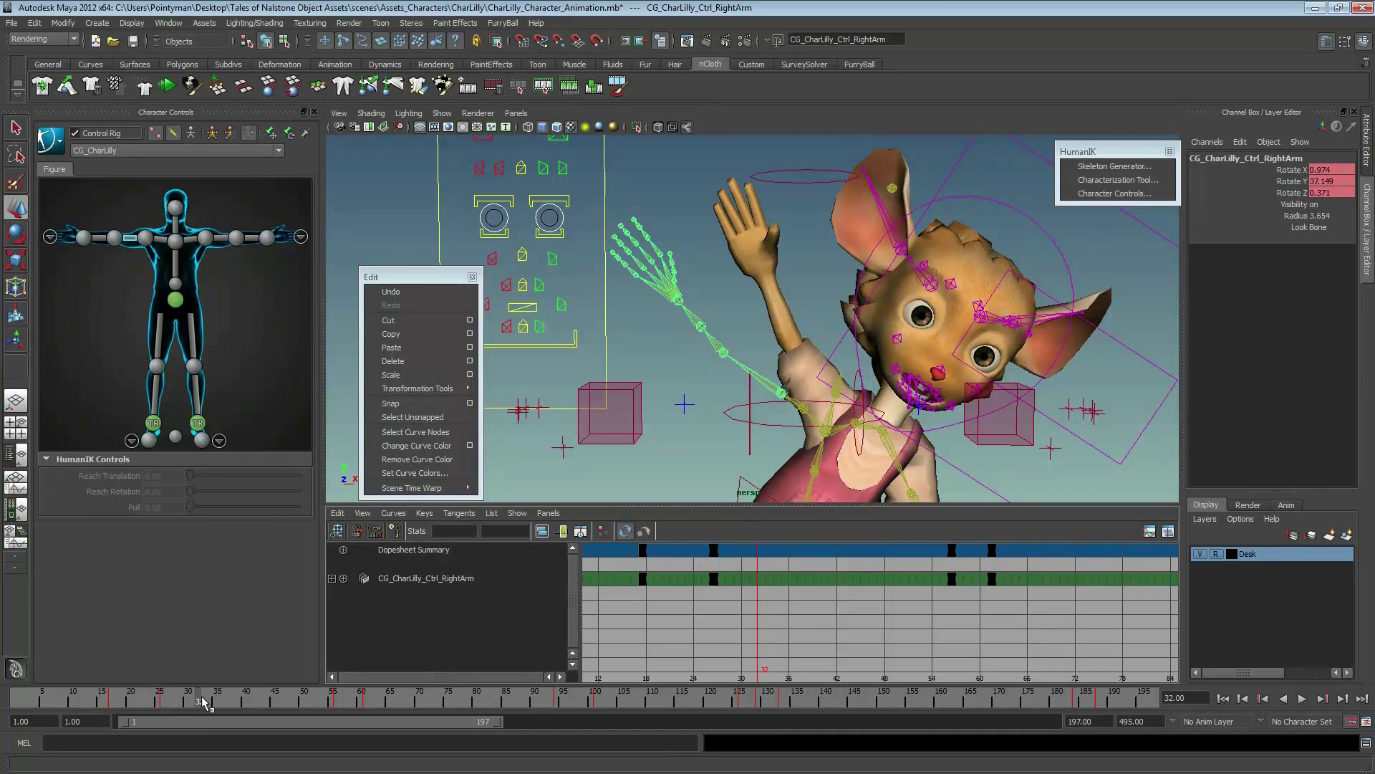
# - Select the Ctrl_Spine, Ctrl_Spine1 and Ctrl_Spine2 controls together
pyautogui.keyDown('alt'); pyautogui.moveTo(845, 422); pyautogui.dragTo(727, 358, button='middle'); pyautogui.keyUp('alt')
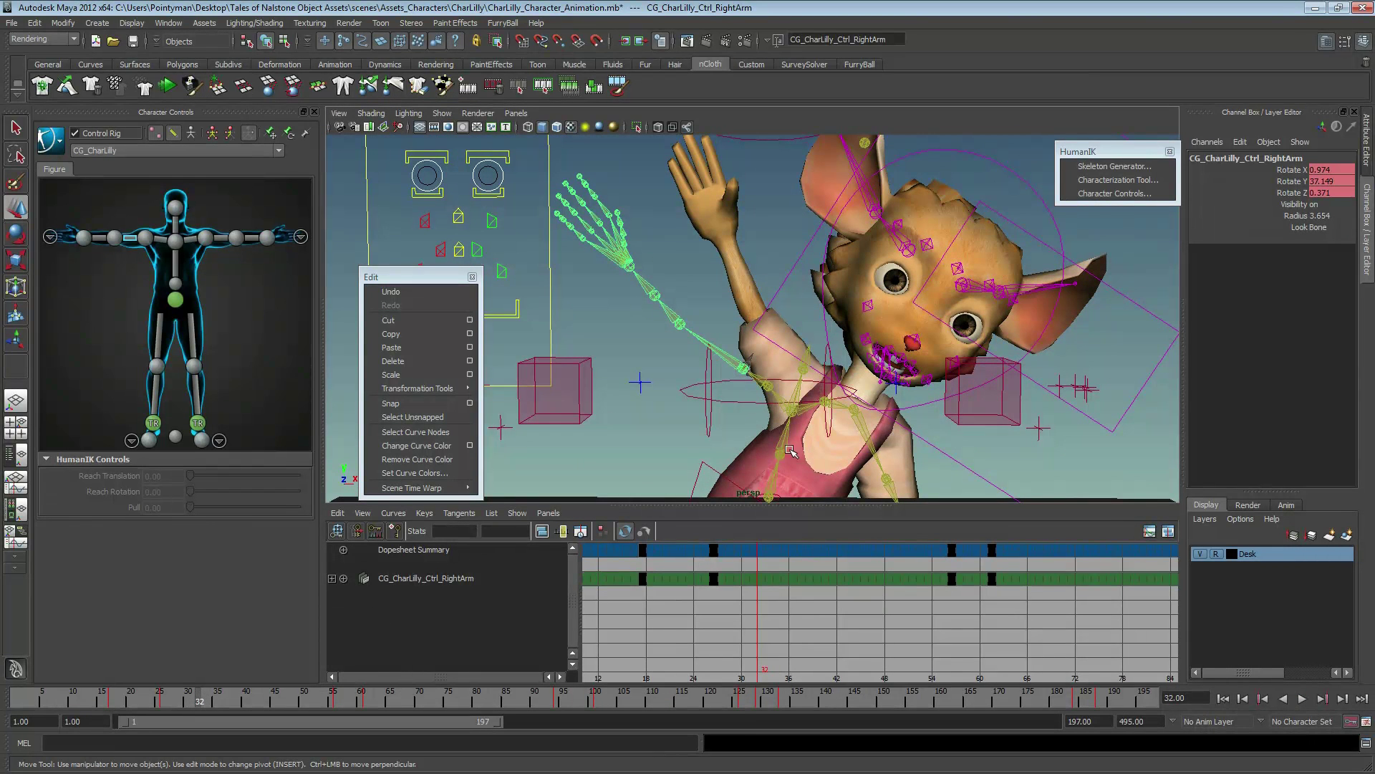
pyautogui.click(774, 489)
pyautogui.click(781, 447)
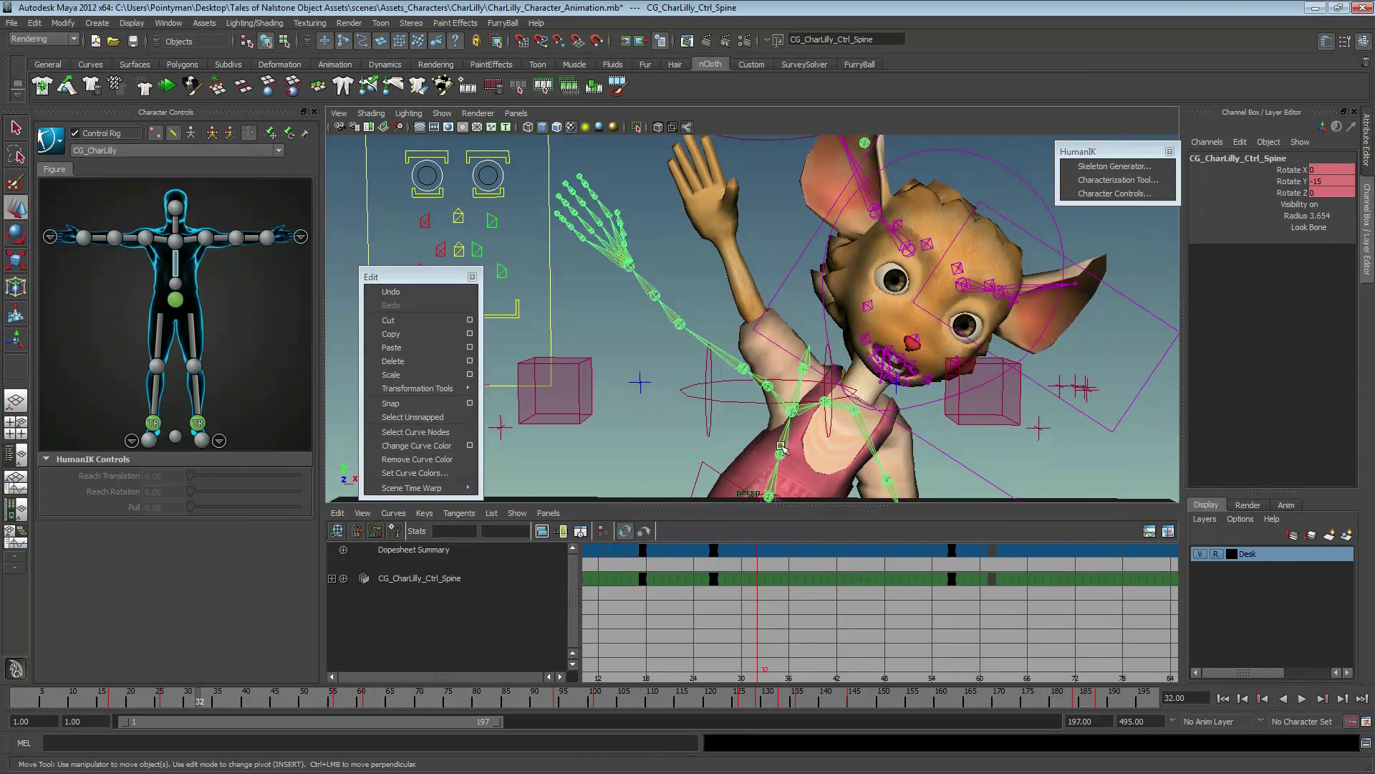
pyautogui.keyDown('shift'); pyautogui.click(794, 412); pyautogui.keyUp('shift')
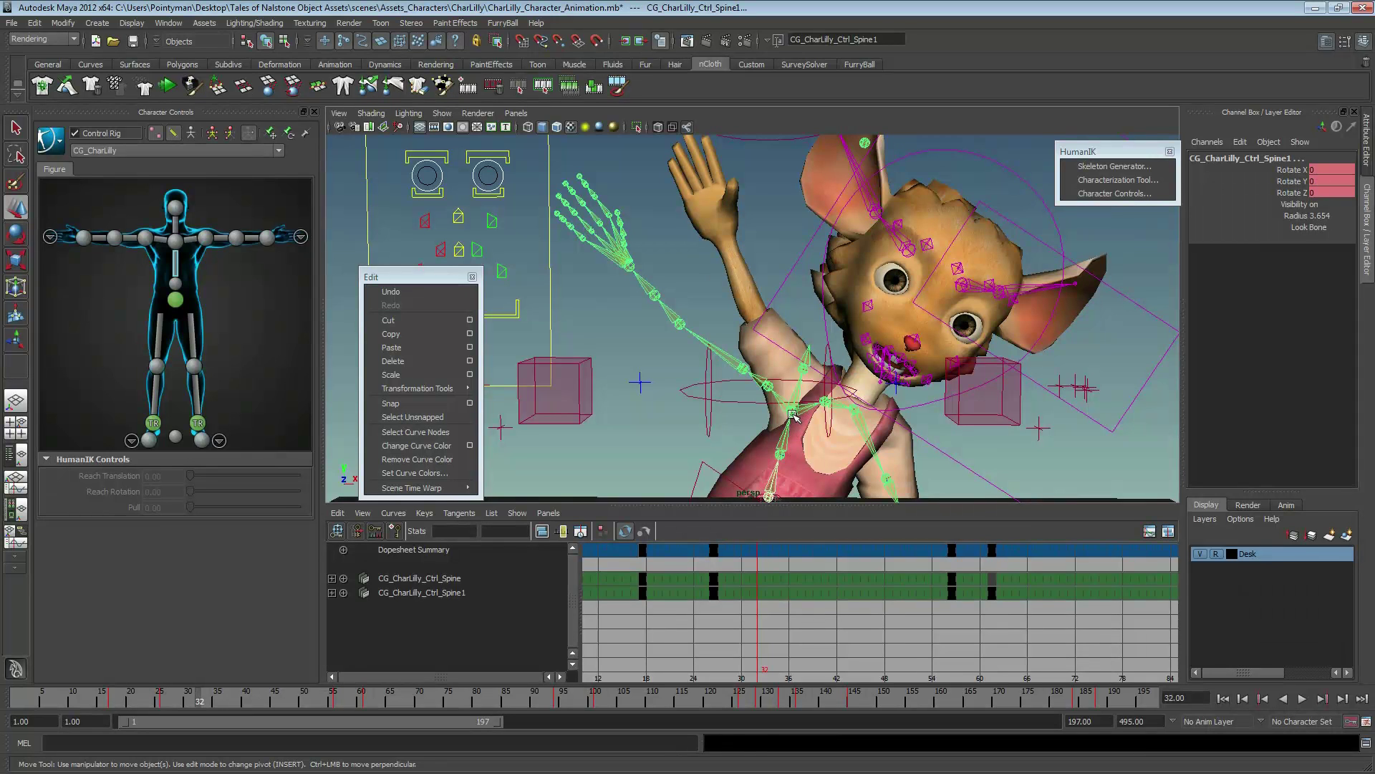
pyautogui.keyDown('shift'); pyautogui.click(793, 414); pyautogui.keyUp('shift')
pyautogui.keyDown('shift'); pyautogui.click(735, 363); pyautogui.keyUp('shift')
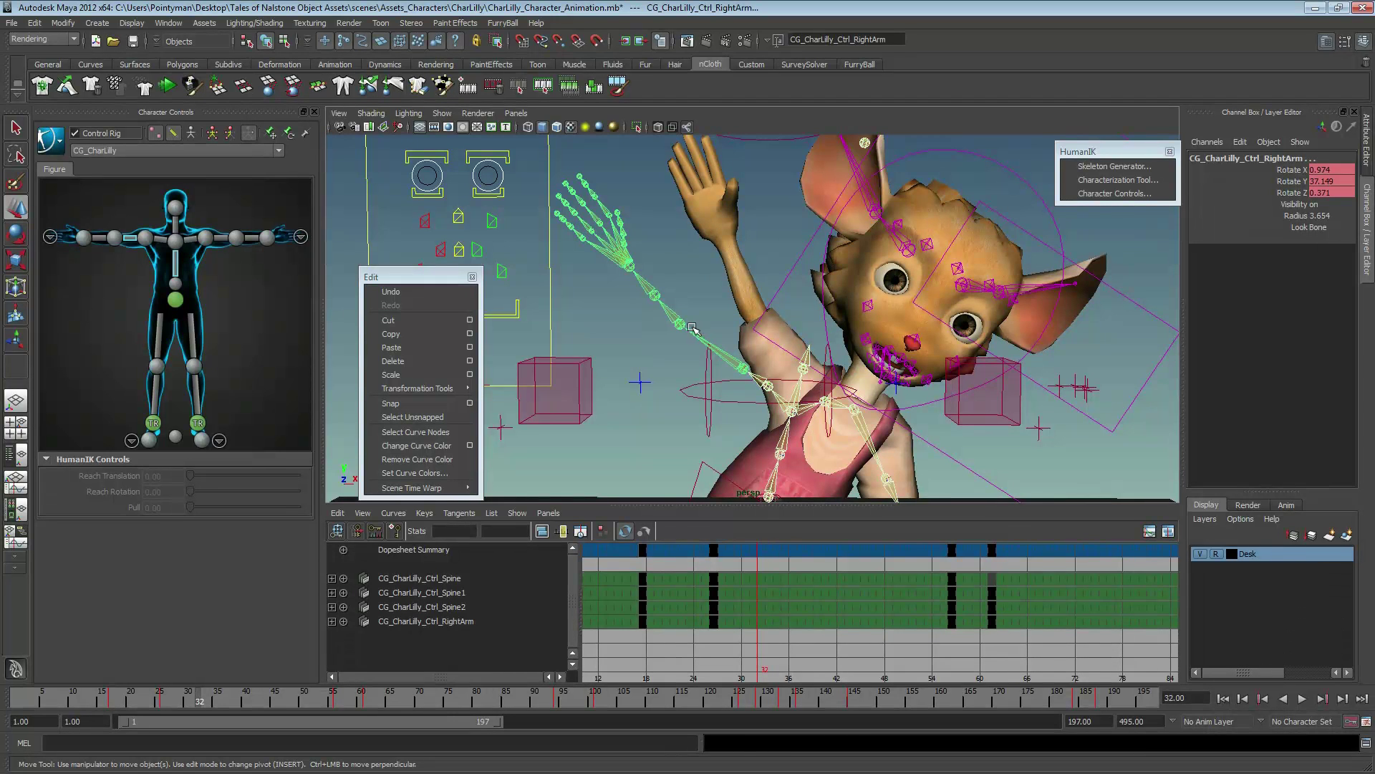
pyautogui.keyDown('ctrl'); pyautogui.click(736, 358); pyautogui.keyUp('ctrl')
# - Key the spine controls at frame 32, then tilt the upper body and adjust the spine at frame 37
pyautogui.press('e')
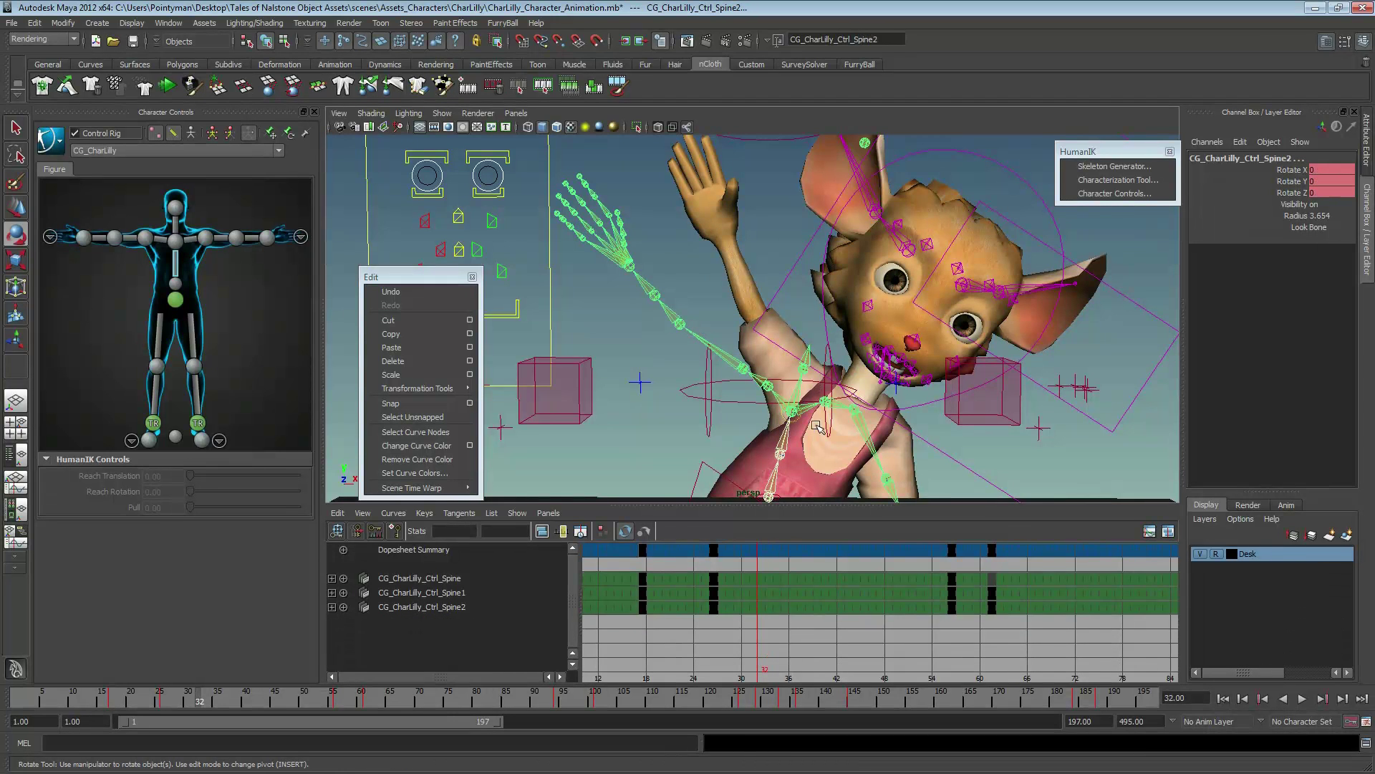
pyautogui.press('s')
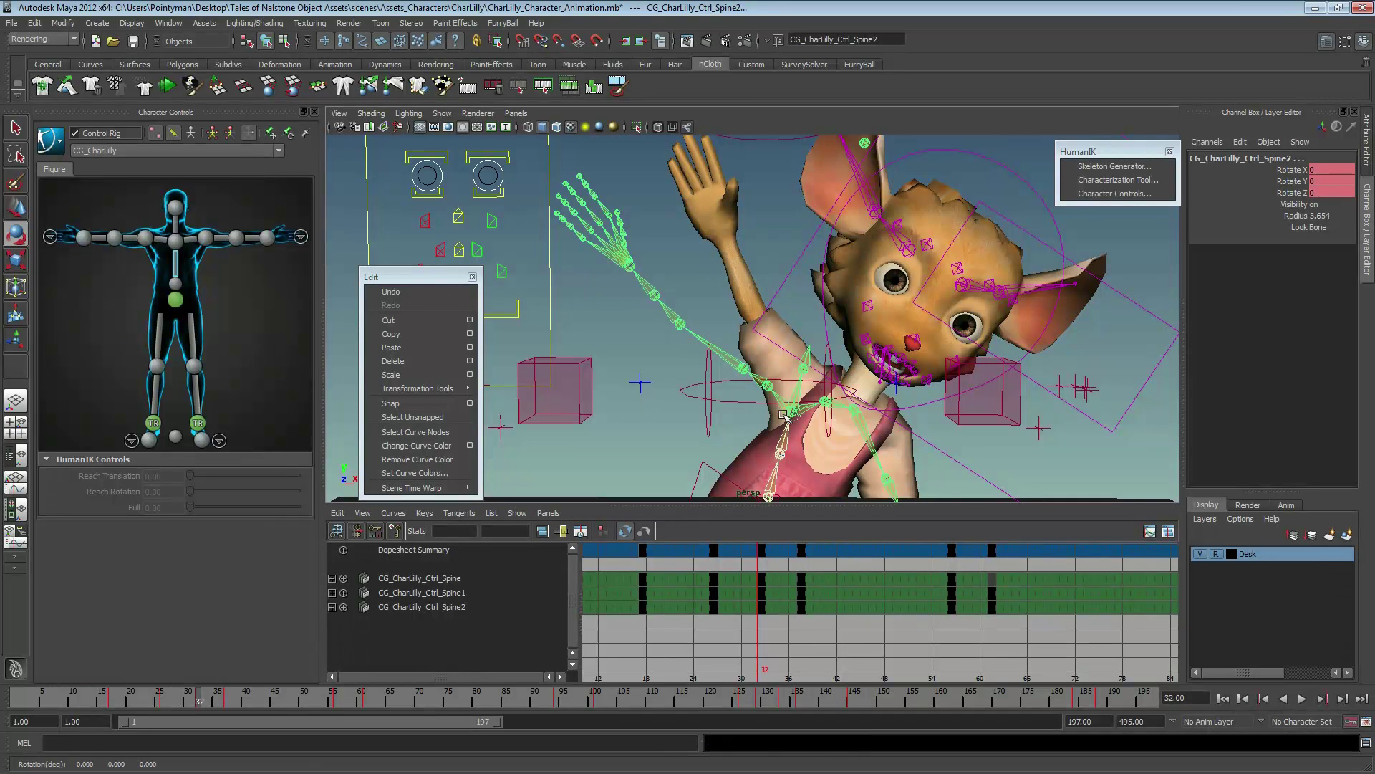
pyautogui.keyDown('alt'); pyautogui.moveTo(786, 402); pyautogui.dragTo(788, 419, button='middle'); pyautogui.keyUp('alt')
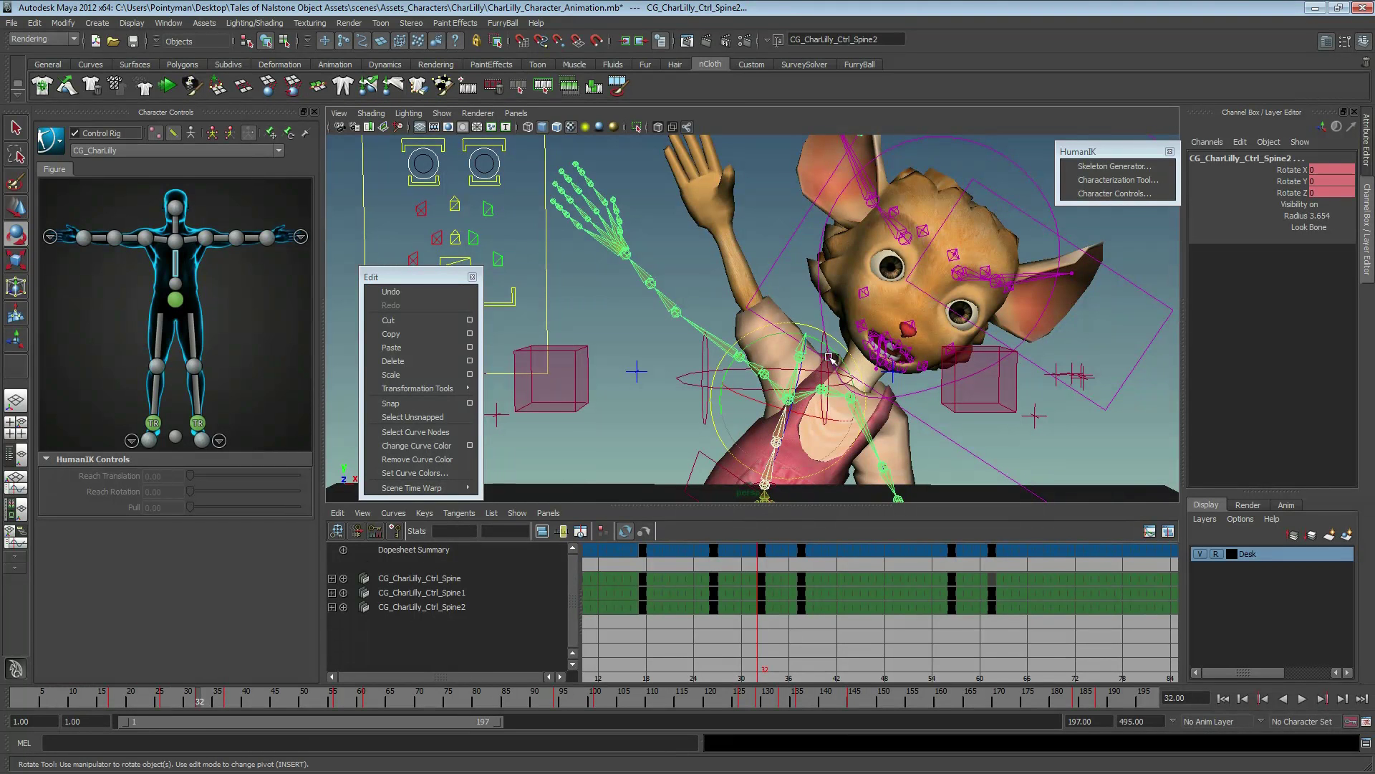
pyautogui.moveTo(827, 348); pyautogui.dragTo(830, 342)
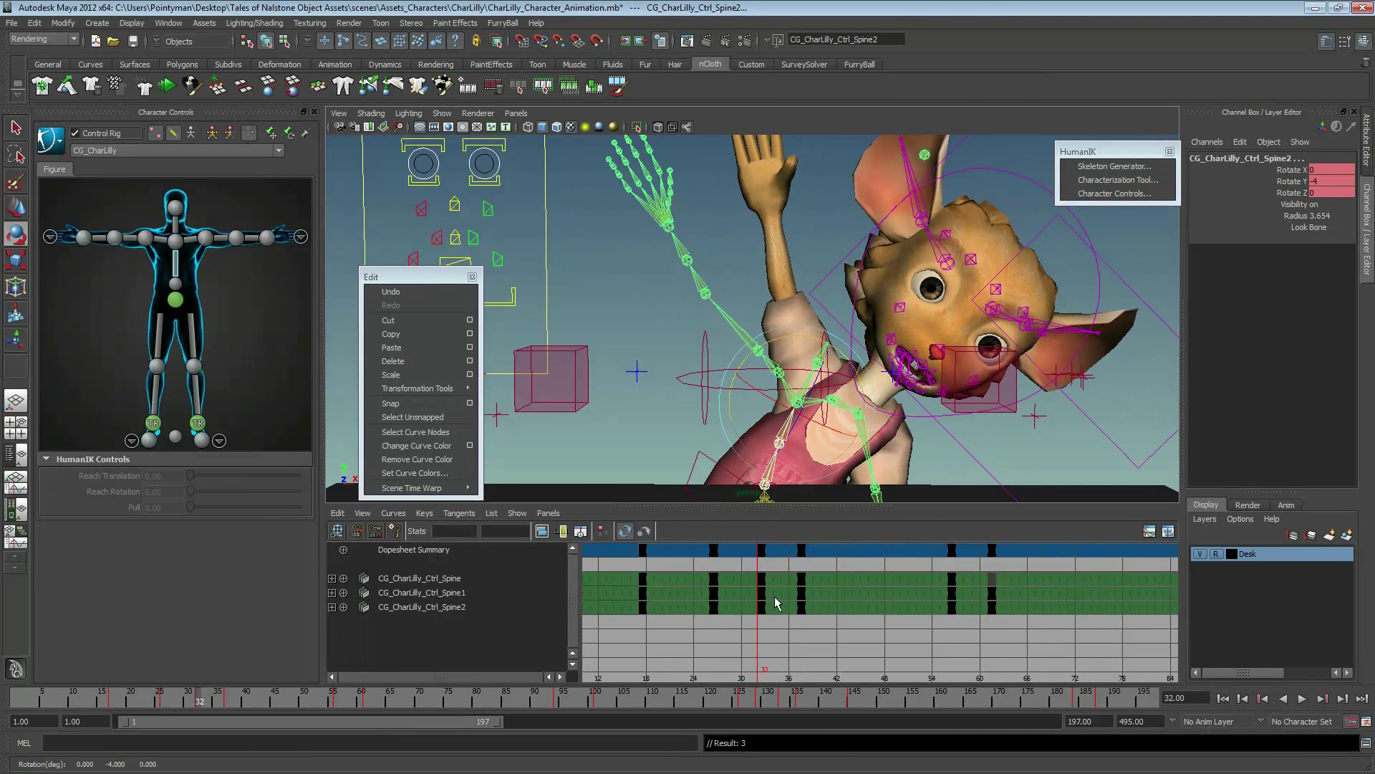
pyautogui.hotkey('alt', 'v')
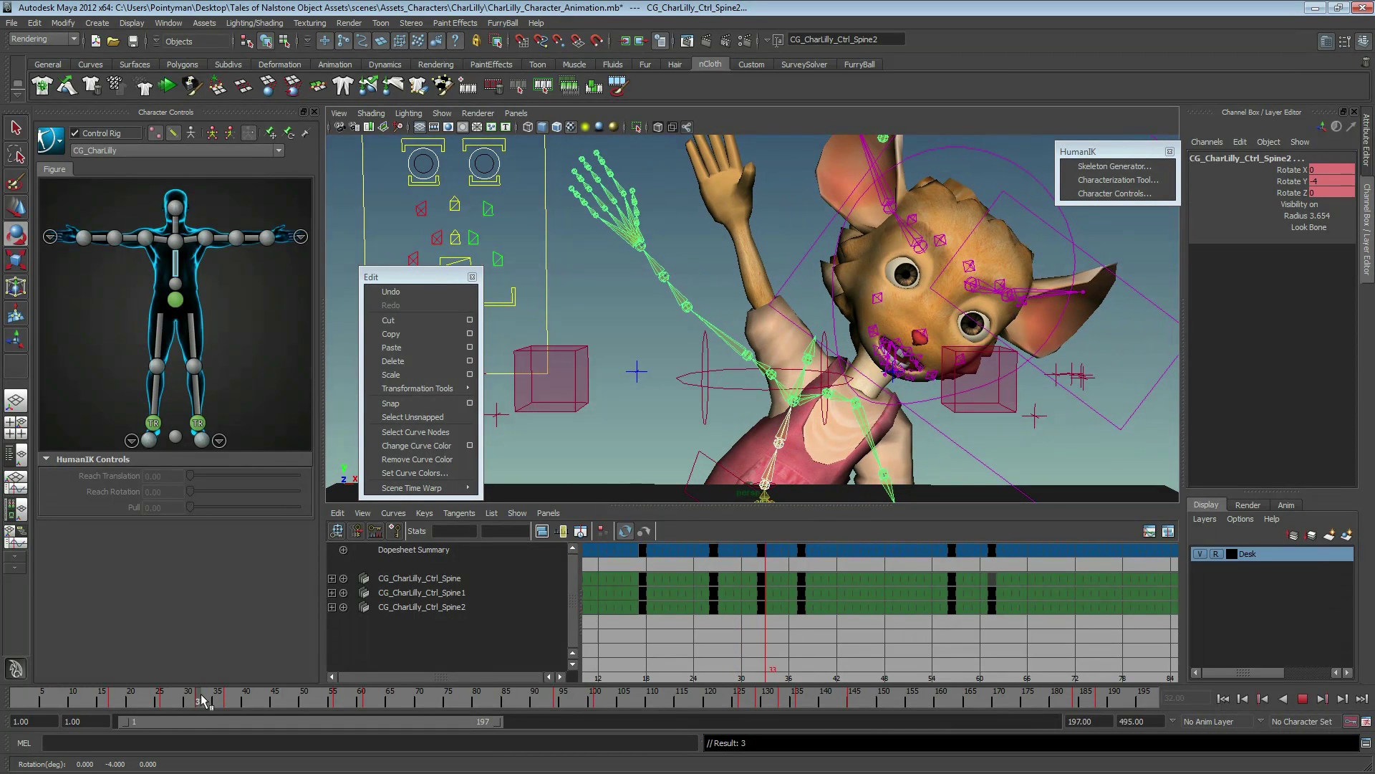
pyautogui.hotkey('alt', 'v')
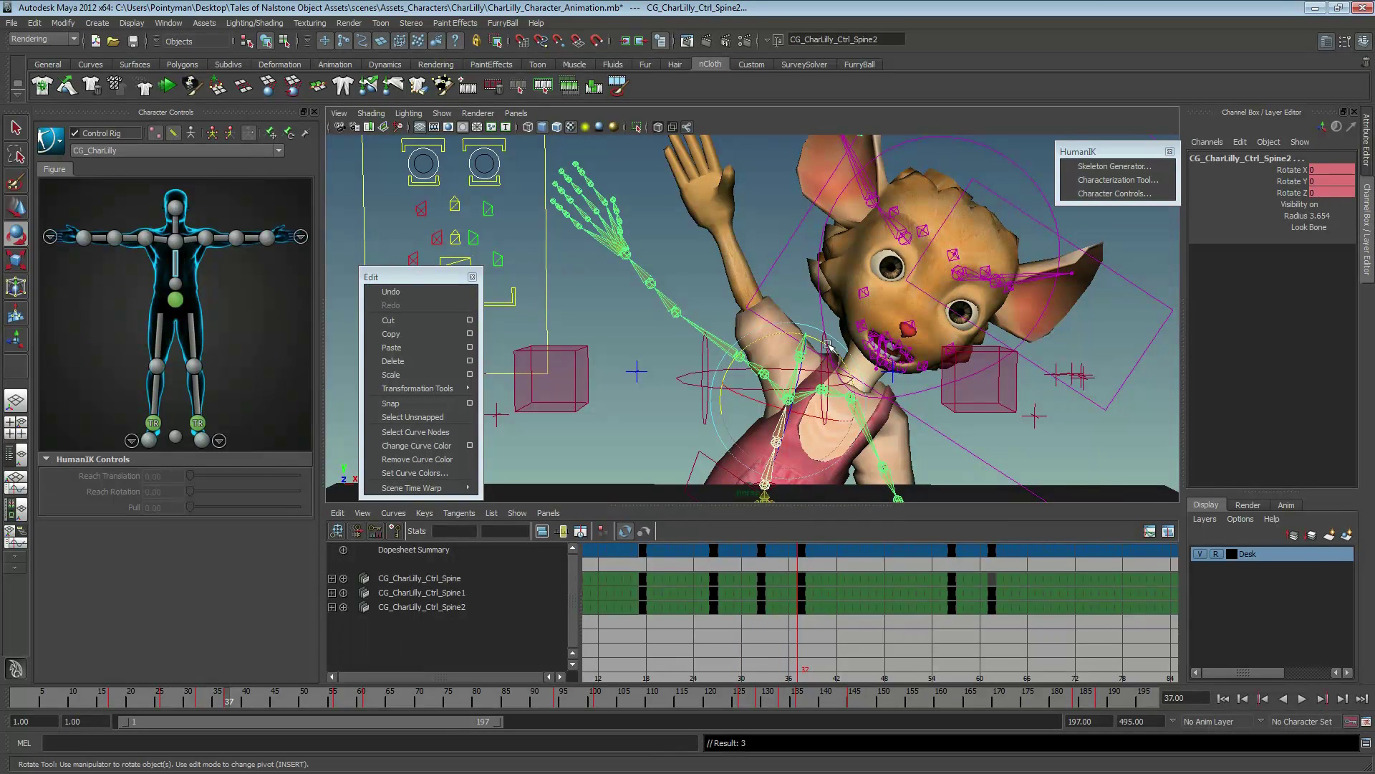
pyautogui.moveTo(826, 347); pyautogui.dragTo(831, 348)
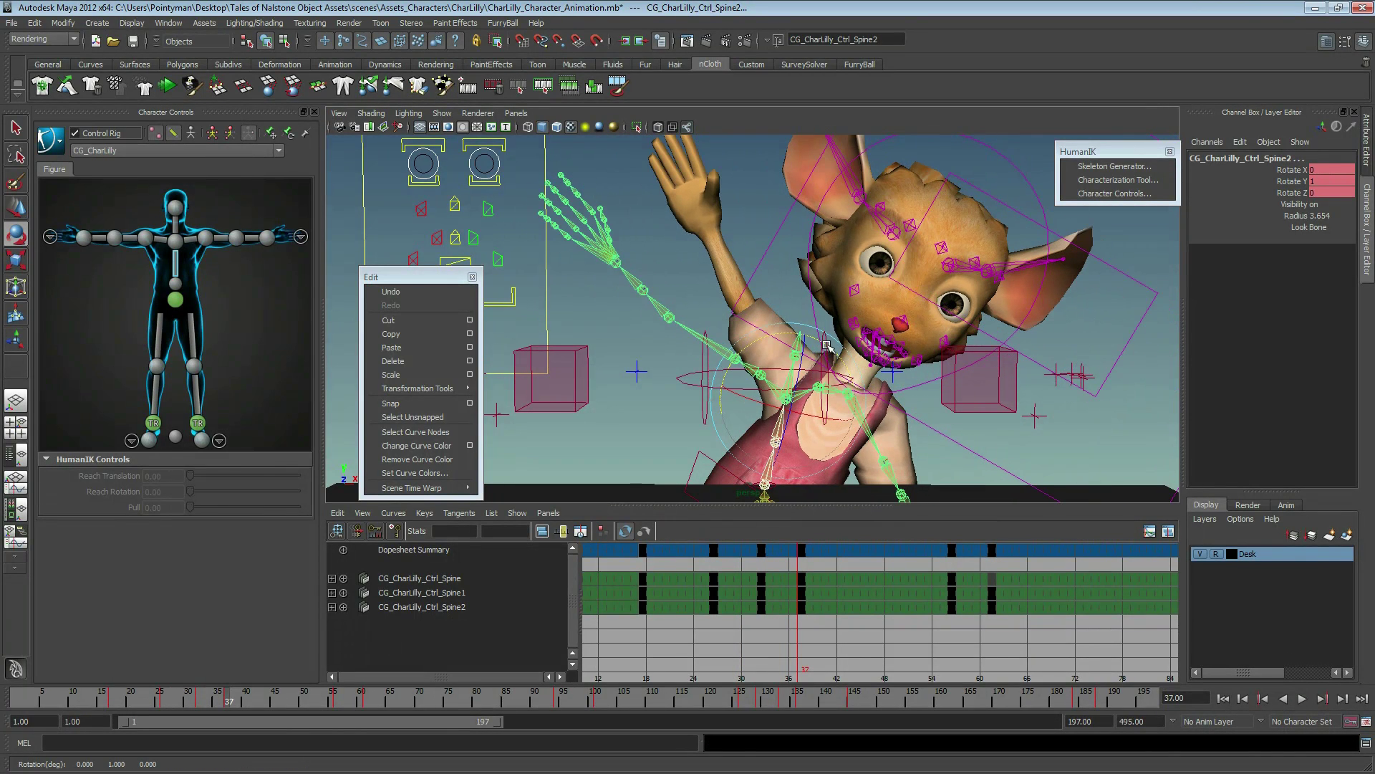
# - Paste the spine keys from frames 32–36 at frame 42, check the pose, and select the right arm
pyautogui.moveTo(839, 563); pyautogui.dragTo(753, 551)
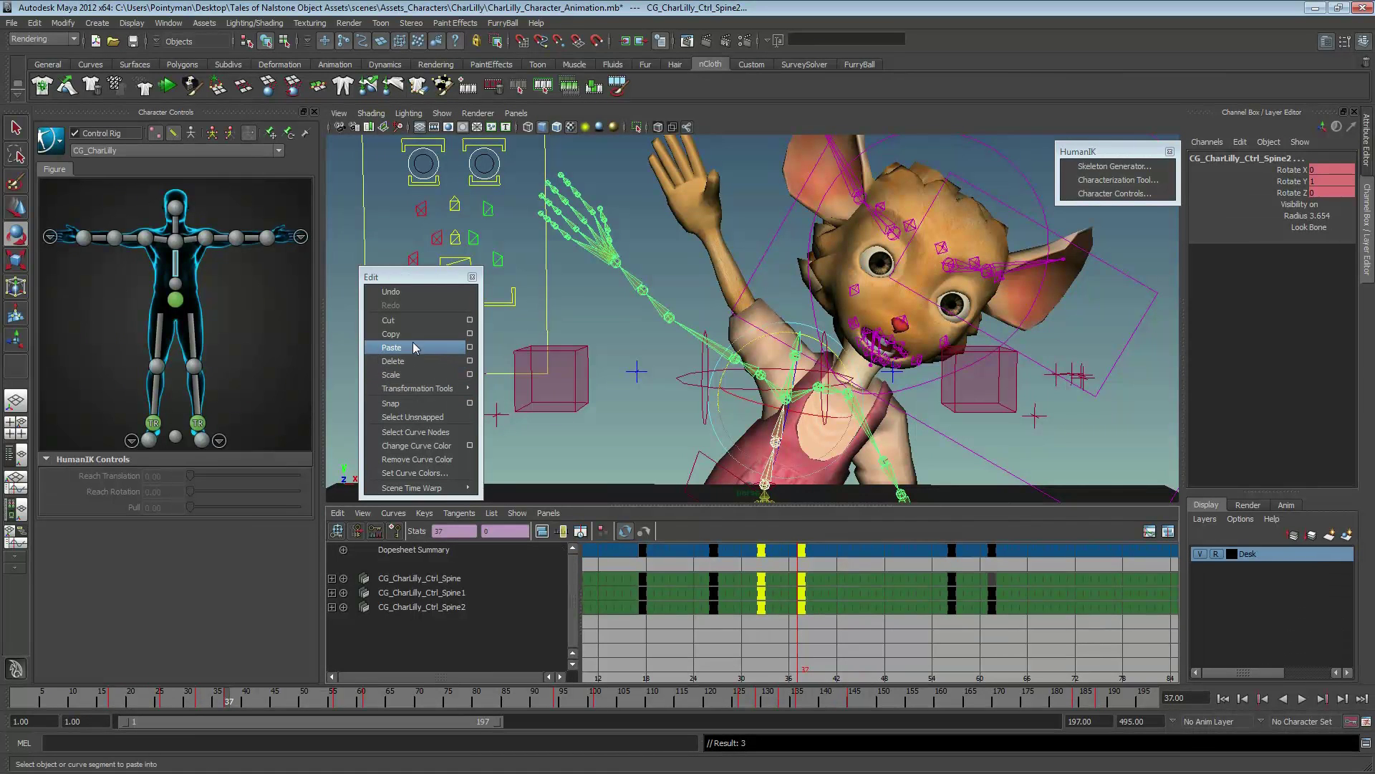
pyautogui.moveTo(225, 698); pyautogui.dragTo(257, 698)
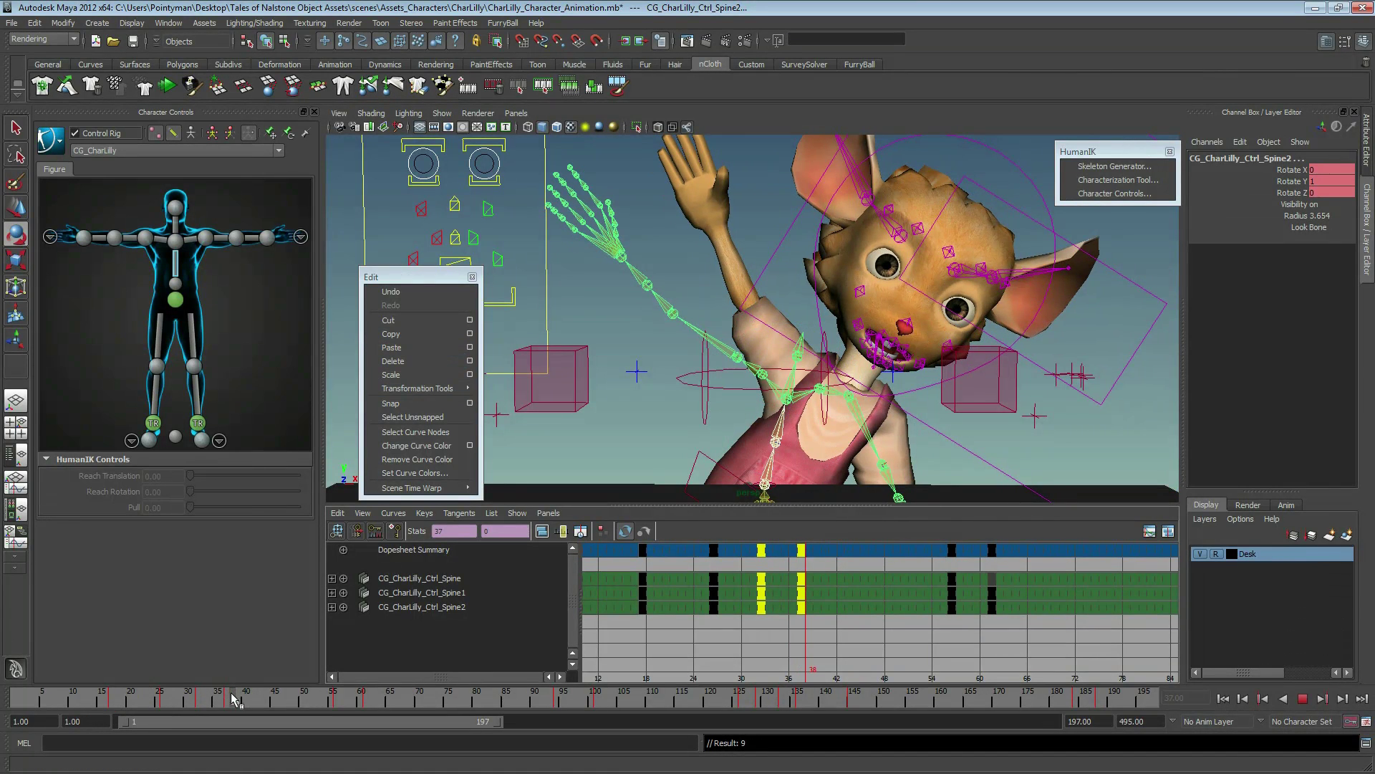
pyautogui.click(392, 348)
pyautogui.moveTo(251, 701)
pyautogui.mouseDown()
pyautogui.moveTo(195, 703)
pyautogui.moveTo(201, 728)
pyautogui.mouseUp()
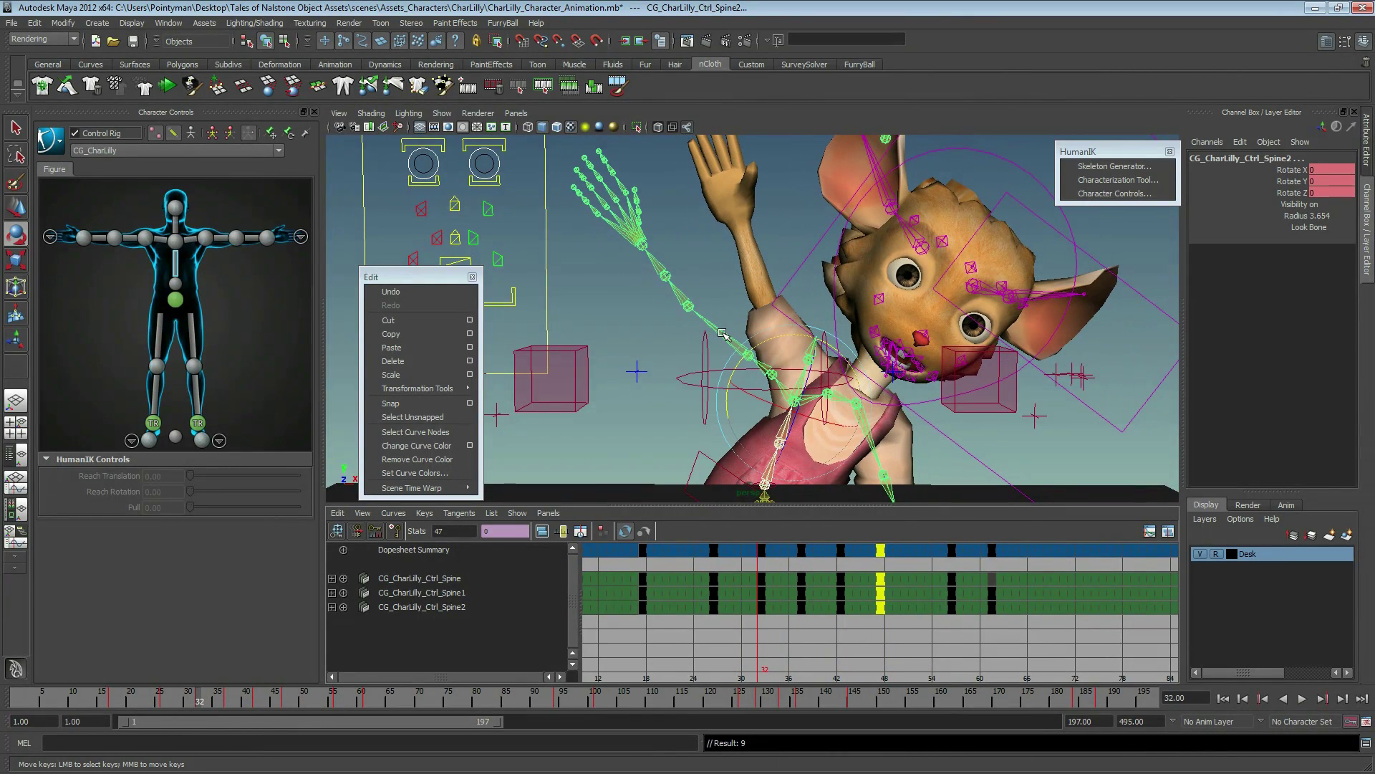
pyautogui.click(722, 334)
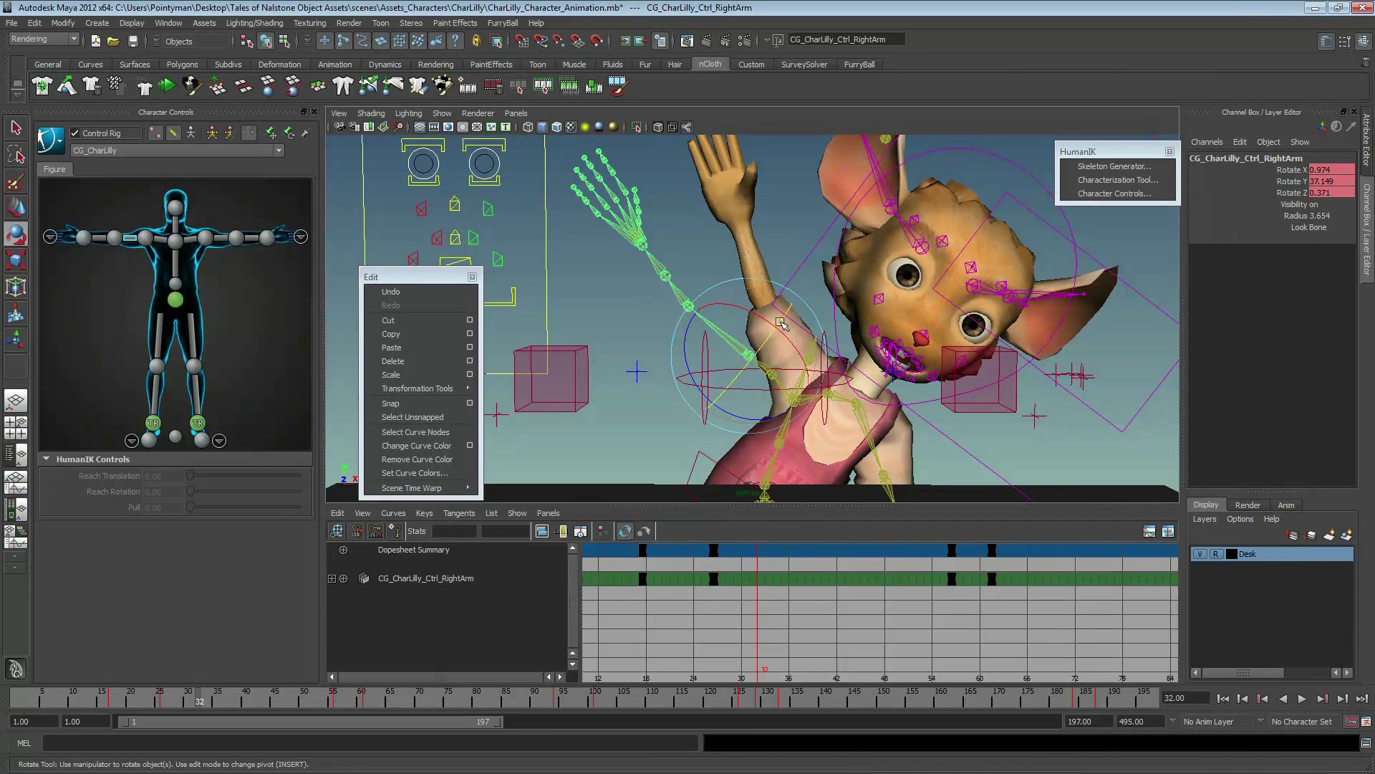
# - Key the RightArm and RightForeArm controls at frame 32 and rotate the arm into a new pose at 37
pyautogui.keyDown('shift'); pyautogui.click(674, 289); pyautogui.keyUp('shift')
pyautogui.press('s')
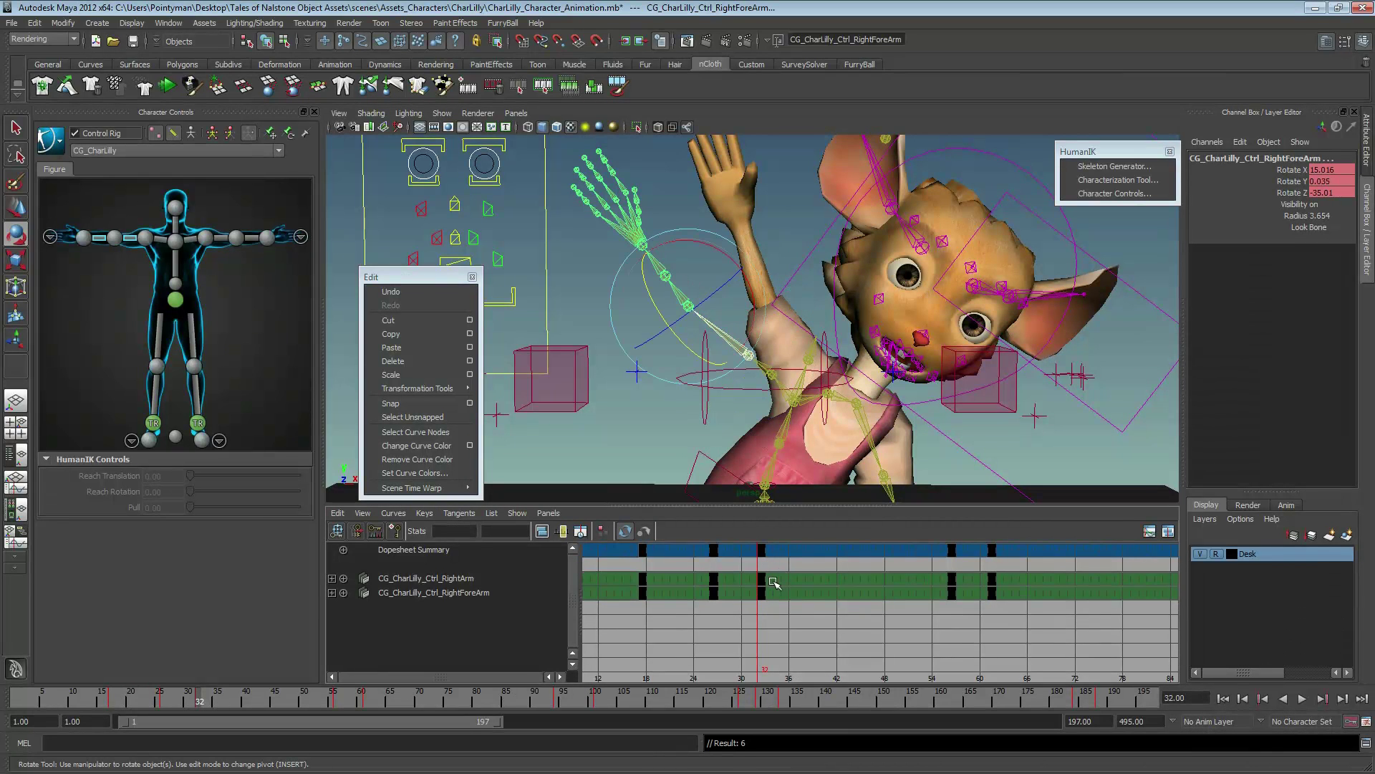
pyautogui.moveTo(215, 708)
pyautogui.mouseDown()
pyautogui.moveTo(228, 707)
pyautogui.moveTo(200, 708)
pyautogui.mouseUp()
pyautogui.click(722, 337)
pyautogui.moveTo(773, 293)
pyautogui.mouseDown()
pyautogui.moveTo(726, 261)
pyautogui.moveTo(768, 255)
pyautogui.mouseUp()
# - Soften the forearm bend and rotate the upper arm back toward the body at frame 37
pyautogui.click(702, 274)
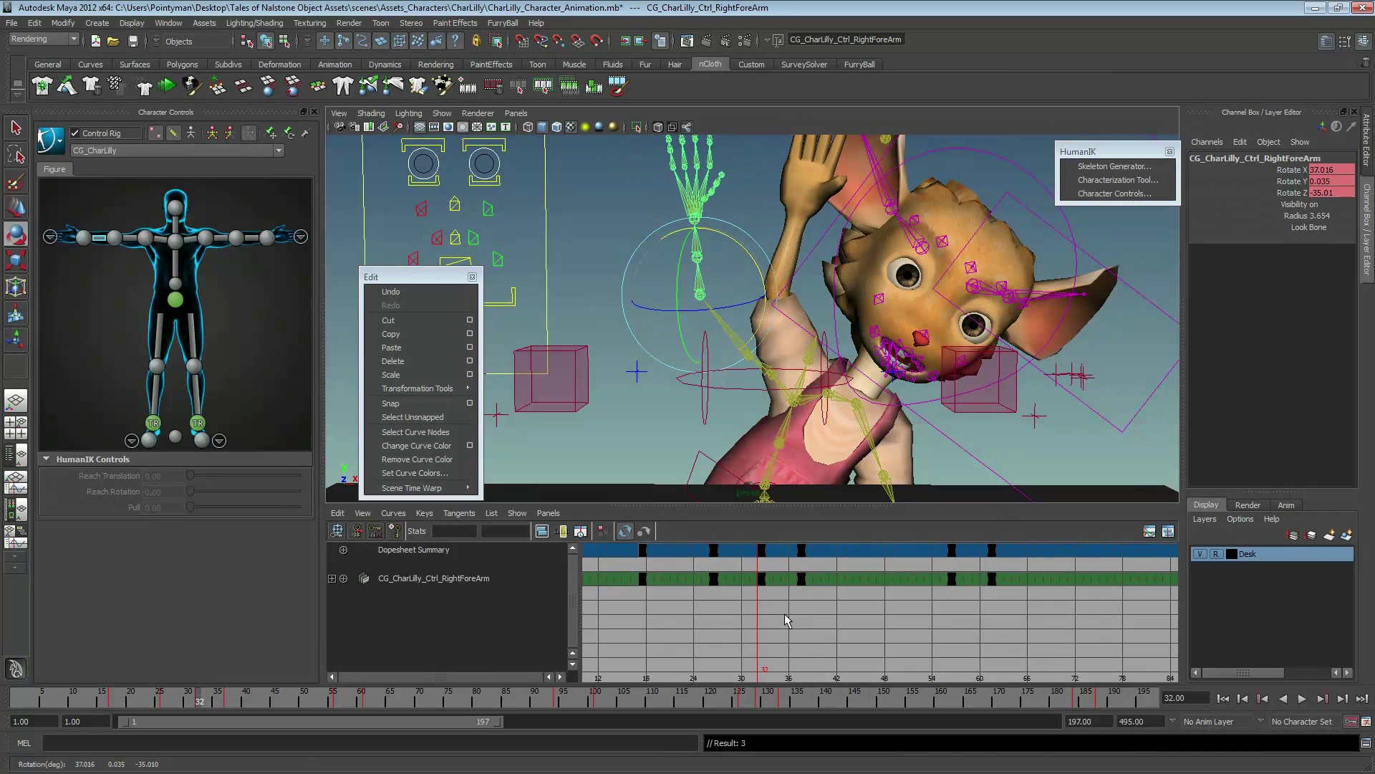
pyautogui.click(761, 578)
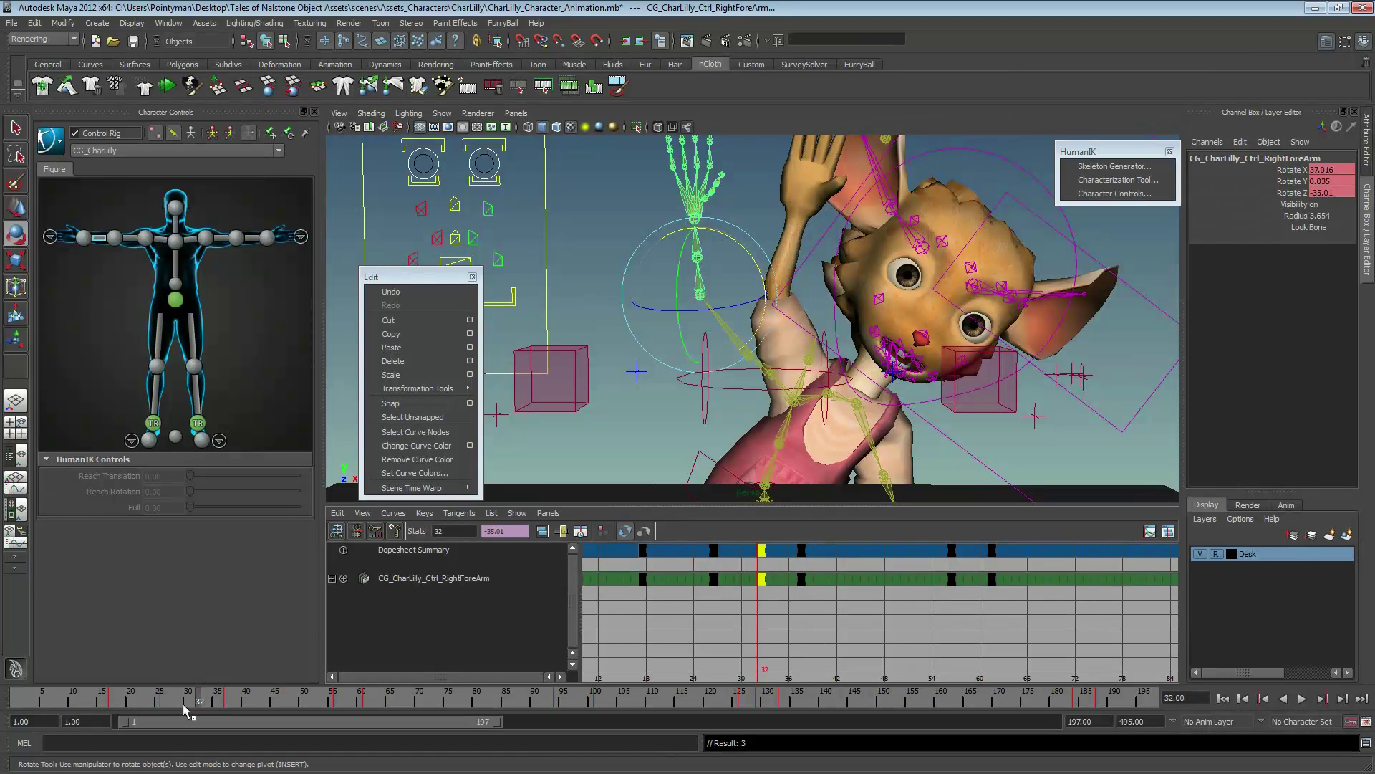
pyautogui.moveTo(185, 709); pyautogui.dragTo(228, 705)
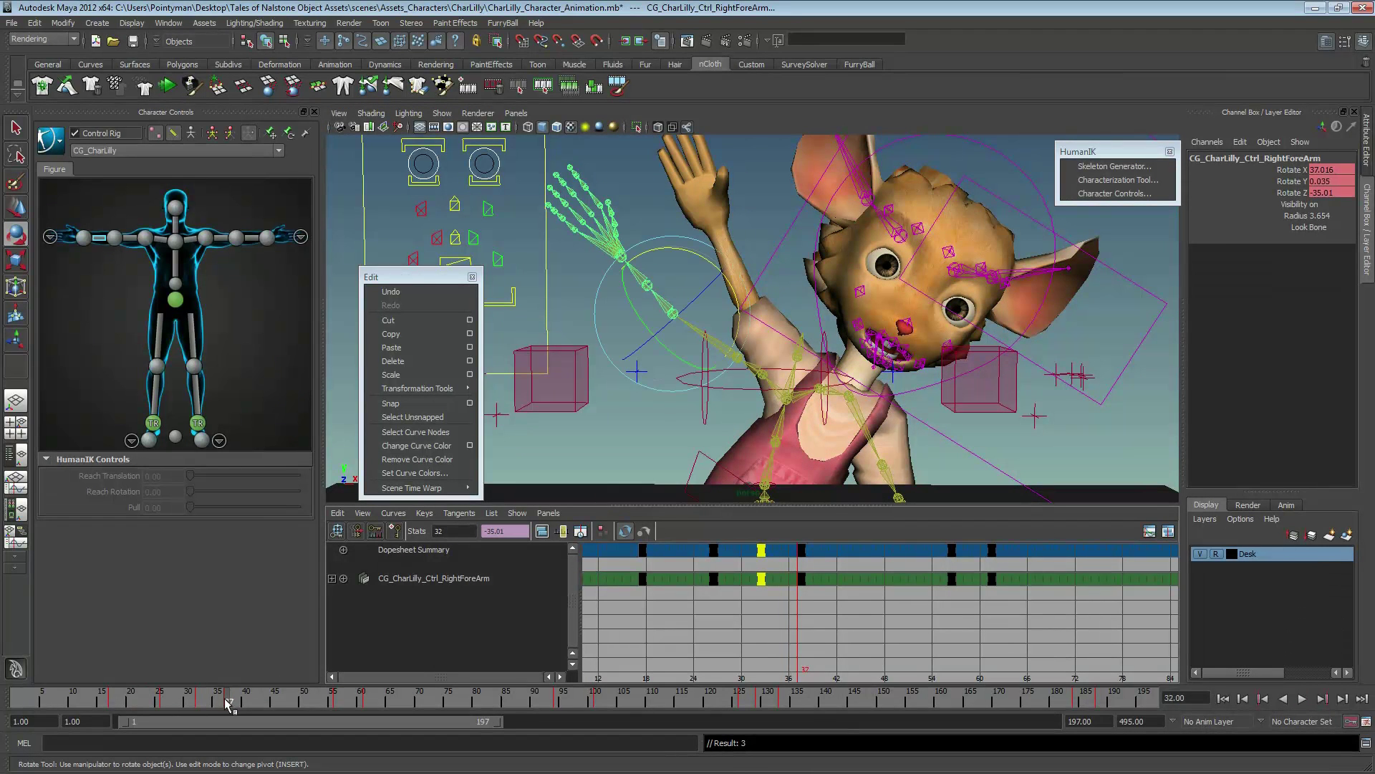
pyautogui.moveTo(715, 267); pyautogui.dragTo(707, 263)
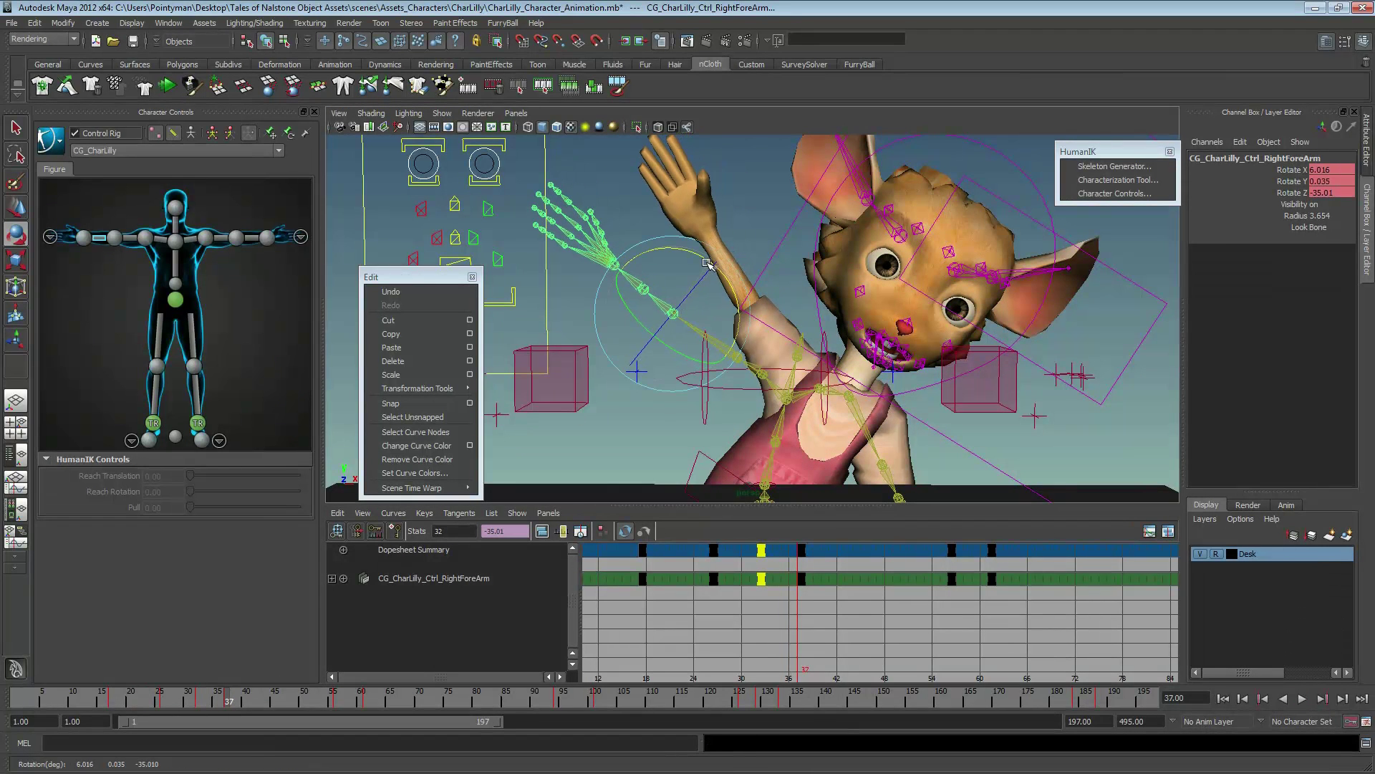
pyautogui.click(757, 358)
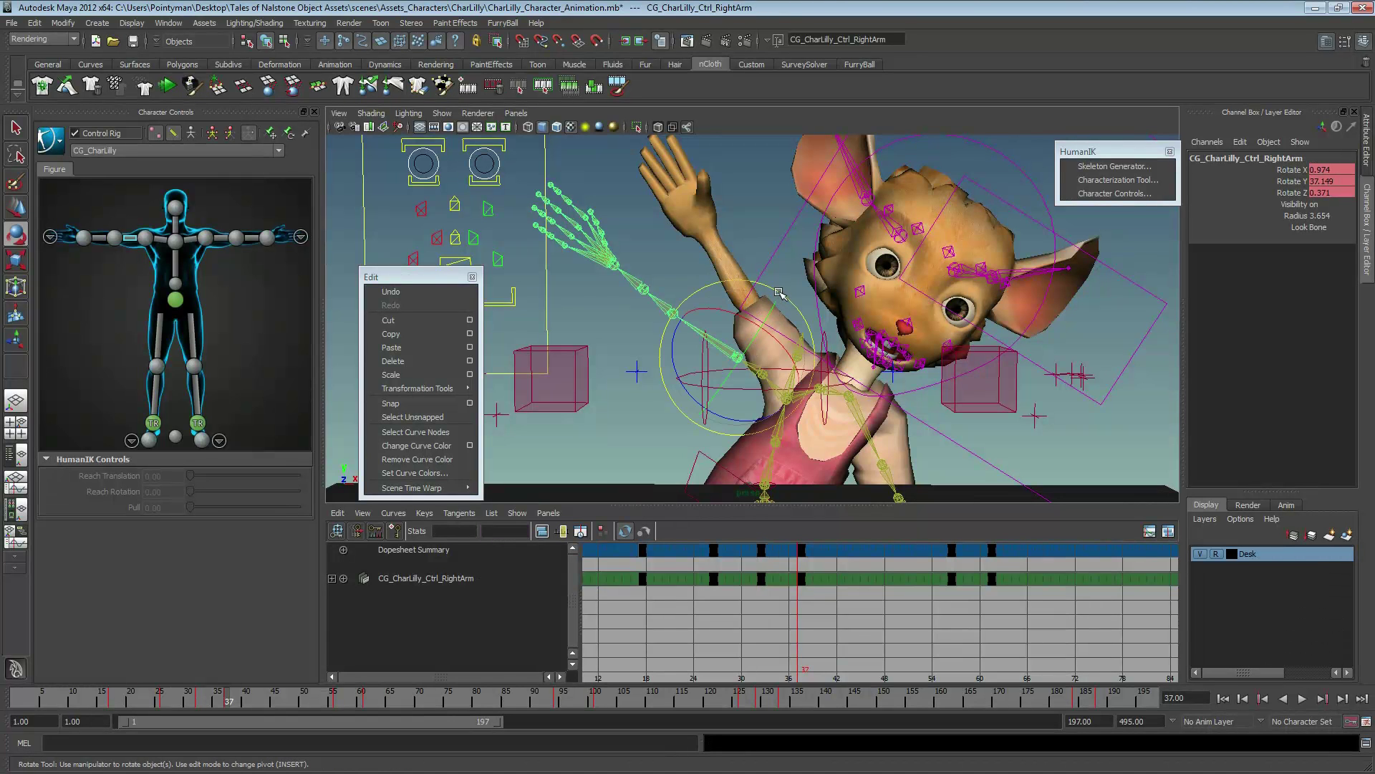
pyautogui.moveTo(779, 293); pyautogui.dragTo(781, 293)
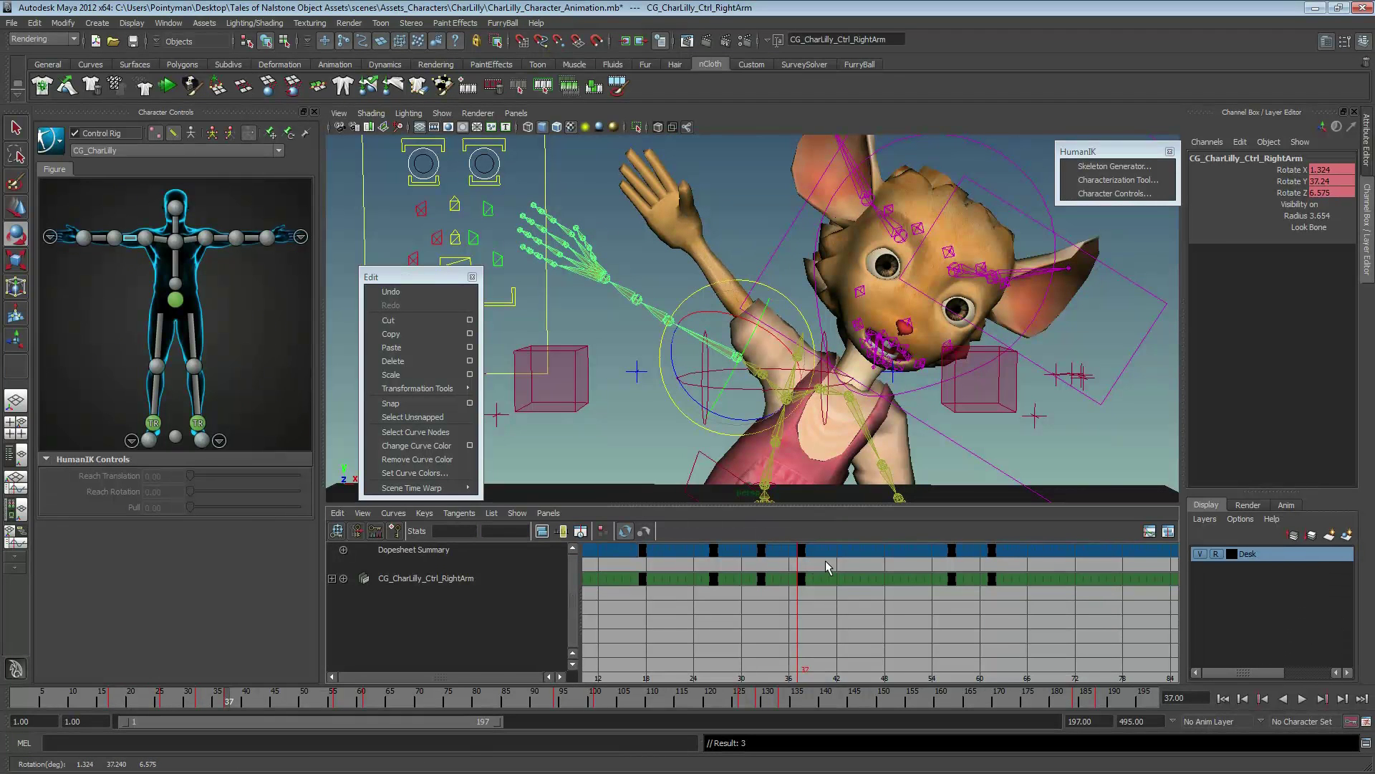
pyautogui.press(',')
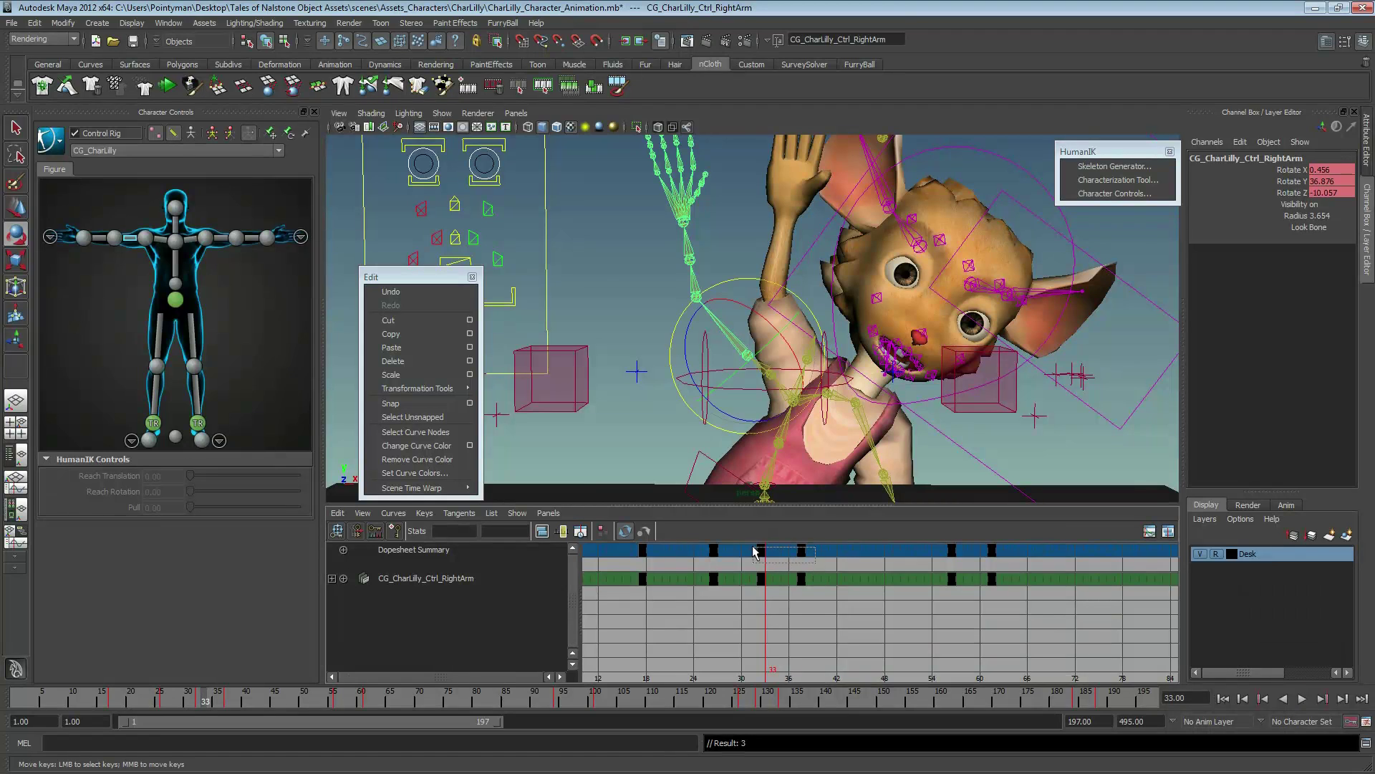
# - Paste the arm and forearm keys from frames 30–36 at frame 42
pyautogui.moveTo(816, 562); pyautogui.dragTo(754, 551)
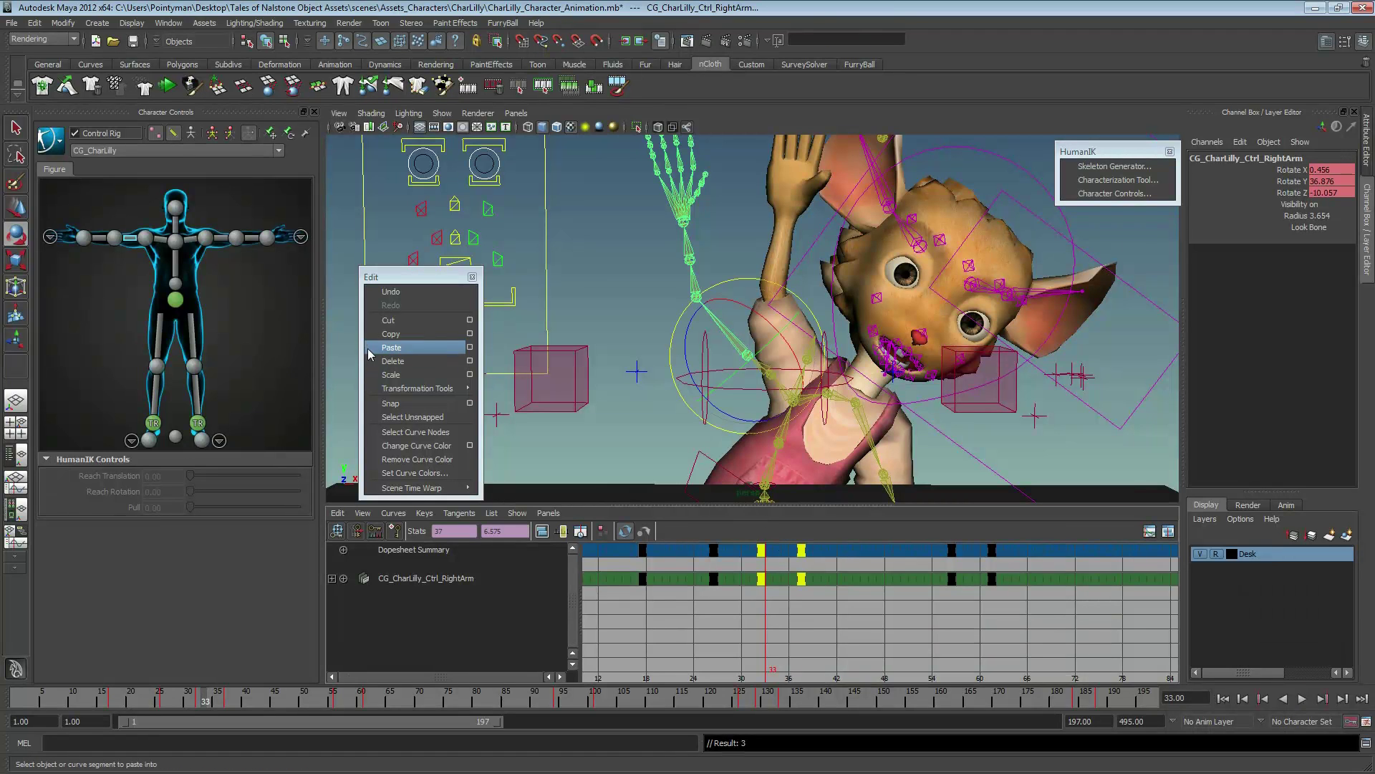
pyautogui.click(222, 706)
pyautogui.moveTo(222, 706); pyautogui.dragTo(258, 710)
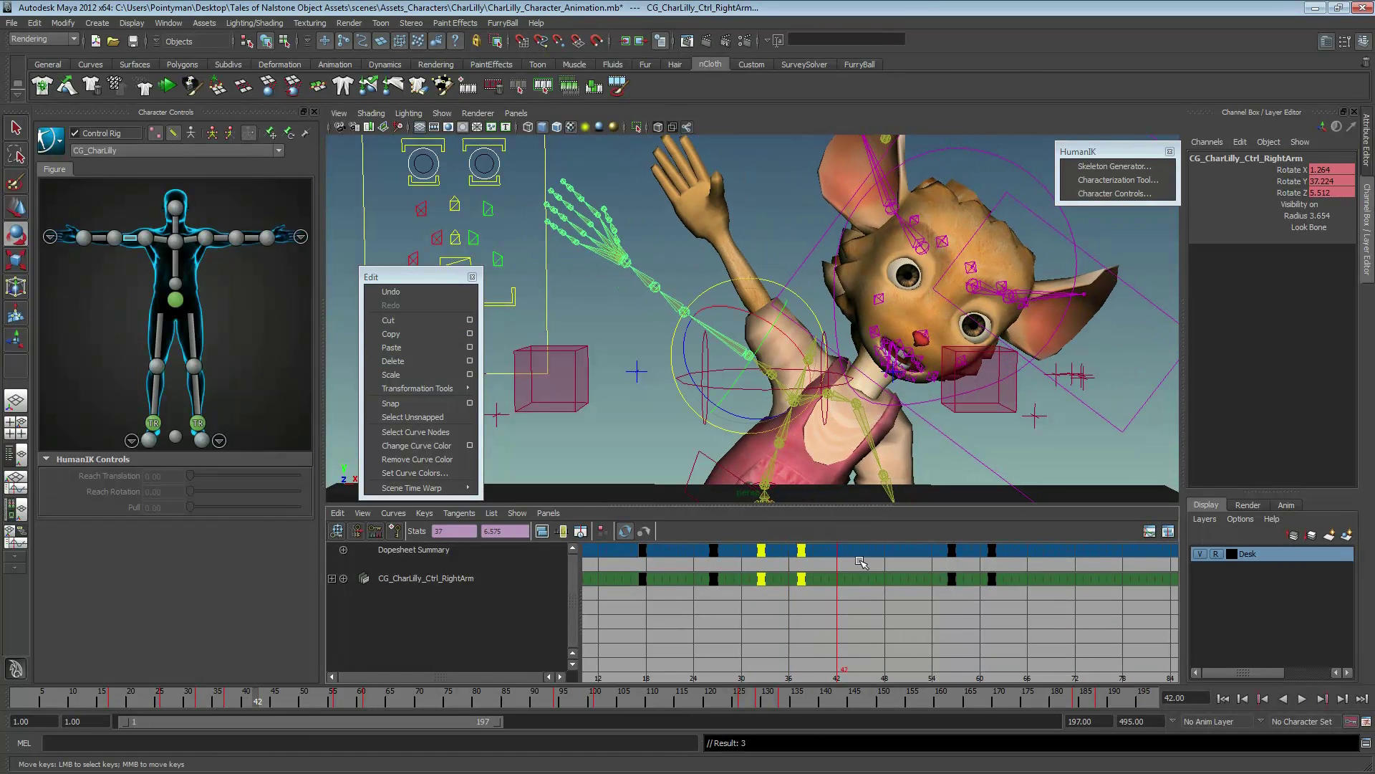
pyautogui.press('w')
pyautogui.click(731, 342)
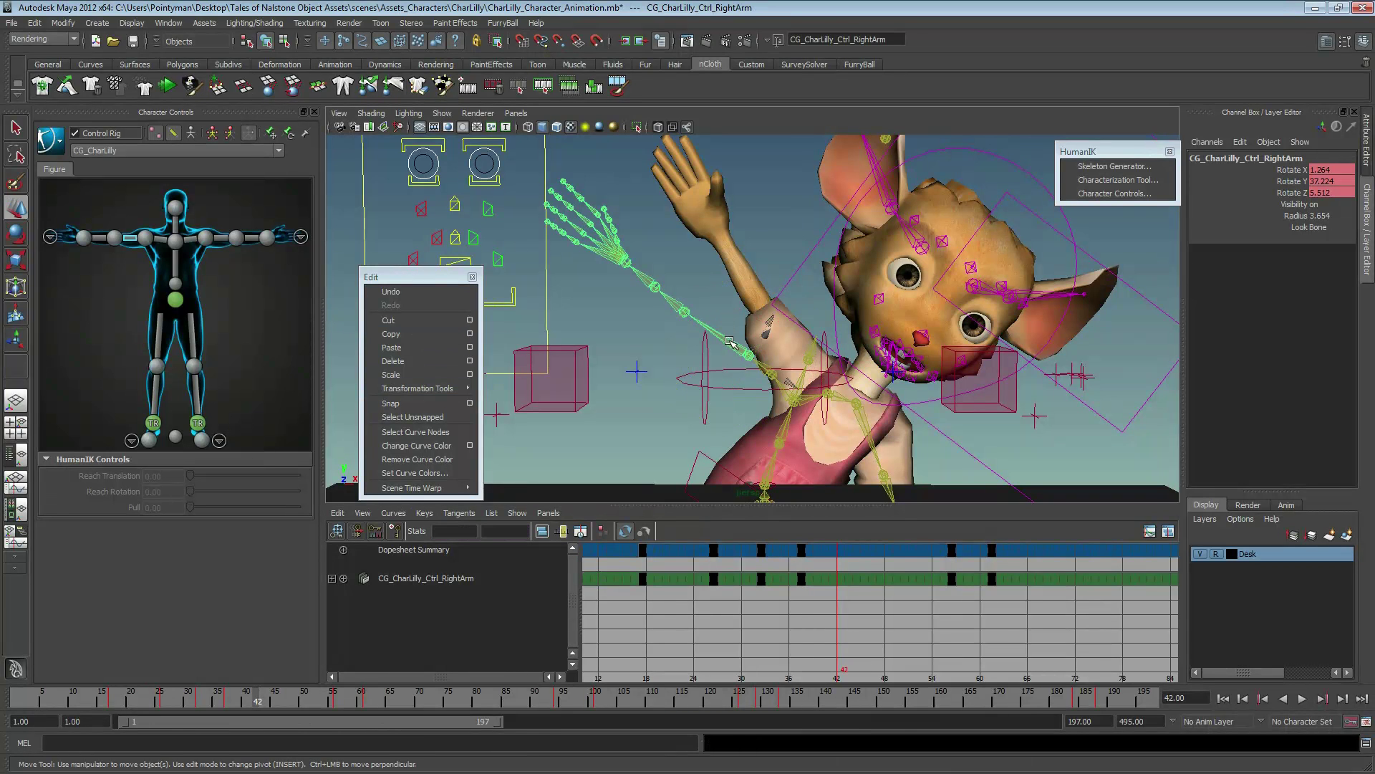
pyautogui.keyDown('shift'); pyautogui.click(674, 307); pyautogui.keyUp('shift')
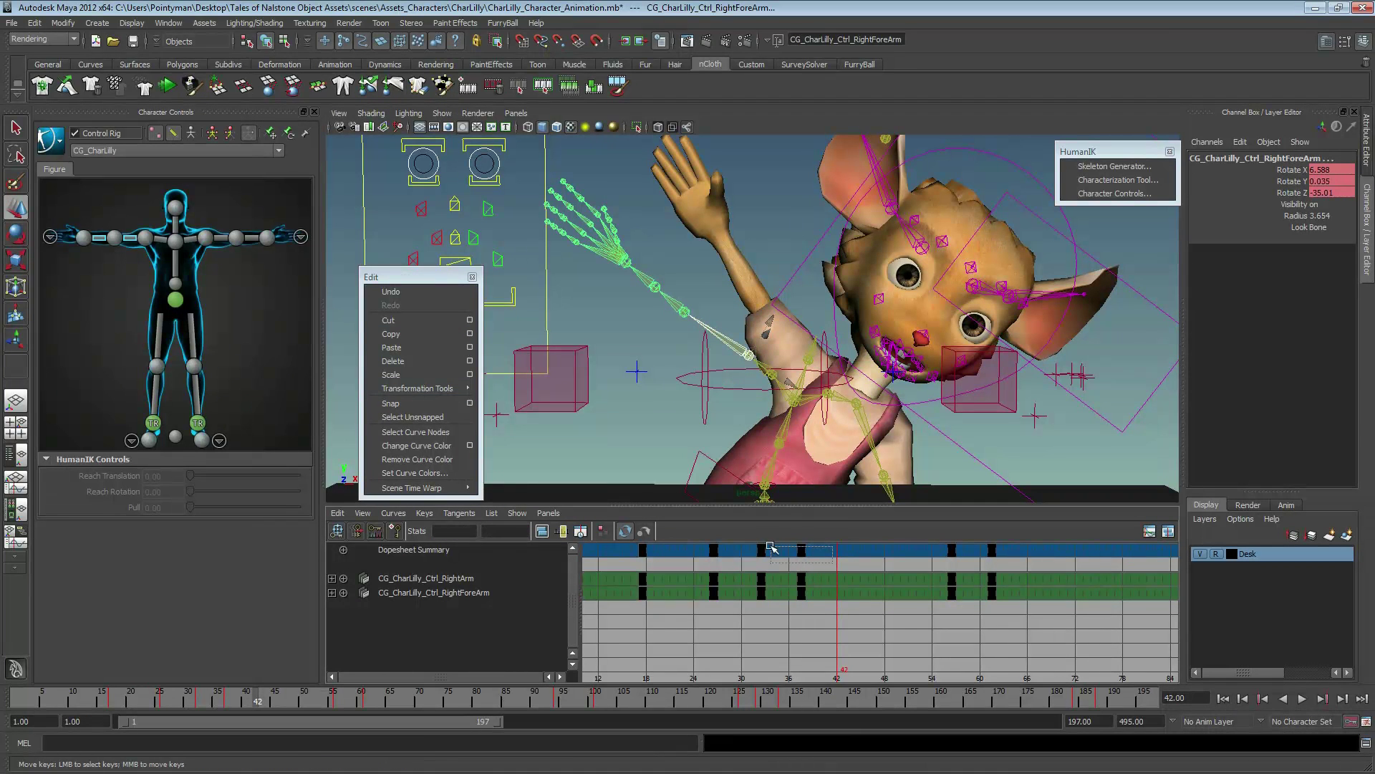
pyautogui.moveTo(813, 566); pyautogui.dragTo(761, 546)
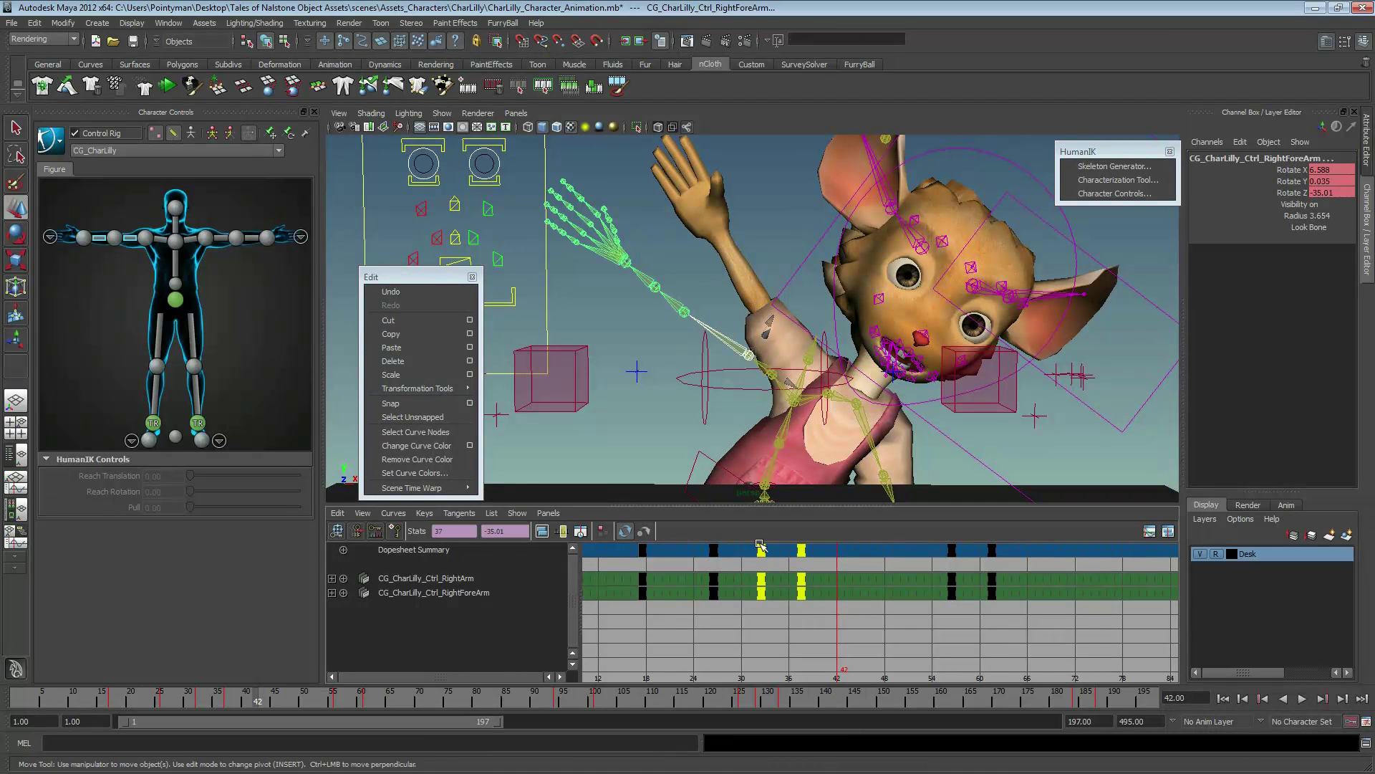
pyautogui.click(401, 347)
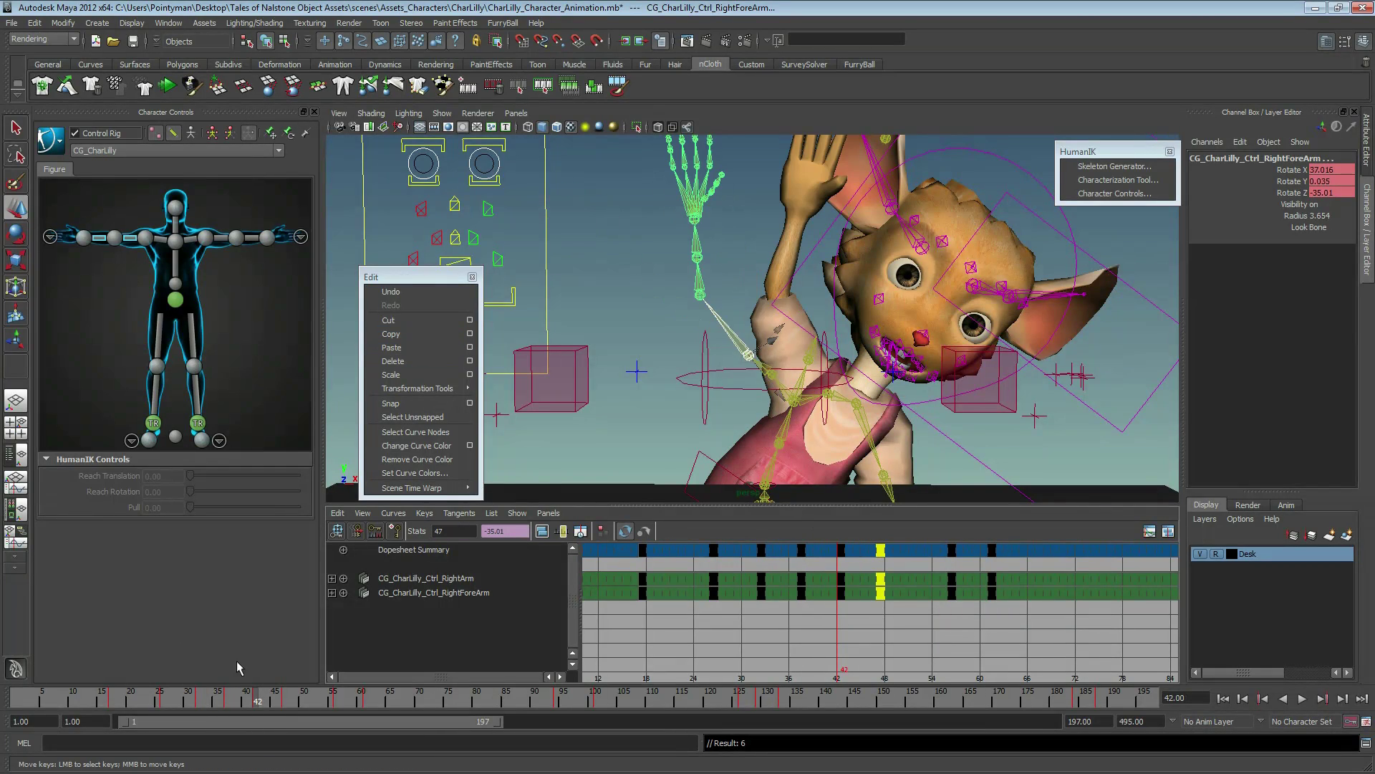
# - Play back and scrub the wave around frame 37, then select the spine control
pyautogui.hotkey('alt', 'v')
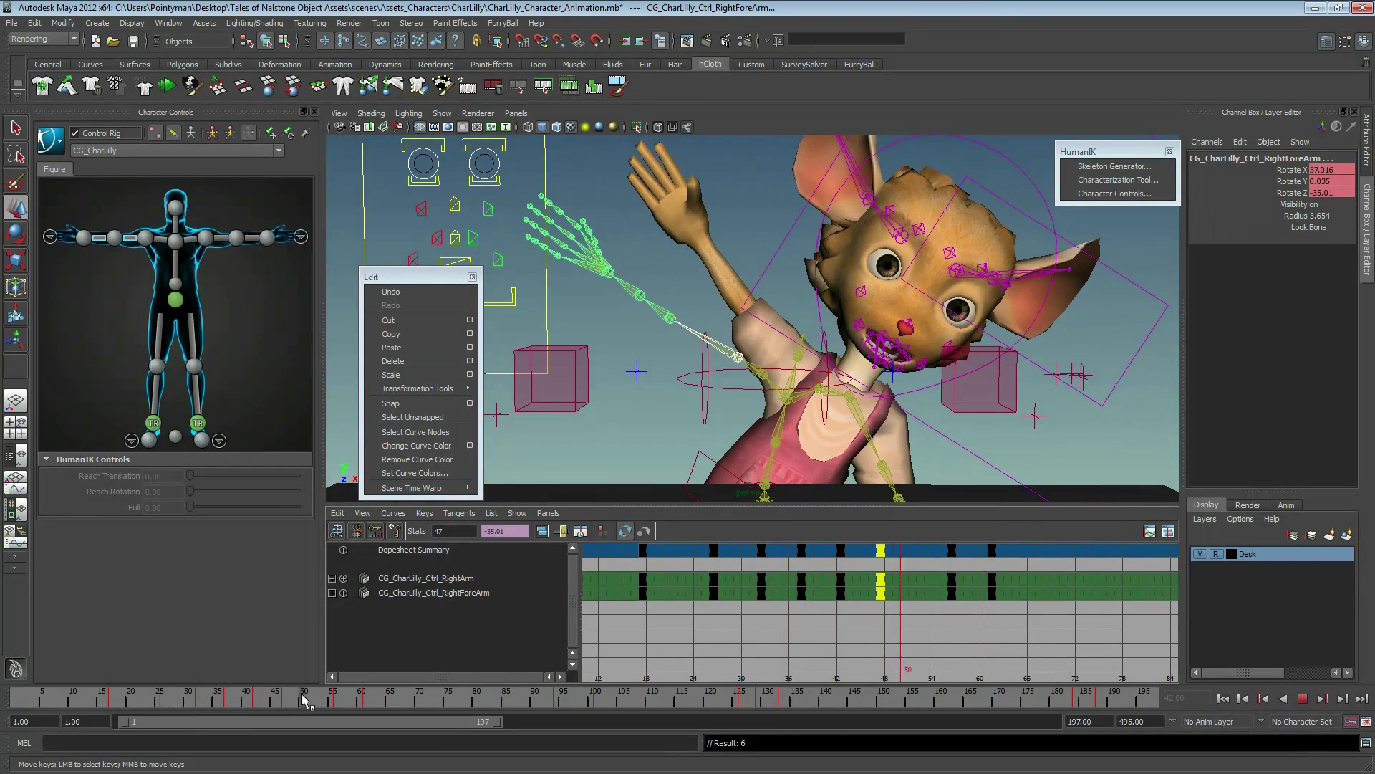
pyautogui.moveTo(304, 699); pyautogui.dragTo(224, 698)
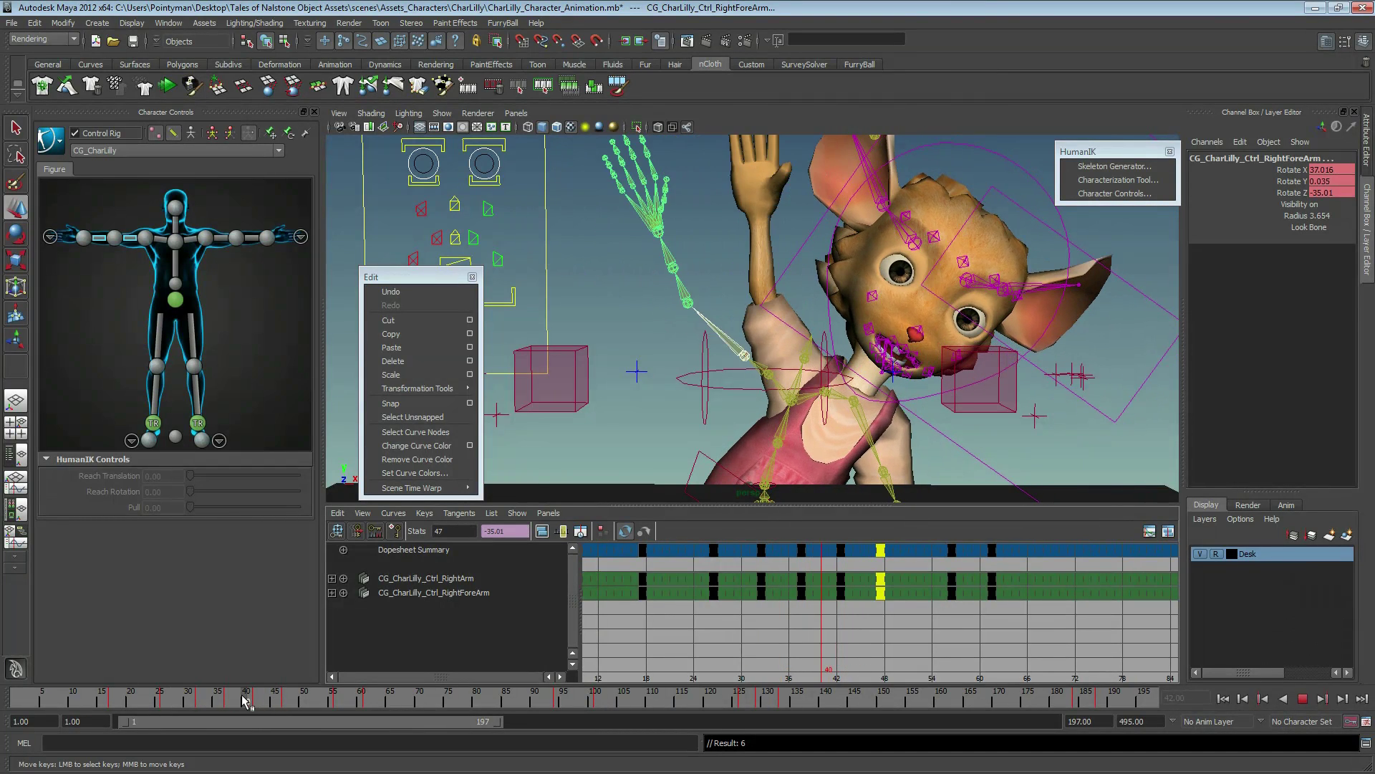
pyautogui.press('Escape')
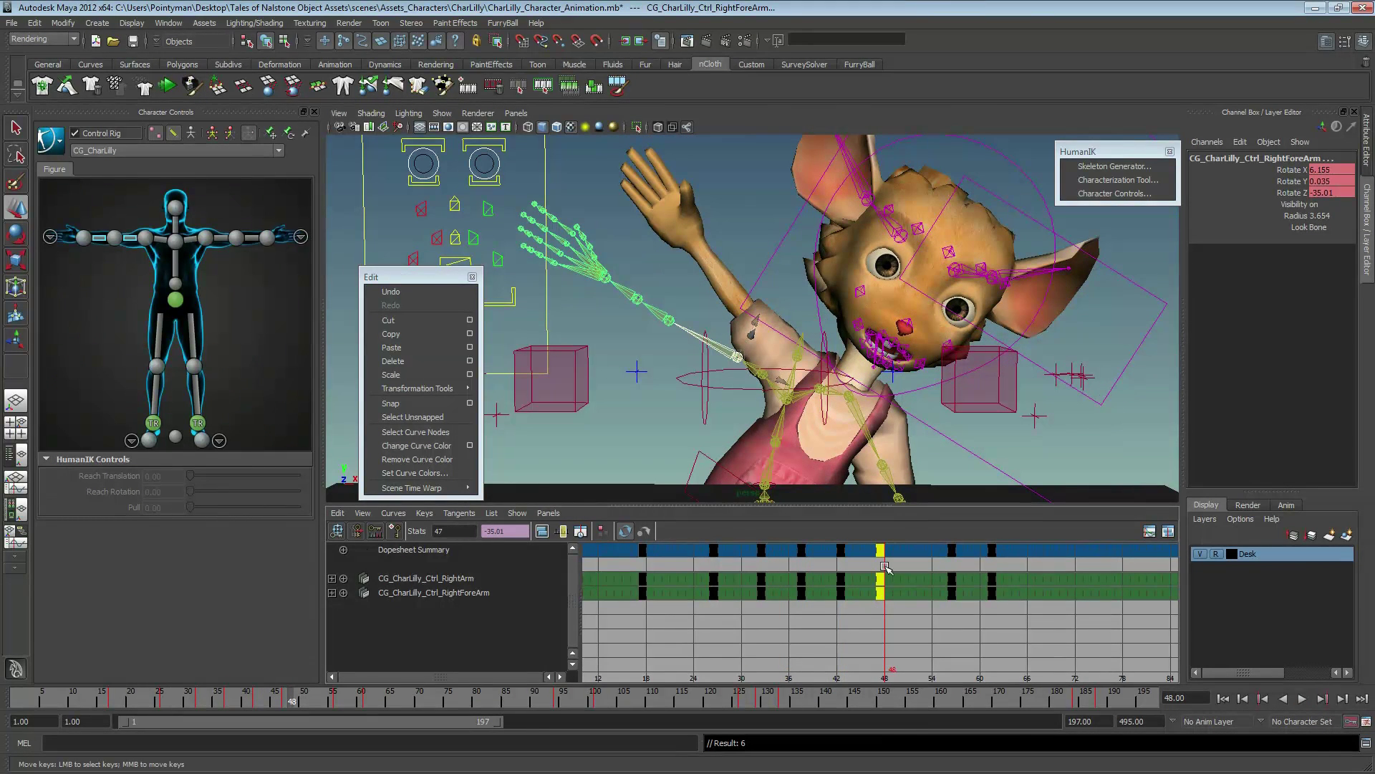
pyautogui.click(693, 303)
pyautogui.click(754, 460)
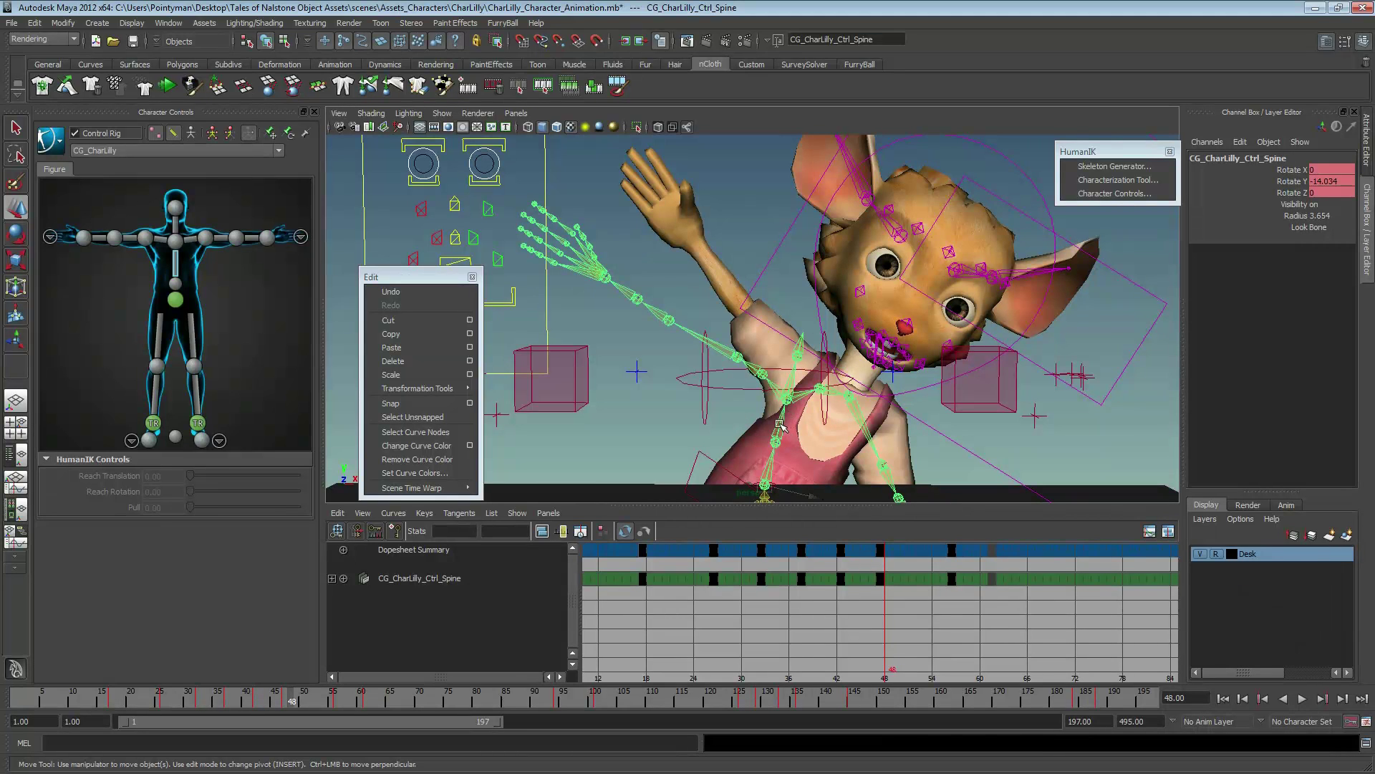
# - Select Spine1, Spine2, right arm and forearm controls and shift their frame 30–48 keys 2 frames later
pyautogui.click(788, 392)
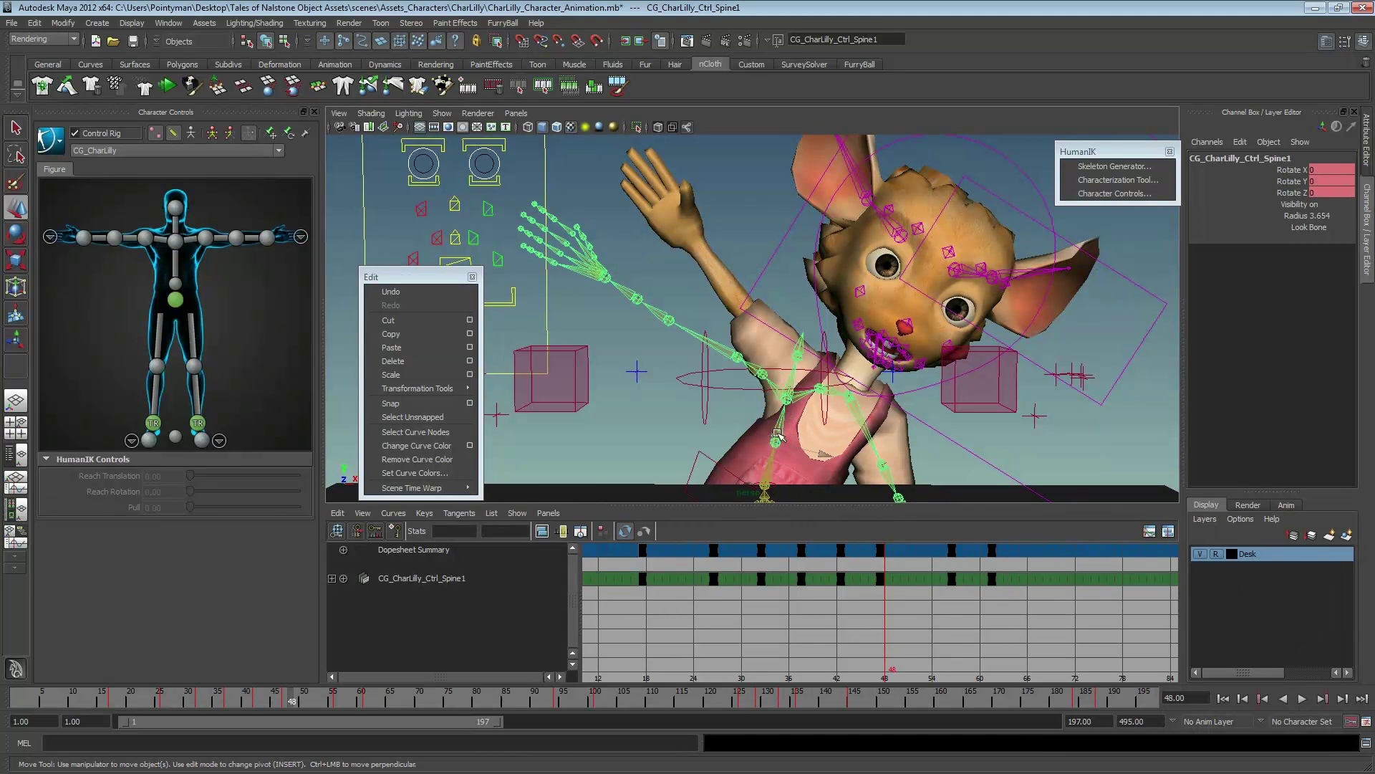
pyautogui.keyDown('shift'); pyautogui.click(793, 384); pyautogui.keyUp('shift')
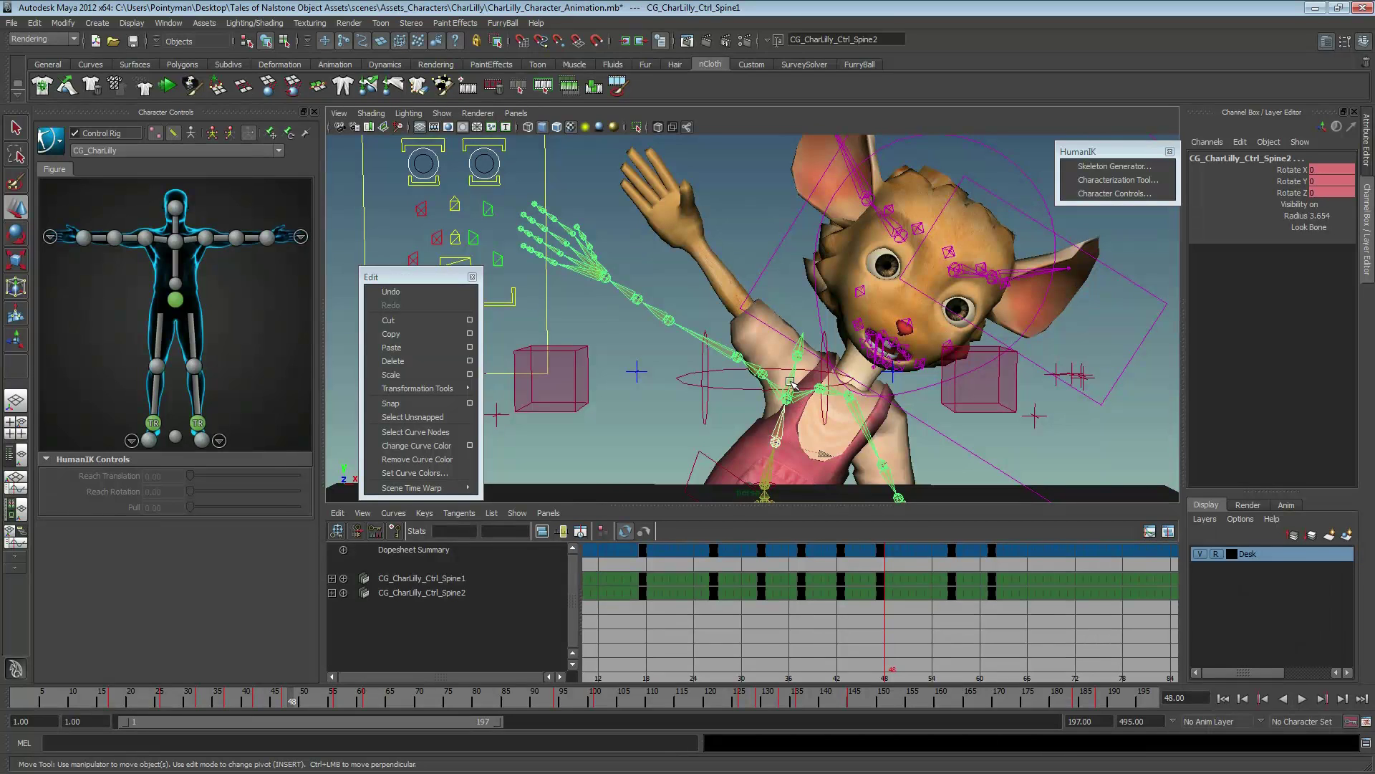
pyautogui.keyDown('shift'); pyautogui.click(722, 348); pyautogui.keyUp('shift')
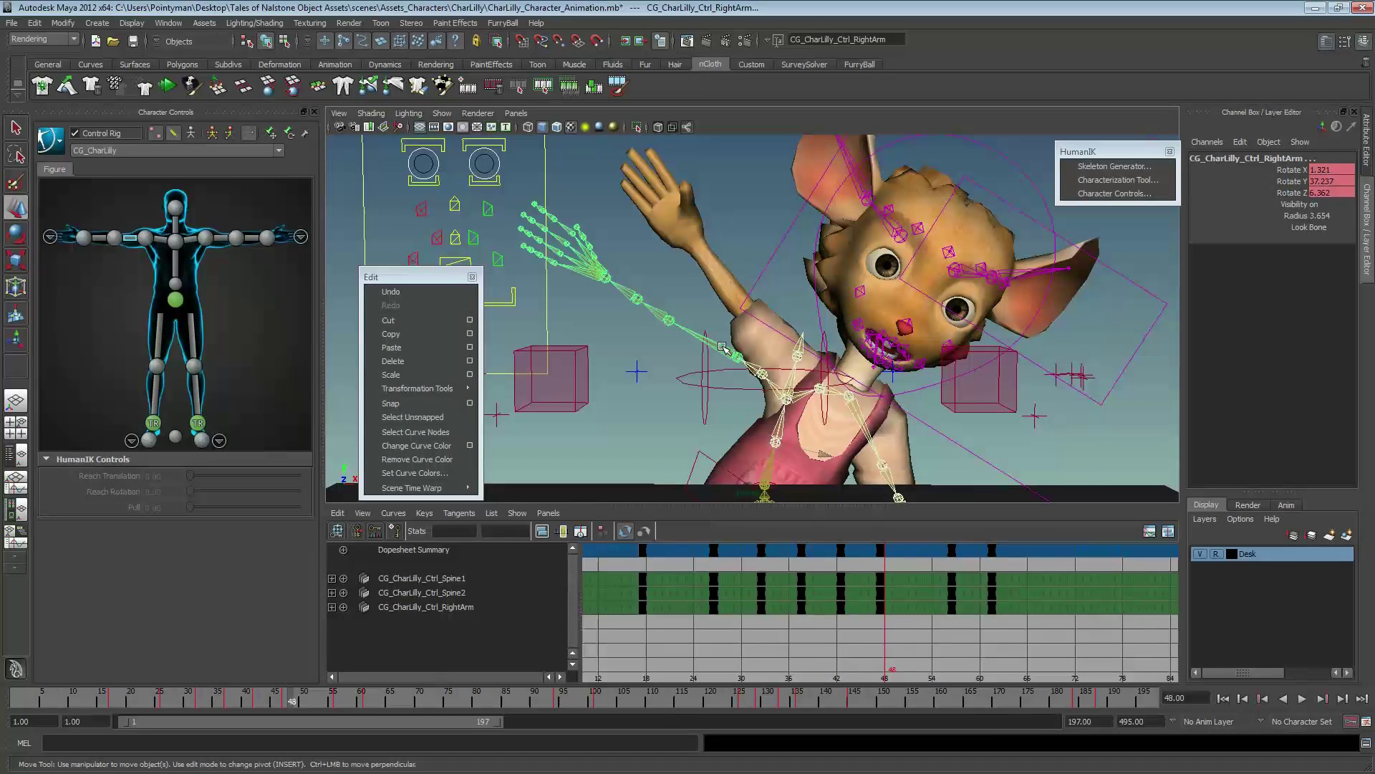
pyautogui.keyDown('shift'); pyautogui.click(660, 317); pyautogui.keyUp('shift')
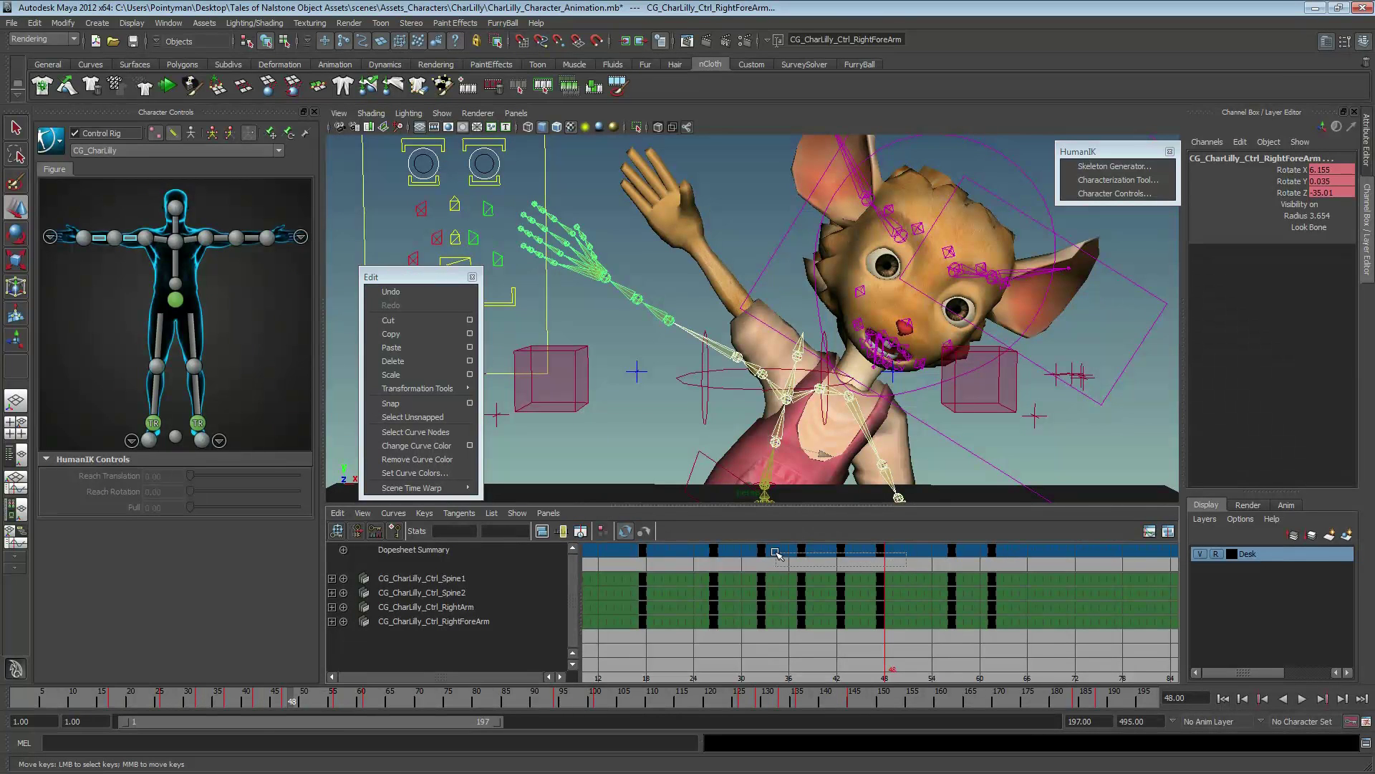
pyautogui.moveTo(777, 554); pyautogui.dragTo(750, 547)
pyautogui.moveTo(760, 551); pyautogui.dragTo(768, 552, button='middle')
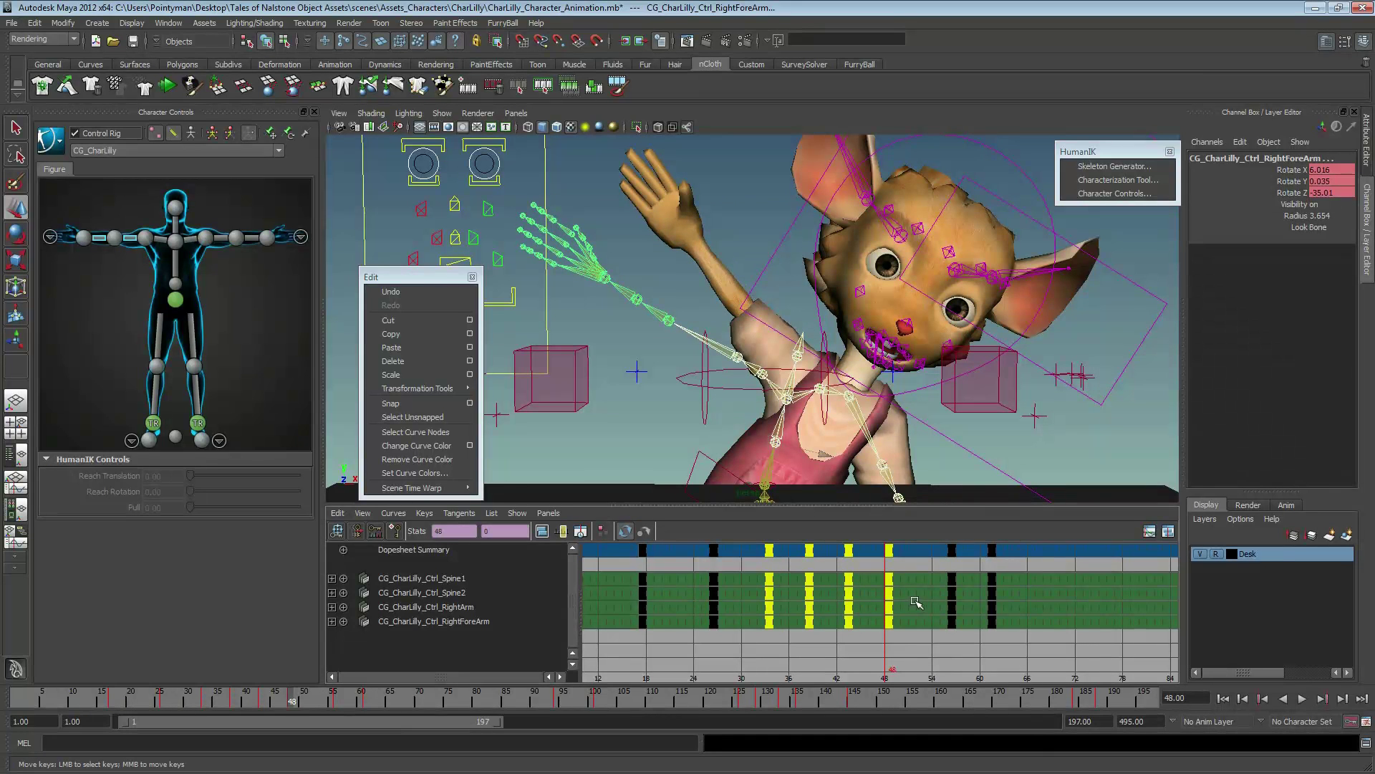
# - Offset the lower rows' wave keys one frame at a time, delaying RightForeArm two extra frames
pyautogui.click(448, 578)
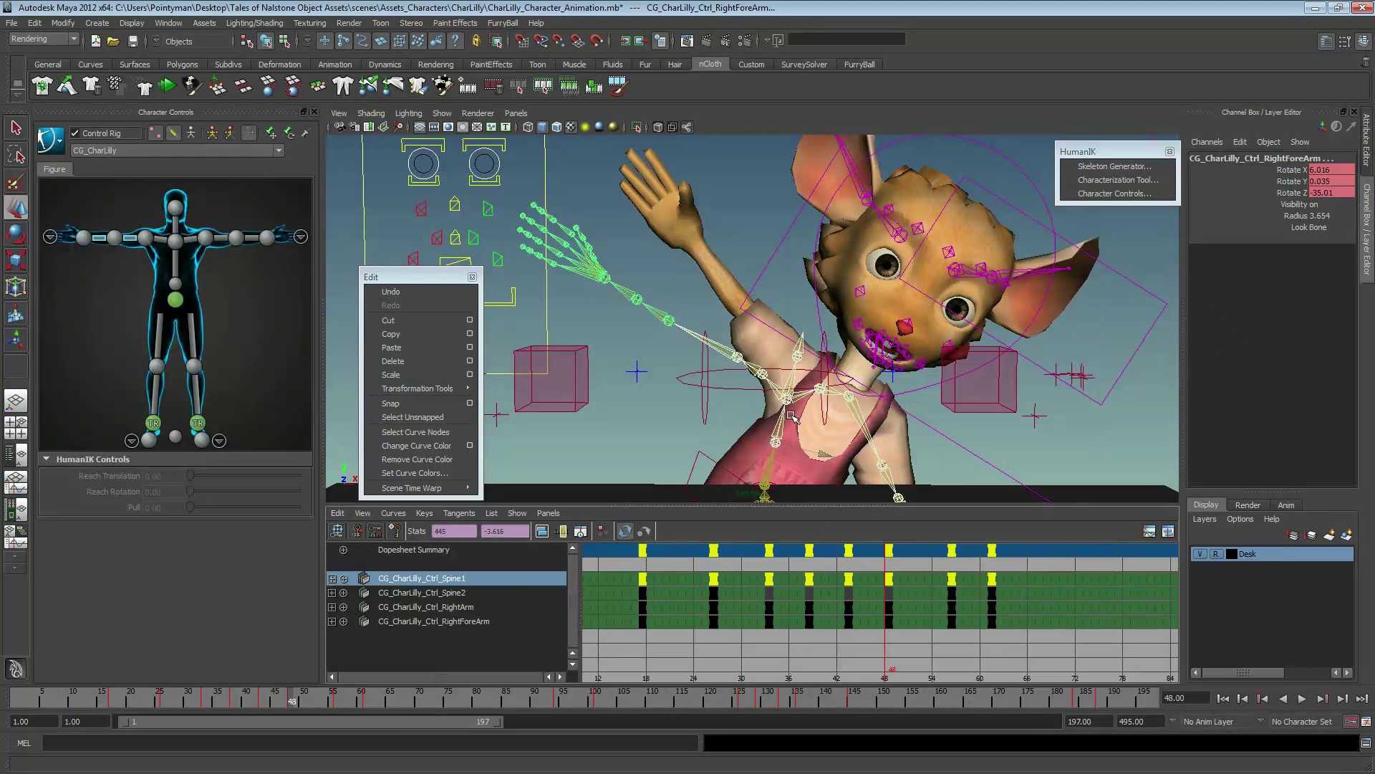
pyautogui.moveTo(908, 598); pyautogui.dragTo(756, 643)
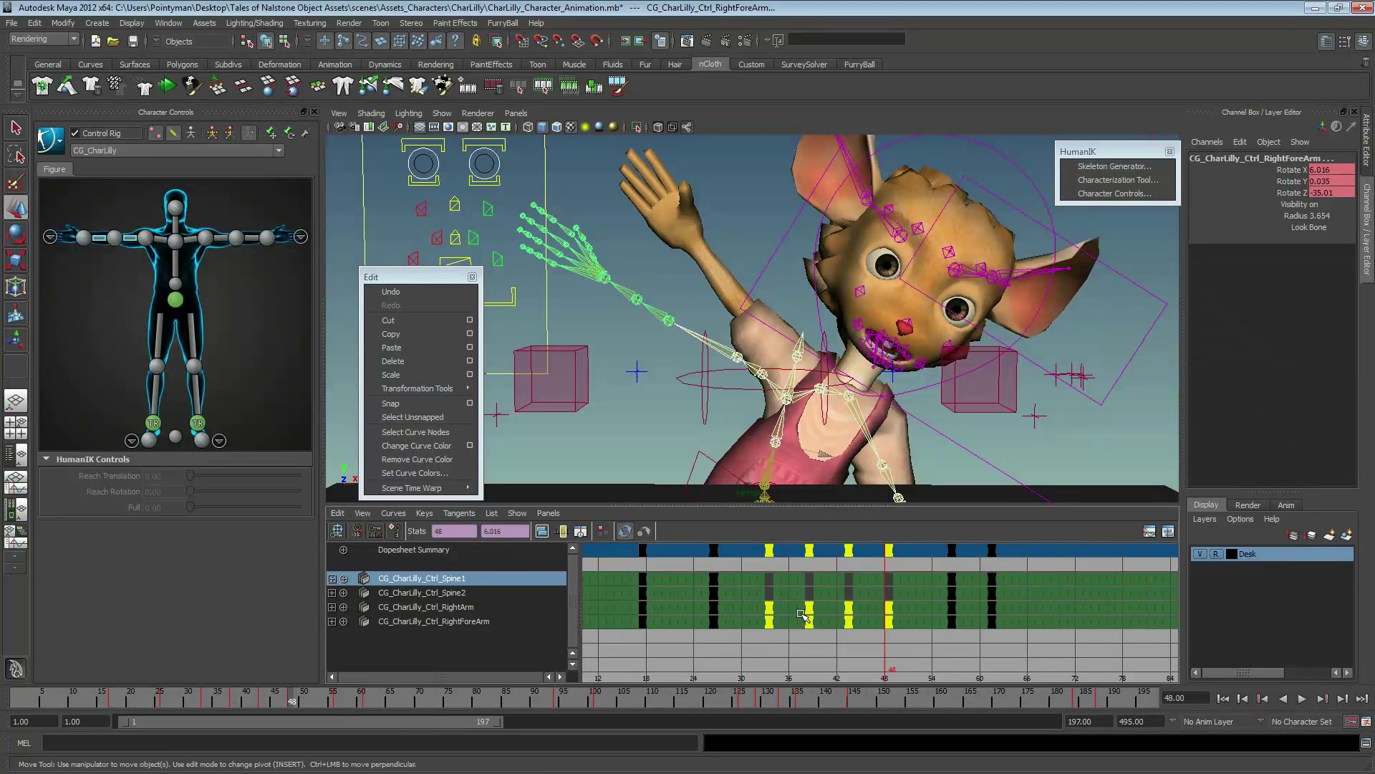
pyautogui.moveTo(859, 637); pyautogui.dragTo(913, 648)
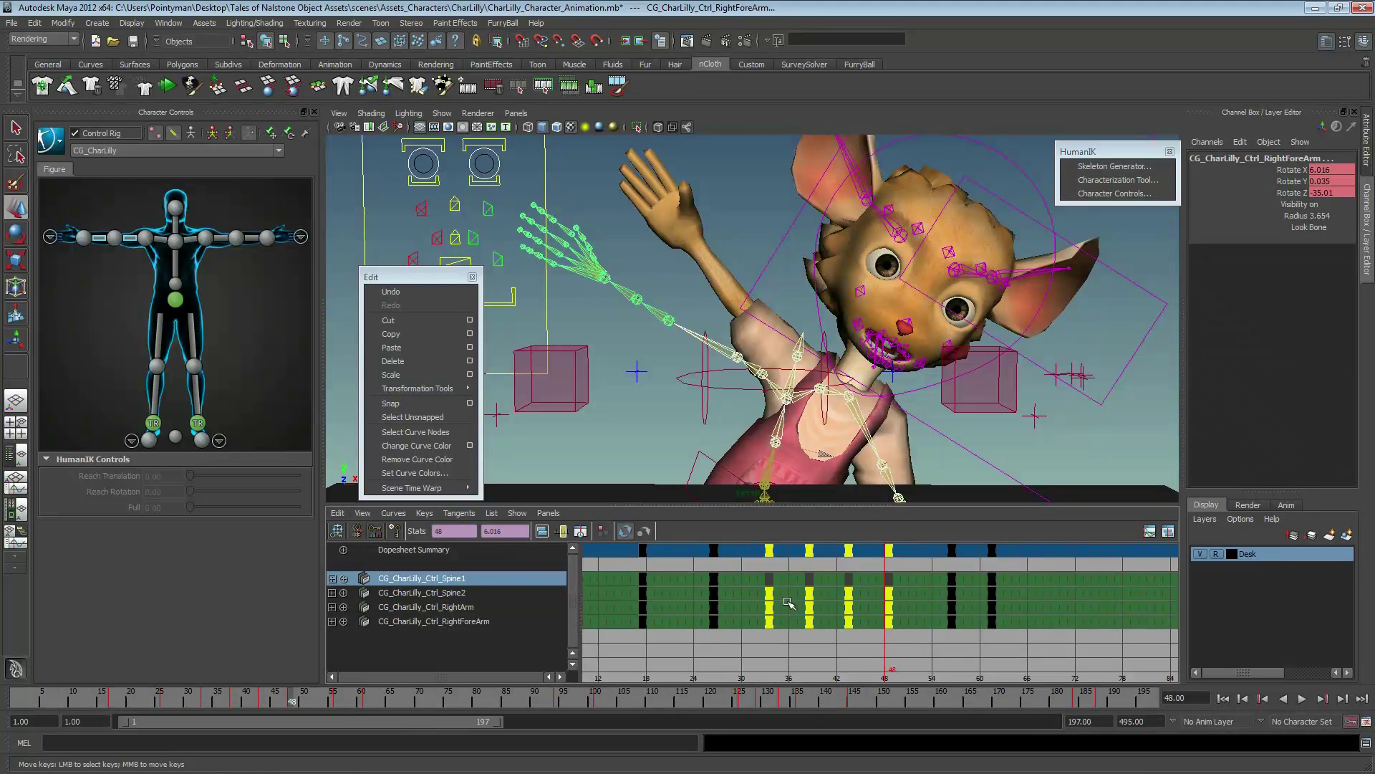
pyautogui.moveTo(791, 601); pyautogui.dragTo(795, 604)
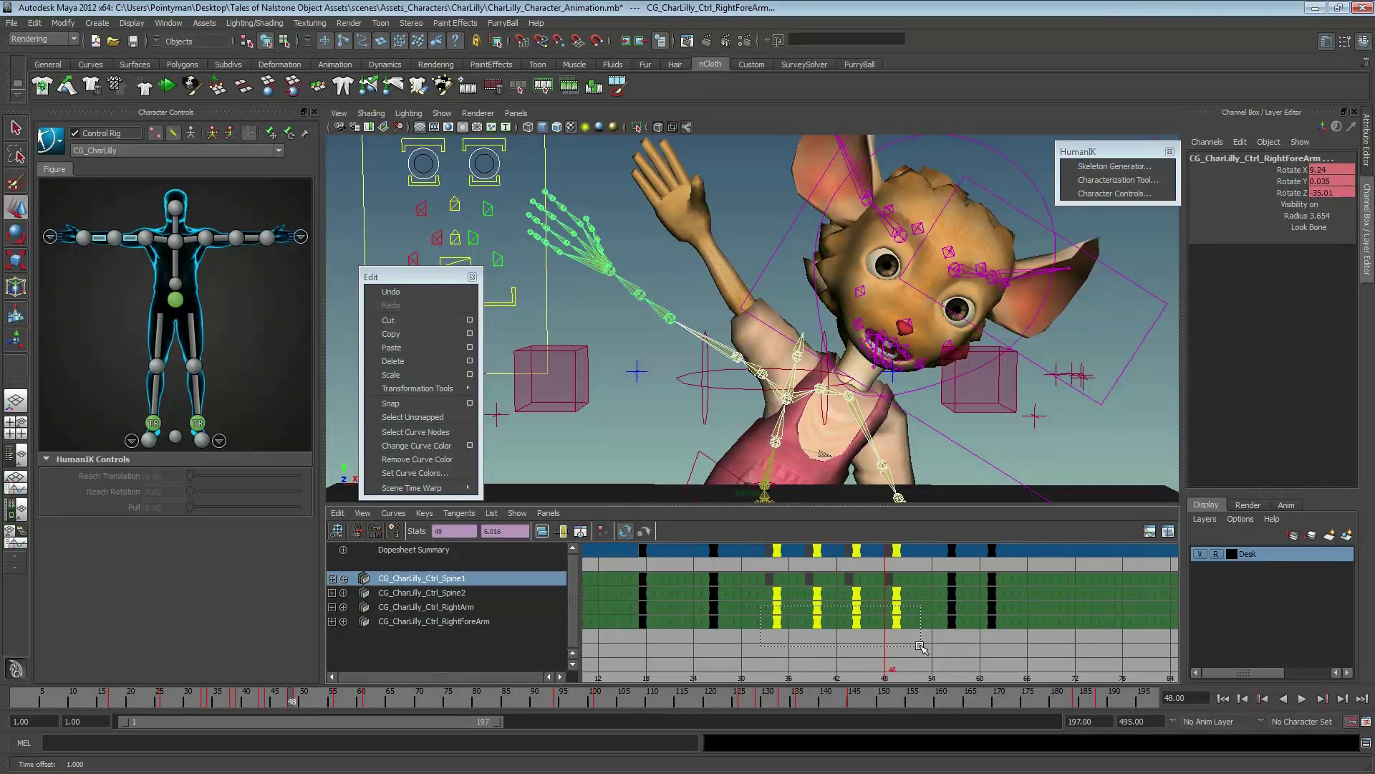
pyautogui.moveTo(921, 647); pyautogui.dragTo(920, 647)
pyautogui.moveTo(752, 613); pyautogui.dragTo(761, 612, button='middle')
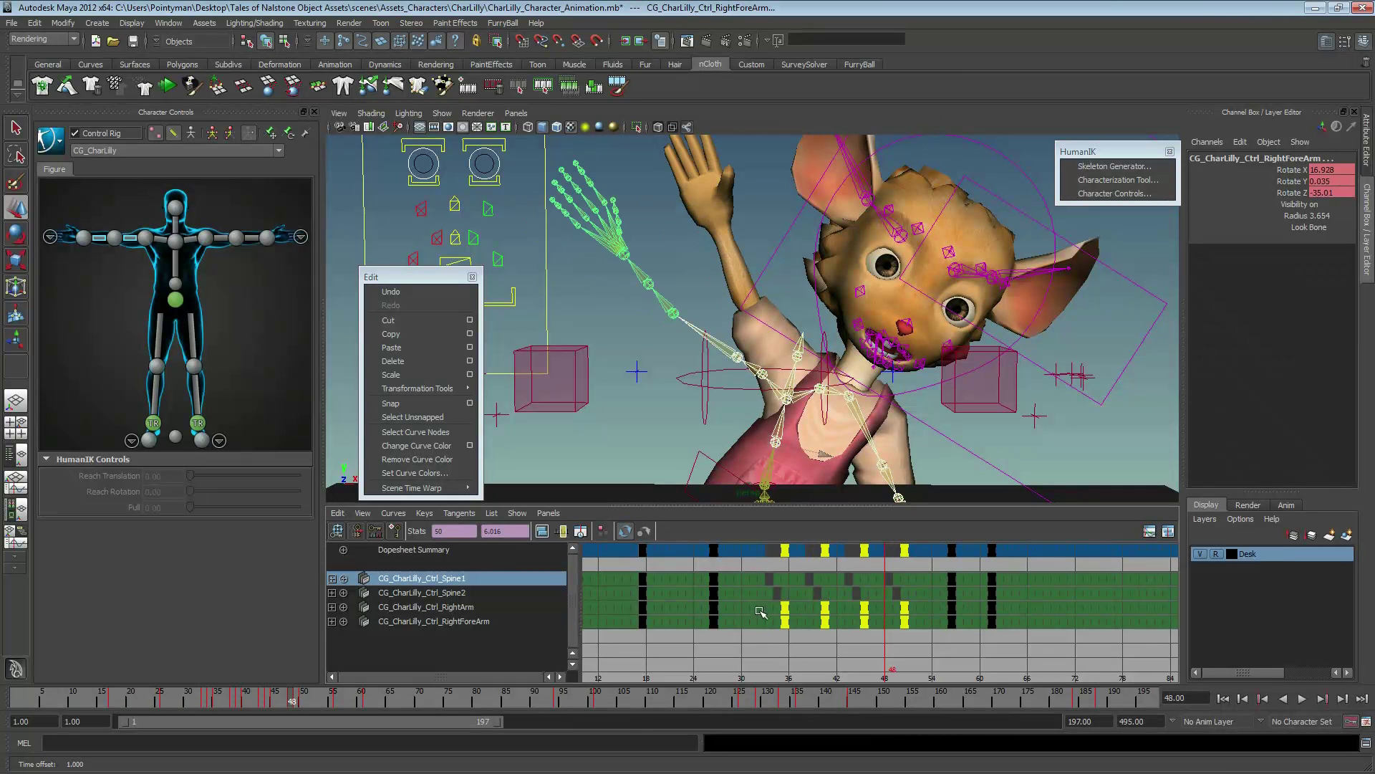
pyautogui.moveTo(888, 643); pyautogui.dragTo(931, 648)
pyautogui.moveTo(753, 625); pyautogui.dragTo(765, 624, button='middle')
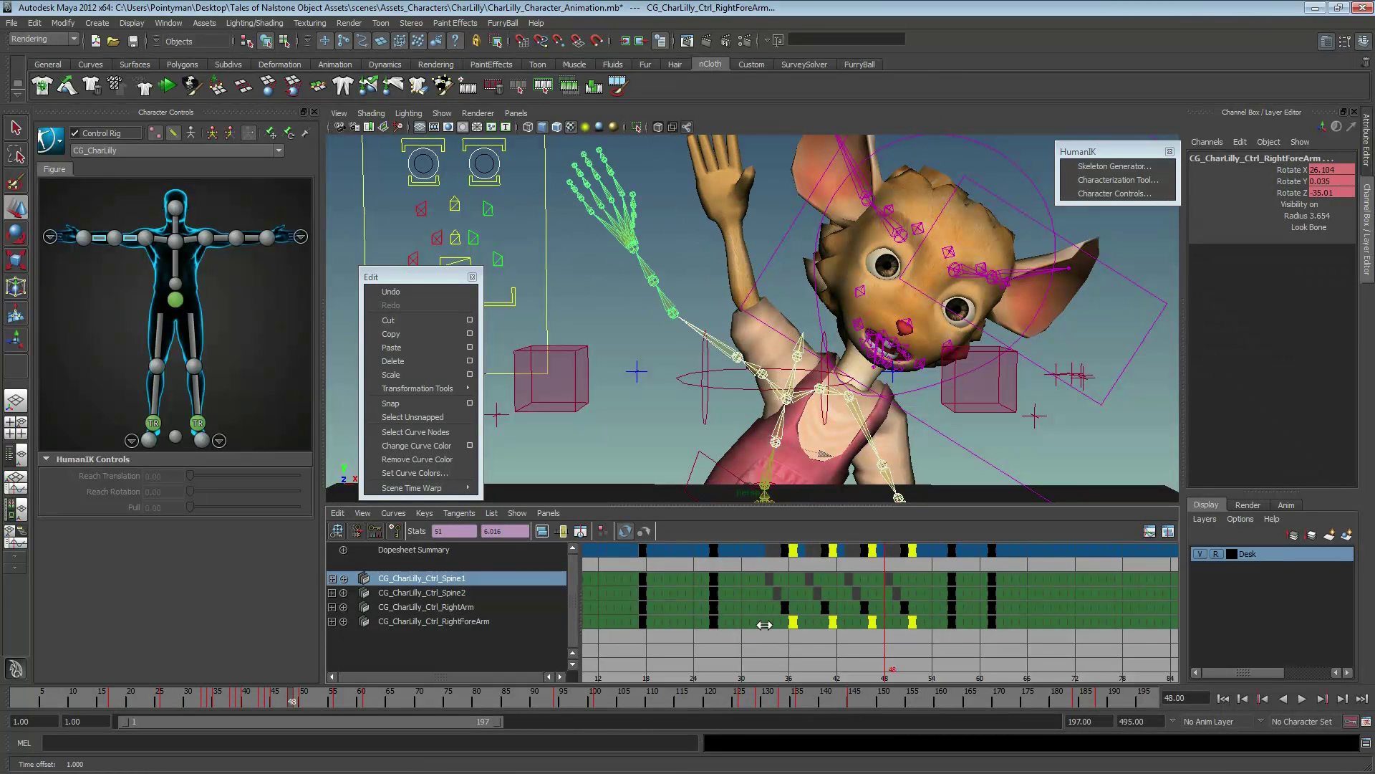
pyautogui.keyDown('alt'); pyautogui.moveTo(764, 594); pyautogui.dragTo(742, 594, button='right'); pyautogui.keyUp('alt')
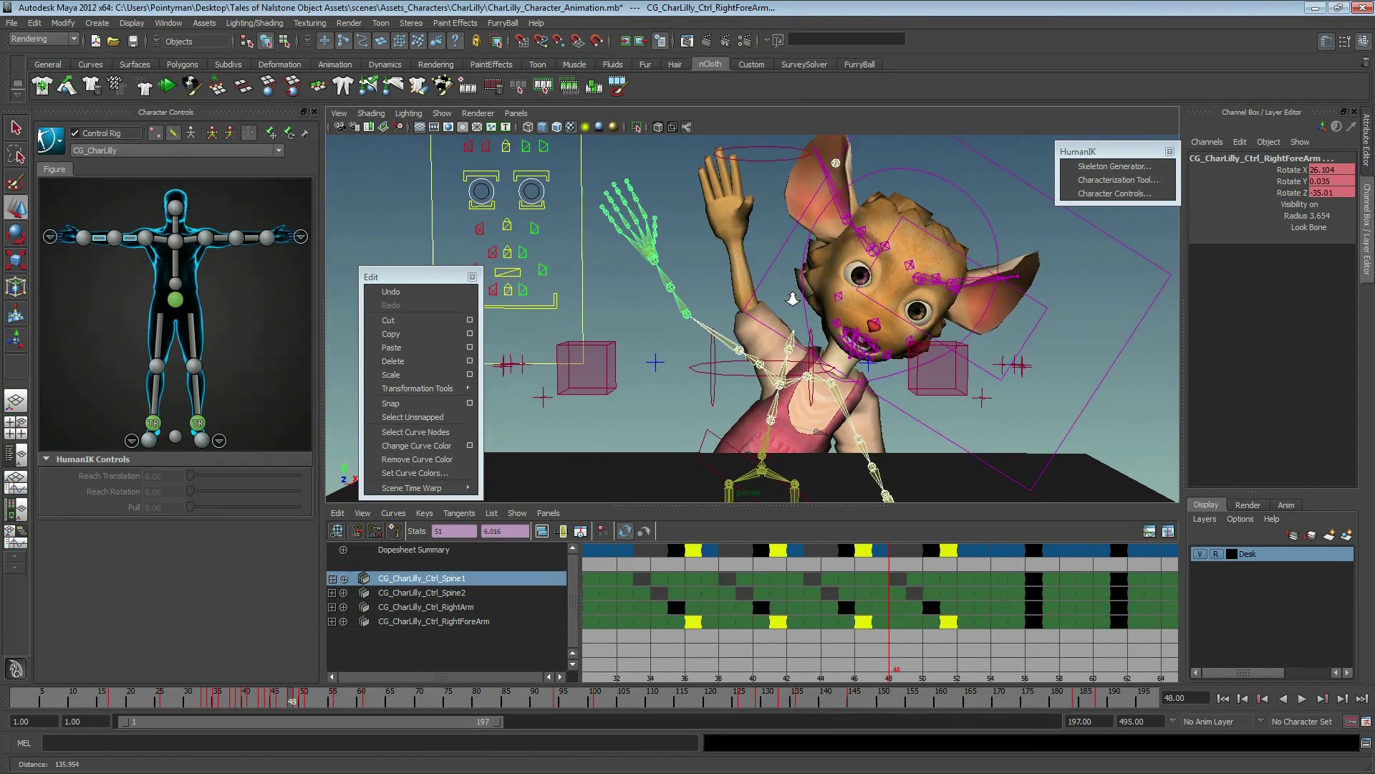
# - Play and scrub the staggered wave between frames 33 and 52 to review its timing
pyautogui.hotkey('alt', 'v')
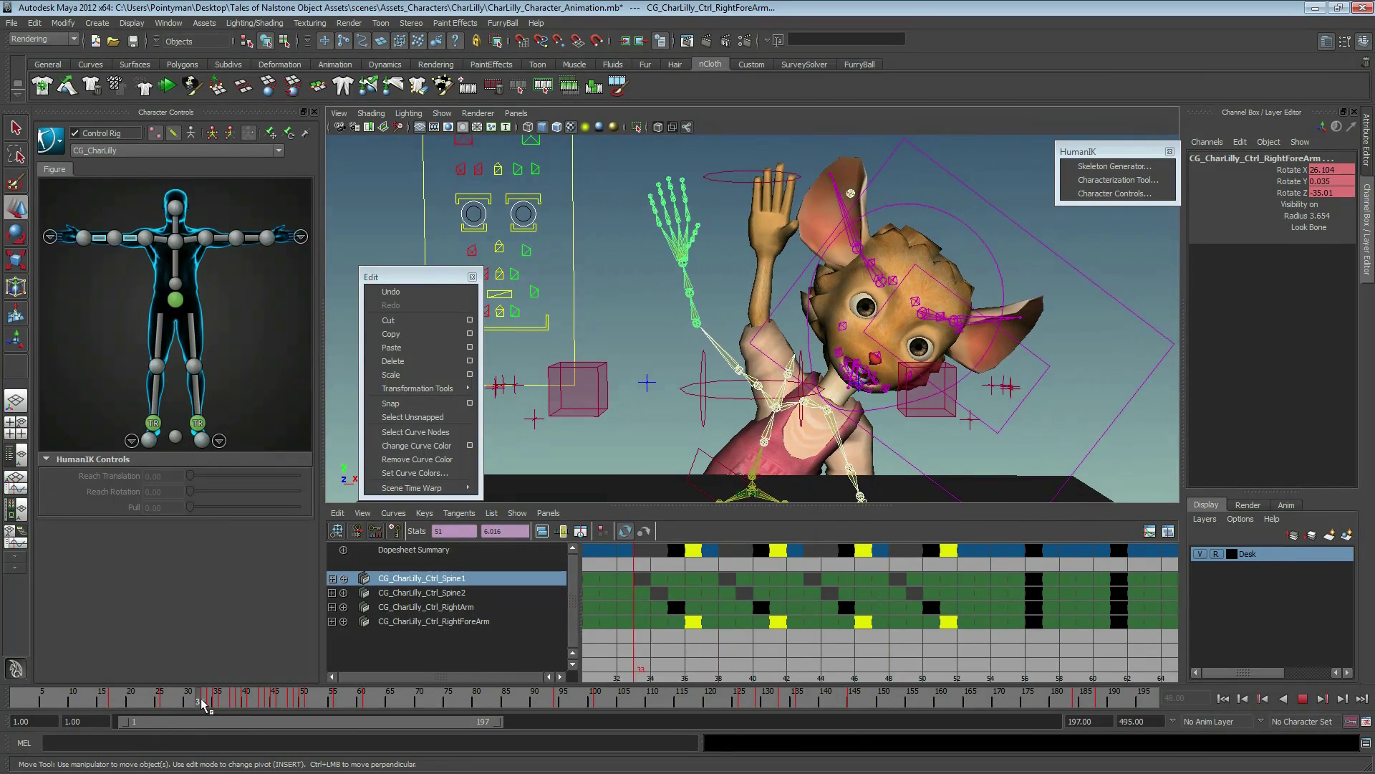
pyautogui.moveTo(259, 703)
pyautogui.mouseDown()
pyautogui.moveTo(245, 706)
pyautogui.moveTo(326, 709)
pyautogui.moveTo(312, 711)
pyautogui.mouseUp()
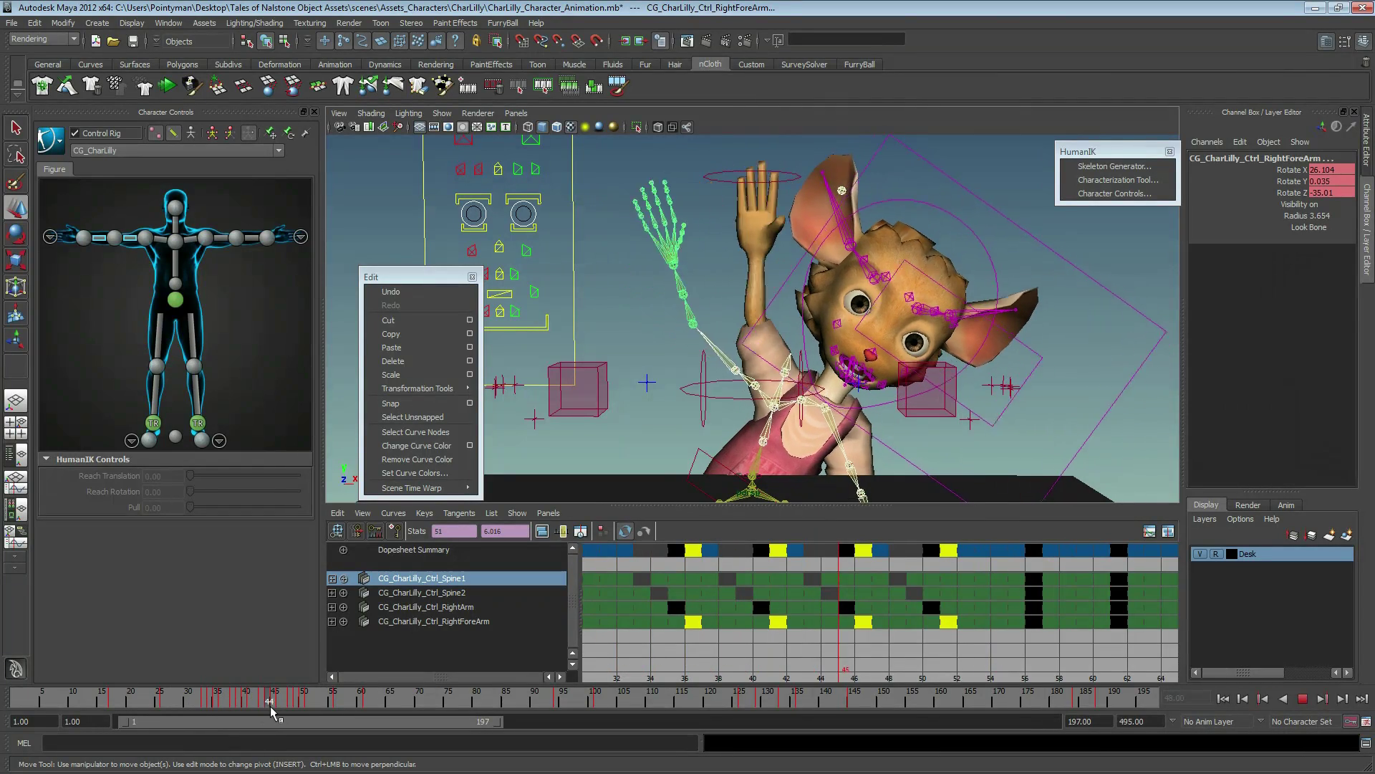
pyautogui.moveTo(313, 711); pyautogui.dragTo(206, 709)
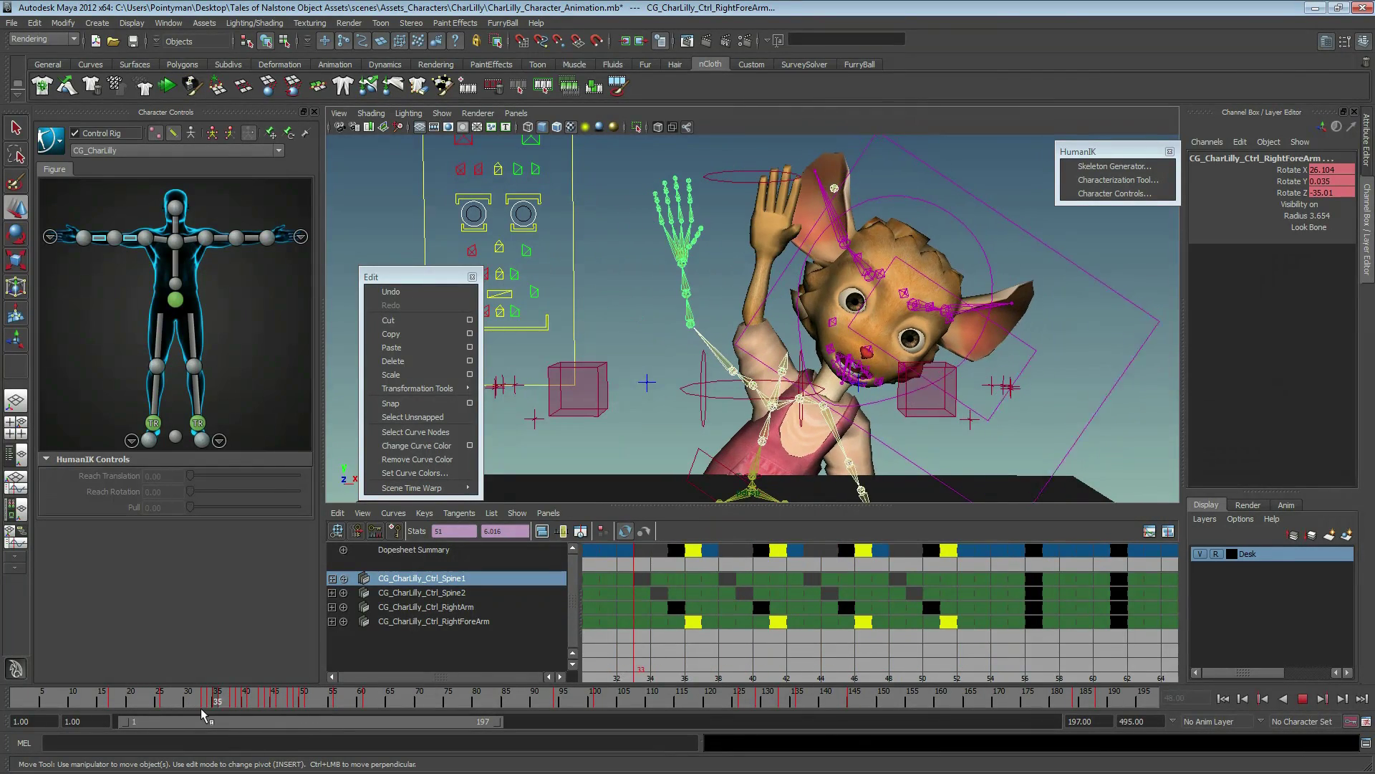
pyautogui.hotkey('alt', 'v')
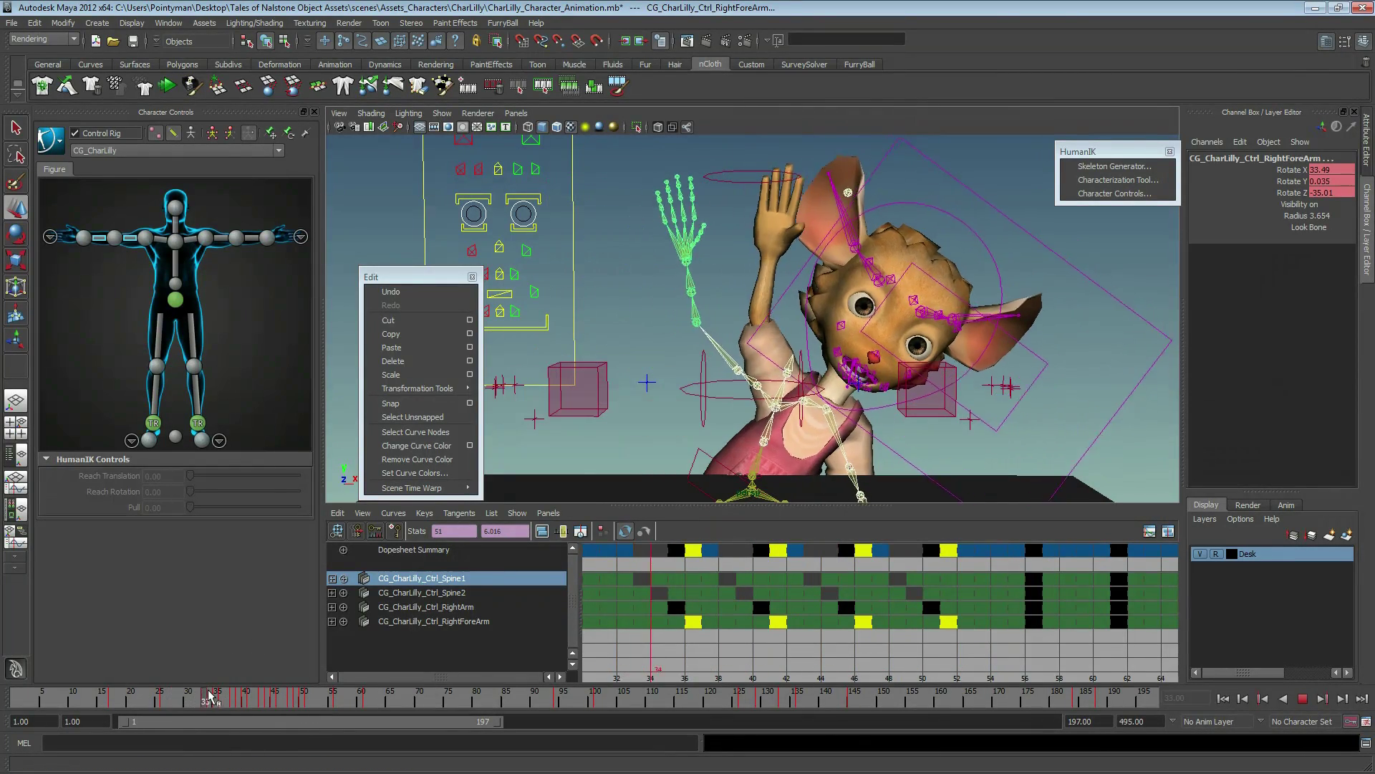
pyautogui.hotkey('alt', 'v')
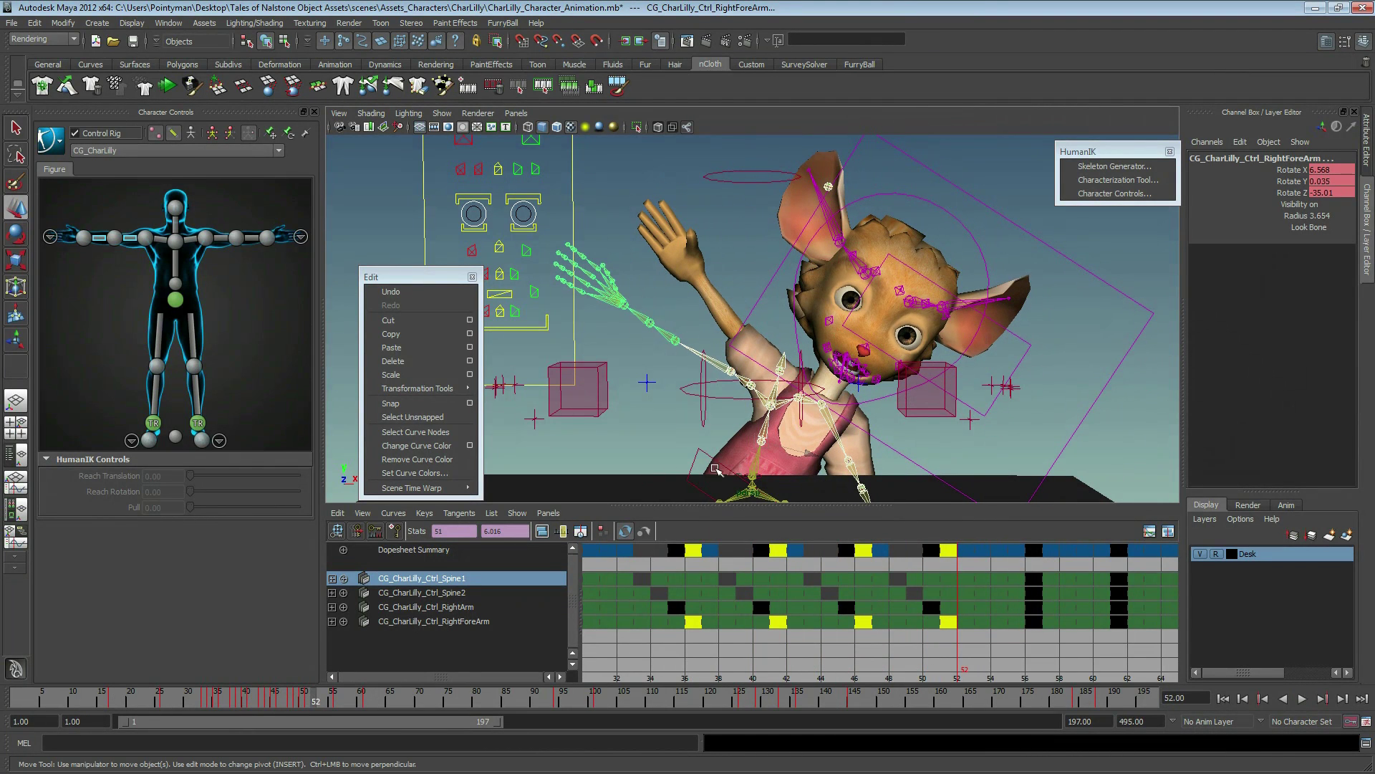
pyautogui.click(781, 467)
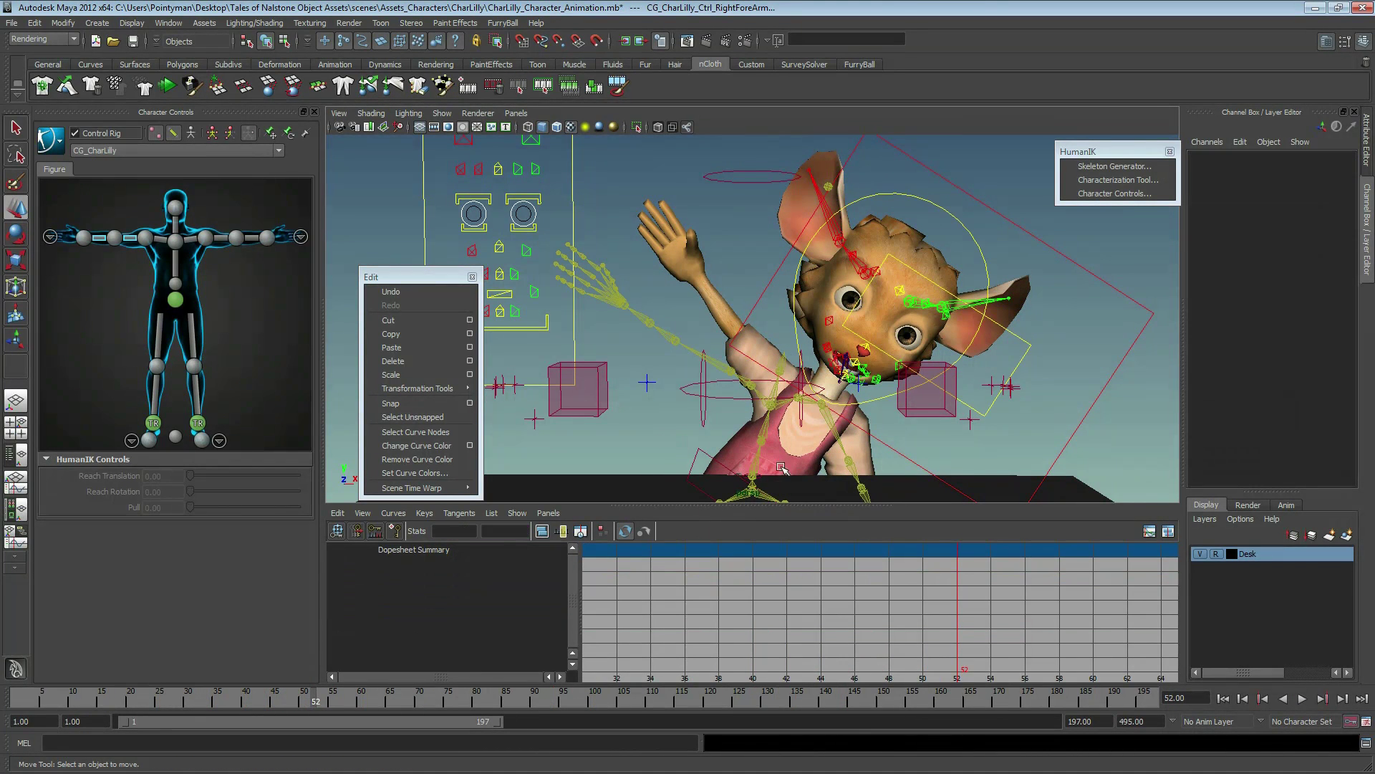
pyautogui.moveTo(224, 705); pyautogui.dragTo(333, 706)
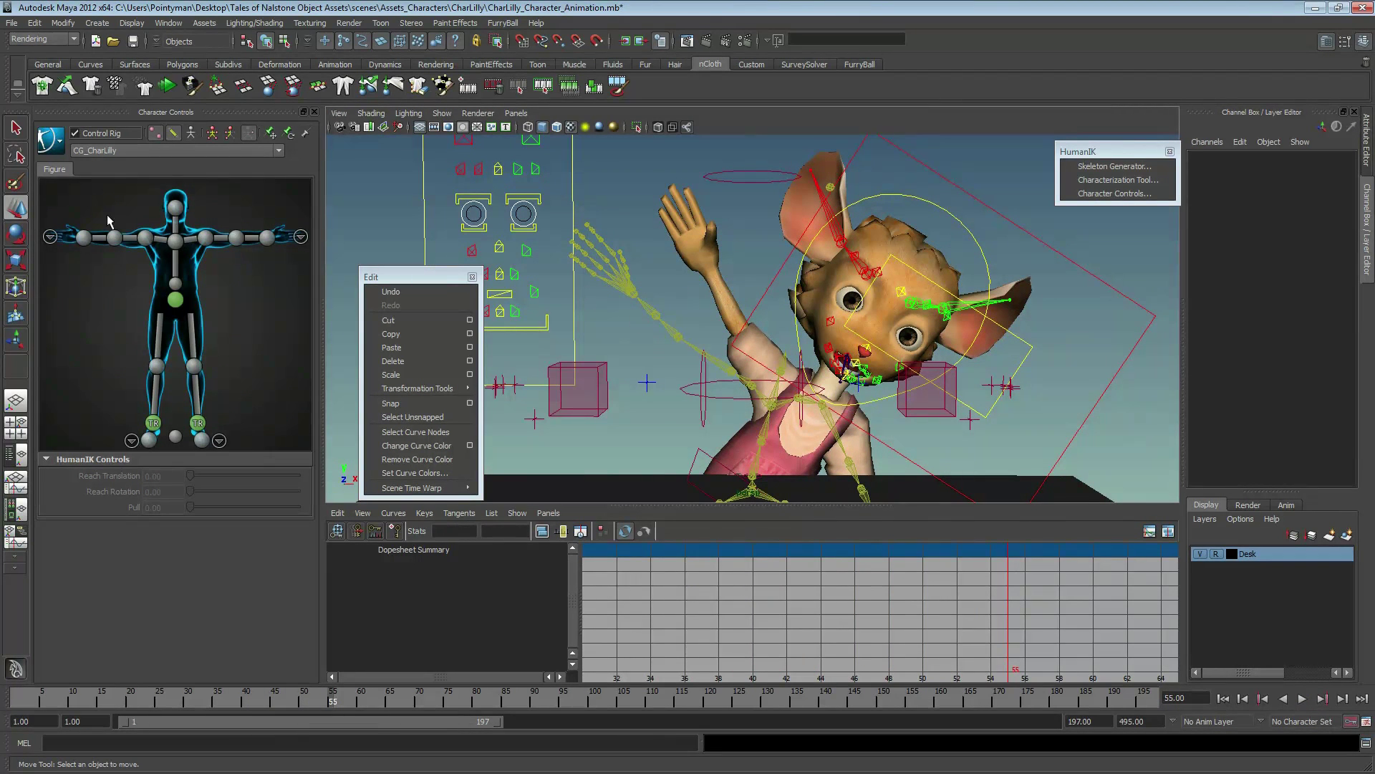
# - Select the whole rig, frame all keys, replay around frames 53–63, then select CG_CharLilly_Ctrl_Spine
pyautogui.moveTo(81, 195); pyautogui.dragTo(280, 453)
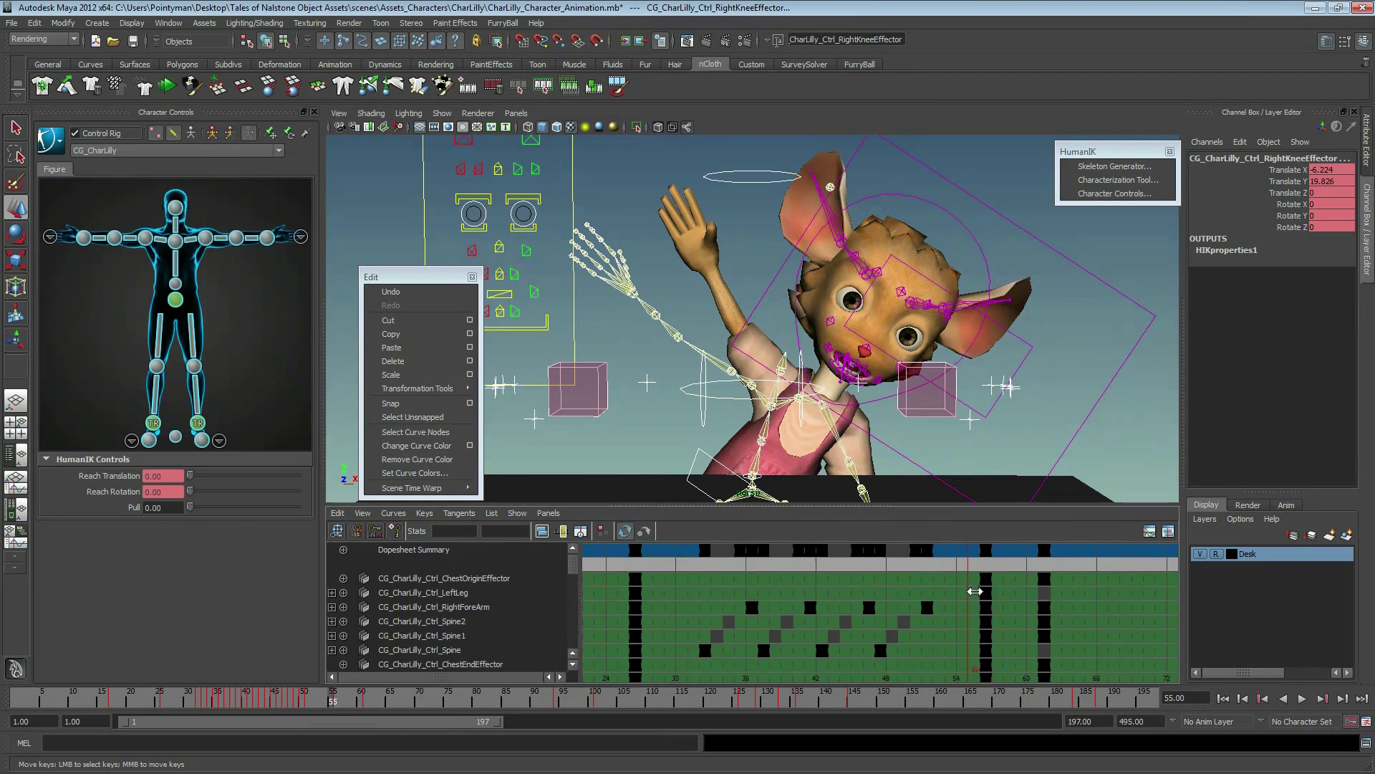
pyautogui.keyDown('alt'); pyautogui.moveTo(975, 591); pyautogui.dragTo(729, 584, button='right'); pyautogui.keyUp('alt')
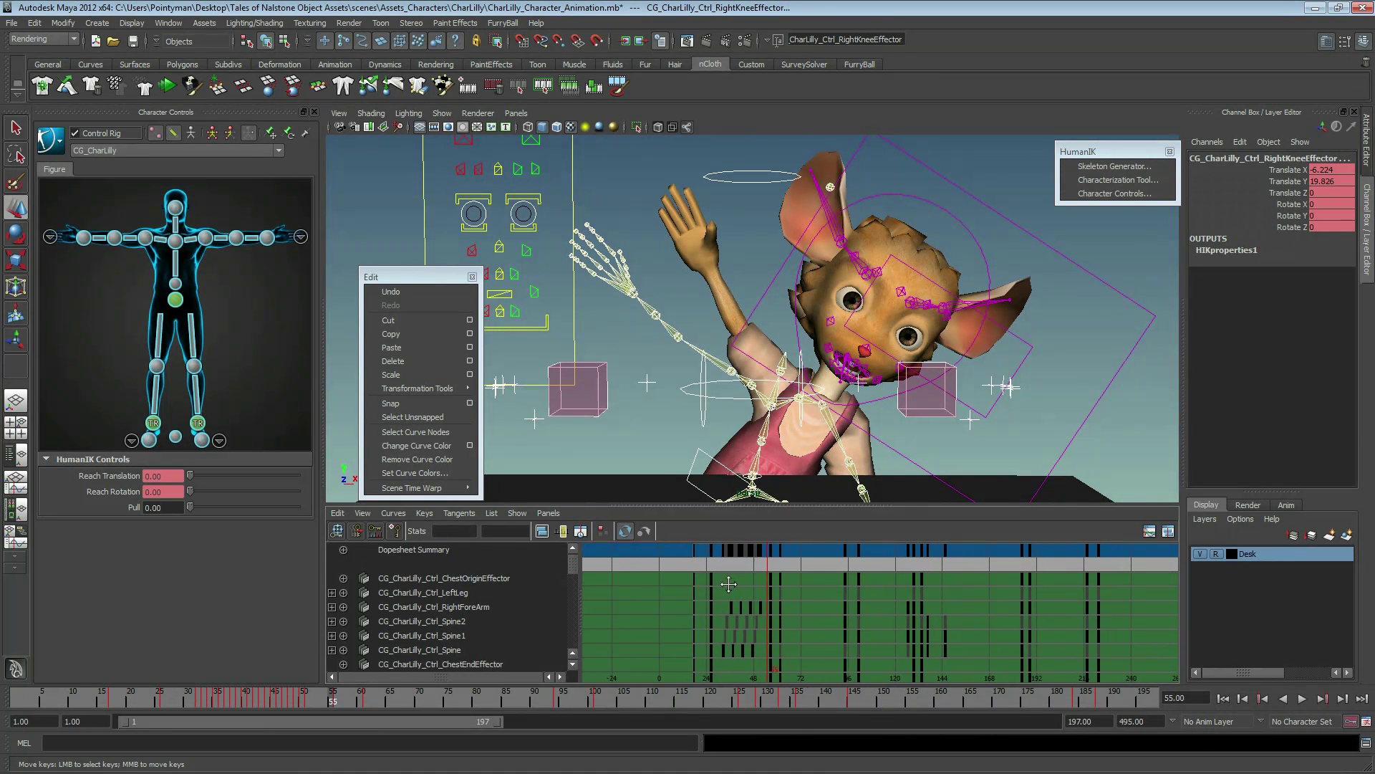
pyautogui.keyDown('alt'); pyautogui.moveTo(729, 584); pyautogui.dragTo(744, 583, button='middle'); pyautogui.keyUp('alt')
pyautogui.moveTo(313, 702); pyautogui.dragTo(365, 698)
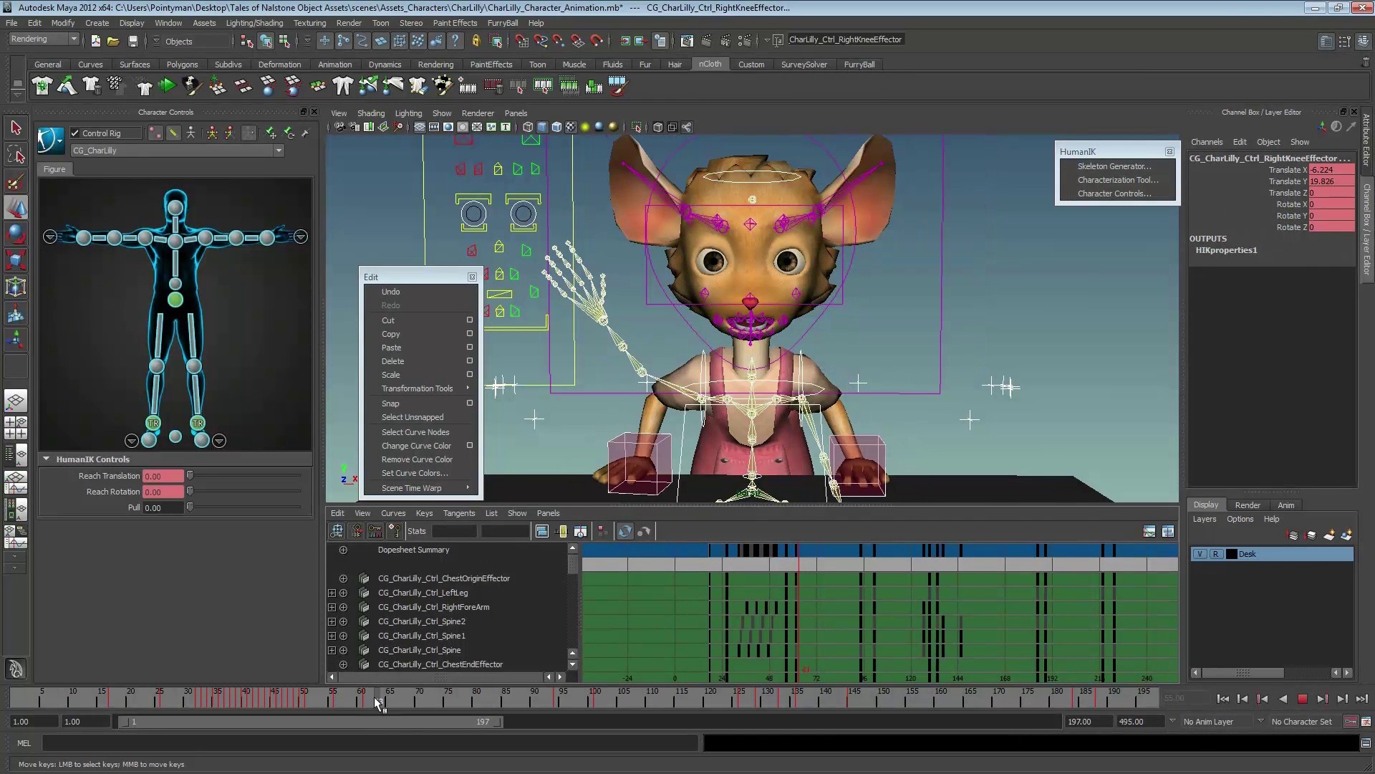
pyautogui.hotkey('alt', 'v')
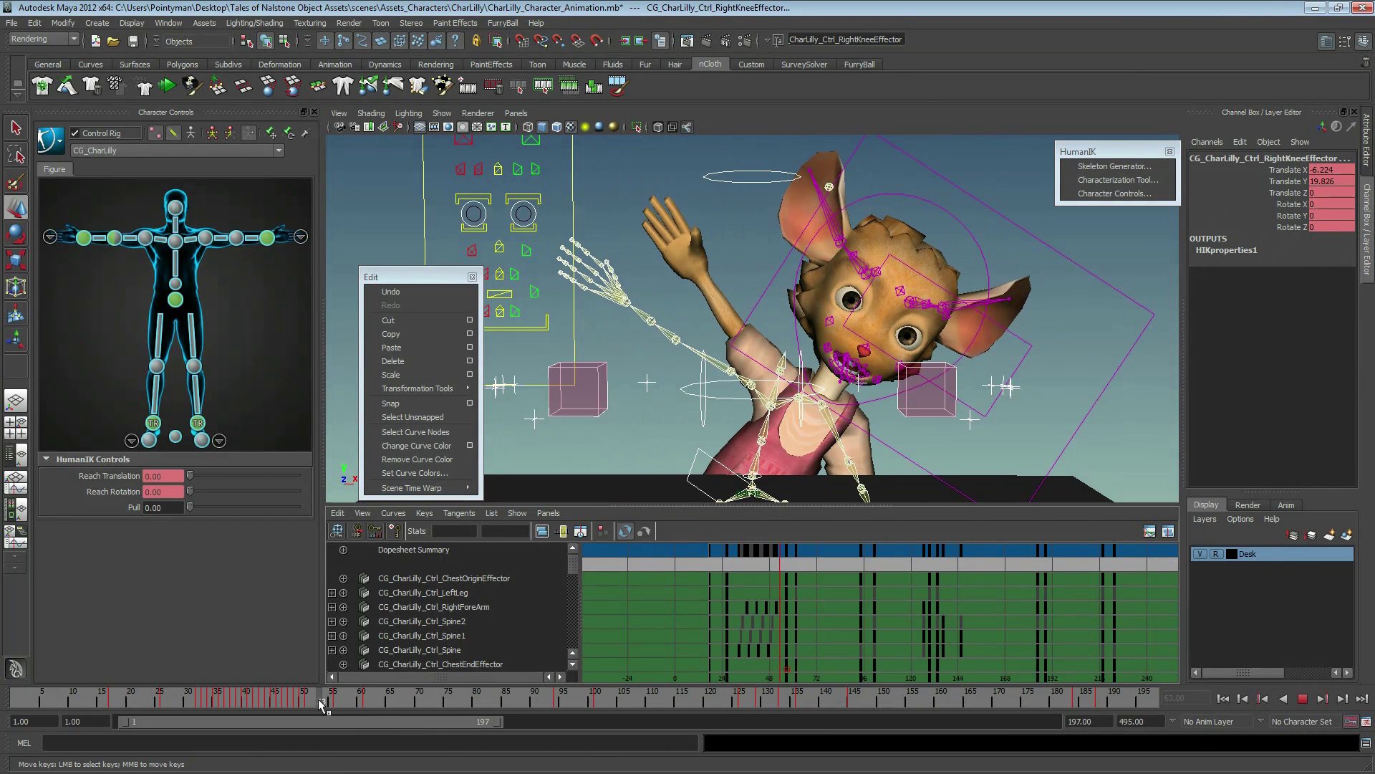
pyautogui.hotkey('alt', 'v')
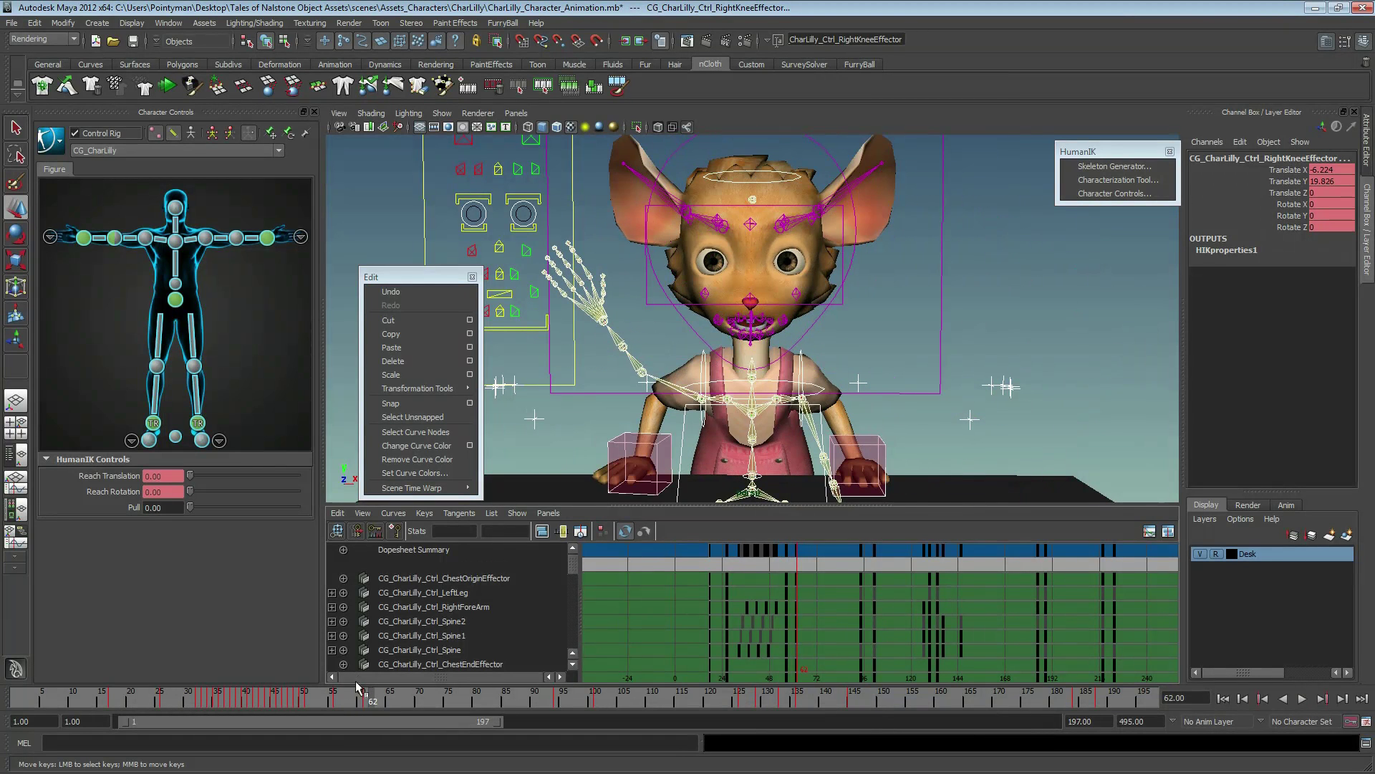
pyautogui.hotkey('alt', 'v')
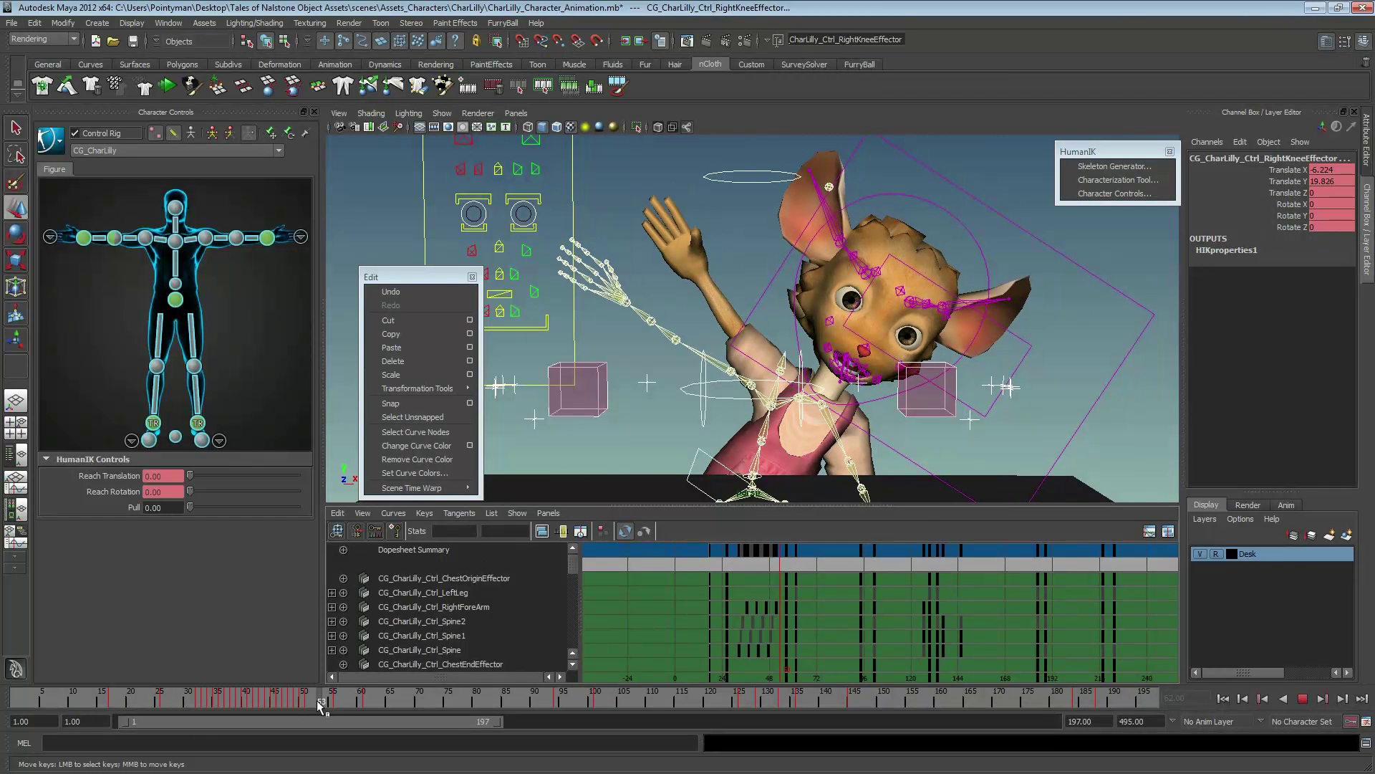
pyautogui.click(320, 705)
pyautogui.click(754, 465)
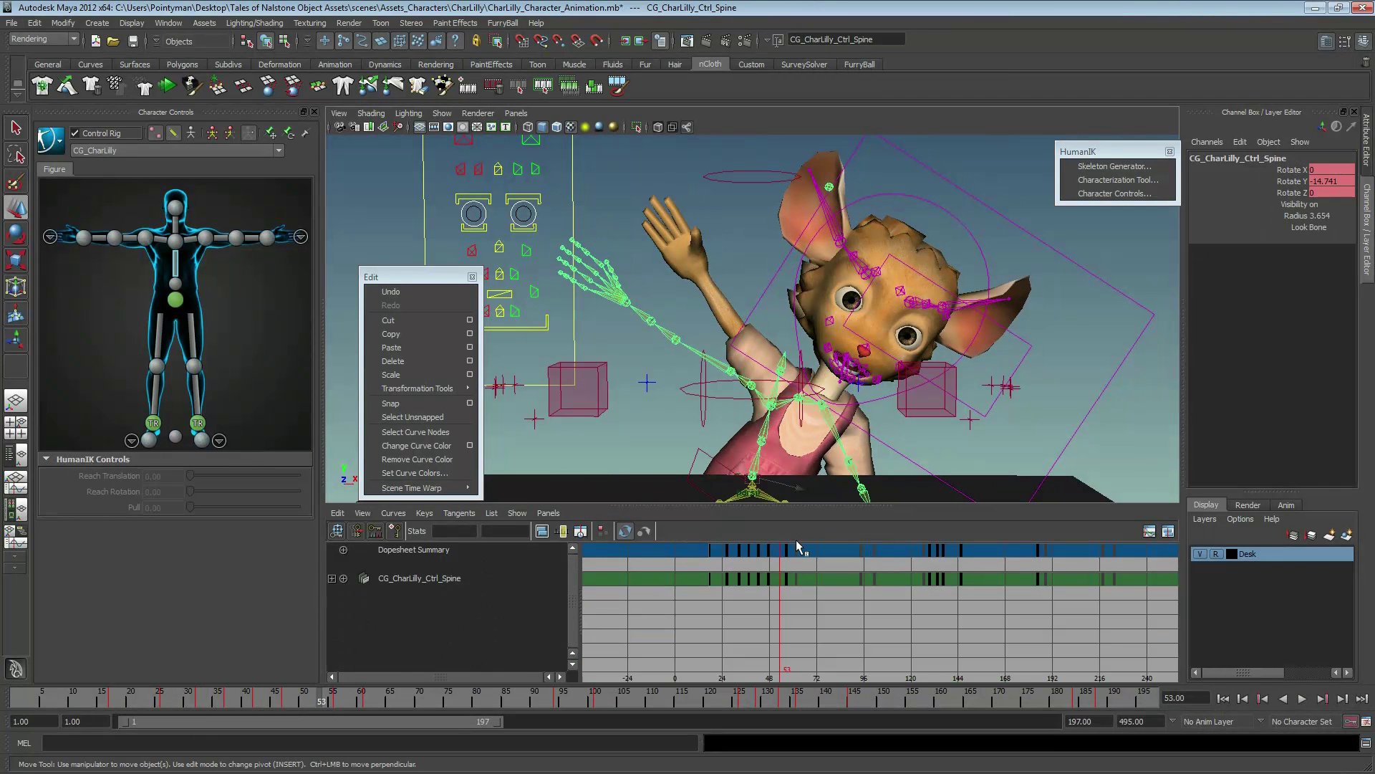
pyautogui.moveTo(321, 698); pyautogui.dragTo(642, 691)
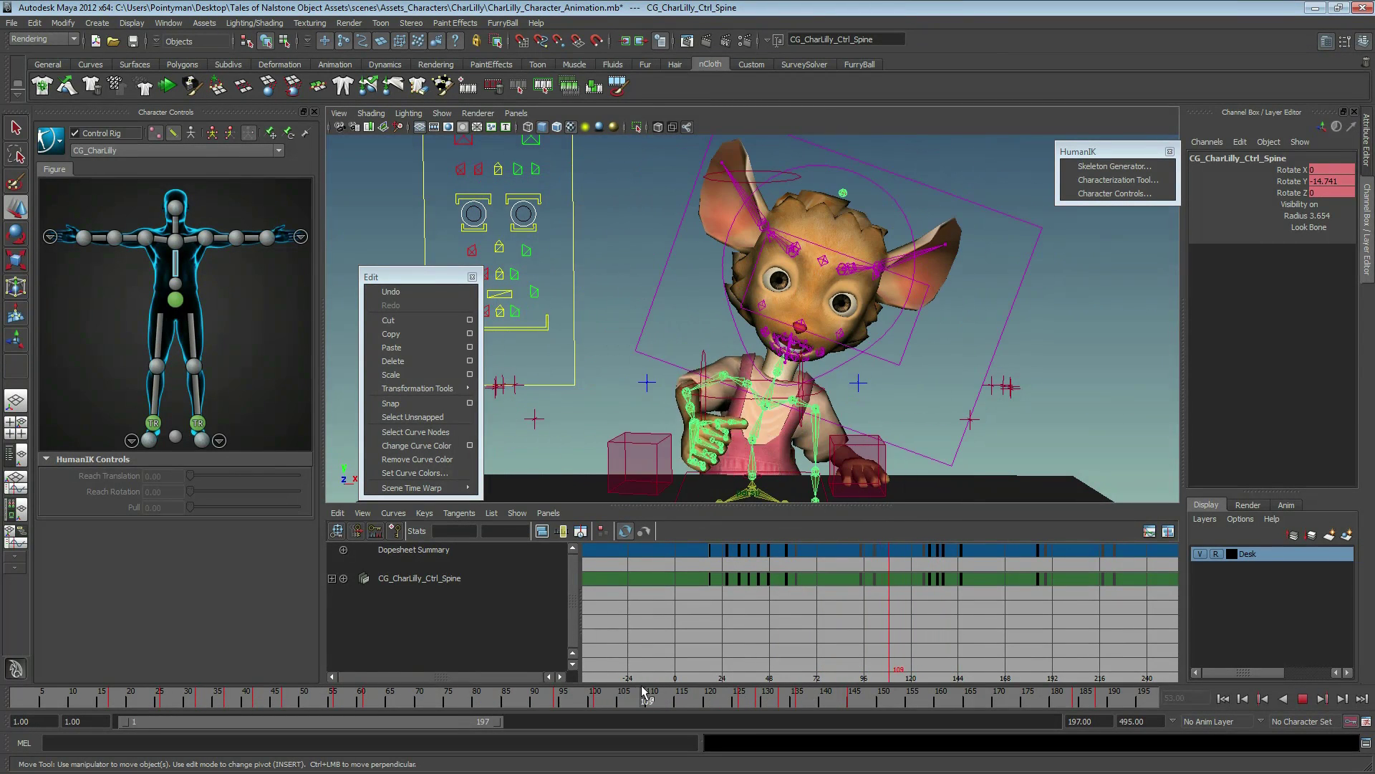
pyautogui.moveTo(643, 691)
pyautogui.mouseDown()
pyautogui.moveTo(553, 691)
pyautogui.moveTo(739, 690)
pyautogui.mouseUp()
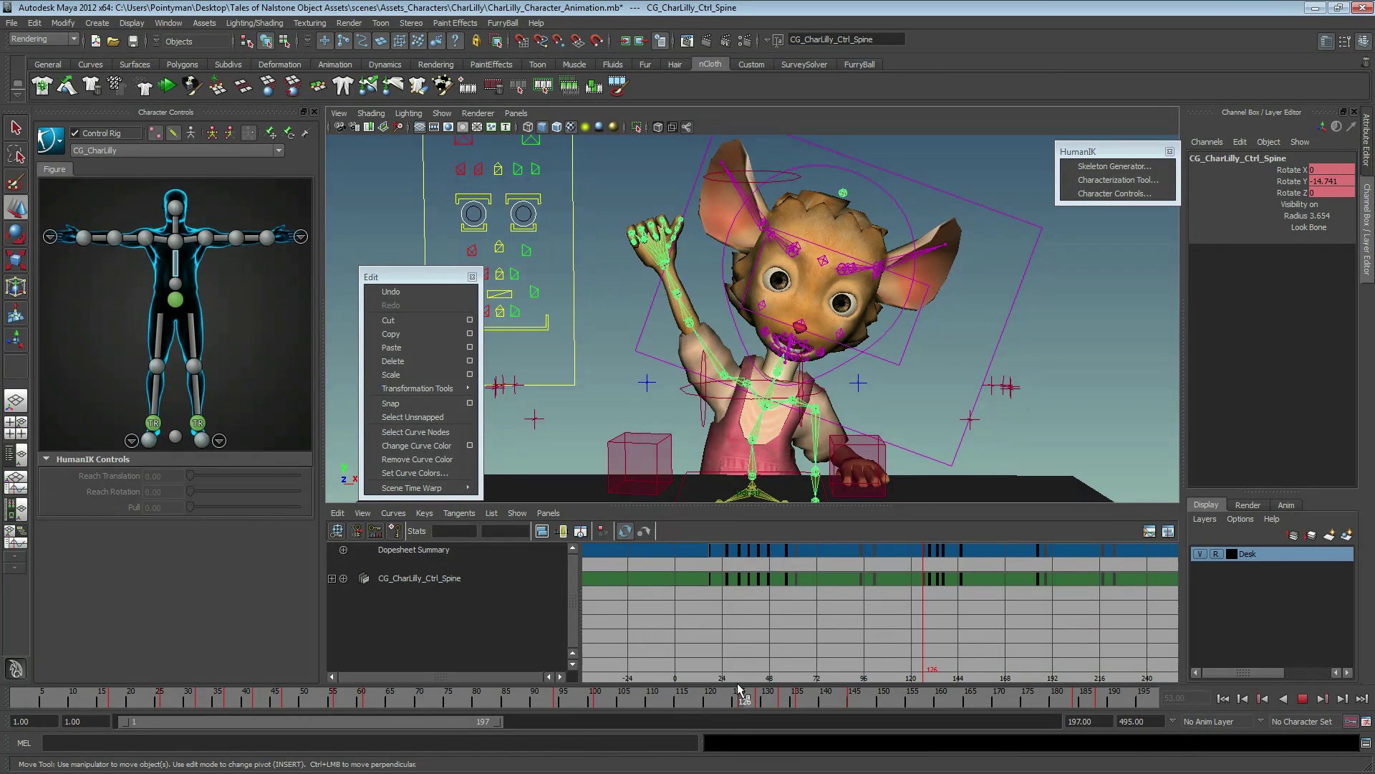
pyautogui.keyDown('alt'); pyautogui.moveTo(781, 378); pyautogui.dragTo(805, 337, button='middle'); pyautogui.keyUp('alt')
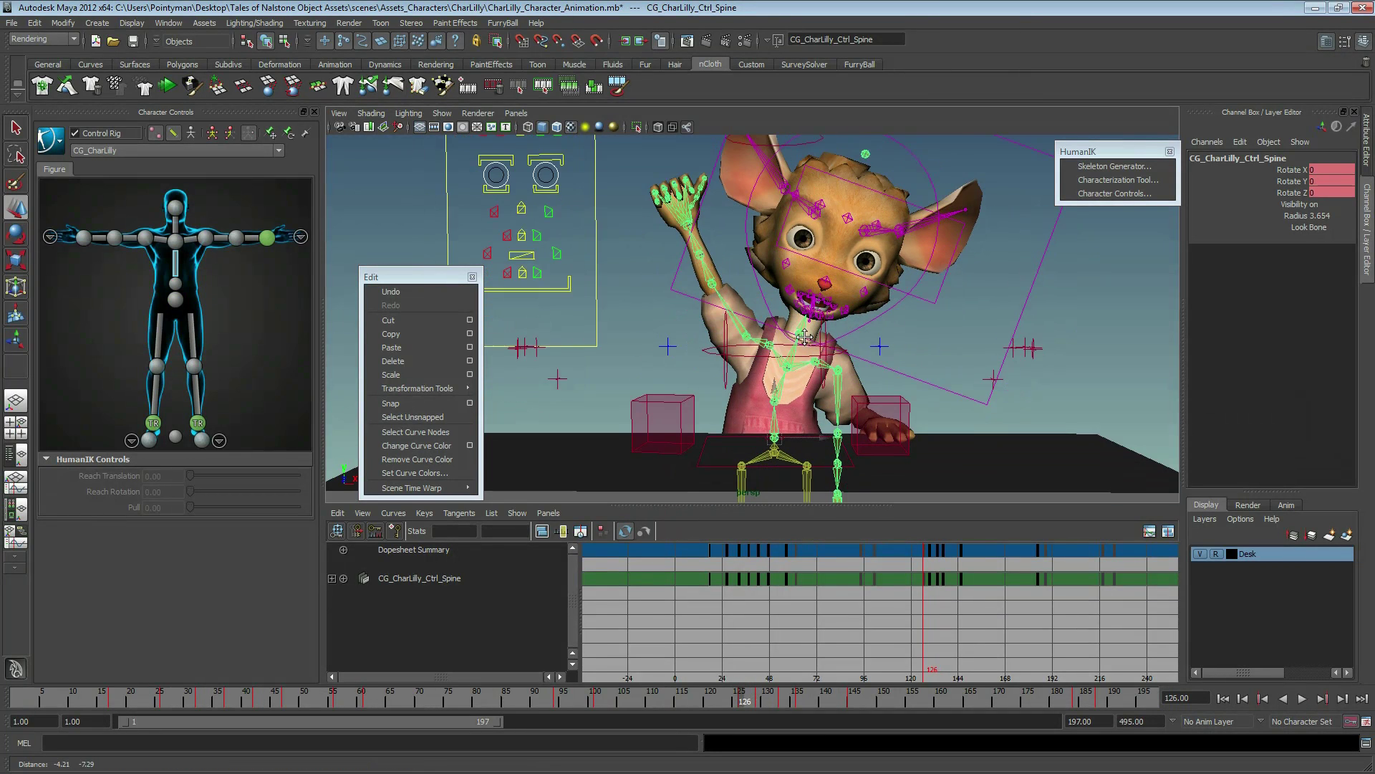
pyautogui.scroll(1, 805, 336)
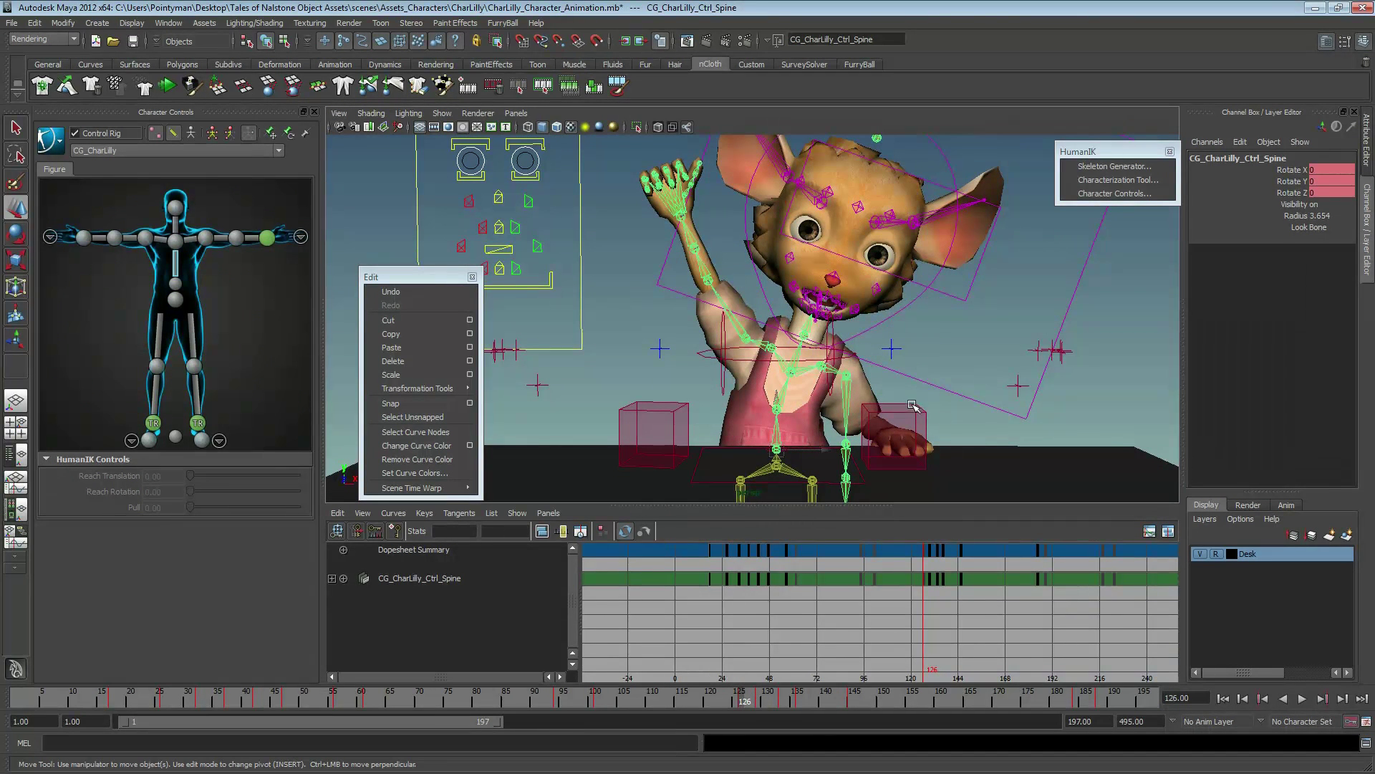
pyautogui.click(976, 429)
pyautogui.click(776, 434)
pyautogui.hotkey('shift', 'd')
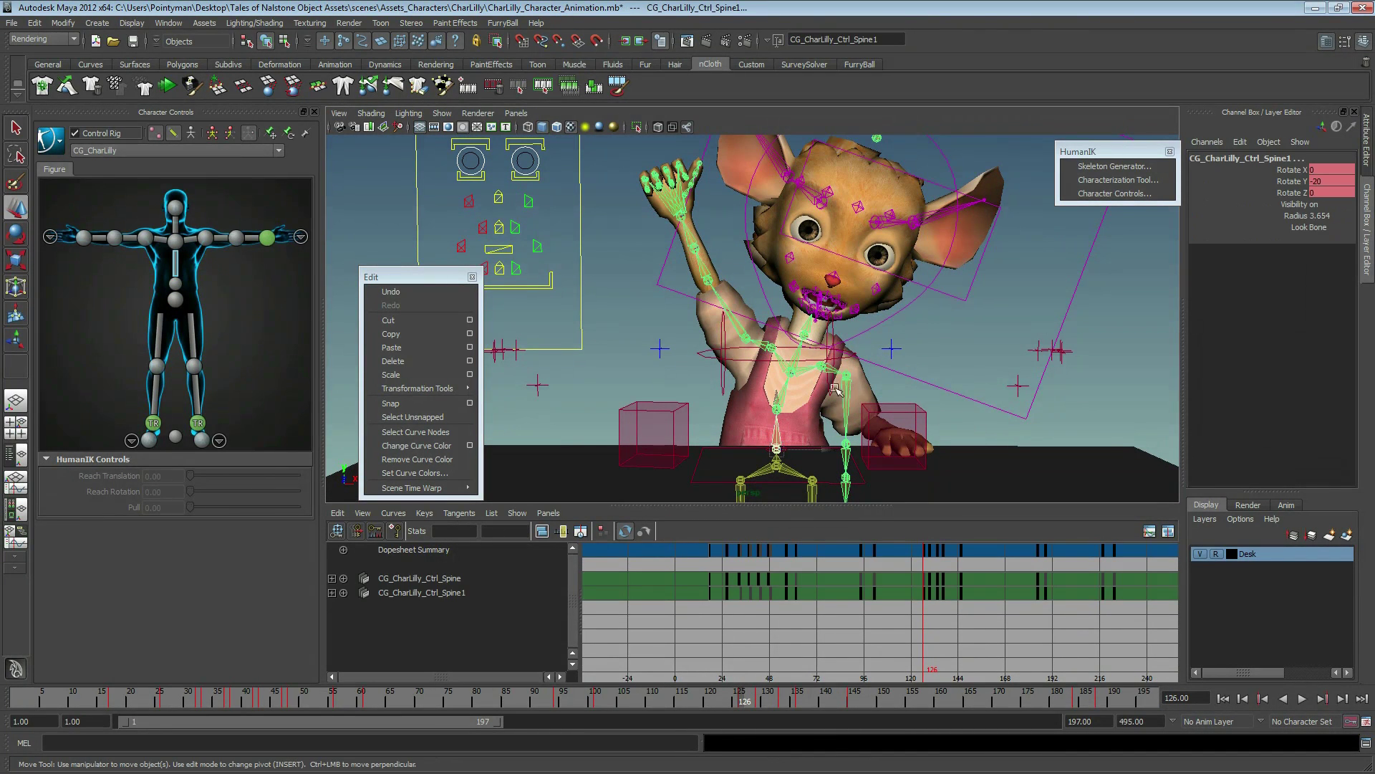
pyautogui.hotkey('shift', 'd')
pyautogui.scroll(2, 956, 595)
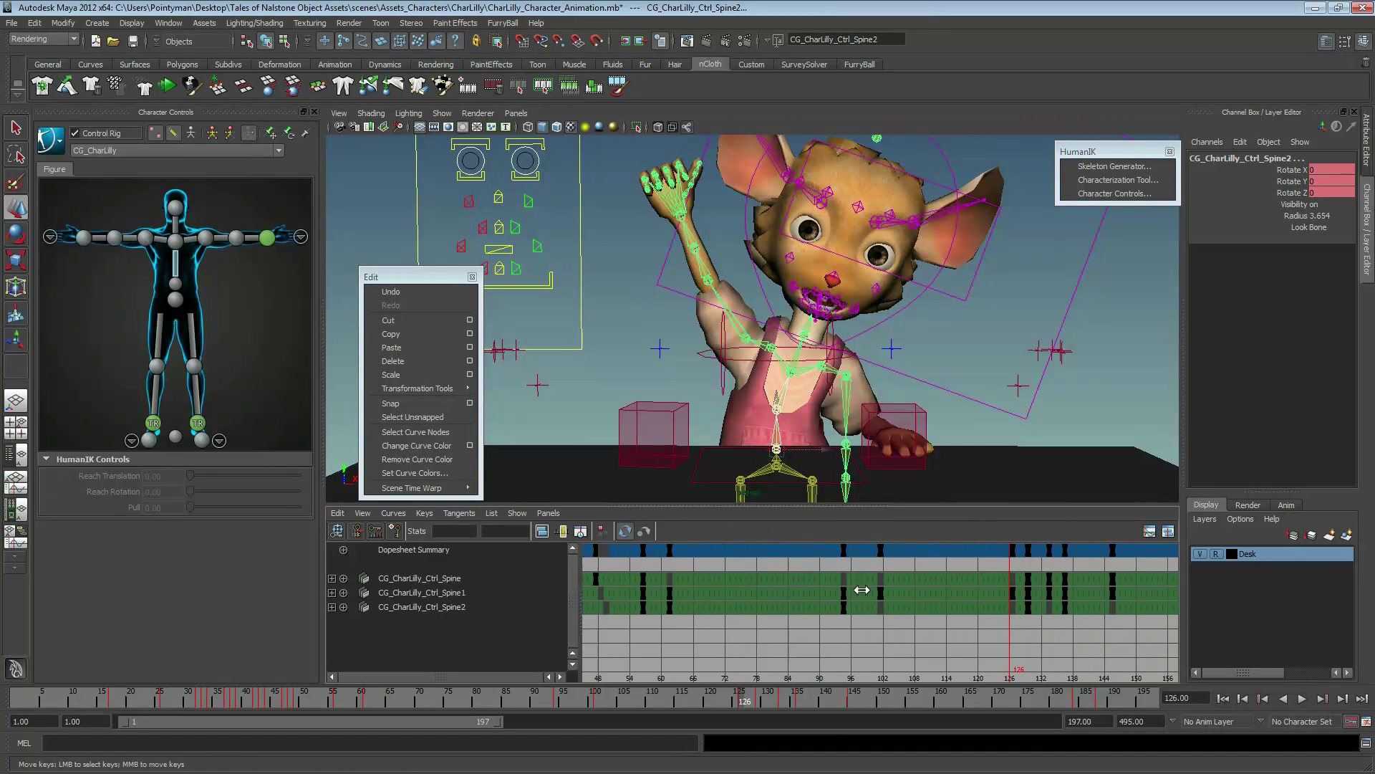
pyautogui.scroll(2, 956, 595)
pyautogui.keyDown('alt'); pyautogui.moveTo(956, 595); pyautogui.dragTo(944, 595, button='middle'); pyautogui.keyUp('alt')
pyautogui.press('e')
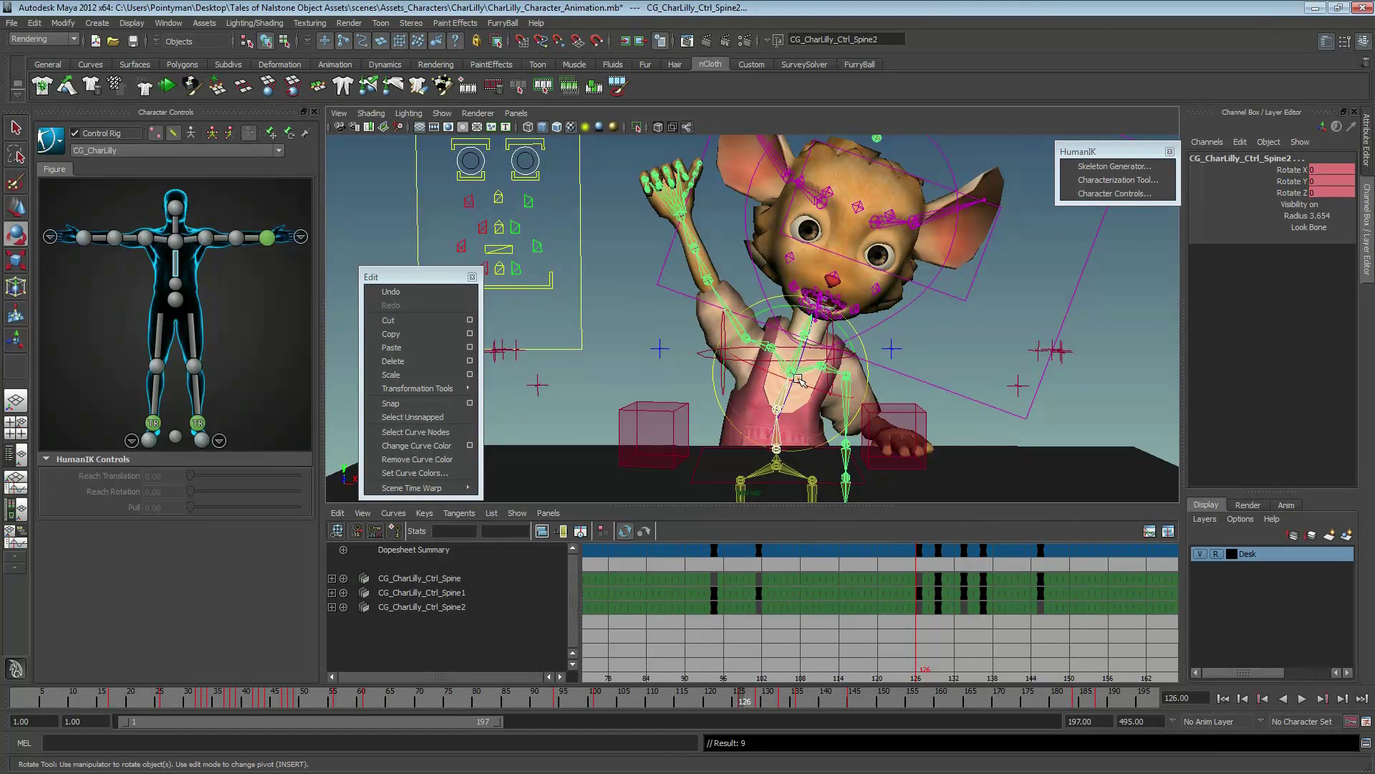
pyautogui.moveTo(796, 296); pyautogui.dragTo(823, 331)
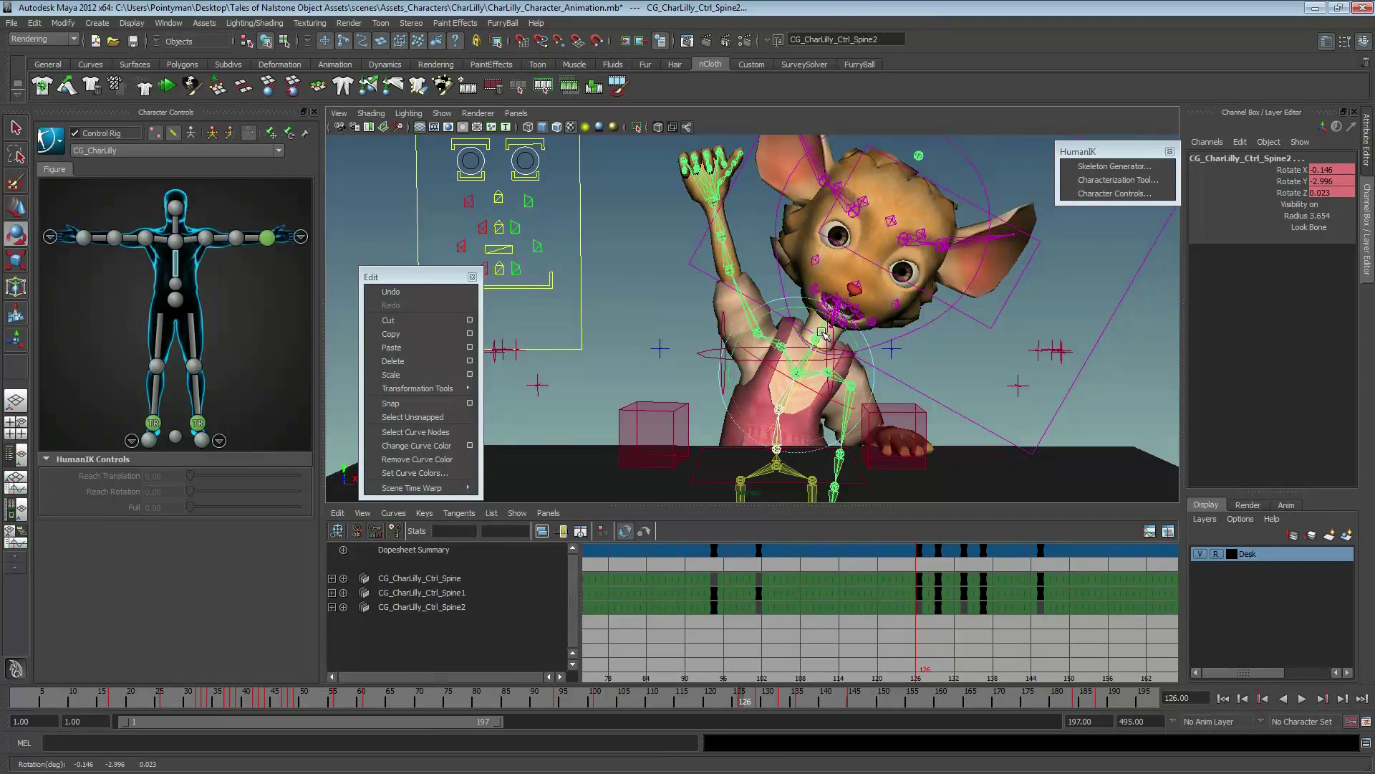
pyautogui.press('z')
pyautogui.click(823, 329)
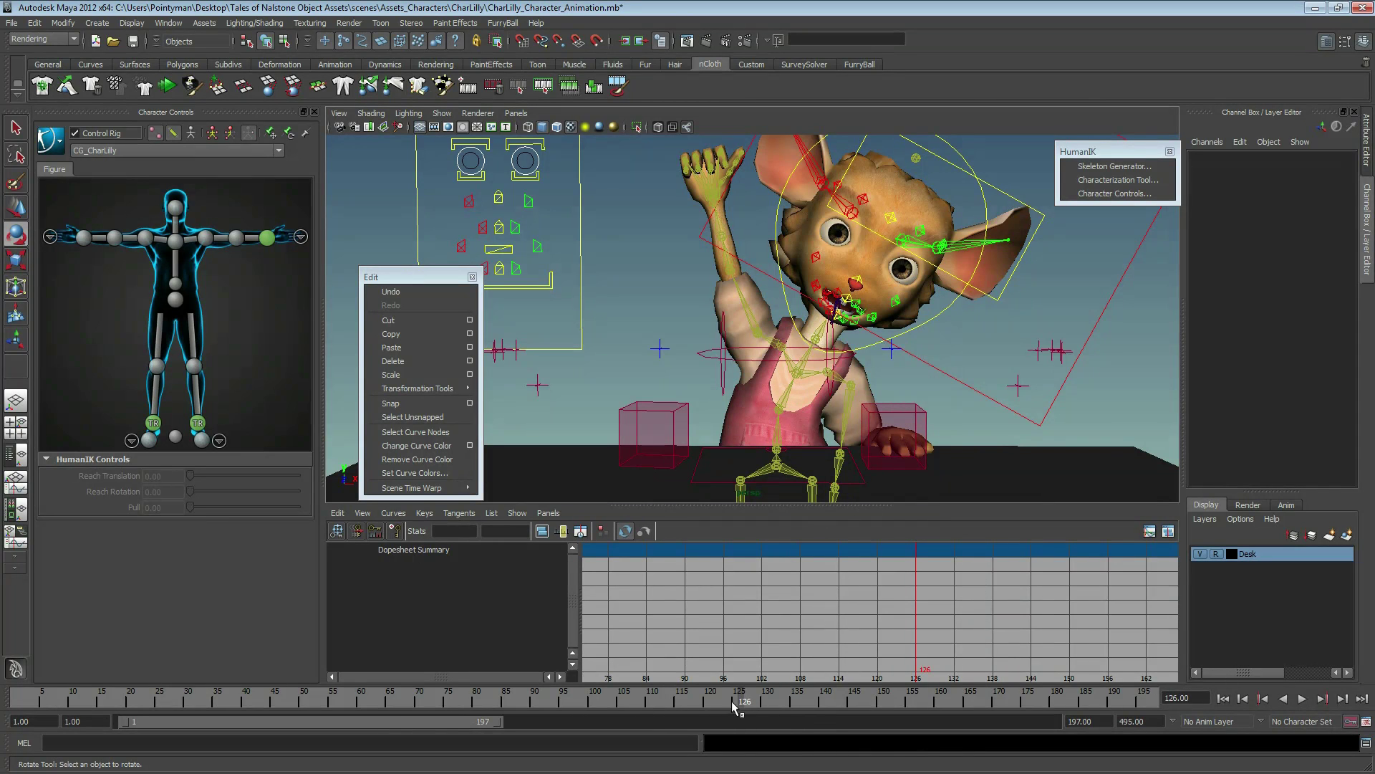
# - Review the wave near frame 129, then load all CharLilly rig controls' curves in the Graph Editor
pyautogui.moveTo(732, 706)
pyautogui.mouseDown()
pyautogui.moveTo(757, 702)
pyautogui.moveTo(272, 709)
pyautogui.moveTo(878, 709)
pyautogui.mouseUp()
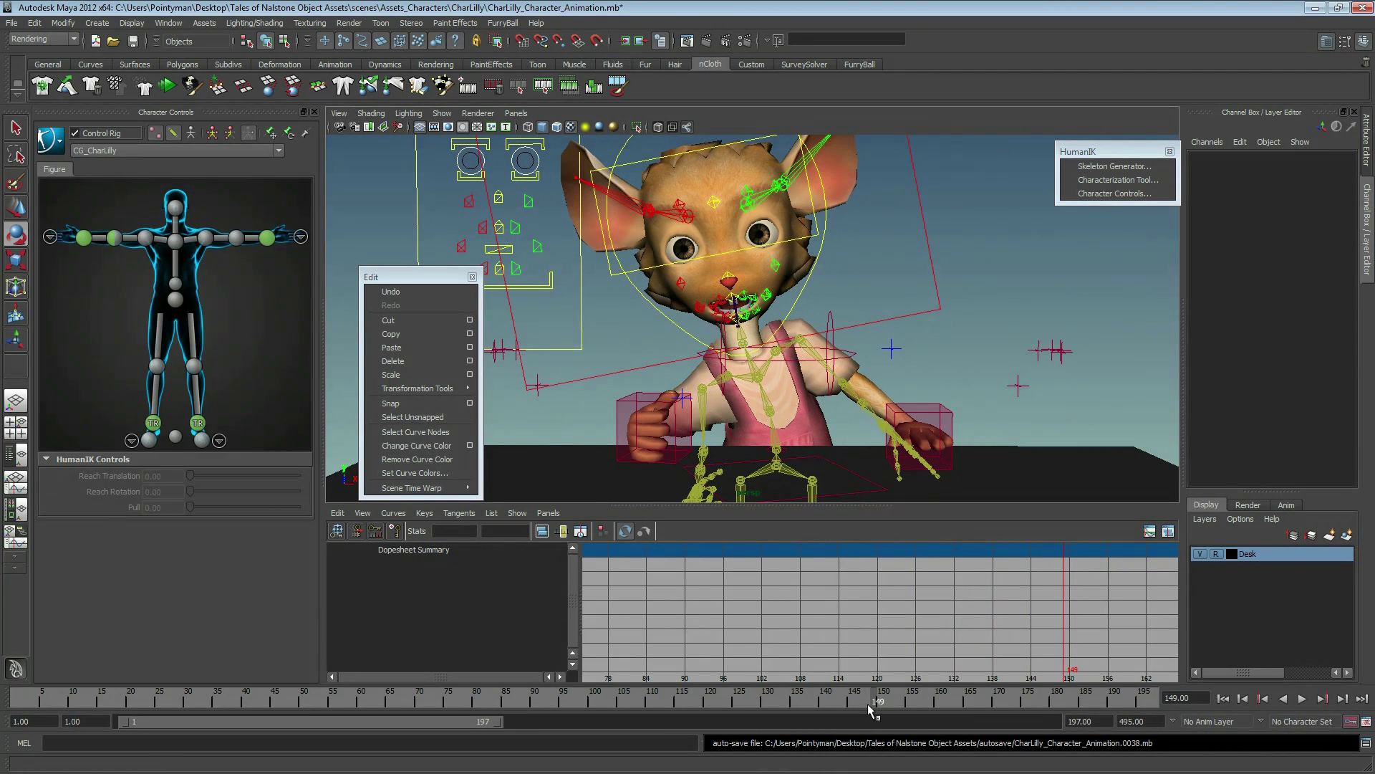
pyautogui.hotkey('alt', 'v')
pyautogui.hotkey('alt', 'v')
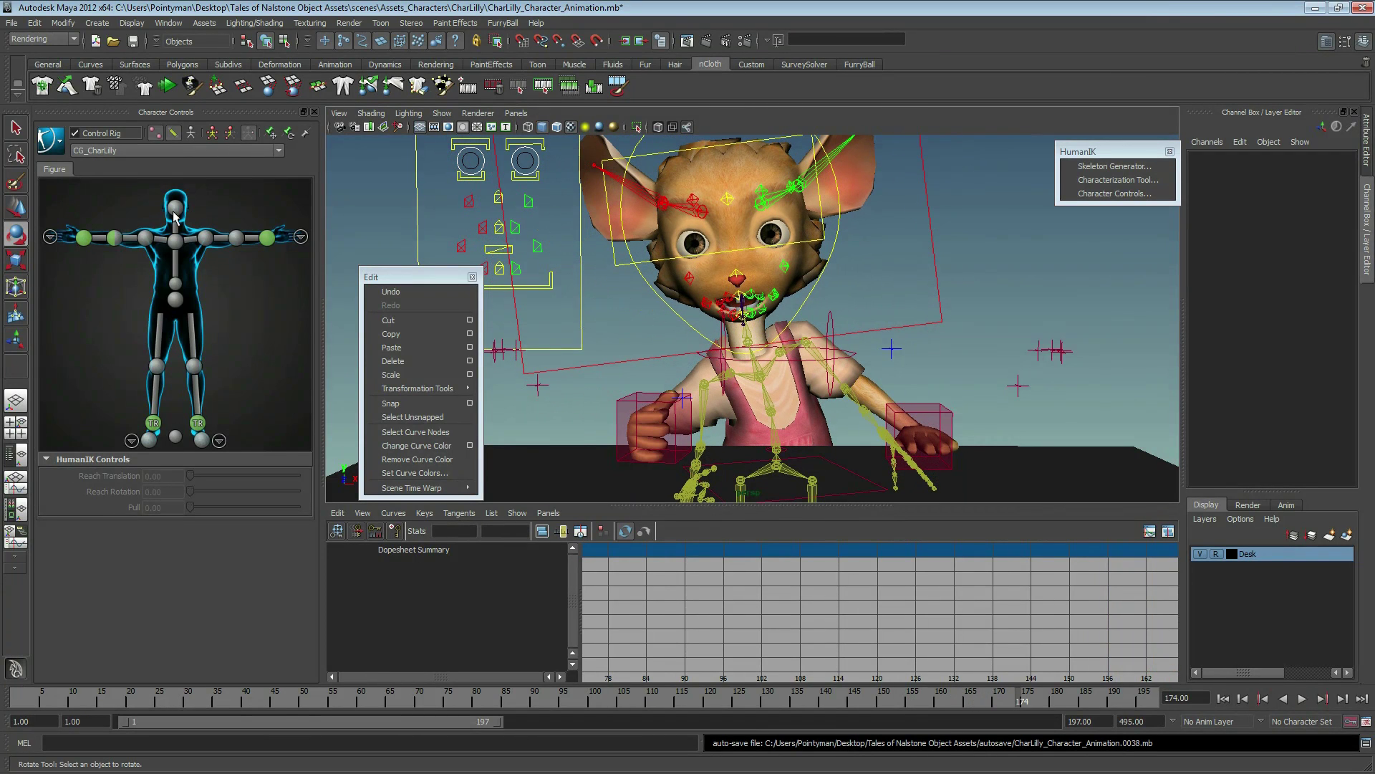
pyautogui.moveTo(69, 191)
pyautogui.mouseDown()
pyautogui.moveTo(298, 437)
pyautogui.moveTo(265, 447)
pyautogui.mouseUp()
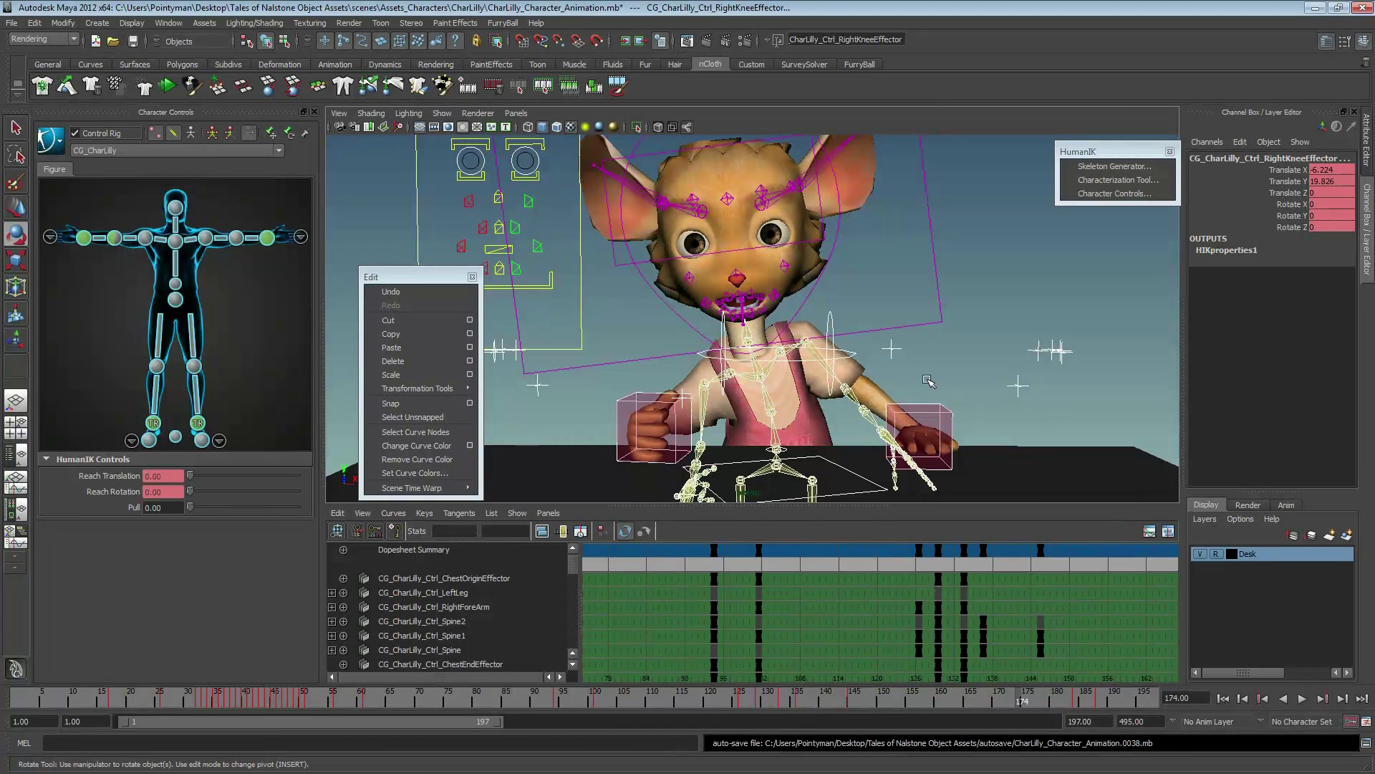
pyautogui.press('a')
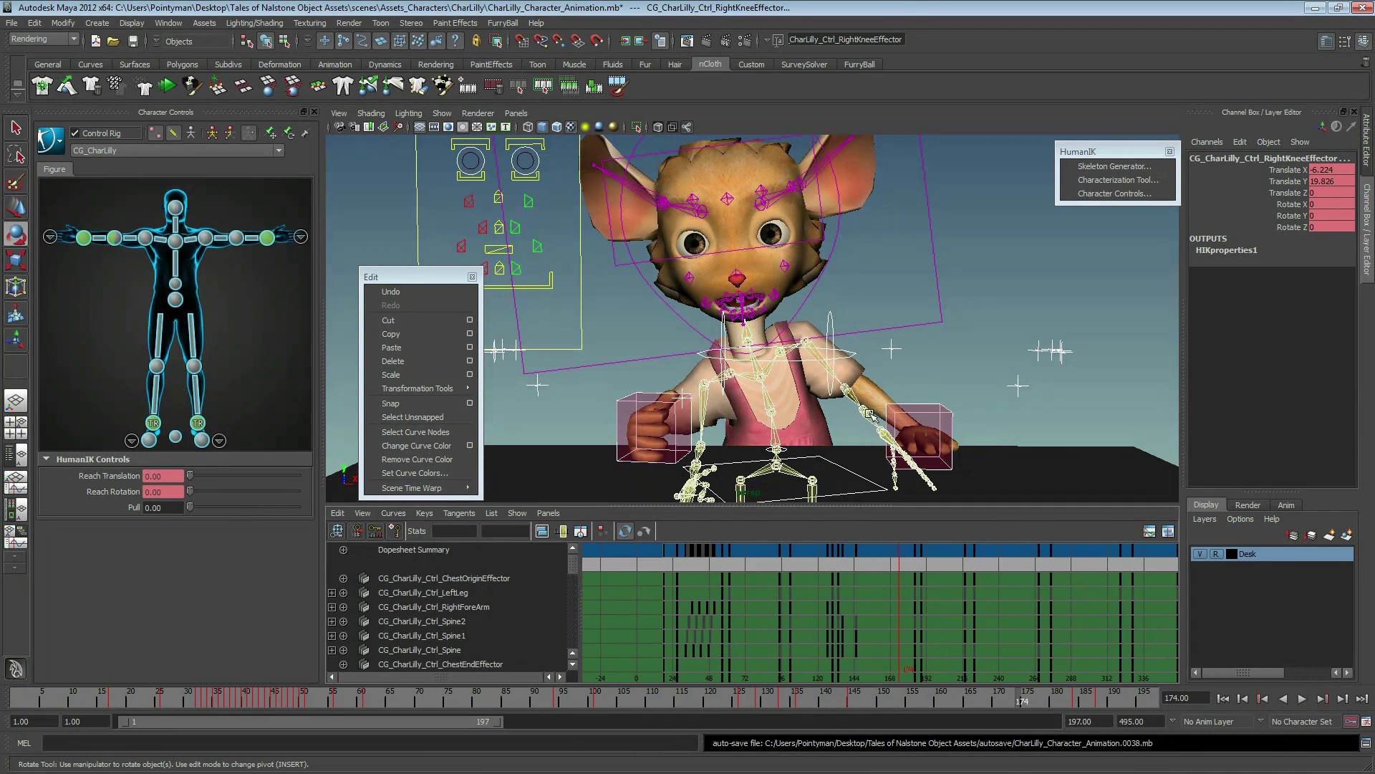
pyautogui.hotkey('shift', 'g')
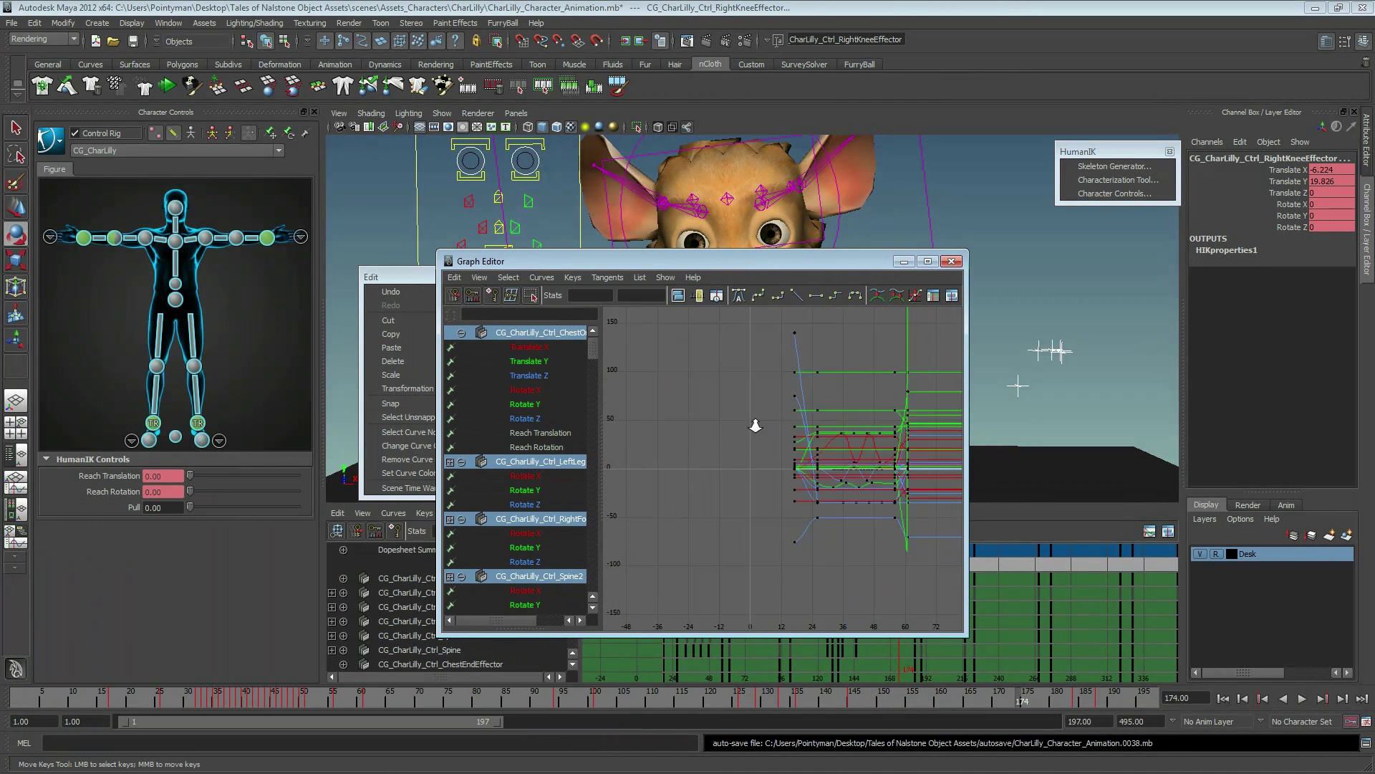
# - Select every key on all the rig's curves and make them stepped
pyautogui.keyDown('alt'); pyautogui.moveTo(756, 425); pyautogui.dragTo(727, 412, button='right'); pyautogui.keyUp('alt')
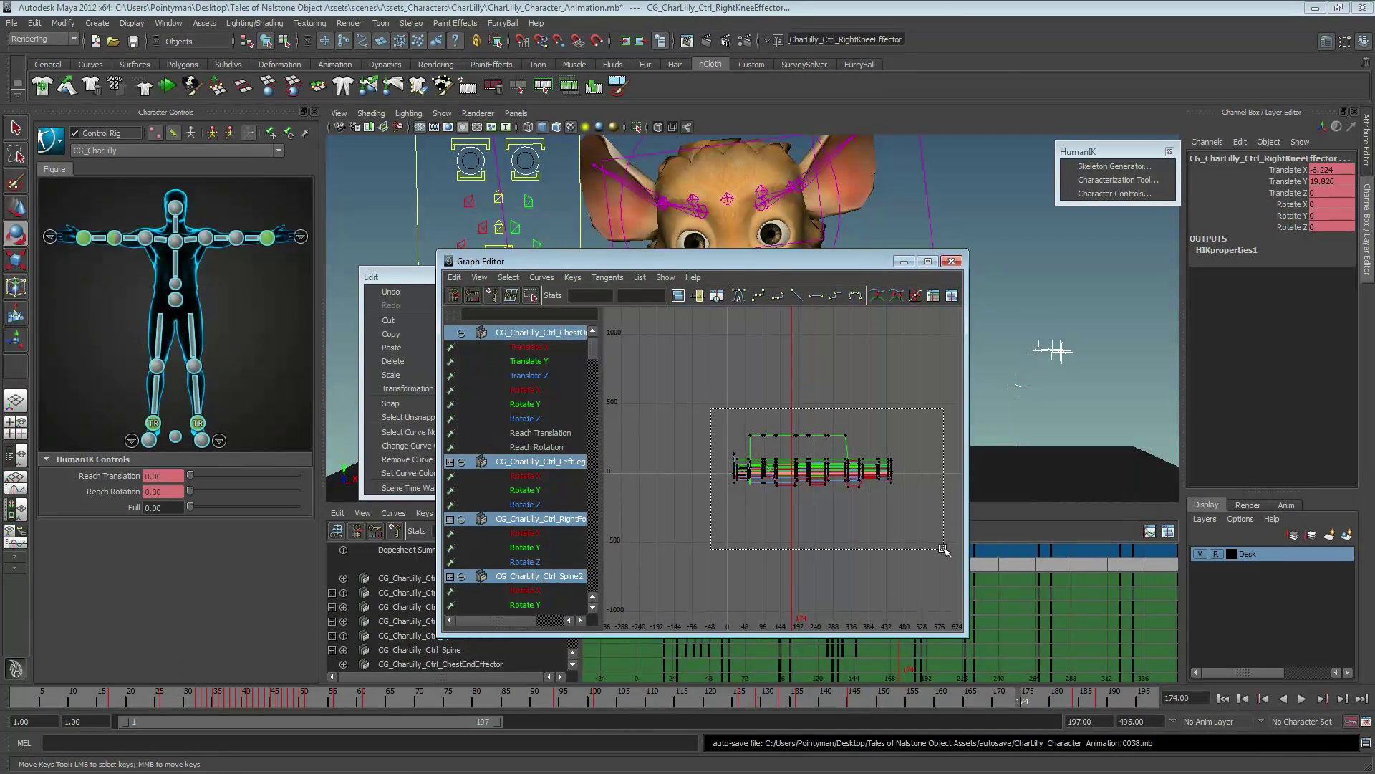
pyautogui.moveTo(711, 409); pyautogui.dragTo(944, 549)
pyautogui.click(833, 296)
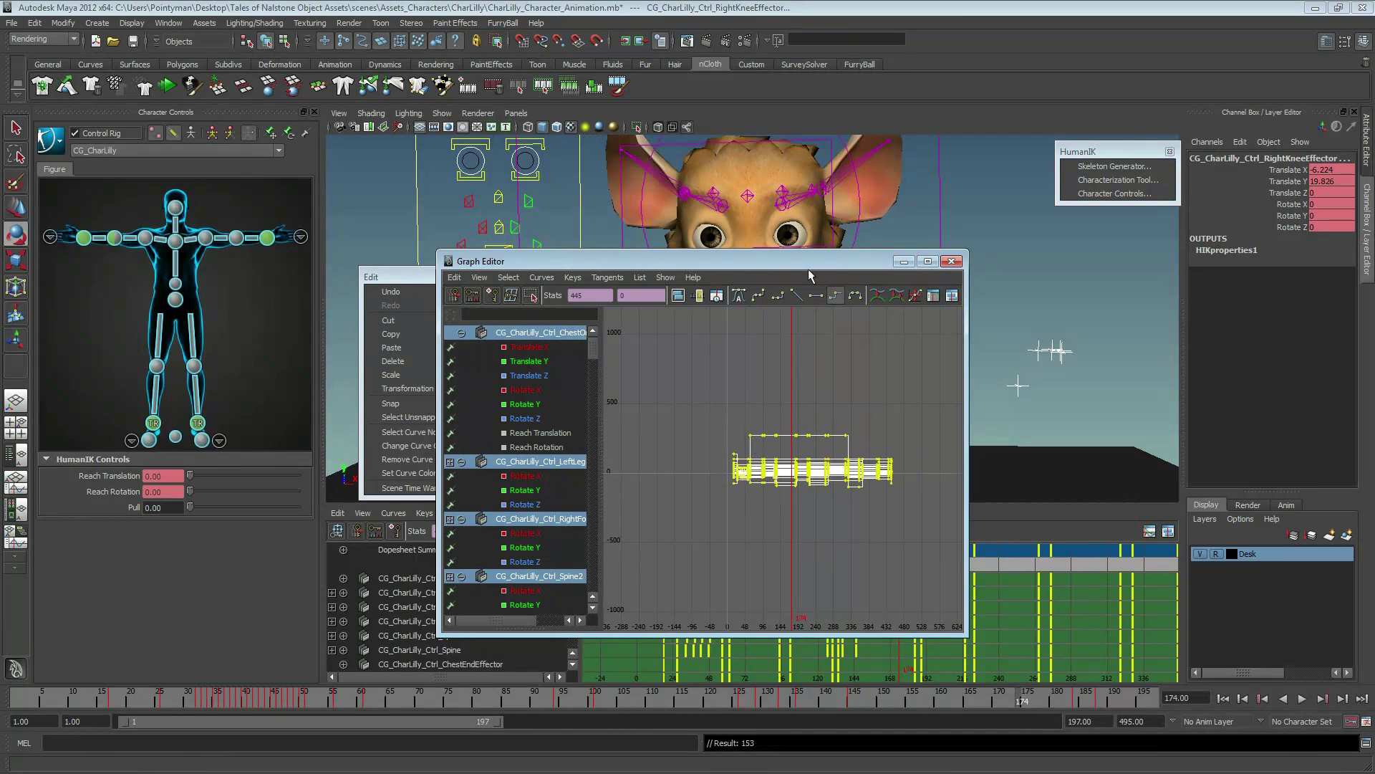
pyautogui.click(952, 261)
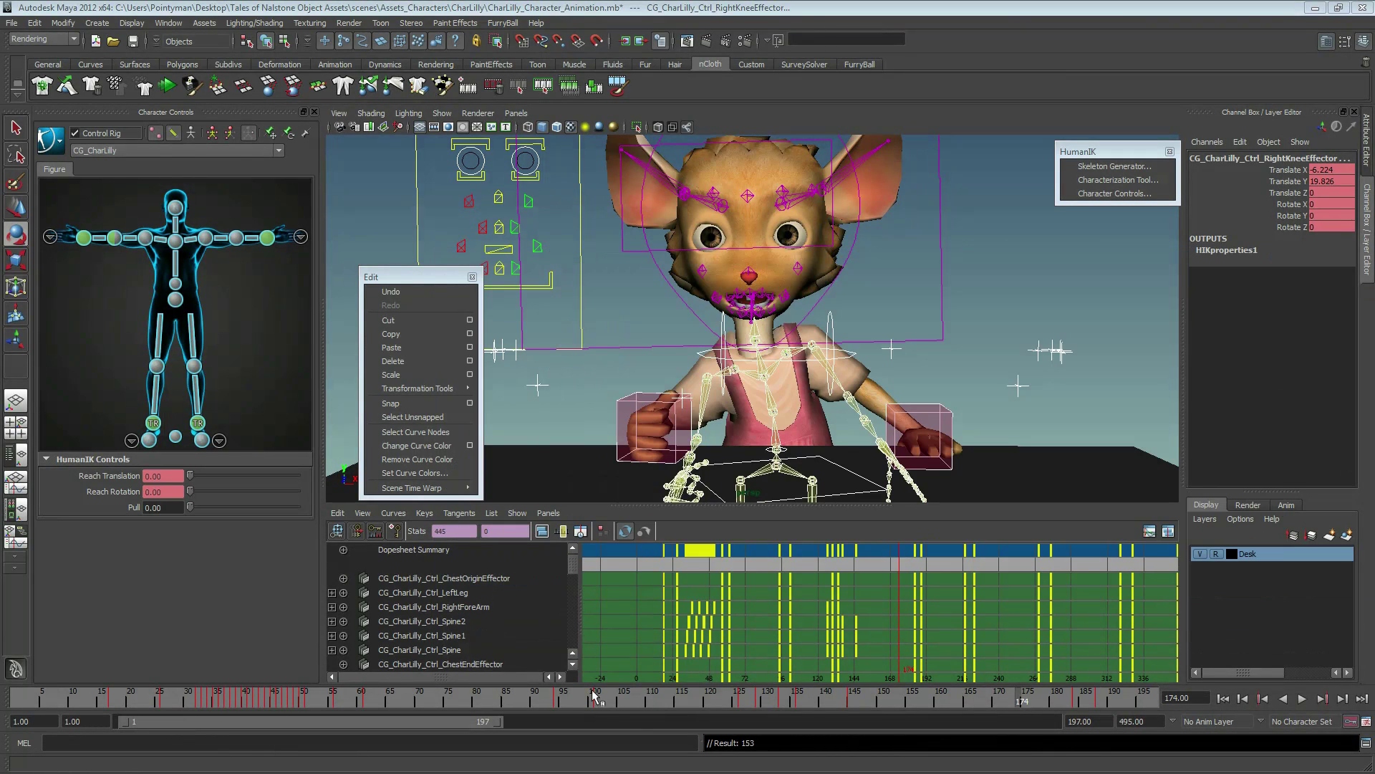
# - Play back the stepped animation, stopping at frame 130, then set all keys to plateau tangents
pyautogui.hotkey('alt', 'v')
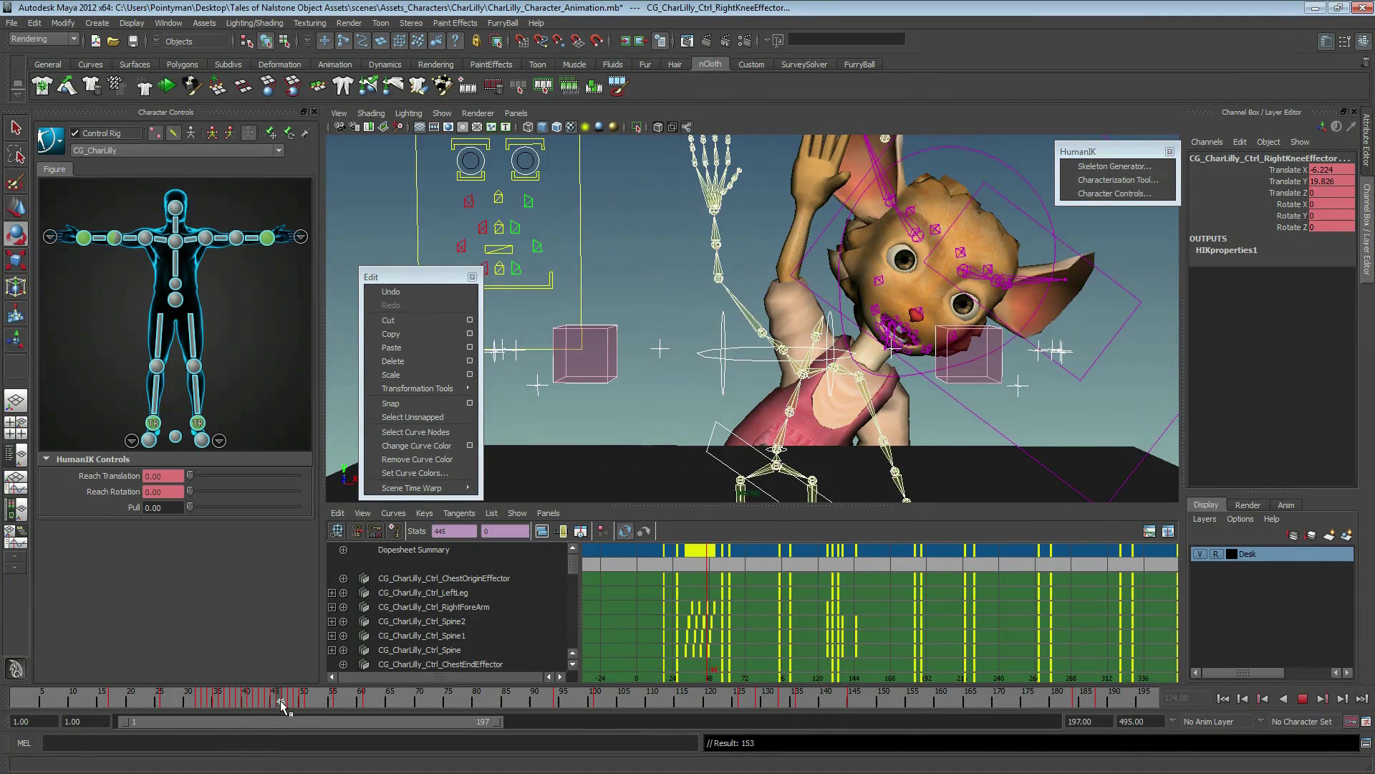
pyautogui.moveTo(281, 705); pyautogui.dragTo(773, 713)
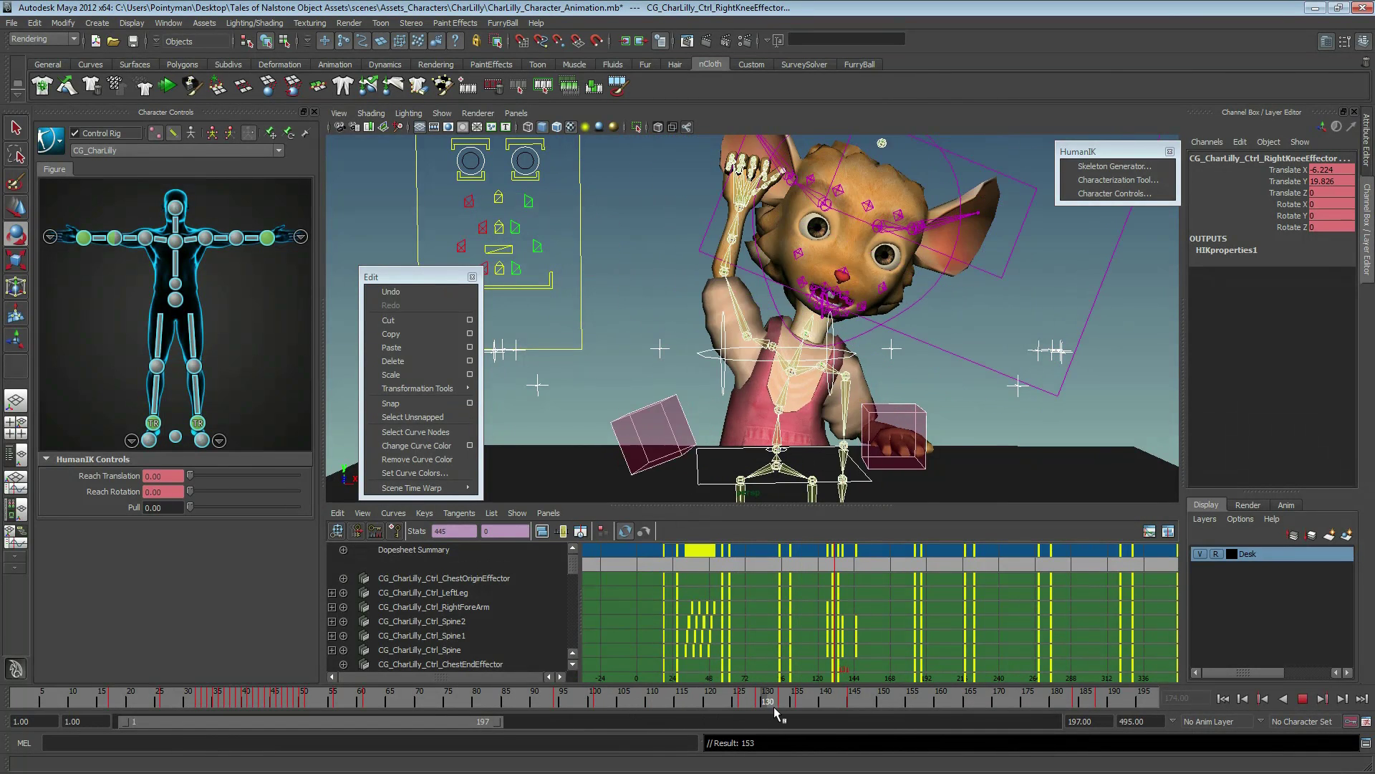
pyautogui.hotkey('alt', 'v')
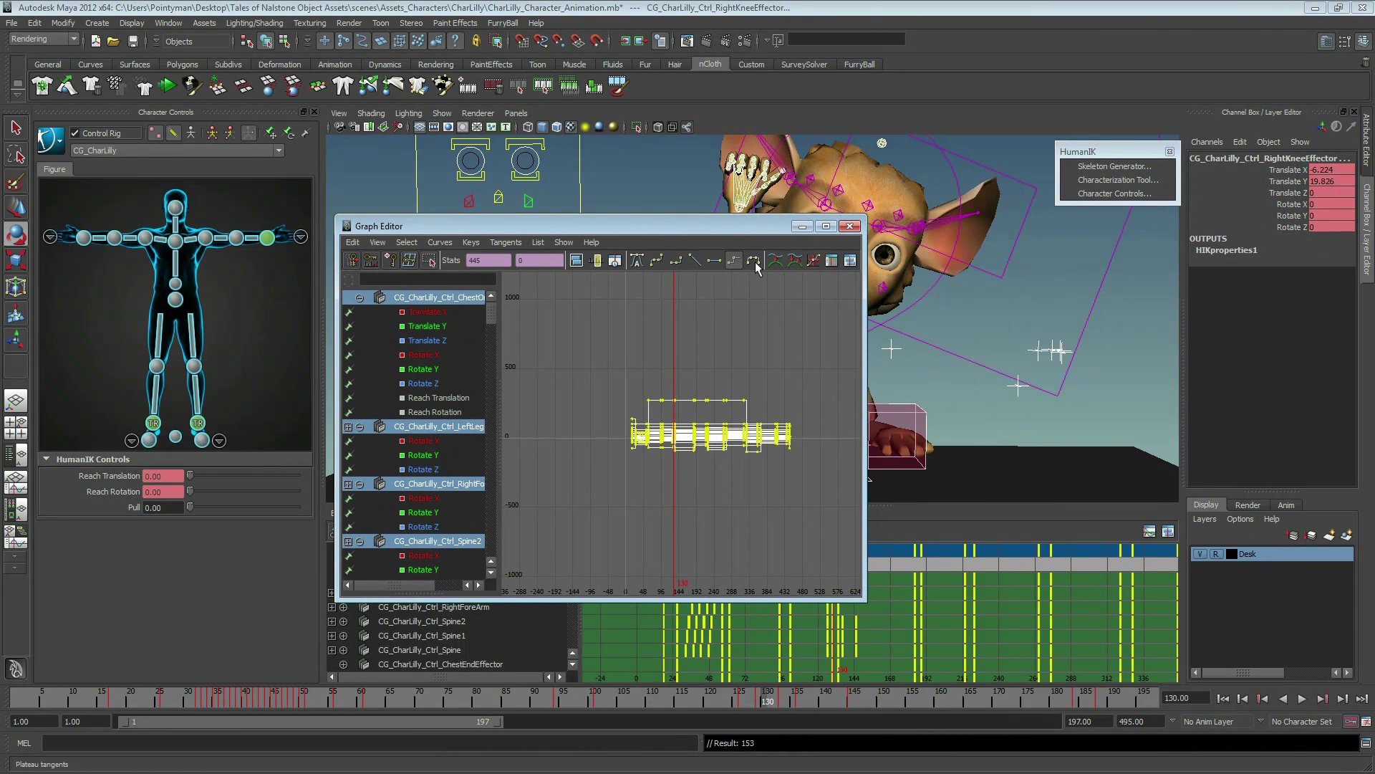
pyautogui.click(754, 263)
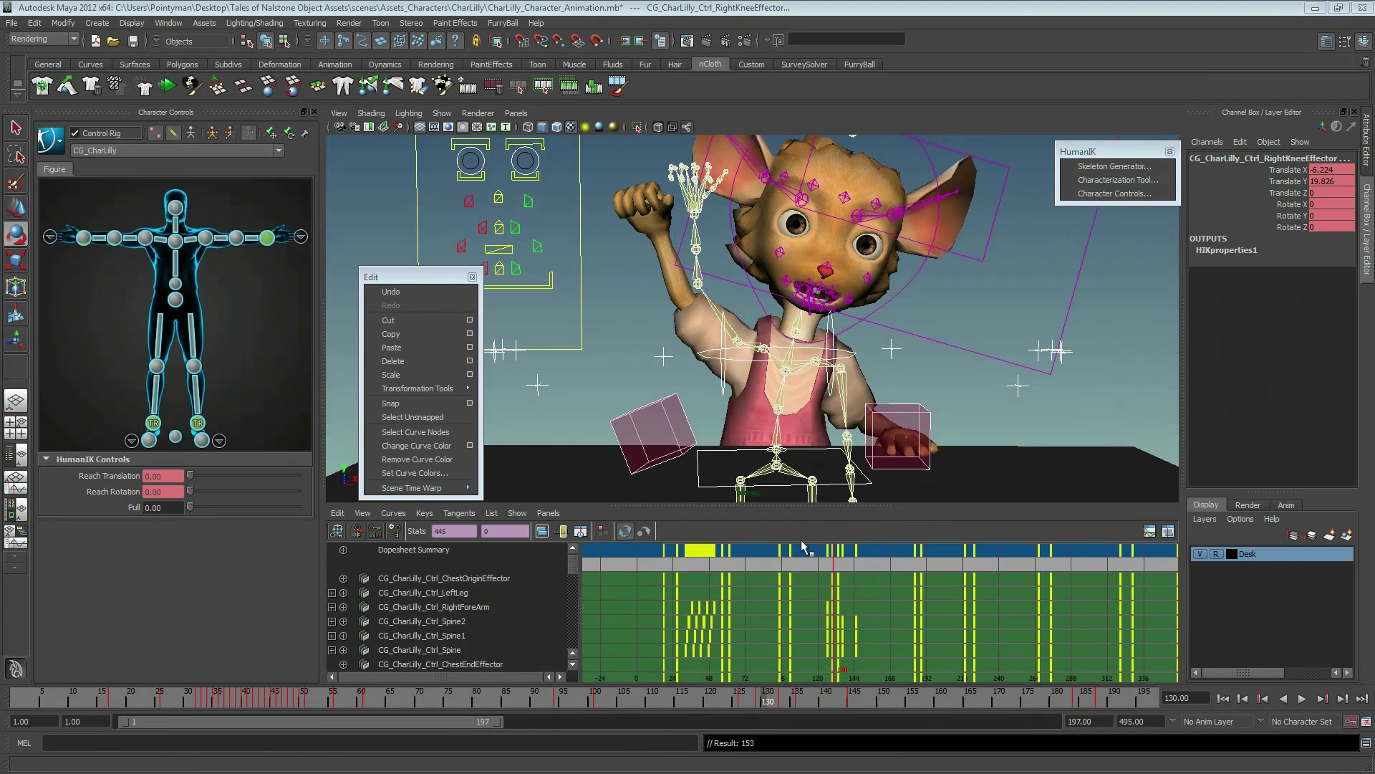
# - Scrub the timeline around frames 136 and 38 to check the wave
pyautogui.scroll(5, 813, 606)
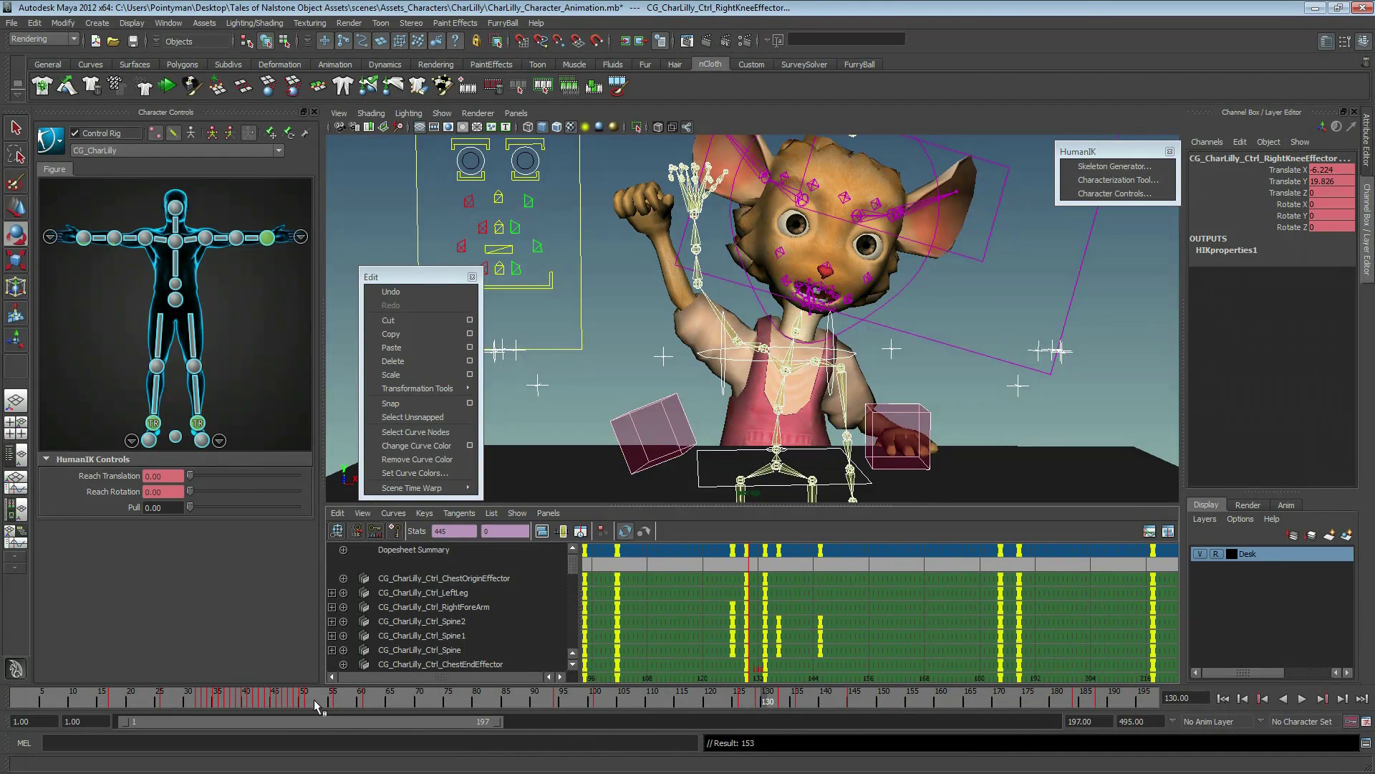
pyautogui.moveTo(766, 709); pyautogui.dragTo(854, 710)
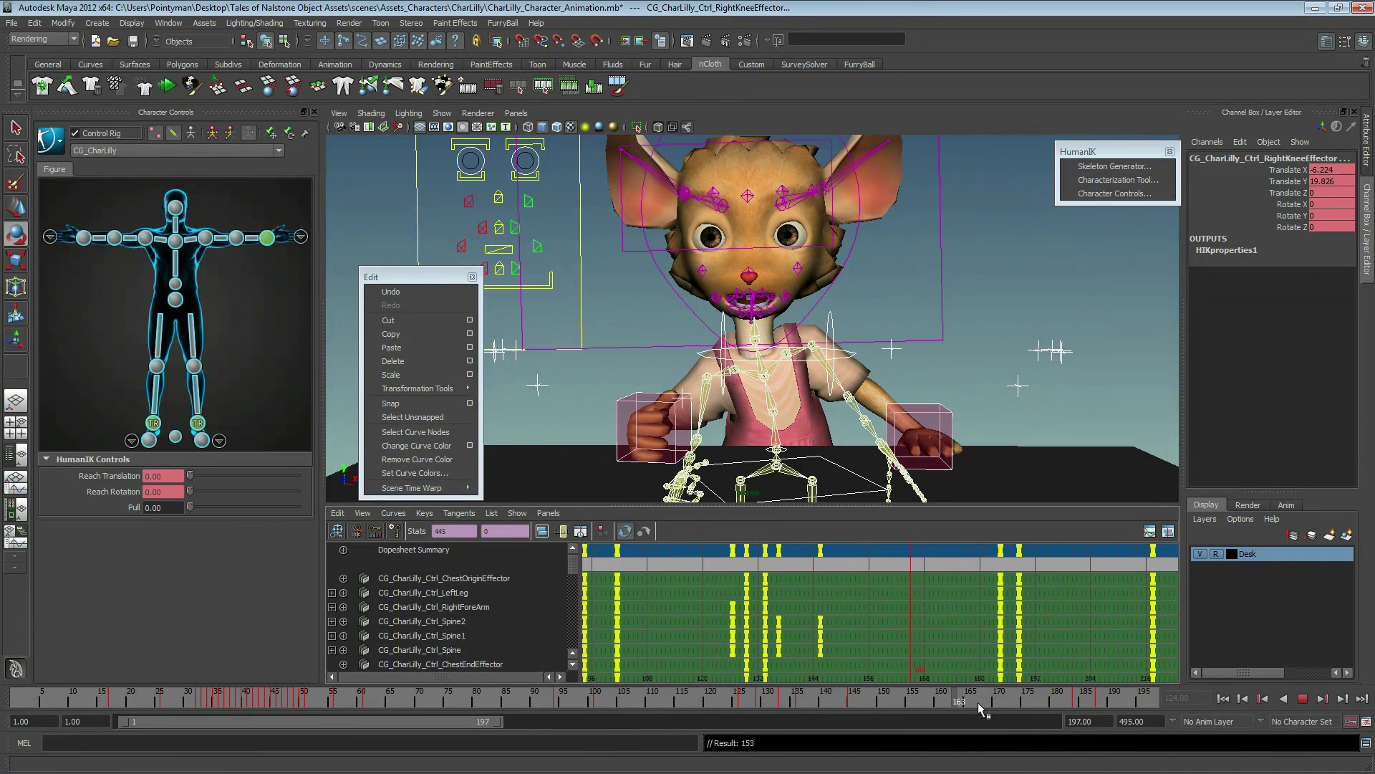
pyautogui.moveTo(978, 702)
pyautogui.mouseDown()
pyautogui.moveTo(130, 702)
pyautogui.moveTo(901, 706)
pyautogui.mouseUp()
pyautogui.scroll(-5, 923, 577)
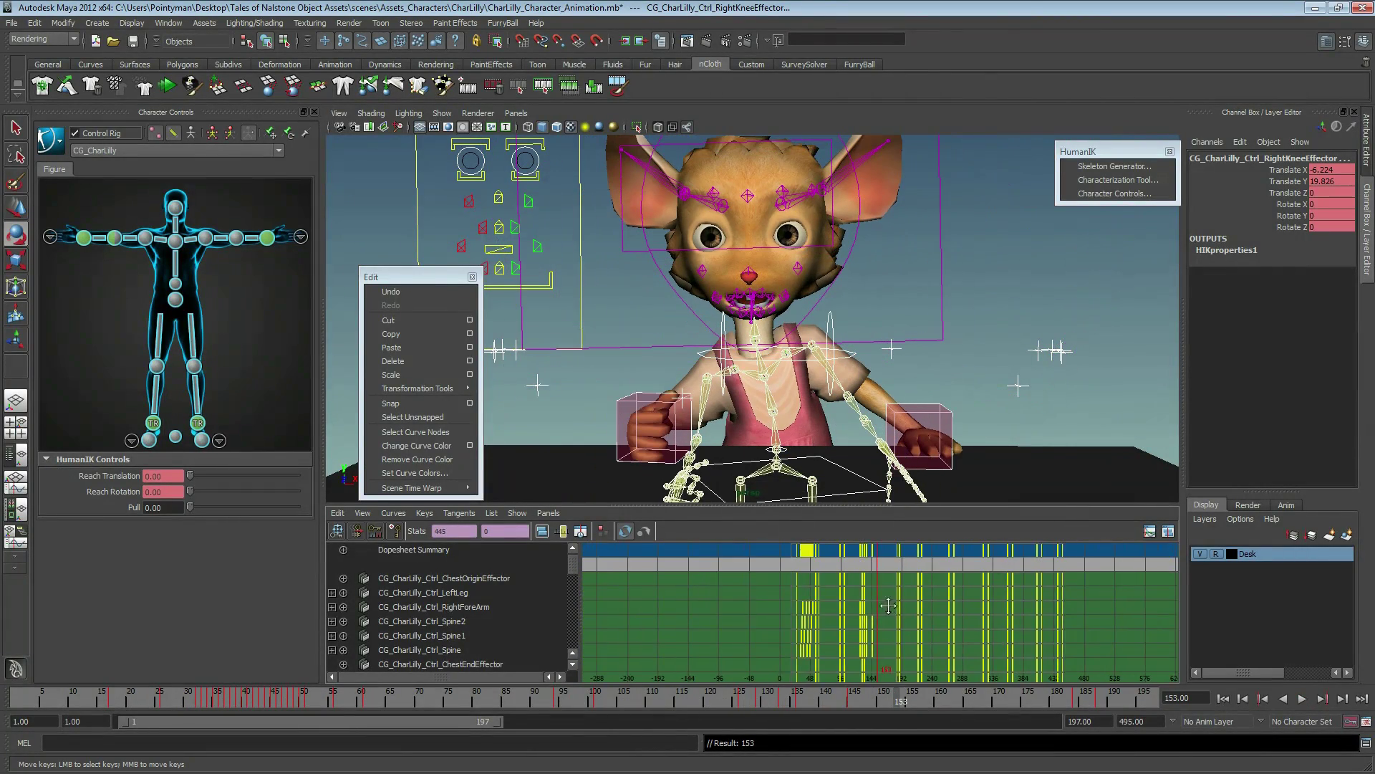
pyautogui.scroll(-4, 922, 577)
# - Extend the playback range end to frame 383 and play the wave over it
pyautogui.moveTo(499, 724); pyautogui.dragTo(846, 724)
pyautogui.hotkey('alt', 'v')
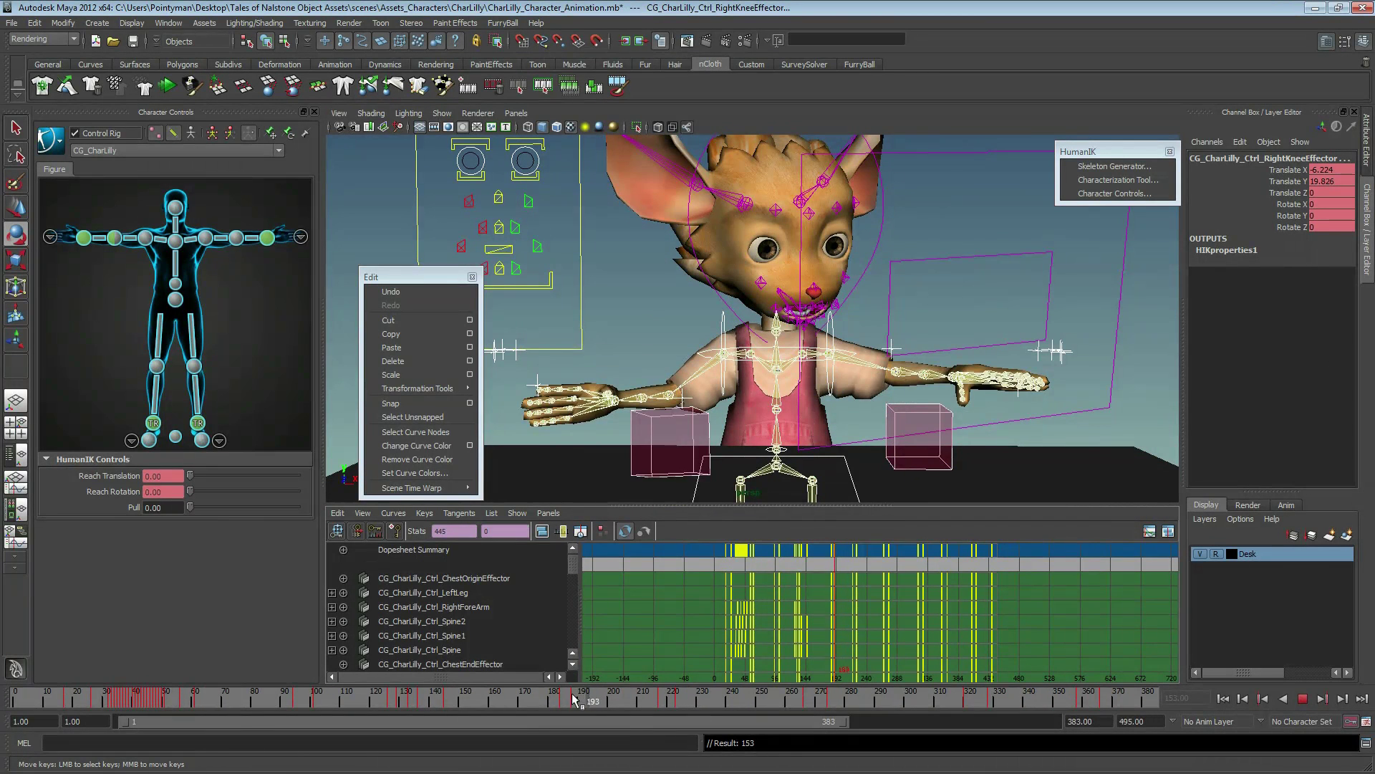
pyautogui.moveTo(573, 699)
pyautogui.mouseDown()
pyautogui.moveTo(548, 700)
pyautogui.moveTo(1114, 715)
pyautogui.mouseUp()
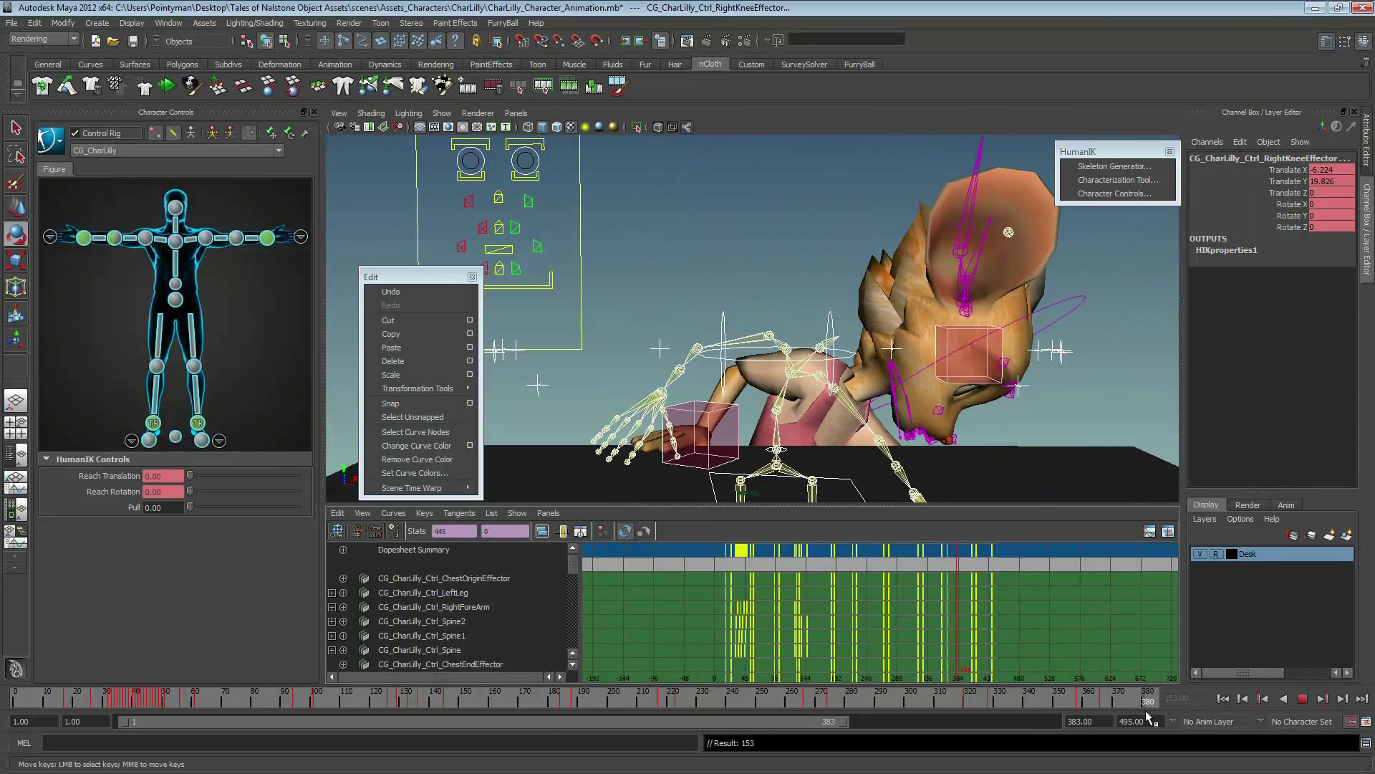
# - Extend the playback range end to frame 495 and review frames 418 back to 321
pyautogui.moveTo(845, 722); pyautogui.dragTo(1053, 722)
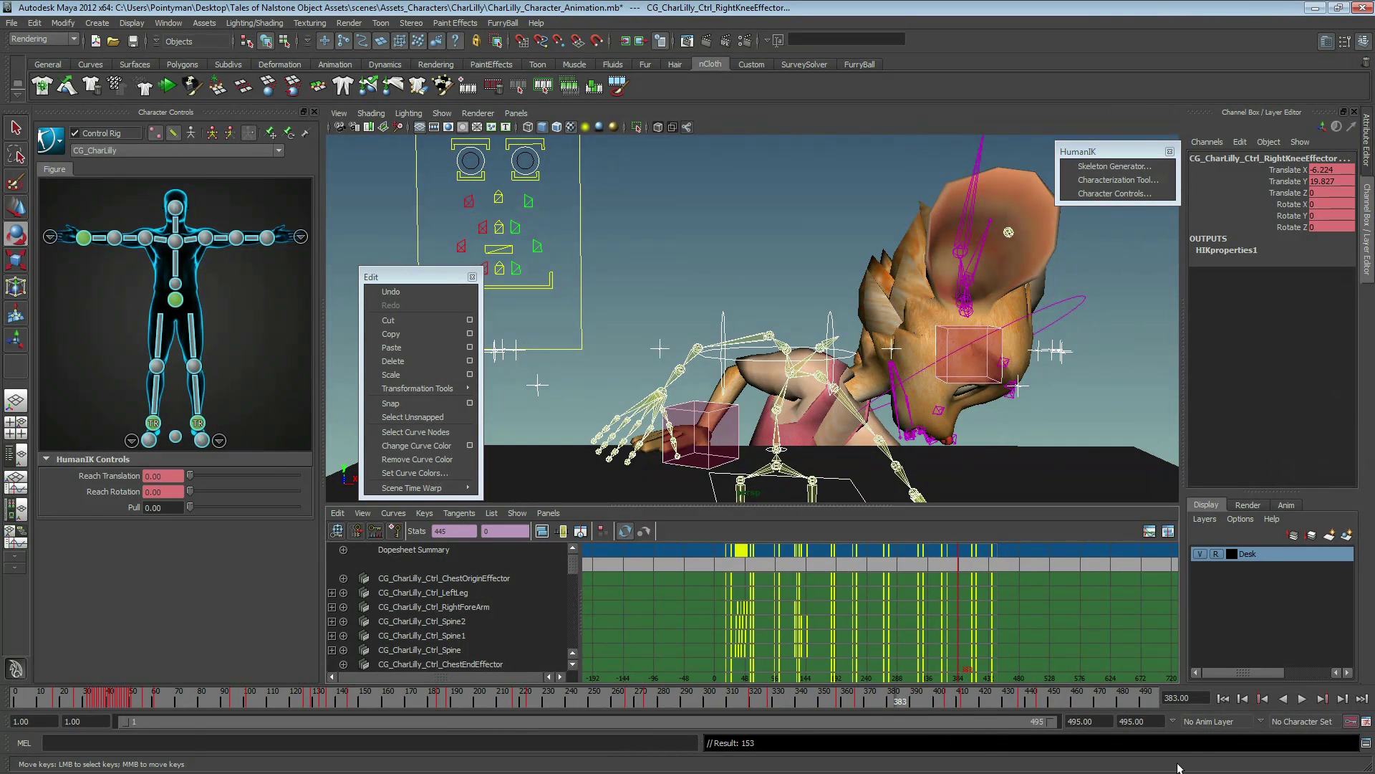
pyautogui.moveTo(916, 698); pyautogui.dragTo(980, 699)
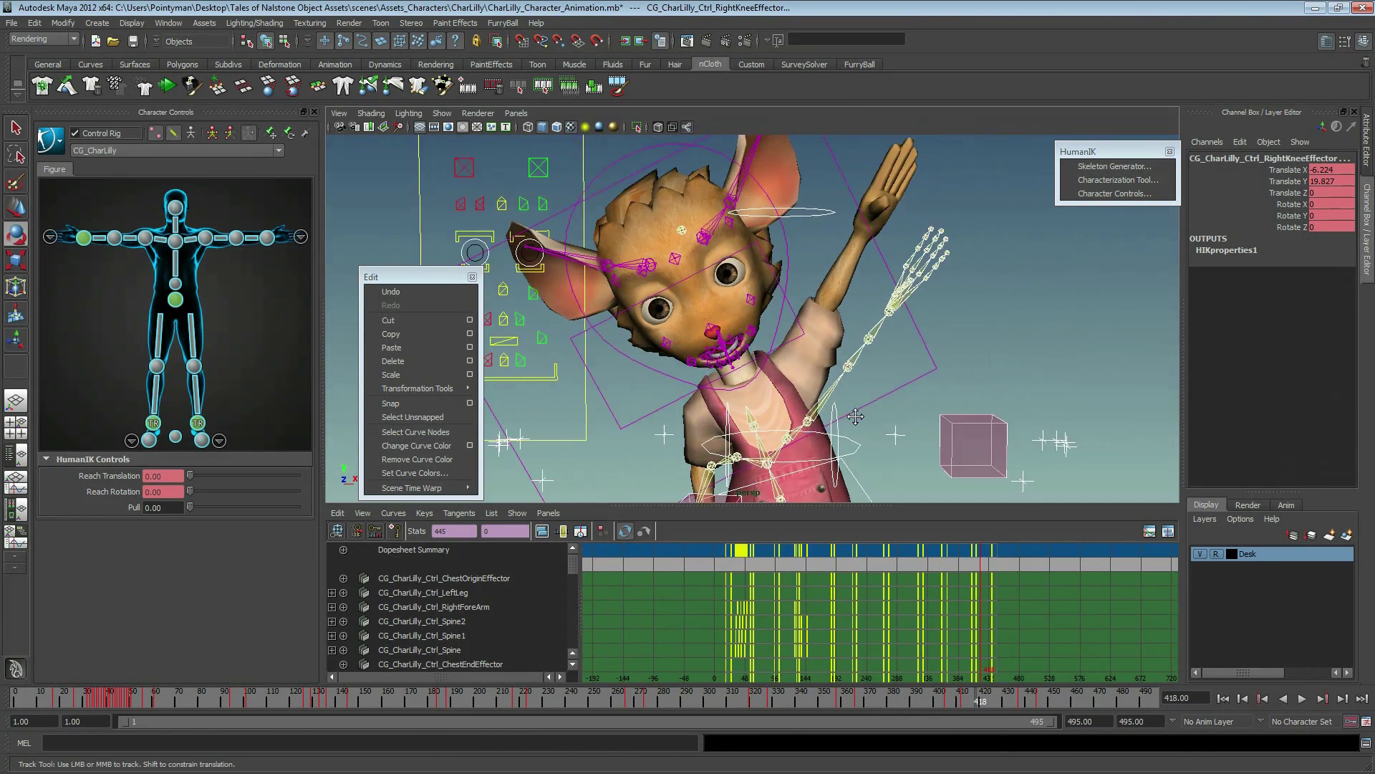
pyautogui.hotkey('alt', 'v')
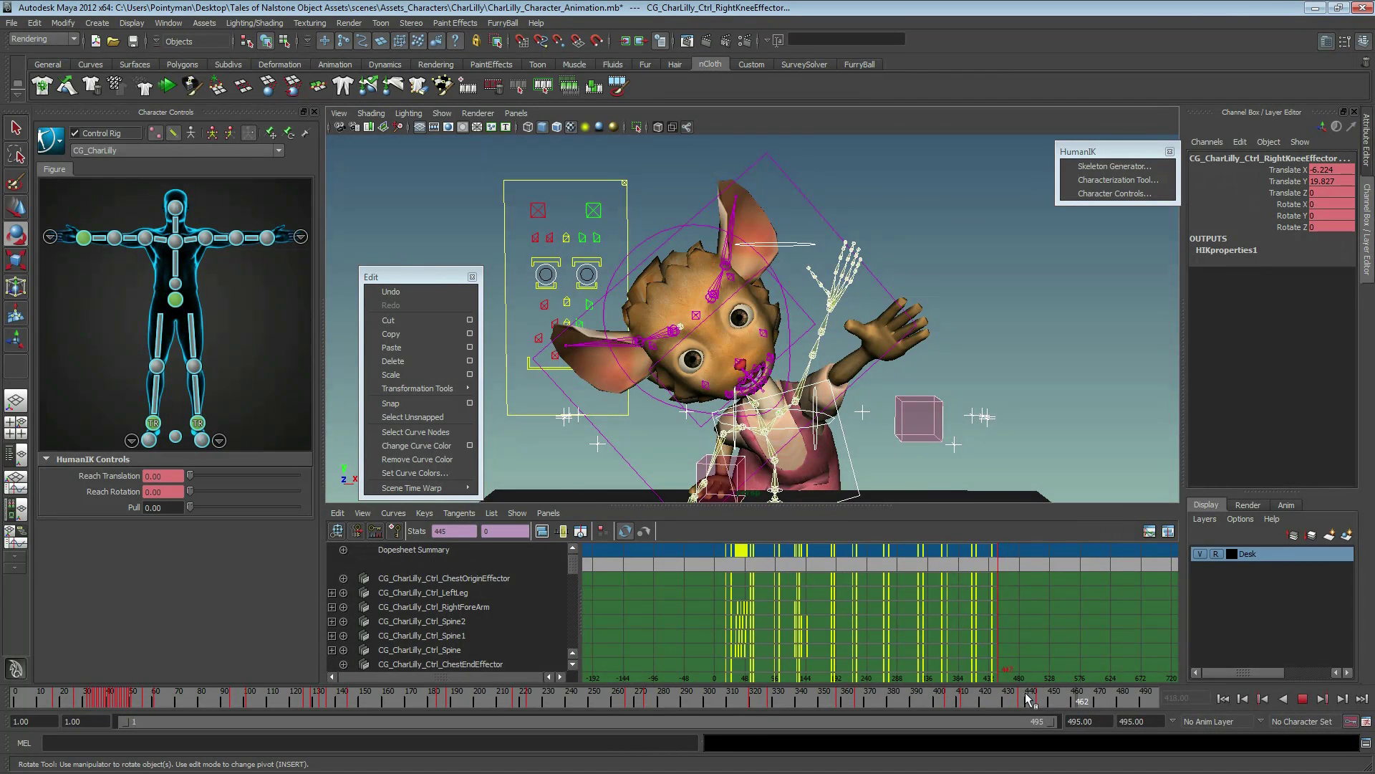
pyautogui.moveTo(1029, 699)
pyautogui.mouseDown()
pyautogui.moveTo(901, 695)
pyautogui.moveTo(1023, 702)
pyautogui.mouseUp()
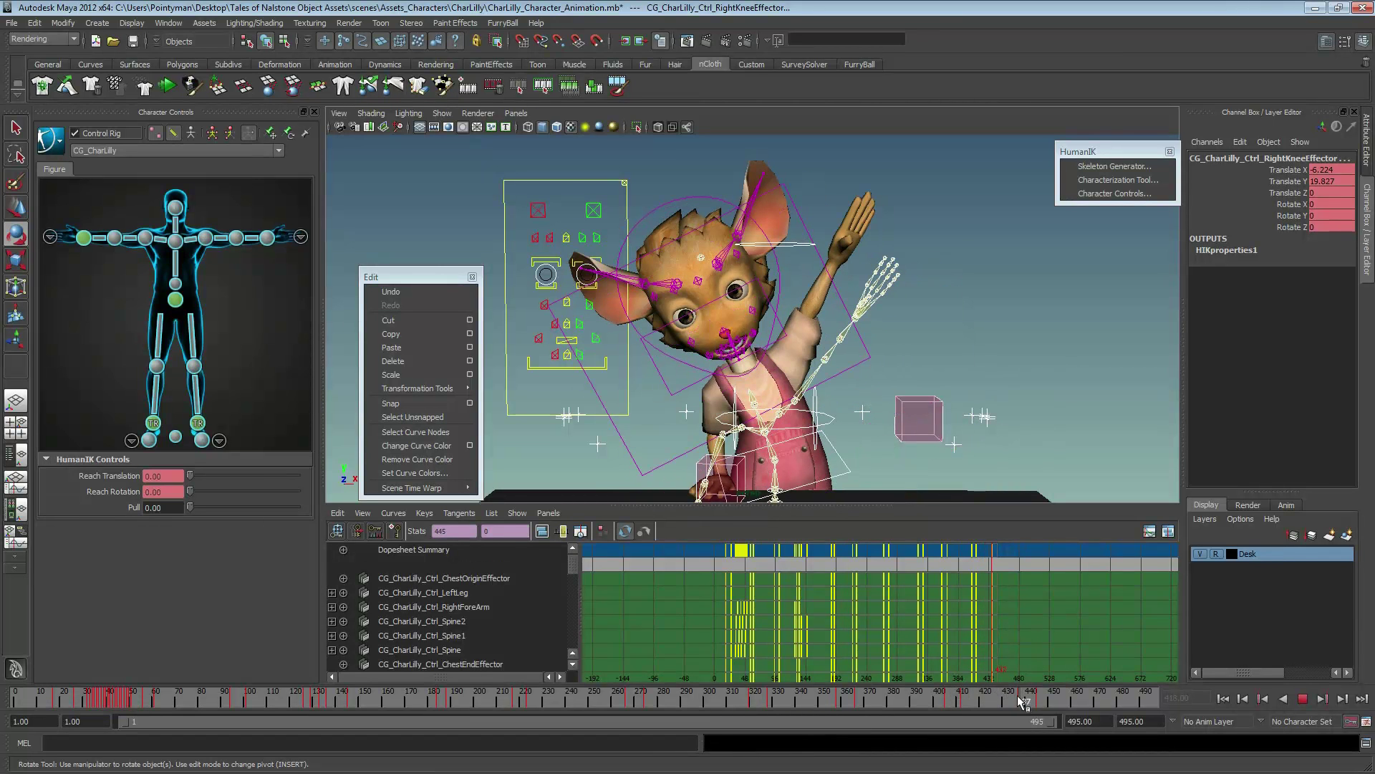
pyautogui.moveTo(924, 696); pyautogui.dragTo(756, 709)
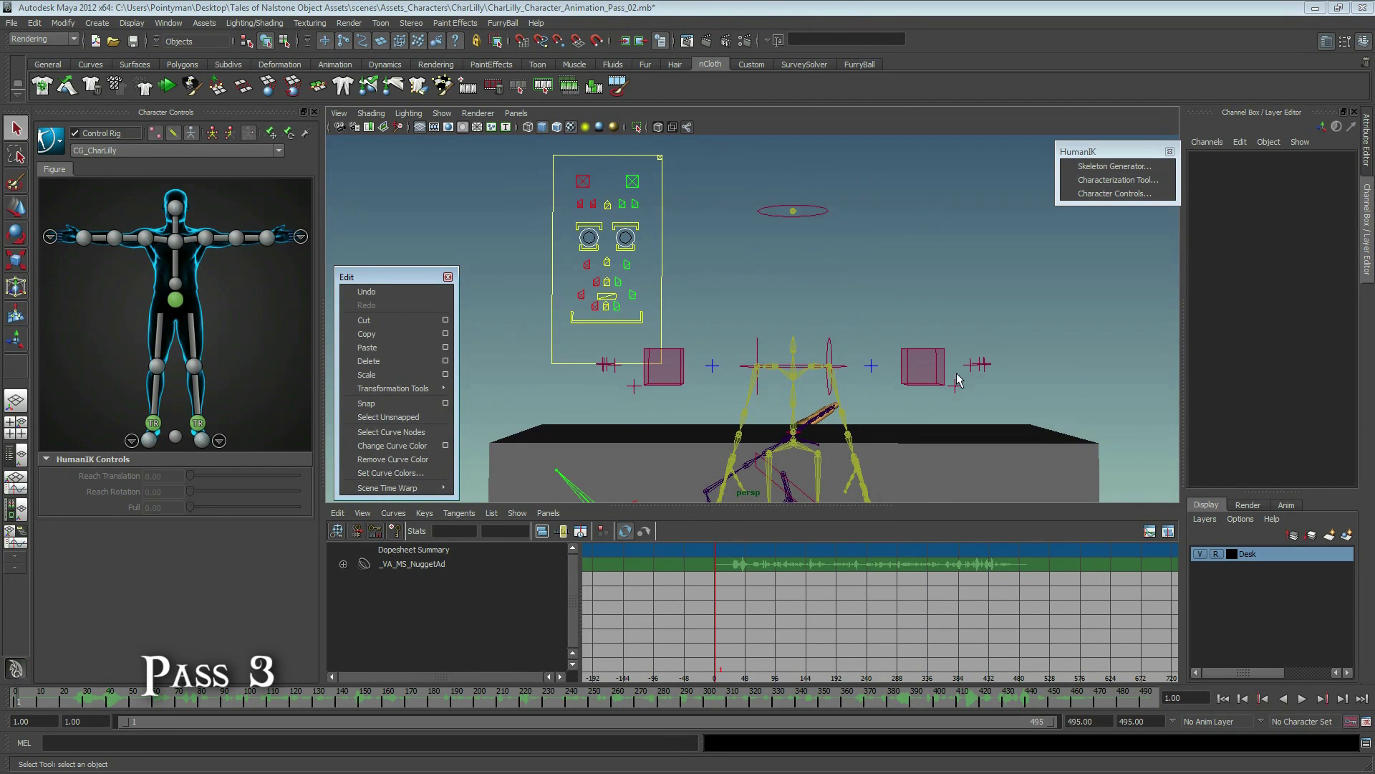
# - Play the Pass_02 scene forward from the start to watch CharLilly's final wave
pyautogui.click(1303, 700)
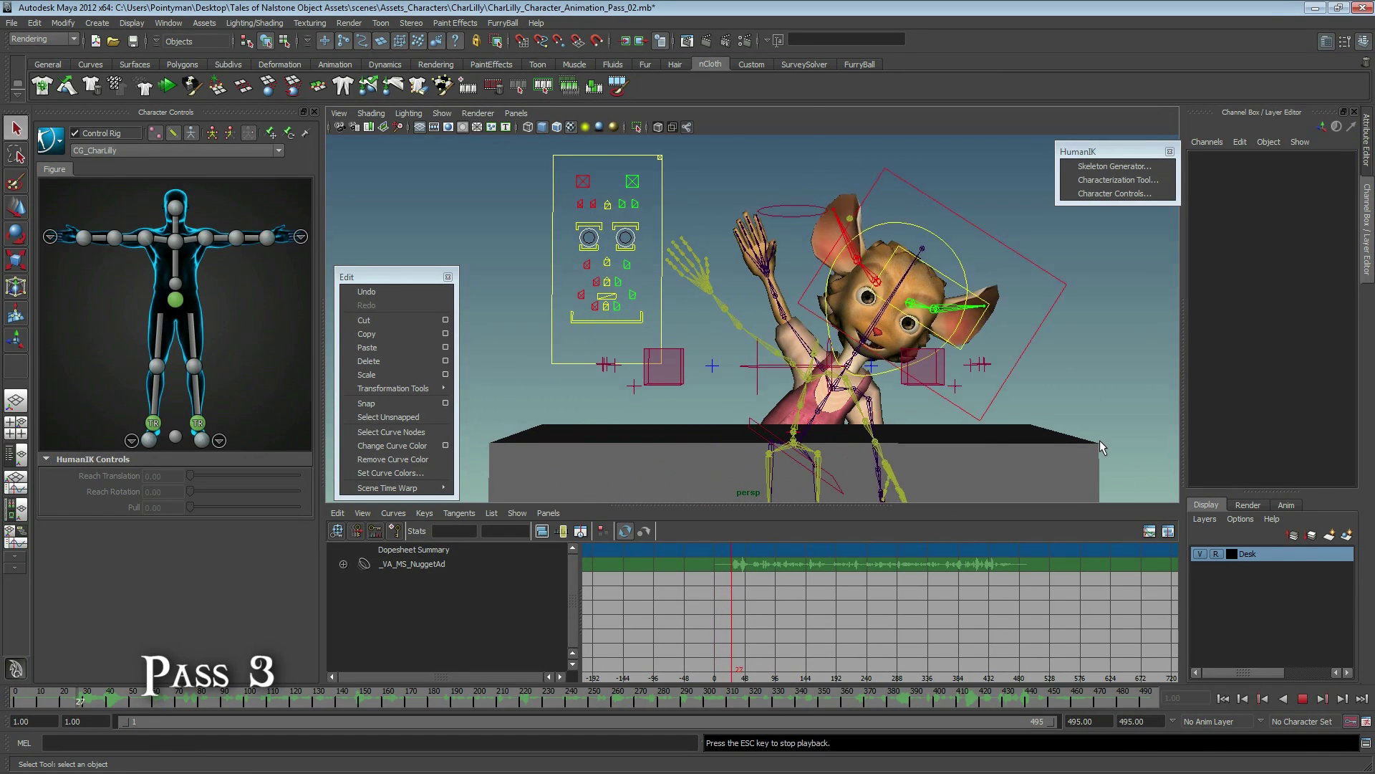
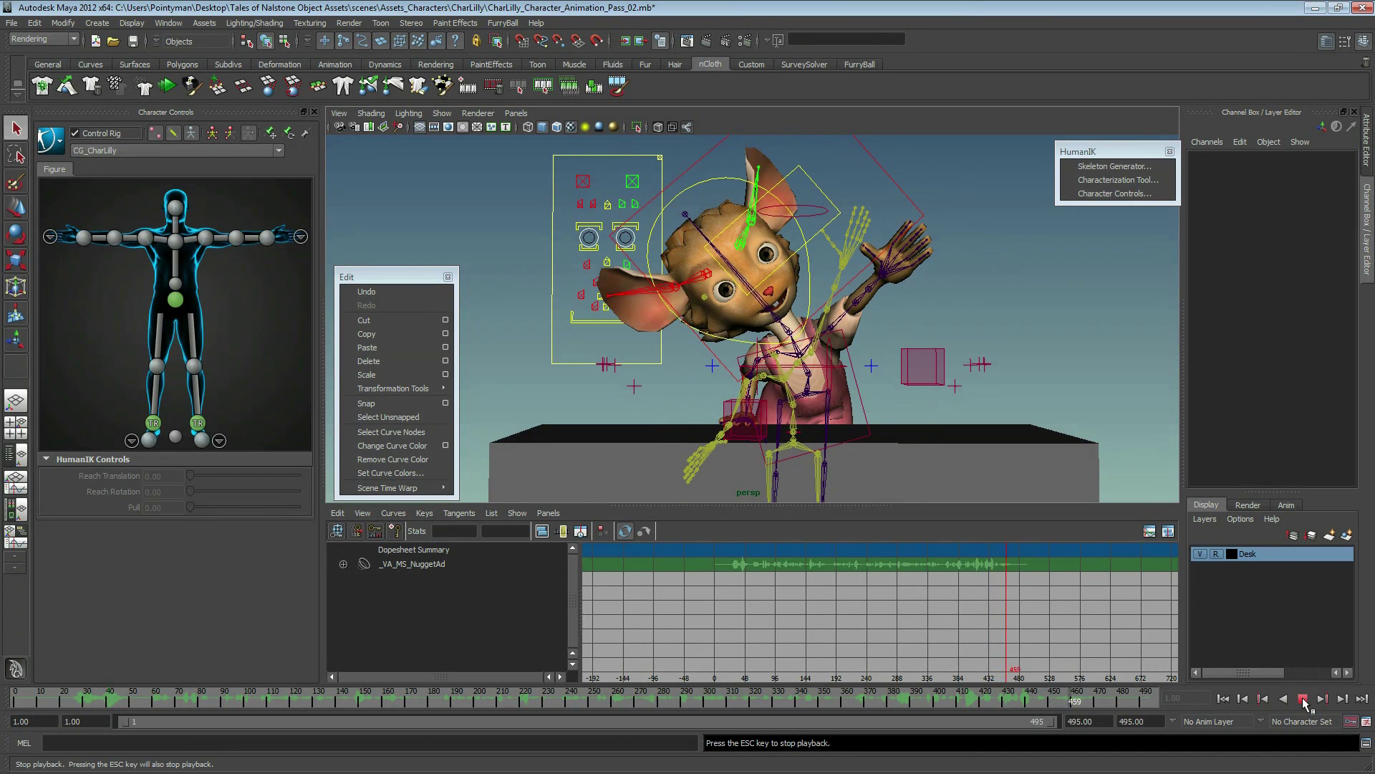
# - Jump to about frame 414 and set the time slider's Sound to Off
pyautogui.keyDown('alt'); pyautogui.moveTo(843, 302); pyautogui.dragTo(686, 424, button='middle'); pyautogui.keyUp('alt')
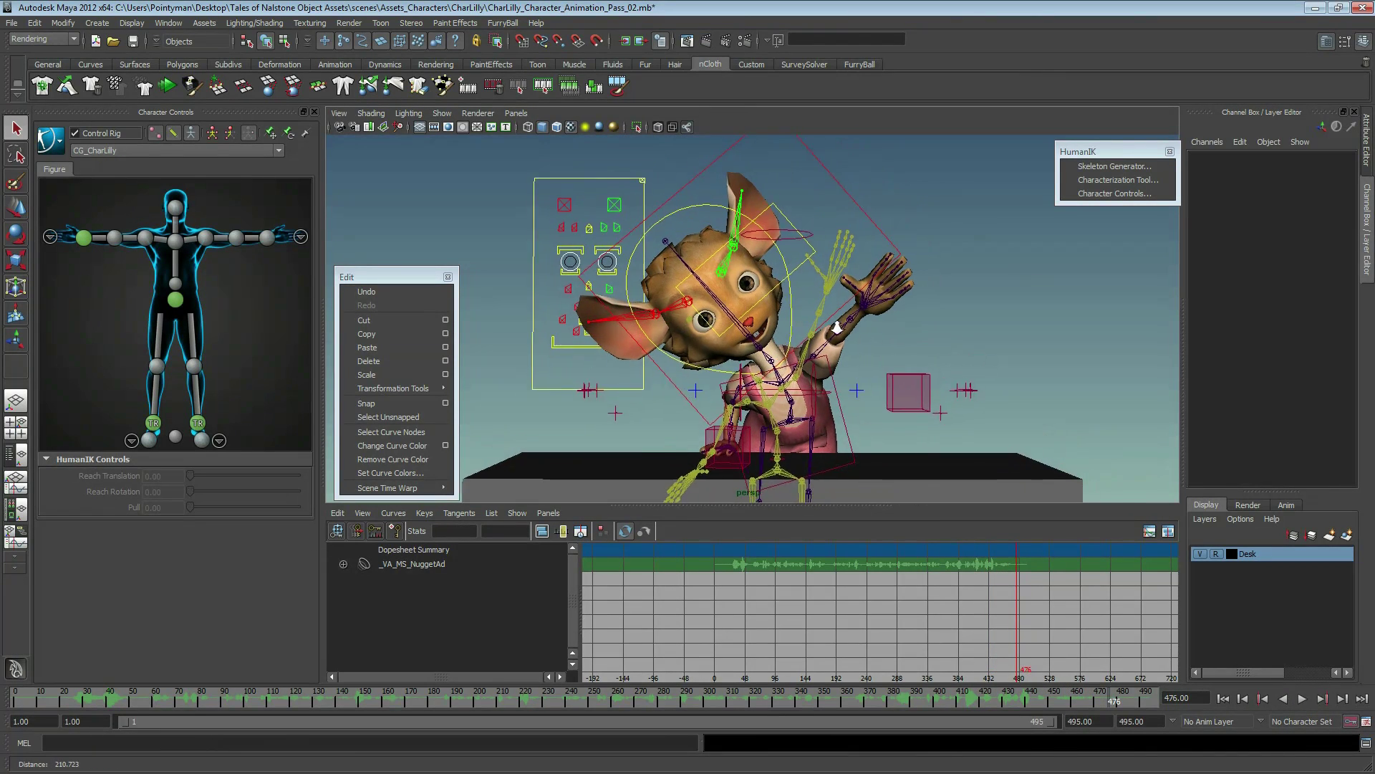
pyautogui.click(972, 704)
pyautogui.hotkey('alt', 'v')
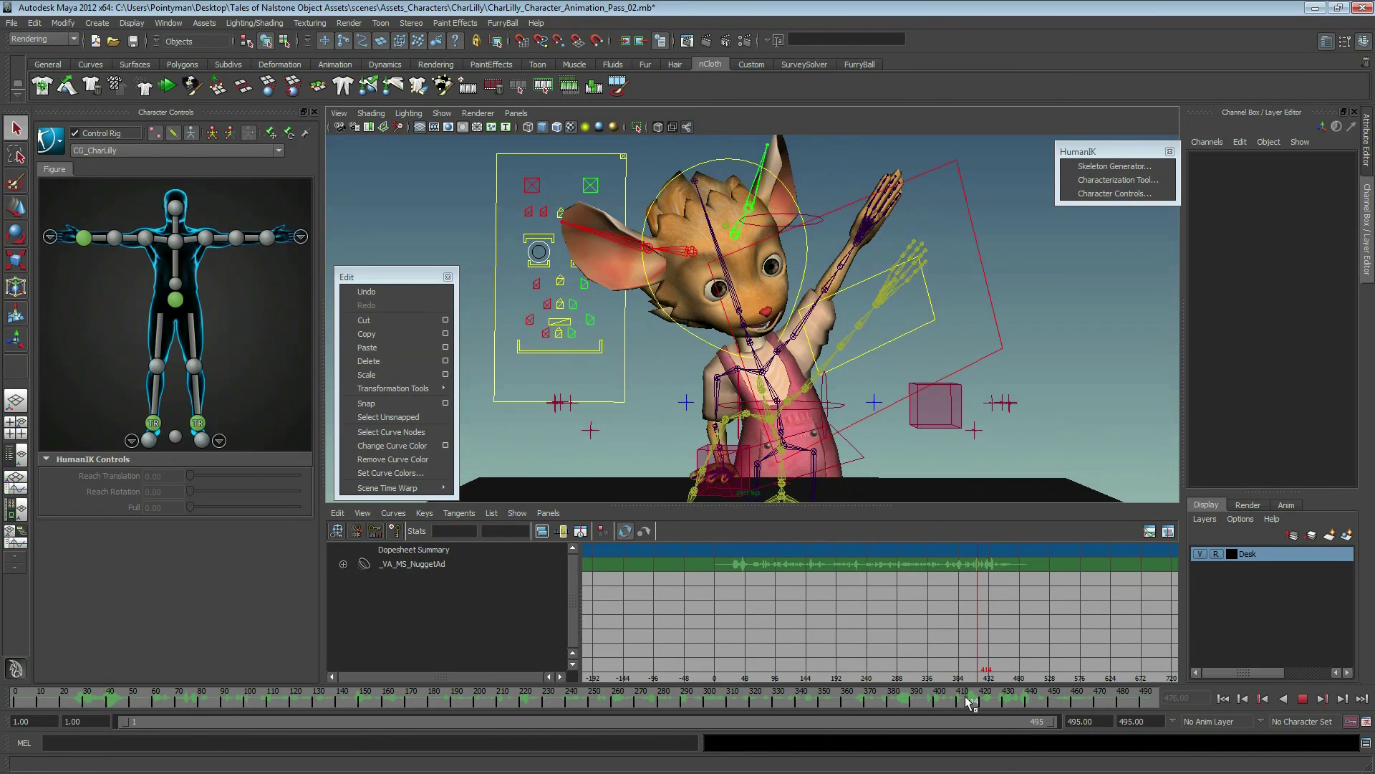
pyautogui.rightClick(853, 704)
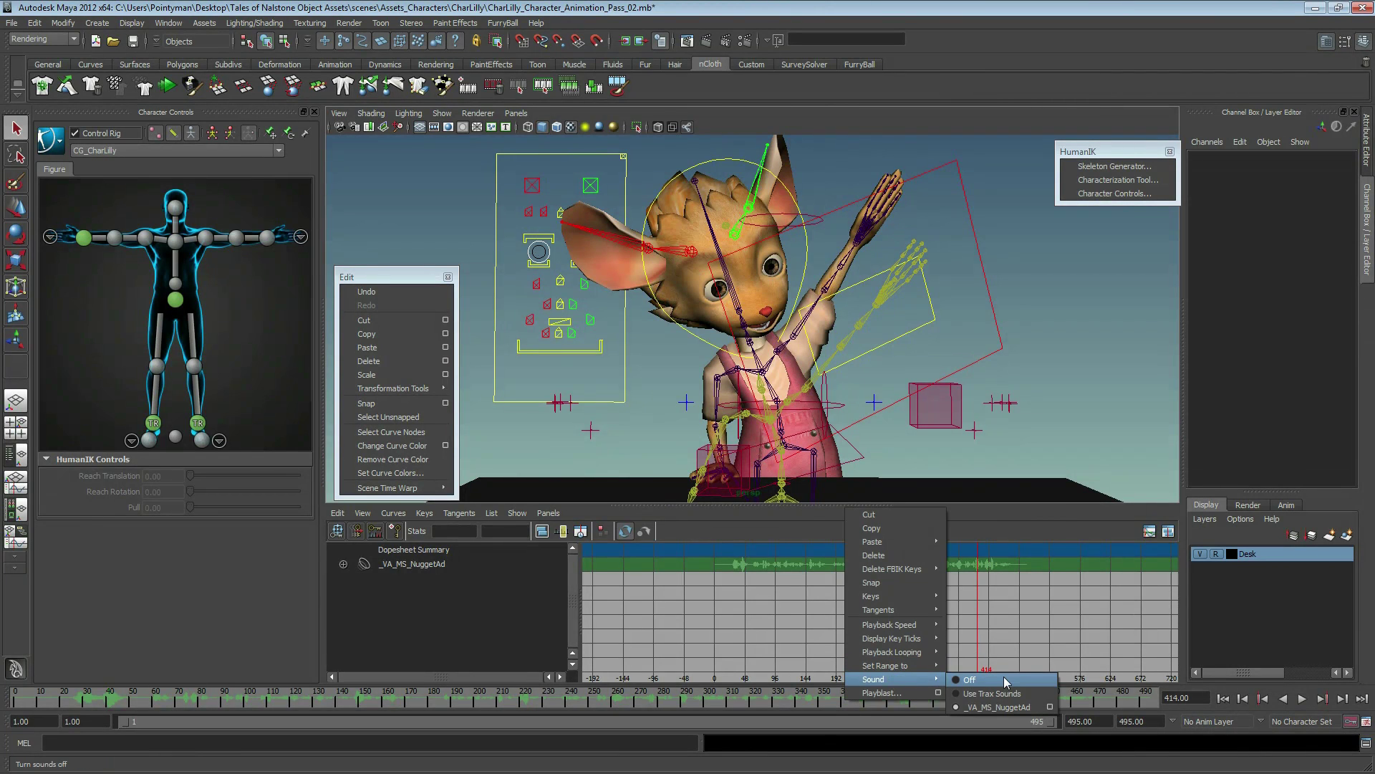
pyautogui.click(1004, 676)
# - Play from frame 414, then scrub between about frames 419 and 430
pyautogui.hotkey('alt', 'v')
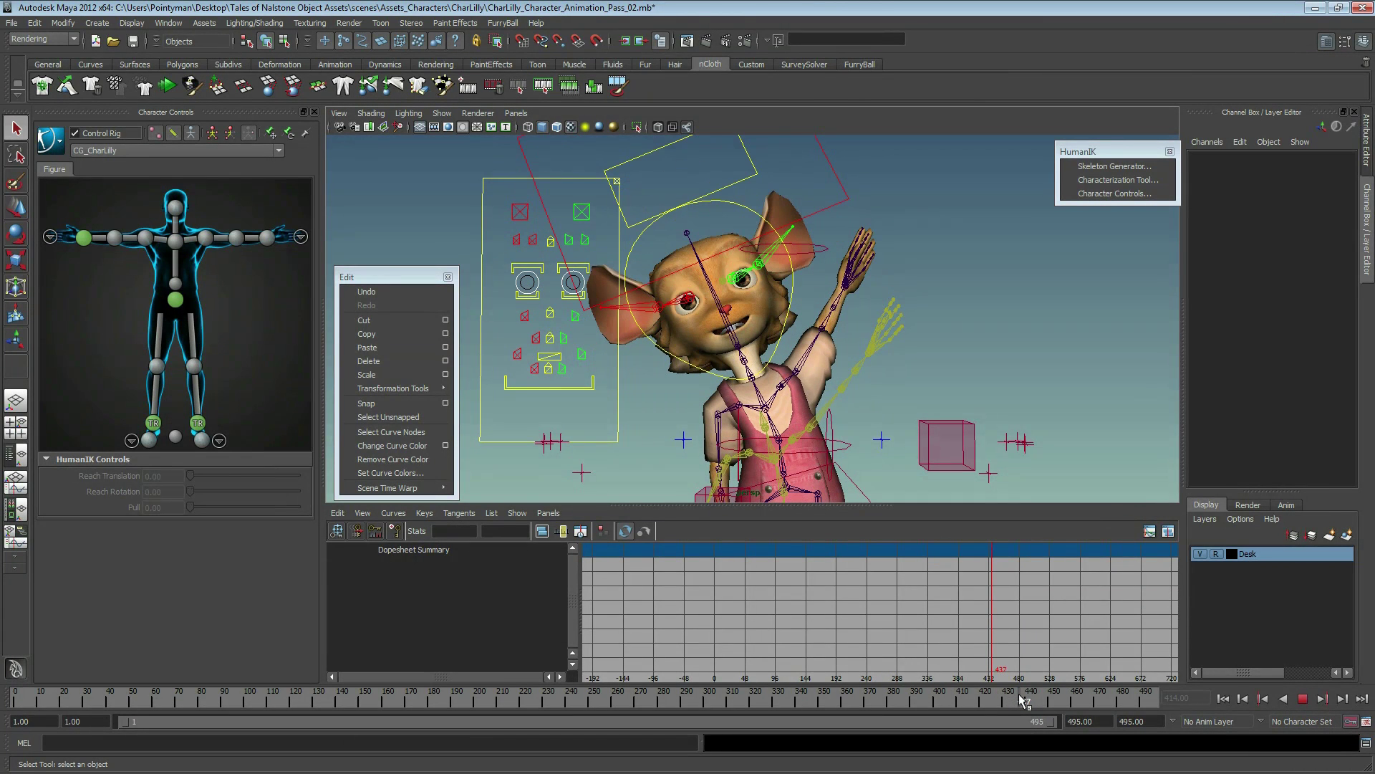
pyautogui.moveTo(1023, 699)
pyautogui.mouseDown()
pyautogui.moveTo(1003, 702)
pyautogui.moveTo(1063, 699)
pyautogui.moveTo(950, 689)
pyautogui.mouseUp()
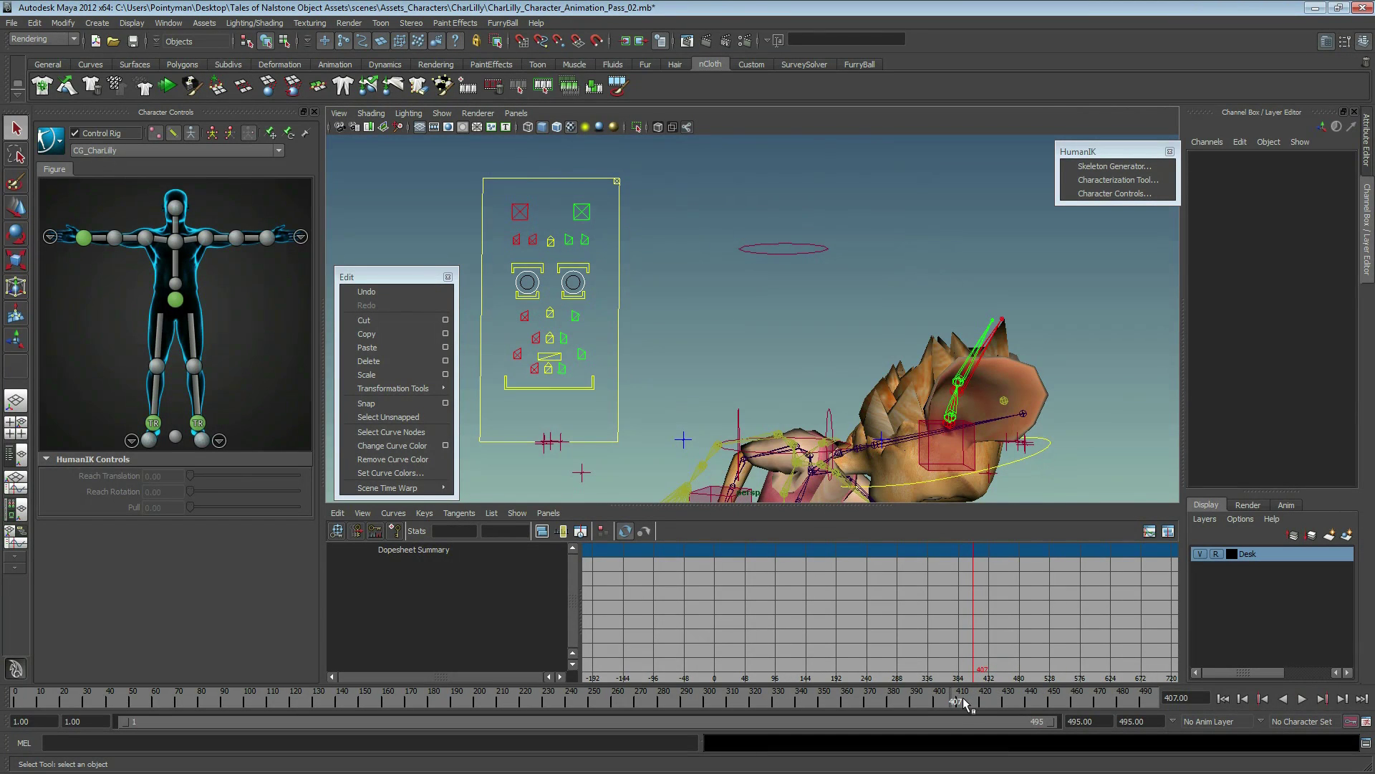
pyautogui.moveTo(936, 702)
pyautogui.mouseDown()
pyautogui.moveTo(922, 701)
pyautogui.moveTo(983, 704)
pyautogui.mouseUp()
pyautogui.scroll(3, 788, 444)
pyautogui.scroll(3, 803, 387)
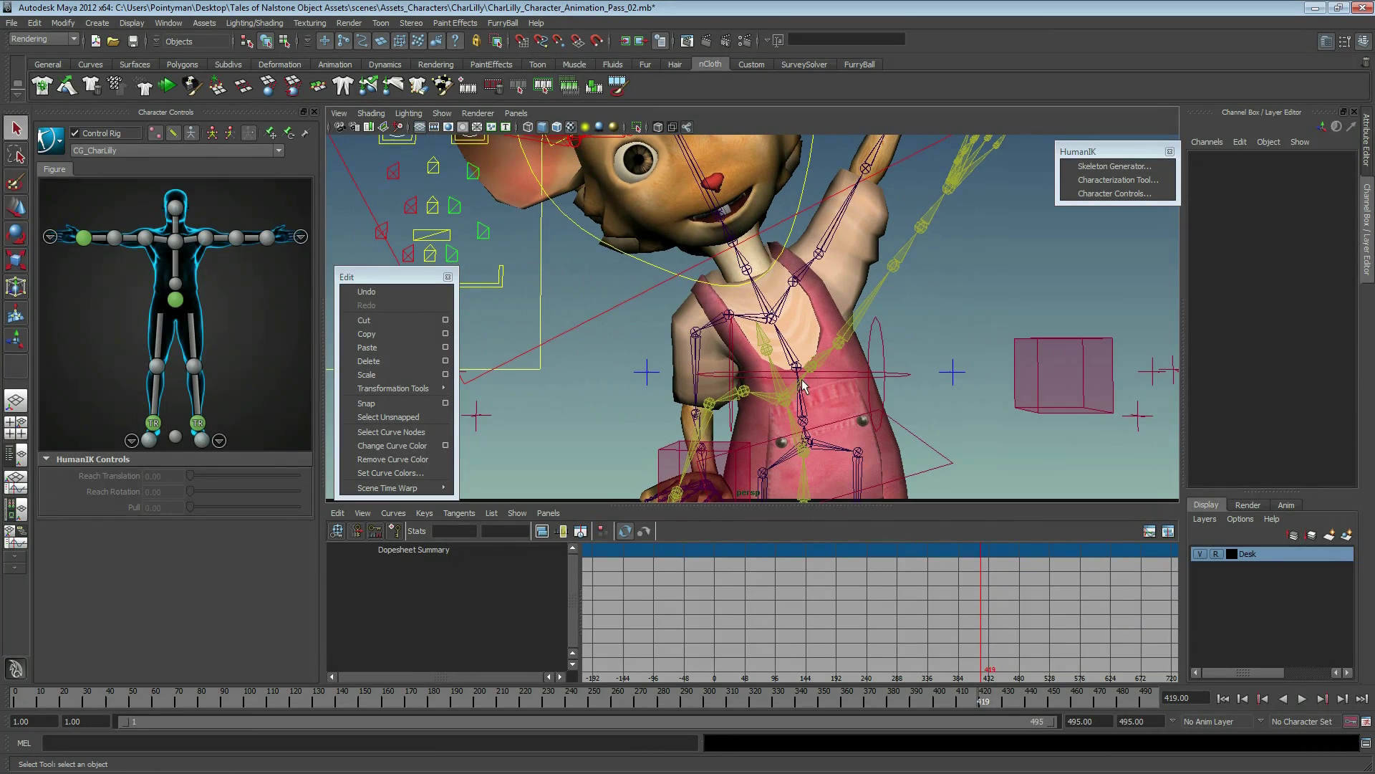
# - Replay from frame 404 and advance to about frame 458, reaching the waving pose
pyautogui.moveTo(977, 700); pyautogui.dragTo(949, 701)
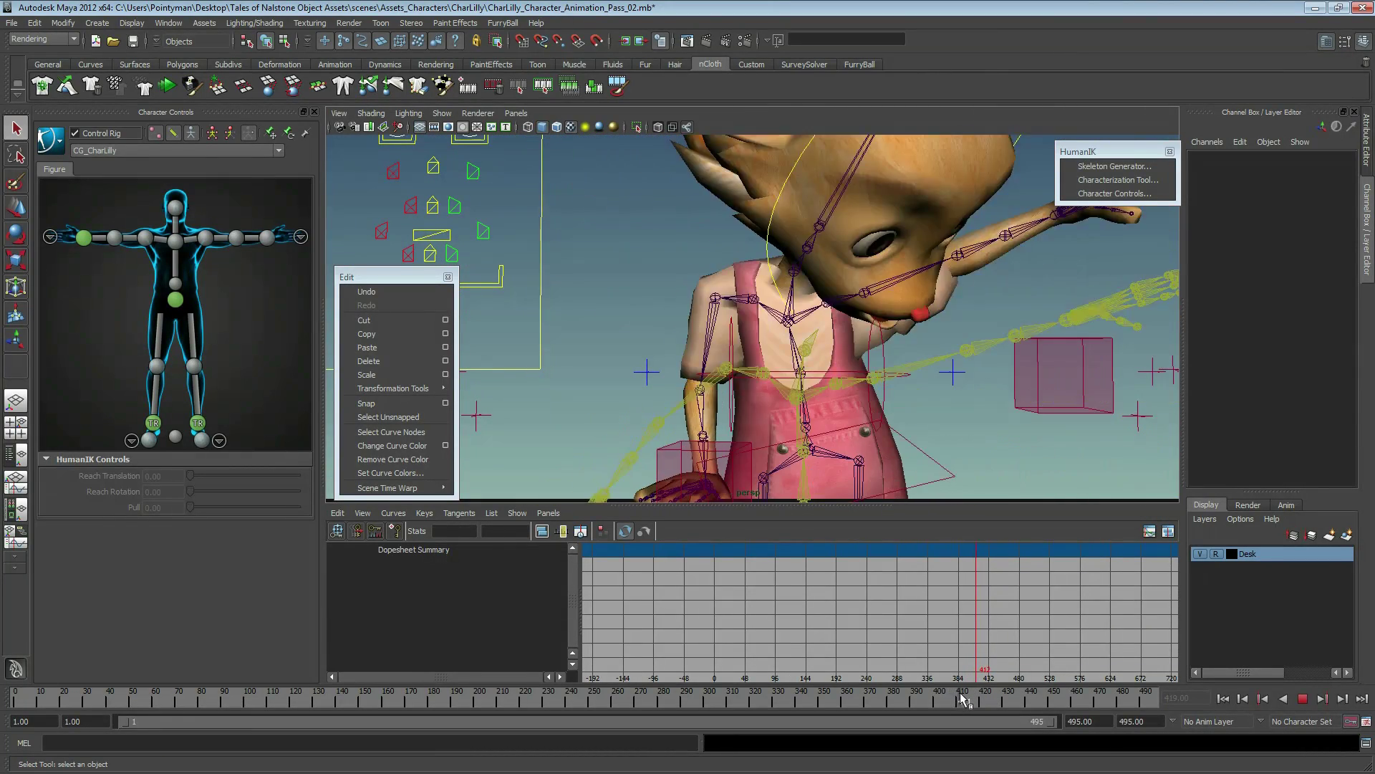
pyautogui.press('Escape')
pyautogui.scroll(-3, 926, 326)
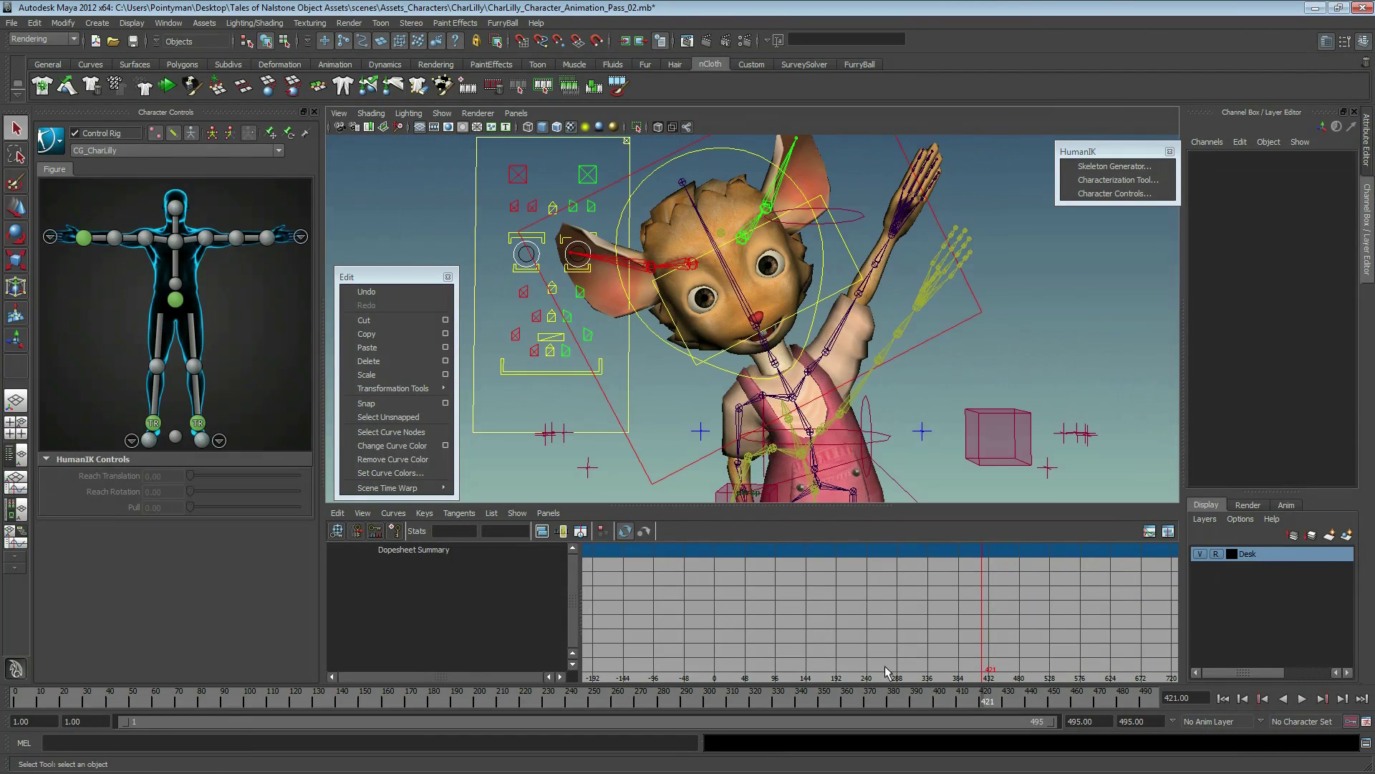
pyautogui.click(961, 698)
pyautogui.hotkey('alt', 'v')
pyautogui.moveTo(962, 699); pyautogui.dragTo(1069, 698)
pyautogui.scroll(-2, 955, 288)
pyautogui.scroll(-1, 956, 288)
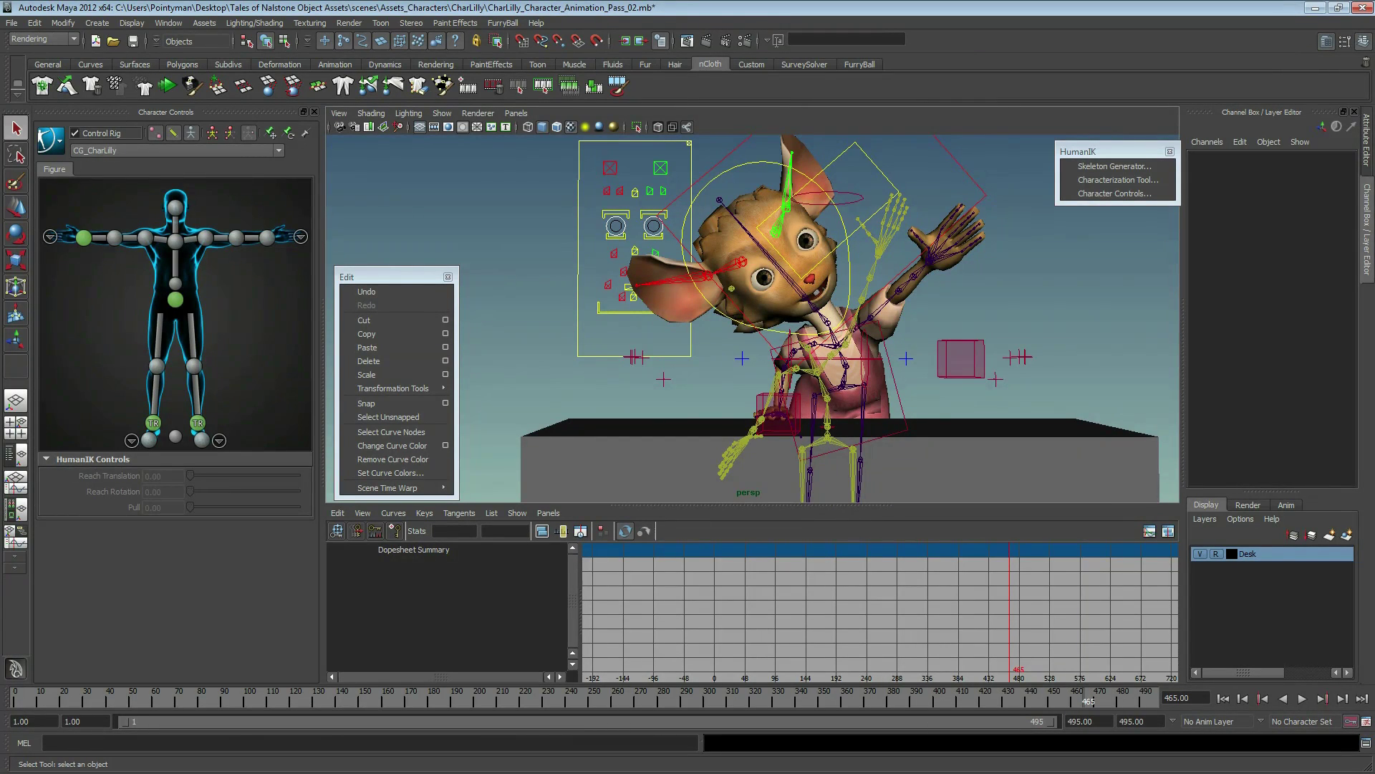
# - Reposition and narrow the Graph Editor window, then close it
pyautogui.moveTo(954, 219); pyautogui.dragTo(835, 207)
pyautogui.moveTo(667, 562); pyautogui.dragTo(702, 561)
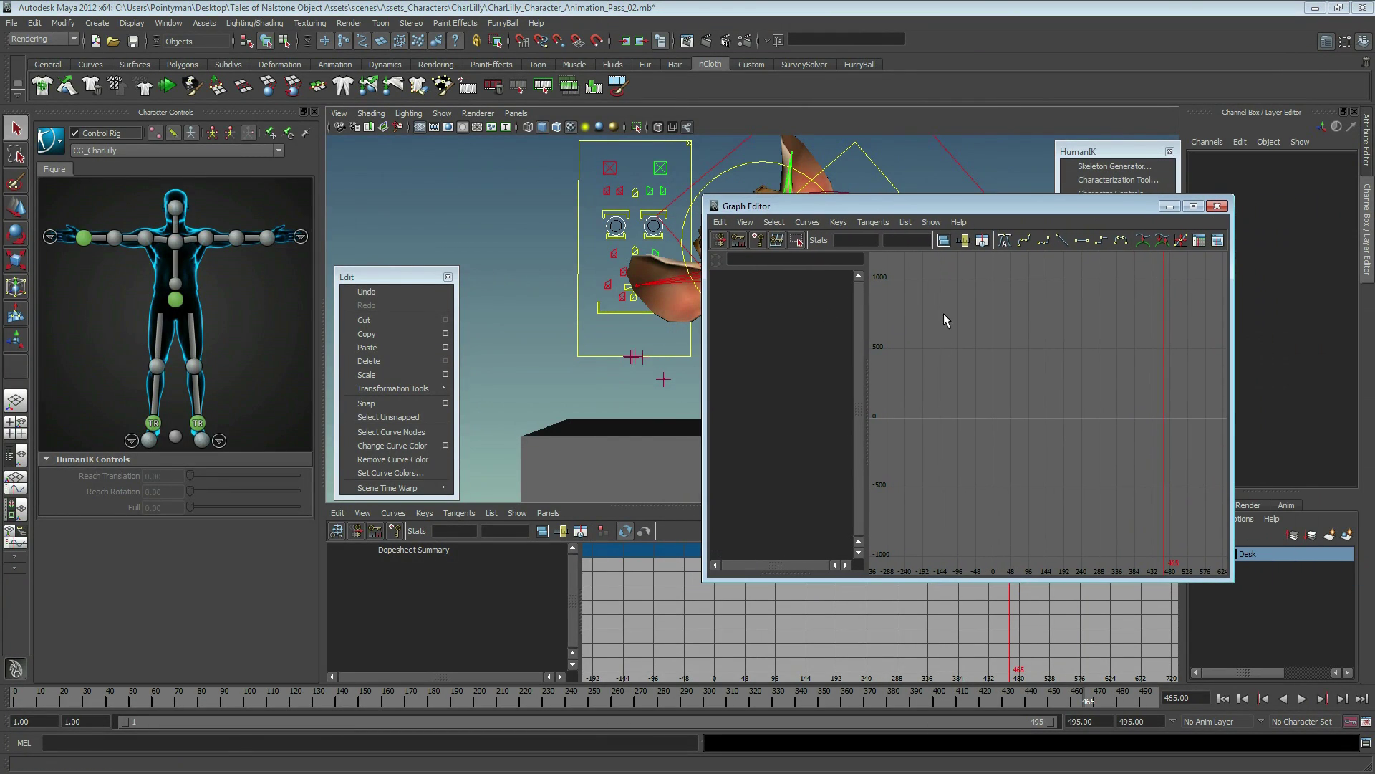
pyautogui.moveTo(914, 211); pyautogui.dragTo(887, 249)
pyautogui.scroll(-3, 1033, 399)
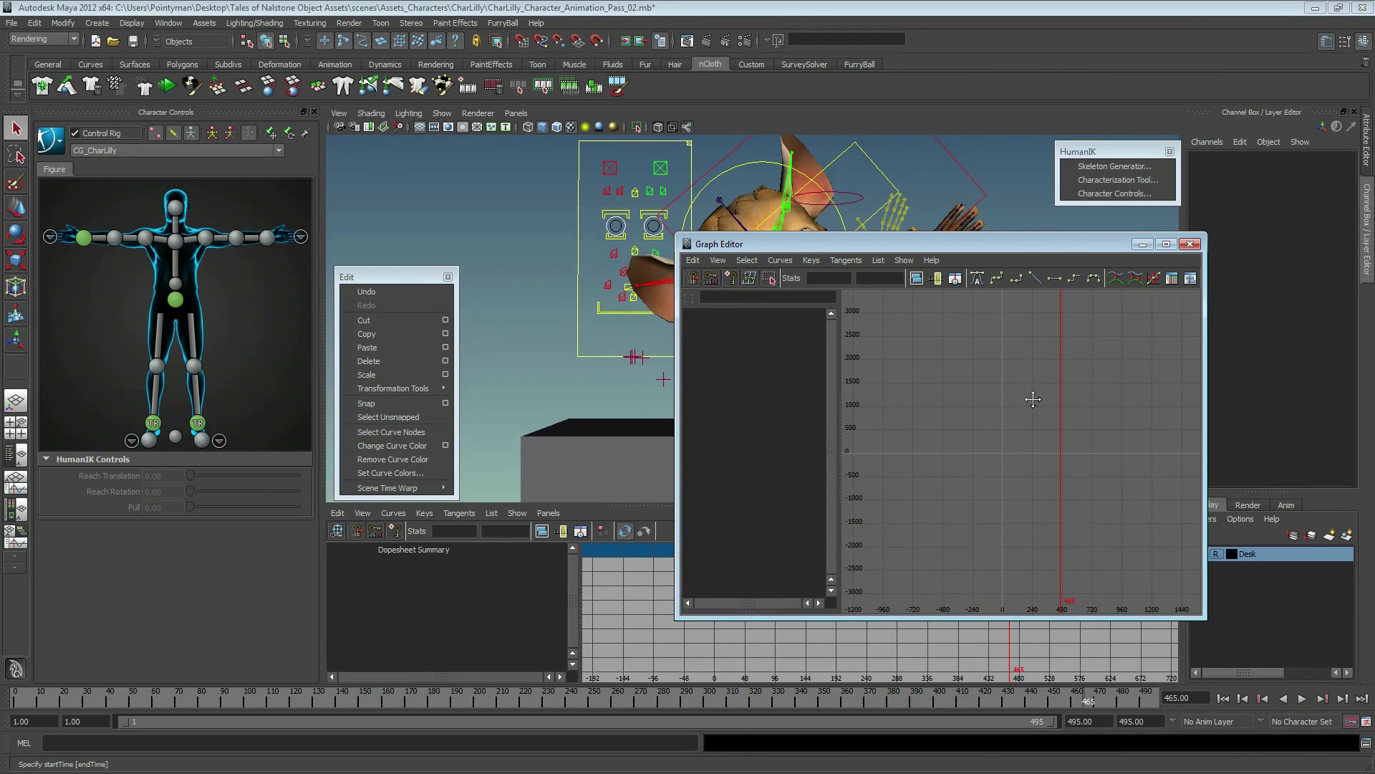
pyautogui.scroll(-3, 1057, 437)
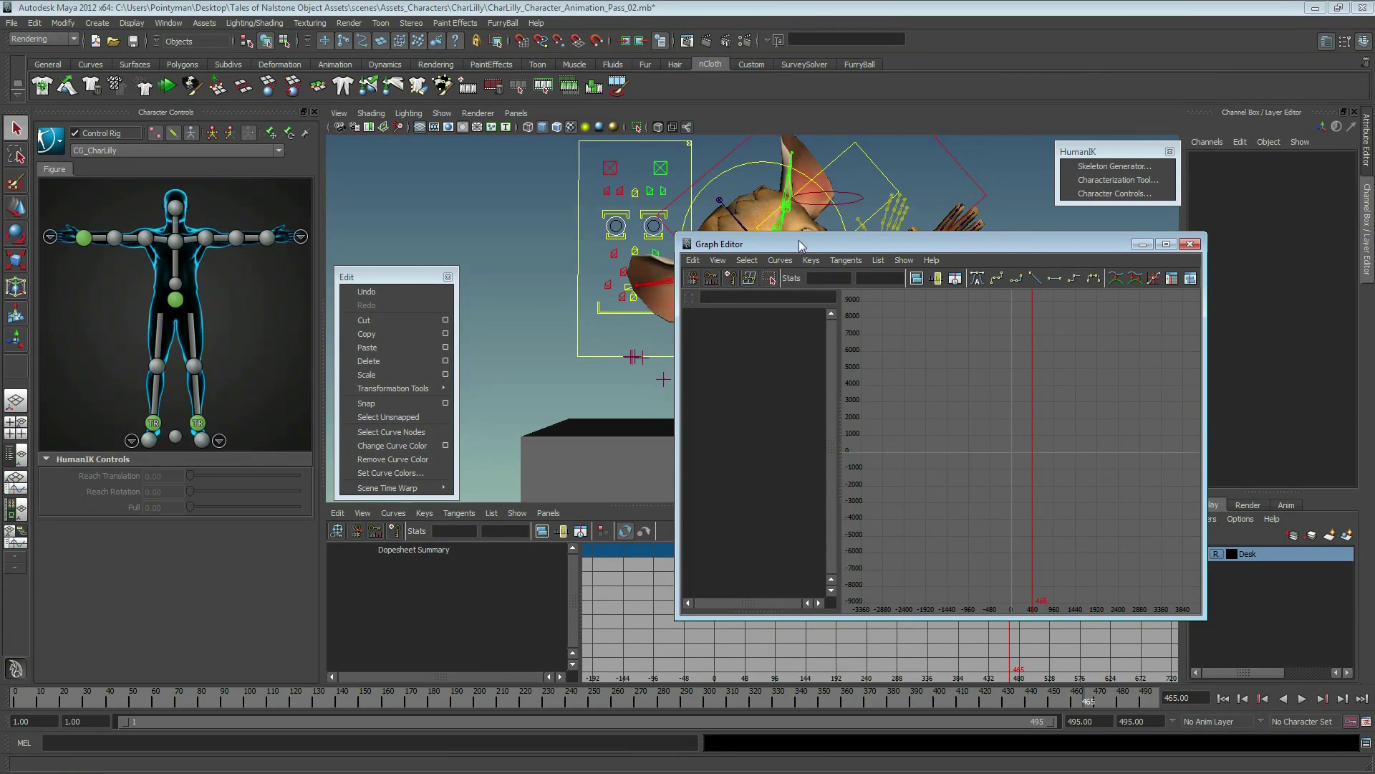
pyautogui.click(1190, 244)
# - Select and frame the right-arm control, zoom the dope sheet to frames 36–240, and play
pyautogui.press('f')
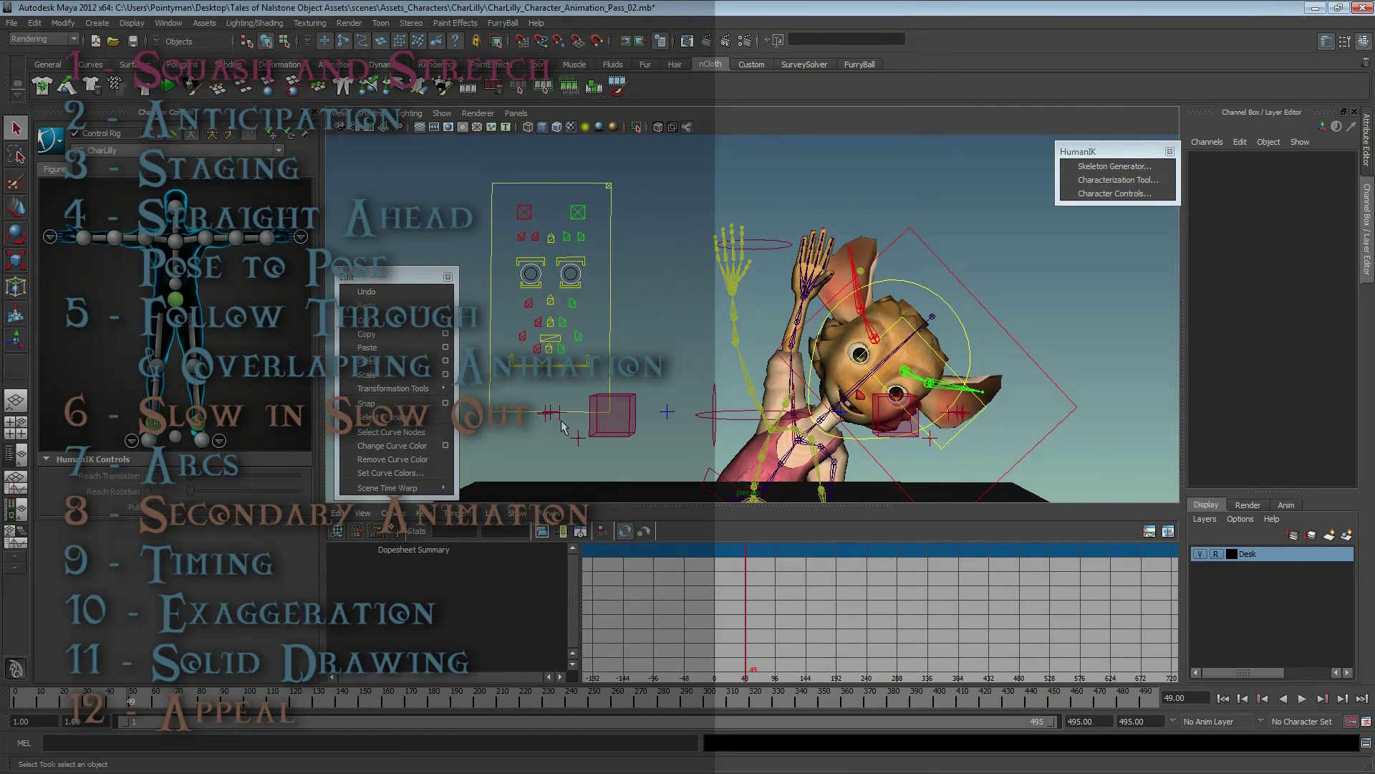
pyautogui.click(730, 393)
pyautogui.press('f')
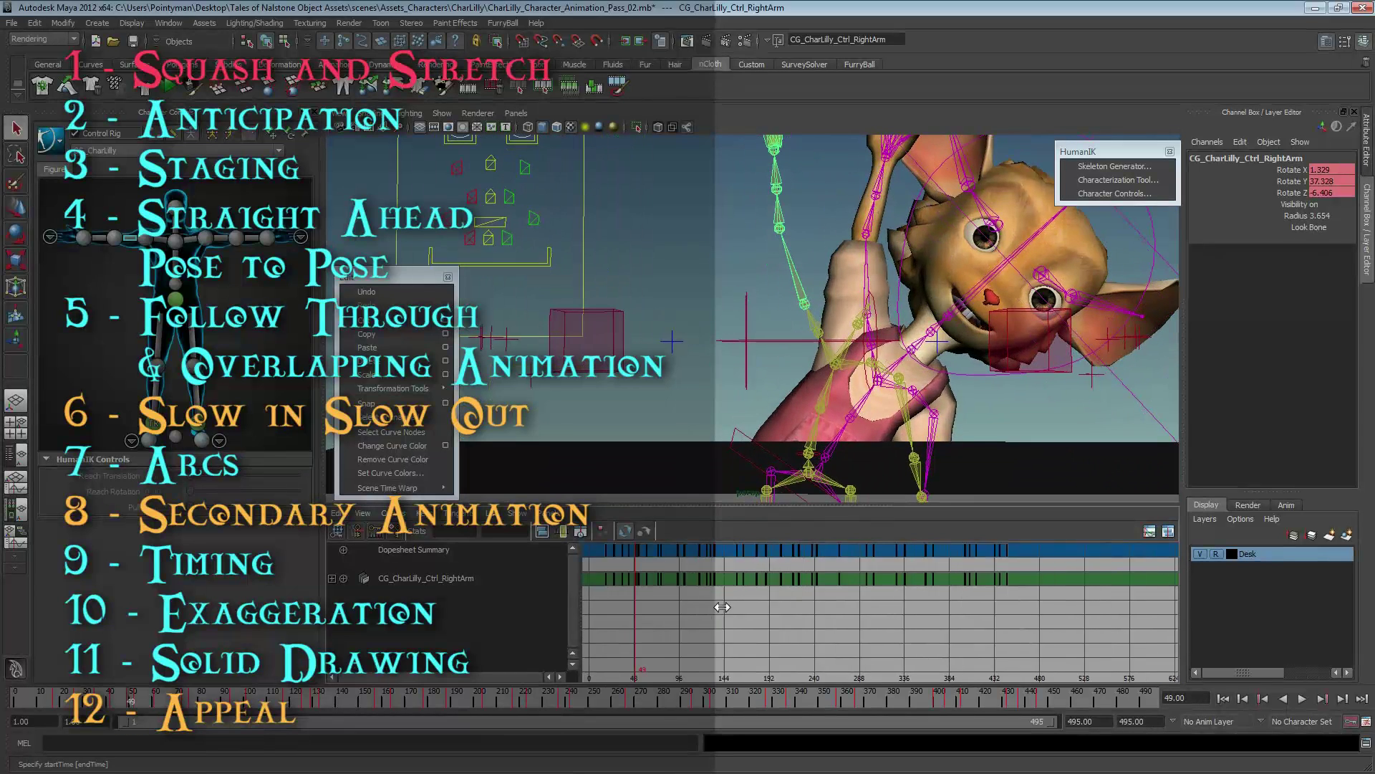
pyautogui.keyDown('alt'); pyautogui.moveTo(722, 607); pyautogui.dragTo(781, 606, button='right'); pyautogui.keyUp('alt')
pyautogui.moveTo(824, 401)
pyautogui.keyDown('alt'); pyautogui.mouseDown(button='right')
pyautogui.moveTo(879, 417)
pyautogui.moveTo(729, 417)
pyautogui.moveTo(758, 407)
pyautogui.mouseUp(button='right'); pyautogui.keyUp('alt')
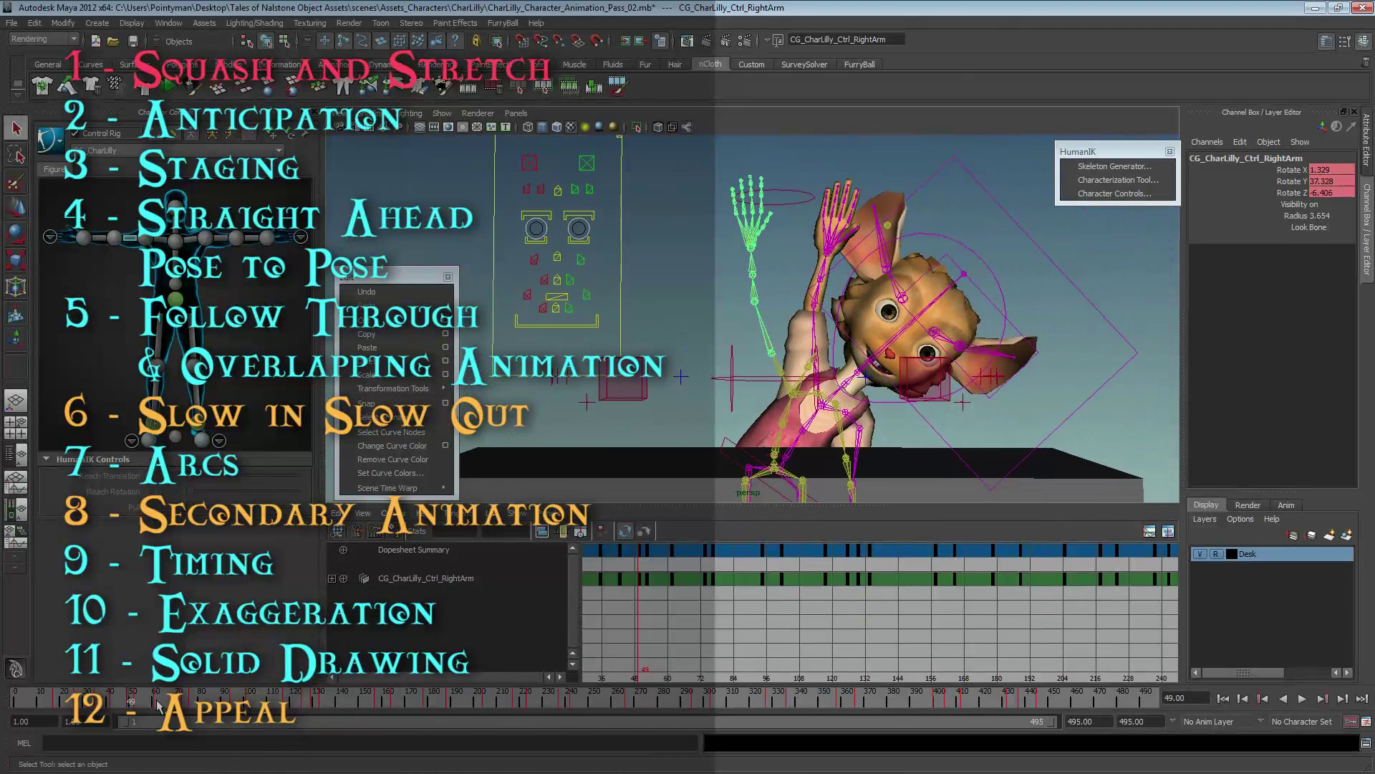
pyautogui.hotkey('alt', 'v')
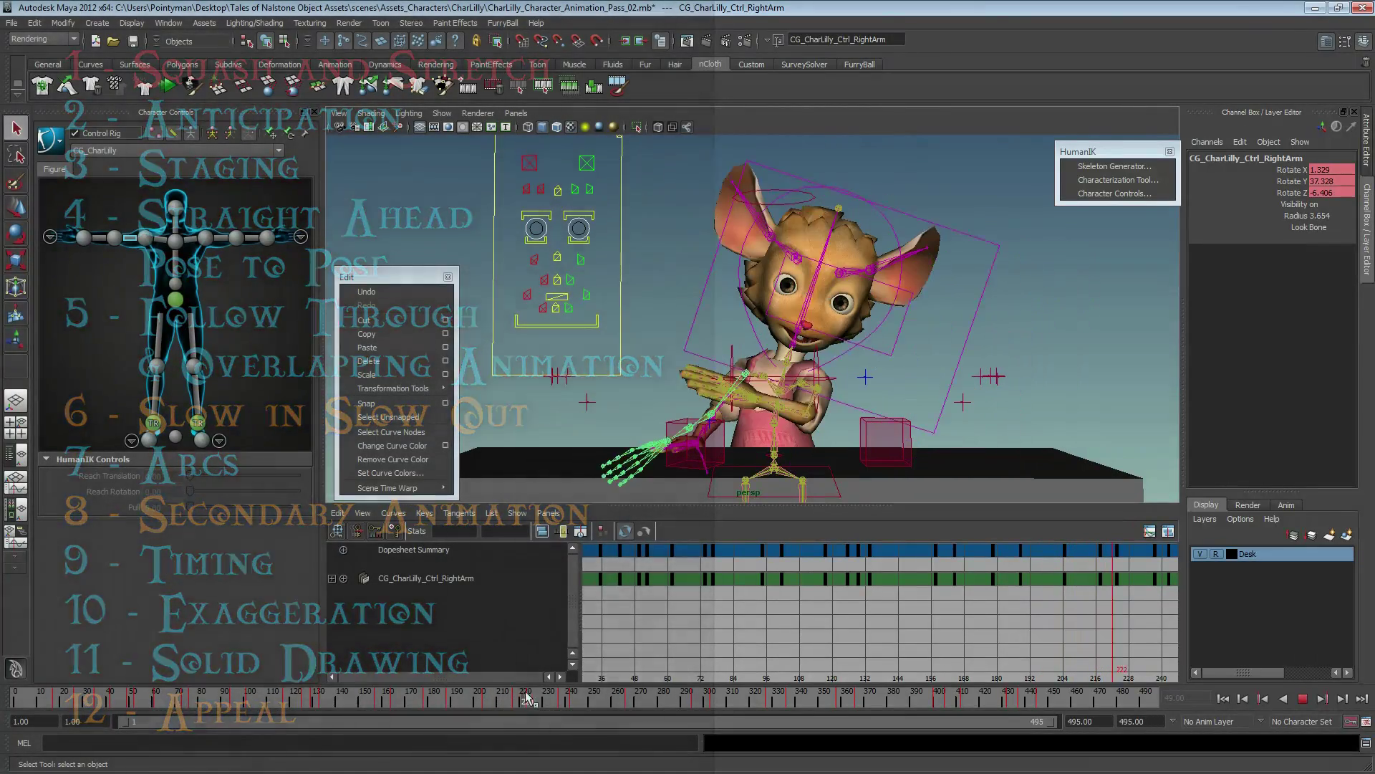
# - Scrub to about frame 226 and move the Graph Editor showing Rotate X, Y, Z curves left
pyautogui.moveTo(734, 376)
pyautogui.keyDown('alt'); pyautogui.mouseDown(button='middle')
pyautogui.moveTo(593, 396)
pyautogui.moveTo(822, 380)
pyautogui.mouseUp(button='middle'); pyautogui.keyUp('alt')
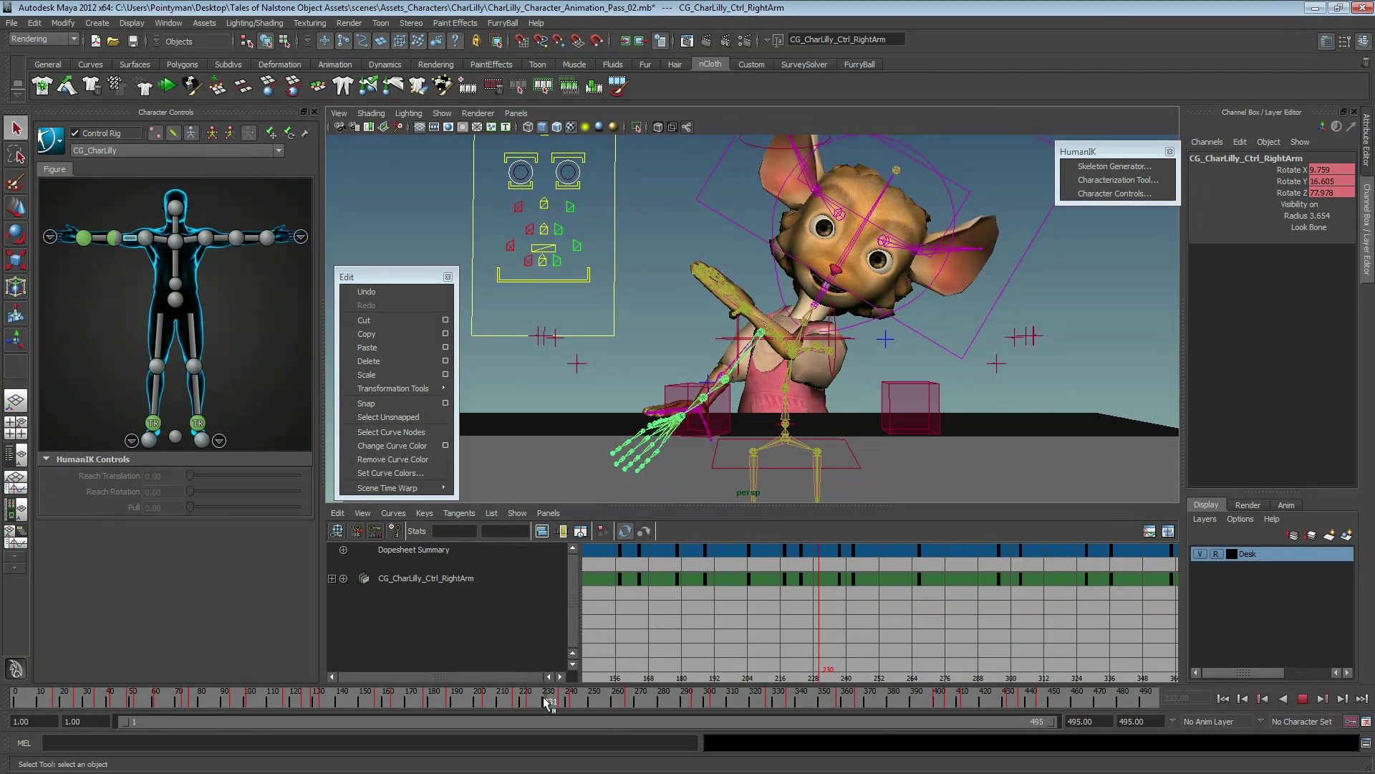
pyautogui.moveTo(548, 702)
pyautogui.mouseDown()
pyautogui.moveTo(536, 701)
pyautogui.moveTo(659, 702)
pyautogui.mouseUp()
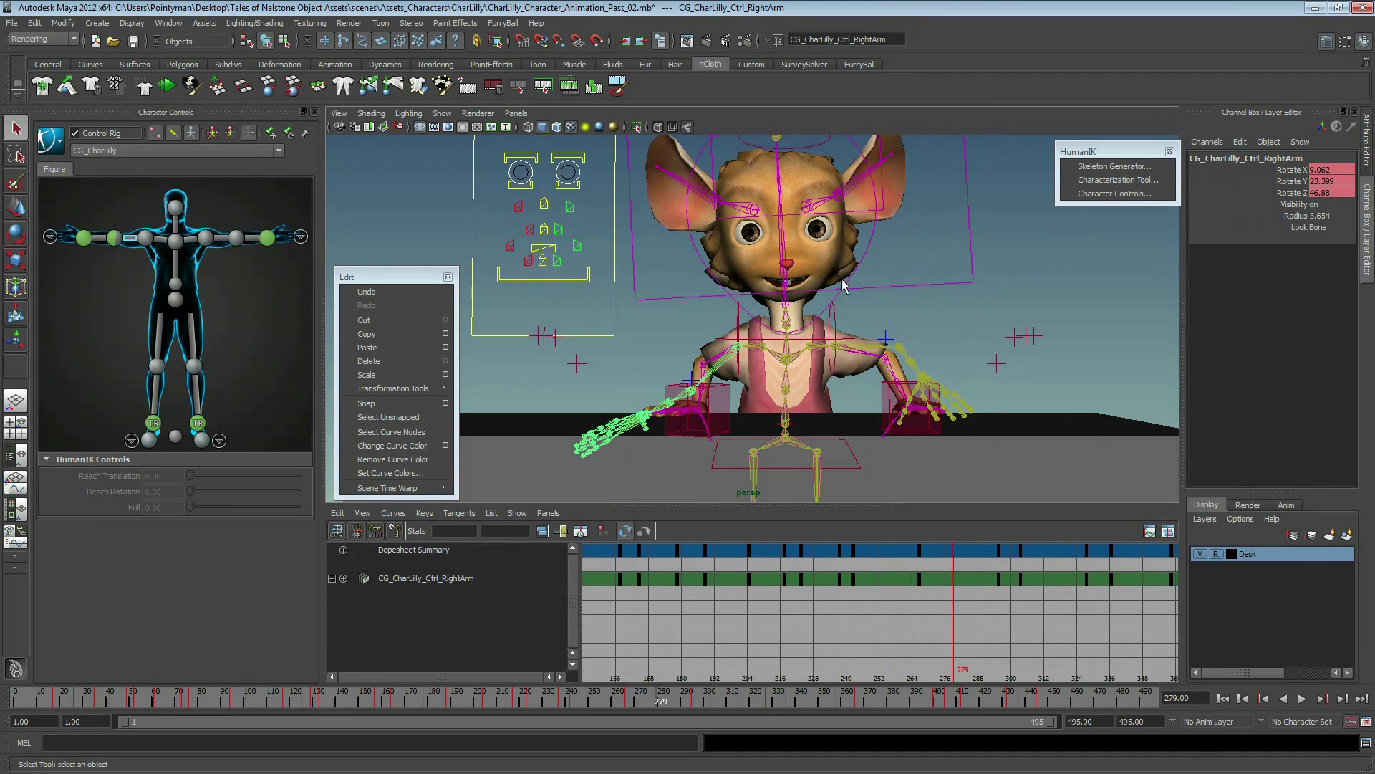
pyautogui.keyDown('alt'); pyautogui.moveTo(789, 268); pyautogui.dragTo(791, 304, button='middle'); pyautogui.keyUp('alt')
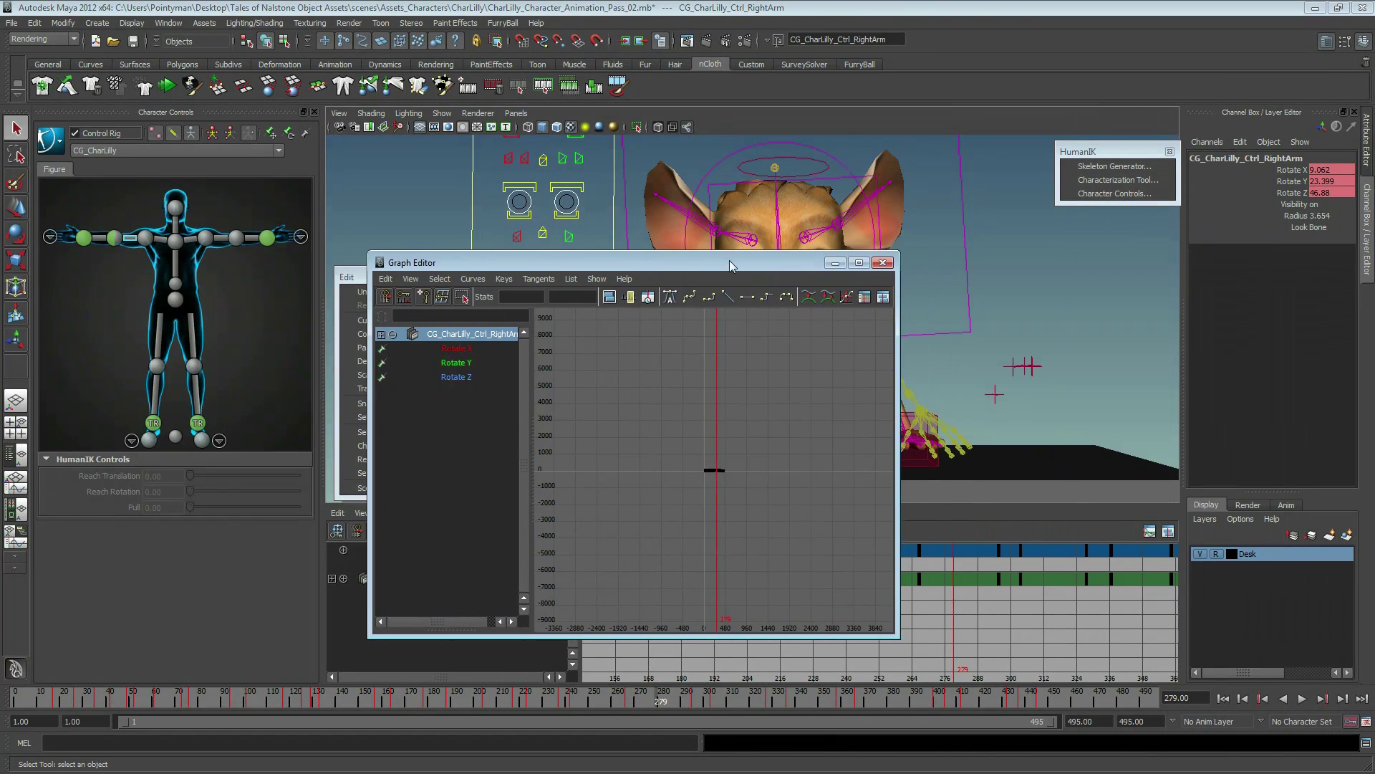
pyautogui.moveTo(729, 260); pyautogui.dragTo(493, 273)
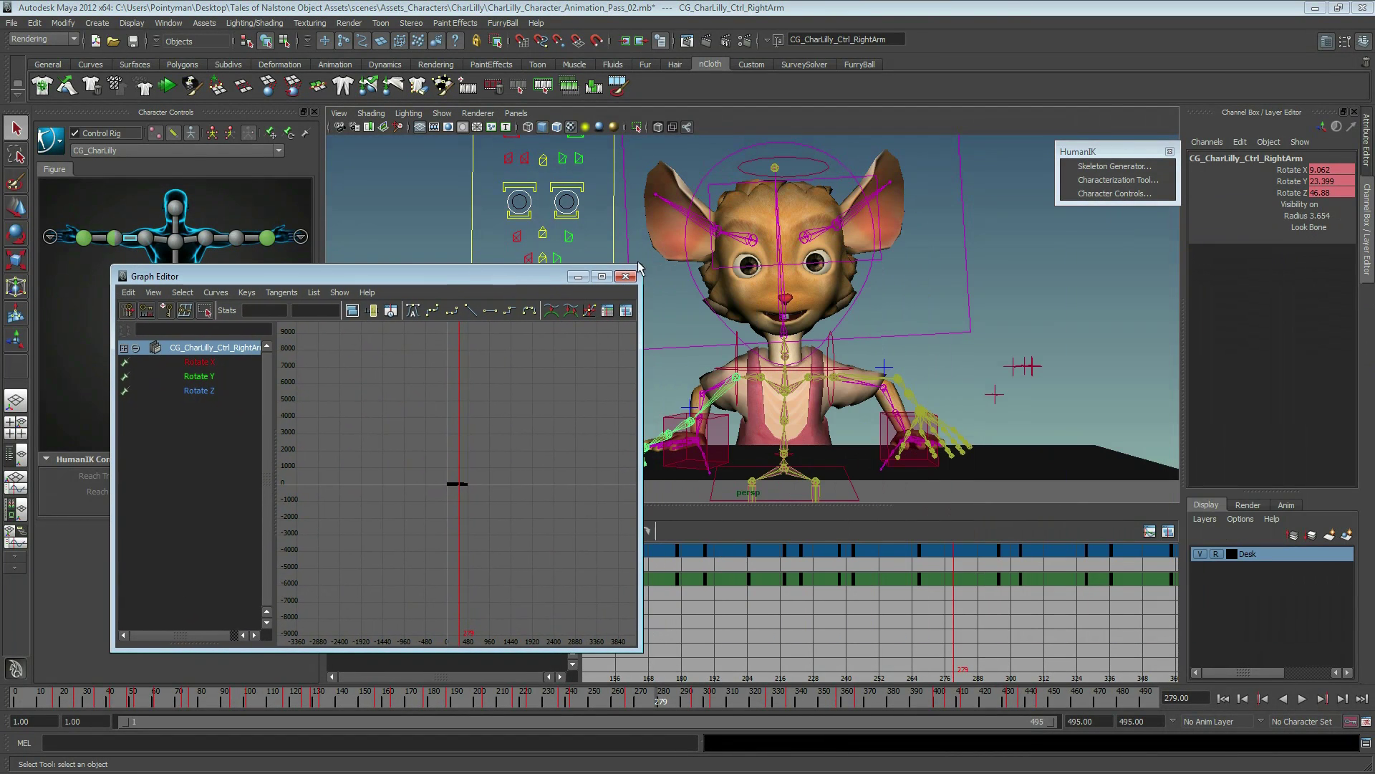
# - Shrink the Graph Editor, zoom the dope sheet to frames 246–318, and play from frame 263
pyautogui.moveTo(641, 266); pyautogui.dragTo(506, 395)
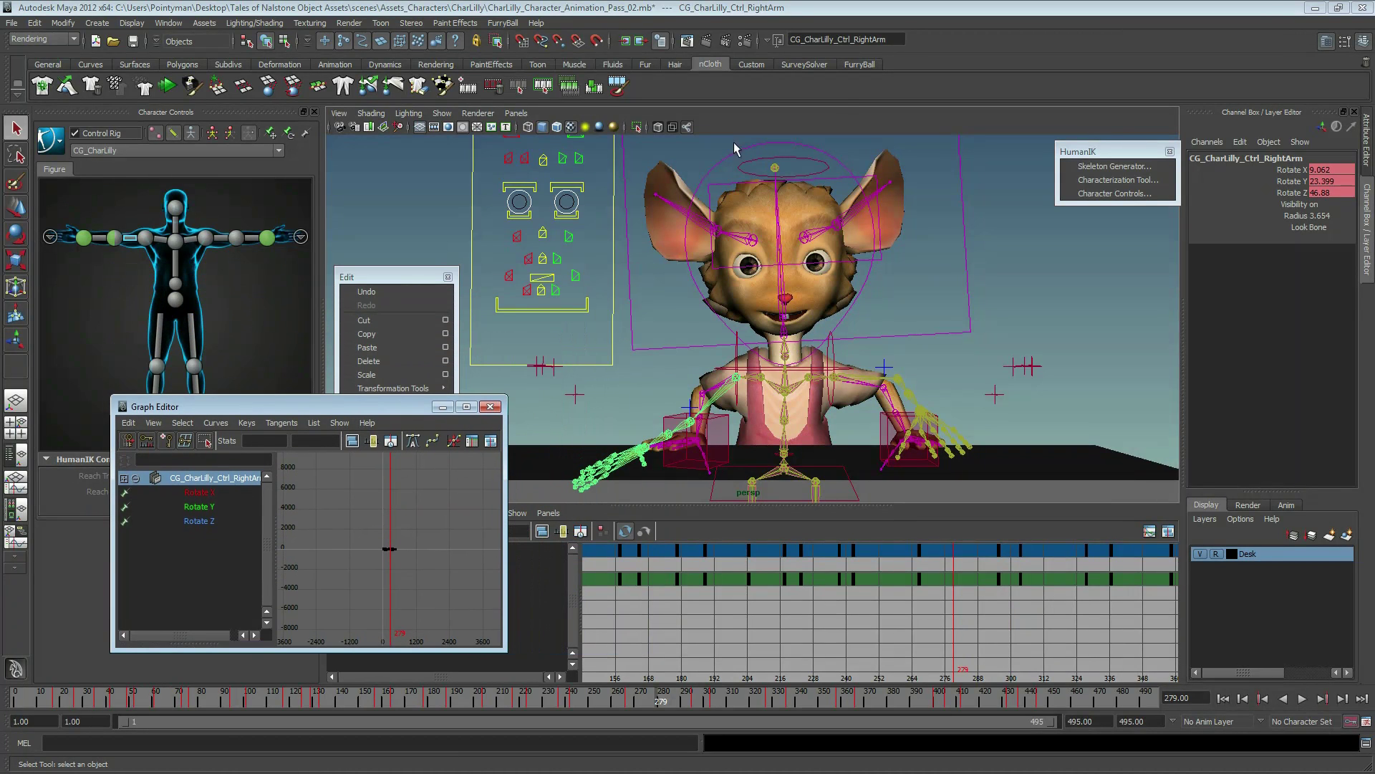
pyautogui.keyDown('alt'); pyautogui.moveTo(831, 204); pyautogui.dragTo(901, 248, button='right'); pyautogui.keyUp('alt')
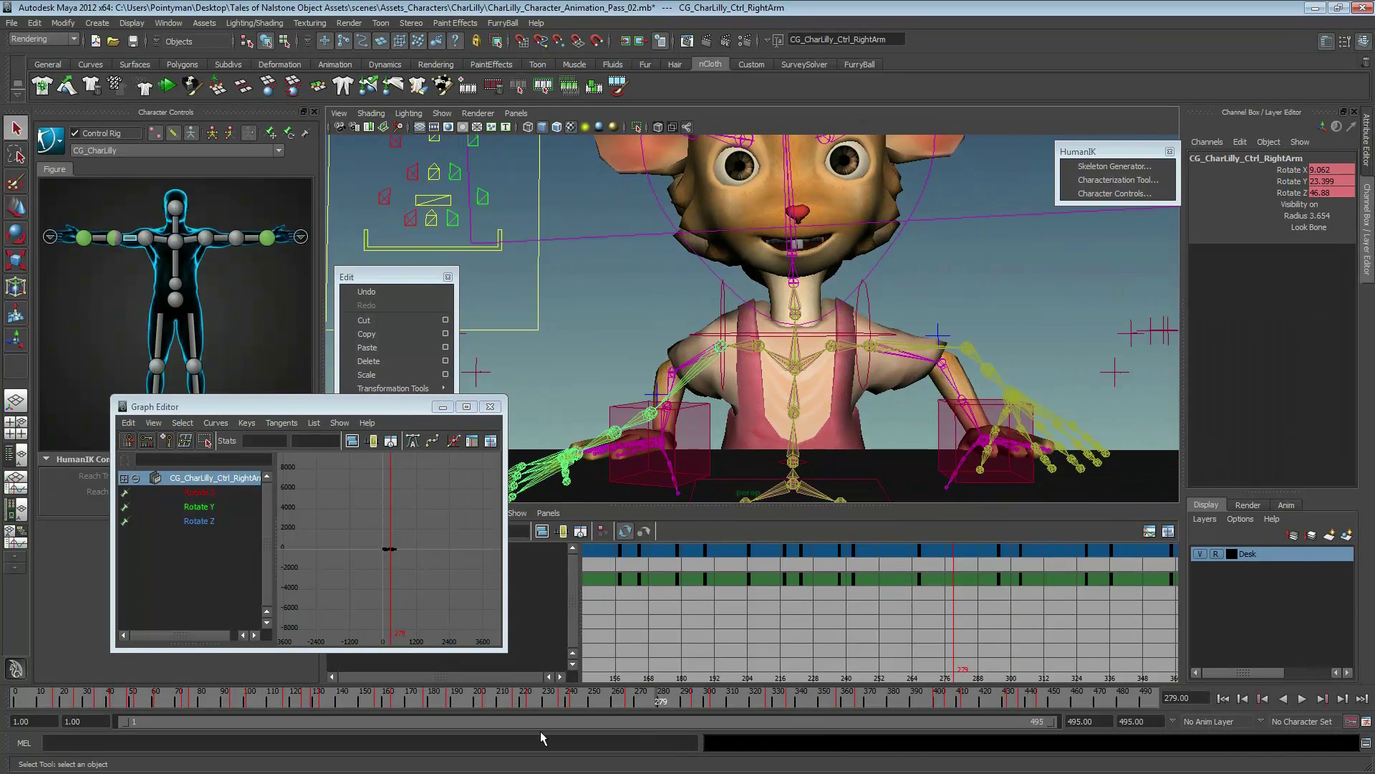
pyautogui.moveTo(725, 650)
pyautogui.keyDown('alt'); pyautogui.mouseDown(button='right')
pyautogui.moveTo(713, 645)
pyautogui.moveTo(788, 628)
pyautogui.mouseUp(button='right'); pyautogui.keyUp('alt')
pyautogui.moveTo(901, 353)
pyautogui.keyDown('alt'); pyautogui.mouseDown()
pyautogui.moveTo(874, 378)
pyautogui.moveTo(868, 435)
pyautogui.mouseUp(); pyautogui.keyUp('alt')
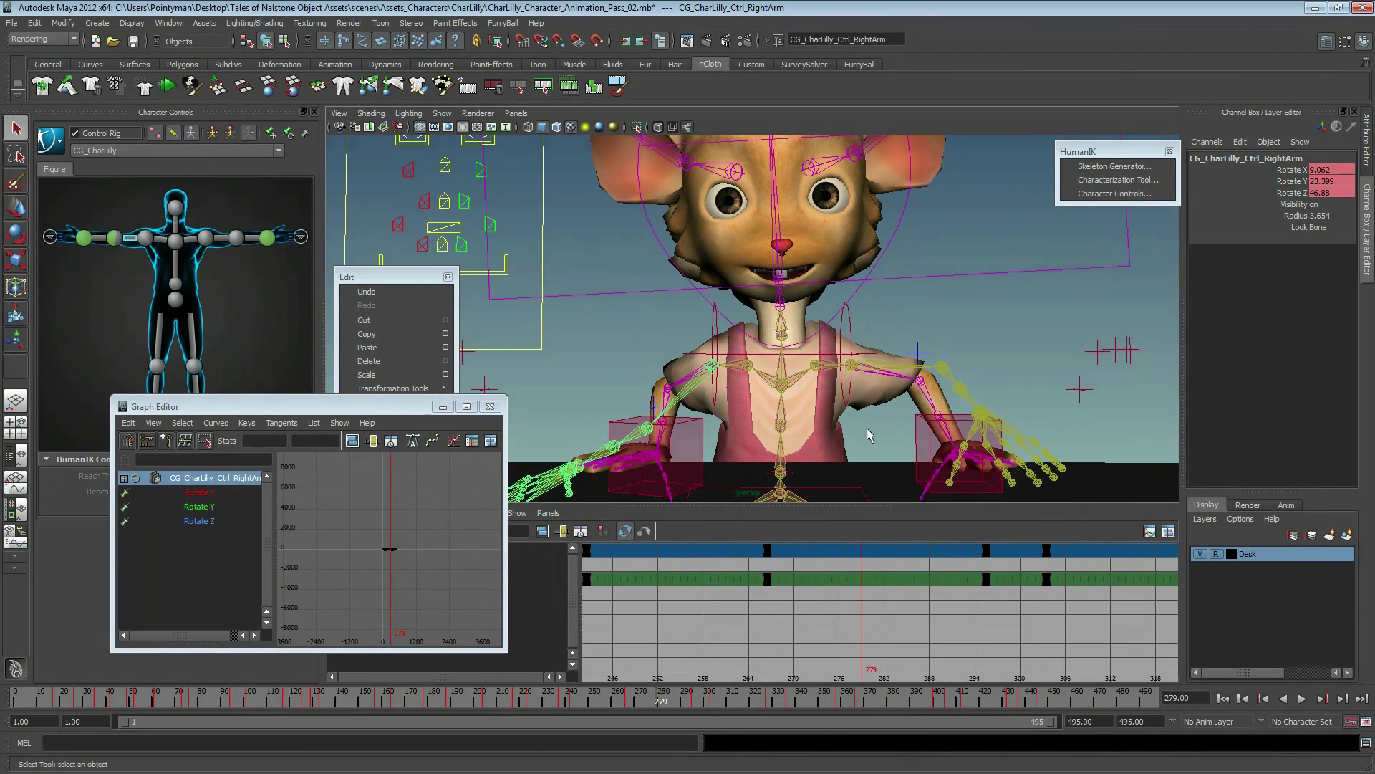
pyautogui.click(622, 703)
pyautogui.hotkey('alt', 'v')
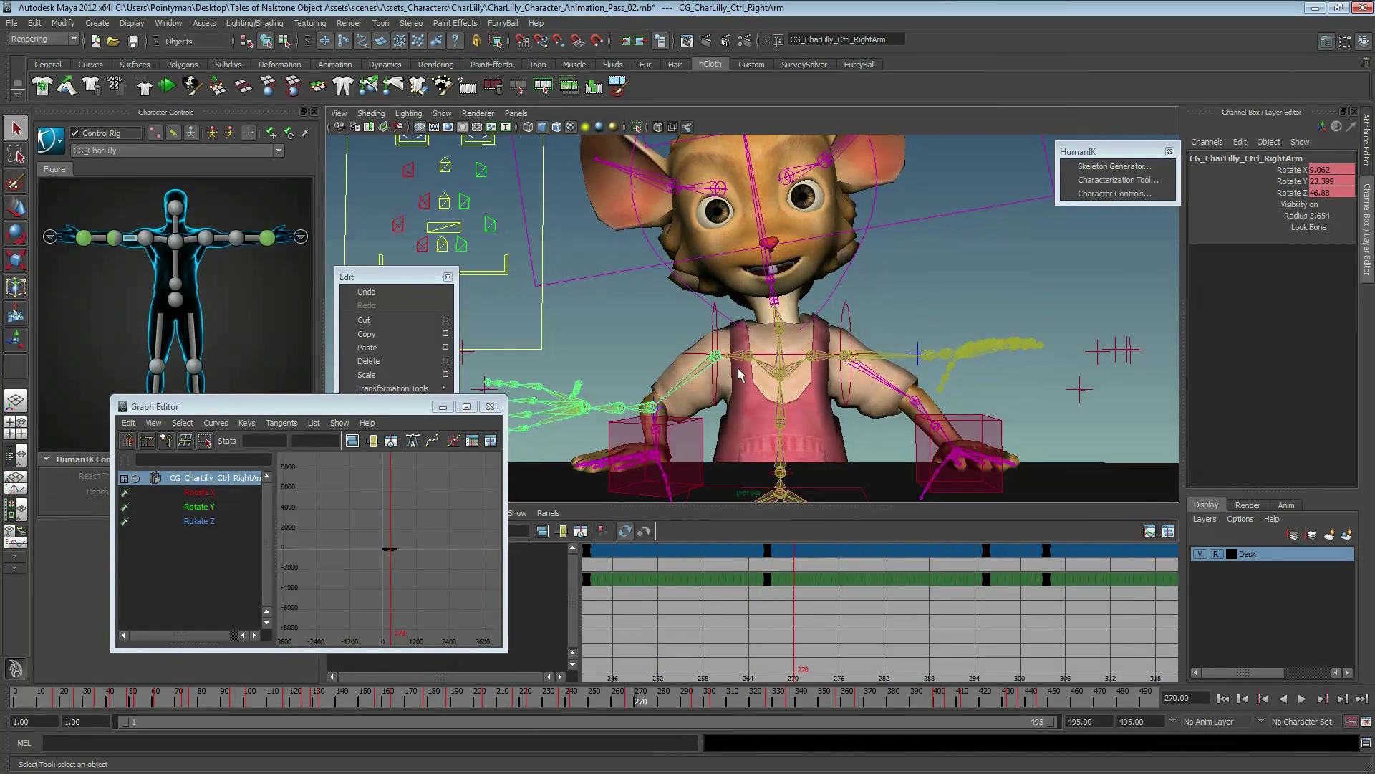
pyautogui.hotkey('alt', 'v')
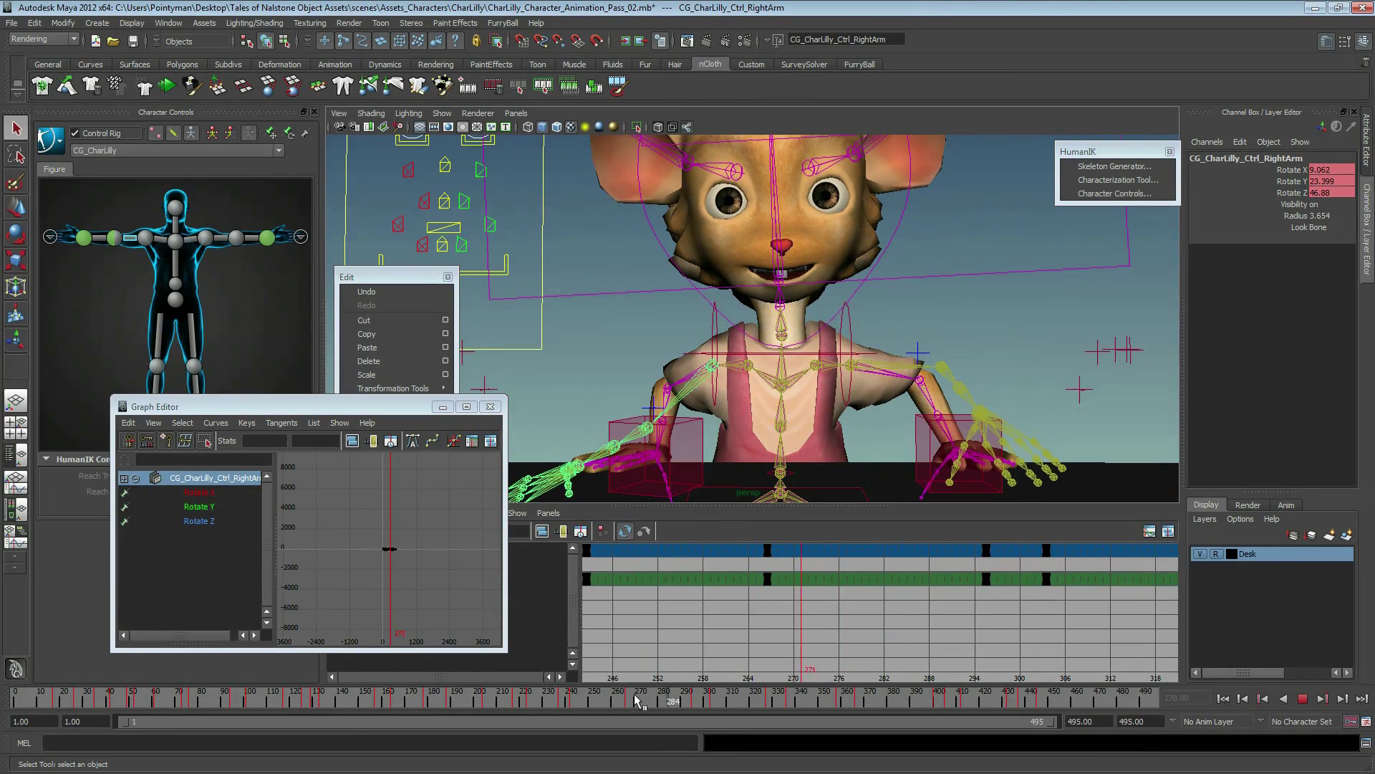
# - Scrub between frames 240 and 276 to check the poses
pyautogui.moveTo(634, 699); pyautogui.dragTo(652, 701)
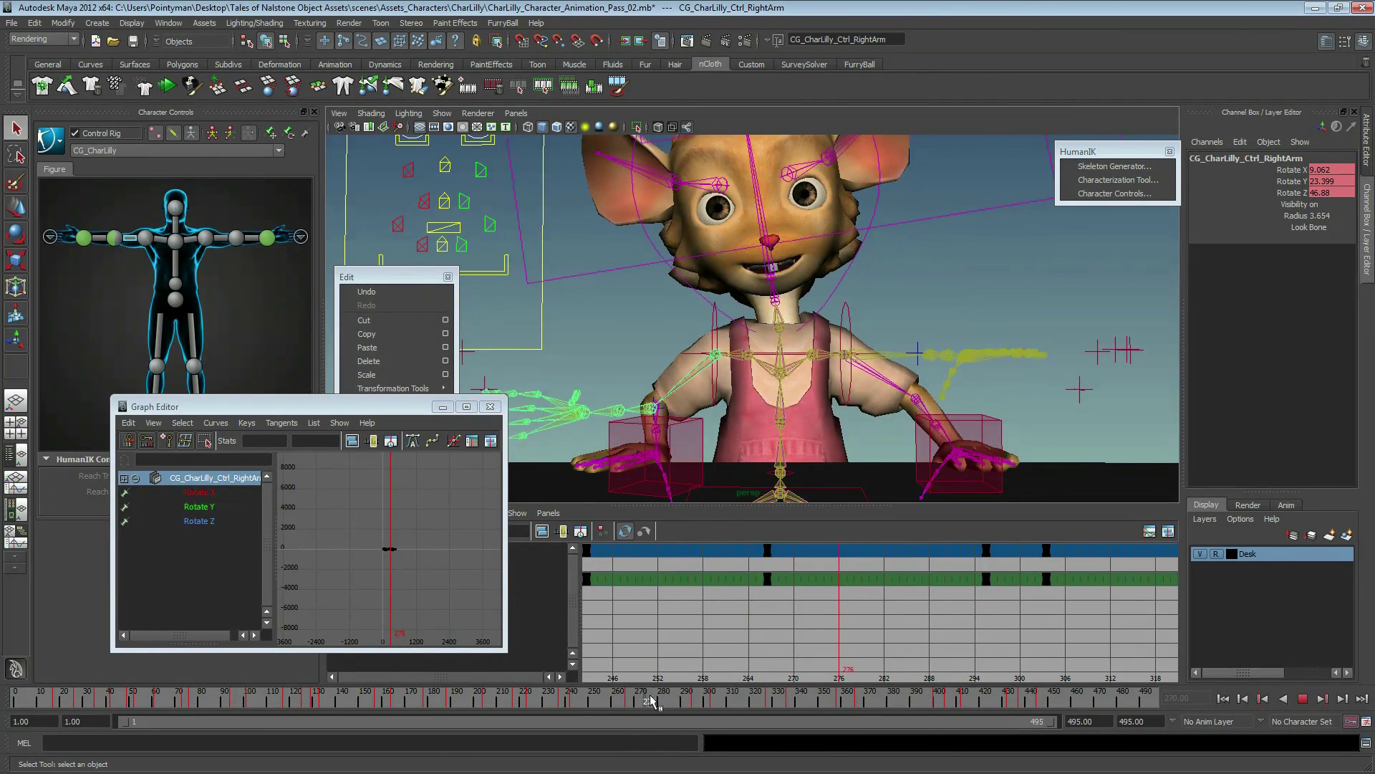
pyautogui.moveTo(651, 701)
pyautogui.mouseDown()
pyautogui.moveTo(569, 701)
pyautogui.moveTo(586, 700)
pyautogui.mouseUp()
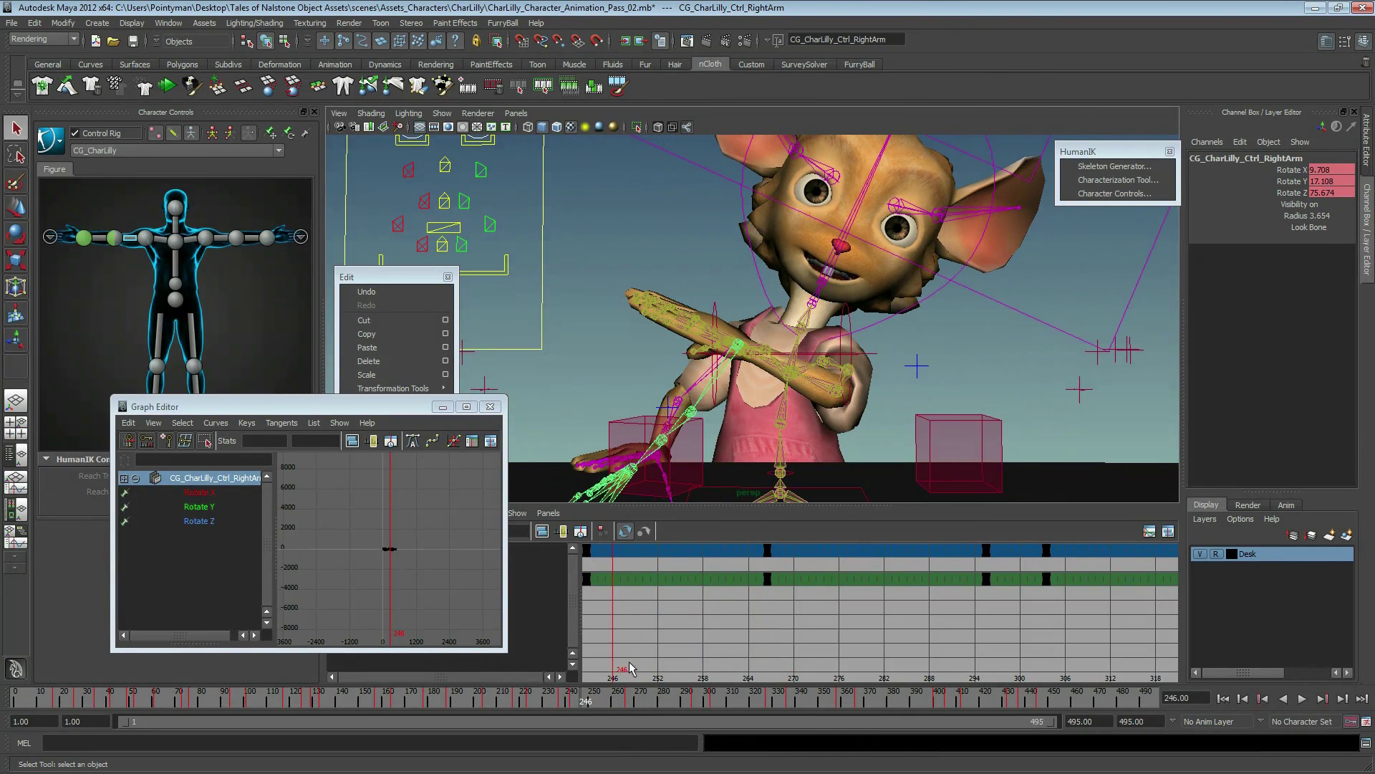
pyautogui.scroll(-3, 629, 668)
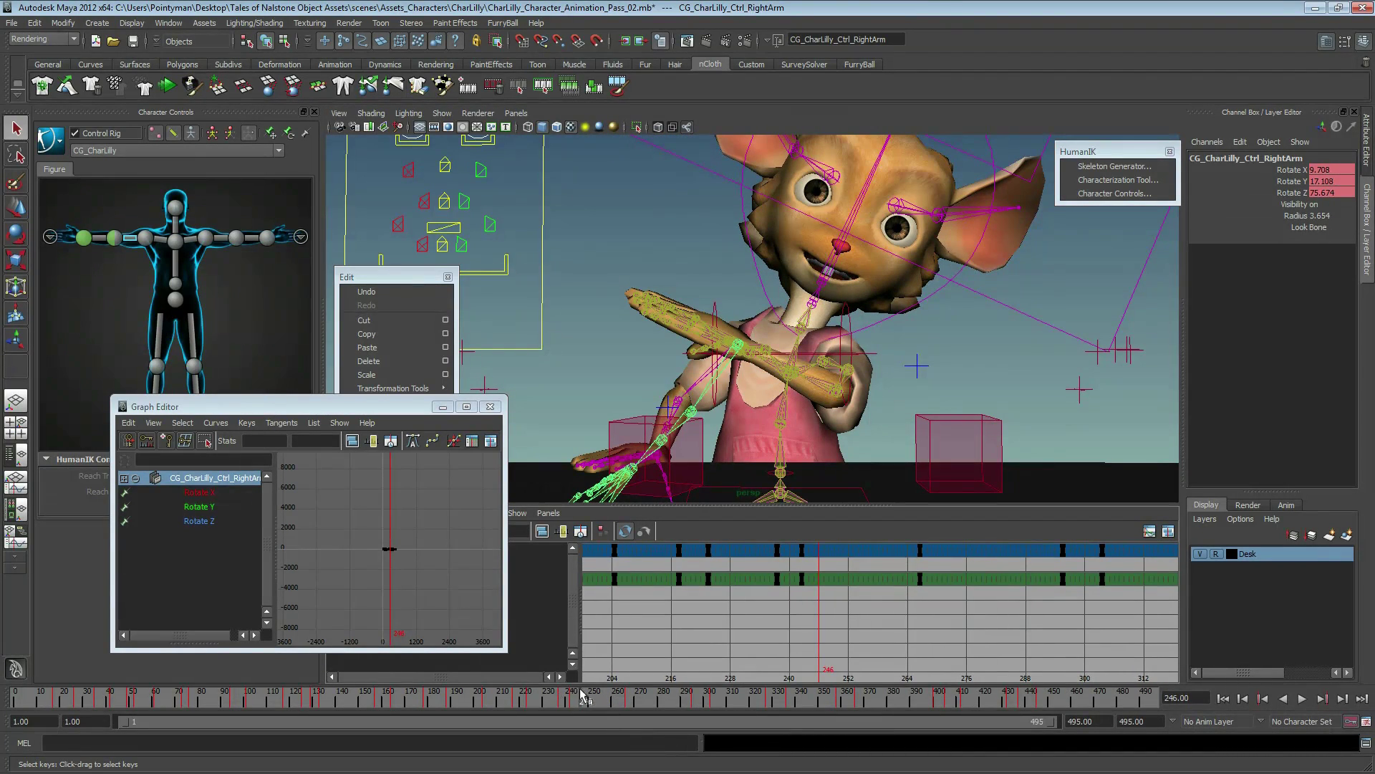
pyautogui.moveTo(582, 695)
pyautogui.mouseDown()
pyautogui.moveTo(614, 707)
pyautogui.moveTo(475, 707)
pyautogui.moveTo(539, 708)
pyautogui.mouseUp()
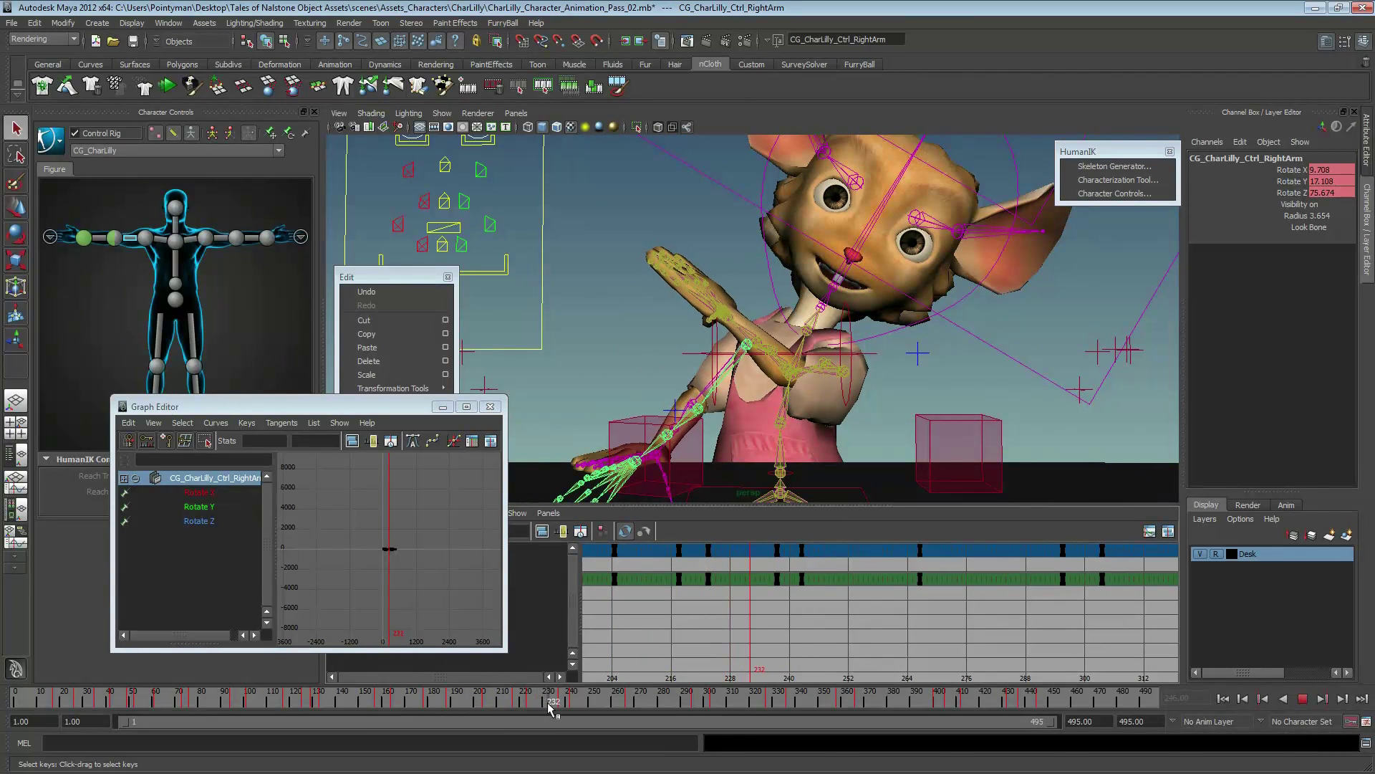
pyautogui.keyDown('alt'); pyautogui.moveTo(856, 379); pyautogui.dragTo(853, 380); pyautogui.keyUp('alt')
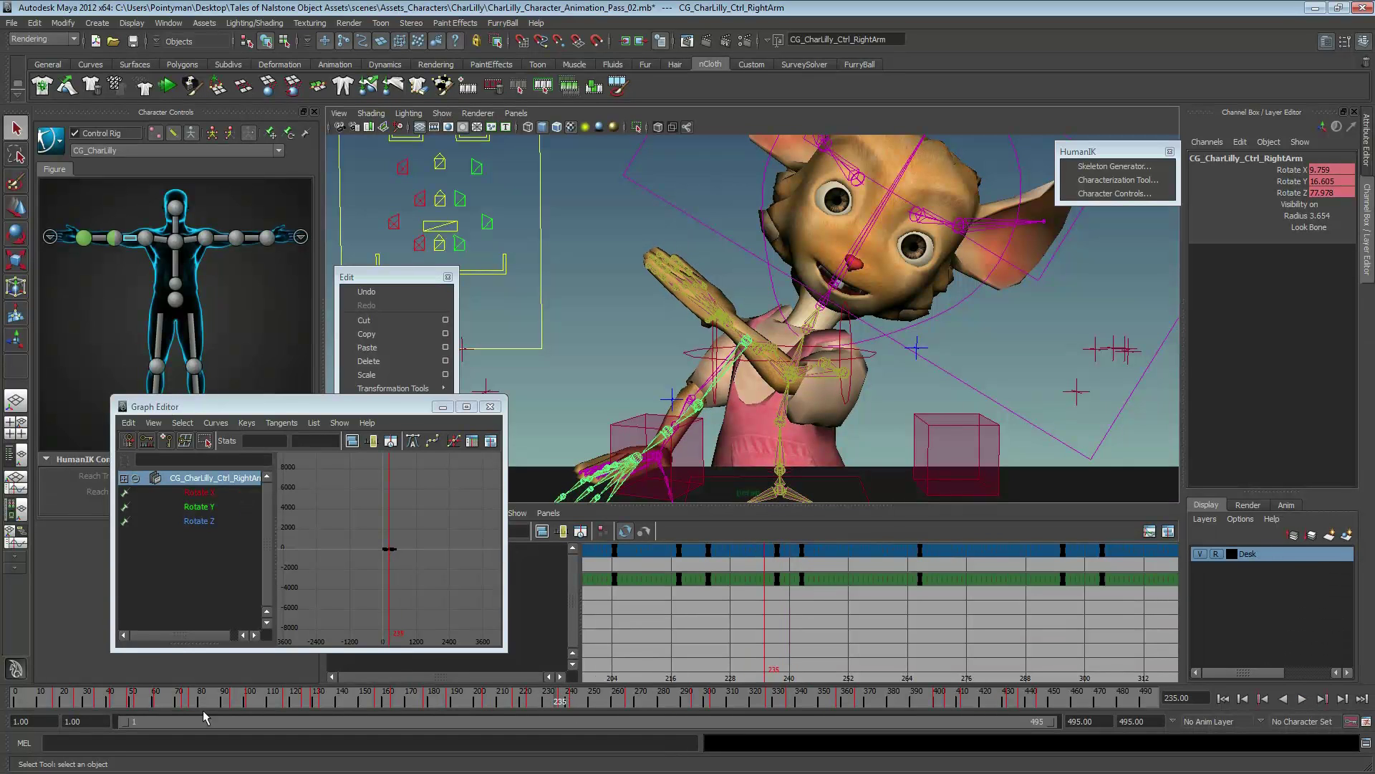
# - Narrow playback to frames 132–440, review frames 221–230, and select the left shoulder effector
pyautogui.moveTo(128, 725)
pyautogui.mouseDown()
pyautogui.moveTo(505, 719)
pyautogui.moveTo(389, 720)
pyautogui.mouseUp()
pyautogui.hotkey('alt', 'v')
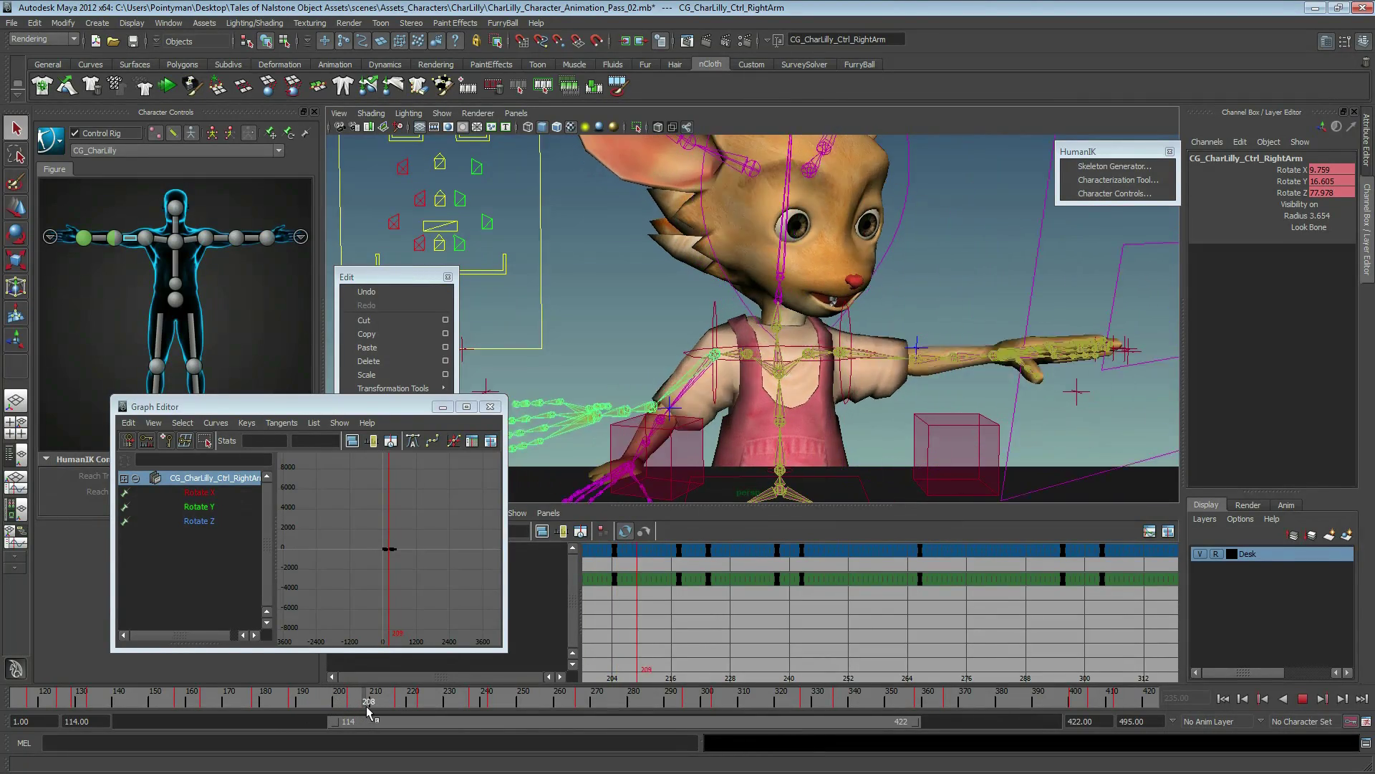
pyautogui.moveTo(410, 709)
pyautogui.mouseDown()
pyautogui.moveTo(384, 709)
pyautogui.moveTo(464, 709)
pyautogui.mouseUp()
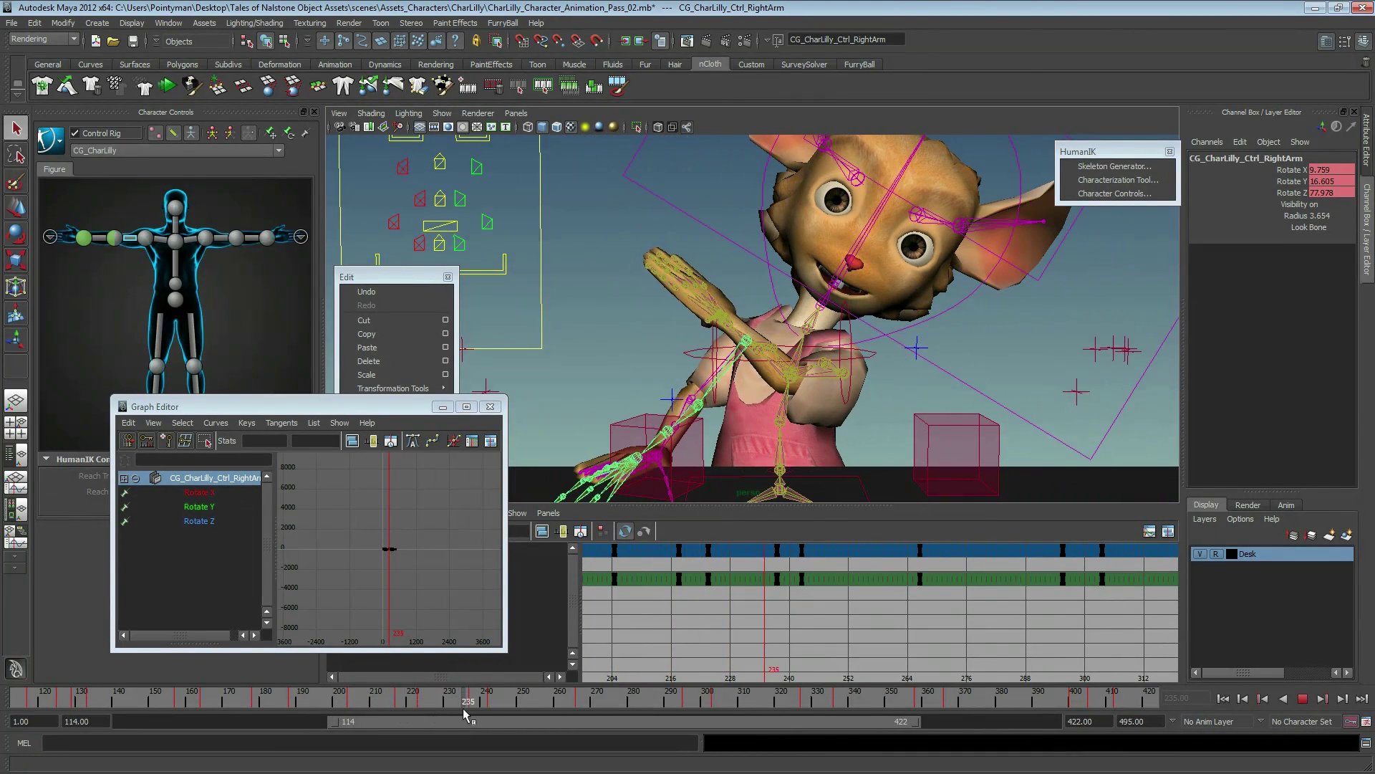
pyautogui.click(840, 377)
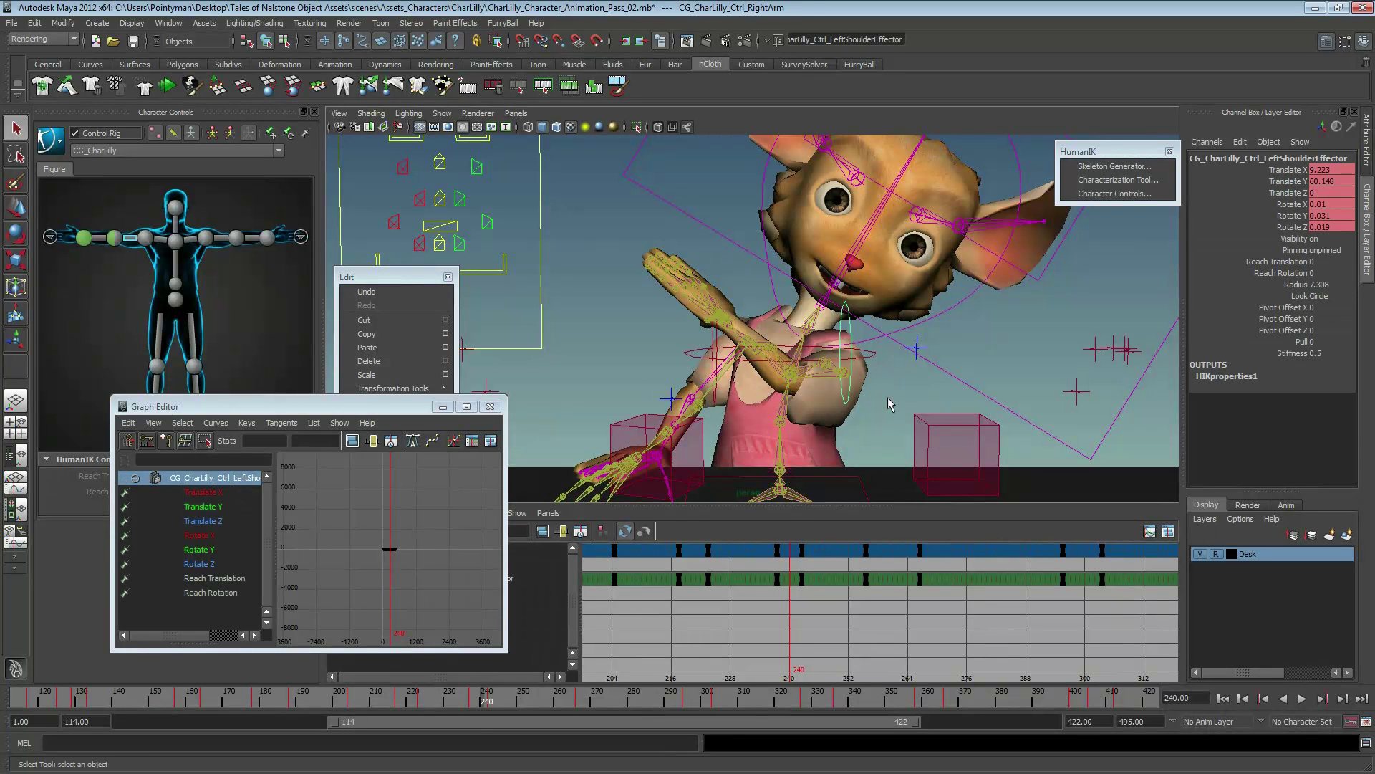
# - Select the left arm control, zoom the dope sheet to frames 204–288, and enlarge the Graph Editor
pyautogui.click(829, 381)
pyautogui.keyDown('alt'); pyautogui.moveTo(752, 634); pyautogui.dragTo(788, 633, button='right'); pyautogui.keyUp('alt')
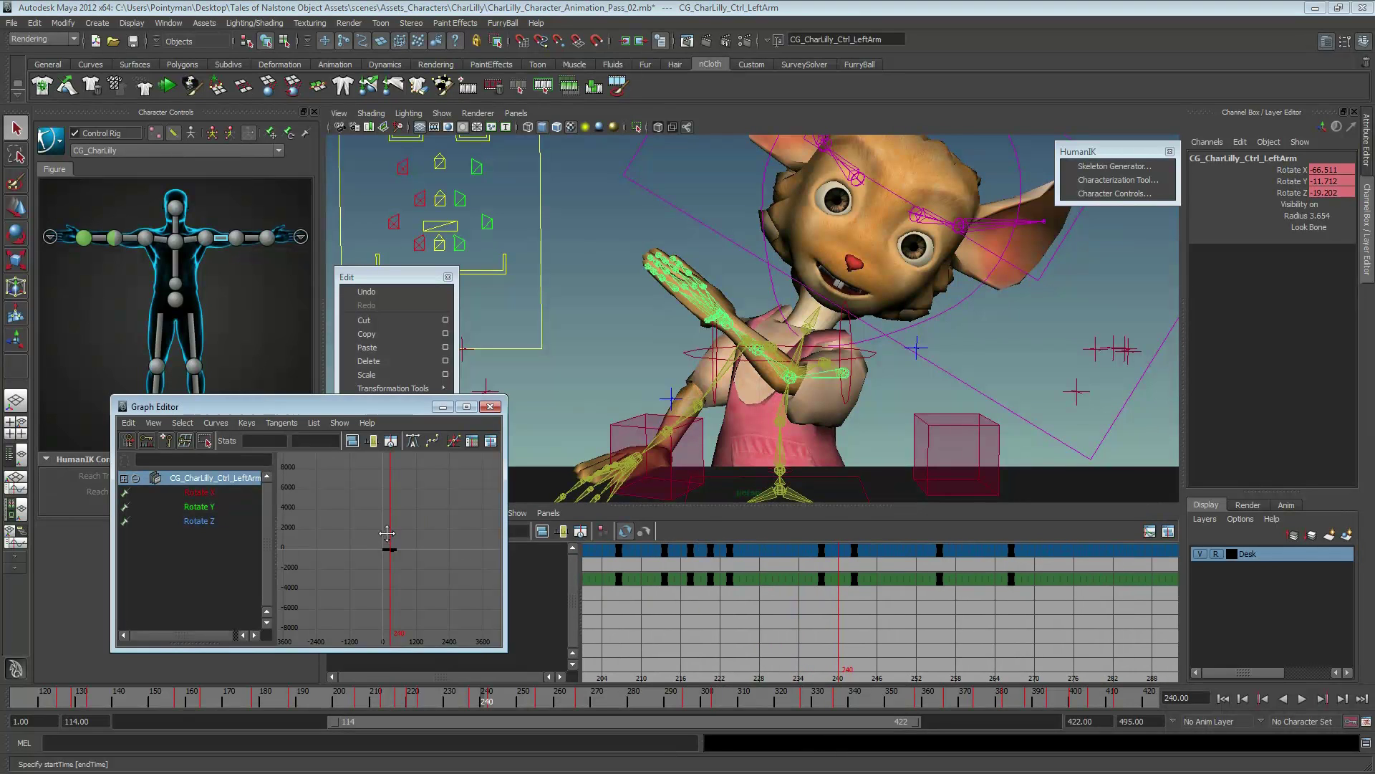
pyautogui.scroll(5, 322, 542)
pyautogui.scroll(5, 321, 542)
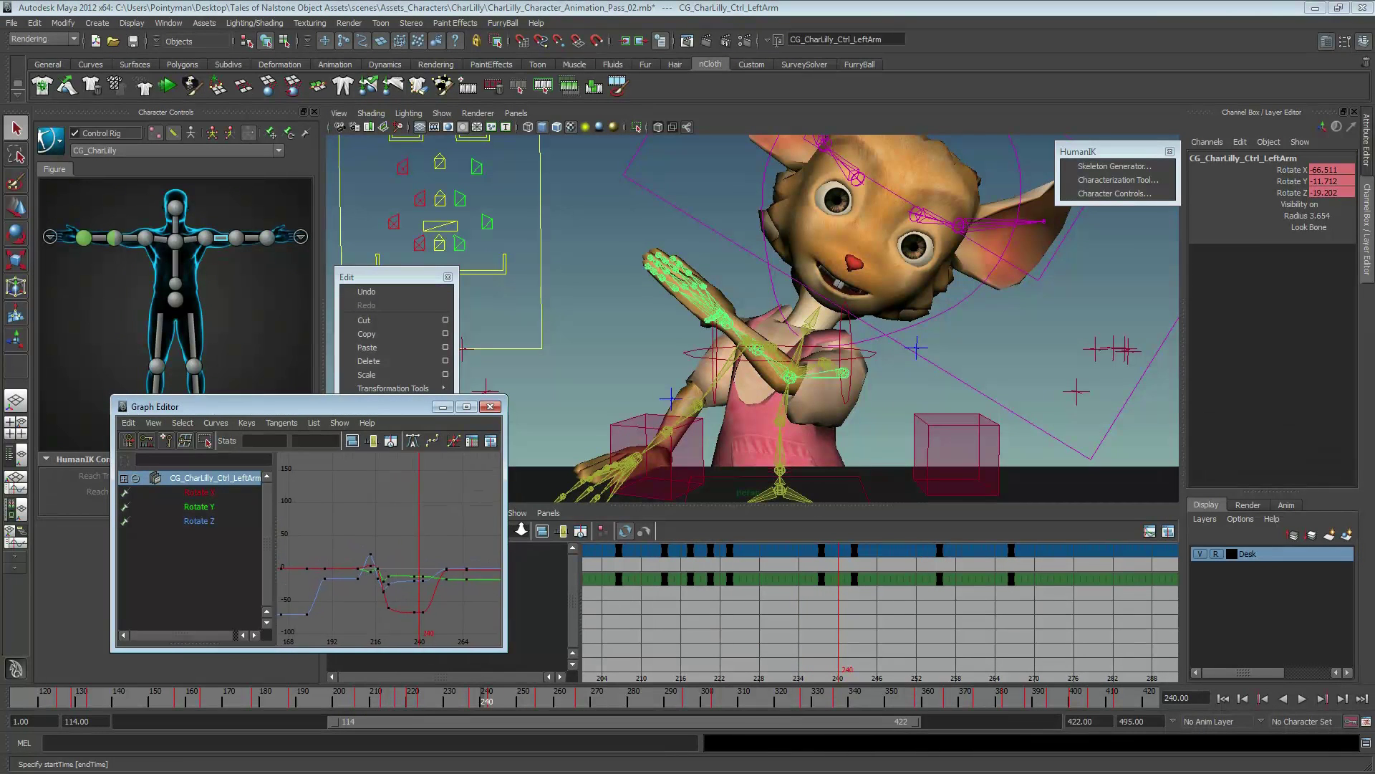
pyautogui.scroll(5, 405, 510)
pyautogui.keyDown('alt'); pyautogui.moveTo(405, 510); pyautogui.dragTo(413, 522, button='middle'); pyautogui.keyUp('alt')
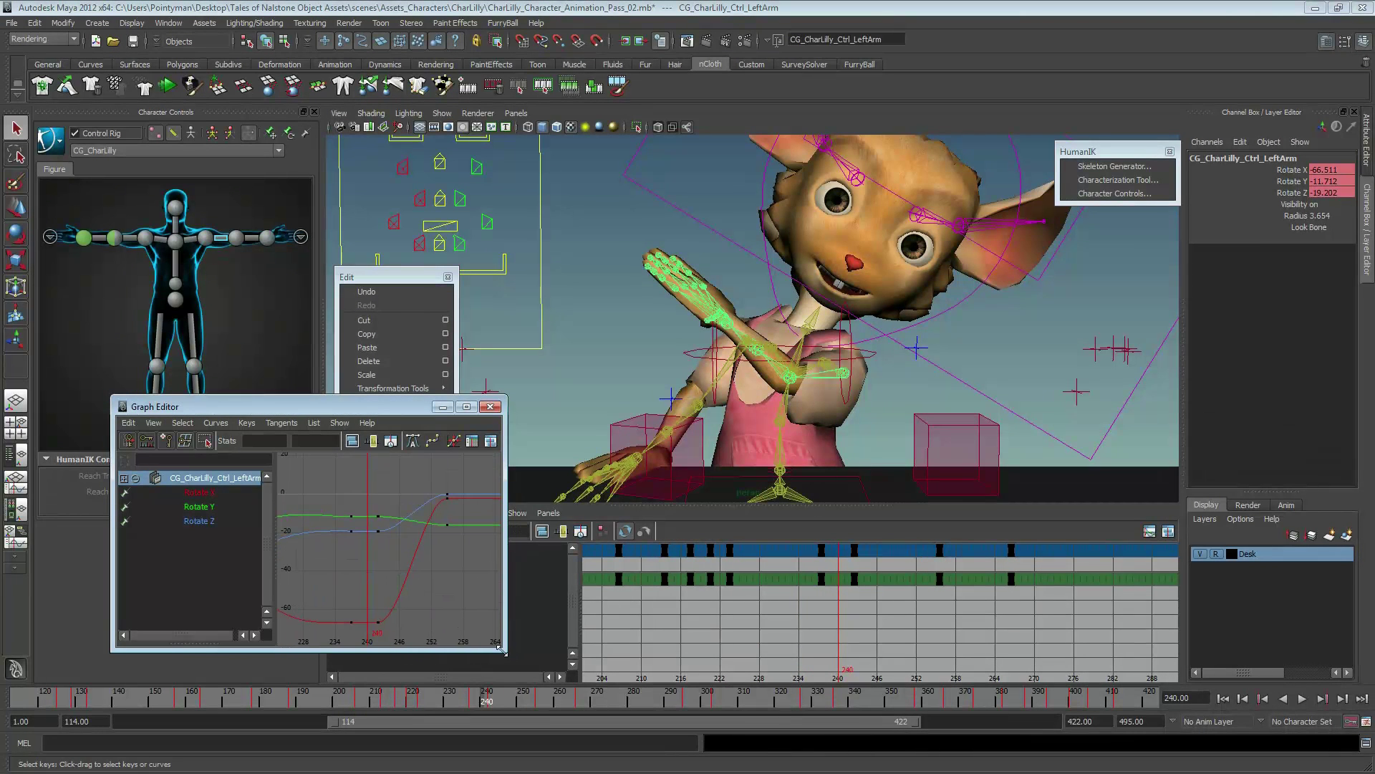
pyautogui.moveTo(499, 650); pyautogui.dragTo(566, 679)
pyautogui.moveTo(424, 409); pyautogui.dragTo(346, 394)
pyautogui.moveTo(394, 277); pyautogui.dragTo(394, 152)
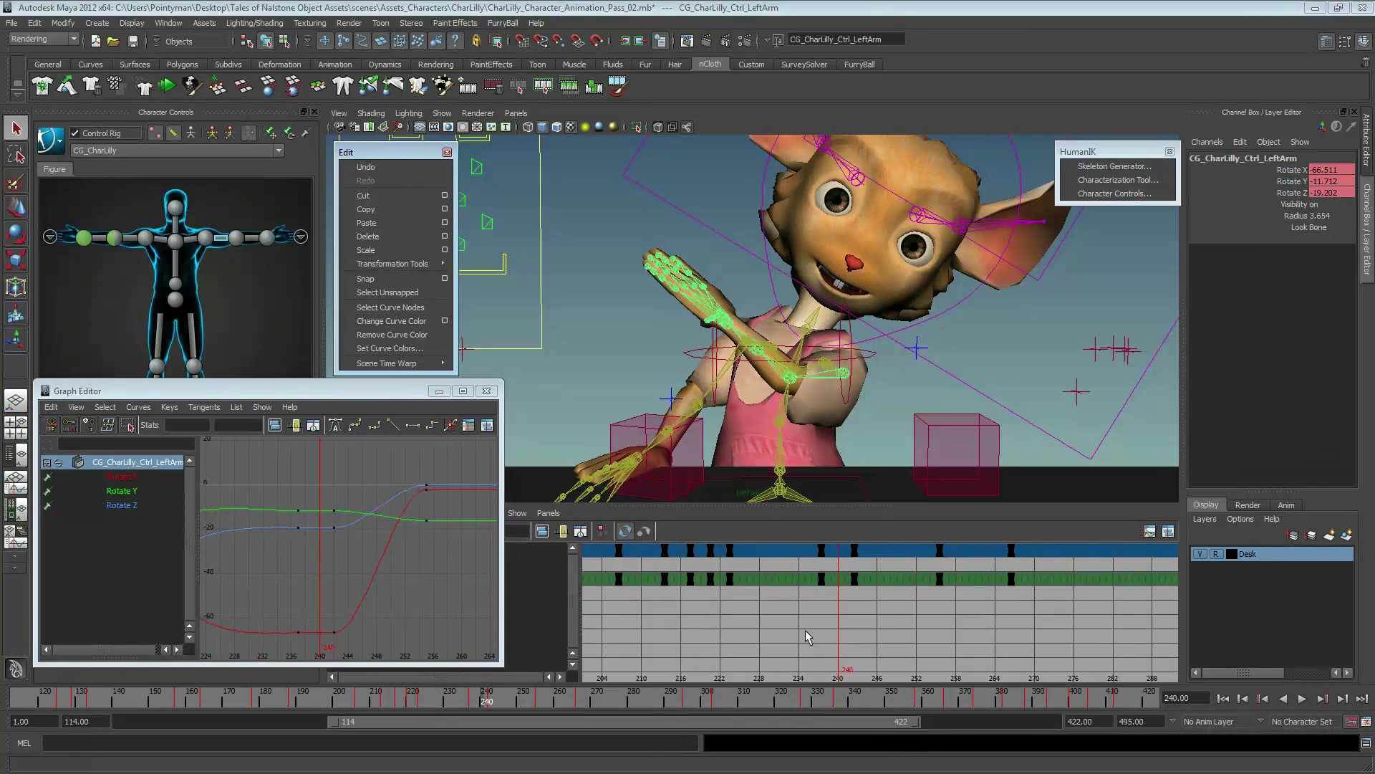
# - Add the left forearm control to the selection and set the current frame to 237
pyautogui.press('w')
pyautogui.keyDown('shift'); pyautogui.click(777, 373); pyautogui.keyUp('shift')
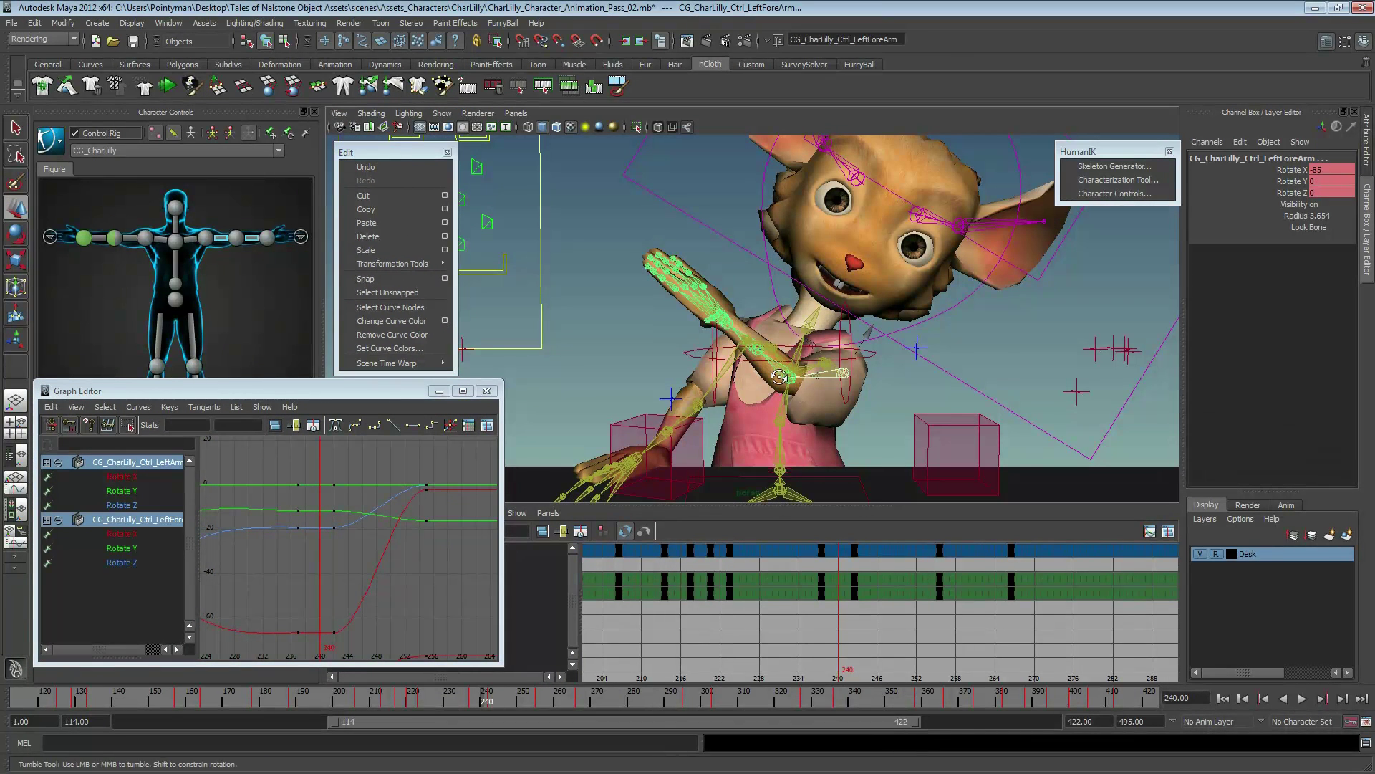
pyautogui.keyDown('alt'); pyautogui.moveTo(779, 376); pyautogui.dragTo(732, 658); pyautogui.keyUp('alt')
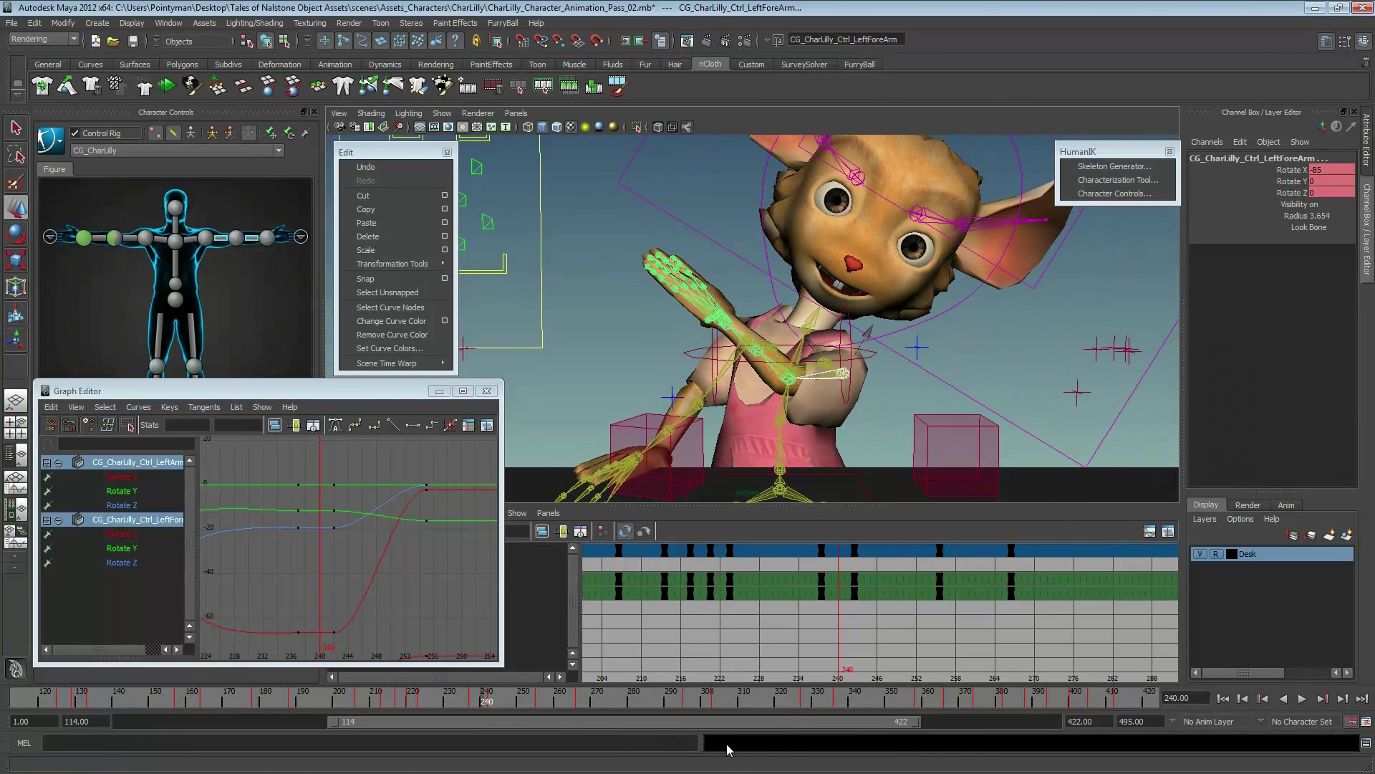
pyautogui.moveTo(459, 708)
pyautogui.mouseDown()
pyautogui.moveTo(445, 708)
pyautogui.moveTo(482, 707)
pyautogui.moveTo(386, 698)
pyautogui.moveTo(445, 698)
pyautogui.mouseUp()
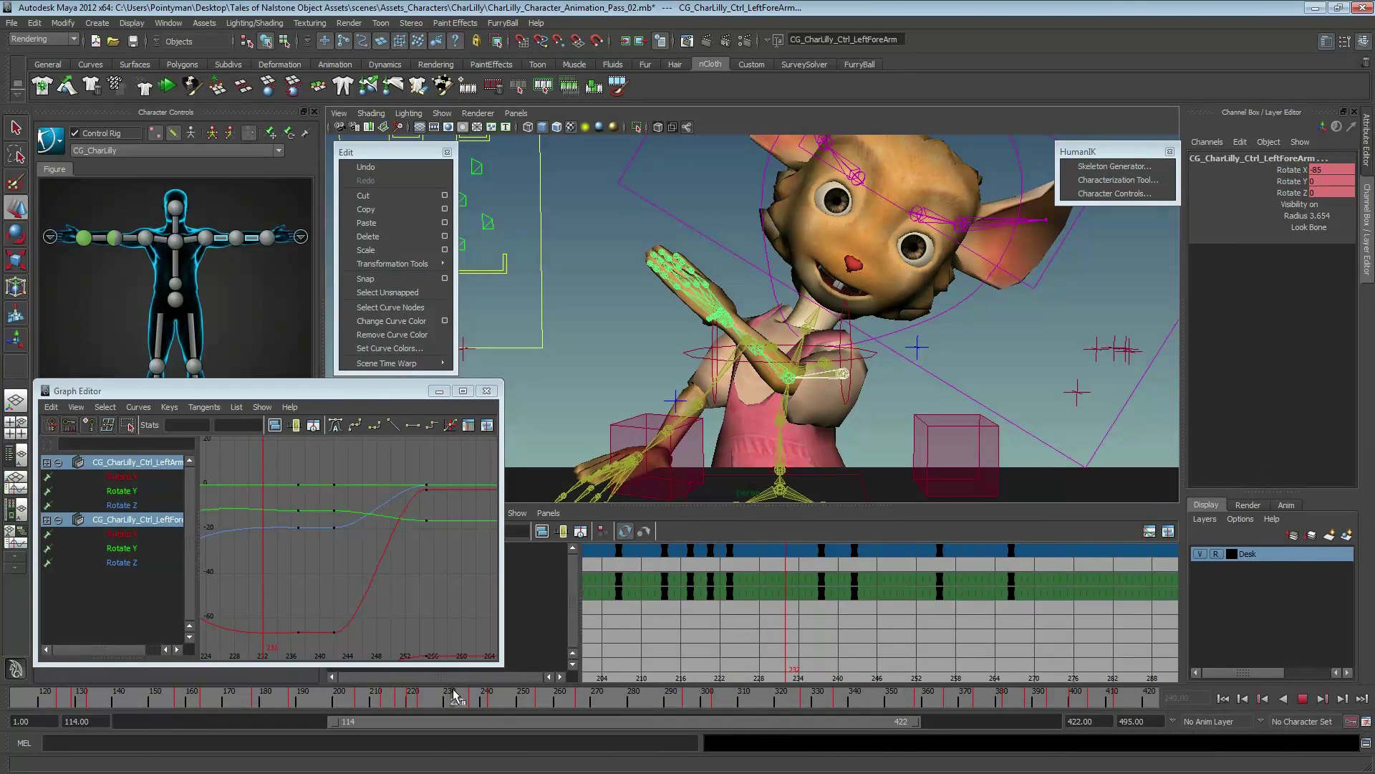
pyautogui.moveTo(466, 694); pyautogui.dragTo(475, 695)
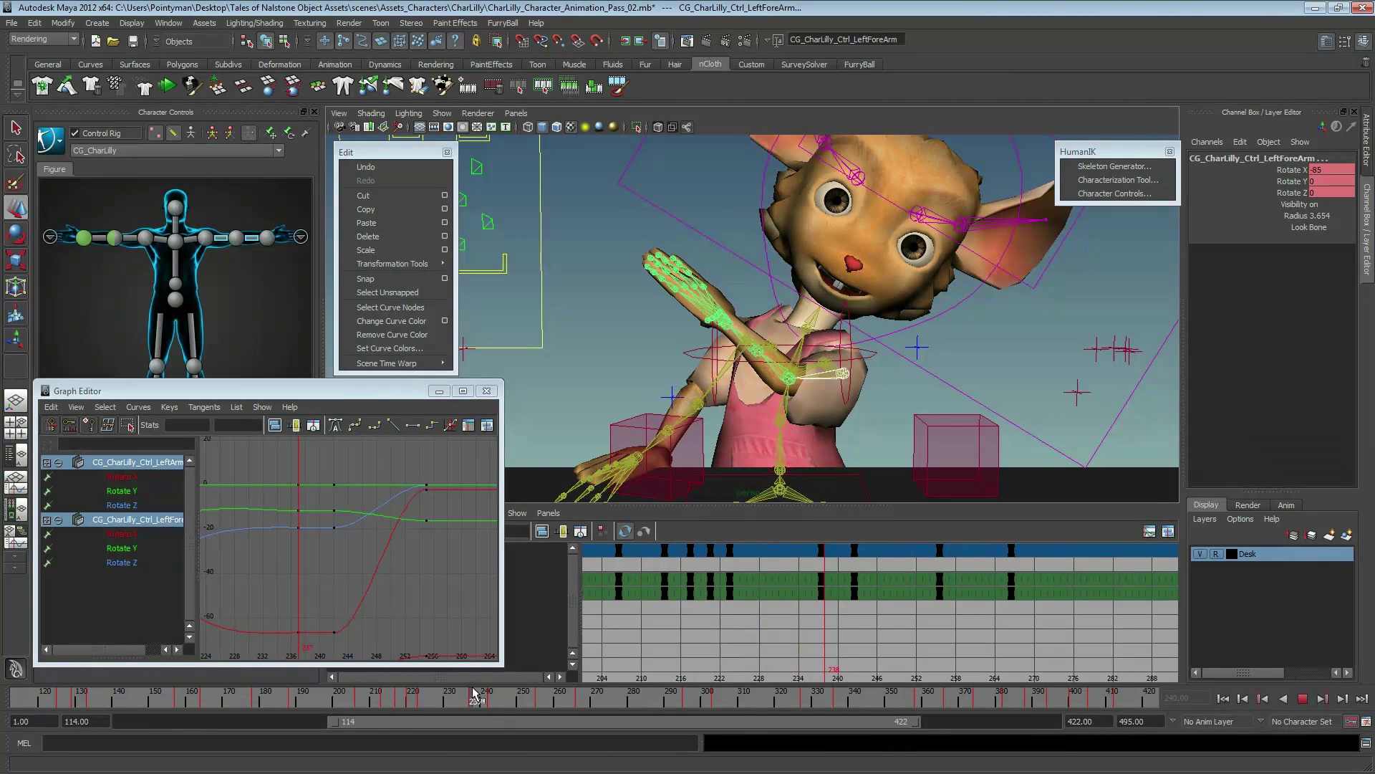
pyautogui.scroll(-2, 310, 534)
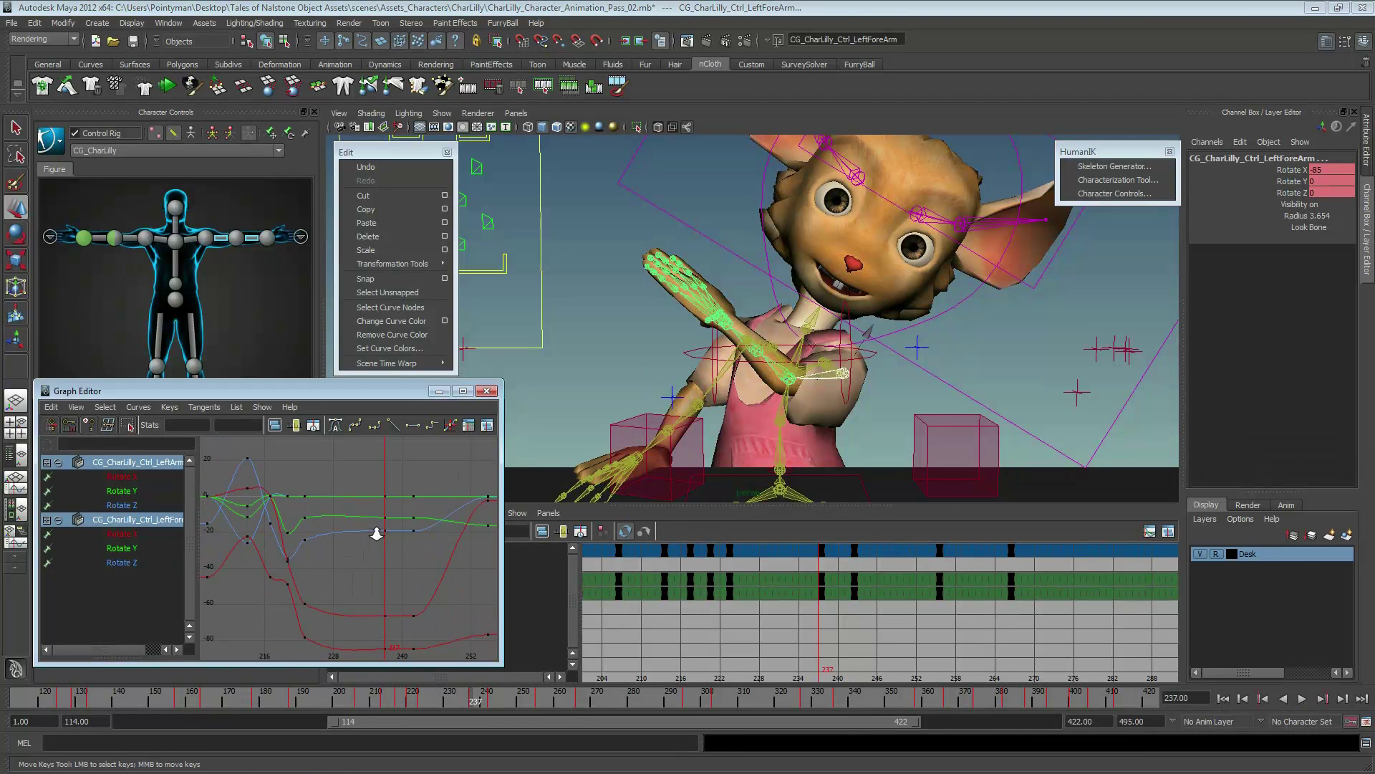
pyautogui.scroll(-2, 369, 533)
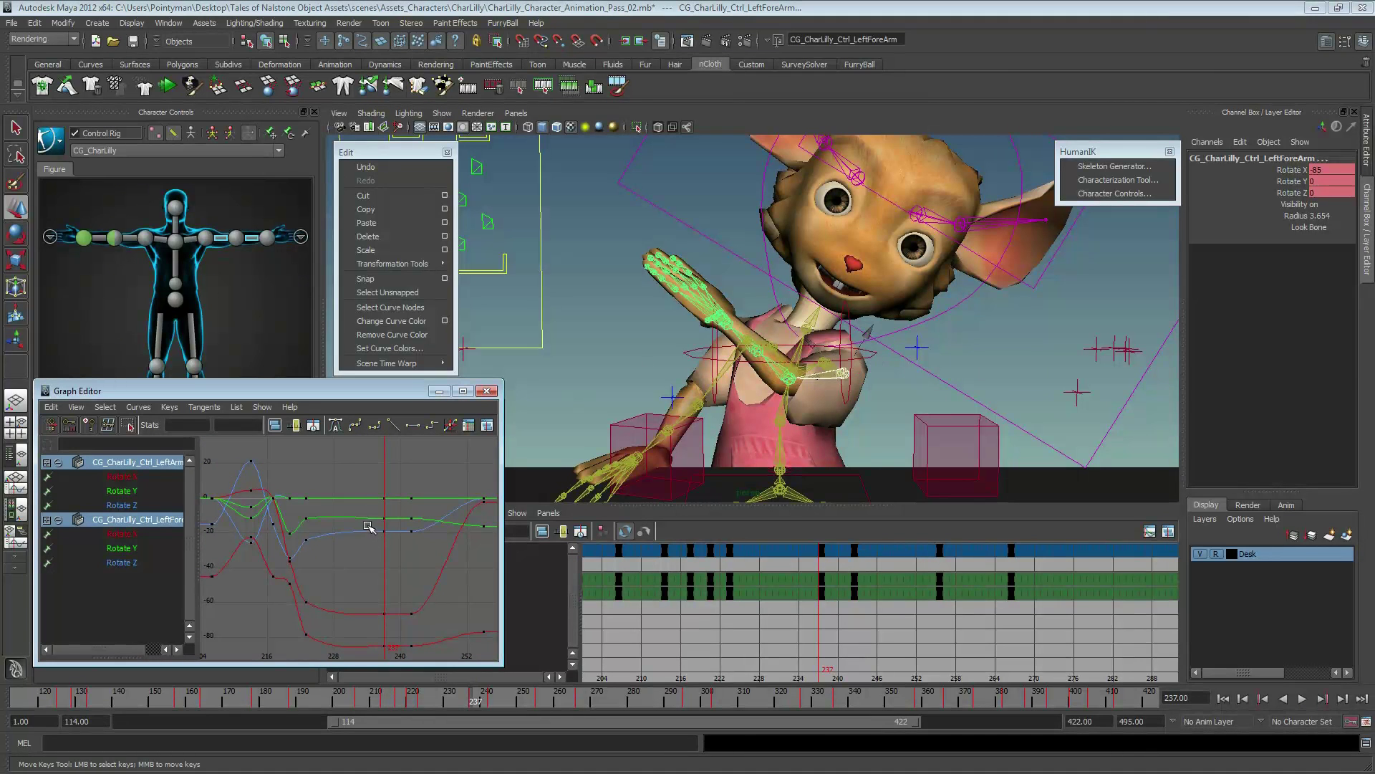
# - Select the forearm Rotate X key at frame 237, frame all curves, and select every body control
pyautogui.moveTo(416, 641); pyautogui.dragTo(396, 630)
pyautogui.keyDown('alt'); pyautogui.moveTo(412, 546); pyautogui.dragTo(361, 555, button='middle'); pyautogui.keyUp('alt')
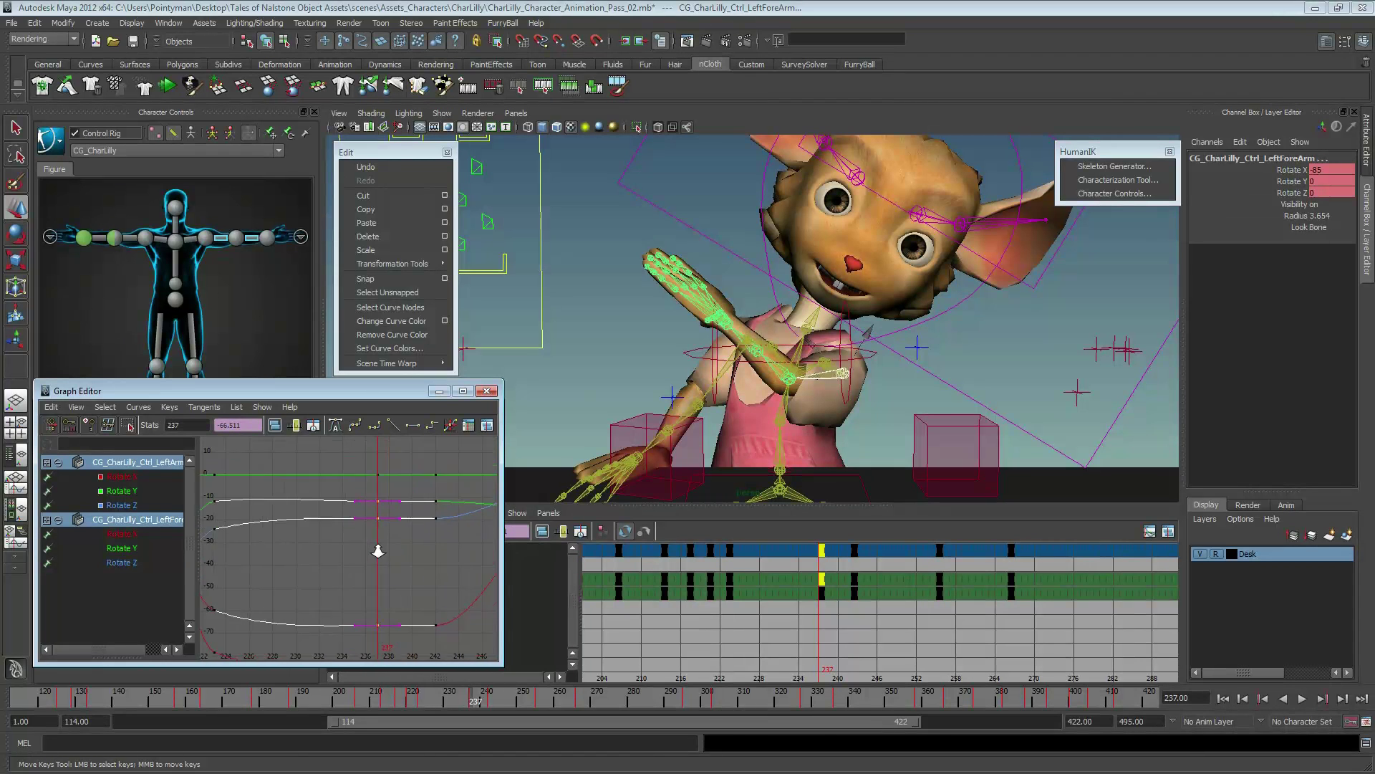
pyautogui.keyDown('alt'); pyautogui.moveTo(374, 608); pyautogui.dragTo(351, 556, button='right'); pyautogui.keyUp('alt')
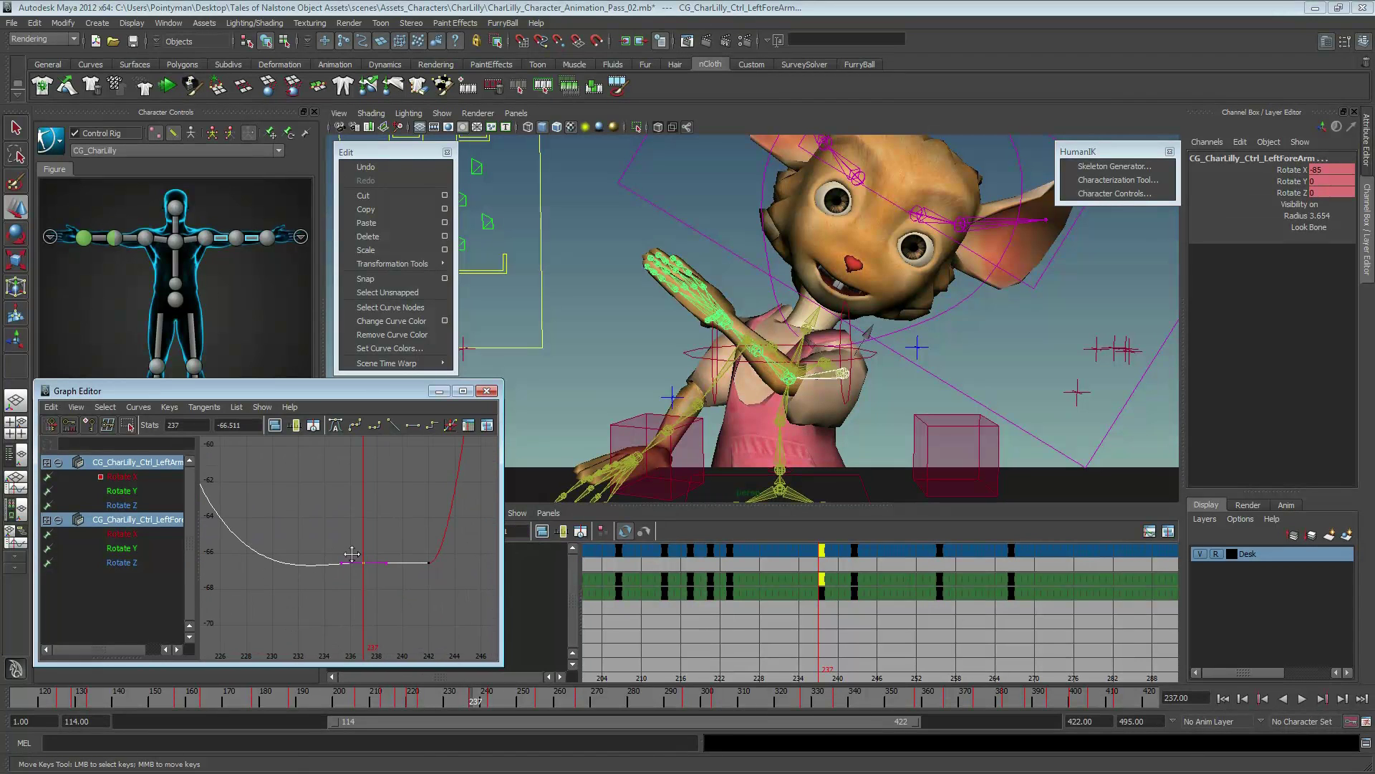
pyautogui.keyDown('alt'); pyautogui.moveTo(350, 556); pyautogui.dragTo(356, 548, button='middle'); pyautogui.keyUp('alt')
pyautogui.moveTo(356, 548)
pyautogui.keyDown('alt'); pyautogui.mouseDown(button='right')
pyautogui.moveTo(368, 487)
pyautogui.moveTo(399, 547)
pyautogui.mouseUp(button='right'); pyautogui.keyUp('alt')
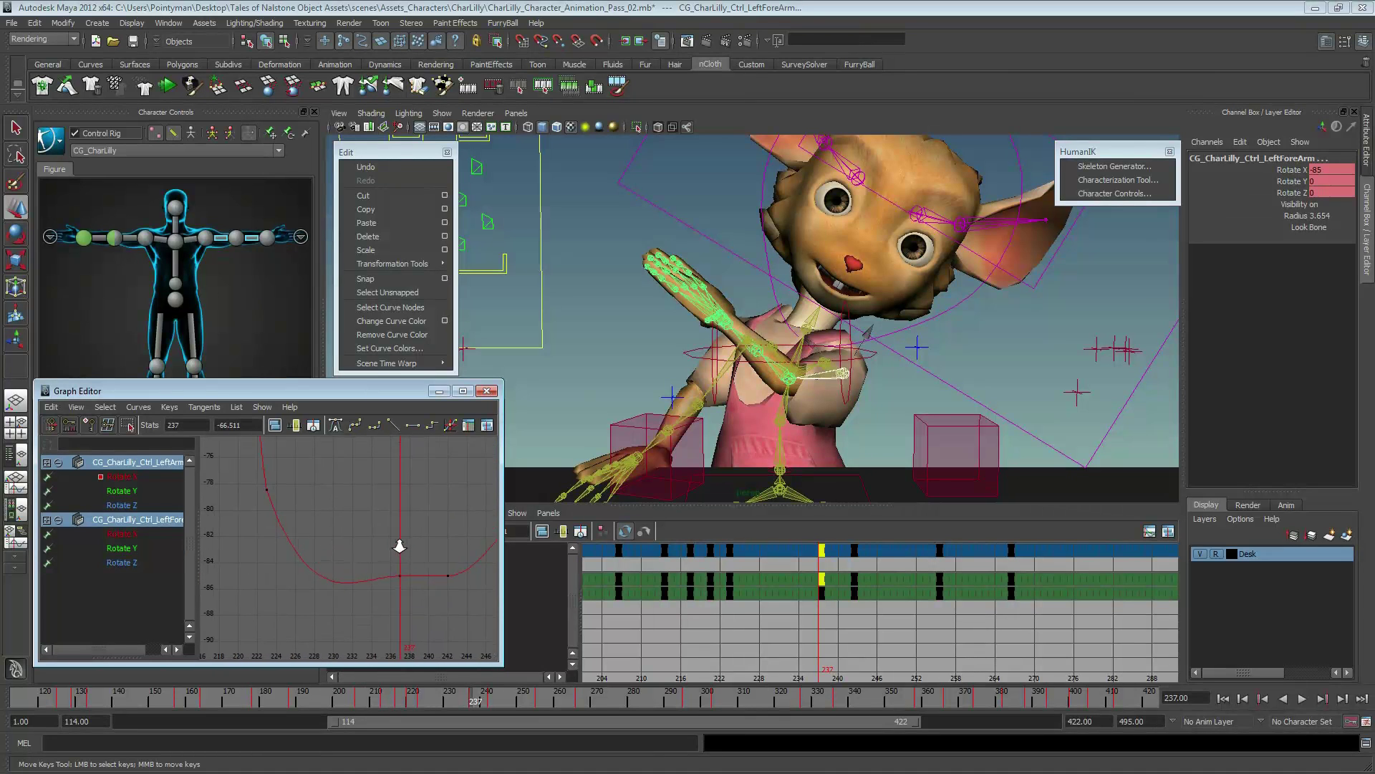
pyautogui.moveTo(395, 566); pyautogui.dragTo(445, 592)
pyautogui.keyDown('alt'); pyautogui.moveTo(444, 592); pyautogui.dragTo(353, 583, button='middle'); pyautogui.keyUp('alt')
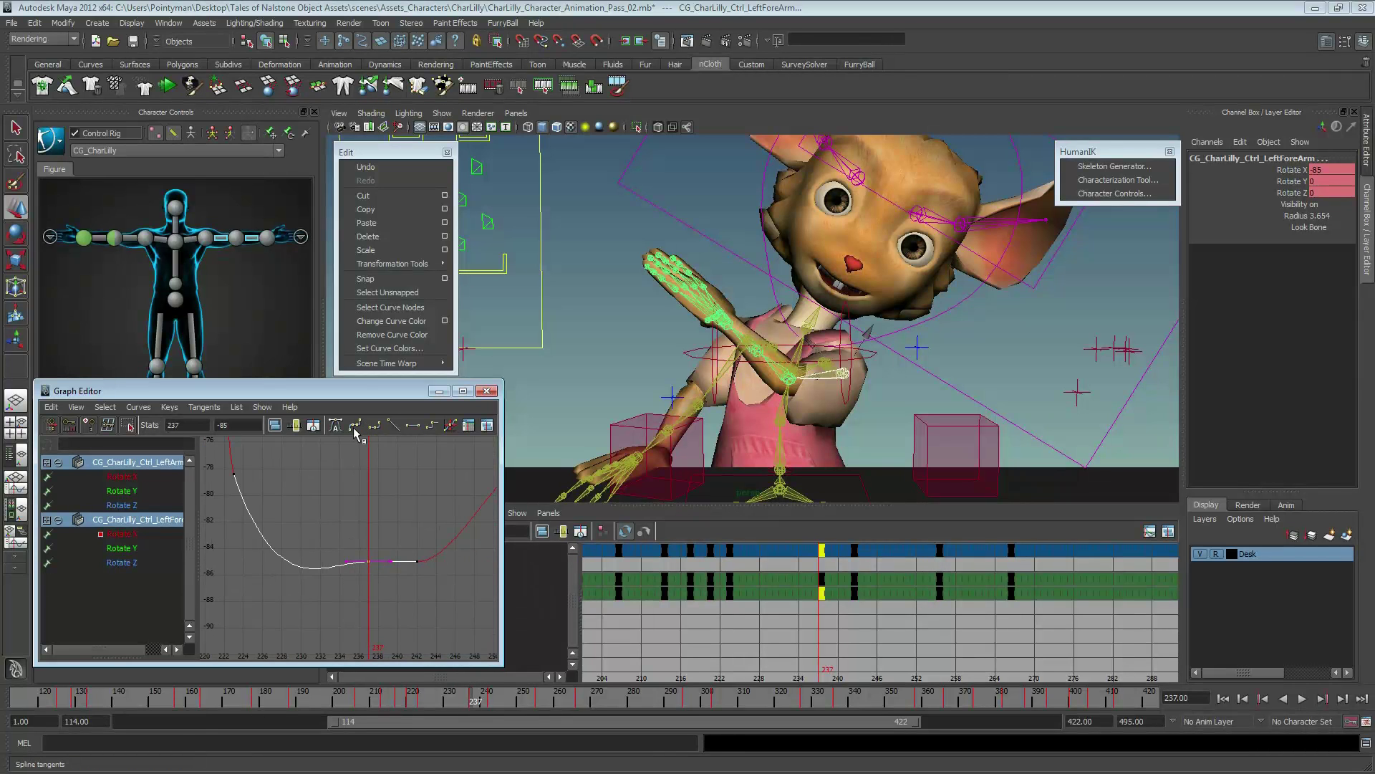
pyautogui.press('a')
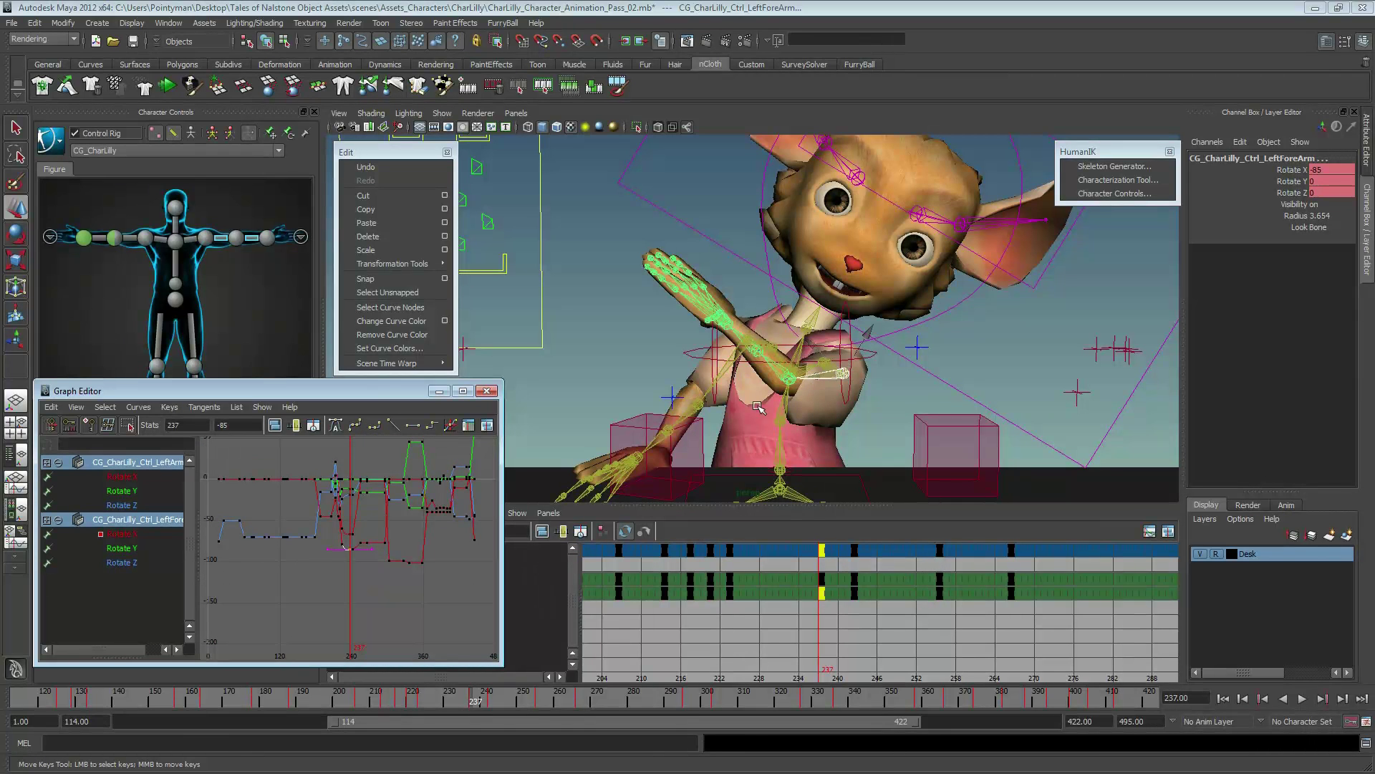
pyautogui.moveTo(57, 189); pyautogui.dragTo(279, 442)
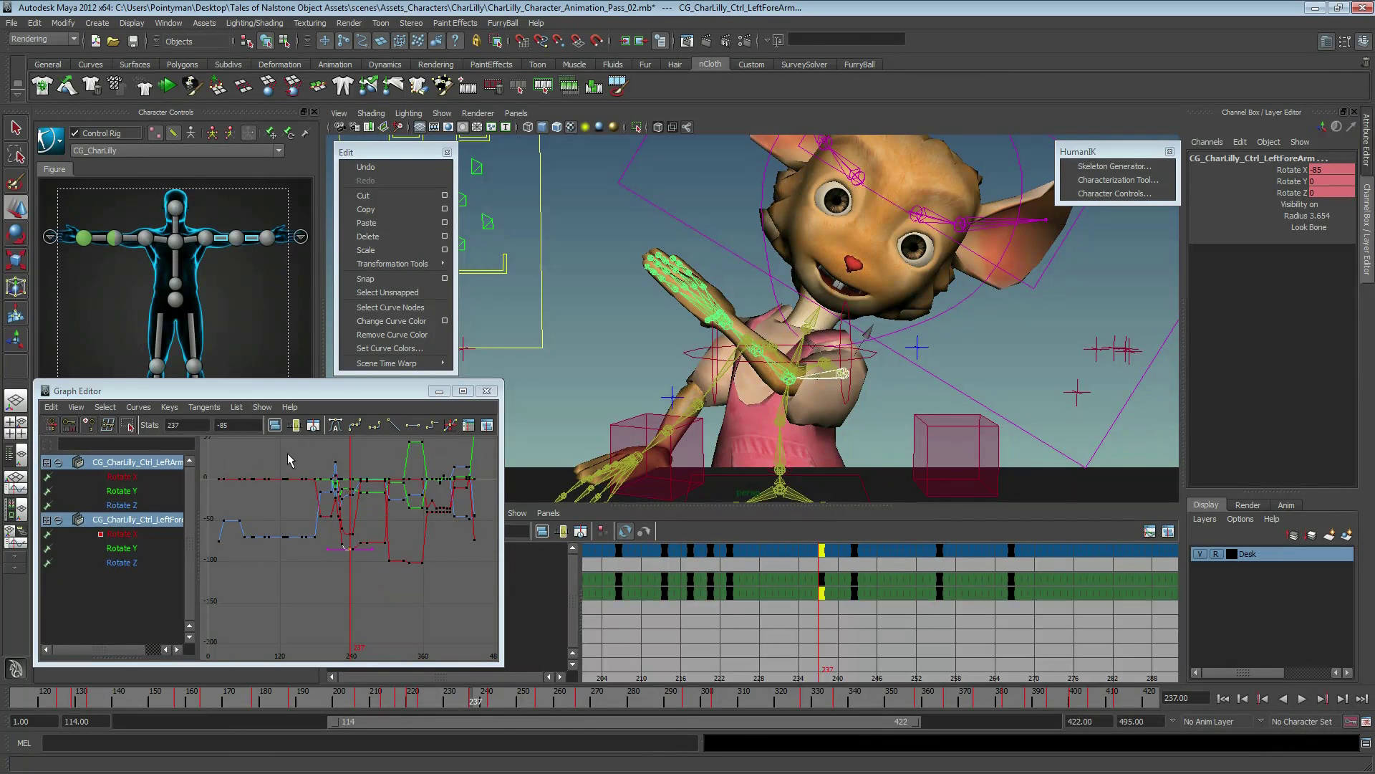
# - Select the keys between about frames 200 and 300 and move to frame 235
pyautogui.keyDown('alt'); pyautogui.moveTo(298, 504); pyautogui.dragTo(354, 579, button='right'); pyautogui.keyUp('alt')
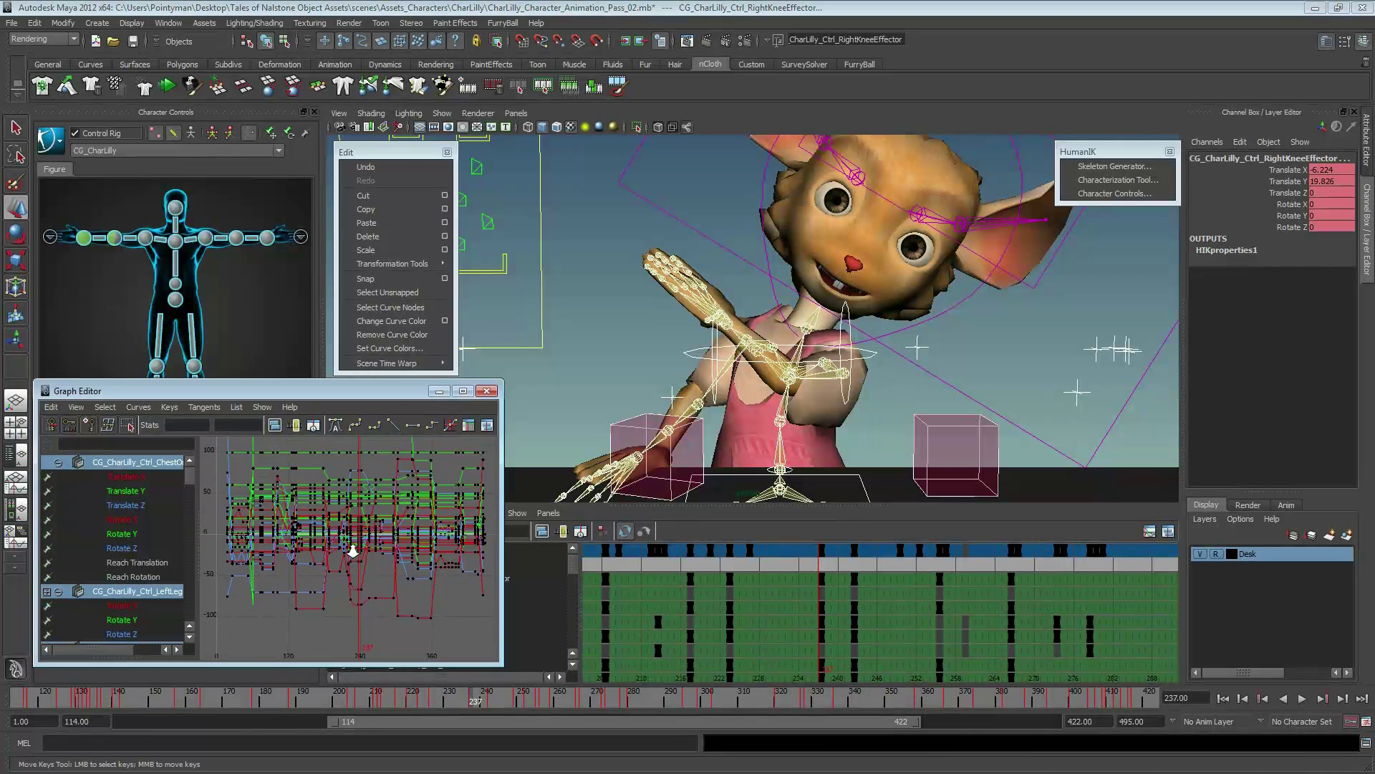
pyautogui.keyDown('alt'); pyautogui.moveTo(354, 578); pyautogui.dragTo(360, 613, button='middle'); pyautogui.keyUp('alt')
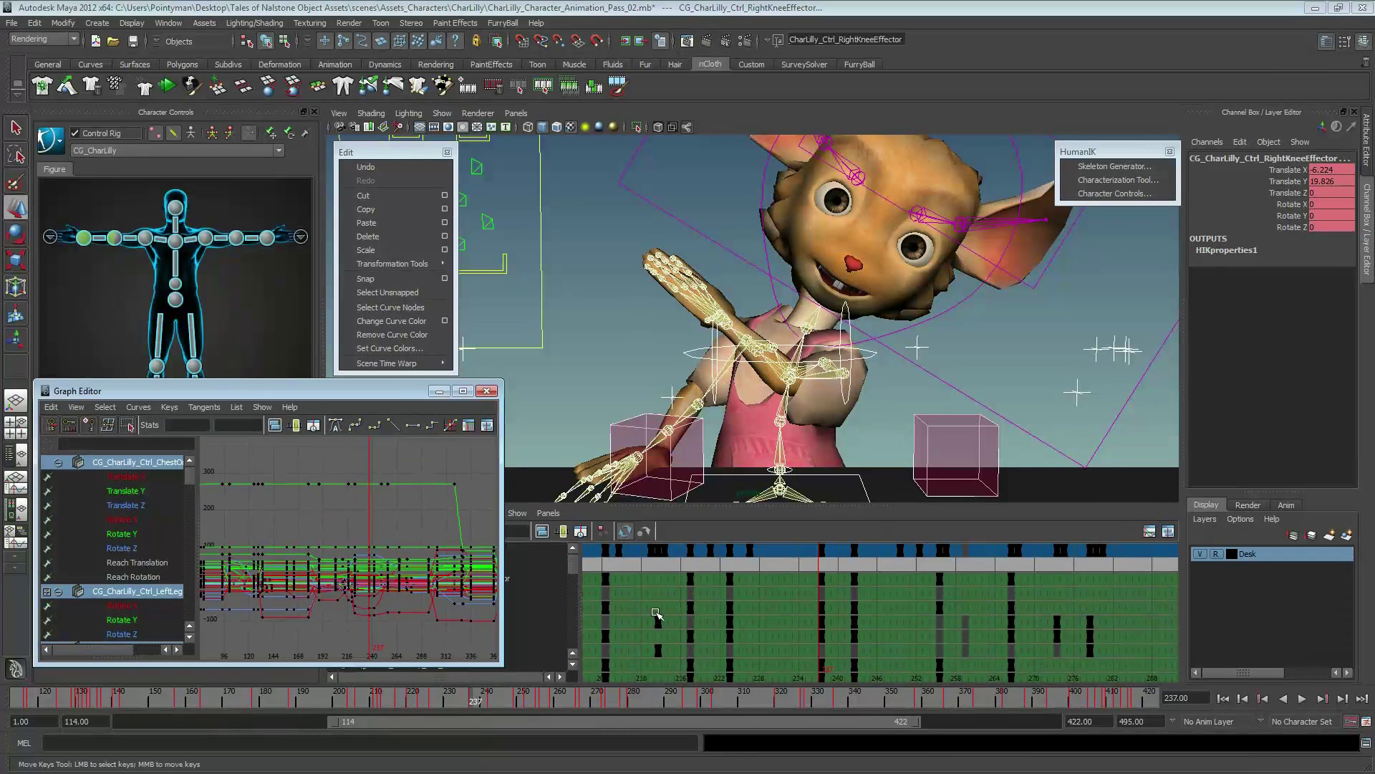
pyautogui.hotkey('alt', 'v')
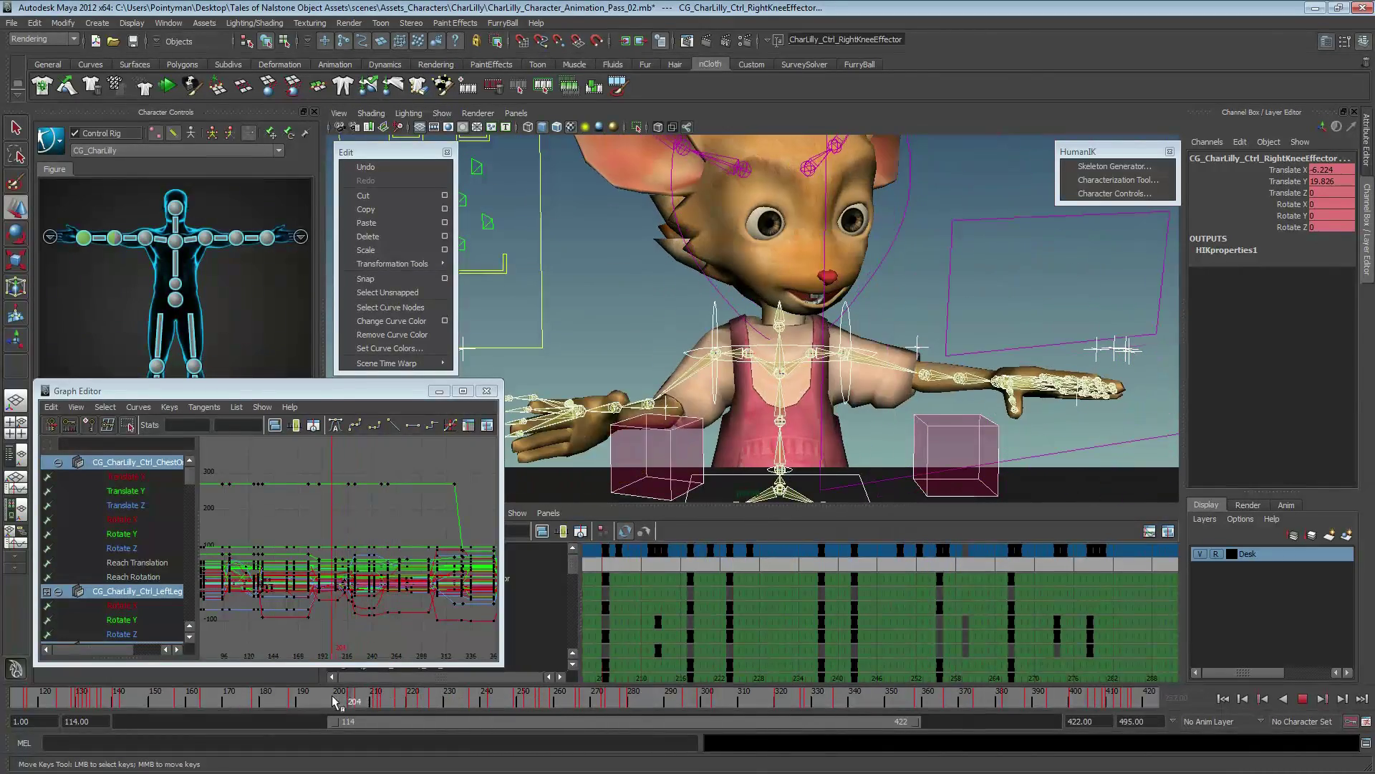
pyautogui.moveTo(559, 699); pyautogui.dragTo(421, 700)
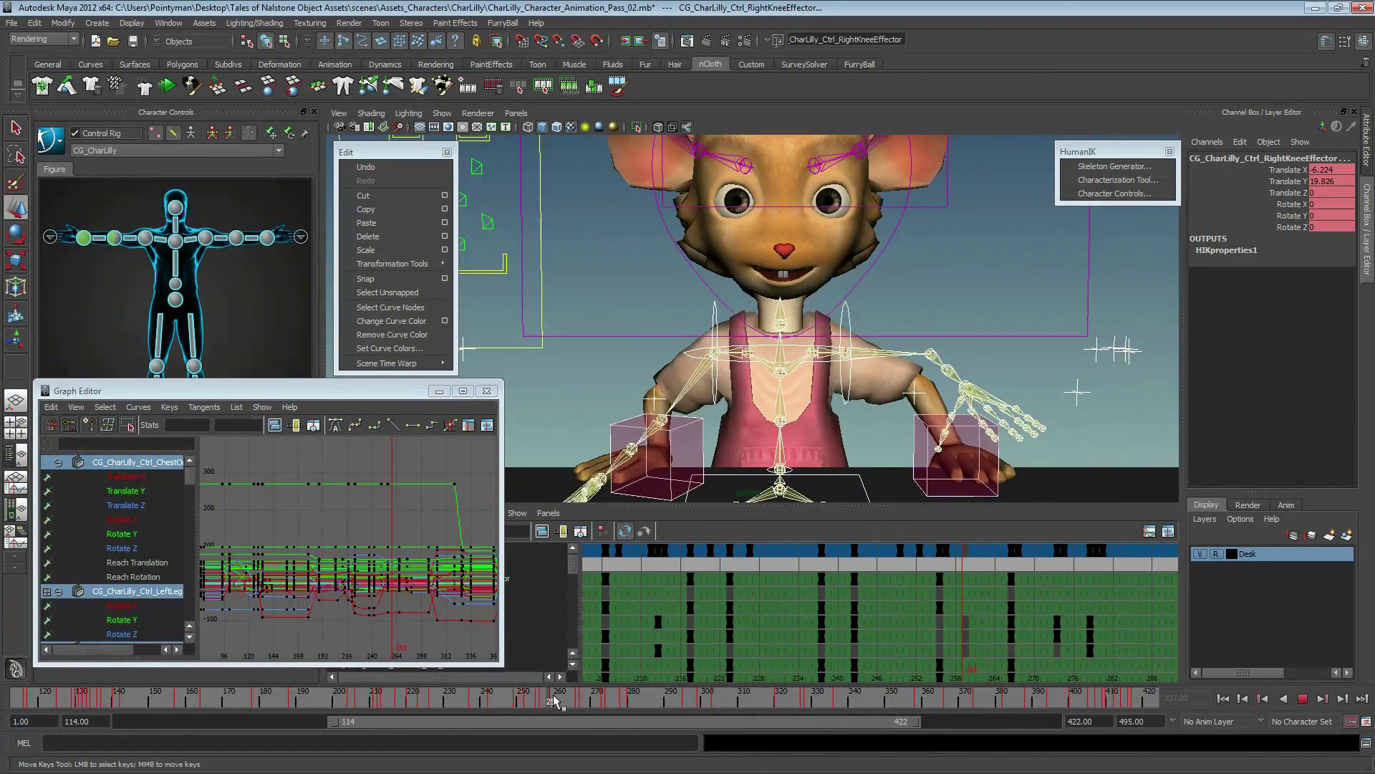
pyautogui.hotkey('alt', 'v')
pyautogui.keyDown('alt'); pyautogui.moveTo(359, 530); pyautogui.dragTo(327, 519, button='right'); pyautogui.keyUp('alt')
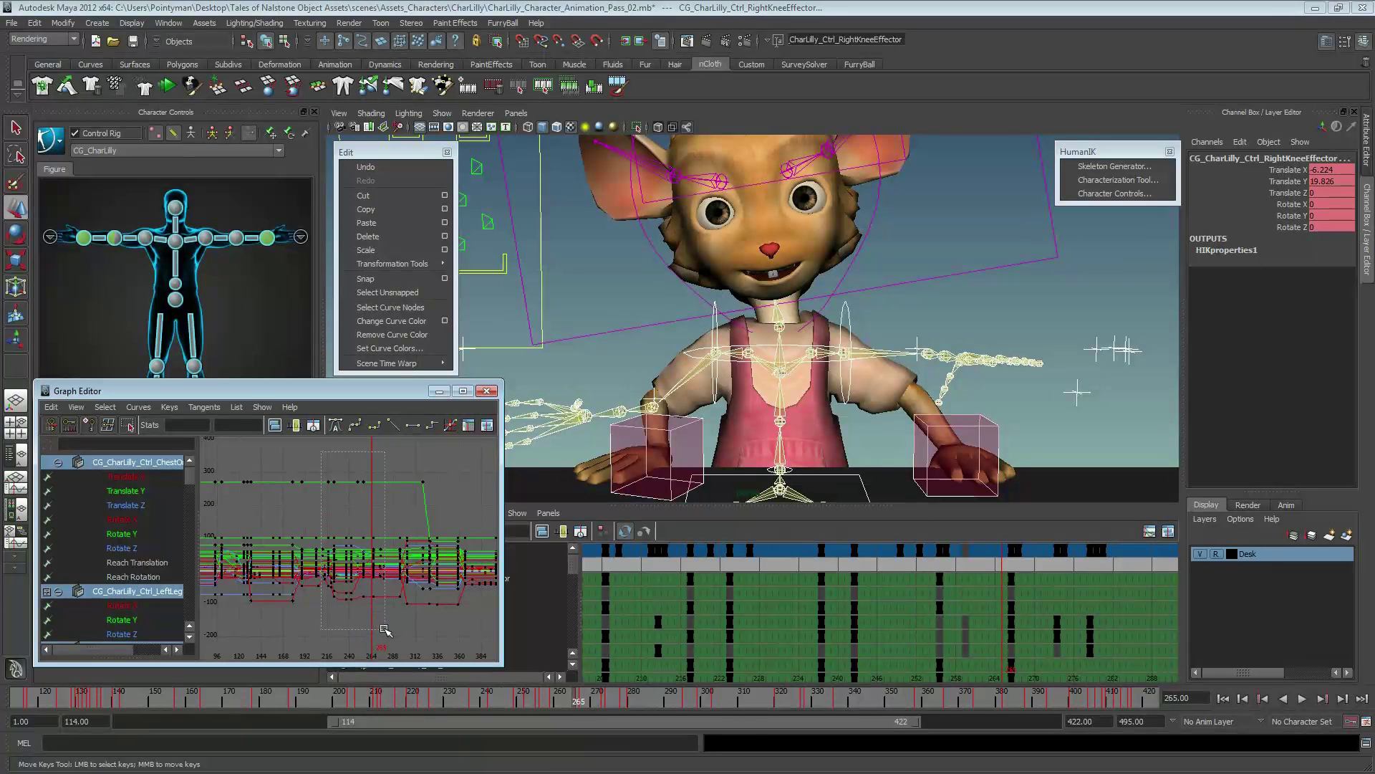
pyautogui.moveTo(390, 628); pyautogui.dragTo(390, 629)
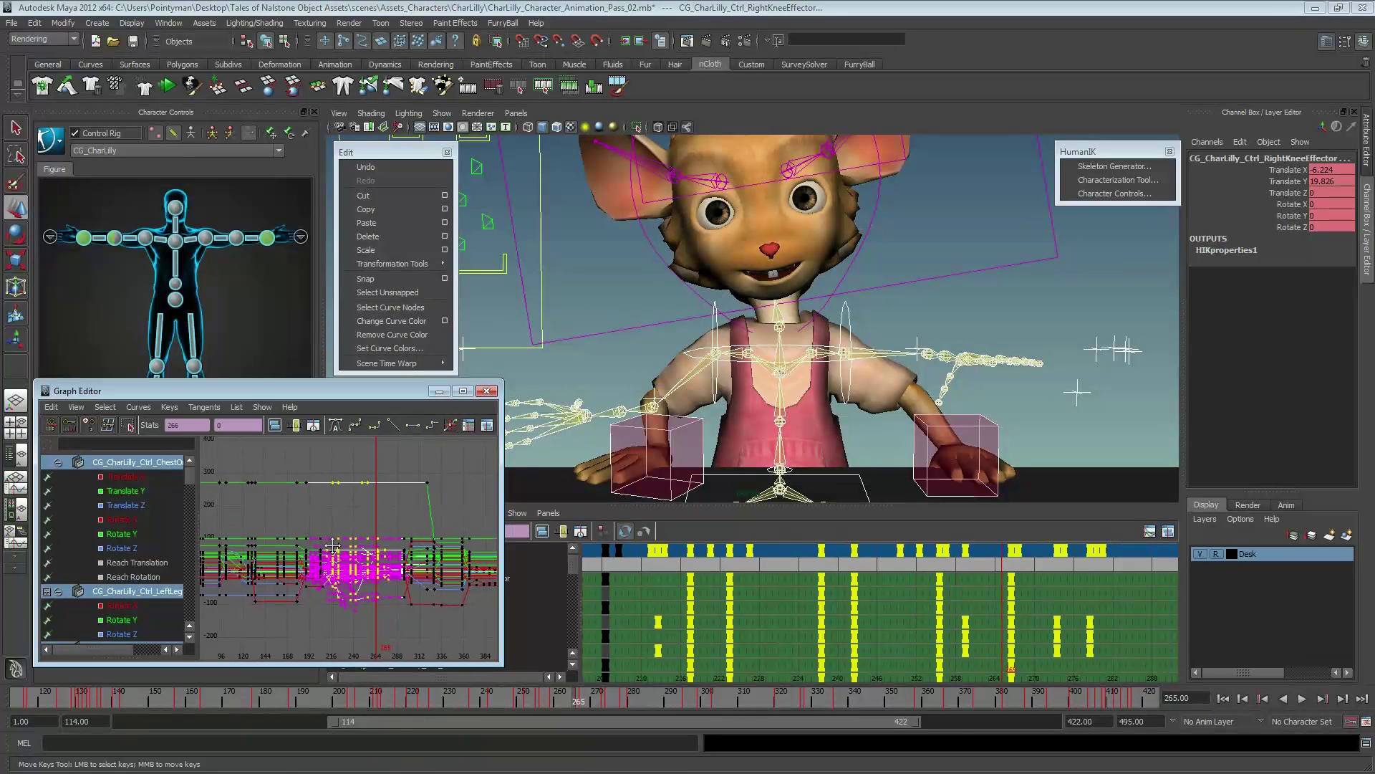
pyautogui.keyDown('alt'); pyautogui.moveTo(318, 578); pyautogui.dragTo(330, 555, button='right'); pyautogui.keyUp('alt')
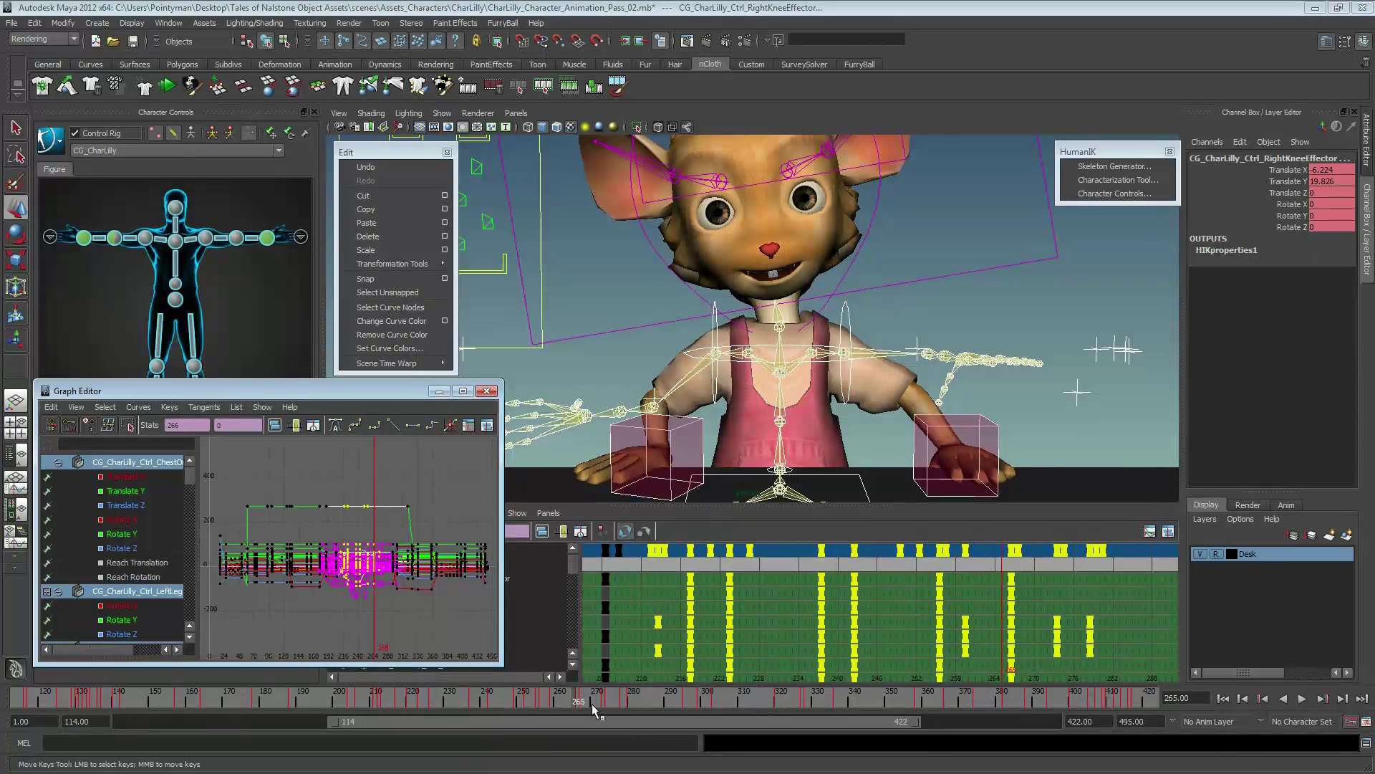
pyautogui.moveTo(593, 709); pyautogui.dragTo(467, 701)
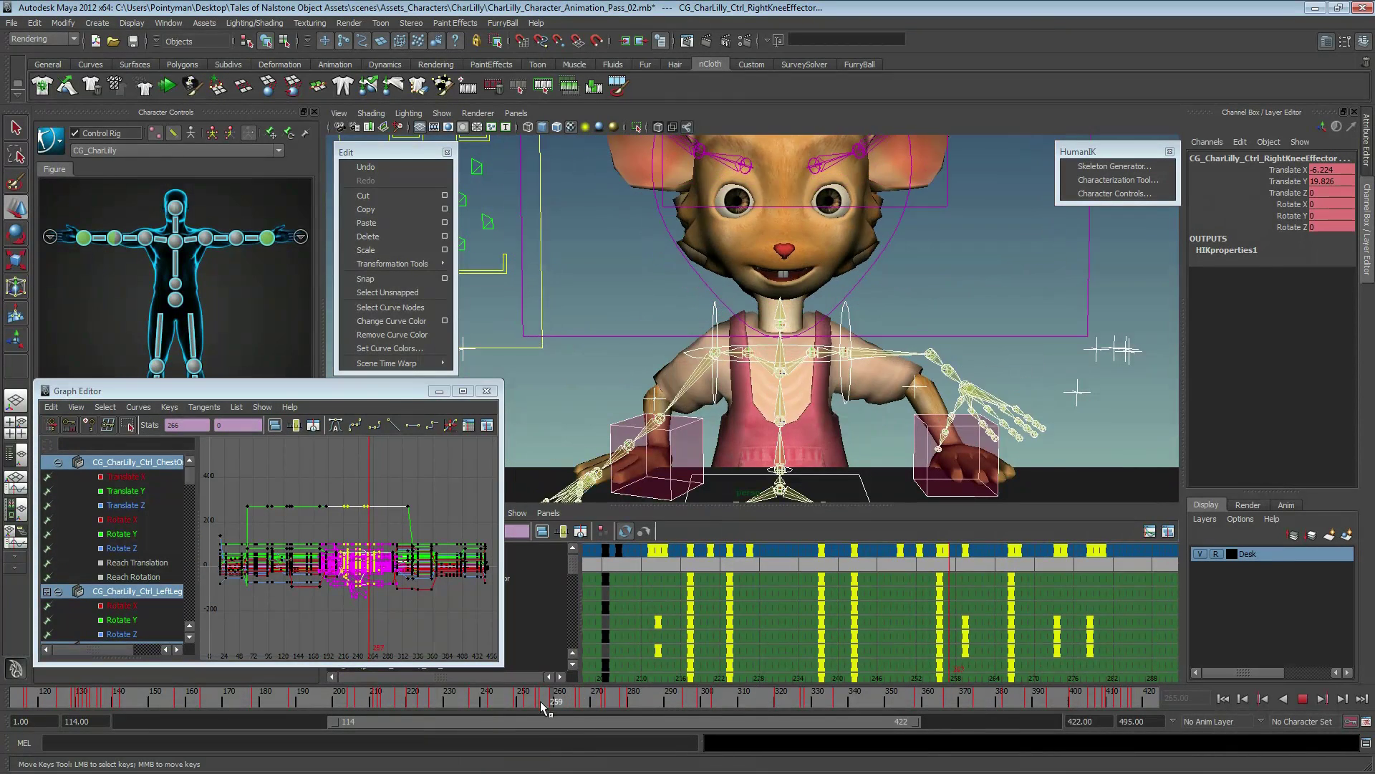
# - Convert the selected keys to spline tangents and play back to review the smoothing
pyautogui.click(356, 427)
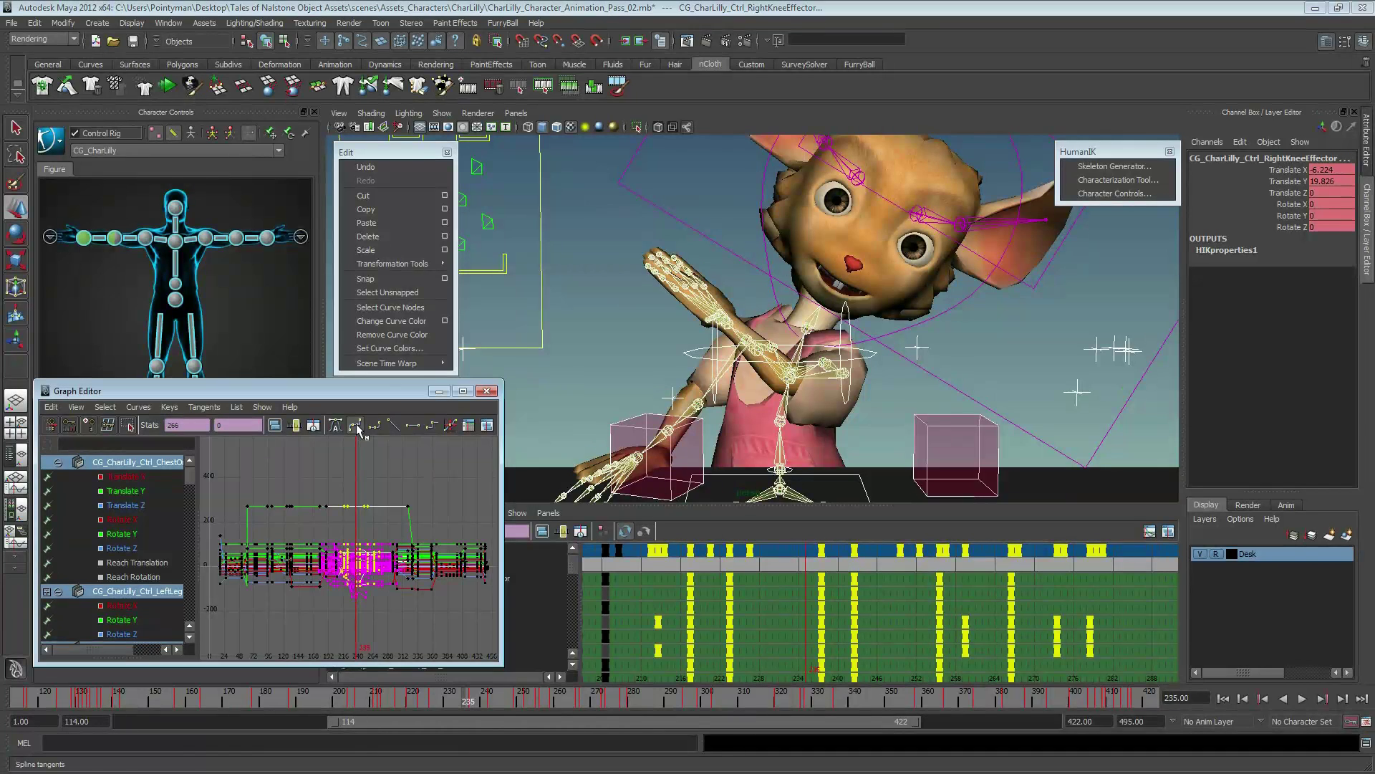
pyautogui.click(1303, 698)
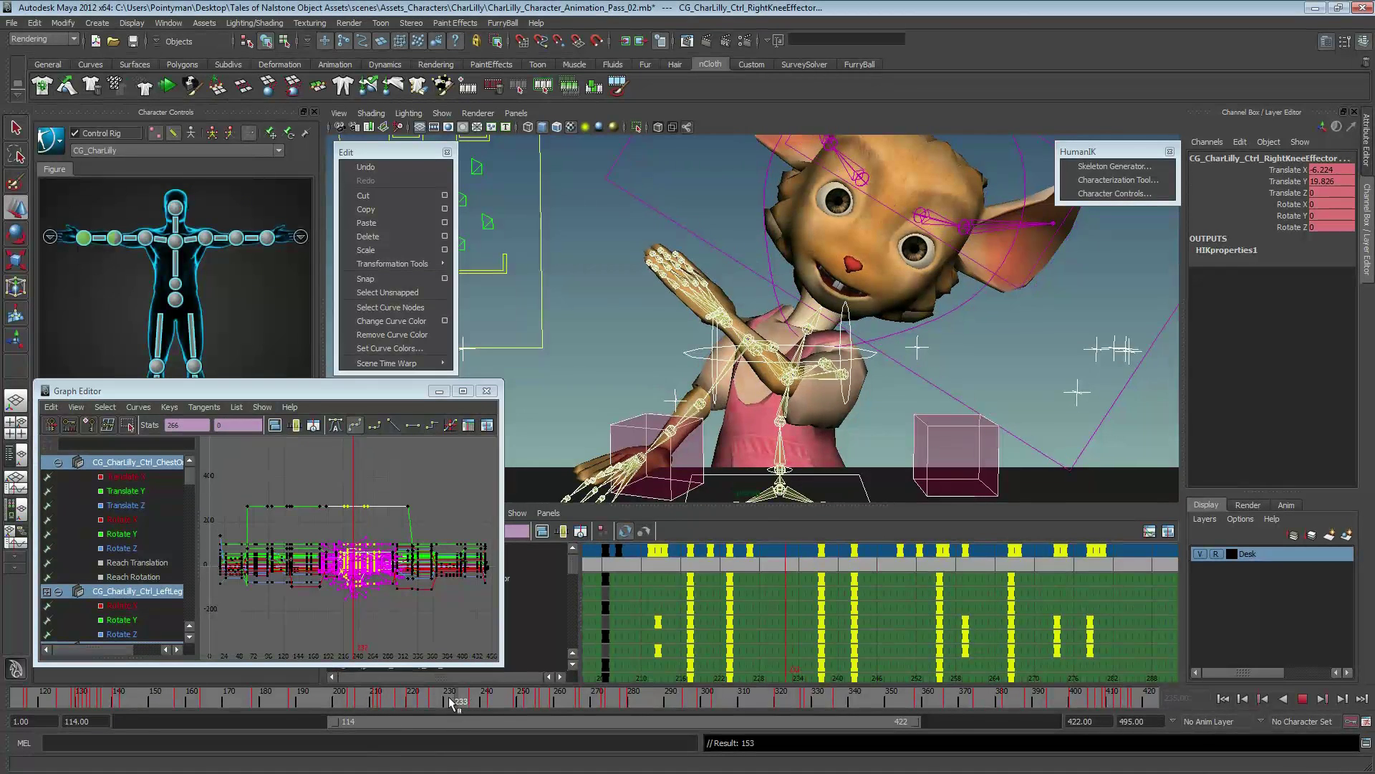
pyautogui.click(1302, 698)
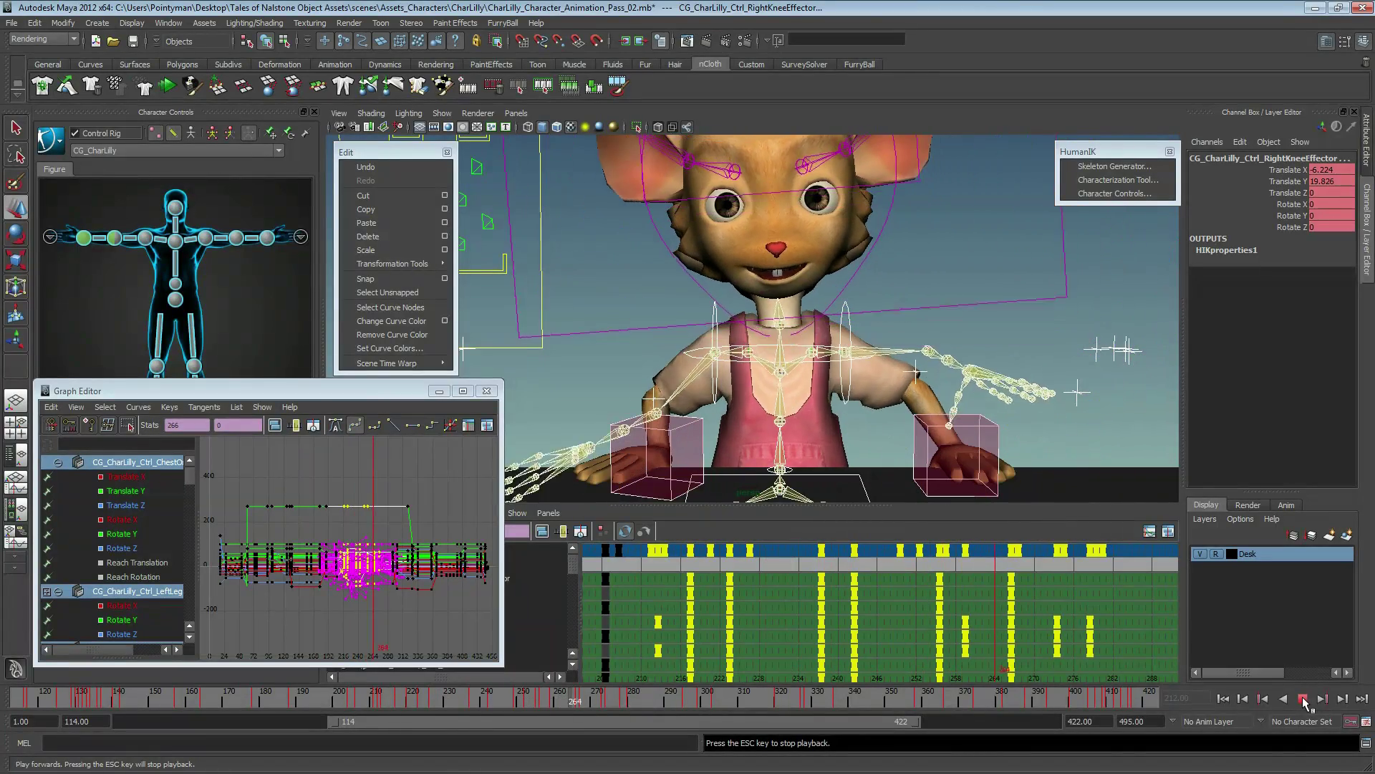
pyautogui.click(1302, 698)
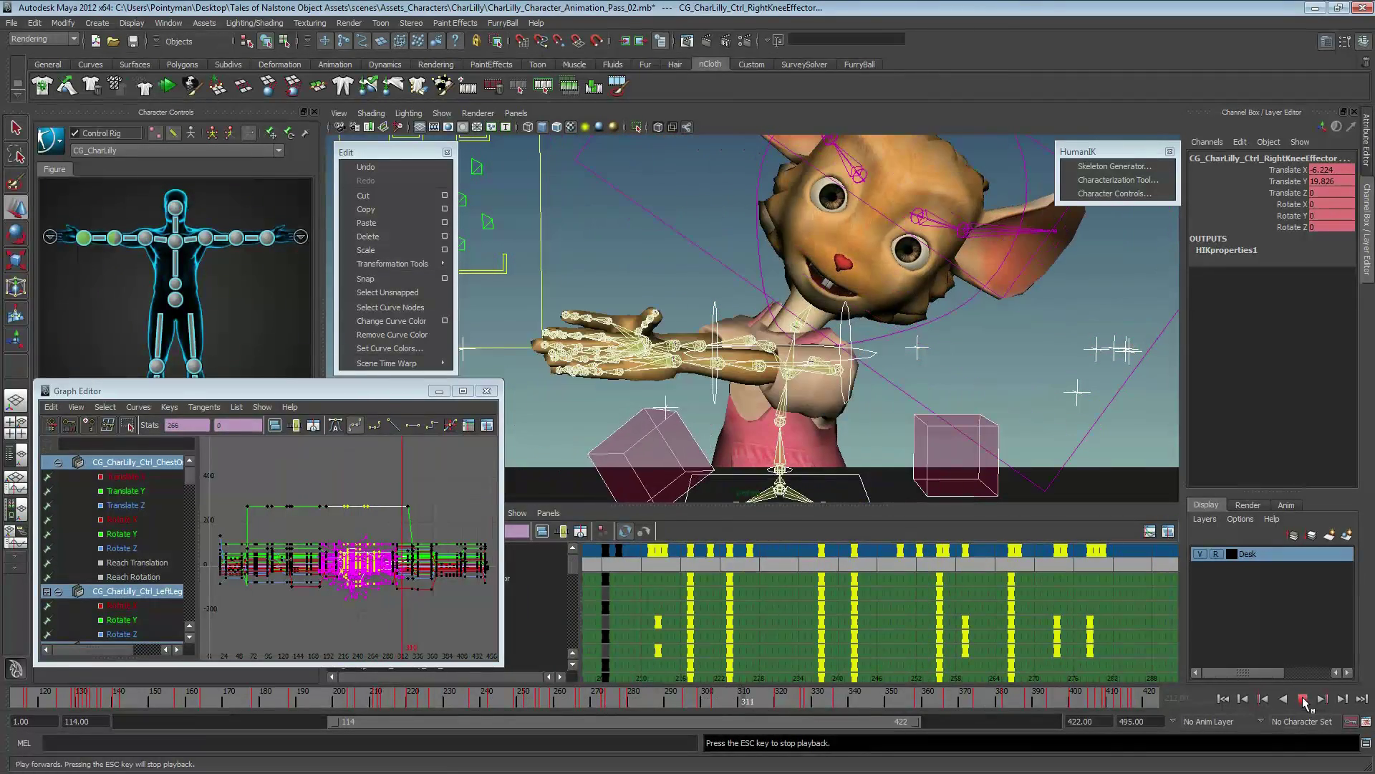
pyautogui.moveTo(659, 700)
pyautogui.mouseDown()
pyautogui.moveTo(523, 693)
pyautogui.moveTo(683, 695)
pyautogui.moveTo(461, 693)
pyautogui.moveTo(766, 693)
pyautogui.mouseUp()
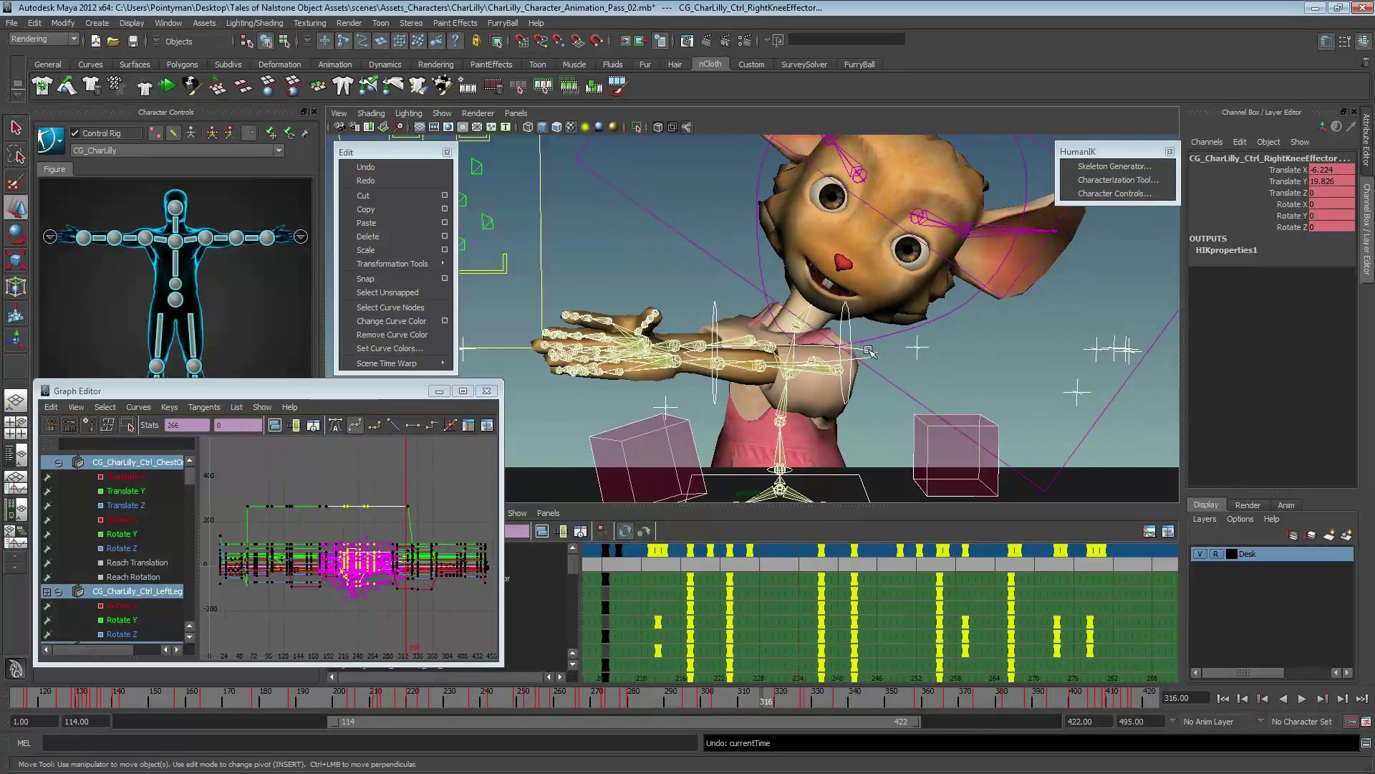
pyautogui.hotkey('alt', 'v')
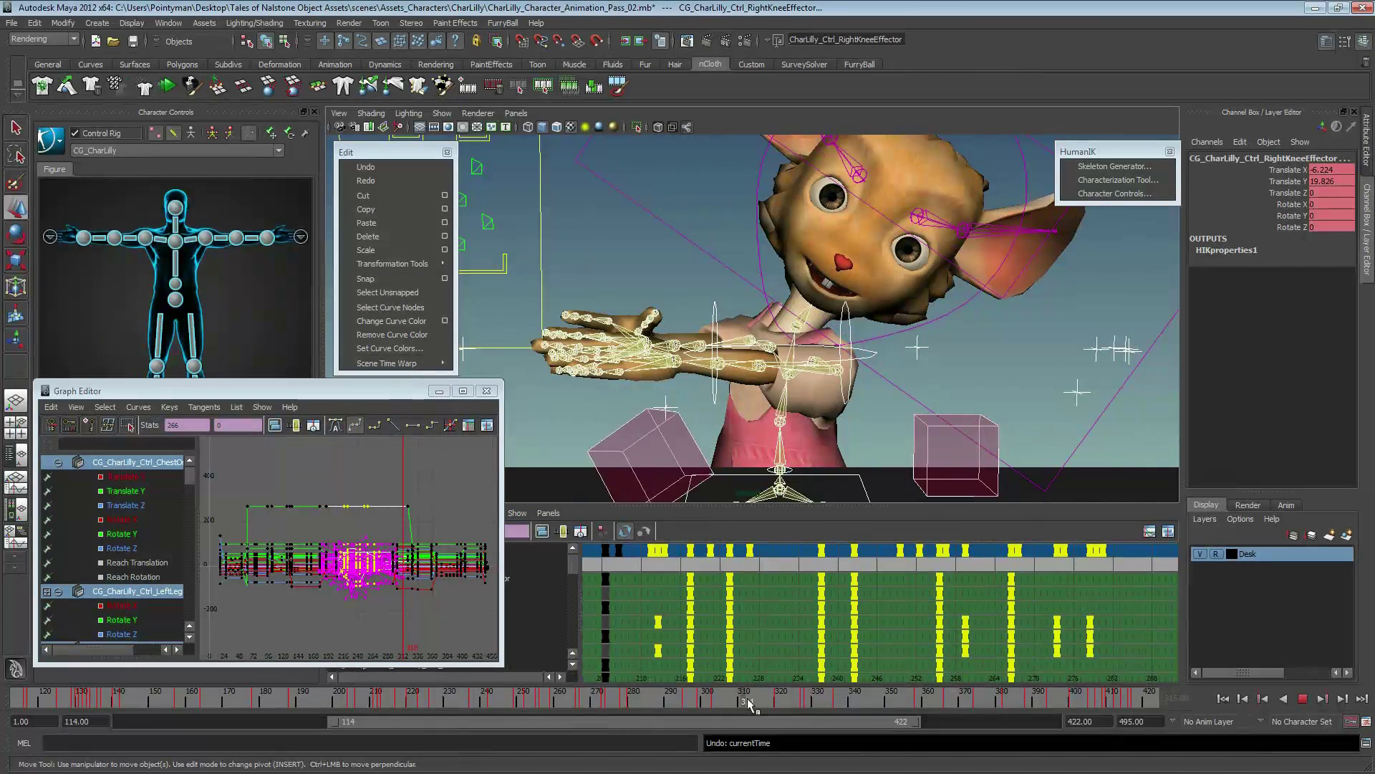
pyautogui.moveTo(809, 704)
pyautogui.mouseDown()
pyautogui.moveTo(849, 704)
pyautogui.moveTo(476, 706)
pyautogui.mouseUp()
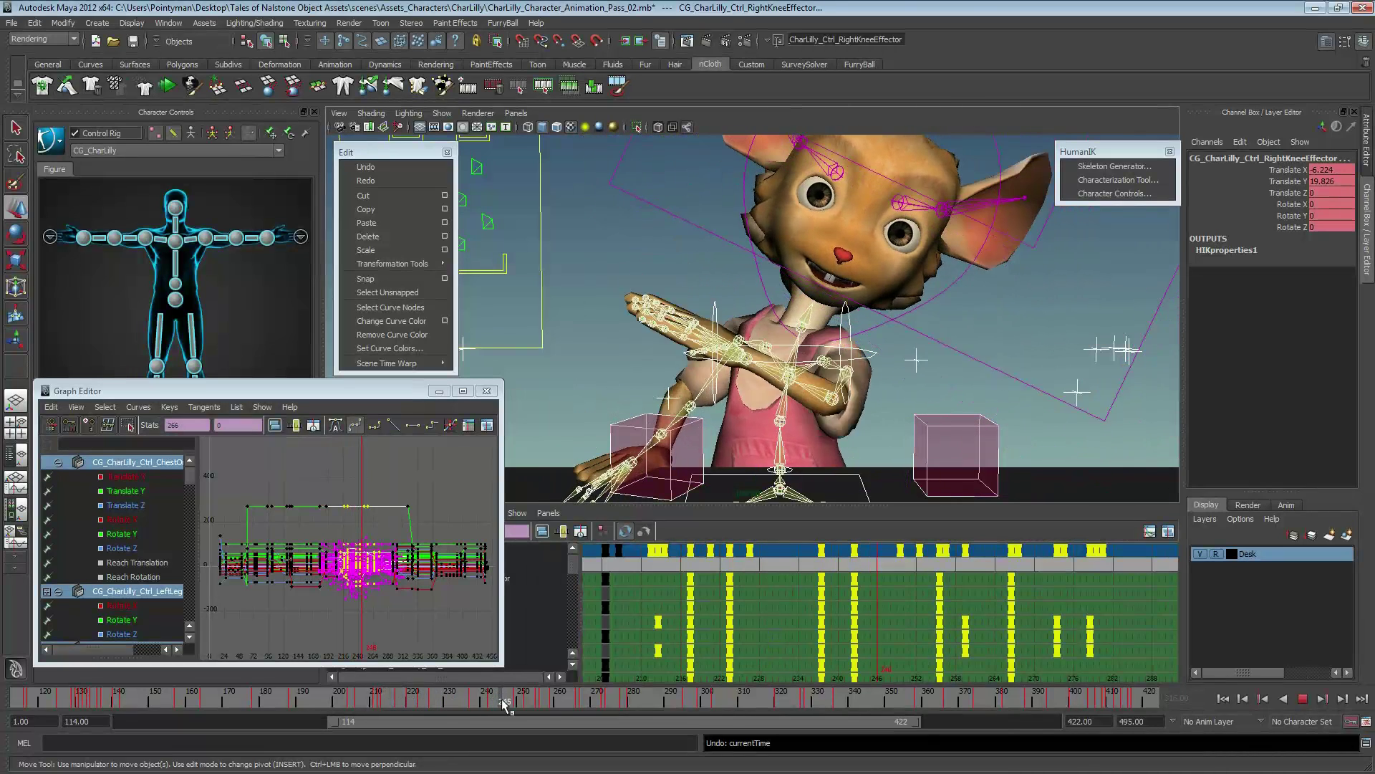
pyautogui.hotkey('alt', 'v')
# - Undo the last change, clear the selection, and set the current time to frame 232
pyautogui.hotkey('ctrl', 'z')
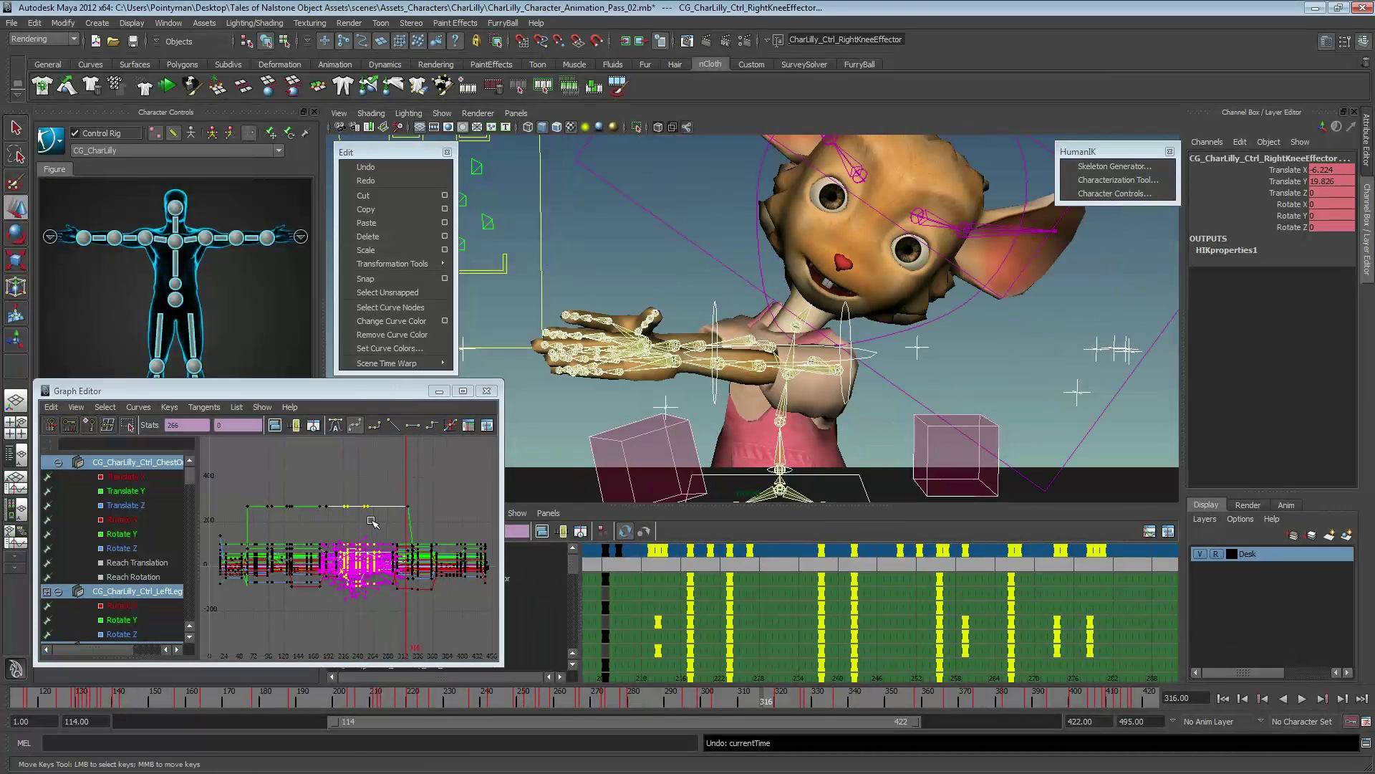
pyautogui.scroll(3, 372, 512)
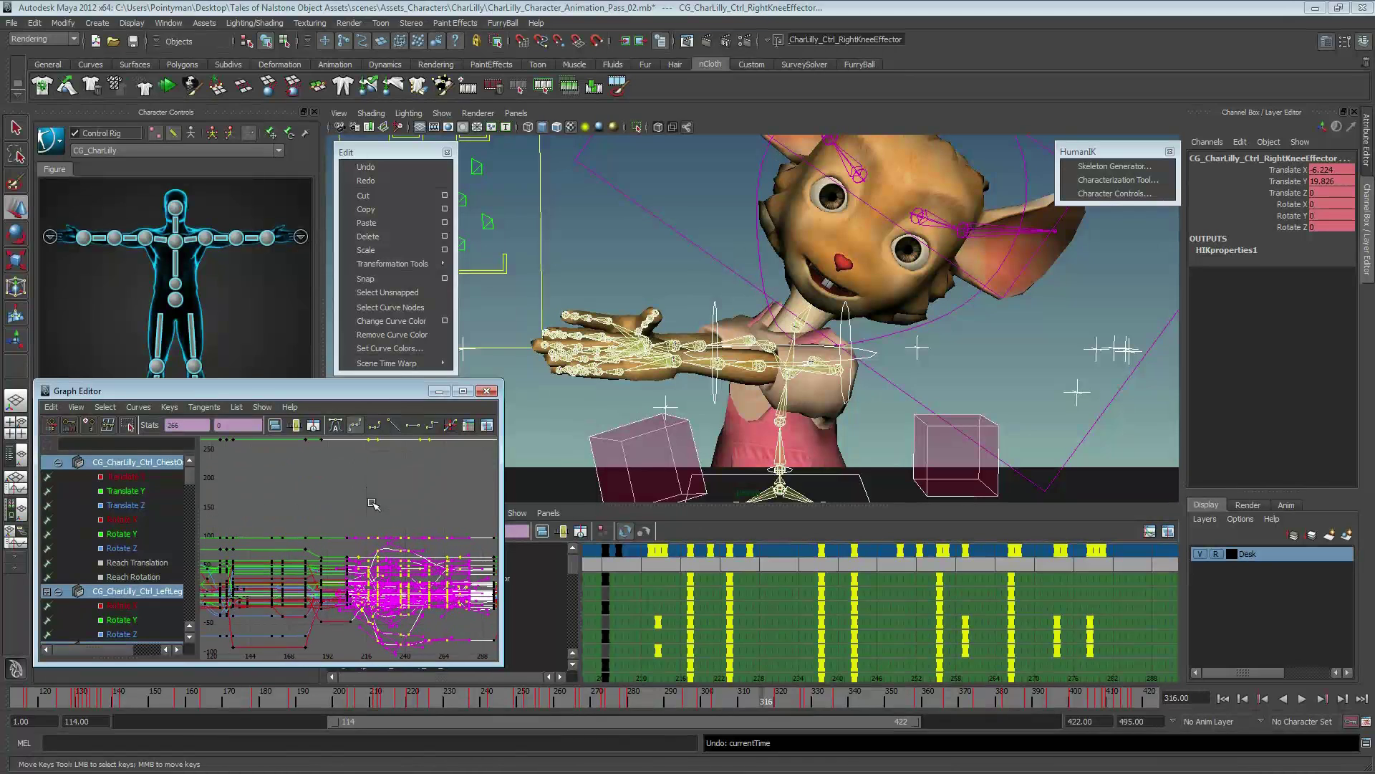
pyautogui.click(943, 354)
pyautogui.moveTo(674, 692); pyautogui.dragTo(456, 692)
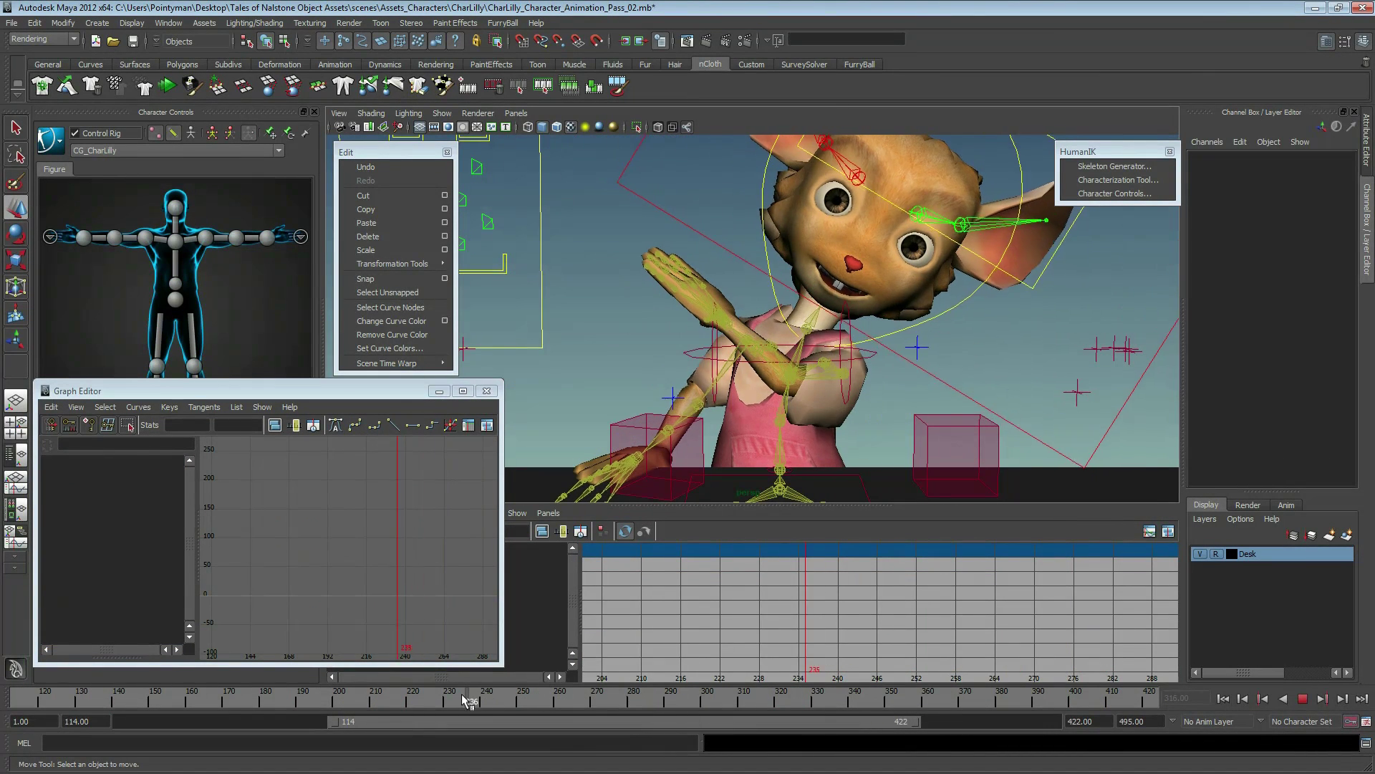
# - Select CG_CharLilly_Ctrl_LeftArm, frame its rotation curves, and move the camera in on the arm
pyautogui.click(819, 381)
pyautogui.click(440, 625)
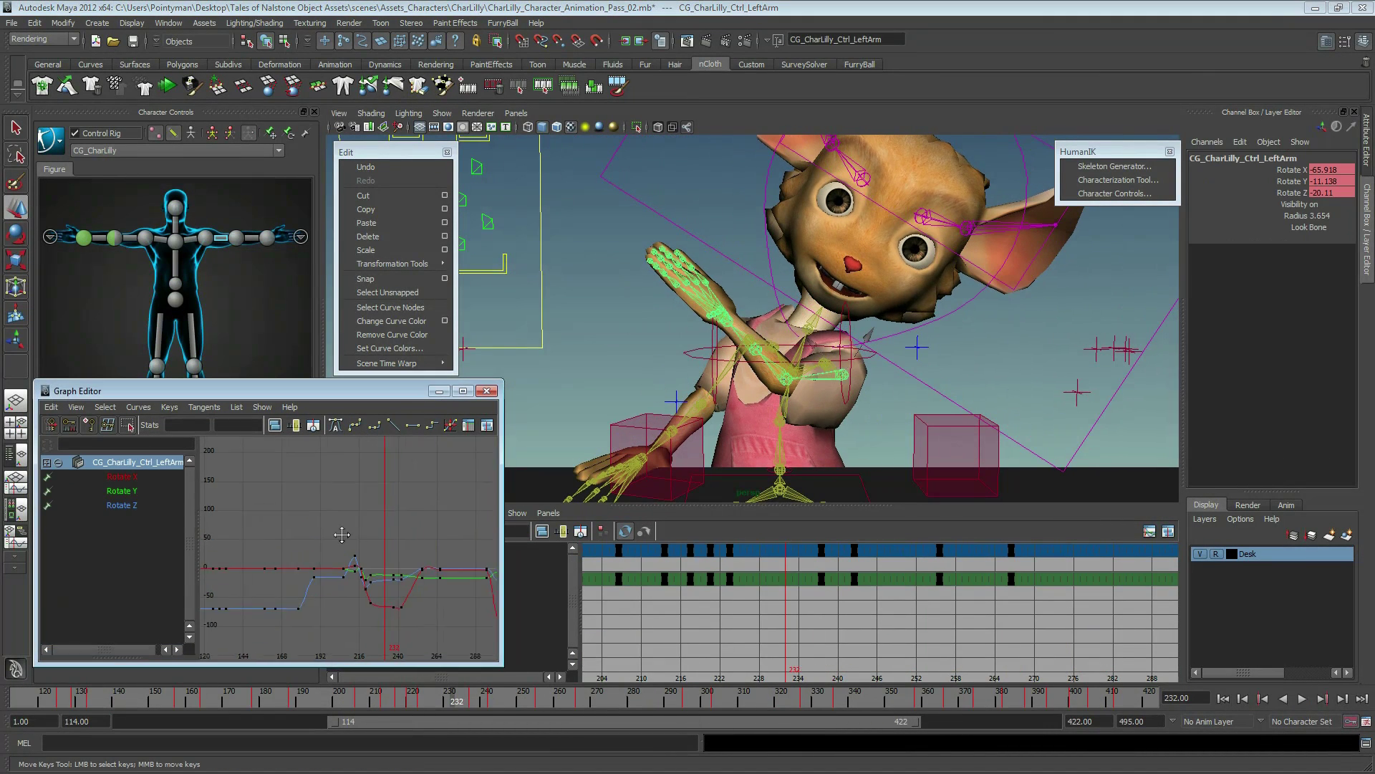
pyautogui.press('f')
pyautogui.keyDown('alt'); pyautogui.moveTo(440, 625); pyautogui.dragTo(409, 608, button='middle'); pyautogui.keyUp('alt')
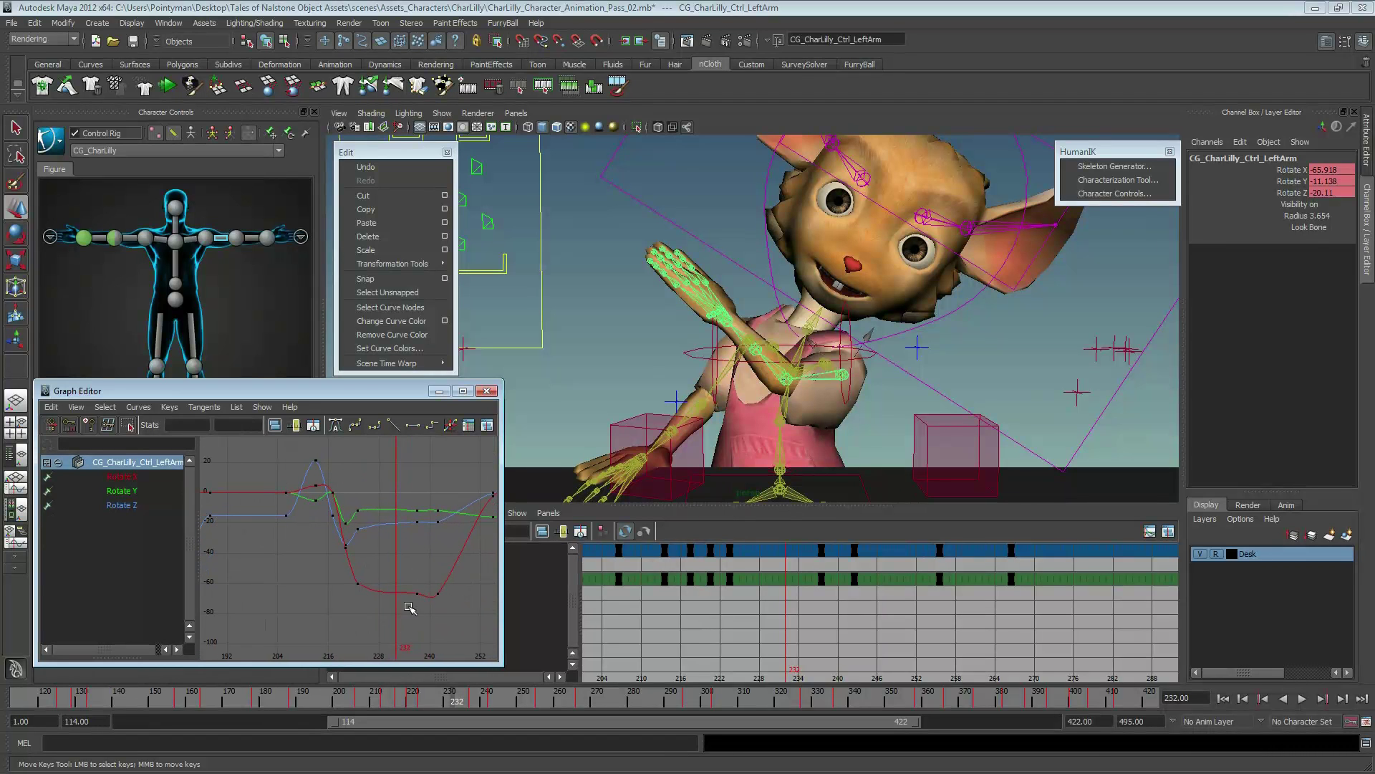
pyautogui.click(849, 383)
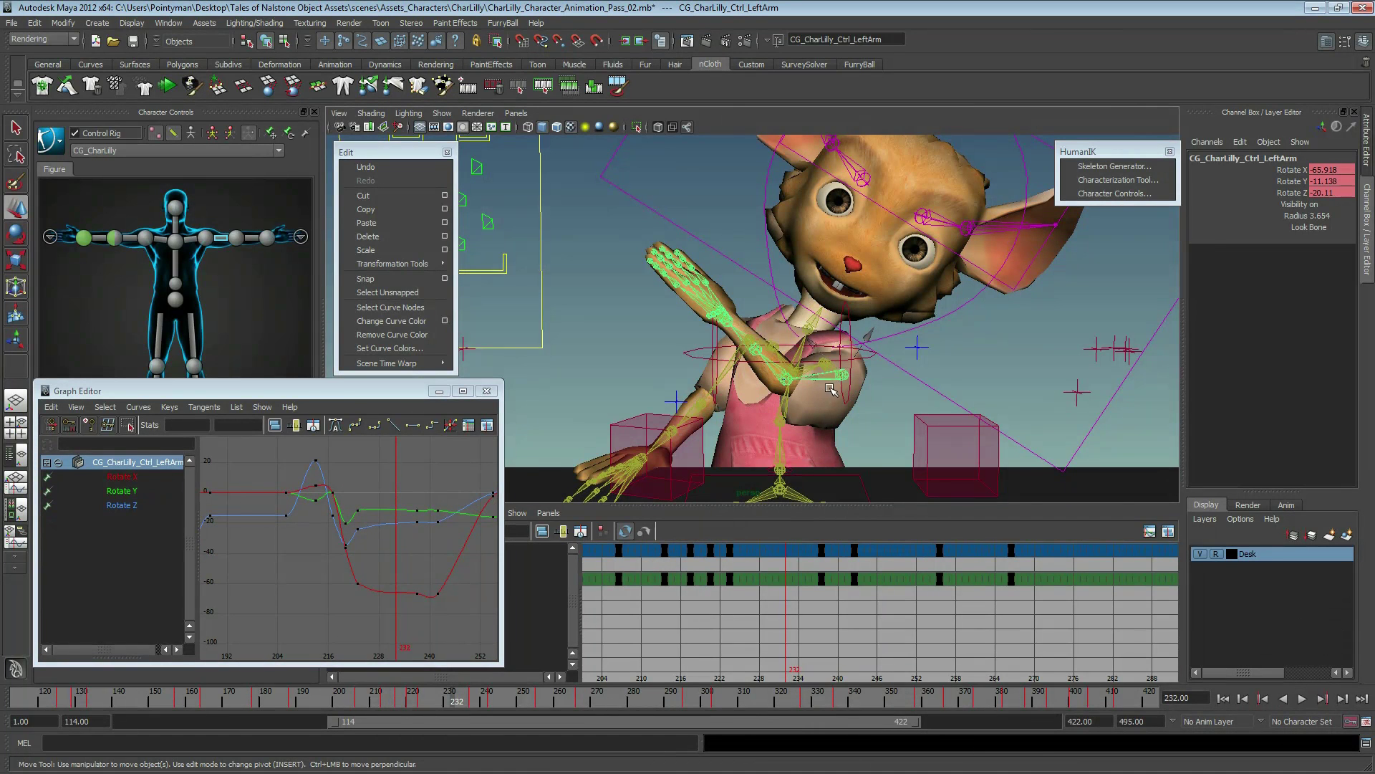
pyautogui.keyDown('alt'); pyautogui.moveTo(831, 389); pyautogui.dragTo(832, 391, button='right'); pyautogui.keyUp('alt')
pyautogui.moveTo(832, 391)
pyautogui.keyDown('alt'); pyautogui.mouseDown(button='middle')
pyautogui.moveTo(781, 342)
pyautogui.moveTo(768, 347)
pyautogui.mouseUp(button='middle'); pyautogui.keyUp('alt')
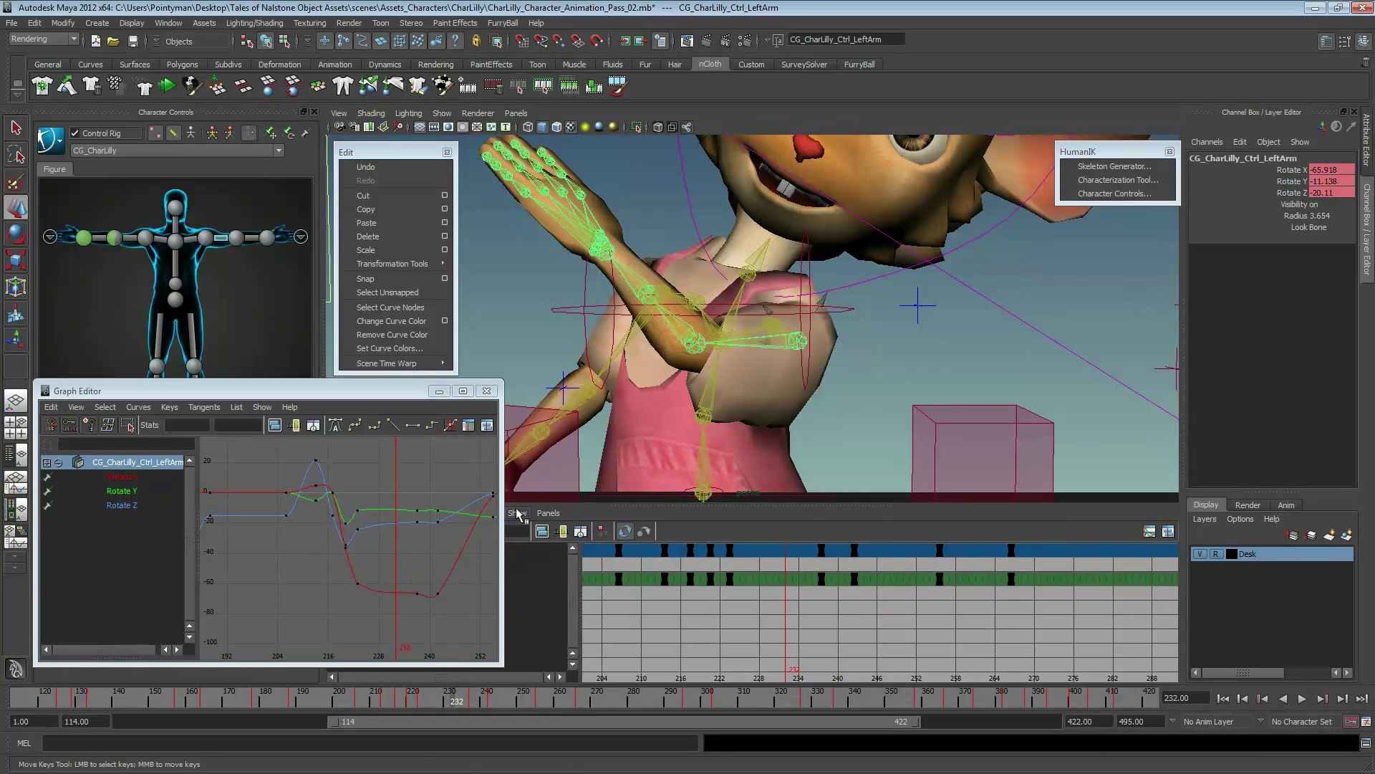
# - Select and frame the Rotate X keys near frame 237, then enlarge the Graph Editor
pyautogui.keyDown('alt'); pyautogui.moveTo(360, 568); pyautogui.dragTo(371, 569, button='right'); pyautogui.keyUp('alt')
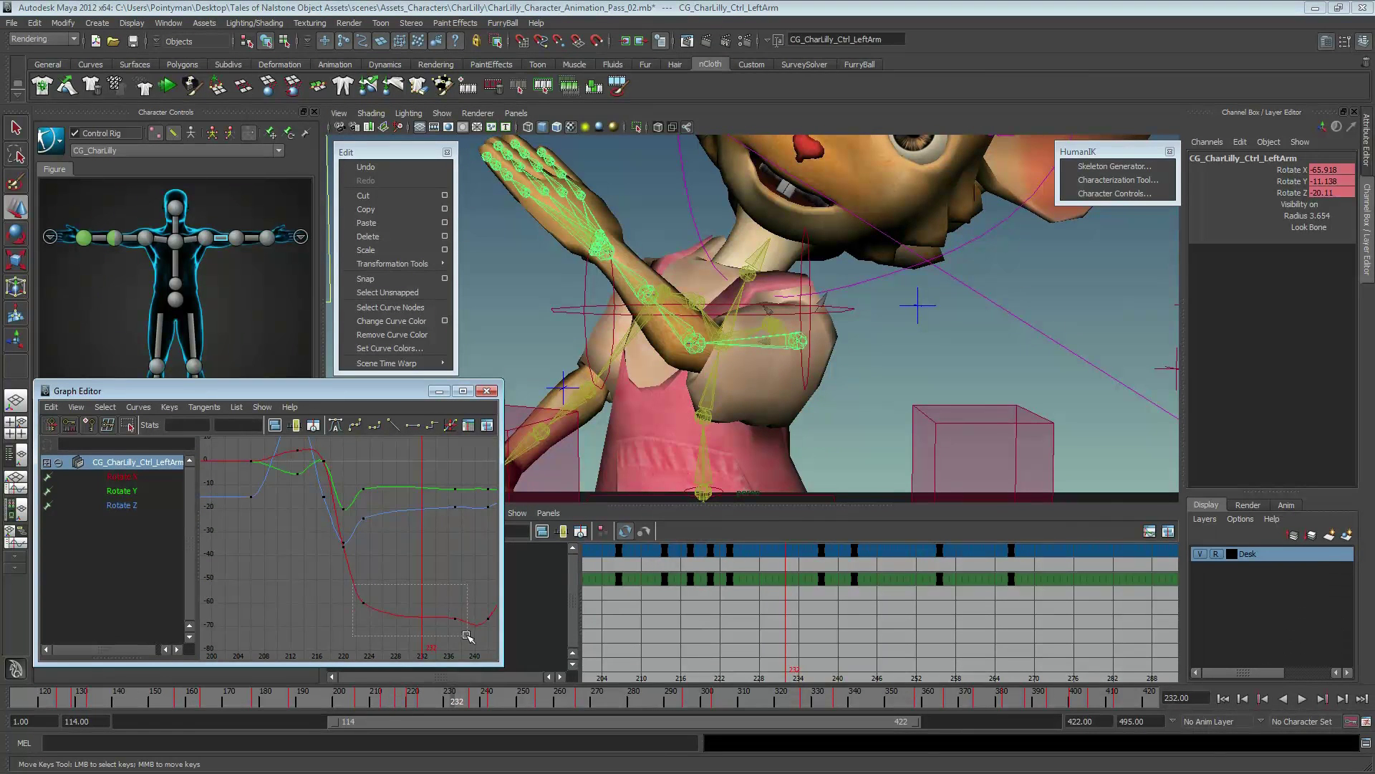
pyautogui.moveTo(354, 584); pyautogui.dragTo(468, 636)
pyautogui.press('f')
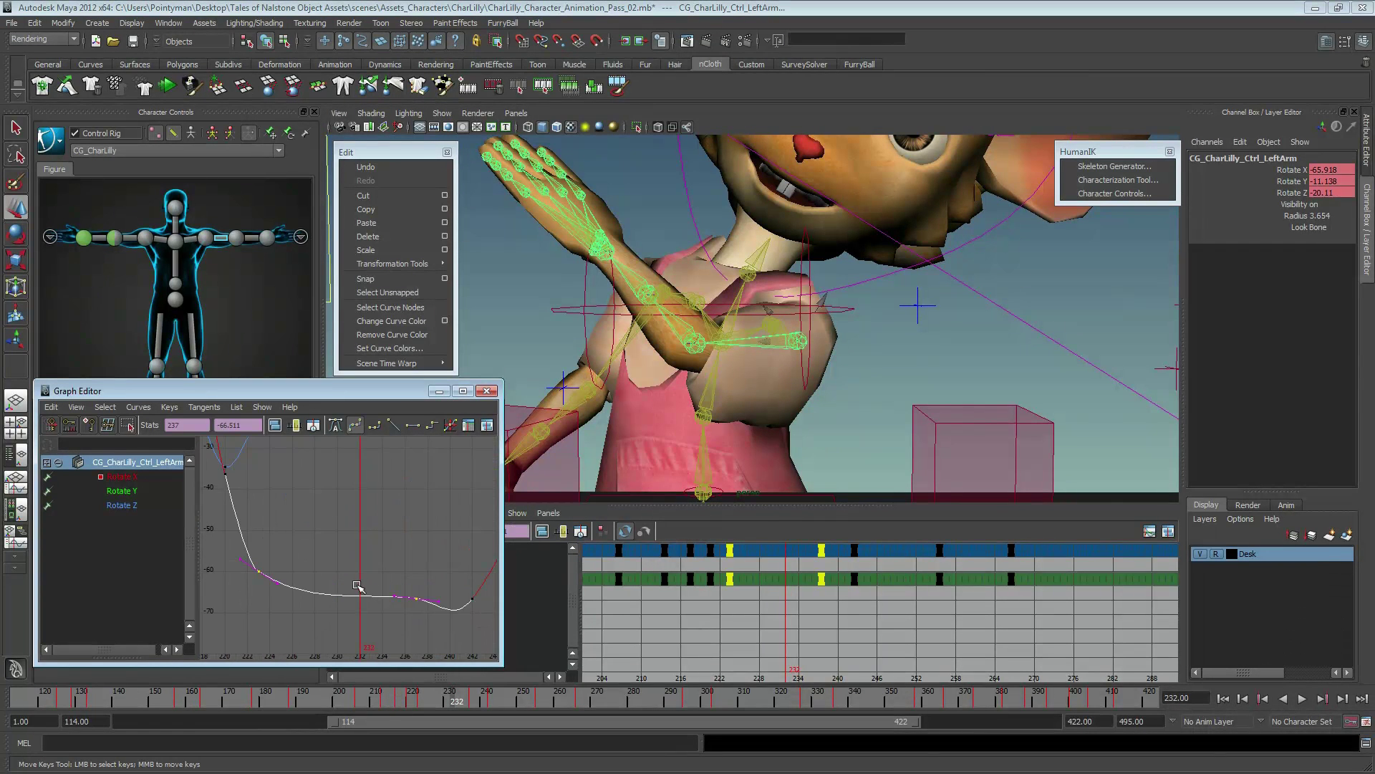
pyautogui.moveTo(357, 586)
pyautogui.keyDown('alt'); pyautogui.mouseDown(button='right')
pyautogui.moveTo(373, 551)
pyautogui.moveTo(320, 497)
pyautogui.moveTo(331, 510)
pyautogui.mouseUp(button='right'); pyautogui.keyUp('alt')
pyautogui.moveTo(496, 665)
pyautogui.mouseDown()
pyautogui.moveTo(577, 699)
pyautogui.moveTo(693, 697)
pyautogui.mouseUp()
# - Reshape the left arm's Rotate X keys near frames 224, 237 and 239
pyautogui.keyDown('alt'); pyautogui.moveTo(490, 582); pyautogui.dragTo(469, 582, button='middle'); pyautogui.keyUp('alt')
pyautogui.keyDown('alt'); pyautogui.moveTo(469, 581); pyautogui.dragTo(525, 608, button='right'); pyautogui.keyUp('alt')
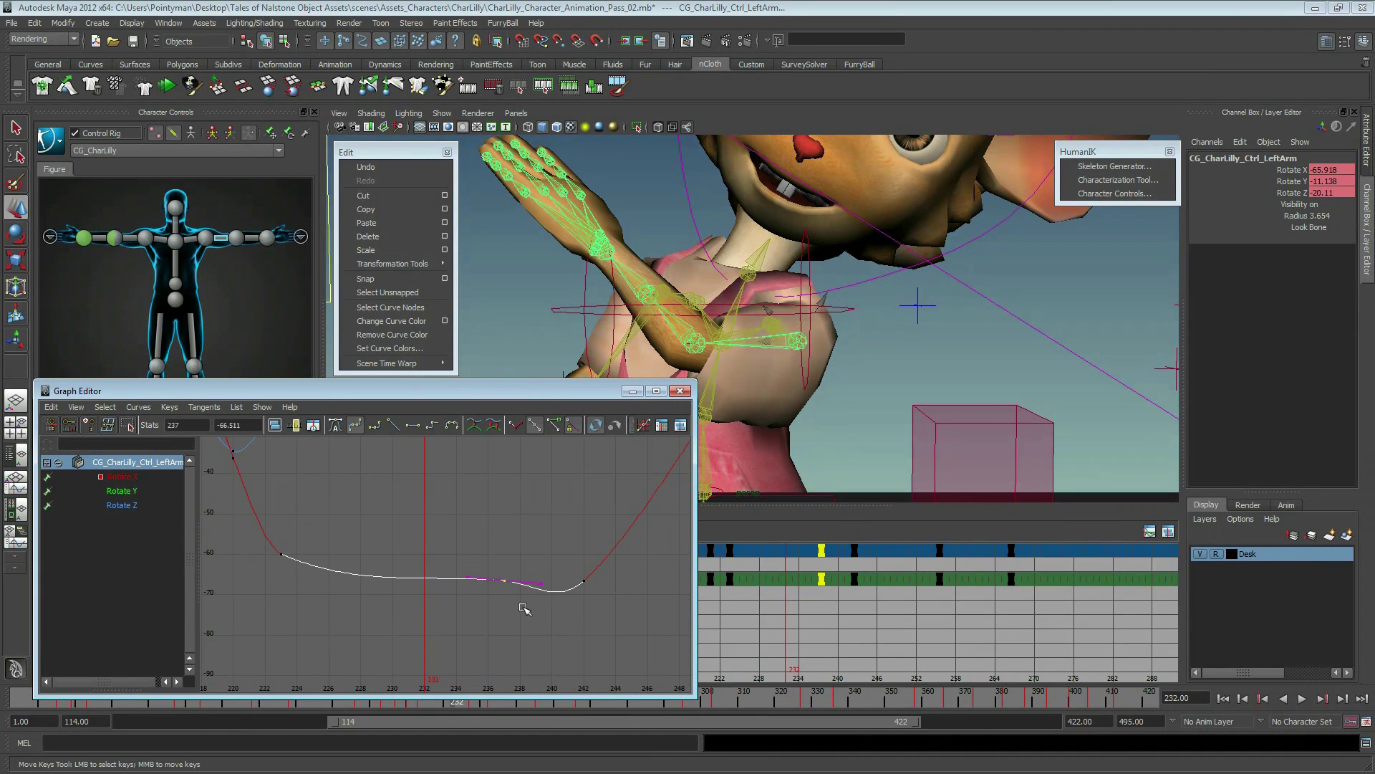
pyautogui.keyDown('alt'); pyautogui.moveTo(491, 589); pyautogui.dragTo(492, 625, button='middle'); pyautogui.keyUp('alt')
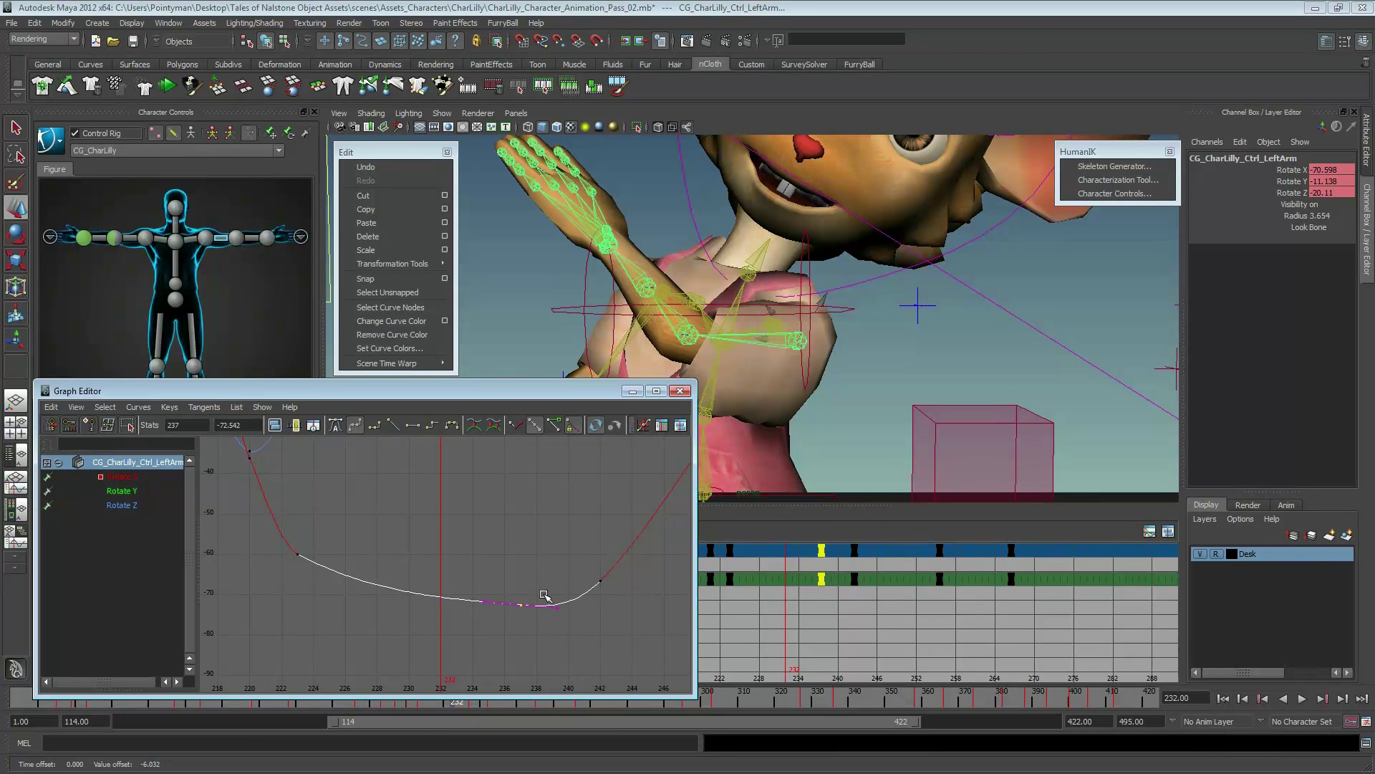
pyautogui.moveTo(559, 618); pyautogui.dragTo(565, 624)
pyautogui.moveTo(569, 627)
pyautogui.mouseDown(button='middle')
pyautogui.moveTo(568, 614)
pyautogui.moveTo(574, 623)
pyautogui.mouseUp(button='middle')
pyautogui.moveTo(339, 525); pyautogui.dragTo(281, 581)
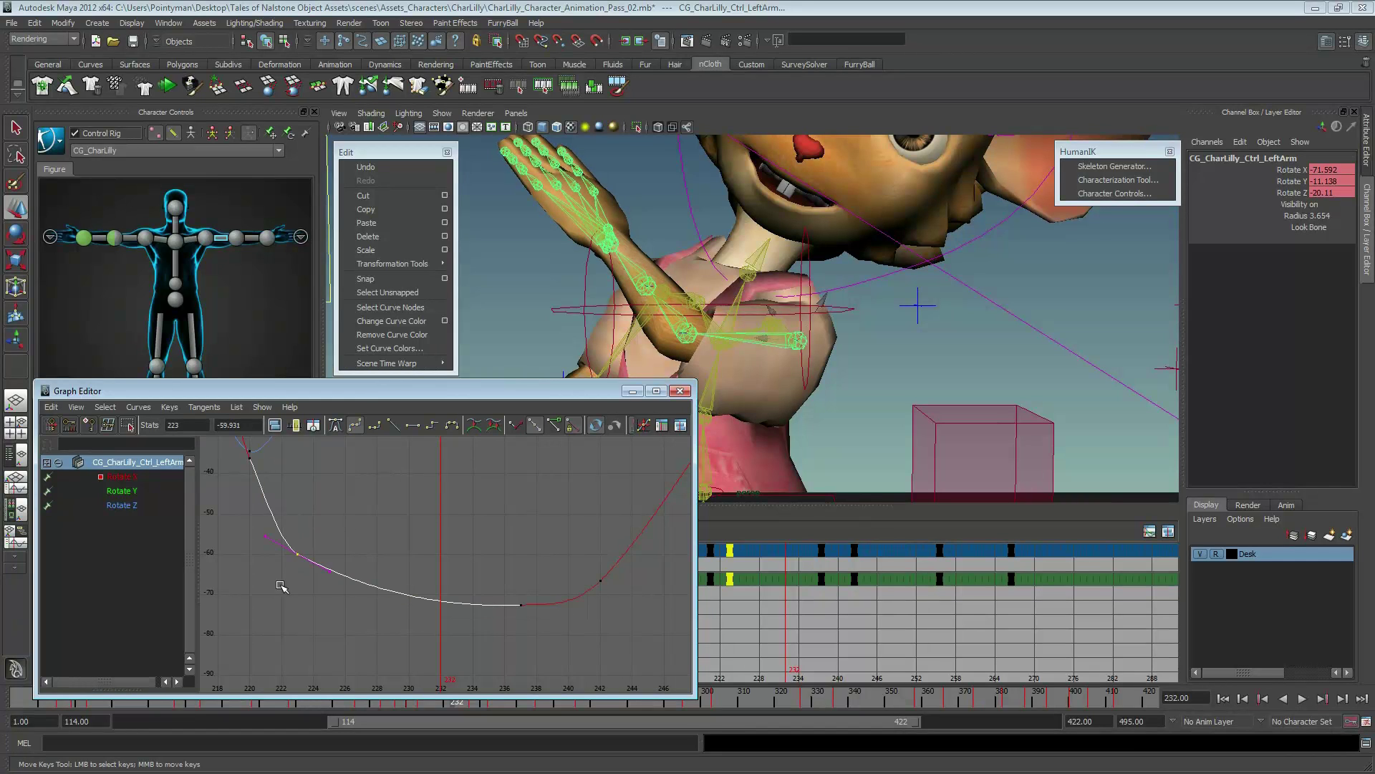
pyautogui.moveTo(310, 581)
pyautogui.mouseDown(button='middle')
pyautogui.moveTo(317, 564)
pyautogui.moveTo(333, 581)
pyautogui.mouseUp(button='middle')
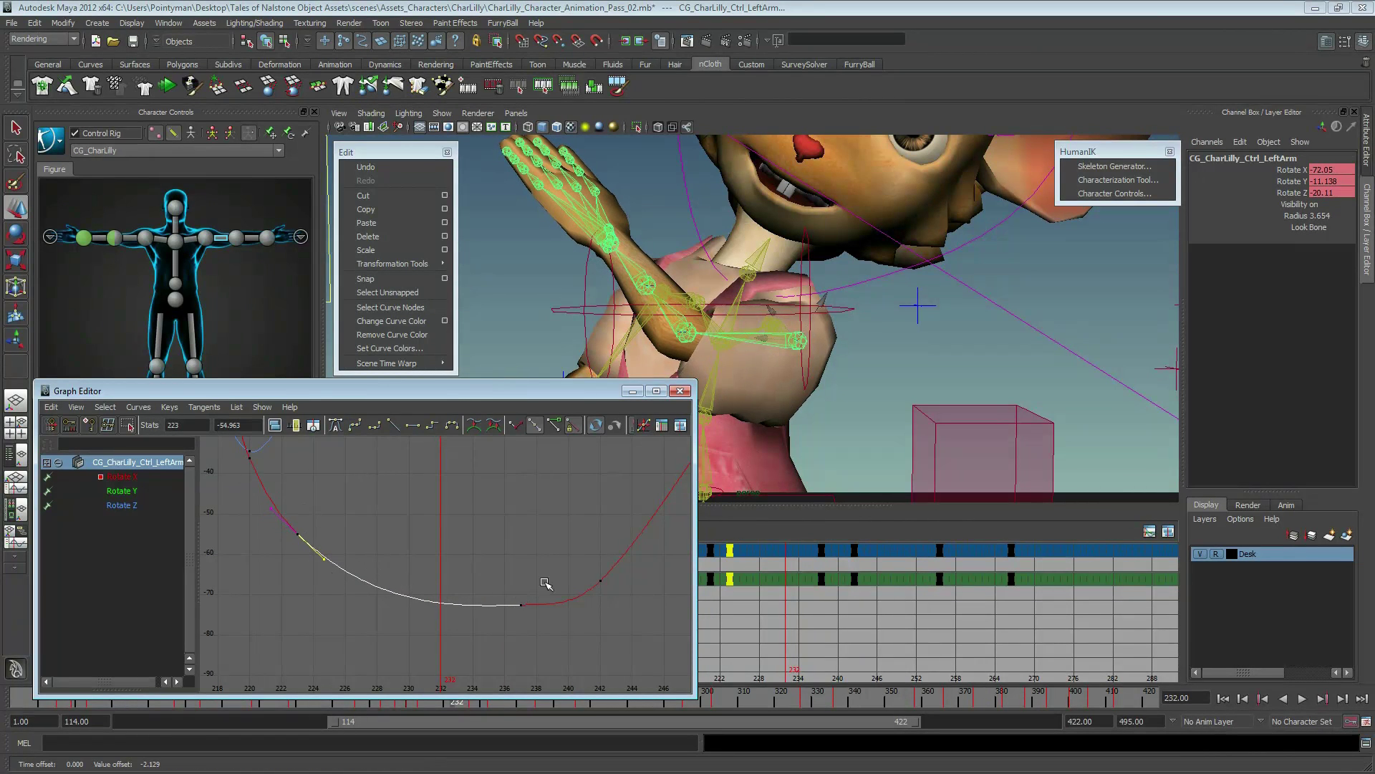
pyautogui.moveTo(552, 629); pyautogui.dragTo(540, 614)
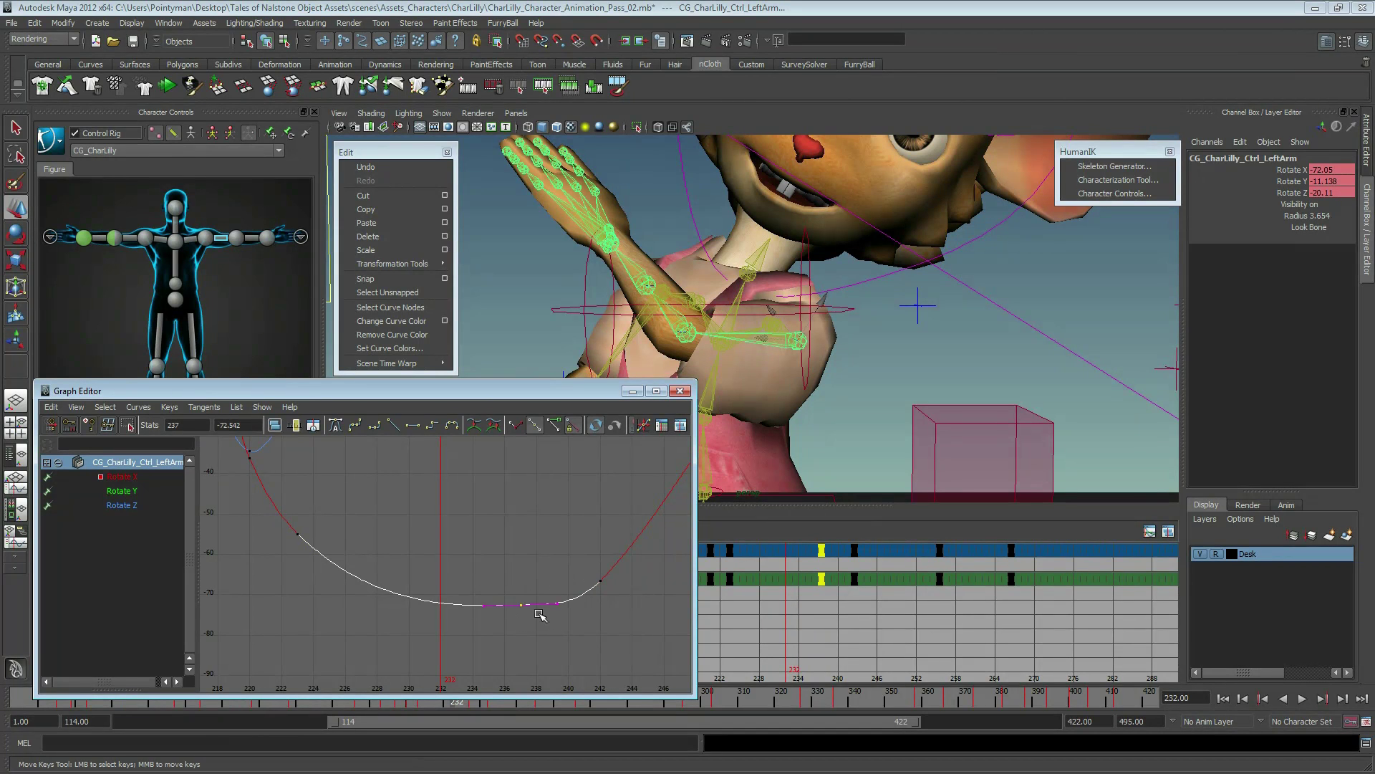
pyautogui.moveTo(511, 581); pyautogui.dragTo(510, 589, button='middle')
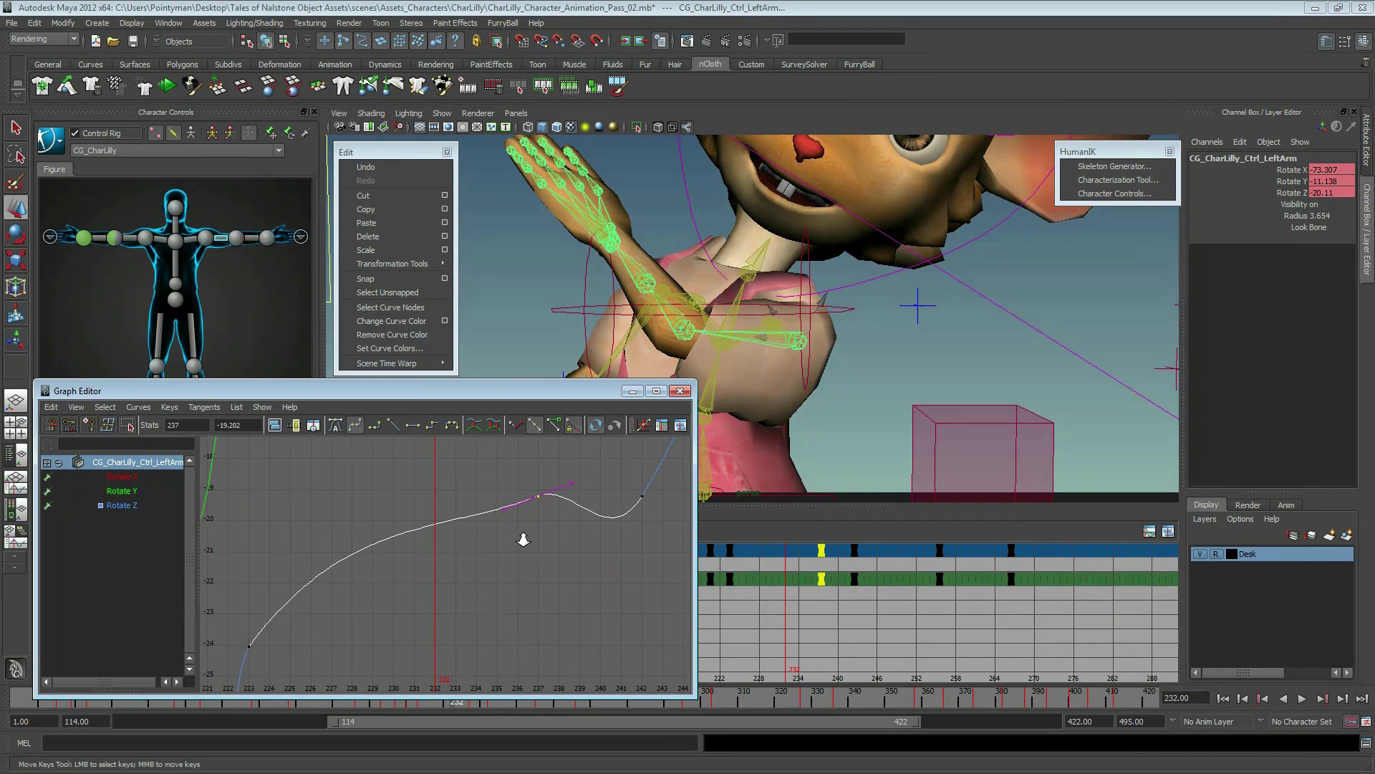
# - Lower the Rotate Z key at frame 223 and raise the tangent at frame 237
pyautogui.scroll(-2, 521, 538)
pyautogui.moveTo(498, 486); pyautogui.dragTo(533, 529)
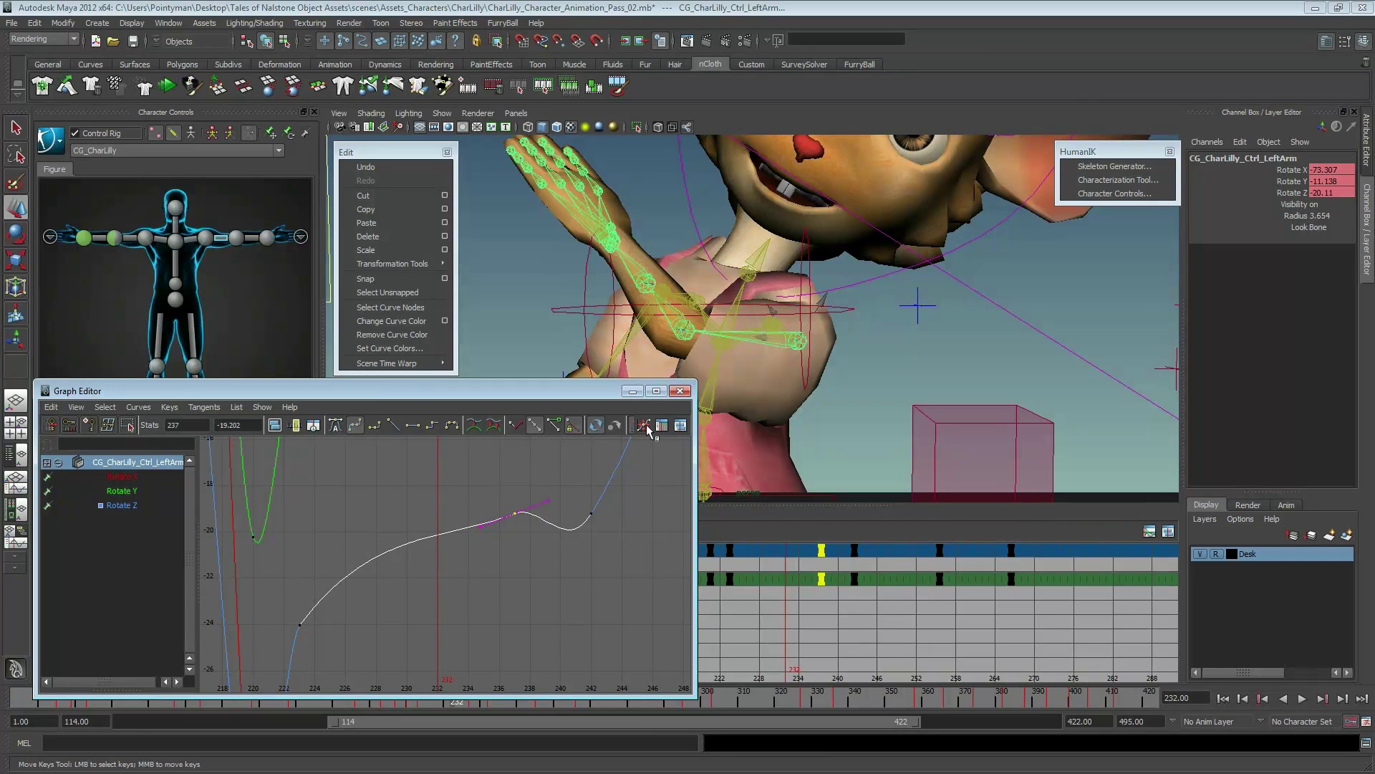
pyautogui.moveTo(583, 505); pyautogui.dragTo(600, 520)
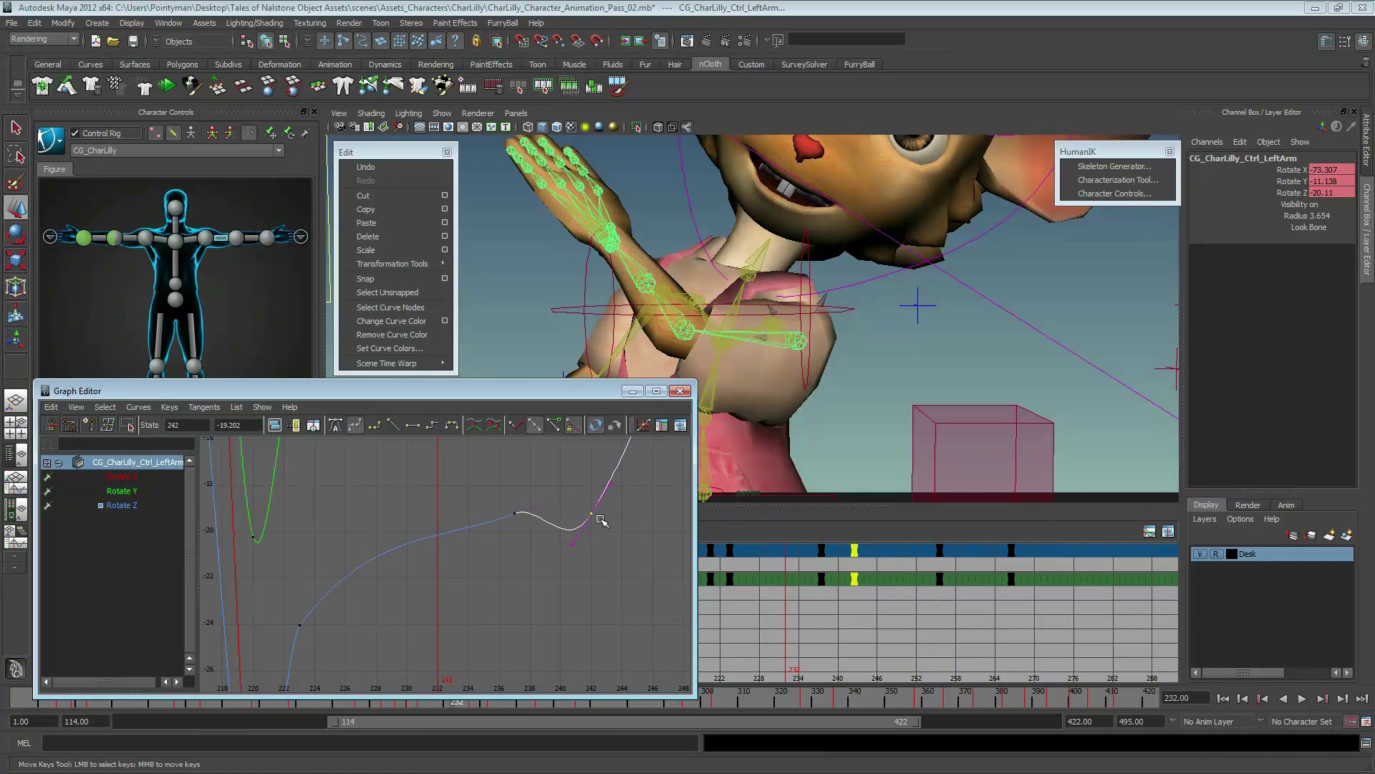
pyautogui.moveTo(300, 586); pyautogui.dragTo(324, 646)
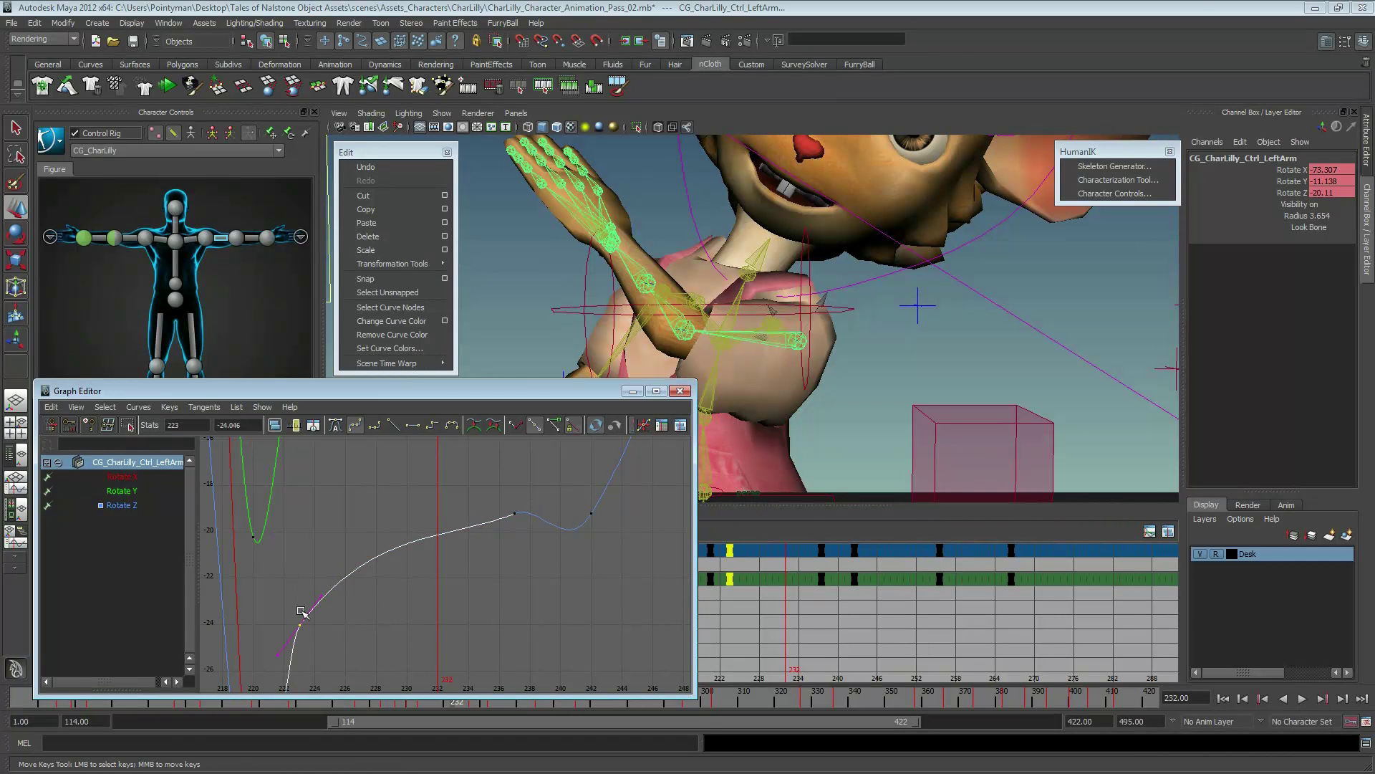
pyautogui.moveTo(280, 593); pyautogui.dragTo(278, 619, button='middle')
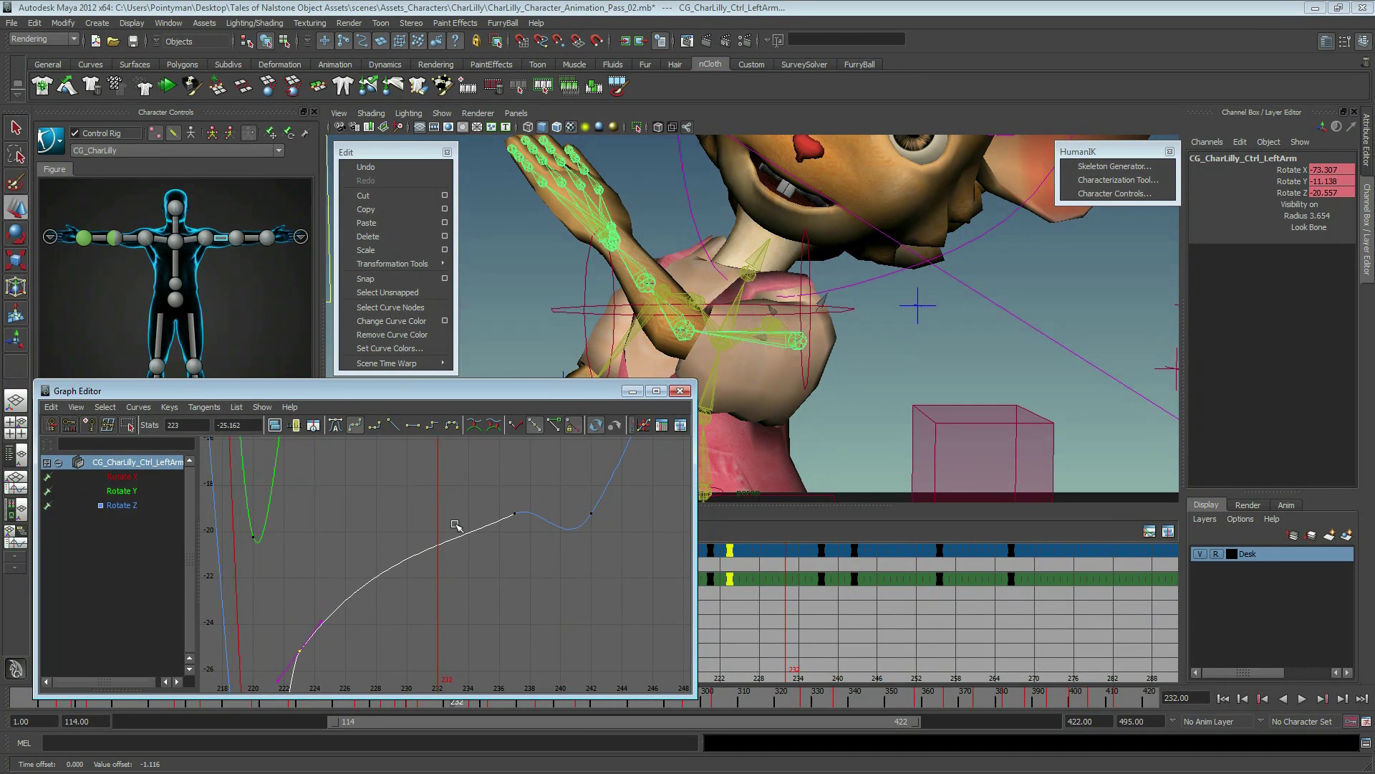
pyautogui.click(514, 514)
pyautogui.moveTo(484, 589)
pyautogui.mouseDown(button='middle')
pyautogui.moveTo(488, 546)
pyautogui.moveTo(485, 573)
pyautogui.mouseUp(button='middle')
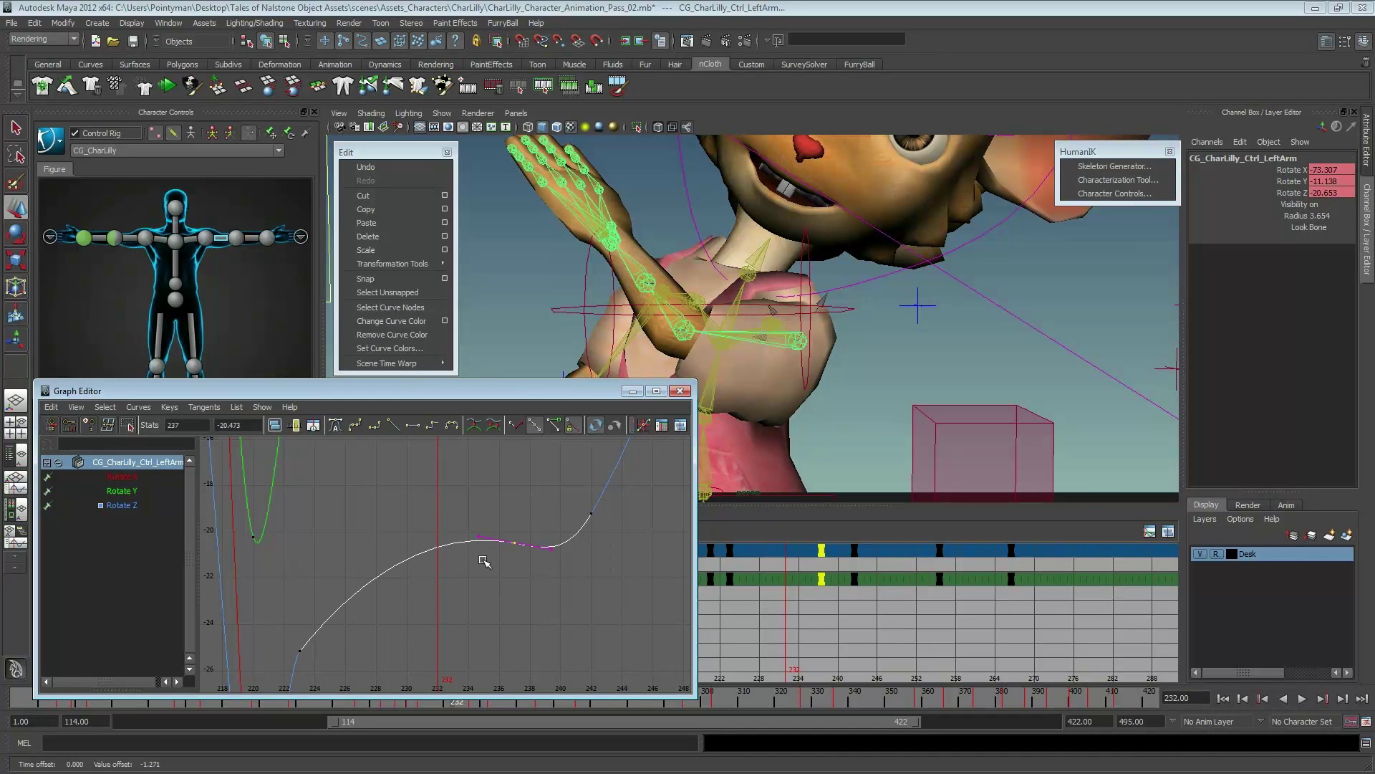
# - Raise the key at frame 220 slightly and lower the Rotate Z key at 223, smoothing its tangent
pyautogui.keyDown('alt'); pyautogui.moveTo(271, 647); pyautogui.dragTo(353, 602, button='middle'); pyautogui.keyUp('alt')
pyautogui.keyDown('alt'); pyautogui.moveTo(353, 602); pyautogui.dragTo(439, 500, button='right'); pyautogui.keyUp('alt')
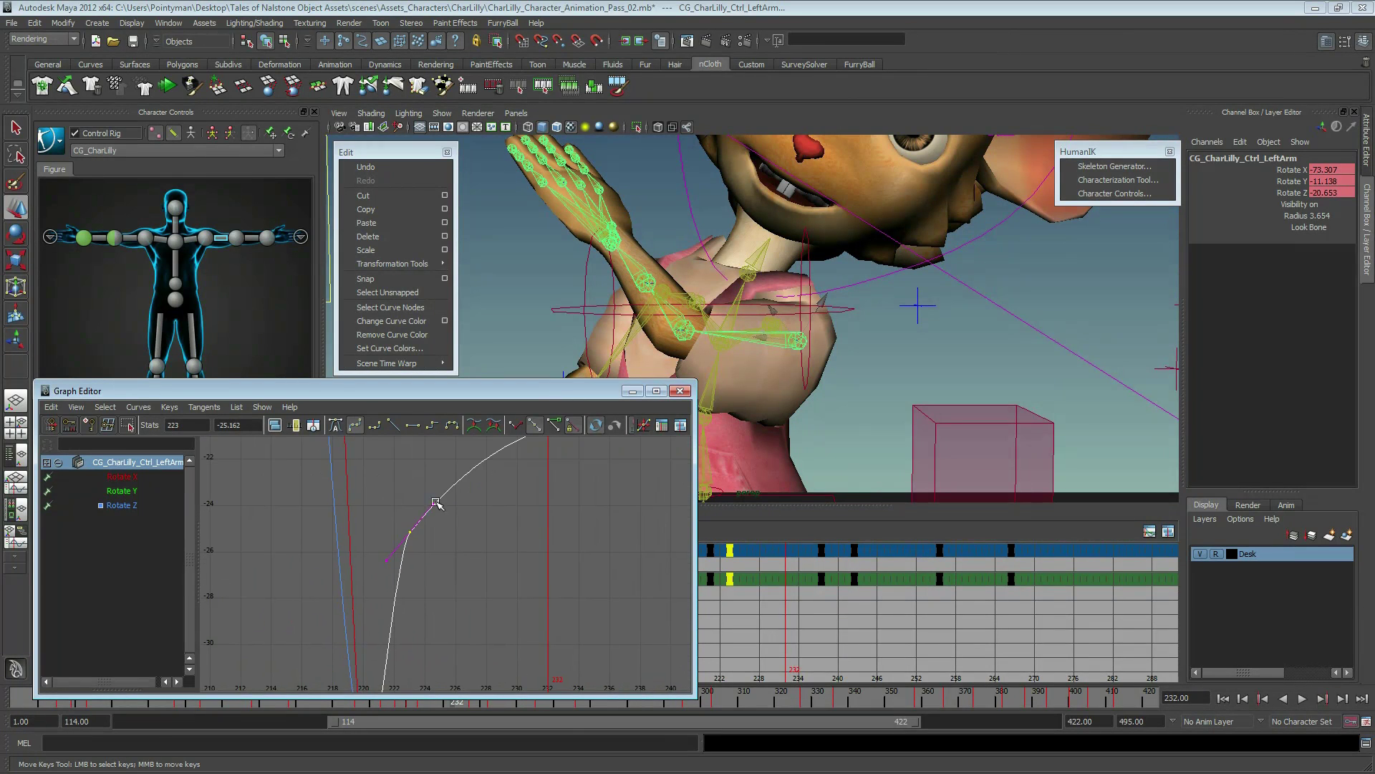
pyautogui.keyDown('alt'); pyautogui.moveTo(439, 500); pyautogui.dragTo(353, 537, button='middle'); pyautogui.keyUp('alt')
pyautogui.click(469, 538)
pyautogui.keyDown('alt'); pyautogui.moveTo(481, 540); pyautogui.dragTo(439, 598, button='right'); pyautogui.keyUp('alt')
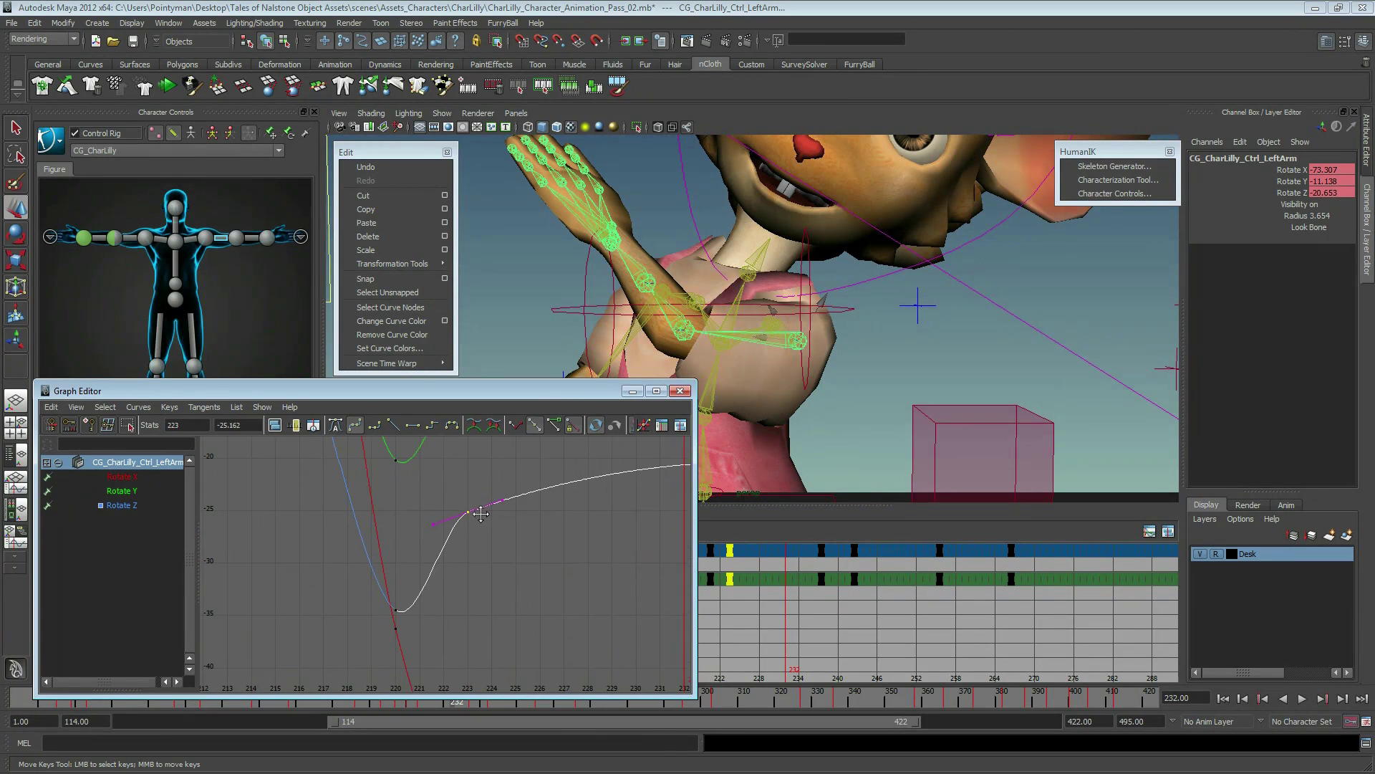
pyautogui.moveTo(424, 603); pyautogui.dragTo(411, 601)
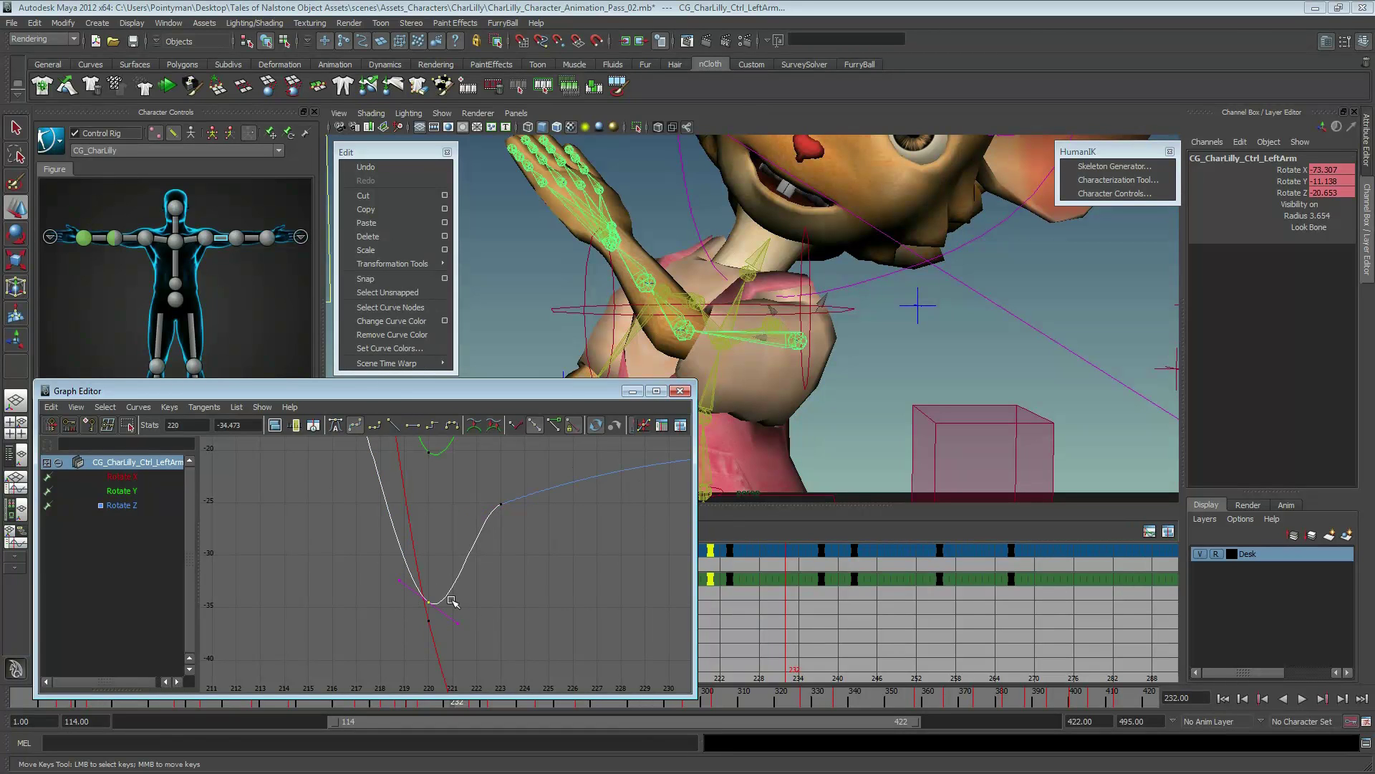
pyautogui.moveTo(469, 597); pyautogui.dragTo(472, 587, button='middle')
pyautogui.keyDown('alt'); pyautogui.moveTo(462, 490); pyautogui.dragTo(448, 513, button='middle'); pyautogui.keyUp('alt')
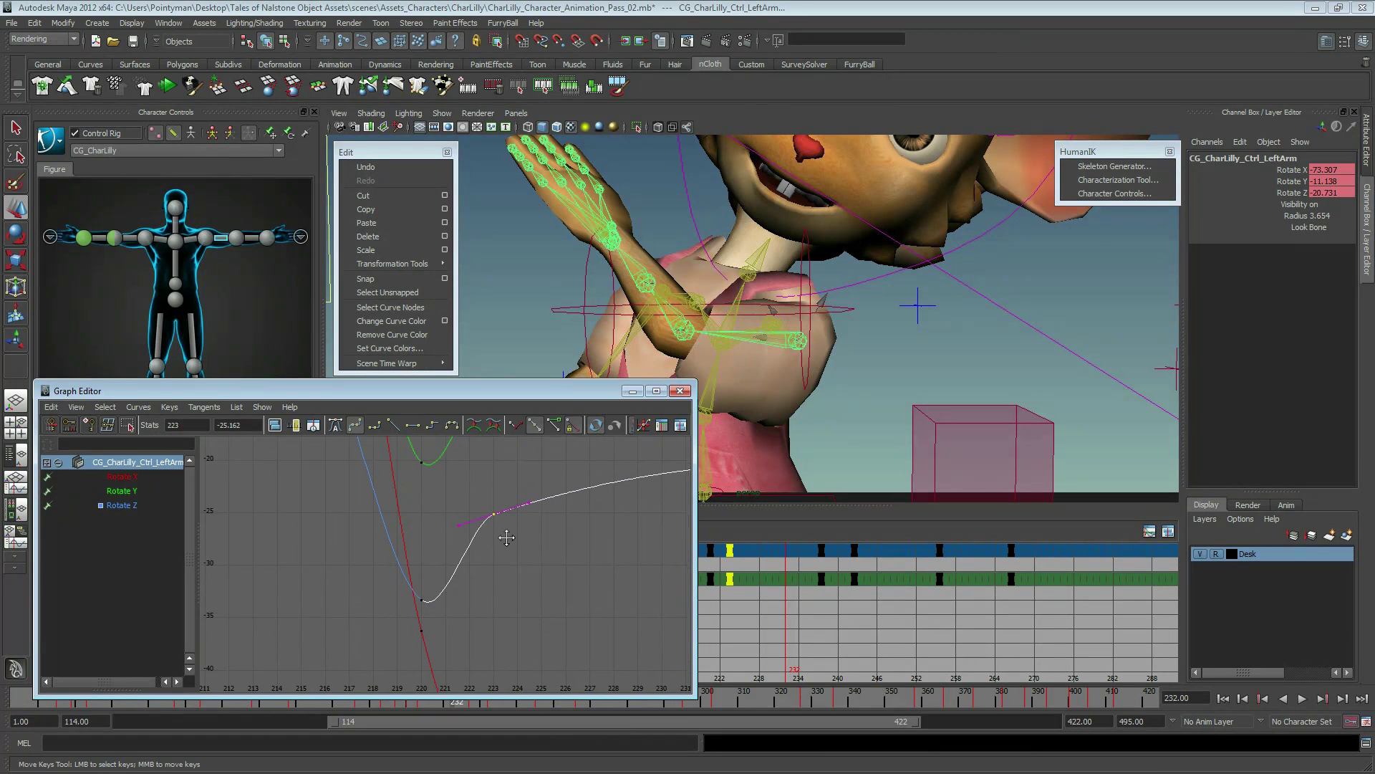
pyautogui.moveTo(438, 518); pyautogui.dragTo(454, 538)
pyautogui.keyDown('alt'); pyautogui.moveTo(541, 549); pyautogui.dragTo(444, 588, button='right'); pyautogui.keyUp('alt')
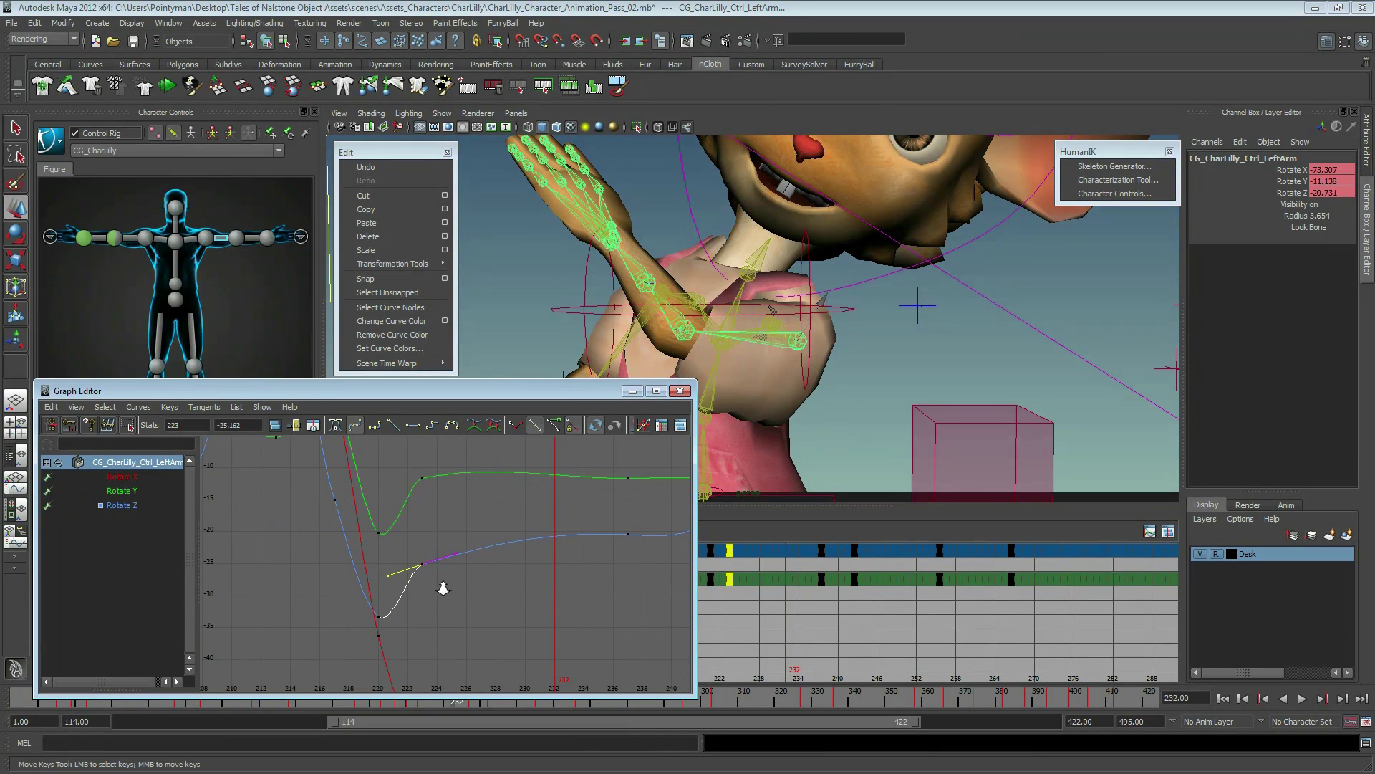
pyautogui.moveTo(475, 598); pyautogui.dragTo(482, 604, button='middle')
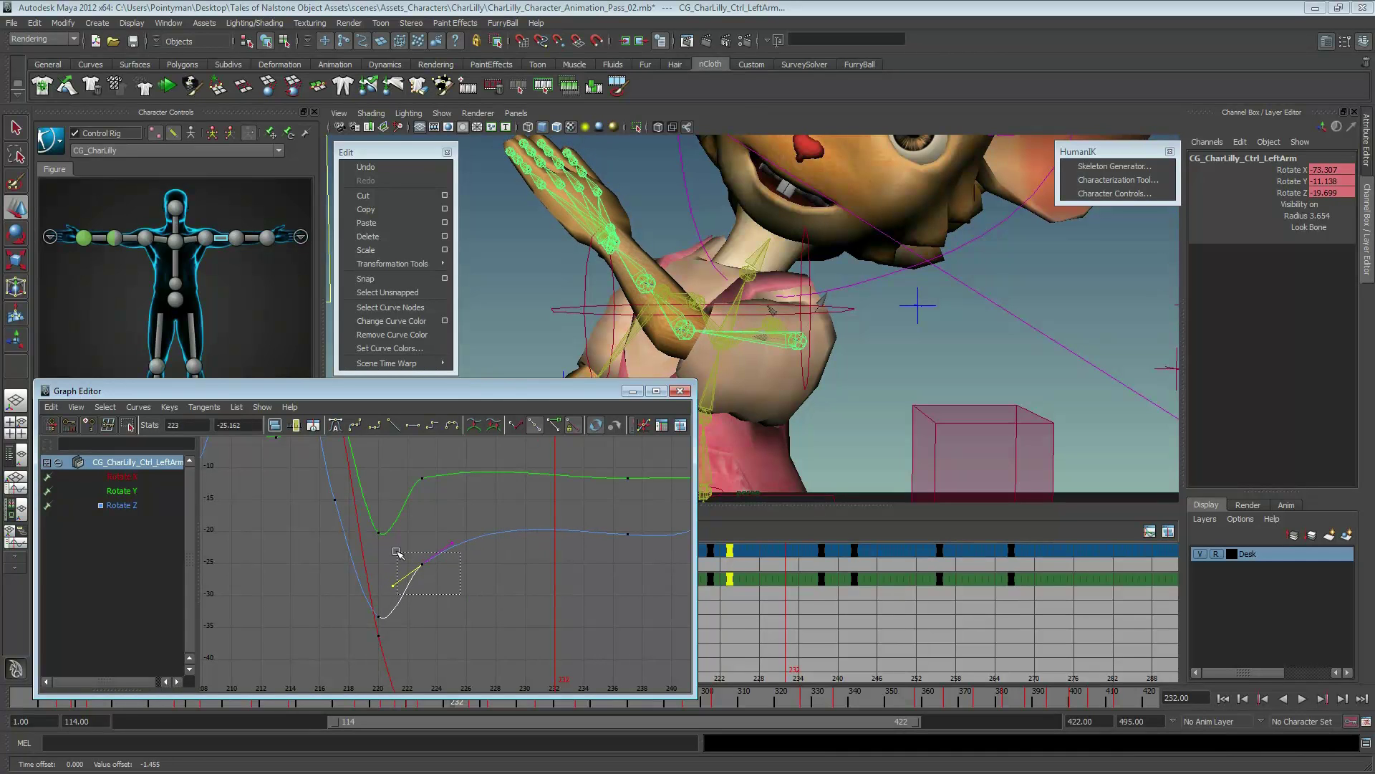
pyautogui.moveTo(397, 552); pyautogui.dragTo(435, 624, button='middle')
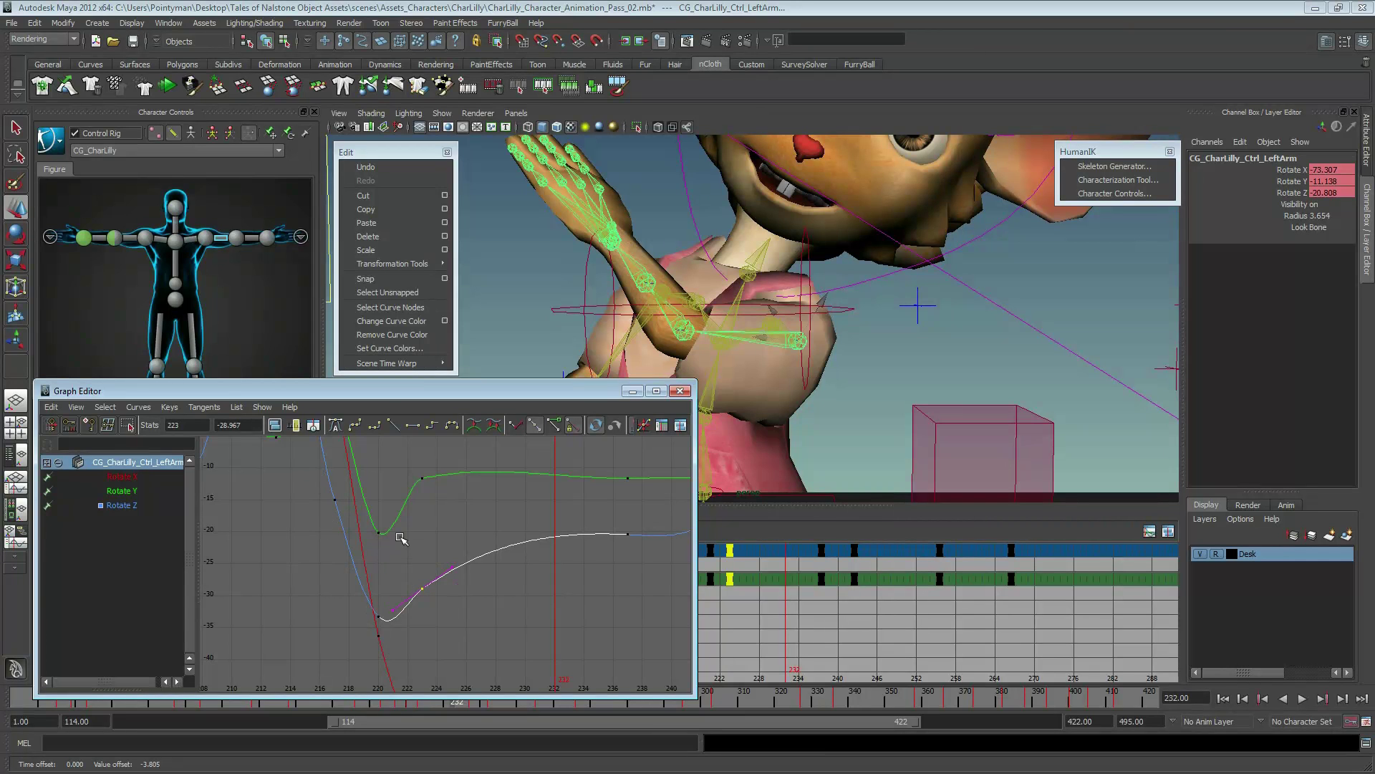
# - Lower the Rotate Y key at frame 223 to about -13.4
pyautogui.keyDown('alt'); pyautogui.moveTo(401, 537); pyautogui.dragTo(372, 536, button='middle'); pyautogui.keyUp('alt')
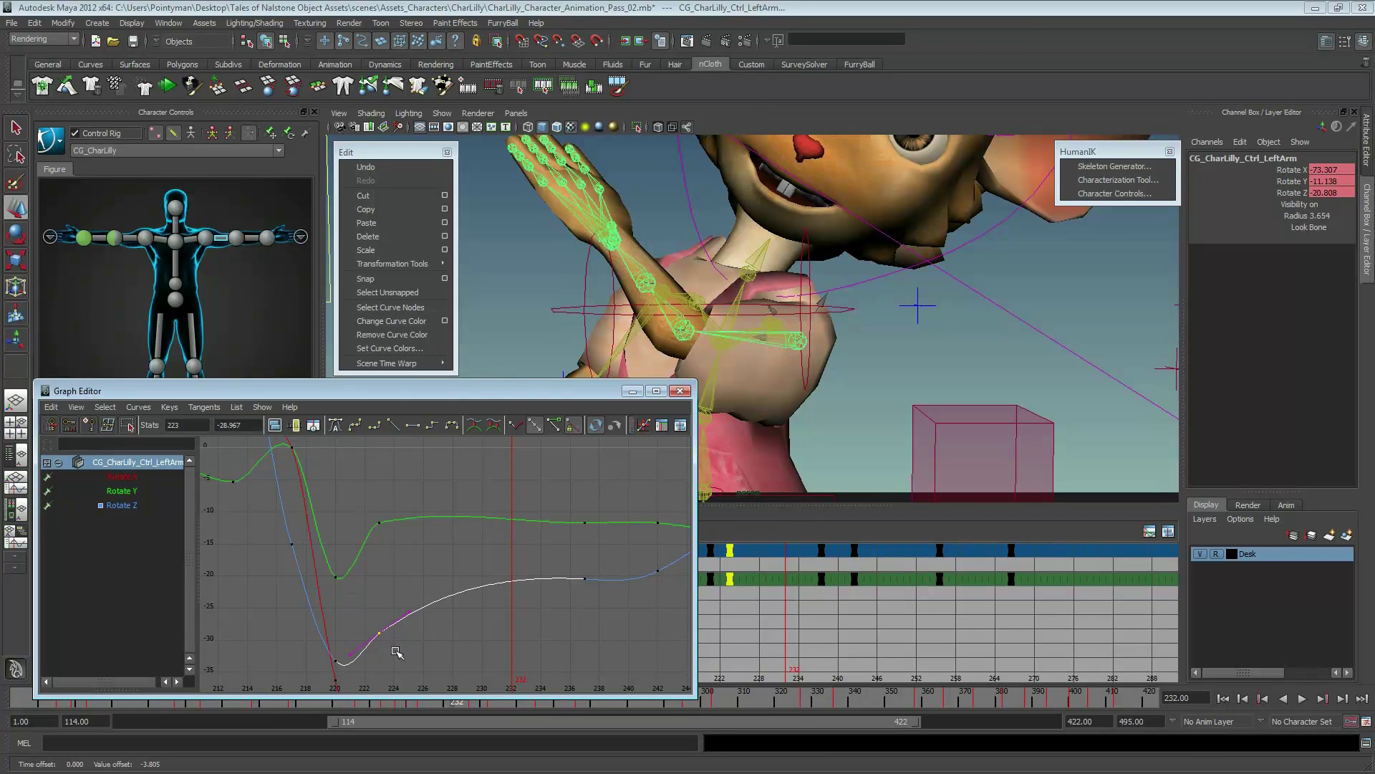
pyautogui.keyDown('alt'); pyautogui.moveTo(365, 509); pyautogui.dragTo(405, 527, button='middle'); pyautogui.keyUp('alt')
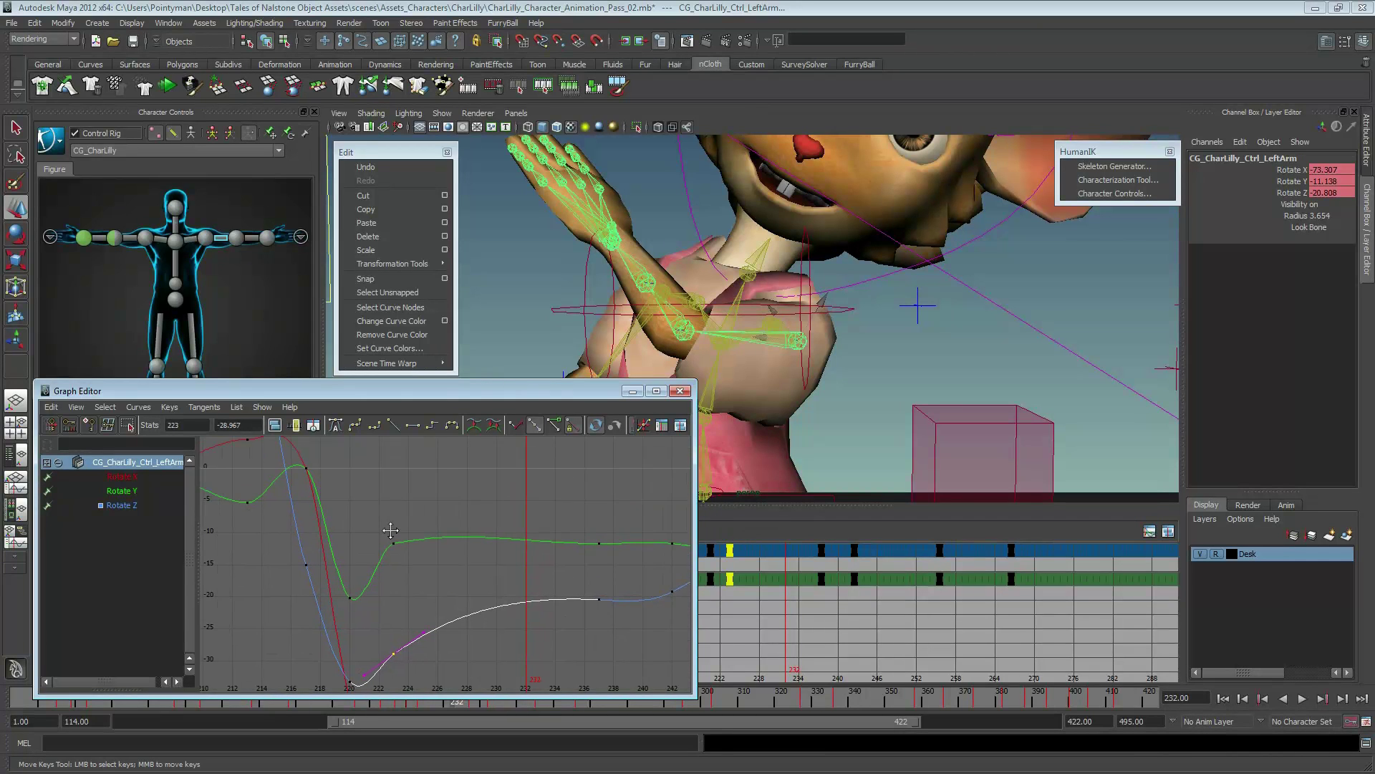
pyautogui.moveTo(429, 568); pyautogui.dragTo(428, 568)
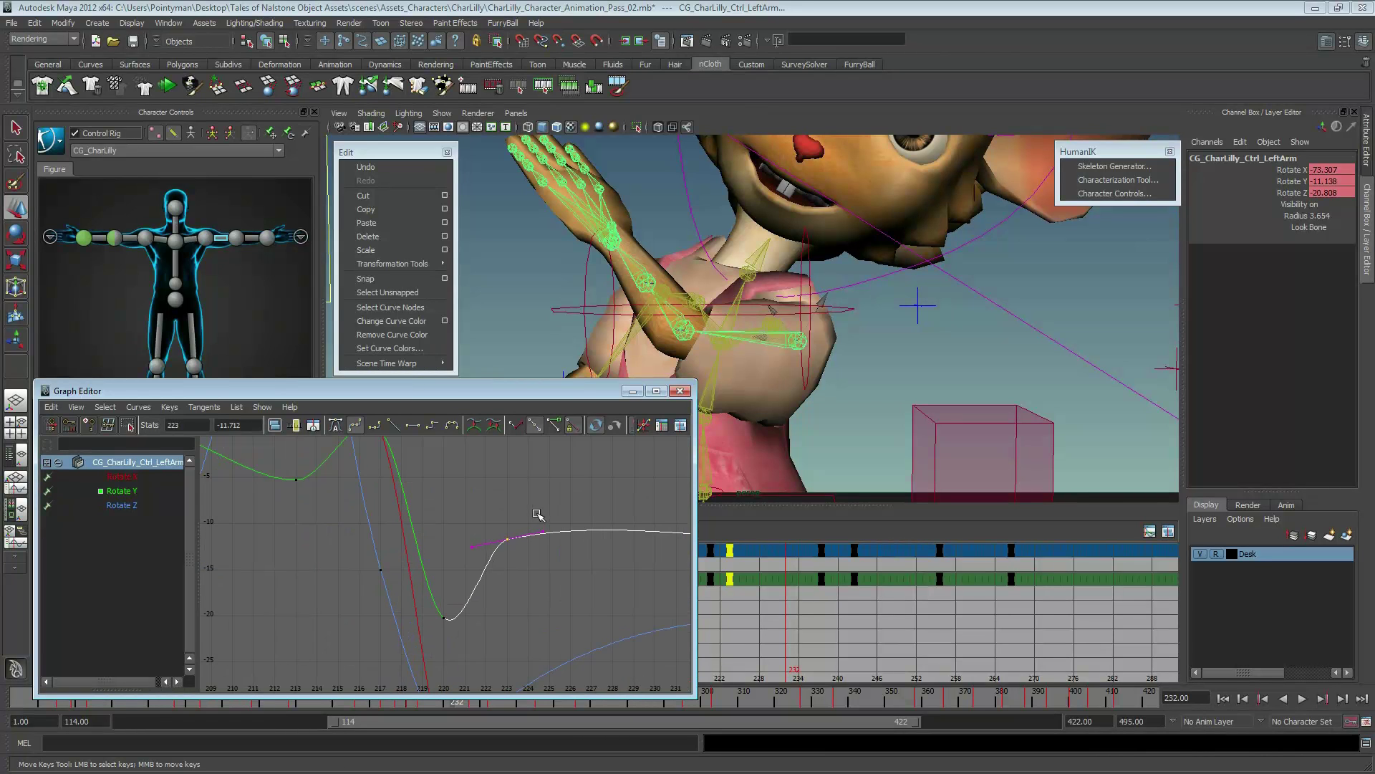
pyautogui.moveTo(428, 568)
pyautogui.keyDown('alt'); pyautogui.mouseDown(button='right')
pyautogui.moveTo(466, 534)
pyautogui.moveTo(410, 585)
pyautogui.mouseUp(button='right'); pyautogui.keyUp('alt')
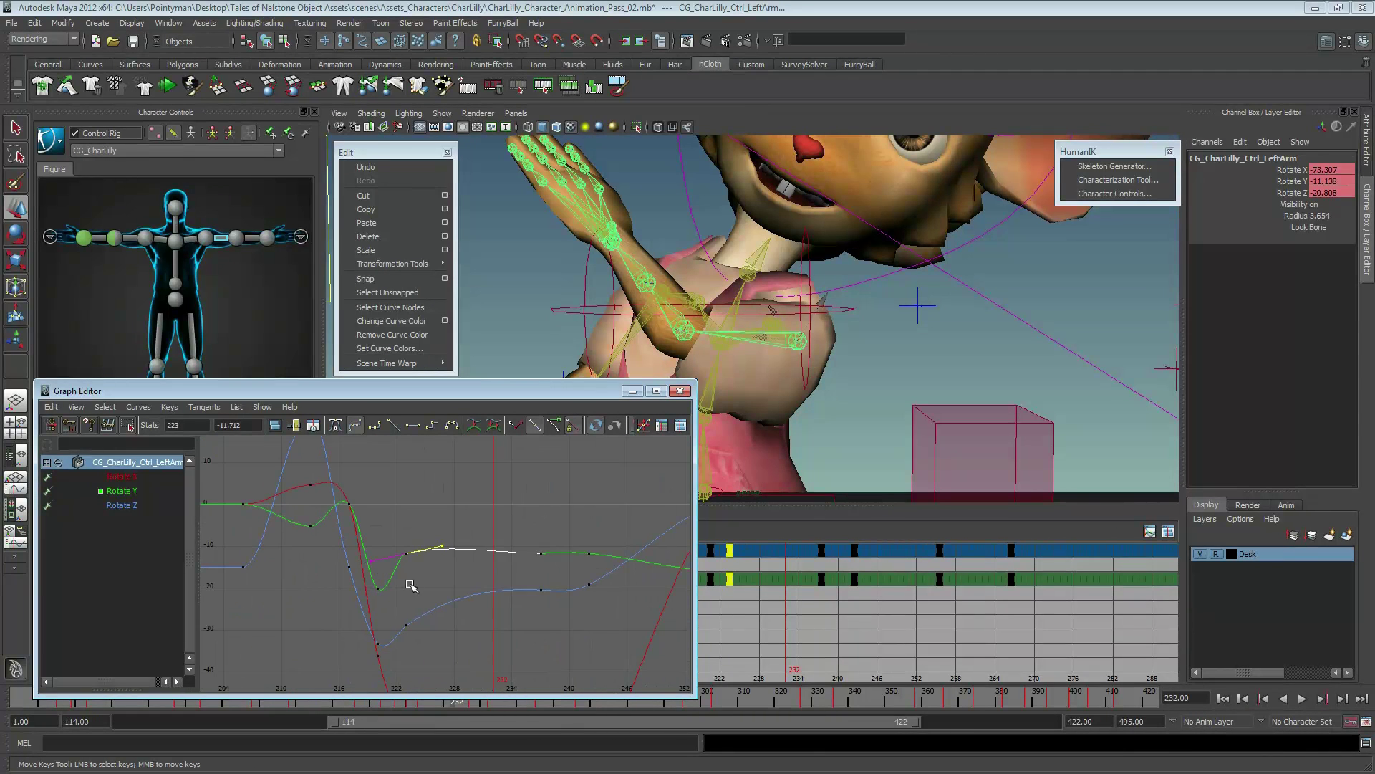
pyautogui.click(541, 554)
pyautogui.press('f')
pyautogui.keyDown('alt'); pyautogui.moveTo(497, 556); pyautogui.dragTo(443, 528, button='right'); pyautogui.keyUp('alt')
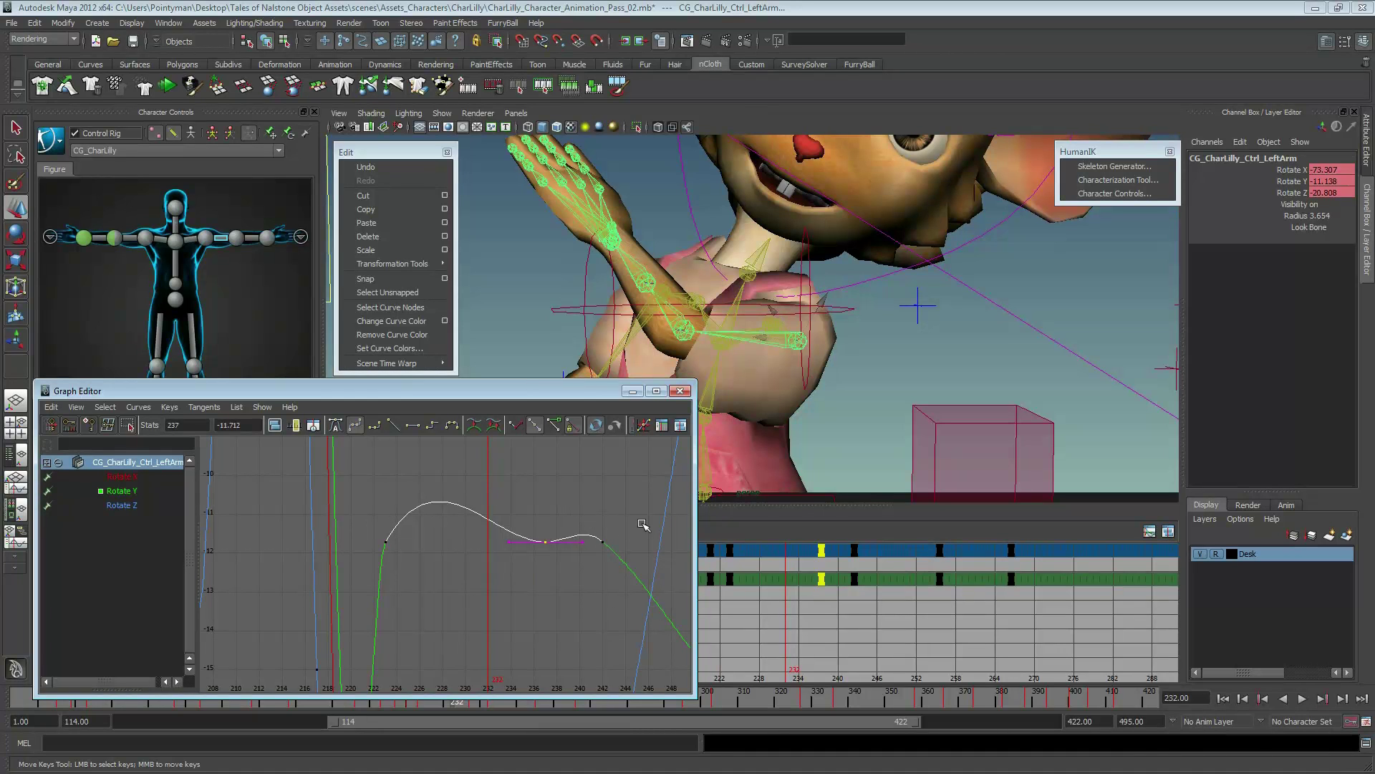
pyautogui.moveTo(383, 524); pyautogui.dragTo(394, 561)
pyautogui.moveTo(394, 562)
pyautogui.keyDown('alt'); pyautogui.mouseDown(button='middle')
pyautogui.moveTo(426, 522)
pyautogui.moveTo(423, 589)
pyautogui.mouseUp(button='middle'); pyautogui.keyUp('alt')
# - Raise the Rotate Y key at frame 237 to about -11 and ease its outgoing tangent
pyautogui.click(567, 502)
pyautogui.moveTo(577, 513)
pyautogui.mouseDown(button='middle')
pyautogui.moveTo(573, 492)
pyautogui.moveTo(617, 467)
pyautogui.mouseUp(button='middle')
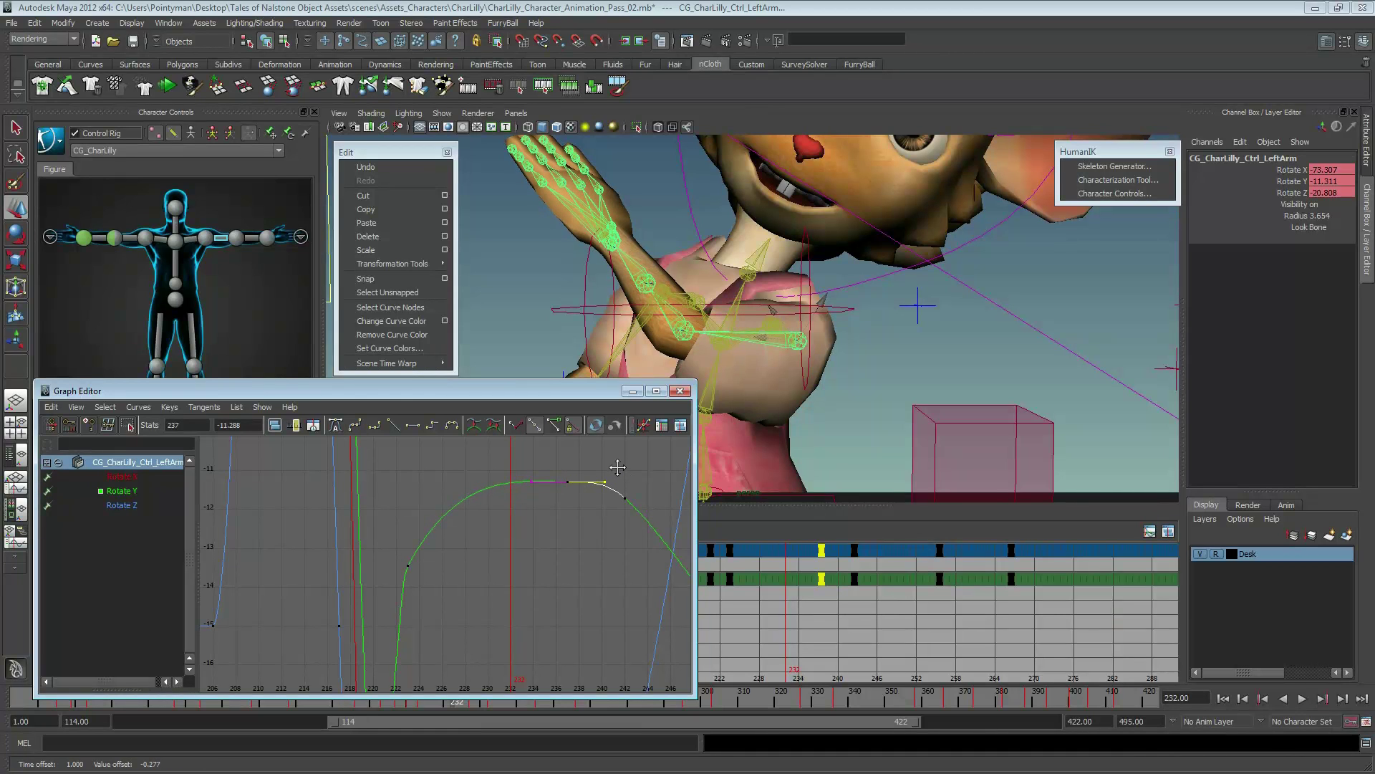
pyautogui.hotkey('ctrl', 'z')
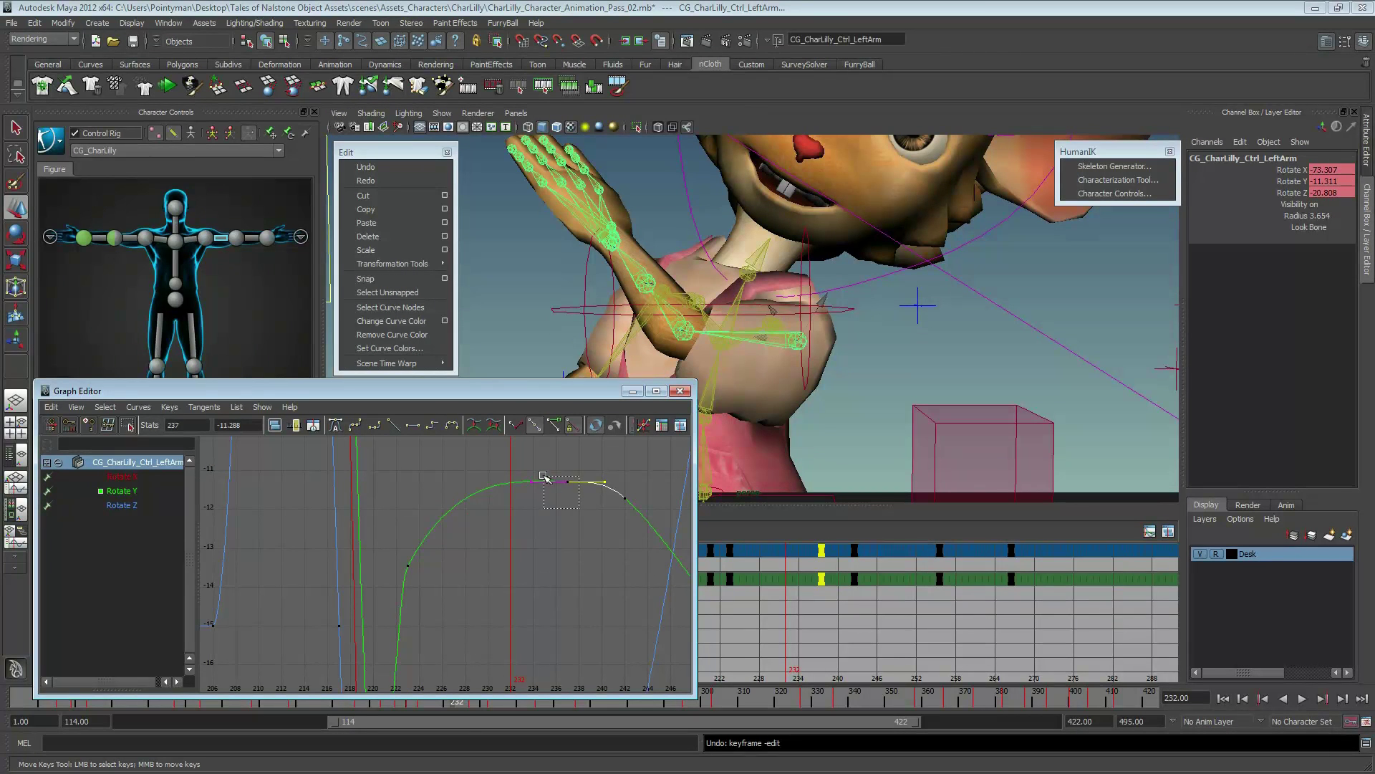
pyautogui.moveTo(569, 507); pyautogui.dragTo(570, 502, button='middle')
pyautogui.moveTo(630, 512); pyautogui.dragTo(605, 490)
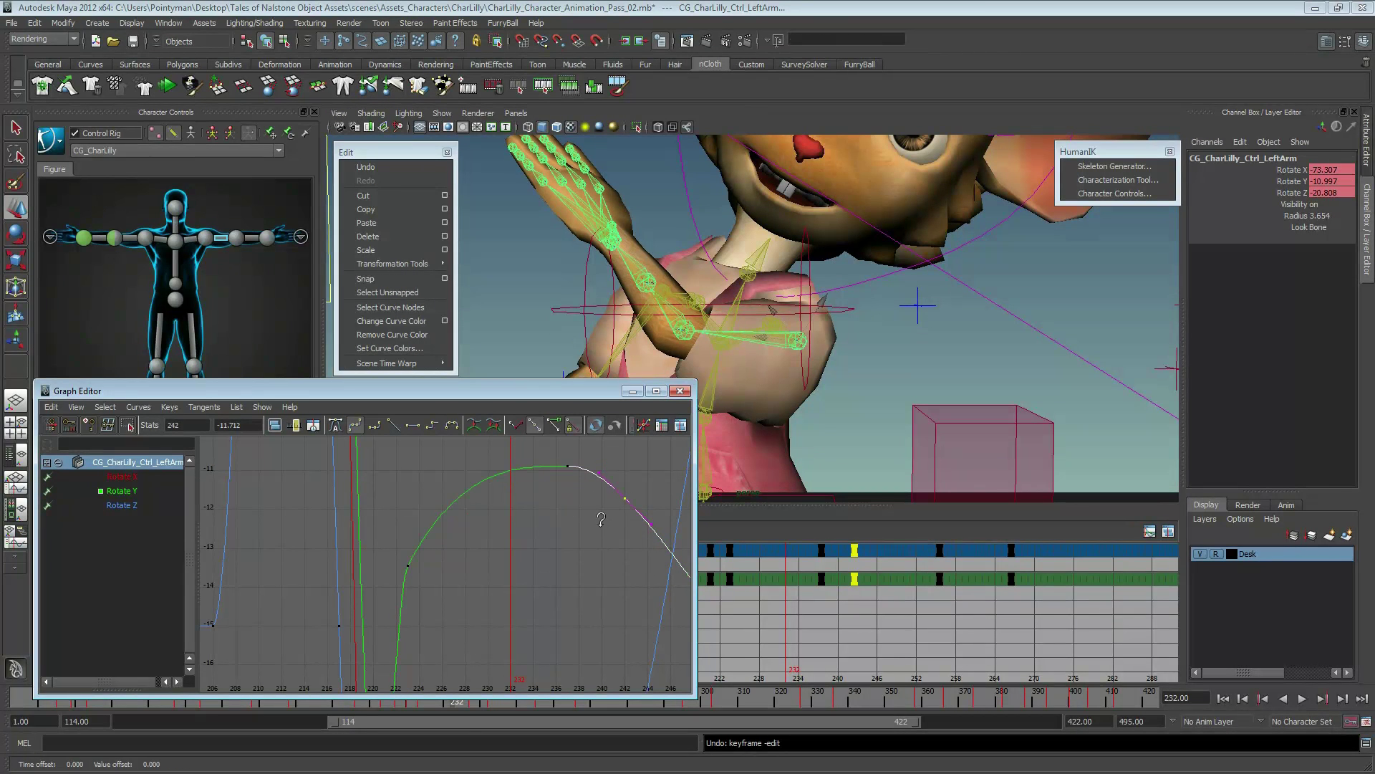
pyautogui.moveTo(603, 540)
pyautogui.mouseDown()
pyautogui.moveTo(551, 464)
pyautogui.moveTo(602, 471)
pyautogui.mouseUp()
pyautogui.moveTo(601, 471); pyautogui.dragTo(593, 493, button='middle')
pyautogui.click(392, 621)
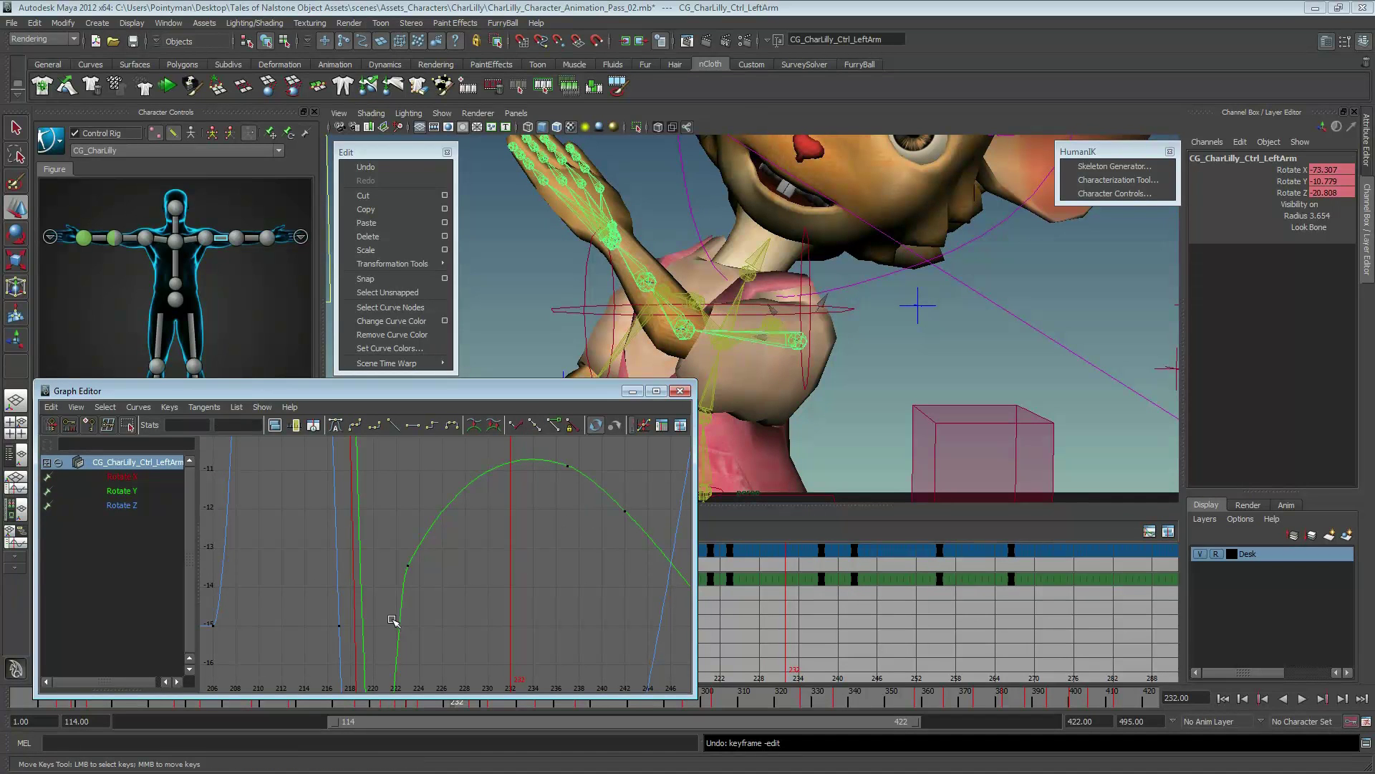
pyautogui.scroll(-3, 649, 556)
pyautogui.scroll(-2, 574, 546)
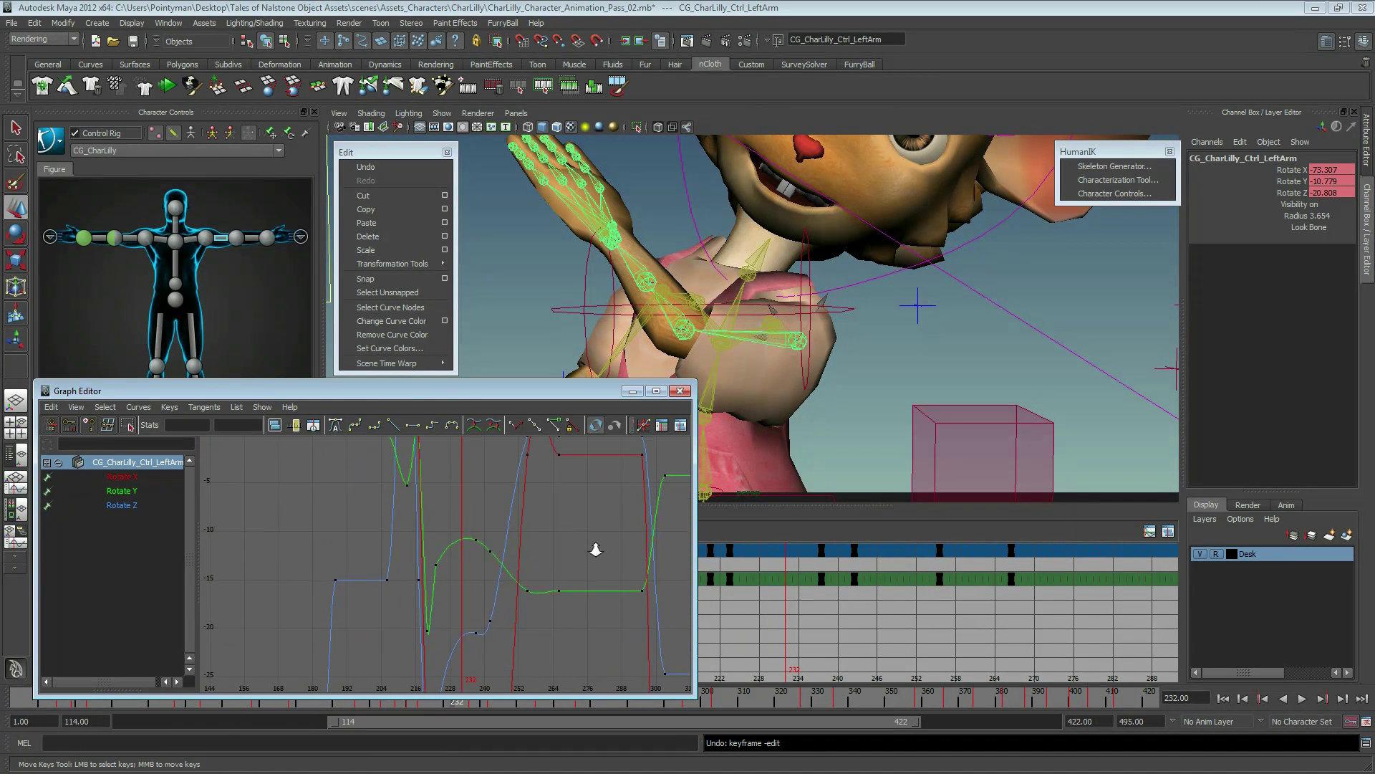
pyautogui.scroll(-2, 593, 547)
pyautogui.scroll(-3, 547, 559)
# - Switch to the left forearm control and frame its keys between frames 205 and 232
pyautogui.hotkey('ctrl', 'z')
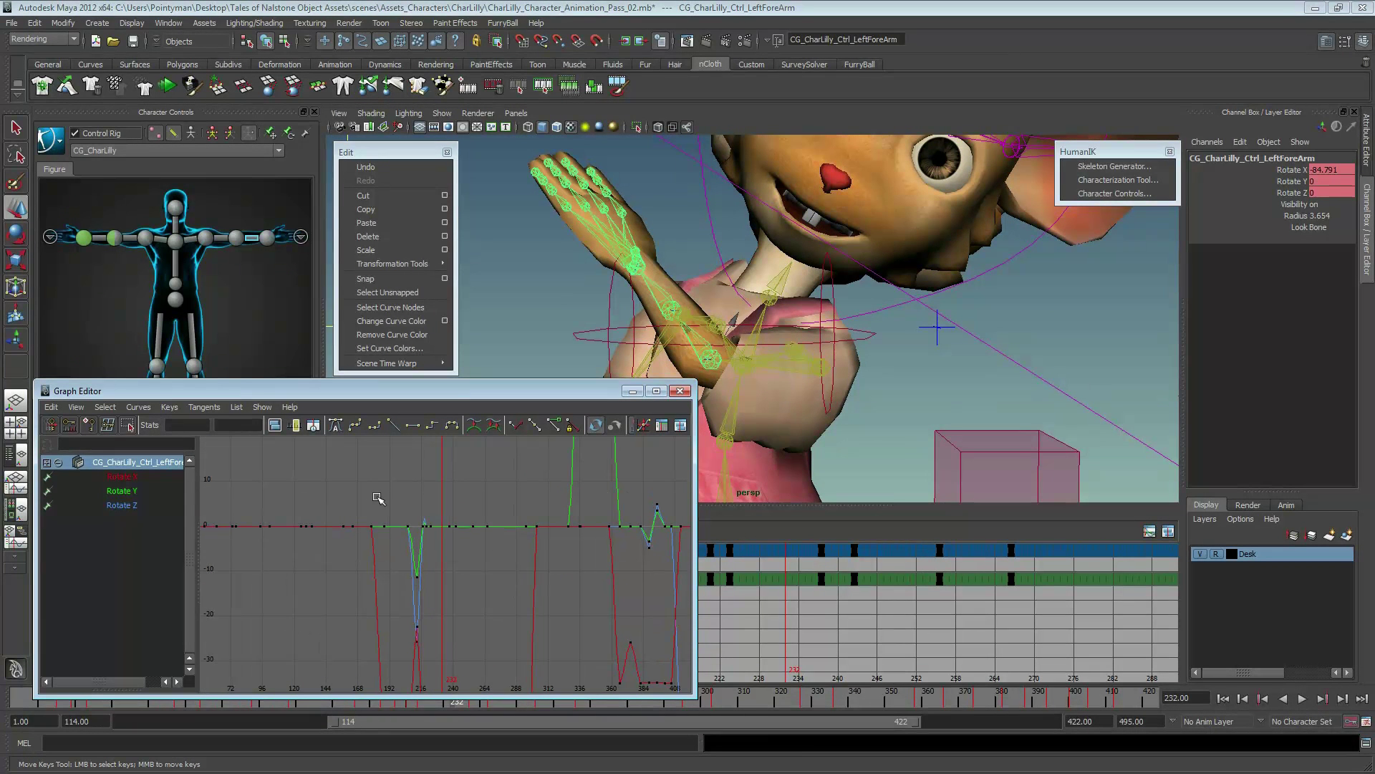
pyautogui.moveTo(397, 498); pyautogui.dragTo(454, 679)
pyautogui.press('f')
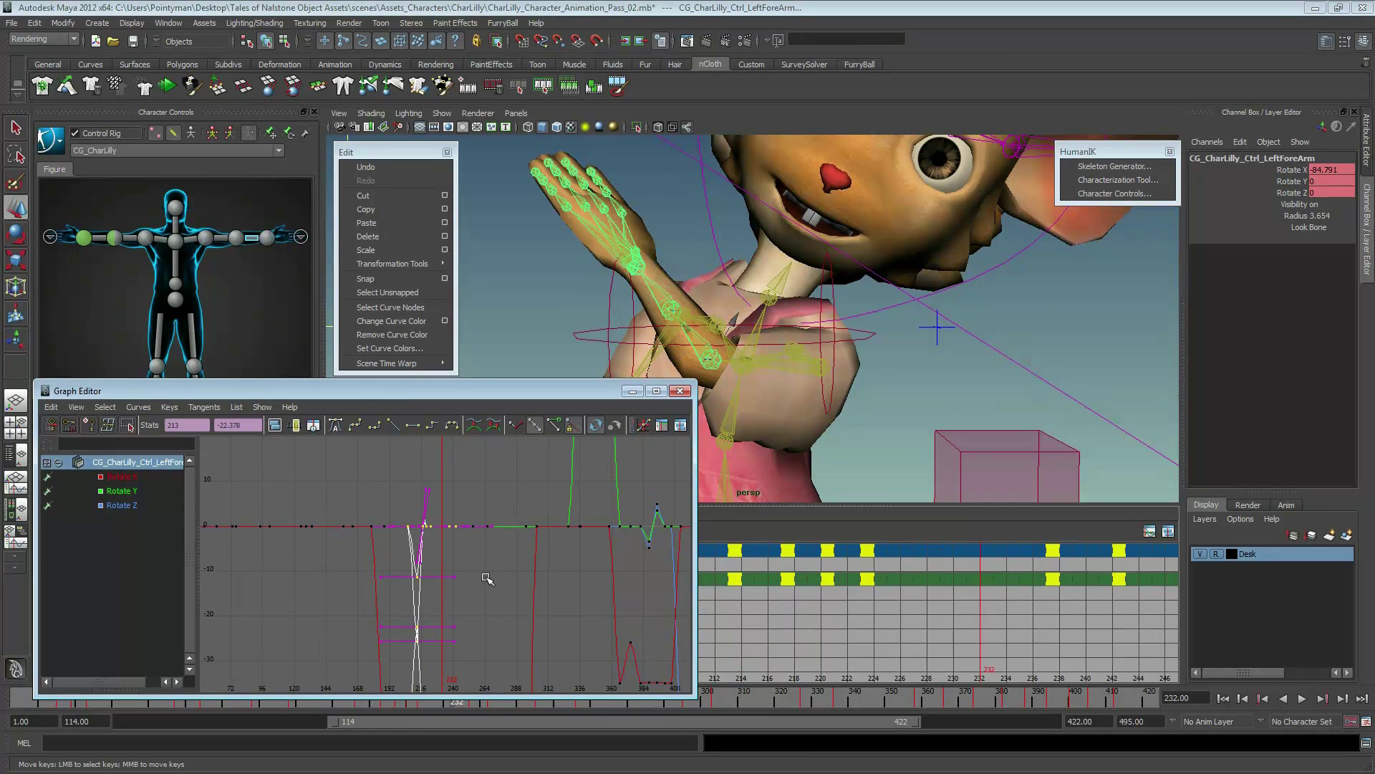
pyautogui.keyDown('alt'); pyautogui.moveTo(487, 579); pyautogui.dragTo(500, 556, button='right'); pyautogui.keyUp('alt')
pyautogui.click(500, 556)
pyautogui.moveTo(481, 597); pyautogui.dragTo(482, 598)
pyautogui.press('f')
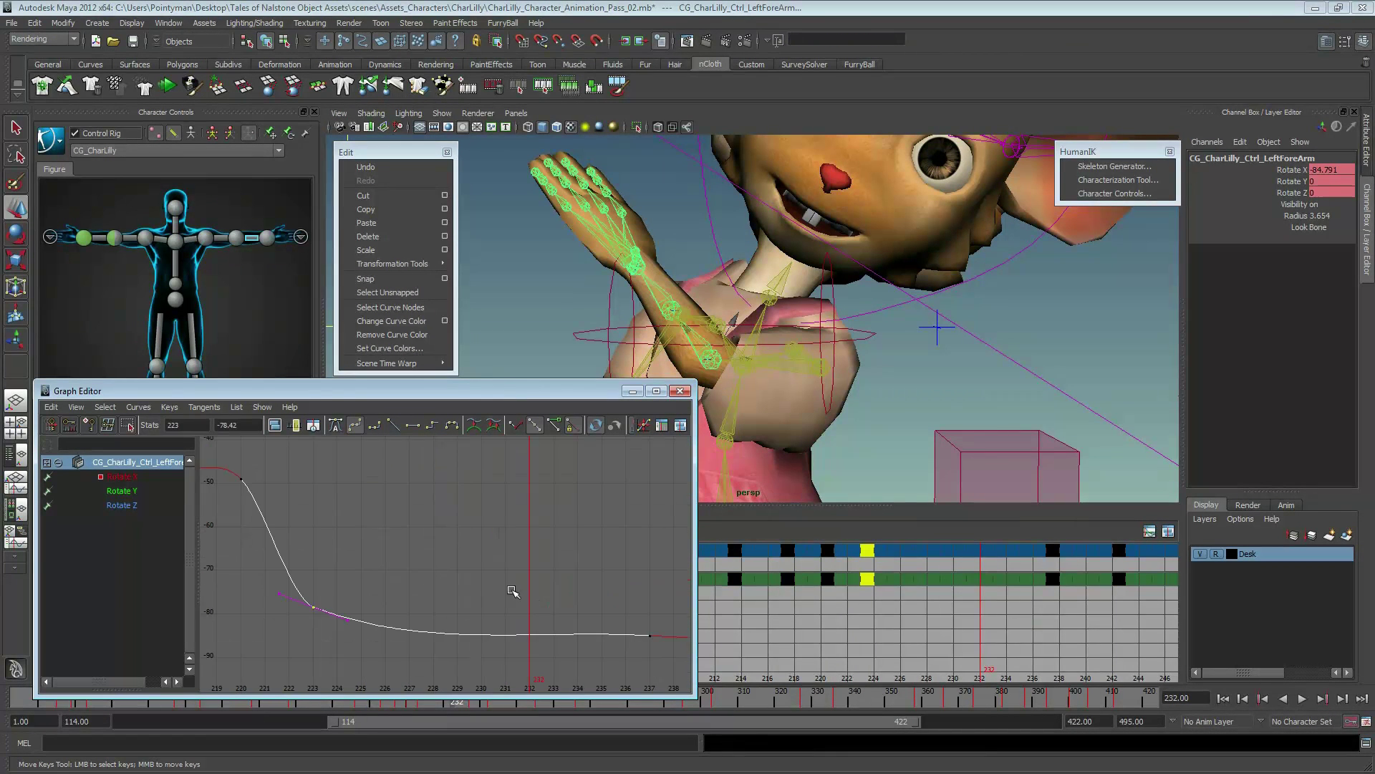
# - Adjust the forearm's Rotate X key at frame 237 between the keys at 223 and 242
pyautogui.keyDown('alt'); pyautogui.moveTo(523, 562); pyautogui.dragTo(462, 557, button='right'); pyautogui.keyUp('alt')
pyautogui.click(488, 580)
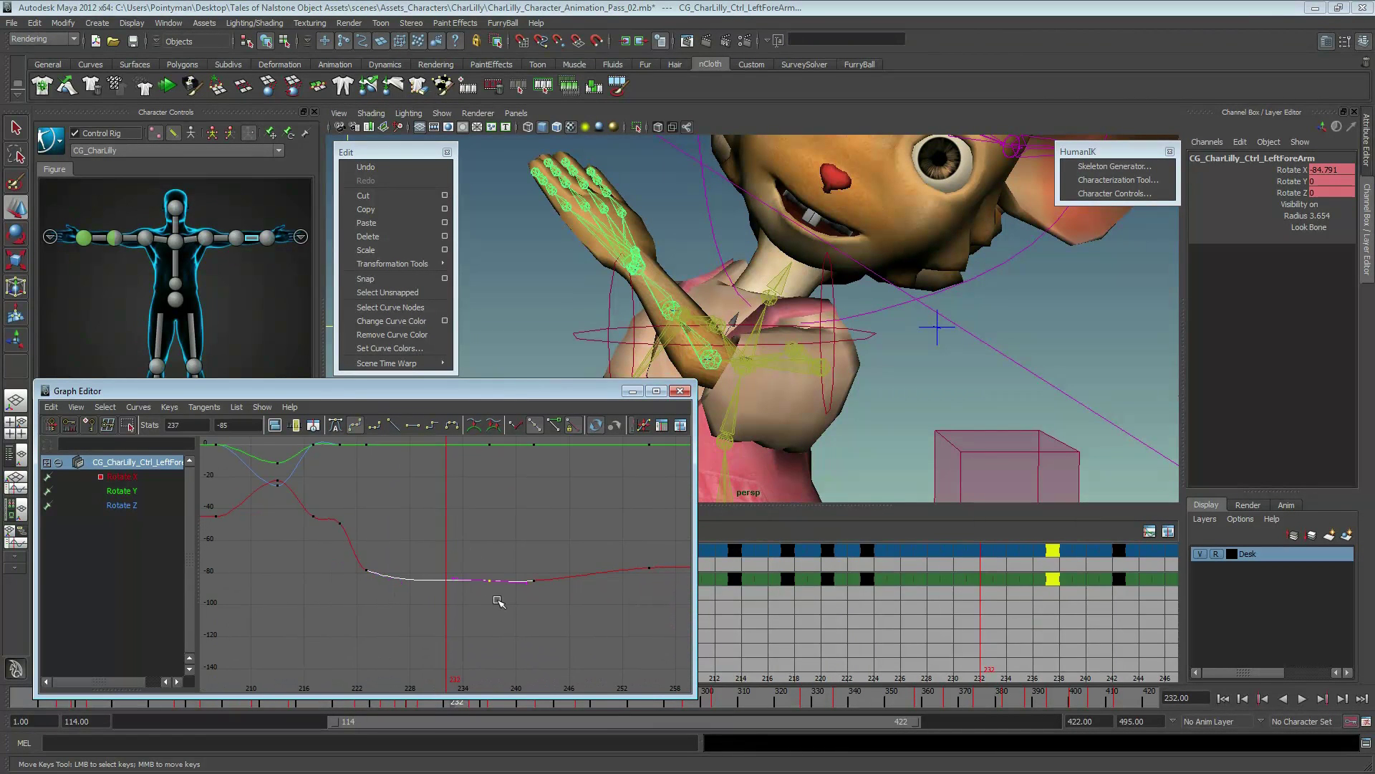
pyautogui.press('f')
pyautogui.moveTo(531, 577)
pyautogui.keyDown('alt'); pyautogui.mouseDown(button='middle')
pyautogui.moveTo(514, 579)
pyautogui.moveTo(568, 627)
pyautogui.moveTo(564, 616)
pyautogui.mouseUp(button='middle'); pyautogui.keyUp('alt')
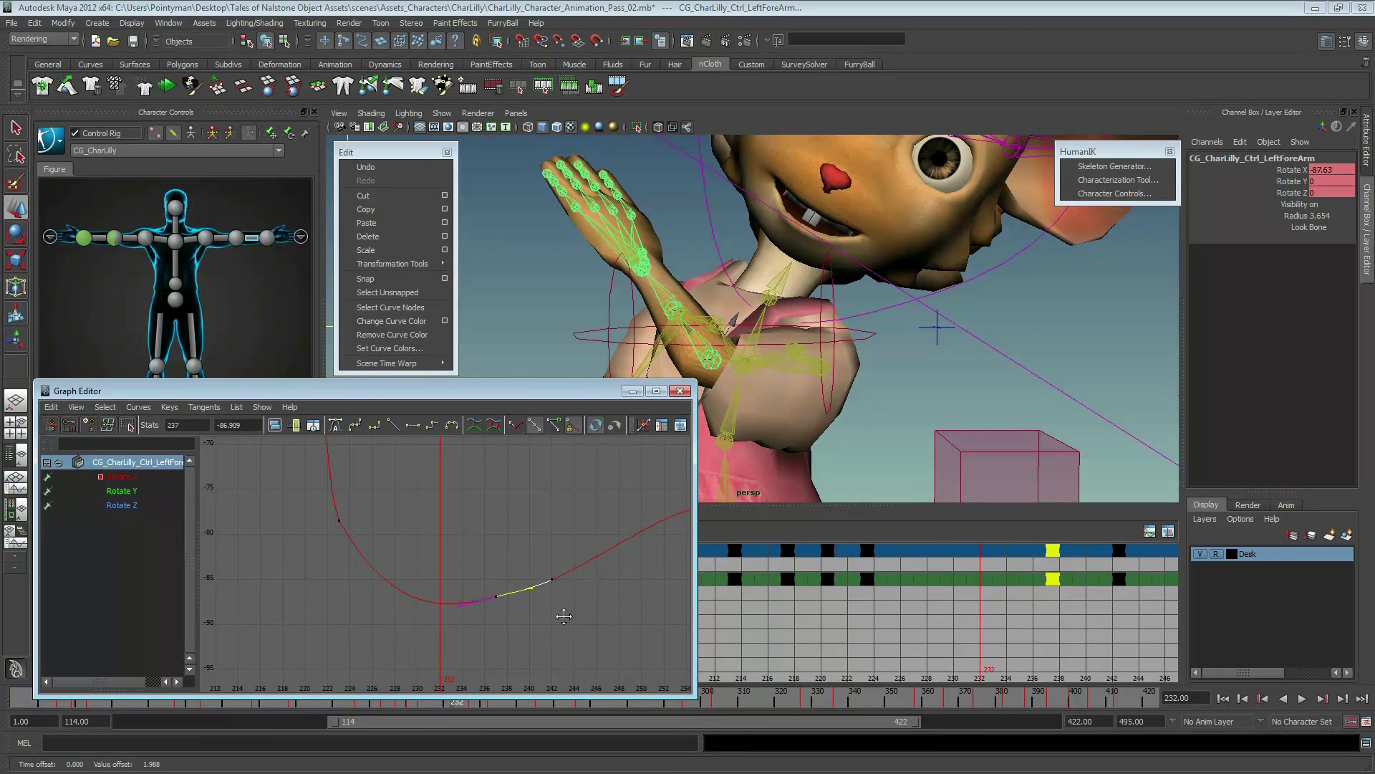
pyautogui.moveTo(537, 571); pyautogui.dragTo(571, 599)
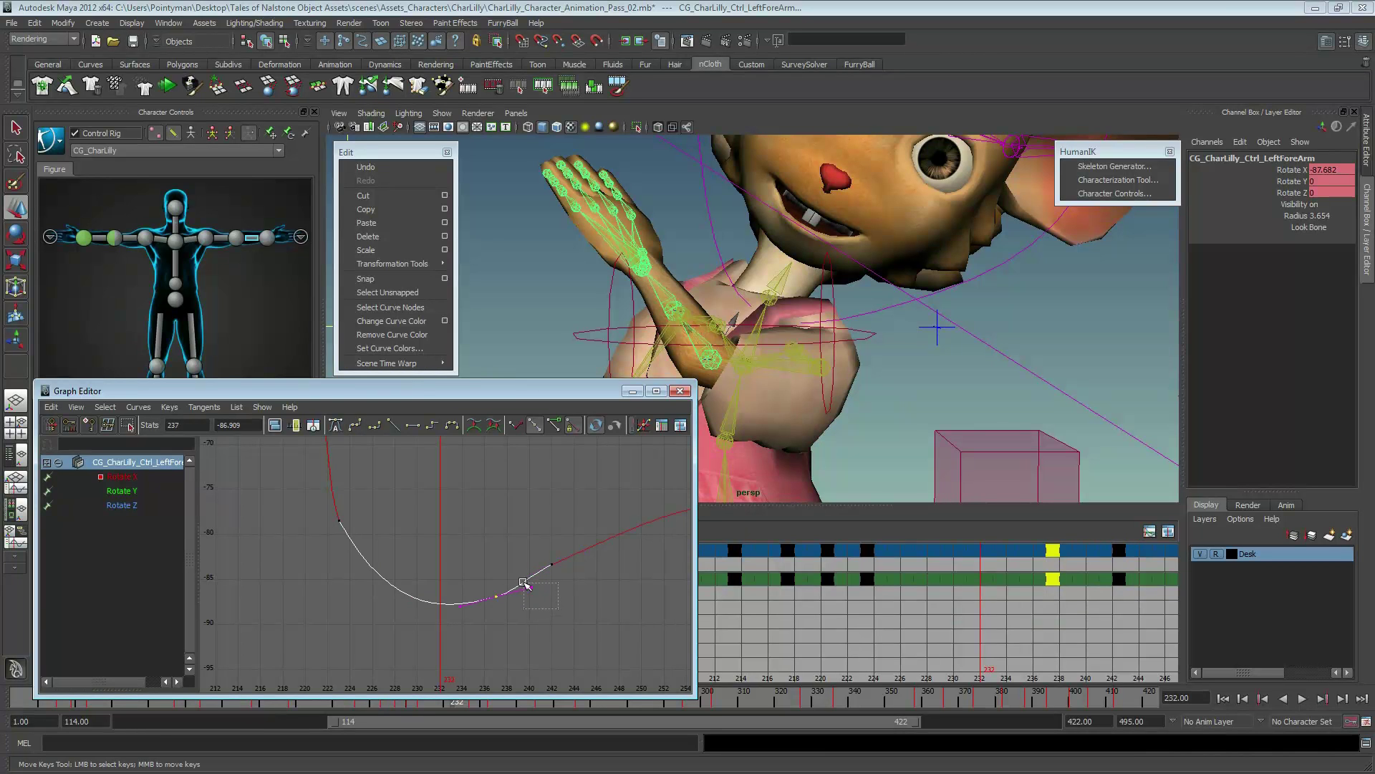
pyautogui.scroll(-2, 562, 601)
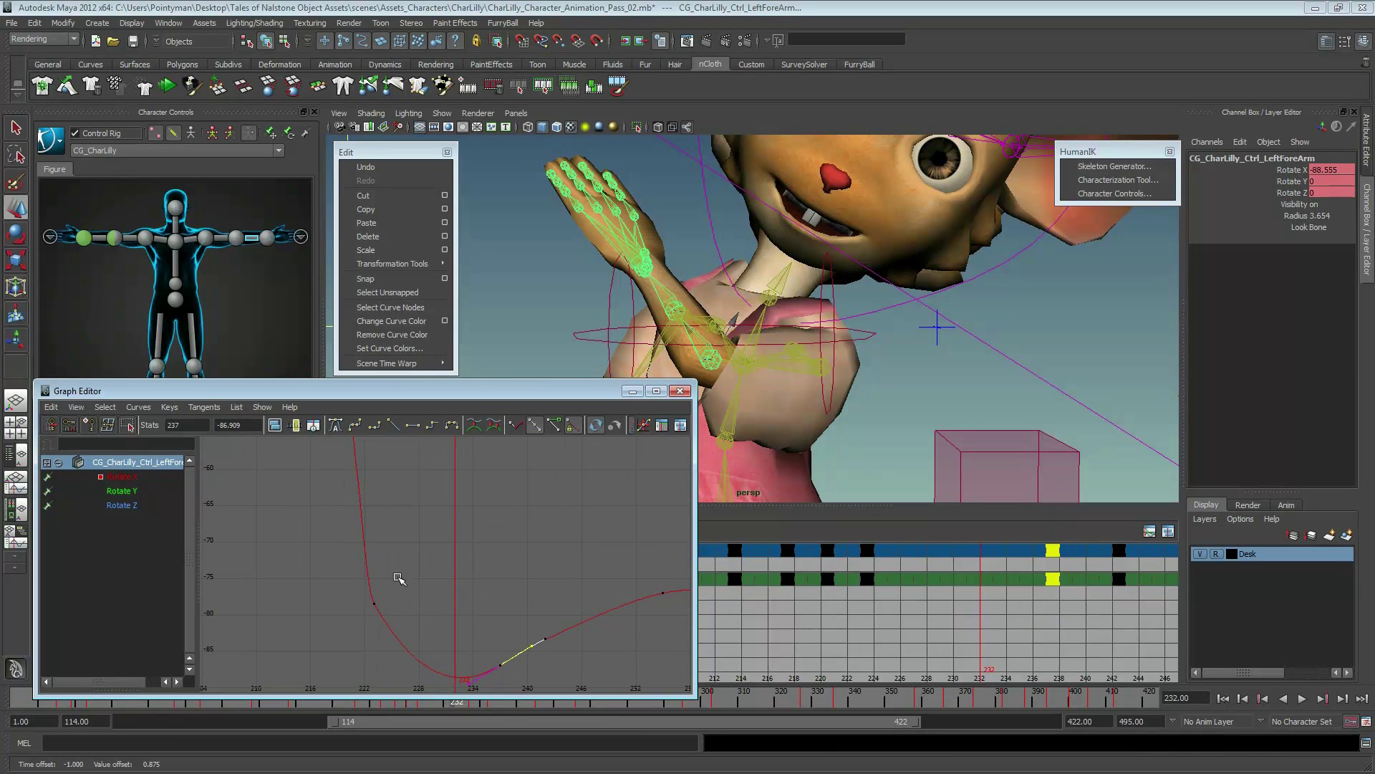
# - Check the forearm keys at frames 220 and 223, then zoom back out and clear the selection
pyautogui.moveTo(362, 583); pyautogui.dragTo(412, 598)
pyautogui.keyDown('alt'); pyautogui.moveTo(412, 598); pyautogui.dragTo(438, 544, button='right'); pyautogui.keyUp('alt')
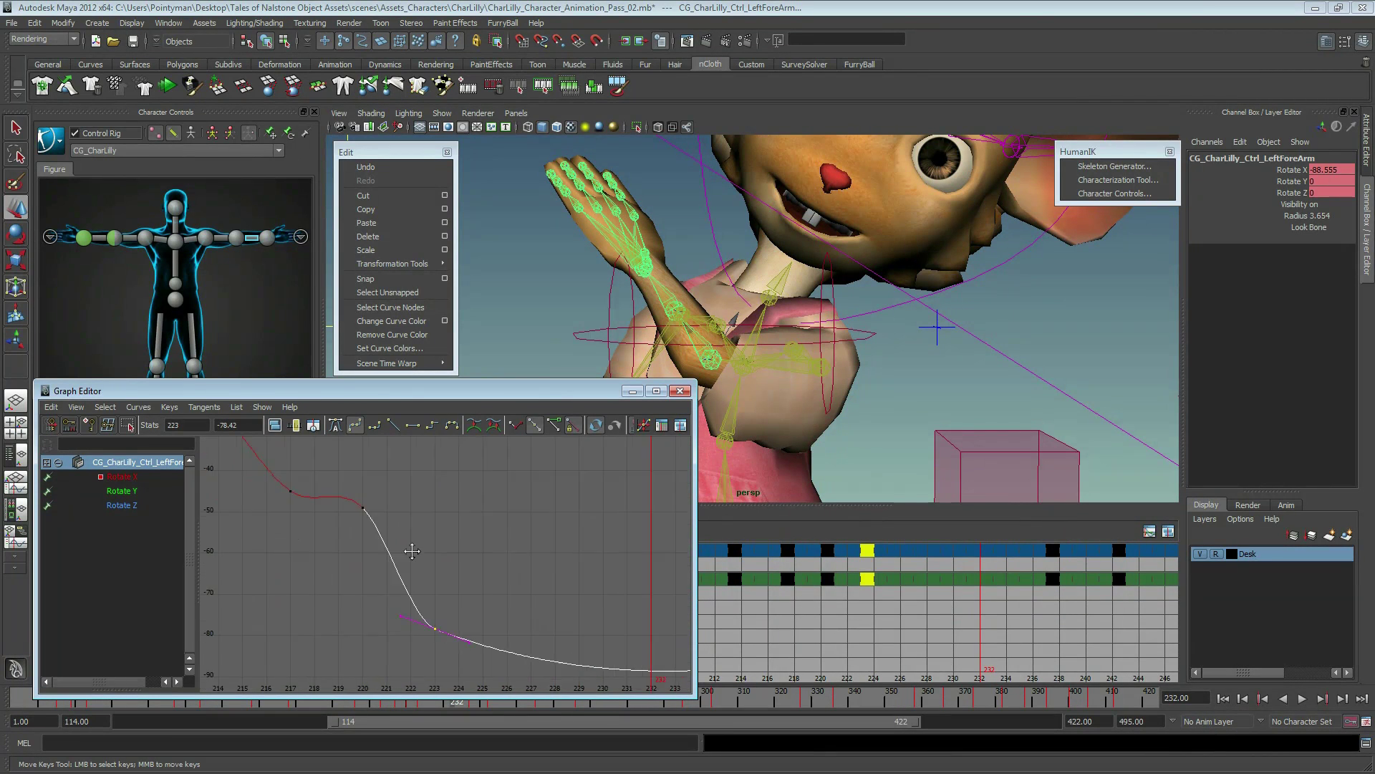
pyautogui.keyDown('alt'); pyautogui.moveTo(459, 566); pyautogui.dragTo(445, 523, button='middle'); pyautogui.keyUp('alt')
pyautogui.click(423, 513)
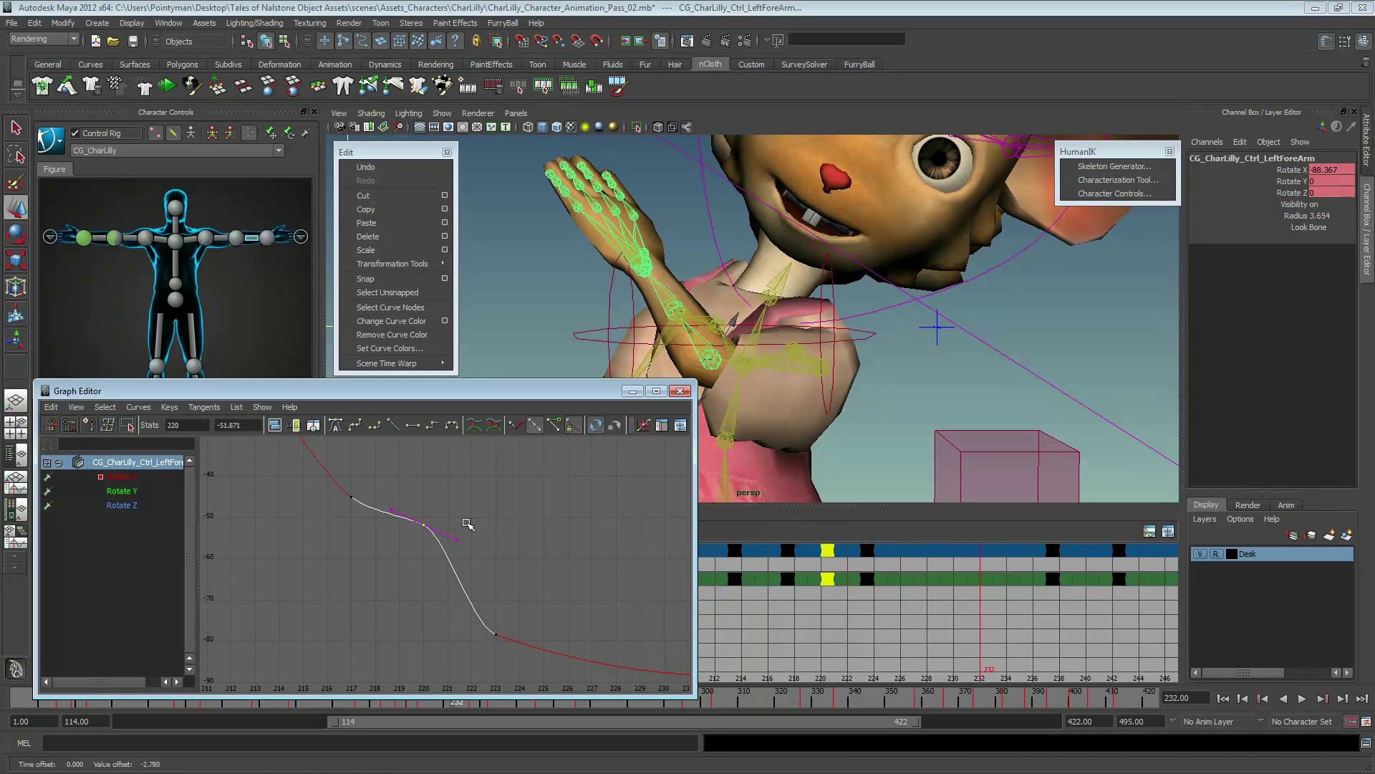
pyautogui.keyDown('alt'); pyautogui.moveTo(520, 507); pyautogui.dragTo(482, 623, button='right'); pyautogui.keyUp('alt')
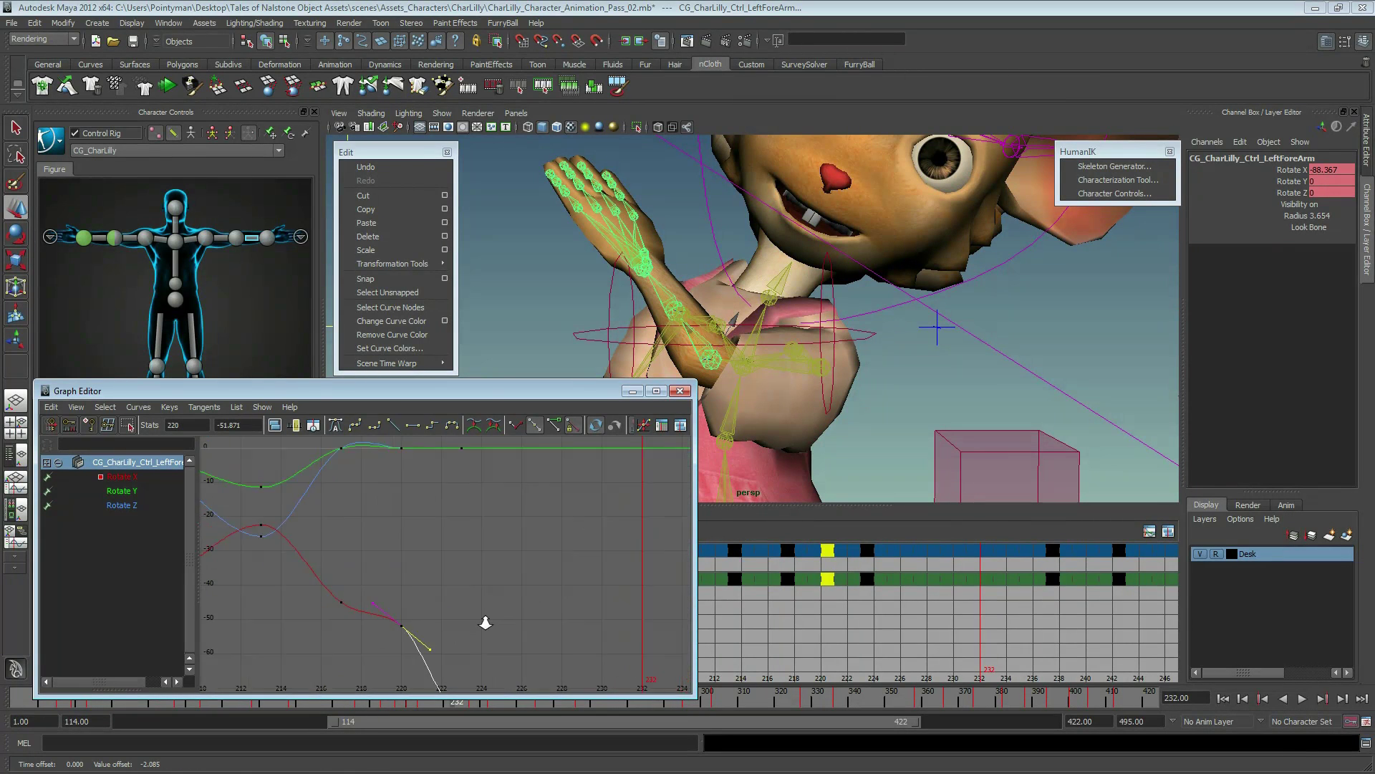
pyautogui.keyDown('alt'); pyautogui.moveTo(568, 566); pyautogui.dragTo(384, 556, button='middle'); pyautogui.keyUp('alt')
pyautogui.keyDown('alt'); pyautogui.moveTo(385, 557); pyautogui.dragTo(422, 558, button='right'); pyautogui.keyUp('alt')
pyautogui.click(920, 393)
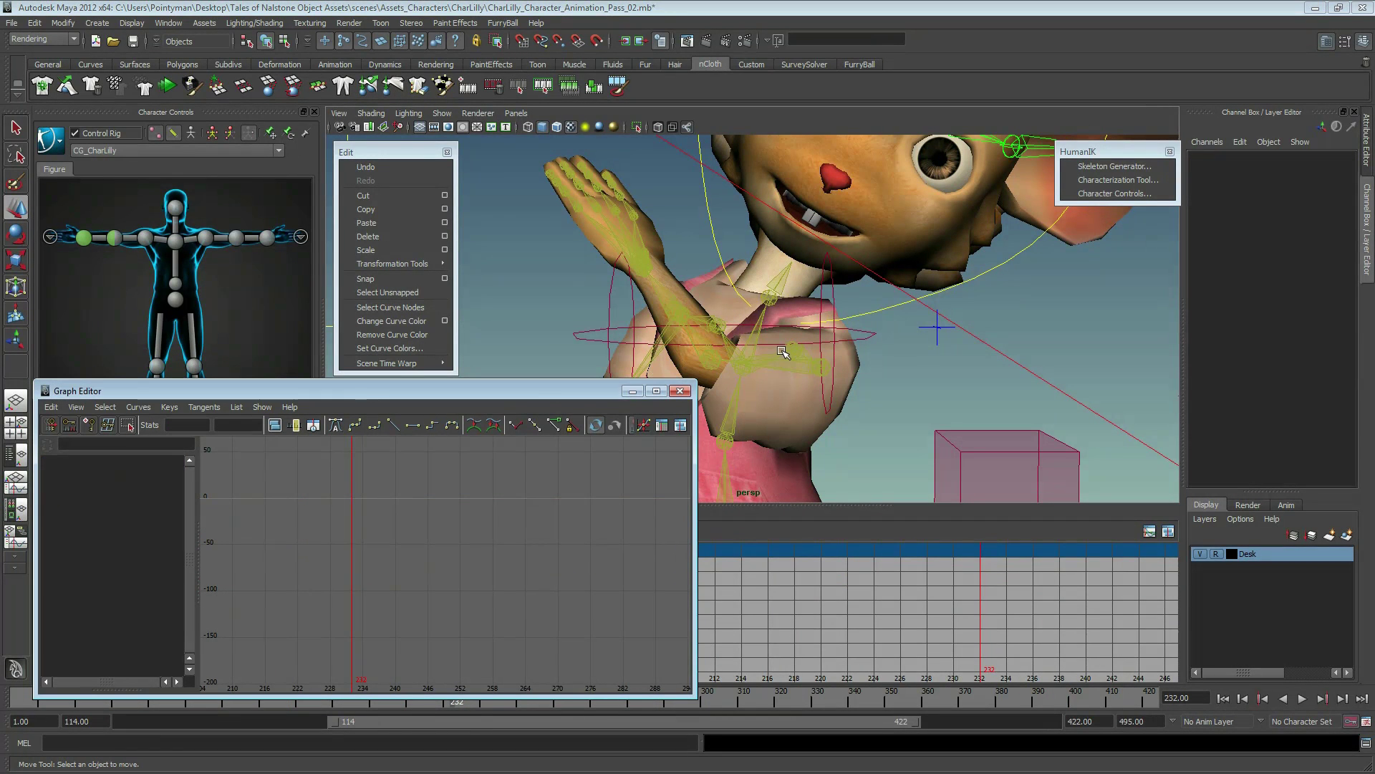
# - Make the Graph Editor slightly shorter, move it up and left, and step back to an earlier frame
pyautogui.scroll(-5, 793, 363)
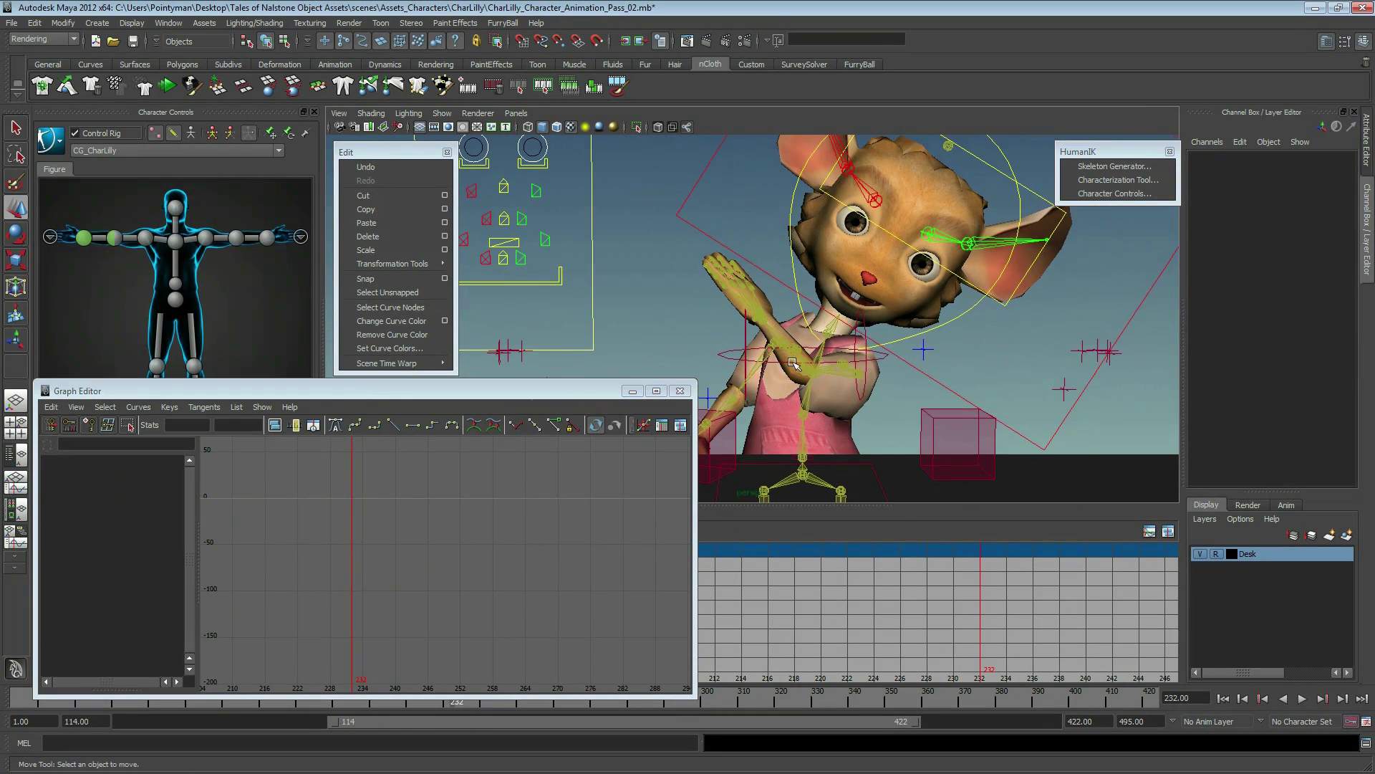
pyautogui.moveTo(645, 383); pyautogui.dragTo(609, 393)
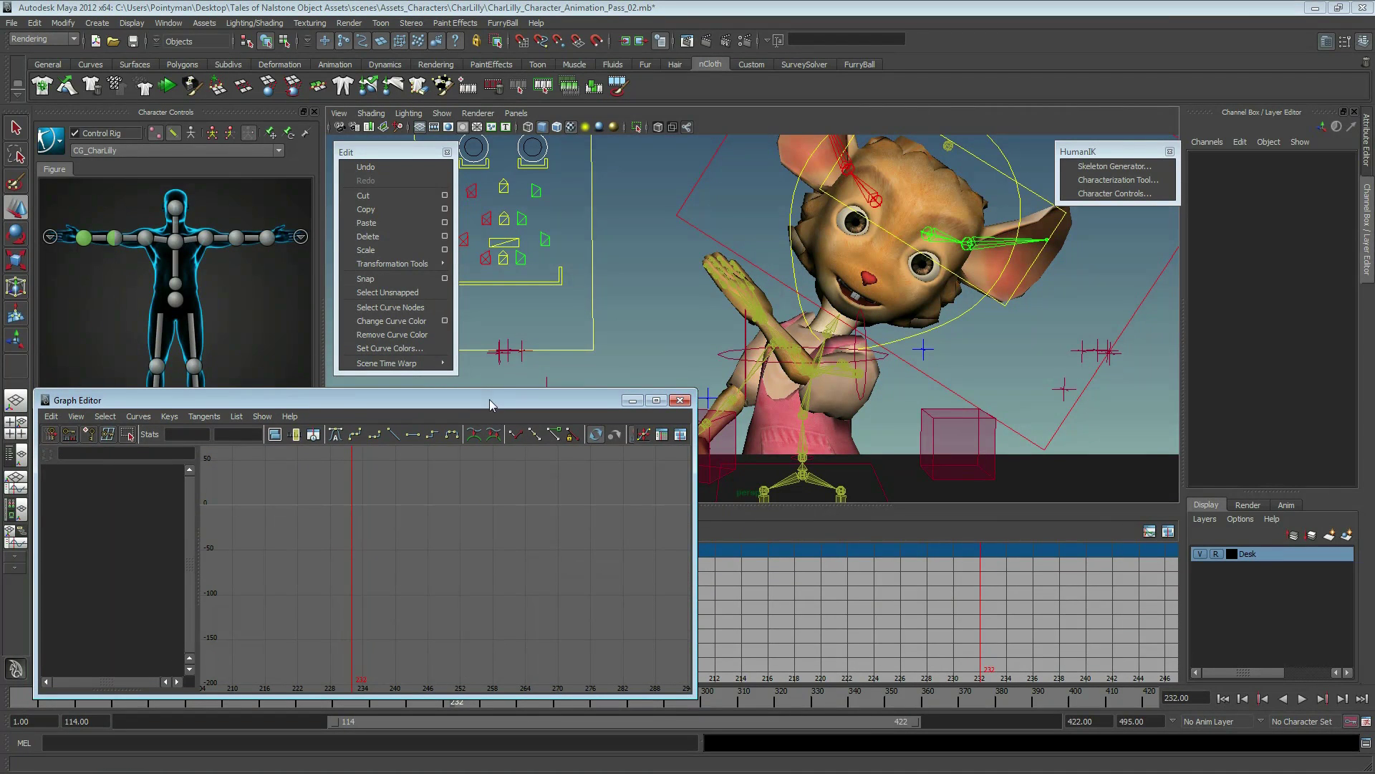
pyautogui.moveTo(490, 405); pyautogui.dragTo(483, 374)
pyautogui.moveTo(350, 703)
pyautogui.mouseDown()
pyautogui.moveTo(498, 714)
pyautogui.moveTo(380, 720)
pyautogui.moveTo(430, 718)
pyautogui.mouseUp()
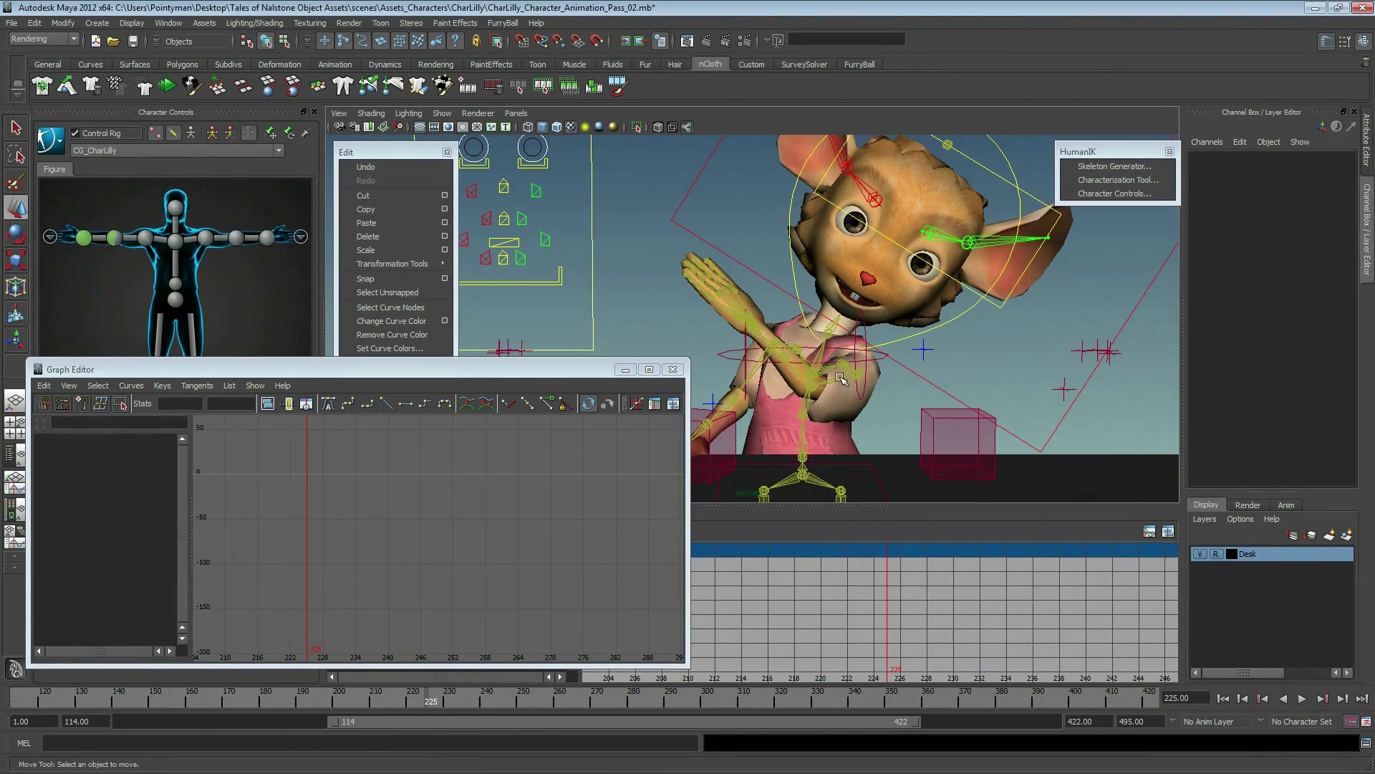
# - Select the right forearm, spine and left arm controls in turn, ending on the neck control
pyautogui.click(738, 401)
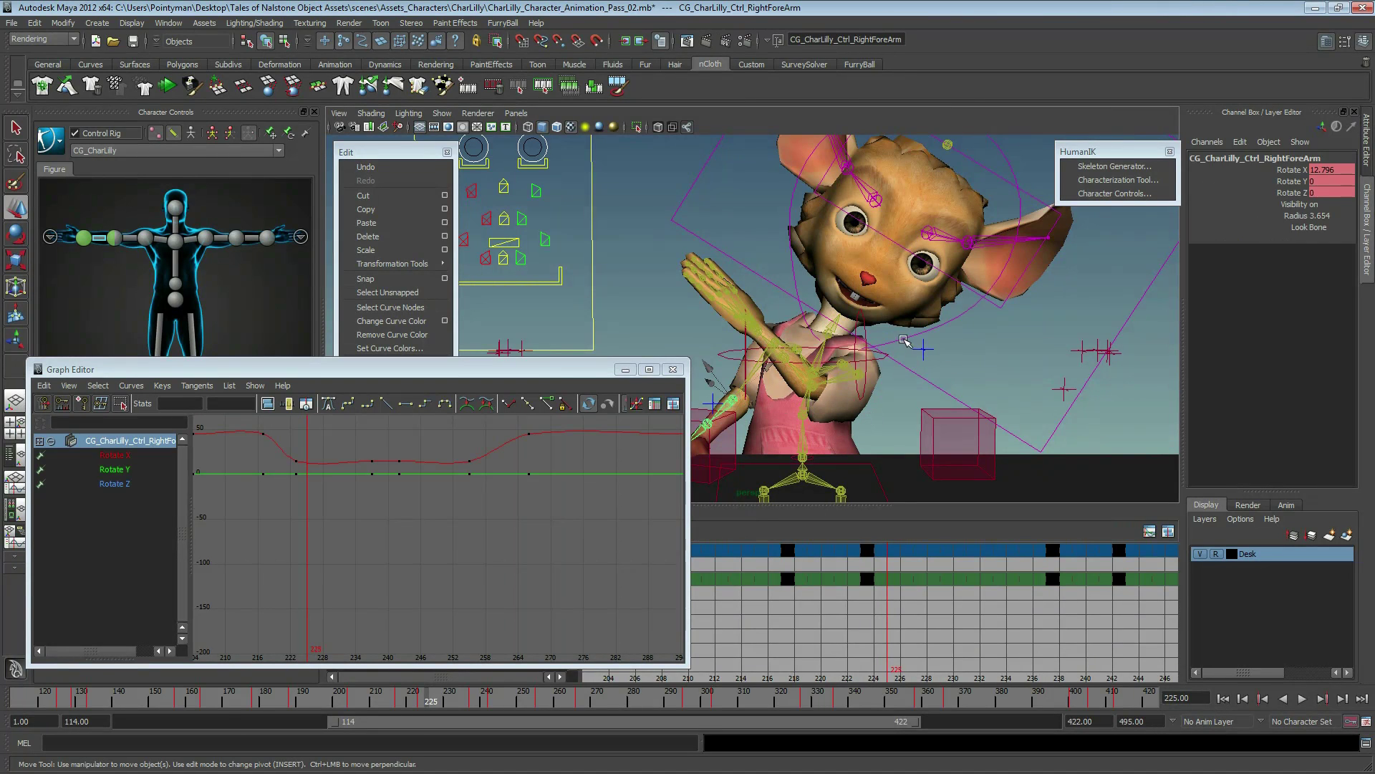
pyautogui.keyDown('alt'); pyautogui.moveTo(904, 341); pyautogui.dragTo(874, 354); pyautogui.keyUp('alt')
pyautogui.click(811, 396)
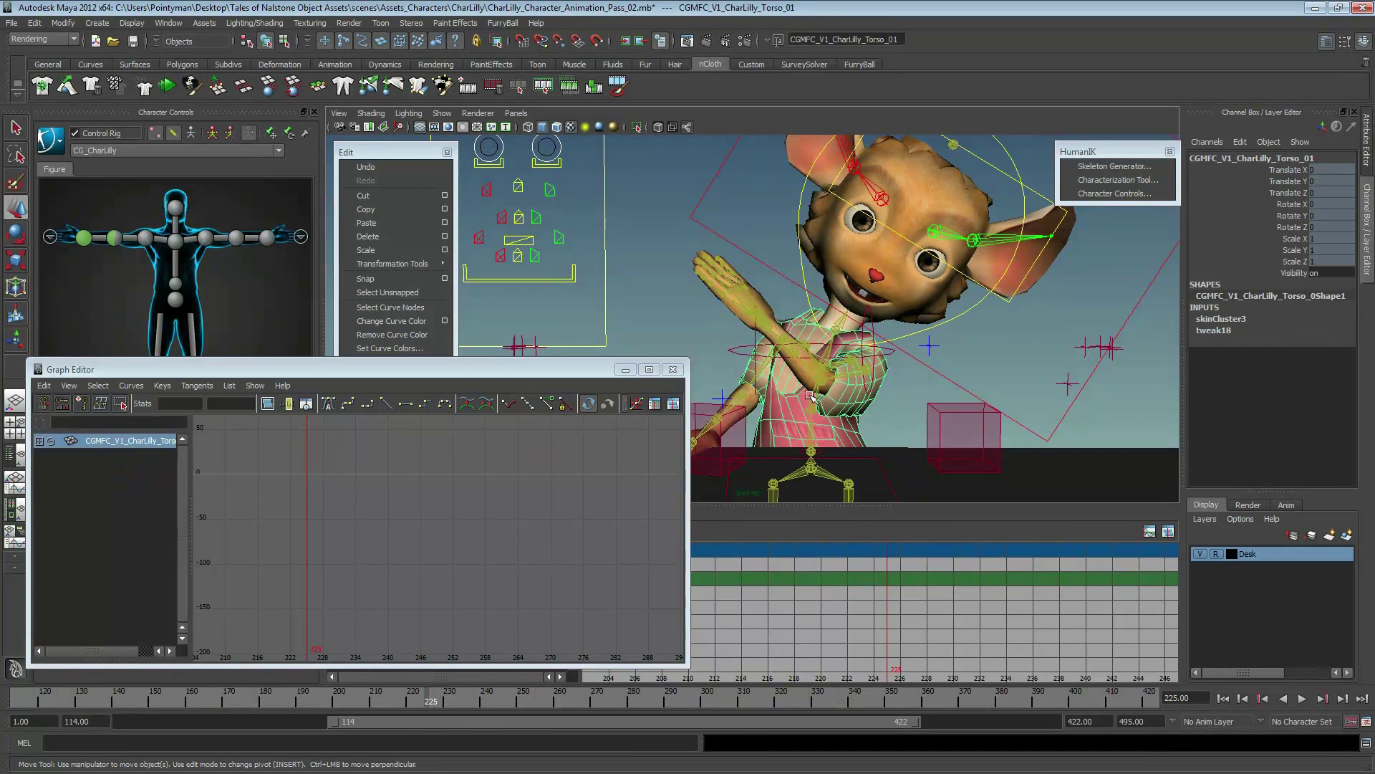
pyautogui.click(812, 404)
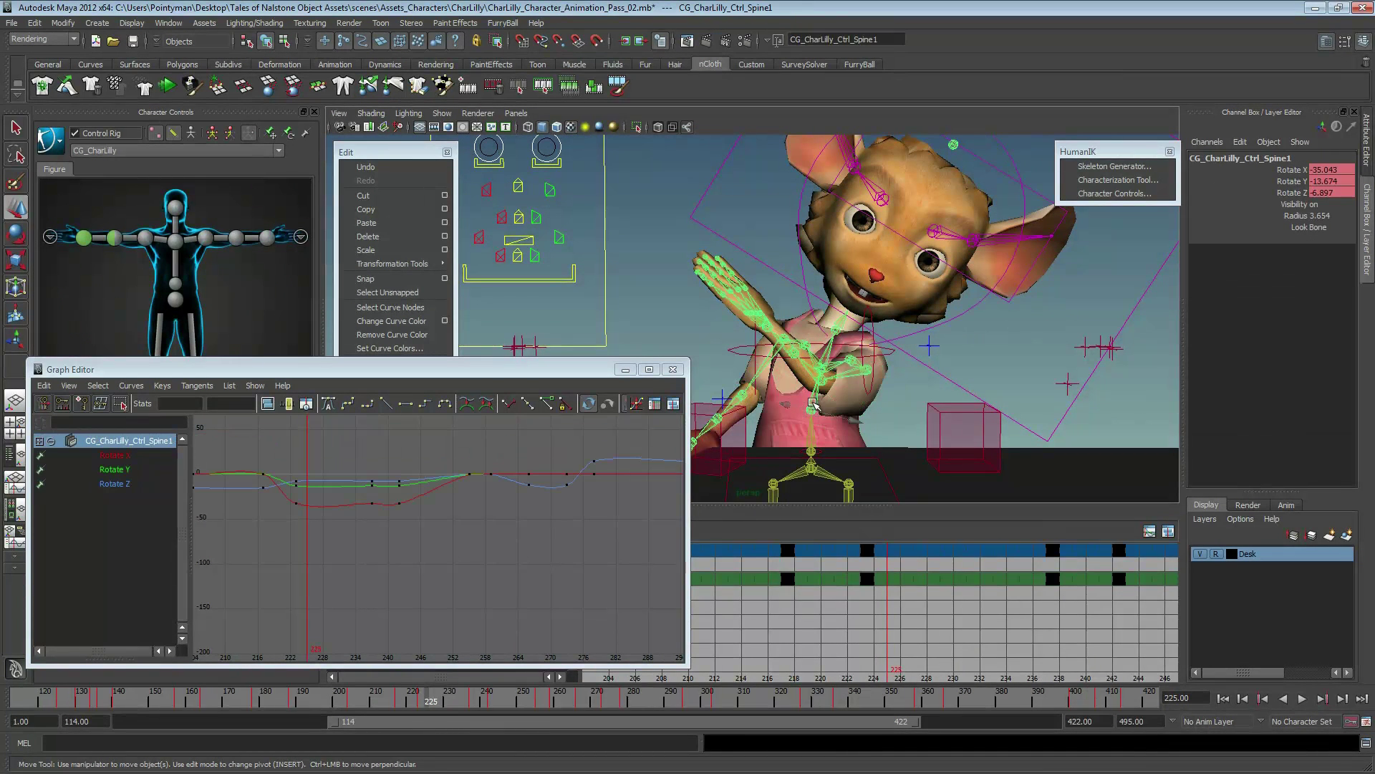
pyautogui.click(837, 325)
pyautogui.click(815, 385)
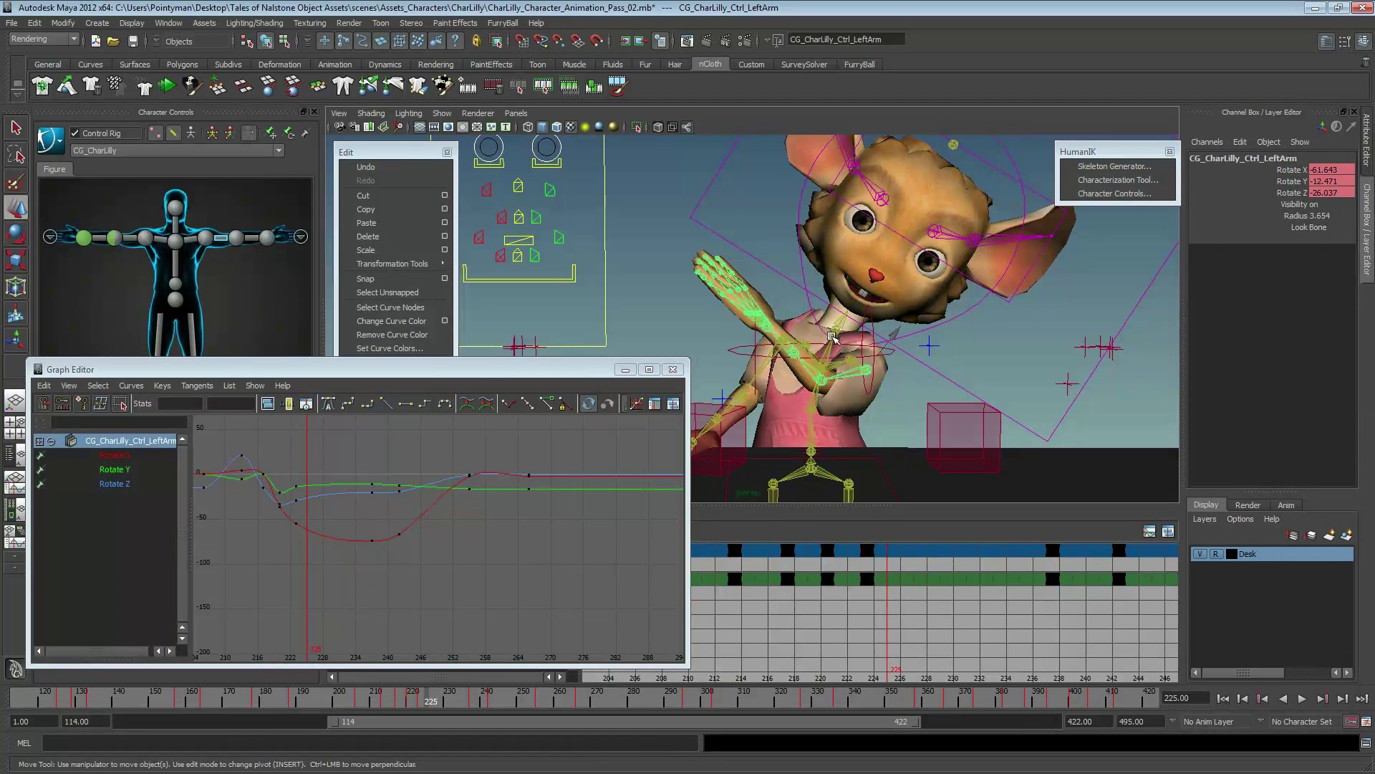
pyautogui.click(835, 328)
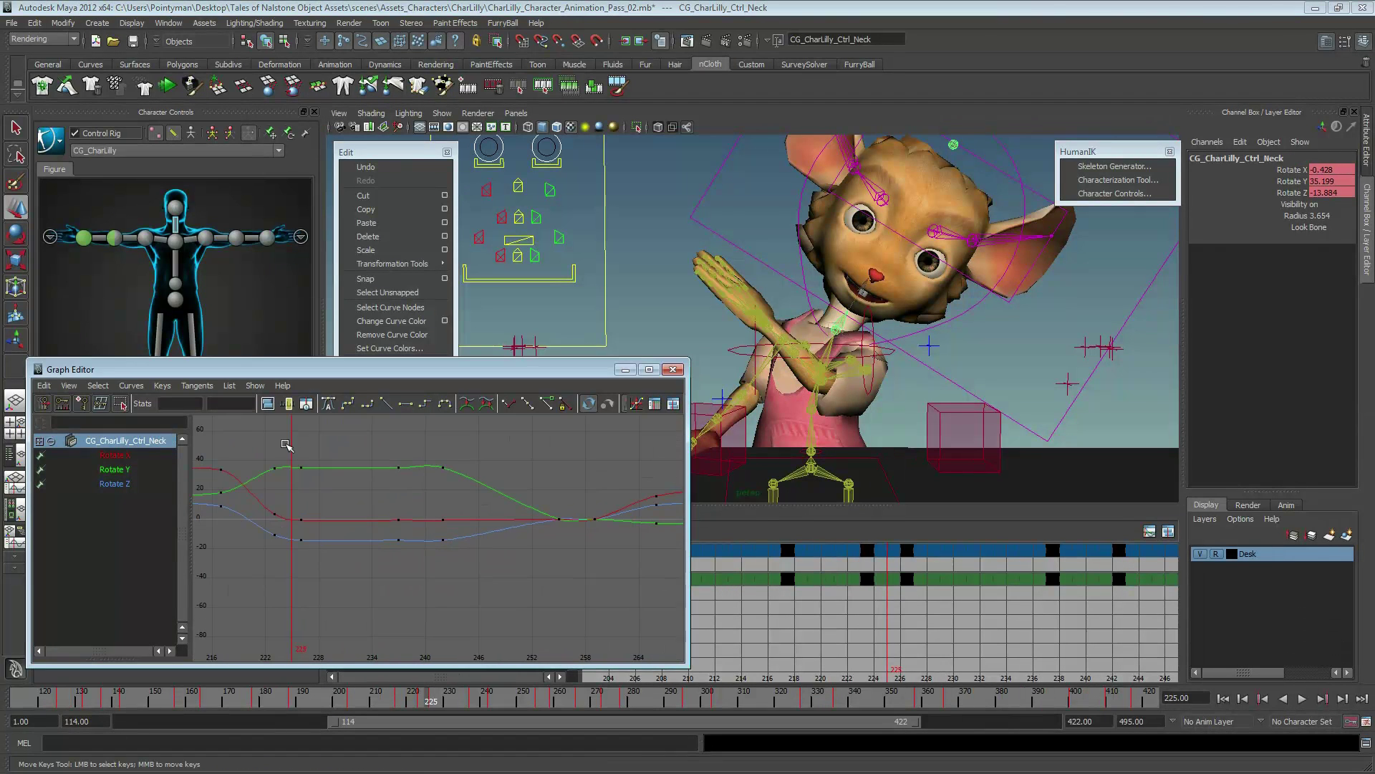
# - Frame the neck's Rotate Y key at frame 226 and scrub through frames 225–246
pyautogui.moveTo(287, 446); pyautogui.dragTo(332, 485)
pyautogui.press('f')
pyautogui.keyDown('alt'); pyautogui.moveTo(342, 559); pyautogui.dragTo(685, 450, button='middle'); pyautogui.keyUp('alt')
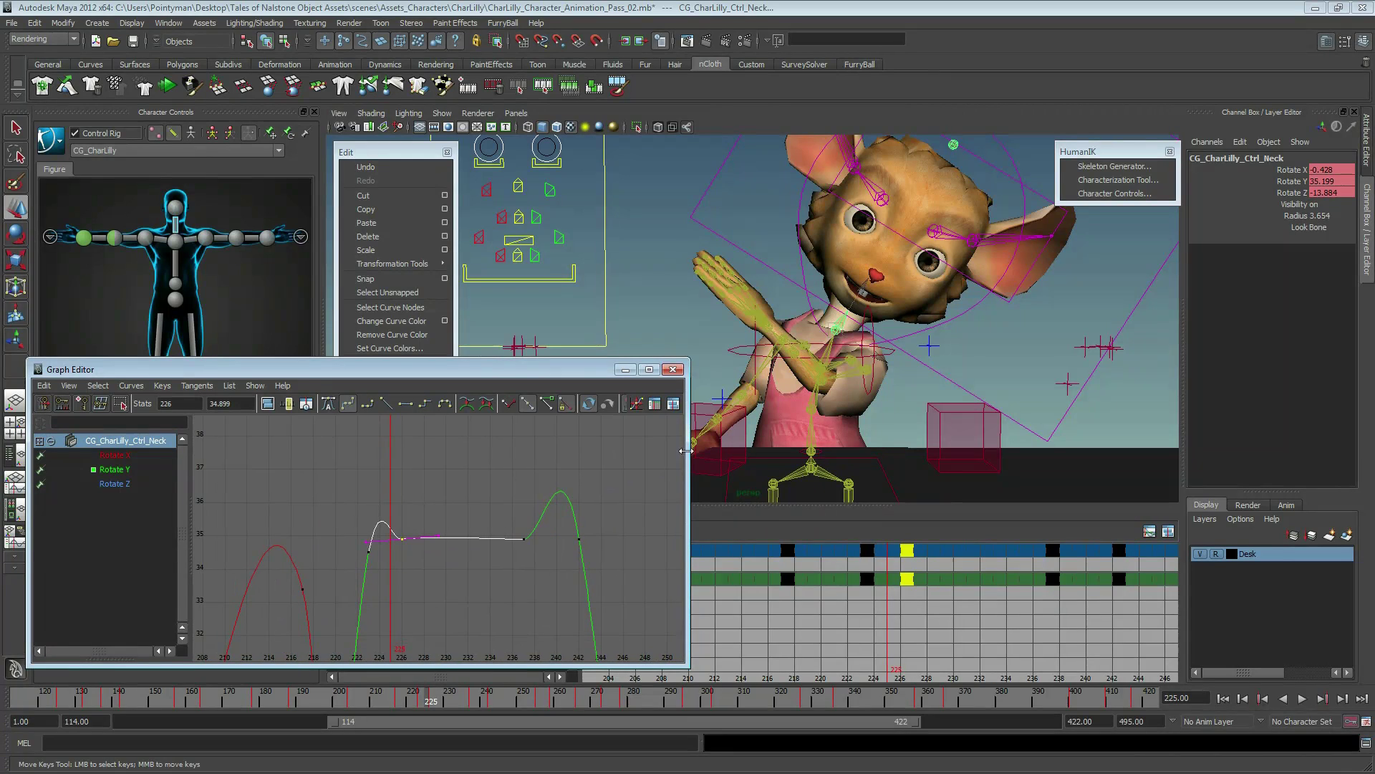
pyautogui.moveTo(380, 704)
pyautogui.mouseDown()
pyautogui.moveTo(505, 704)
pyautogui.moveTo(406, 706)
pyautogui.moveTo(472, 704)
pyautogui.mouseUp()
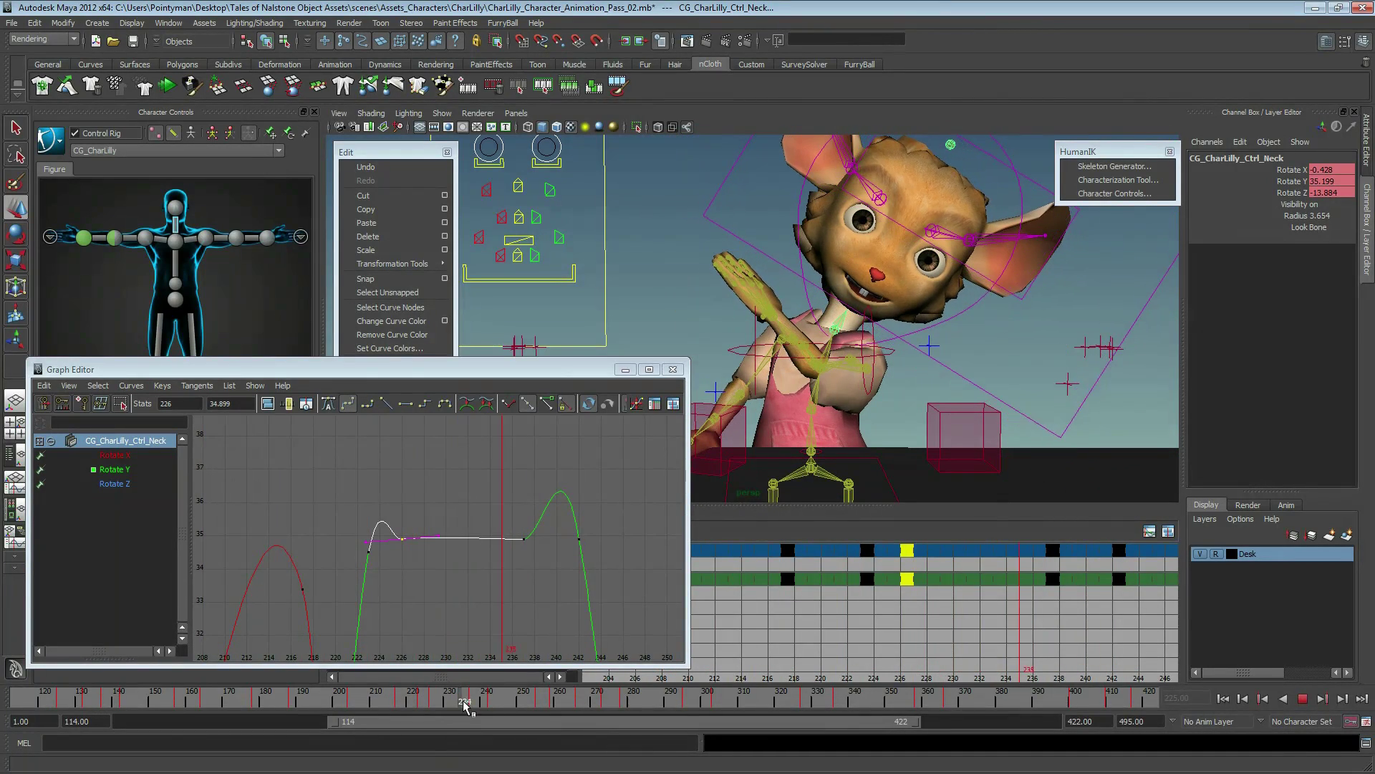
# - Widen the timeline to the whole shot, play the animation, then select every rig effector
pyautogui.keyDown('alt'); pyautogui.moveTo(1018, 640); pyautogui.dragTo(952, 640, button='right'); pyautogui.keyUp('alt')
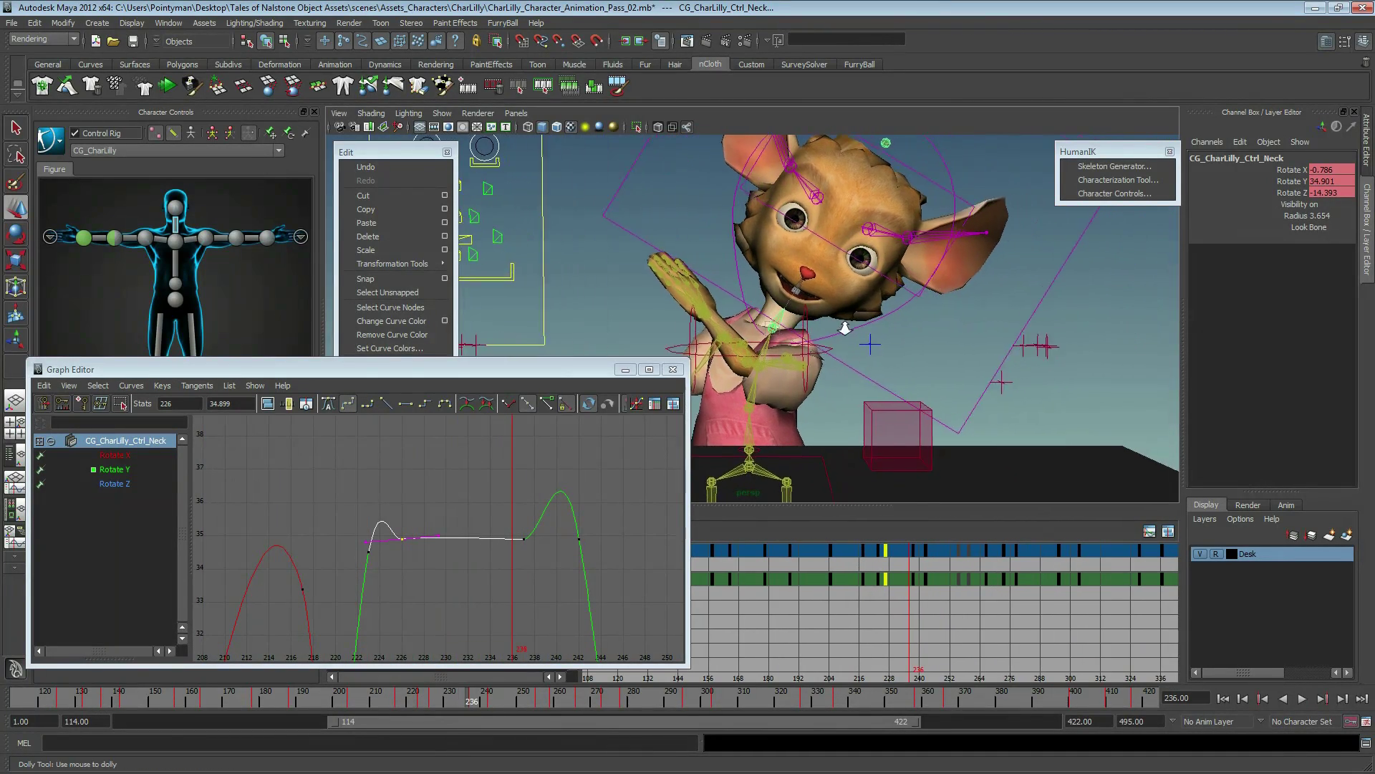
pyautogui.keyDown('alt'); pyautogui.moveTo(867, 315); pyautogui.dragTo(844, 322); pyautogui.keyUp('alt')
pyautogui.keyDown('alt'); pyautogui.moveTo(953, 609); pyautogui.dragTo(968, 609, button='middle'); pyautogui.keyUp('alt')
pyautogui.keyDown('alt'); pyautogui.moveTo(968, 609); pyautogui.dragTo(924, 609, button='right'); pyautogui.keyUp('alt')
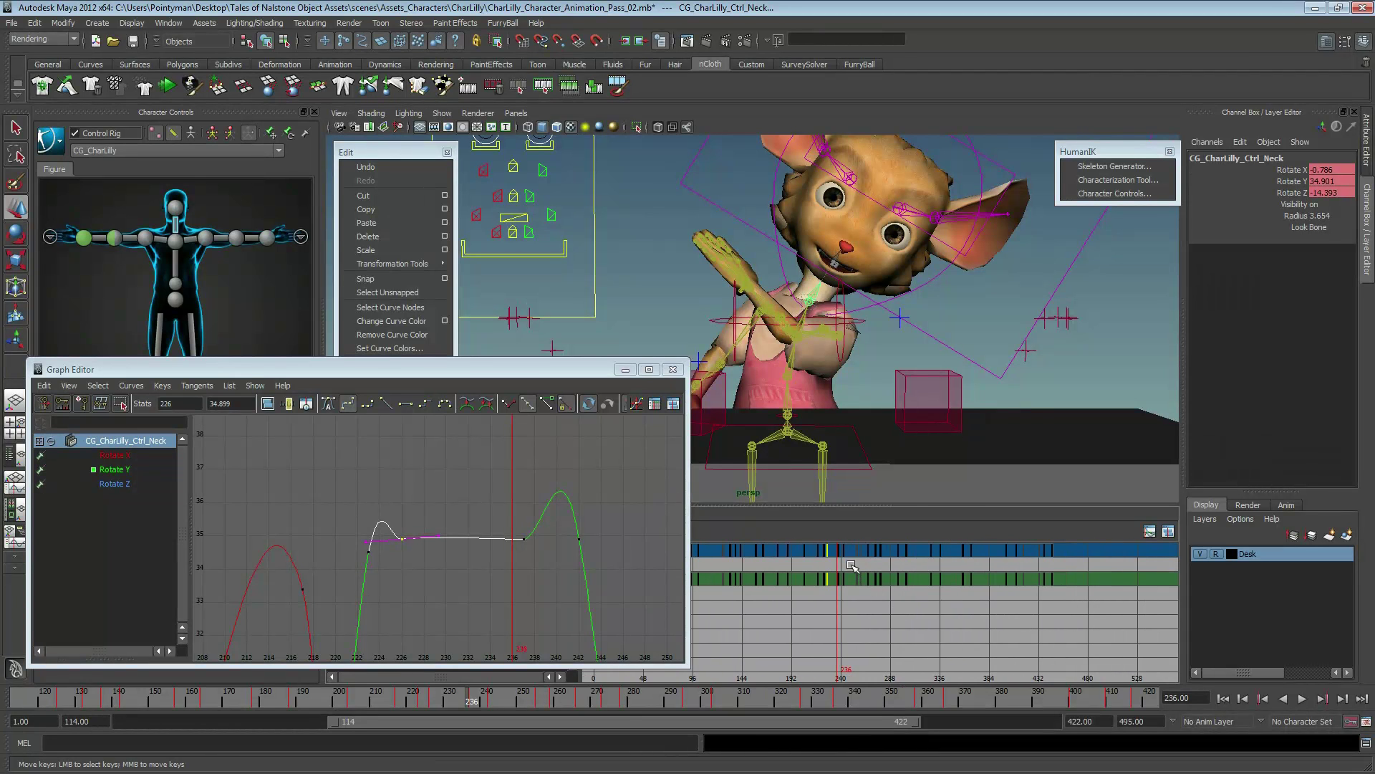
pyautogui.click(930, 589)
pyautogui.hotkey('alt', 'v')
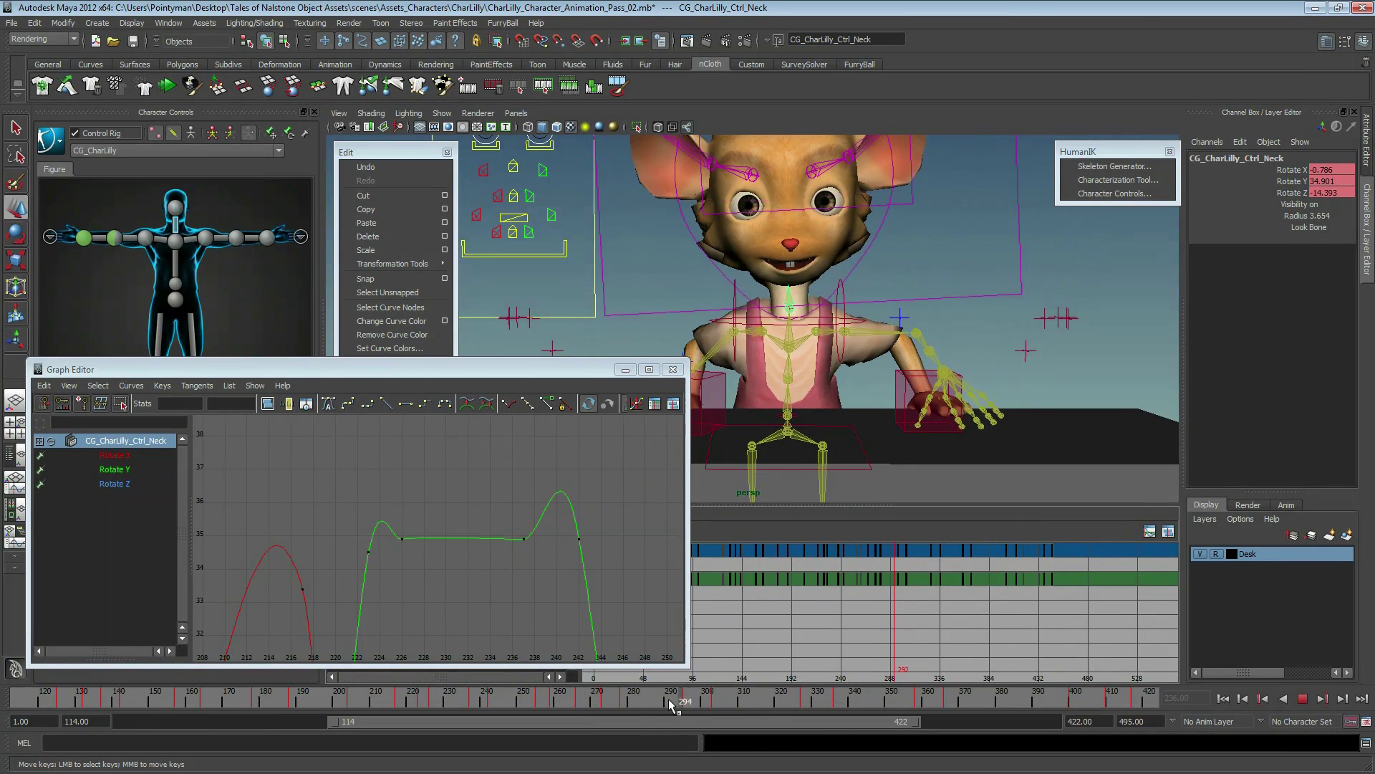
pyautogui.moveTo(906, 700)
pyautogui.mouseDown()
pyautogui.moveTo(538, 704)
pyautogui.moveTo(745, 702)
pyautogui.mouseUp()
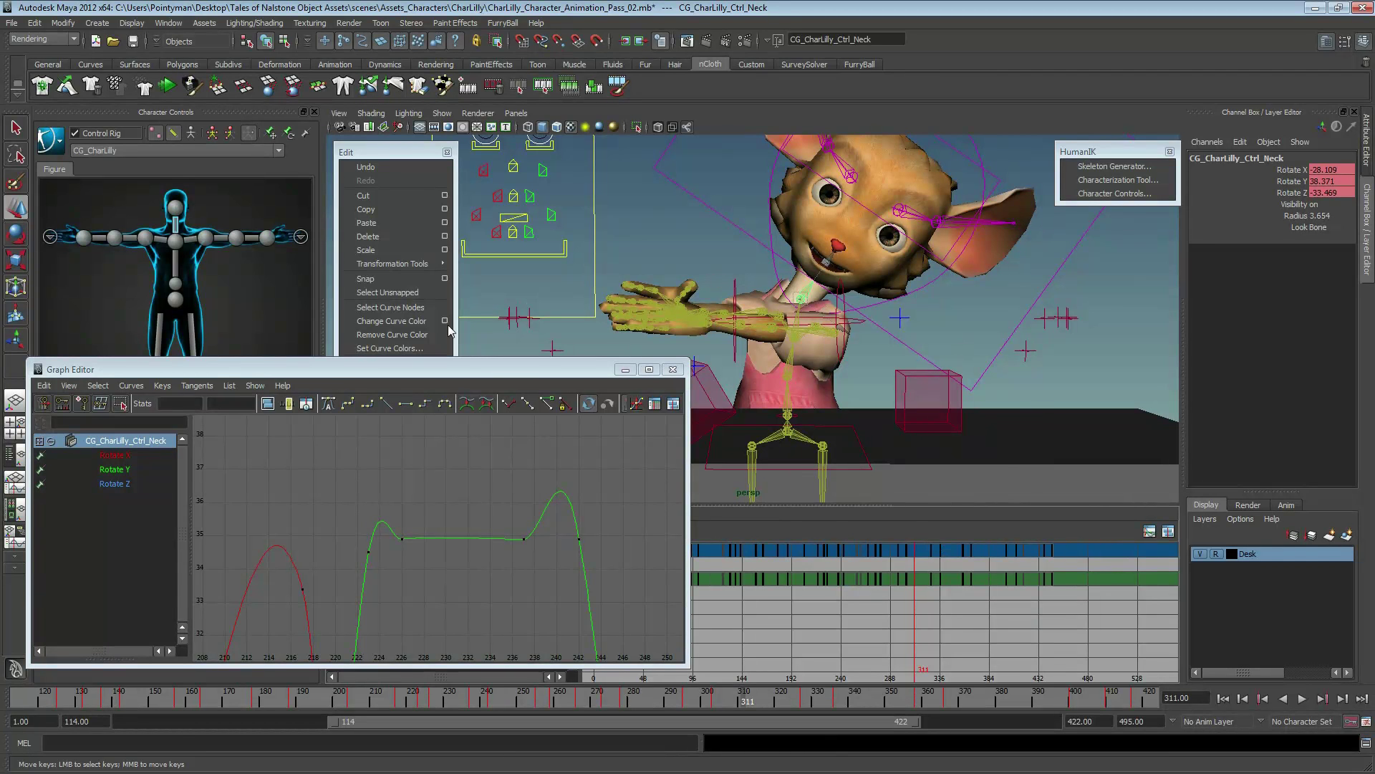
pyautogui.moveTo(206, 333); pyautogui.dragTo(271, 354)
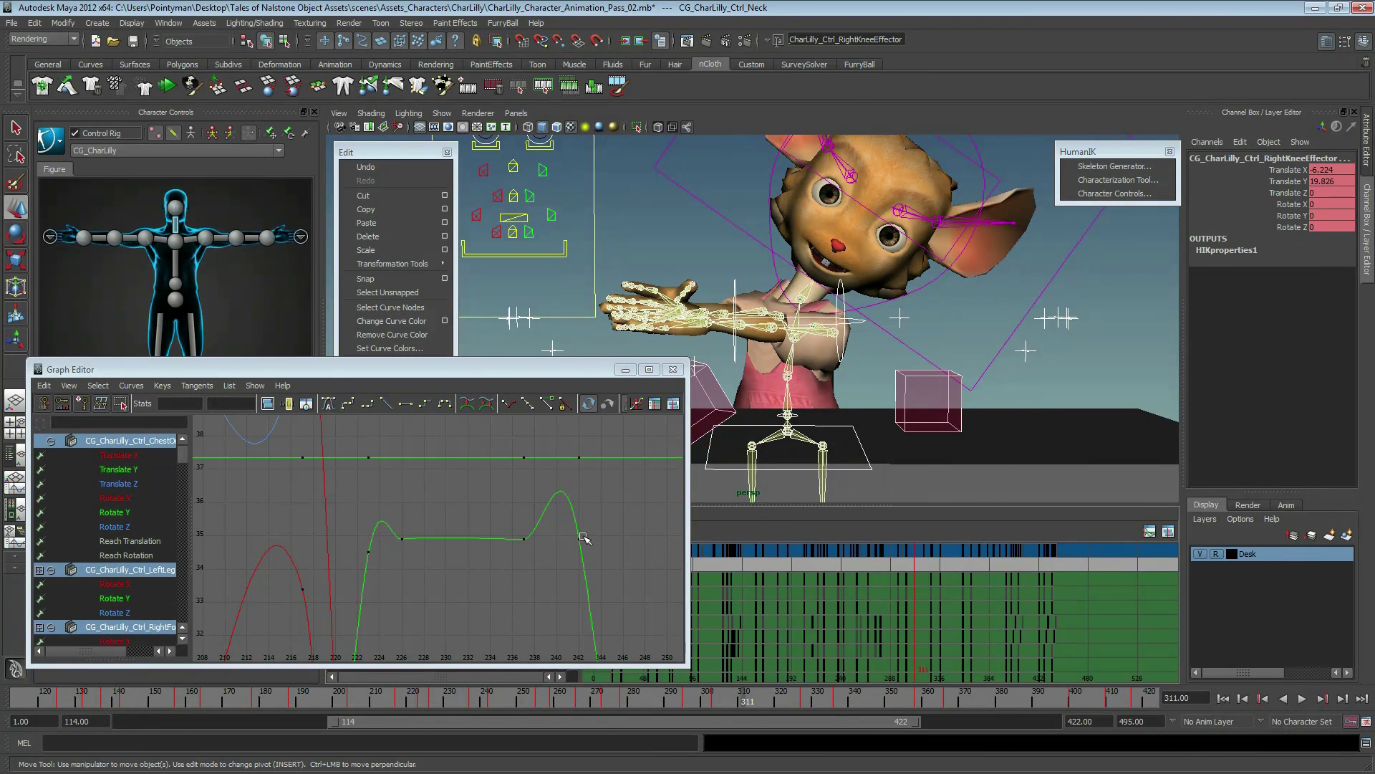
# - Frame all the effectors' curves to fit the Graph Editor
pyautogui.press('a')
pyautogui.scroll(-5, 343, 529)
pyautogui.scroll(-3, 485, 527)
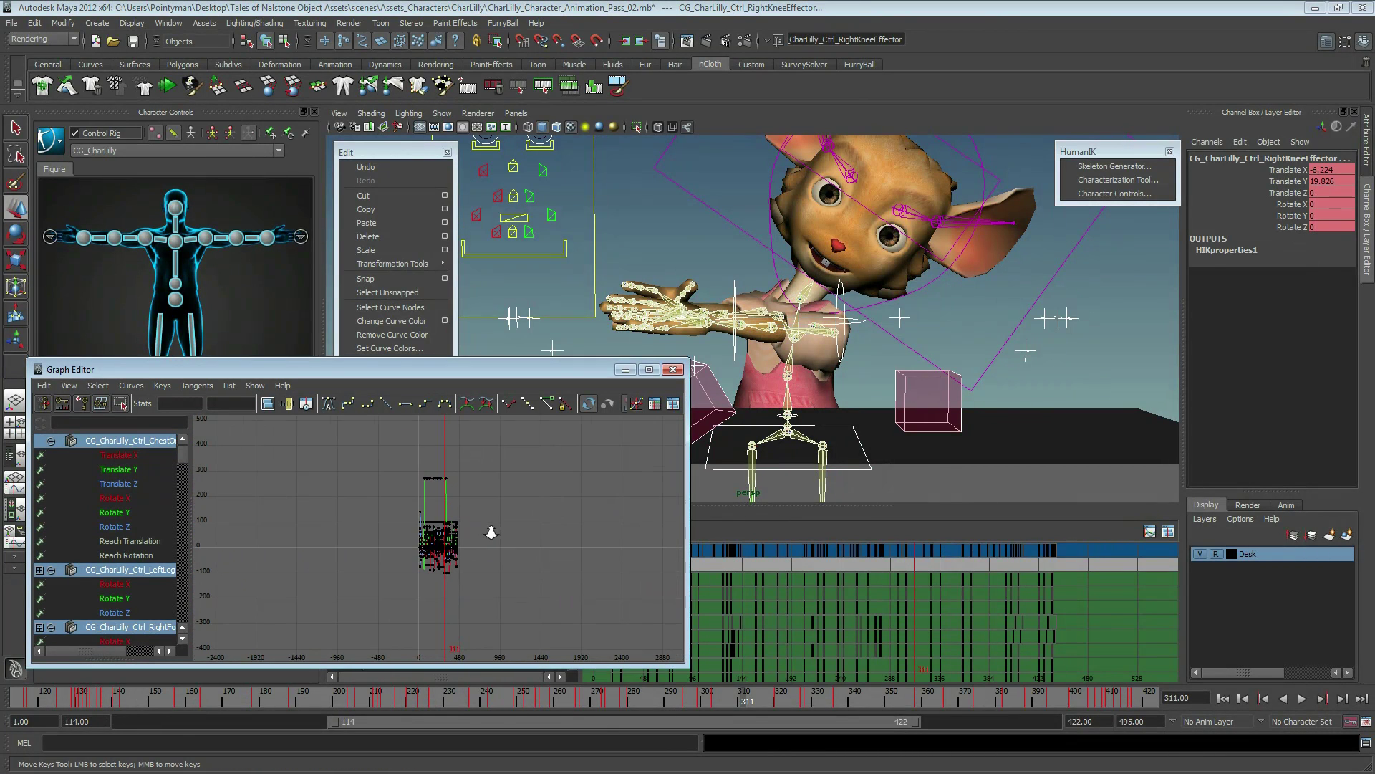
pyautogui.scroll(1, 387, 521)
pyautogui.scroll(1, 401, 521)
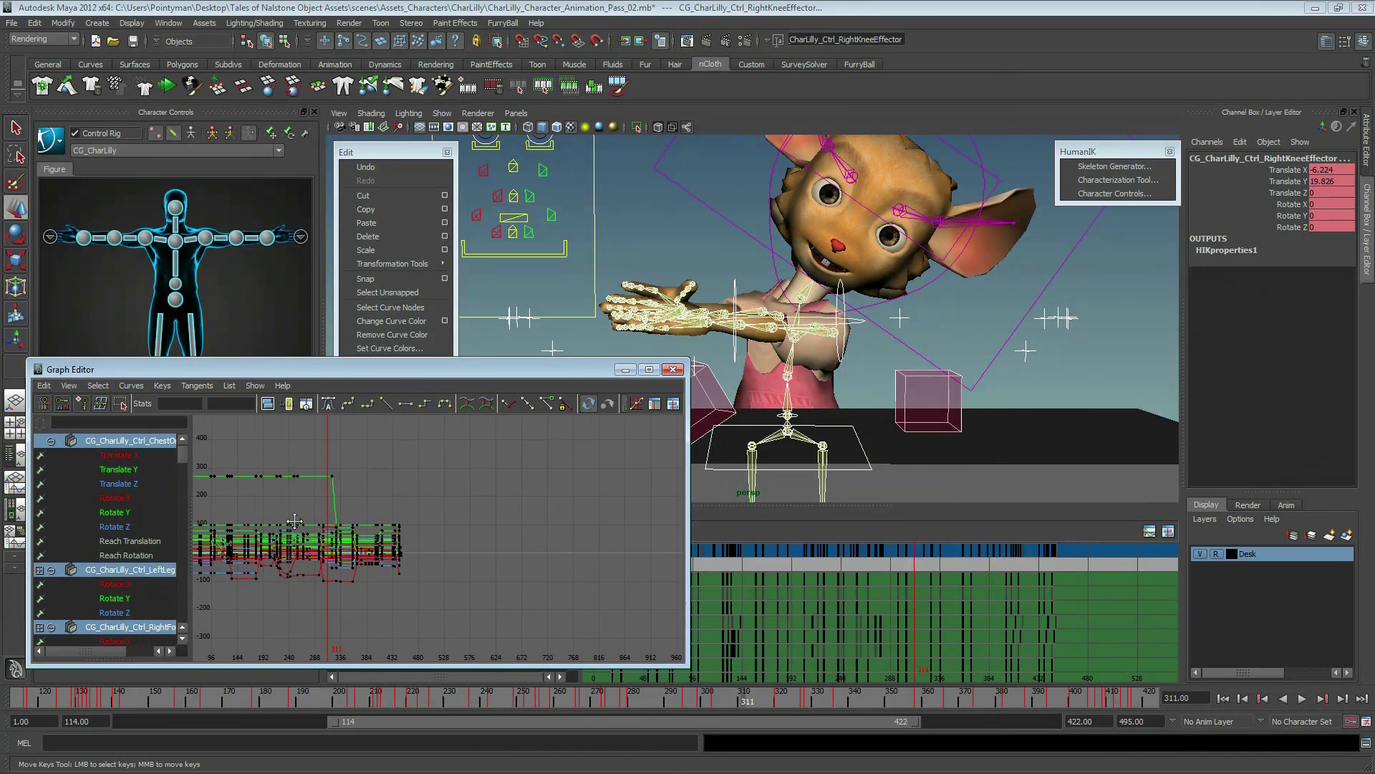
pyautogui.scroll(1, 415, 521)
pyautogui.scroll(2, 431, 521)
pyautogui.scroll(-2, 432, 521)
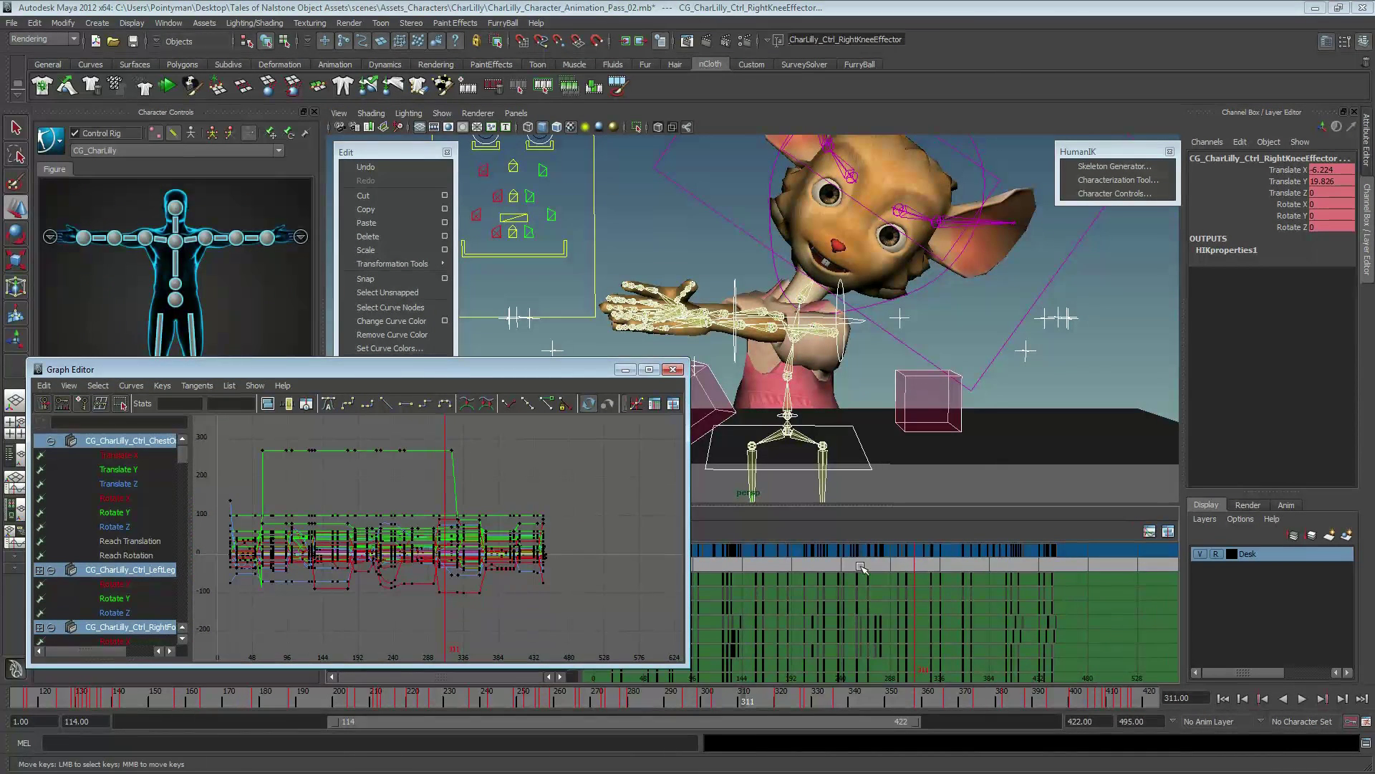
pyautogui.scroll(2, 948, 576)
pyautogui.scroll(3, 948, 576)
pyautogui.scroll(1, 948, 576)
pyautogui.scroll(1, 947, 579)
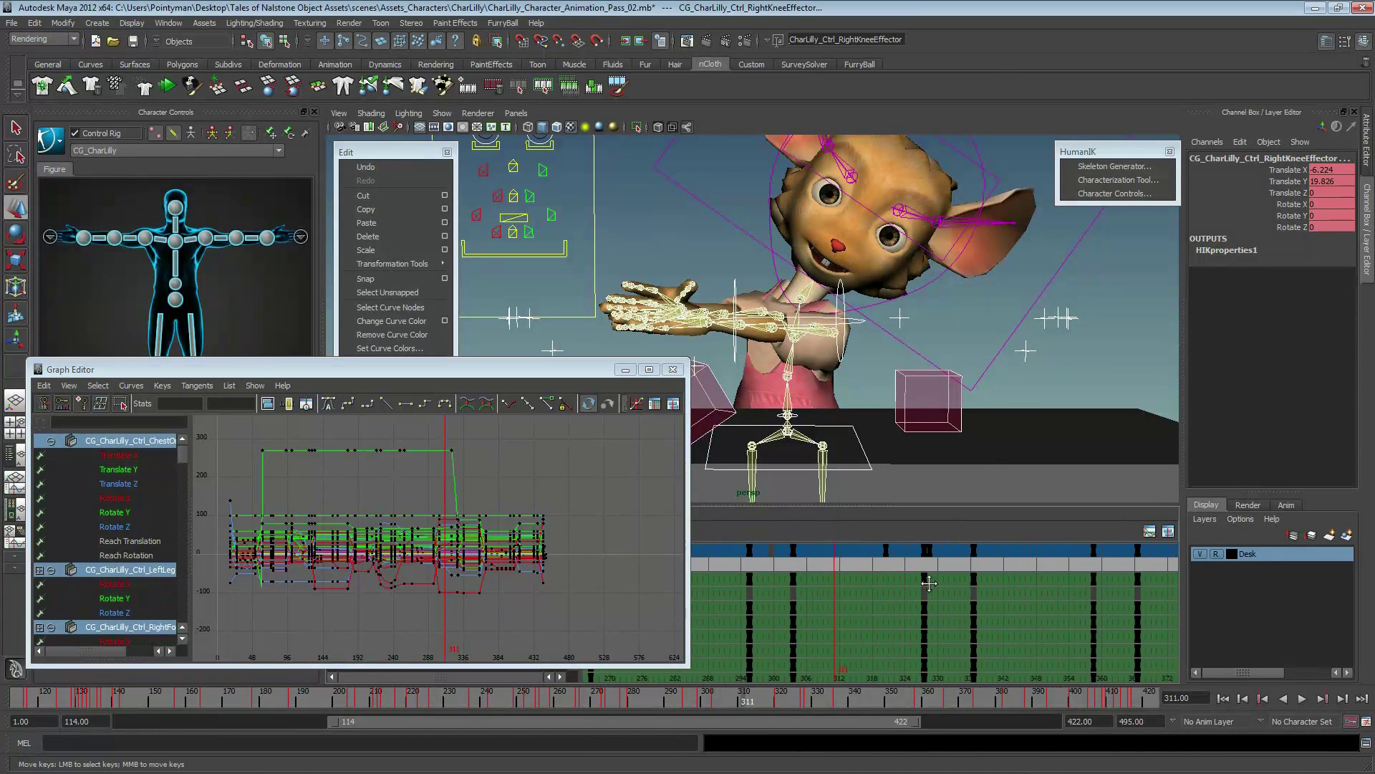
pyautogui.scroll(1, 946, 581)
pyautogui.scroll(1, 944, 584)
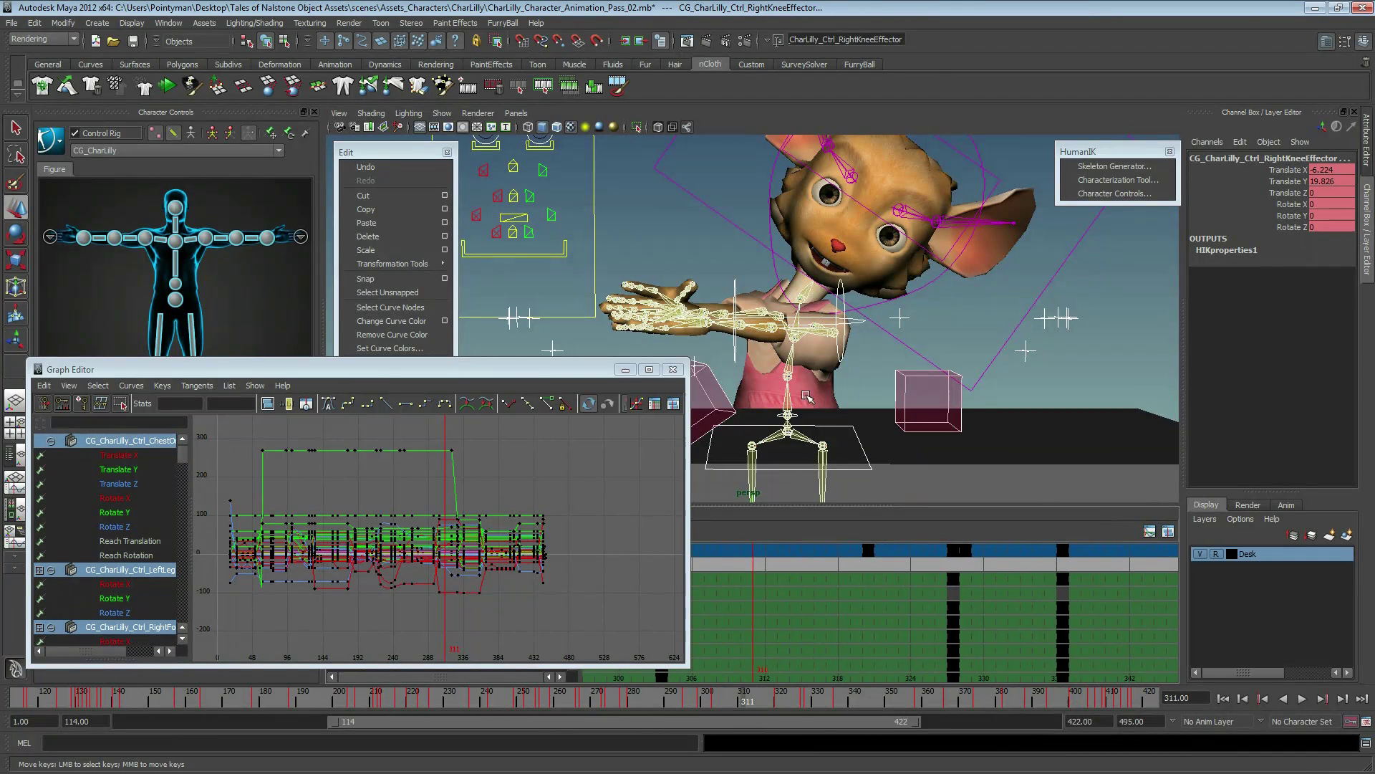
pyautogui.keyDown('alt'); pyautogui.moveTo(807, 396); pyautogui.dragTo(865, 381); pyautogui.keyUp('alt')
# - Scrub the animation, then marquee-select the keys around frame 350 (frames 336–384)
pyautogui.moveTo(733, 704)
pyautogui.mouseDown()
pyautogui.moveTo(690, 704)
pyautogui.moveTo(948, 702)
pyautogui.moveTo(773, 703)
pyautogui.moveTo(841, 702)
pyautogui.mouseUp()
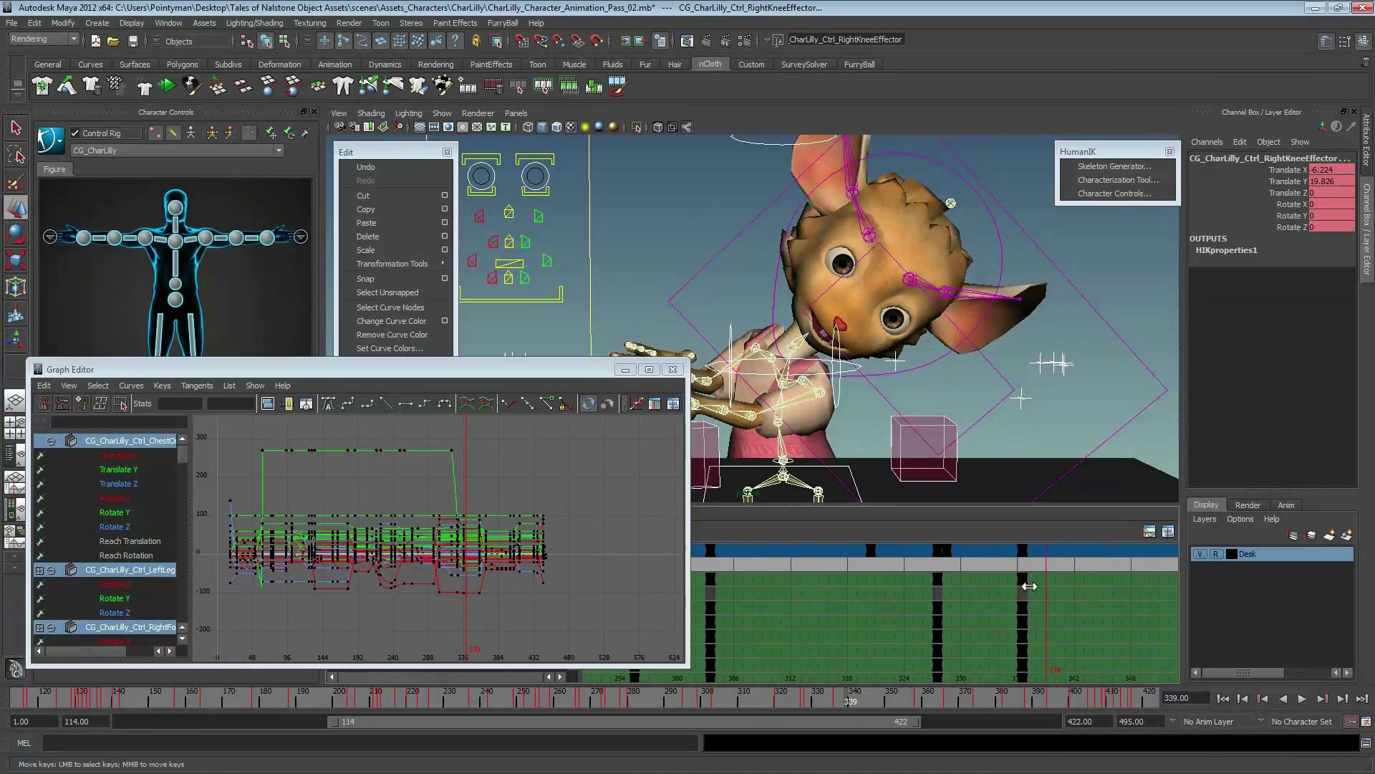
pyautogui.scroll(-5, 1138, 633)
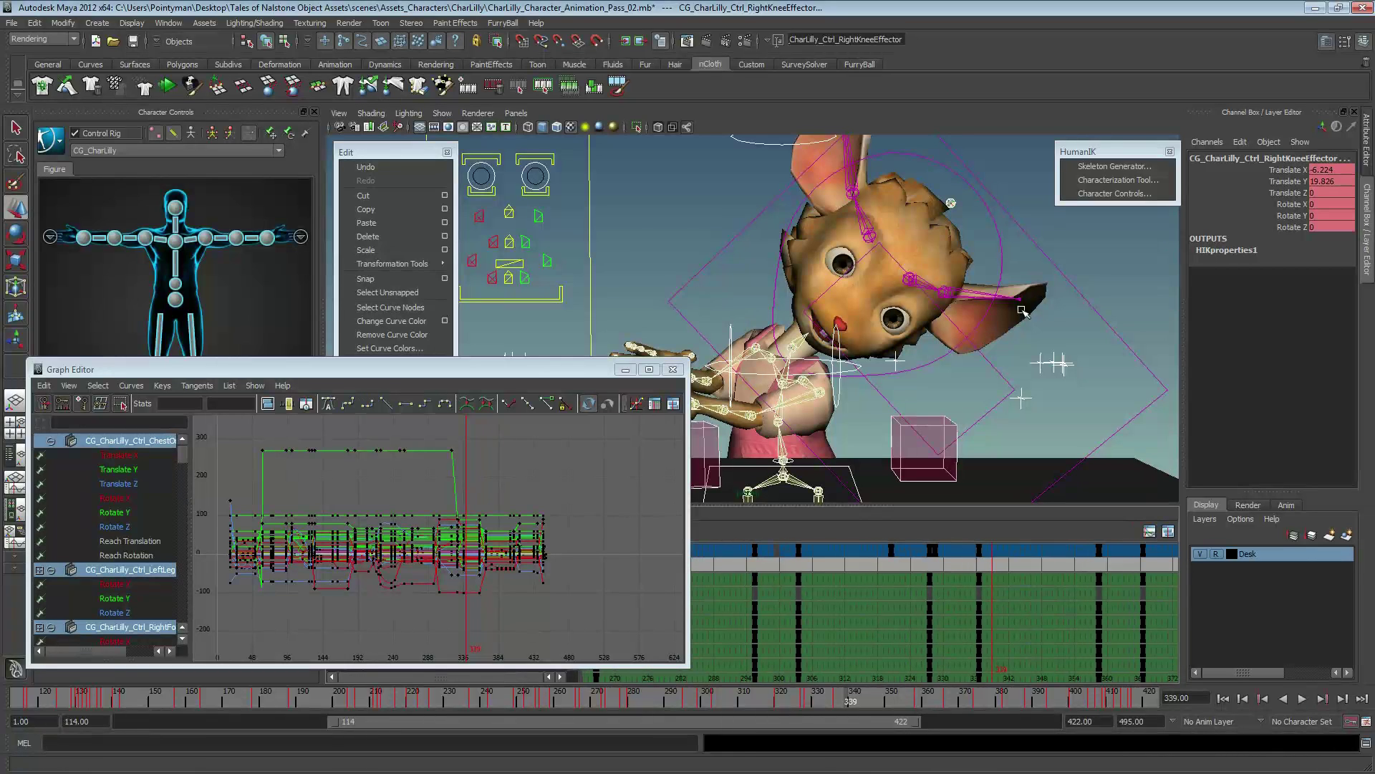
pyautogui.moveTo(786, 697)
pyautogui.mouseDown()
pyautogui.moveTo(692, 698)
pyautogui.moveTo(892, 699)
pyautogui.mouseUp()
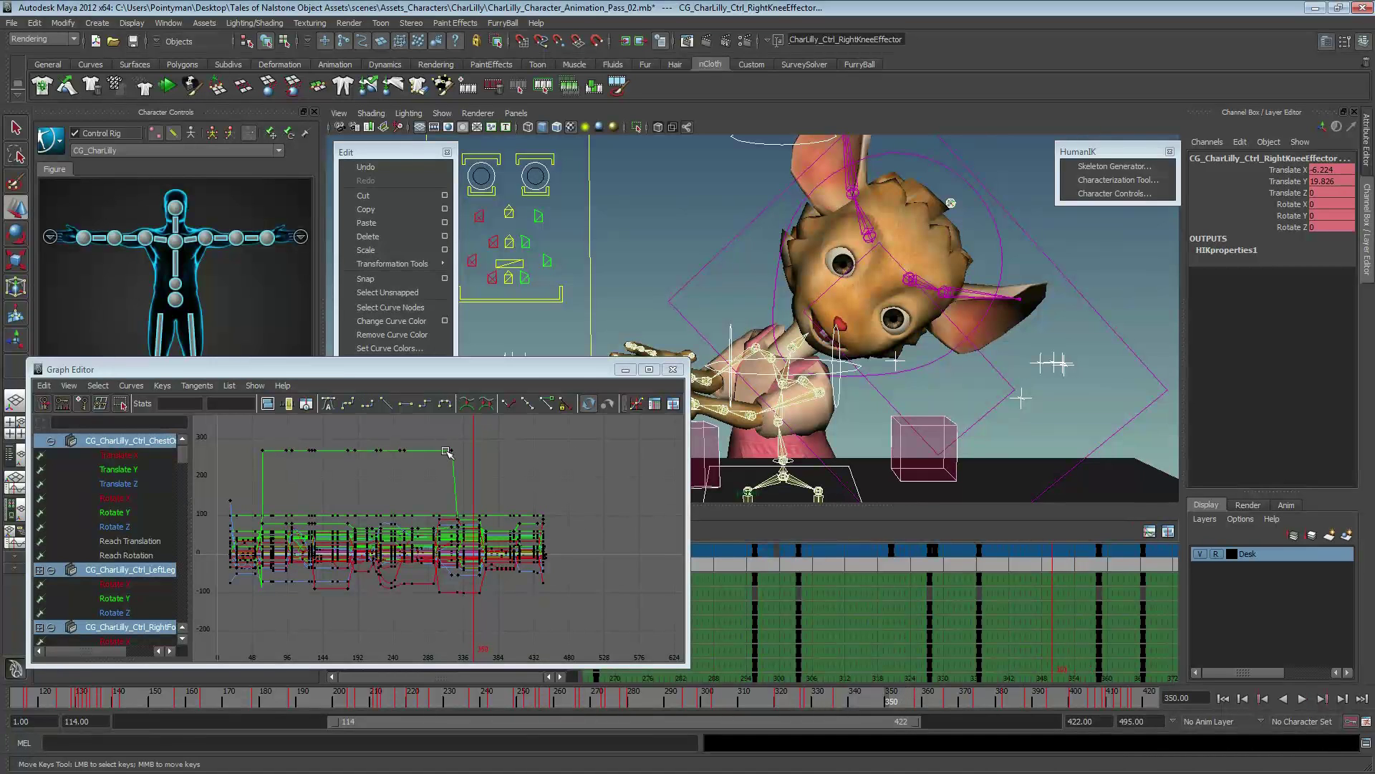
pyautogui.moveTo(436, 434); pyautogui.dragTo(472, 560)
pyautogui.moveTo(511, 614); pyautogui.dragTo(512, 614)
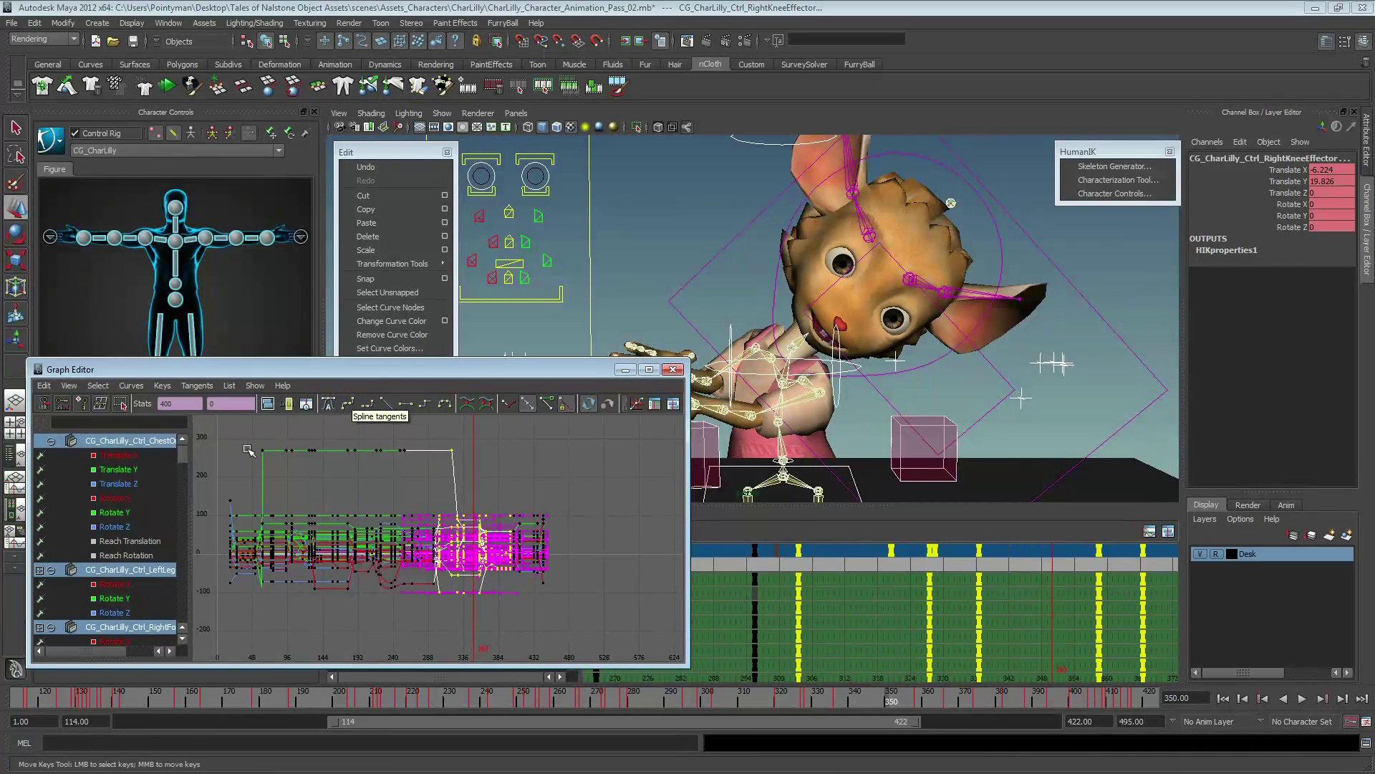
# - Set the selected keys to spline tangents and scrub from about frame 301 to review
pyautogui.click(349, 406)
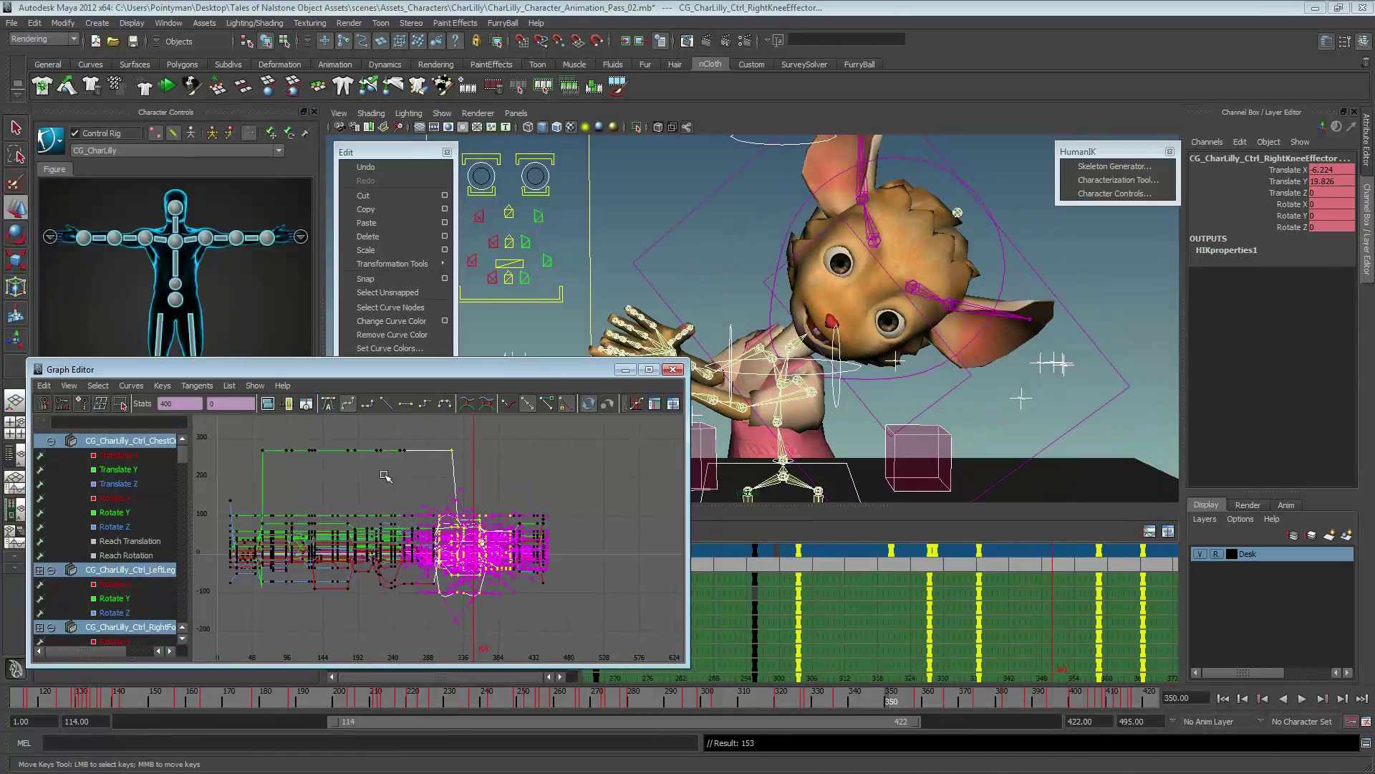
pyautogui.moveTo(717, 698); pyautogui.dragTo(709, 704)
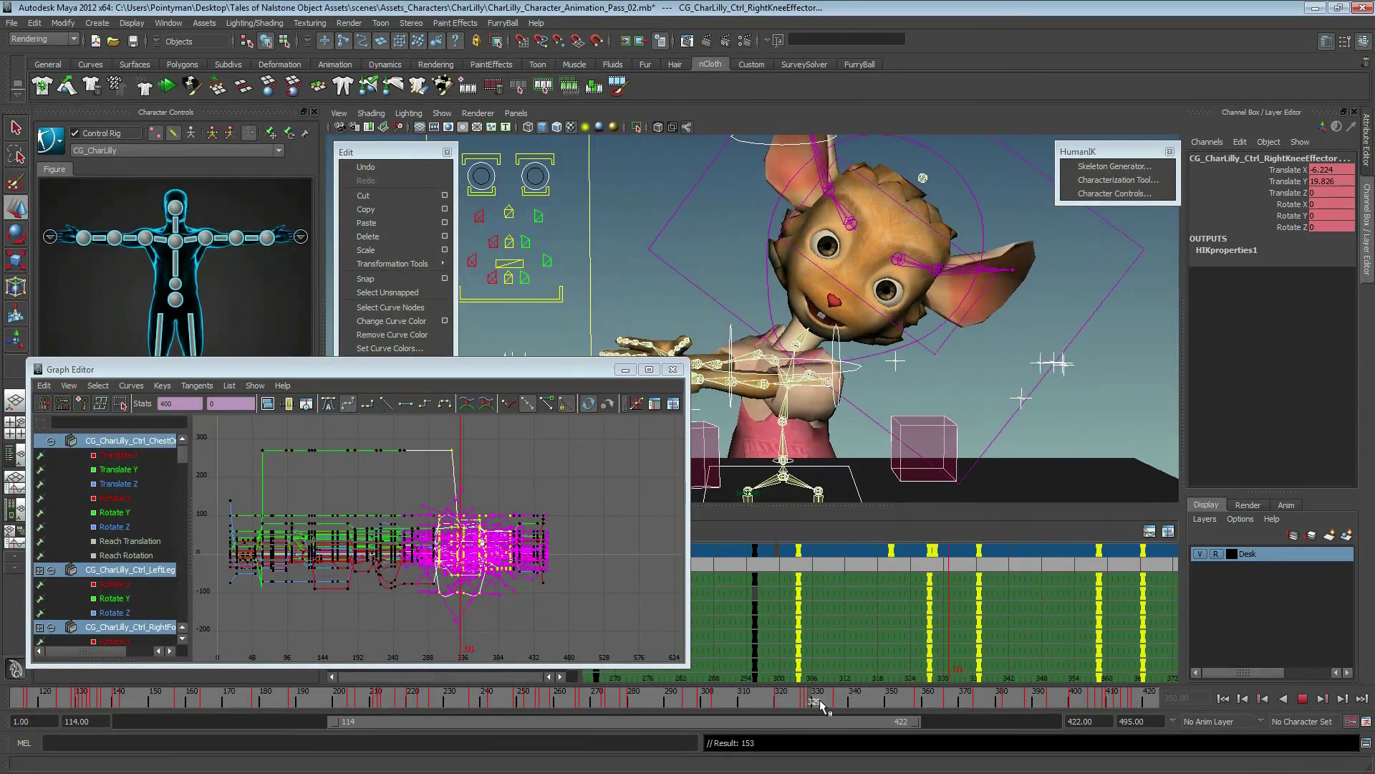
pyautogui.moveTo(710, 704)
pyautogui.mouseDown()
pyautogui.moveTo(921, 709)
pyautogui.moveTo(906, 709)
pyautogui.mouseUp()
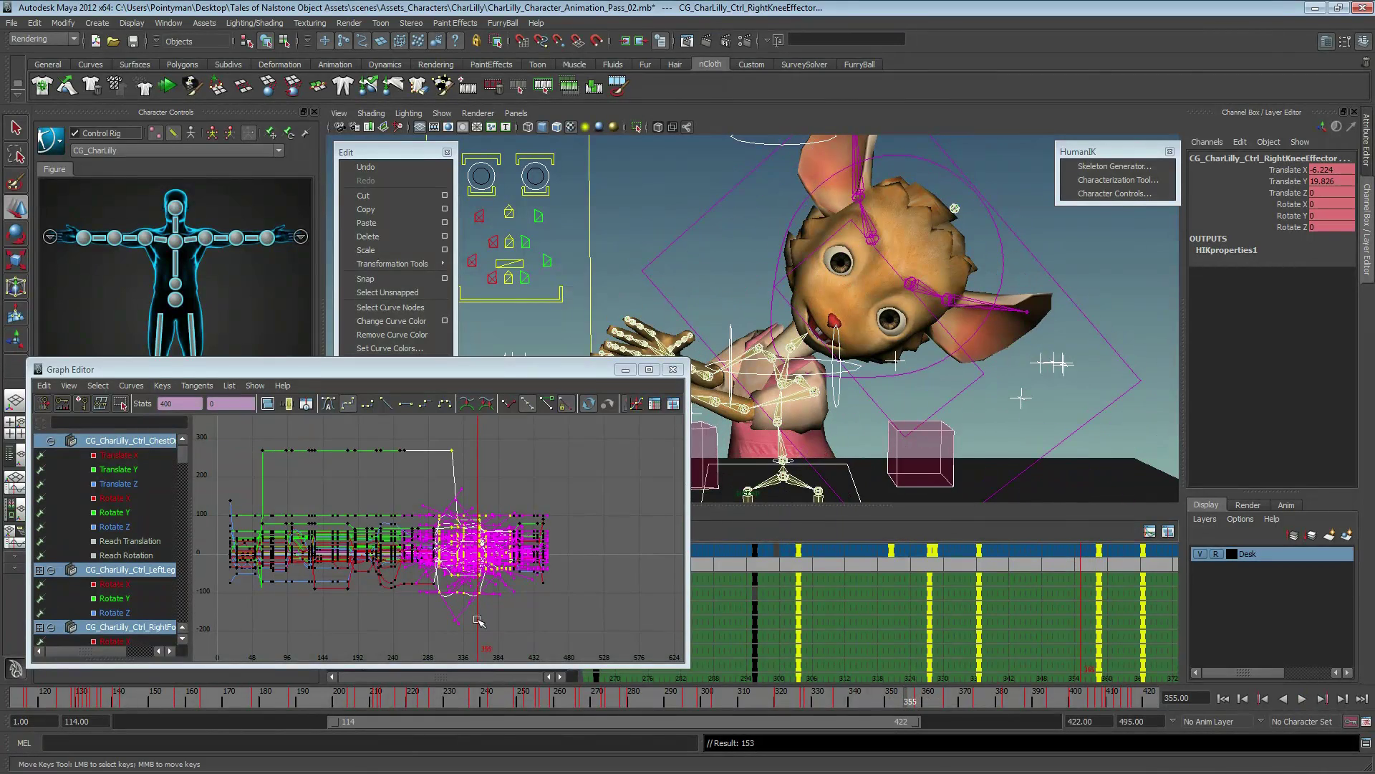
pyautogui.moveTo(417, 561)
pyautogui.keyDown('alt'); pyautogui.mouseDown(button='right')
pyautogui.moveTo(456, 555)
pyautogui.moveTo(539, 633)
pyautogui.mouseUp(button='right'); pyautogui.keyUp('alt')
# - Select the Spine, Spine1 and Spine2 controls together
pyautogui.click(783, 446)
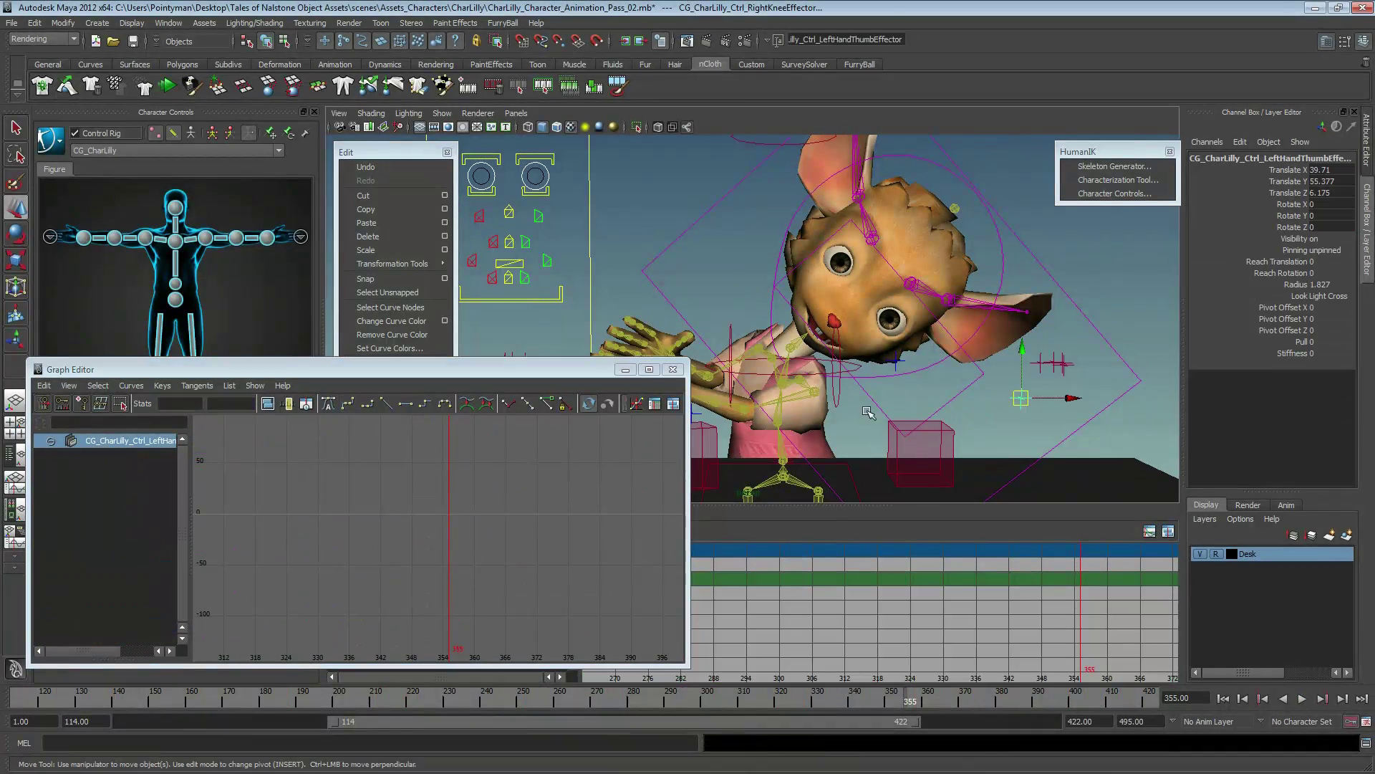
pyautogui.keyDown('shift'); pyautogui.click(783, 407); pyautogui.keyUp('shift')
pyautogui.keyDown('shift'); pyautogui.click(786, 373); pyautogui.keyUp('shift')
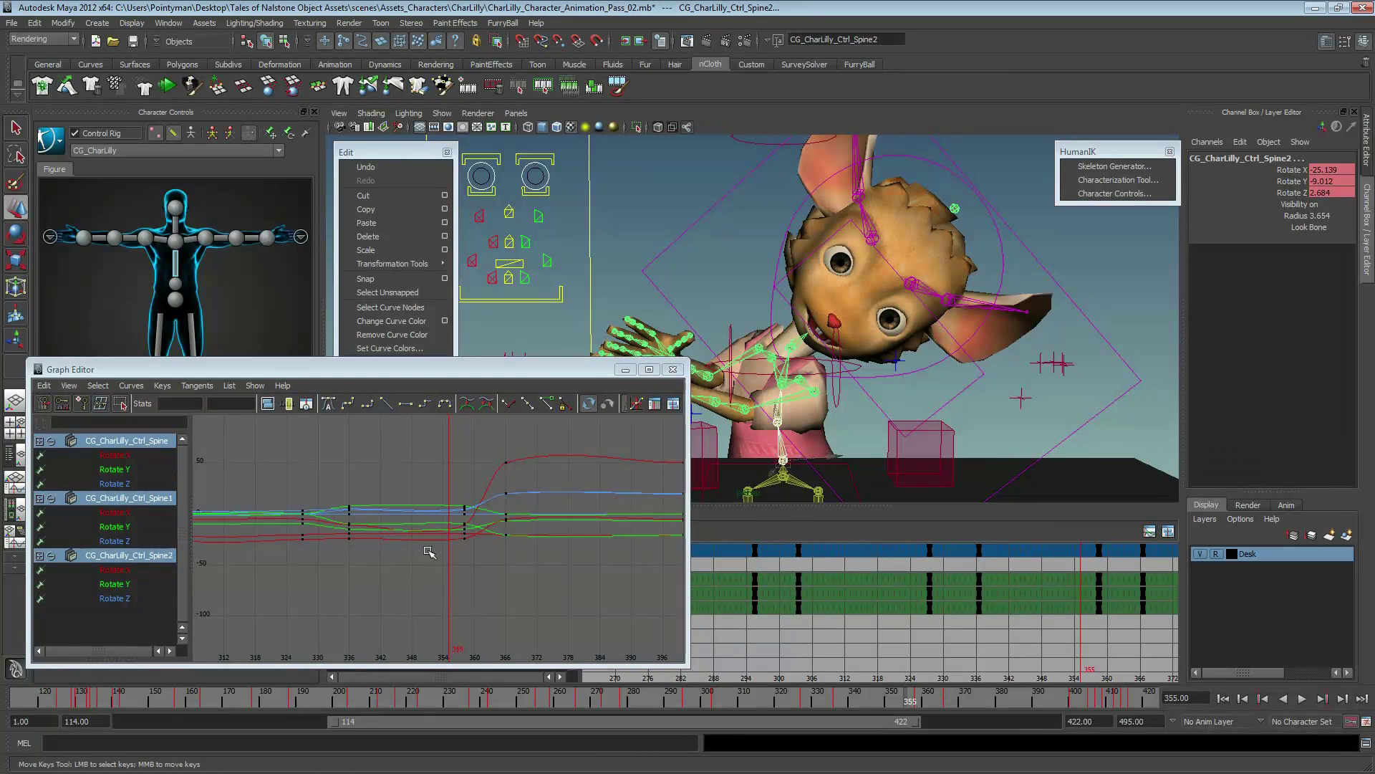
# - Isolate the Spine2 curve's keys and lower the frame-327 key slightly
pyautogui.press('f')
pyautogui.moveTo(419, 566); pyautogui.dragTo(419, 565)
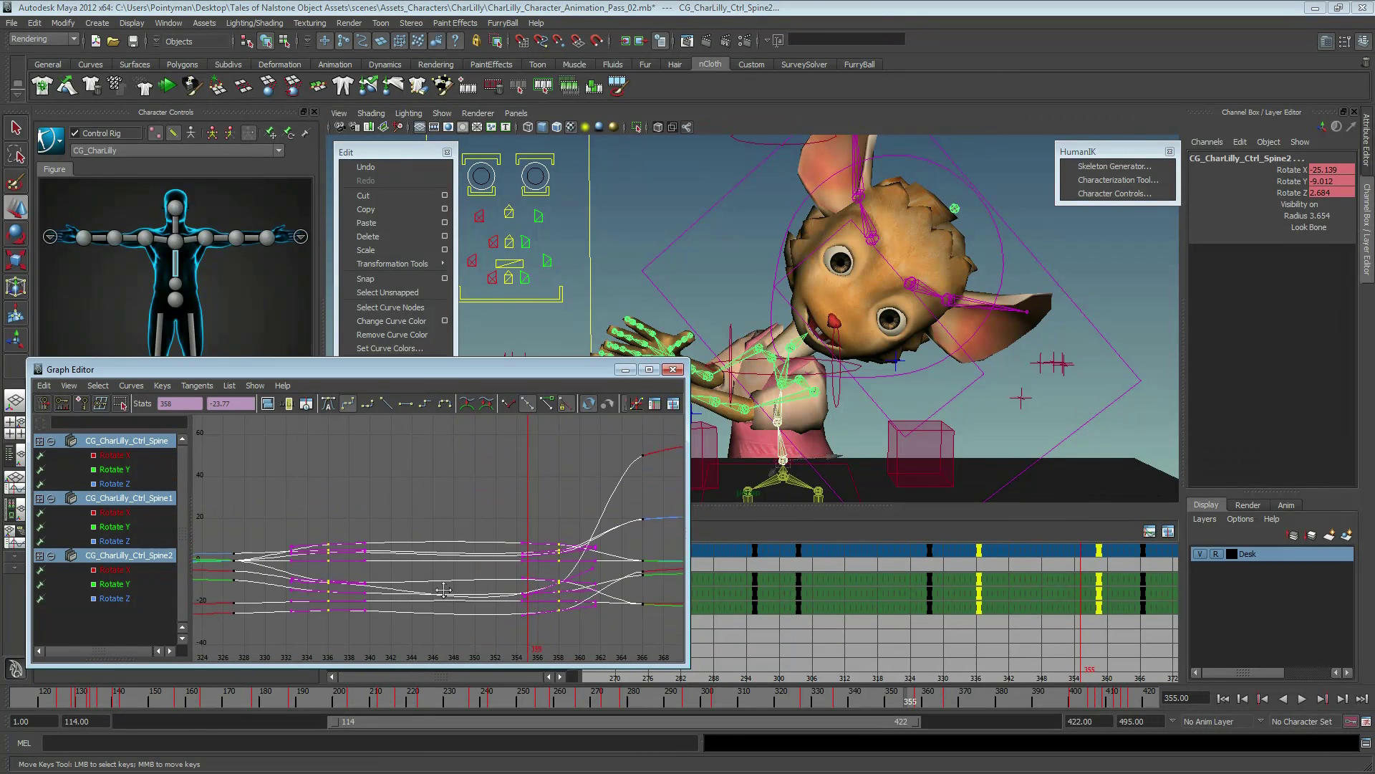
pyautogui.press('f')
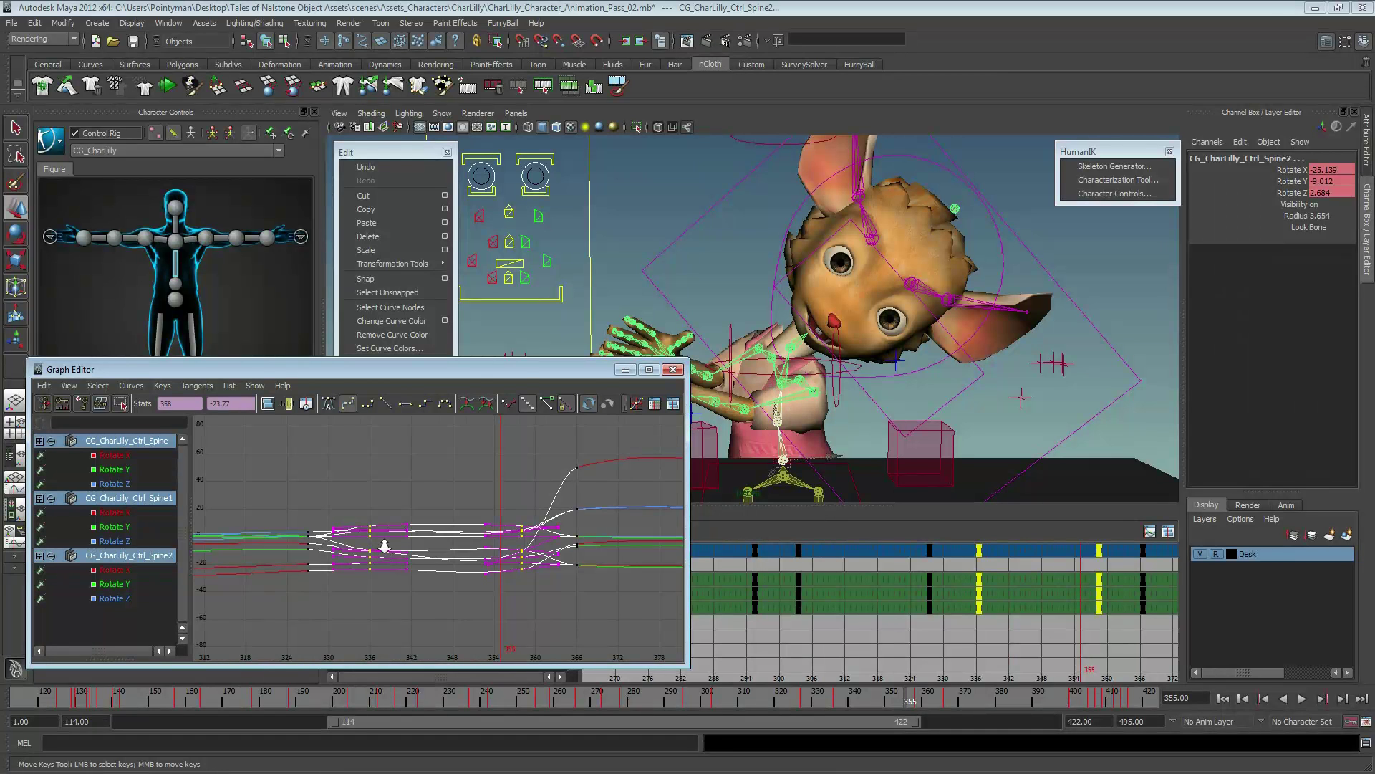
pyautogui.hotkey('ctrl', 'z')
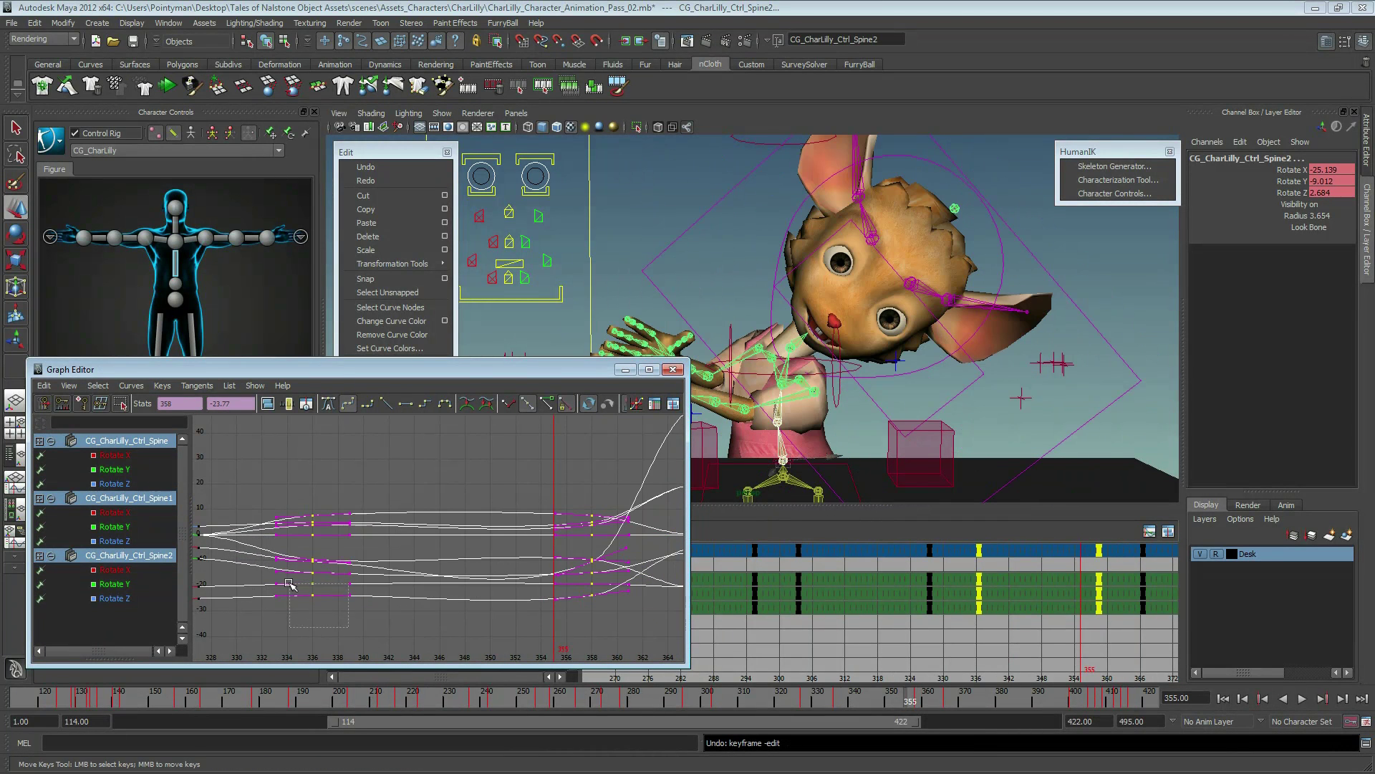
pyautogui.click(338, 623)
pyautogui.press('f')
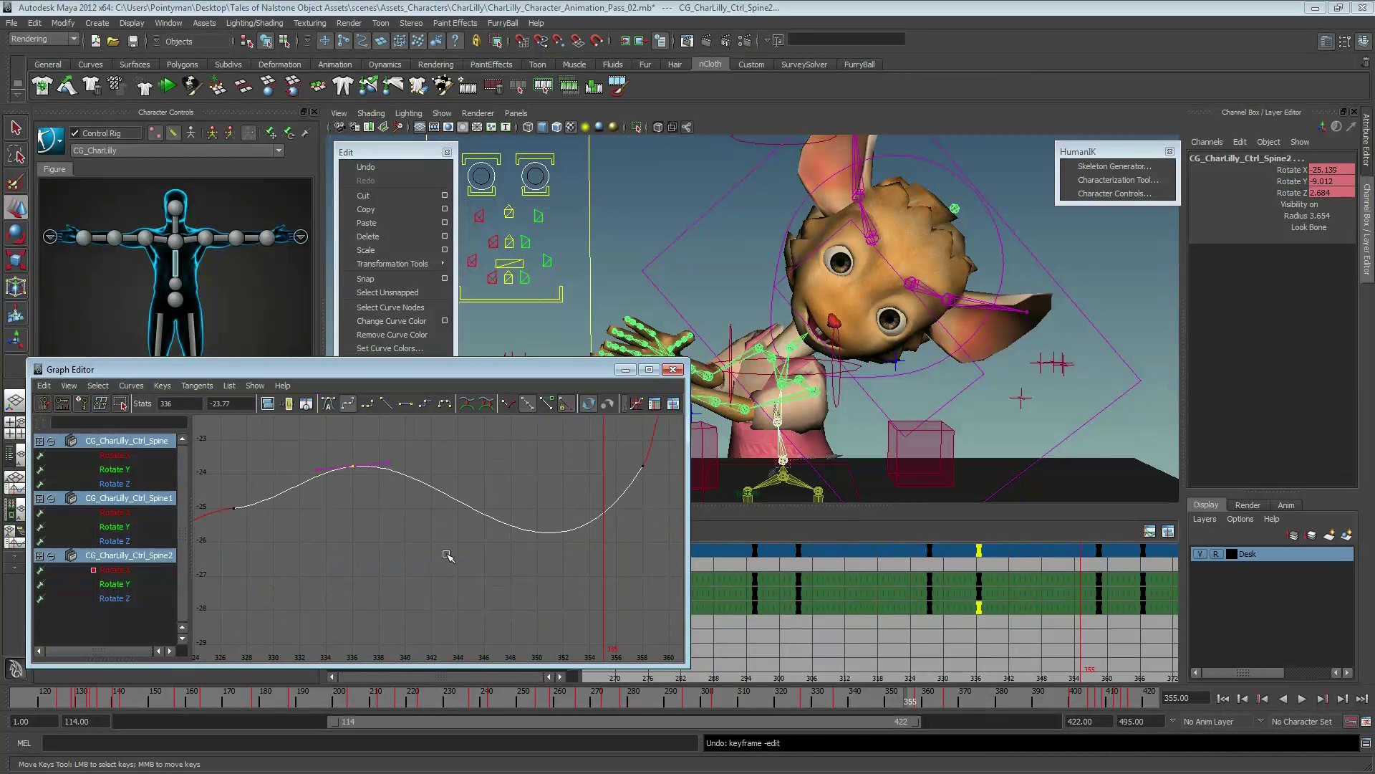
pyautogui.scroll(-2, 430, 545)
pyautogui.moveTo(277, 513); pyautogui.dragTo(301, 537)
pyautogui.scroll(-2, 351, 584)
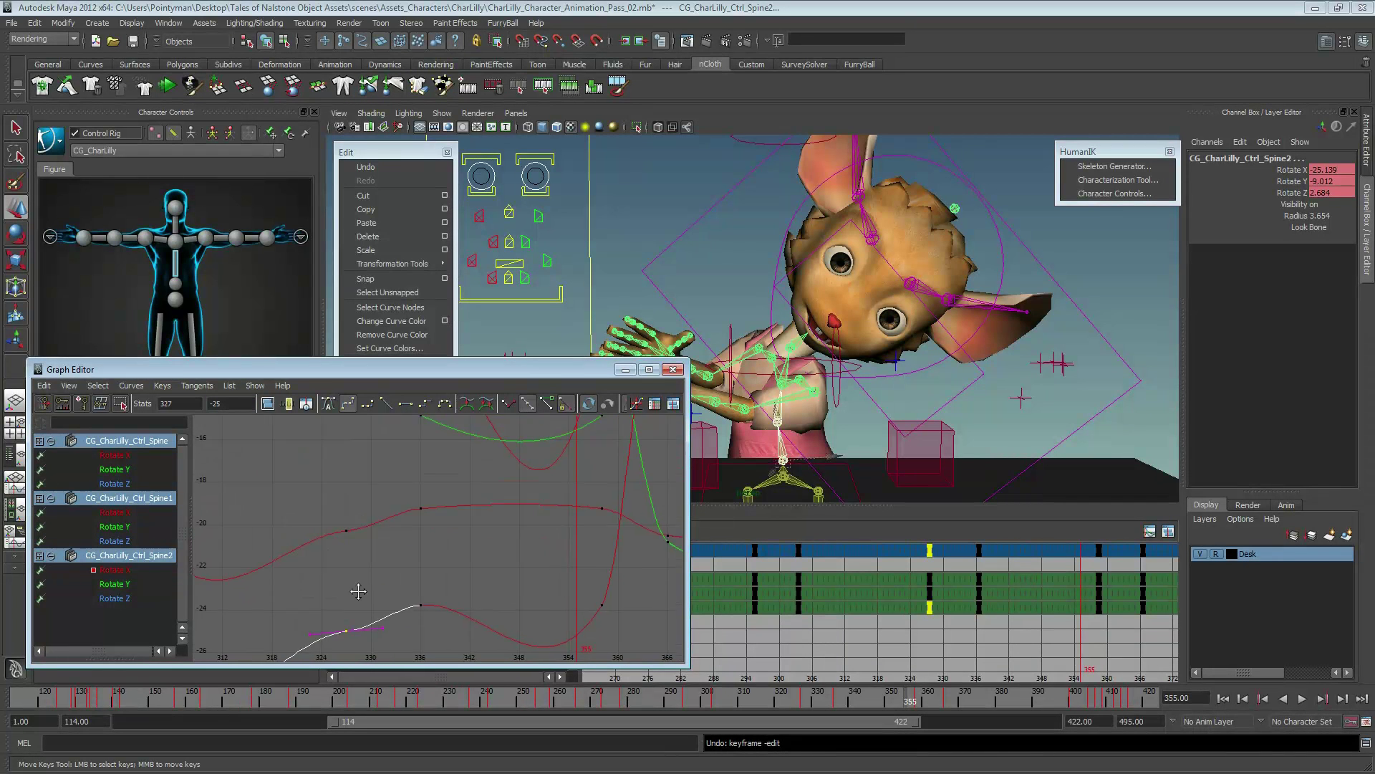
pyautogui.scroll(-2, 344, 592)
pyautogui.scroll(2, 396, 568)
pyautogui.scroll(1, 411, 522)
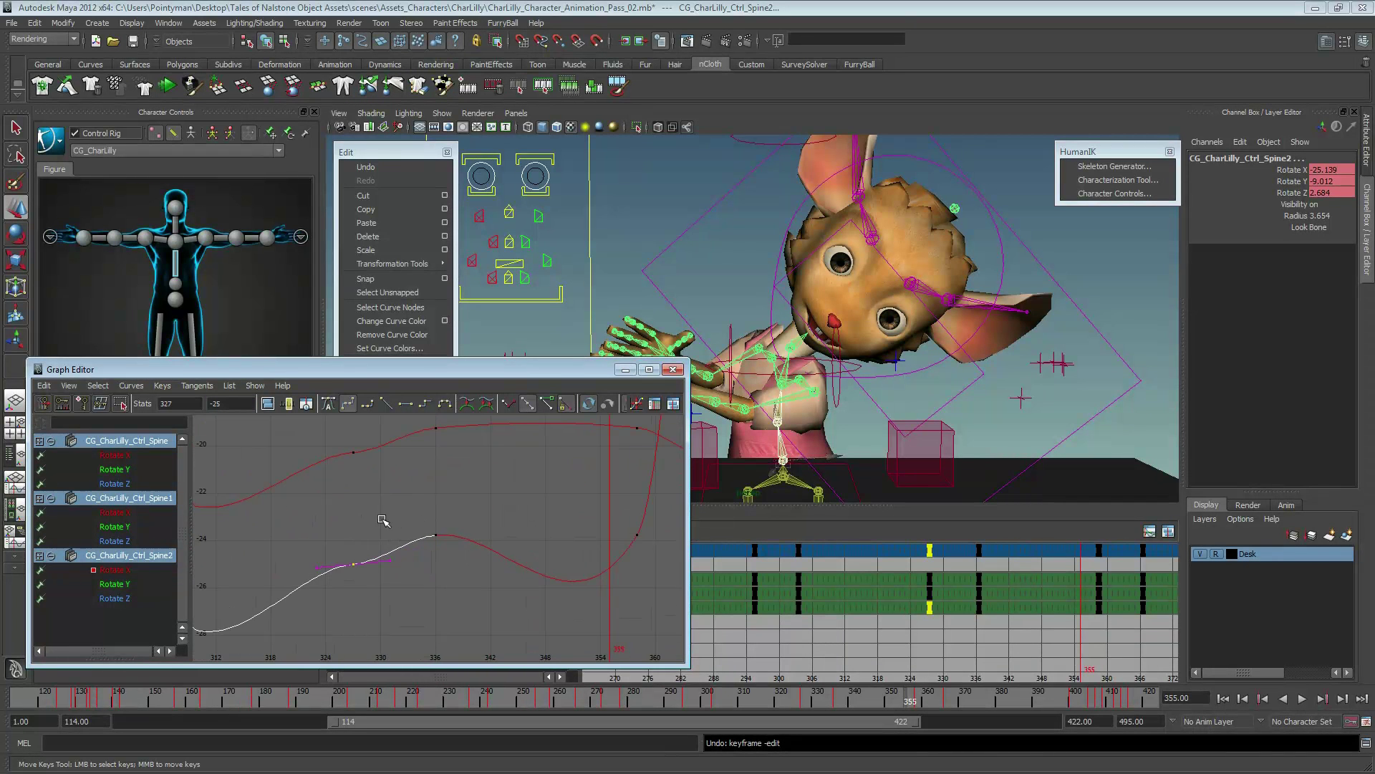
pyautogui.moveTo(384, 522); pyautogui.dragTo(369, 547, button='middle')
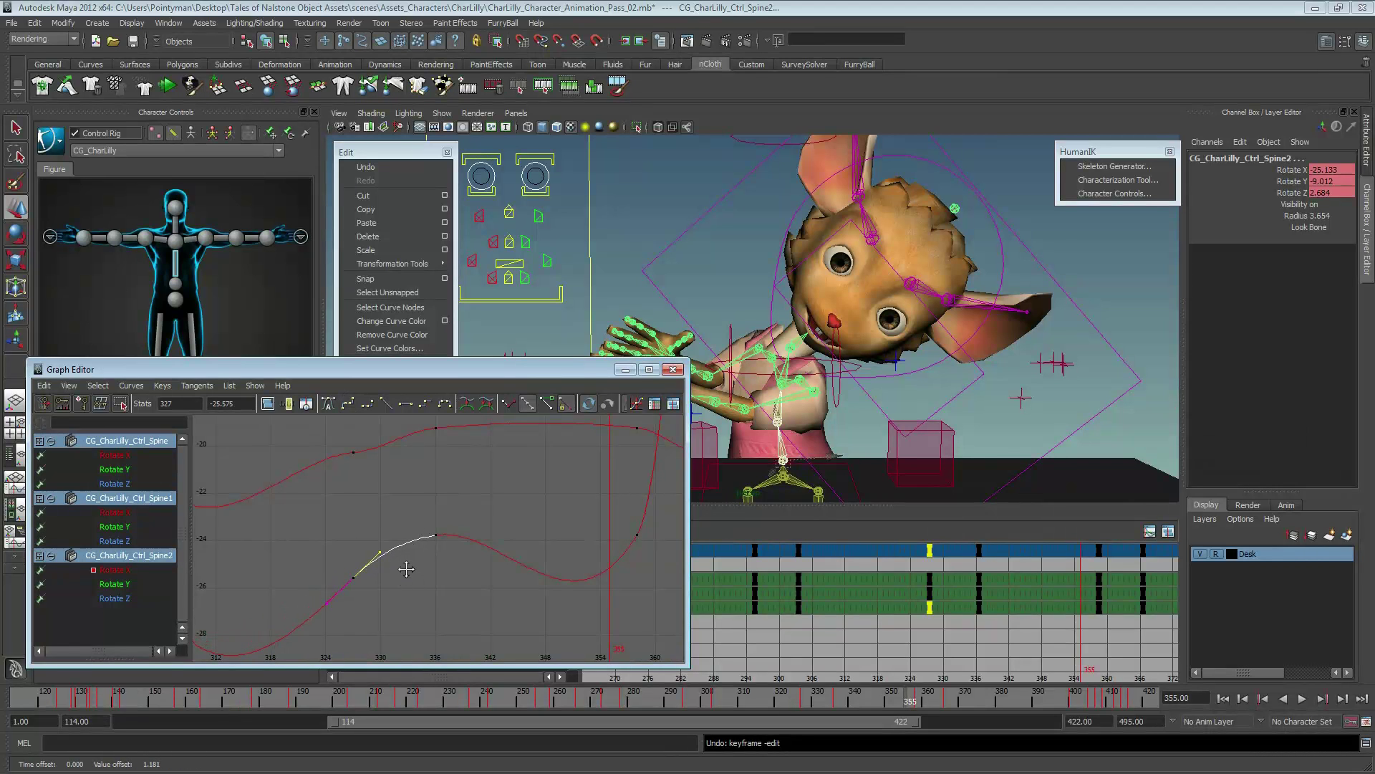
# - Select the frame-327 and frame-336 keys on Spine2 to edit their tangents
pyautogui.click(436, 535)
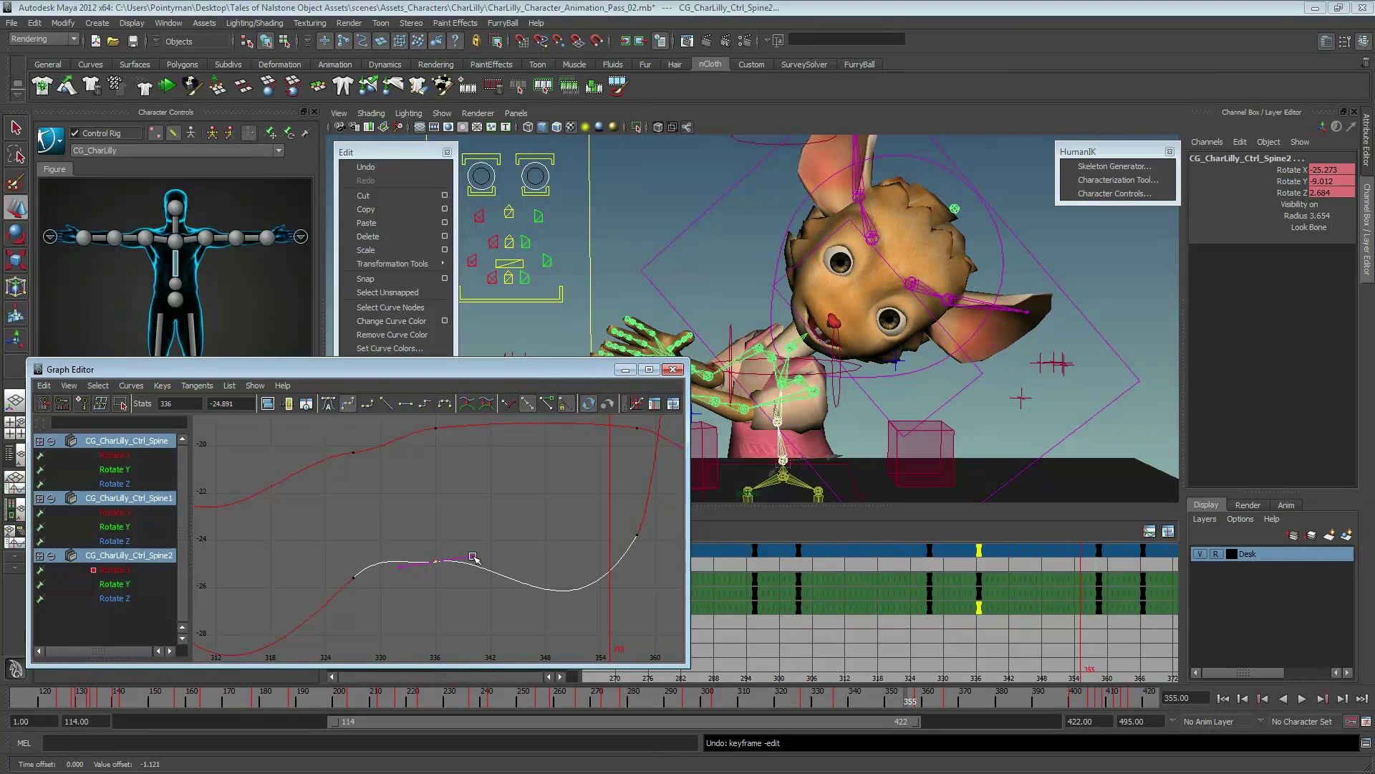
pyautogui.hotkey('ctrl', 'z')
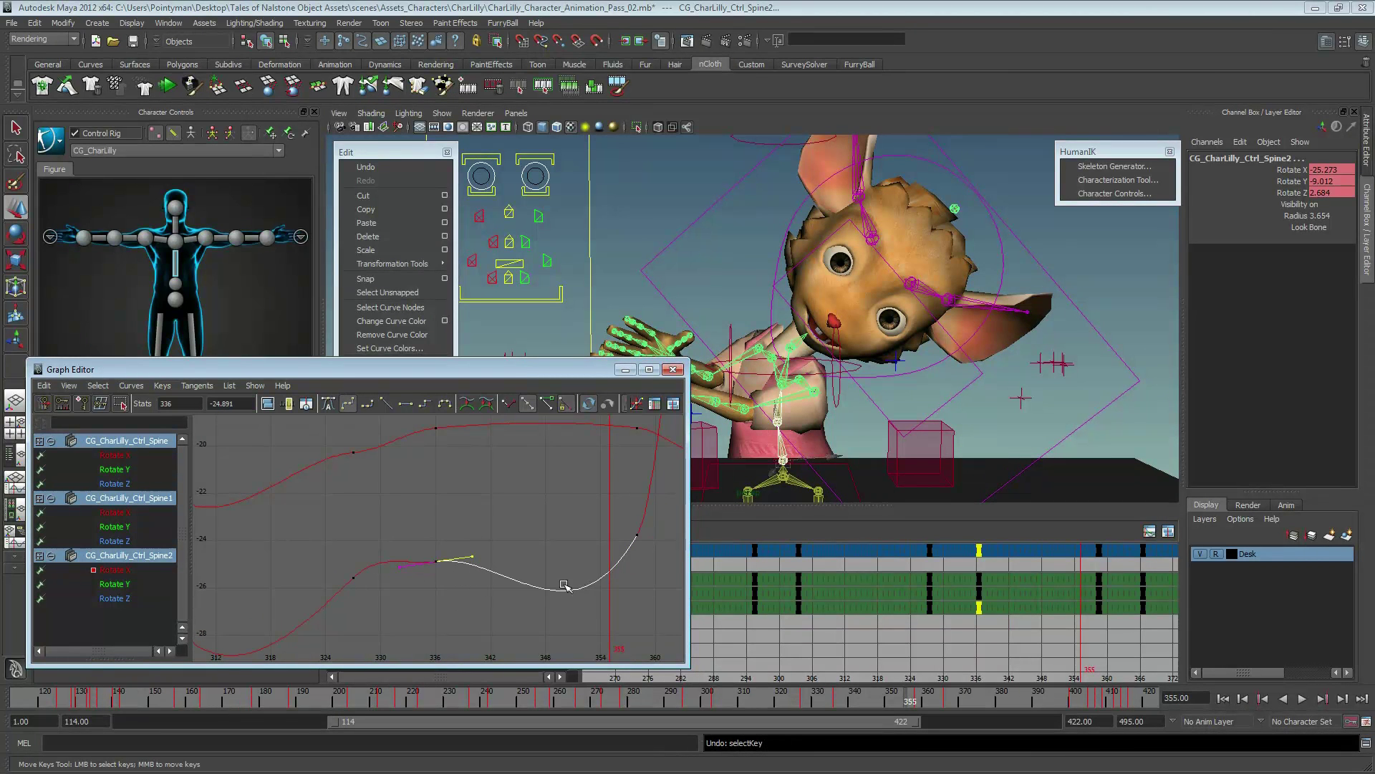
pyautogui.moveTo(387, 585); pyautogui.dragTo(317, 550)
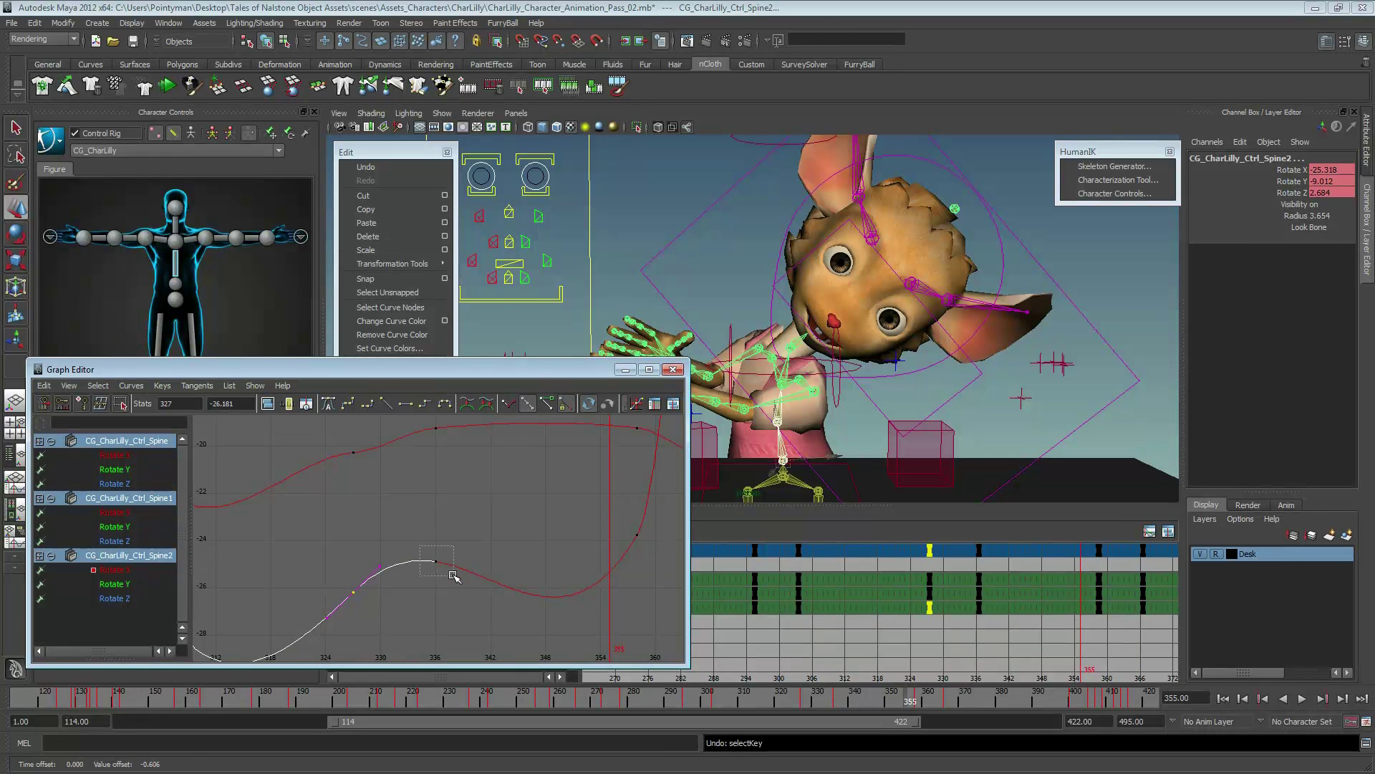
pyautogui.moveTo(390, 608); pyautogui.dragTo(316, 562)
pyautogui.click(435, 559)
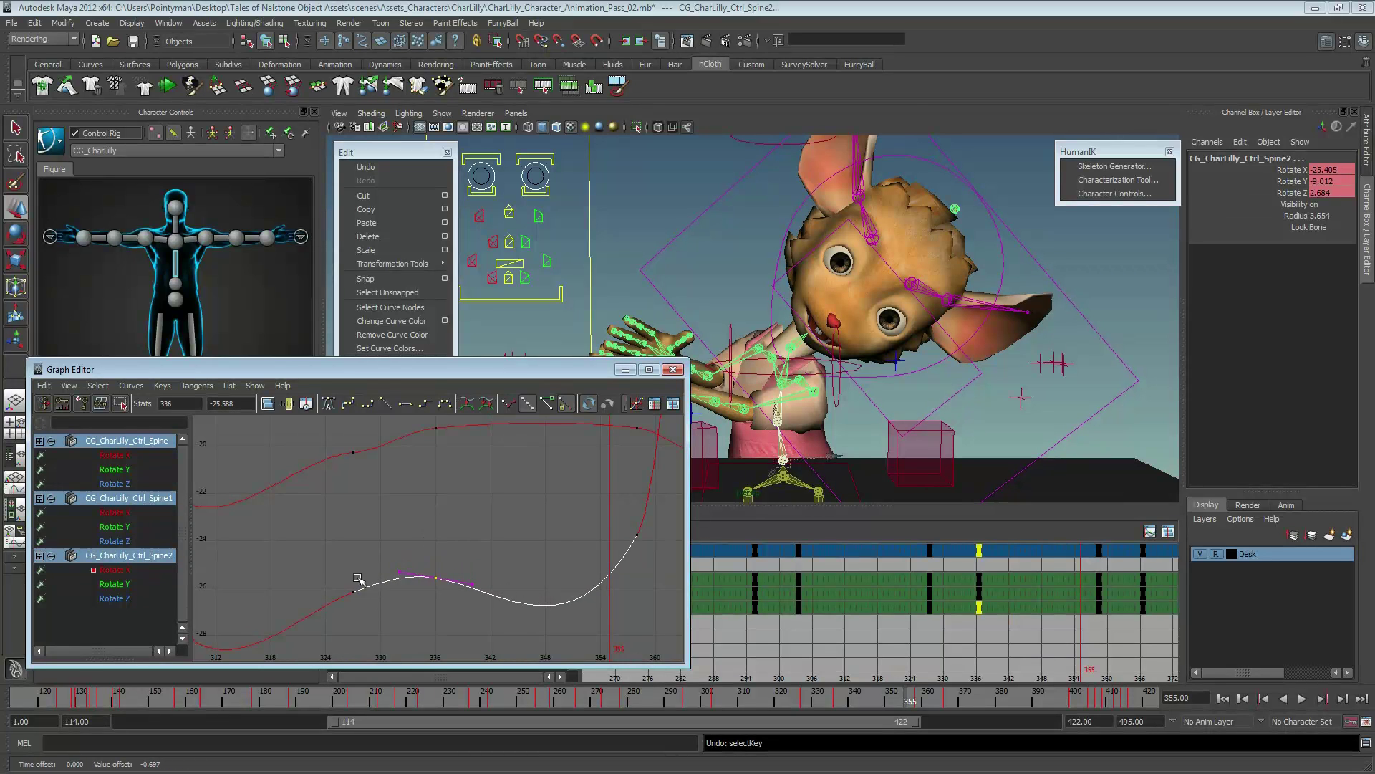
pyautogui.keyDown('alt'); pyautogui.moveTo(359, 579); pyautogui.dragTo(416, 565, button='middle'); pyautogui.keyUp('alt')
# - Reshape the frame-358 key's tangent to smooth the Spine2 curve and preview the motion
pyautogui.click(326, 553)
pyautogui.keyDown('alt'); pyautogui.moveTo(326, 553); pyautogui.dragTo(239, 587, button='middle'); pyautogui.keyUp('alt')
pyautogui.keyDown('alt'); pyautogui.moveTo(455, 575); pyautogui.dragTo(392, 595, button='middle'); pyautogui.keyUp('alt')
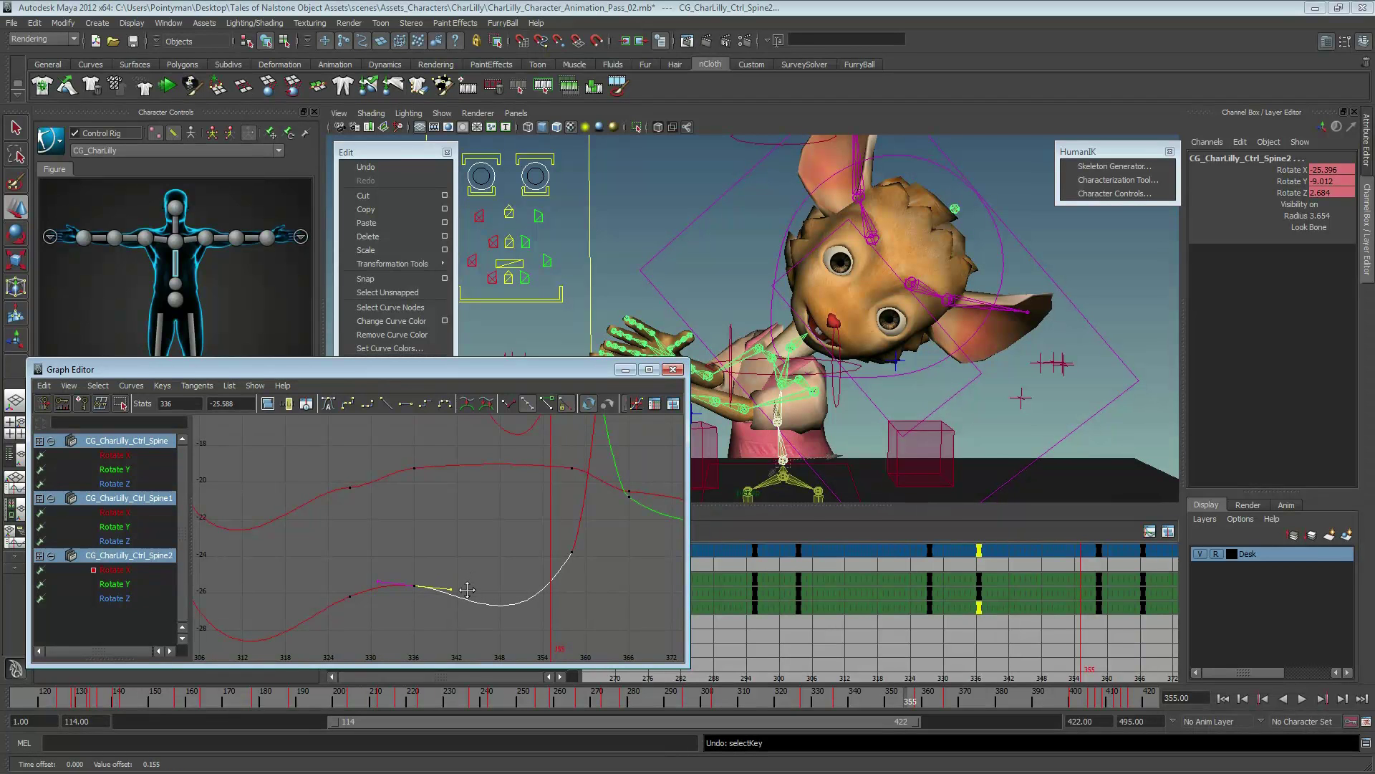
pyautogui.click(572, 551)
pyautogui.moveTo(611, 545)
pyautogui.mouseDown(button='middle')
pyautogui.moveTo(619, 558)
pyautogui.moveTo(430, 583)
pyautogui.mouseUp(button='middle')
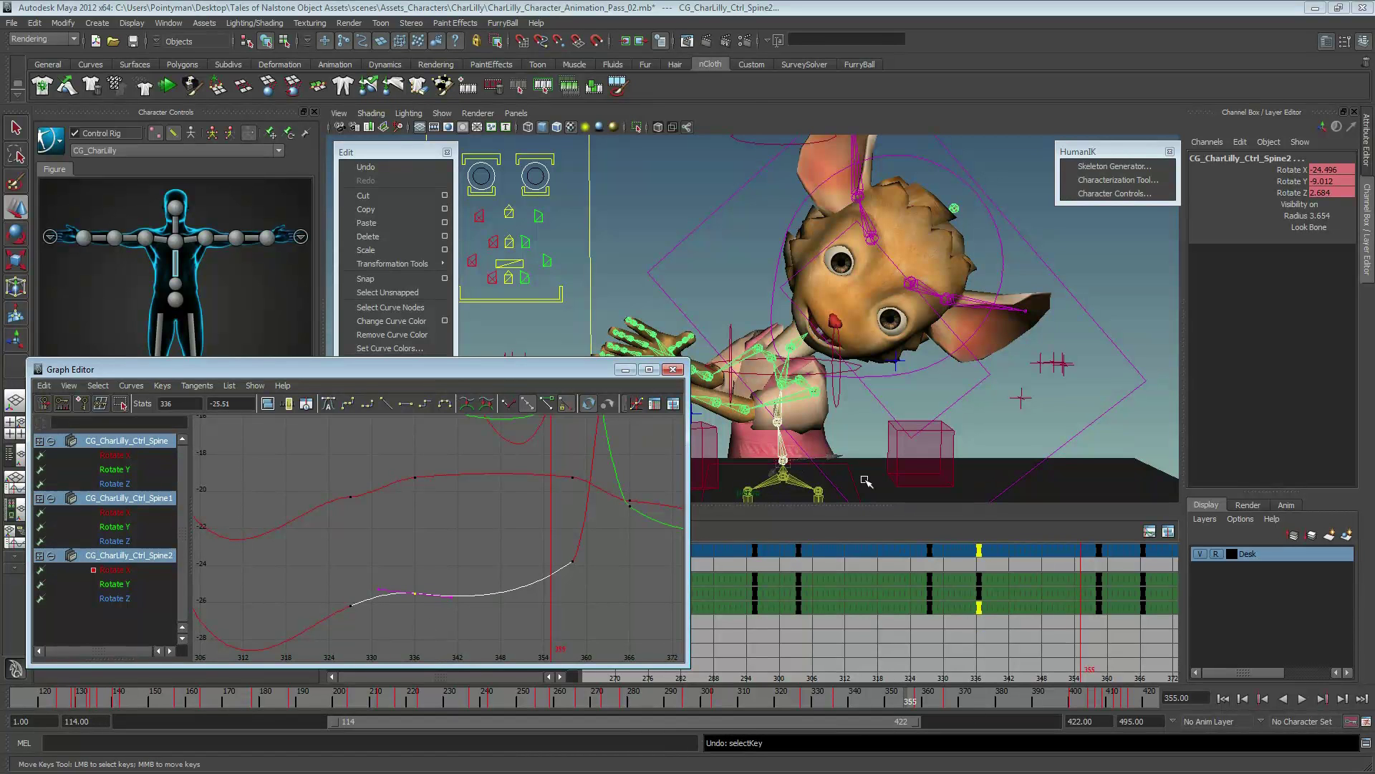
pyautogui.moveTo(904, 700); pyautogui.dragTo(906, 700)
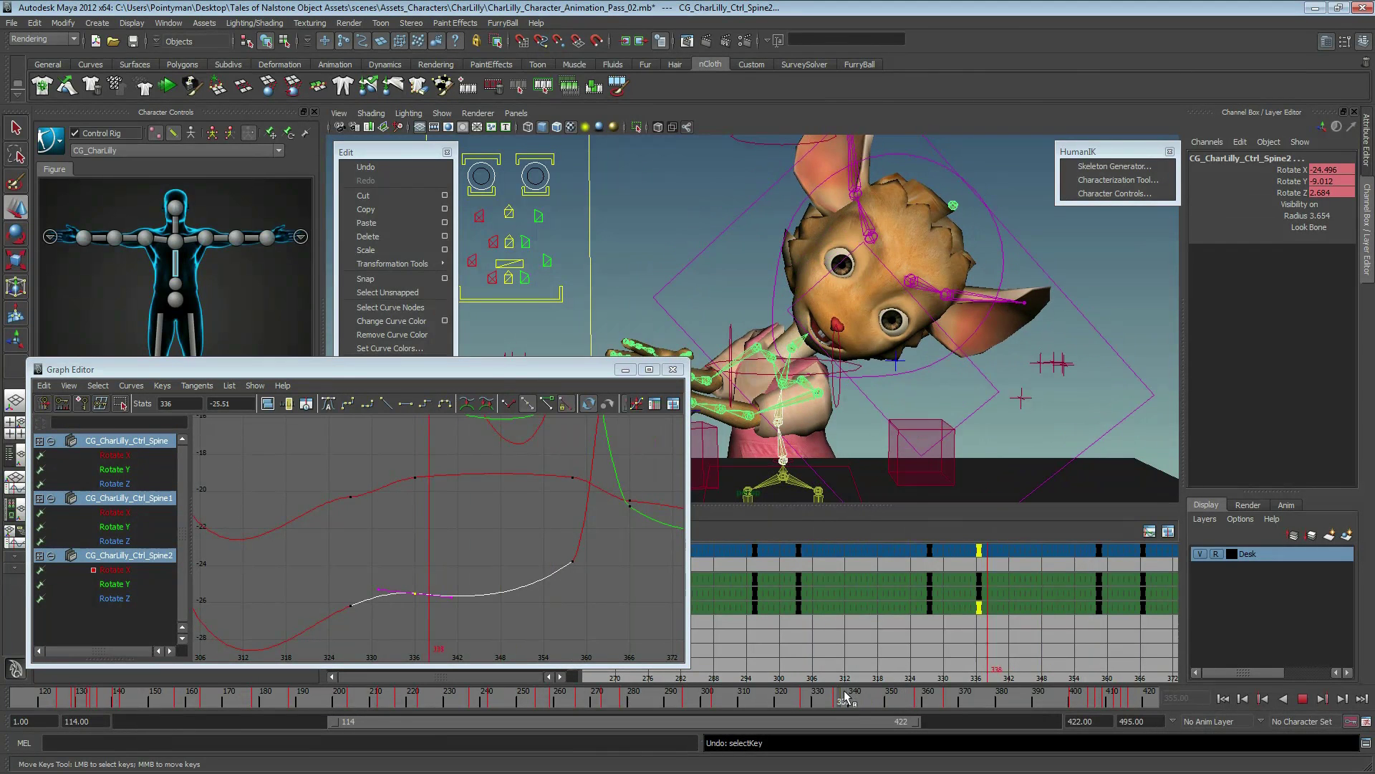
pyautogui.keyDown('alt'); pyautogui.moveTo(333, 490); pyautogui.dragTo(322, 529, button='middle'); pyautogui.keyUp('alt')
# - Raise the green spine curve's frame-336 key to about -12.9
pyautogui.click(338, 542)
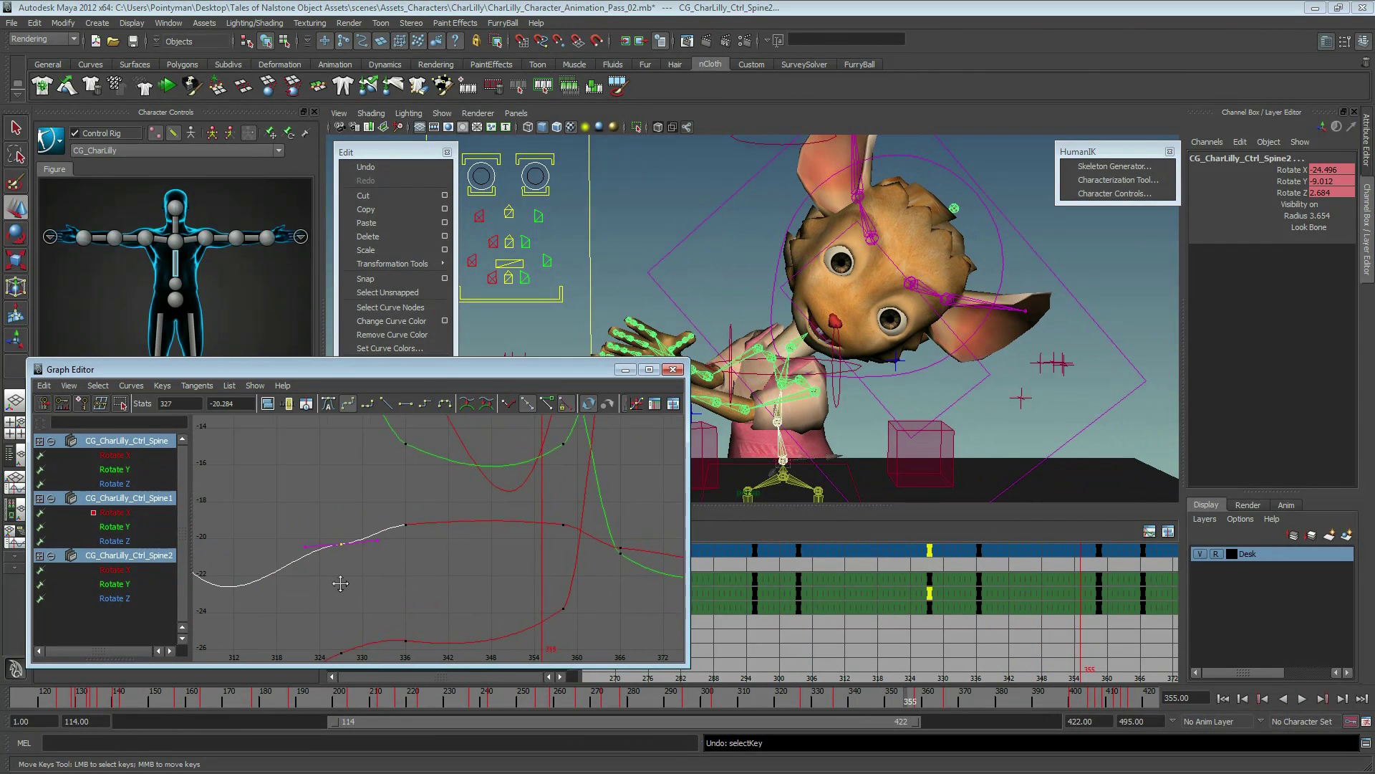
pyautogui.press('f')
pyautogui.keyDown('alt'); pyautogui.moveTo(285, 530); pyautogui.dragTo(323, 546, button='right'); pyautogui.keyUp('alt')
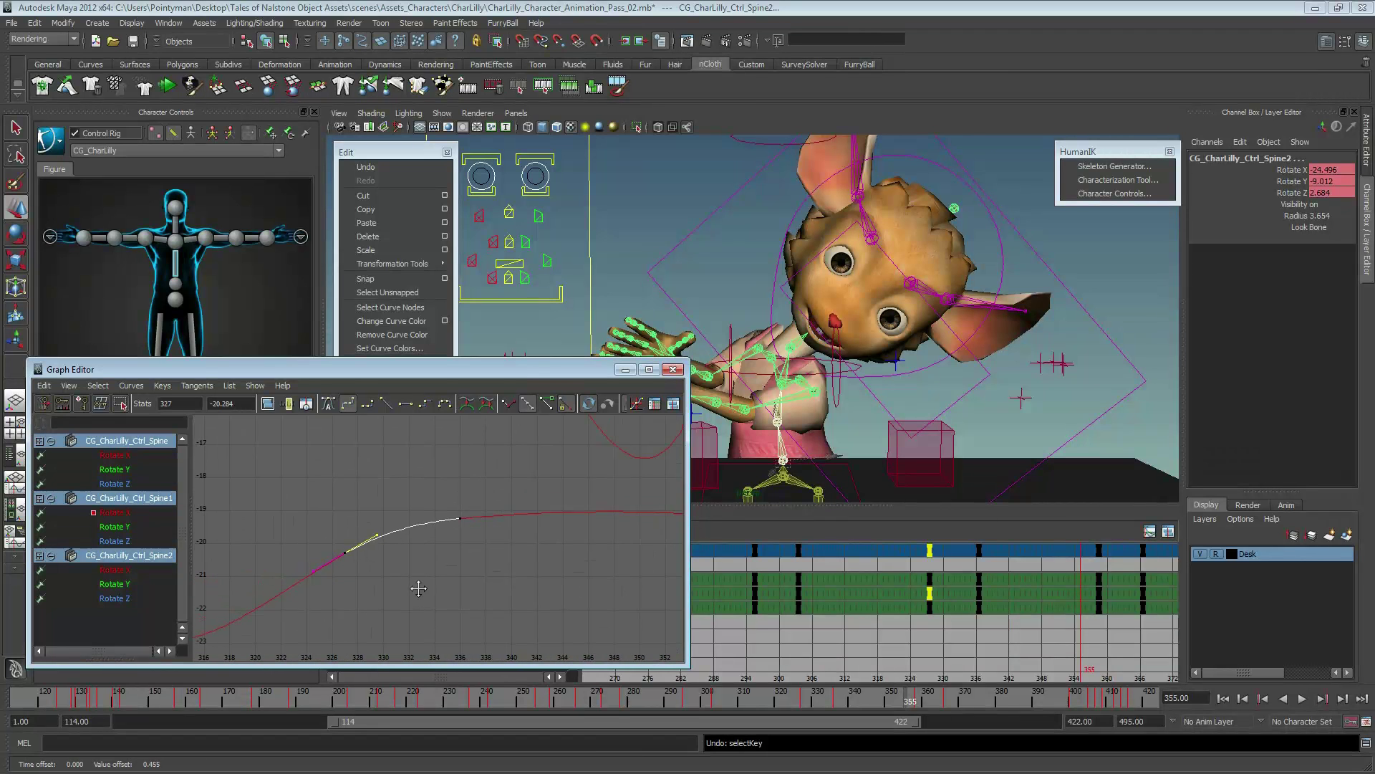
pyautogui.keyDown('alt'); pyautogui.moveTo(420, 589); pyautogui.dragTo(556, 516, button='right'); pyautogui.keyUp('alt')
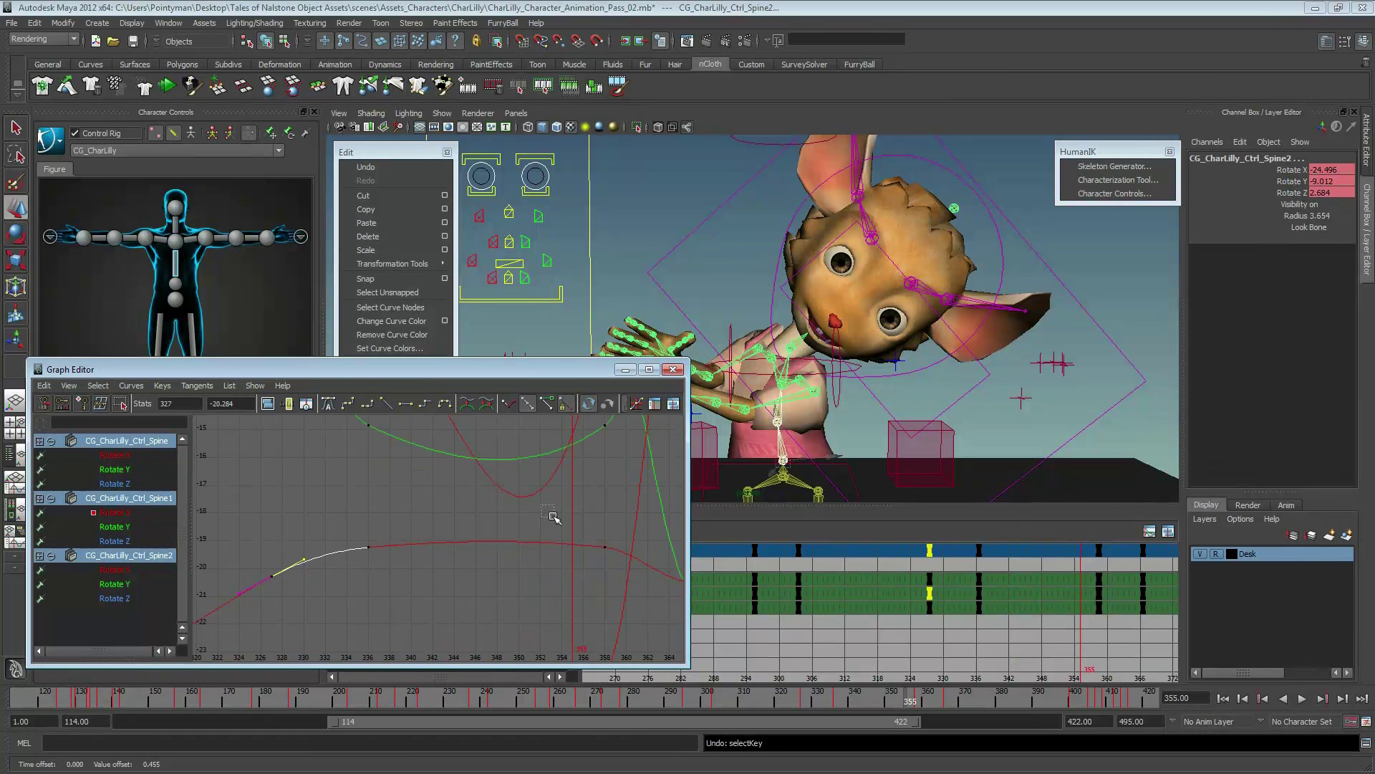
pyautogui.click(606, 549)
pyautogui.keyDown('alt'); pyautogui.moveTo(609, 558); pyautogui.dragTo(544, 609, button='middle'); pyautogui.keyUp('alt')
pyautogui.click(347, 494)
pyautogui.keyDown('alt'); pyautogui.moveTo(347, 494); pyautogui.dragTo(402, 538, button='right'); pyautogui.keyUp('alt')
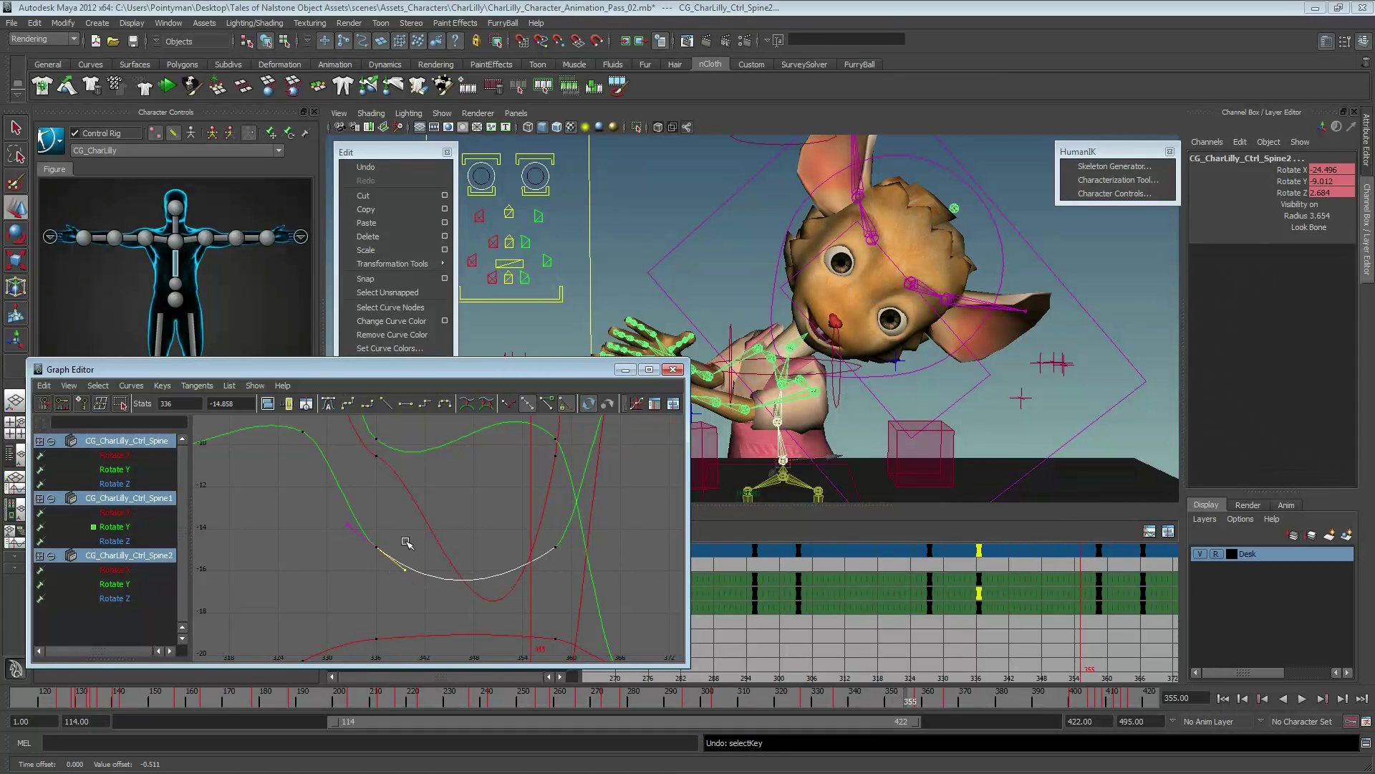
pyautogui.moveTo(350, 568); pyautogui.dragTo(353, 526, button='middle')
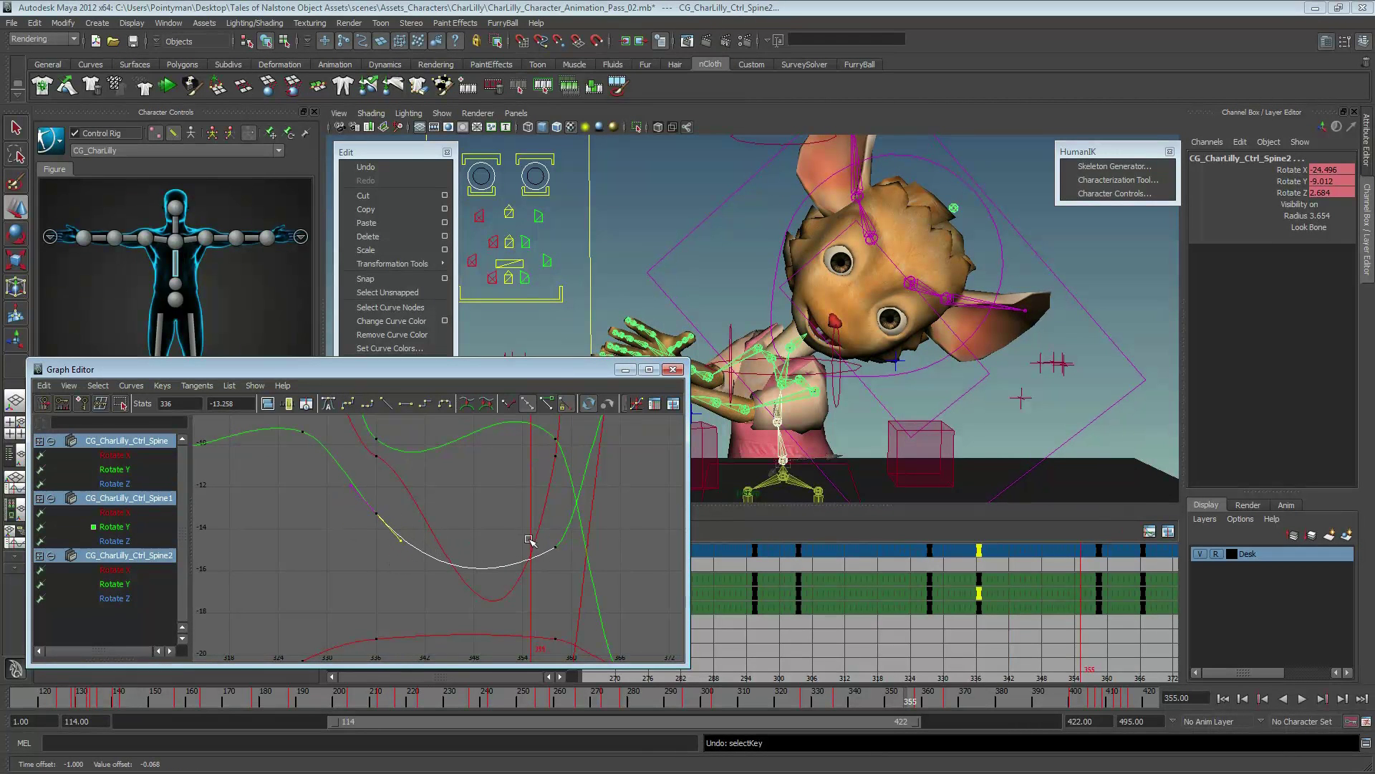
# - Move the spine curve's frame-358 key to frame 357 and view all spine curves
pyautogui.click(553, 542)
pyautogui.moveTo(604, 539)
pyautogui.keyDown('alt'); pyautogui.mouseDown(button='middle')
pyautogui.moveTo(564, 563)
pyautogui.moveTo(577, 548)
pyautogui.mouseUp(button='middle'); pyautogui.keyUp('alt')
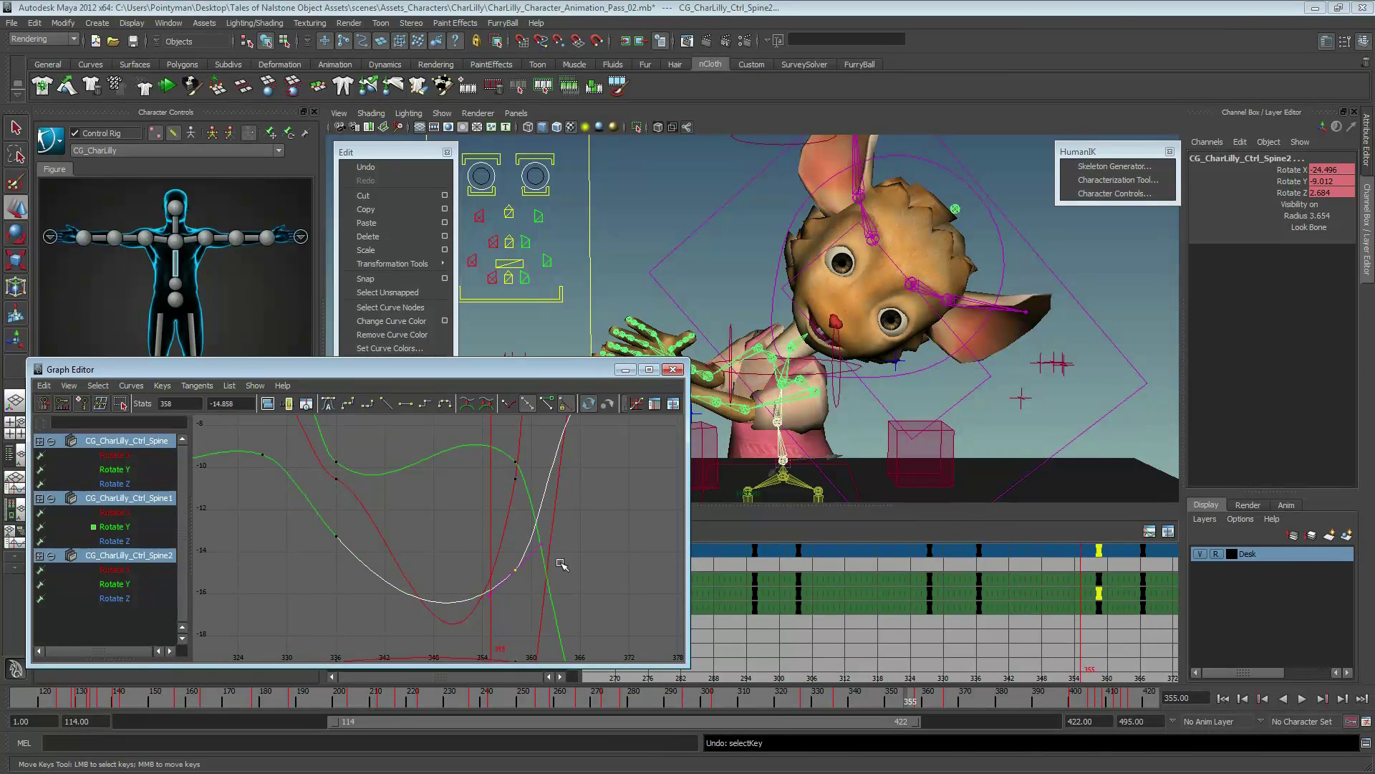
pyautogui.moveTo(562, 564); pyautogui.dragTo(622, 522, button='middle')
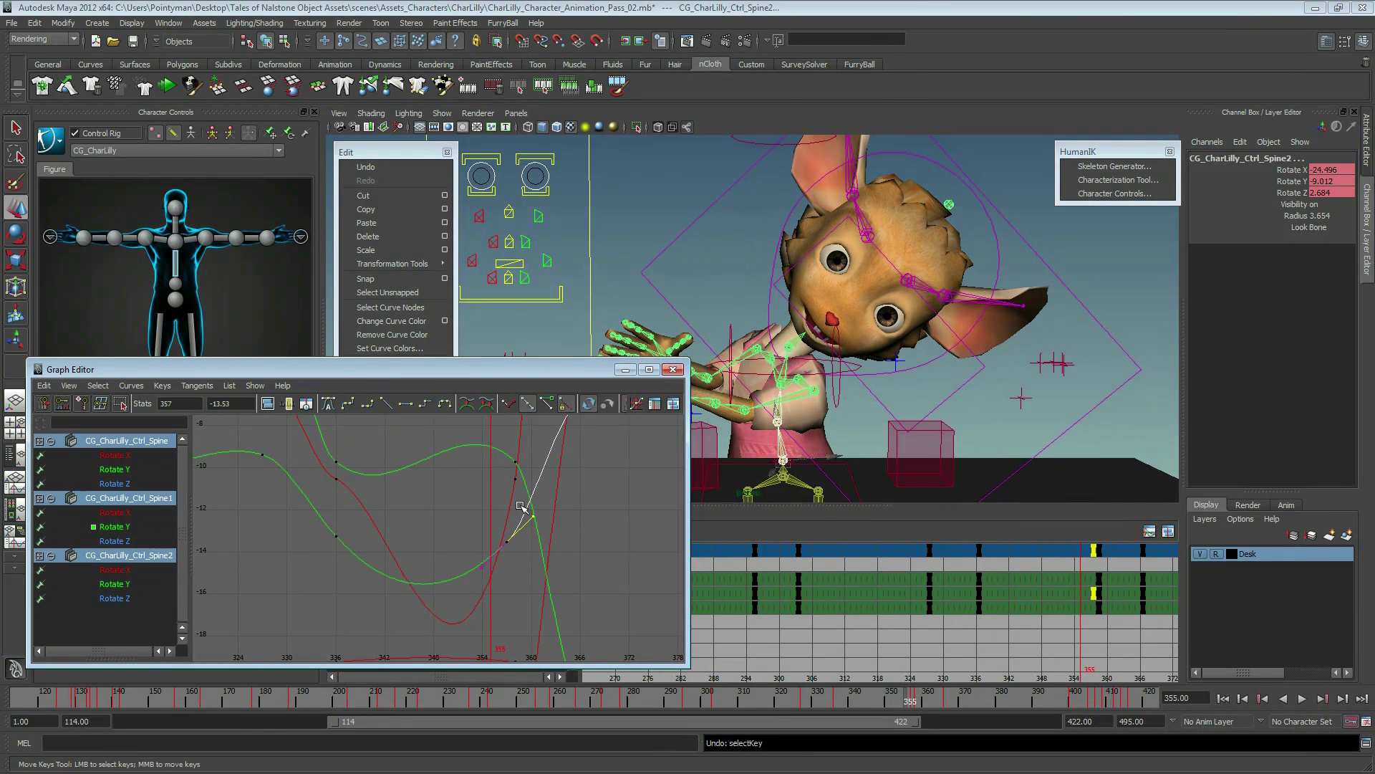
pyautogui.moveTo(522, 506)
pyautogui.mouseDown(button='middle')
pyautogui.moveTo(579, 517)
pyautogui.moveTo(588, 579)
pyautogui.mouseUp(button='middle')
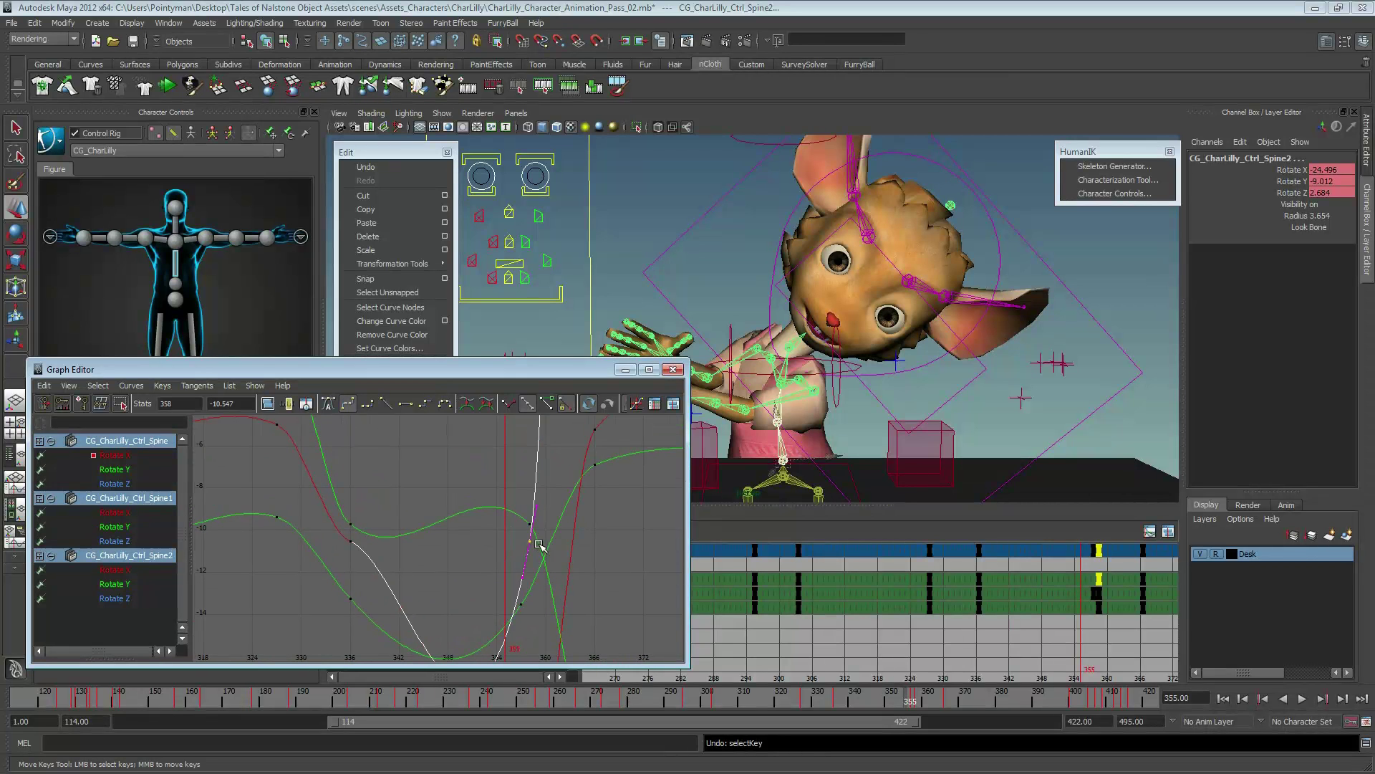
pyautogui.moveTo(539, 544)
pyautogui.keyDown('alt'); pyautogui.mouseDown(button='right')
pyautogui.moveTo(491, 552)
pyautogui.moveTo(482, 507)
pyautogui.moveTo(523, 525)
pyautogui.mouseUp(button='right'); pyautogui.keyUp('alt')
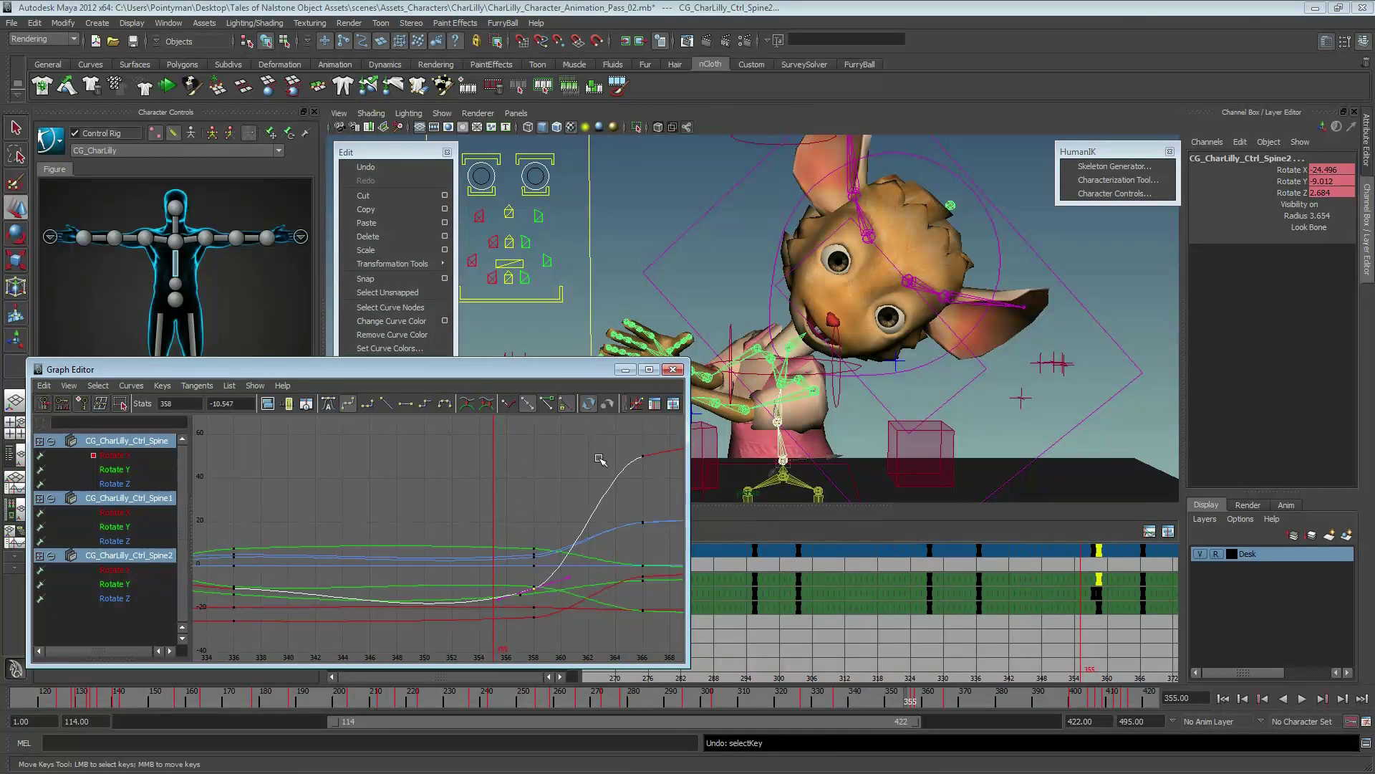
# - Lower the white curve's frame-366 key from 50 to about 38 and adjust its tangent
pyautogui.click(642, 455)
pyautogui.moveTo(643, 456)
pyautogui.keyDown('alt'); pyautogui.mouseDown(button='right')
pyautogui.moveTo(594, 514)
pyautogui.moveTo(566, 502)
pyautogui.mouseUp(button='right'); pyautogui.keyUp('alt')
pyautogui.keyDown('alt'); pyautogui.moveTo(566, 501); pyautogui.dragTo(545, 481, button='middle'); pyautogui.keyUp('alt')
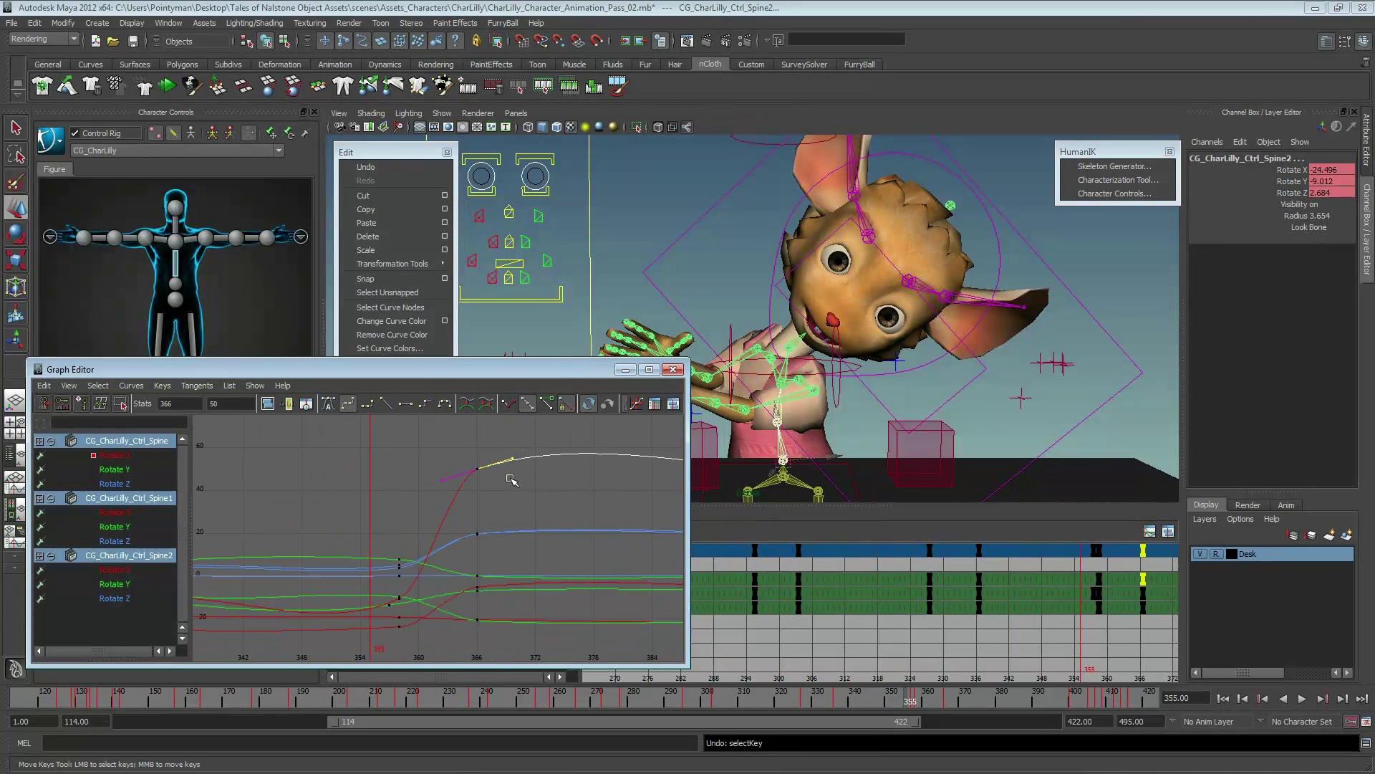
pyautogui.moveTo(448, 503); pyautogui.dragTo(447, 515, button='middle')
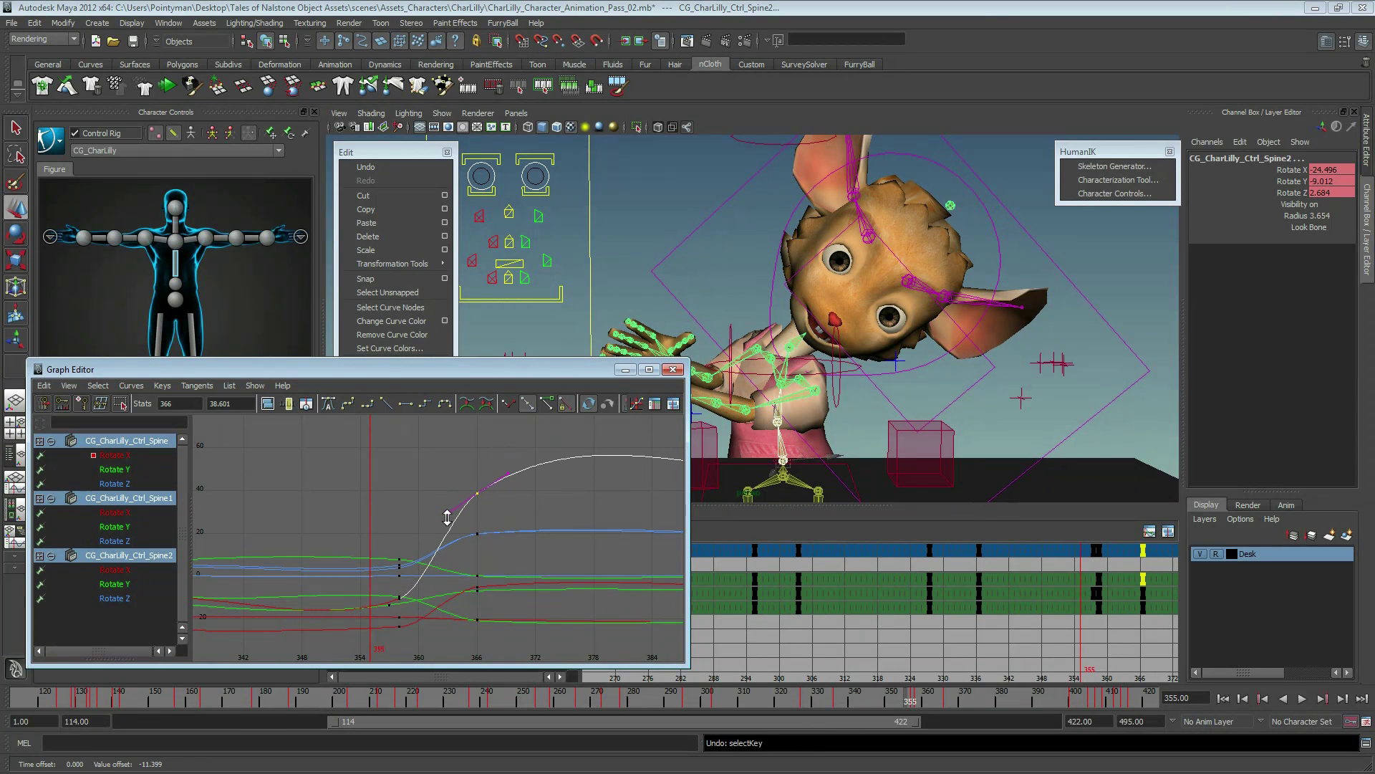
pyautogui.keyDown('alt'); pyautogui.moveTo(589, 513); pyautogui.dragTo(448, 492, button='middle'); pyautogui.keyUp('alt')
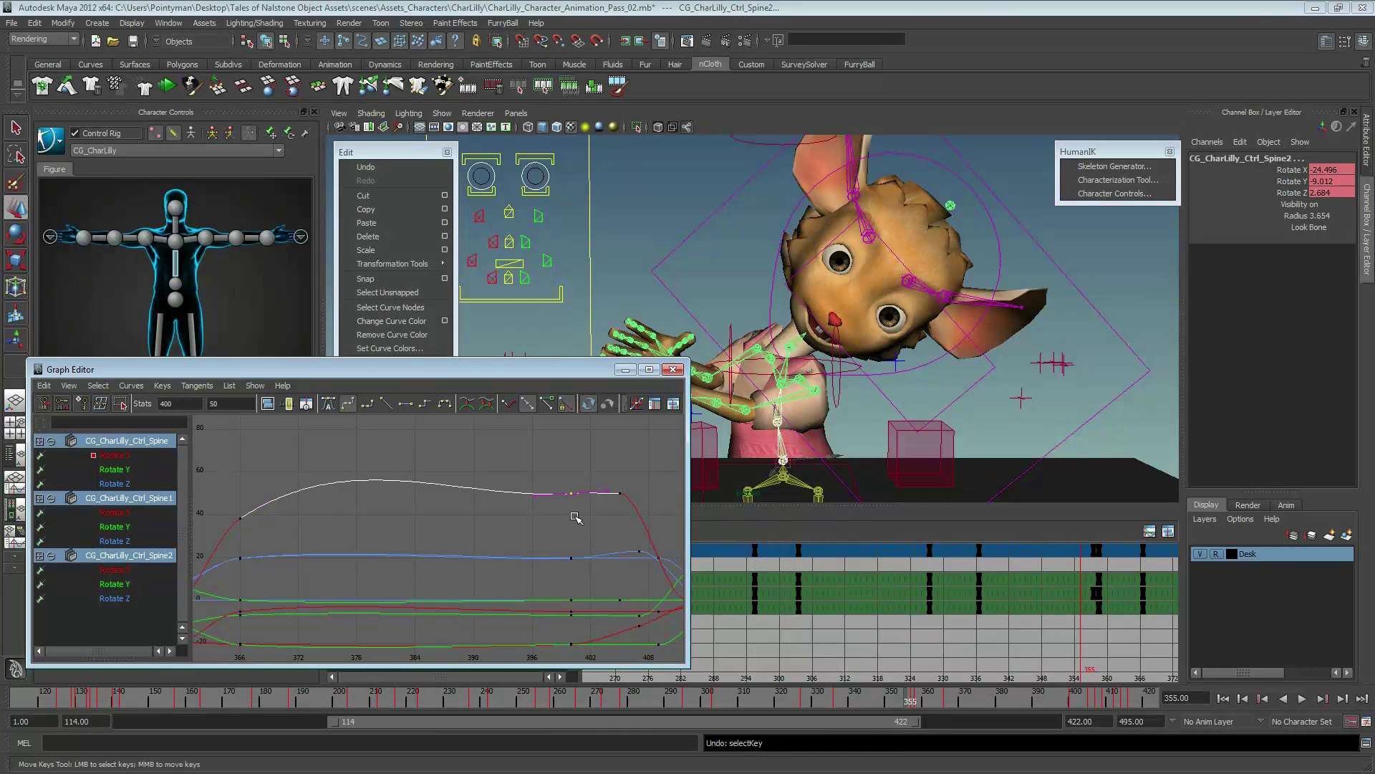
pyautogui.keyDown('alt'); pyautogui.moveTo(576, 517); pyautogui.dragTo(578, 515, button='right'); pyautogui.keyUp('alt')
pyautogui.keyDown('alt'); pyautogui.moveTo(573, 515); pyautogui.dragTo(536, 478, button='middle'); pyautogui.keyUp('alt')
pyautogui.moveTo(562, 570); pyautogui.dragTo(559, 556, button='middle')
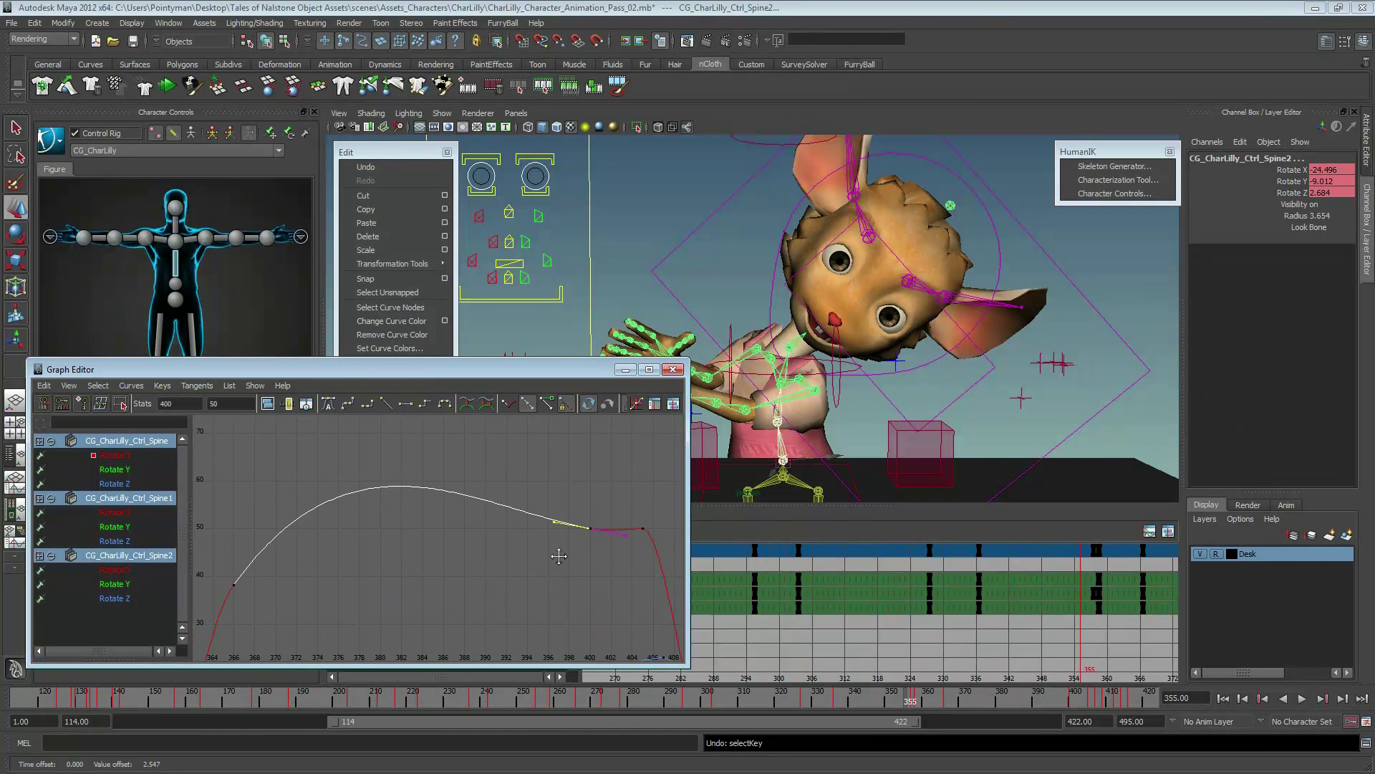
pyautogui.moveTo(238, 487); pyautogui.dragTo(234, 537, button='middle')
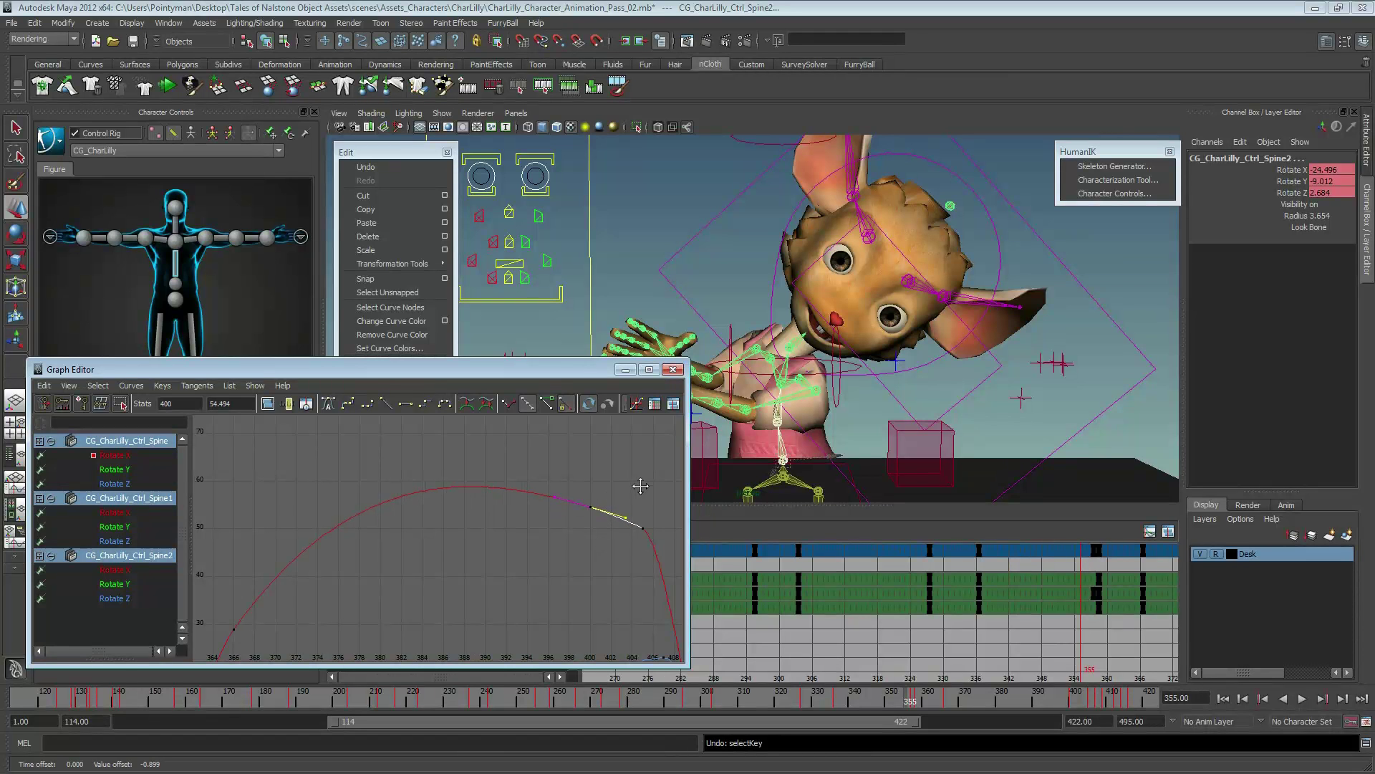
# - Raise the frame-336 keys on the white spine curve and select the frame-358 key
pyautogui.keyDown('alt'); pyautogui.moveTo(355, 544); pyautogui.dragTo(471, 479, button='middle'); pyautogui.keyUp('alt')
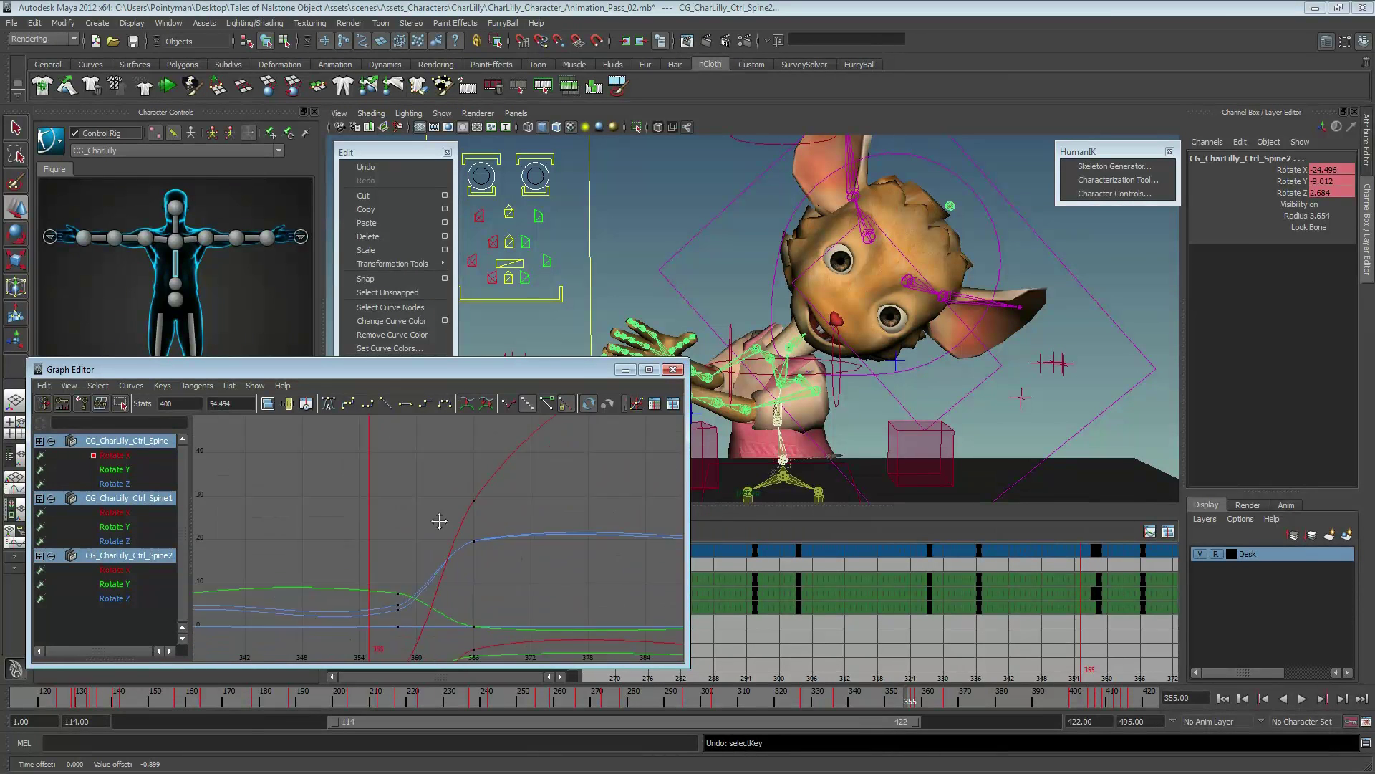
pyautogui.keyDown('alt'); pyautogui.moveTo(470, 479); pyautogui.dragTo(329, 492, button='right'); pyautogui.keyUp('alt')
pyautogui.moveTo(318, 521); pyautogui.dragTo(320, 522)
pyautogui.press('f')
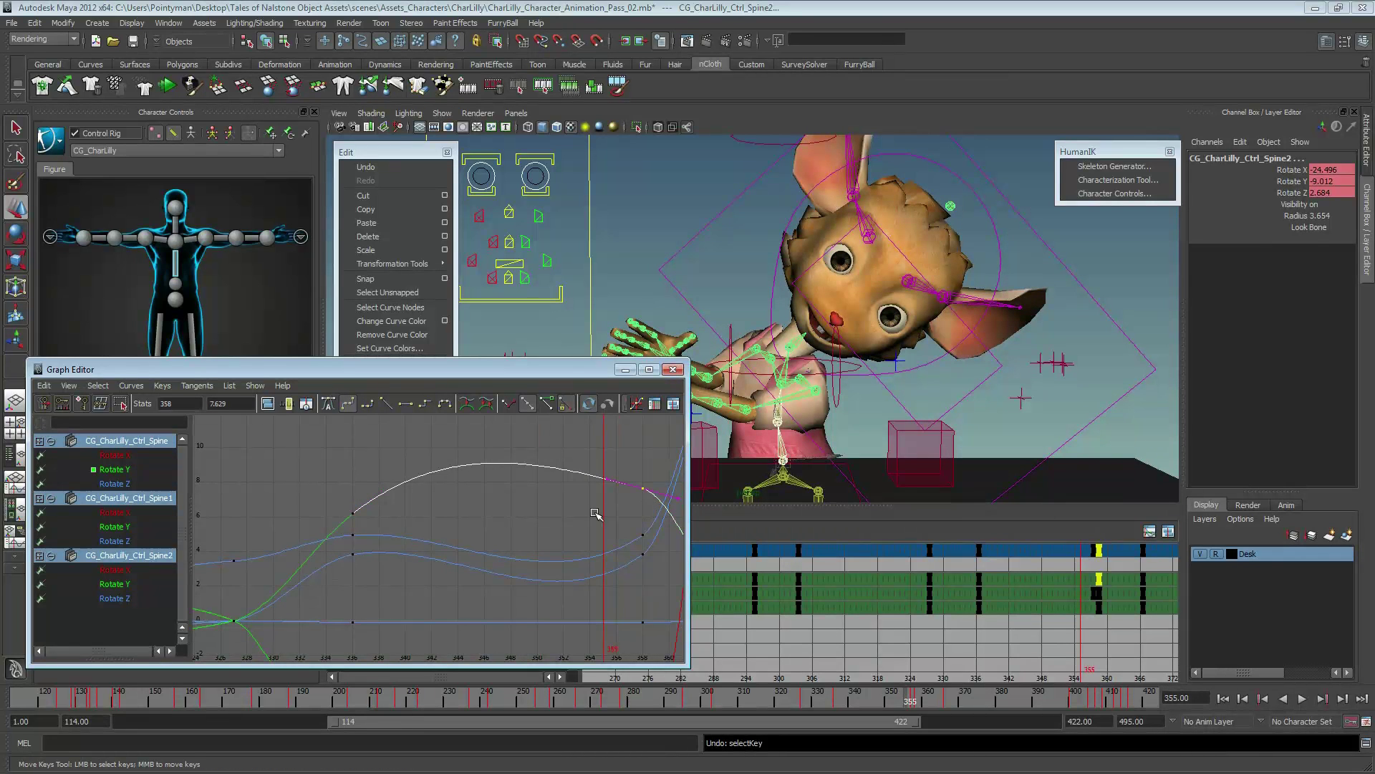
pyautogui.moveTo(590, 476)
pyautogui.mouseDown(button='middle')
pyautogui.moveTo(599, 513)
pyautogui.moveTo(631, 524)
pyautogui.mouseUp(button='middle')
pyautogui.moveTo(630, 522); pyautogui.dragTo(648, 539)
pyautogui.press('f')
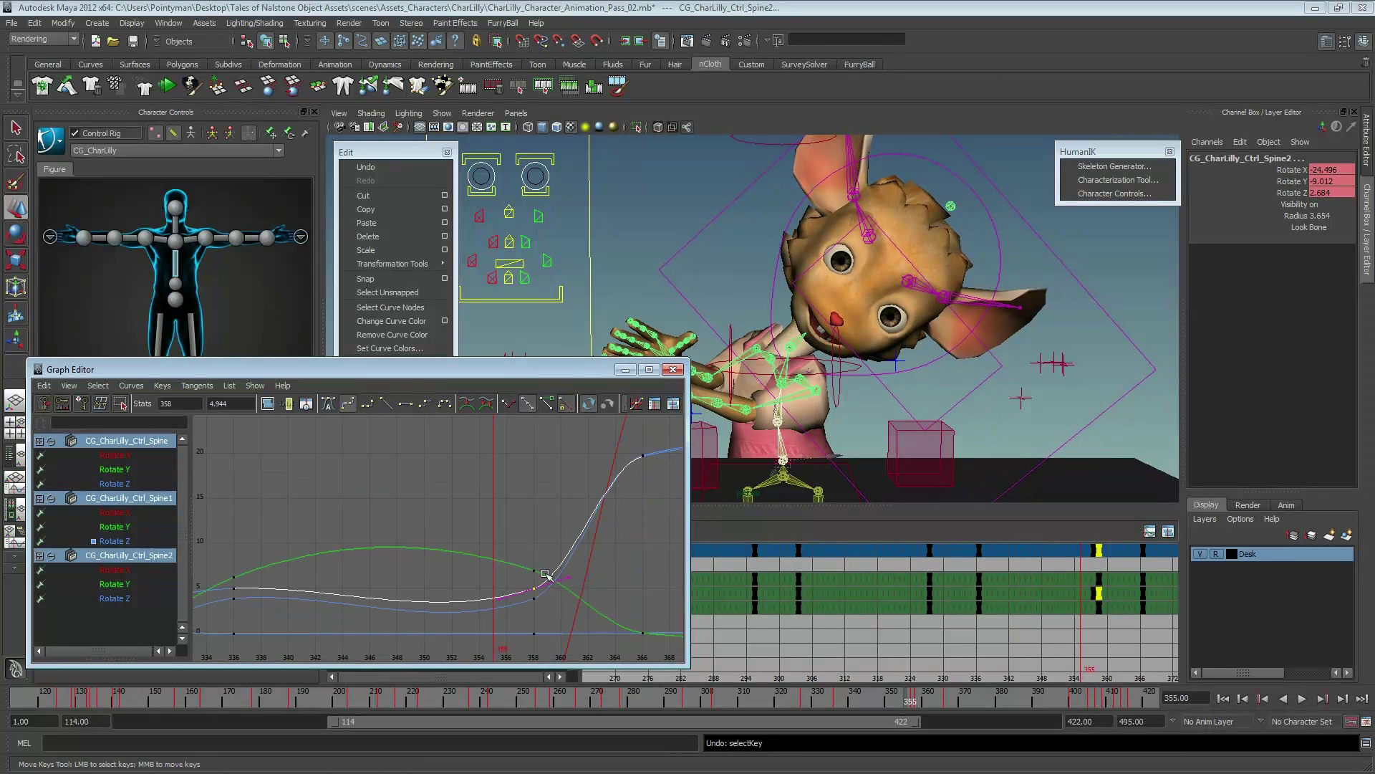
# - Flatten the white curve's keys and raise the Spine2 Rotate Z key to smooth its dip
pyautogui.moveTo(579, 597); pyautogui.dragTo(579, 588, button='middle')
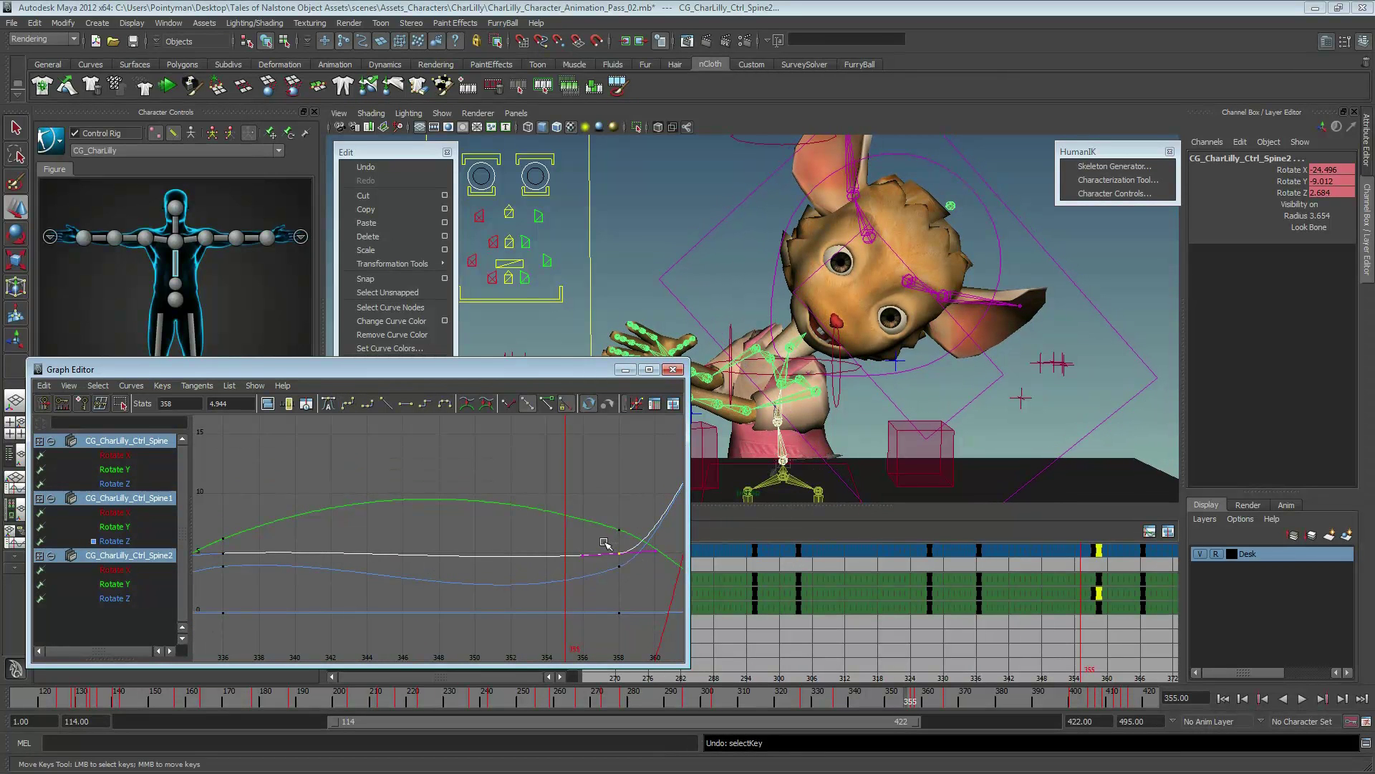
pyautogui.moveTo(632, 575); pyautogui.dragTo(651, 550, button='middle')
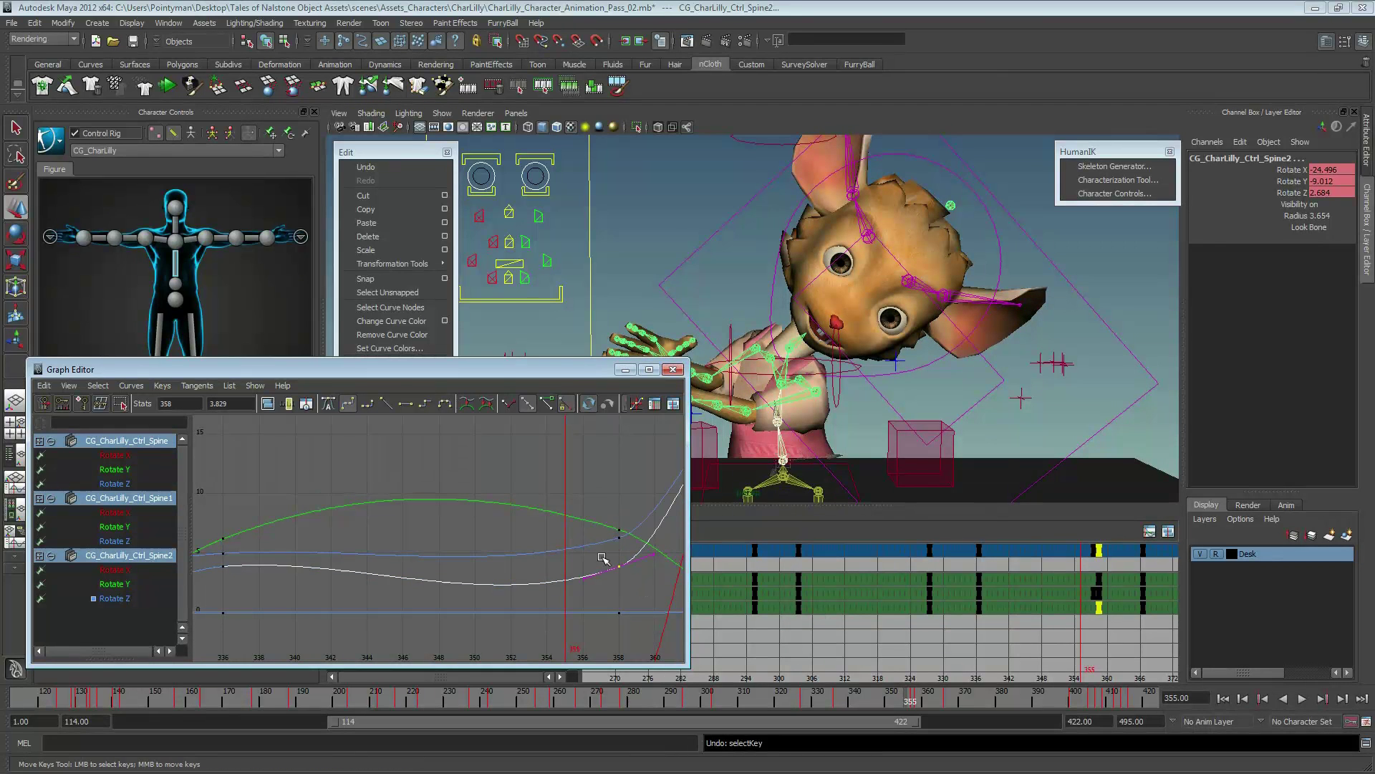
pyautogui.moveTo(644, 579); pyautogui.dragTo(646, 583, button='middle')
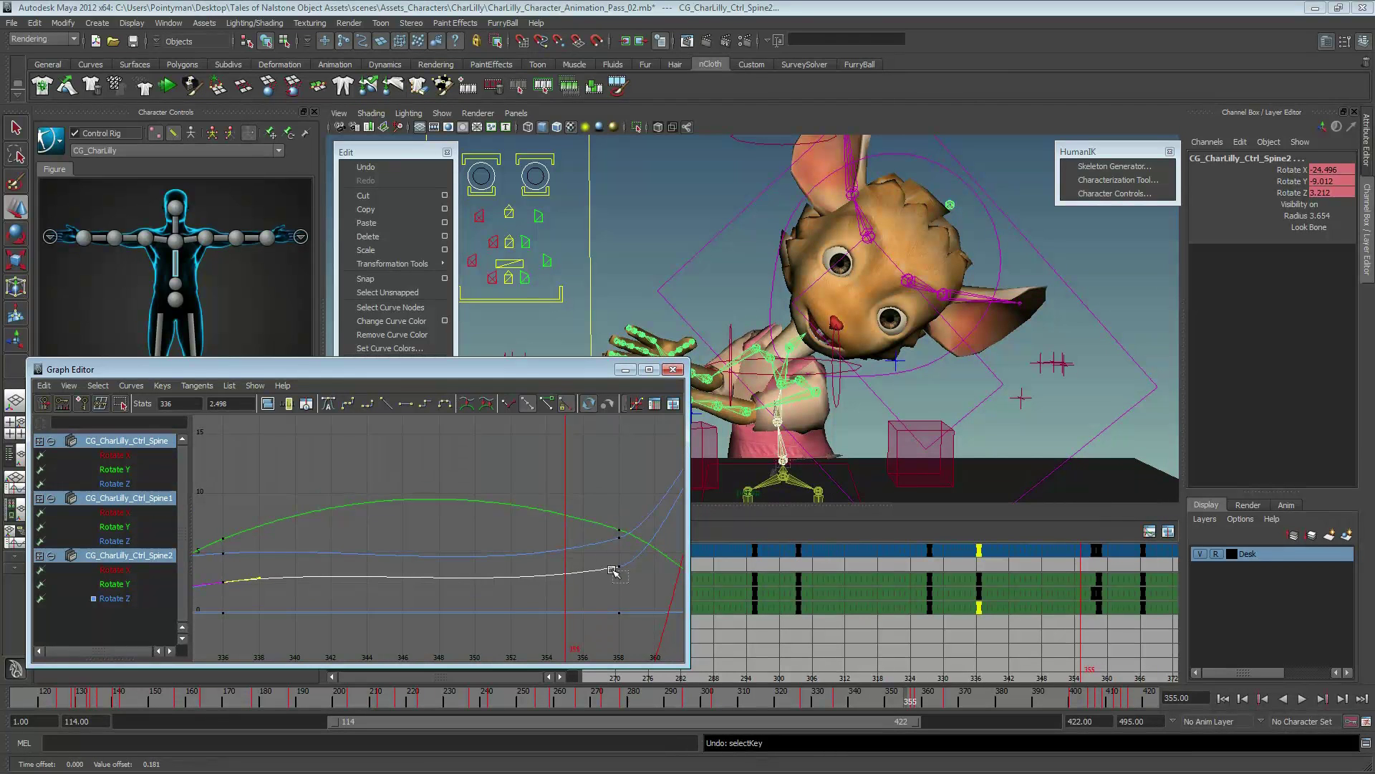
pyautogui.moveTo(642, 595)
pyautogui.mouseDown(button='middle')
pyautogui.moveTo(643, 539)
pyautogui.moveTo(599, 577)
pyautogui.mouseUp(button='middle')
pyautogui.press('f')
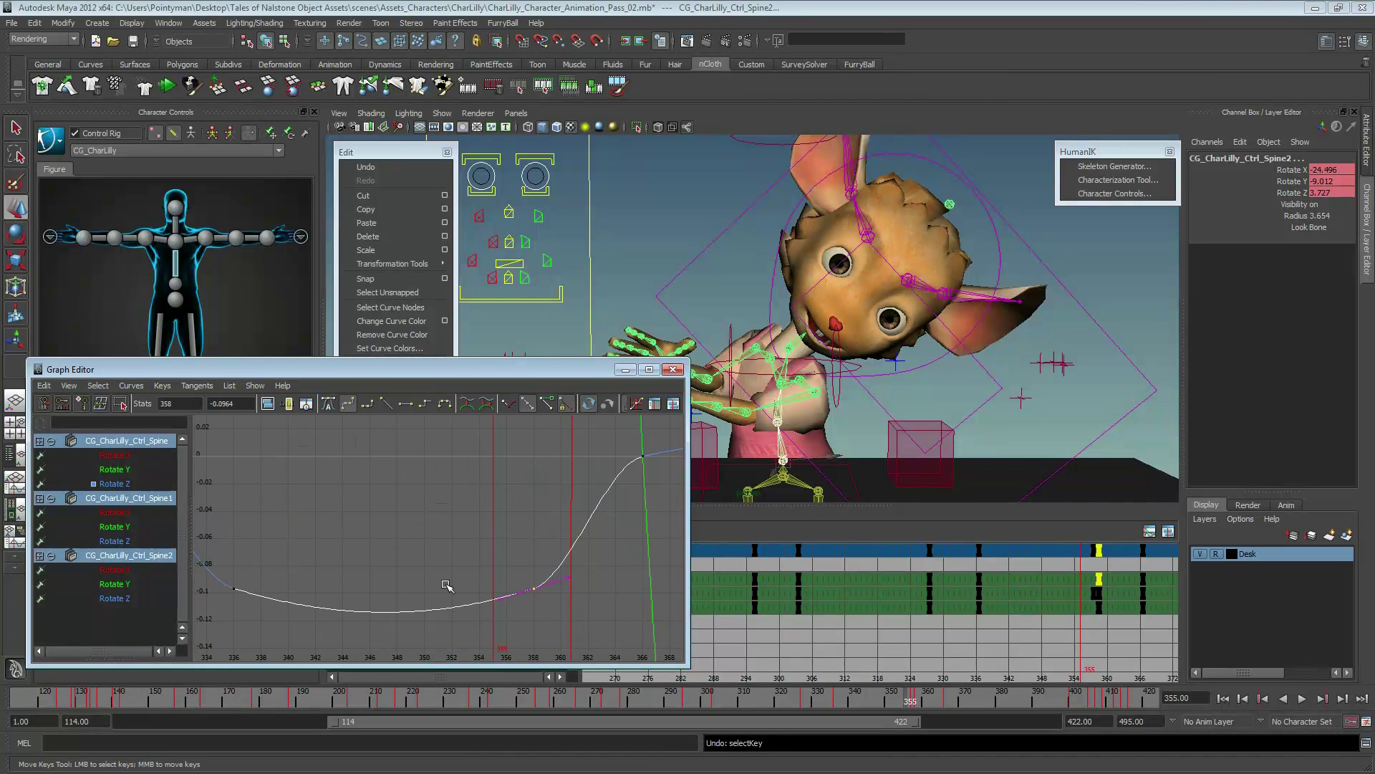
pyautogui.scroll(-2, 474, 538)
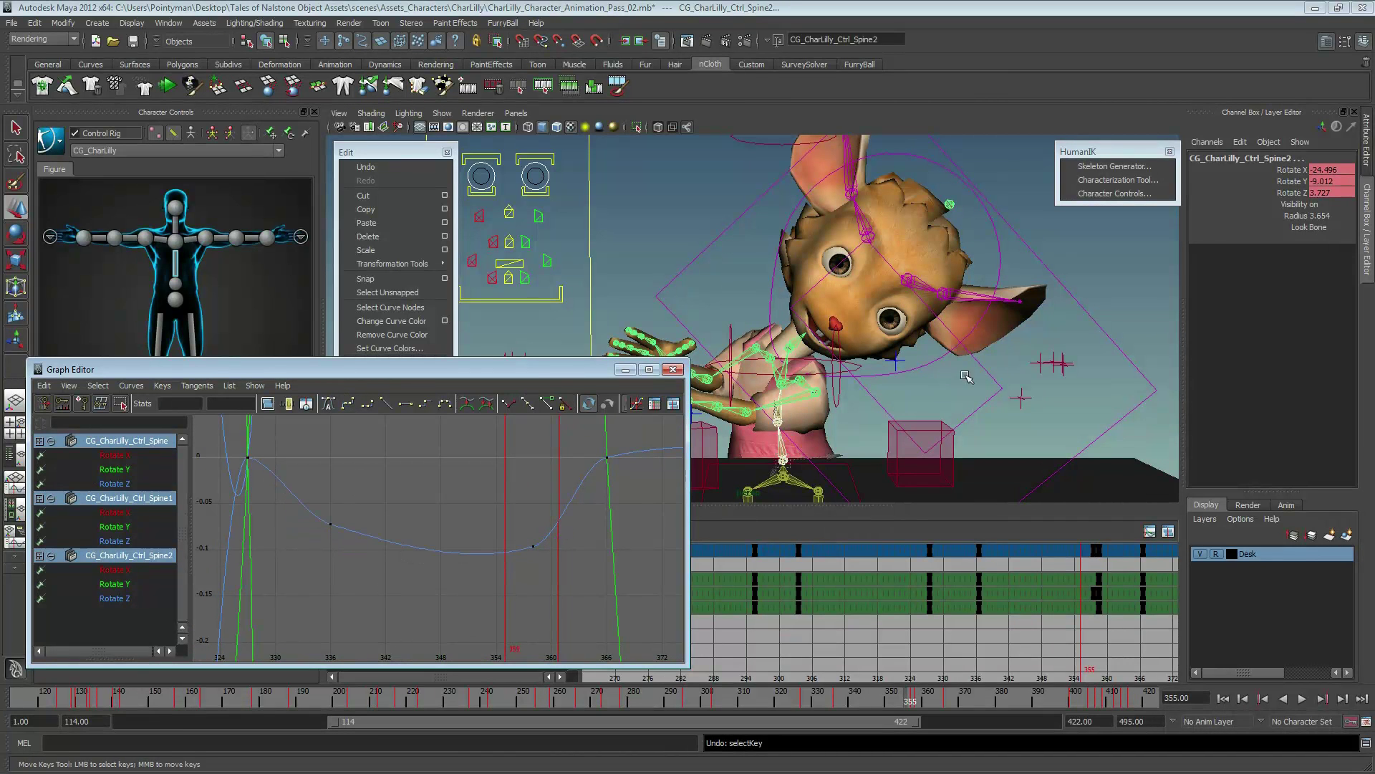
# - Play the spine motion, scrub back to frame 331, and close the Graph Editor
pyautogui.hotkey('alt', 'v')
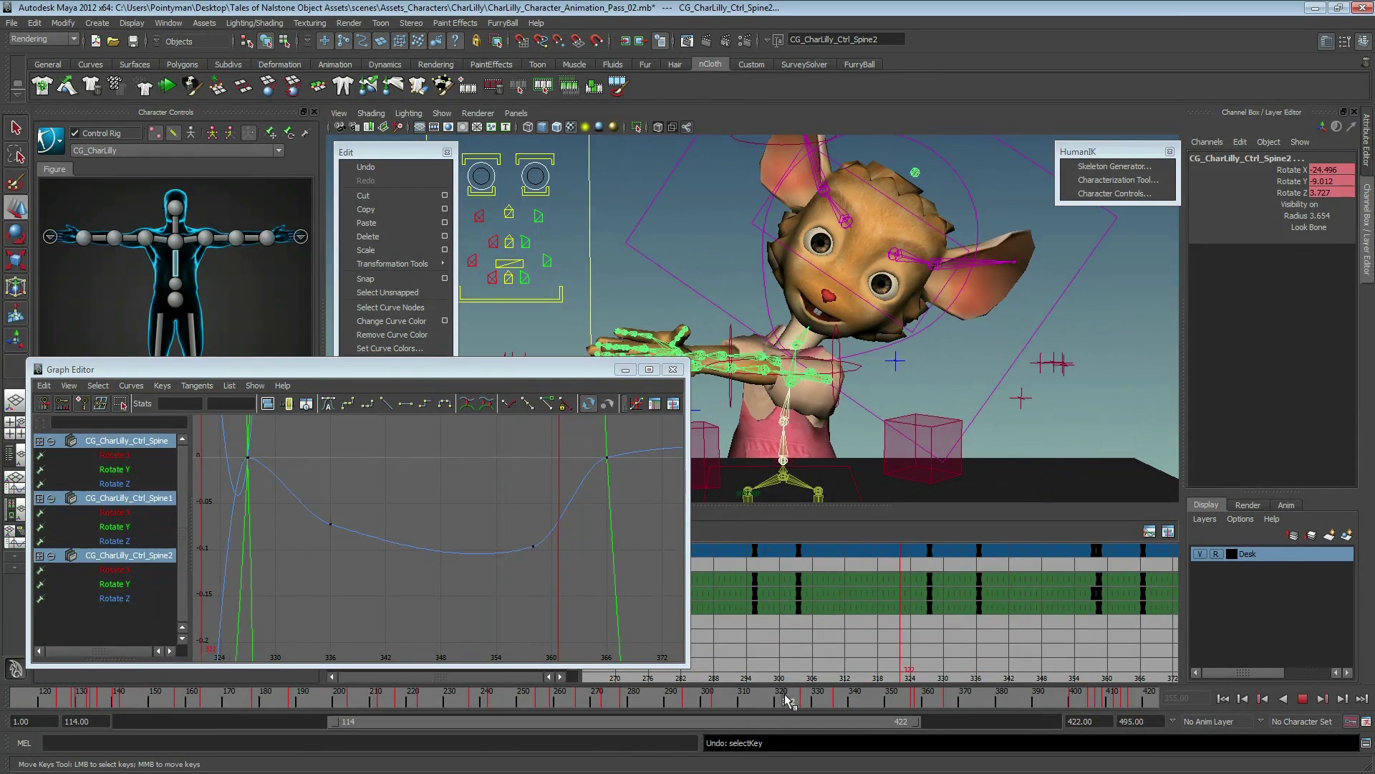
pyautogui.moveTo(899, 702)
pyautogui.mouseDown()
pyautogui.moveTo(820, 706)
pyautogui.moveTo(953, 713)
pyautogui.moveTo(745, 707)
pyautogui.moveTo(1164, 714)
pyautogui.mouseUp()
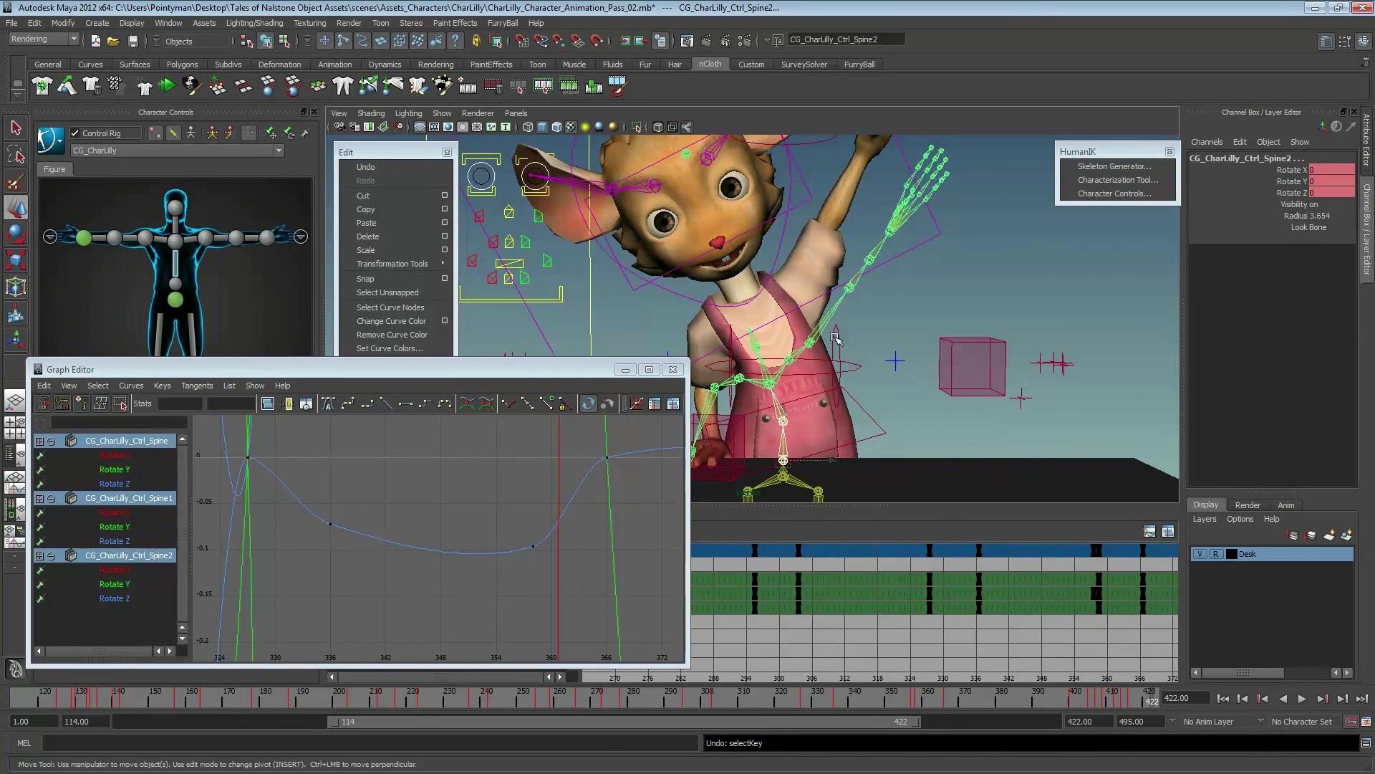
pyautogui.click(672, 370)
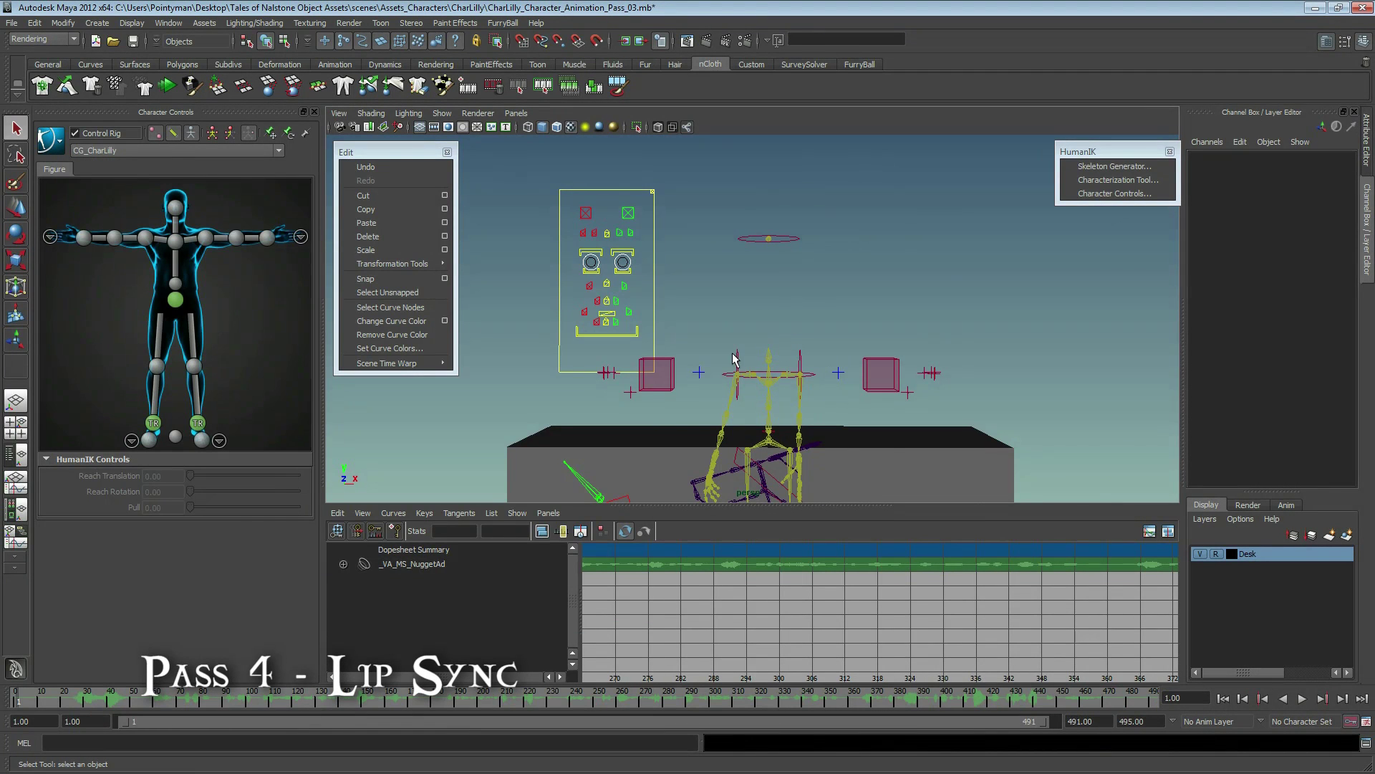
# - Turn off the timeline soundtrack and select the left forearm control, zooming the dope sheet to frames 438–498
pyautogui.moveTo(660, 401)
pyautogui.keyDown('alt'); pyautogui.mouseDown(button='right')
pyautogui.moveTo(791, 374)
pyautogui.moveTo(839, 469)
pyautogui.mouseUp(button='right'); pyautogui.keyUp('alt')
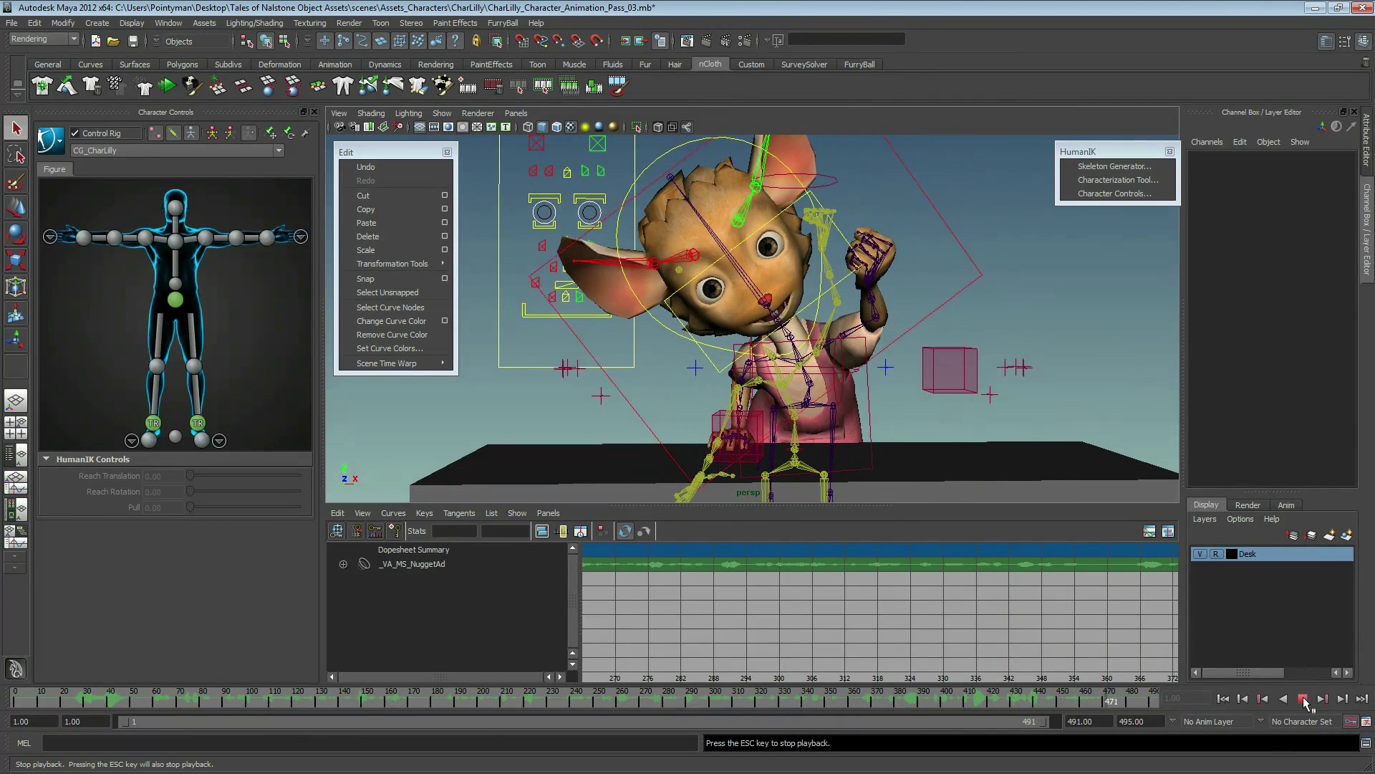
pyautogui.keyDown('alt'); pyautogui.moveTo(875, 226); pyautogui.dragTo(866, 295); pyautogui.keyUp('alt')
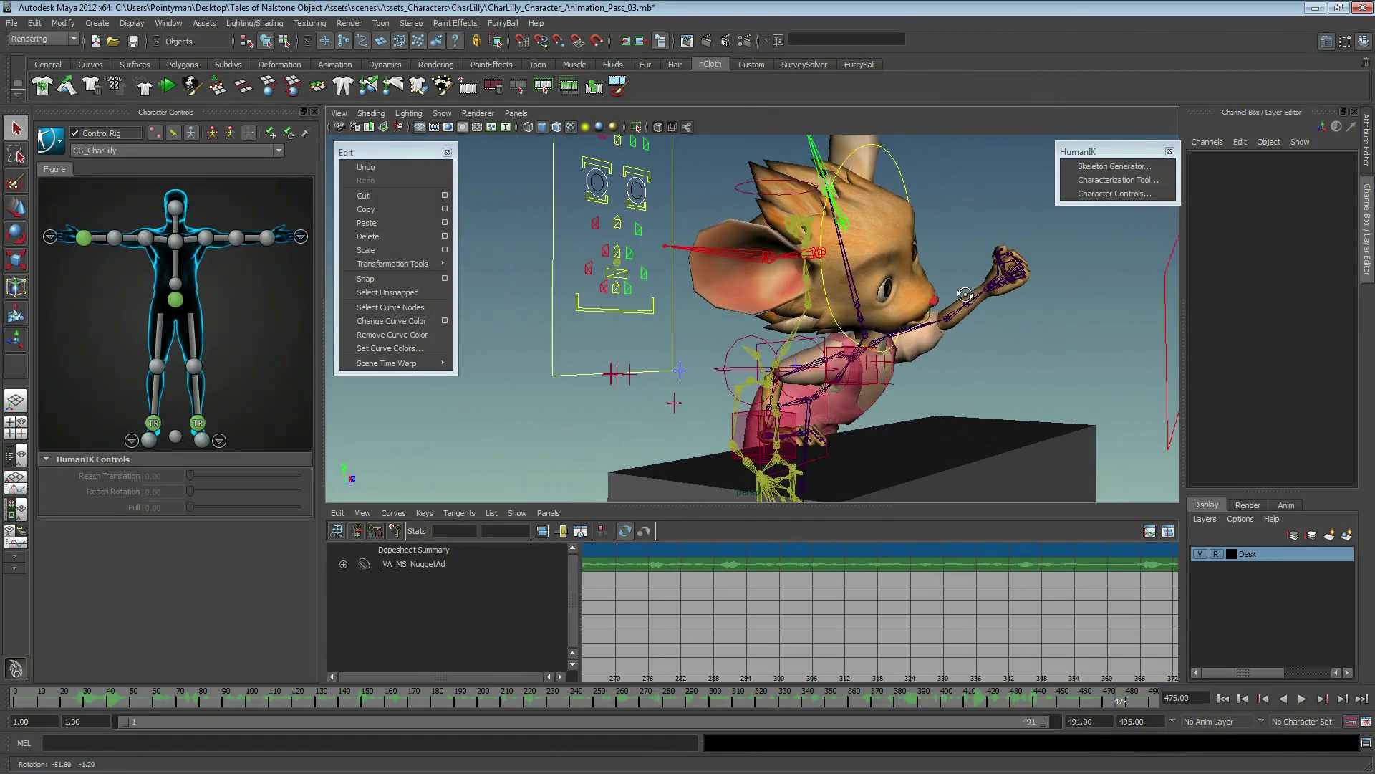
pyautogui.keyDown('alt'); pyautogui.moveTo(866, 294); pyautogui.dragTo(833, 304, button='right'); pyautogui.keyUp('alt')
pyautogui.rightClick(907, 702)
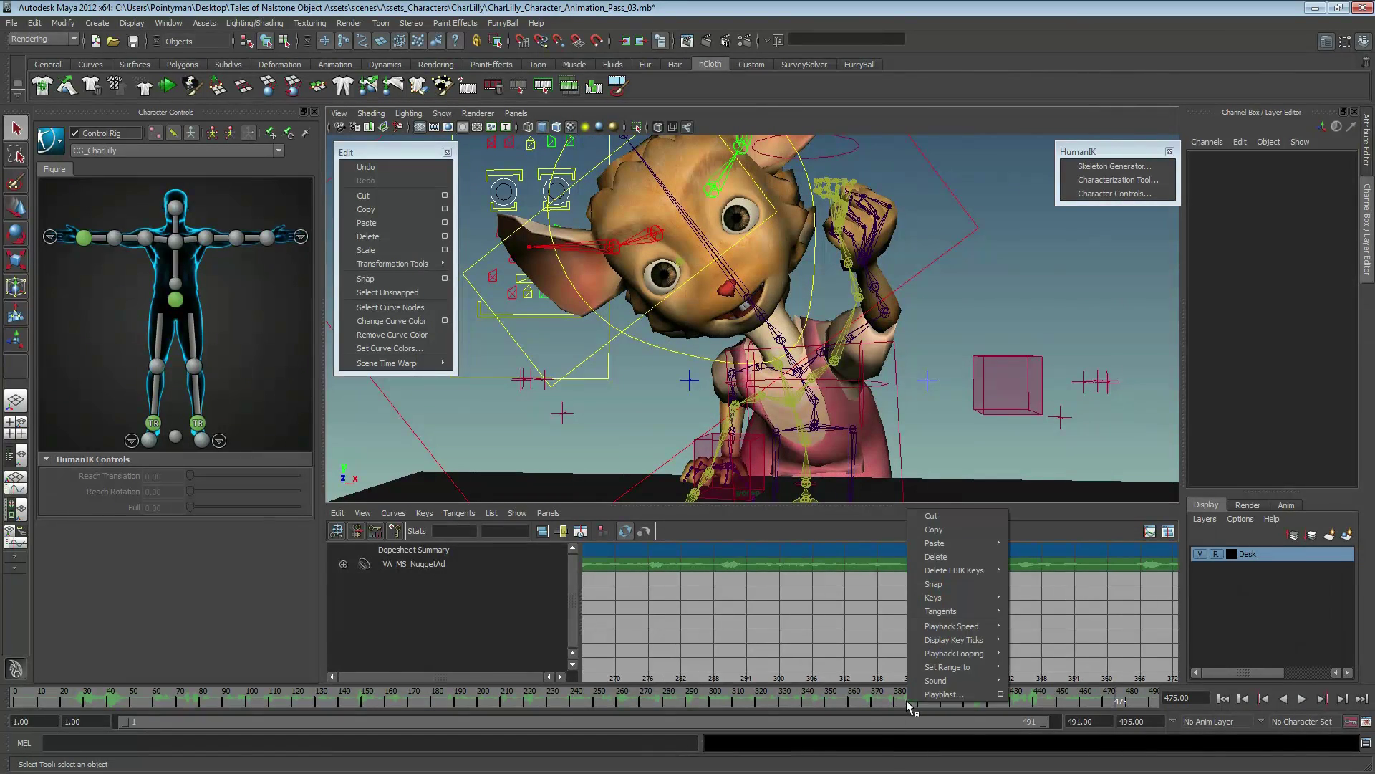
pyautogui.click(1018, 682)
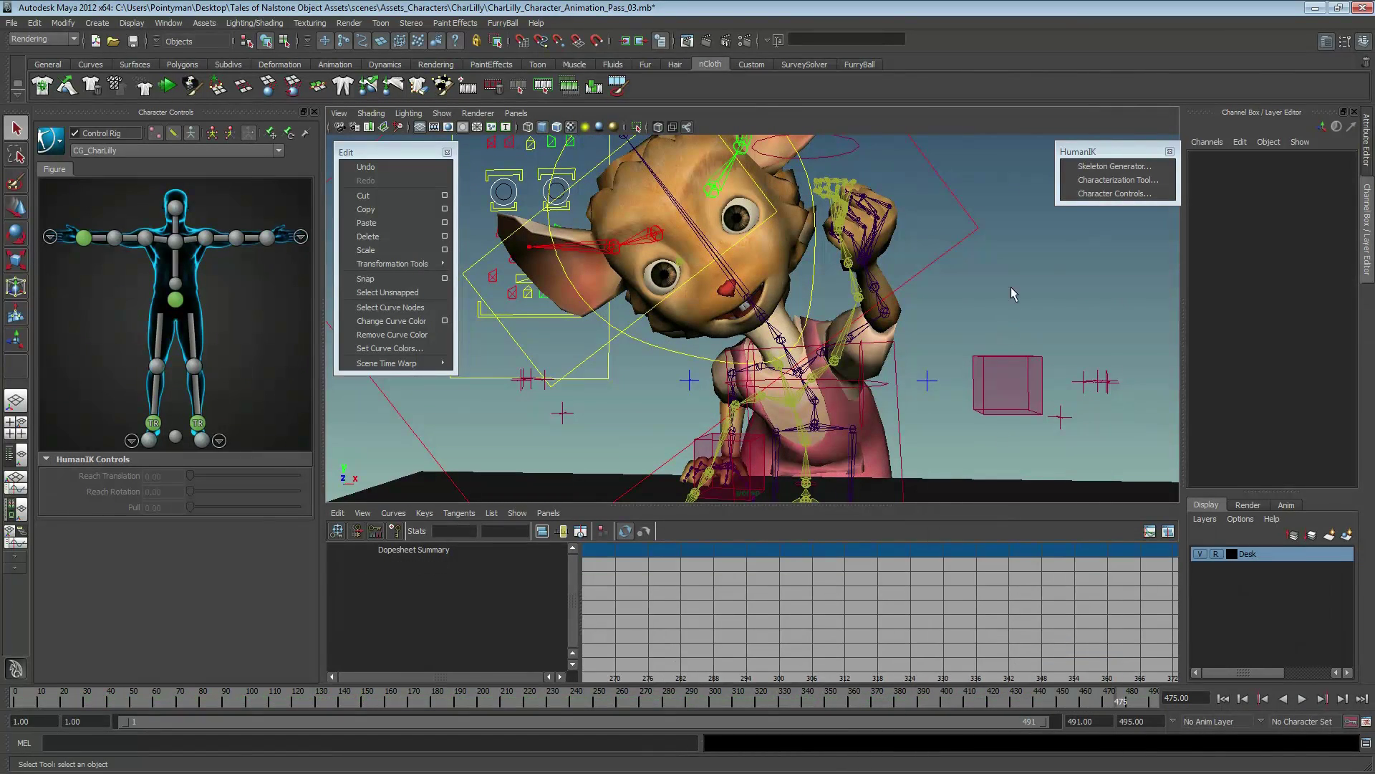
pyautogui.click(854, 295)
pyautogui.keyDown('alt'); pyautogui.moveTo(1023, 601); pyautogui.dragTo(969, 602, button='right'); pyautogui.keyUp('alt')
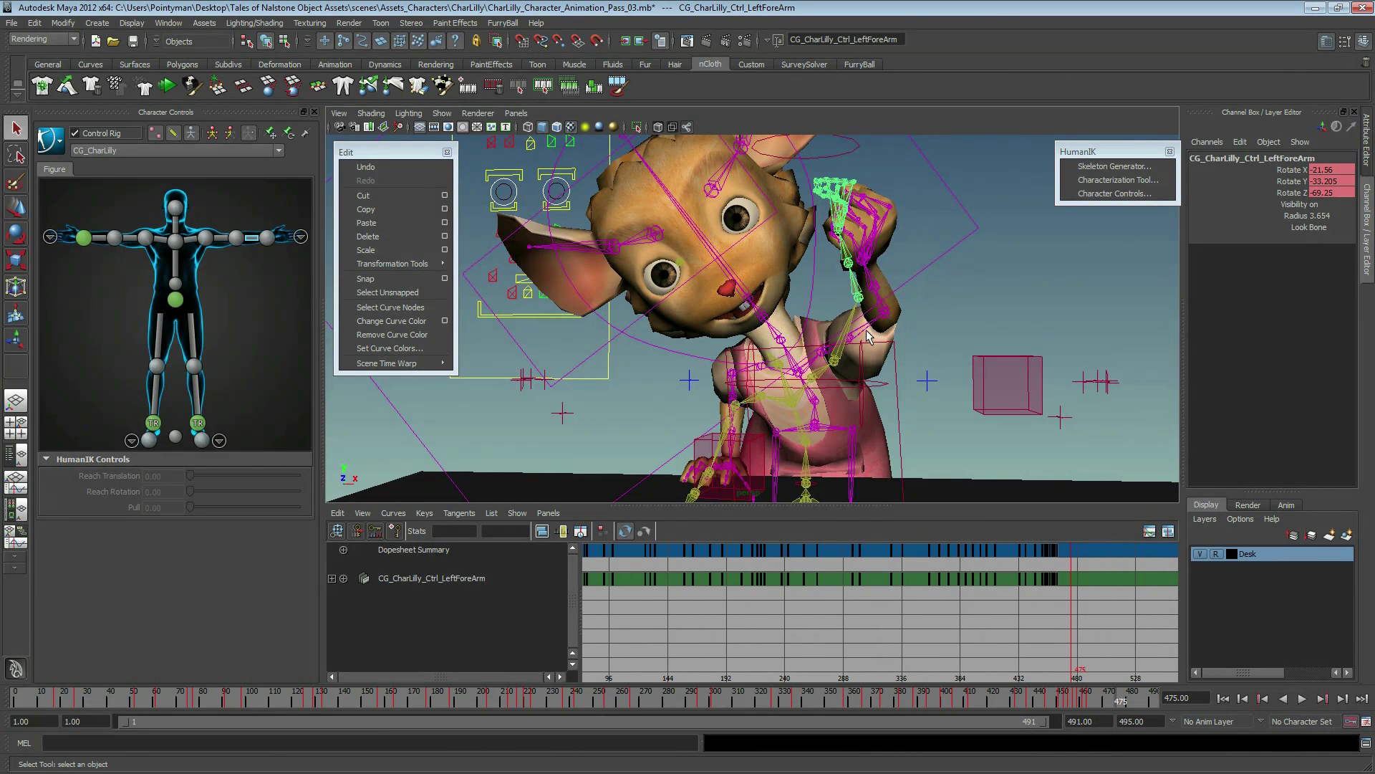
pyautogui.keyDown('alt'); pyautogui.moveTo(845, 614); pyautogui.dragTo(960, 615, button='right'); pyautogui.keyUp('alt')
# - Play the arm animation, stopping at frame 428, then scrub back to frame 373
pyautogui.hotkey('alt', 'v')
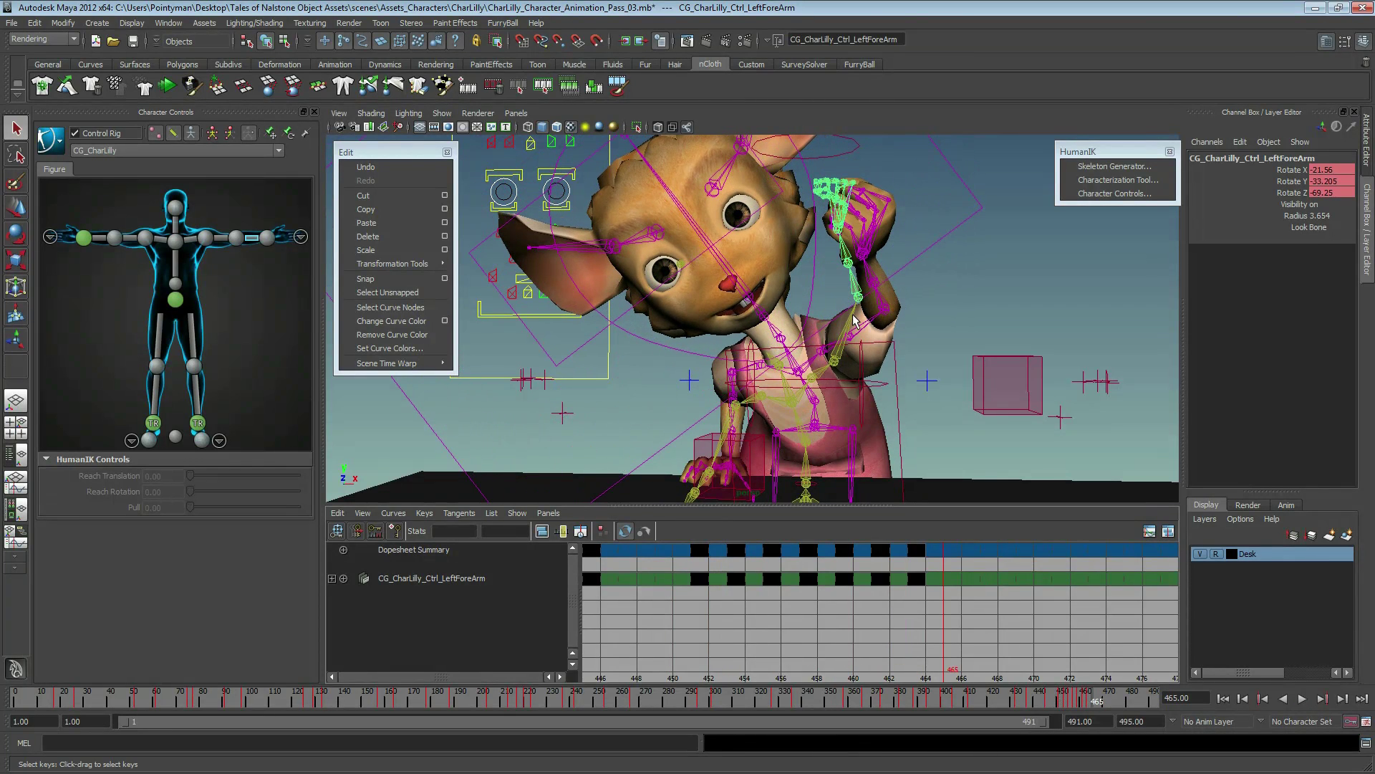
pyautogui.keyDown('alt'); pyautogui.moveTo(885, 289); pyautogui.dragTo(855, 334); pyautogui.keyUp('alt')
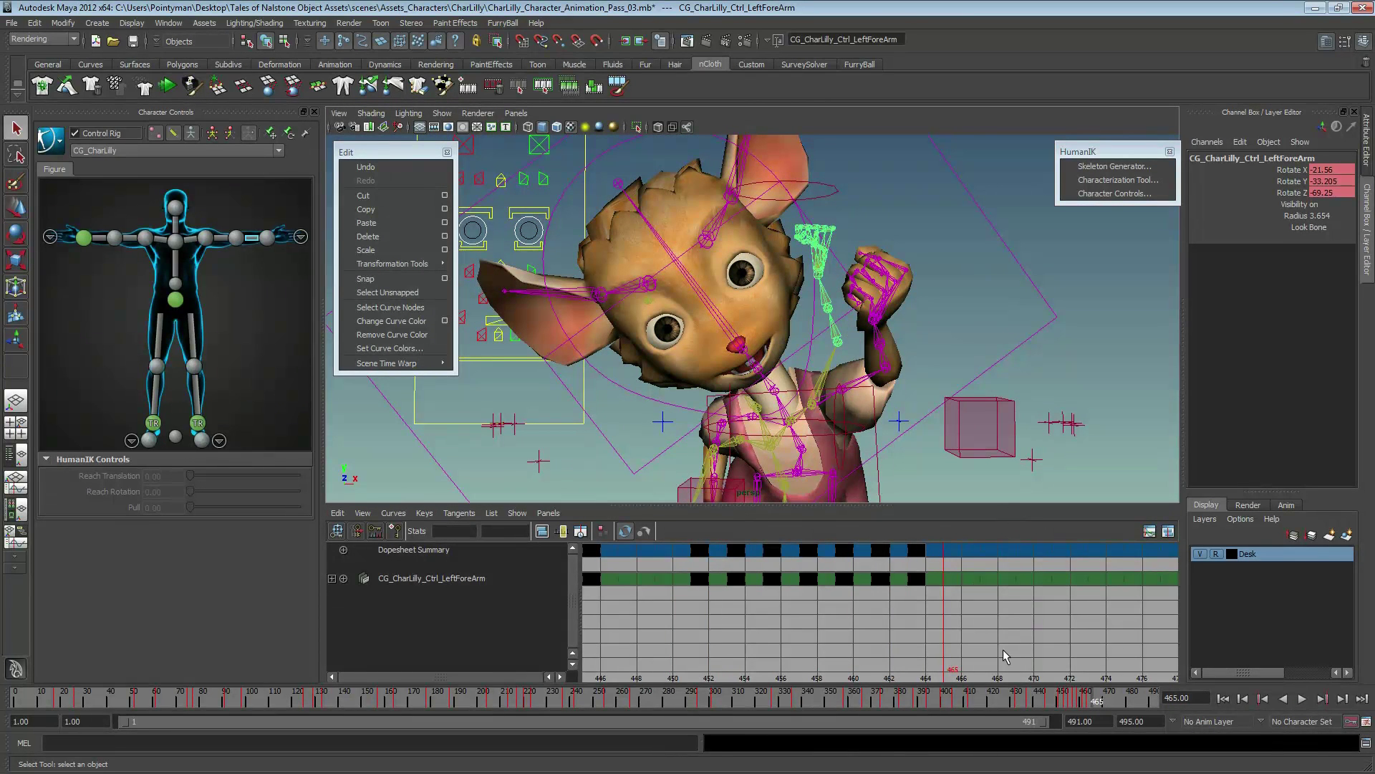
pyautogui.hotkey('alt', 'v')
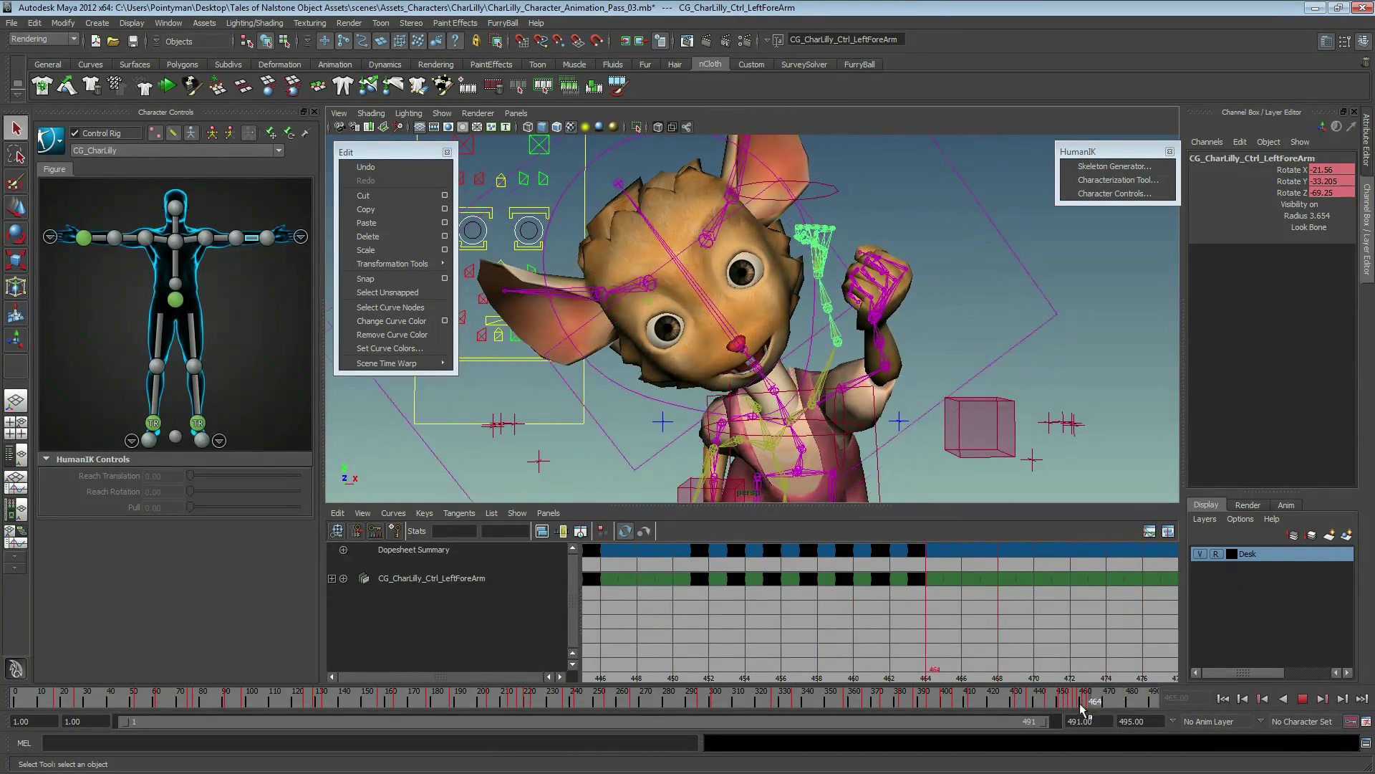
pyautogui.click(1011, 701)
pyautogui.moveTo(901, 307)
pyautogui.keyDown('alt'); pyautogui.mouseDown(button='right')
pyautogui.moveTo(840, 299)
pyautogui.moveTo(767, 513)
pyautogui.mouseUp(button='right'); pyautogui.keyUp('alt')
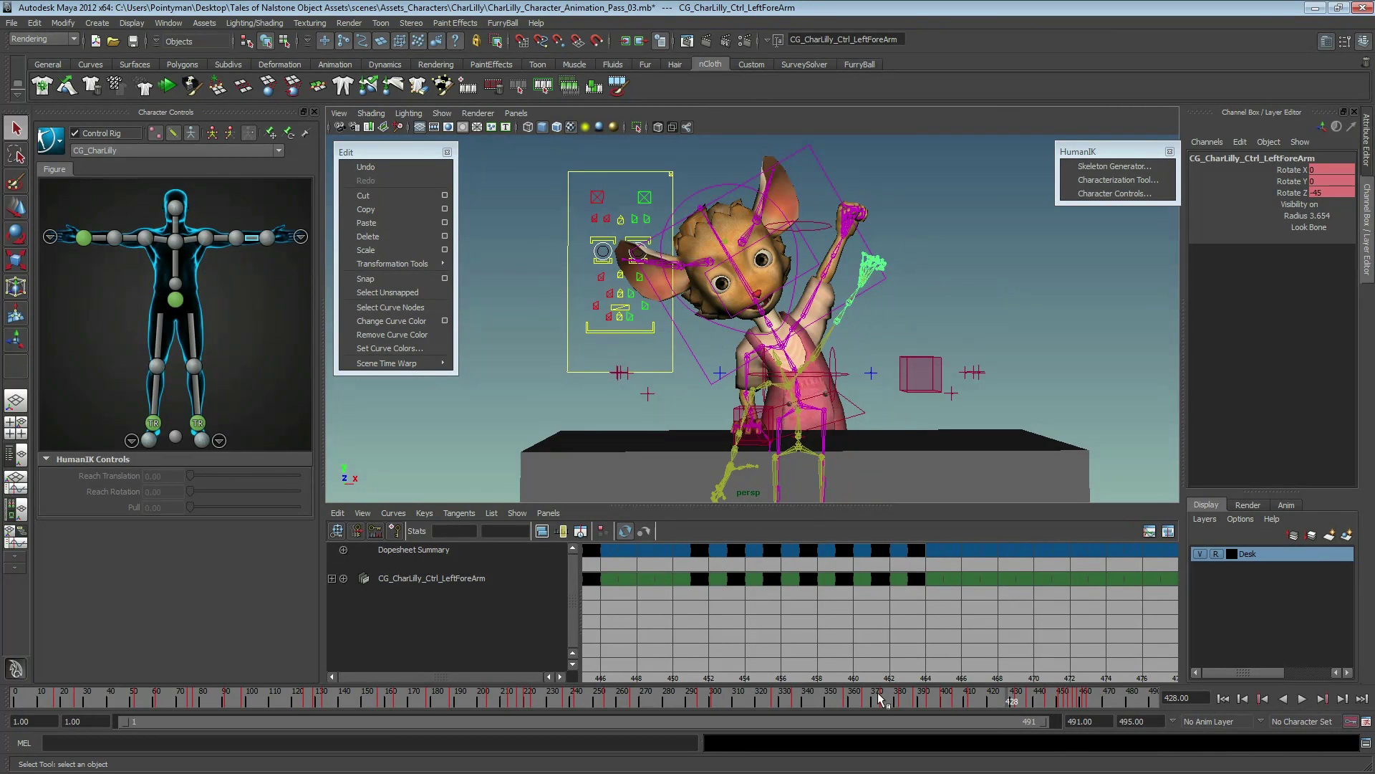
pyautogui.hotkey('alt', 'v')
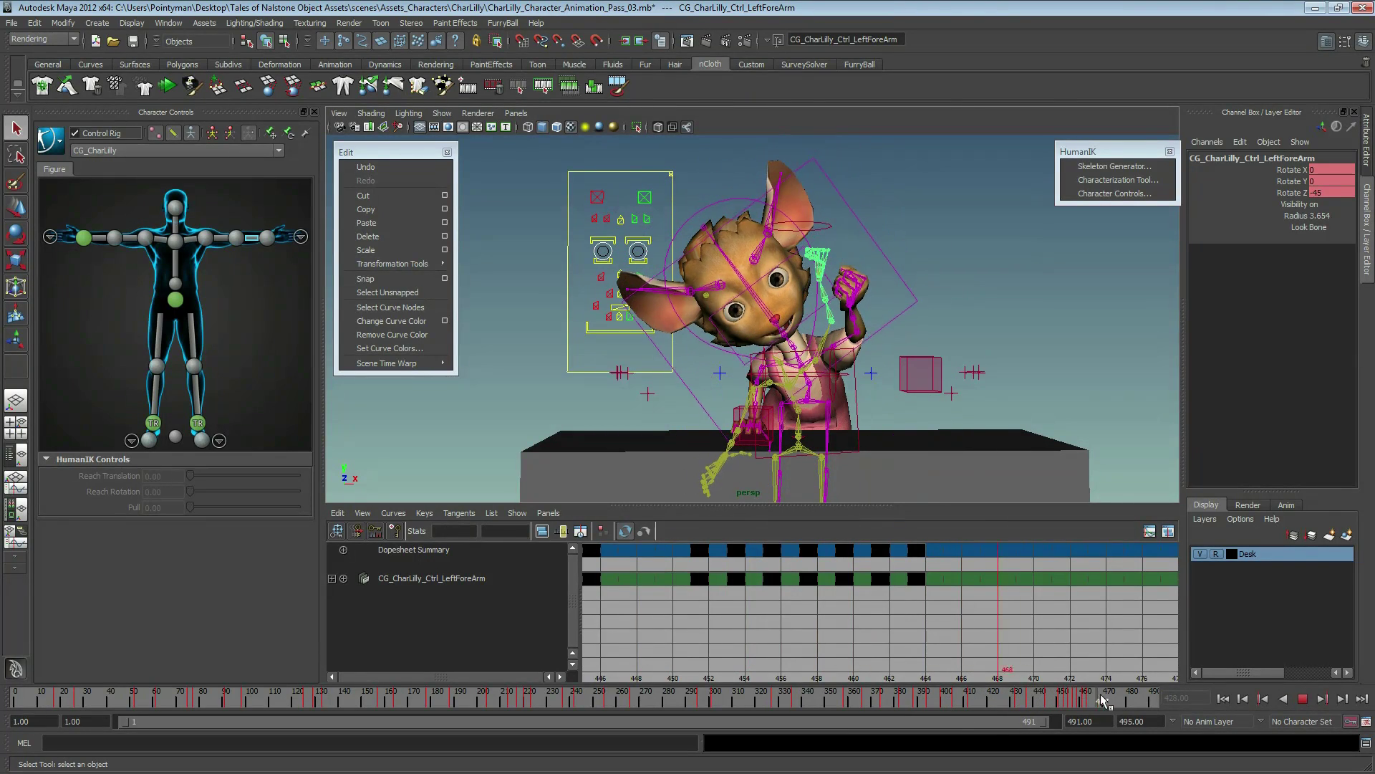
pyautogui.moveTo(1123, 700)
pyautogui.mouseDown()
pyautogui.moveTo(693, 700)
pyautogui.moveTo(1075, 686)
pyautogui.moveTo(949, 698)
pyautogui.mouseUp()
# - Replay and scrub back through the arm animation, then zoom the dope sheet out
pyautogui.scroll(3, 908, 394)
pyautogui.hotkey('alt', 'v')
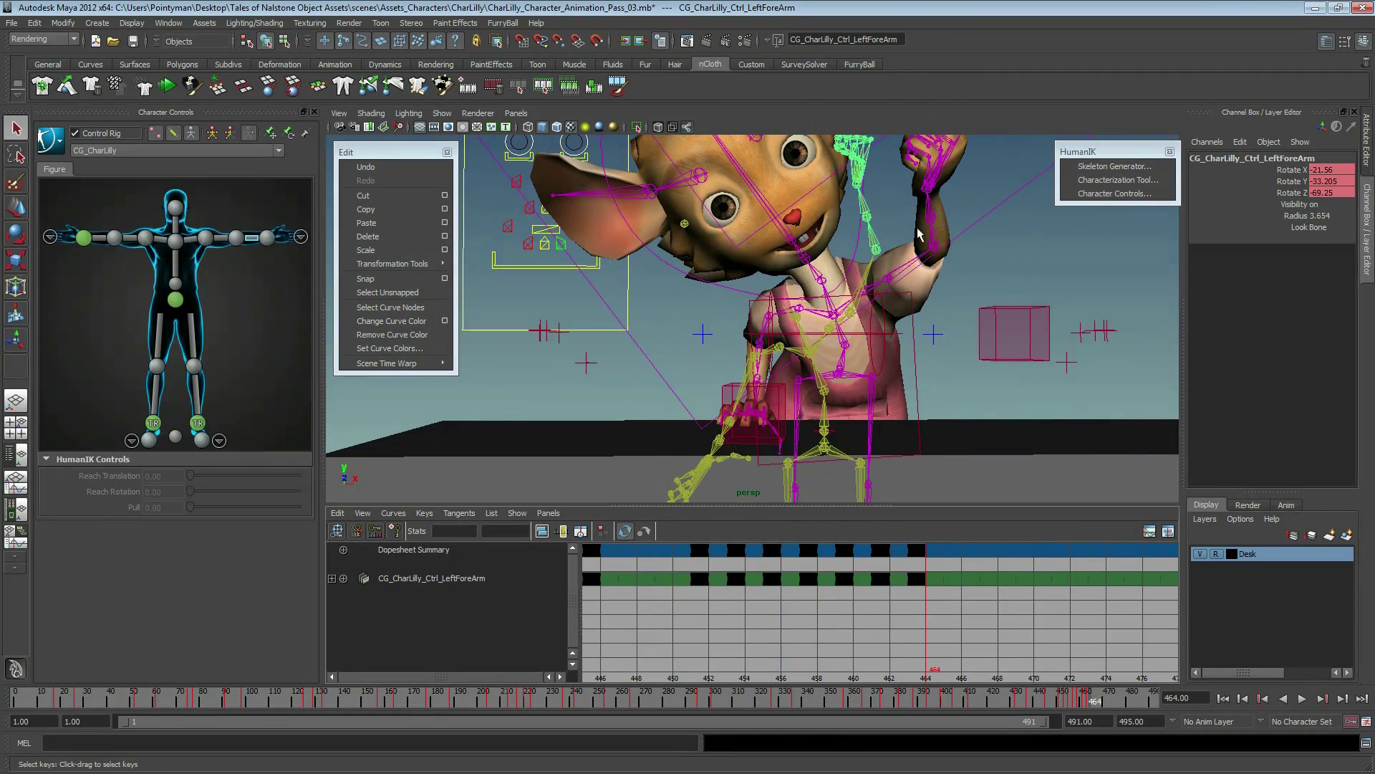
pyautogui.hotkey('alt', 'v')
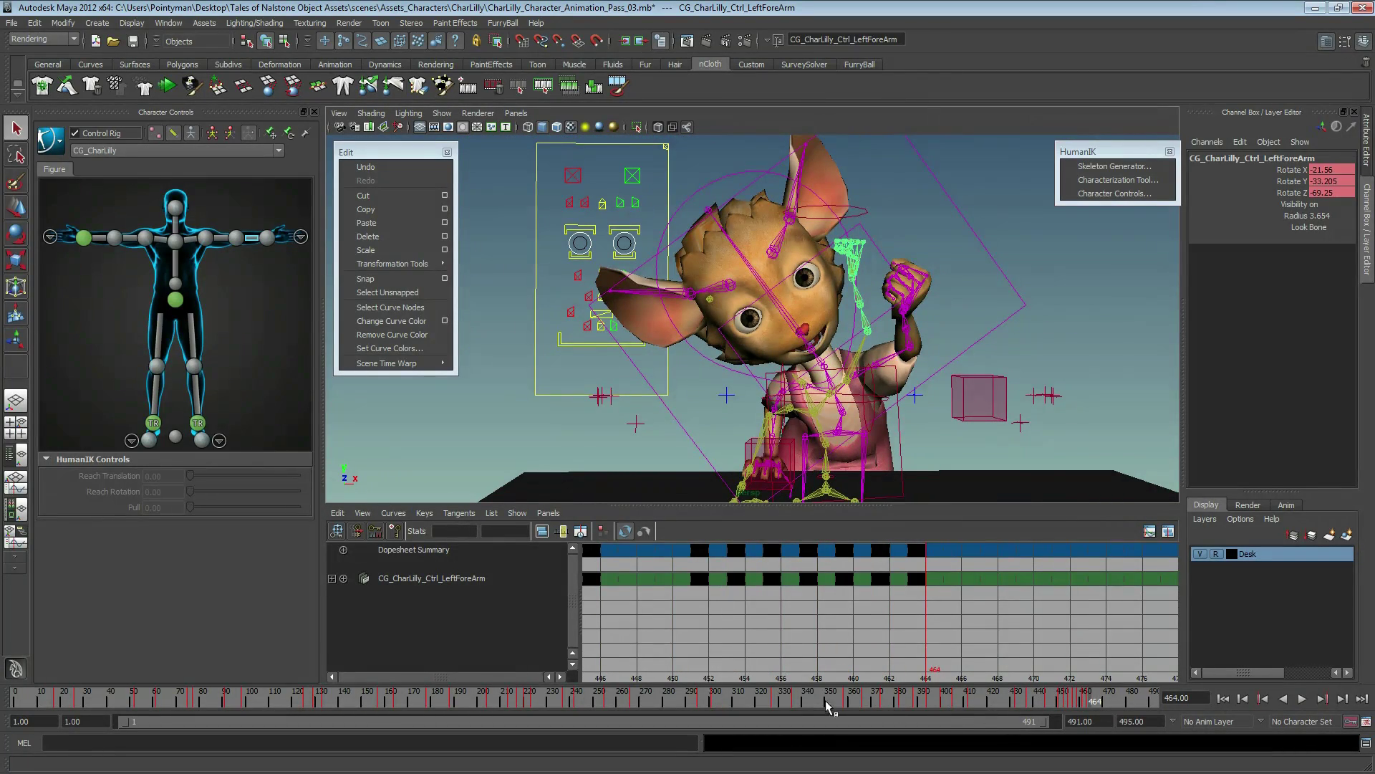
pyautogui.hotkey('alt', 'v')
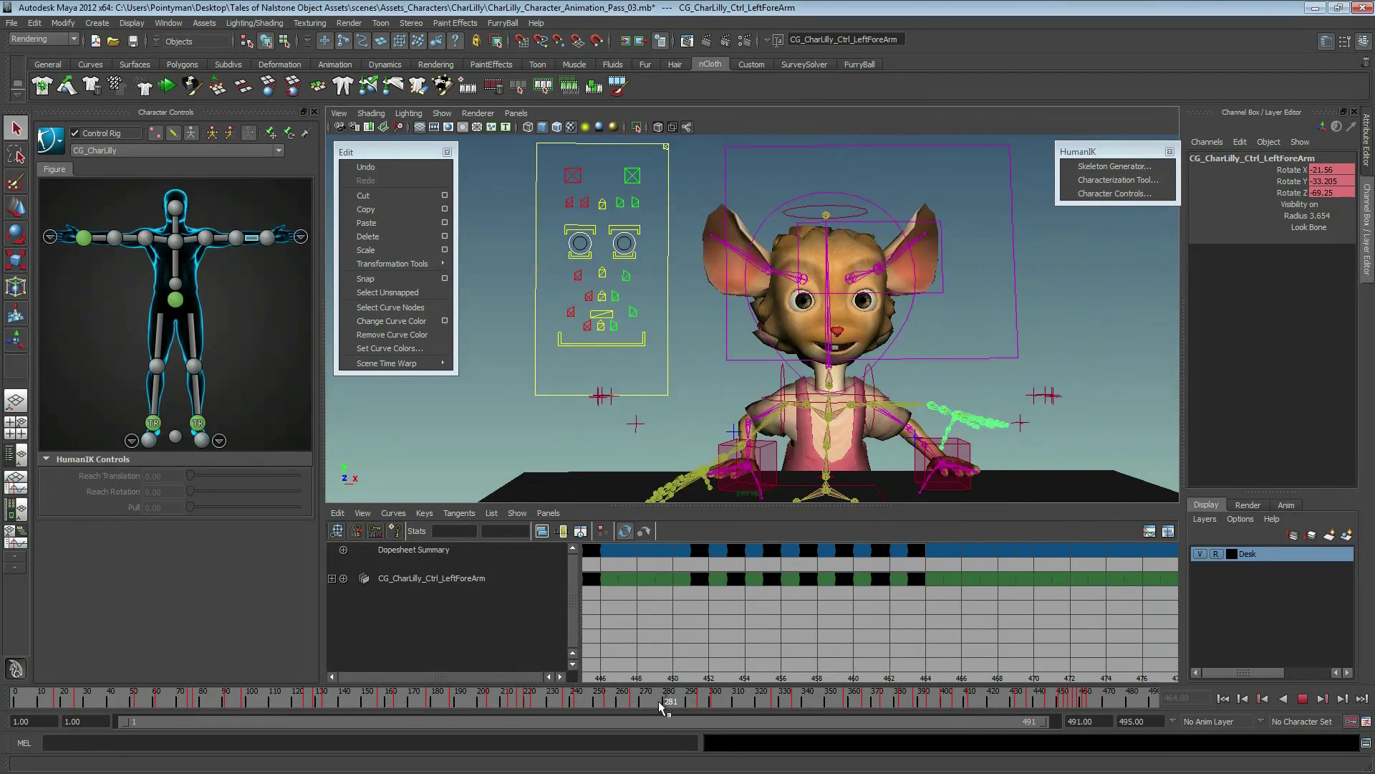
pyautogui.moveTo(663, 705)
pyautogui.mouseDown()
pyautogui.moveTo(269, 705)
pyautogui.moveTo(466, 706)
pyautogui.mouseUp()
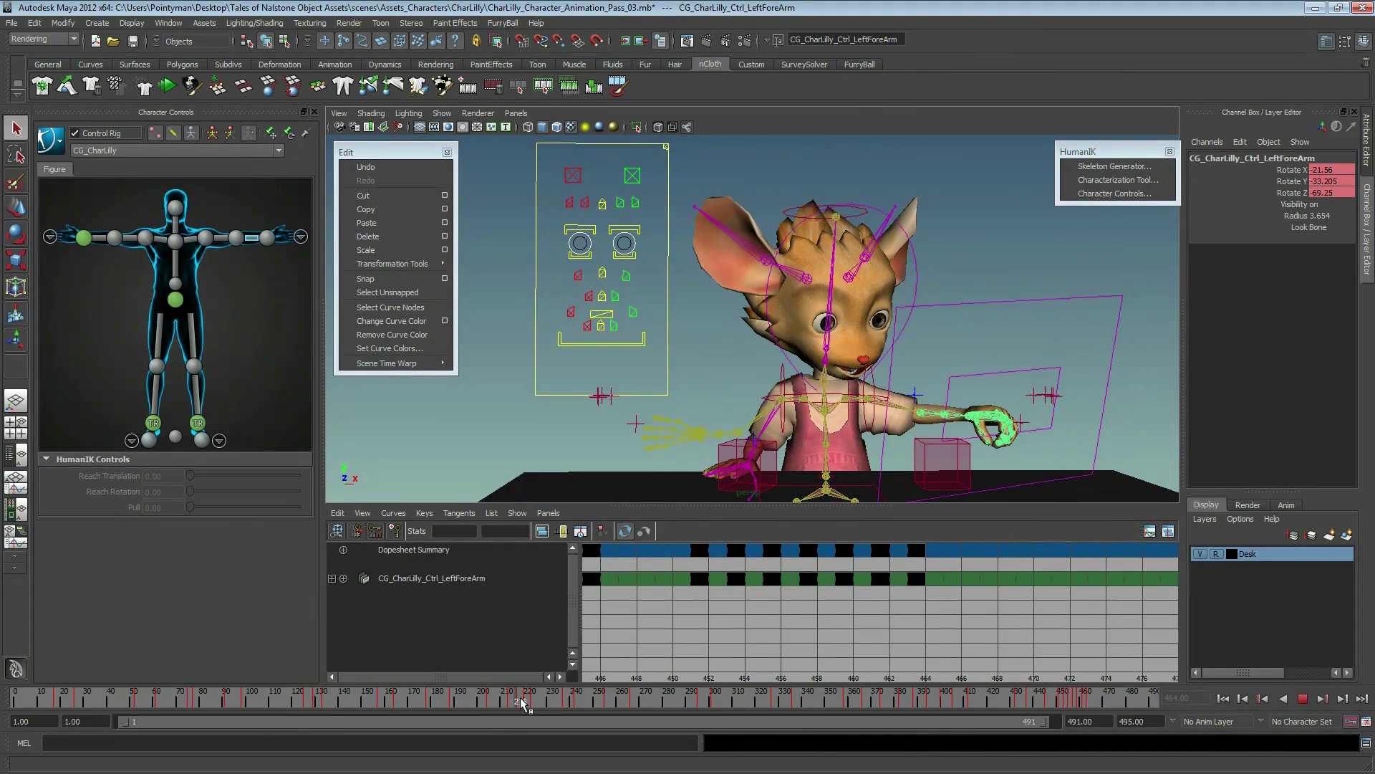
pyautogui.press('Escape')
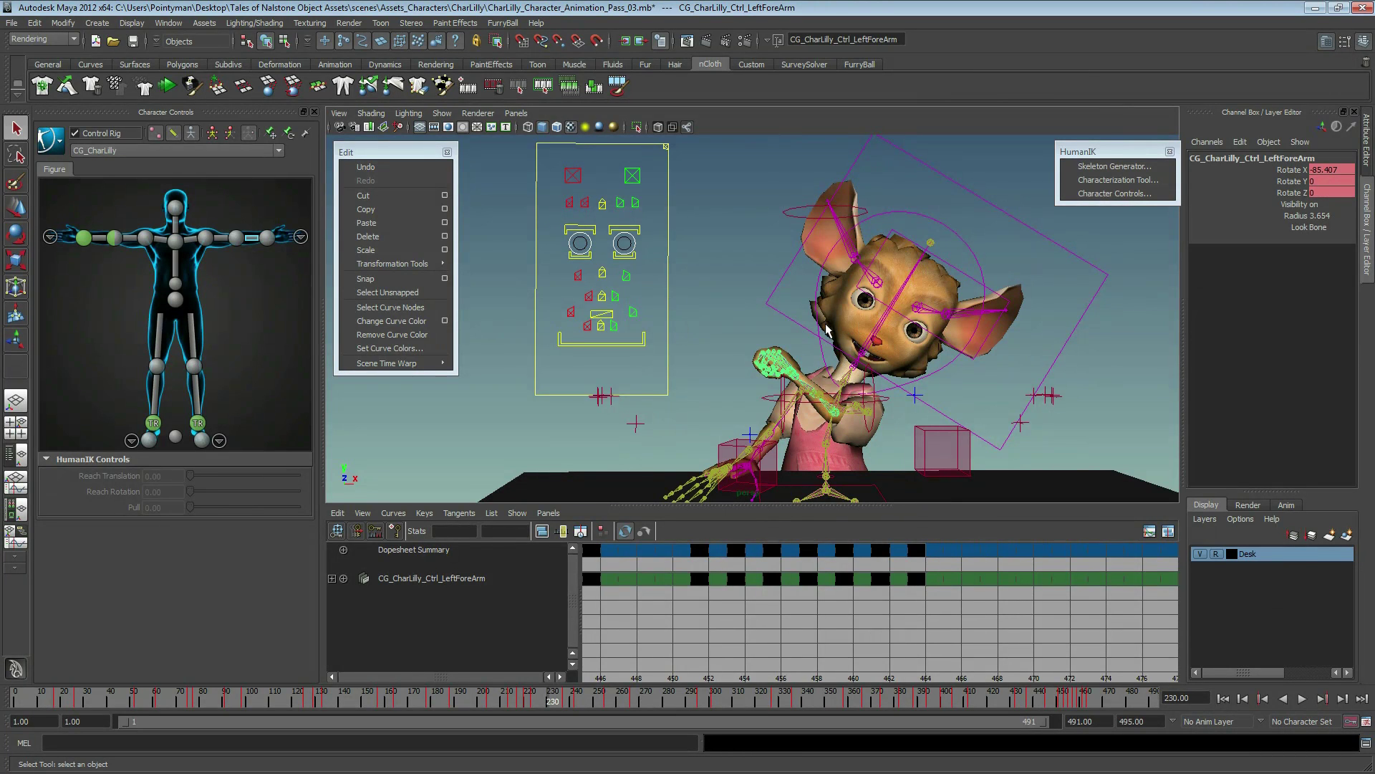
pyautogui.keyDown('alt'); pyautogui.moveTo(845, 591); pyautogui.dragTo(758, 591, button='right'); pyautogui.keyUp('alt')
# - Shorten the playback range to end at frame 122
pyautogui.keyDown('alt'); pyautogui.moveTo(758, 591); pyautogui.dragTo(1008, 587, button='middle'); pyautogui.keyUp('alt')
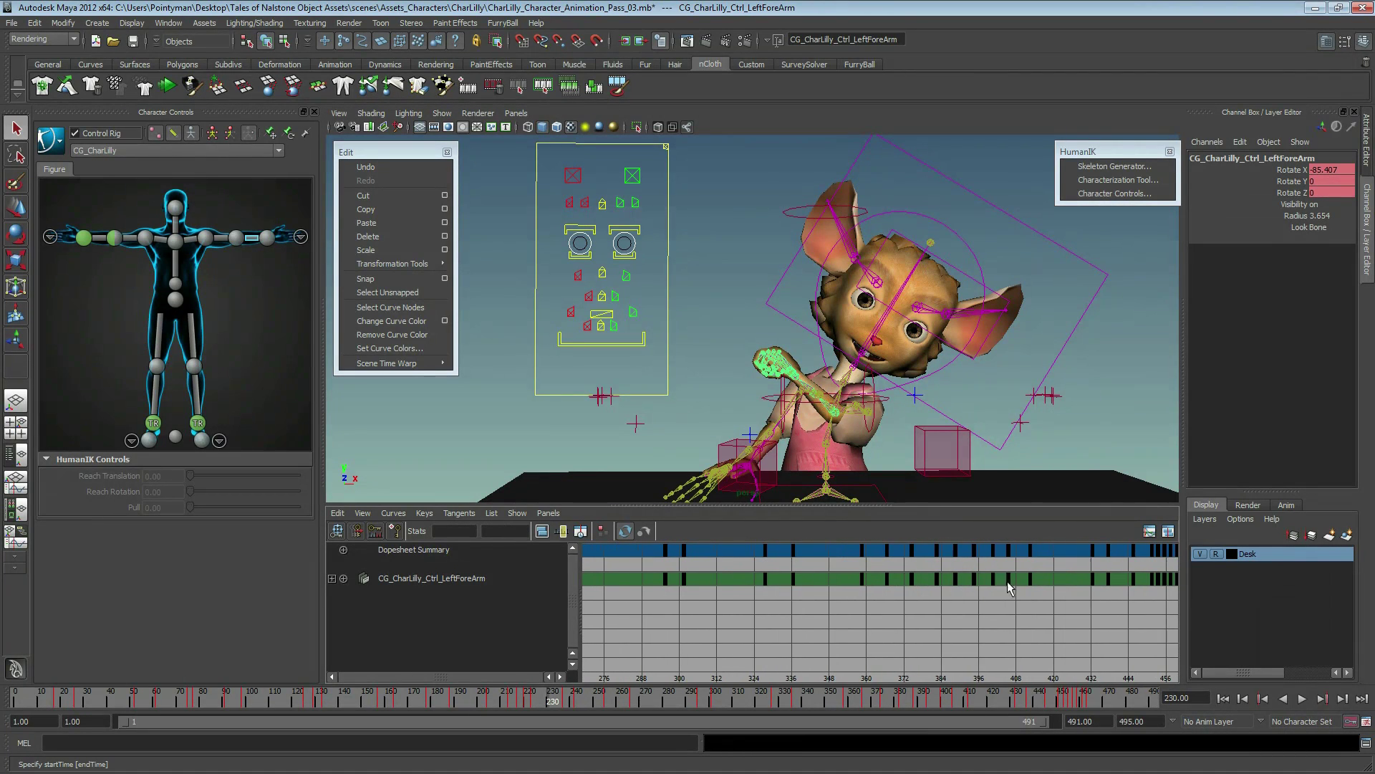
pyautogui.moveTo(71, 703)
pyautogui.mouseDown()
pyautogui.moveTo(54, 703)
pyautogui.moveTo(99, 703)
pyautogui.mouseUp()
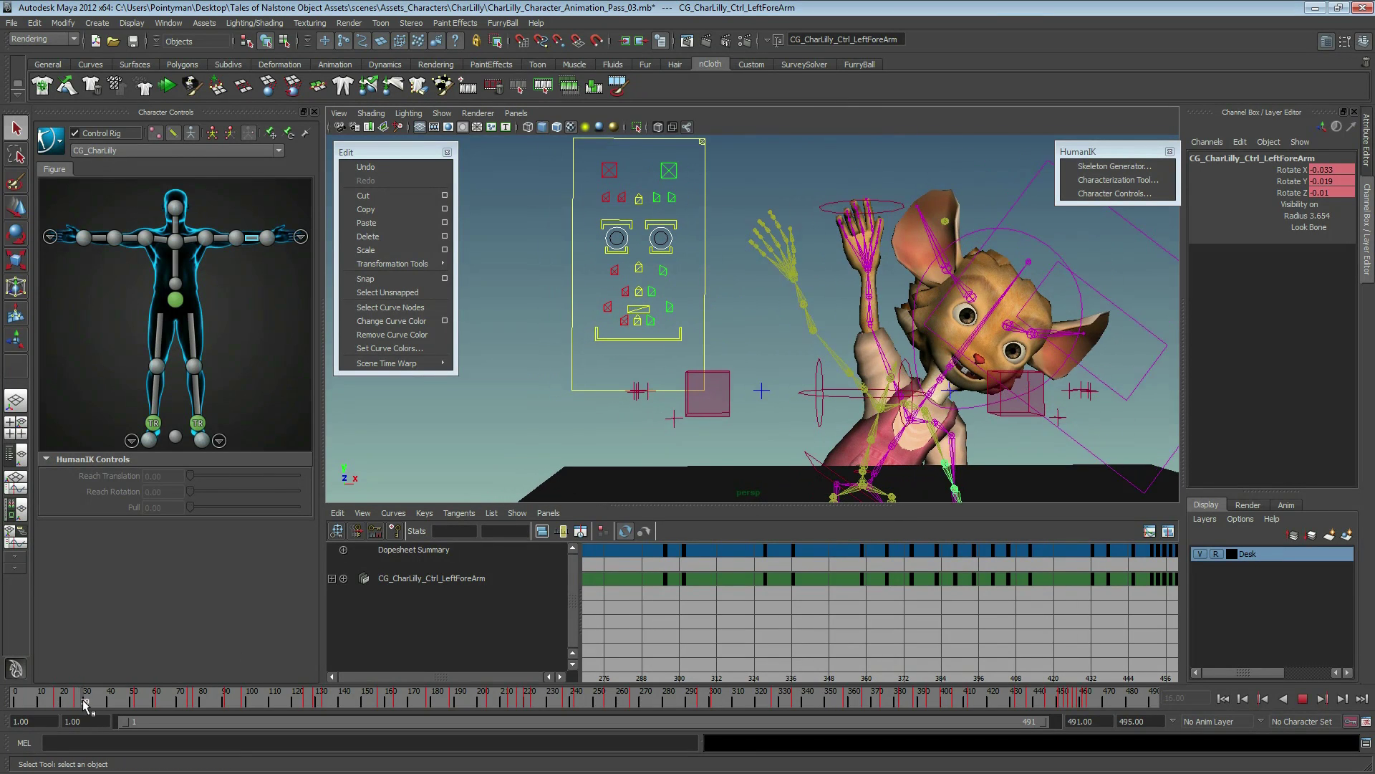
pyautogui.keyDown('alt'); pyautogui.moveTo(891, 353); pyautogui.dragTo(809, 340, button='middle'); pyautogui.keyUp('alt')
pyautogui.keyDown('alt'); pyautogui.moveTo(809, 341); pyautogui.dragTo(886, 351); pyautogui.keyUp('alt')
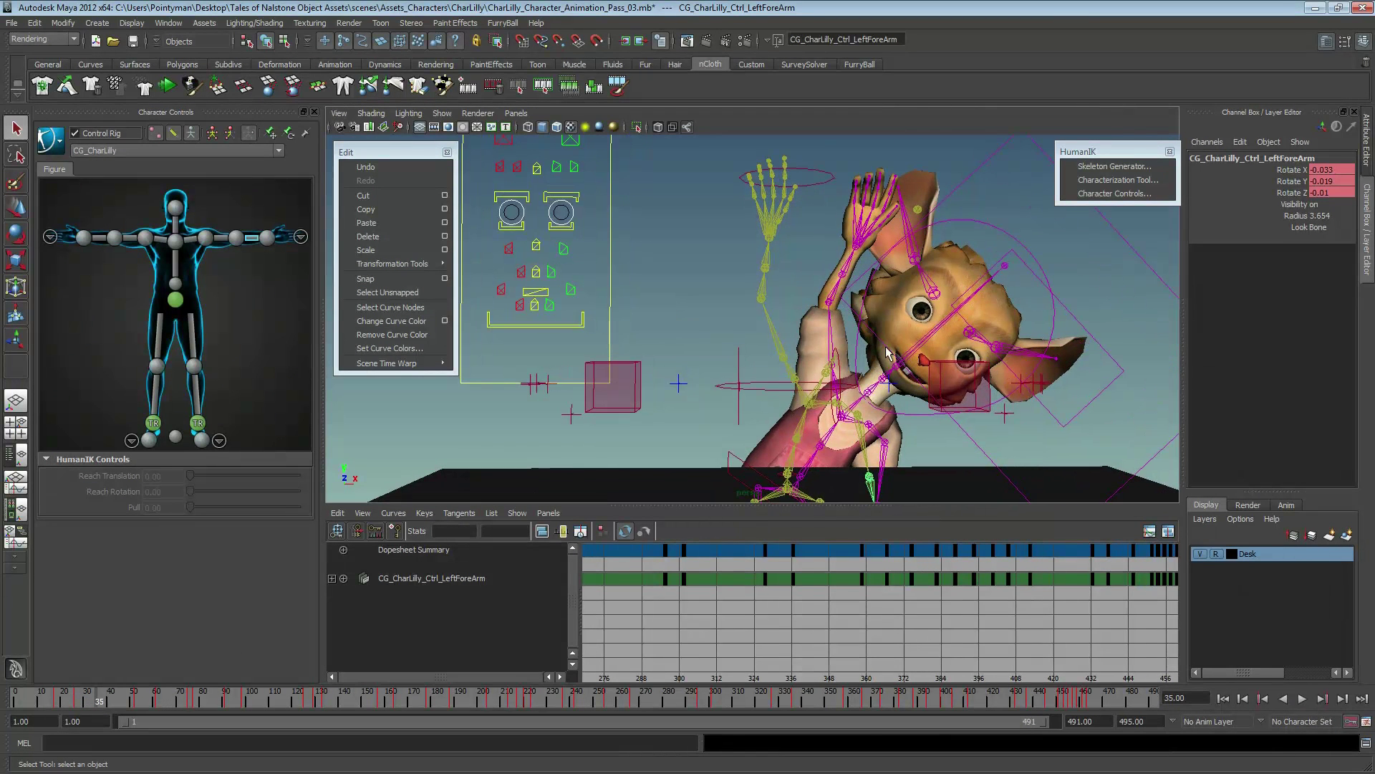
pyautogui.moveTo(717, 586)
pyautogui.keyDown('alt'); pyautogui.mouseDown(button='middle')
pyautogui.moveTo(862, 586)
pyautogui.moveTo(670, 570)
pyautogui.moveTo(921, 574)
pyautogui.mouseUp(button='middle'); pyautogui.keyUp('alt')
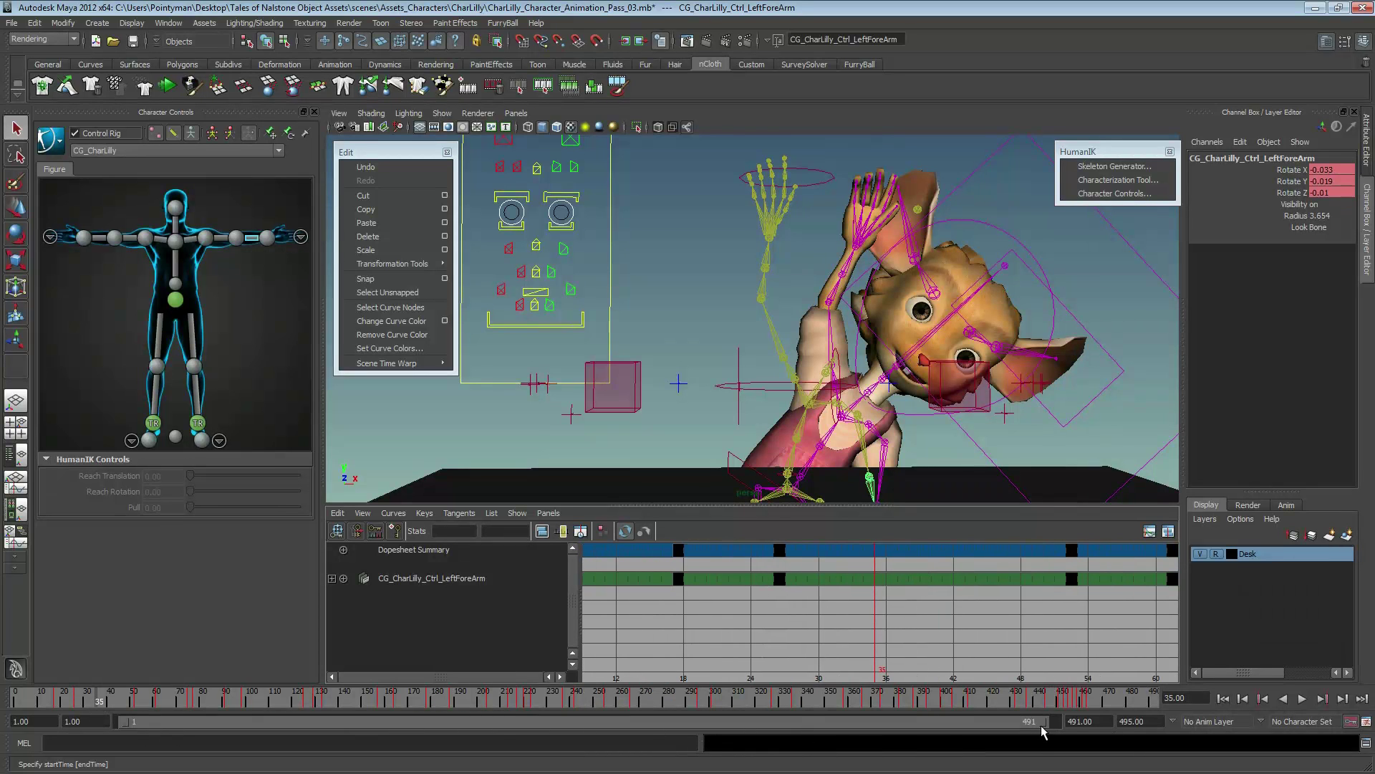
pyautogui.moveTo(1042, 731); pyautogui.dragTo(380, 728)
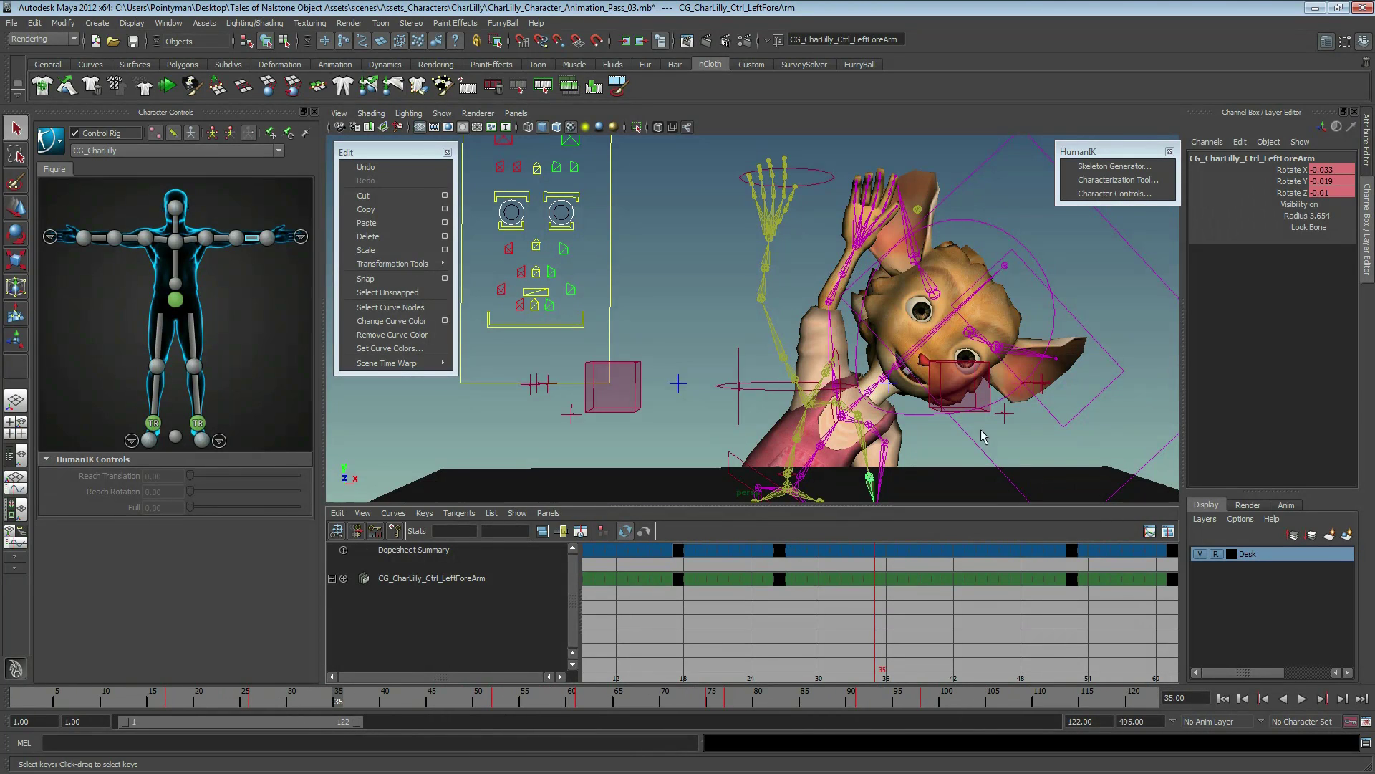
# - Dolly and tumble the perspective view to face the face control panel
pyautogui.scroll(2, 982, 436)
pyautogui.scroll(2, 982, 436)
pyautogui.scroll(1, 982, 437)
pyautogui.scroll(1, 983, 436)
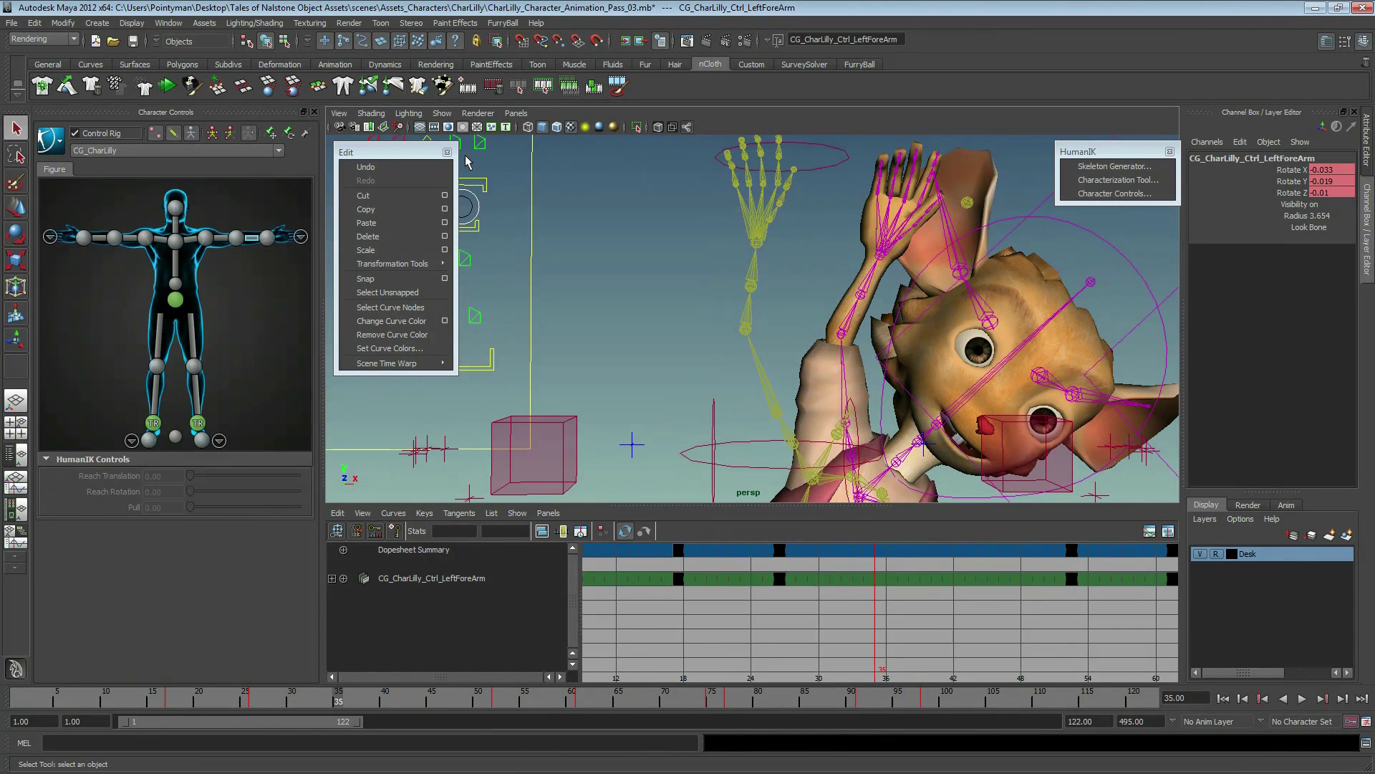
pyautogui.keyDown('alt'); pyautogui.moveTo(712, 254); pyautogui.dragTo(692, 265, button='middle'); pyautogui.keyUp('alt')
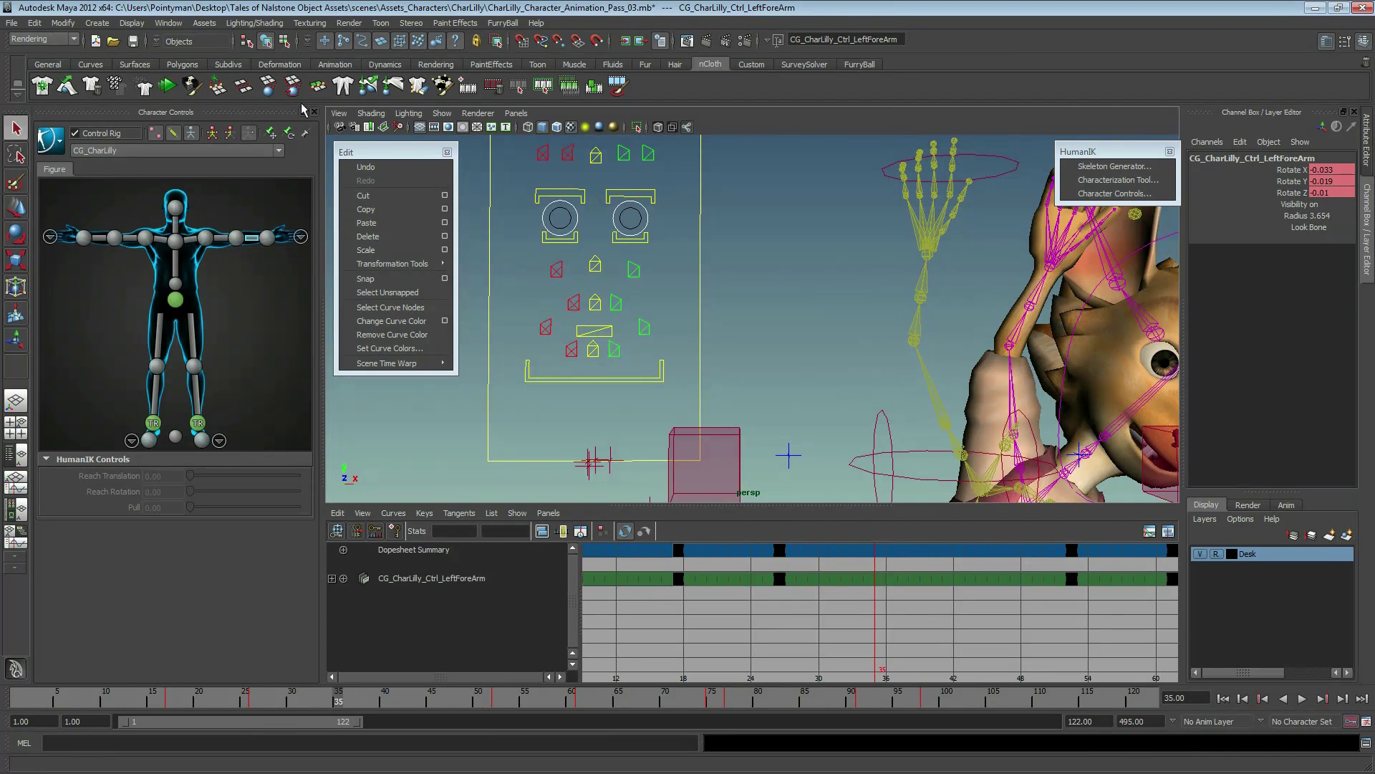
pyautogui.moveTo(598, 293)
pyautogui.keyDown('alt'); pyautogui.mouseDown()
pyautogui.moveTo(577, 344)
pyautogui.moveTo(541, 342)
pyautogui.mouseUp(); pyautogui.keyUp('alt')
# - Select the lip and tongue controls, show the _VA_MS_NuggetAd audio, and scrub frames 26–54
pyautogui.click(657, 410)
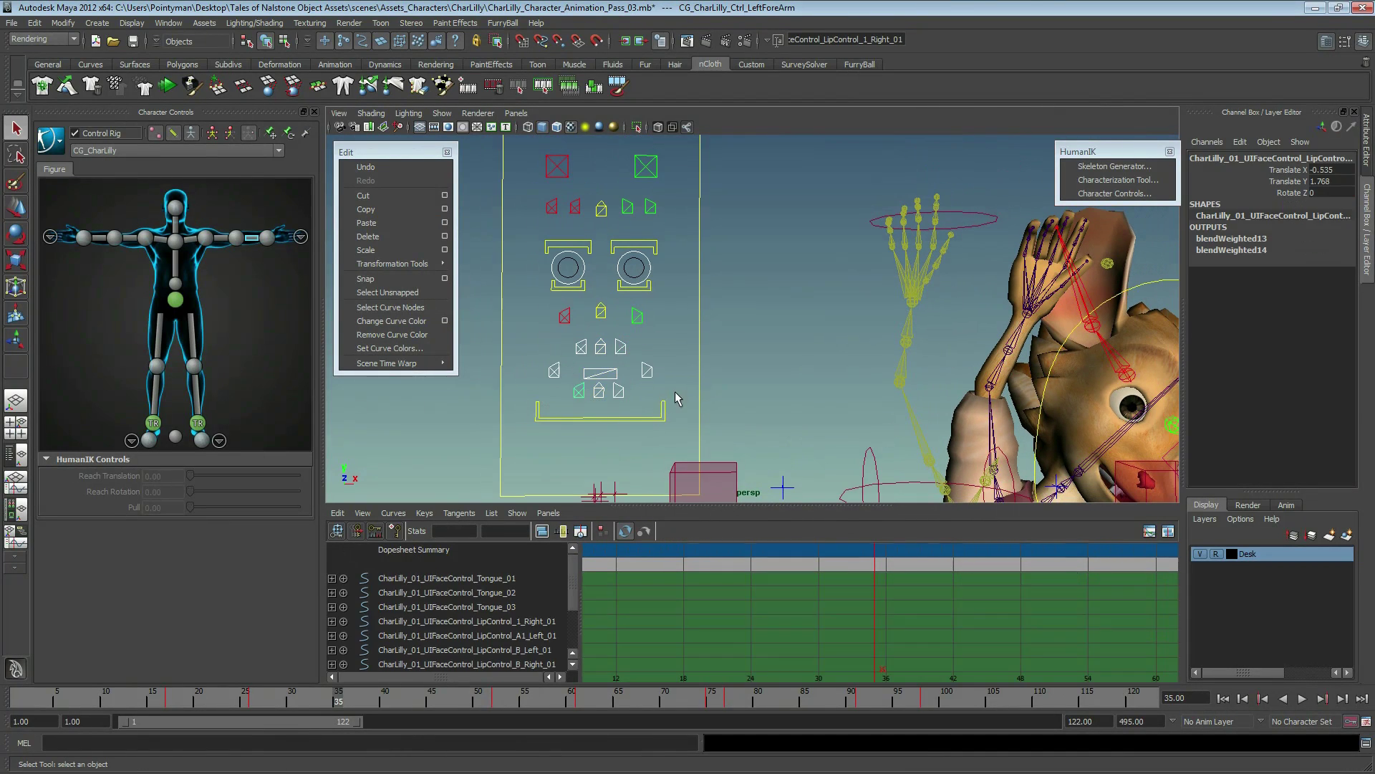
pyautogui.moveTo(909, 327)
pyautogui.keyDown('alt'); pyautogui.mouseDown()
pyautogui.moveTo(773, 270)
pyautogui.moveTo(795, 289)
pyautogui.mouseUp(); pyautogui.keyUp('alt')
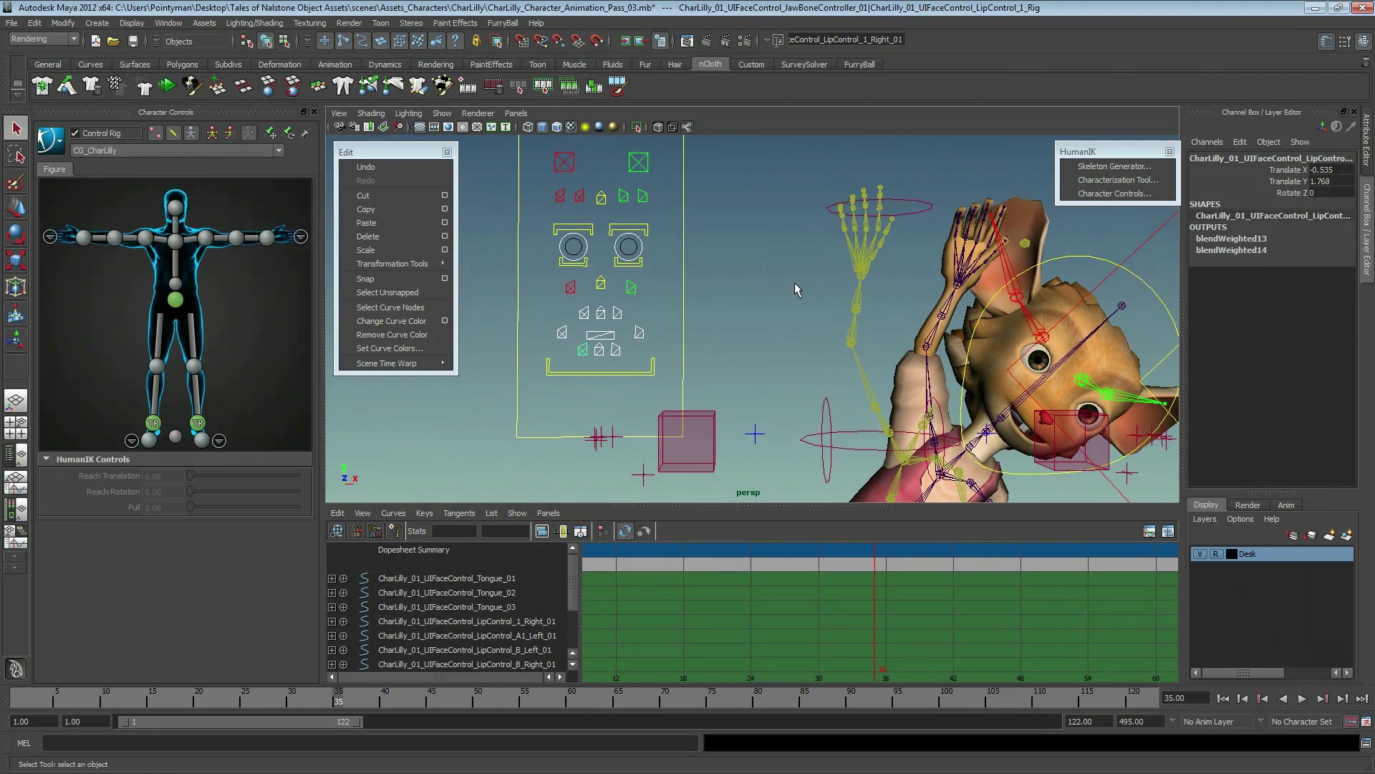
pyautogui.moveTo(265, 706); pyautogui.dragTo(257, 702)
pyautogui.rightClick(365, 699)
pyautogui.moveTo(391, 679)
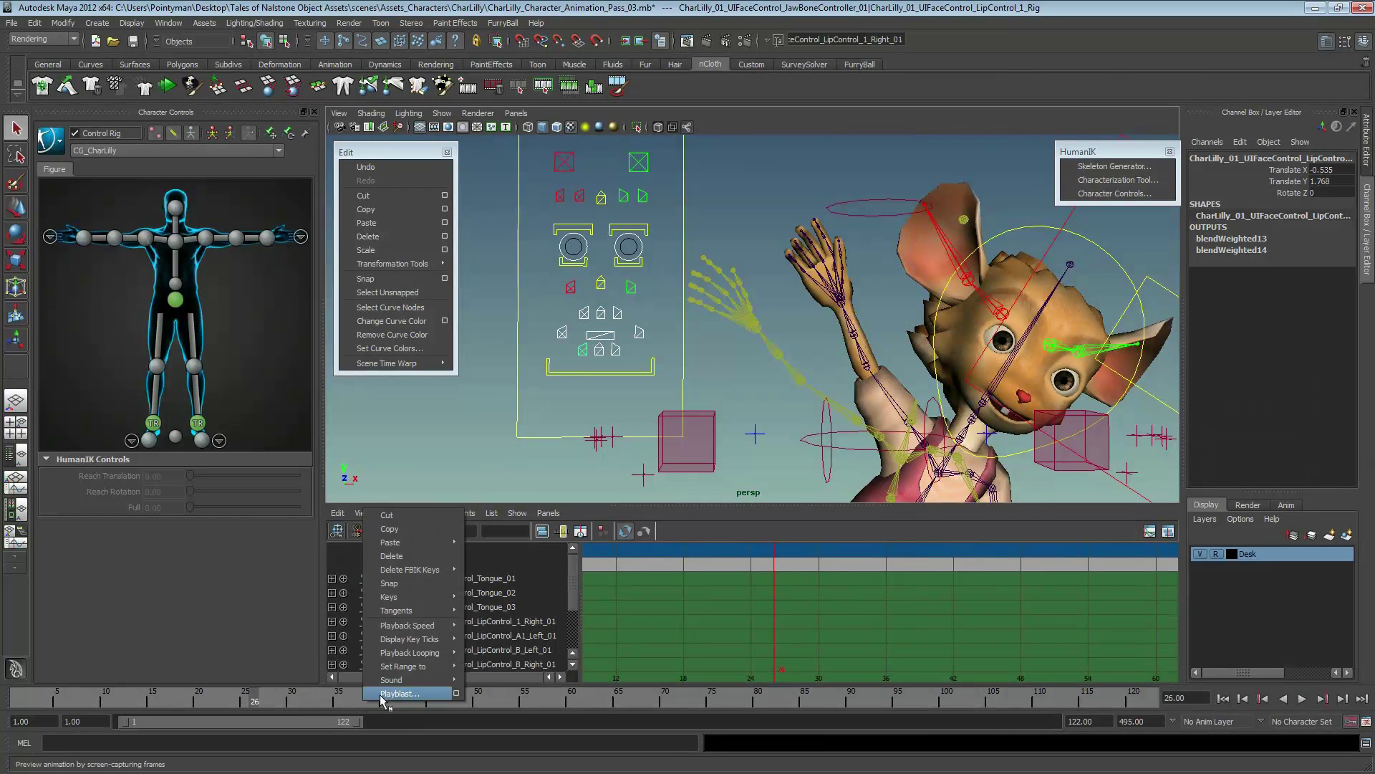
pyautogui.click(511, 708)
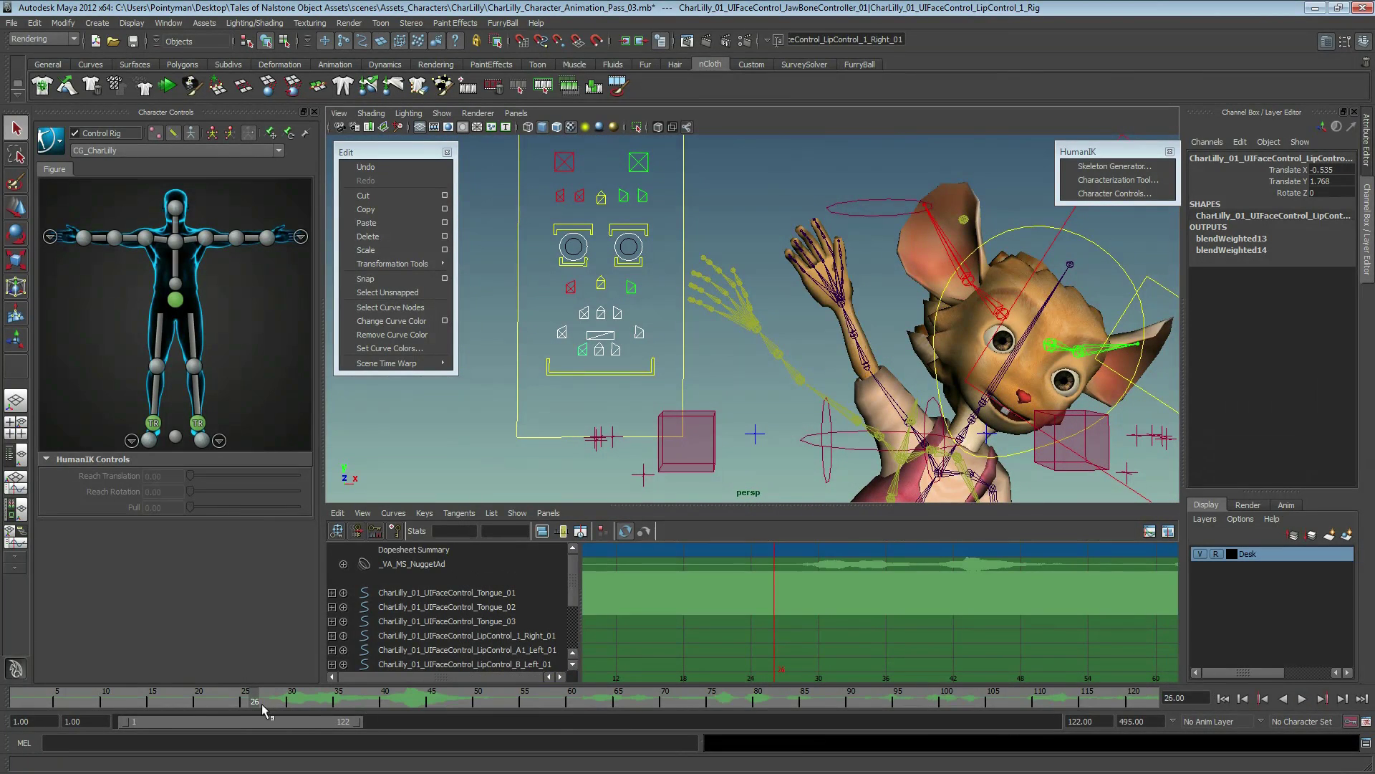
pyautogui.moveTo(265, 709); pyautogui.dragTo(413, 696)
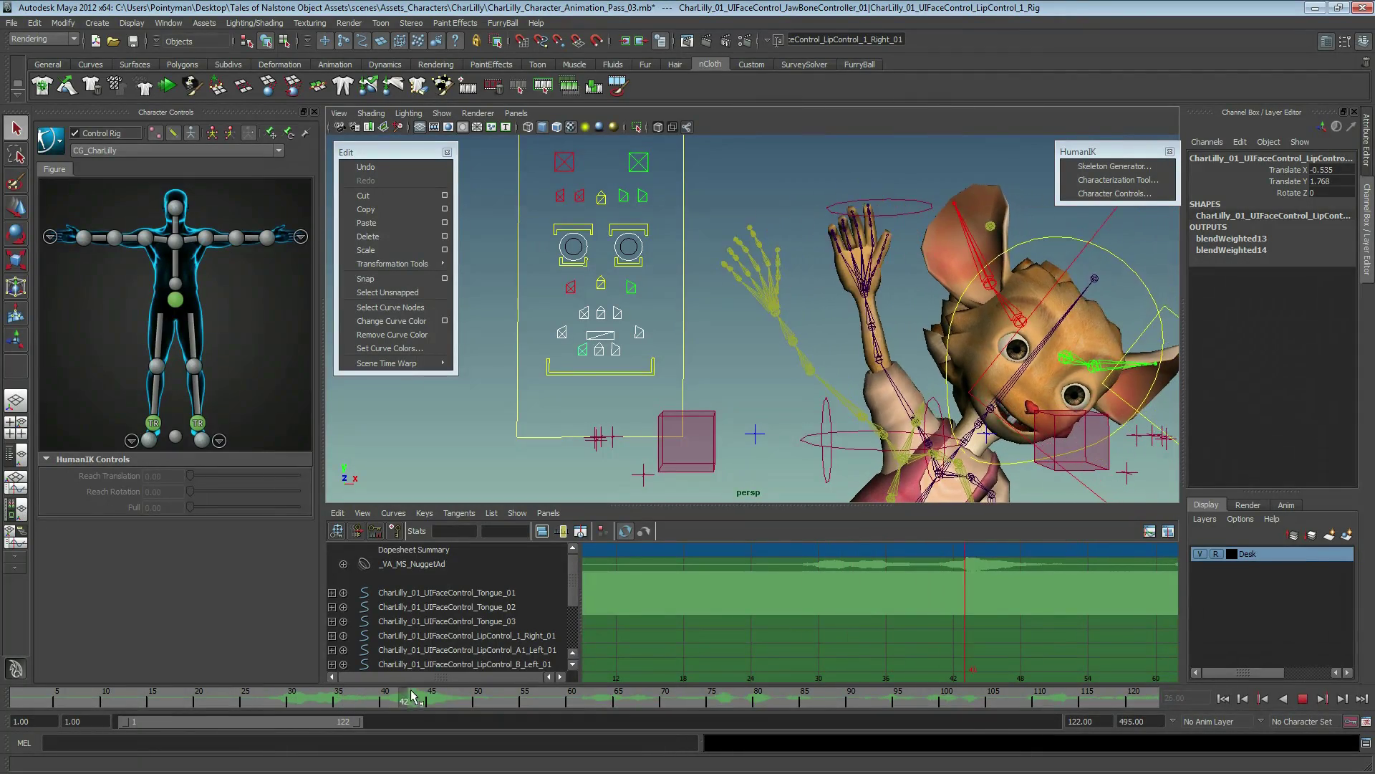
pyautogui.moveTo(413, 697); pyautogui.dragTo(516, 699)
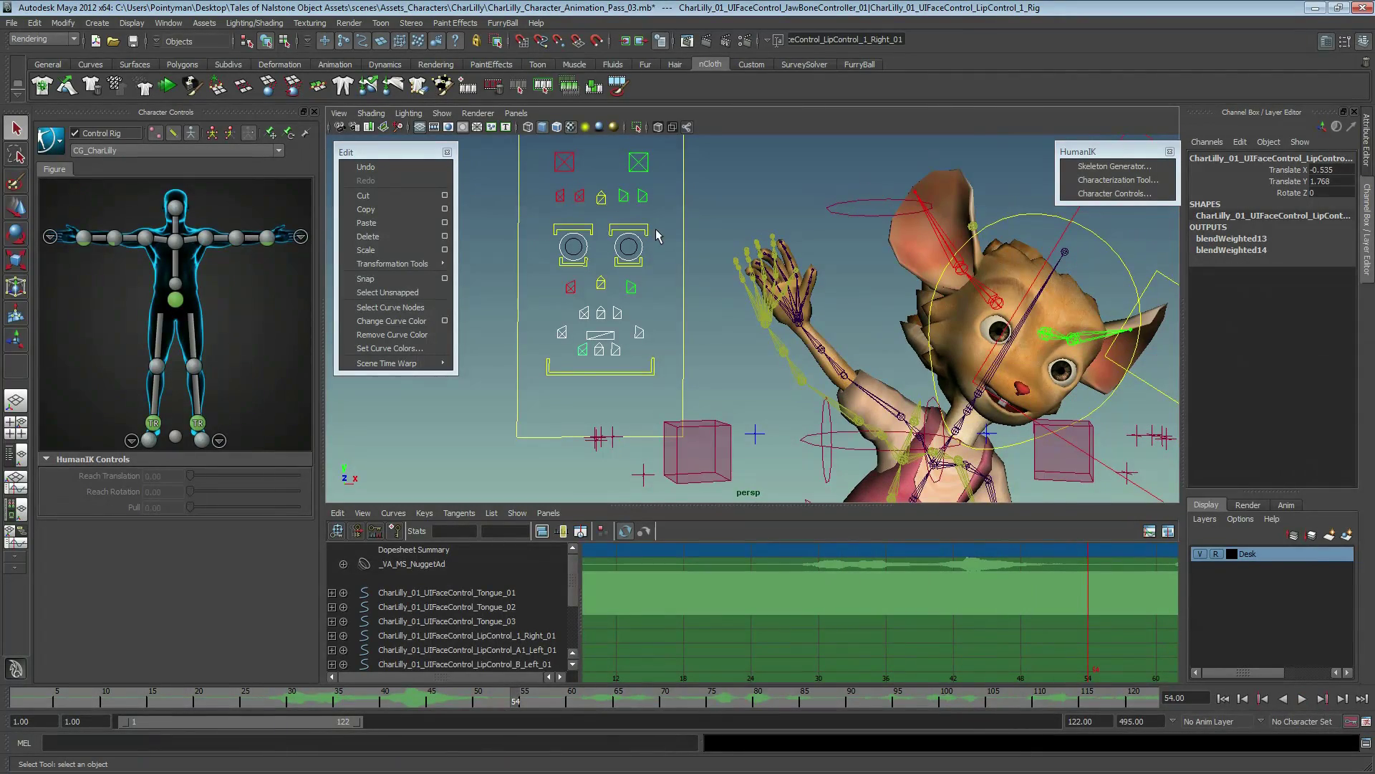
# - Select the right lip corner control LipControl_1_Right_01 and go to frame 26
pyautogui.keyDown('alt'); pyautogui.moveTo(658, 236); pyautogui.dragTo(815, 311, button='right'); pyautogui.keyUp('alt')
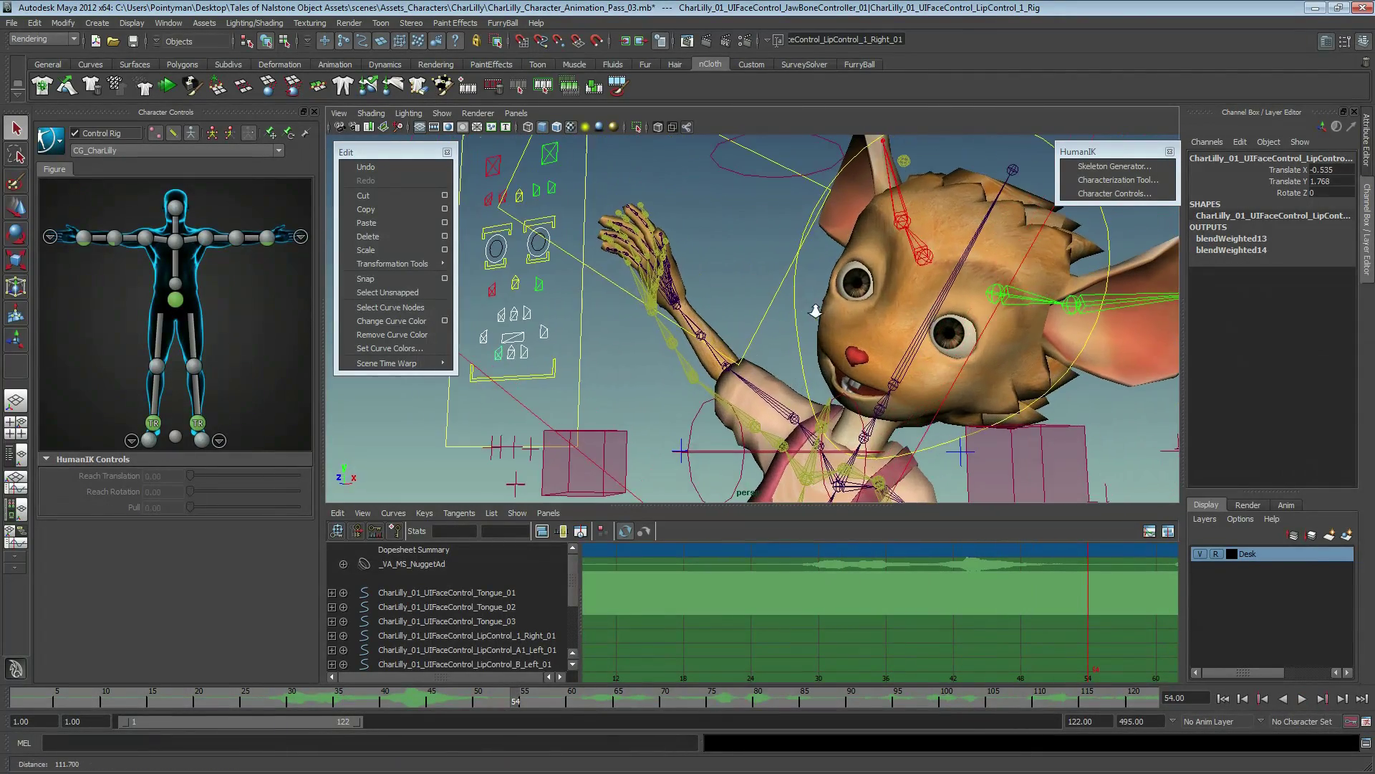
pyautogui.keyDown('alt'); pyautogui.moveTo(815, 311); pyautogui.dragTo(587, 349); pyautogui.keyUp('alt')
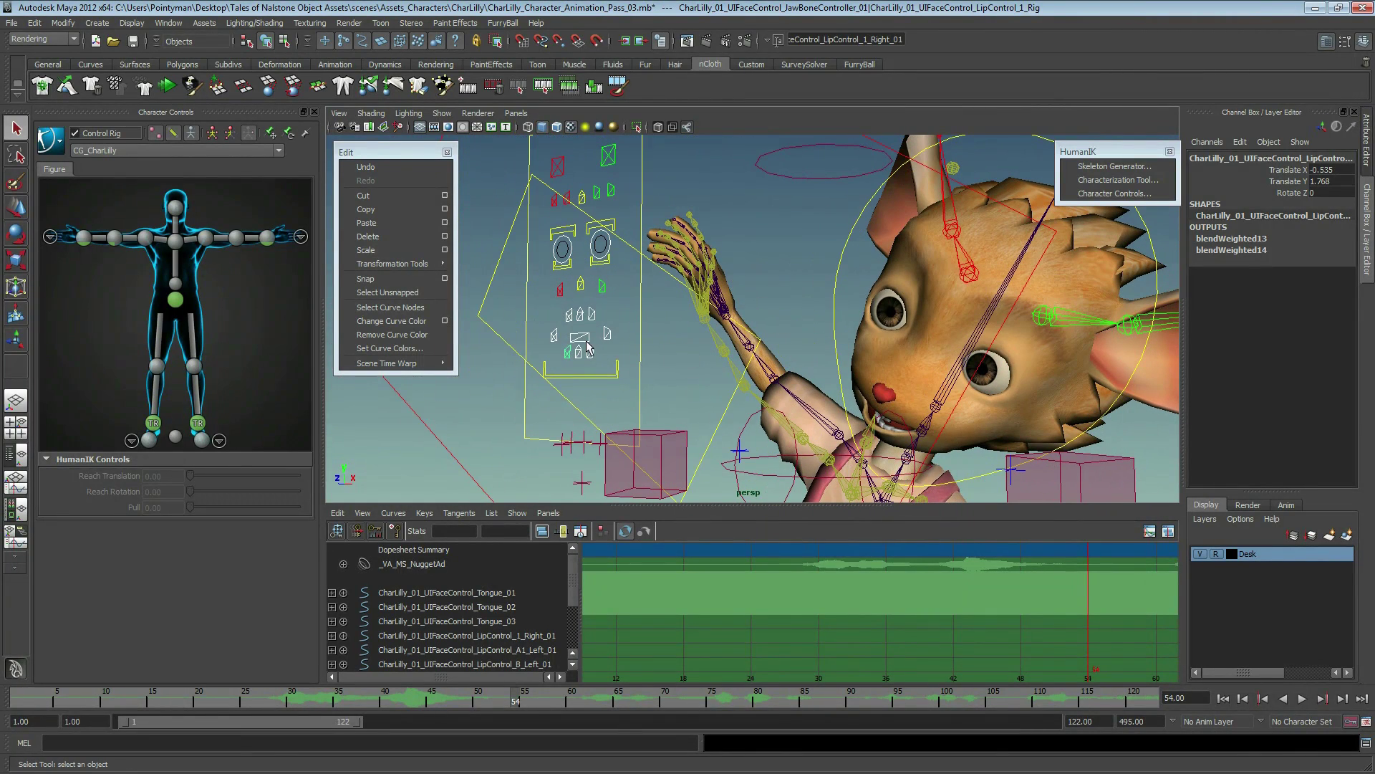
pyautogui.click(621, 374)
pyautogui.keyDown('alt'); pyautogui.moveTo(640, 328); pyautogui.dragTo(558, 316); pyautogui.keyUp('alt')
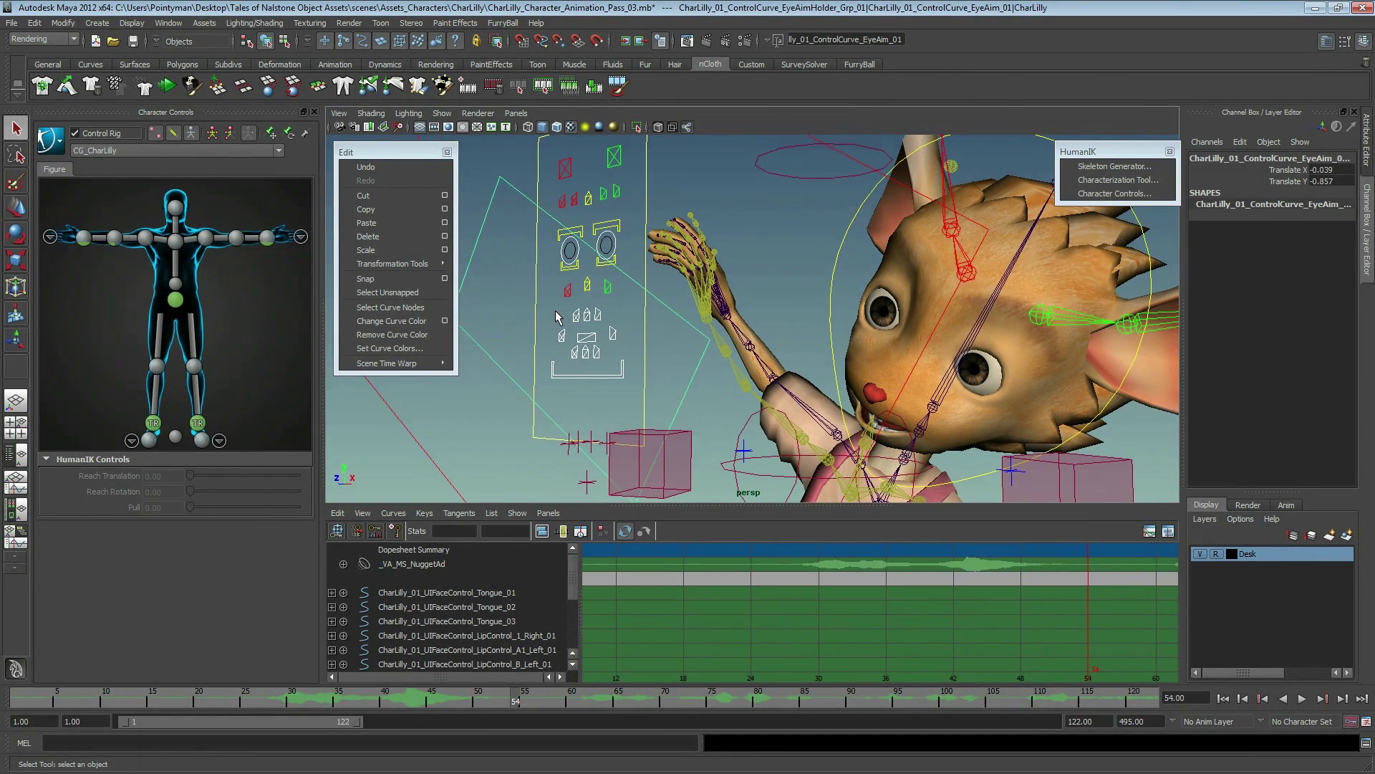
pyautogui.click(574, 351)
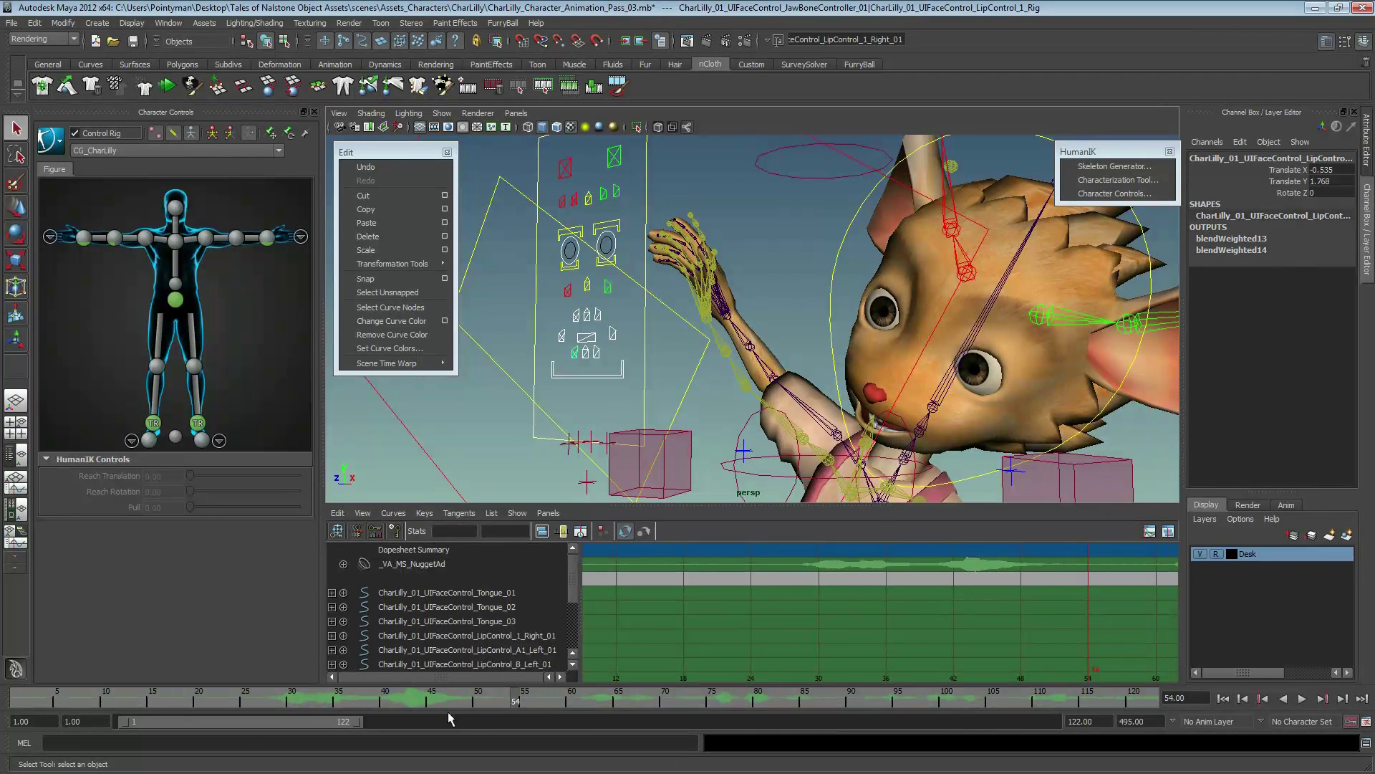
pyautogui.moveTo(401, 700)
pyautogui.mouseDown()
pyautogui.moveTo(301, 703)
pyautogui.moveTo(414, 696)
pyautogui.mouseUp()
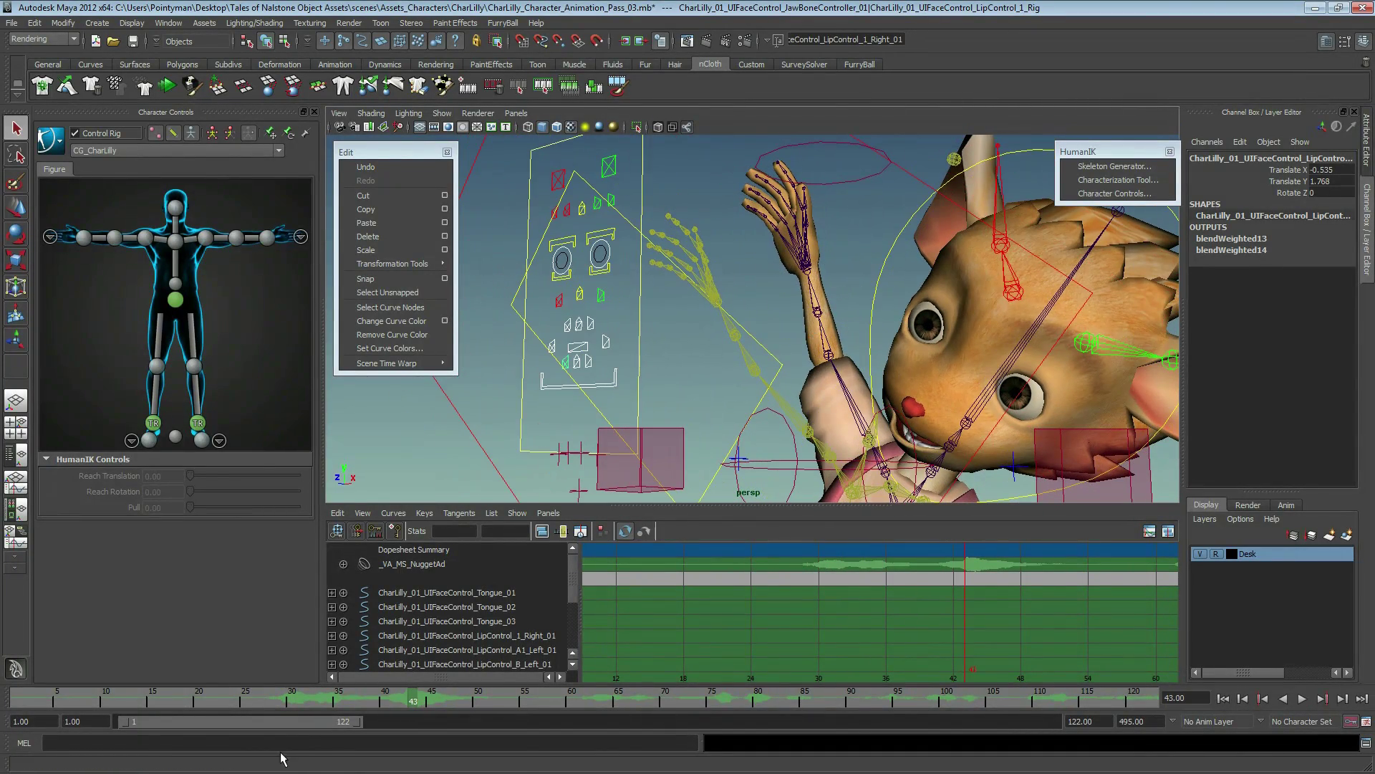
pyautogui.click(257, 698)
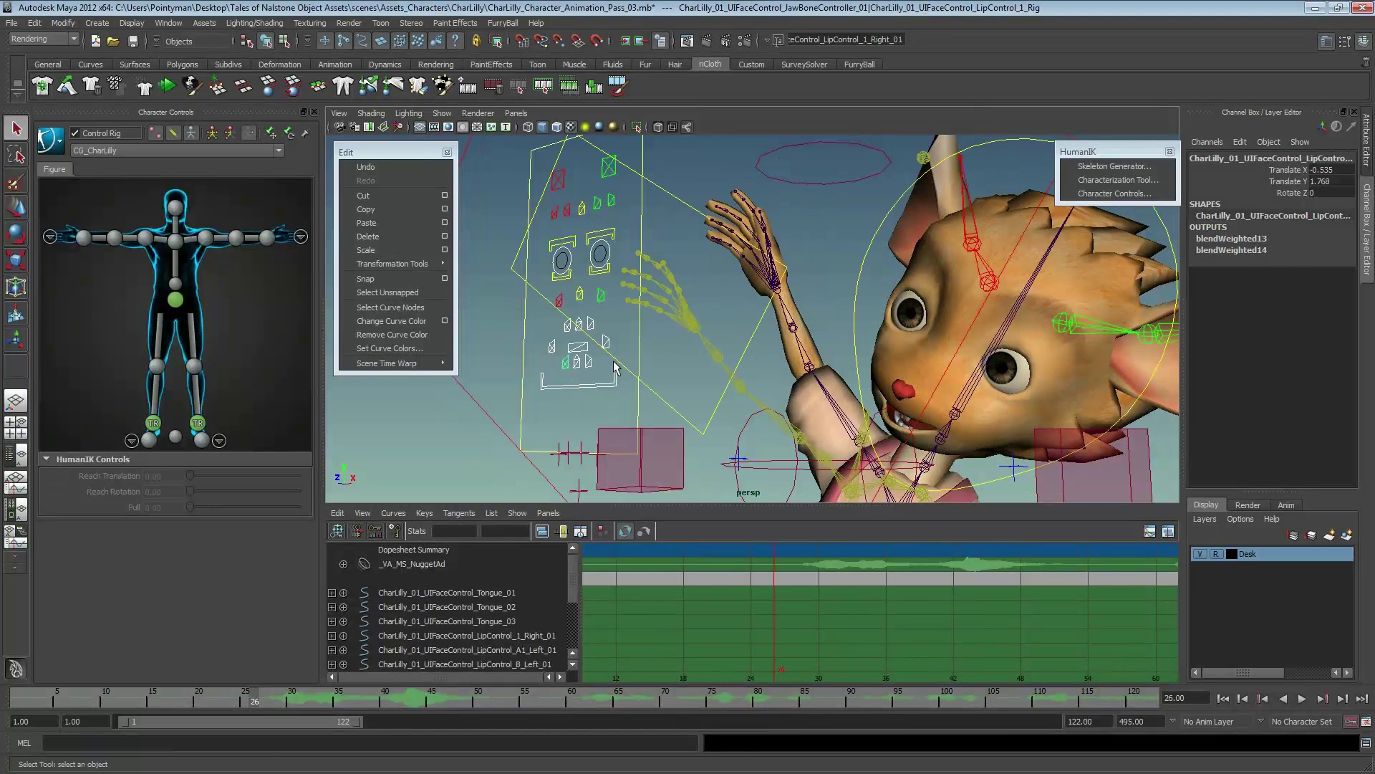
# - Key the lip control at frame 26, then open the jaw and key it at frame 29
pyautogui.press('s')
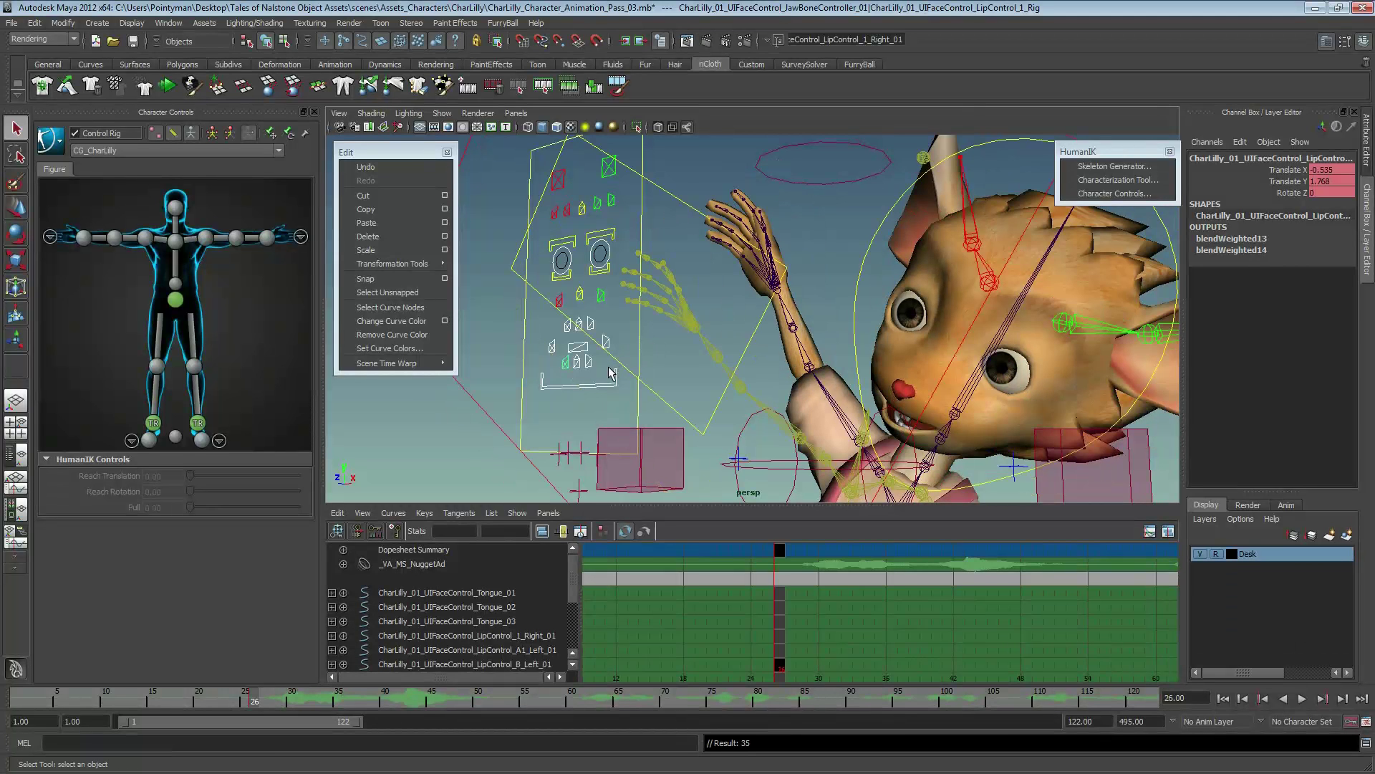
pyautogui.keyDown('alt'); pyautogui.moveTo(841, 593); pyautogui.dragTo(733, 592, button='right'); pyautogui.keyUp('alt')
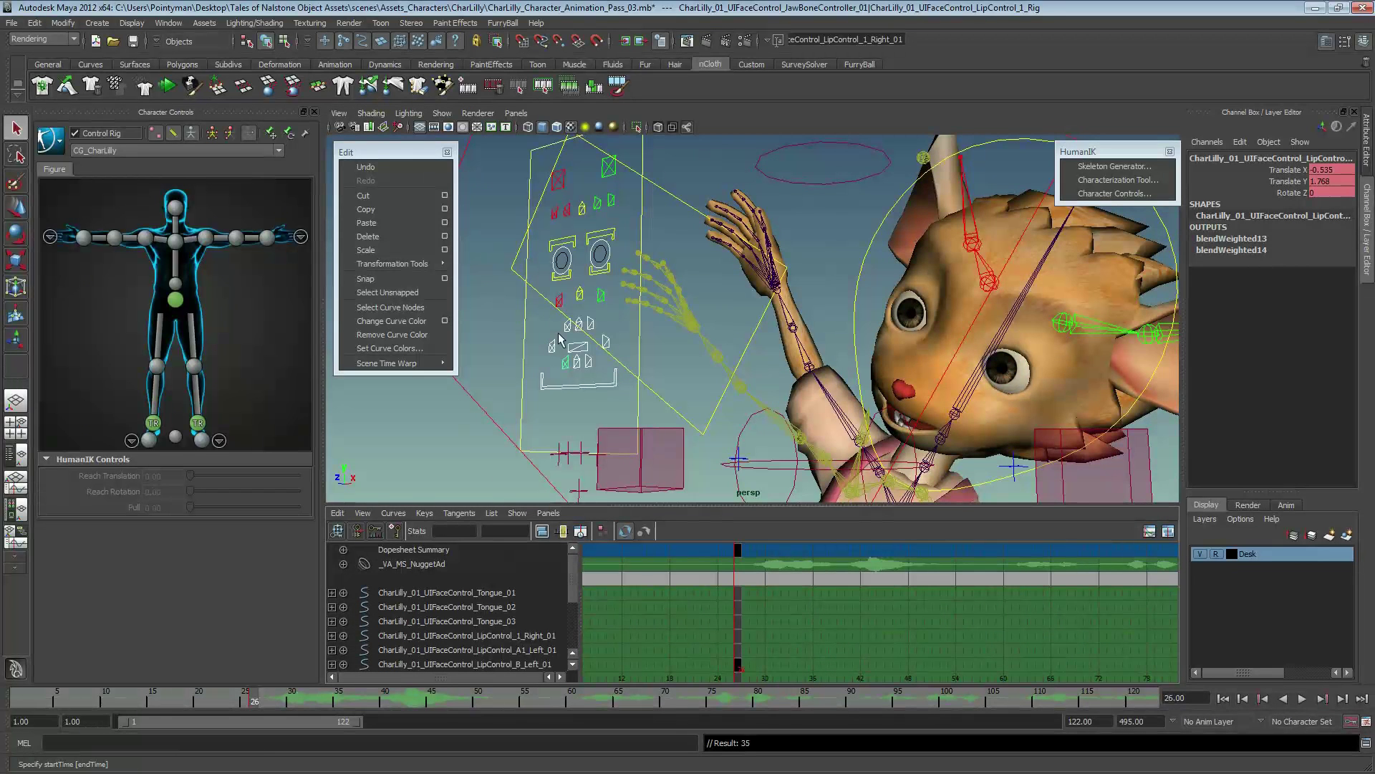
pyautogui.moveTo(261, 701); pyautogui.dragTo(282, 701)
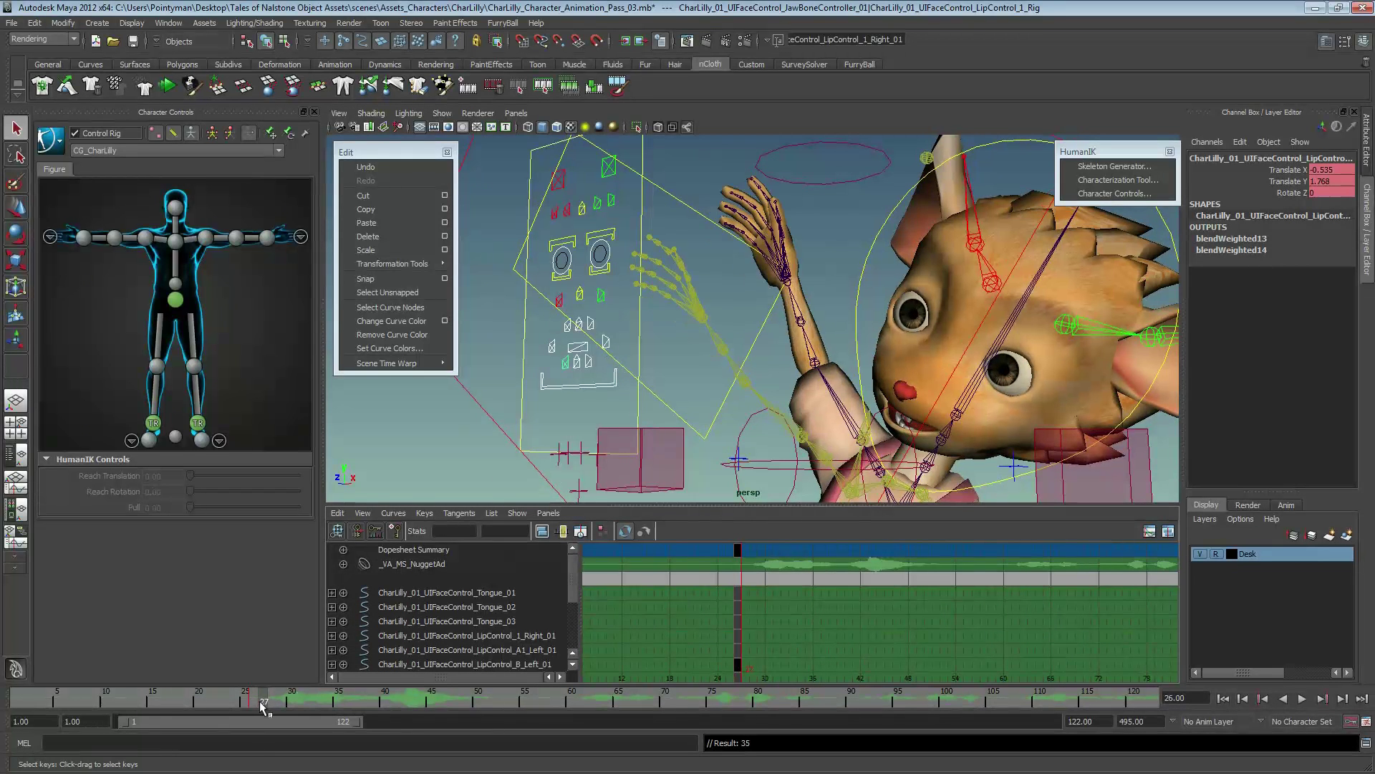
pyautogui.click(564, 387)
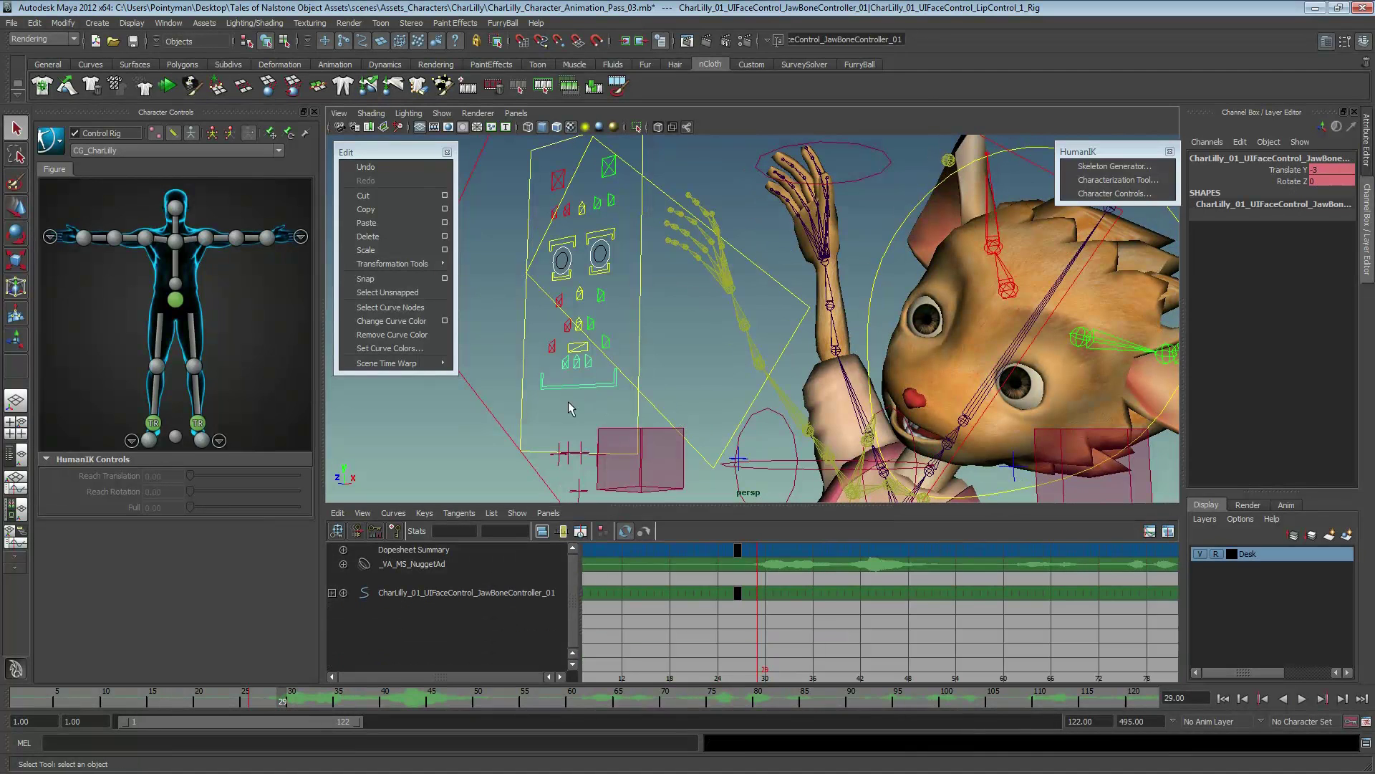
pyautogui.moveTo(567, 390)
pyautogui.mouseDown()
pyautogui.moveTo(868, 404)
pyautogui.moveTo(871, 430)
pyautogui.mouseUp()
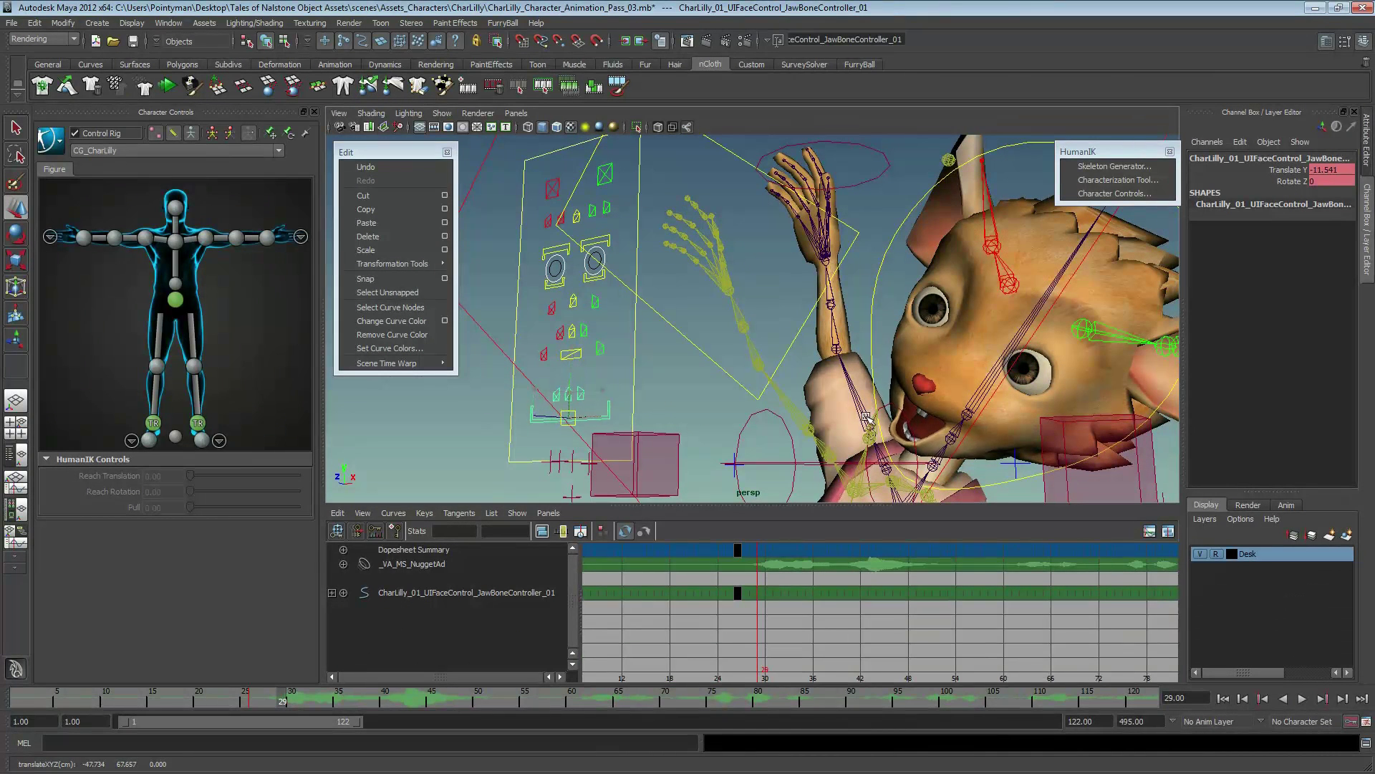
pyautogui.press('s')
# - Key the lower left lip control and move it outward to reshape the mouth
pyautogui.click(600, 349)
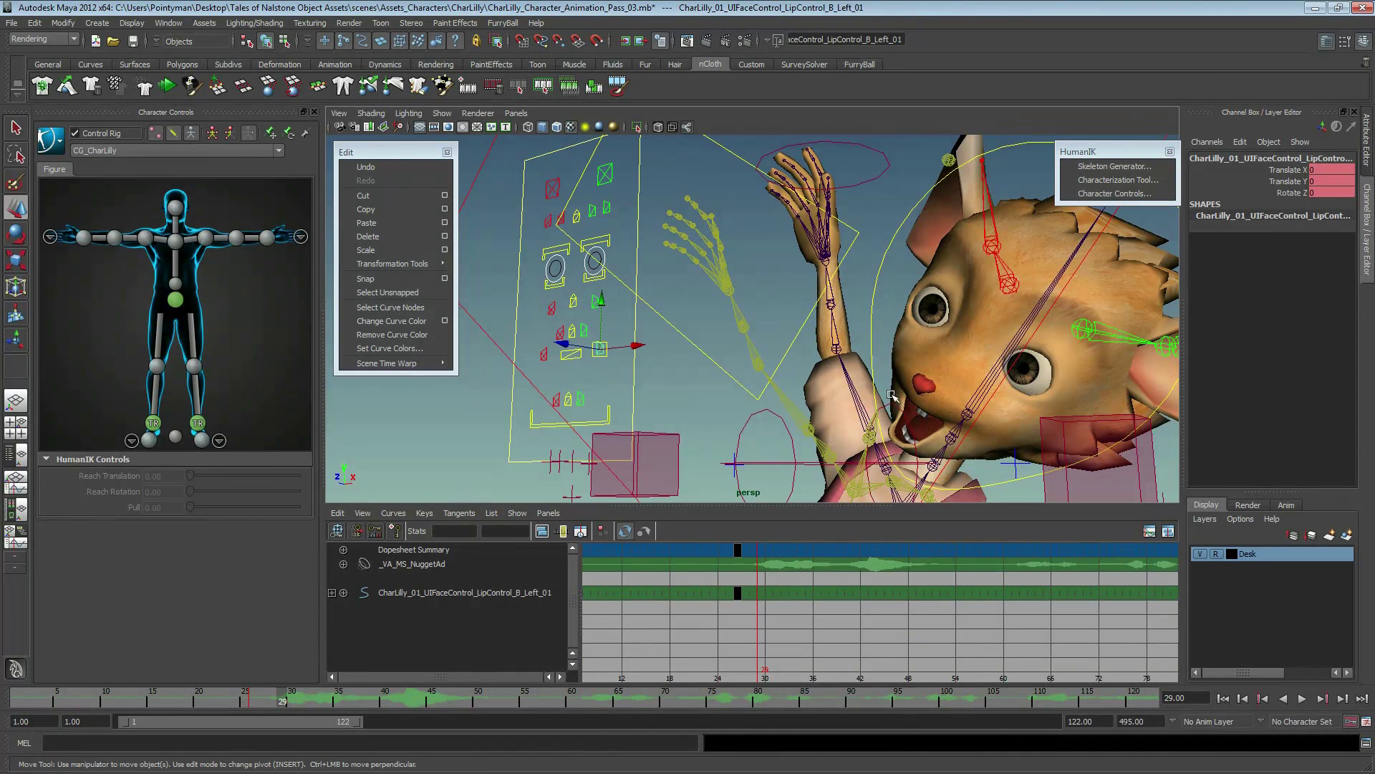
pyautogui.moveTo(609, 358)
pyautogui.keyDown('alt'); pyautogui.mouseDown()
pyautogui.moveTo(976, 428)
pyautogui.moveTo(920, 421)
pyautogui.mouseUp(); pyautogui.keyUp('alt')
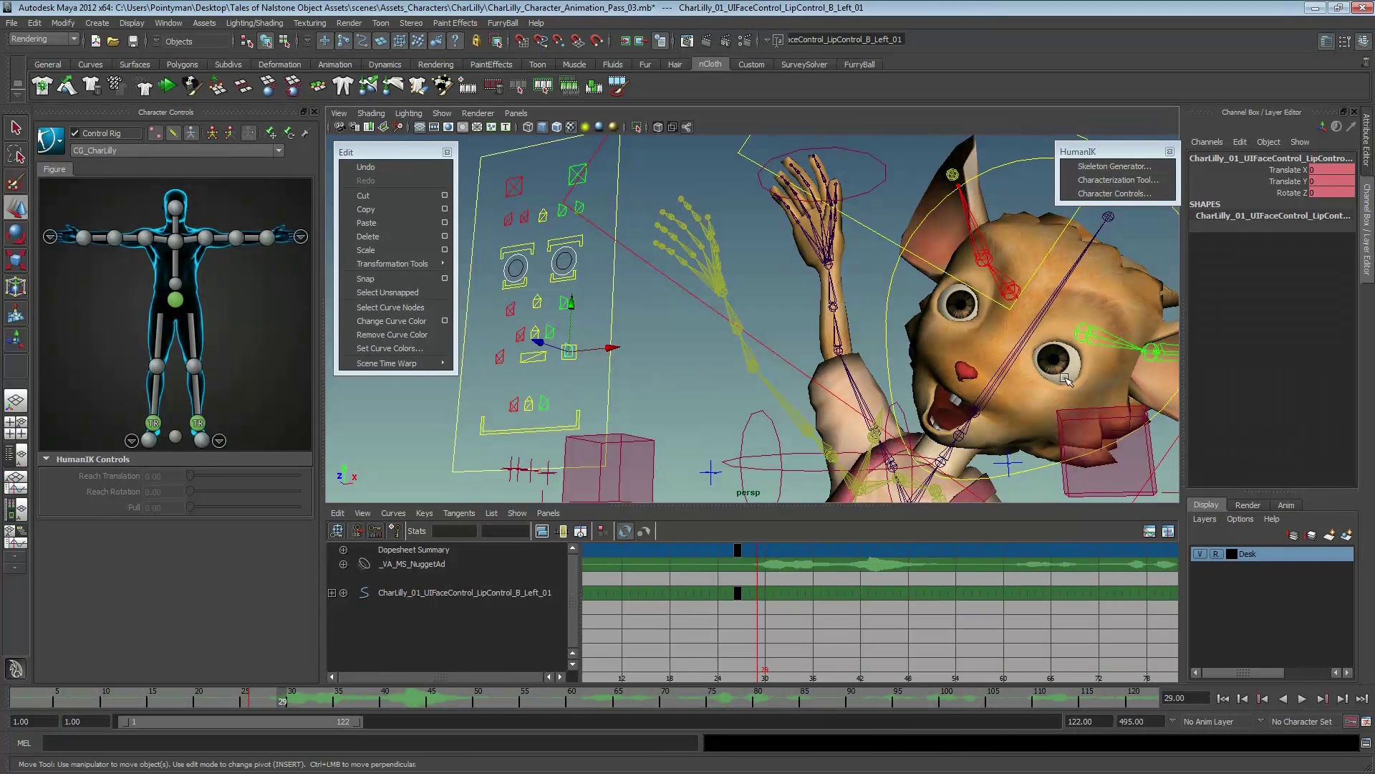
pyautogui.press('s')
pyautogui.click(561, 435)
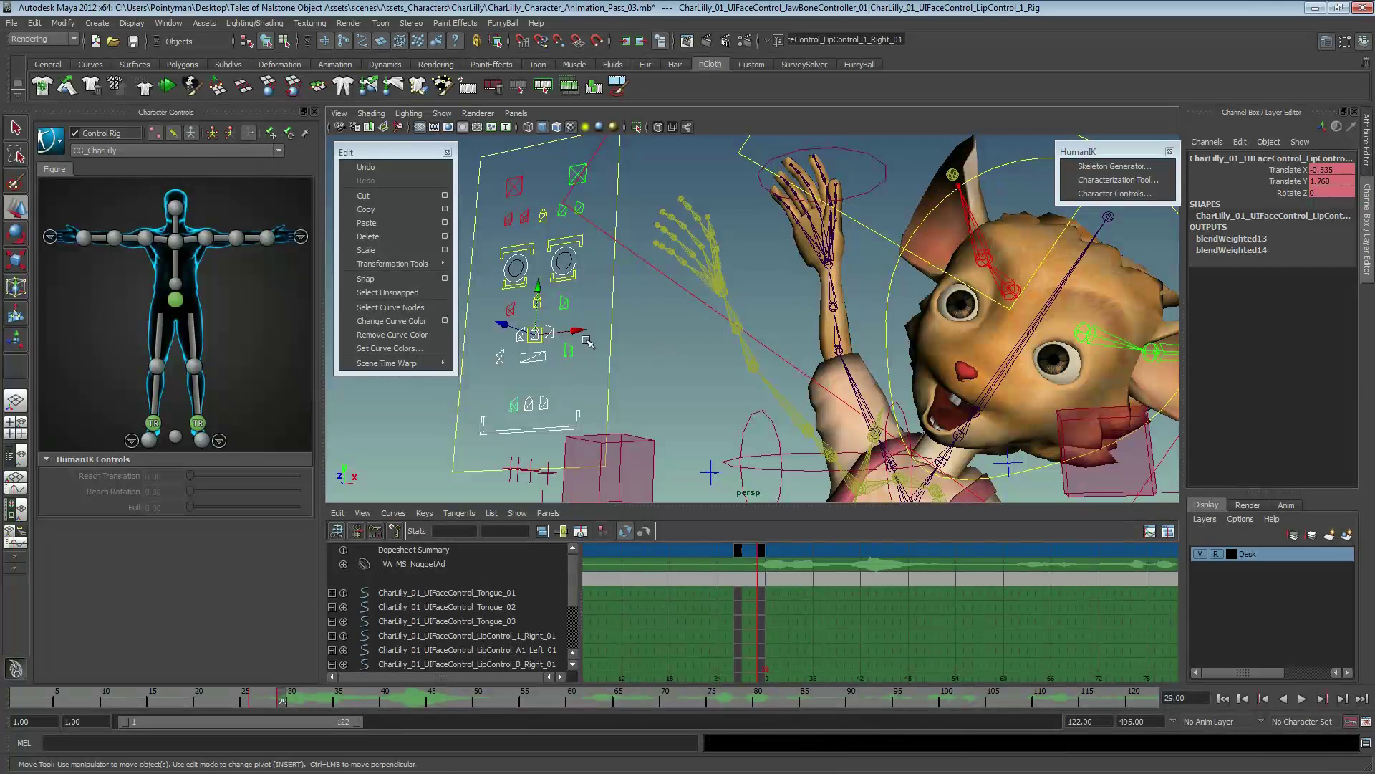
pyautogui.click(570, 354)
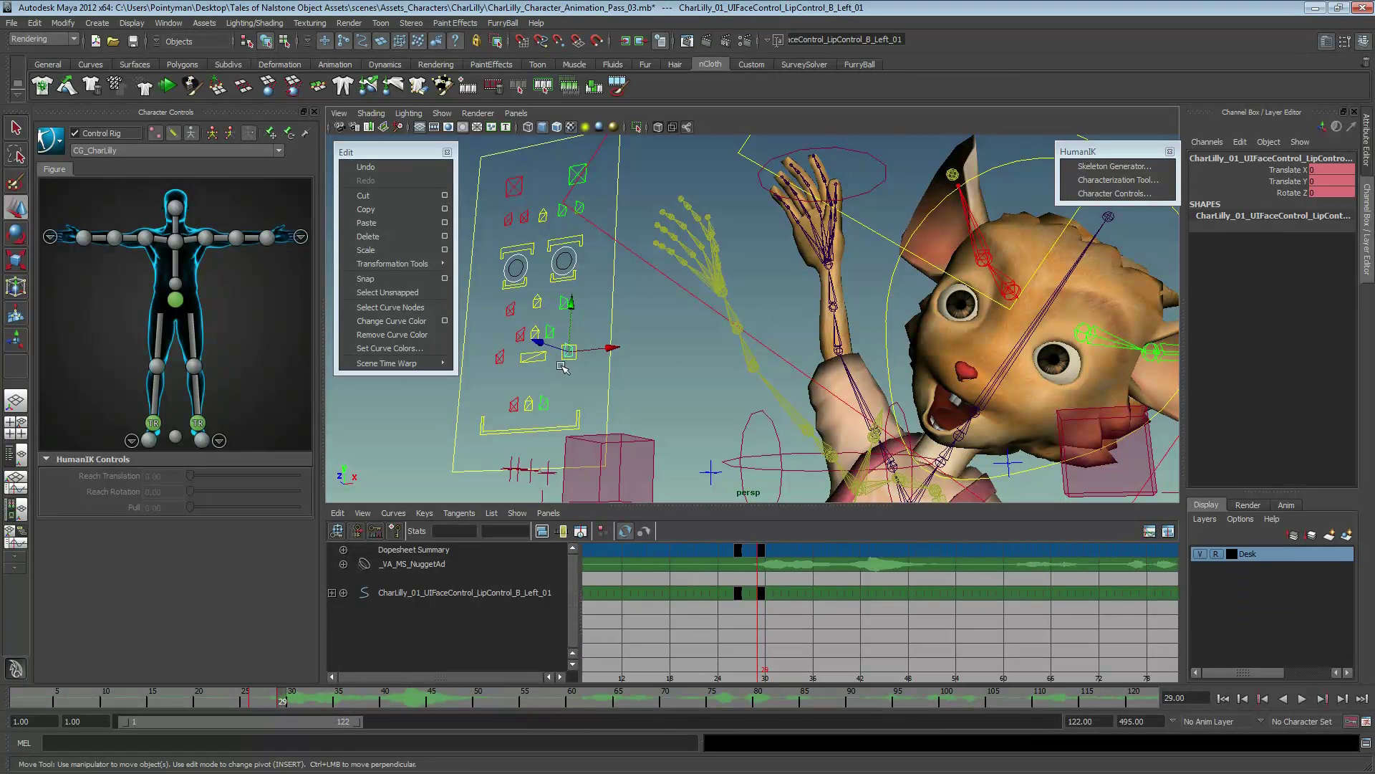
pyautogui.moveTo(566, 353); pyautogui.dragTo(582, 352)
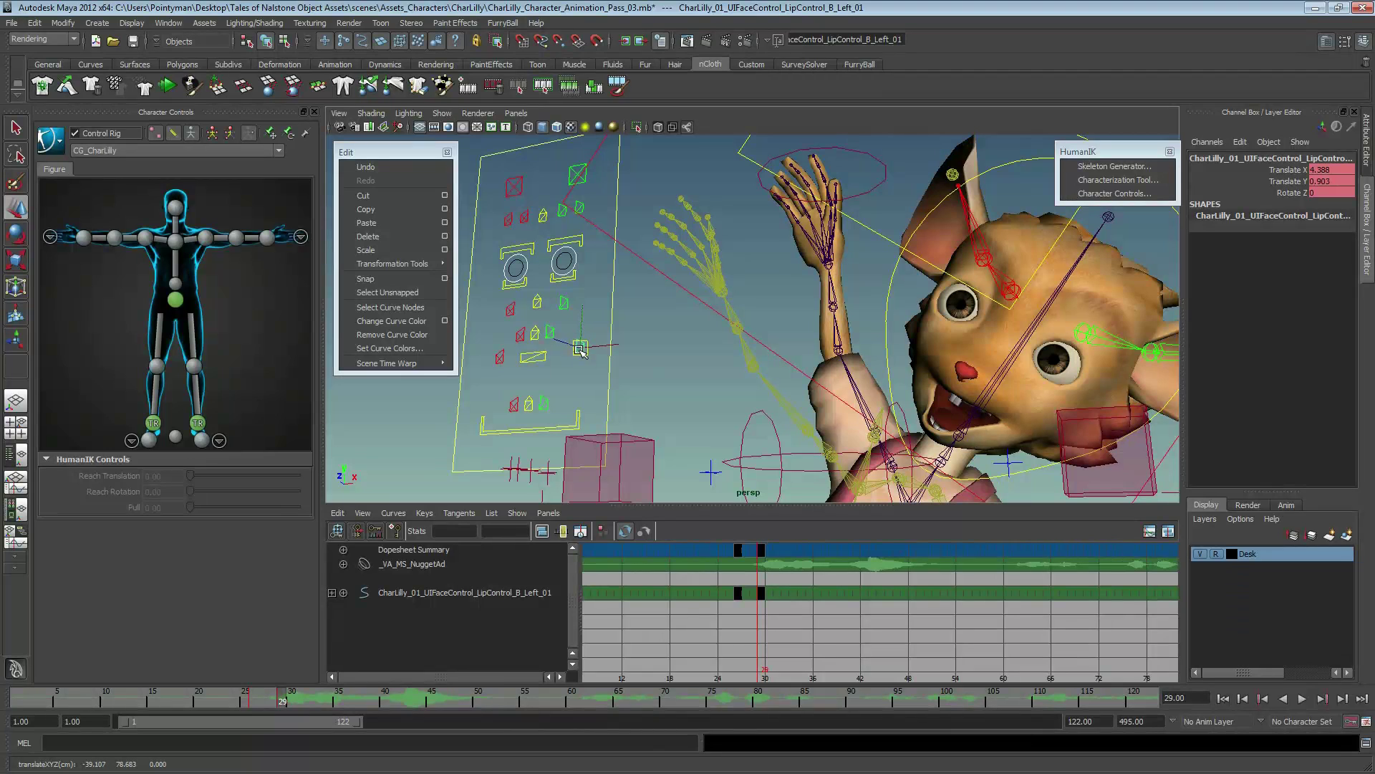
# - Adjust the LipControl_1_Left, LipControl_B_Right_01 and LipControl_1_Right_01 controls to shape the mouth
pyautogui.click(549, 408)
pyautogui.moveTo(549, 408); pyautogui.dragTo(550, 406)
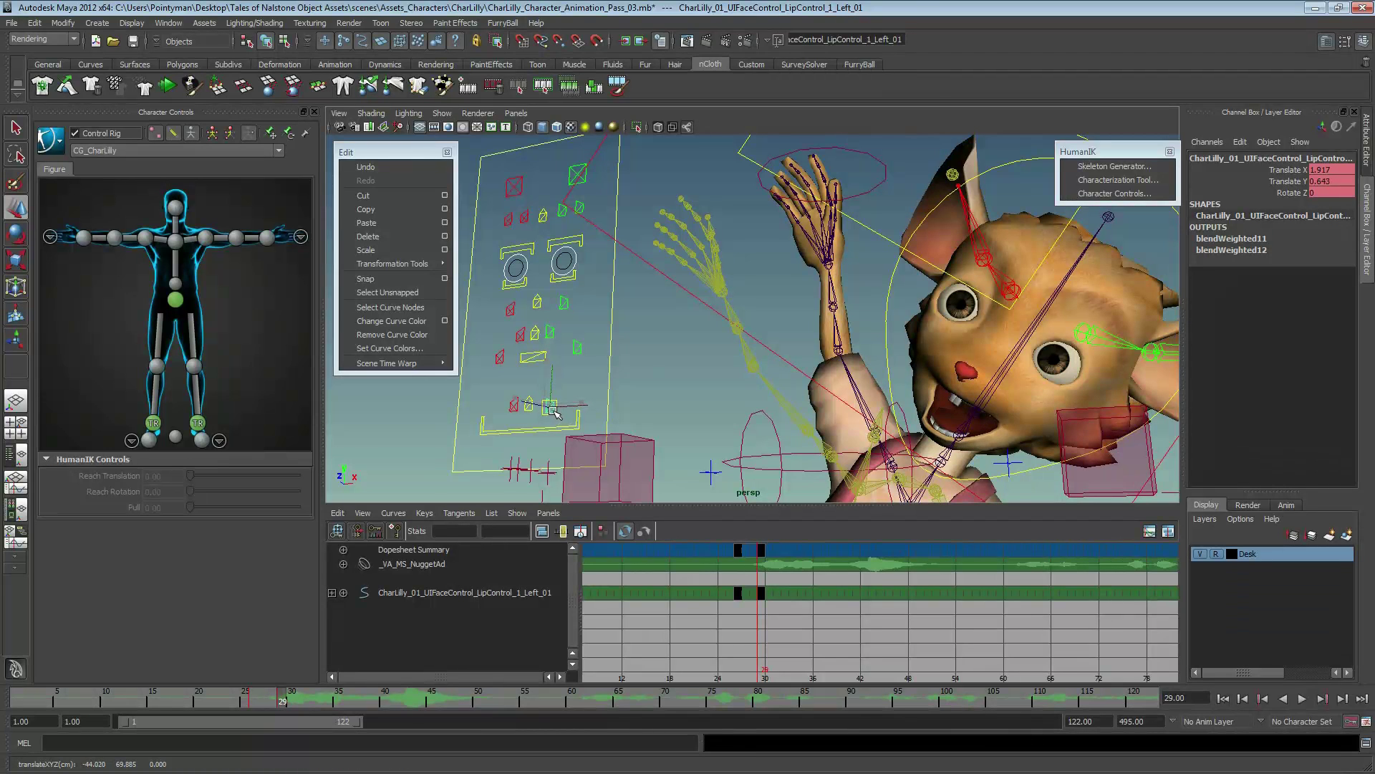
pyautogui.click(500, 360)
pyautogui.moveTo(501, 366); pyautogui.dragTo(505, 373)
pyautogui.click(513, 405)
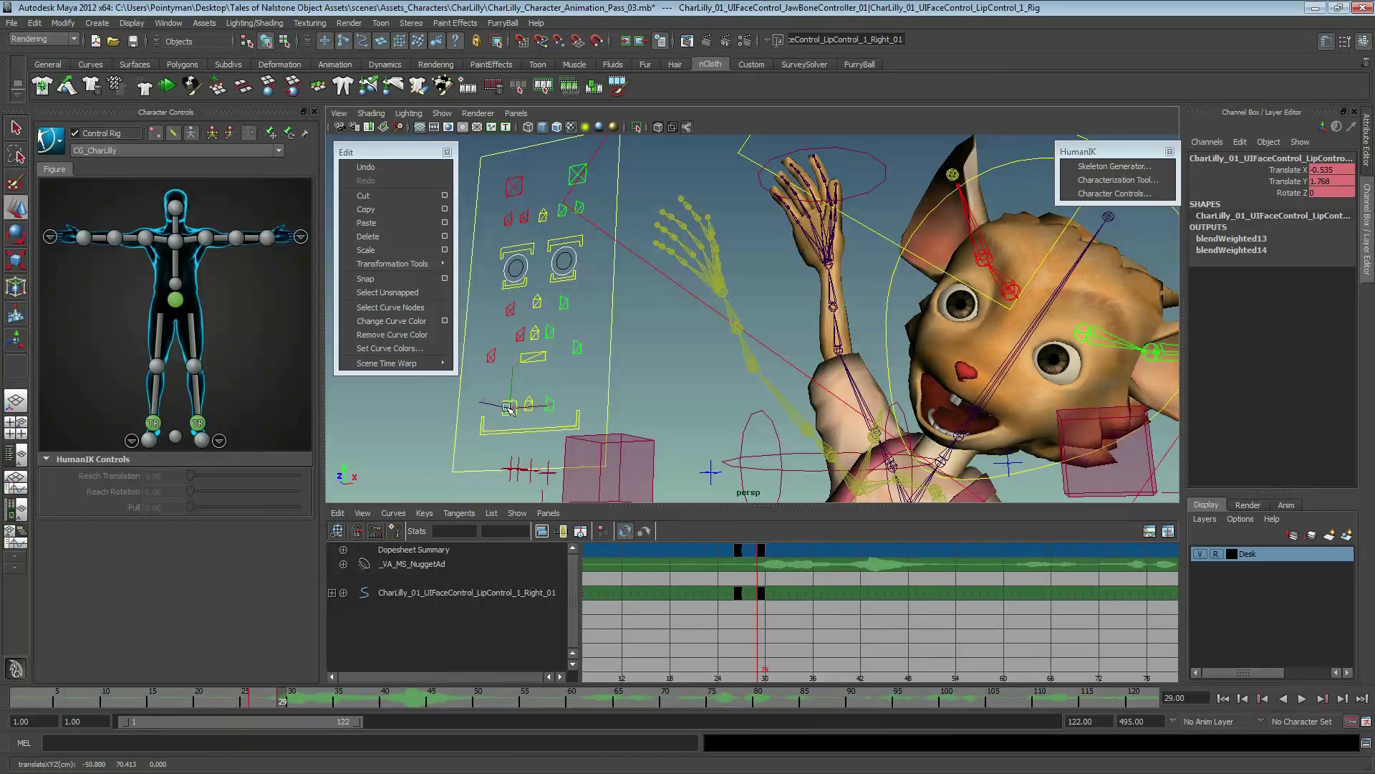
pyautogui.keyDown('alt'); pyautogui.moveTo(924, 380); pyautogui.dragTo(989, 376); pyautogui.keyUp('alt')
pyautogui.moveTo(275, 694)
pyautogui.mouseDown()
pyautogui.moveTo(257, 694)
pyautogui.moveTo(348, 695)
pyautogui.mouseUp()
# - Key the tongue control and all mouth controls at frame 36
pyautogui.press('w')
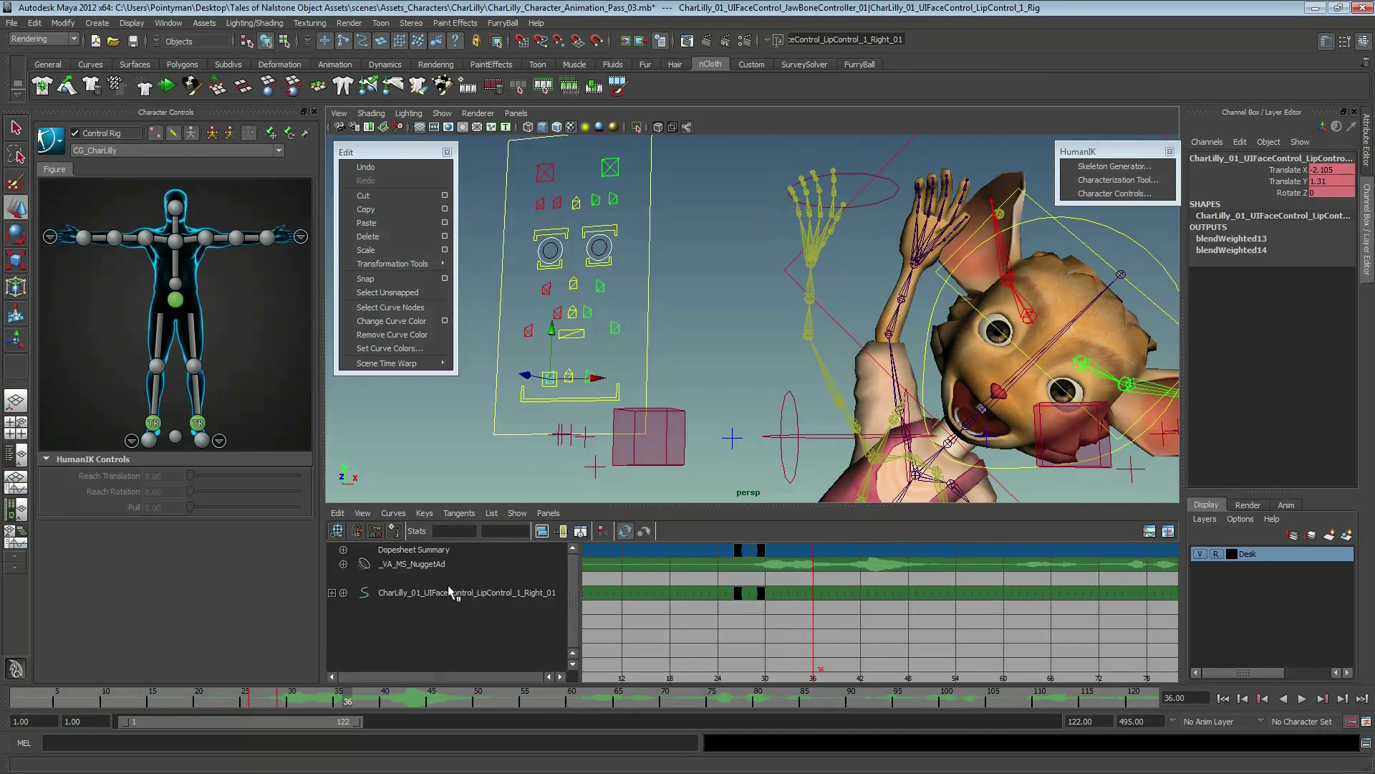
pyautogui.click(579, 336)
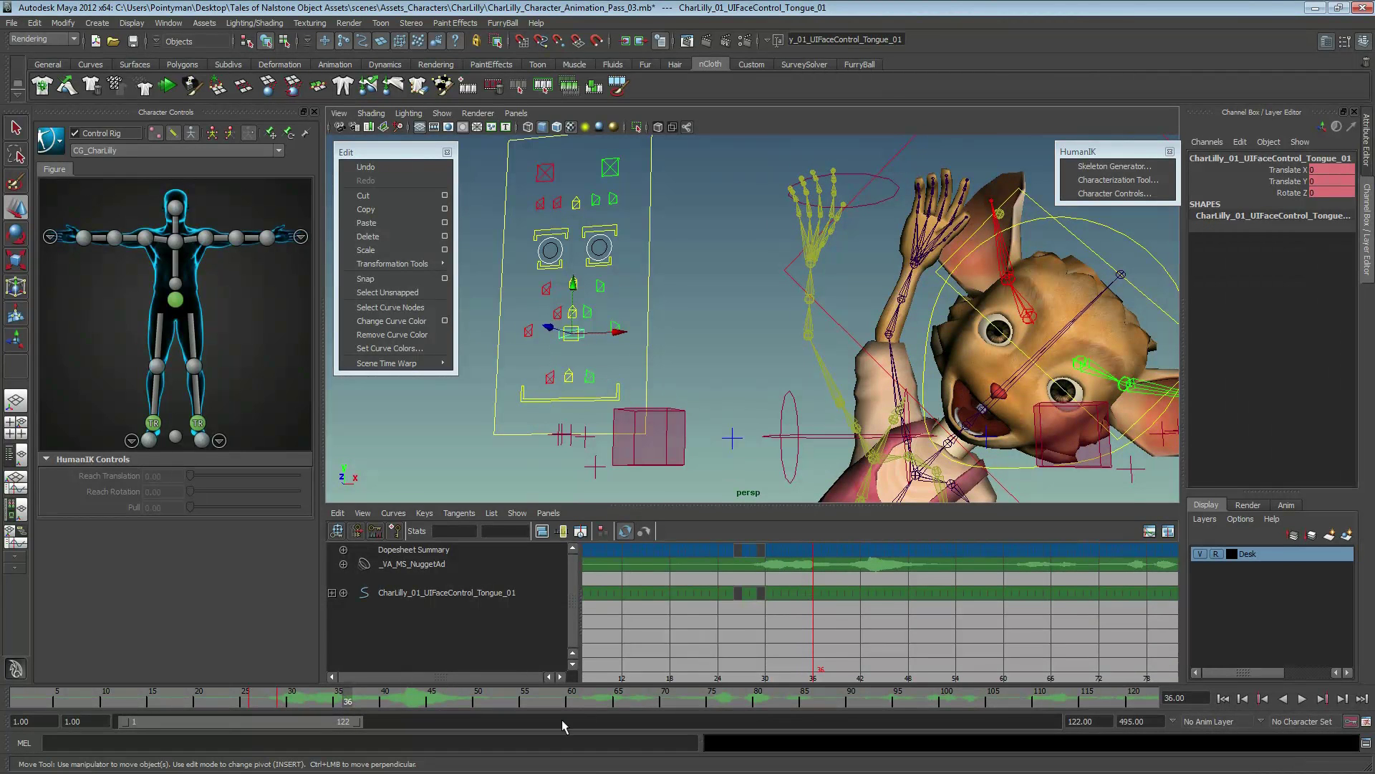
pyautogui.press('s')
pyautogui.click(616, 399)
pyautogui.press('s')
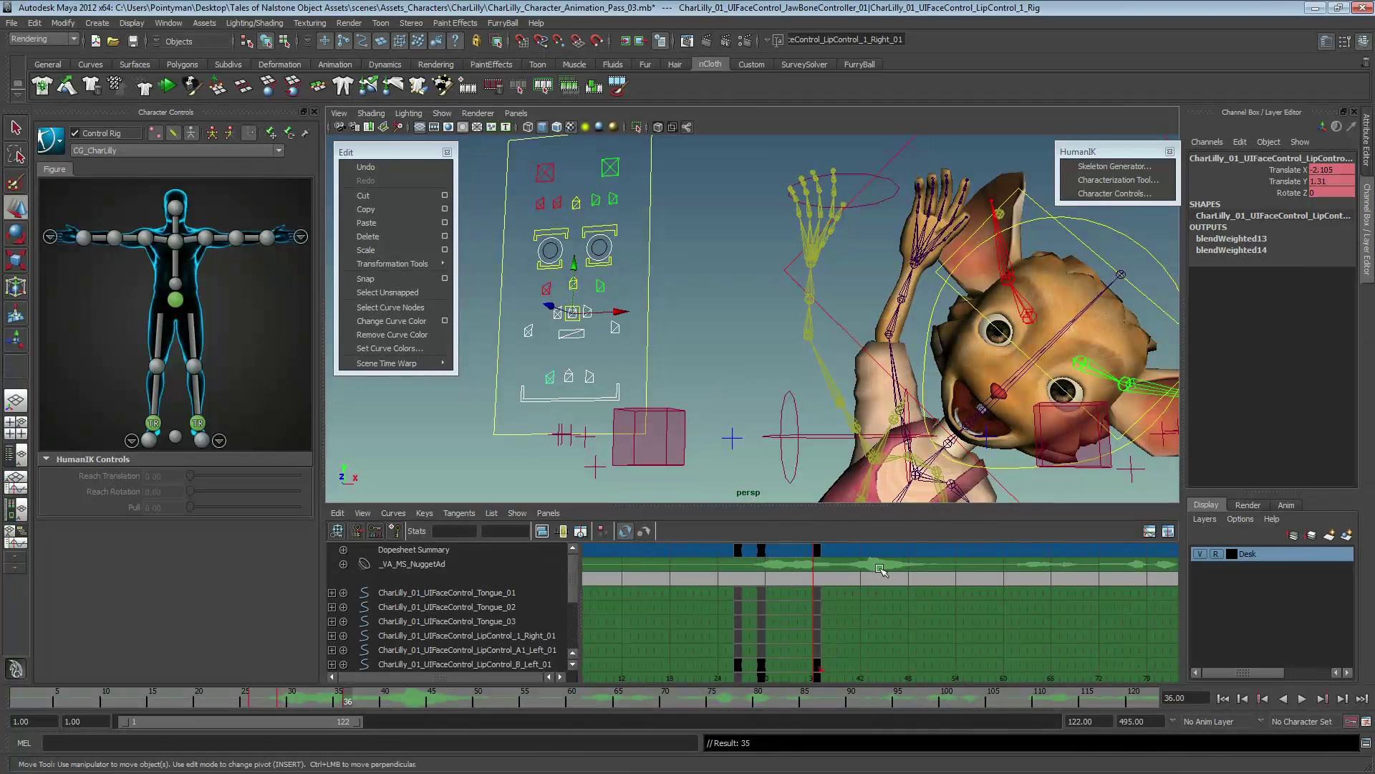
# - Undo a trial tongue move, then raise the tongue control at frame 38
pyautogui.click(576, 334)
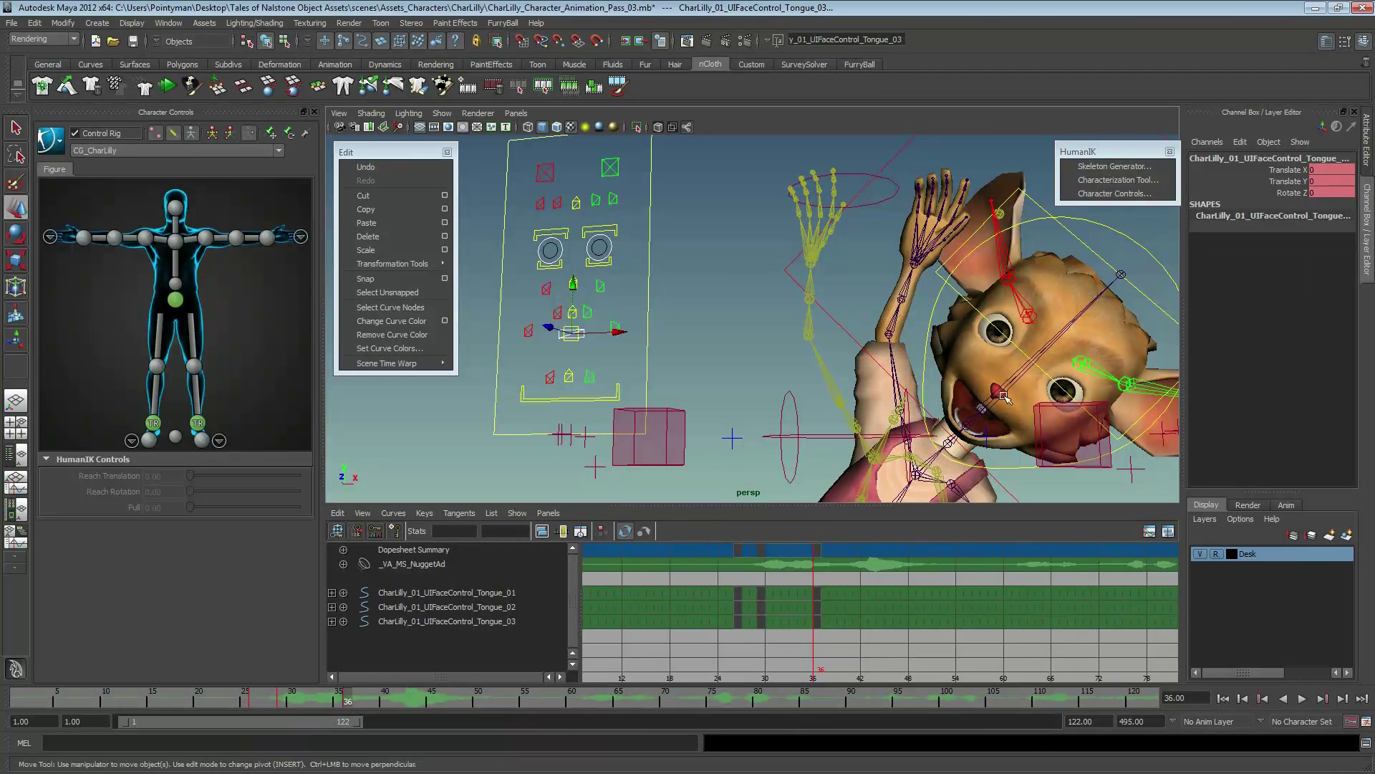
pyautogui.moveTo(592, 375); pyautogui.dragTo(580, 363, button='middle')
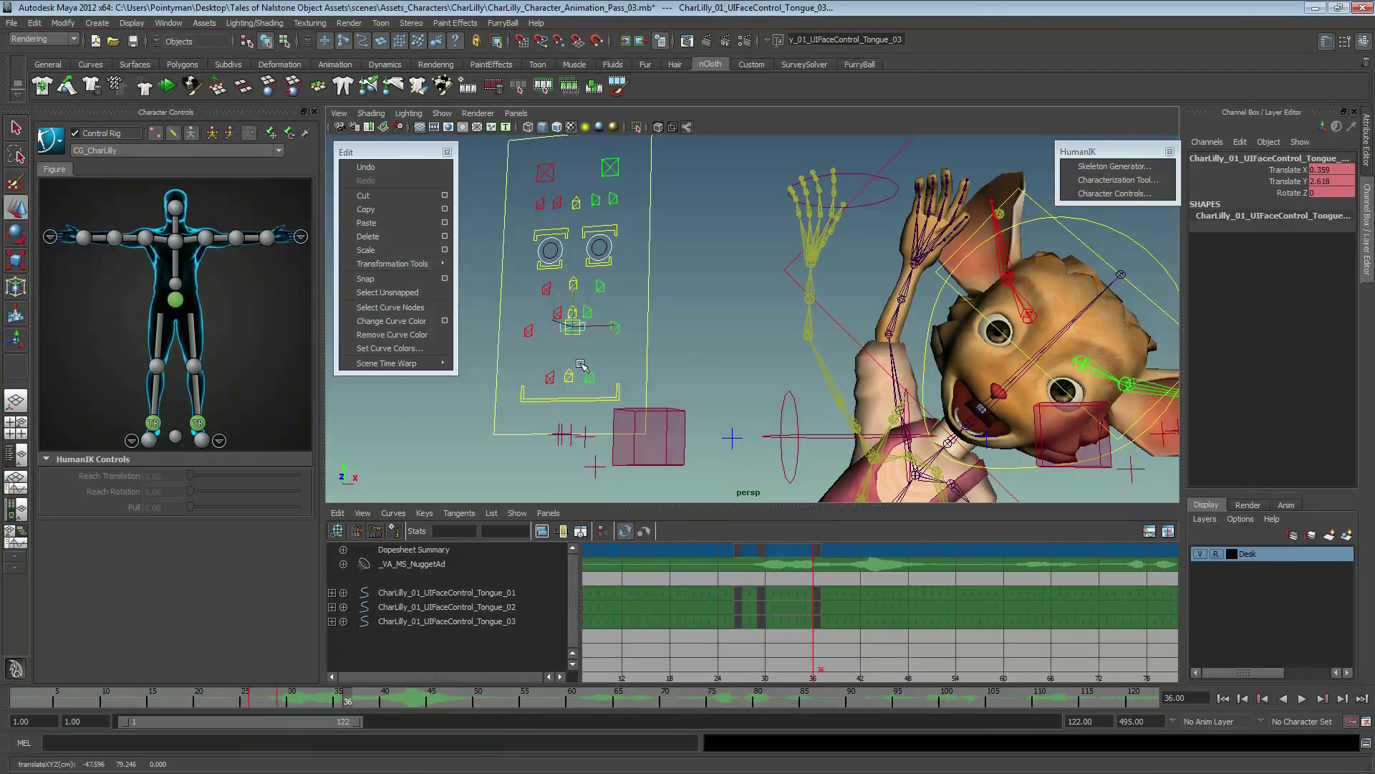
pyautogui.hotkey('ctrl', 'z')
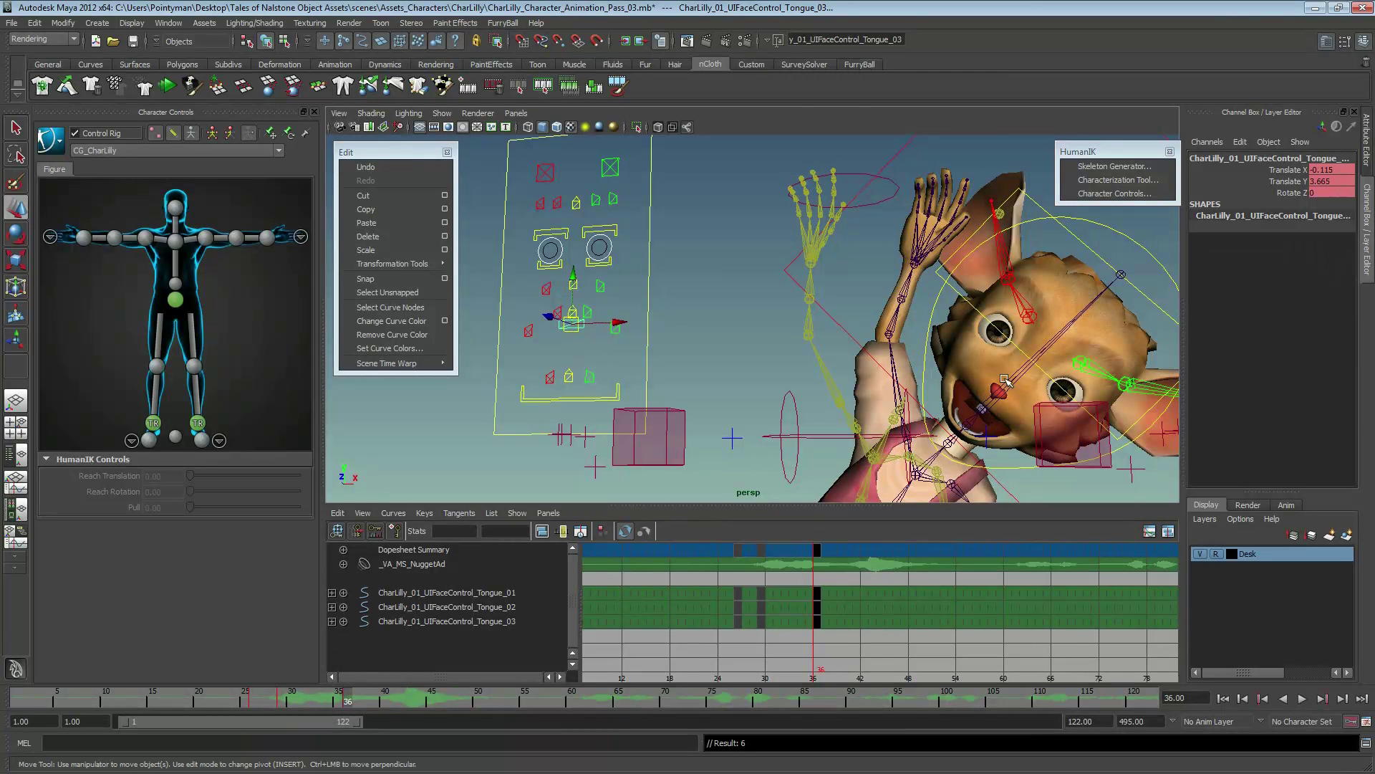
pyautogui.hotkey('ctrl', 'z')
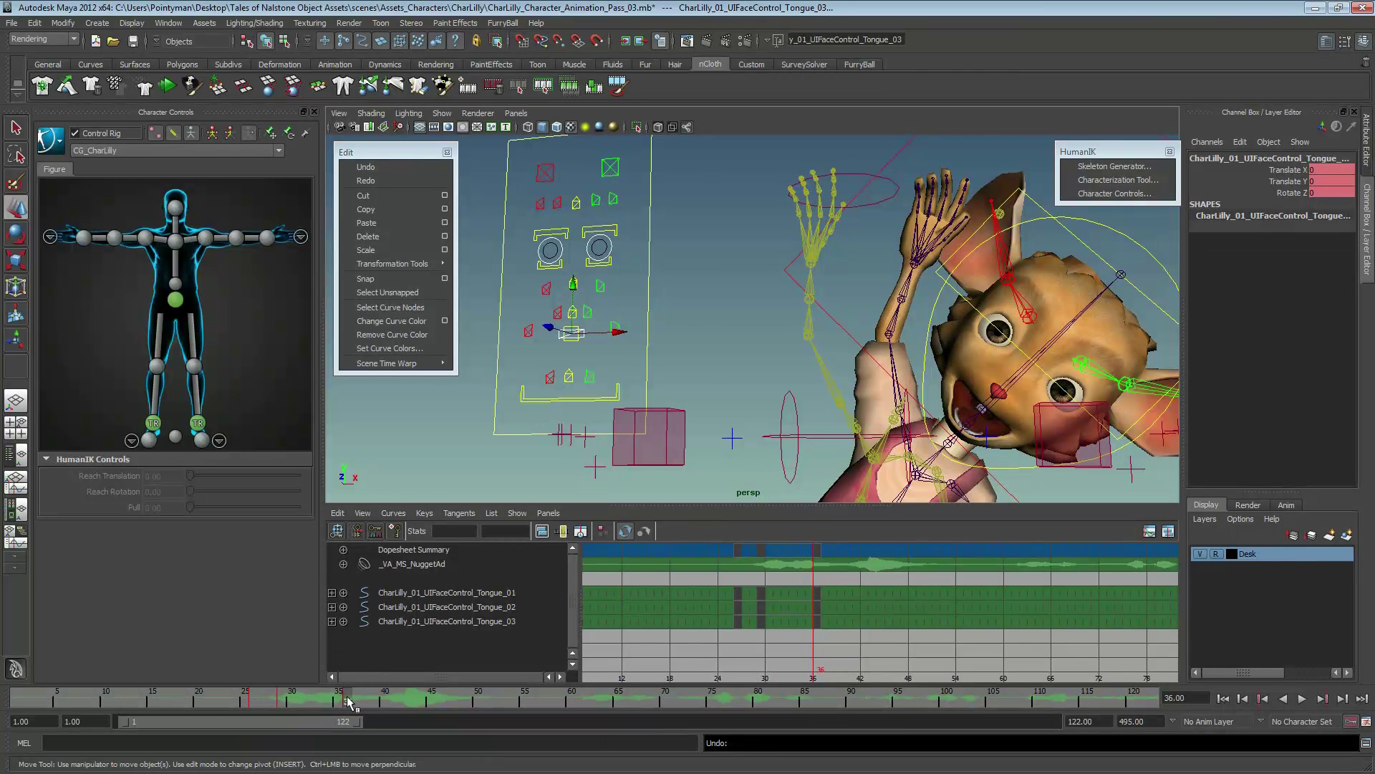
pyautogui.moveTo(350, 702); pyautogui.dragTo(366, 702)
pyautogui.moveTo(735, 388); pyautogui.dragTo(734, 376, button='middle')
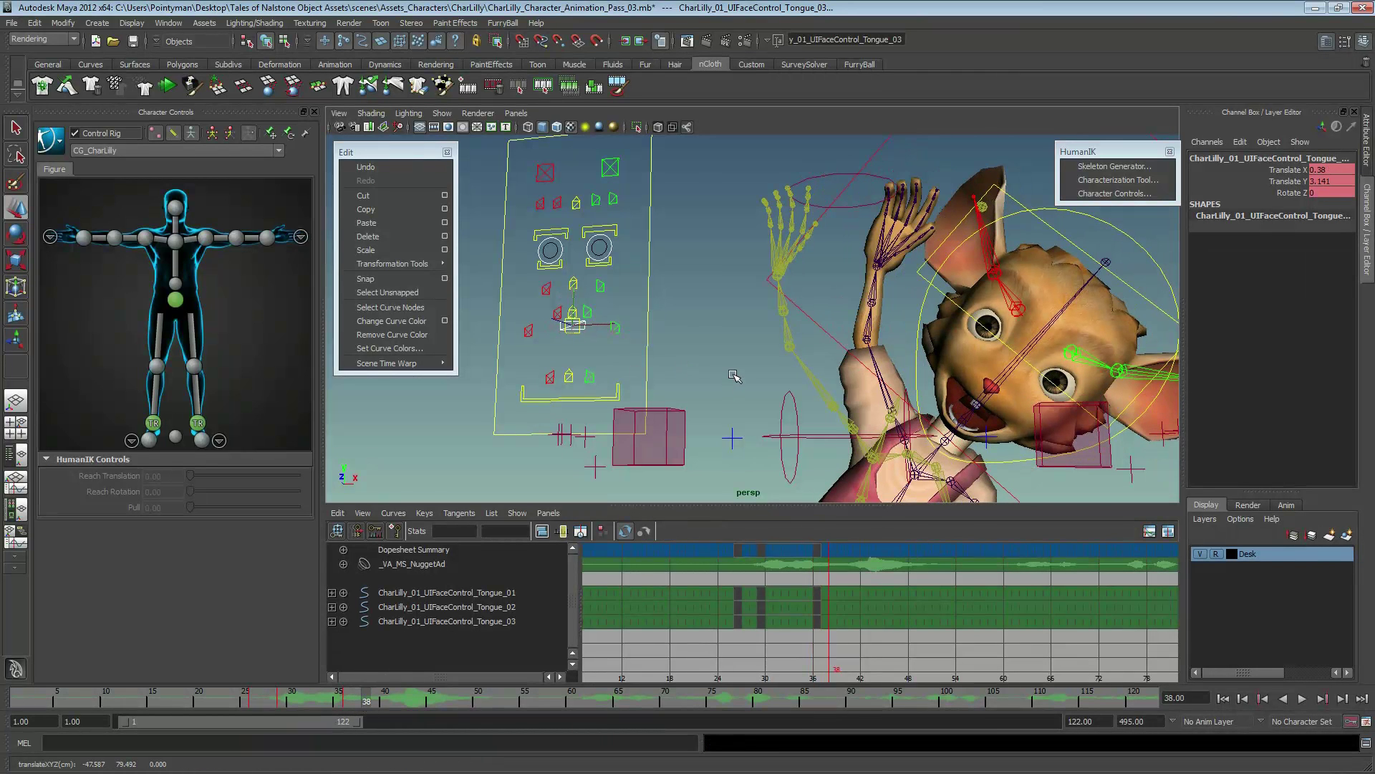
# - Raise the jaw controller to close the mouth and key it and LipControl_B_Left_01 at frame 38
pyautogui.click(571, 392)
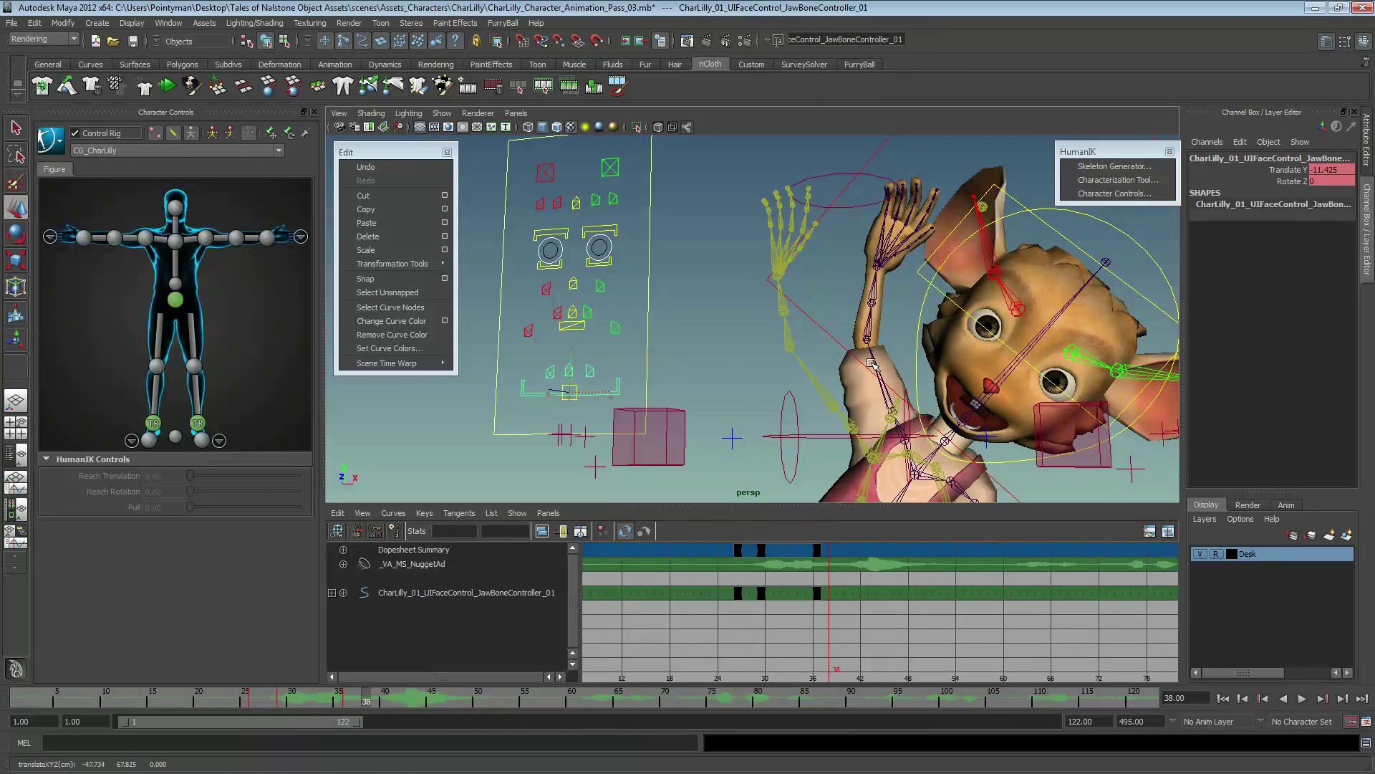
pyautogui.moveTo(873, 363); pyautogui.dragTo(874, 346, button='middle')
pyautogui.press('s')
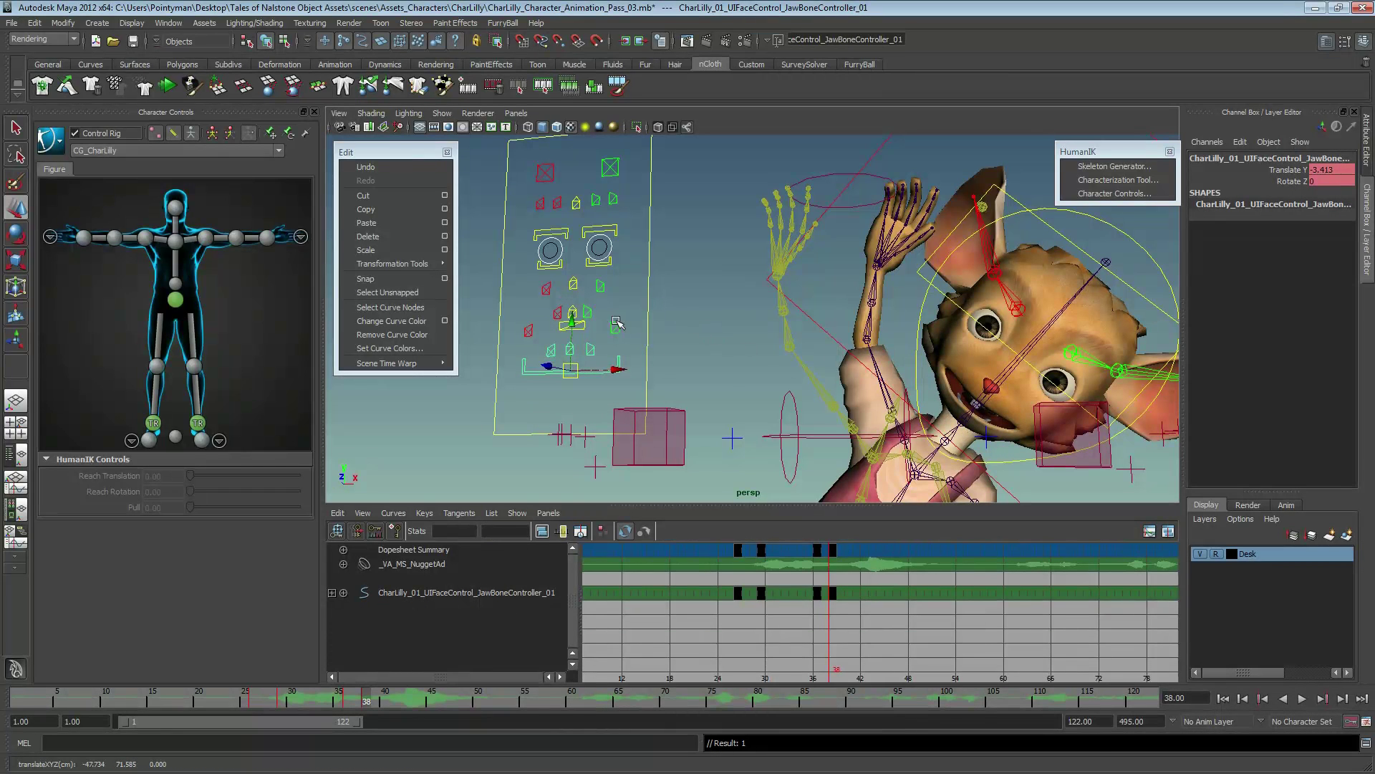
pyautogui.click(618, 324)
pyautogui.press('s')
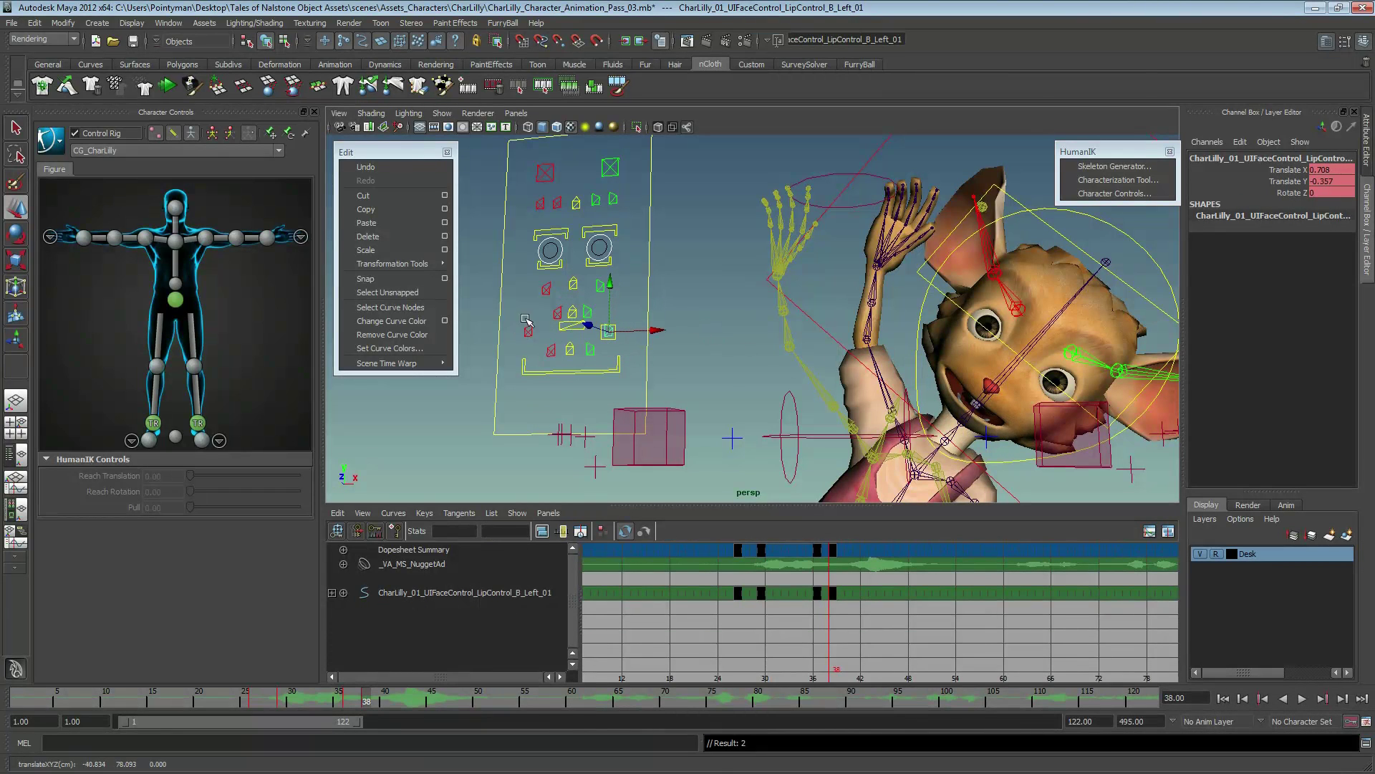
# - Pull LipControl_B_Right_01 down and key all mouth and jaw controls at frame 38
pyautogui.click(528, 329)
pyautogui.moveTo(530, 331); pyautogui.dragTo(546, 358, button='middle')
pyautogui.press('s')
pyautogui.keyDown('alt'); pyautogui.moveTo(544, 344); pyautogui.dragTo(473, 306); pyautogui.keyUp('alt')
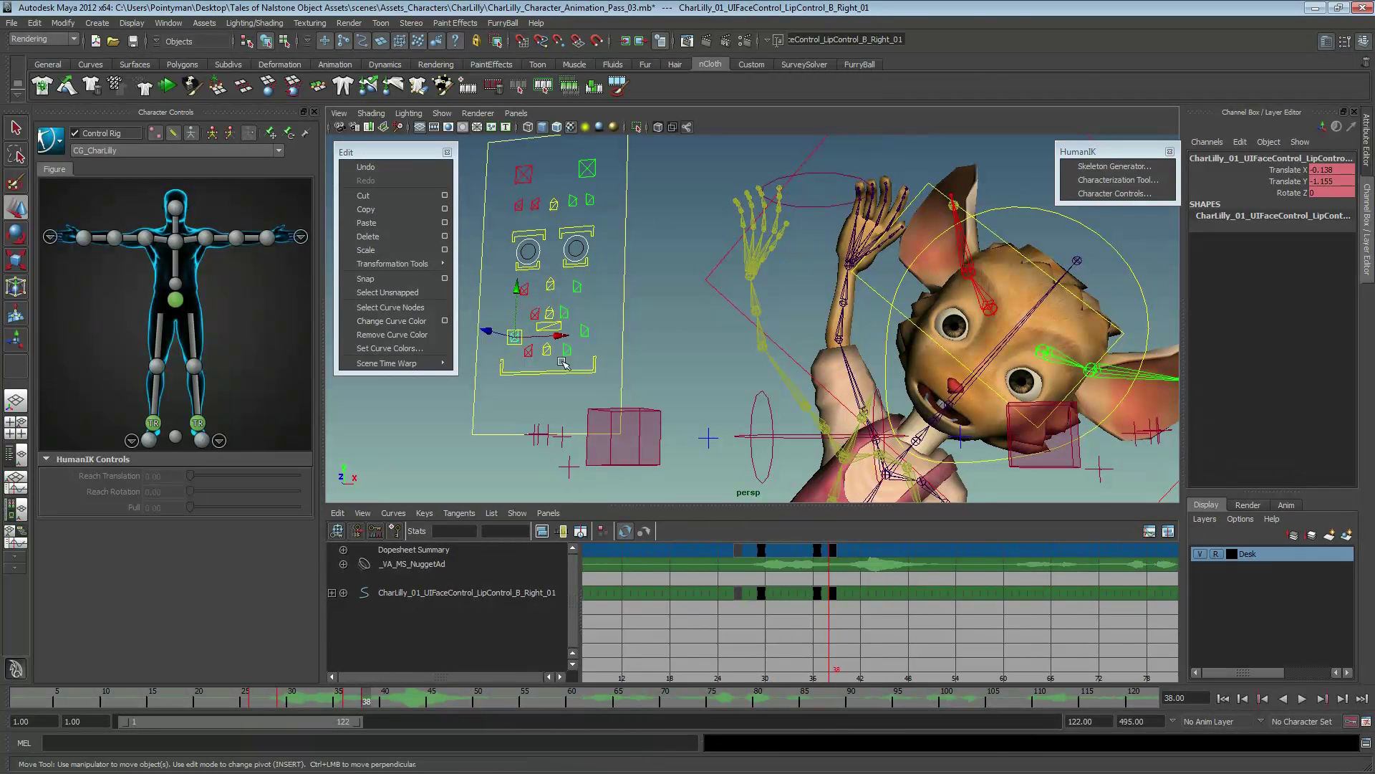
pyautogui.moveTo(590, 378); pyautogui.dragTo(507, 305)
pyautogui.press('s')
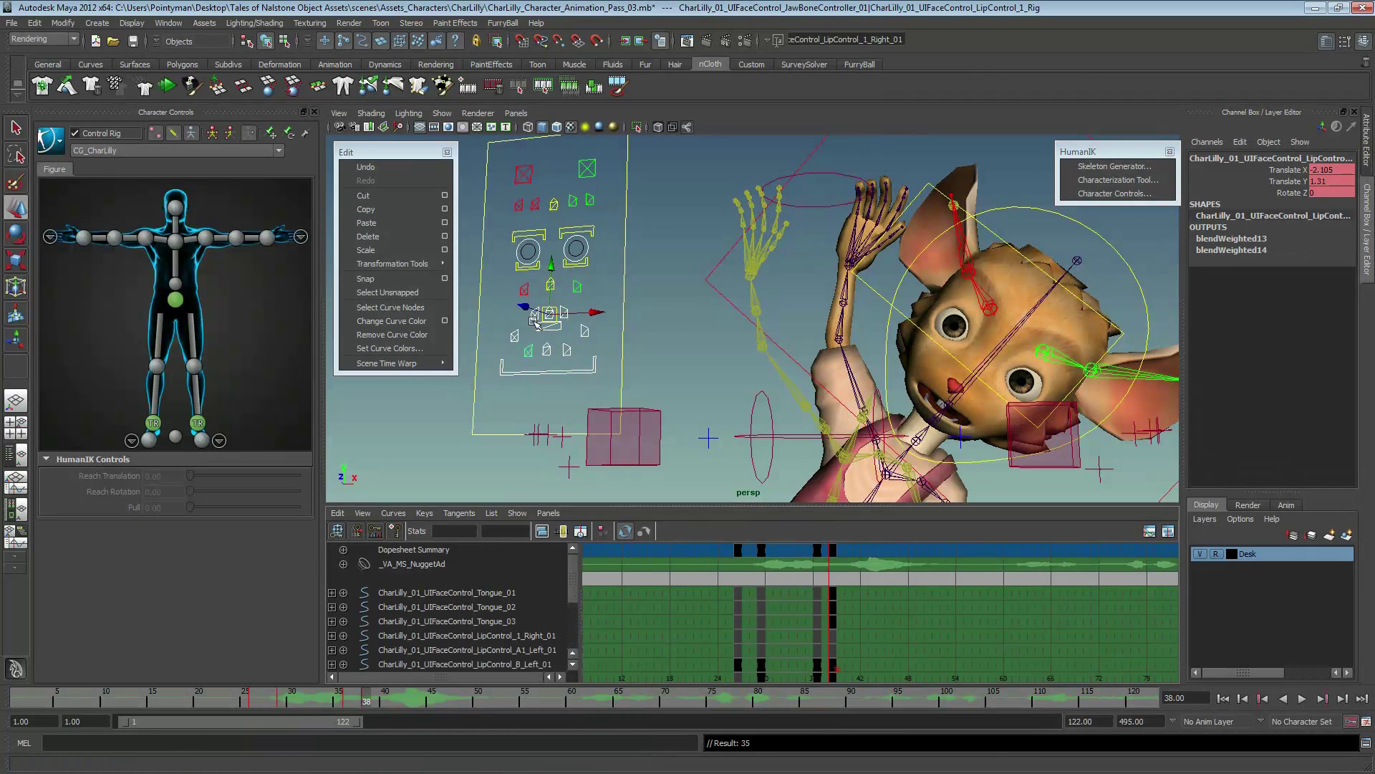
# - Scrub to frame 43 with the jaw, mouth and tongue controls selected
pyautogui.click(504, 365)
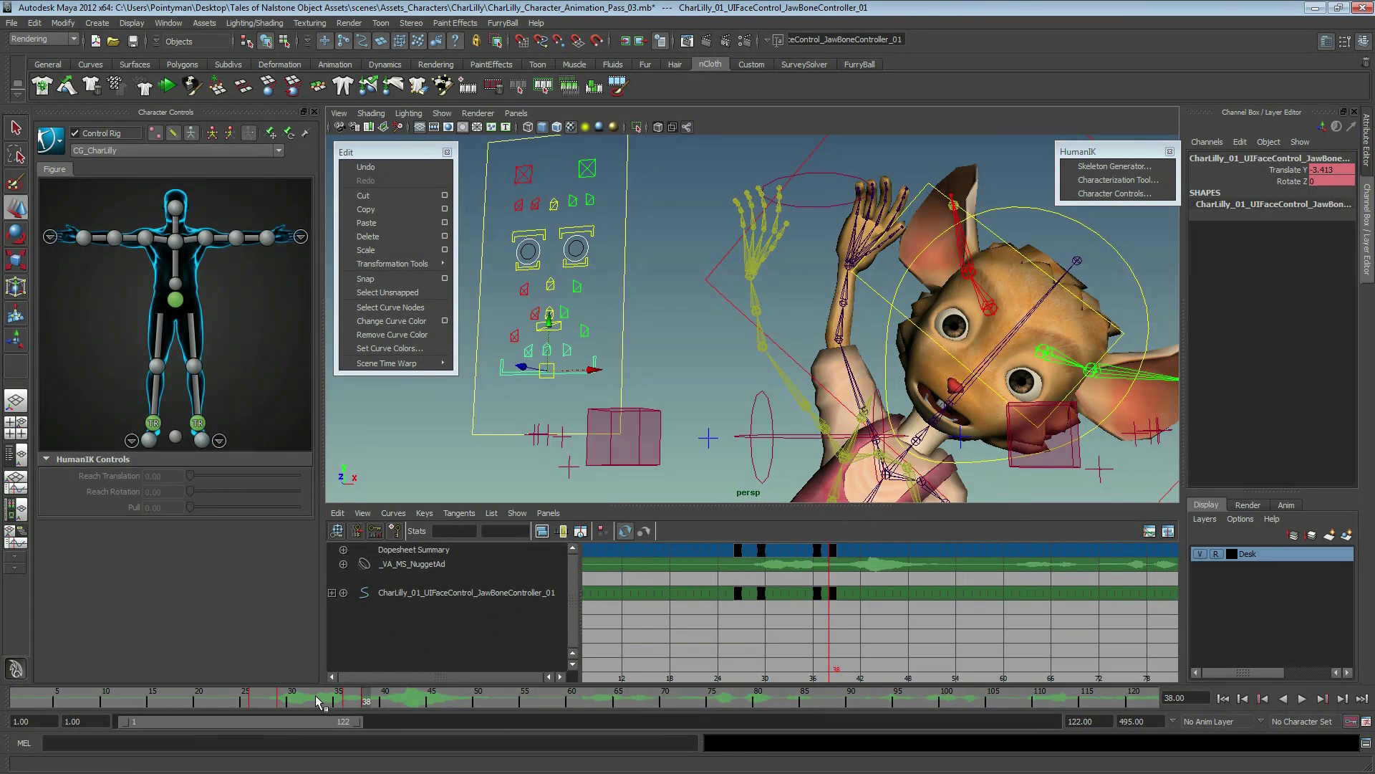
pyautogui.moveTo(317, 701); pyautogui.dragTo(405, 701)
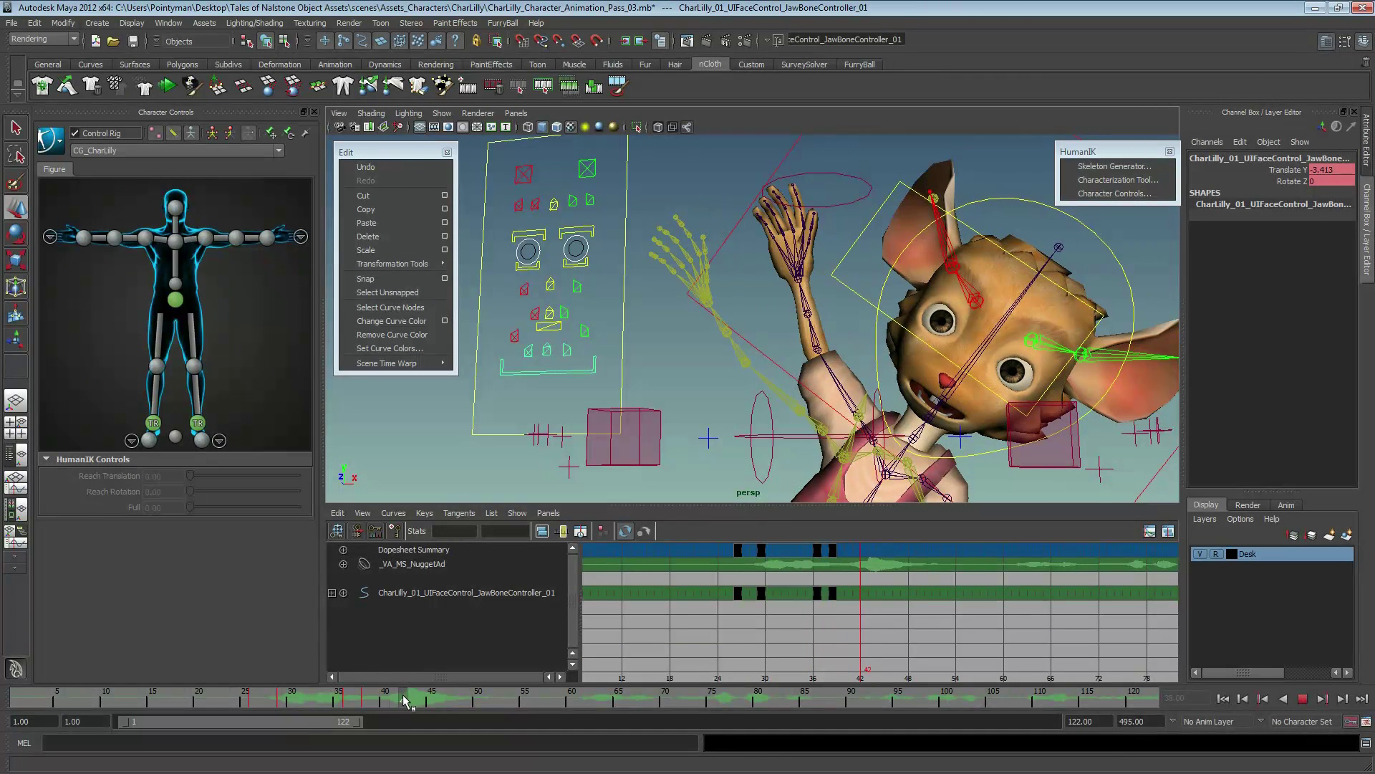
pyautogui.moveTo(404, 700); pyautogui.dragTo(394, 700)
pyautogui.press('w')
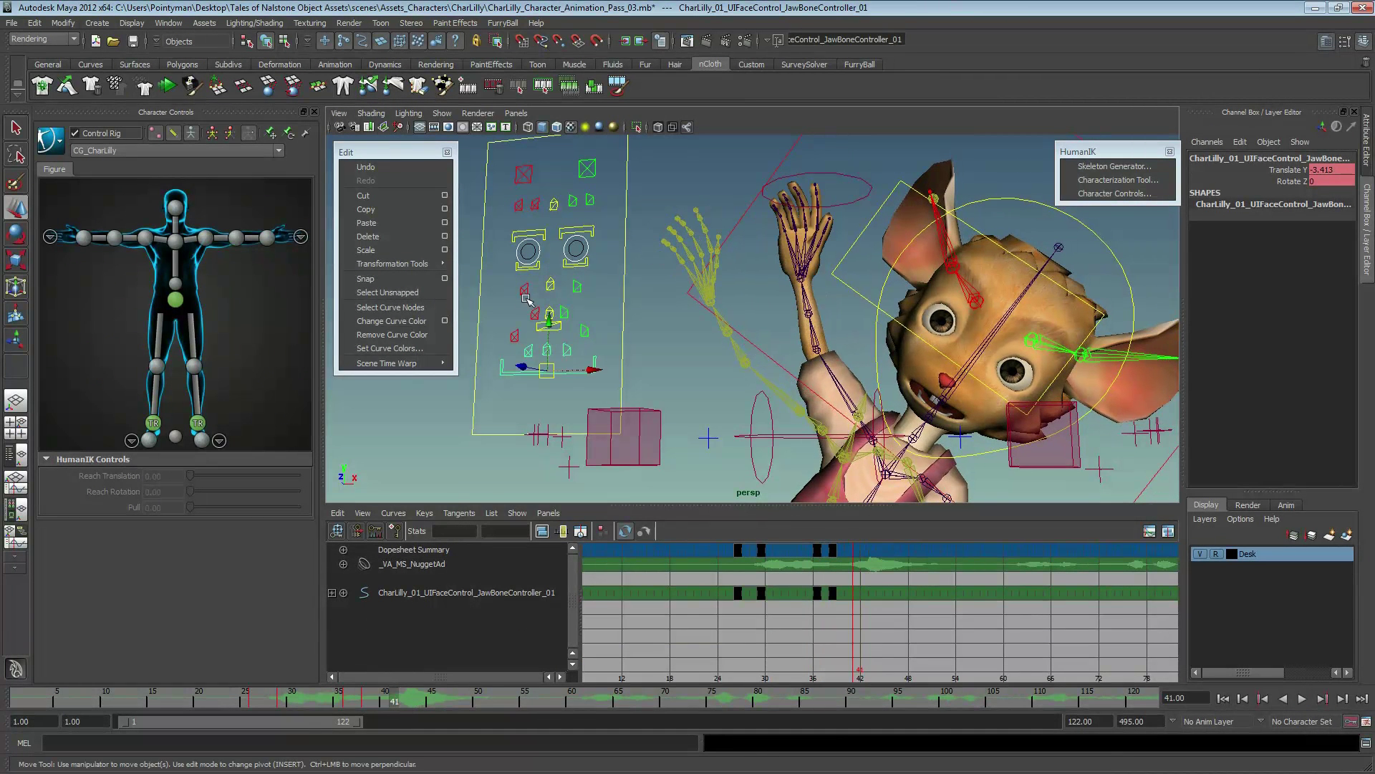
pyautogui.moveTo(604, 369); pyautogui.dragTo(504, 302)
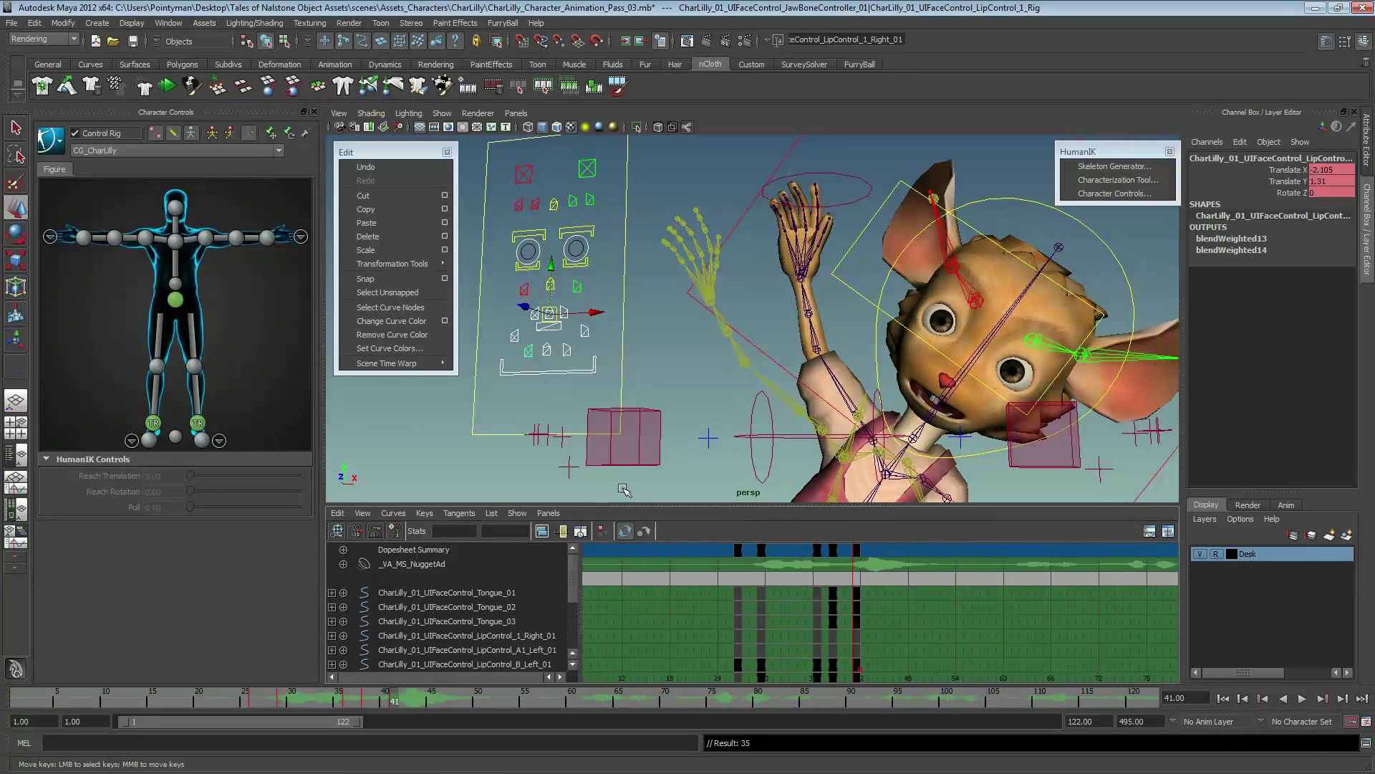
pyautogui.moveTo(396, 701); pyautogui.dragTo(414, 701)
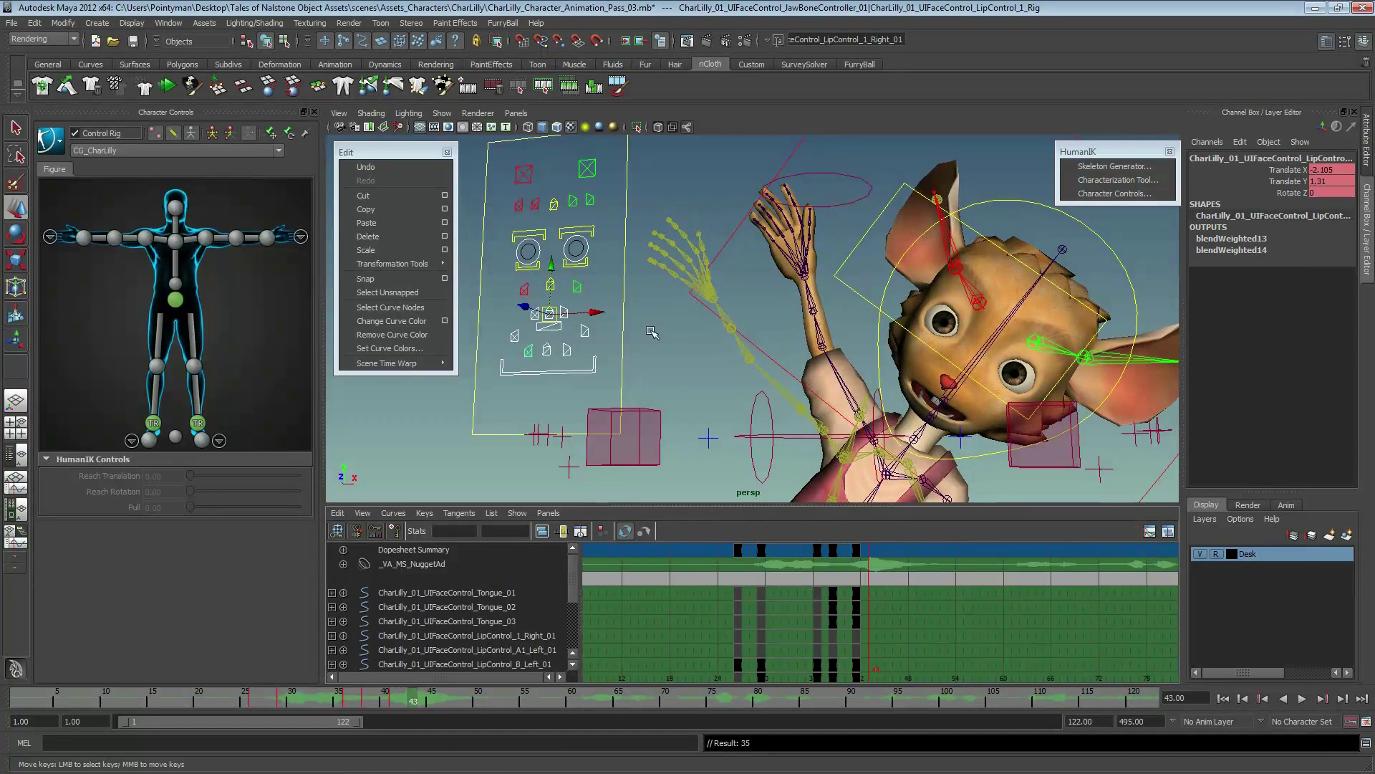
# - At frame 43, lower the jaw to open the mouth wider and pull both lower lip controls down
pyautogui.click(559, 378)
pyautogui.moveTo(548, 328)
pyautogui.mouseDown()
pyautogui.moveTo(545, 362)
pyautogui.moveTo(583, 369)
pyautogui.mouseUp()
pyautogui.click(584, 331)
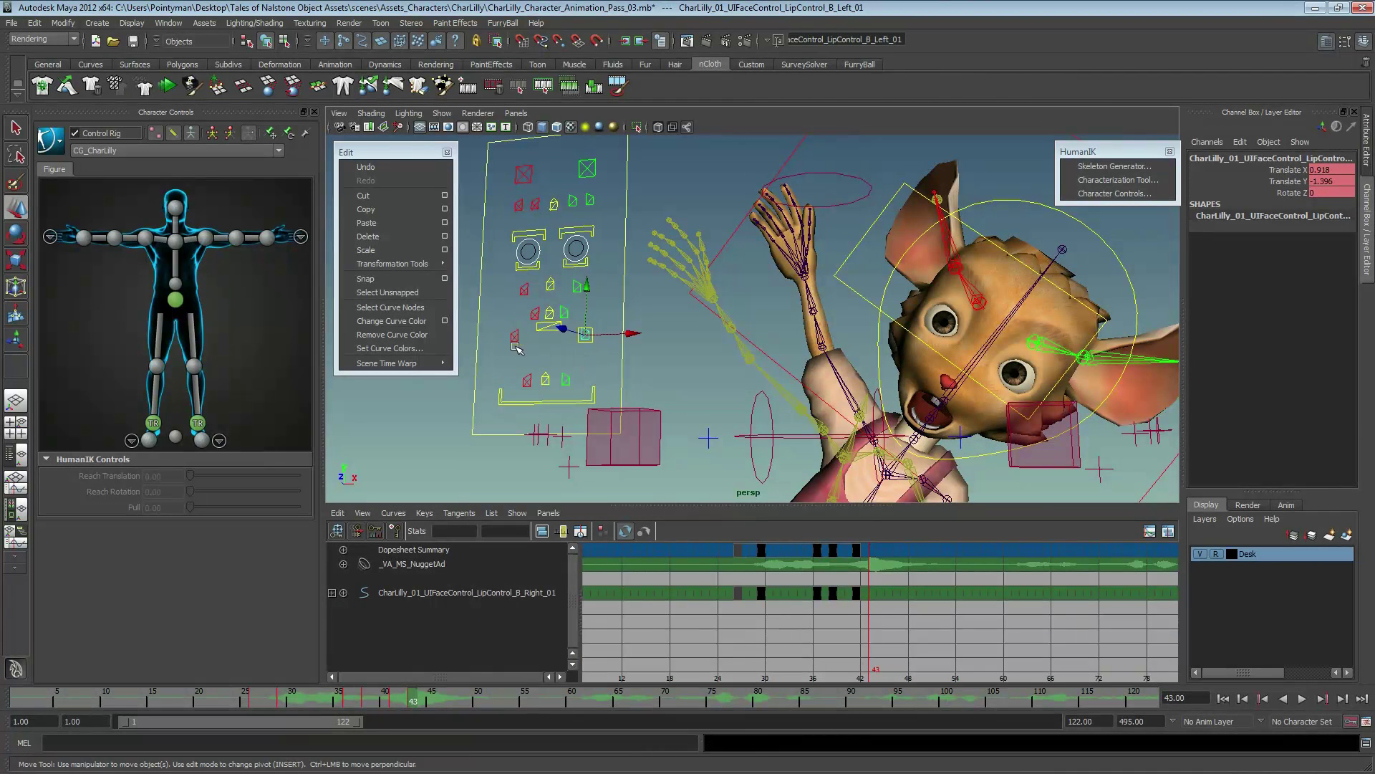
pyautogui.click(515, 335)
pyautogui.moveTo(514, 335)
pyautogui.mouseDown()
pyautogui.moveTo(517, 355)
pyautogui.moveTo(570, 320)
pyautogui.moveTo(517, 333)
pyautogui.moveTo(527, 385)
pyautogui.mouseUp()
# - Raise the right lip corner slightly, key it at frame 43, and scrub back to review
pyautogui.click(566, 313)
pyautogui.click(534, 313)
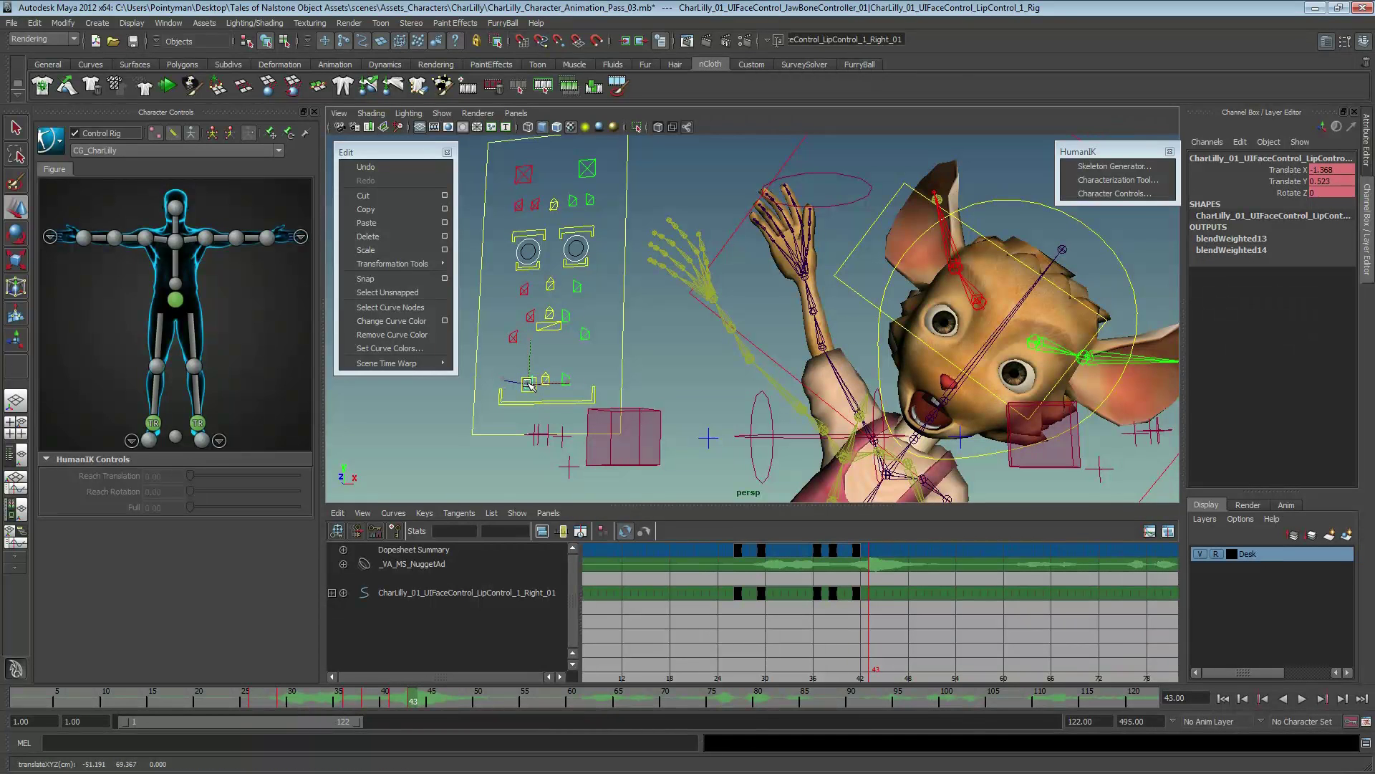
pyautogui.moveTo(530, 385); pyautogui.dragTo(528, 377)
pyautogui.press('s')
pyautogui.moveTo(296, 688); pyautogui.dragTo(489, 704)
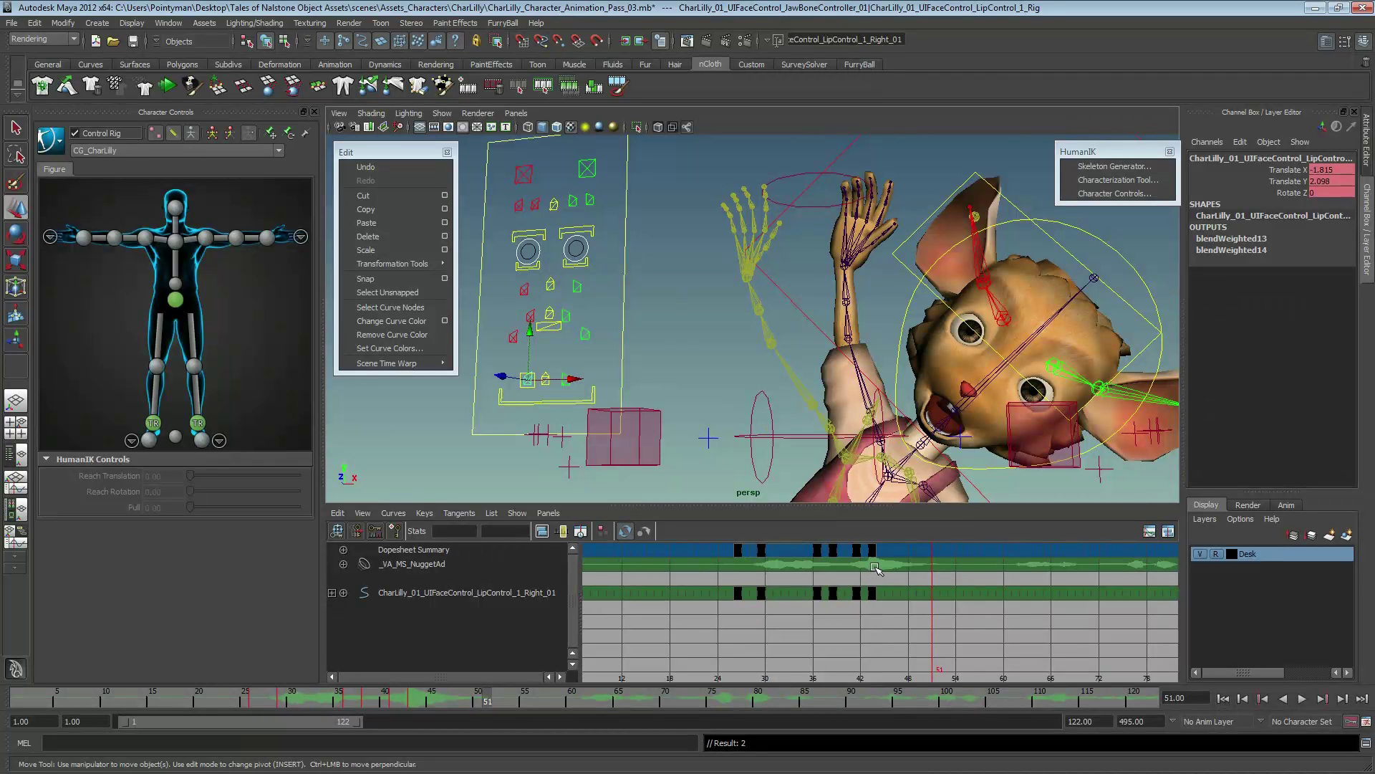
# - Key LipControl_B_Left_01 and select all the mouth controls
pyautogui.scroll(1, 958, 425)
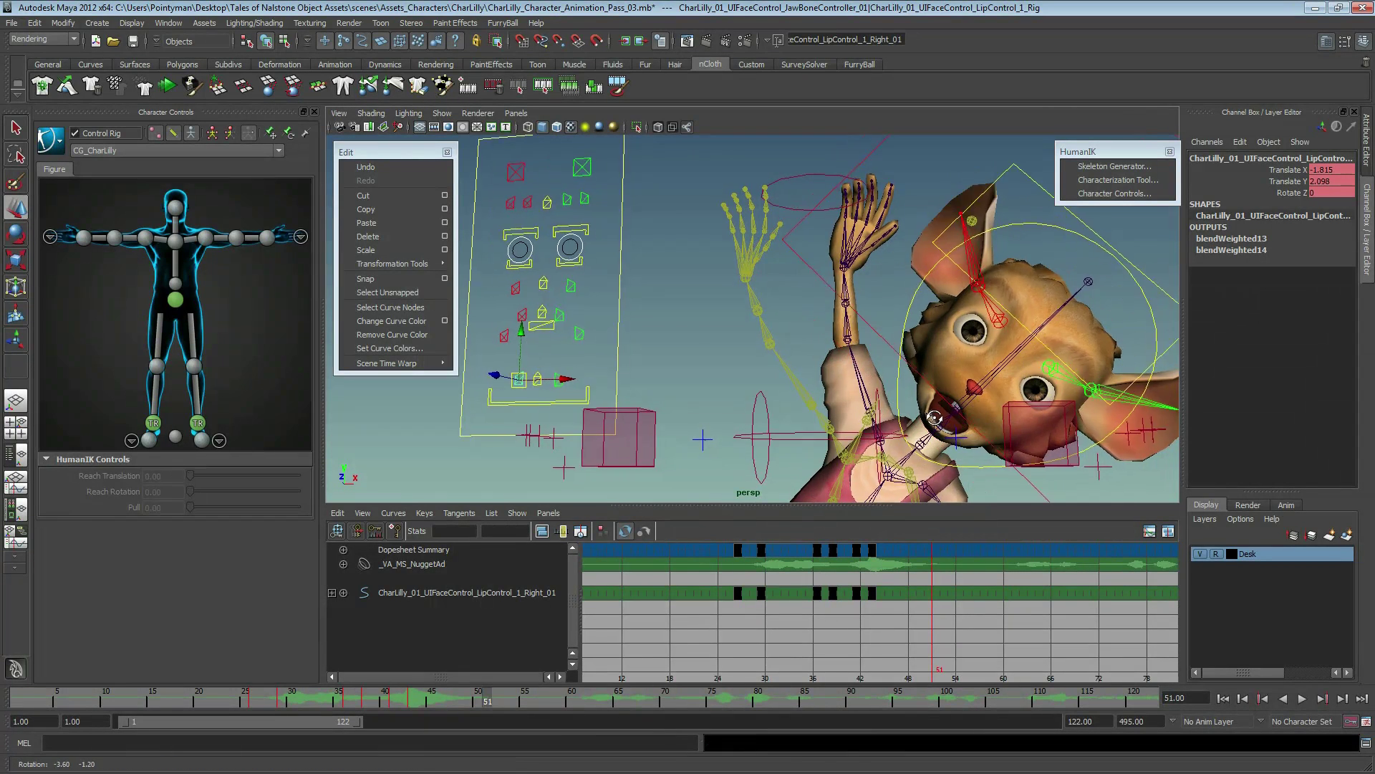
pyautogui.scroll(2, 958, 425)
pyautogui.scroll(2, 958, 426)
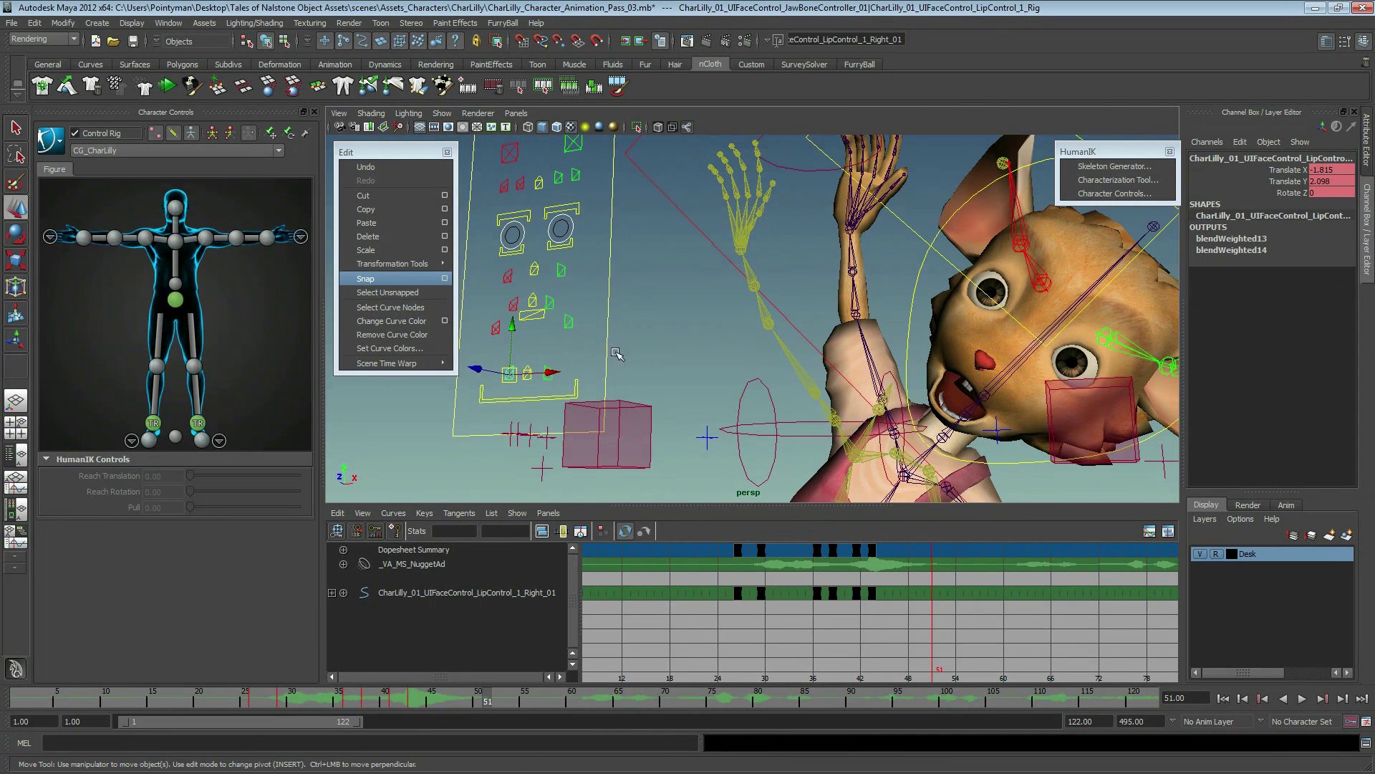
pyautogui.click(565, 326)
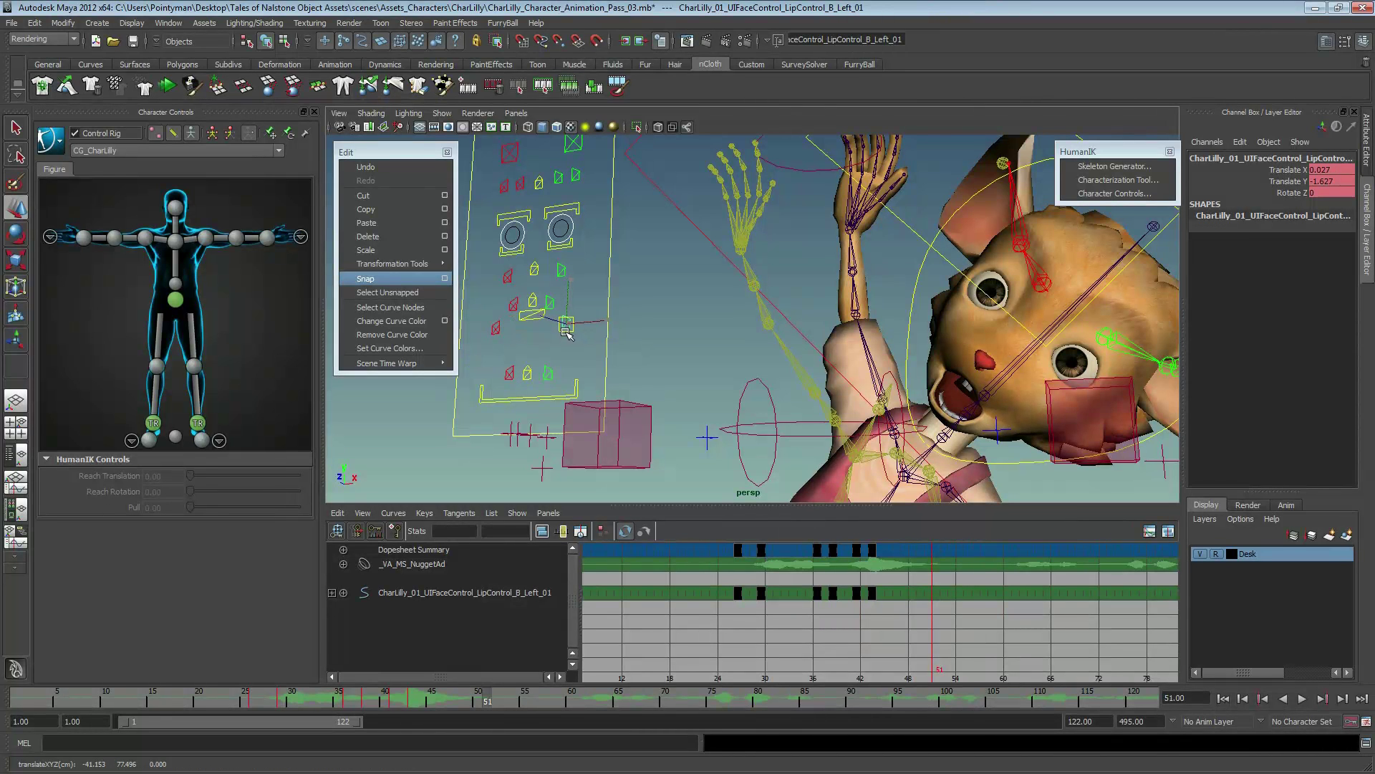
pyautogui.press('s')
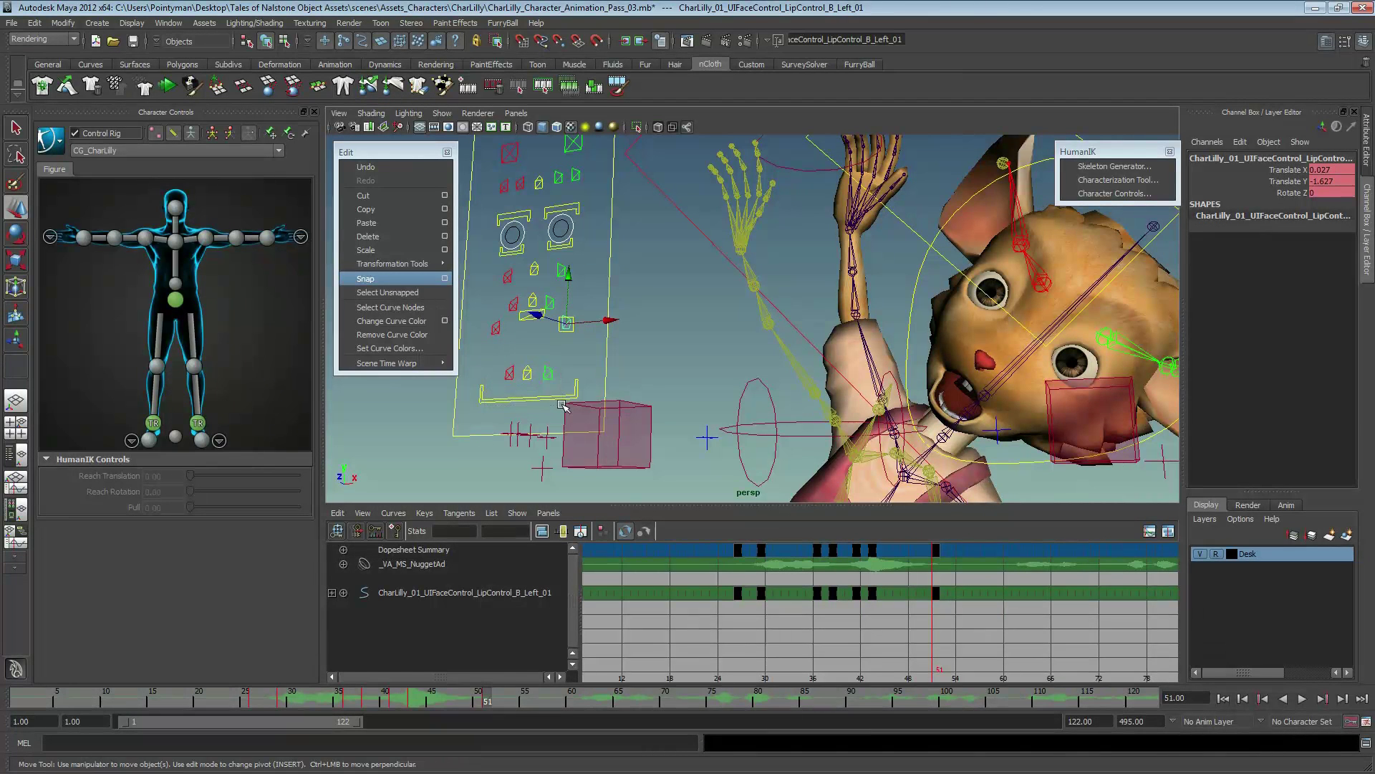
pyautogui.click(563, 402)
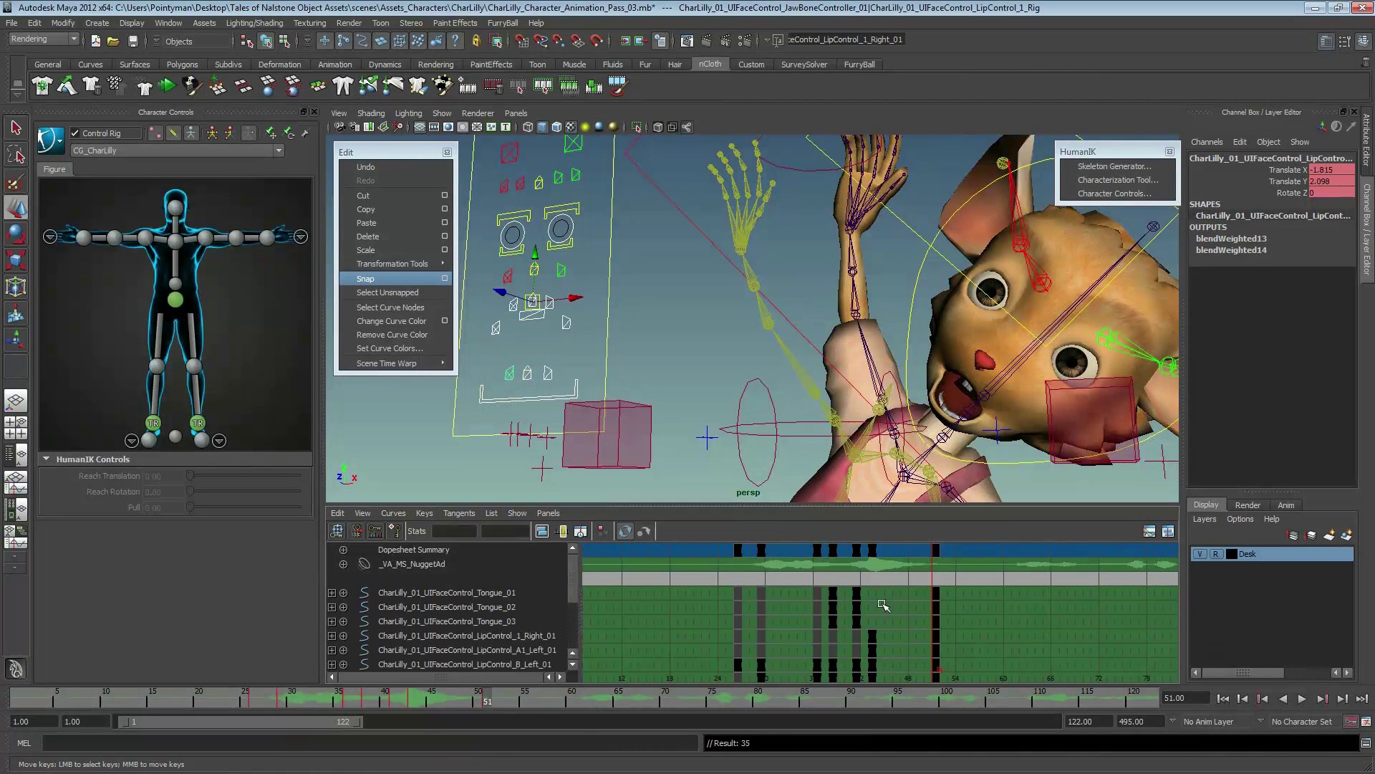
# - Step through frames 42 and 43 to frame 51, then raise the jaw controller to close the mouth
pyautogui.click(406, 701)
pyautogui.hotkey('alt', '.')
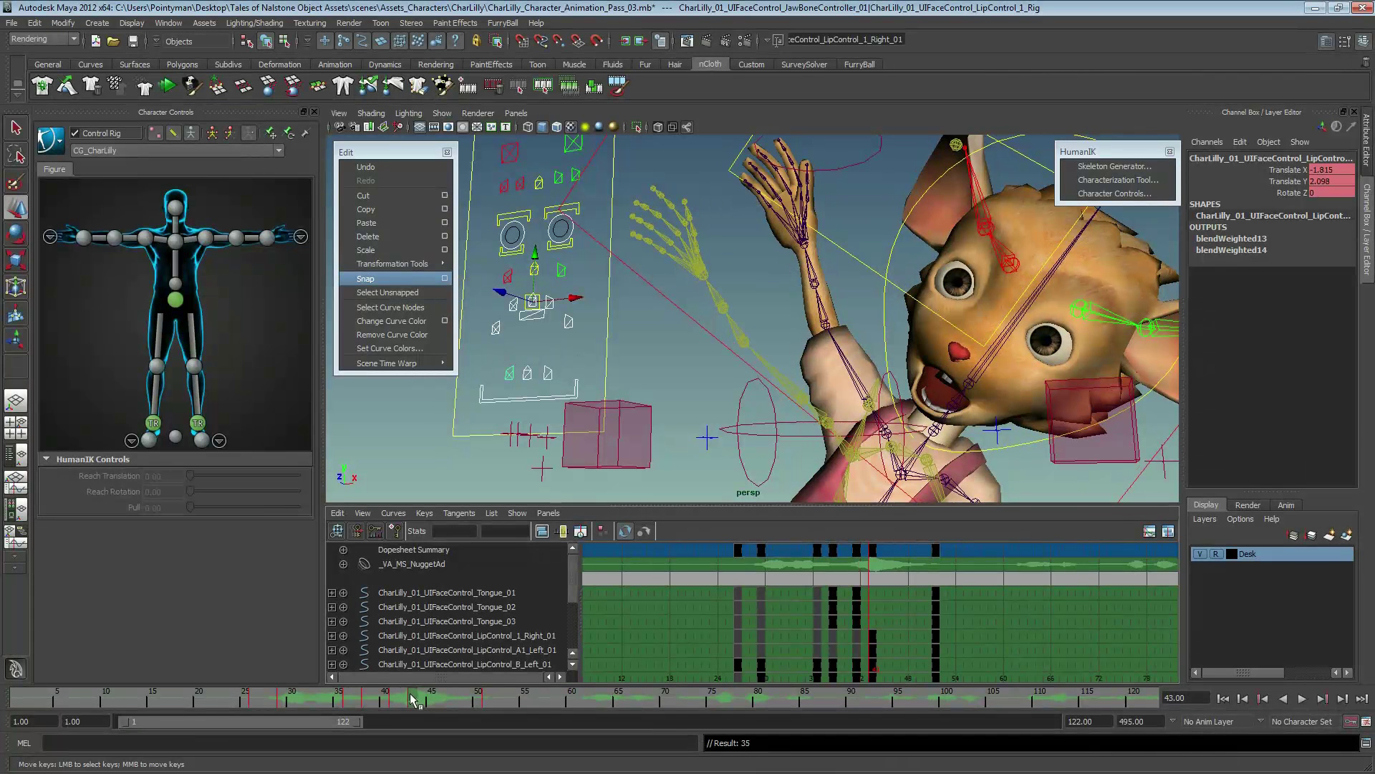
pyautogui.click(488, 701)
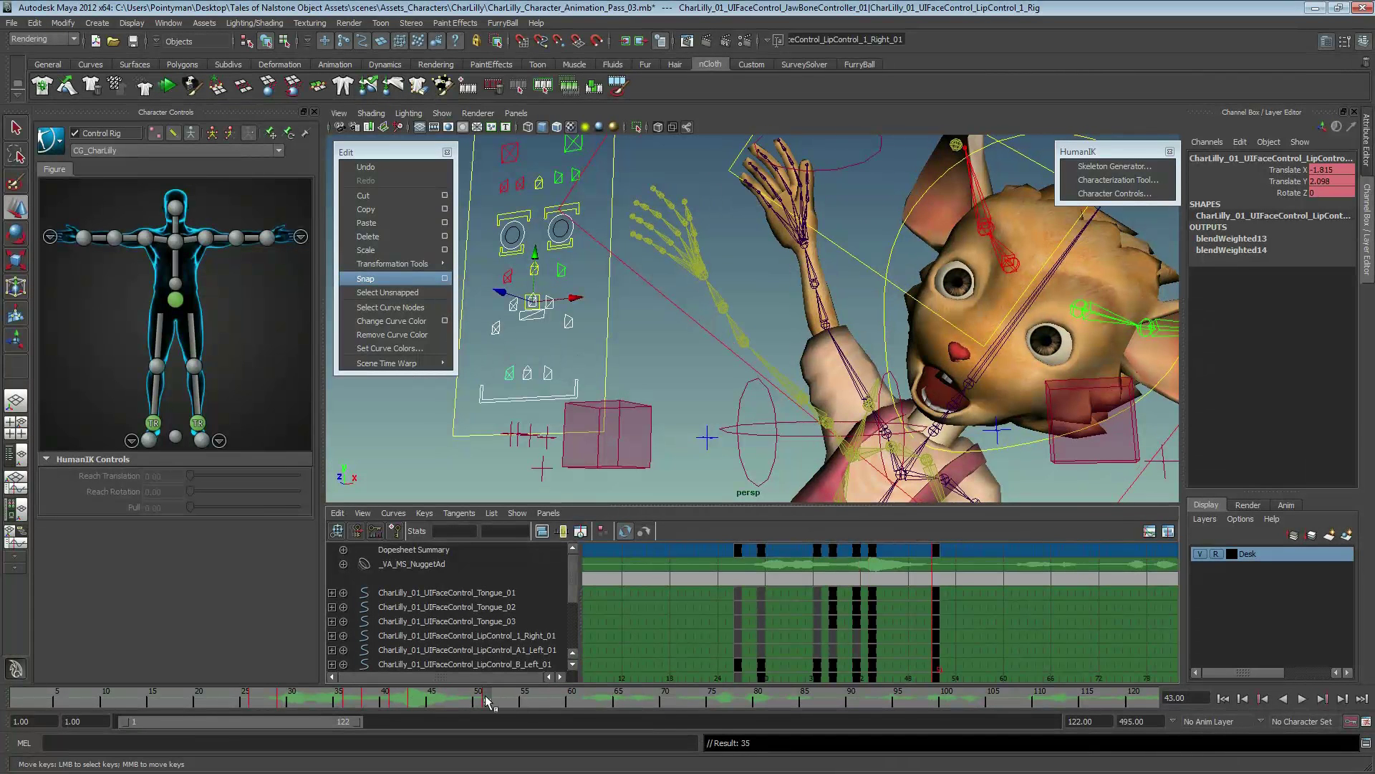
pyautogui.click(566, 323)
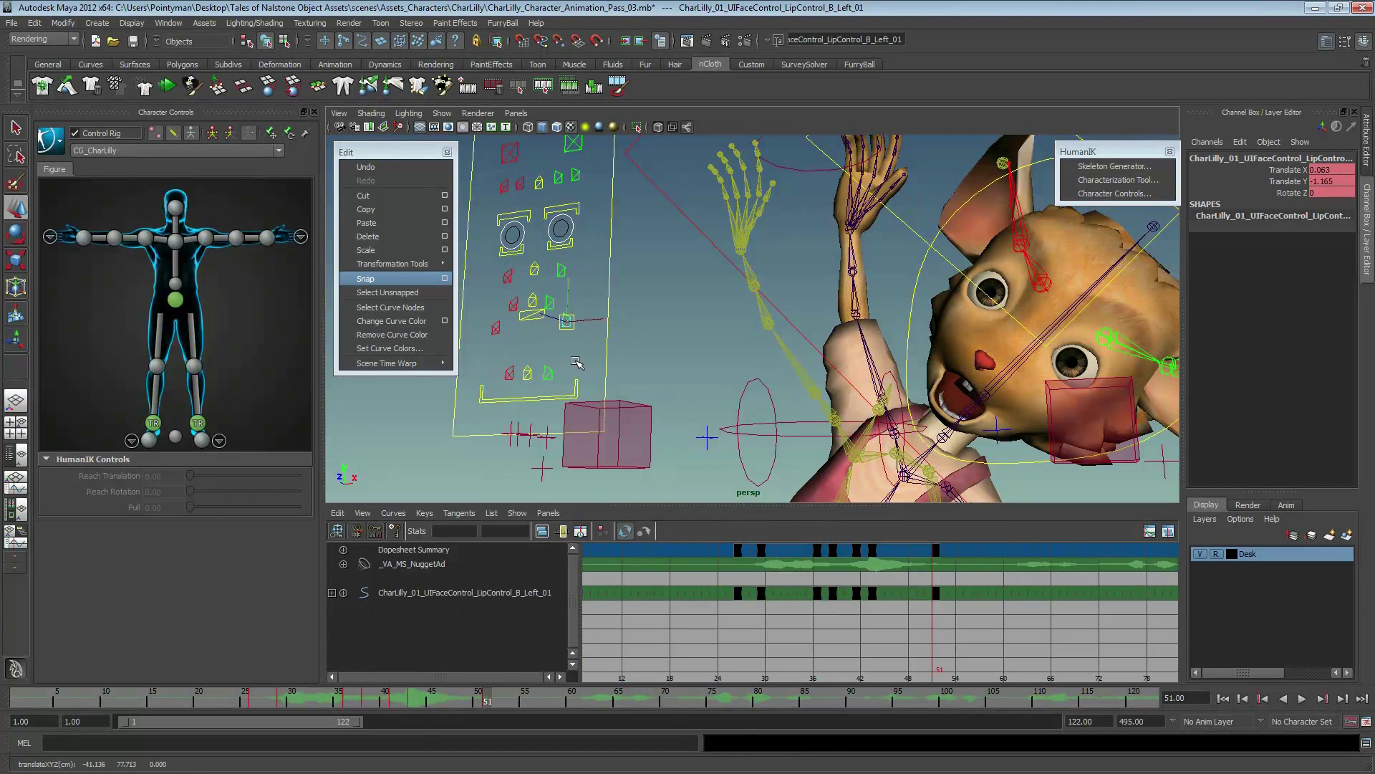
pyautogui.click(543, 397)
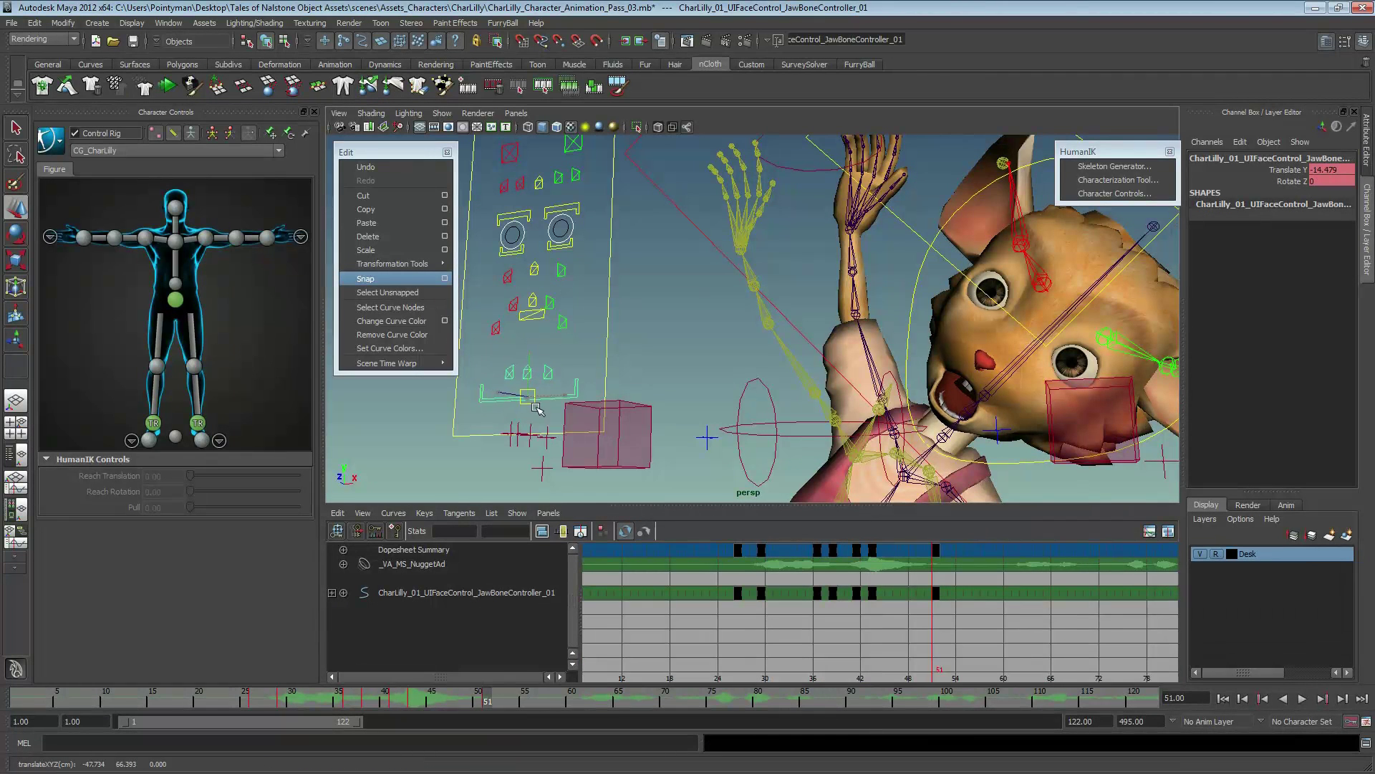
pyautogui.moveTo(542, 397)
pyautogui.mouseDown()
pyautogui.moveTo(542, 351)
pyautogui.moveTo(522, 365)
pyautogui.moveTo(510, 339)
pyautogui.moveTo(896, 347)
pyautogui.mouseUp()
# - Move the left and right lip corners and LipControl_B_Right_01, then orbit around the face
pyautogui.click(534, 349)
pyautogui.click(513, 348)
pyautogui.click(494, 327)
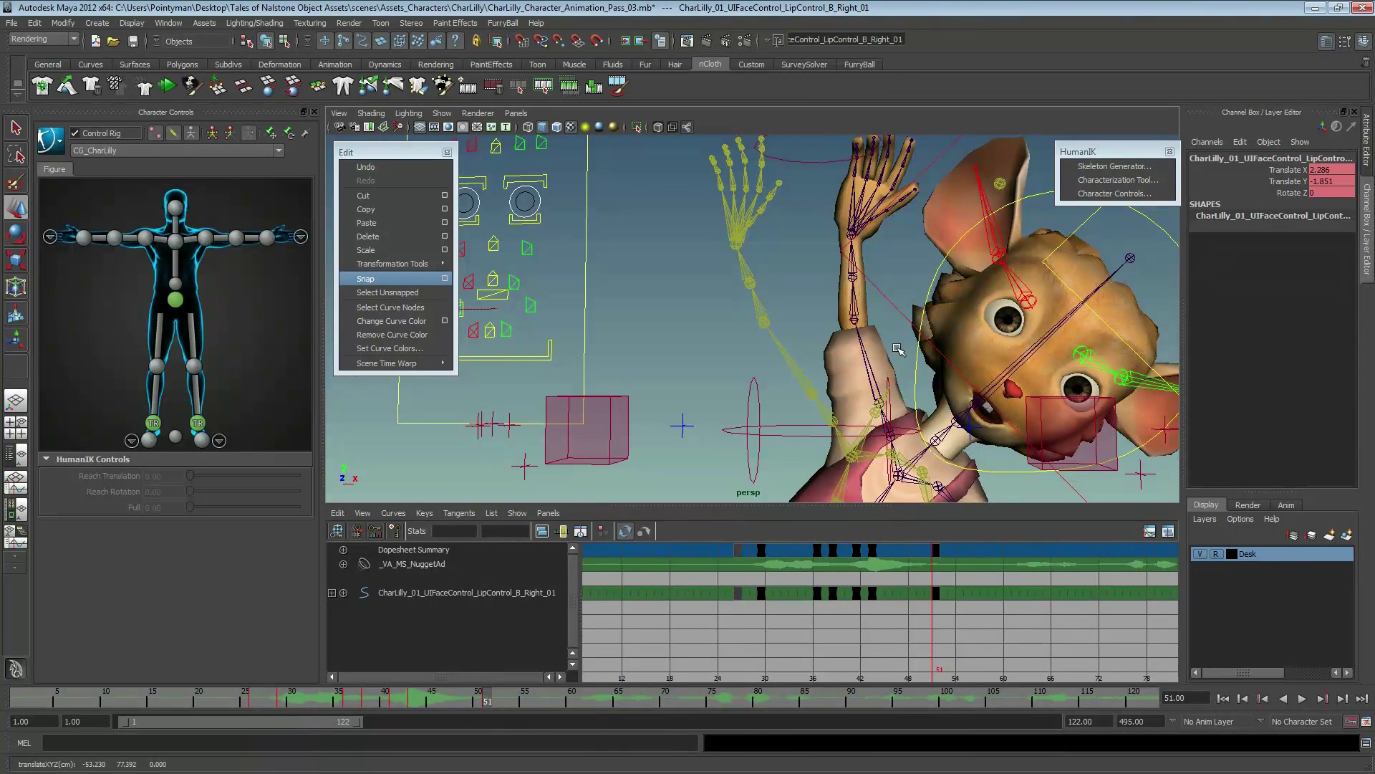
pyautogui.moveTo(554, 308)
pyautogui.keyDown('alt'); pyautogui.mouseDown()
pyautogui.moveTo(495, 323)
pyautogui.moveTo(642, 228)
pyautogui.moveTo(770, 335)
pyautogui.mouseUp(); pyautogui.keyUp('alt')
# - Nudge LipControl_1_Right_01, shift LipControl_B_Left_01 down-left, and adjust LipControl_B_Right_01
pyautogui.click(509, 327)
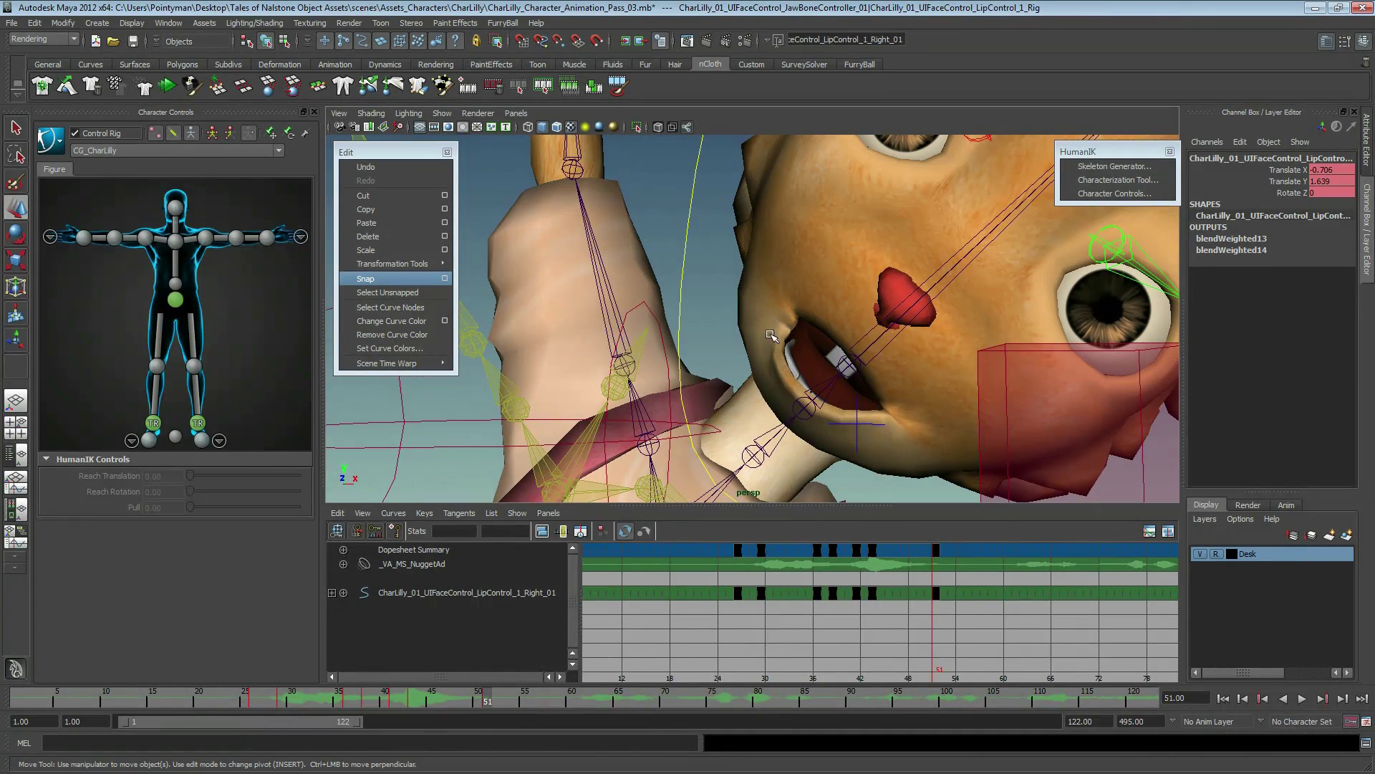
pyautogui.keyDown('alt'); pyautogui.moveTo(768, 326); pyautogui.dragTo(816, 327, button='right'); pyautogui.keyUp('alt')
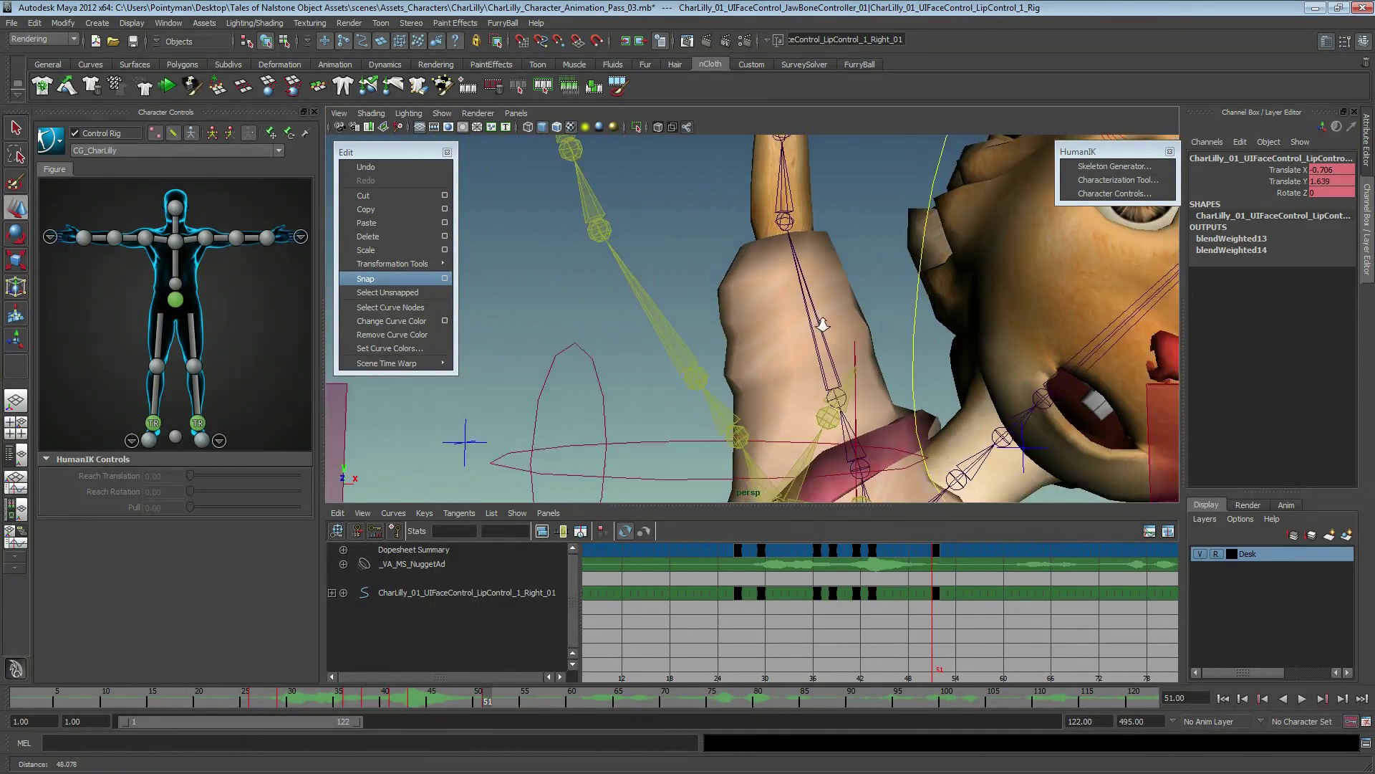
pyautogui.moveTo(815, 328)
pyautogui.keyDown('alt'); pyautogui.mouseDown()
pyautogui.moveTo(525, 316)
pyautogui.moveTo(536, 315)
pyautogui.mouseUp(); pyautogui.keyUp('alt')
pyautogui.click(522, 333)
pyautogui.moveTo(542, 336); pyautogui.dragTo(537, 340)
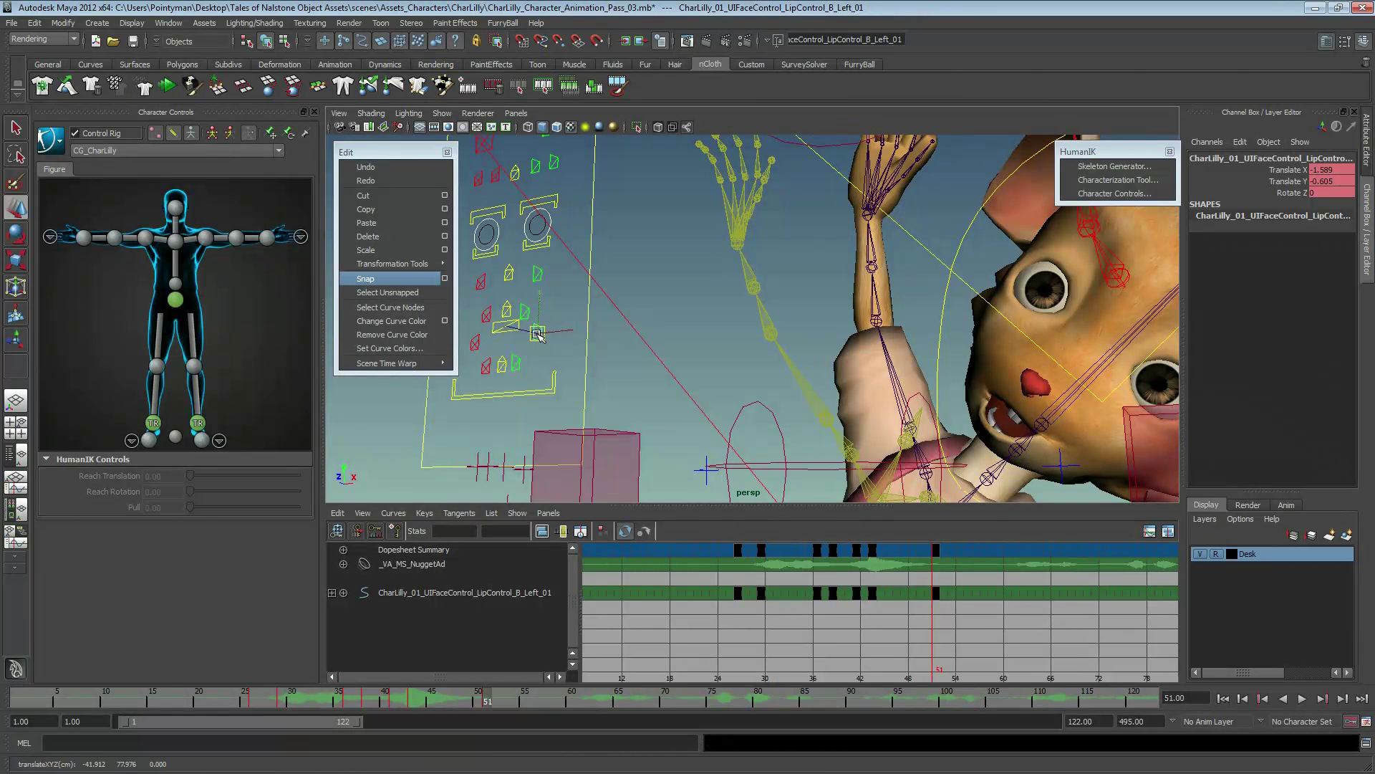
pyautogui.click(482, 337)
pyautogui.moveTo(481, 338); pyautogui.dragTo(490, 314)
# - Adjust LipControl_1_Right_01 and LipControl_A1_Left_01, then select all mouth controls and scrub the timeline
pyautogui.click(487, 315)
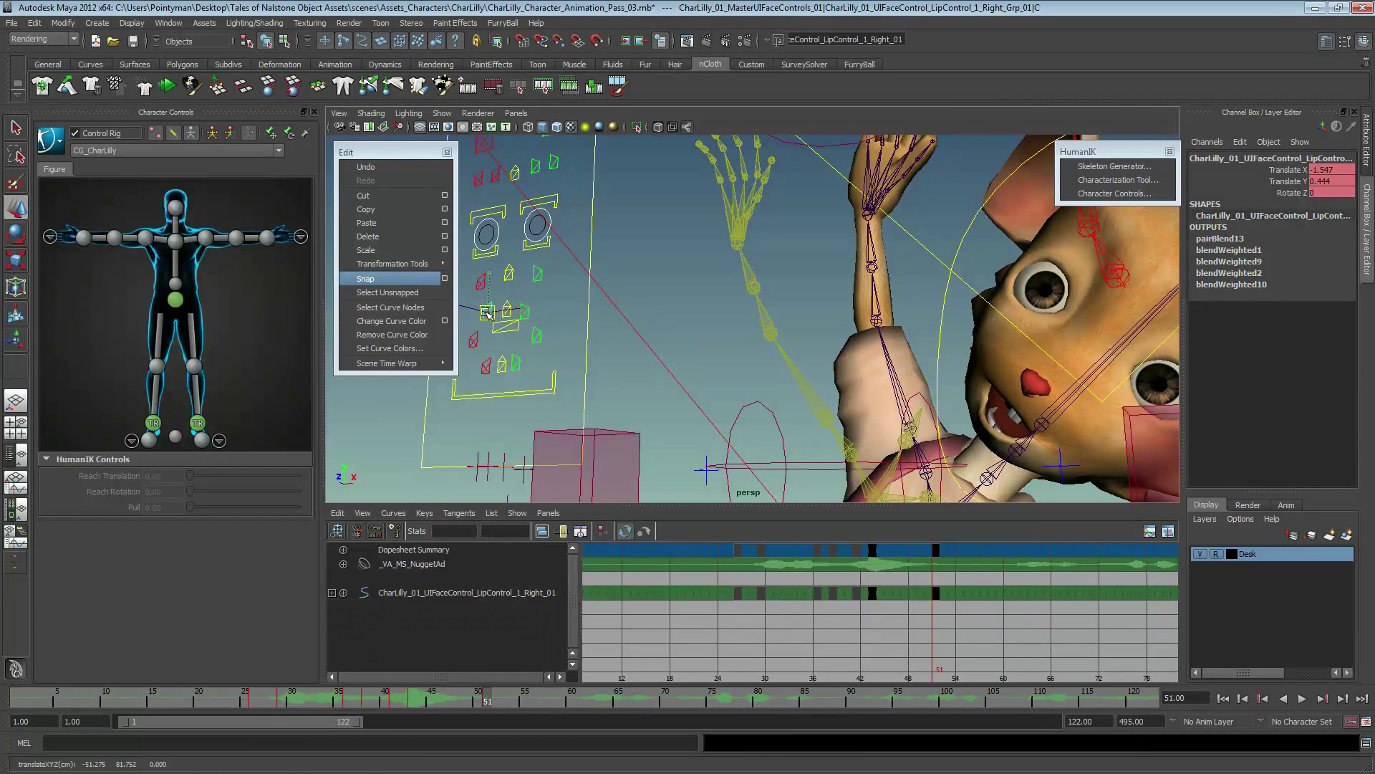
pyautogui.click(530, 316)
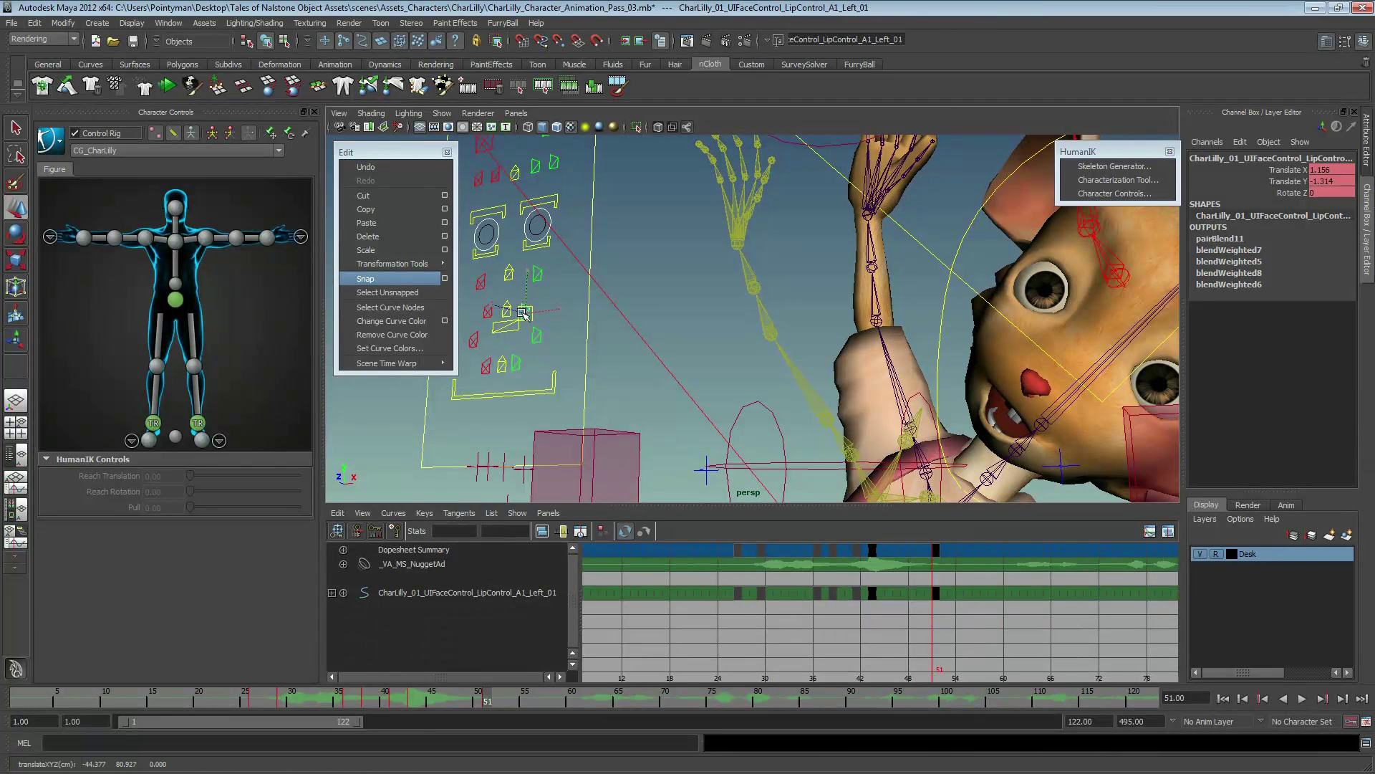
pyautogui.moveTo(529, 315); pyautogui.dragTo(527, 308)
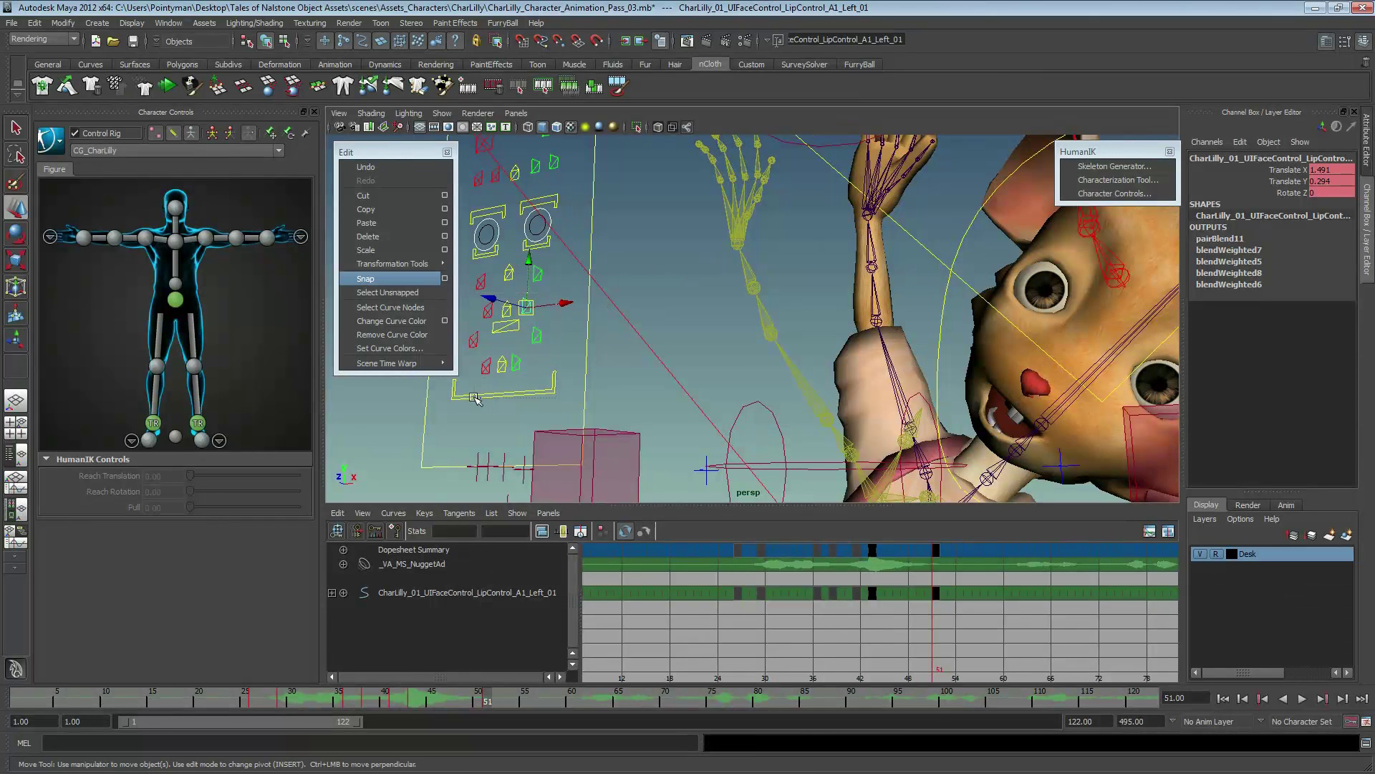
pyautogui.moveTo(557, 293); pyautogui.dragTo(469, 401)
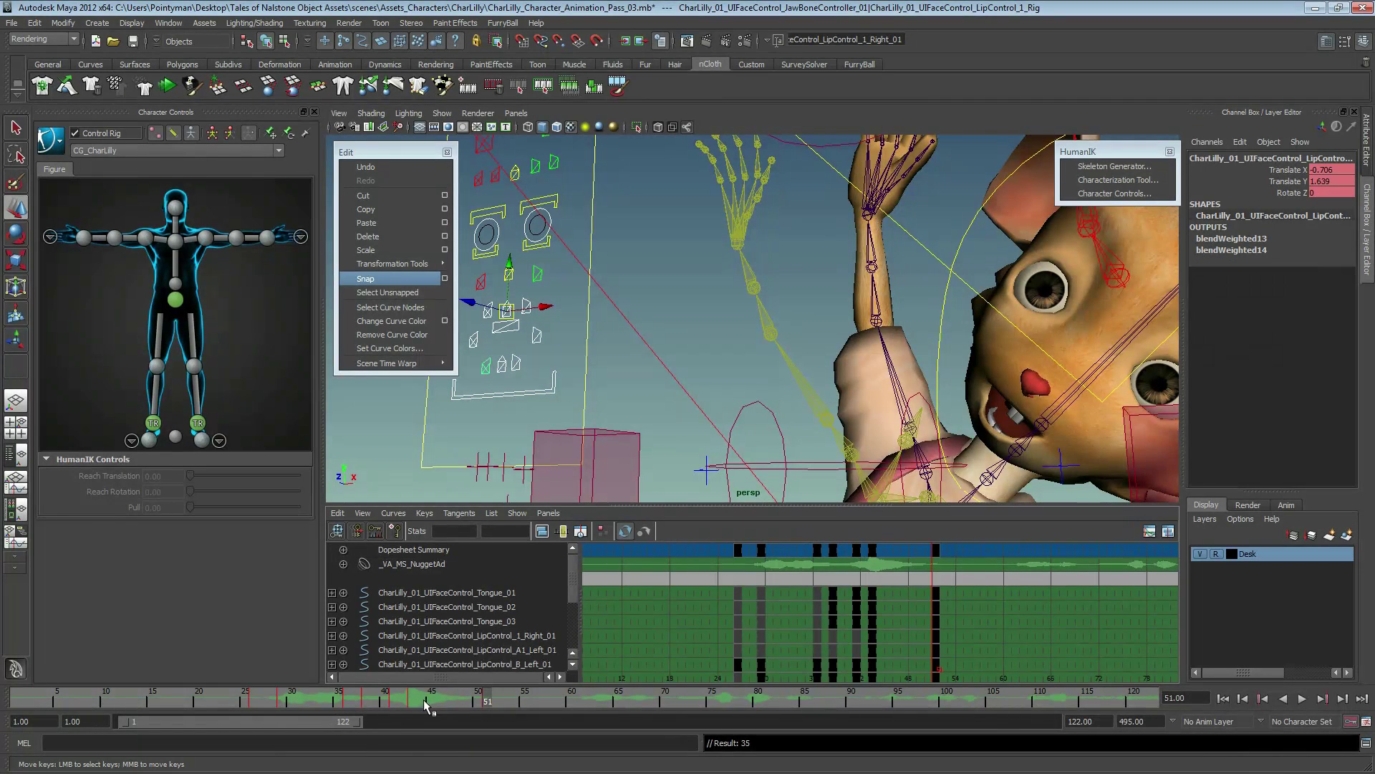
pyautogui.moveTo(423, 699)
pyautogui.mouseDown()
pyautogui.moveTo(358, 699)
pyautogui.moveTo(534, 699)
pyautogui.mouseUp()
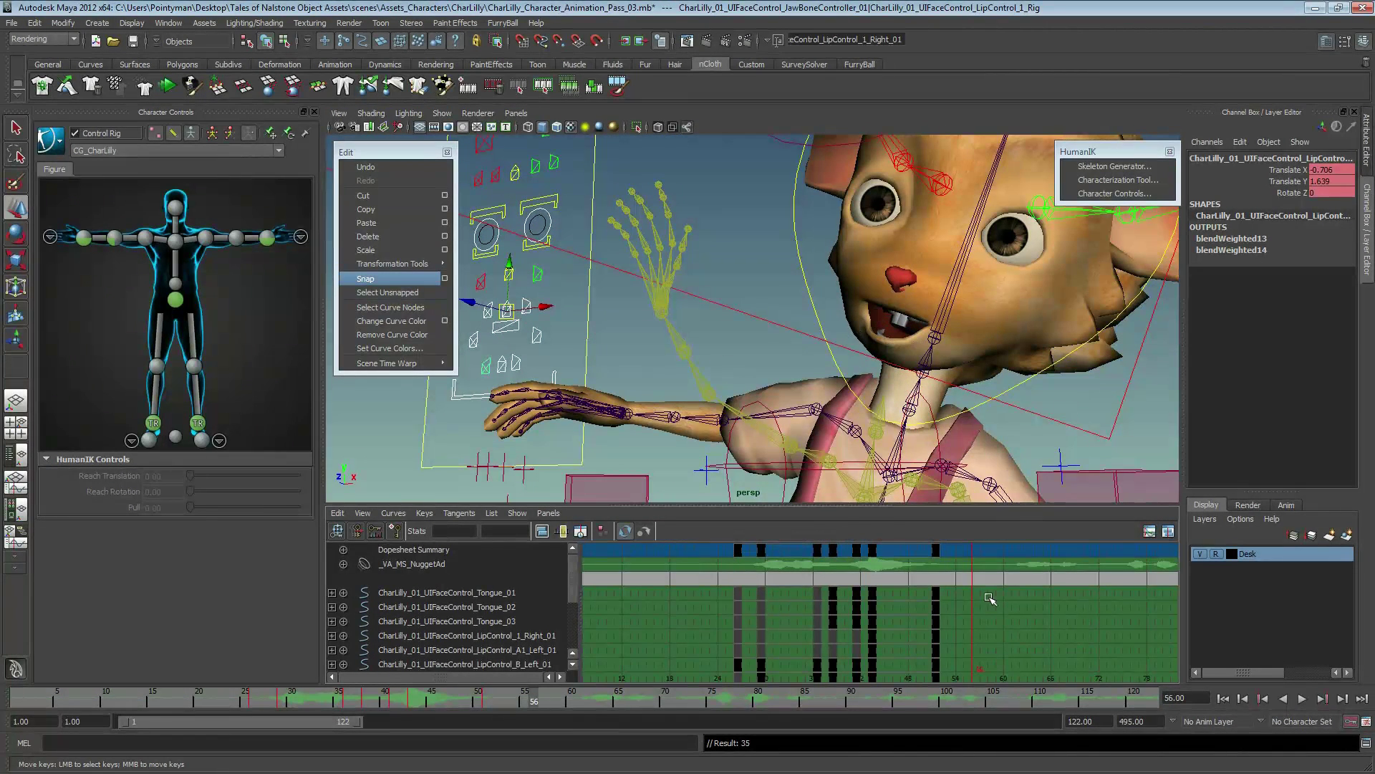
# - Copy the mouth keys near frame 27 in the Dope Sheet and paste them at frame 56
pyautogui.moveTo(752, 568); pyautogui.dragTo(718, 540)
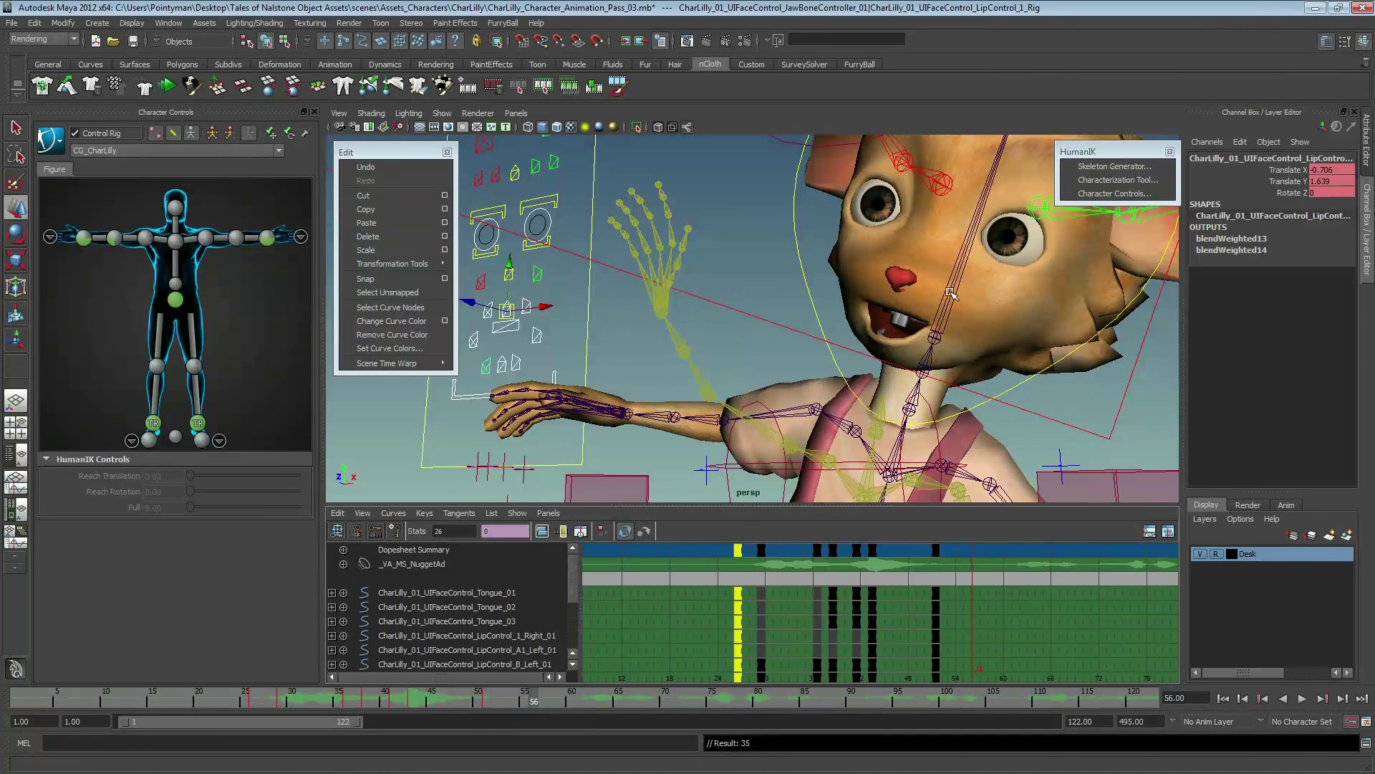
pyautogui.click(381, 212)
pyautogui.click(366, 223)
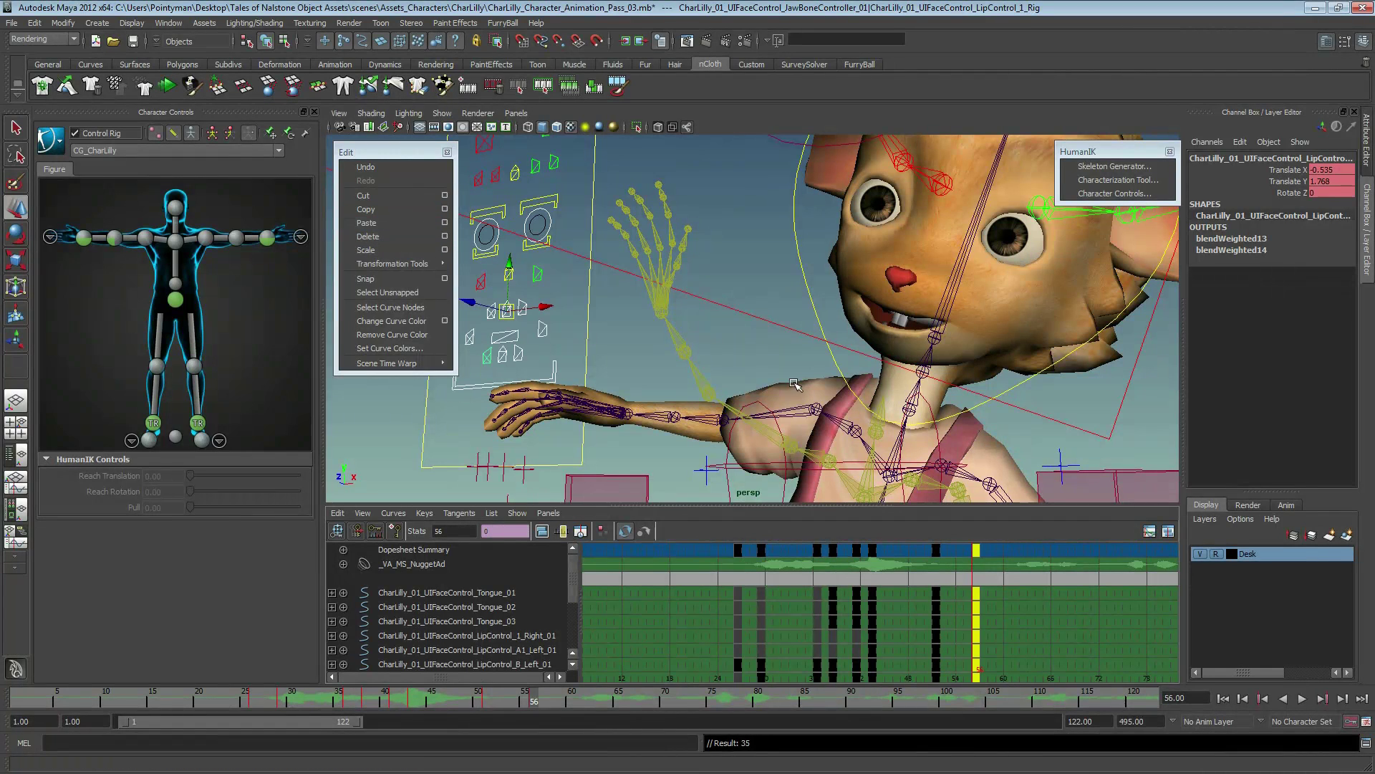
# - Raise JawBoneController_01 to close the mouth, then play back and jump to frame 30
pyautogui.keyDown('alt'); pyautogui.moveTo(936, 329); pyautogui.dragTo(556, 373); pyautogui.keyUp('alt')
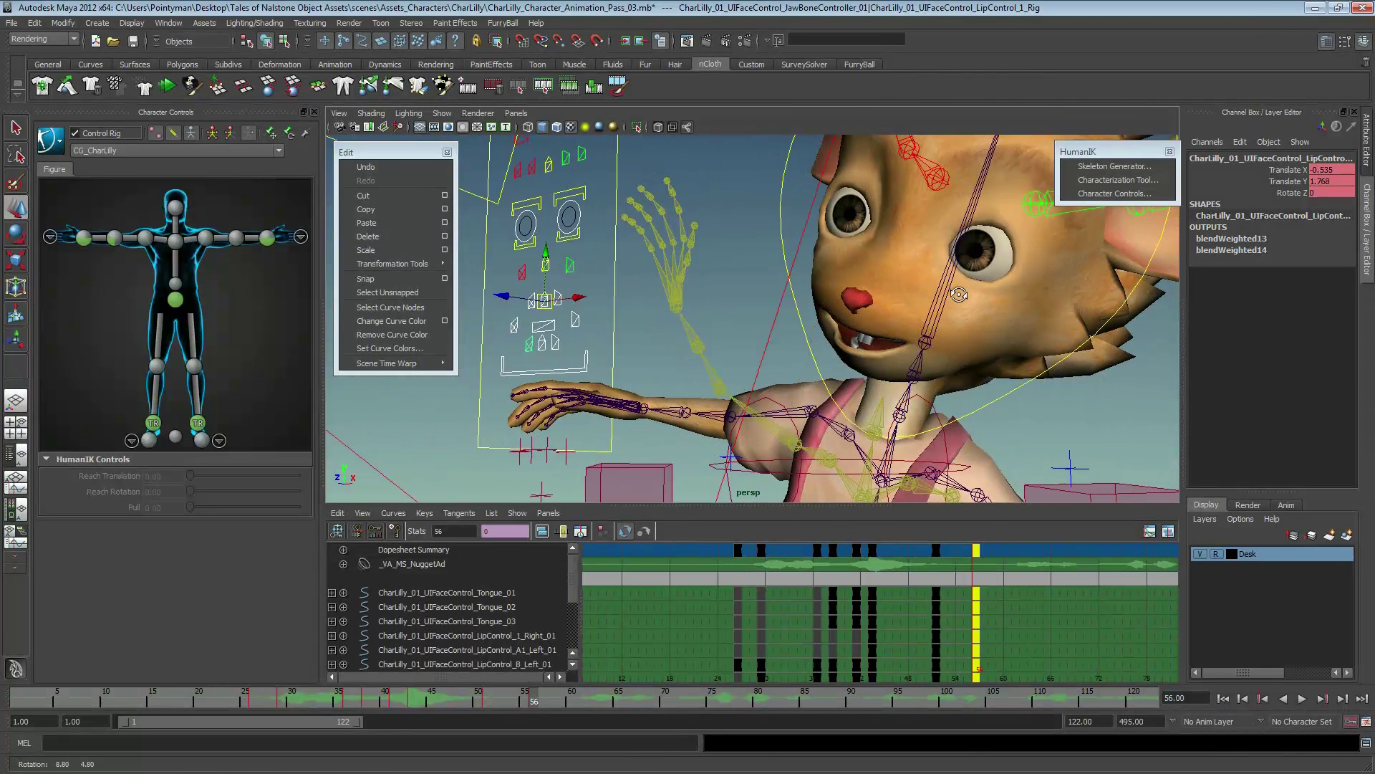
pyautogui.click(562, 374)
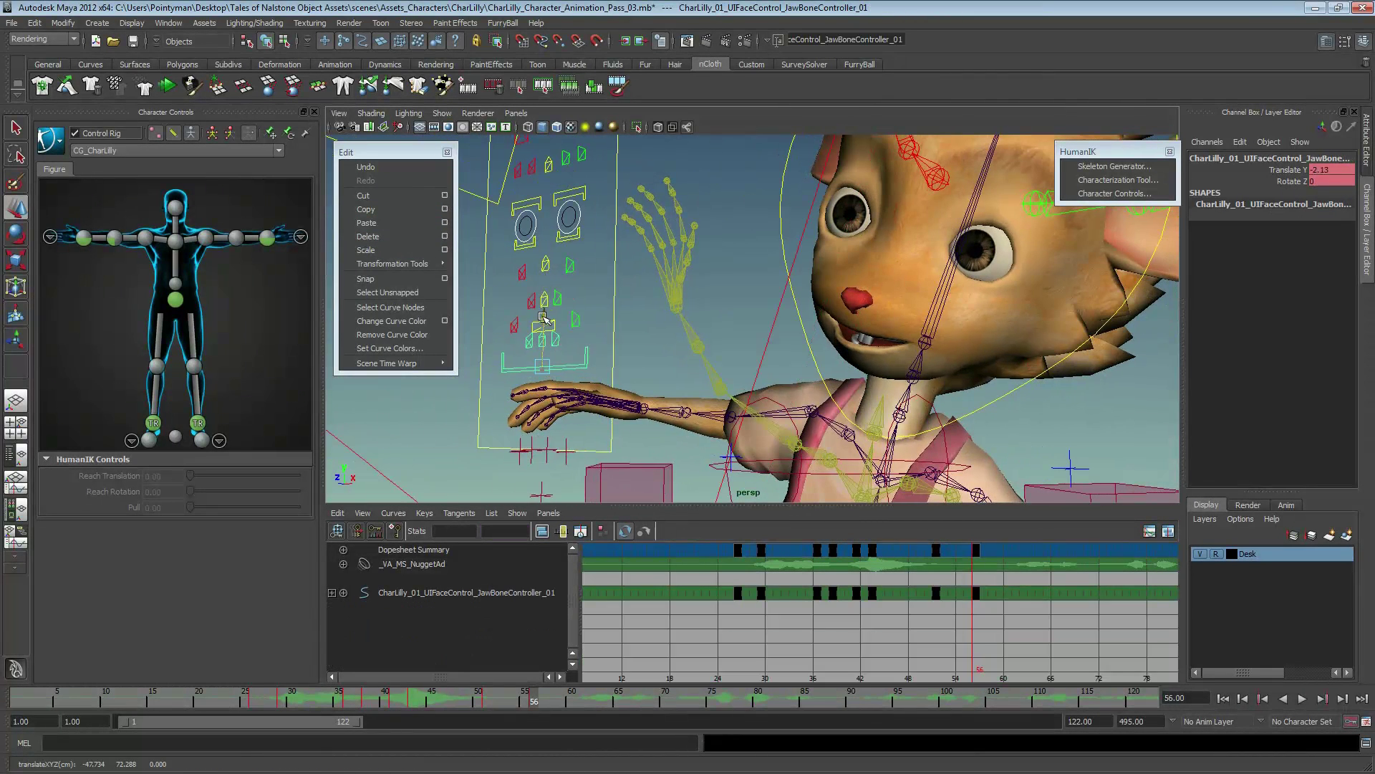
pyautogui.moveTo(544, 321); pyautogui.dragTo(796, 406)
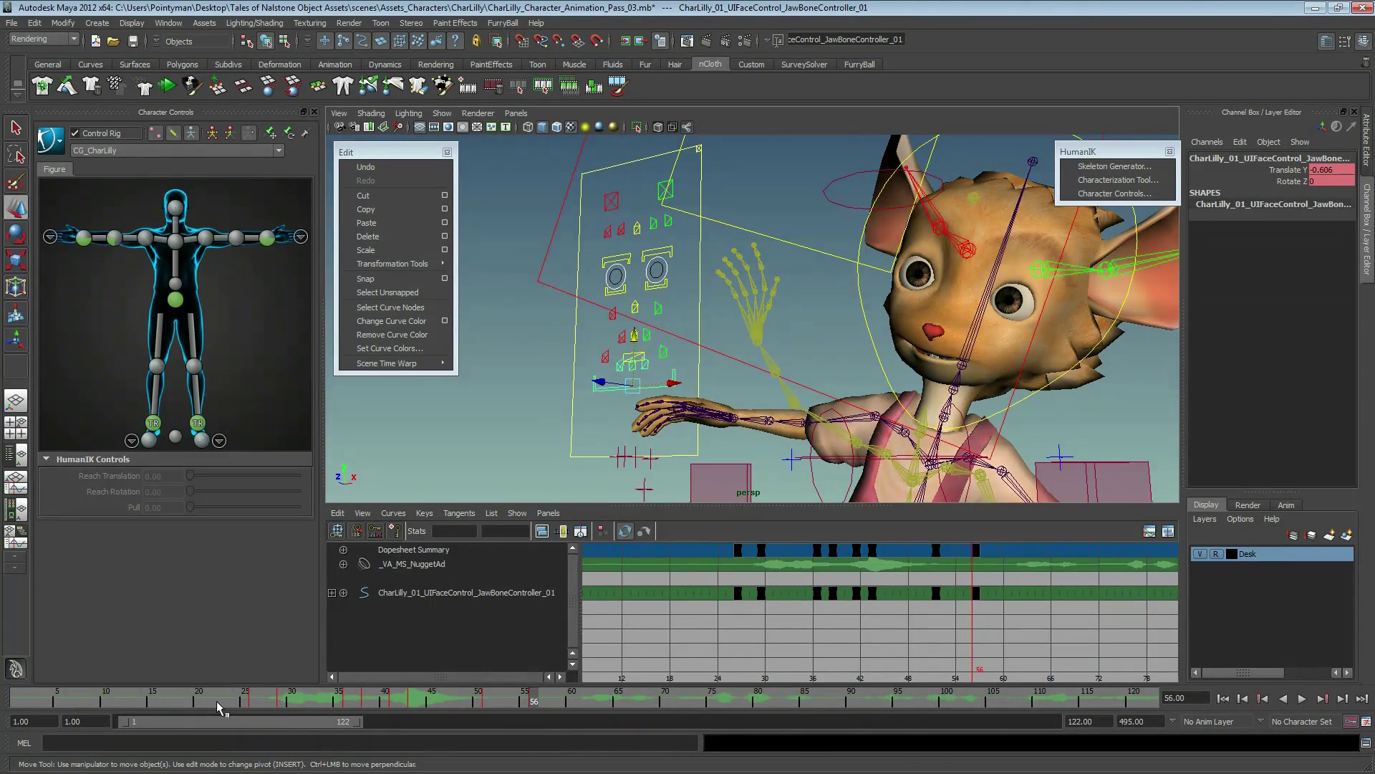
pyautogui.moveTo(218, 708); pyautogui.dragTo(439, 704)
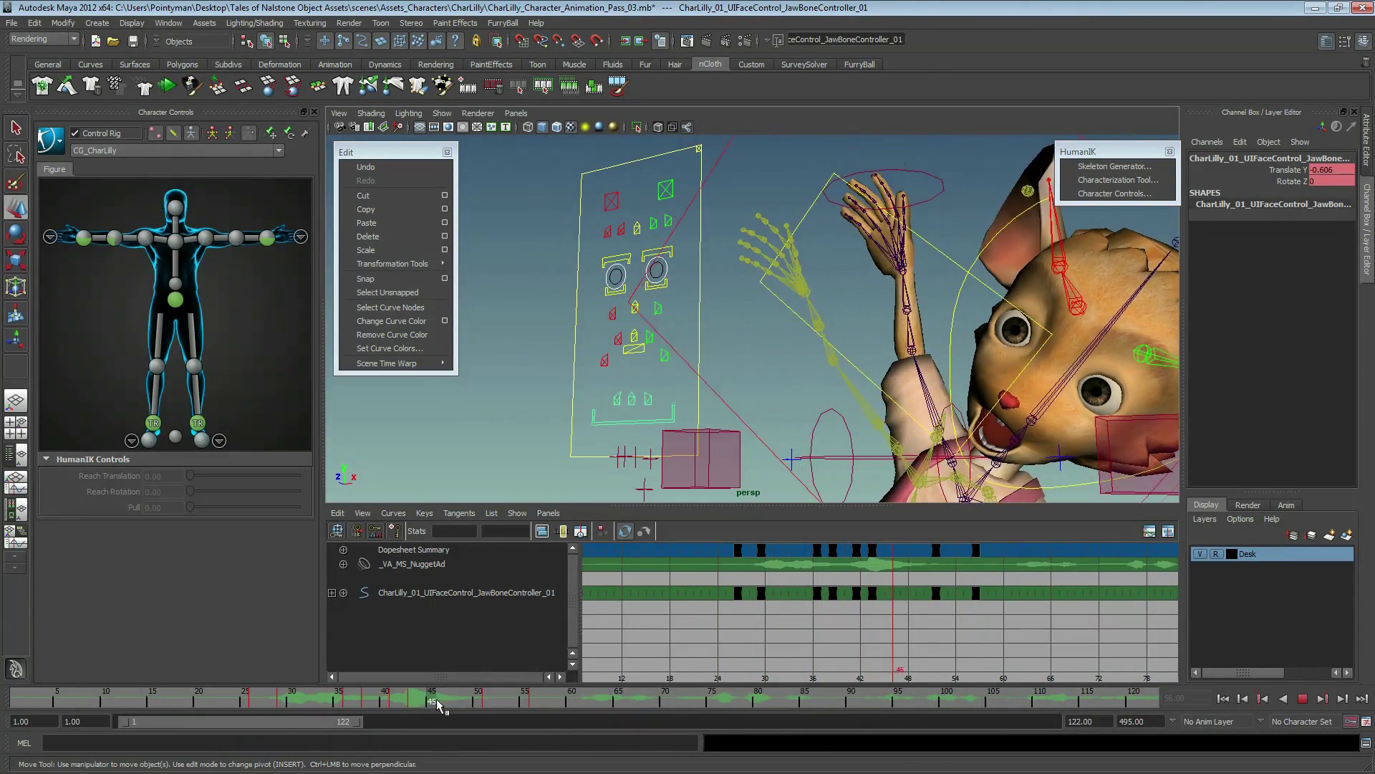
pyautogui.press('Escape')
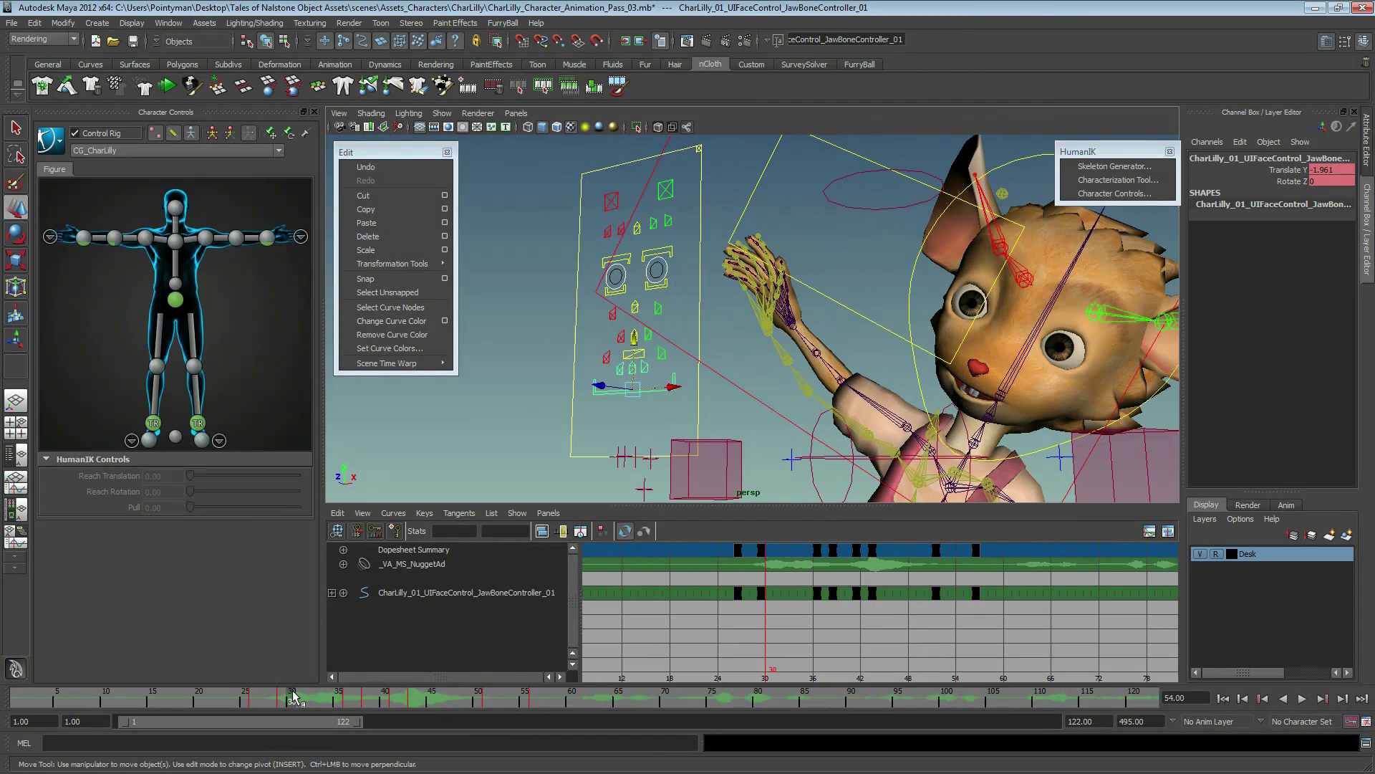
pyautogui.click(293, 695)
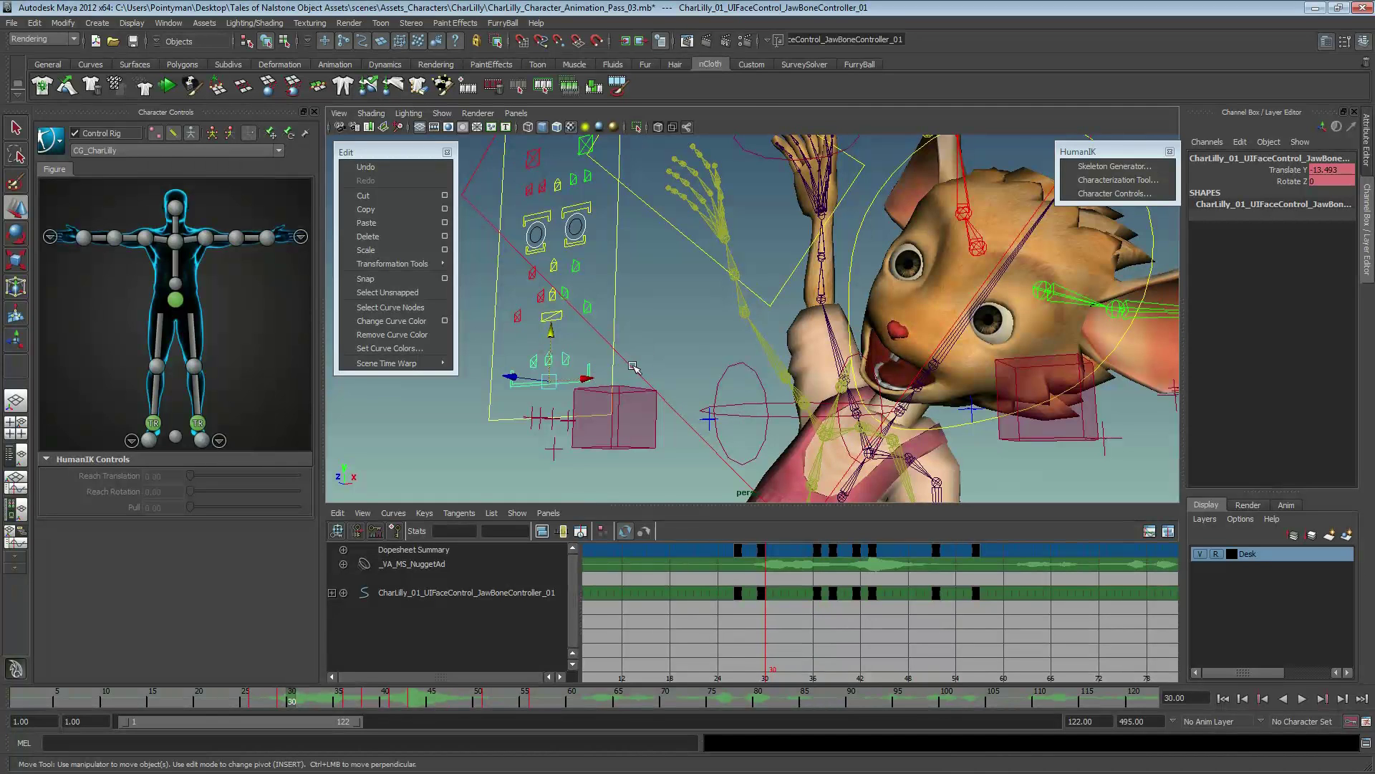
# - Show the tongue, lip and jaw control curves in the Graph Editor and convert all keys to spline tangents
pyautogui.hotkey('shift', 'g')
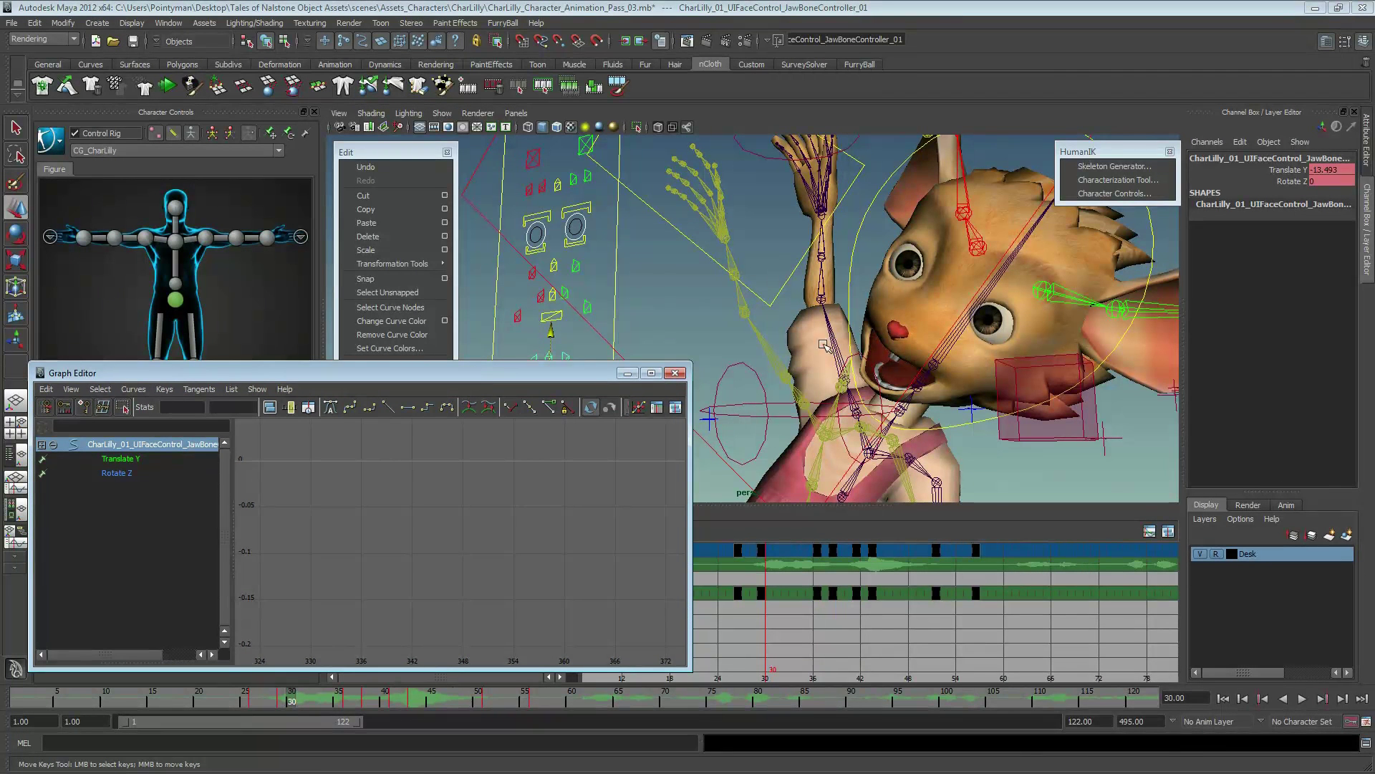
pyautogui.keyDown('alt'); pyautogui.moveTo(824, 345); pyautogui.dragTo(497, 285); pyautogui.keyUp('alt')
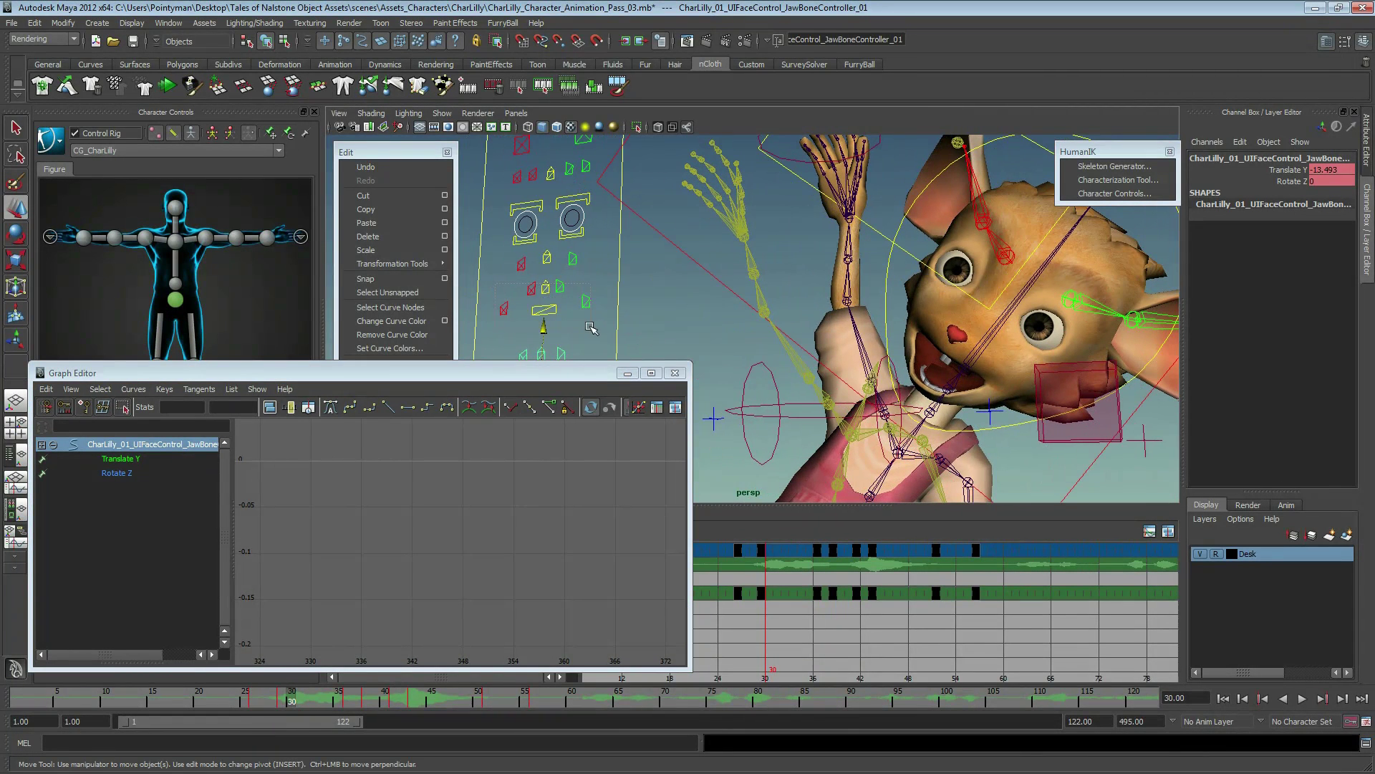
pyautogui.moveTo(591, 327)
pyautogui.mouseDown()
pyautogui.moveTo(495, 280)
pyautogui.moveTo(579, 325)
pyautogui.mouseUp()
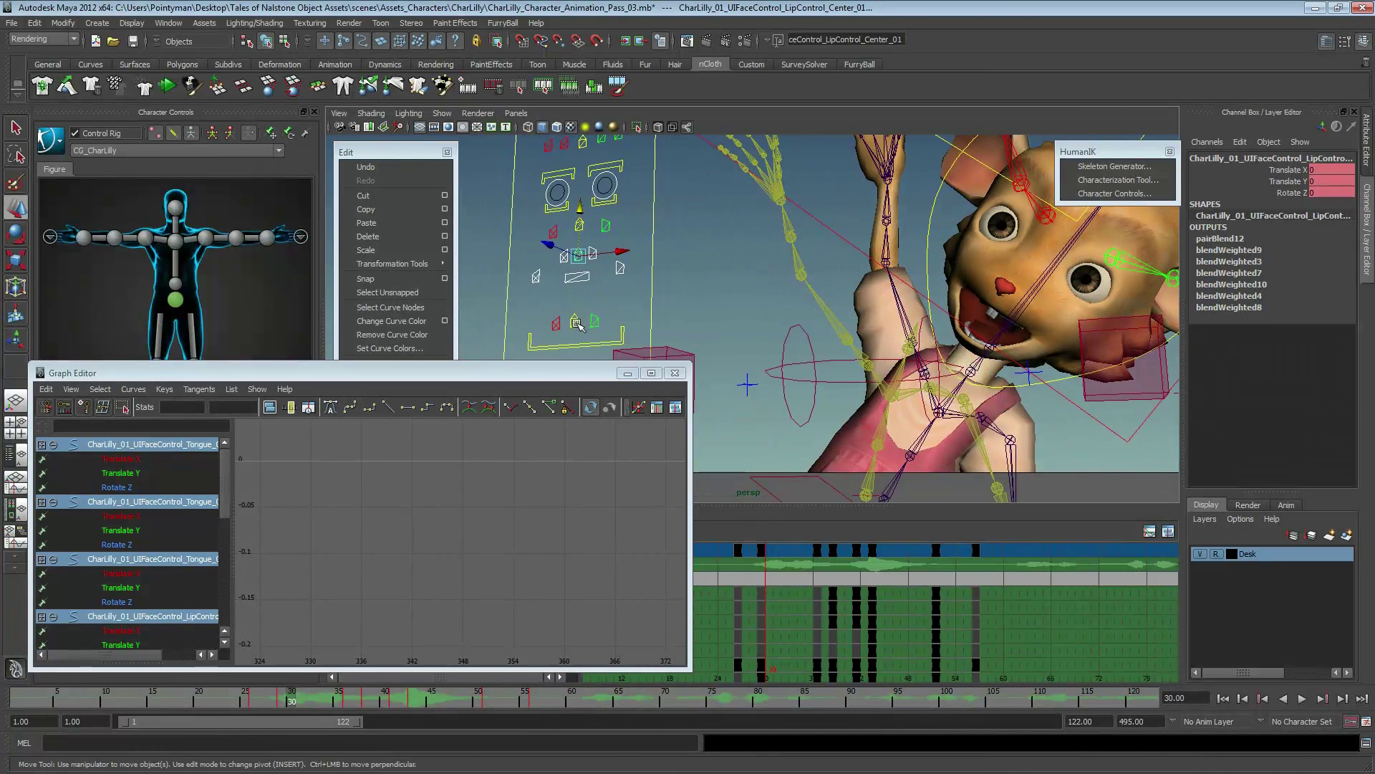
pyautogui.click(538, 333)
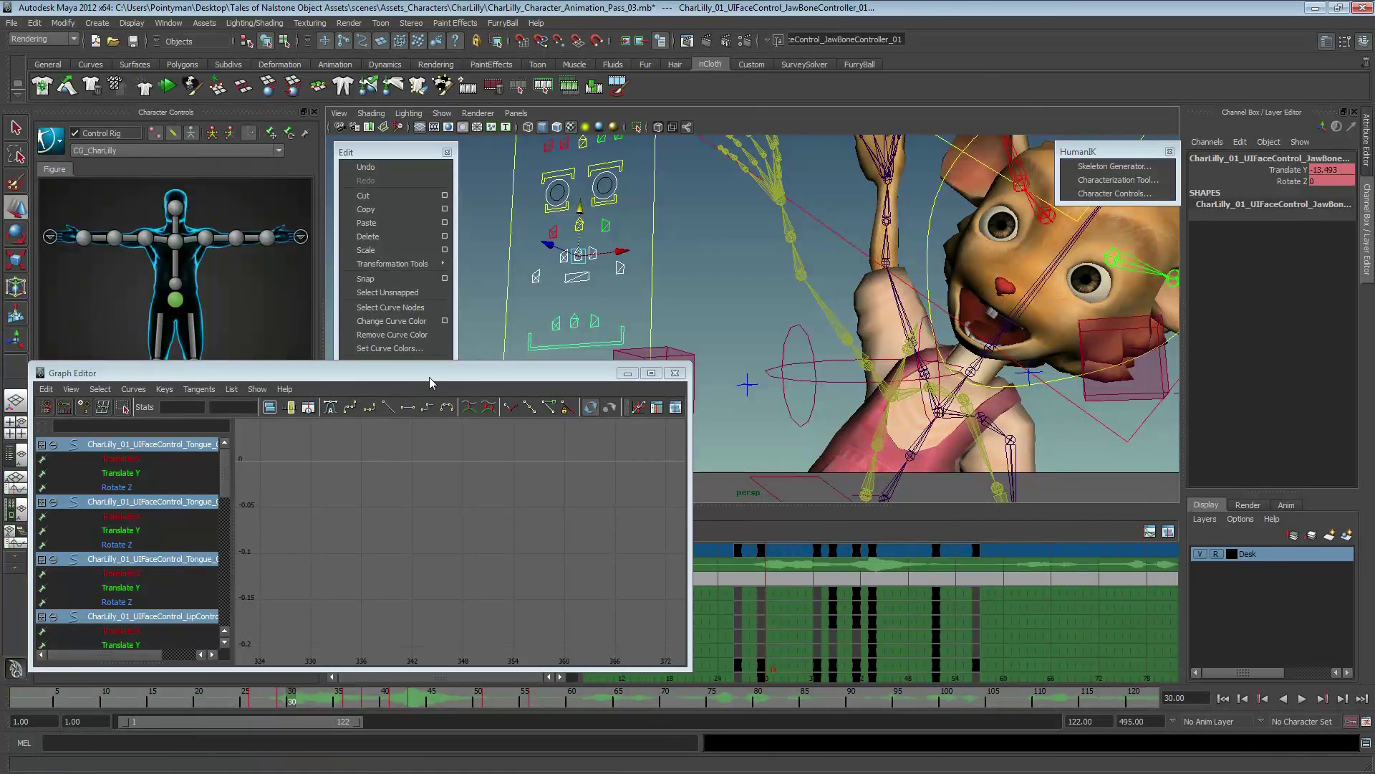
pyautogui.moveTo(358, 372); pyautogui.dragTo(380, 330)
pyautogui.press('f')
pyautogui.scroll(-2, 476, 475)
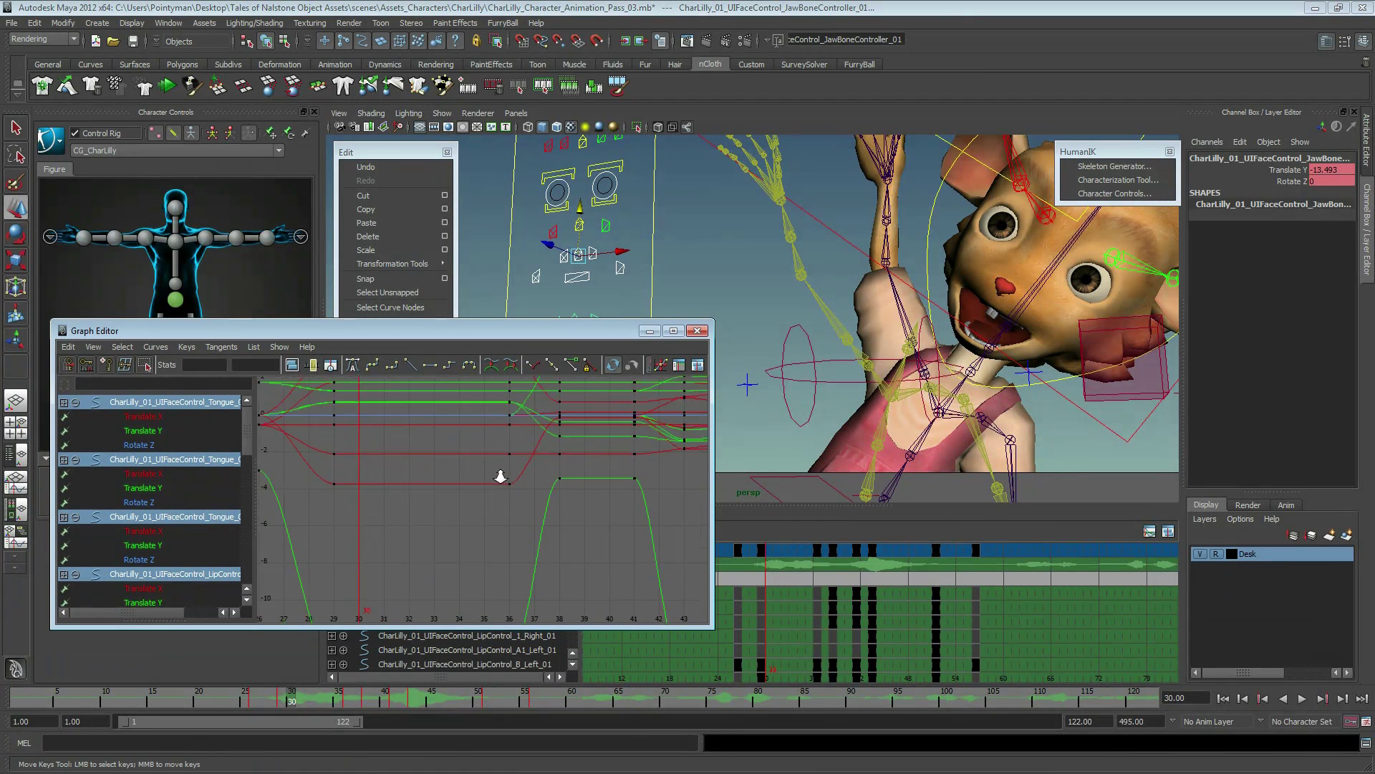
pyautogui.scroll(-2, 494, 475)
pyautogui.moveTo(398, 433); pyautogui.dragTo(646, 594)
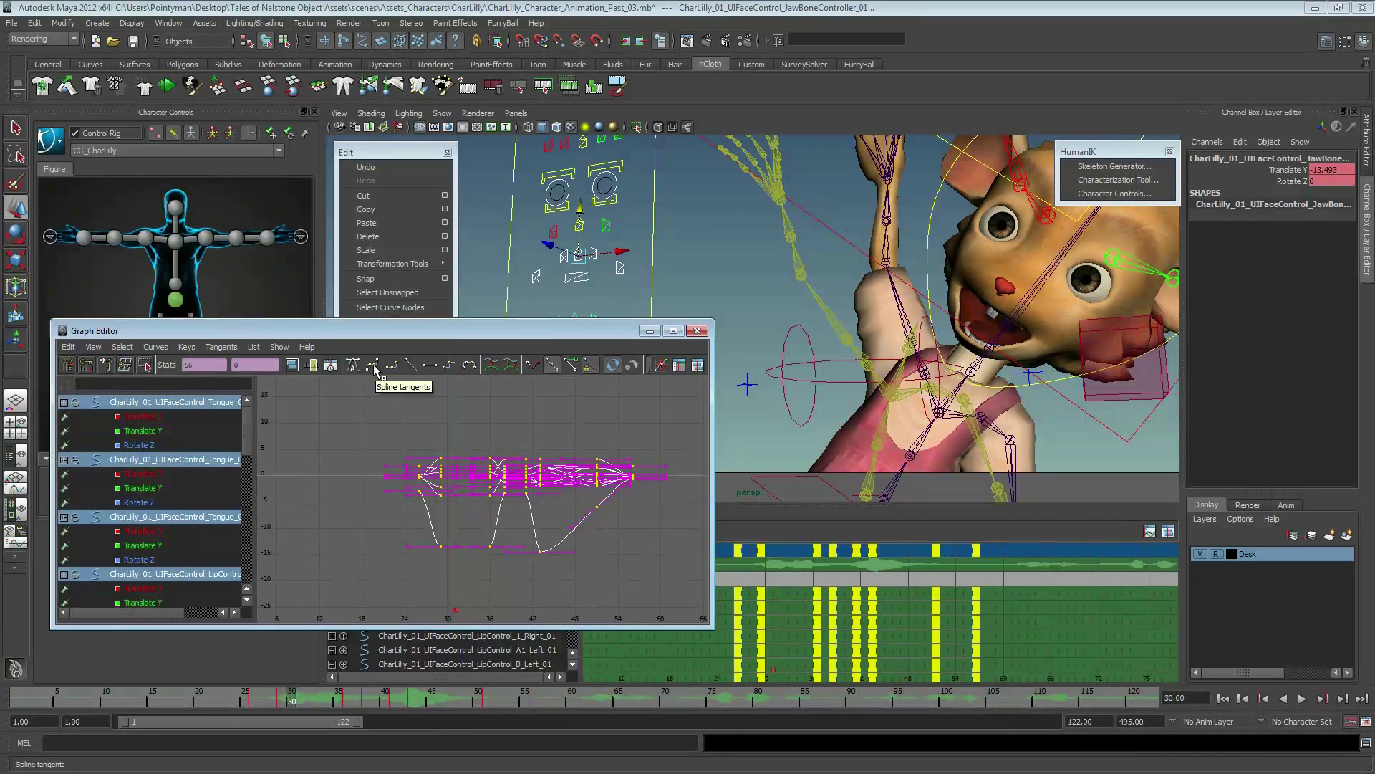
pyautogui.click(373, 364)
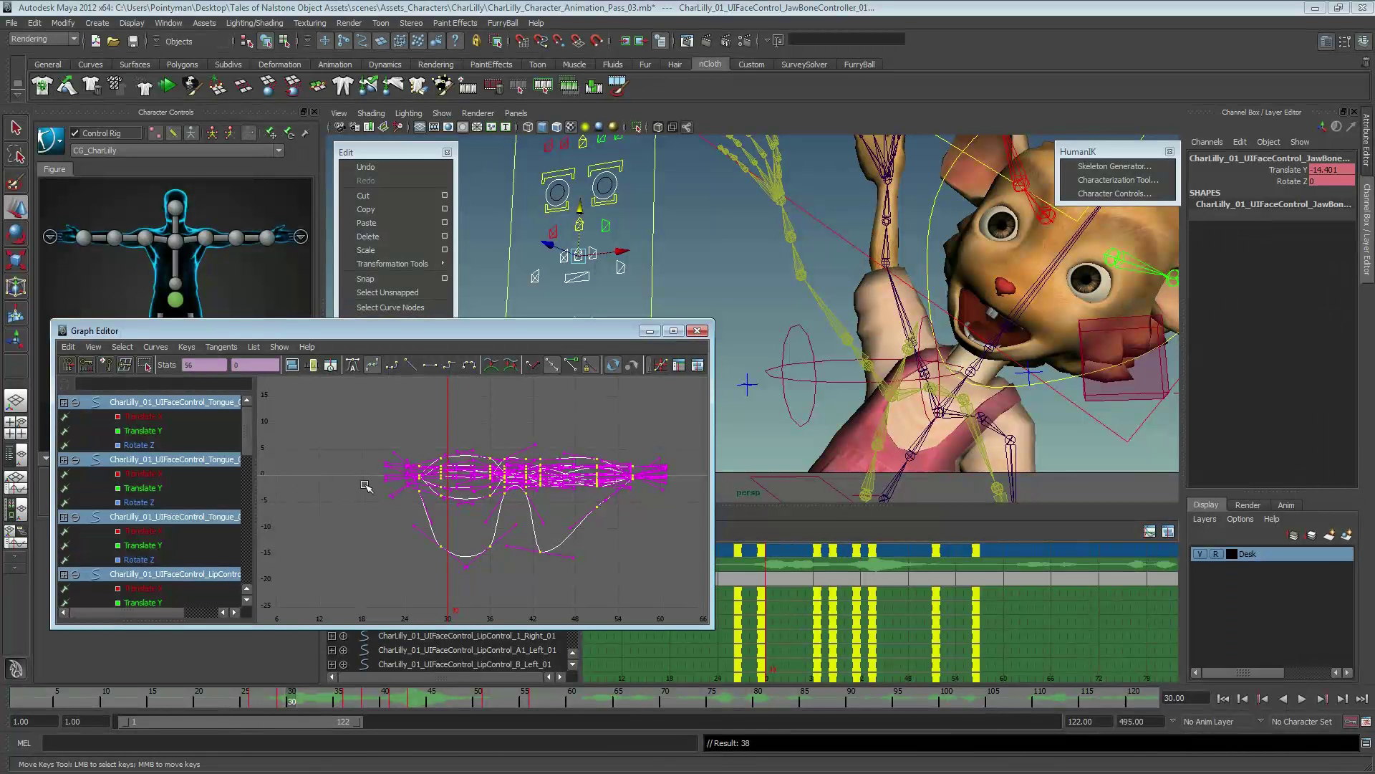
# - Ease the tangent of the lip-curve key at frame 29
pyautogui.press('f')
pyautogui.moveTo(353, 490)
pyautogui.keyDown('alt'); pyautogui.mouseDown(button='middle')
pyautogui.moveTo(380, 502)
pyautogui.moveTo(350, 541)
pyautogui.mouseUp(button='middle'); pyautogui.keyUp('alt')
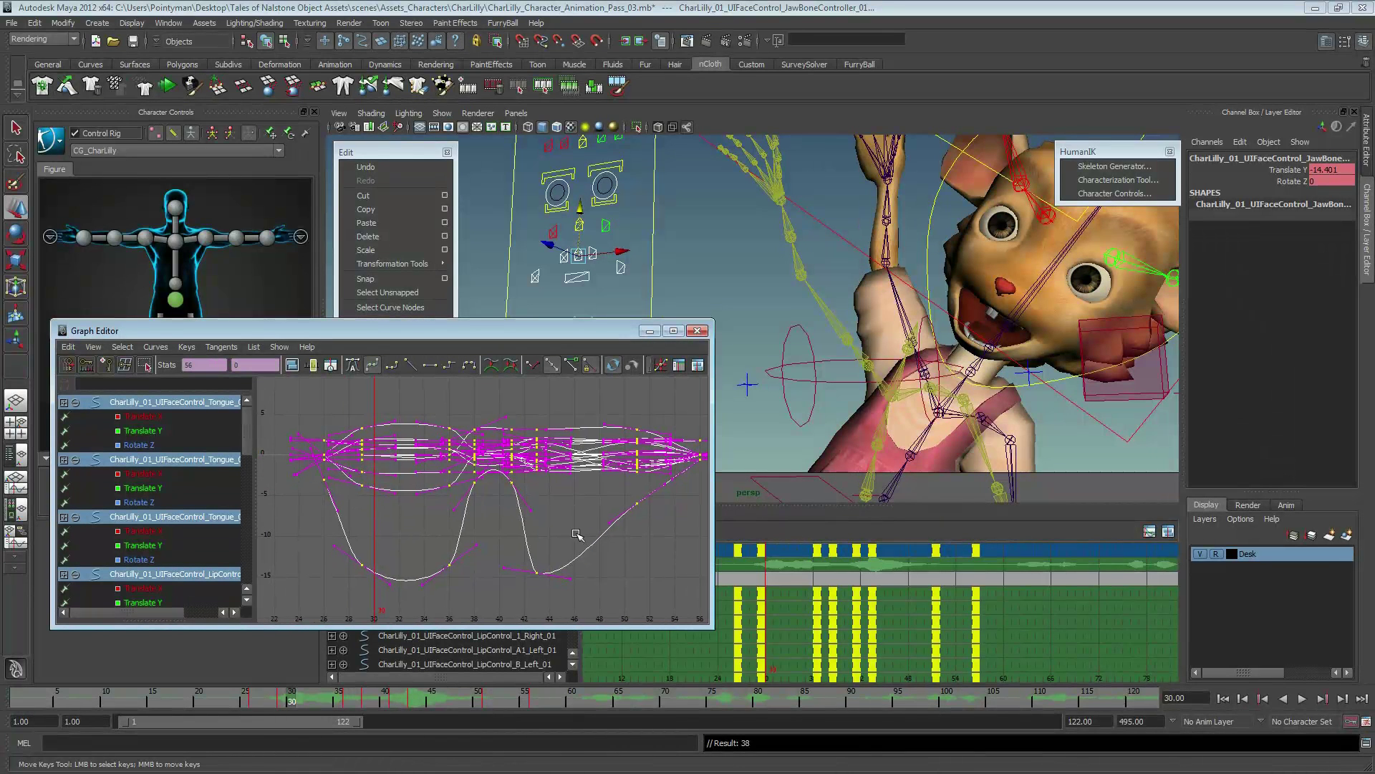
pyautogui.moveTo(252, 704); pyautogui.dragTo(538, 702)
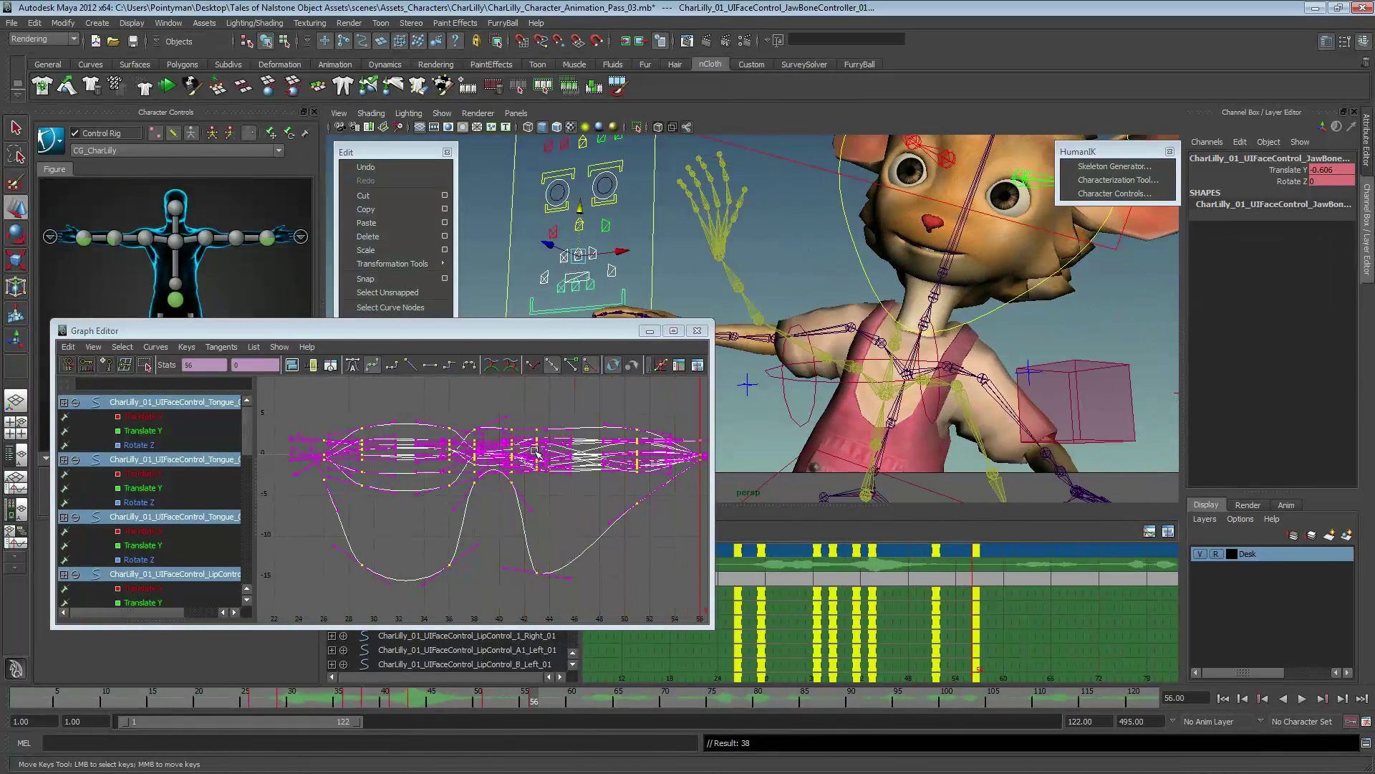
pyautogui.click(449, 565)
pyautogui.press('f')
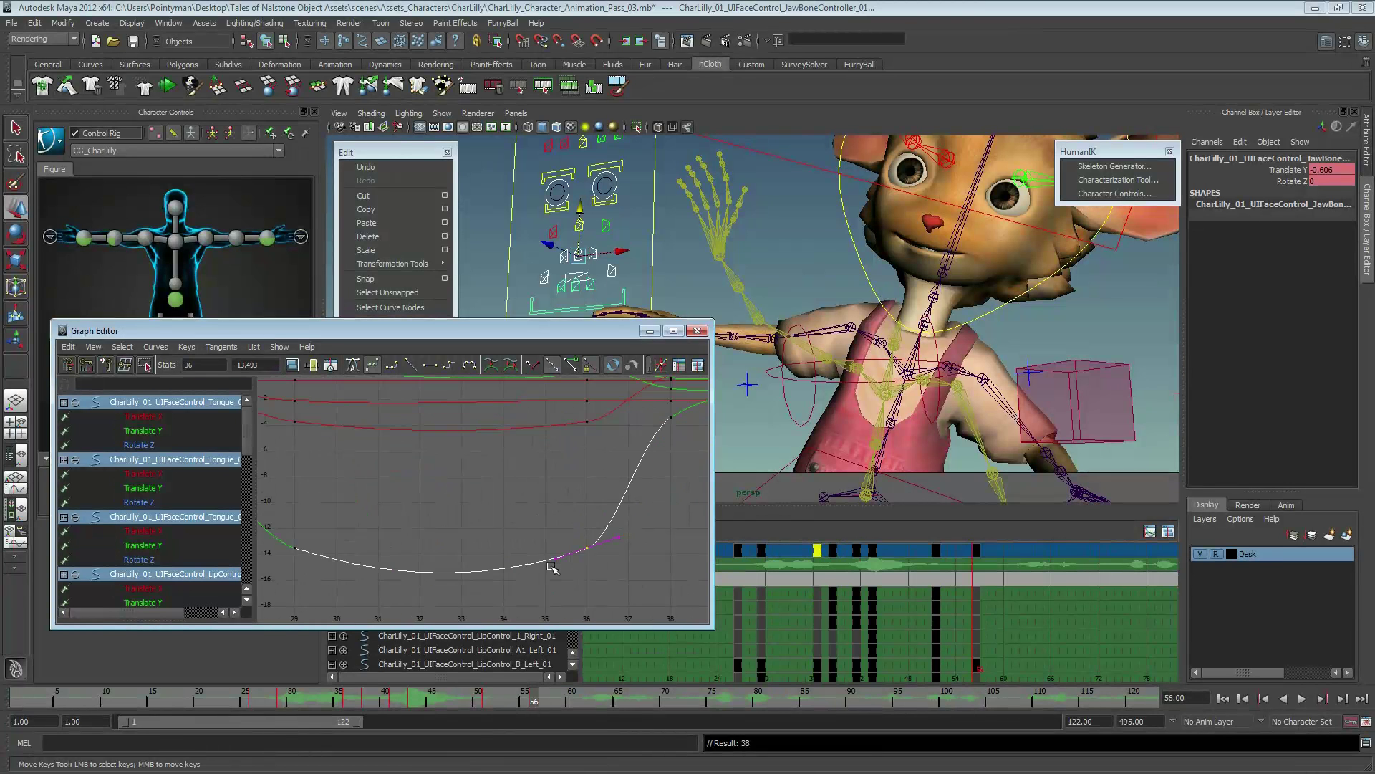
pyautogui.keyDown('alt'); pyautogui.moveTo(552, 568); pyautogui.dragTo(466, 497, button='right'); pyautogui.keyUp('alt')
pyautogui.moveTo(492, 523)
pyautogui.keyDown('alt'); pyautogui.mouseDown(button='middle')
pyautogui.moveTo(399, 568)
pyautogui.moveTo(322, 532)
pyautogui.mouseUp(button='middle'); pyautogui.keyUp('alt')
pyautogui.click(340, 578)
pyautogui.moveTo(352, 579); pyautogui.dragTo(368, 585, button='middle')
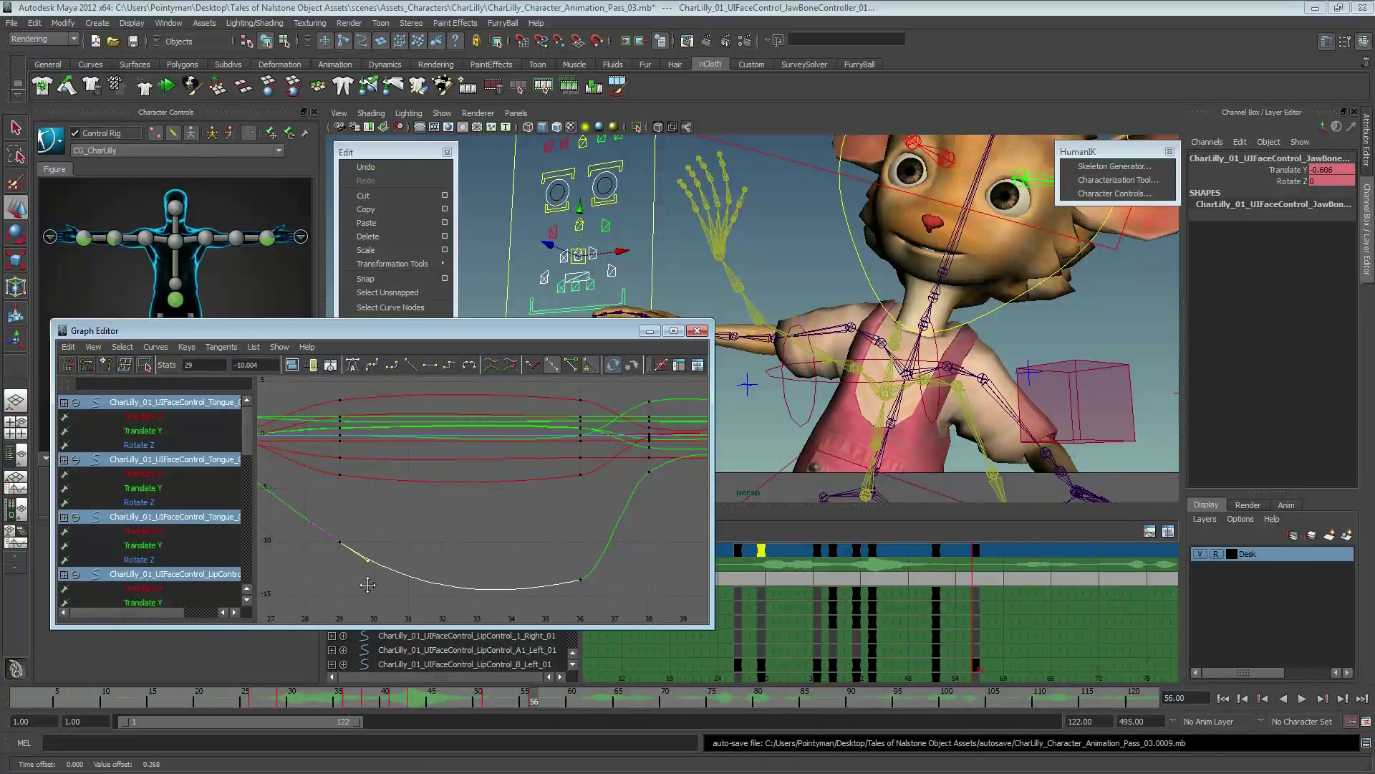
# - Raise the frame-36 key and reshape its tangent, then adjust and lower the frame-38 Translate Y key
pyautogui.moveTo(578, 585); pyautogui.dragTo(615, 608)
pyautogui.moveTo(568, 567); pyautogui.dragTo(599, 586, button='middle')
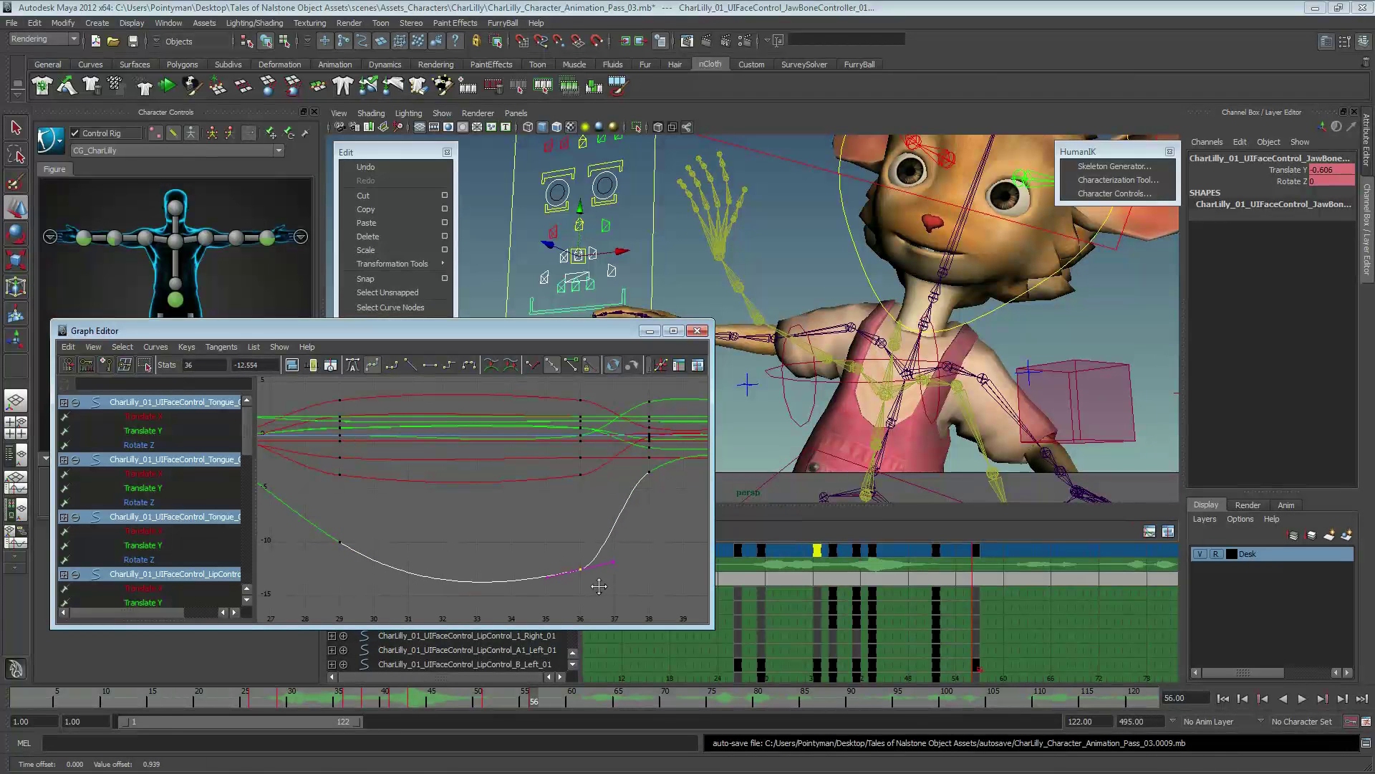
pyautogui.moveTo(600, 533); pyautogui.dragTo(630, 583, button='middle')
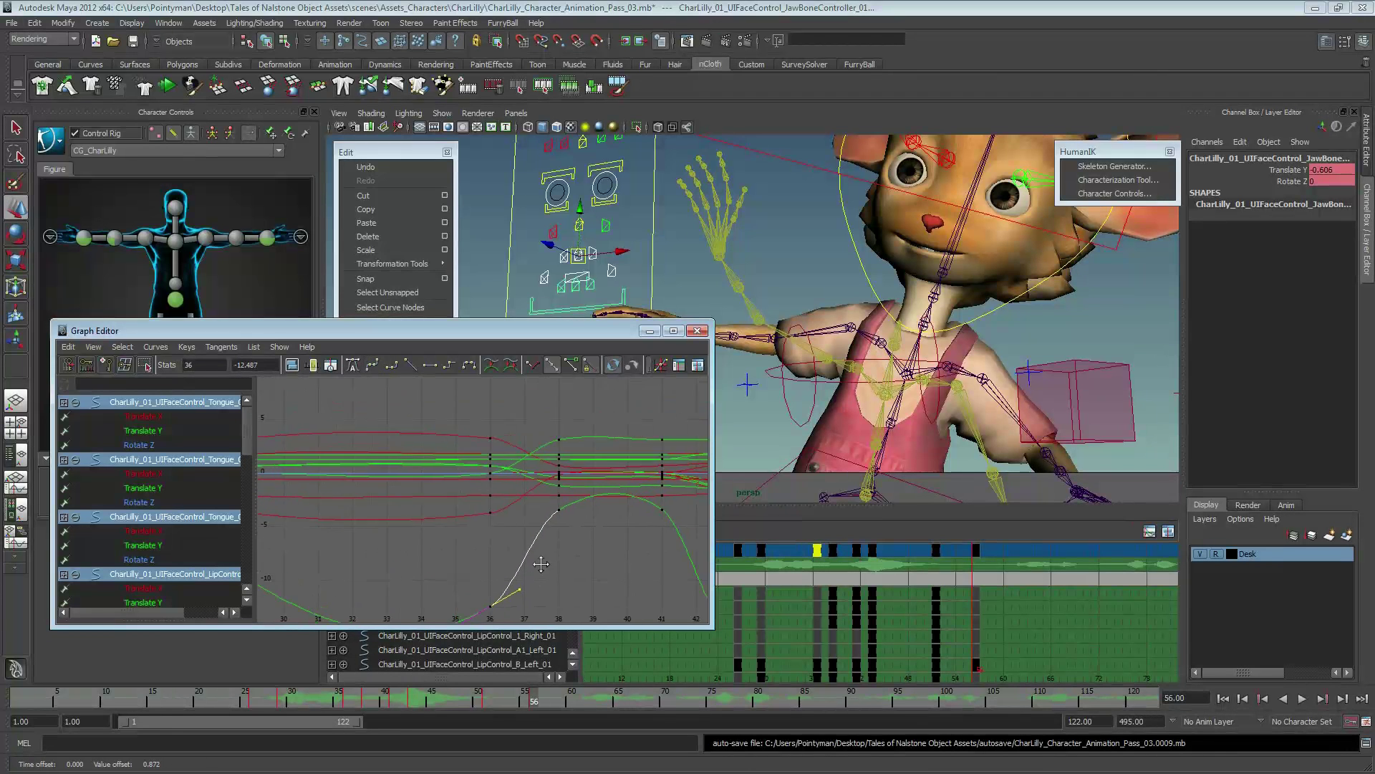
pyautogui.keyDown('alt'); pyautogui.moveTo(658, 480); pyautogui.dragTo(559, 516, button='middle'); pyautogui.keyUp('alt')
pyautogui.moveTo(558, 515); pyautogui.dragTo(569, 532)
pyautogui.press('f')
pyautogui.moveTo(432, 422)
pyautogui.keyDown('shift'); pyautogui.mouseDown()
pyautogui.moveTo(478, 446)
pyautogui.moveTo(469, 437)
pyautogui.mouseUp(); pyautogui.keyUp('shift')
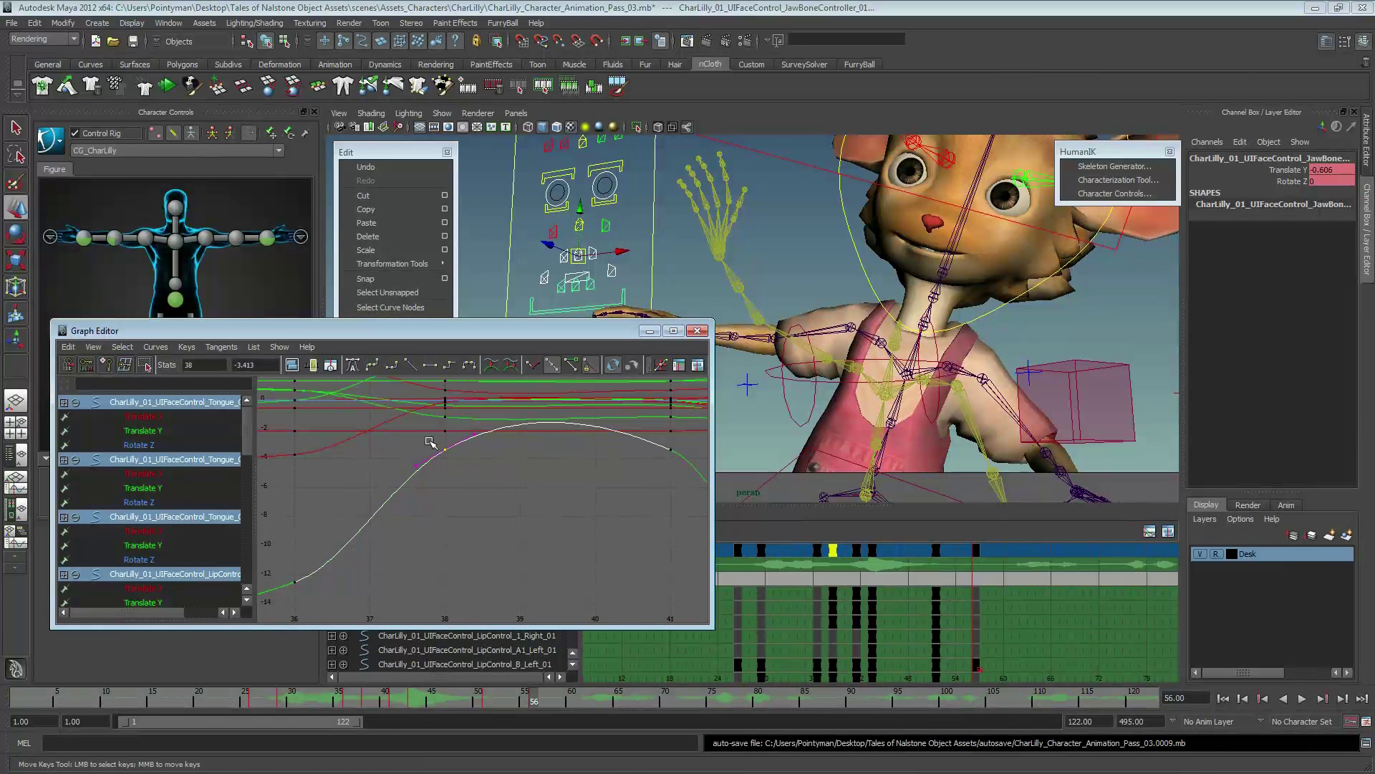
pyautogui.moveTo(430, 442); pyautogui.dragTo(412, 510, button='middle')
pyautogui.keyDown('alt'); pyautogui.moveTo(576, 505); pyautogui.dragTo(475, 547, button='middle'); pyautogui.keyUp('alt')
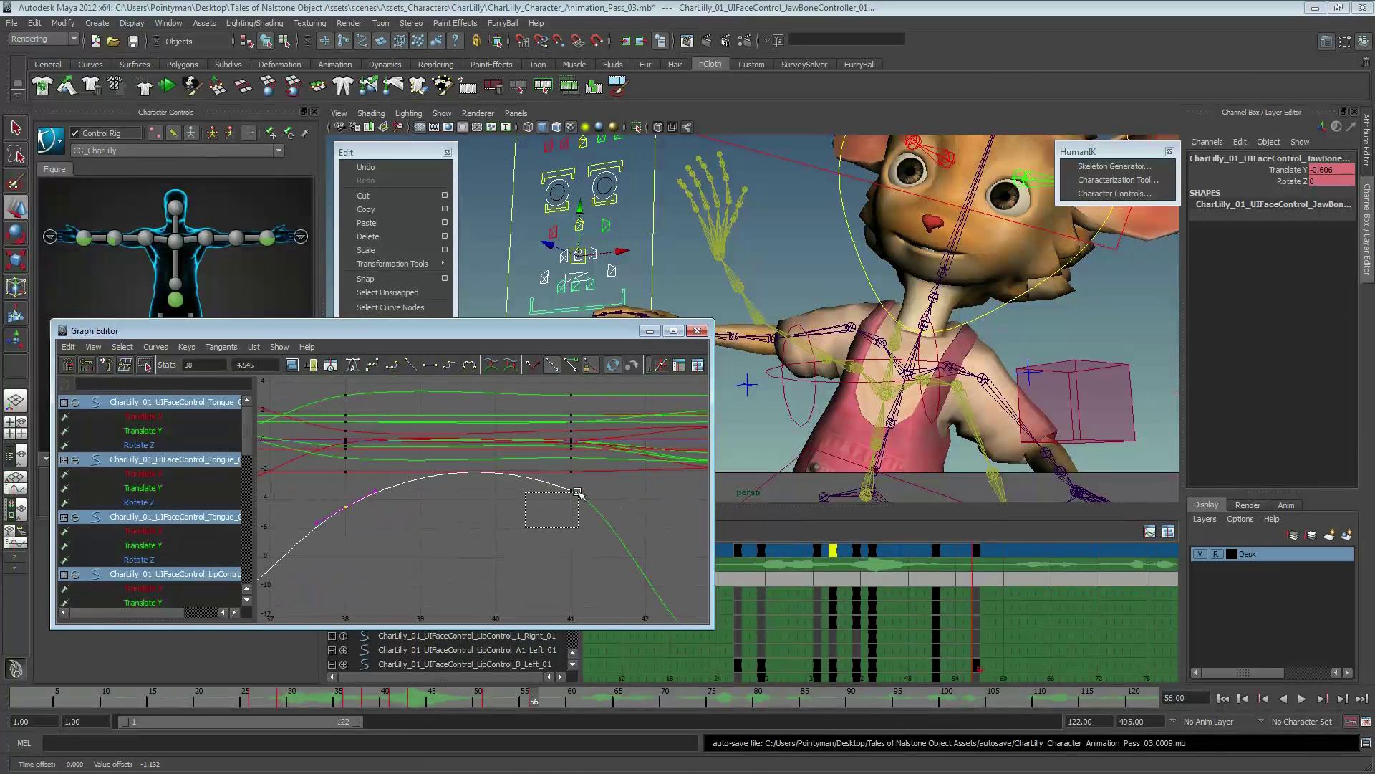
# - Raise the keys at frames 43 and 51, undoing one mistaken edit
pyautogui.moveTo(525, 528); pyautogui.dragTo(577, 493)
pyautogui.keyDown('alt'); pyautogui.moveTo(577, 493); pyautogui.dragTo(487, 496, button='right'); pyautogui.keyUp('alt')
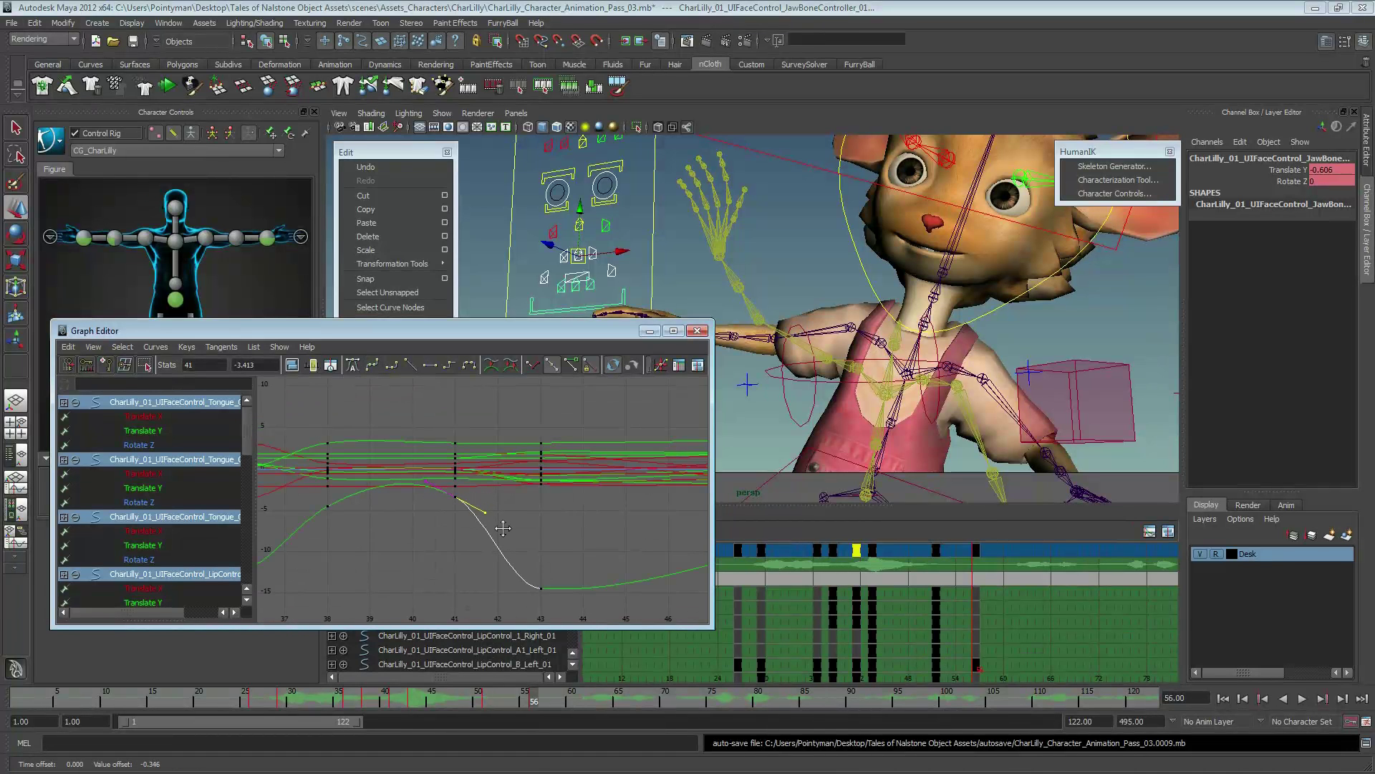
pyautogui.moveTo(529, 577); pyautogui.dragTo(568, 597)
pyautogui.moveTo(501, 590)
pyautogui.mouseDown(button='middle')
pyautogui.moveTo(514, 581)
pyautogui.moveTo(503, 515)
pyautogui.mouseUp(button='middle')
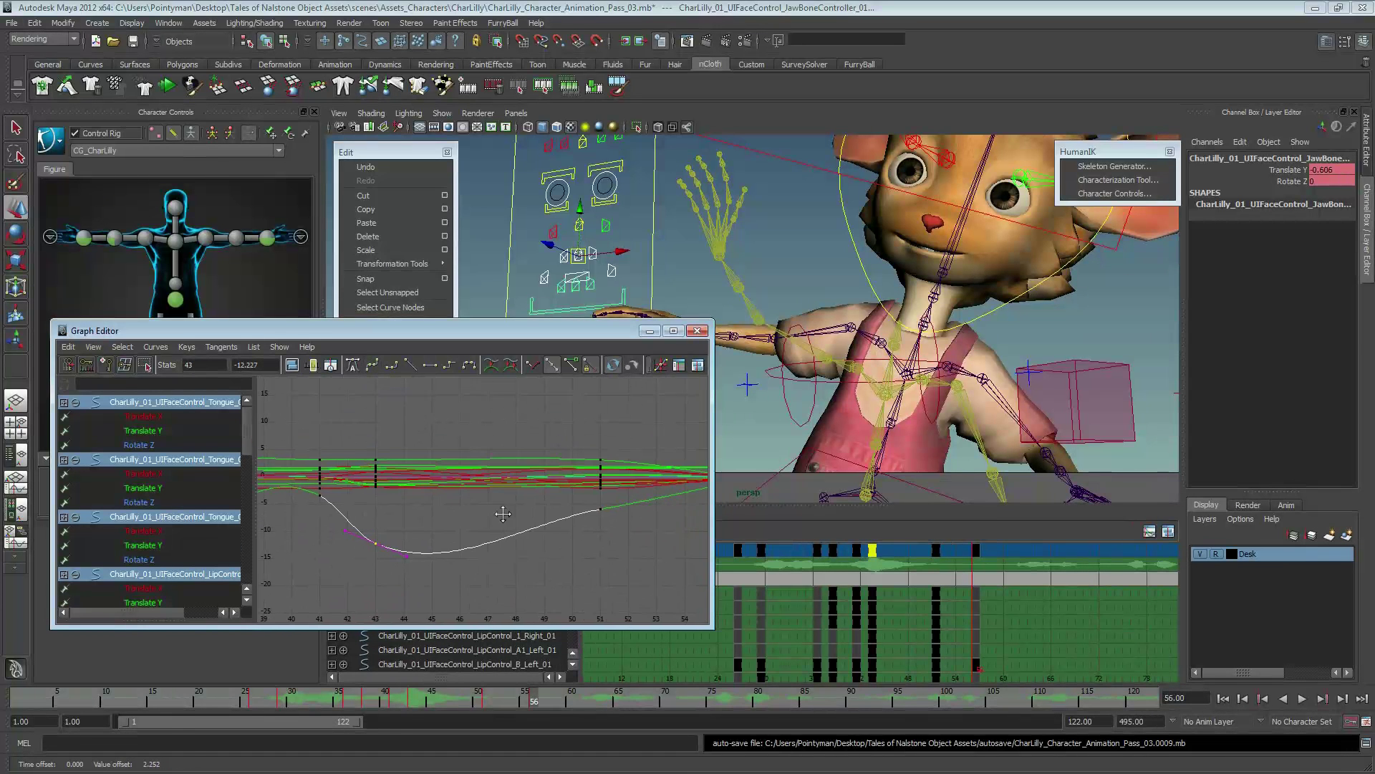
pyautogui.click(559, 501)
pyautogui.keyDown('alt'); pyautogui.moveTo(559, 530); pyautogui.dragTo(499, 531, button='right'); pyautogui.keyUp('alt')
pyautogui.keyDown('alt'); pyautogui.moveTo(499, 531); pyautogui.dragTo(477, 551, button='middle'); pyautogui.keyUp('alt')
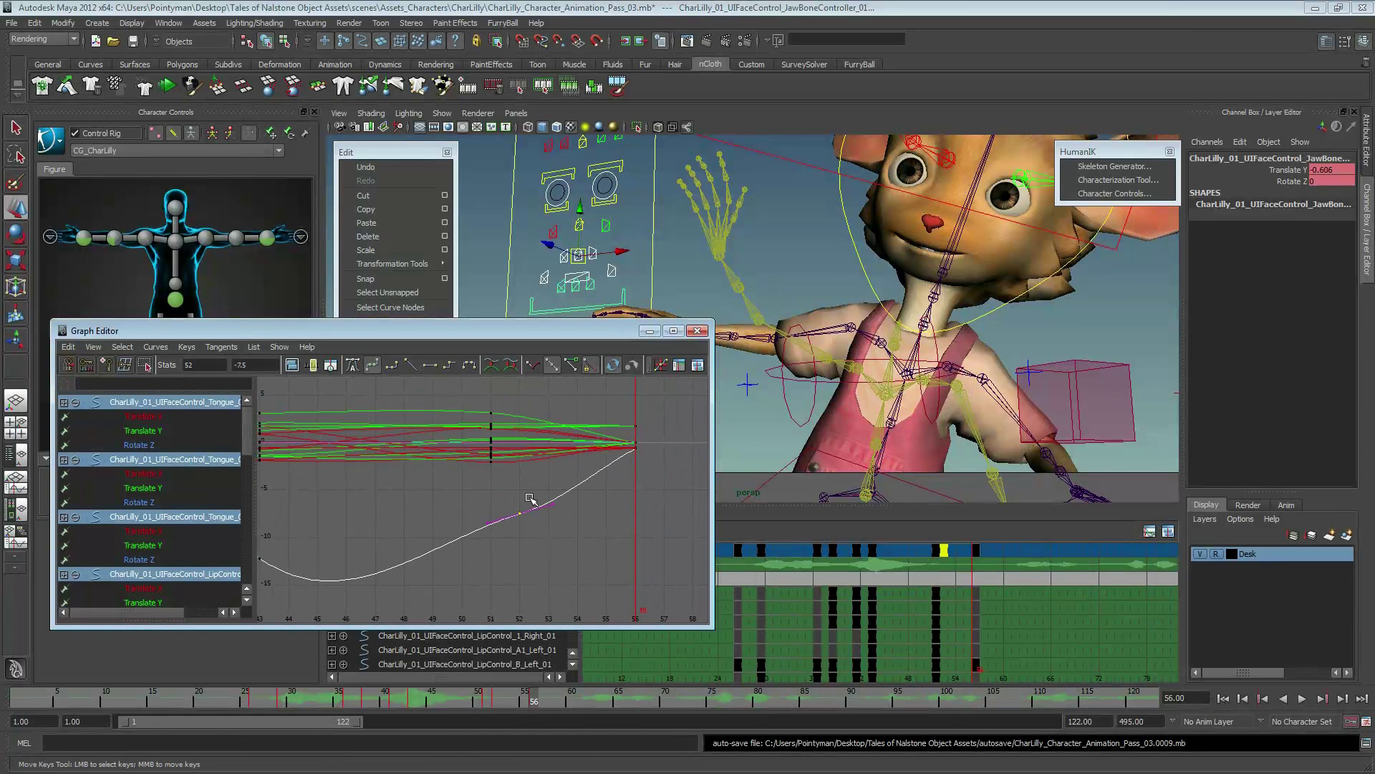
pyautogui.hotkey('ctrl', 'z')
pyautogui.moveTo(543, 510); pyautogui.dragTo(541, 496, button='middle')
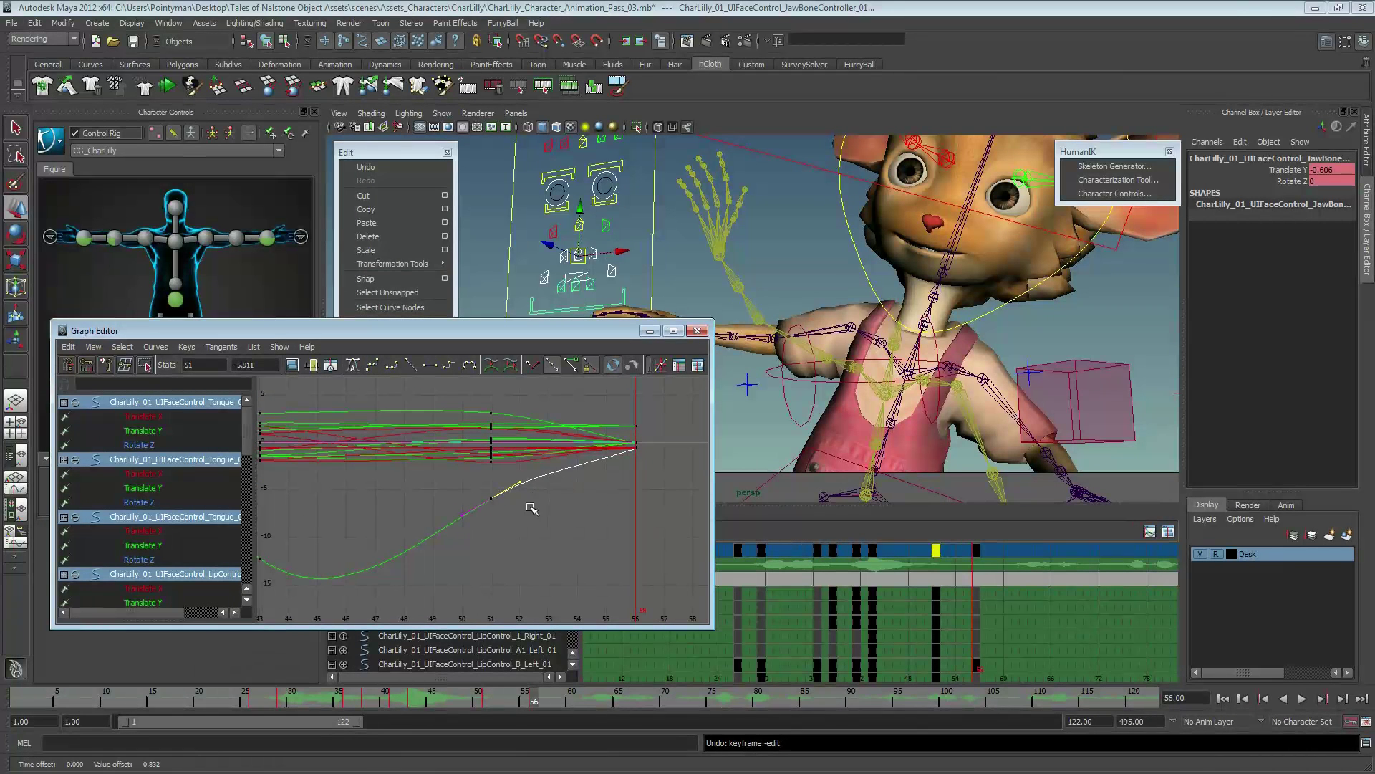
# - Lower the upper curve's frame-38 key to 2.761 and smooth the curve there
pyautogui.moveTo(430, 469)
pyautogui.keyDown('alt'); pyautogui.mouseDown(button='middle')
pyautogui.moveTo(616, 472)
pyautogui.moveTo(483, 426)
pyautogui.mouseUp(button='middle'); pyautogui.keyUp('alt')
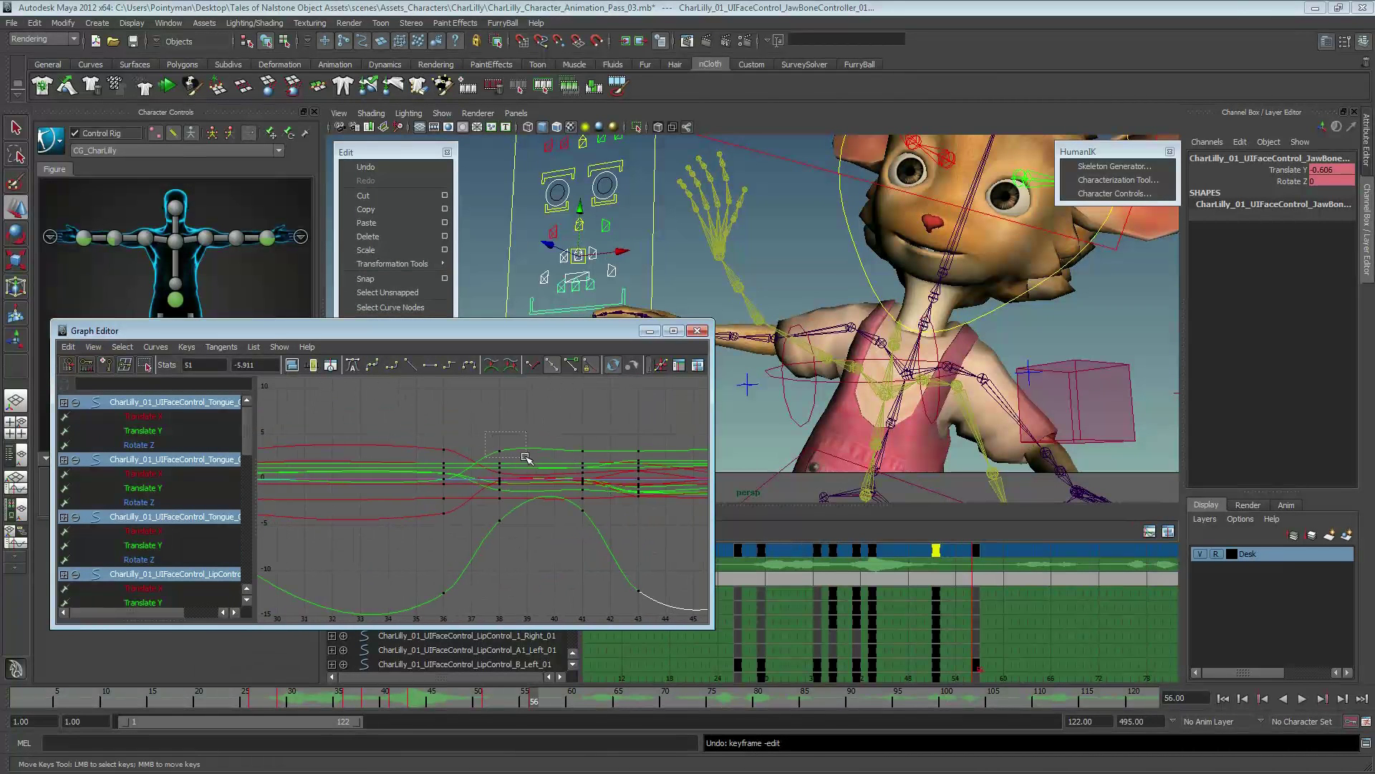
pyautogui.moveTo(526, 457); pyautogui.dragTo(527, 456)
pyautogui.press('f')
pyautogui.moveTo(603, 428)
pyautogui.mouseDown()
pyautogui.moveTo(622, 444)
pyautogui.moveTo(476, 453)
pyautogui.mouseUp()
pyautogui.moveTo(474, 475); pyautogui.dragTo(474, 487, button='middle')
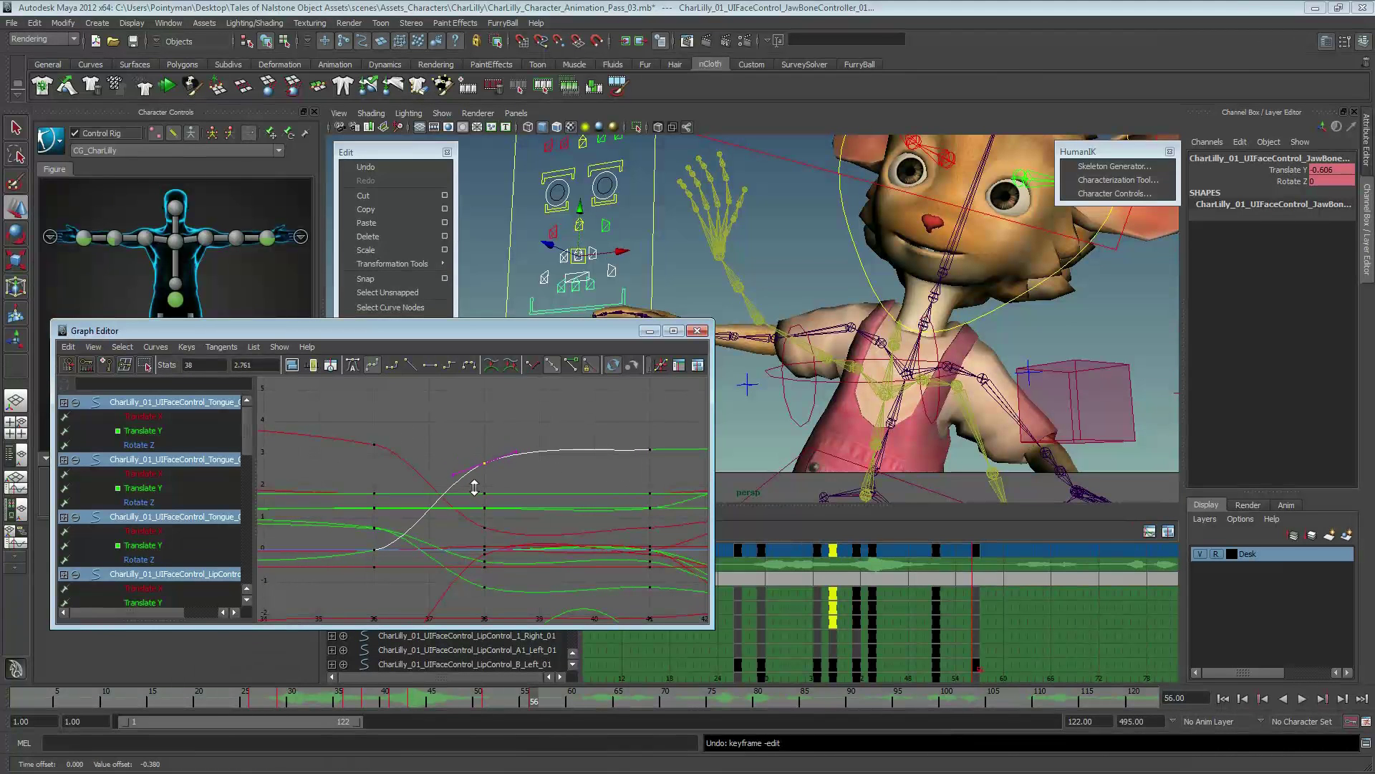
pyautogui.moveTo(559, 488); pyautogui.dragTo(550, 478, button='middle')
# - Nudge the frame-51 key and pick its tangent handle
pyautogui.moveTo(640, 462); pyautogui.dragTo(656, 440)
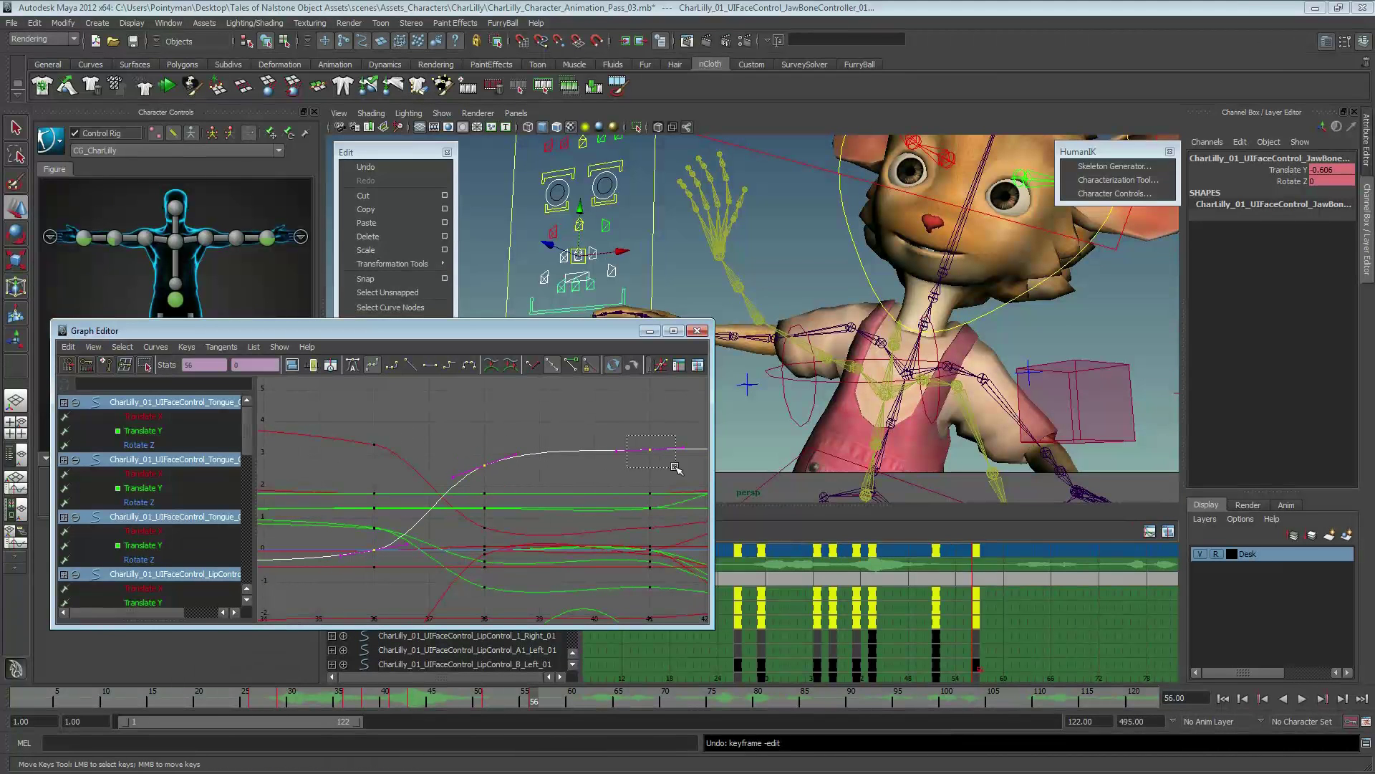
pyautogui.moveTo(645, 462)
pyautogui.keyDown('alt'); pyautogui.mouseDown(button='middle')
pyautogui.moveTo(511, 472)
pyautogui.moveTo(524, 472)
pyautogui.mouseUp(button='middle'); pyautogui.keyUp('alt')
pyautogui.press('f')
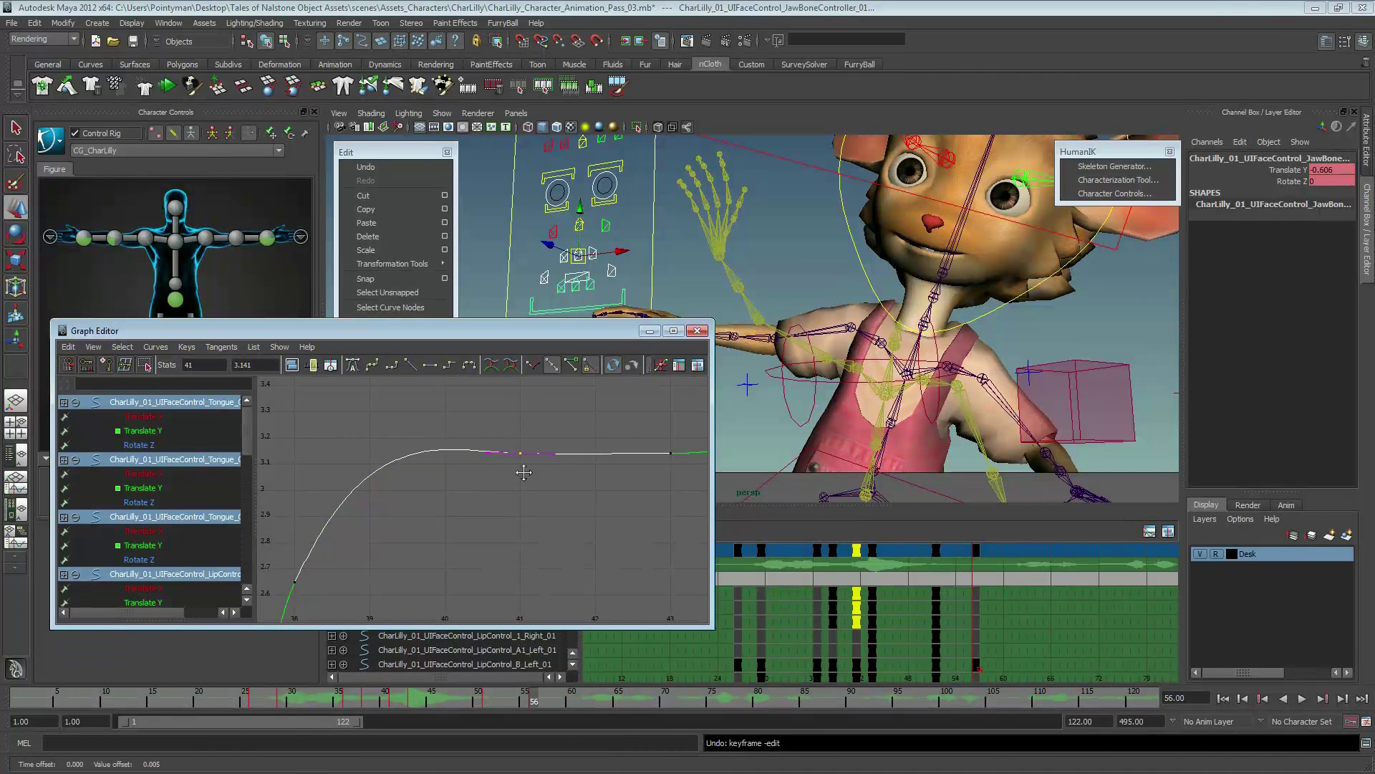
pyautogui.scroll(-2, 608, 485)
pyautogui.moveTo(556, 517); pyautogui.dragTo(529, 486)
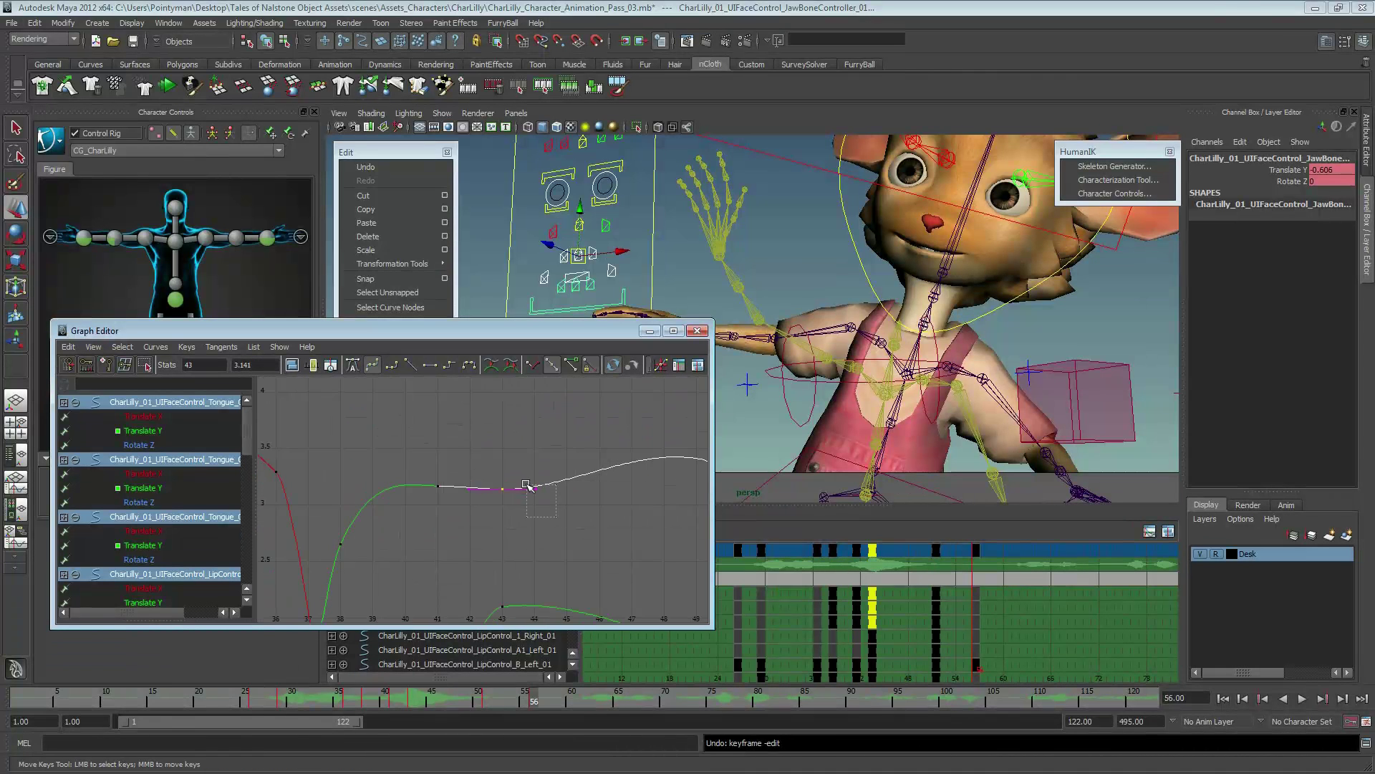
pyautogui.scroll(-2, 516, 458)
pyautogui.scroll(-2, 516, 458)
pyautogui.moveTo(515, 488); pyautogui.dragTo(517, 508, button='middle')
pyautogui.moveTo(594, 501); pyautogui.dragTo(595, 501)
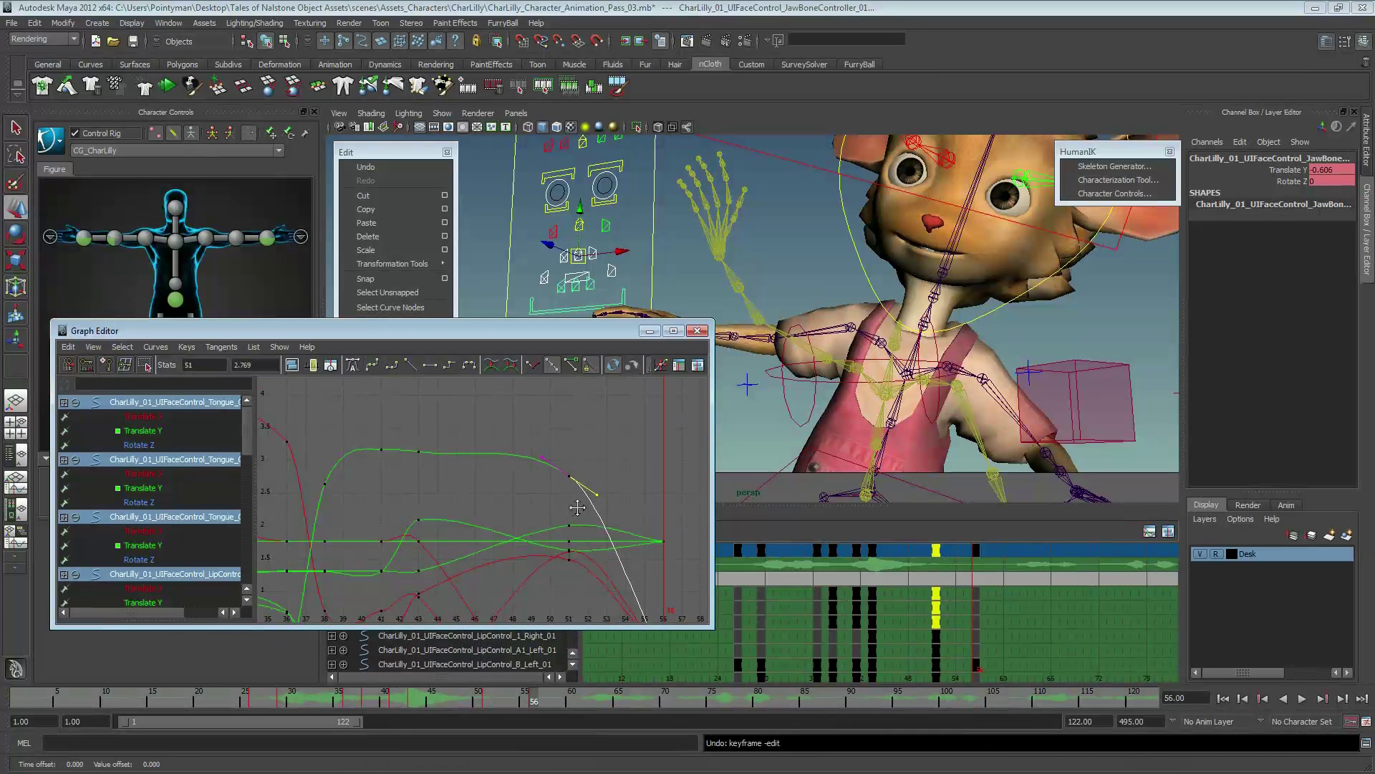
# - Lower the frame-43 key on the top curve slightly
pyautogui.click(420, 451)
pyautogui.scroll(2, 473, 487)
pyautogui.scroll(2, 495, 497)
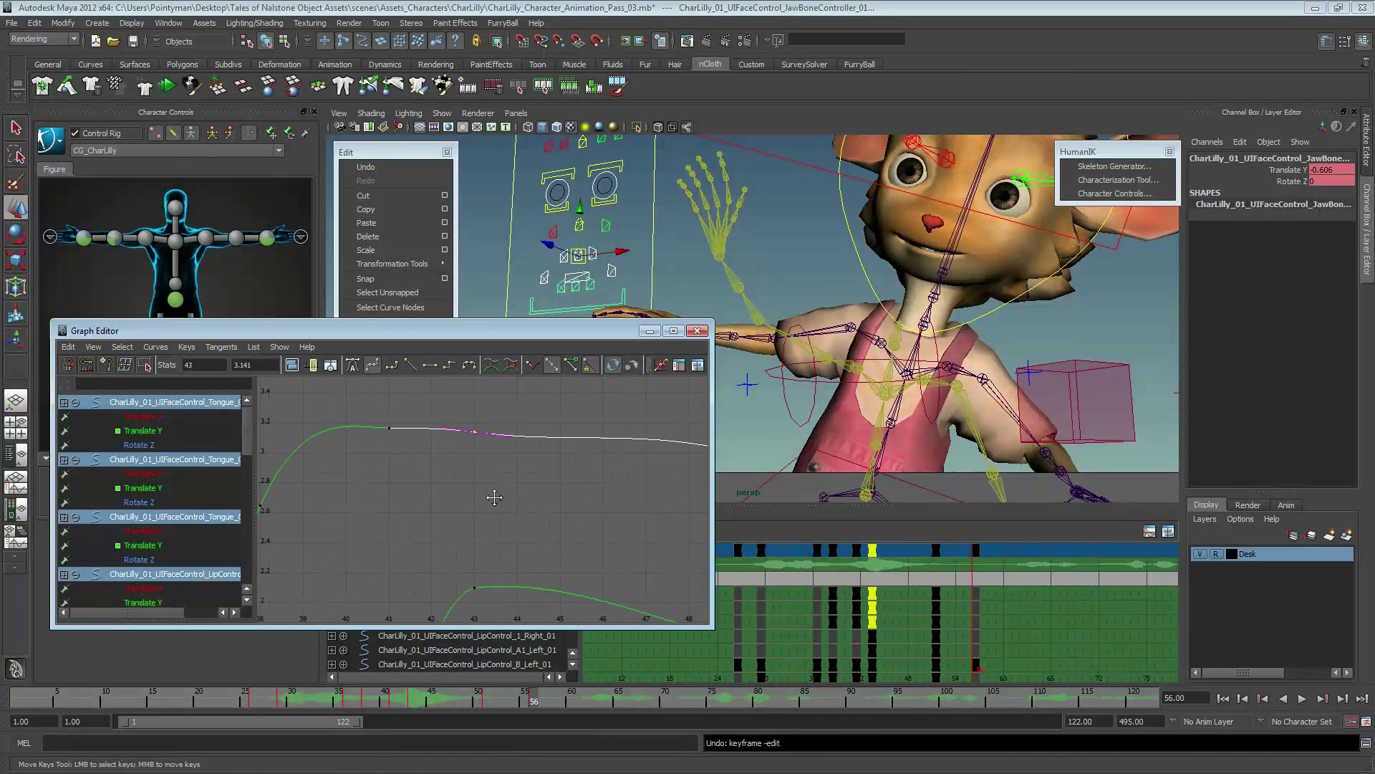
pyautogui.moveTo(476, 425); pyautogui.dragTo(477, 427)
pyautogui.moveTo(501, 448); pyautogui.dragTo(501, 446, button='middle')
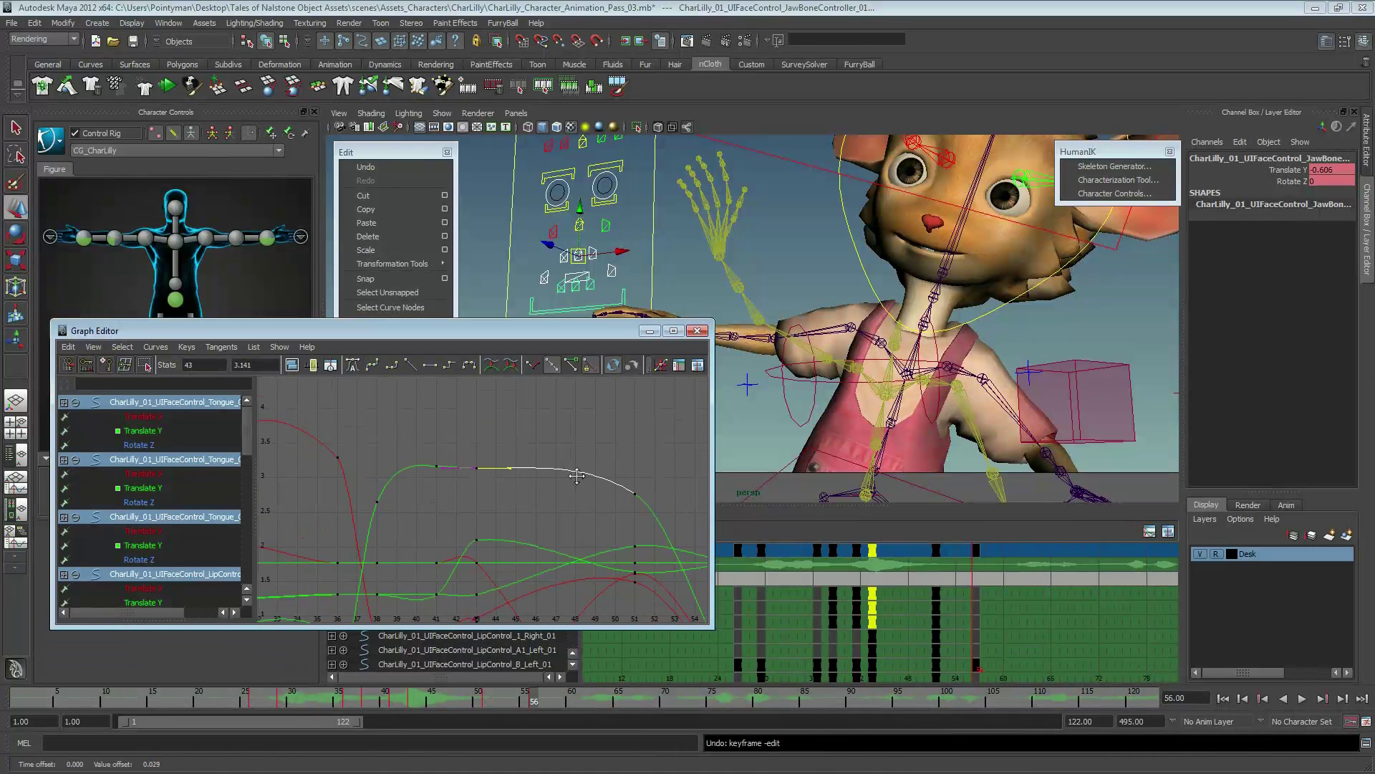
pyautogui.scroll(-2, 460, 499)
pyautogui.click(451, 512)
pyautogui.scroll(2, 494, 494)
pyautogui.scroll(1, 449, 426)
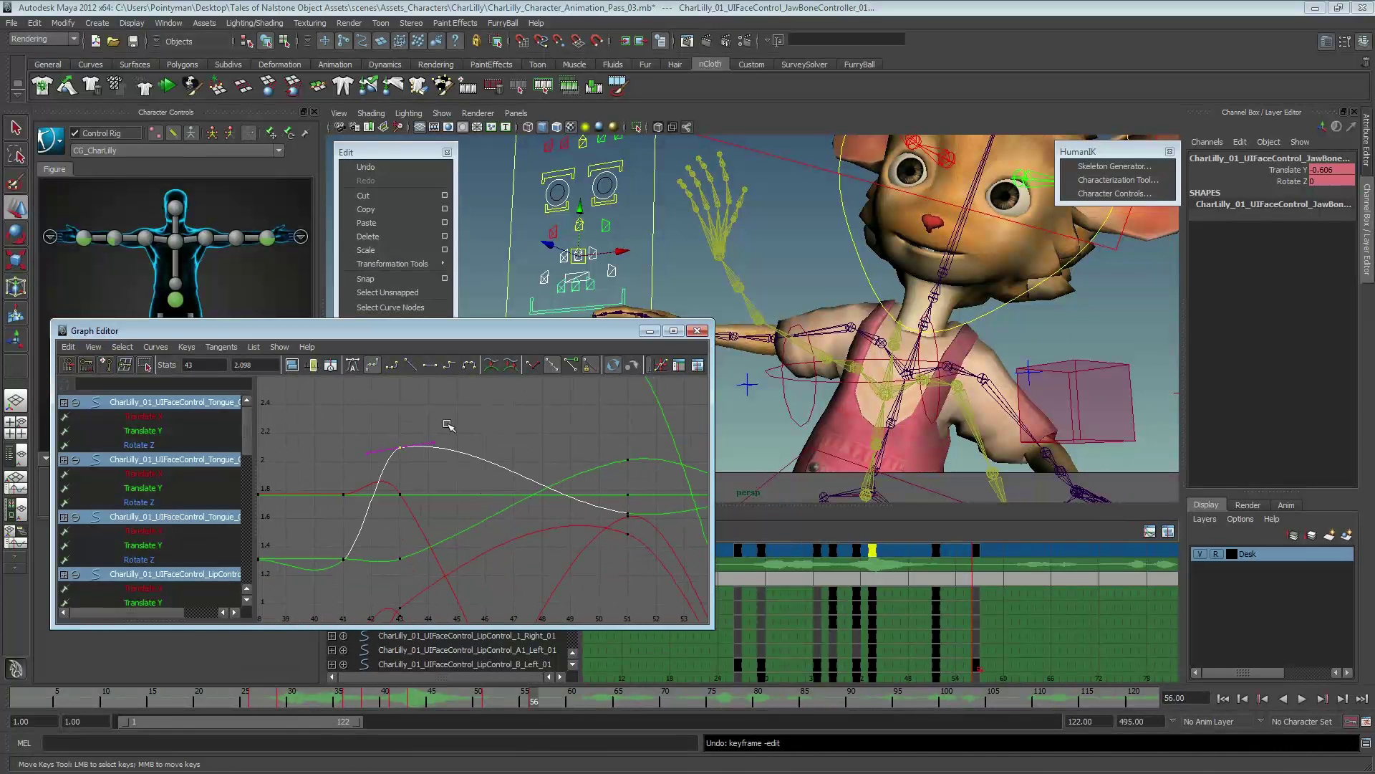
pyautogui.moveTo(440, 468); pyautogui.dragTo(373, 571, button='middle')
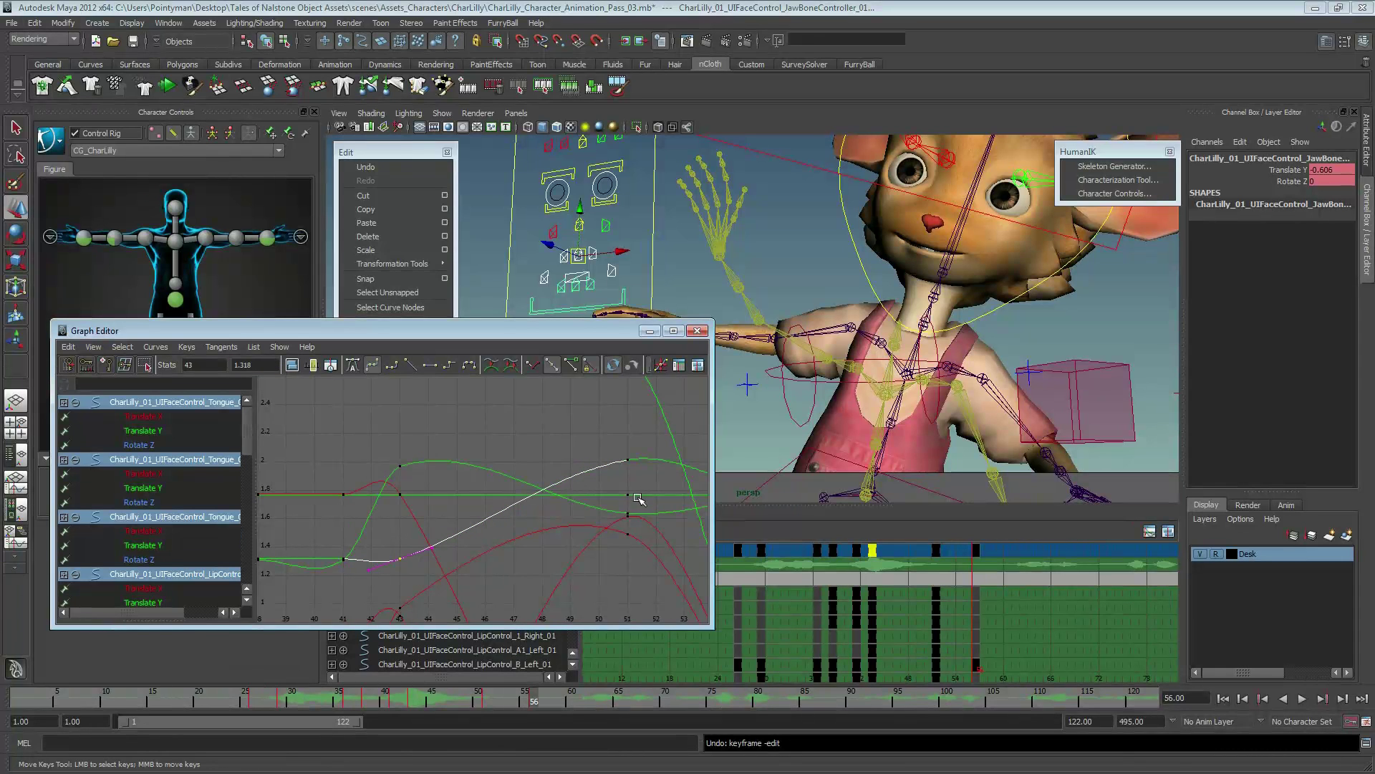
# - Undo the frame-51 edit and raise the frame-41 key slightly
pyautogui.moveTo(638, 471); pyautogui.dragTo(637, 472)
pyautogui.hotkey('ctrl', 'z')
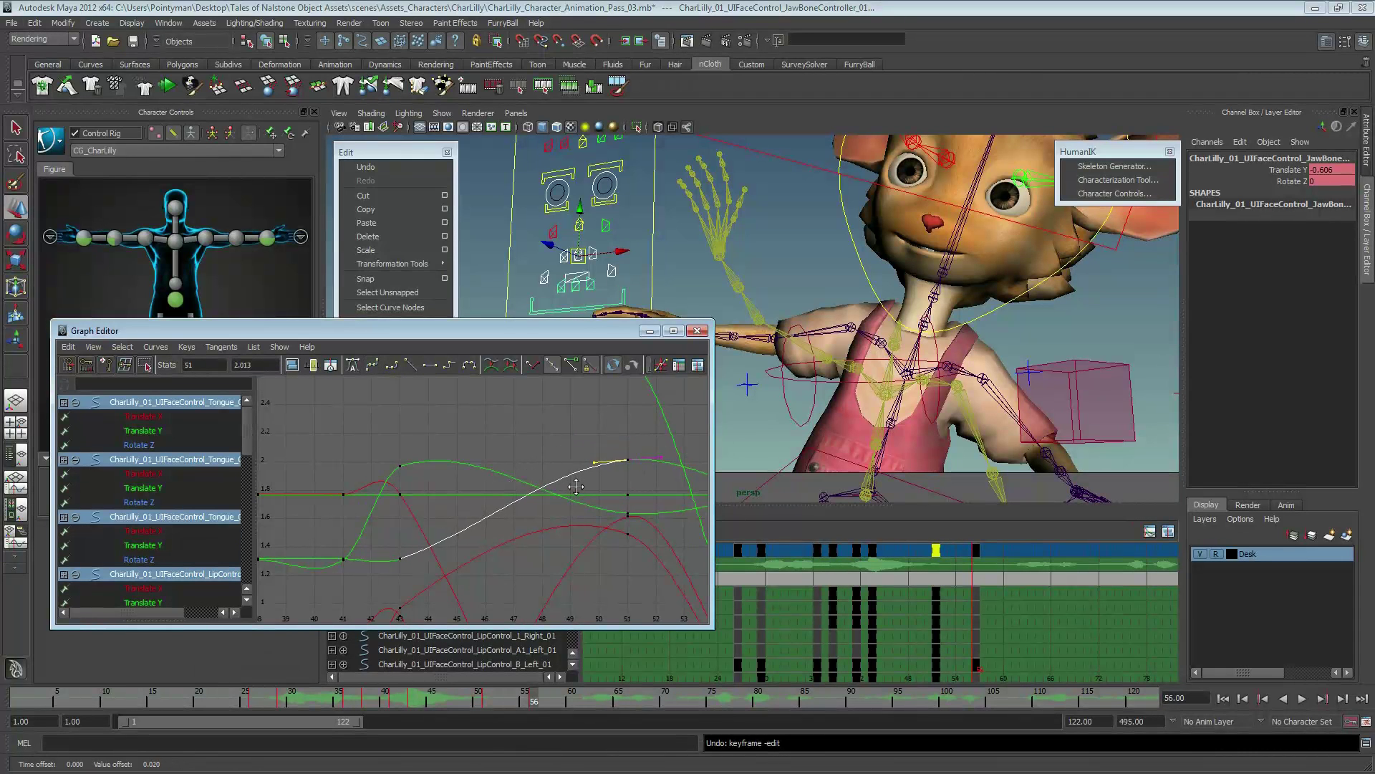
pyautogui.hotkey('shift', 'z')
pyautogui.click(429, 534)
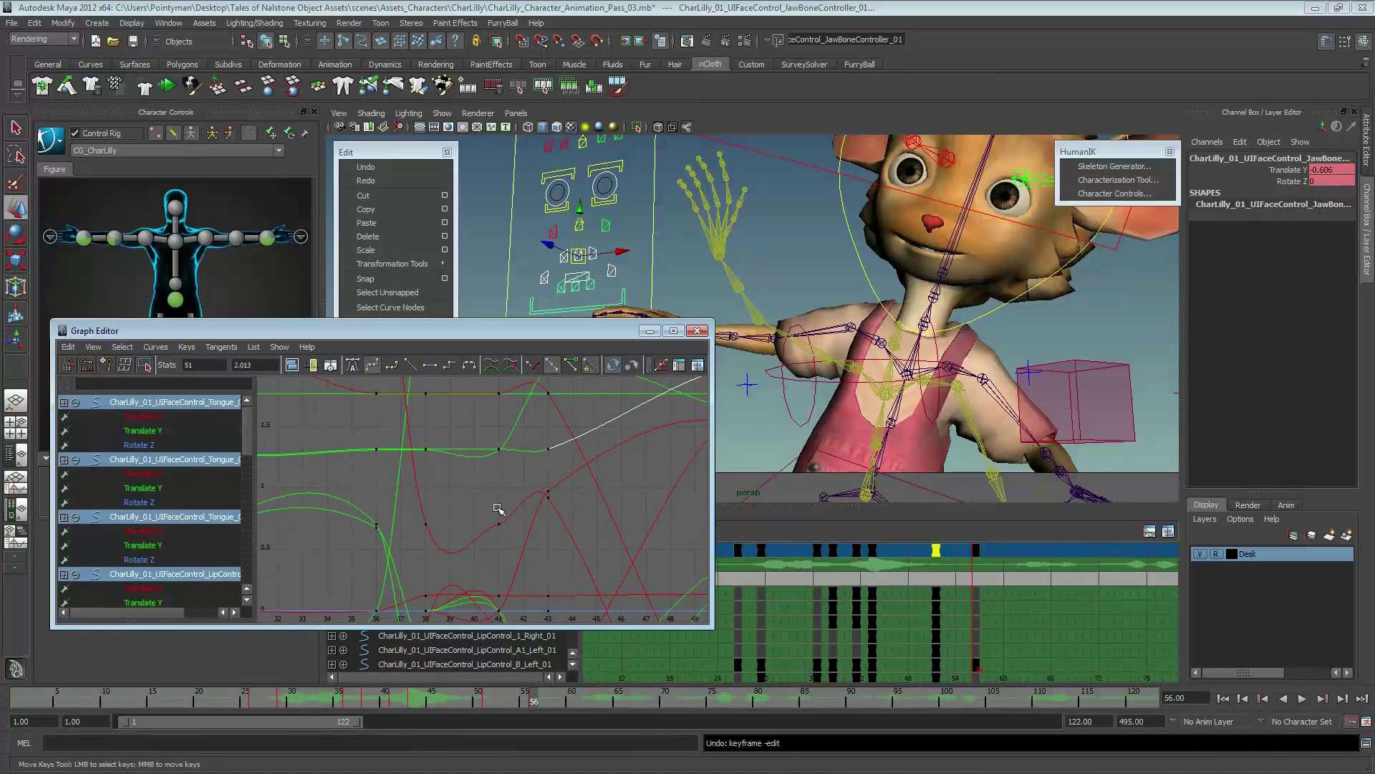
pyautogui.press('f')
pyautogui.moveTo(553, 485); pyautogui.dragTo(467, 437, button='middle')
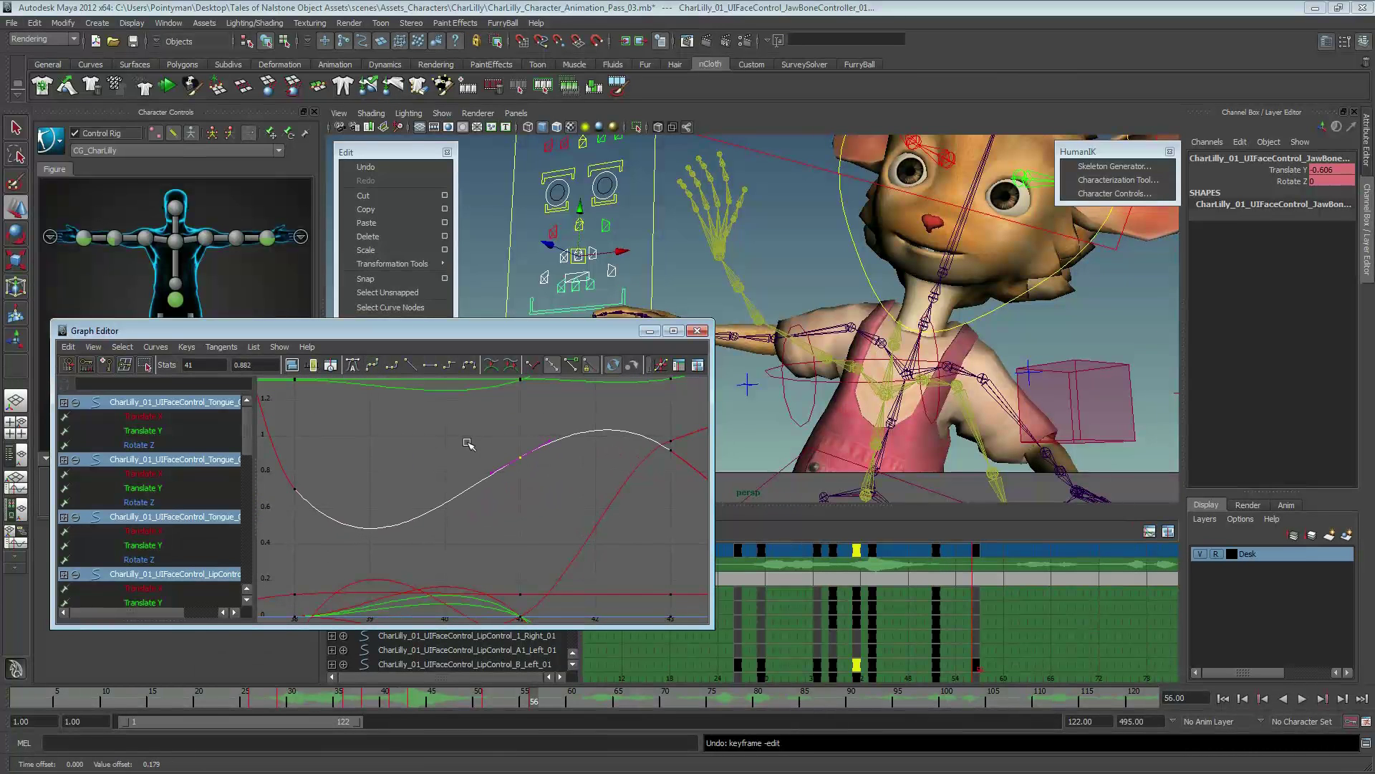
pyautogui.press('f')
# - Flatten the curve around frame 29, lowering that key to about 1.77
pyautogui.click(327, 487)
pyautogui.scroll(-3, 327, 487)
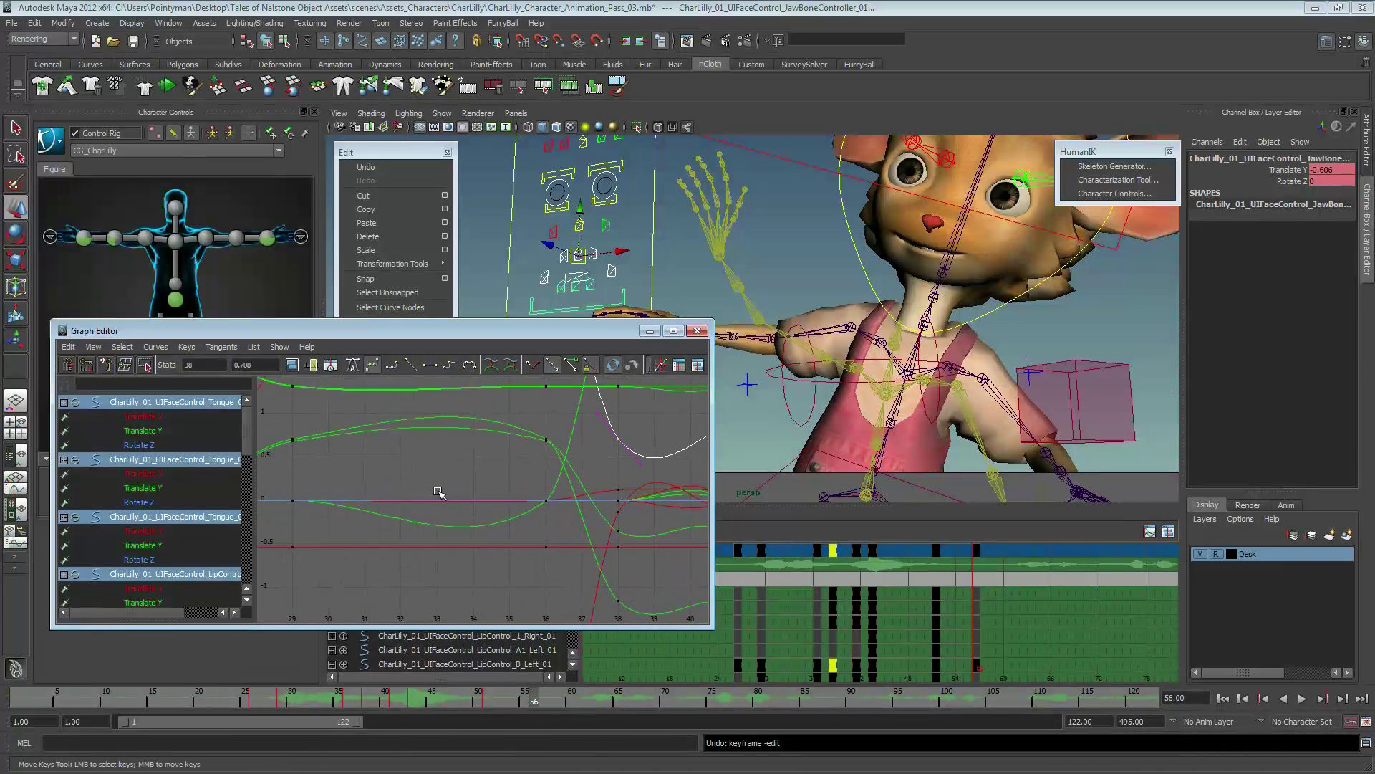
pyautogui.keyDown('alt'); pyautogui.moveTo(461, 423); pyautogui.dragTo(419, 575, button='middle'); pyautogui.keyUp('alt')
pyautogui.moveTo(450, 456); pyautogui.dragTo(457, 473)
pyautogui.press('f')
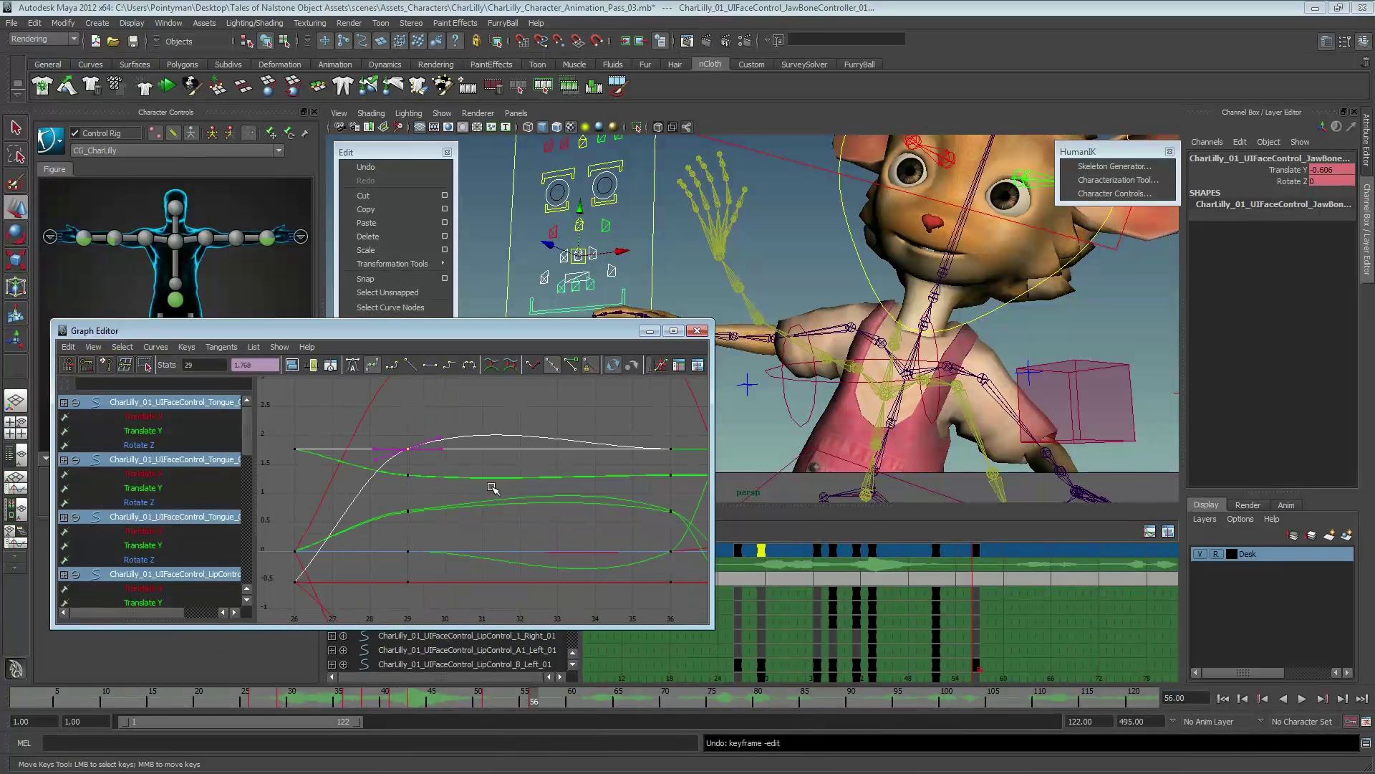
pyautogui.moveTo(458, 424); pyautogui.dragTo(477, 459, button='middle')
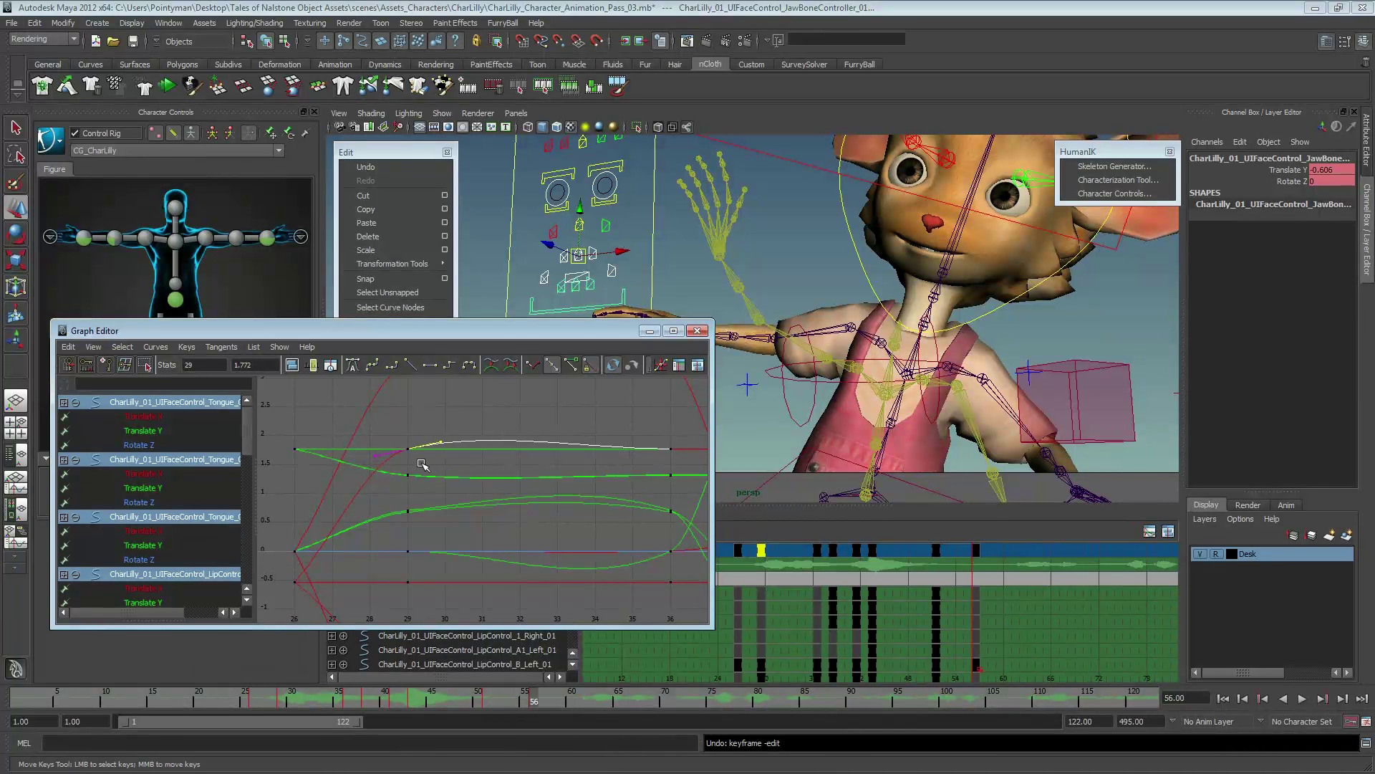
pyautogui.moveTo(414, 450); pyautogui.dragTo(407, 470, button='middle')
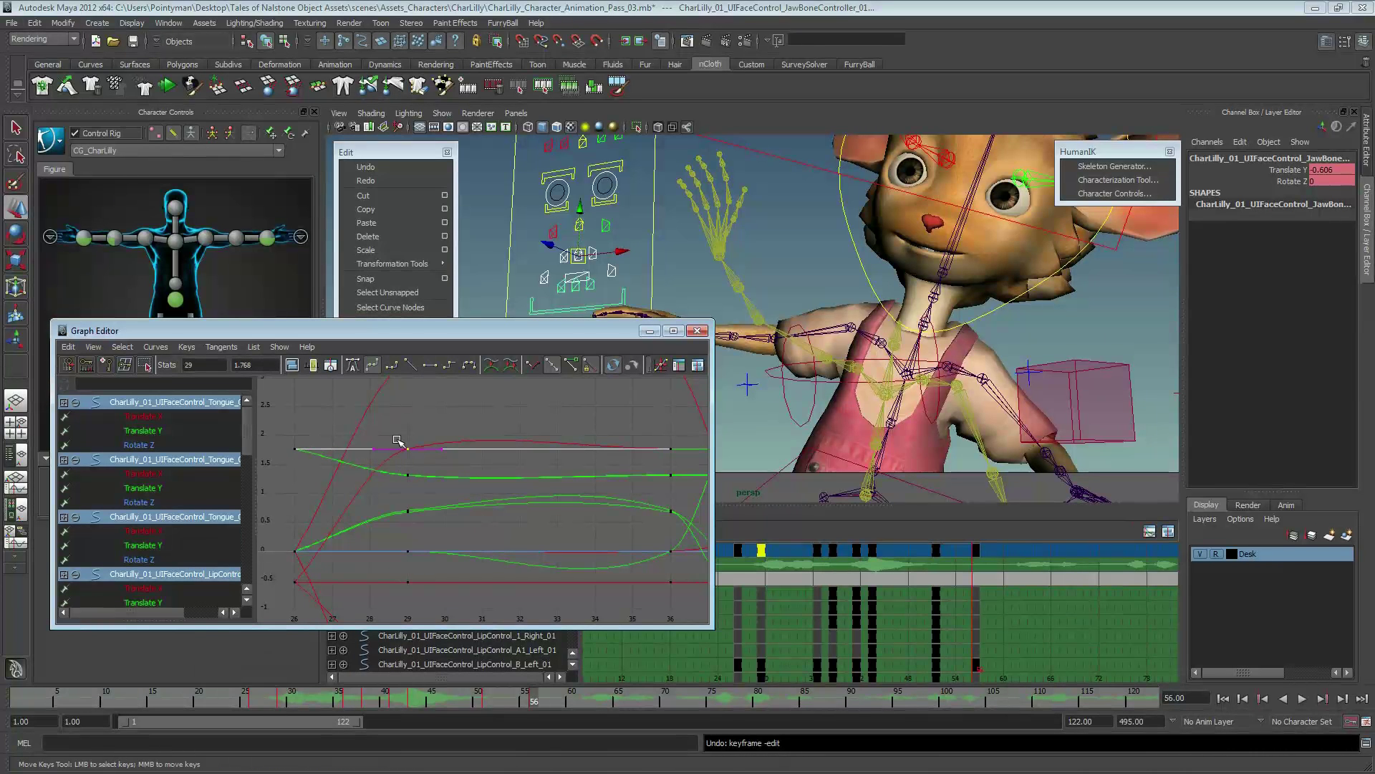
pyautogui.click(403, 442)
pyautogui.click(358, 501)
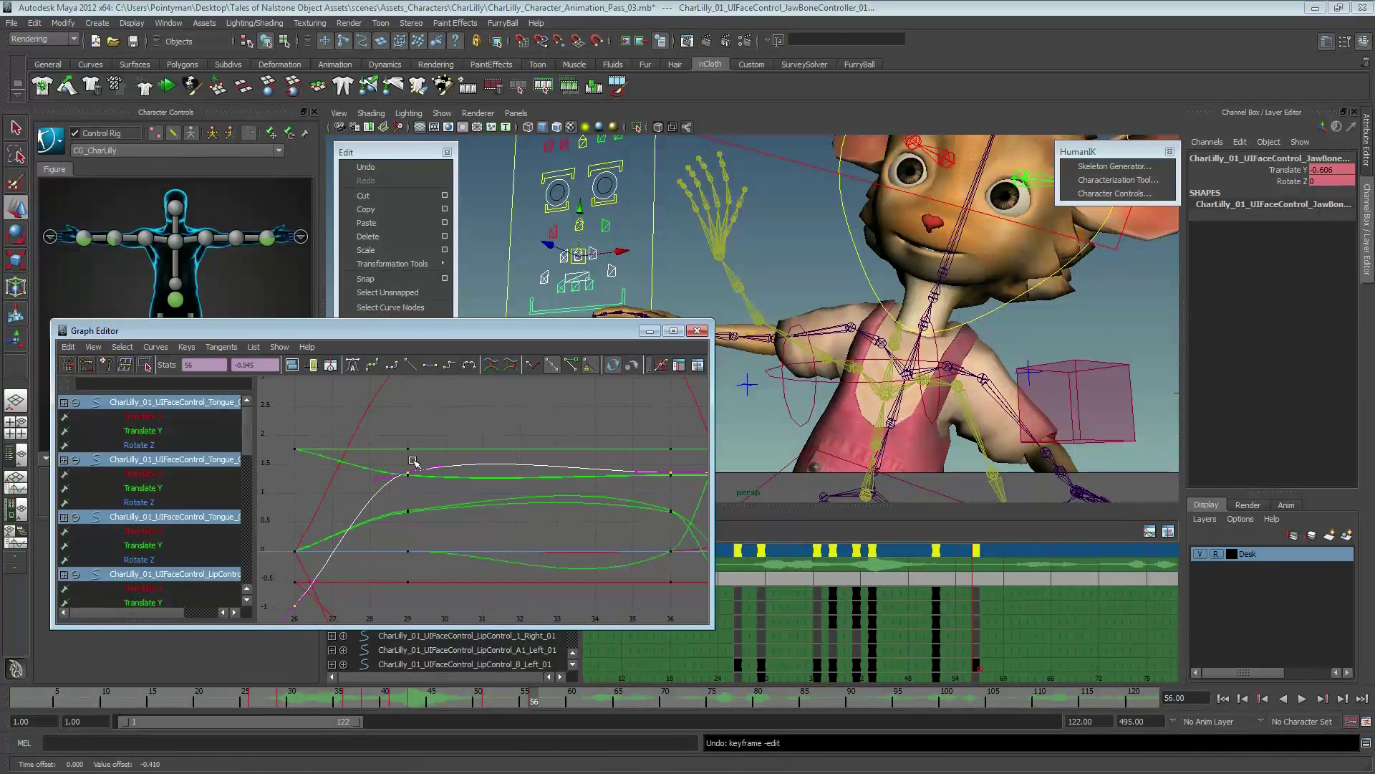
pyautogui.click(408, 449)
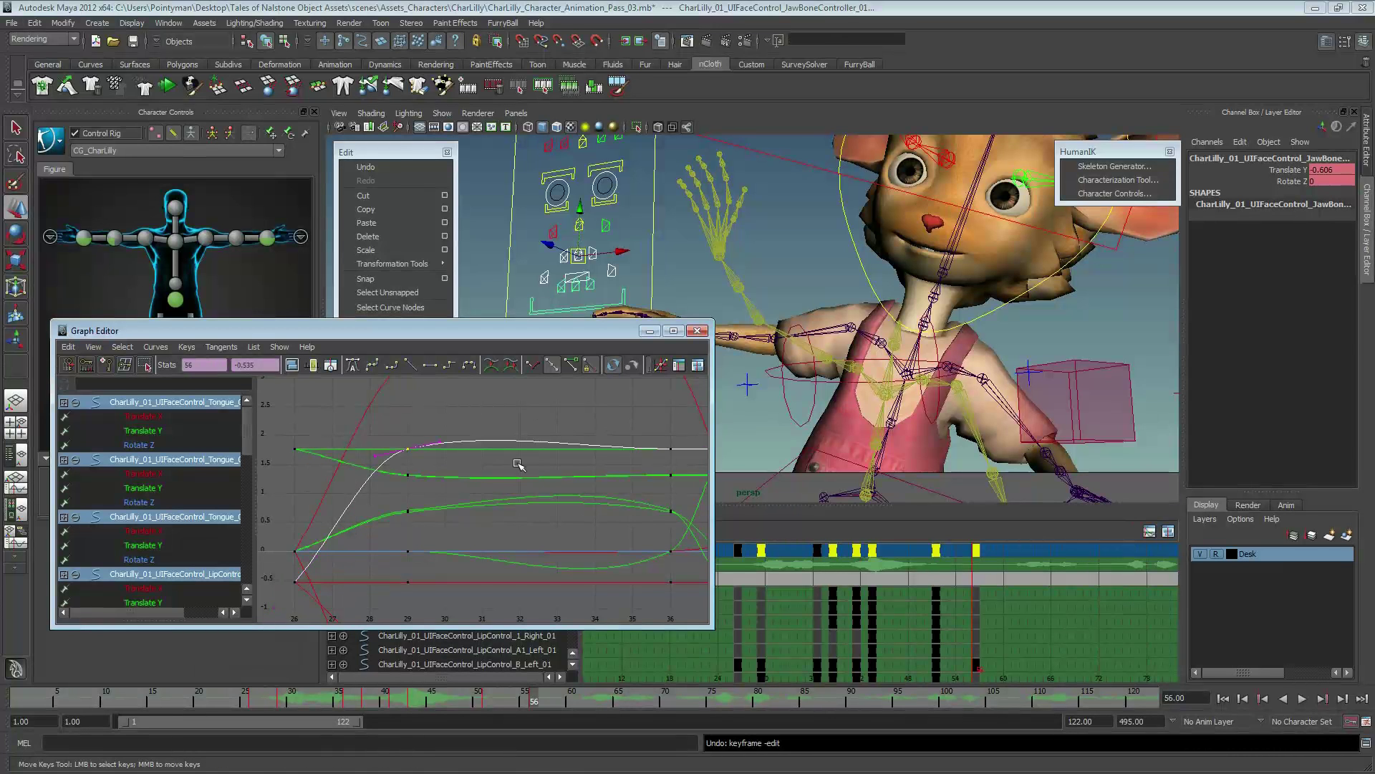
pyautogui.moveTo(518, 465)
pyautogui.keyDown('alt'); pyautogui.mouseDown(button='right')
pyautogui.moveTo(527, 454)
pyautogui.moveTo(446, 452)
pyautogui.mouseUp(button='right'); pyautogui.keyUp('alt')
# - Rework the frame-29 key's outgoing tangent and set the key to 2.754
pyautogui.click(408, 488)
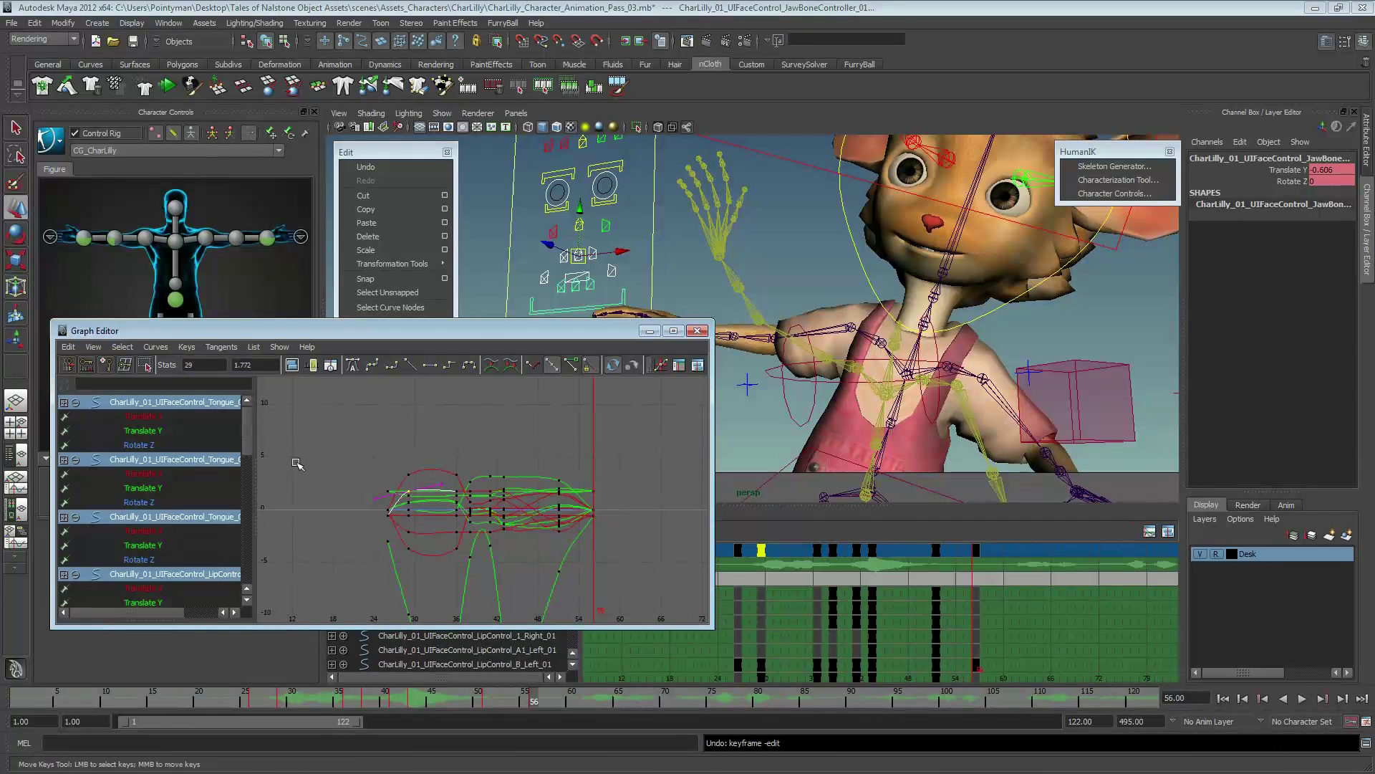
pyautogui.keyDown('alt'); pyautogui.moveTo(297, 464); pyautogui.dragTo(394, 427, button='right'); pyautogui.keyUp('alt')
pyautogui.moveTo(394, 426); pyautogui.dragTo(395, 447, button='middle')
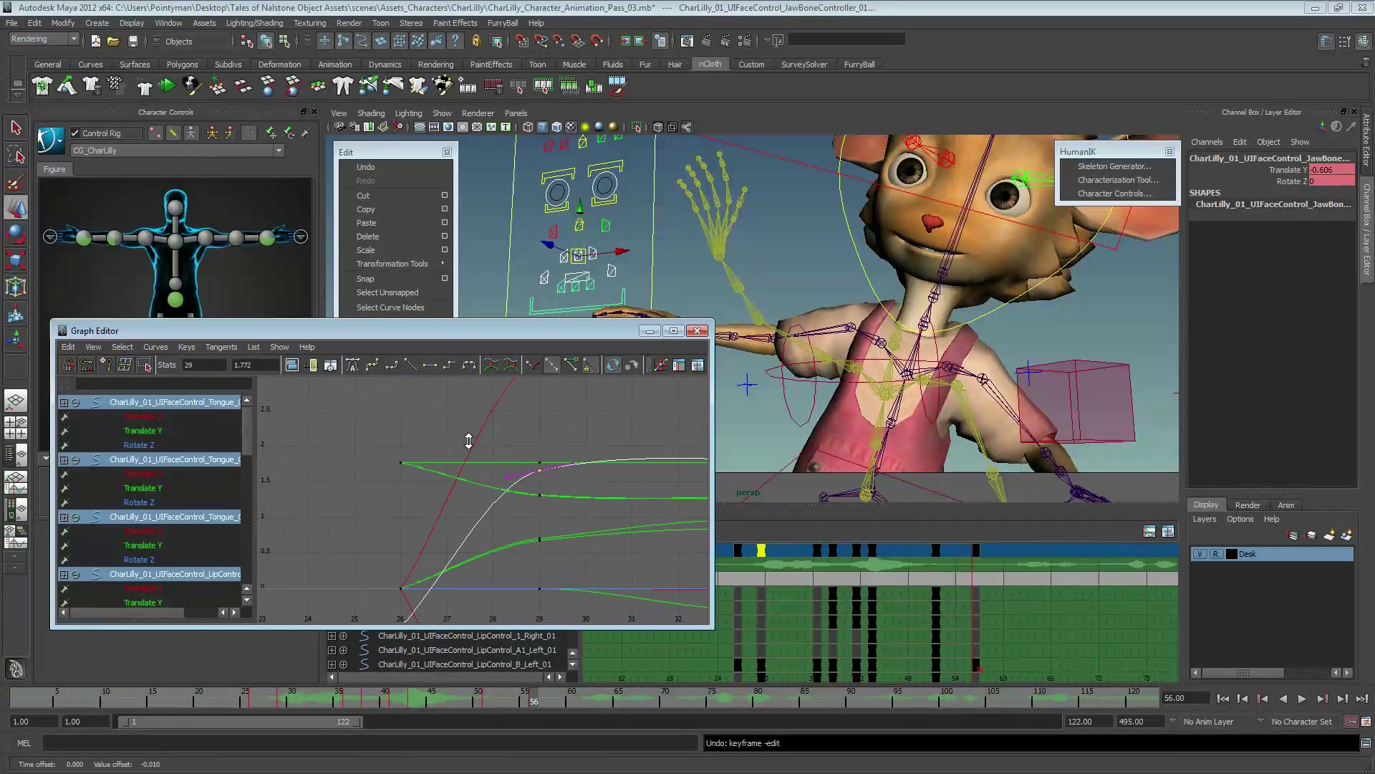
pyautogui.keyDown('alt'); pyautogui.moveTo(638, 496); pyautogui.dragTo(504, 464, button='middle'); pyautogui.keyUp('alt')
pyautogui.click(429, 435)
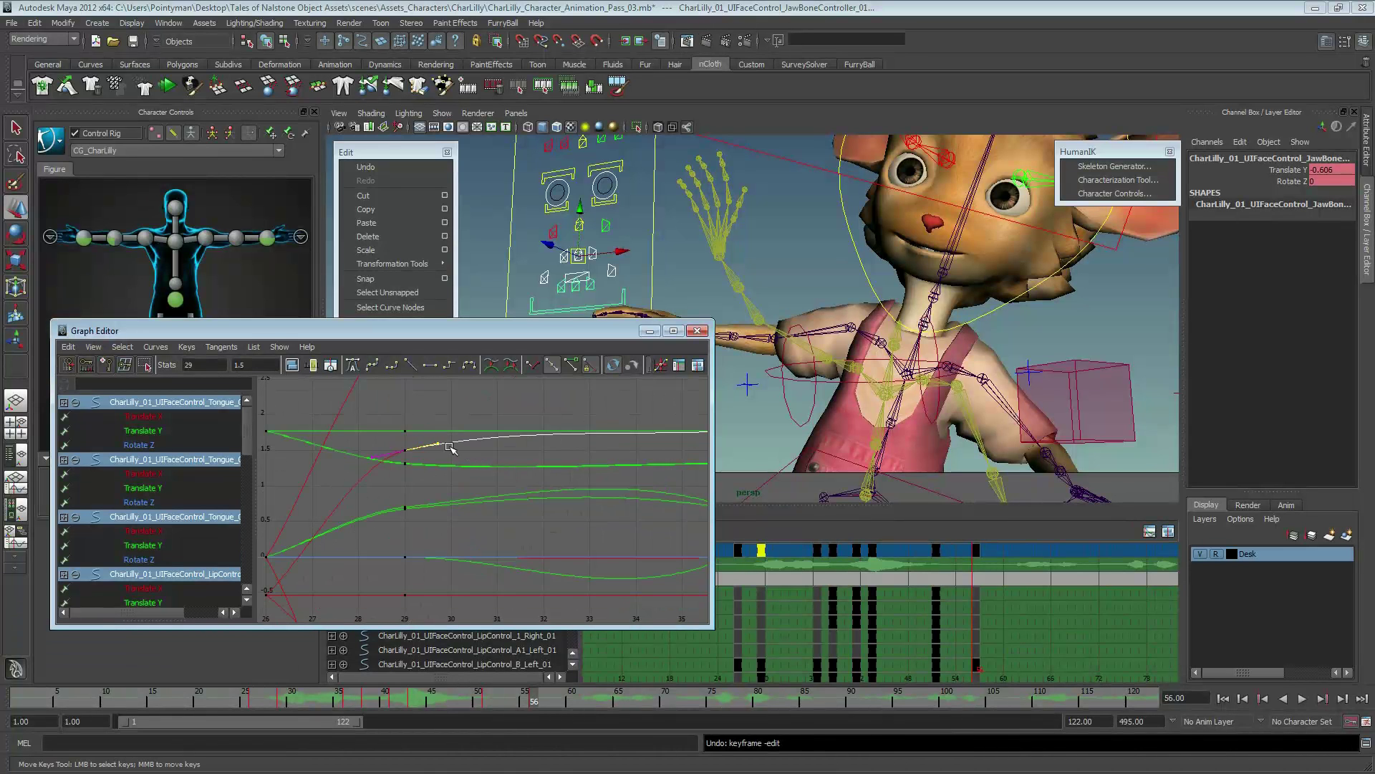
pyautogui.moveTo(432, 436)
pyautogui.mouseDown(button='middle')
pyautogui.moveTo(448, 444)
pyautogui.moveTo(367, 482)
pyautogui.mouseUp(button='middle')
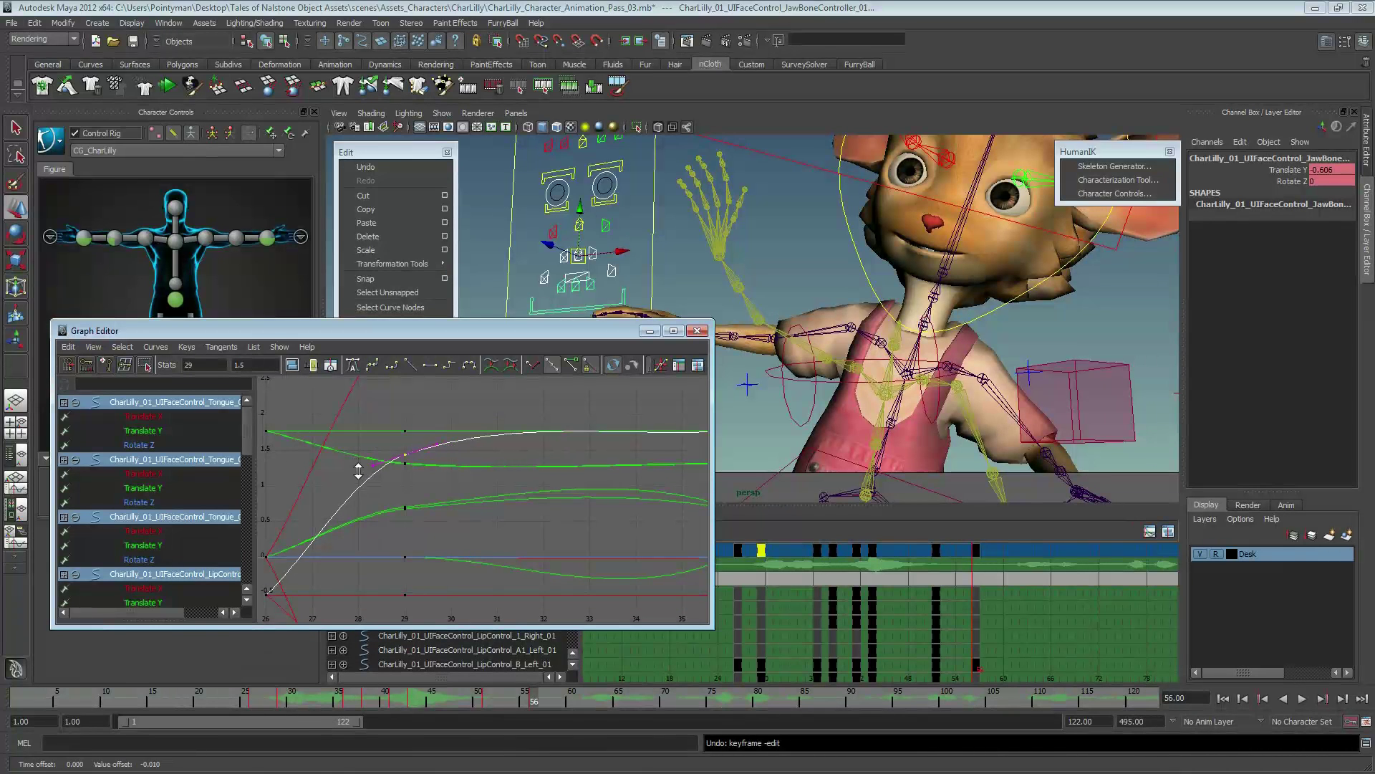
pyautogui.moveTo(430, 450); pyautogui.dragTo(444, 460, button='middle')
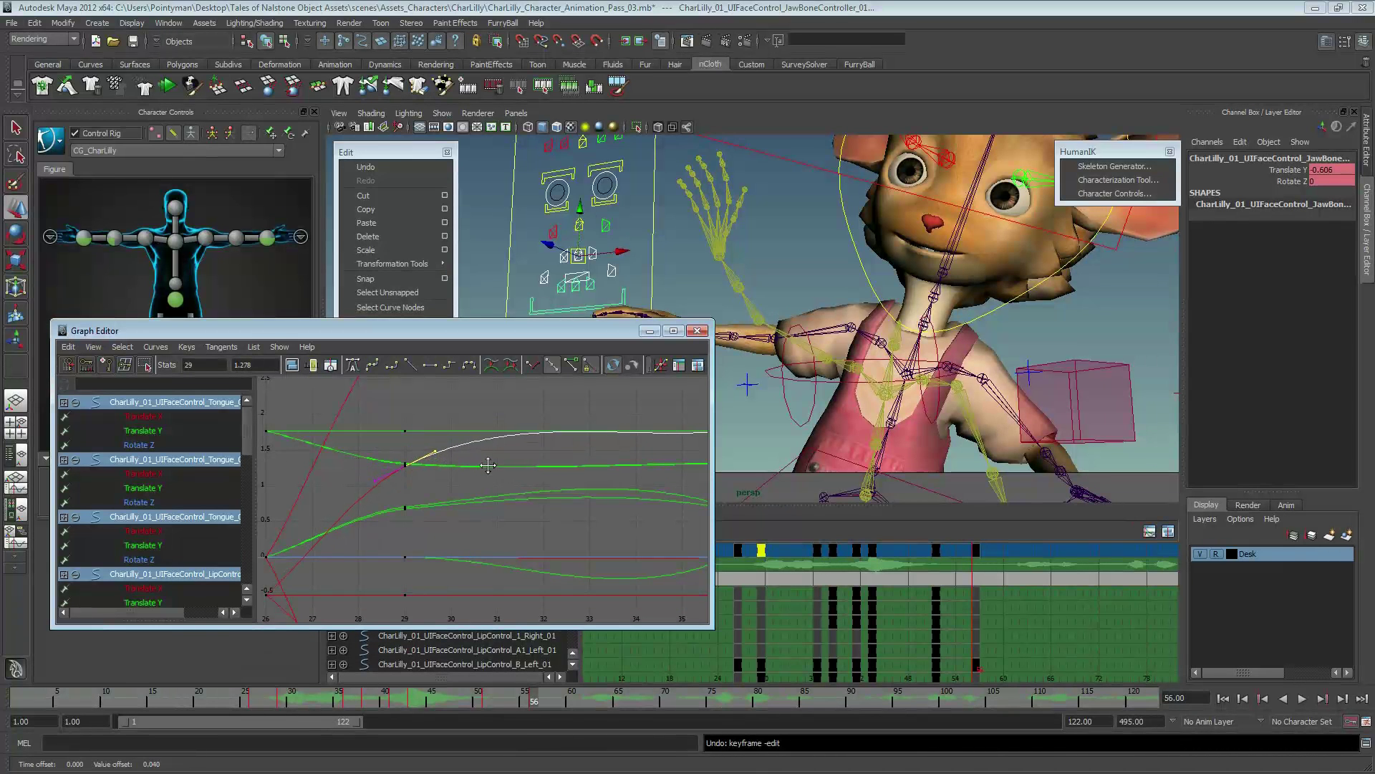
pyautogui.keyDown('alt'); pyautogui.moveTo(490, 466); pyautogui.dragTo(446, 467, button='right'); pyautogui.keyUp('alt')
pyautogui.moveTo(447, 467); pyautogui.dragTo(455, 468, button='middle')
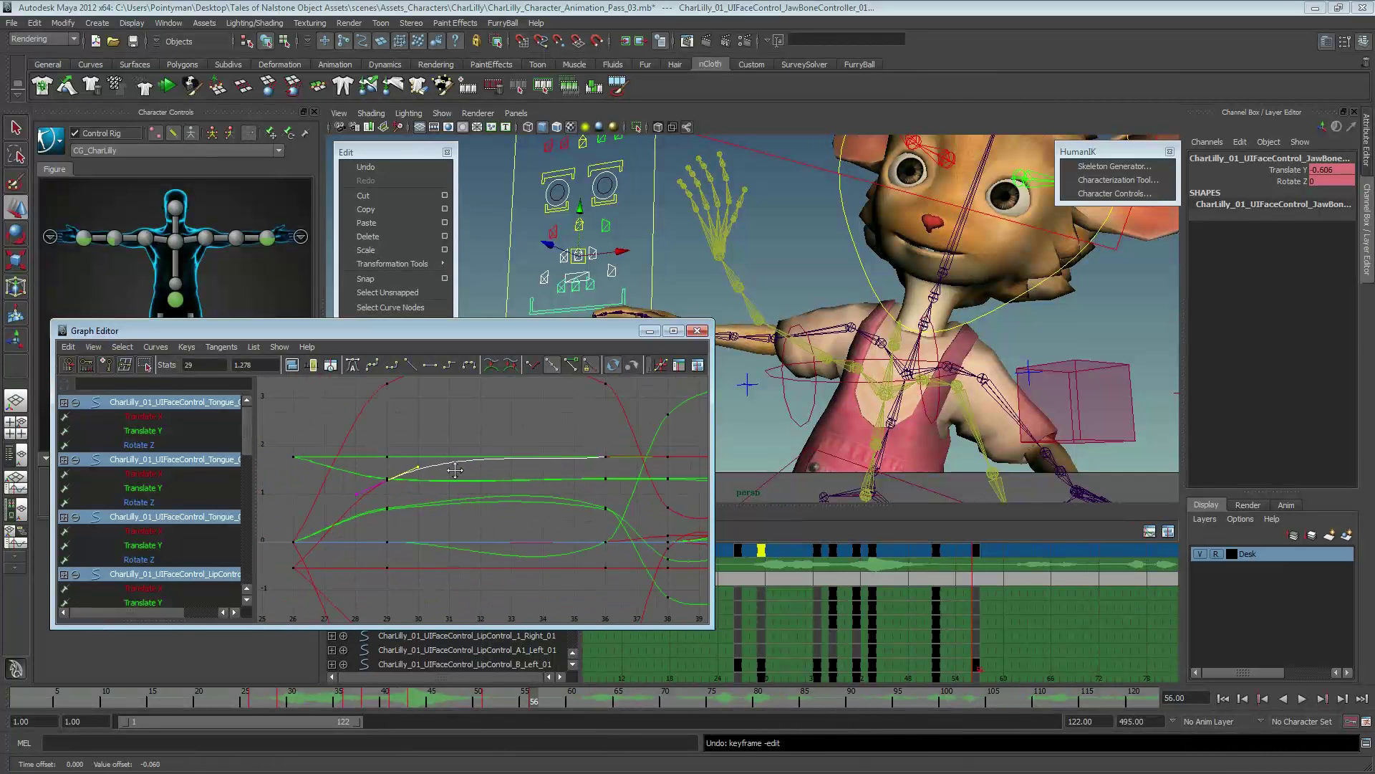
pyautogui.moveTo(578, 470)
pyautogui.keyDown('shift'); pyautogui.mouseDown(button='middle')
pyautogui.moveTo(374, 390)
pyautogui.moveTo(385, 428)
pyautogui.mouseUp(button='middle'); pyautogui.keyUp('shift')
pyautogui.click(454, 436)
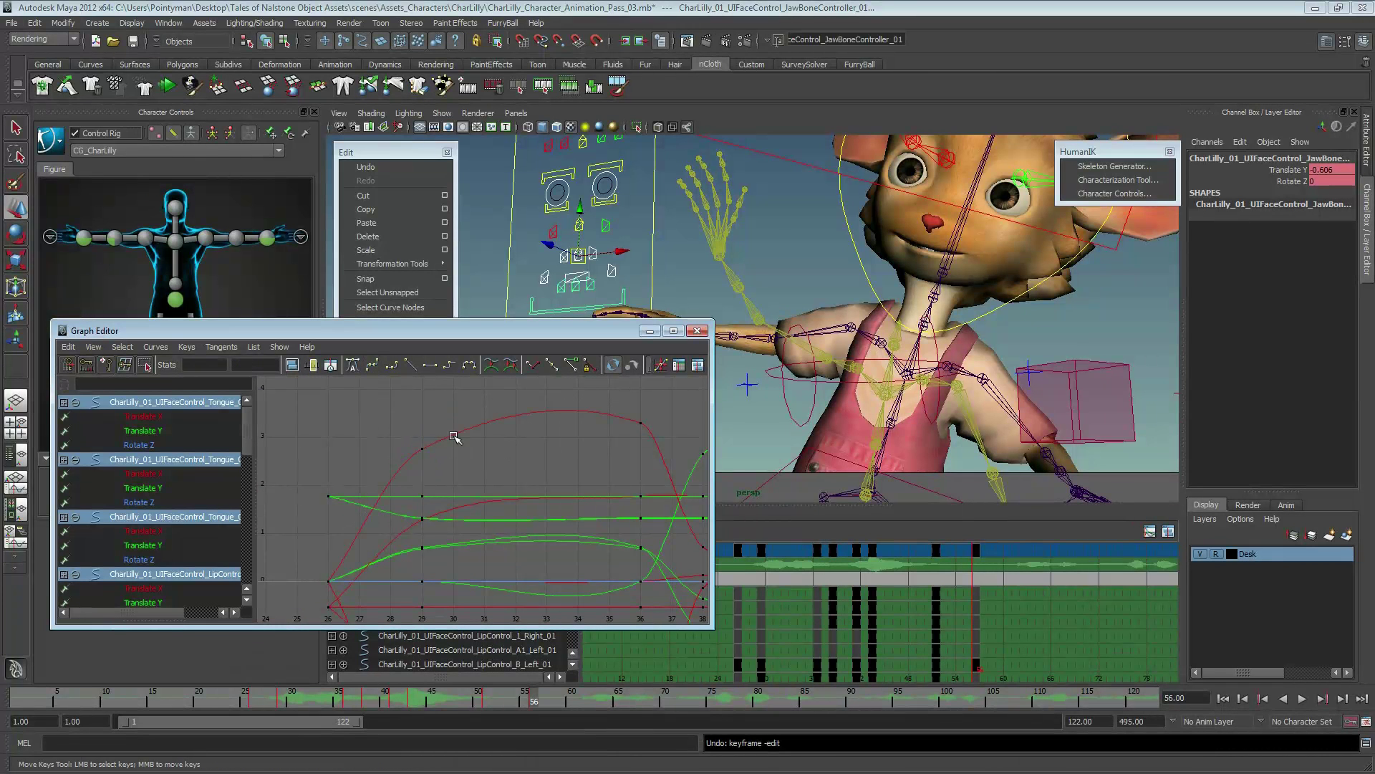
# - On the arching curve, lower frame 29 to 2.366 and frame 36 to 2.932
pyautogui.moveTo(447, 462); pyautogui.dragTo(449, 461)
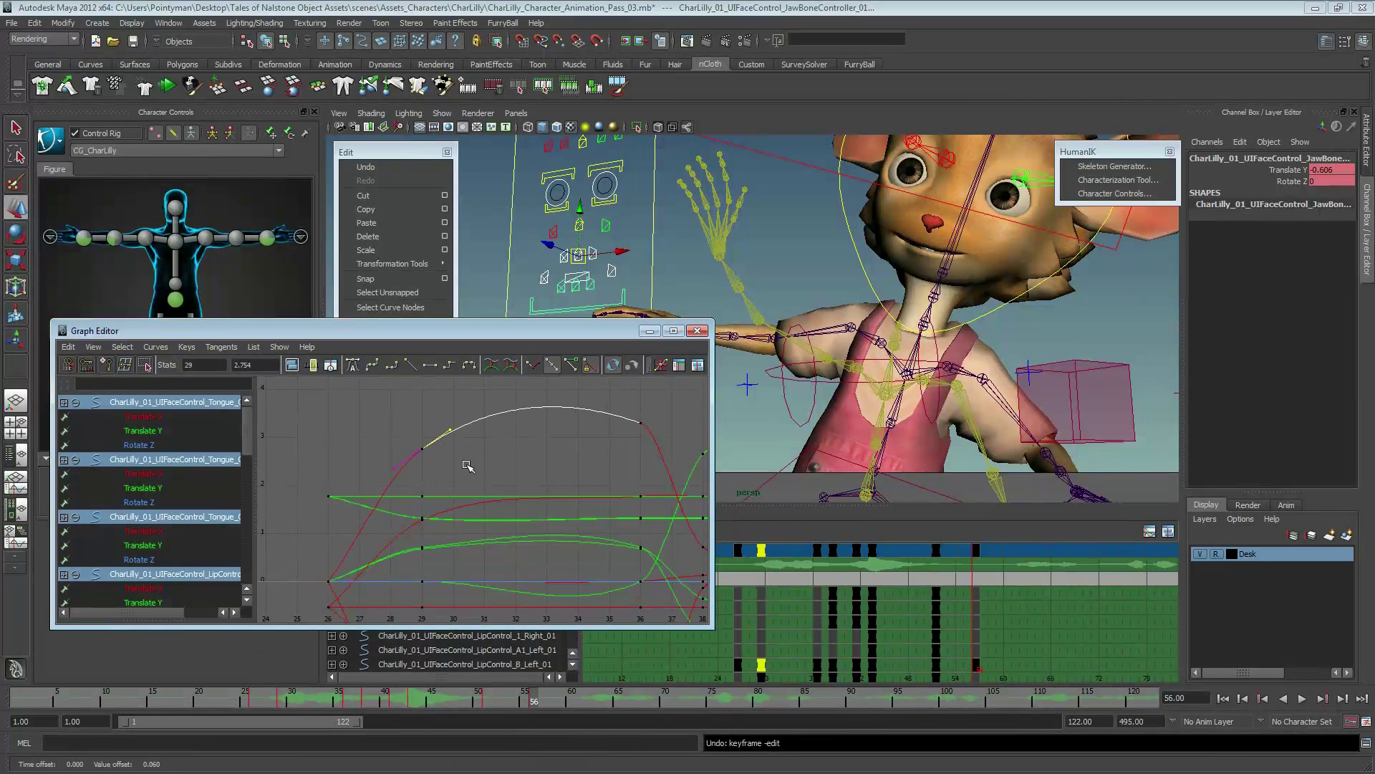
pyautogui.moveTo(390, 424); pyautogui.dragTo(570, 446, button='middle')
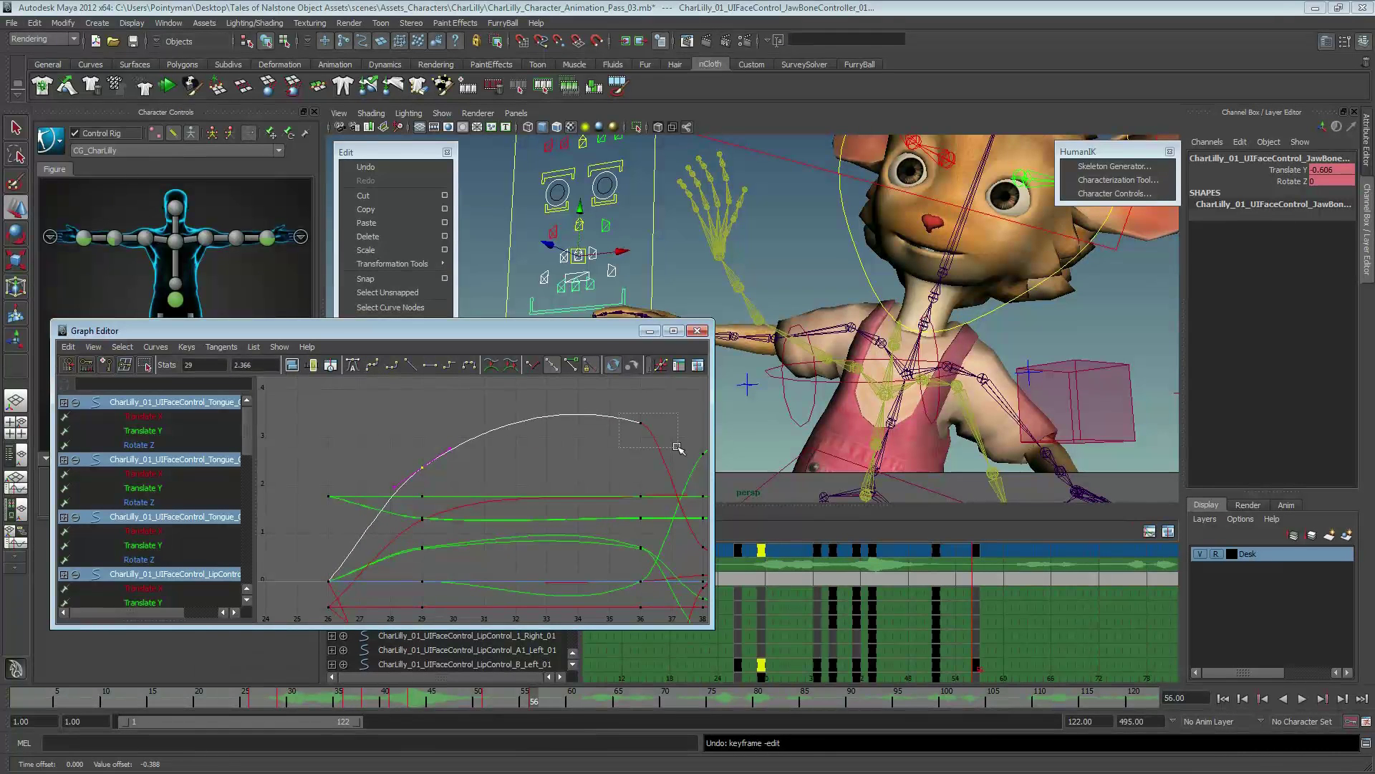
pyautogui.moveTo(620, 413); pyautogui.dragTo(678, 447)
pyautogui.keyDown('alt'); pyautogui.moveTo(678, 447); pyautogui.dragTo(564, 444, button='middle'); pyautogui.keyUp('alt')
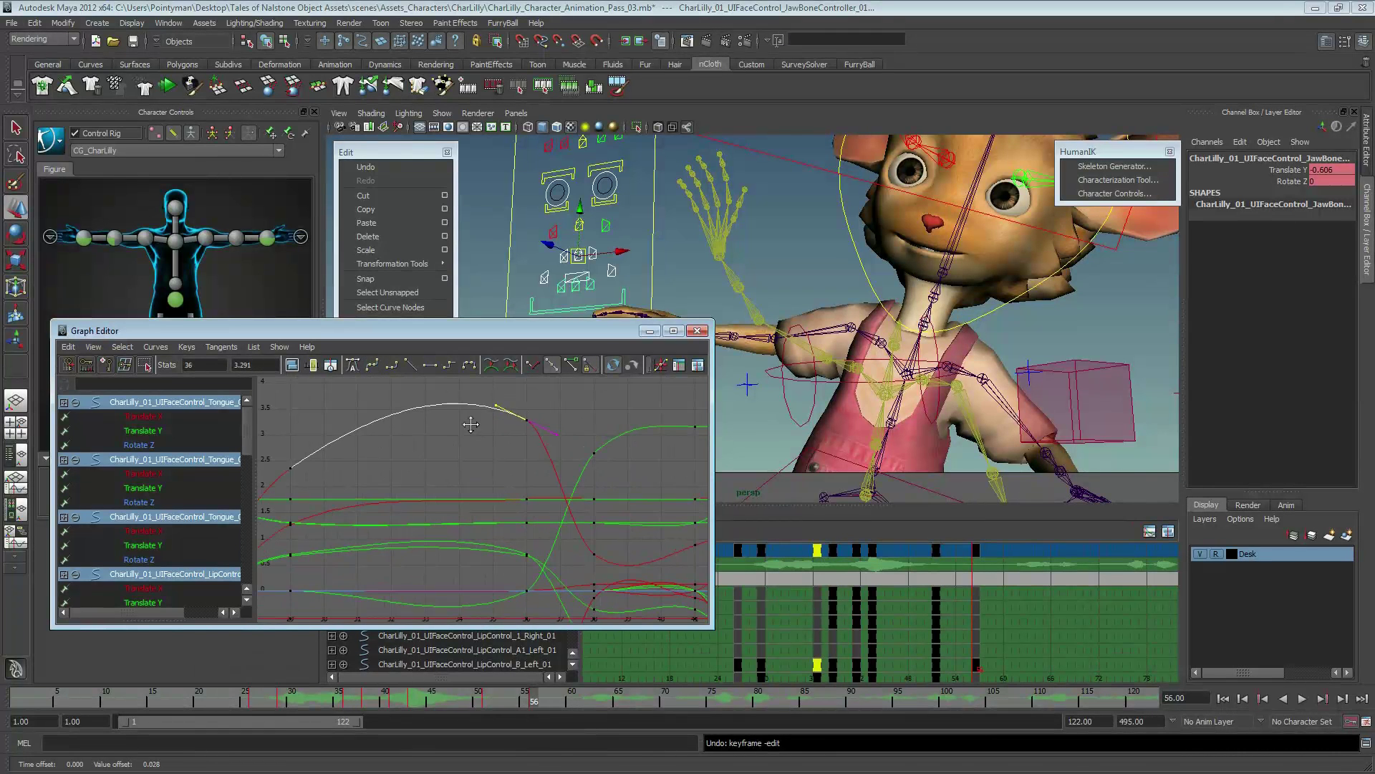
pyautogui.moveTo(470, 424)
pyautogui.mouseDown(button='middle')
pyautogui.moveTo(569, 444)
pyautogui.moveTo(528, 481)
pyautogui.moveTo(582, 512)
pyautogui.moveTo(602, 573)
pyautogui.moveTo(616, 498)
pyautogui.mouseUp(button='middle')
pyautogui.click(555, 456)
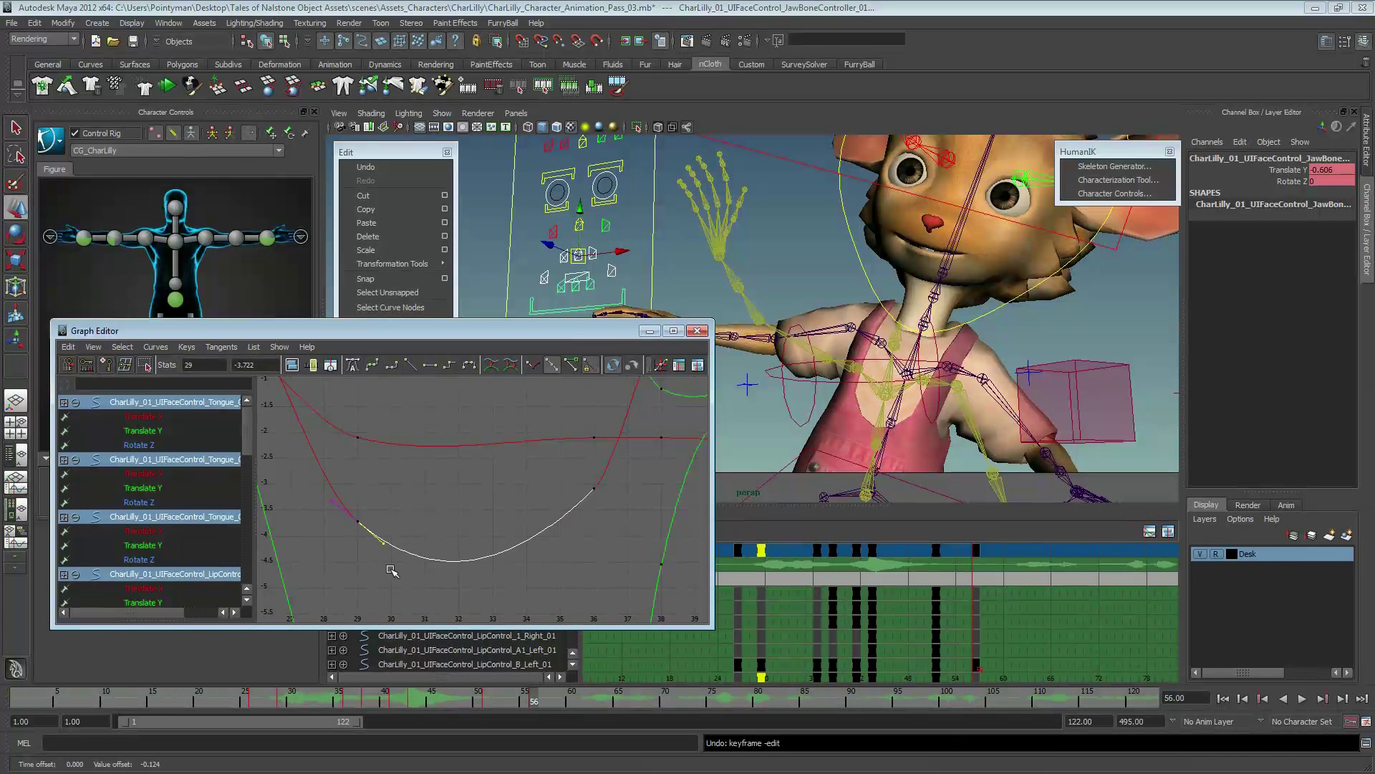
# - Raise the dipping curve's frame-29 key to -1.539
pyautogui.moveTo(381, 531); pyautogui.dragTo(321, 512)
pyautogui.moveTo(320, 511)
pyautogui.mouseDown(button='middle')
pyautogui.moveTo(326, 494)
pyautogui.moveTo(352, 540)
pyautogui.moveTo(419, 486)
pyautogui.mouseUp(button='middle')
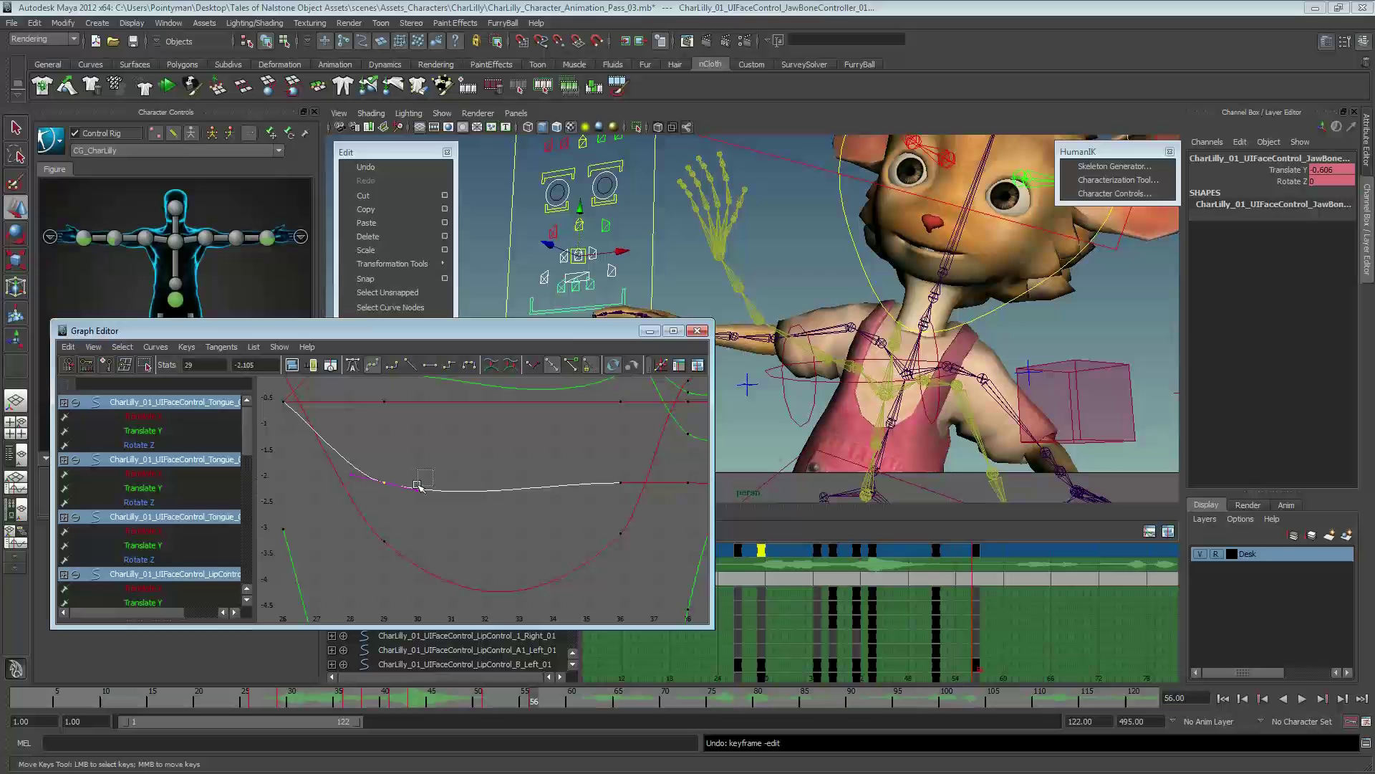
pyautogui.click(619, 482)
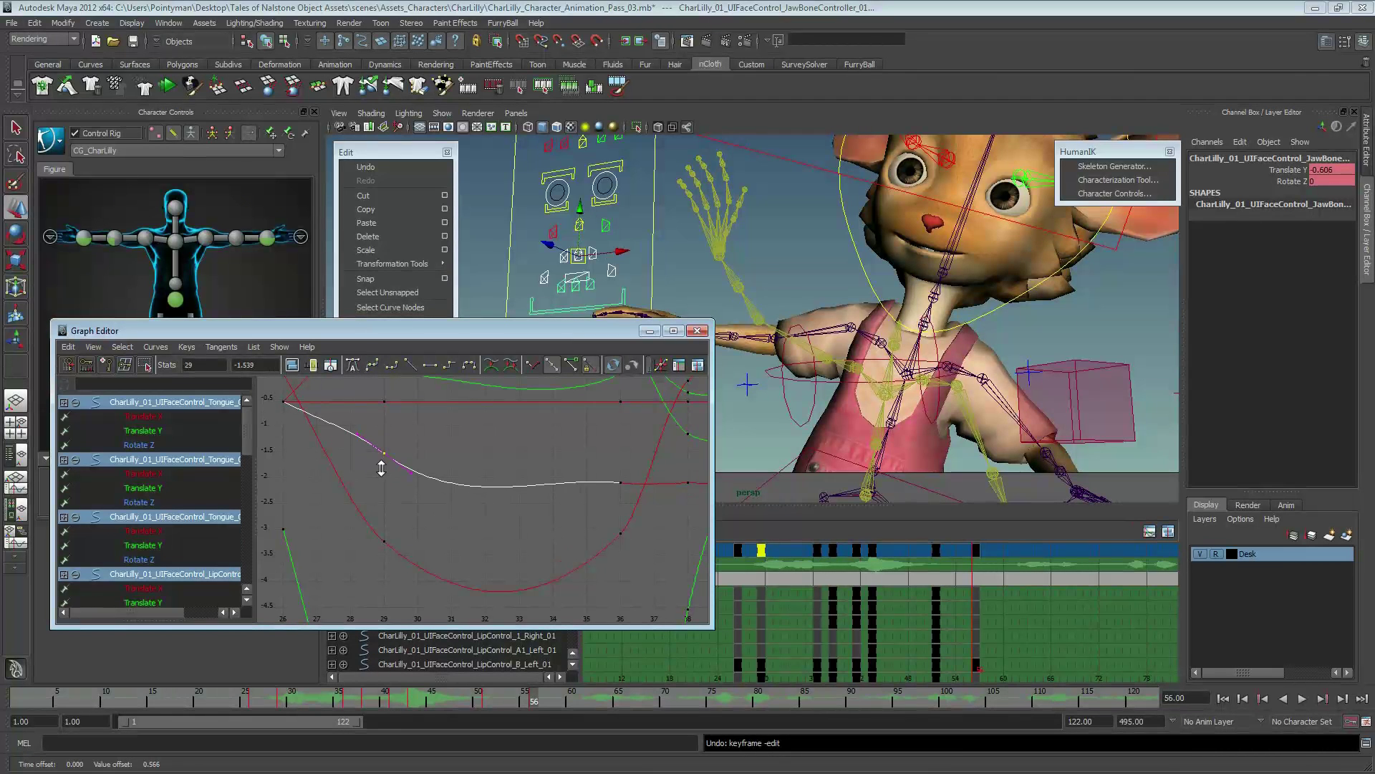
pyautogui.moveTo(379, 494); pyautogui.dragTo(434, 506)
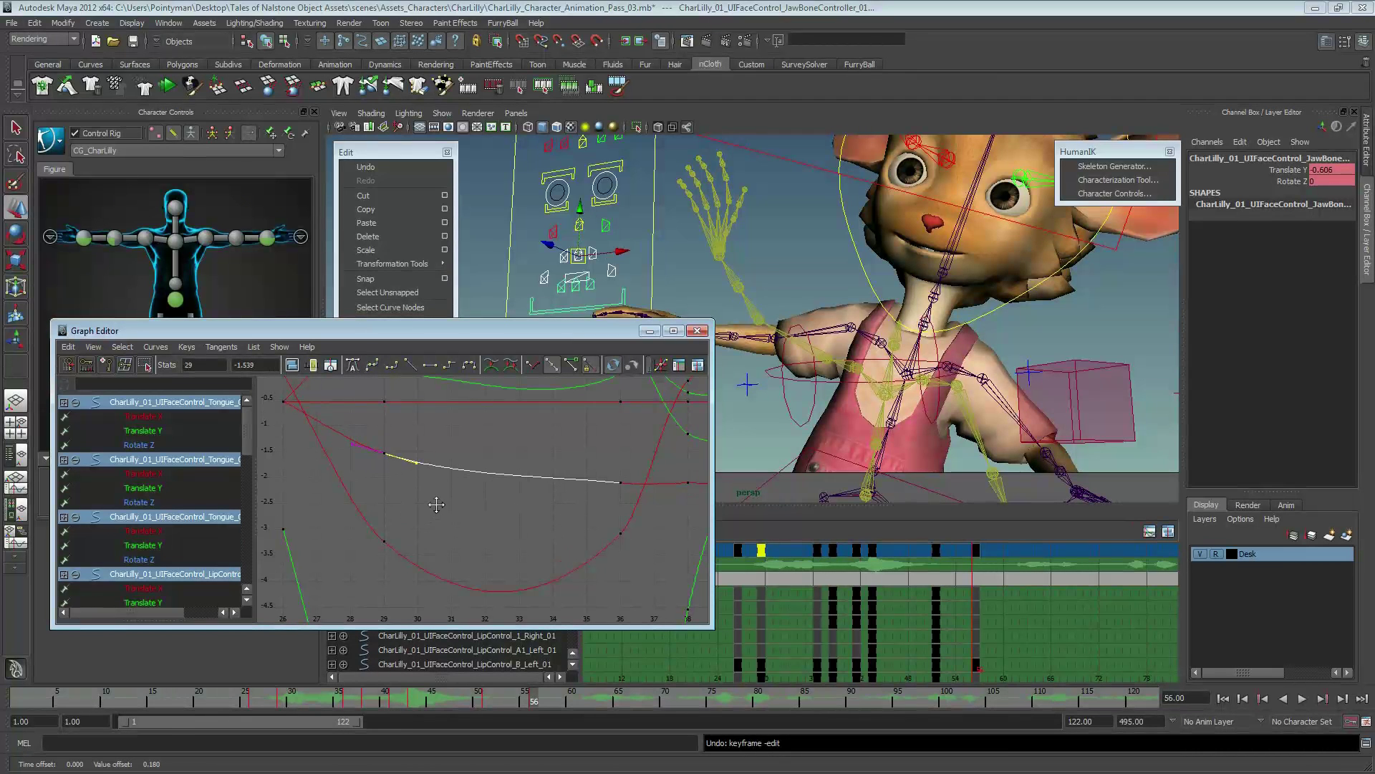
pyautogui.keyDown('alt'); pyautogui.moveTo(436, 504); pyautogui.dragTo(385, 516, button='middle'); pyautogui.keyUp('alt')
pyautogui.moveTo(567, 528); pyautogui.dragTo(583, 529)
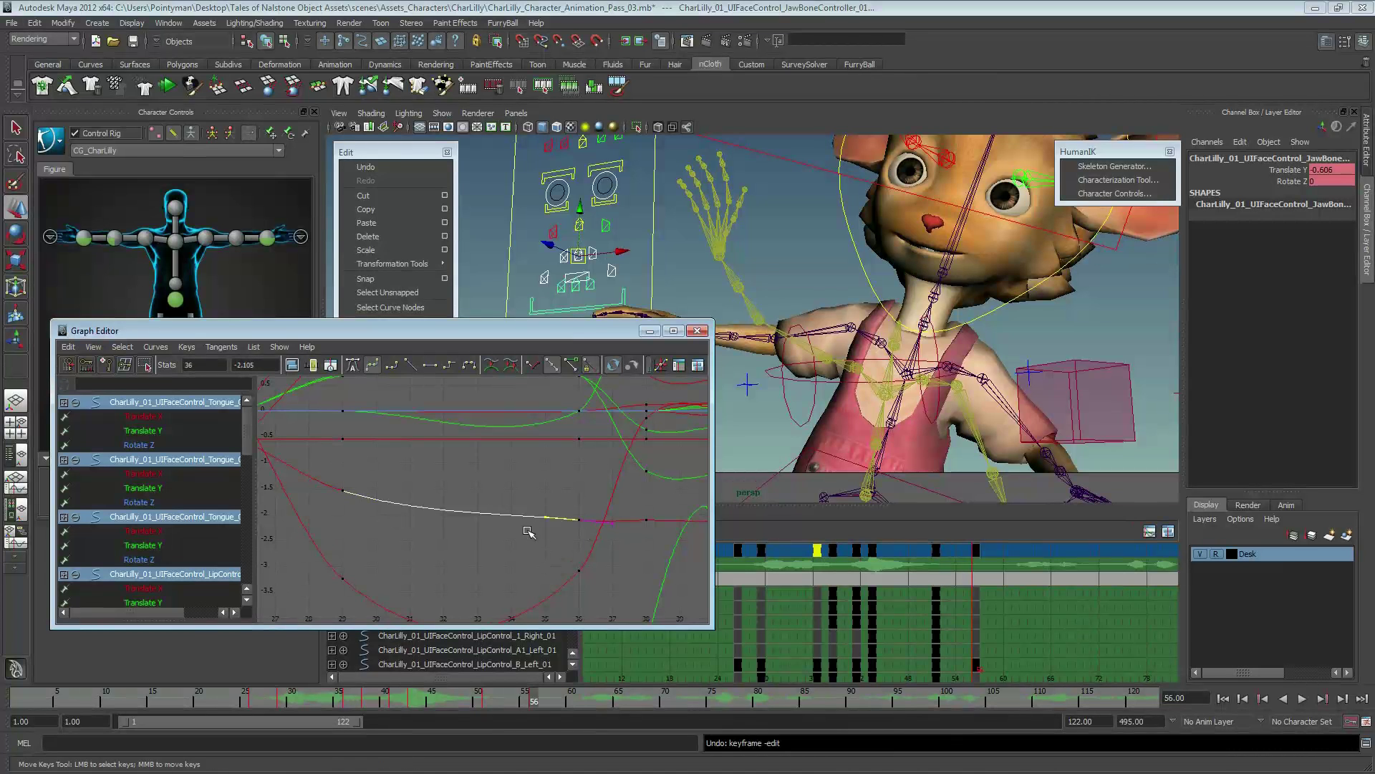
pyautogui.moveTo(652, 536)
pyautogui.keyDown('alt'); pyautogui.mouseDown(button='right')
pyautogui.moveTo(485, 442)
pyautogui.moveTo(501, 445)
pyautogui.moveTo(451, 506)
pyautogui.moveTo(439, 571)
pyautogui.moveTo(483, 490)
pyautogui.mouseUp(button='right'); pyautogui.keyUp('alt')
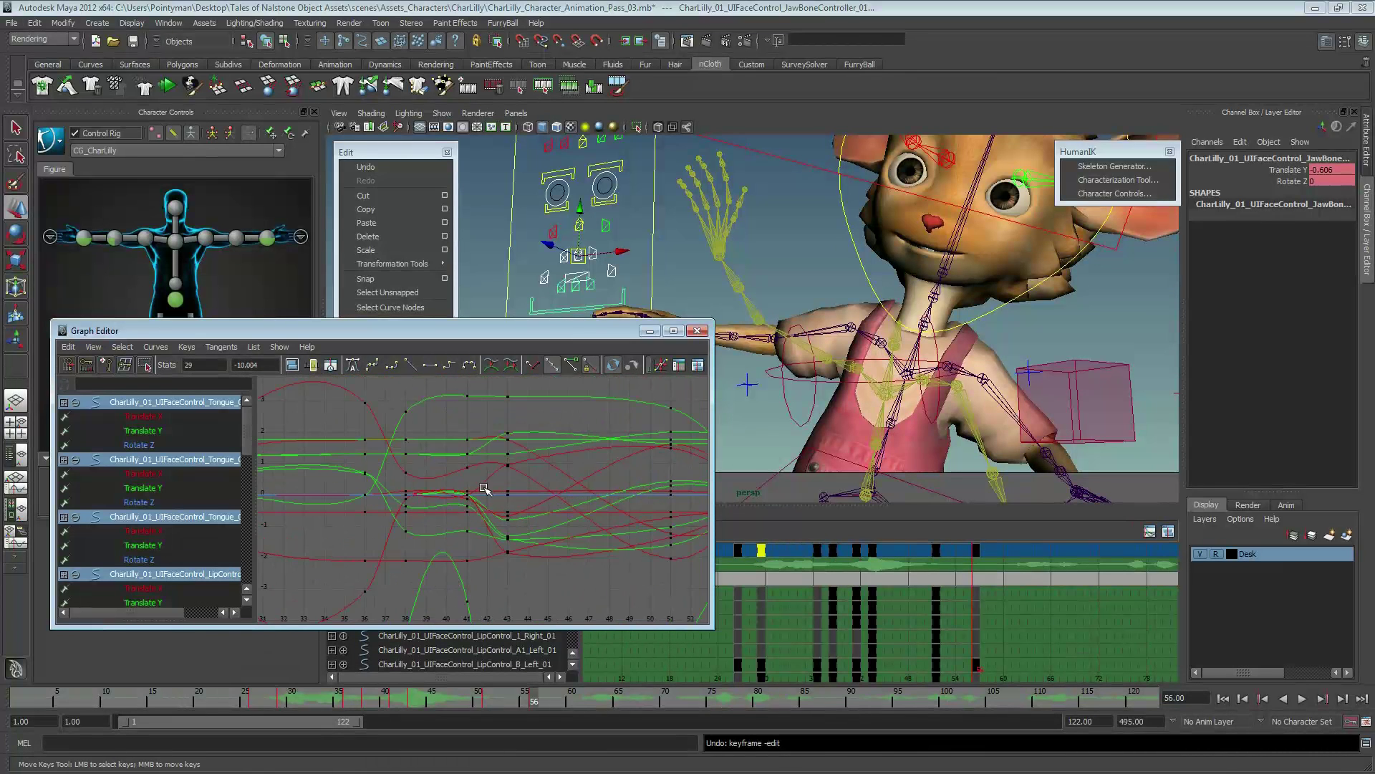
# - Raise the frame-43 key slightly
pyautogui.keyDown('alt'); pyautogui.moveTo(416, 475); pyautogui.dragTo(272, 477, button='middle'); pyautogui.keyUp('alt')
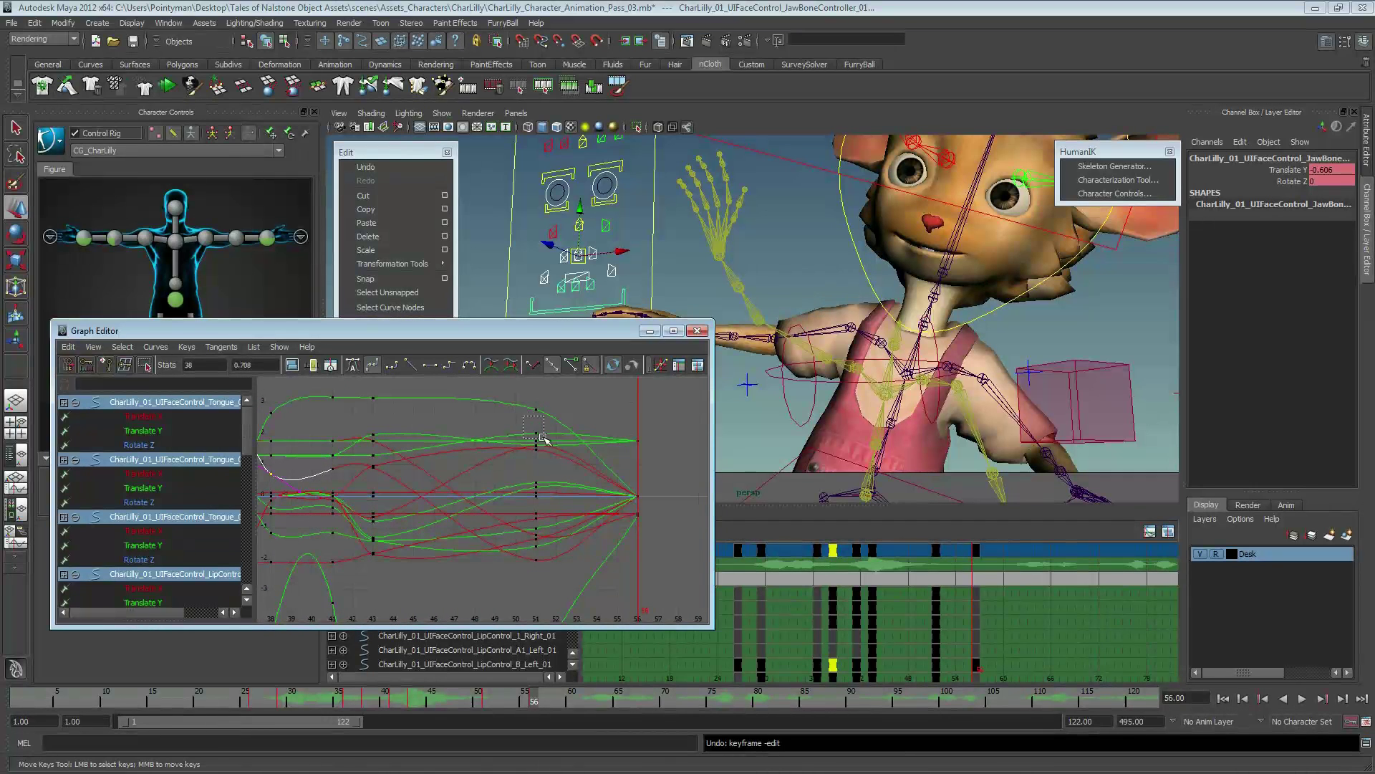
pyautogui.moveTo(524, 416); pyautogui.dragTo(543, 438)
pyautogui.press('f')
pyautogui.keyDown('alt'); pyautogui.moveTo(325, 566); pyautogui.dragTo(556, 524, button='middle'); pyautogui.keyUp('alt')
pyautogui.moveTo(524, 568); pyautogui.dragTo(529, 547, button='middle')
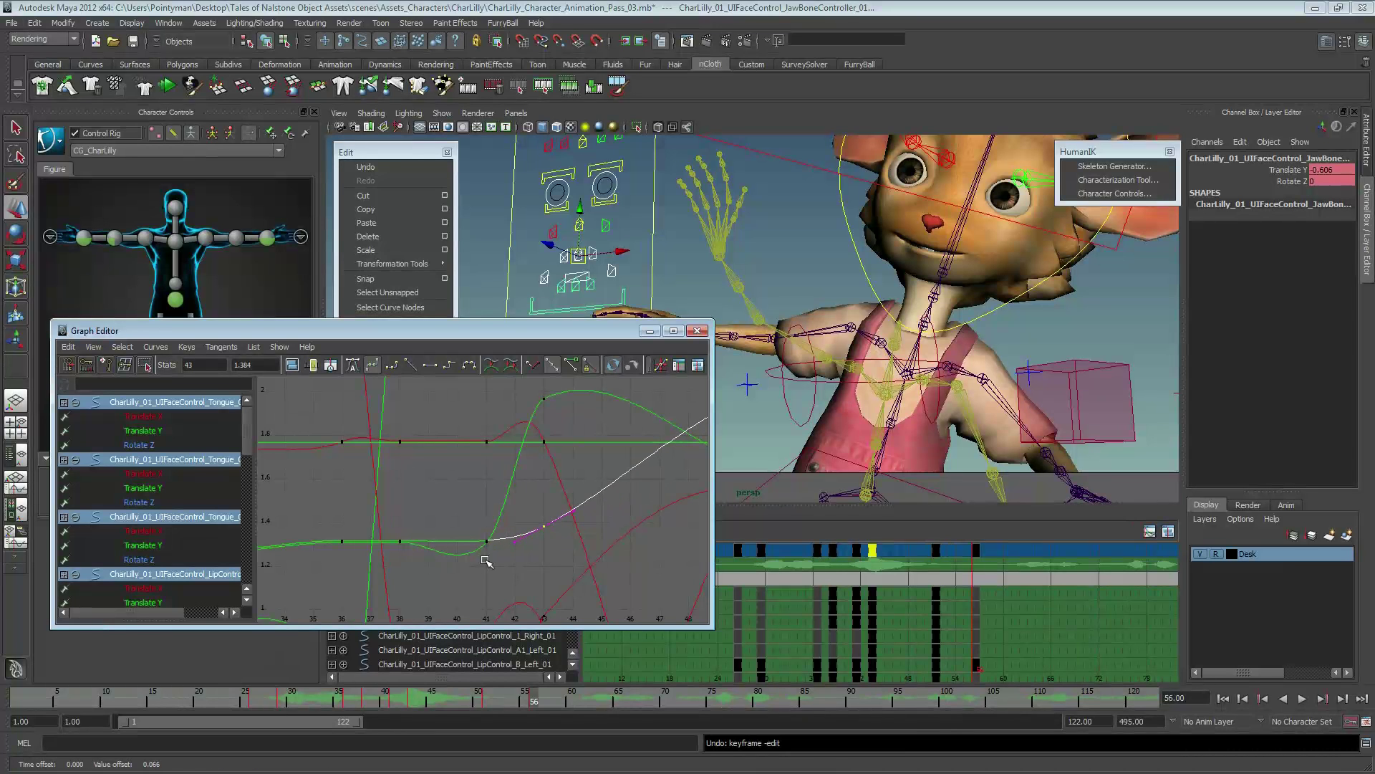
# - Nudge the green curve's frame-36 key down to about 1.772 and close the Graph Editor
pyautogui.moveTo(423, 517)
pyautogui.keyDown('alt'); pyautogui.mouseDown(button='middle')
pyautogui.moveTo(482, 491)
pyautogui.moveTo(482, 510)
pyautogui.moveTo(554, 498)
pyautogui.mouseUp(button='middle'); pyautogui.keyUp('alt')
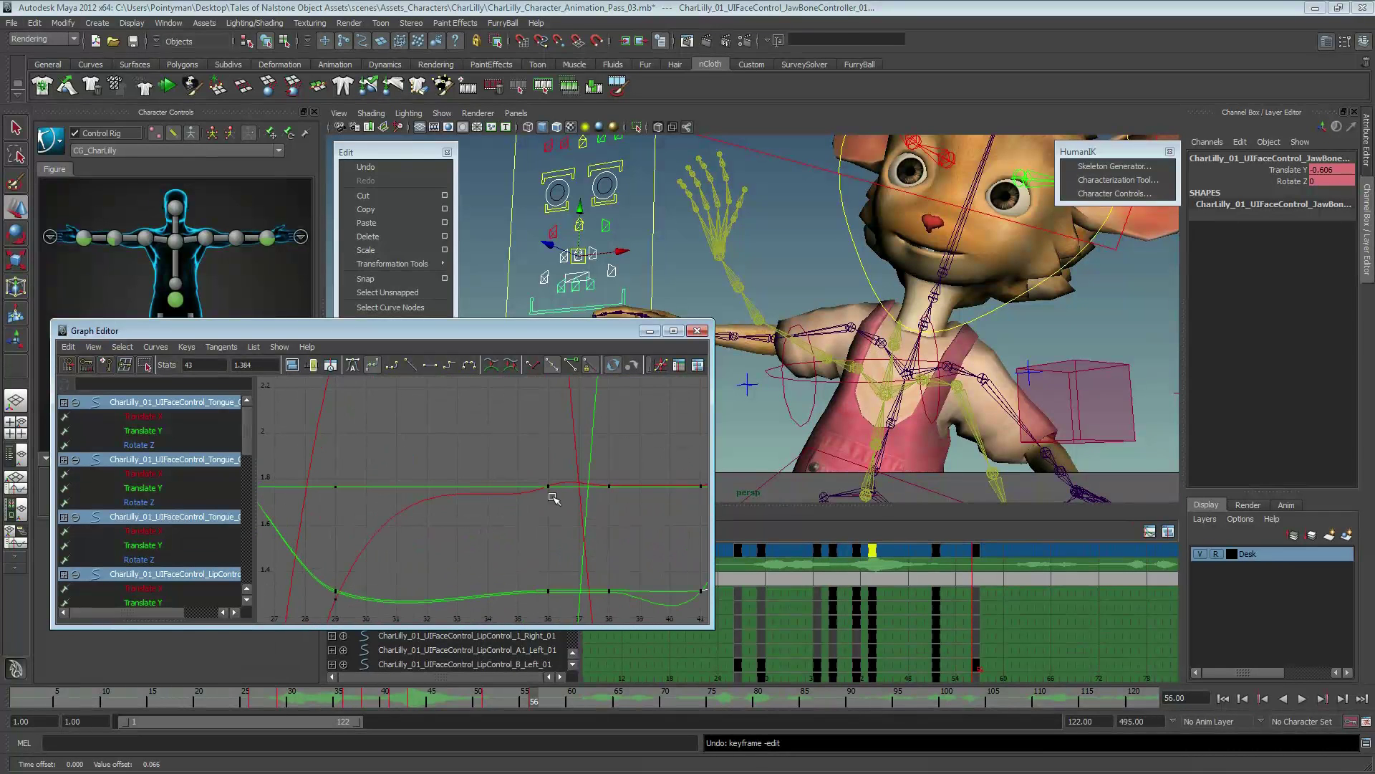
pyautogui.click(550, 485)
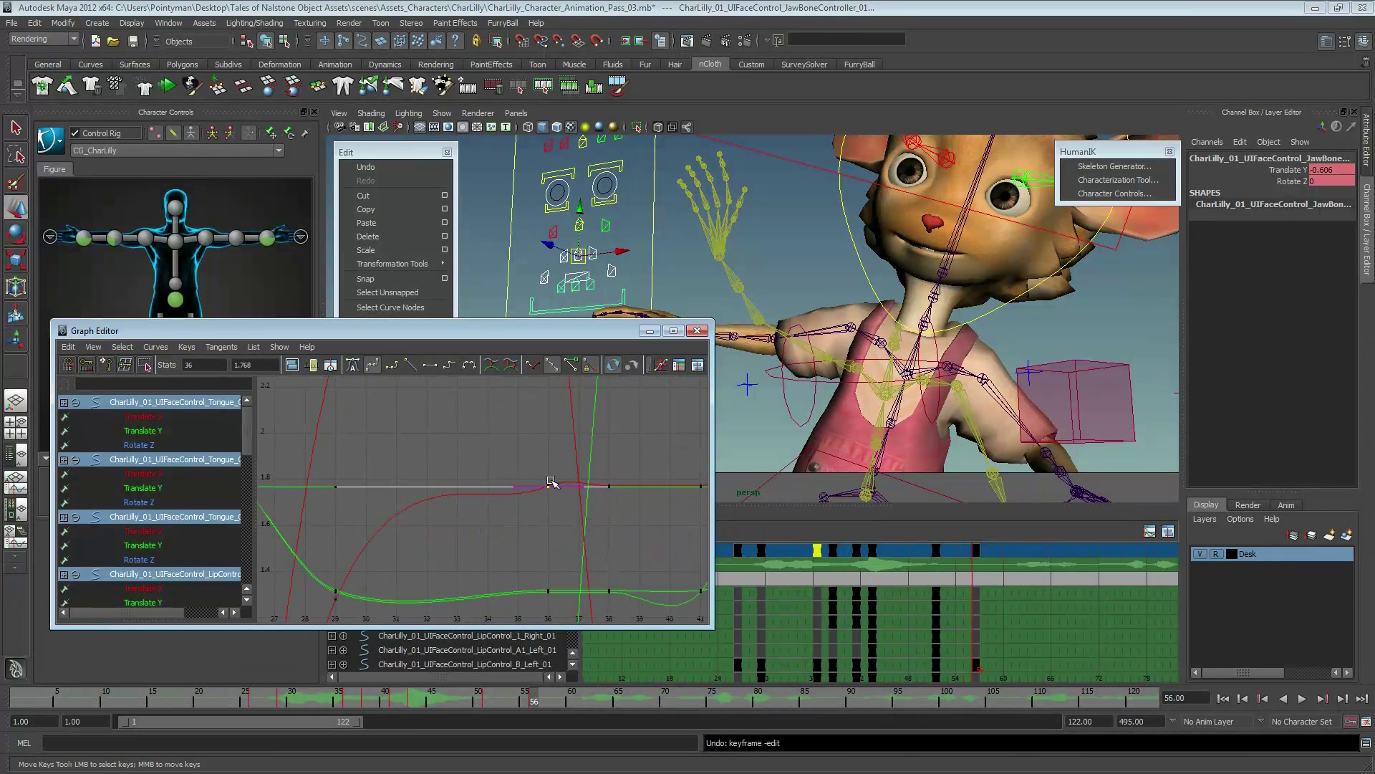
pyautogui.click(559, 483)
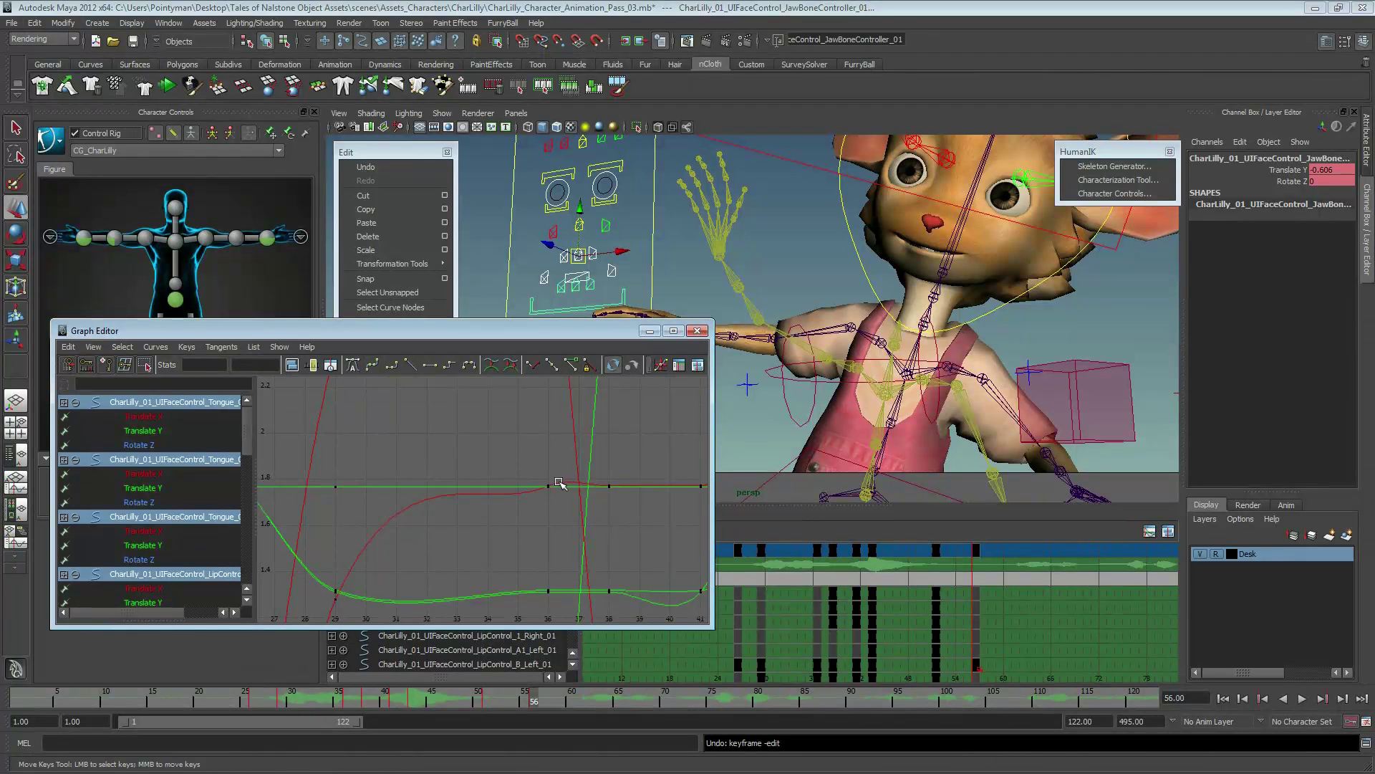
pyautogui.click(335, 597)
pyautogui.click(549, 484)
pyautogui.click(552, 485)
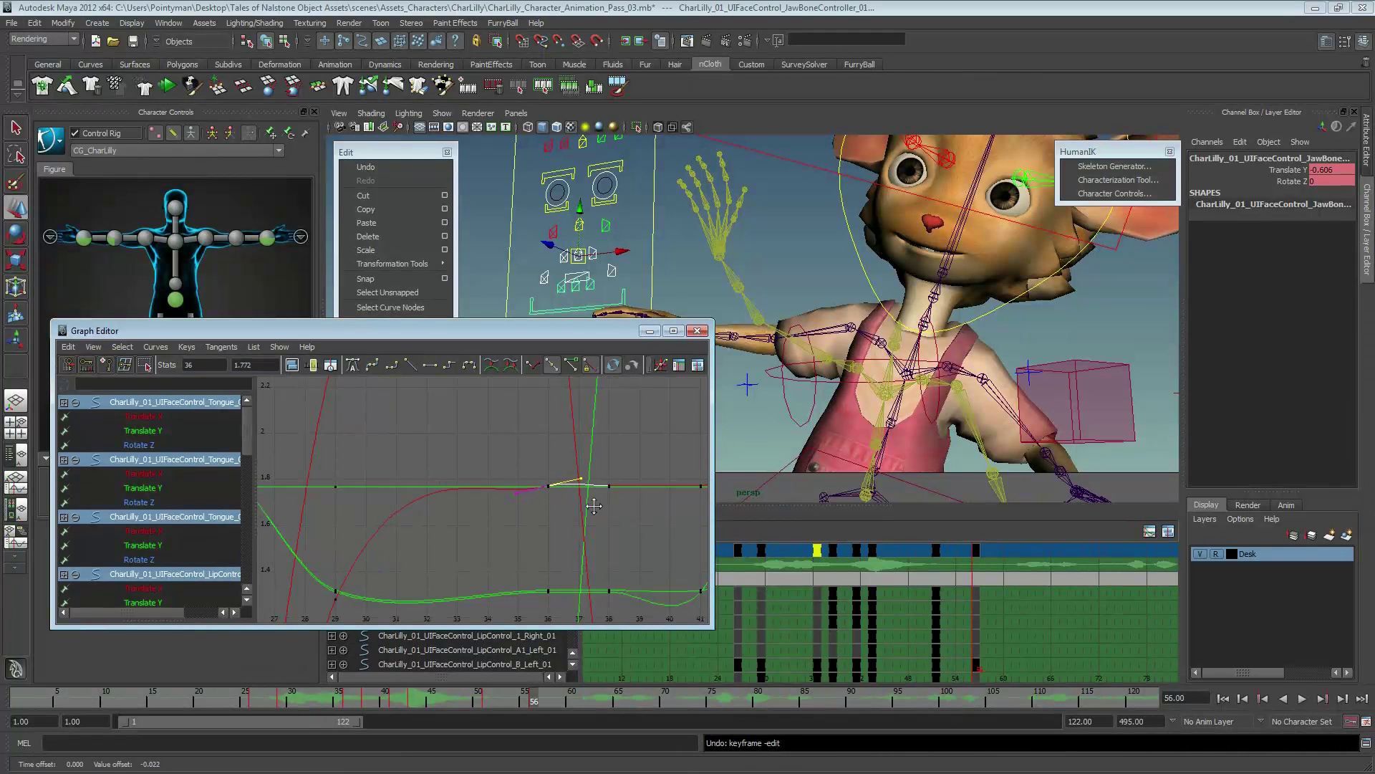
pyautogui.moveTo(553, 484); pyautogui.dragTo(594, 510, button='middle')
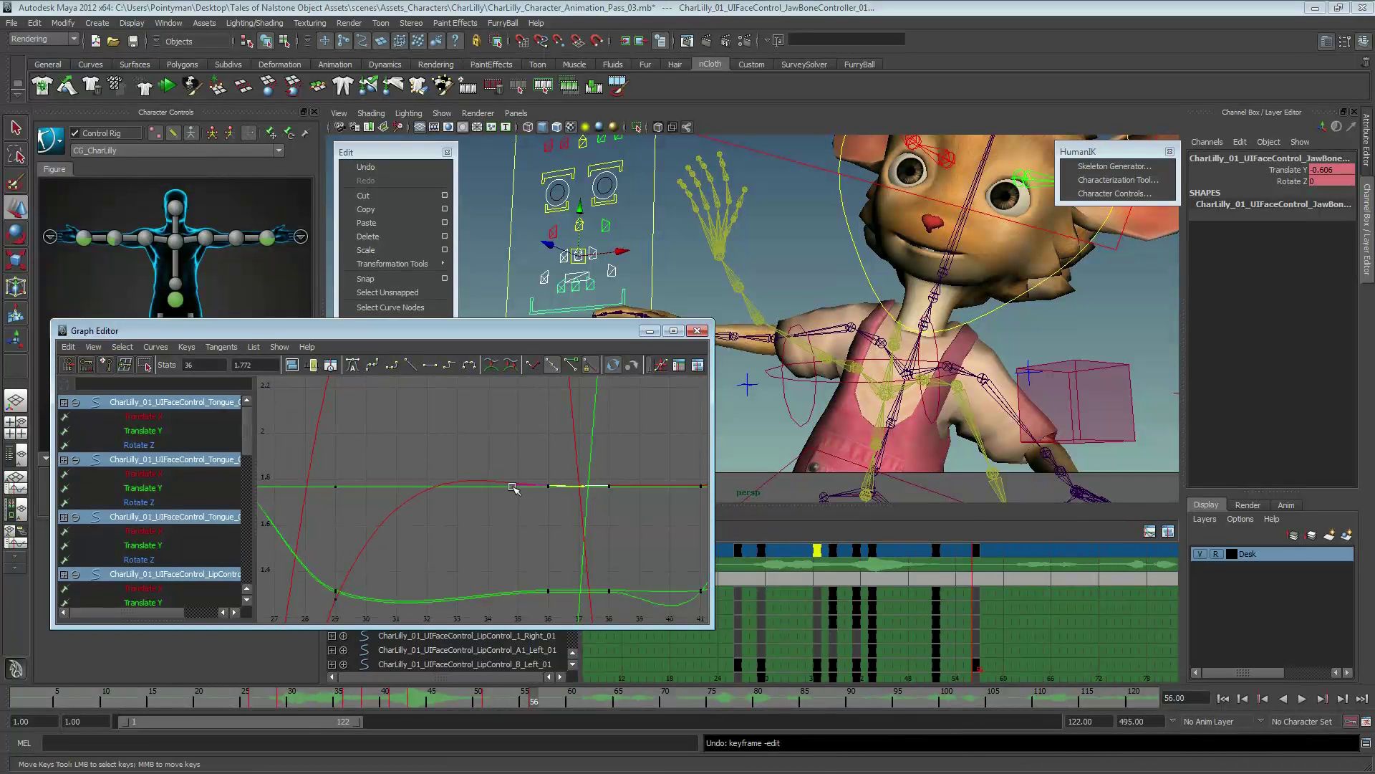
pyautogui.press('a')
pyautogui.click(697, 331)
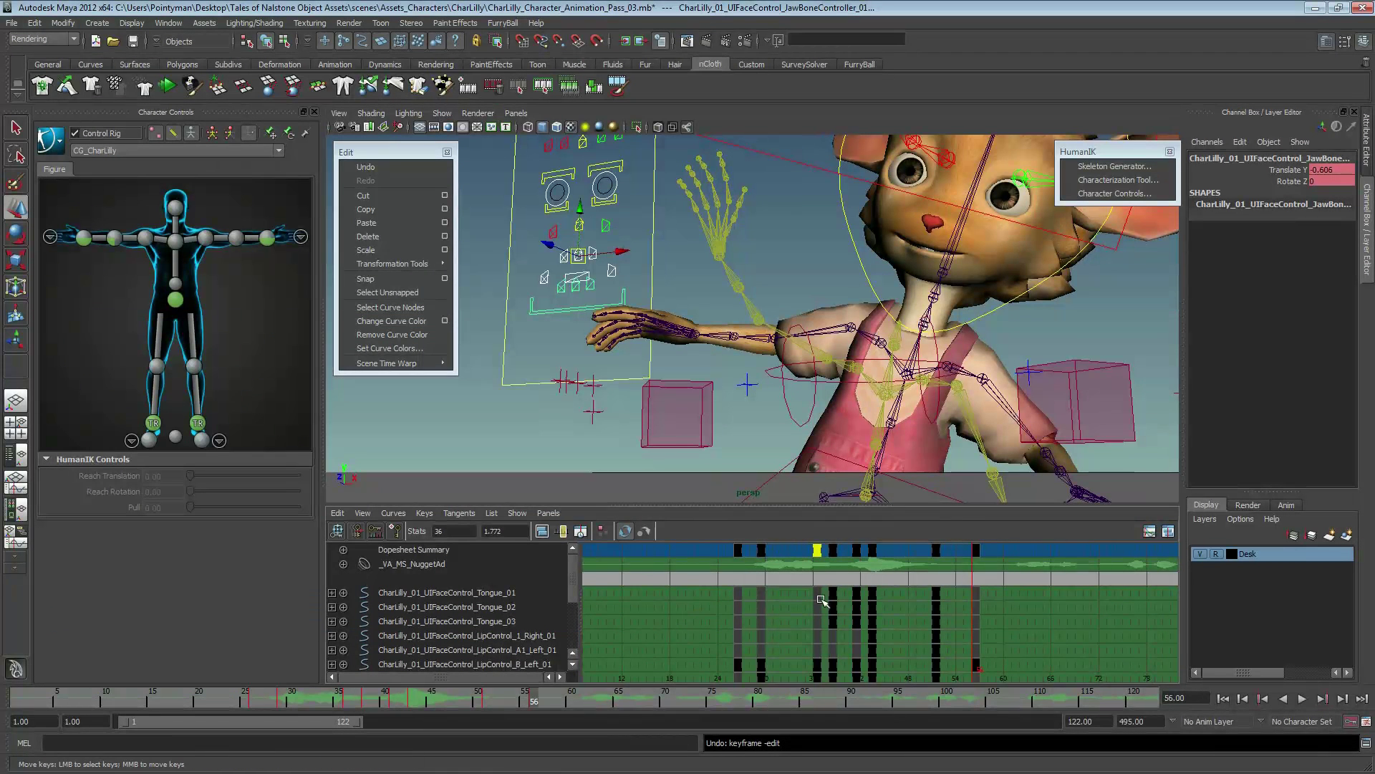
# - Play and scrub the lip-sync from frame 22 to frame 90, orbiting around the head
pyautogui.keyDown('alt'); pyautogui.moveTo(634, 602); pyautogui.dragTo(730, 600, button='middle'); pyautogui.keyUp('alt')
pyautogui.click(217, 700)
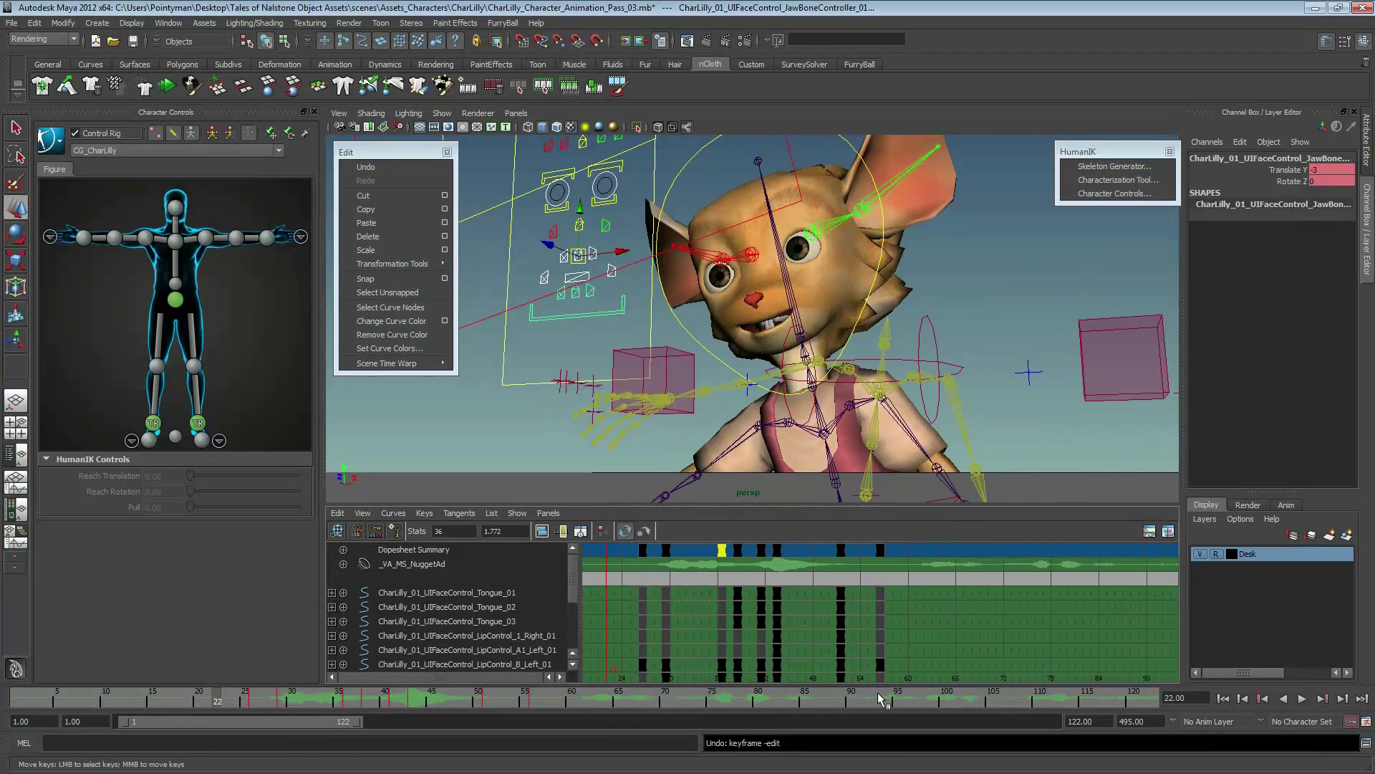
pyautogui.click(1302, 700)
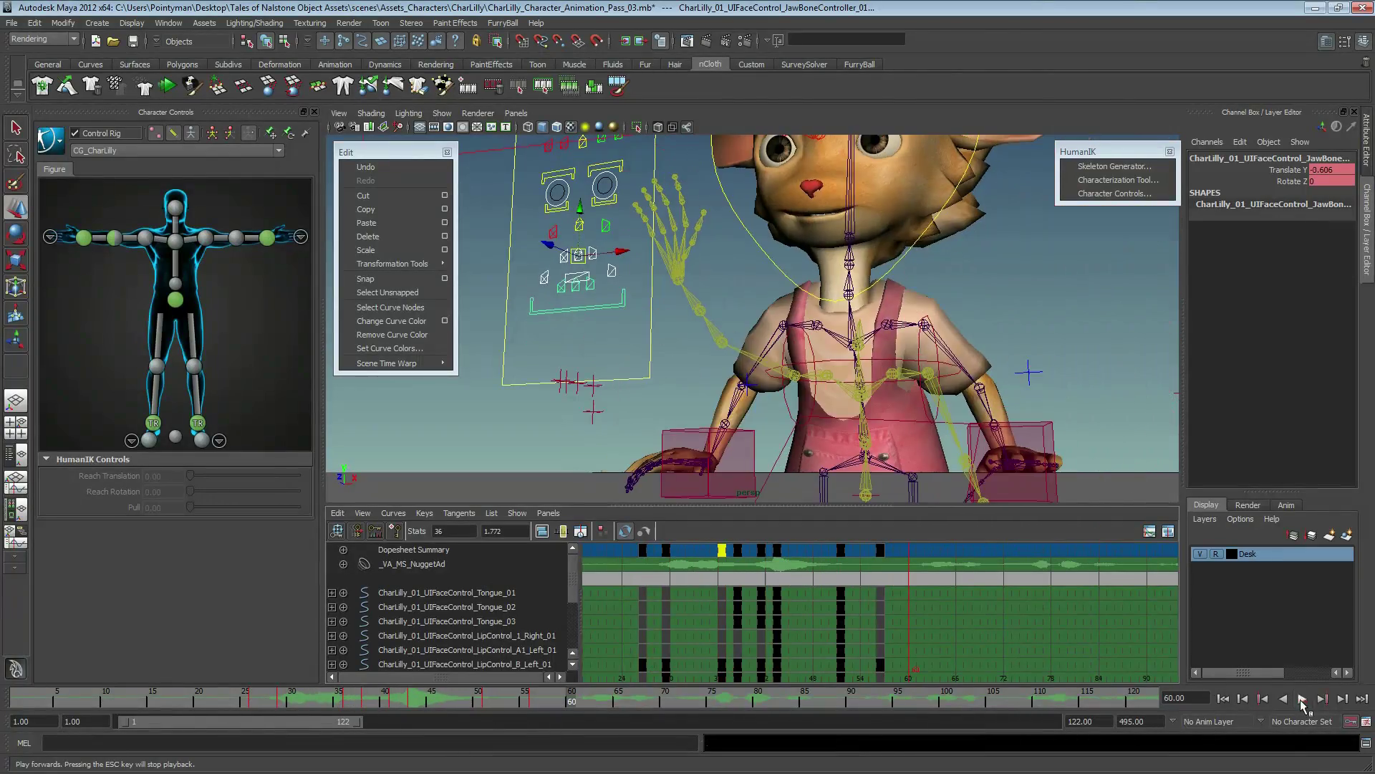
pyautogui.keyDown('alt'); pyautogui.moveTo(924, 300); pyautogui.dragTo(834, 419); pyautogui.keyUp('alt')
pyautogui.moveTo(207, 700); pyautogui.dragTo(594, 710)
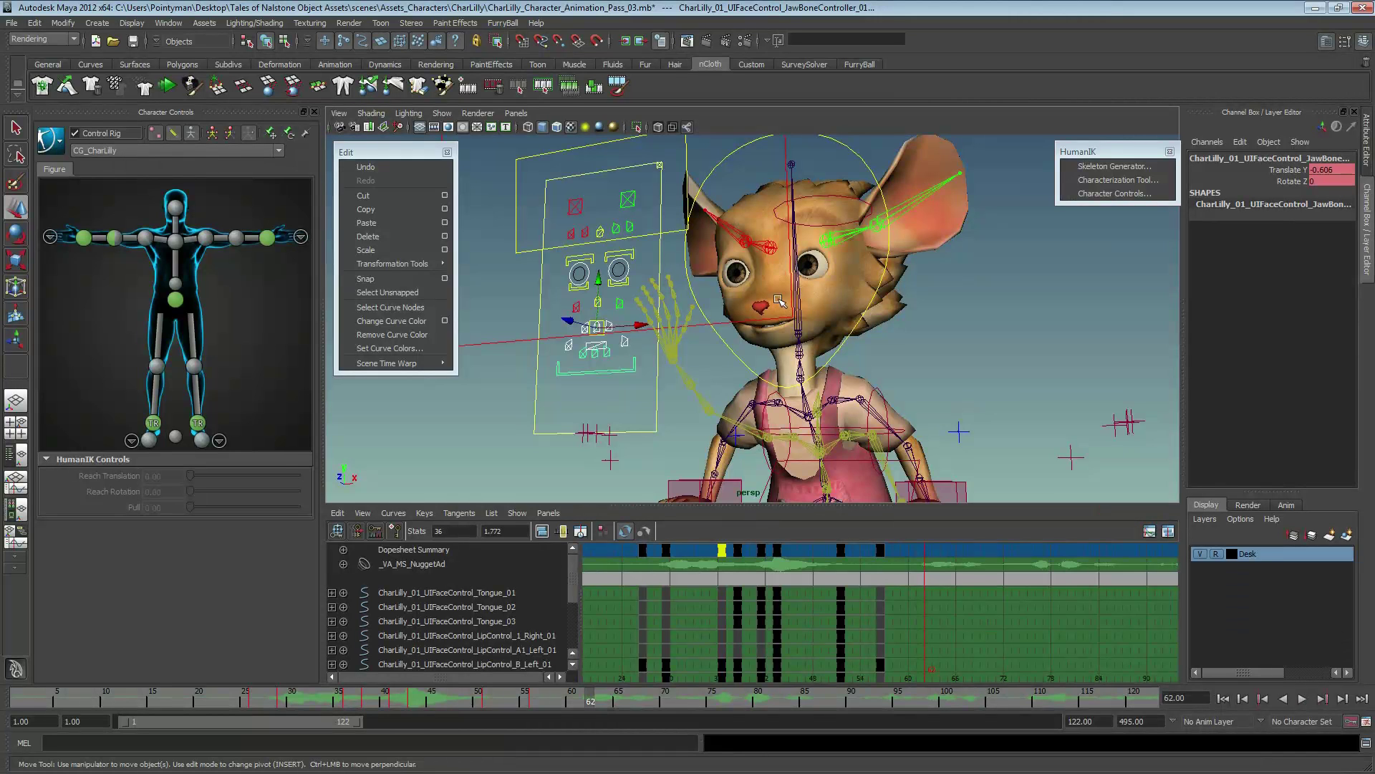
pyautogui.keyDown('alt'); pyautogui.moveTo(947, 600); pyautogui.dragTo(855, 593, button='right'); pyautogui.keyUp('alt')
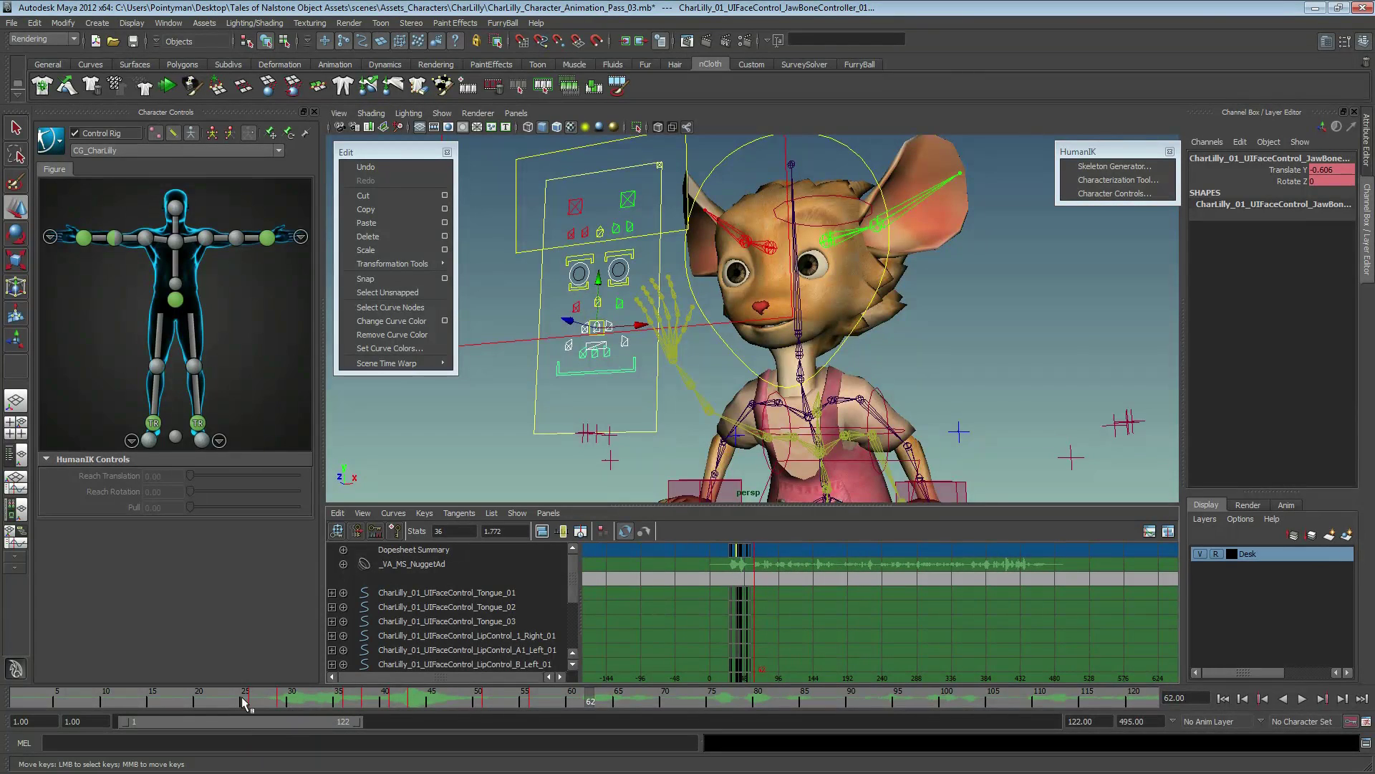
pyautogui.moveTo(244, 702); pyautogui.dragTo(568, 704)
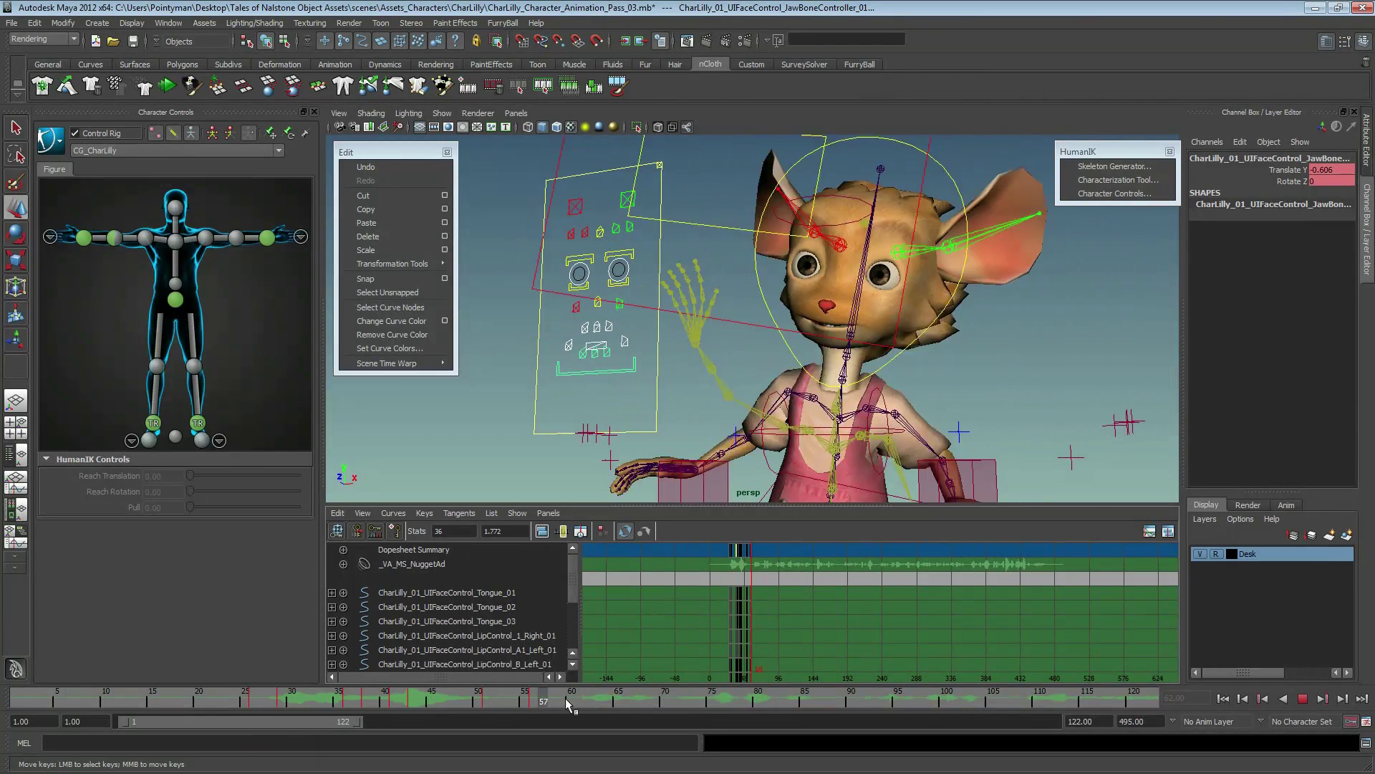
pyautogui.press('Escape')
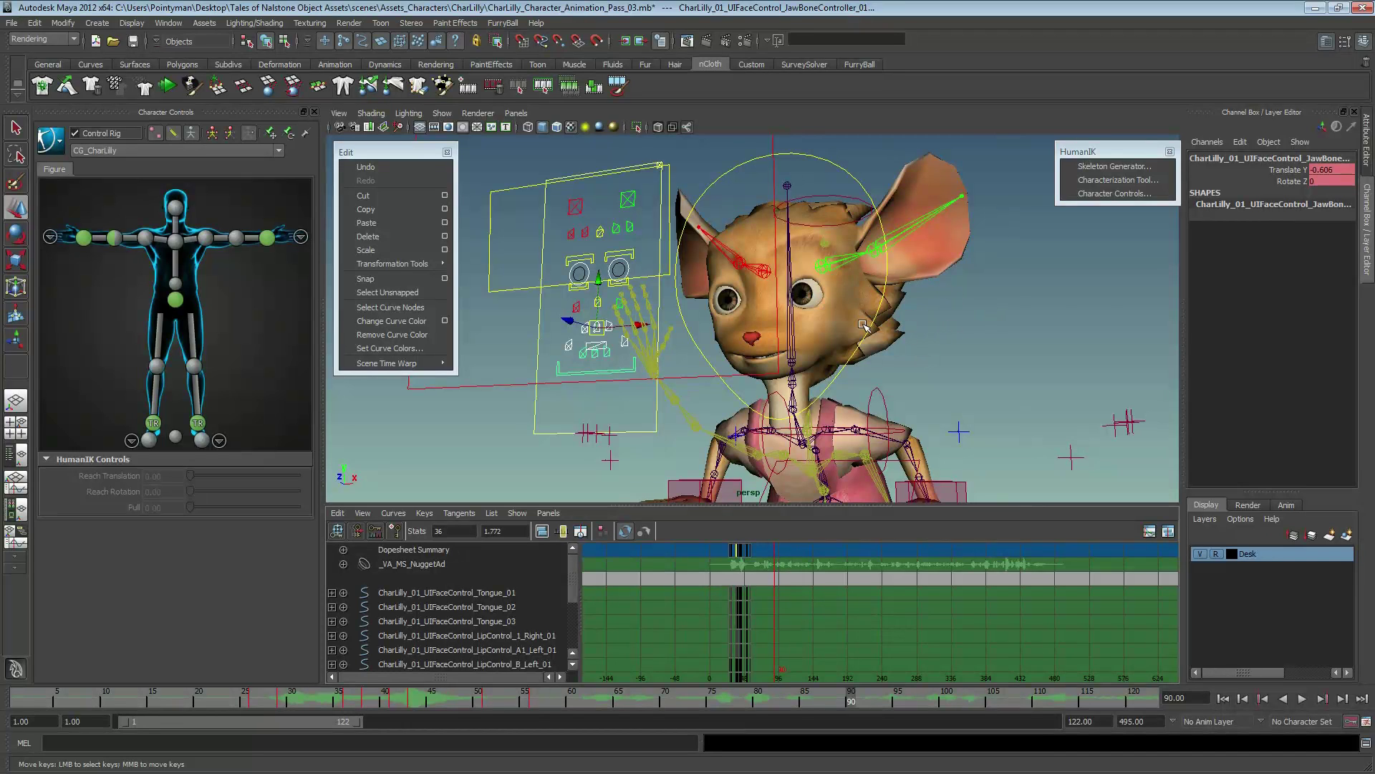
pyautogui.keyDown('alt'); pyautogui.moveTo(864, 326); pyautogui.dragTo(992, 334); pyautogui.keyUp('alt')
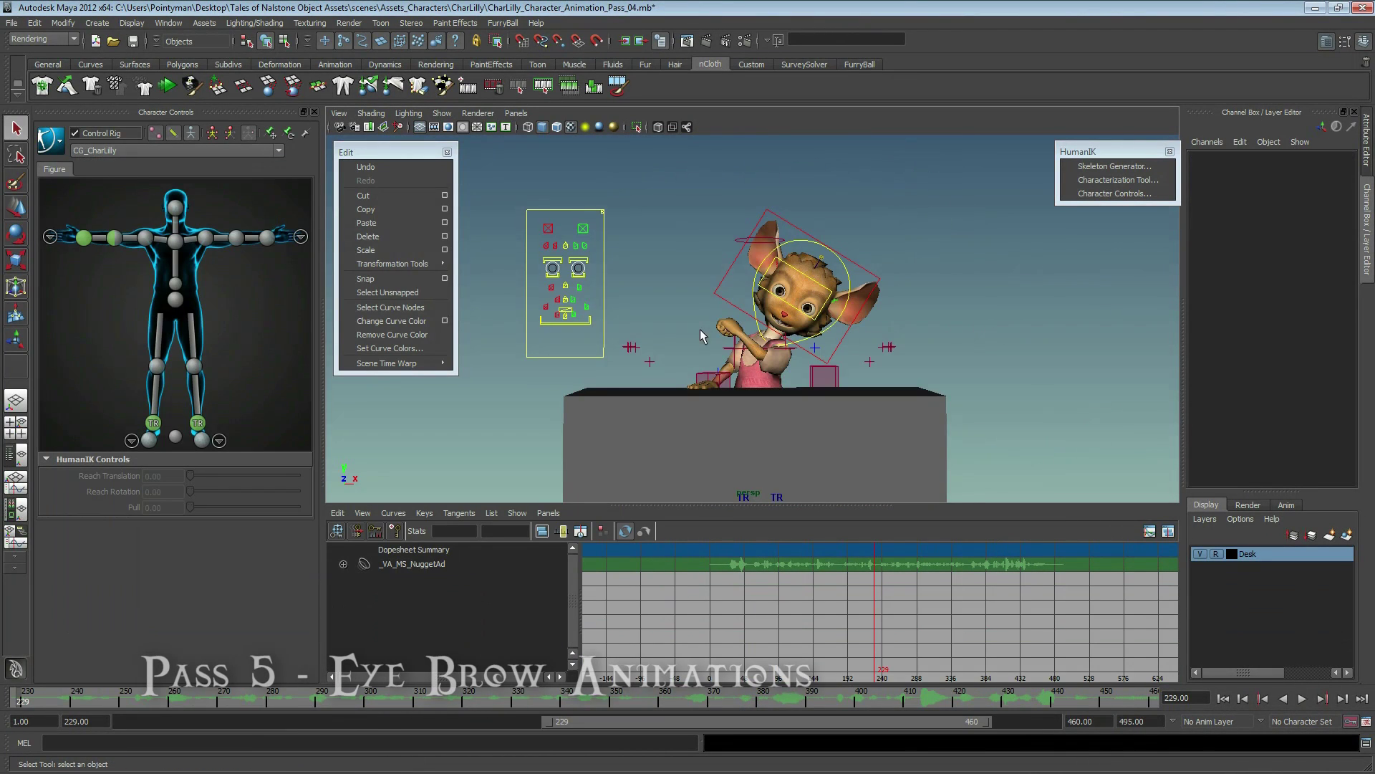
# - Frame the character and facial control board in the viewport
pyautogui.keyDown('alt'); pyautogui.moveTo(813, 334); pyautogui.dragTo(918, 354, button='right'); pyautogui.keyUp('alt')
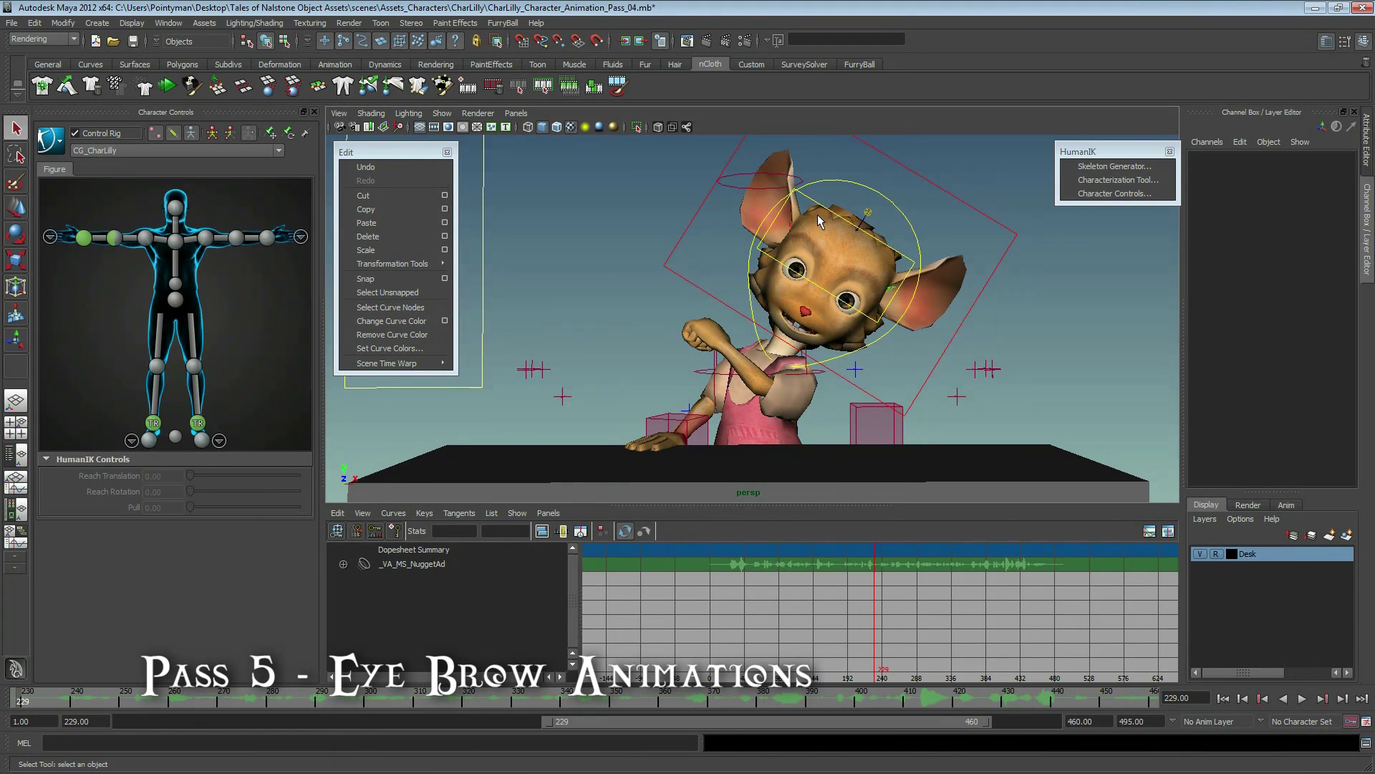
pyautogui.keyDown('alt'); pyautogui.moveTo(789, 269); pyautogui.dragTo(960, 338, button='middle'); pyautogui.keyUp('alt')
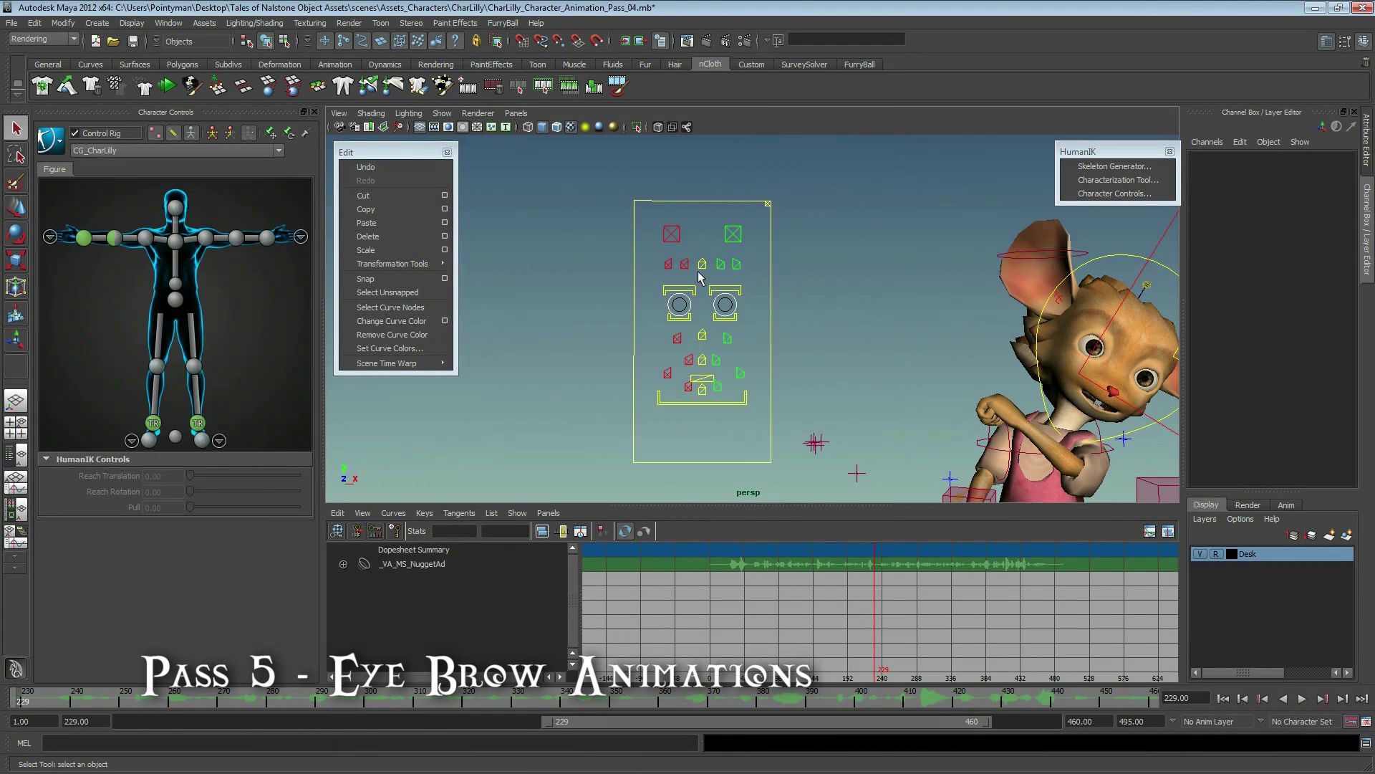
pyautogui.keyDown('alt'); pyautogui.moveTo(761, 298); pyautogui.dragTo(722, 289, button='middle'); pyautogui.keyUp('alt')
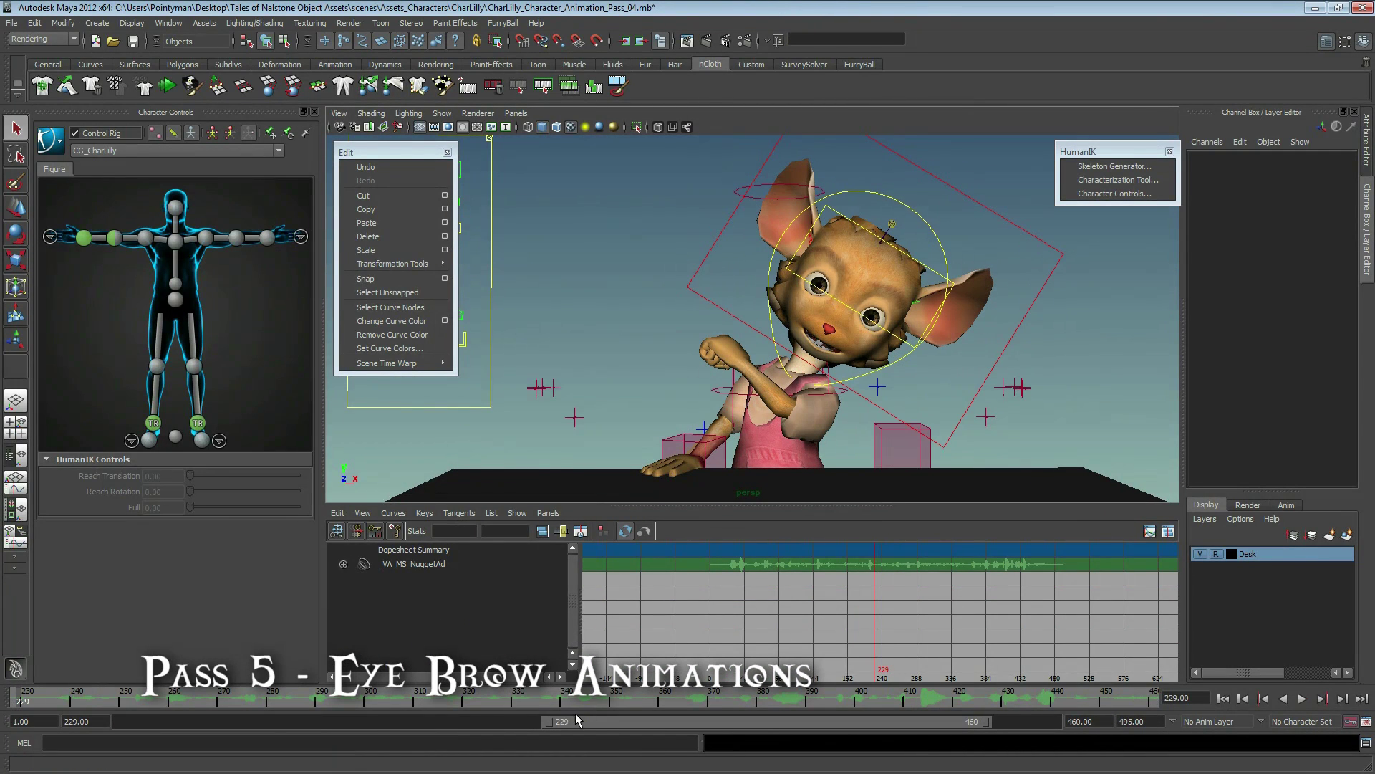
# - Set the playback range to 1–495, play to frame 480, then return to frame 22
pyautogui.moveTo(546, 728)
pyautogui.mouseDown()
pyautogui.moveTo(64, 736)
pyautogui.moveTo(17, 698)
pyautogui.mouseUp()
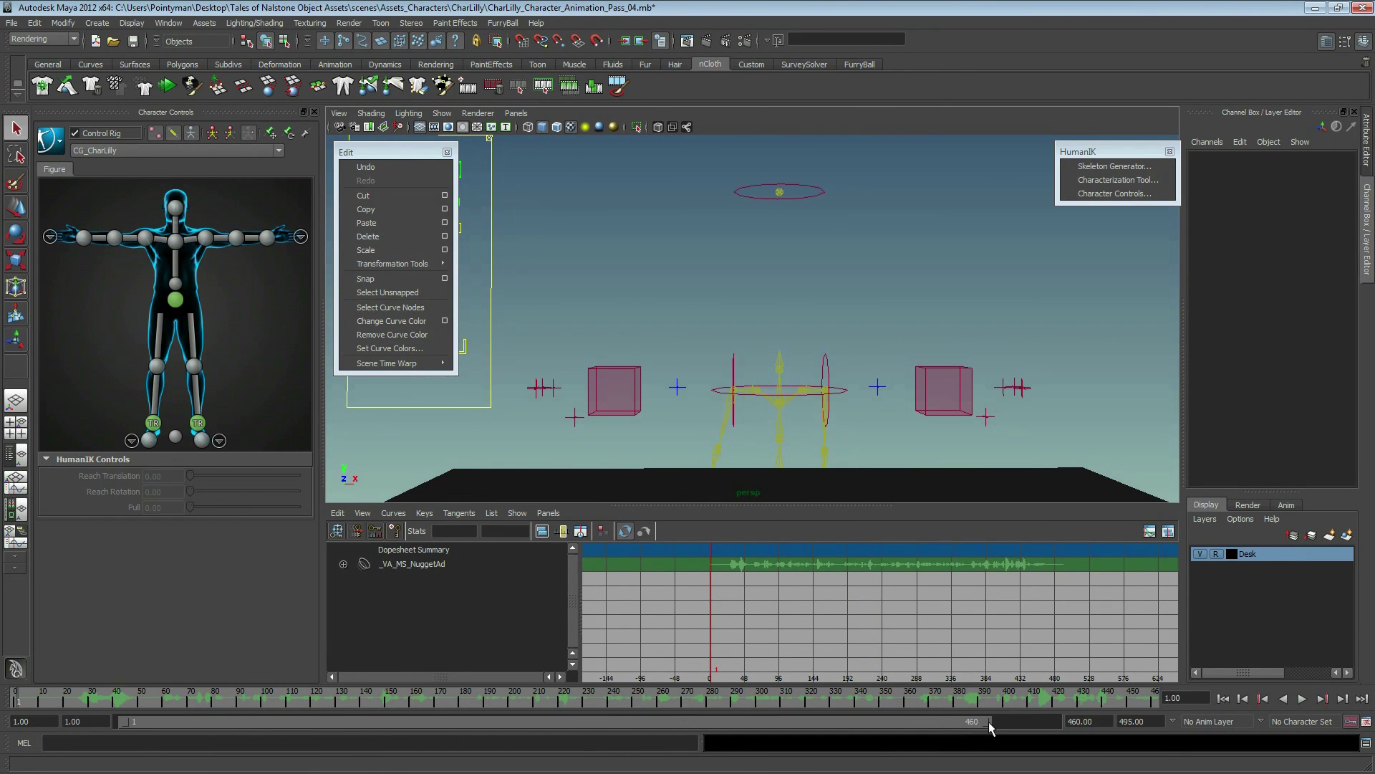
pyautogui.moveTo(987, 725); pyautogui.dragTo(1196, 729)
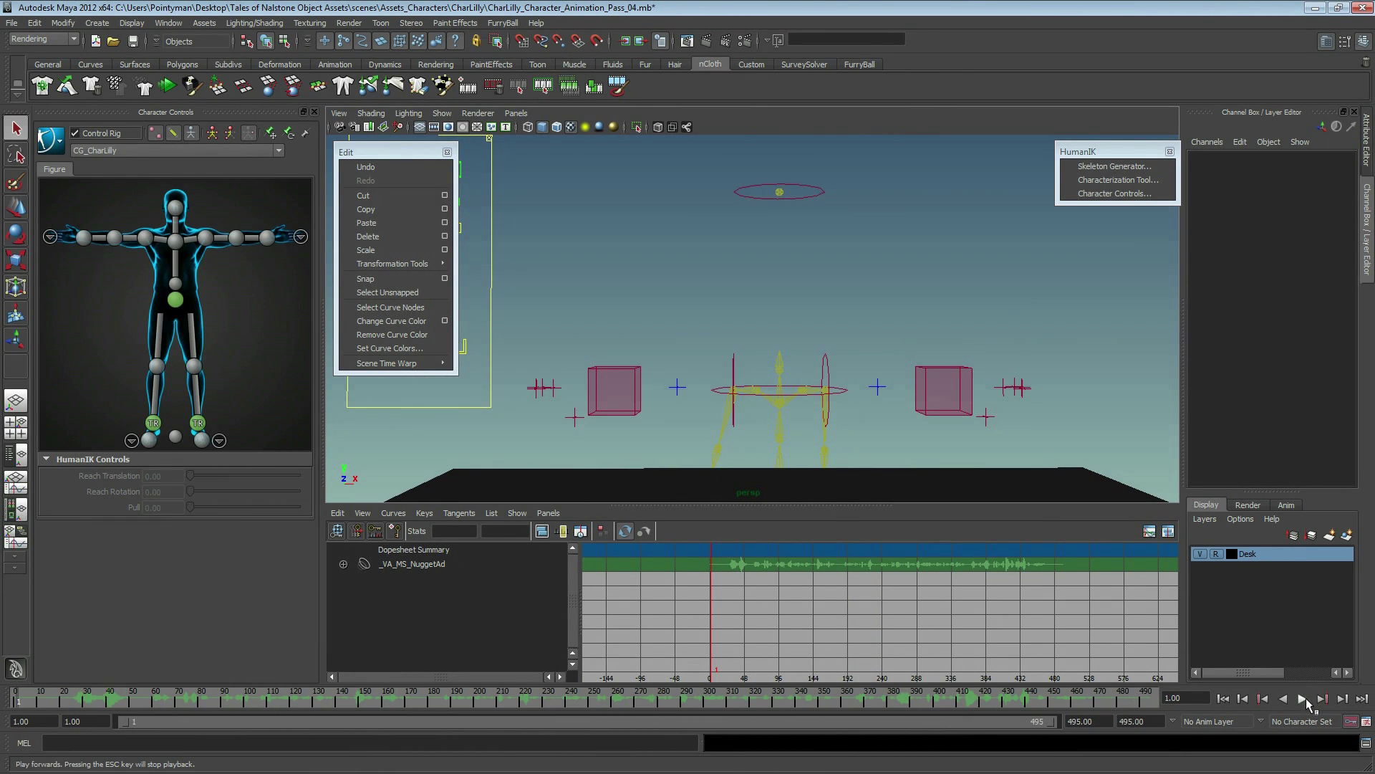
pyautogui.click(1304, 699)
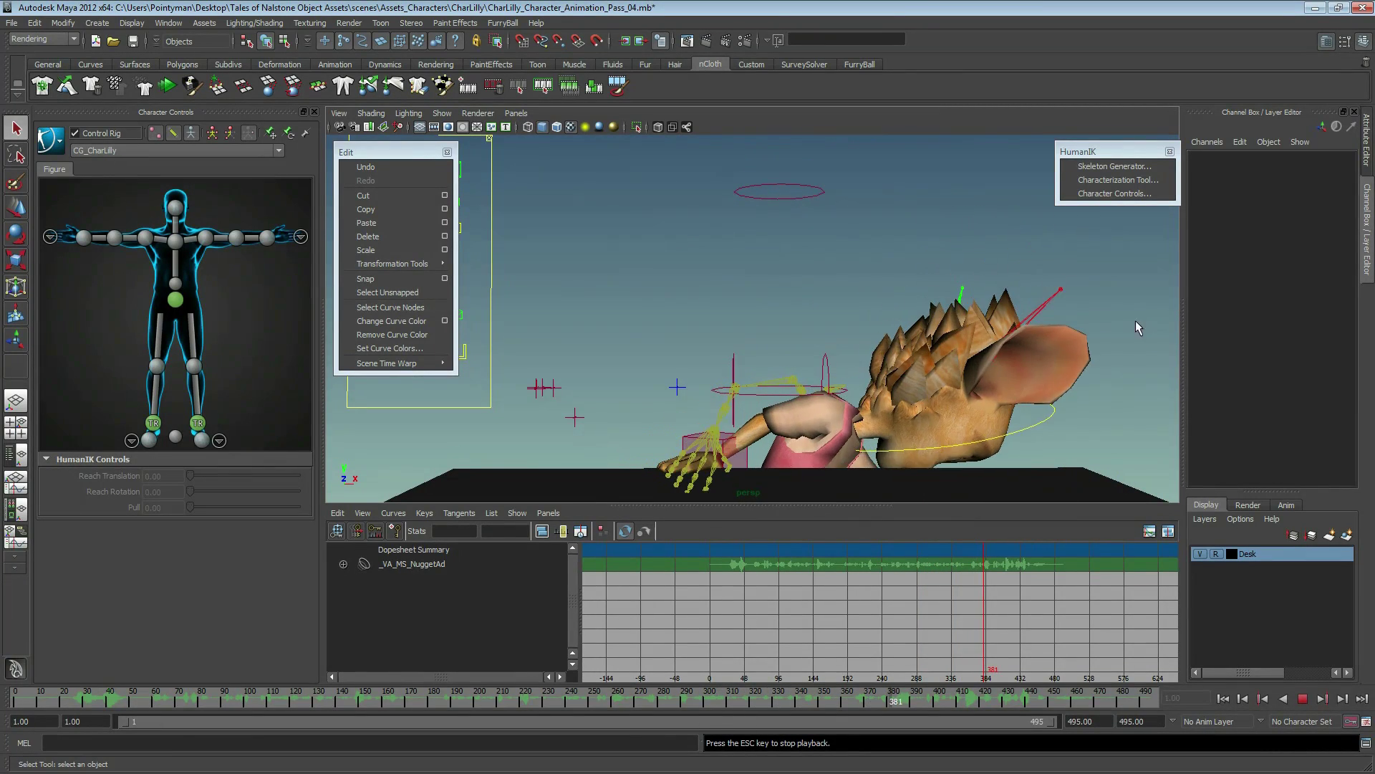
pyautogui.click(1303, 699)
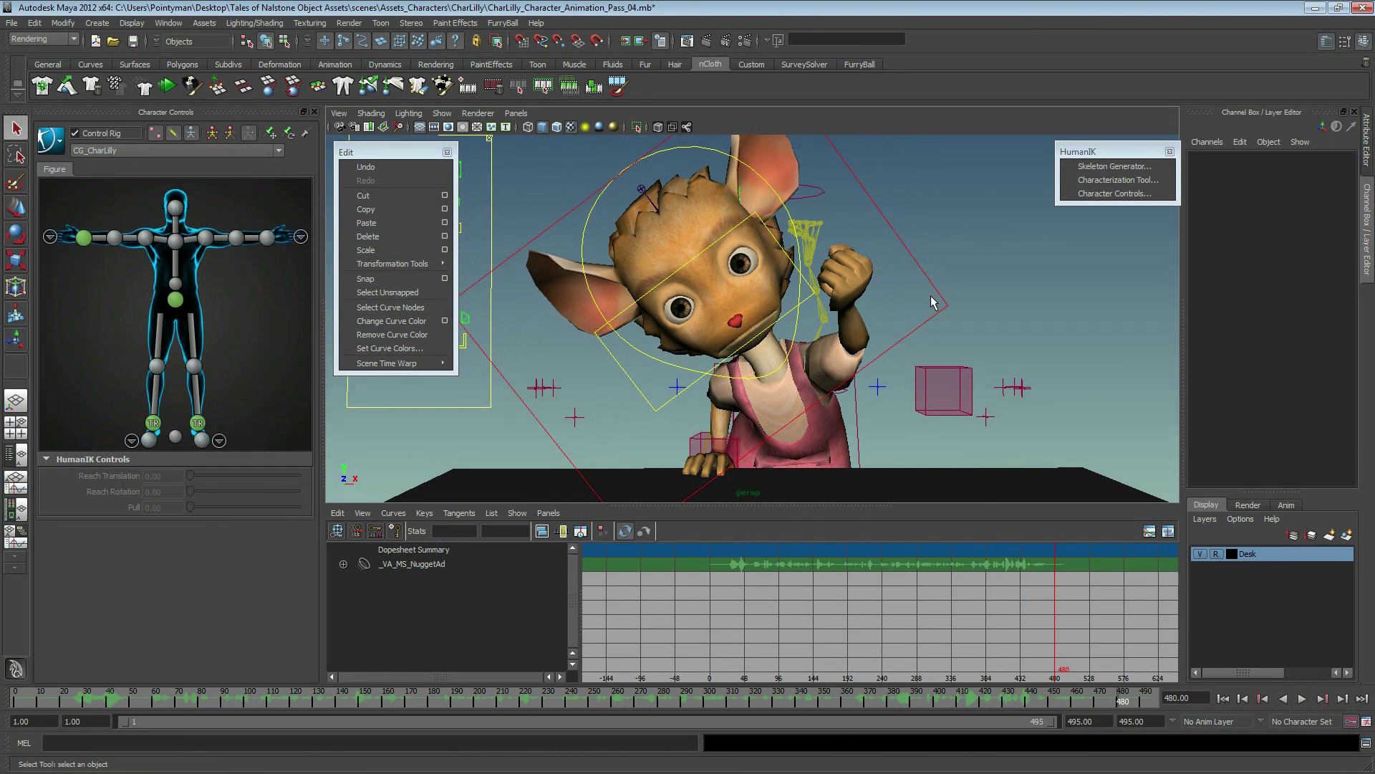
pyautogui.click(66, 701)
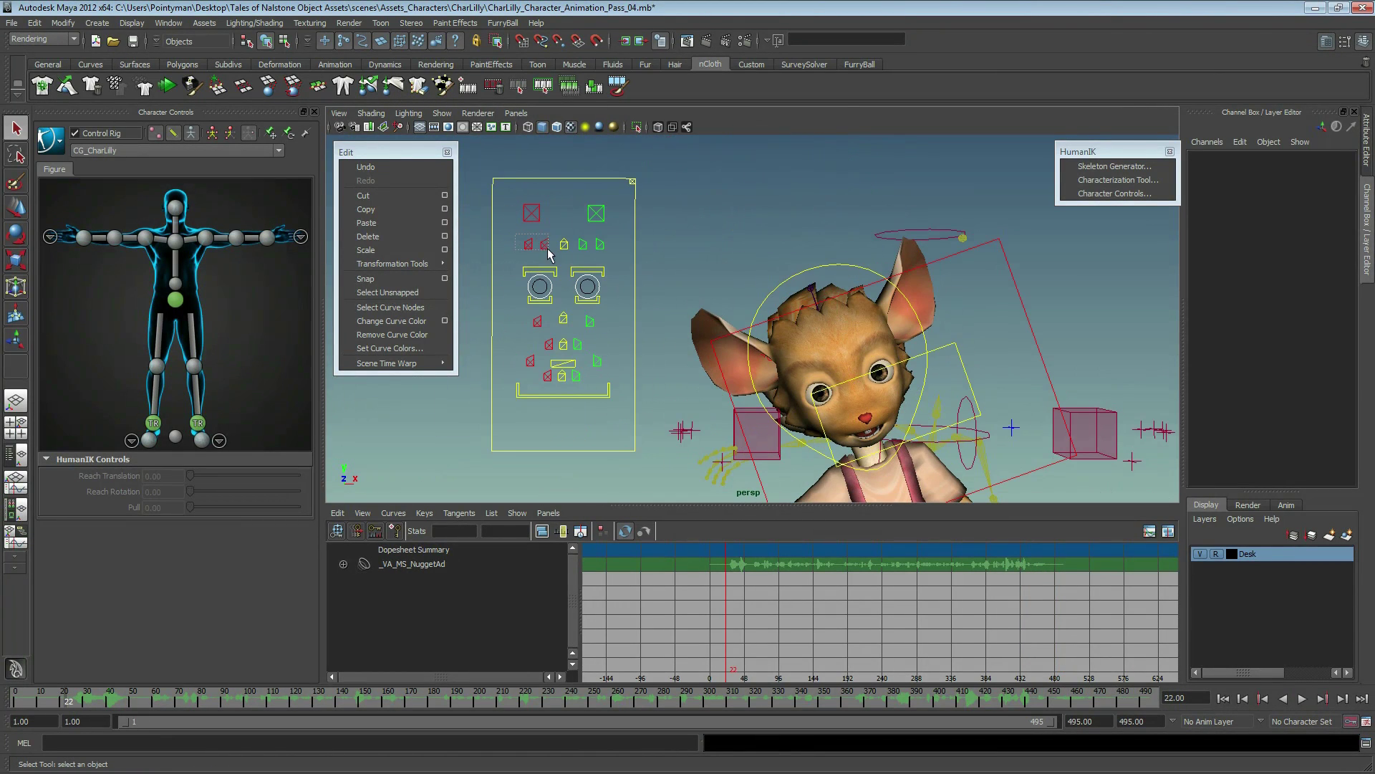
# - Select the brow controls on the face board and play back to review them
pyautogui.moveTo(550, 255); pyautogui.dragTo(606, 271)
pyautogui.moveTo(715, 609)
pyautogui.keyDown('alt'); pyautogui.mouseDown(button='middle')
pyautogui.moveTo(675, 595)
pyautogui.moveTo(833, 602)
pyautogui.mouseUp(button='middle'); pyautogui.keyUp('alt')
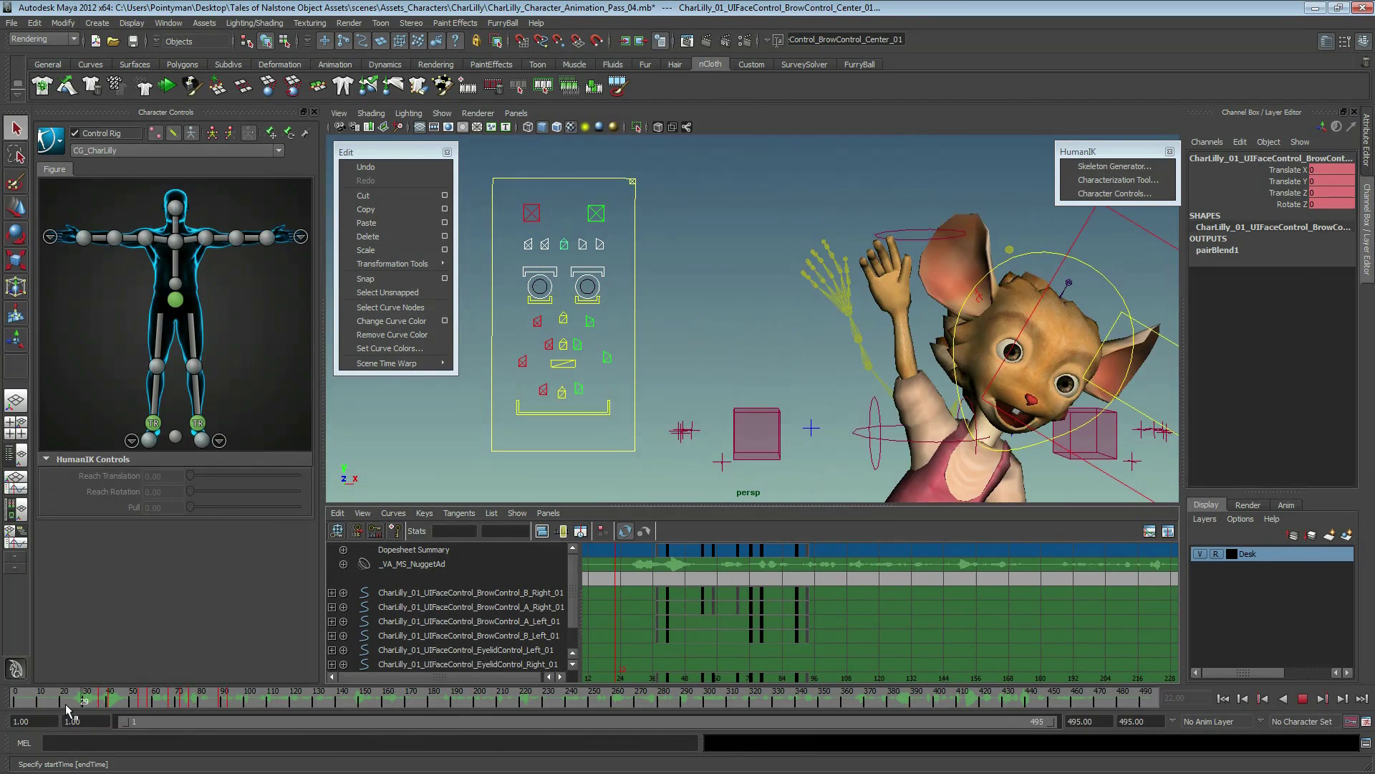
pyautogui.click(1303, 699)
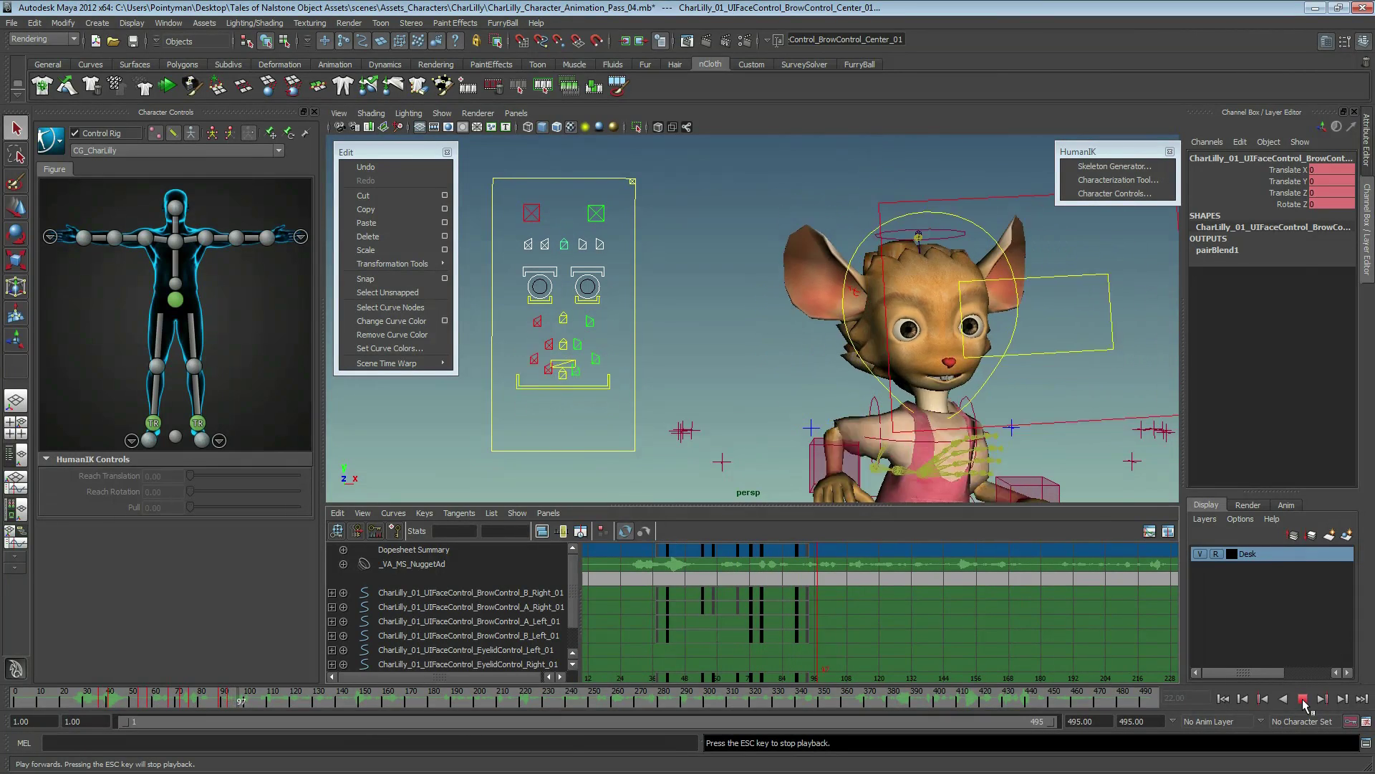
pyautogui.click(1303, 699)
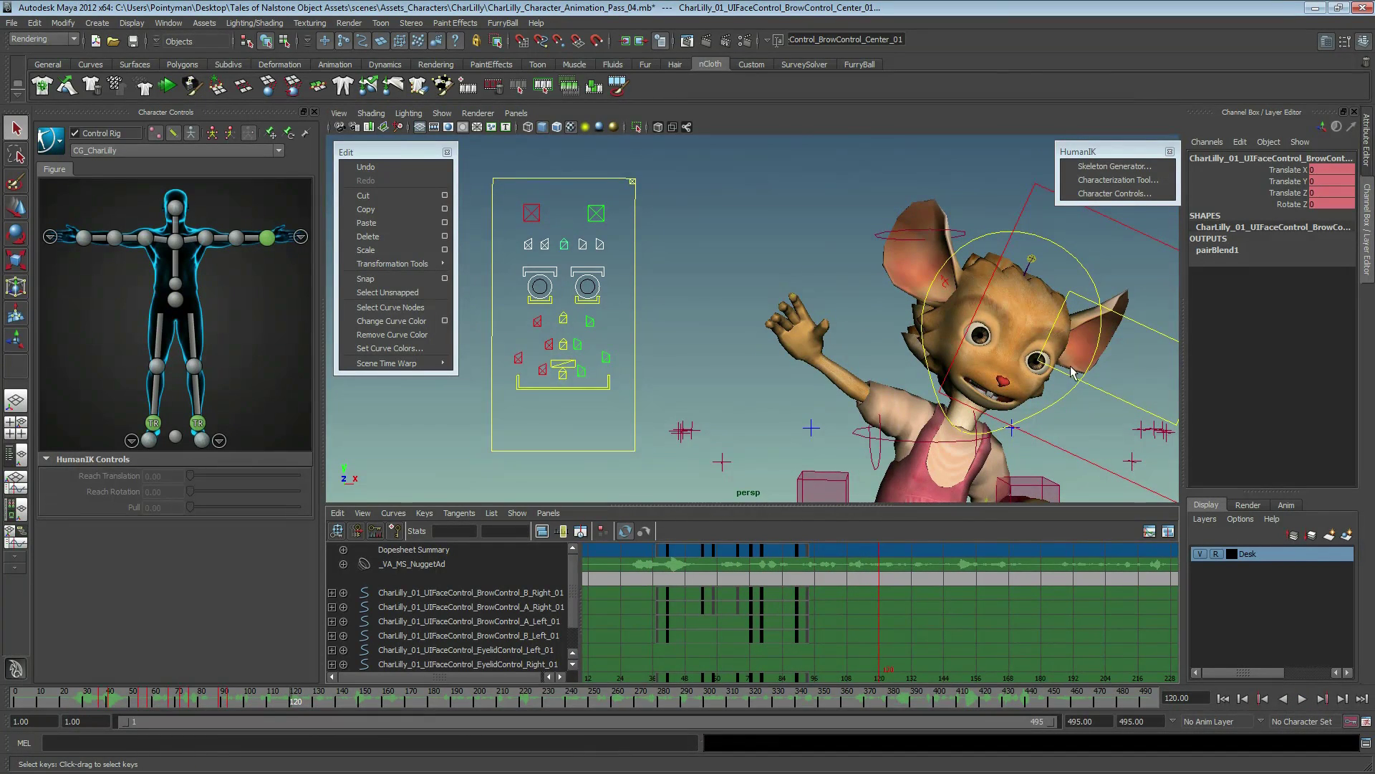
pyautogui.press('f')
pyautogui.click(967, 473)
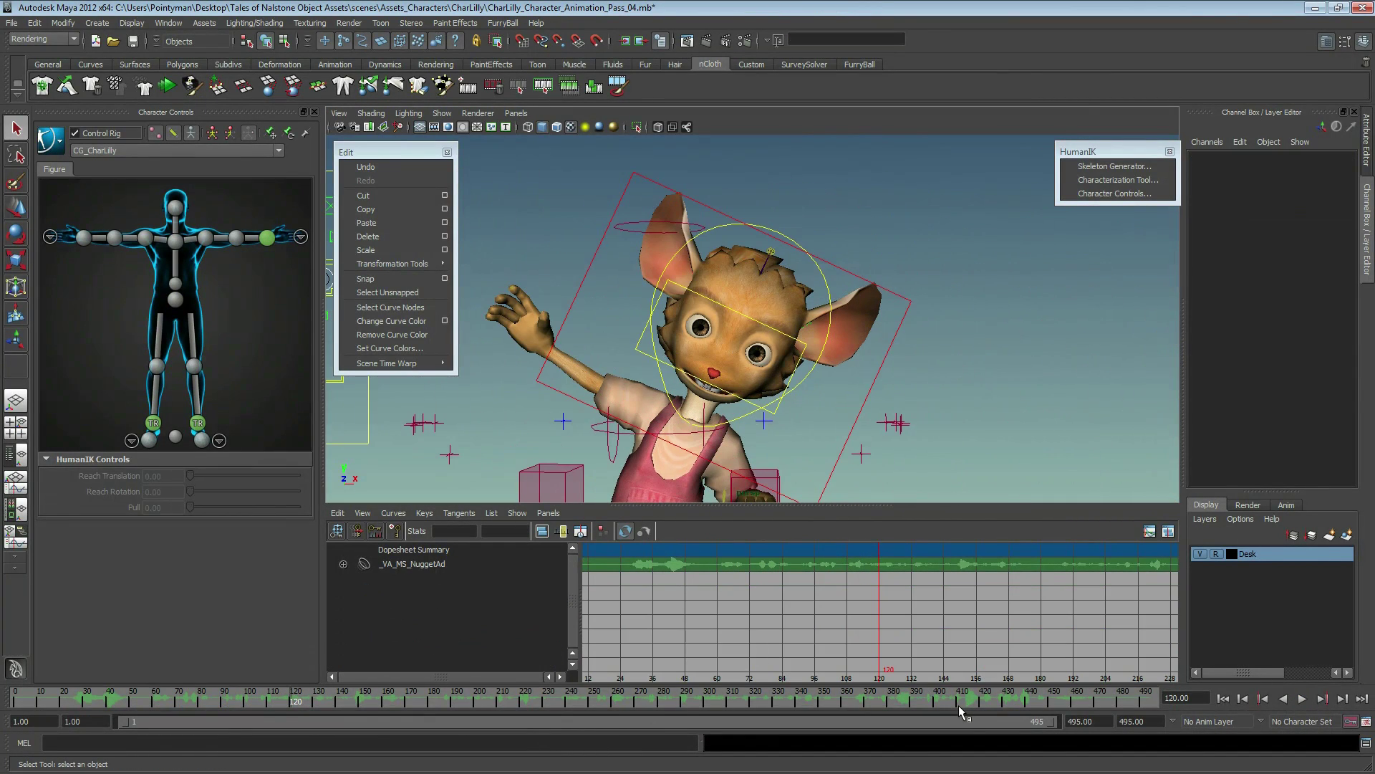
pyautogui.click(1022, 702)
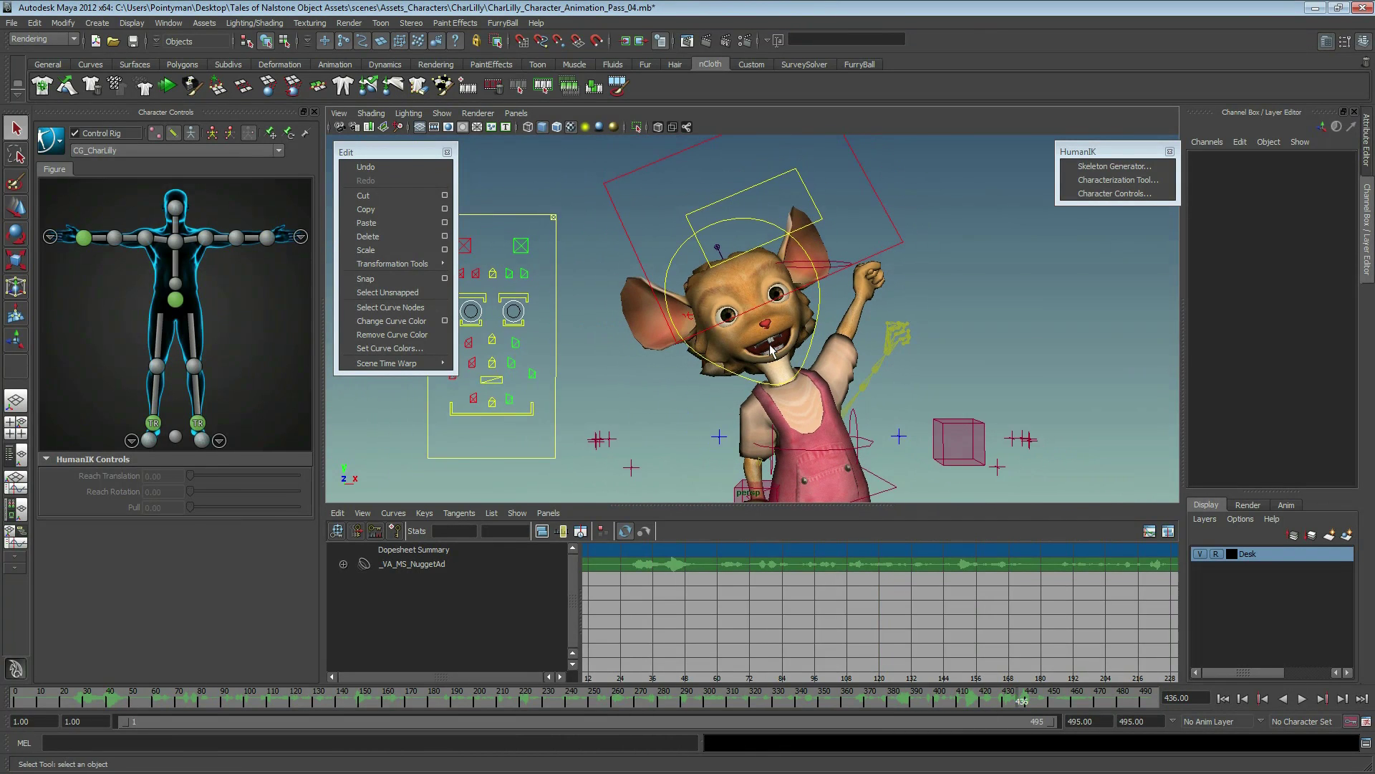
pyautogui.keyDown('alt'); pyautogui.moveTo(872, 379); pyautogui.dragTo(827, 354, button='middle'); pyautogui.keyUp('alt')
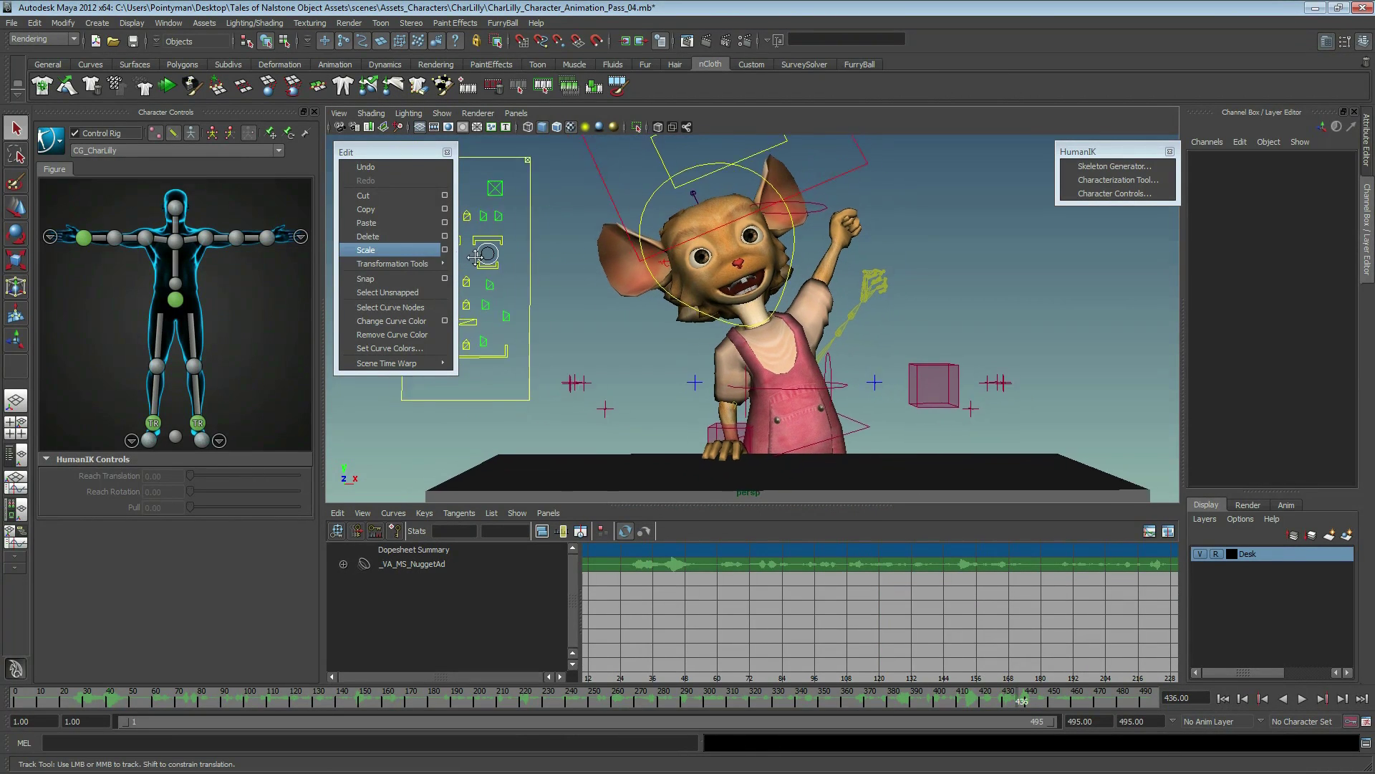
pyautogui.press('[')
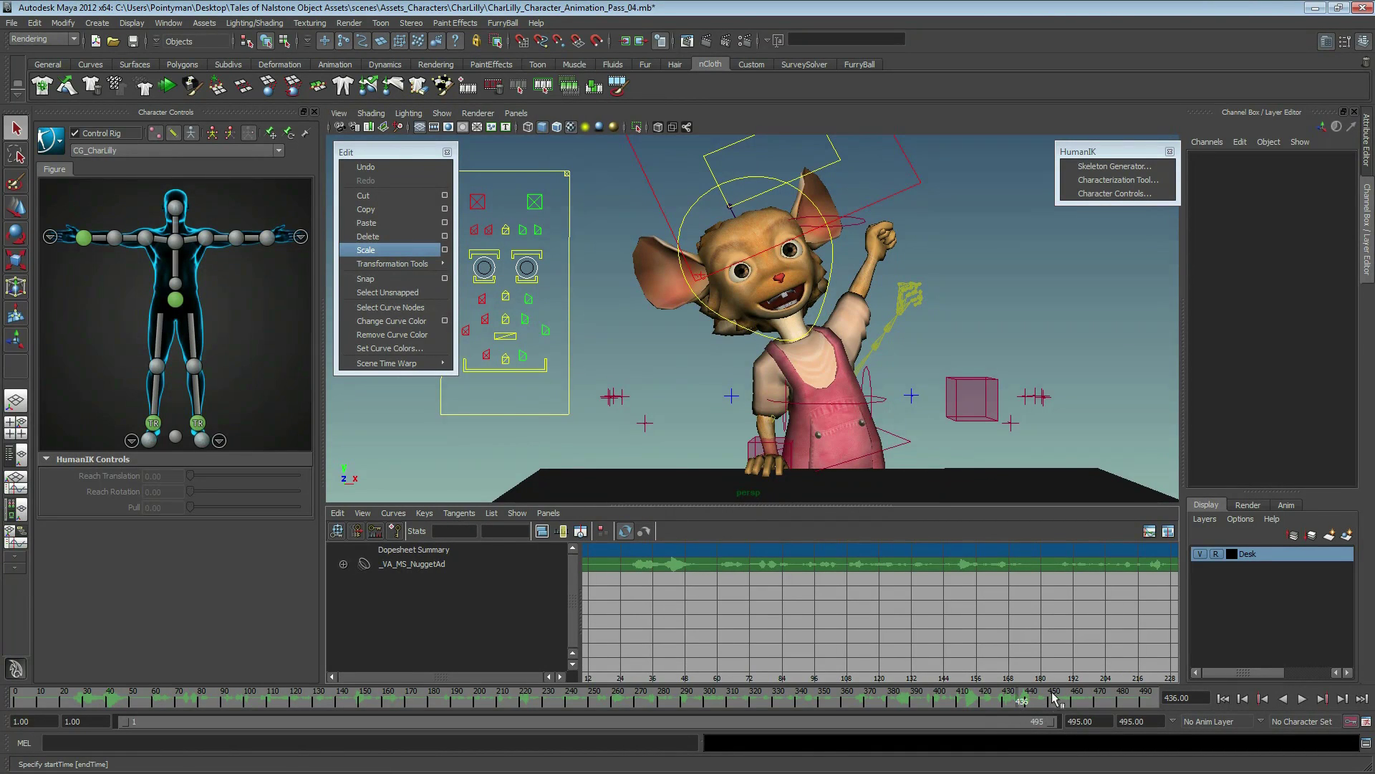
# - Start the playback range at frame 374 and select the five brow controls at frame 408
pyautogui.moveTo(127, 726); pyautogui.dragTo(816, 722)
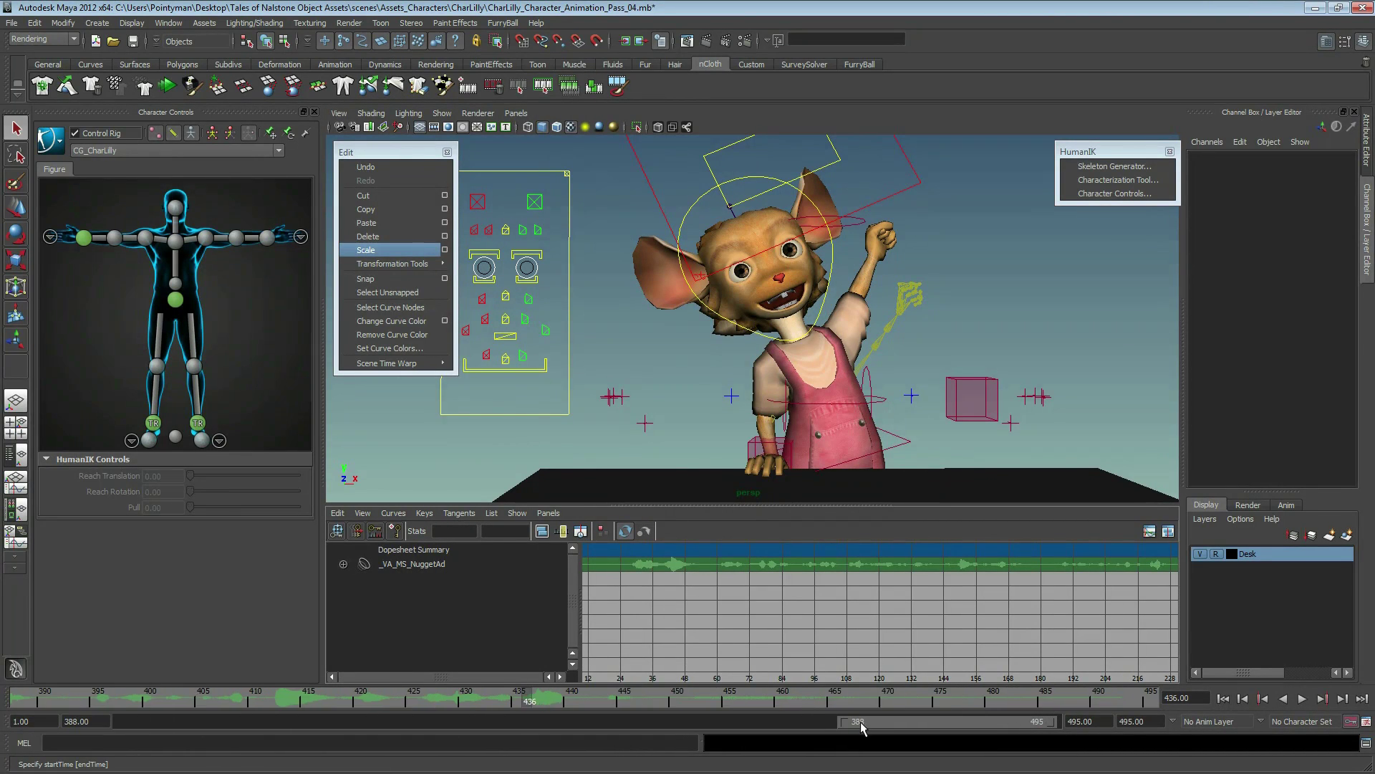
pyautogui.keyDown('alt'); pyautogui.moveTo(781, 308); pyautogui.dragTo(803, 293, button='right'); pyautogui.keyUp('alt')
pyautogui.keyDown('alt'); pyautogui.moveTo(804, 292); pyautogui.dragTo(736, 313); pyautogui.keyUp('alt')
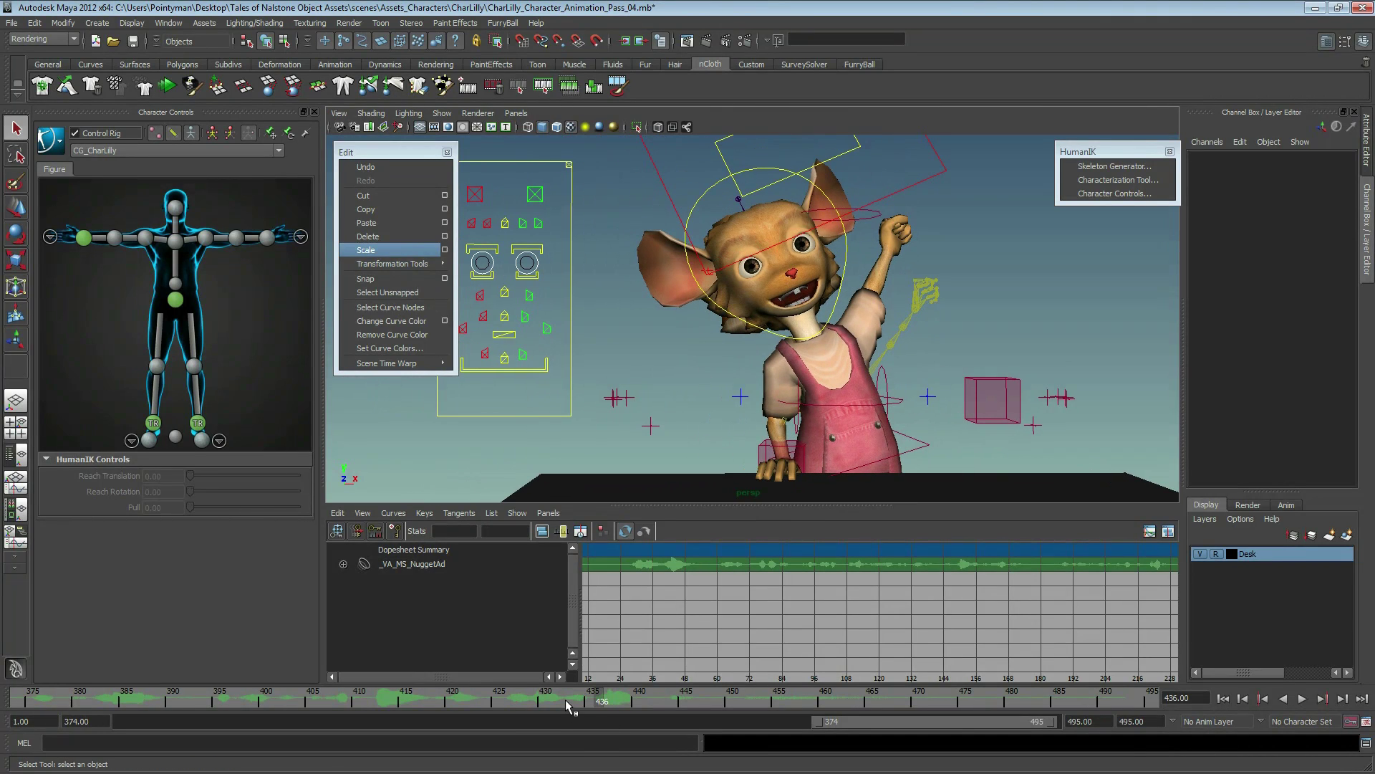
pyautogui.moveTo(566, 706); pyautogui.dragTo(556, 705)
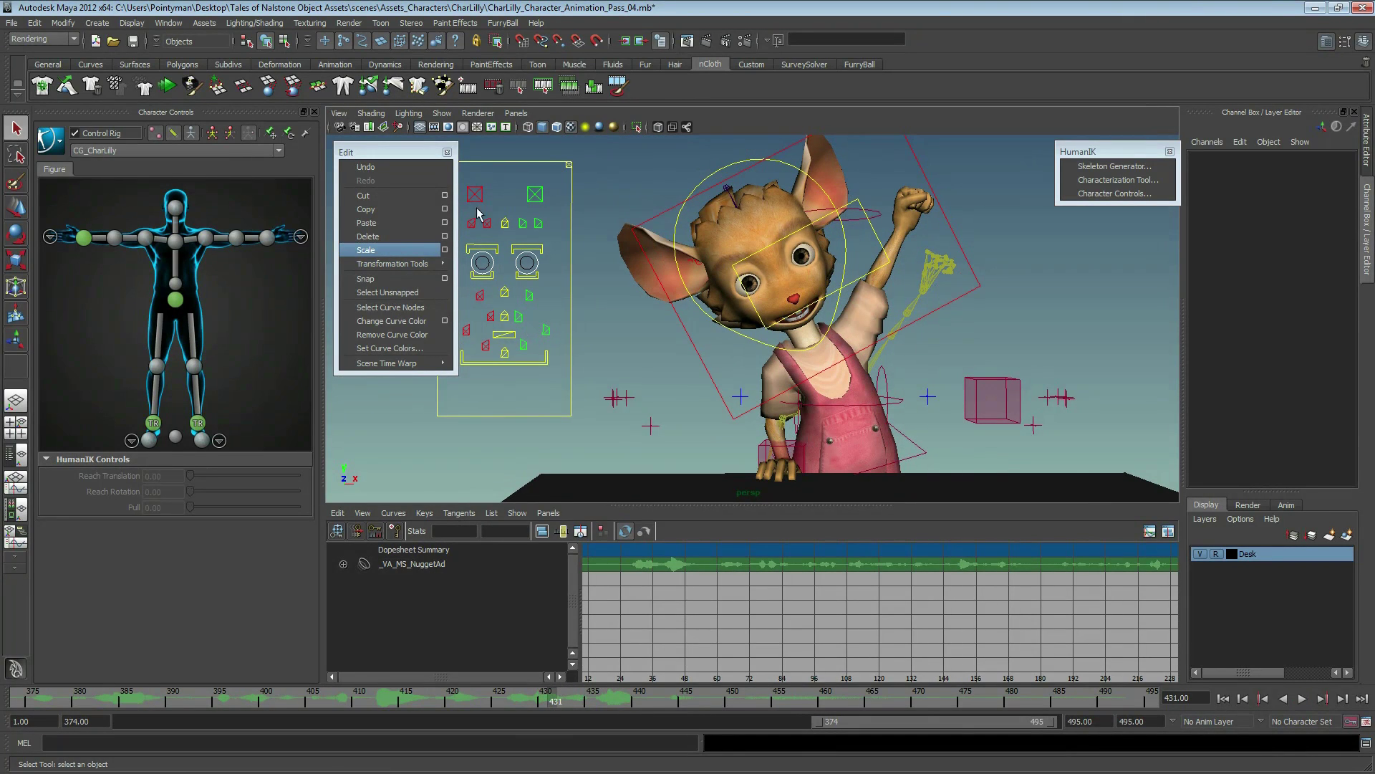
pyautogui.keyDown('alt'); pyautogui.moveTo(471, 219); pyautogui.dragTo(527, 227, button='middle'); pyautogui.keyUp('alt')
pyautogui.moveTo(575, 244); pyautogui.dragTo(604, 248)
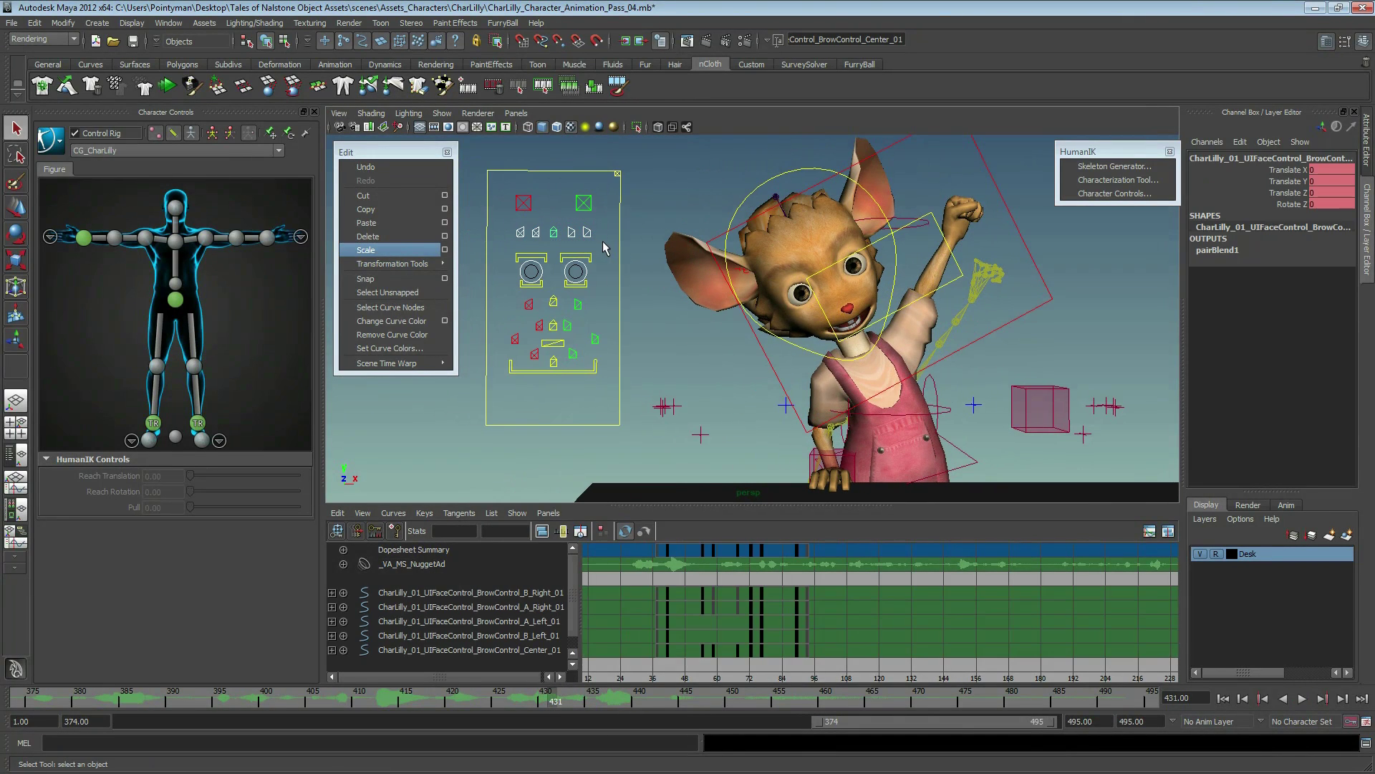
pyautogui.moveTo(732, 704); pyautogui.dragTo(340, 699)
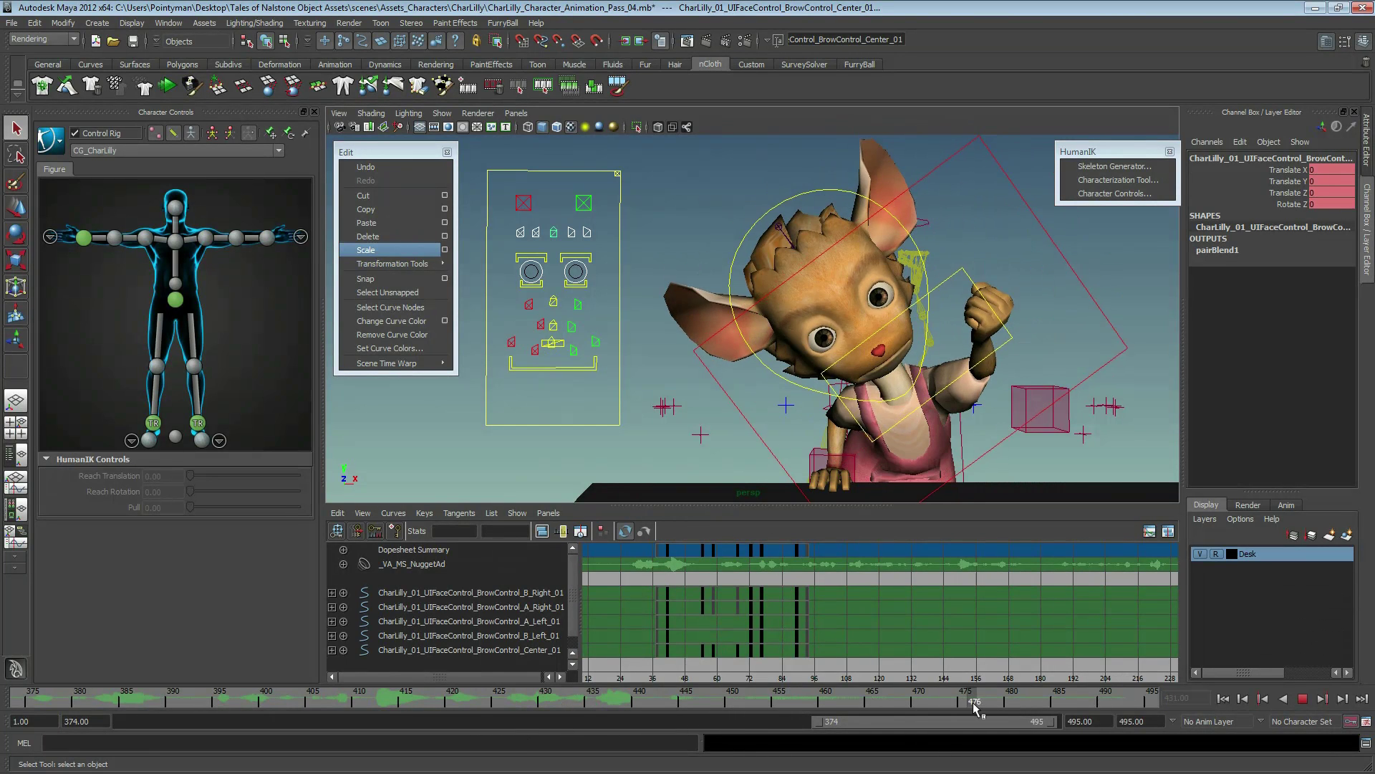
# - Review the brow poses from frame 408 to 421, settling on frame 415
pyautogui.keyDown('alt'); pyautogui.moveTo(939, 609); pyautogui.dragTo(644, 609, button='middle'); pyautogui.keyUp('alt')
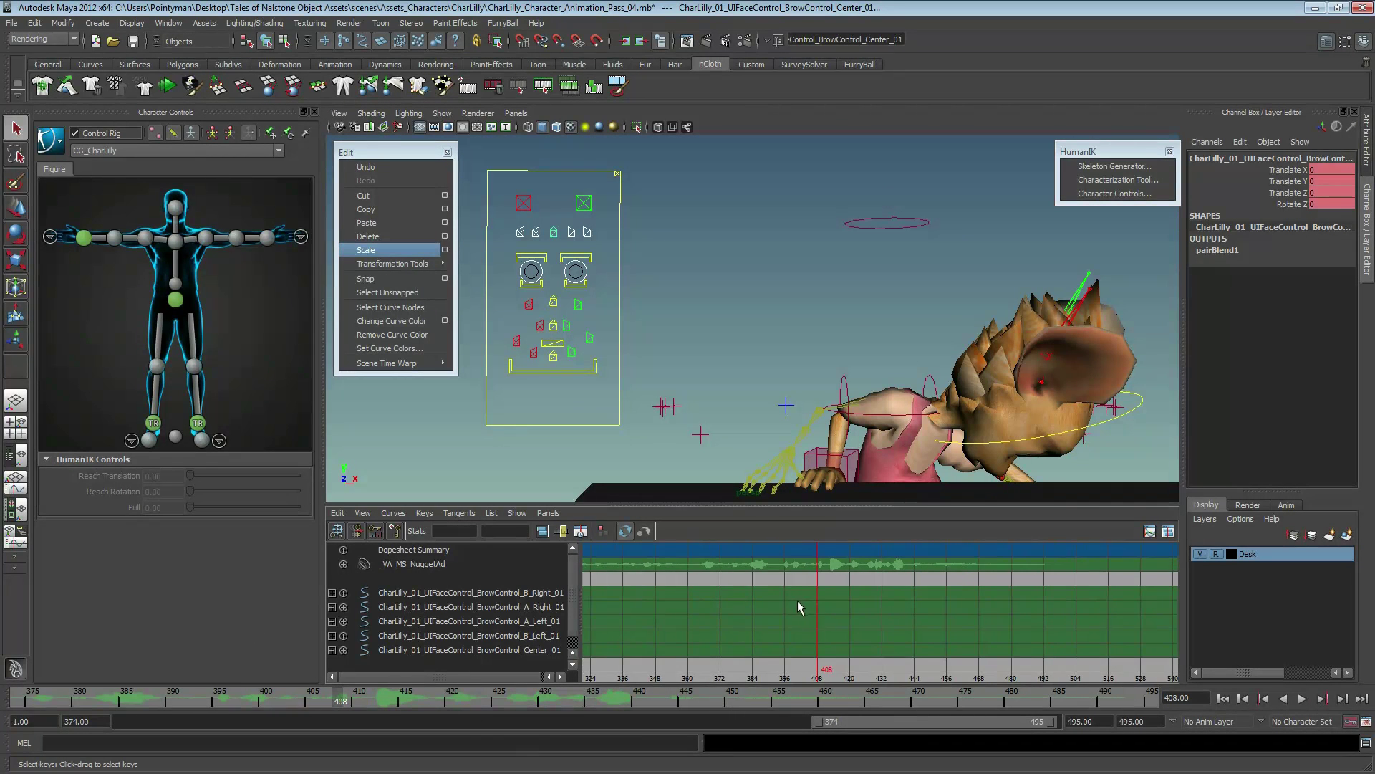
pyautogui.keyDown('alt'); pyautogui.moveTo(783, 419); pyautogui.dragTo(724, 413, button='middle'); pyautogui.keyUp('alt')
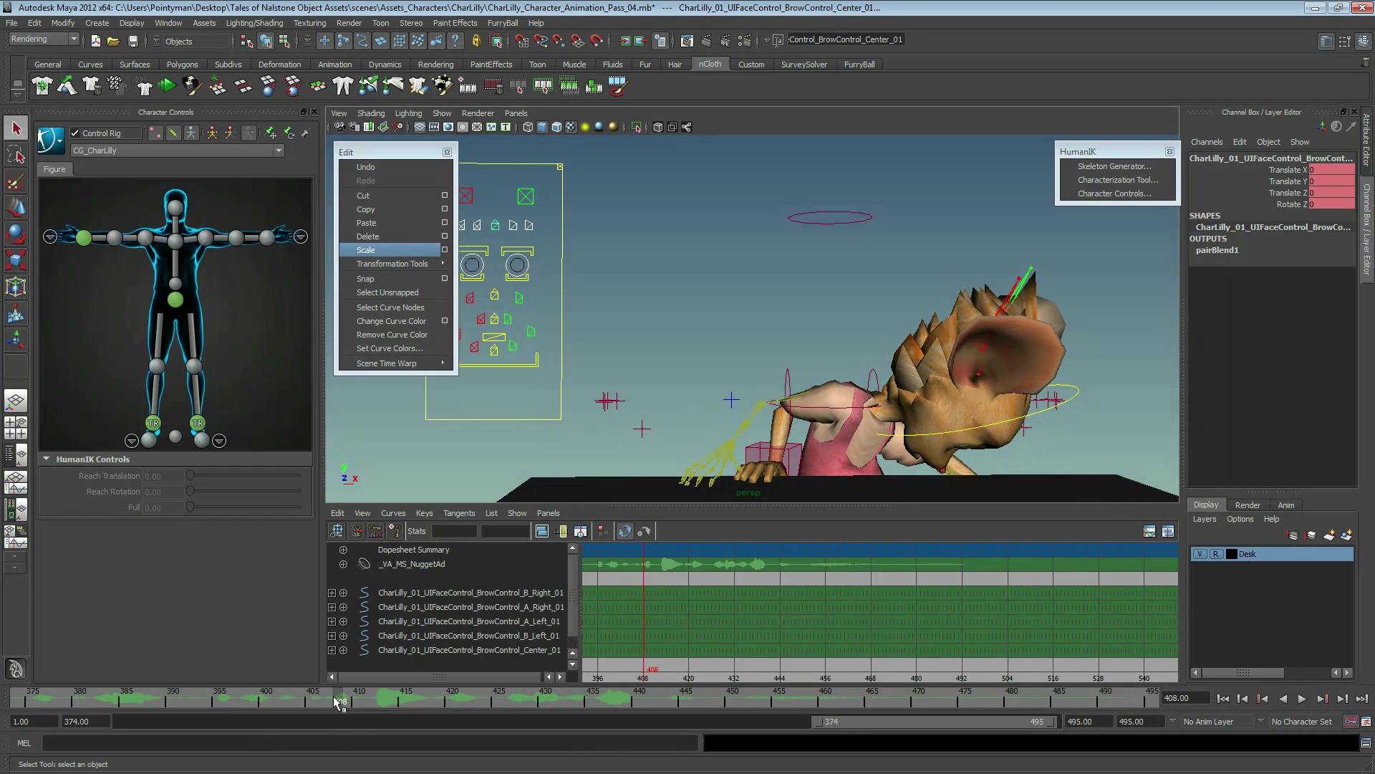
pyautogui.moveTo(349, 705); pyautogui.dragTo(462, 704)
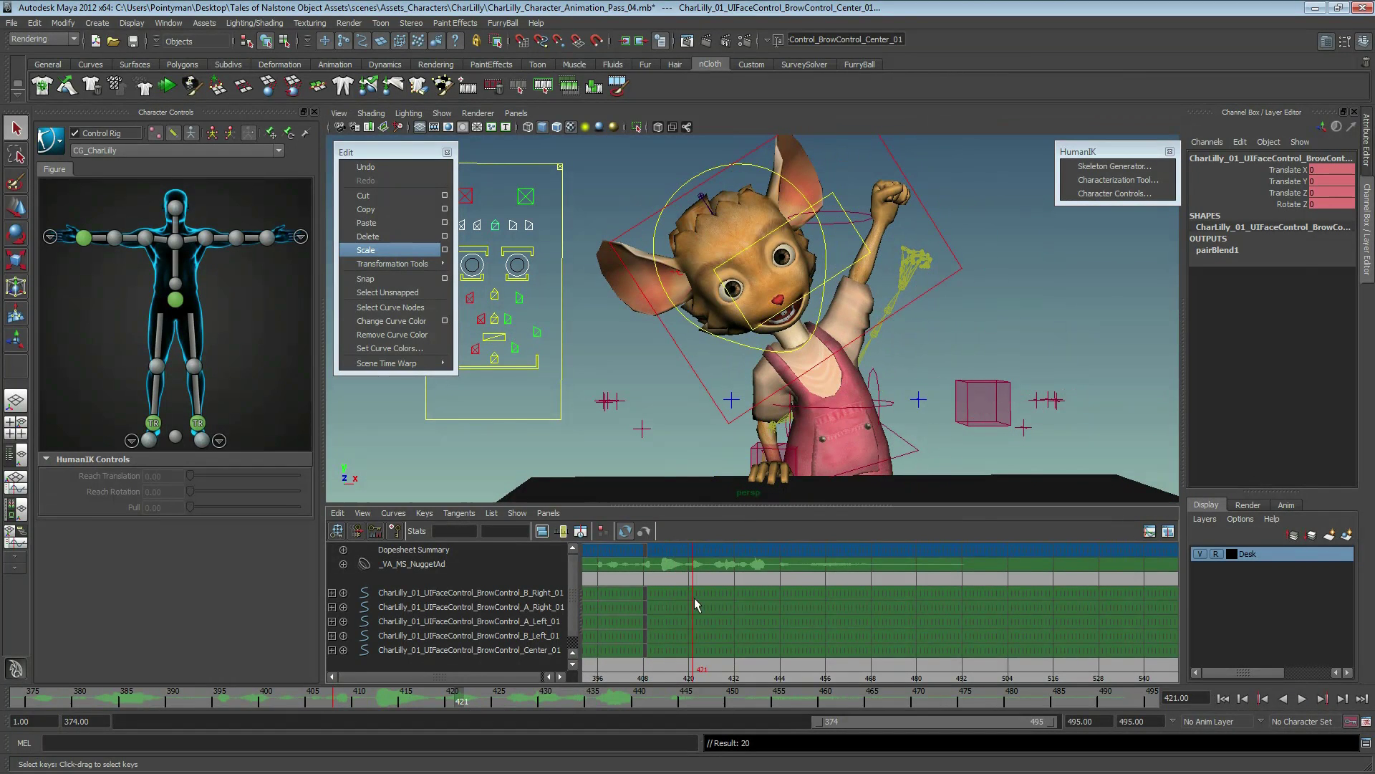
pyautogui.scroll(4, 809, 623)
pyautogui.scroll(2, 502, 272)
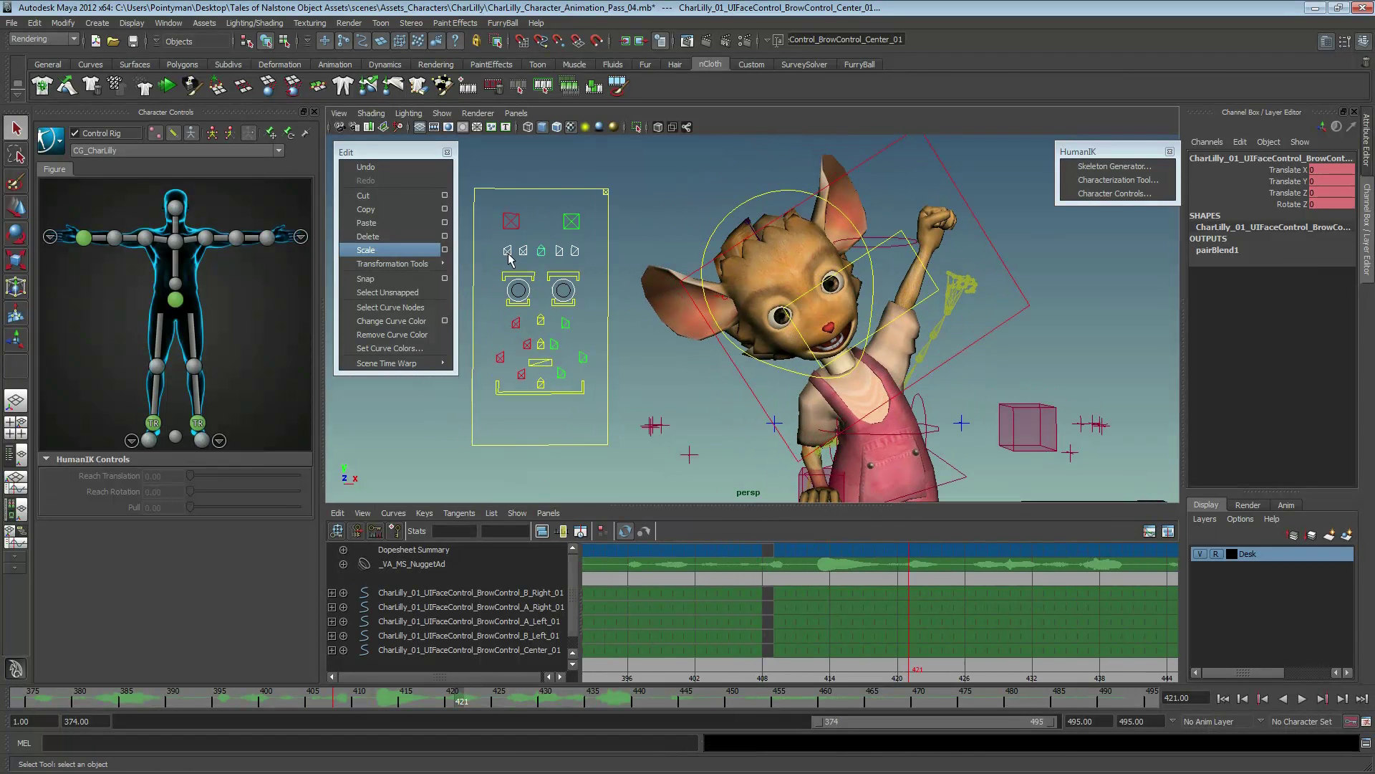
pyautogui.keyDown('alt'); pyautogui.moveTo(537, 281); pyautogui.dragTo(760, 623, button='middle'); pyautogui.keyUp('alt')
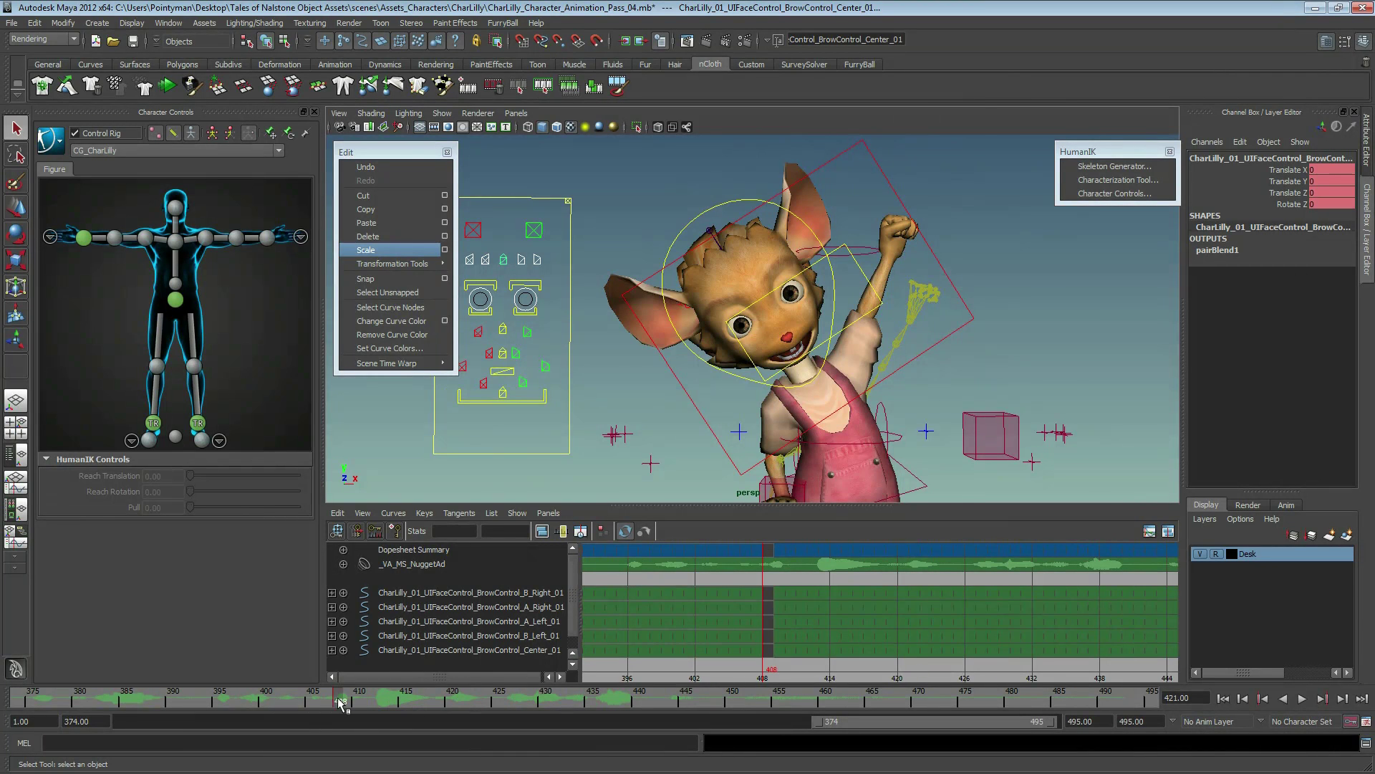
pyautogui.moveTo(340, 703); pyautogui.dragTo(408, 705)
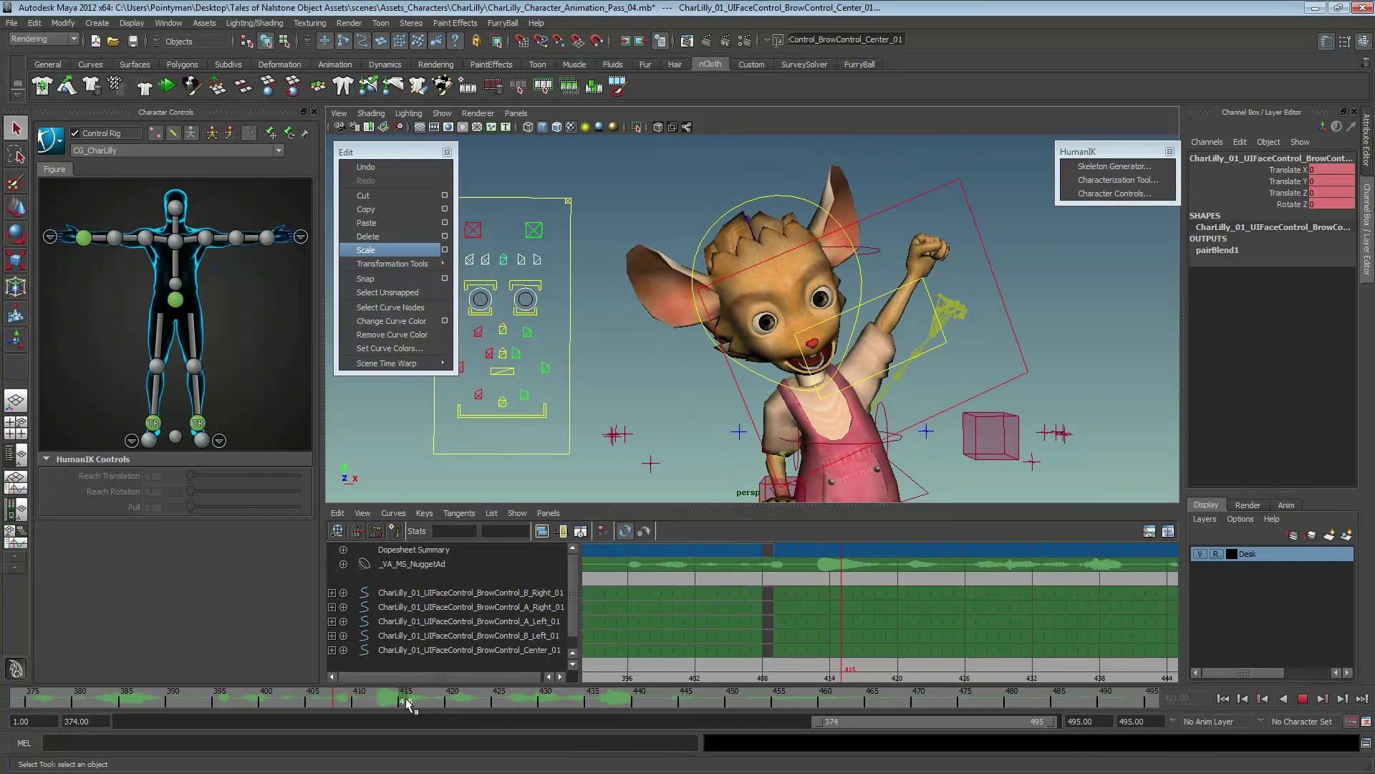
# - Key the brows at frame 415 and raise the centre and left brow controls
pyautogui.press('w')
pyautogui.moveTo(503, 259); pyautogui.dragTo(557, 270)
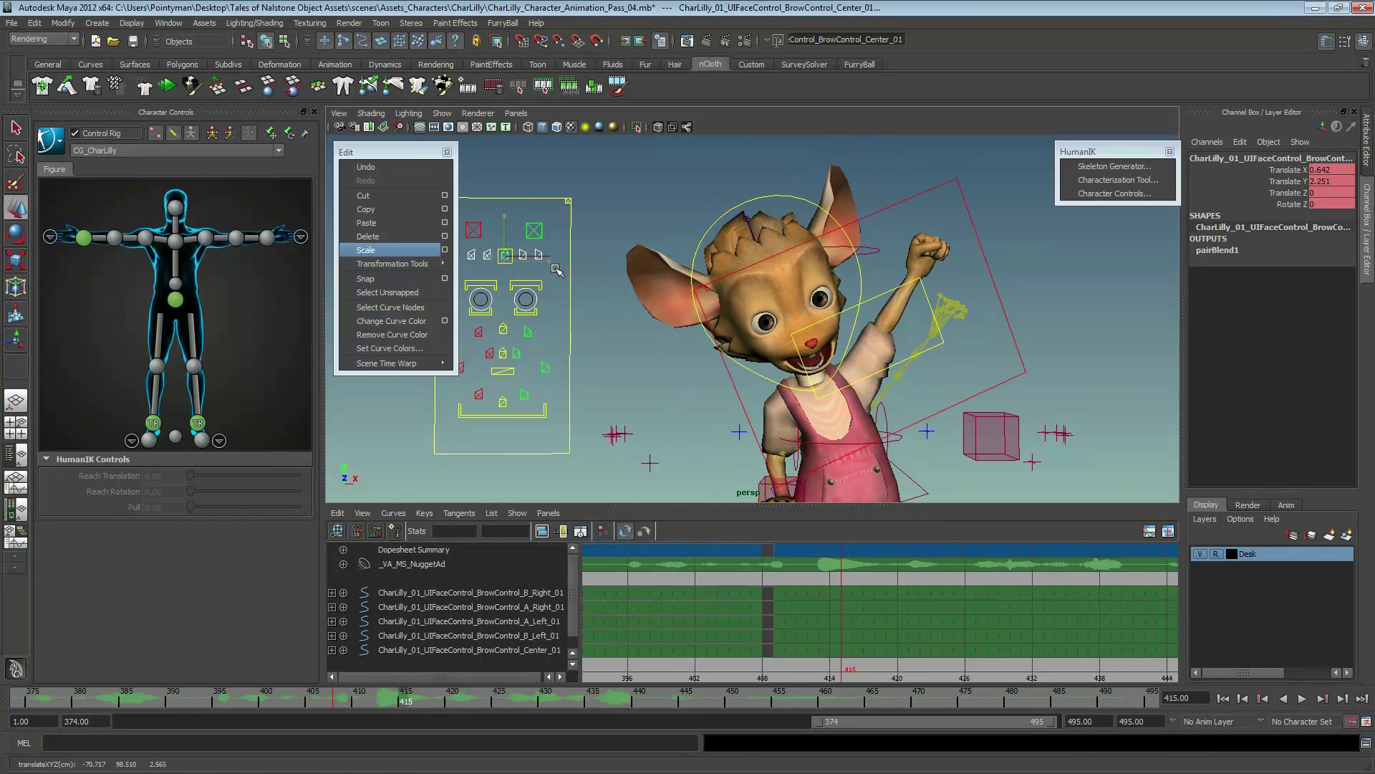
pyautogui.hotkey('ctrl', 'z')
pyautogui.press('s')
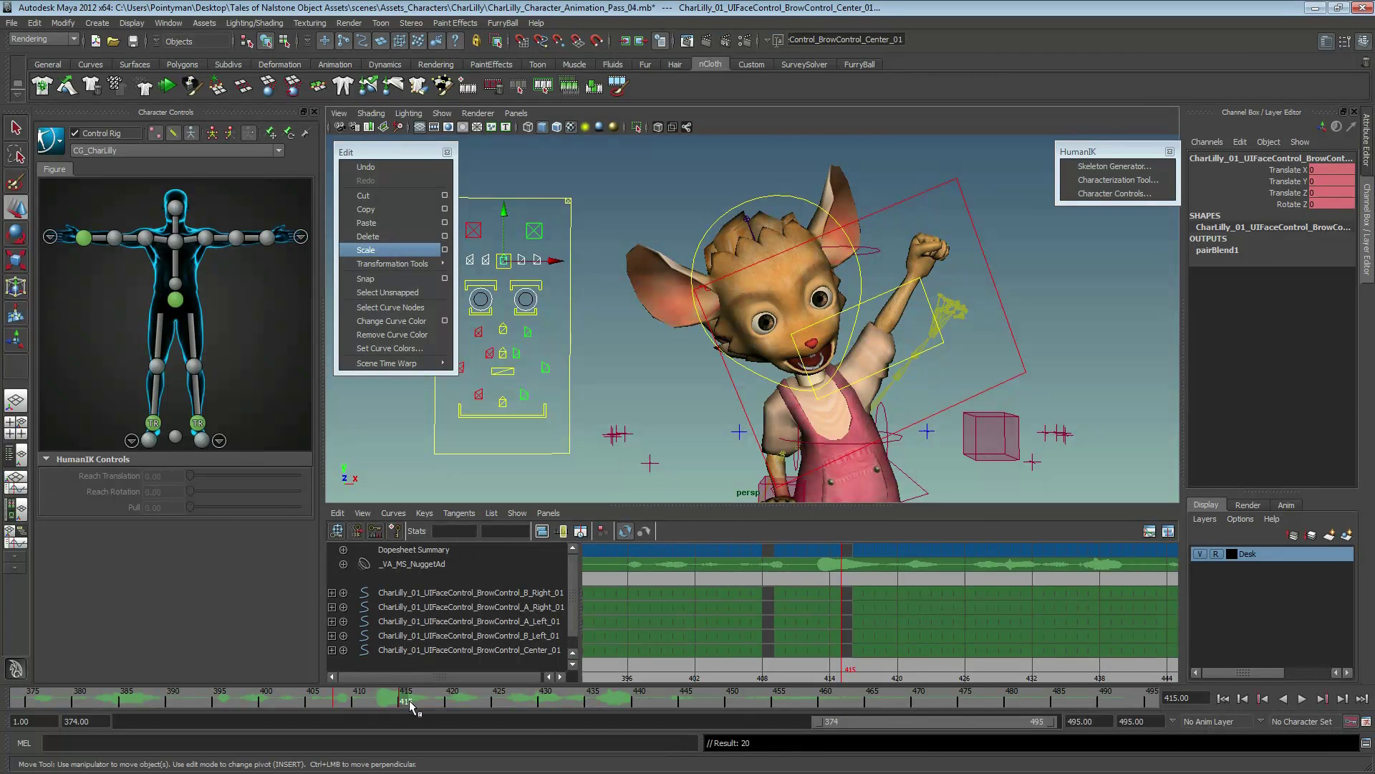
pyautogui.moveTo(505, 235); pyautogui.dragTo(505, 225)
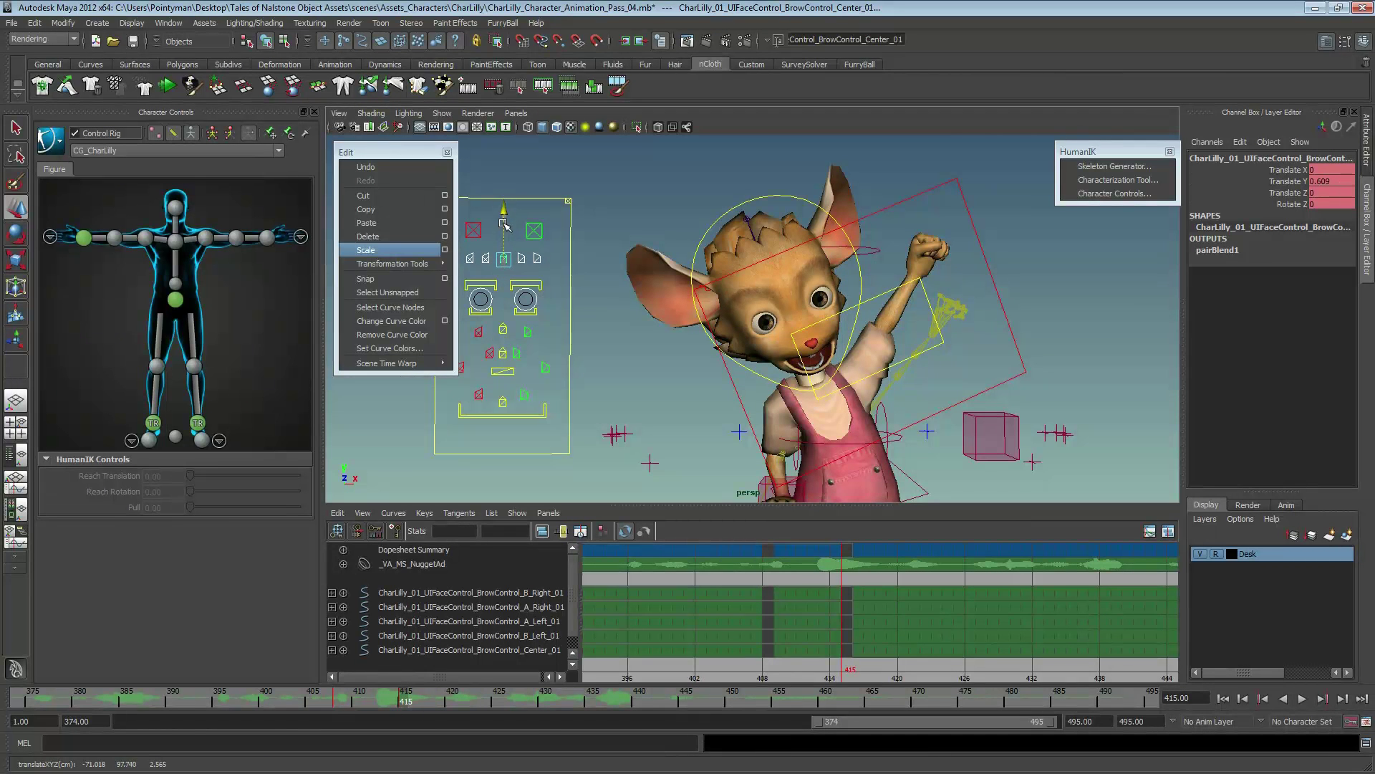
pyautogui.click(522, 258)
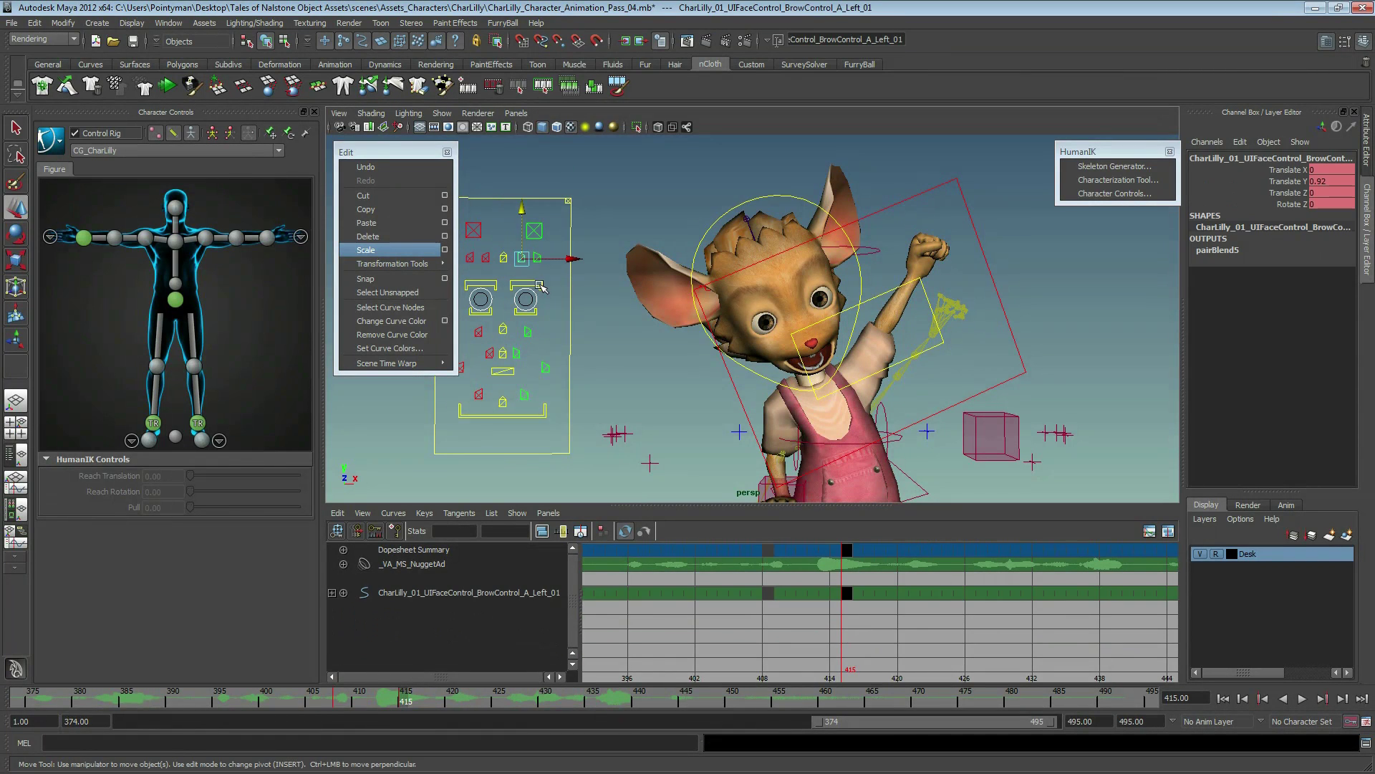
pyautogui.moveTo(521, 239); pyautogui.dragTo(522, 233)
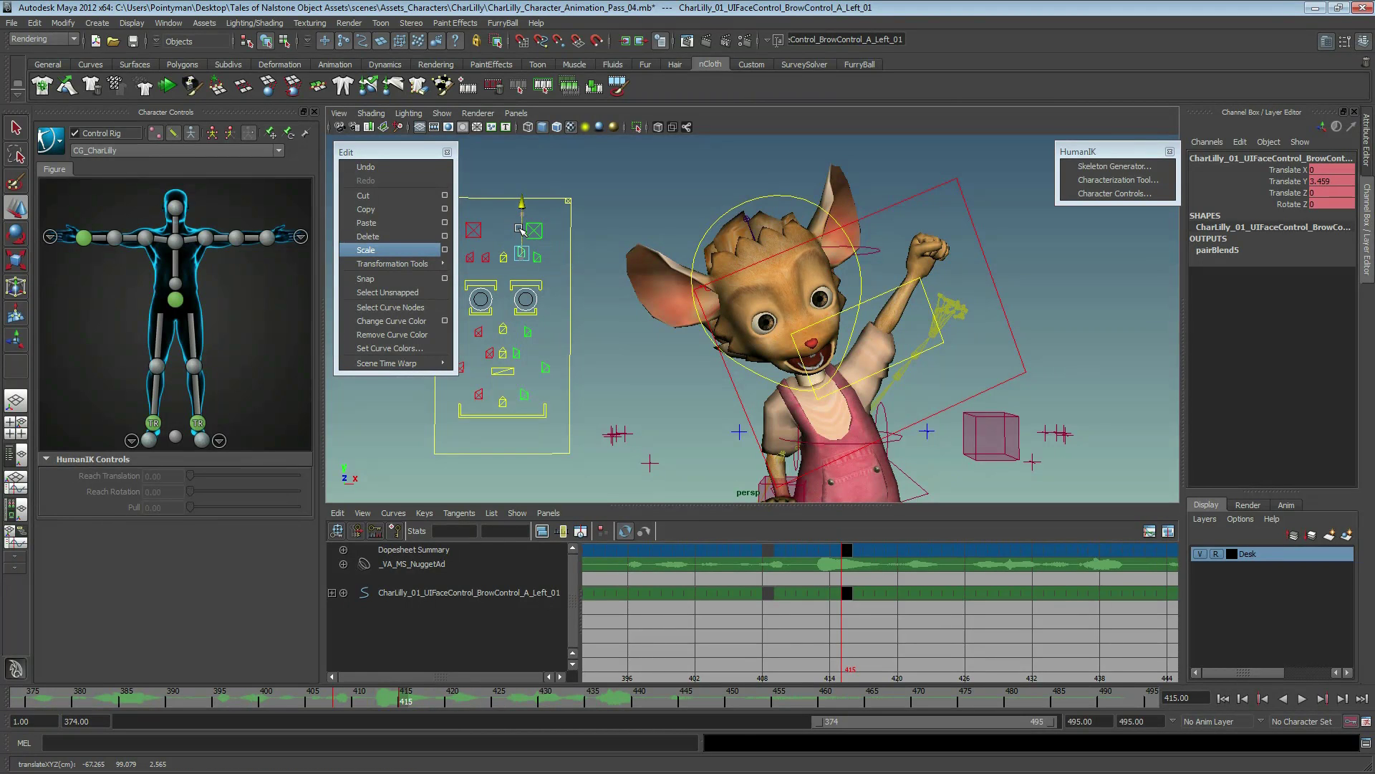
# - Soften the left brow raise, lift the right brow controls, and preview past frame 415
pyautogui.keyDown('alt'); pyautogui.moveTo(879, 293); pyautogui.dragTo(795, 306); pyautogui.keyUp('alt')
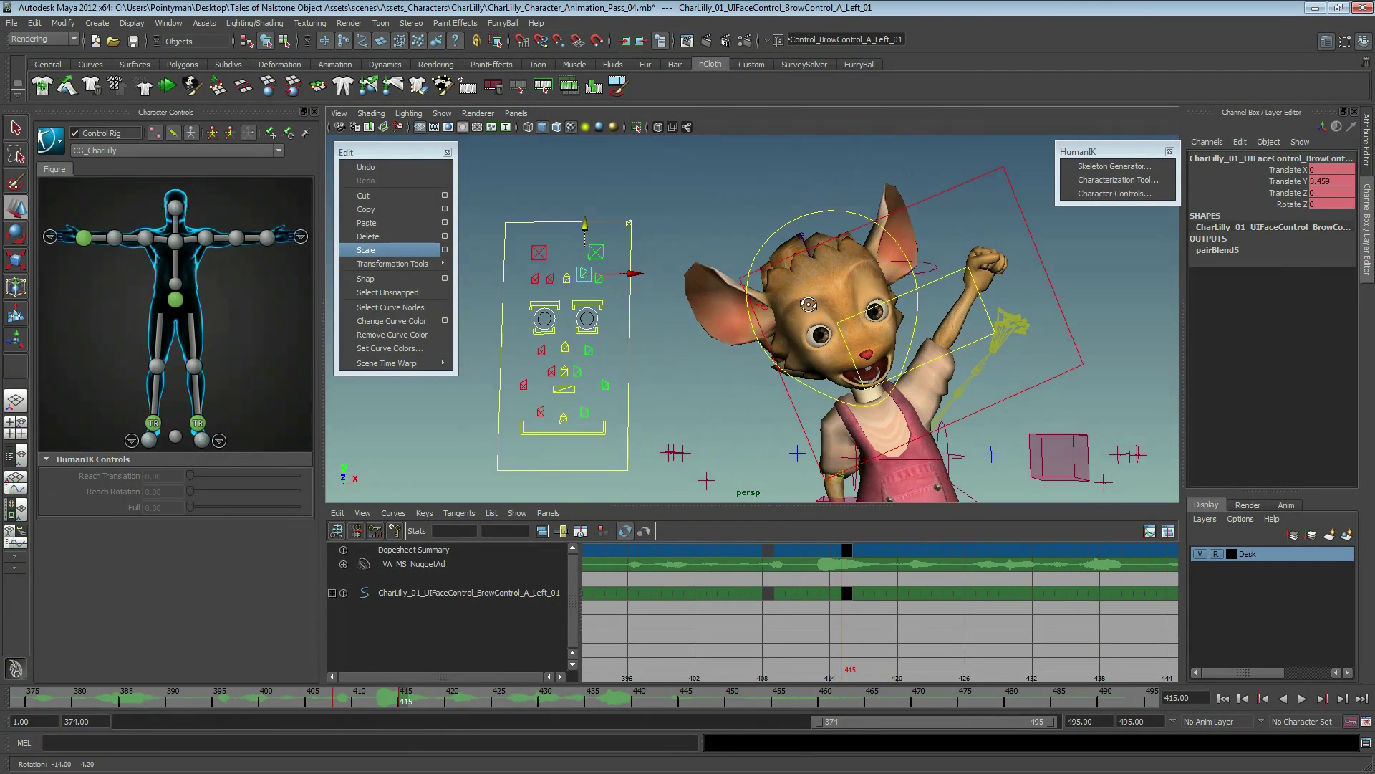
pyautogui.hotkey('ctrl', 'z')
pyautogui.moveTo(596, 244); pyautogui.dragTo(592, 236)
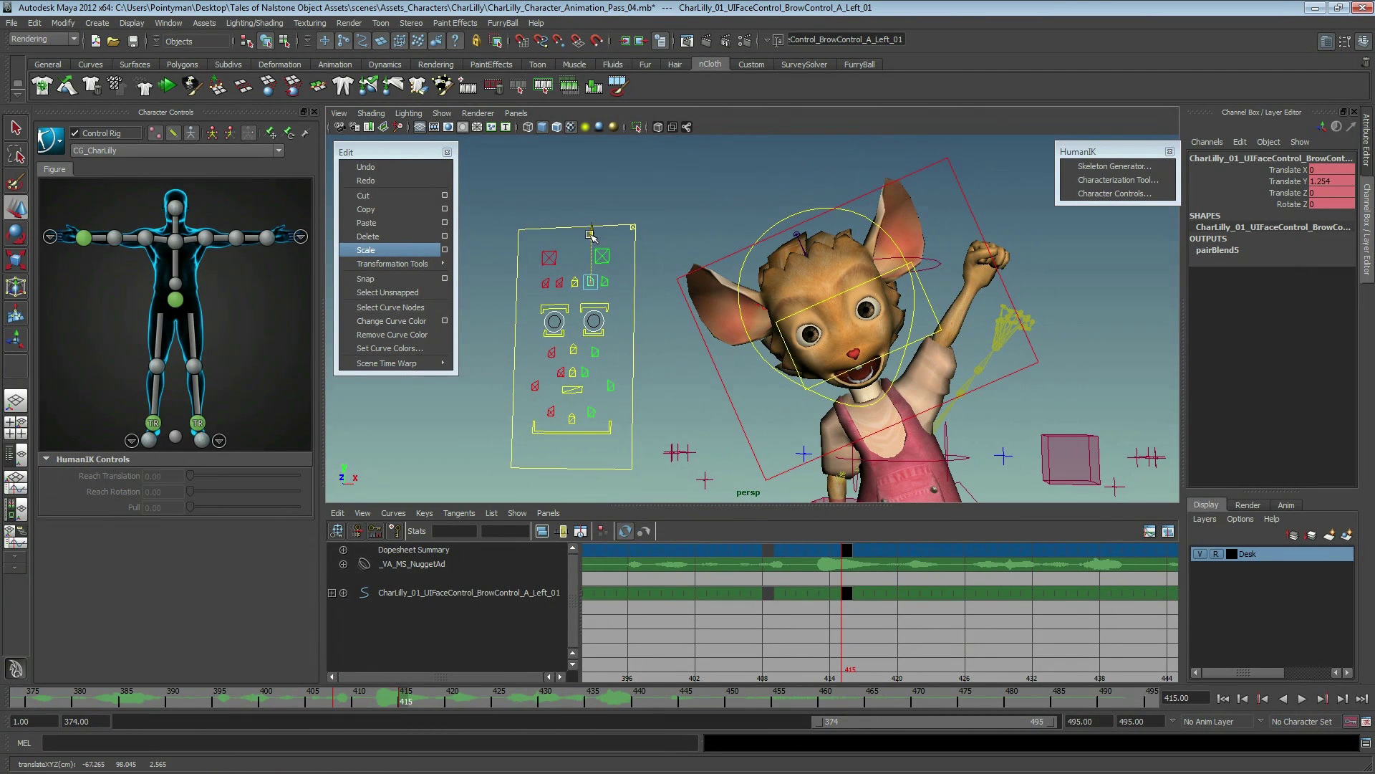
pyautogui.keyDown('shift'); pyautogui.click(591, 282); pyautogui.keyUp('shift')
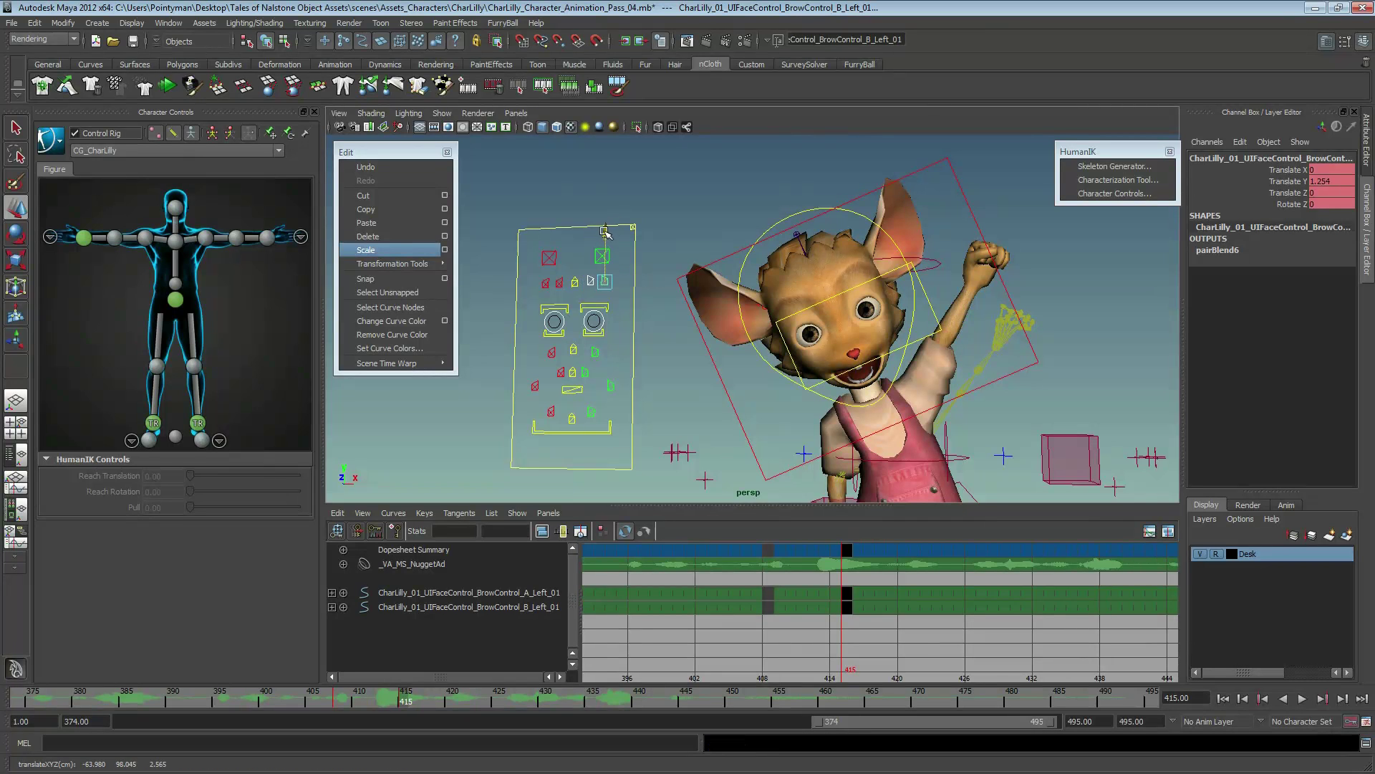
pyautogui.click(627, 162)
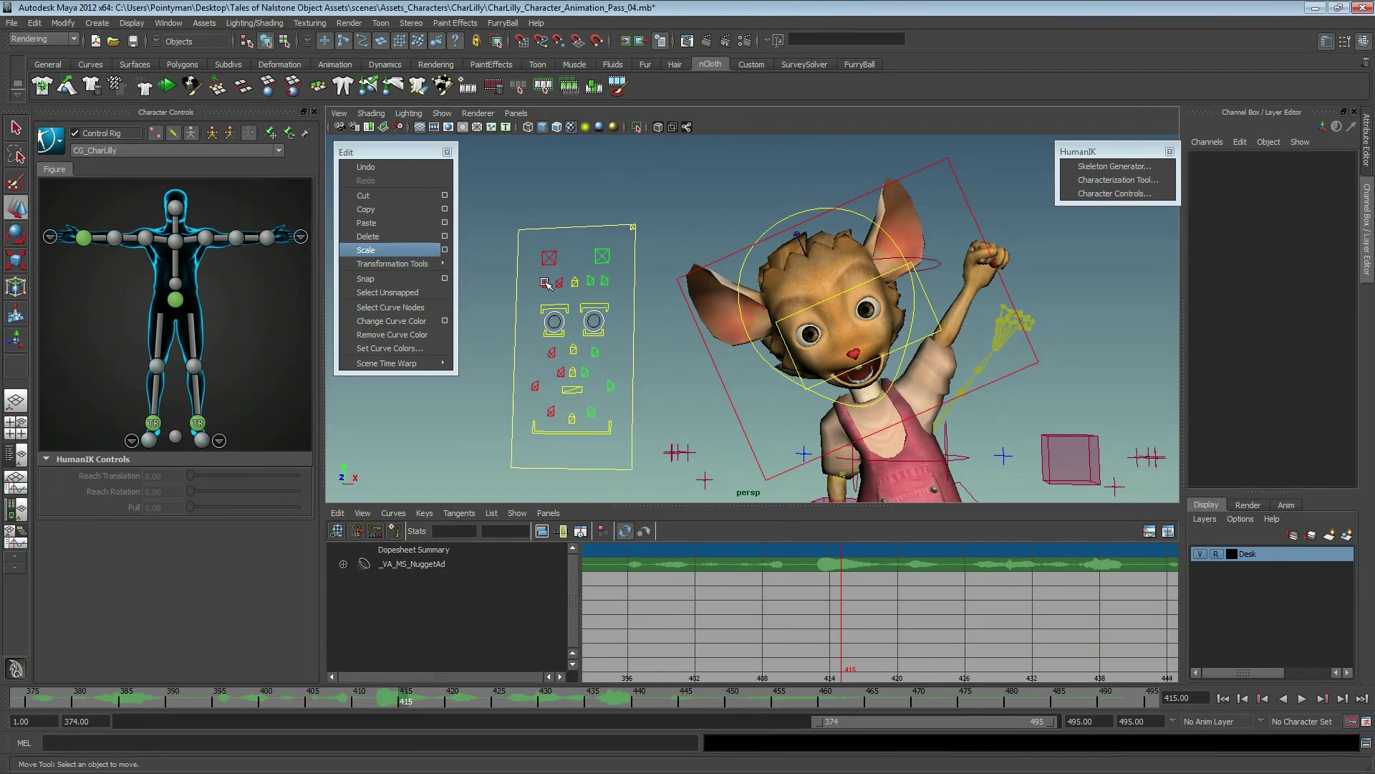
pyautogui.moveTo(541, 276)
pyautogui.mouseDown()
pyautogui.moveTo(572, 295)
pyautogui.moveTo(560, 233)
pyautogui.mouseUp()
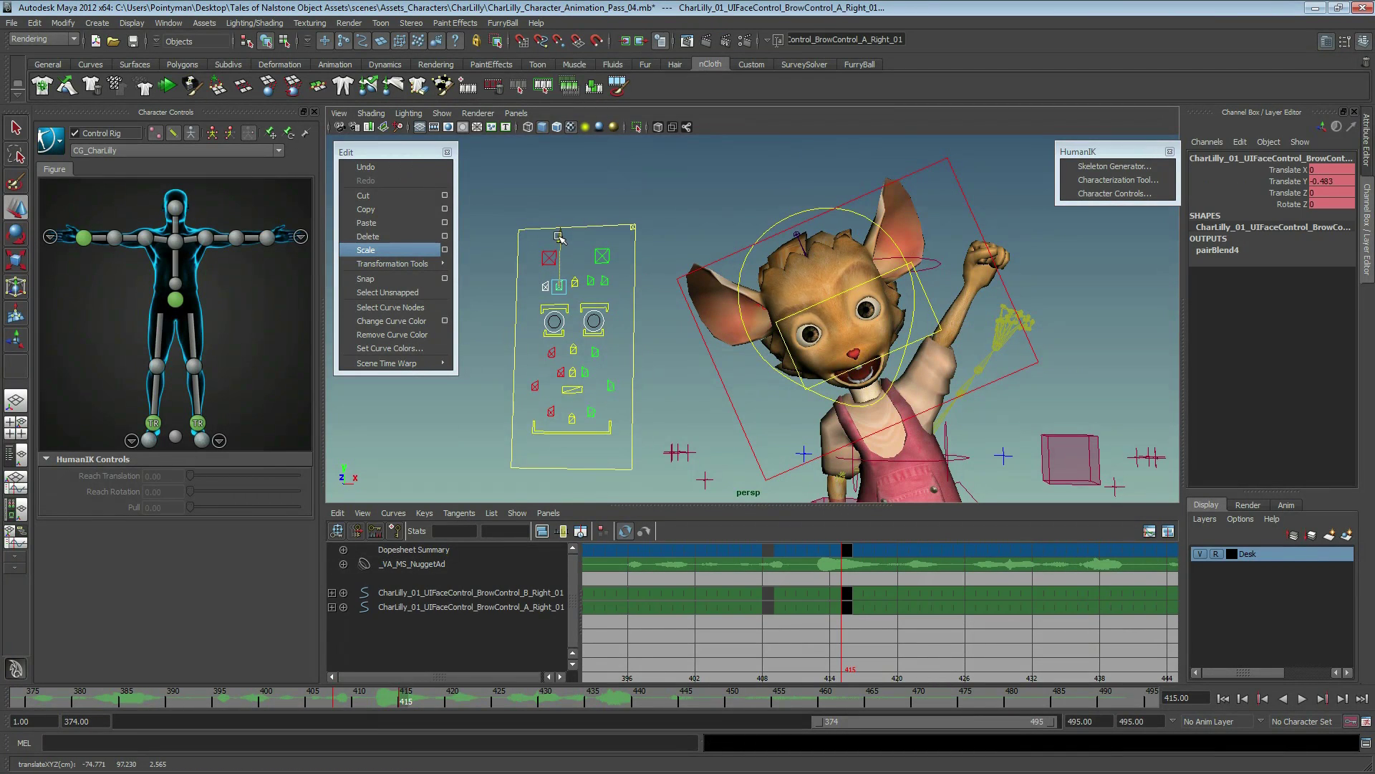
pyautogui.click(560, 233)
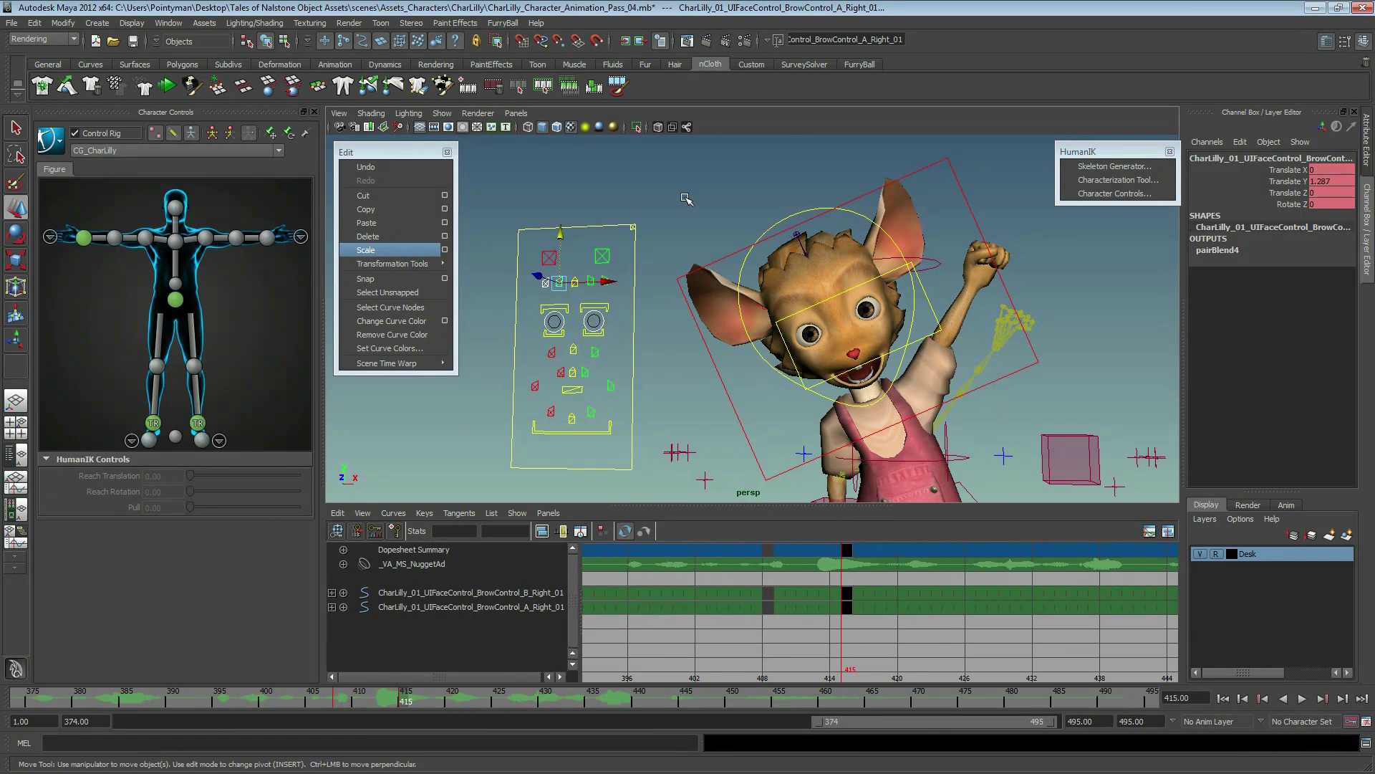
pyautogui.keyDown('alt'); pyautogui.moveTo(917, 322); pyautogui.dragTo(865, 315); pyautogui.keyUp('alt')
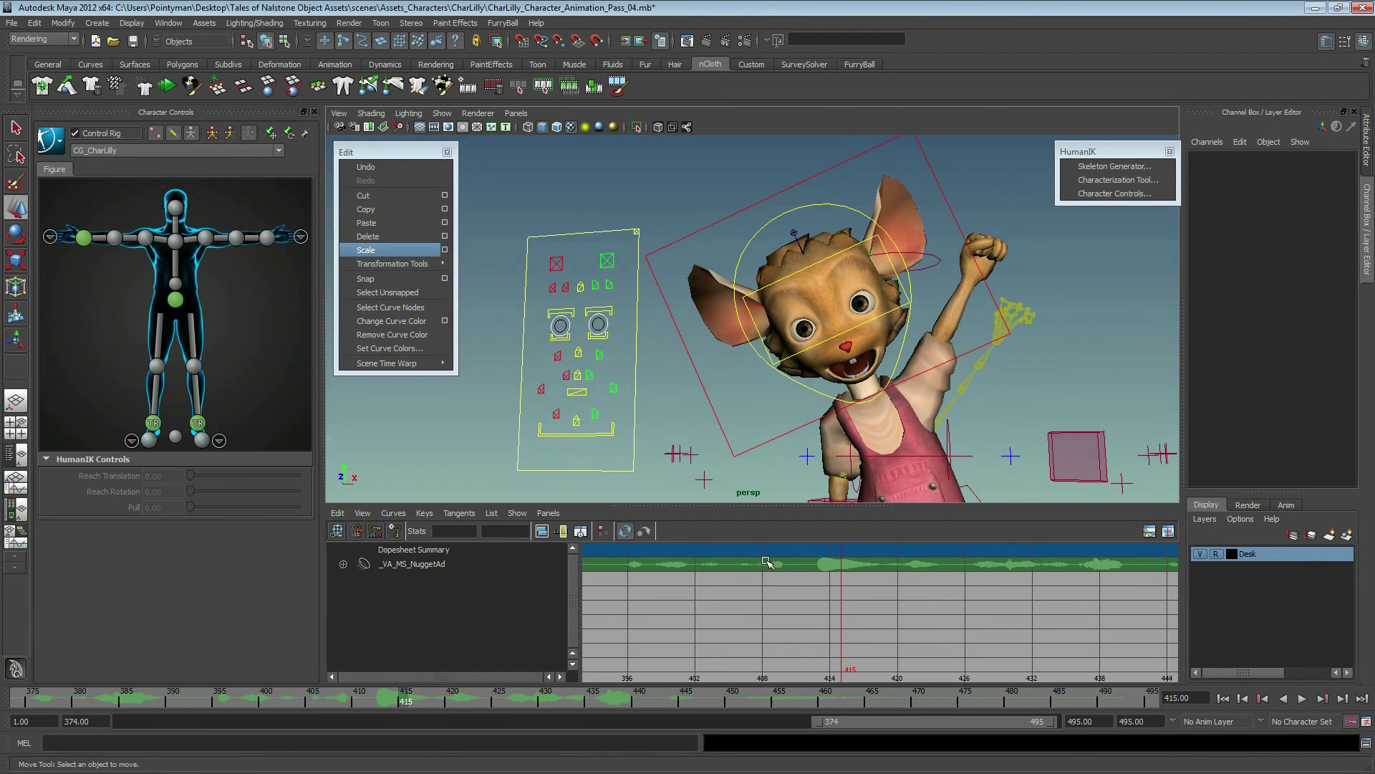
pyautogui.moveTo(419, 705); pyautogui.dragTo(667, 706)
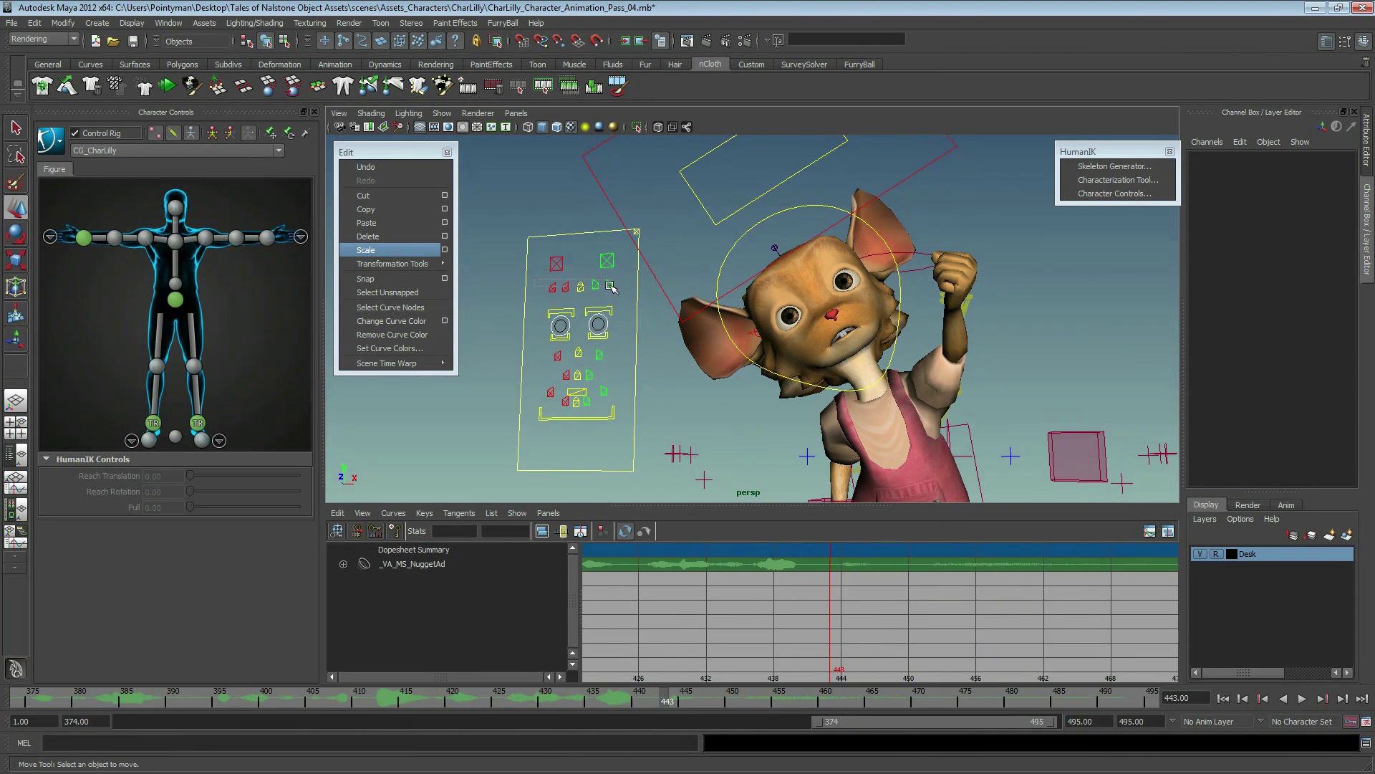
# - Key all five brow controls at frame 443, then key a lowered brow pose at frame 448
pyautogui.moveTo(545, 277); pyautogui.dragTo(616, 295)
pyautogui.press('s')
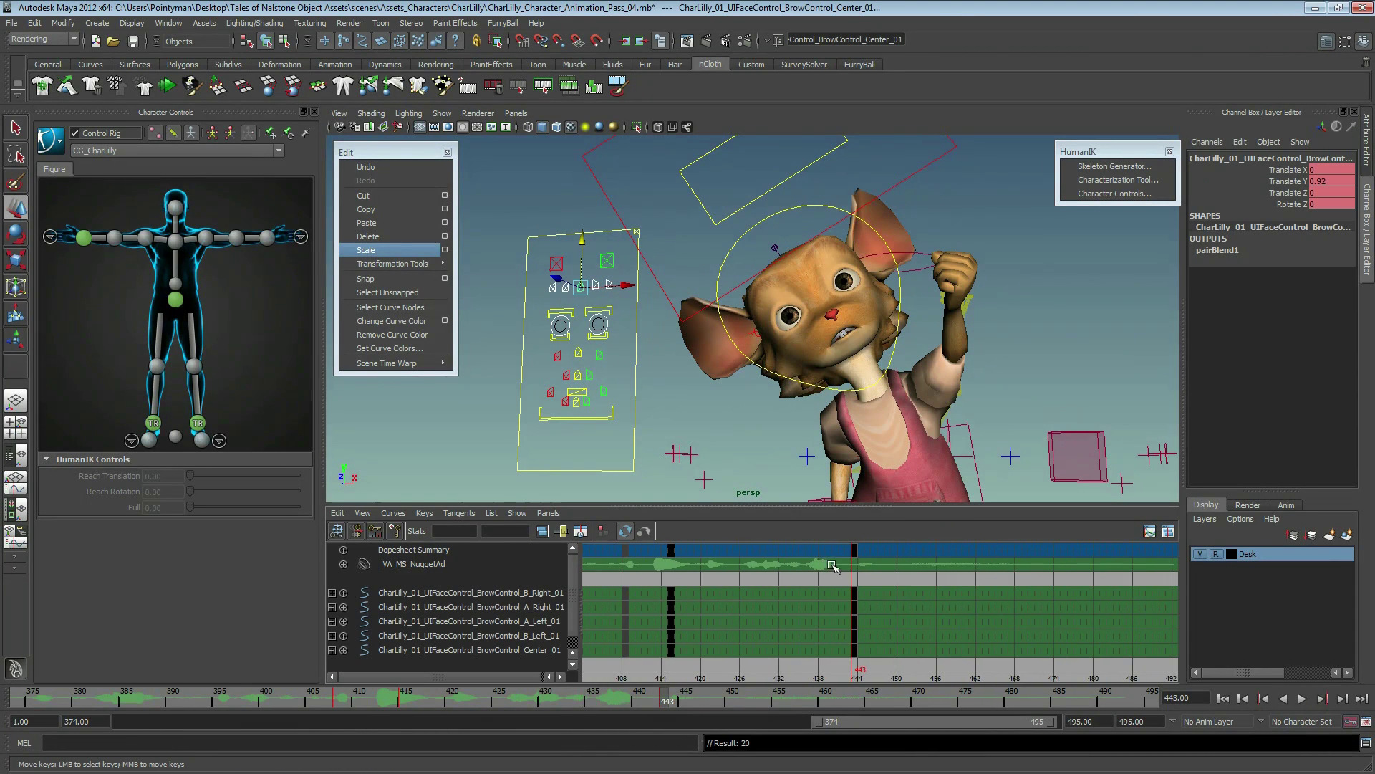
pyautogui.moveTo(674, 701); pyautogui.dragTo(714, 702)
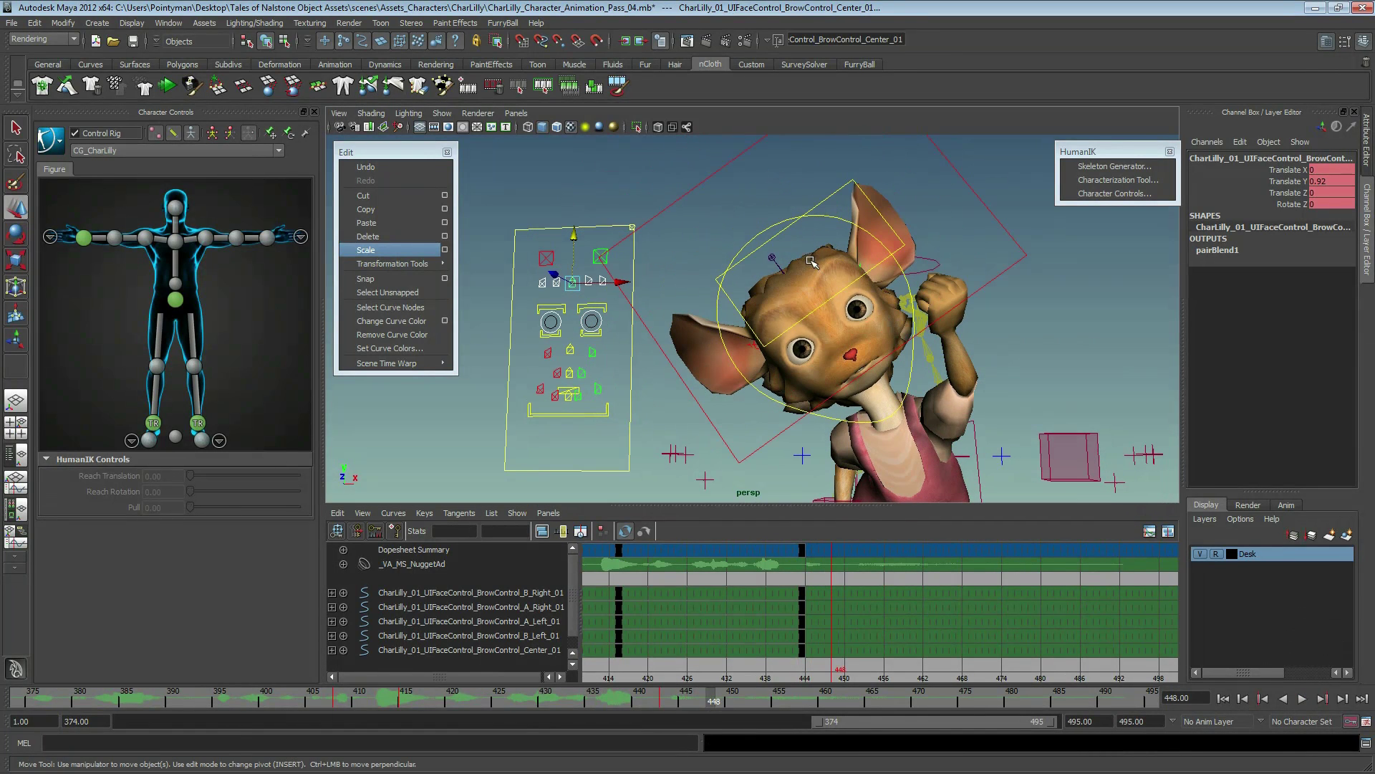
pyautogui.moveTo(812, 262); pyautogui.dragTo(807, 265, button='middle')
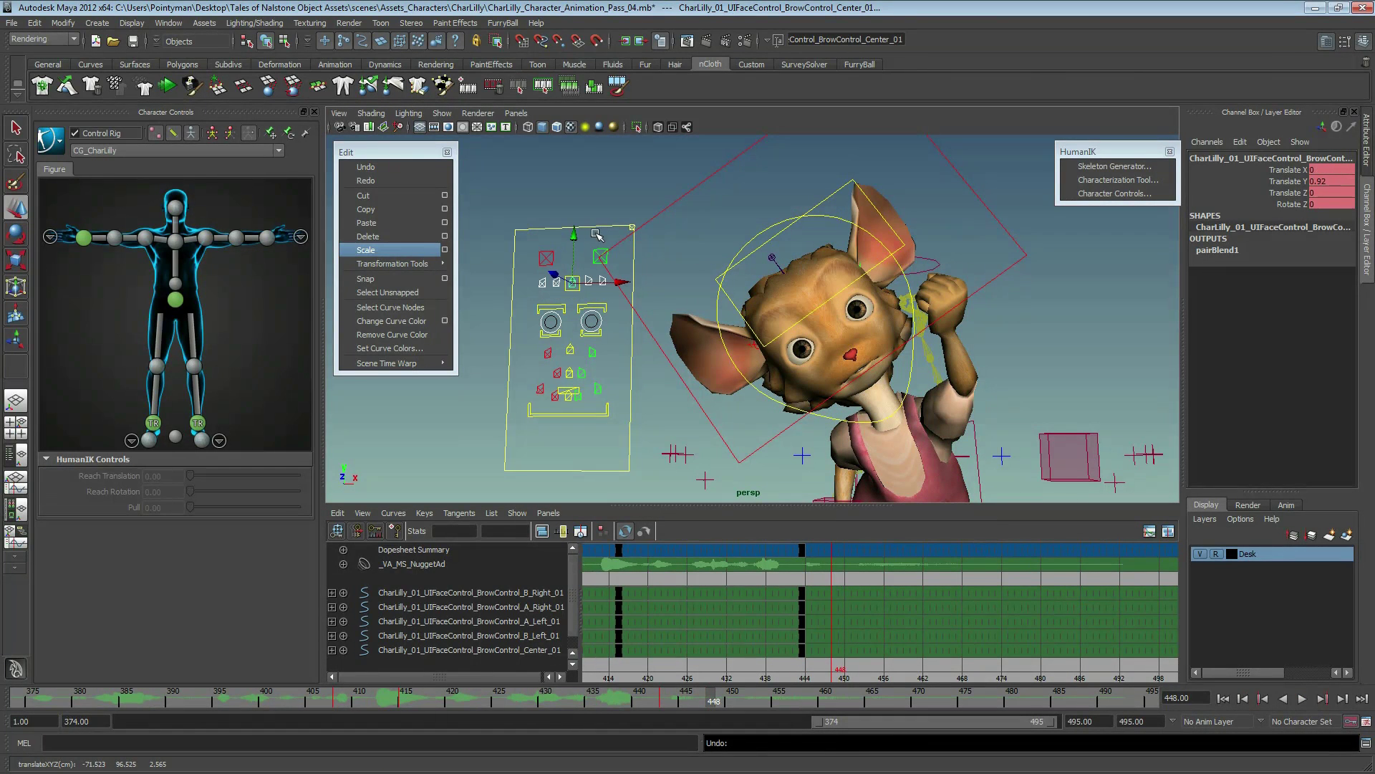
pyautogui.moveTo(569, 244); pyautogui.dragTo(572, 242, button='middle')
pyautogui.moveTo(571, 244); pyautogui.dragTo(578, 247)
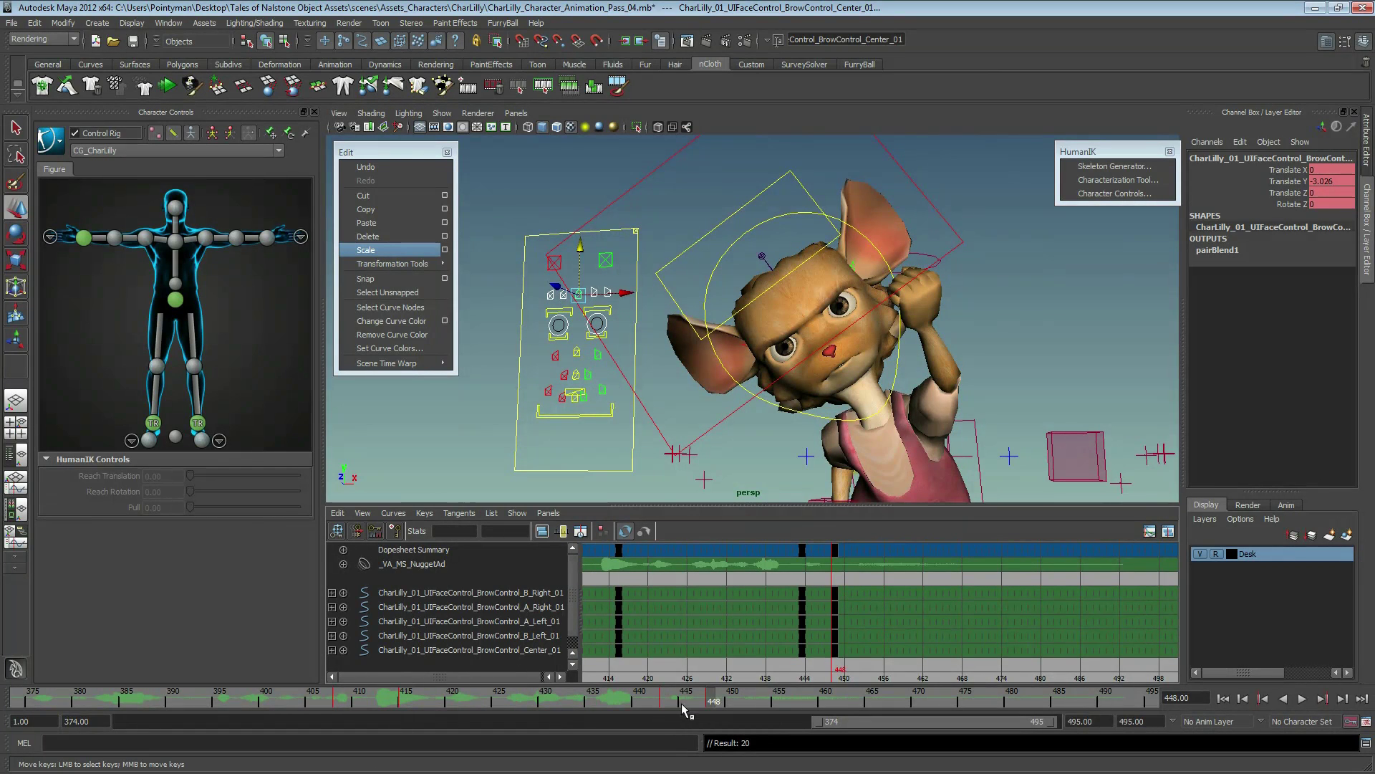
# - Play back from frame 405 and select the brow keys at frames 444 and 448
pyautogui.moveTo(686, 709); pyautogui.dragTo(301, 703)
pyautogui.click(1304, 700)
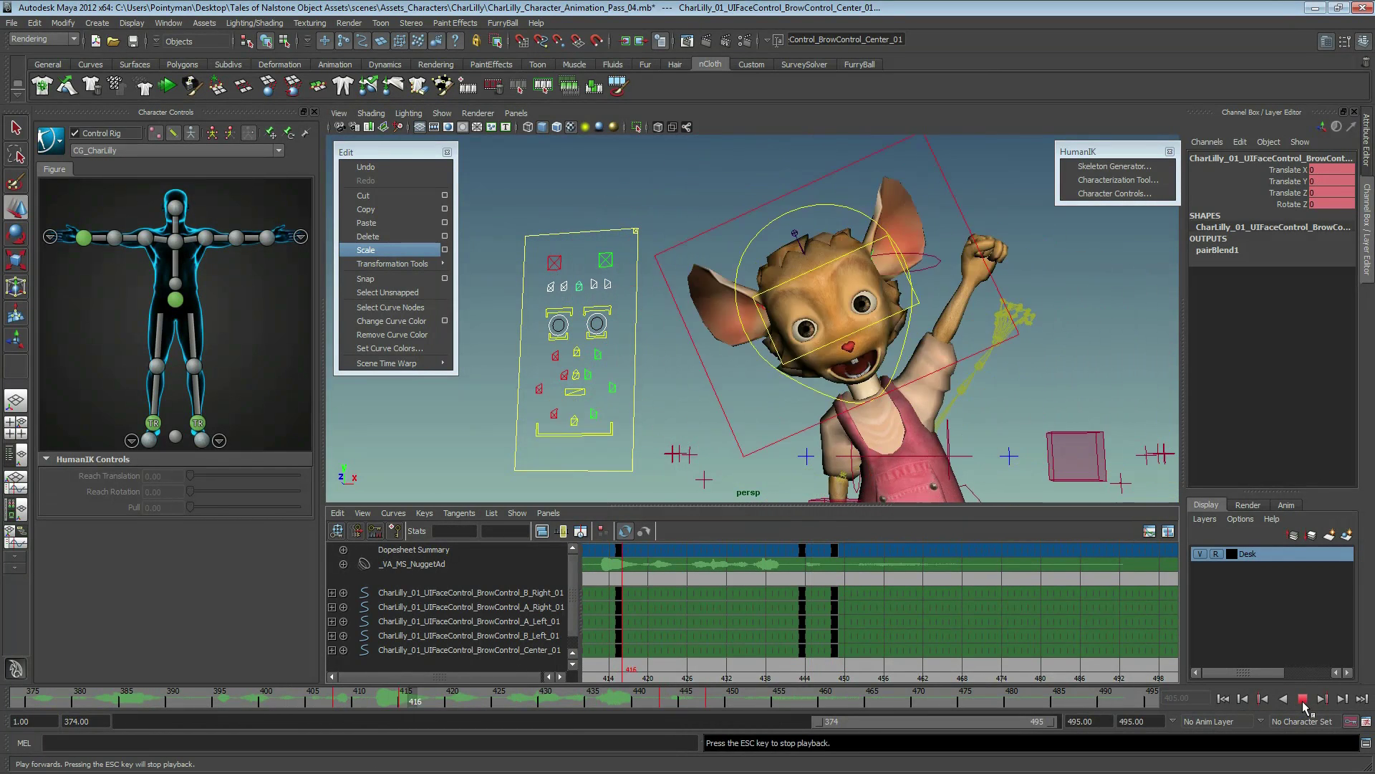
pyautogui.click(1303, 700)
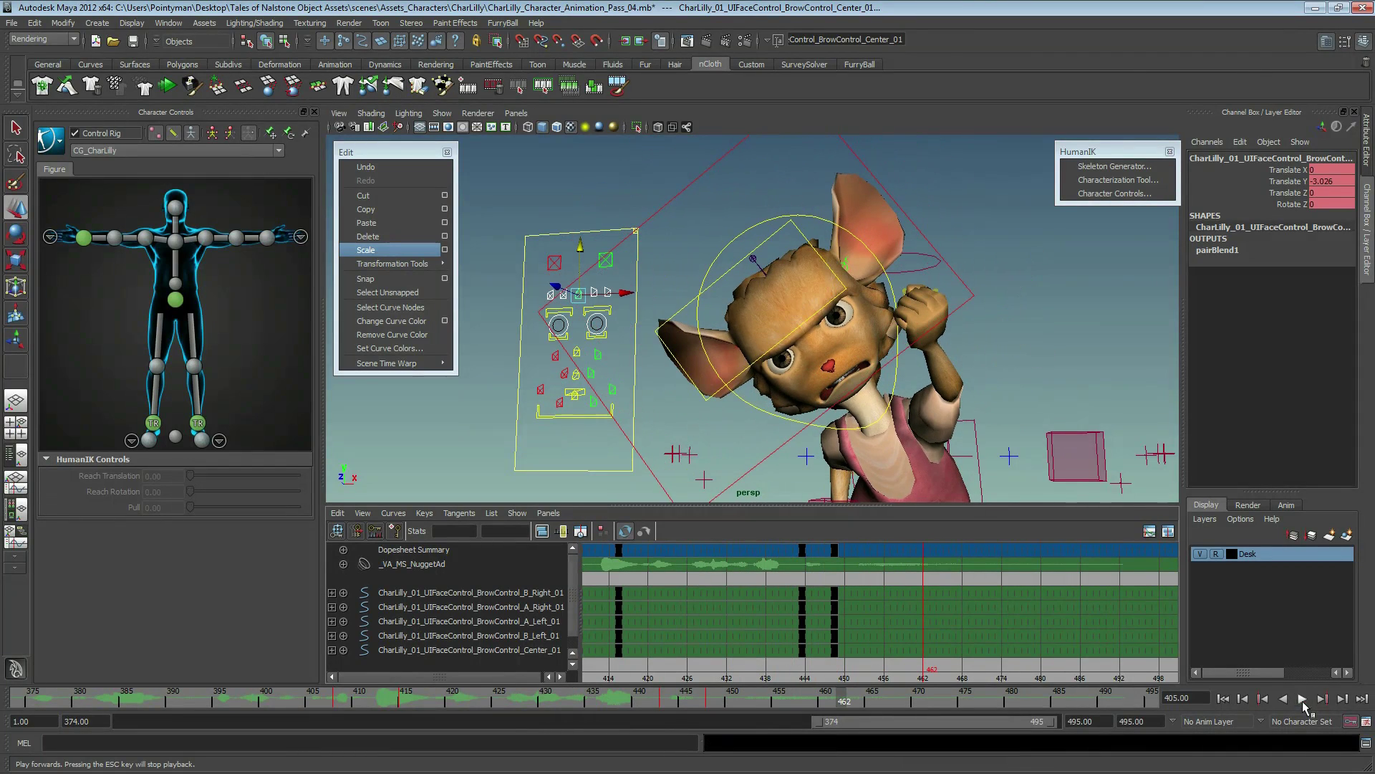
pyautogui.moveTo(844, 544); pyautogui.dragTo(797, 569)
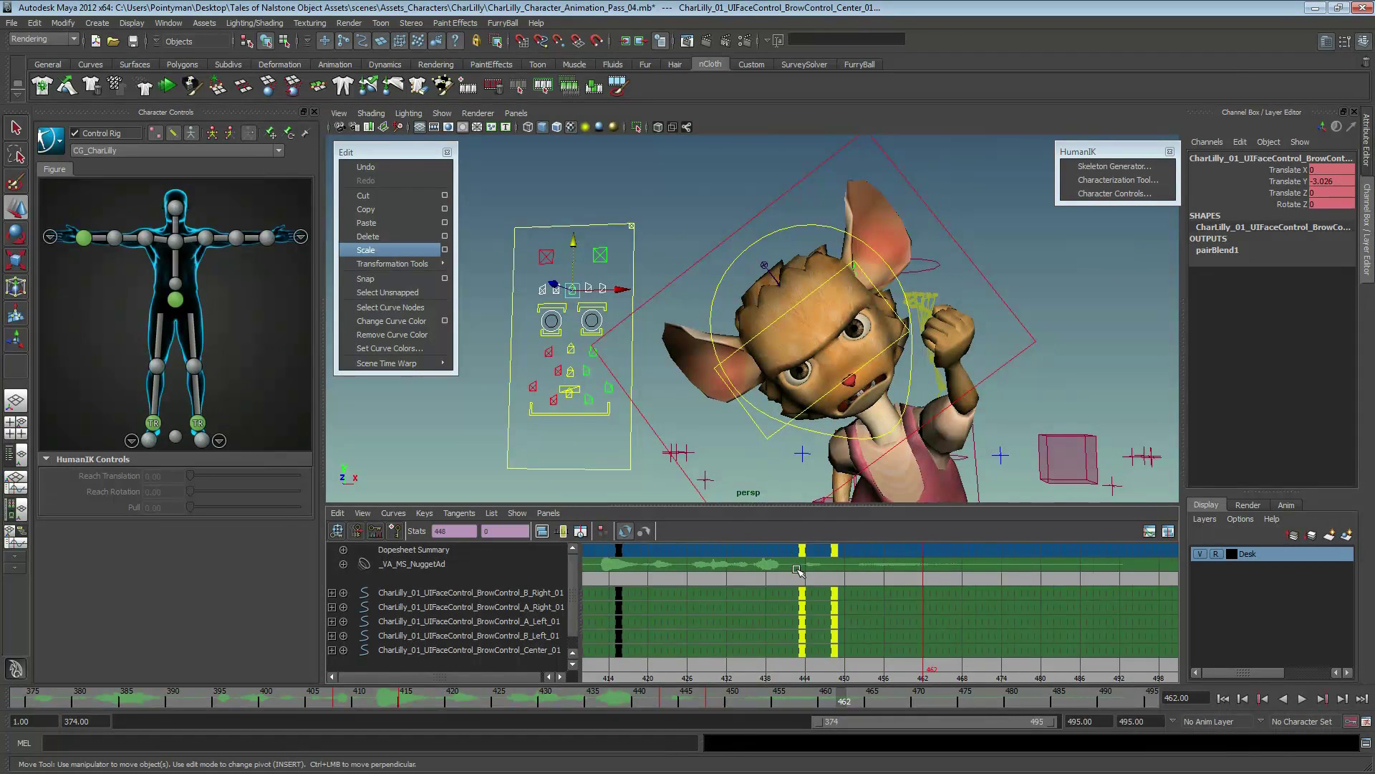
pyautogui.click(651, 695)
pyautogui.hotkey('alt', 'v')
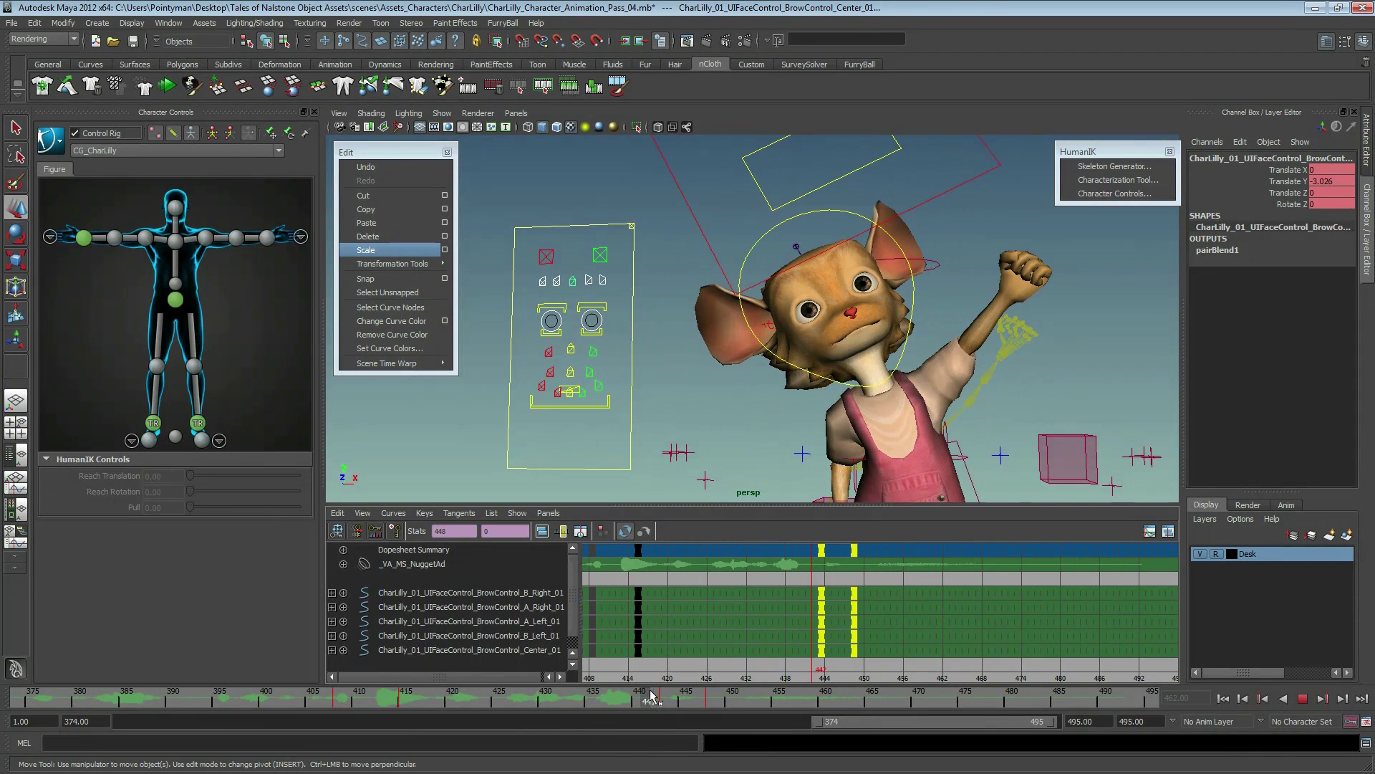
pyautogui.click(651, 695)
# - Shift the selected brow keys two frames earlier, moving the frame-446 column to 444, and replay
pyautogui.moveTo(928, 619); pyautogui.dragTo(908, 612, button='middle')
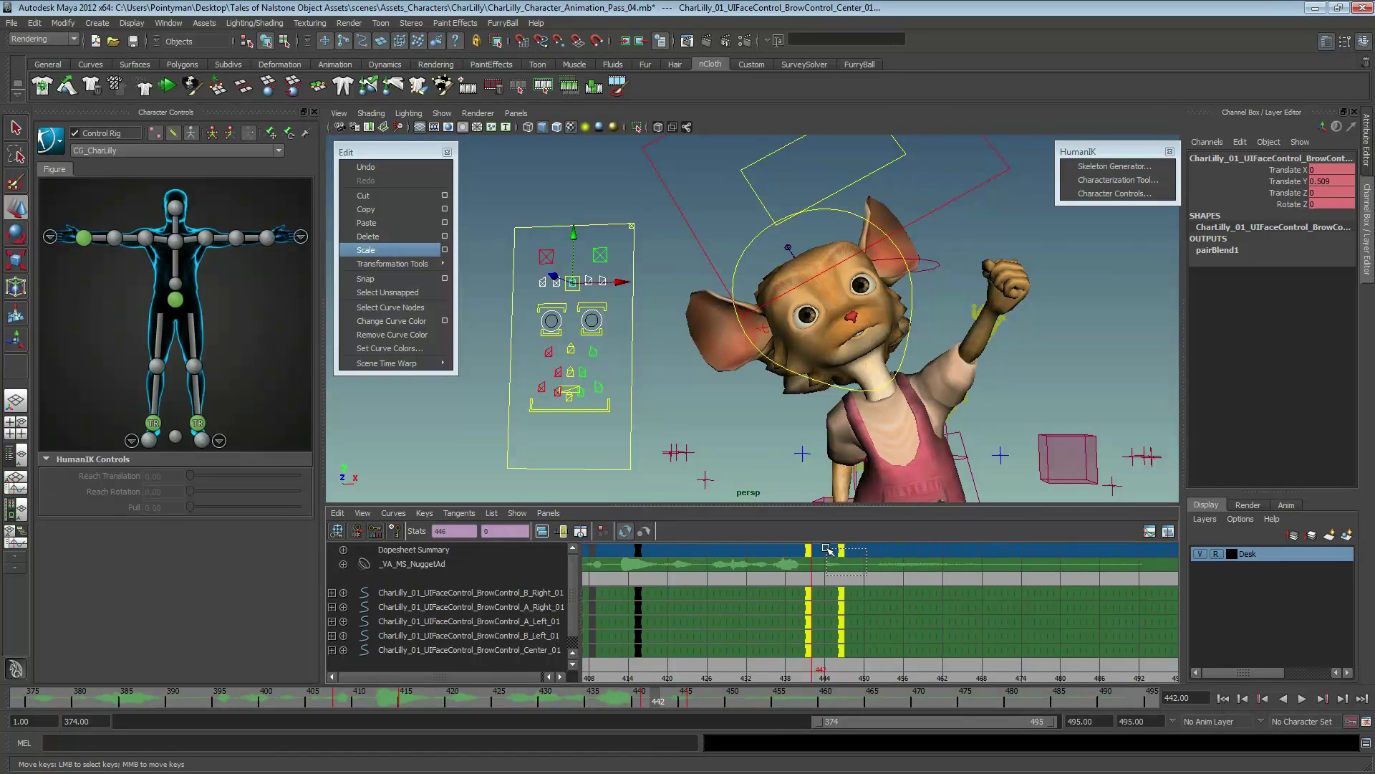
pyautogui.moveTo(827, 549); pyautogui.dragTo(826, 548)
pyautogui.moveTo(897, 575); pyautogui.dragTo(883, 575, button='middle')
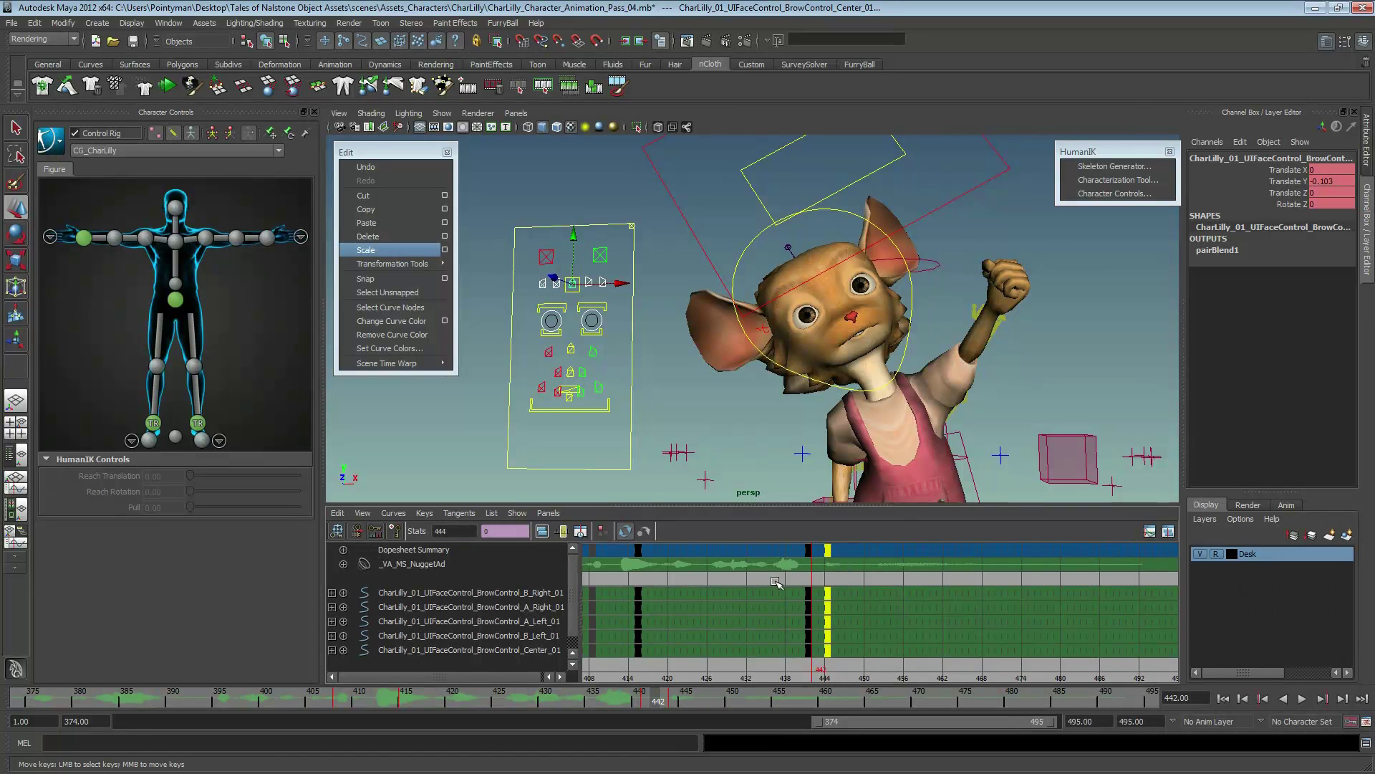
pyautogui.keyDown('alt'); pyautogui.moveTo(776, 581); pyautogui.dragTo(751, 593, button='right'); pyautogui.keyUp('alt')
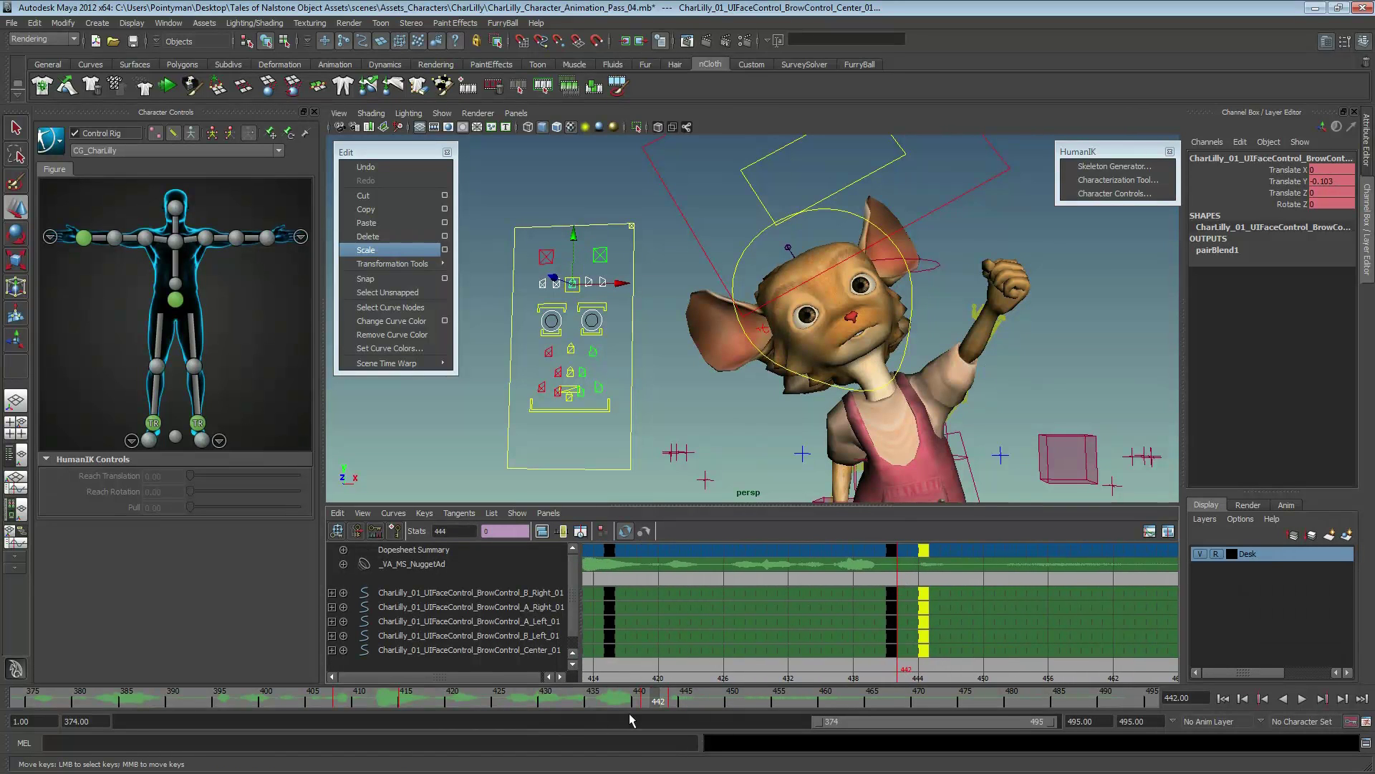
pyautogui.click(1303, 699)
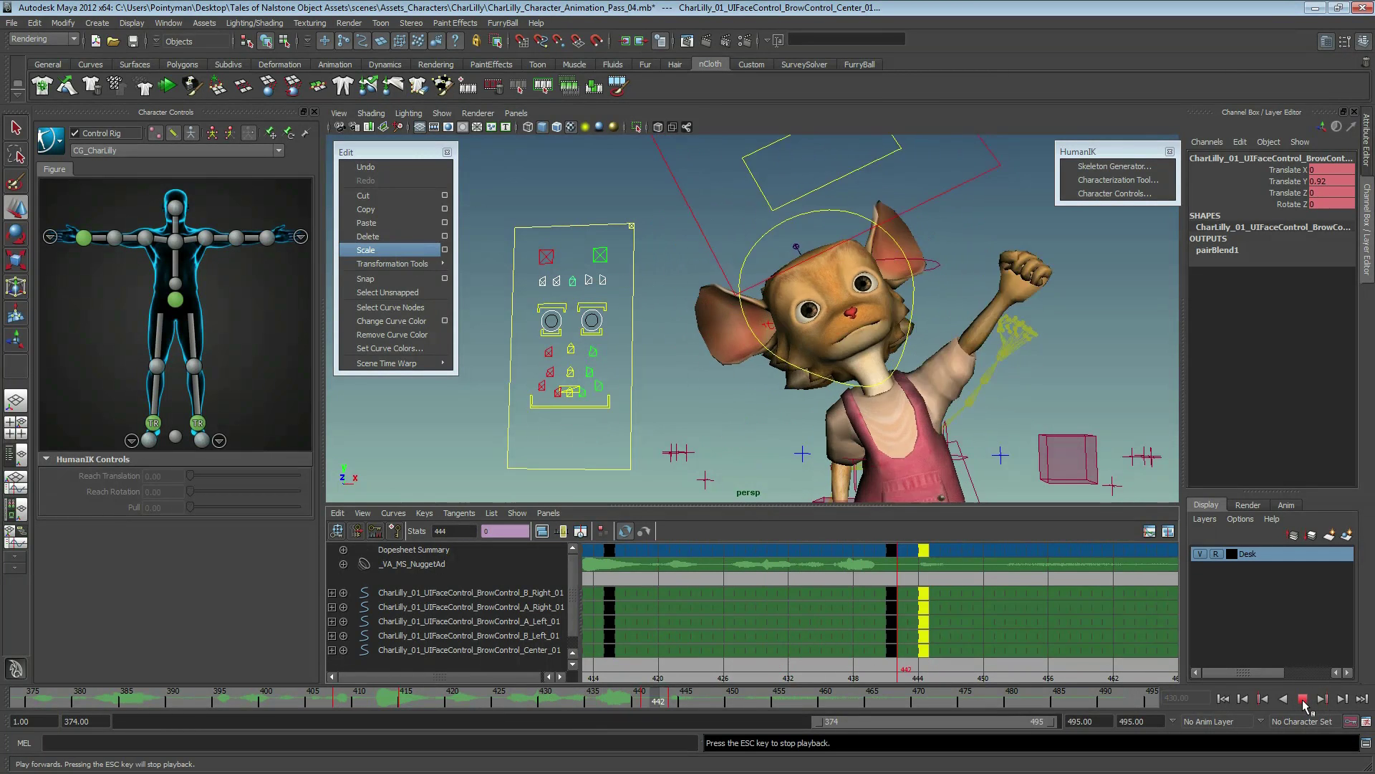
pyautogui.press('Escape')
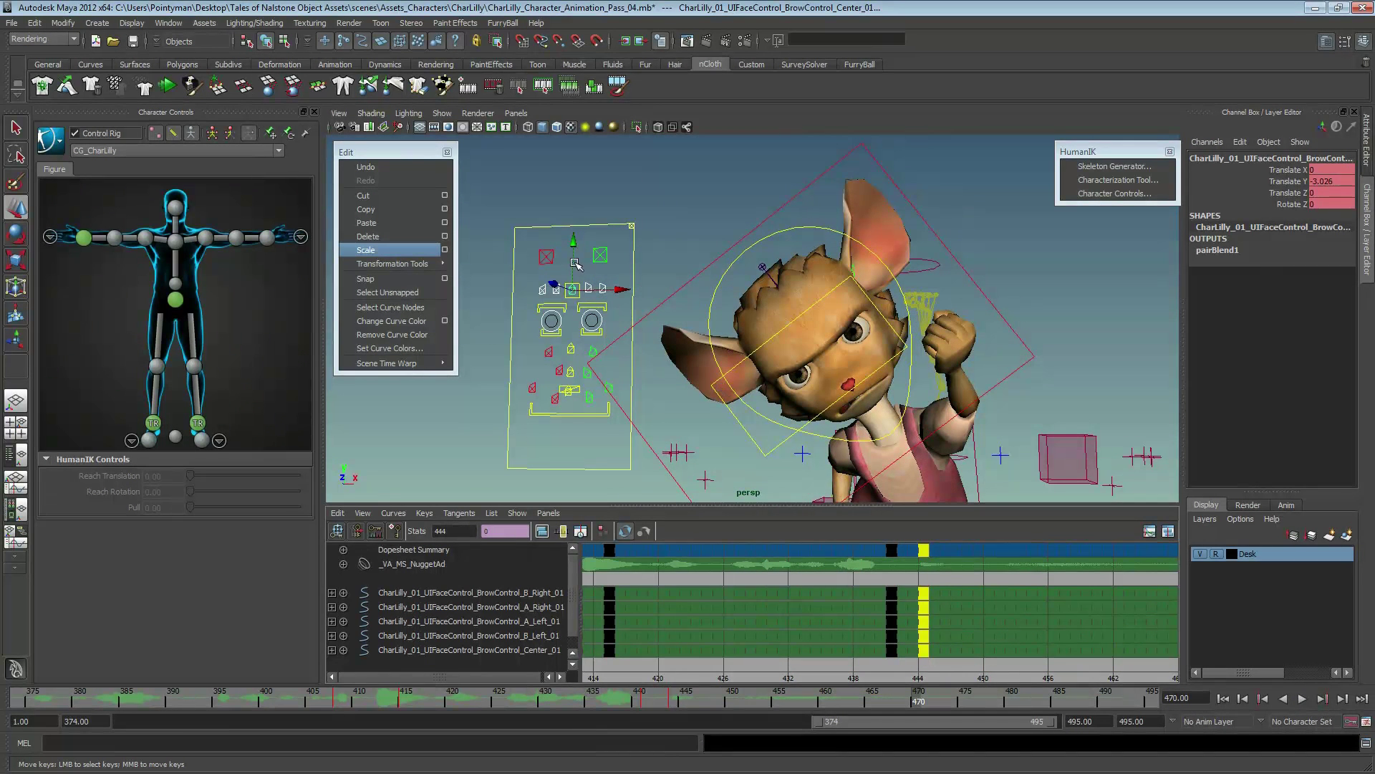
# - Select the centre brow control and raise it
pyautogui.click(576, 264)
pyautogui.click(573, 289)
pyautogui.moveTo(572, 289); pyautogui.dragTo(575, 247)
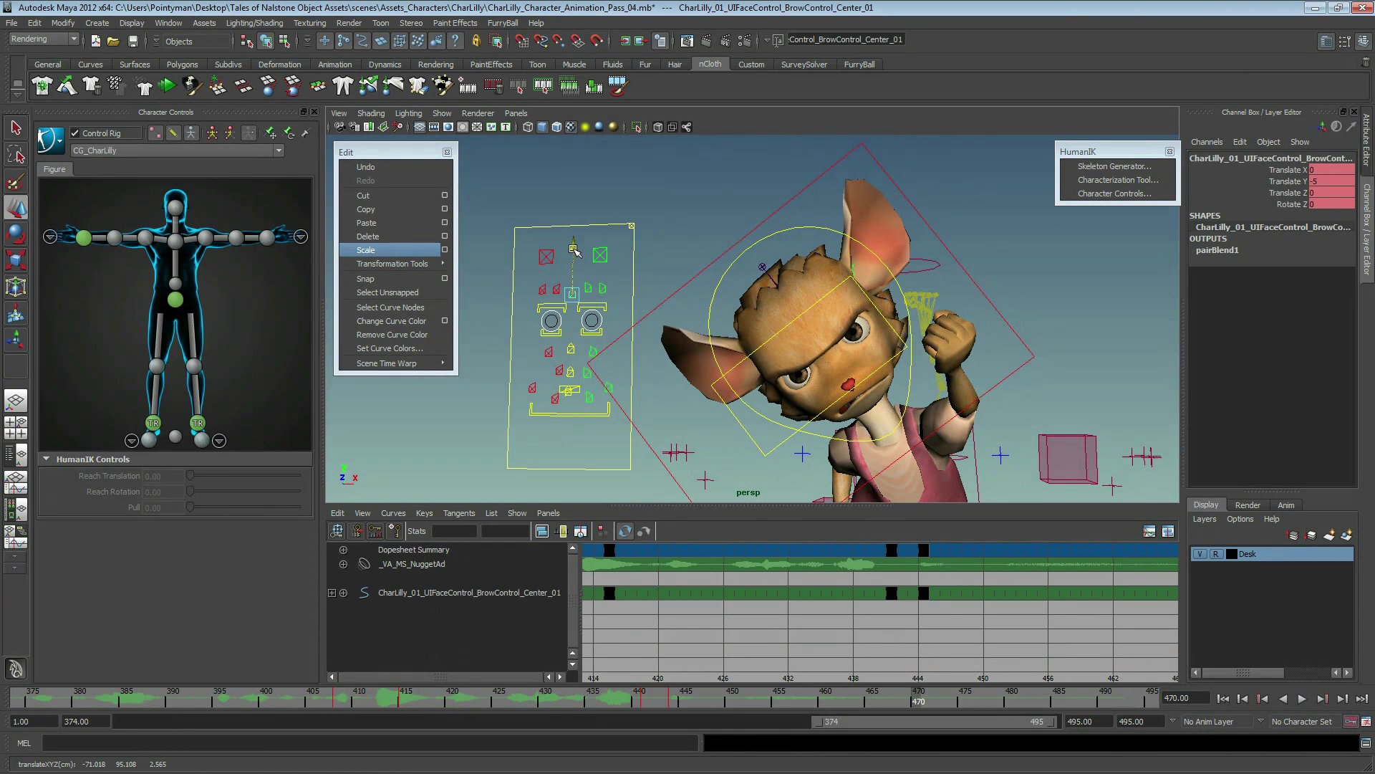
# - Lower and key the A_Left and A_Right brow controls at frame 470
pyautogui.scroll(2, 580, 272)
pyautogui.click(588, 288)
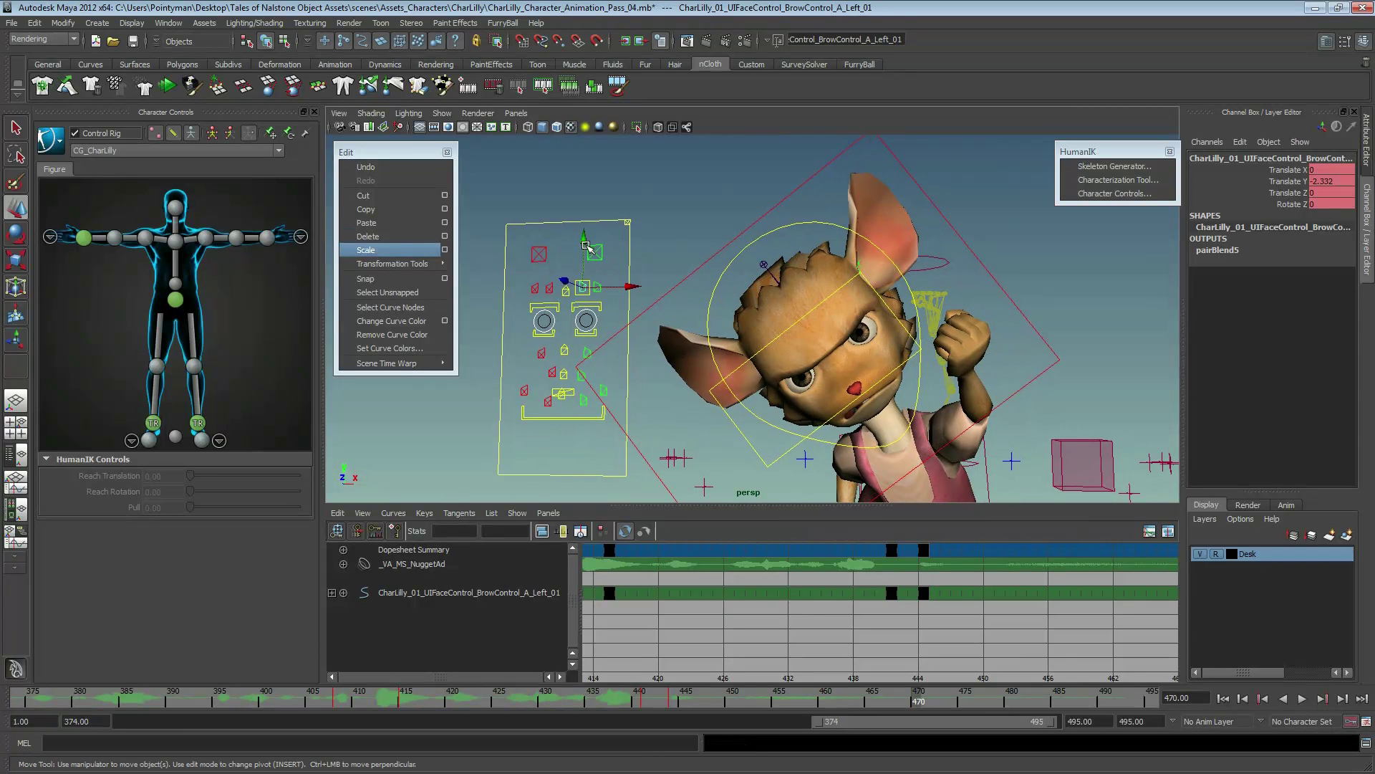
pyautogui.moveTo(586, 246); pyautogui.dragTo(584, 268)
pyautogui.press('s')
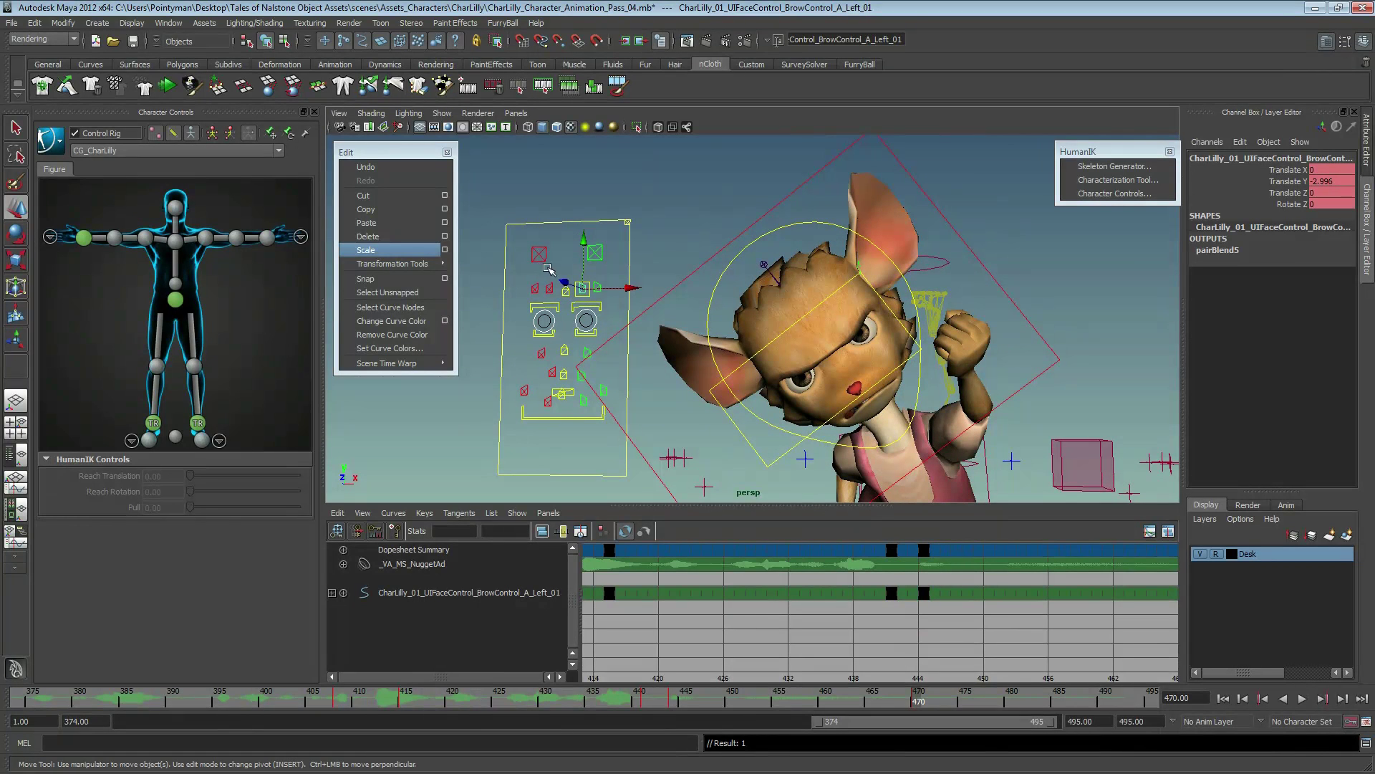
pyautogui.click(549, 288)
pyautogui.moveTo(554, 242); pyautogui.dragTo(555, 243)
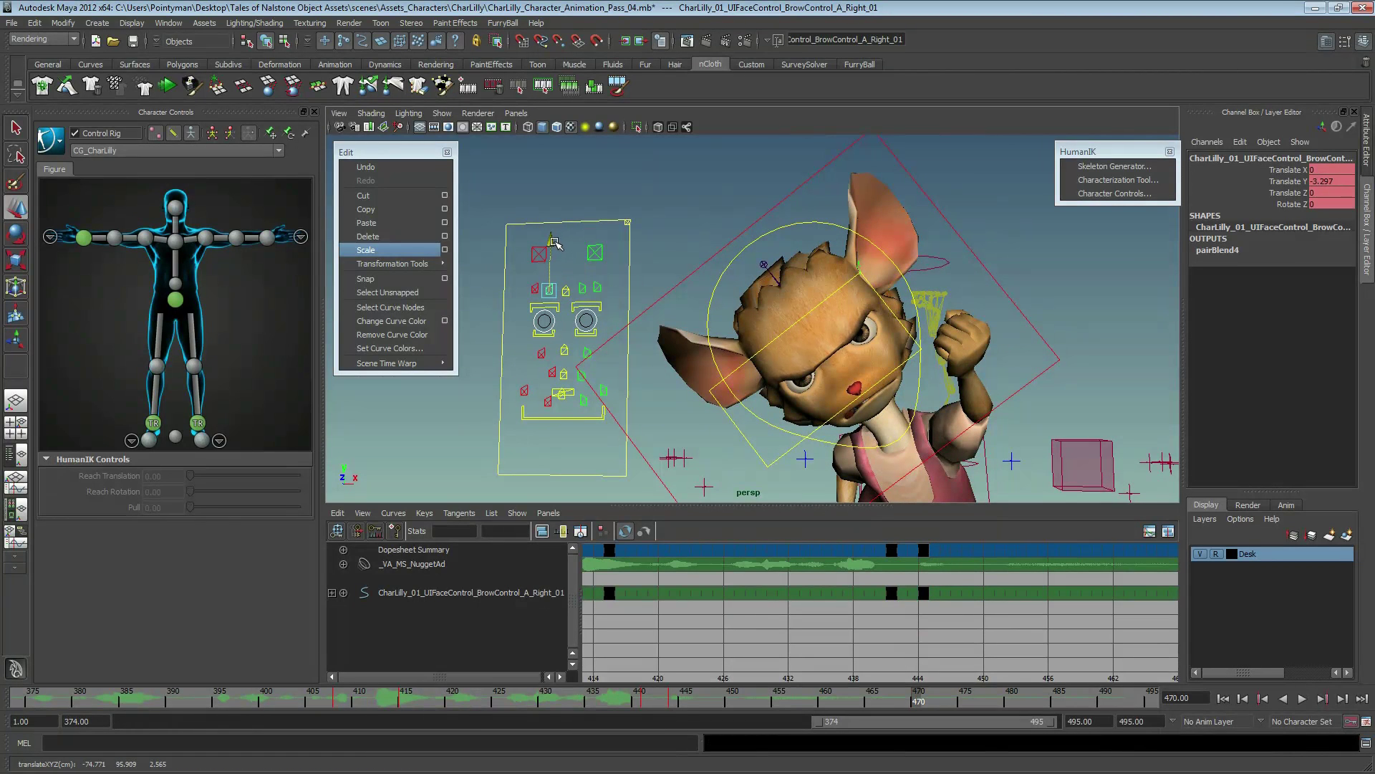
pyautogui.press('s')
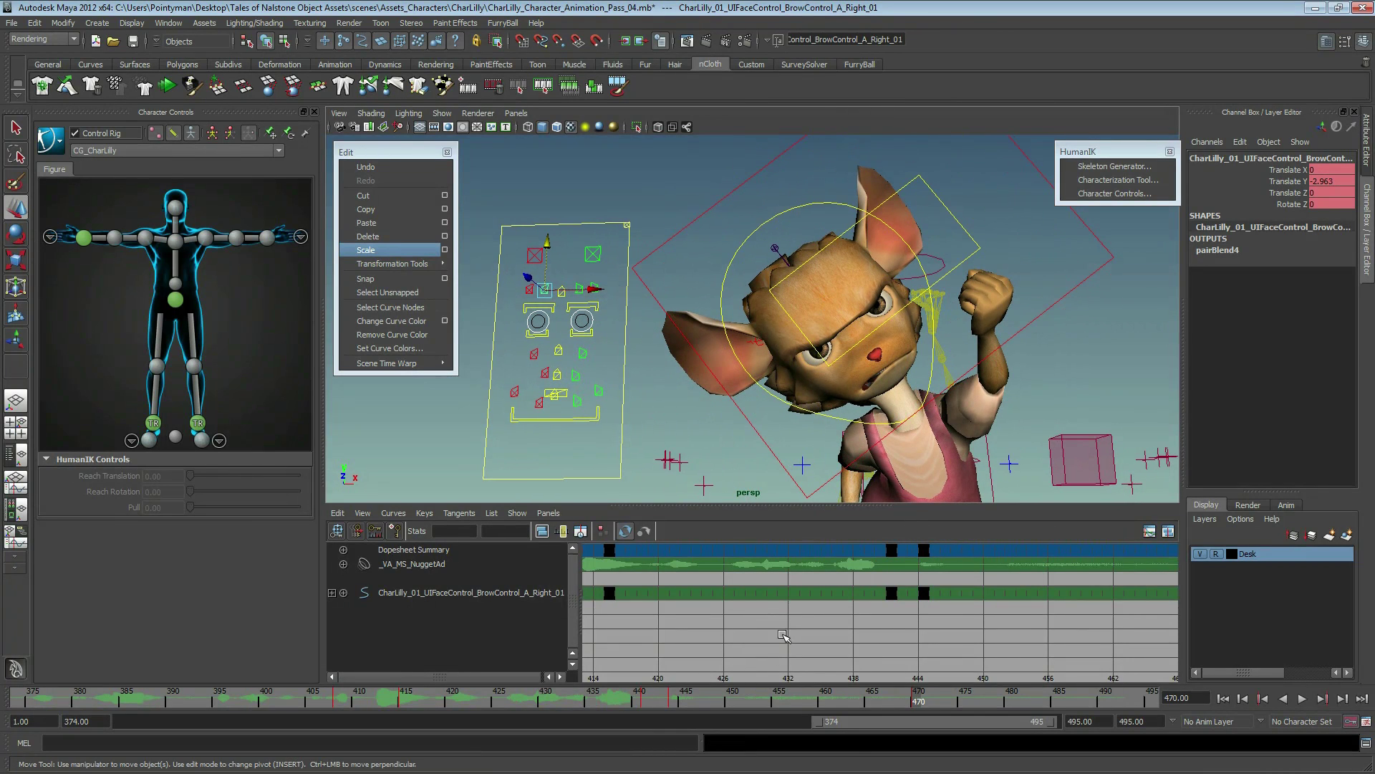
# - Move the new brow keys from frame 470 to 445, replay from frame 396, and select all brow controls
pyautogui.press('a')
pyautogui.keyDown('alt'); pyautogui.moveTo(871, 628); pyautogui.dragTo(838, 627, button='middle'); pyautogui.keyUp('alt')
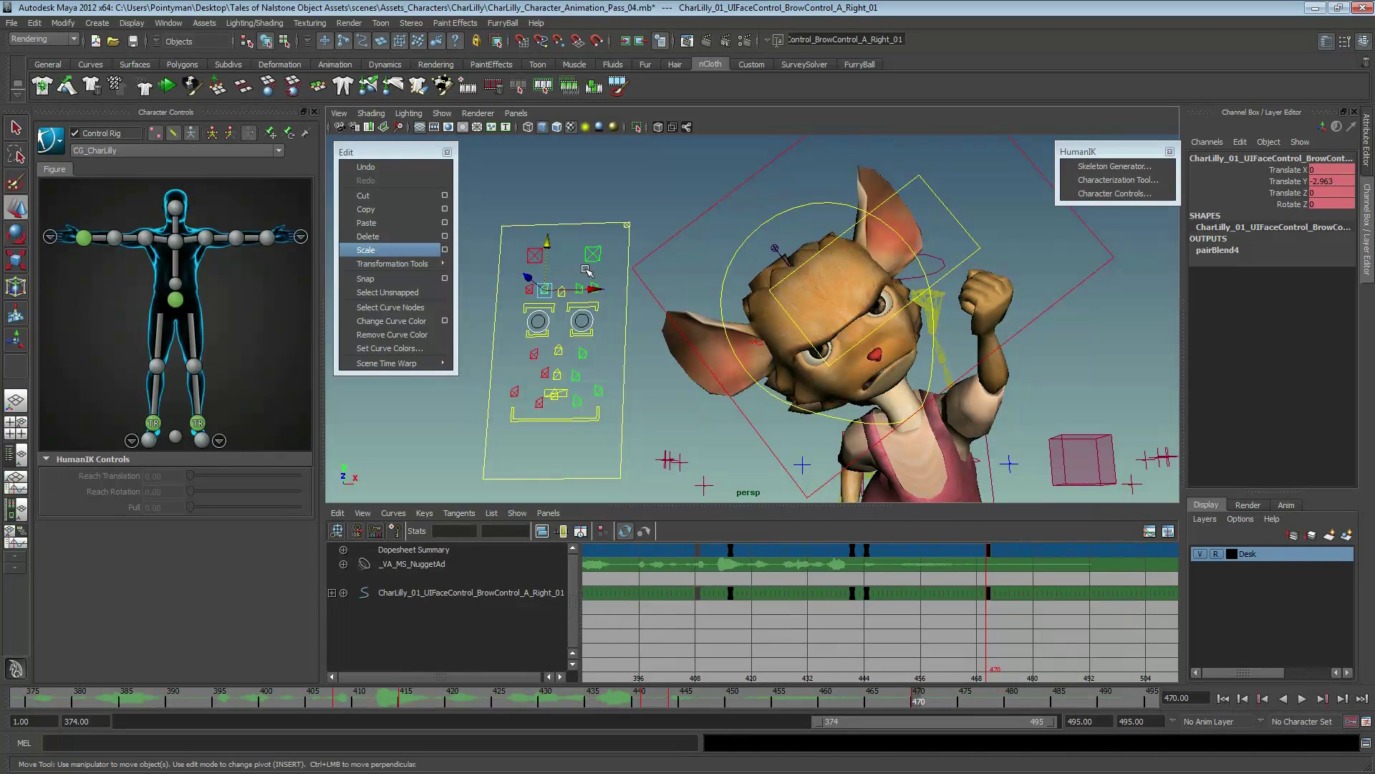
pyautogui.keyDown('shift'); pyautogui.click(576, 290); pyautogui.keyUp('shift')
pyautogui.moveTo(974, 584); pyautogui.dragTo(1003, 616)
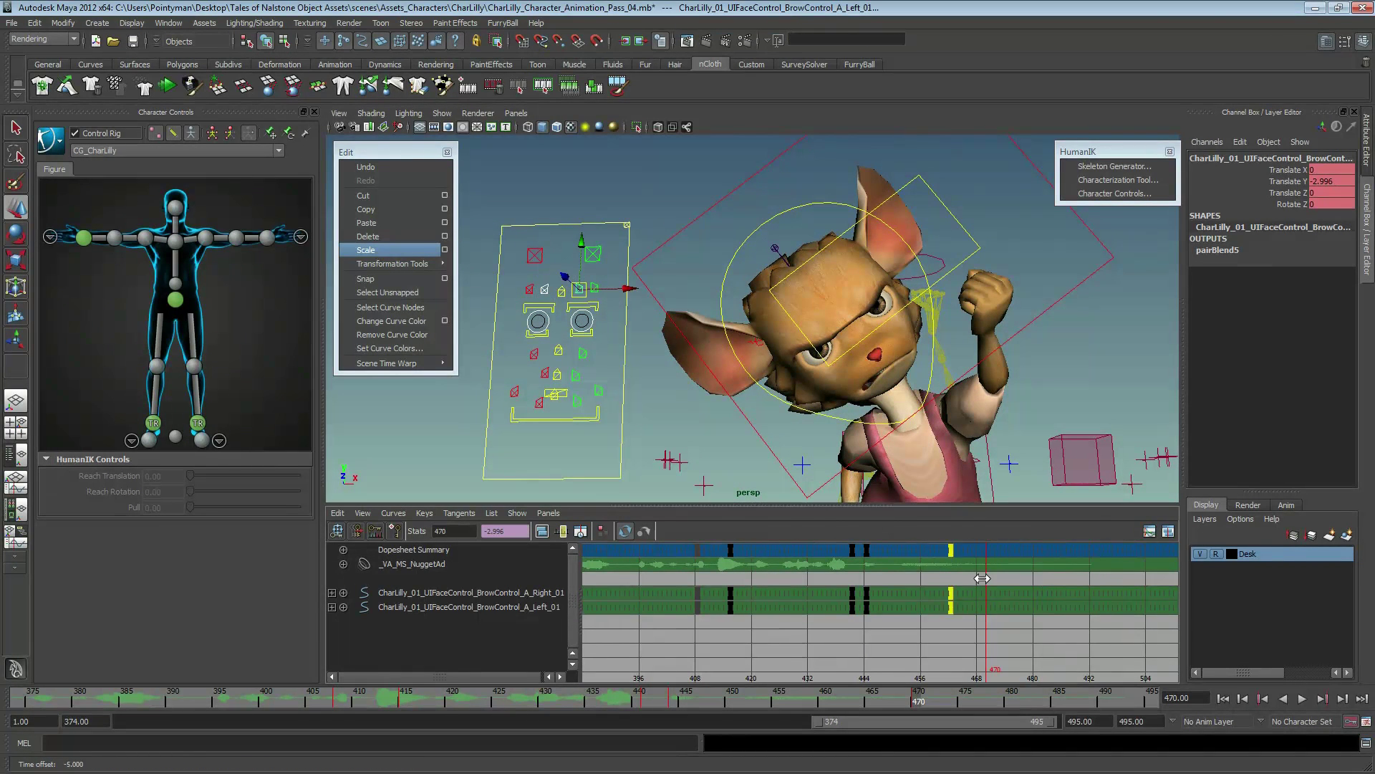
pyautogui.moveTo(1035, 579); pyautogui.dragTo(918, 578, button='middle')
pyautogui.moveTo(668, 707); pyautogui.dragTo(228, 705)
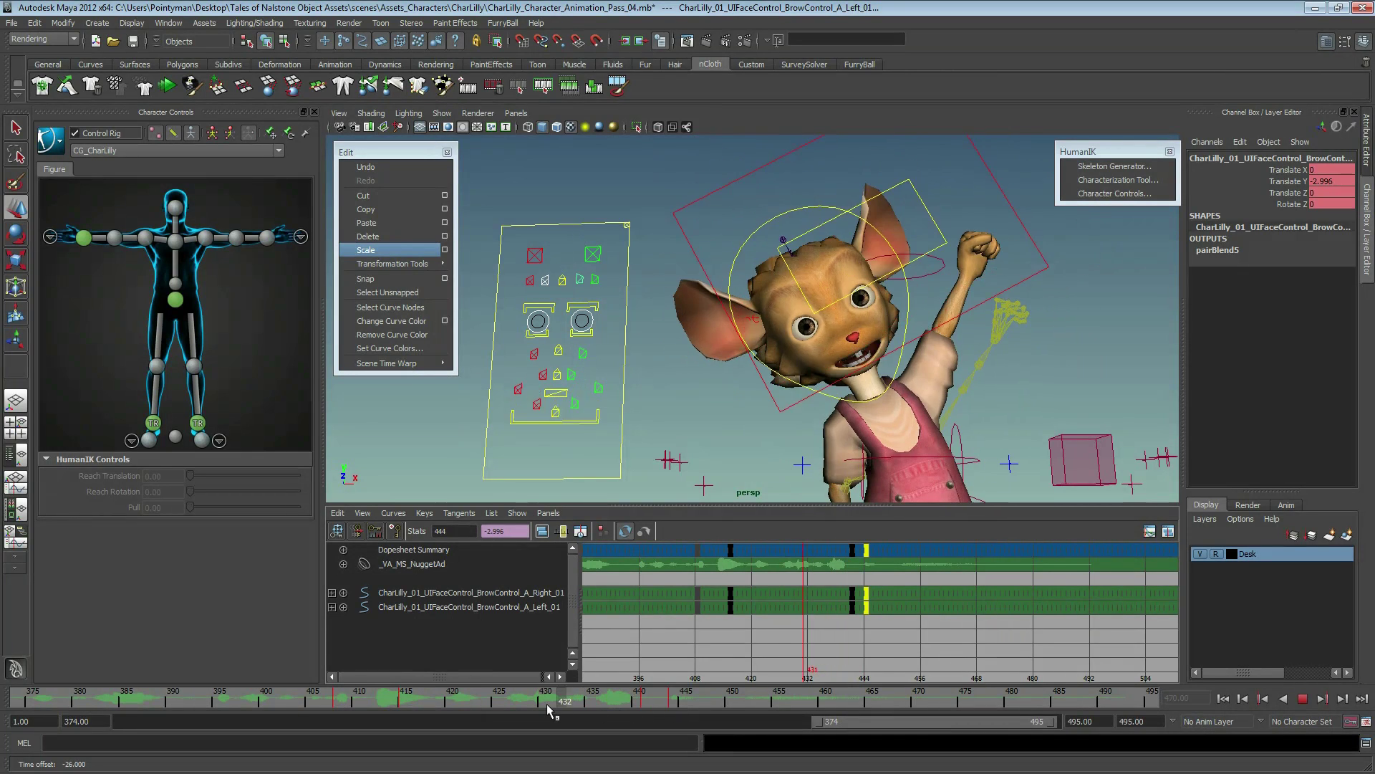
pyautogui.click(1303, 699)
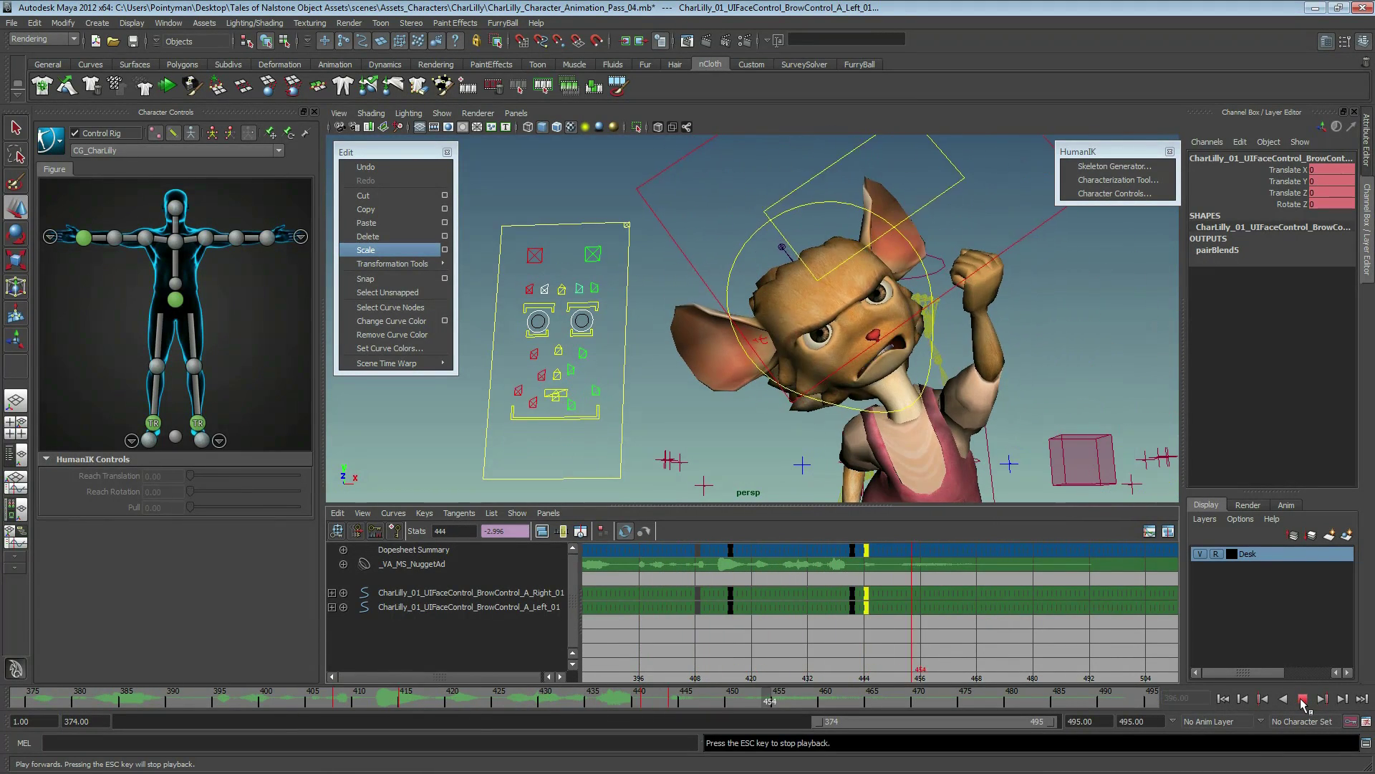
pyautogui.press('Escape')
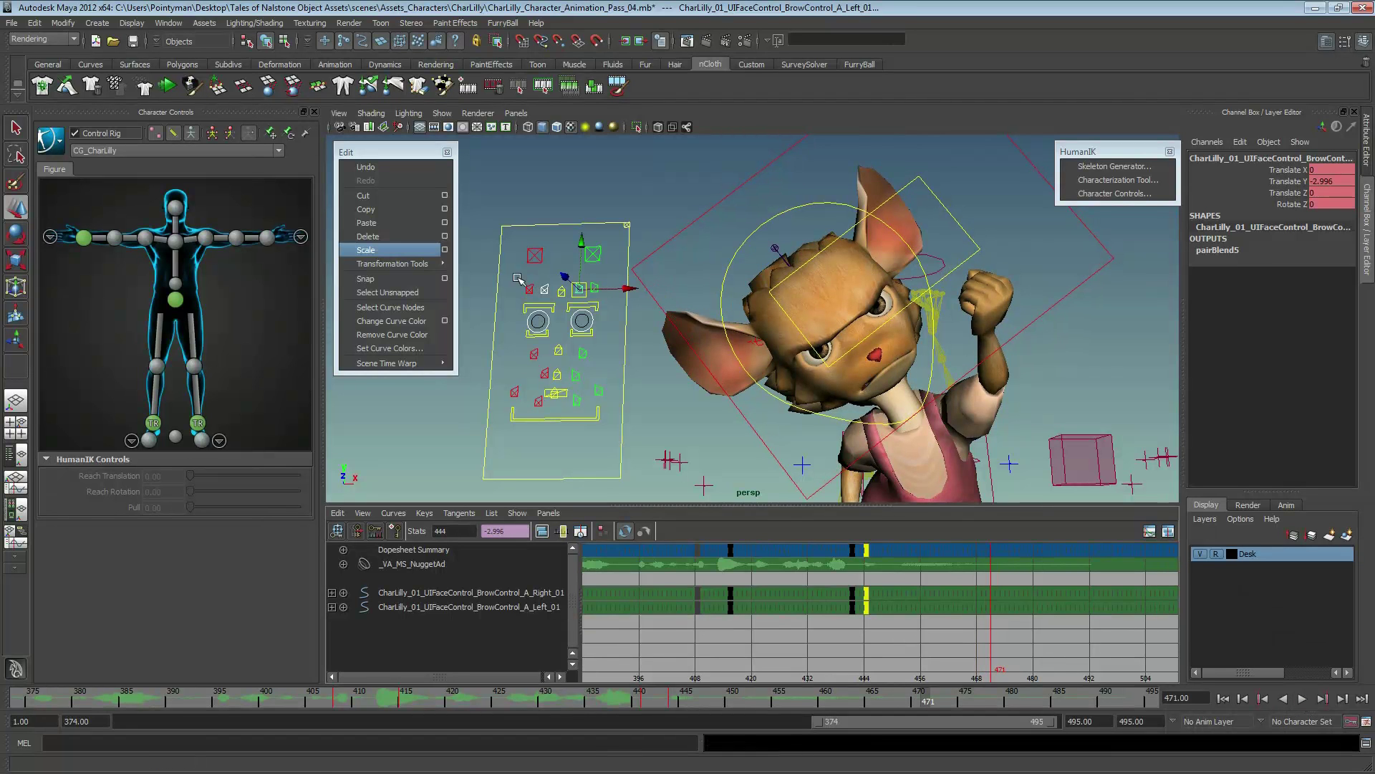
pyautogui.moveTo(517, 278); pyautogui.dragTo(603, 294)
# - Inspect the brow curves in the Graph Editor, framing and selecting their keys, then close it
pyautogui.hotkey('shift', 'g')
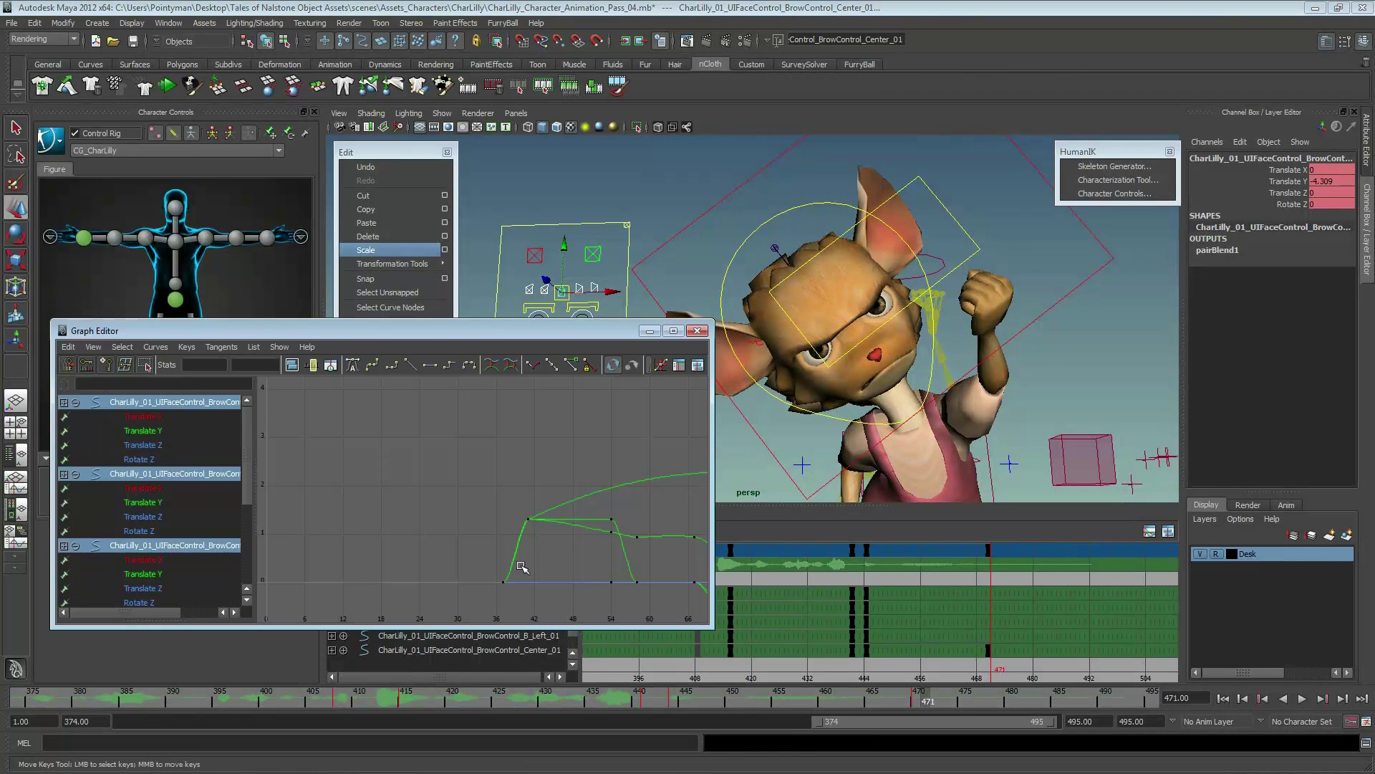
pyautogui.press('f')
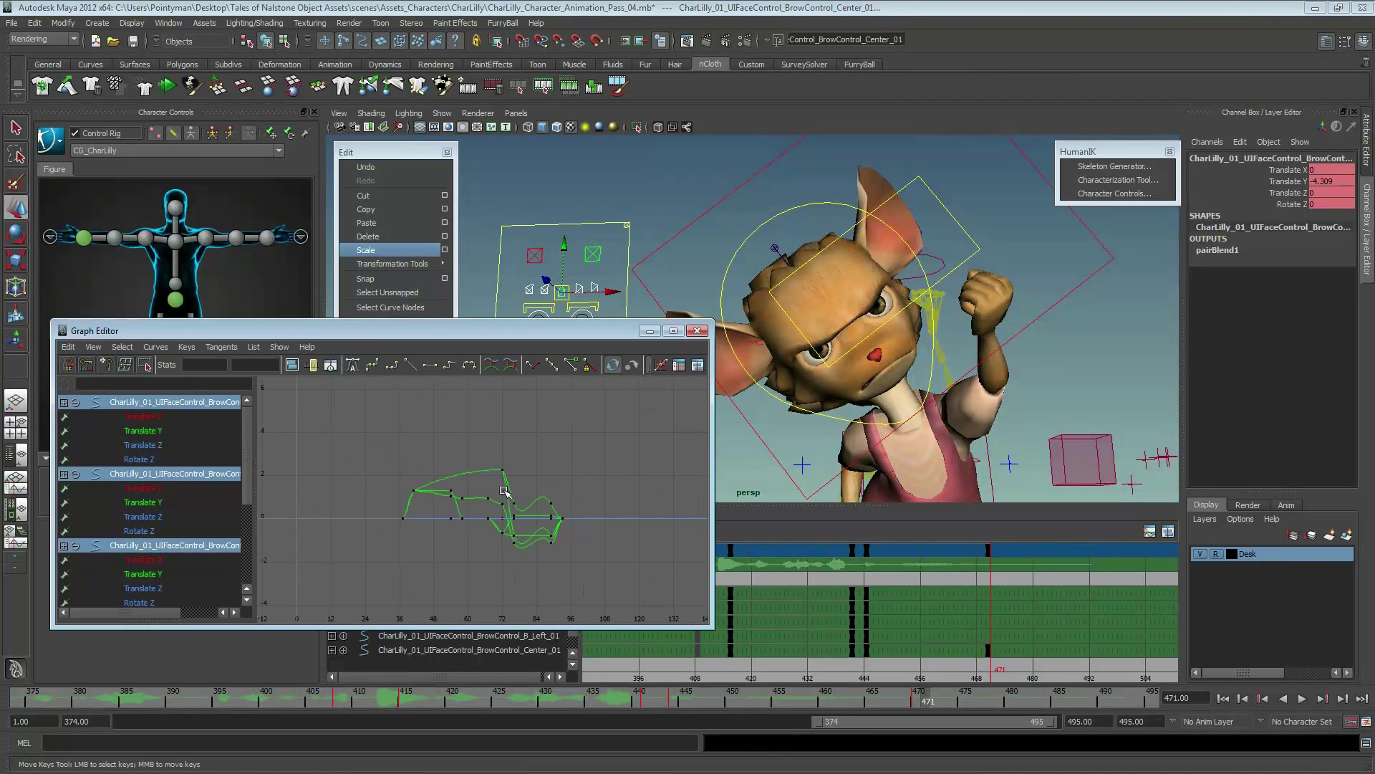
pyautogui.keyDown('alt'); pyautogui.moveTo(533, 494); pyautogui.dragTo(311, 520, button='right'); pyautogui.keyUp('alt')
pyautogui.moveTo(423, 465); pyautogui.dragTo(540, 528)
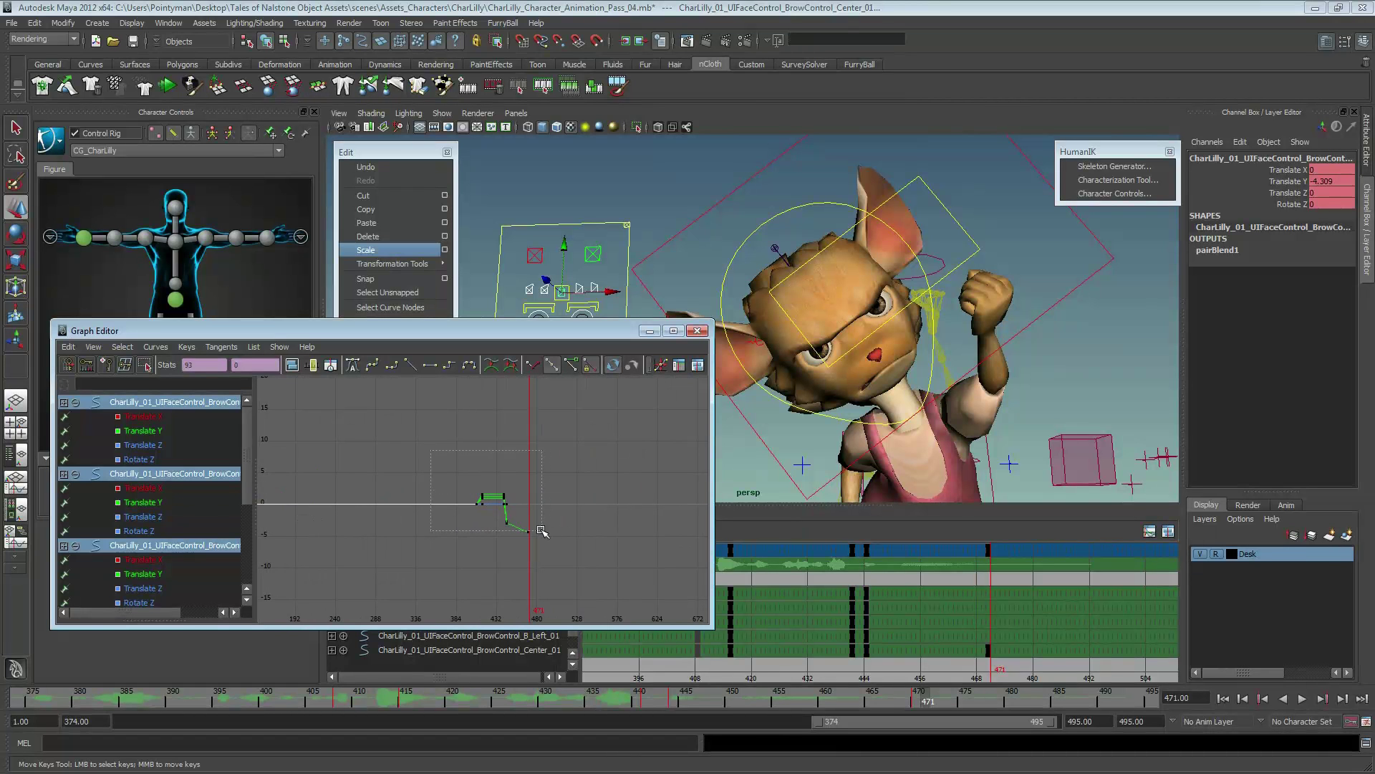
pyautogui.press('f')
pyautogui.moveTo(571, 556)
pyautogui.keyDown('alt'); pyautogui.mouseDown(button='right')
pyautogui.moveTo(528, 522)
pyautogui.moveTo(633, 491)
pyautogui.mouseUp(button='right'); pyautogui.keyUp('alt')
pyautogui.click(632, 492)
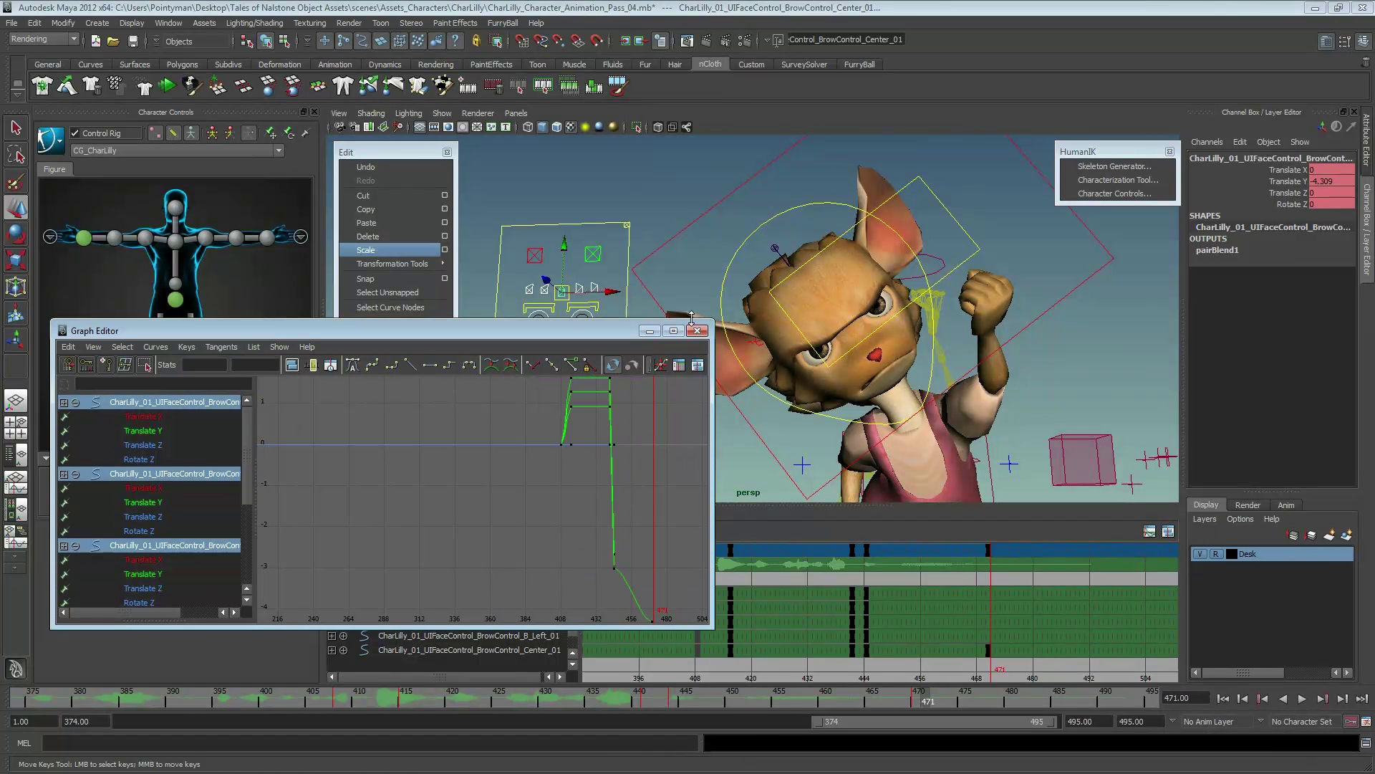
pyautogui.click(697, 330)
pyautogui.keyDown('alt'); pyautogui.moveTo(781, 326); pyautogui.dragTo(782, 363, button='middle'); pyautogui.keyUp('alt')
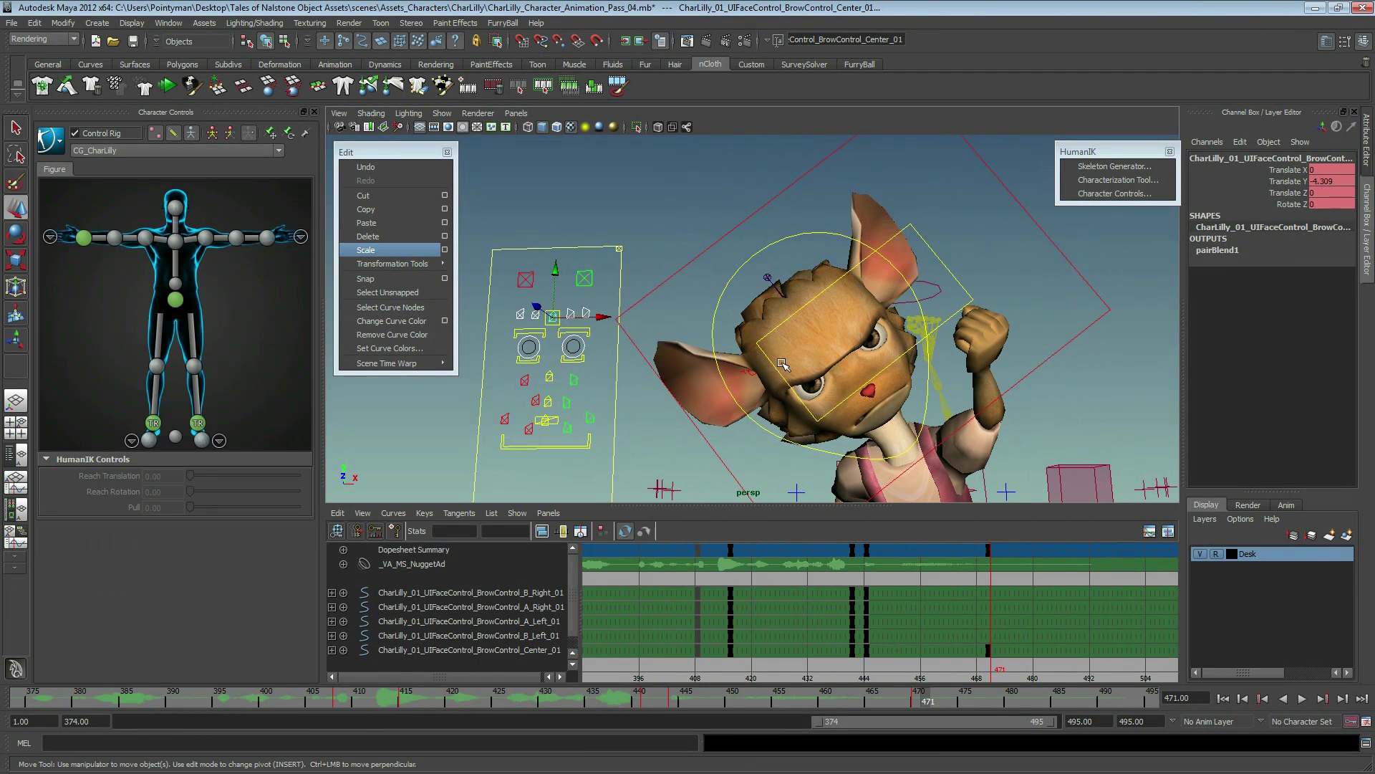
# - Reselect the green brow control and rewind the animation to frame 408
pyautogui.click(583, 360)
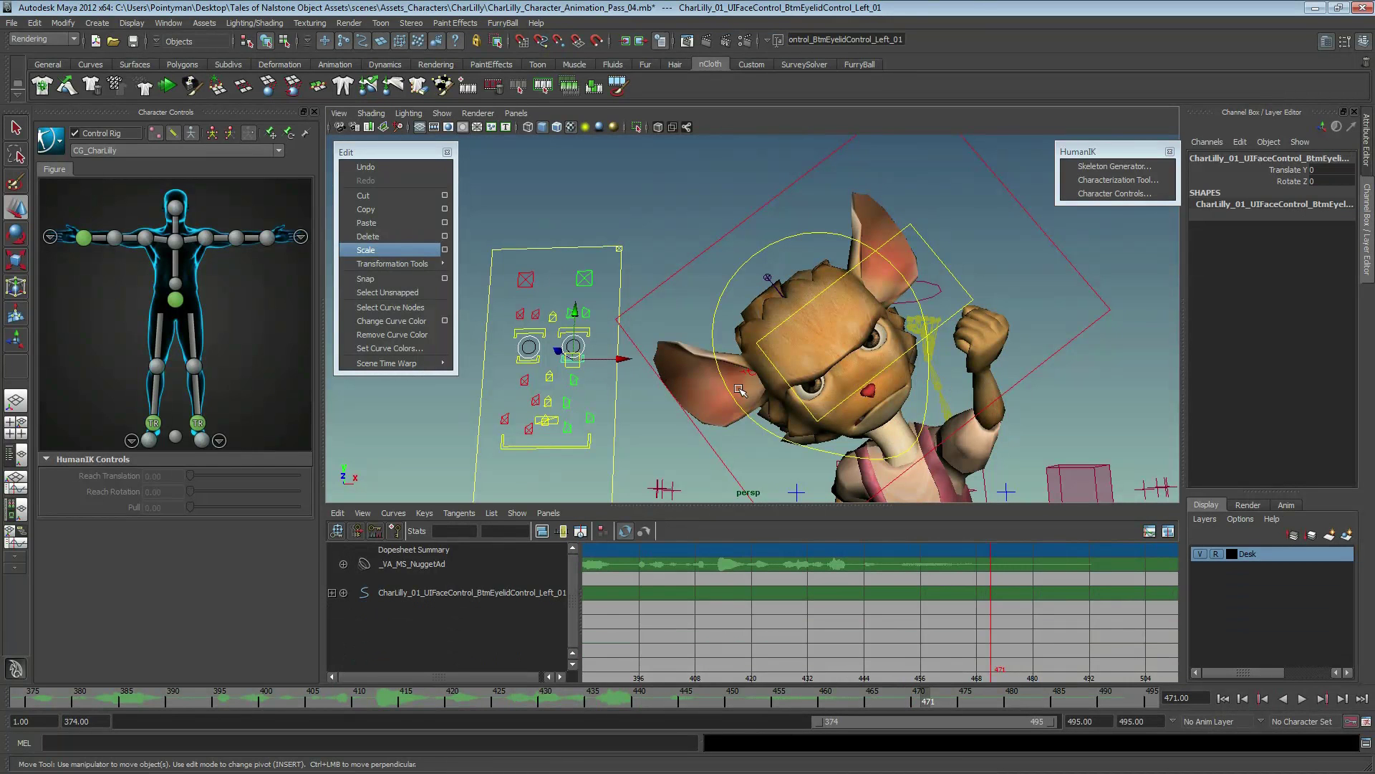
pyautogui.hotkey('ctrl', 'z')
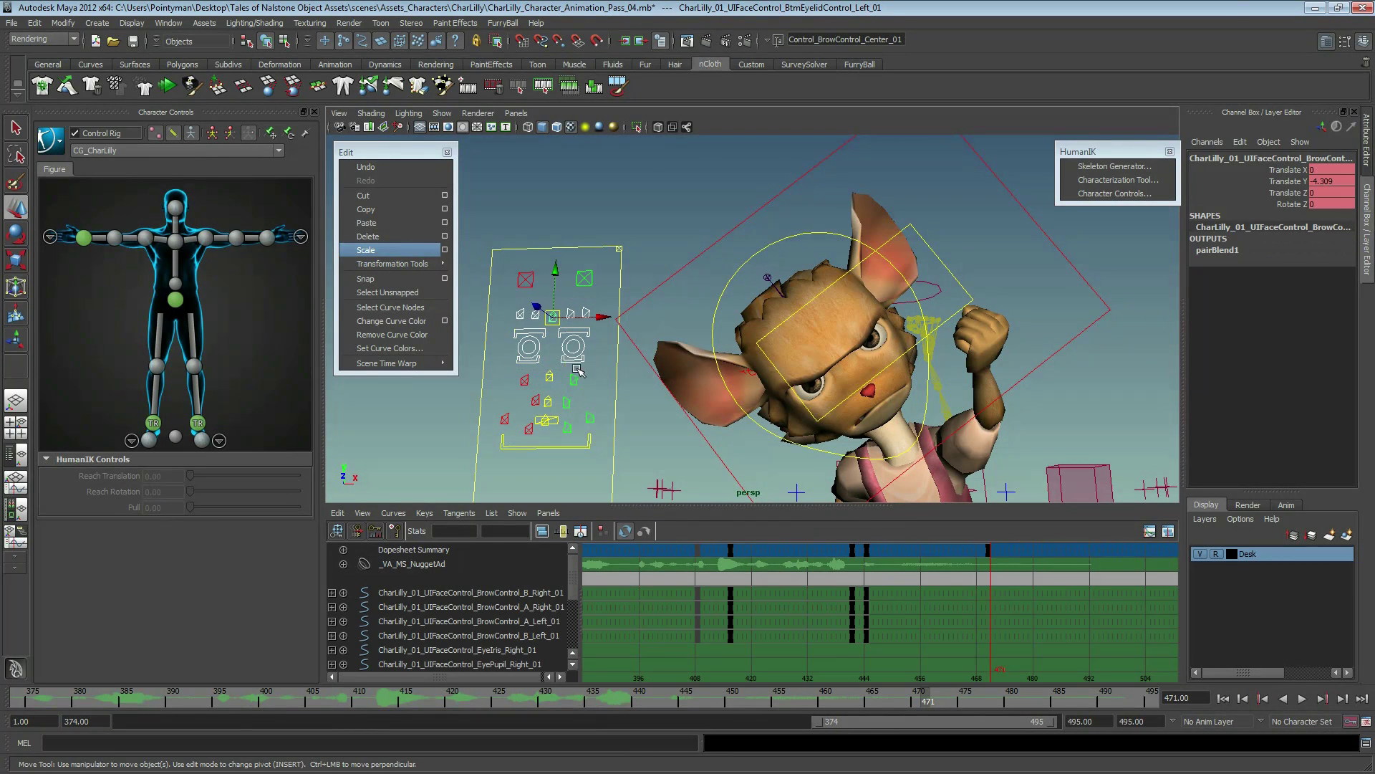
pyautogui.keyDown('alt'); pyautogui.moveTo(583, 371); pyautogui.dragTo(543, 369, button='middle'); pyautogui.keyUp('alt')
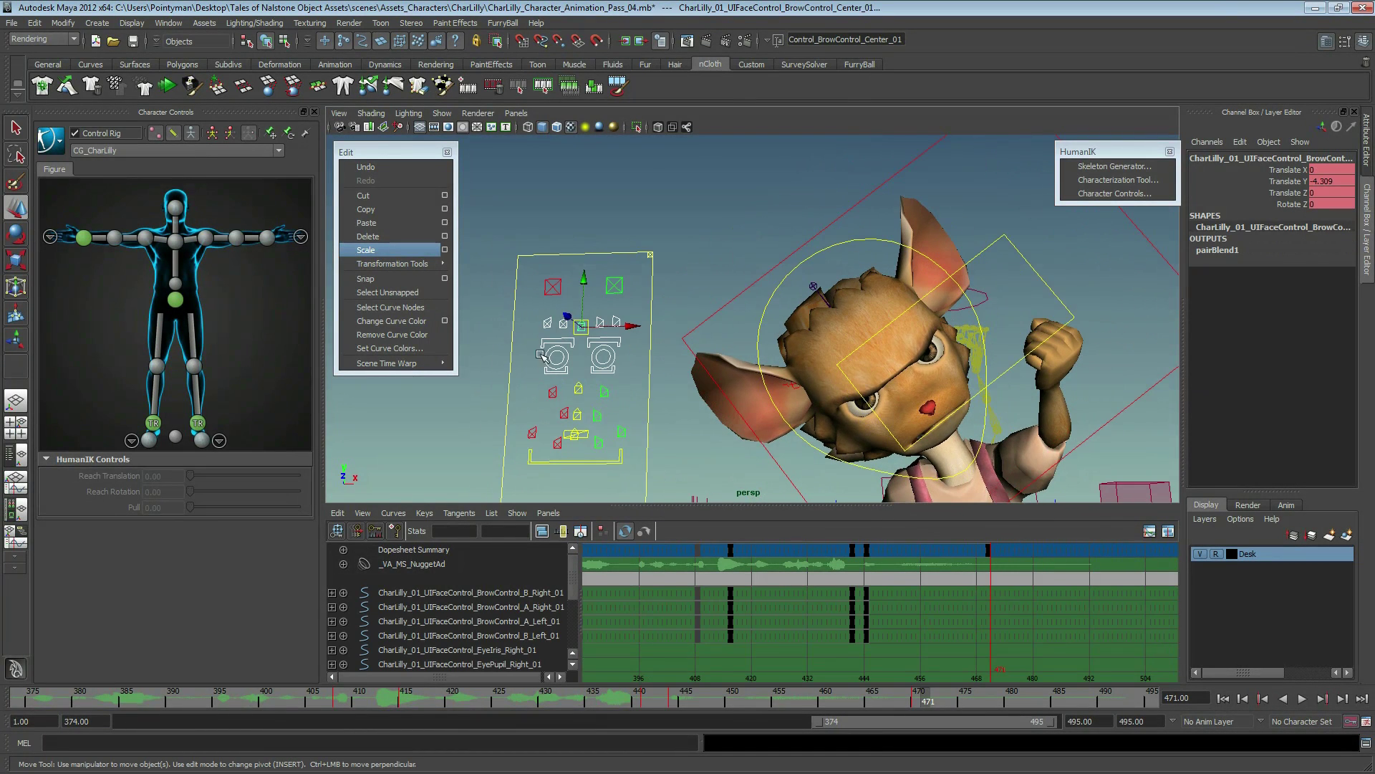
pyautogui.scroll(3, 564, 364)
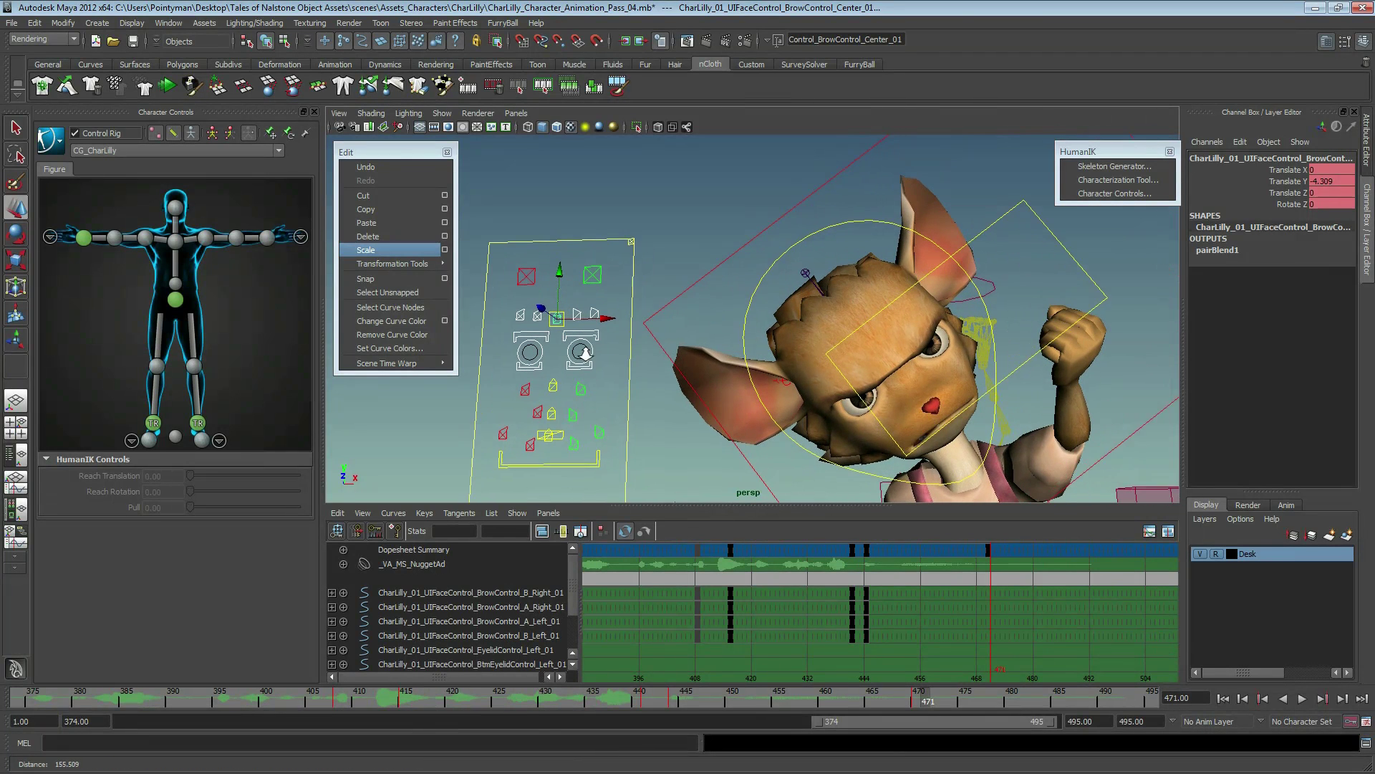
pyautogui.moveTo(931, 708); pyautogui.dragTo(336, 717)
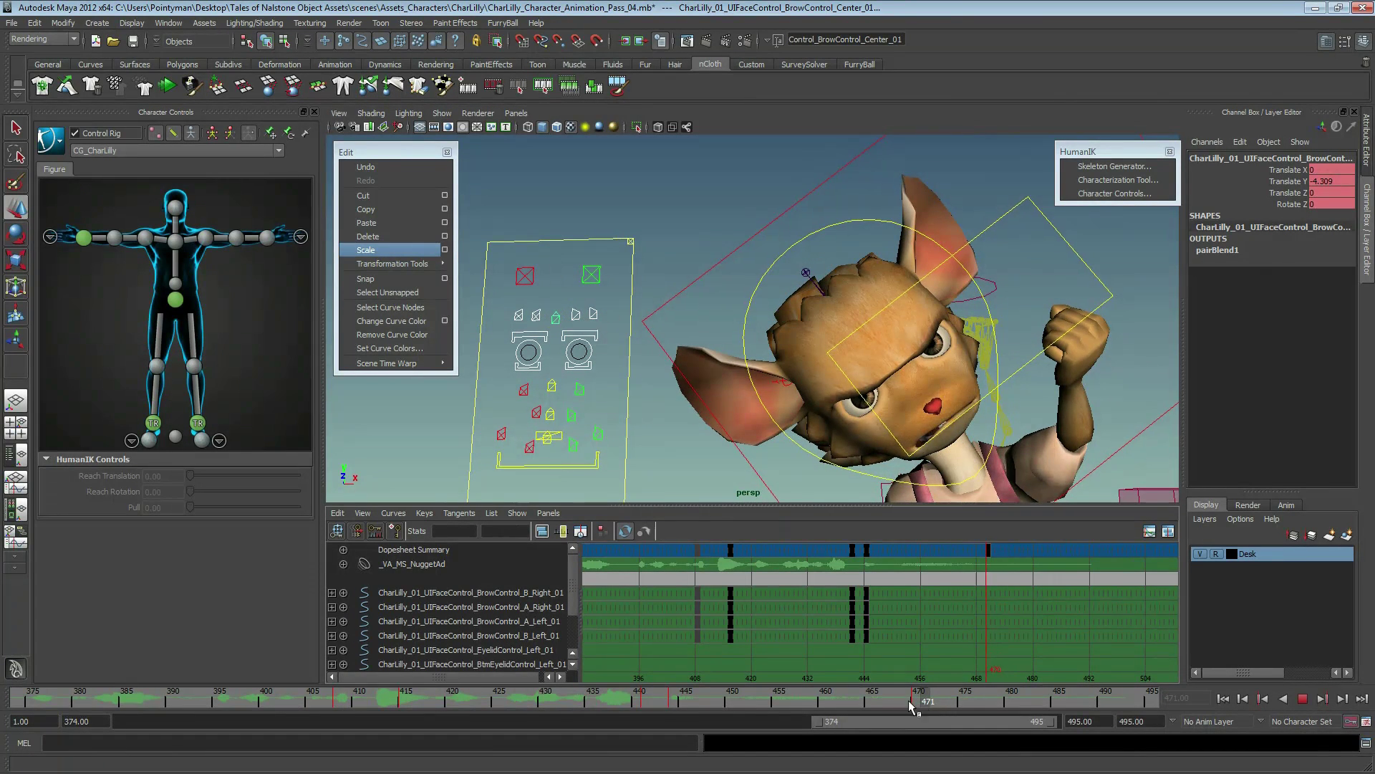
pyautogui.click(556, 307)
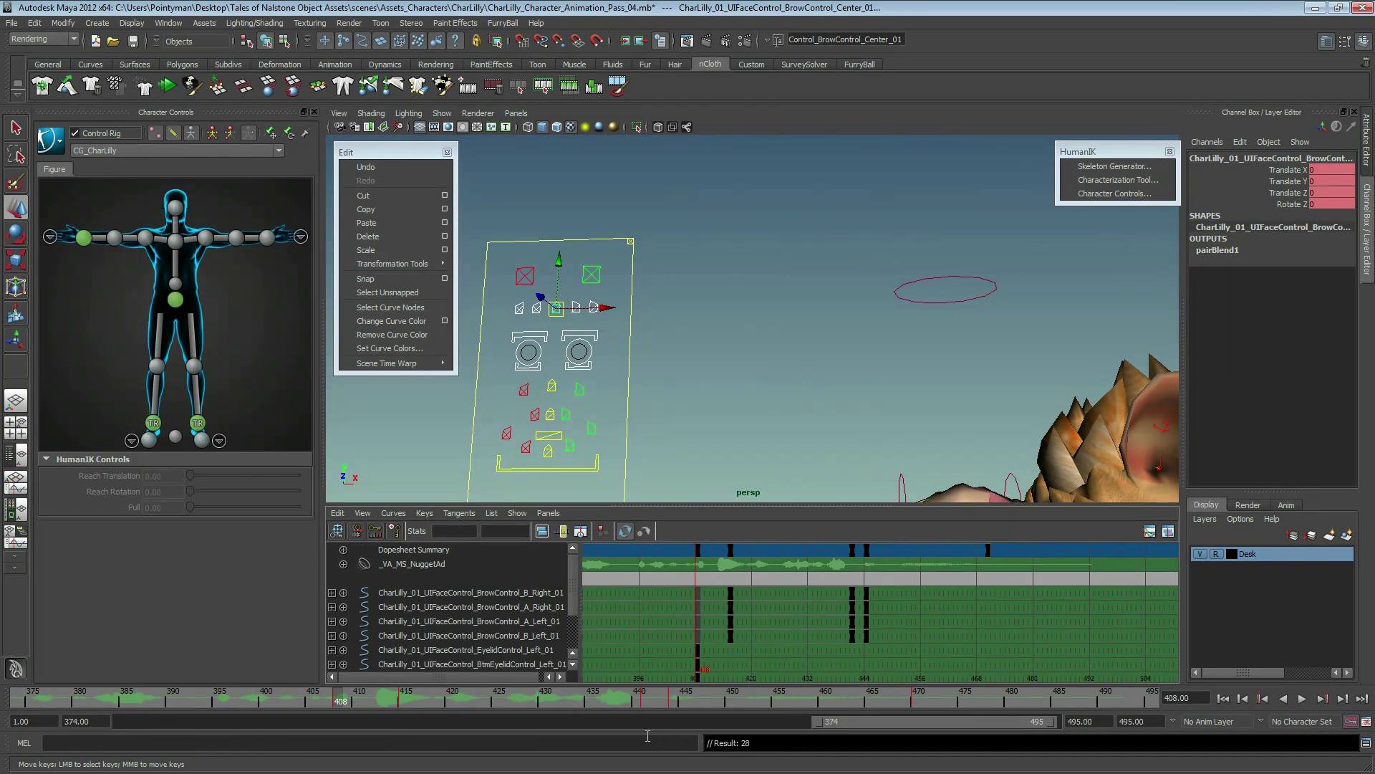
# - Play back to frame 415, then step to frames 441 and 444 and clear the key selection
pyautogui.hotkey('alt', 'v')
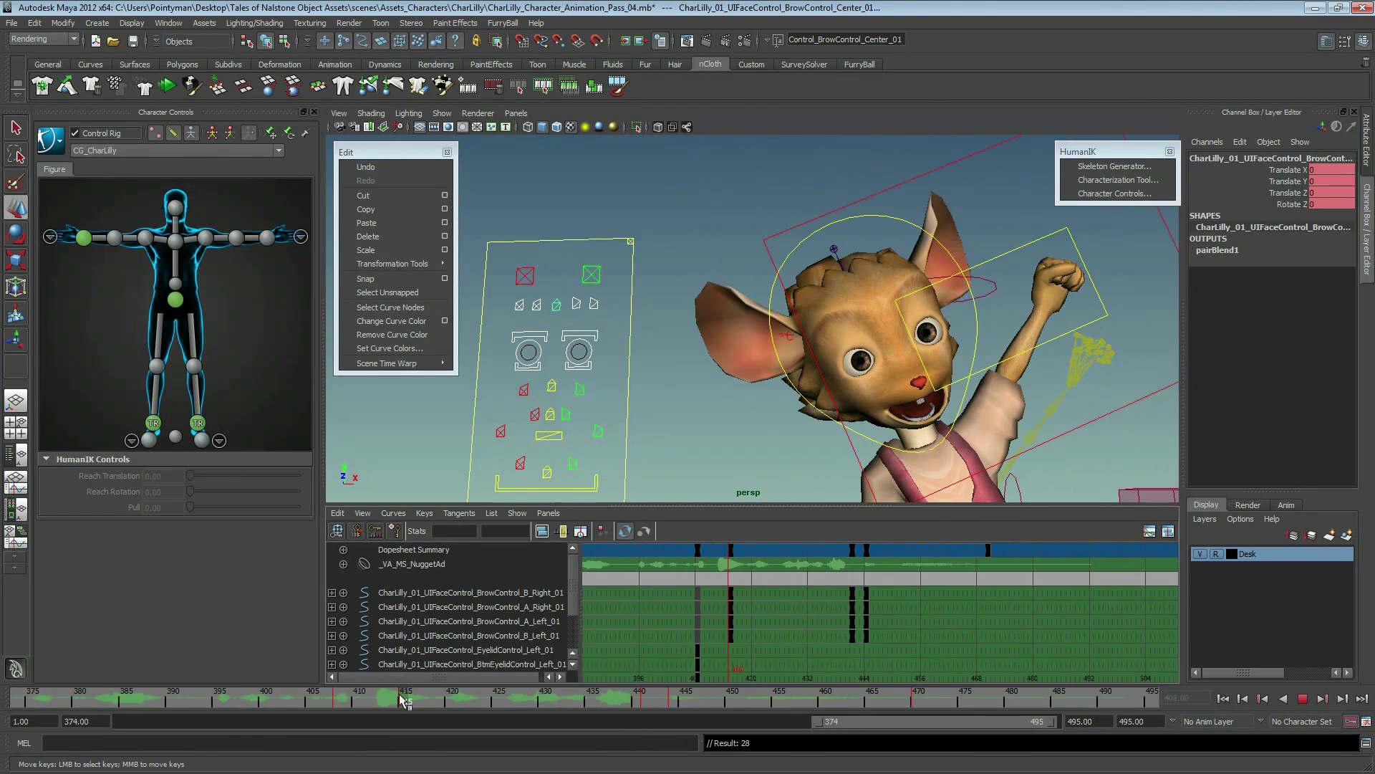
pyautogui.click(402, 699)
pyautogui.click(647, 699)
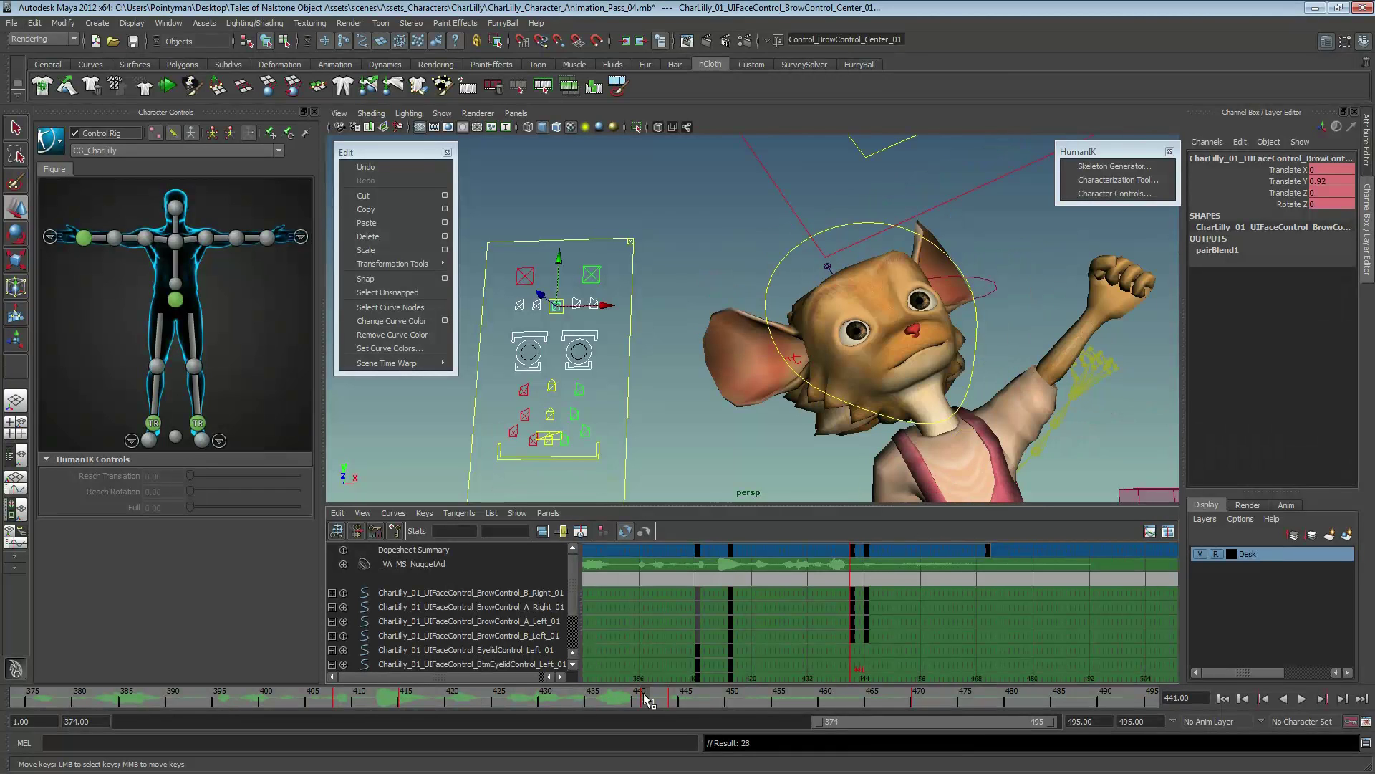
pyautogui.click(675, 698)
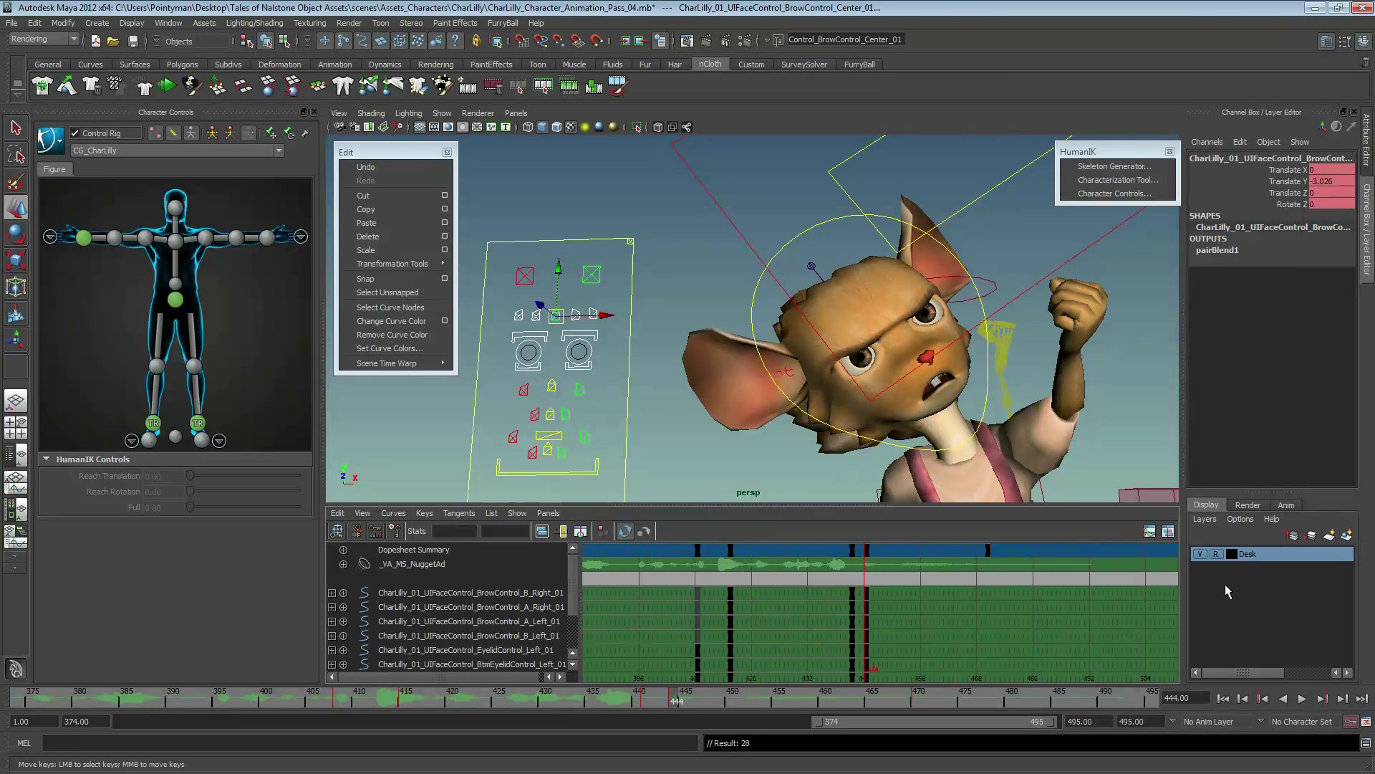
pyautogui.moveTo(963, 538); pyautogui.dragTo(1054, 569)
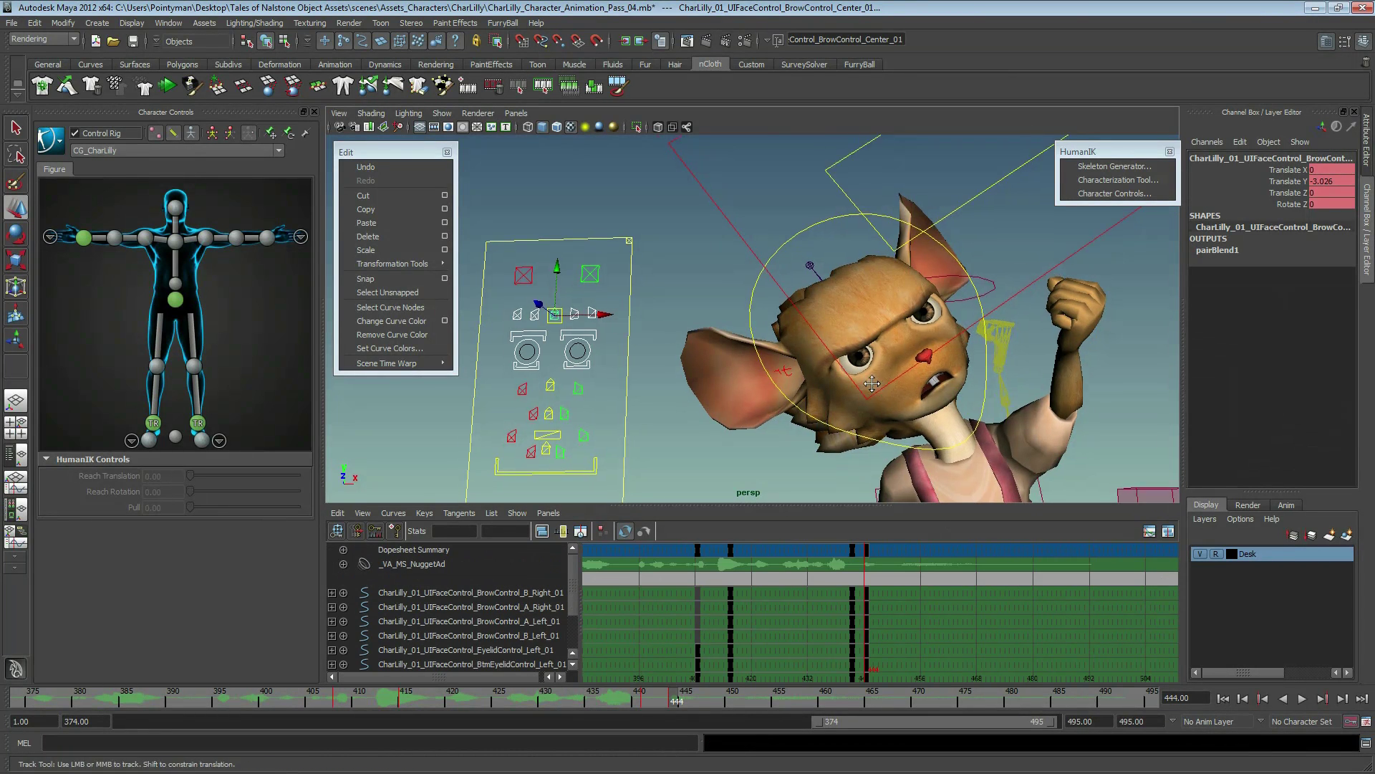
pyautogui.keyDown('alt'); pyautogui.moveTo(613, 363); pyautogui.dragTo(601, 356, button='middle'); pyautogui.keyUp('alt')
pyautogui.keyDown('alt'); pyautogui.moveTo(601, 356); pyautogui.dragTo(544, 333); pyautogui.keyUp('alt')
# - Lower the upper eyelids and raise both lower eyelid controls to squint the eyes at frame 444
pyautogui.click(551, 328)
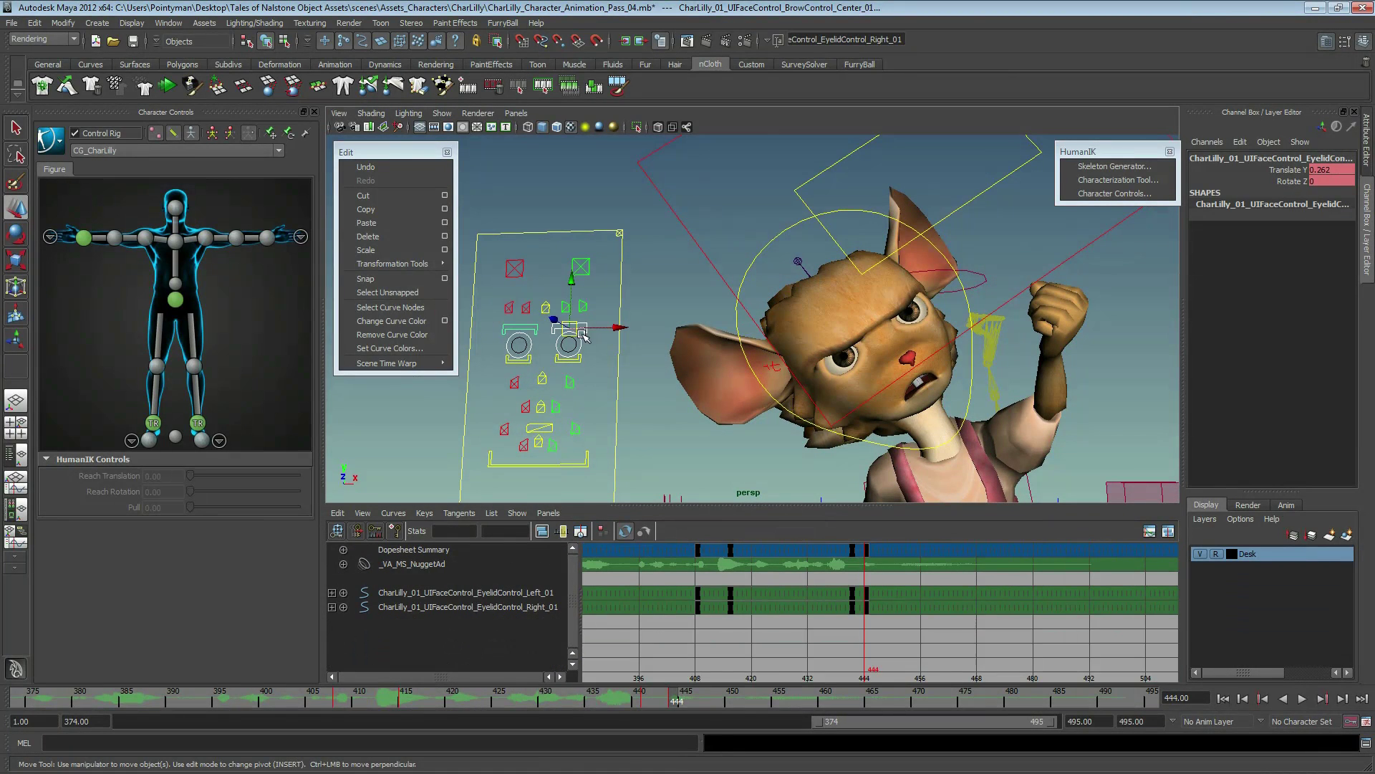
pyautogui.keyDown('alt'); pyautogui.moveTo(551, 328); pyautogui.dragTo(880, 374, button='right'); pyautogui.keyUp('alt')
pyautogui.moveTo(880, 375); pyautogui.dragTo(865, 379, button='middle')
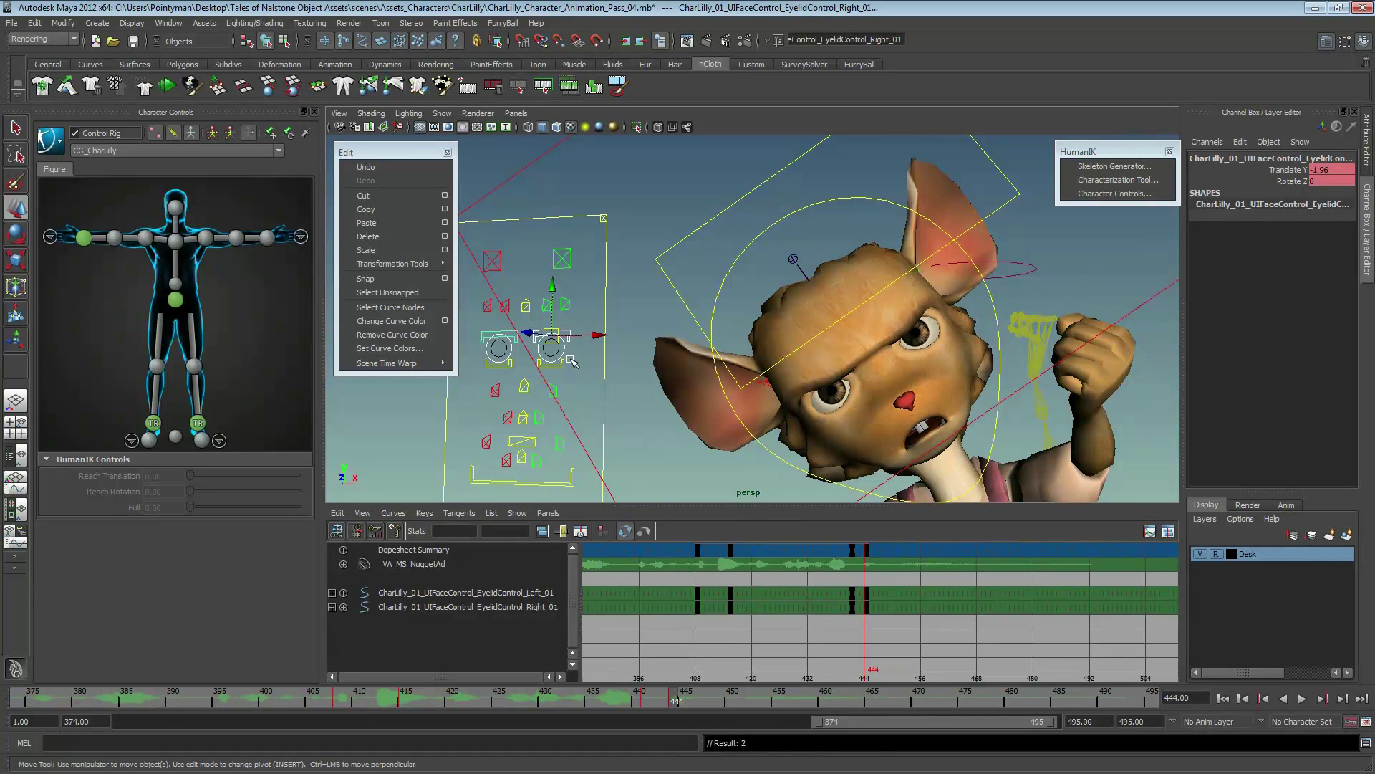
pyautogui.click(560, 365)
pyautogui.keyDown('shift'); pyautogui.click(503, 370); pyautogui.keyUp('shift')
pyautogui.moveTo(503, 370); pyautogui.dragTo(628, 391, button='middle')
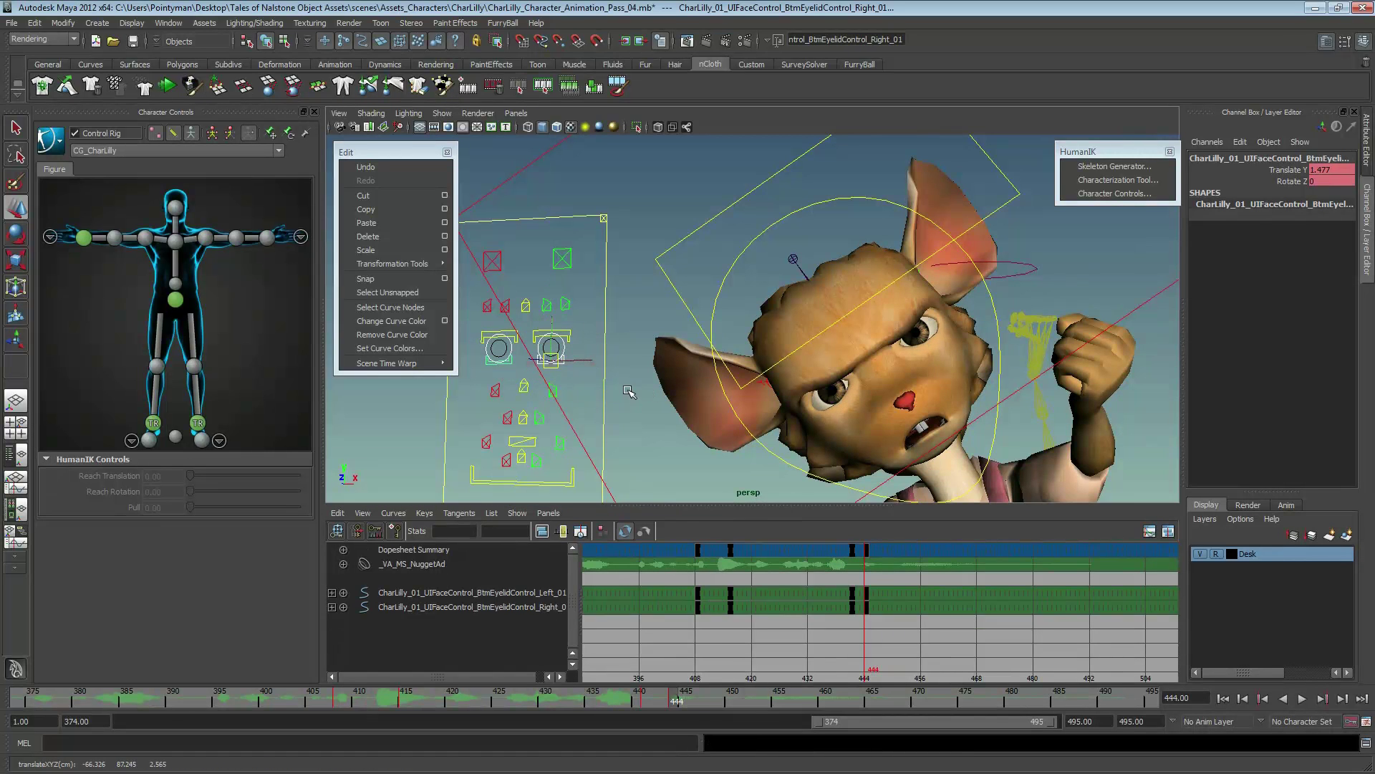
# - Play back the animation to review the narrowed eyes, with all controls deselected
pyautogui.keyDown('alt'); pyautogui.moveTo(815, 385); pyautogui.dragTo(851, 404); pyautogui.keyUp('alt')
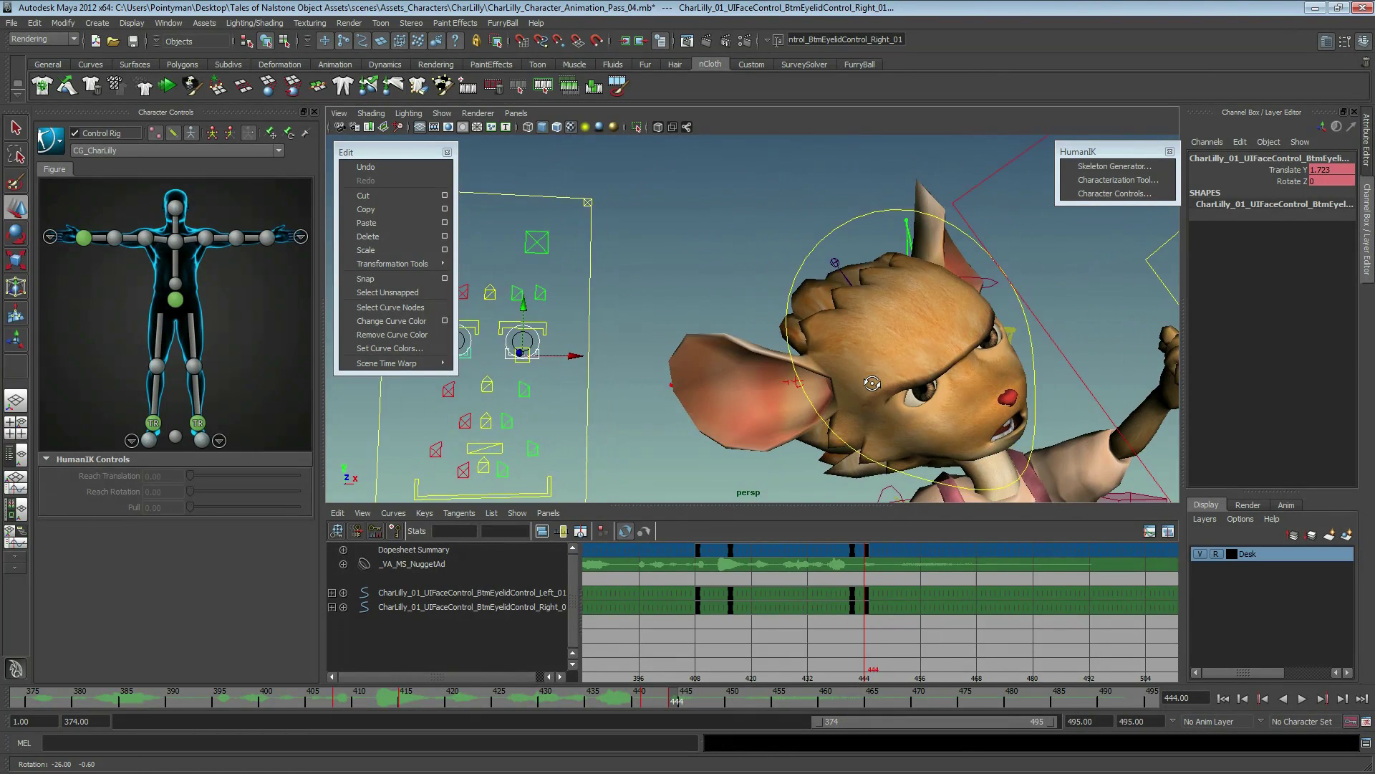
pyautogui.hotkey('alt', 'v')
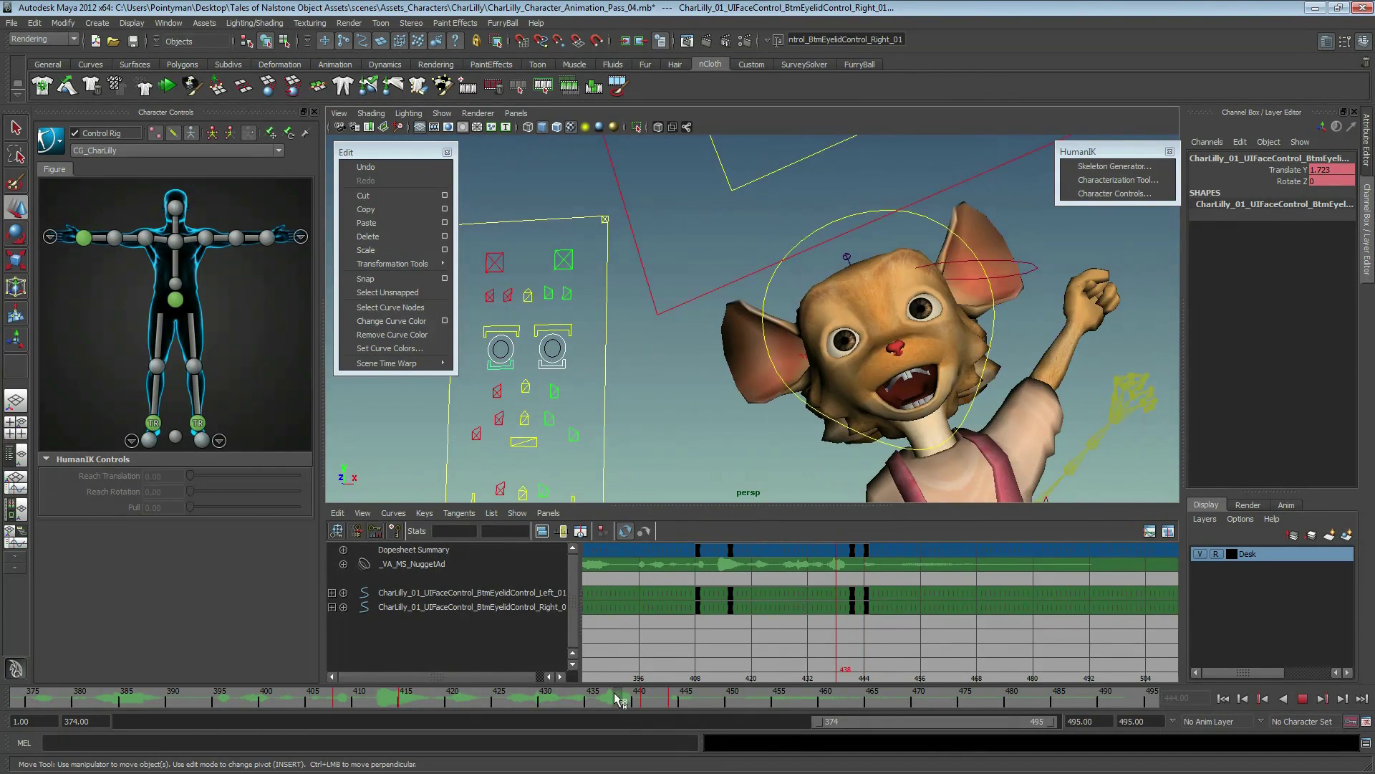
pyautogui.moveTo(244, 692); pyautogui.dragTo(192, 693)
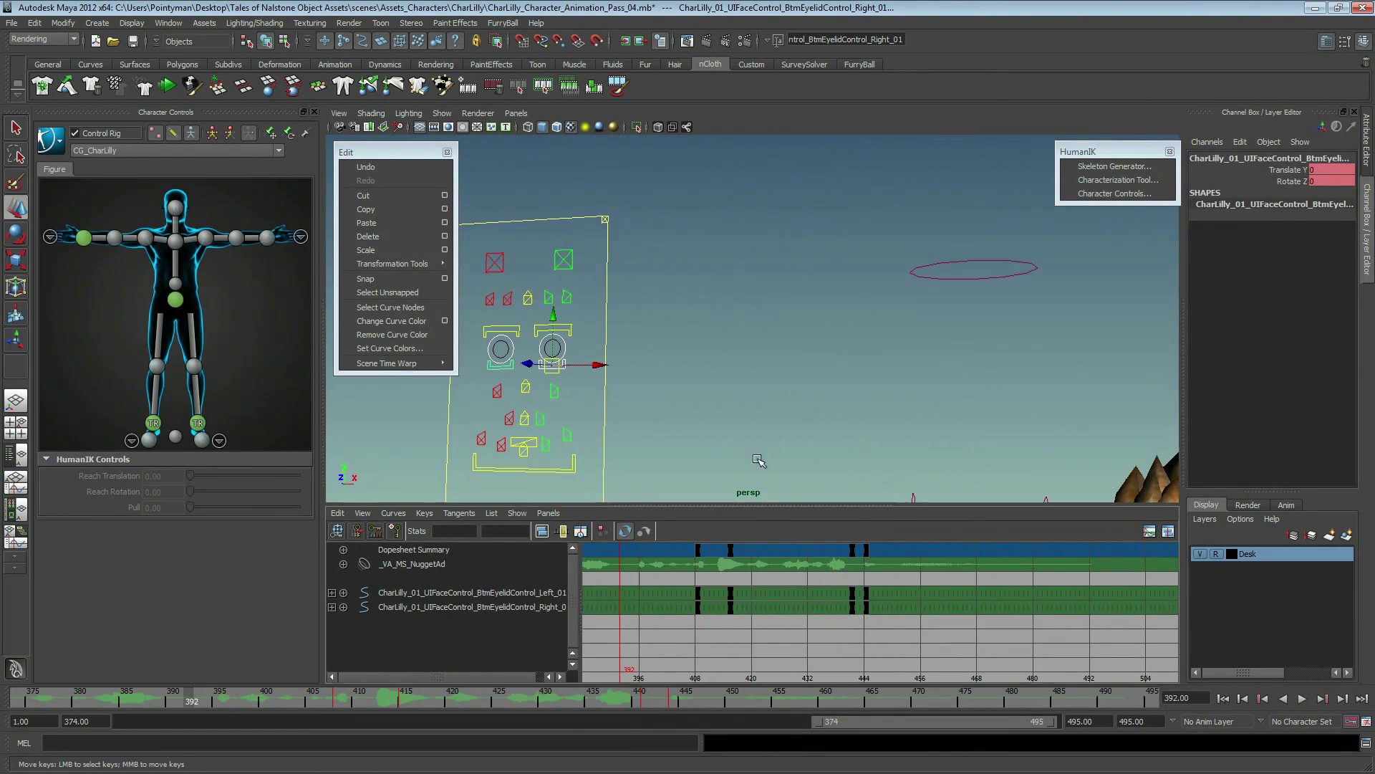
pyautogui.moveTo(752, 344)
pyautogui.keyDown('alt'); pyautogui.mouseDown()
pyautogui.moveTo(808, 359)
pyautogui.moveTo(806, 336)
pyautogui.mouseUp(); pyautogui.keyUp('alt')
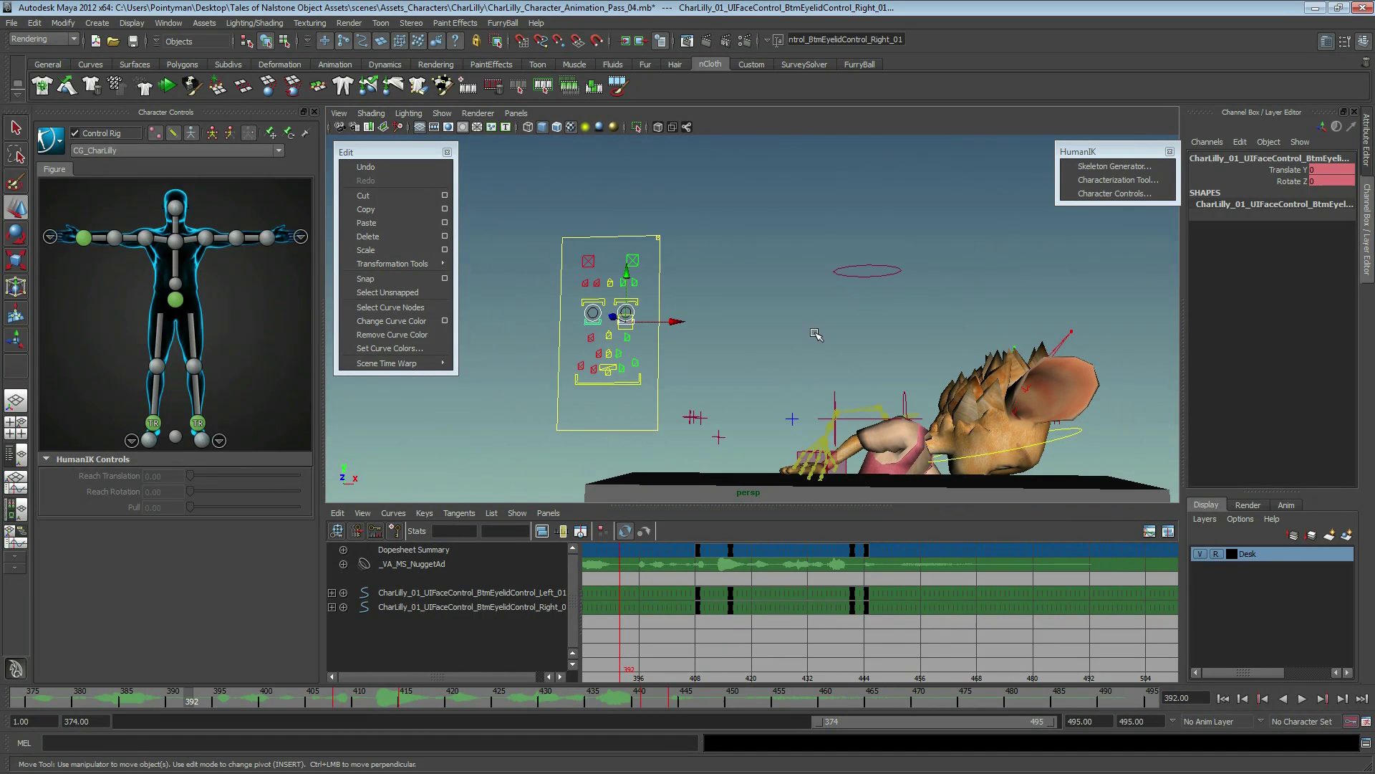
pyautogui.click(806, 337)
pyautogui.click(1302, 698)
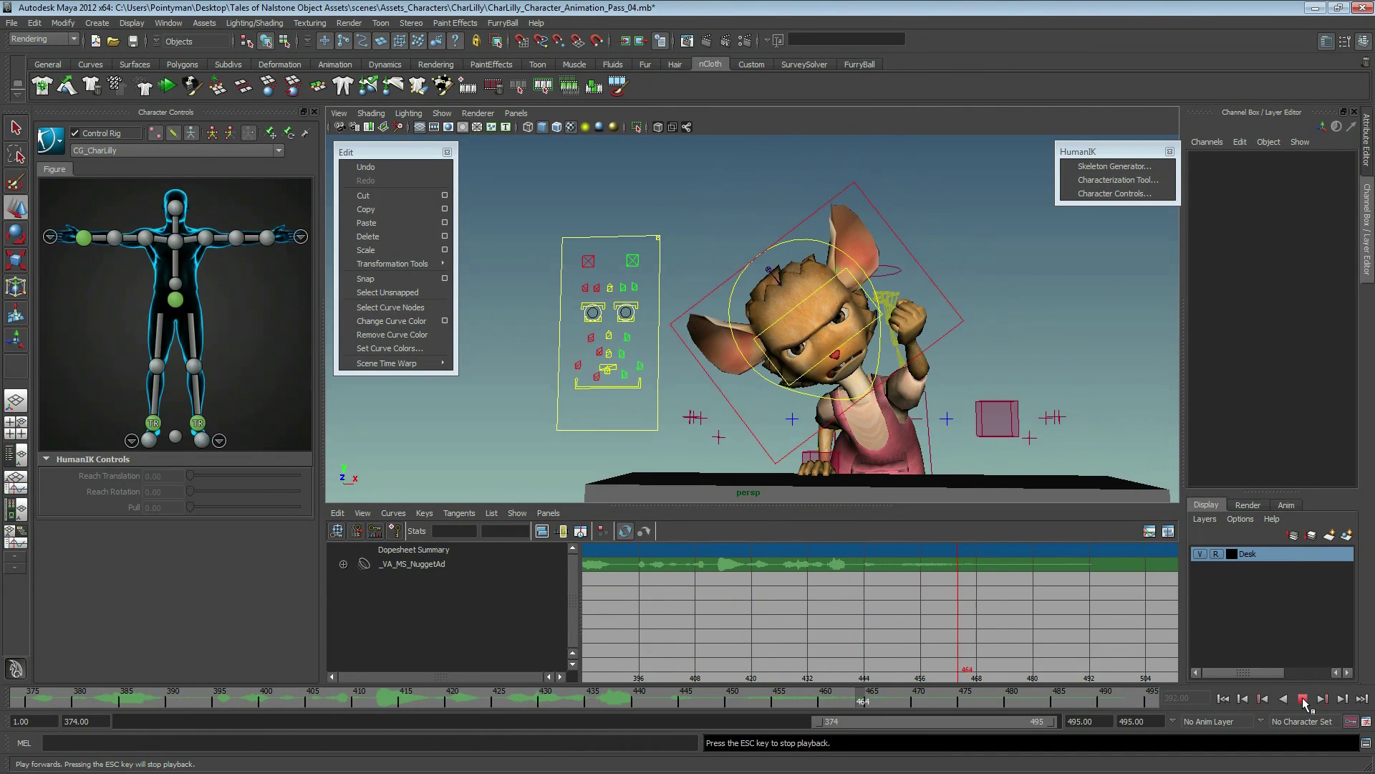
# - Set the timeline sound to None, removing NuggetAd, and replay silently to frame 424
pyautogui.click(1302, 698)
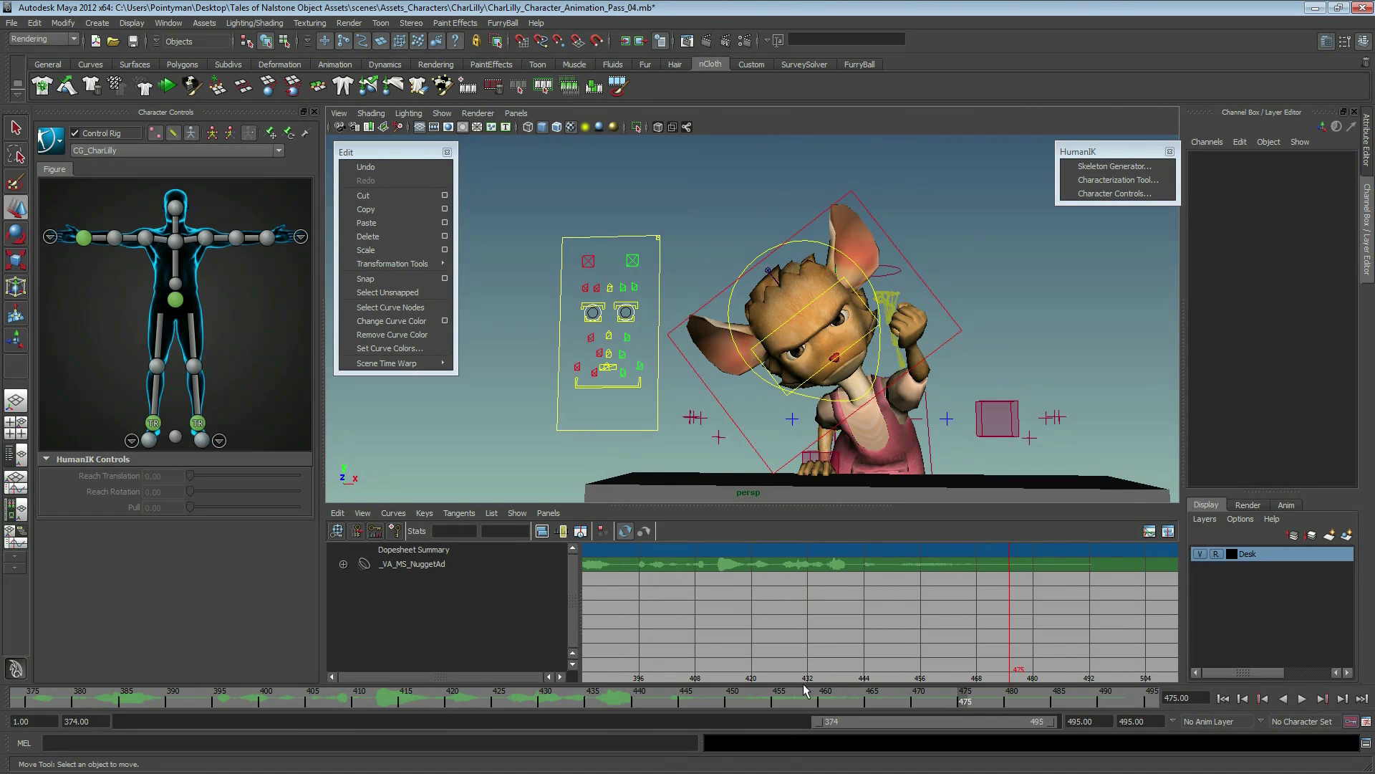
pyautogui.hotkey('alt', 'v')
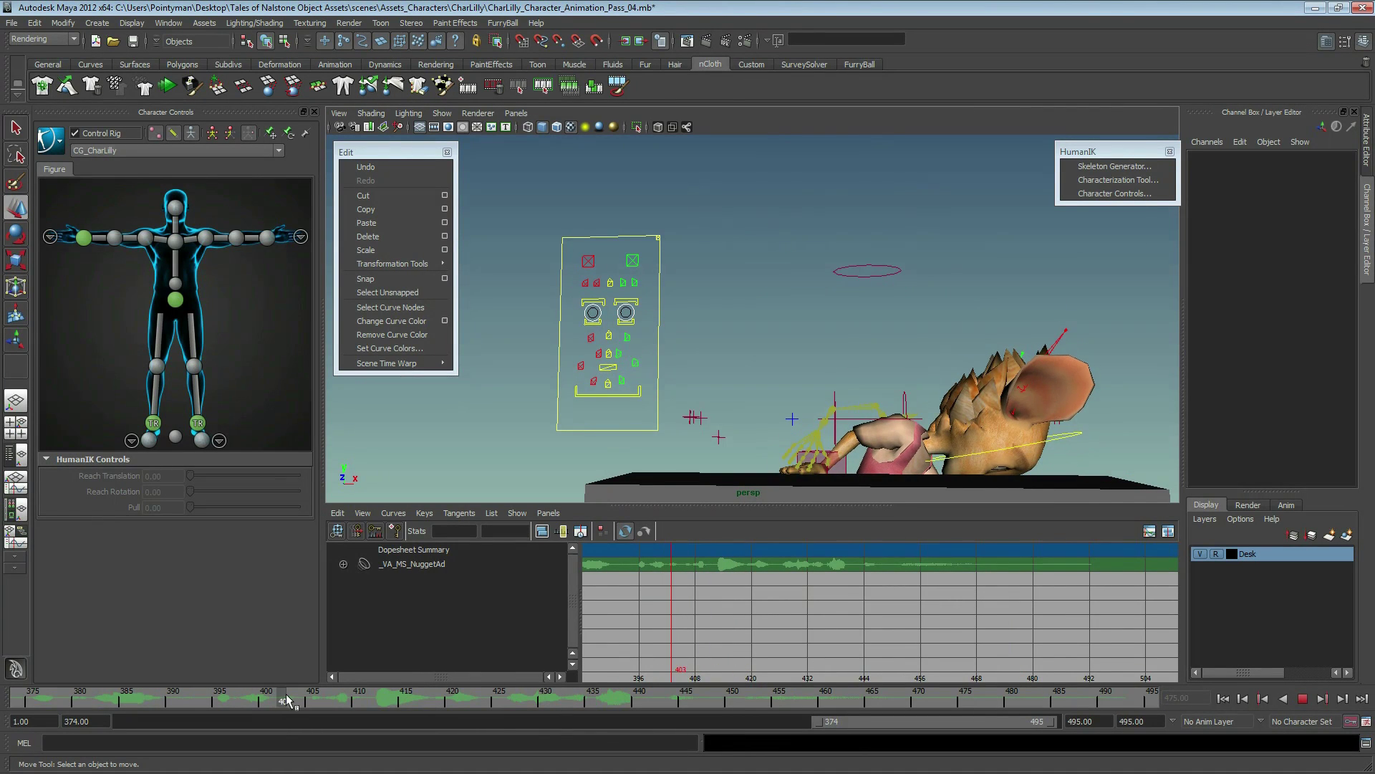
pyautogui.press('Escape')
pyautogui.rightClick(533, 699)
pyautogui.moveTo(562, 669)
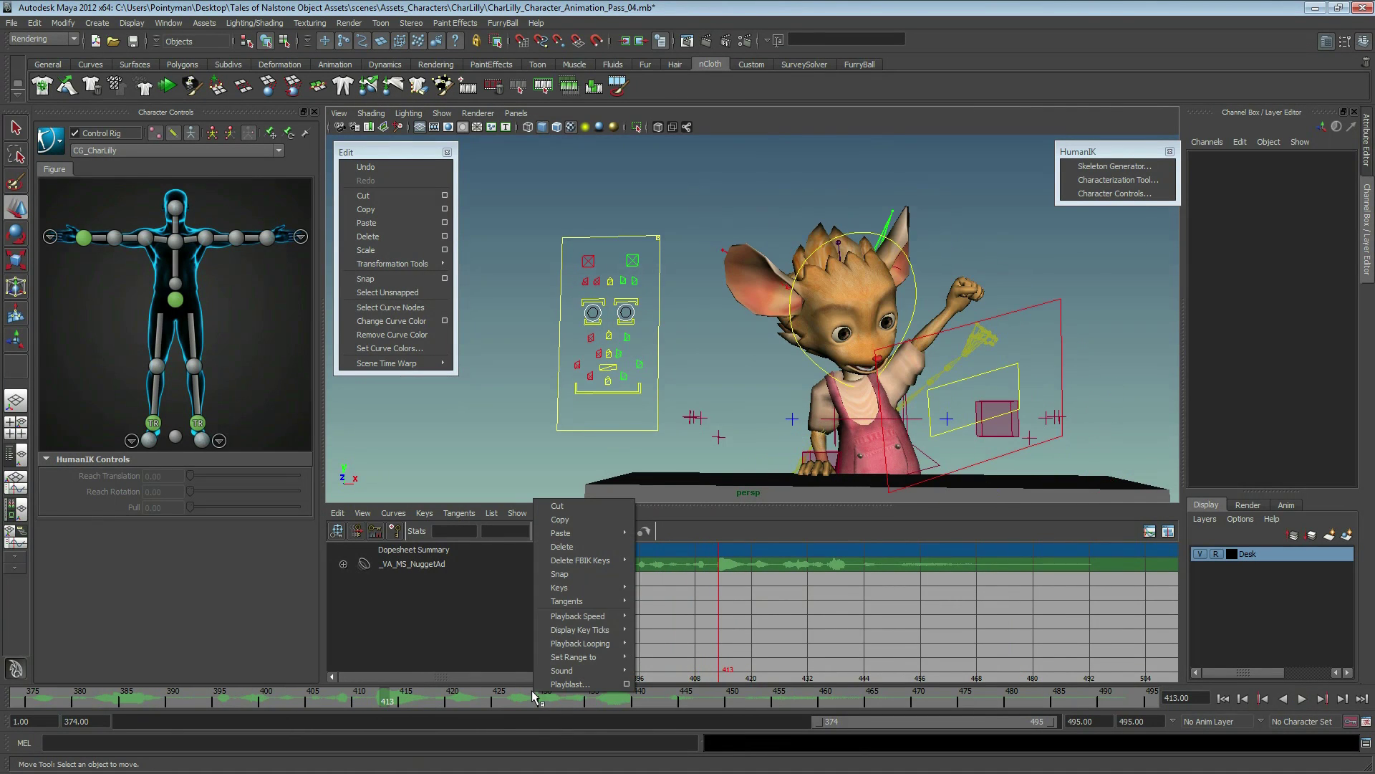
pyautogui.click(657, 671)
pyautogui.hotkey('alt', 'v')
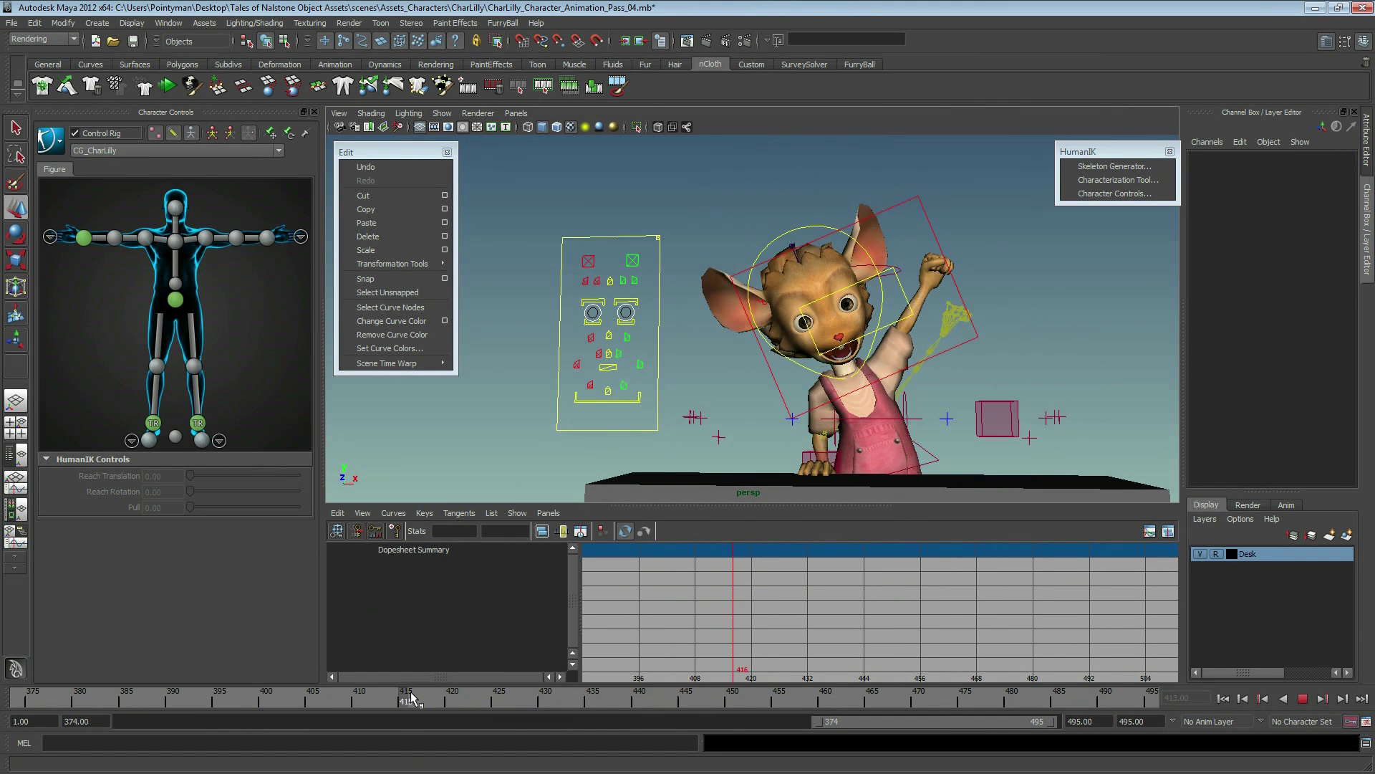
pyautogui.press('Escape')
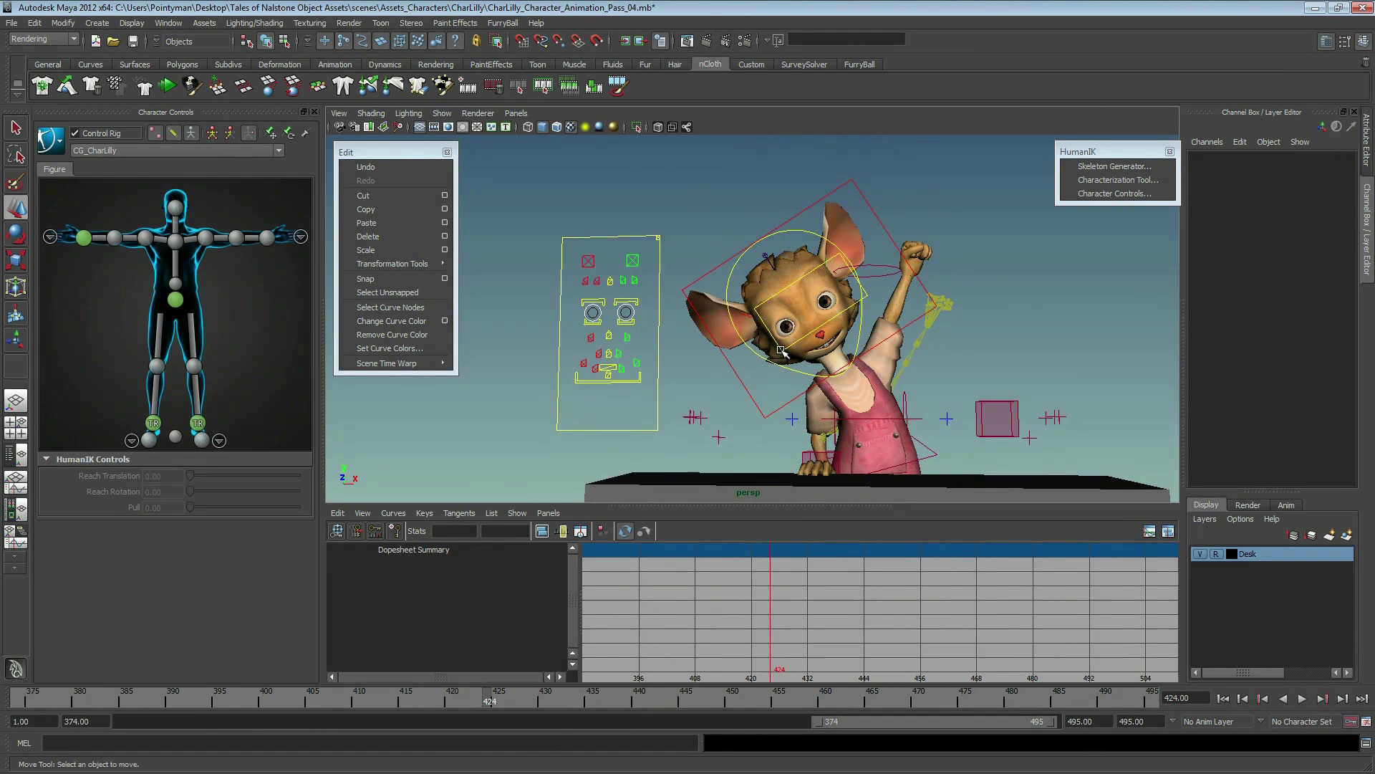
# - Try redirecting the gaze with the eye aim control, undo it, and select the upper eyelid controls
pyautogui.click(780, 350)
pyautogui.keyDown('alt'); pyautogui.moveTo(780, 350); pyautogui.dragTo(910, 382); pyautogui.keyUp('alt')
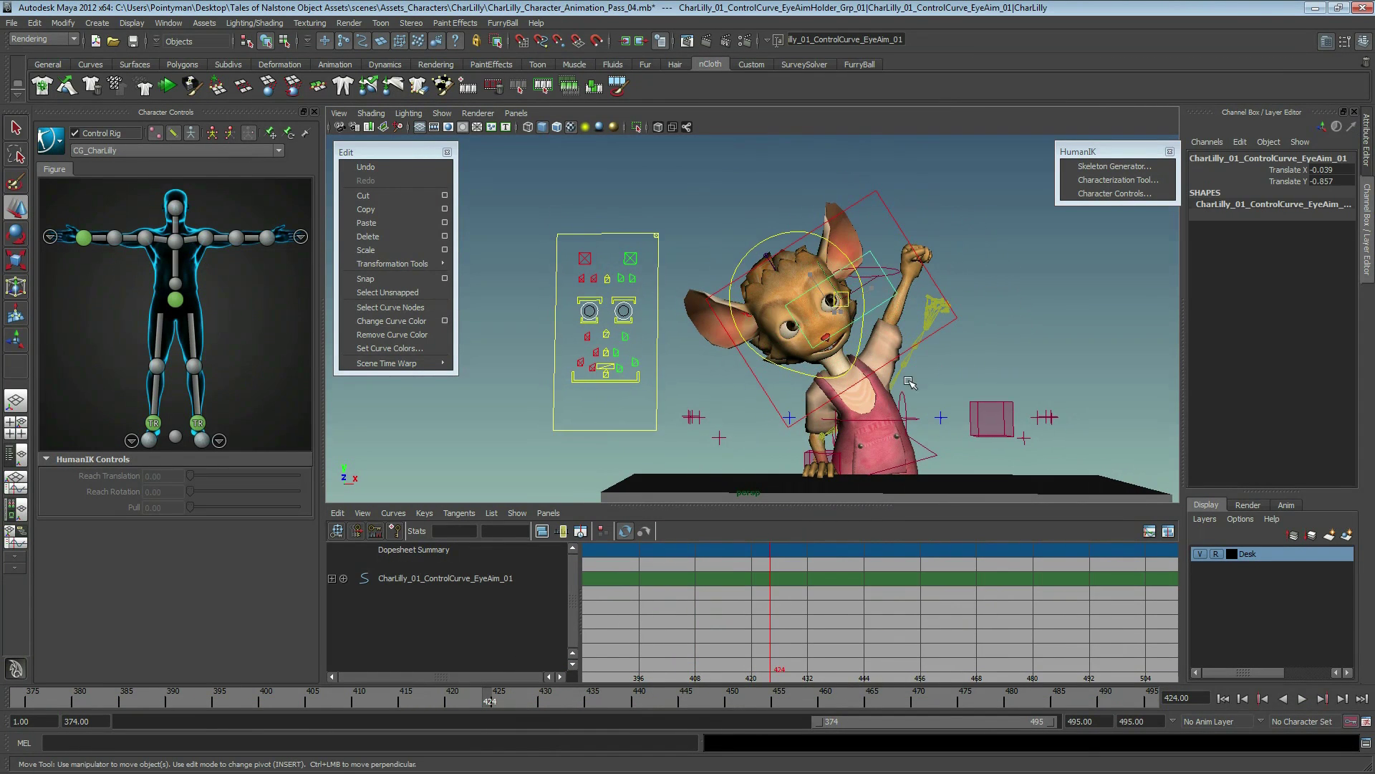
pyautogui.moveTo(910, 382); pyautogui.dragTo(902, 370, button='middle')
pyautogui.hotkey('ctrl', 'z')
pyautogui.hotkey('ctrl', 'z')
pyautogui.hotkey('ctrl', 'z')
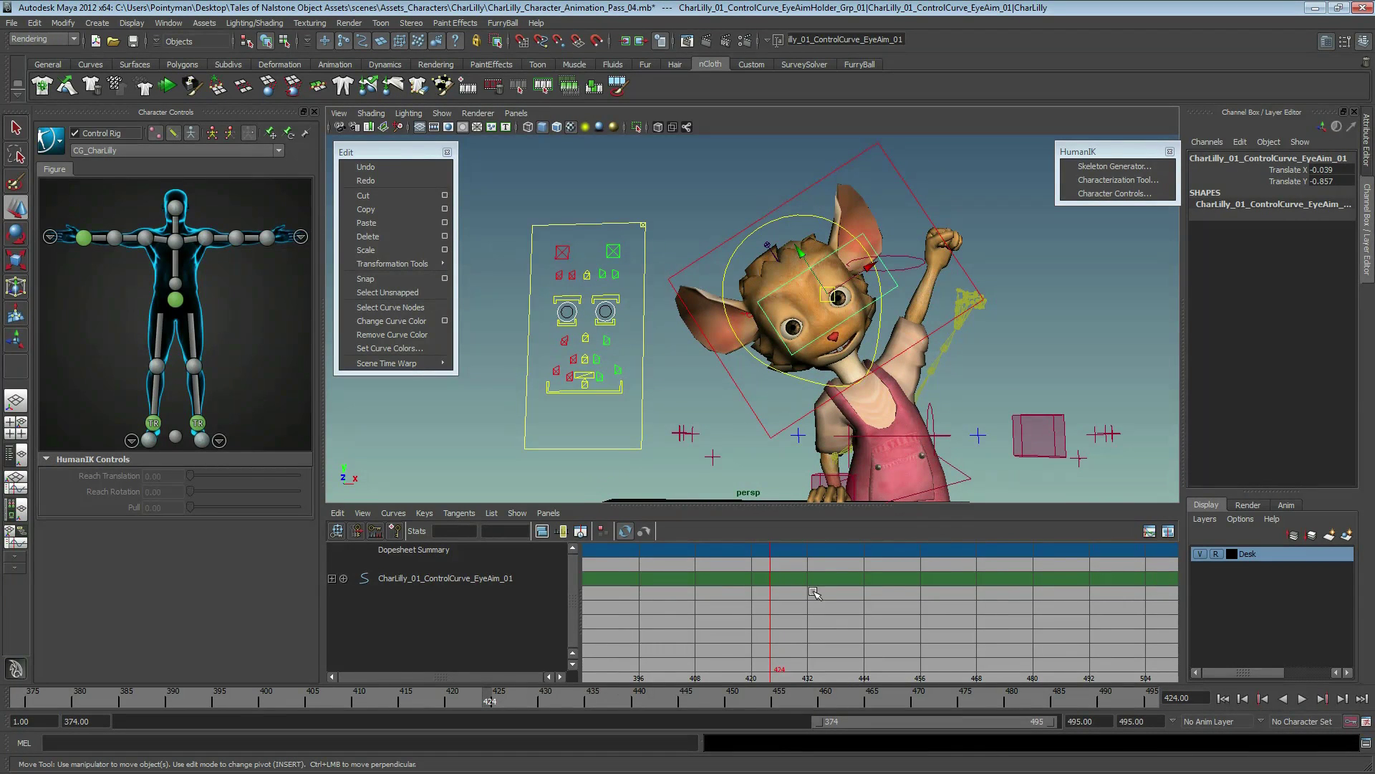
pyautogui.click(590, 296)
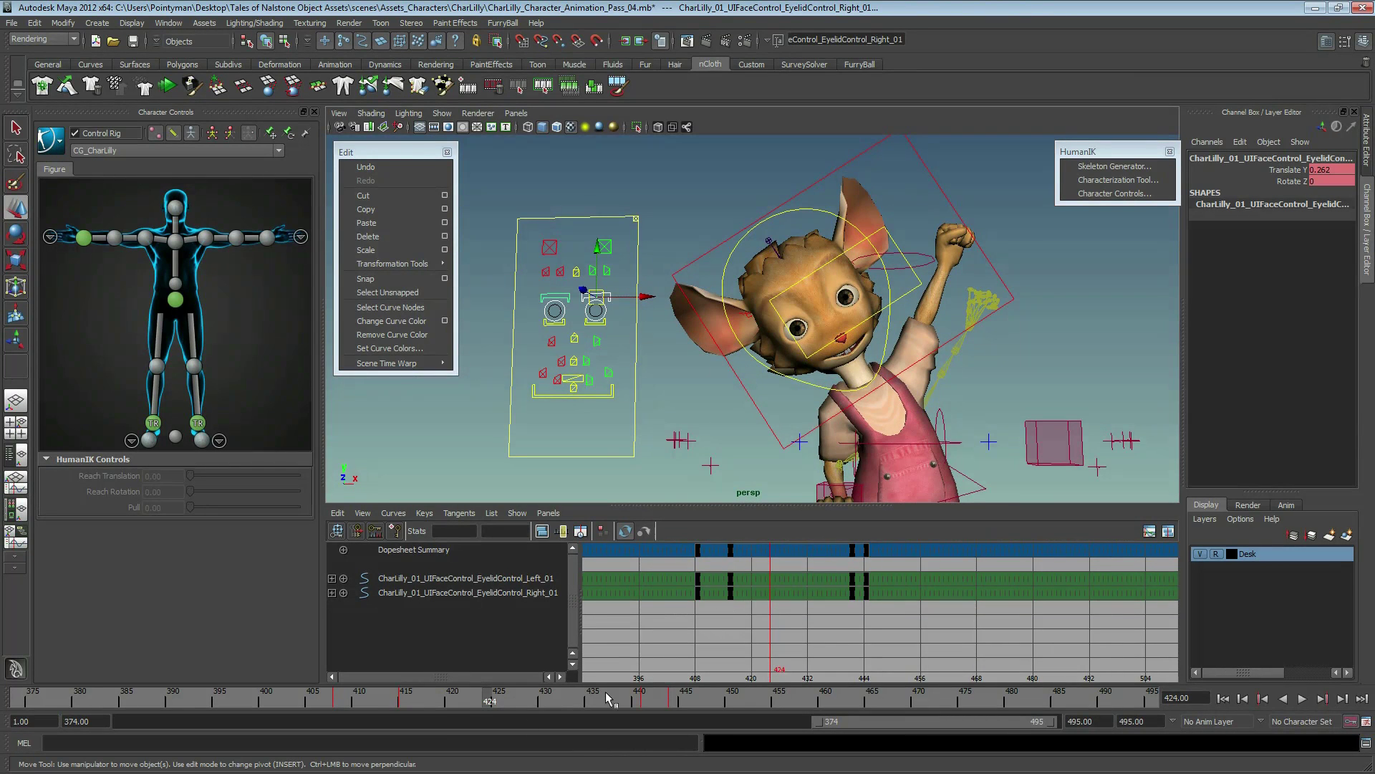
# - Close the eyelids at frame 422, paste the open-eyelid key at frame 424, and replay the blink
pyautogui.moveTo(438, 703)
pyautogui.mouseDown()
pyautogui.moveTo(476, 703)
pyautogui.moveTo(451, 700)
pyautogui.mouseUp()
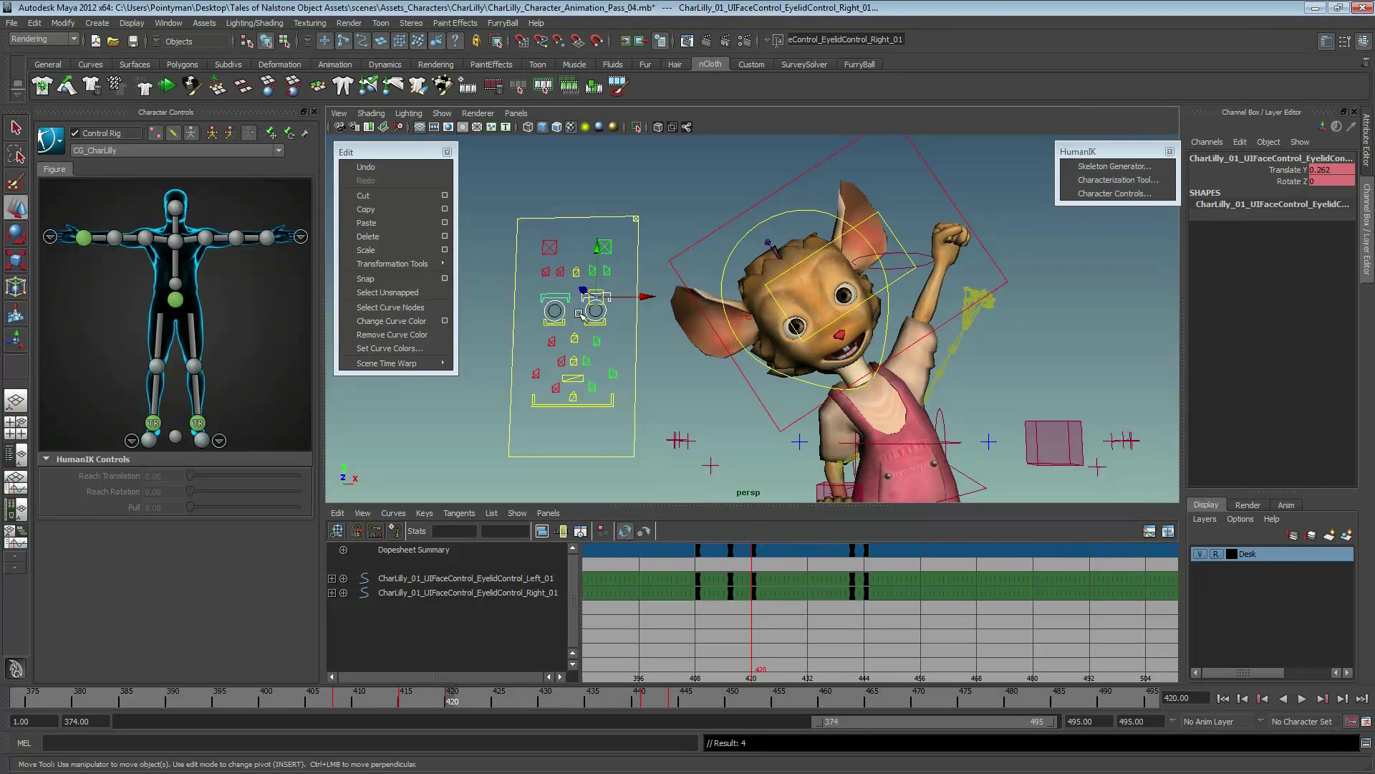
pyautogui.hotkey('alt', '.')
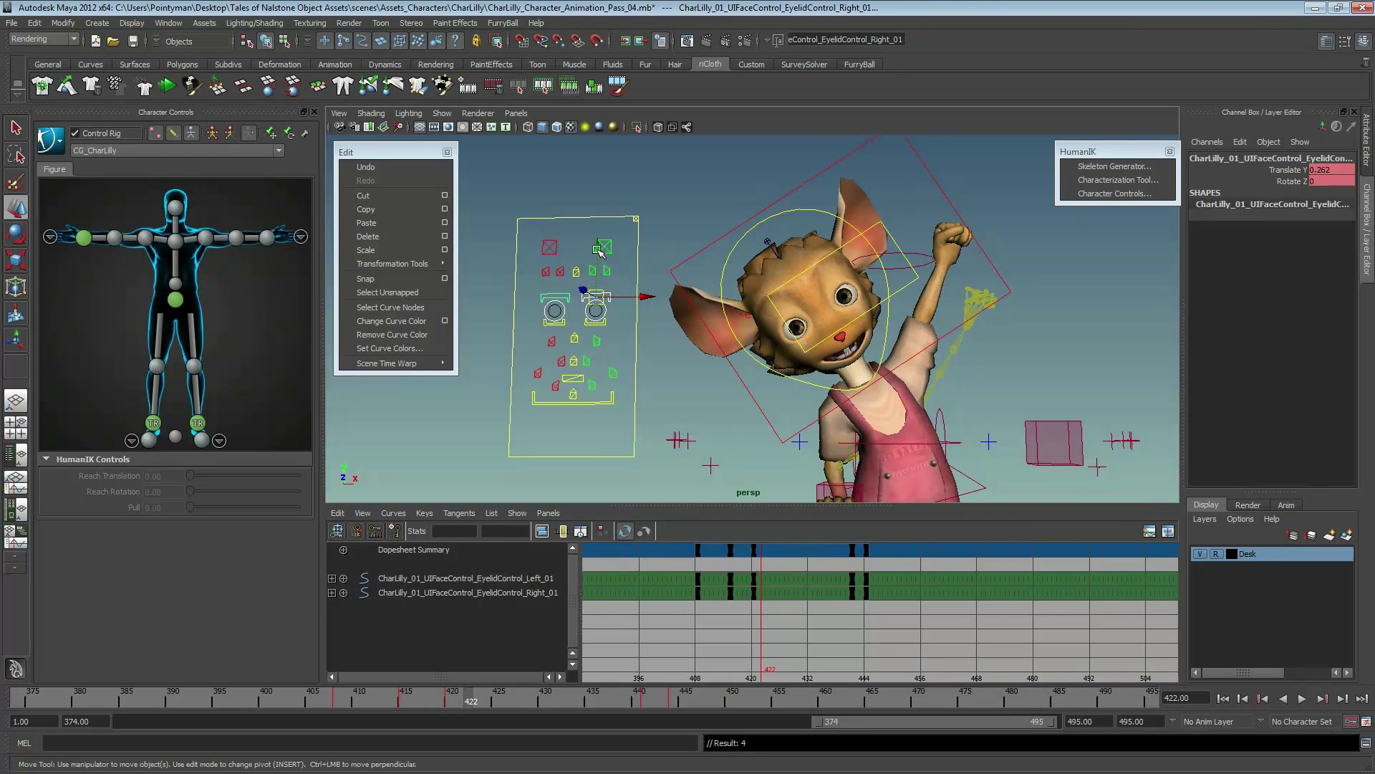
pyautogui.moveTo(601, 251); pyautogui.dragTo(605, 276)
pyautogui.hotkey('alt', '.')
pyautogui.hotkey('alt', '.')
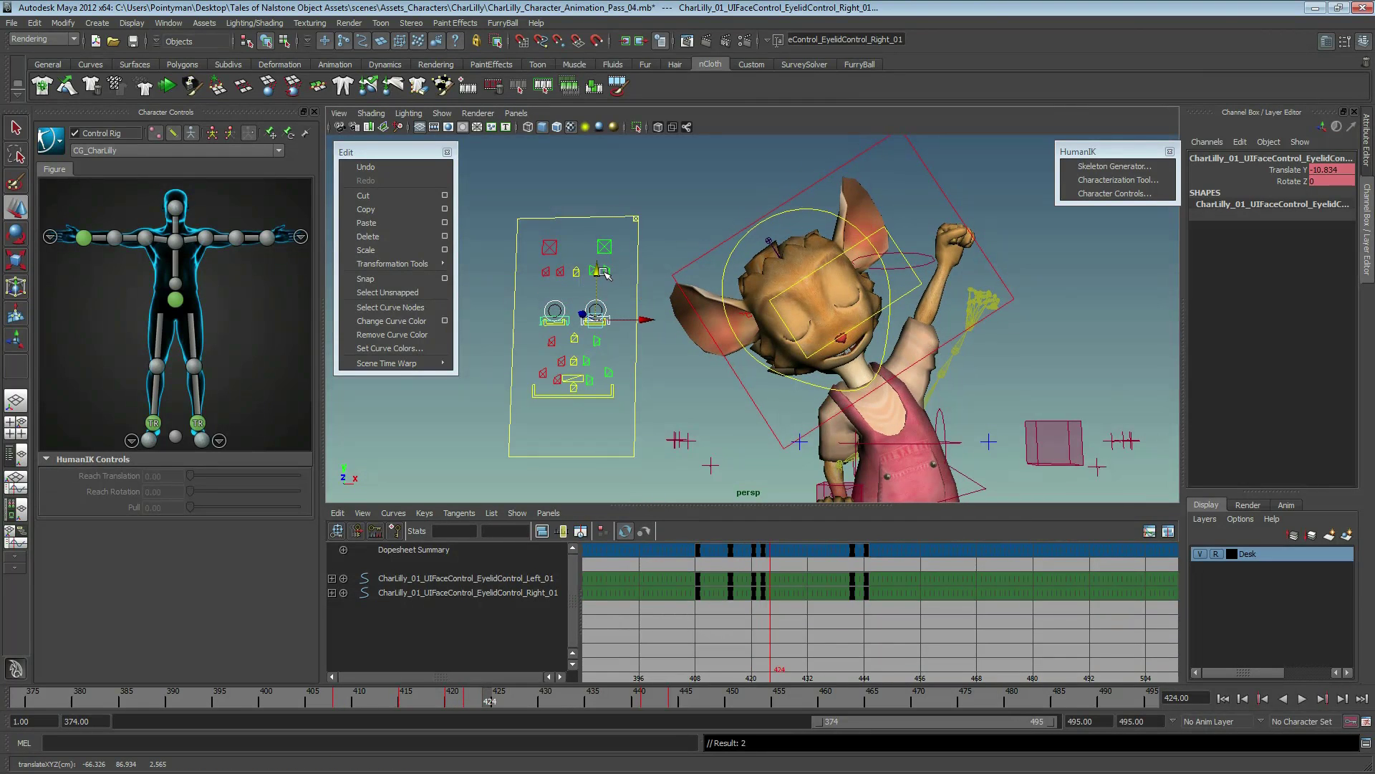
pyautogui.click(754, 549)
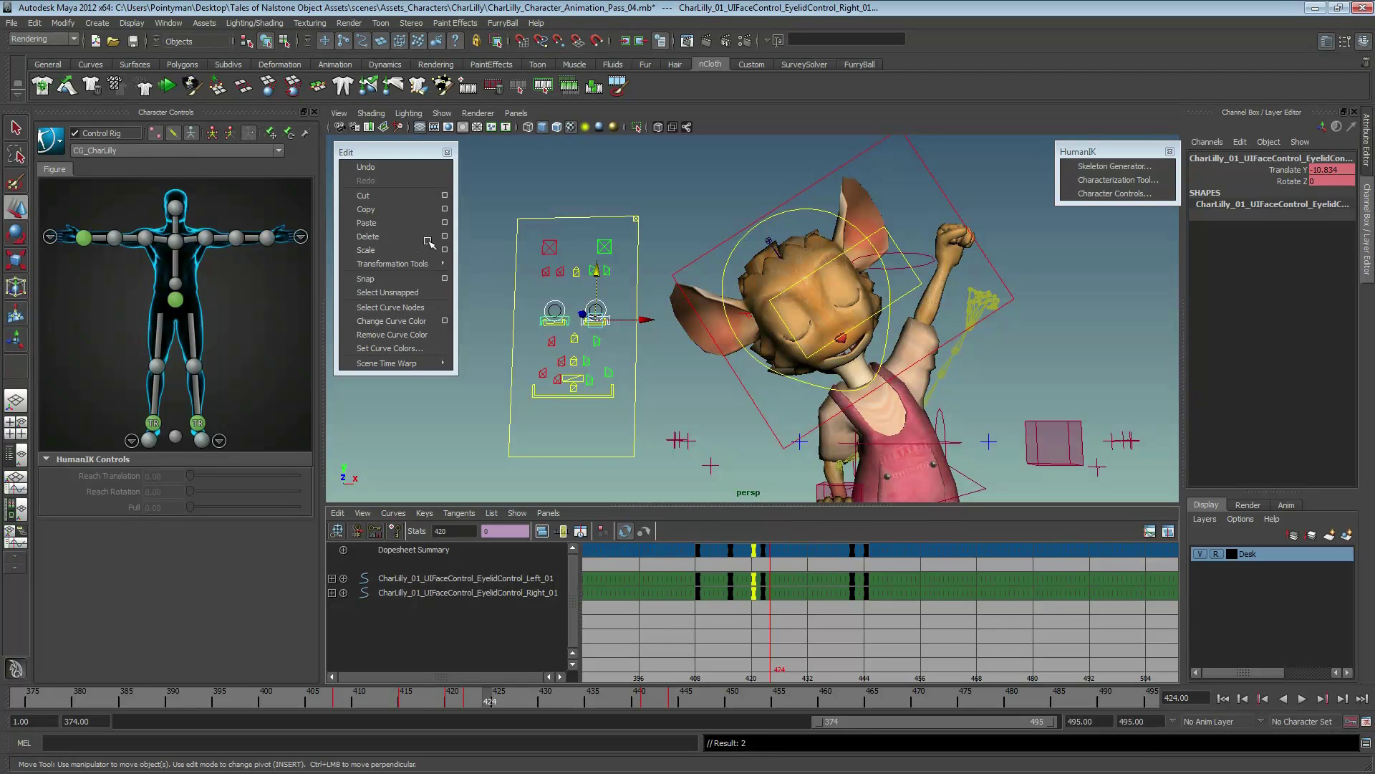
pyautogui.click(376, 224)
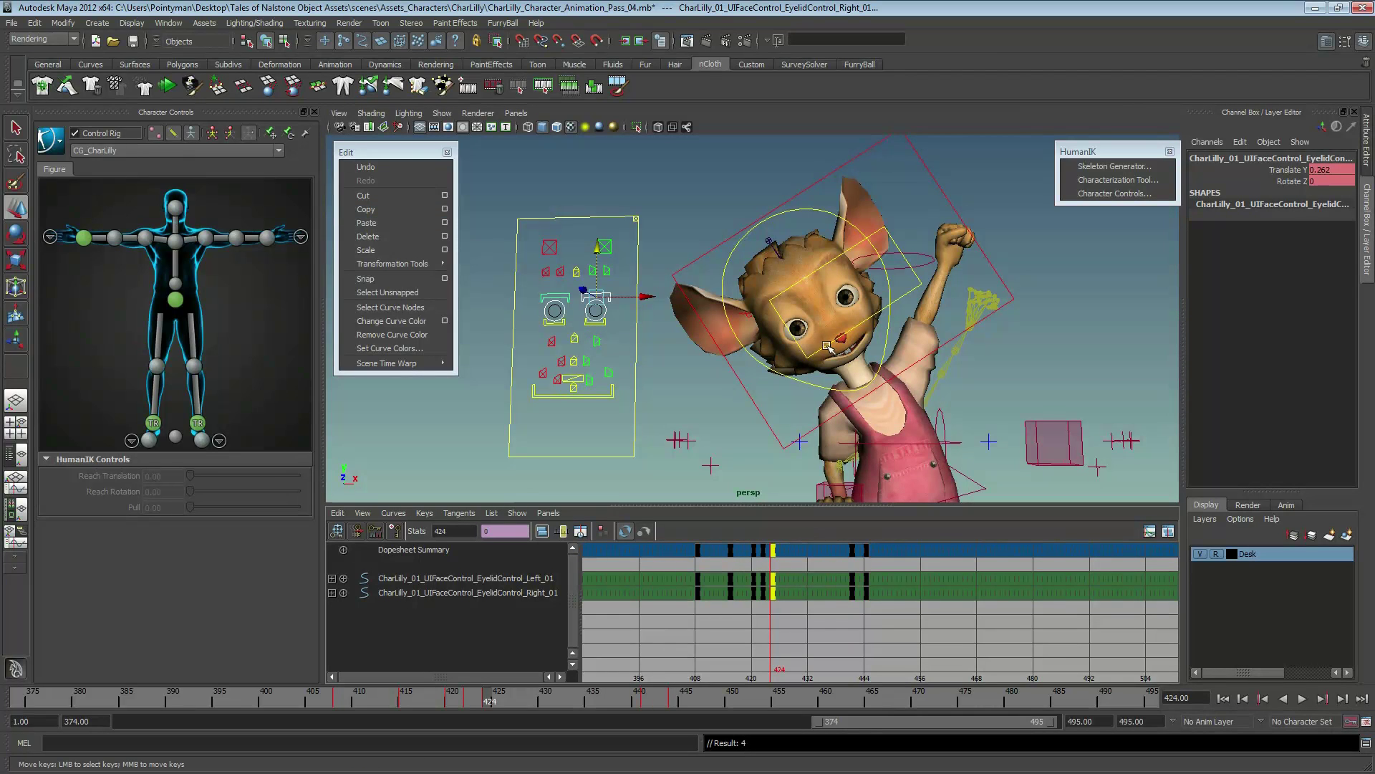
pyautogui.hotkey('alt', 'v')
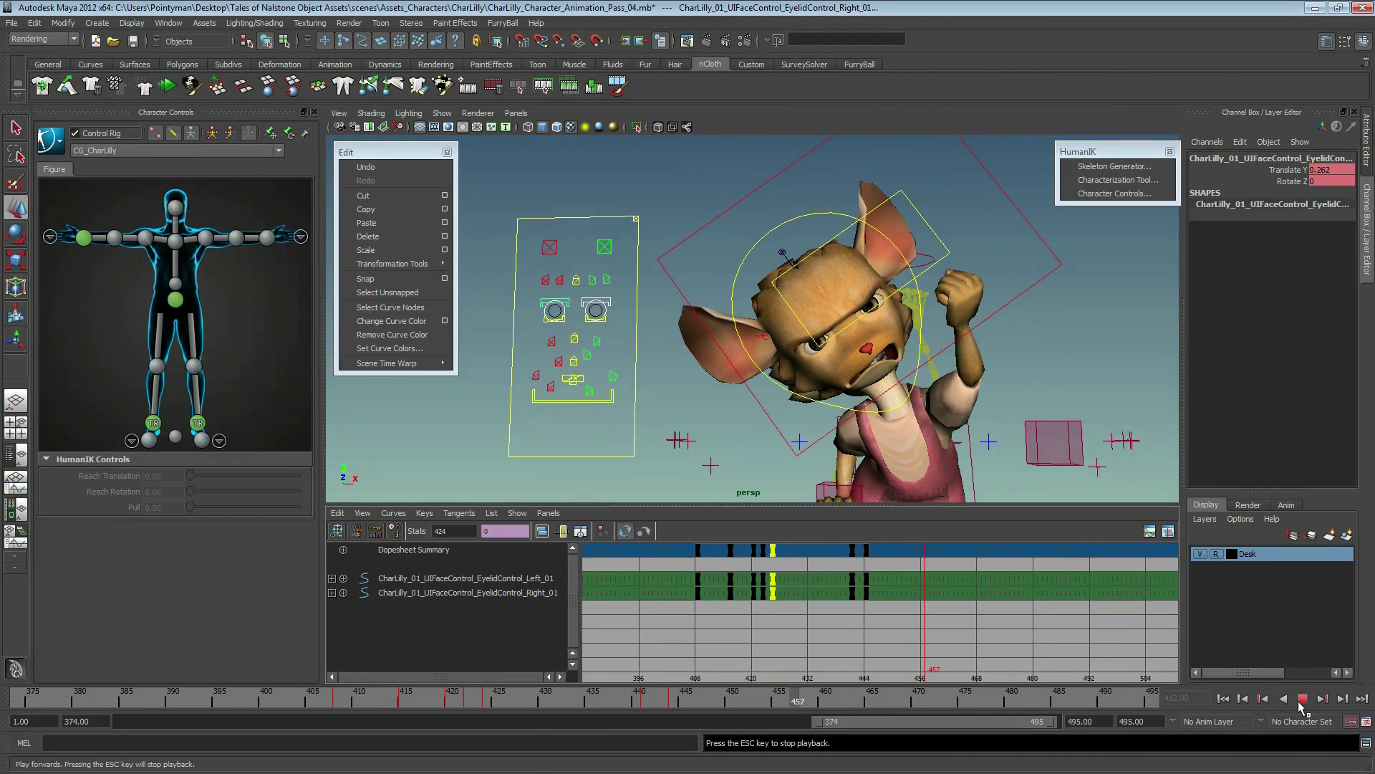
pyautogui.click(1299, 700)
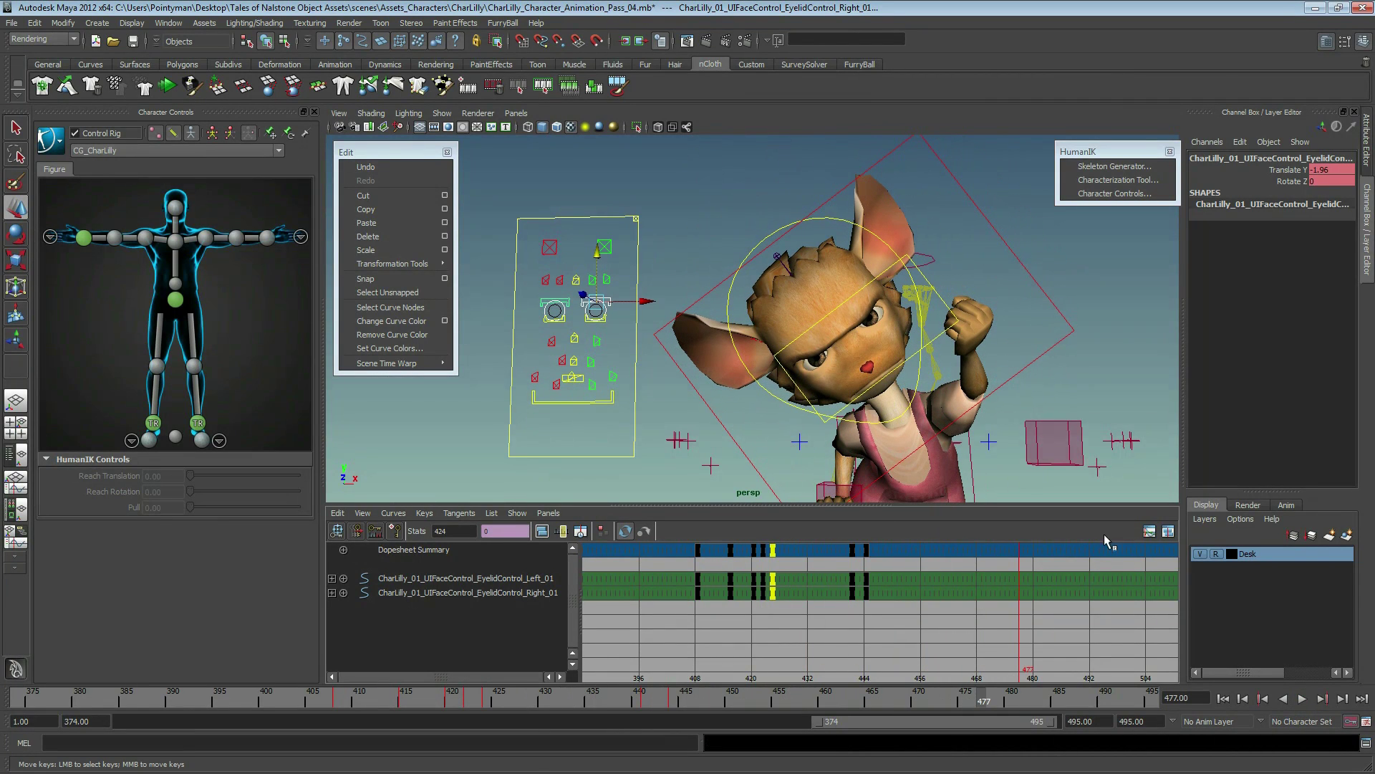
pyautogui.click(830, 416)
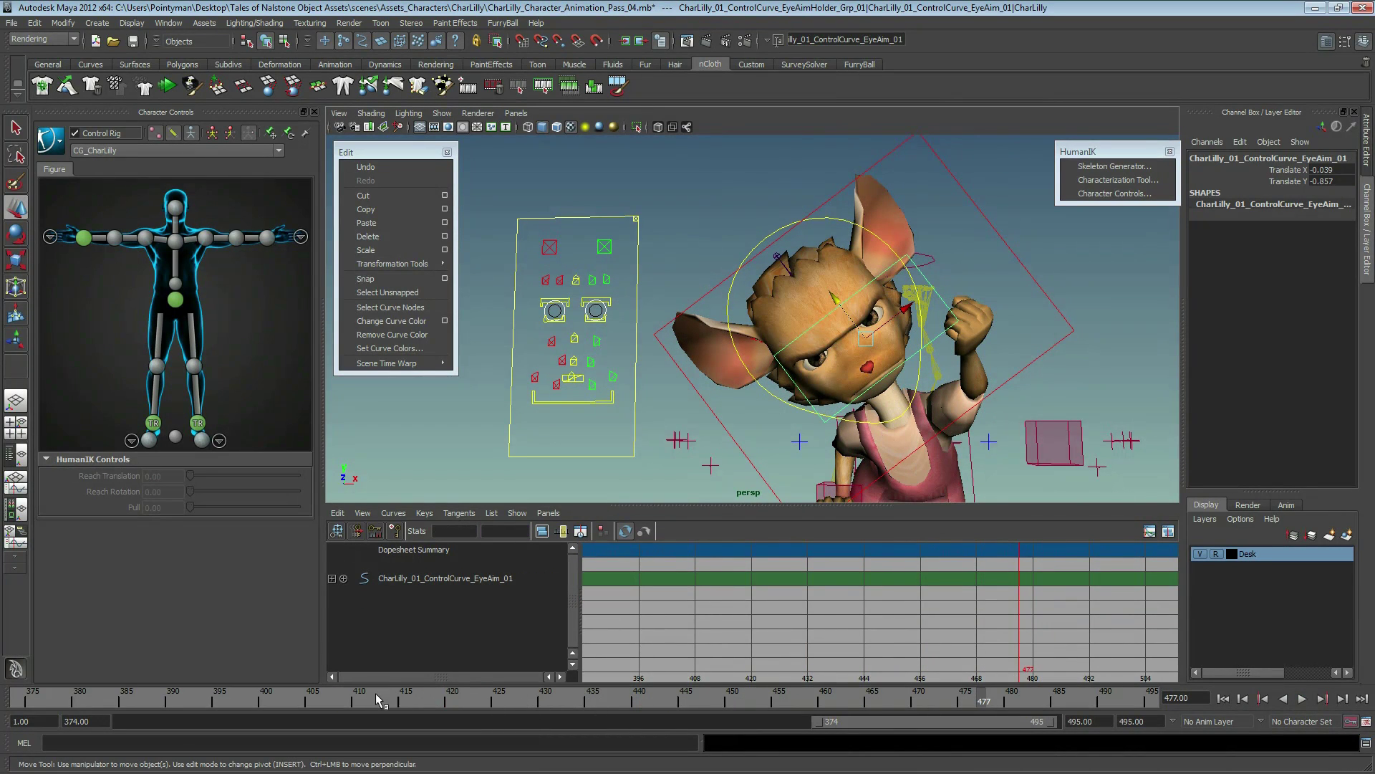
# - Review the blink and set a key on CharLilly's eye-aim control at frame 421
pyautogui.moveTo(377, 698); pyautogui.dragTo(452, 691)
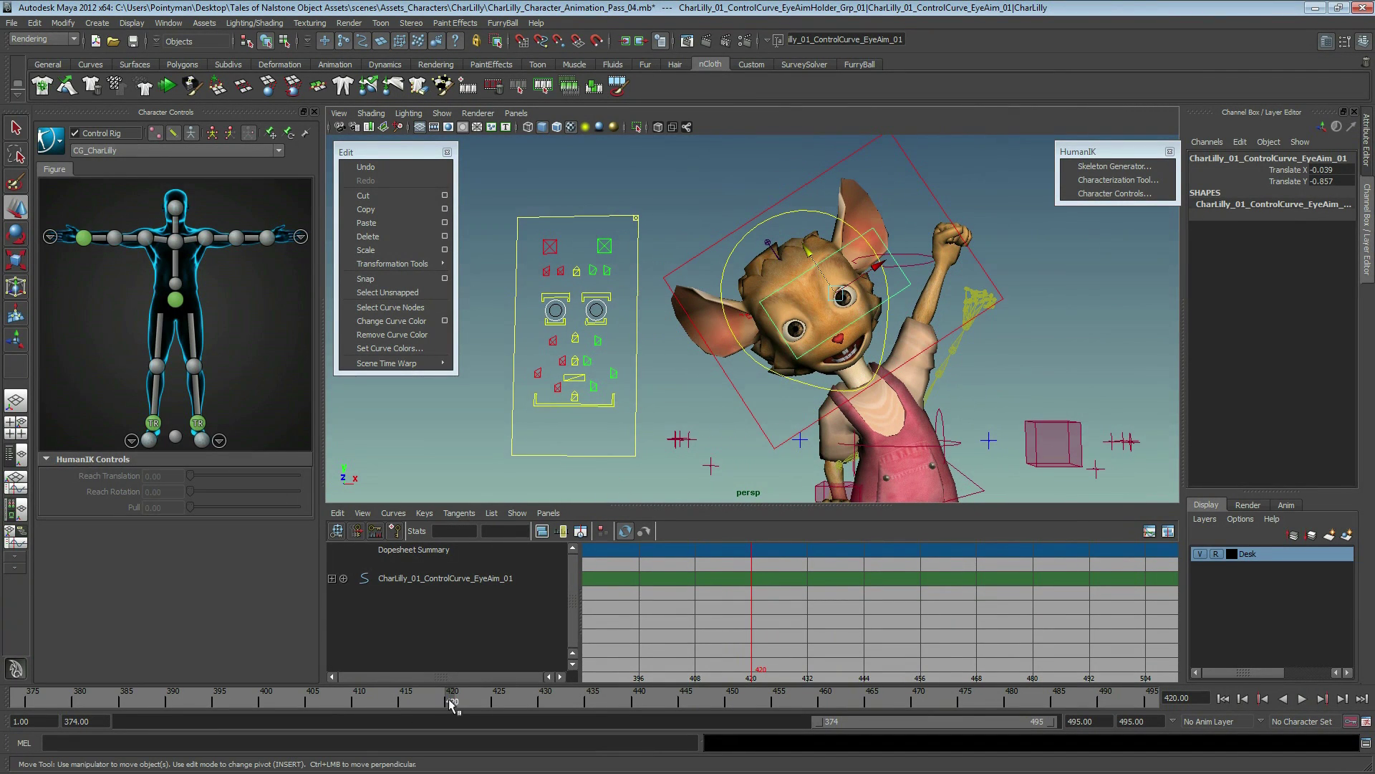
pyautogui.hotkey('alt', 'v')
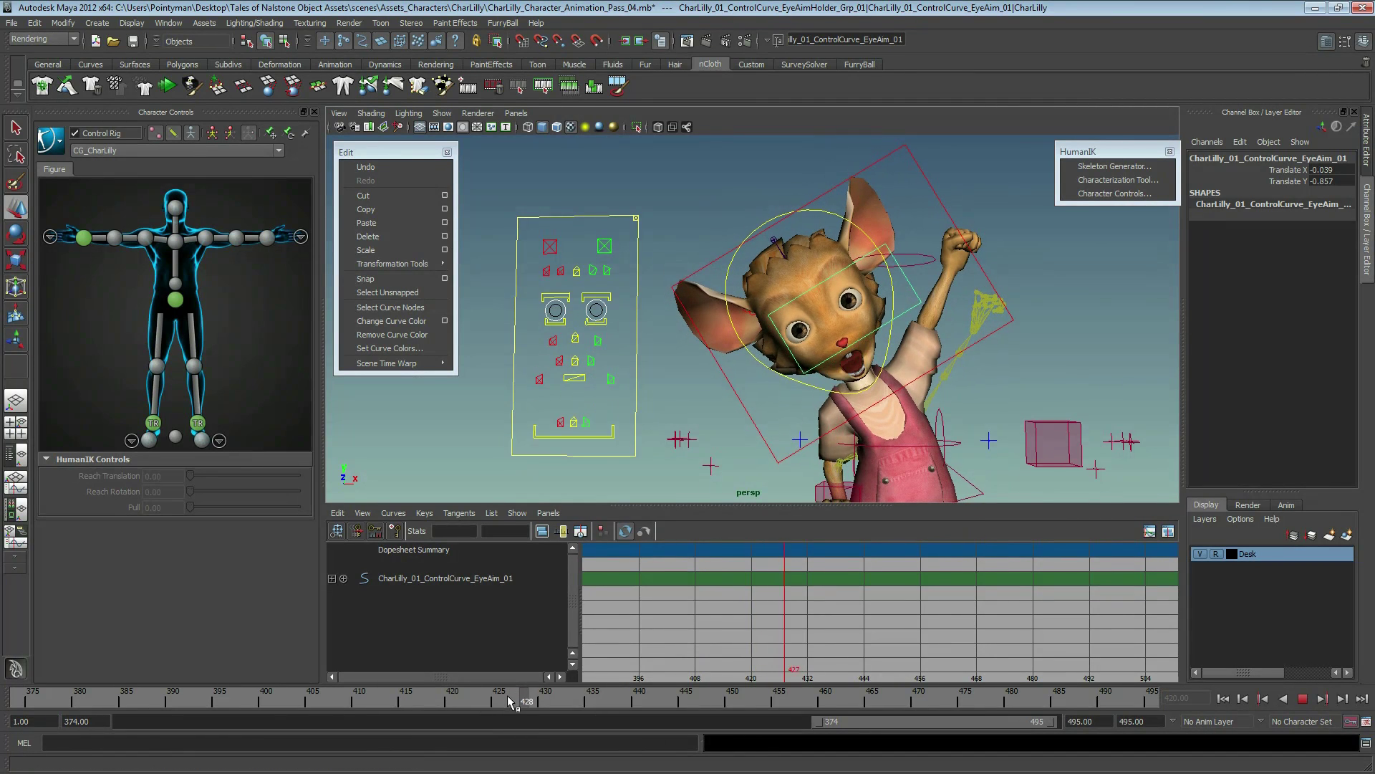
pyautogui.moveTo(460, 703); pyautogui.dragTo(472, 704)
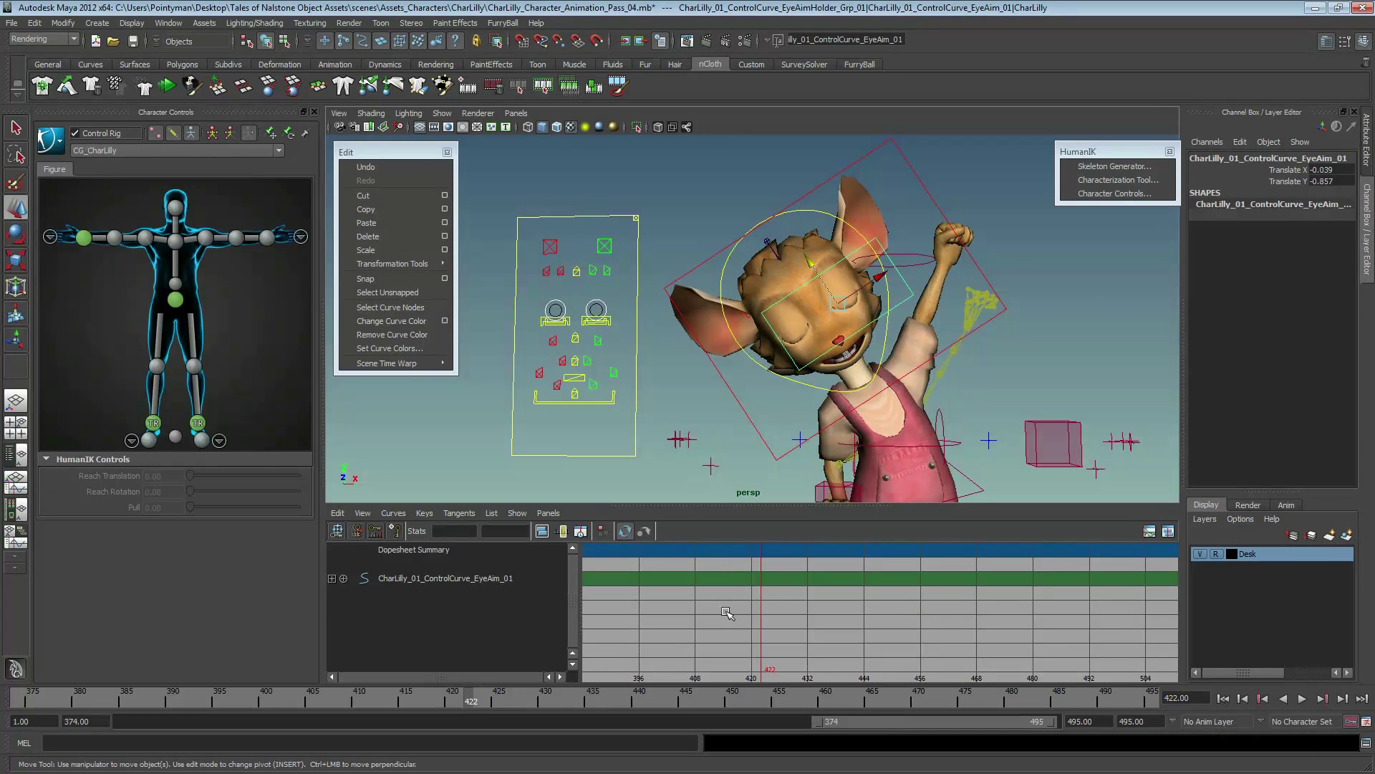
pyautogui.hotkey('alt', ',')
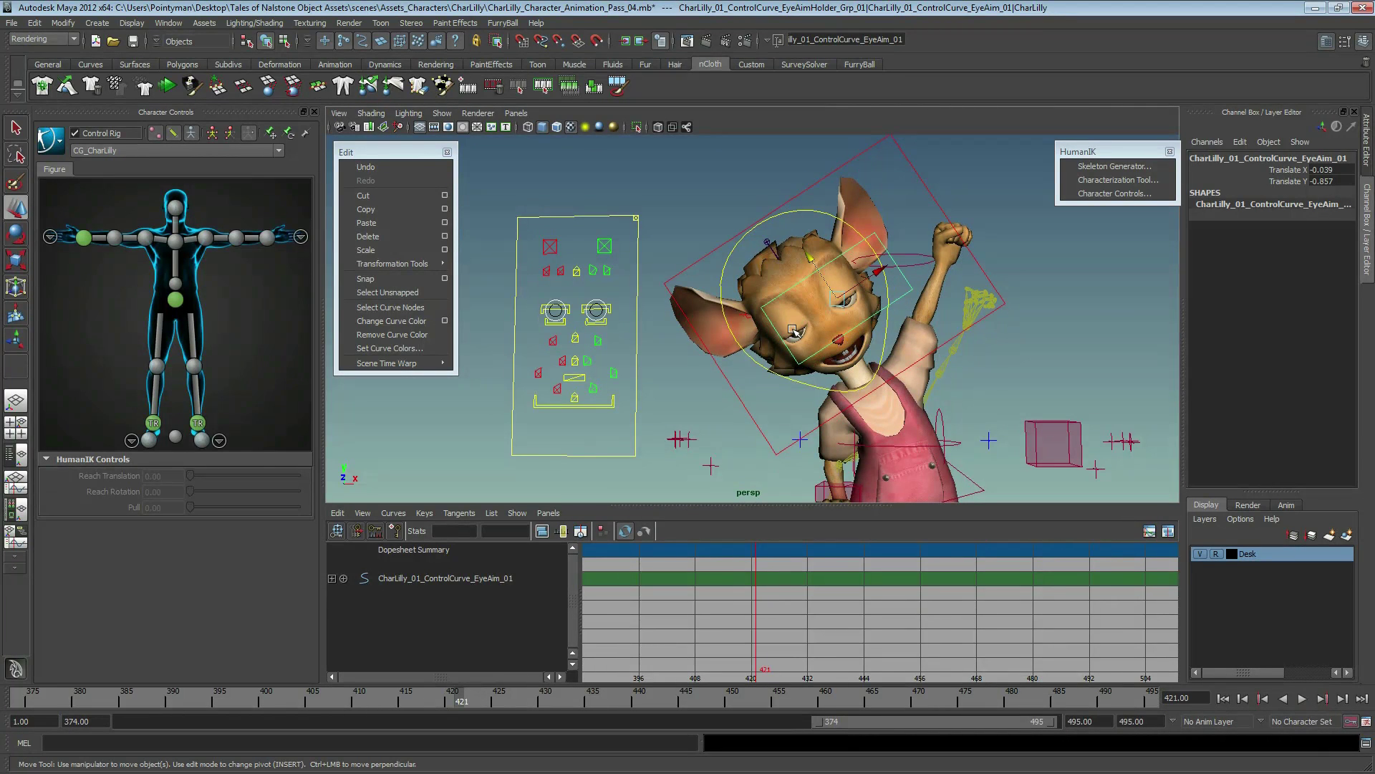
pyautogui.press('s')
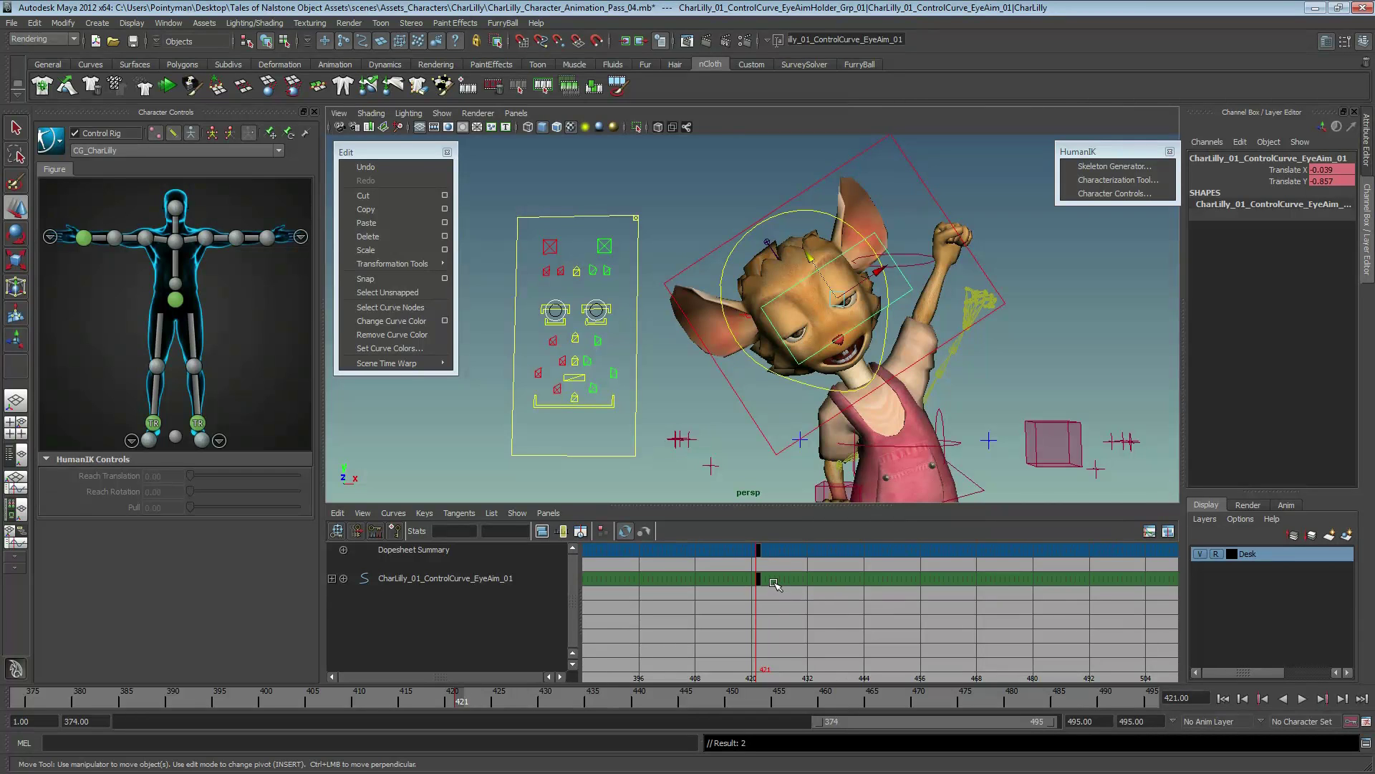
pyautogui.hotkey('alt', '.')
# - Shift the eye-aim gaze up and to the right at frame 422, refining its position
pyautogui.moveTo(876, 387); pyautogui.dragTo(920, 361, button='middle')
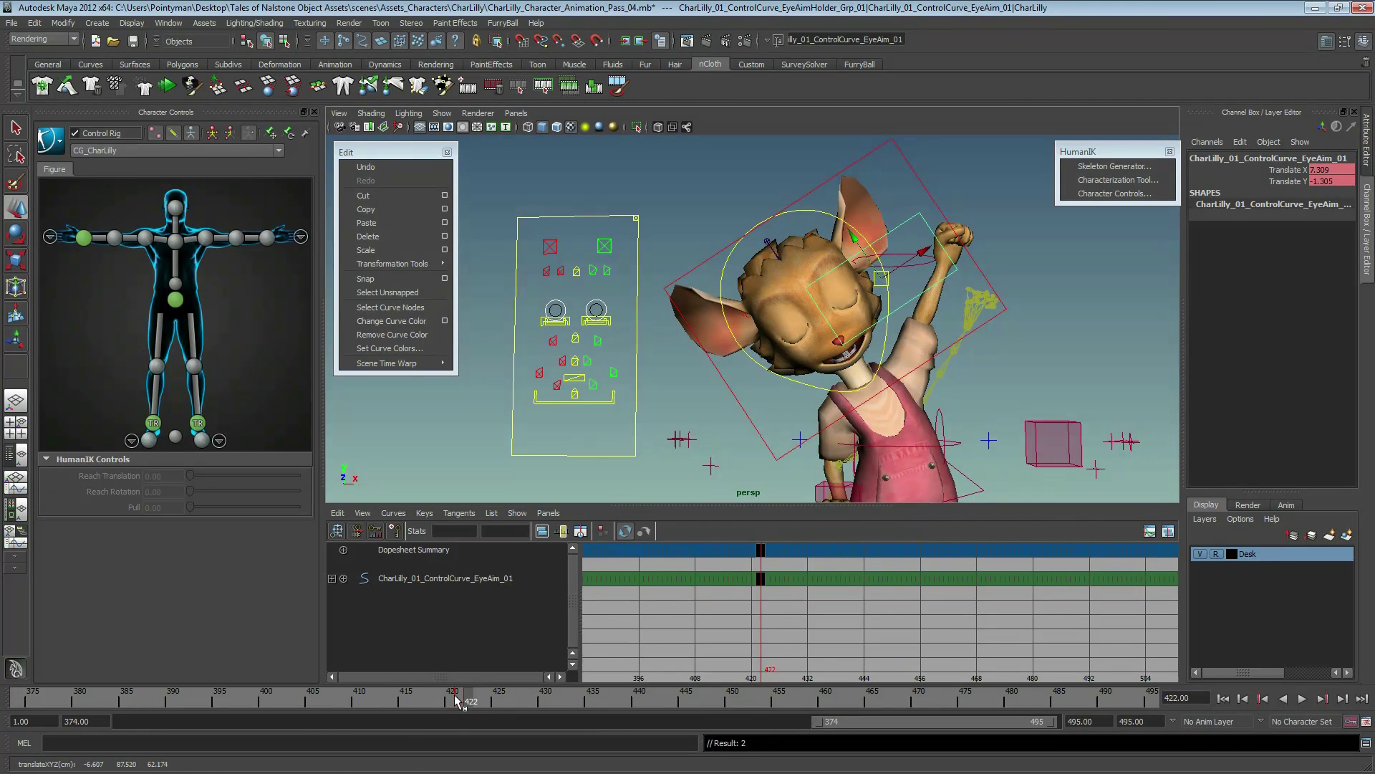
pyautogui.moveTo(455, 700)
pyautogui.mouseDown()
pyautogui.moveTo(502, 706)
pyautogui.moveTo(468, 706)
pyautogui.mouseUp()
pyautogui.moveTo(974, 380); pyautogui.dragTo(950, 358, button='middle')
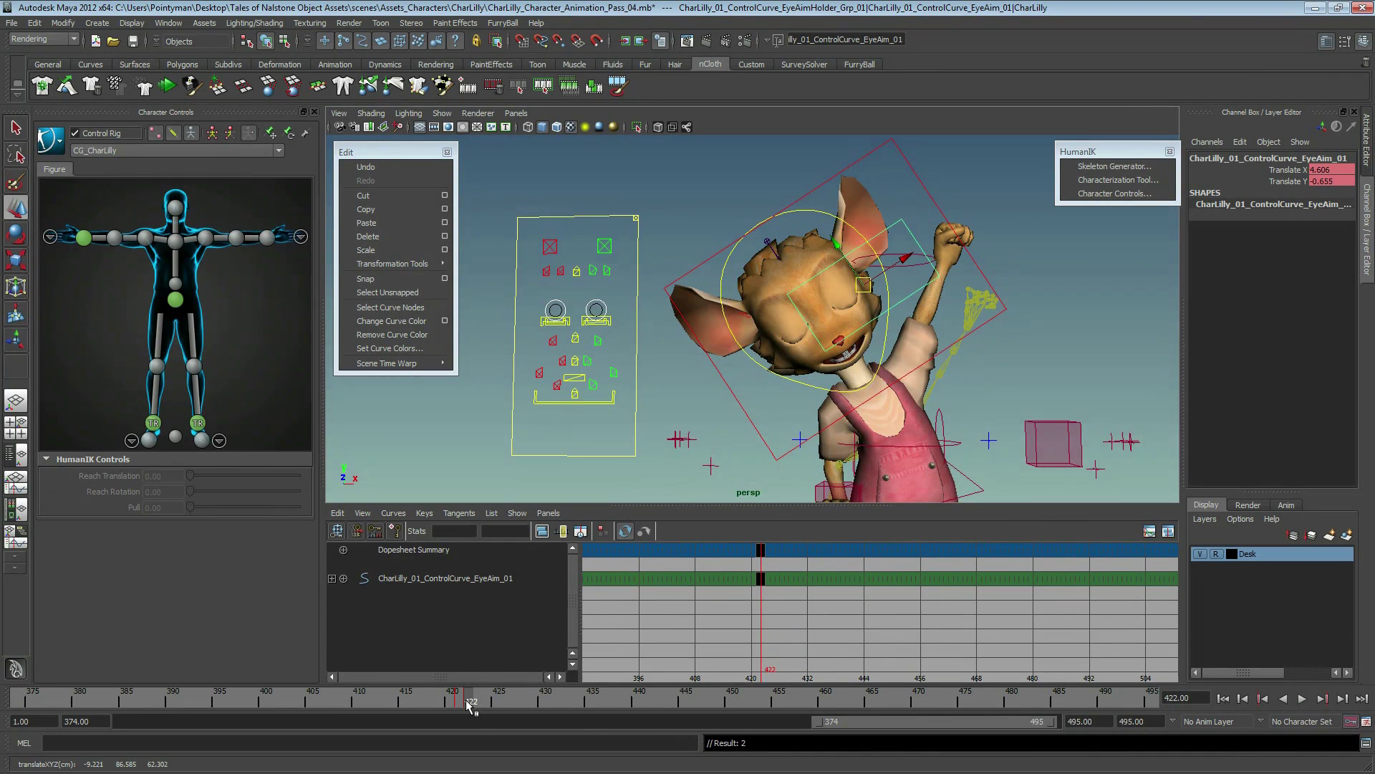
pyautogui.moveTo(470, 706); pyautogui.dragTo(518, 705)
pyautogui.moveTo(921, 347)
pyautogui.mouseDown(button='middle')
pyautogui.moveTo(890, 373)
pyautogui.moveTo(875, 358)
pyautogui.mouseUp(button='middle')
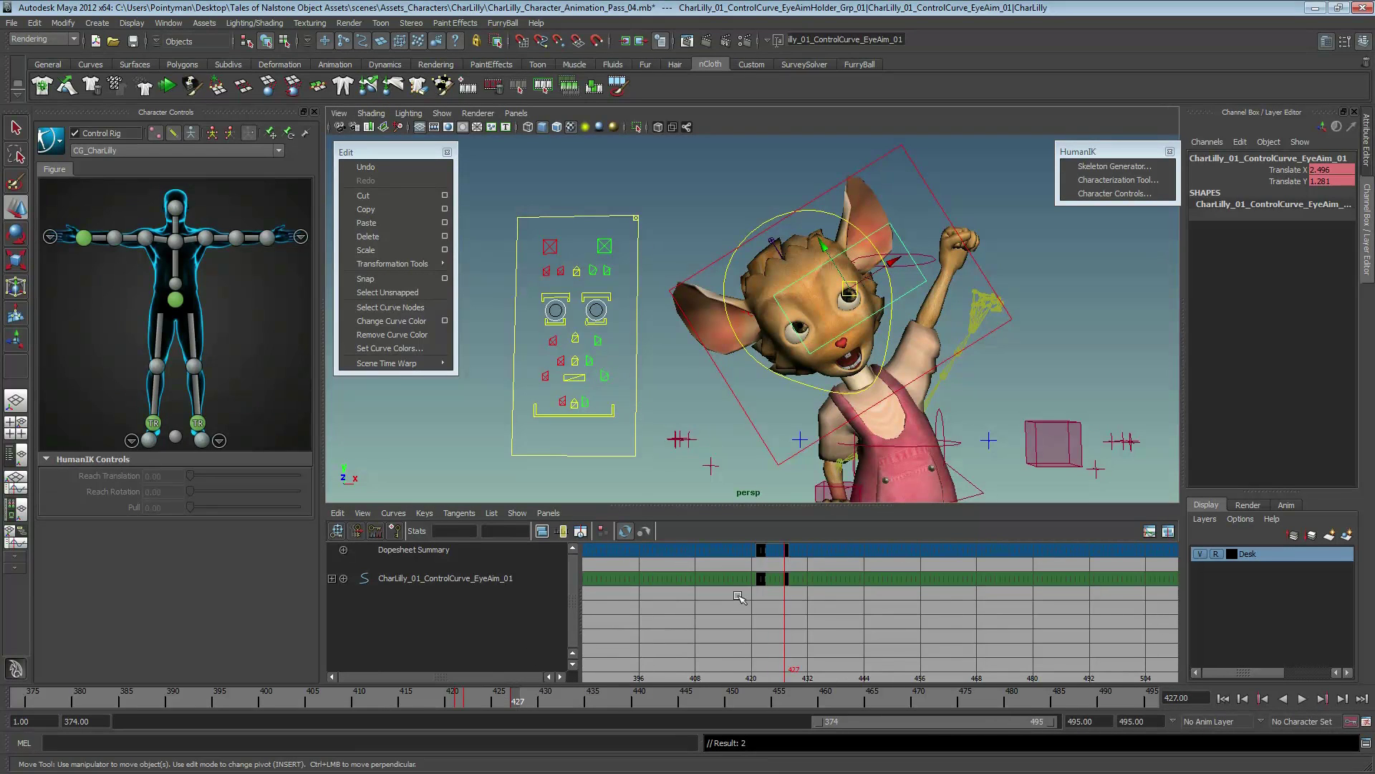
# - Slide the eye-aim key from frame 427 back toward 422 in the Dope Sheet
pyautogui.click(787, 550)
pyautogui.press('f')
pyautogui.scroll(3, 808, 595)
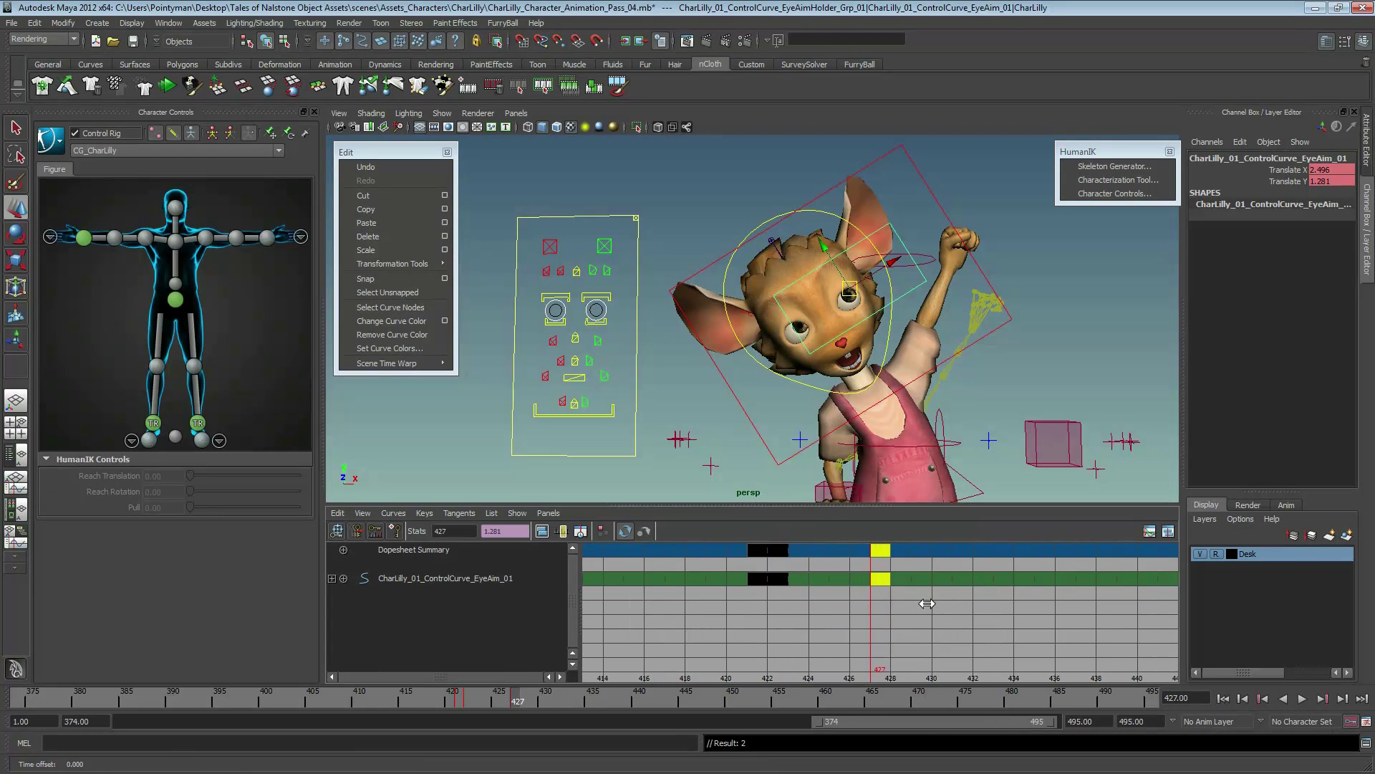
pyautogui.moveTo(921, 601); pyautogui.dragTo(824, 601, button='middle')
pyautogui.keyDown('alt'); pyautogui.moveTo(817, 402); pyautogui.dragTo(797, 406, button='middle'); pyautogui.keyUp('alt')
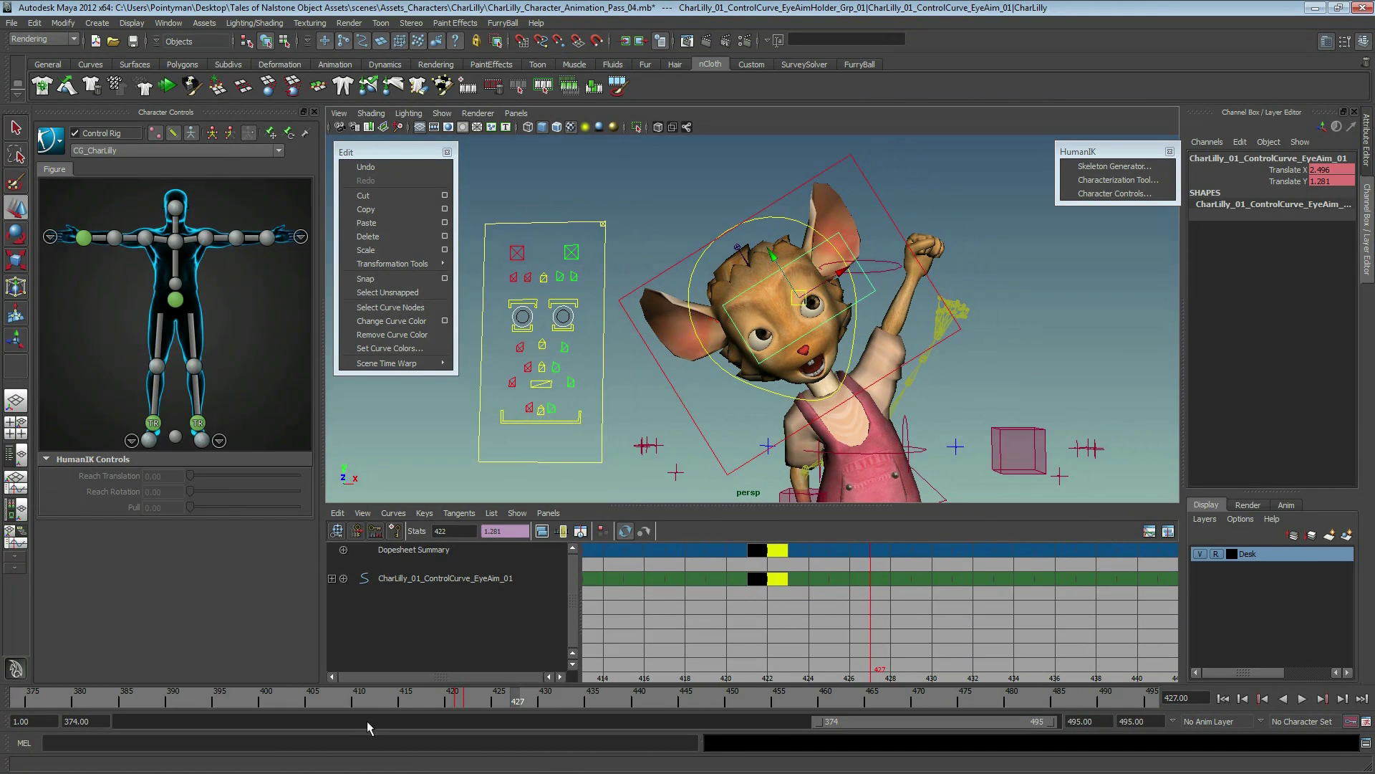
pyautogui.moveTo(435, 703); pyautogui.dragTo(266, 705)
# - Load the _VA_MS_NuggetAd audio, play the animation against it, and undo the last change
pyautogui.rightClick(584, 704)
pyautogui.moveTo(611, 679)
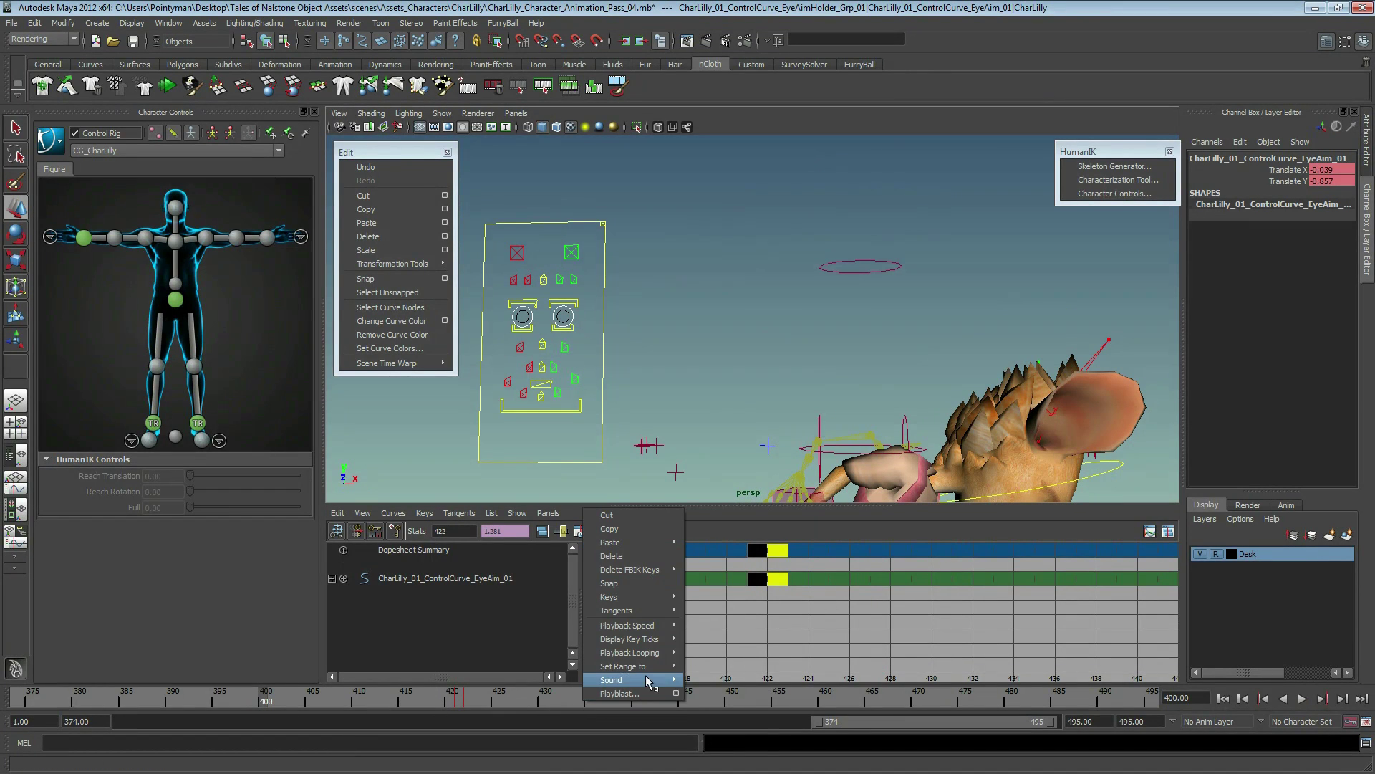
pyautogui.click(727, 706)
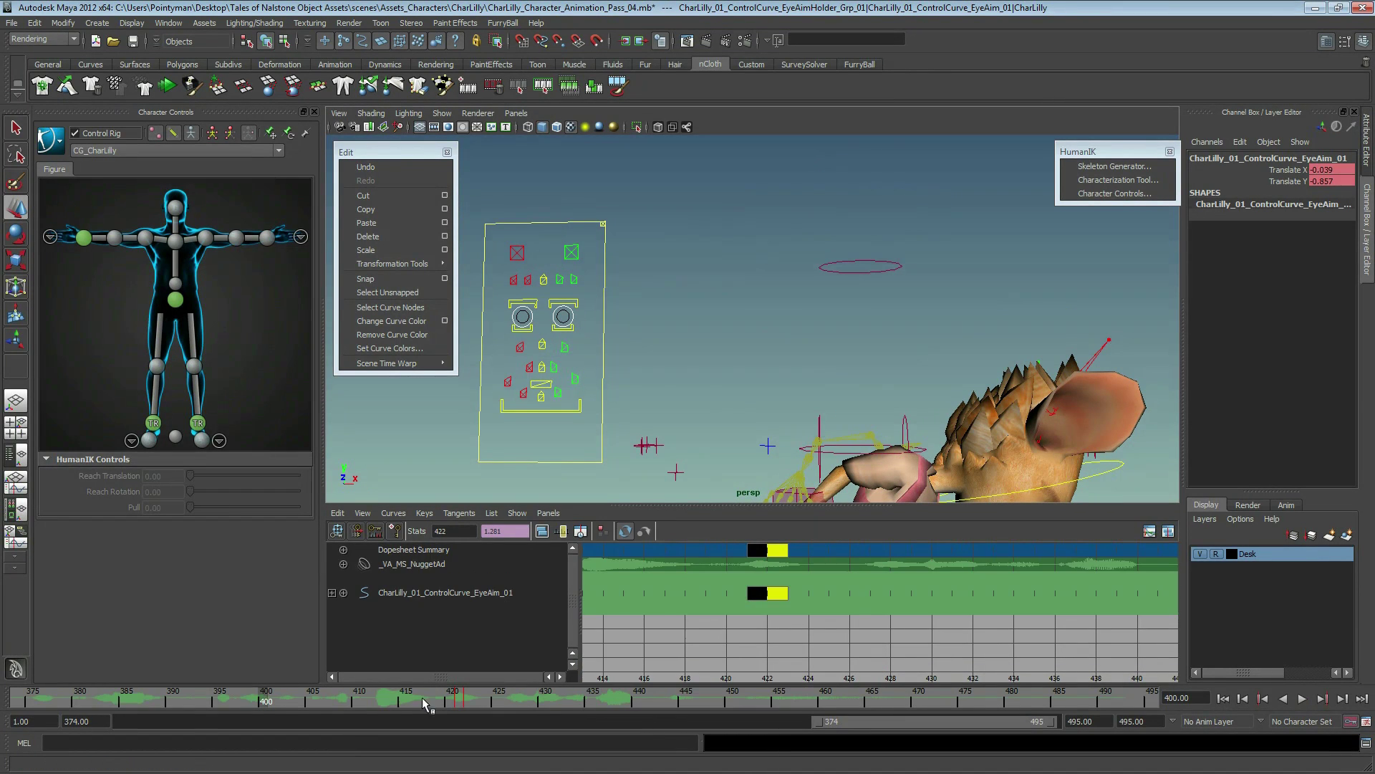
pyautogui.click(61, 700)
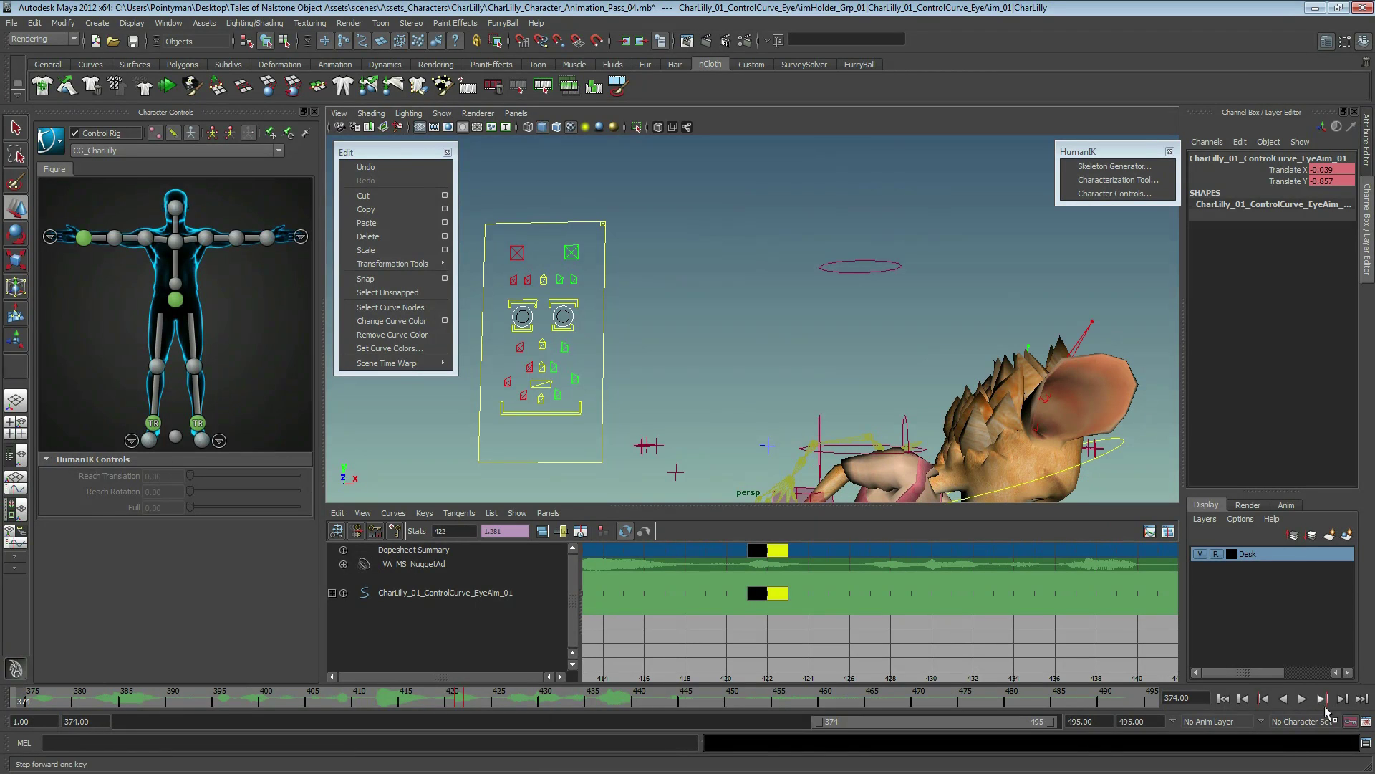
pyautogui.click(1303, 699)
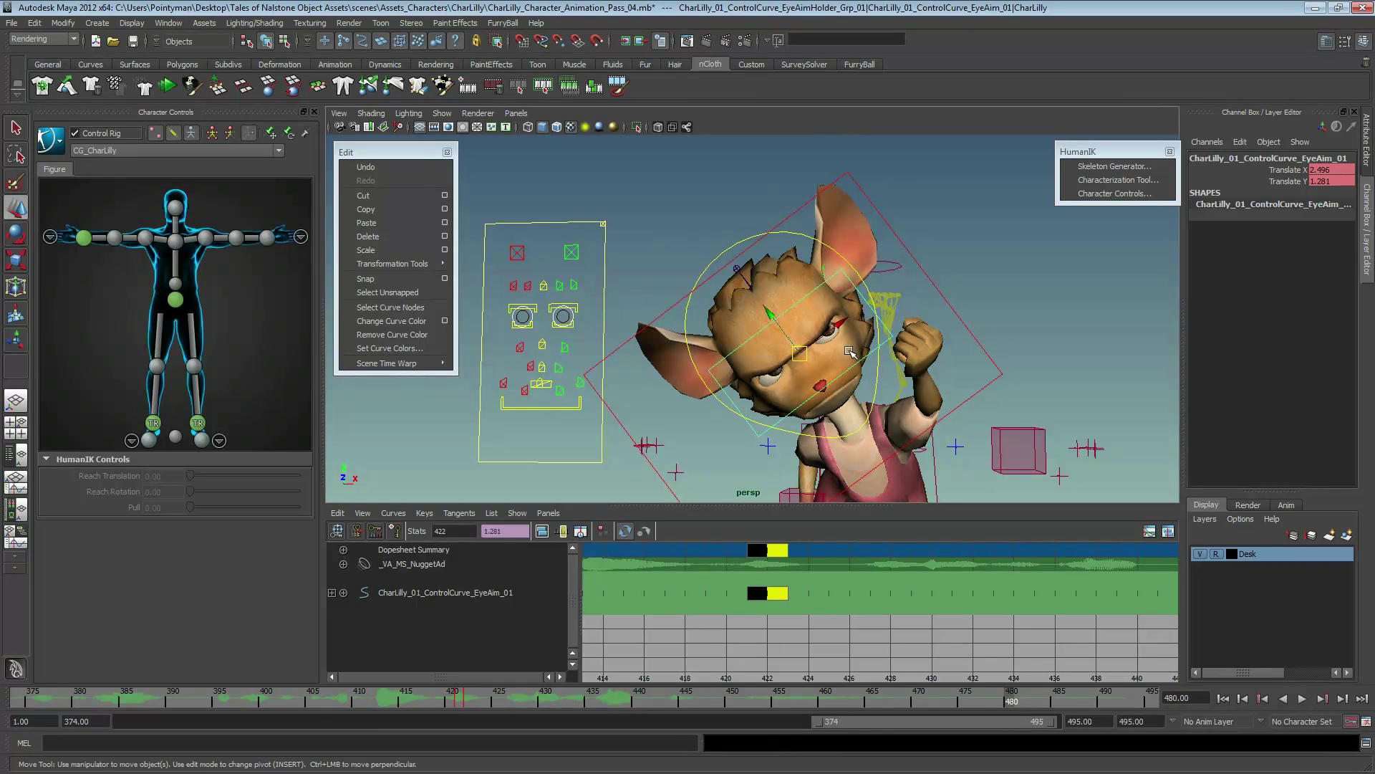
pyautogui.hotkey('ctrl', 'z')
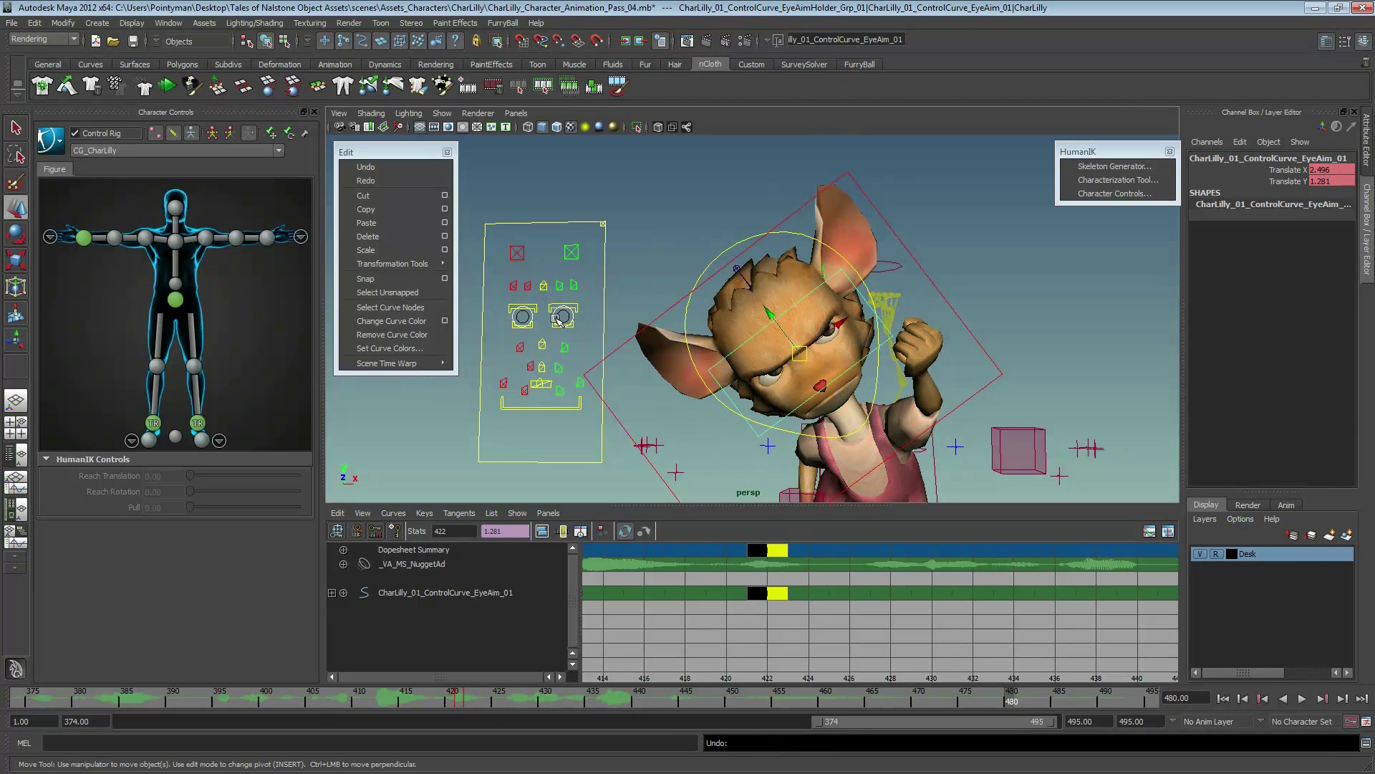
pyautogui.click(557, 319)
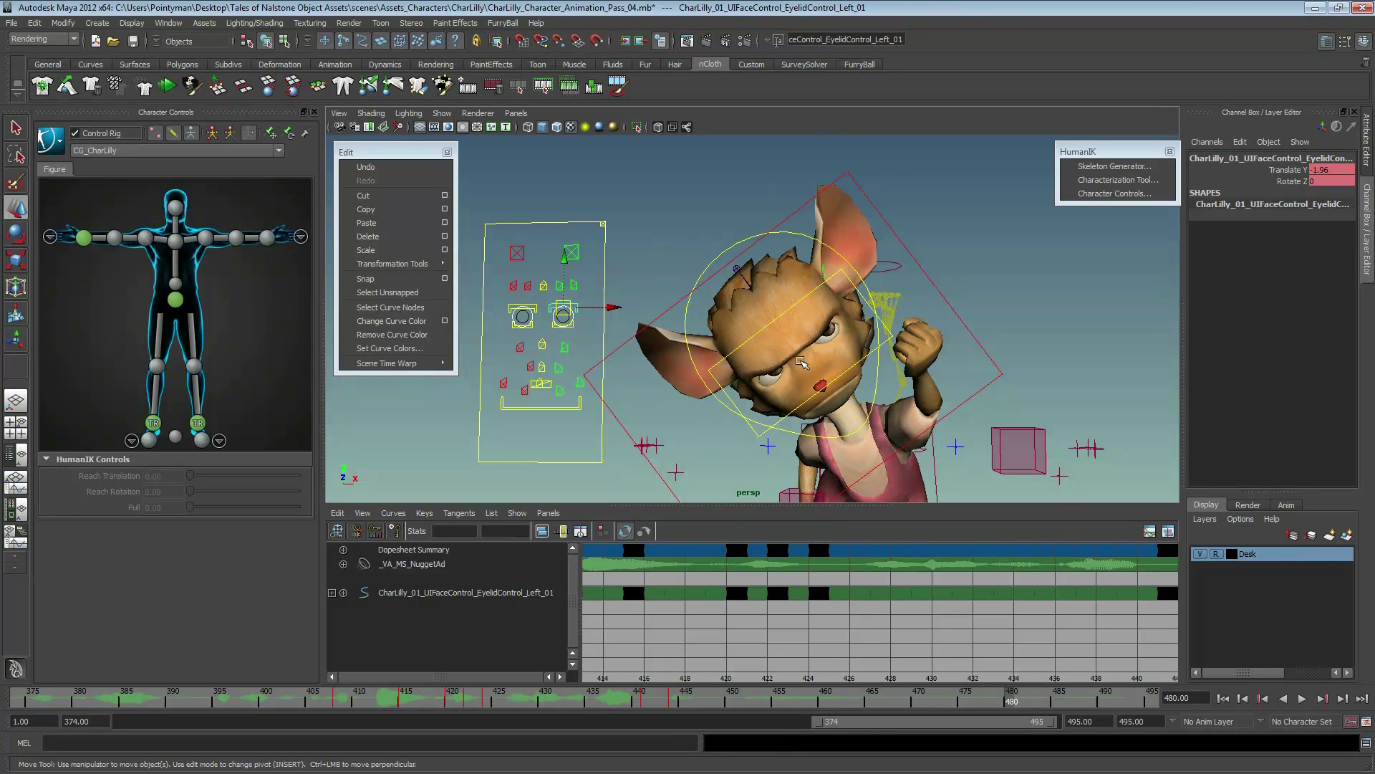
# - Shift the playback range to frames 246–367 and play up to frame 353
pyautogui.moveTo(845, 606); pyautogui.dragTo(291, 685)
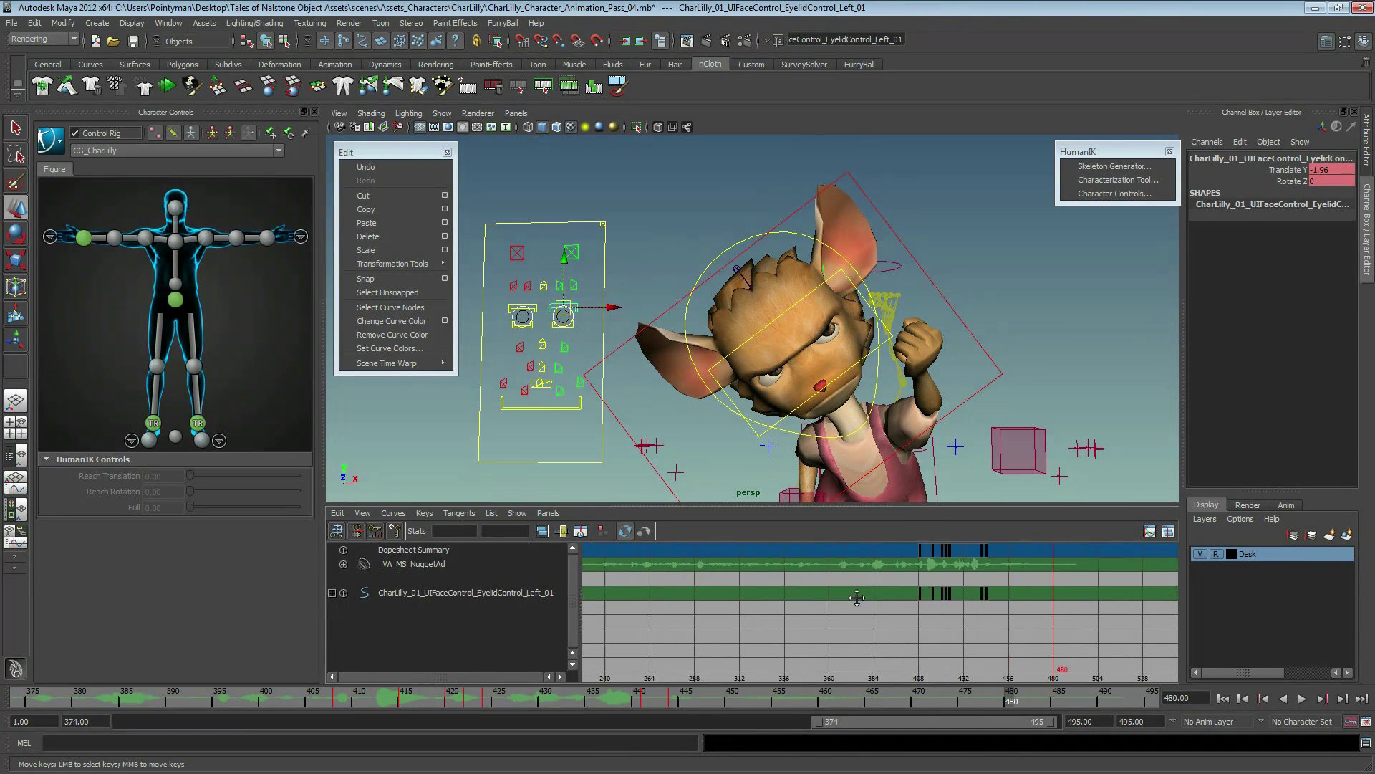
pyautogui.moveTo(831, 722)
pyautogui.mouseDown()
pyautogui.moveTo(591, 721)
pyautogui.moveTo(1030, 706)
pyautogui.mouseUp()
pyautogui.click(501, 702)
pyautogui.hotkey('alt', 'v')
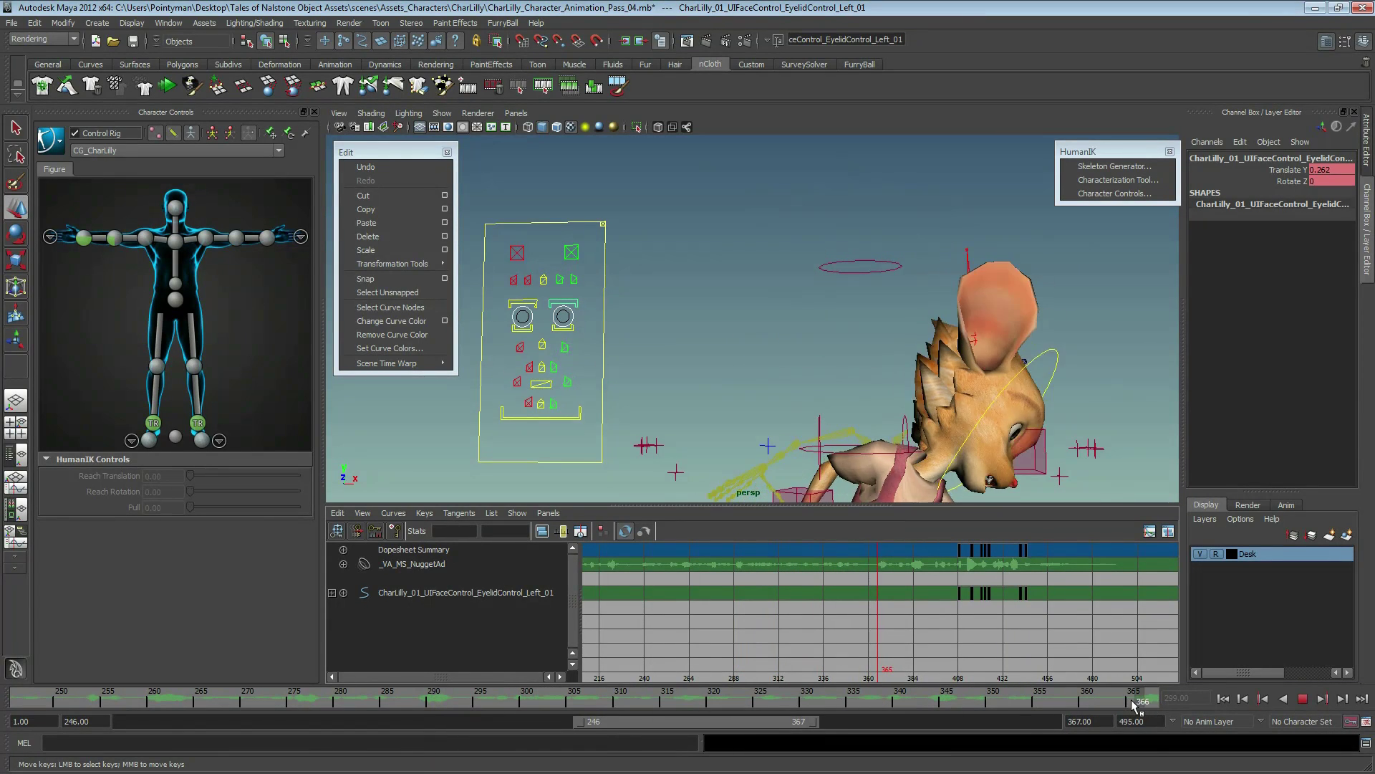
pyautogui.moveTo(1031, 706); pyautogui.dragTo(1021, 705)
# - Key both eyelid controls open at frame 353 and closed at frame 355
pyautogui.press('w')
pyautogui.keyDown('alt'); pyautogui.moveTo(986, 394); pyautogui.dragTo(616, 286); pyautogui.keyUp('alt')
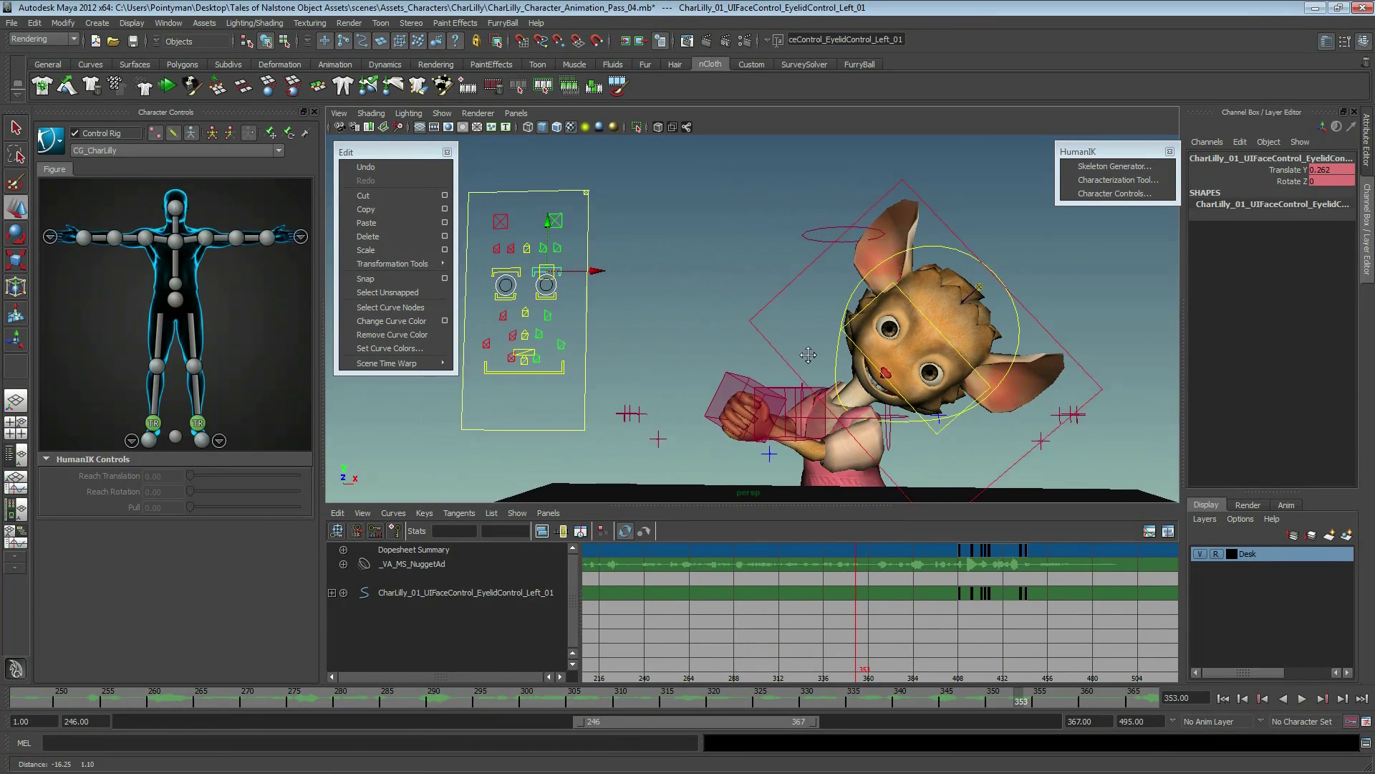
pyautogui.keyDown('shift'); pyautogui.click(562, 271); pyautogui.keyUp('shift')
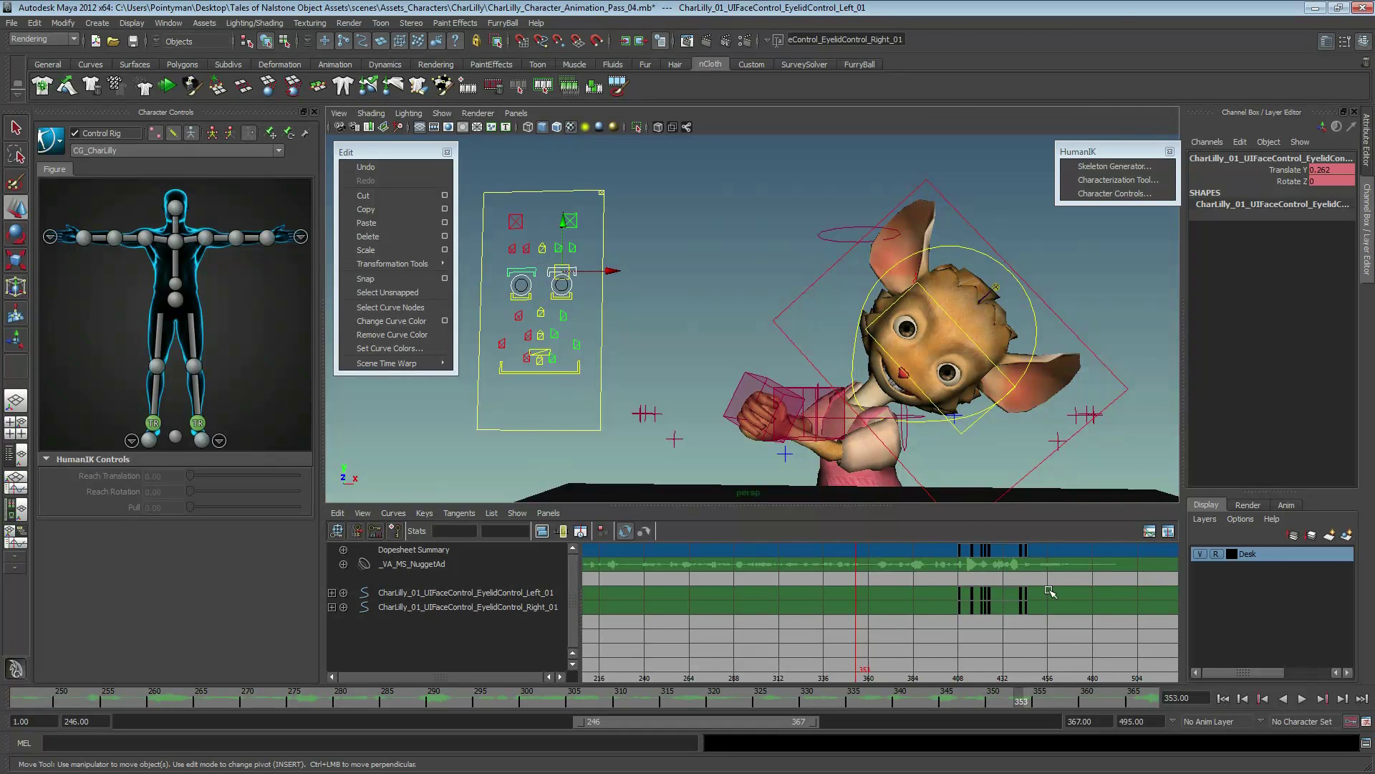
pyautogui.scroll(3, 1066, 588)
pyautogui.press('s')
pyautogui.hotkey('alt', '.')
pyautogui.hotkey('alt', '.')
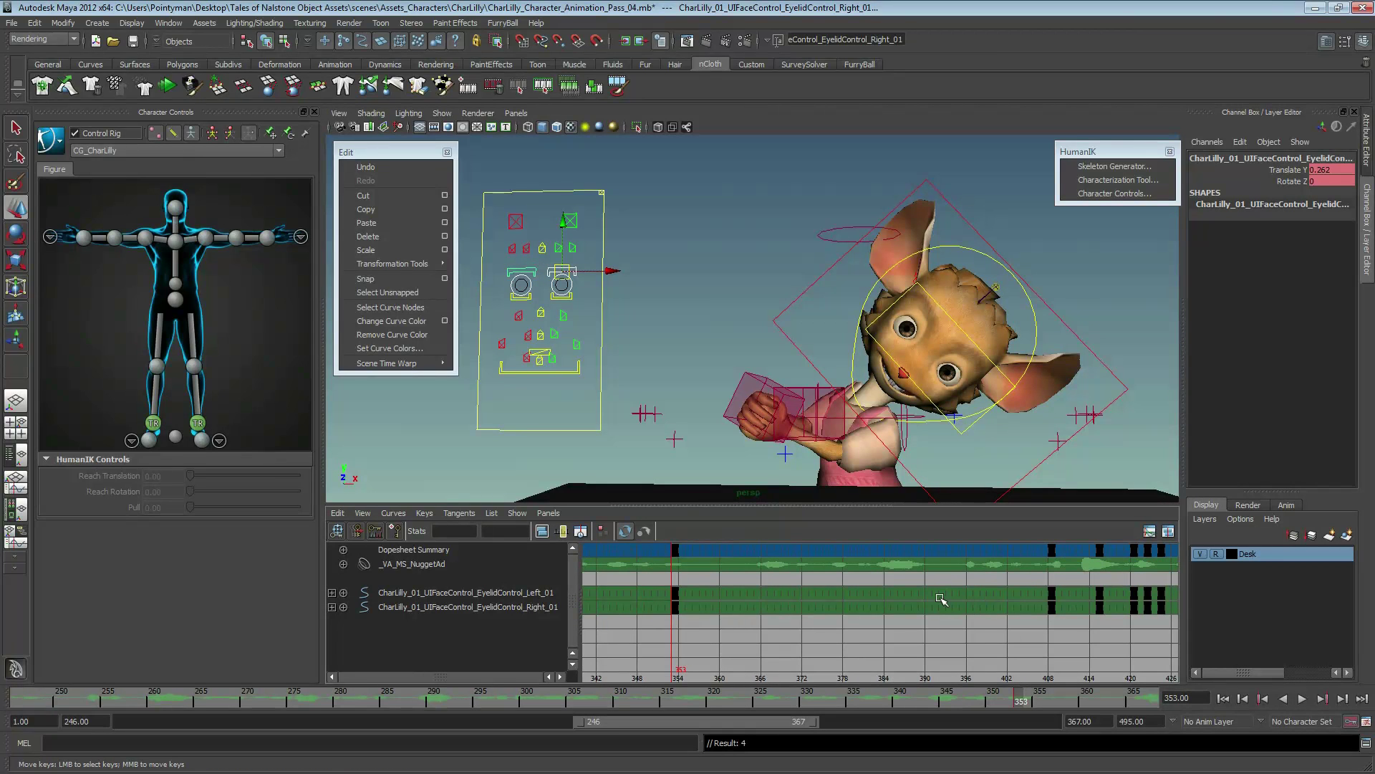
pyautogui.moveTo(628, 301); pyautogui.dragTo(638, 339, button='middle')
pyautogui.press('s')
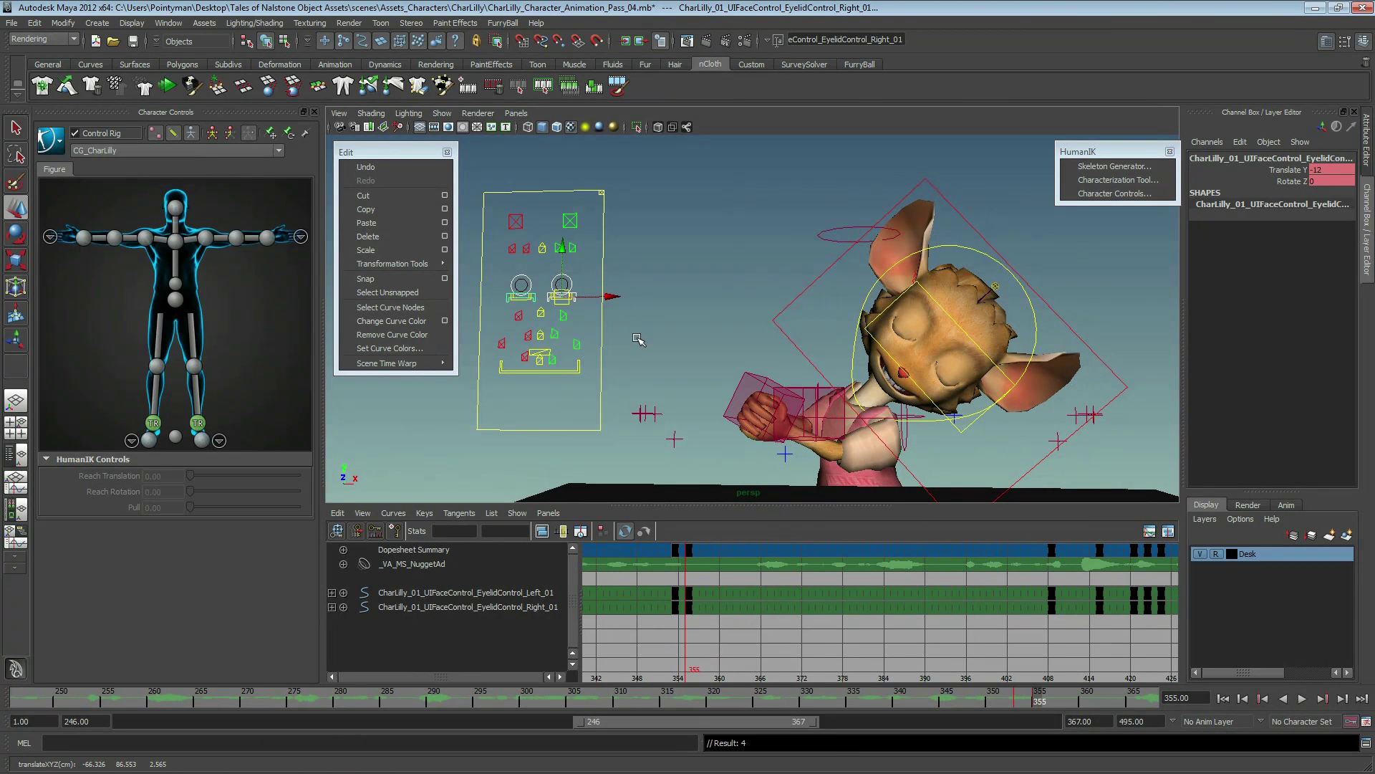
# - Copy the open-eyelid keys from frame 353 and paste them at frame 357
pyautogui.hotkey('alt', '.')
pyautogui.hotkey('alt', '.')
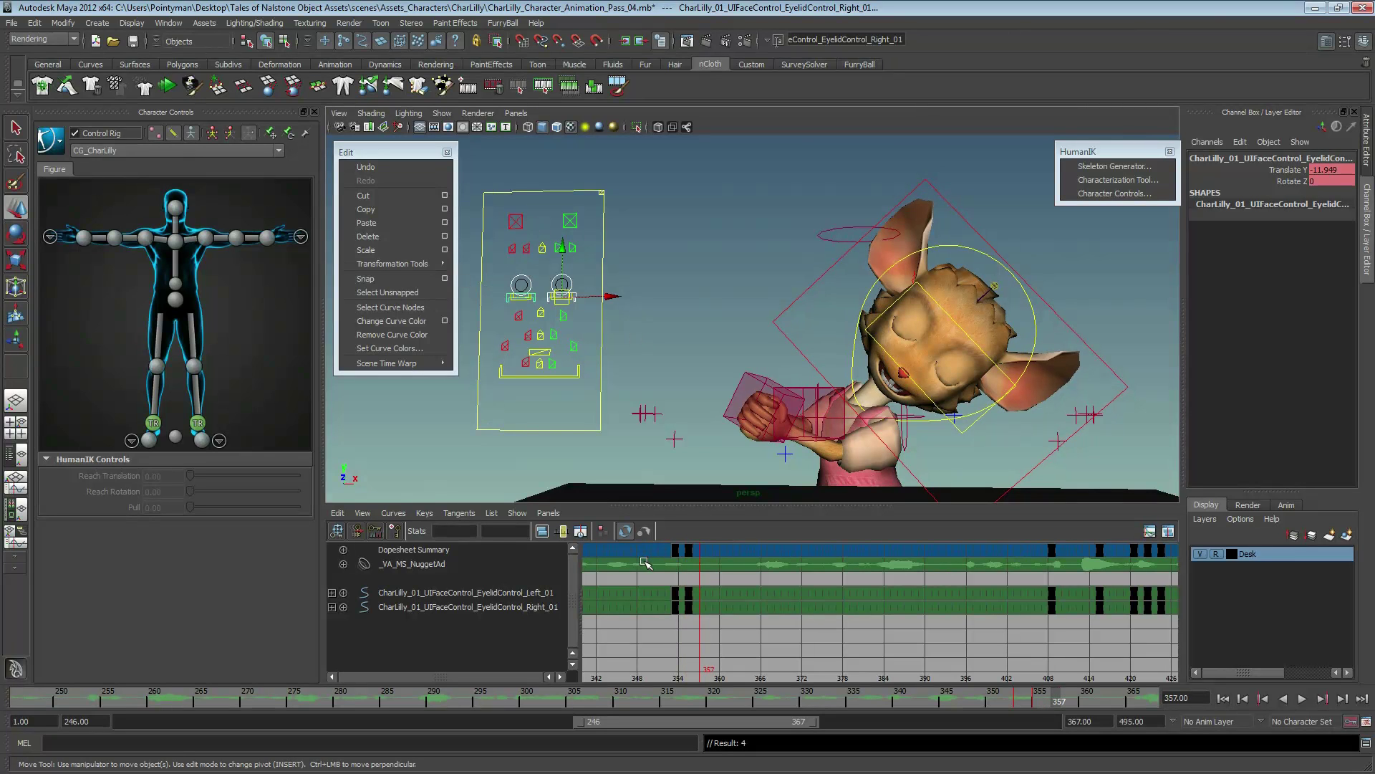
pyautogui.click(675, 549)
pyautogui.click(373, 210)
pyautogui.click(369, 223)
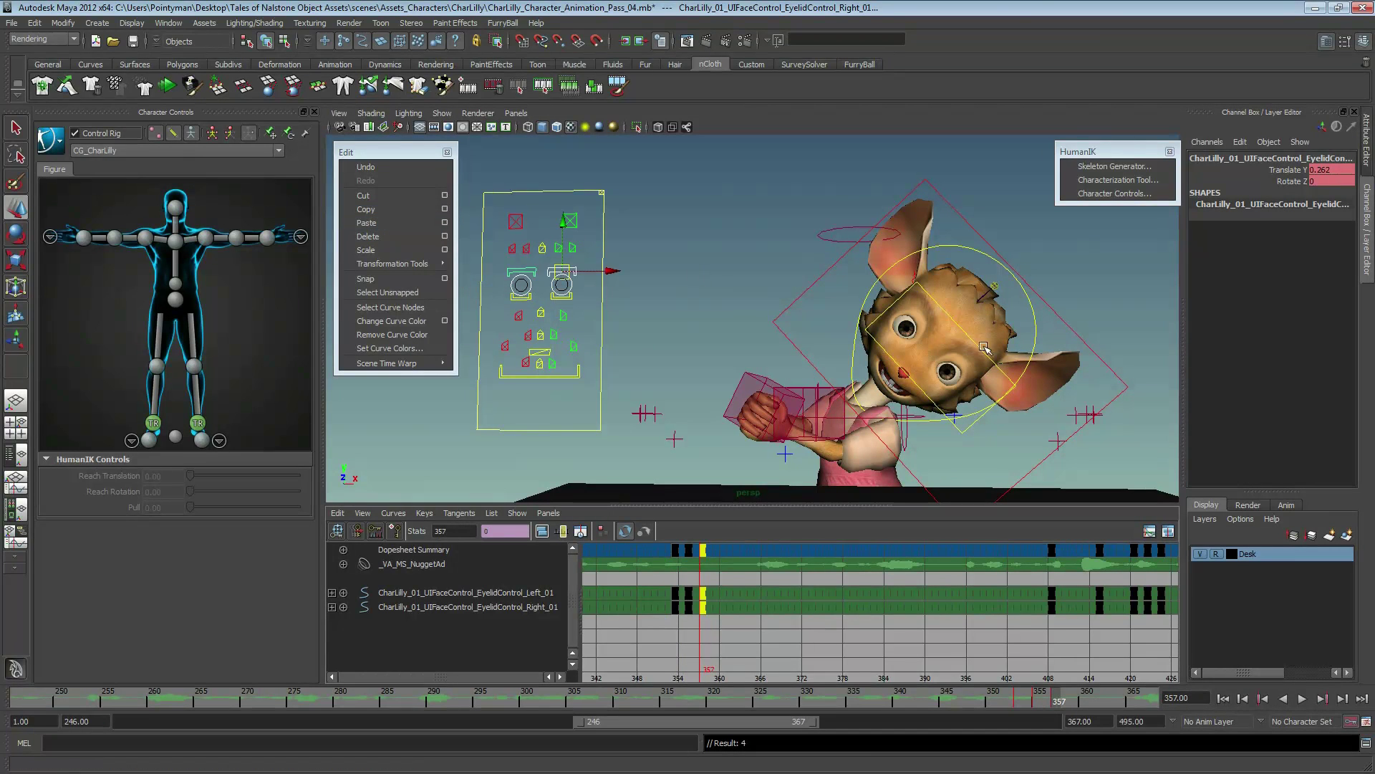
pyautogui.click(879, 348)
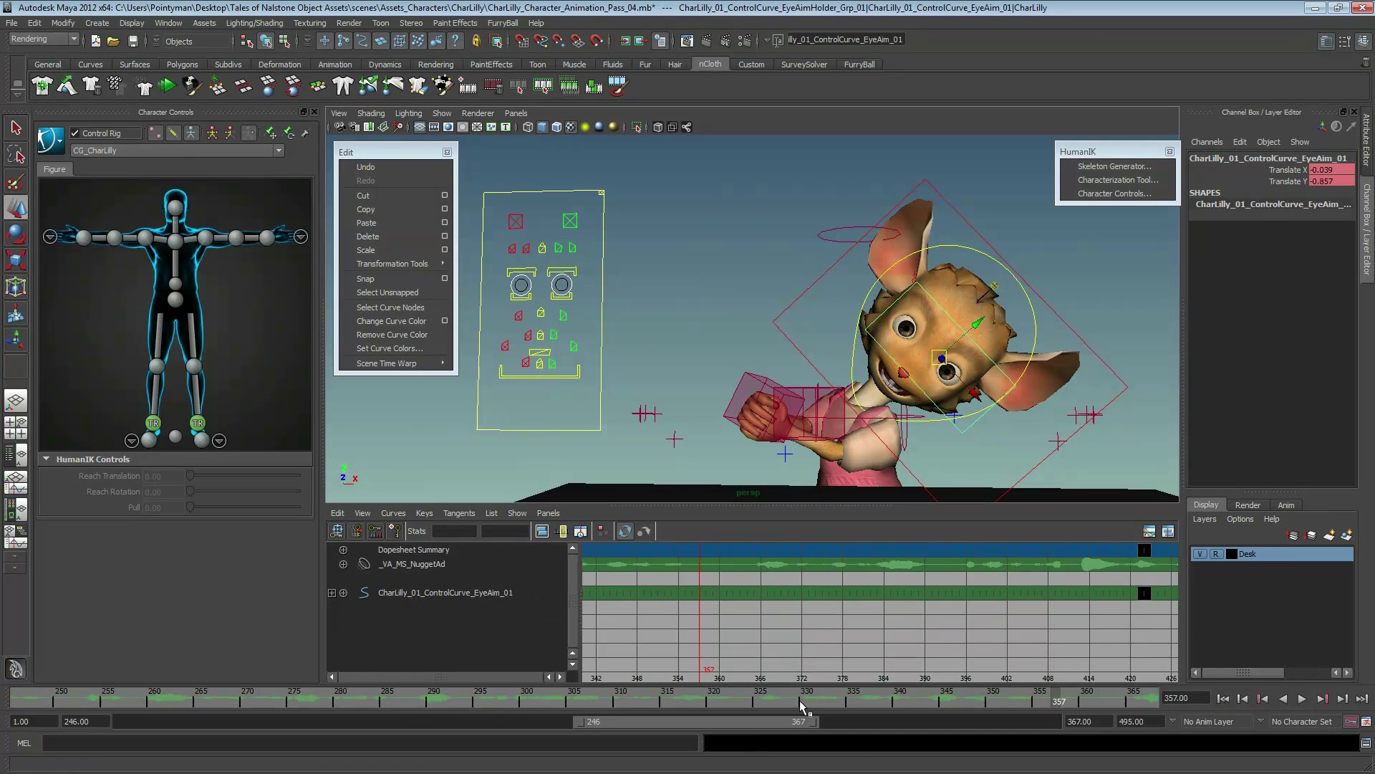
# - Shift the gaze right and down at frame 357, then select both eyelids plus eye-aim
pyautogui.hotkey('alt', 'v')
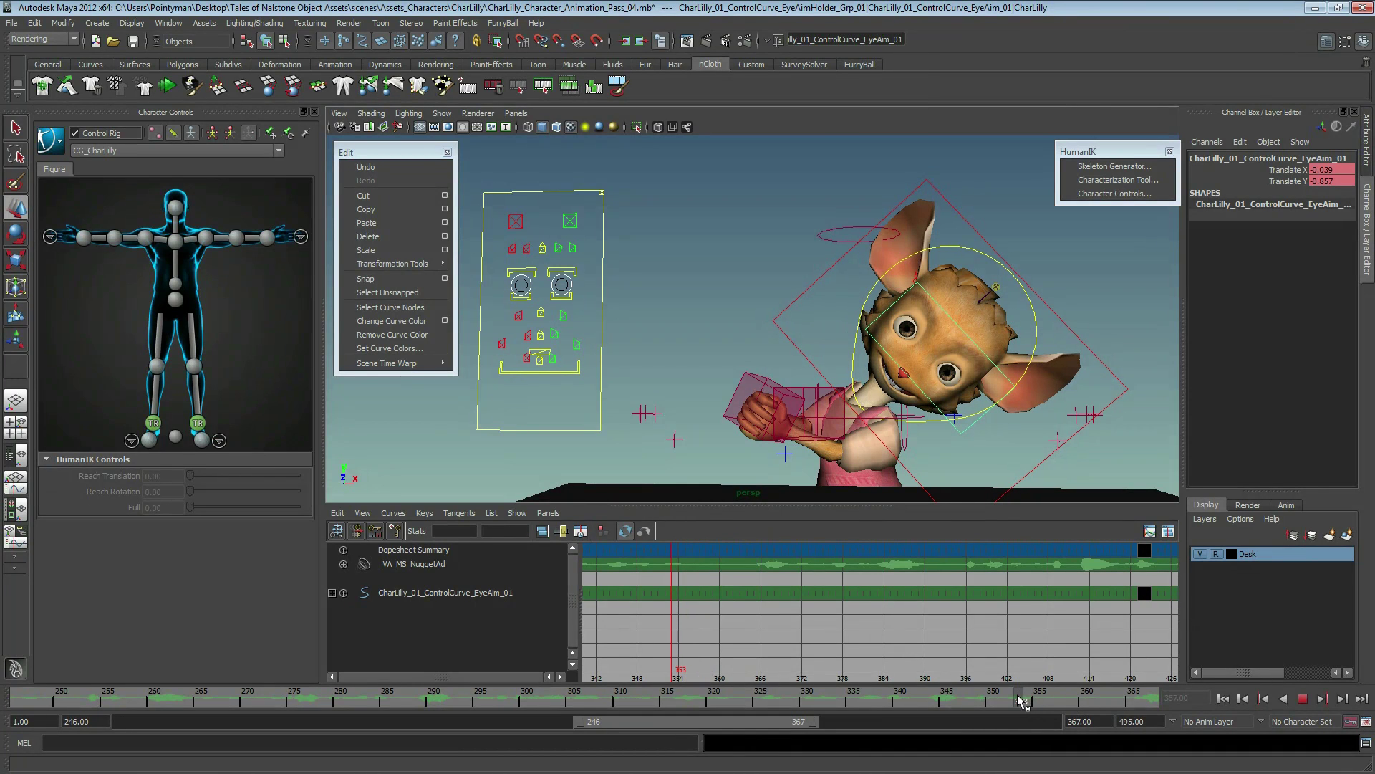
pyautogui.moveTo(1053, 697); pyautogui.dragTo(1048, 695)
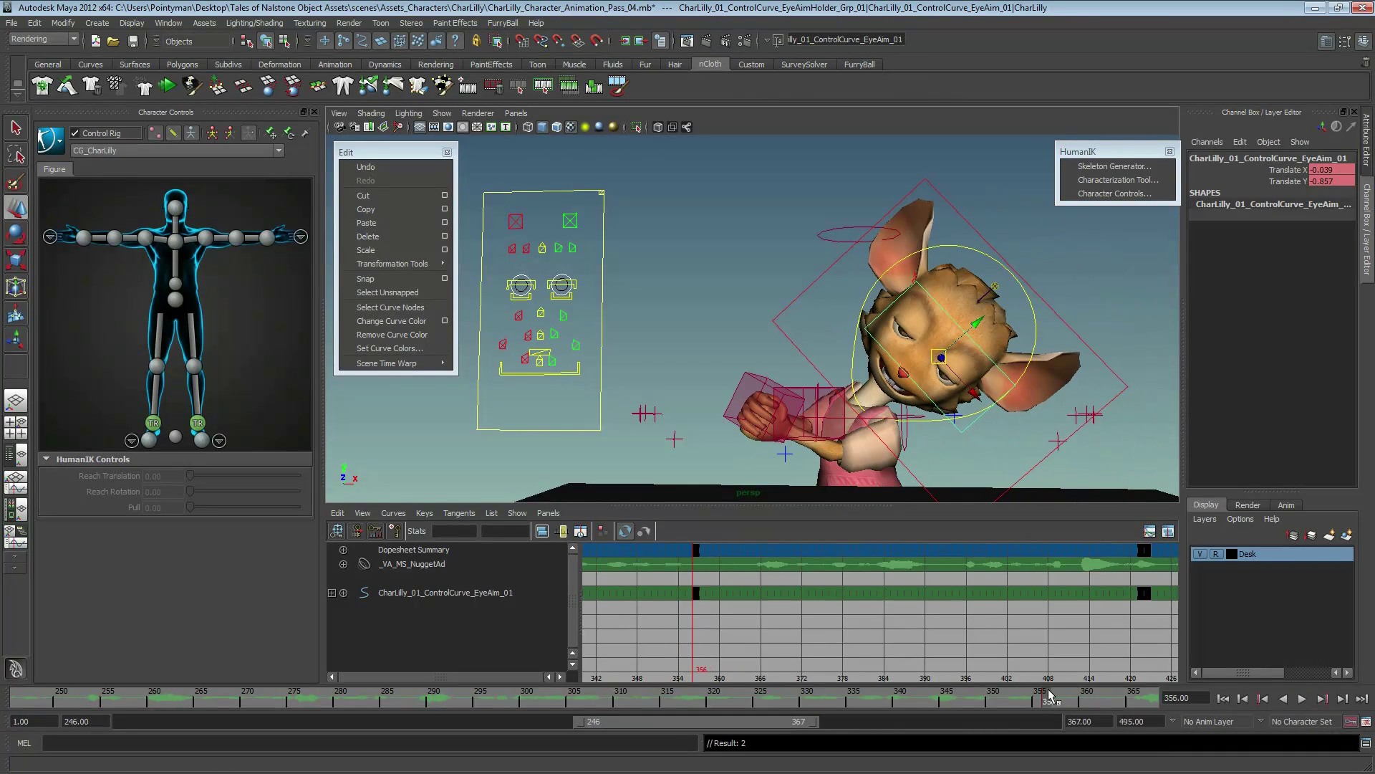
pyautogui.moveTo(1047, 695); pyautogui.dragTo(1059, 697)
pyautogui.moveTo(942, 429); pyautogui.dragTo(1052, 494, button='middle')
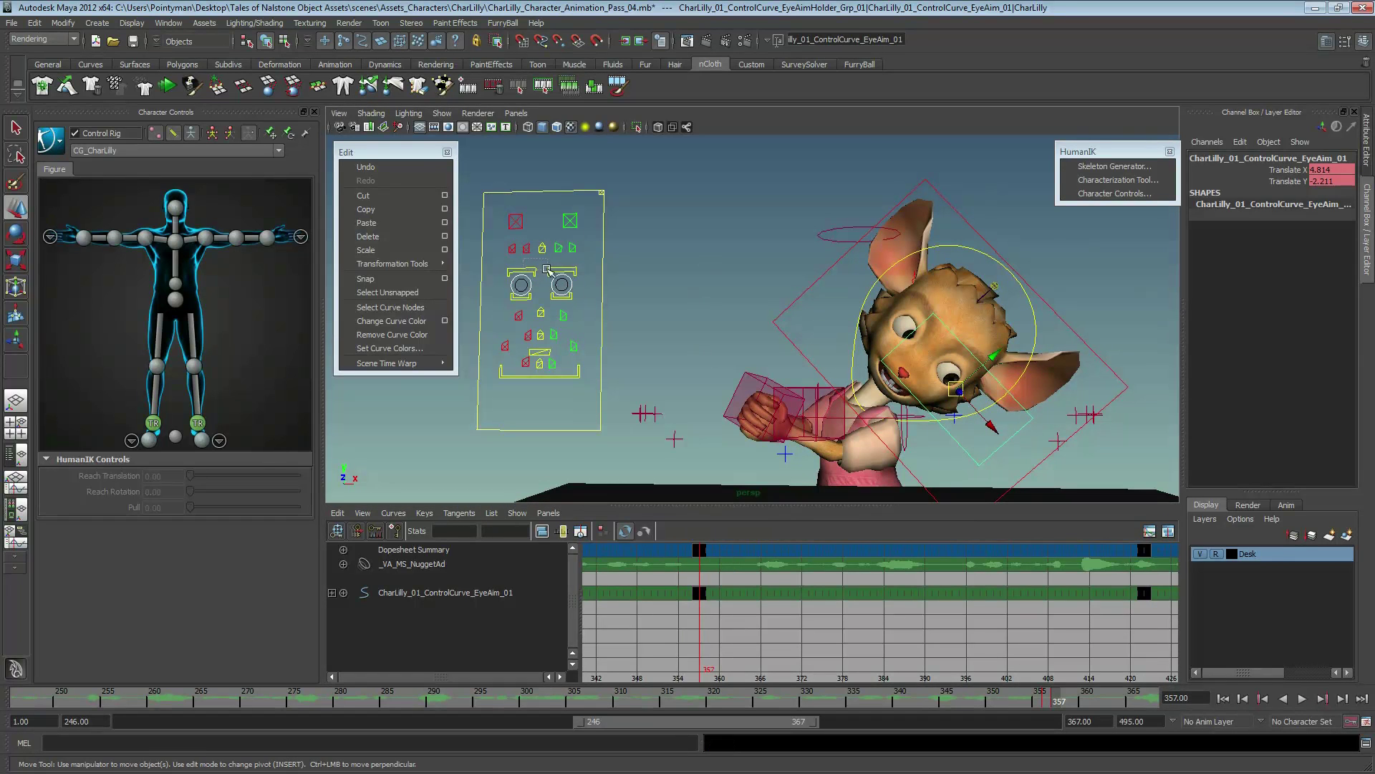
pyautogui.click(521, 272)
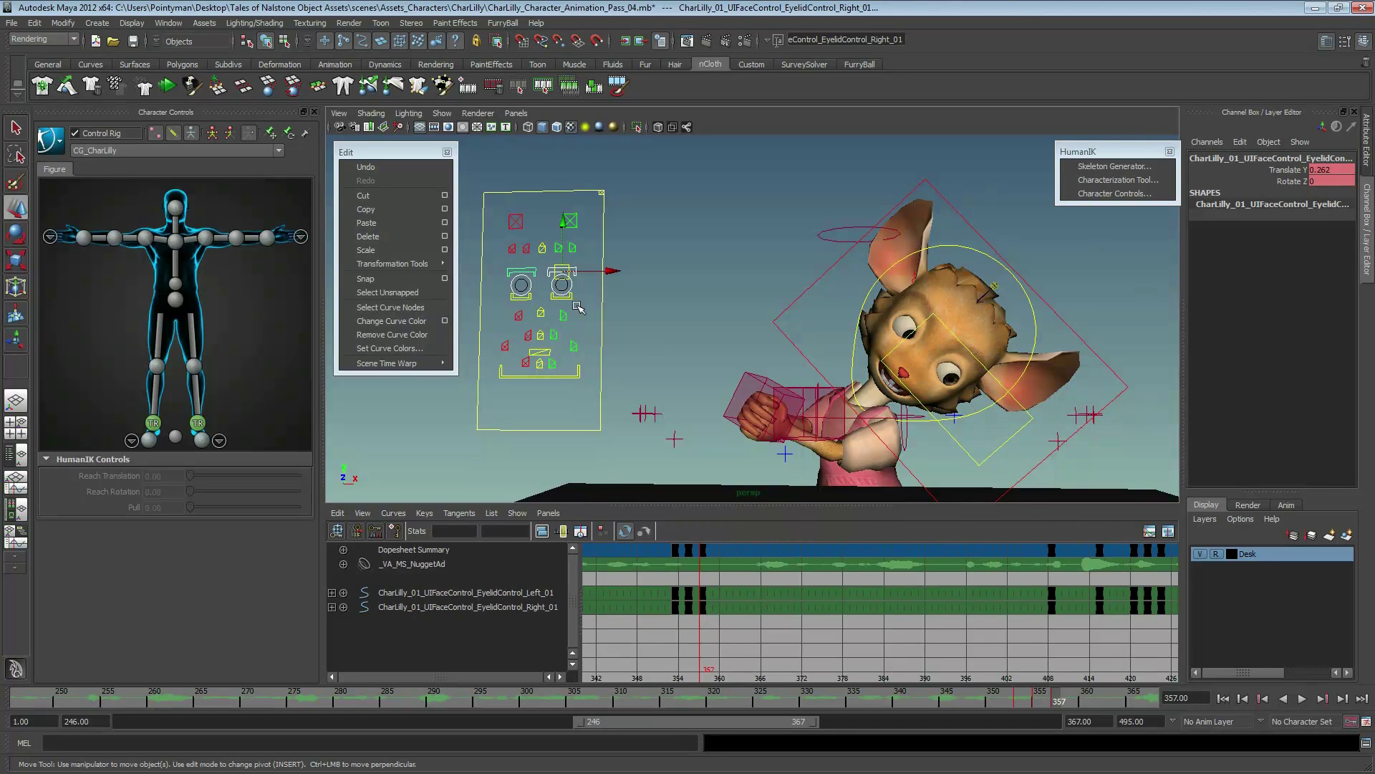
pyautogui.keyDown('shift'); pyautogui.click(967, 449); pyautogui.keyUp('shift')
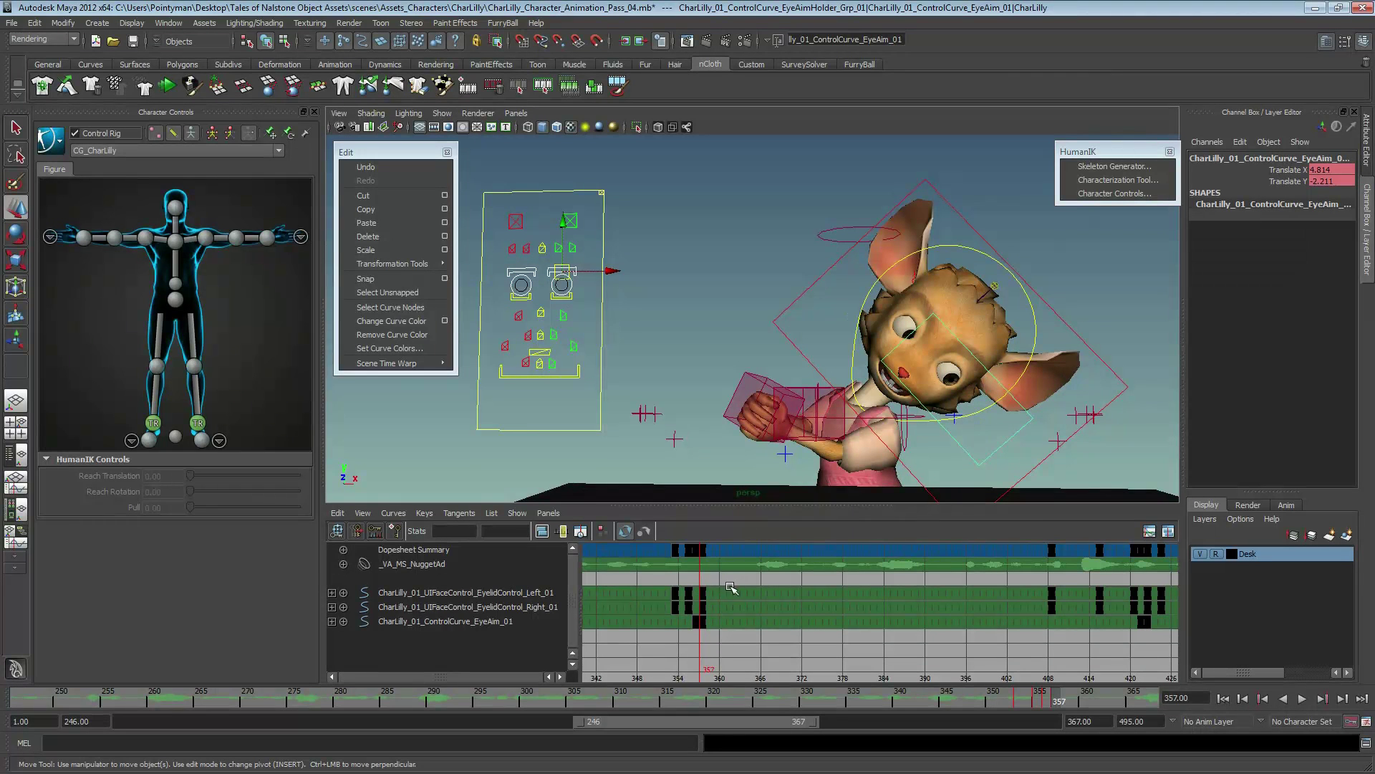
# - Move the blink and eye-aim keys near frame 355 four frames later in the Dope Sheet
pyautogui.moveTo(658, 543); pyautogui.dragTo(711, 631)
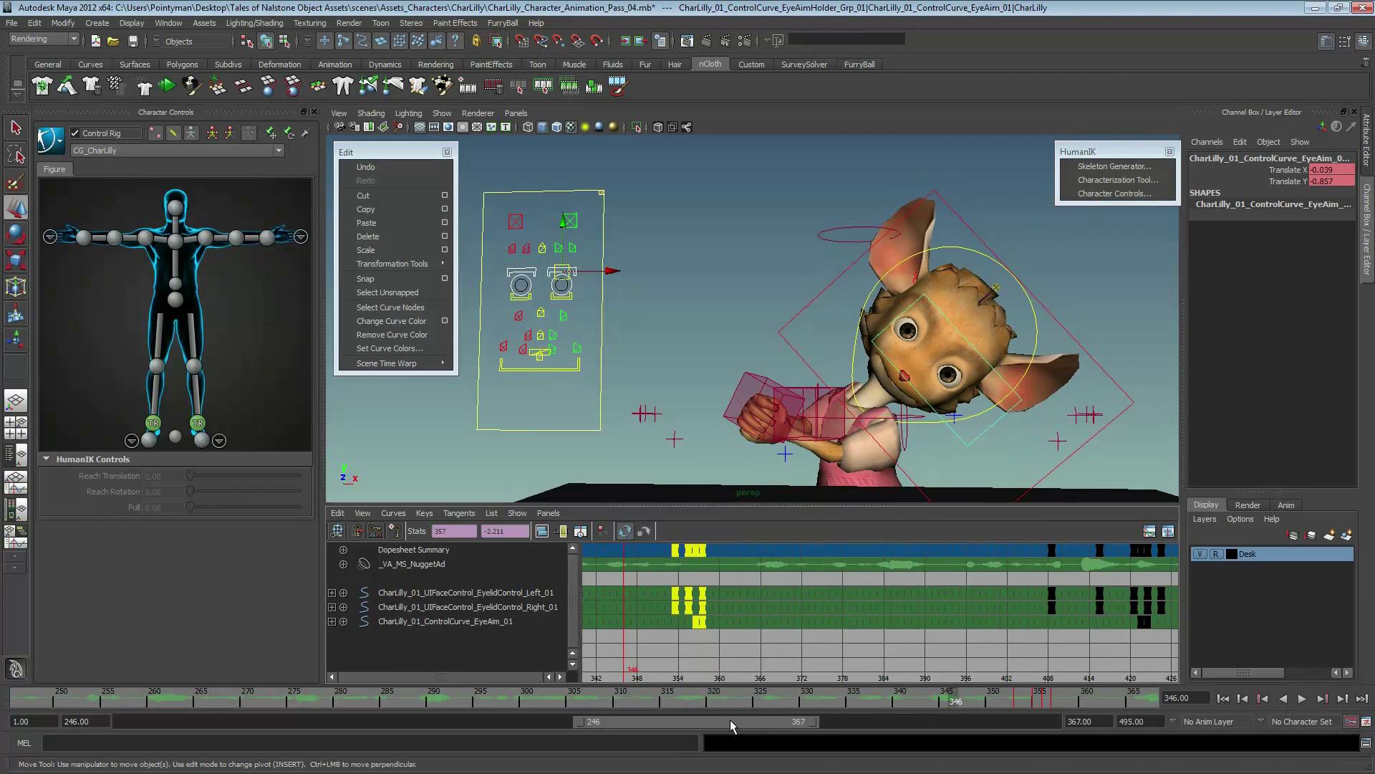
pyautogui.moveTo(729, 720); pyautogui.dragTo(794, 721)
pyautogui.click(660, 702)
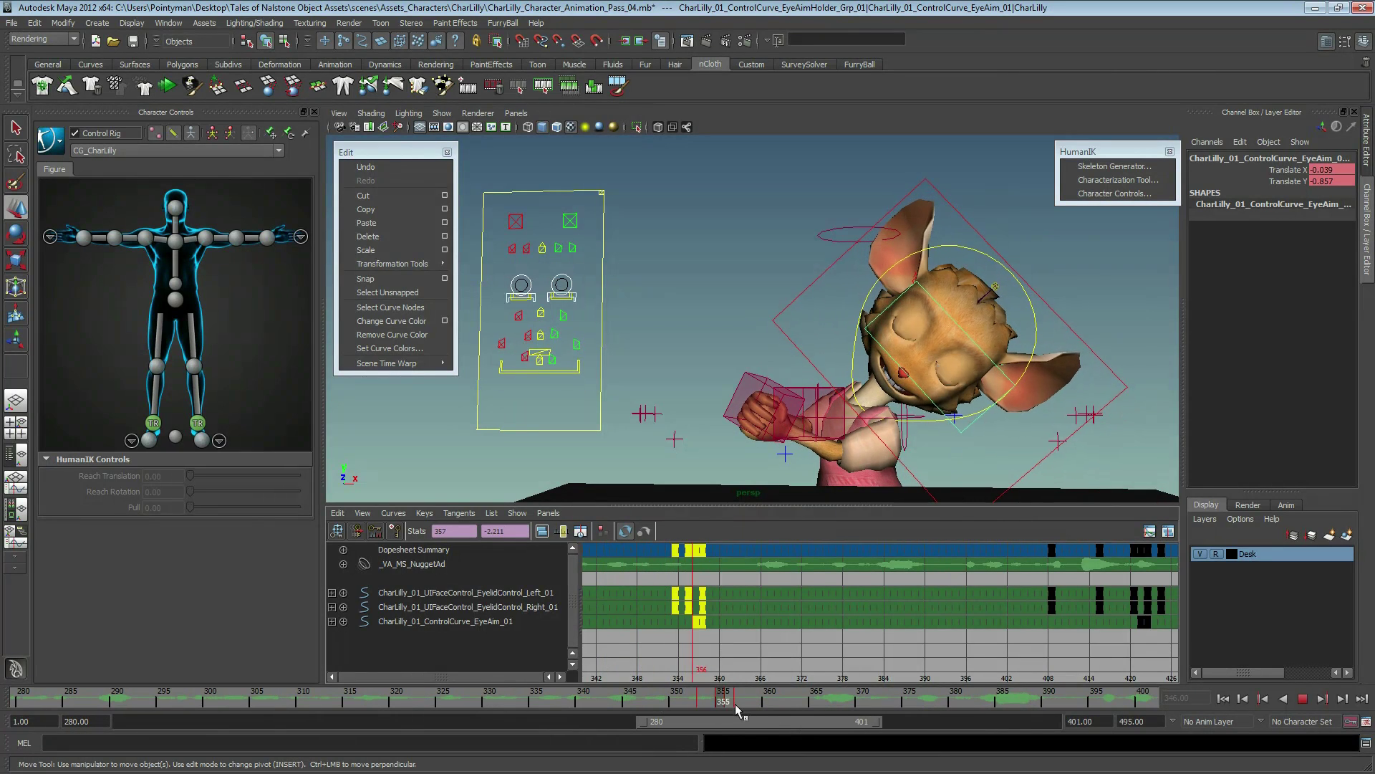
pyautogui.press('Escape')
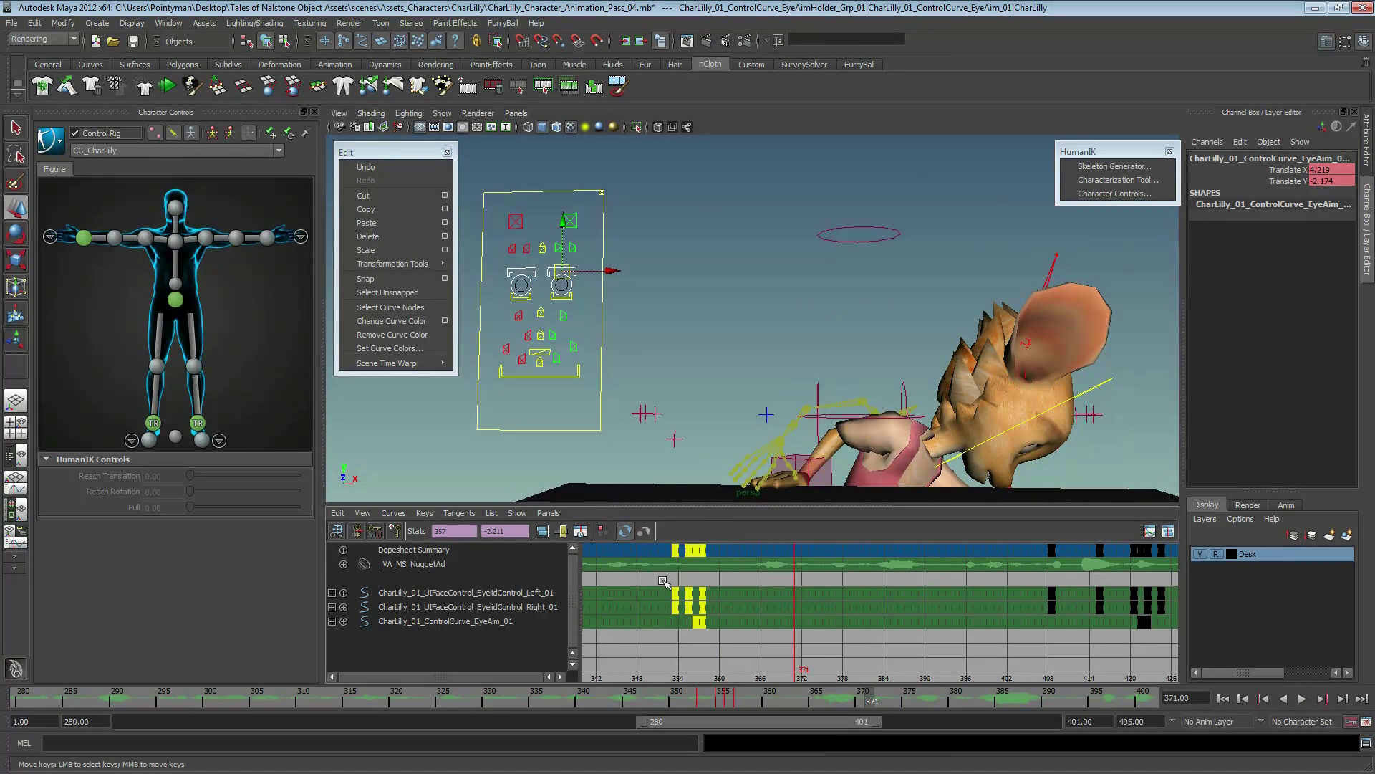
pyautogui.moveTo(674, 584); pyautogui.dragTo(701, 584, button='middle')
# - Play back the retimed blink from about frame 324, stopping at 386, then clear the selection
pyautogui.hotkey('alt', 'v')
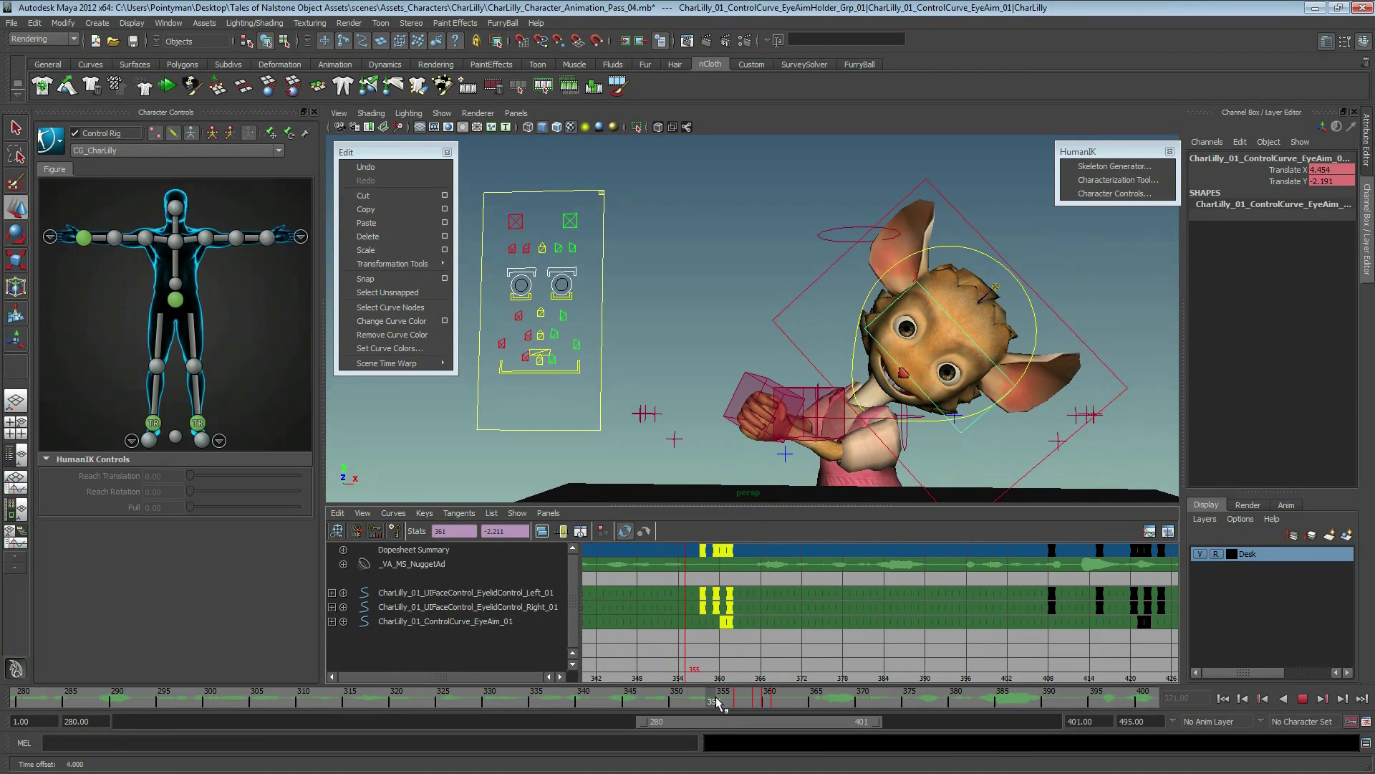
pyautogui.press('Escape')
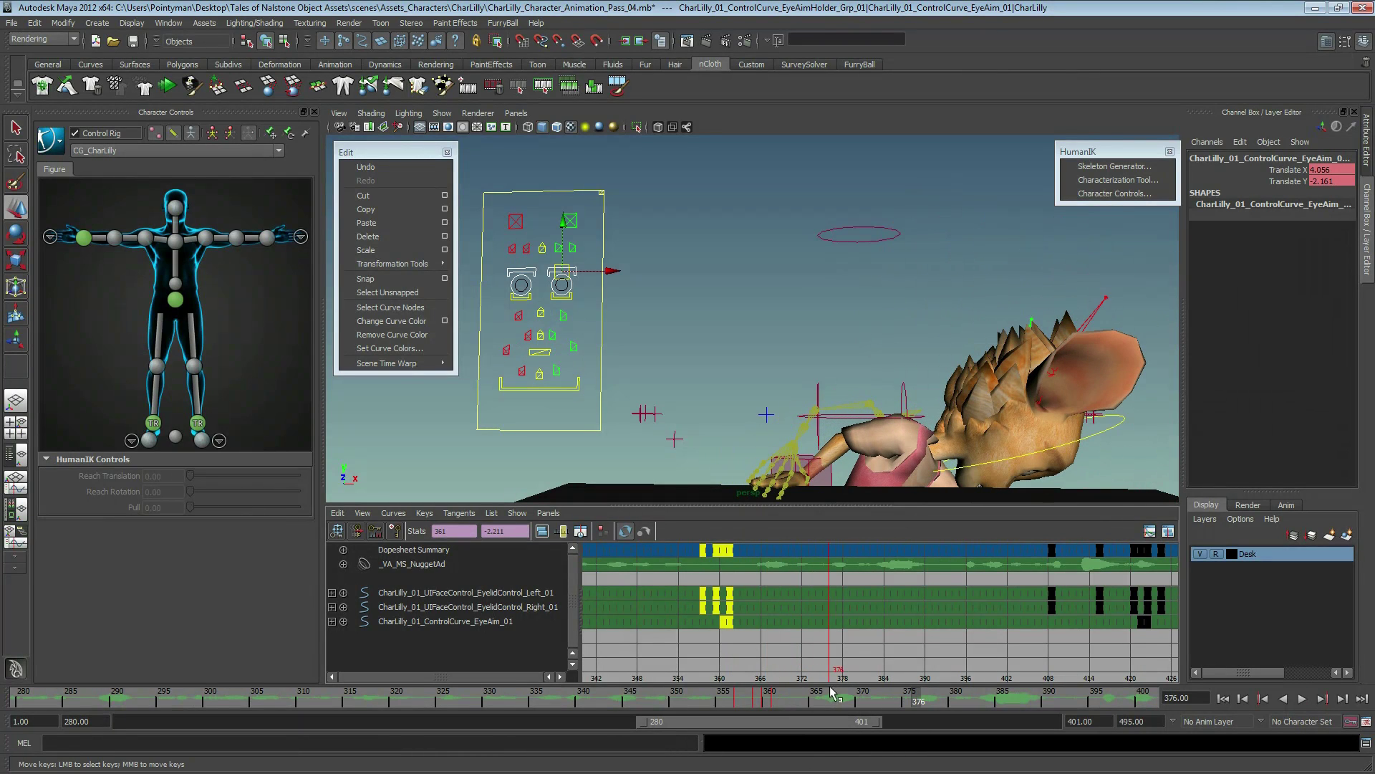
pyautogui.moveTo(734, 698); pyautogui.dragTo(434, 698)
pyautogui.click(1302, 698)
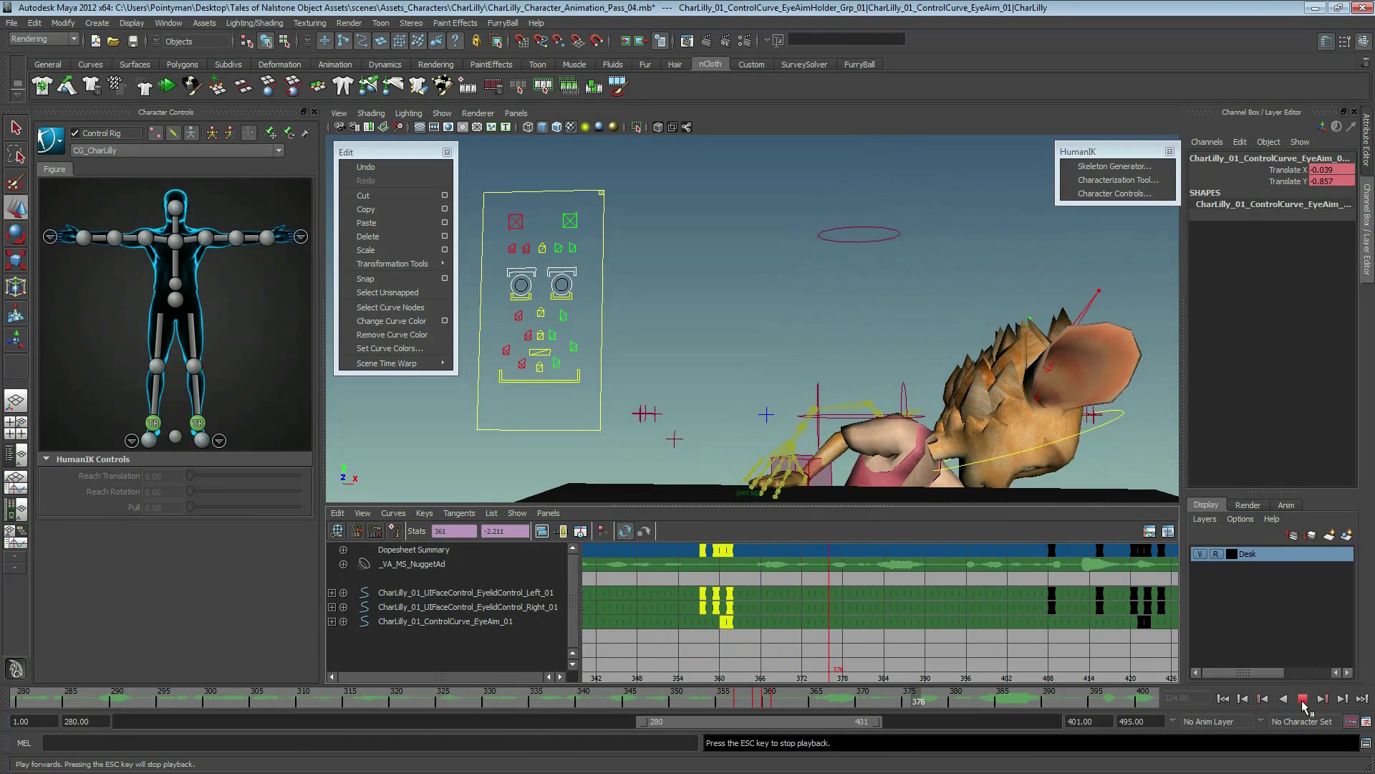
pyautogui.click(1302, 698)
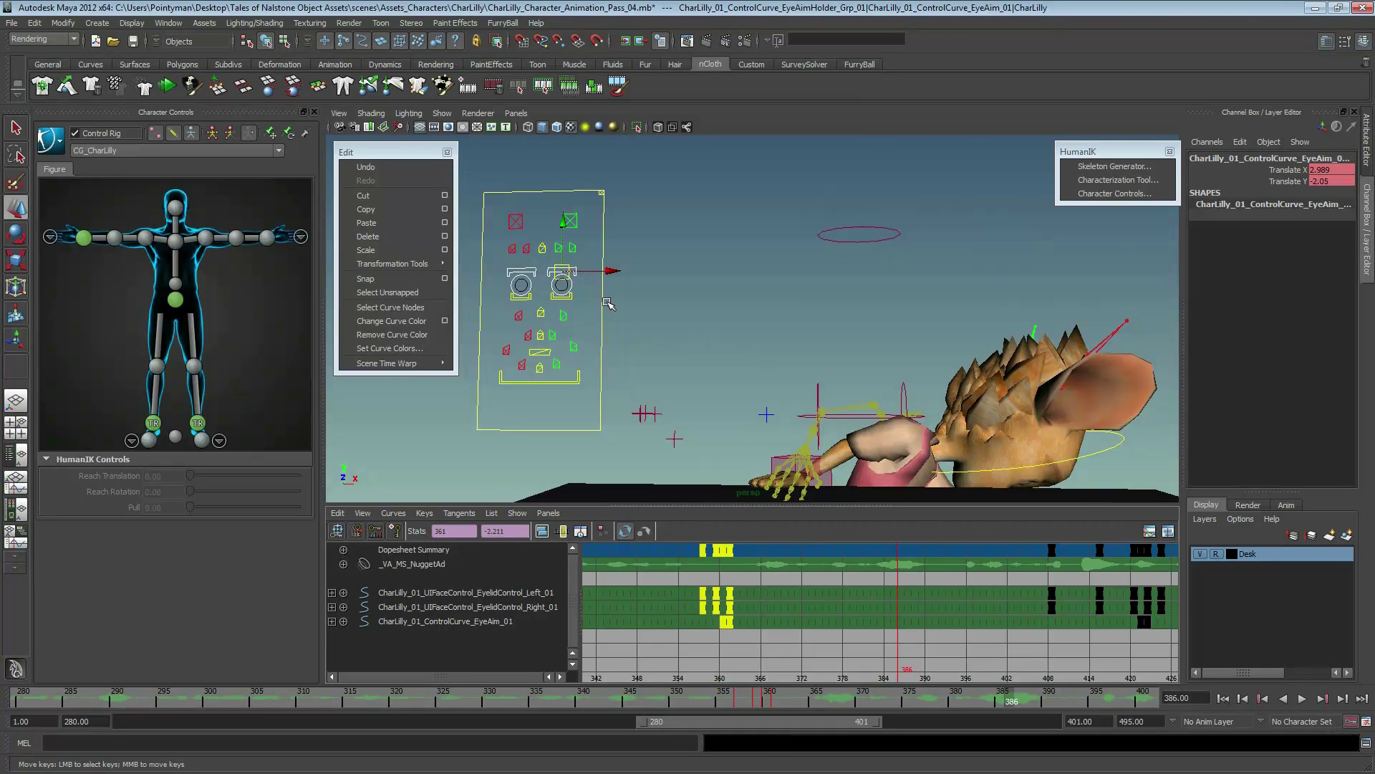
pyautogui.scroll(-3, 607, 304)
pyautogui.click(609, 415)
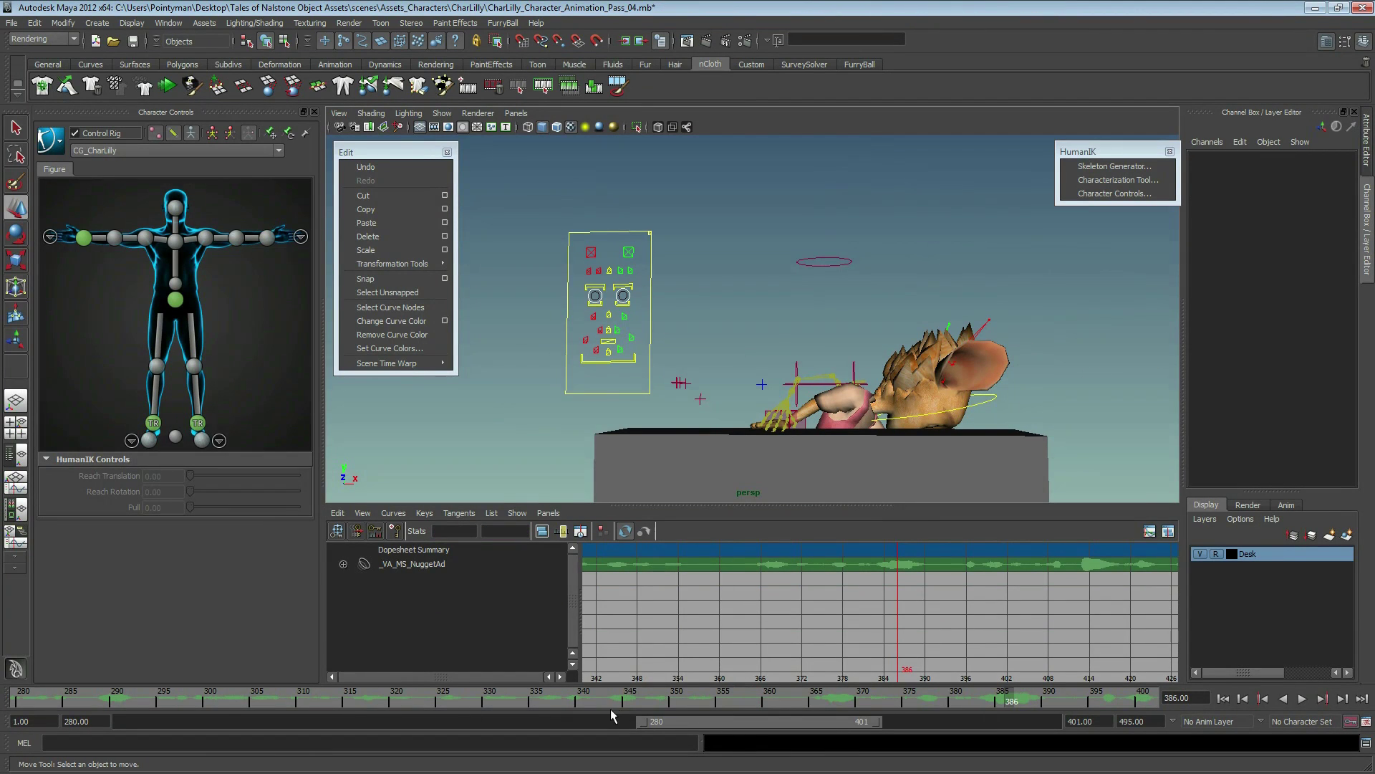
# - Drag the range slider out to frames 1–495, go to frame 56, and marquee-select both ear controls
pyautogui.moveTo(644, 722); pyautogui.dragTo(123, 722)
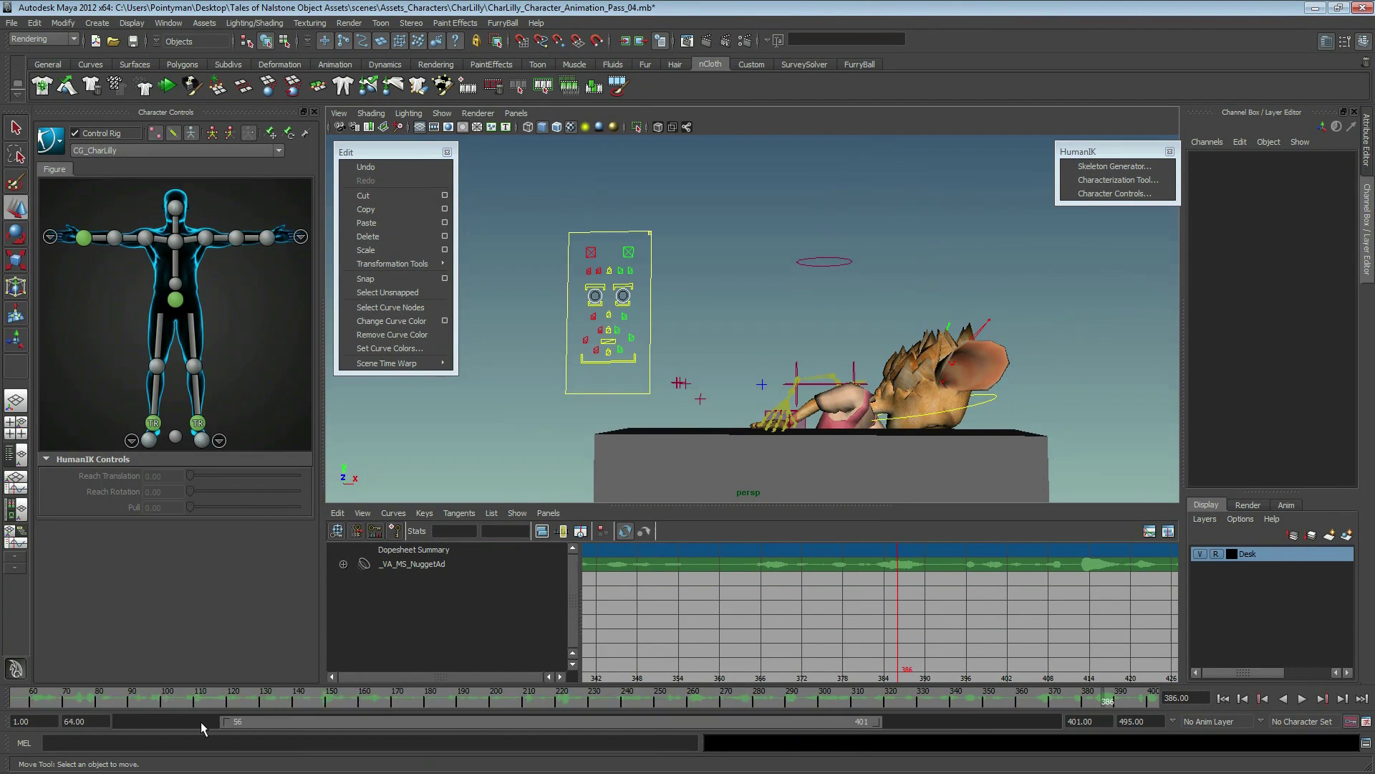
pyautogui.moveTo(877, 722); pyautogui.dragTo(1053, 722)
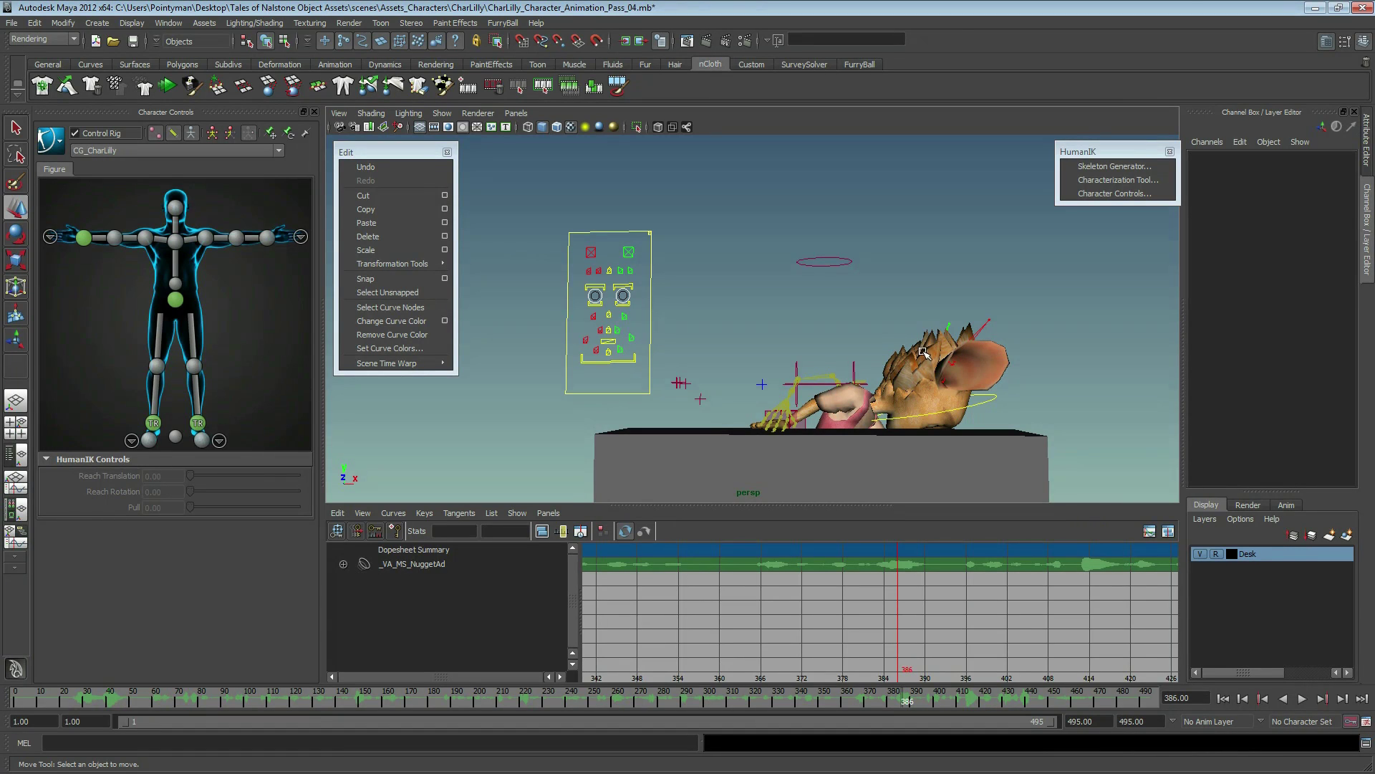
pyautogui.hotkey('alt', 'shift', 'v')
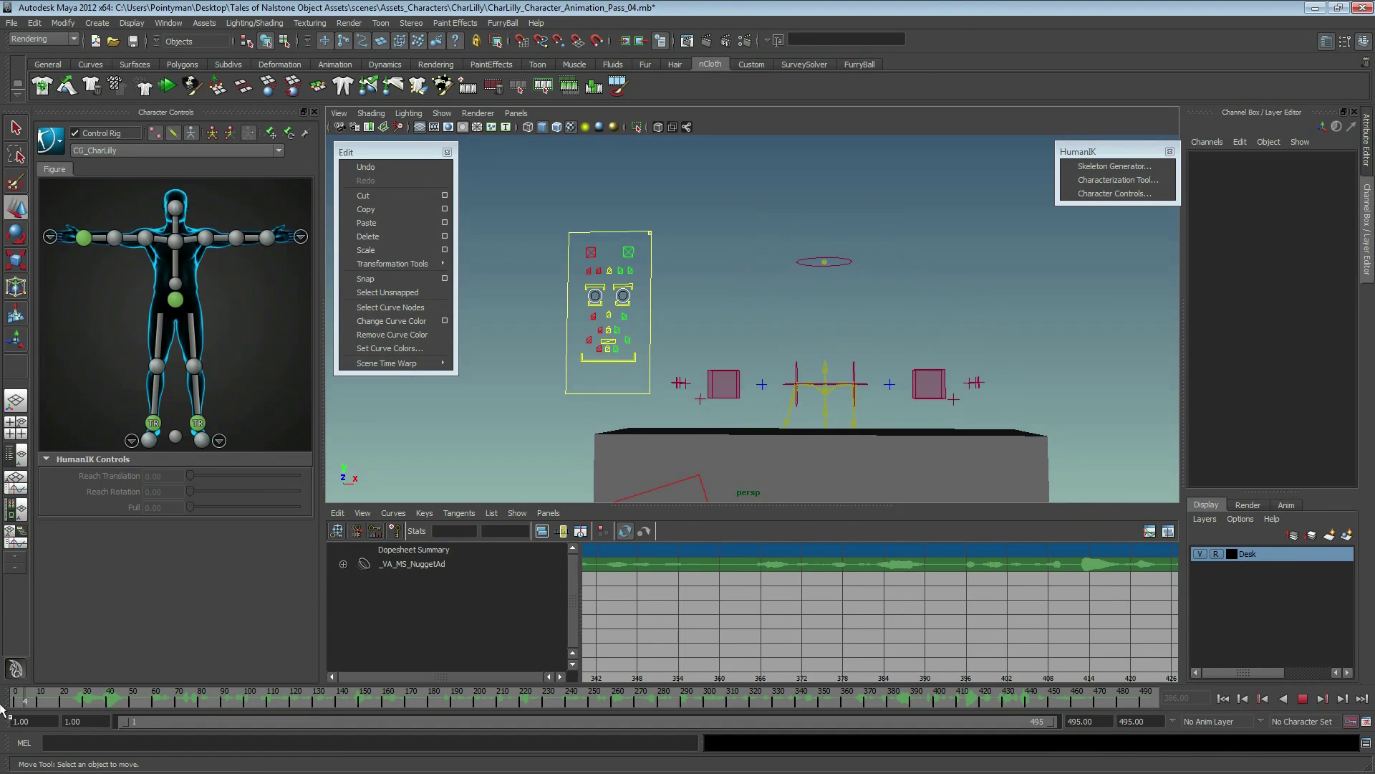
pyautogui.click(146, 701)
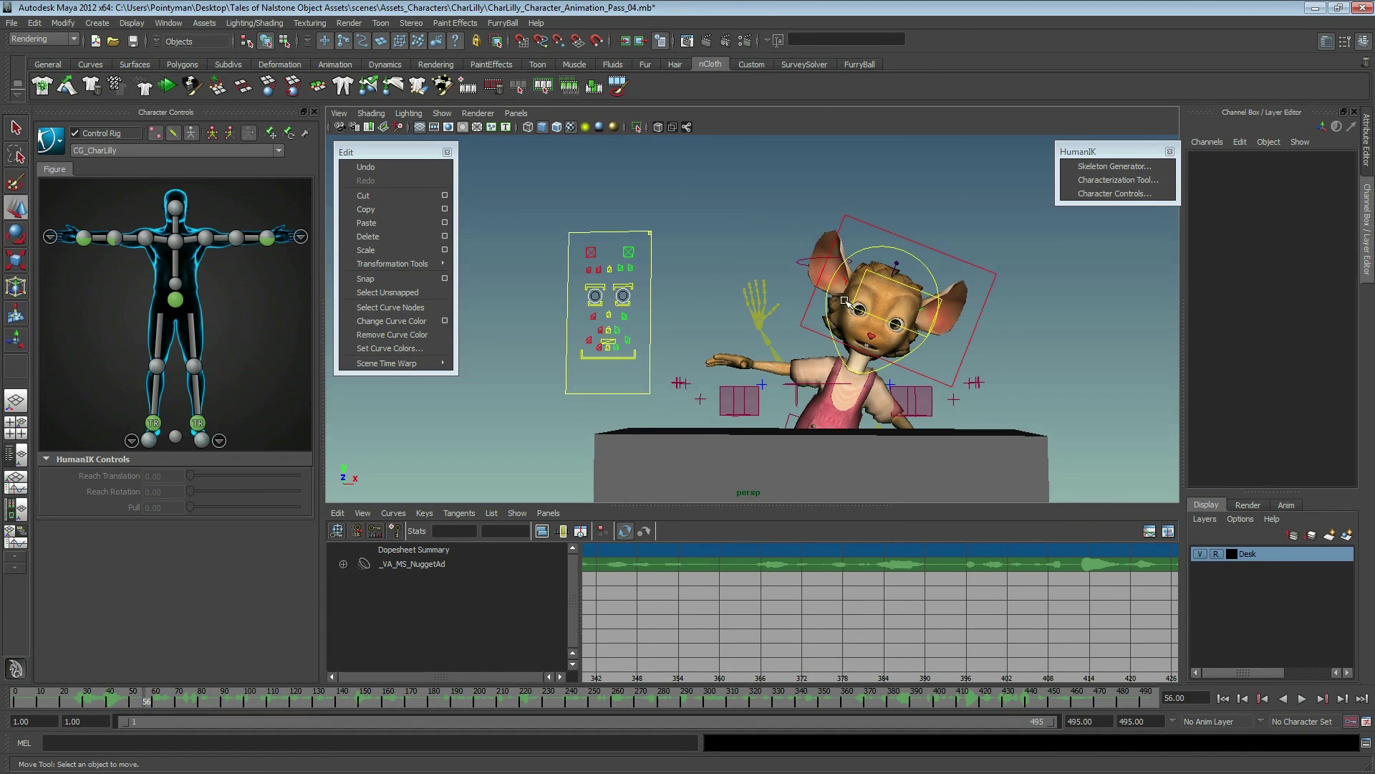
pyautogui.moveTo(582, 246); pyautogui.dragTo(637, 256)
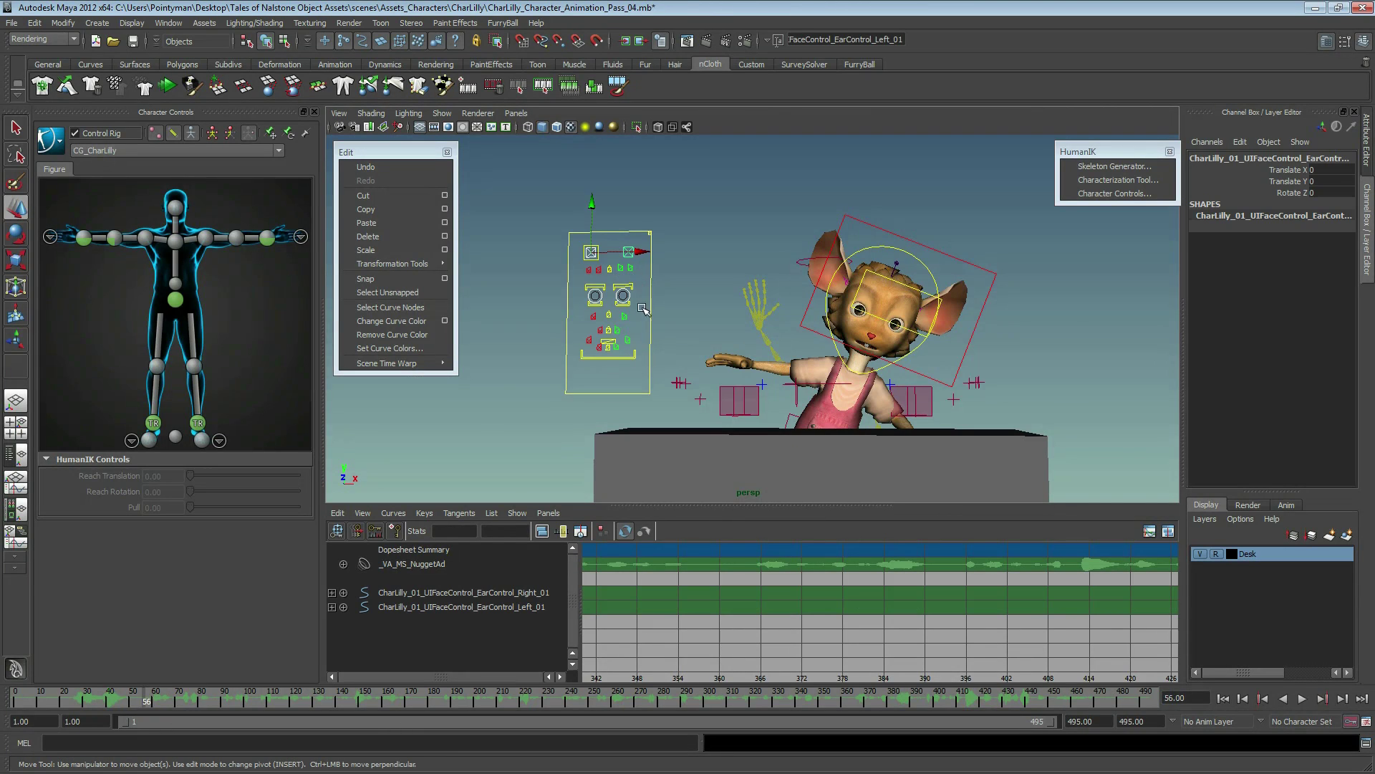
# - Undo the recent ear-control moves so the ears return to rest
pyautogui.scroll(4, 752, 323)
pyautogui.hotkey('ctrl', 'z')
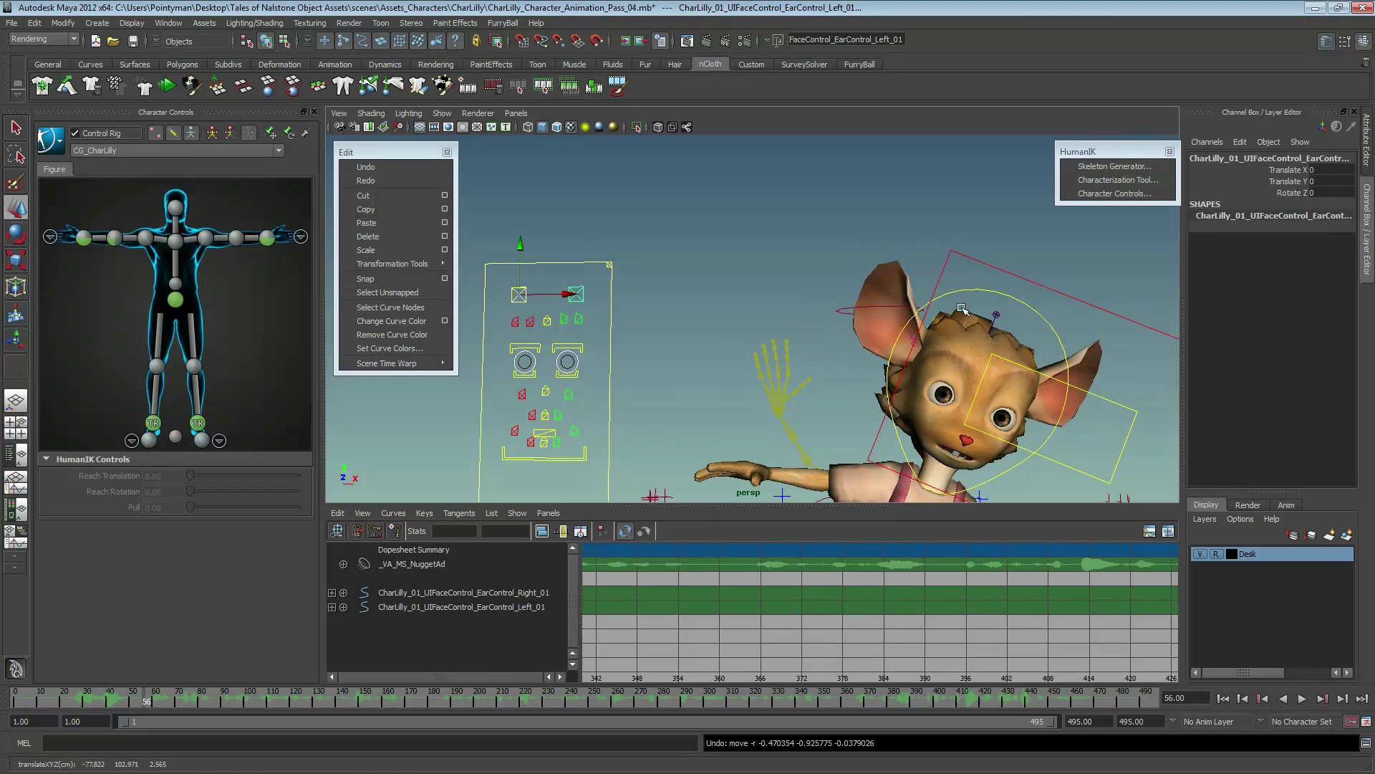
pyautogui.press('w')
pyautogui.hotkey('ctrl', 'z')
pyautogui.hotkey('ctrl', 'z')
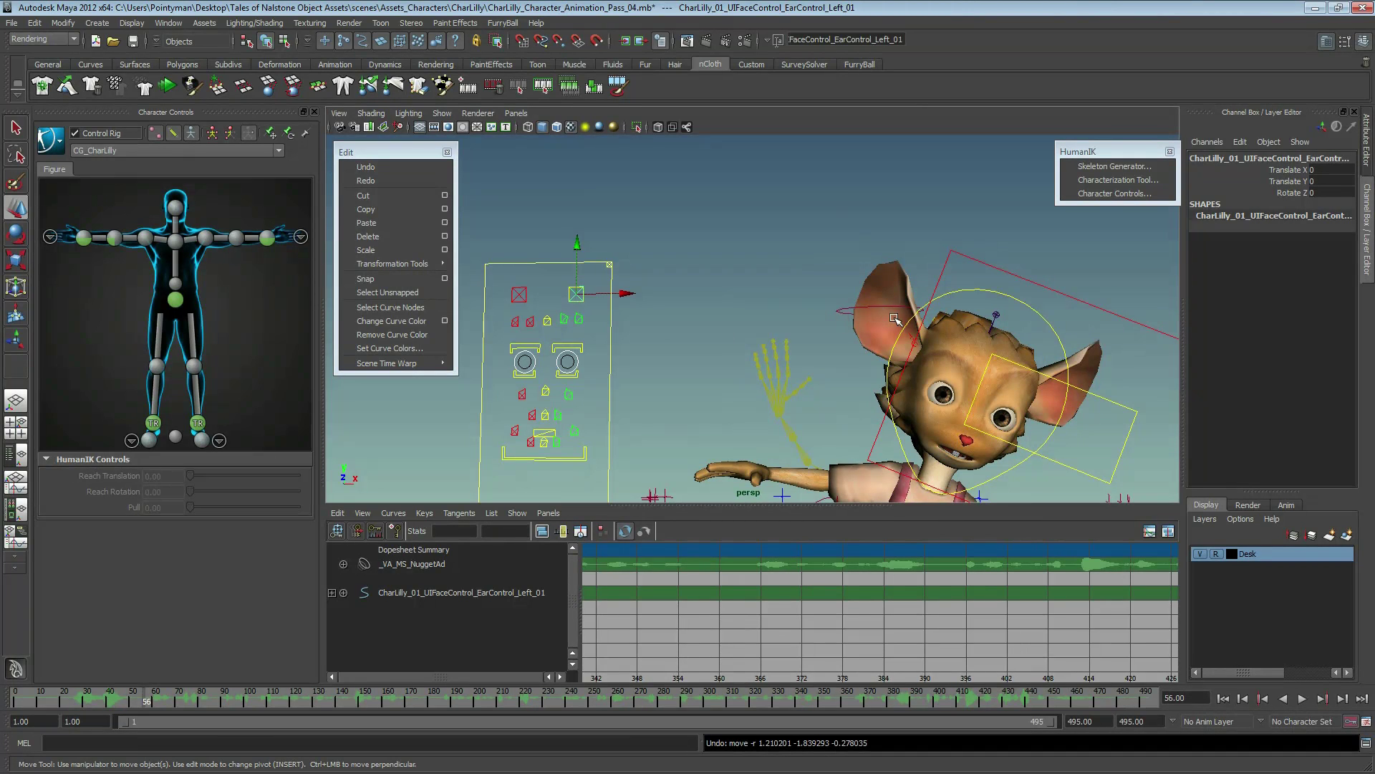
# - Select the Head_01 and Hair_01 meshes and orbit around the head
pyautogui.click(889, 269)
pyautogui.keyDown('alt'); pyautogui.moveTo(888, 269); pyautogui.dragTo(938, 302); pyautogui.keyUp('alt')
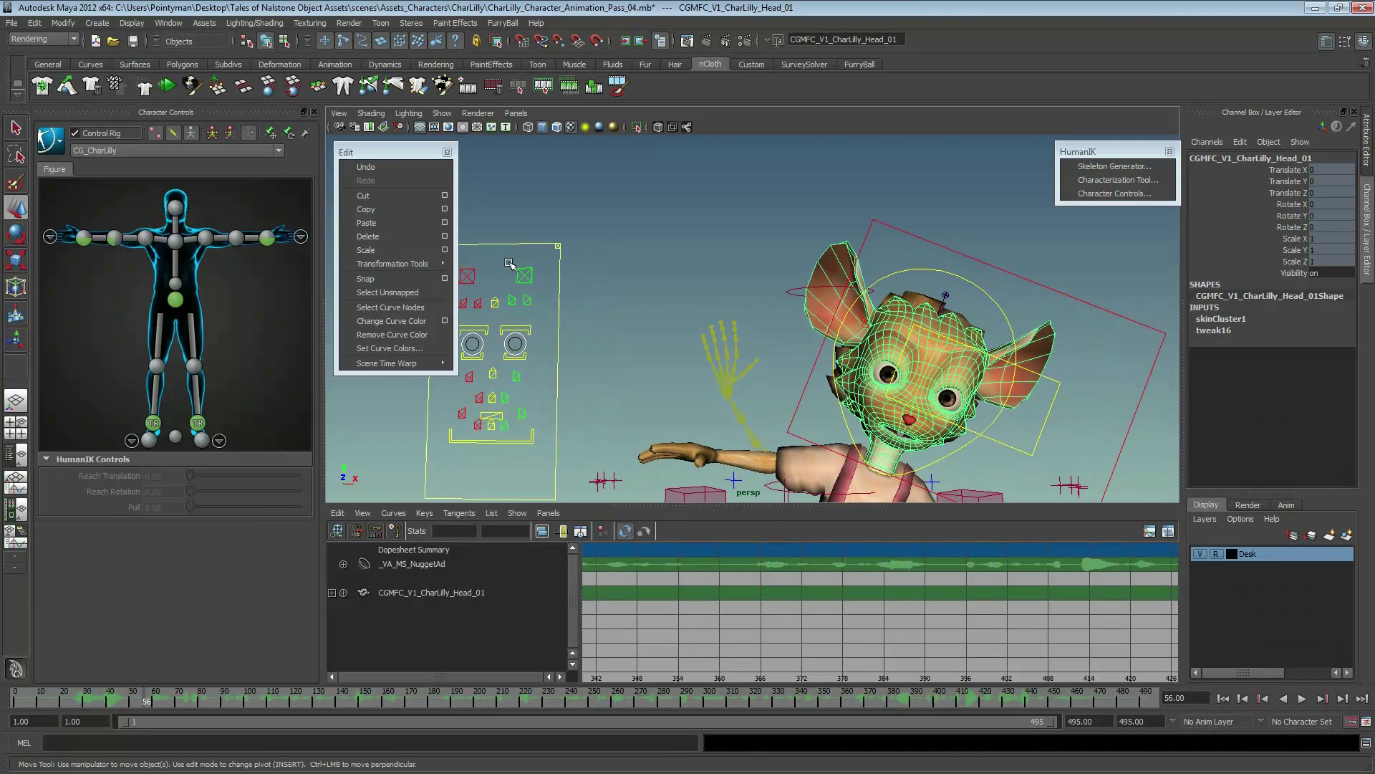
pyautogui.hotkey('ctrl', 'z')
pyautogui.hotkey('ctrl', 'z')
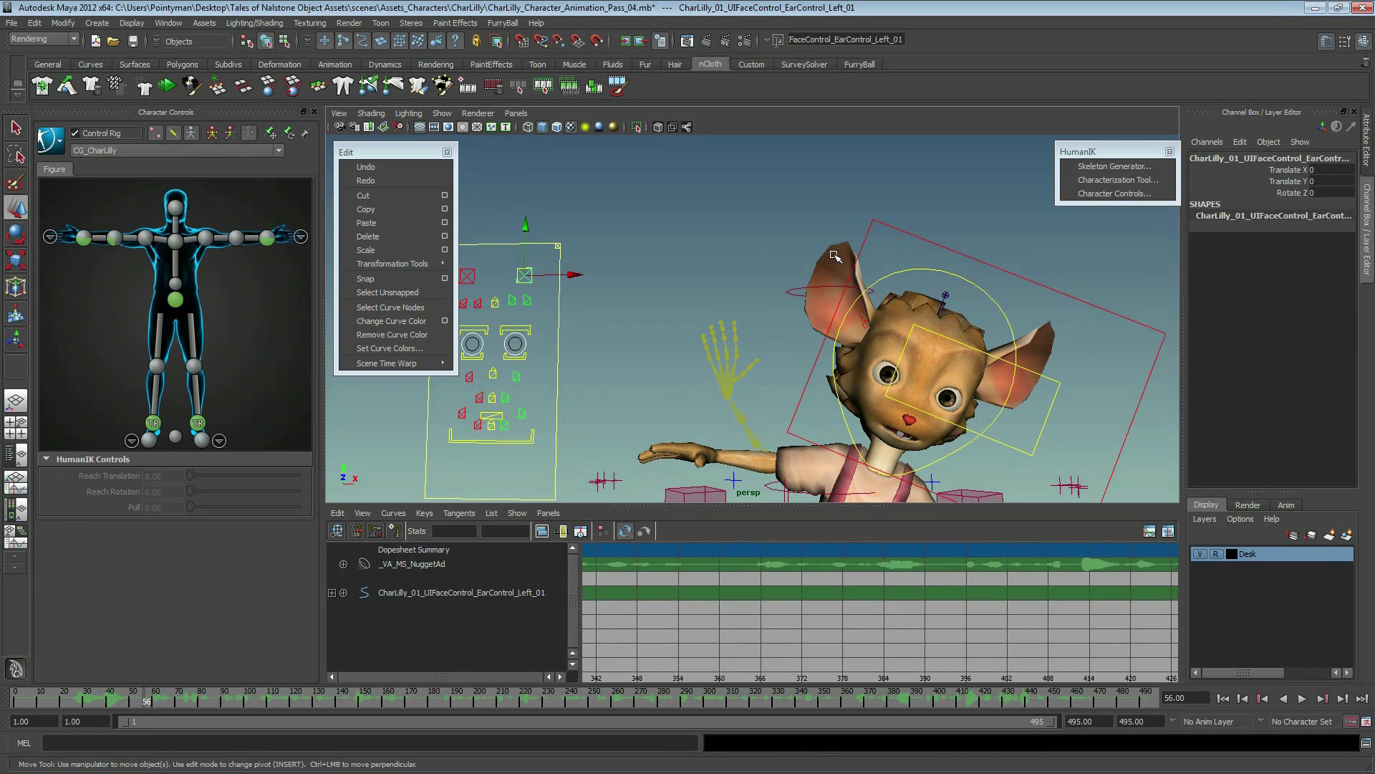
pyautogui.click(924, 306)
pyautogui.keyDown('alt'); pyautogui.moveTo(856, 337); pyautogui.dragTo(812, 343); pyautogui.keyUp('alt')
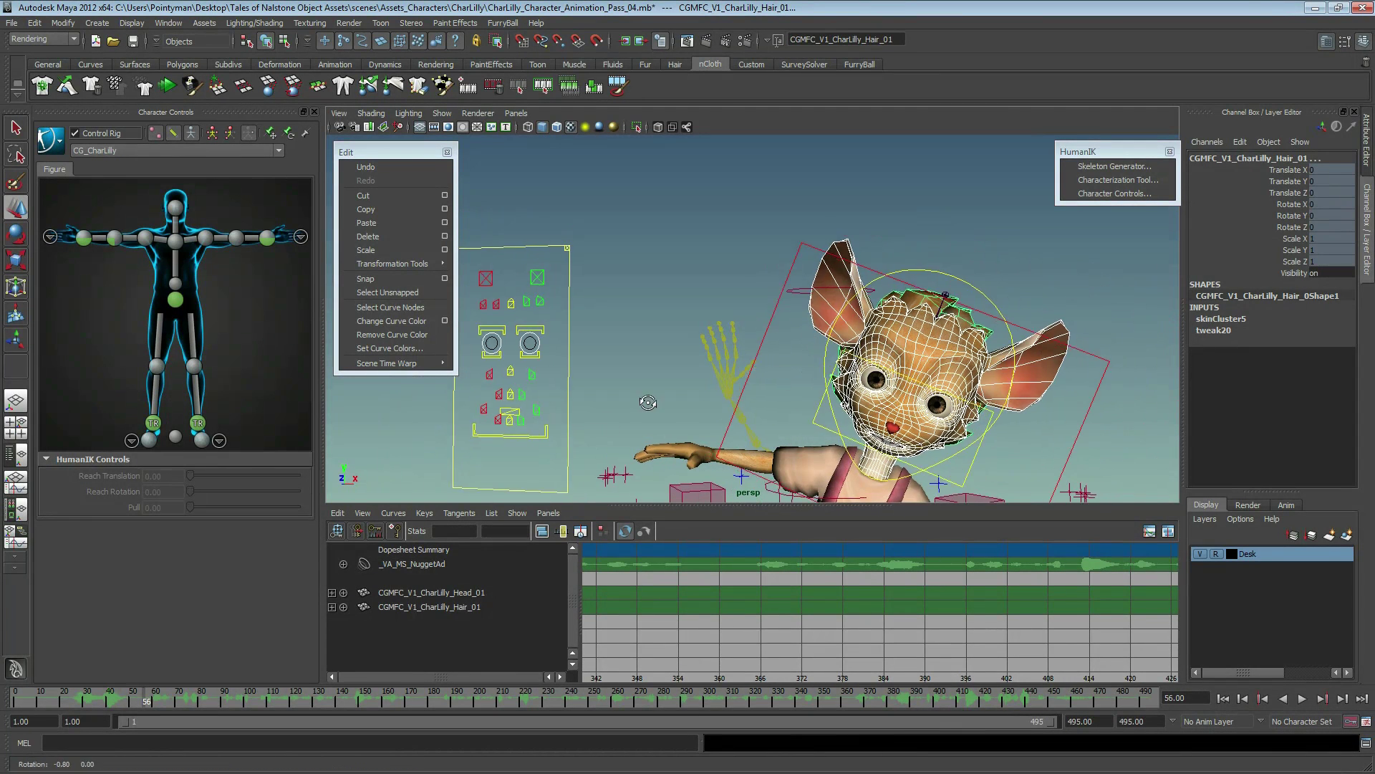
pyautogui.moveTo(580, 439)
pyautogui.keyDown('alt'); pyautogui.mouseDown()
pyautogui.moveTo(814, 417)
pyautogui.moveTo(975, 264)
pyautogui.mouseUp(); pyautogui.keyUp('alt')
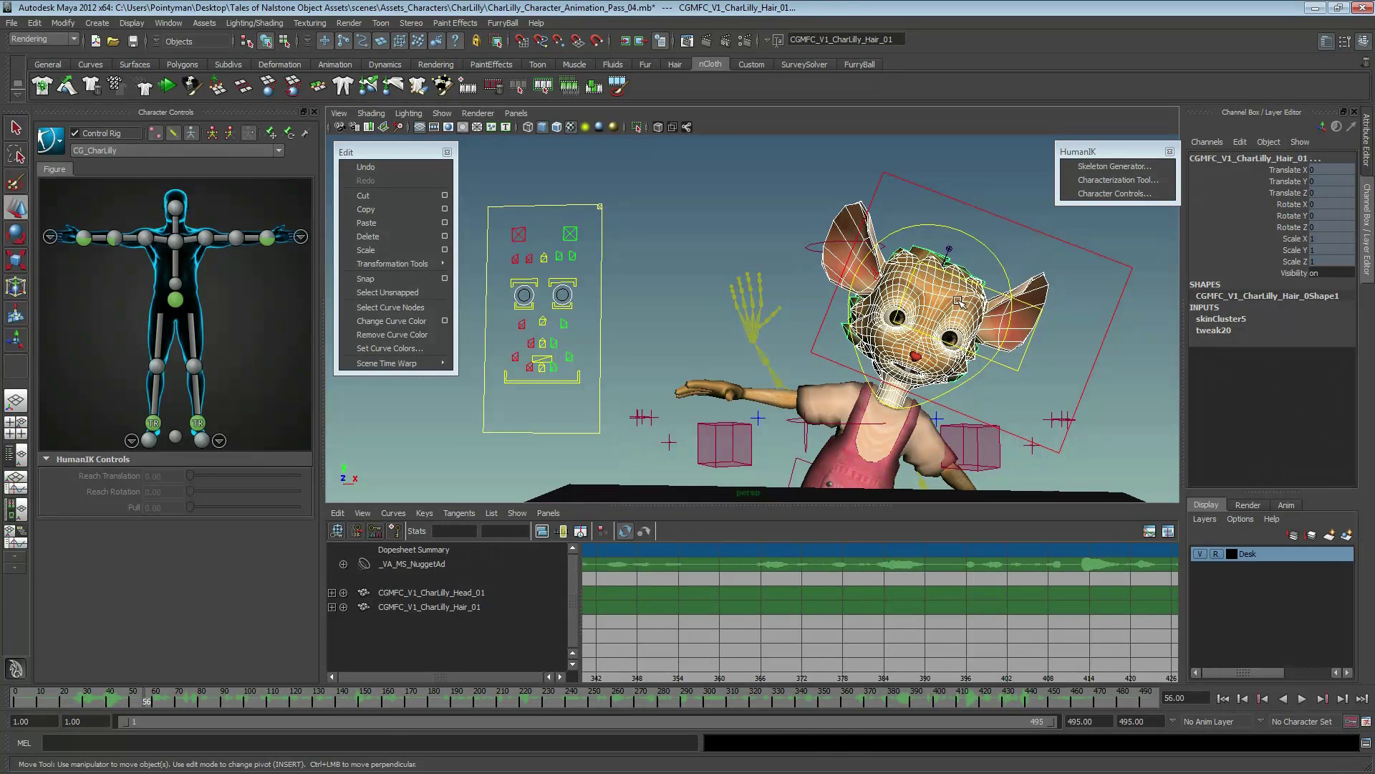
# - Clear the selection and play the whole animation, stopping at frame 480
pyautogui.click(679, 222)
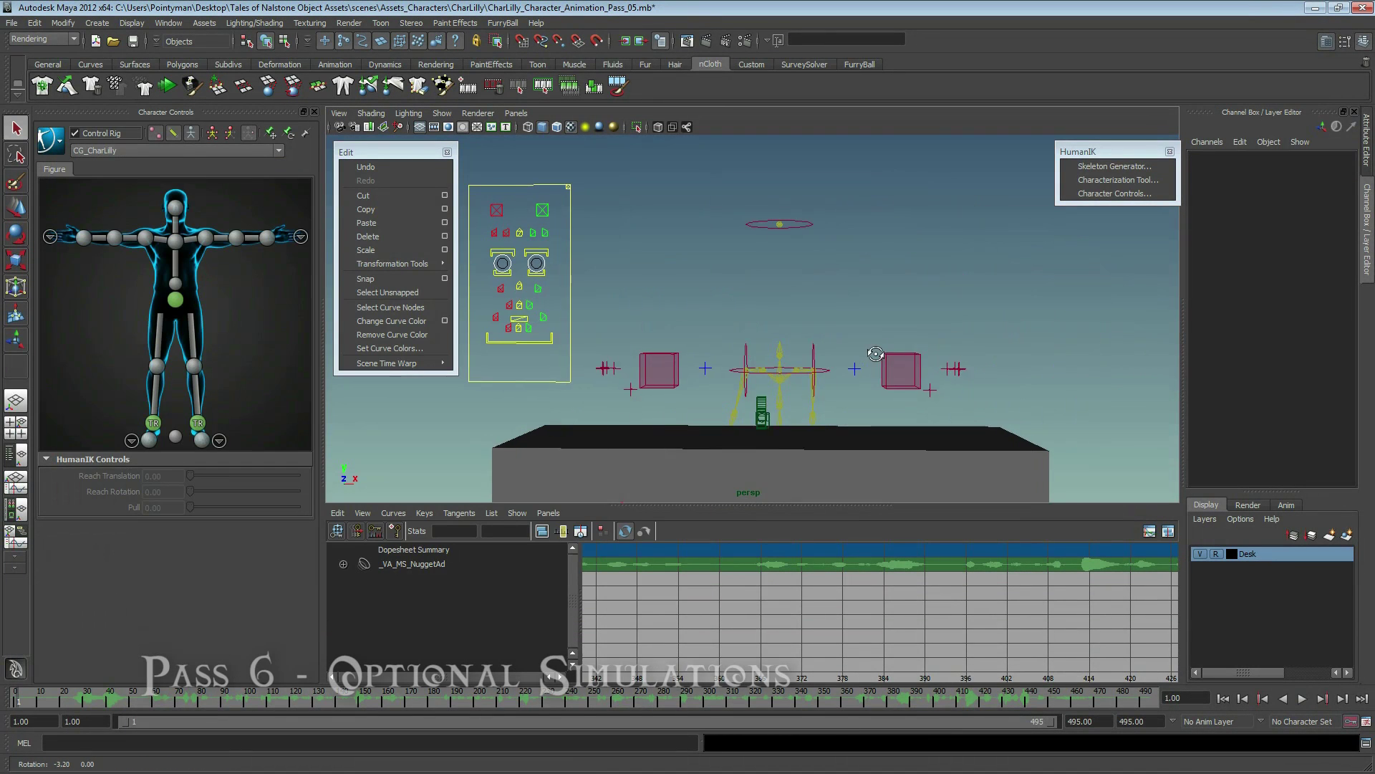
pyautogui.scroll(2, 928, 314)
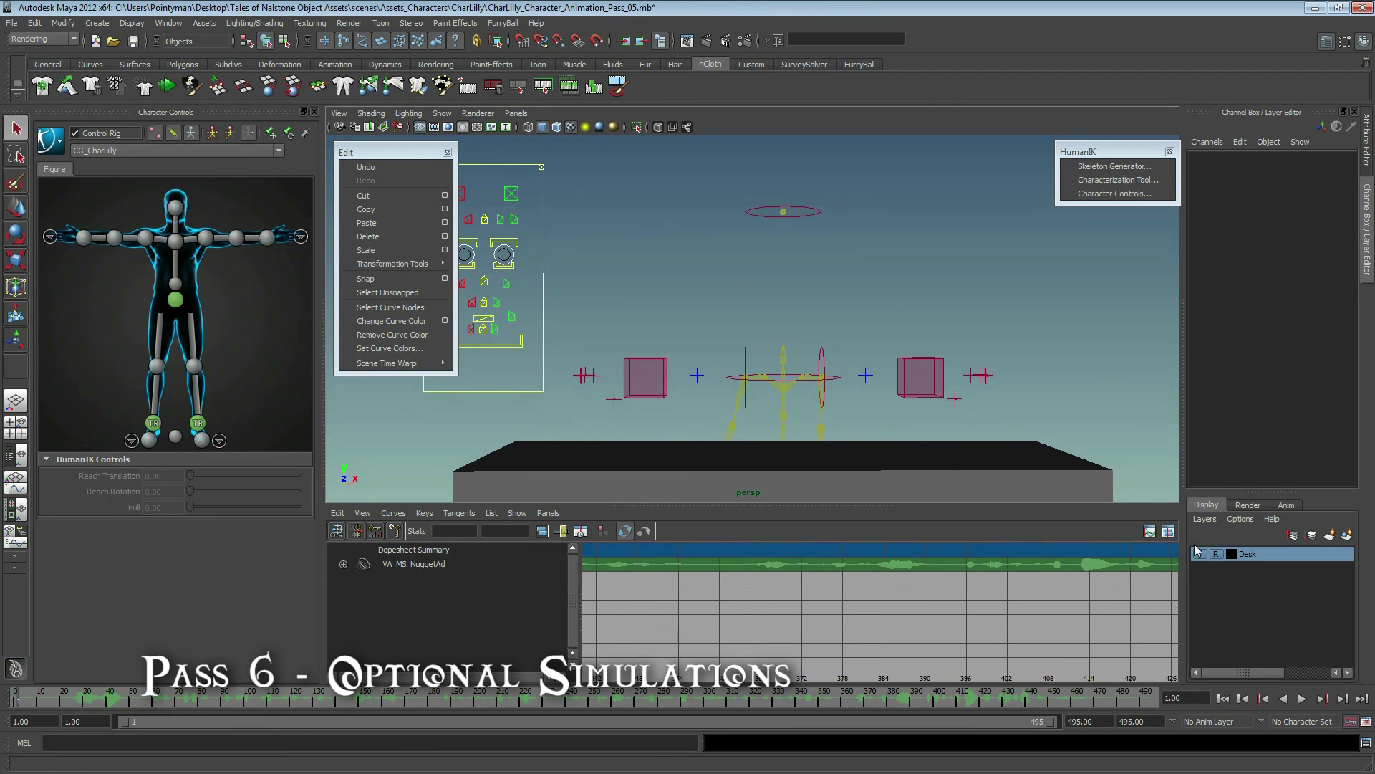
pyautogui.click(1302, 698)
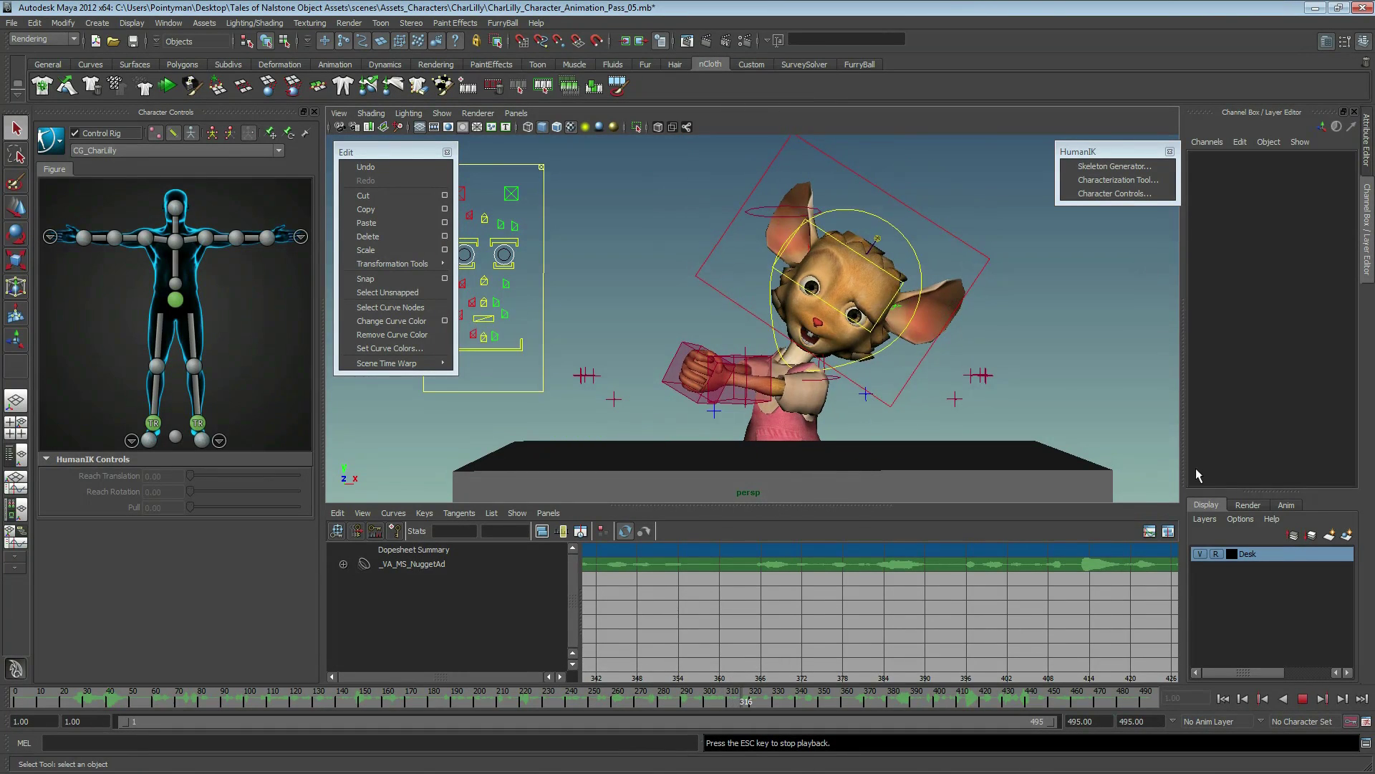
pyautogui.click(1304, 702)
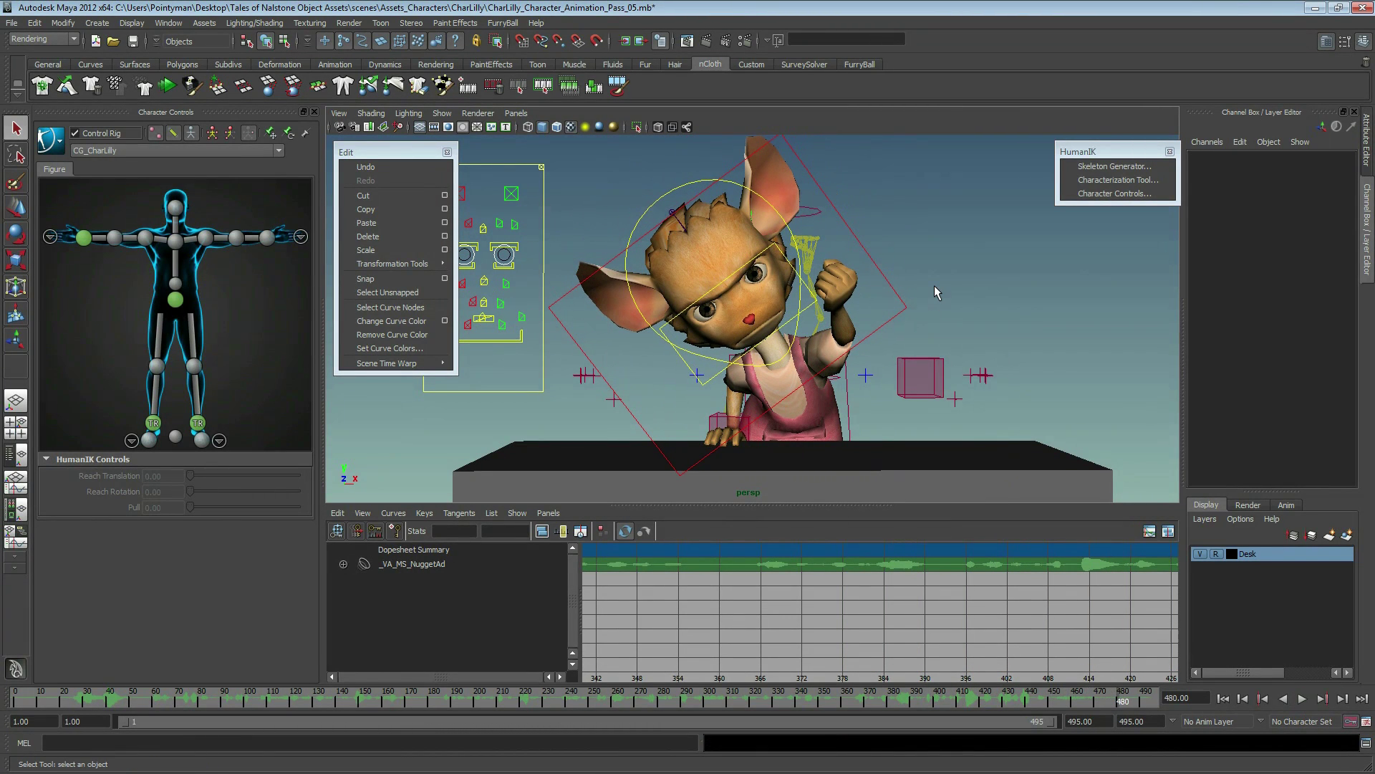
# - Select only the Head_01 mesh and bring up the hotbox
pyautogui.click(775, 204)
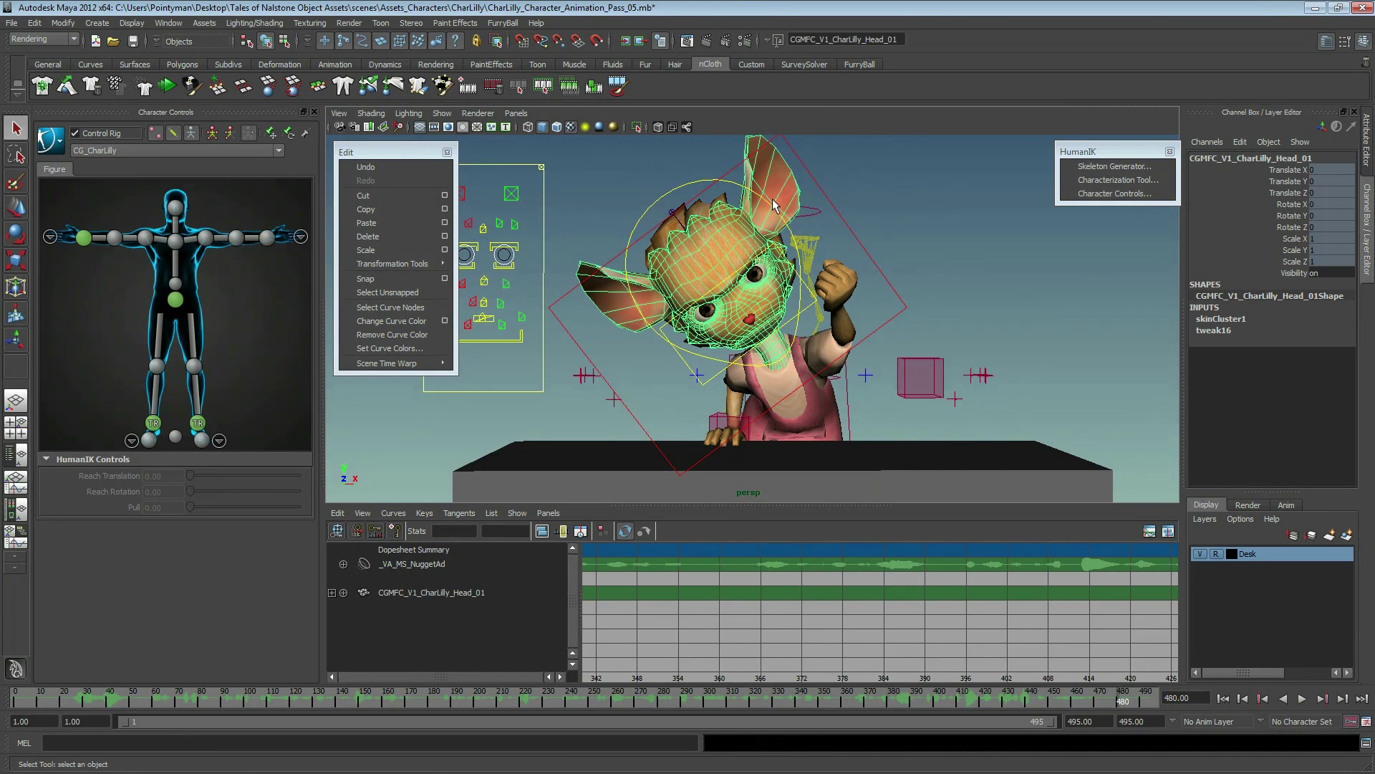
pyautogui.click(853, 244)
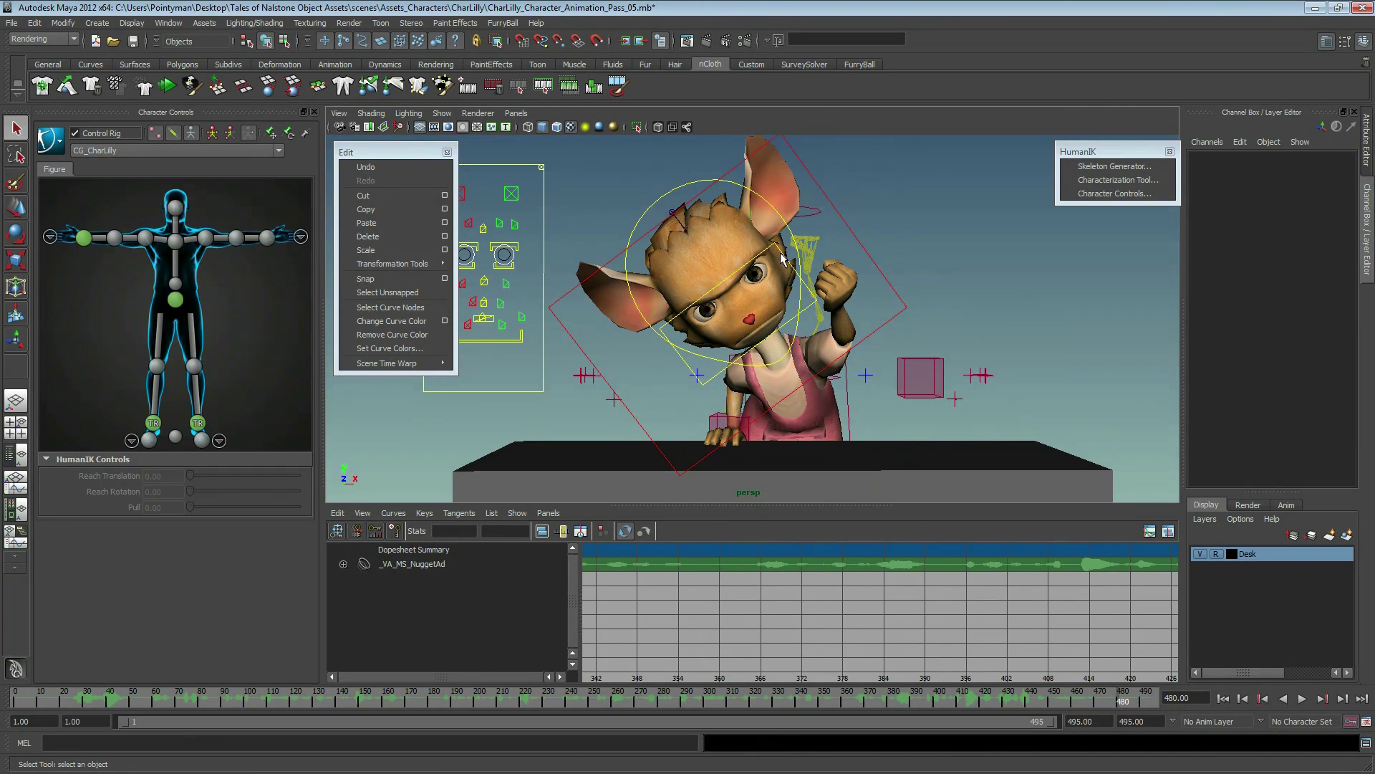
pyautogui.click(694, 205)
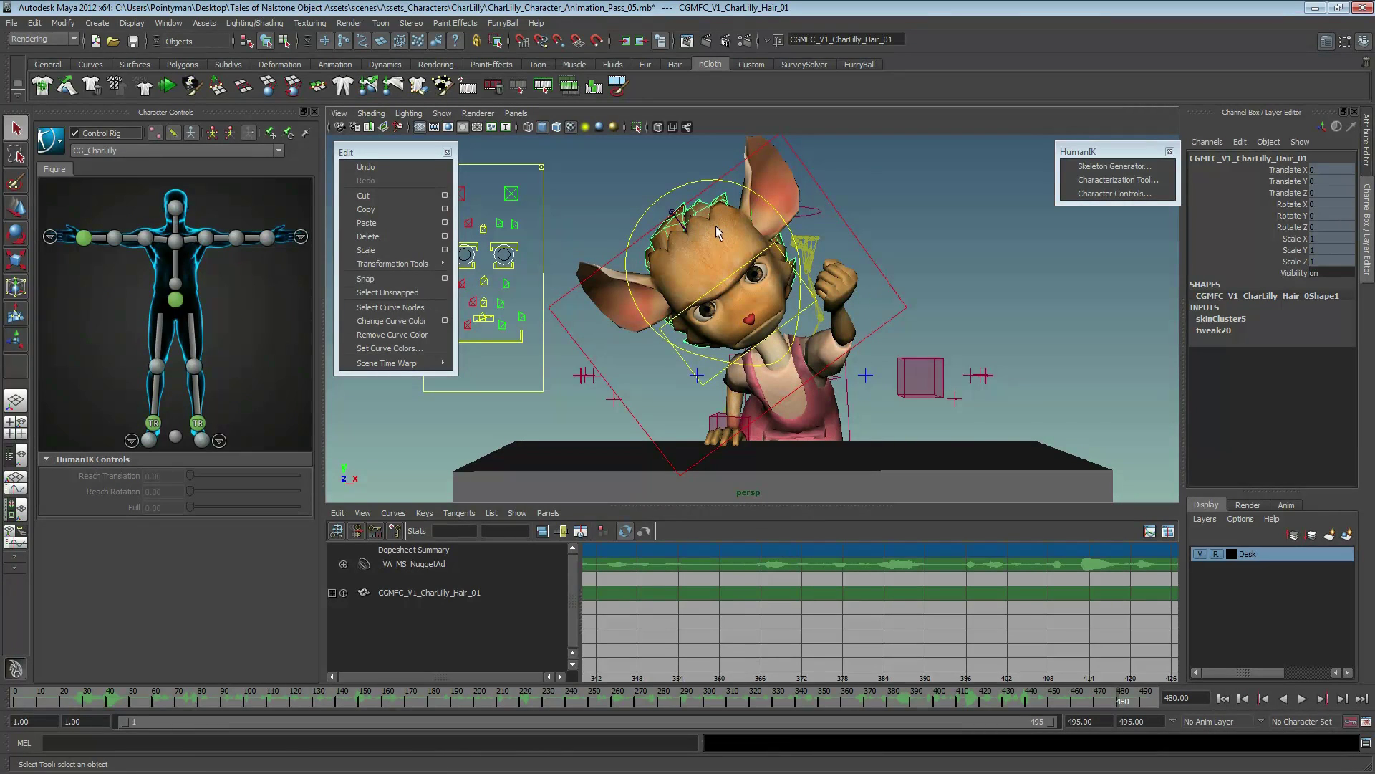
pyautogui.click(699, 243)
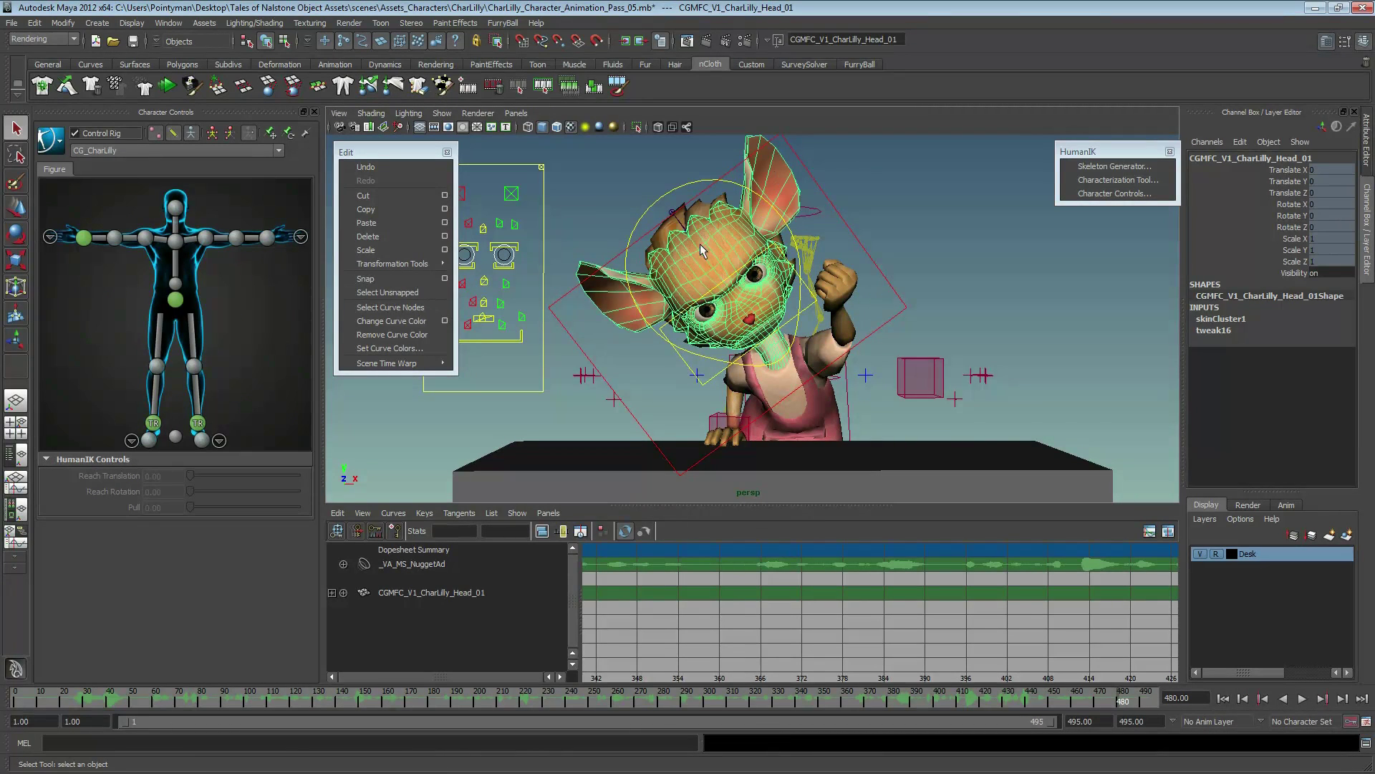
pyautogui.press('space')
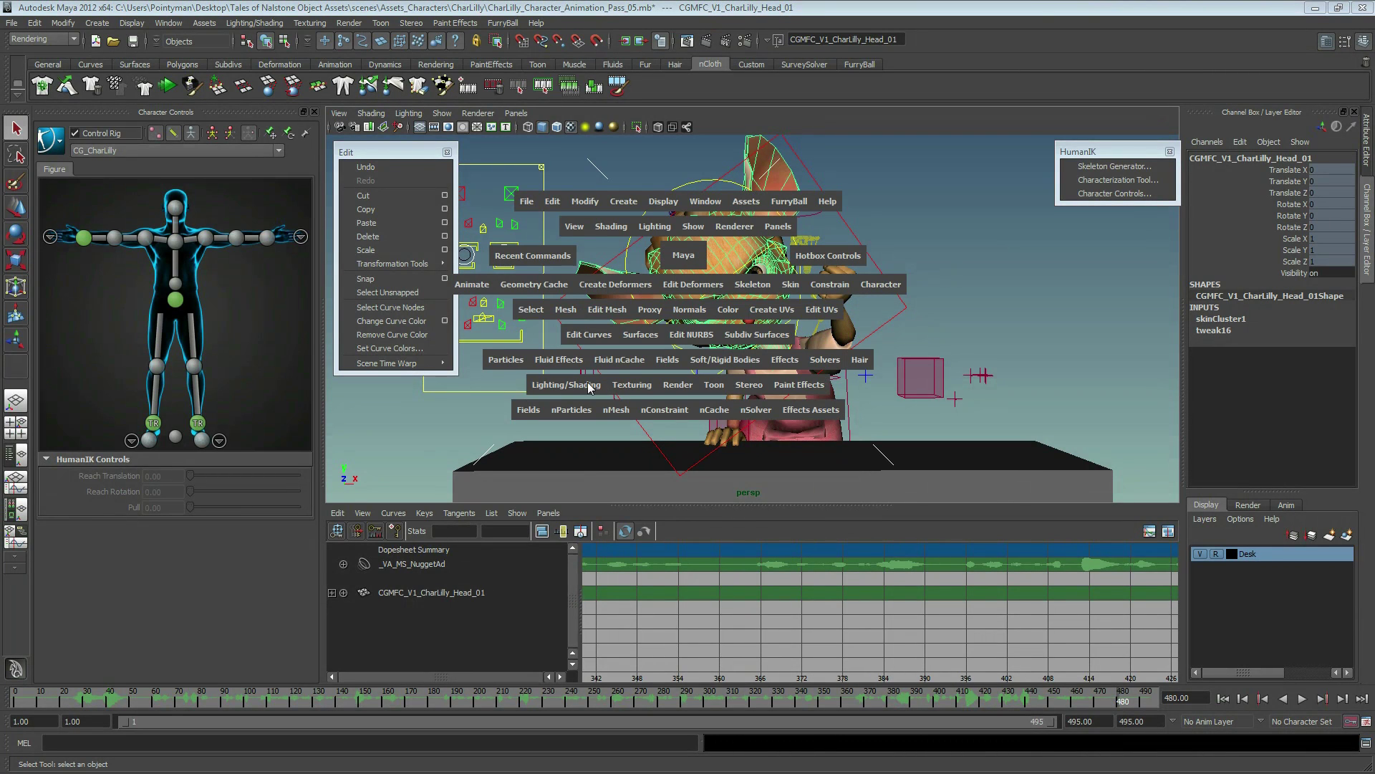
# - Convert the head mesh into an nCloth, then select the left ear joint
pyautogui.click(613, 413)
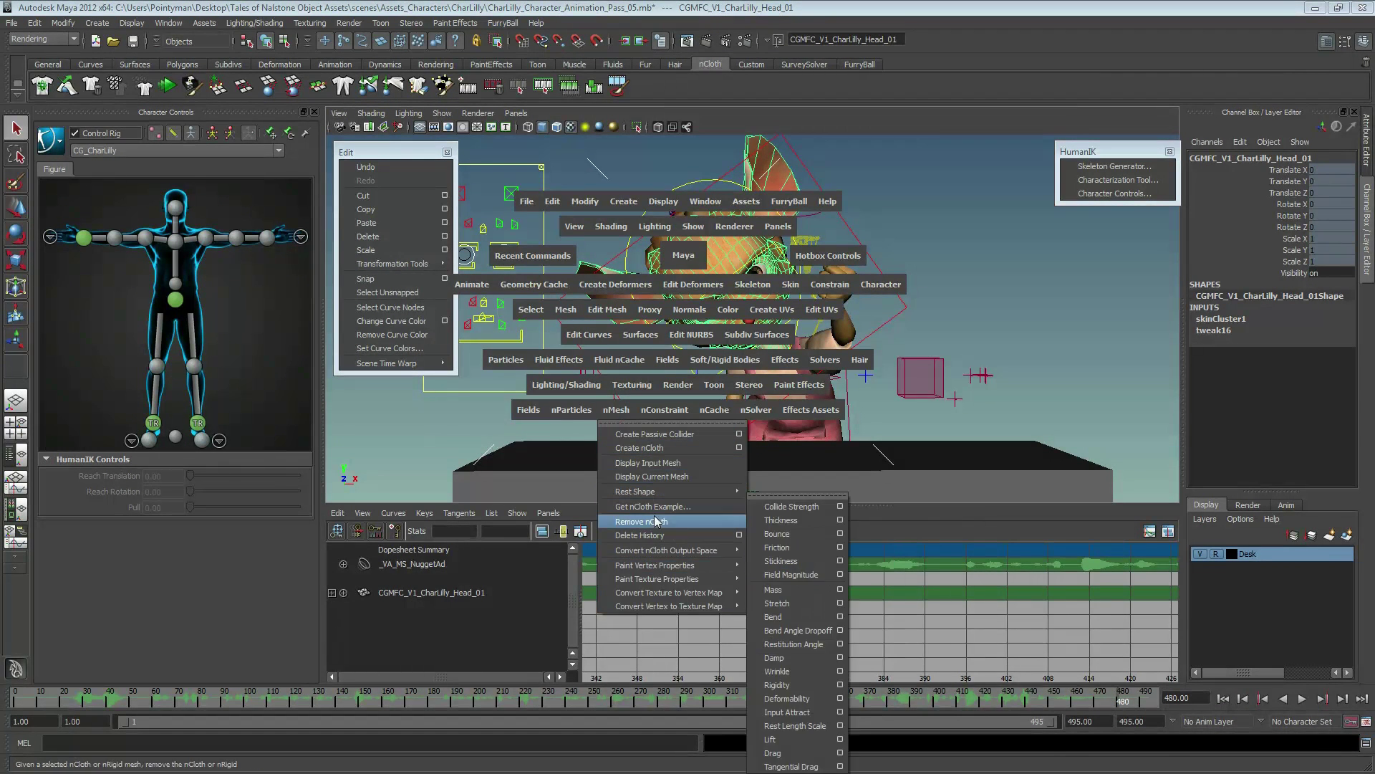
pyautogui.click(664, 453)
pyautogui.click(811, 202)
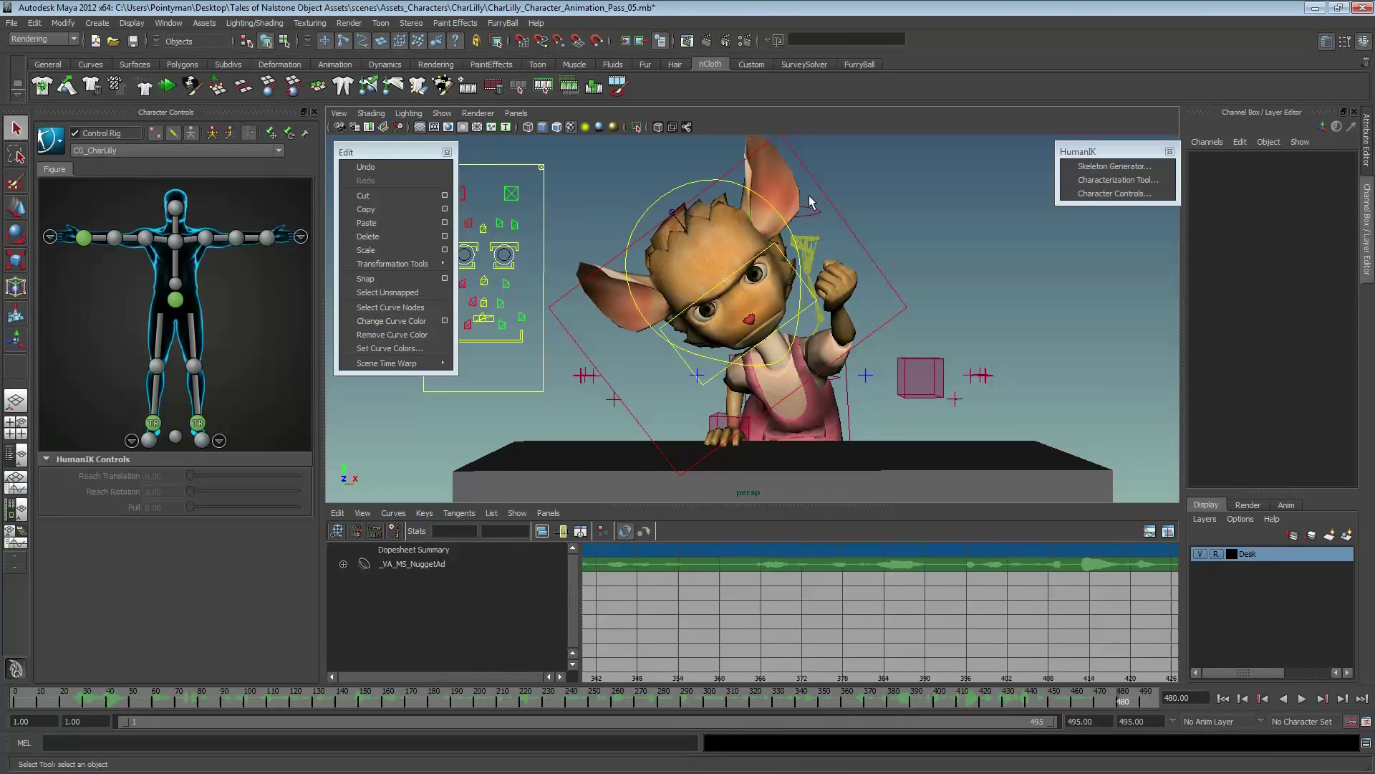
pyautogui.click(754, 166)
# - Rewind to the start, preview the simulation, and select the head mesh
pyautogui.moveTo(71, 695); pyautogui.dragTo(4, 703)
pyautogui.hotkey('alt', 'v')
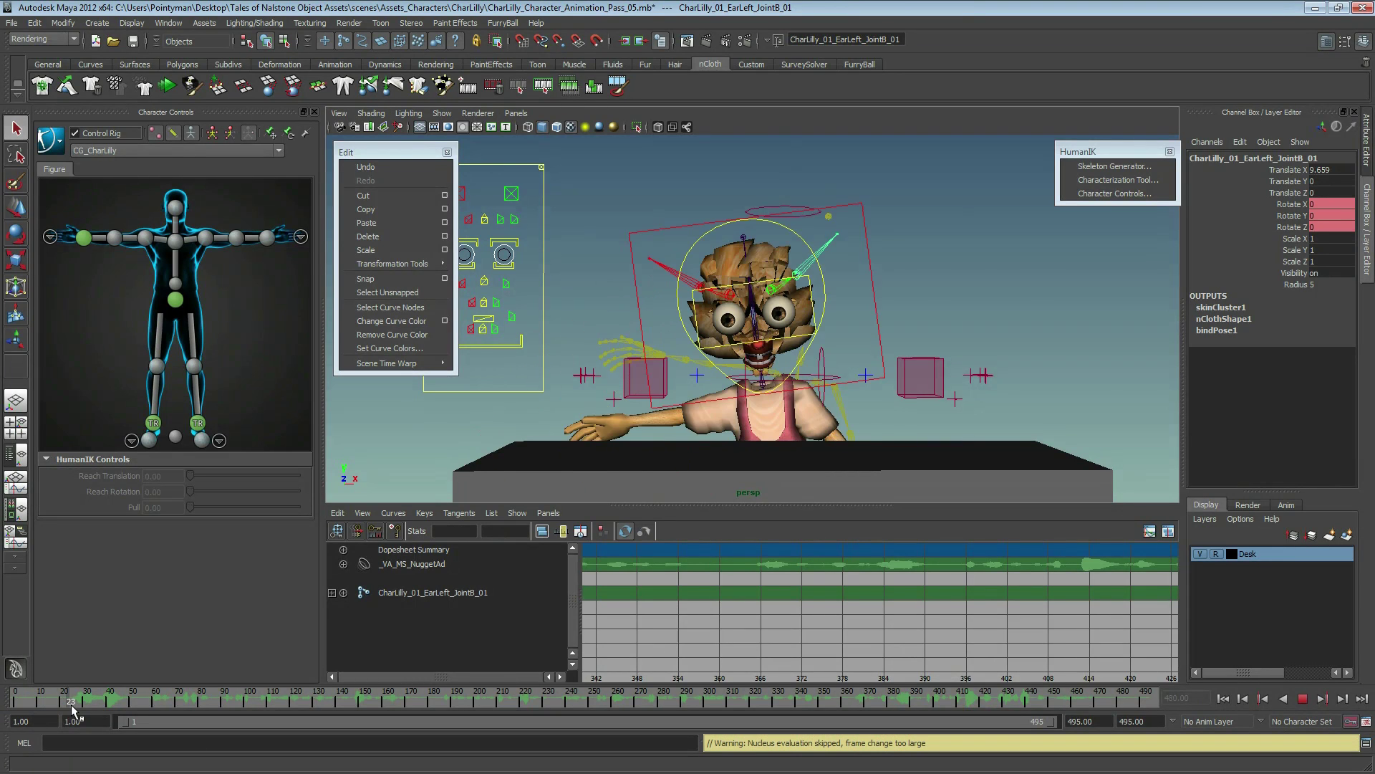
pyautogui.hotkey('alt', 'v')
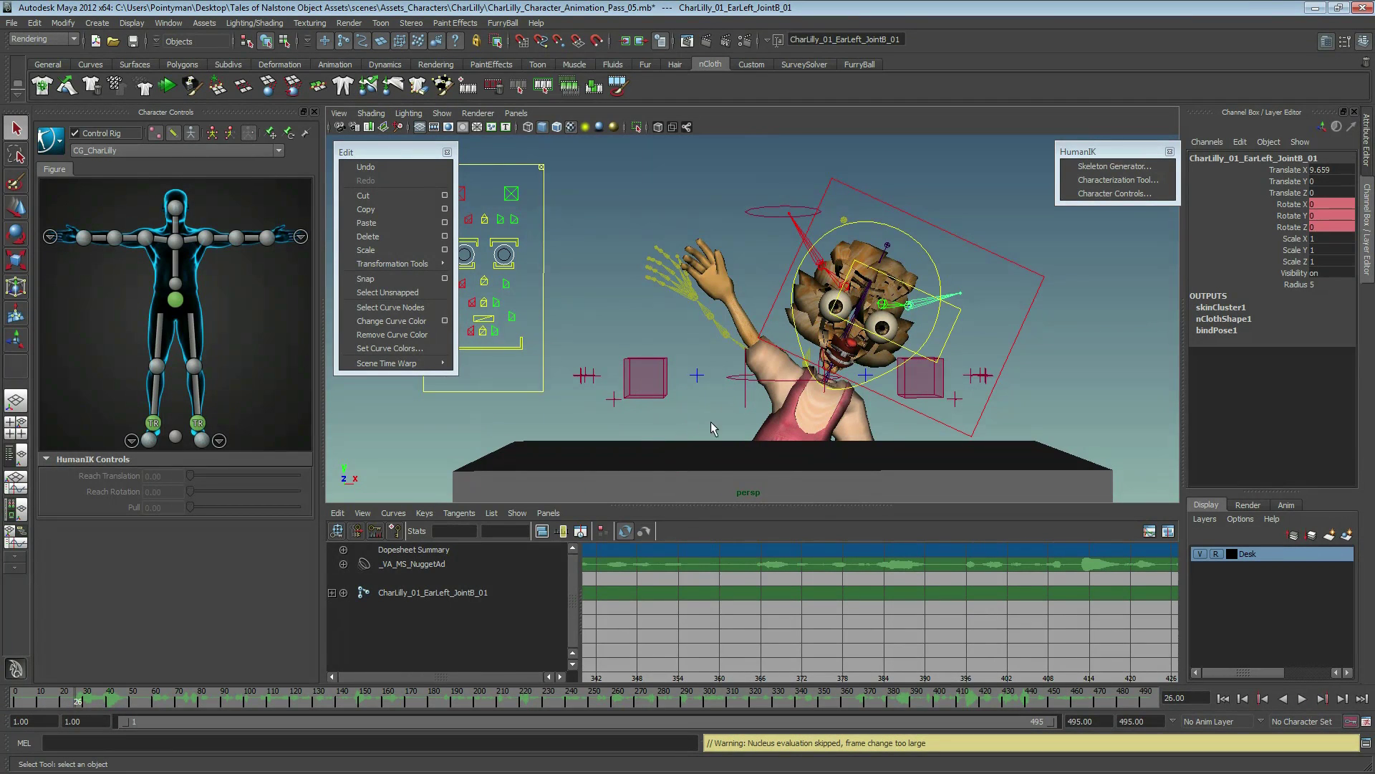
pyautogui.keyDown('alt'); pyautogui.moveTo(711, 422); pyautogui.dragTo(891, 318); pyautogui.keyUp('alt')
pyautogui.click(892, 318)
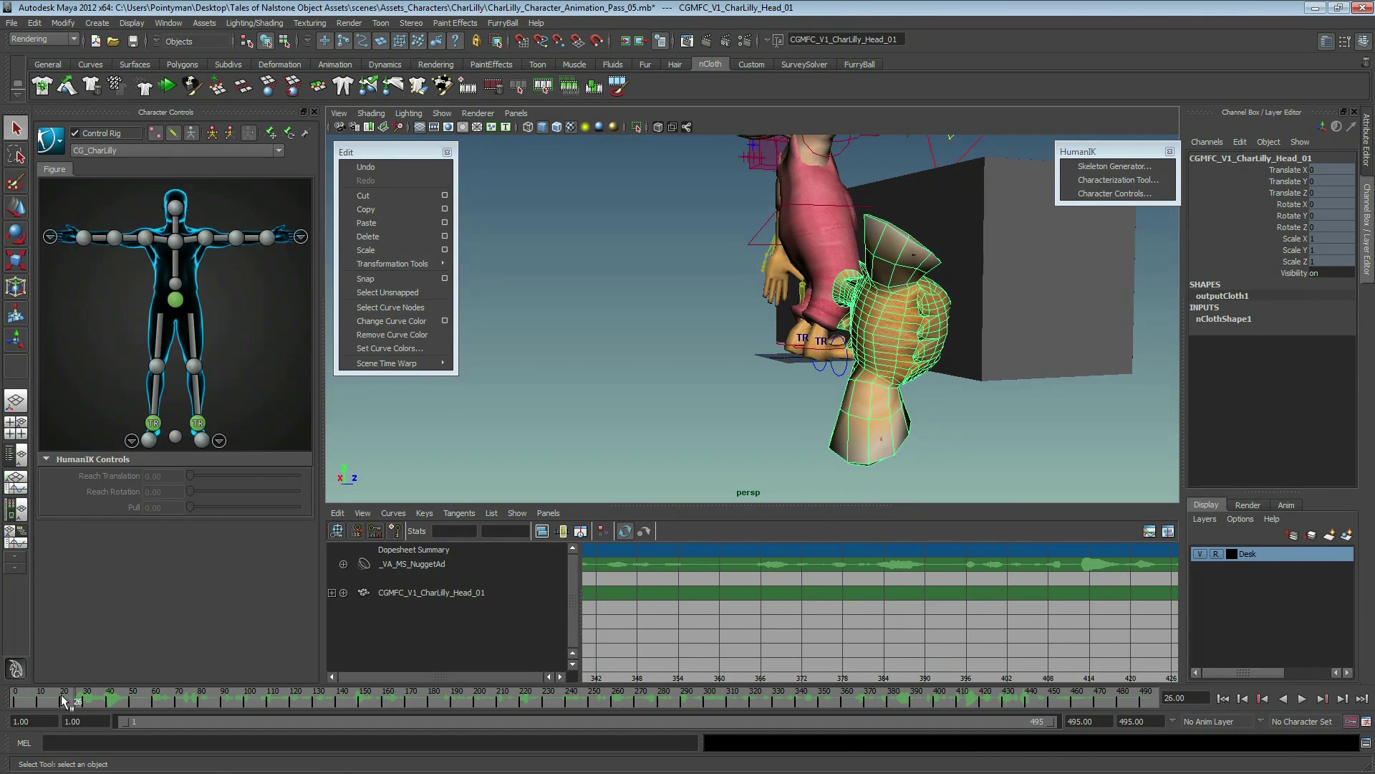
# - Isolate the head mesh at frame 1 and turn off the timeline sound
pyautogui.moveTo(62, 694); pyautogui.dragTo(16, 694)
pyautogui.keyDown('alt'); pyautogui.moveTo(688, 324); pyautogui.dragTo(760, 324); pyautogui.keyUp('alt')
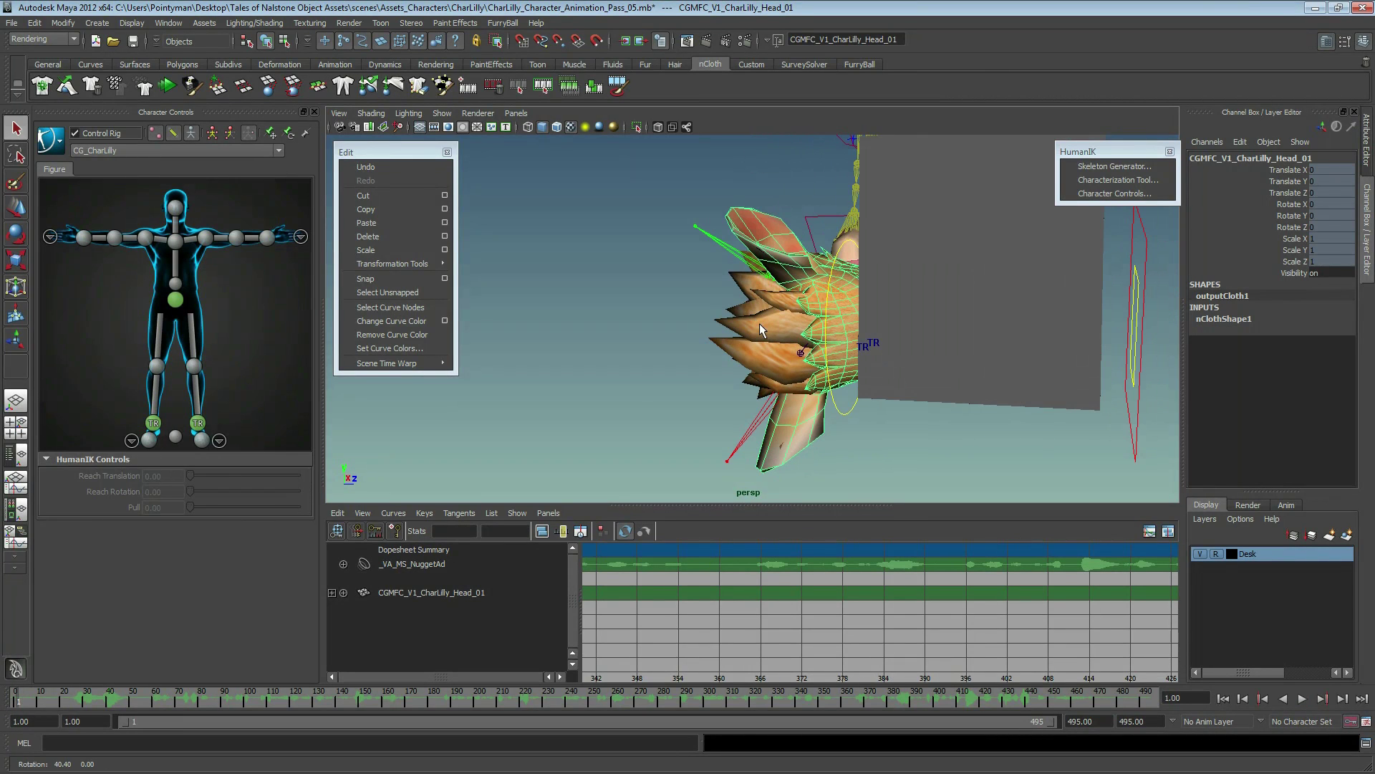
pyautogui.hotkey('ctrl', '1')
pyautogui.rightClick(790, 697)
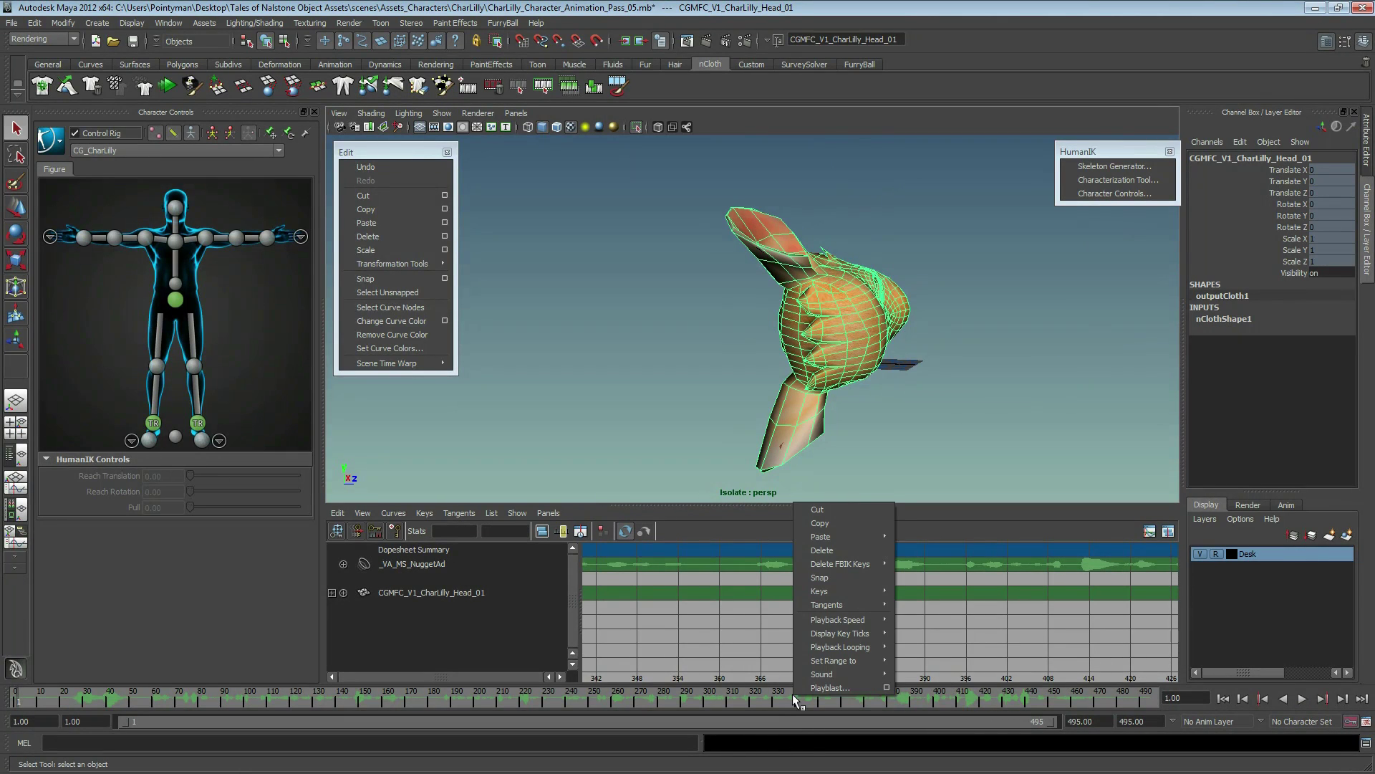
pyautogui.click(945, 678)
pyautogui.keyDown('alt'); pyautogui.moveTo(666, 308); pyautogui.dragTo(871, 282); pyautogui.keyUp('alt')
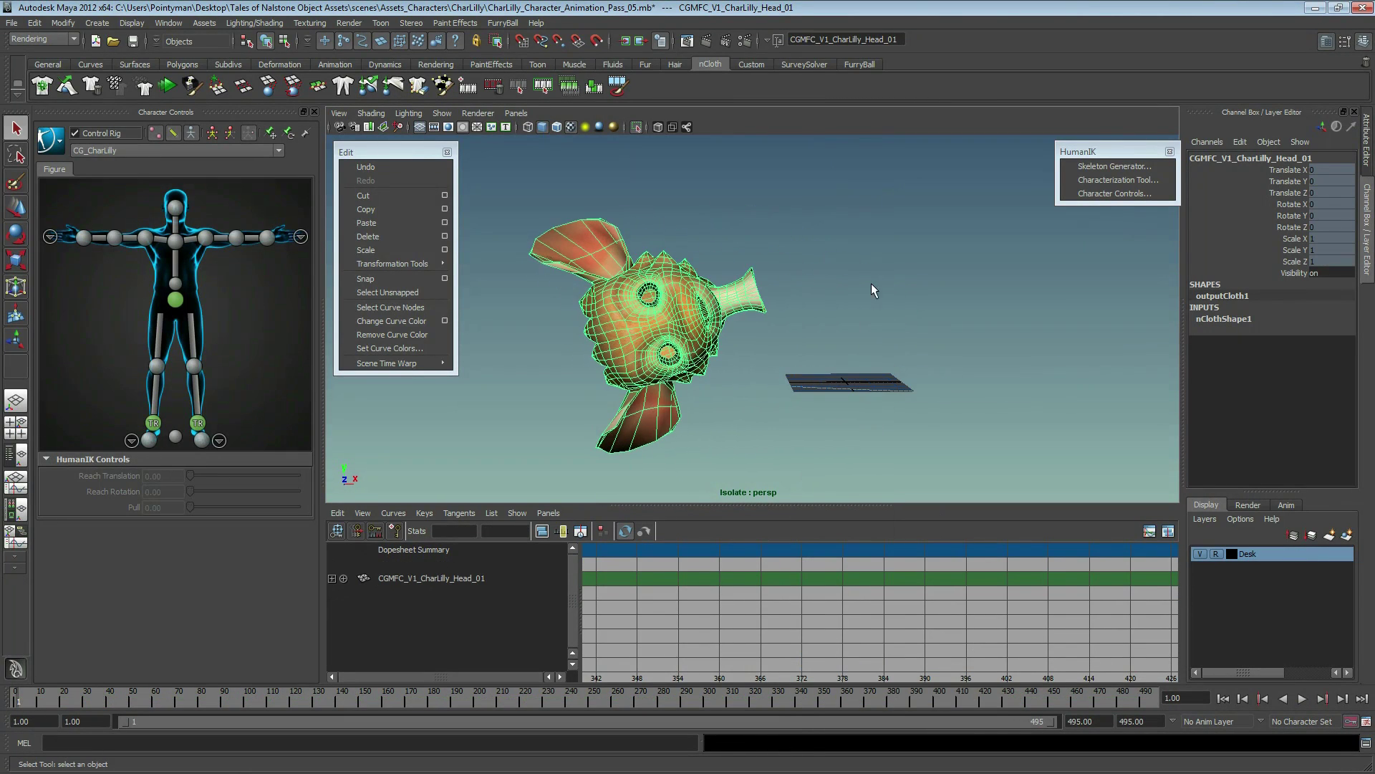
# - Set the head nCloth's Input Mesh Attract to 1 under Dynamic Properties
pyautogui.click(871, 282)
pyautogui.click(704, 323)
pyautogui.hotkey('ctrl', 'a')
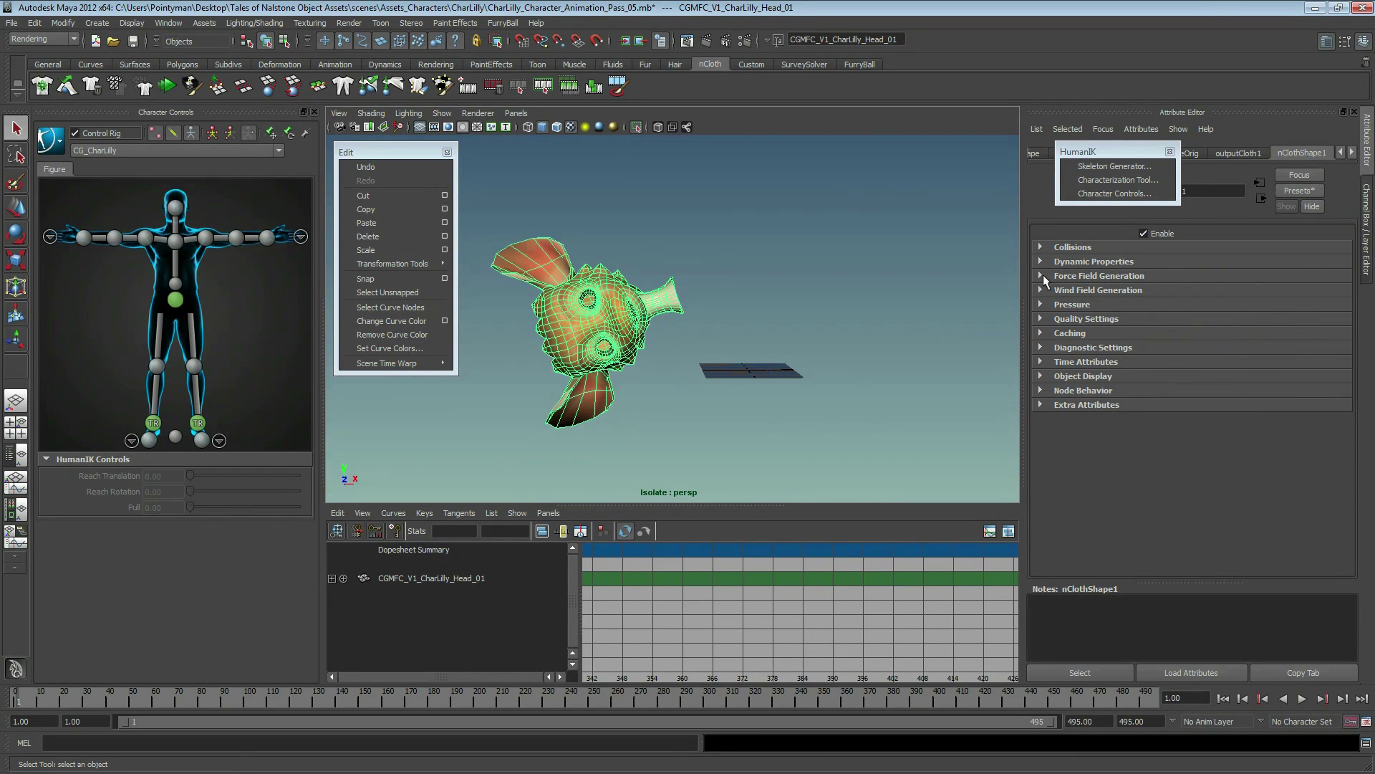
pyautogui.click(1169, 152)
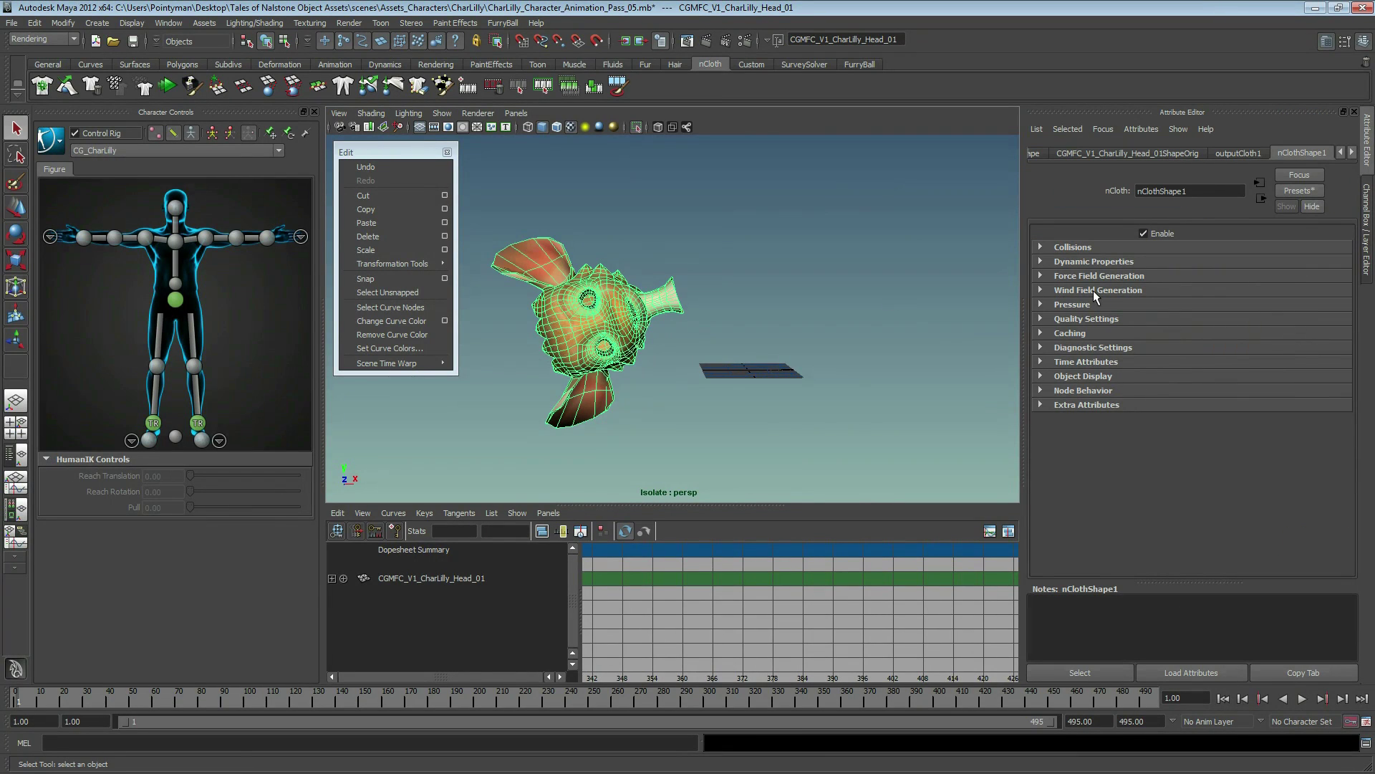
pyautogui.click(1071, 261)
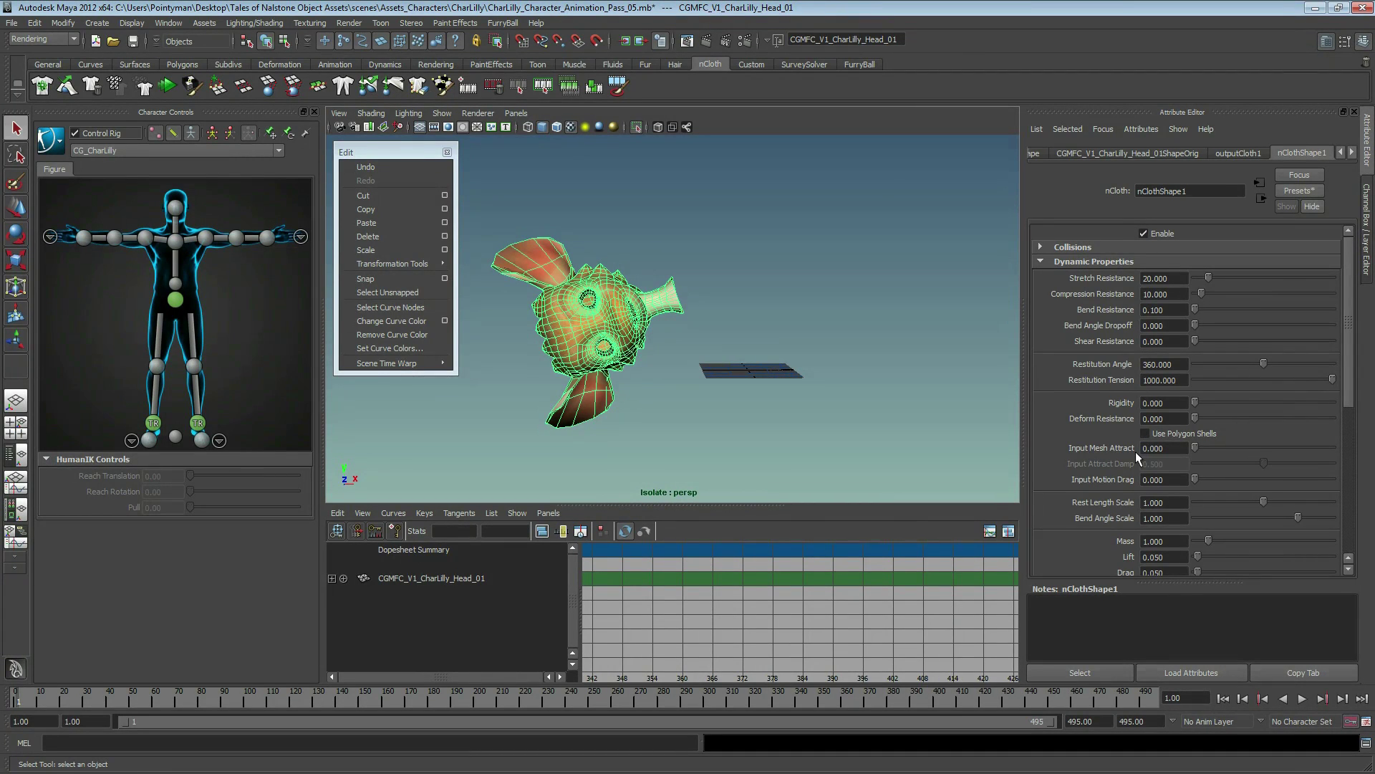
pyautogui.click(1184, 449)
pyautogui.write('1.000')
# - Deselect the head and show the whole scene again to view the rig
pyautogui.click(585, 212)
pyautogui.click(605, 308)
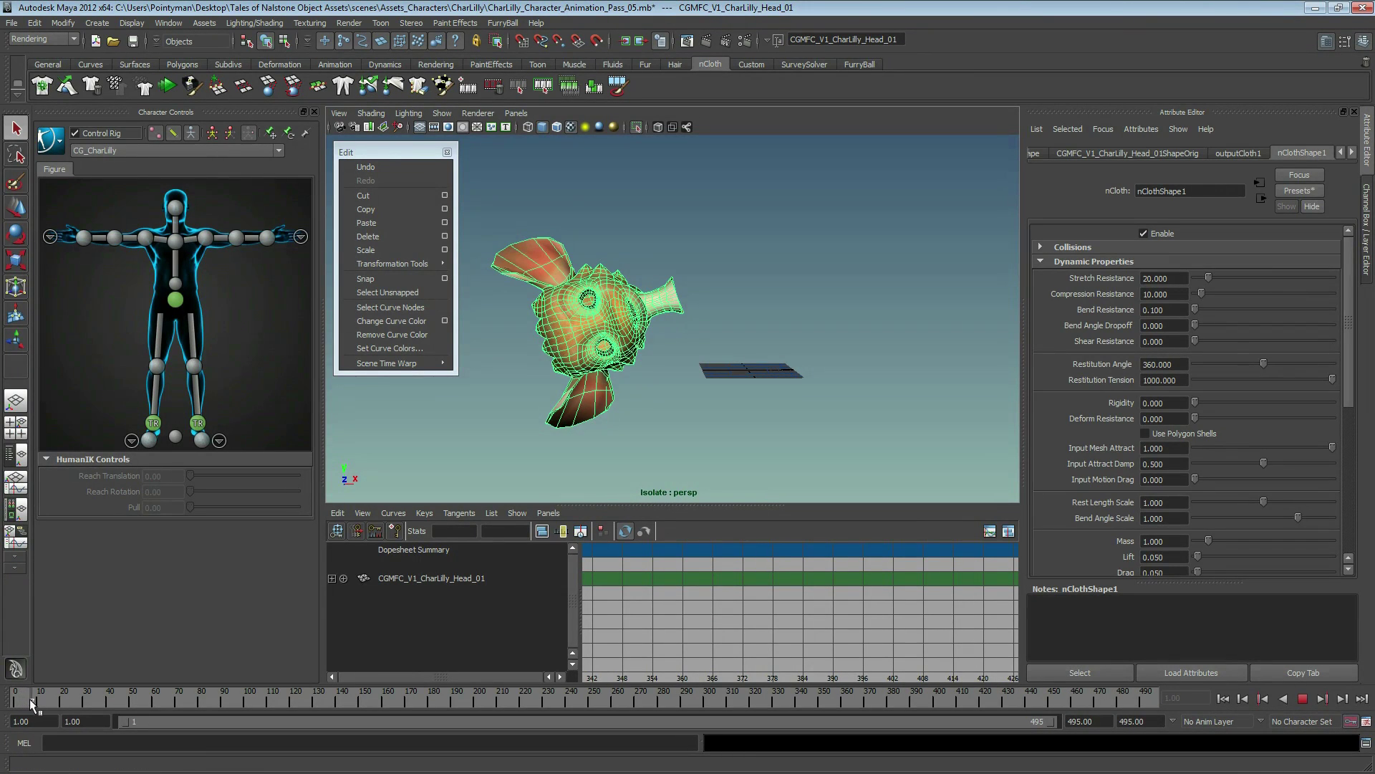
pyautogui.click(682, 255)
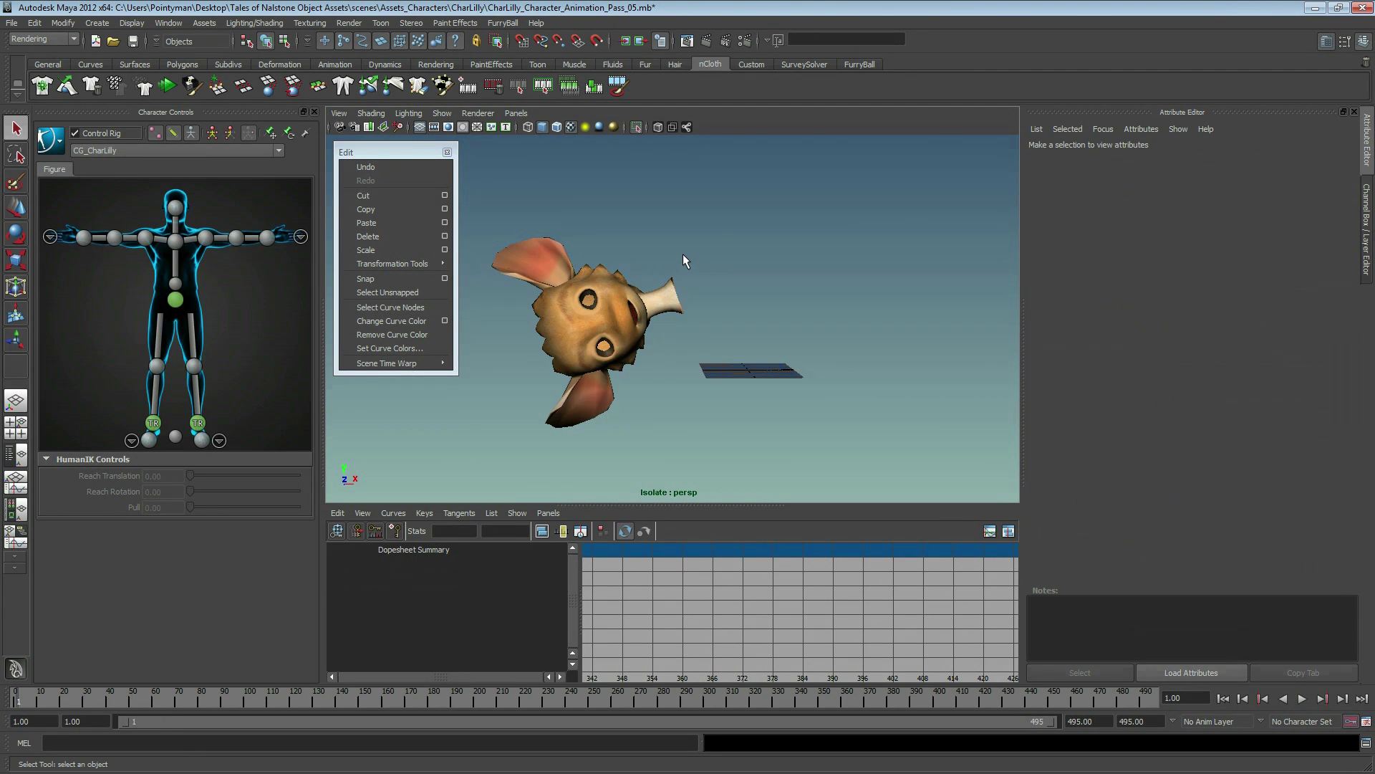
pyautogui.hotkey('ctrl', '1')
pyautogui.moveTo(660, 279)
pyautogui.keyDown('alt'); pyautogui.mouseDown()
pyautogui.moveTo(783, 320)
pyautogui.moveTo(654, 303)
pyautogui.moveTo(779, 323)
pyautogui.mouseUp(); pyautogui.keyUp('alt')
# - Re-isolate the head mesh and open the nMesh menu for painting Input Attract
pyautogui.click(786, 320)
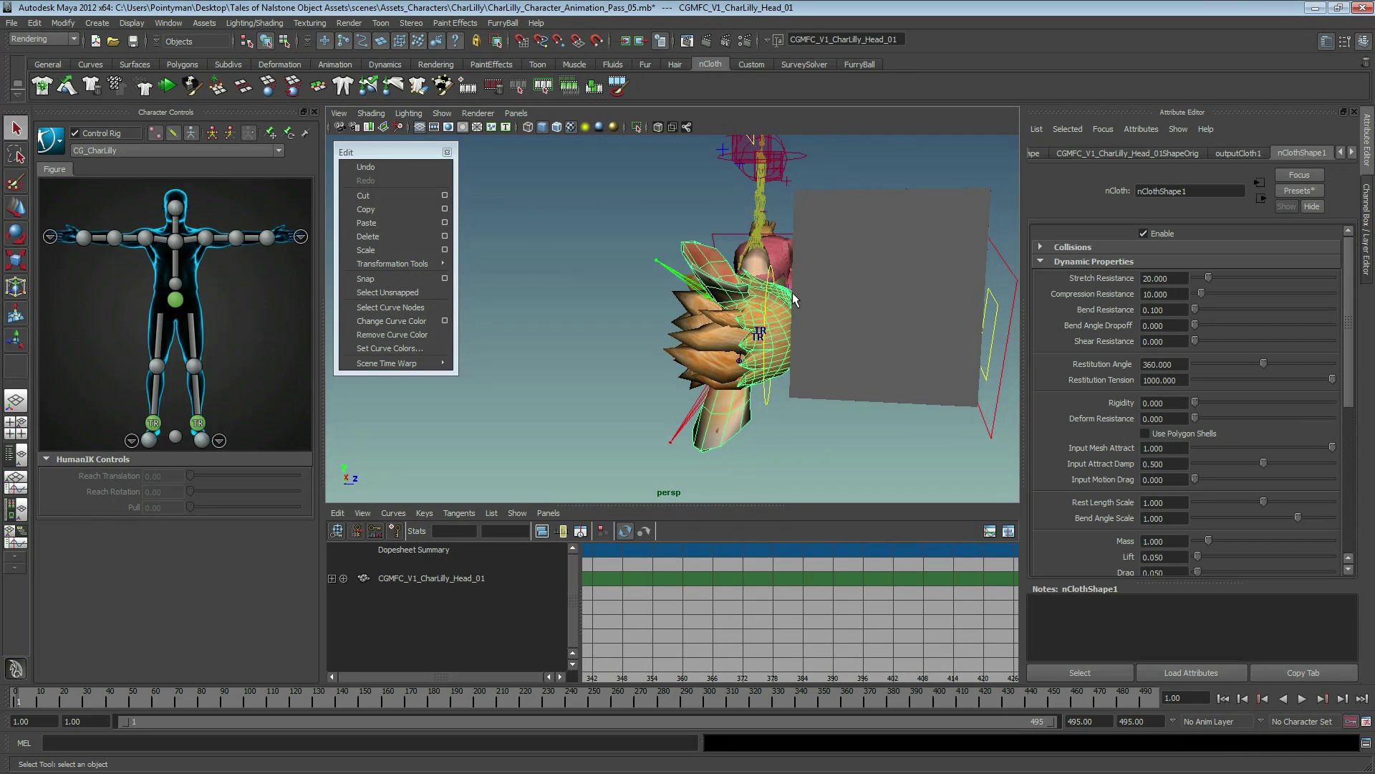
pyautogui.hotkey('ctrl', '1')
pyautogui.moveTo(793, 299)
pyautogui.keyDown('alt'); pyautogui.mouseDown()
pyautogui.moveTo(613, 315)
pyautogui.moveTo(722, 339)
pyautogui.mouseUp(); pyautogui.keyUp('alt')
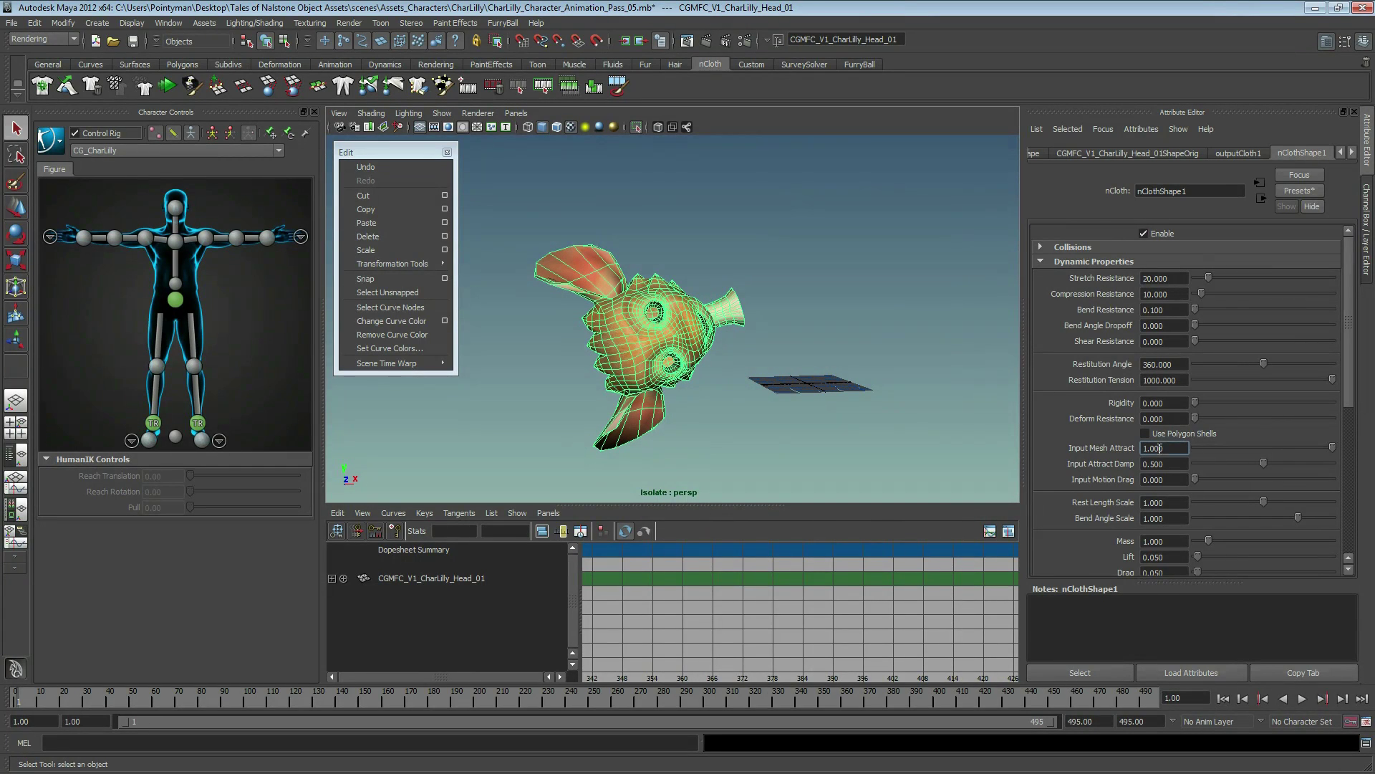
pyautogui.press('space')
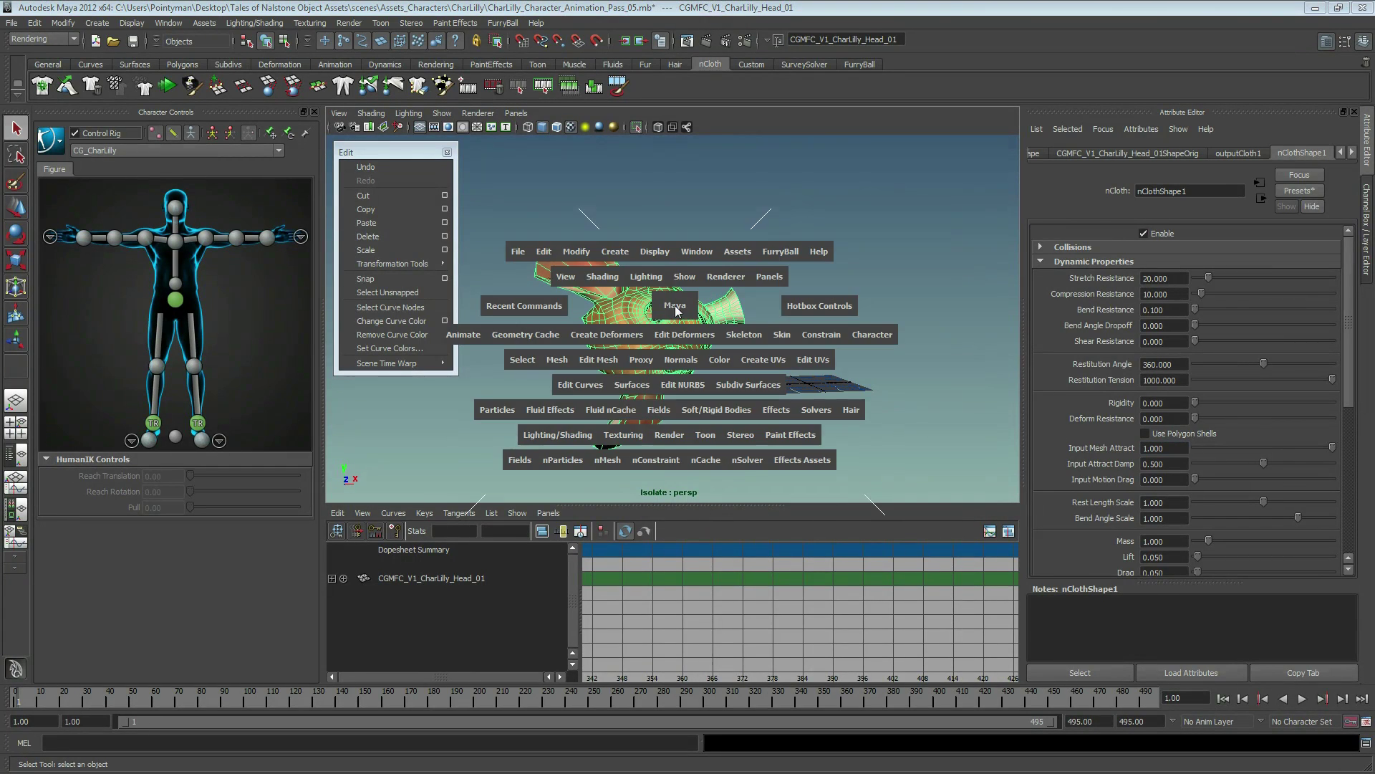
pyautogui.click(603, 462)
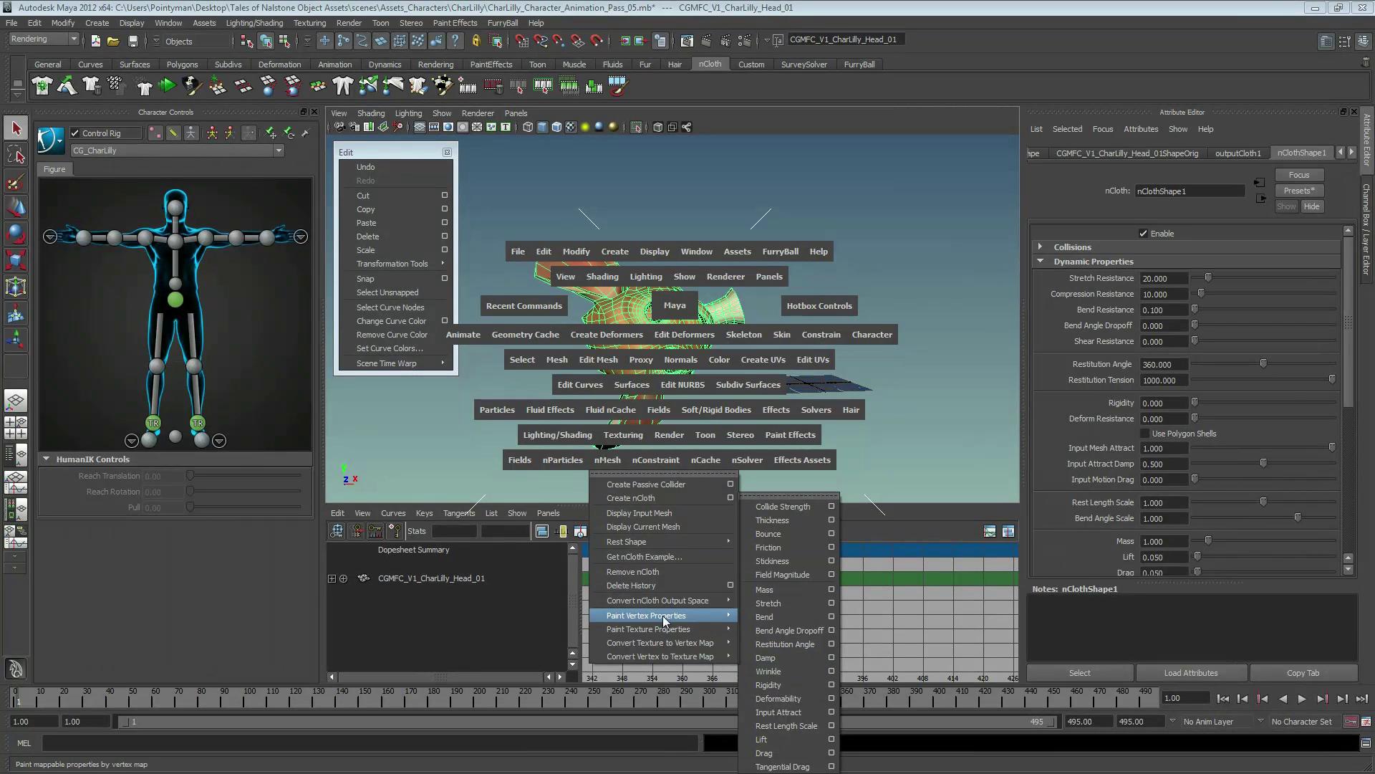
pyautogui.moveTo(646, 615)
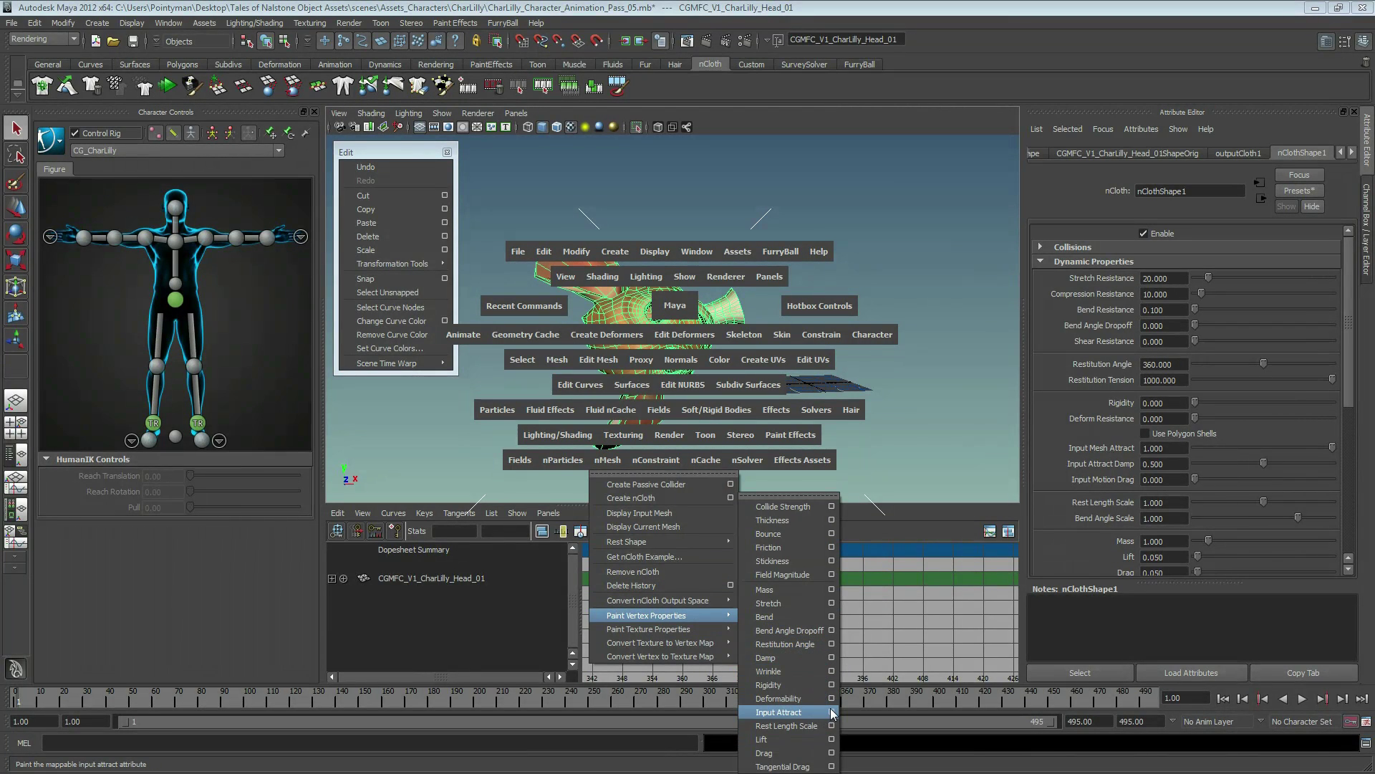
# - Paint the upper ear's nCloth input attract weight to 0 using Replace
pyautogui.click(832, 716)
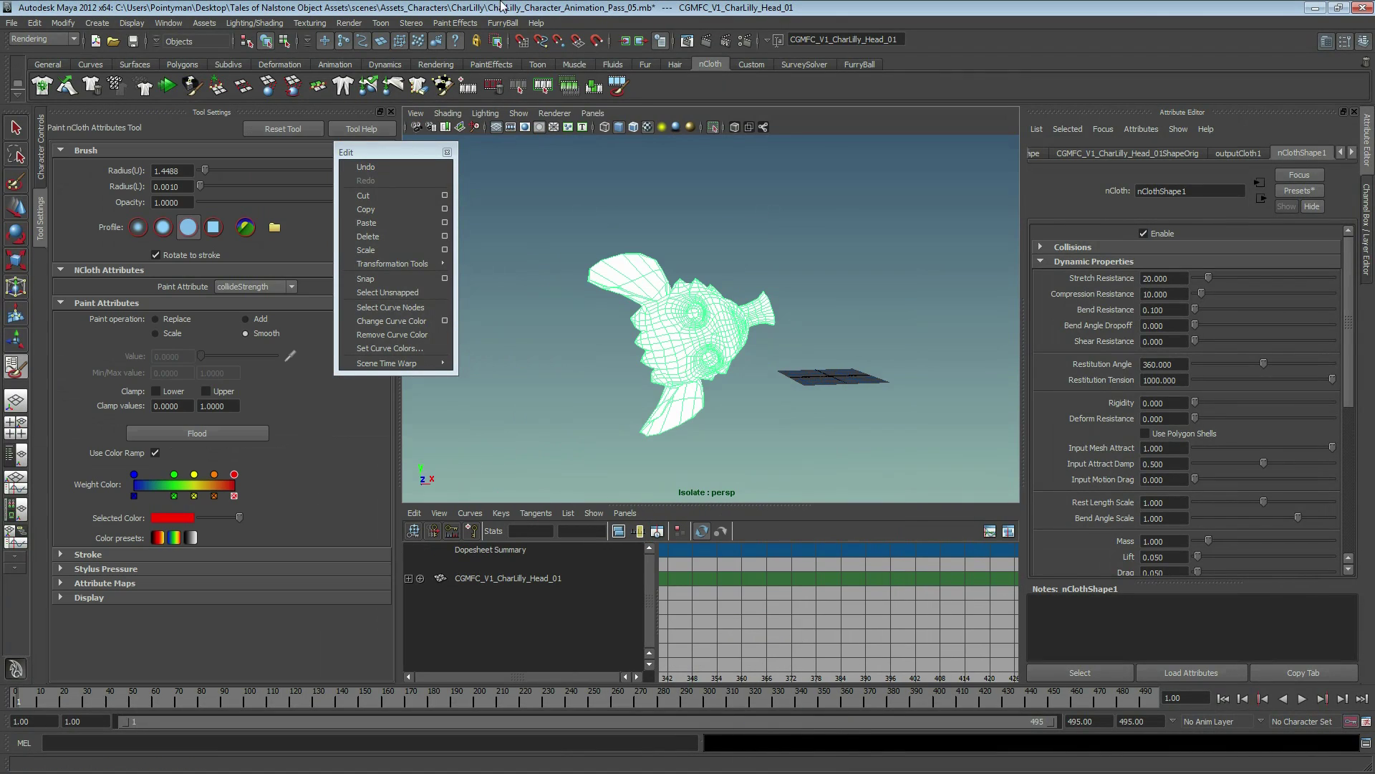
pyautogui.click(447, 154)
pyautogui.moveTo(786, 293)
pyautogui.keyDown('alt'); pyautogui.mouseDown()
pyautogui.moveTo(781, 308)
pyautogui.moveTo(835, 313)
pyautogui.moveTo(651, 294)
pyautogui.moveTo(659, 333)
pyautogui.mouseUp(); pyautogui.keyUp('alt')
pyautogui.scroll(5, 784, 325)
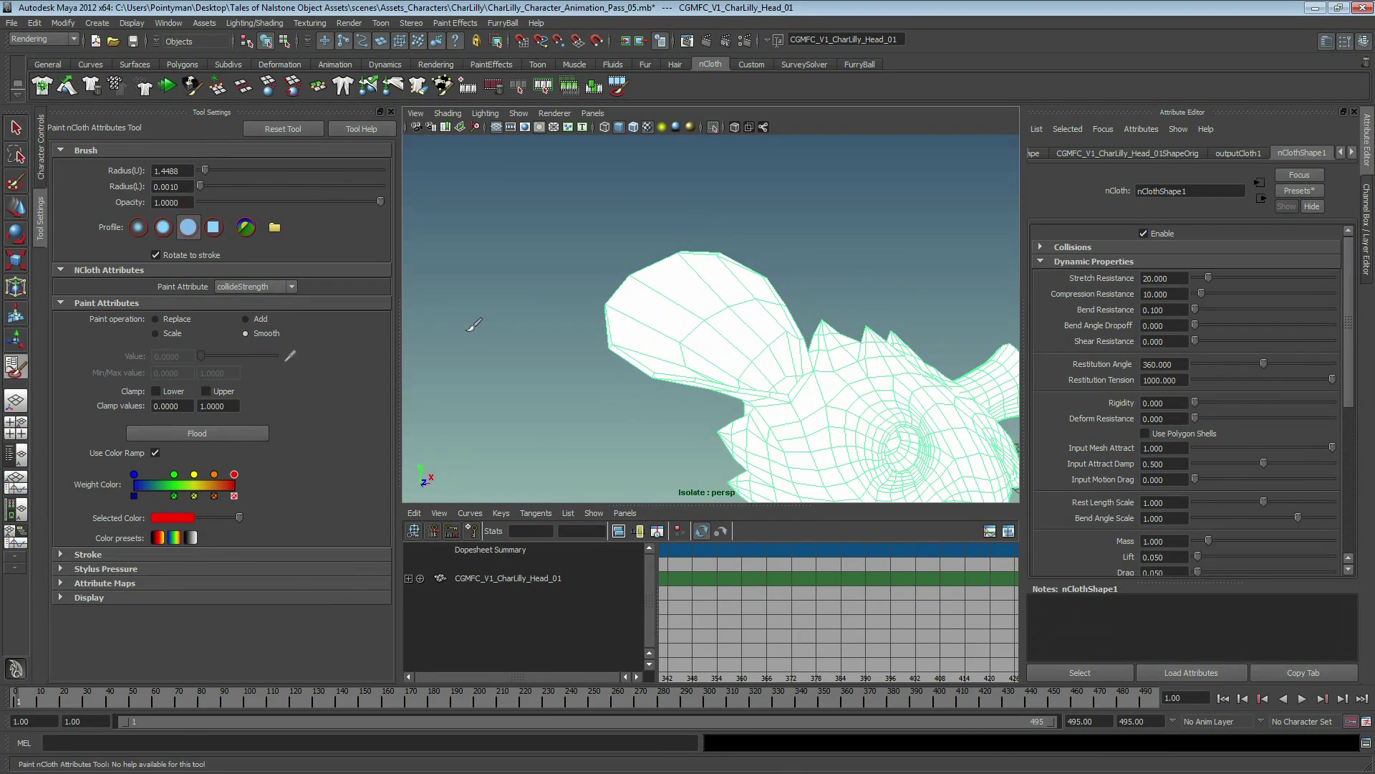
pyautogui.click(154, 319)
pyautogui.moveTo(716, 331)
pyautogui.mouseDown()
pyautogui.moveTo(670, 282)
pyautogui.moveTo(725, 263)
pyautogui.moveTo(674, 338)
pyautogui.moveTo(686, 328)
pyautogui.moveTo(712, 381)
pyautogui.moveTo(866, 291)
pyautogui.moveTo(802, 336)
pyautogui.moveTo(821, 351)
pyautogui.moveTo(712, 298)
pyautogui.moveTo(641, 326)
pyautogui.mouseUp()
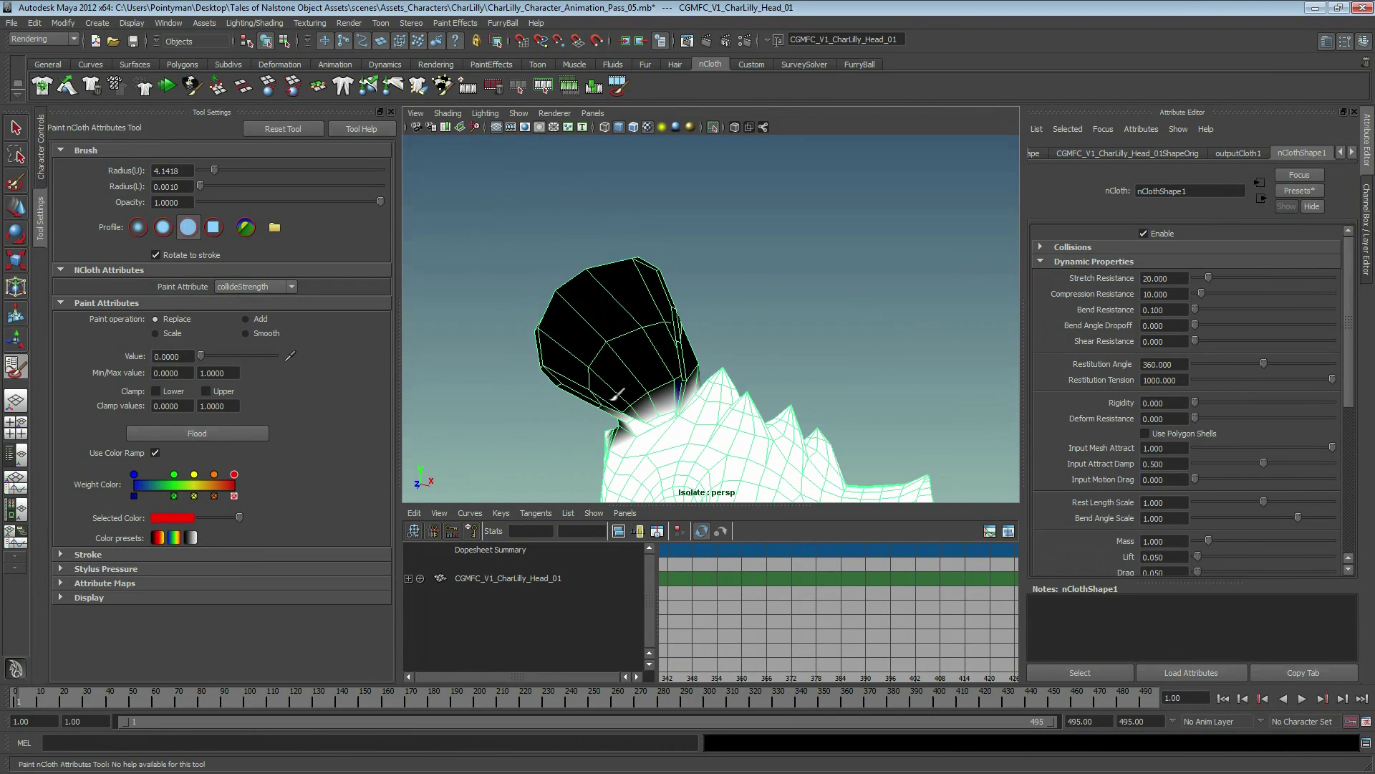
pyautogui.keyDown('alt'); pyautogui.moveTo(610, 387); pyautogui.dragTo(466, 307, button='right'); pyautogui.keyUp('alt')
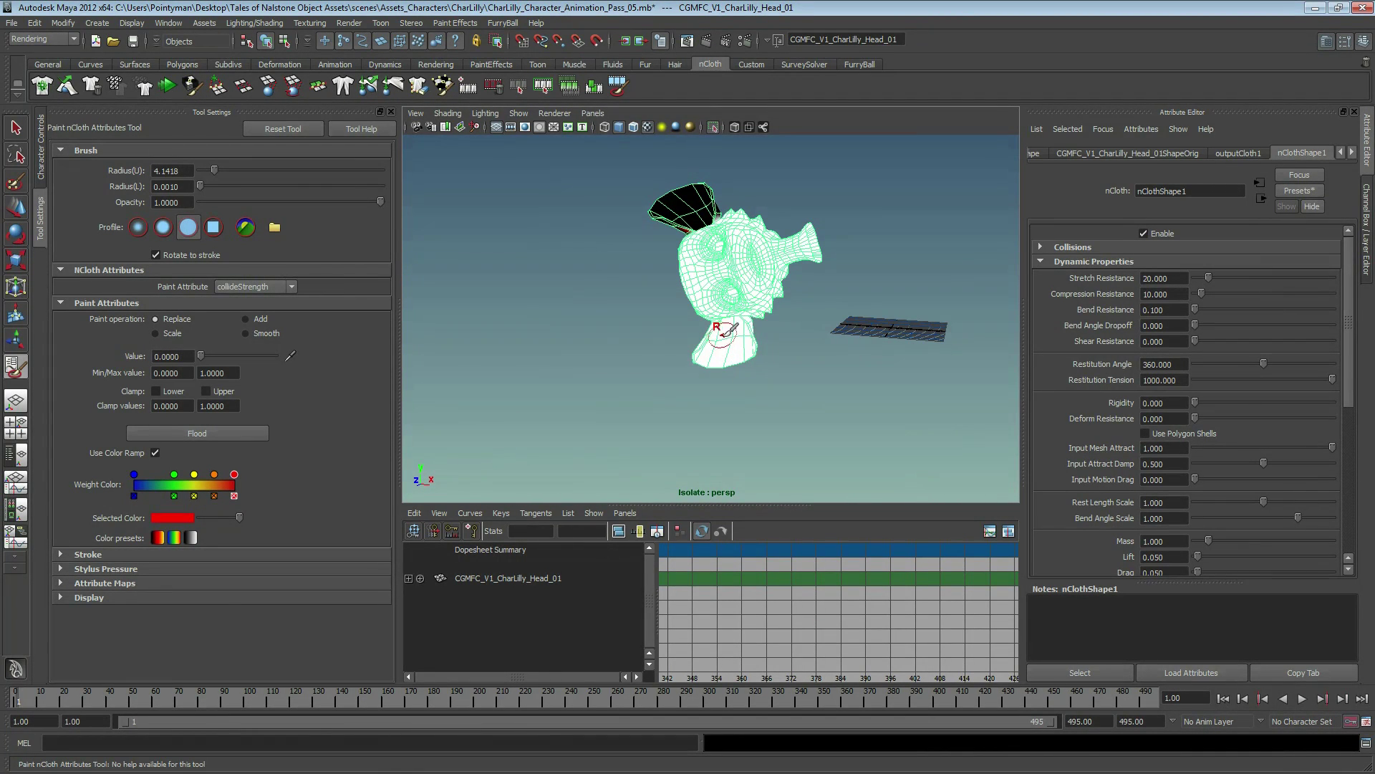
pyautogui.moveTo(725, 331)
pyautogui.keyDown('alt'); pyautogui.mouseDown()
pyautogui.moveTo(724, 359)
pyautogui.moveTo(690, 316)
pyautogui.moveTo(702, 308)
pyautogui.moveTo(620, 296)
pyautogui.mouseUp(); pyautogui.keyUp('alt')
# - Flood Smooth the weights into a gradient at the ear base, then exit painting
pyautogui.click(246, 333)
pyautogui.press('f')
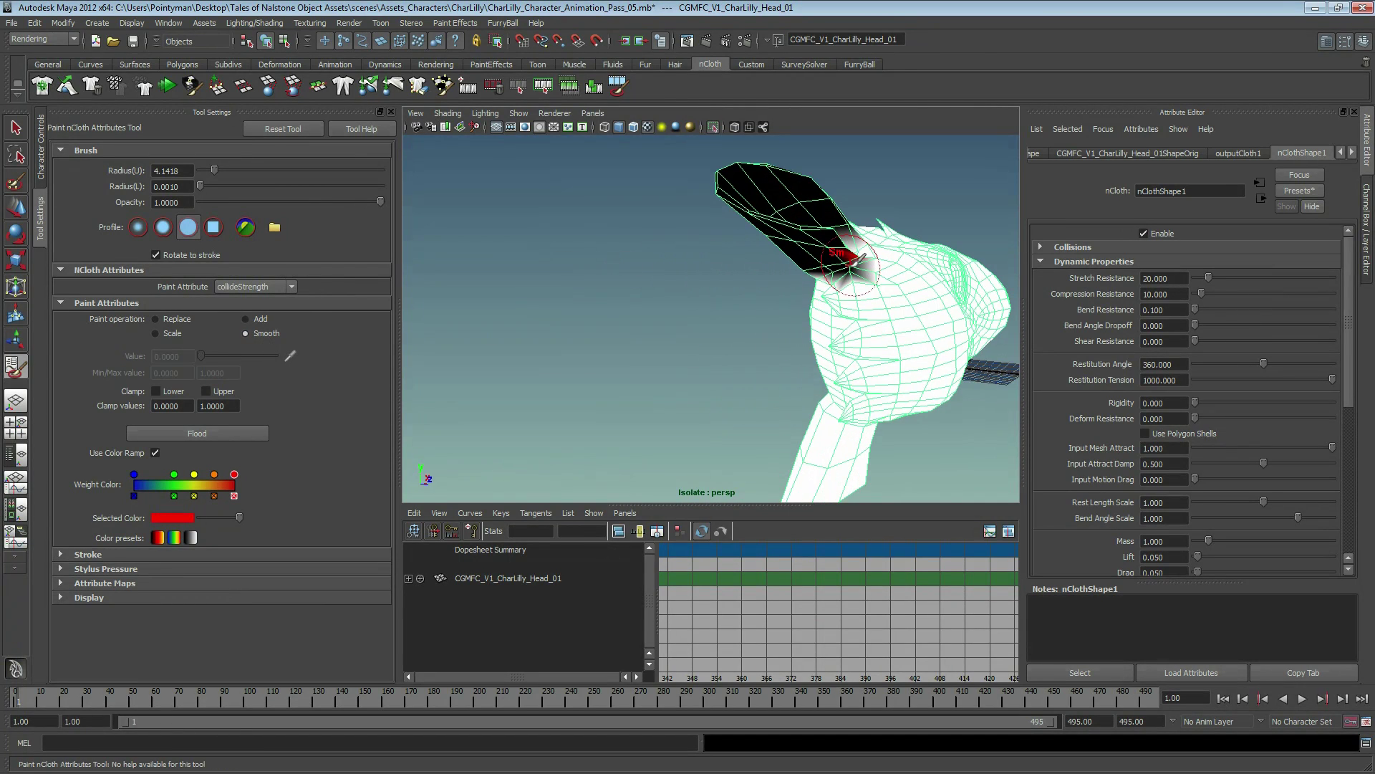
pyautogui.click(235, 438)
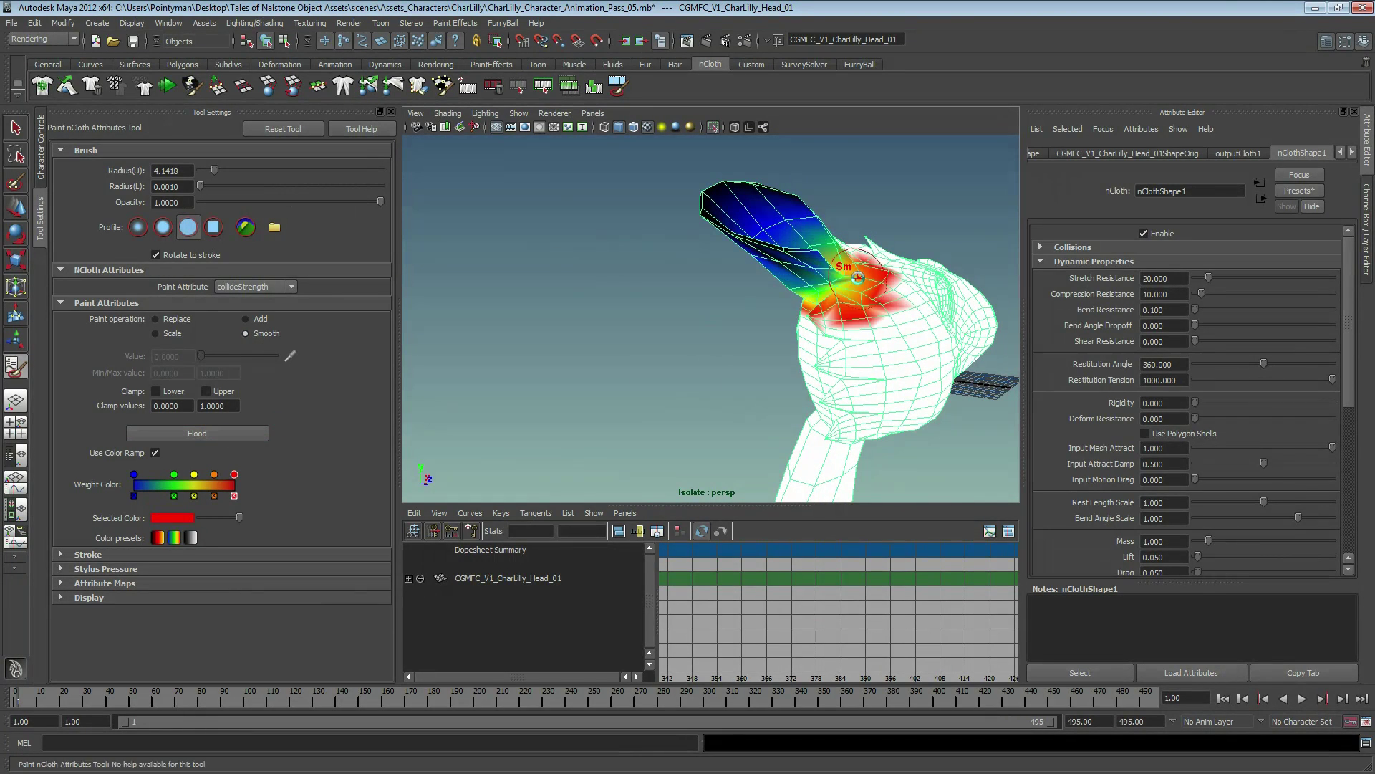
pyautogui.moveTo(723, 308)
pyautogui.keyDown('alt'); pyautogui.mouseDown()
pyautogui.moveTo(663, 305)
pyautogui.moveTo(675, 301)
pyautogui.mouseUp(); pyautogui.keyUp('alt')
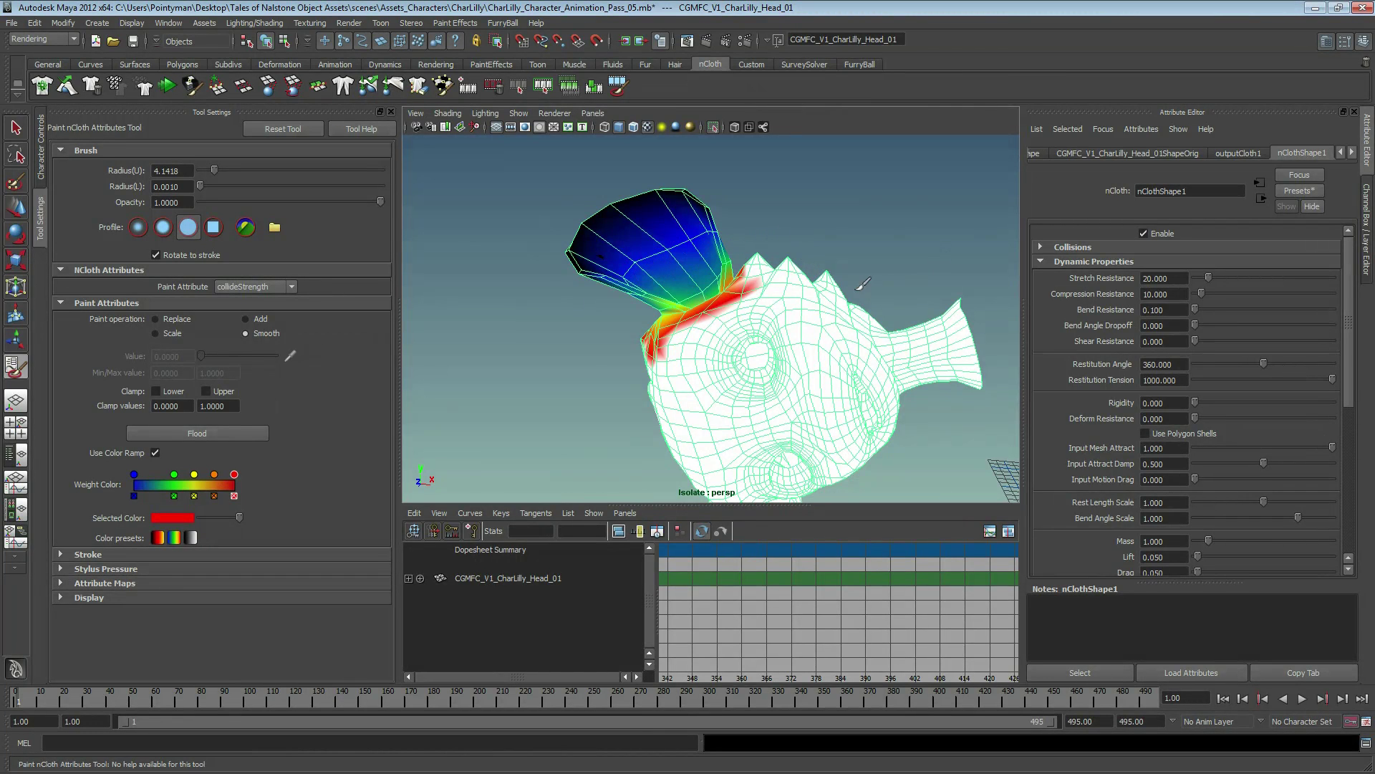
pyautogui.keyDown('alt'); pyautogui.moveTo(863, 283); pyautogui.dragTo(788, 294); pyautogui.keyUp('alt')
pyautogui.press('w')
pyautogui.click(899, 326)
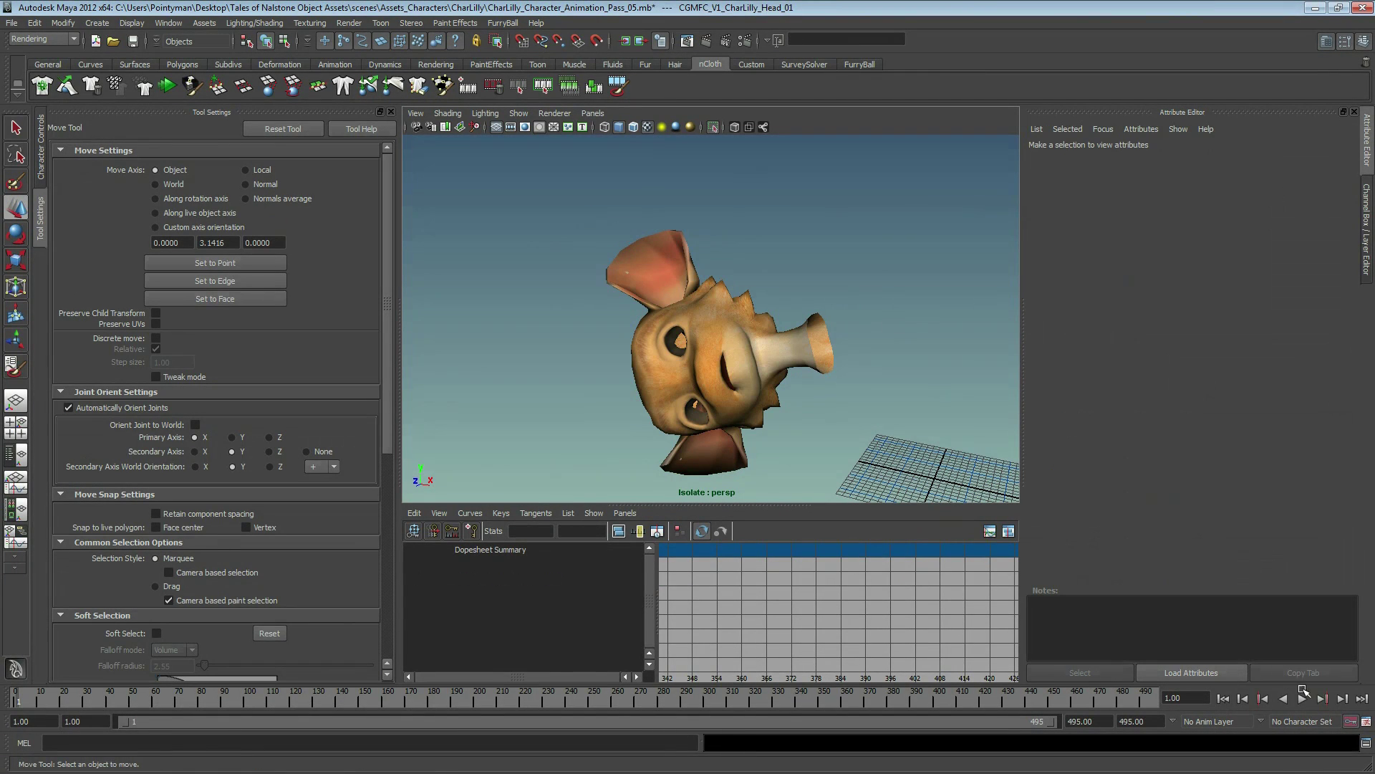
# - Set Animation Preferences playback speed to Play every frame and save
pyautogui.click(1366, 722)
pyautogui.click(563, 378)
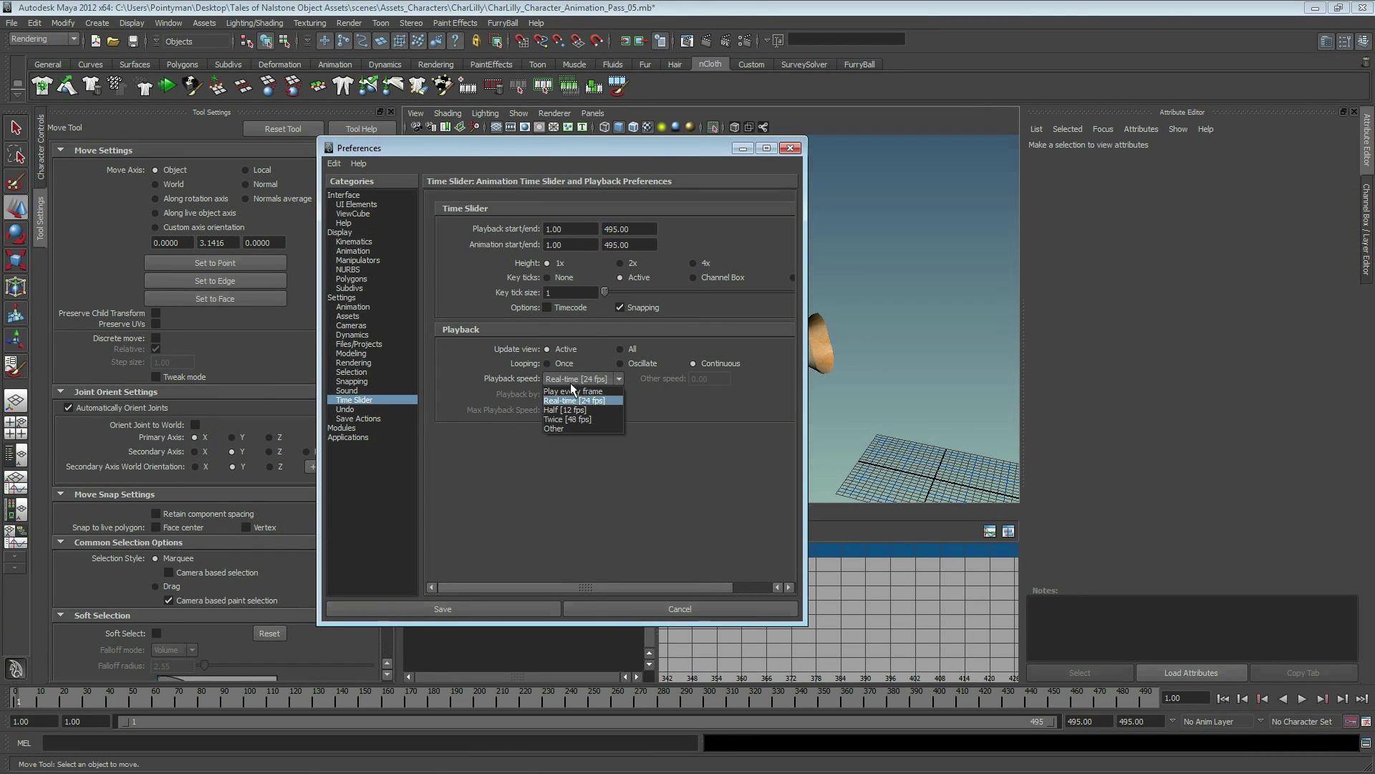
pyautogui.click(573, 391)
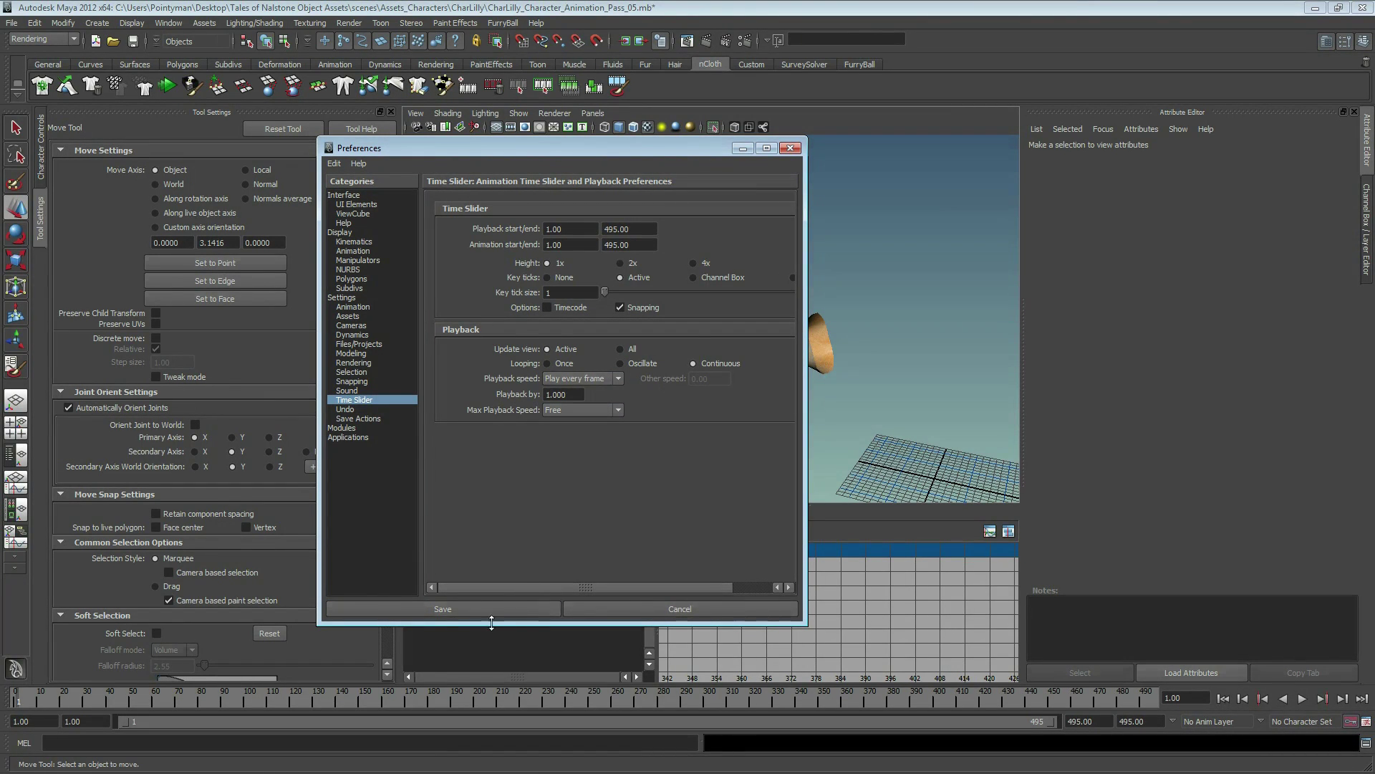
pyautogui.click(440, 608)
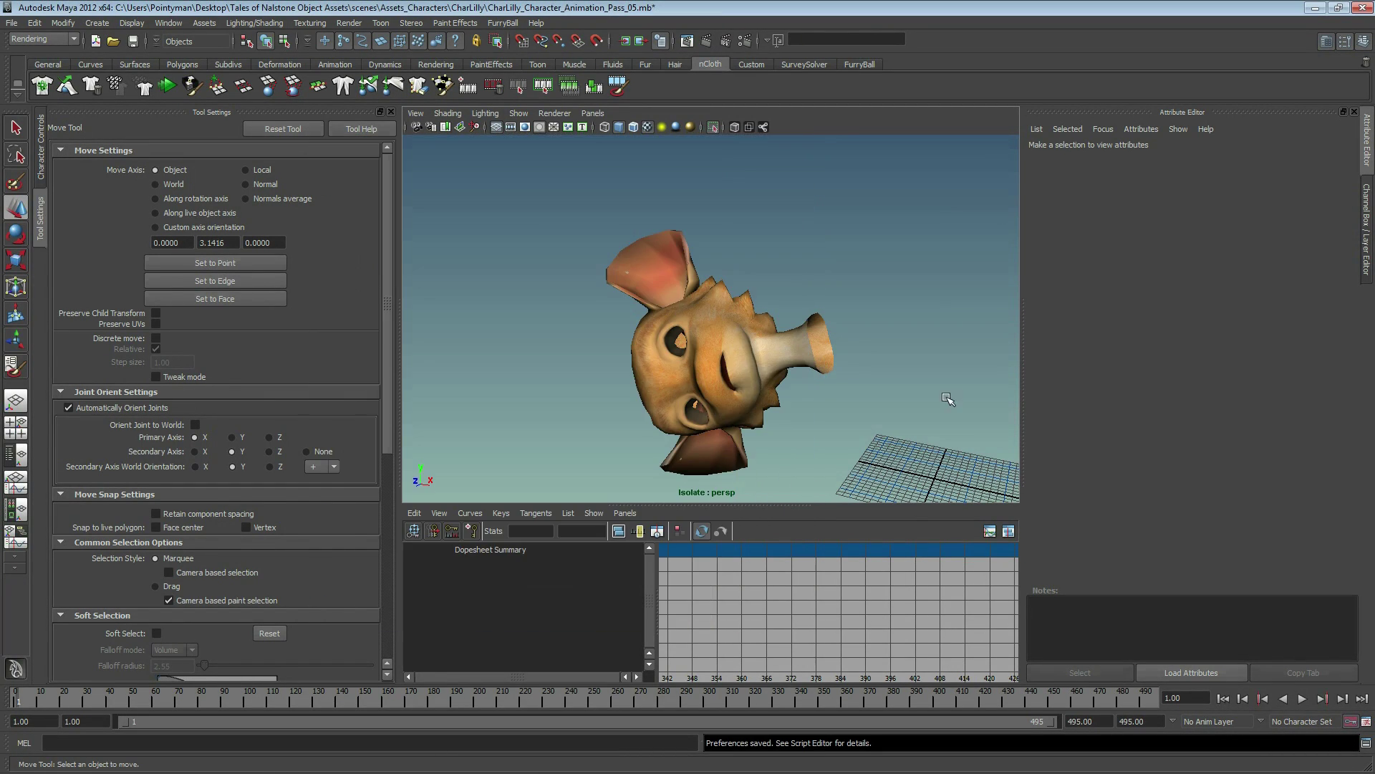
# - Exit isolate view to show the whole scene and play the animation
pyautogui.keyDown('alt'); pyautogui.moveTo(948, 399); pyautogui.dragTo(619, 254); pyautogui.keyUp('alt')
pyautogui.hotkey('ctrl', '1')
pyautogui.keyDown('alt'); pyautogui.moveTo(763, 206); pyautogui.dragTo(686, 380); pyautogui.keyUp('alt')
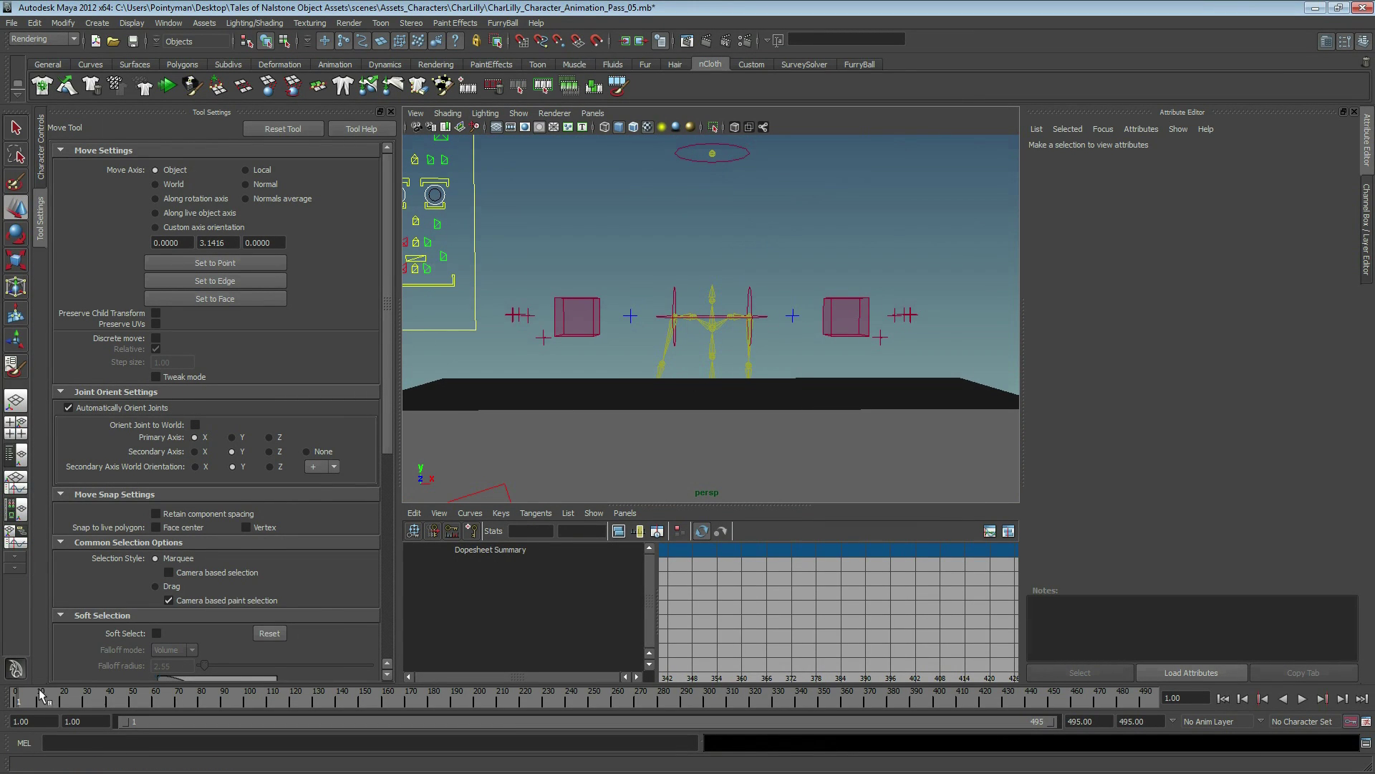
pyautogui.click(1302, 699)
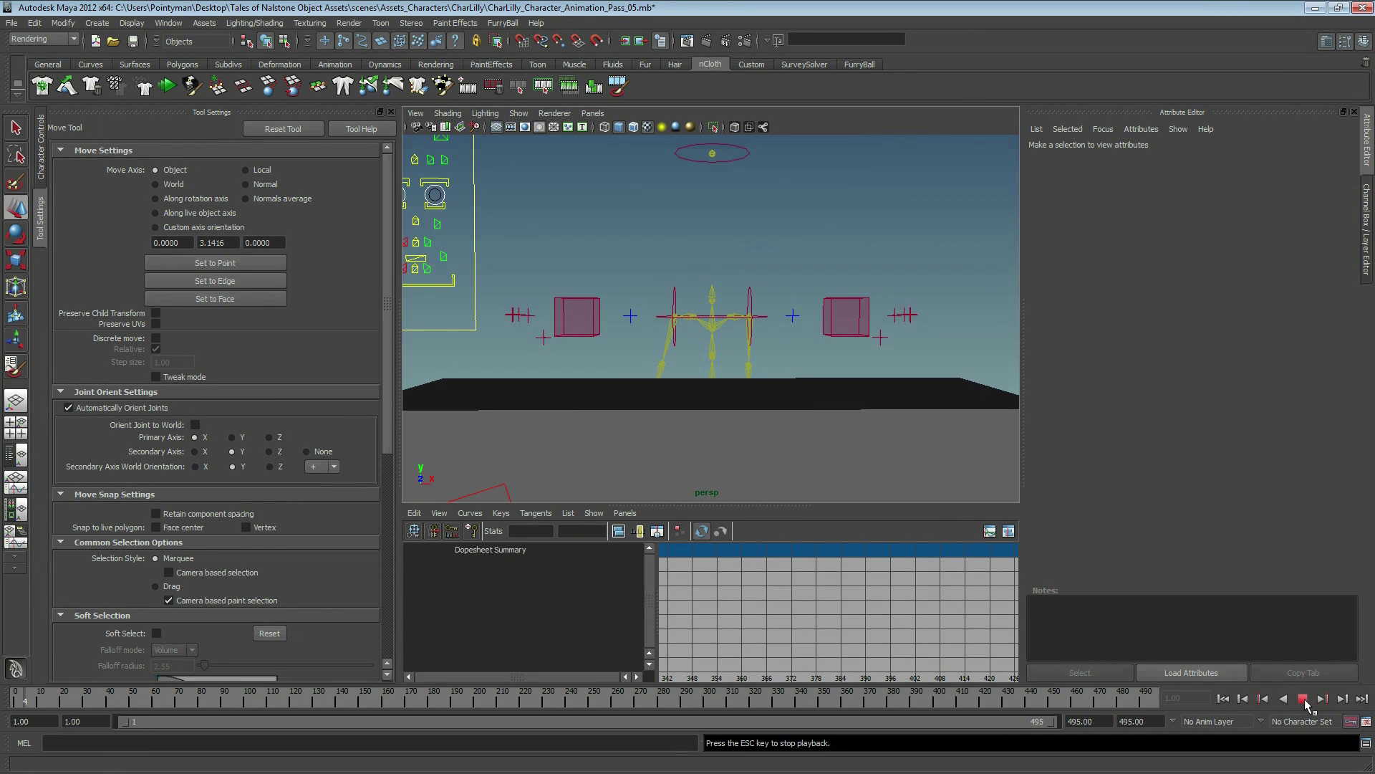
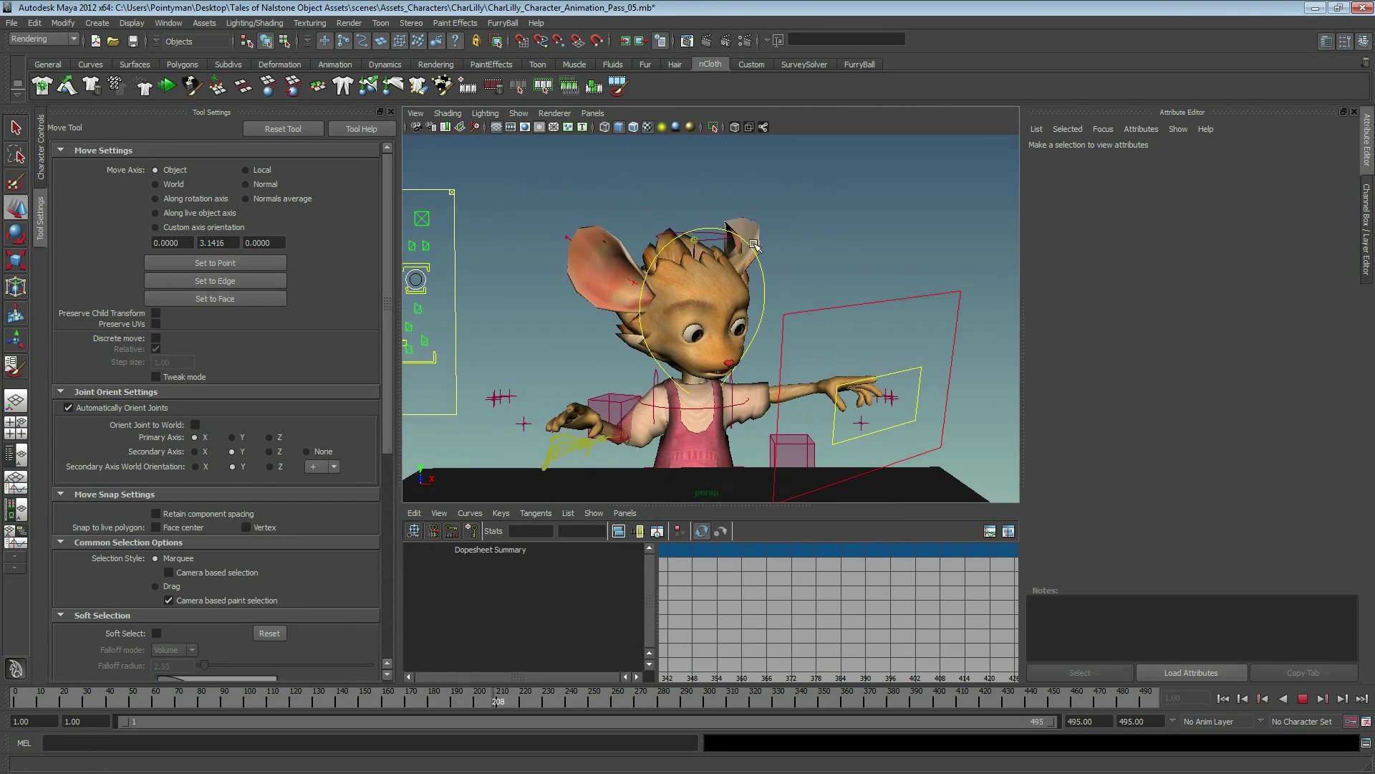
# - Stop playback, select CharLilly's head mesh and rewind to frame 1
pyautogui.press('Escape')
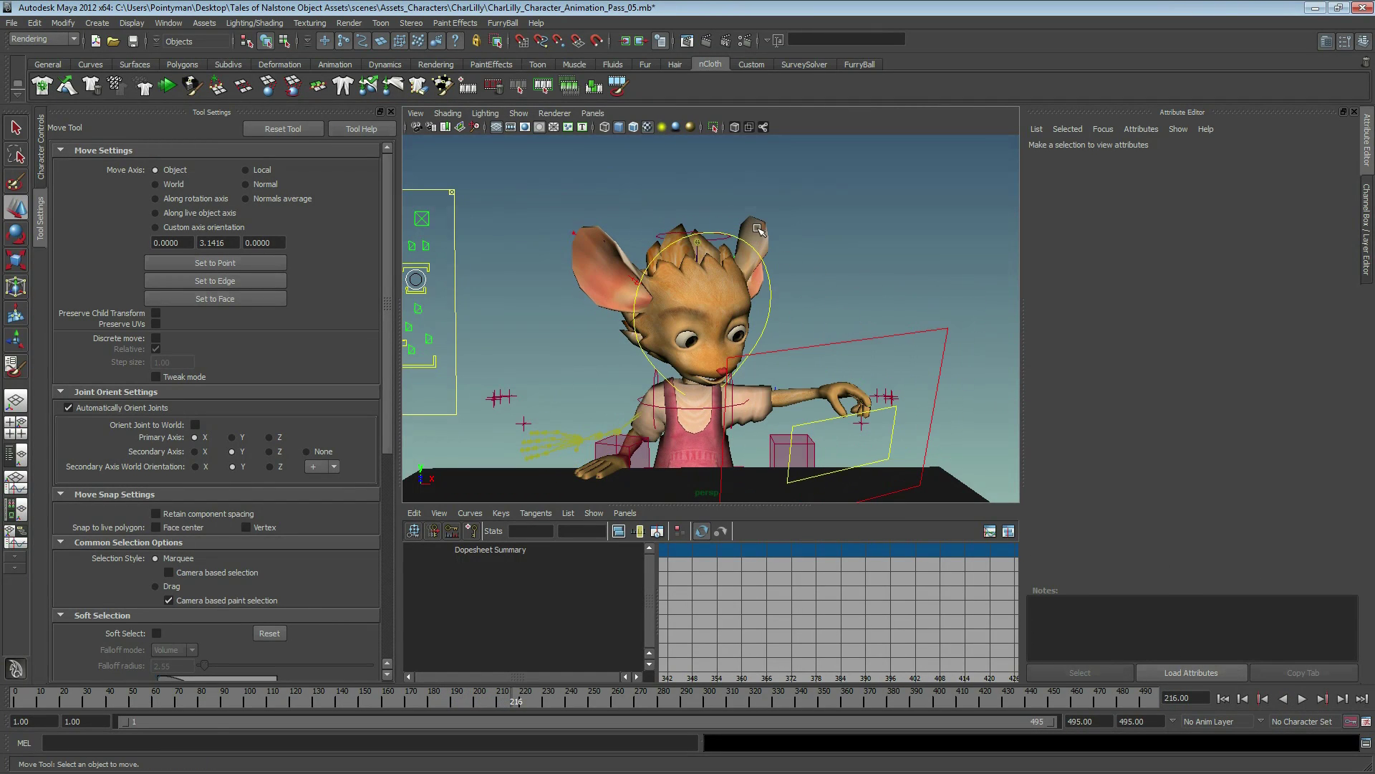
pyautogui.click(758, 230)
pyautogui.click(587, 231)
pyautogui.moveTo(28, 691); pyautogui.dragTo(17, 690)
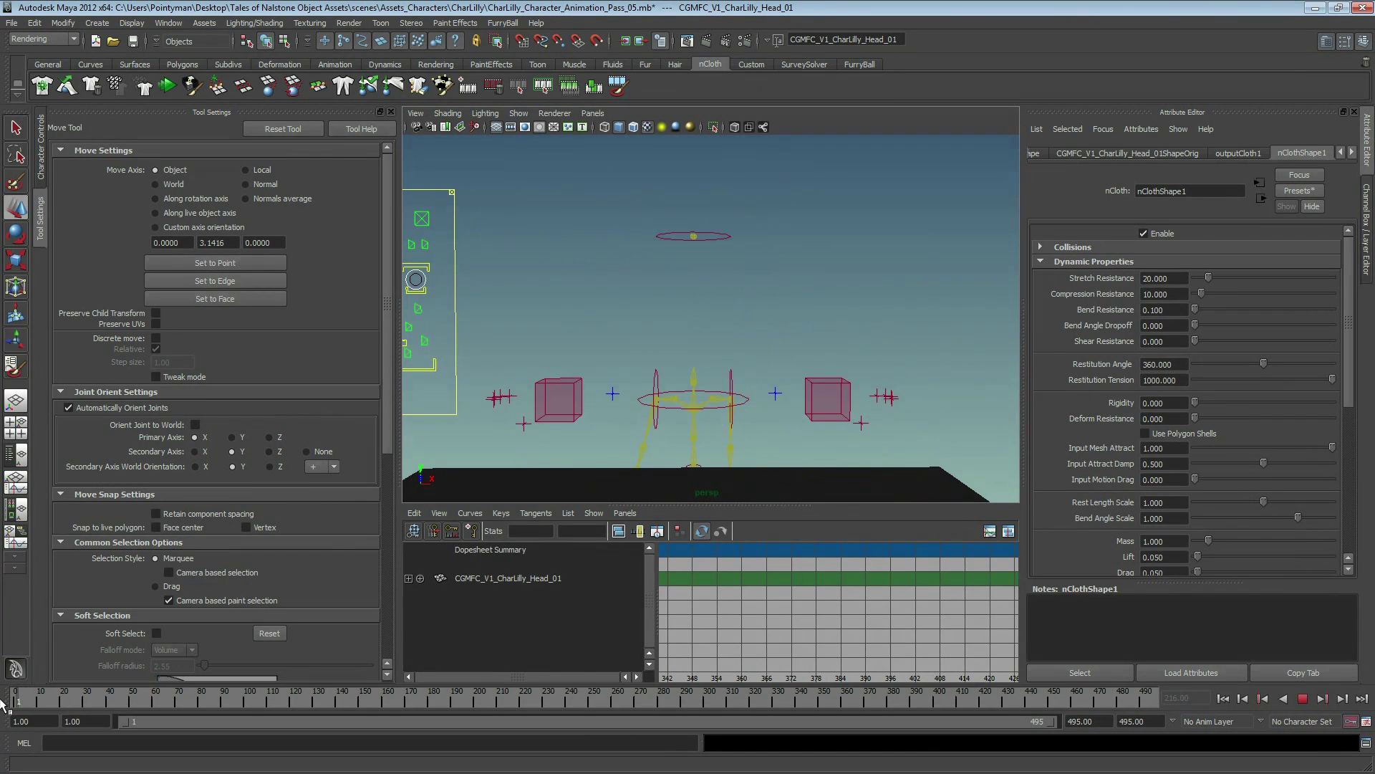
# - Replace the head nCloth settings with the tshirt preset, deselect, and play the simulation
pyautogui.click(1301, 191)
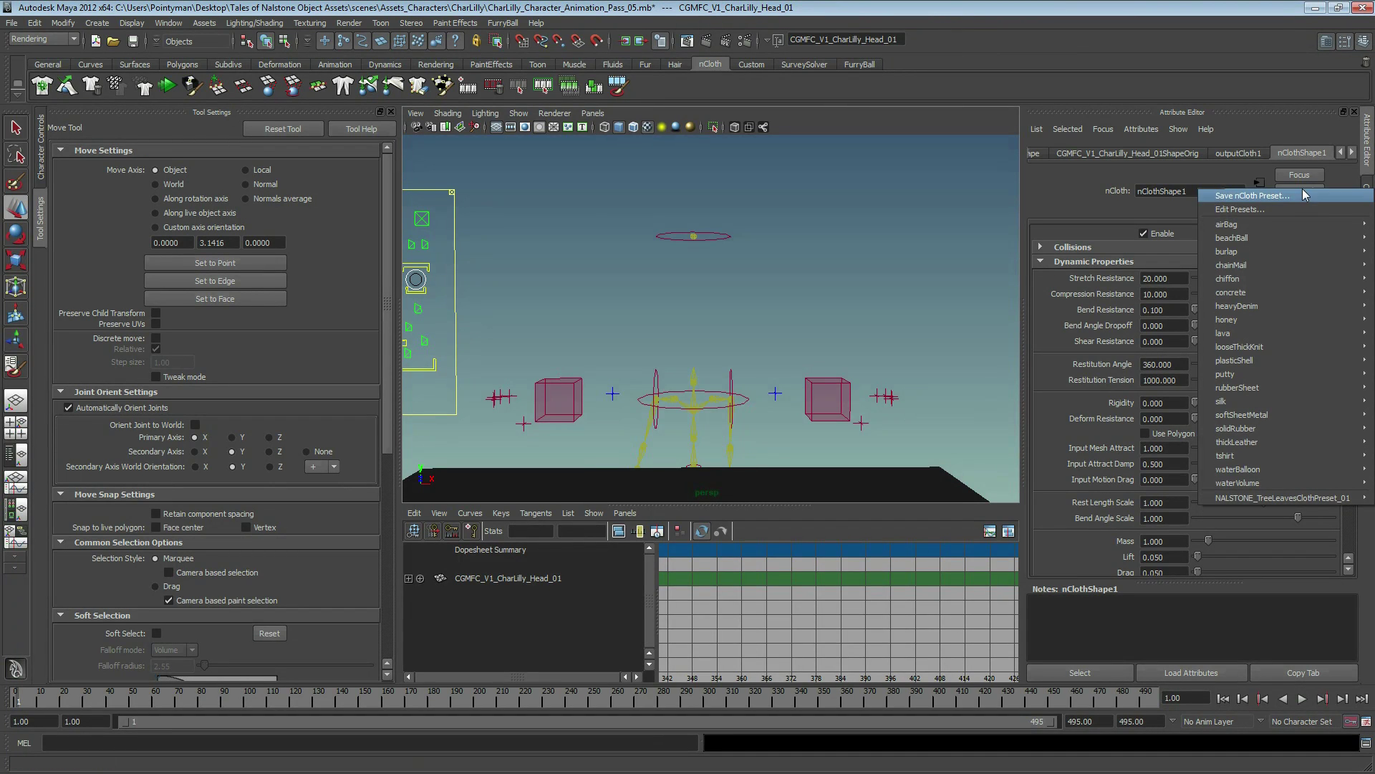
pyautogui.press('Escape')
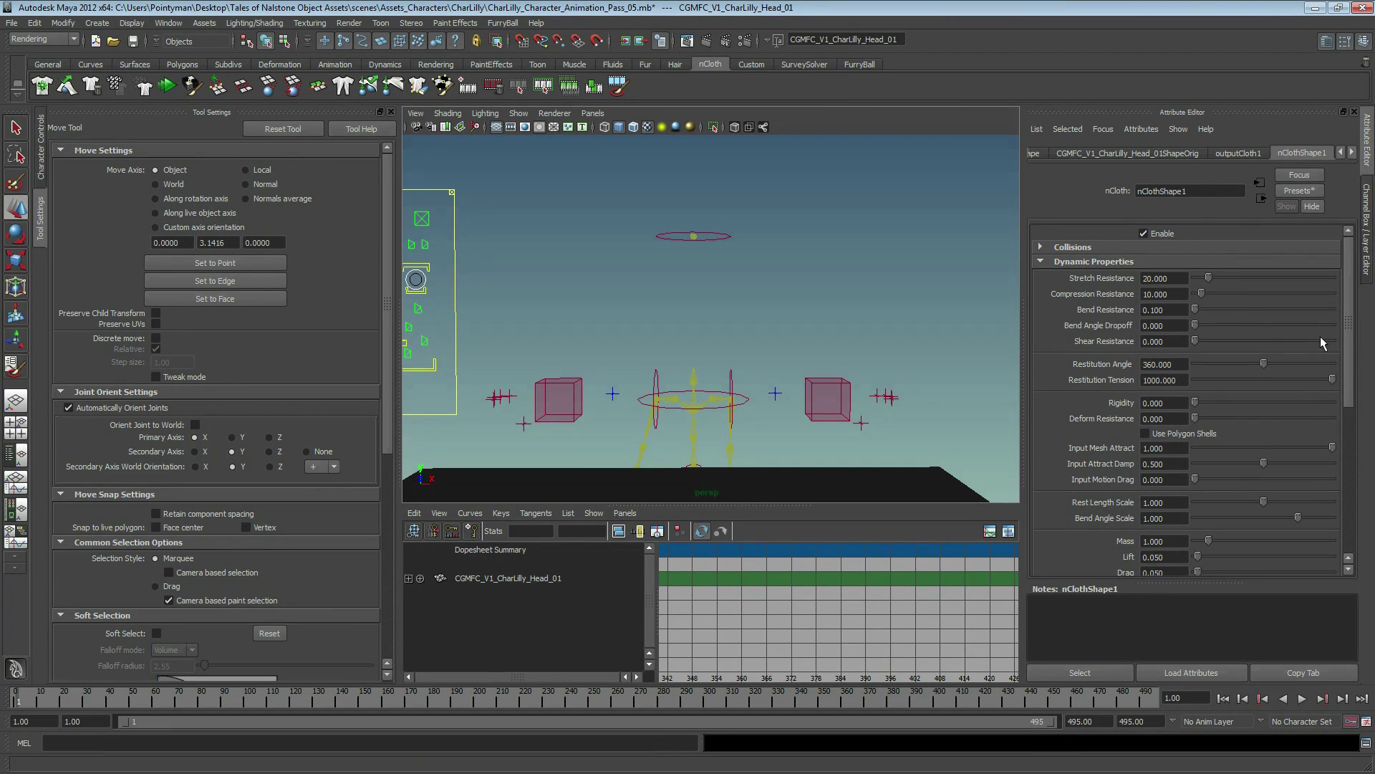
pyautogui.click(1302, 192)
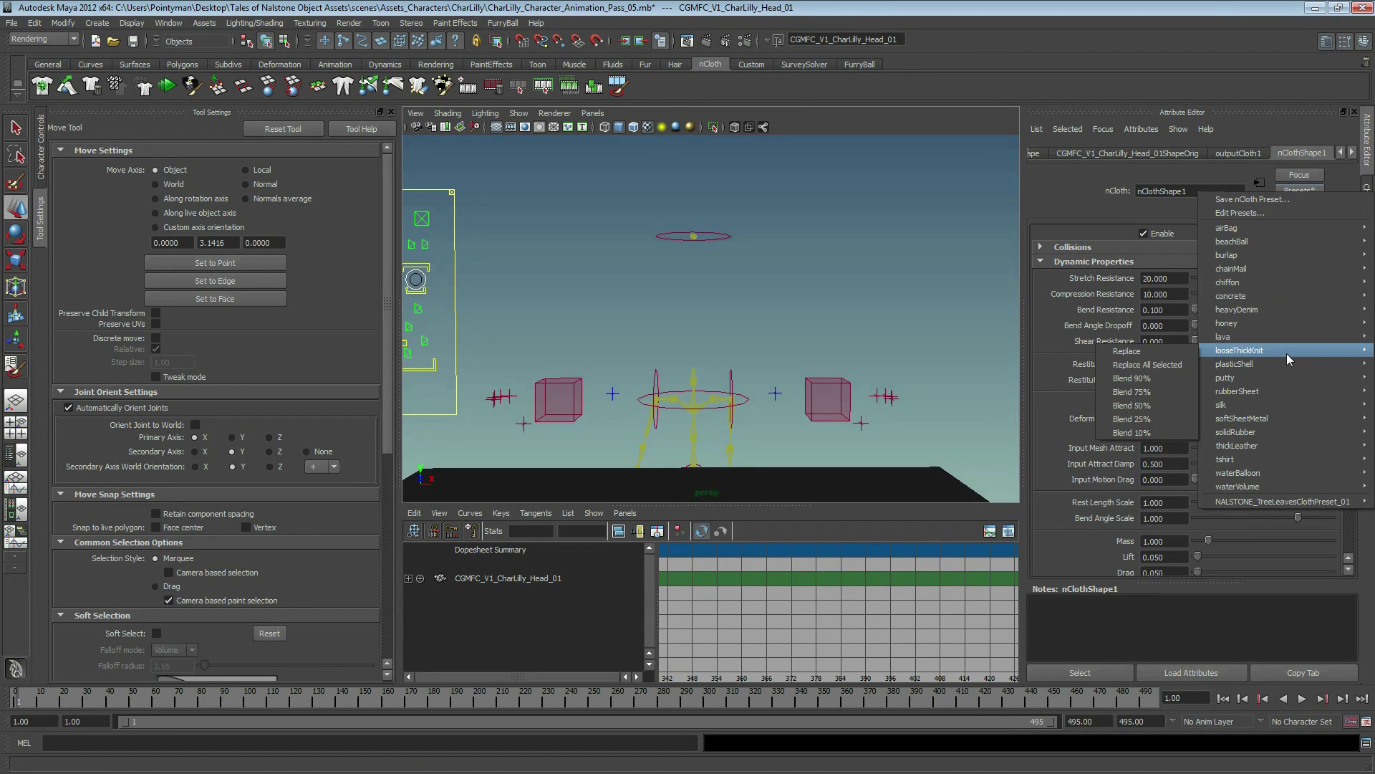
pyautogui.moveTo(1237, 445)
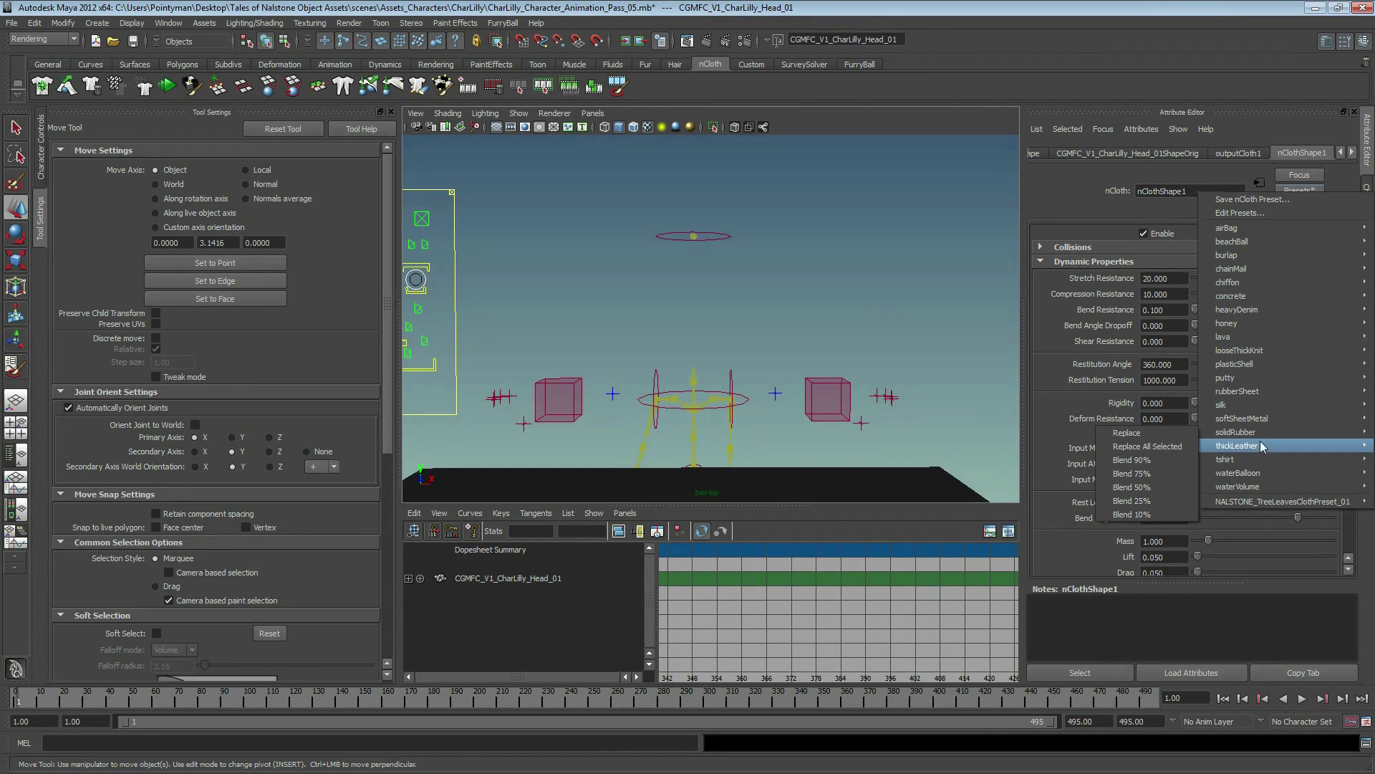
pyautogui.click(1141, 466)
pyautogui.click(611, 289)
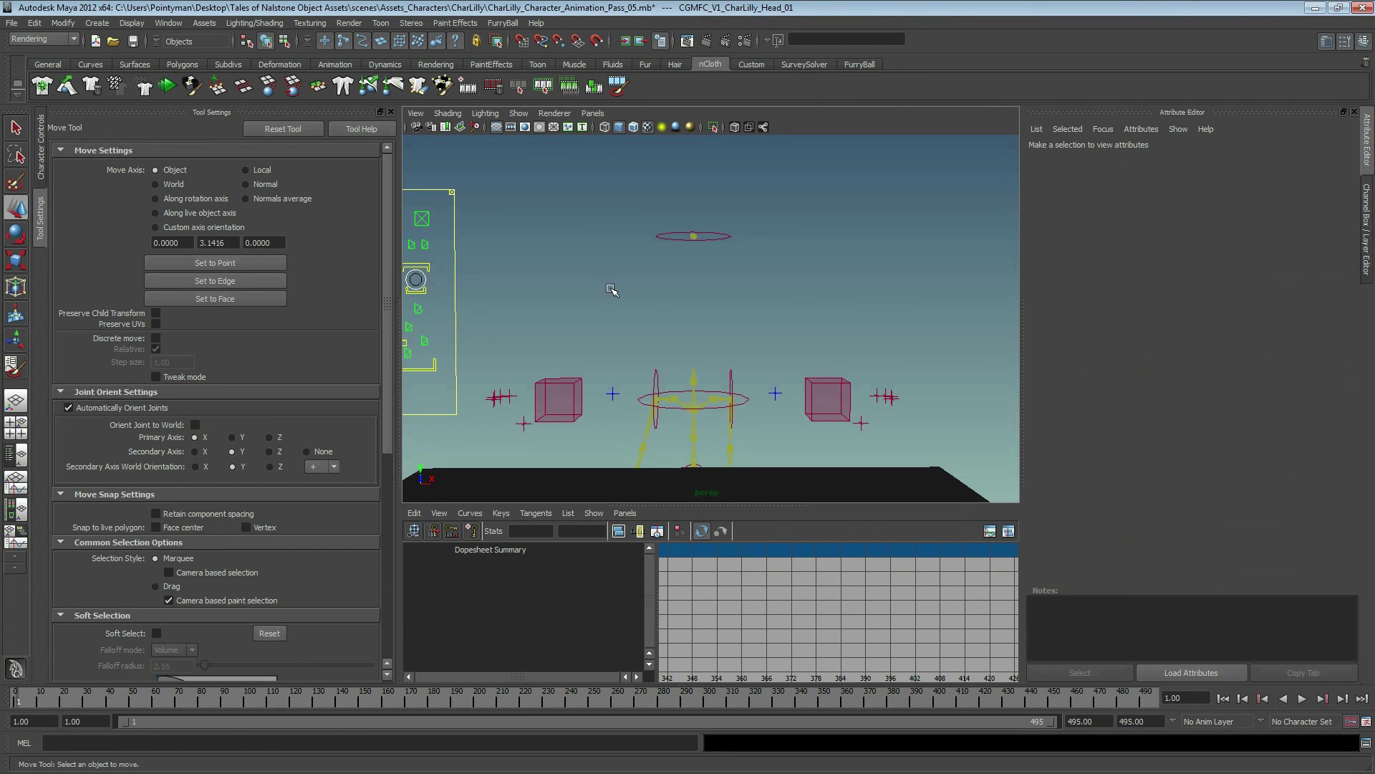
pyautogui.click(1302, 698)
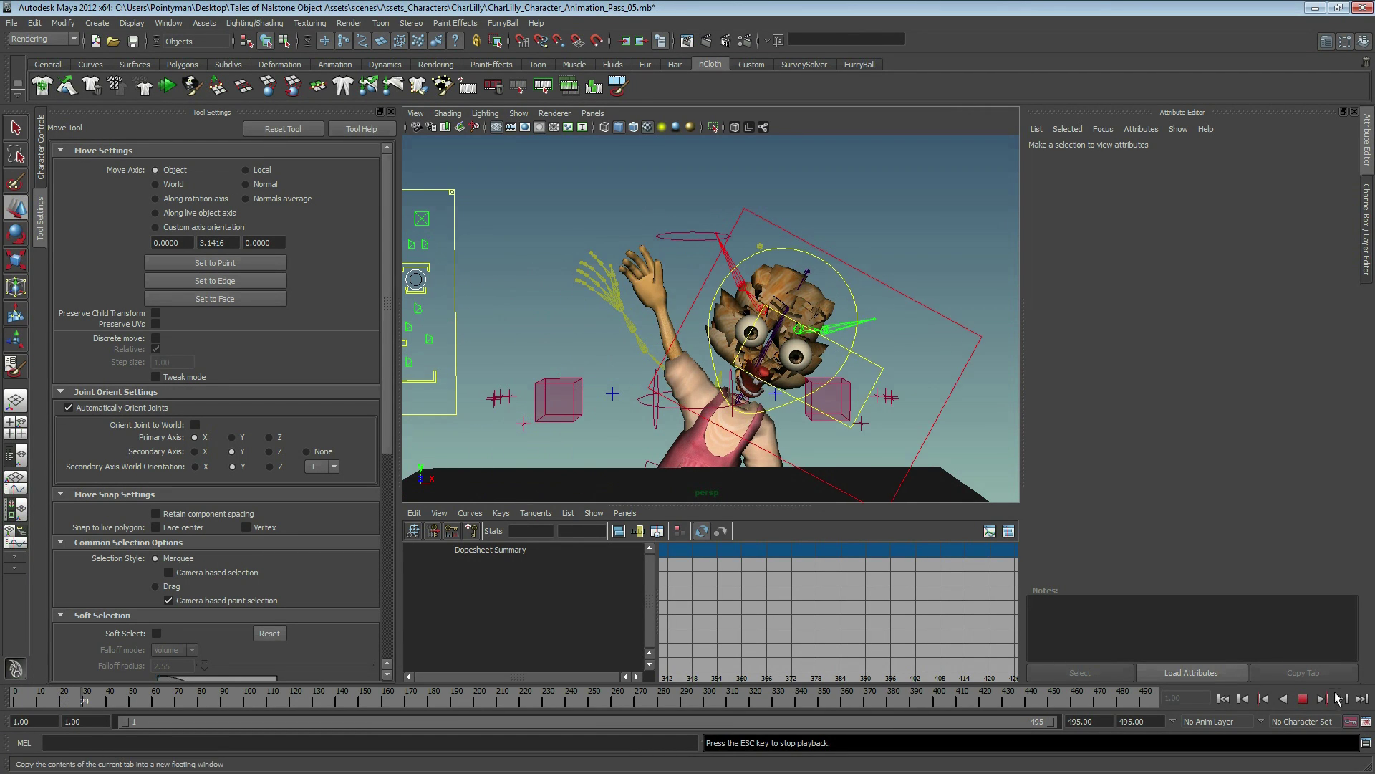
# - Rewind to frame 1, select the head mesh, reframe the whole rig and replay the head simulation
pyautogui.click(1302, 699)
pyautogui.moveTo(56, 704); pyautogui.dragTo(17, 703)
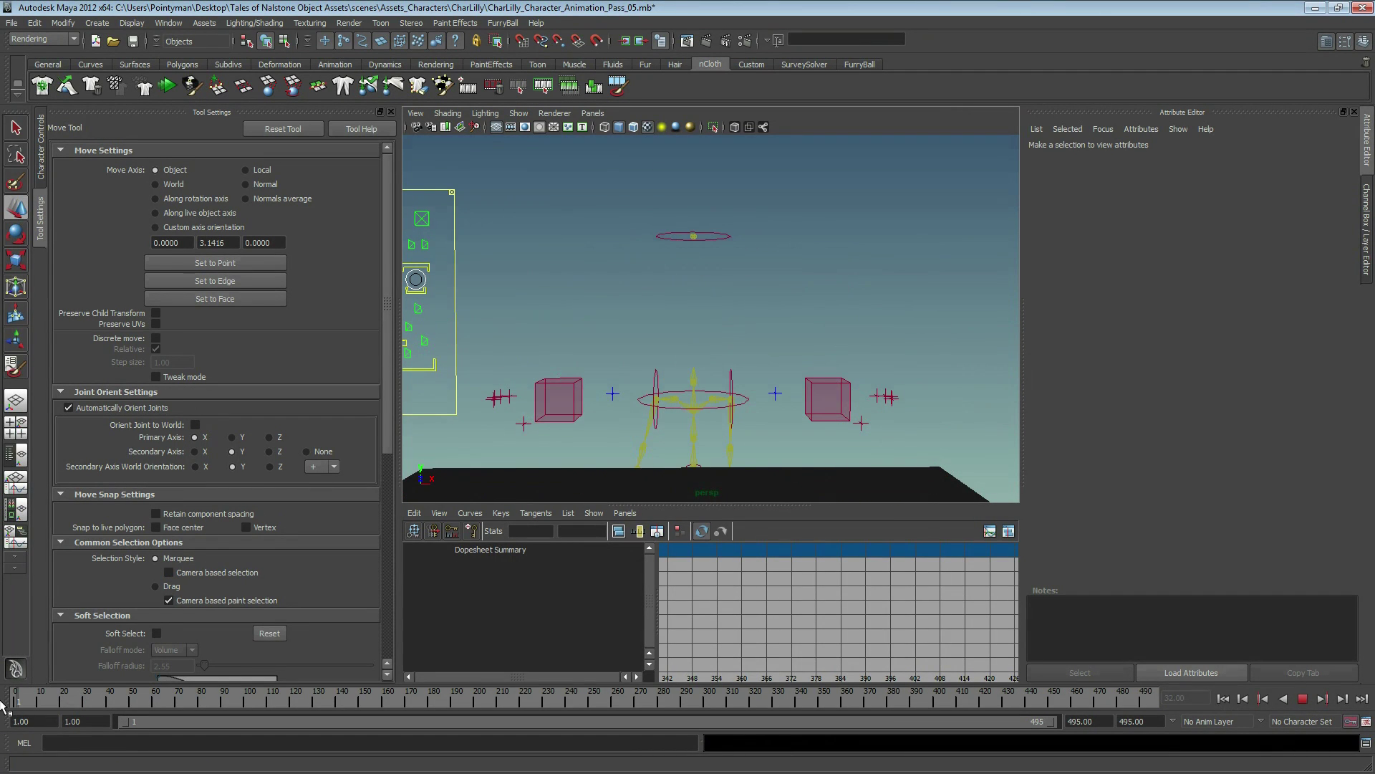
pyautogui.keyDown('alt'); pyautogui.moveTo(709, 315); pyautogui.dragTo(656, 300); pyautogui.keyUp('alt')
pyautogui.click(770, 417)
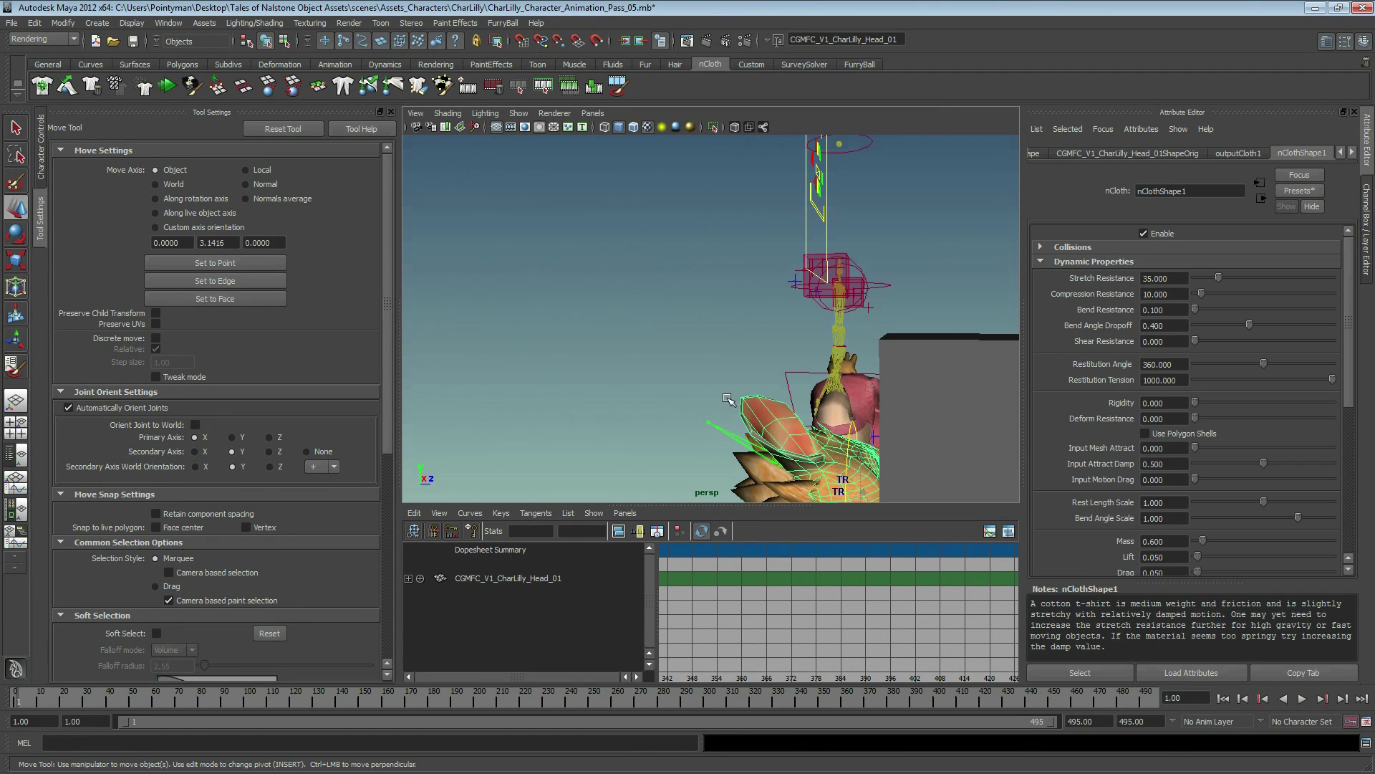
pyautogui.keyDown('alt'); pyautogui.moveTo(770, 416); pyautogui.dragTo(757, 391); pyautogui.keyUp('alt')
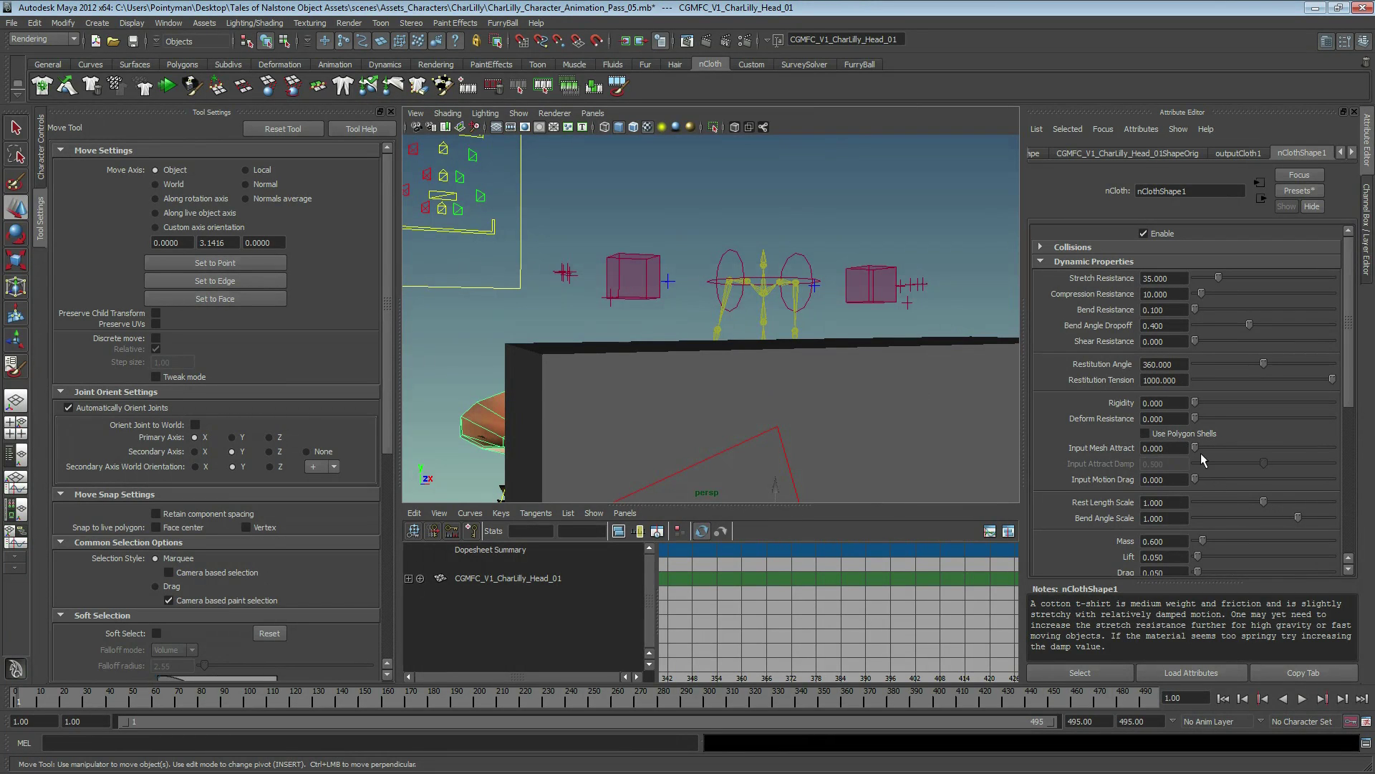
pyautogui.keyDown('alt'); pyautogui.moveTo(716, 315); pyautogui.dragTo(688, 308); pyautogui.keyUp('alt')
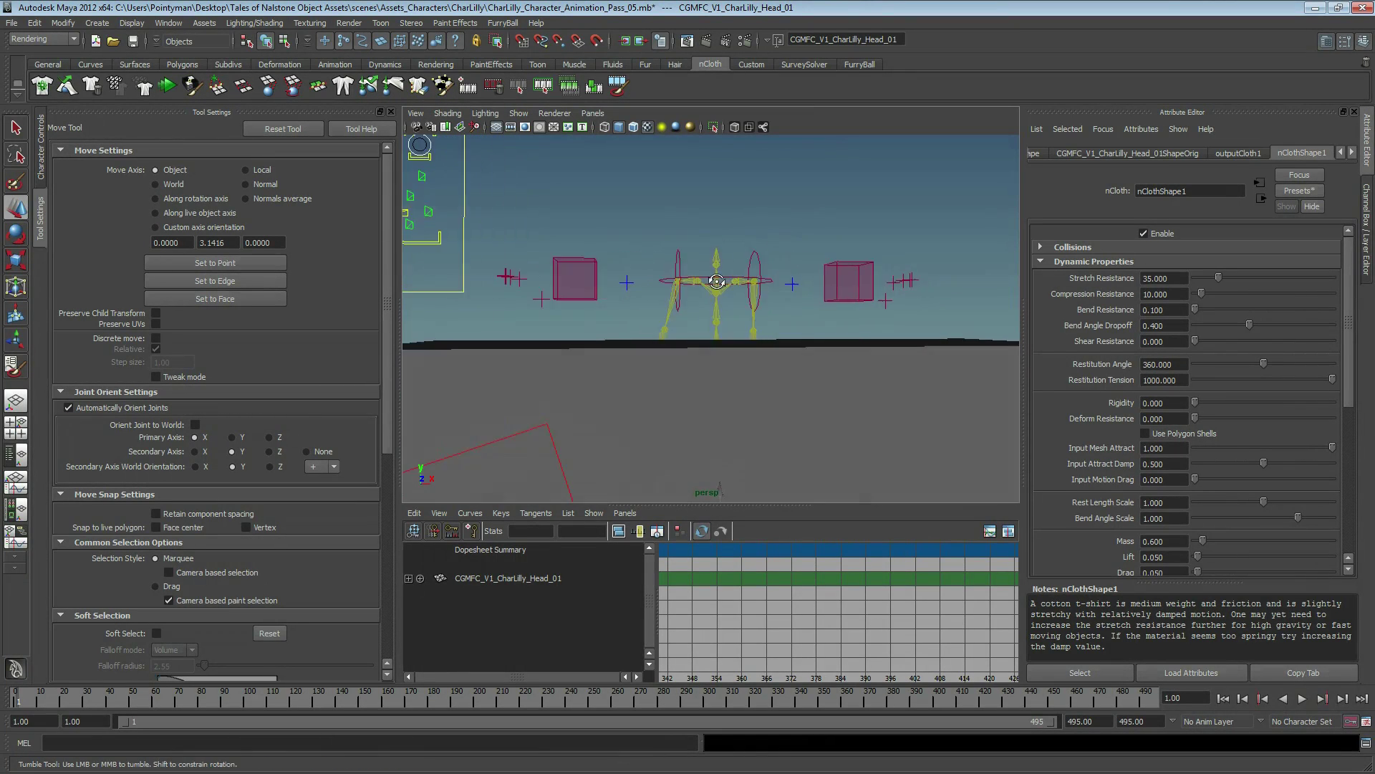
pyautogui.keyDown('alt'); pyautogui.moveTo(687, 308); pyautogui.dragTo(665, 313, button='right'); pyautogui.keyUp('alt')
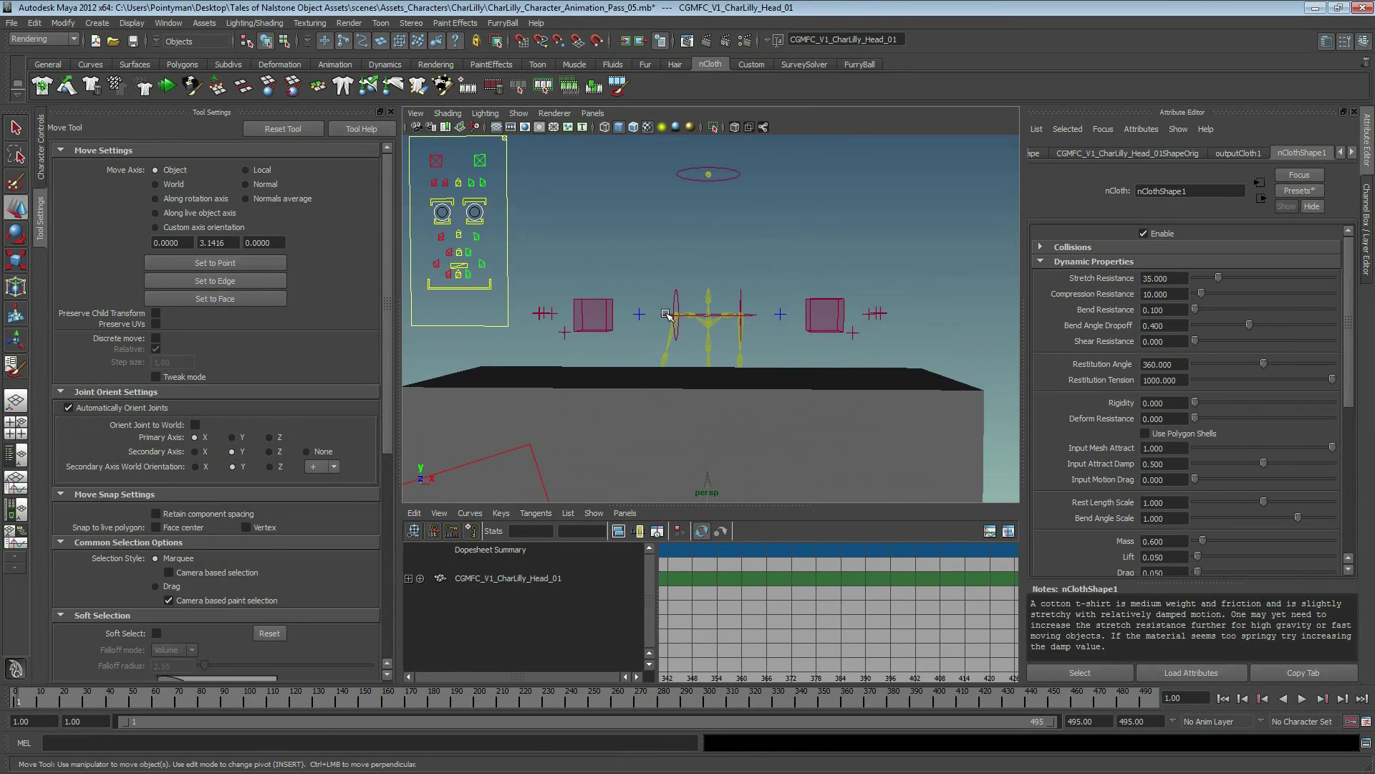
pyautogui.keyDown('alt'); pyautogui.moveTo(666, 314); pyautogui.dragTo(669, 344, button='middle'); pyautogui.keyUp('alt')
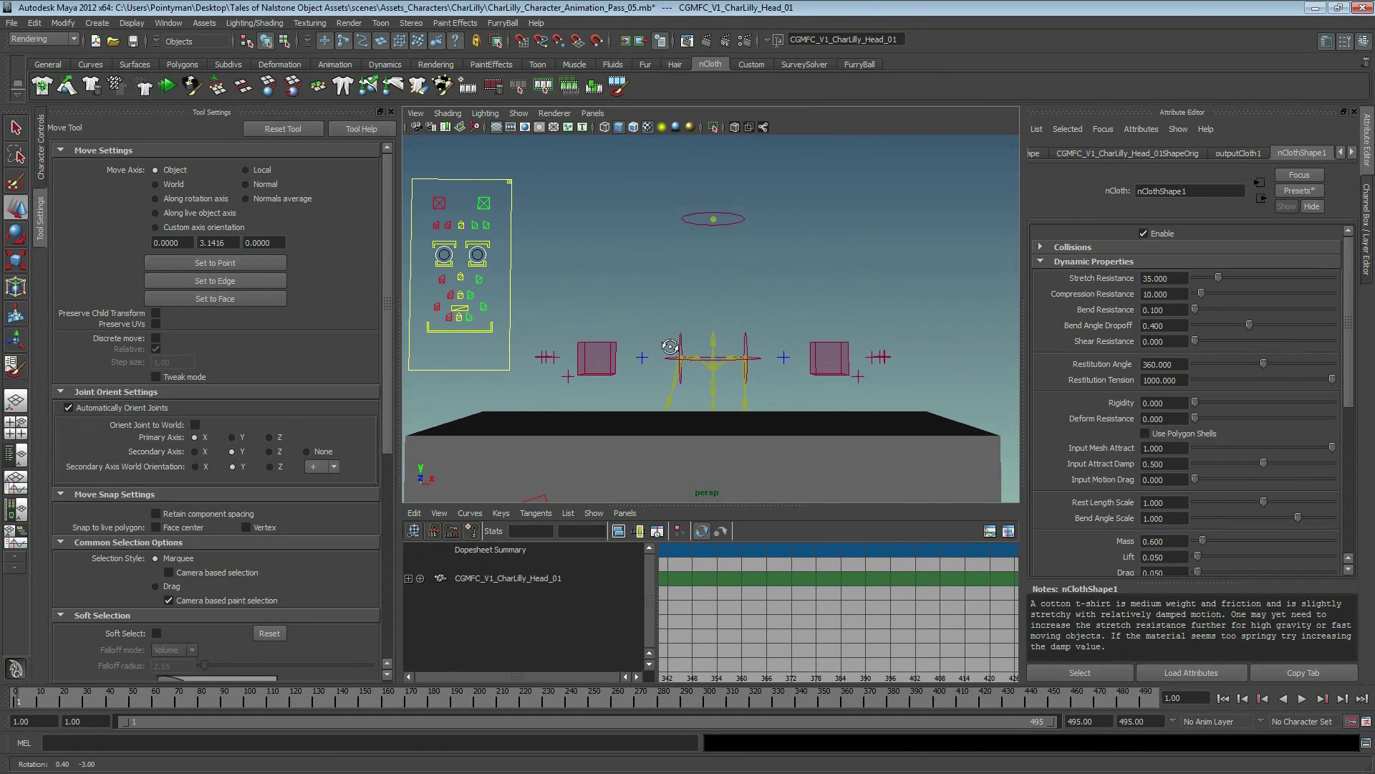
pyautogui.click(1302, 699)
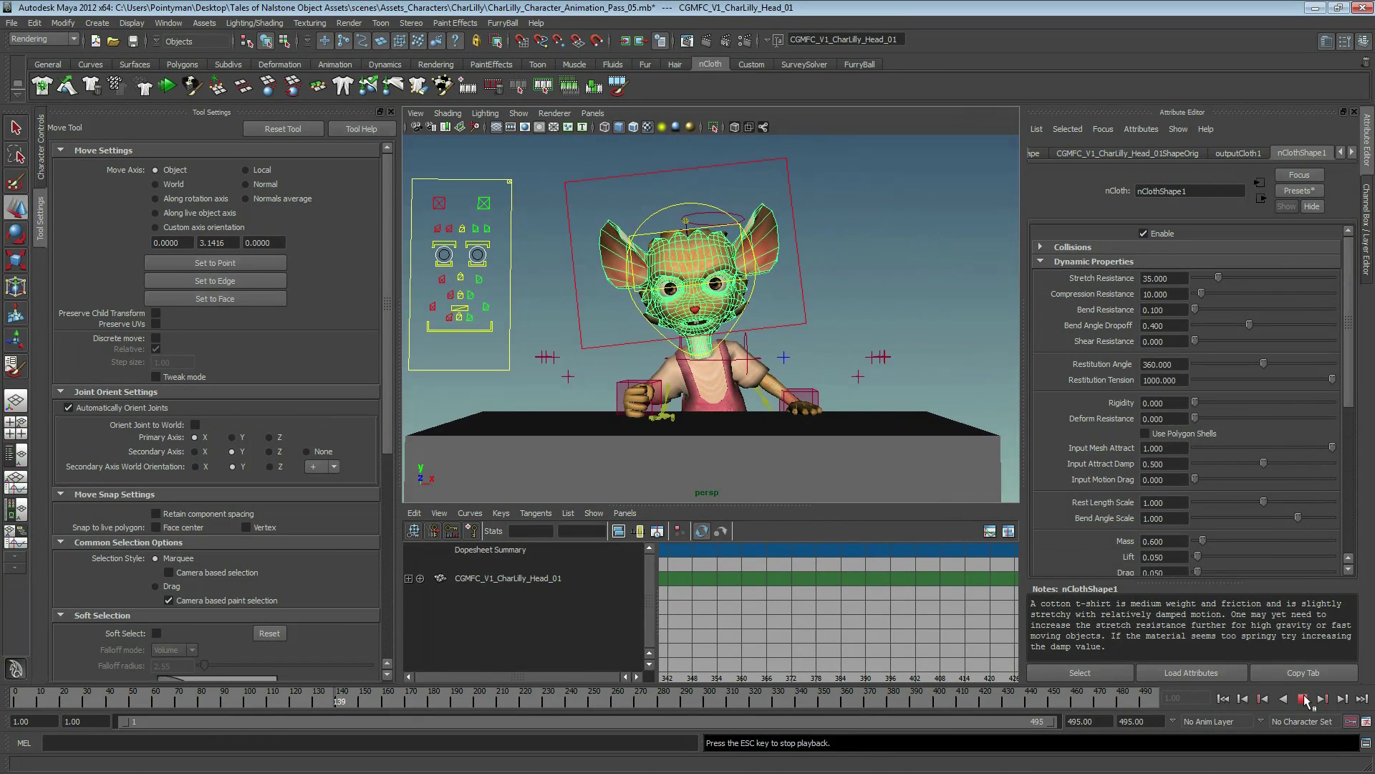
# - Stop at frame 142, lower the head's Stretch Resistance to 18.750 and expand Collisions
pyautogui.click(1303, 698)
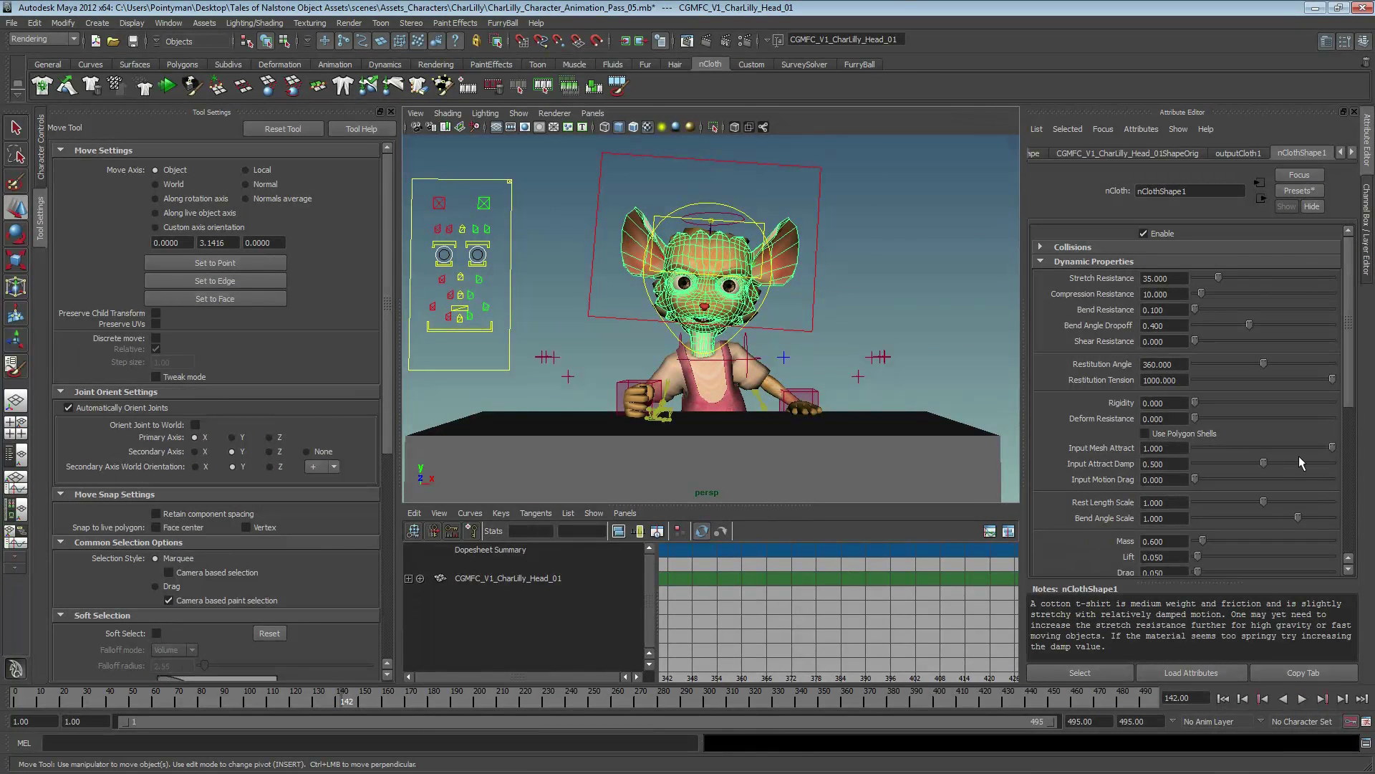
pyautogui.press('space')
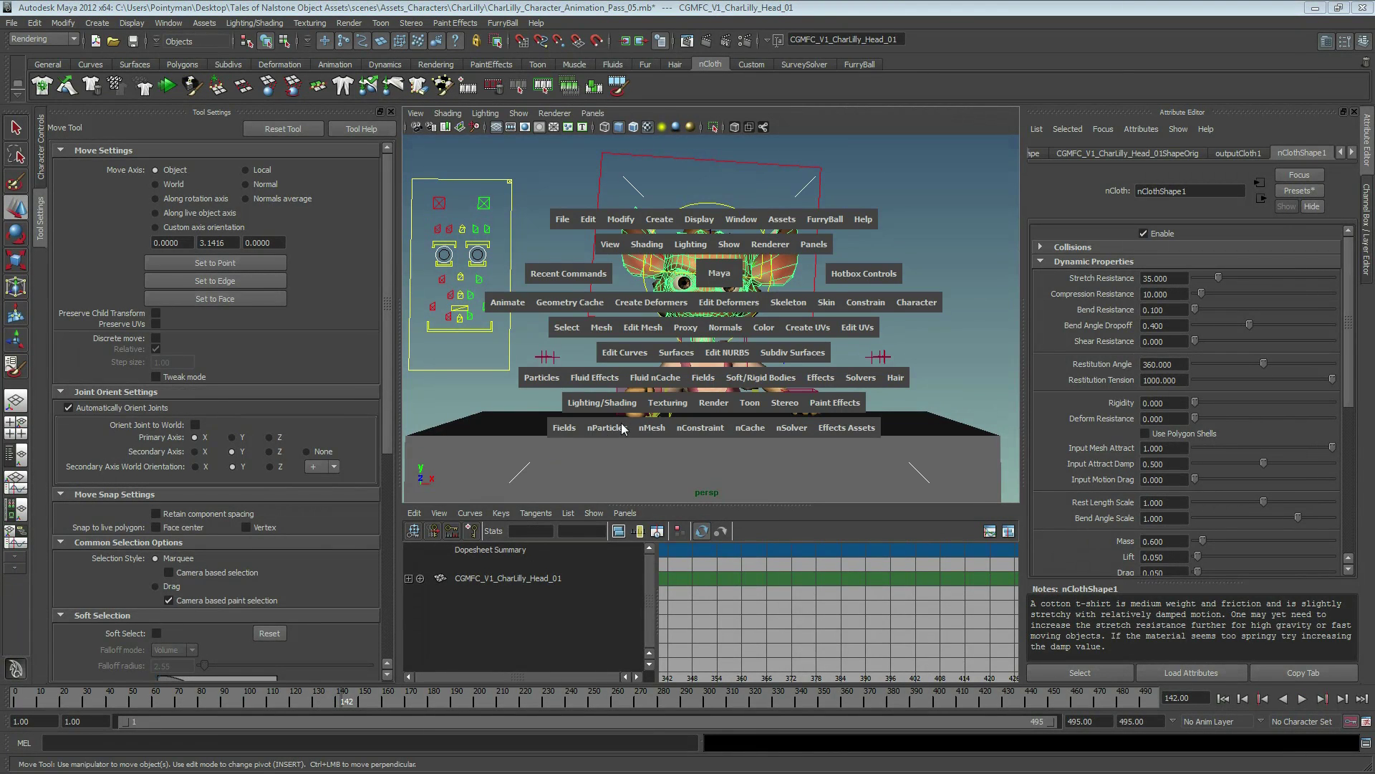
pyautogui.click(652, 427)
pyautogui.moveTo(691, 582)
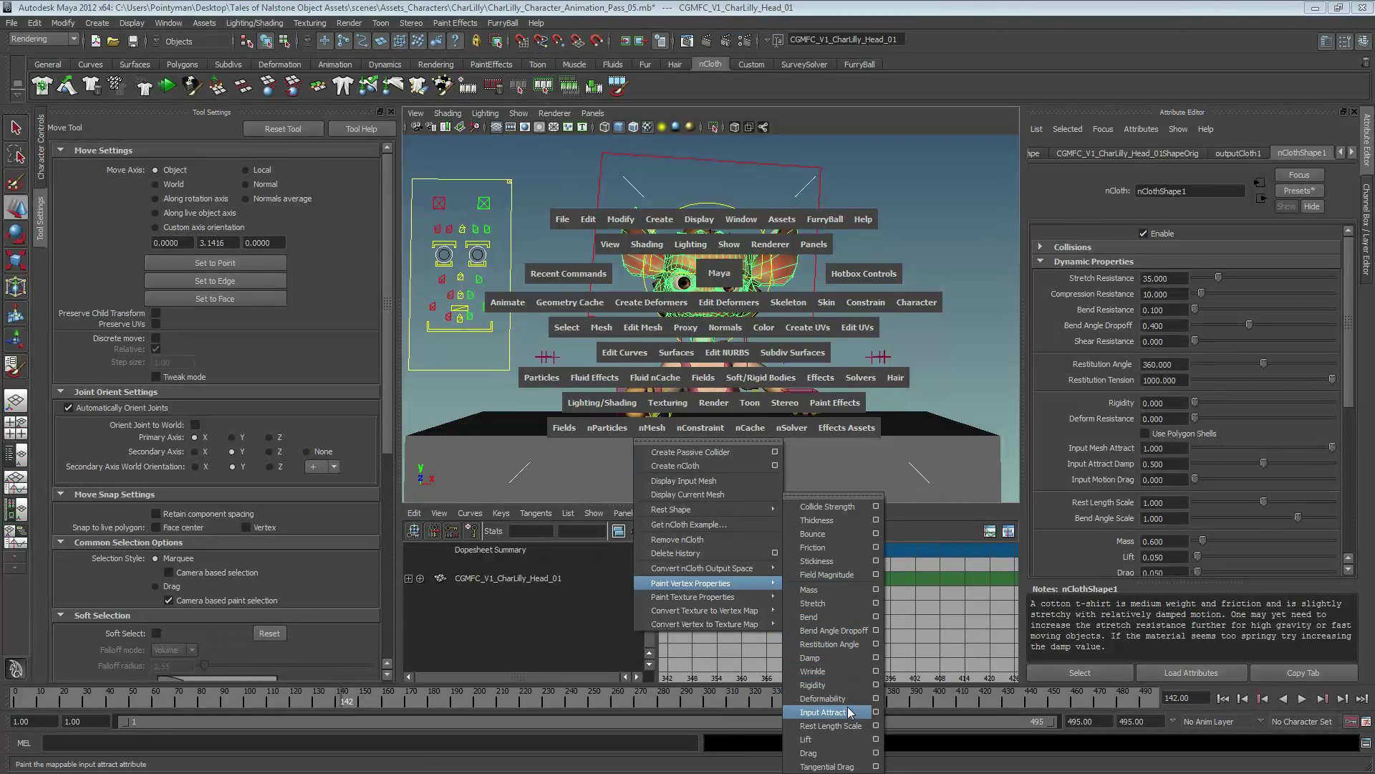
pyautogui.click(874, 714)
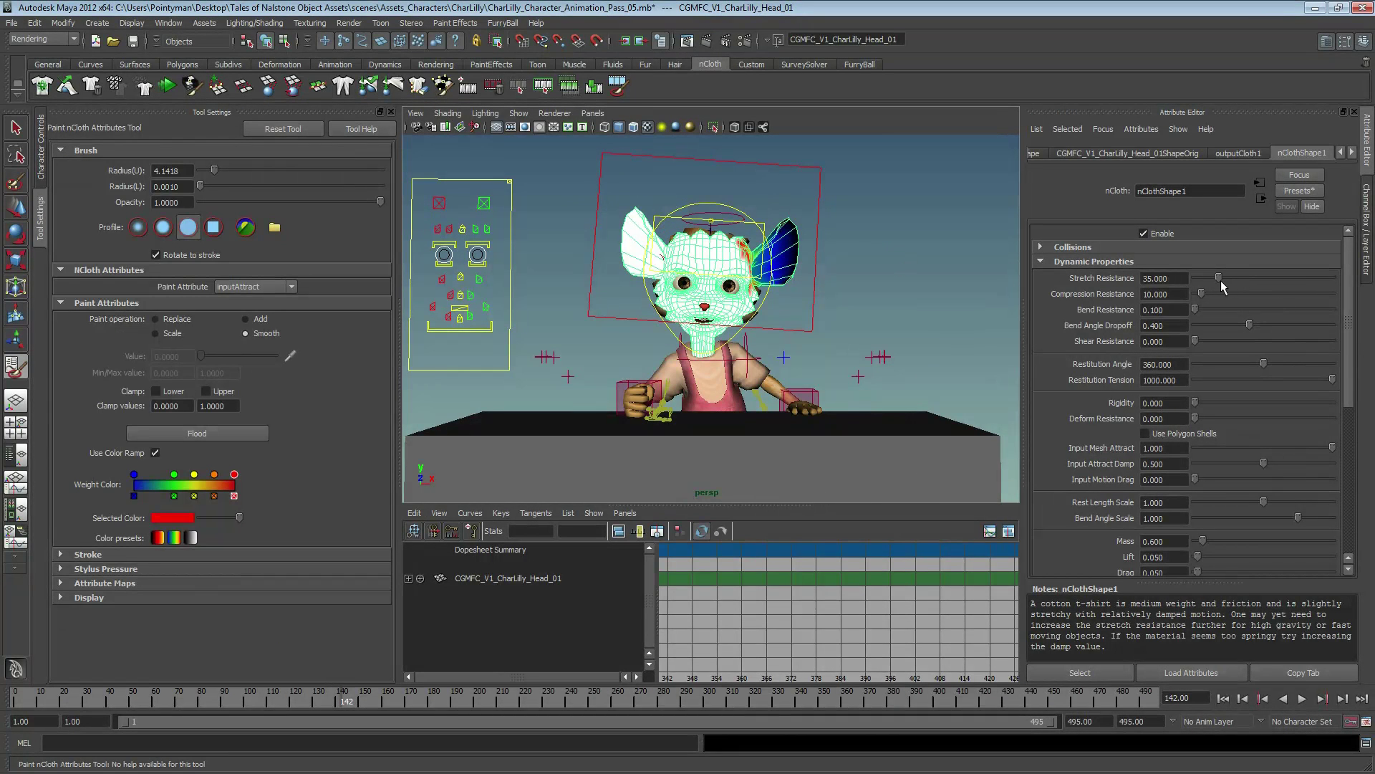
pyautogui.moveTo(1209, 276); pyautogui.dragTo(1208, 277)
pyautogui.click(1074, 248)
# - Replay the softened head simulation from frame 1, then deselect and reframe the view
pyautogui.moveTo(79, 701); pyautogui.dragTo(4, 705)
pyautogui.hotkey('alt', 'v')
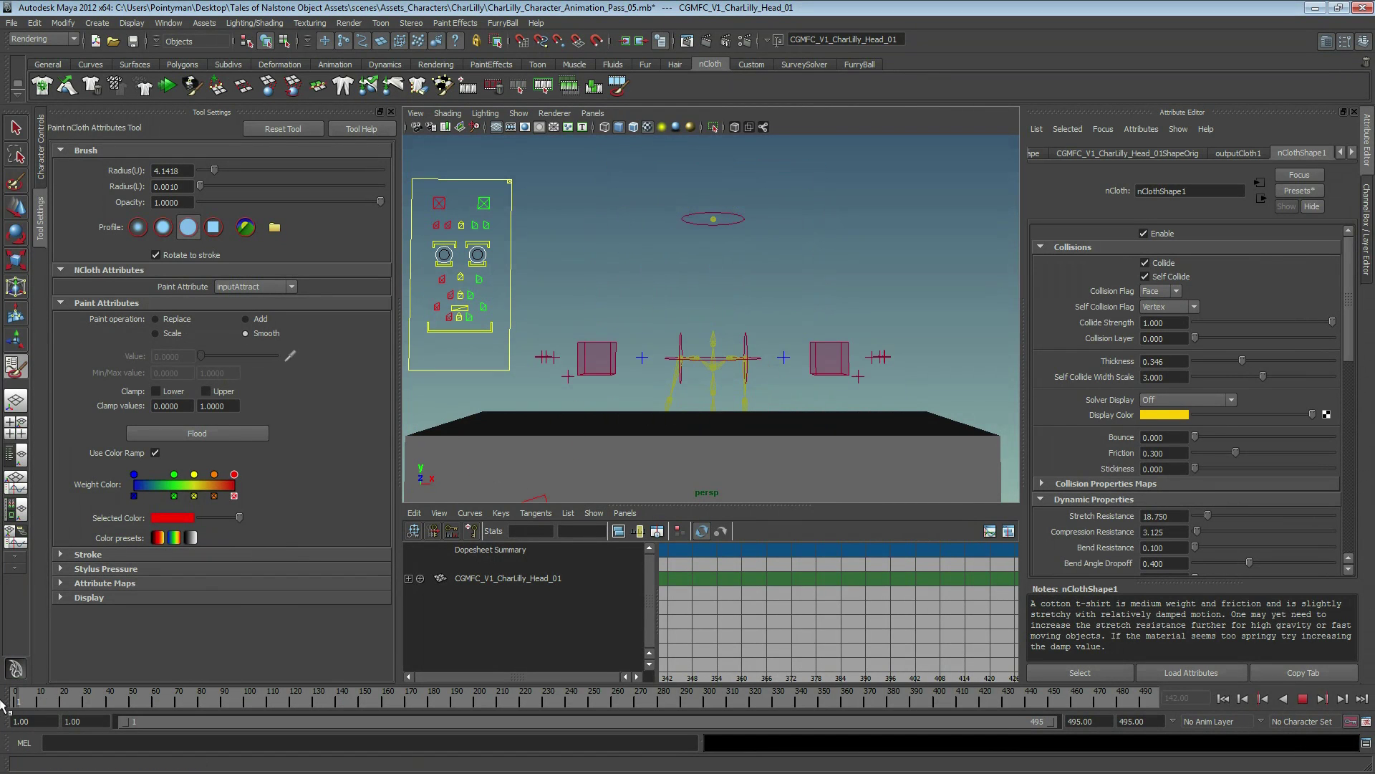
pyautogui.click(1303, 700)
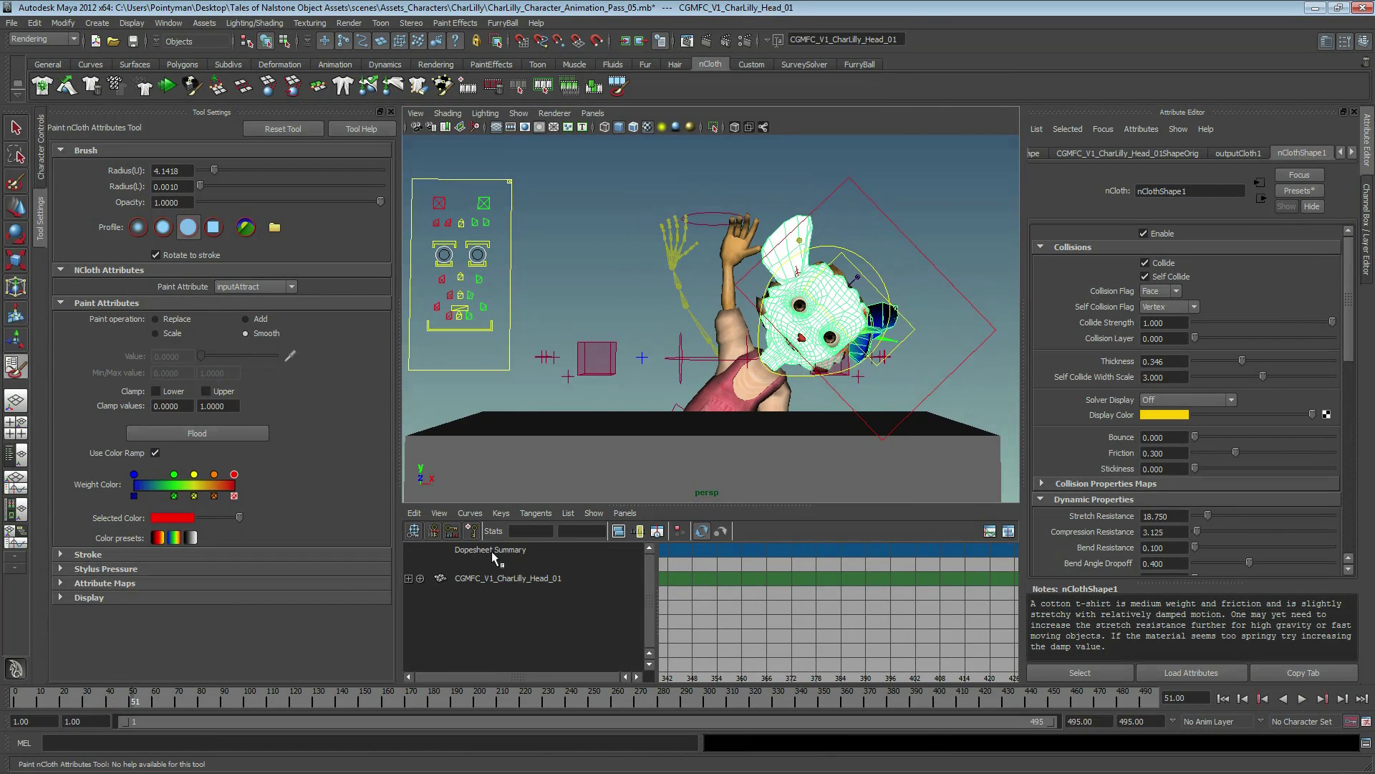
pyautogui.press('w')
pyautogui.click(631, 208)
pyautogui.keyDown('alt'); pyautogui.moveTo(886, 315); pyautogui.dragTo(759, 331, button='middle'); pyautogui.keyUp('alt')
pyautogui.scroll(3, 738, 332)
# - Select CharLilly's hair mesh and convert it into an nCloth
pyautogui.click(738, 332)
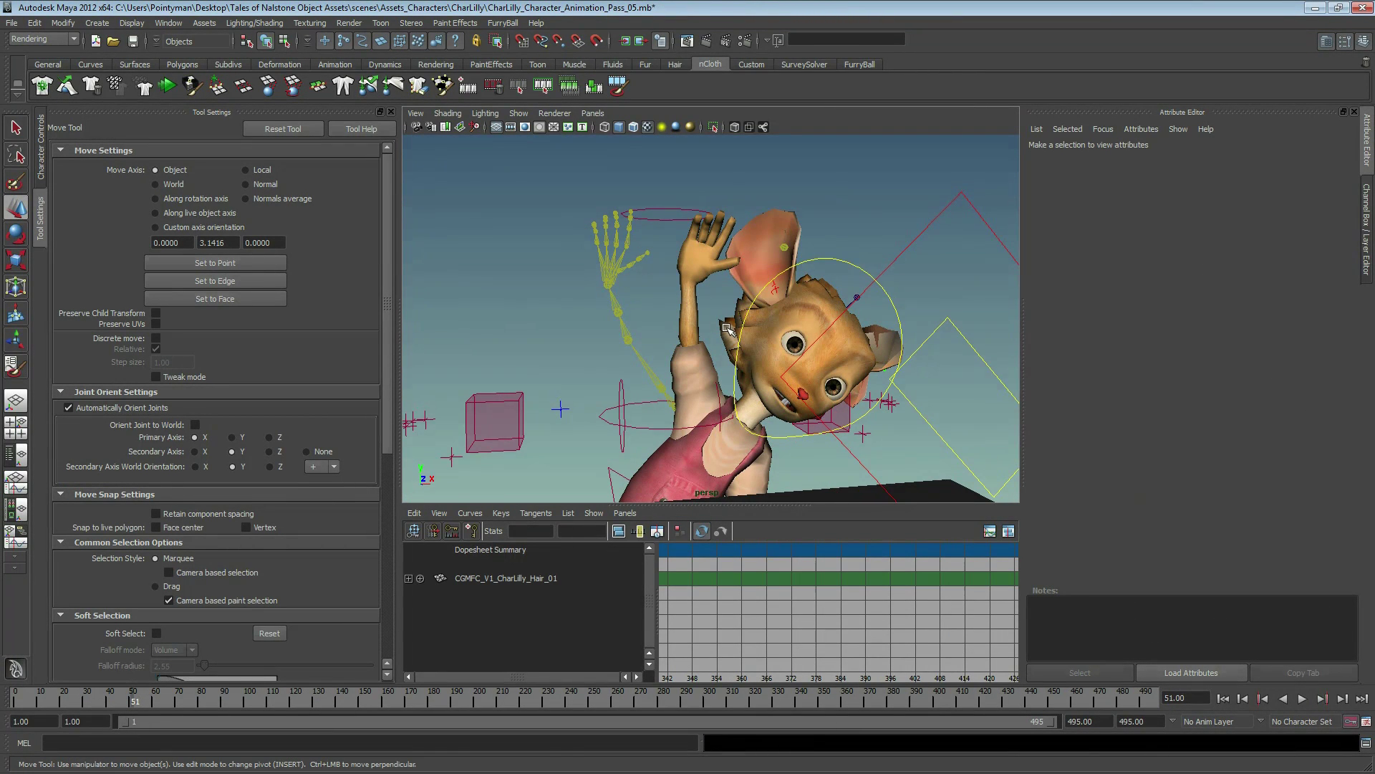
pyautogui.keyDown('alt'); pyautogui.moveTo(852, 347); pyautogui.dragTo(837, 299, button='middle'); pyautogui.keyUp('alt')
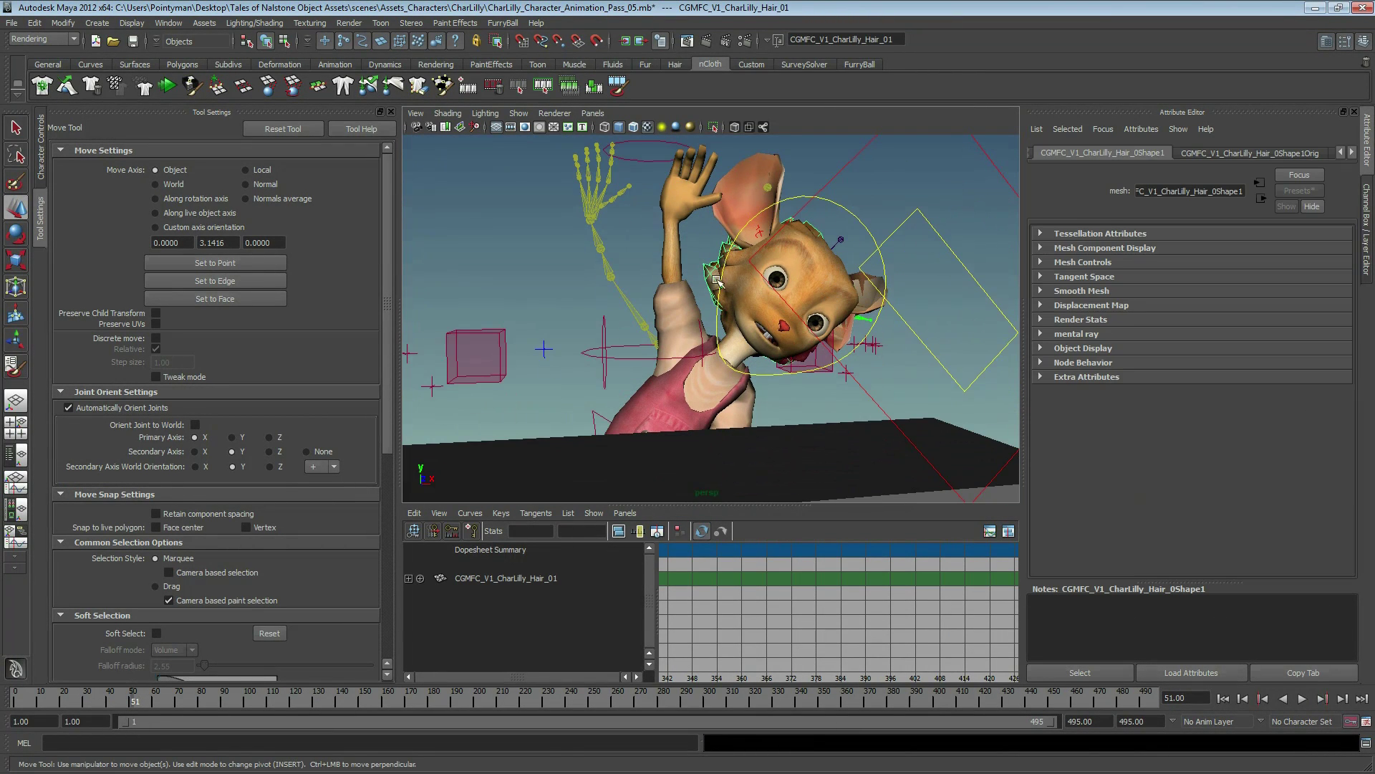
pyautogui.keyDown('alt'); pyautogui.moveTo(717, 281); pyautogui.dragTo(837, 301); pyautogui.keyUp('alt')
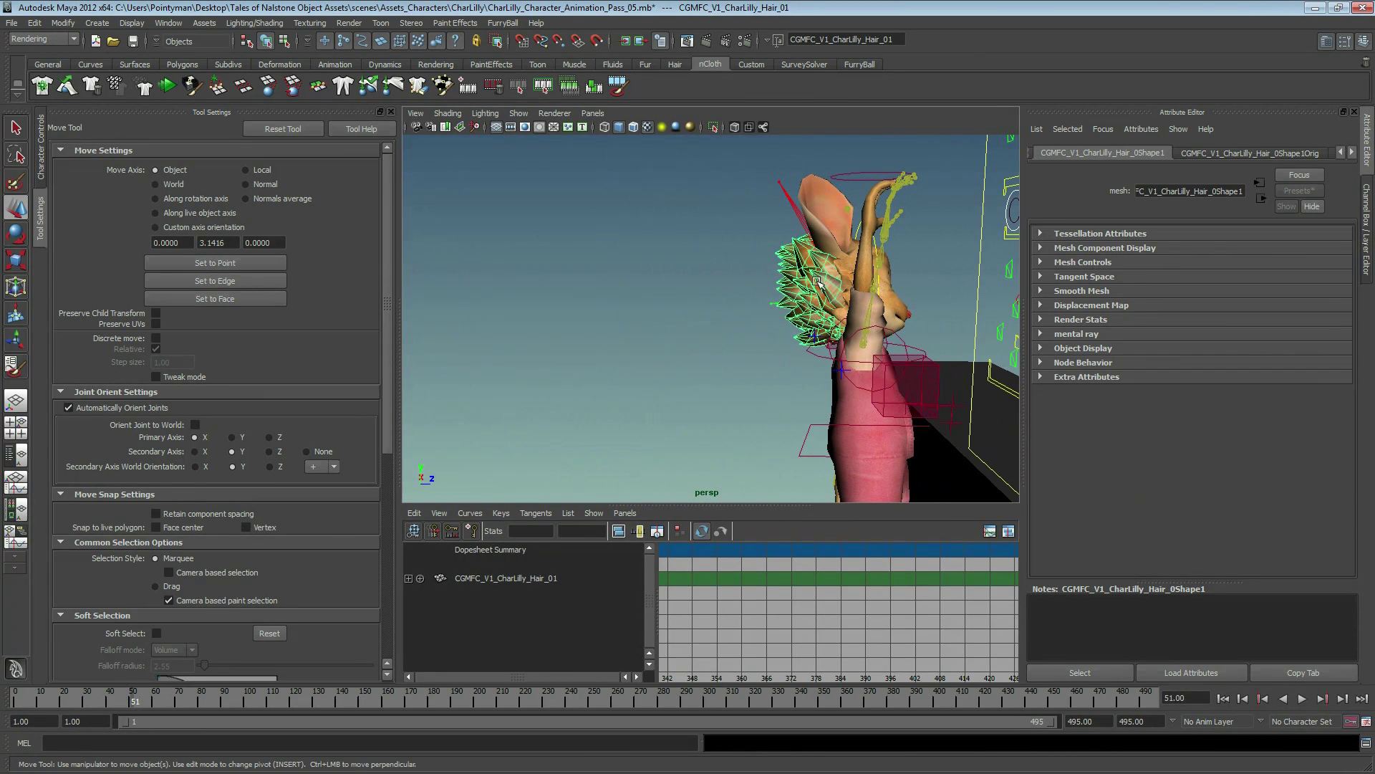
pyautogui.scroll(2, 812, 282)
pyautogui.scroll(3, 760, 294)
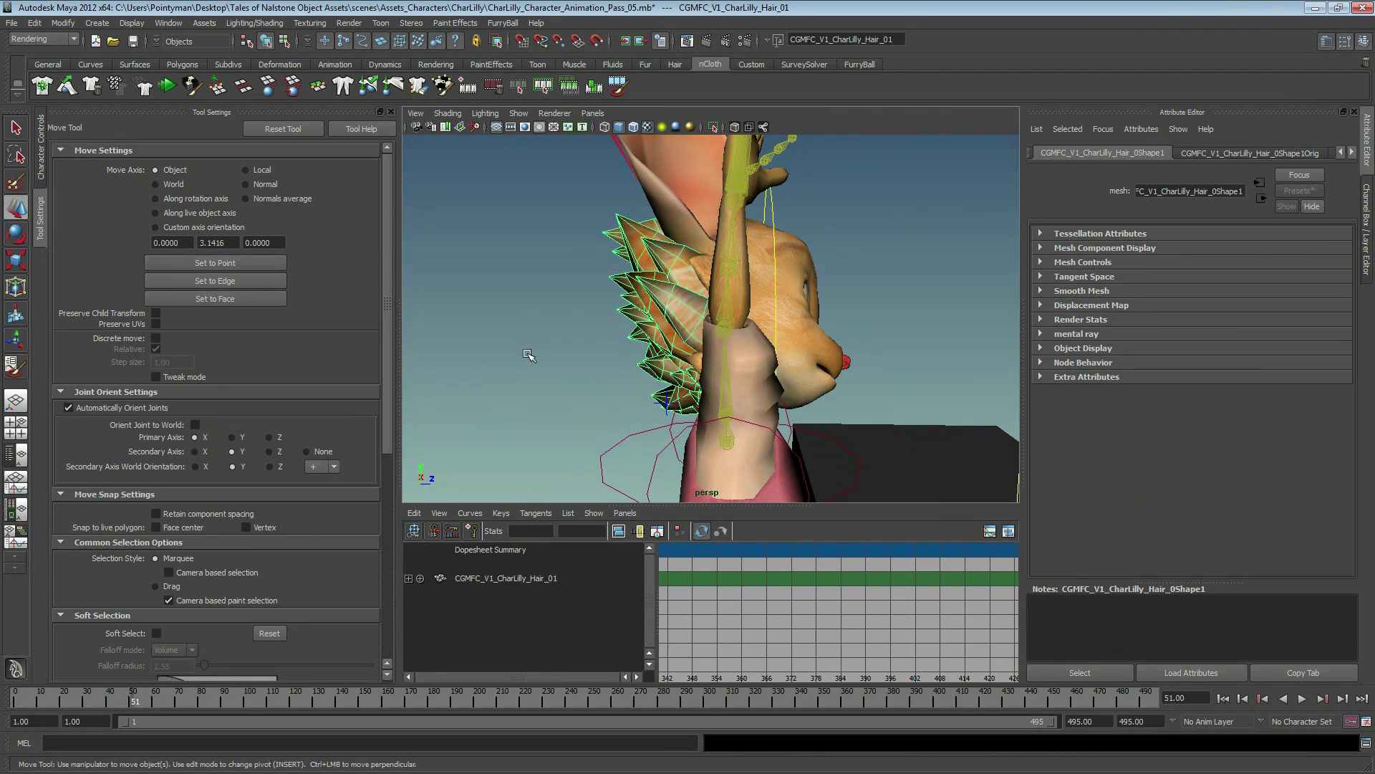
pyautogui.press('space')
pyautogui.click(423, 483)
pyautogui.moveTo(479, 639)
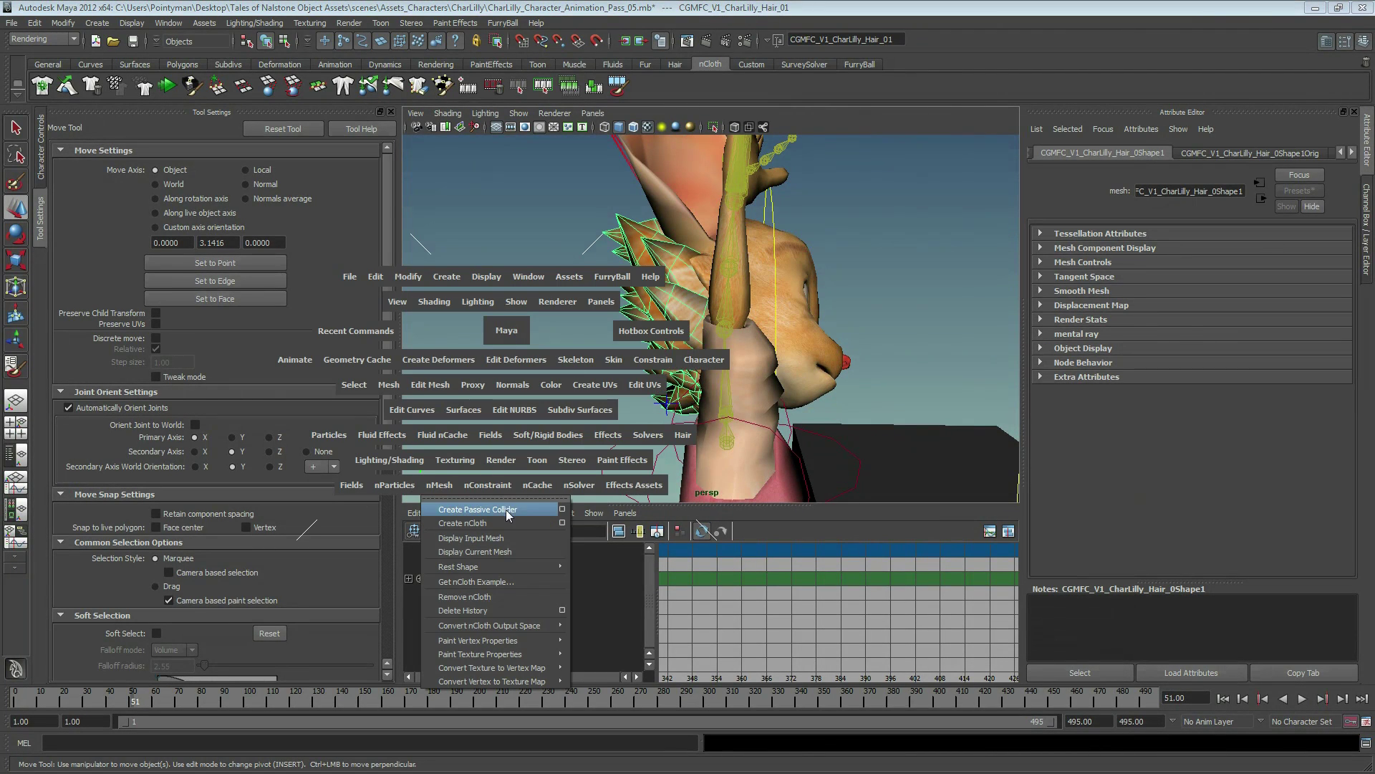
pyautogui.click(471, 523)
# - Isolate and frame the hair, then raise its Input Mesh Attract to 1
pyautogui.click(665, 290)
pyautogui.hotkey('ctrl', '1')
pyautogui.press('f')
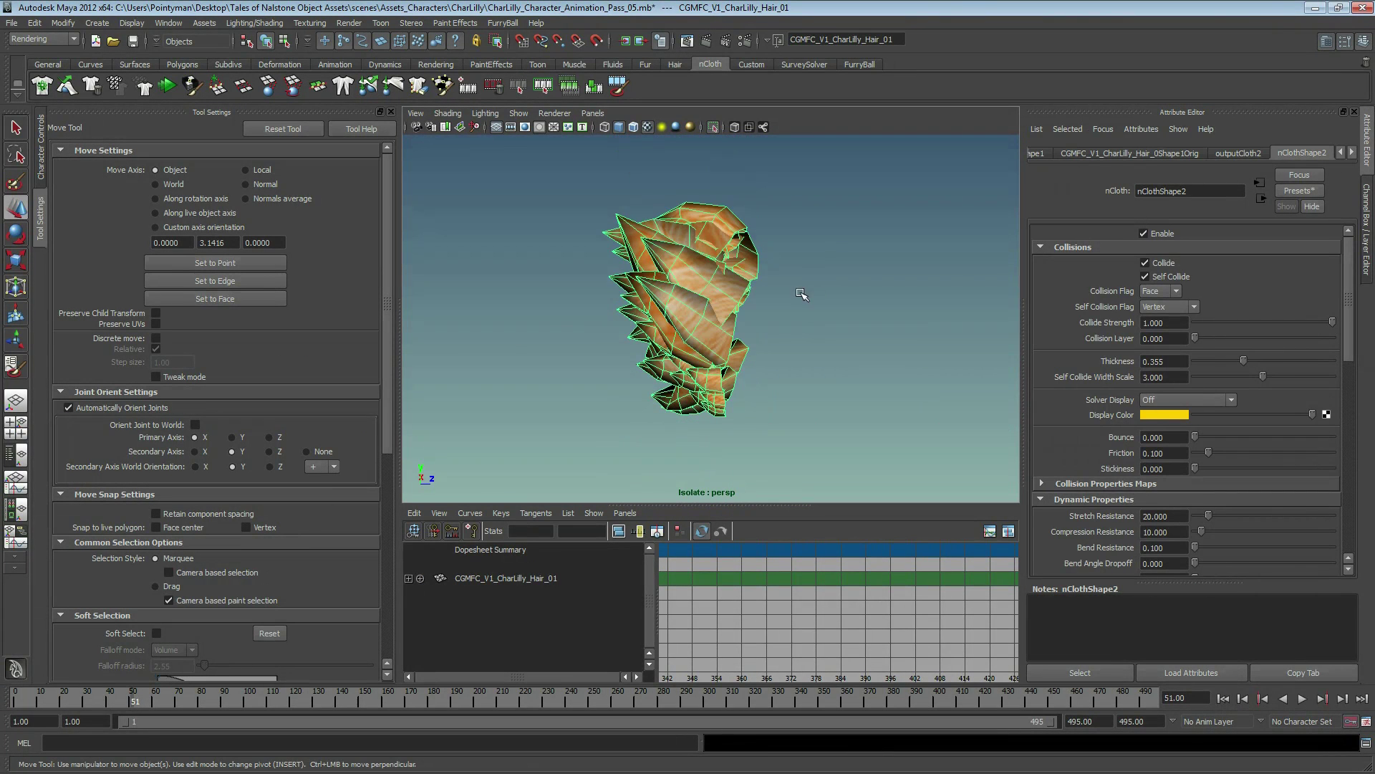
pyautogui.keyDown('alt'); pyautogui.moveTo(585, 324); pyautogui.dragTo(679, 314); pyautogui.keyUp('alt')
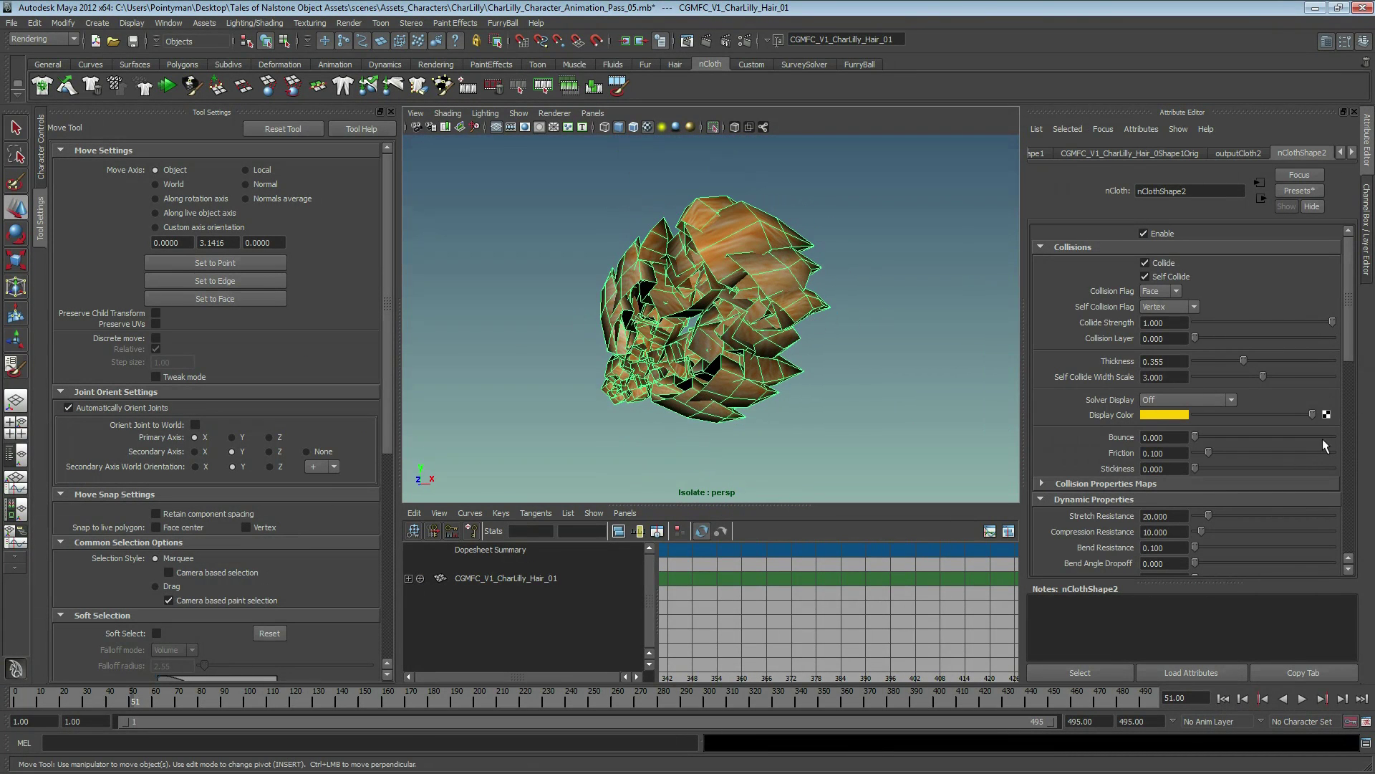
pyautogui.scroll(-3, 1322, 438)
pyautogui.scroll(-2, 1344, 375)
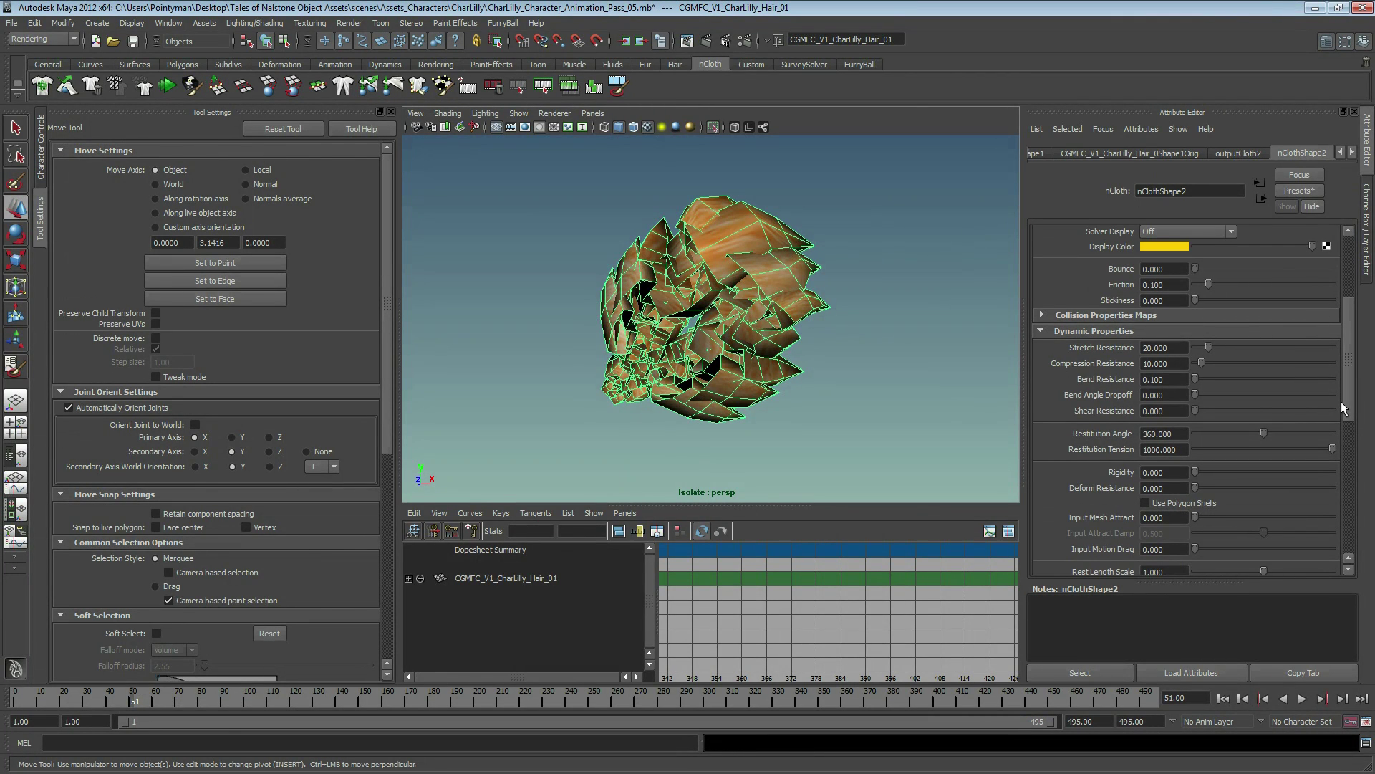
pyautogui.moveTo(1193, 518); pyautogui.dragTo(1203, 517)
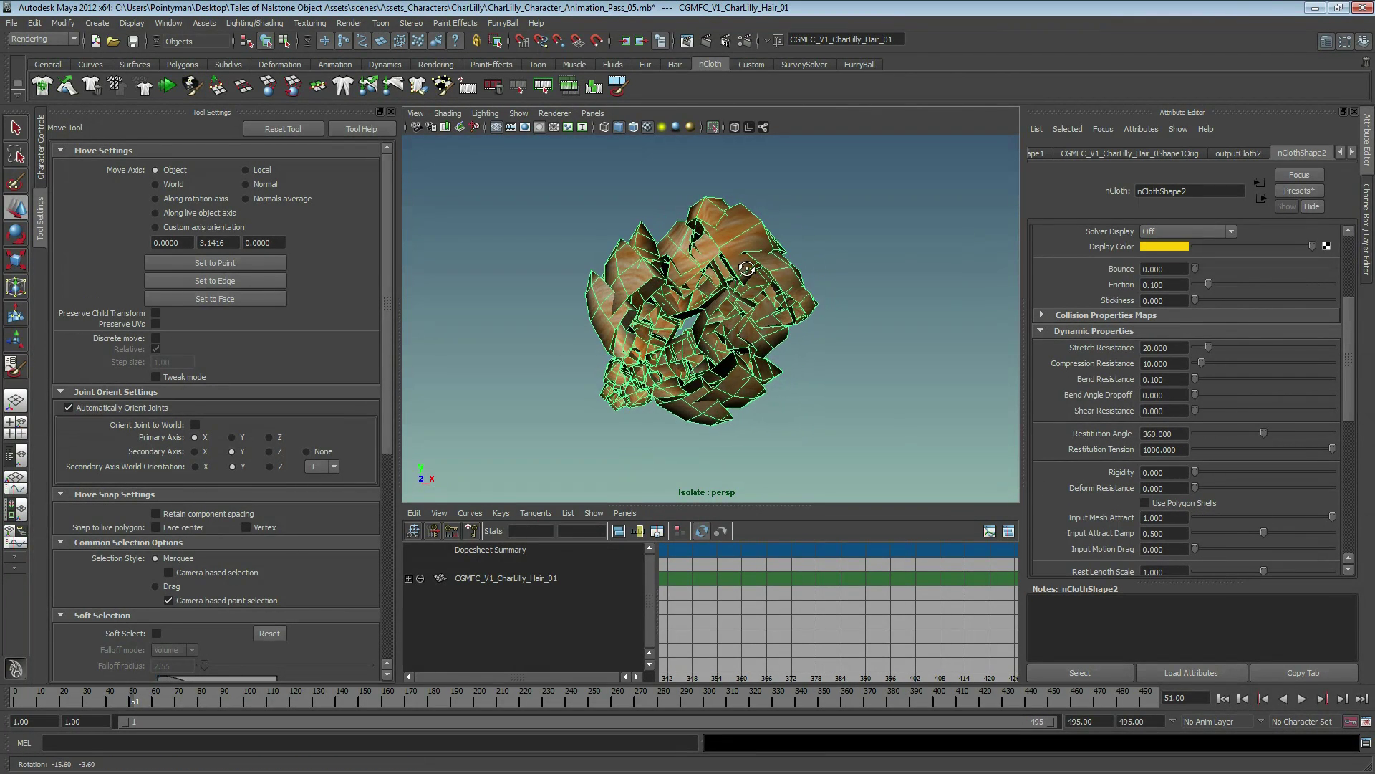
pyautogui.press('space')
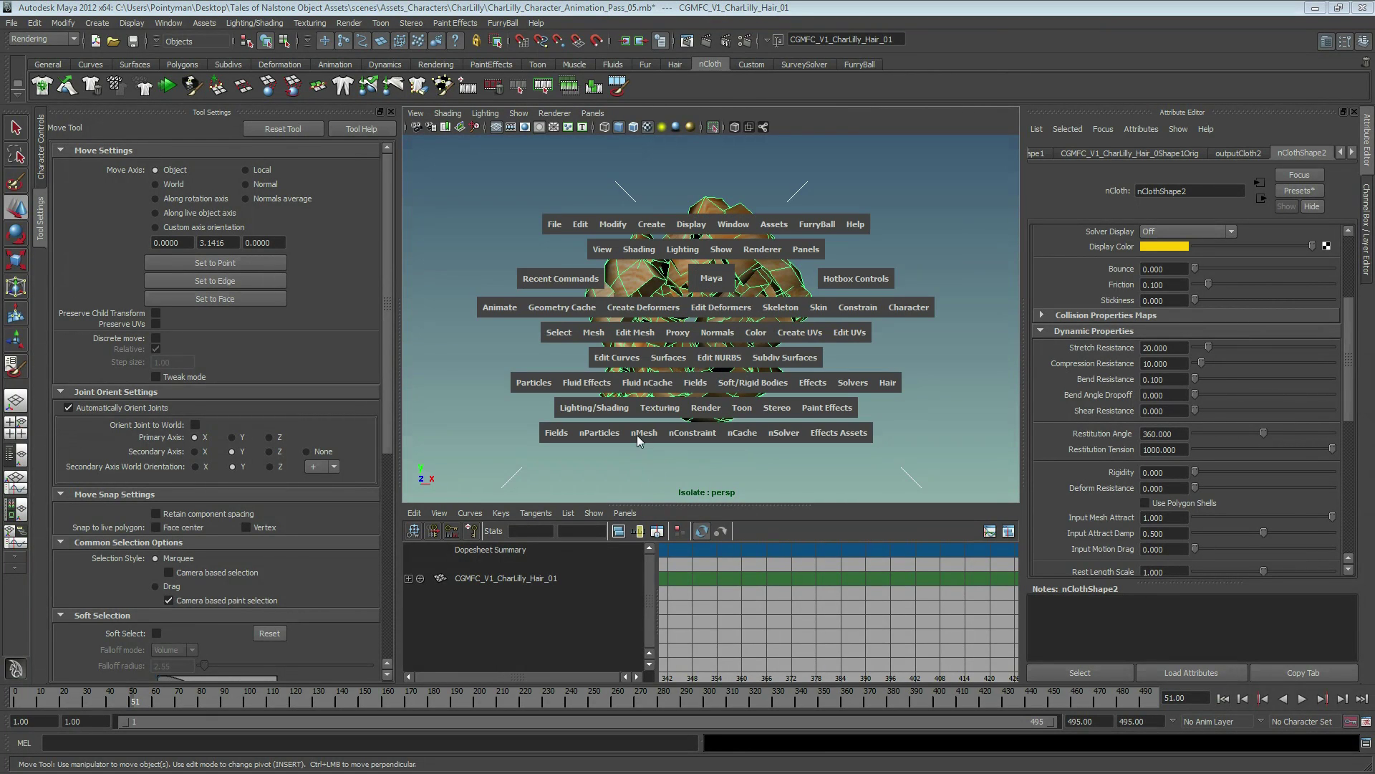
# - Start Input Attract painting on the hair, flood it with 0 in Replace mode, and set value 1
pyautogui.click(637, 436)
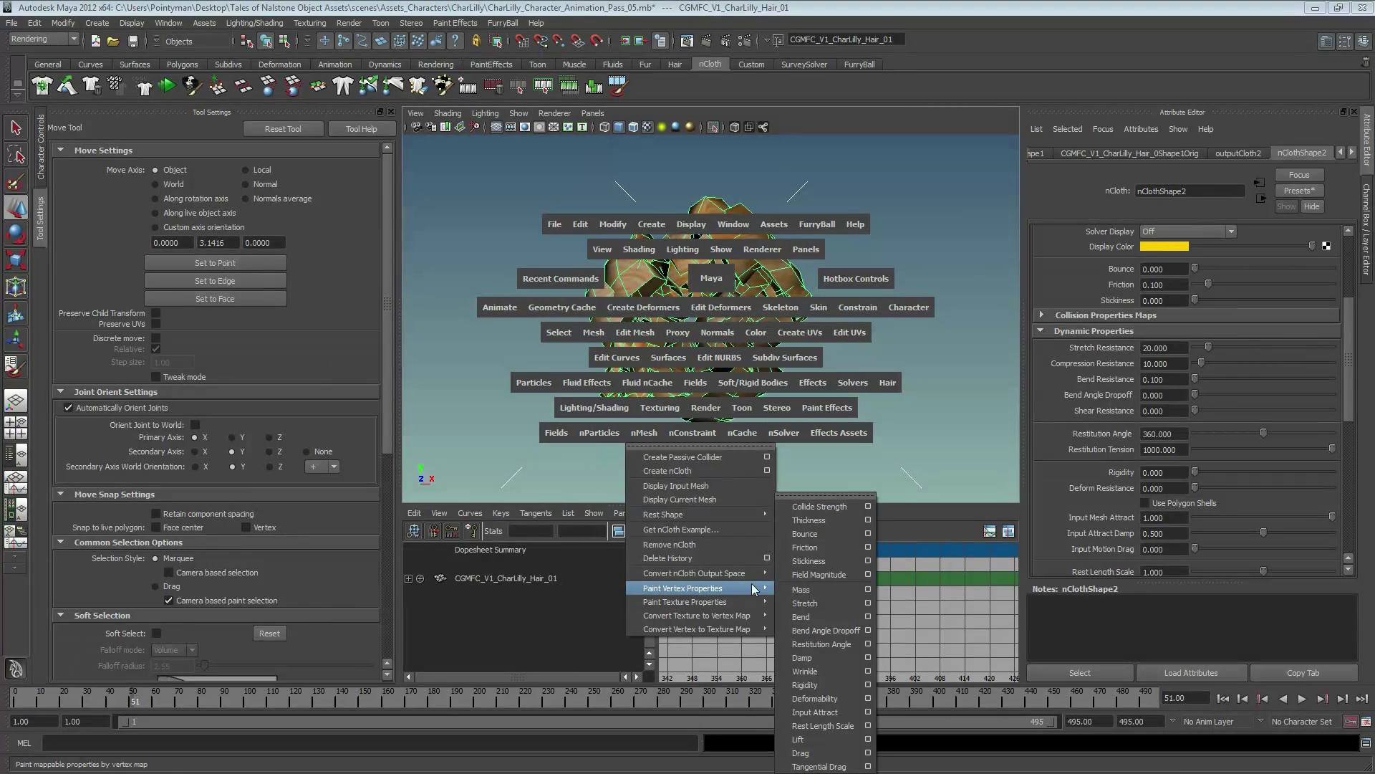
pyautogui.click(835, 716)
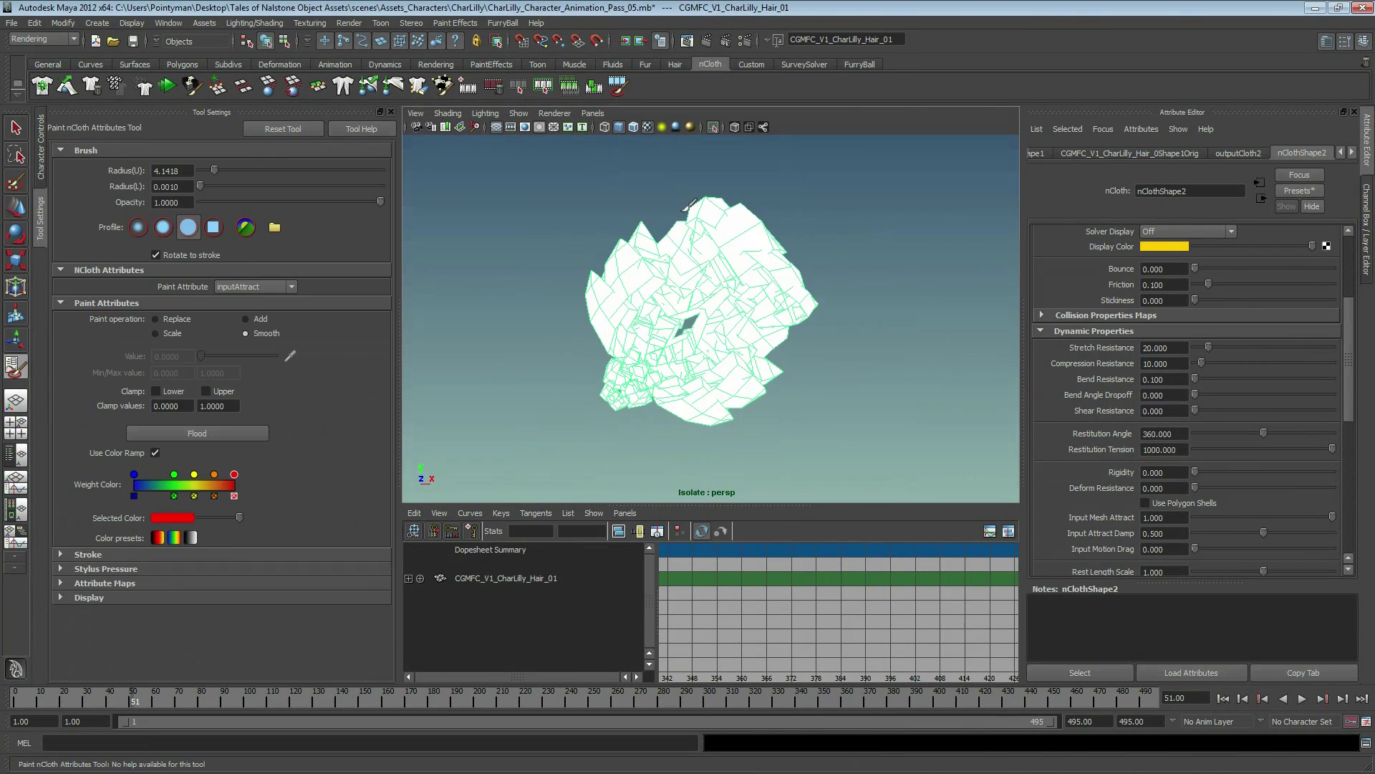
pyautogui.scroll(4, 630, 308)
pyautogui.scroll(3, 709, 333)
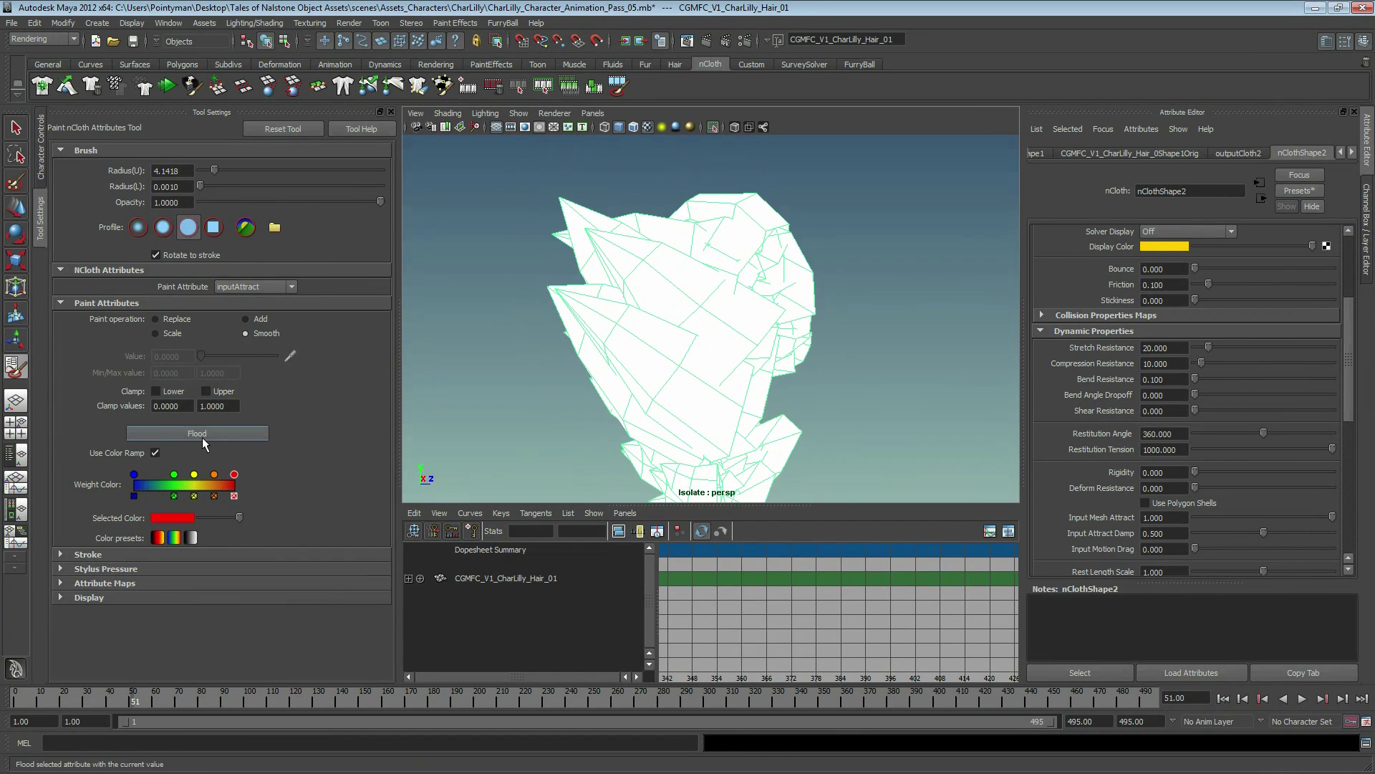
pyautogui.click(172, 319)
pyautogui.click(197, 433)
pyautogui.keyDown('alt'); pyautogui.moveTo(712, 268); pyautogui.dragTo(623, 286); pyautogui.keyUp('alt')
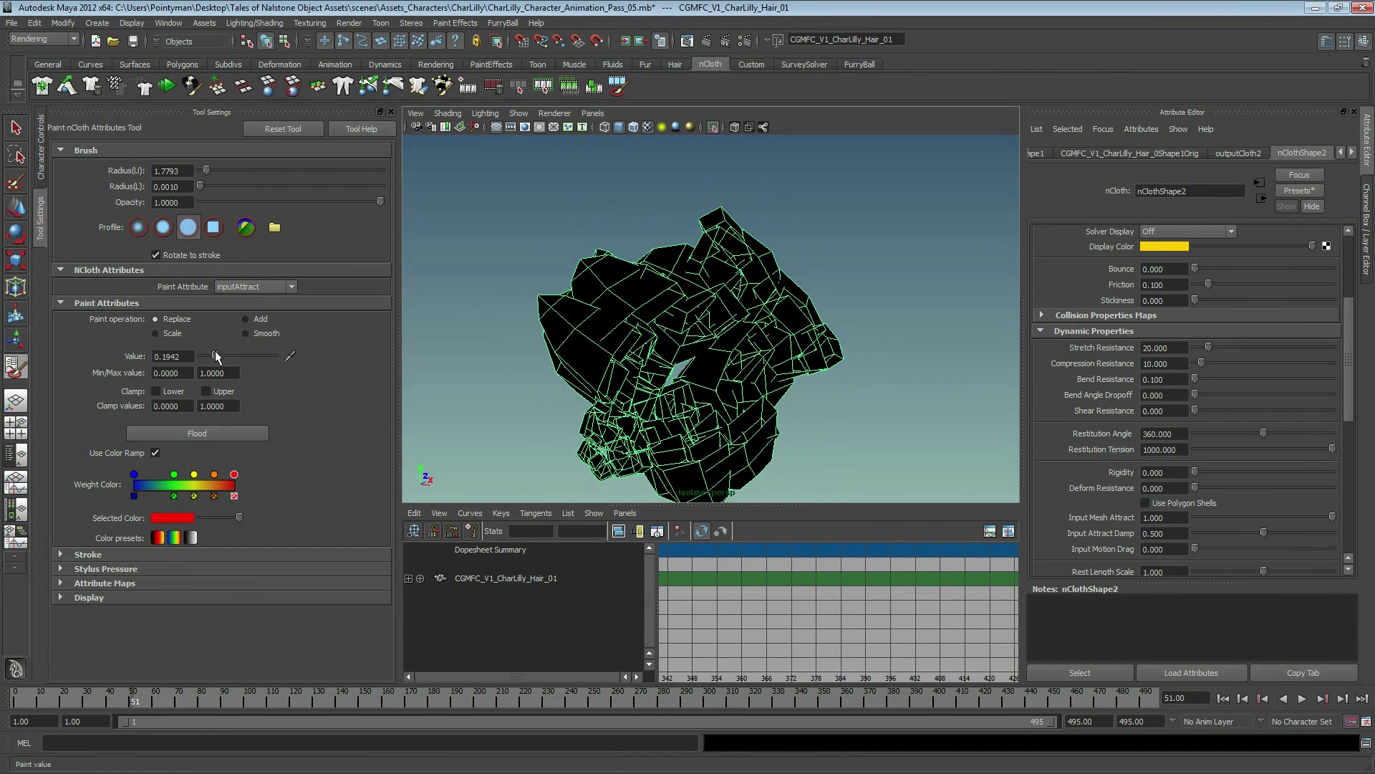
pyautogui.moveTo(216, 356); pyautogui.dragTo(264, 368)
# - Paint full attraction onto the first hair faces and nearby strands
pyautogui.keyDown('alt'); pyautogui.moveTo(569, 368); pyautogui.dragTo(614, 343); pyautogui.keyUp('alt')
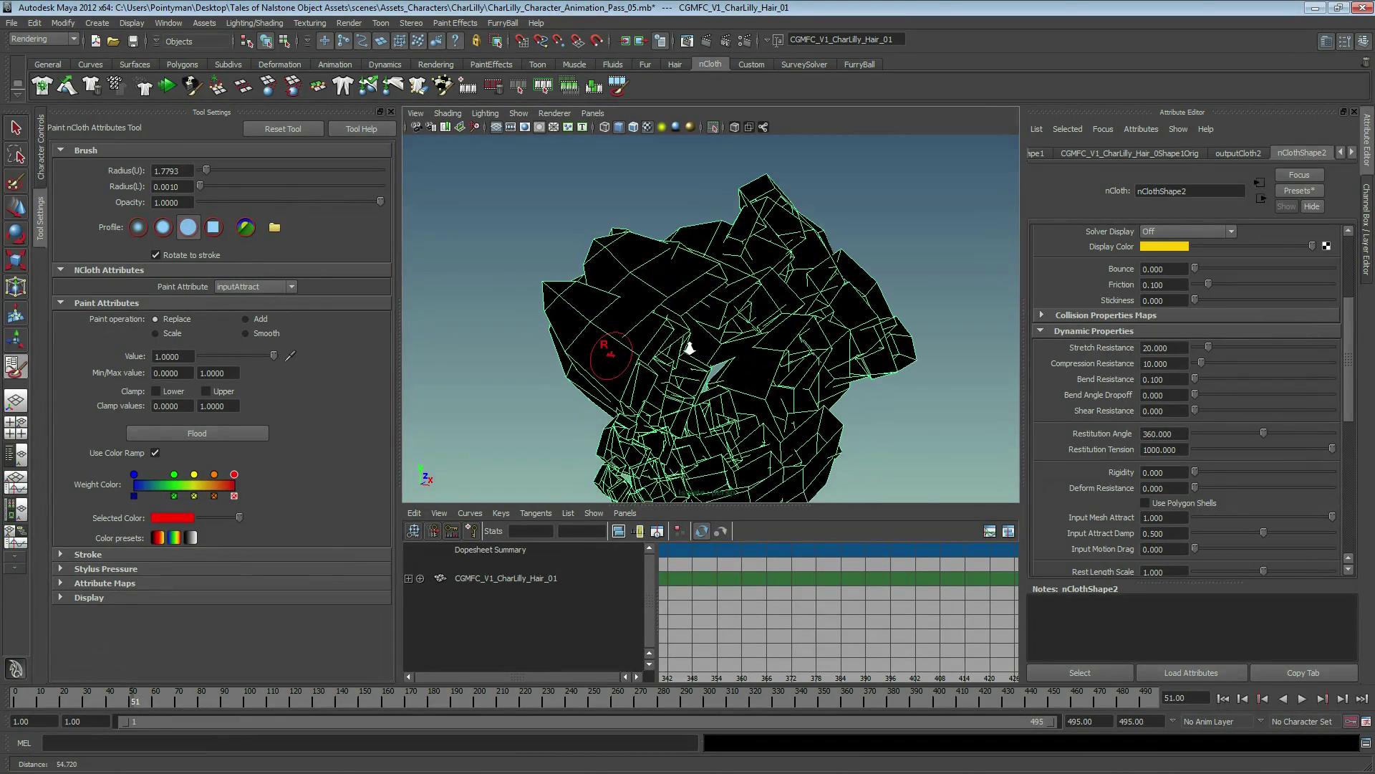
pyautogui.click(654, 299)
pyautogui.moveTo(677, 276)
pyautogui.keyDown('alt'); pyautogui.mouseDown()
pyautogui.moveTo(701, 307)
pyautogui.moveTo(669, 267)
pyautogui.moveTo(710, 286)
pyautogui.moveTo(700, 298)
pyautogui.moveTo(741, 299)
pyautogui.moveTo(654, 282)
pyautogui.moveTo(623, 337)
pyautogui.moveTo(662, 342)
pyautogui.moveTo(651, 347)
pyautogui.moveTo(694, 291)
pyautogui.moveTo(679, 382)
pyautogui.mouseUp(); pyautogui.keyUp('alt')
pyautogui.scroll(5, 700, 308)
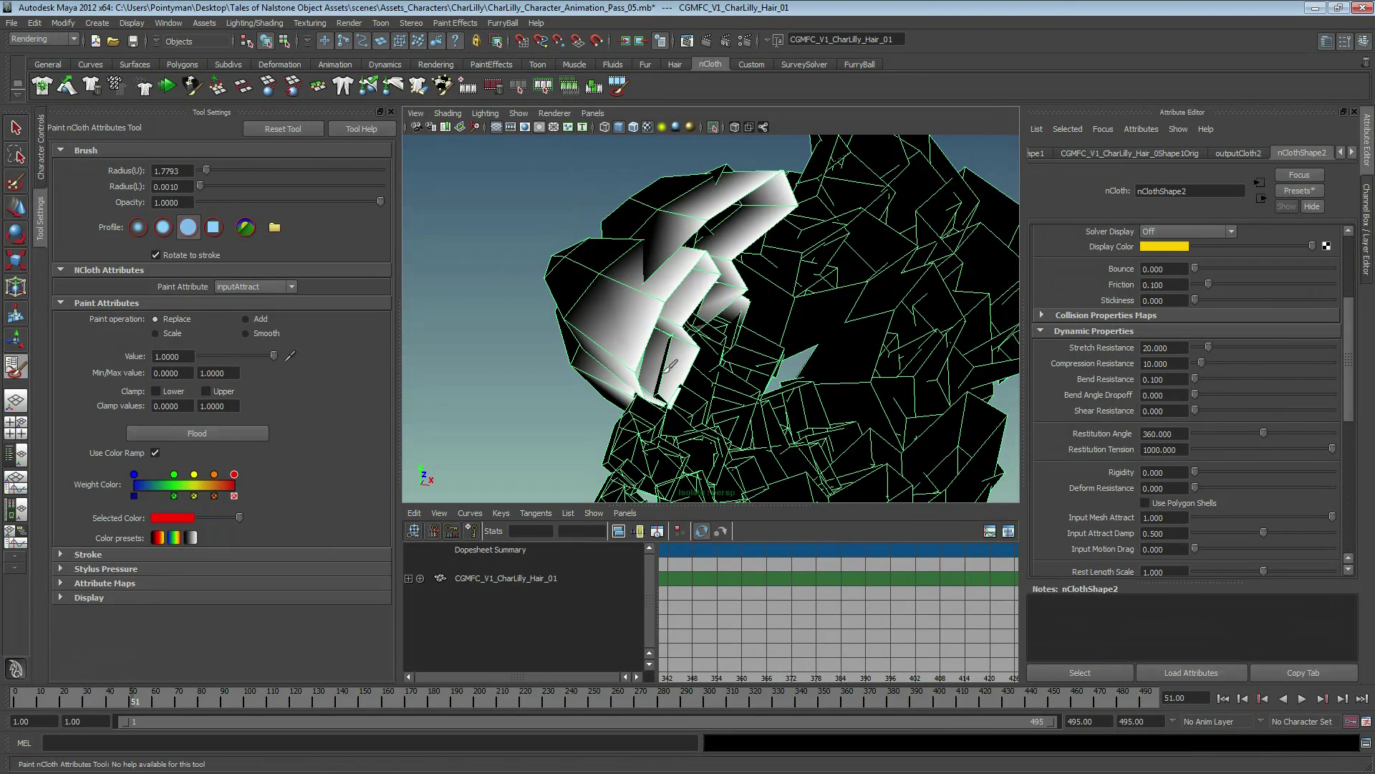
pyautogui.moveTo(670, 367)
pyautogui.keyDown('alt'); pyautogui.mouseDown()
pyautogui.moveTo(728, 317)
pyautogui.moveTo(618, 287)
pyautogui.mouseUp(); pyautogui.keyUp('alt')
pyautogui.moveTo(842, 247)
pyautogui.mouseDown()
pyautogui.moveTo(637, 280)
pyautogui.moveTo(731, 251)
pyautogui.mouseUp()
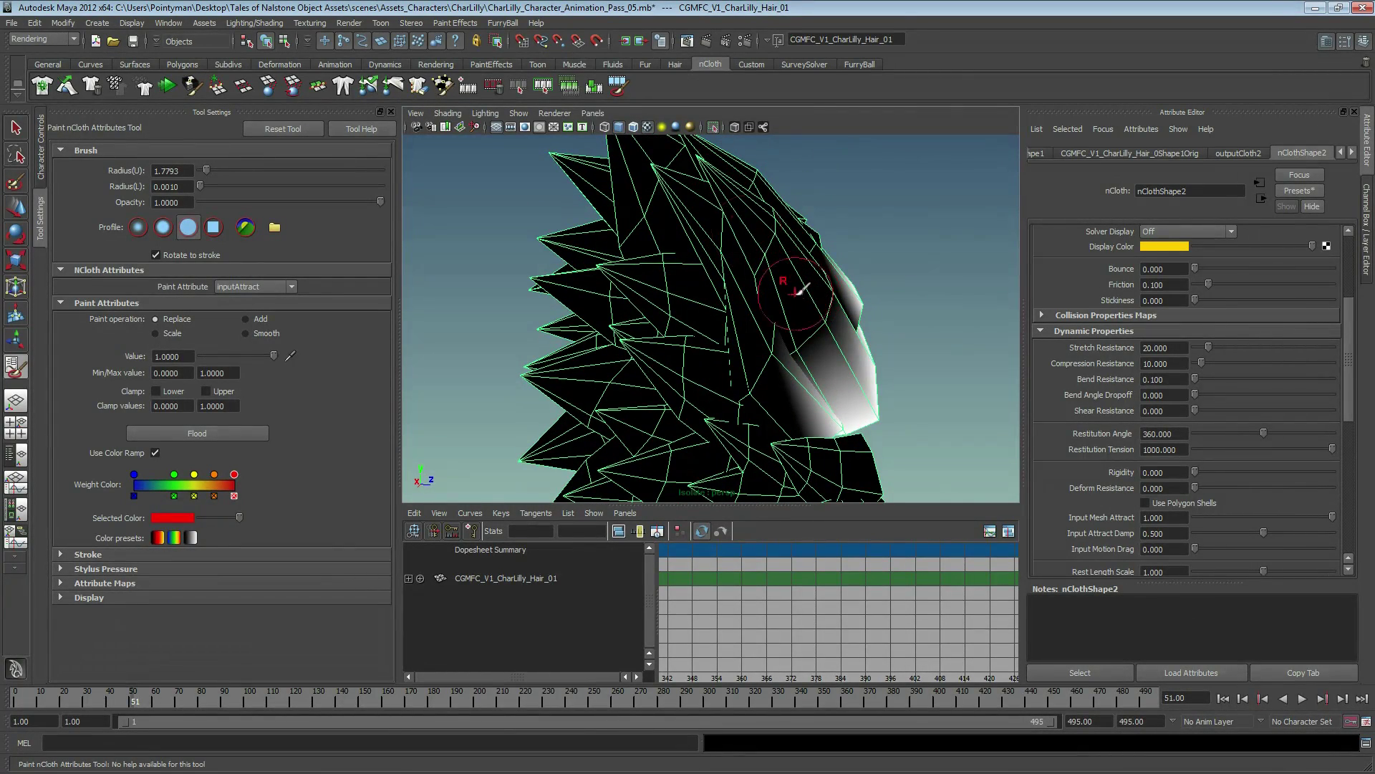
# - Paint more hair strands with a smaller brush from other angles, then exit painting
pyautogui.keyDown('alt'); pyautogui.moveTo(831, 304); pyautogui.dragTo(575, 365); pyautogui.keyUp('alt')
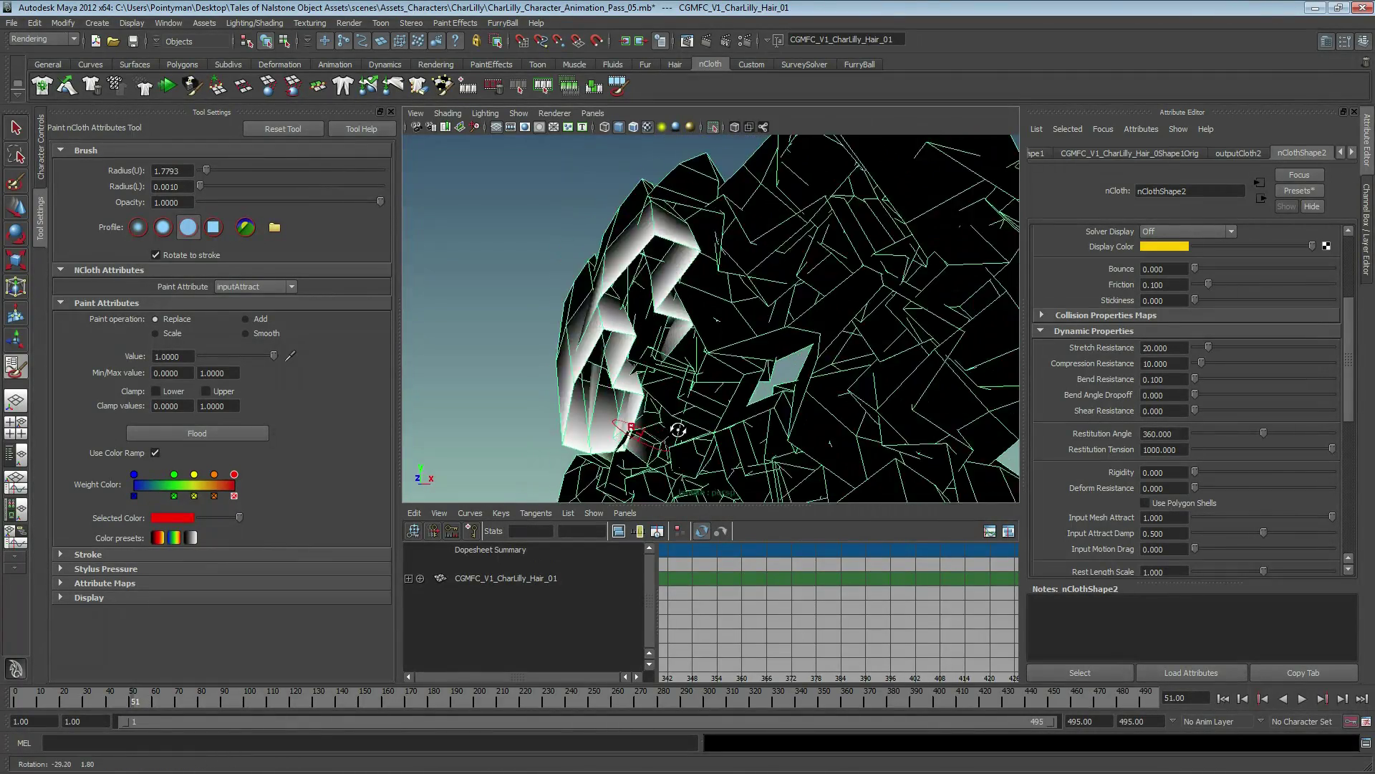
pyautogui.moveTo(575, 366)
pyautogui.keyDown('alt'); pyautogui.mouseDown()
pyautogui.moveTo(805, 307)
pyautogui.moveTo(838, 268)
pyautogui.moveTo(1007, 175)
pyautogui.moveTo(485, 360)
pyautogui.mouseUp(); pyautogui.keyUp('alt')
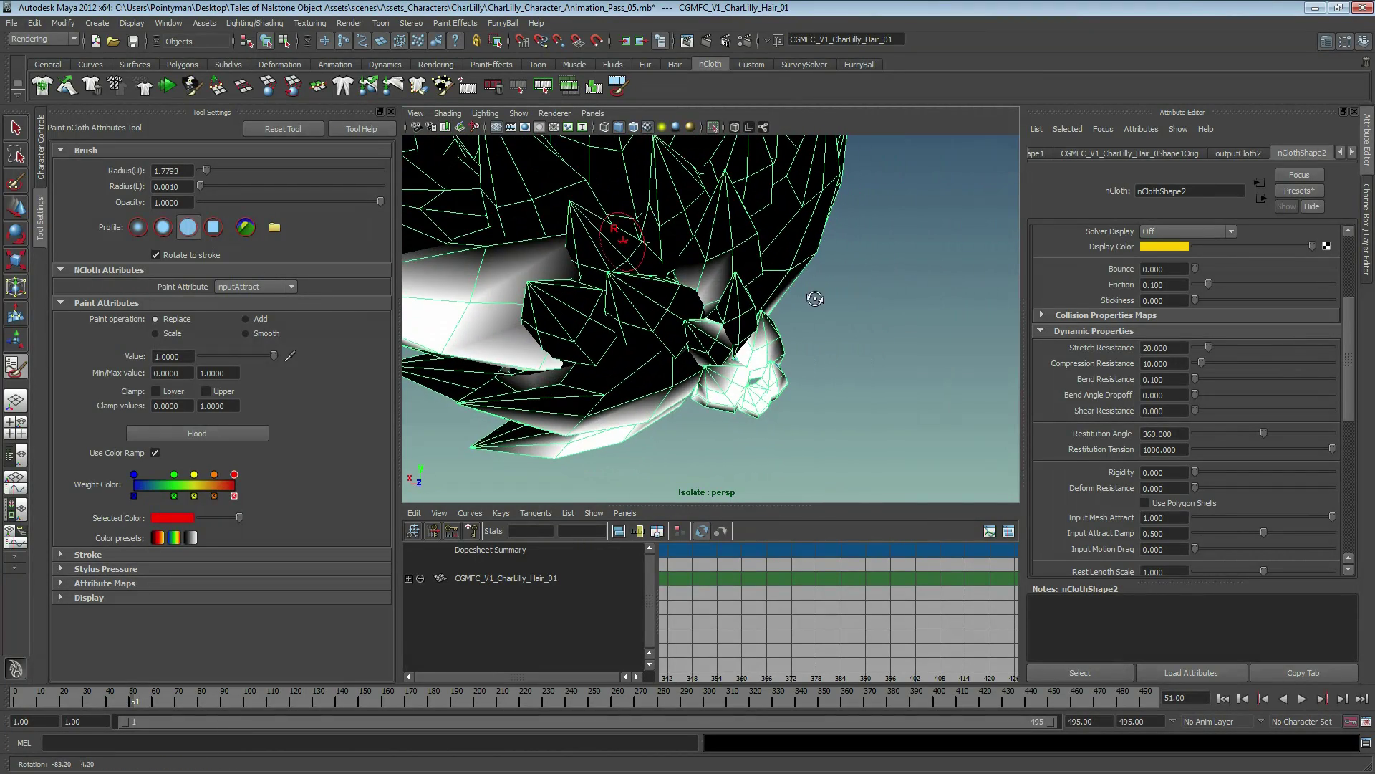
pyautogui.keyDown('alt'); pyautogui.moveTo(485, 359); pyautogui.dragTo(621, 284, button='middle'); pyautogui.keyUp('alt')
pyautogui.keyDown('alt'); pyautogui.moveTo(621, 284); pyautogui.dragTo(723, 310, button='right'); pyautogui.keyUp('alt')
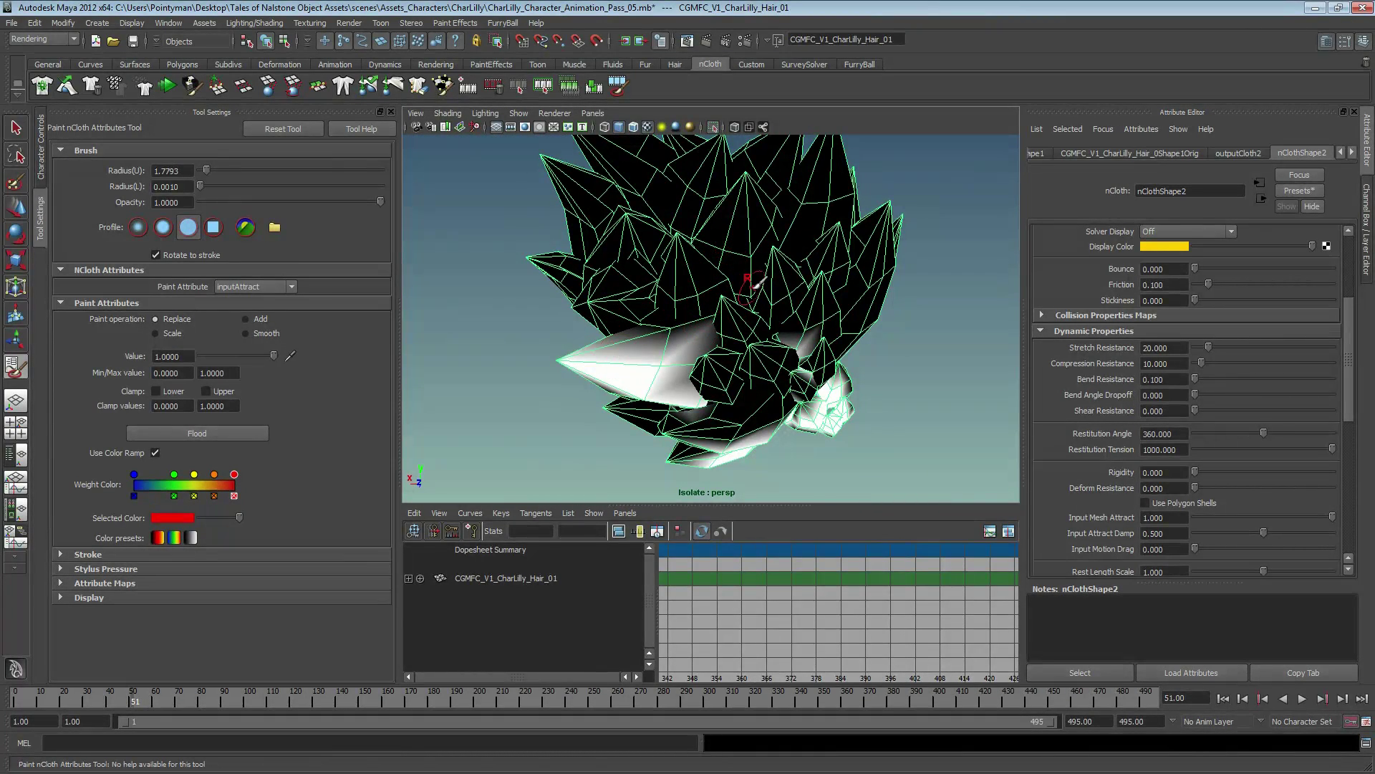
pyautogui.keyDown('alt'); pyautogui.moveTo(775, 338); pyautogui.dragTo(457, 367); pyautogui.keyUp('alt')
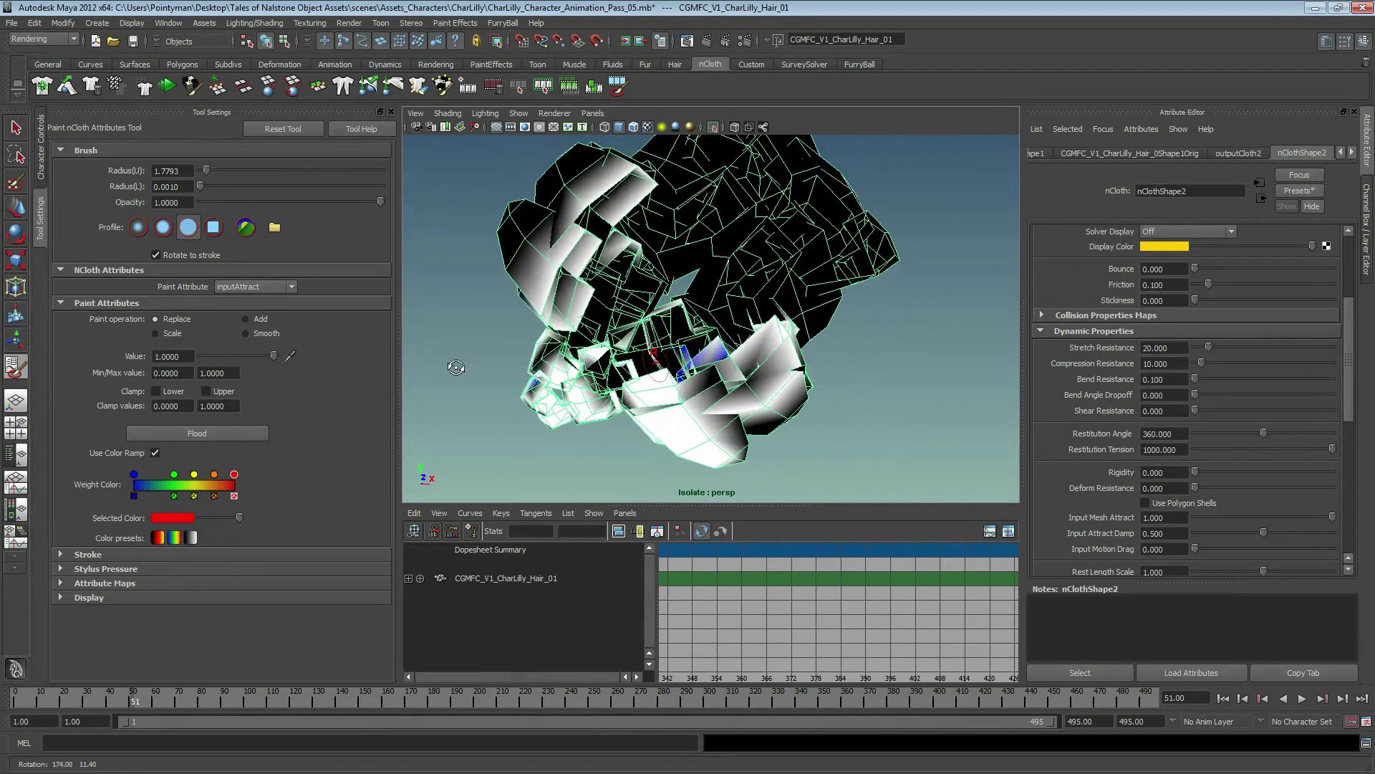
pyautogui.moveTo(456, 367)
pyautogui.keyDown('alt'); pyautogui.mouseDown(button='right')
pyautogui.moveTo(722, 365)
pyautogui.moveTo(689, 297)
pyautogui.mouseUp(button='right'); pyautogui.keyUp('alt')
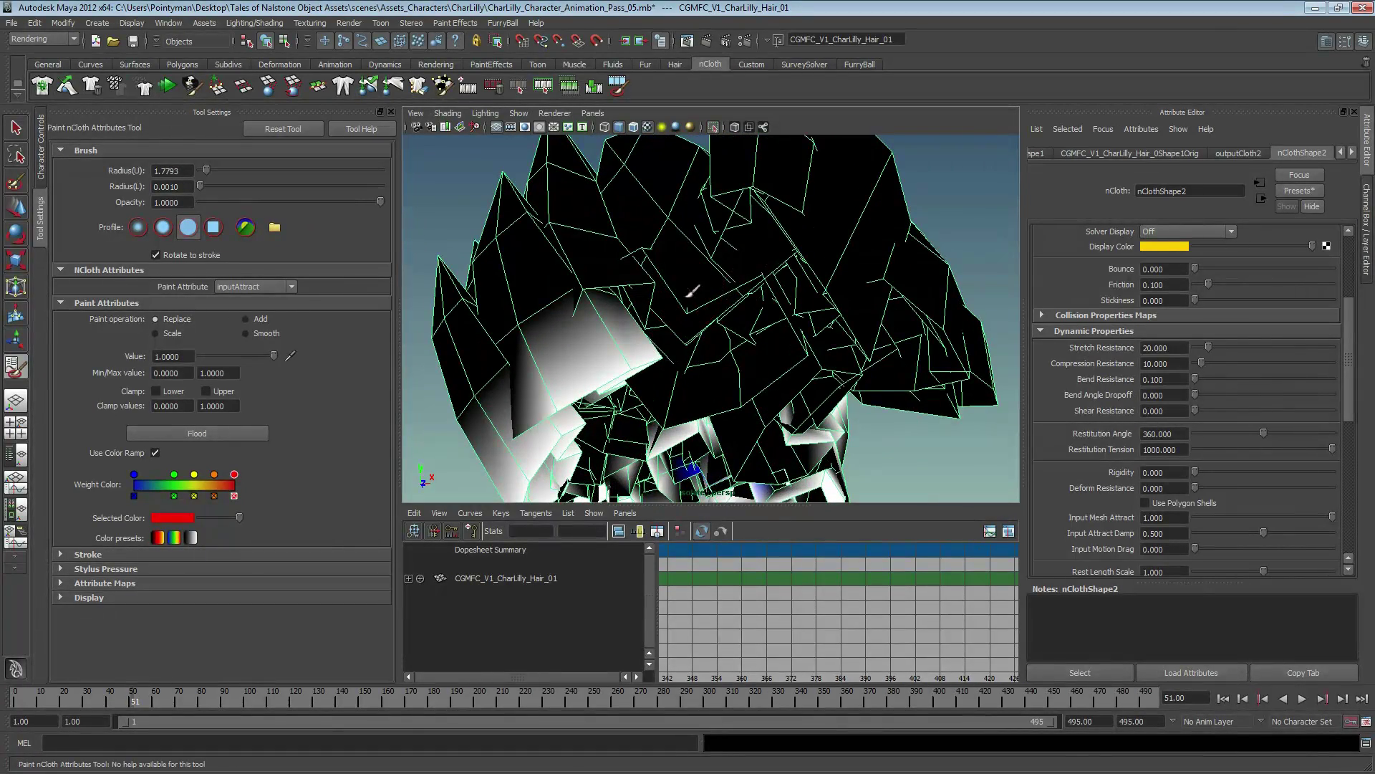
pyautogui.moveTo(634, 283); pyautogui.dragTo(649, 313)
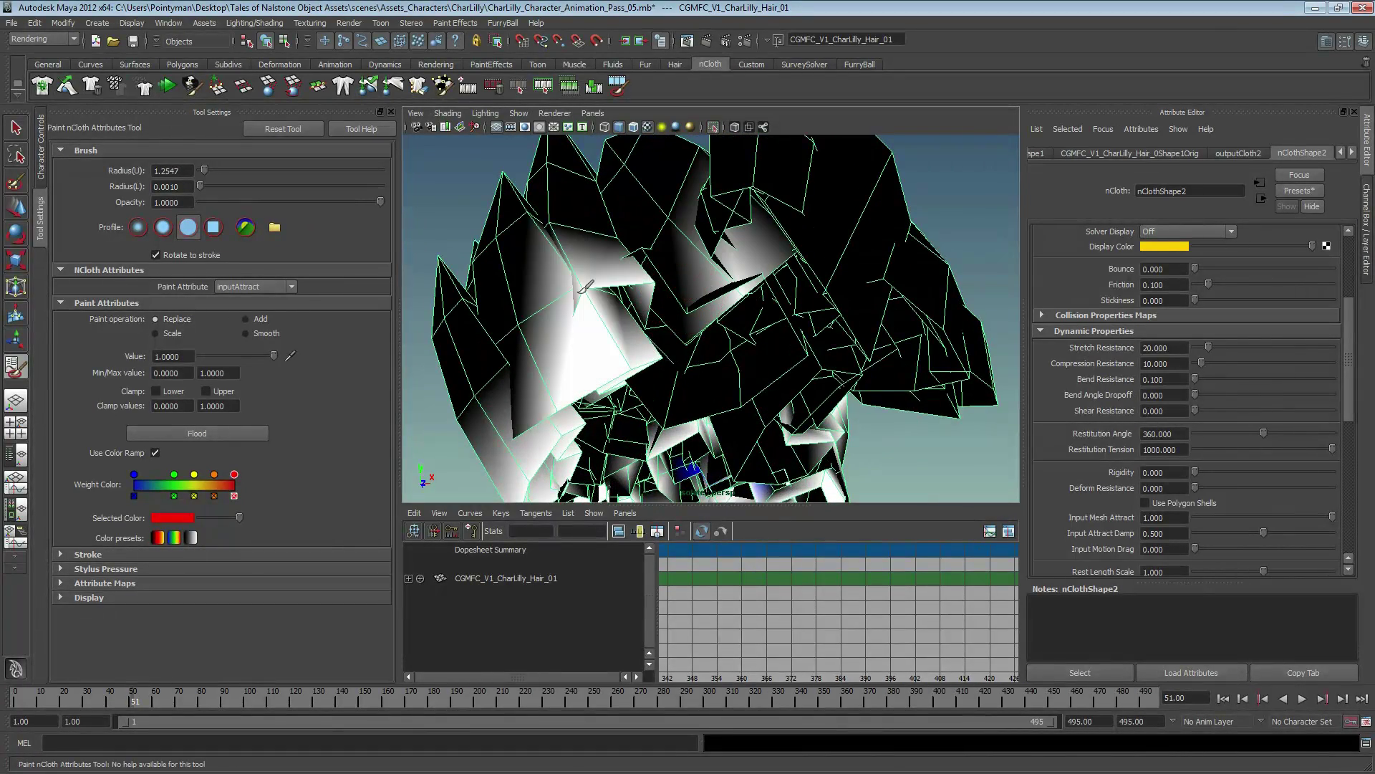
pyautogui.moveTo(673, 337)
pyautogui.keyDown('alt'); pyautogui.mouseDown(button='right')
pyautogui.moveTo(733, 298)
pyautogui.moveTo(611, 283)
pyautogui.mouseUp(button='right'); pyautogui.keyUp('alt')
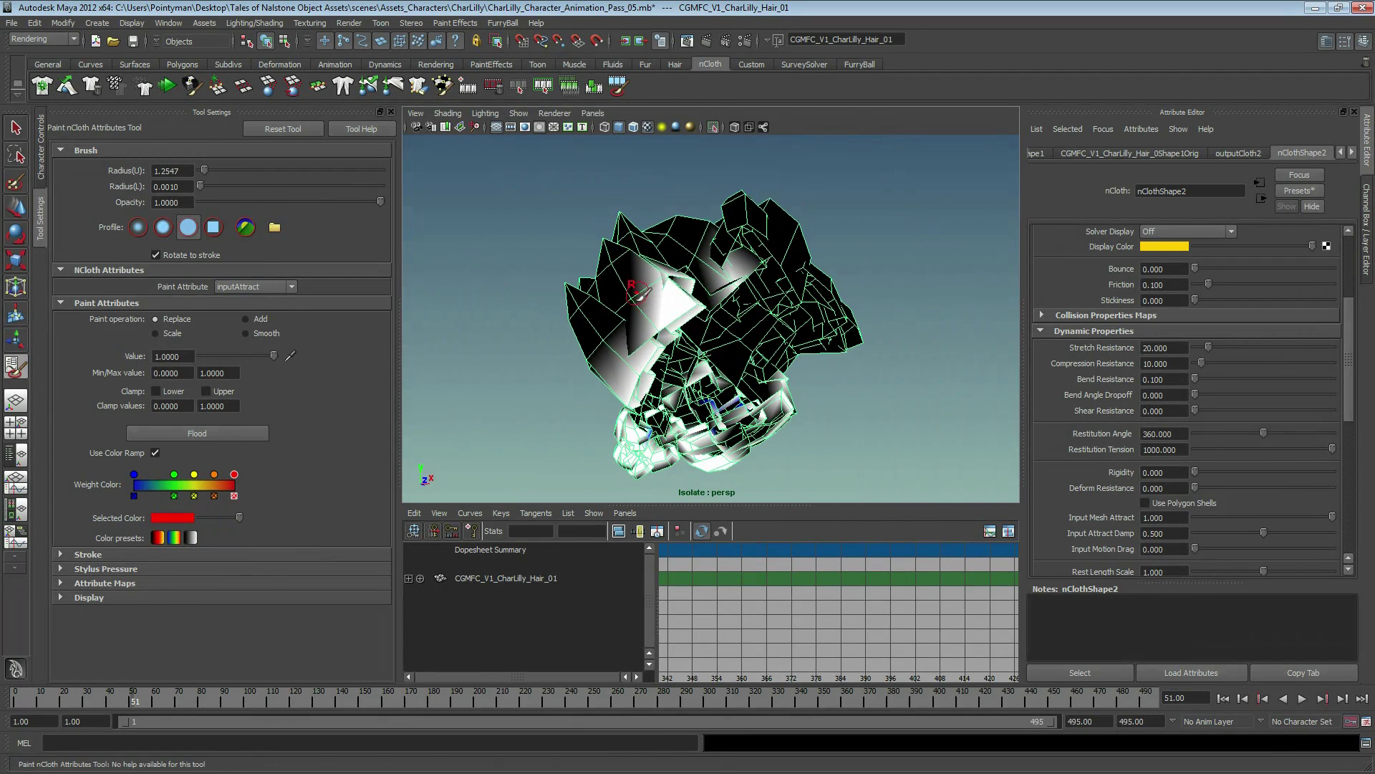
pyautogui.press('w')
pyautogui.keyDown('alt'); pyautogui.moveTo(697, 306); pyautogui.dragTo(730, 292); pyautogui.keyUp('alt')
# - Exit isolate select, zoom out on the character and play the full animation
pyautogui.hotkey('ctrl', '1')
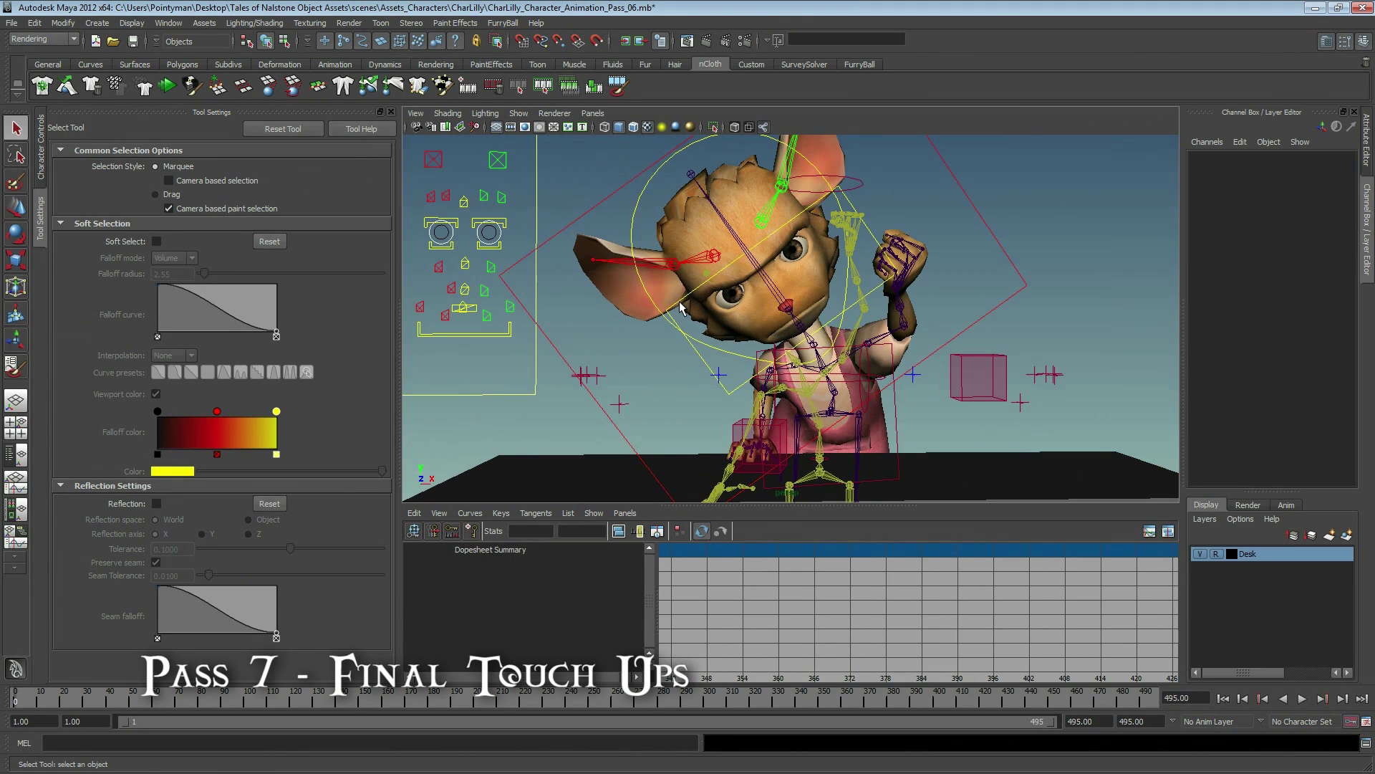
pyautogui.scroll(-3, 780, 290)
pyautogui.keyDown('alt'); pyautogui.moveTo(904, 269); pyautogui.dragTo(1001, 462); pyautogui.keyUp('alt')
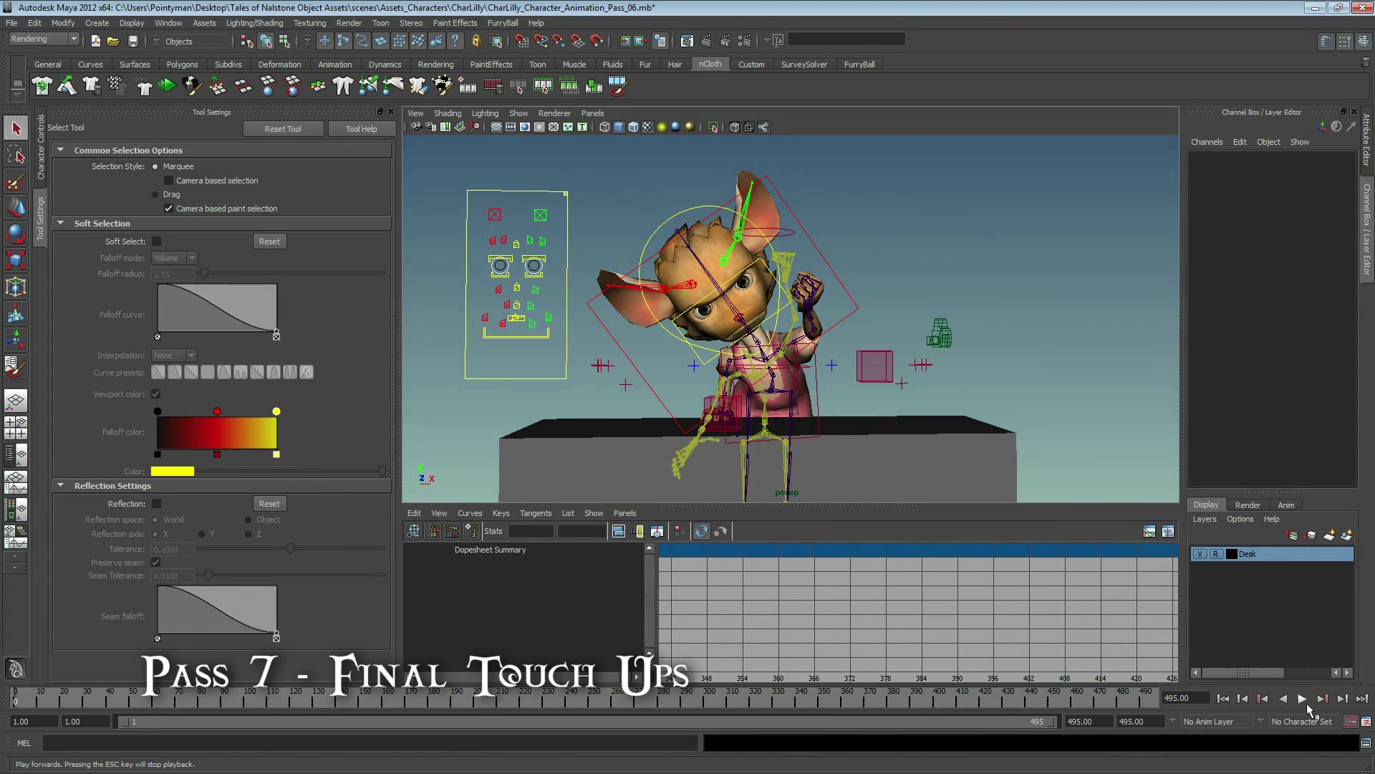
pyautogui.click(1302, 698)
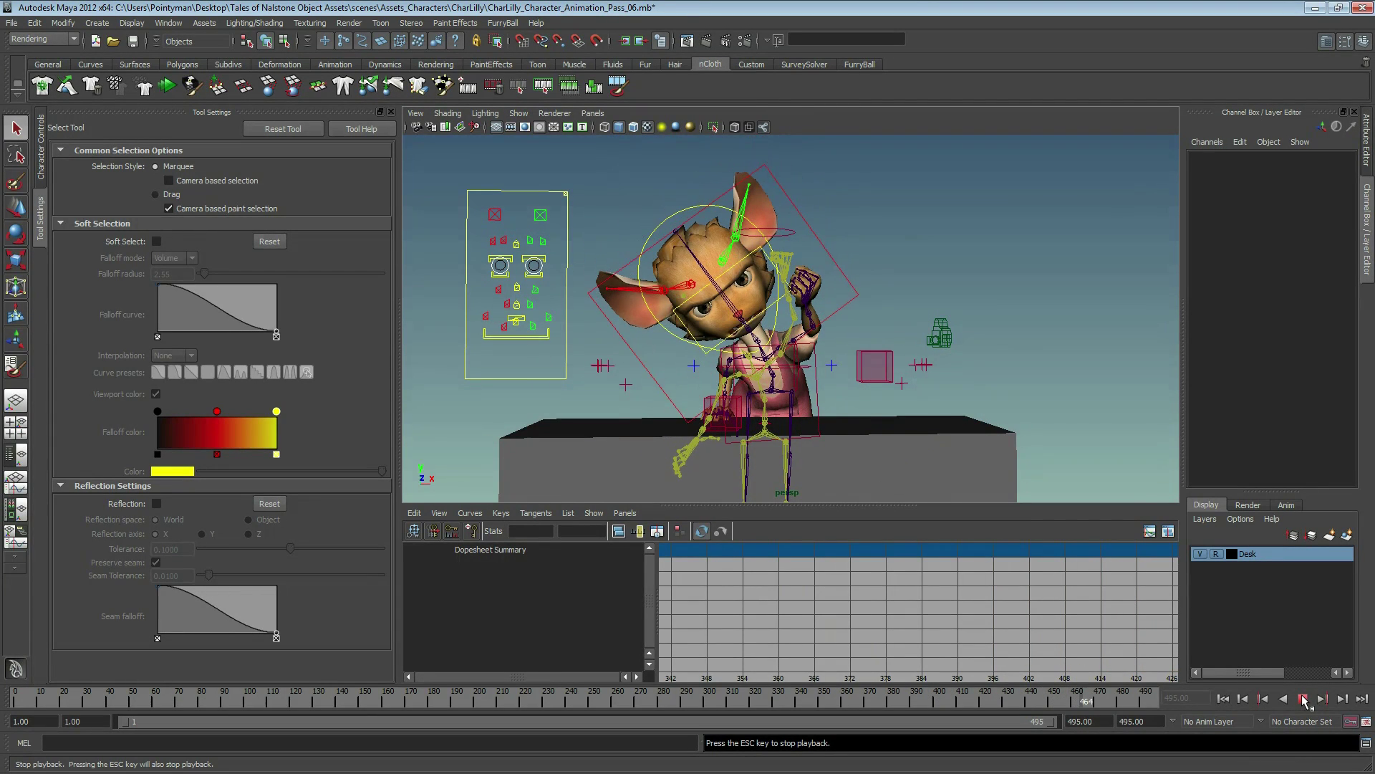
# - Stop at frame 475, select the right eye CGMFC_CharLilly_Eye_Right_01 and tumble close to its iris
pyautogui.click(1304, 698)
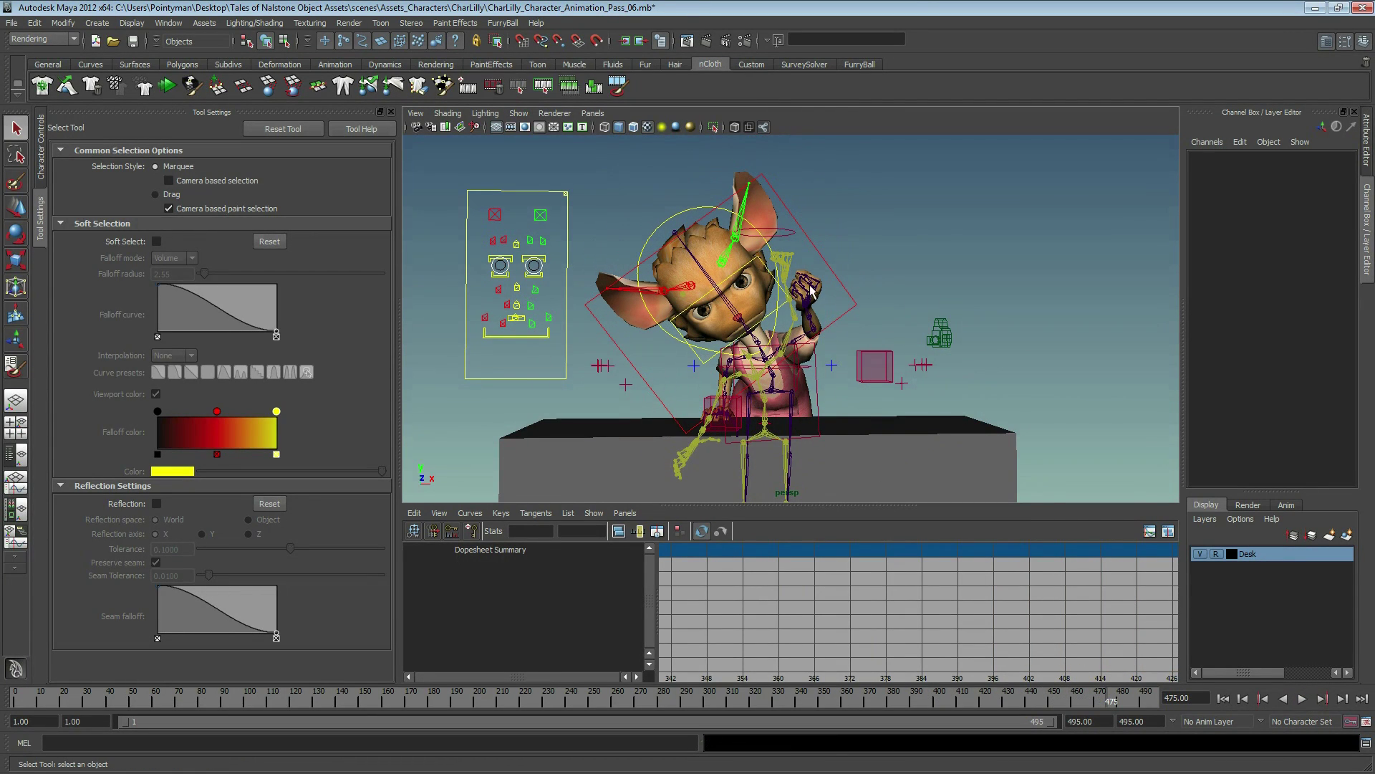
pyautogui.keyDown('alt'); pyautogui.moveTo(812, 290); pyautogui.dragTo(787, 301, button='middle'); pyautogui.keyUp('alt')
pyautogui.keyDown('alt'); pyautogui.moveTo(788, 301); pyautogui.dragTo(780, 317, button='right'); pyautogui.keyUp('alt')
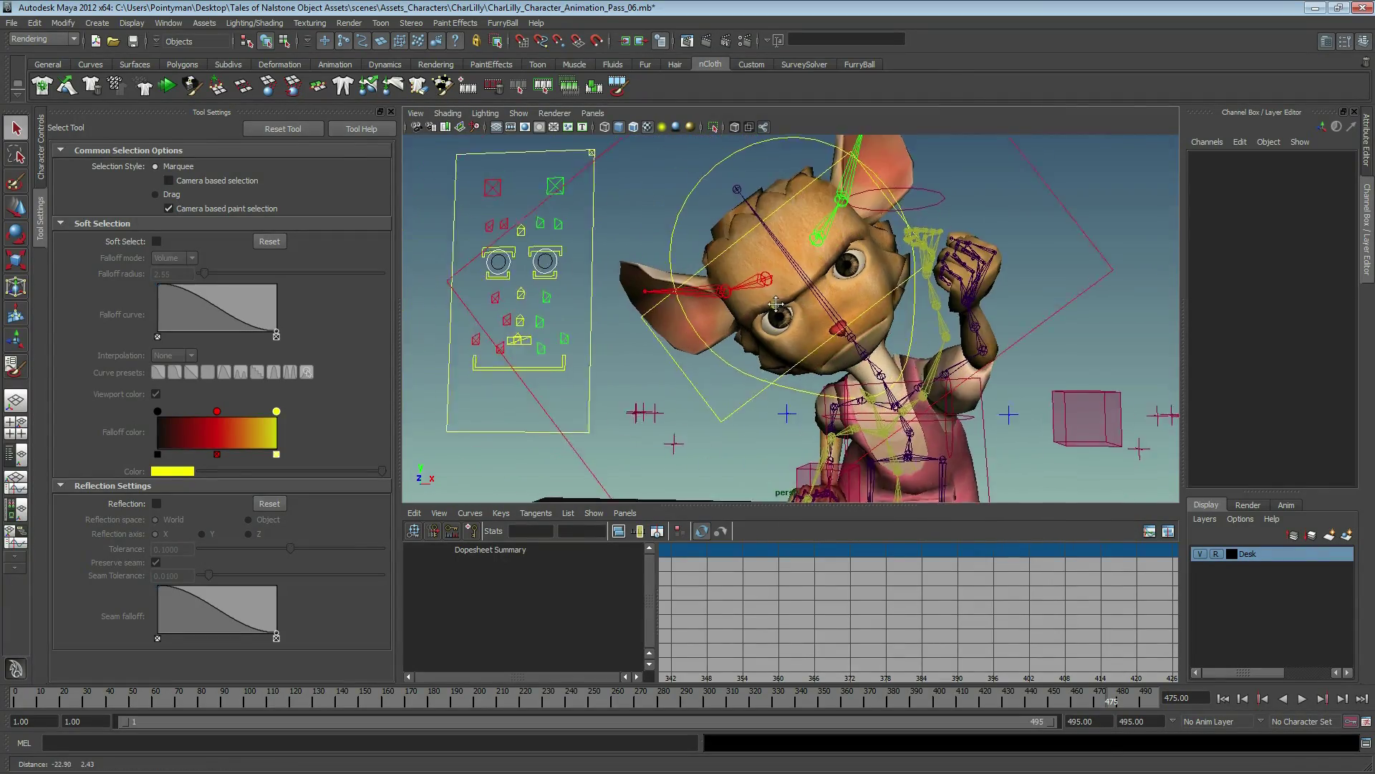
pyautogui.click(779, 318)
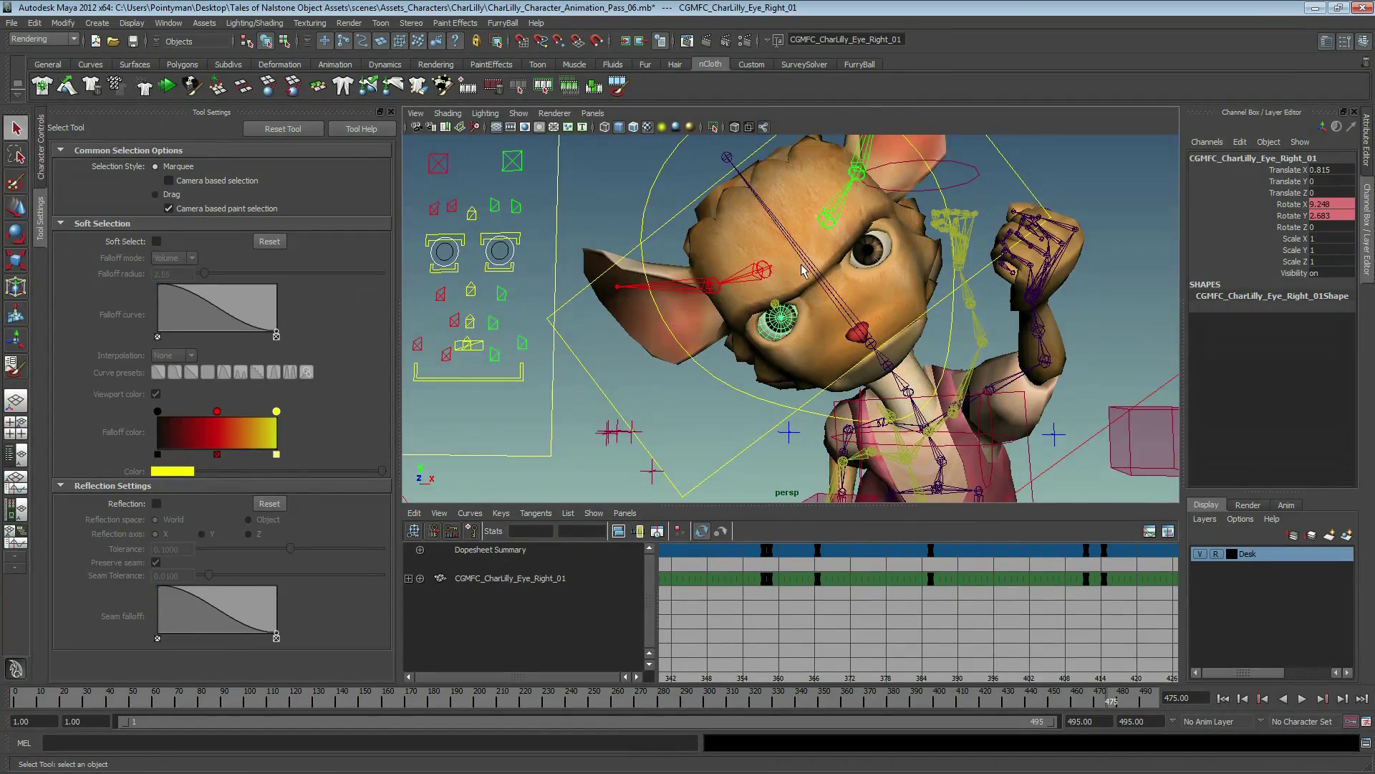
pyautogui.moveTo(696, 300)
pyautogui.keyDown('alt'); pyautogui.mouseDown()
pyautogui.moveTo(611, 298)
pyautogui.moveTo(886, 271)
pyautogui.moveTo(850, 272)
pyautogui.mouseUp(); pyautogui.keyUp('alt')
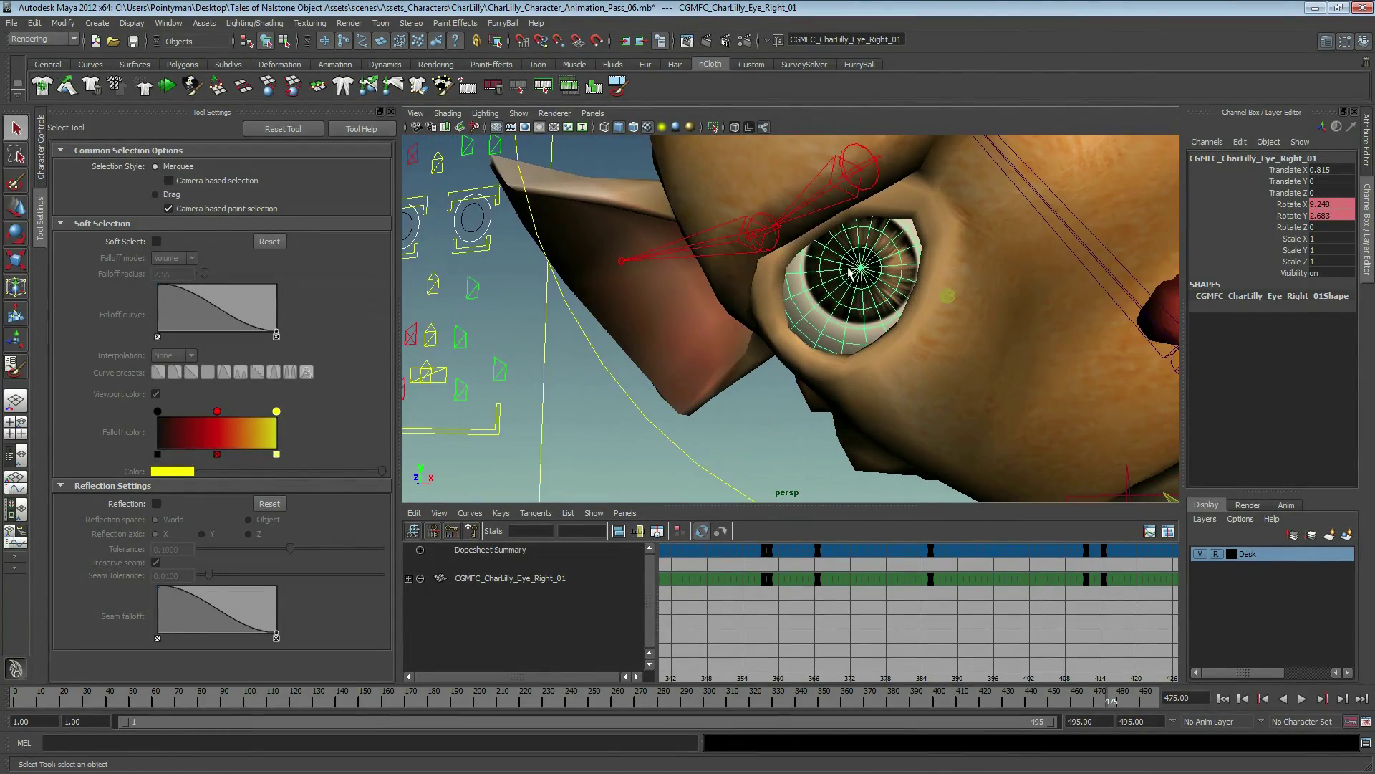
pyautogui.moveTo(562, 247)
pyautogui.keyDown('alt'); pyautogui.mouseDown()
pyautogui.moveTo(814, 259)
pyautogui.moveTo(838, 335)
pyautogui.mouseUp(); pyautogui.keyUp('alt')
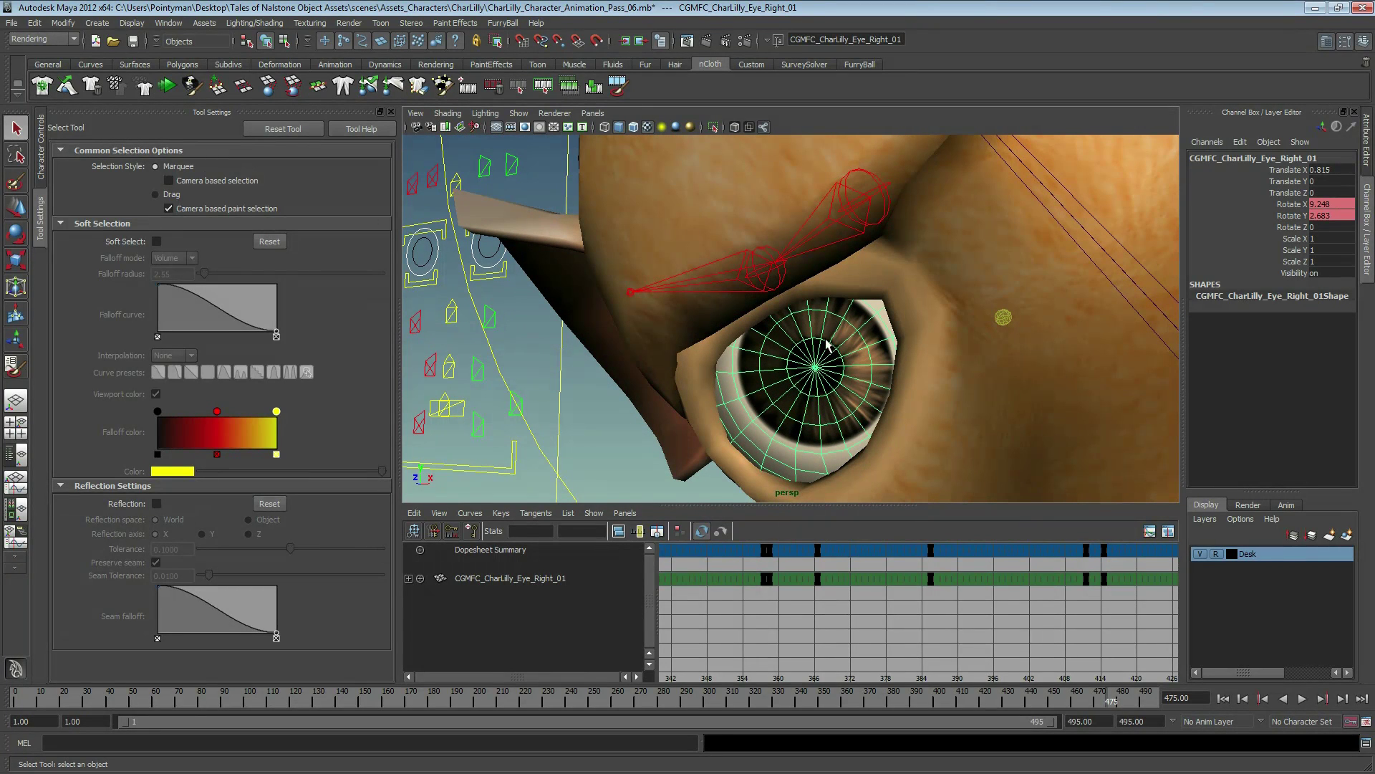
pyautogui.moveTo(803, 387); pyautogui.dragTo(813, 369, button='right')
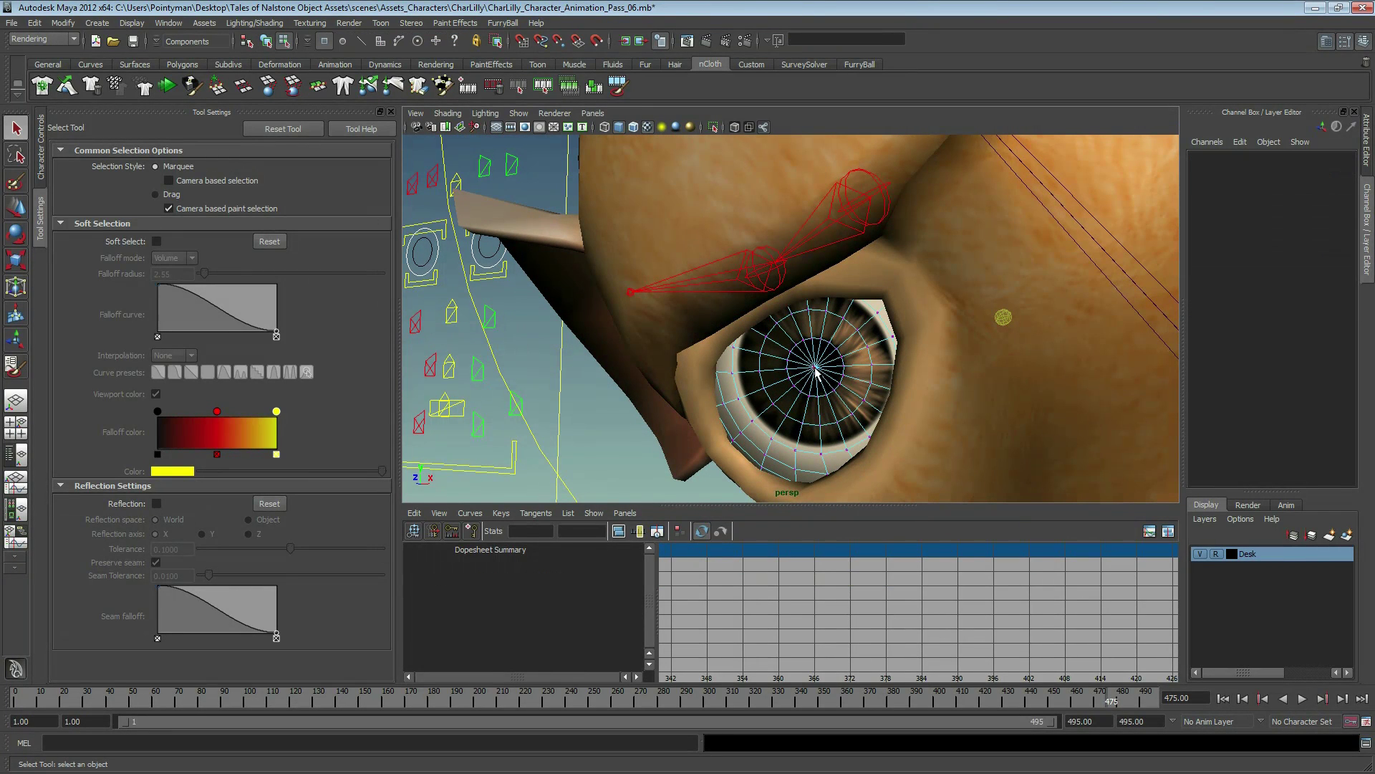
# - Select iris-centre vertex vtx[381], grow it to the surrounding ring, and cluster them as cluster23
pyautogui.click(816, 369)
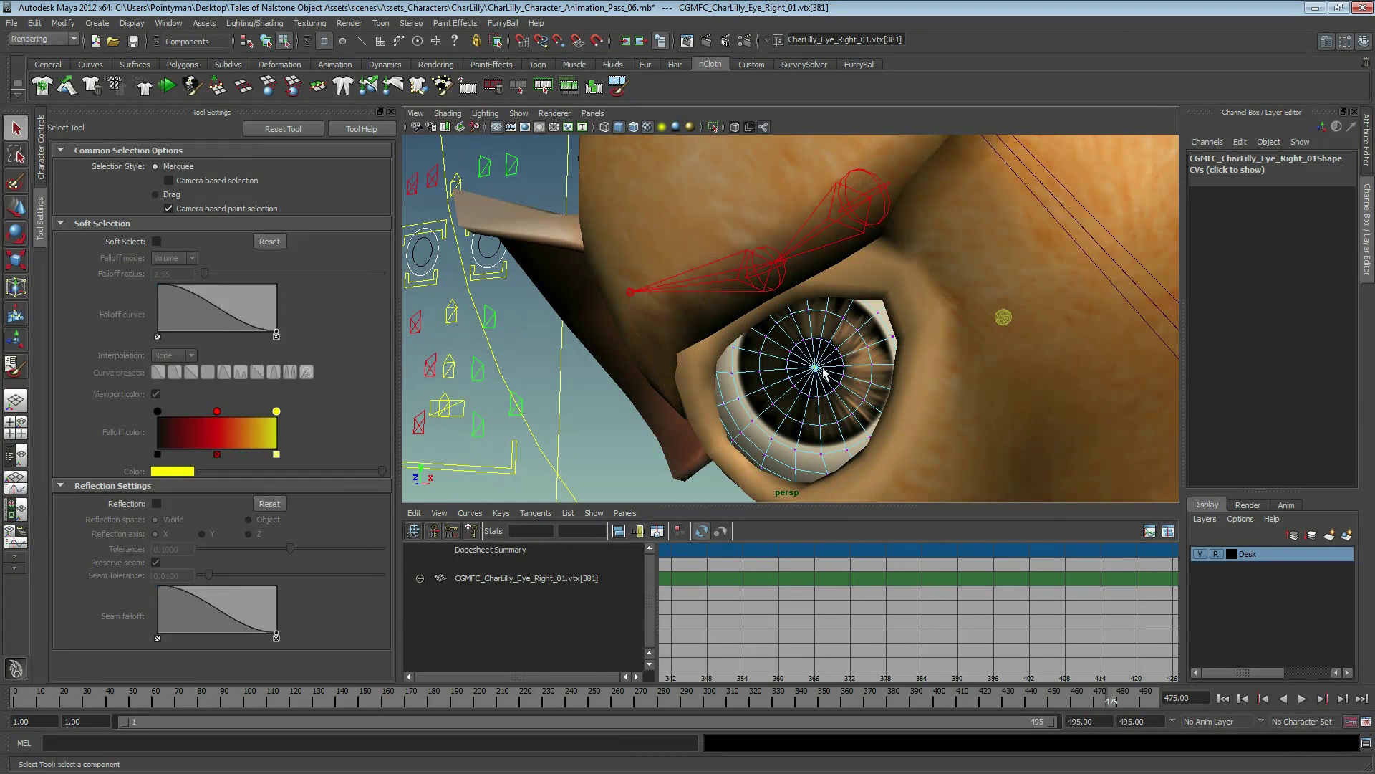
pyautogui.hotkey('shift', '.')
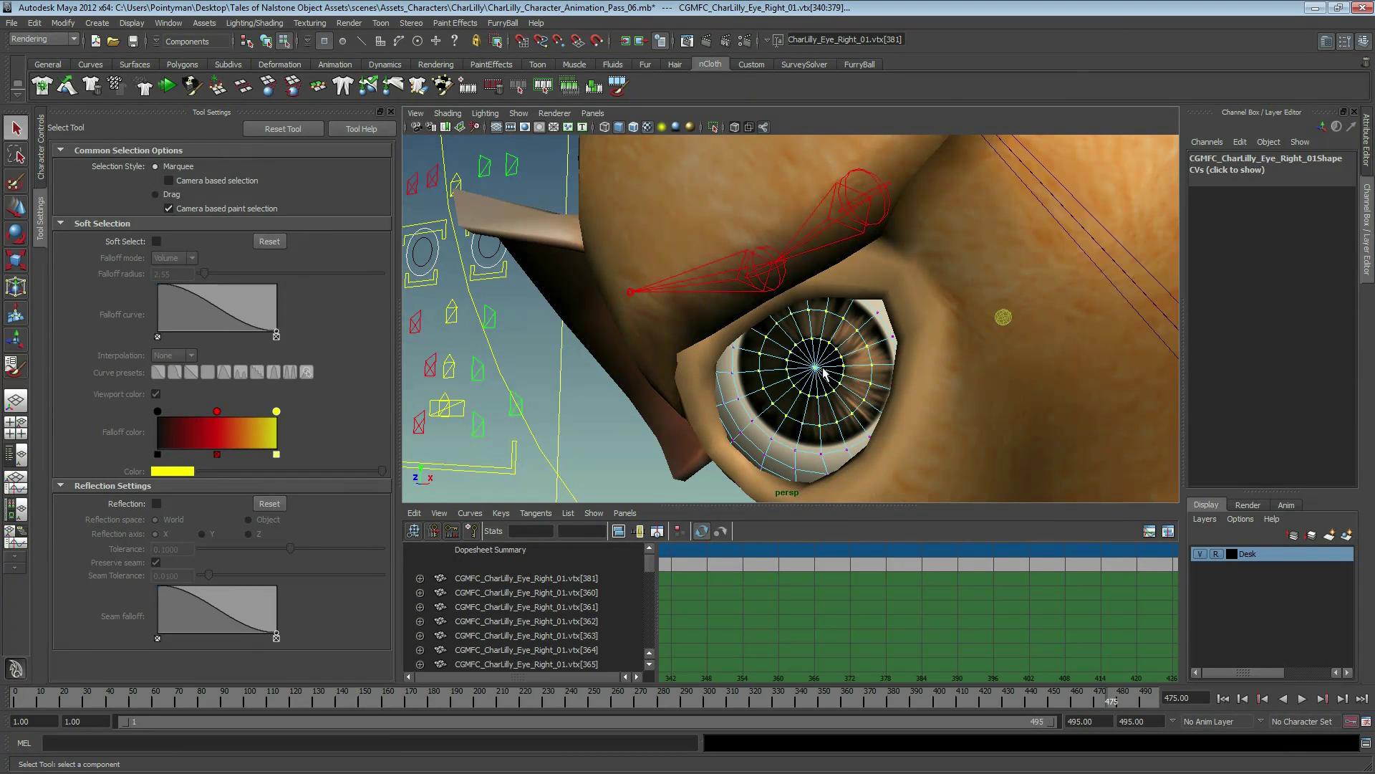
pyautogui.keyDown('alt'); pyautogui.moveTo(829, 342); pyautogui.dragTo(831, 326); pyautogui.keyUp('alt')
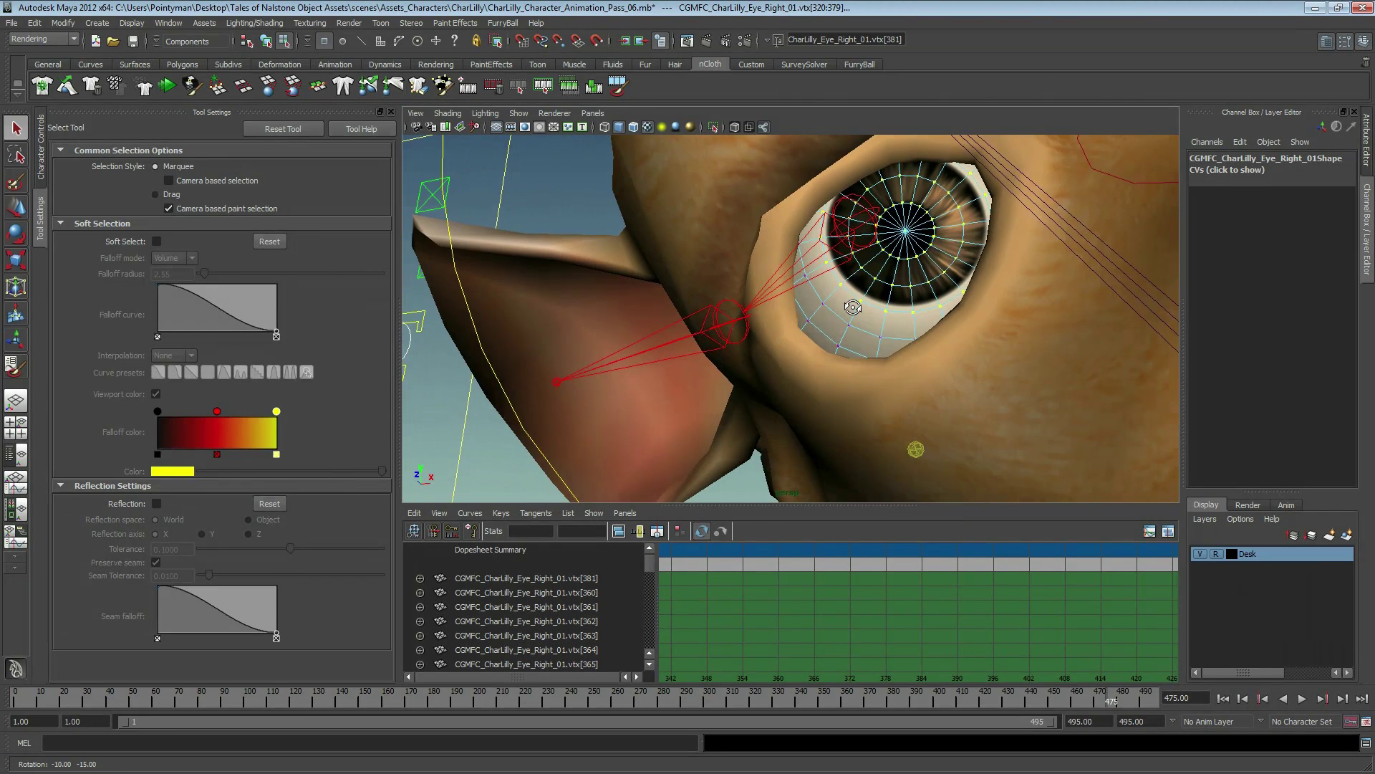
pyautogui.press('w')
pyautogui.moveTo(831, 326); pyautogui.dragTo(857, 286, button='middle')
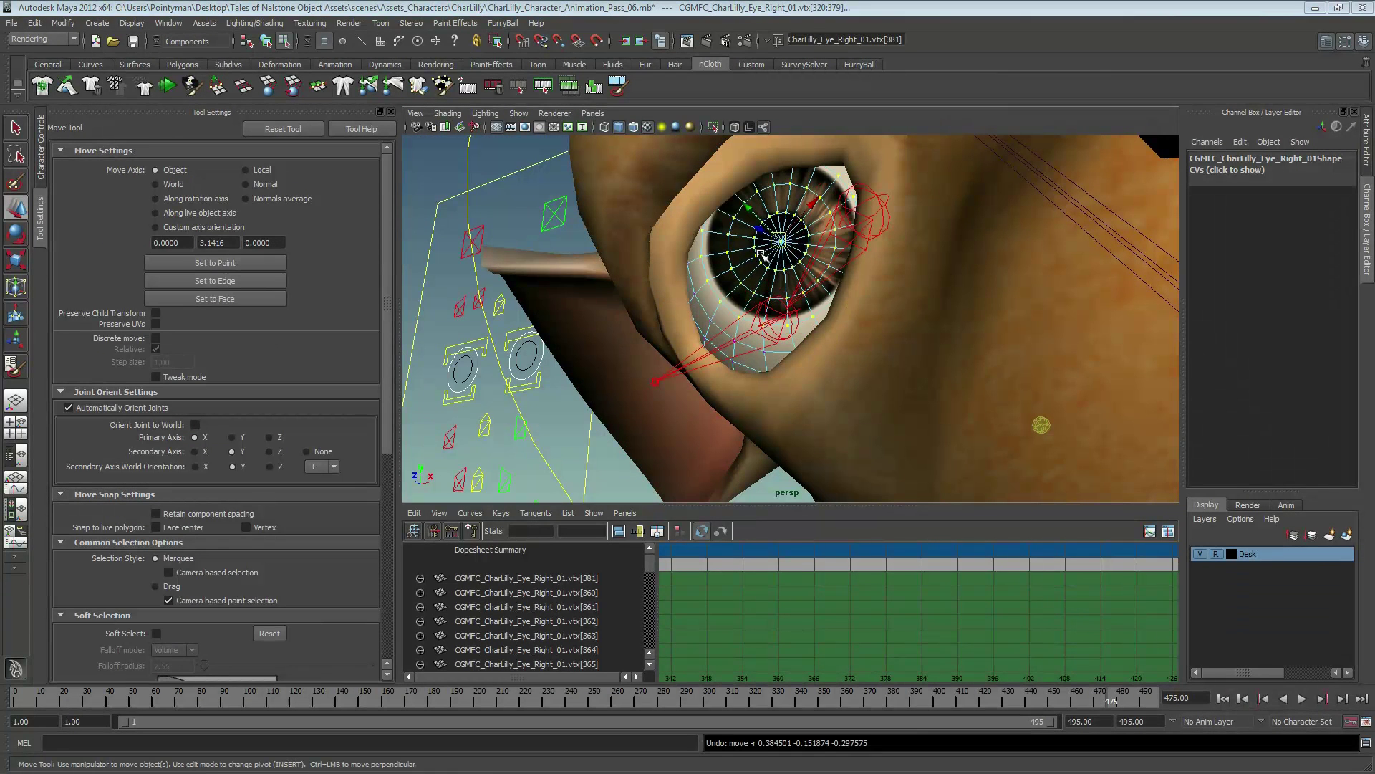
pyautogui.press('space')
pyautogui.moveTo(694, 283)
pyautogui.mouseDown()
pyautogui.moveTo(712, 351)
pyautogui.moveTo(688, 265)
pyautogui.mouseUp()
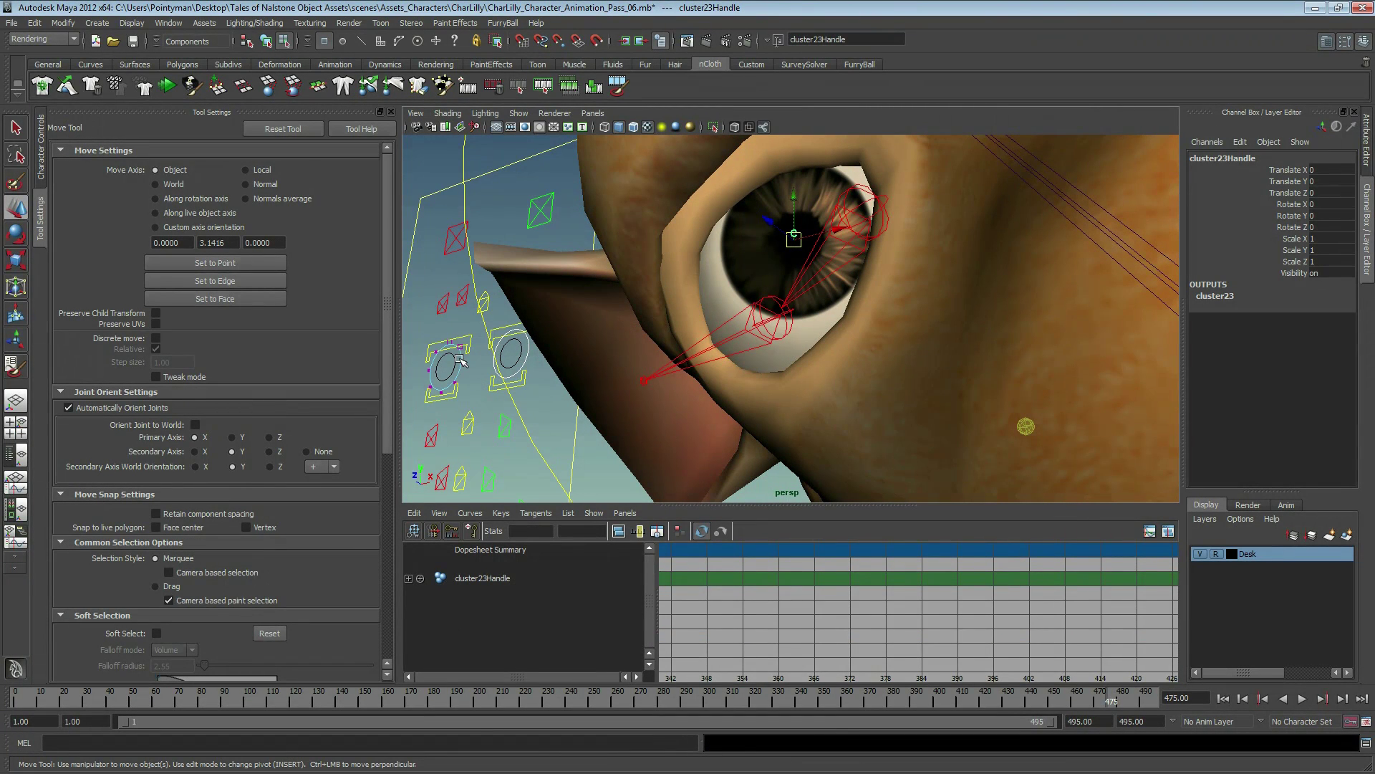
# - Try selecting the iris control and eye cluster handle while toggling isolate and shading modes
pyautogui.click(460, 361)
pyautogui.hotkey('ctrl', '1')
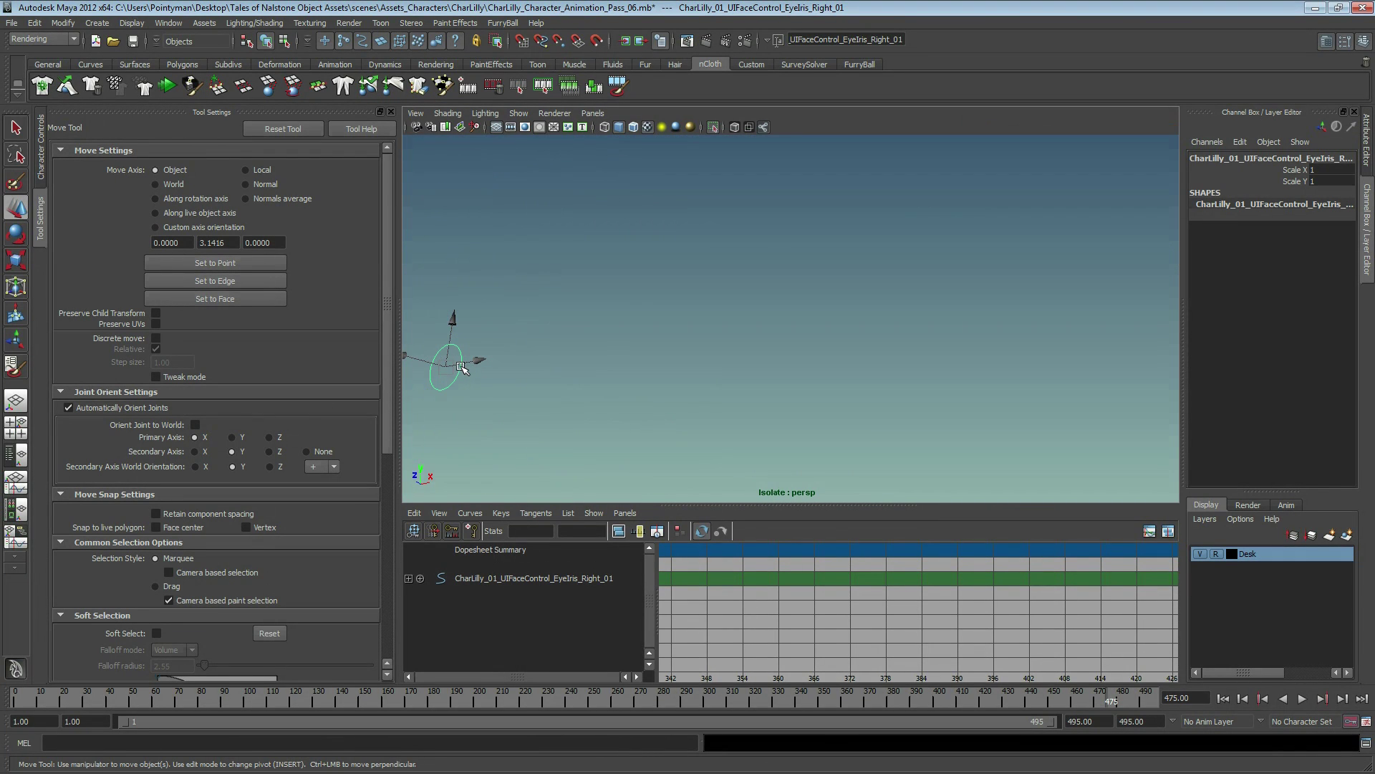
pyautogui.hotkey('ctrl', 'z')
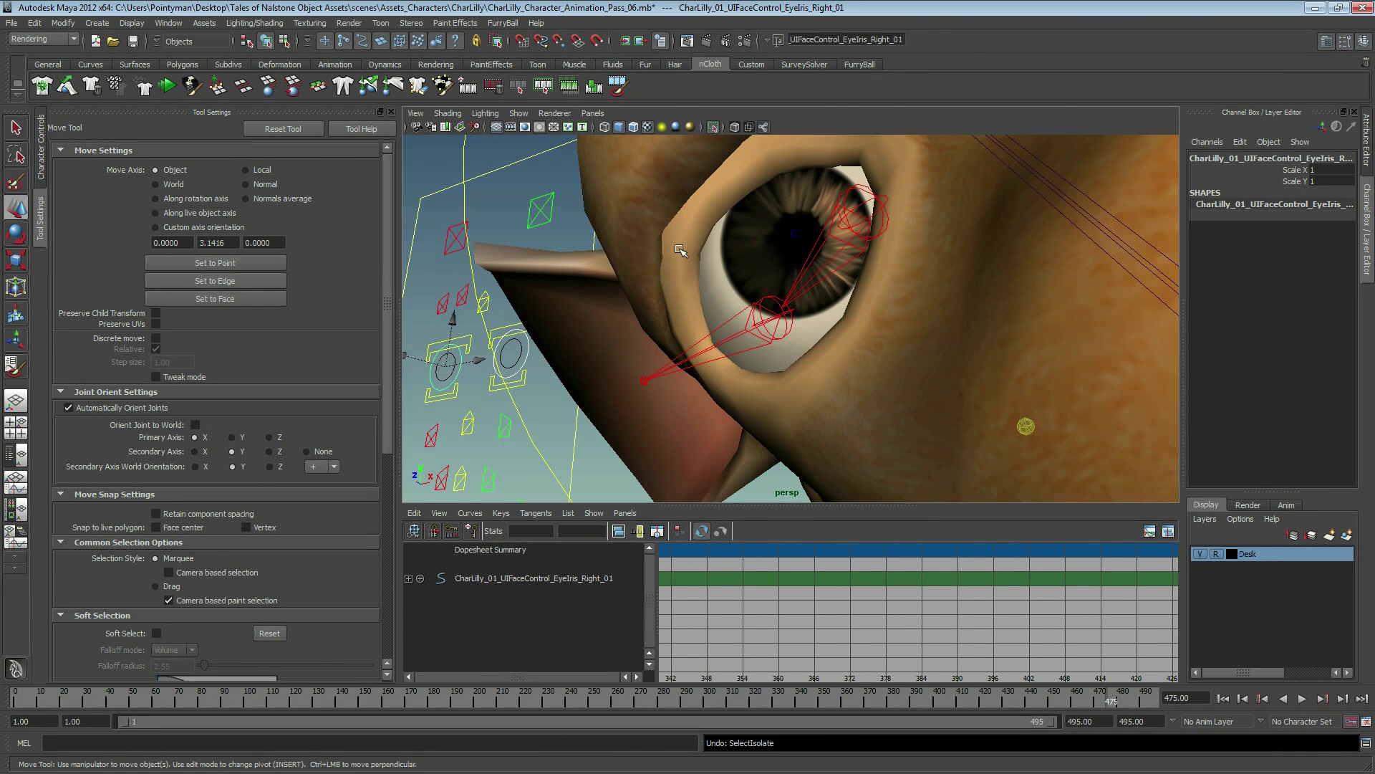
pyautogui.click(821, 237)
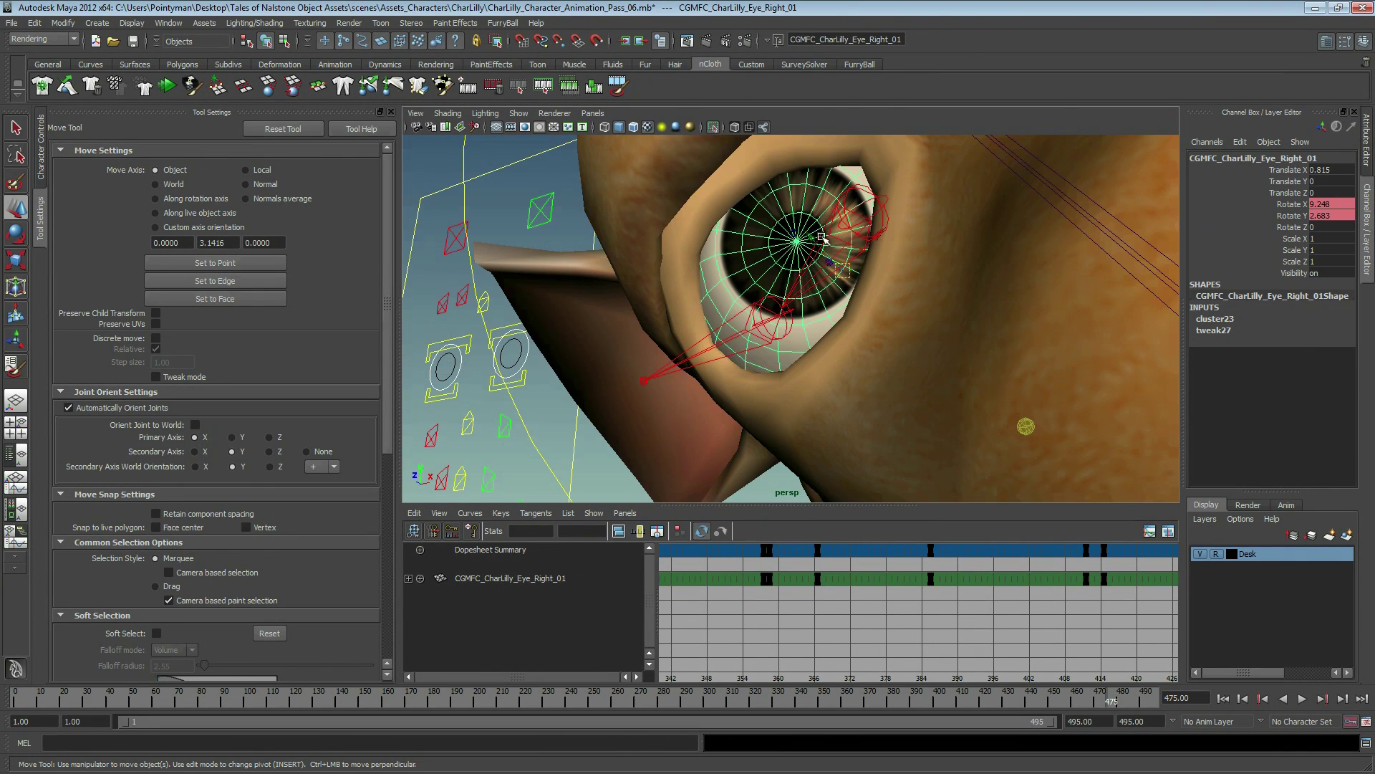
pyautogui.click(778, 245)
pyautogui.click(464, 374)
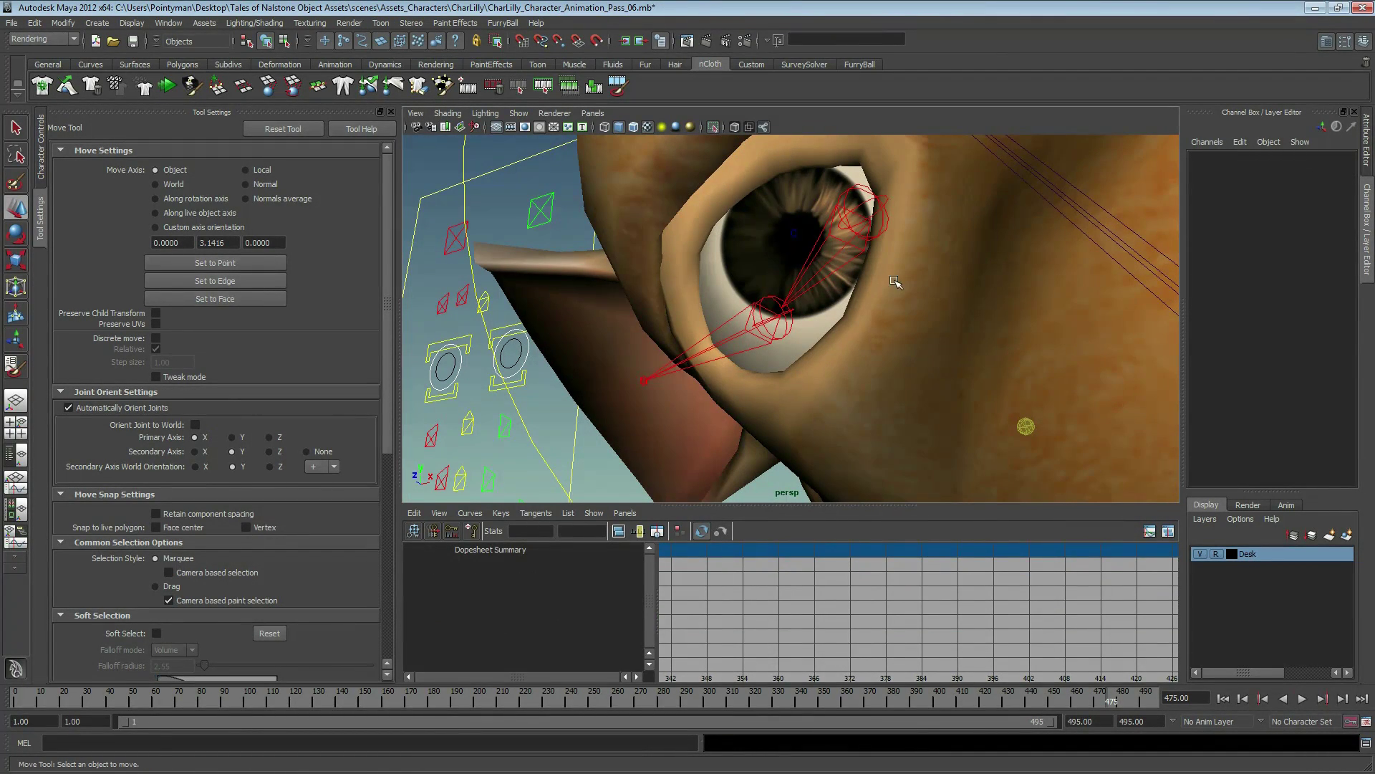
pyautogui.press('5')
pyautogui.click(795, 235)
pyautogui.press('4')
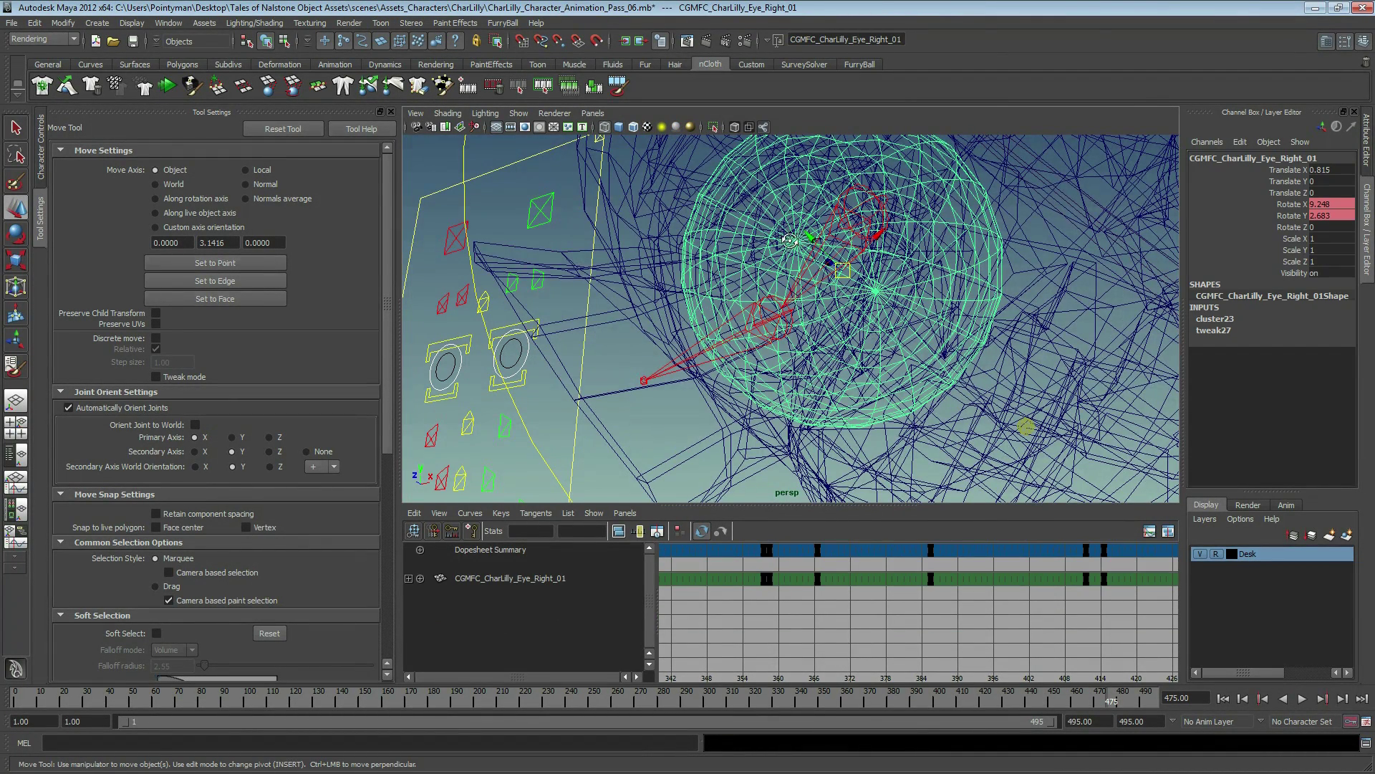
pyautogui.click(786, 242)
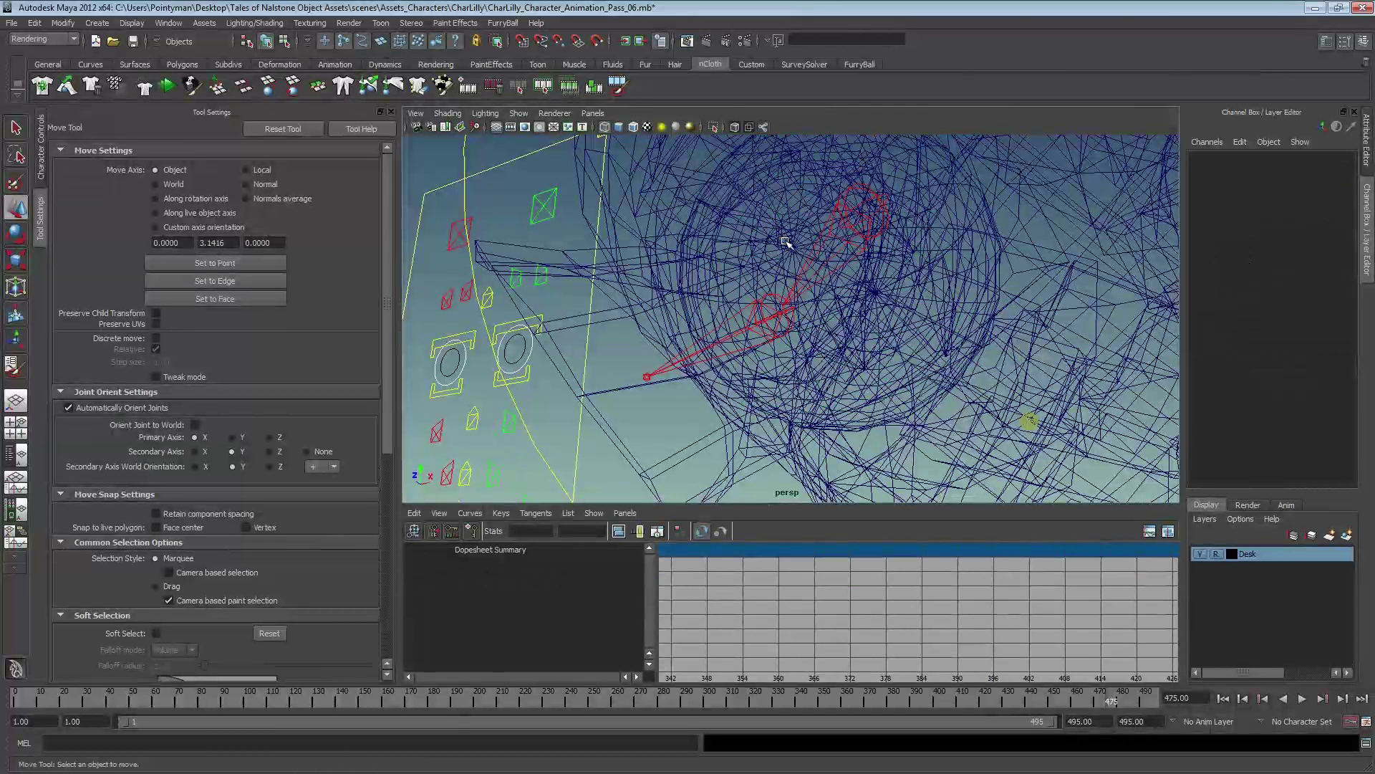
pyautogui.press('6')
pyautogui.click(474, 372)
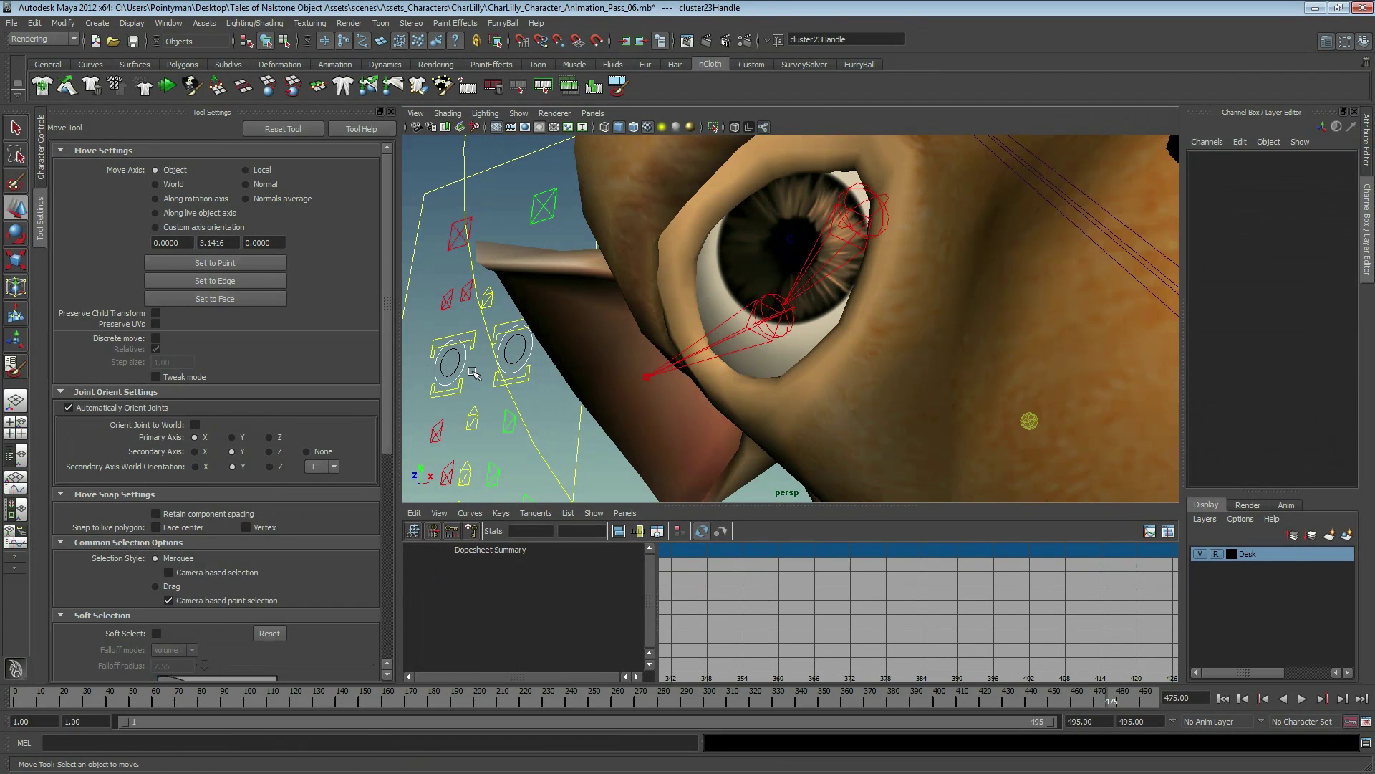
# - Scale-constrain cluster23Handle to the EyeIris_Right_01 face control
pyautogui.click(467, 363)
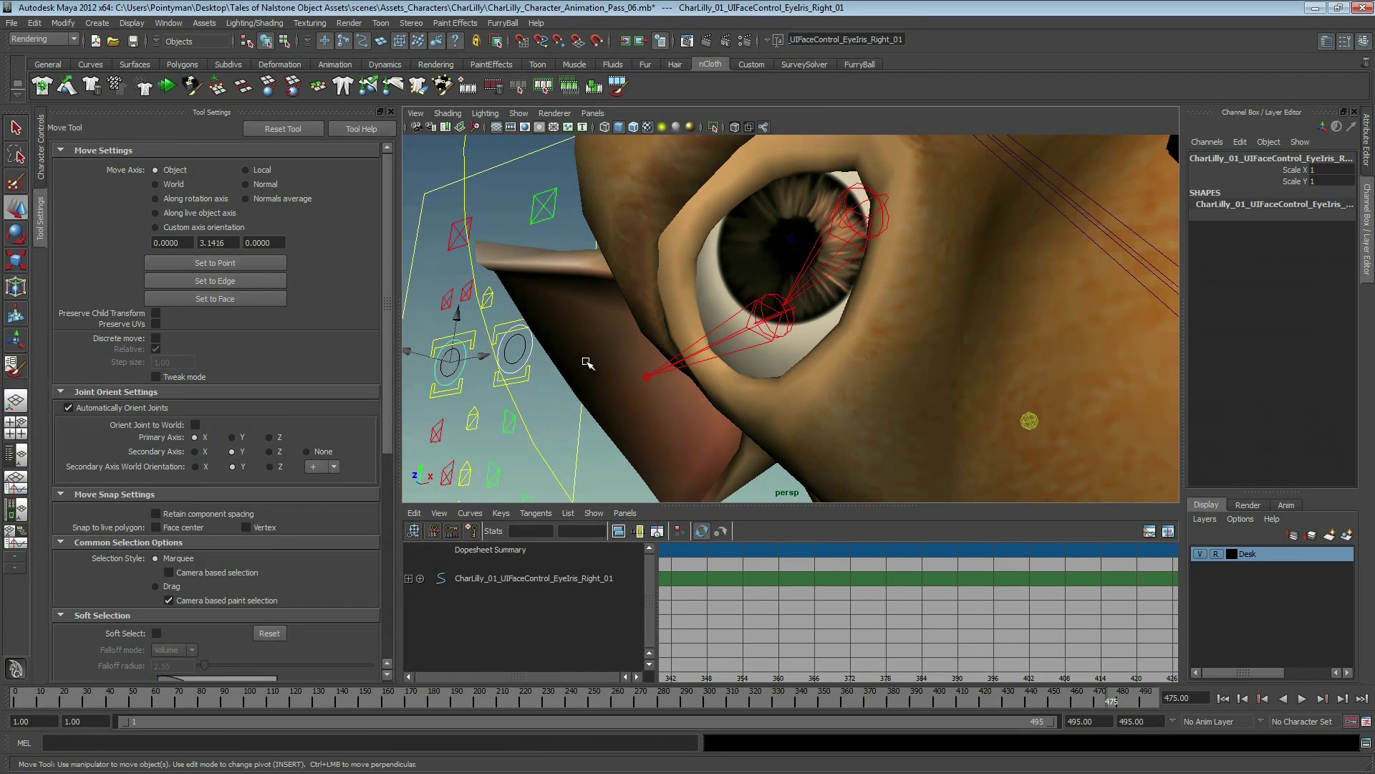
pyautogui.click(791, 239)
pyautogui.press('space')
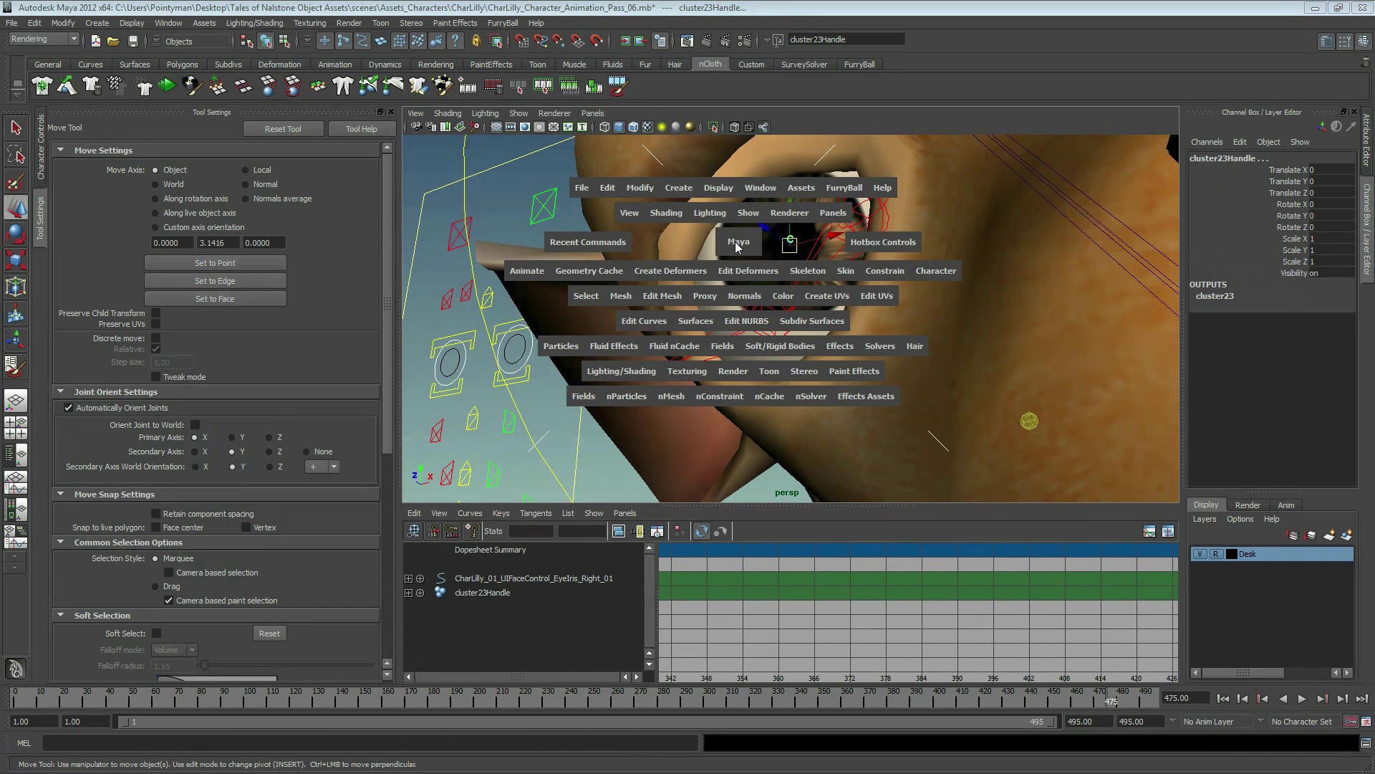
pyautogui.press('space')
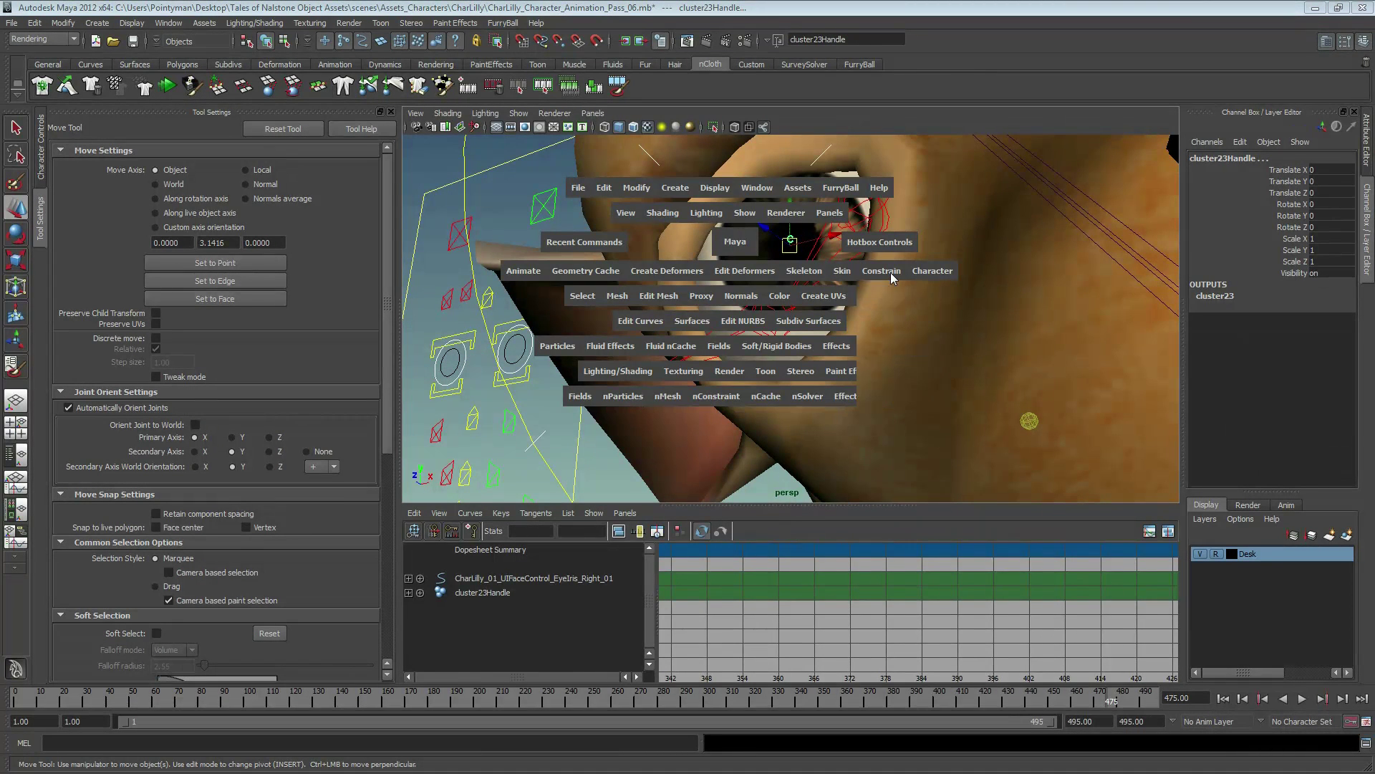
pyautogui.moveTo(883, 271); pyautogui.dragTo(889, 336)
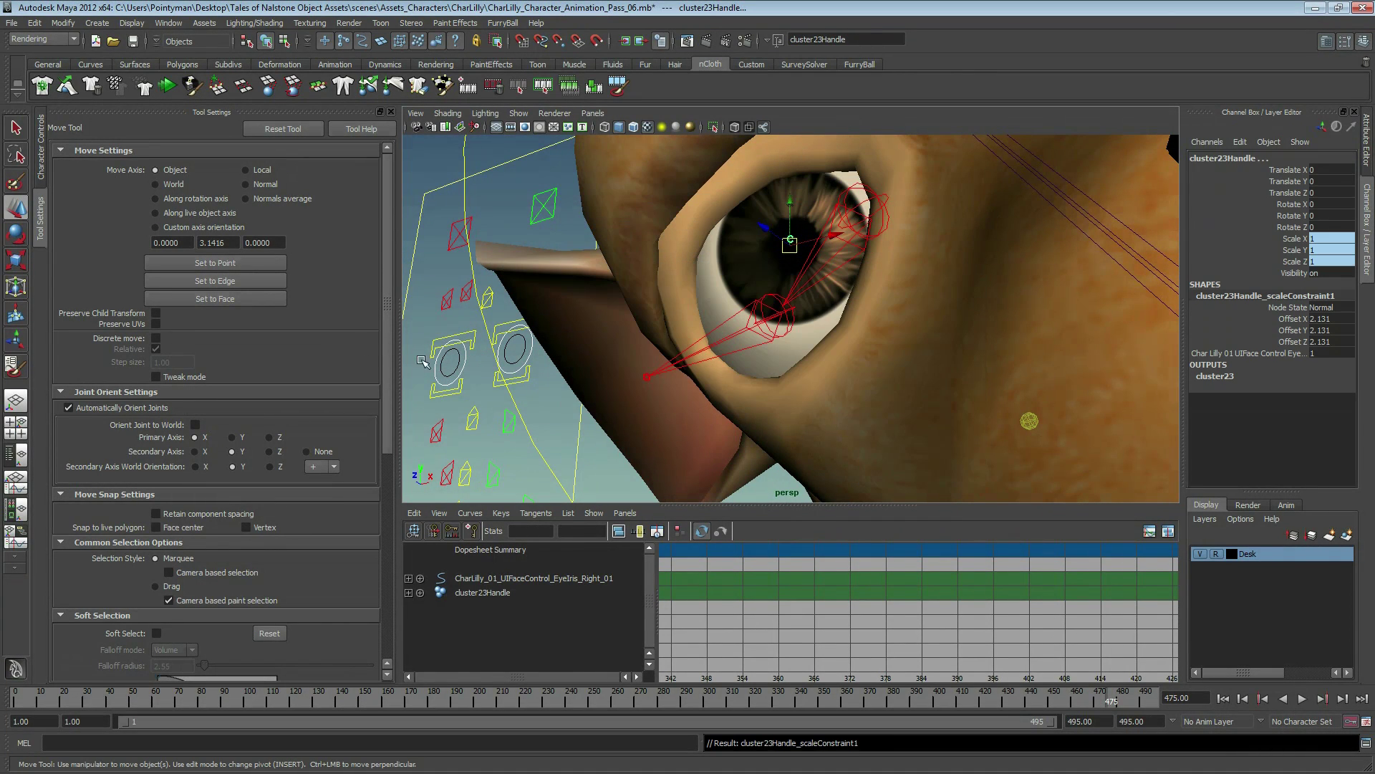
# - Test-scale the right iris control to about 0.377, then undo back to full size
pyautogui.click(466, 364)
pyautogui.press('r')
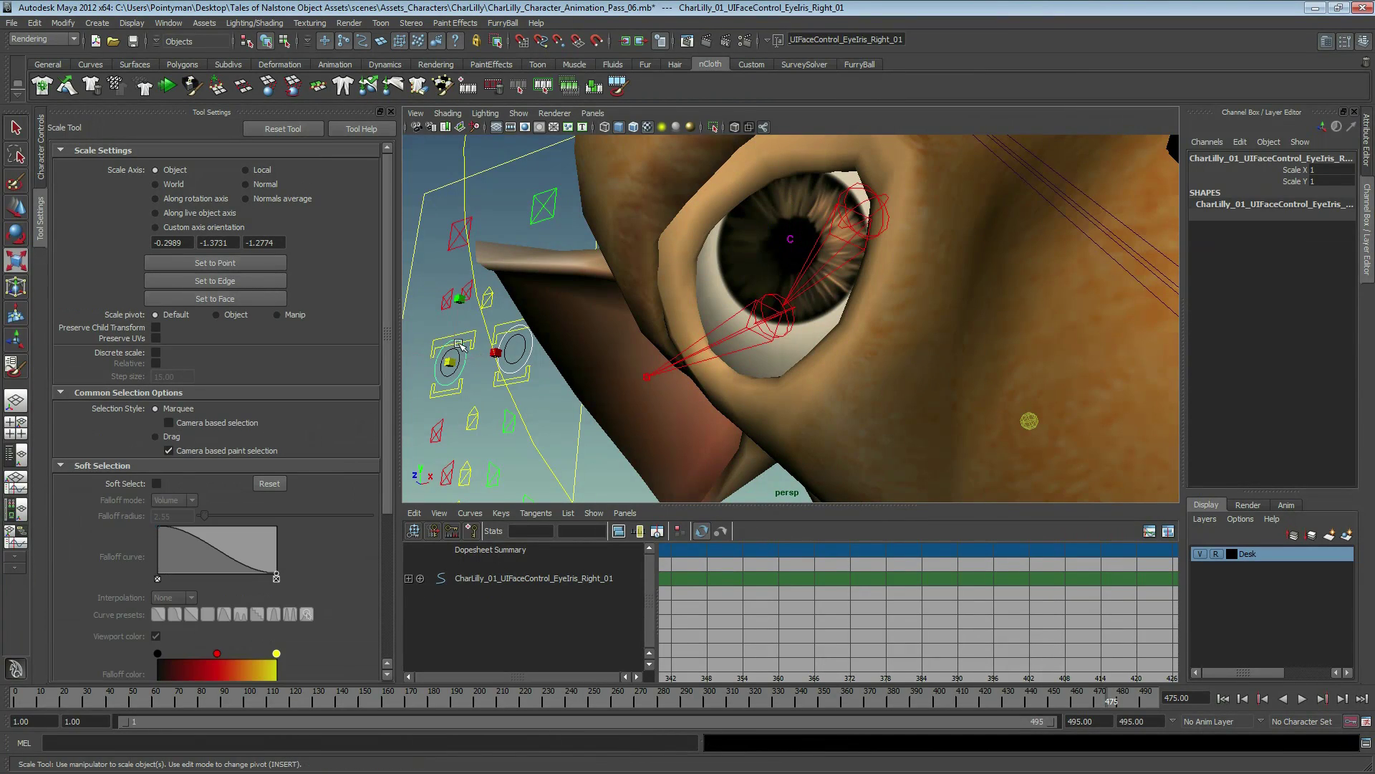
pyautogui.moveTo(461, 344); pyautogui.dragTo(441, 350)
pyautogui.keyDown('alt'); pyautogui.moveTo(441, 350); pyautogui.dragTo(436, 242, button='right'); pyautogui.keyUp('alt')
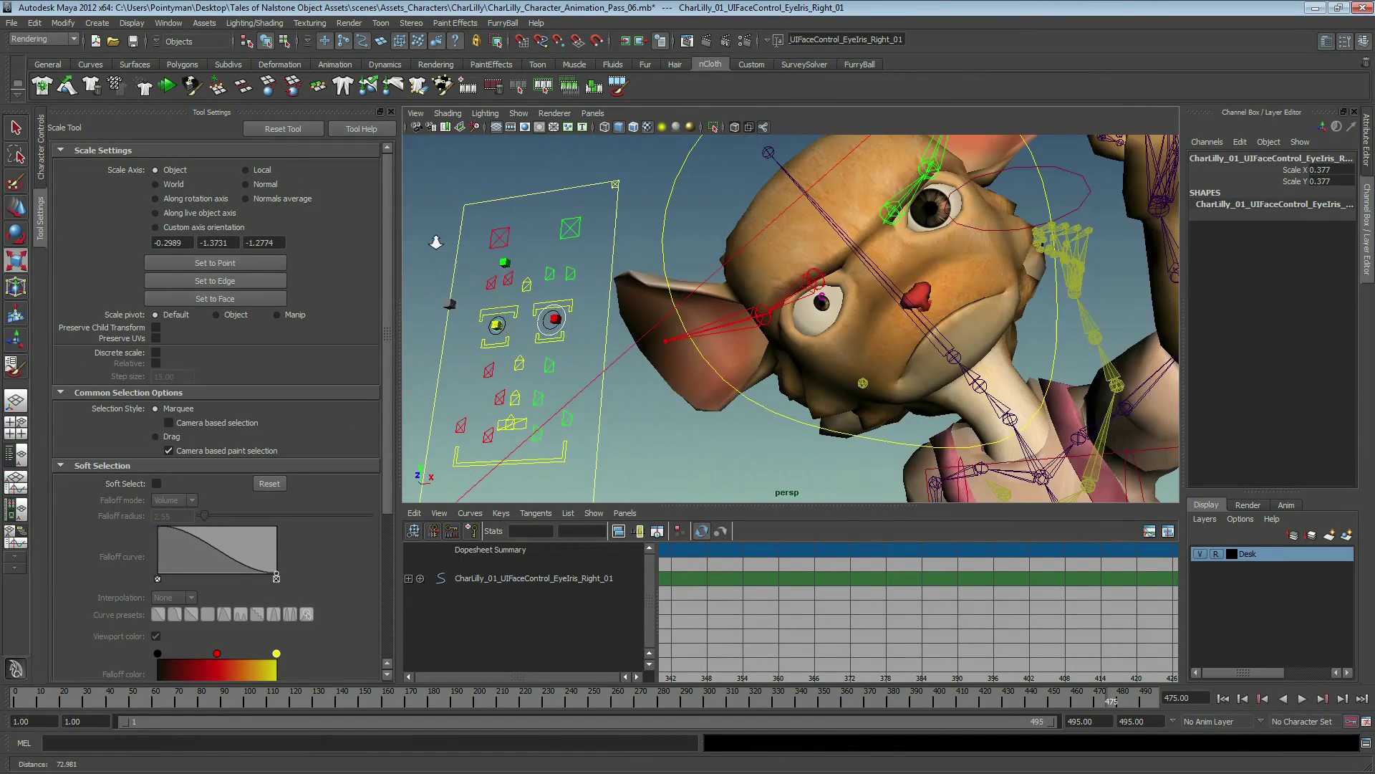
pyautogui.keyDown('alt'); pyautogui.moveTo(436, 242); pyautogui.dragTo(429, 287); pyautogui.keyUp('alt')
pyautogui.hotkey('ctrl', 'z')
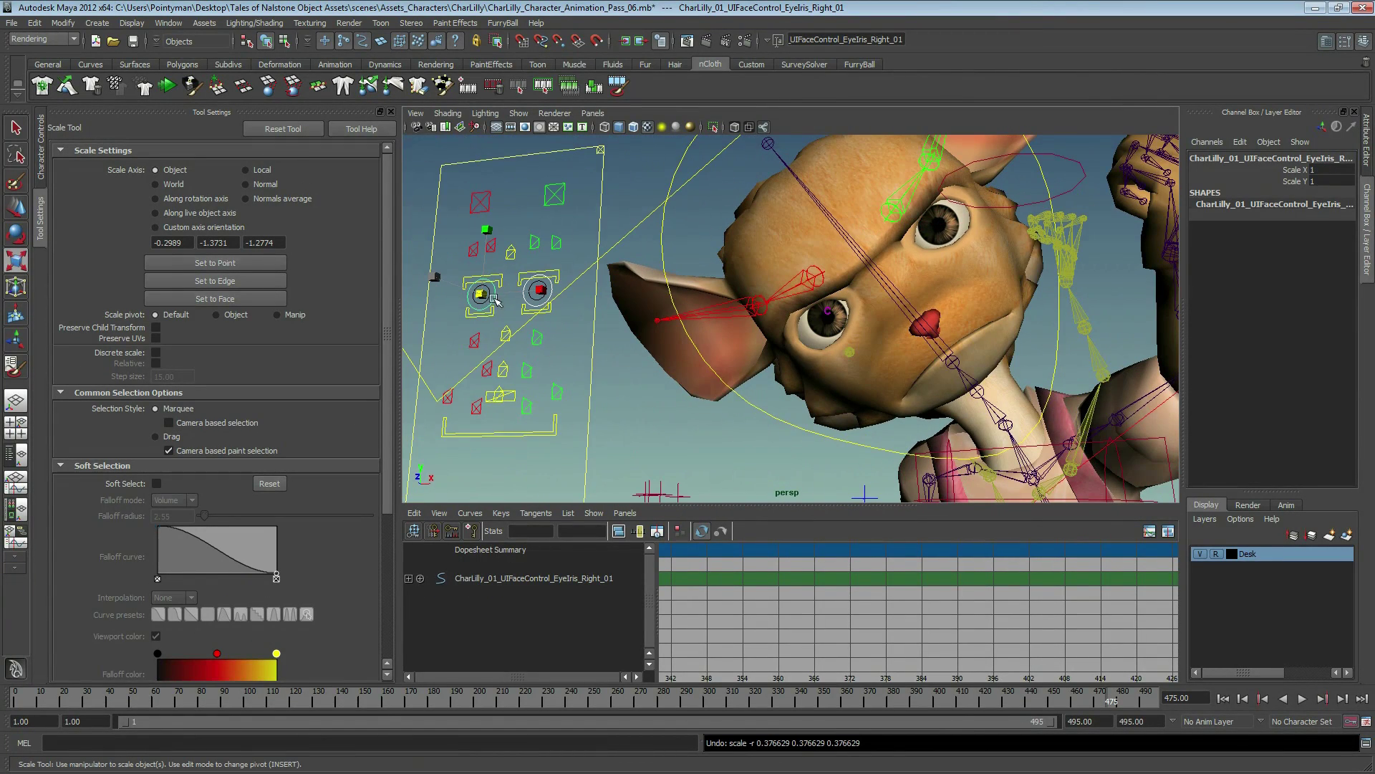
pyautogui.moveTo(489, 308)
pyautogui.keyDown('alt'); pyautogui.mouseDown()
pyautogui.moveTo(481, 295)
pyautogui.moveTo(515, 294)
pyautogui.mouseUp(); pyautogui.keyUp('alt')
pyautogui.hotkey('ctrl', 'z')
# - Play the character animation and scrub through frames 484 and 495 back to 442
pyautogui.press('r')
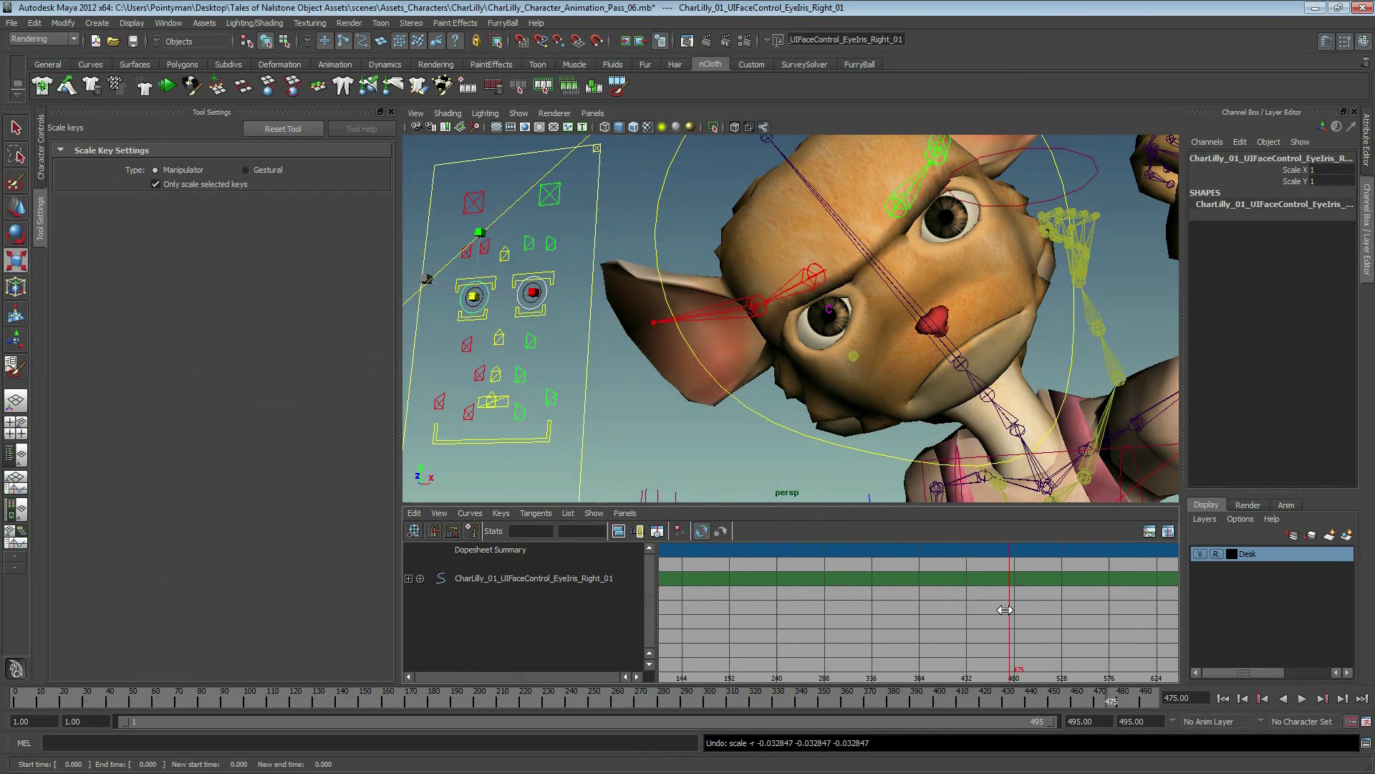
pyautogui.hotkey('alt', 'v')
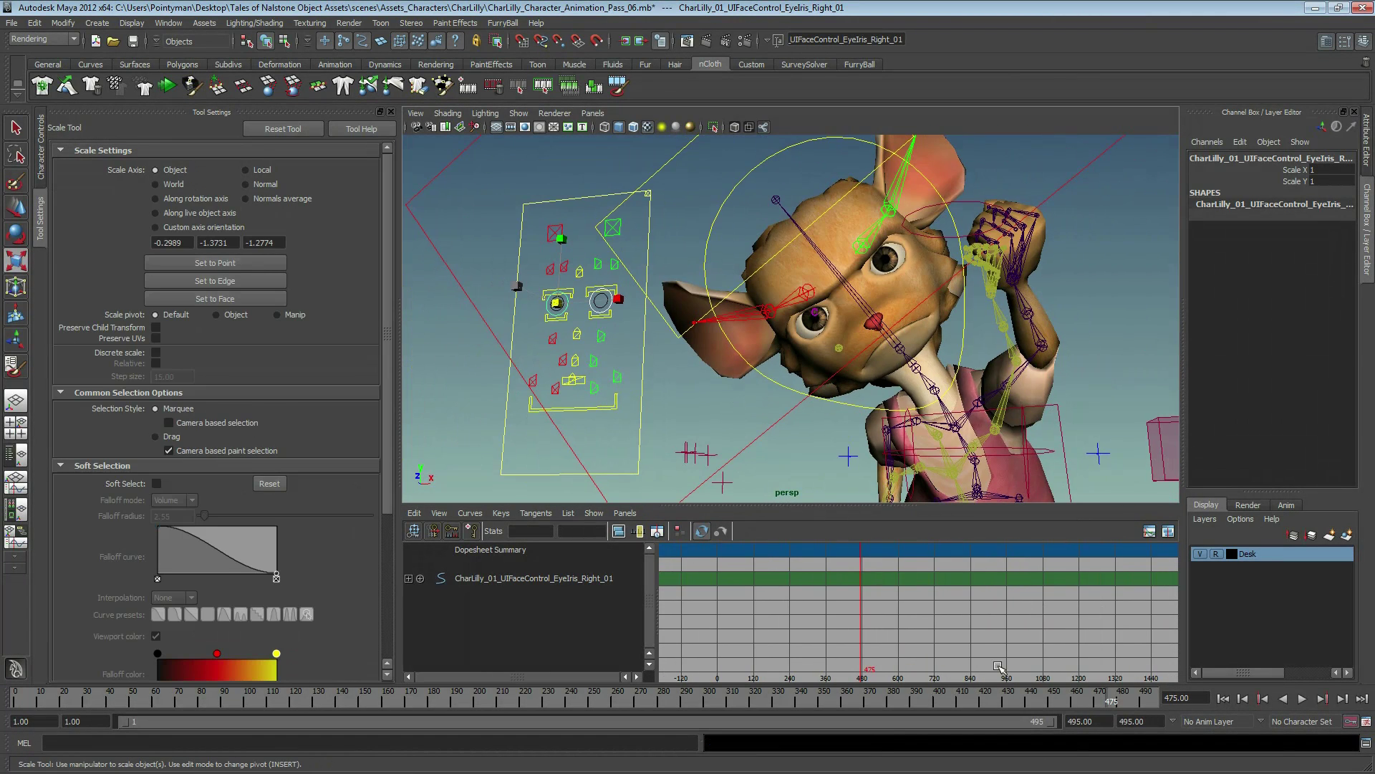
pyautogui.moveTo(1121, 706); pyautogui.dragTo(1151, 701)
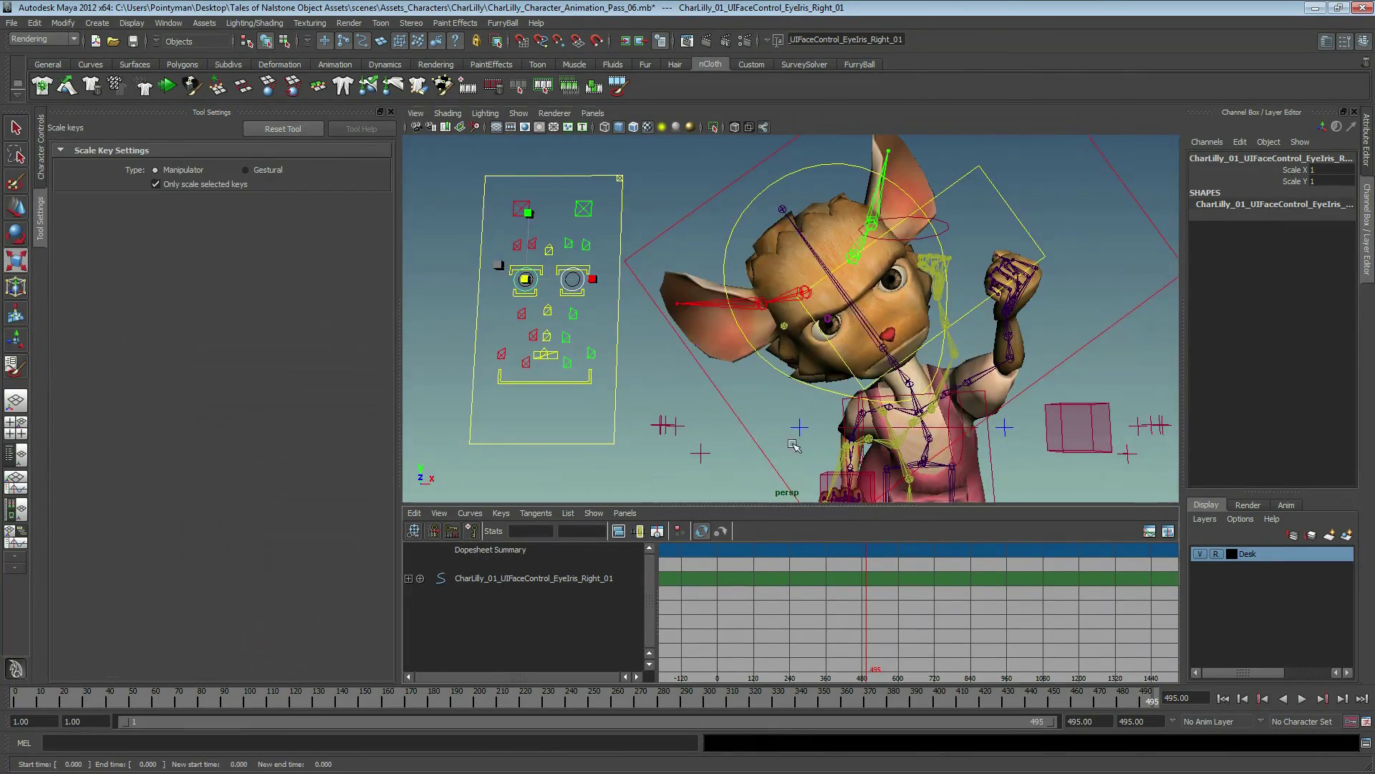
pyautogui.keyDown('alt'); pyautogui.moveTo(1111, 430); pyautogui.dragTo(991, 448); pyautogui.keyUp('alt')
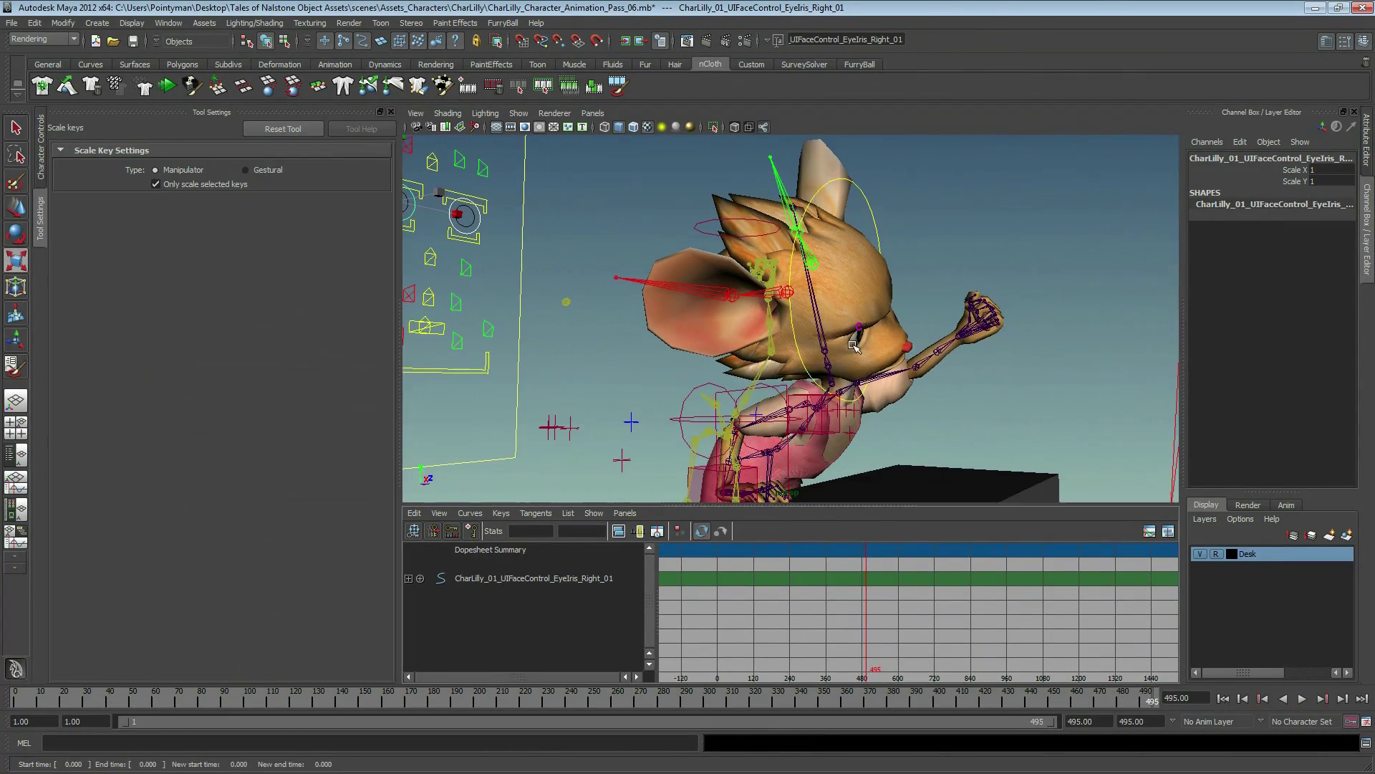
pyautogui.keyDown('alt'); pyautogui.moveTo(788, 286); pyautogui.dragTo(563, 275); pyautogui.keyUp('alt')
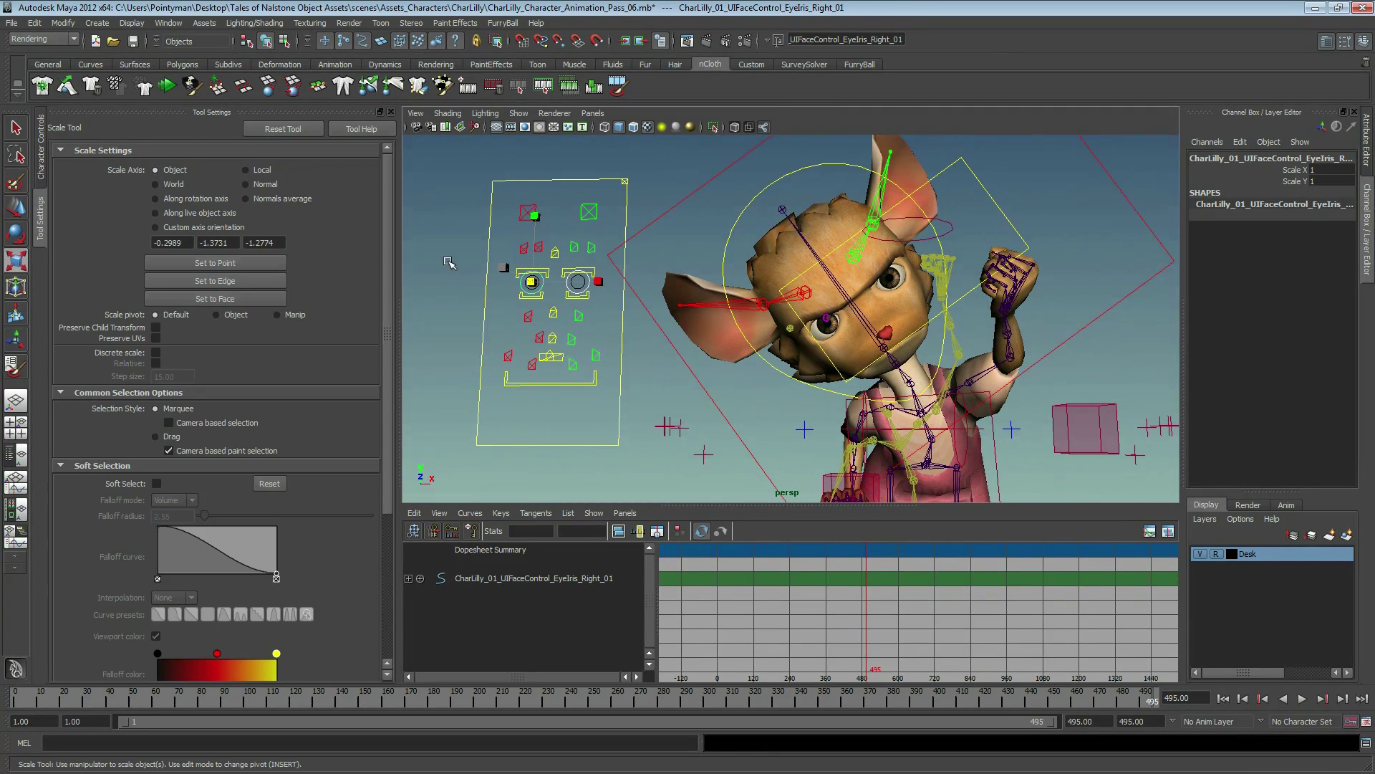
pyautogui.moveTo(1078, 701)
pyautogui.mouseDown()
pyautogui.moveTo(964, 701)
pyautogui.moveTo(1022, 697)
pyautogui.mouseUp()
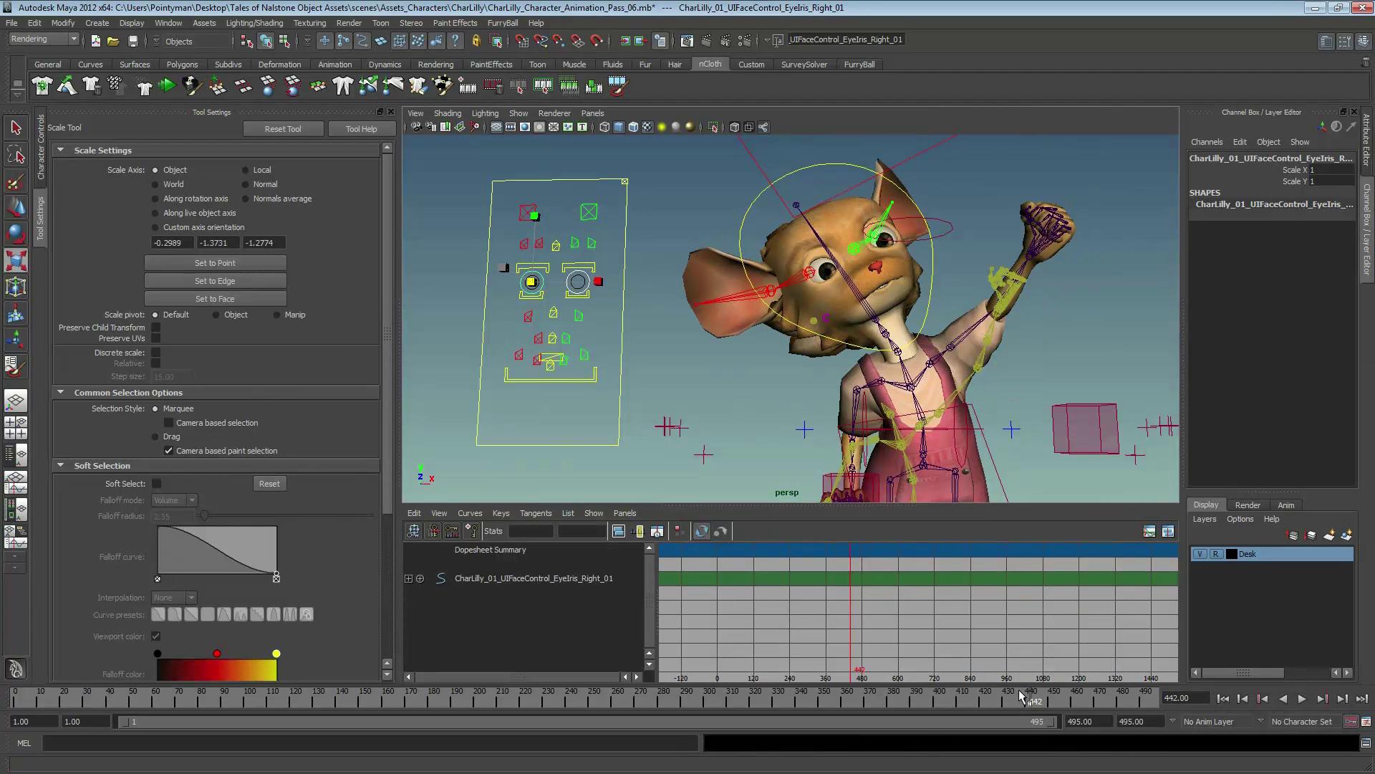
# - Key the right iris control's scale and shrink it to about 0.41
pyautogui.hotkey('shift', 'r')
pyautogui.moveTo(1022, 695); pyautogui.dragTo(1038, 697)
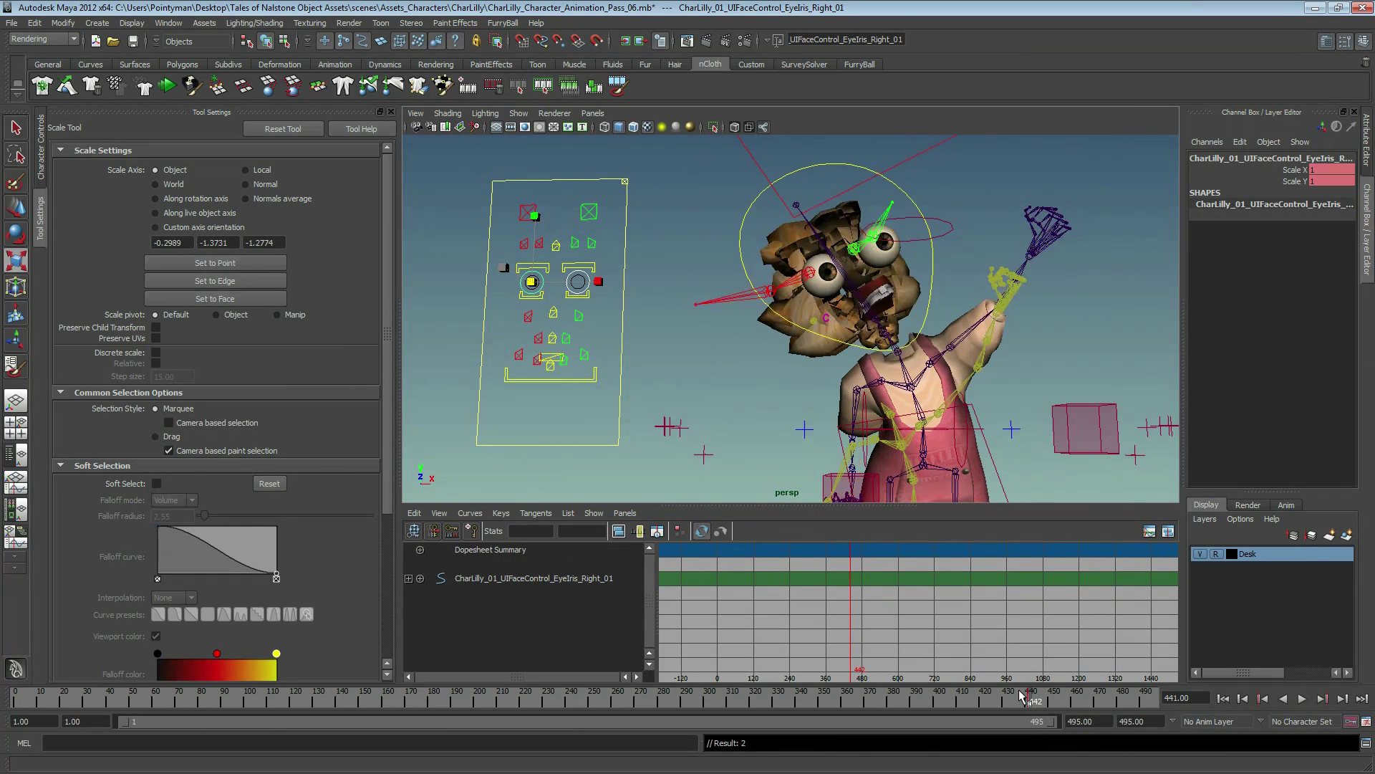
pyautogui.moveTo(816, 414); pyautogui.dragTo(761, 387, button='middle')
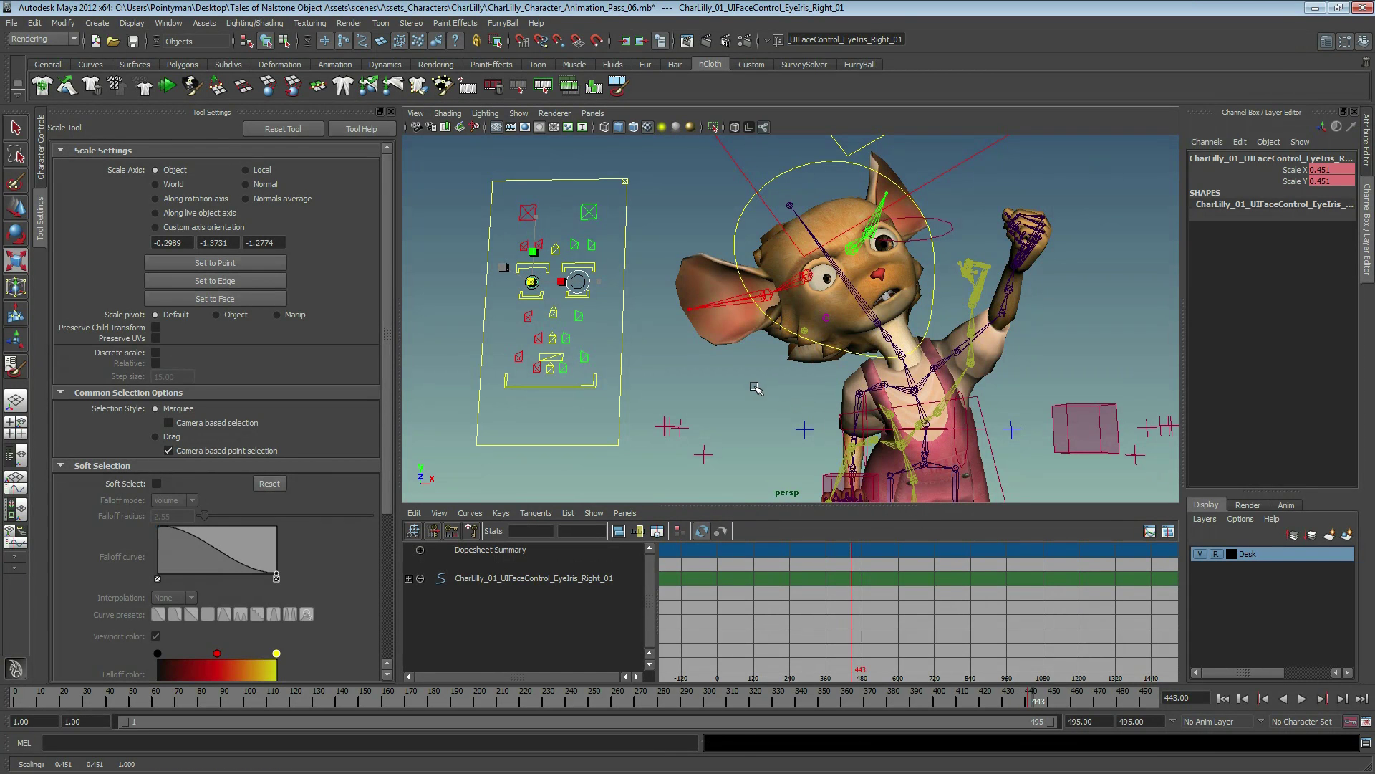
# - Play back the animation while orbiting around the character to review the iris motion
pyautogui.keyDown('alt'); pyautogui.moveTo(609, 308); pyautogui.dragTo(645, 315); pyautogui.keyUp('alt')
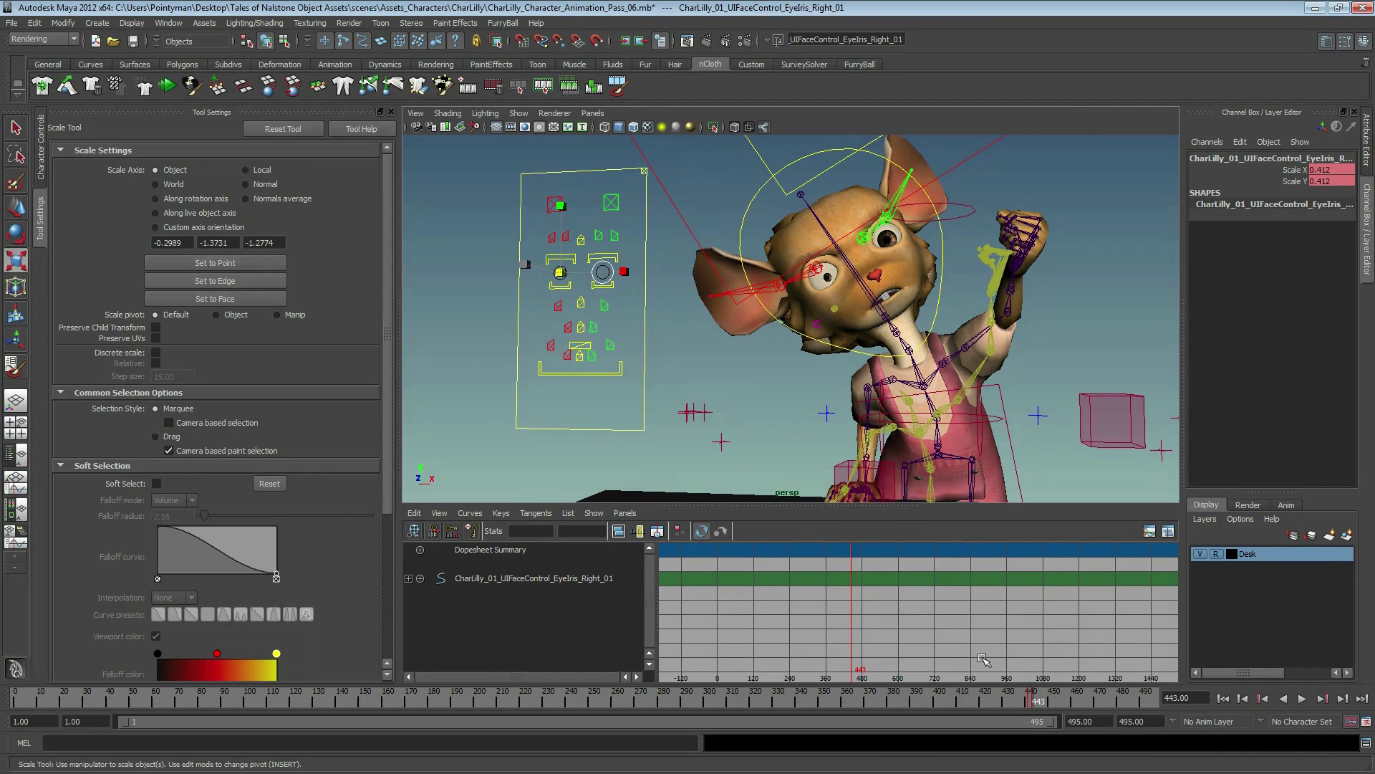
pyautogui.click(1032, 705)
pyautogui.click(1302, 698)
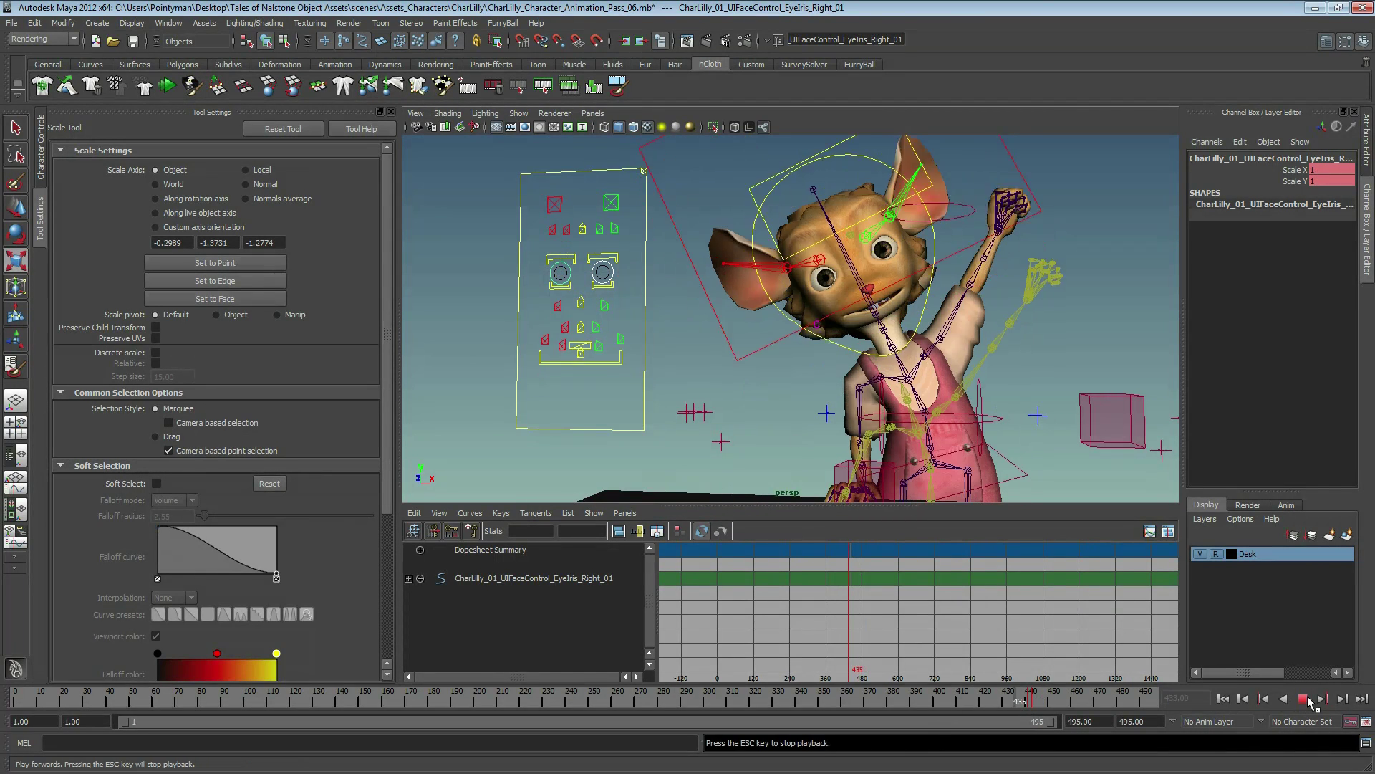
pyautogui.click(1302, 699)
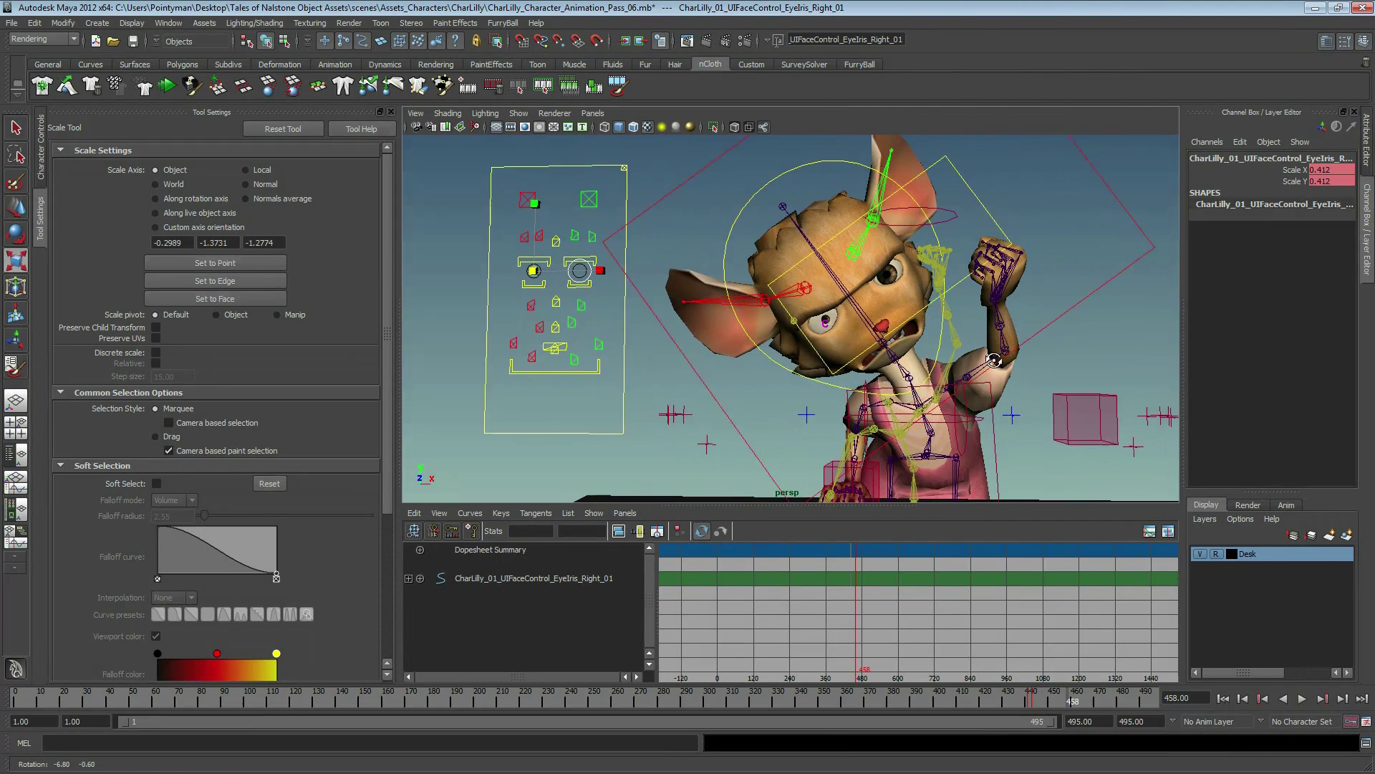
pyautogui.keyDown('alt'); pyautogui.moveTo(1060, 330); pyautogui.dragTo(1121, 357); pyautogui.keyUp('alt')
pyautogui.click(1121, 357)
pyautogui.click(1302, 698)
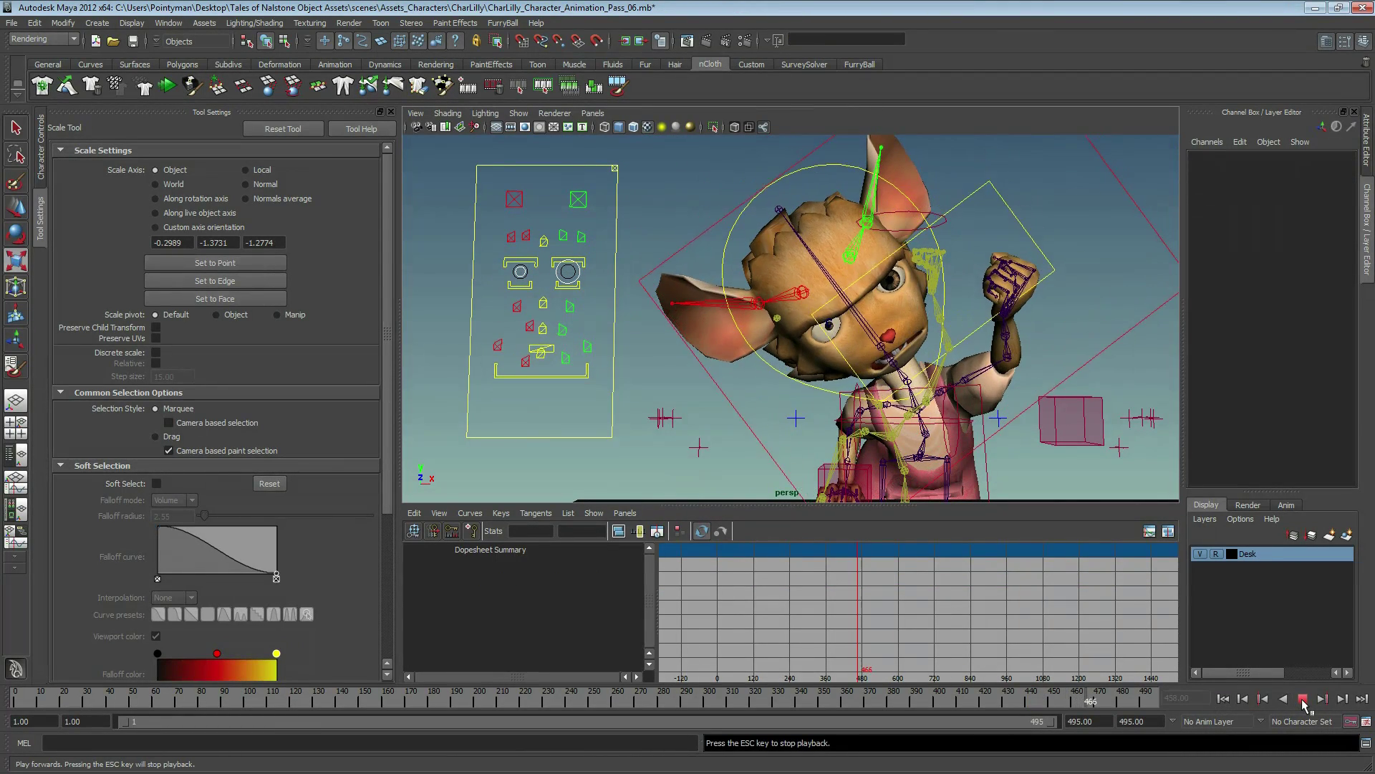
pyautogui.keyDown('alt'); pyautogui.moveTo(657, 328); pyautogui.dragTo(642, 328); pyautogui.keyUp('alt')
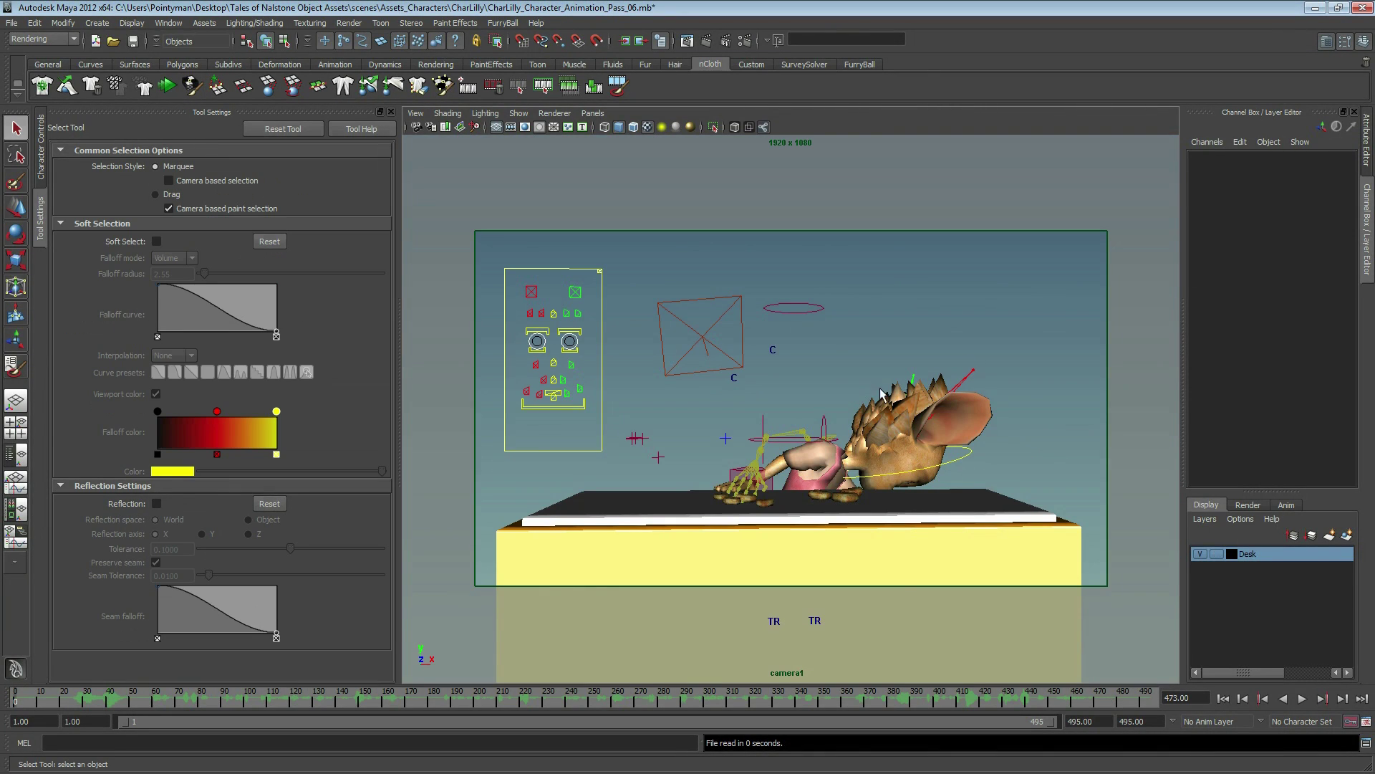
# - Hide Tool Settings and Character Controls to enlarge the camera1 view, then rewind to frame 1
pyautogui.hotkey('ctrl', 'a')
pyautogui.click(391, 111)
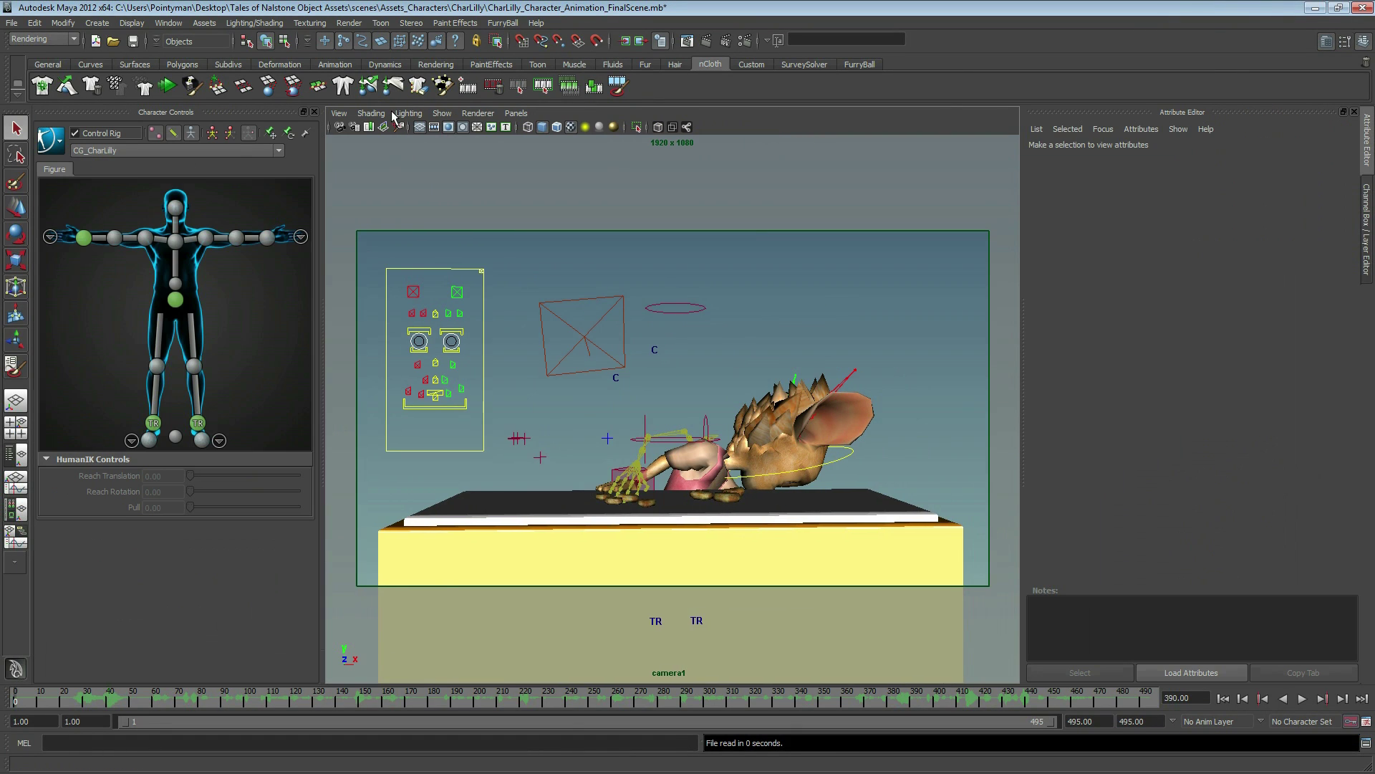
pyautogui.hotkey('ctrl', 'a')
pyautogui.click(315, 111)
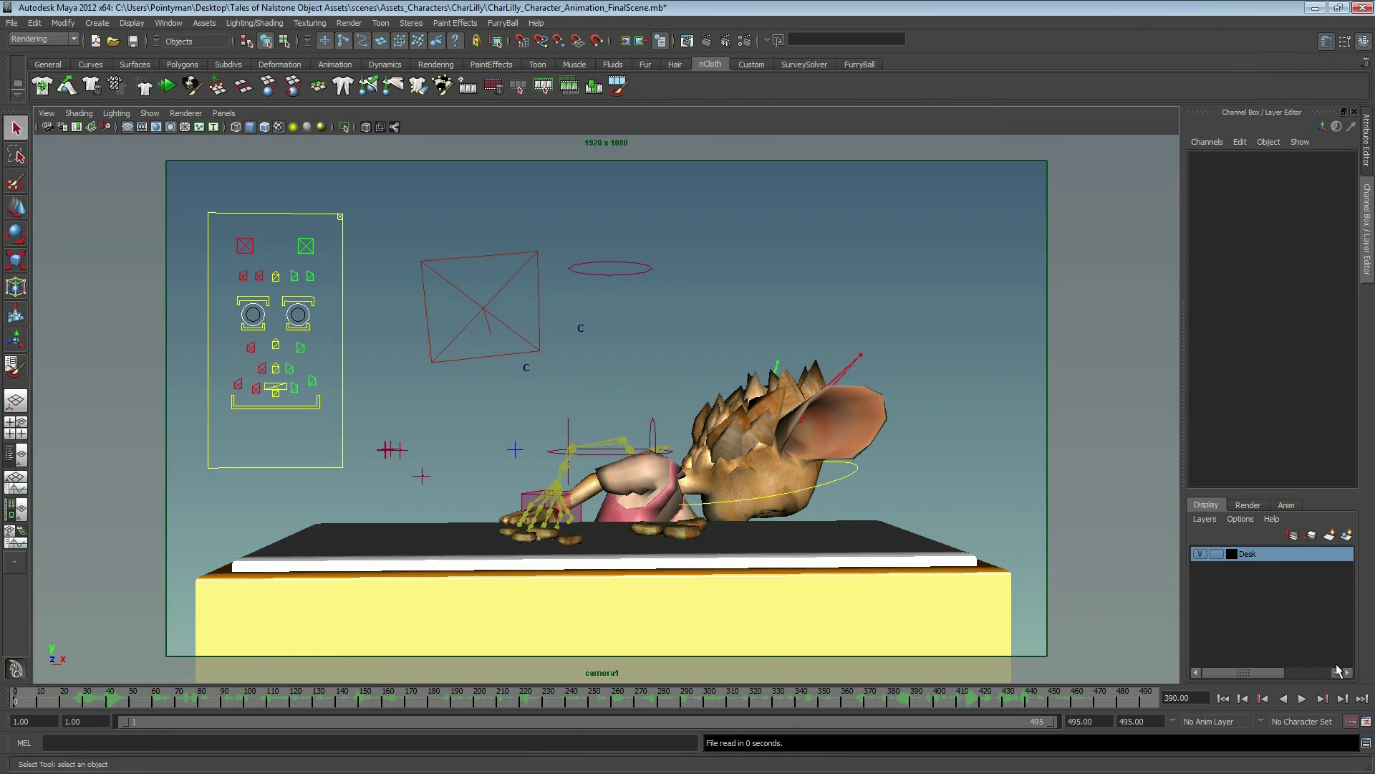
pyautogui.click(1302, 698)
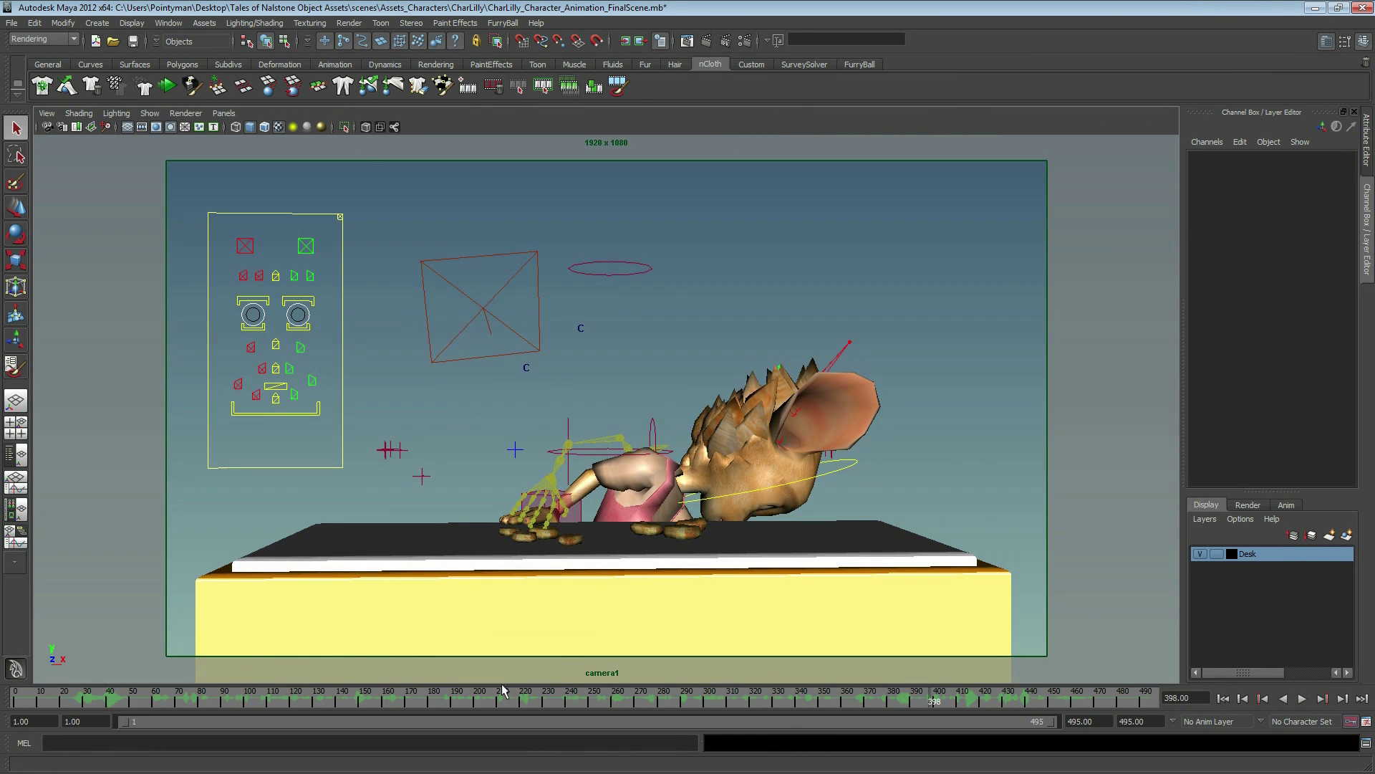
pyautogui.moveTo(51, 705); pyautogui.dragTo(15, 706)
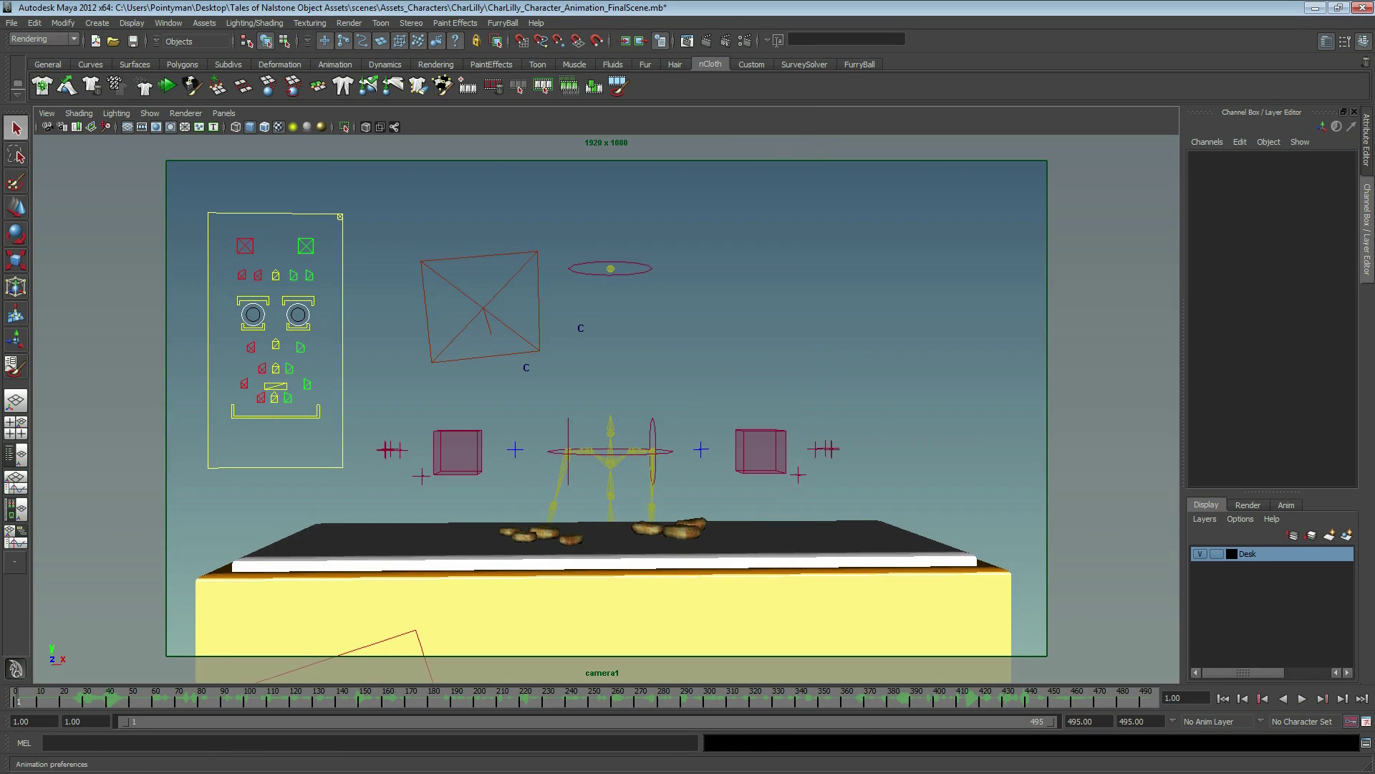
# - Set Animation Preferences playback speed to Real-time 24 fps, save, and play the animation
pyautogui.click(1366, 722)
pyautogui.click(577, 379)
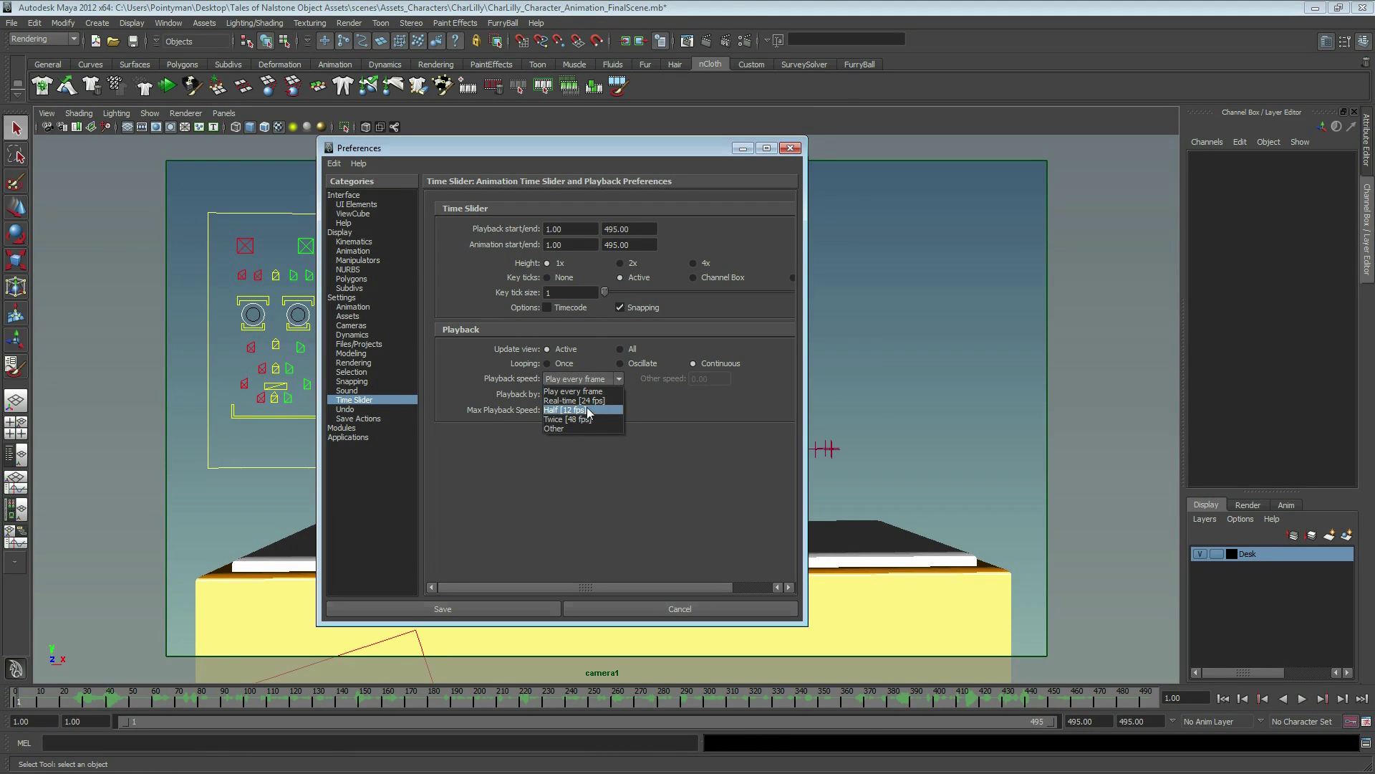
pyautogui.click(578, 400)
pyautogui.click(488, 608)
pyautogui.click(1302, 698)
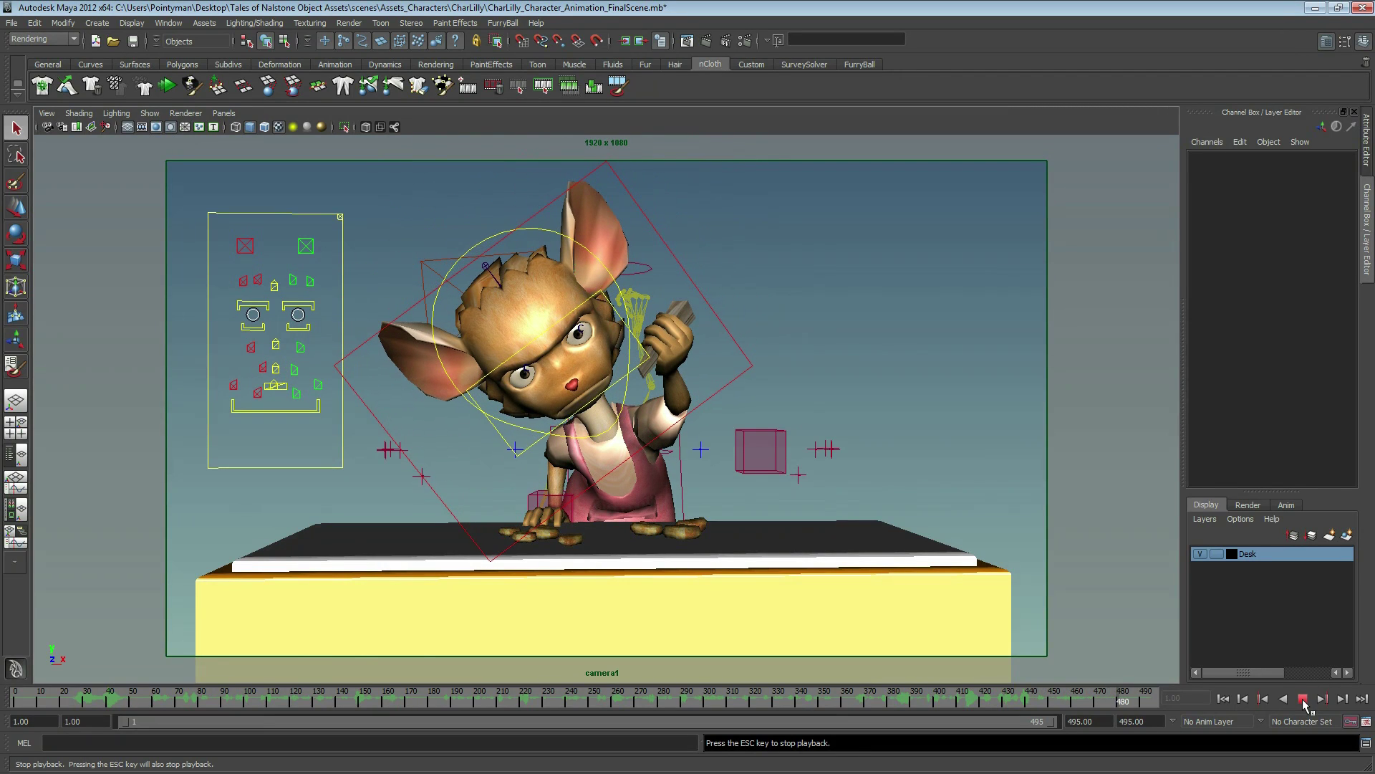
pyautogui.click(1303, 699)
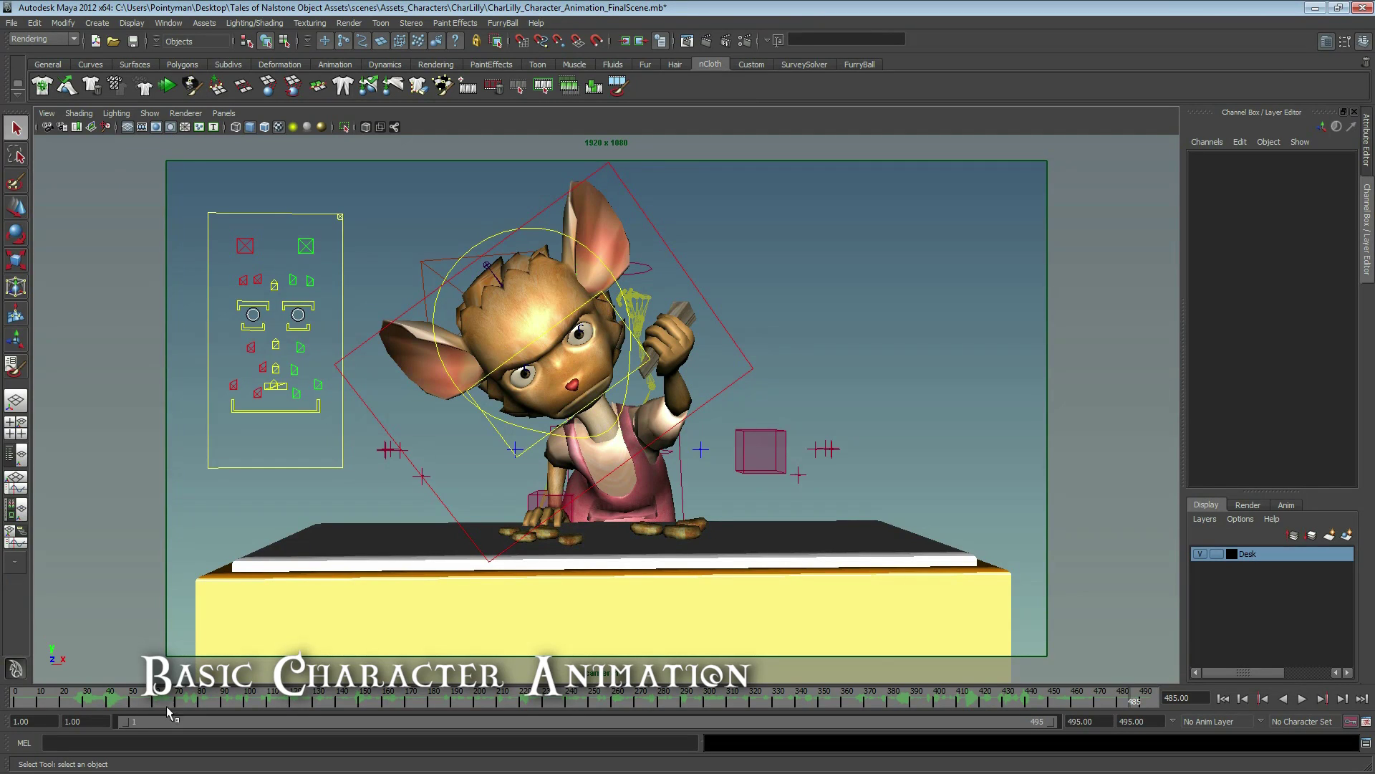
# - Remove the audio track from the timeline, then select the neck control and head mesh
pyautogui.rightClick(623, 690)
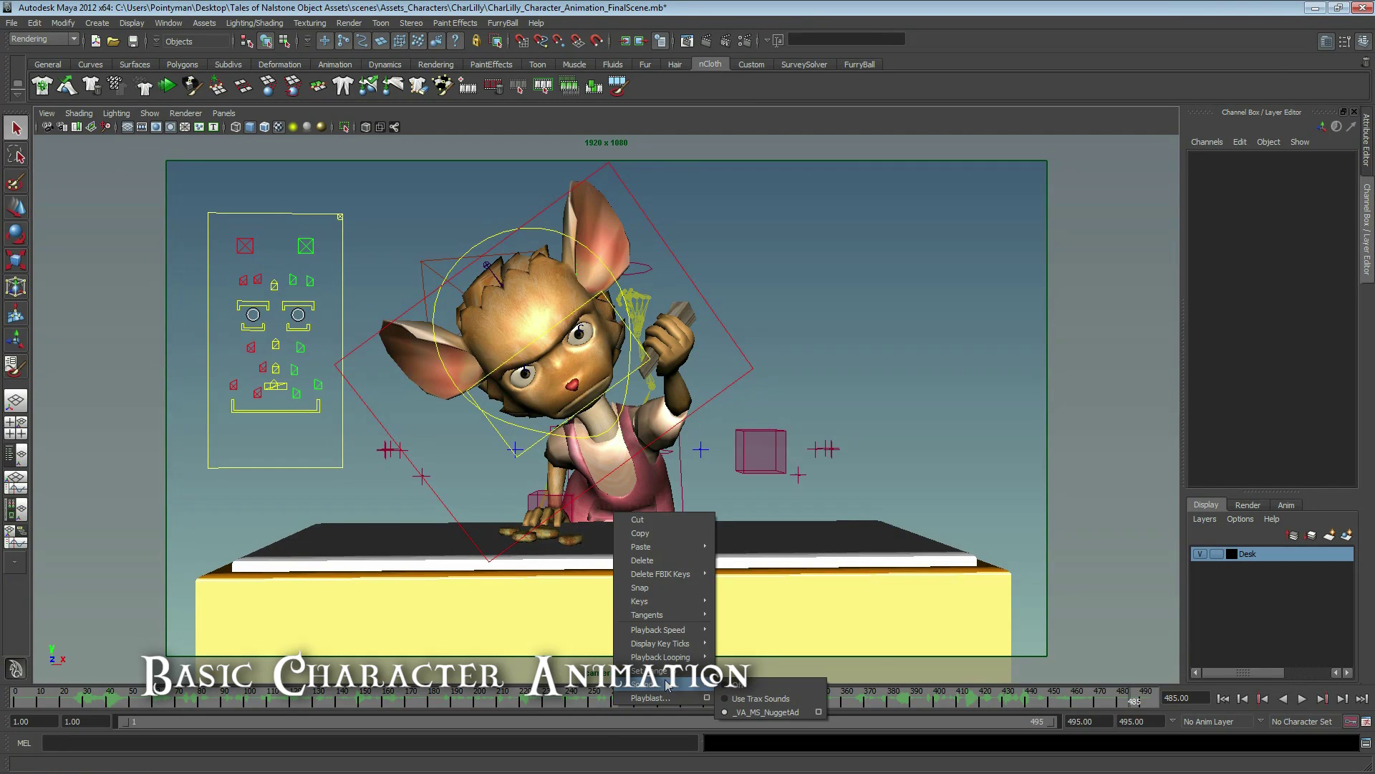
pyautogui.click(752, 686)
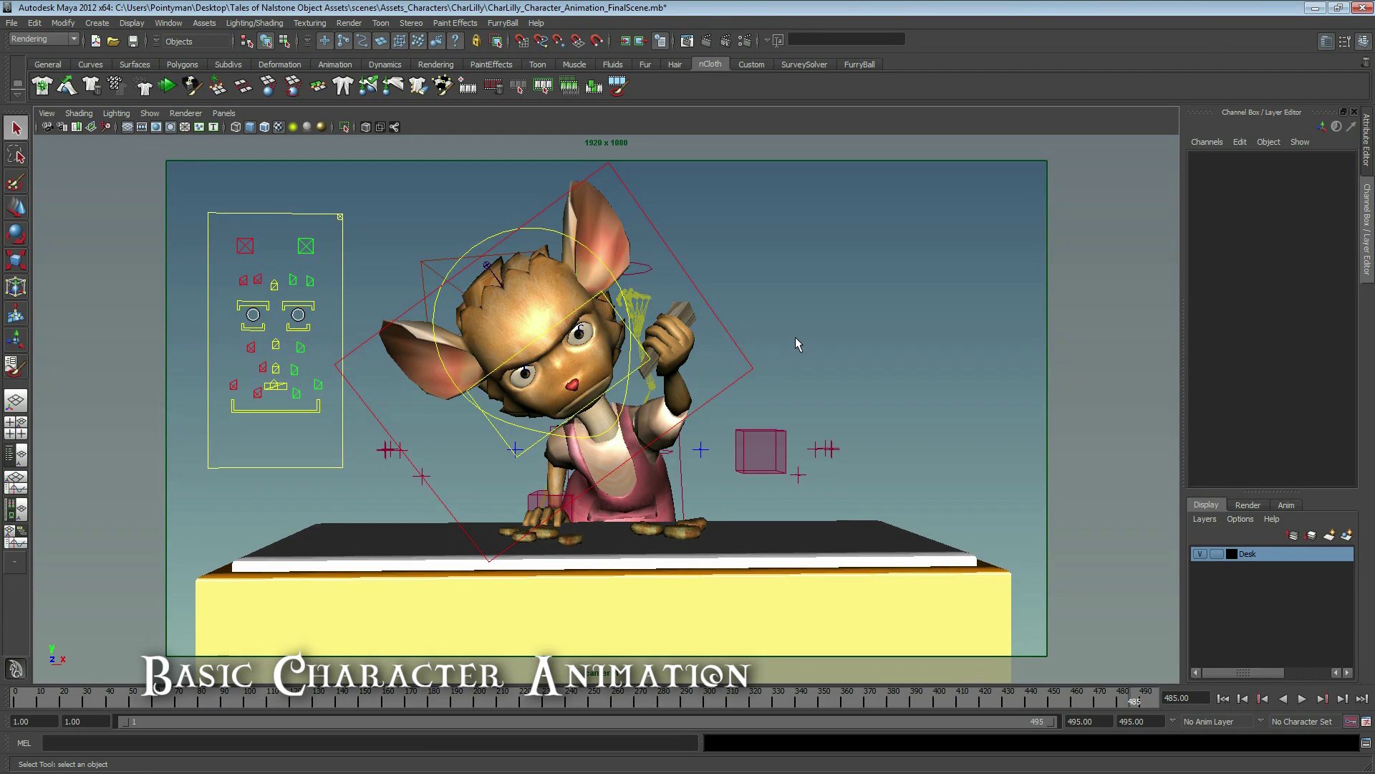
pyautogui.keyDown('alt'); pyautogui.moveTo(634, 360); pyautogui.dragTo(766, 292); pyautogui.keyUp('alt')
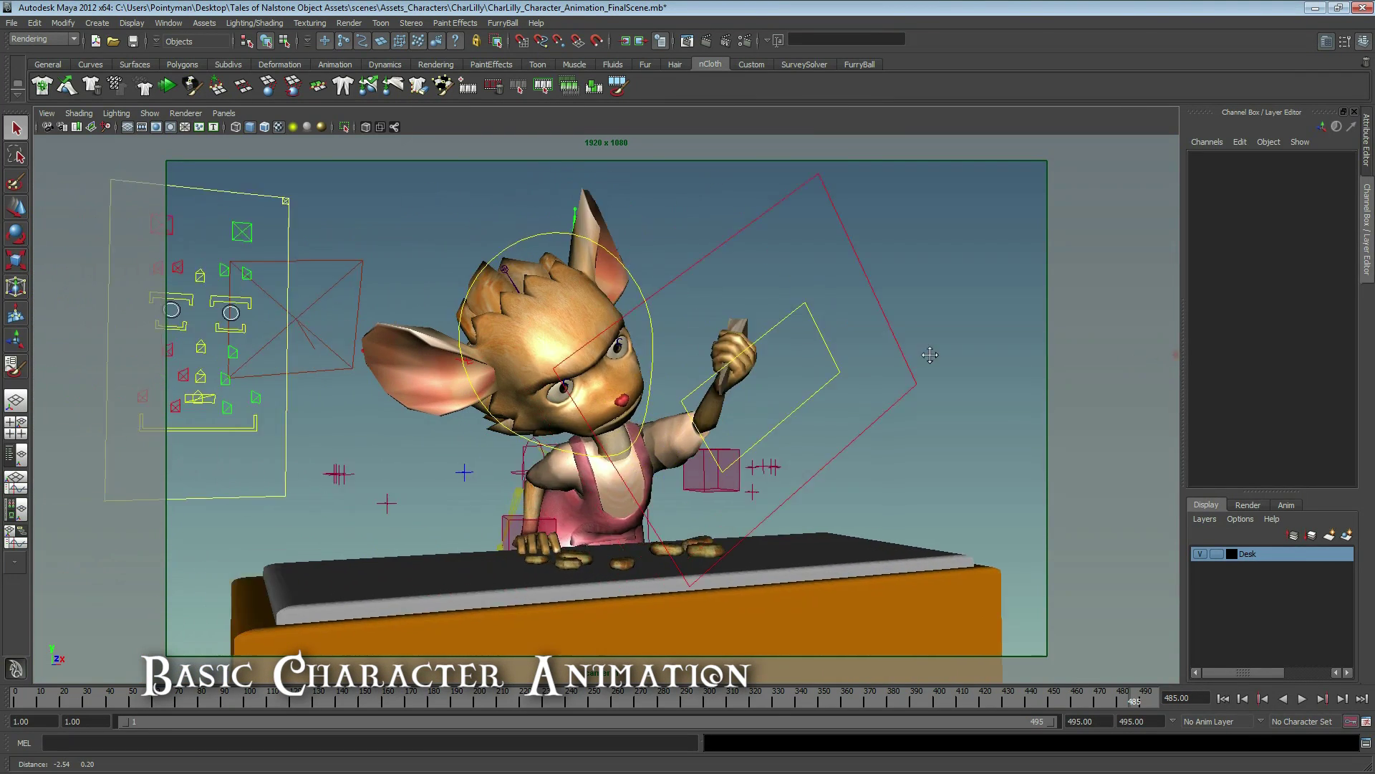
pyautogui.click(815, 349)
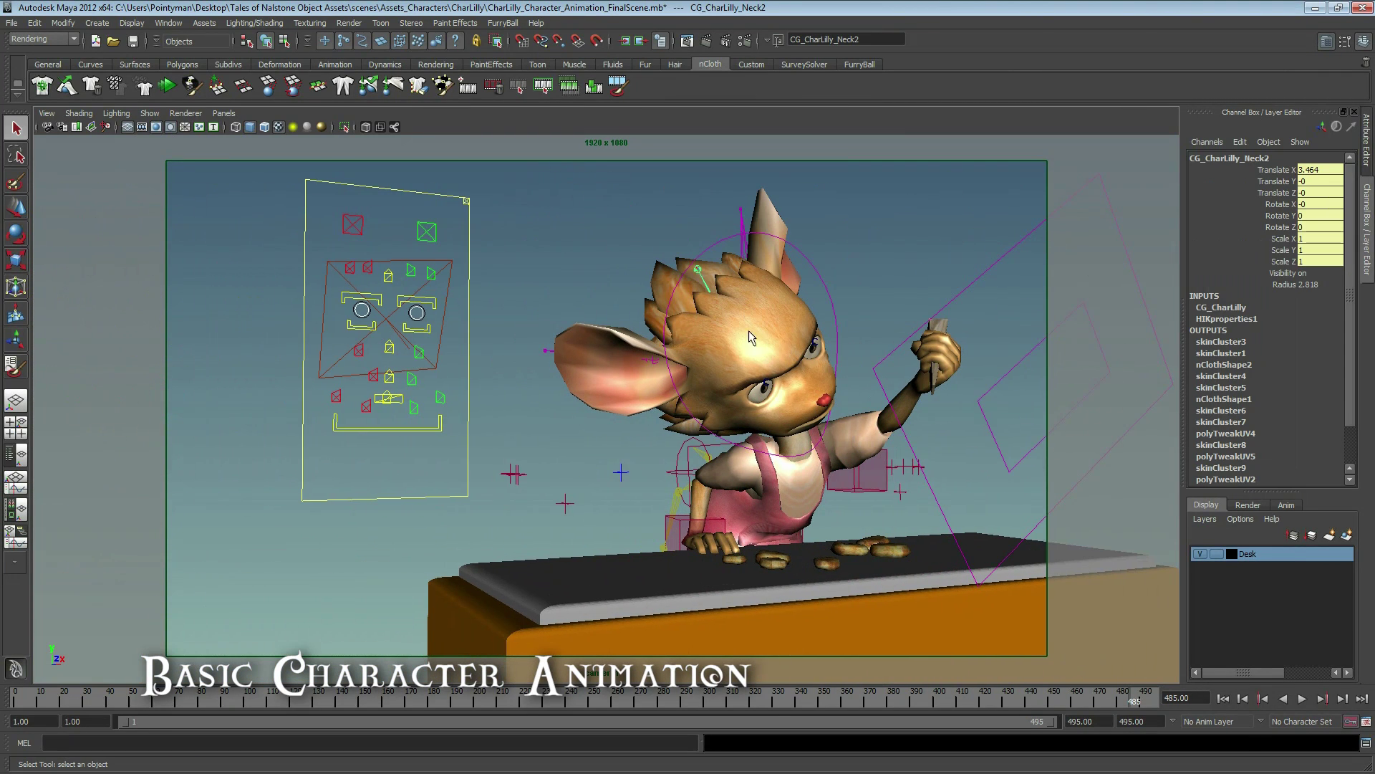
pyautogui.click(801, 386)
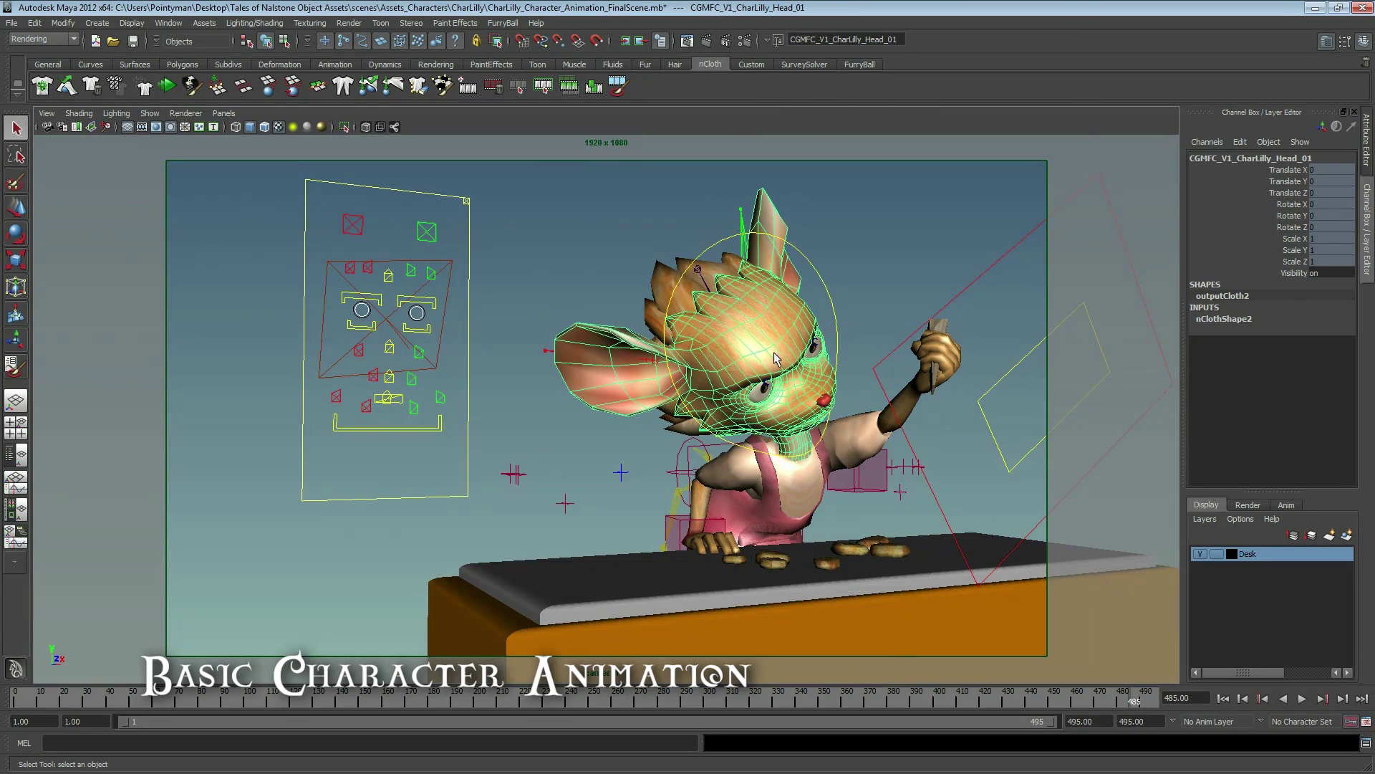
# - Orbit to a higher angle over the desk and replay the animation from frame 1
pyautogui.moveTo(771, 350)
pyautogui.keyDown('alt'); pyautogui.mouseDown()
pyautogui.moveTo(555, 376)
pyautogui.moveTo(621, 428)
pyautogui.mouseUp(); pyautogui.keyUp('alt')
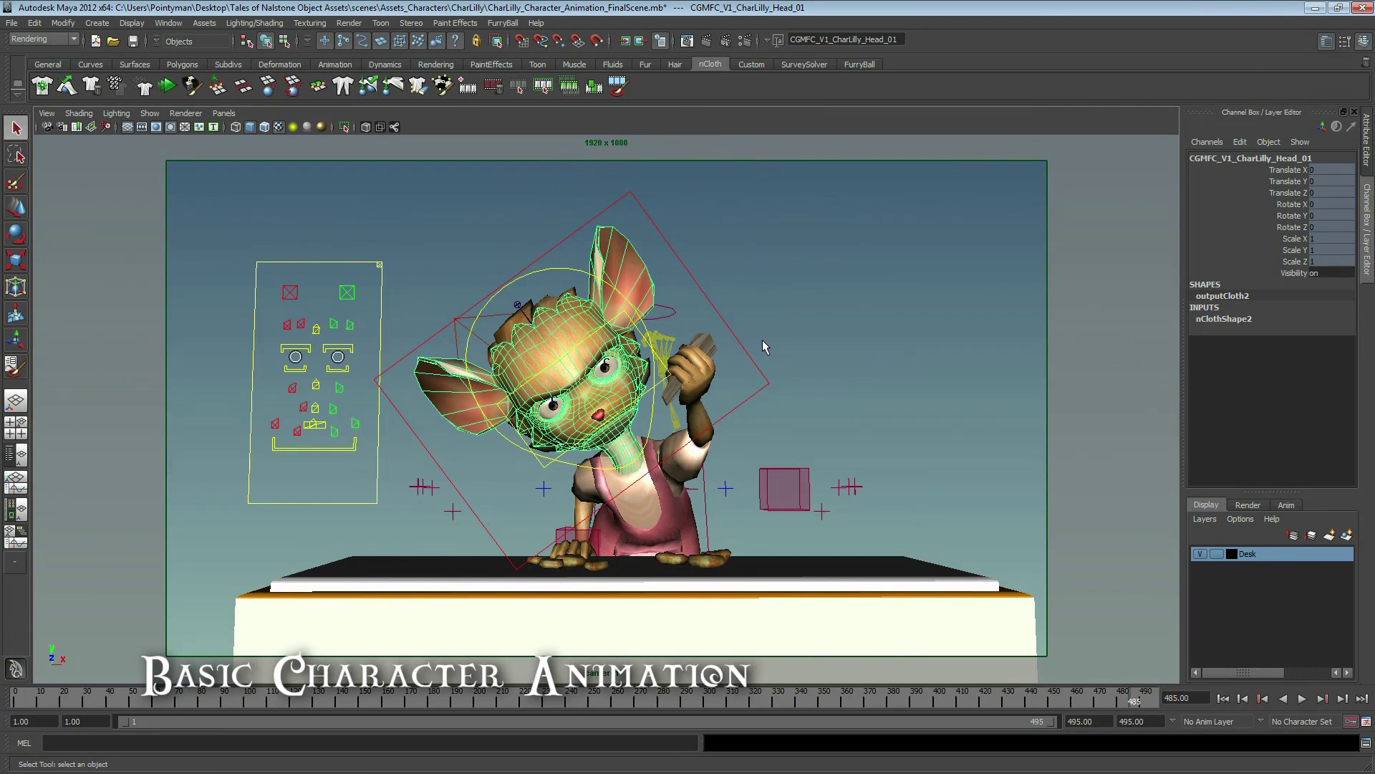
pyautogui.keyDown('alt'); pyautogui.moveTo(762, 346); pyautogui.dragTo(781, 401); pyautogui.keyUp('alt')
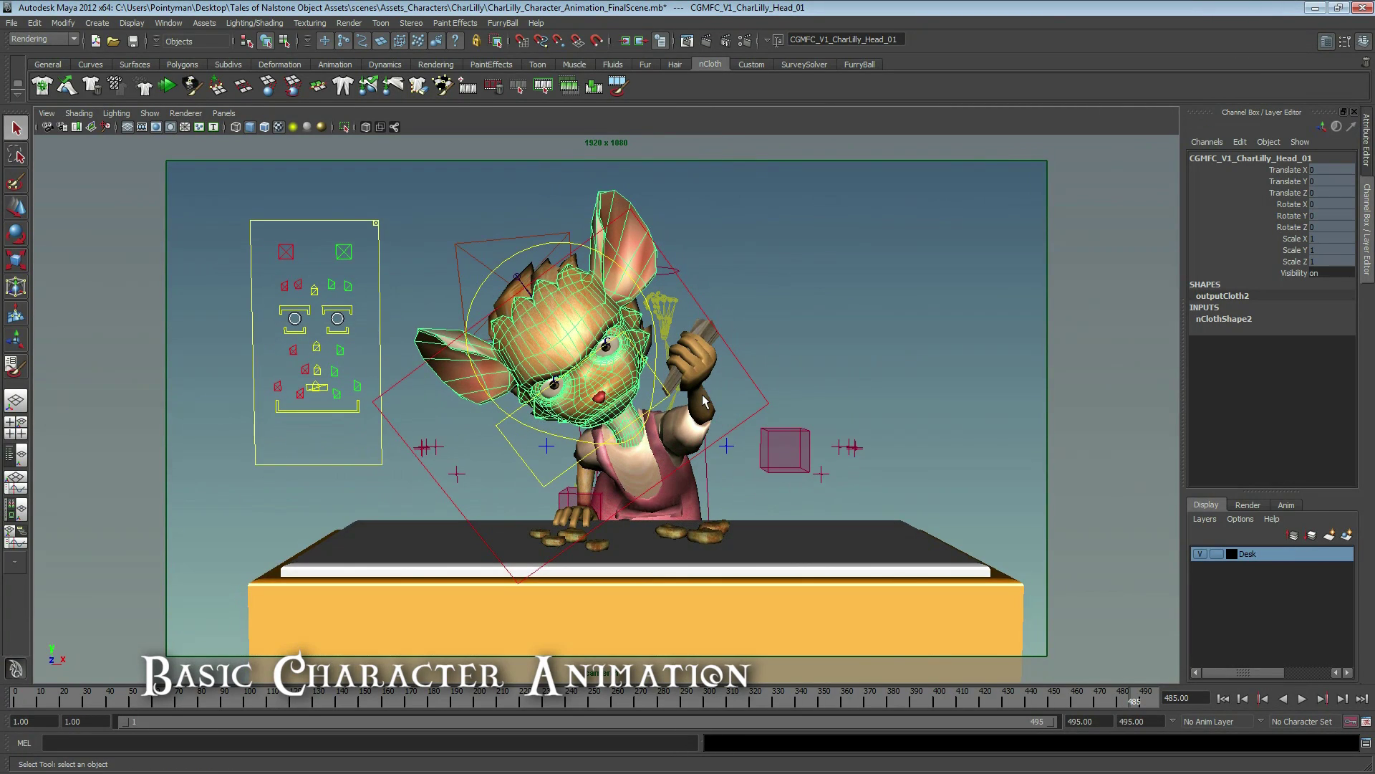
pyautogui.moveTo(843, 698); pyautogui.dragTo(18, 699)
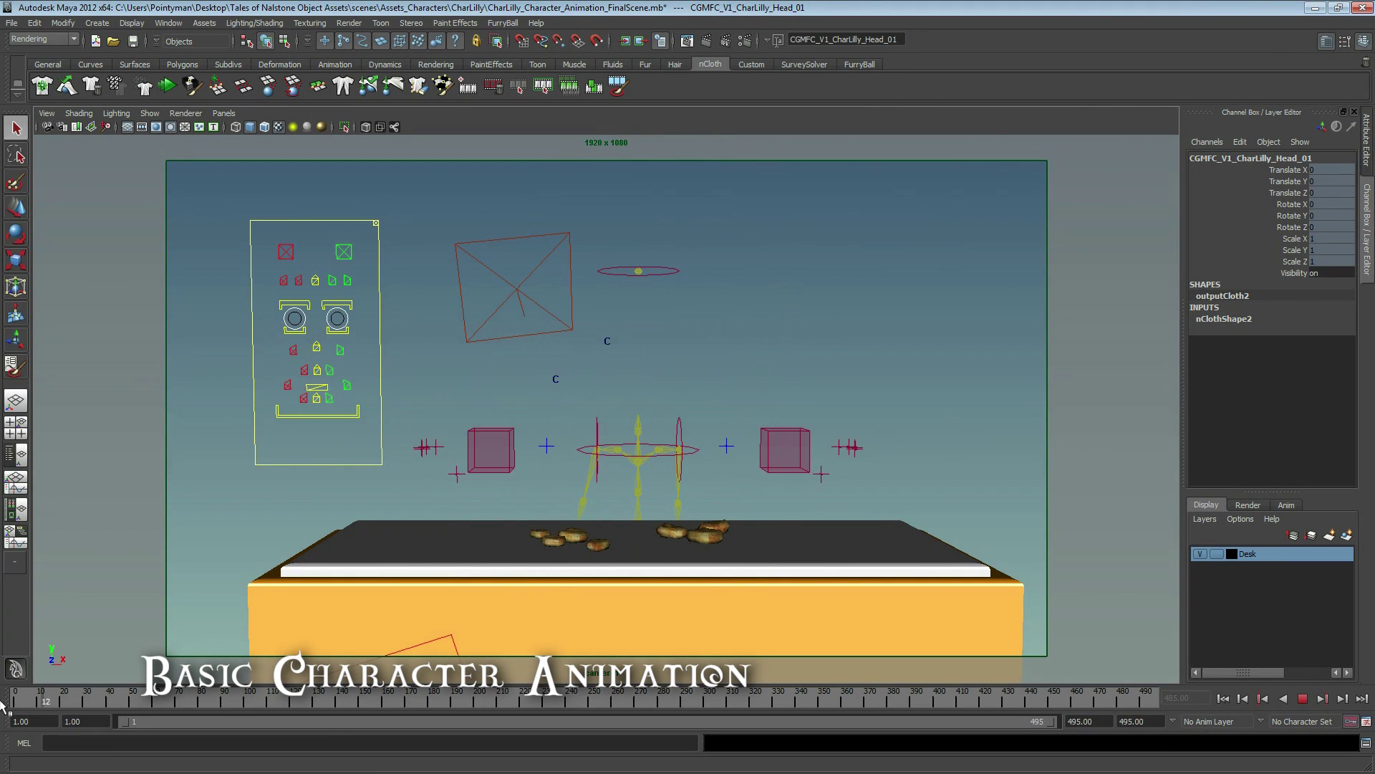
pyautogui.click(1302, 698)
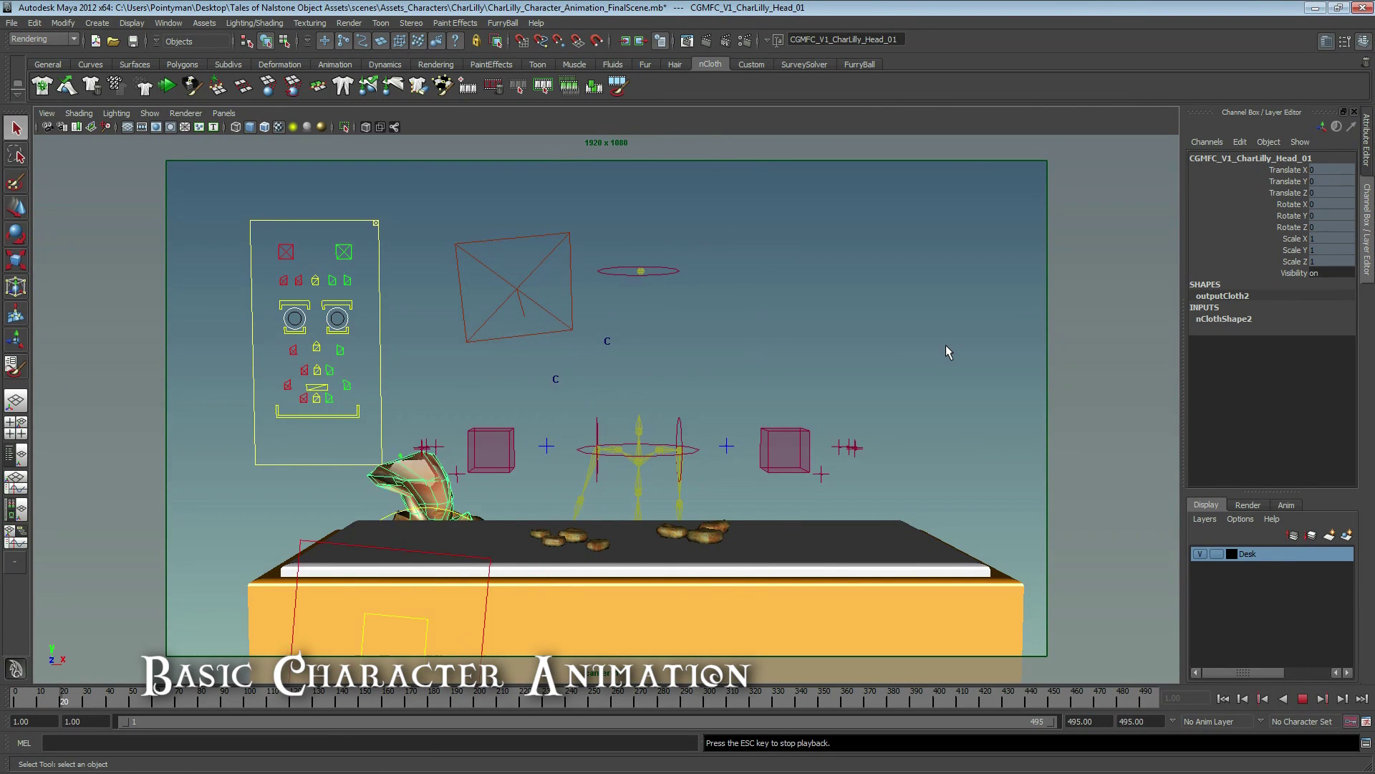